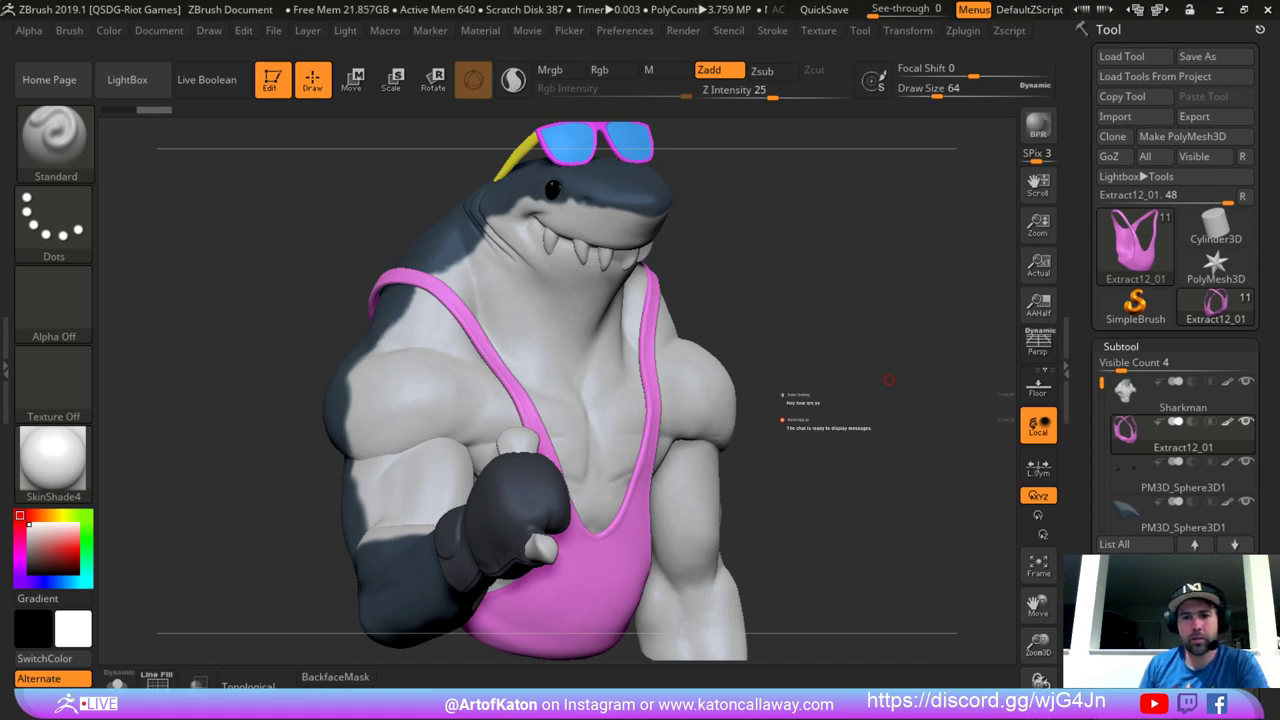
Save the project and look over the shark character from the front and three-quarter angles.
key(ctrl+s)
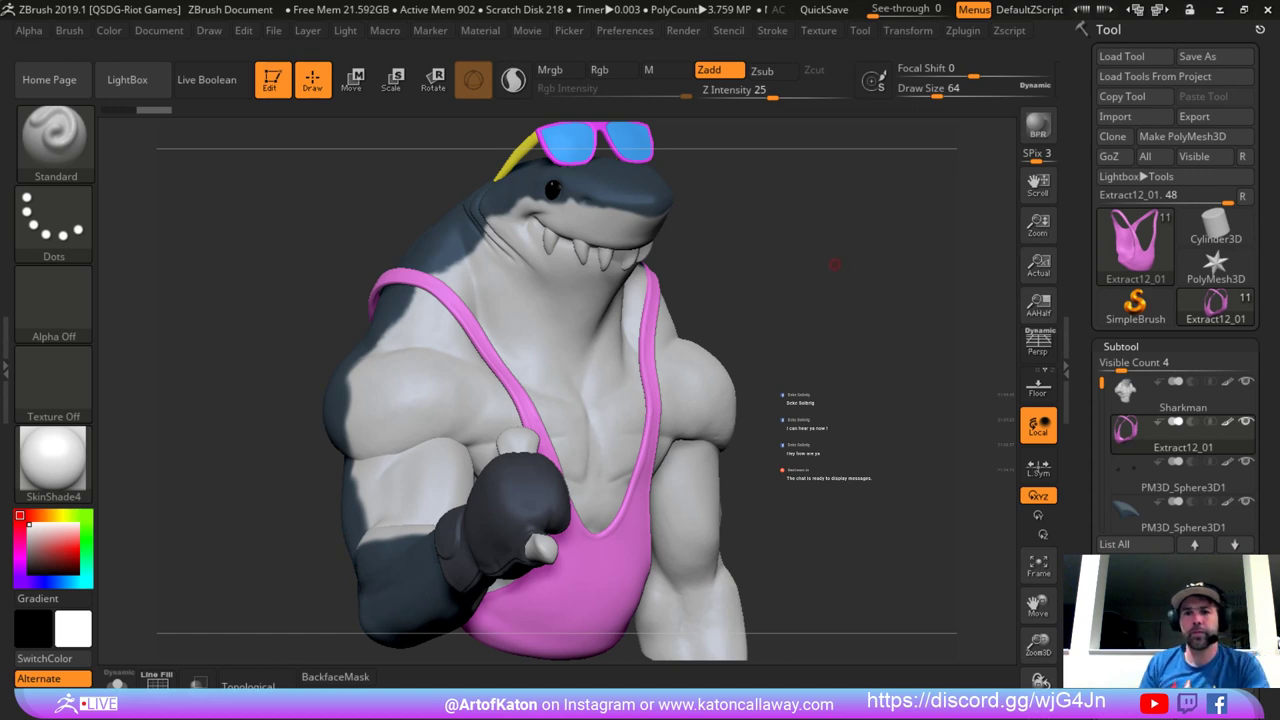
drag(833, 265, 815, 287)
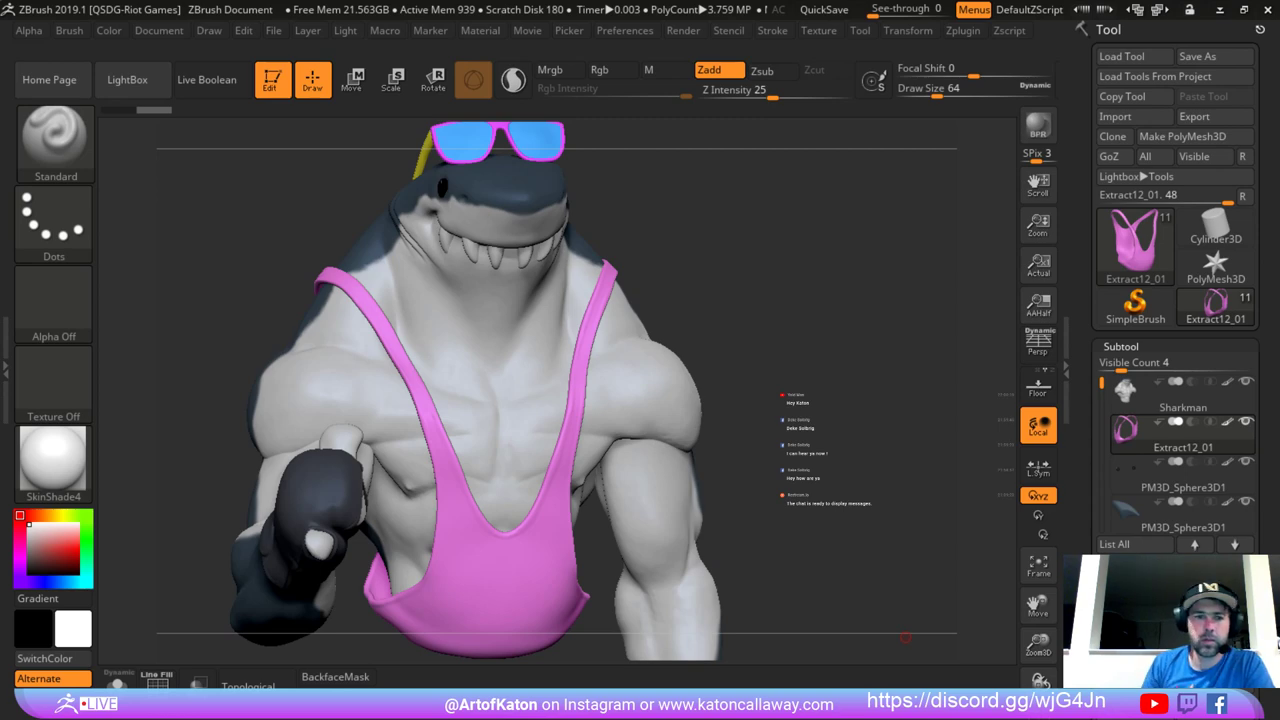
drag(731, 184, 770, 240)
drag(880, 340, 850, 497)
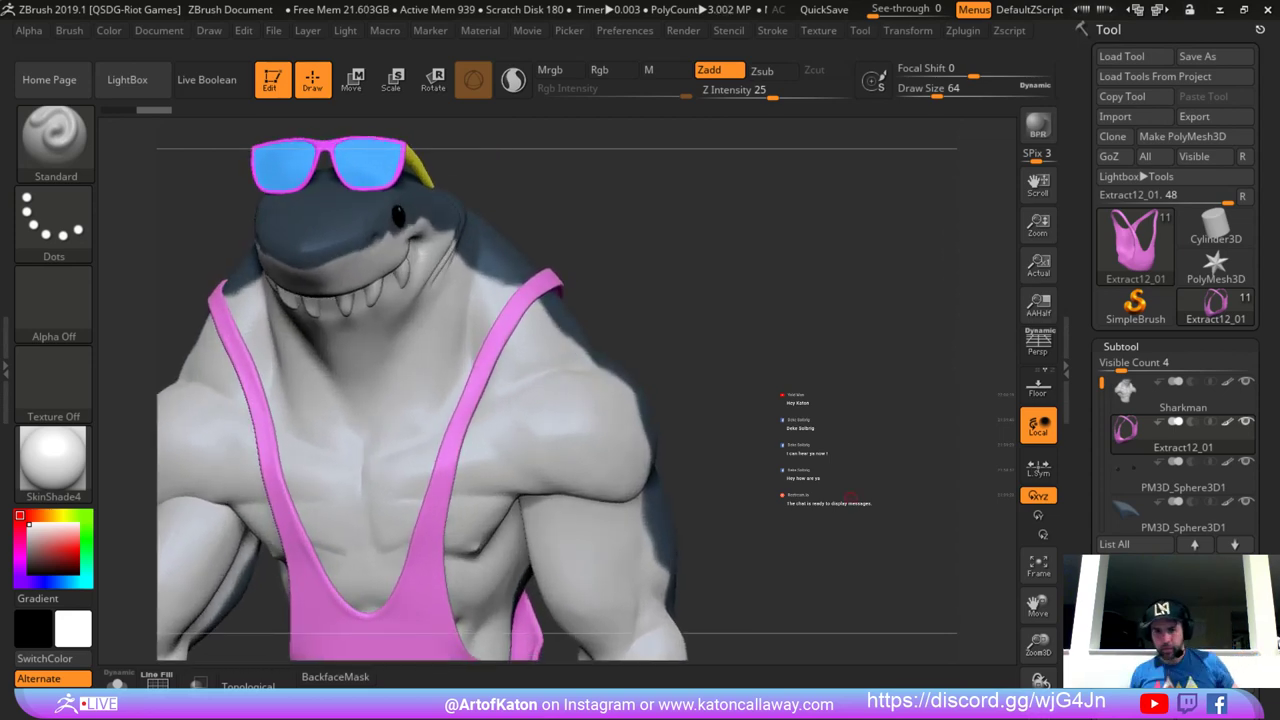
mouse_move(850, 497)
mouse_down()
mouse_move(868, 480)
mouse_move(840, 330)
mouse_move(740, 290)
mouse_move(805, 268)
mouse_move(770, 300)
mouse_move(690, 285)
mouse_move(725, 288)
mouse_up()
key(space)
mouse_move(725, 288)
alt+mouse_down()
mouse_move(725, 340)
mouse_move(699, 336)
alt+mouse_up()
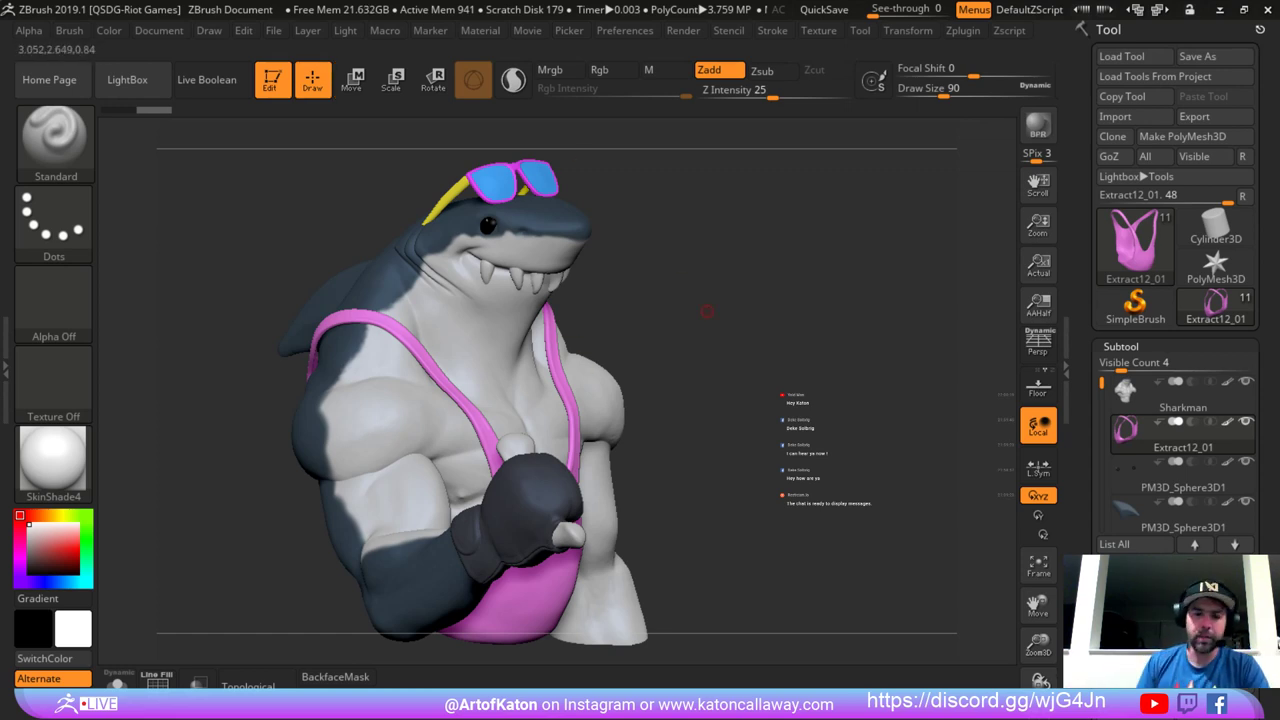
Set the brush draw size to 128 and make the Sharkman body the active subtool.
drag(705, 302, 860, 316)
key(space)
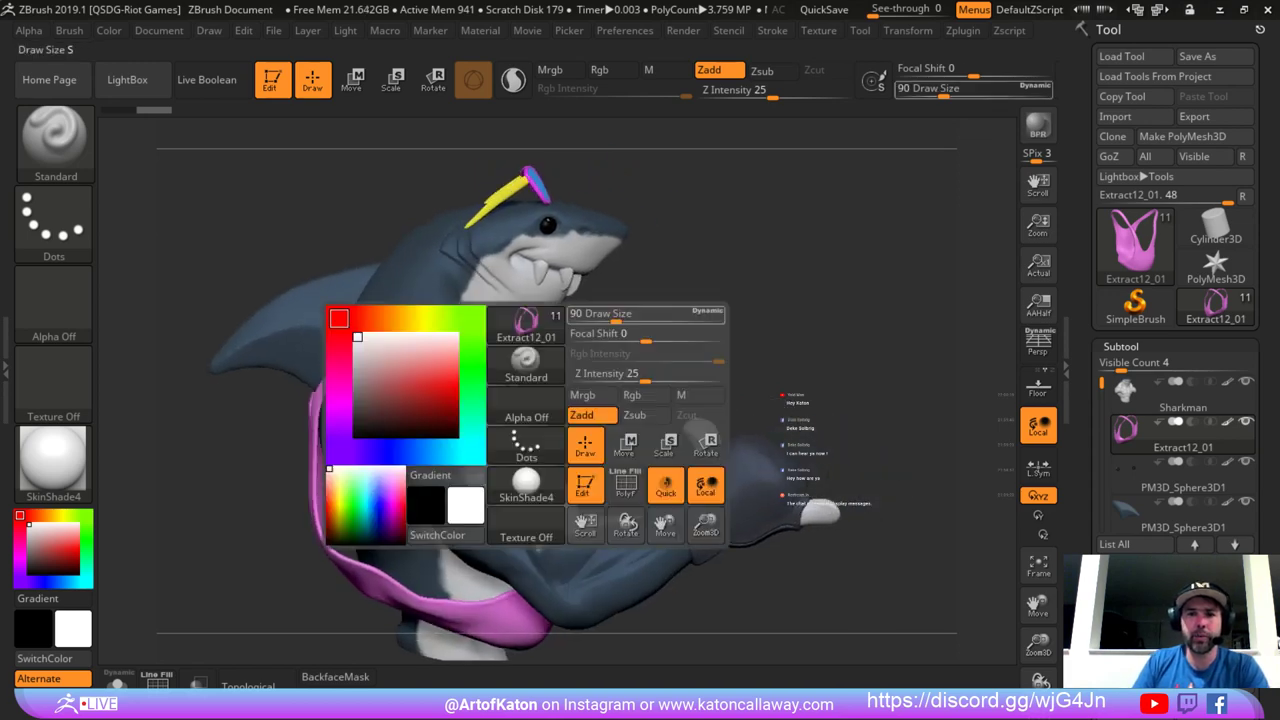
drag(616, 316, 626, 316)
drag(720, 318, 630, 322)
alt+click(424, 373)
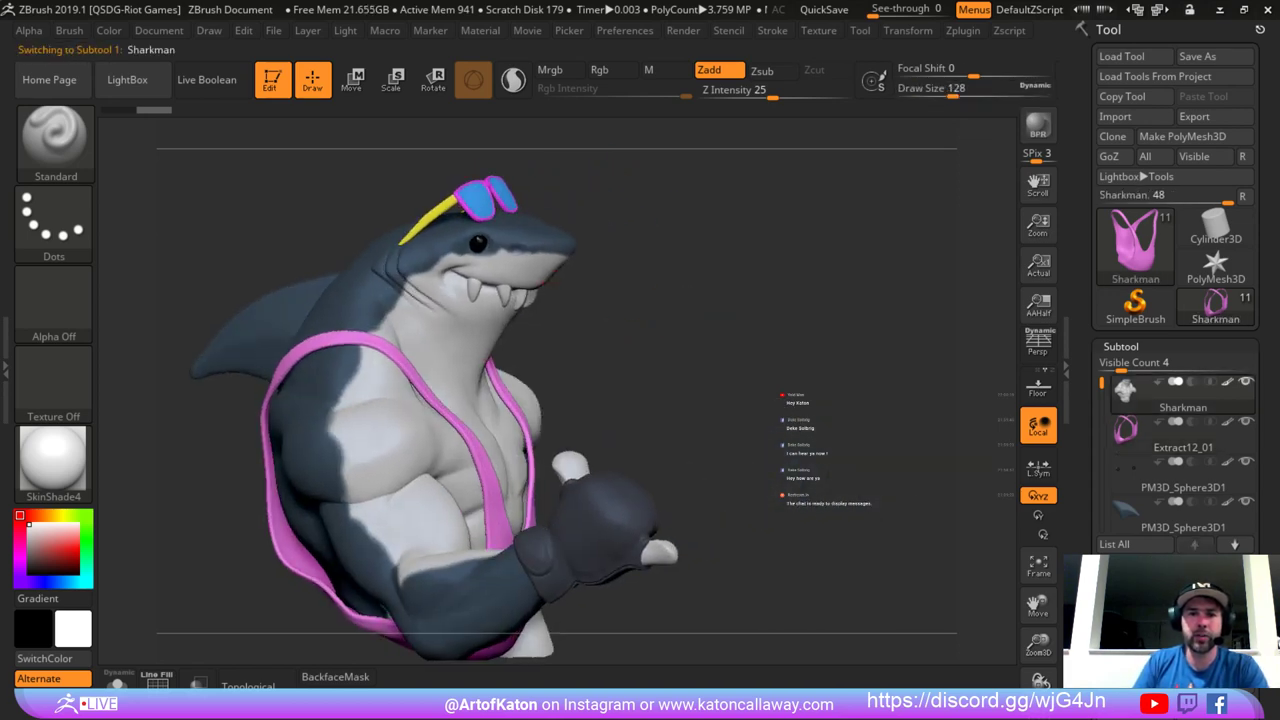
Examine the Sharkman torso and arm, checking the body's mesh with the wireframe displayed.
drag(740, 320, 200, 300)
alt+drag(640, 290, 528, 328)
alt+drag(660, 378, 562, 422)
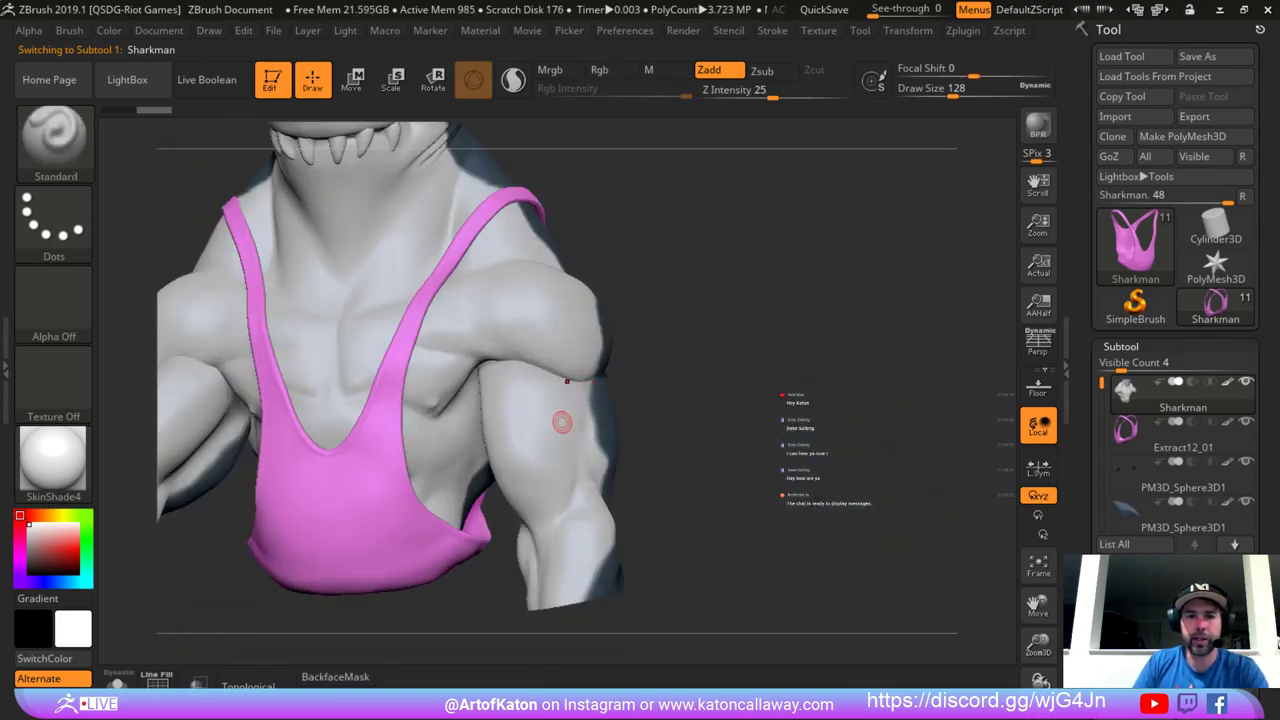
alt+click(562, 422)
drag(652, 424, 700, 360)
key(shift+f)
alt+click(586, 363)
key(shift+f)
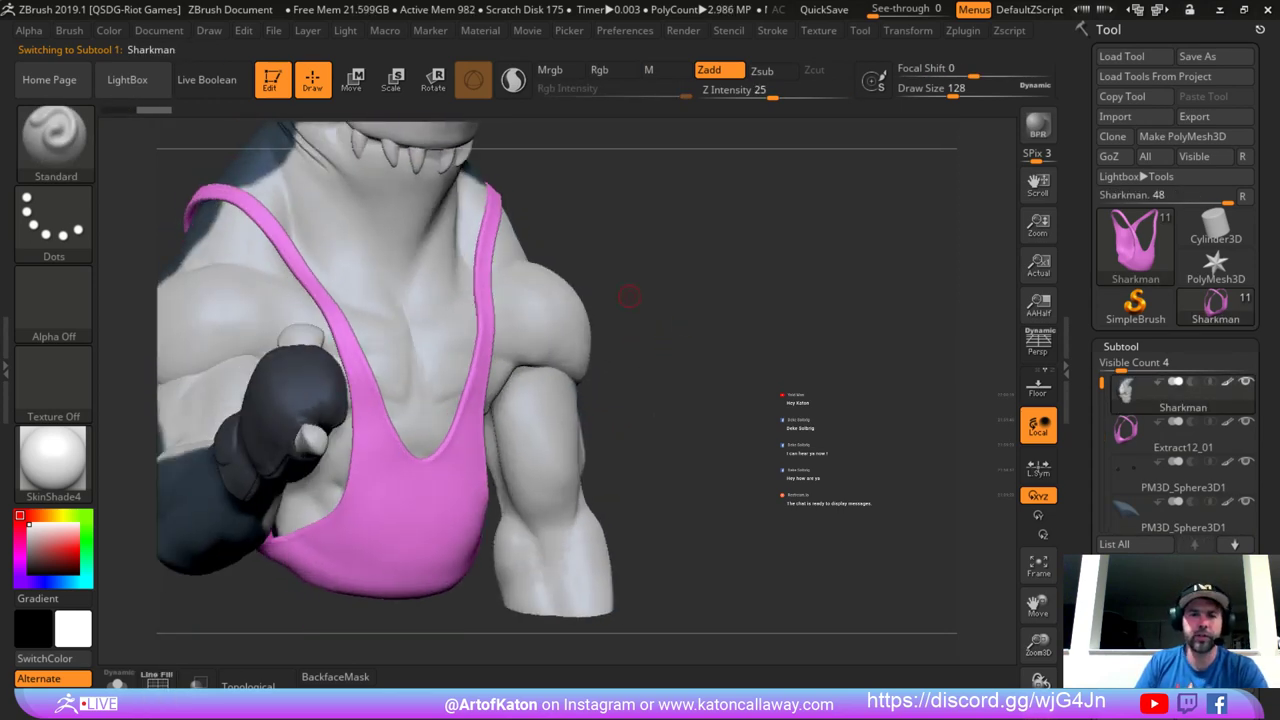
Inspect the shark's head, neck and shoulders up close, then the whole bust from its other side.
alt+drag(629, 296, 685, 375)
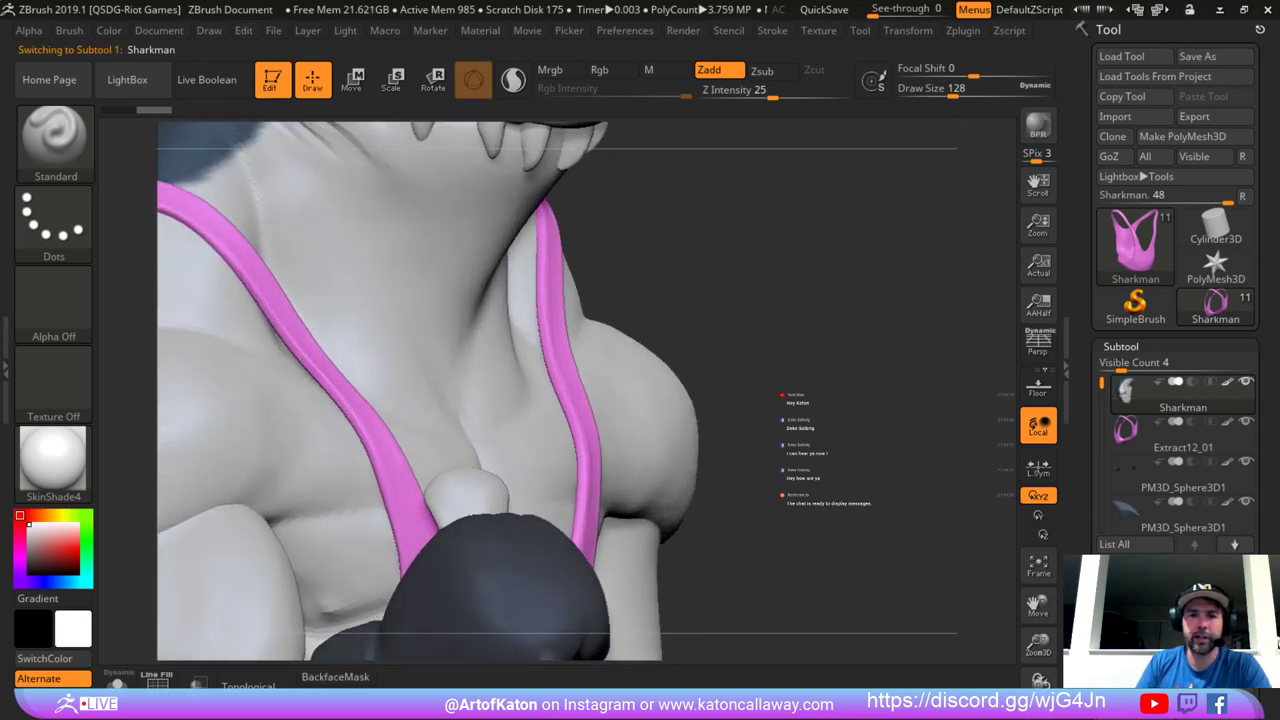
alt+drag(660, 240, 662, 400)
drag(662, 330, 690, 318)
mouse_move(690, 318)
mouse_down()
mouse_move(728, 338)
mouse_move(515, 335)
mouse_move(612, 330)
mouse_move(666, 430)
mouse_up()
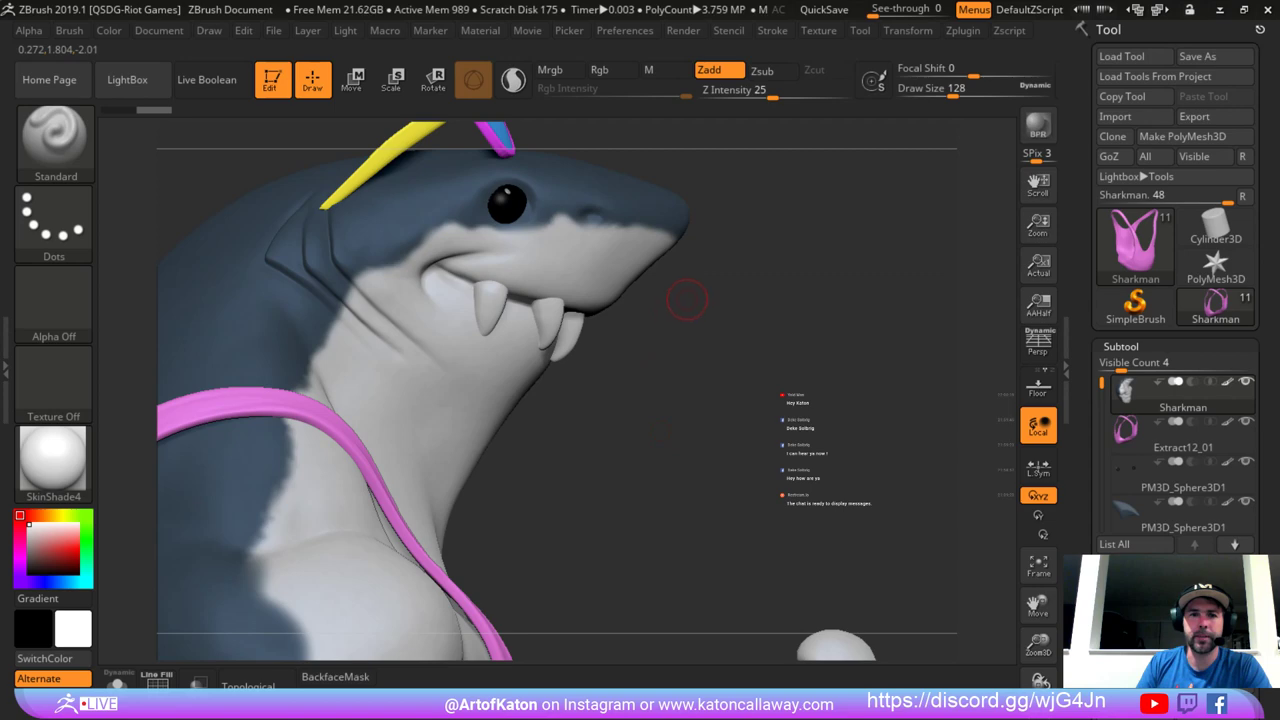
alt+drag(684, 298, 672, 378)
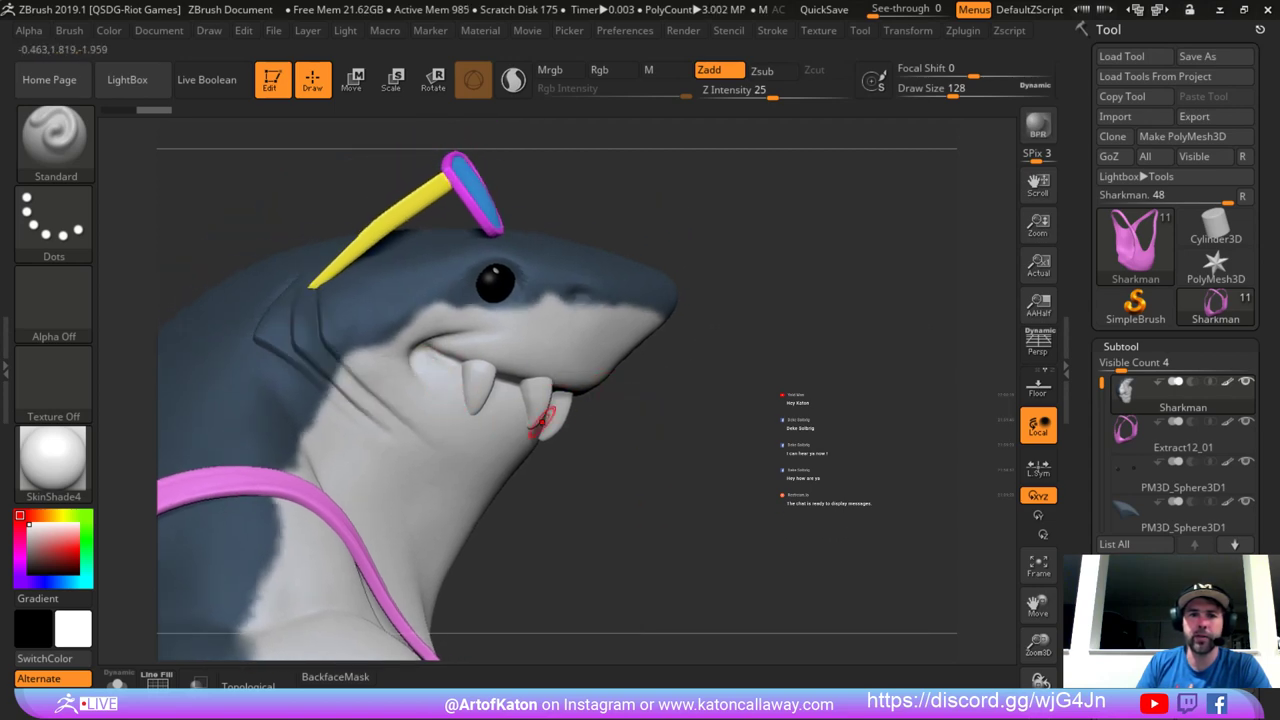
mouse_move(655, 435)
mouse_down()
mouse_move(615, 435)
mouse_move(622, 505)
mouse_move(632, 340)
mouse_move(480, 345)
mouse_up()
mouse_move(805, 276)
alt+mouse_down()
mouse_move(697, 281)
mouse_move(672, 305)
alt+mouse_up()
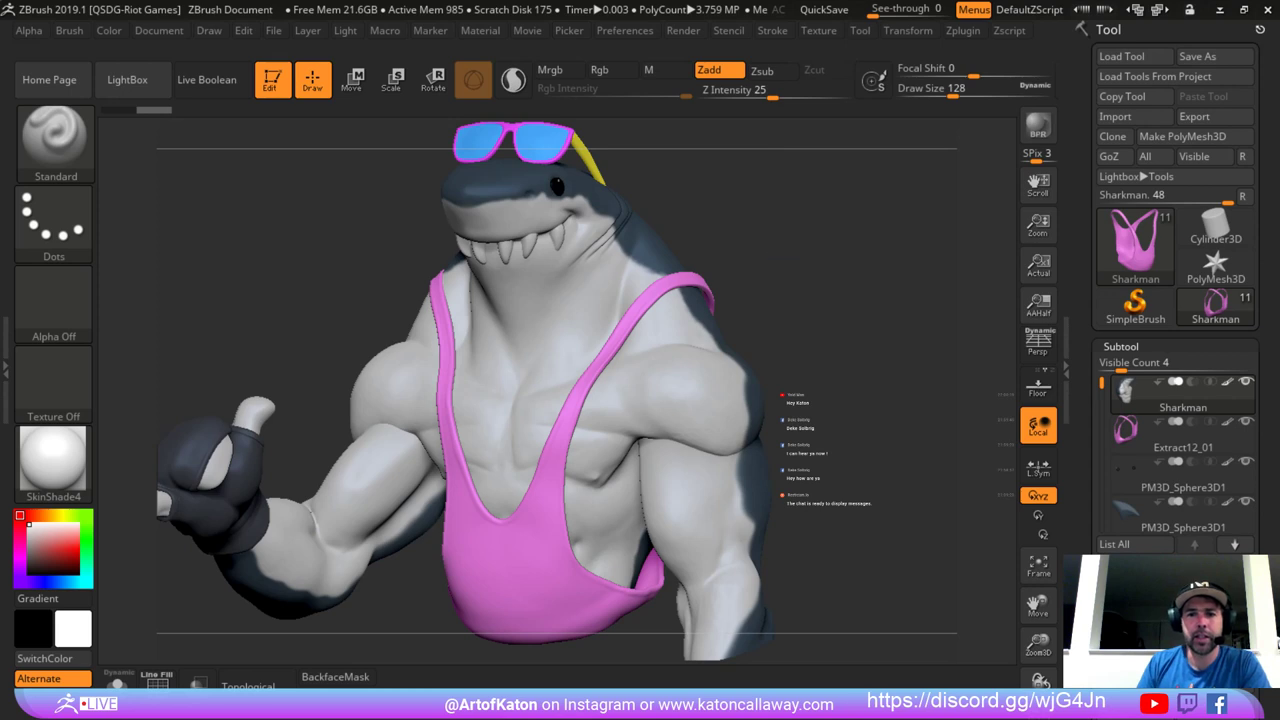
drag(780, 271, 754, 272)
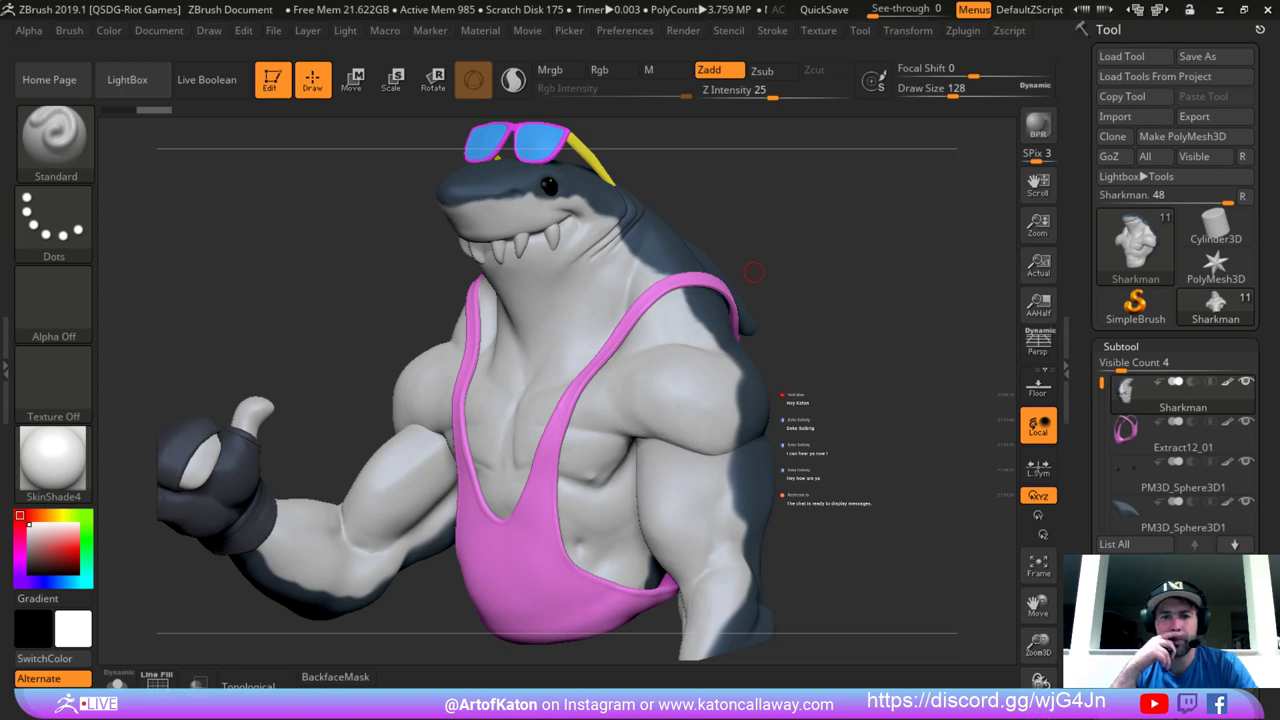
Check the Sharkman body's wireframe and review the figure from the side and front.
key(shift+f)
key(shift+f)
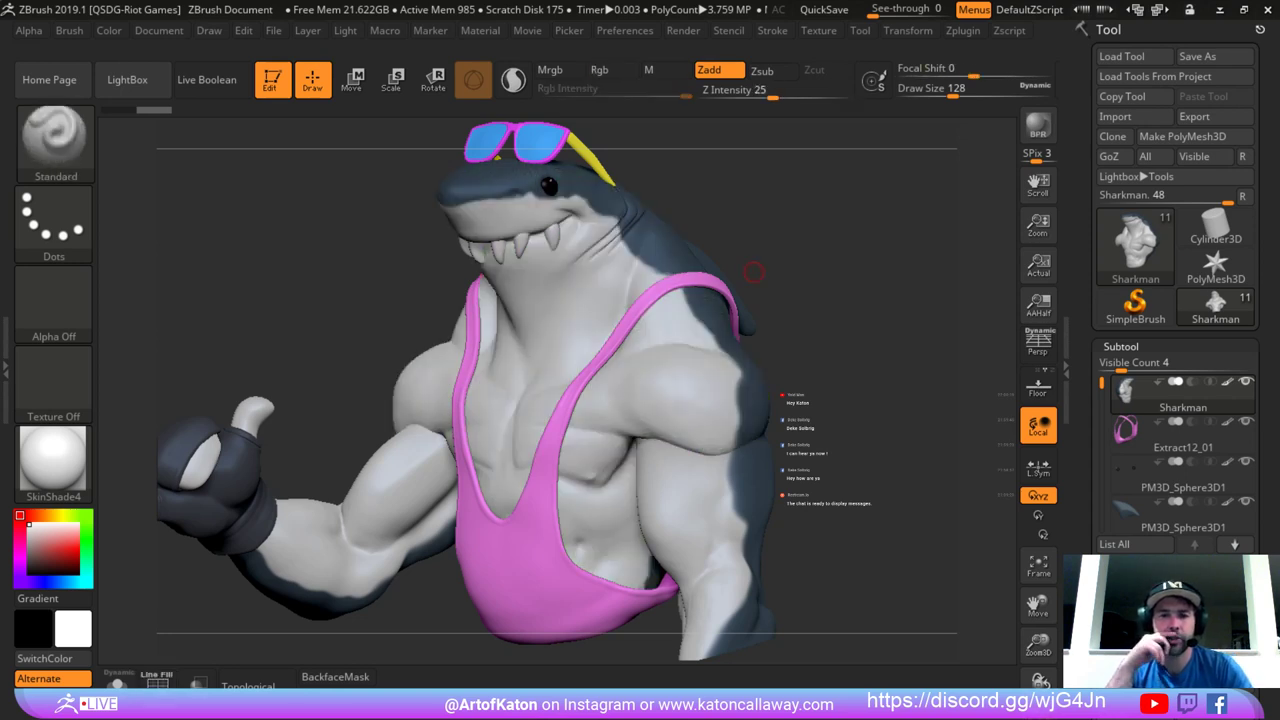
key(shift+f)
key(shift+f)
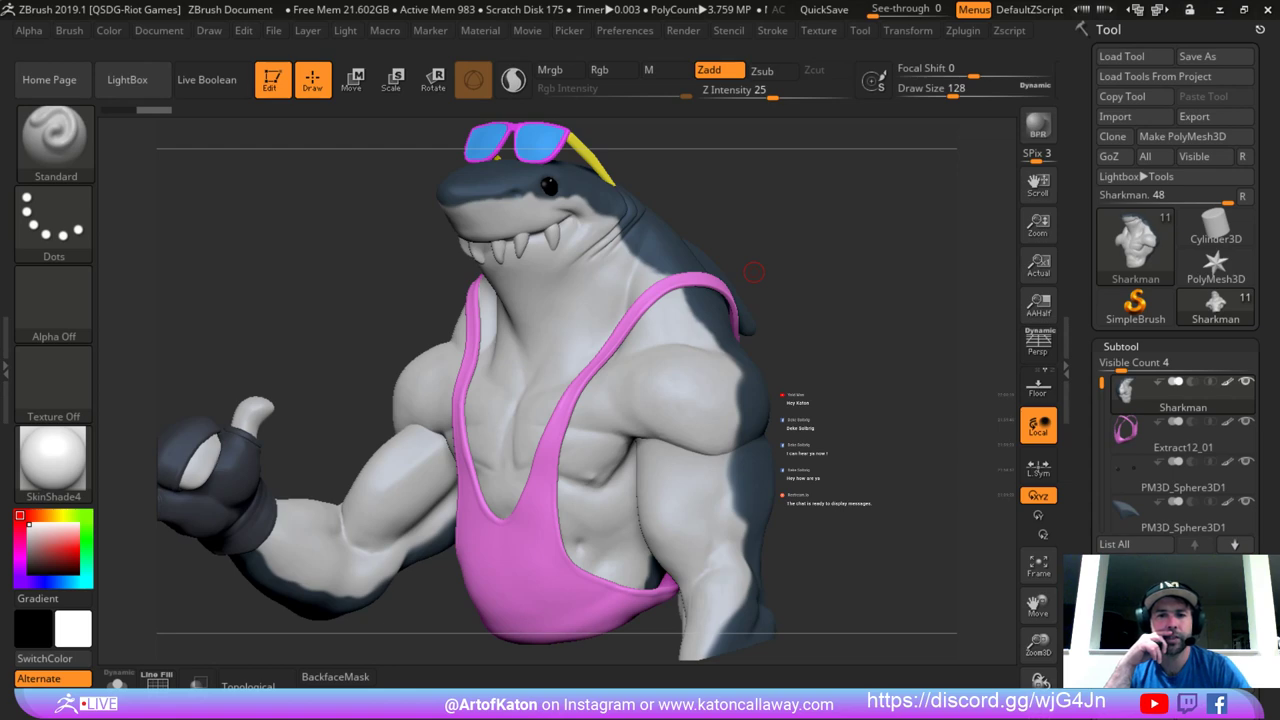
drag(389, 322, 665, 325)
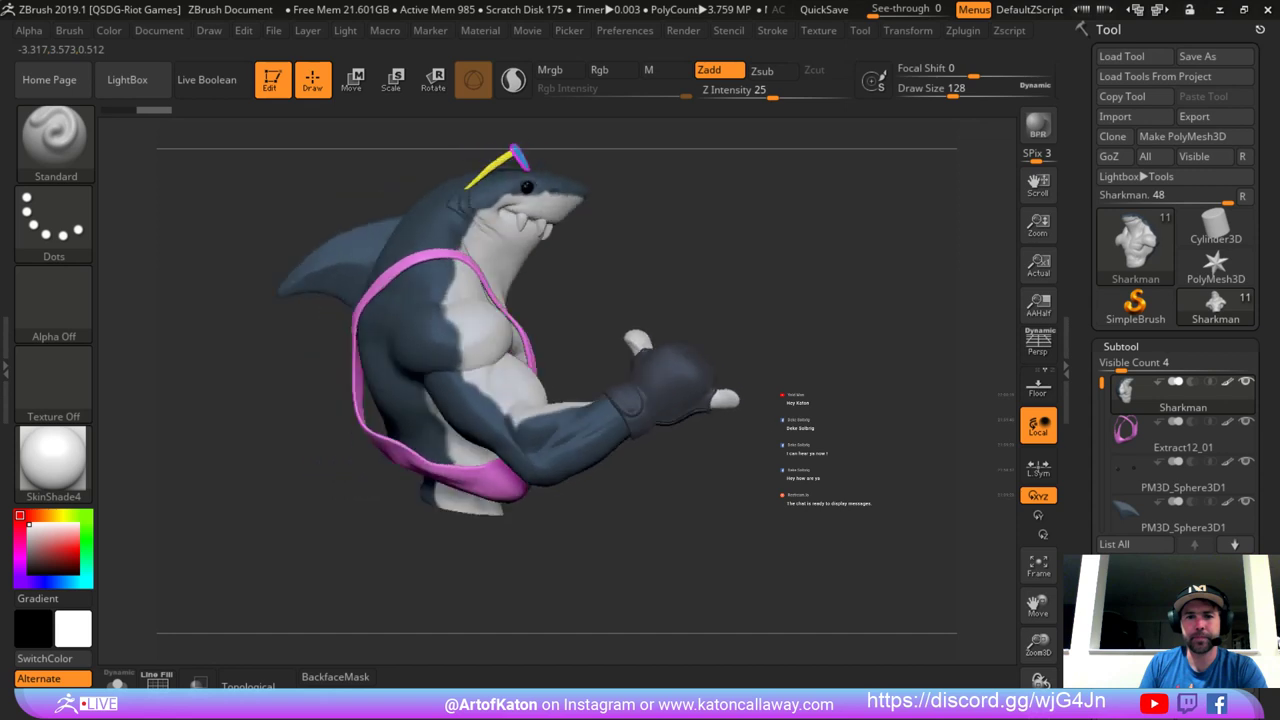
drag(583, 583, 588, 532)
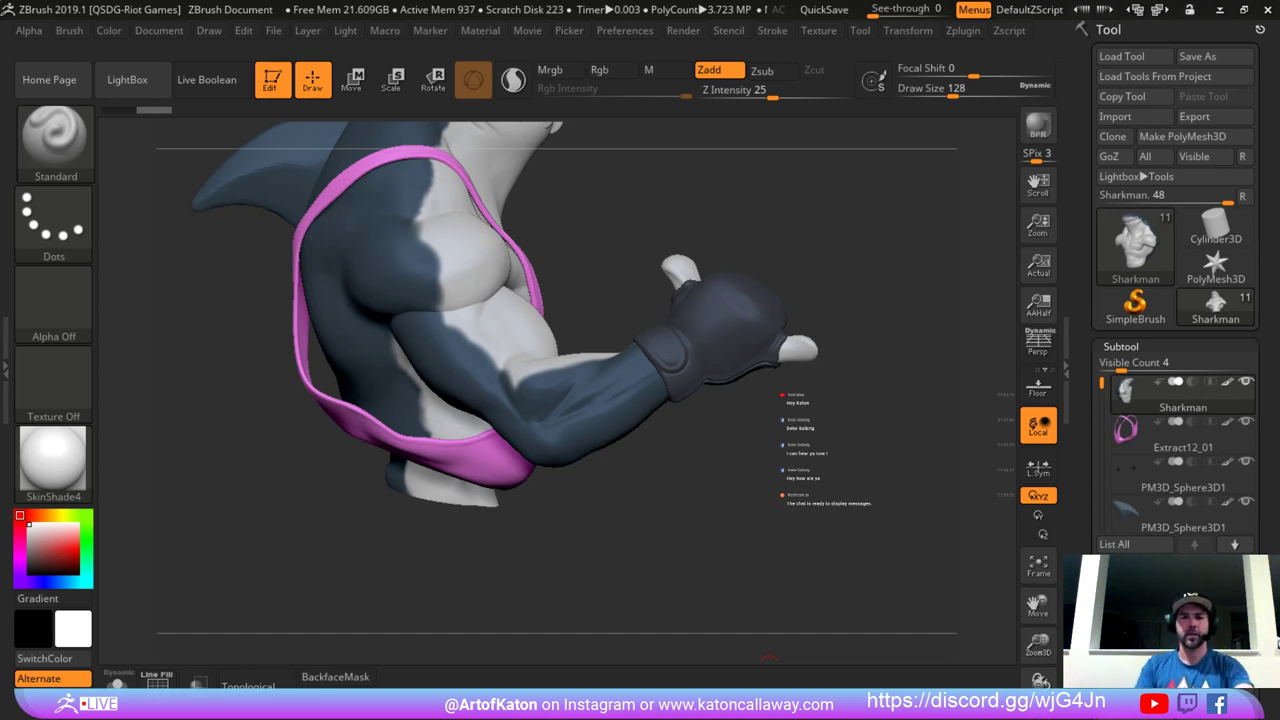
mouse_move(794, 220)
mouse_down()
mouse_move(817, 249)
mouse_move(794, 240)
mouse_move(770, 320)
mouse_move(775, 400)
mouse_move(820, 410)
mouse_move(825, 360)
mouse_move(790, 345)
mouse_up()
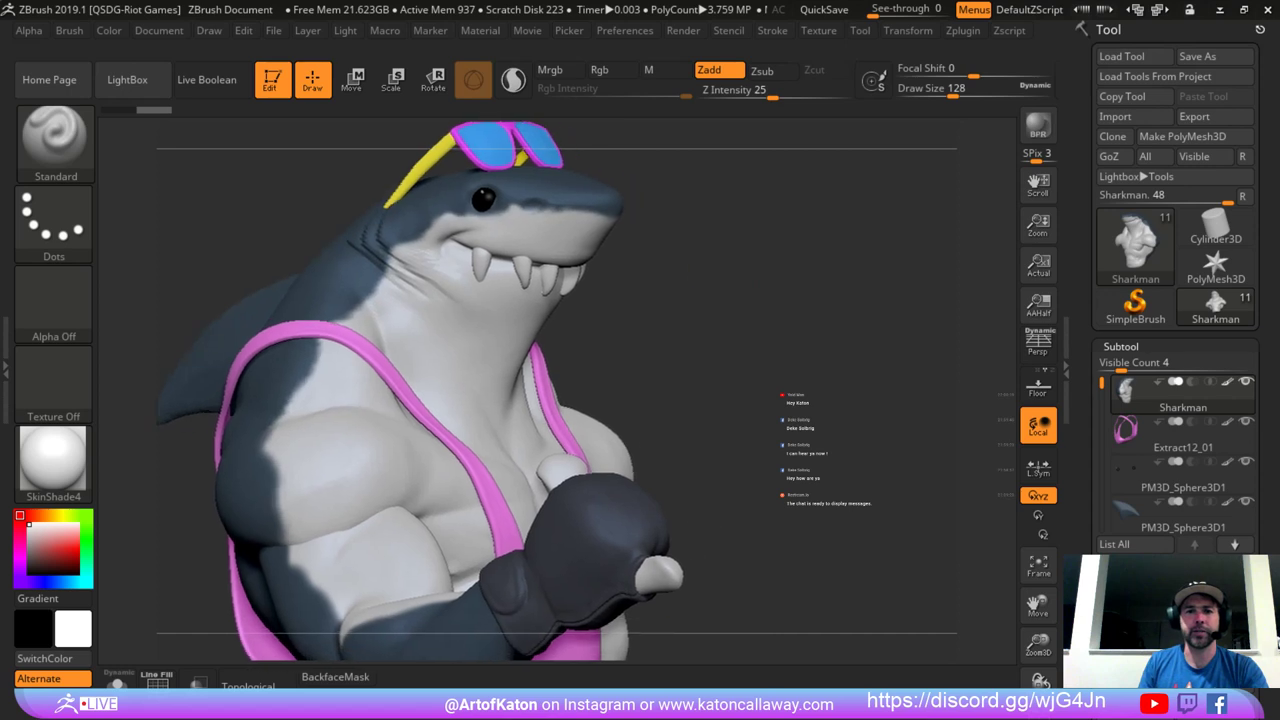
mouse_move(755, 285)
mouse_down()
mouse_move(665, 310)
mouse_move(713, 302)
mouse_move(698, 330)
mouse_move(640, 332)
mouse_up()
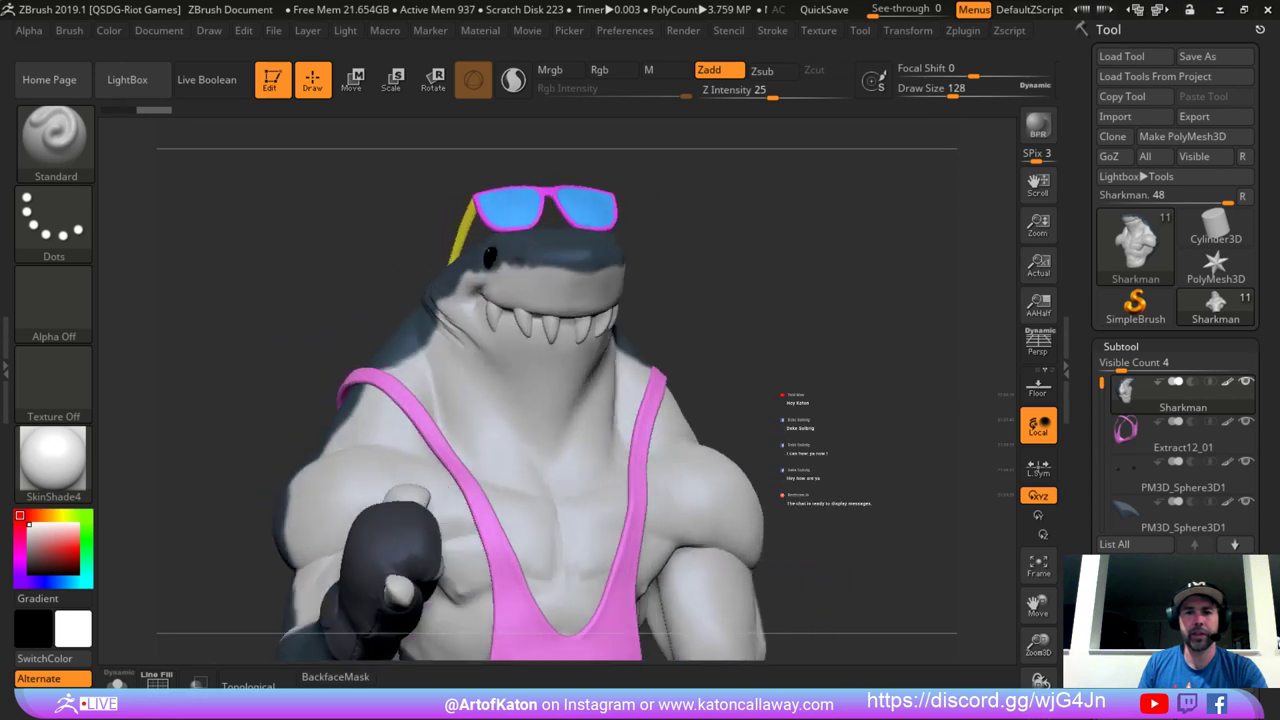
mouse_move(722, 300)
mouse_down()
mouse_move(690, 297)
mouse_move(680, 310)
mouse_move(760, 312)
mouse_move(716, 305)
mouse_move(720, 290)
mouse_up()
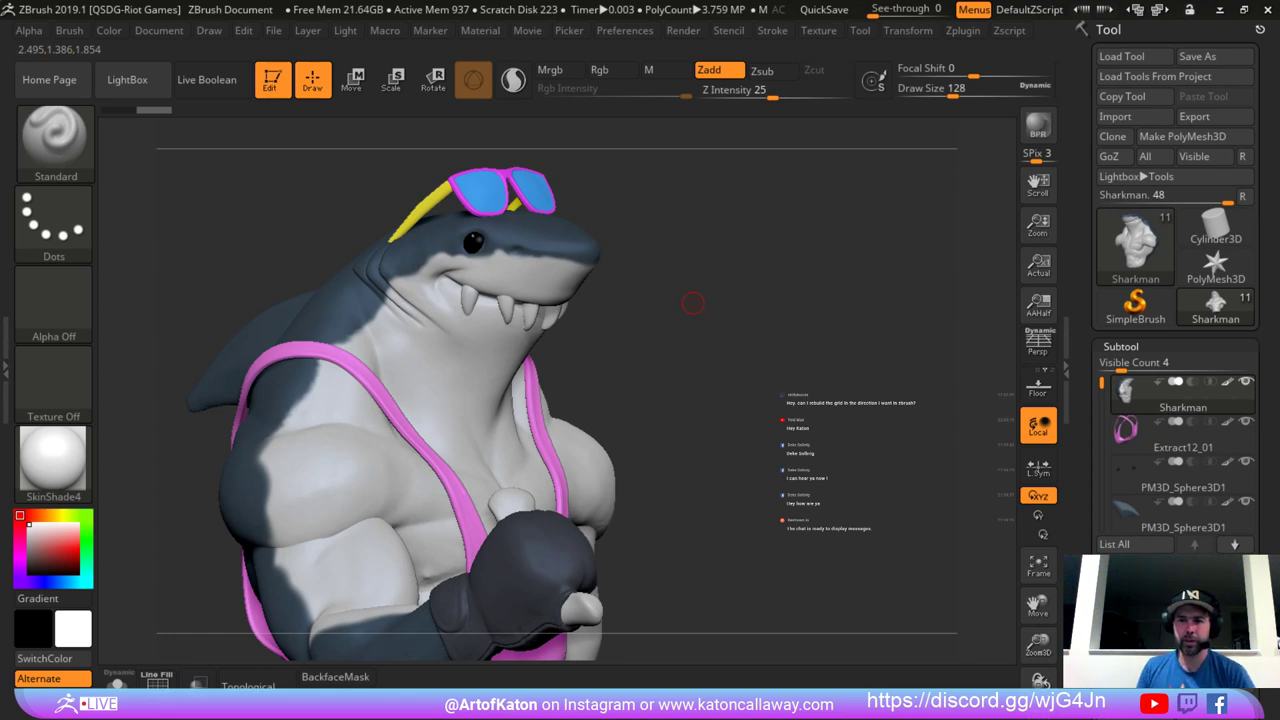
Display the floor grid beneath the shark character.
alt+drag(678, 453, 729, 283)
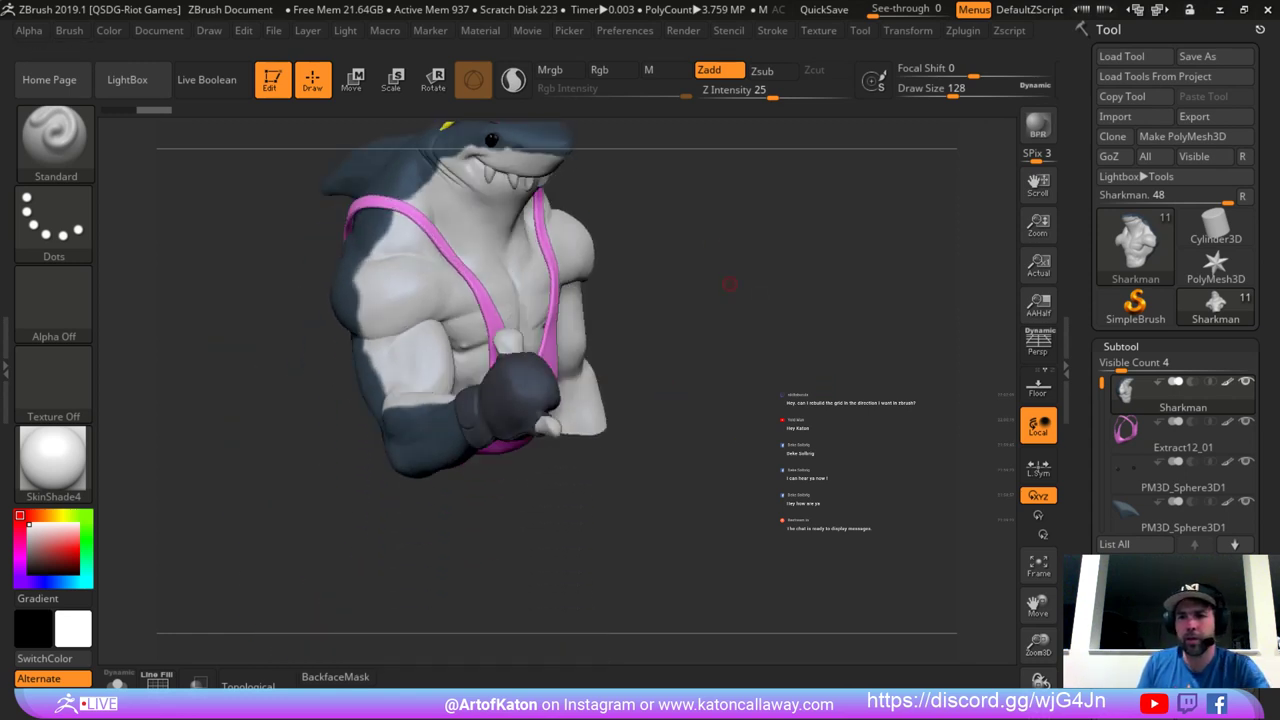
click(1038, 343)
click(1034, 346)
click(1037, 387)
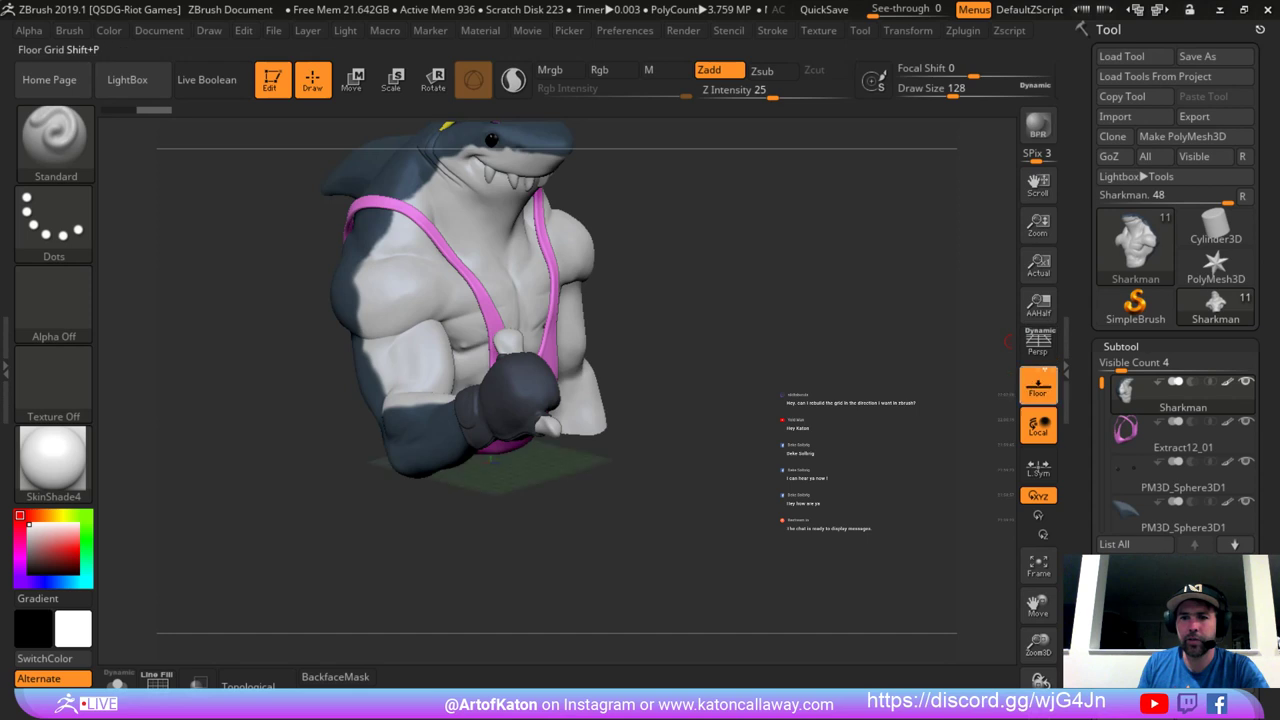
Examine the polygon flow across the Sharkman head and torso with the wireframe displayed.
drag(636, 464, 565, 382)
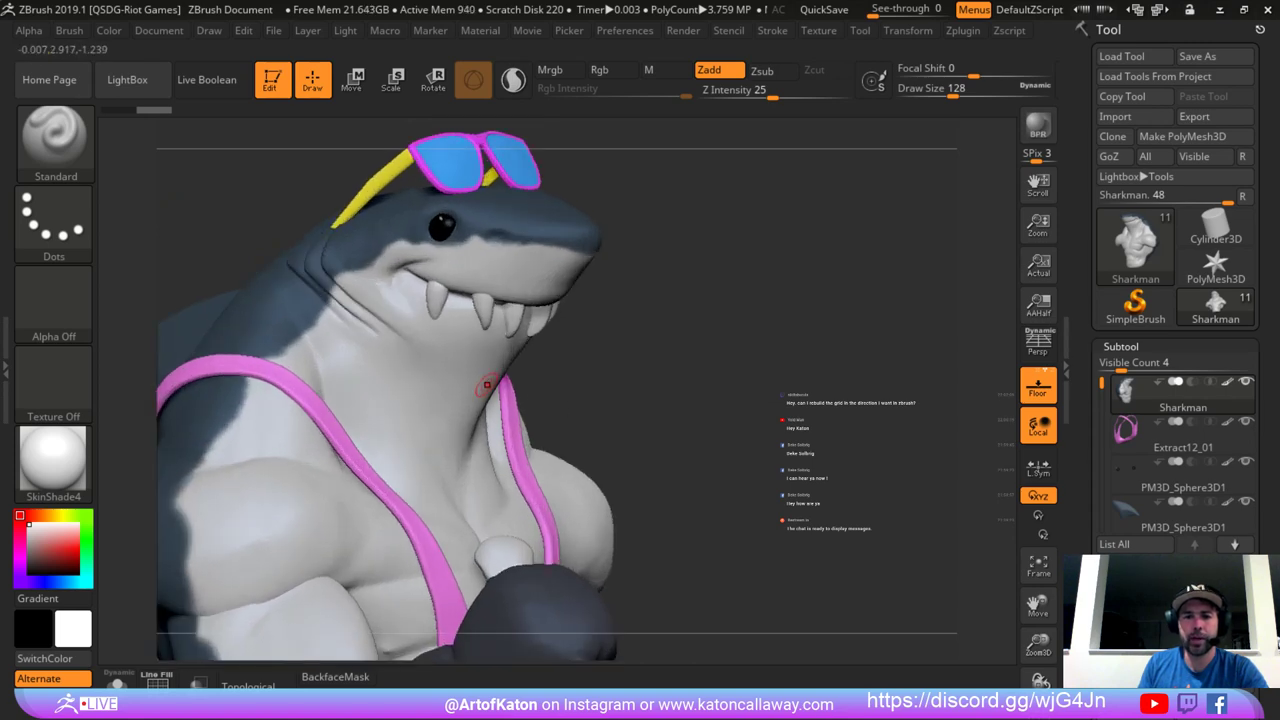
key(shift+f)
mouse_move(590, 440)
mouse_down()
mouse_move(622, 460)
mouse_move(614, 498)
mouse_move(655, 420)
mouse_move(650, 500)
mouse_move(634, 451)
mouse_move(592, 420)
mouse_move(620, 397)
mouse_move(640, 335)
mouse_move(614, 331)
mouse_move(636, 347)
mouse_up()
key(shift+f)
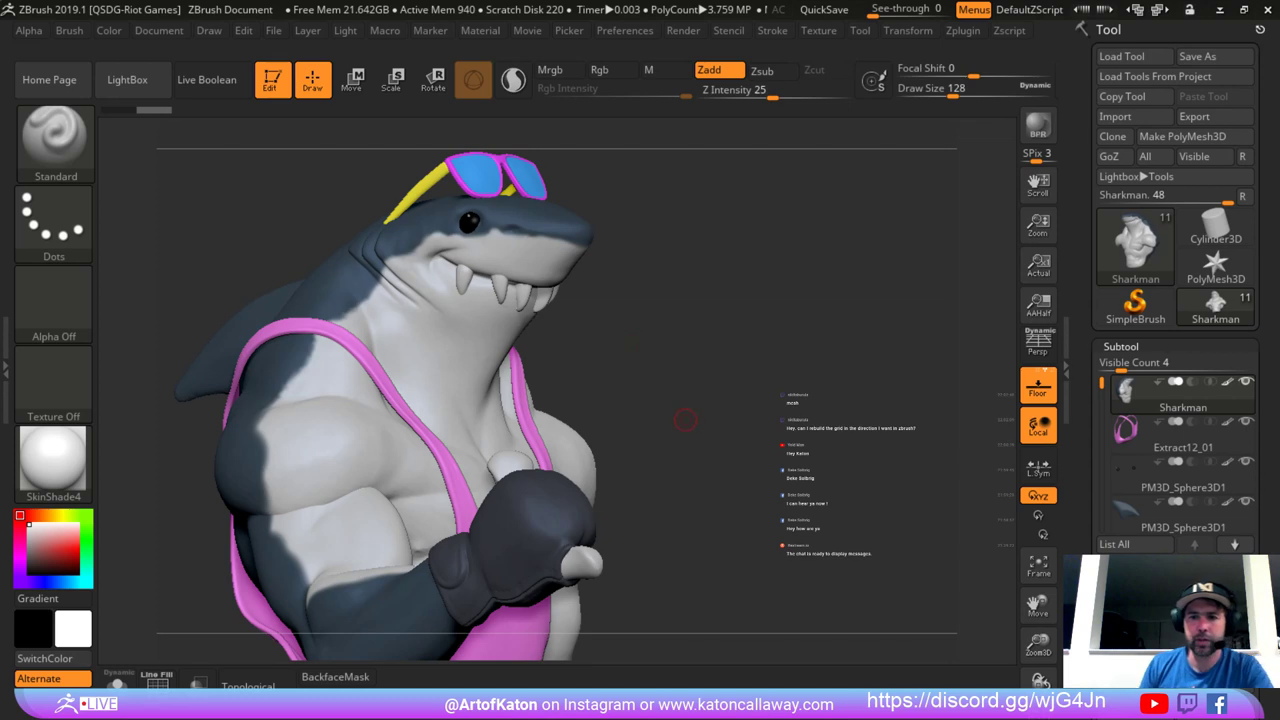
drag(685, 420, 704, 418)
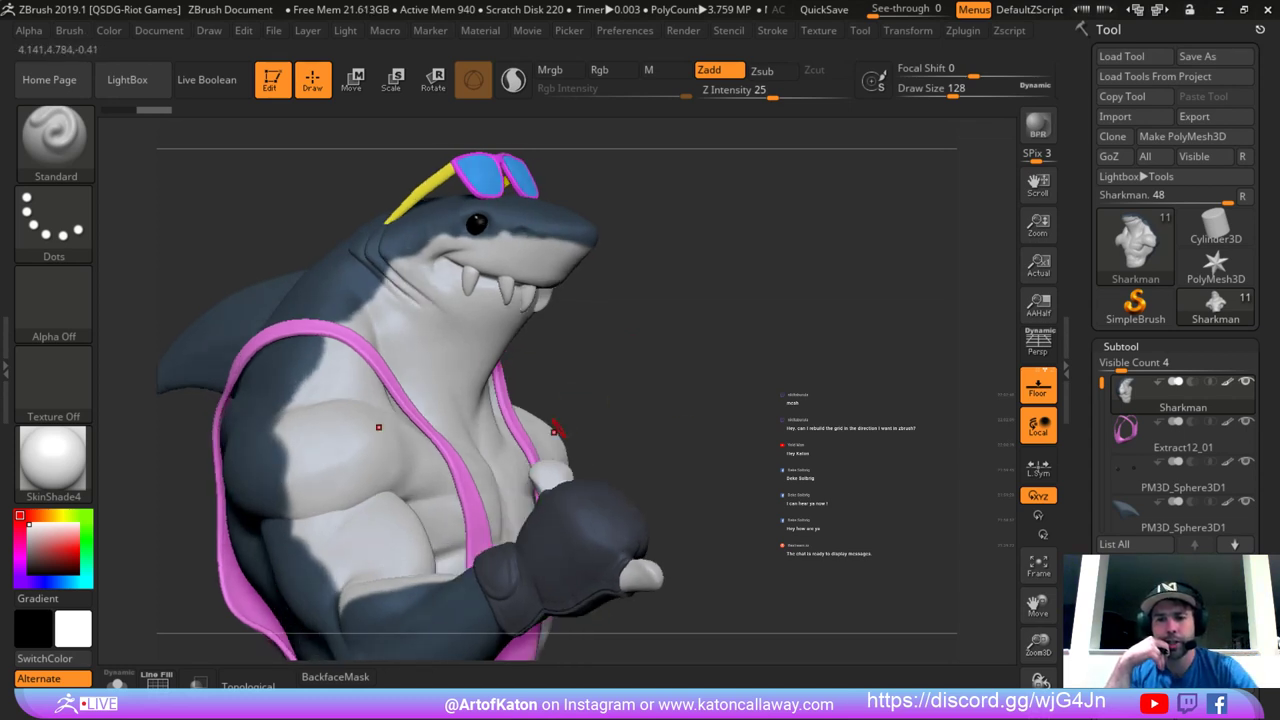
key(shift+f)
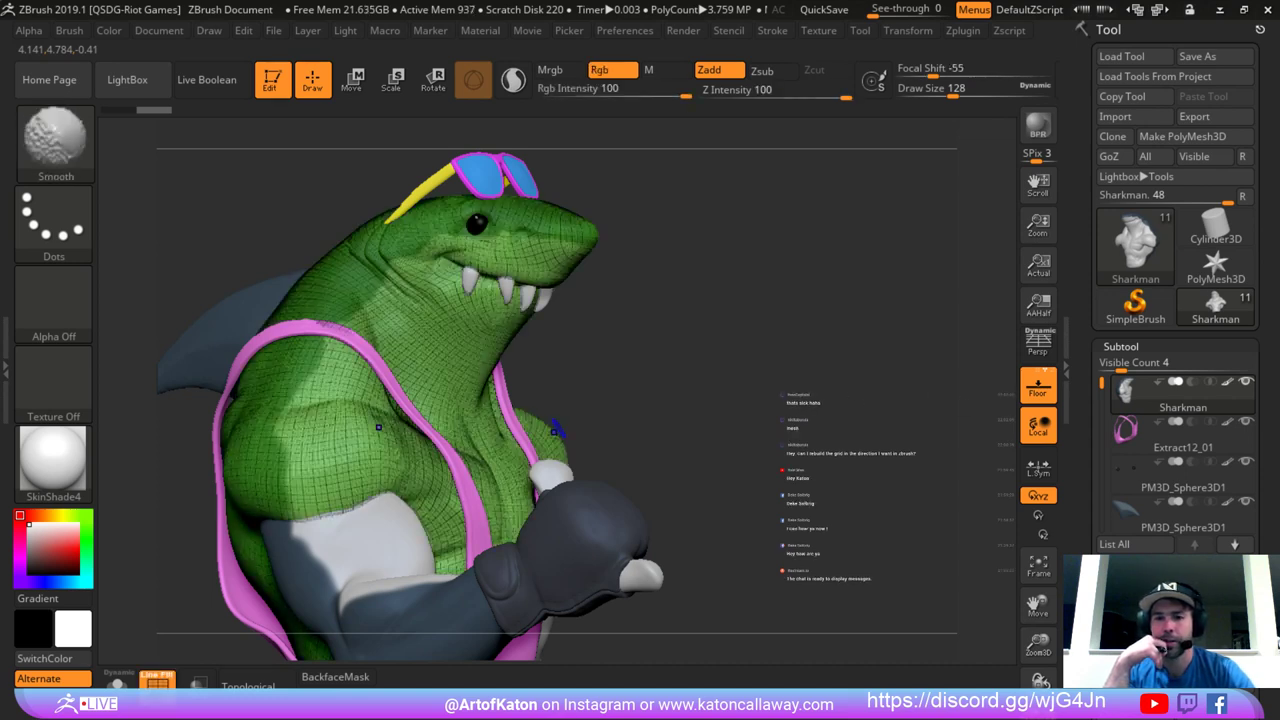
key(shift+f)
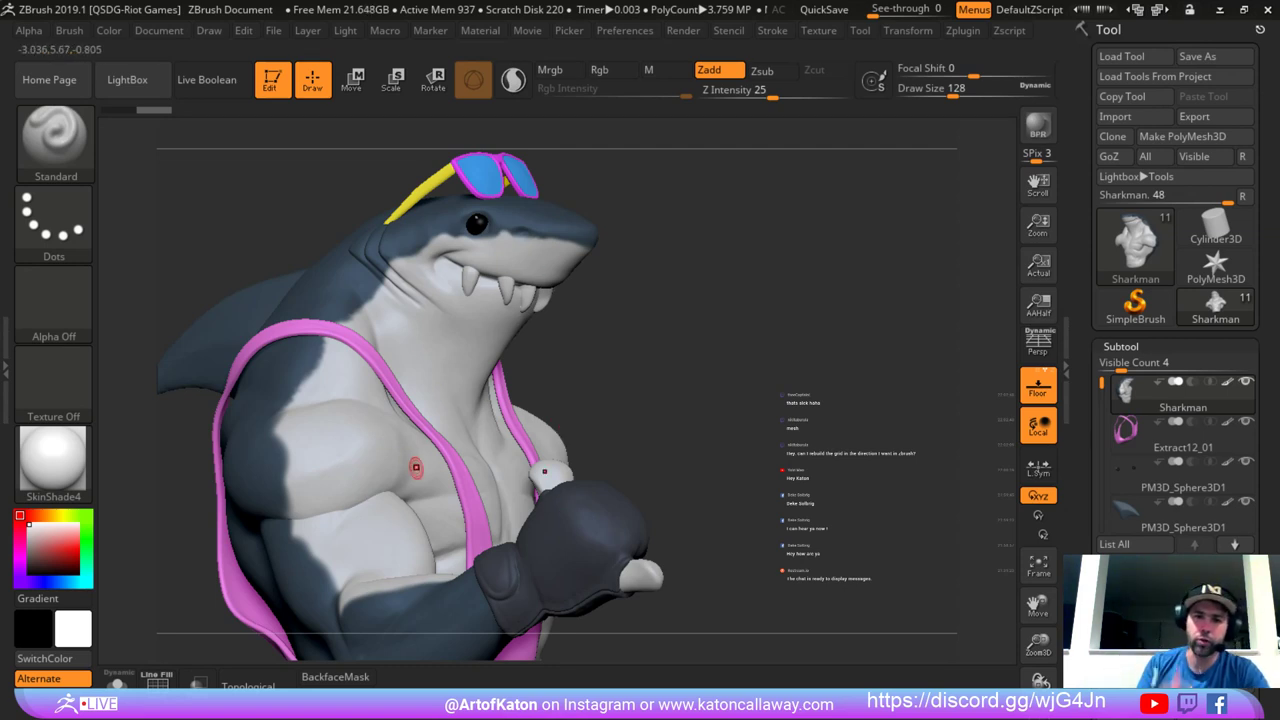
Make the dorsal fin the active subtool and display its wireframe to inspect both sides.
drag(640, 350, 740, 370)
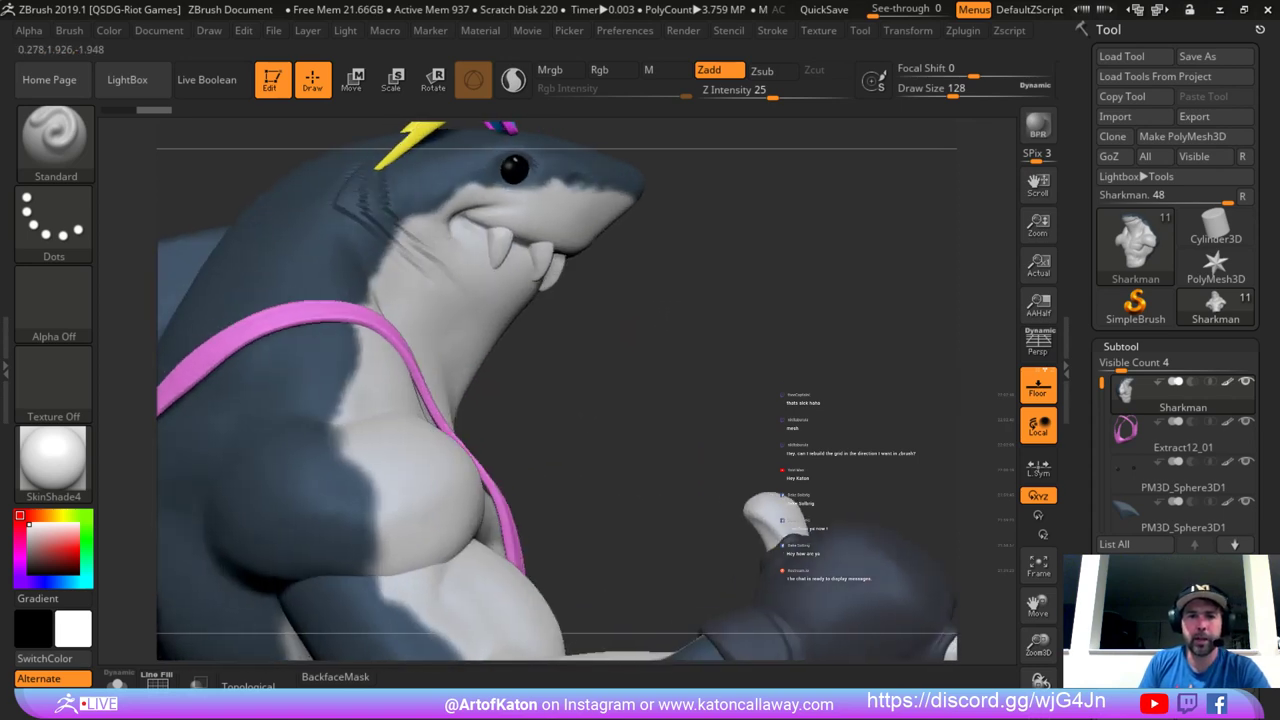
alt+drag(180, 205, 395, 178)
alt+click(374, 260)
alt+drag(300, 440, 343, 452)
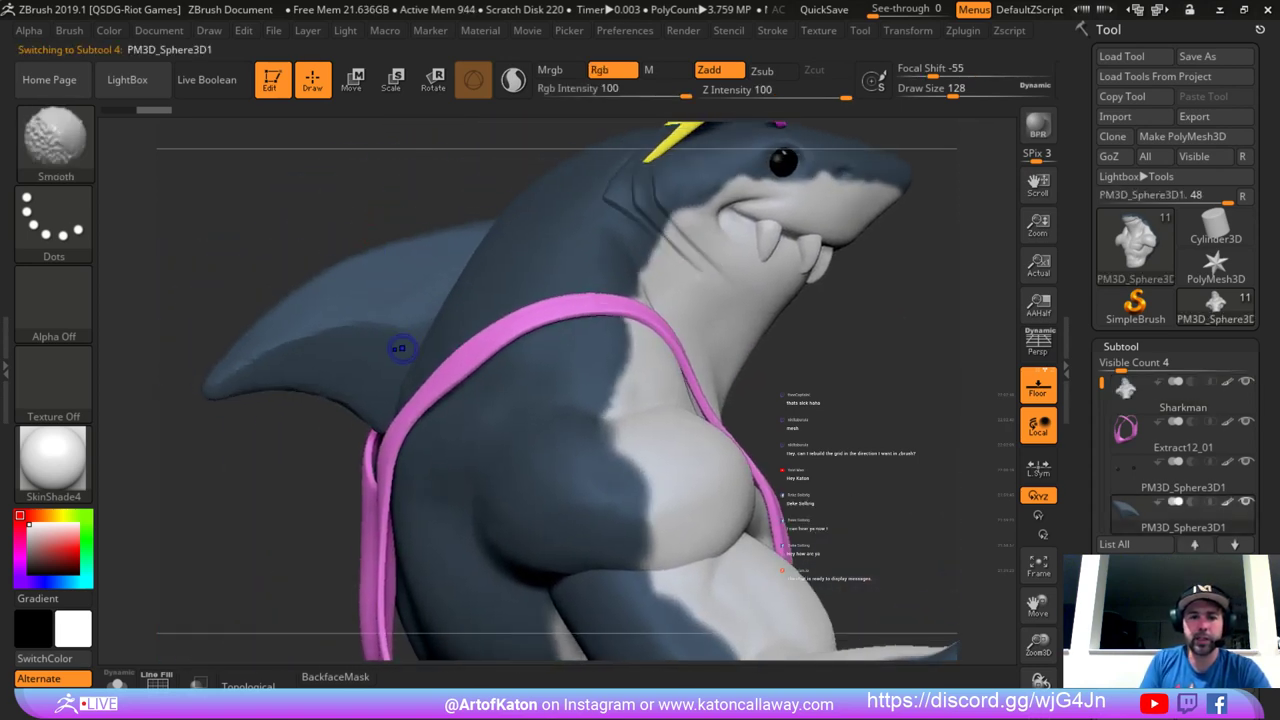
key(shift+f)
alt+drag(300, 490, 420, 120)
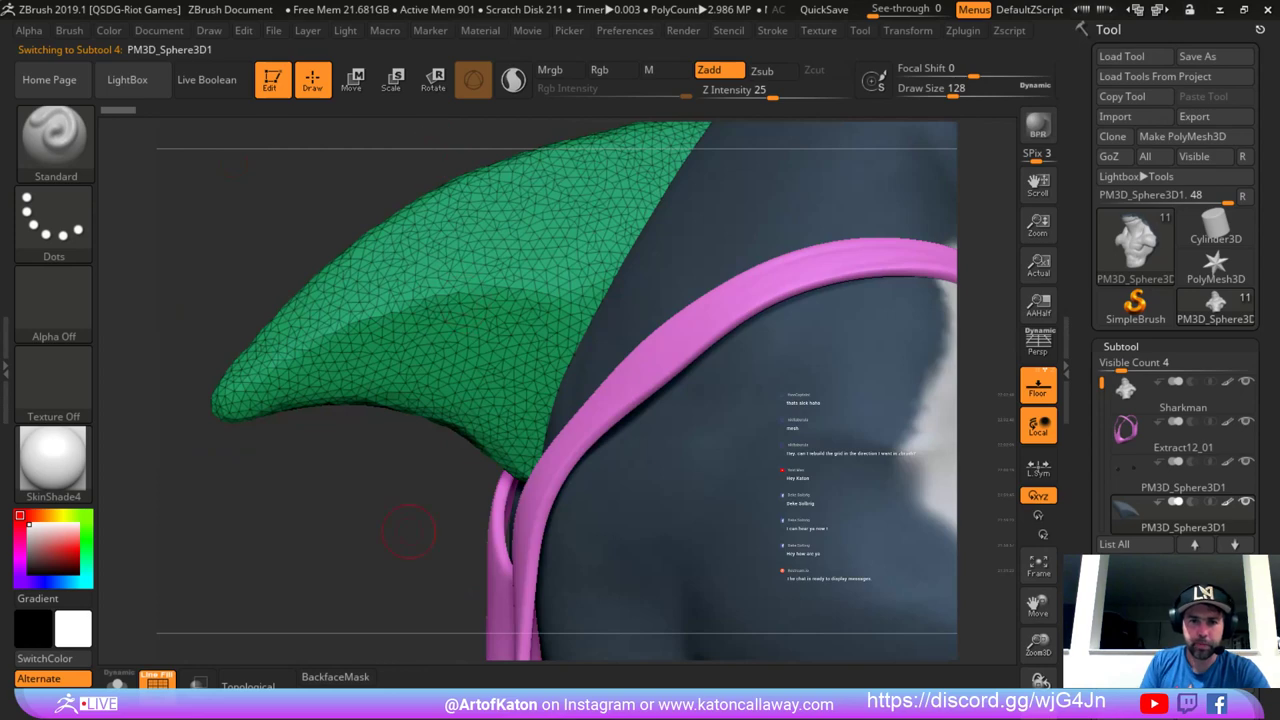
alt+drag(408, 531, 408, 440)
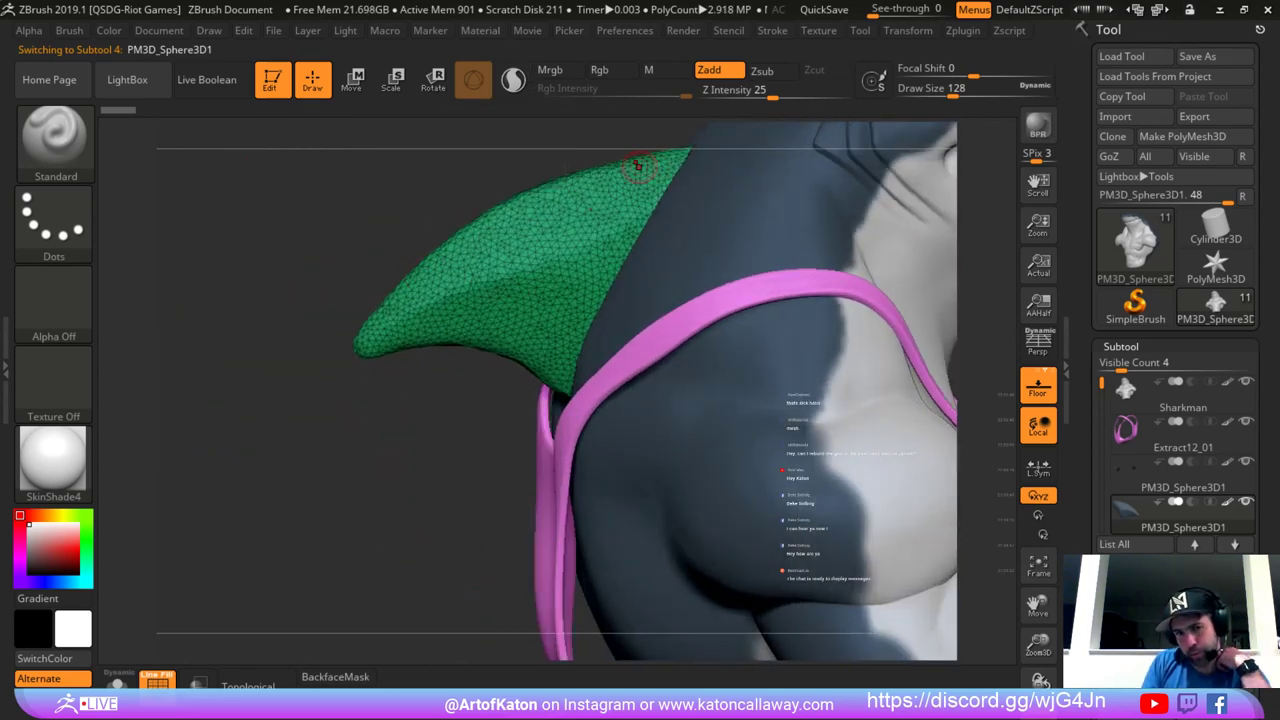
drag(409, 466, 830, 490)
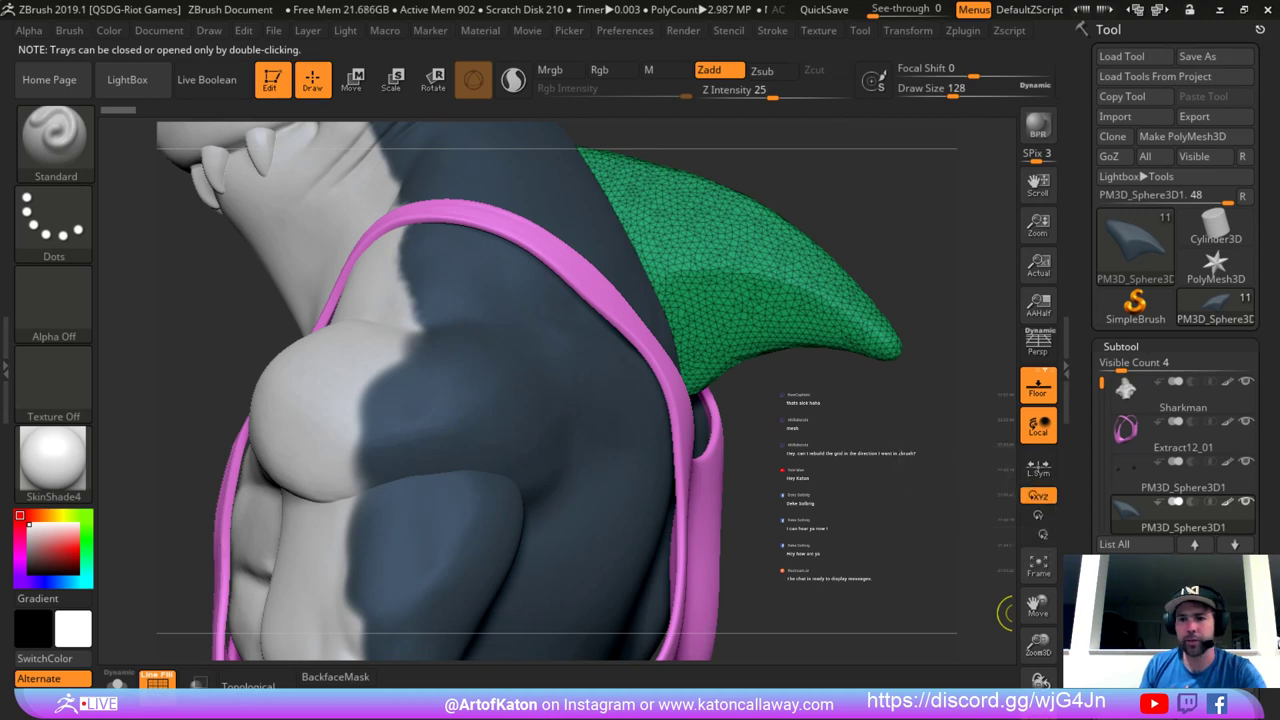
Isolate the dorsal fin with Dynamic Solo, keep its wireframe on and set the draw size to 192.
key(ctrl)
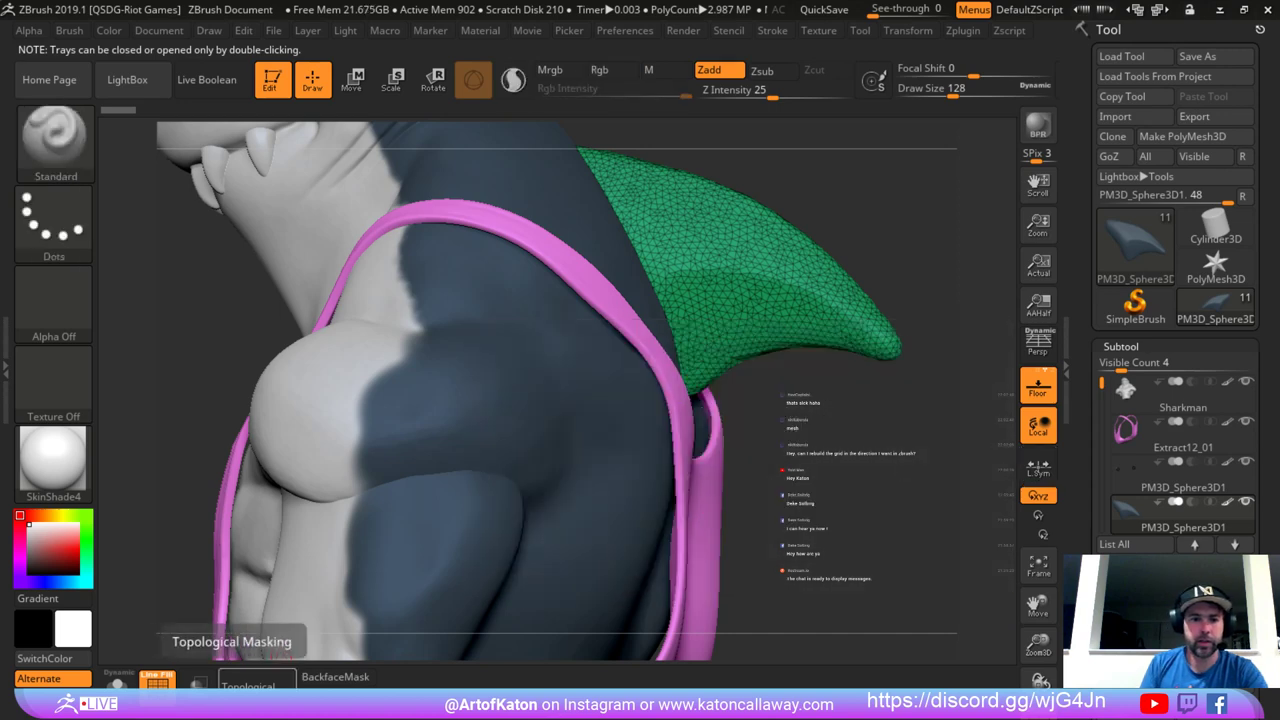
click(198, 683)
click(198, 683)
click(118, 683)
alt+drag(551, 470, 500, 550)
key(bracketright)
mouse_move(711, 251)
mouse_down()
mouse_move(860, 262)
mouse_move(750, 268)
mouse_move(640, 325)
mouse_move(490, 320)
mouse_move(571, 314)
mouse_up()
key(shift+f)
key(shift+f)
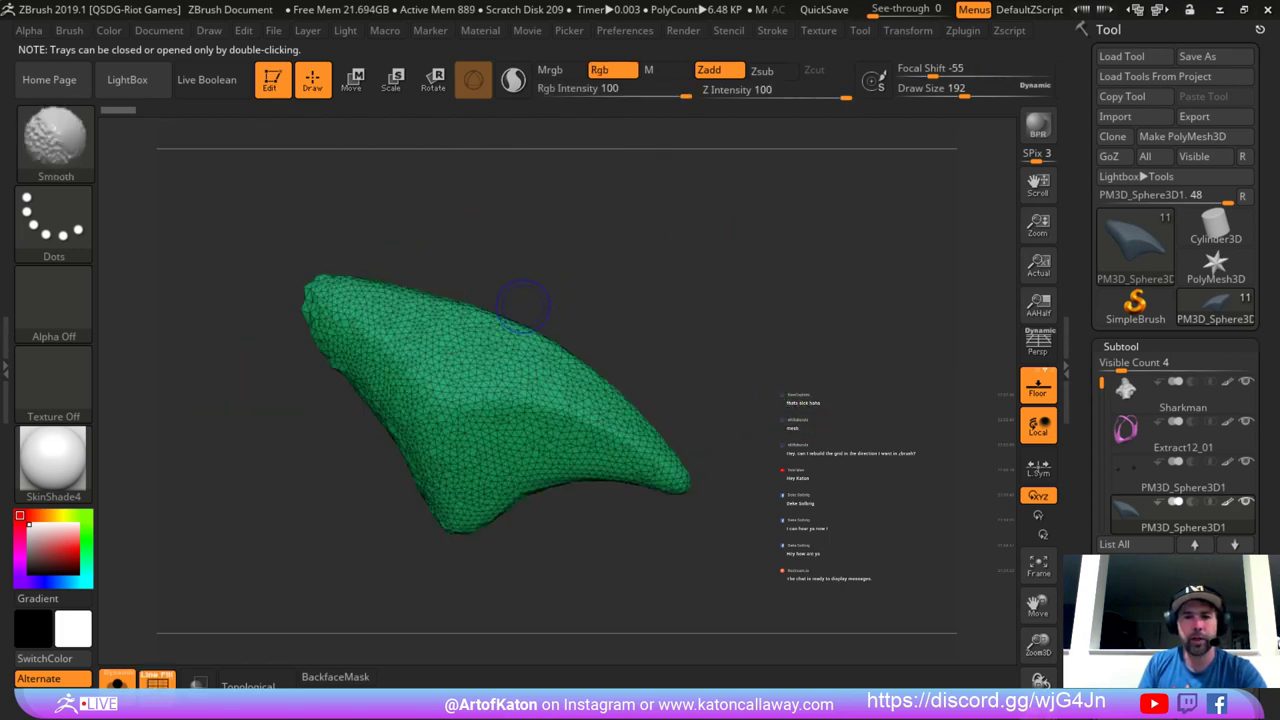
Open the ZRemesher settings in the dorsal fin's Geometry options.
key(b)
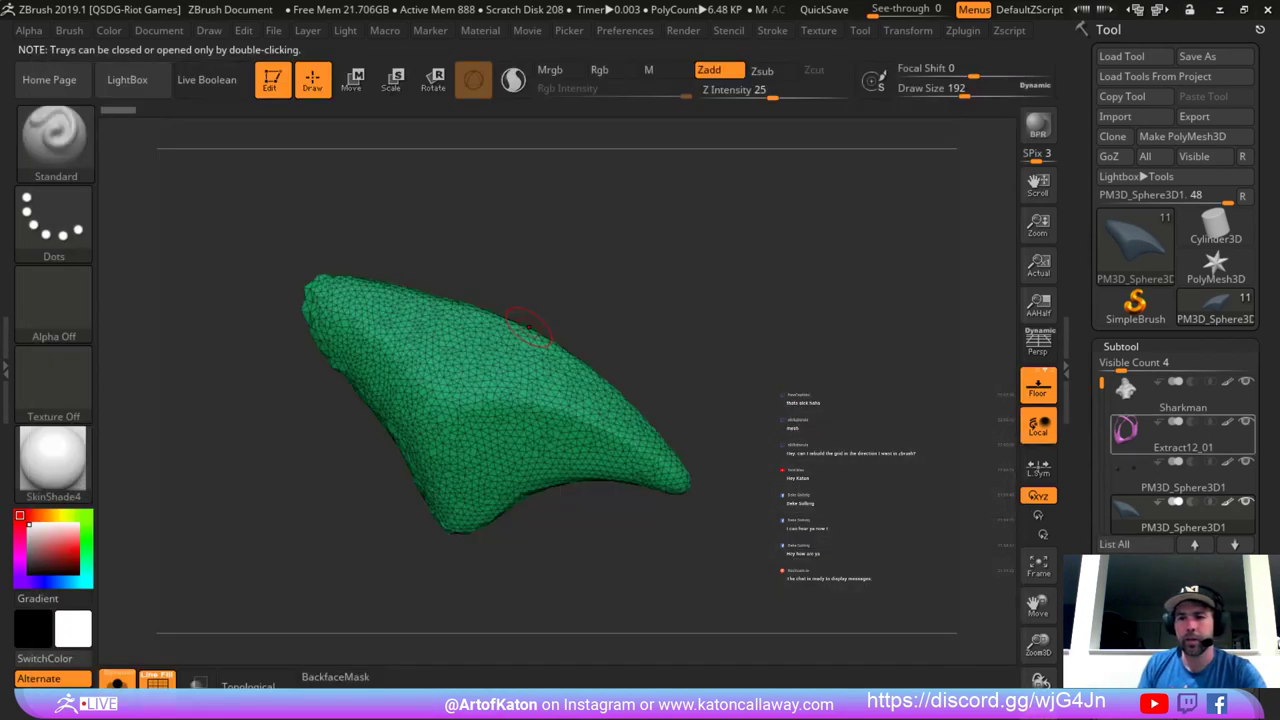
drag(1266, 640, 1266, 40)
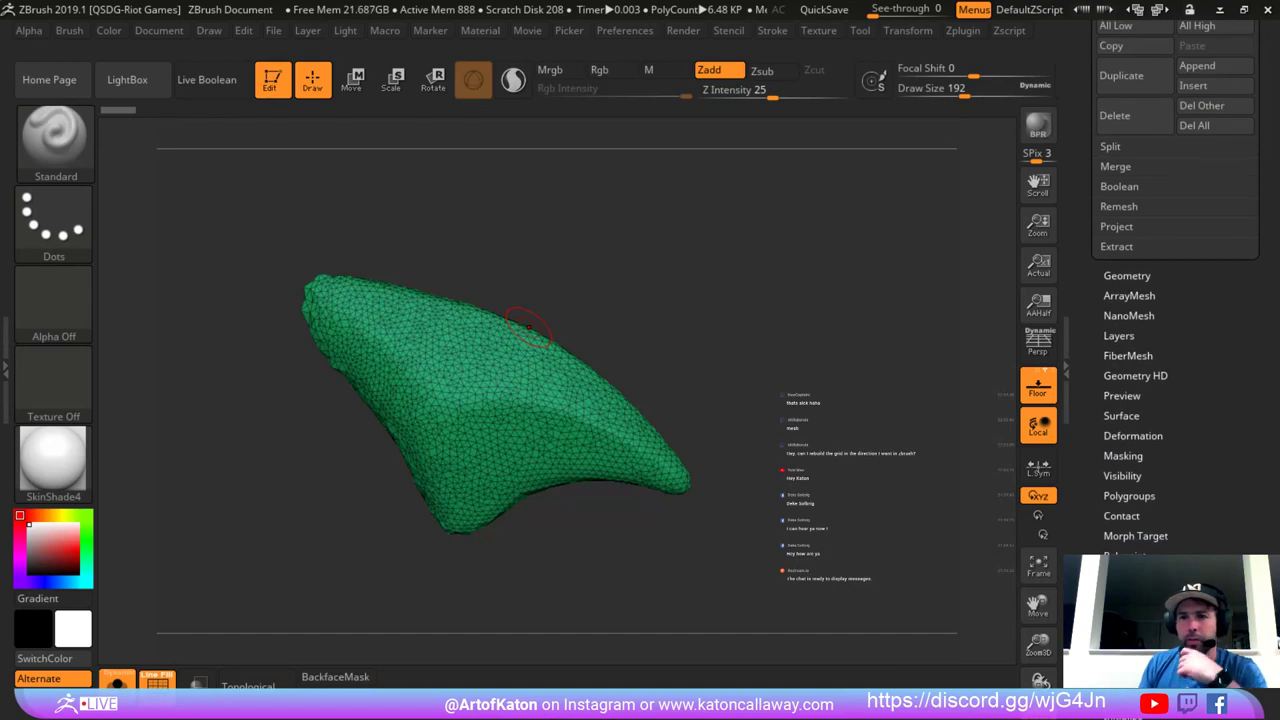
click(1127, 276)
drag(1266, 276, 1266, 389)
click(1127, 197)
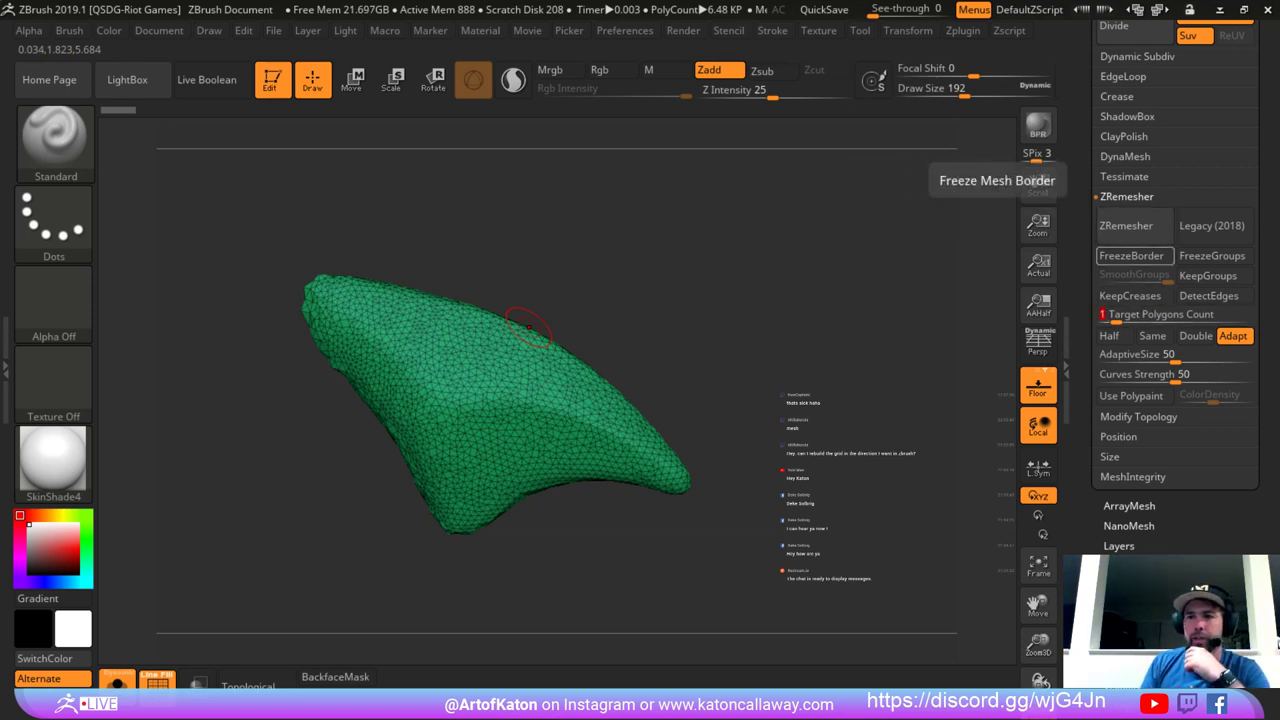
Try remeshing the dorsal fin with ZRemesher at a target polygons count of 1, and hide the wireframe.
click(1126, 225)
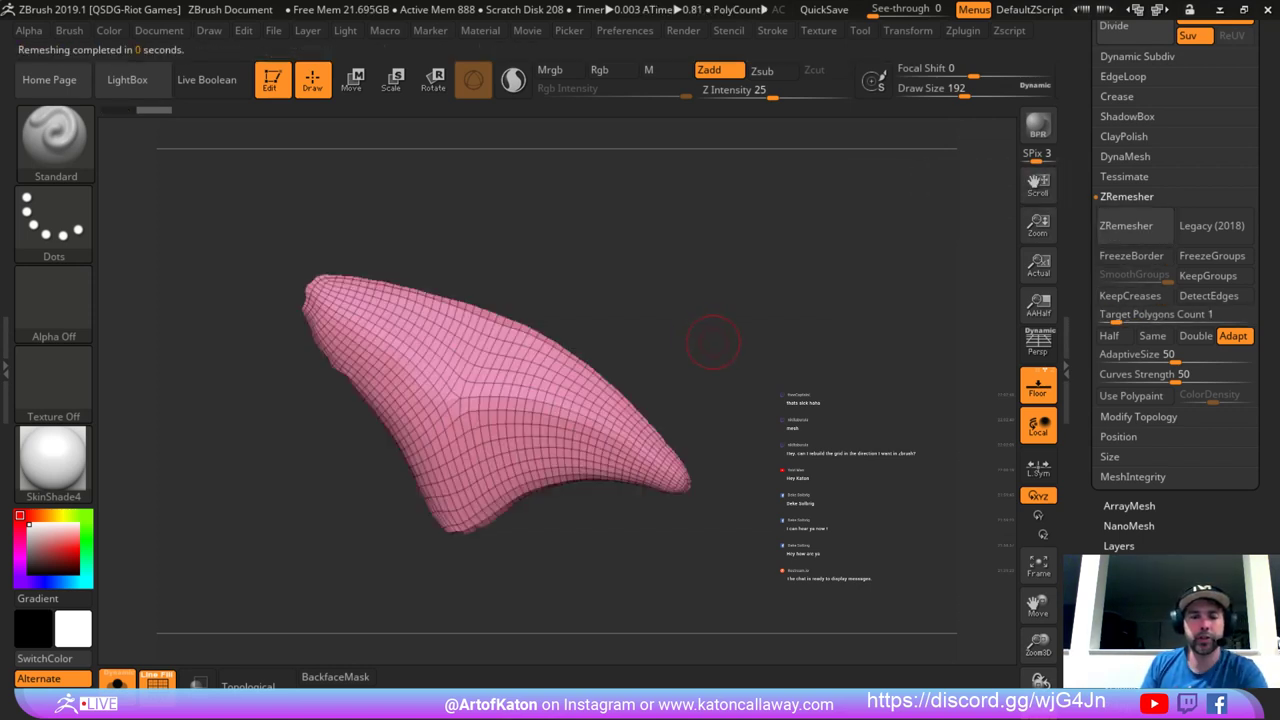
key(shift+f)
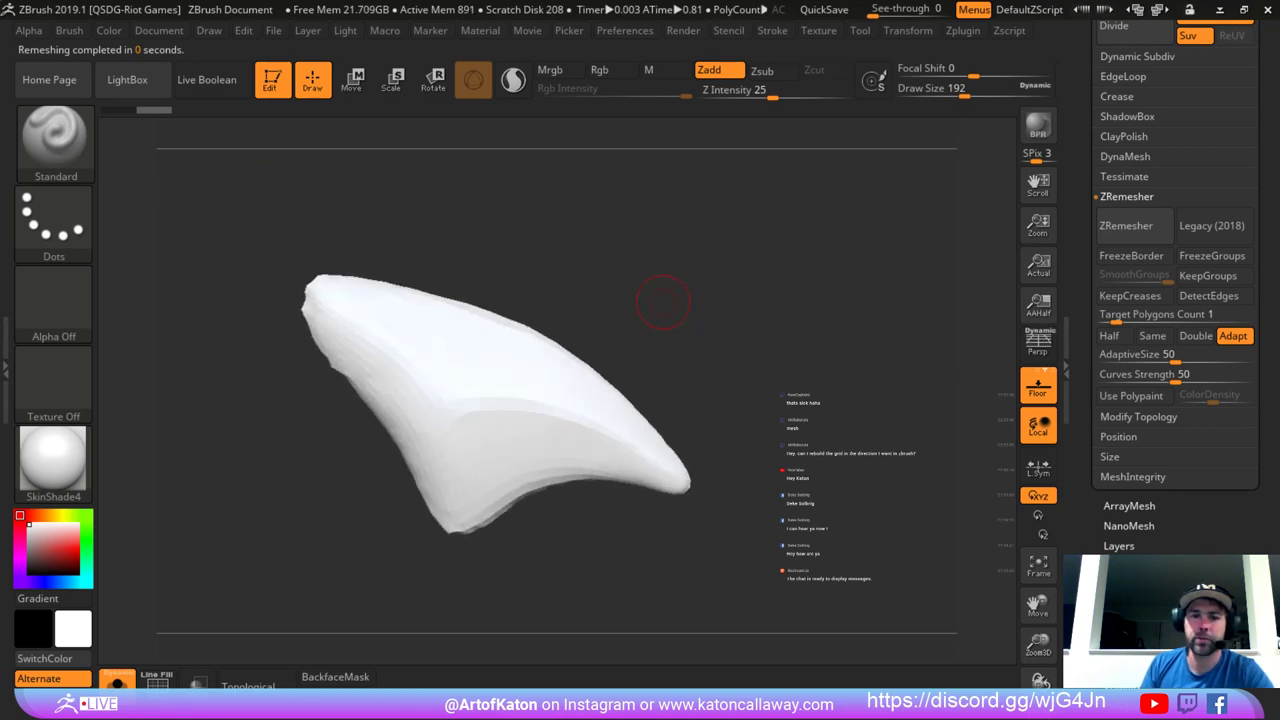
ctrl+click(657, 292)
Turn on Sculptris Pro and smooth the faceted tip and edge of the fin, raising the draw size to 274.
mouse_move(657, 292)
mouse_down()
mouse_move(440, 300)
mouse_move(557, 340)
mouse_move(563, 330)
mouse_up()
key(space)
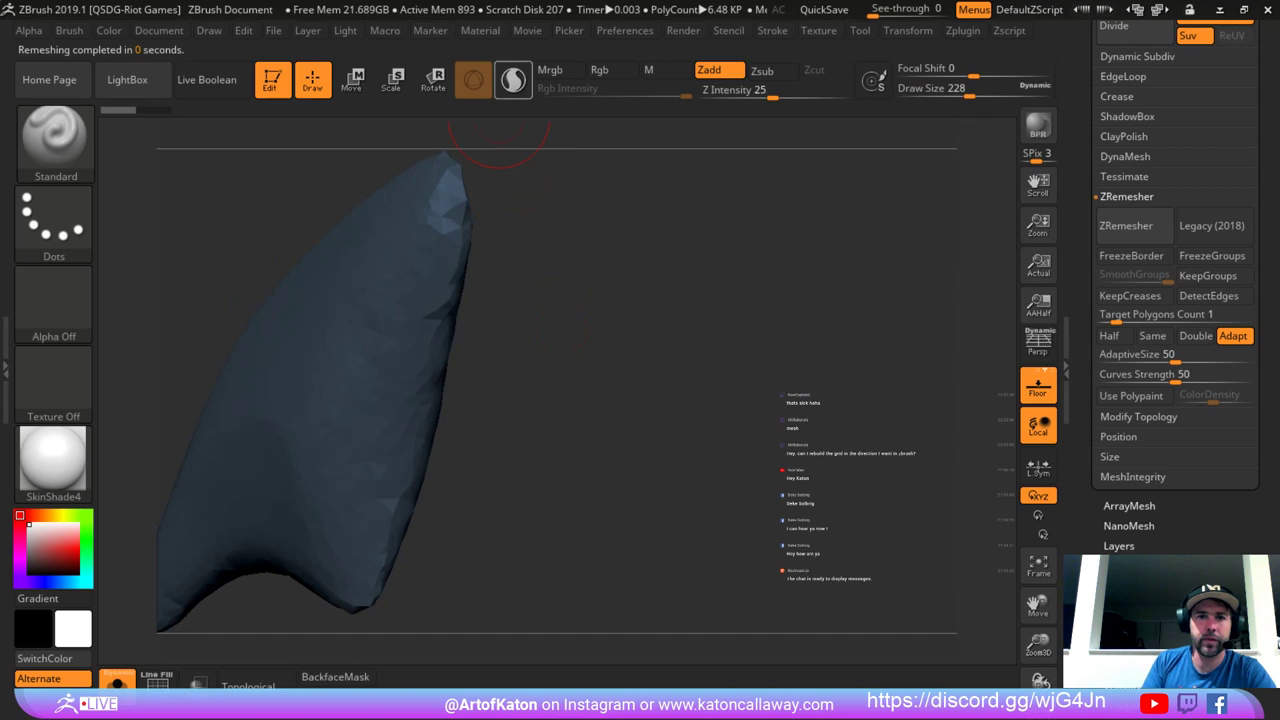
shift+drag(454, 184, 448, 190)
mouse_move(190, 400)
alt+mouse_down()
mouse_move(200, 340)
mouse_move(367, 412)
alt+mouse_up()
key(space)
shift+drag(466, 229, 470, 222)
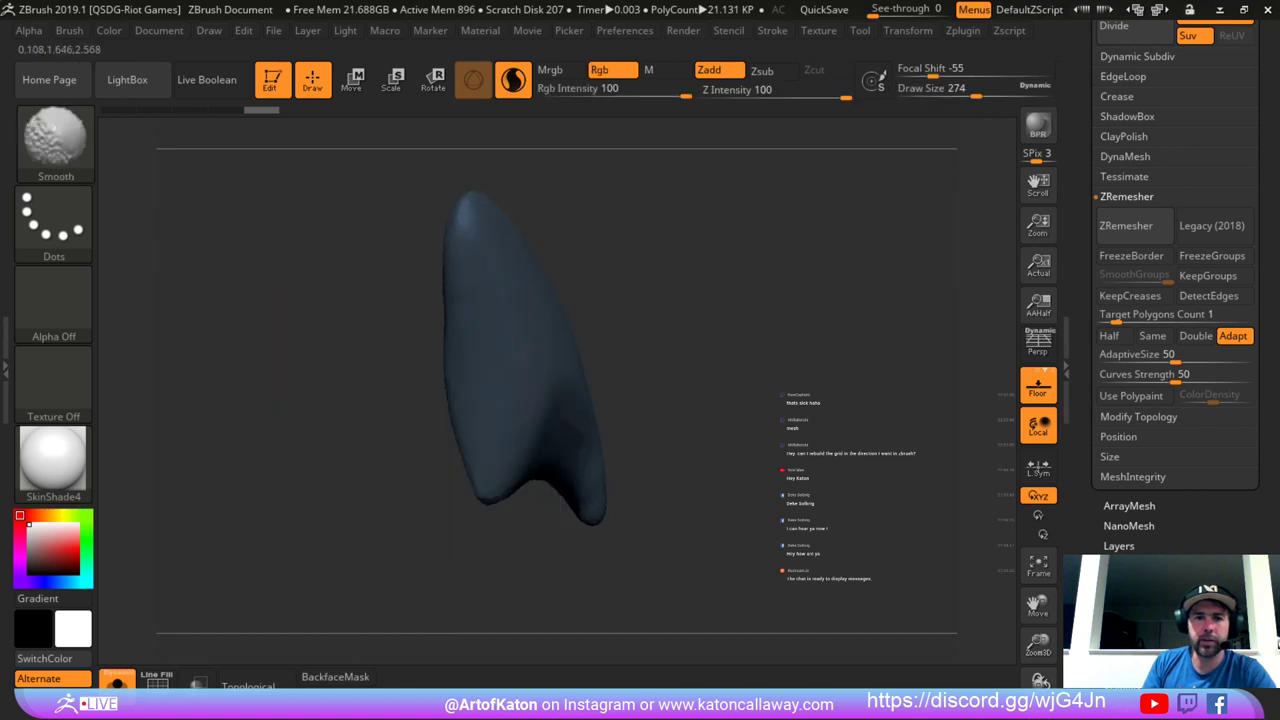
Toggle Dynamic Solo off and on again, and continue smoothing the fin's surface with the draw size at 274.
ctrl+drag(240, 480, 260, 510)
drag(260, 510, 137, 660)
click(118, 682)
click(118, 682)
alt+drag(587, 288, 545, 297)
shift+drag(369, 308, 400, 370)
drag(460, 240, 570, 290)
click(463, 337)
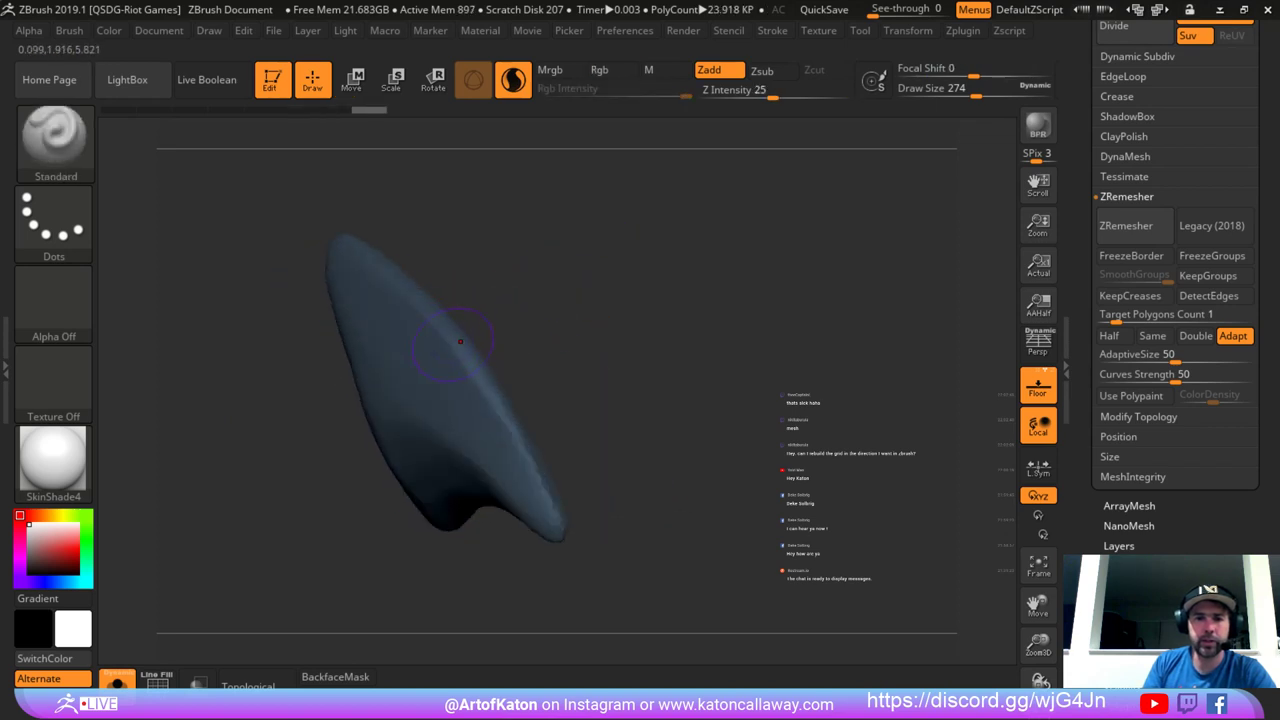
Try to smooth the fin's long outer edge from its rounded end downward with a draw size of 245.
key(space)
drag(433, 337, 429, 337)
drag(550, 300, 460, 300)
shift+drag(386, 226, 449, 337)
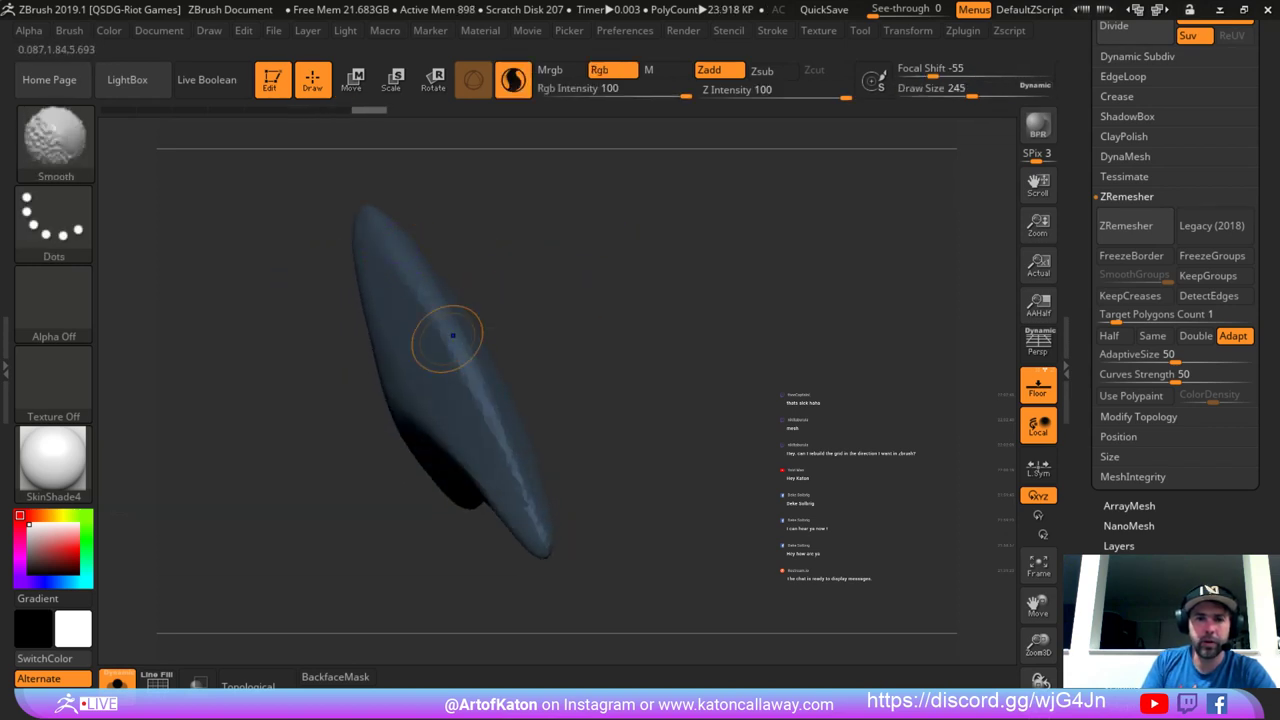
key(ctrl+z)
key(ctrl+z)
Smooth the fin's long outer edge and its side surfaces with a draw size of 217.
key(space)
click(392, 249)
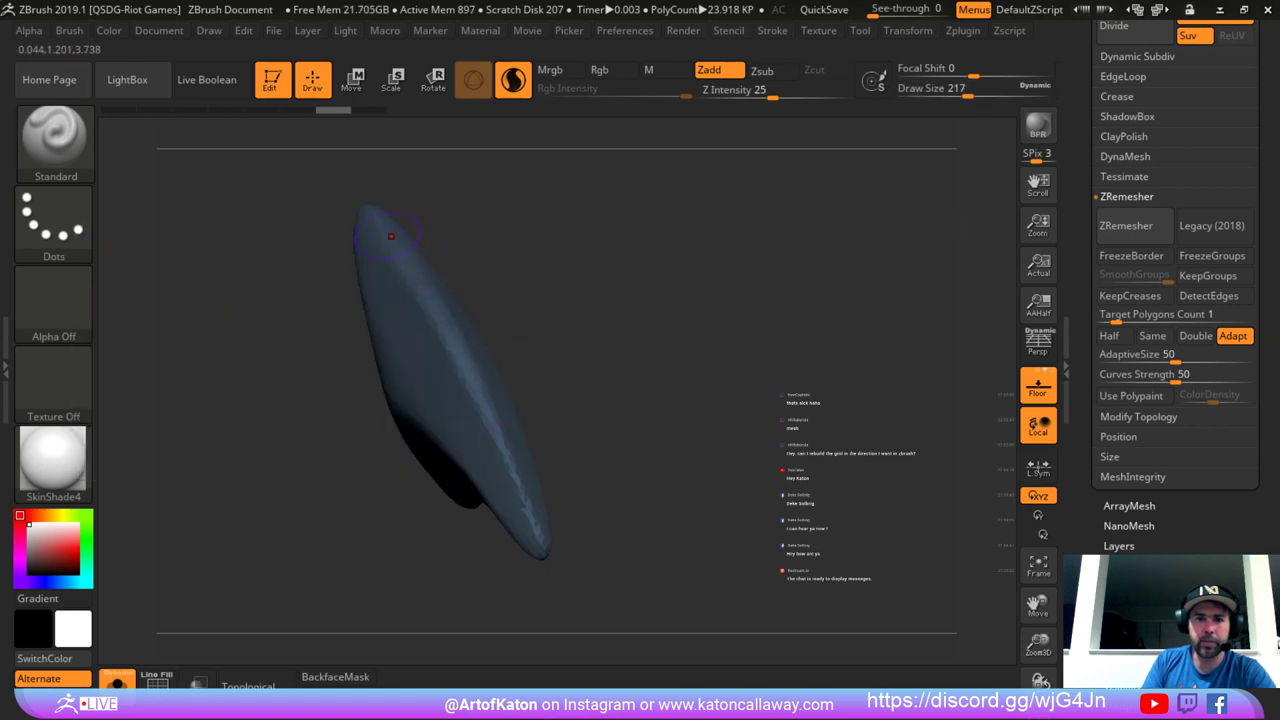
shift+drag(391, 240, 420, 288)
ctrl+drag(560, 420, 590, 445)
drag(585, 430, 600, 300)
drag(600, 400, 560, 310)
shift+drag(449, 342, 463, 322)
mouse_move(560, 380)
mouse_down()
mouse_move(606, 195)
mouse_move(620, 306)
mouse_up()
drag(477, 335, 378, 377)
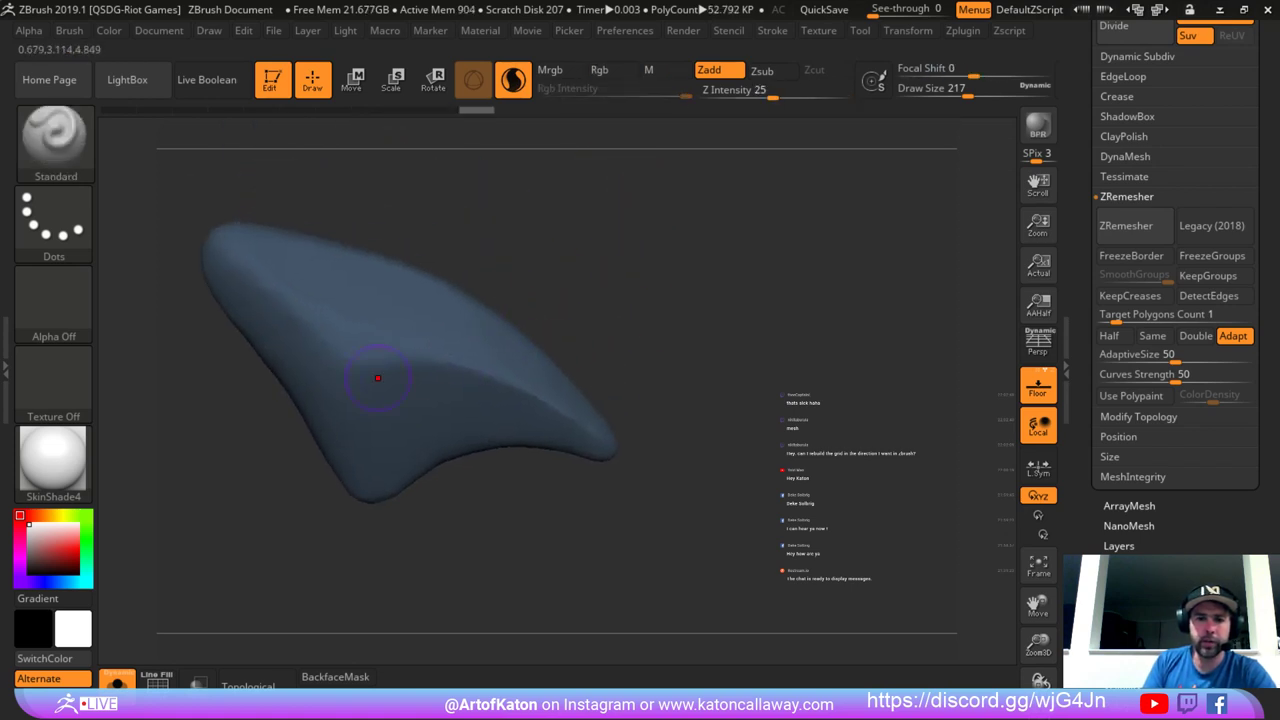
Try ZRemesher on the smoothed fin and inspect the resulting edge flow with the wireframe displayed.
alt+drag(774, 266, 787, 293)
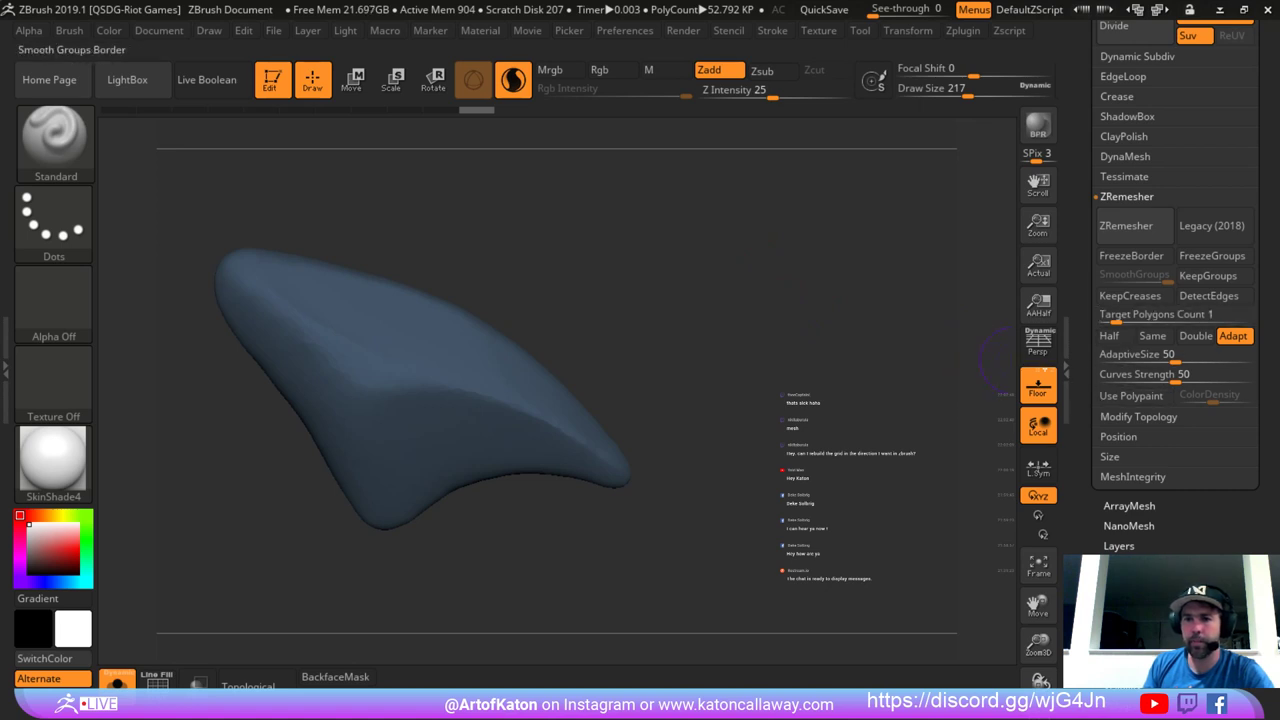
click(1126, 225)
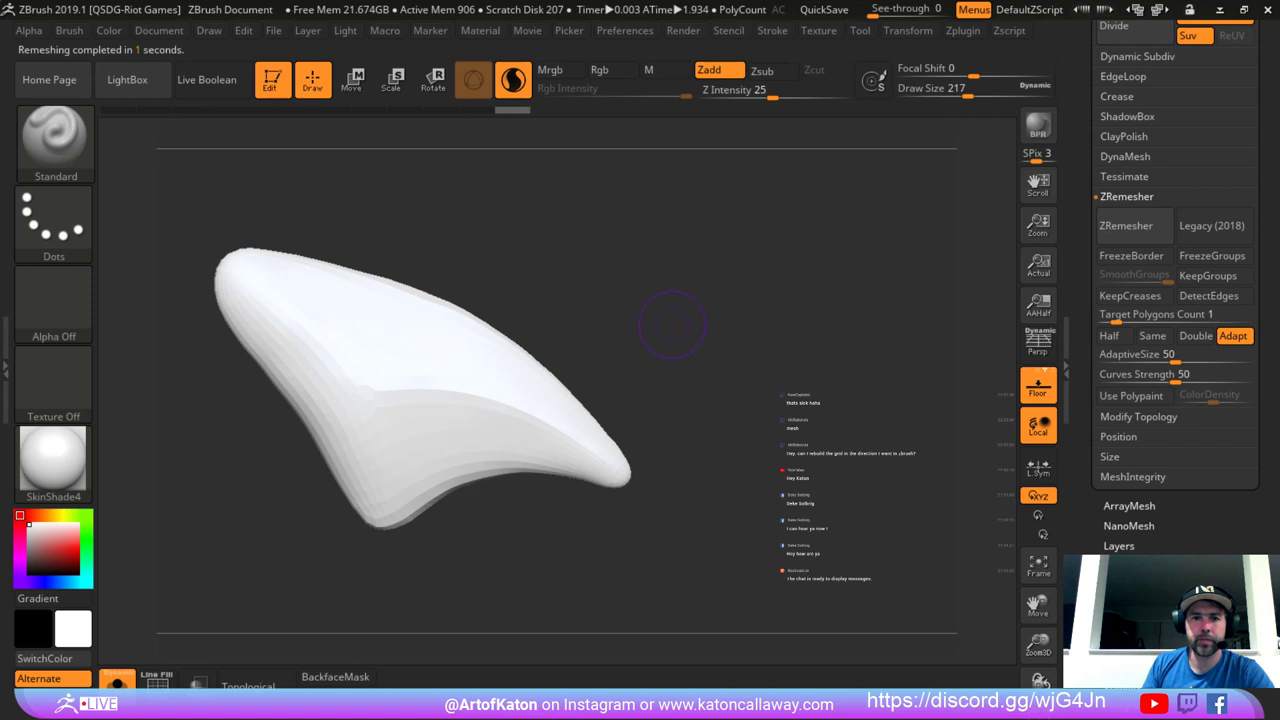
key(shift+f)
mouse_move(665, 322)
mouse_down()
mouse_move(590, 318)
mouse_move(660, 320)
mouse_up()
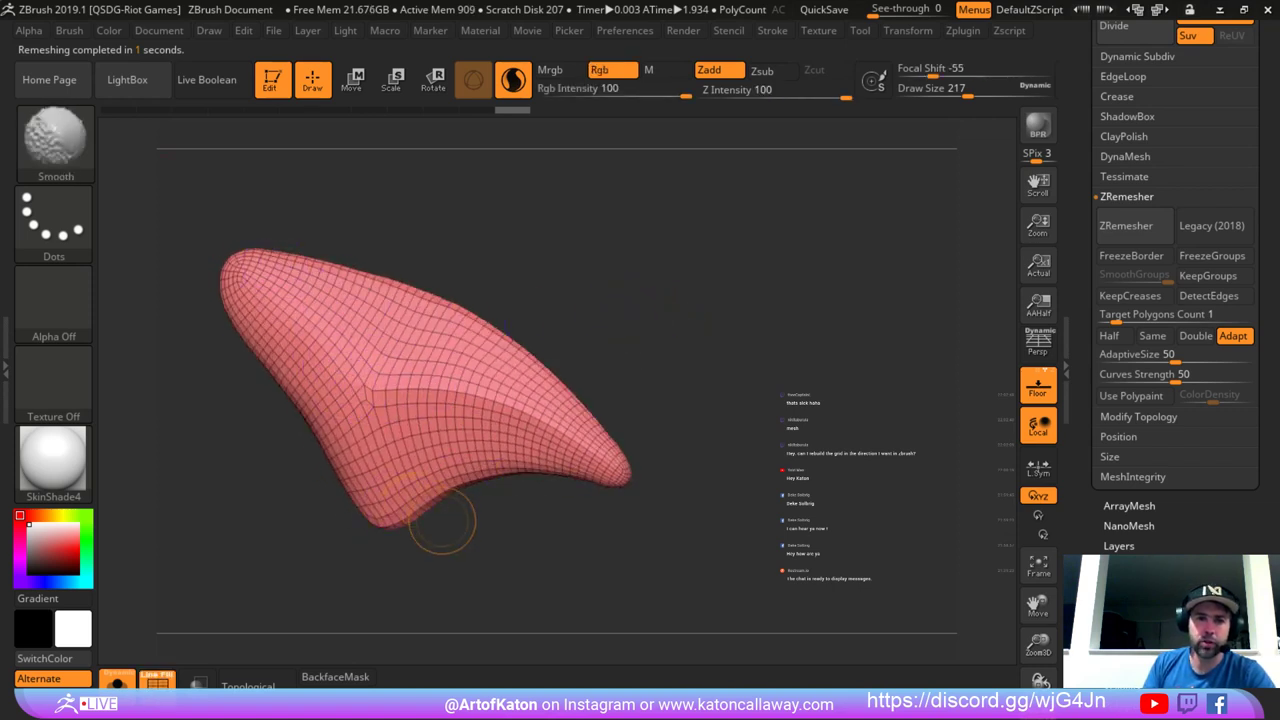
key(shift+f)
drag(450, 545, 395, 545)
mouse_move(565, 225)
mouse_down()
mouse_move(600, 228)
mouse_move(617, 260)
mouse_move(625, 222)
mouse_up()
ctrl+click(617, 260)
Select the ZRemesherGuides brush and draw a guide curve along the fin's side ridge to its narrow end.
key(b)
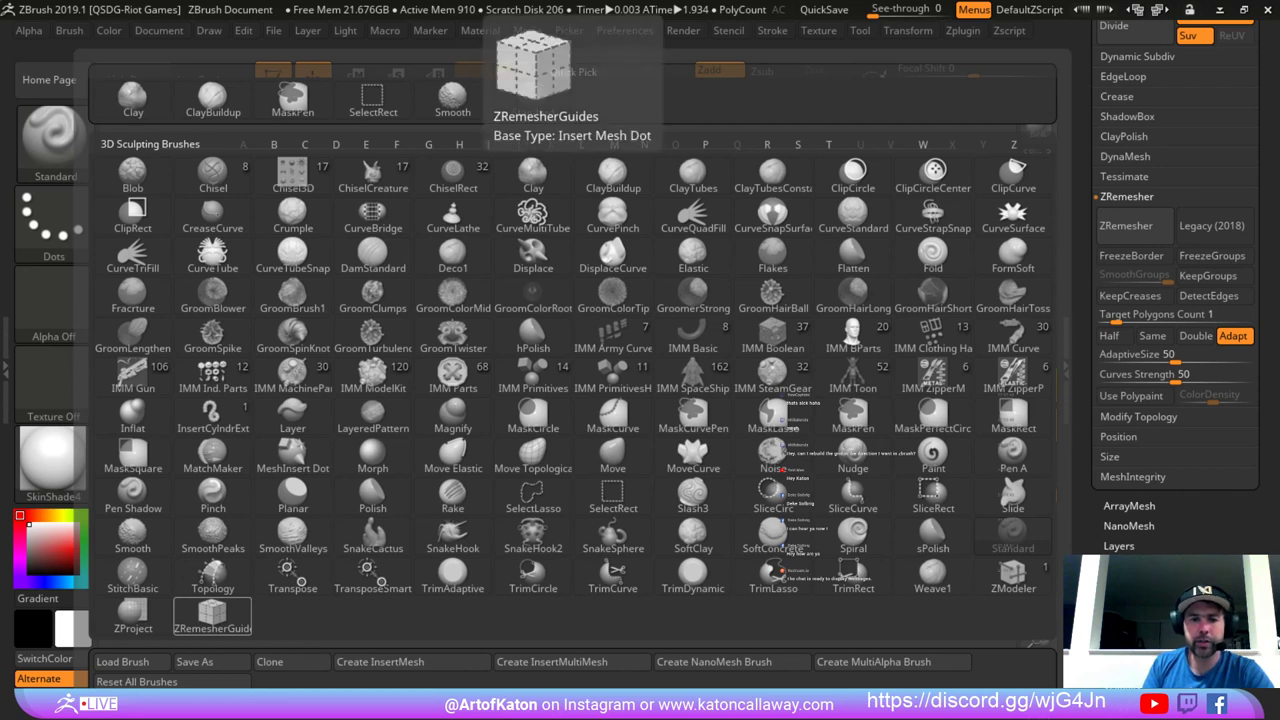
click(212, 618)
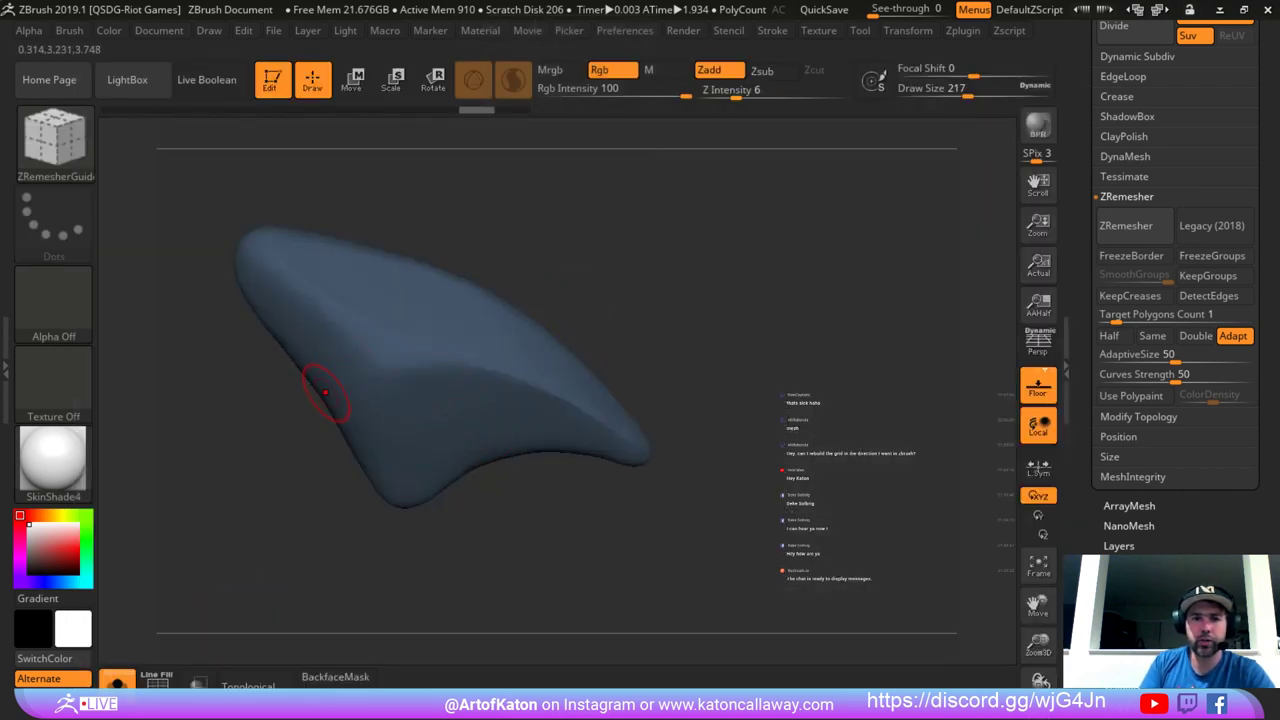
drag(326, 393, 348, 383)
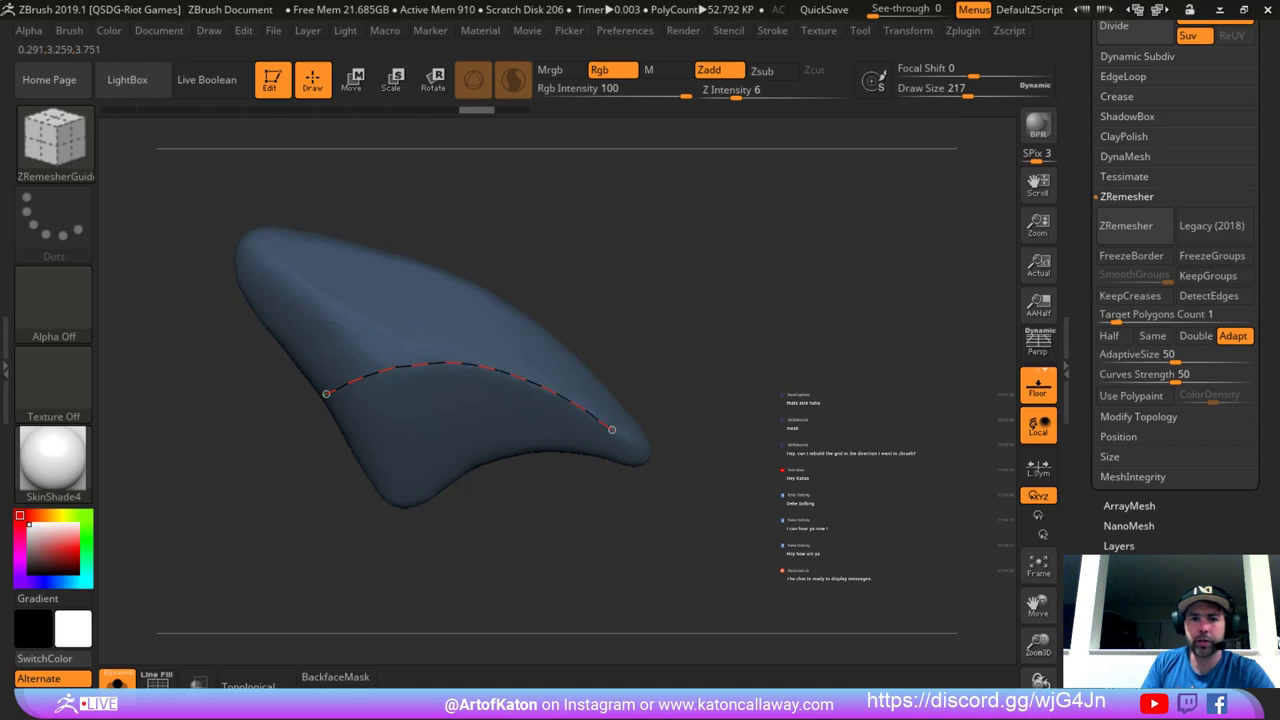
mouse_move(641, 457)
mouse_down()
mouse_move(572, 438)
mouse_move(631, 366)
mouse_move(620, 395)
mouse_up()
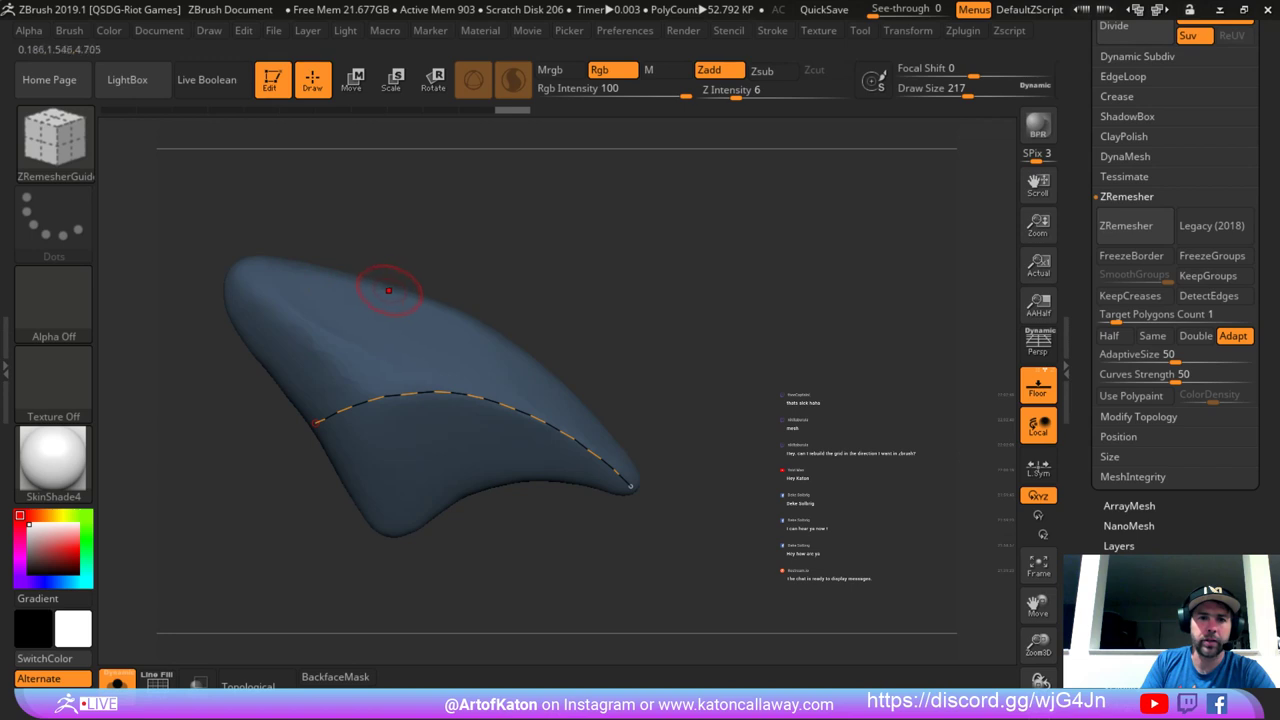
Draw one guide curve from the fin's rounded end to its lower corner and another across its middle.
drag(477, 484, 478, 484)
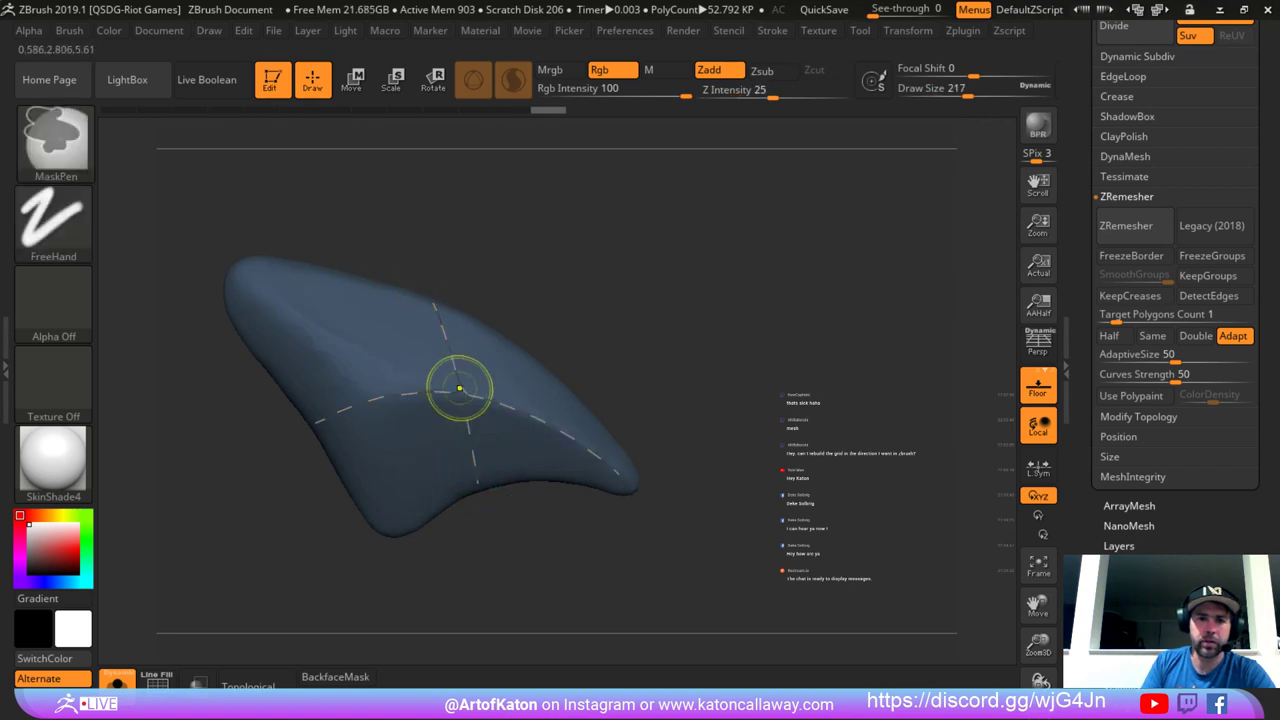
key(ctrl+z)
drag(244, 272, 286, 304)
drag(401, 464, 422, 528)
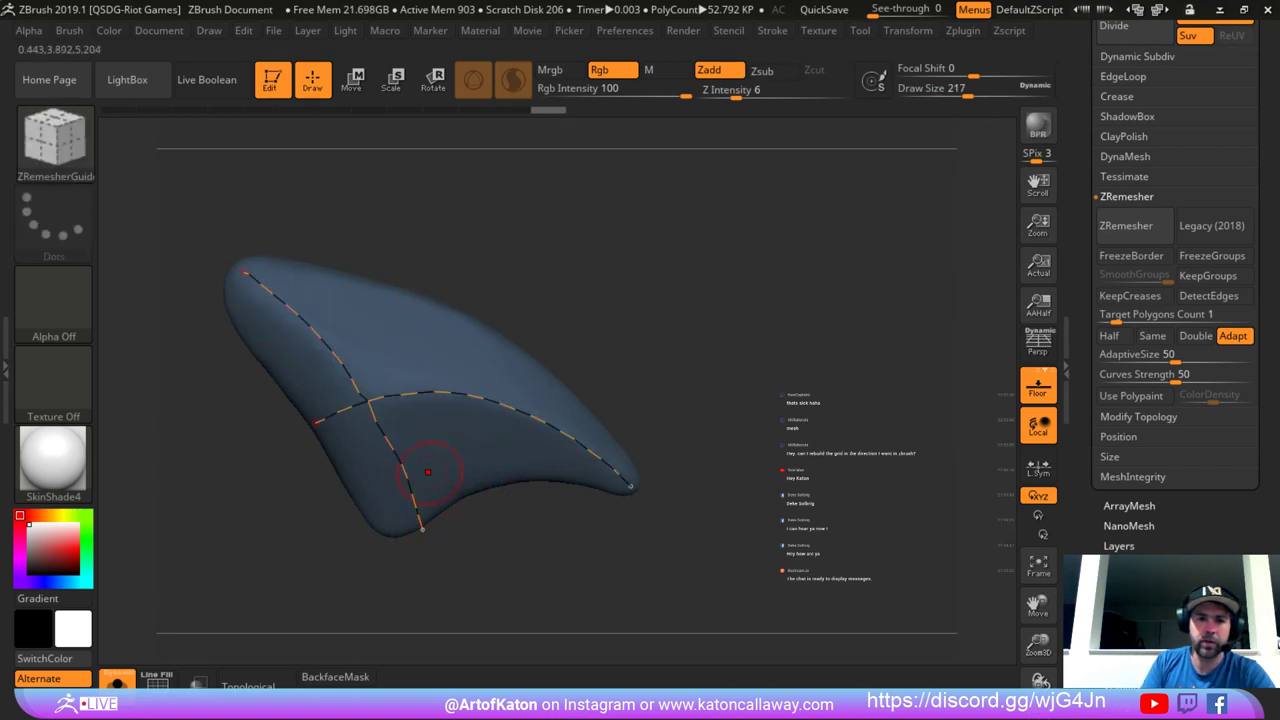
drag(483, 488, 483, 489)
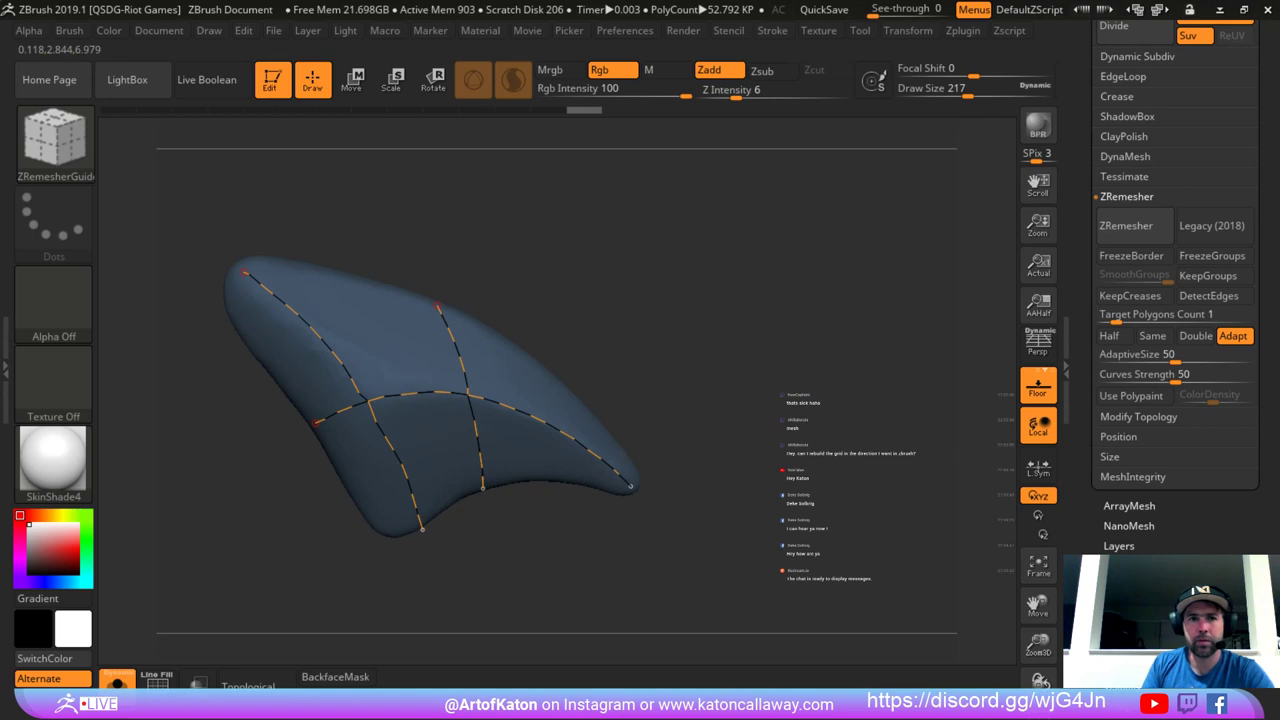
click(630, 486)
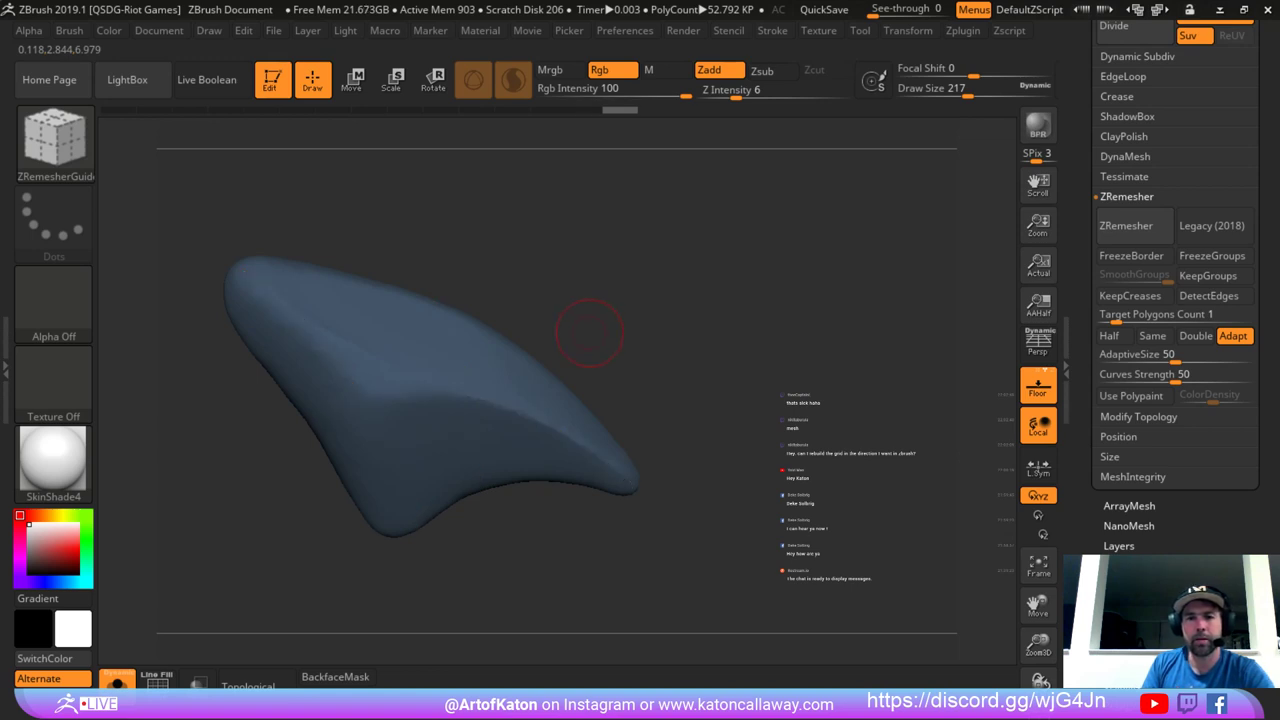
key(ctrl+z)
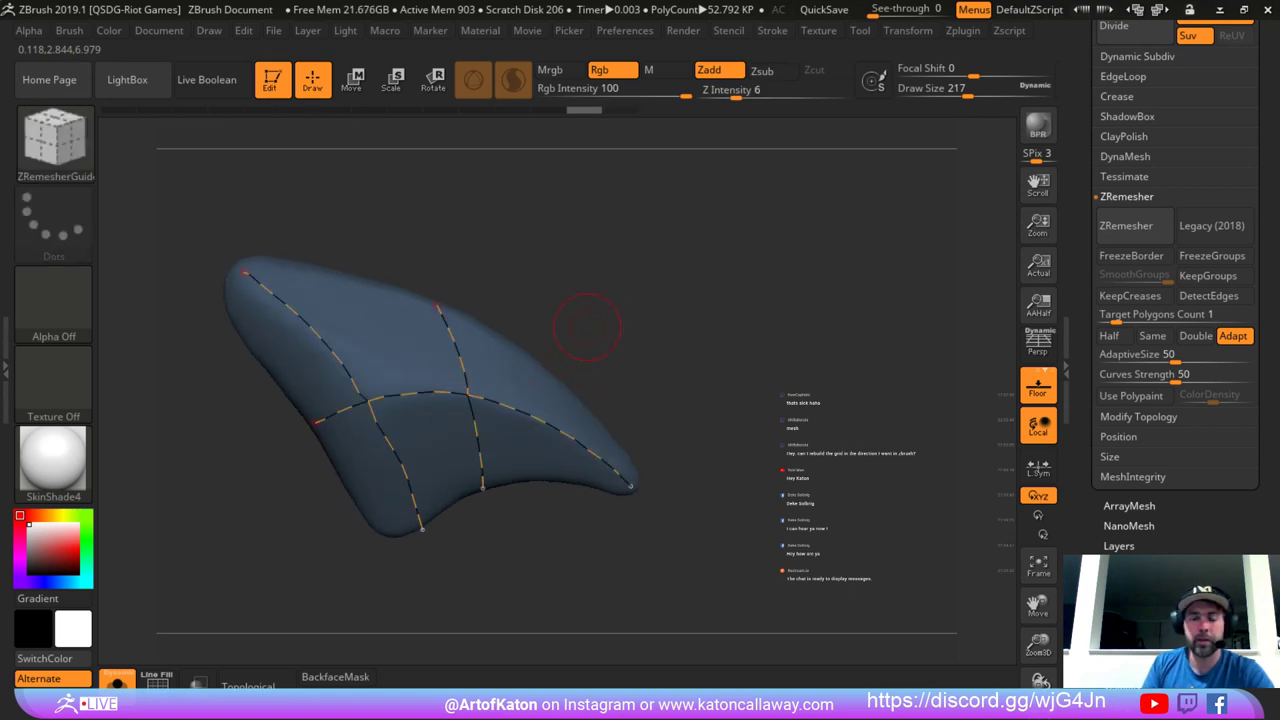
Try to add a crosswise guide curve near the fin's narrow end, extending it to the lower edge.
mouse_move(587, 327)
alt+mouse_down()
mouse_move(537, 355)
mouse_move(522, 323)
alt+mouse_up()
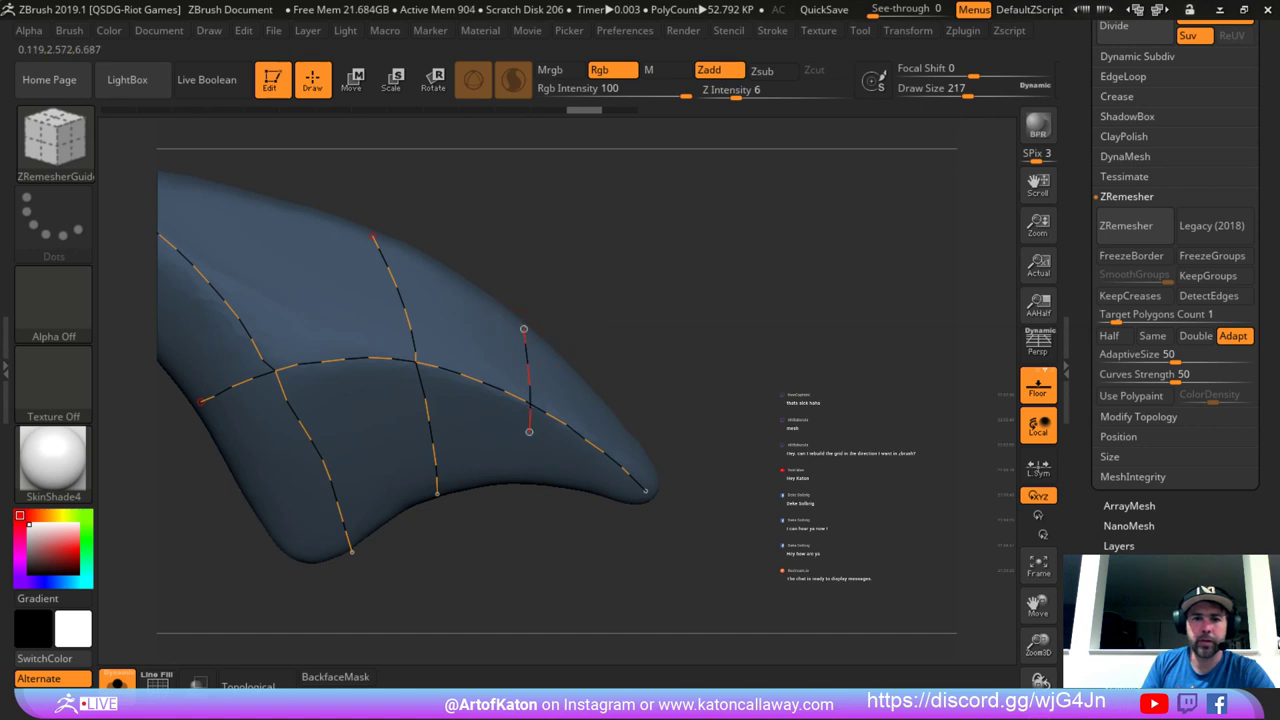
drag(529, 432, 534, 487)
right_drag(575, 407, 549, 407)
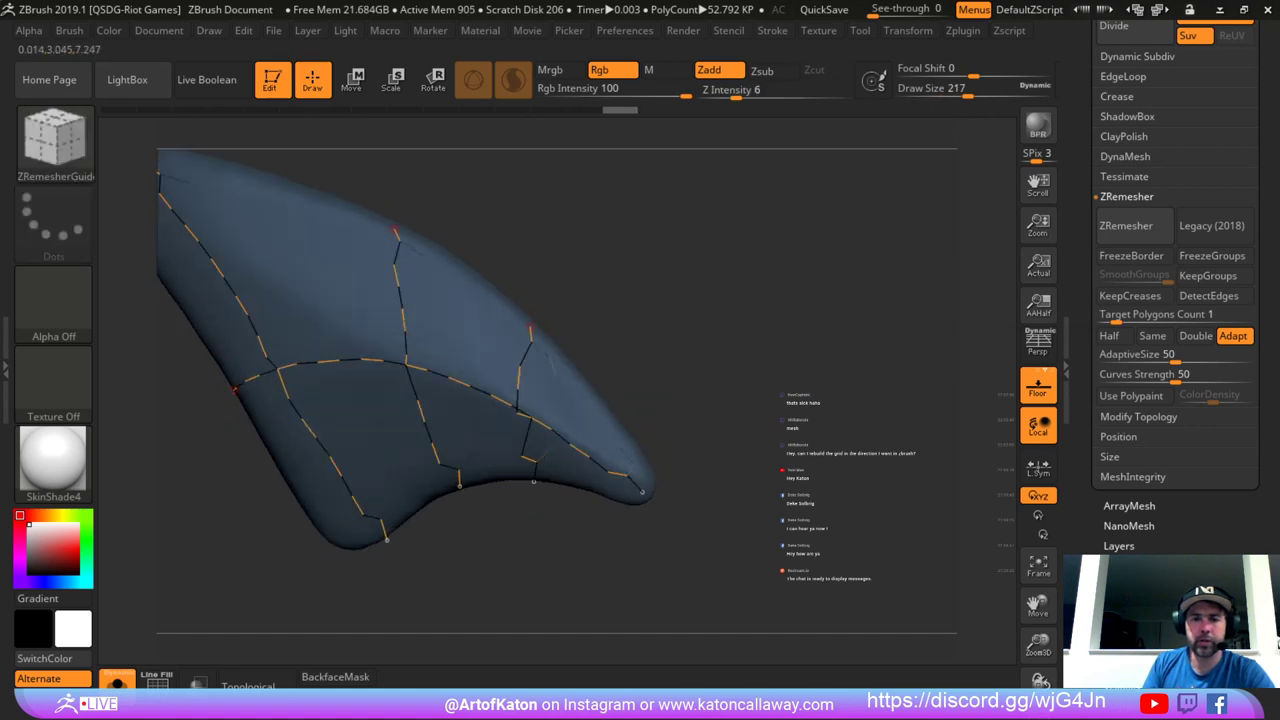
drag(640, 337, 567, 334)
Set the draw size to 149 and draw a crosswise guide curve near the fin's narrow end.
key(space)
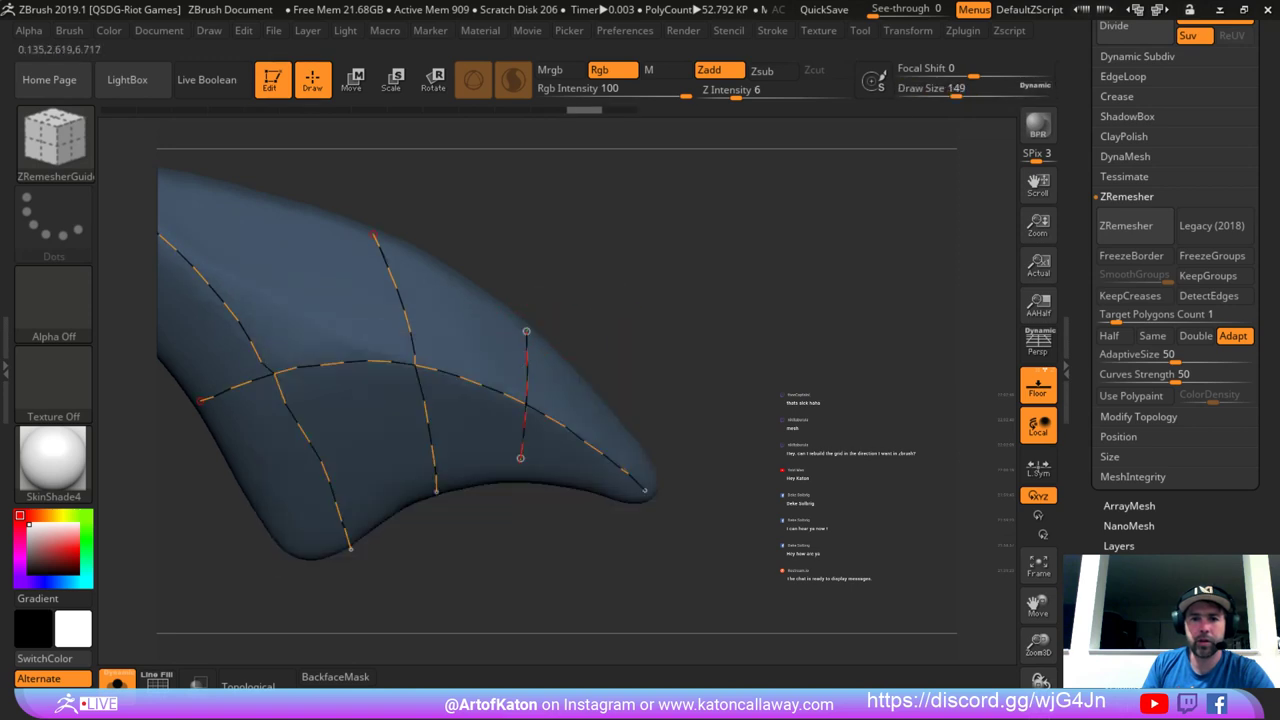
drag(520, 458, 521, 476)
mouse_move(640, 345)
alt+mouse_down()
mouse_move(638, 315)
mouse_move(255, 320)
alt+mouse_up()
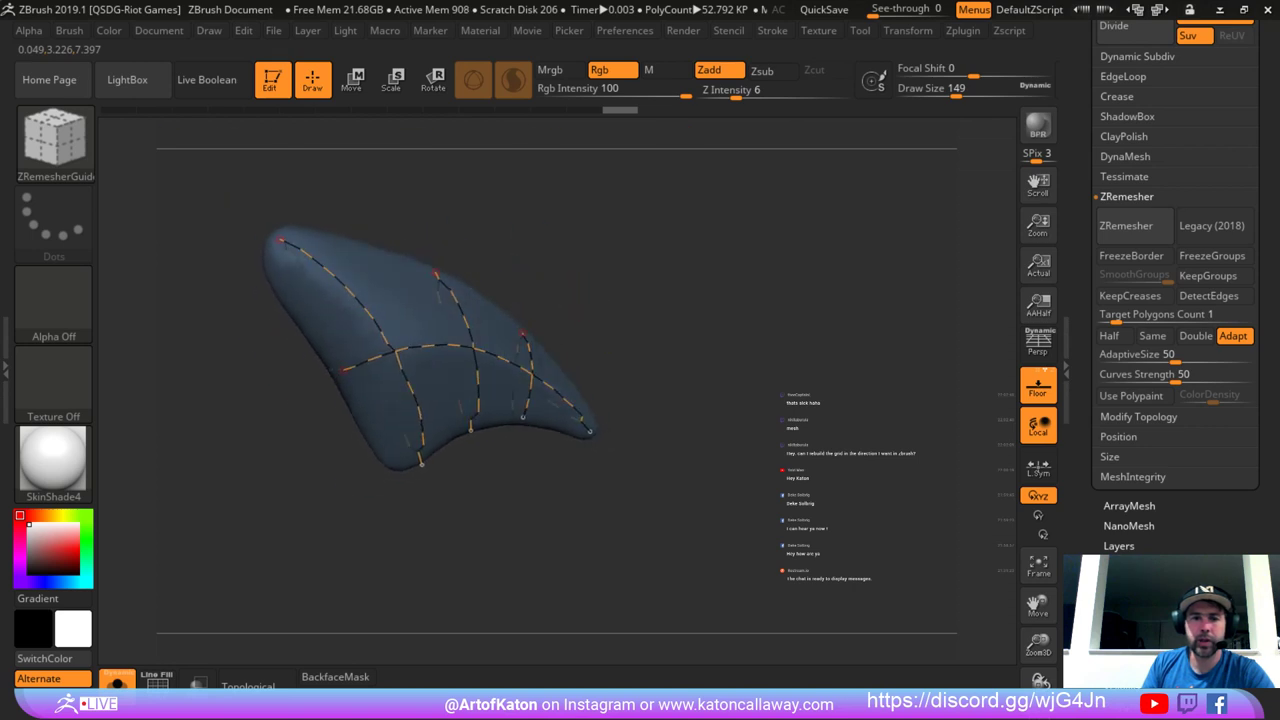
mouse_move(598, 255)
mouse_down()
mouse_move(571, 257)
mouse_move(594, 289)
mouse_move(590, 225)
mouse_move(591, 263)
mouse_up()
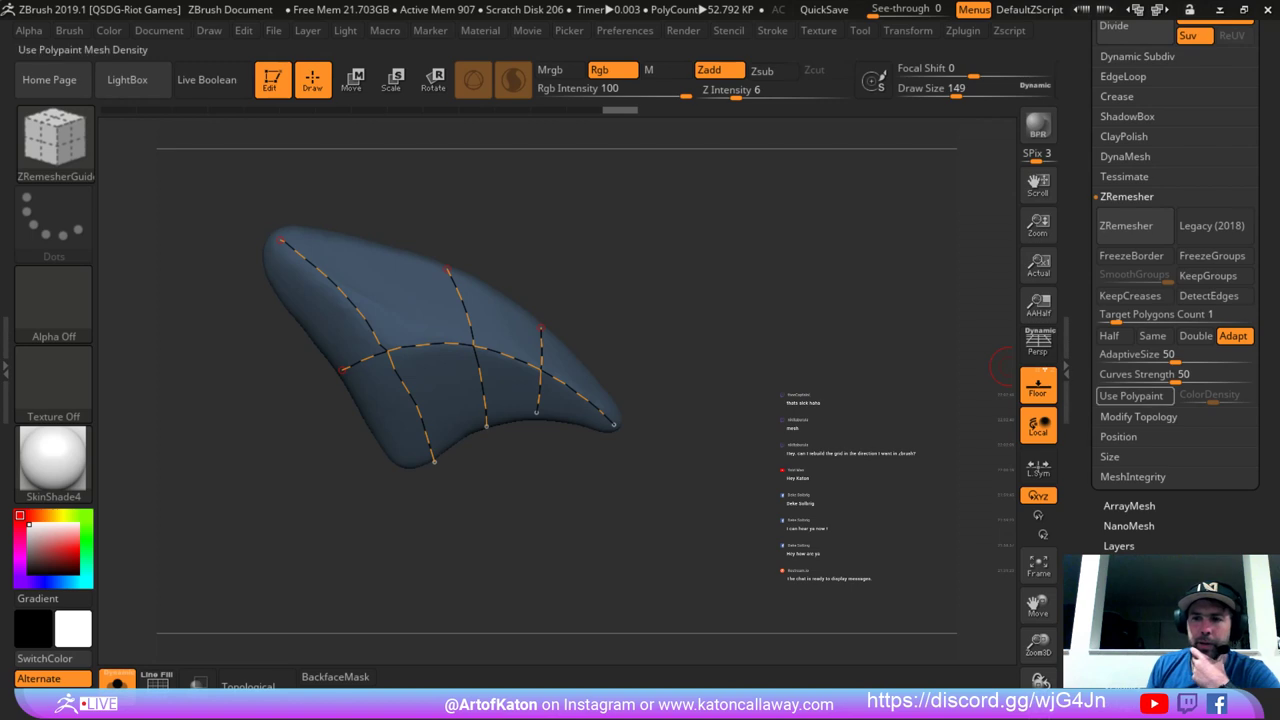
Try remeshing the fin along its guide curves with ZRemesher and display the wireframe.
key(ctrl)
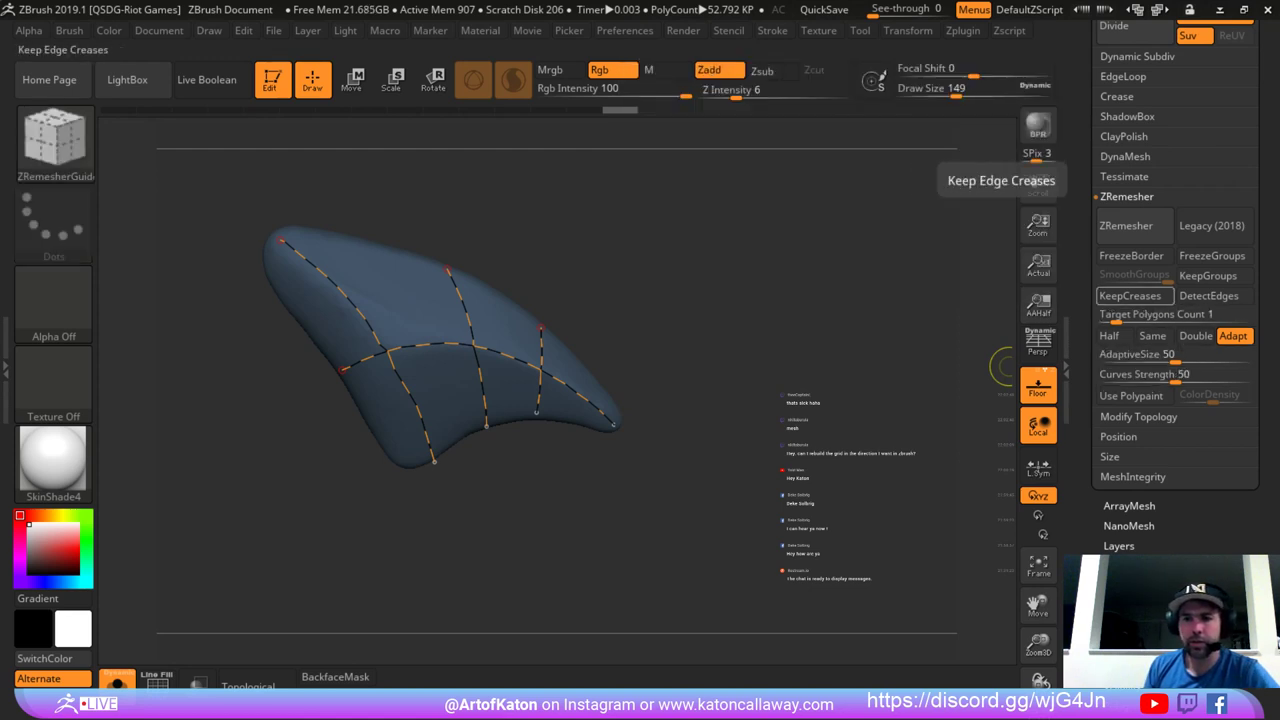
click(1126, 226)
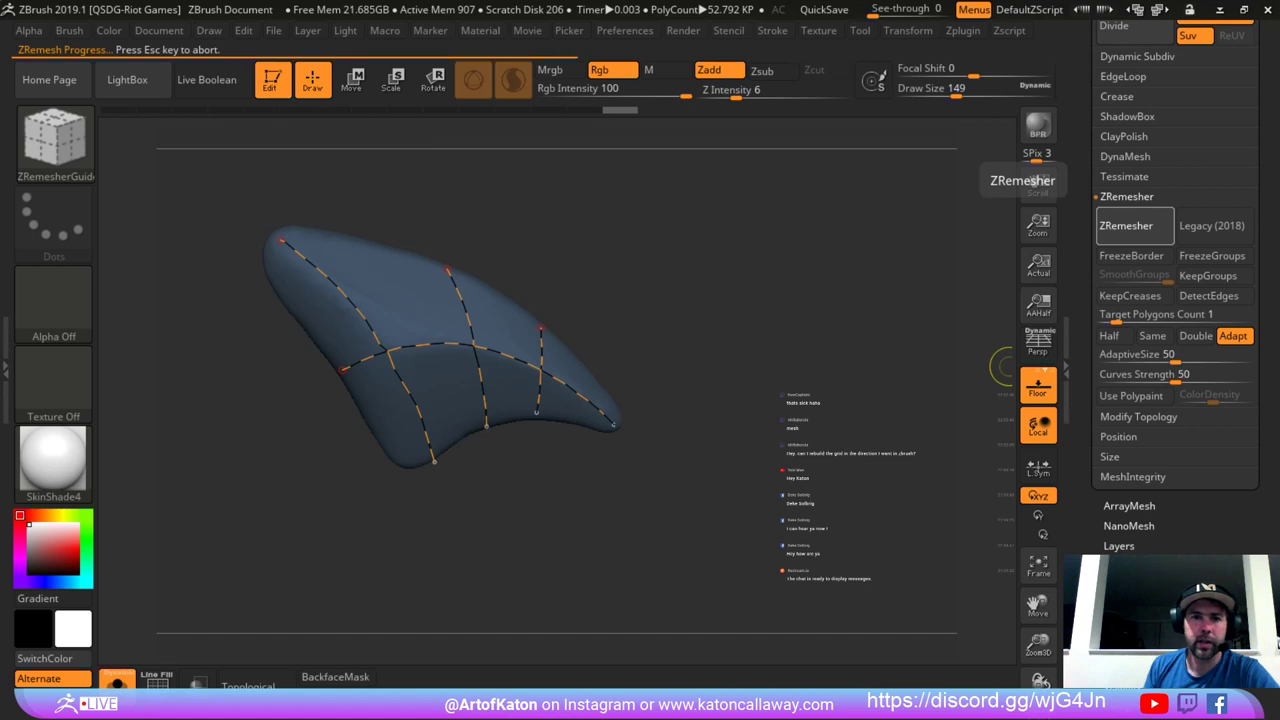
mouse_move(646, 322)
mouse_down()
mouse_move(663, 306)
mouse_move(671, 315)
mouse_move(611, 309)
mouse_move(642, 306)
mouse_move(628, 307)
mouse_up()
key(shift+f)
key(ctrl+z)
key(ctrl+z)
Set the ZRemesher curves strength to 91 and try remeshing the fin along its guide curves.
drag(1175, 376, 1236, 376)
click(1126, 226)
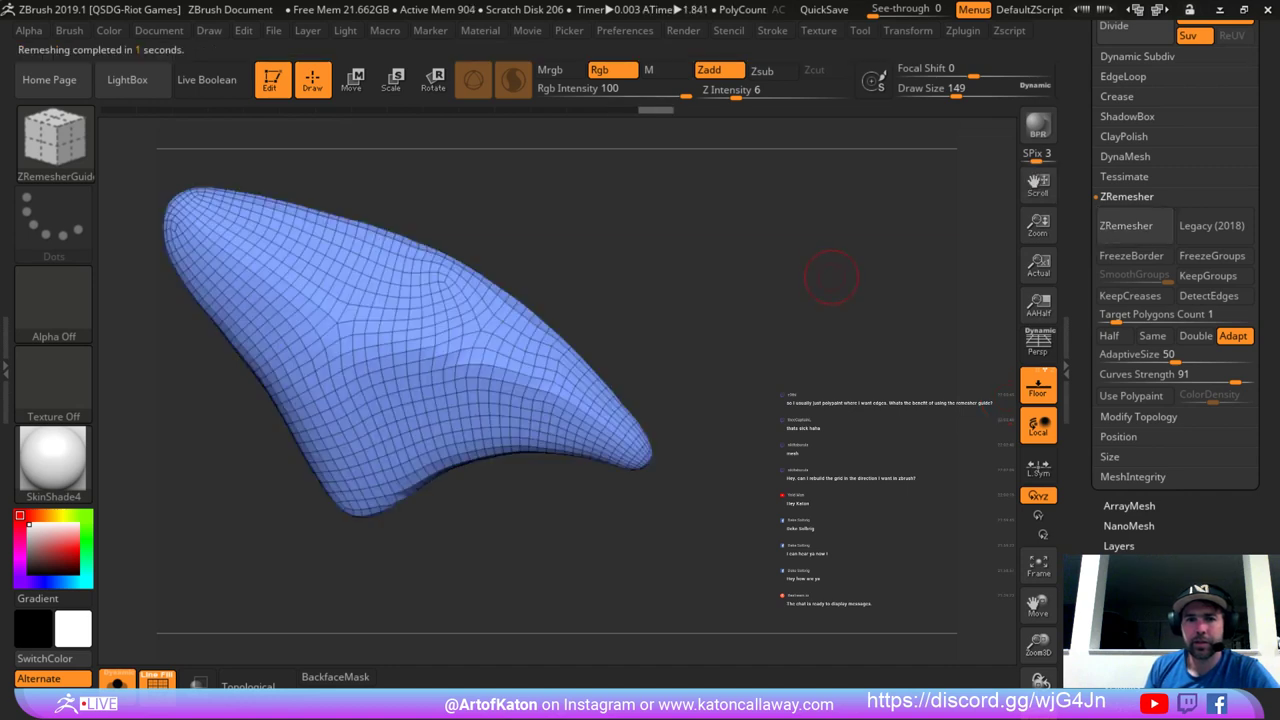
drag(831, 277, 825, 274)
key(ctrl)
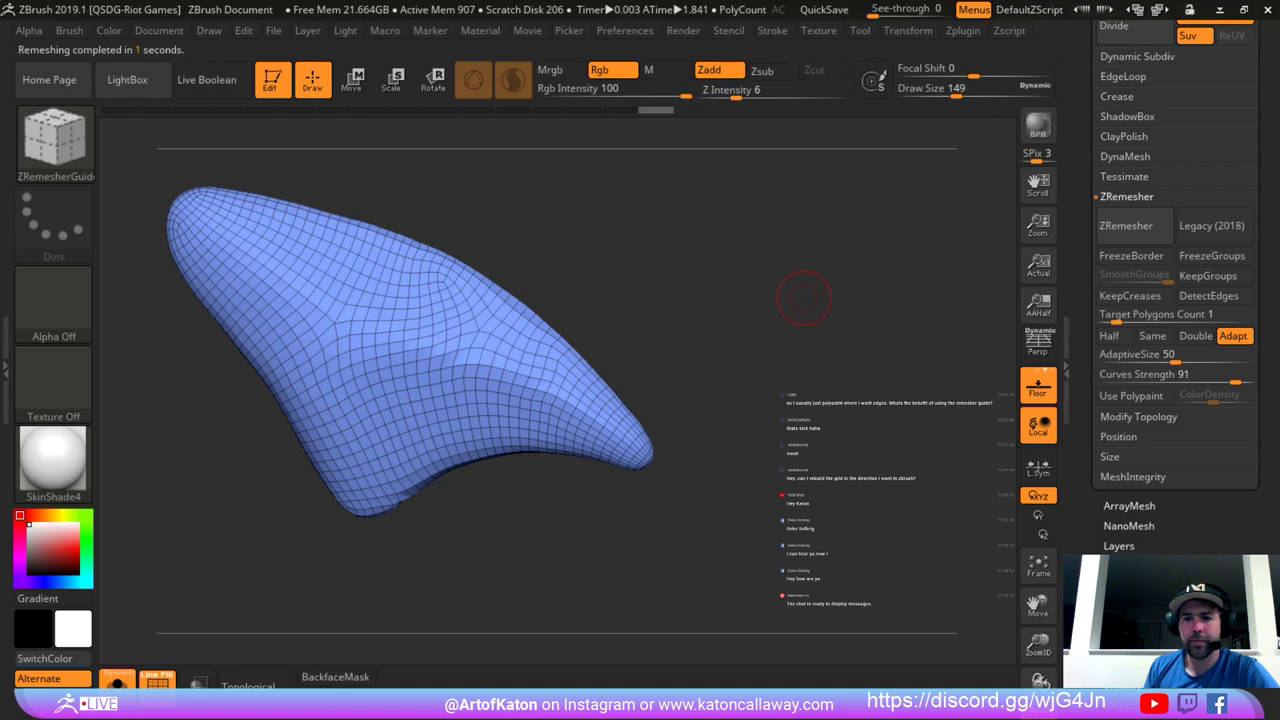
mouse_move(800, 297)
alt+mouse_down()
mouse_move(788, 280)
mouse_move(802, 293)
alt+mouse_up()
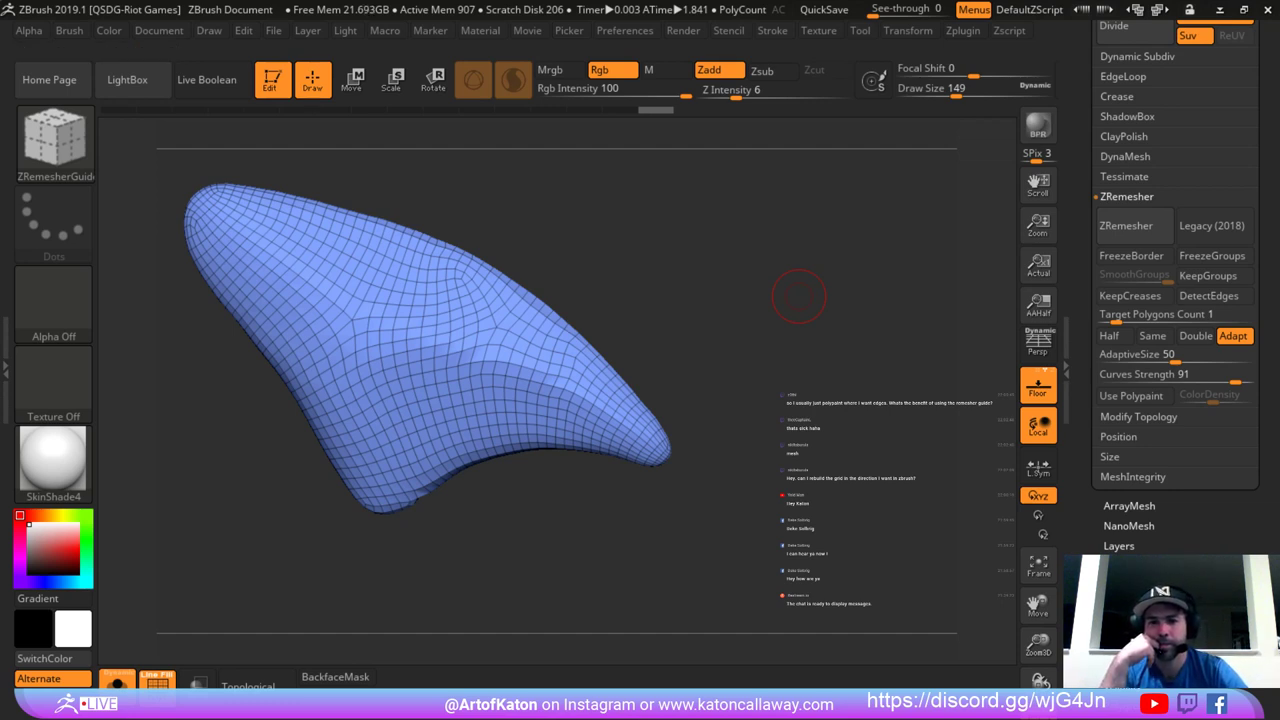
key(ctrl)
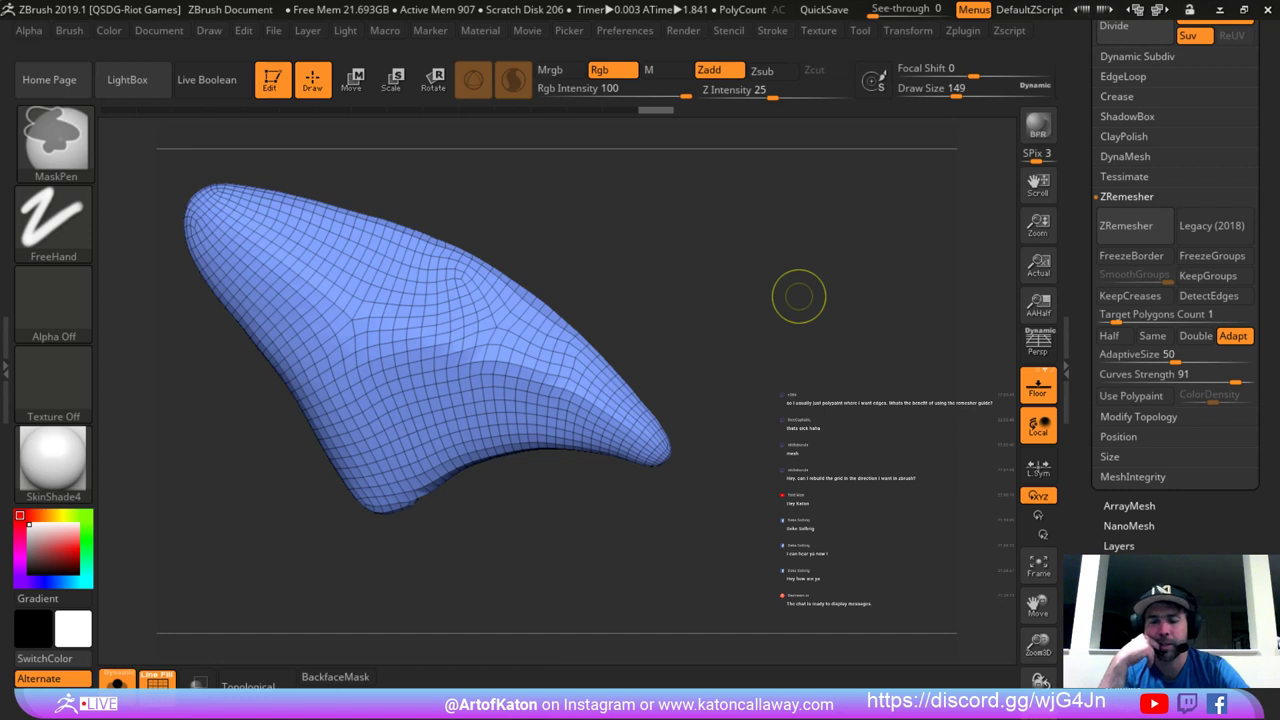
key(ctrl+z)
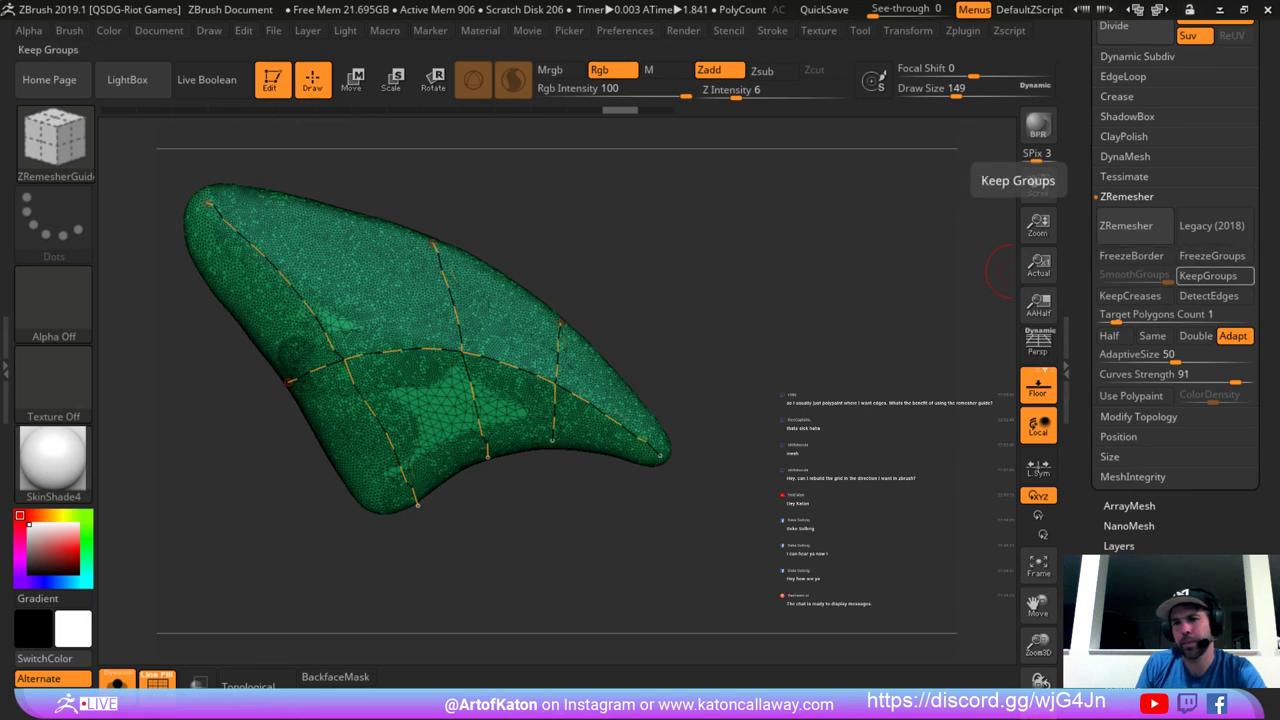
key(ctrl)
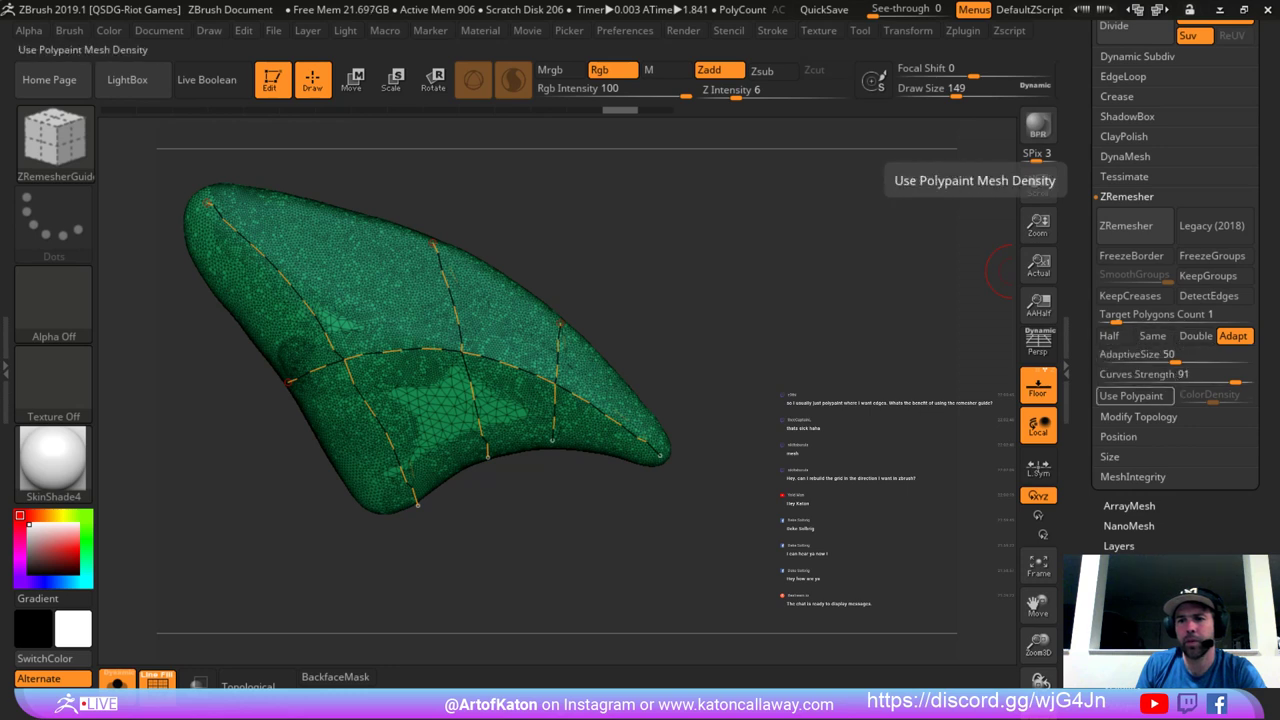
key(ctrl)
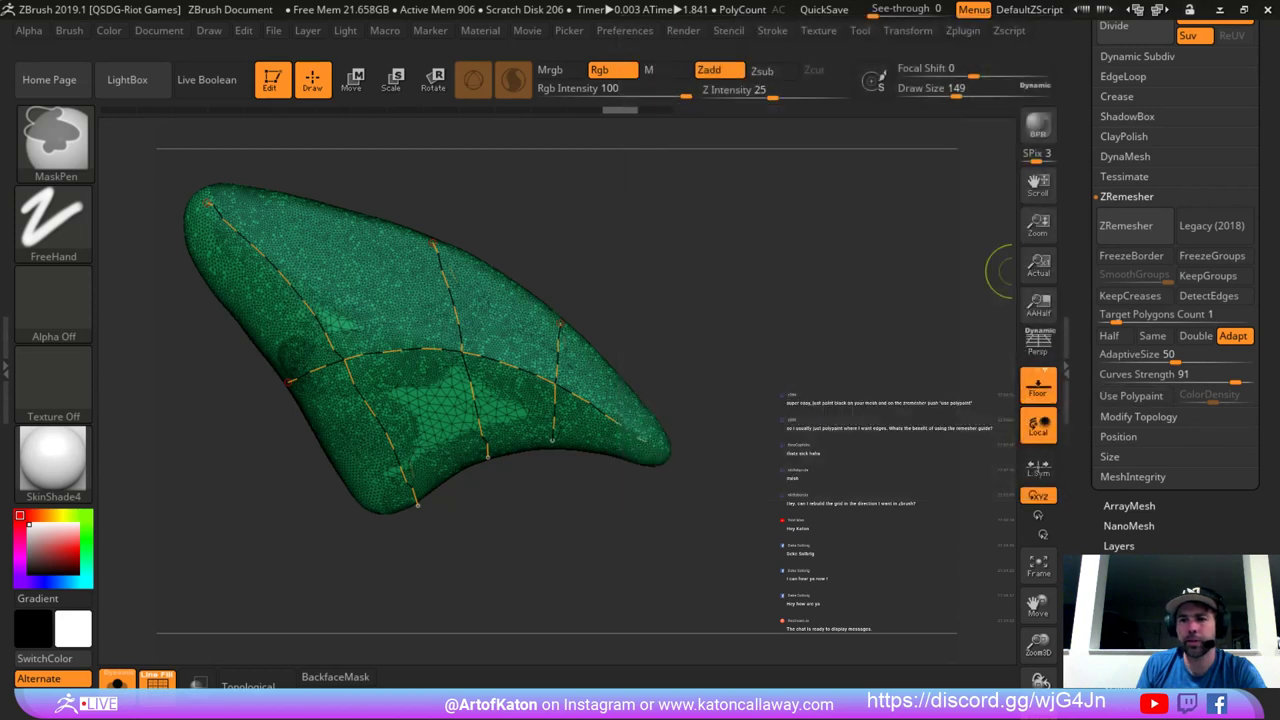
mouse_move(1131, 396)
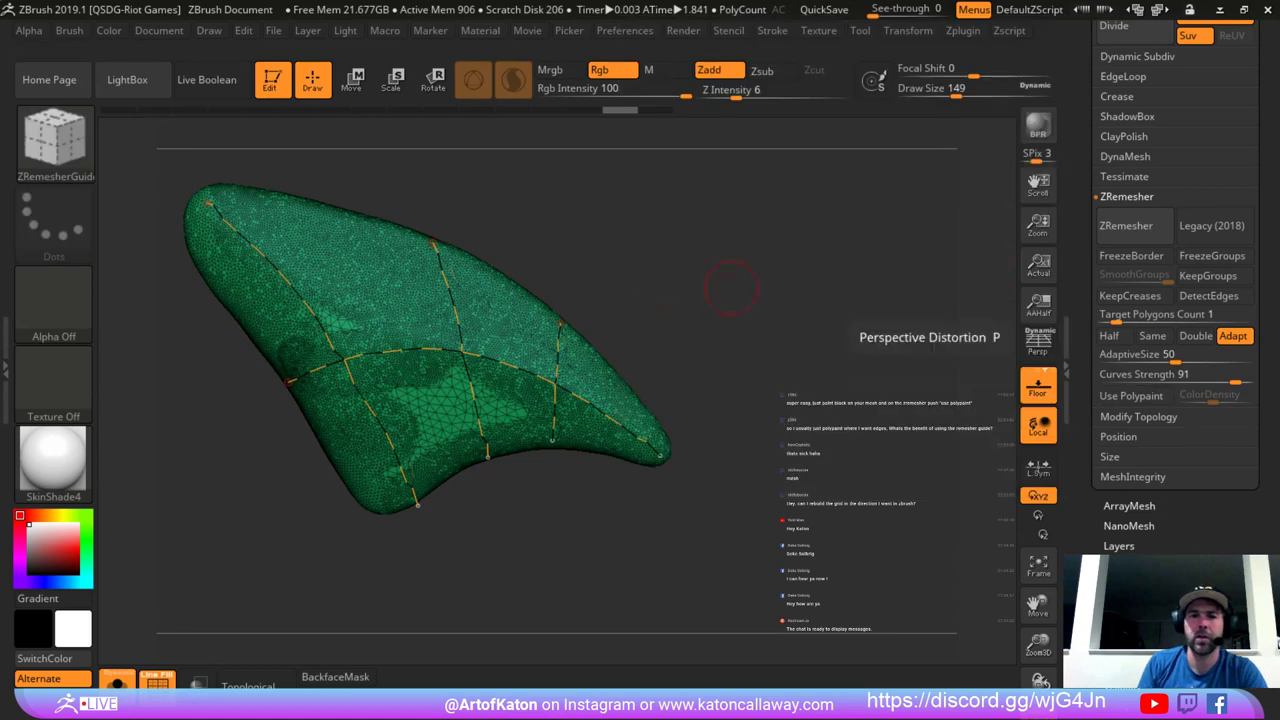
key(shift)
shift+drag(664, 302, 654, 297)
mouse_move(560, 282)
mouse_down()
mouse_move(590, 256)
mouse_move(584, 234)
mouse_up()
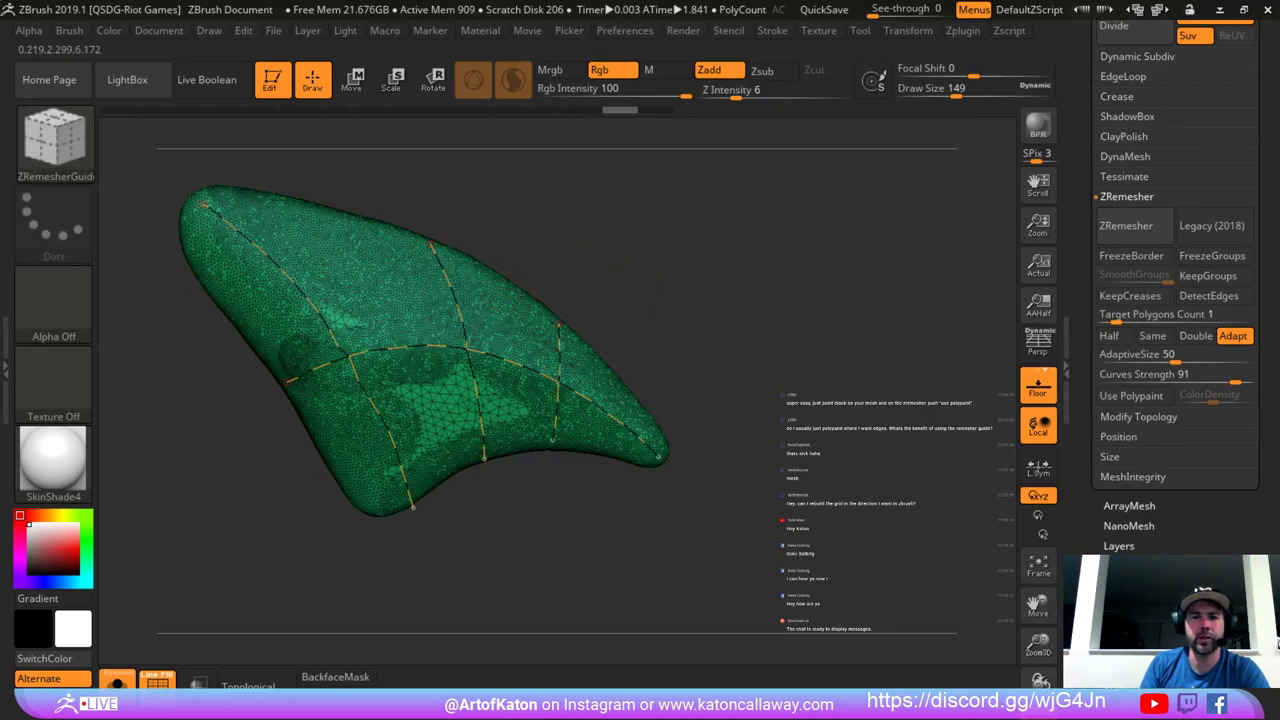
Clear the guide curves from the fin and switch to the Standard brush.
key(ctrl+shift+z)
key(b)
mouse_move(578, 261)
alt+mouse_down()
mouse_move(602, 292)
mouse_move(636, 271)
mouse_move(640, 284)
mouse_move(585, 230)
alt+mouse_up()
click(550, 109)
key(space)
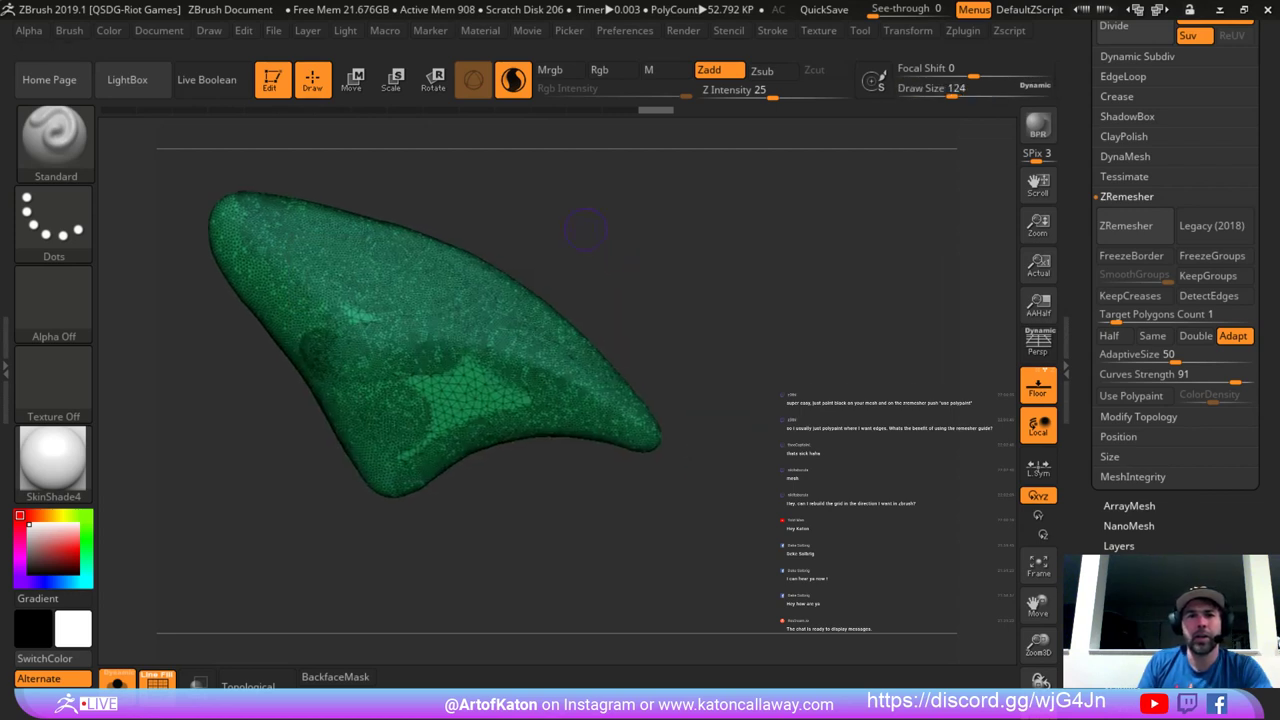
Fill the whole fin with white polypaint and hide the wireframe.
mouse_move(36, 549)
mouse_down()
mouse_move(29, 531)
mouse_move(29, 565)
mouse_up()
click(62, 515)
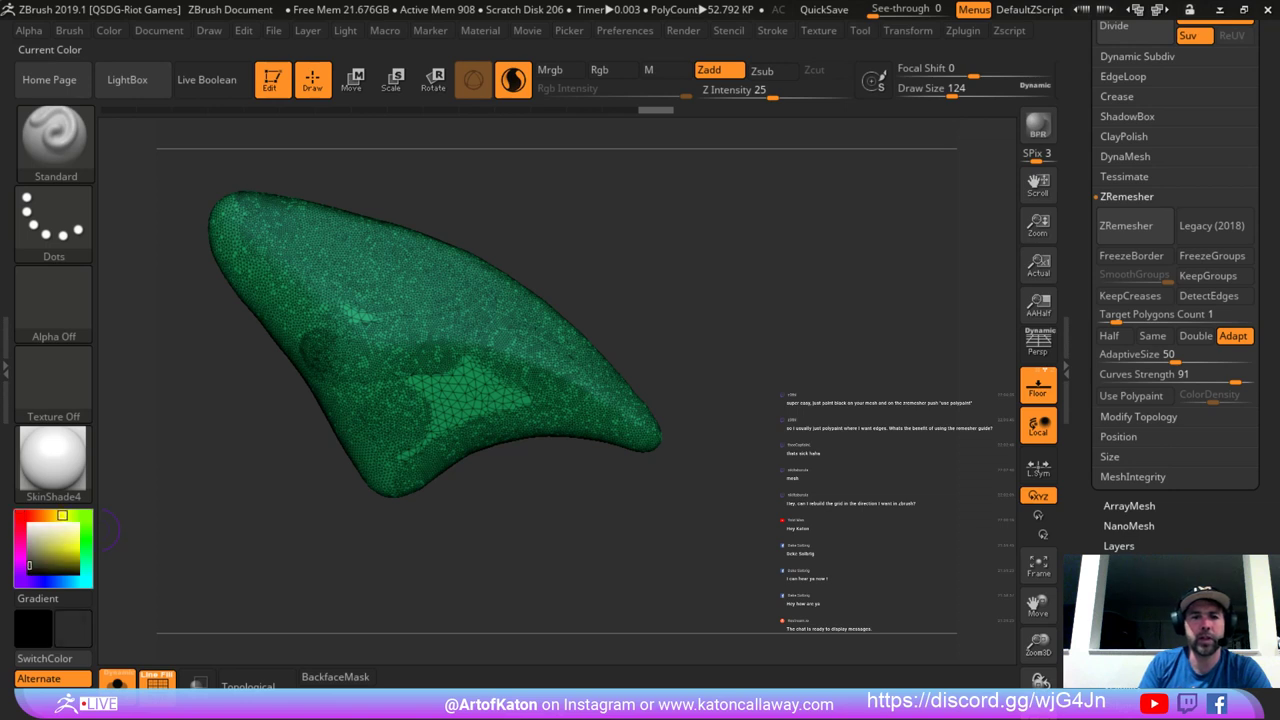
click(29, 525)
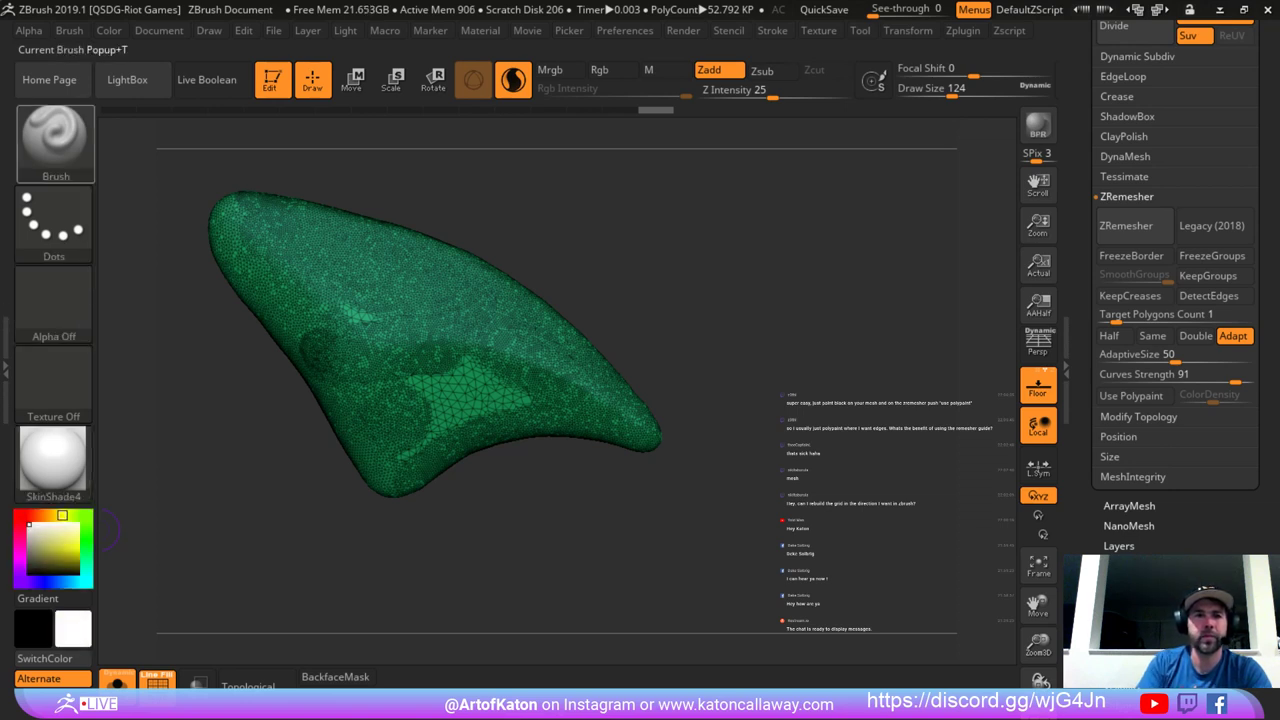
click(109, 30)
click(147, 386)
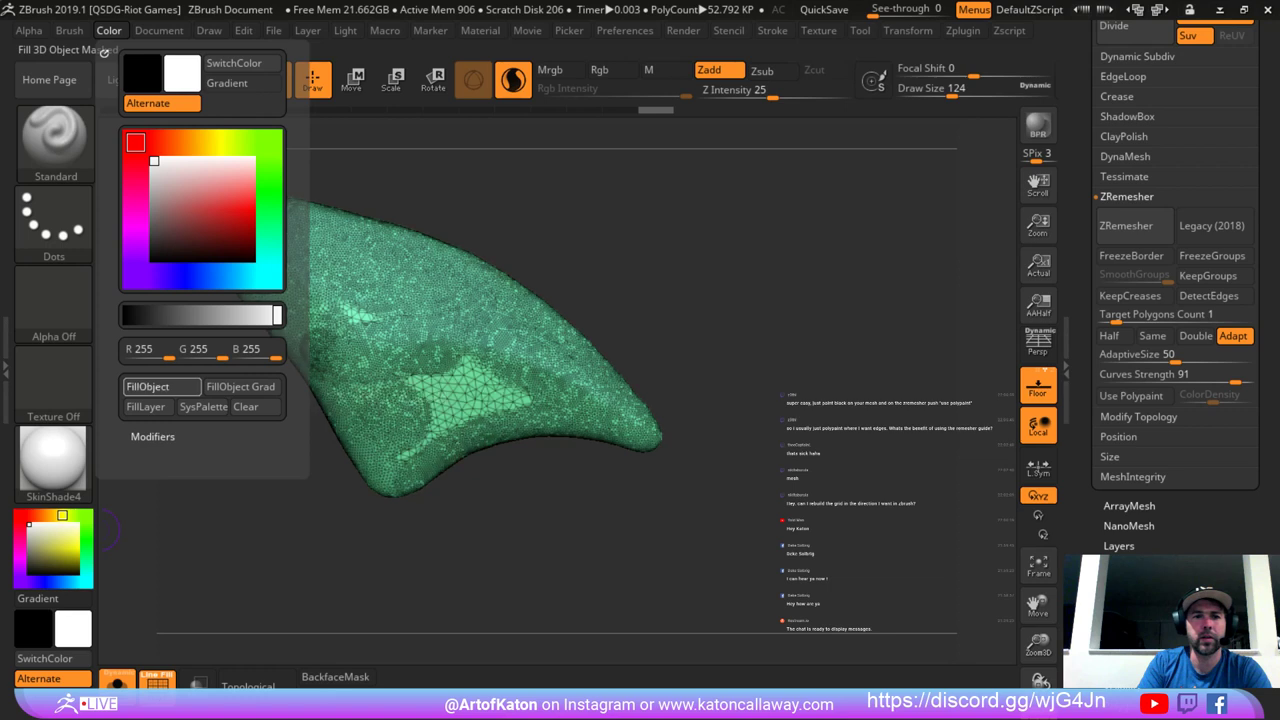
key(shift+f)
alt+drag(557, 250, 582, 263)
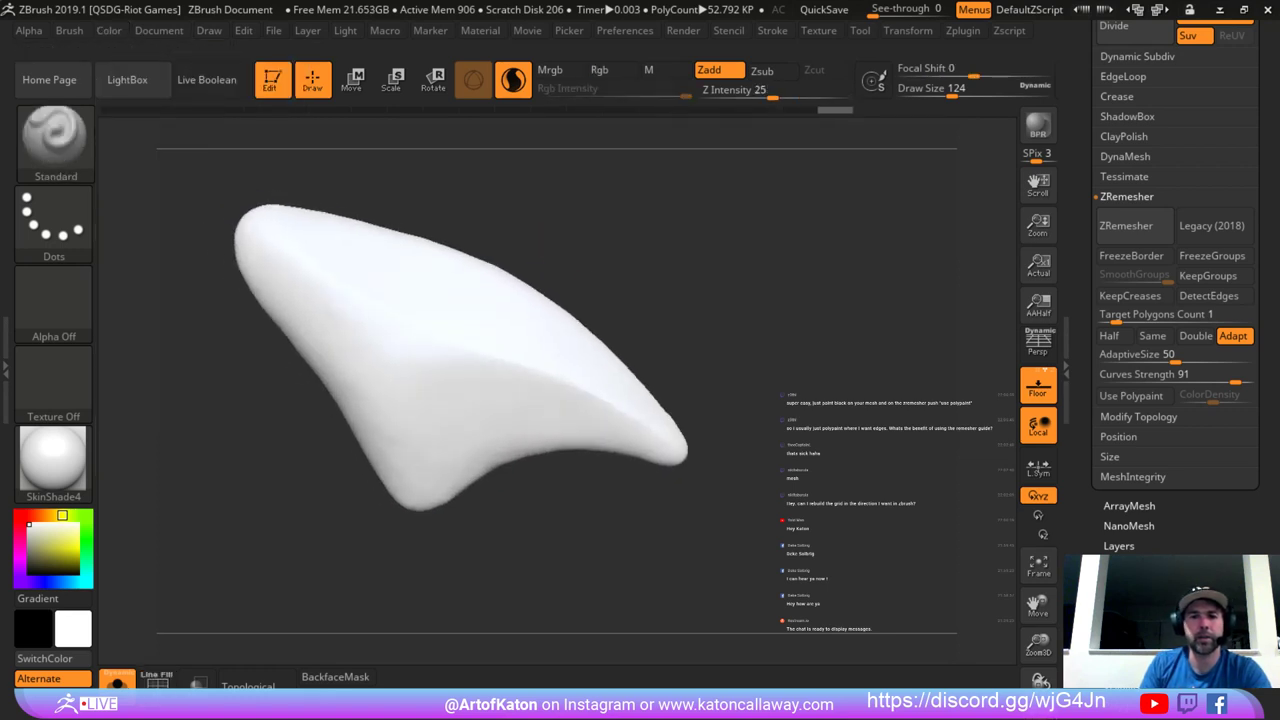
Set the Standard brush to paint black with Rgb only, Zadd off and a draw size of 83.
click(30, 572)
key(space)
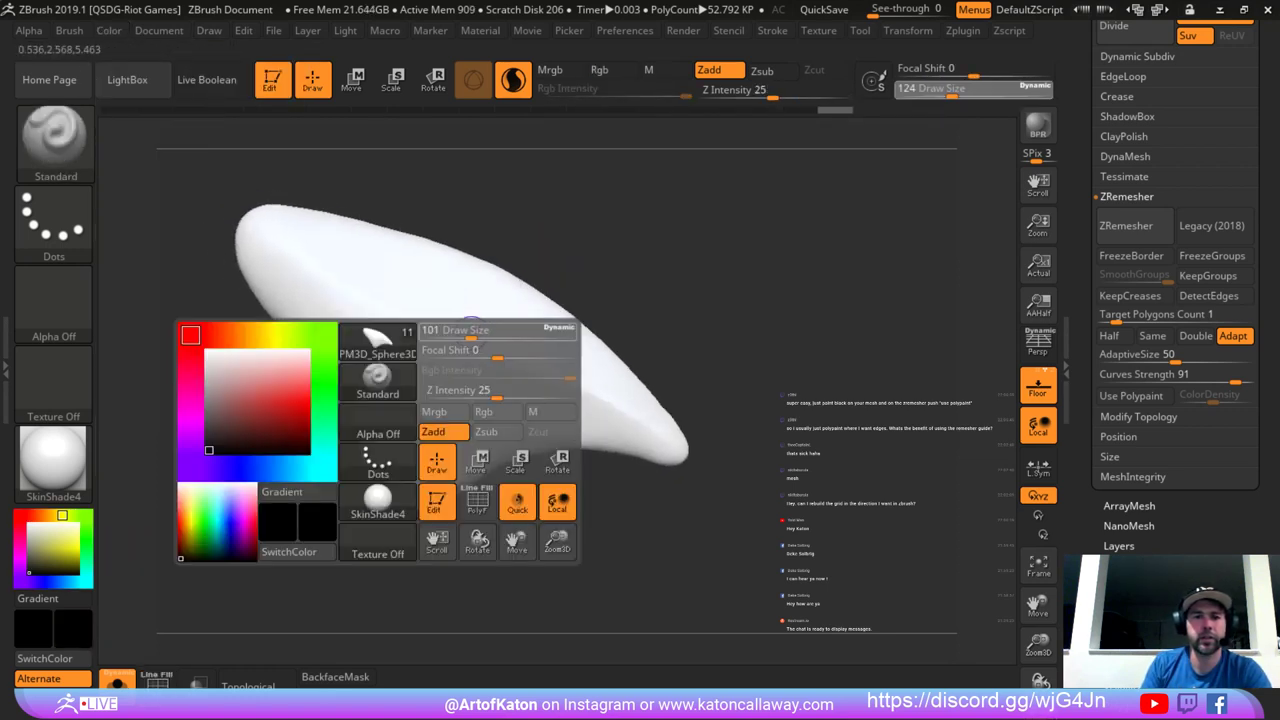
drag(480, 333, 468, 333)
drag(552, 257, 569, 192)
click(612, 70)
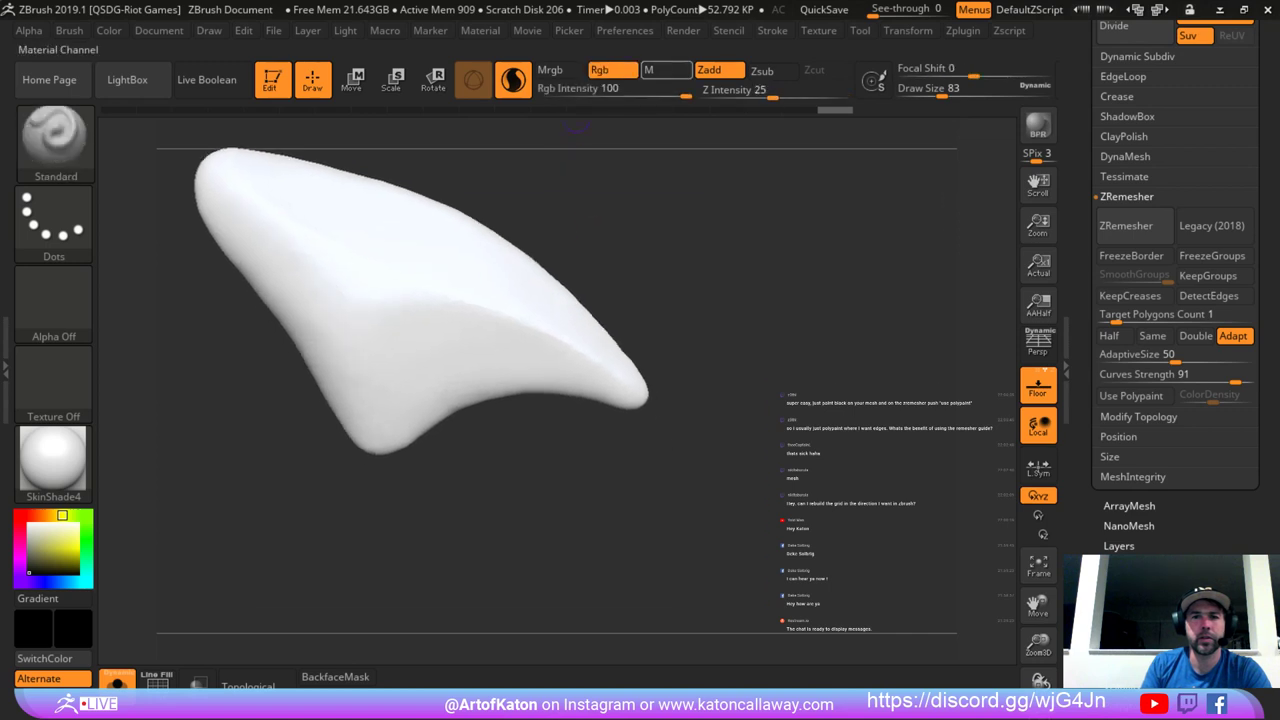
click(716, 70)
Paint a black stripe along the fin's ridge from the narrow tip to the opposite edge.
drag(636, 396, 538, 343)
key(ctrl+z)
mouse_move(627, 393)
mouse_down()
mouse_move(525, 322)
mouse_move(450, 305)
mouse_move(300, 352)
mouse_up()
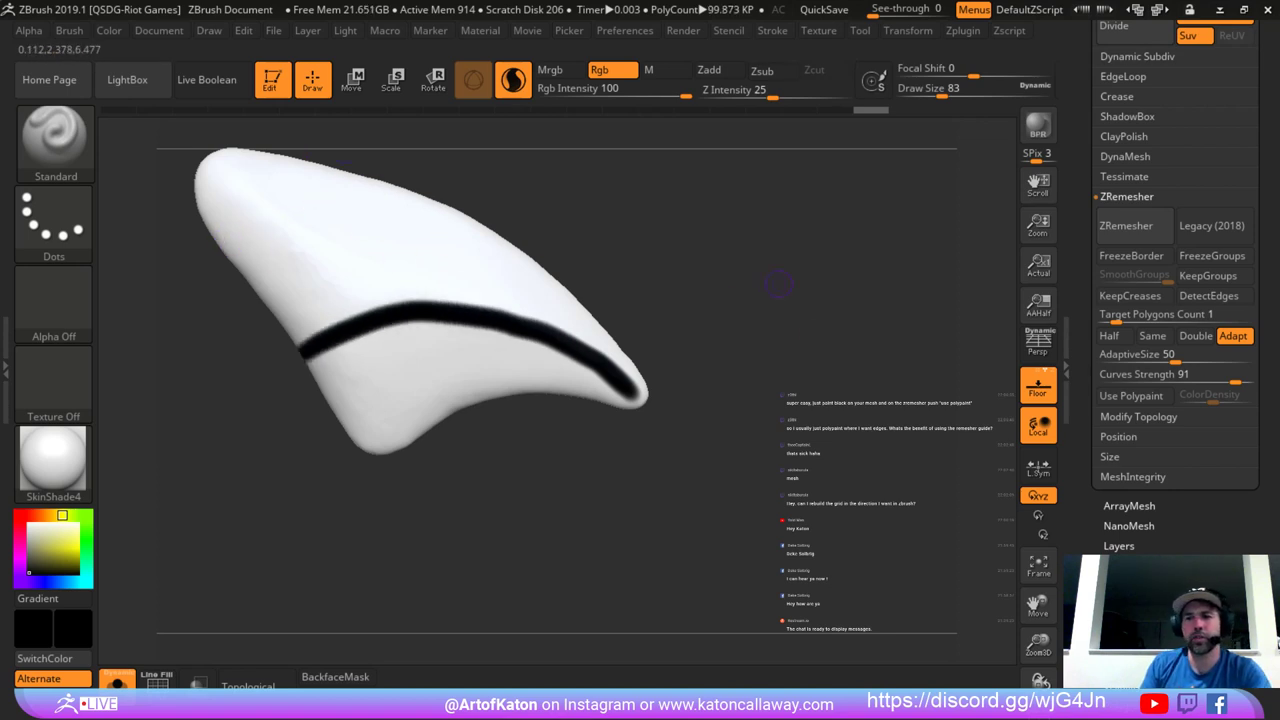
Enable Use Polypaint, show the wireframe and try remeshing the striped fin with ZRemesher.
drag(836, 288, 842, 297)
click(1130, 395)
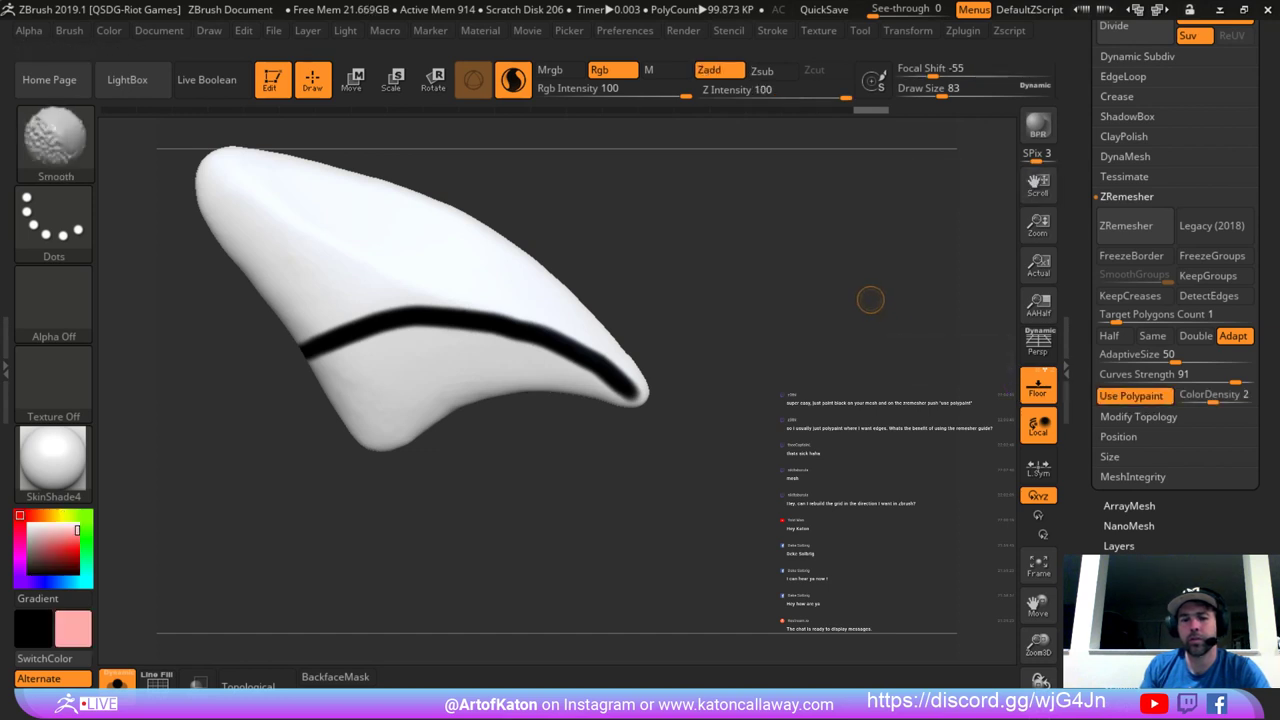
key(shift+f)
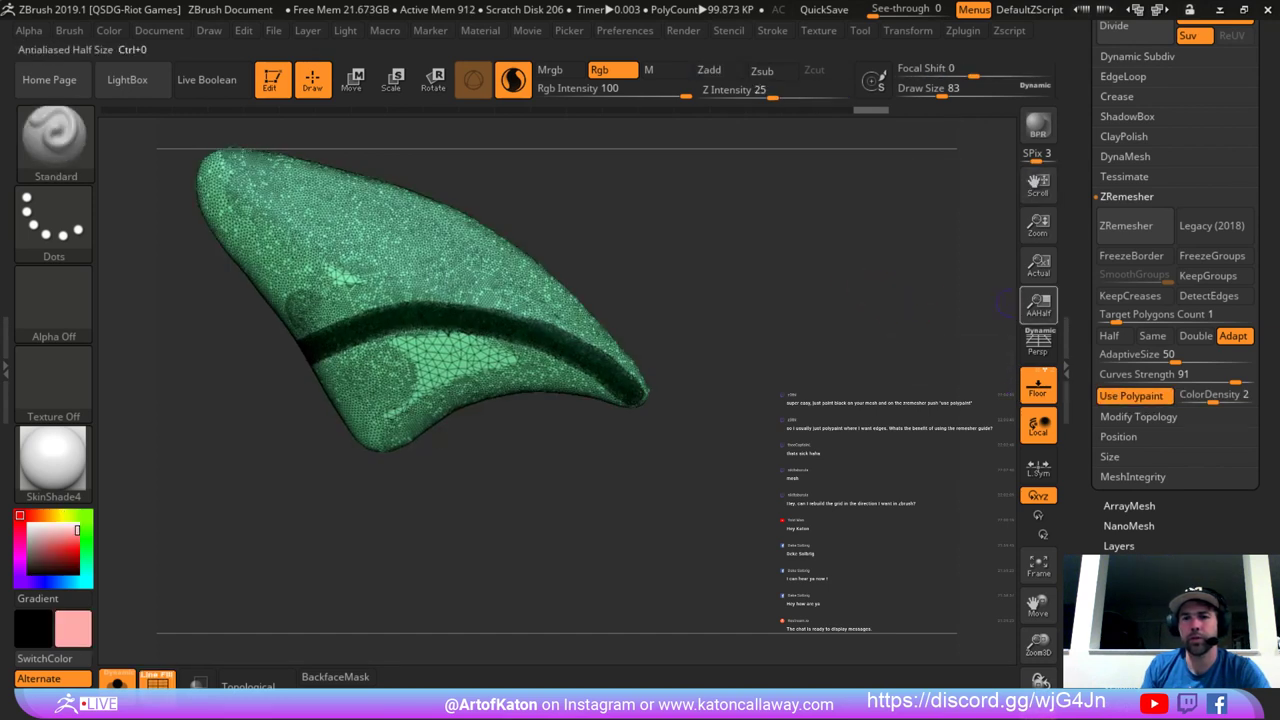
click(1126, 226)
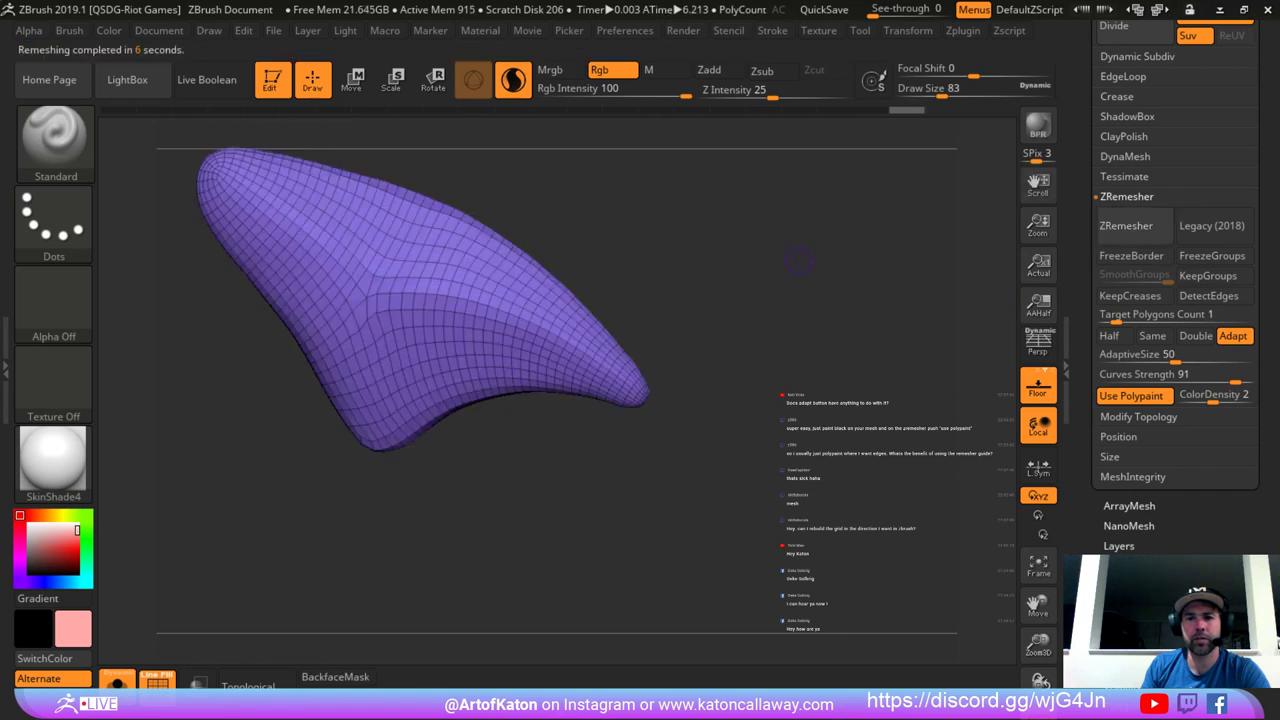
drag(797, 261, 770, 258)
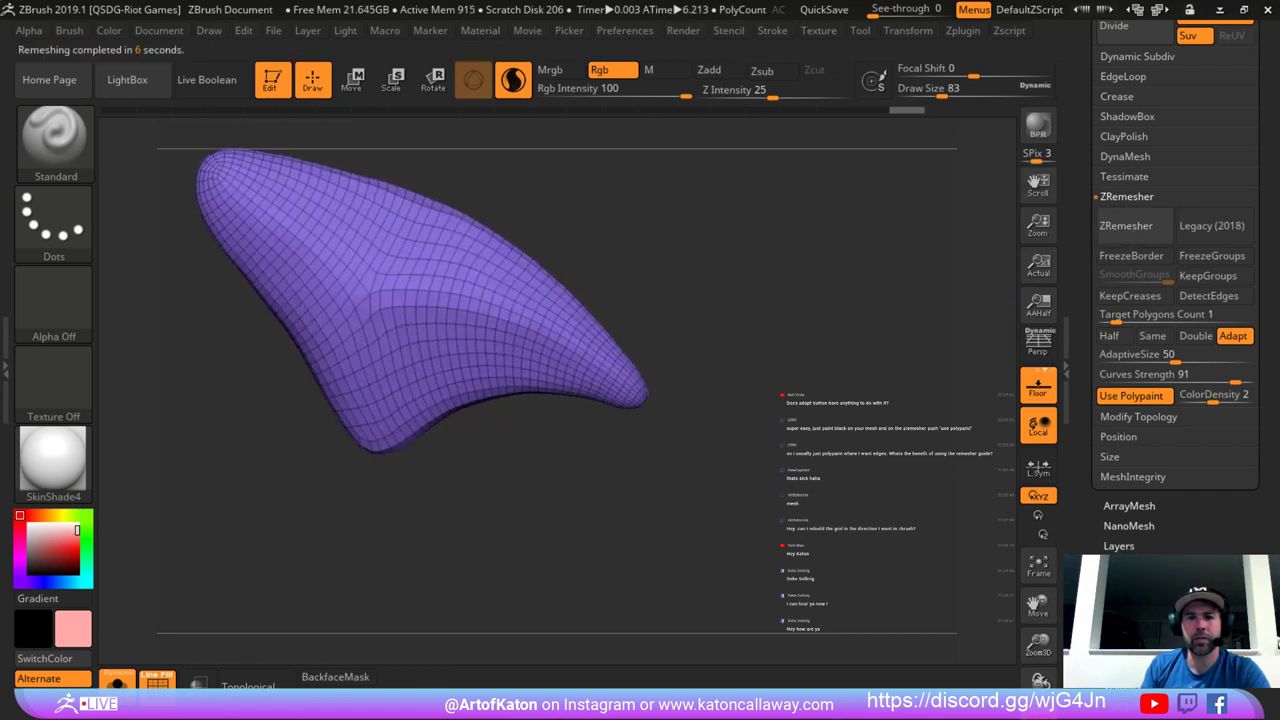
Undo the remesh and the black stripe, and try remeshing the plain white fin for comparison.
key(ctrl+z)
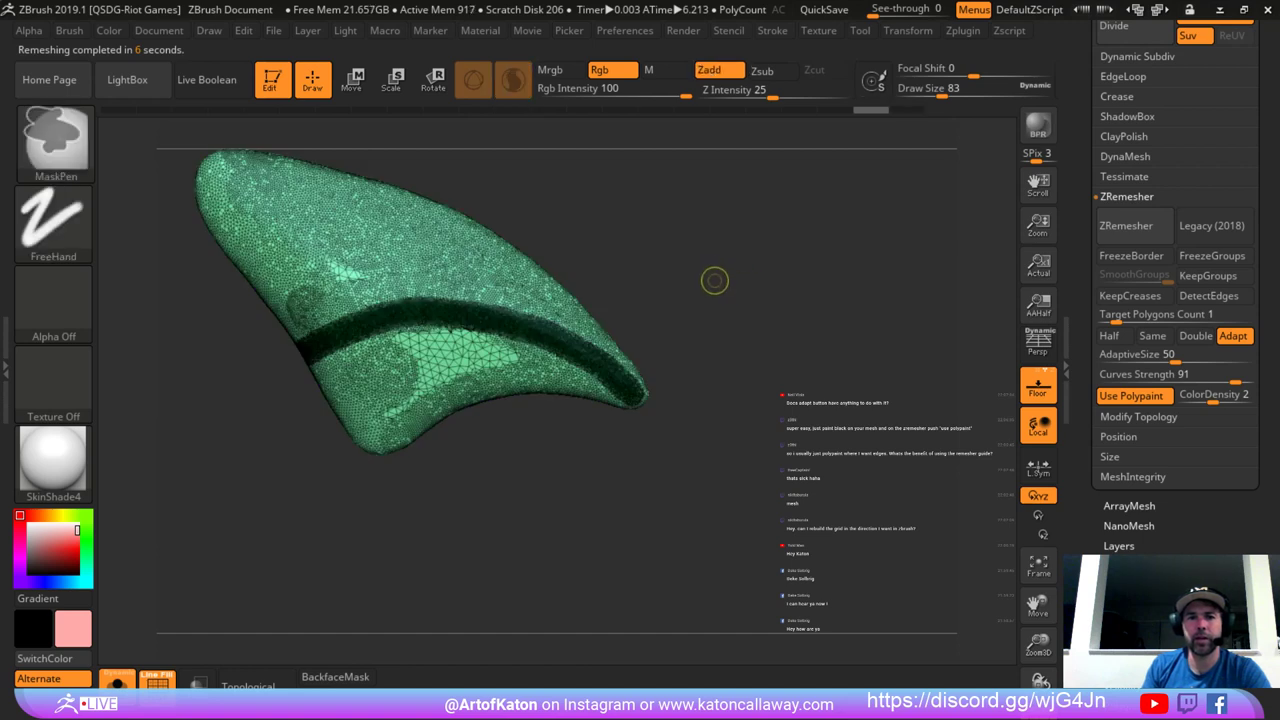
key(ctrl+z)
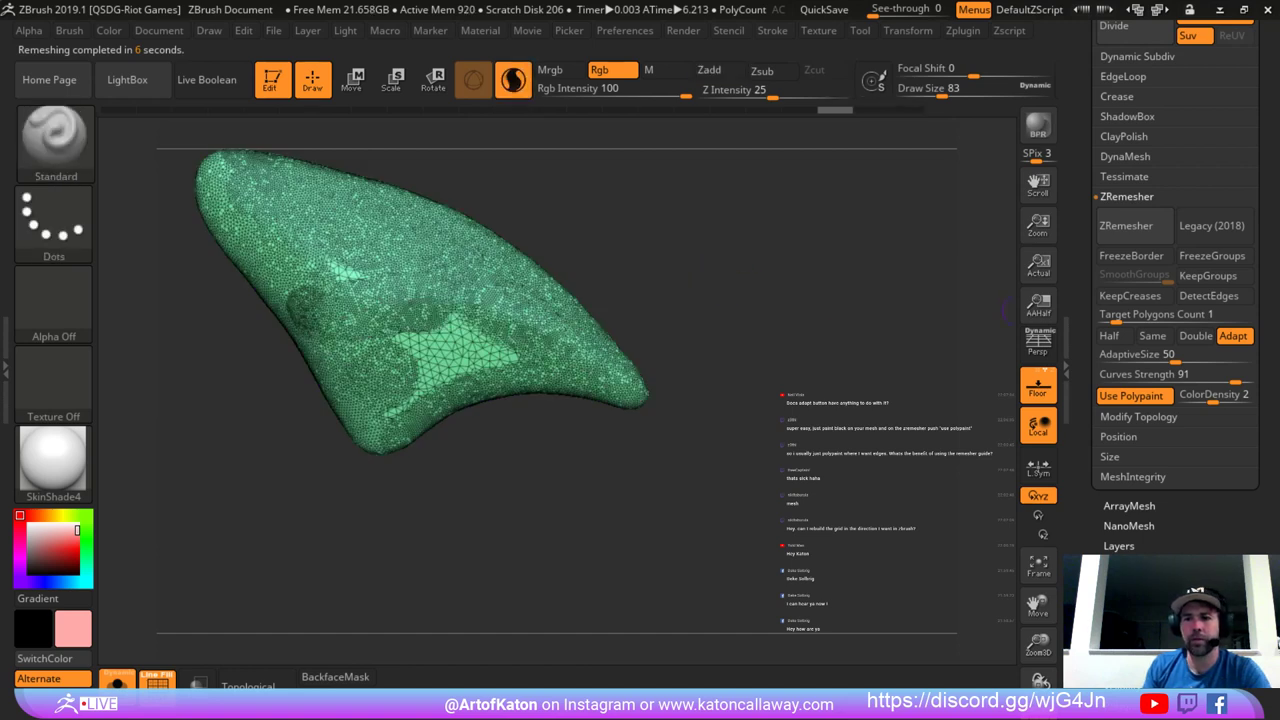
click(1126, 225)
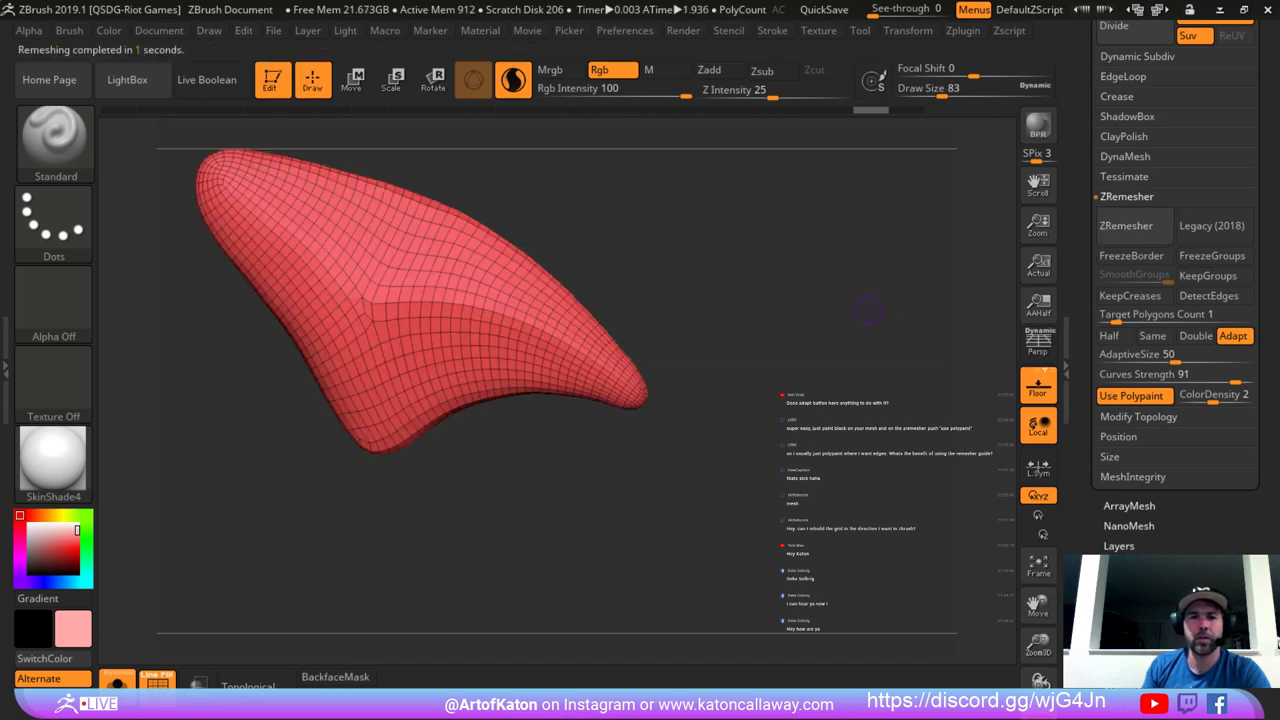
key(ctrl+z)
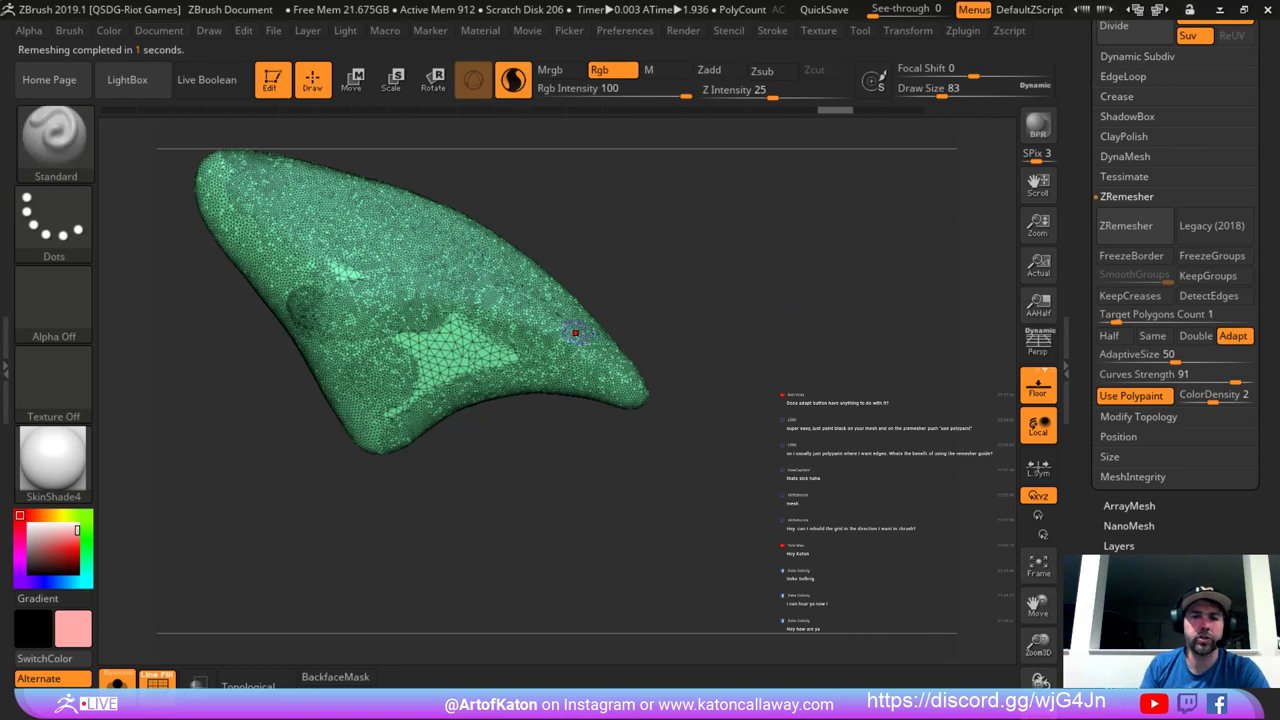
Repaint the black stripe along the fin's ridge from edge to narrow tip and remesh with ZRemesher.
mouse_move(632, 383)
mouse_down()
mouse_move(640, 390)
mouse_move(520, 320)
mouse_move(424, 312)
mouse_up()
key(ctrl+z)
mouse_move(303, 340)
mouse_down()
mouse_move(394, 312)
mouse_move(543, 331)
mouse_move(645, 400)
mouse_up()
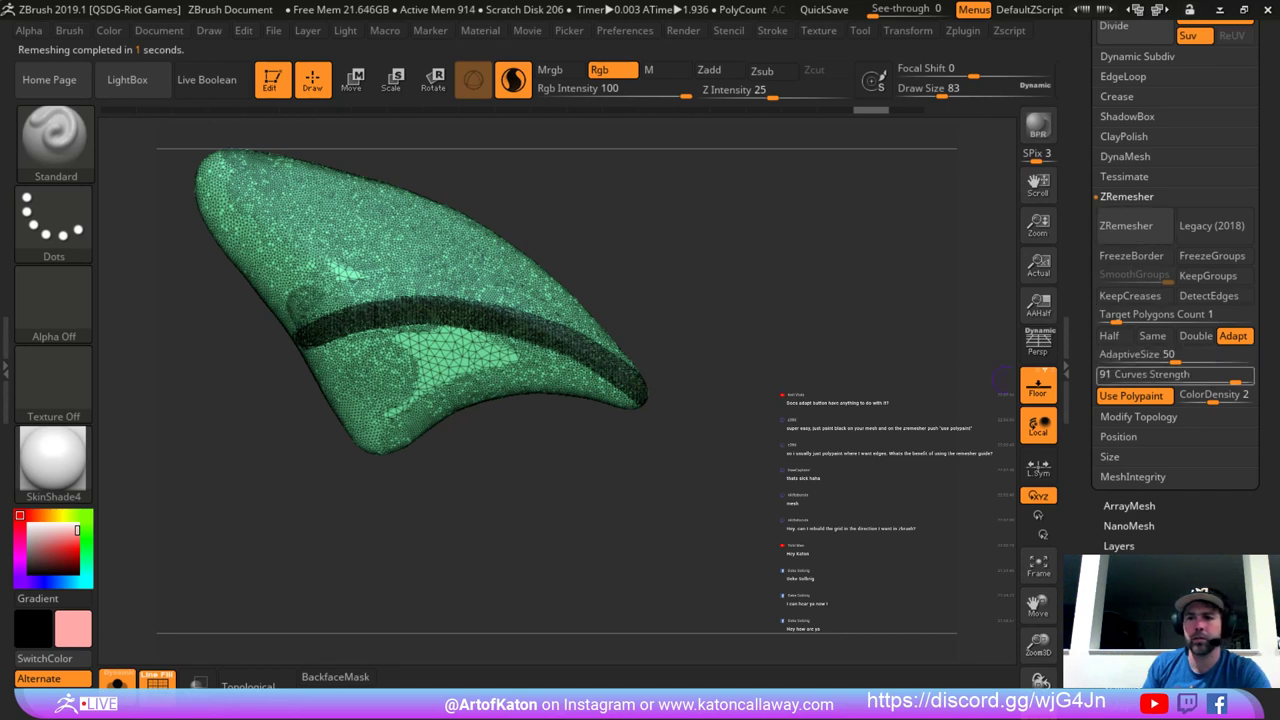
click(1126, 226)
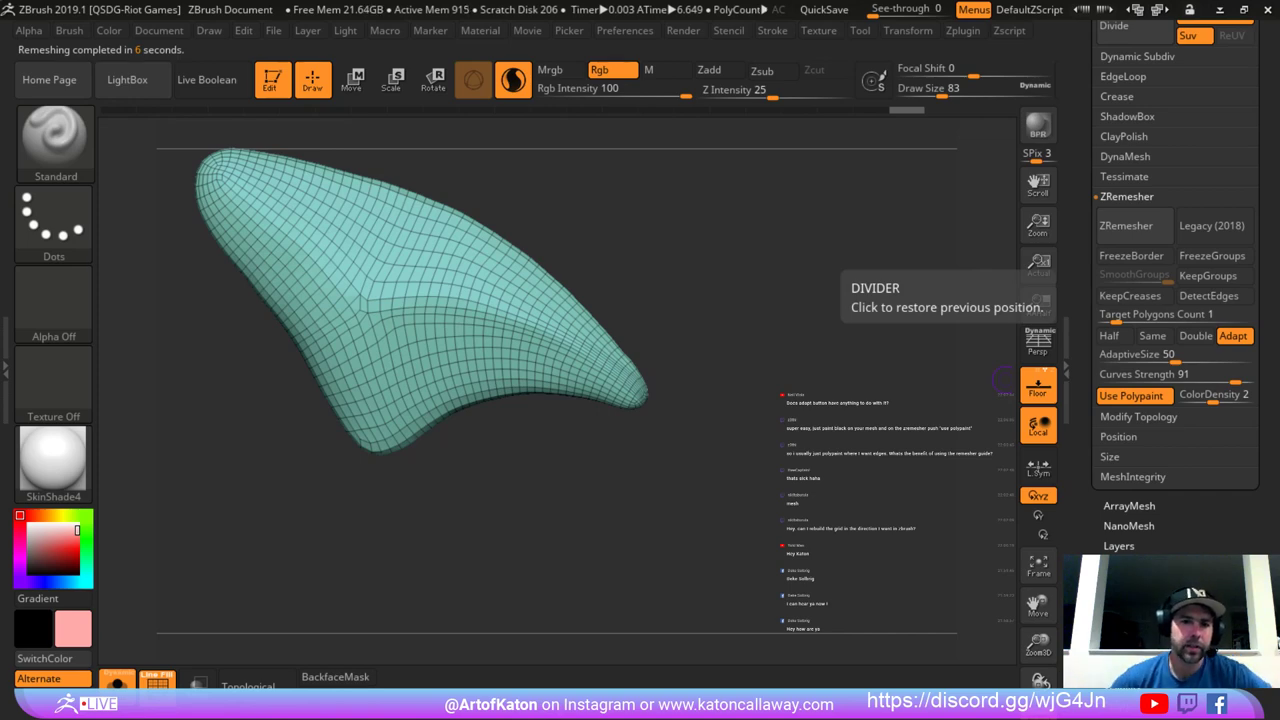
drag(503, 514, 468, 511)
drag(468, 625, 508, 627)
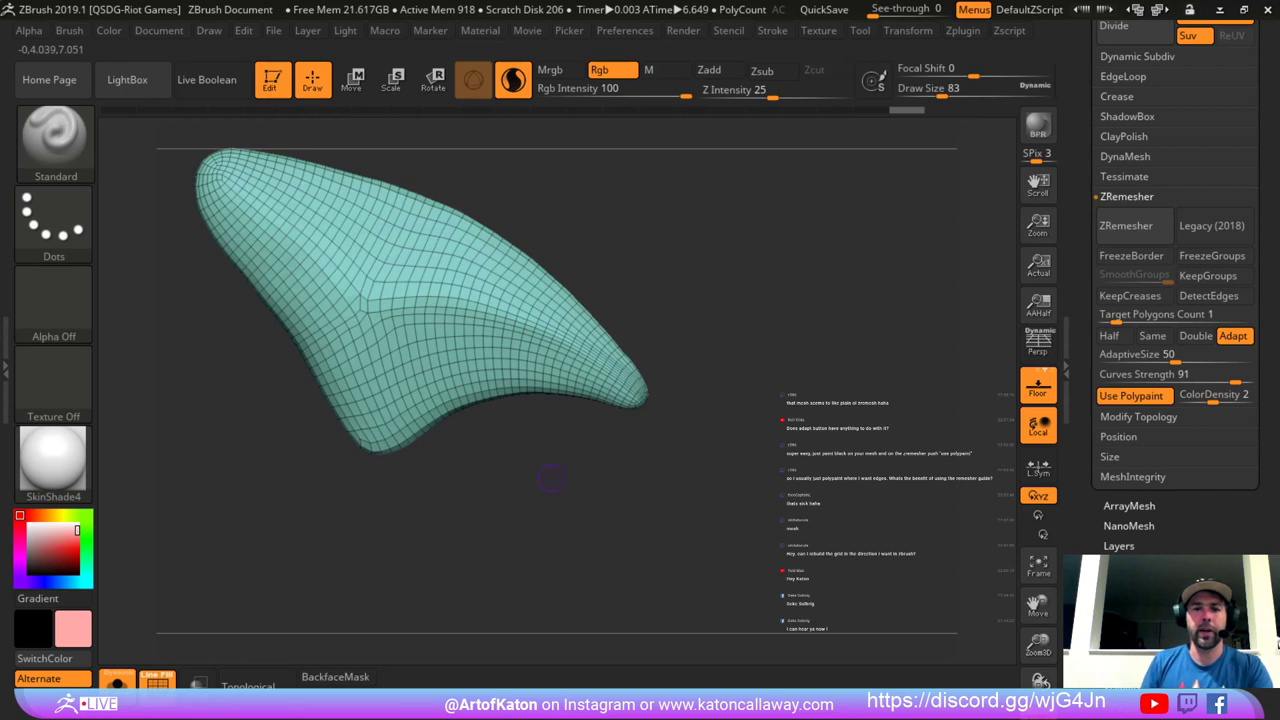
Hide the wireframe and set the draw size to 415.
key(shift+f)
mouse_move(558, 489)
alt+mouse_down()
mouse_move(538, 400)
mouse_move(538, 545)
alt+mouse_up()
key(space)
drag(471, 368, 482, 368)
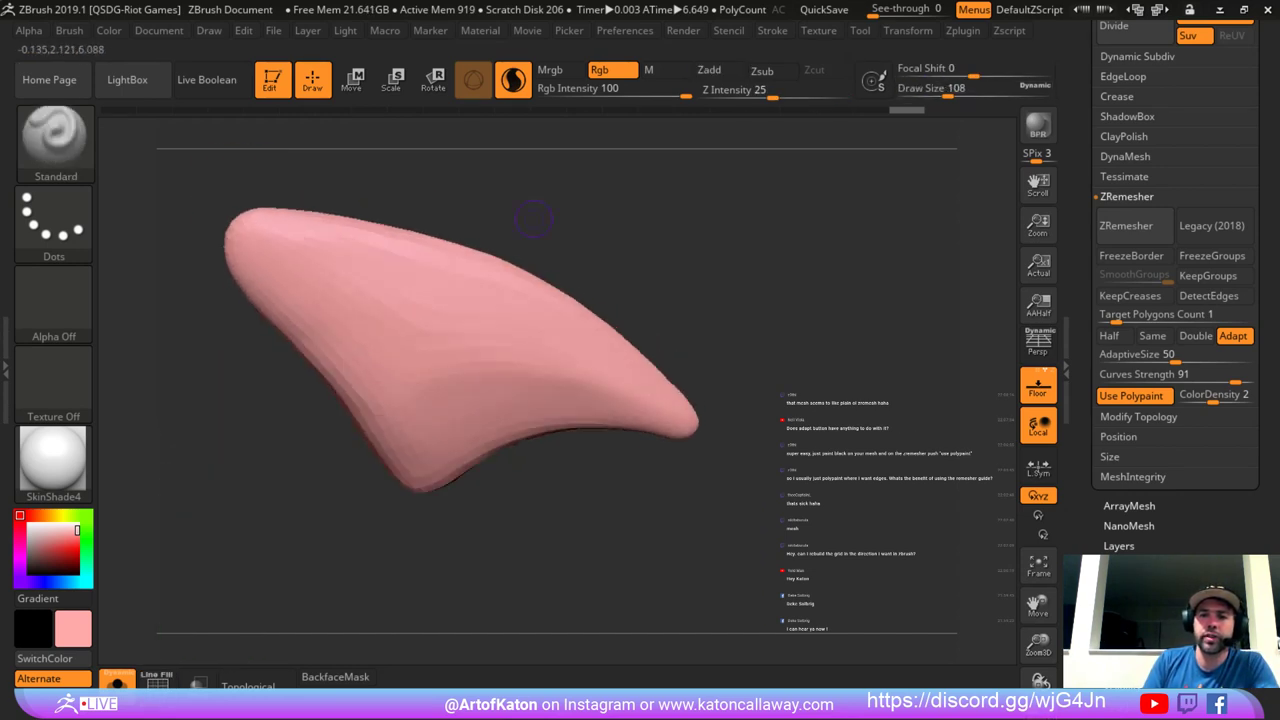
key(space)
right_drag(318, 300, 344, 310)
key(space)
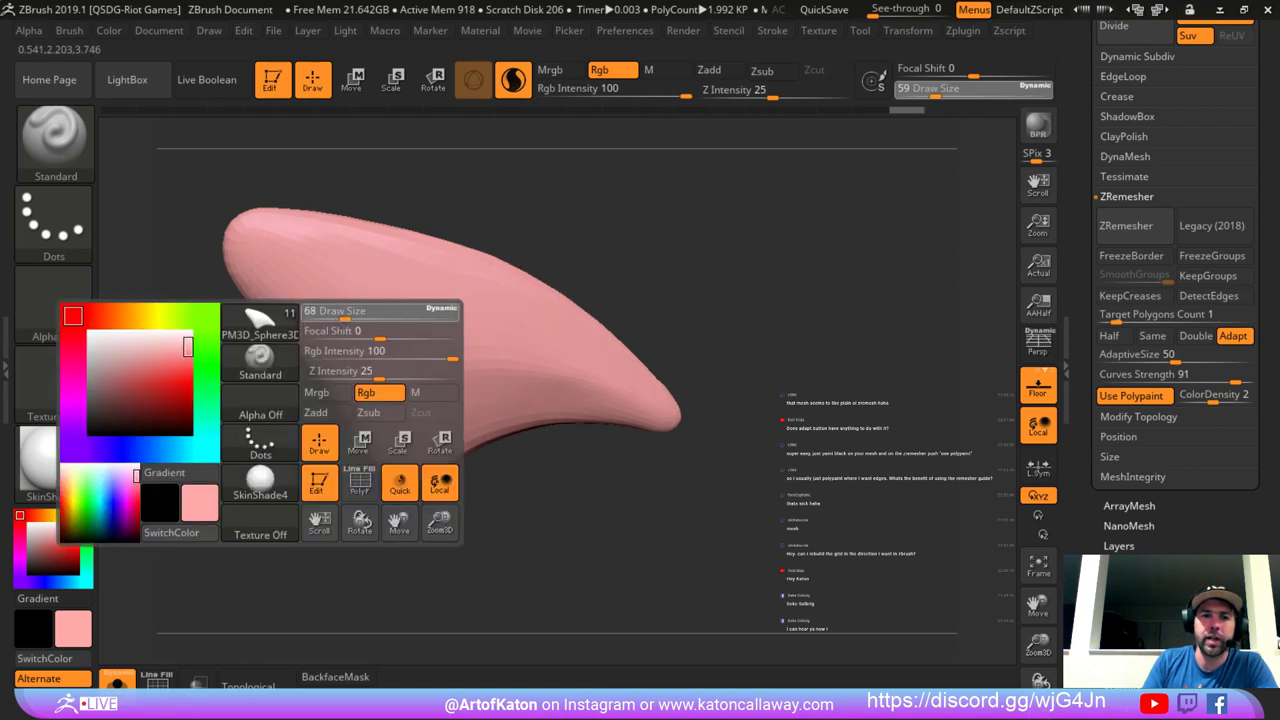
drag(344, 310, 354, 312)
right_drag(354, 310, 506, 220)
key(space)
drag(508, 220, 536, 221)
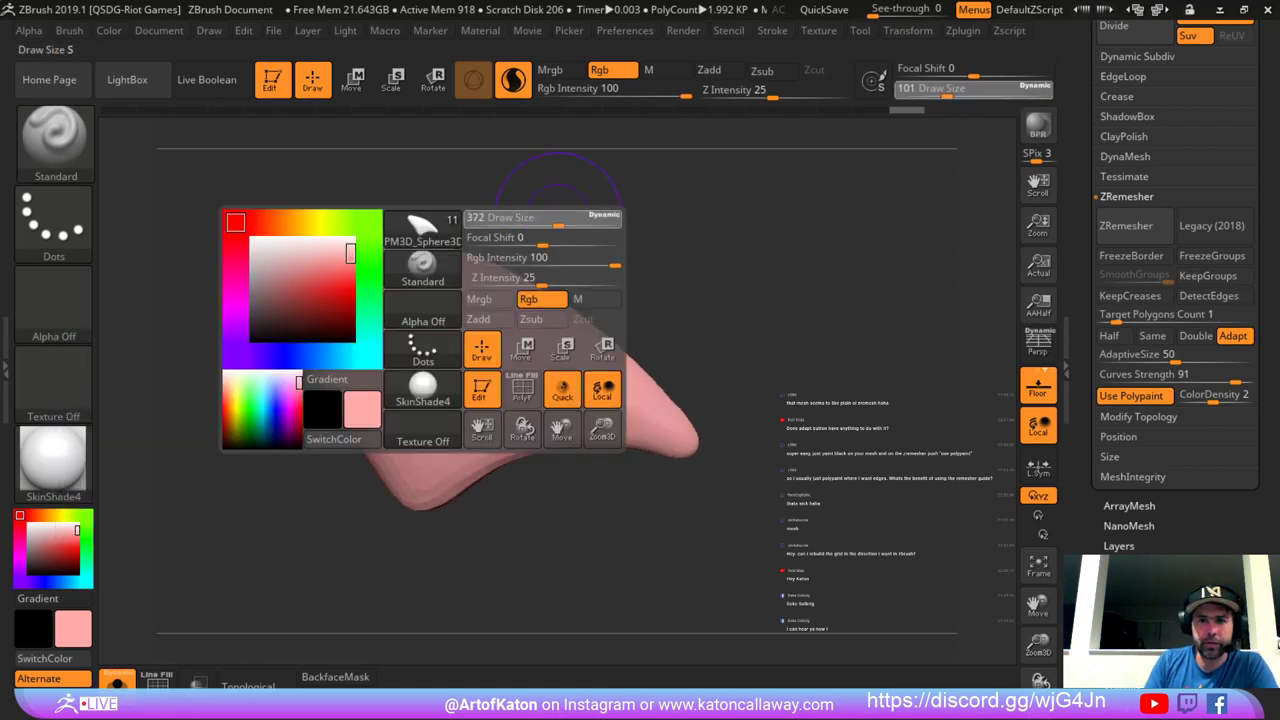
right_drag(538, 220, 533, 184)
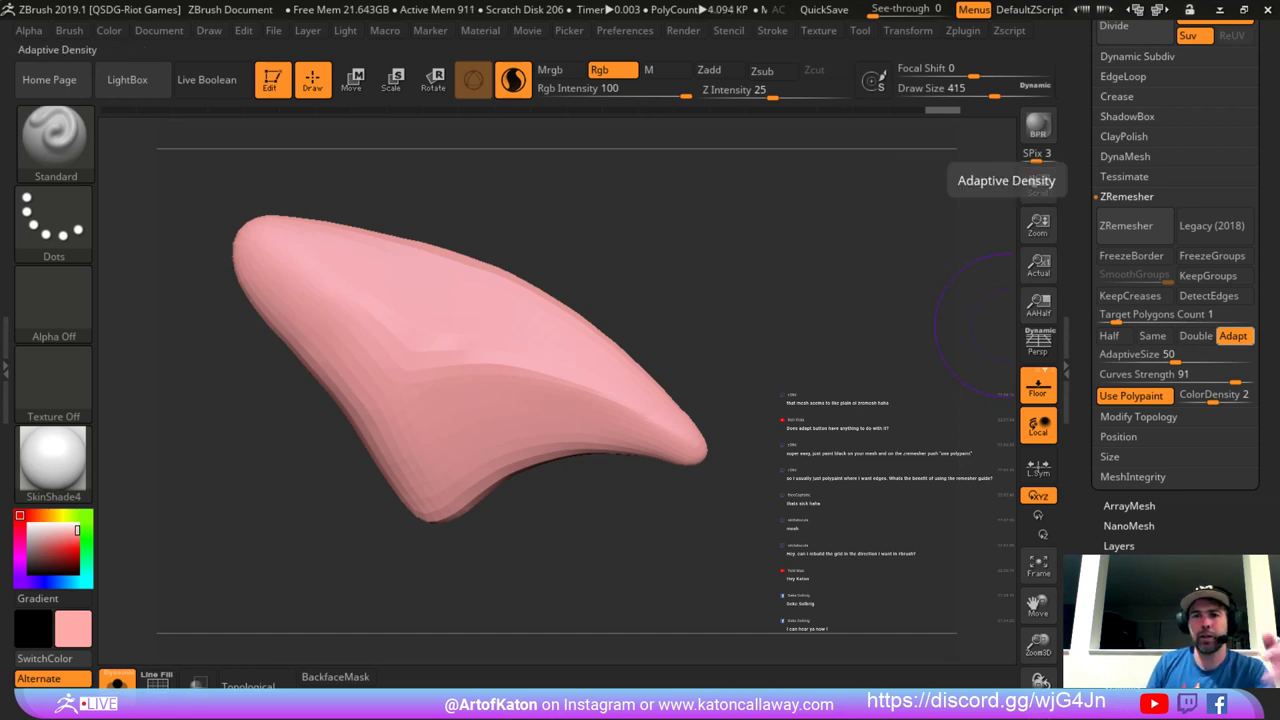
Check the polygon and point counts in the current tool's information.
key(ctrl)
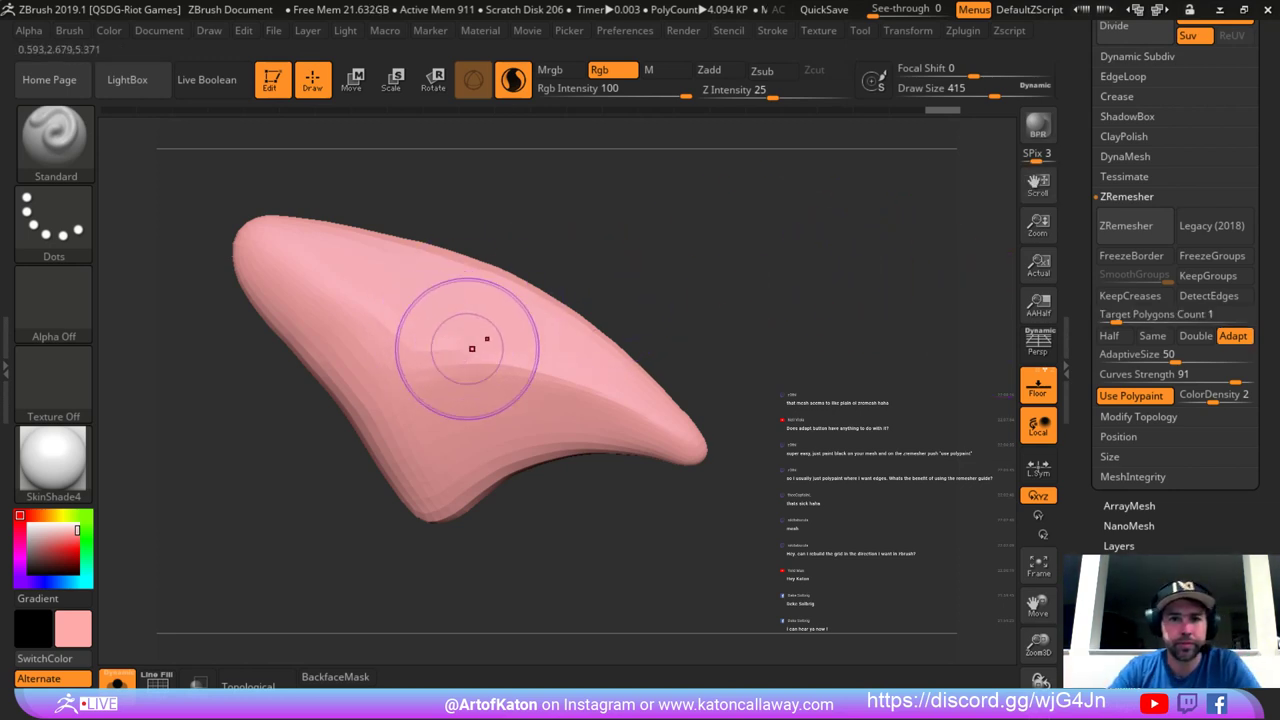
drag(1083, 80, 1083, 560)
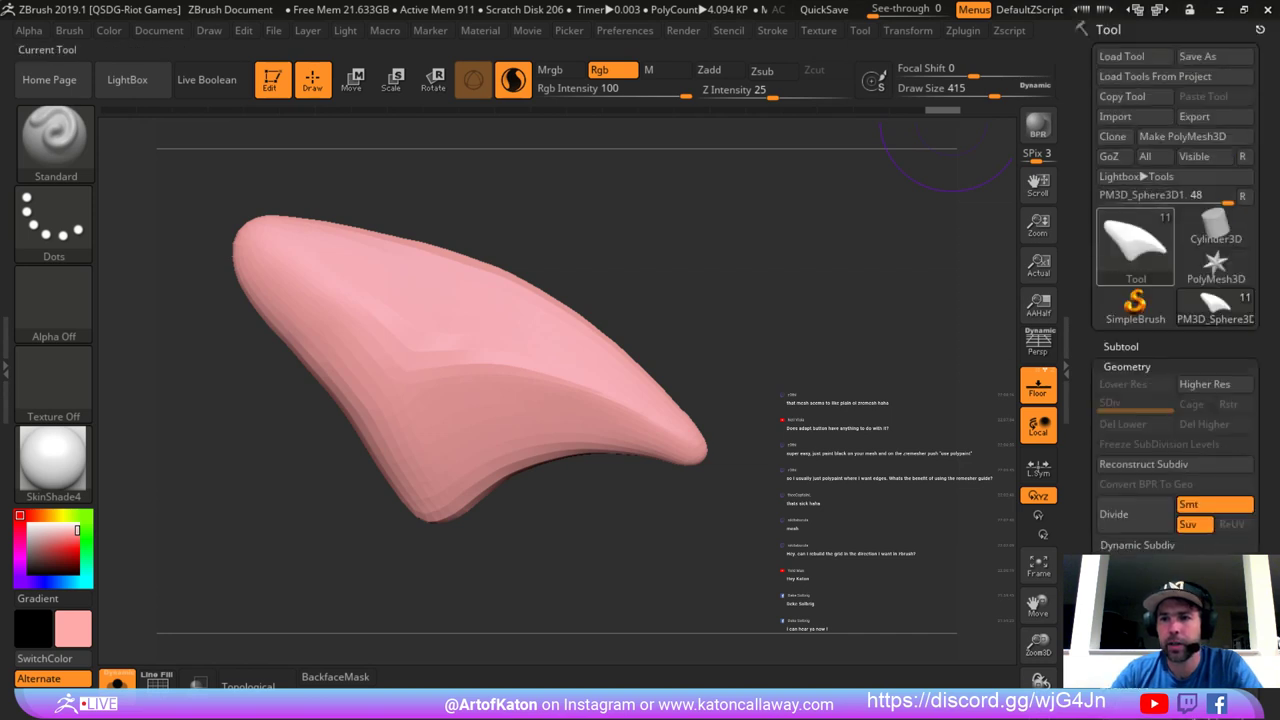
mouse_move(1135, 247)
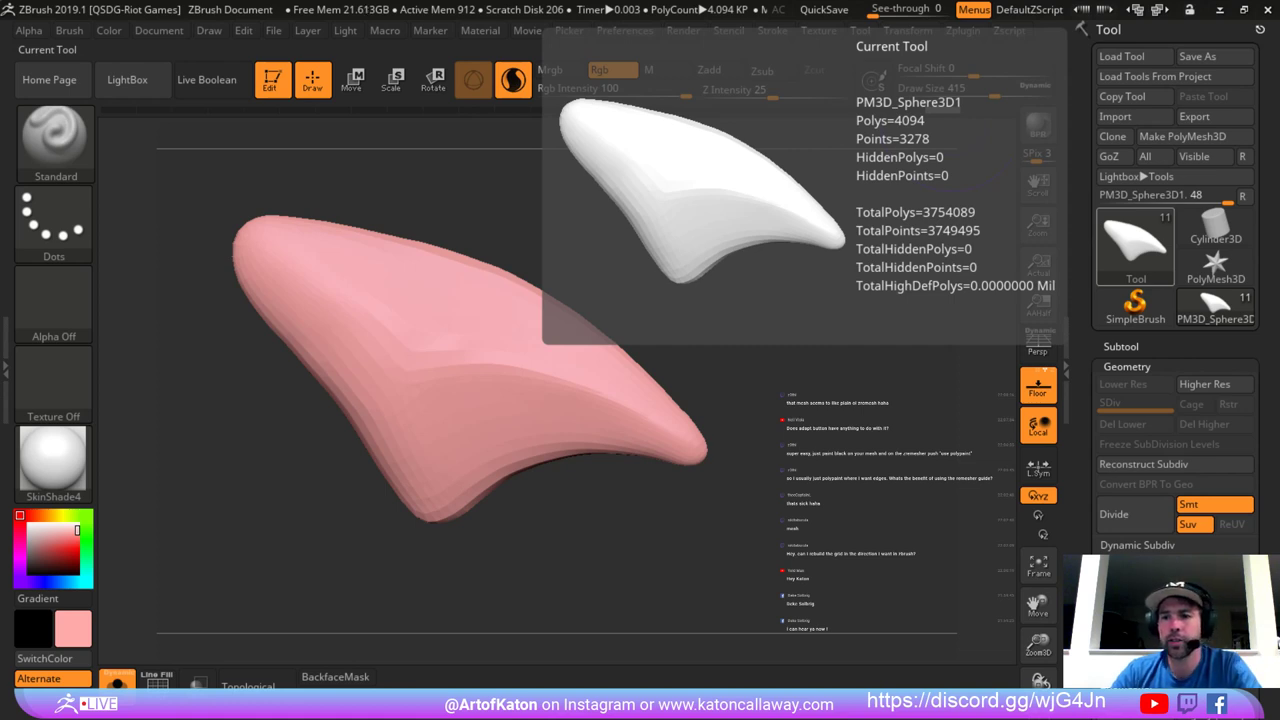
Turn off Adapt, undo the last remesh, and remesh the fin with ZRemesher, showing the wireframe.
scroll(1170, 300, down, 5)
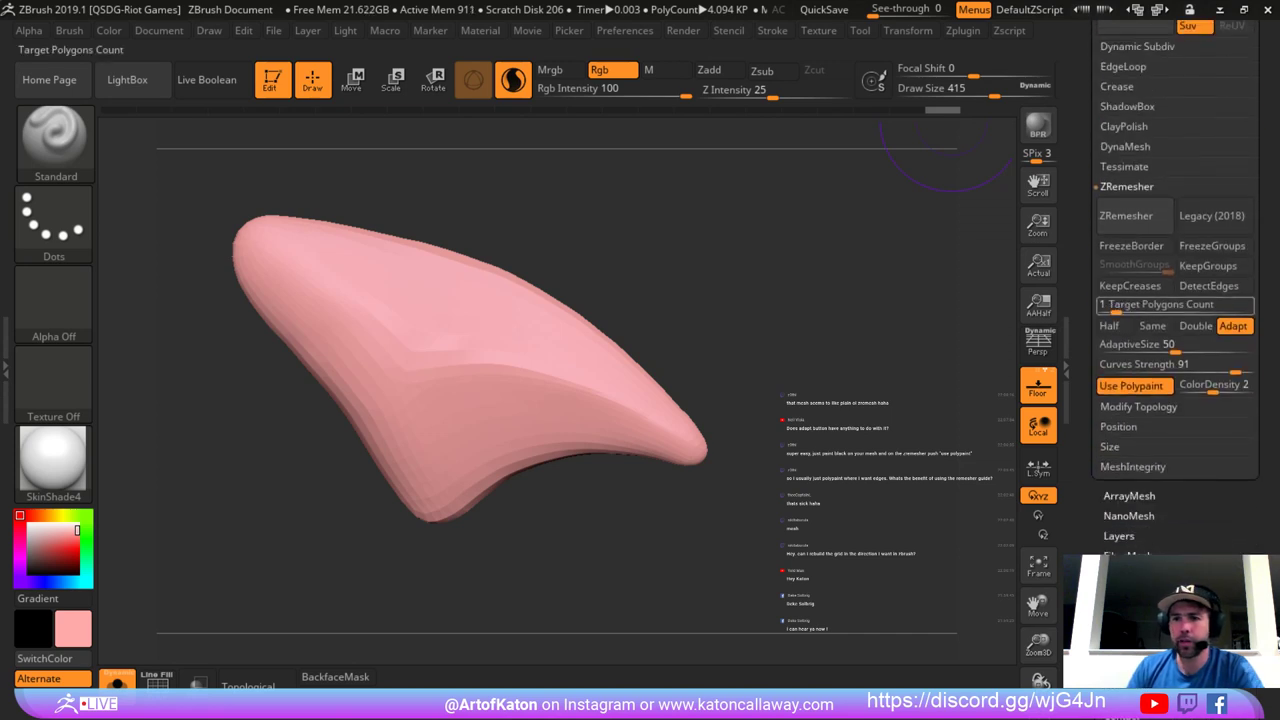
click(1233, 326)
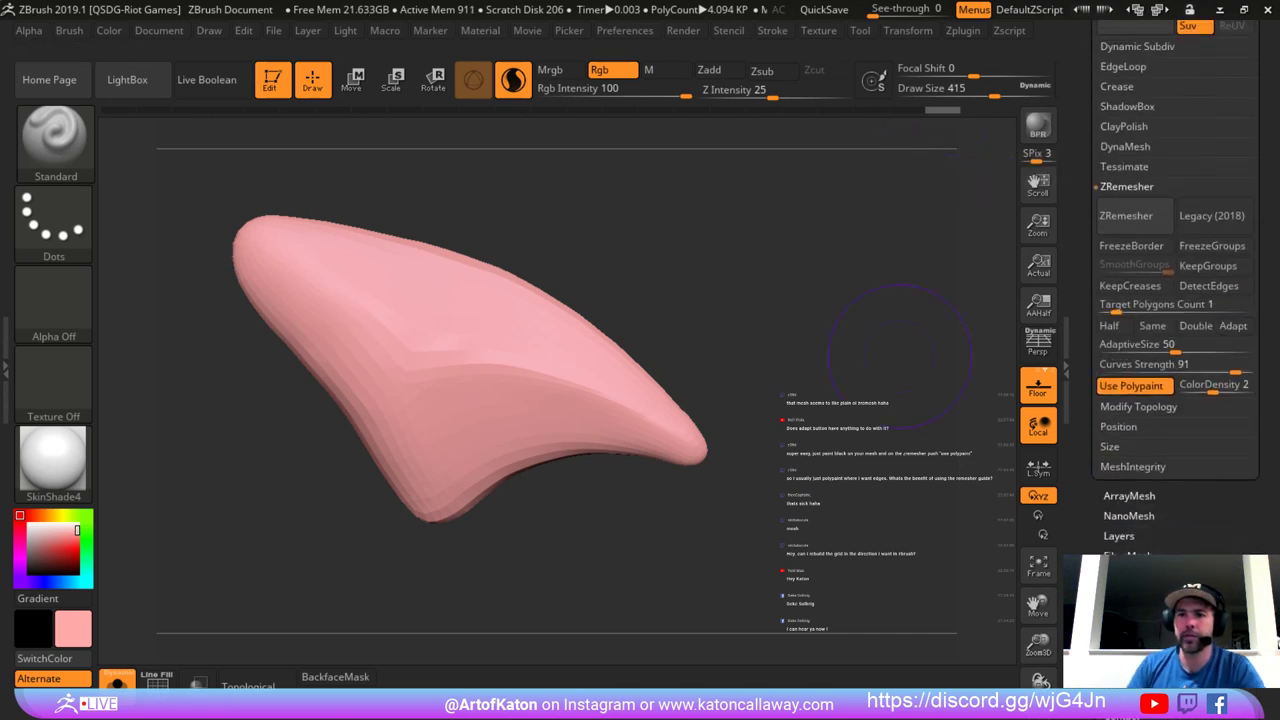
key(ctrl+z)
click(1128, 216)
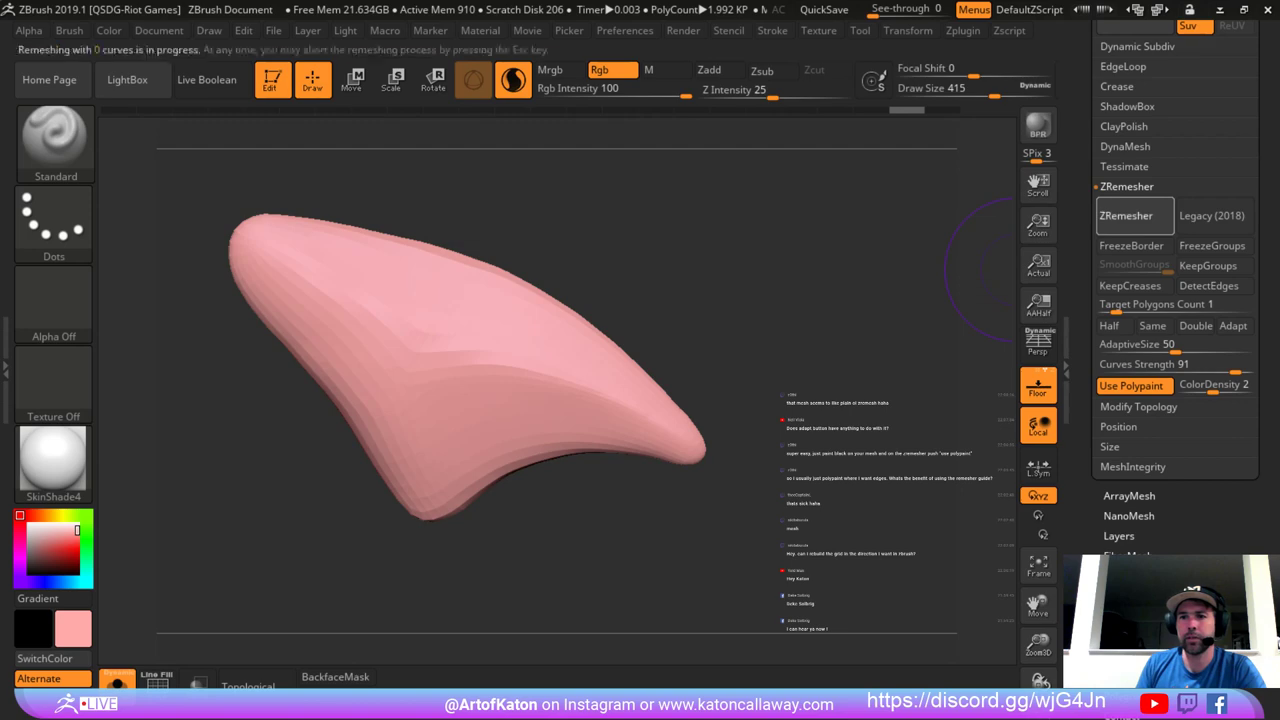
key(shift+f)
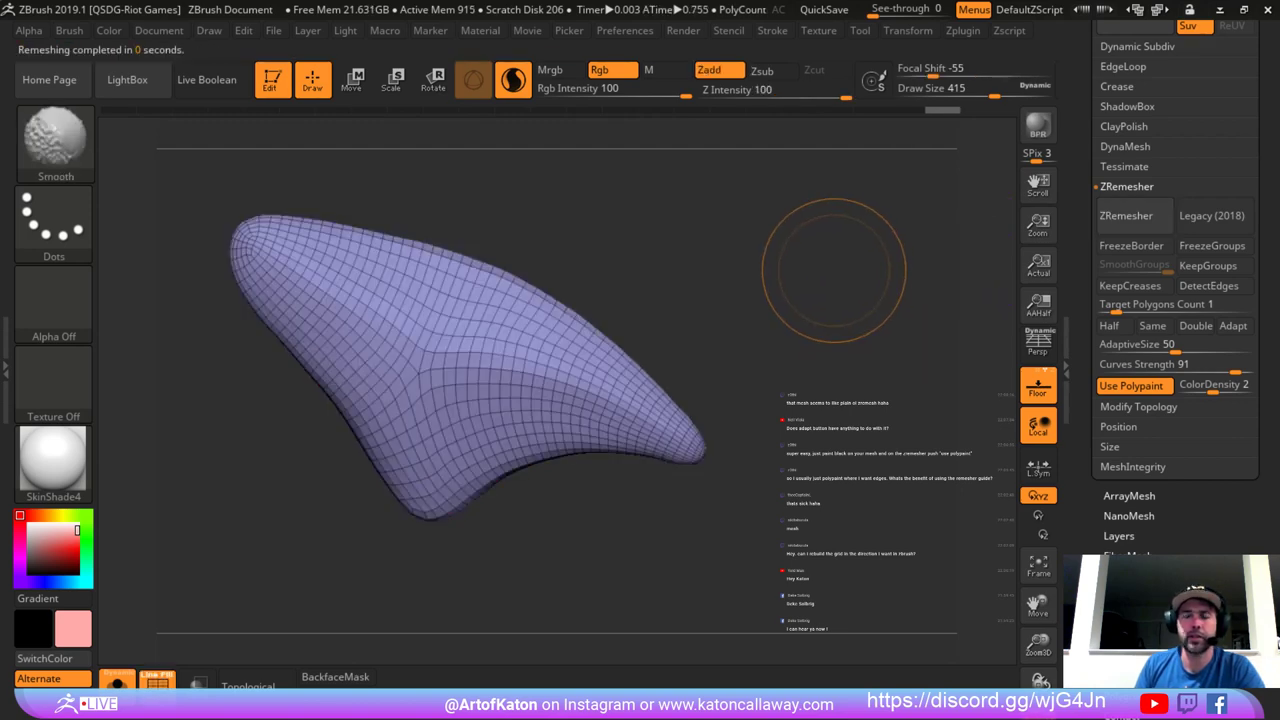
Compare the fin's topology before and after the remesh by undoing and redoing it.
key(ctrl+z)
key(ctrl+shift+z)
key(ctrl+z)
key(ctrl+shift+z)
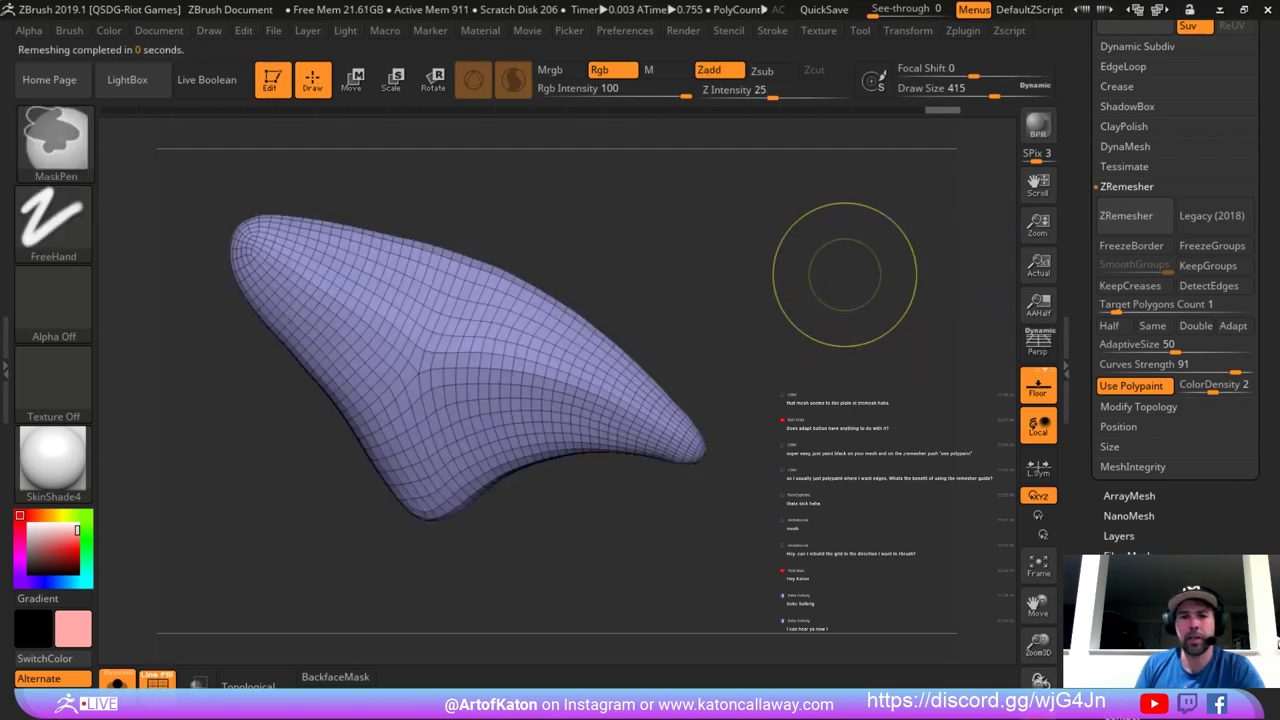
Undo the last remesh of the fin and turn ZRemesher's Adapt option back on.
key(ctrl+z)
drag(823, 265, 834, 270)
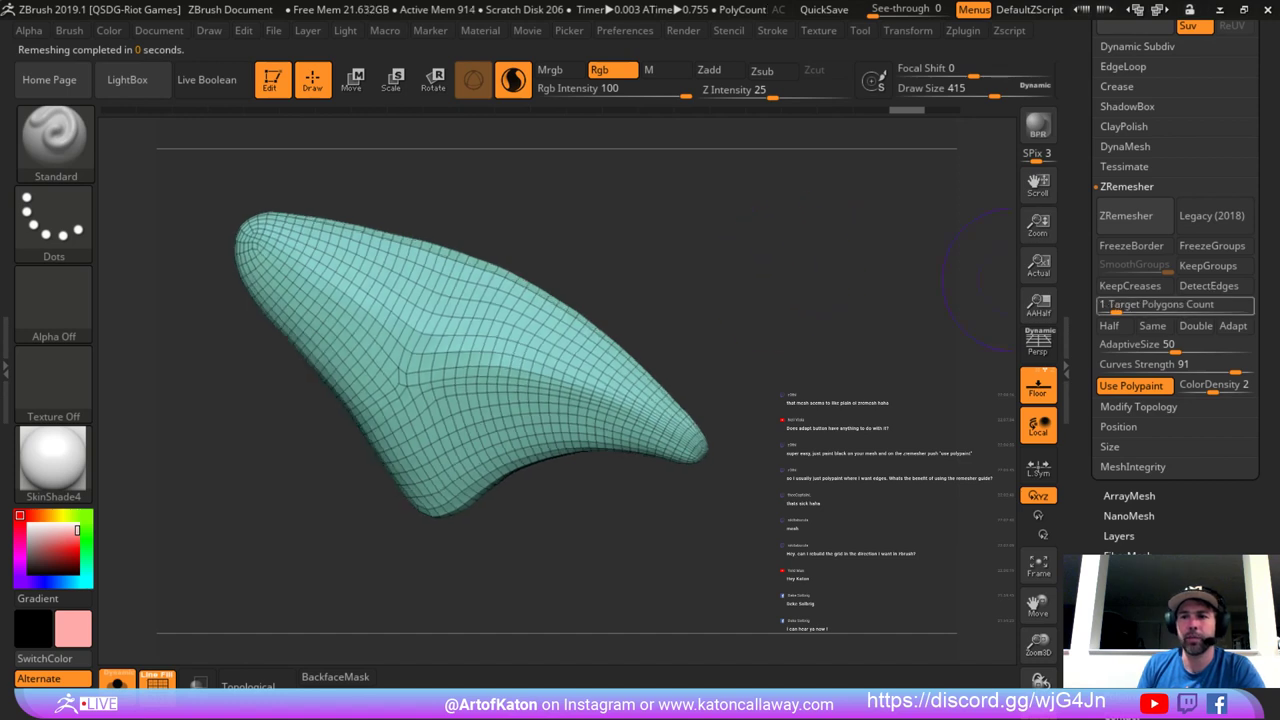
click(1233, 326)
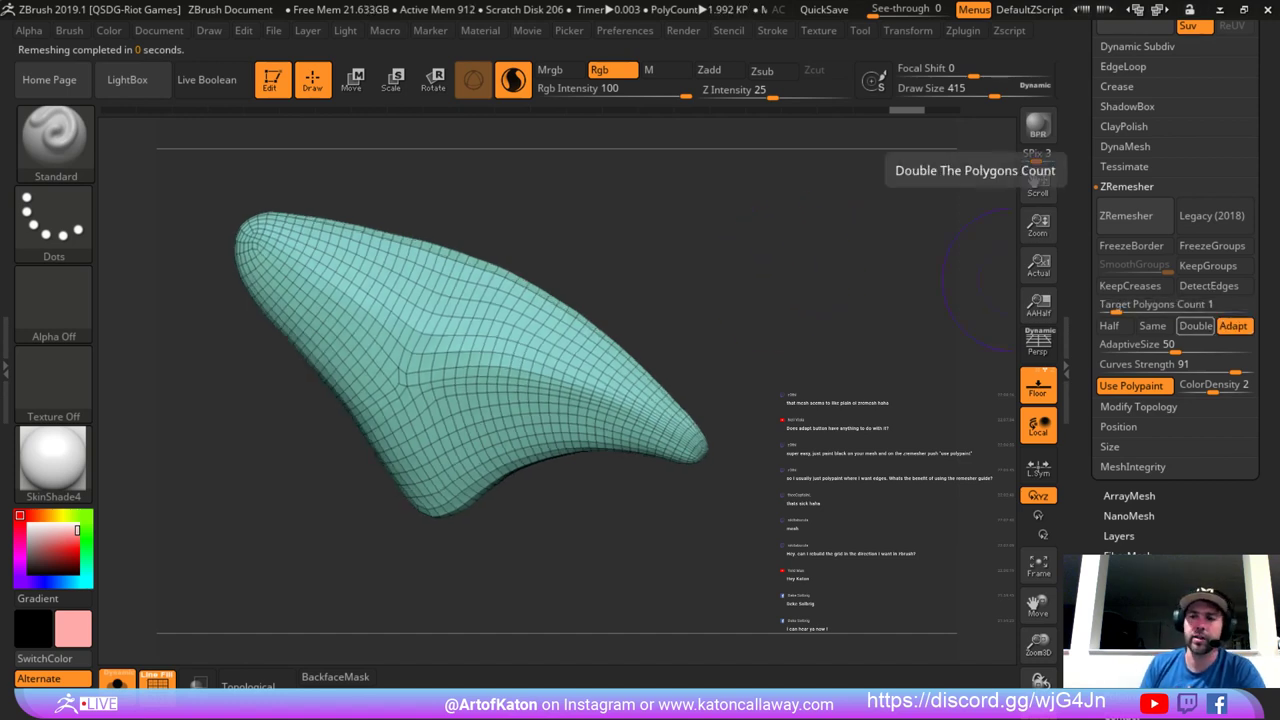
drag(824, 290, 817, 407)
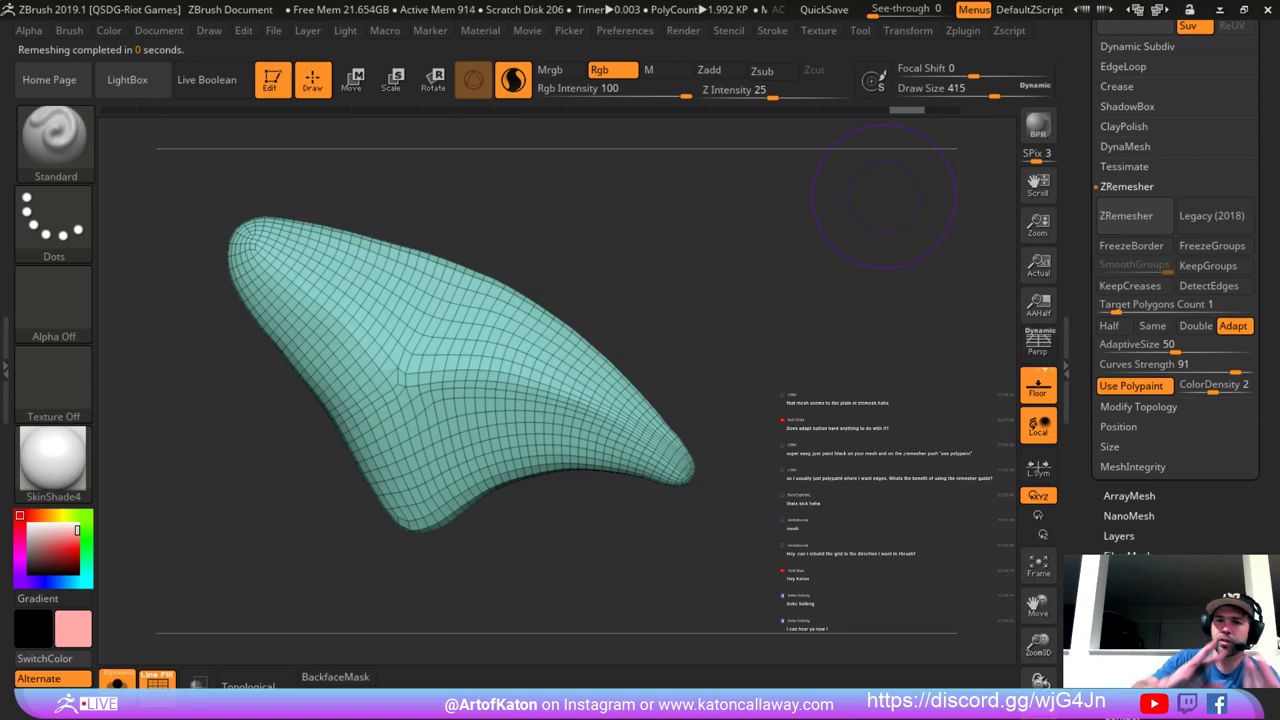
Hide the wireframe, show the whole character again, and fill the fin with the body's sampled blue-grey color.
mouse_move(745, 235)
mouse_down()
mouse_move(630, 300)
mouse_move(652, 250)
mouse_move(640, 320)
mouse_move(660, 235)
mouse_move(671, 246)
mouse_move(662, 283)
mouse_up()
key(bracketleft)
key(shift+f)
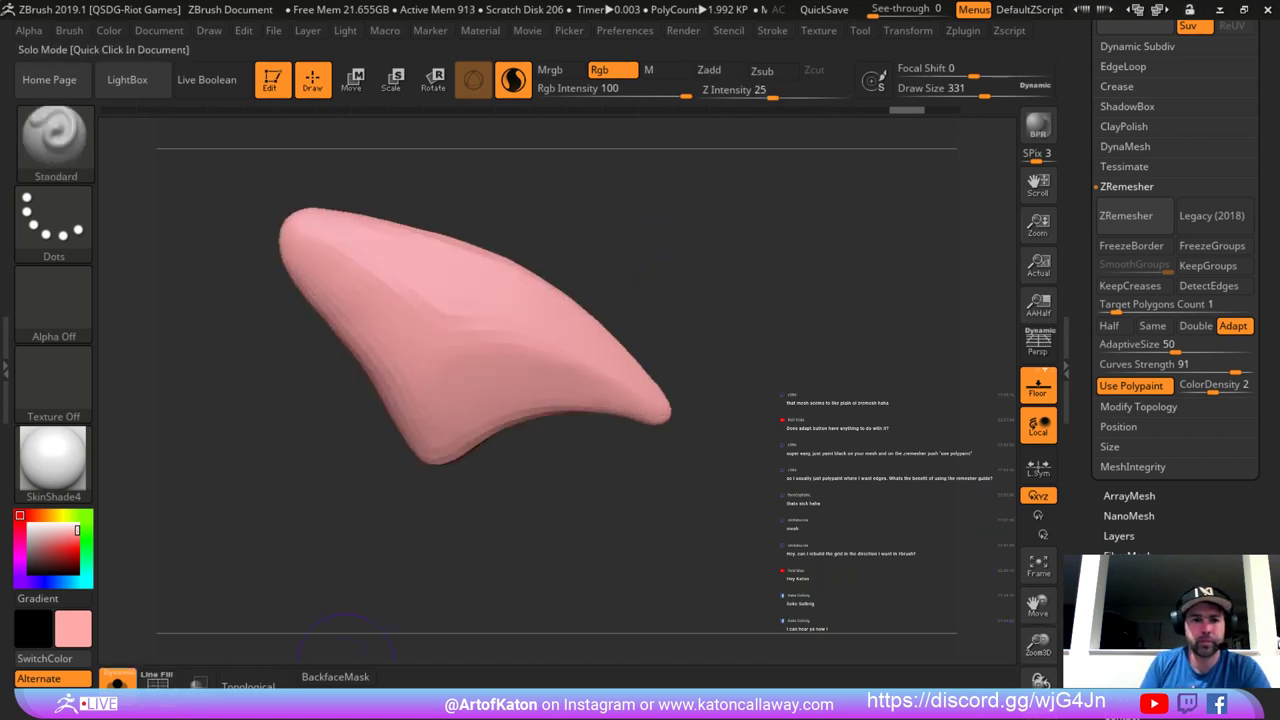
click(118, 681)
key(c)
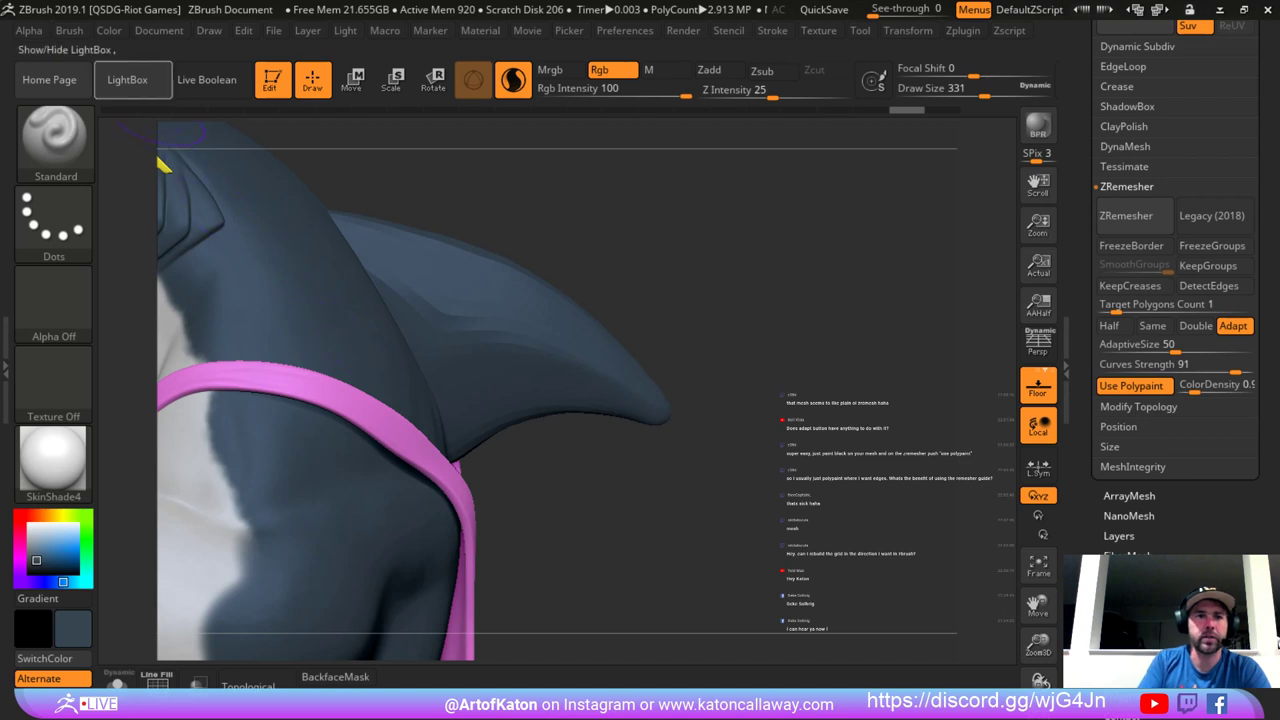
click(108, 30)
click(162, 387)
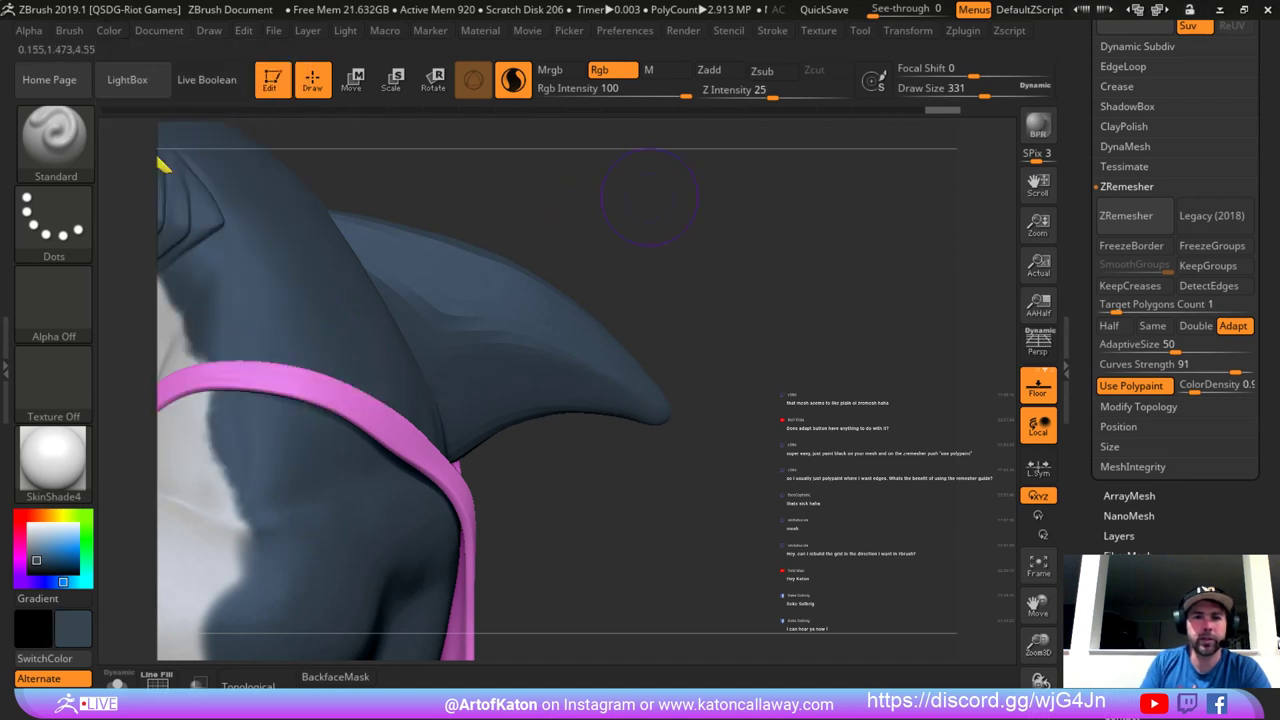
Choose the hPolish brush with a draw size of 274 for flattening the fin's side.
mouse_move(700, 165)
mouse_down()
mouse_move(623, 160)
mouse_move(600, 176)
mouse_up()
ctrl+right_drag(600, 176, 620, 210)
key(b)
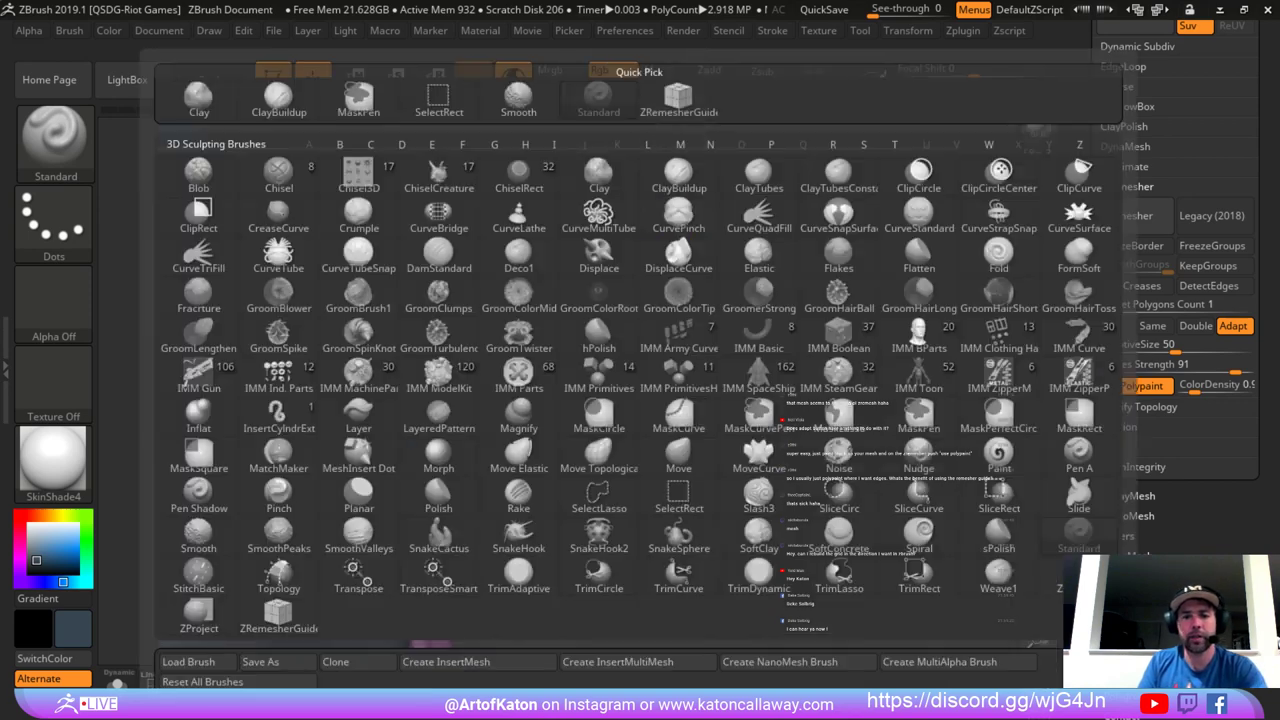
key(h)
key(p)
key(space)
mouse_move(505, 298)
right_down()
mouse_move(525, 300)
mouse_move(440, 262)
right_up()
key(space)
click(478, 272)
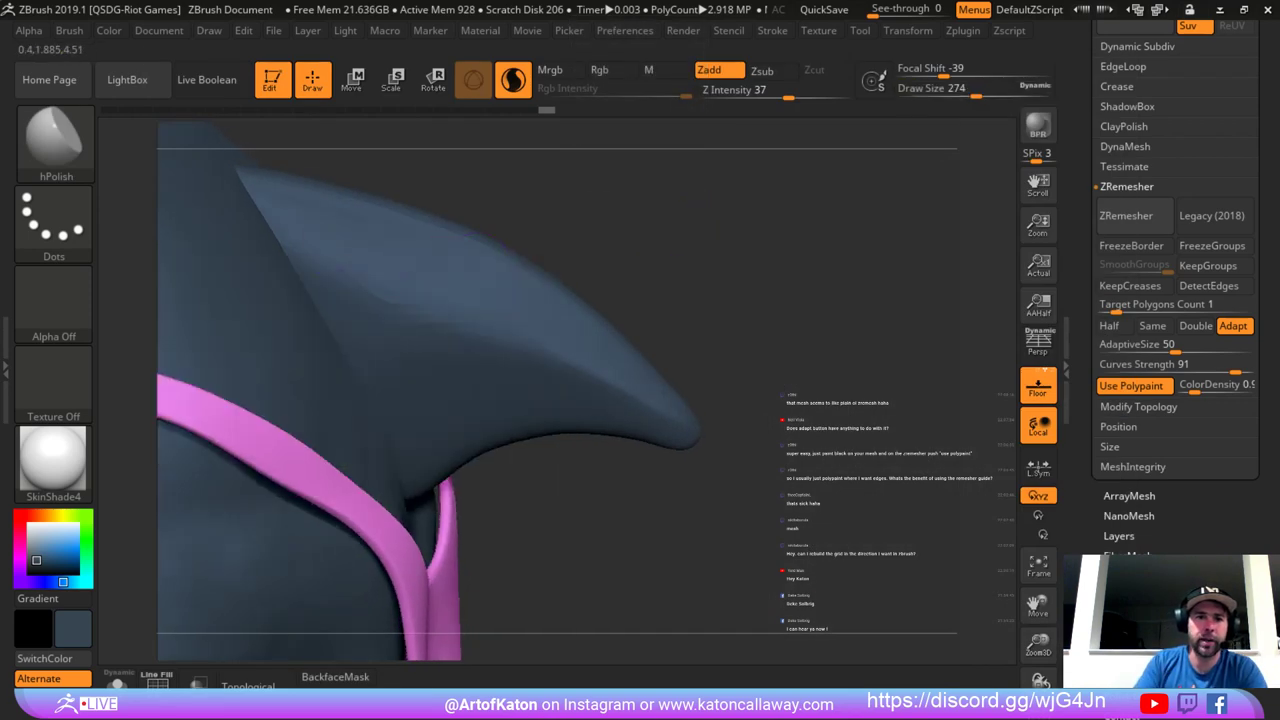
Try draw sizes of 393 and 899 for the hPolish brush on the fin.
key(space)
drag(380, 241, 368, 241)
right_drag(320, 220, 305, 222)
key(space)
mouse_move(368, 226)
mouse_down()
mouse_move(349, 226)
mouse_move(396, 226)
mouse_up()
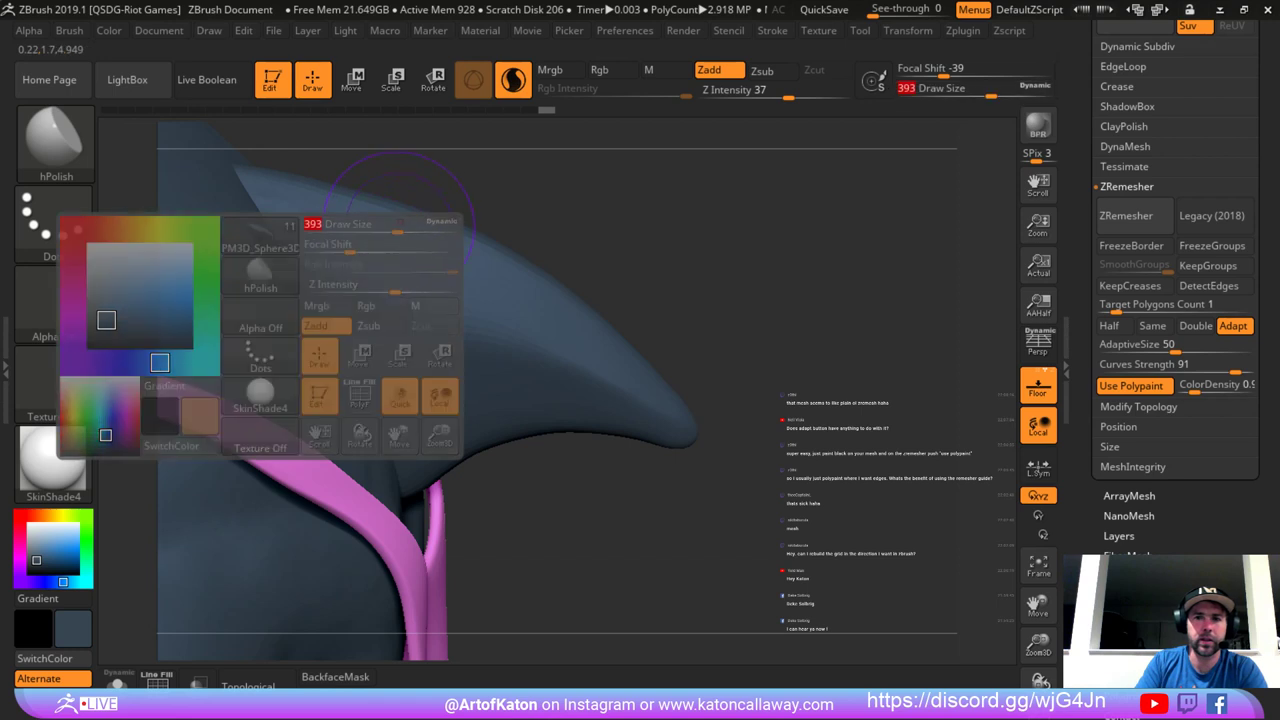
click(1034, 87)
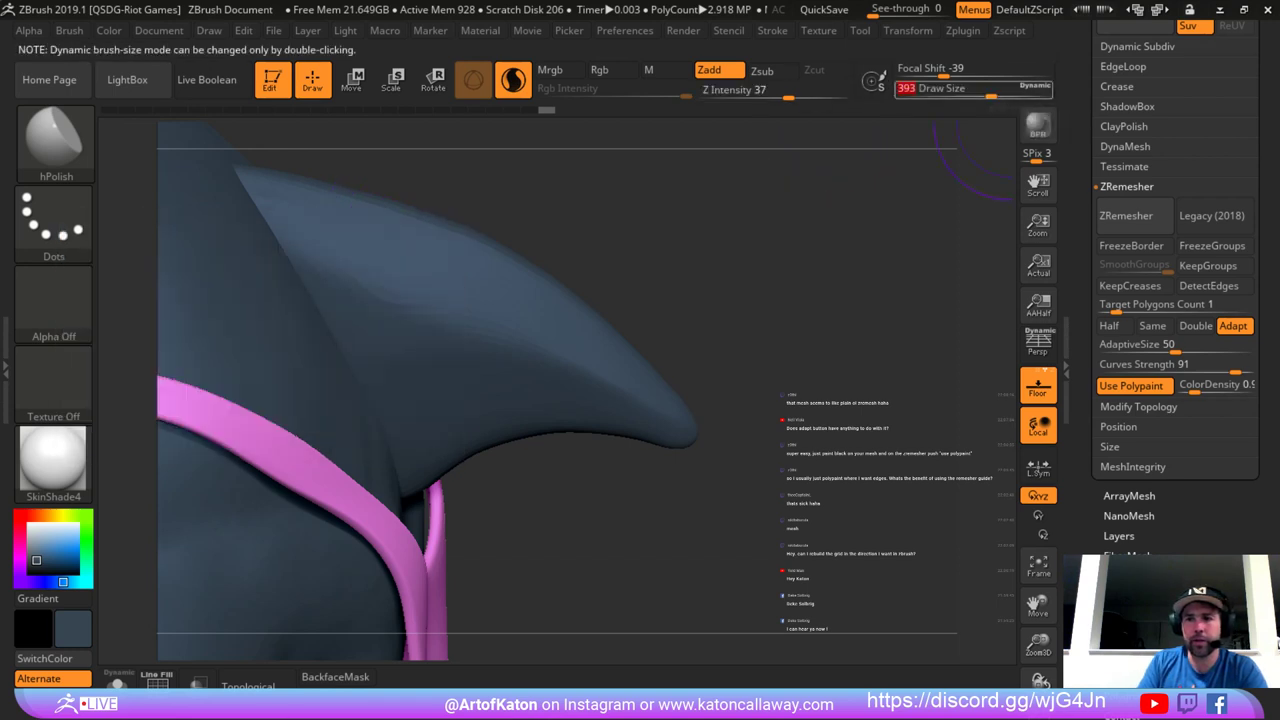
key(space)
drag(504, 265, 550, 264)
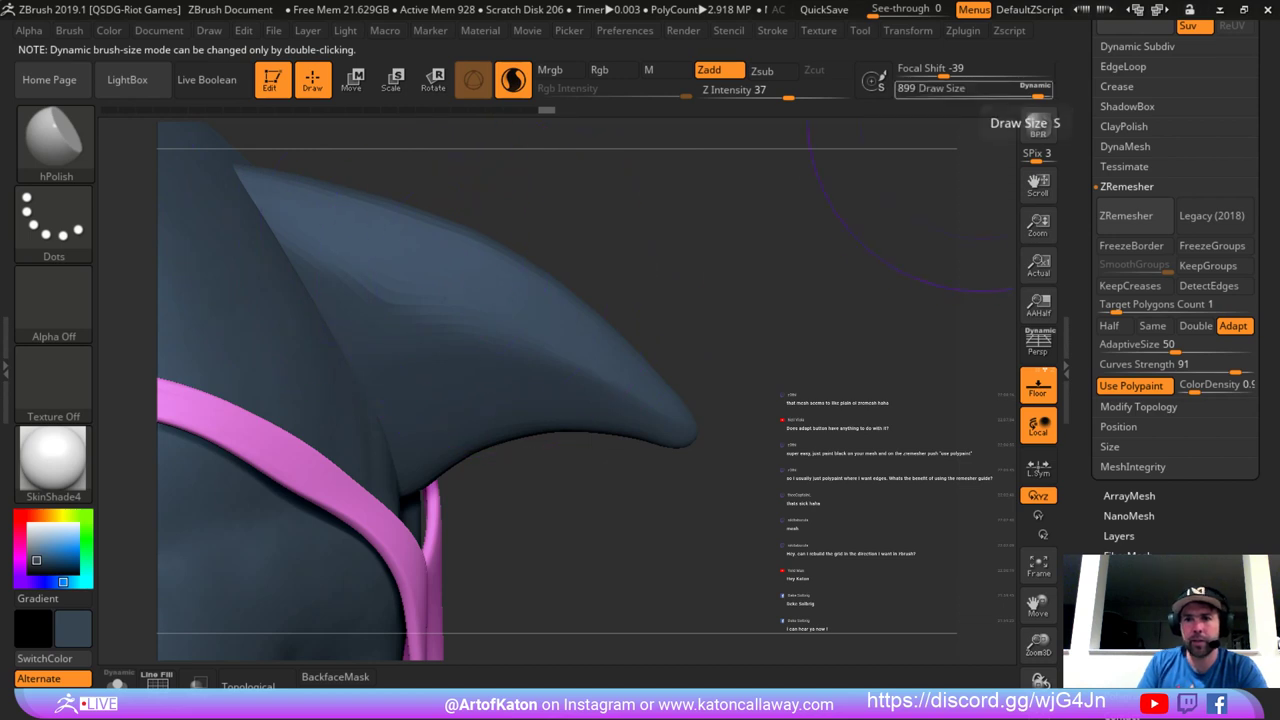
Turn off dynamic brush sizing and set the hPolish draw size to 97.
click(1040, 89)
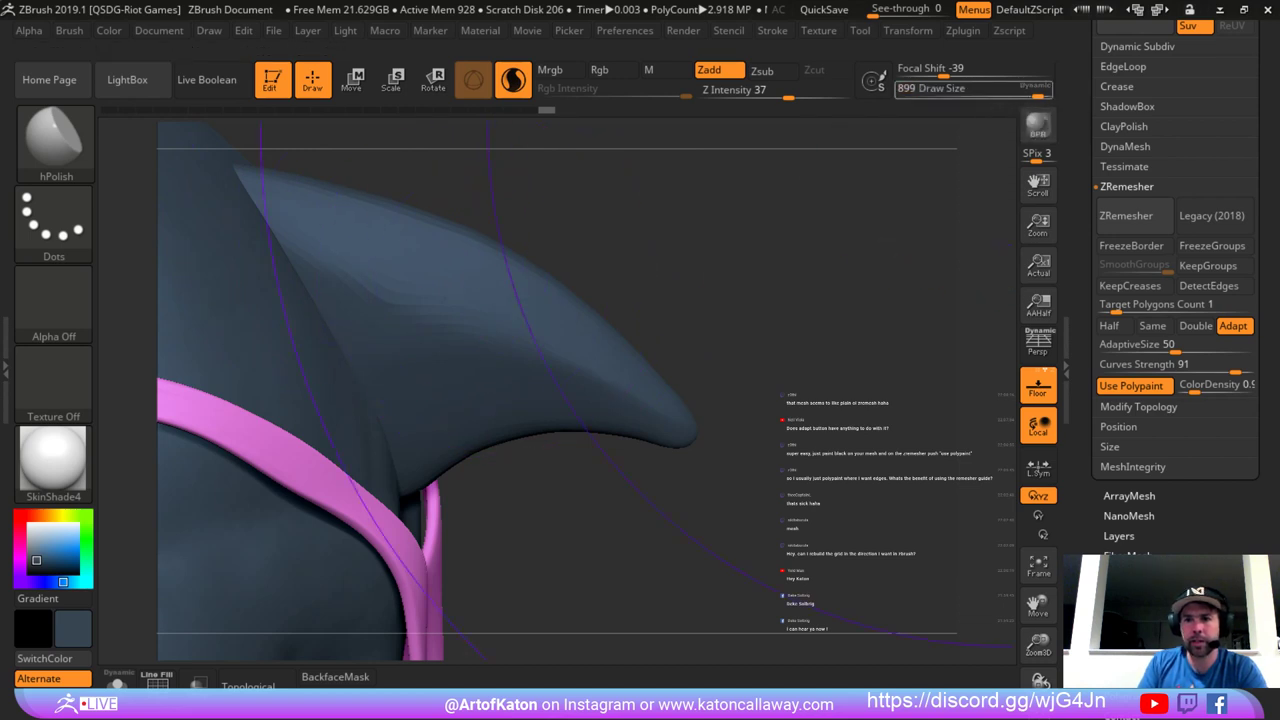
key(ctrl+z)
key(space)
drag(508, 280, 410, 283)
right_drag(400, 250, 343, 177)
key(space)
click(445, 261)
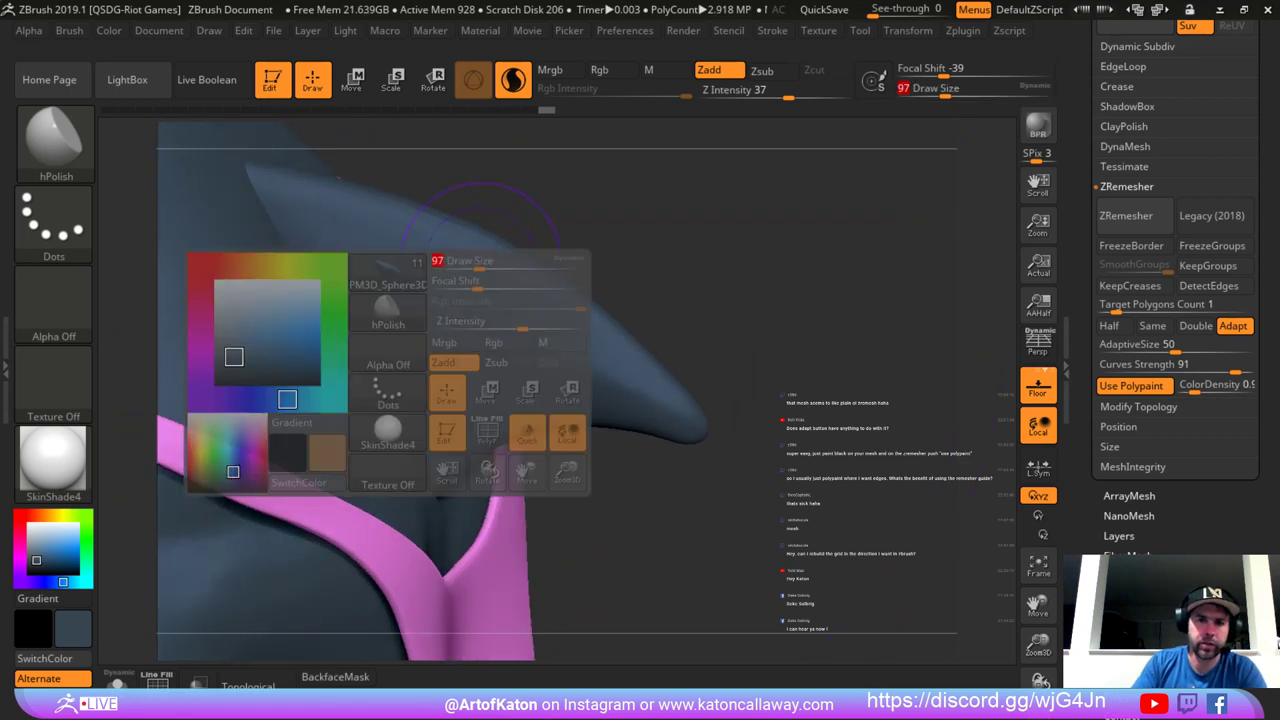
Polish along the fin's upper edge with the hPolish brush.
right_drag(440, 262, 394, 265)
drag(398, 256, 495, 250)
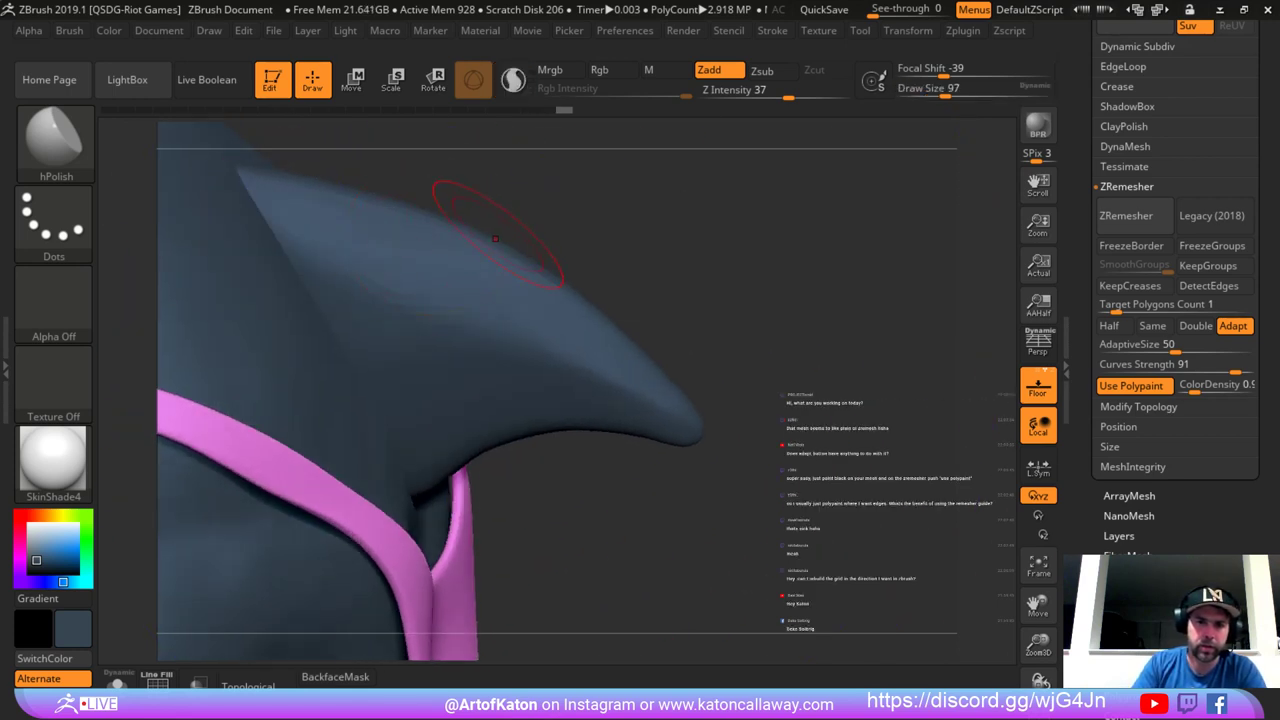
right_drag(495, 250, 540, 245)
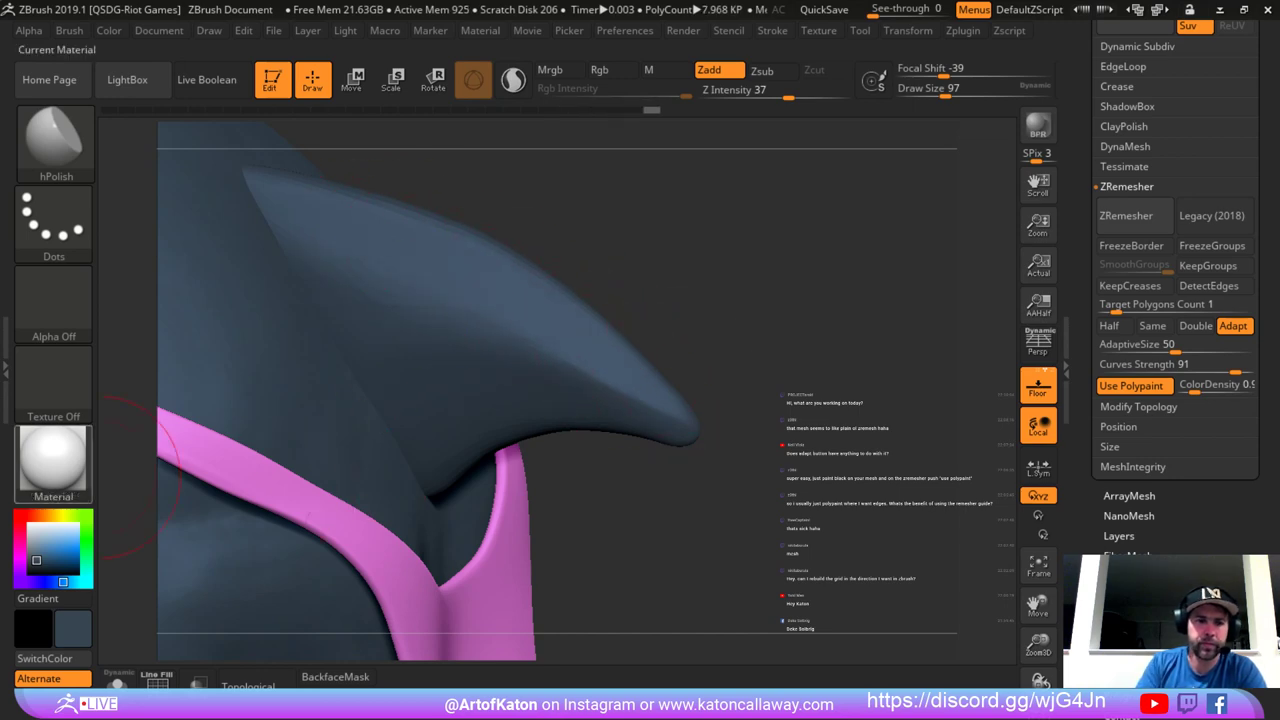
Apply the MatCap Gray material and subdivide the fin one more level.
click(53, 460)
click(425, 170)
right_drag(427, 200, 350, 195)
key(ctrl+d)
Open the subtool list and set the current color to white.
drag(1265, 140, 1265, 390)
click(1121, 98)
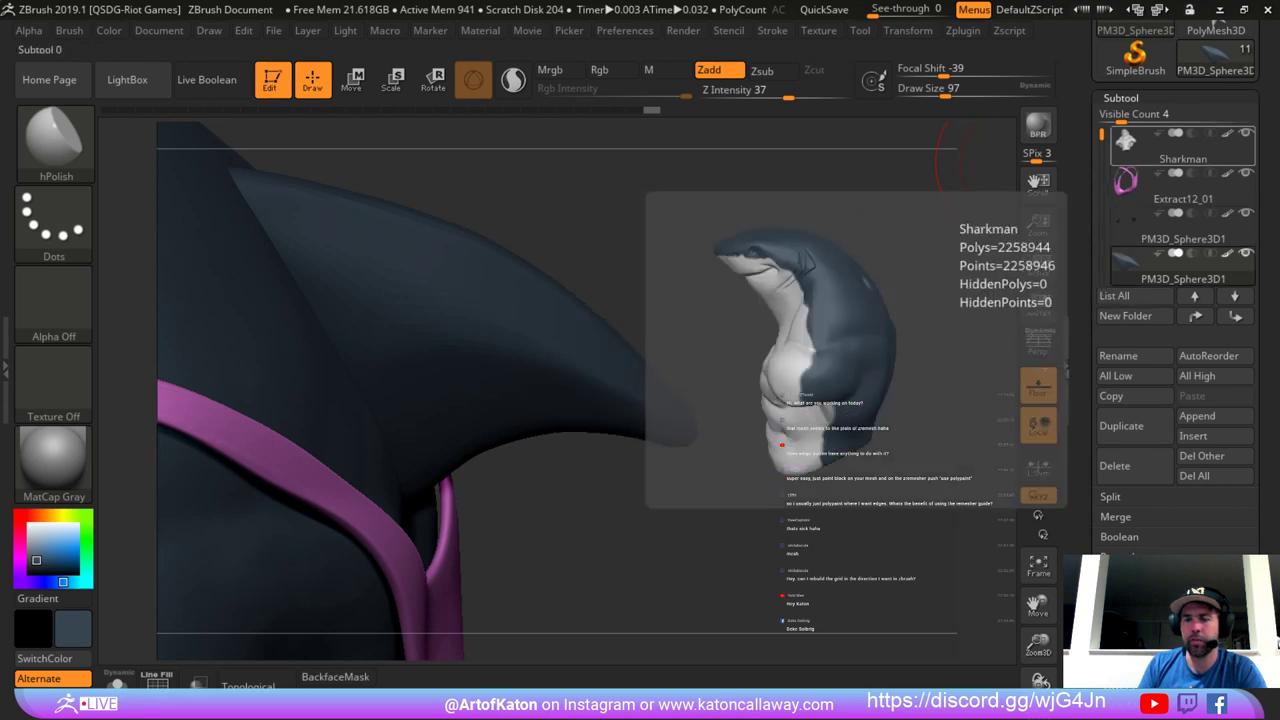
drag(594, 286, 712, 244)
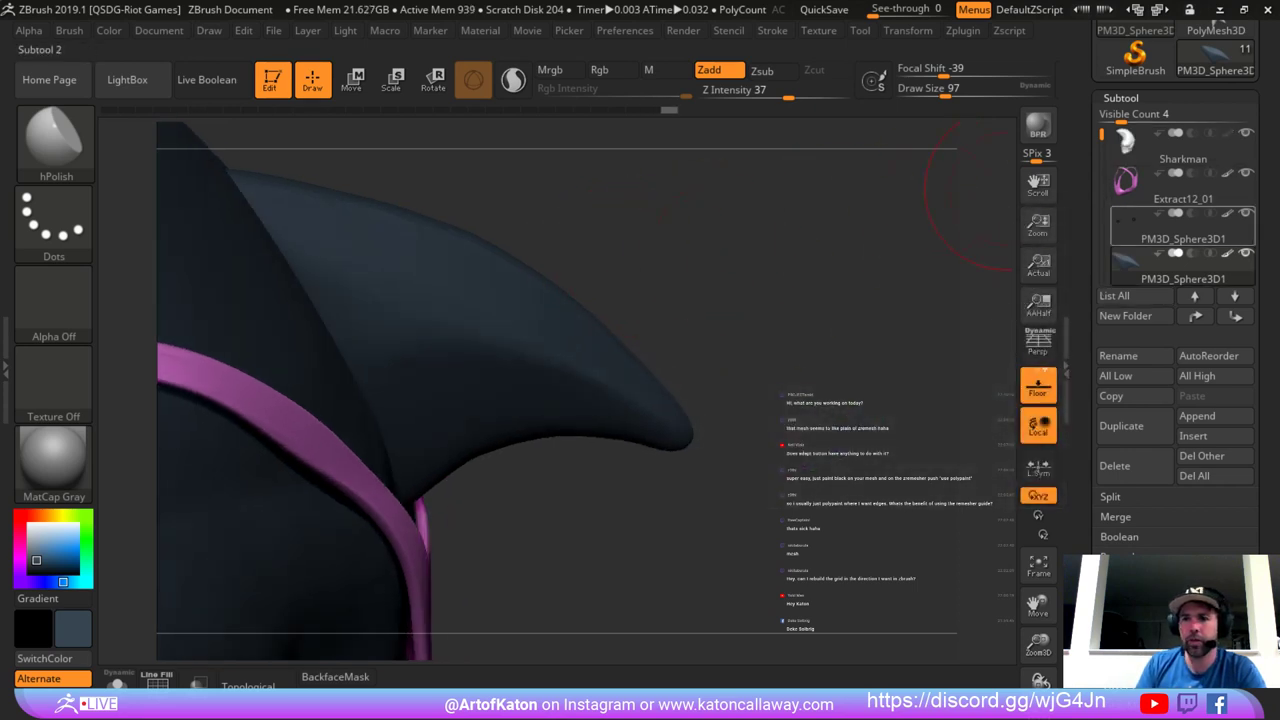
drag(840, 275, 706, 300)
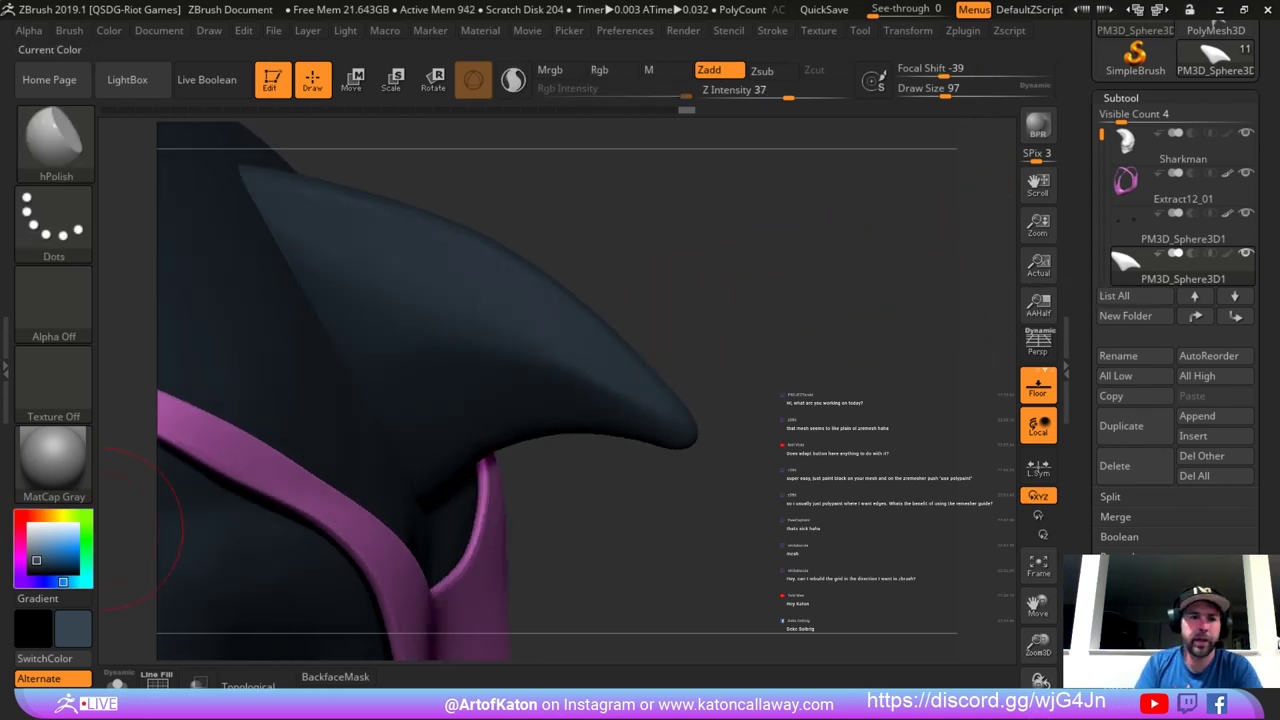
drag(42, 540, 29, 524)
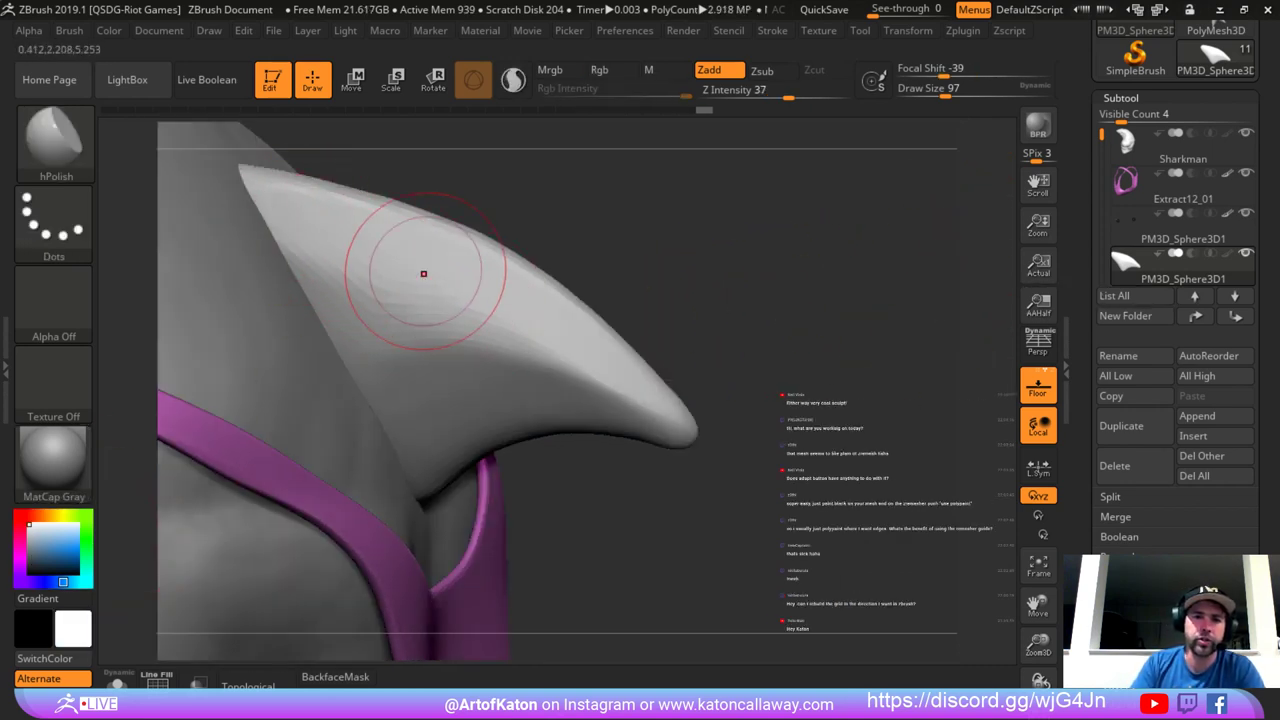
Try an hPolish stroke across the fin's side at a draw size of 83, and undo it.
key(space)
drag(424, 273, 430, 273)
right_drag(450, 220, 349, 176)
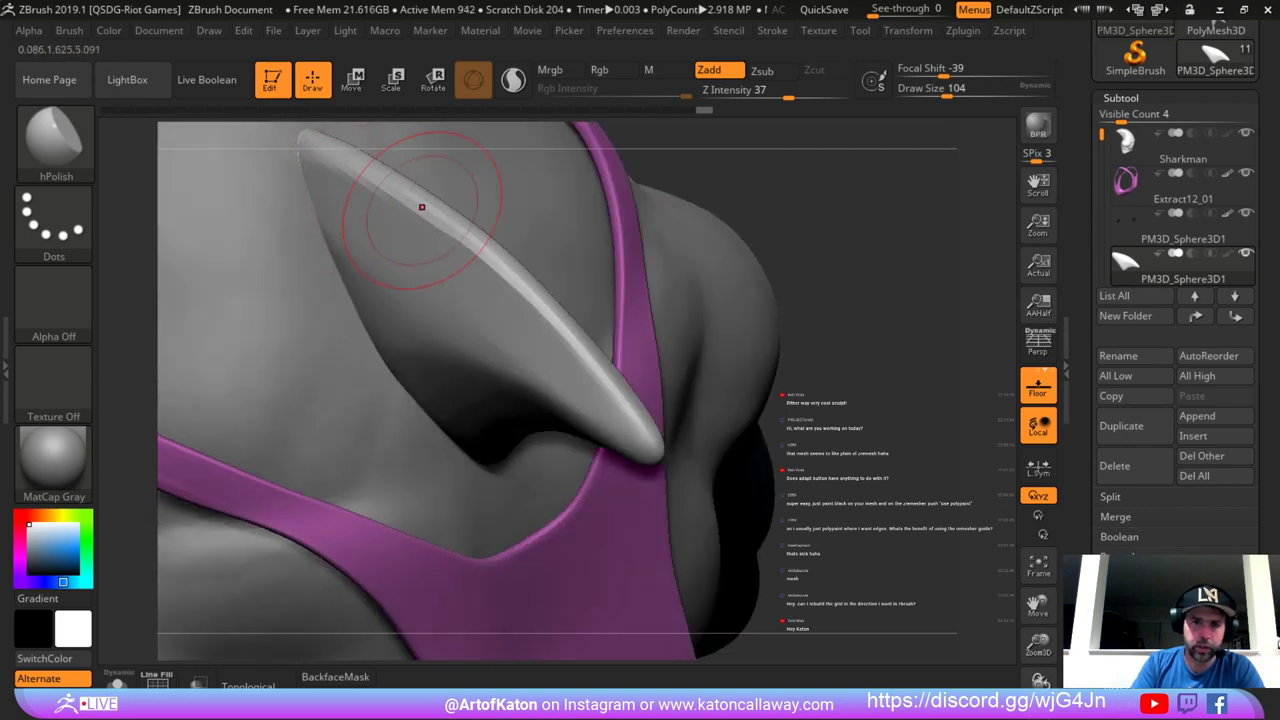
mouse_move(900, 225)
alt+mouse_down()
mouse_move(663, 229)
mouse_move(900, 230)
mouse_move(902, 280)
mouse_move(640, 231)
alt+mouse_up()
key(space)
mouse_move(740, 203)
alt+mouse_down()
mouse_move(776, 251)
mouse_move(603, 280)
alt+mouse_up()
key(space)
right_drag(603, 280, 445, 262)
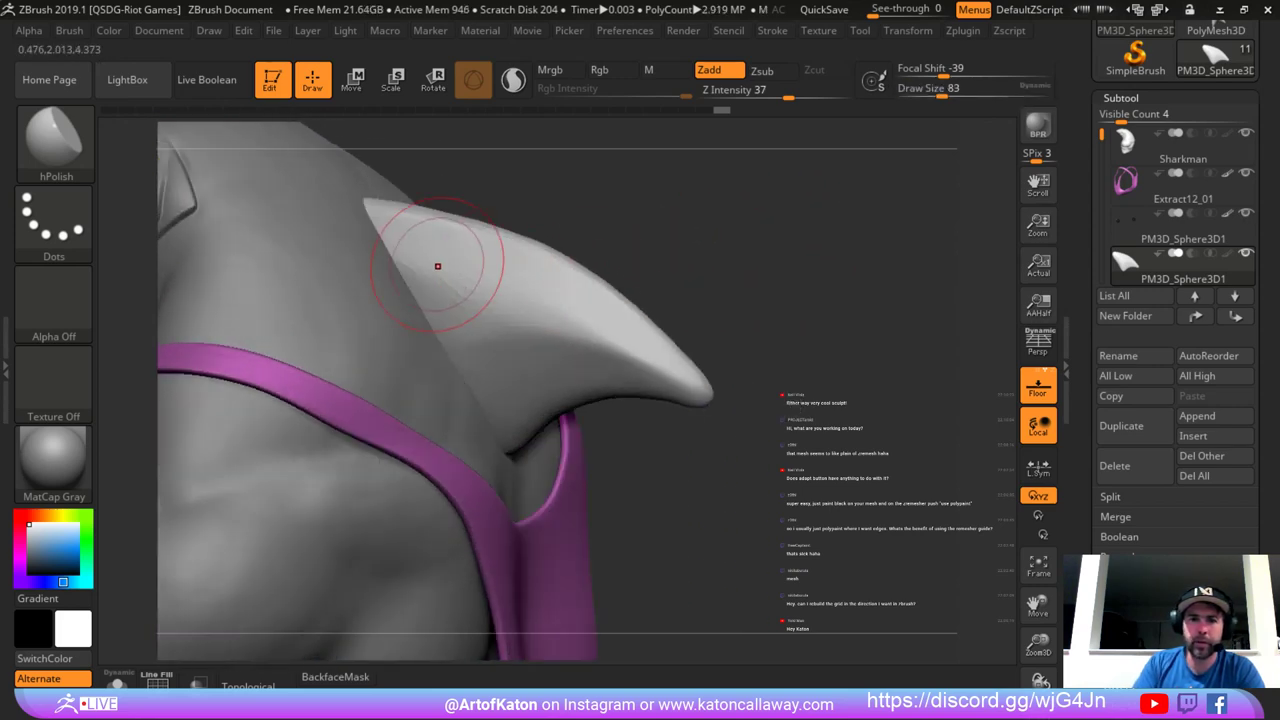
drag(438, 266, 529, 300)
key(ctrl+z)
Set the draw size to 101, polish the fin's side, and smooth its lower edge near the tip.
right_drag(543, 294, 526, 282)
key(space)
drag(523, 280, 541, 290)
alt+drag(715, 257, 661, 232)
mouse_move(584, 362)
shift+mouse_down()
mouse_move(617, 377)
mouse_move(612, 350)
shift+mouse_up()
mouse_move(545, 205)
mouse_down()
mouse_move(628, 236)
mouse_move(550, 235)
mouse_up()
key(ctrl)
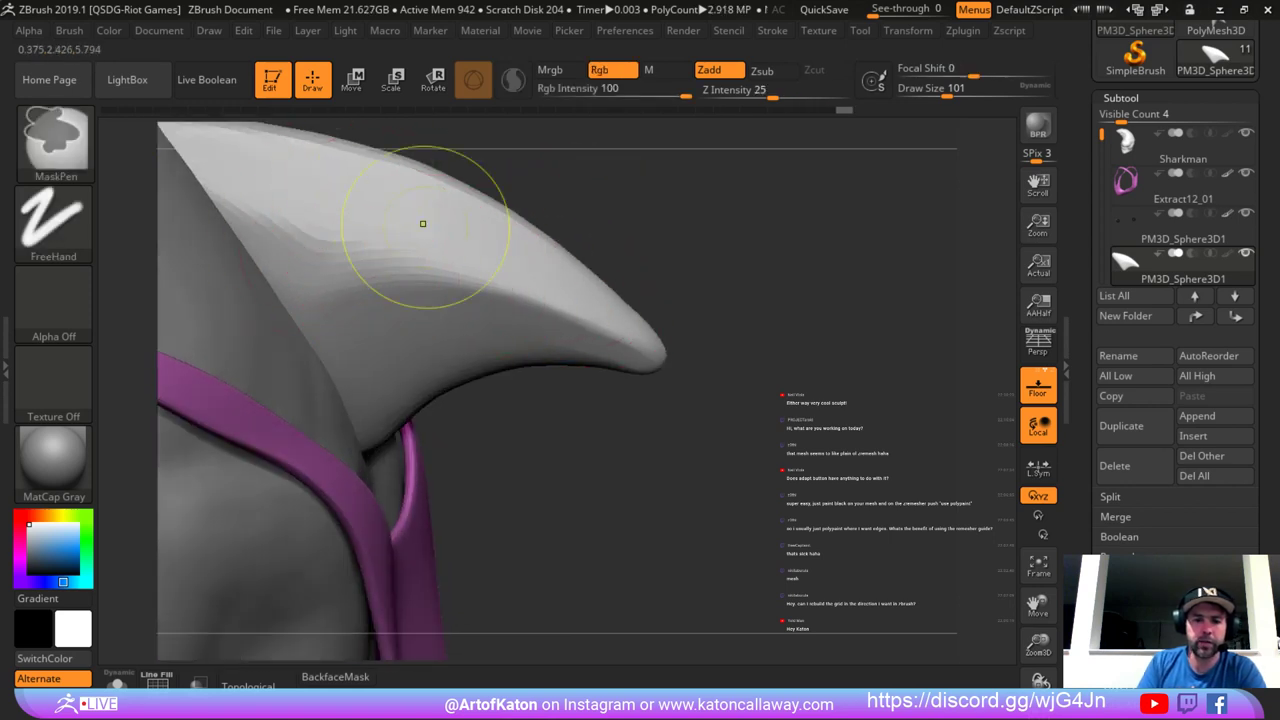
Polish the fin's broad side toward its base, using hPolish at draw sizes of 112 and 136.
key(space)
drag(391, 250, 398, 250)
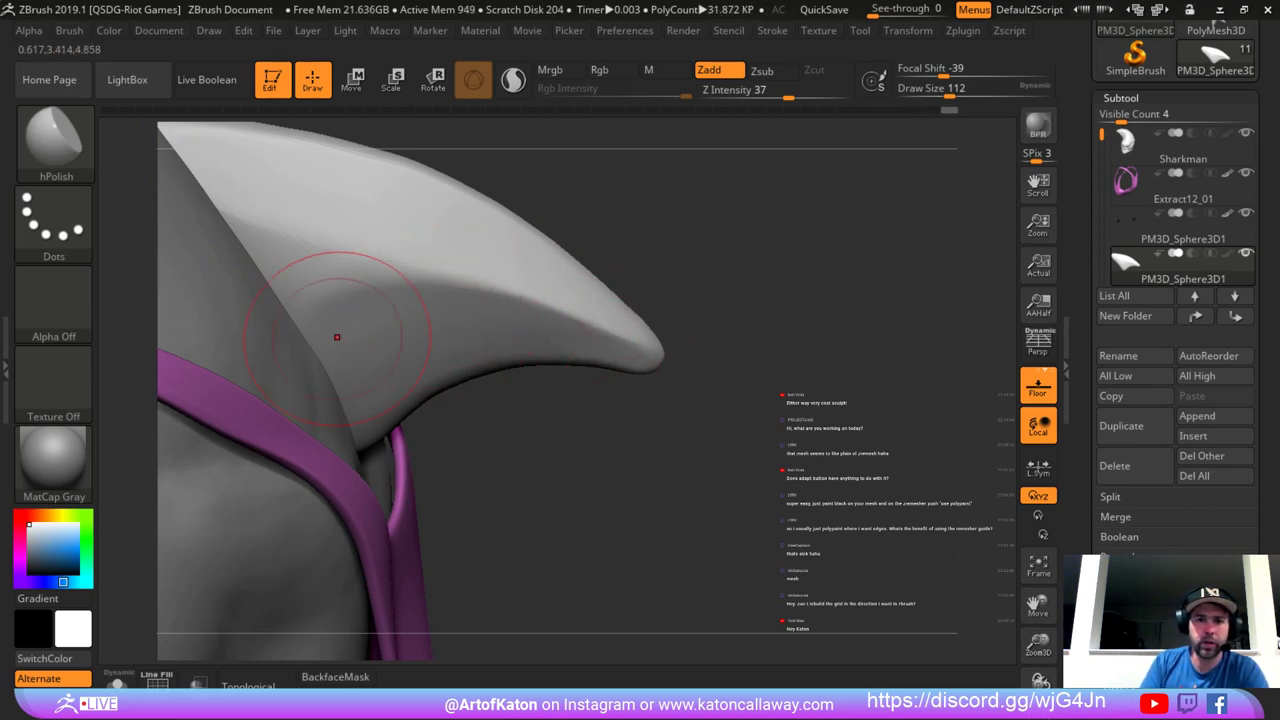
drag(455, 427, 565, 402)
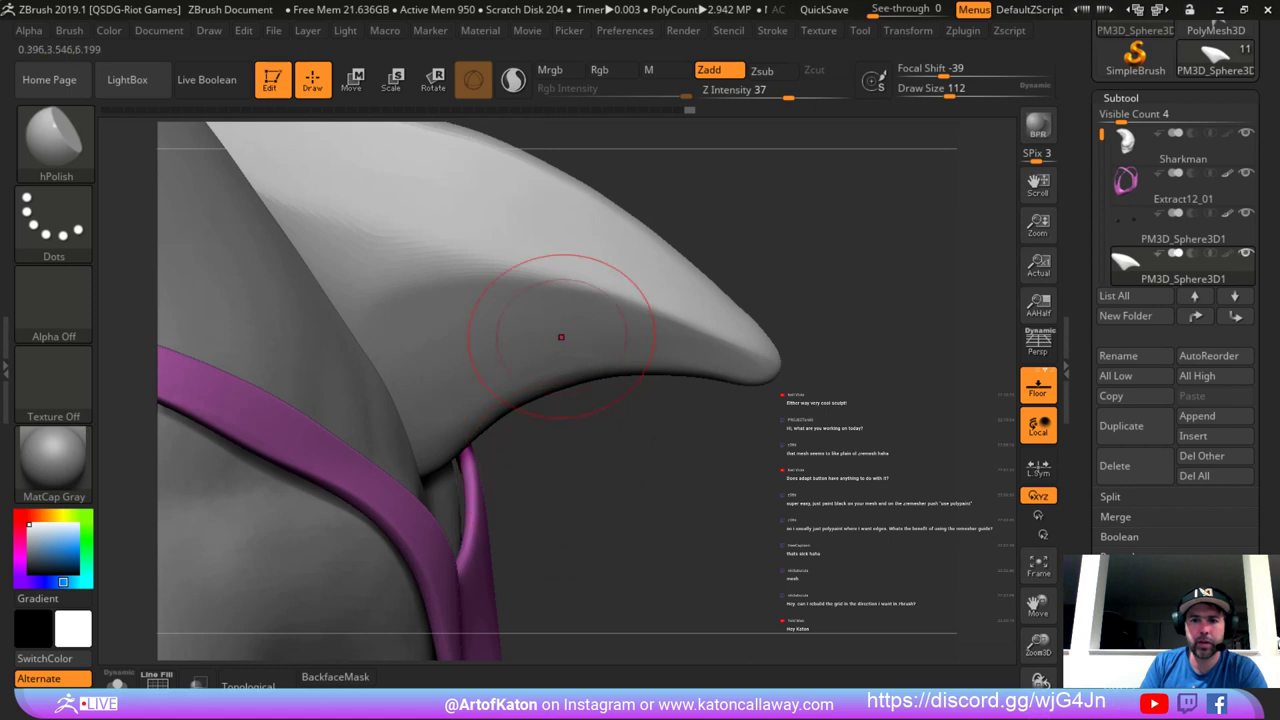
key(space)
drag(504, 305, 268, 205)
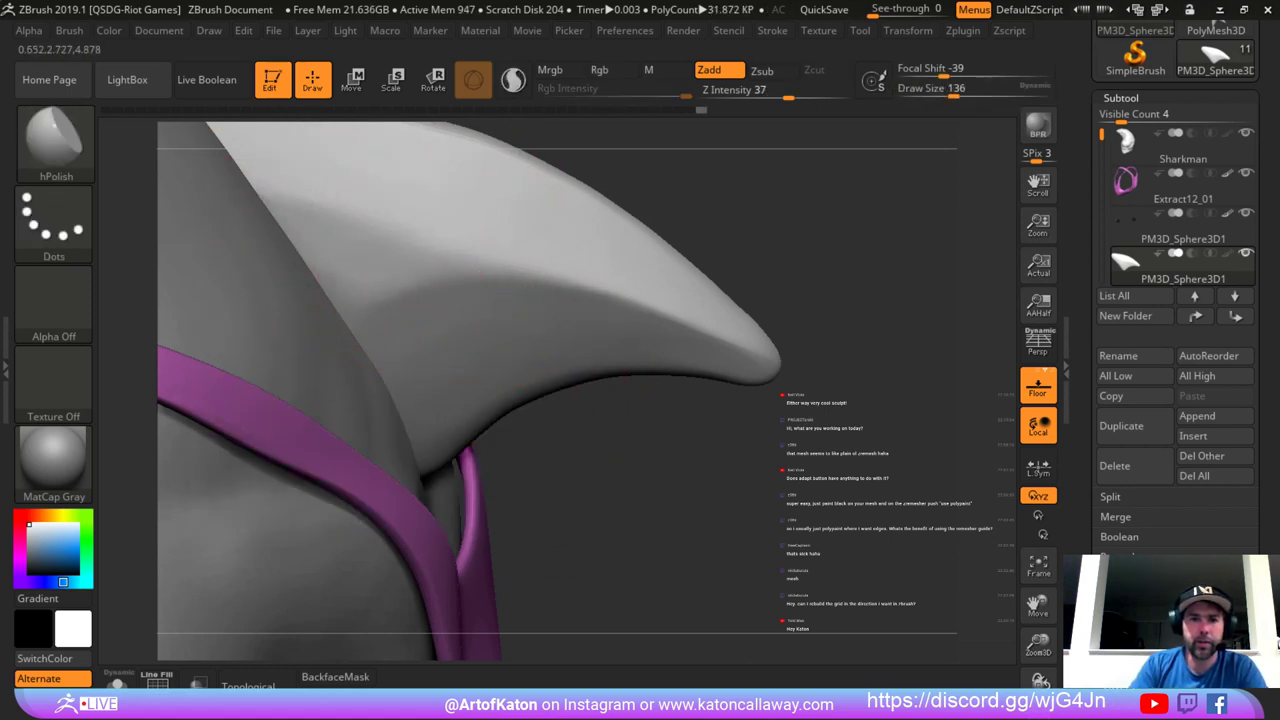
drag(405, 242, 269, 188)
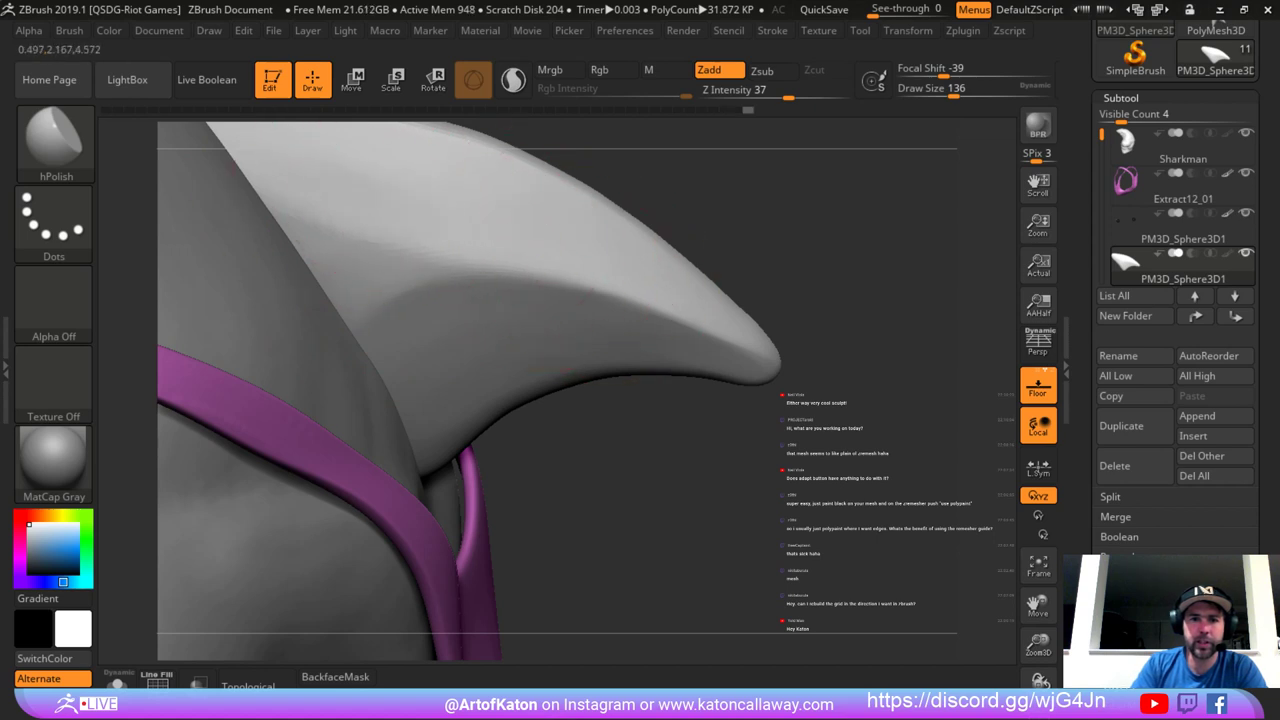
Isolate the fin and polish along its leading edge at a draw size of 136.
drag(710, 216, 590, 235)
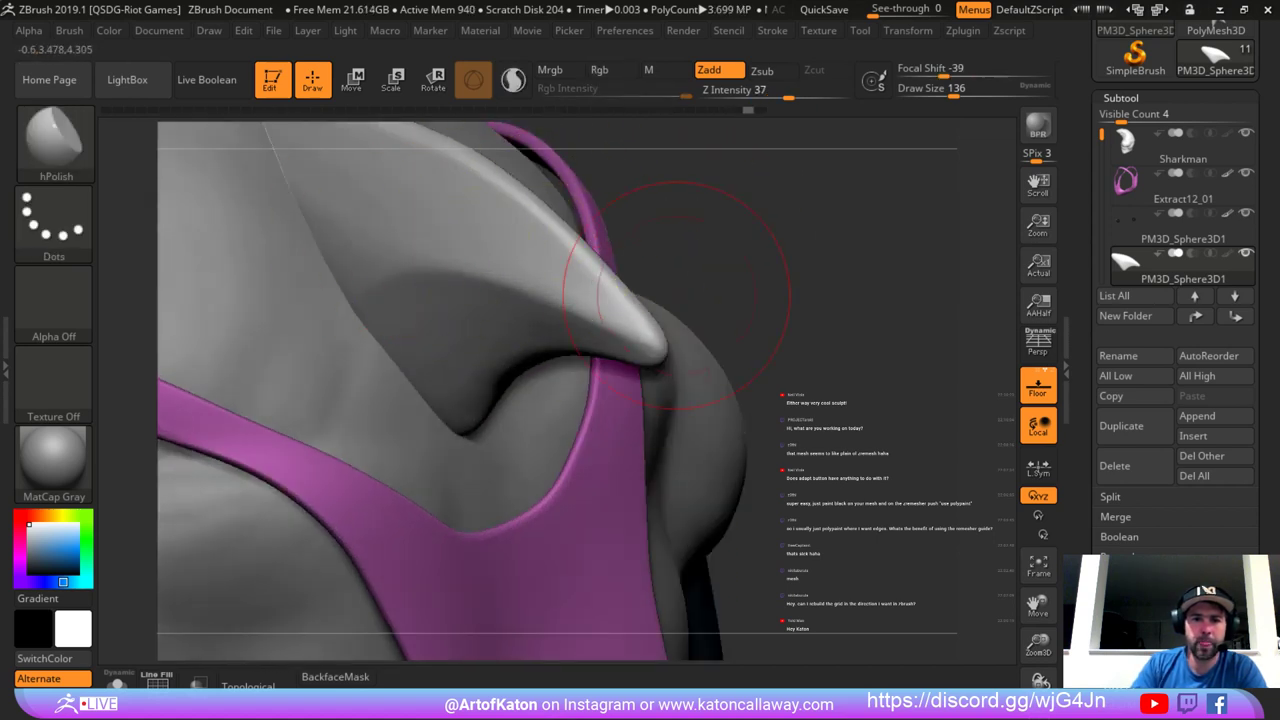
alt+drag(677, 294, 670, 358)
drag(775, 280, 722, 325)
drag(738, 230, 778, 282)
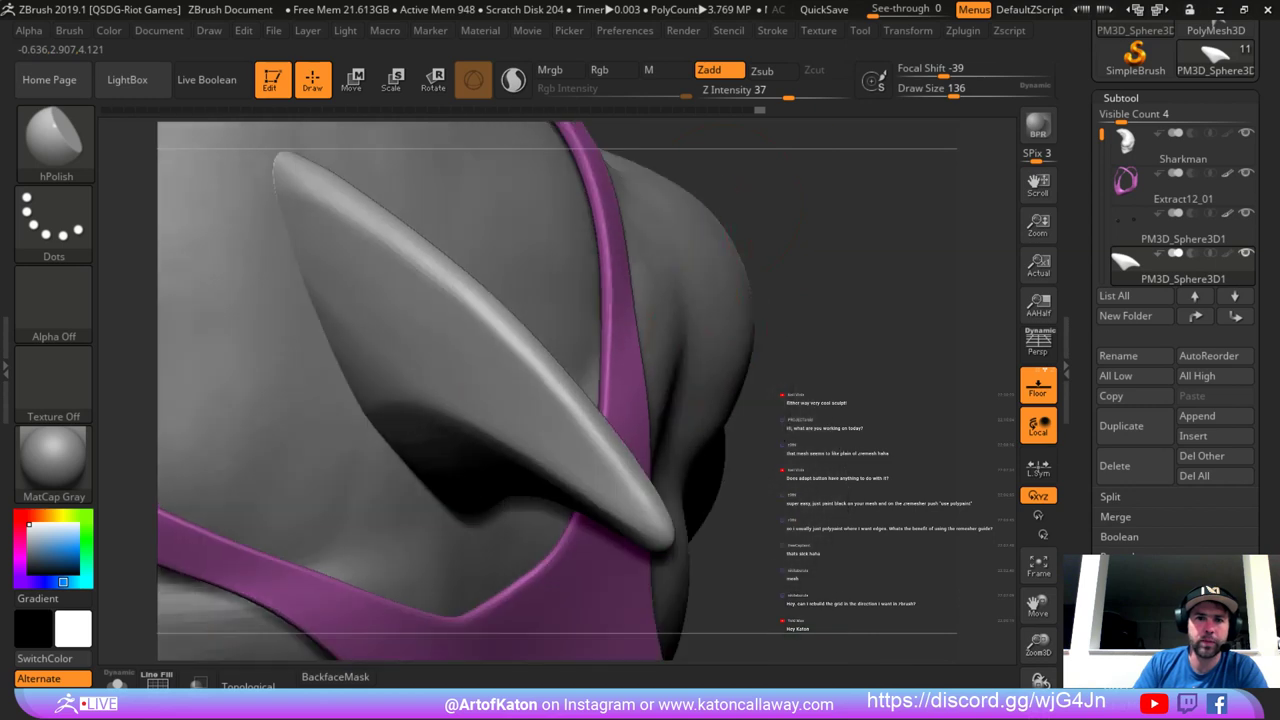
click(118, 676)
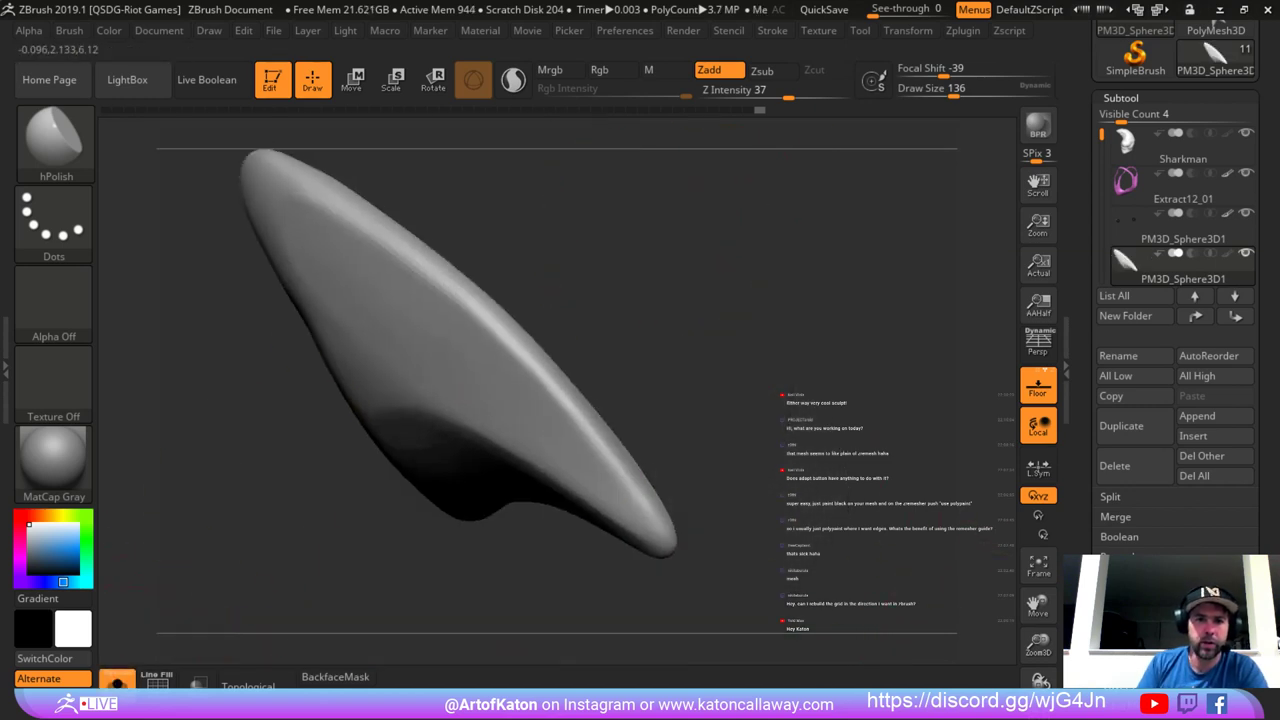
drag(540, 215, 493, 292)
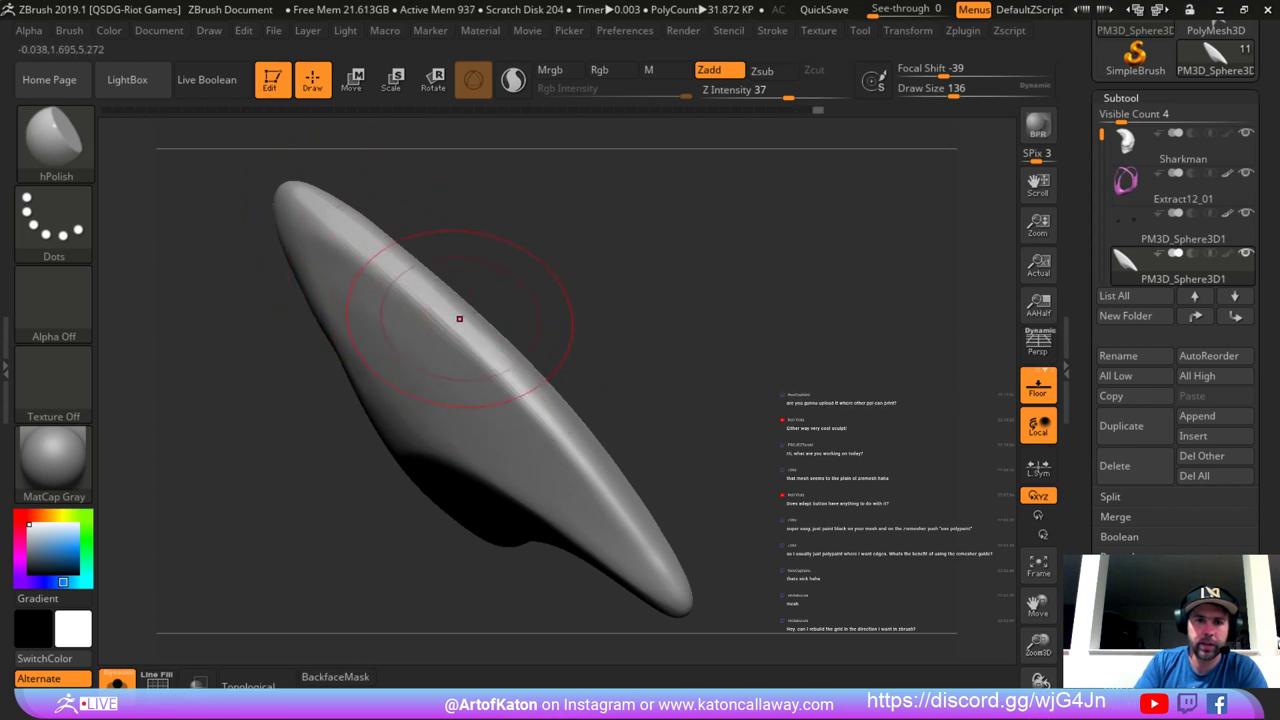
drag(530, 399, 582, 466)
mouse_move(606, 366)
mouse_down()
mouse_move(474, 298)
mouse_move(443, 360)
mouse_move(459, 379)
mouse_up()
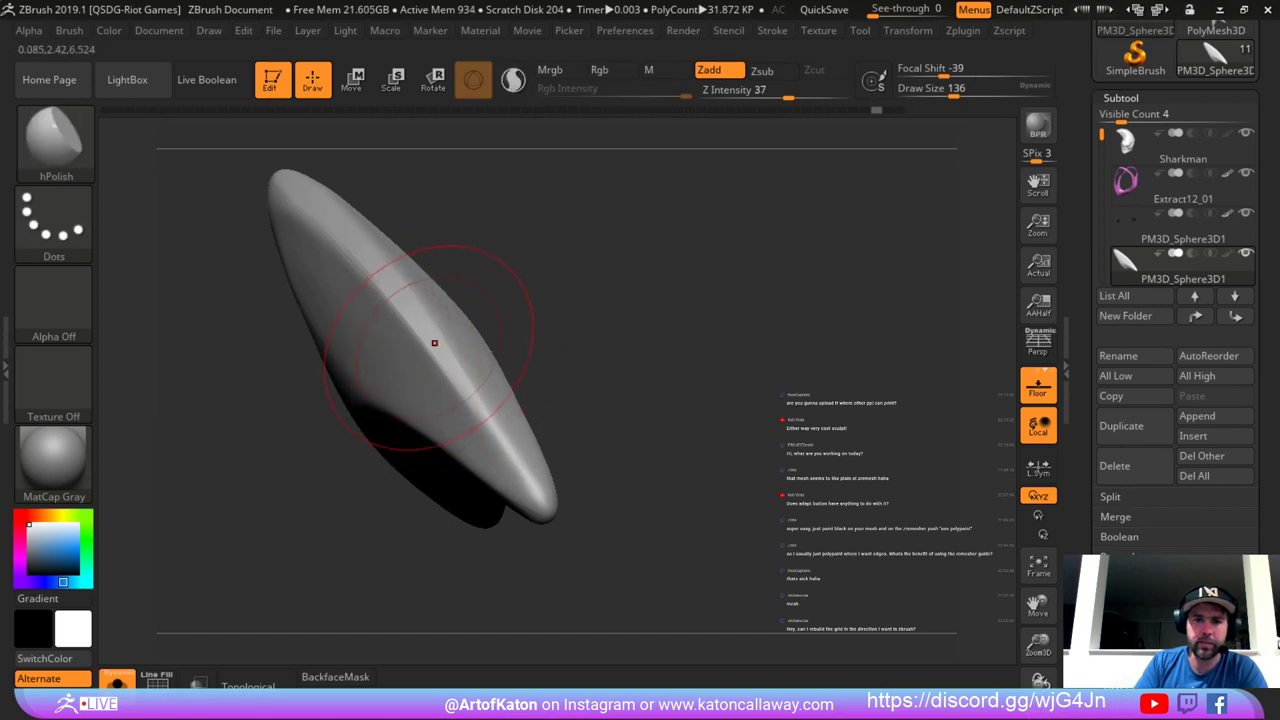
mouse_move(510, 318)
mouse_down()
mouse_move(562, 296)
mouse_move(605, 300)
mouse_up()
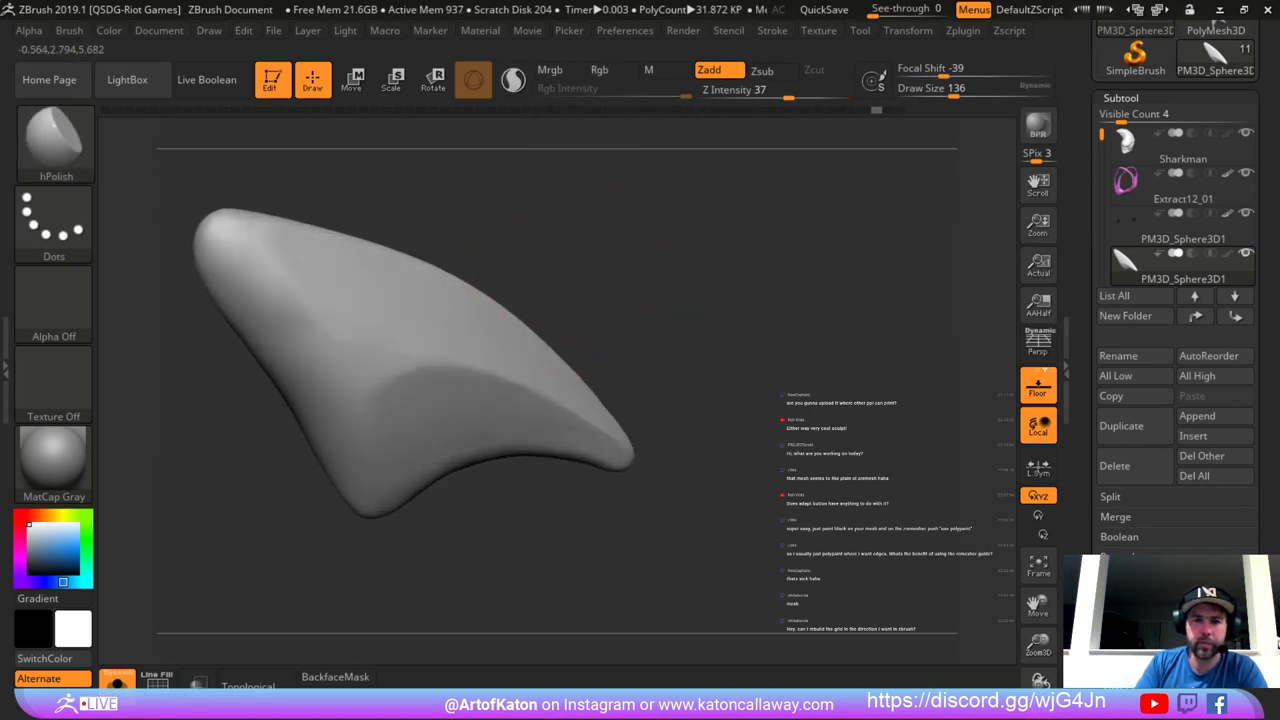
Set the draw size to 90 and mask one half of the fin along its centerline.
key(space)
drag(490, 375, 478, 375)
drag(510, 215, 599, 227)
mouse_move(610, 170)
ctrl+mouse_down()
mouse_move(537, 483)
mouse_move(472, 552)
ctrl+mouse_up()
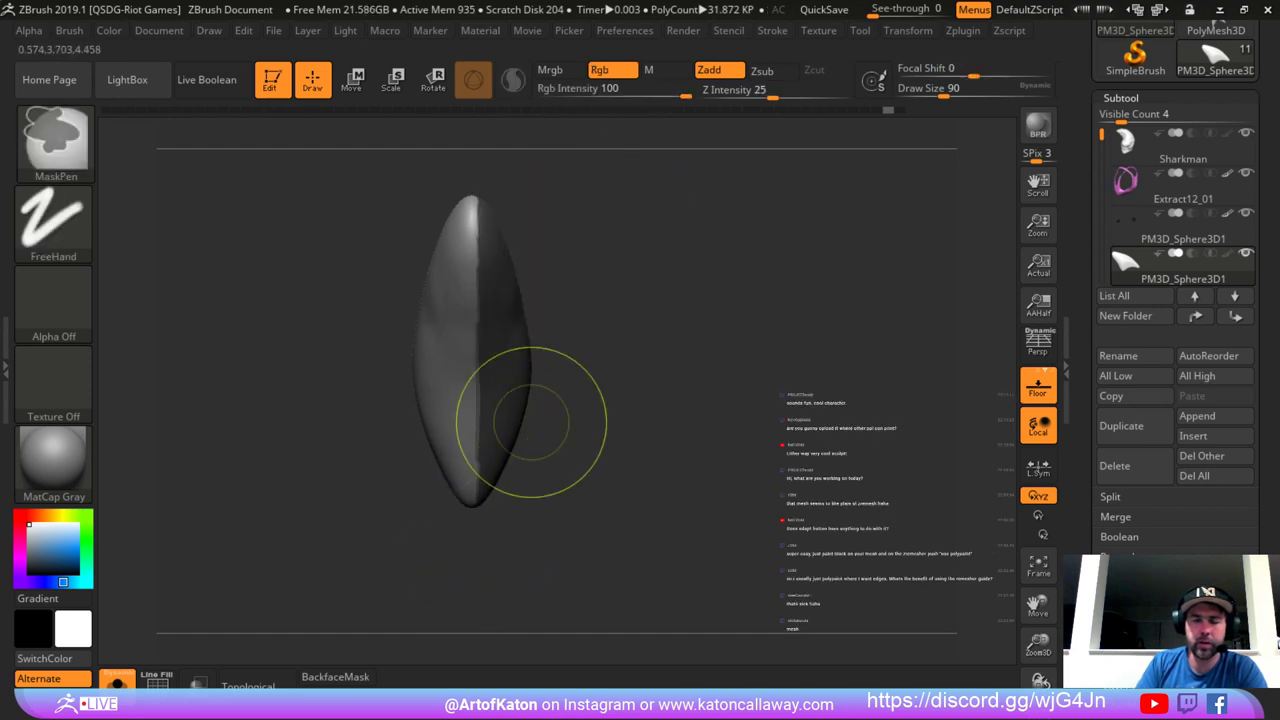
Run the Smart ReSym deformation on the half-masked fin so both sides match.
click(1140, 641)
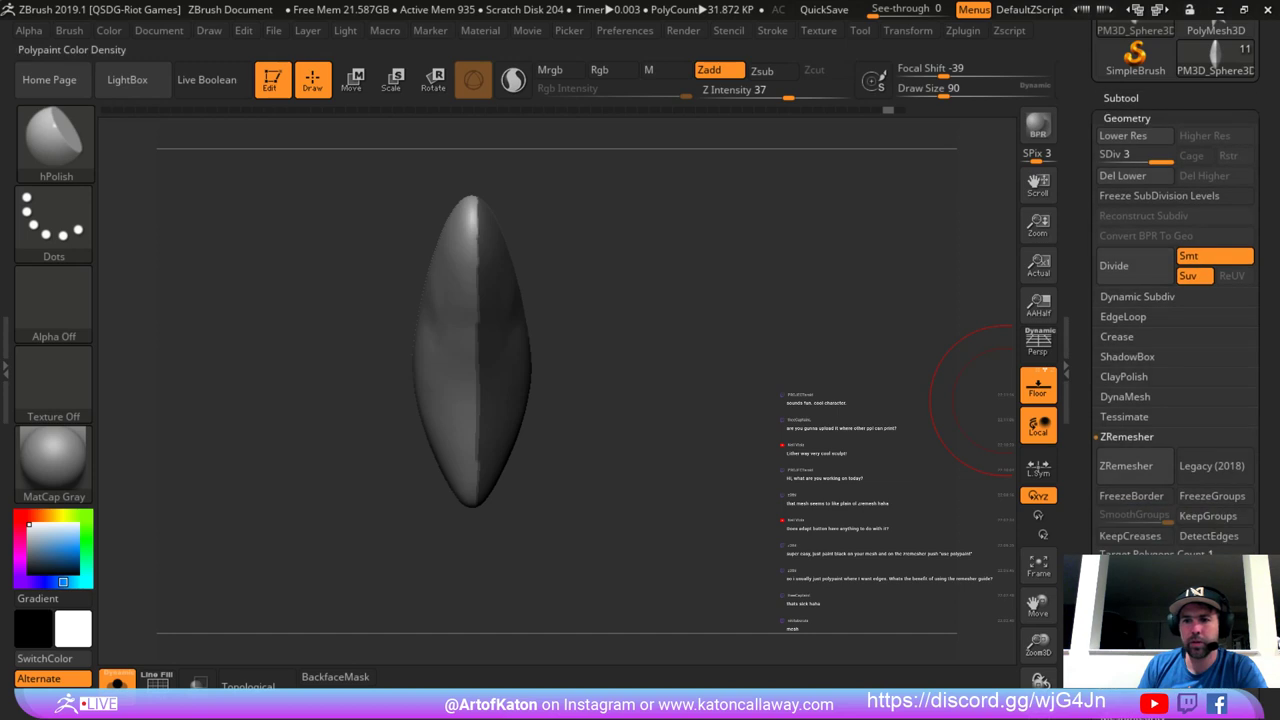
drag(1172, 641, 1172, 302)
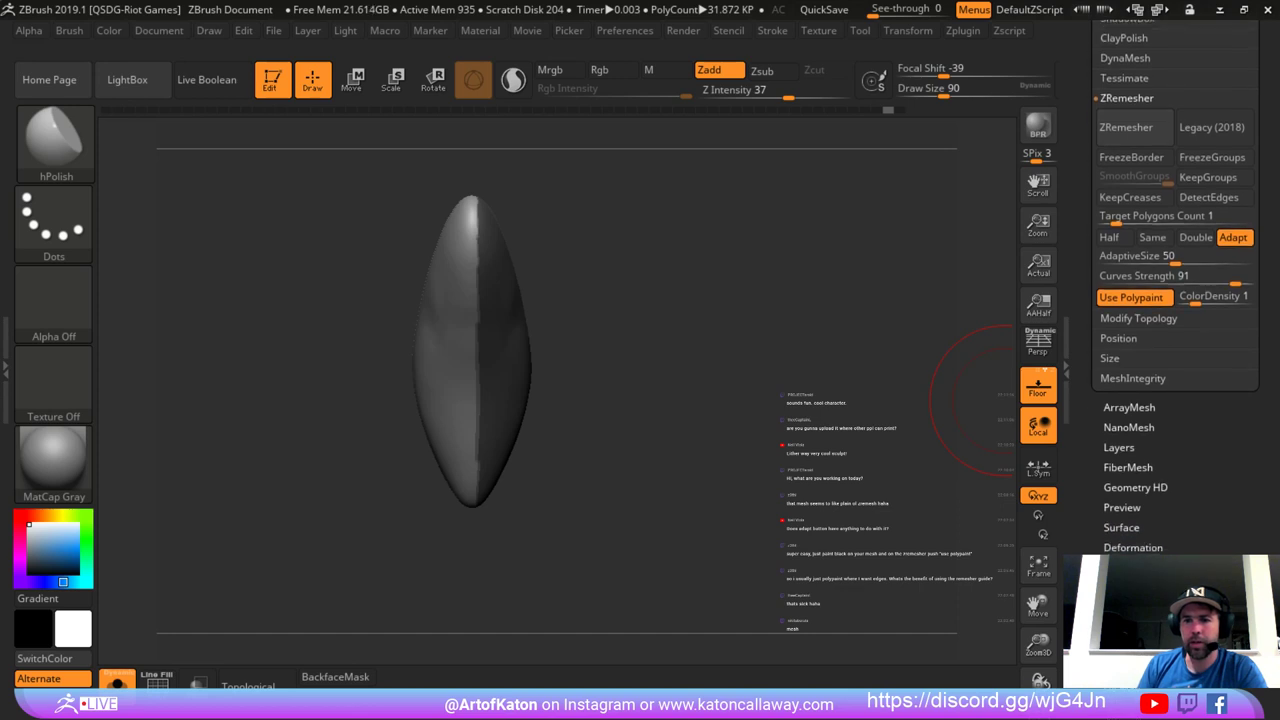
scroll(1175, 370, down, 5)
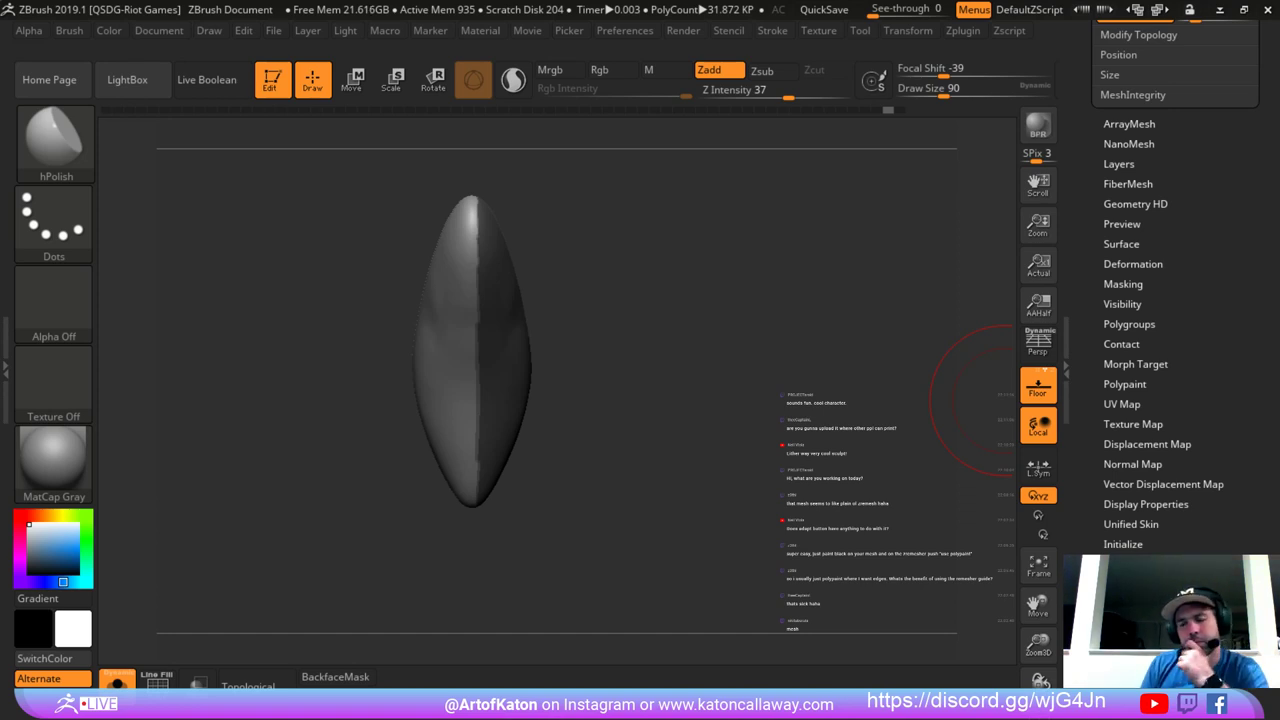
drag(1172, 130, 1158, 297)
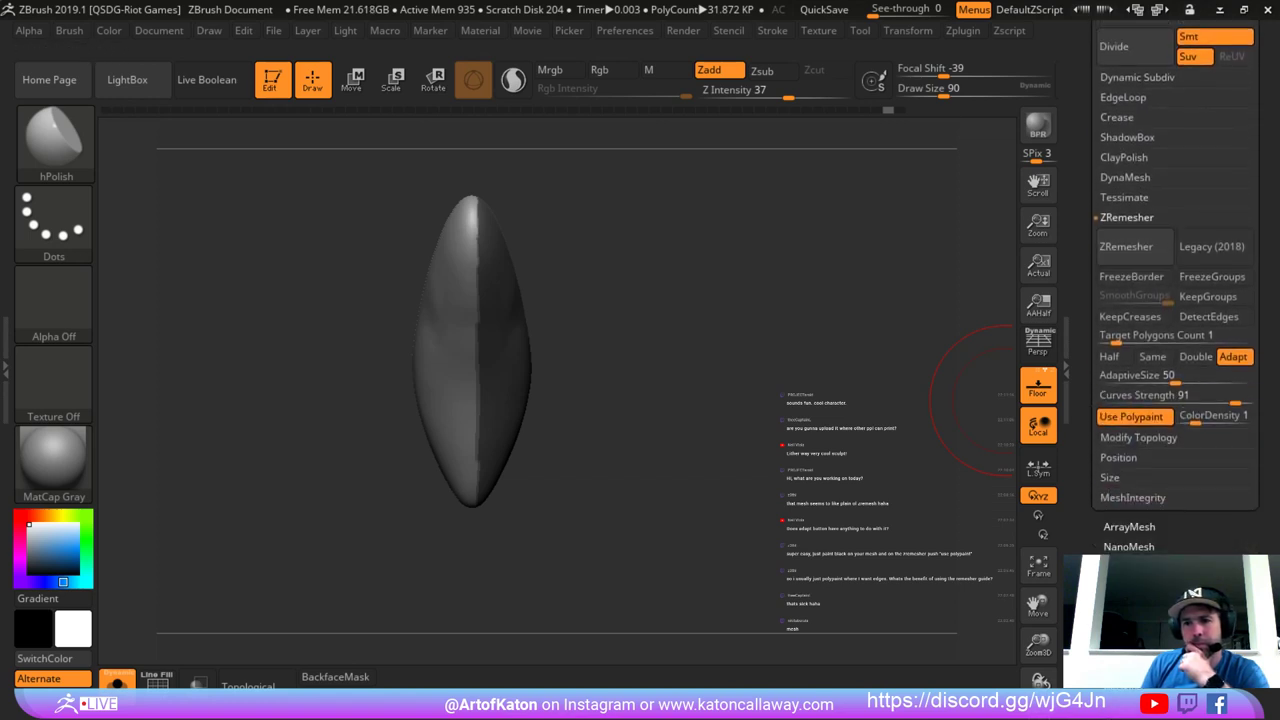
click(1127, 217)
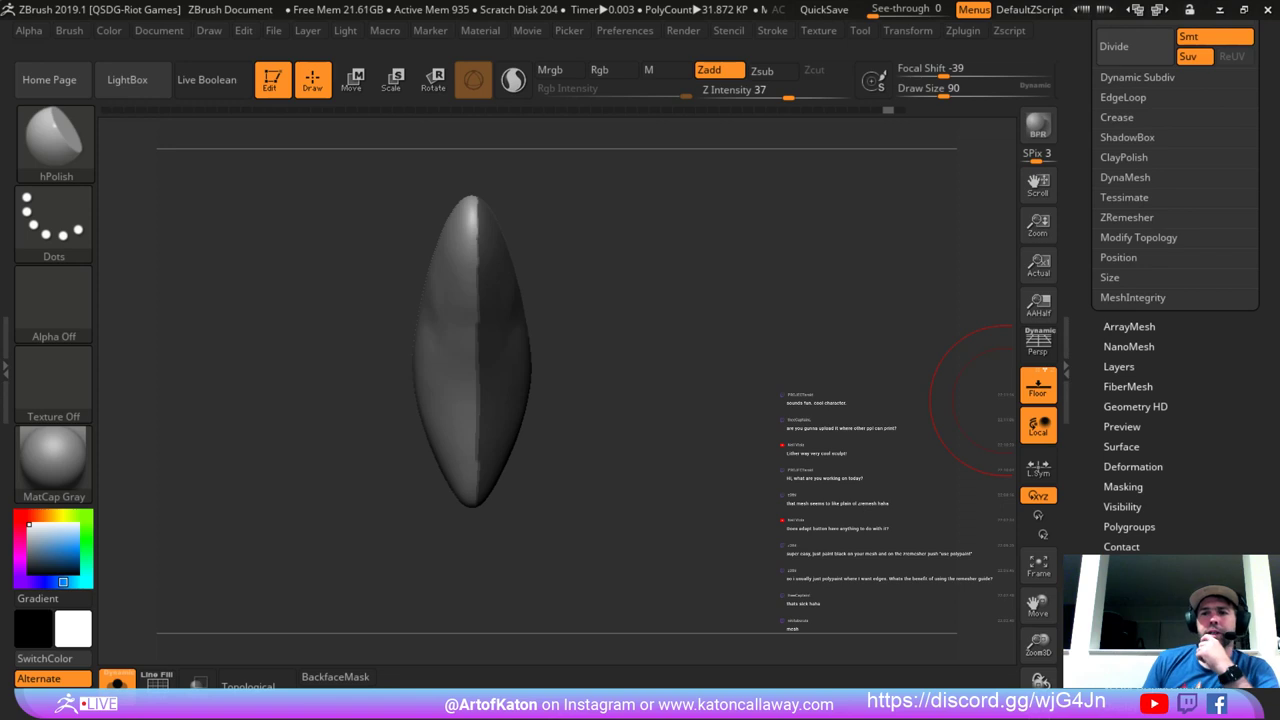
click(1138, 238)
click(1138, 238)
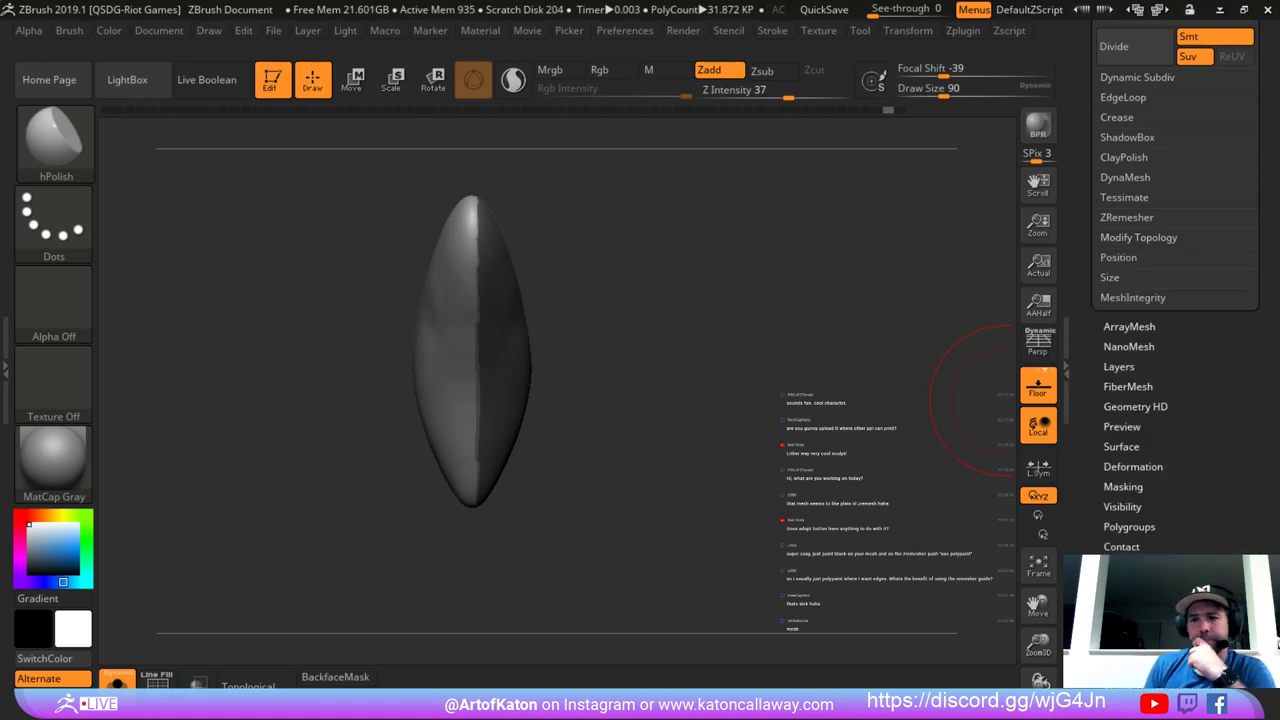
click(1133, 467)
click(1133, 256)
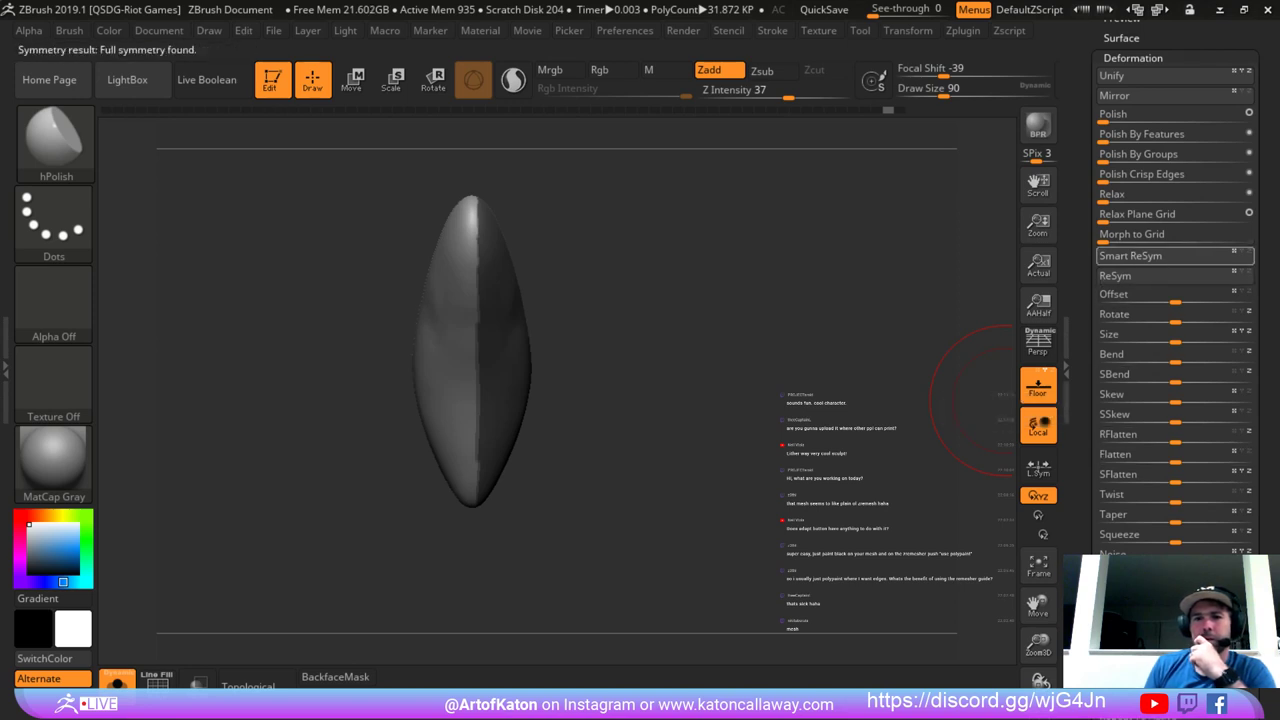
Smooth and polish the narrow ridge along the fin's leading edge with hPolish at a draw size of 90.
drag(641, 320, 690, 309)
mouse_move(563, 229)
mouse_down()
mouse_move(450, 240)
mouse_move(594, 243)
mouse_move(623, 349)
mouse_move(655, 335)
mouse_up()
drag(543, 271, 535, 248)
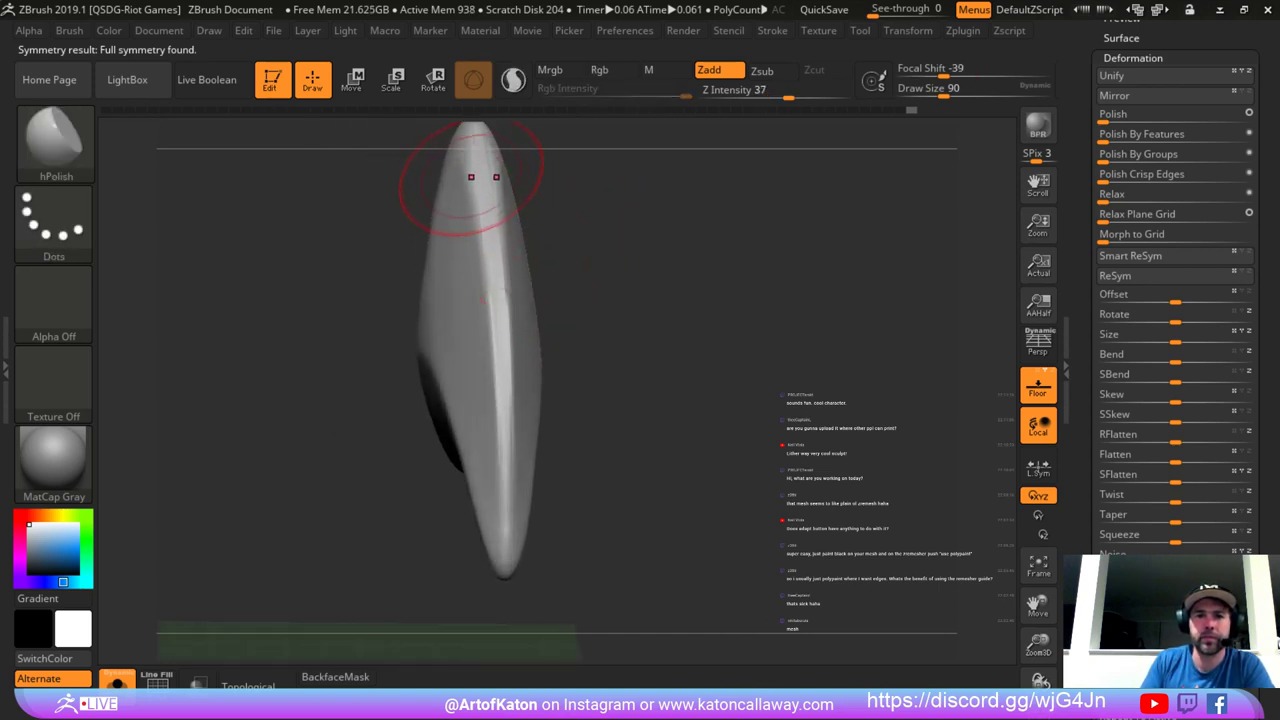
shift+drag(471, 177, 482, 184)
drag(472, 128, 509, 289)
shift+drag(522, 345, 528, 370)
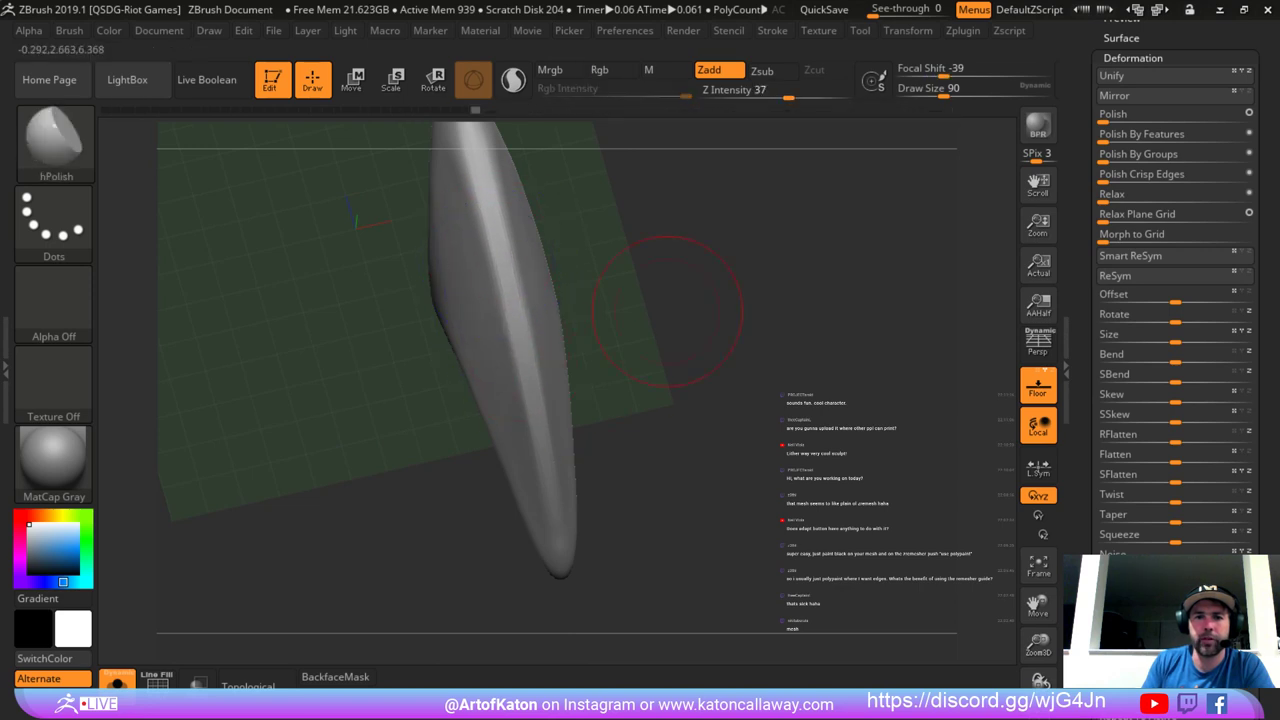
mouse_move(636, 277)
alt+mouse_down()
mouse_move(634, 257)
mouse_move(632, 333)
alt+mouse_up()
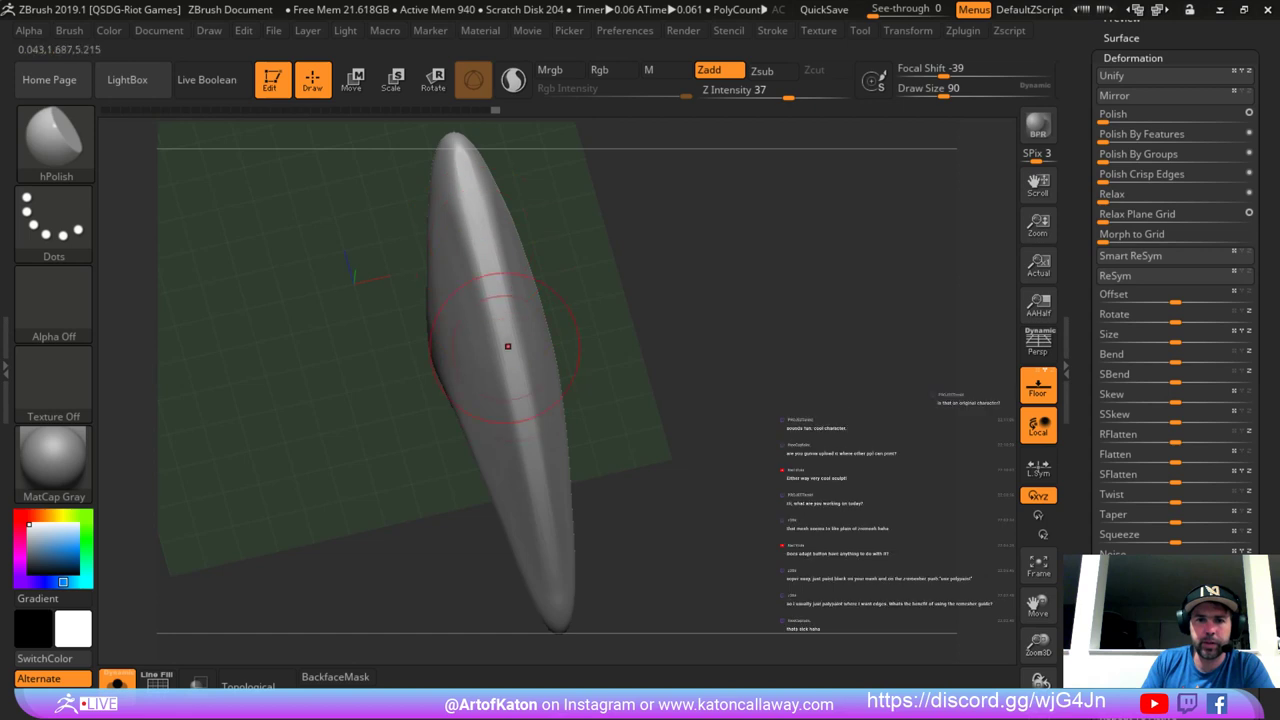
drag(635, 397, 548, 318)
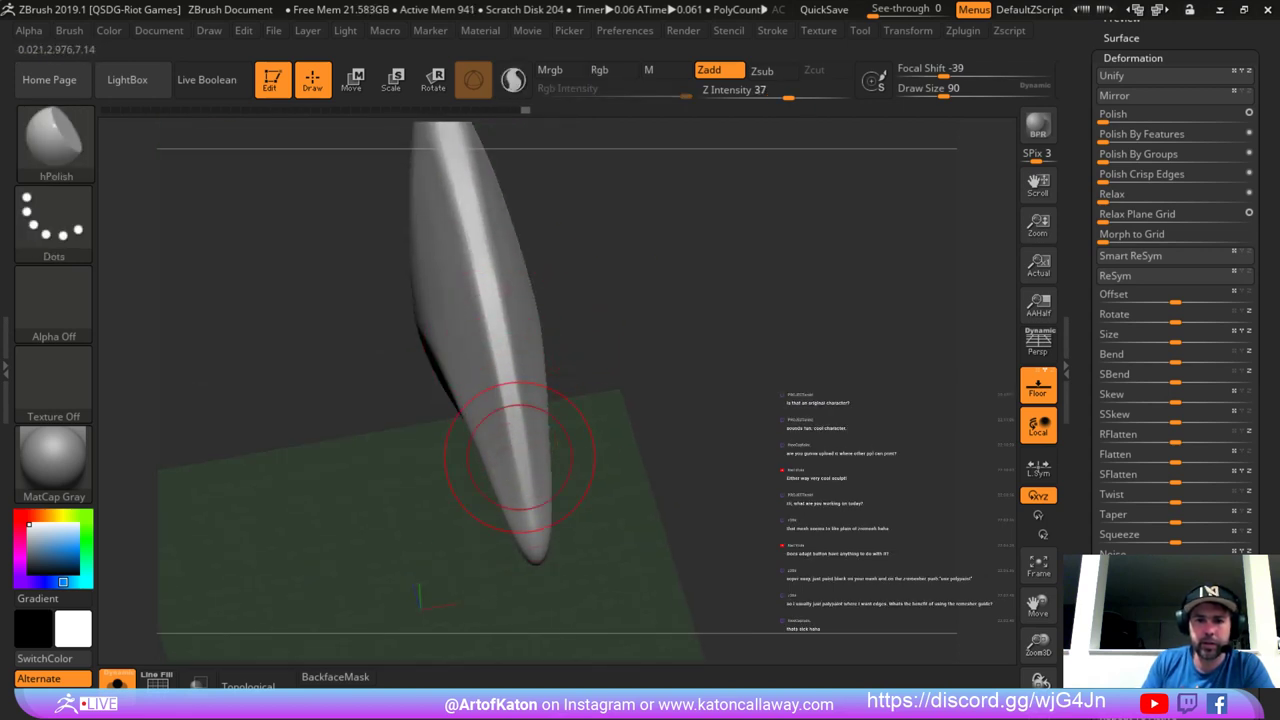
drag(602, 552, 583, 437)
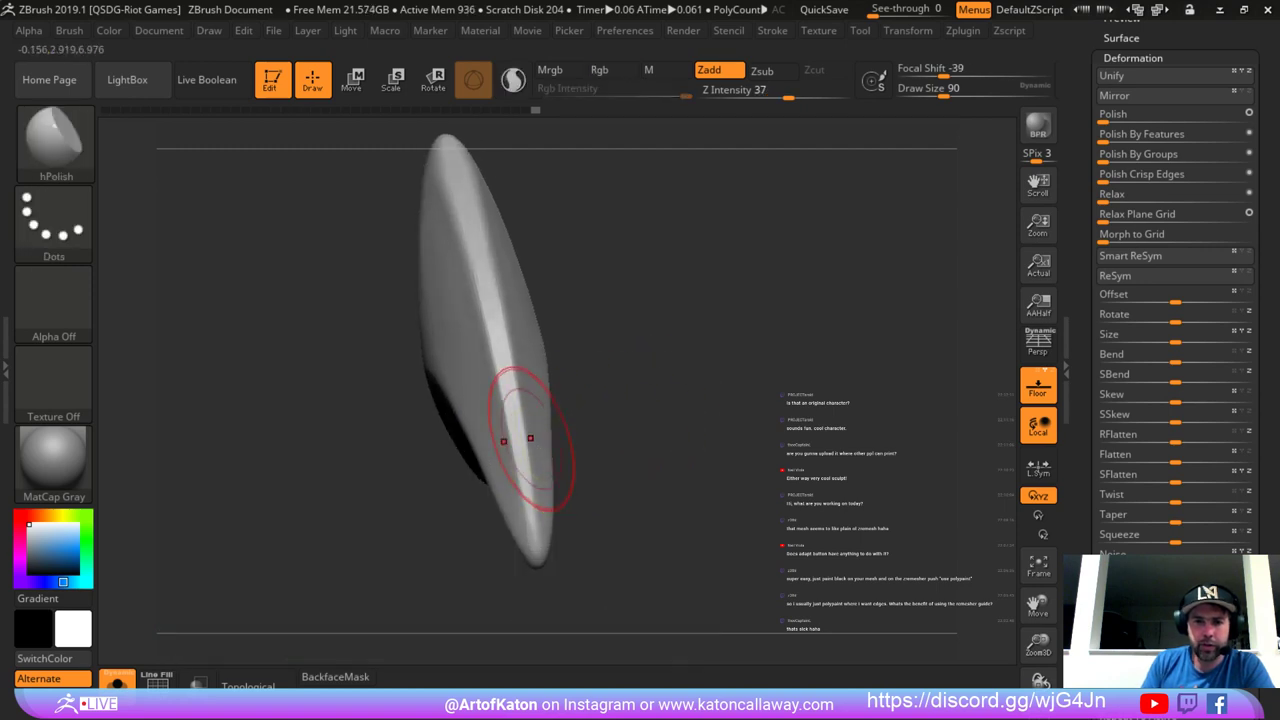
drag(635, 475, 530, 442)
Try polishing the fin's broad side where the crease meets the base, and undo the strokes.
right_drag(699, 284, 557, 289)
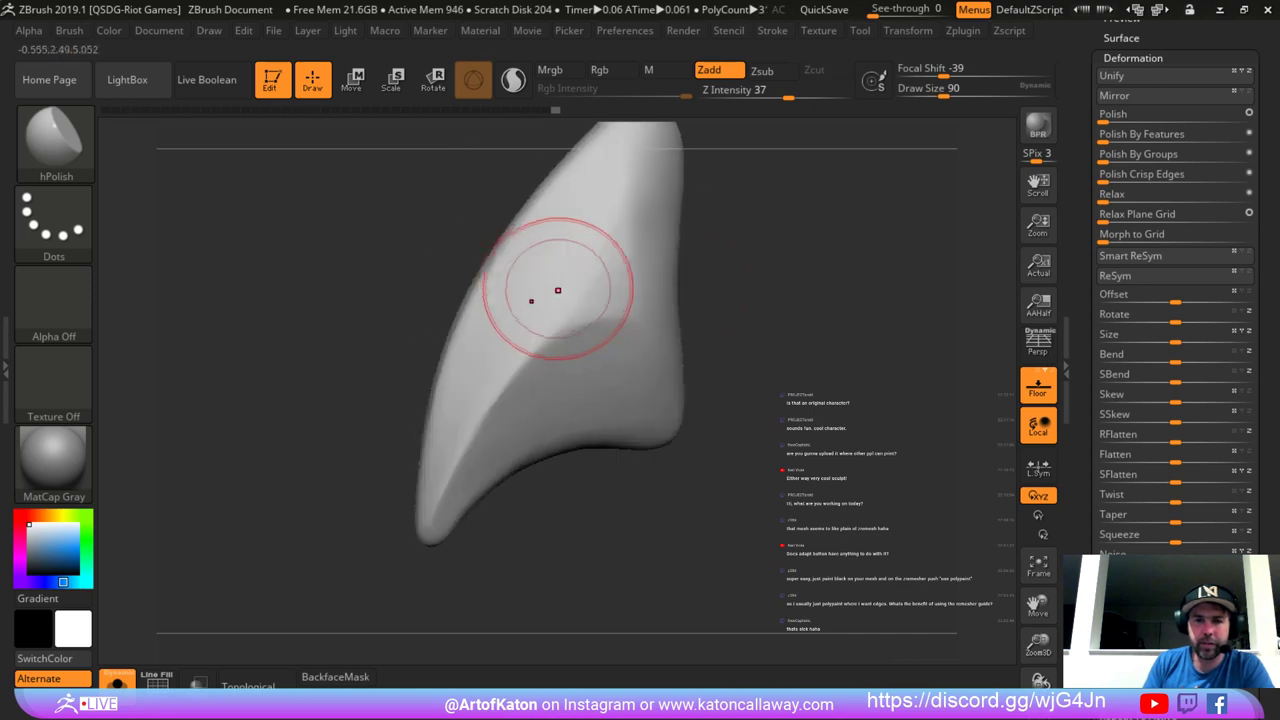
key(space)
drag(557, 289, 567, 289)
right_drag(567, 289, 571, 334)
mouse_move(581, 284)
mouse_down()
mouse_move(540, 346)
mouse_move(557, 317)
mouse_up()
key(ctrl+z)
key(ctrl+z)
key(space)
key(b)
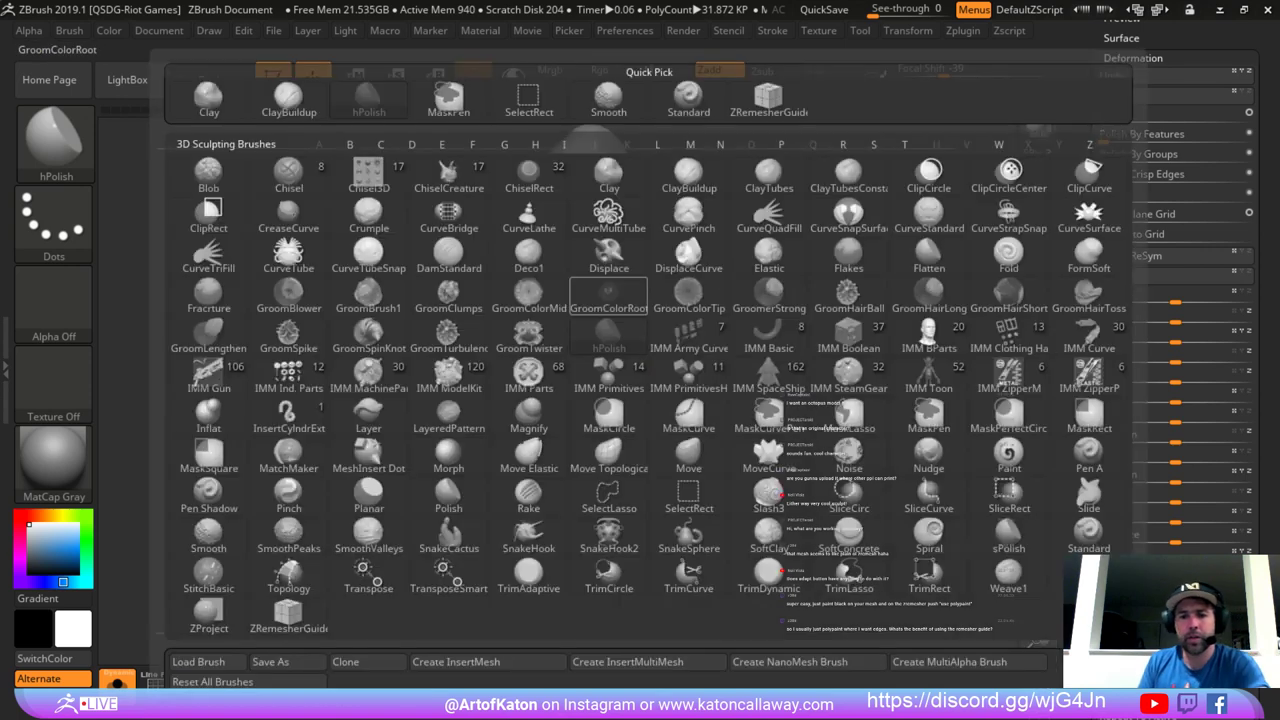
key(p)
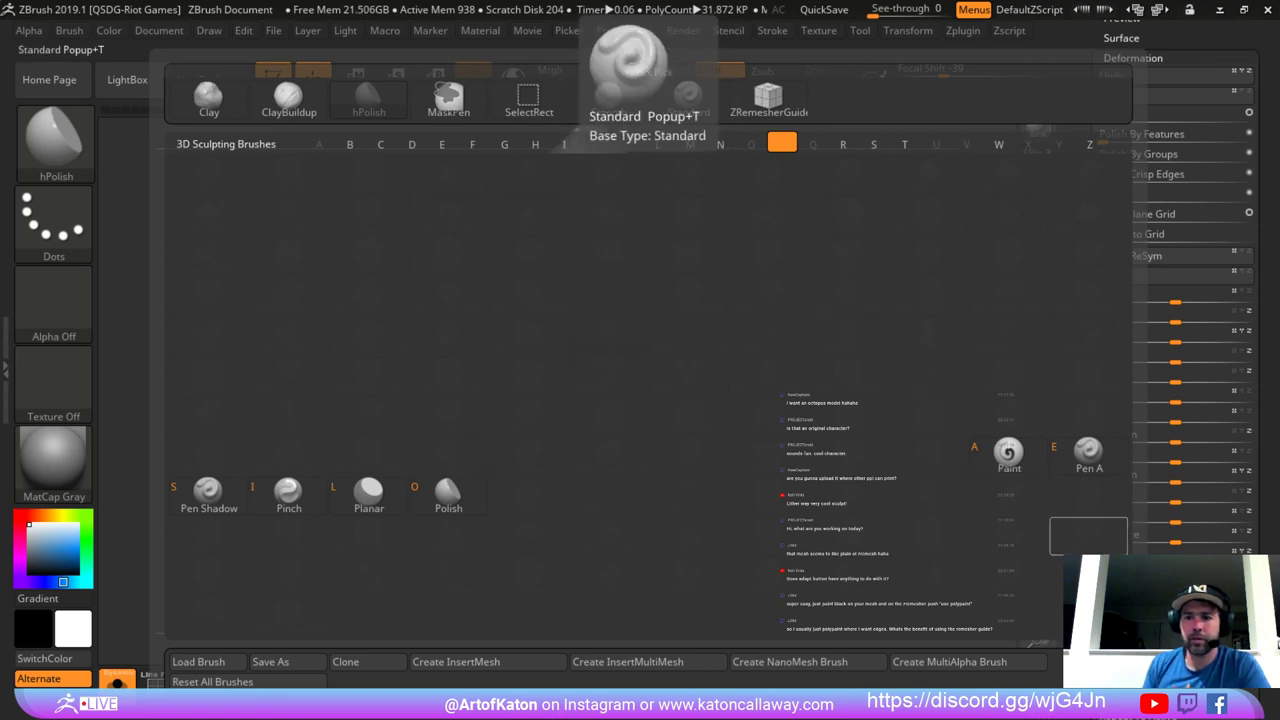
click(448, 493)
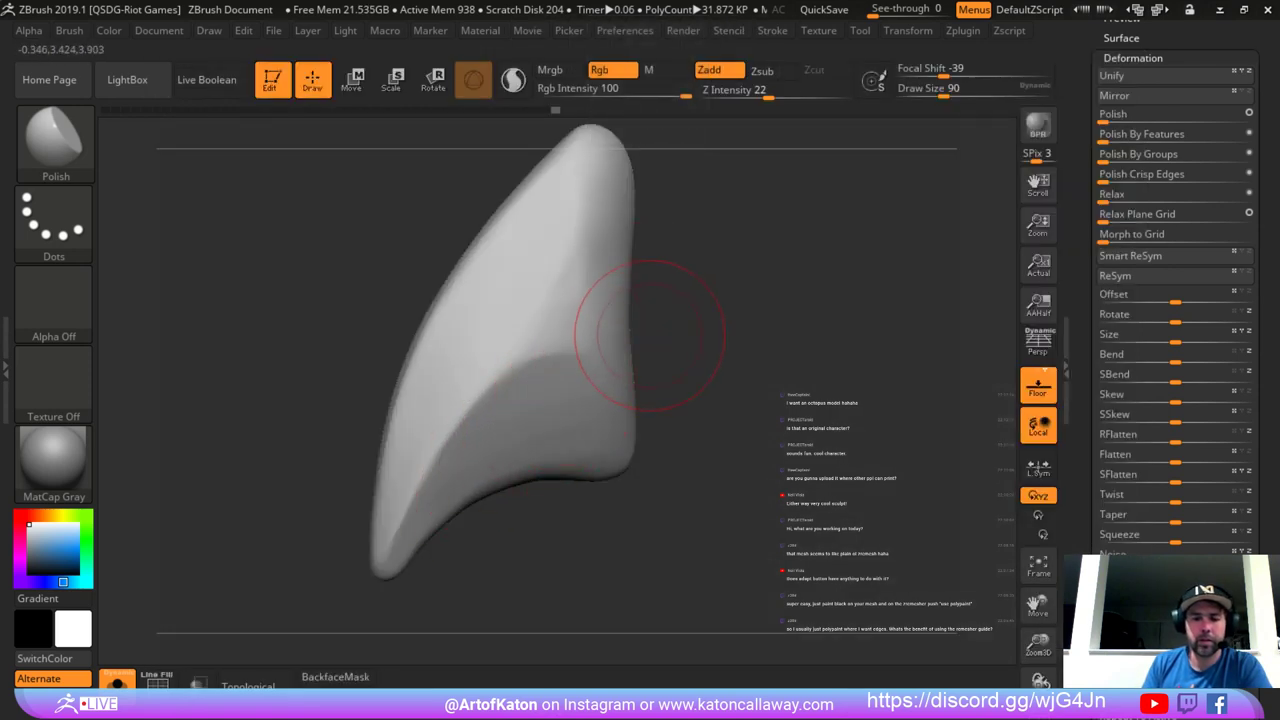
Flatten the fin's side above the crease near its base, using the Planar brush at a draw size of 104.
key(b)
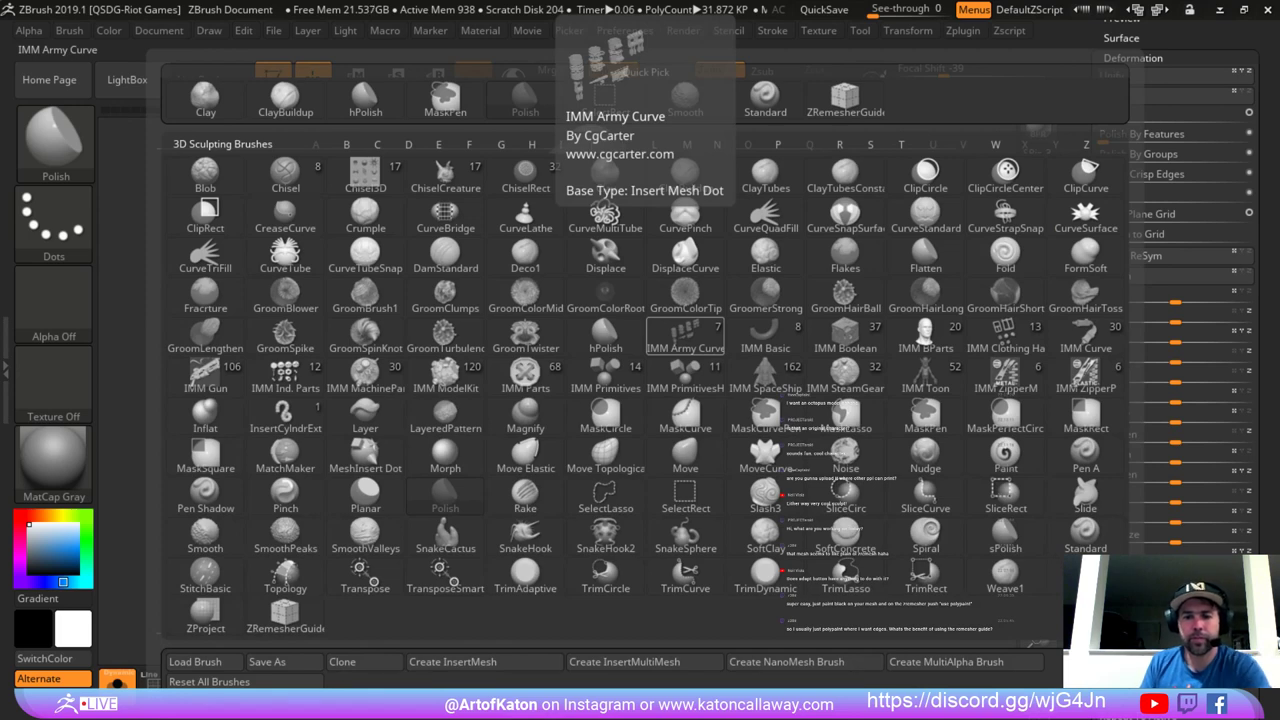
key(p)
key(l)
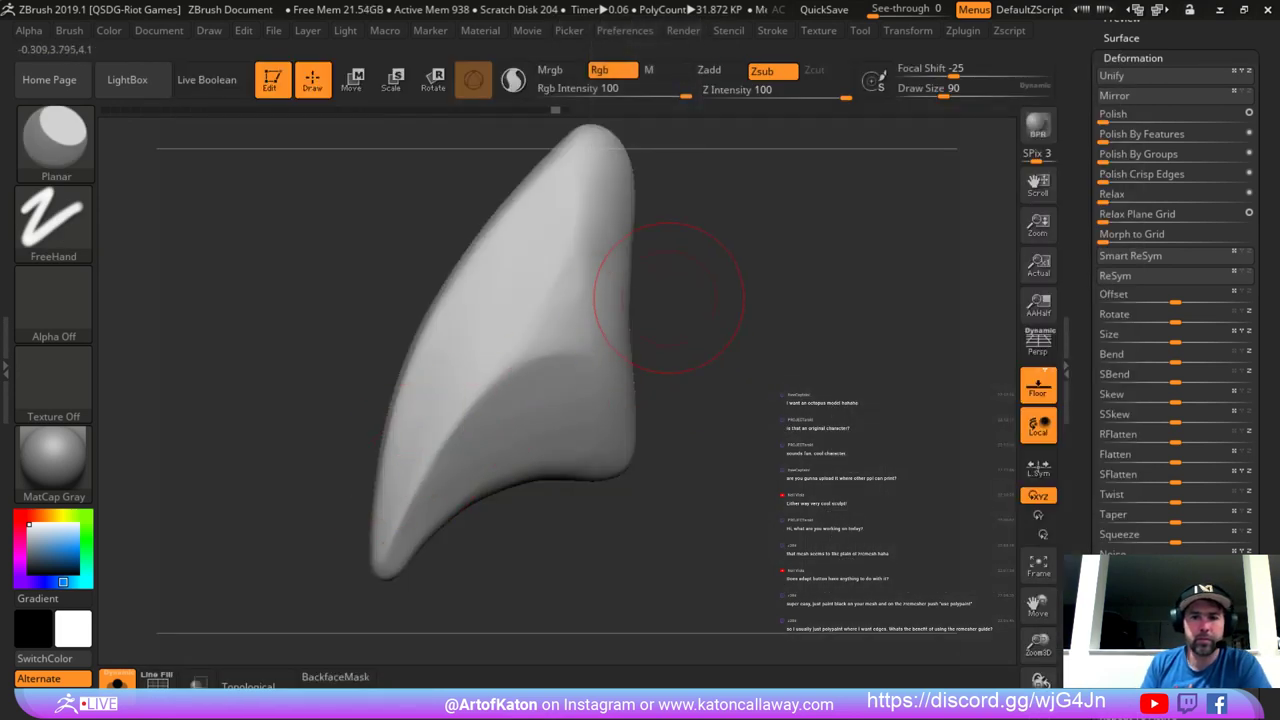
drag(669, 298, 630, 305)
key(space)
drag(602, 331, 607, 331)
drag(732, 296, 720, 286)
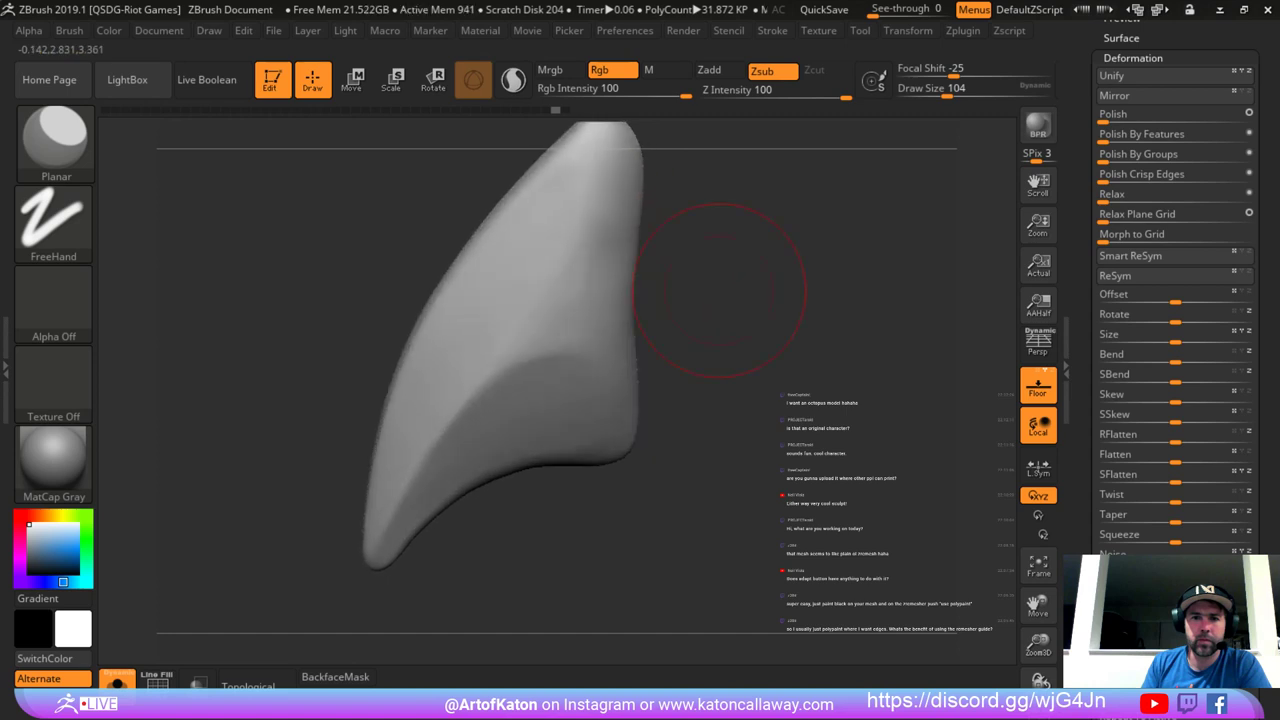
mouse_move(553, 314)
mouse_down()
mouse_move(567, 278)
mouse_move(563, 290)
mouse_up()
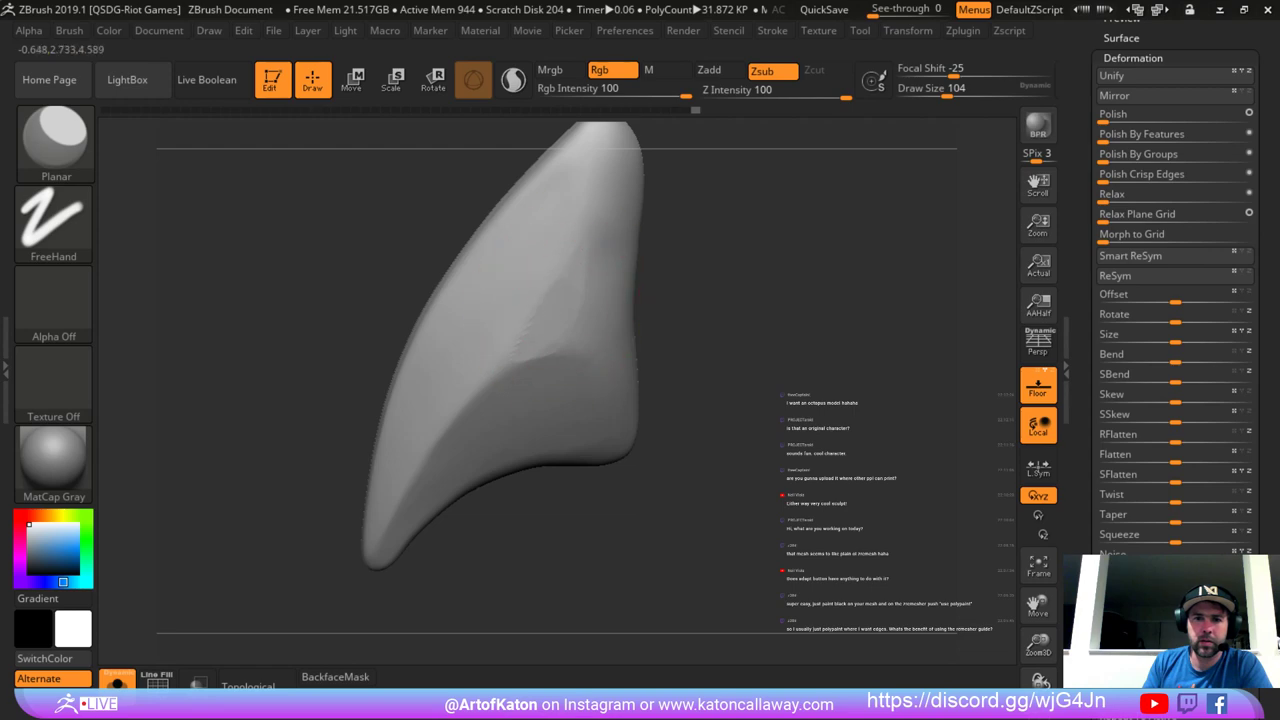
Blend the flattened area above the crease with the hPolish brush, using draw sizes of 65 and 87.
key(s)
mouse_move(560, 292)
mouse_down()
mouse_move(576, 265)
mouse_move(526, 334)
mouse_move(556, 313)
mouse_move(563, 358)
mouse_up()
key(s)
key(b)
key(h)
key(p)
mouse_move(700, 300)
mouse_down()
mouse_move(735, 305)
mouse_move(735, 340)
mouse_up()
key(space)
drag(650, 325, 704, 287)
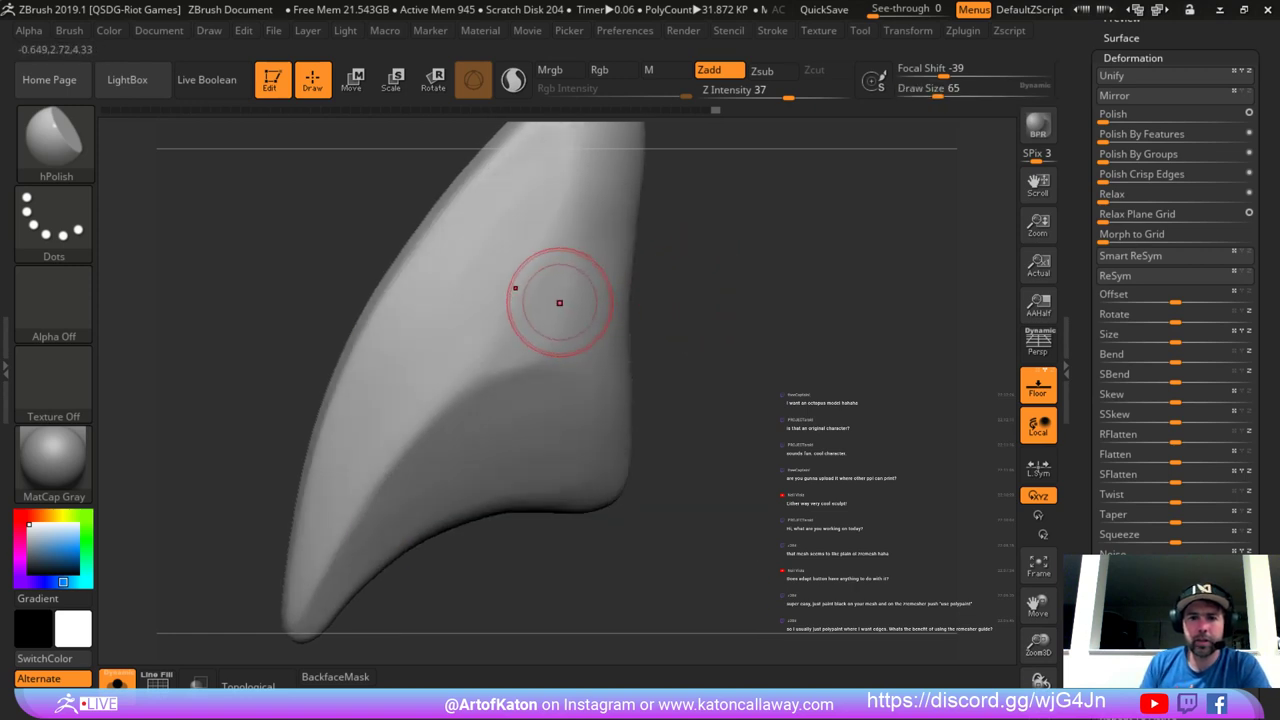
key(space)
drag(560, 308, 570, 308)
drag(577, 262, 559, 342)
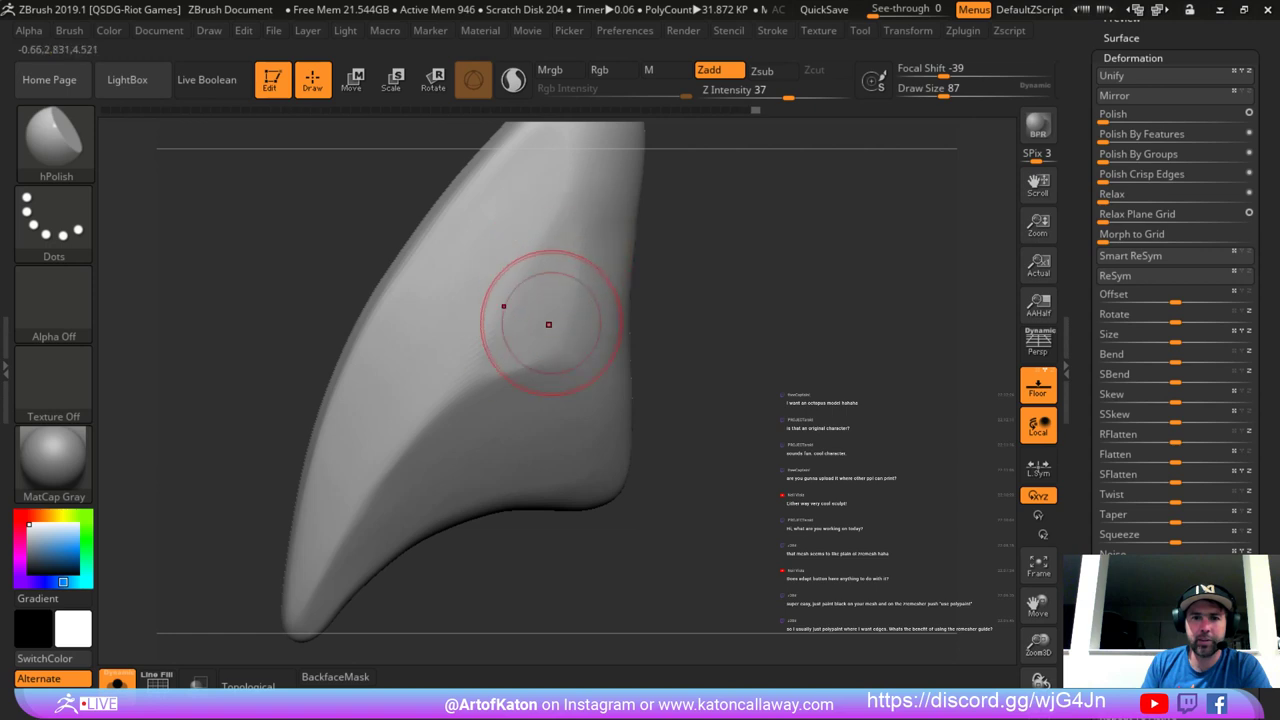
Polish a clean plane along the fin's base edge, using draw sizes of 128 and 149.
drag(681, 229, 690, 262)
key(space)
drag(581, 300, 597, 300)
drag(588, 398, 603, 170)
mouse_move(611, 285)
ctrl+right_down()
mouse_move(613, 236)
mouse_move(606, 284)
ctrl+right_up()
key(space)
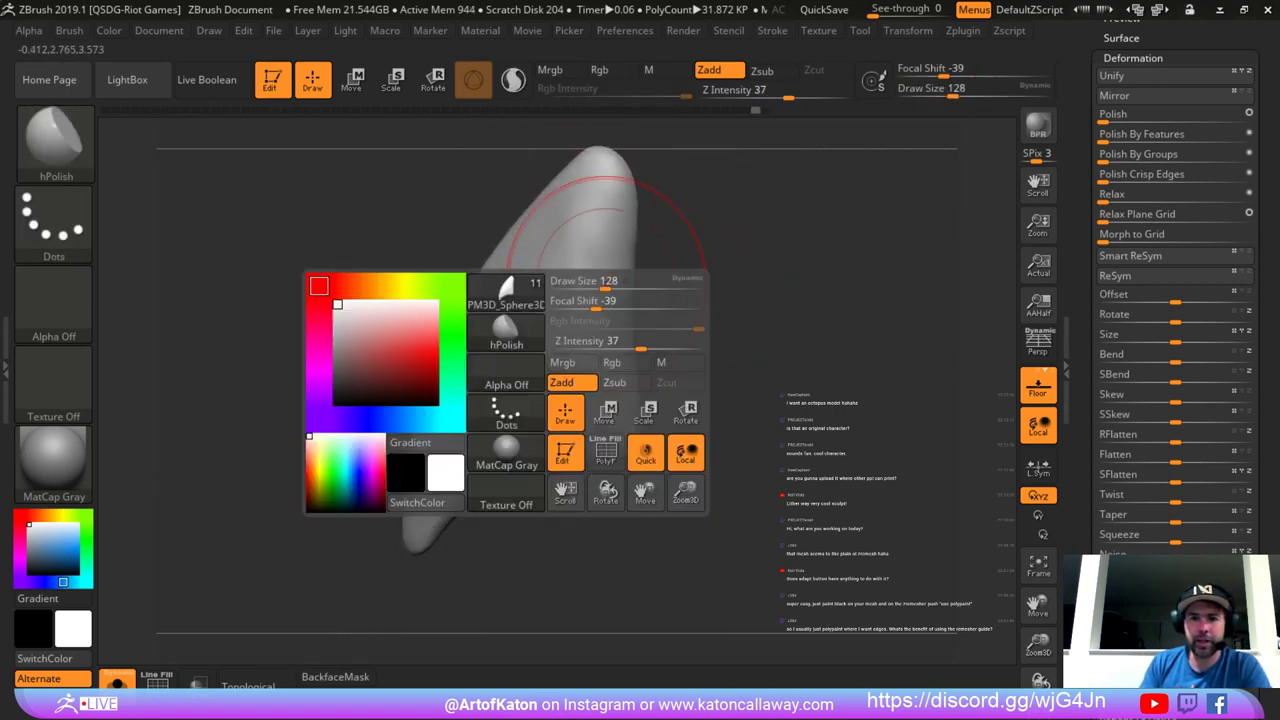
drag(606, 284, 613, 284)
ctrl+right_drag(640, 240, 682, 280)
alt+right_drag(682, 280, 652, 286)
drag(572, 290, 573, 217)
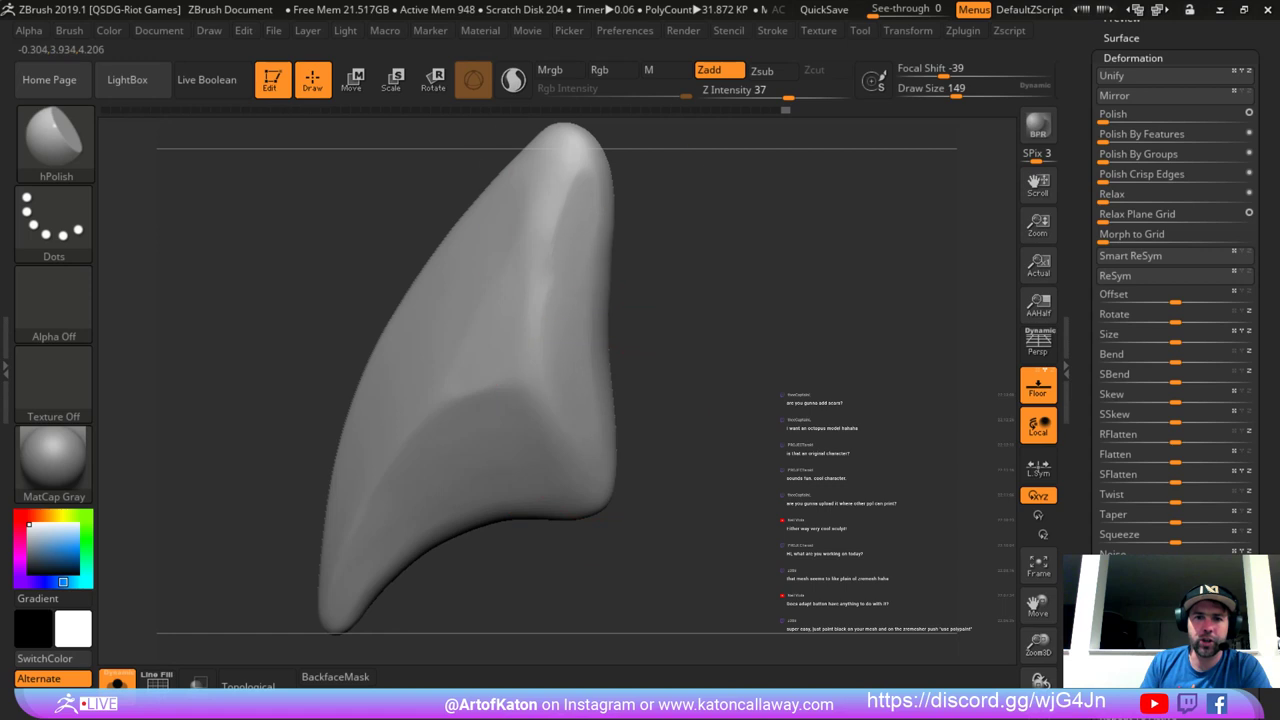
Set the draw size to 104 and refine the base plane and crease with polishing and smoothing strokes.
key(space)
mouse_move(576, 257)
mouse_down()
mouse_move(562, 260)
mouse_move(560, 335)
mouse_up()
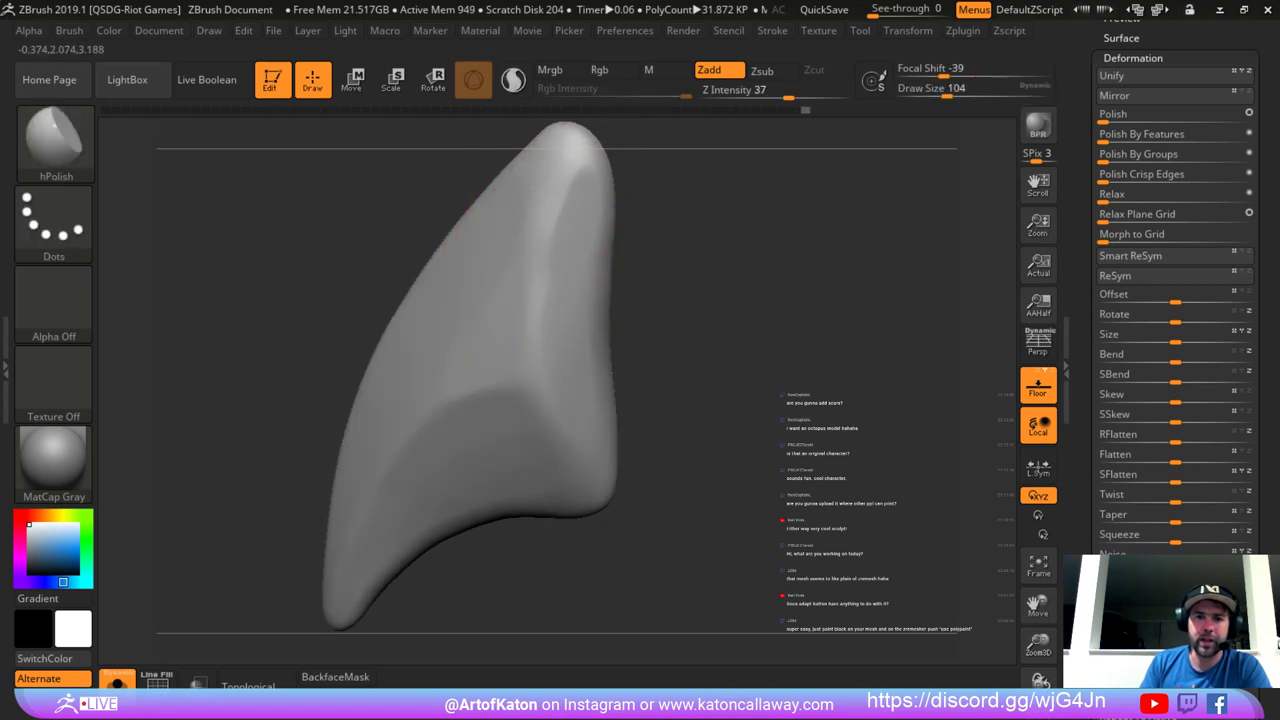
mouse_move(565, 210)
mouse_down()
mouse_move(572, 170)
mouse_move(579, 320)
mouse_up()
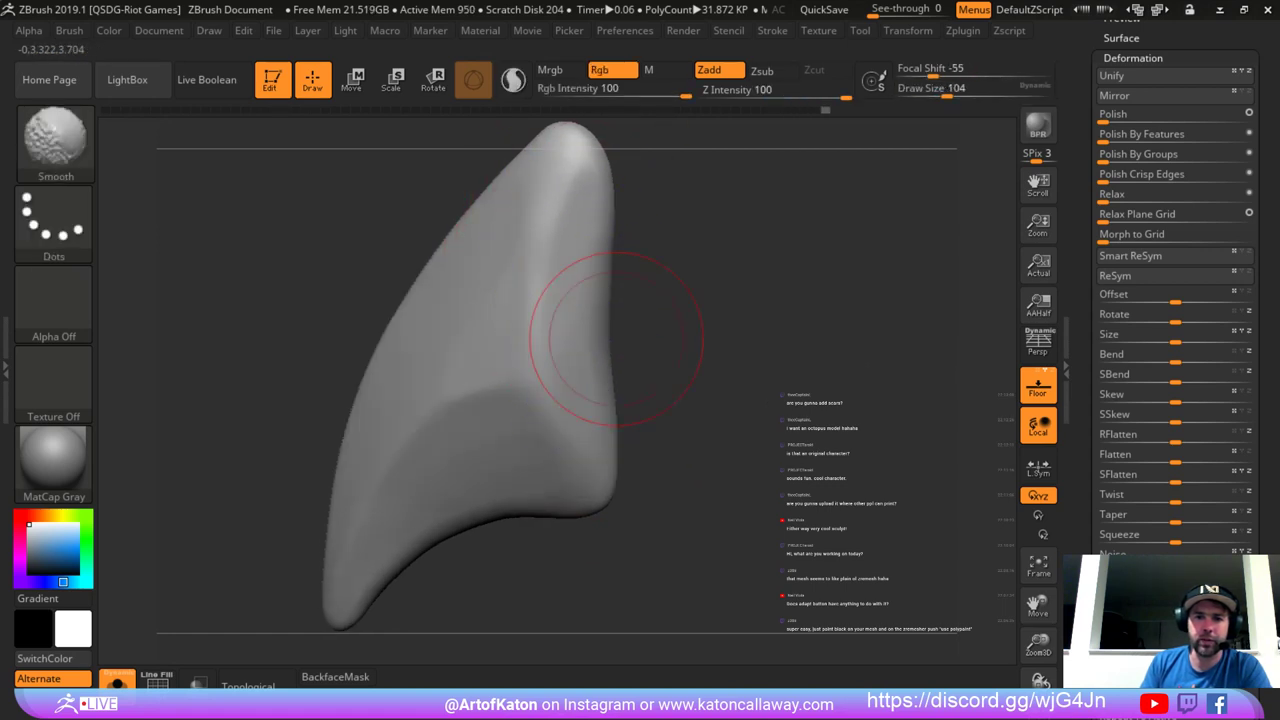
mouse_move(660, 325)
alt+mouse_down()
mouse_move(651, 282)
mouse_move(690, 305)
alt+mouse_up()
drag(557, 363, 533, 316)
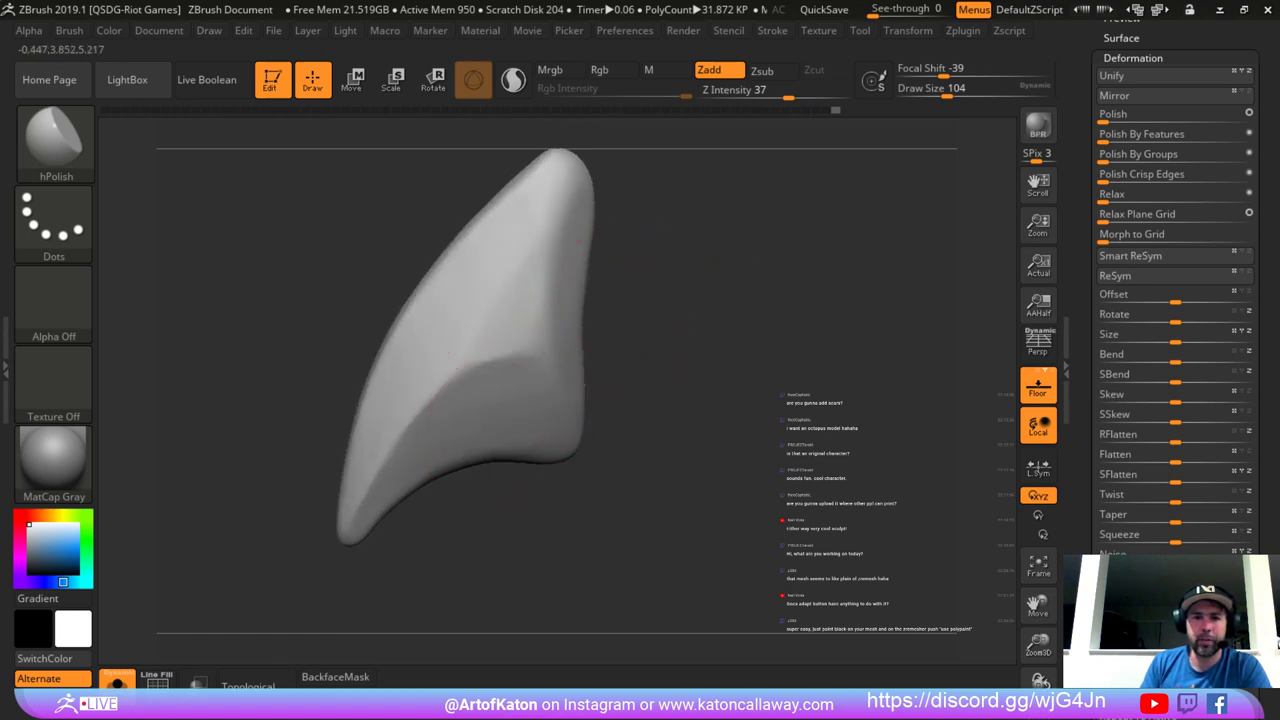
key(ctrl+shift+z)
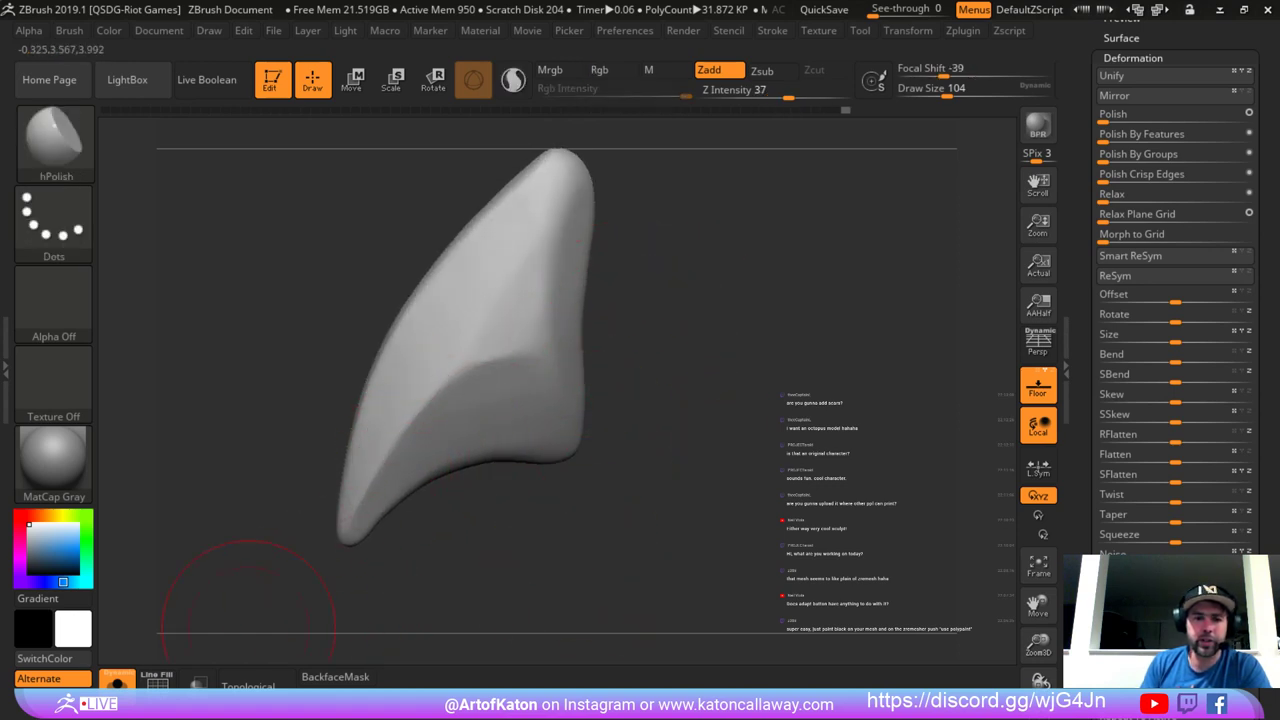
Turn off Solo to bring back the whole character and set the draw size to 54.
click(119, 682)
alt+drag(240, 520, 362, 321)
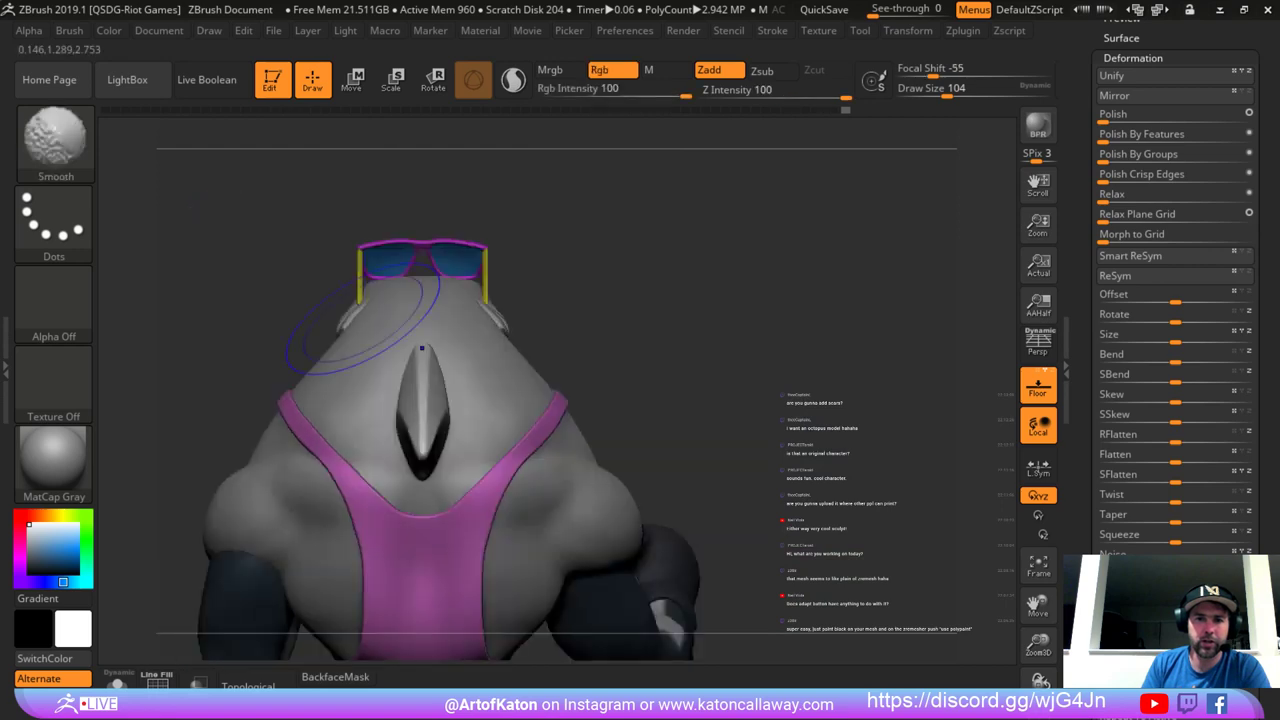
mouse_move(590, 335)
alt+mouse_down()
mouse_move(577, 286)
mouse_move(660, 303)
mouse_move(631, 283)
mouse_move(771, 277)
mouse_move(629, 257)
mouse_move(588, 265)
alt+mouse_up()
key(space)
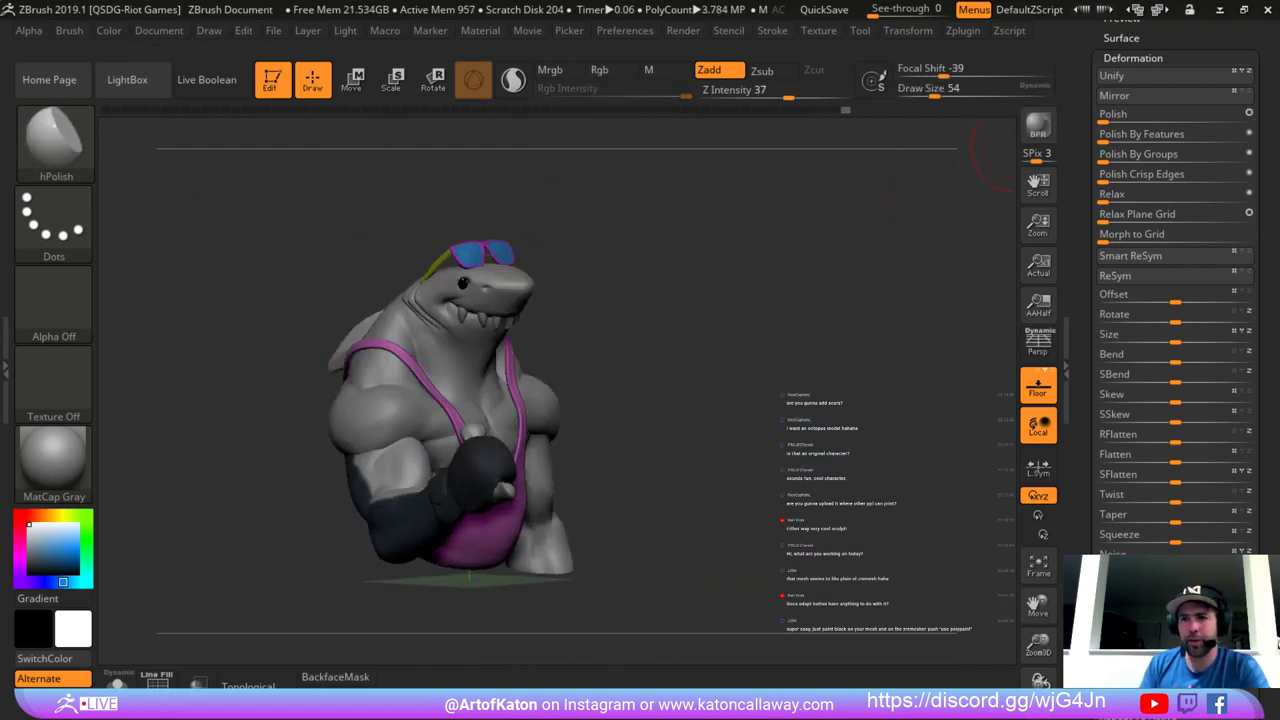
Reopen the subtool list and turn on the polypaint display for the fin subtool.
scroll(1175, 300, up, 5)
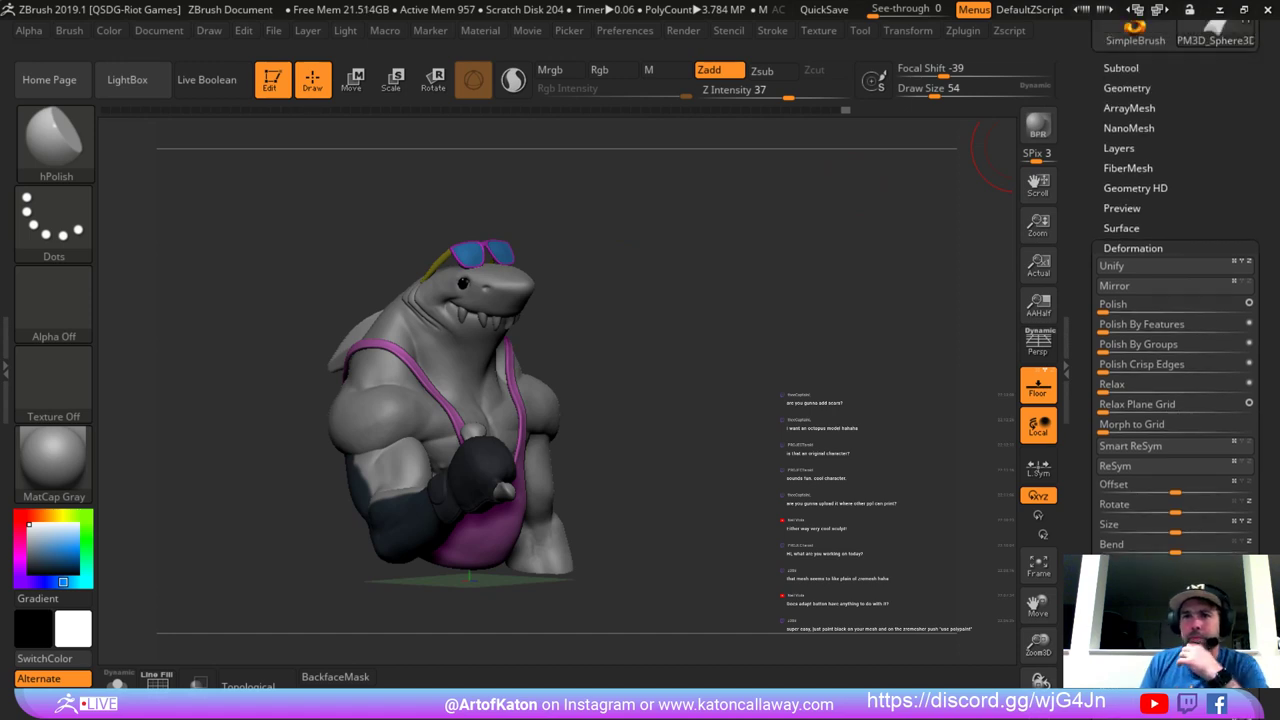
click(1120, 67)
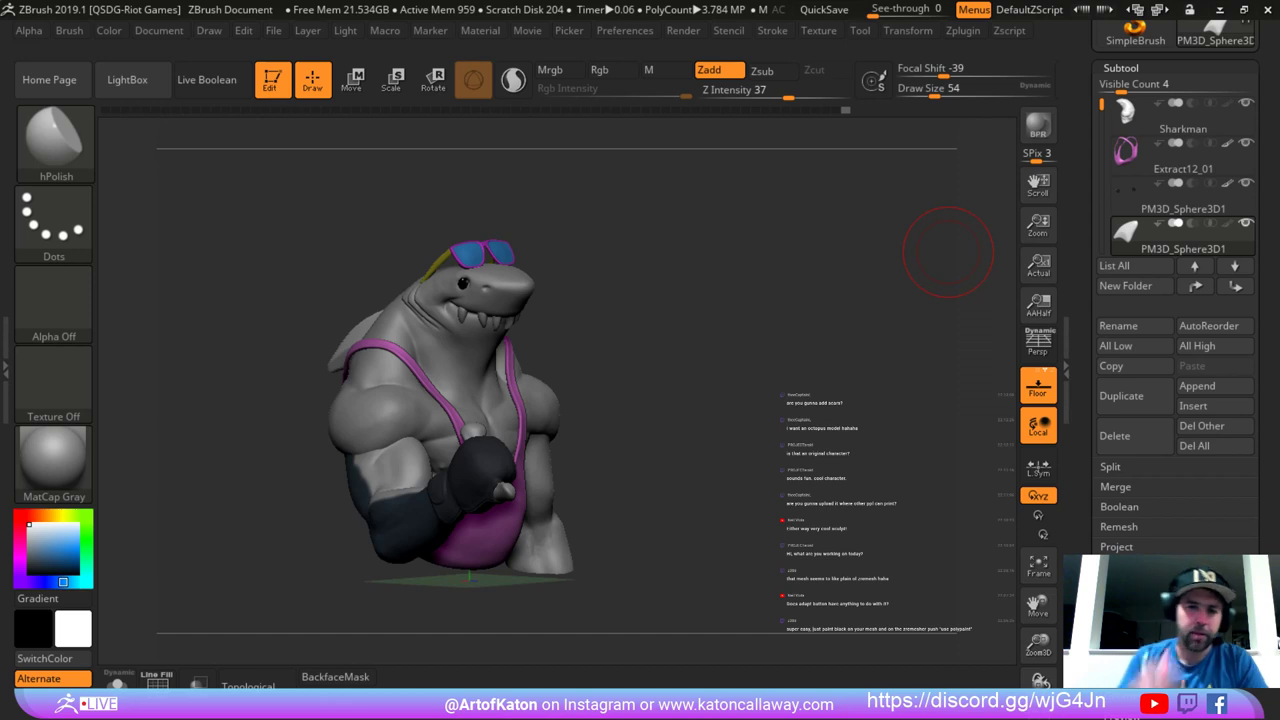
drag(640, 400, 680, 521)
drag(620, 336, 850, 340)
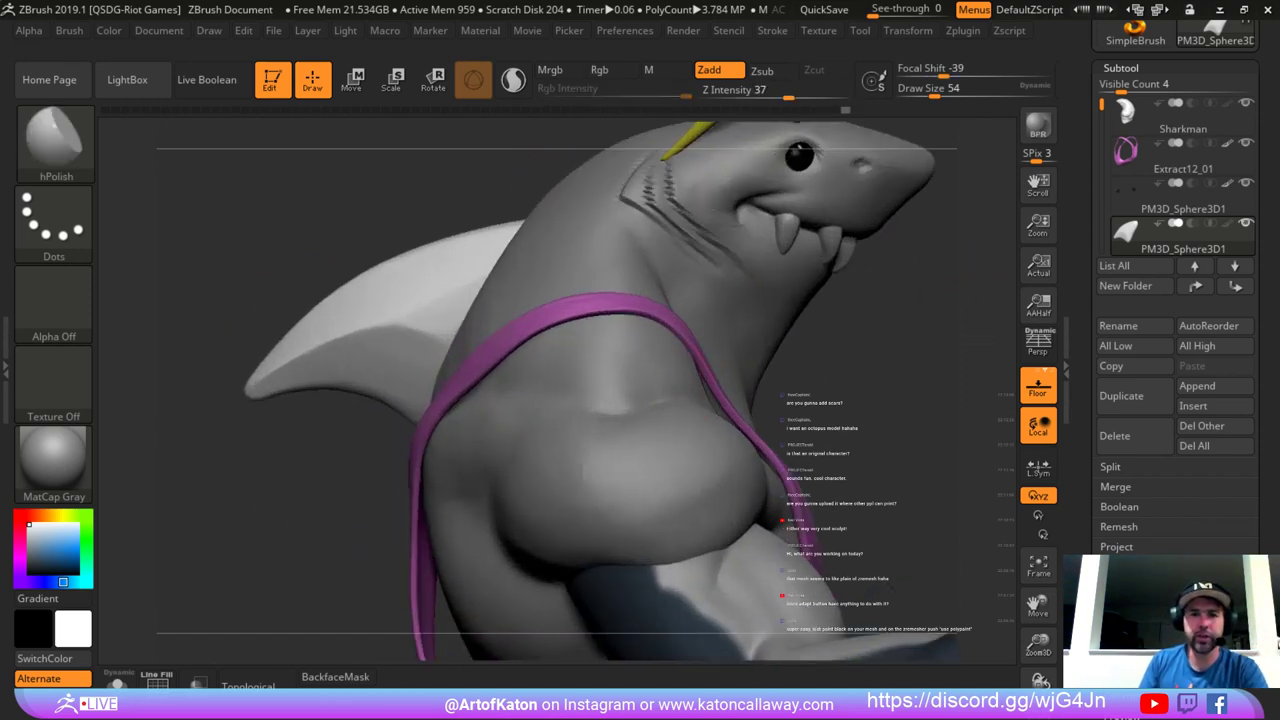
mouse_move(937, 263)
alt+mouse_down()
mouse_move(816, 301)
mouse_move(885, 325)
mouse_move(954, 490)
mouse_move(754, 264)
mouse_move(894, 229)
mouse_move(746, 289)
mouse_move(689, 363)
mouse_move(540, 335)
mouse_move(690, 360)
mouse_move(640, 312)
mouse_move(594, 337)
mouse_move(657, 267)
mouse_move(690, 275)
mouse_move(606, 285)
mouse_move(640, 268)
mouse_move(555, 285)
mouse_move(715, 280)
mouse_move(788, 249)
mouse_move(723, 294)
mouse_move(815, 370)
mouse_move(569, 380)
alt+mouse_up()
click(1228, 223)
Select the Sharkman body subtool and set the draw size to 37 for work on the head.
alt+click(645, 340)
key(space)
click(671, 312)
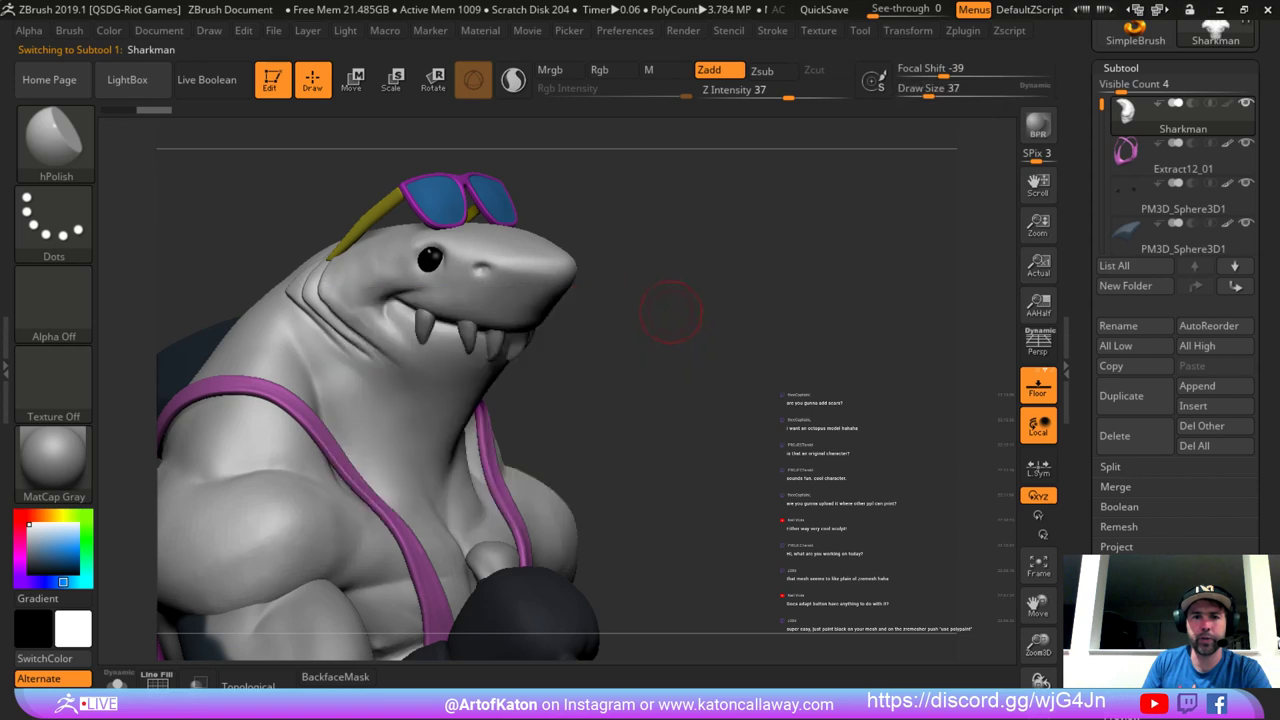
drag(671, 312, 594, 328)
drag(620, 395, 522, 484)
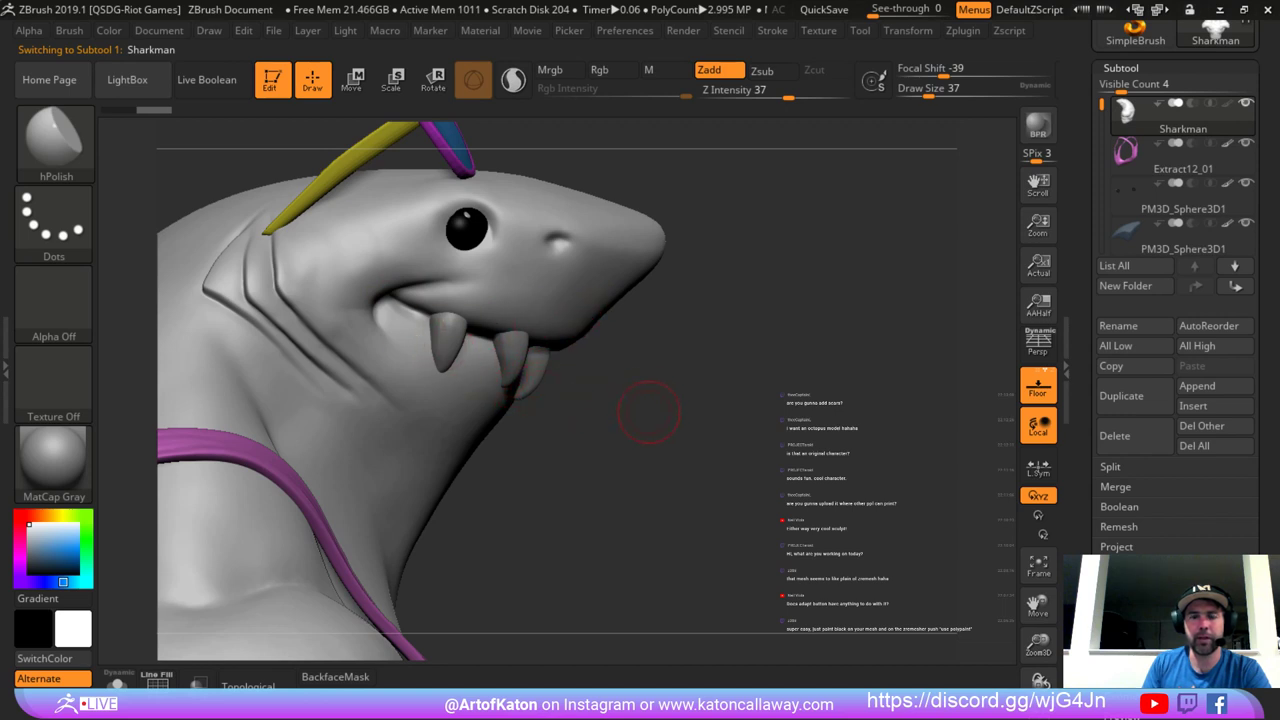
Duplicate the Sharkman body subtool and hide the original, leaving the copy active.
mouse_move(649, 412)
mouse_down()
mouse_move(574, 420)
mouse_move(650, 412)
mouse_move(610, 365)
mouse_move(580, 360)
mouse_move(677, 263)
mouse_up()
key(d)
mouse_move(750, 325)
mouse_down()
mouse_move(660, 347)
mouse_move(840, 332)
mouse_up()
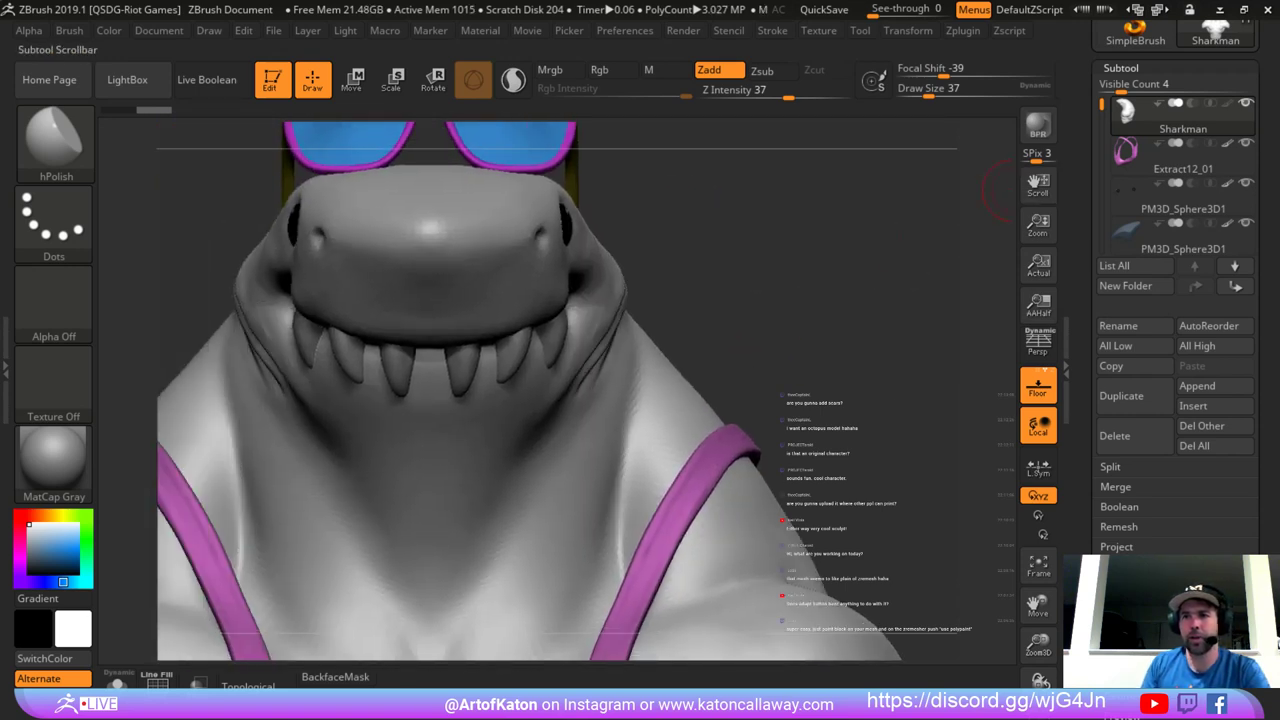
click(1122, 396)
click(1246, 103)
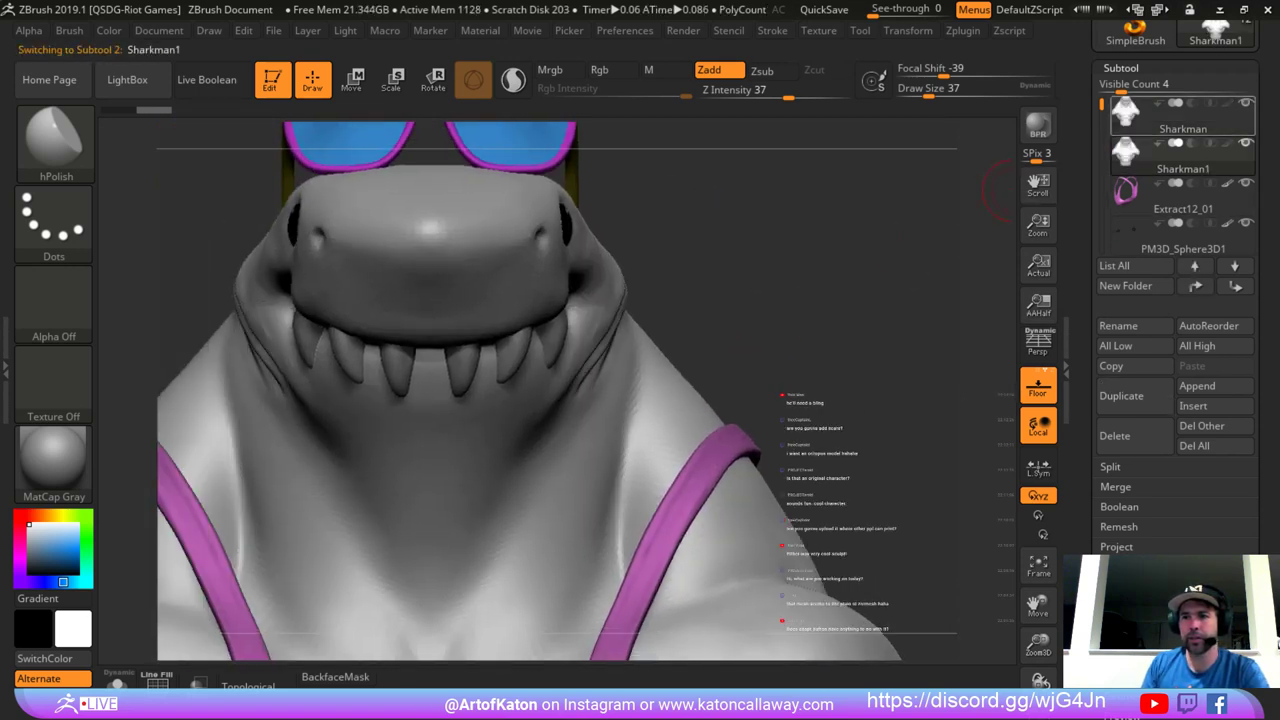
Set the draw size to 29 and hide the teeth subtool PM3D_Sphere3D1_1 to expose the closed mouth.
mouse_move(720, 290)
mouse_down()
mouse_move(860, 282)
mouse_move(680, 275)
mouse_up()
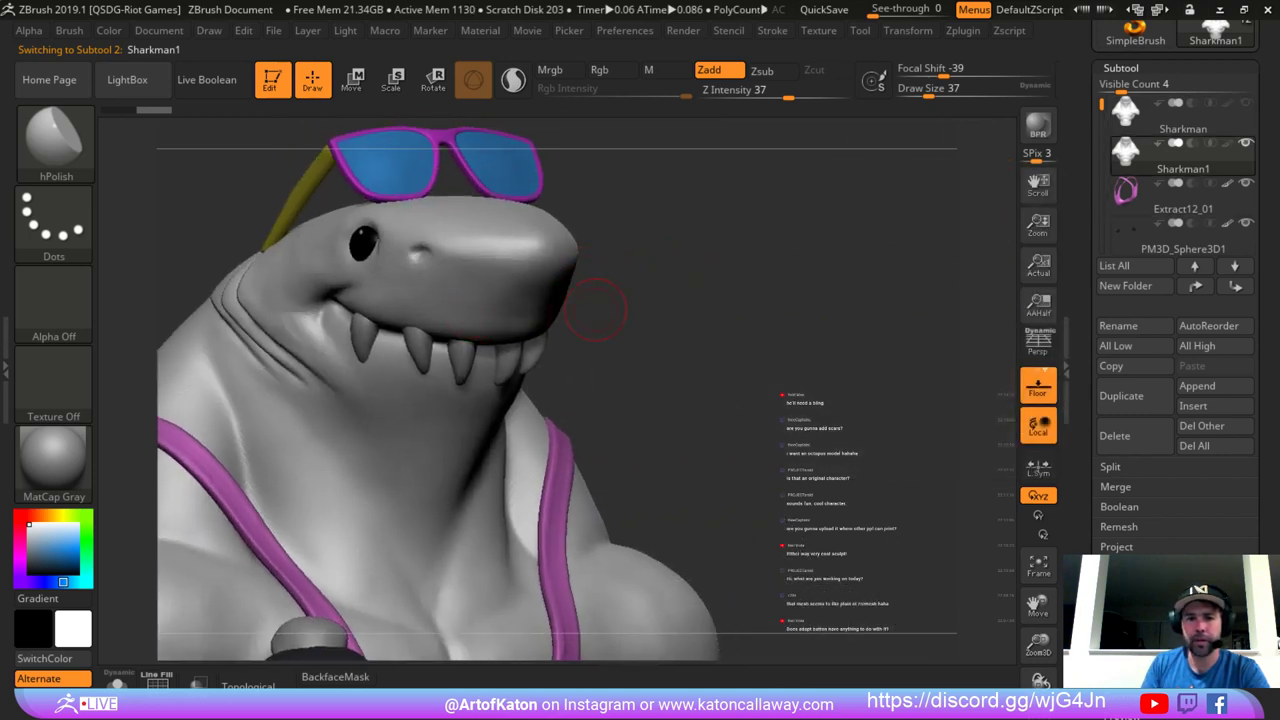
mouse_move(600, 310)
mouse_down()
mouse_move(676, 326)
mouse_move(654, 343)
mouse_move(640, 325)
mouse_move(720, 300)
mouse_move(638, 301)
mouse_up()
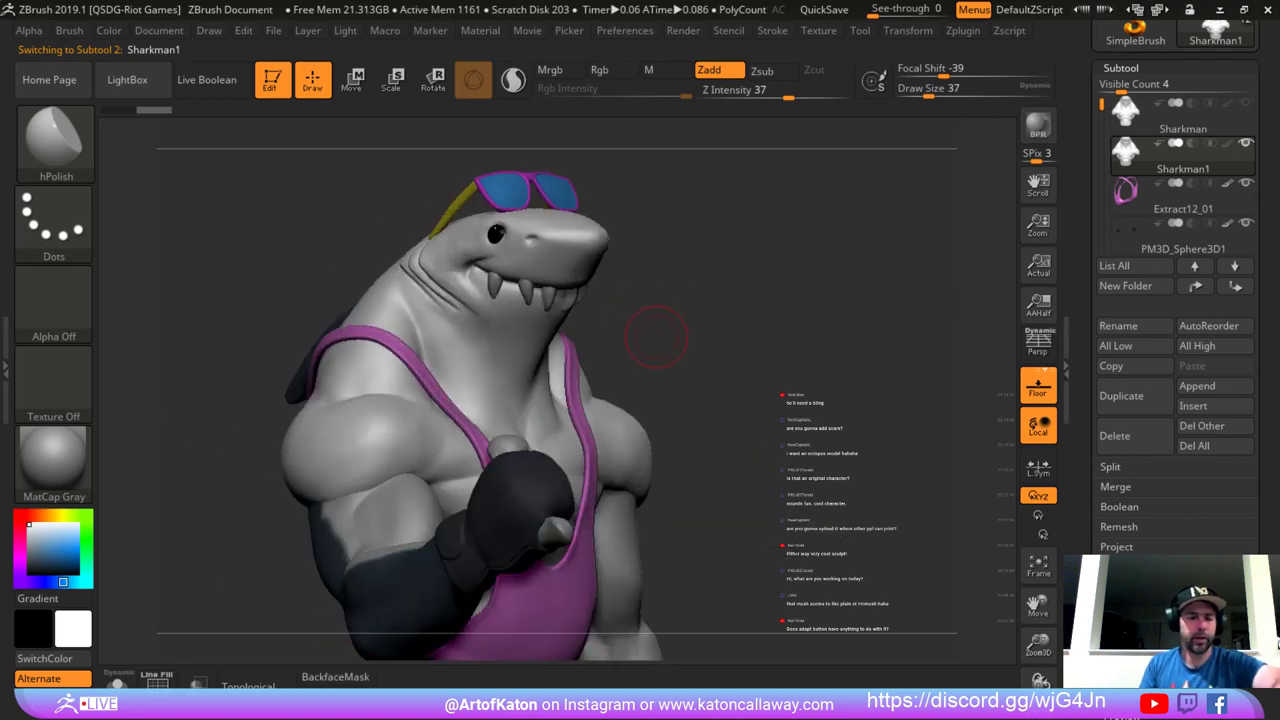
drag(660, 245, 705, 258)
mouse_move(705, 258)
alt+mouse_down()
mouse_move(715, 298)
mouse_move(700, 370)
alt+mouse_up()
key(space)
drag(599, 277, 591, 277)
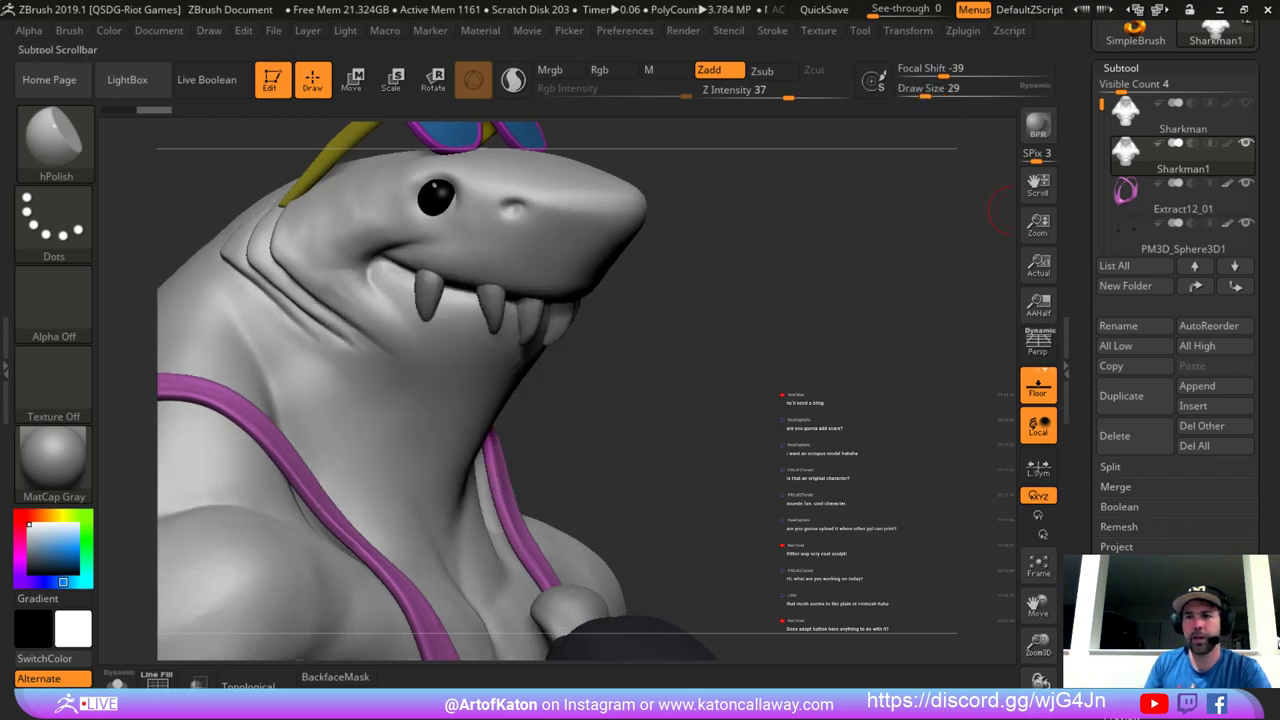
drag(1101, 105, 1101, 160)
mouse_move(1182, 197)
click(1246, 184)
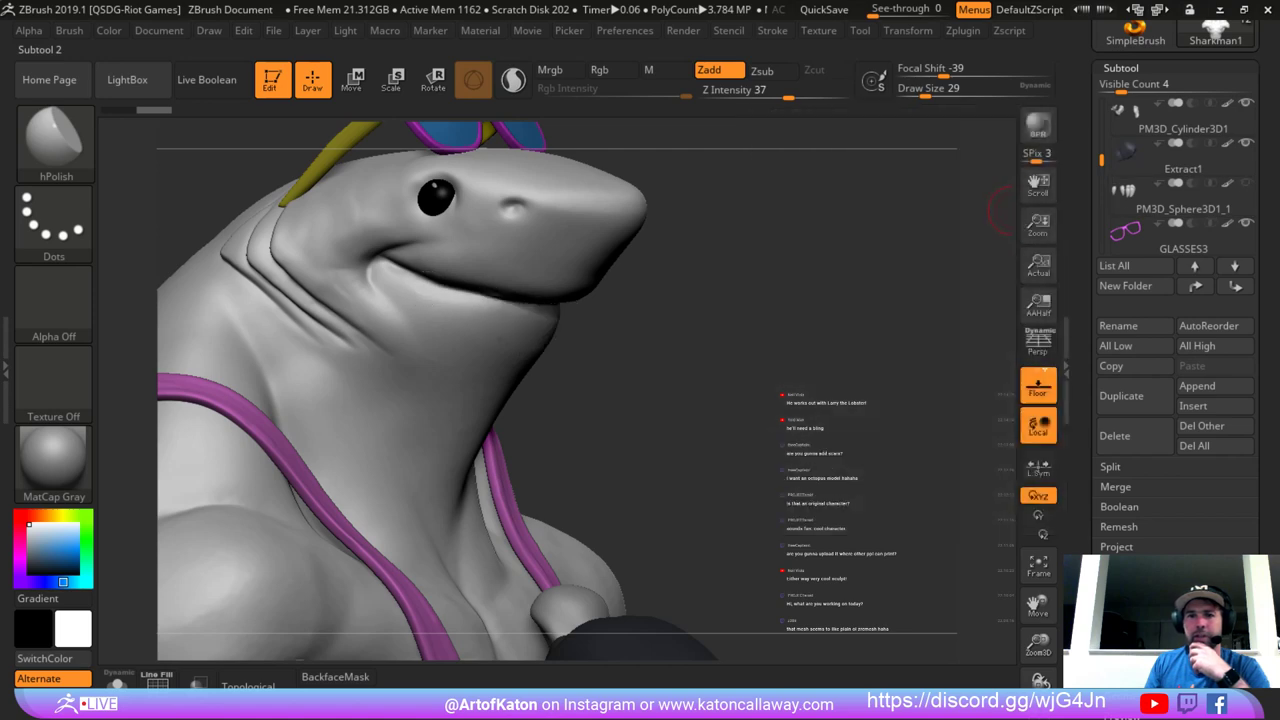
Switch to the Clay brush and set the draw size to 51 for work on the mouth.
mouse_move(680, 300)
mouse_down()
mouse_move(708, 325)
mouse_move(614, 366)
mouse_move(636, 349)
mouse_up()
key(space)
drag(734, 311, 679, 321)
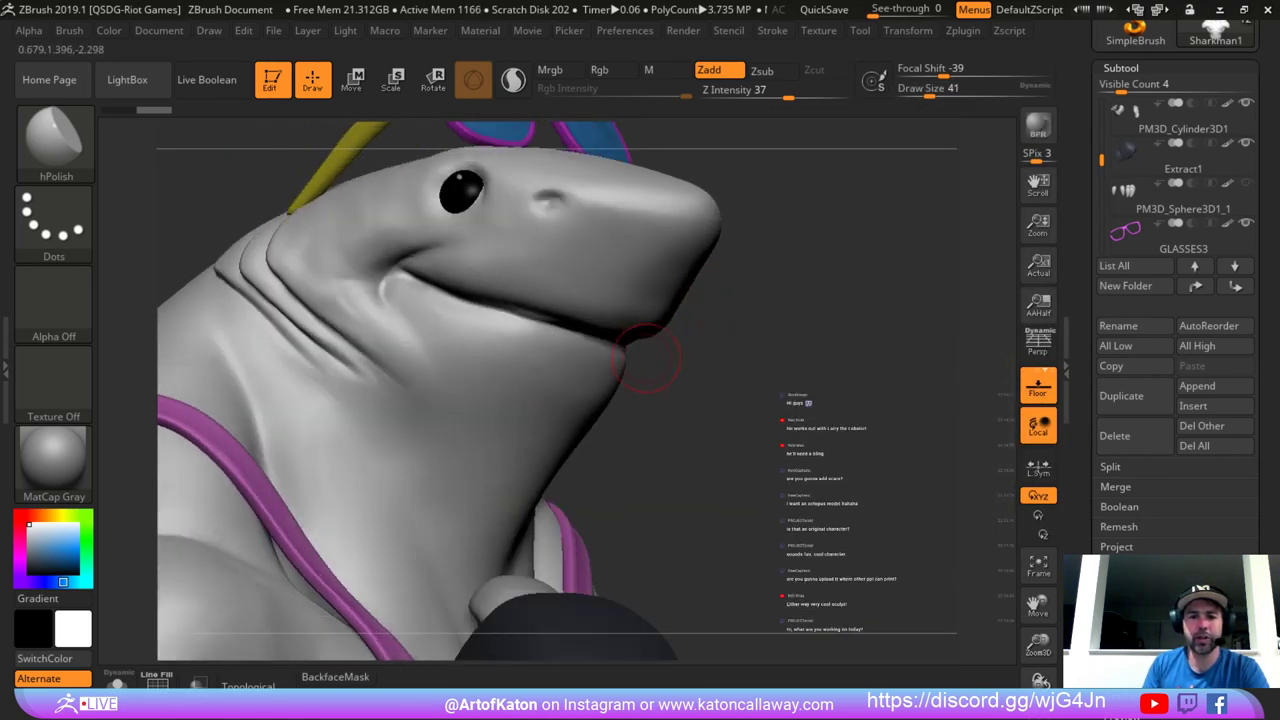
key(b)
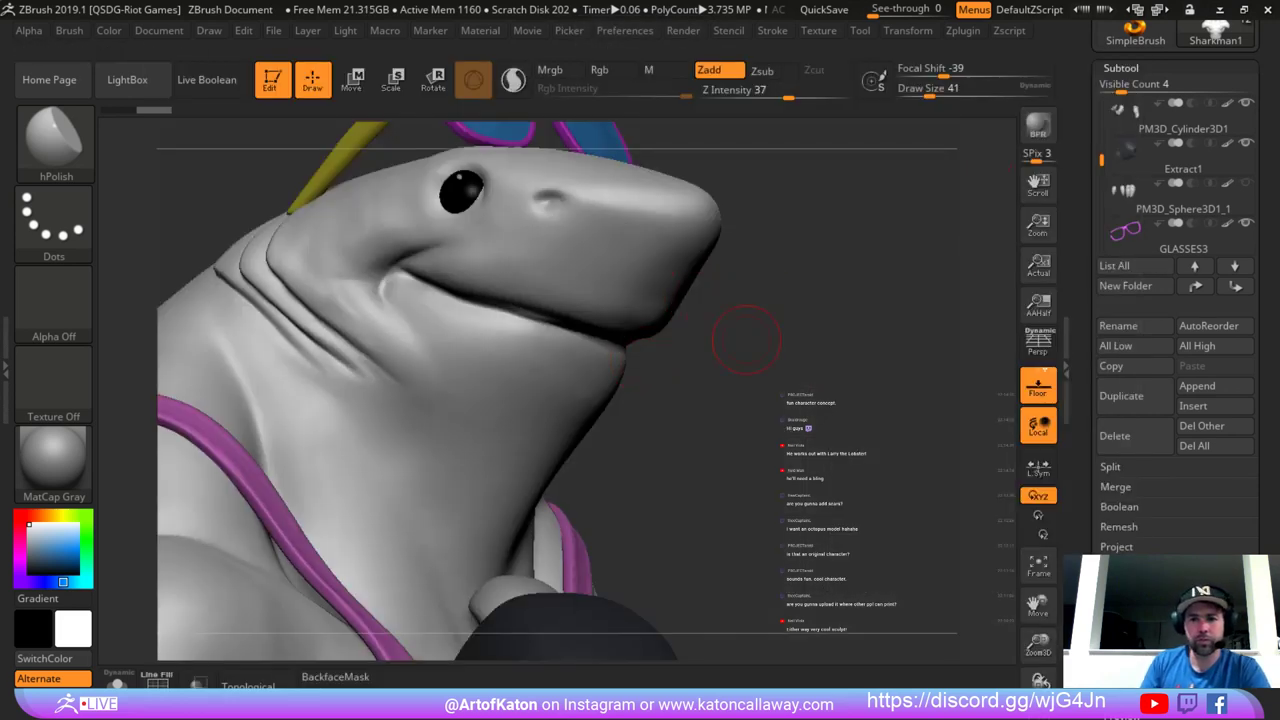
drag(746, 343, 811, 371)
key(b)
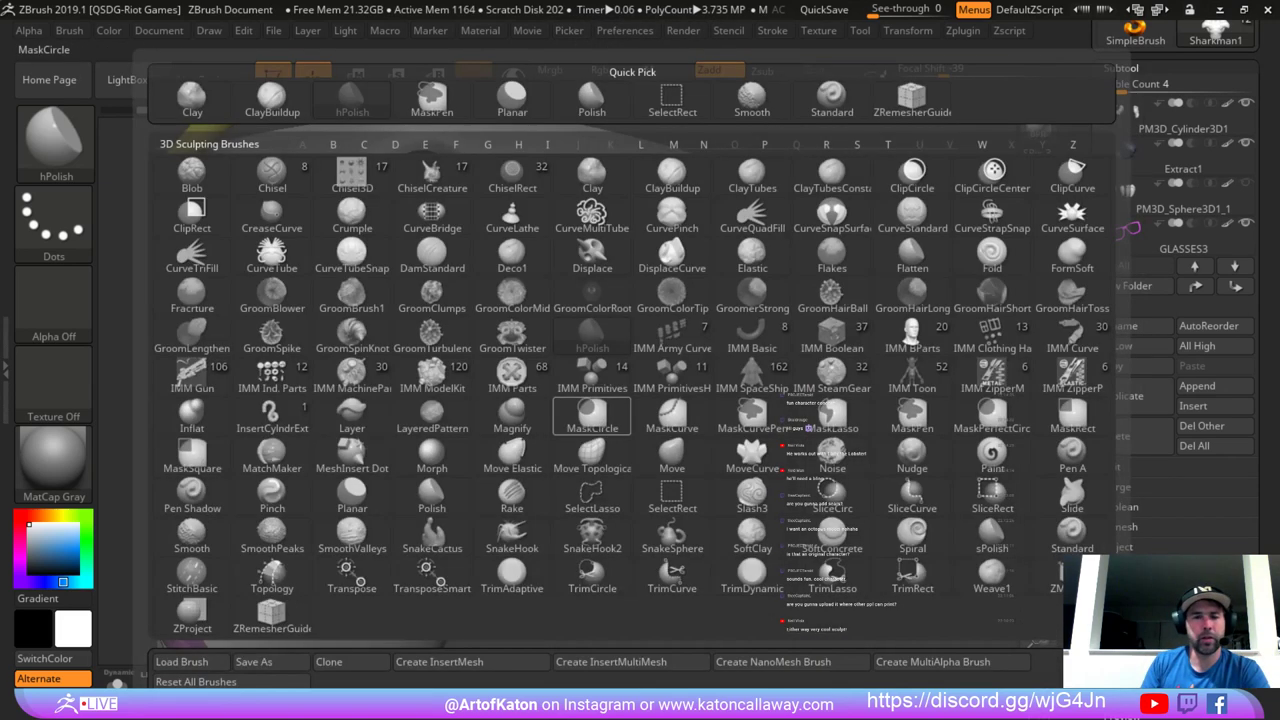
click(671, 172)
key(space)
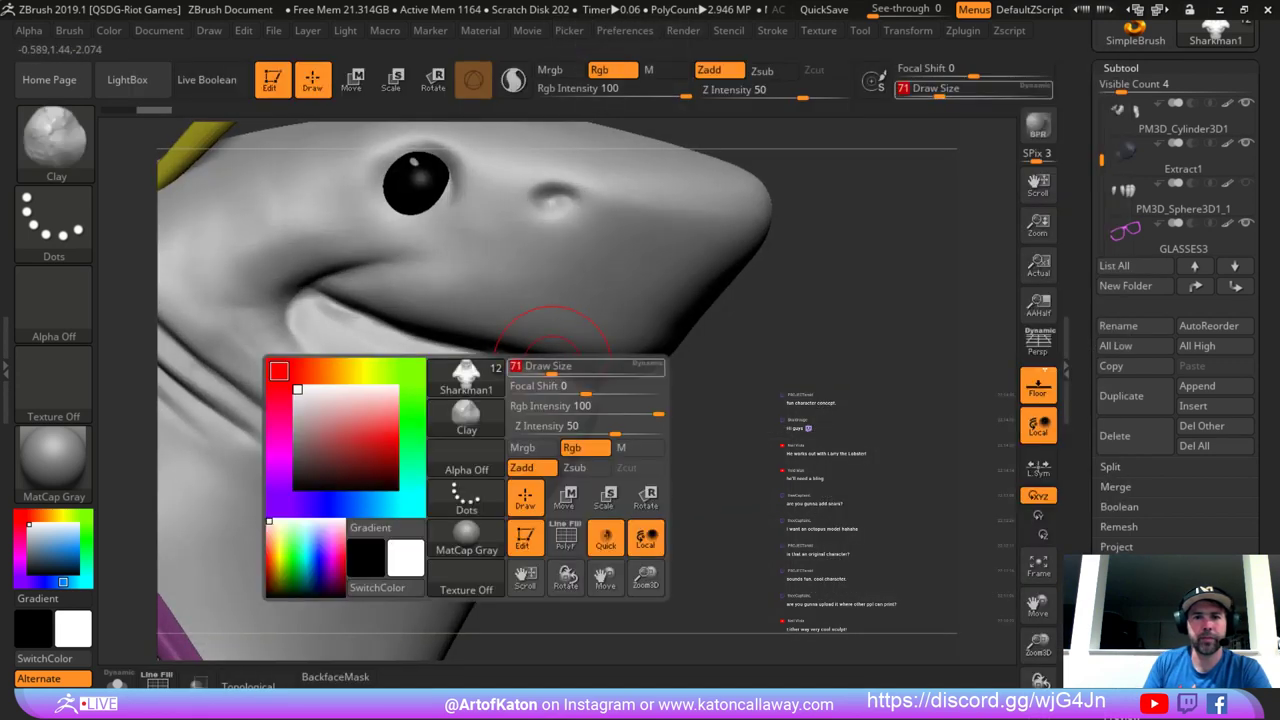
drag(540, 365, 549, 365)
key(space)
drag(458, 350, 450, 350)
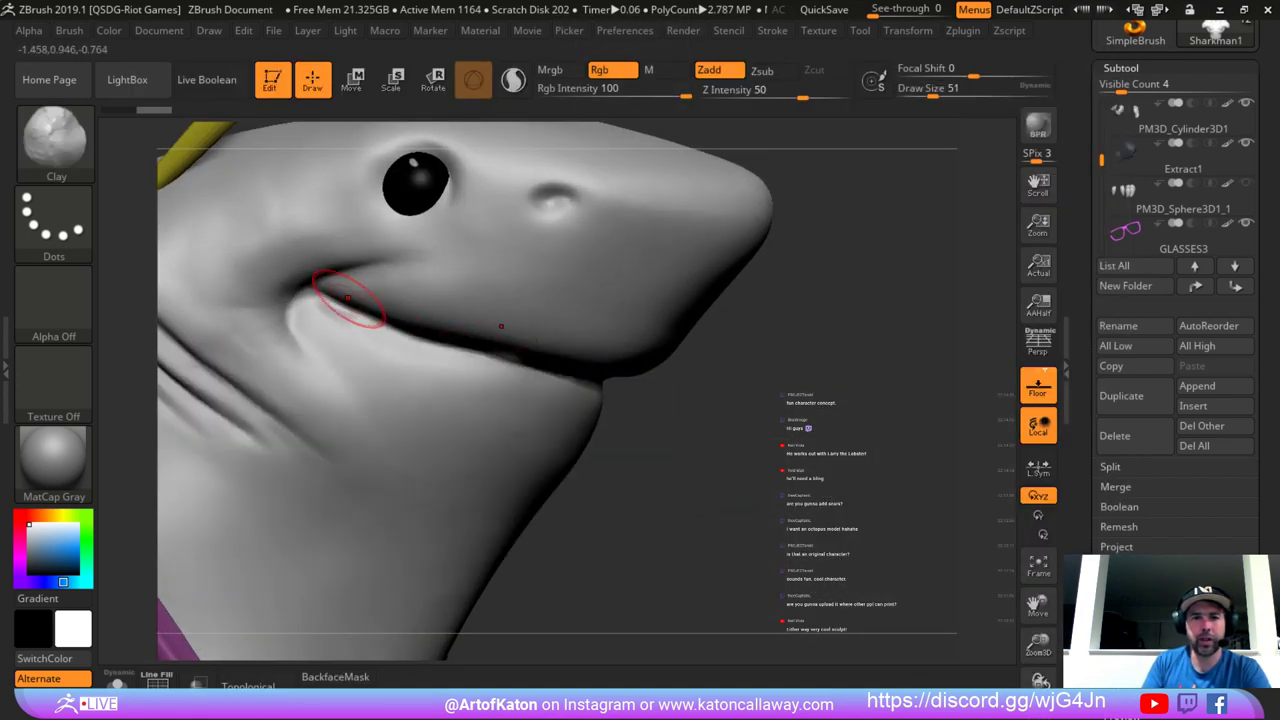
Build up the lip near the mouth corner with Clay, raise the draw size to 80, and smooth the area.
mouse_move(325, 287)
mouse_down()
mouse_move(480, 337)
mouse_move(394, 314)
mouse_up()
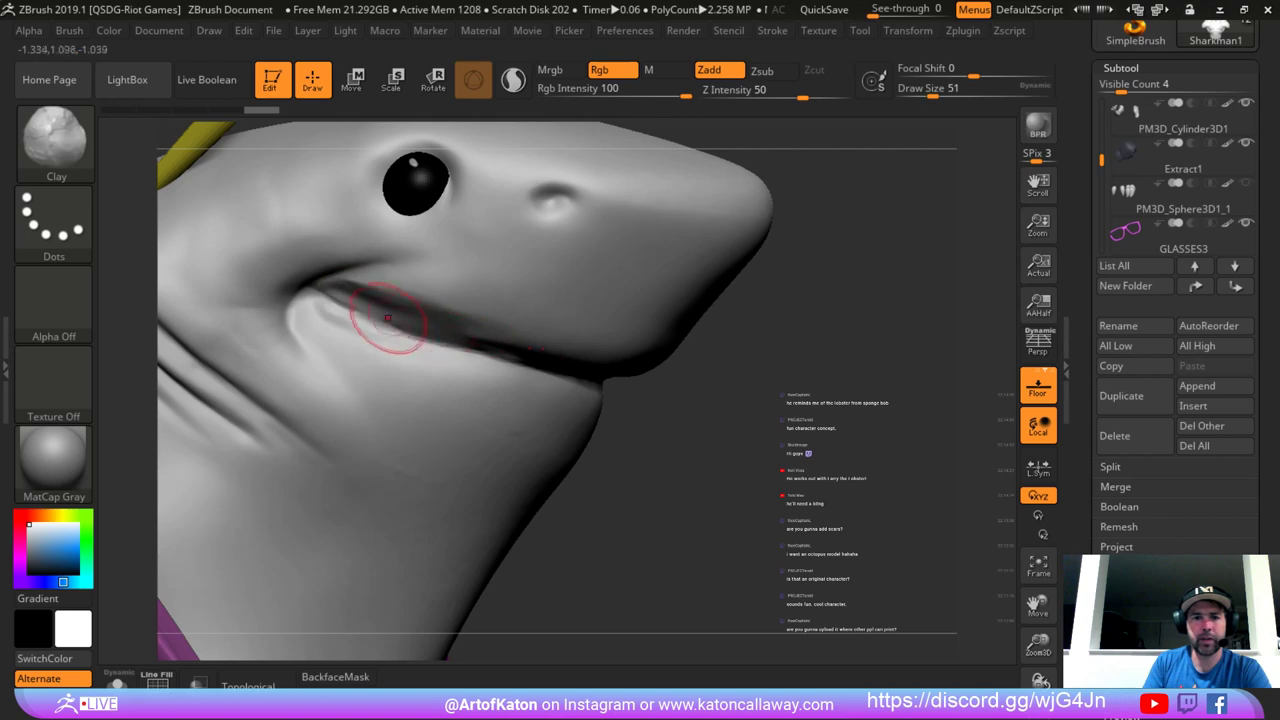
right_drag(394, 316, 388, 326)
key(space)
drag(392, 330, 404, 351)
key(space)
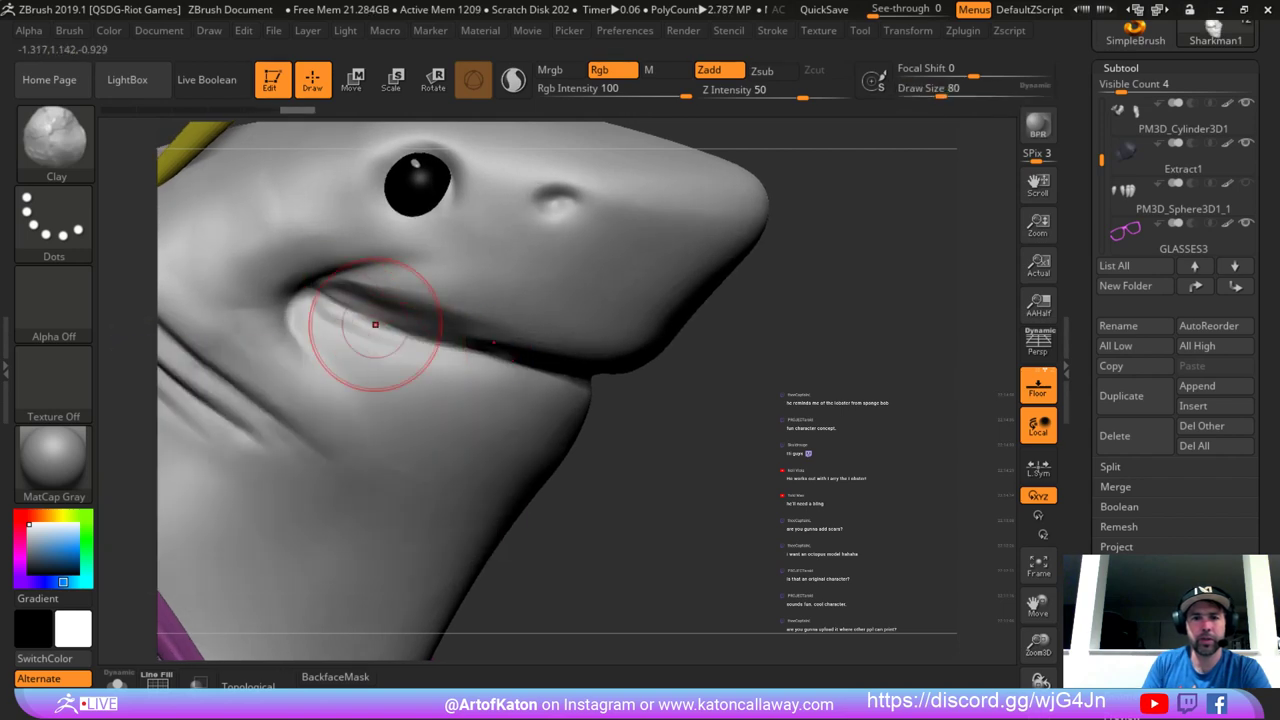
key(shift)
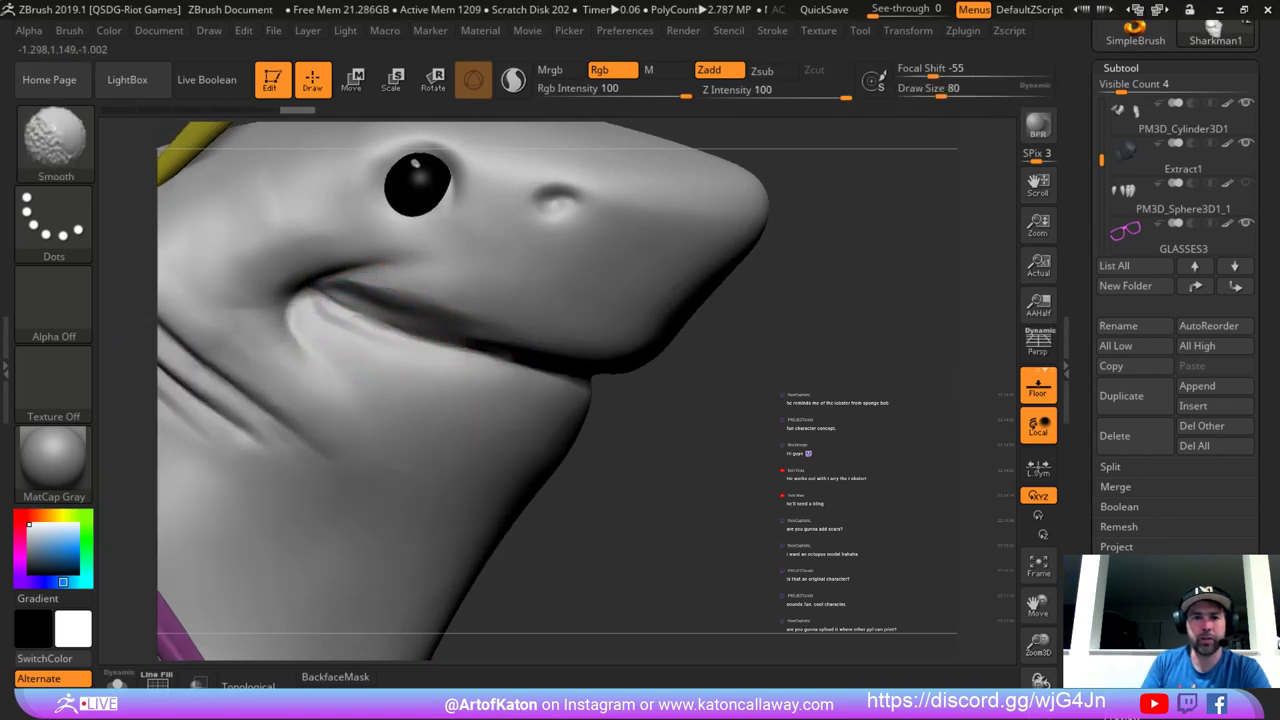
ctrl+right_drag(606, 446, 600, 415)
right_drag(600, 415, 575, 462)
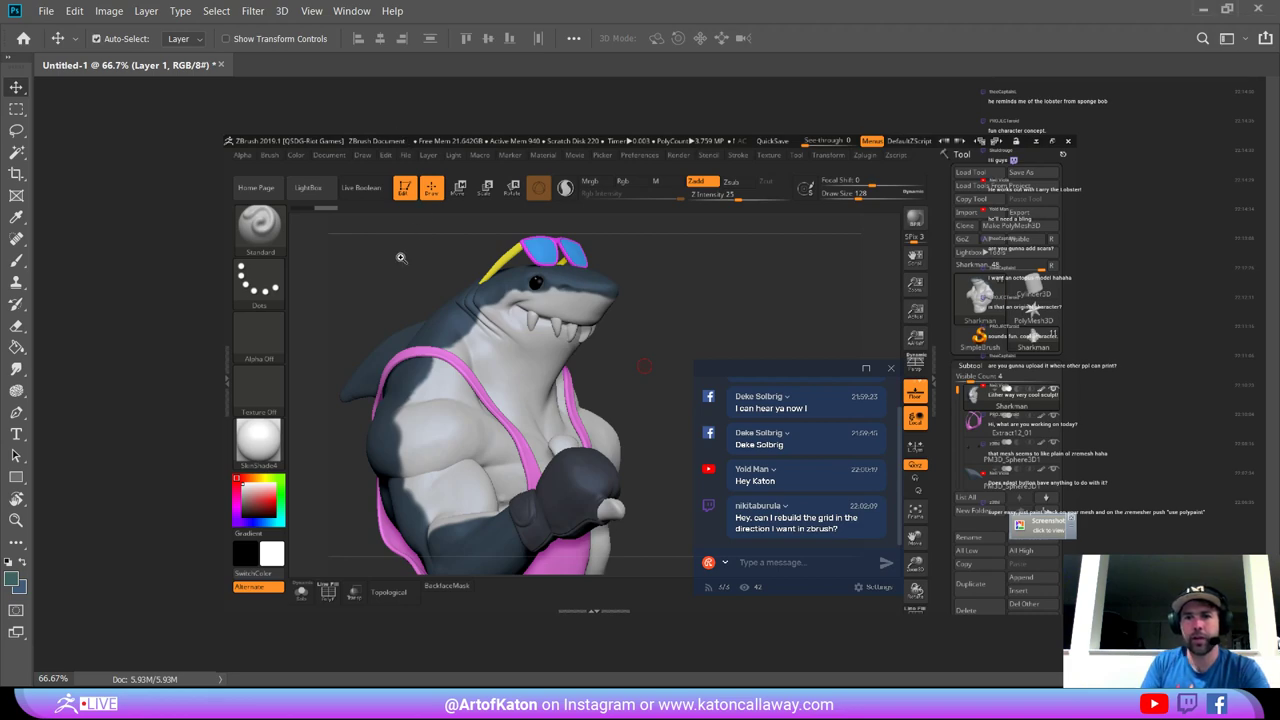
Switch to Photoshop and choose the Brush tool for a paintover of the shark's mouth in the pasted screenshot.
ctrl+click(437, 279)
drag(567, 331, 415, 320)
alt+click(418, 326)
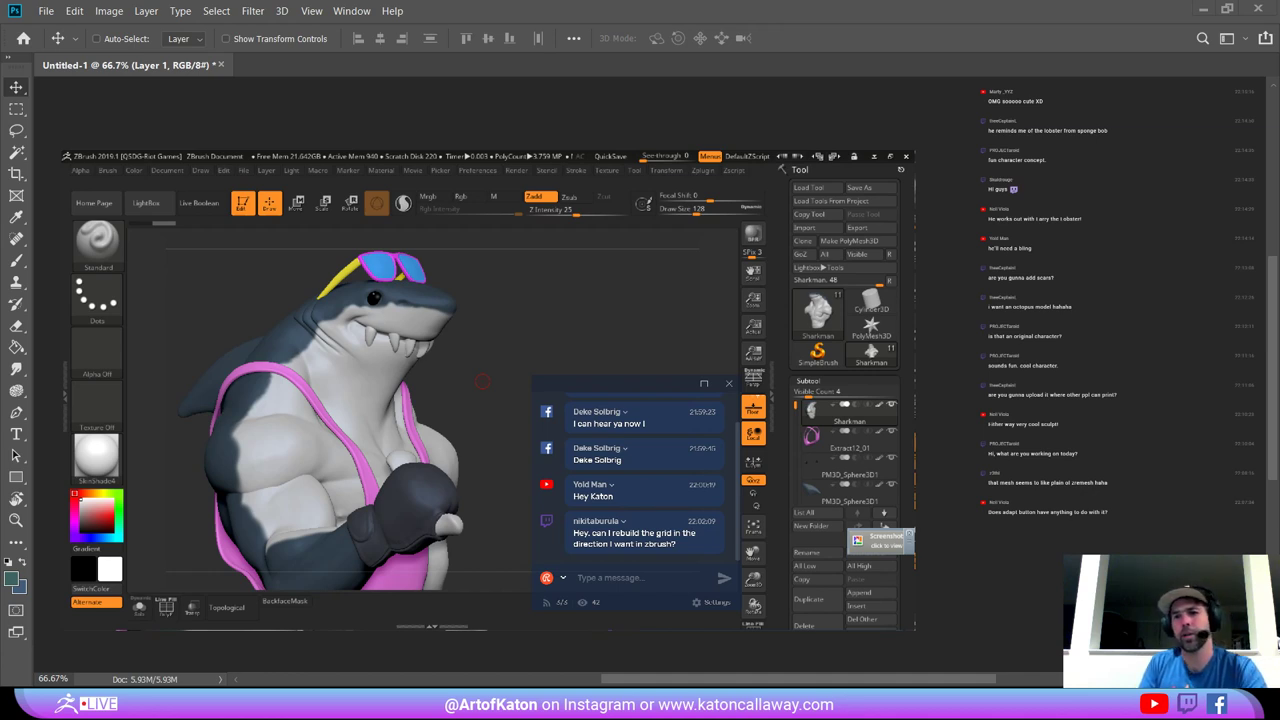
drag(419, 332, 425, 300)
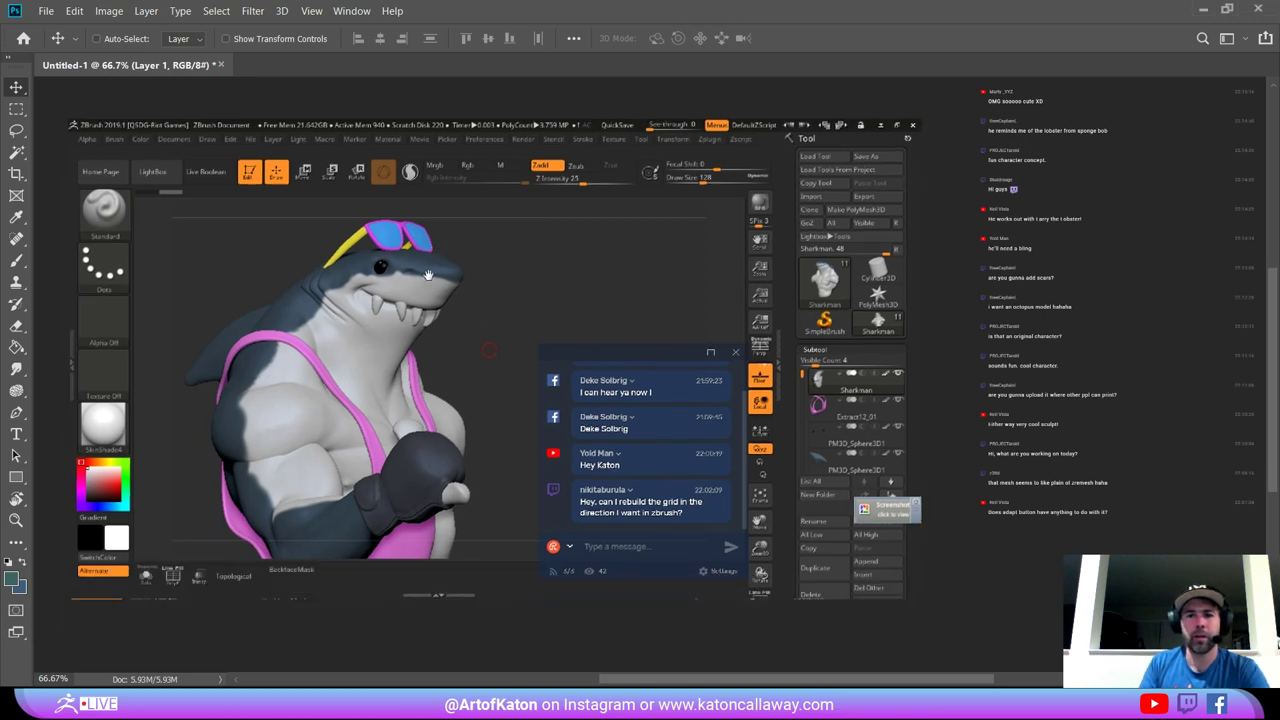
ctrl+click(432, 300)
ctrl+alt+click(499, 393)
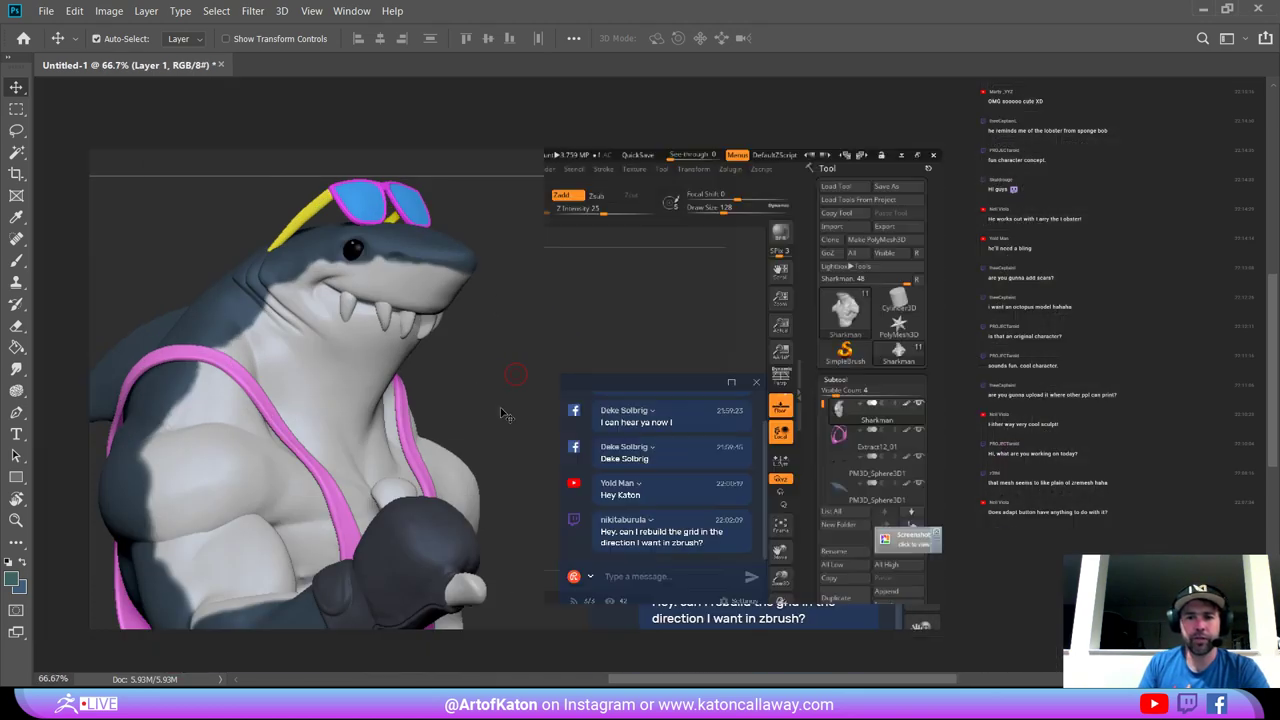
drag(513, 449, 474, 438)
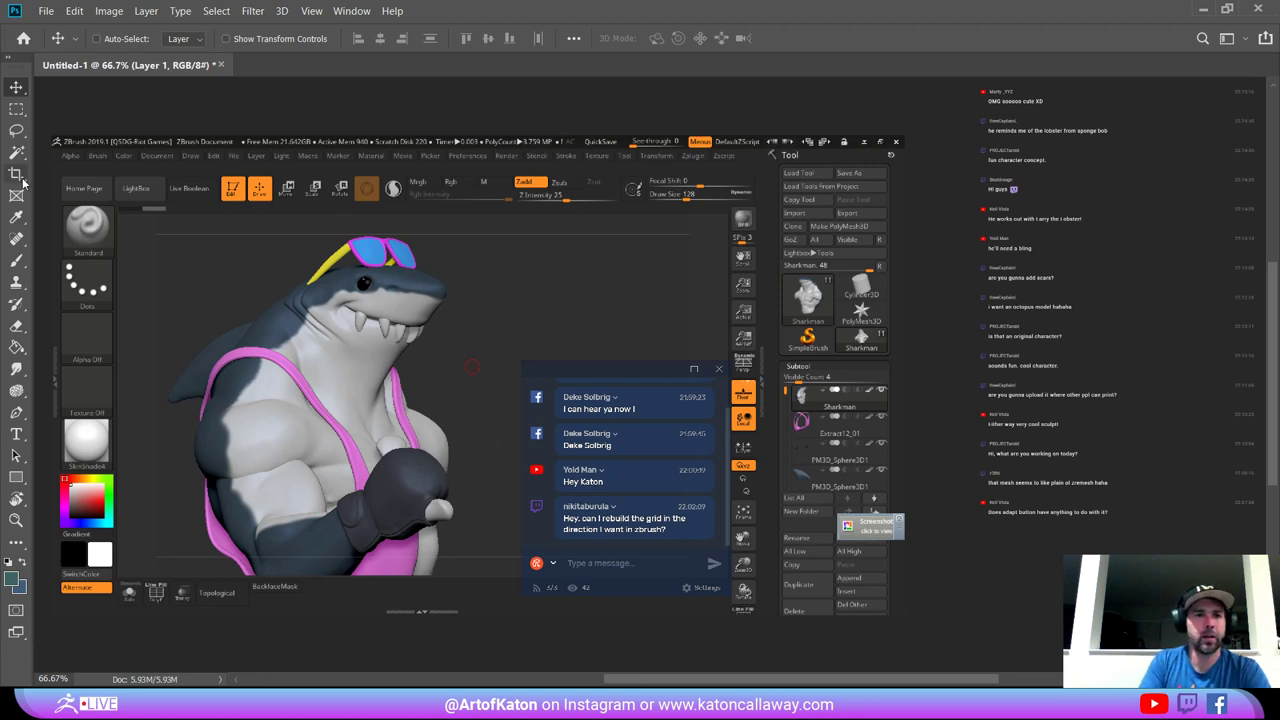
click(16, 260)
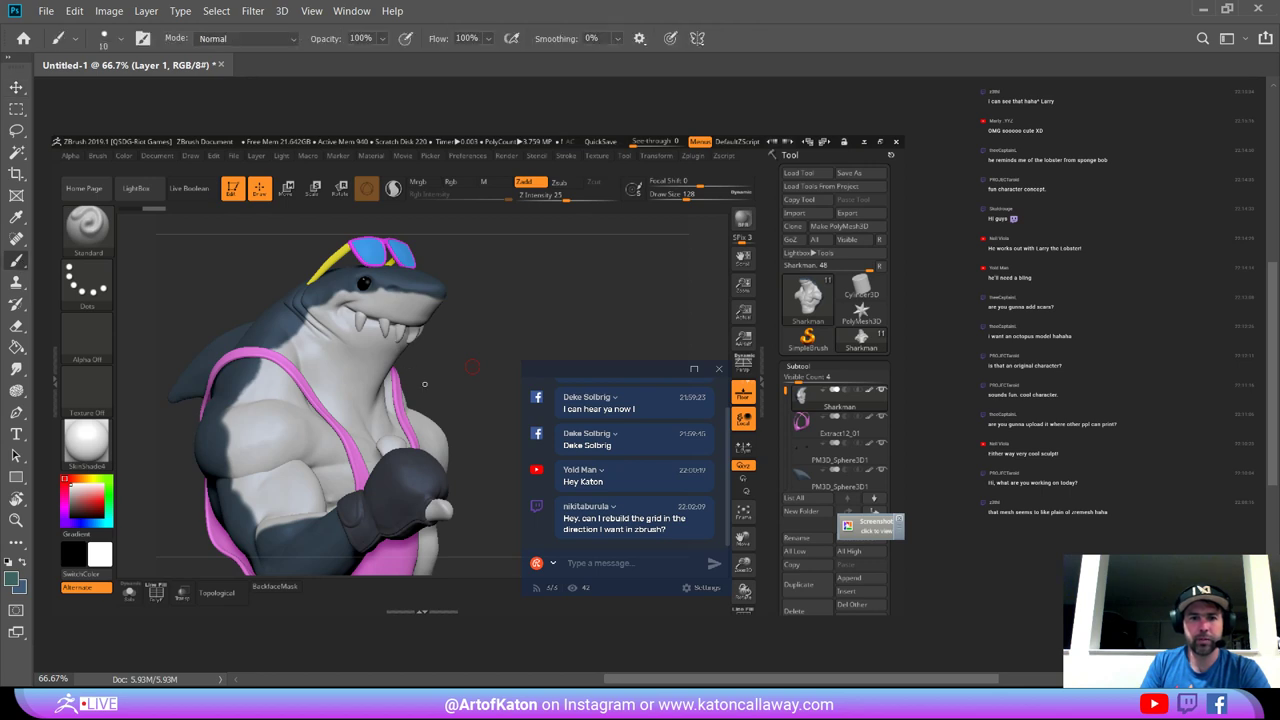
ctrl+click(411, 360)
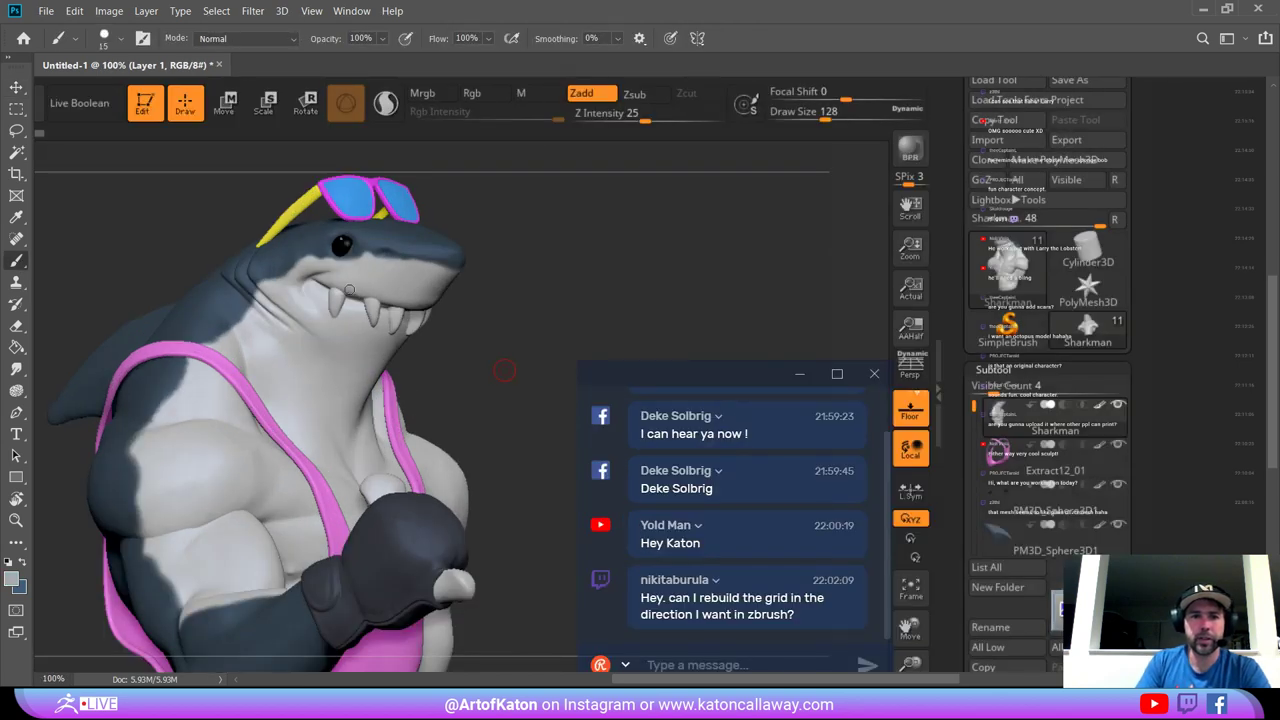
Paint over the existing teeth with sampled greys and rough in a wider open grin from the mouth corner.
mouse_move(377, 304)
mouse_down()
mouse_move(373, 317)
mouse_move(339, 293)
mouse_move(429, 310)
mouse_up()
key(ctrl+z)
key(ctrl+z)
alt+click(447, 317)
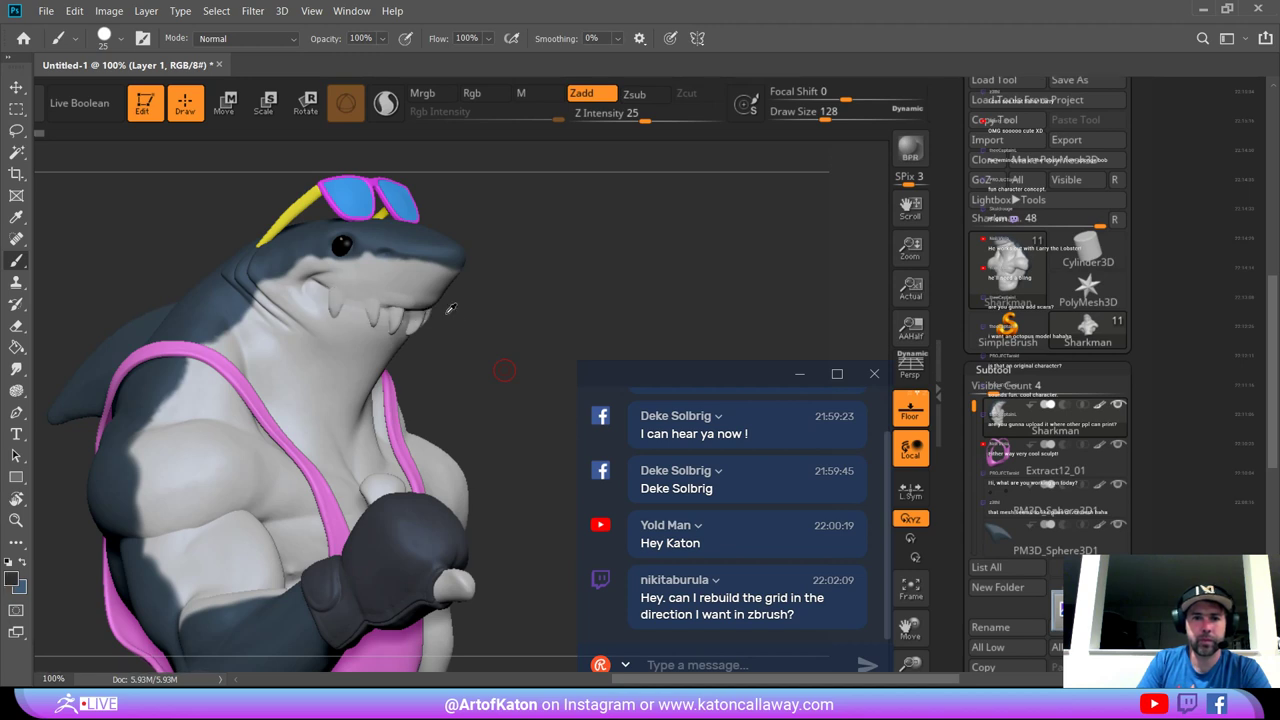
alt+click(317, 279)
key(bracketleft)
key(bracketleft)
key(bracketleft)
mouse_move(323, 284)
mouse_down()
mouse_move(400, 311)
mouse_move(361, 312)
mouse_up()
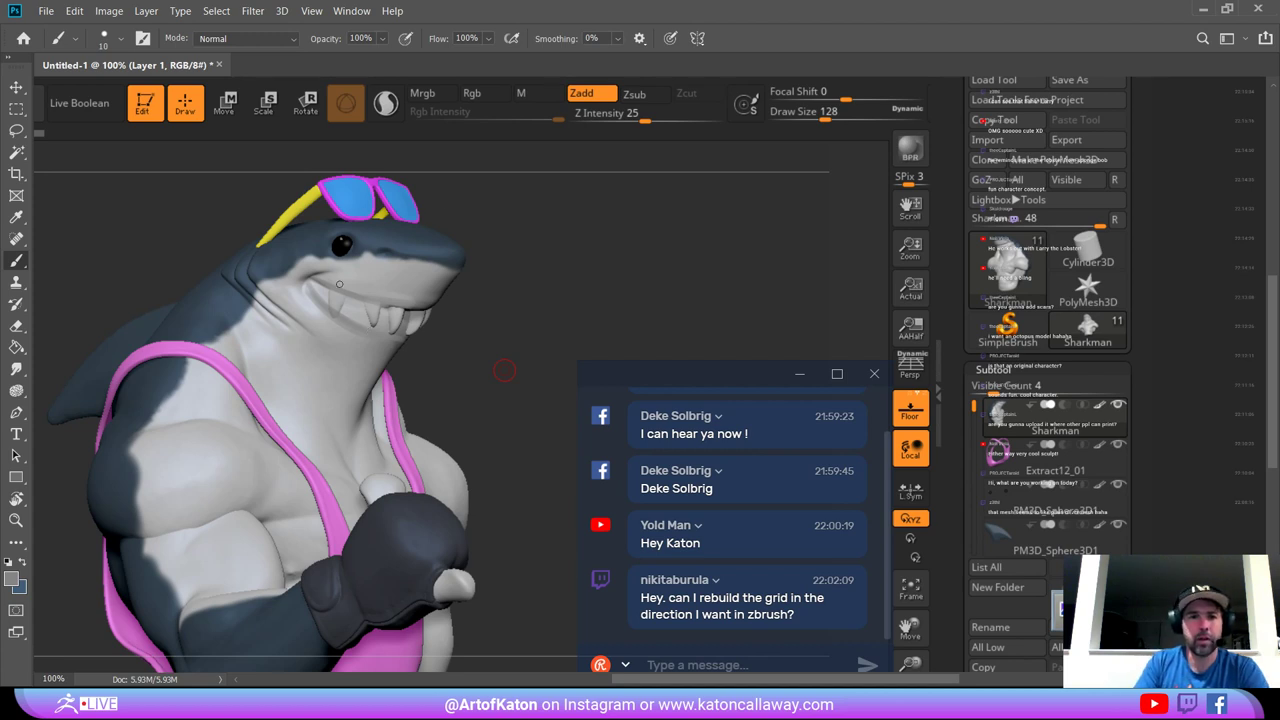
Sample the eye's black and draw a thin dark line along the upper lip with a small brush.
alt+click(345, 246)
key([)
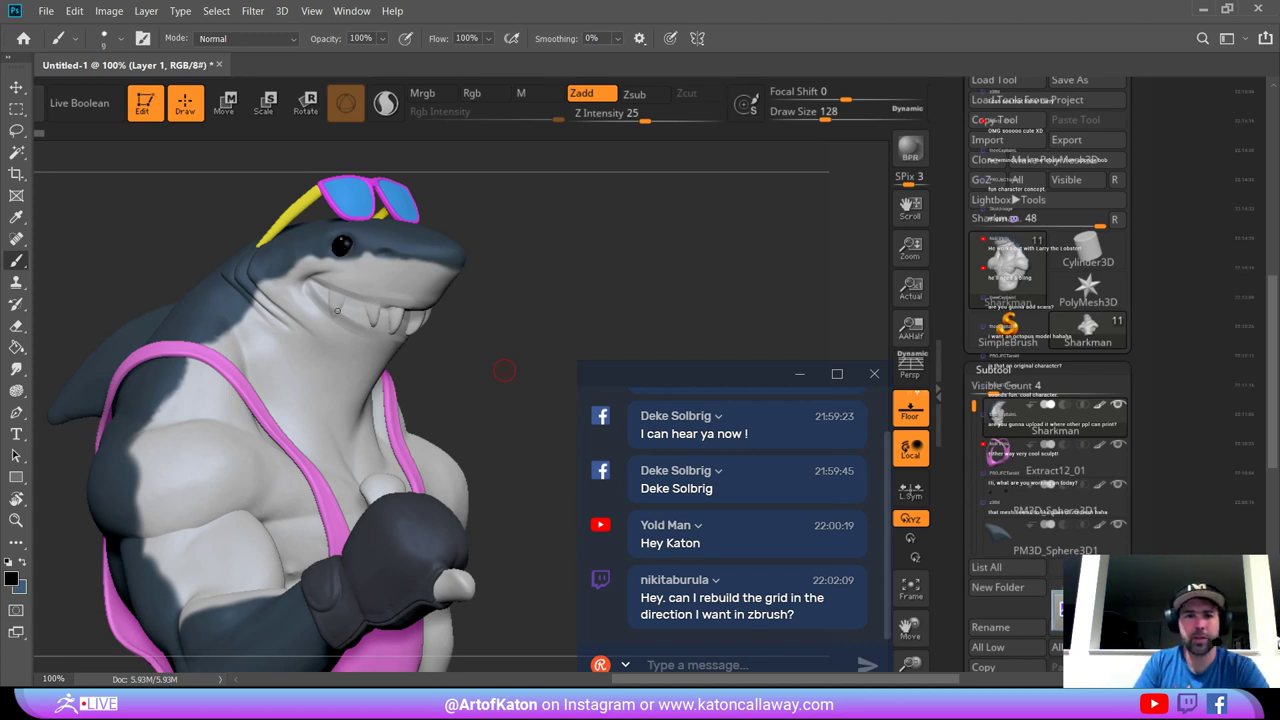
key([)
key([)
drag(315, 283, 430, 306)
key(])
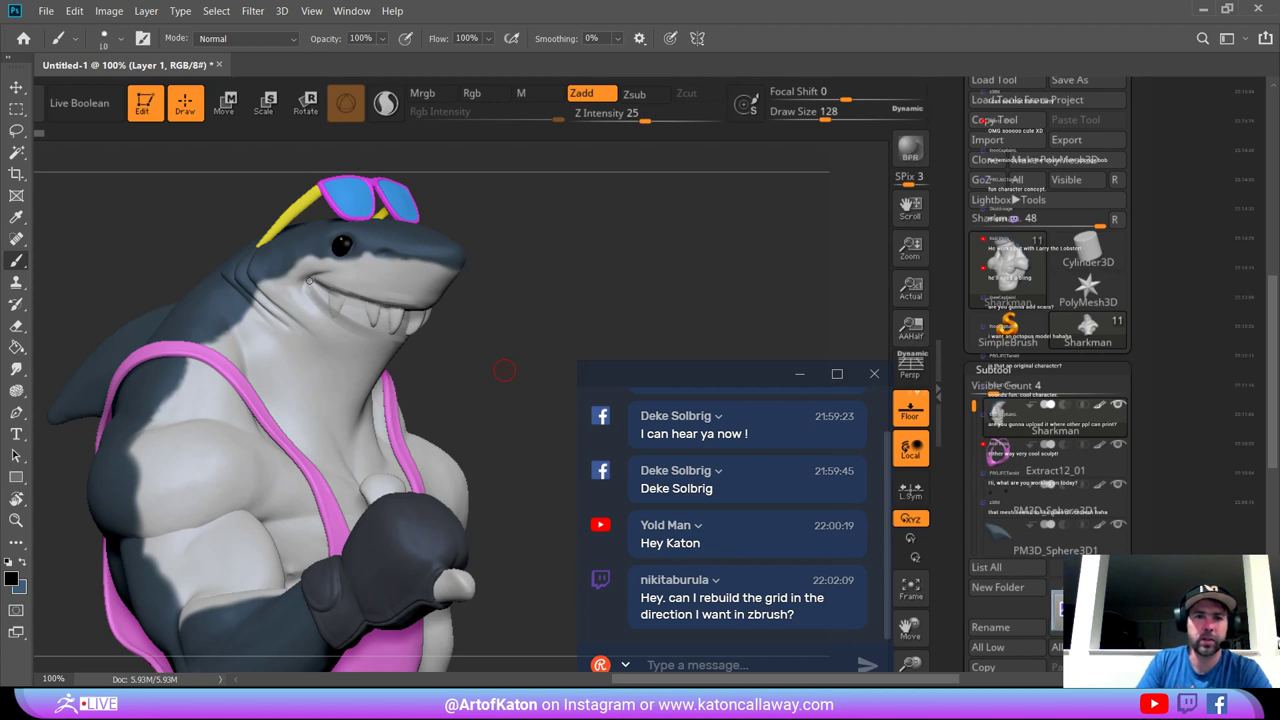
mouse_move(312, 284)
mouse_down()
mouse_move(362, 333)
mouse_move(425, 330)
mouse_move(393, 330)
mouse_up()
key(ctrl+z)
key(ctrl+z)
key(ctrl+z)
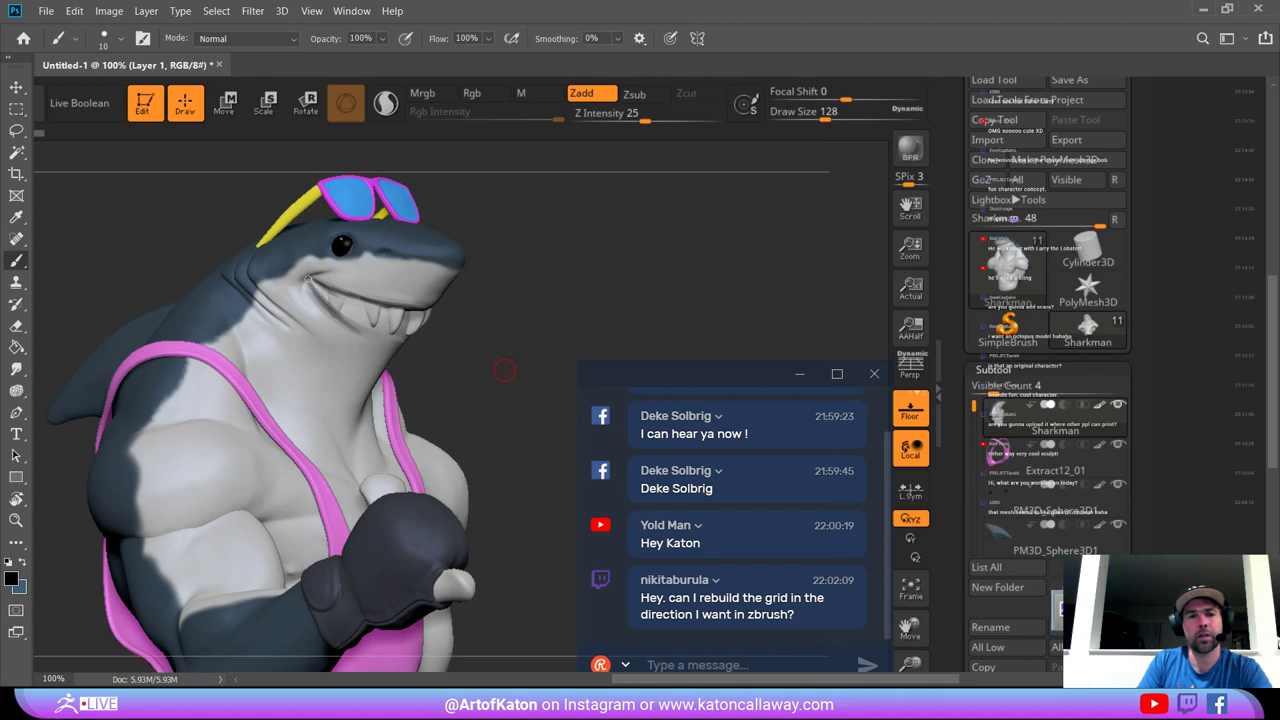
Outline the lower lip in black from the mouth corner to the chin, undo the last stroke, and reduce the brush size.
mouse_move(310, 284)
mouse_down()
mouse_move(337, 324)
mouse_move(406, 333)
mouse_up()
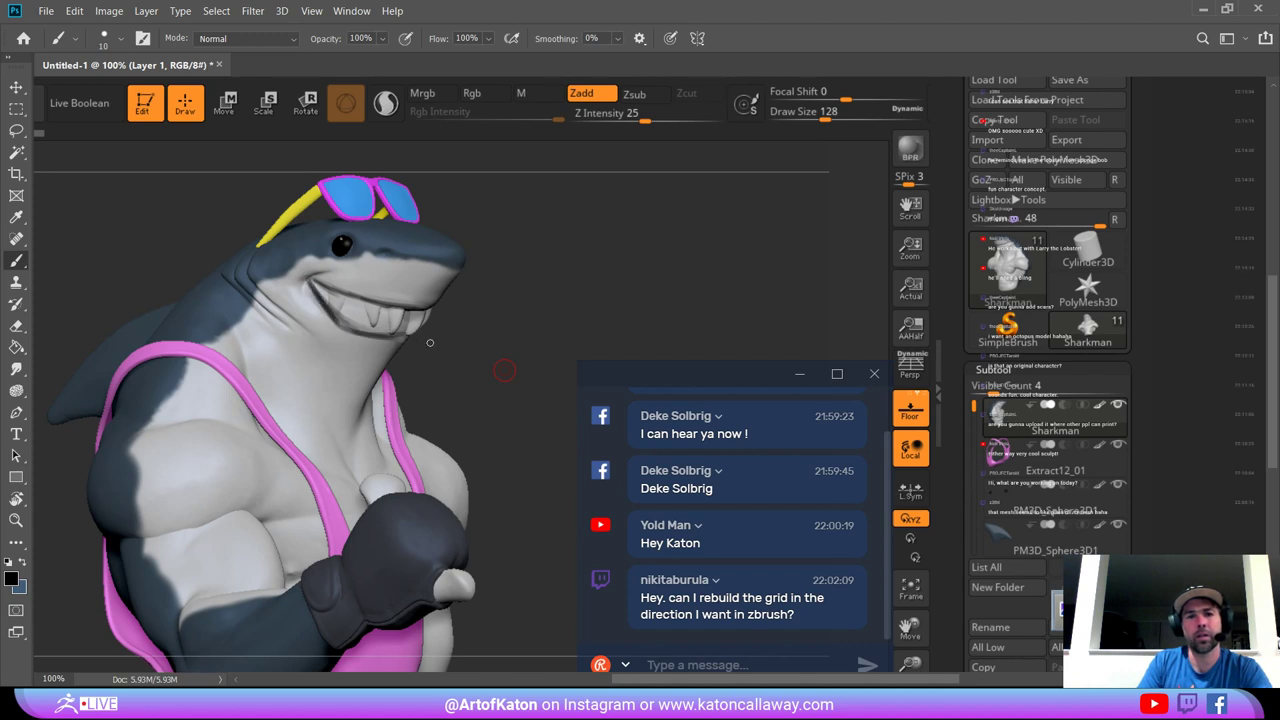
key(ctrl+z)
key([)
key([)
key([)
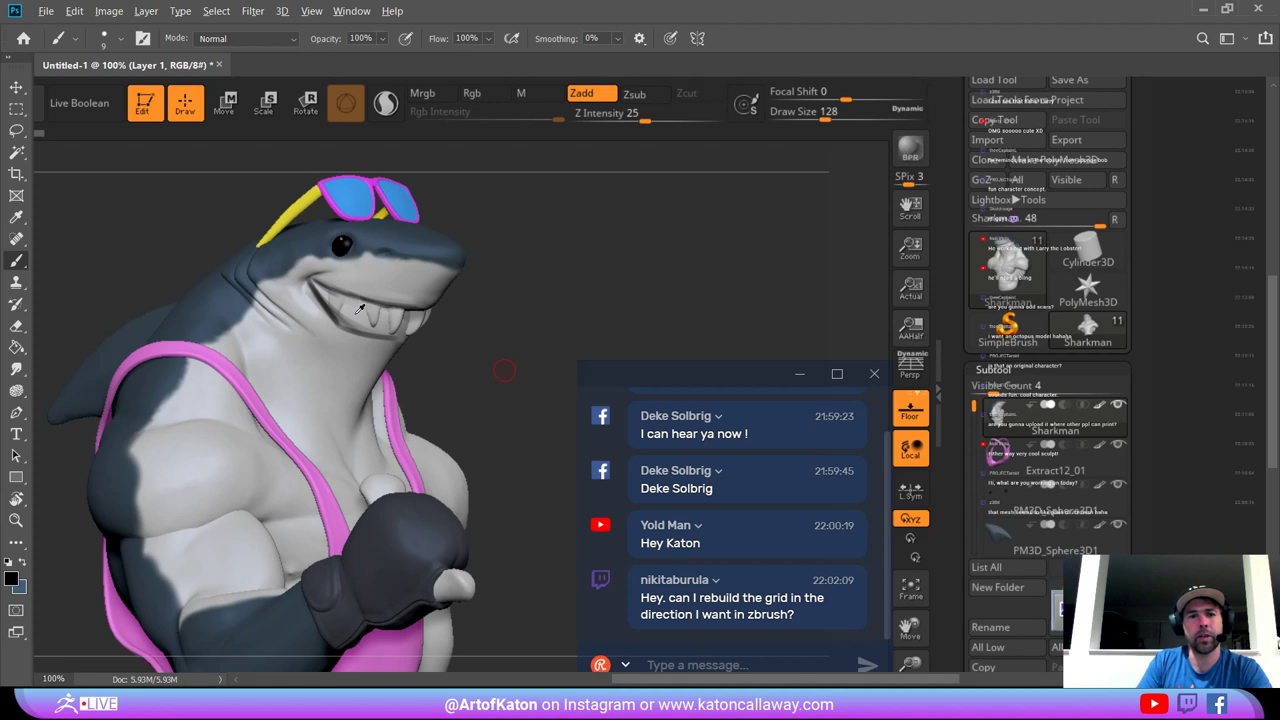
Paint a row of zigzag pointed teeth inside the grin with a sampled grey, undoing stray strokes at the mouth corner.
alt+click(352, 305)
mouse_move(331, 292)
mouse_down()
mouse_move(359, 322)
mouse_move(372, 306)
mouse_move(355, 322)
mouse_move(398, 311)
mouse_move(323, 287)
mouse_up()
key(ctrl+z)
key(ctrl+z)
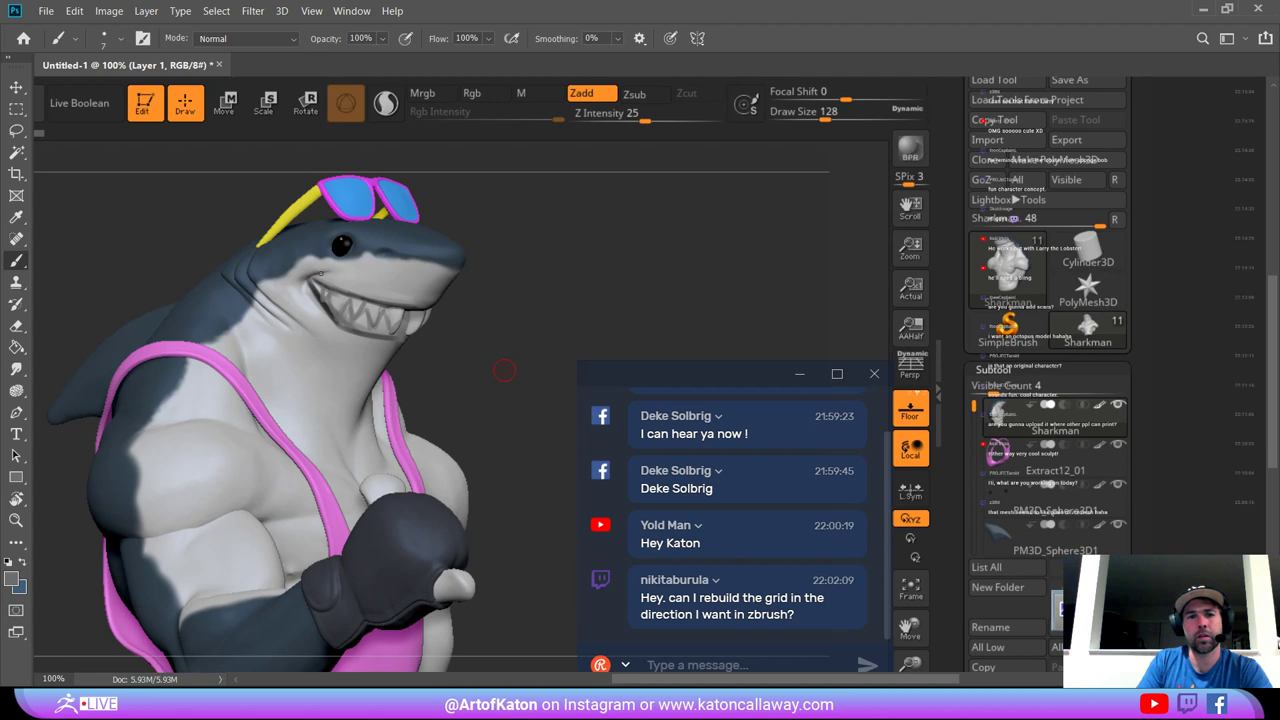
Refine the front teeth with a small brush, using light and dark greys sampled from the mouth.
key(bracketleft)
alt+click(404, 308)
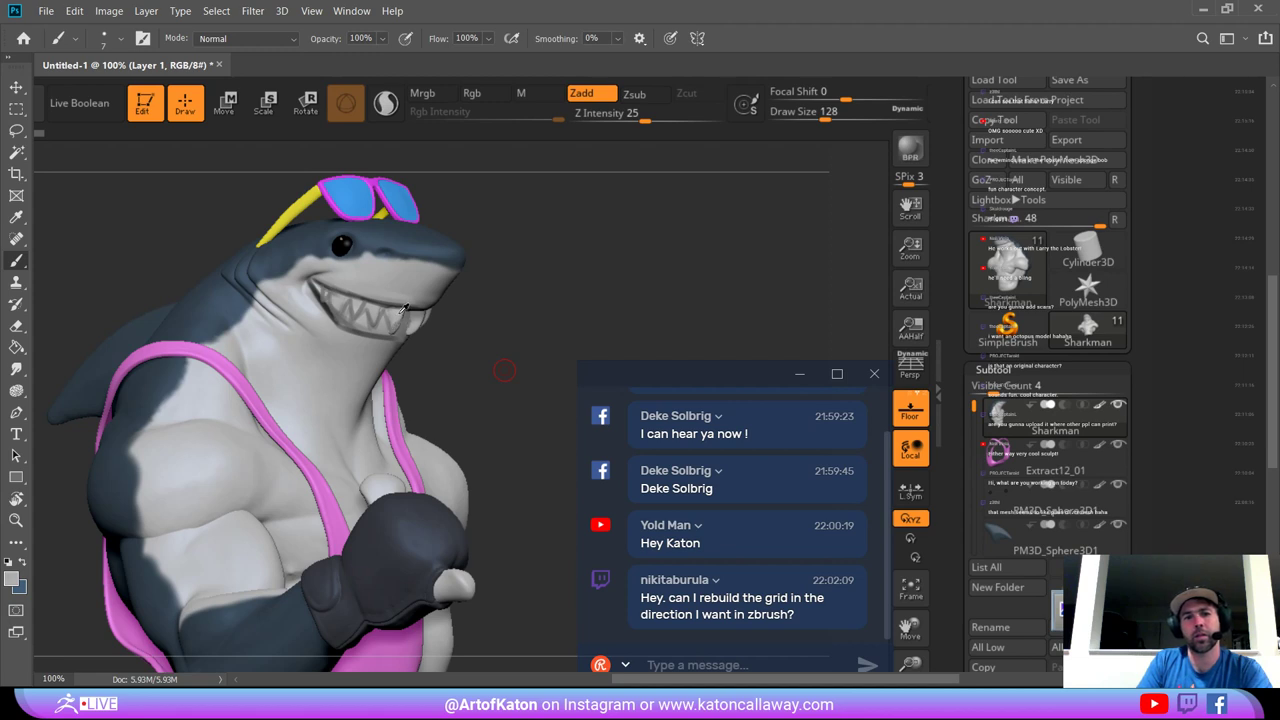
drag(404, 309, 404, 318)
alt+click(409, 305)
alt+click(381, 329)
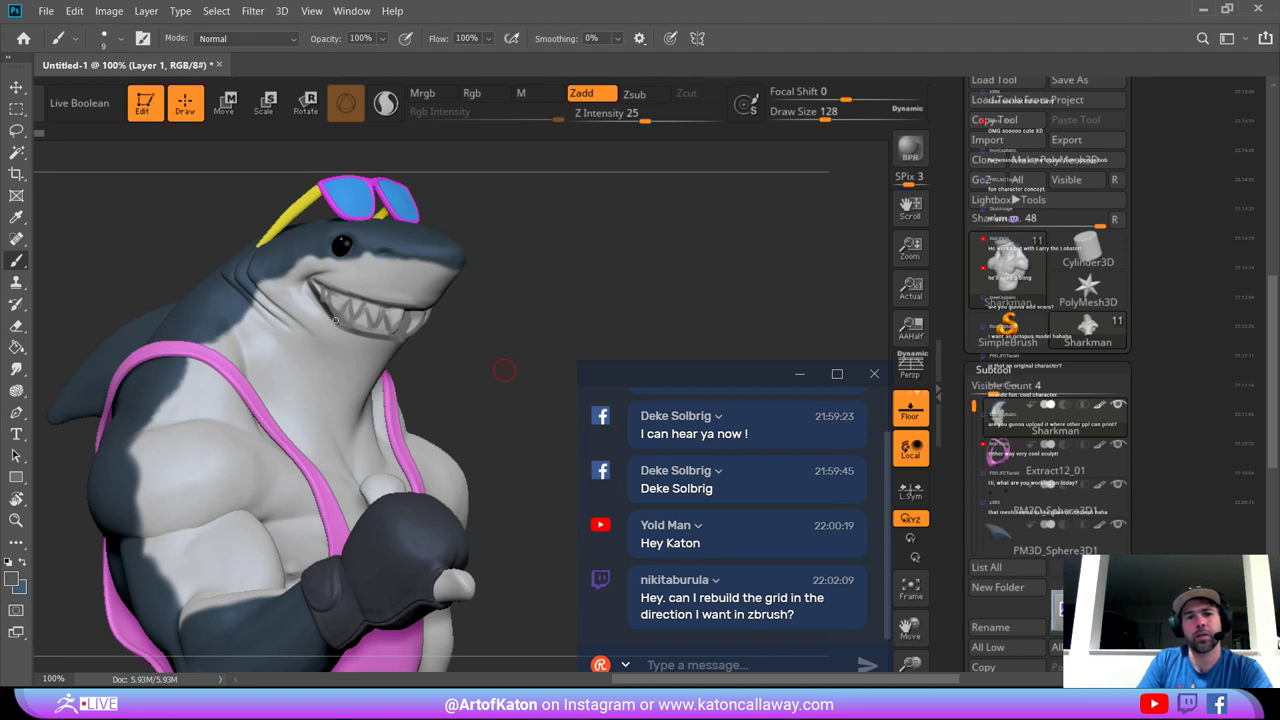
Enlarge the brush to 30 and paint shading beneath the lower lip and along the chin.
key(bracketright)
key(bracketright)
key(bracketright)
key(bracketright)
key(bracketright)
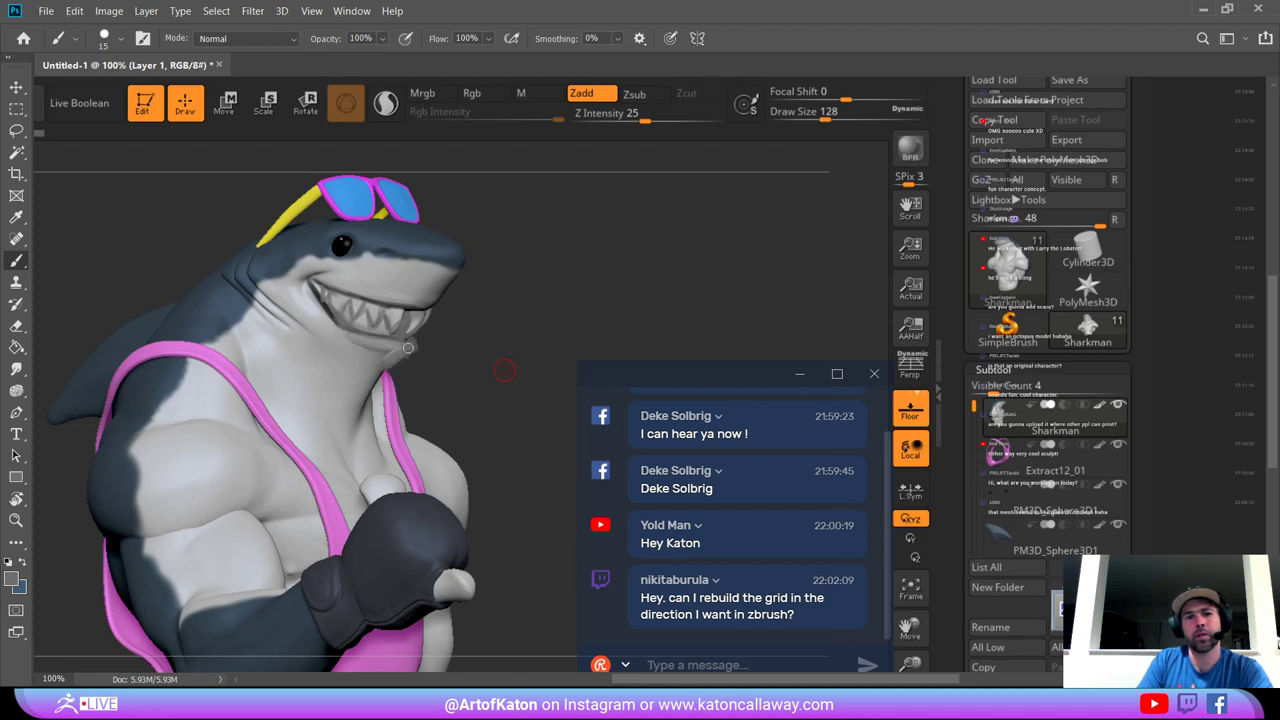
key(bracketright)
key(bracketright)
key(bracketright)
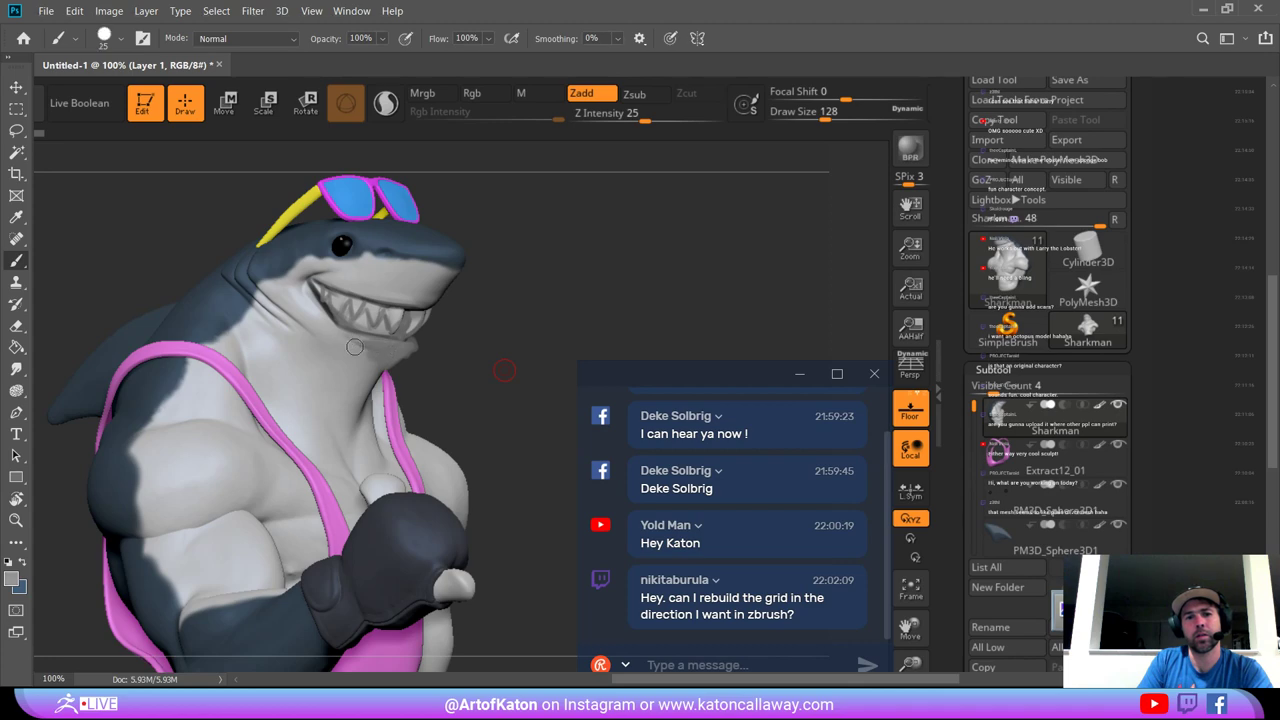
alt+scroll(428, 352, down, 2)
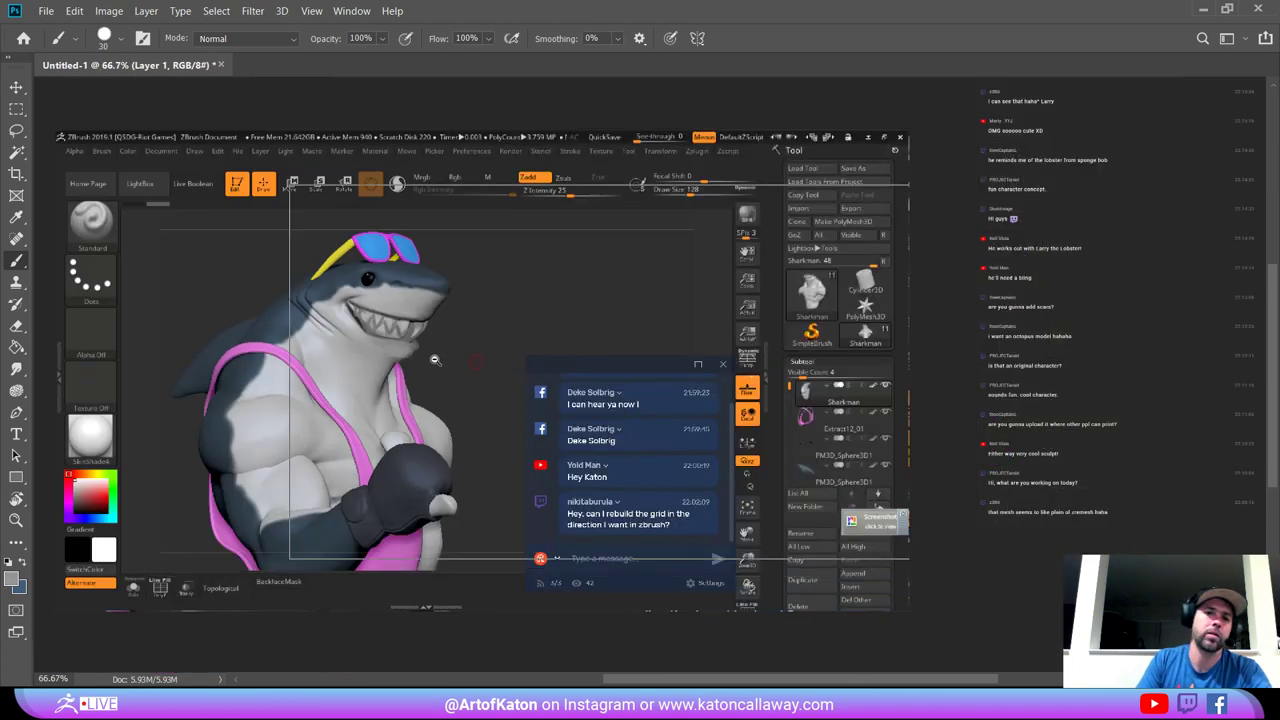
alt+click(431, 361)
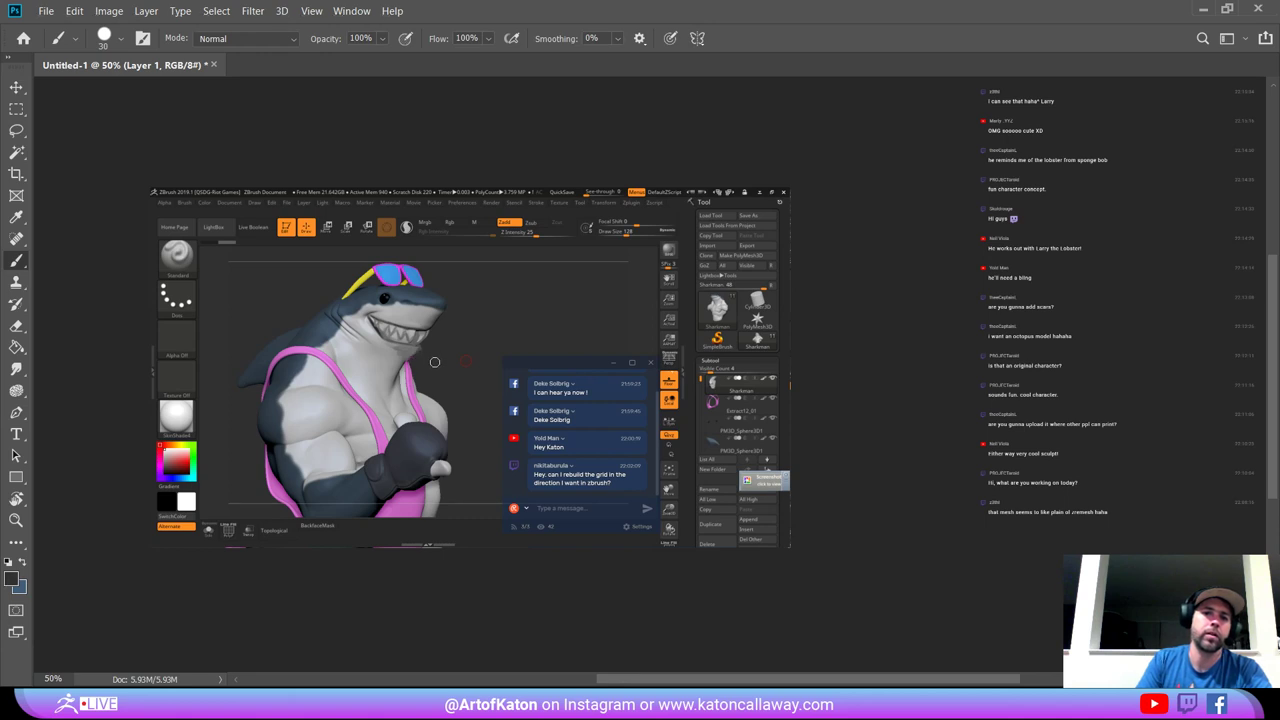
Enlarge the brush to 40 and touch up the jaw below the grin with a light grey sampled from the face.
key(x)
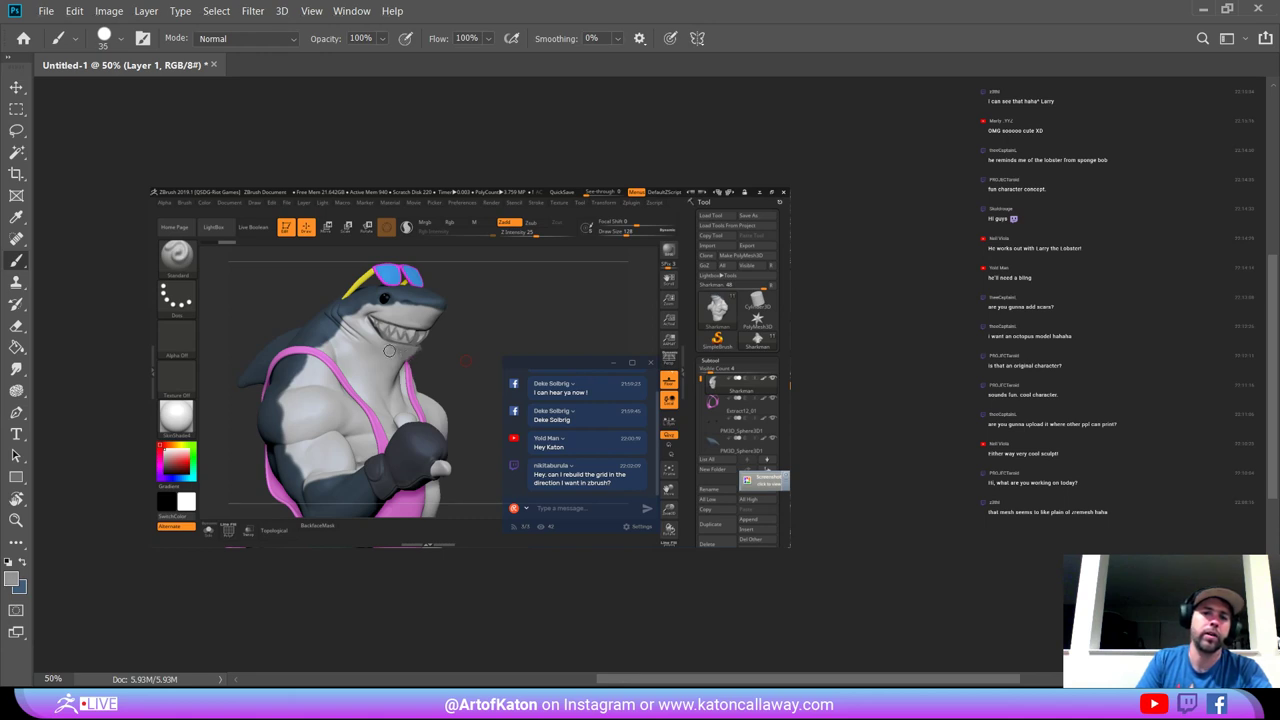
key(bracketright)
alt+click(375, 325)
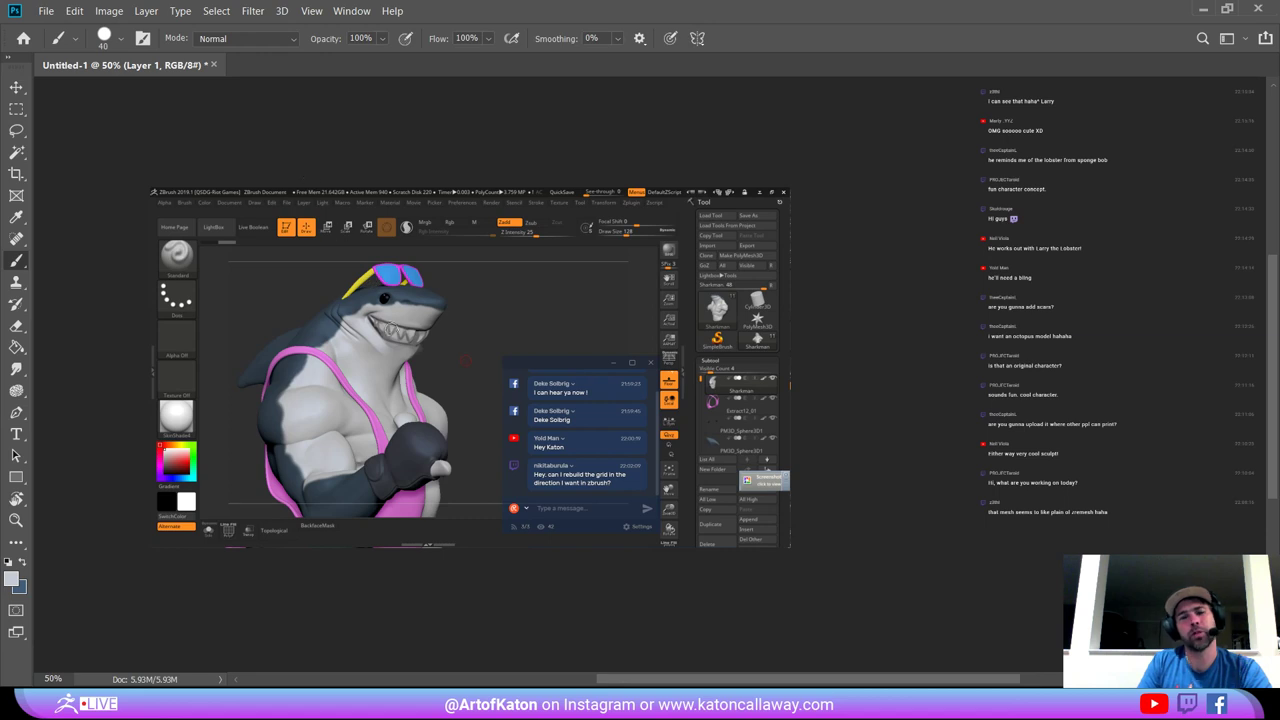
ctrl+click(397, 345)
ctrl+click(397, 345)
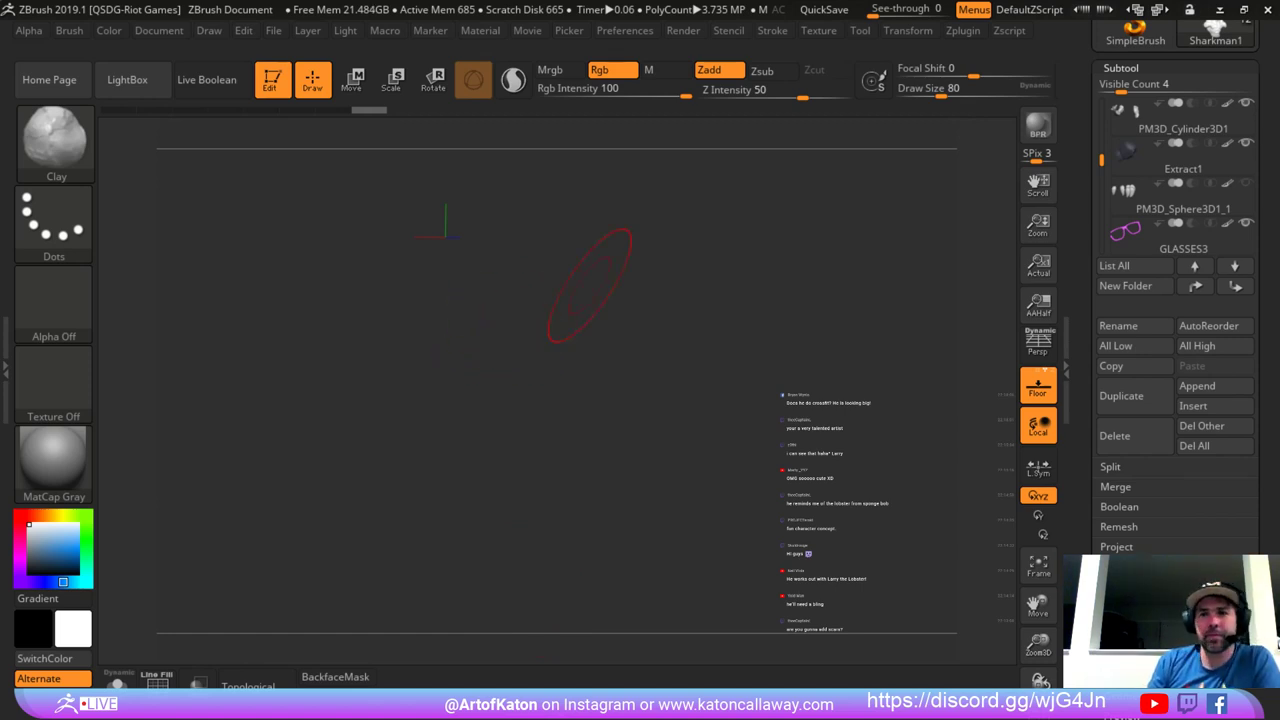
Switch to ZBrush and load the monkey picture and the blue cartoon shark texture into Spotlight as references.
mouse_move(818, 31)
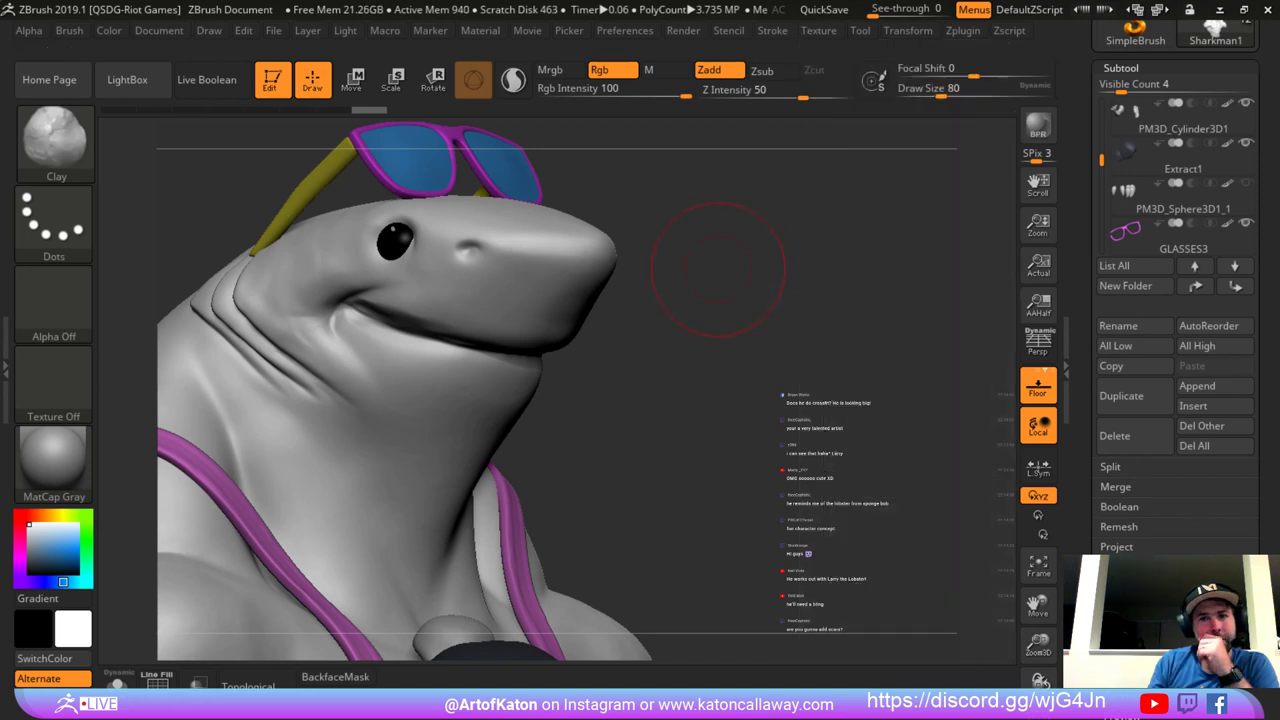
click(818, 31)
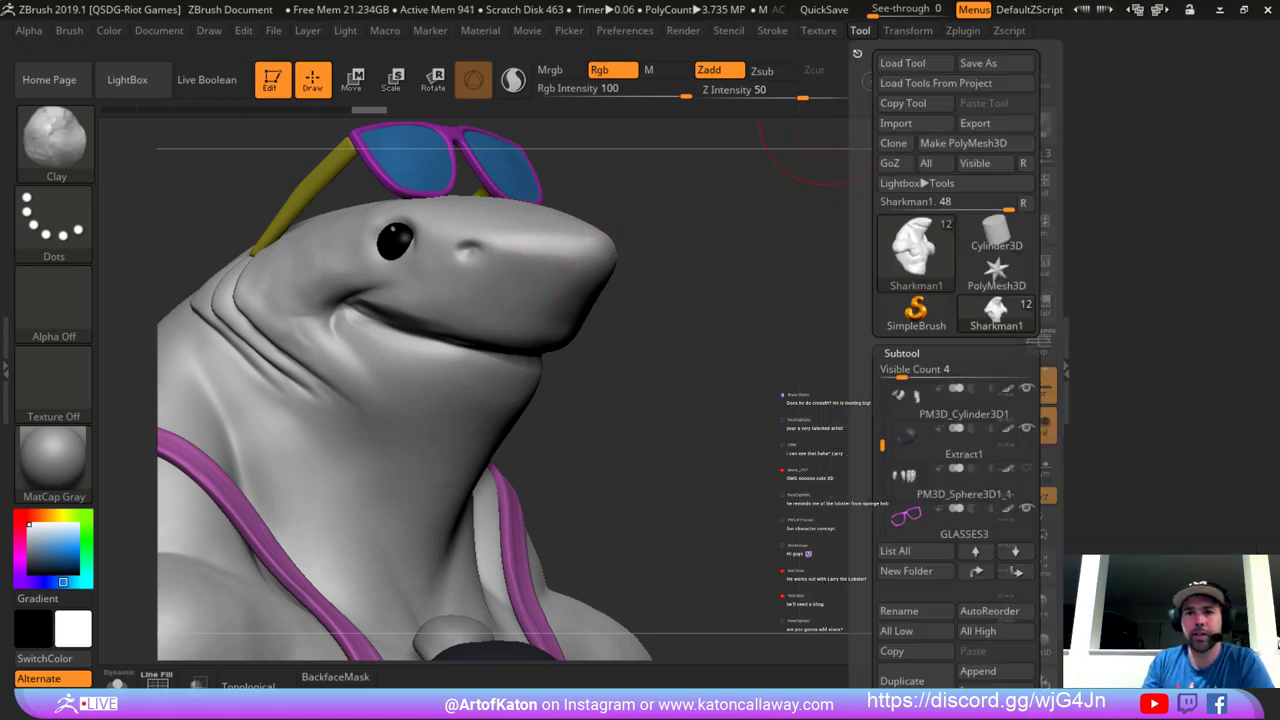
mouse_move(820, 31)
click(947, 328)
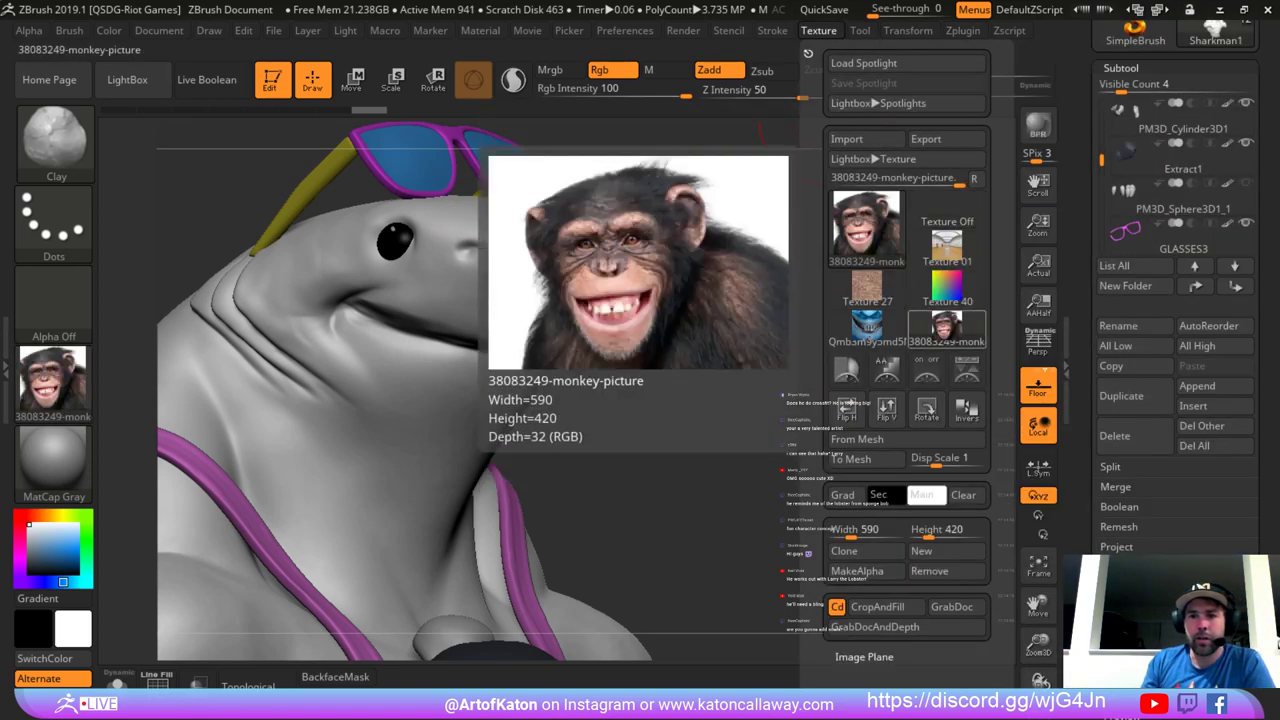
click(927, 370)
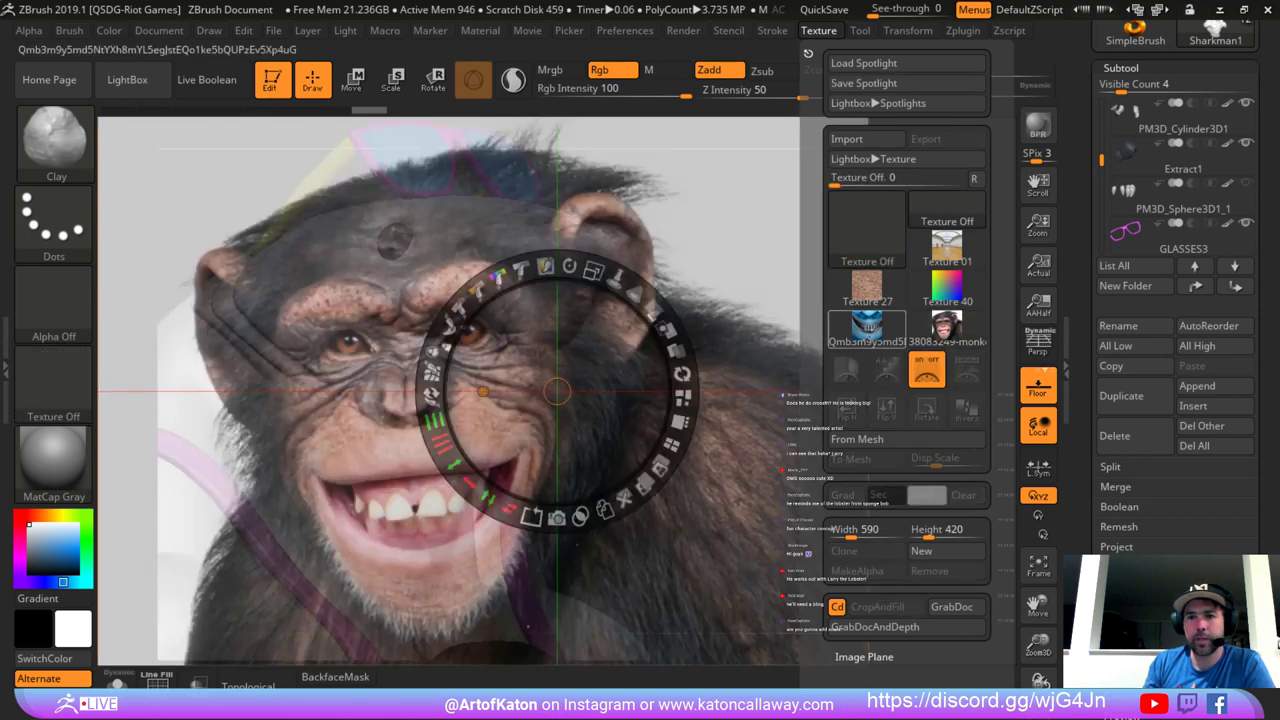
click(967, 370)
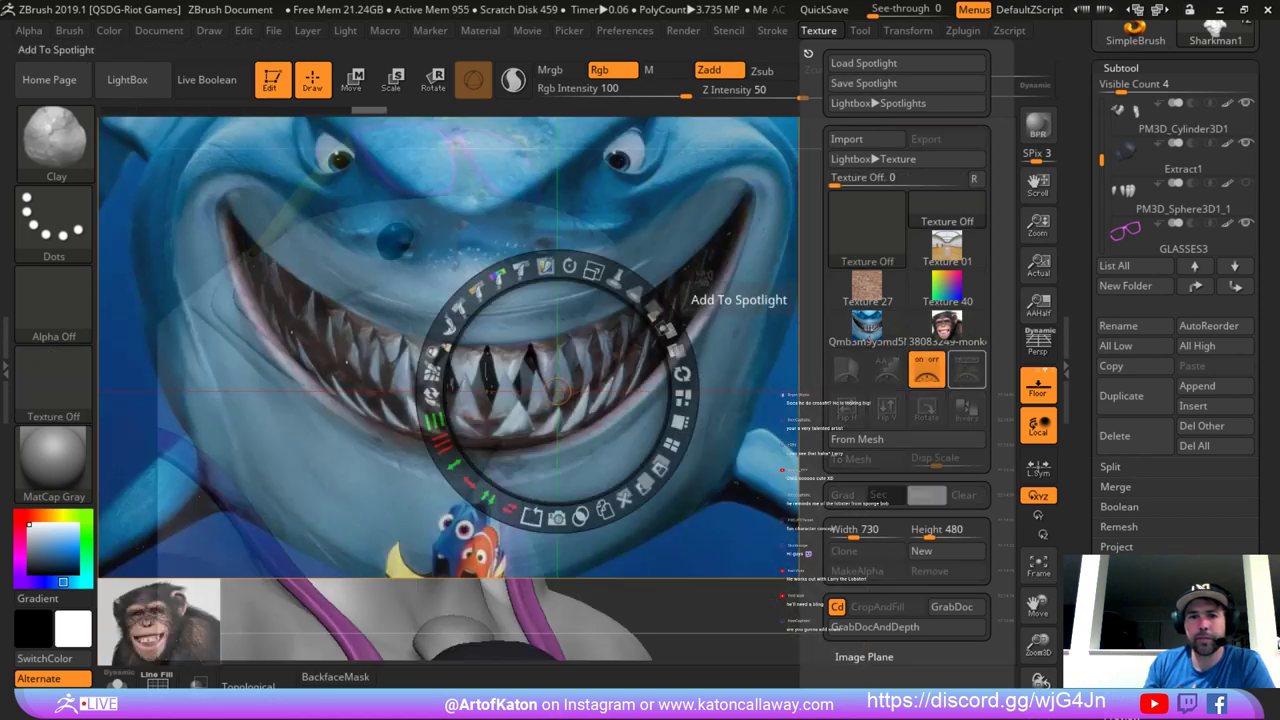
Shrink the blue shark reference and place it in the upper right corner of the canvas.
drag(594, 271, 480, 291)
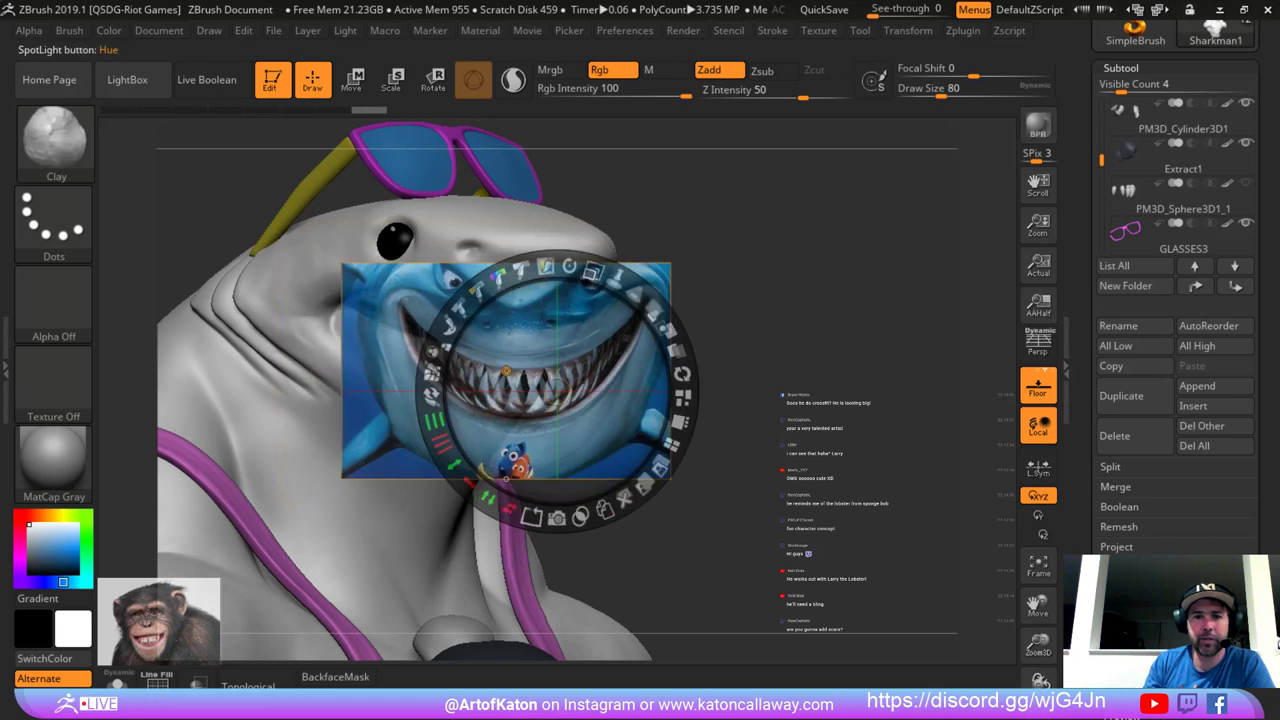
drag(531, 352, 893, 213)
drag(911, 138, 812, 154)
drag(868, 232, 924, 187)
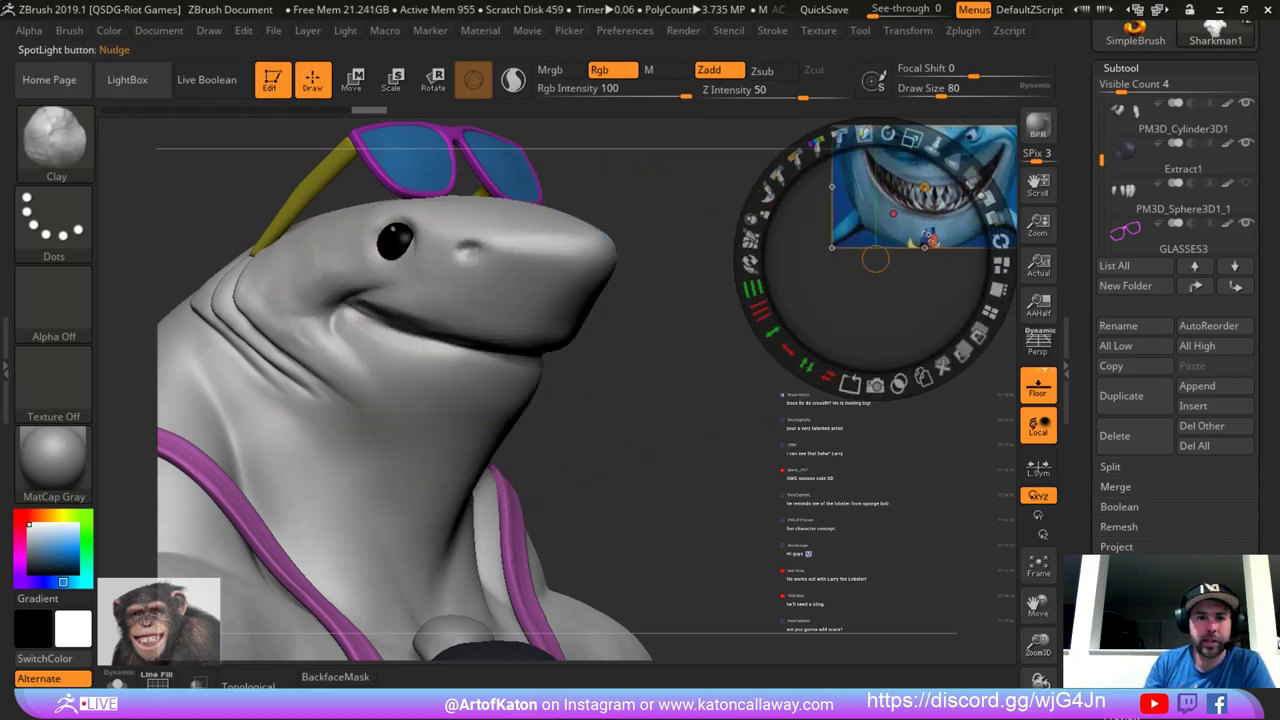
Enlarge the monkey reference, place it in the upper left corner of the canvas, and leave Spotlight editing.
click(162, 599)
drag(162, 599, 181, 147)
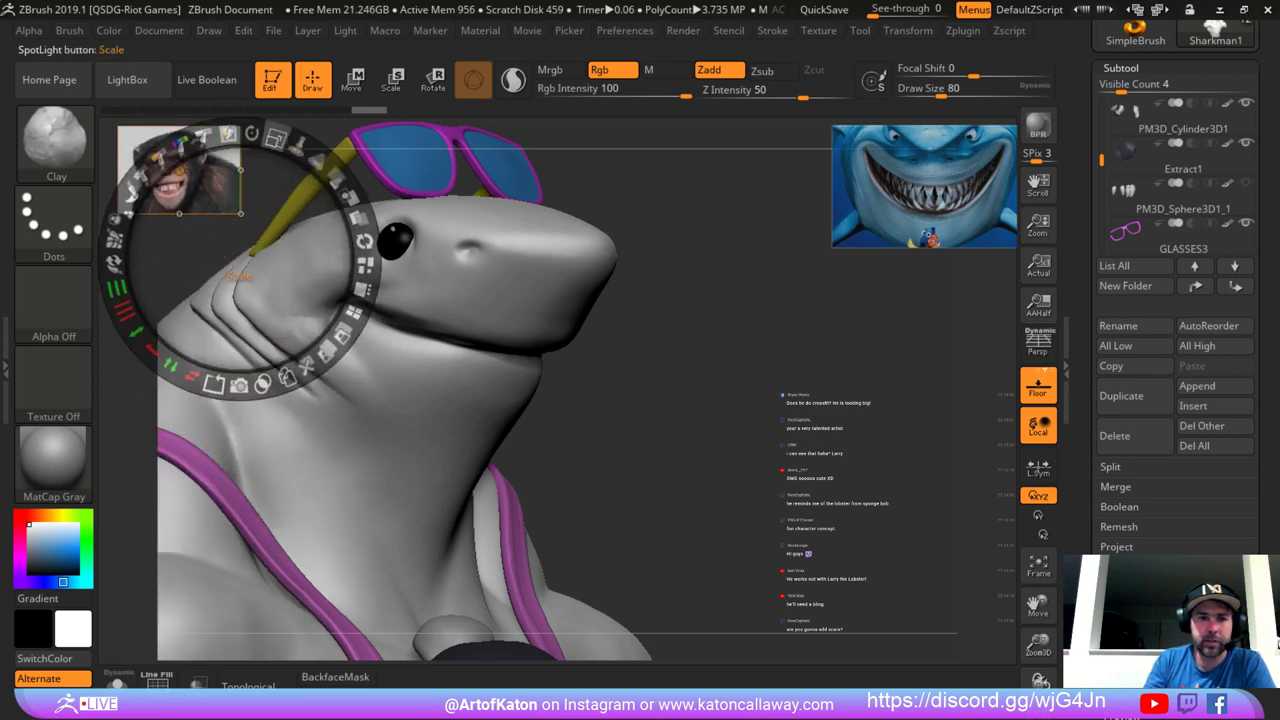
drag(275, 137, 360, 240)
drag(225, 195, 286, 245)
click(168, 157)
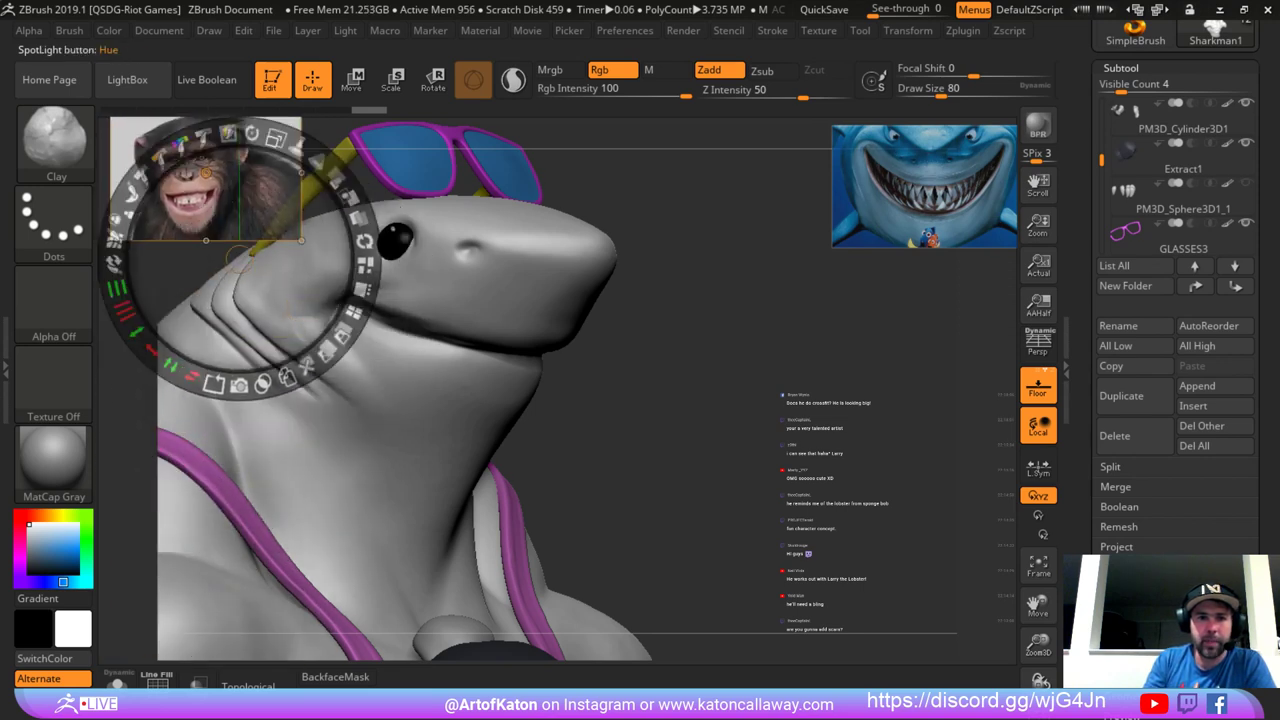
drag(275, 137, 287, 211)
drag(256, 240, 252, 235)
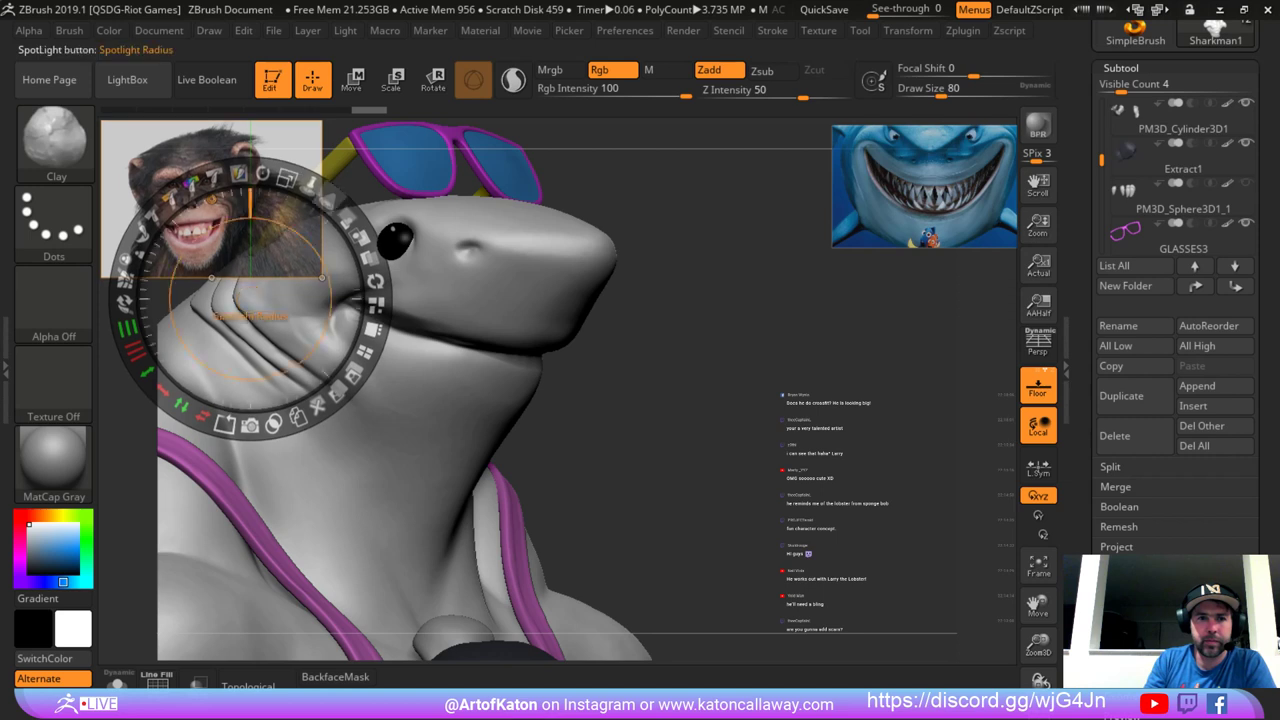
key(s)
mouse_move(673, 312)
mouse_down()
mouse_move(691, 312)
mouse_move(690, 360)
mouse_move(655, 285)
mouse_move(652, 235)
mouse_up()
key(z)
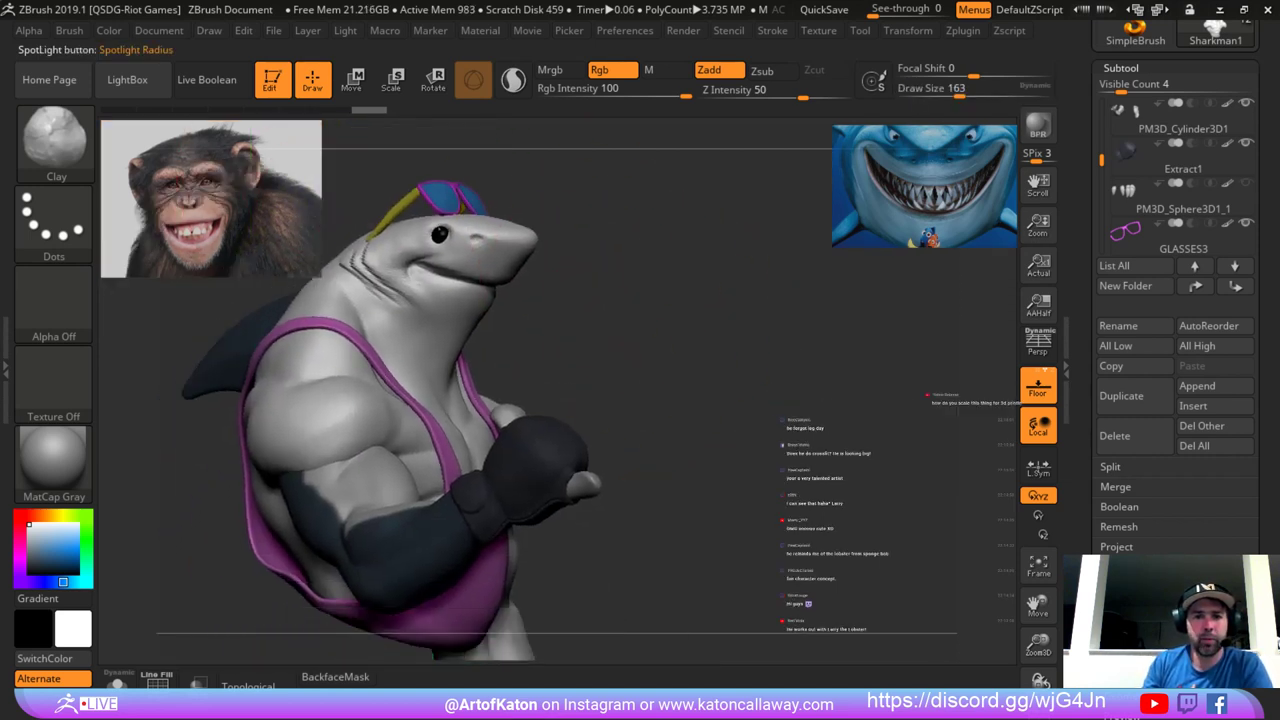
drag(700, 330, 510, 359)
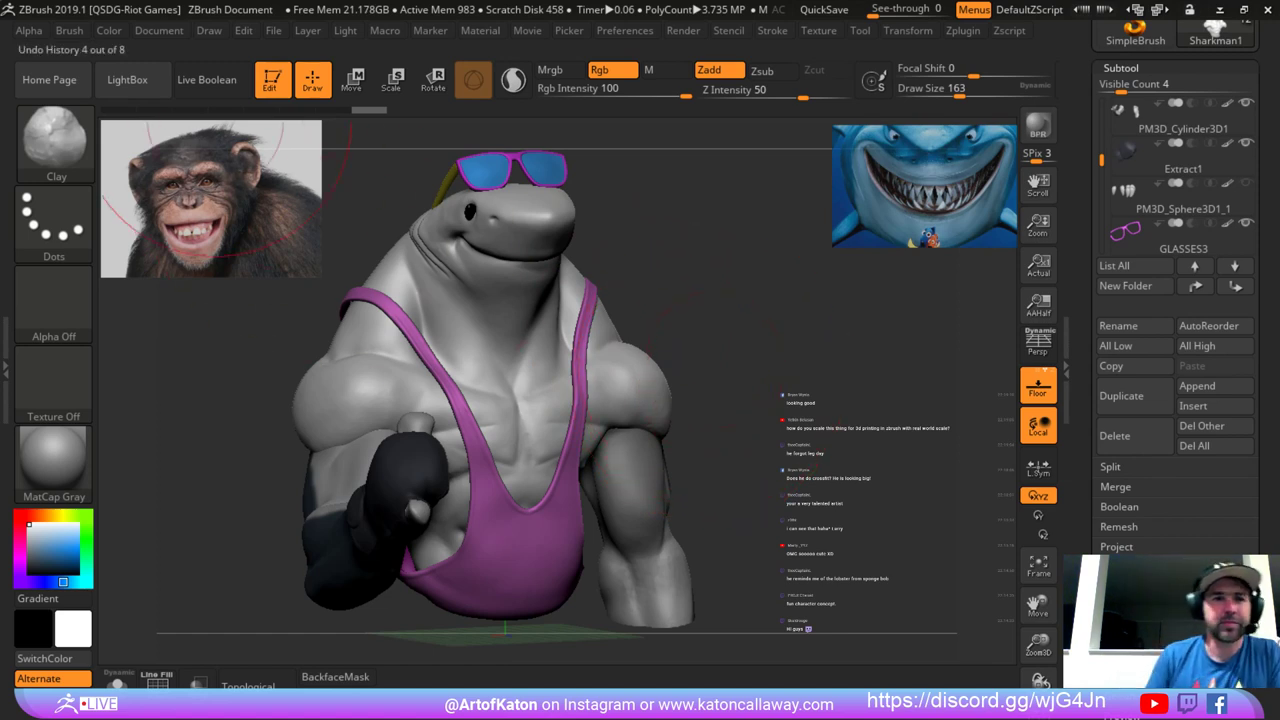
Toggle the Spotlight projection option in the brush's Samples settings.
click(69, 30)
drag(256, 520, 256, 318)
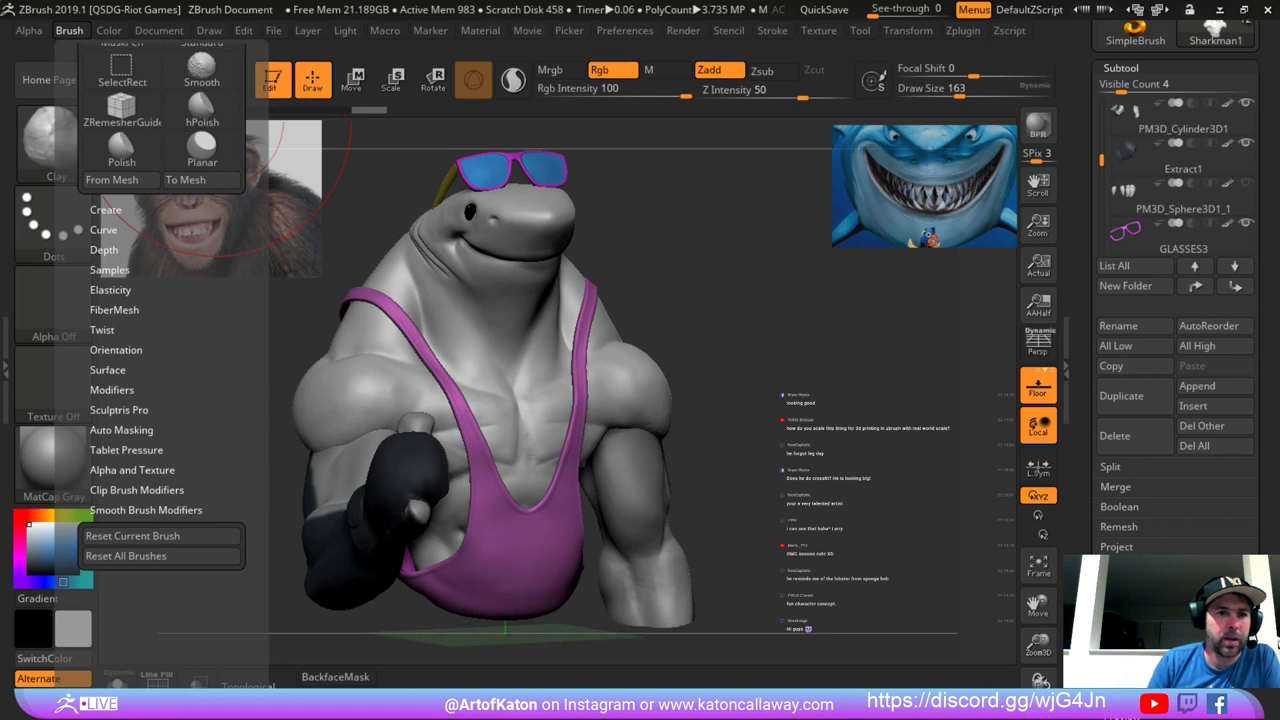
click(110, 270)
click(135, 448)
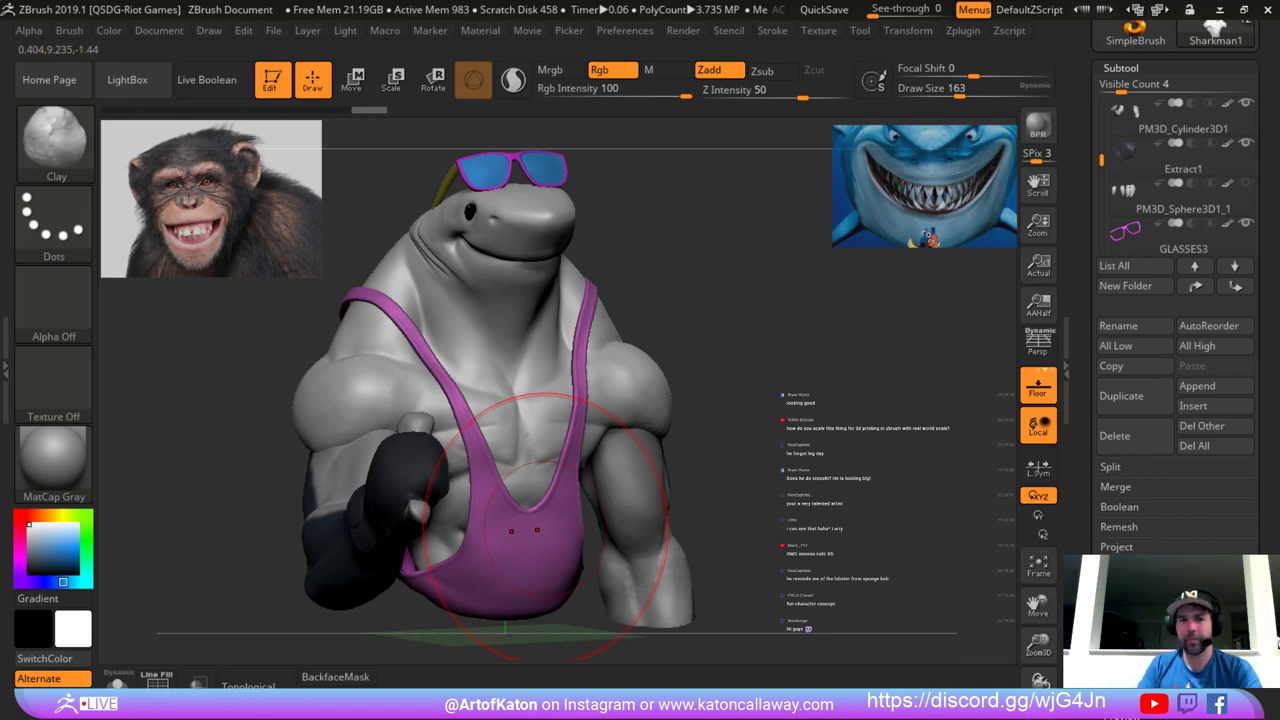
mouse_move(660, 245)
mouse_down()
mouse_move(680, 245)
mouse_move(645, 215)
mouse_up()
key(space)
click(617, 200)
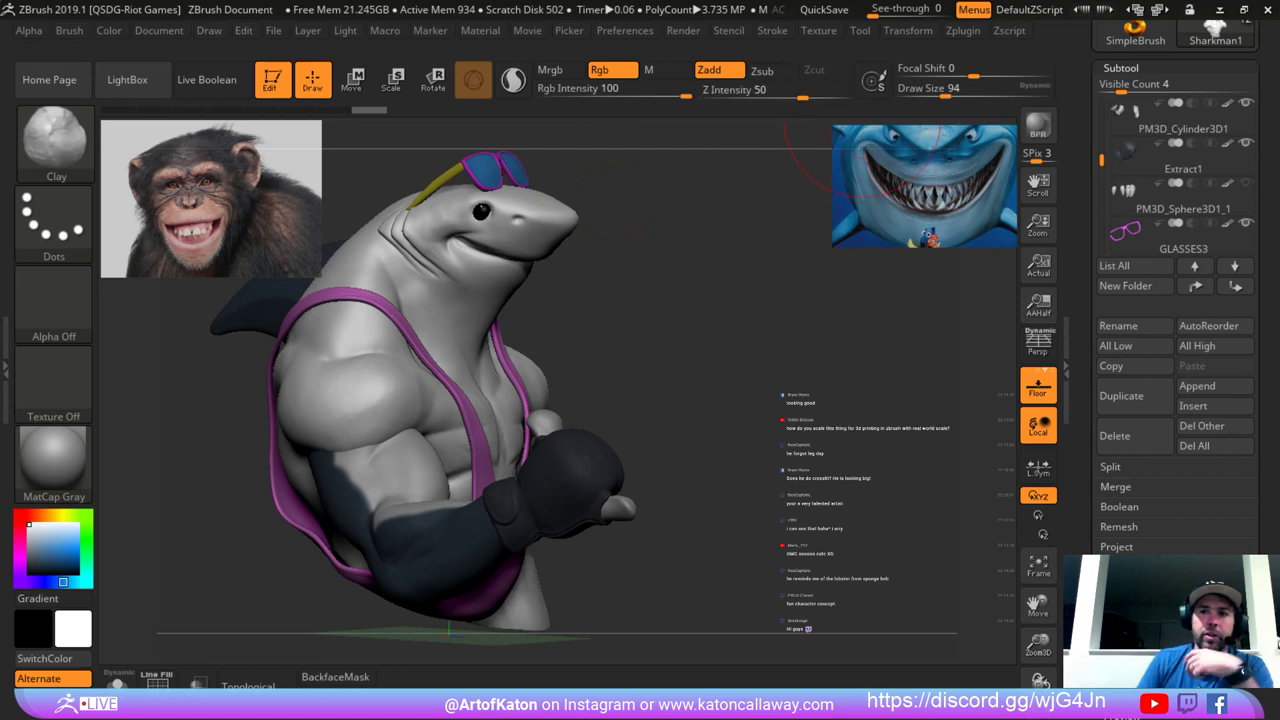
Examine the export size settings in the 3D Print Hub plugin.
click(962, 30)
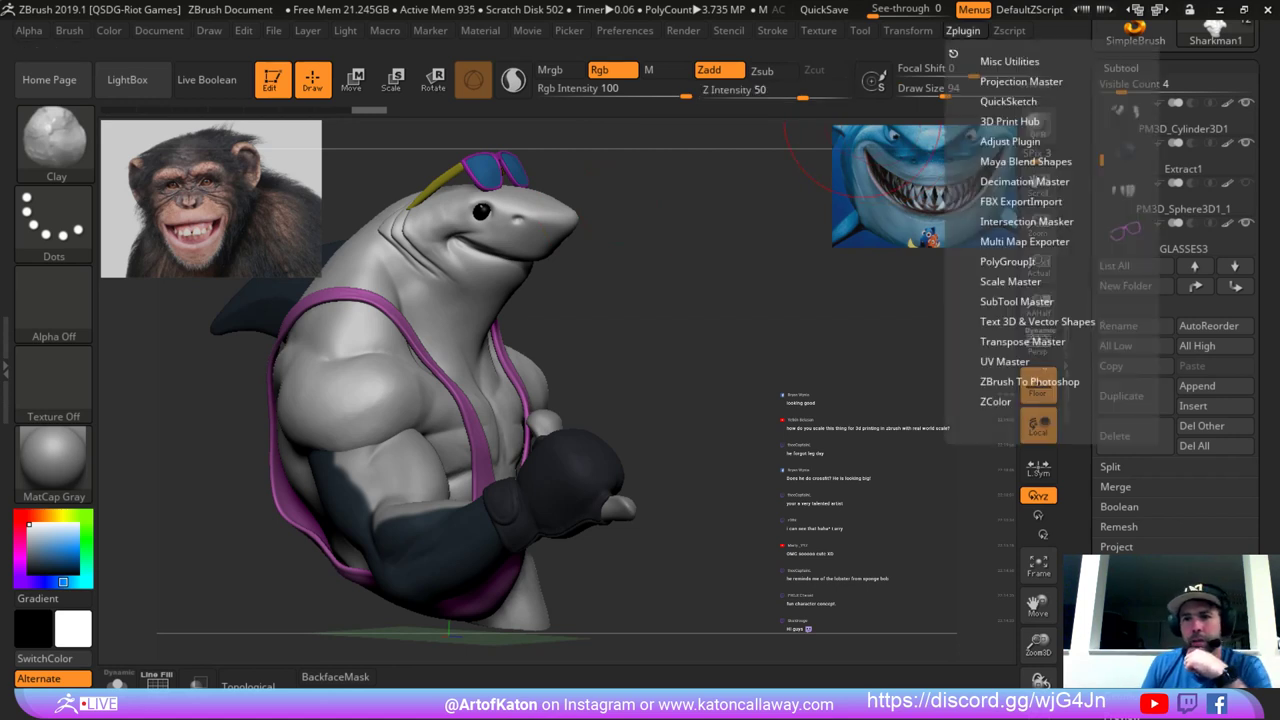
click(1021, 202)
click(1021, 202)
drag(1120, 300, 1120, 236)
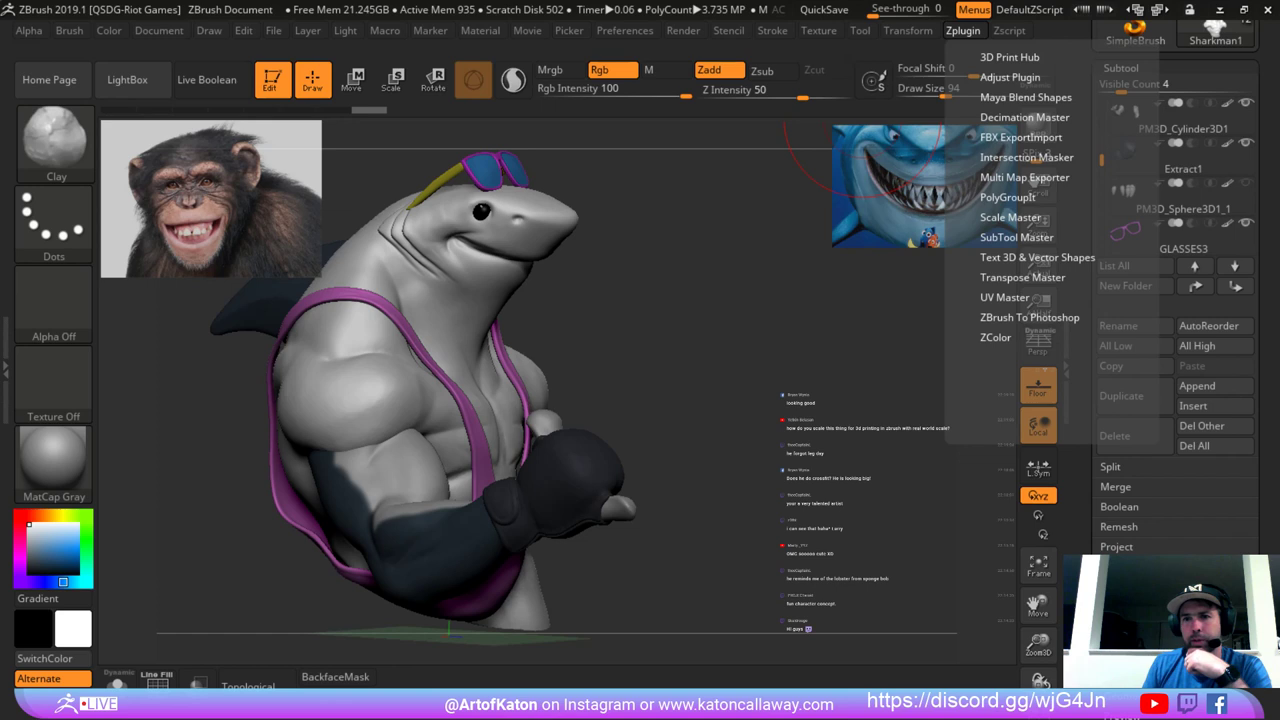
scroll(1025, 200, up, 3)
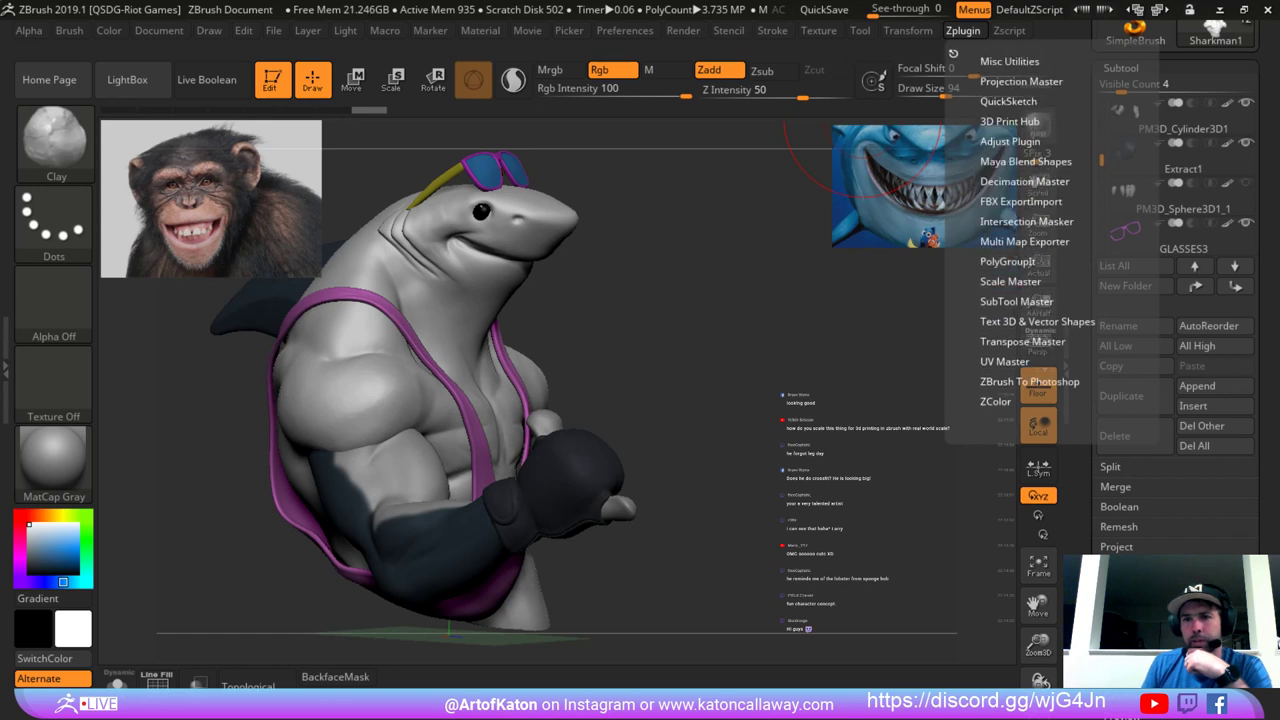
click(1012, 121)
drag(1055, 427, 1055, 181)
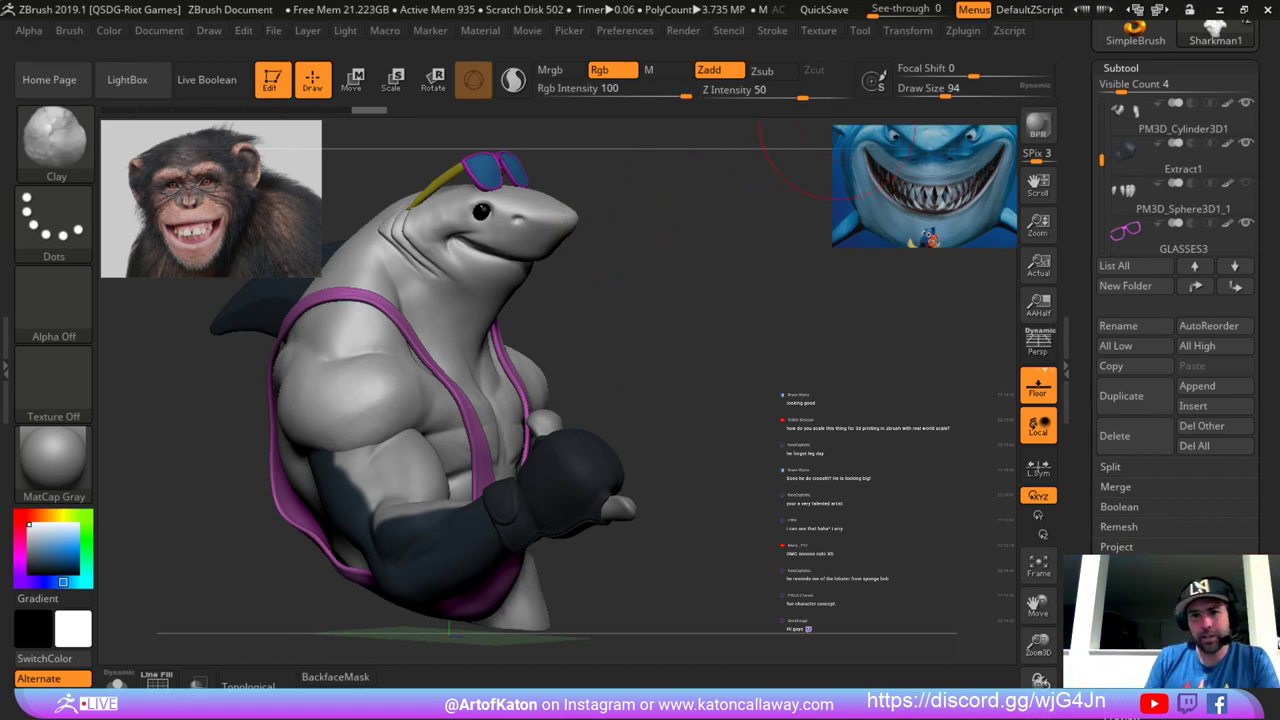
click(907, 30)
mouse_move(963, 31)
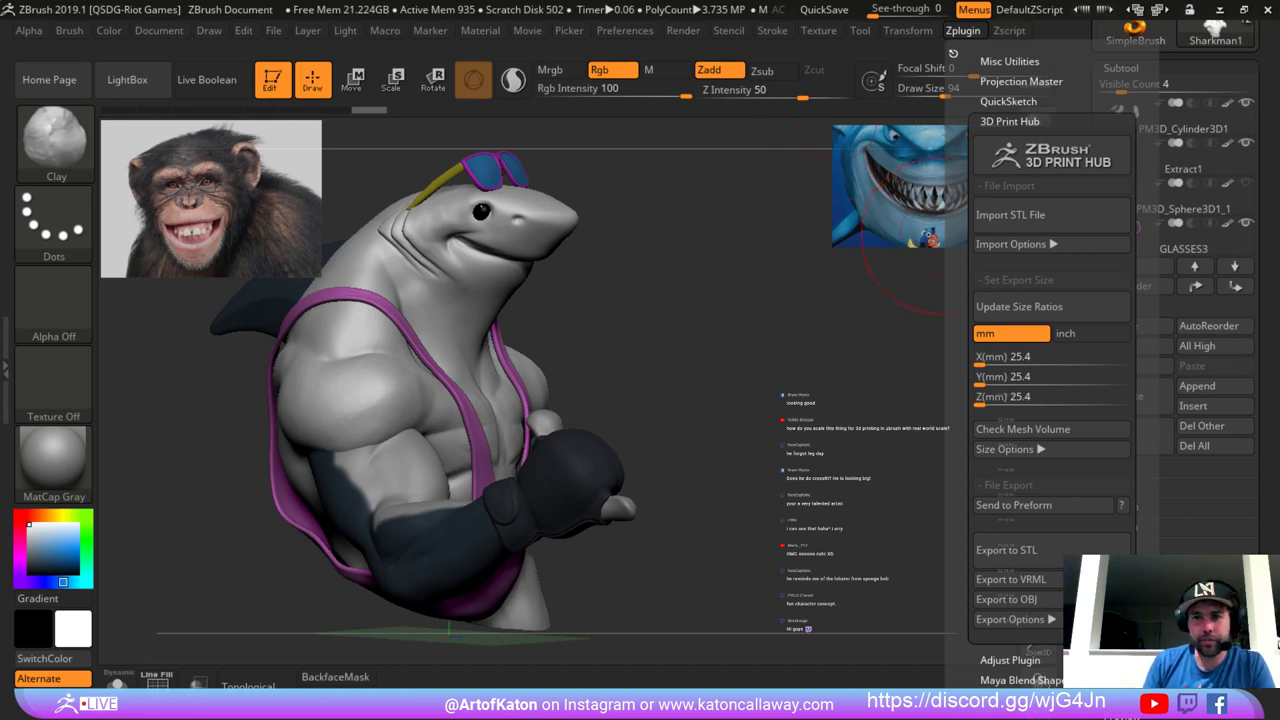
Build up the lower lip along the mouth line with the Clay brush, undoing the first stroke.
mouse_move(652, 285)
mouse_down()
mouse_move(659, 343)
mouse_move(640, 298)
mouse_move(655, 310)
mouse_move(652, 350)
mouse_move(606, 337)
mouse_up()
key(space)
mouse_move(685, 318)
mouse_down()
mouse_move(748, 302)
mouse_move(733, 297)
mouse_up()
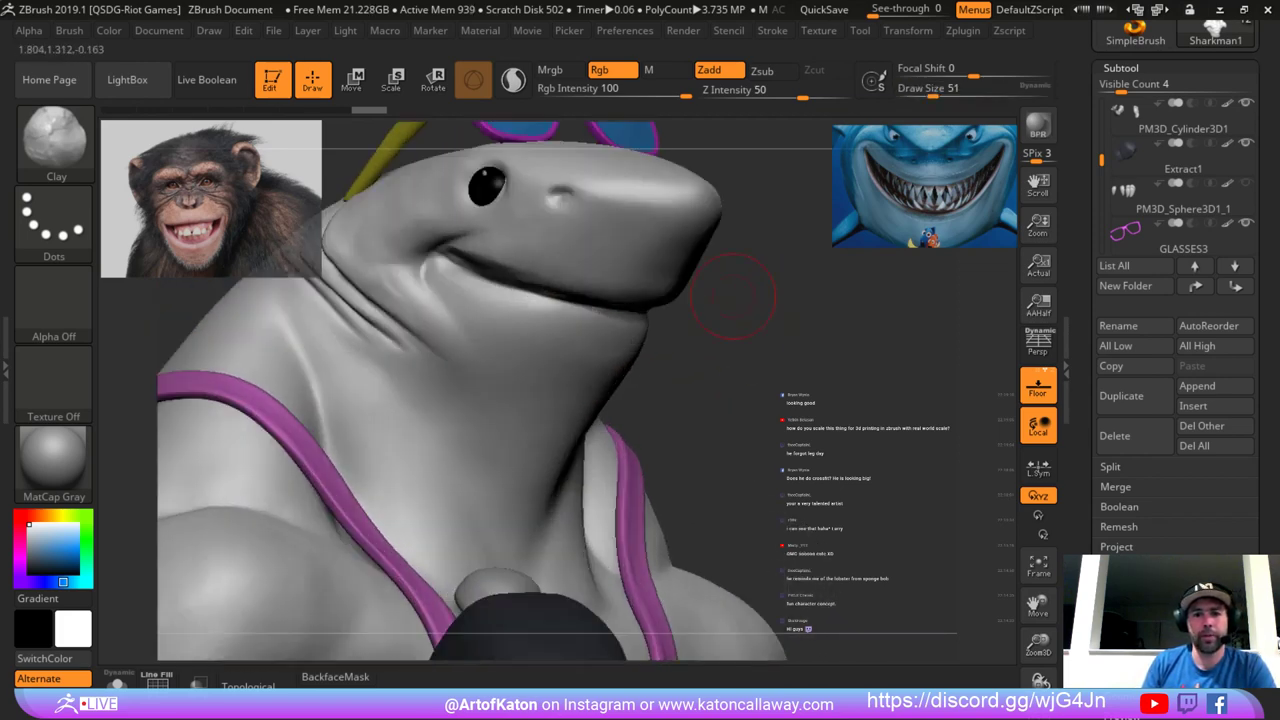
key(b)
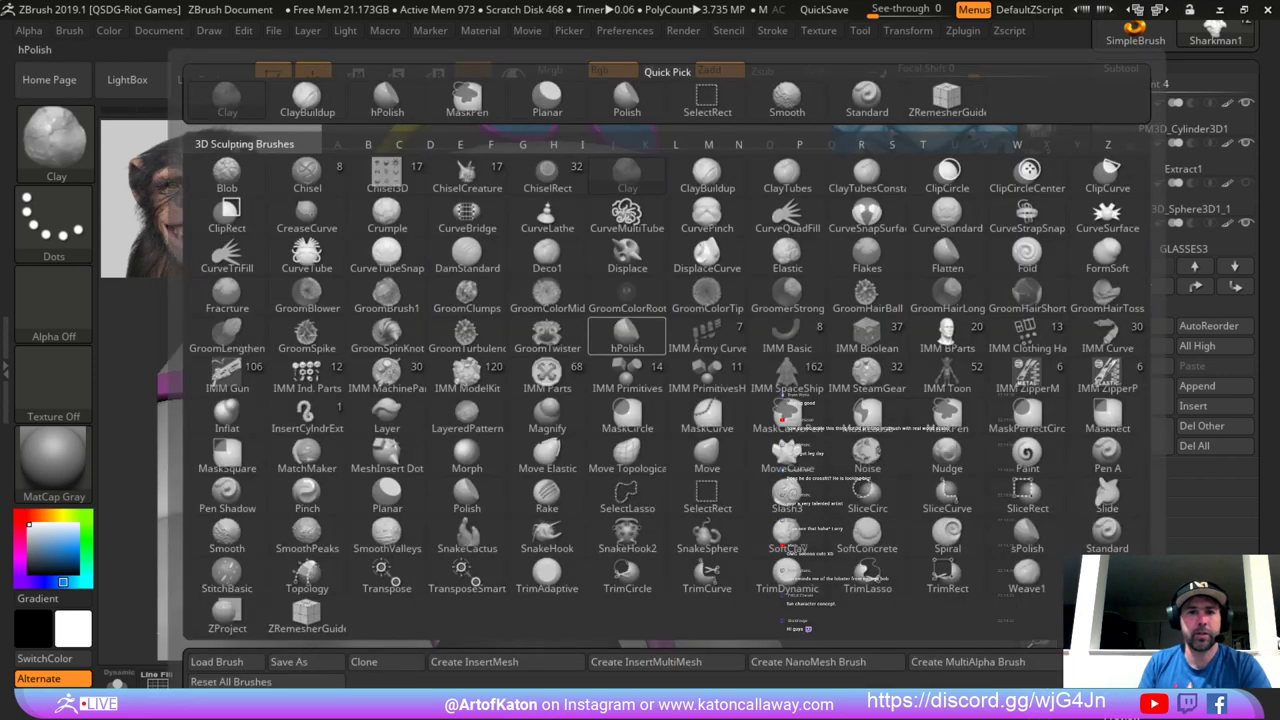
click(228, 100)
drag(462, 283, 546, 299)
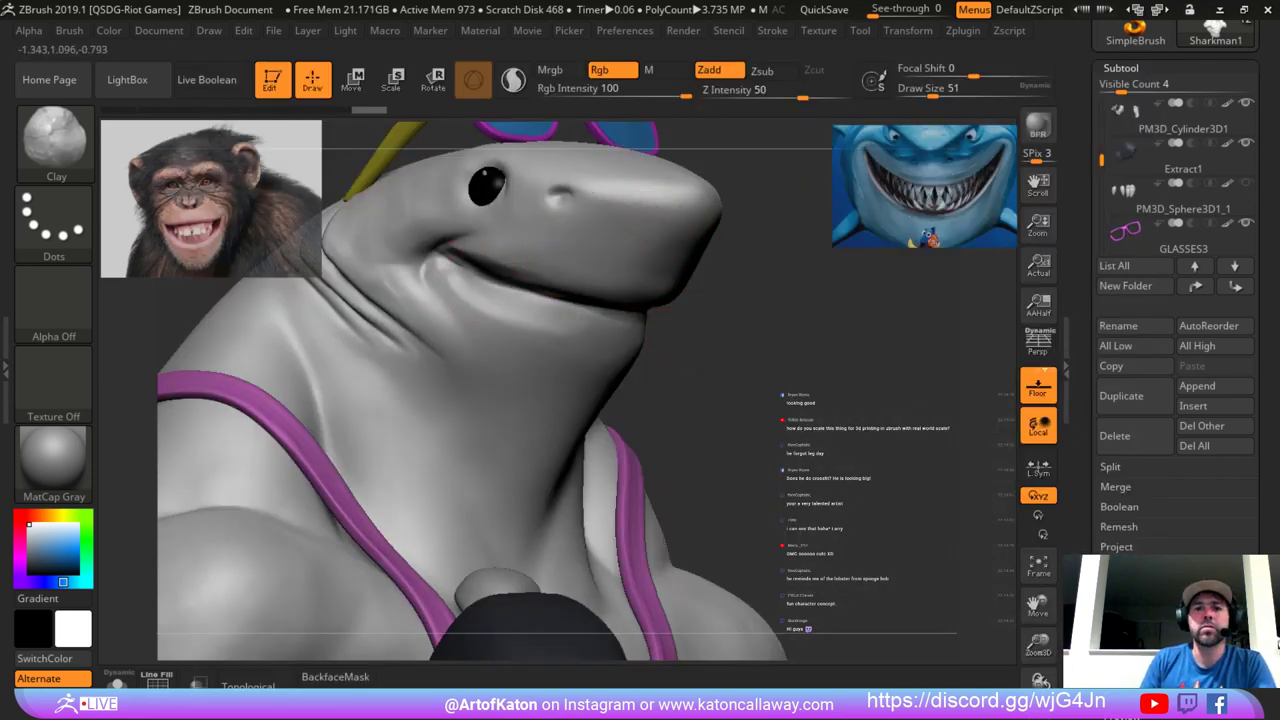
key(ctrl+z)
drag(712, 345, 722, 300)
drag(465, 277, 580, 300)
key(shift+d)
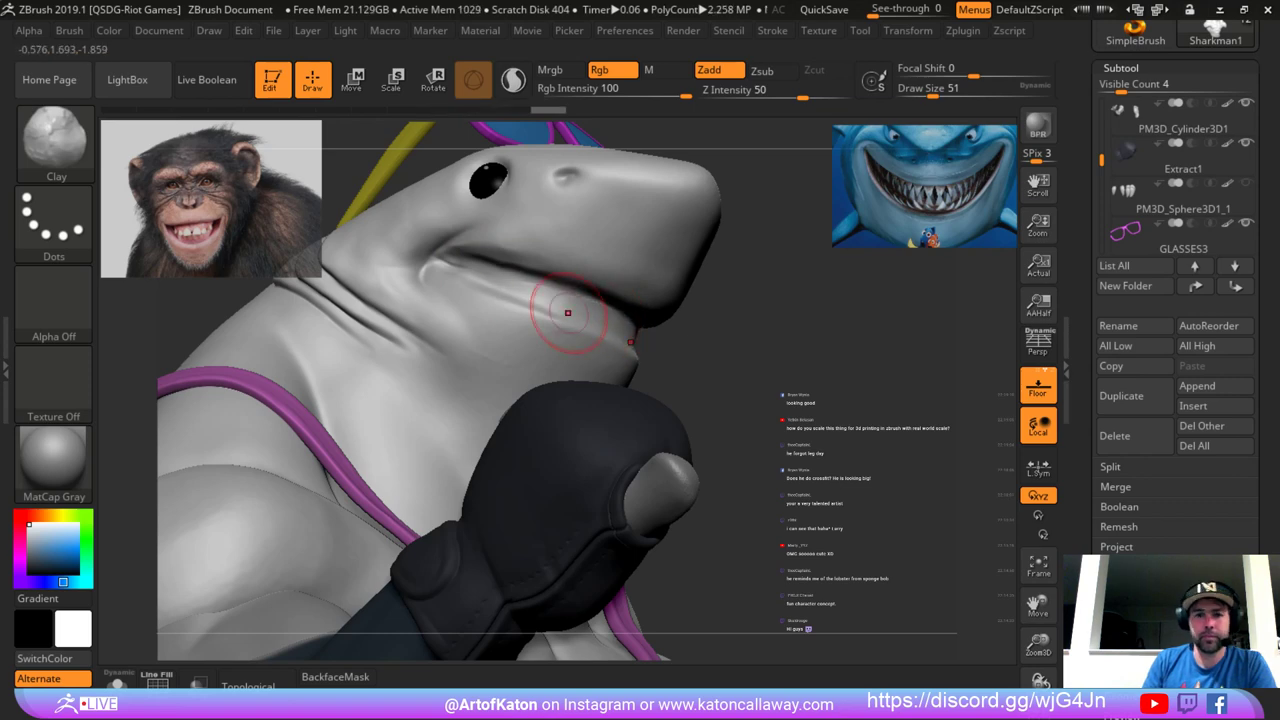
mouse_move(752, 272)
mouse_down()
mouse_move(707, 322)
mouse_move(775, 315)
mouse_move(715, 318)
mouse_up()
key(d)
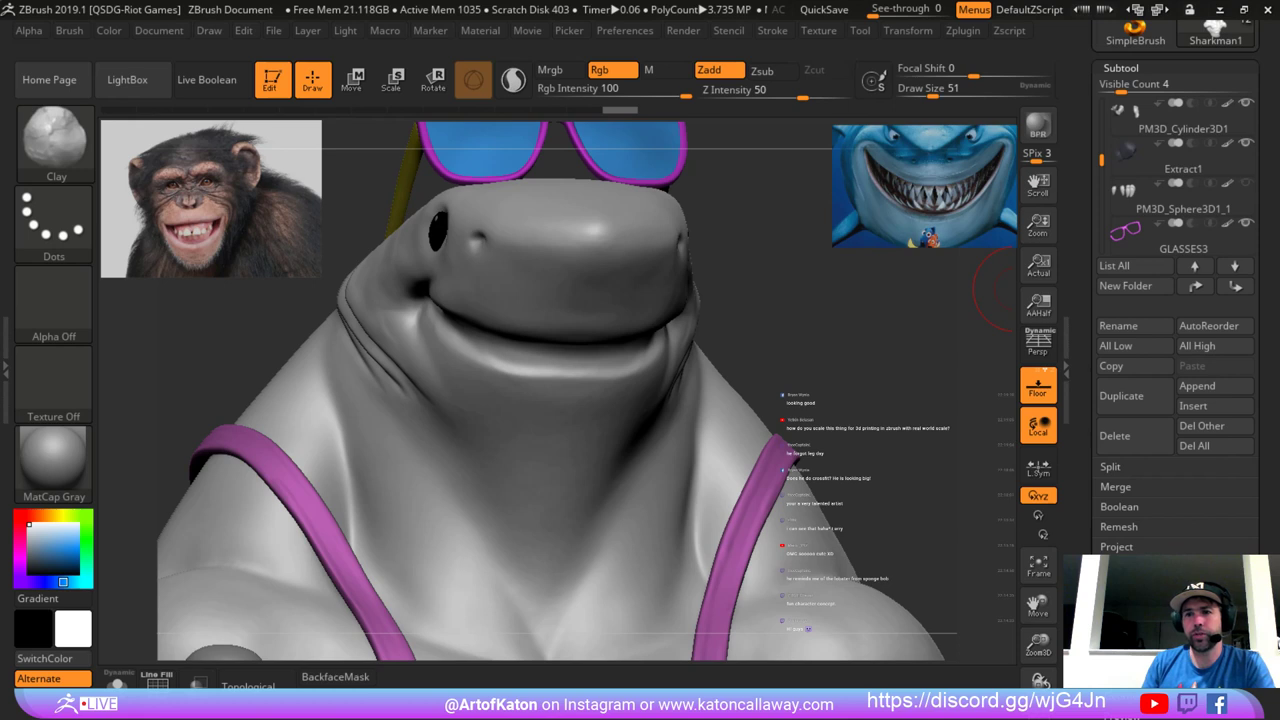
Convert a Cylinder3D primitive into a polymesh and return to the Sharkman tool.
drag(1178, 64, 1178, 262)
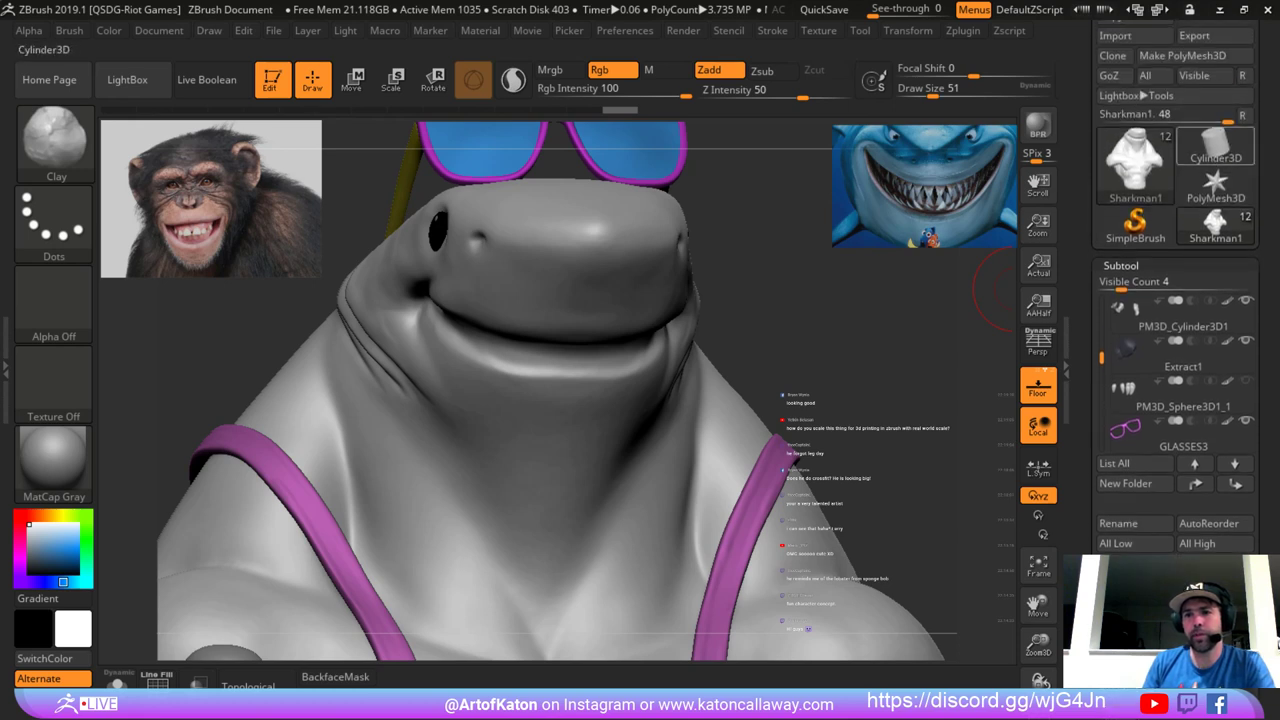
click(1215, 148)
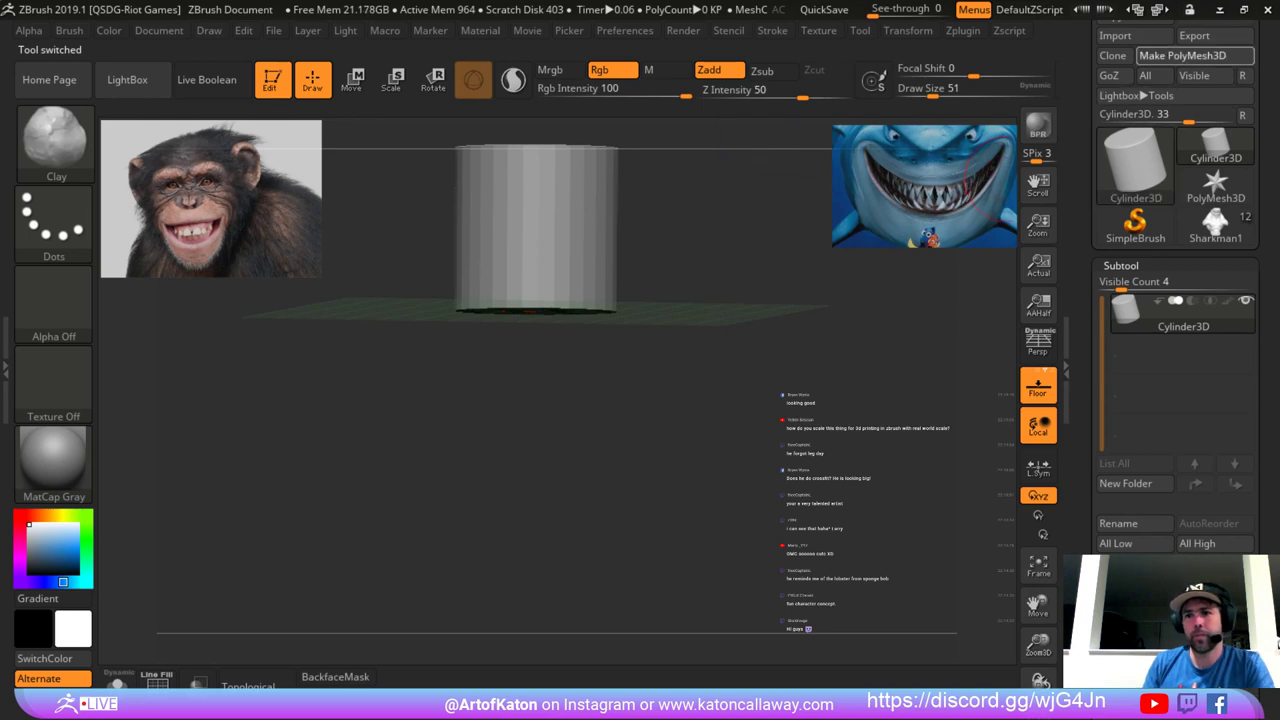
click(1184, 56)
click(1215, 223)
Append the polymesh cylinder to Sharkman as a subtool and make it the active subtool.
drag(870, 275, 1015, 320)
drag(1085, 420, 1085, 286)
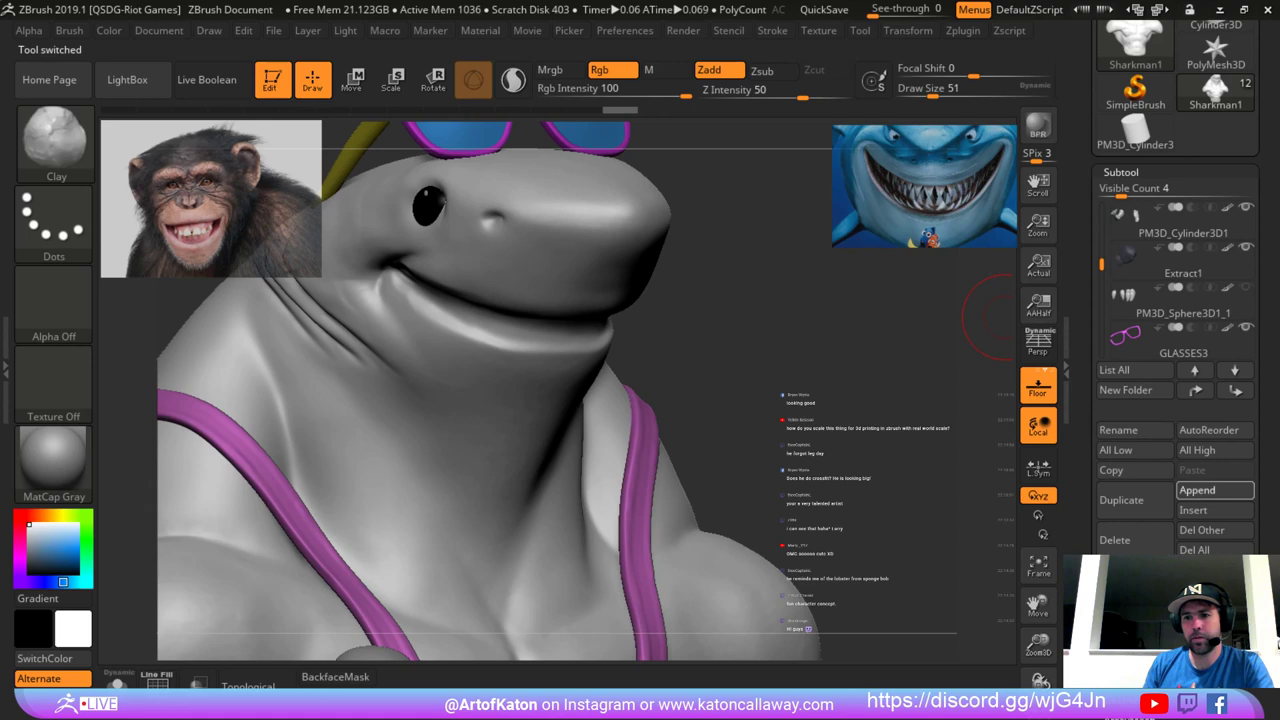
click(1212, 490)
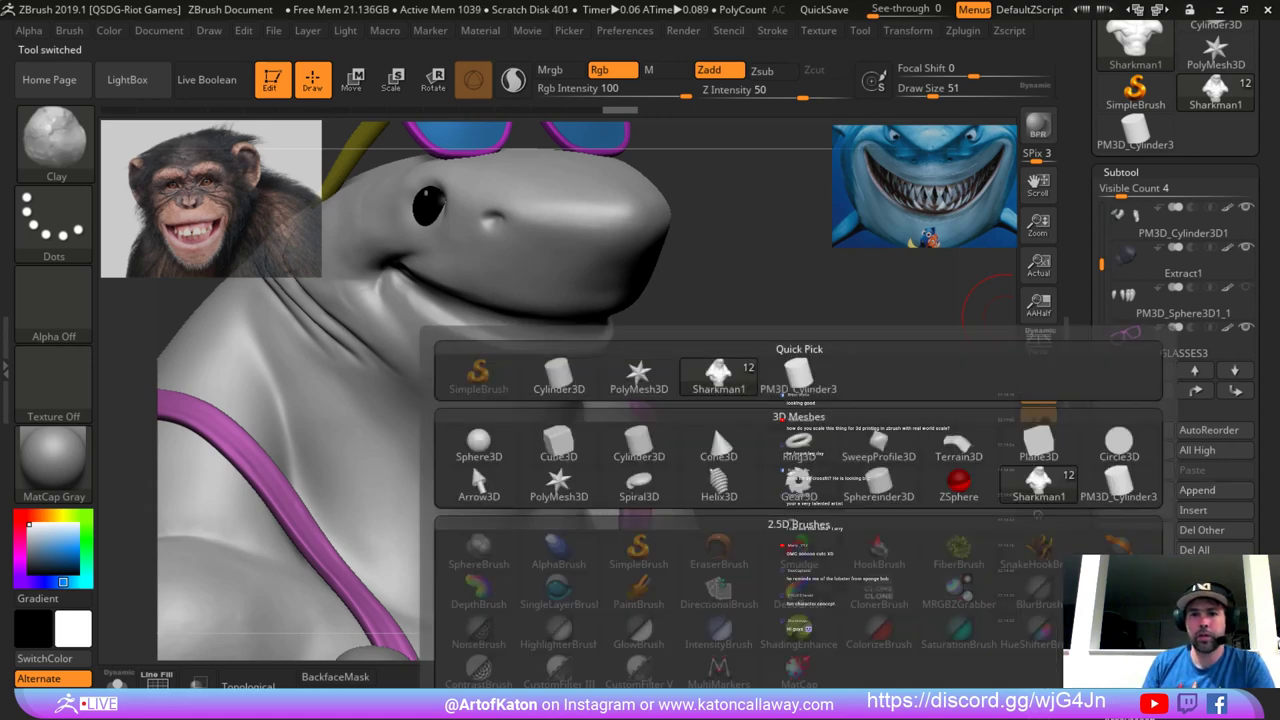
click(798, 378)
alt+drag(775, 343, 597, 282)
key(shift+f)
key(shift+f)
alt+click(416, 274)
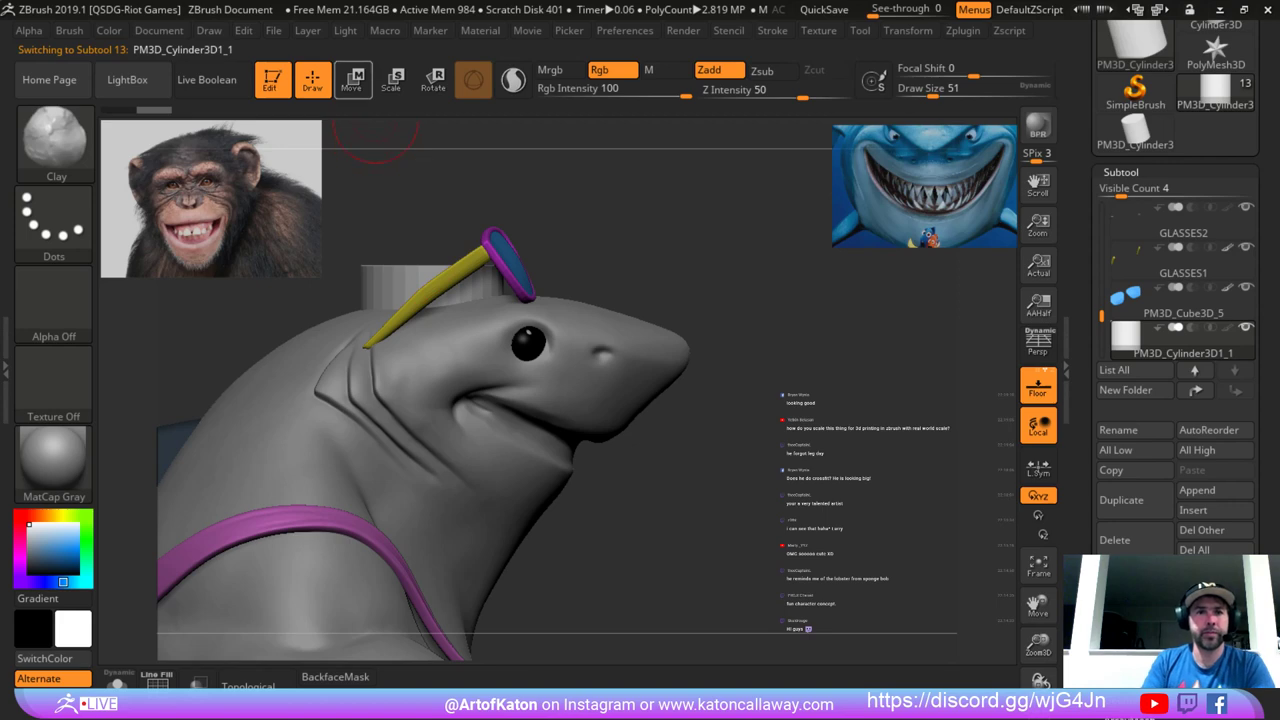
Move the appended cylinder down from the top of the head to the mouth opening.
click(352, 80)
drag(640, 230, 605, 300)
drag(530, 361, 608, 383)
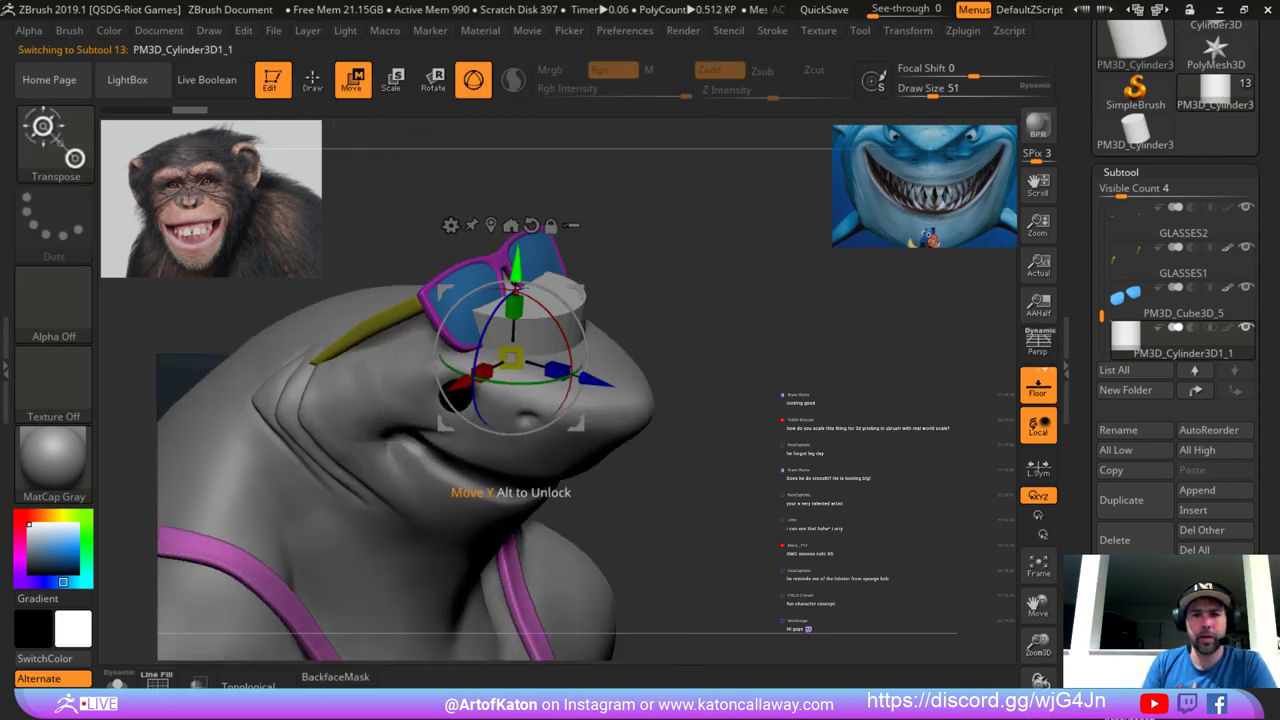
drag(516, 266, 510, 342)
shift+drag(655, 290, 666, 198)
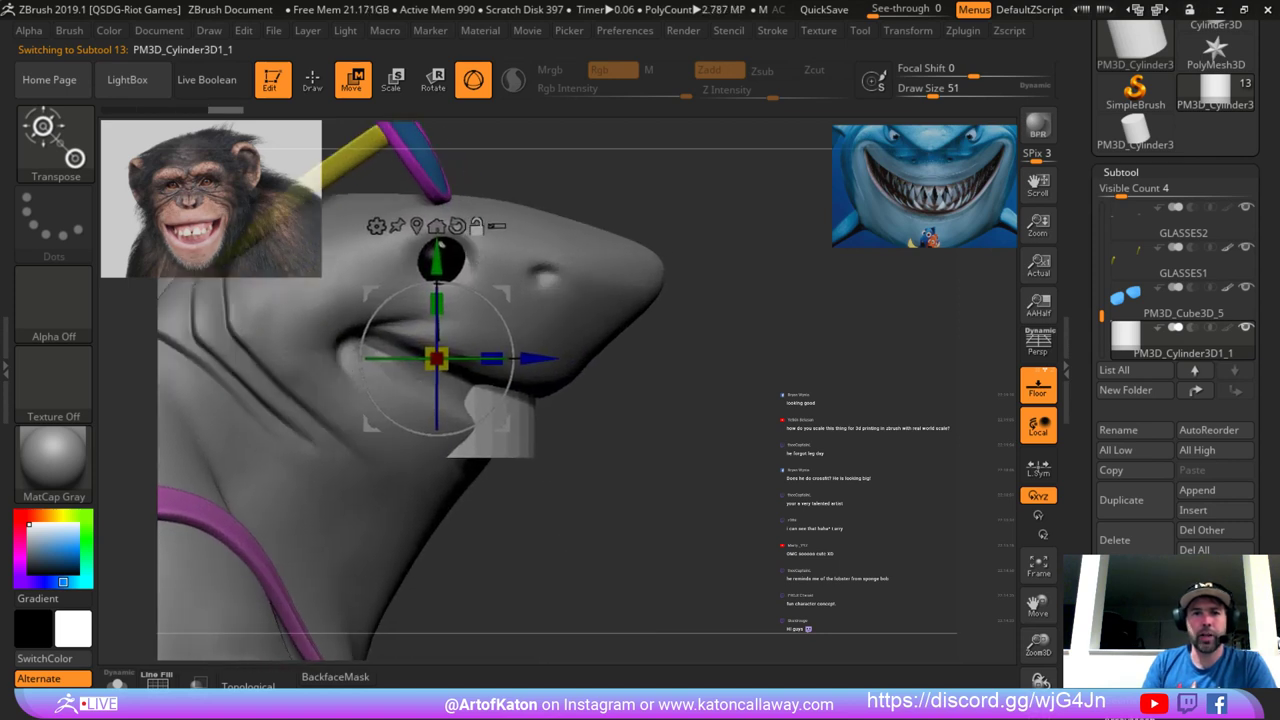
Tilt the cylinder to follow the slope of the mouth line, undoing the first rotation attempt.
mouse_move(492, 304)
mouse_down()
mouse_move(510, 335)
mouse_move(500, 312)
mouse_up()
right_drag(502, 311, 498, 310)
key(ctrl+z)
key(ctrl+z)
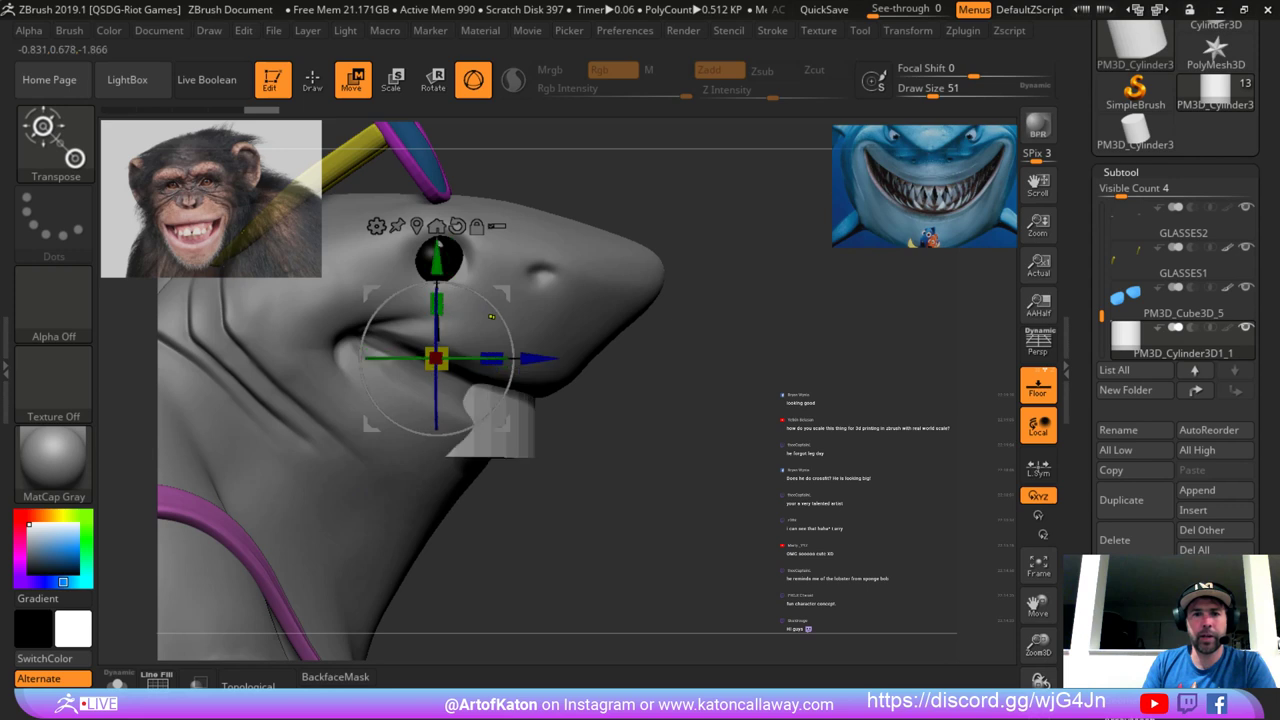
drag(495, 311, 510, 337)
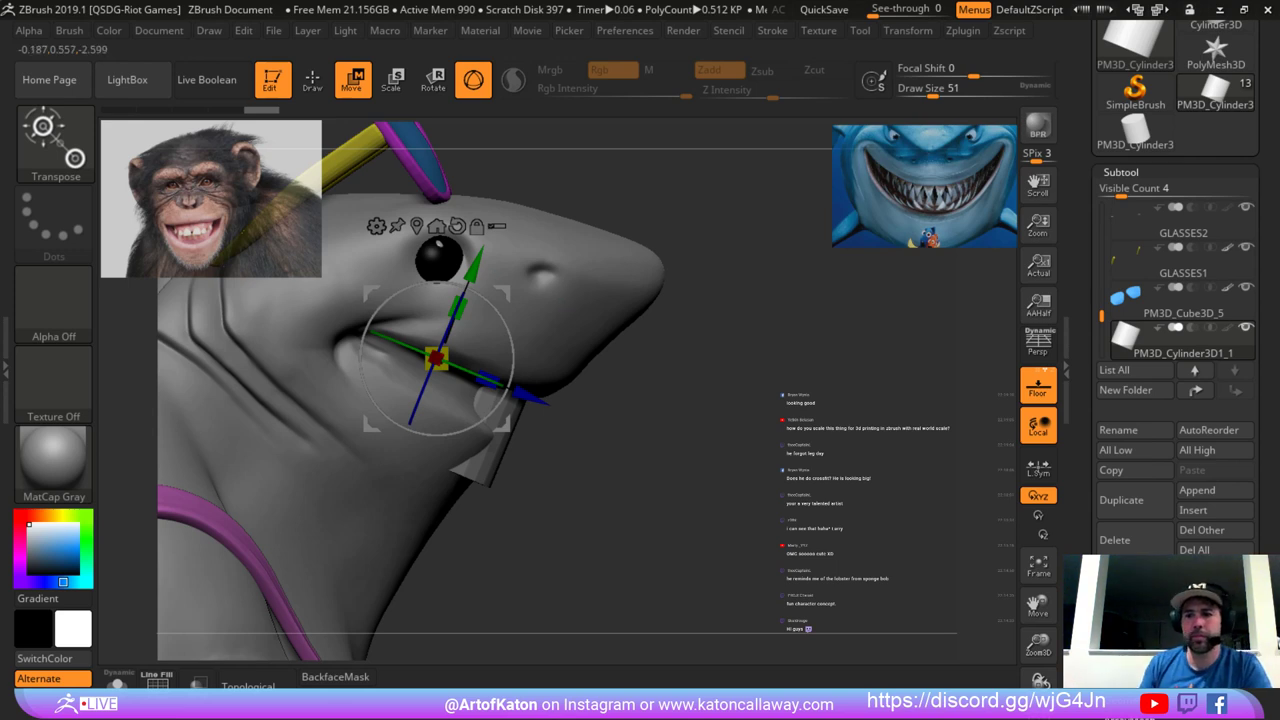
Turn on transparency, flatten the cylinder to about 0.55 of its height, and angle it along the mouth line.
click(197, 682)
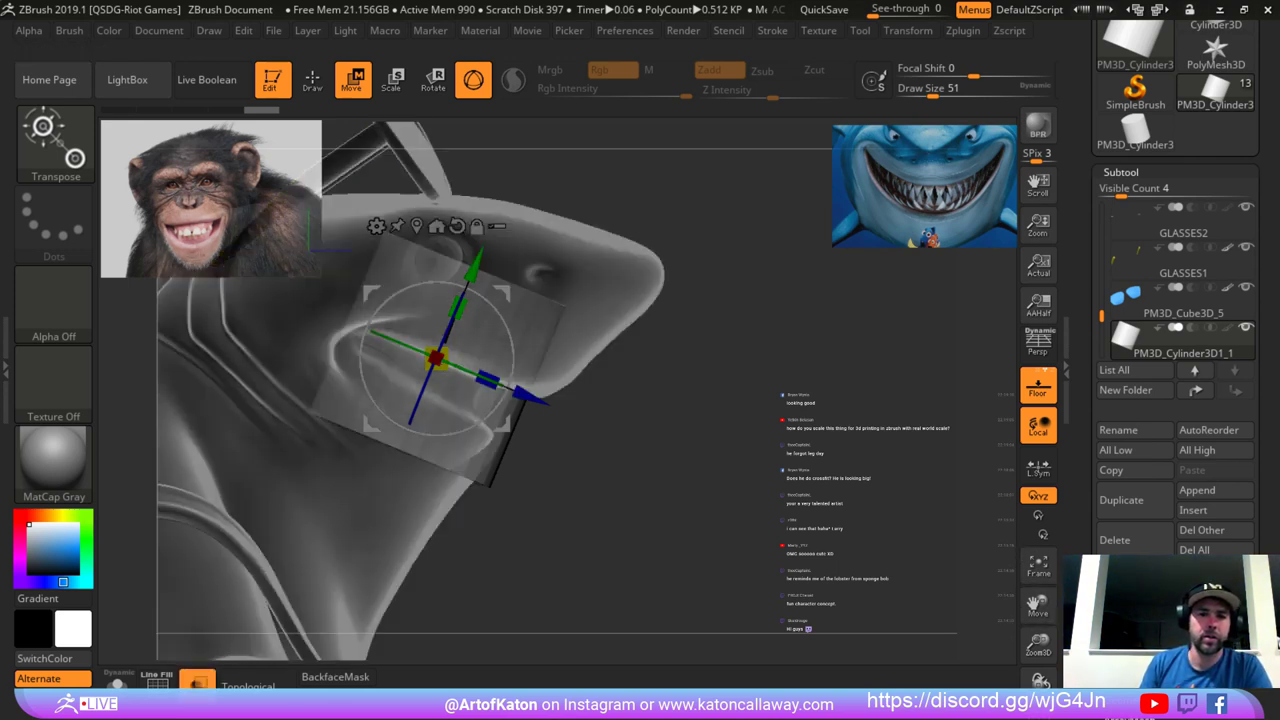
drag(513, 368, 511, 338)
drag(437, 303, 437, 331)
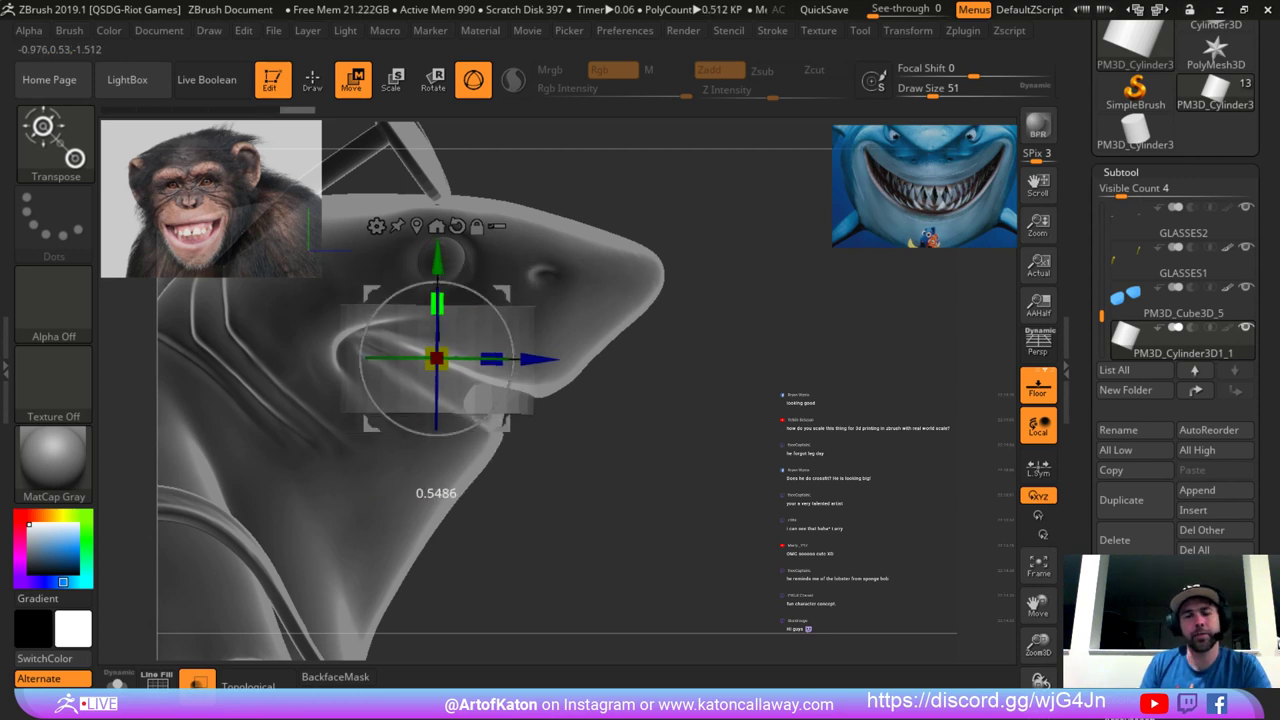
drag(512, 342, 513, 368)
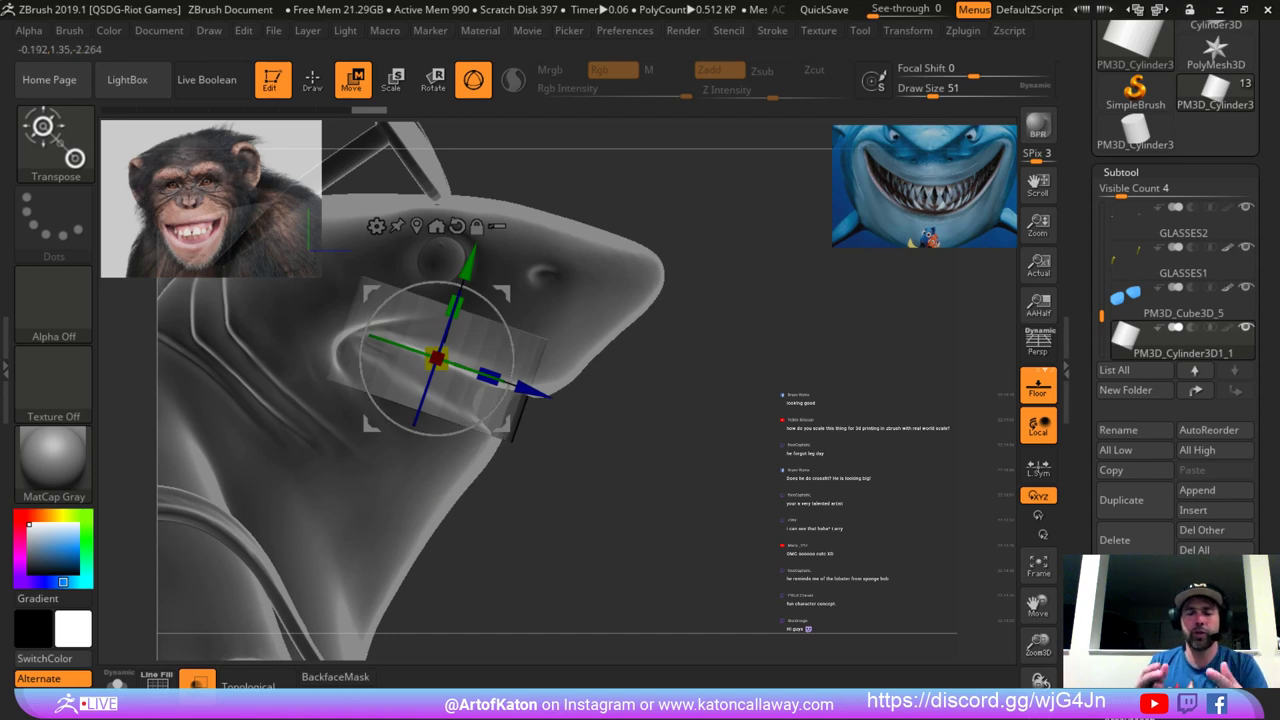
Widen the cylinder sideways to span the mouth and lengthen it slightly from front to back.
drag(630, 450, 464, 466)
drag(382, 358, 354, 358)
drag(720, 340, 810, 351)
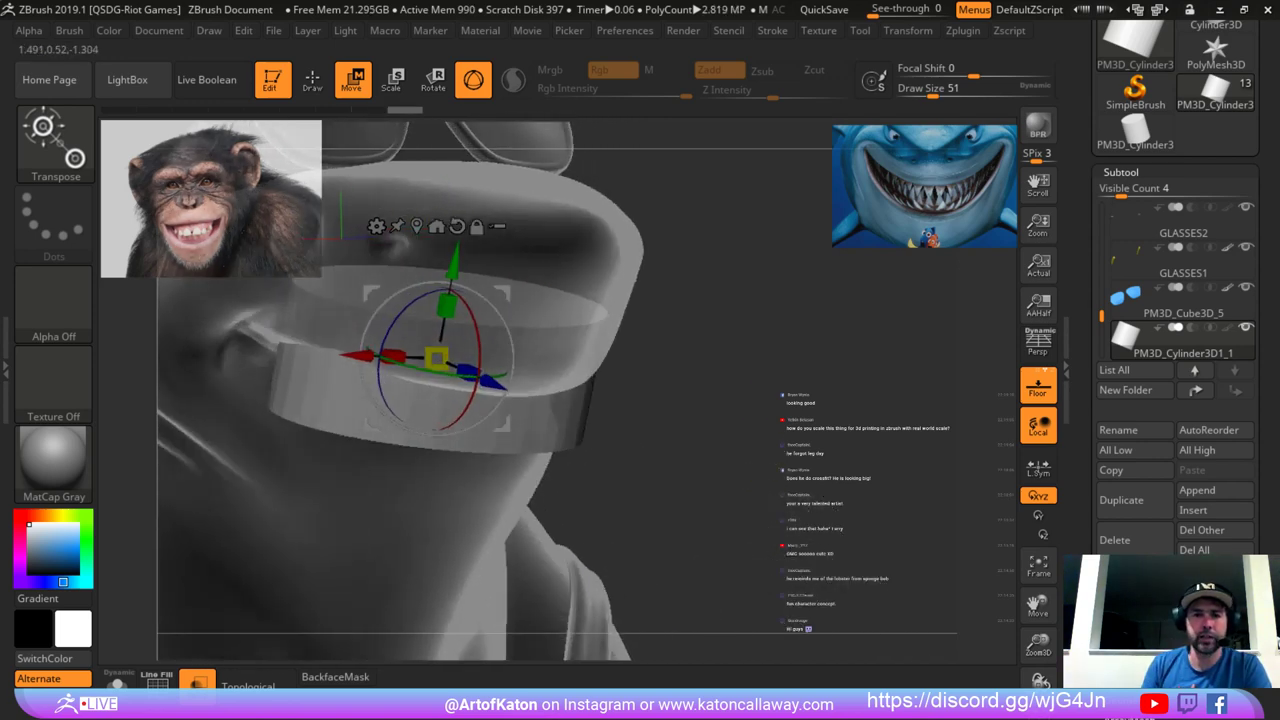
mouse_move(720, 400)
mouse_down()
mouse_move(830, 420)
mouse_move(714, 394)
mouse_up()
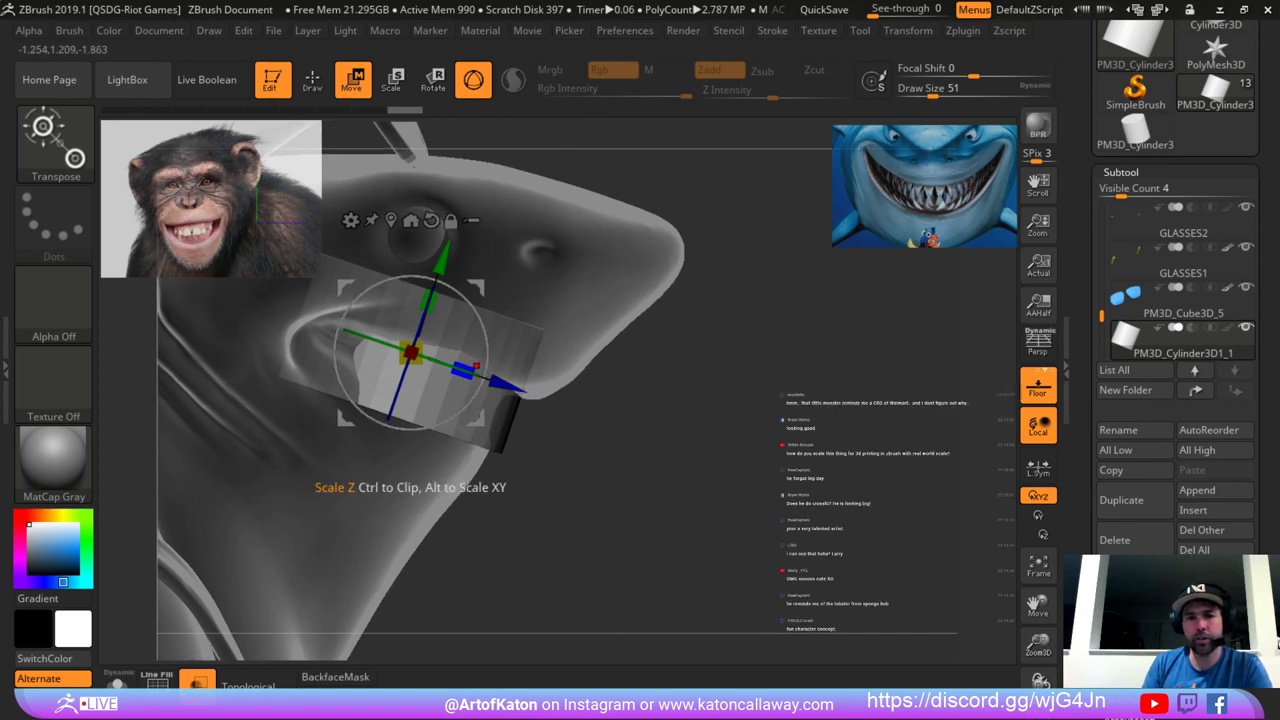
drag(475, 367, 479, 367)
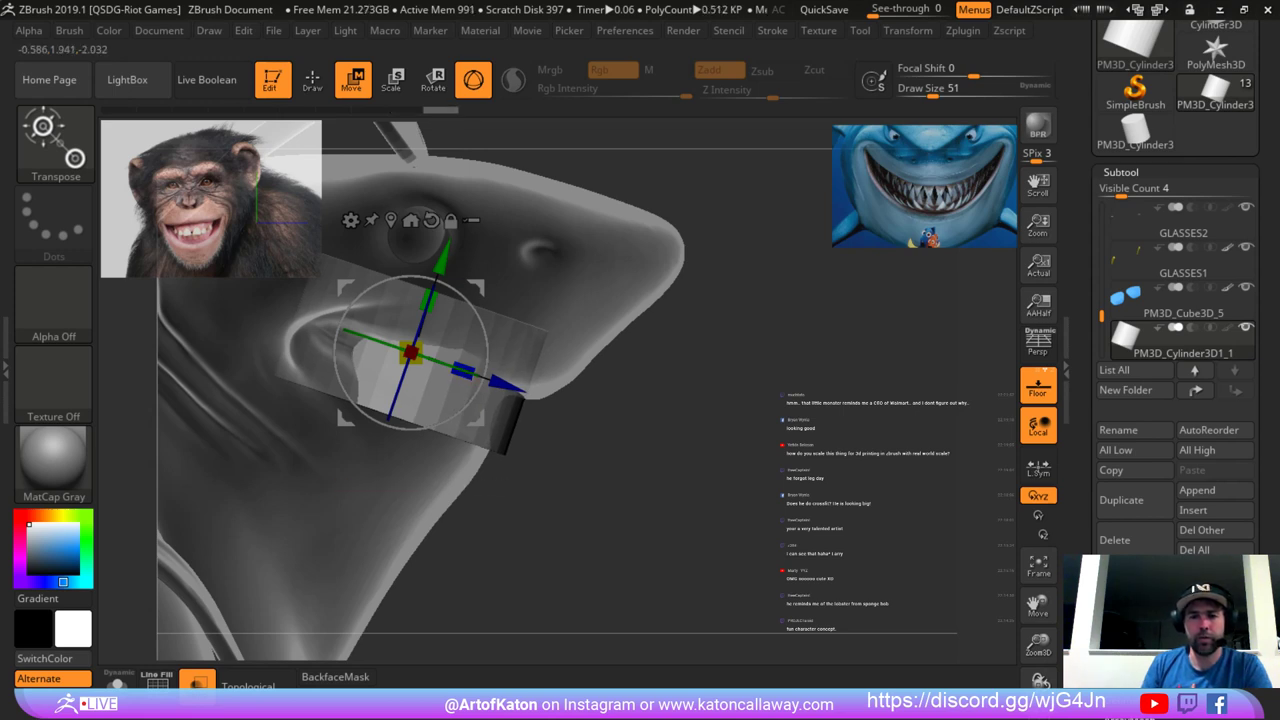
Refine the cylinder's position, tilt and height against the mouth line, comparing it with transparency off and on.
alt+drag(640, 480, 652, 500)
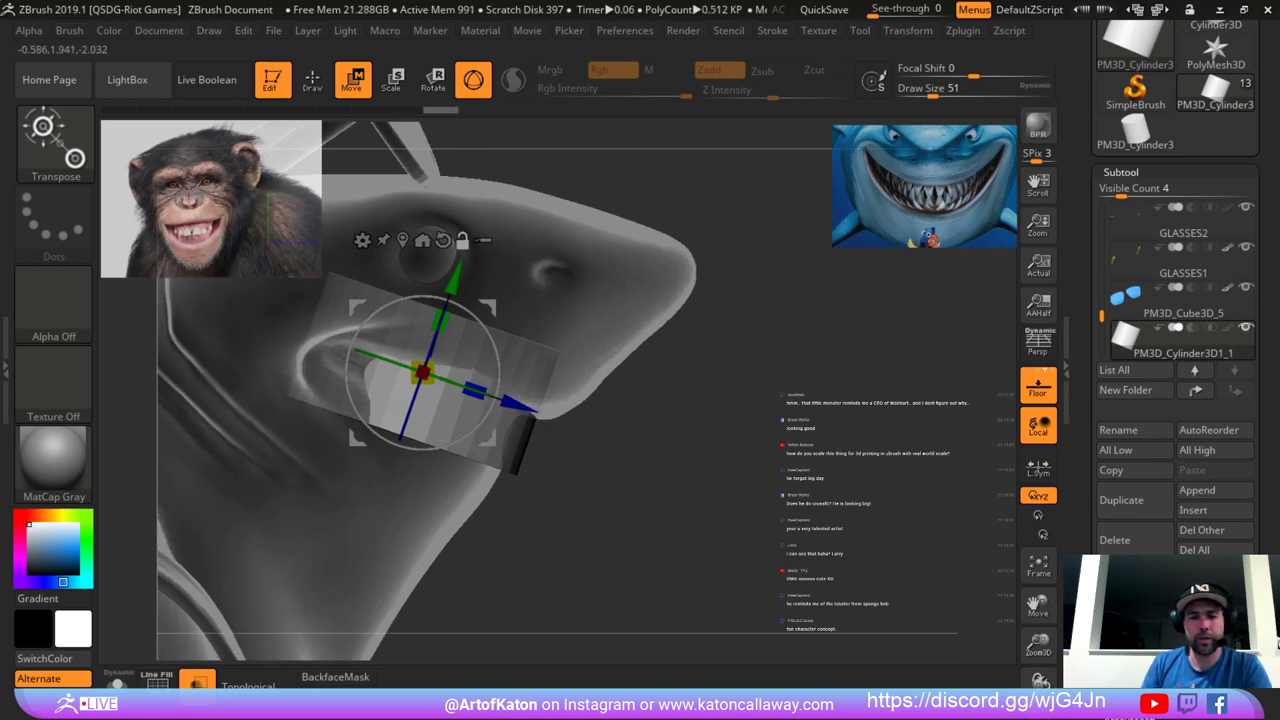
click(197, 682)
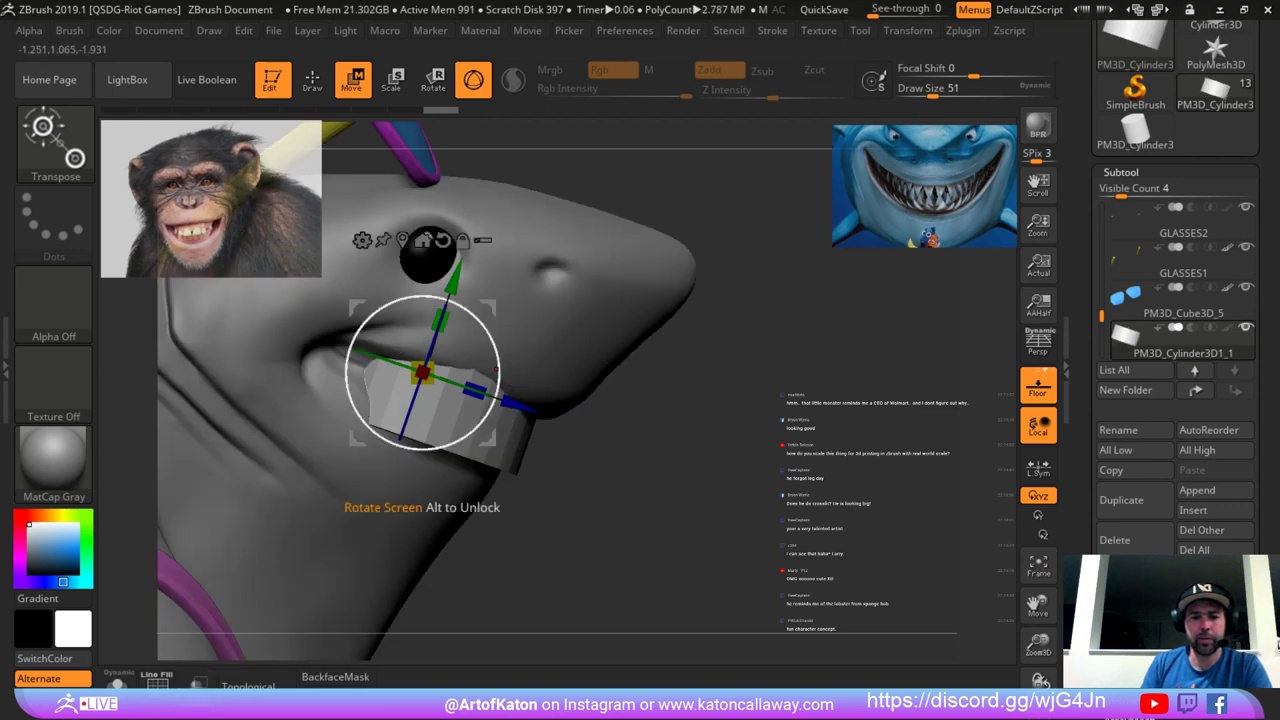
click(198, 683)
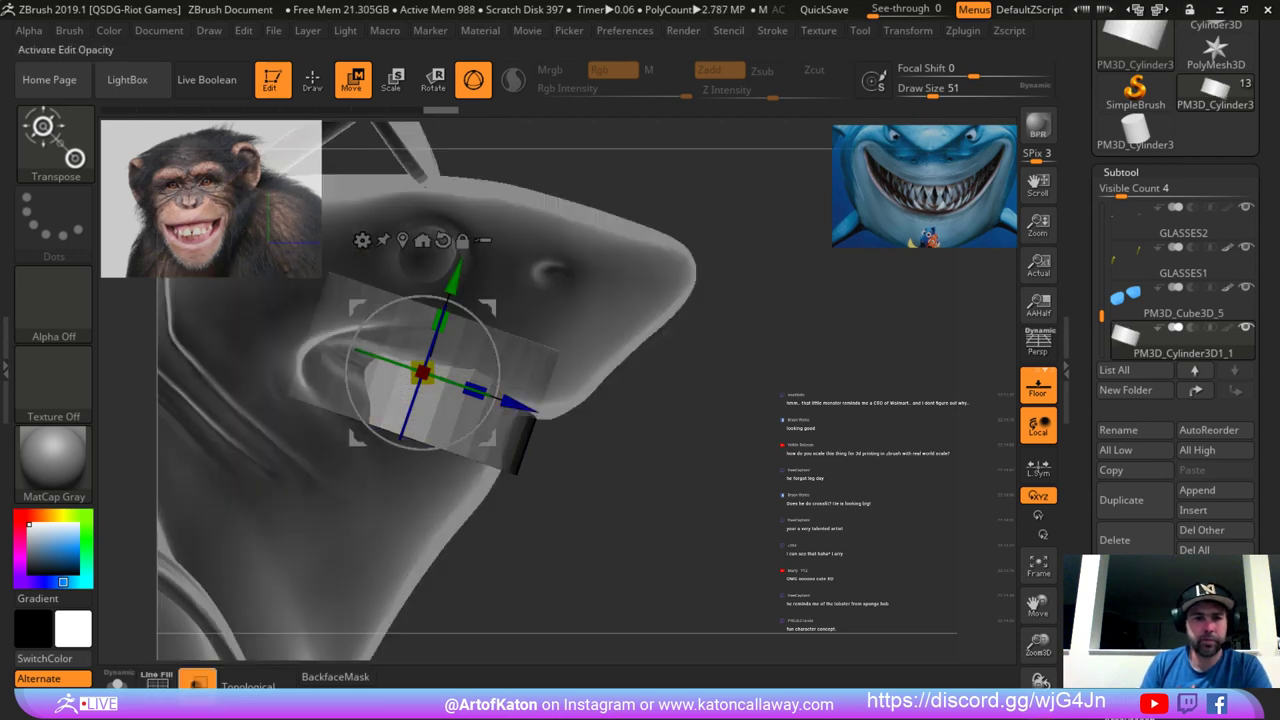
drag(477, 318, 438, 283)
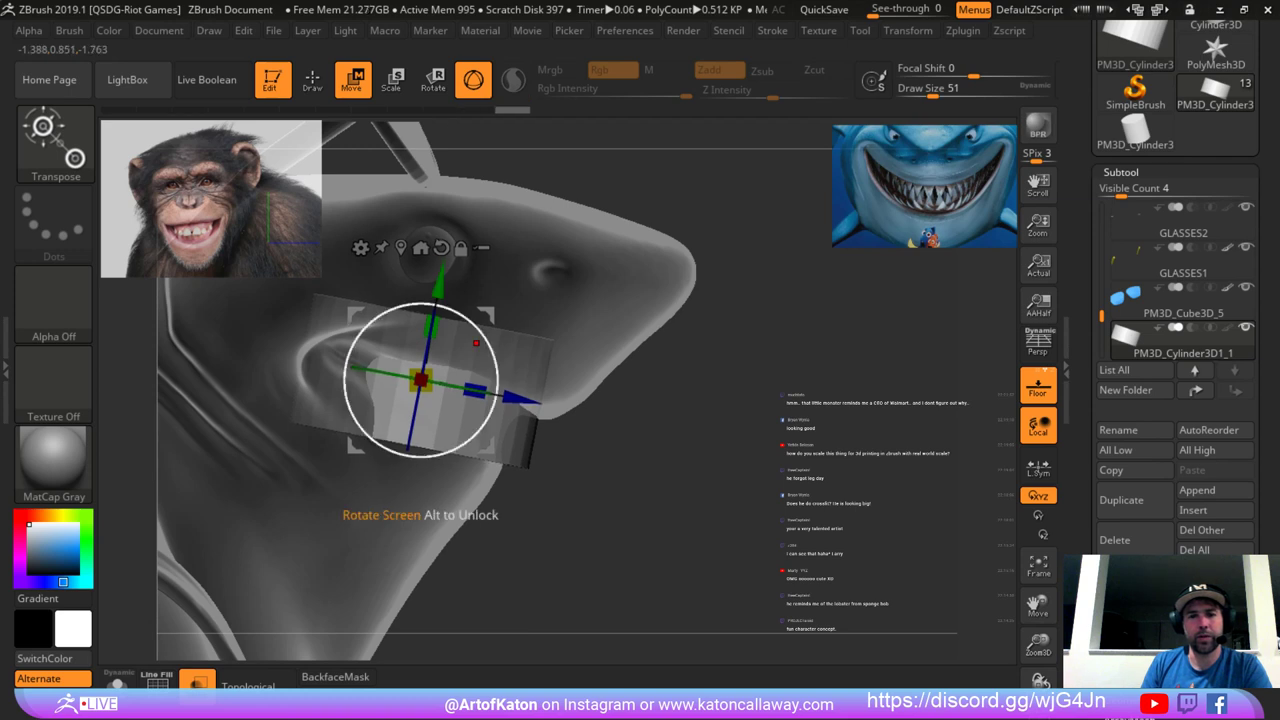
drag(478, 334, 487, 349)
drag(443, 330, 446, 323)
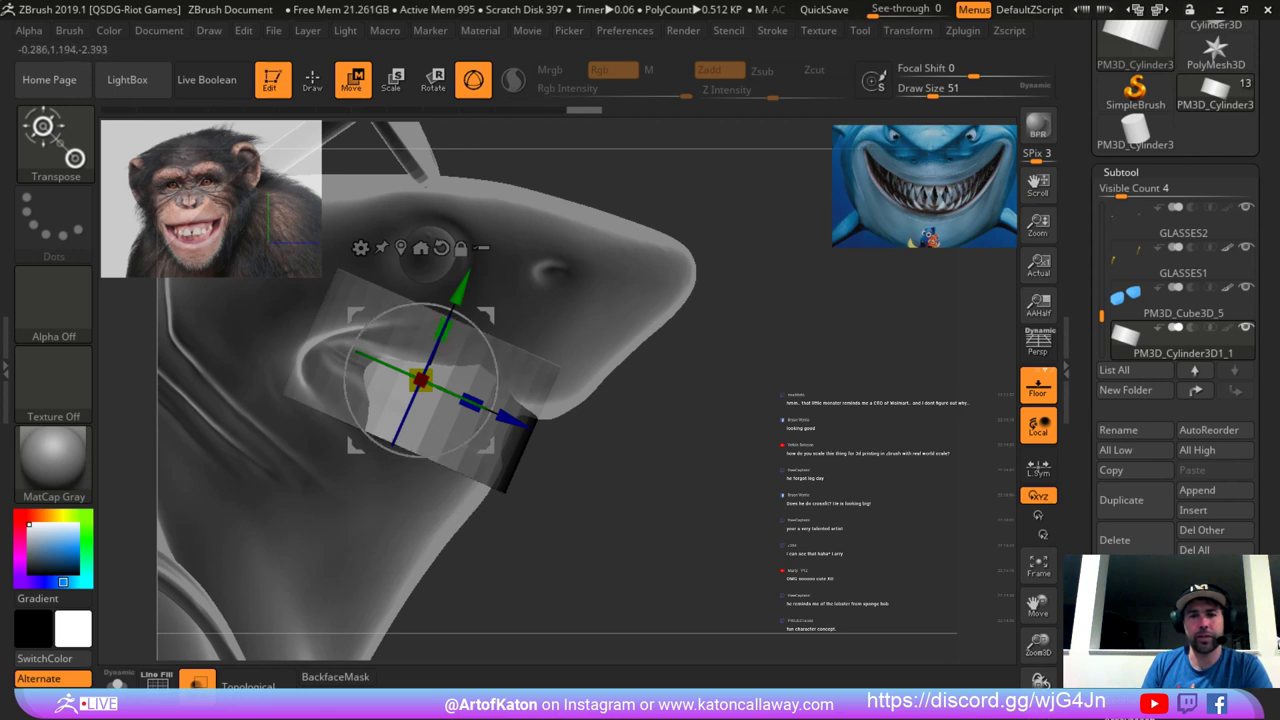
Rework the cylinder's tilt to match the mouth slope and slide it back into the head.
alt+drag(546, 476, 601, 488)
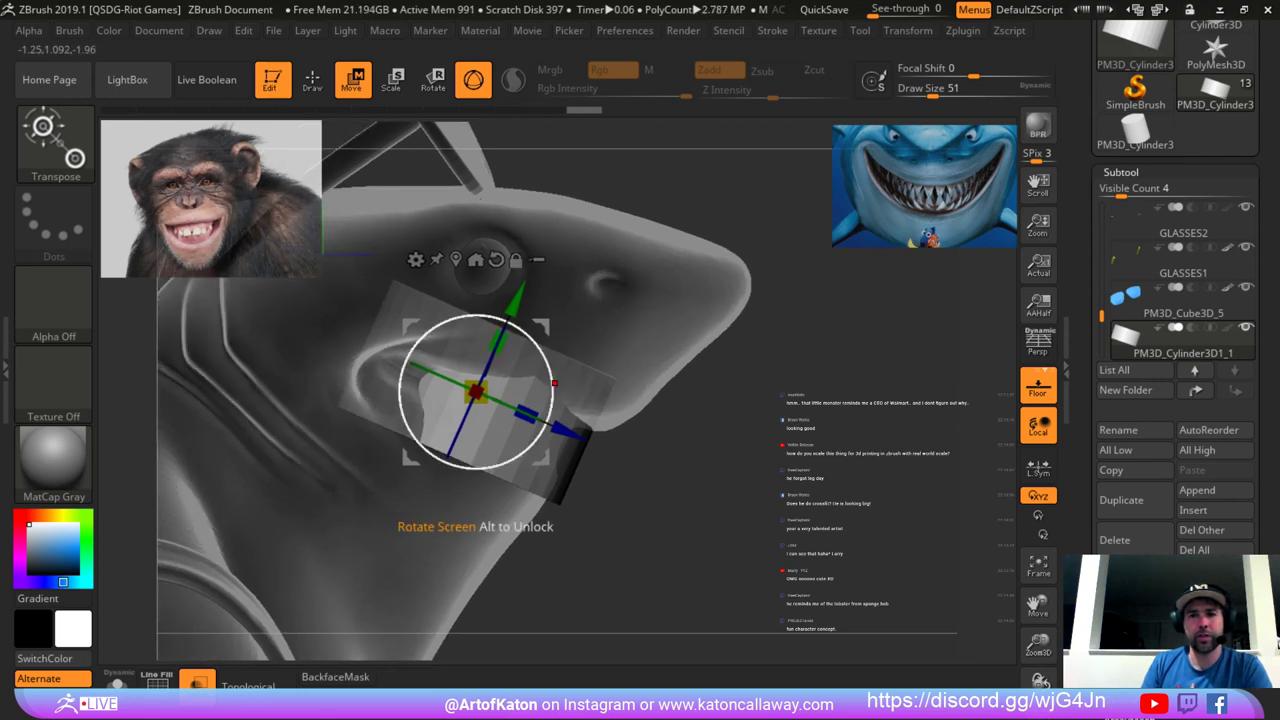
drag(554, 383, 541, 348)
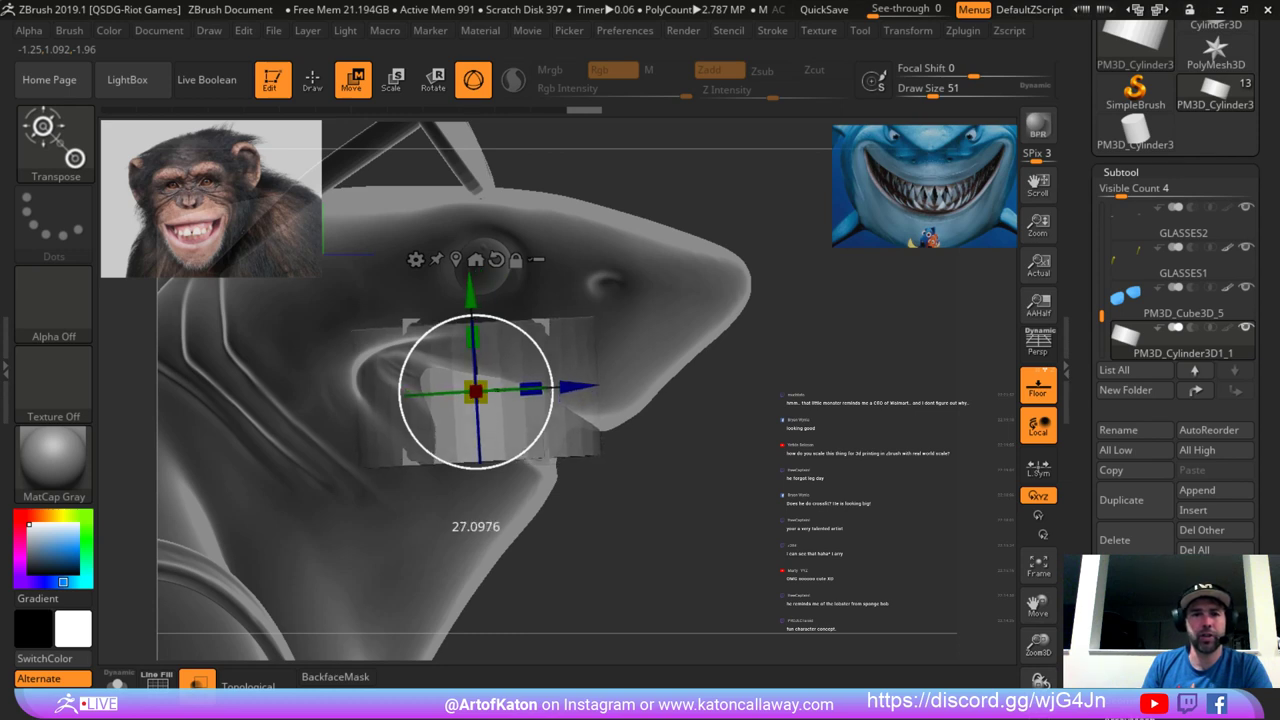
alt+drag(590, 490, 623, 473)
mouse_move(623, 473)
alt+mouse_down()
mouse_move(672, 447)
mouse_move(626, 458)
alt+mouse_up()
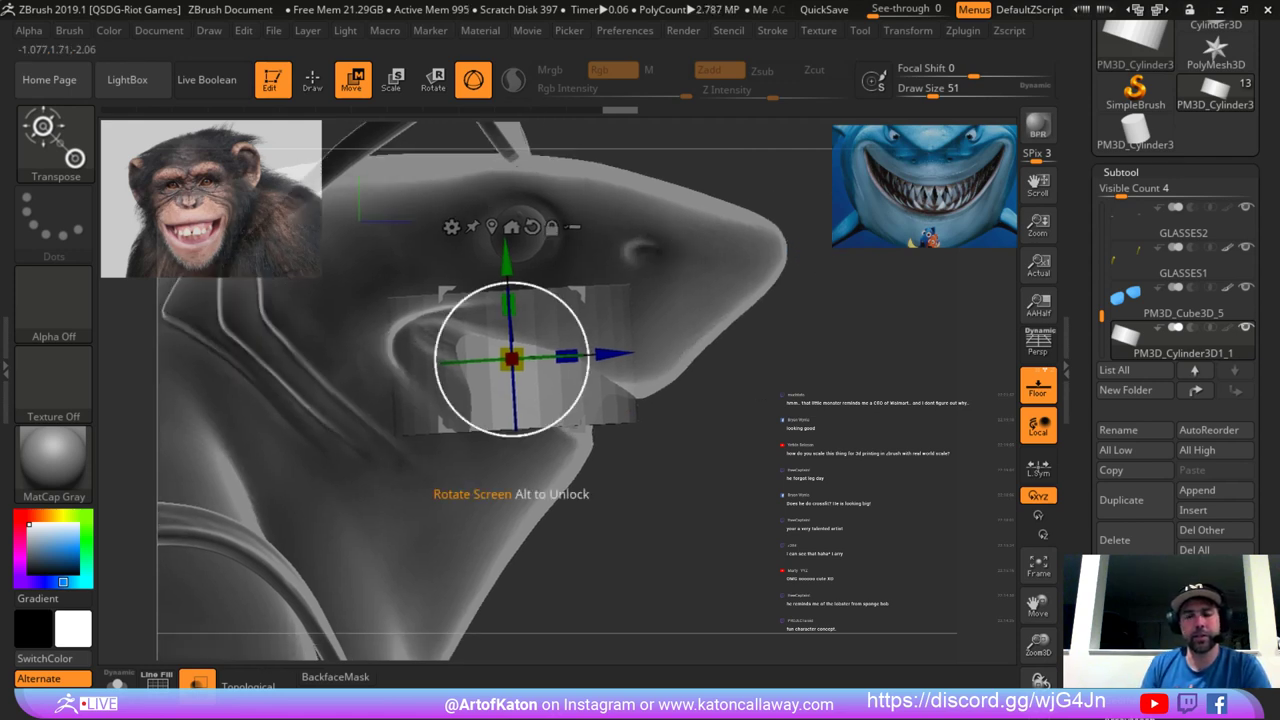
drag(578, 316, 588, 345)
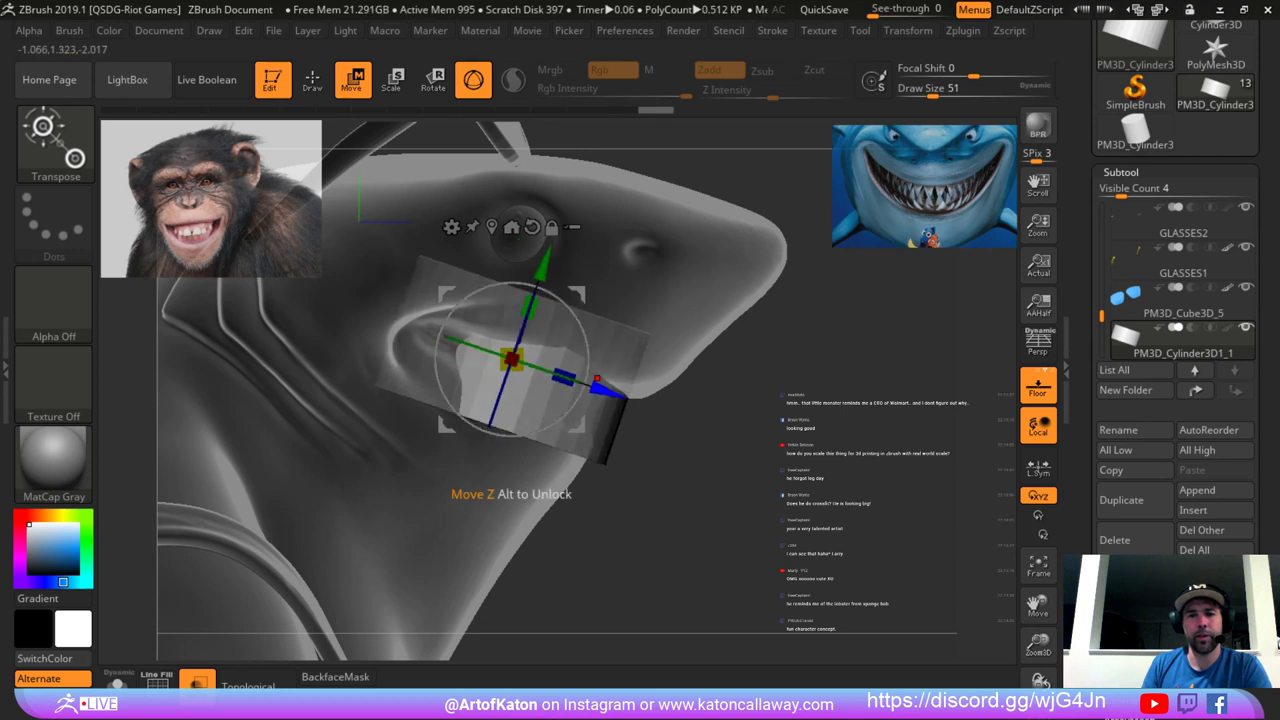
drag(606, 388, 587, 383)
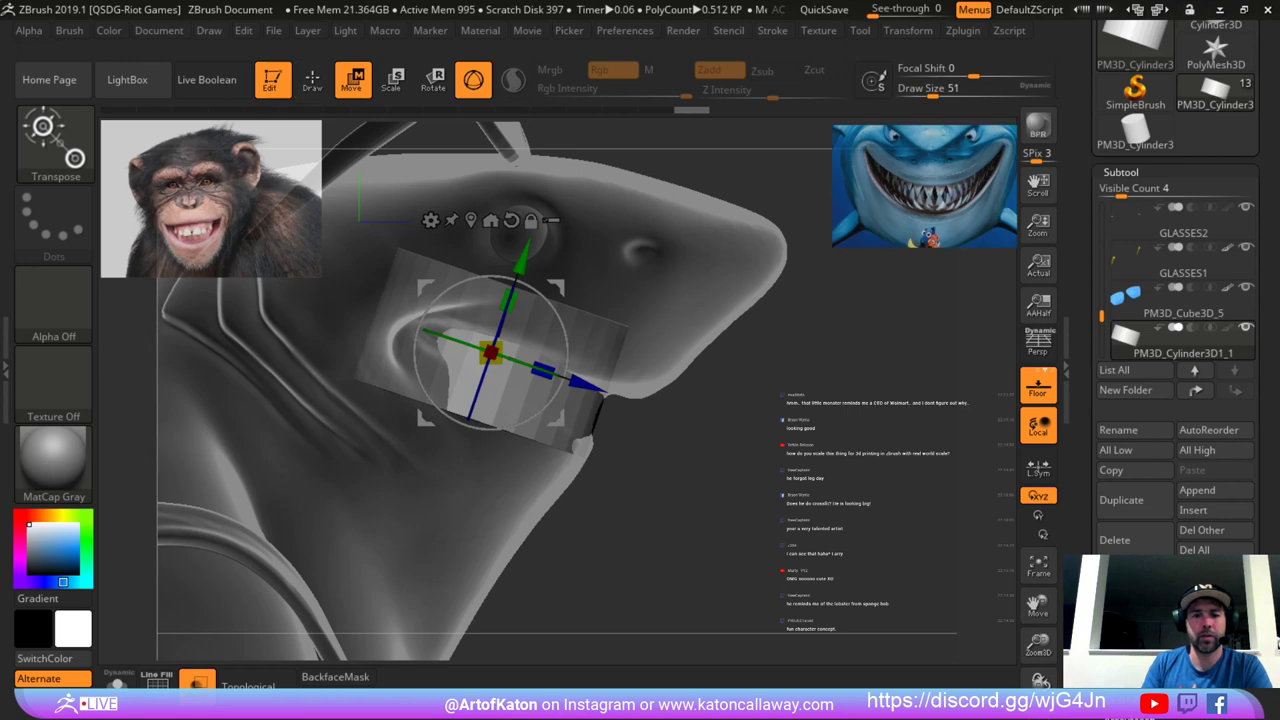
Turn off transparency and shift the cylinder farther back inside the mouth, checking the fit from several angles.
click(197, 684)
mouse_move(680, 560)
mouse_down()
mouse_move(455, 562)
mouse_move(660, 560)
mouse_up()
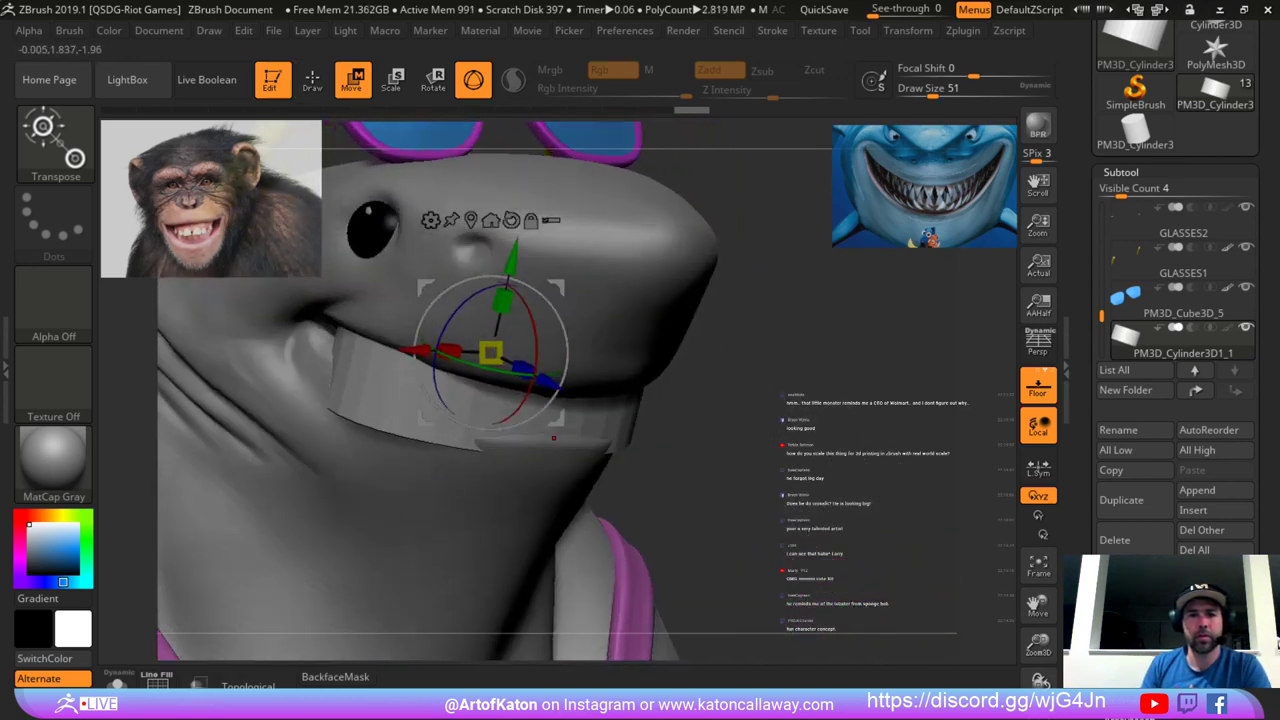
mouse_move(552, 384)
mouse_down()
mouse_move(538, 378)
mouse_move(550, 383)
mouse_up()
drag(615, 540, 670, 540)
drag(446, 326, 391, 306)
mouse_move(820, 350)
mouse_down()
mouse_move(715, 345)
mouse_move(695, 320)
mouse_move(545, 335)
mouse_move(690, 330)
mouse_move(815, 345)
mouse_up()
drag(369, 306, 394, 313)
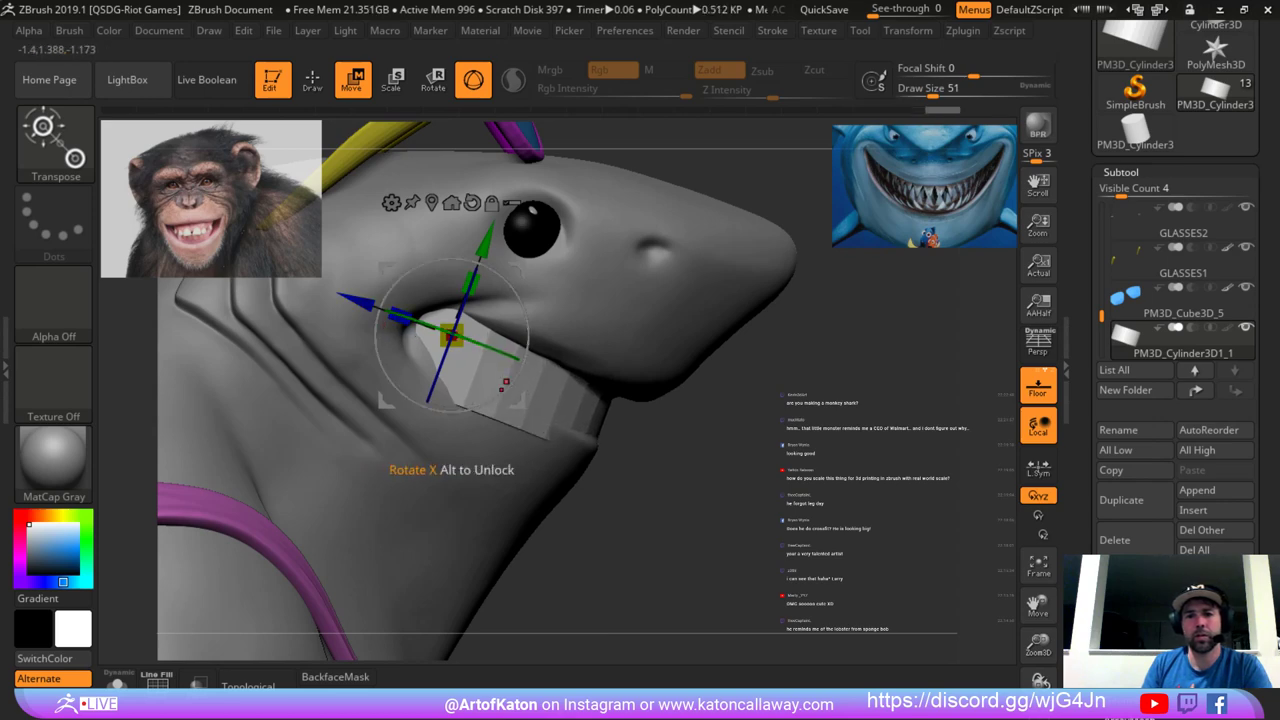
Make the Sharkman1 body the active subtool for sculpting and set the Draw Size to 136.
alt+drag(690, 470, 585, 400)
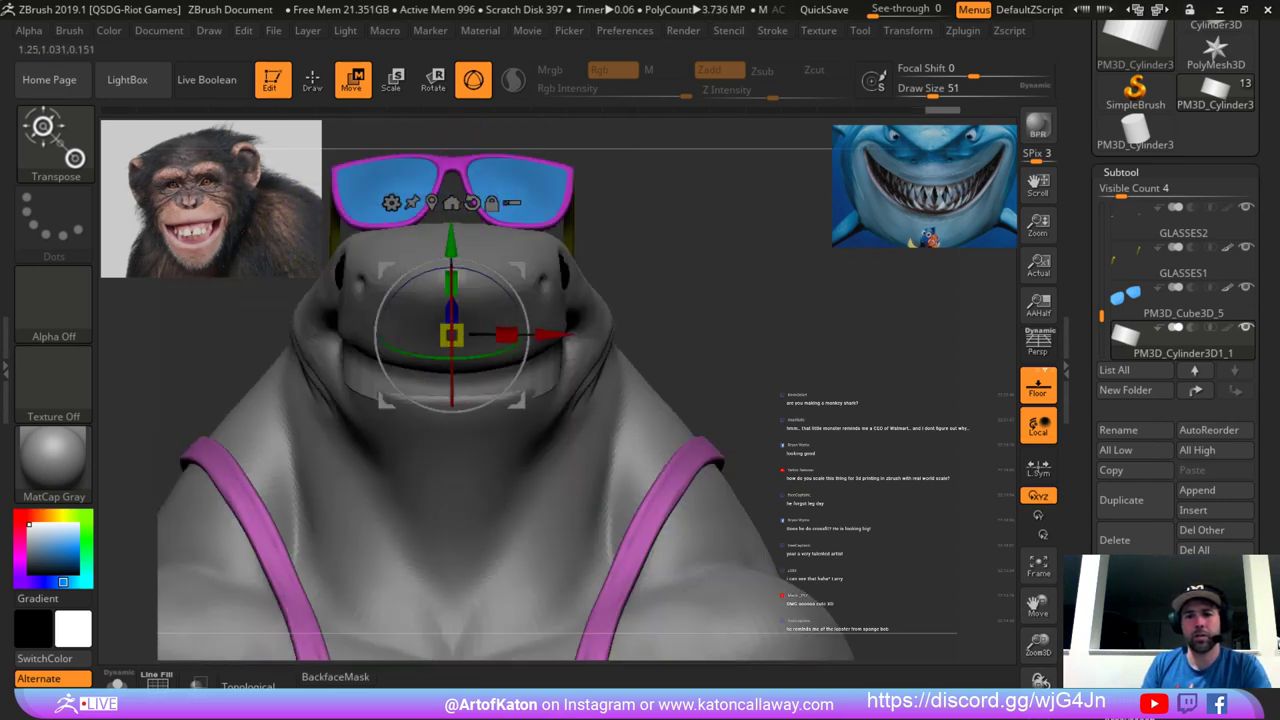
alt+drag(680, 400, 680, 350)
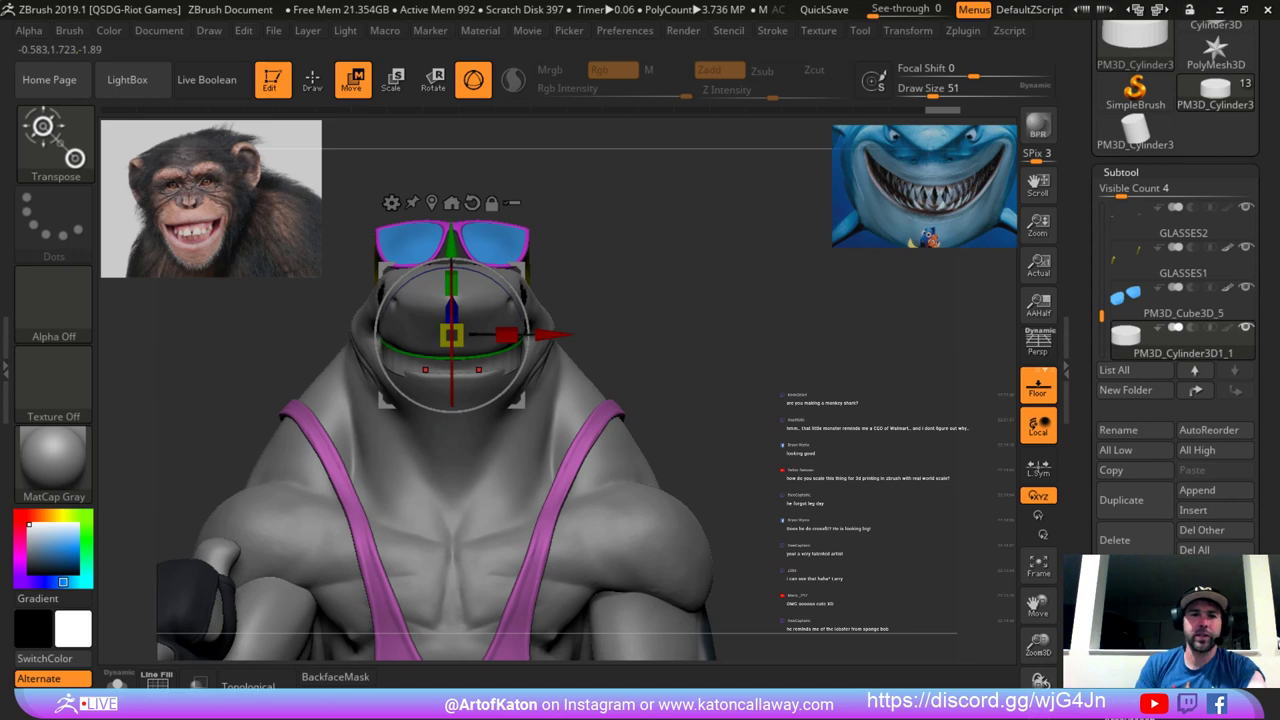
drag(270, 340, 425, 345)
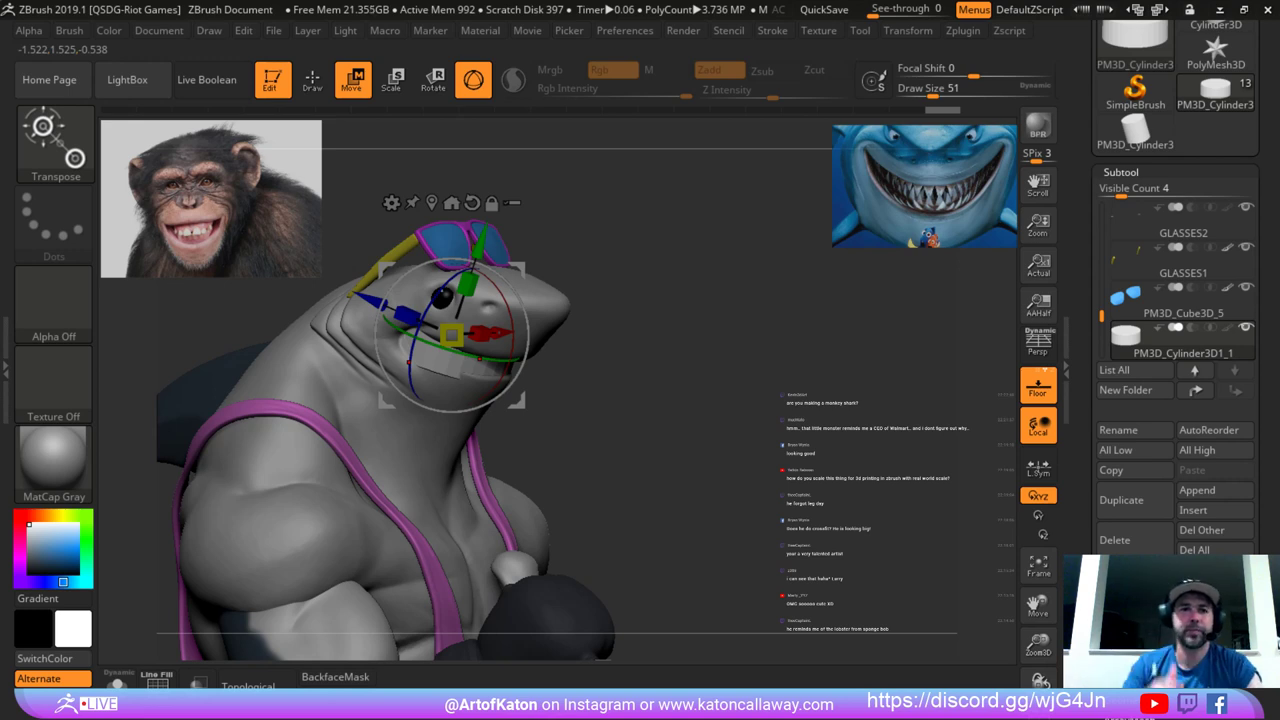
click(313, 80)
mouse_move(645, 360)
mouse_down()
mouse_move(720, 365)
mouse_move(720, 450)
mouse_up()
alt+click(458, 480)
key(space)
drag(530, 383, 560, 383)
drag(720, 420, 600, 400)
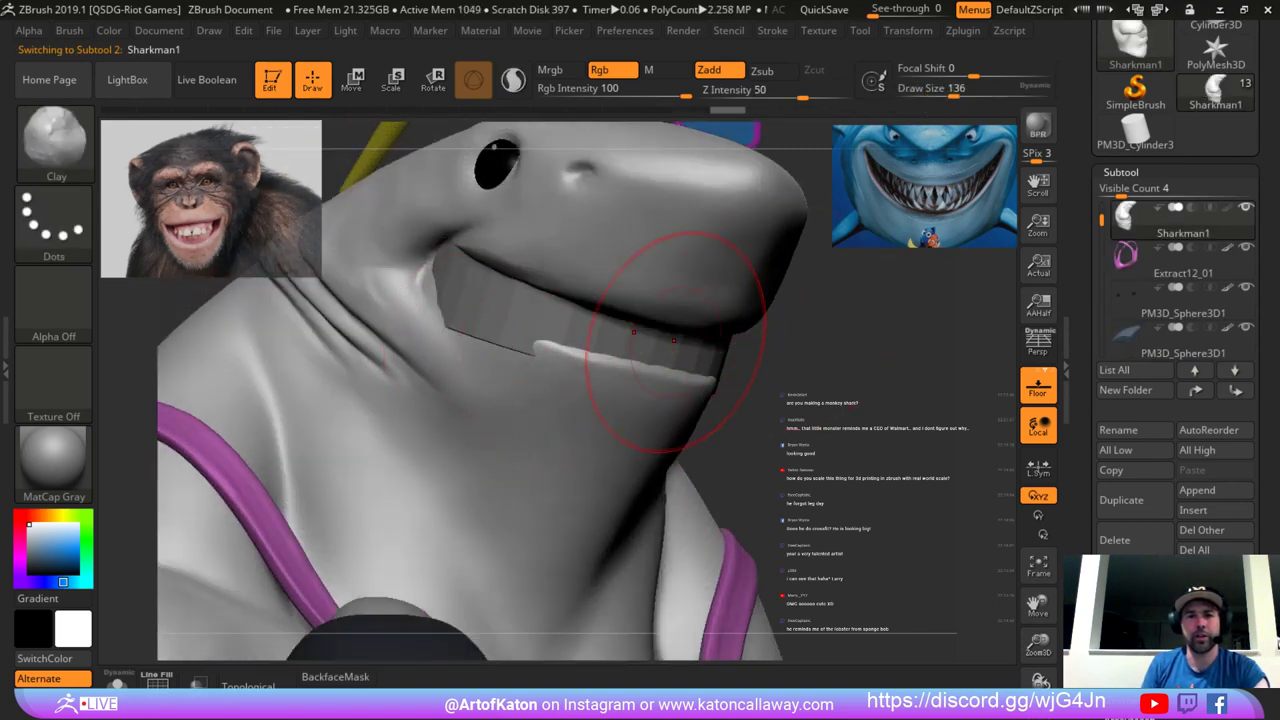
Lower the Sharkman1 body's subdivision level and choose the SnakeHook brush.
key(shift+d)
key(shift+d)
key(shift+d)
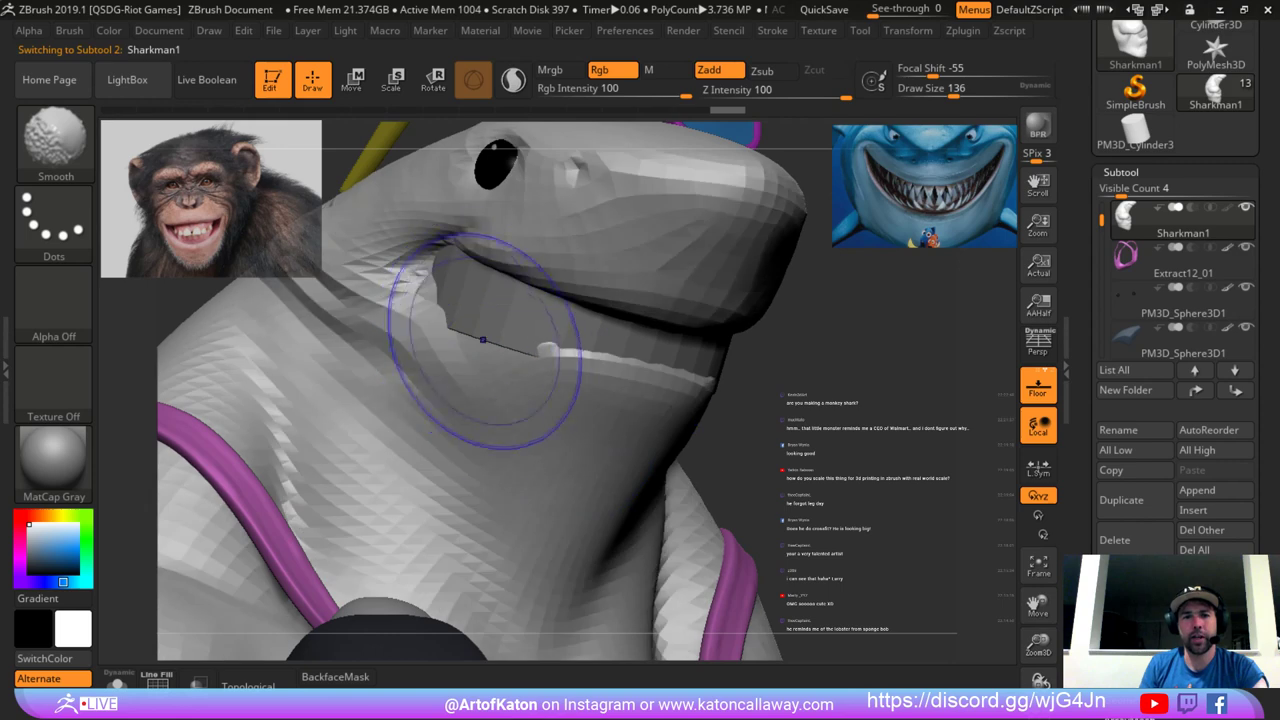
key(b)
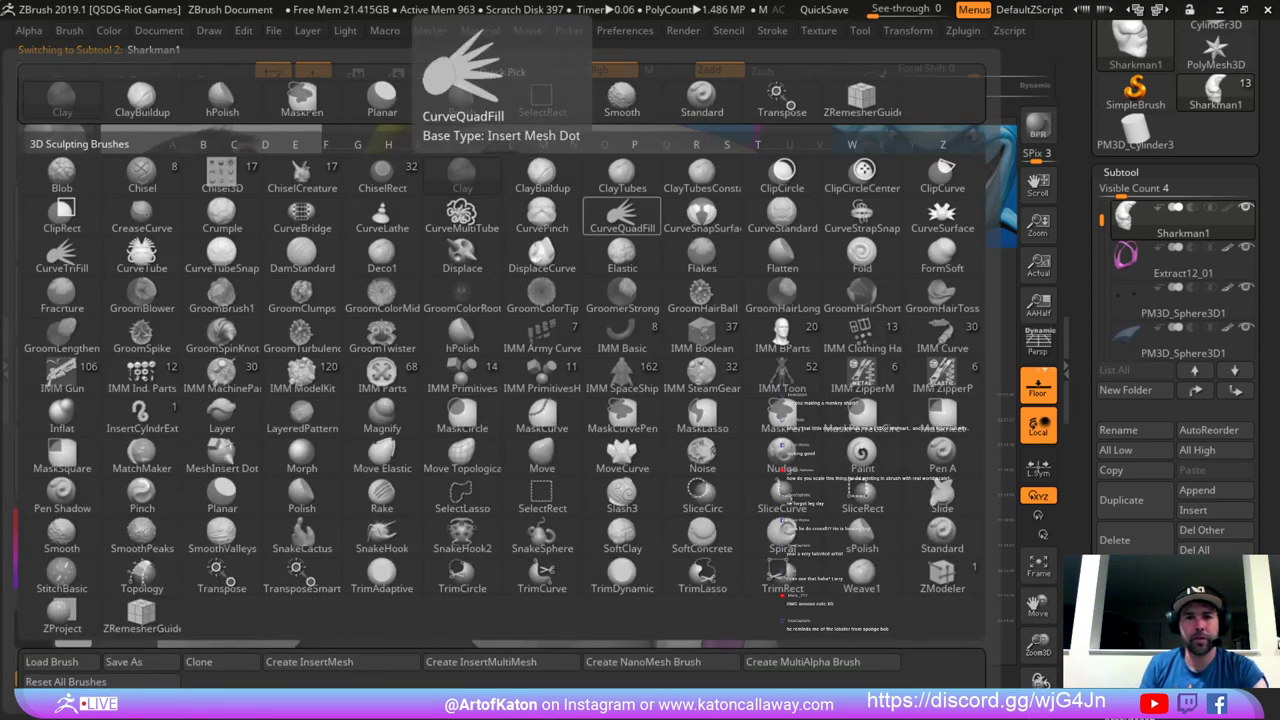
key(s)
click(382, 536)
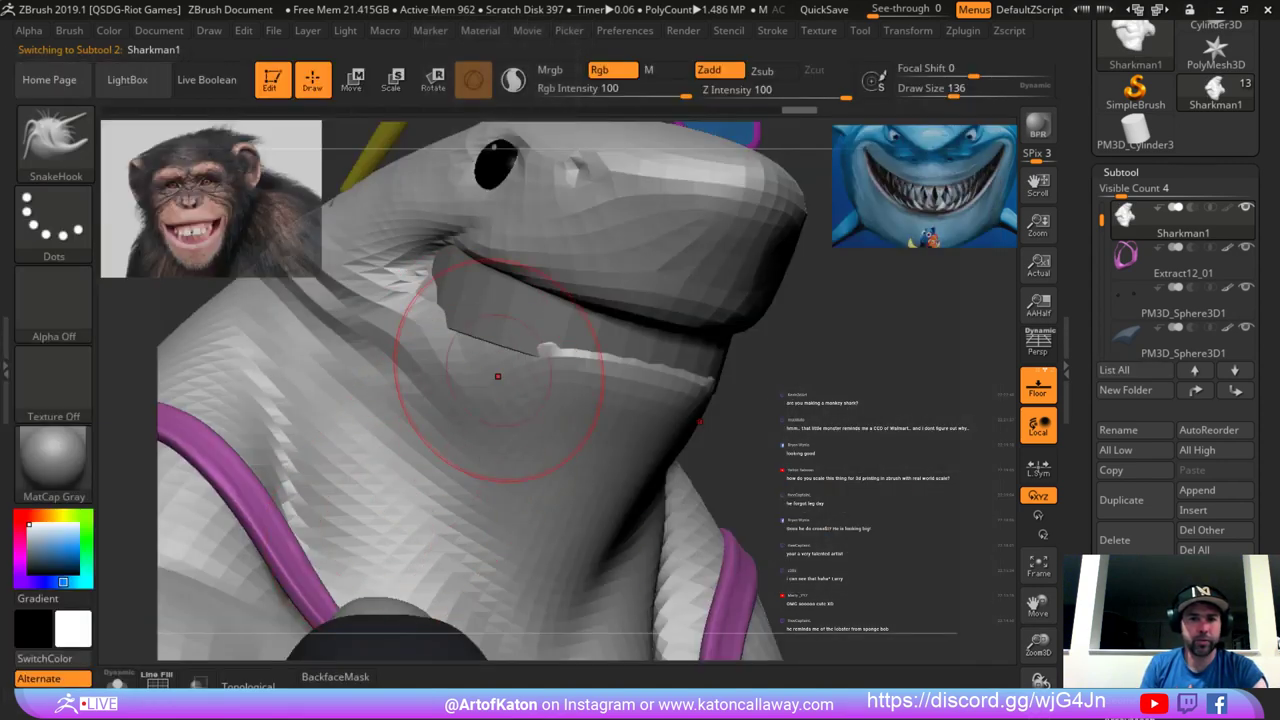
Try pulling the skin beside the mouth over the cylinder's exposed edge with SnakeHook, and undo the stroke.
key(])
right_drag(690, 331, 485, 337)
mouse_move(505, 362)
mouse_down()
mouse_move(496, 313)
mouse_move(482, 343)
mouse_up()
key(ctrl+z)
key(space)
right_drag(486, 402, 491, 366)
key(space)
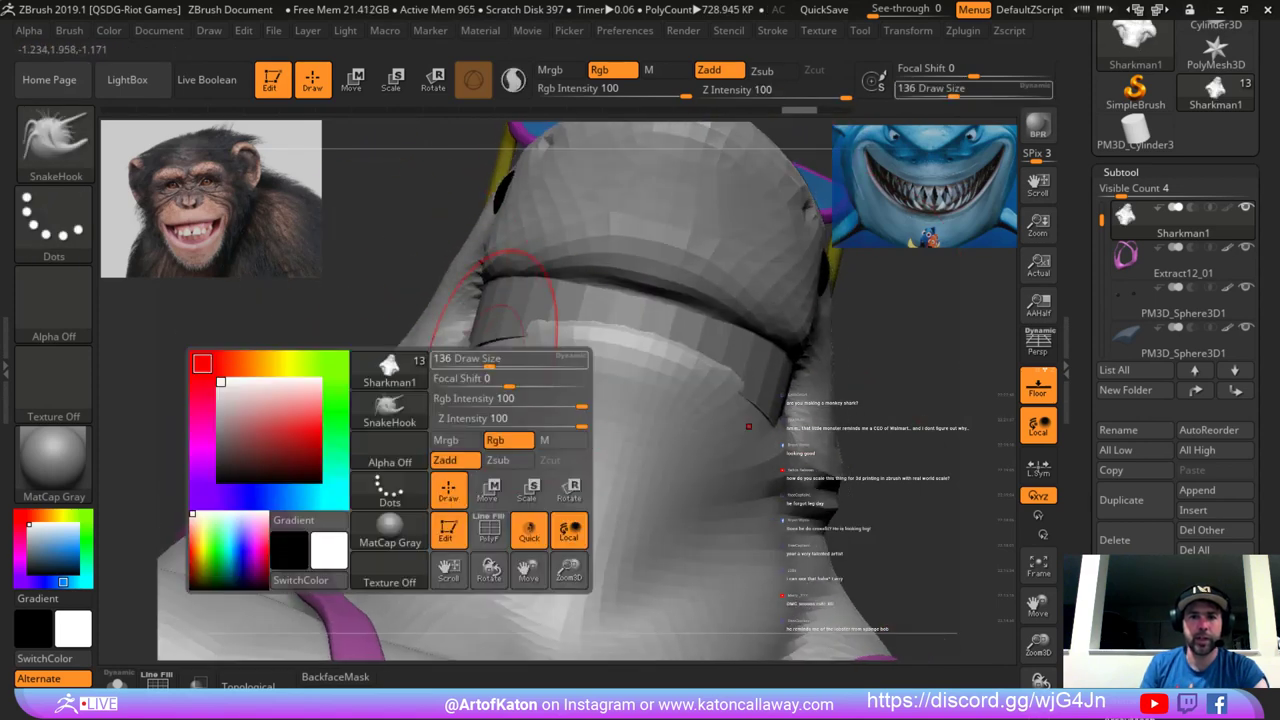
Try a SnakeHook pull at the mouth corner, undo it, and set the Draw Size to 149.
drag(497, 360, 501, 360)
drag(471, 282, 472, 262)
key(ctrl+z)
key(space)
drag(488, 345, 491, 345)
right_drag(470, 345, 500, 336)
key(space)
drag(490, 337, 486, 337)
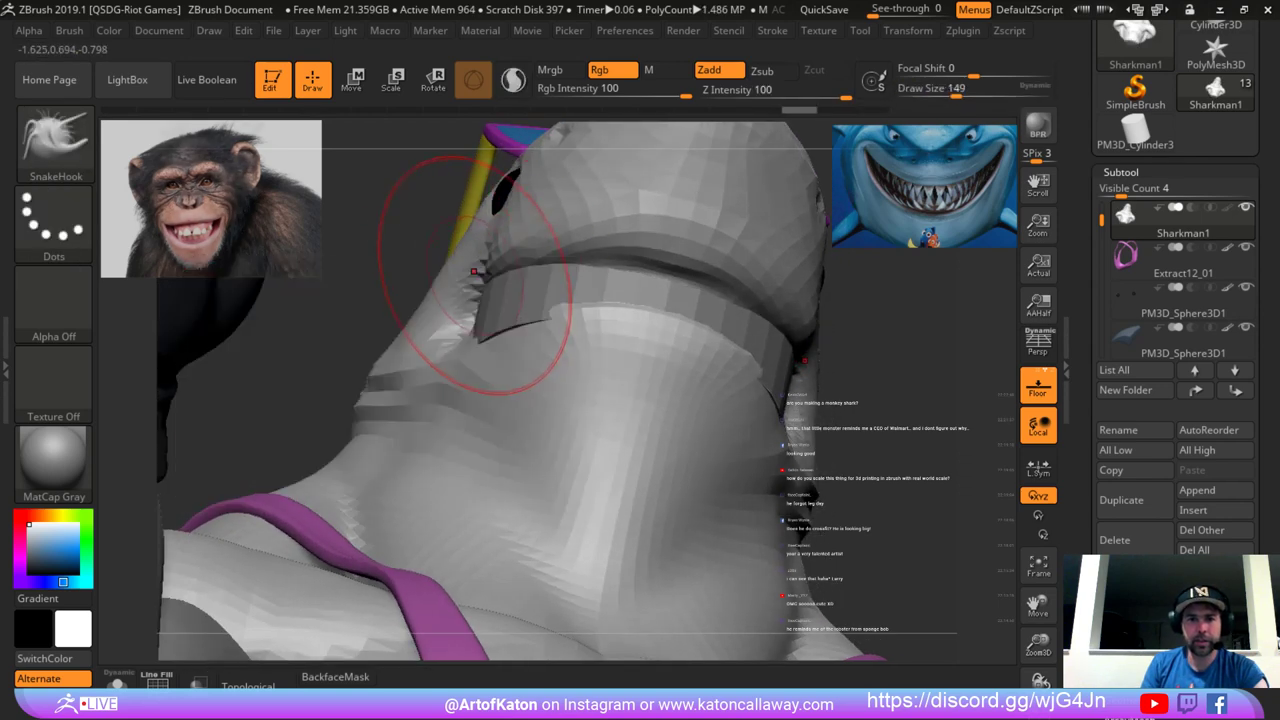
Undo another trial pull at the mouth corner and increase the SnakeHook Draw Size to 172.
drag(476, 294, 473, 269)
key(ctrl+z)
right_drag(476, 277, 484, 275)
key(space)
drag(479, 280, 495, 287)
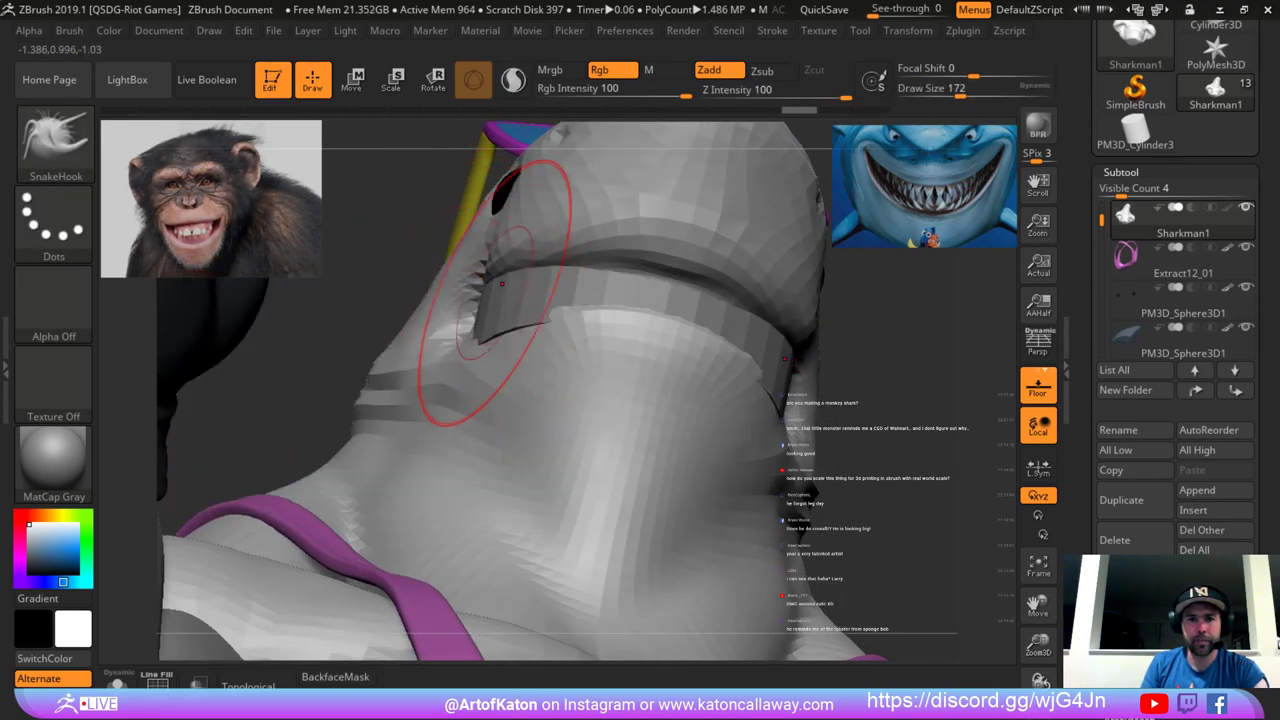
Make the mouth cylinder the active subtool and narrow it sideways to about 0.96 of its width.
alt+click(490, 290)
key(w)
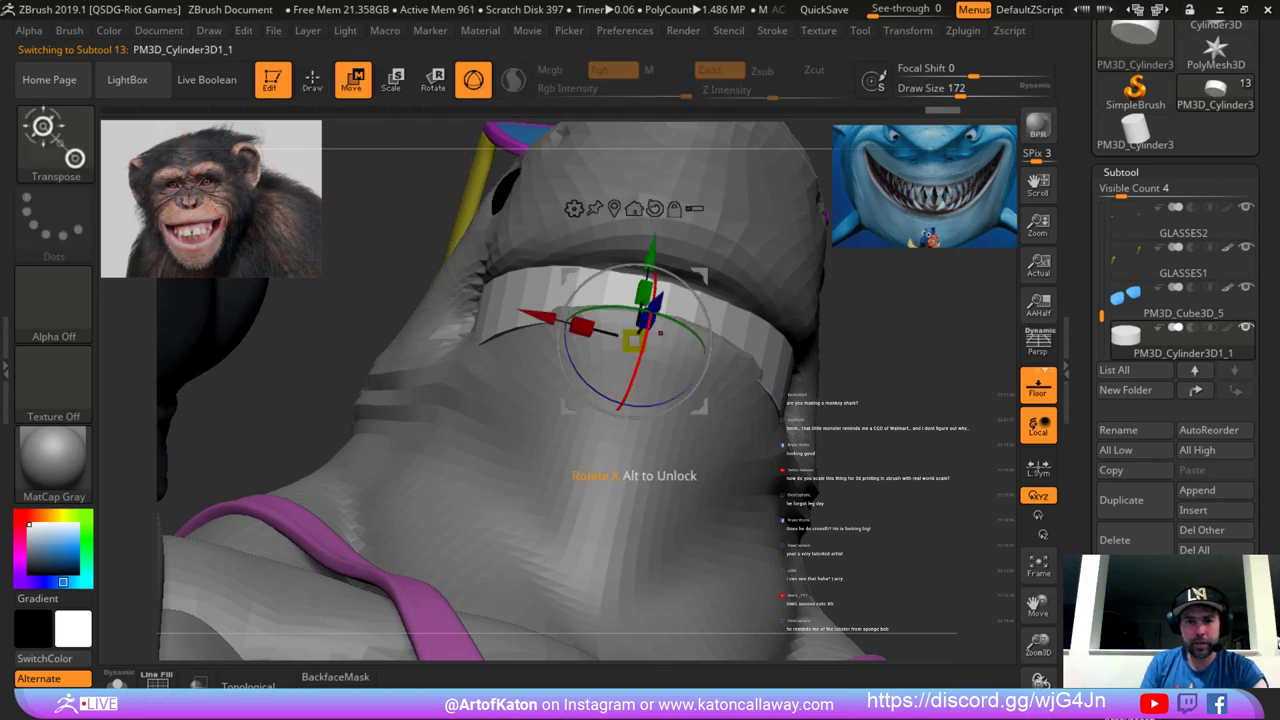
mouse_move(597, 322)
mouse_down()
mouse_move(607, 326)
mouse_move(578, 327)
mouse_up()
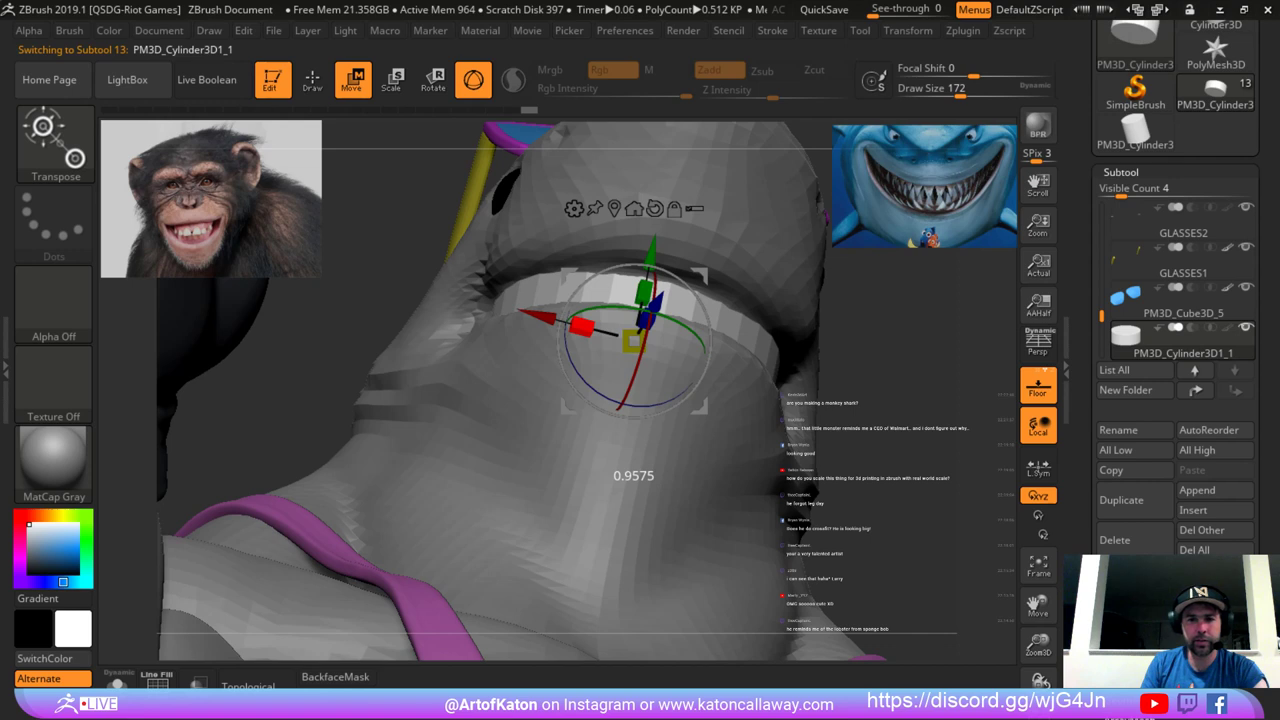
click(273, 80)
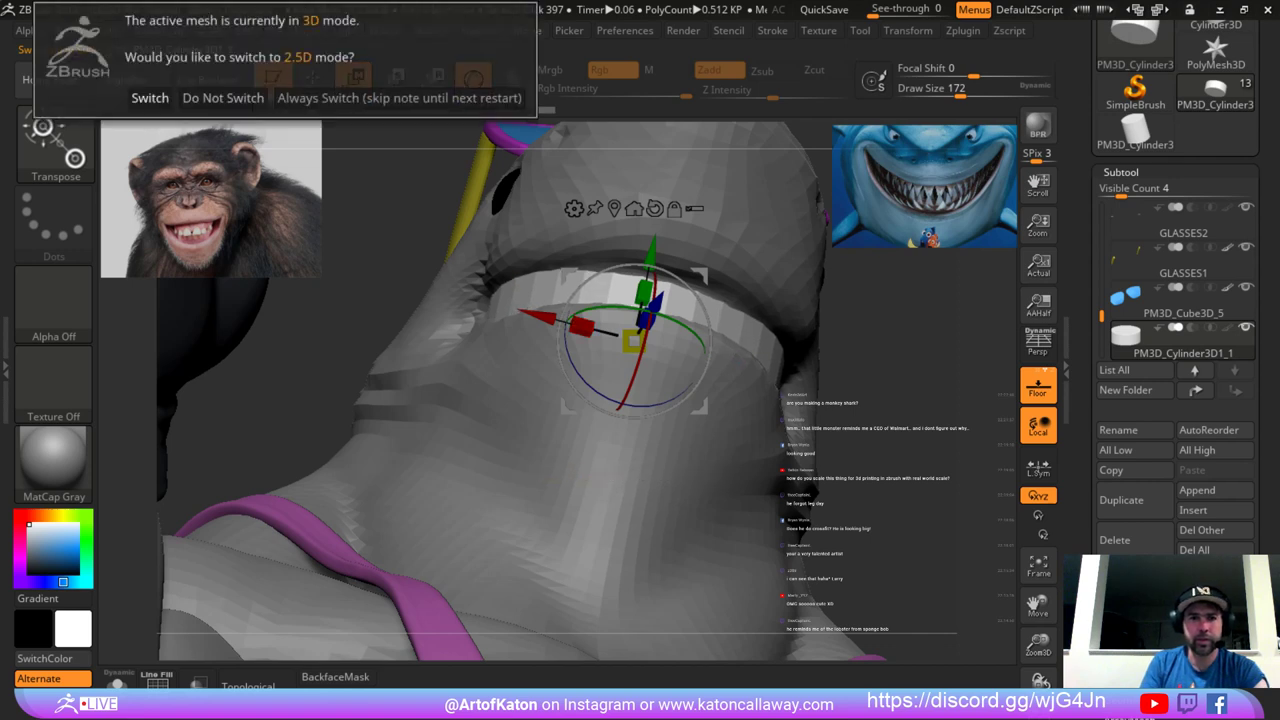
Keep the mesh in 3D mode and return from Transpose to drawing with SnakeHook.
click(223, 98)
click(313, 80)
drag(400, 295, 365, 300)
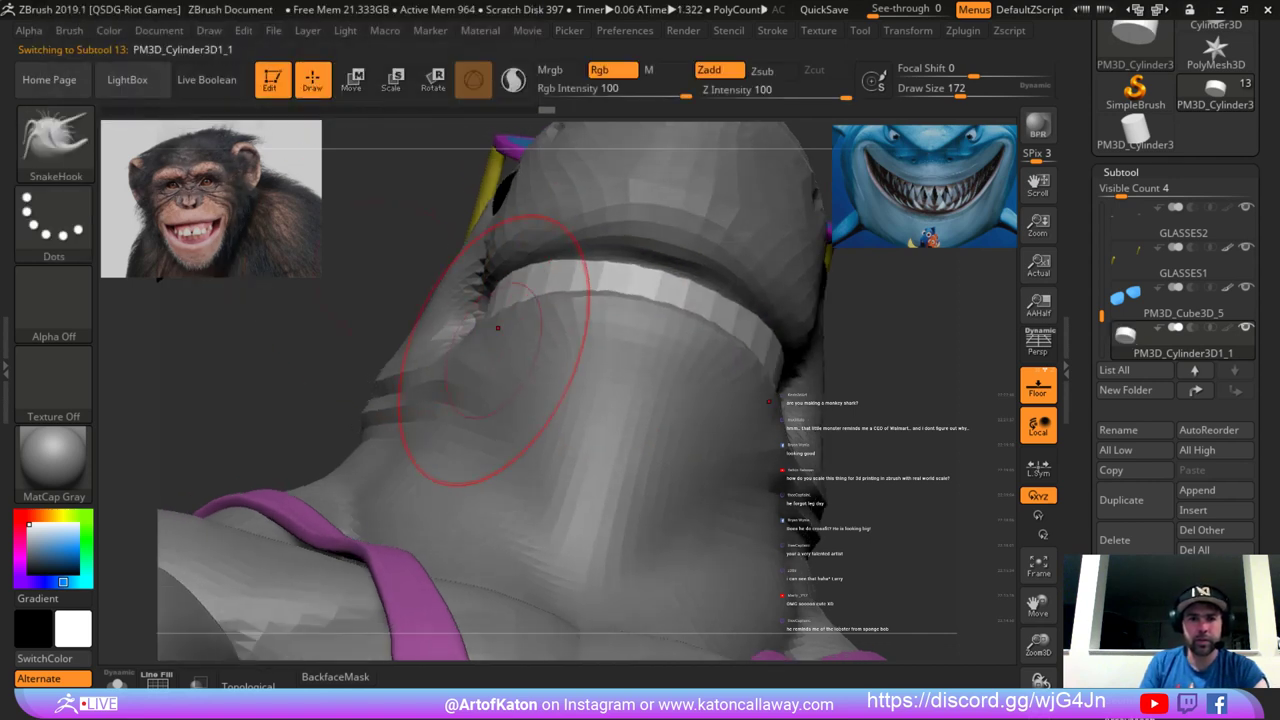
mouse_move(417, 287)
ctrl+right_down()
mouse_move(415, 265)
mouse_move(515, 266)
mouse_move(701, 305)
ctrl+right_up()
Choose the MaskLasso brush, make Sharkman1 the active subtool and mask the upper head and snout.
ctrl+click(55, 143)
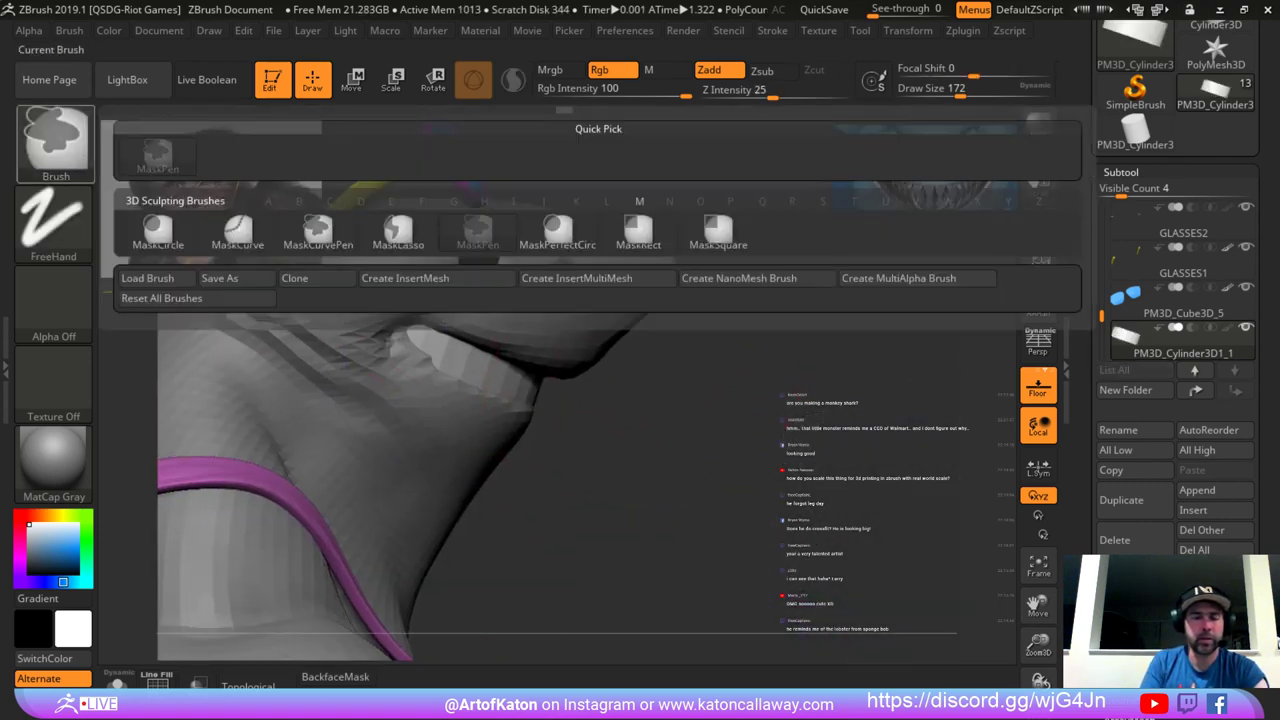
ctrl+click(398, 233)
mouse_move(748, 288)
ctrl+mouse_down()
mouse_move(293, 189)
mouse_move(604, 384)
ctrl+mouse_up()
alt+click(614, 286)
mouse_move(750, 253)
ctrl+mouse_down()
mouse_move(355, 190)
mouse_move(320, 286)
mouse_move(616, 393)
mouse_move(650, 380)
ctrl+mouse_up()
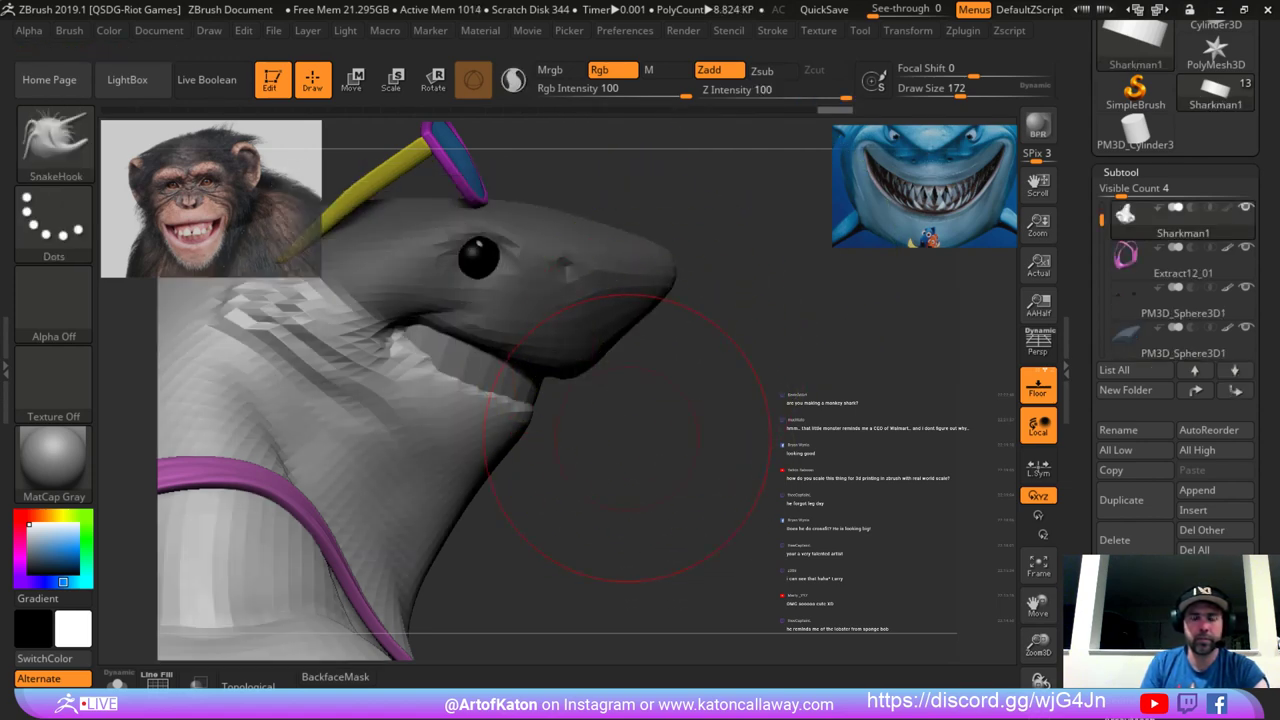
Pull the front of the lower lip slightly up and back against the mouth cylinder with SnakeHook.
shift+drag(635, 432, 470, 420)
mouse_move(262, 398)
alt+mouse_down()
mouse_move(246, 425)
mouse_move(357, 406)
mouse_move(250, 415)
mouse_move(251, 357)
alt+mouse_up()
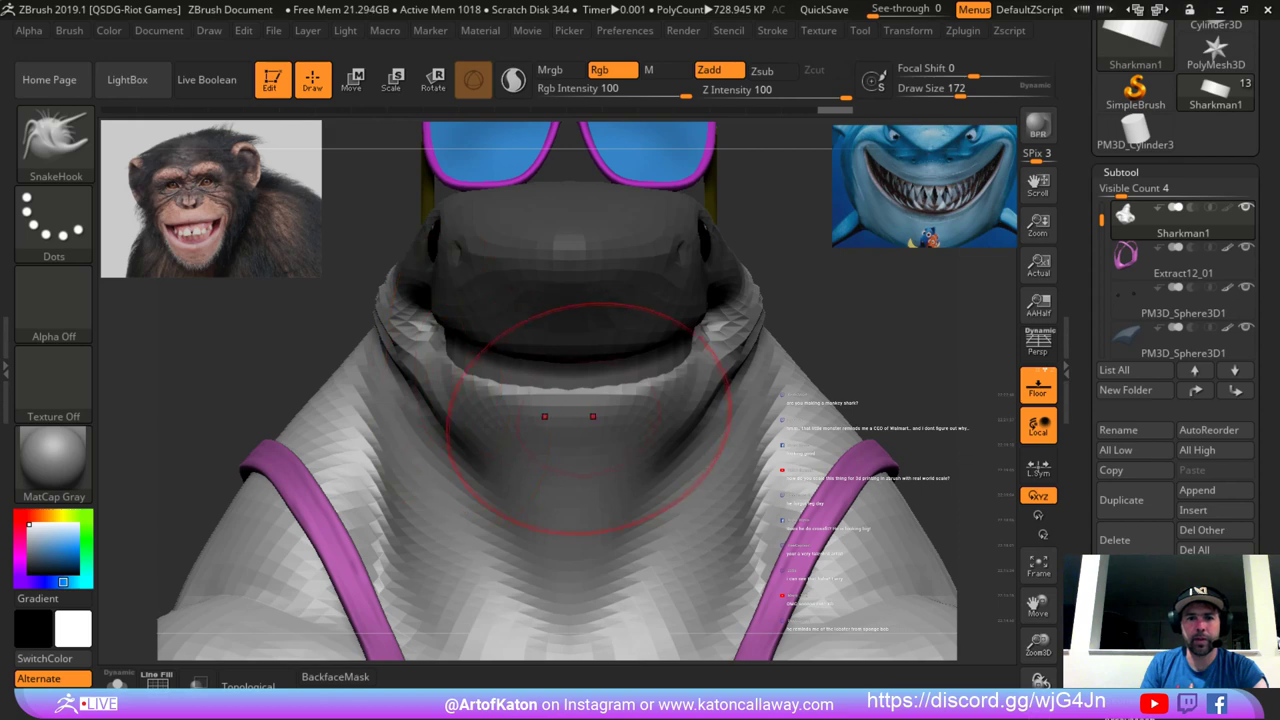
drag(590, 418, 590, 404)
drag(265, 384, 383, 375)
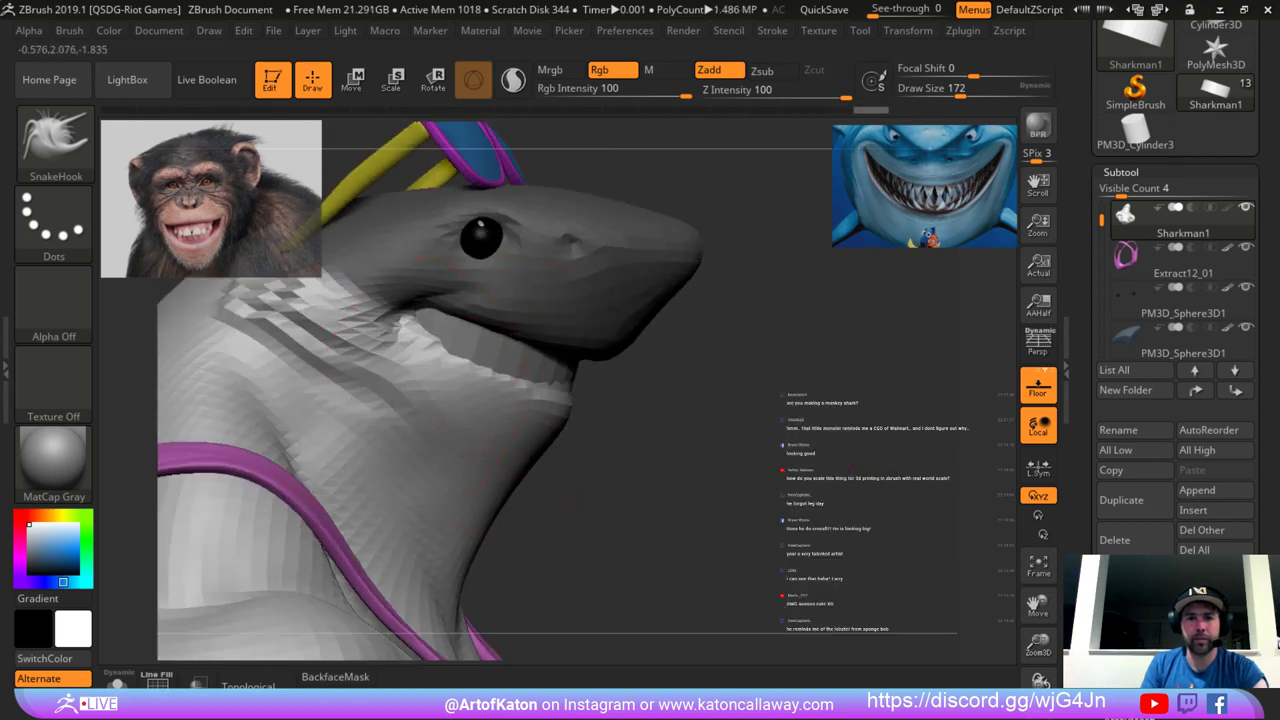
drag(572, 385, 565, 375)
Pull the lower lip back beside the cylinder at Draw Size 149, then try and undo a pull at the lip's front.
key(bracketleft)
mouse_move(460, 378)
mouse_down()
mouse_move(456, 388)
mouse_move(431, 363)
mouse_move(452, 369)
mouse_move(426, 373)
mouse_up()
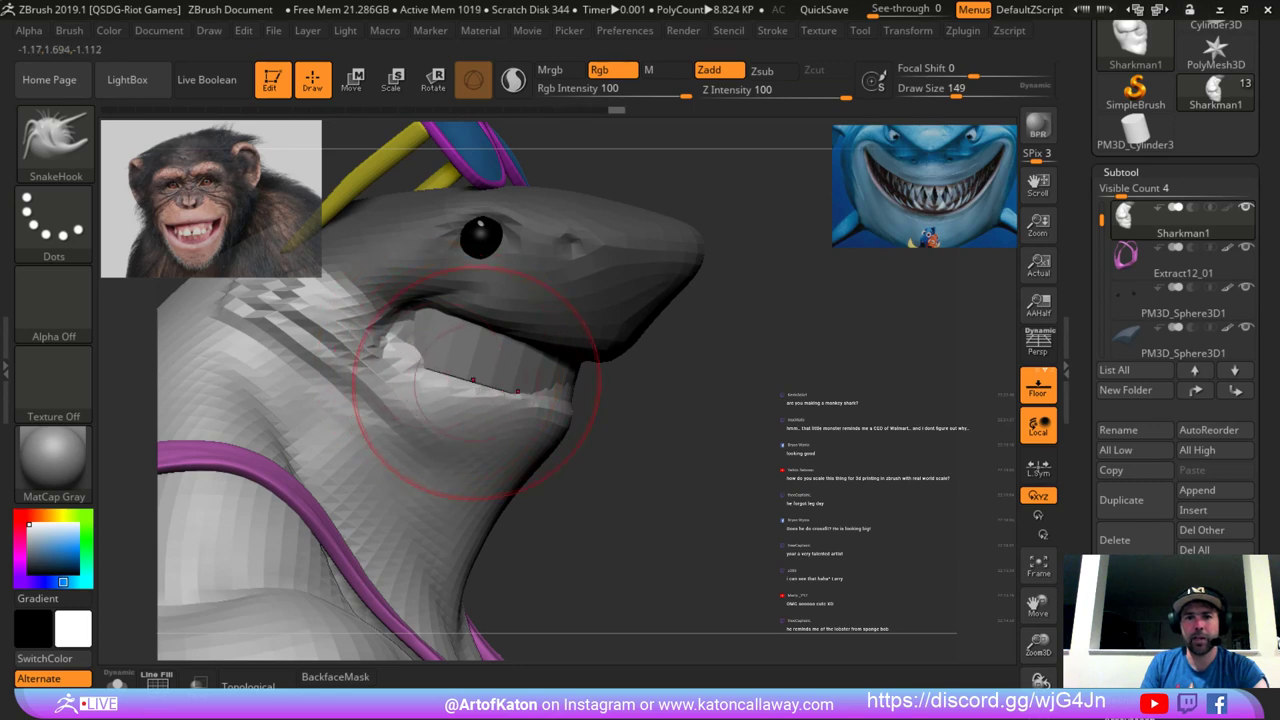
mouse_move(650, 450)
mouse_down()
mouse_move(360, 446)
mouse_move(600, 444)
mouse_up()
mouse_move(582, 384)
mouse_down()
mouse_move(593, 416)
mouse_move(582, 400)
mouse_up()
key(ctrl+z)
Reduce the SnakeHook Draw Size to 116 and further to 83.
key(space)
alt+drag(680, 394, 662, 389)
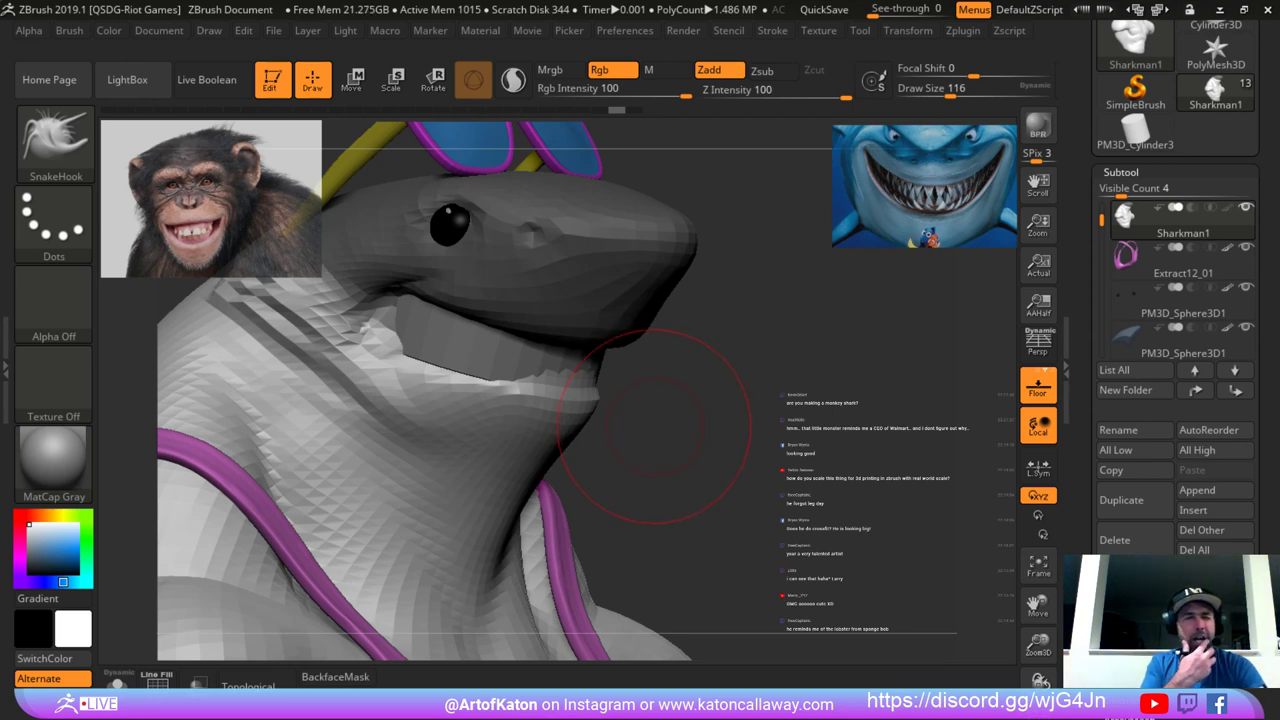
mouse_move(653, 377)
alt+mouse_down()
mouse_move(648, 345)
mouse_move(618, 385)
mouse_move(660, 400)
mouse_move(708, 390)
alt+mouse_up()
alt+drag(800, 583, 768, 530)
key(space)
click(644, 312)
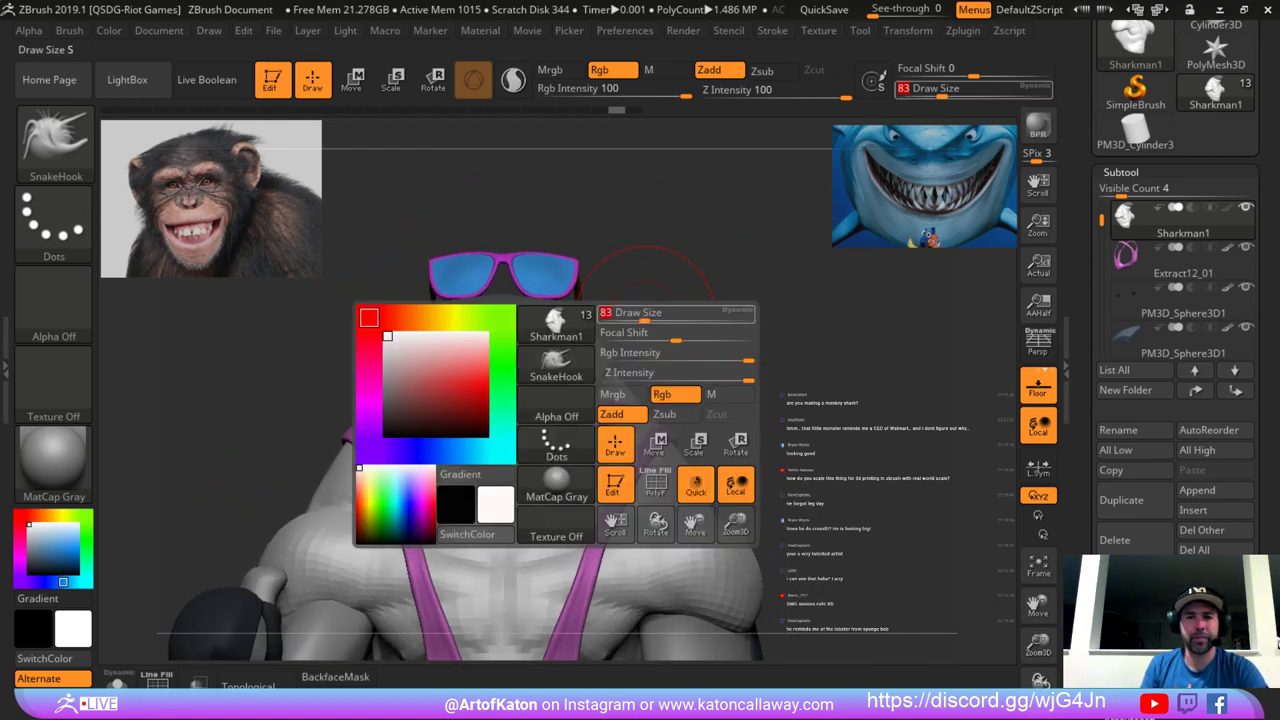
mouse_move(680, 244)
alt+mouse_down()
mouse_move(684, 296)
mouse_move(656, 268)
alt+mouse_up()
key(ctrl)
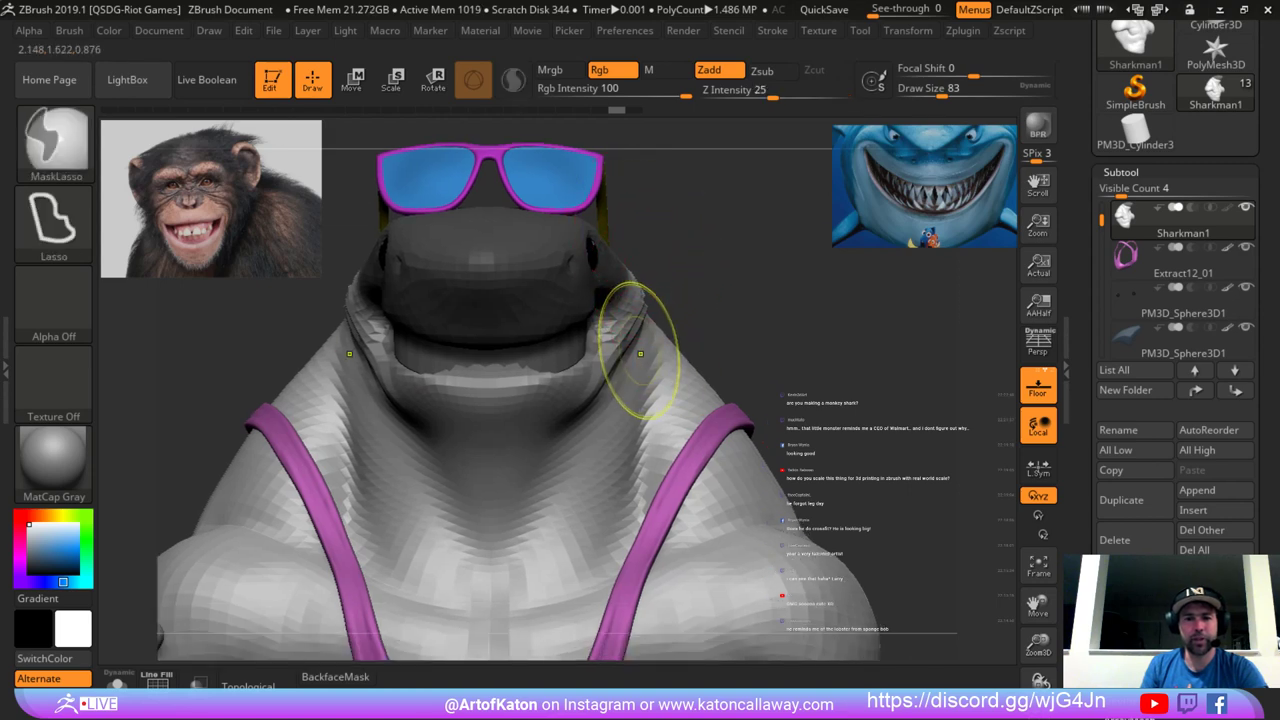
Try a SnakeHook pull along the middle of the lower lip and undo it.
key(space)
click(612, 374)
drag(508, 377, 442, 386)
key(space)
click(528, 372)
key(ctrl)
key(ctrl+z)
key(space)
click(558, 386)
Adjust the SnakeHook Draw Size and nudge the lower lip edge upward near the mouth corner.
mouse_move(745, 310)
mouse_down()
mouse_move(630, 340)
mouse_move(609, 370)
mouse_up()
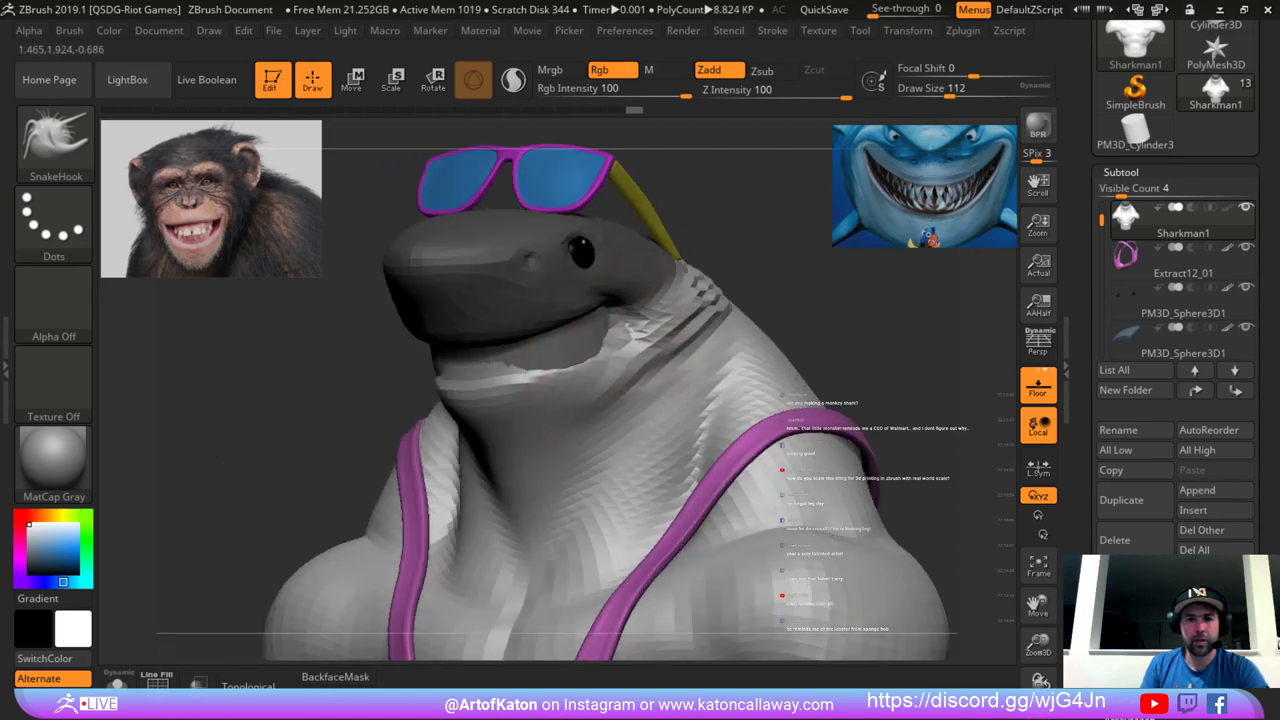
mouse_move(757, 252)
mouse_down()
mouse_move(835, 258)
mouse_move(850, 320)
mouse_up()
key(space)
click(616, 340)
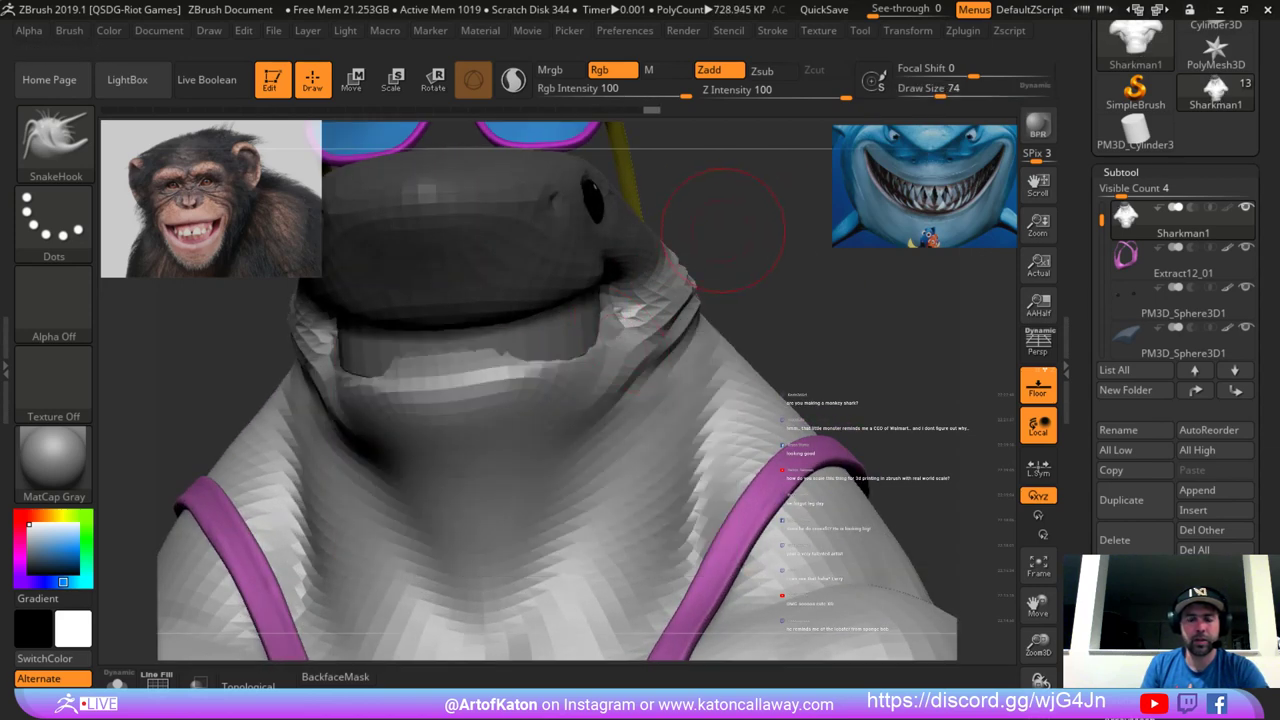
drag(734, 243, 772, 248)
key(space)
click(620, 332)
drag(572, 362, 576, 356)
Pull the lower lip up over the cylinder with SnakeHook at Draw Size 177, and set the size to 132.
drag(738, 300, 746, 301)
key(space)
click(622, 366)
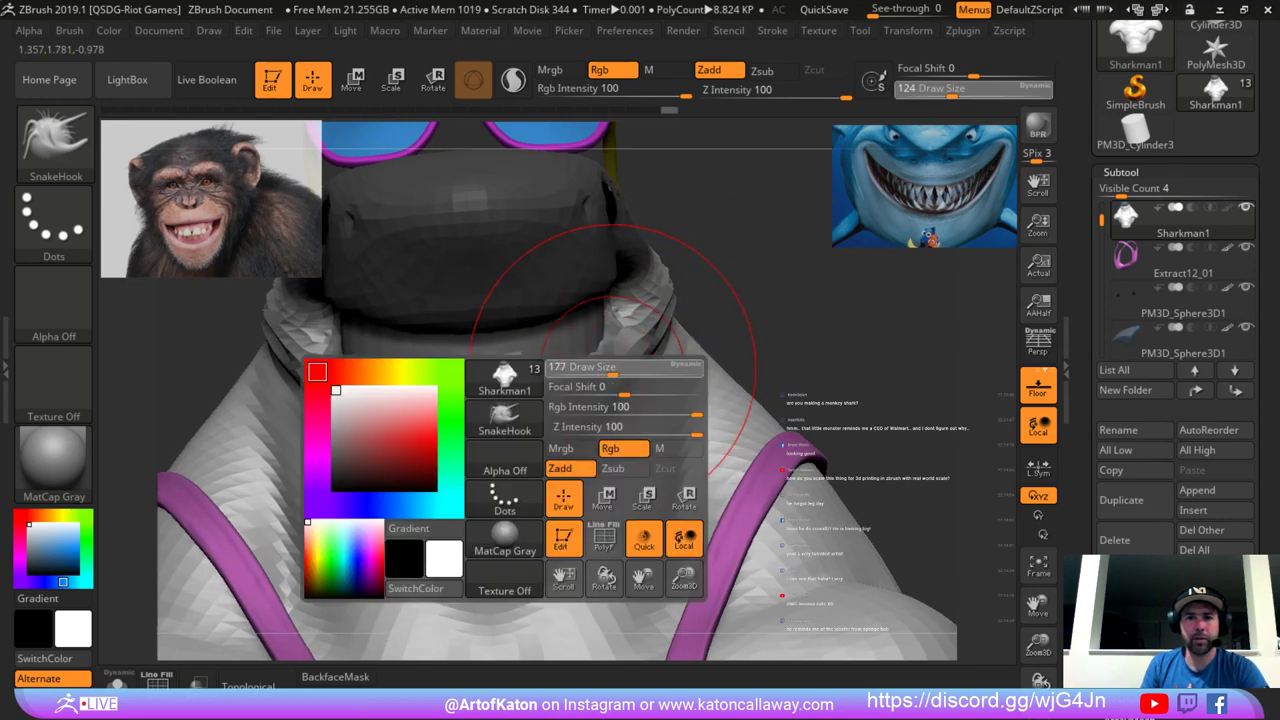
drag(584, 366, 562, 360)
key(space)
click(588, 386)
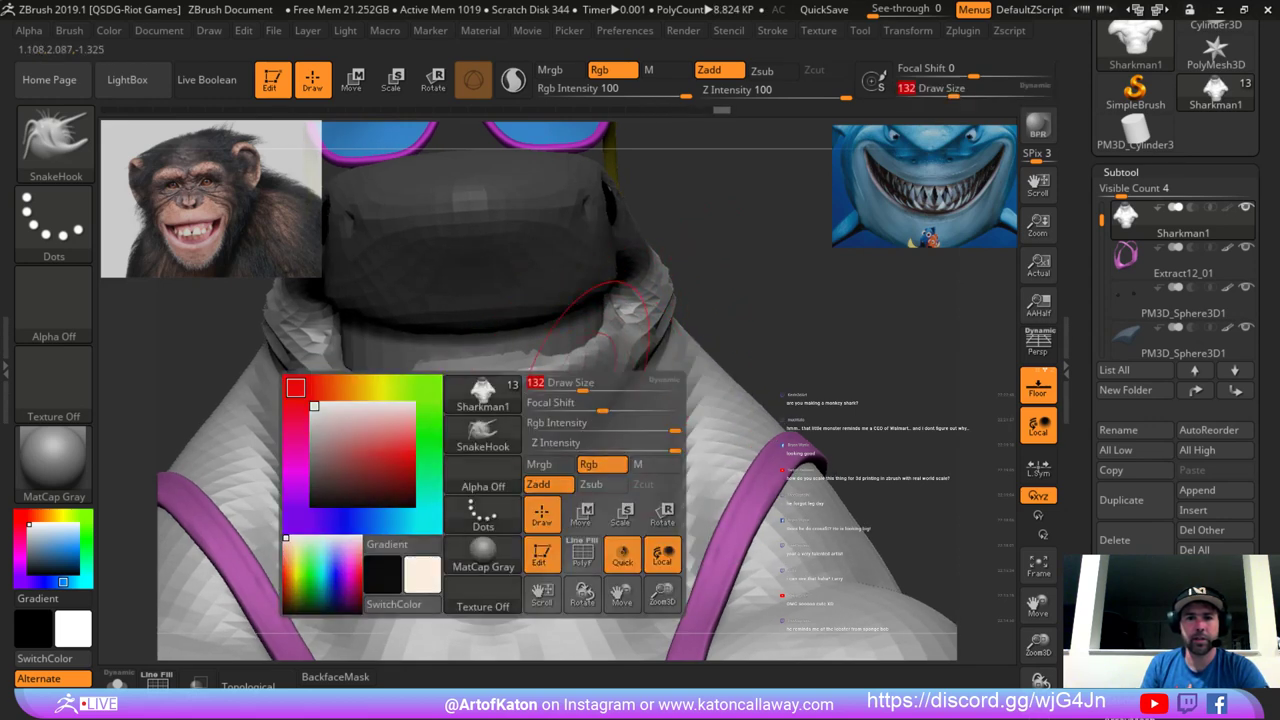
mouse_move(708, 284)
mouse_down()
mouse_move(751, 286)
mouse_move(680, 263)
mouse_move(640, 275)
mouse_up()
drag(740, 318, 602, 332)
alt+drag(440, 360, 550, 385)
drag(462, 385, 522, 384)
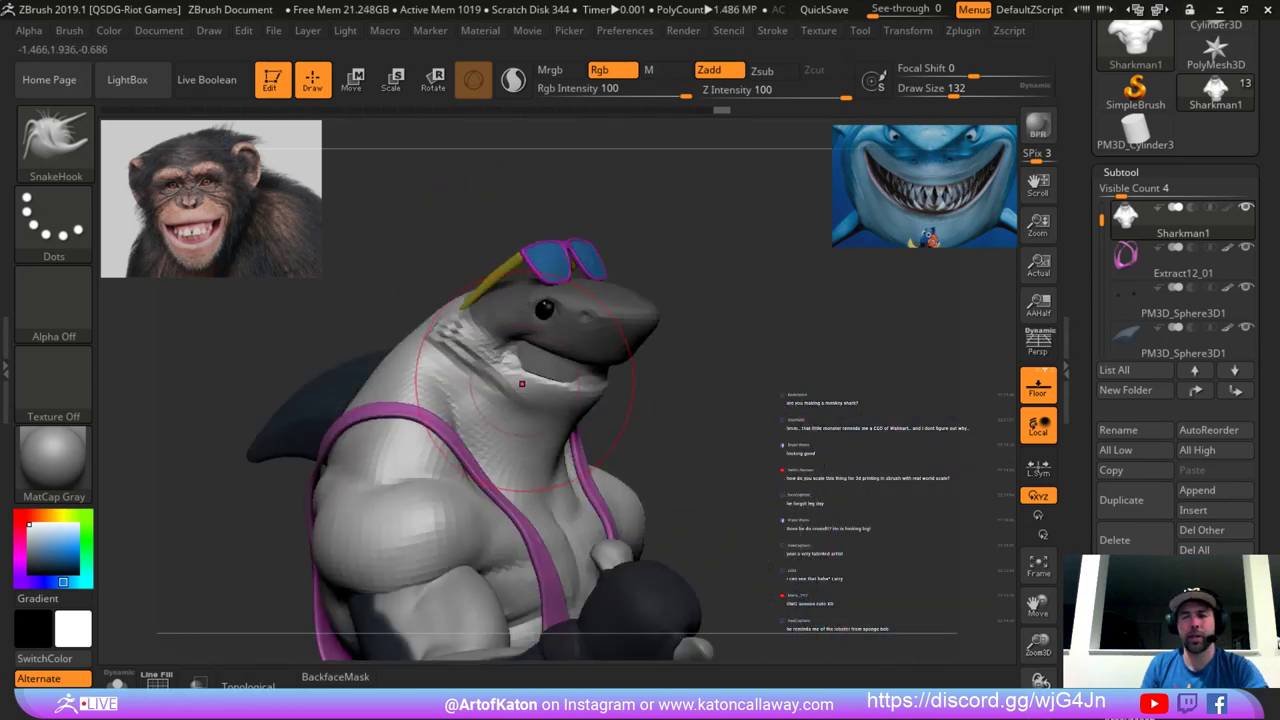
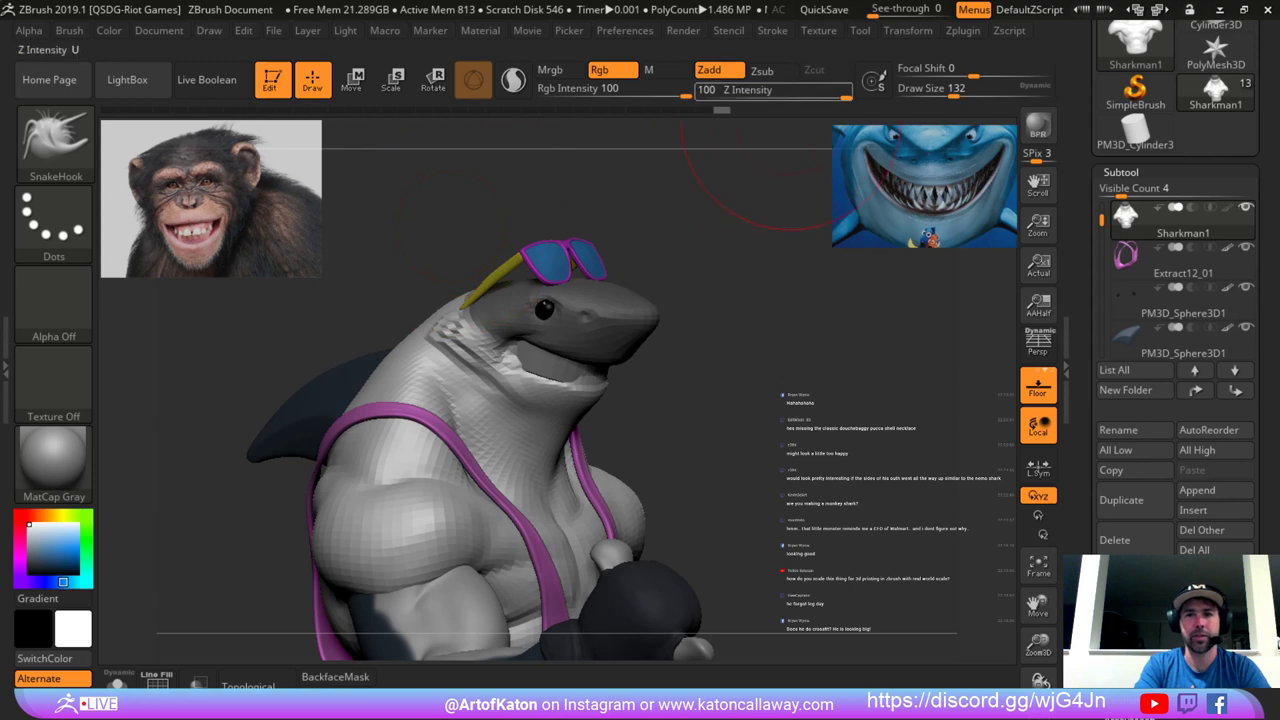
Select the Popeye texture 9544085 and add it to Spotlight.
click(818, 30)
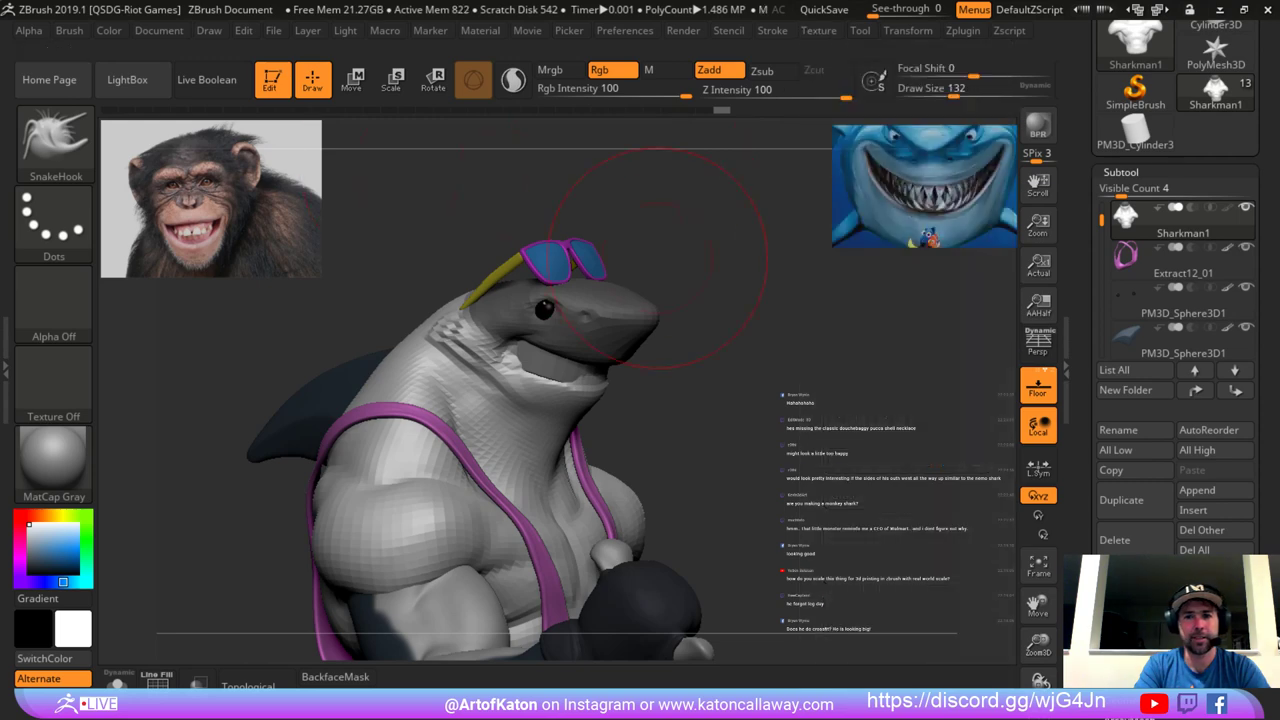
click(818, 30)
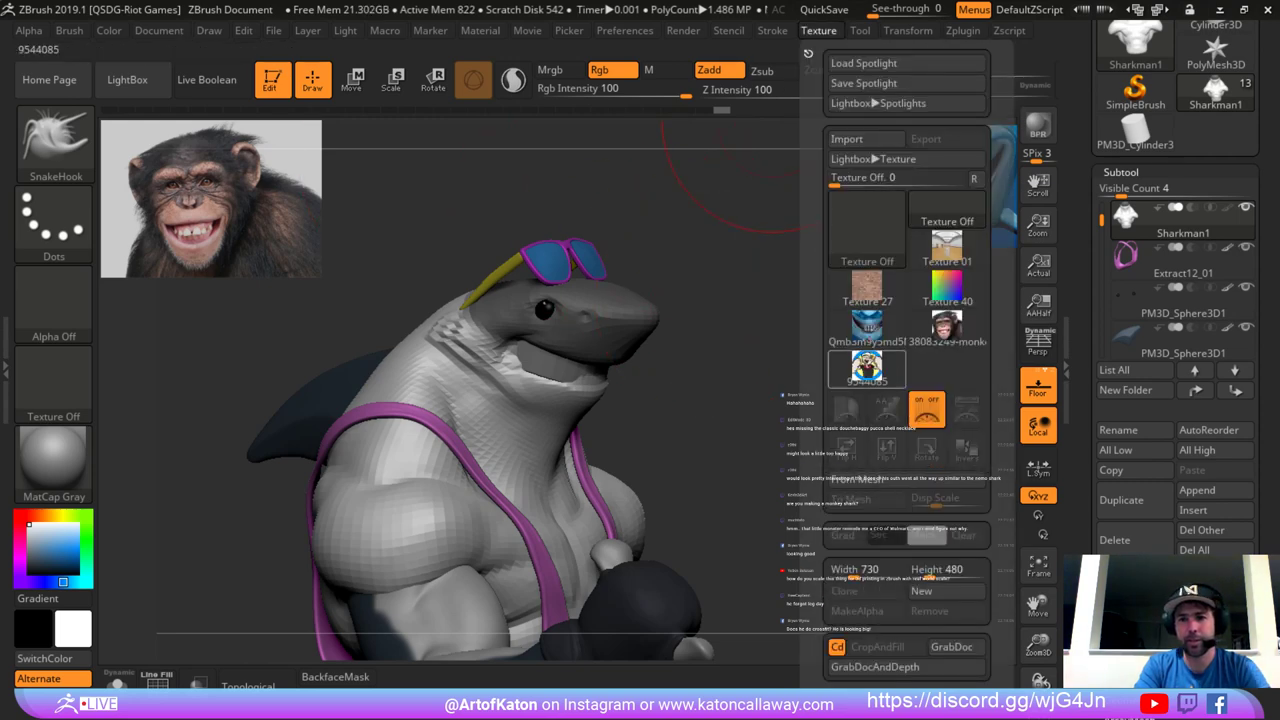
click(867, 368)
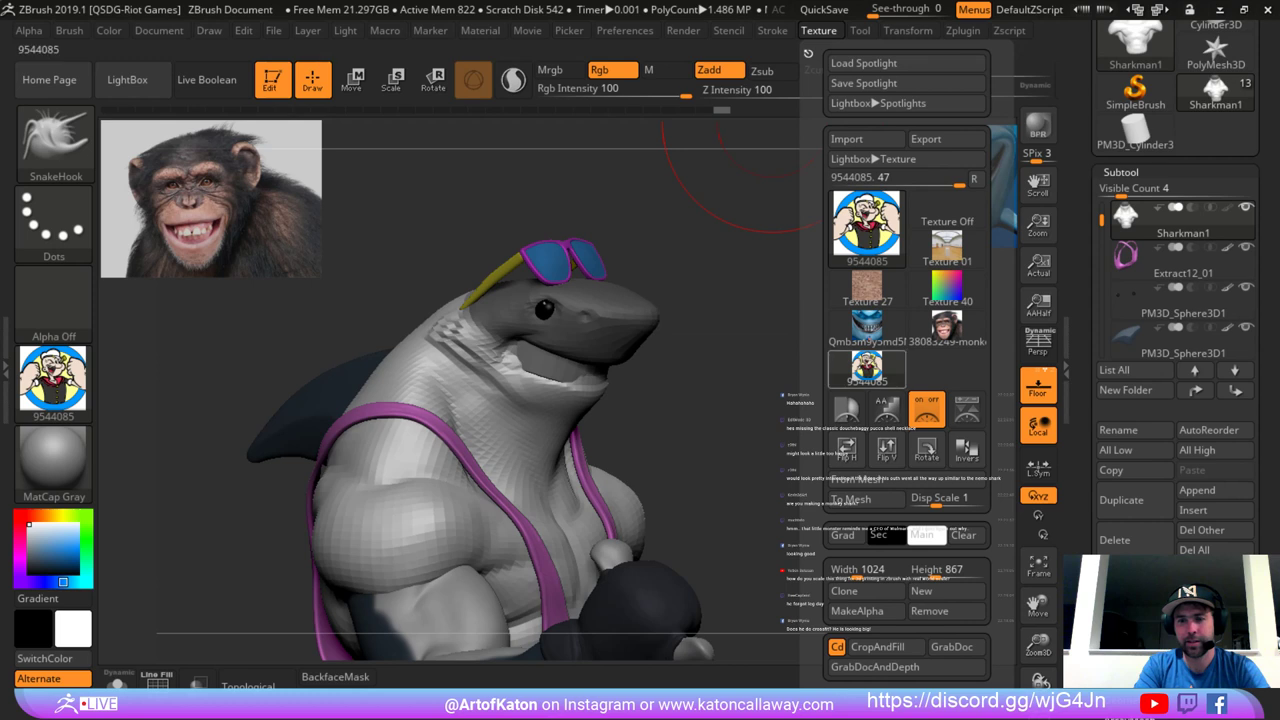
mouse_move(867, 368)
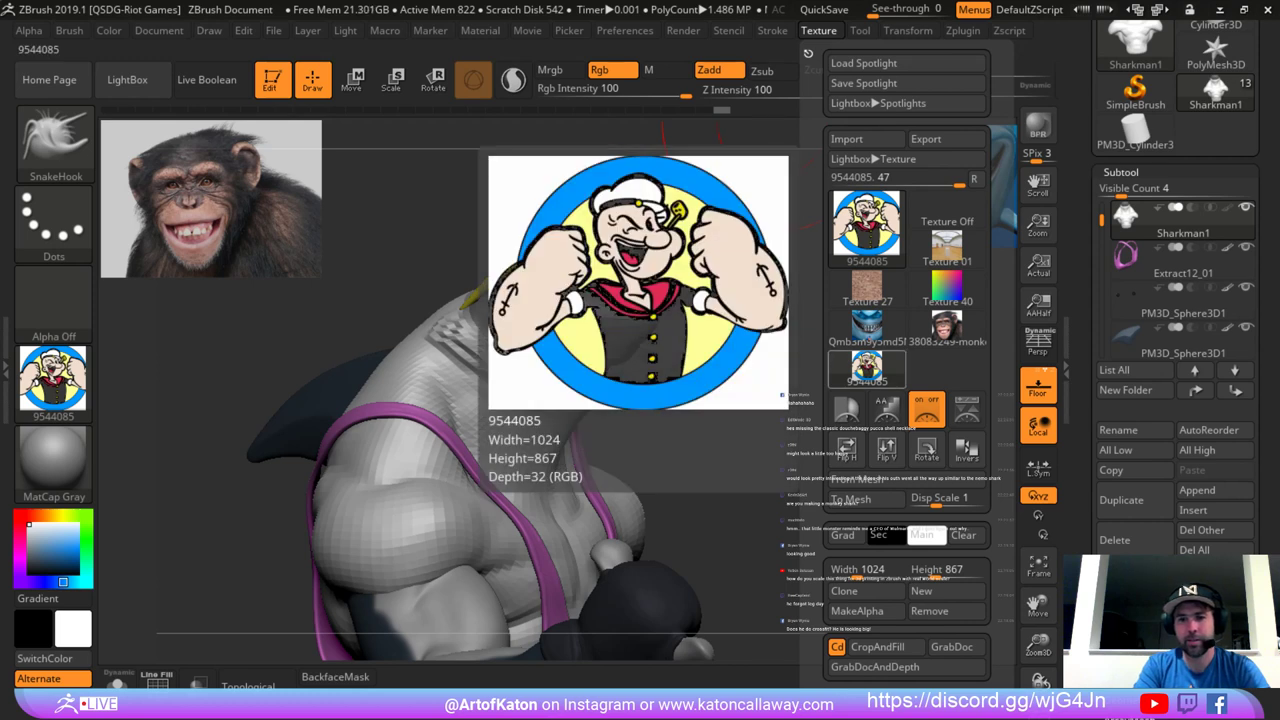
click(966, 409)
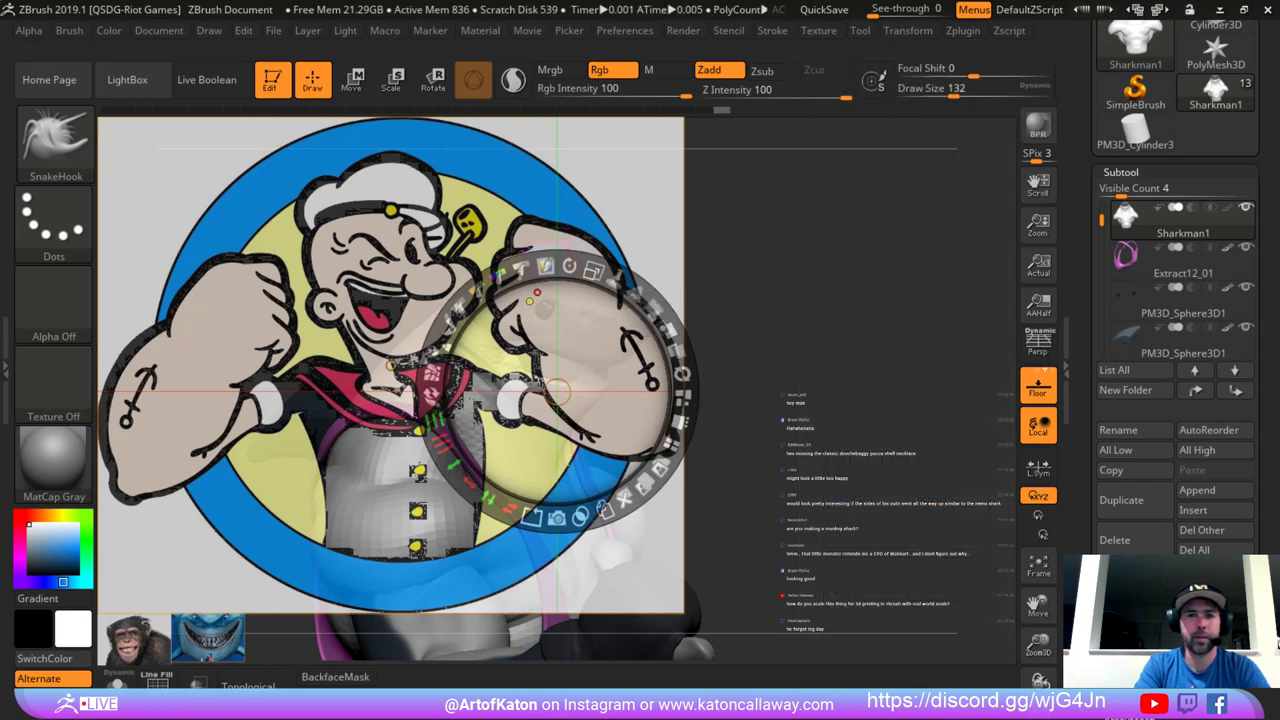
Scale the Popeye reference image down and place it in the canvas's upper-left corner.
mouse_move(593, 270)
mouse_down()
mouse_move(555, 266)
mouse_move(476, 293)
mouse_up()
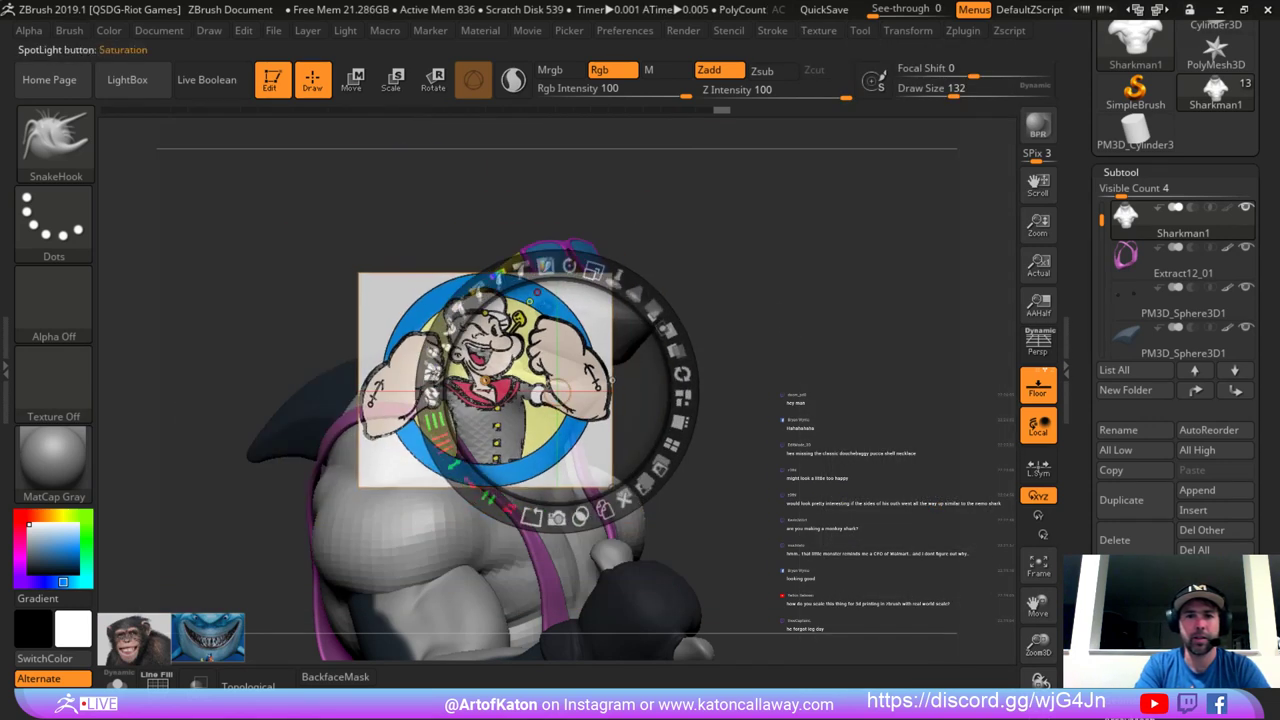
drag(479, 438, 233, 281)
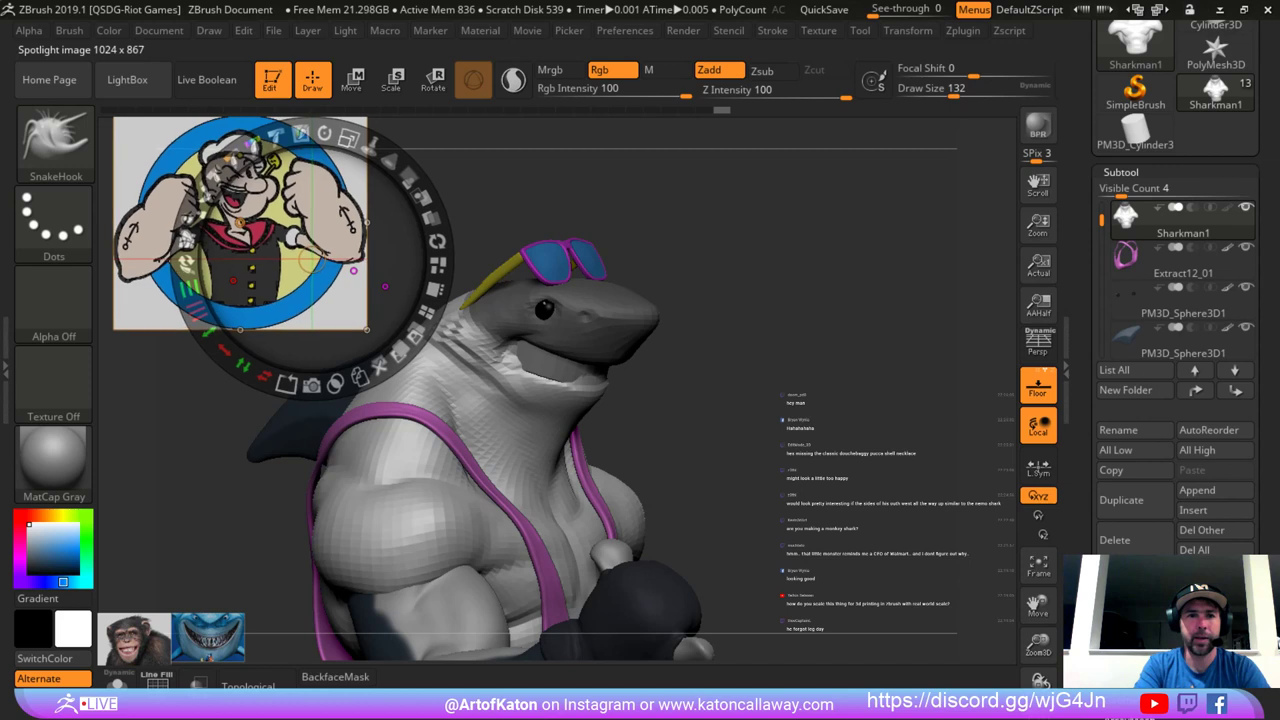
drag(348, 137, 320, 131)
drag(271, 298, 233, 281)
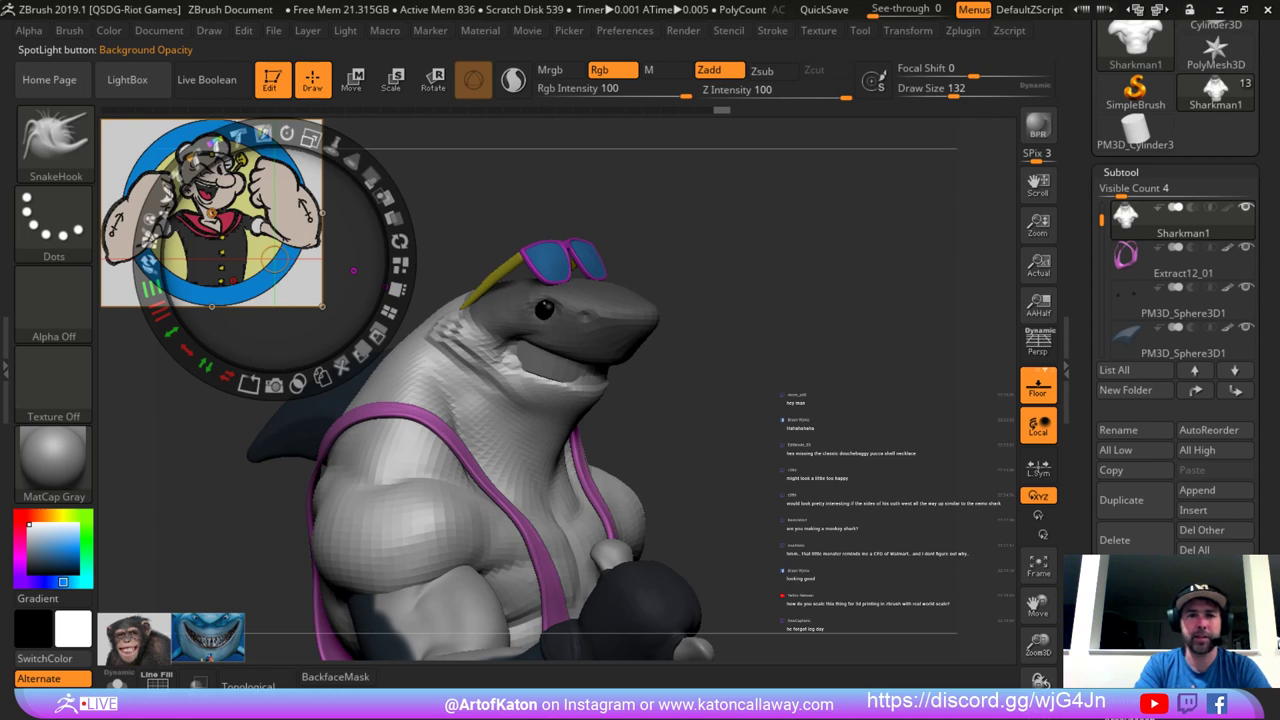
Place the chimpanzee reference directly beneath the Popeye image and enlarge it to nearly the same width.
key(z)
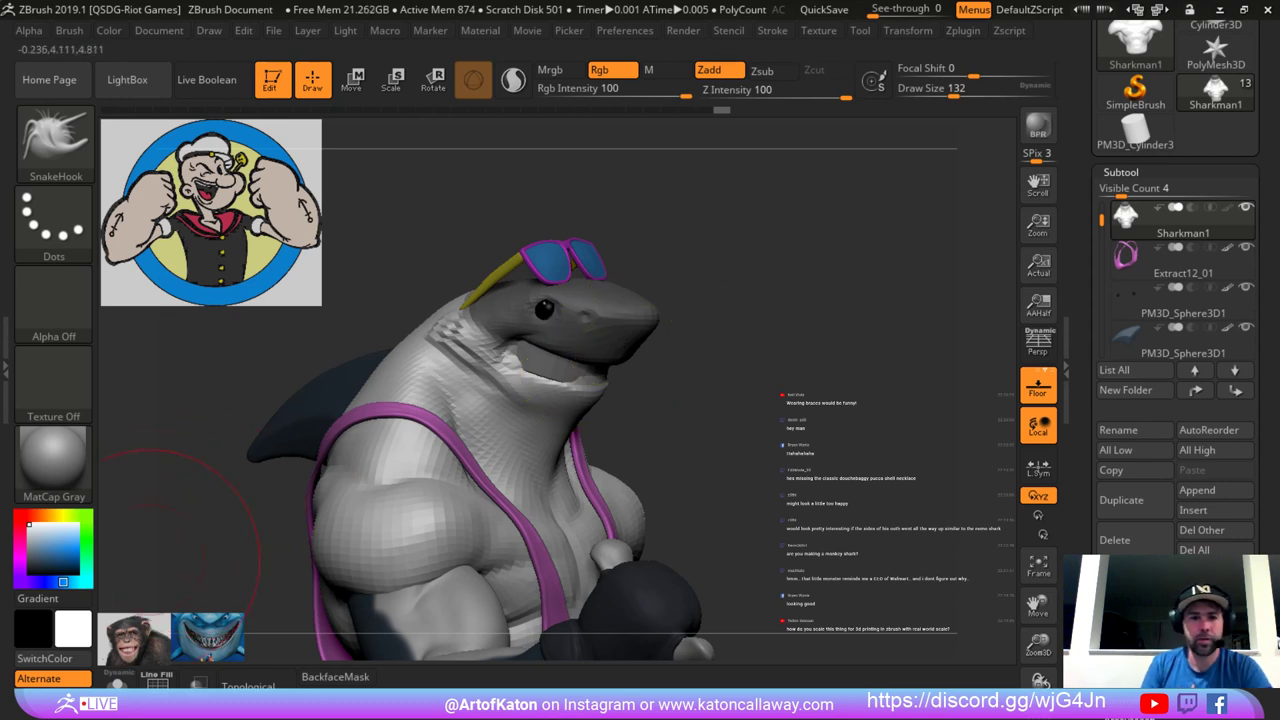
mouse_move(138, 625)
mouse_down()
mouse_move(260, 612)
mouse_move(165, 592)
mouse_move(165, 543)
mouse_up()
key(z)
drag(134, 631, 170, 363)
drag(275, 241, 326, 267)
drag(260, 276, 430, 290)
drag(350, 340, 416, 334)
key(z)
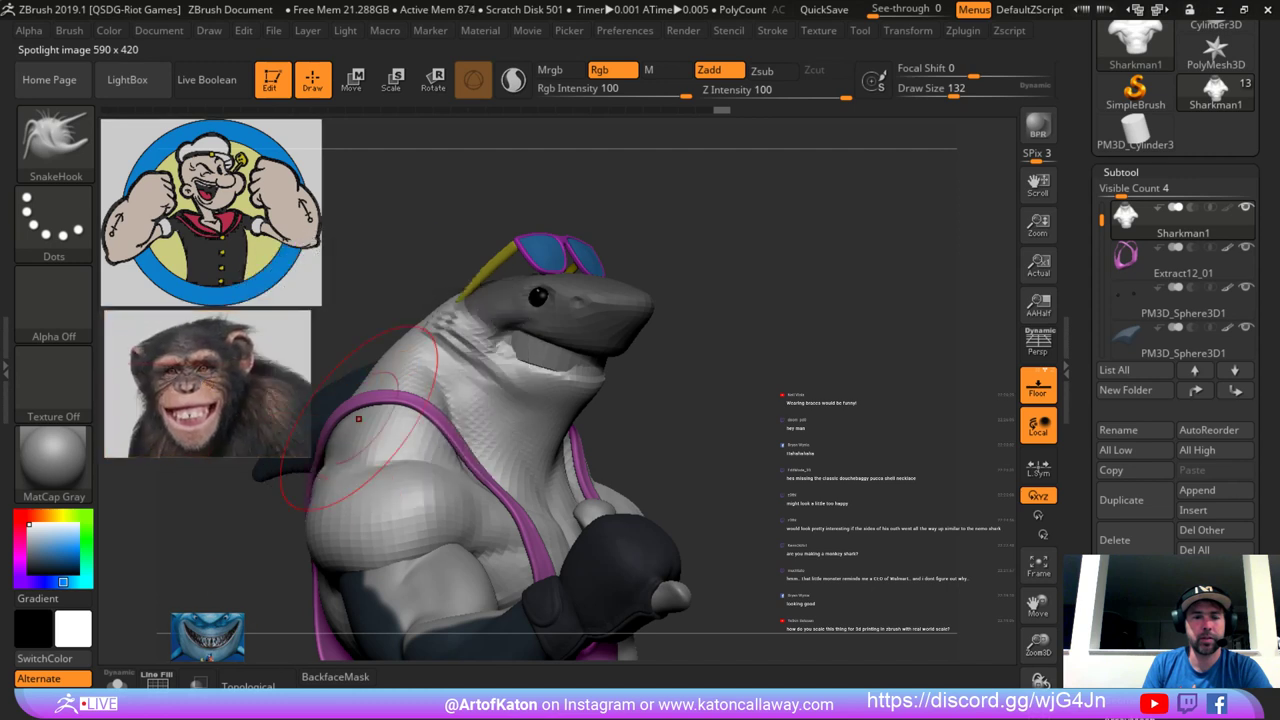
Place the grinning shark reference beneath the chimpanzee, enlarge it to a similar width and finish the Spotlight editing.
key(z)
drag(208, 637, 157, 488)
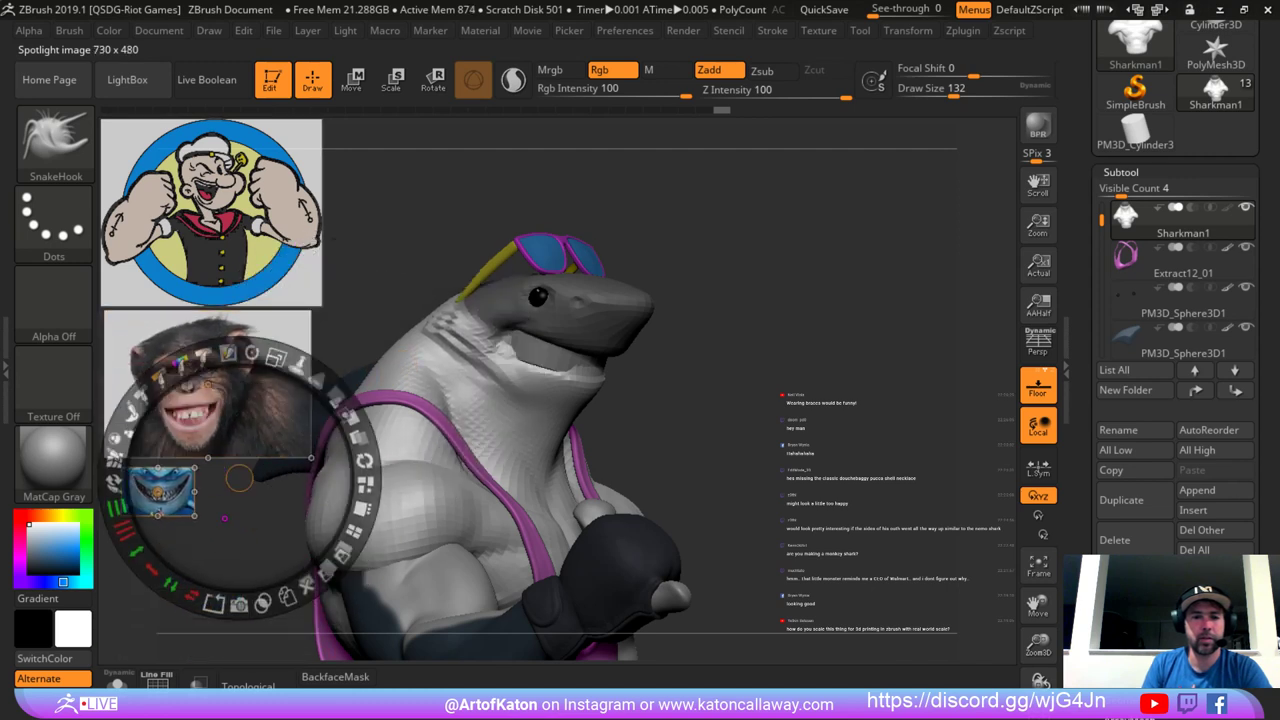
drag(276, 355, 334, 391)
drag(242, 484, 329, 508)
drag(362, 382, 400, 399)
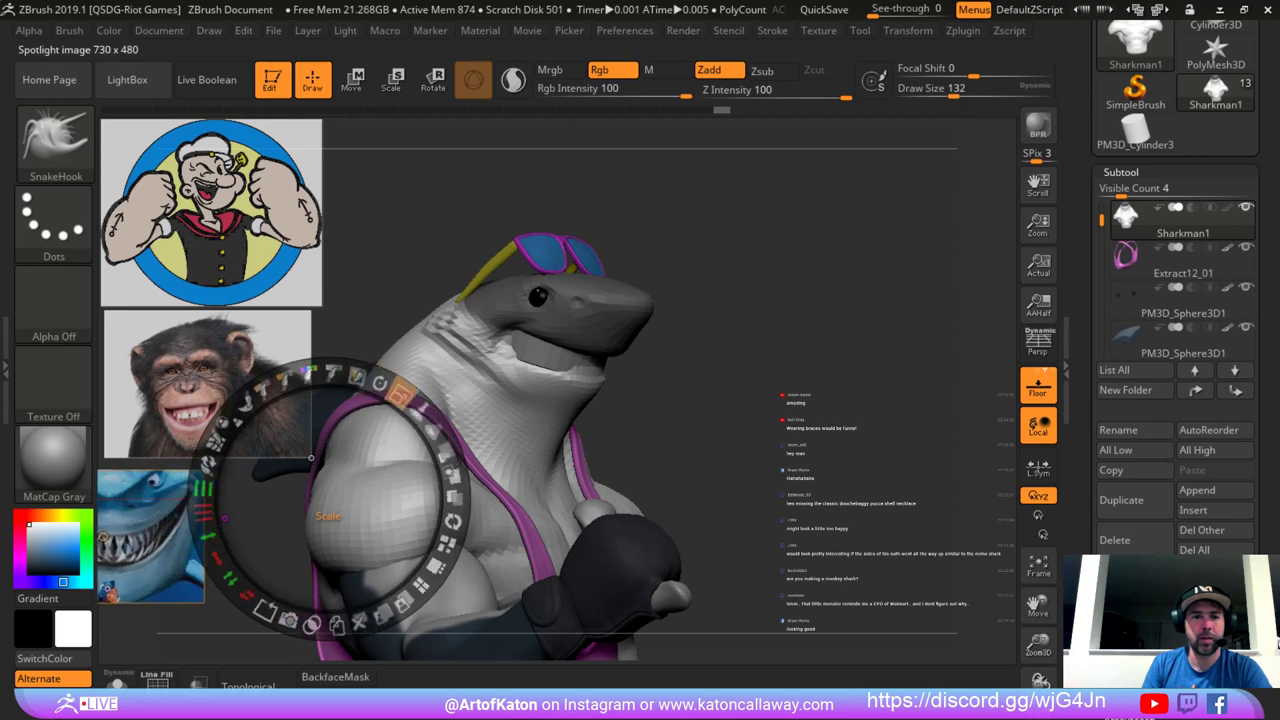
drag(323, 503, 426, 492)
key(z)
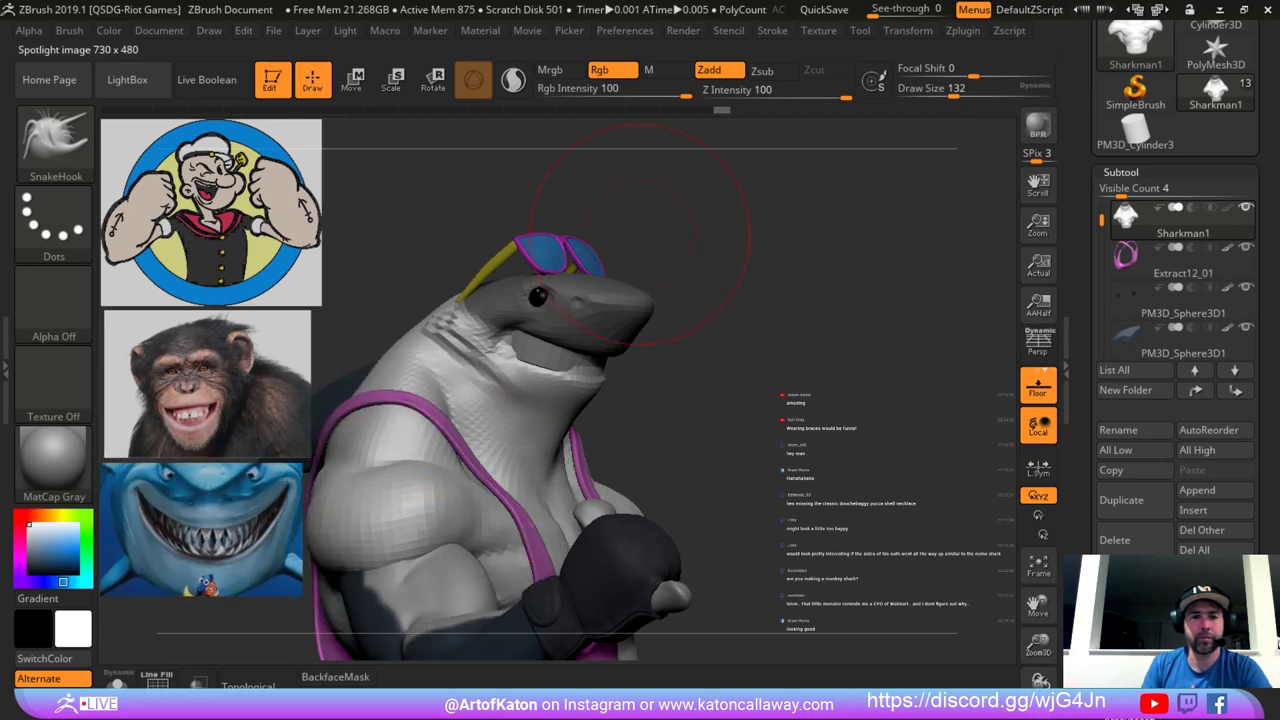
Reduce the SnakeHook Draw Size to 87 and further to 62.
mouse_move(735, 245)
mouse_down()
mouse_move(660, 247)
mouse_move(734, 286)
mouse_move(733, 250)
mouse_move(766, 205)
mouse_up()
key(space)
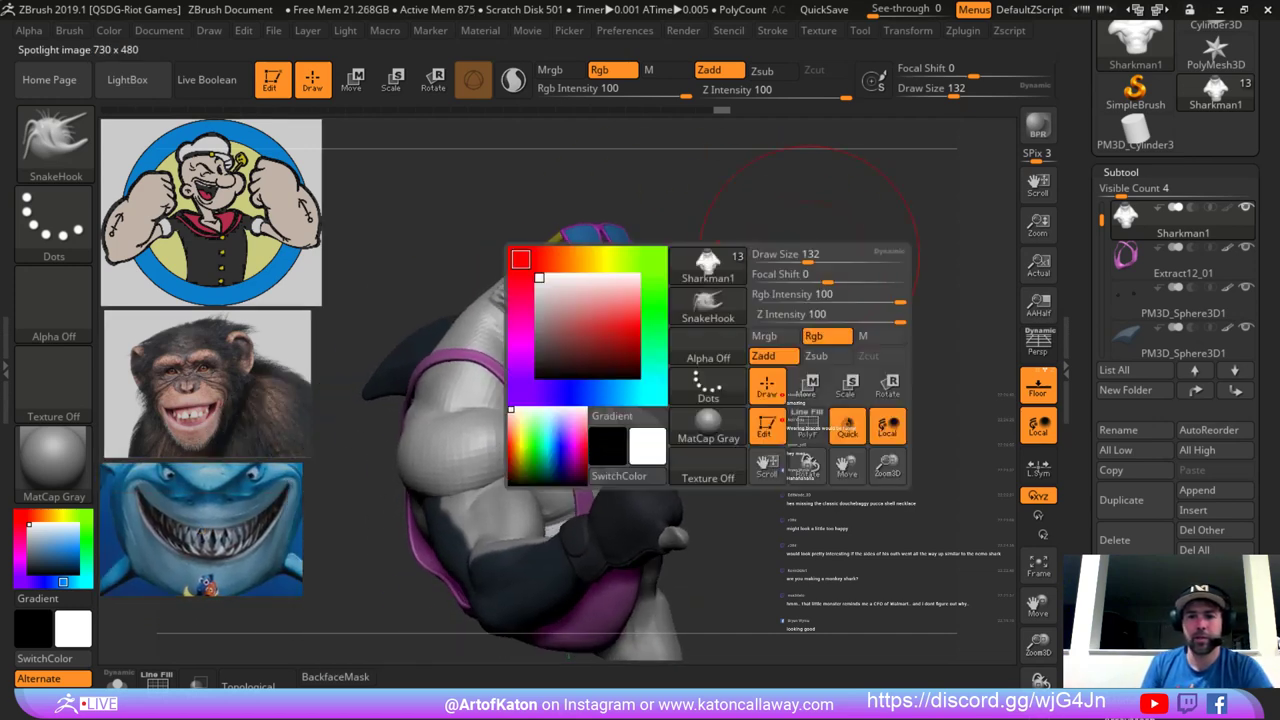
drag(822, 257, 802, 260)
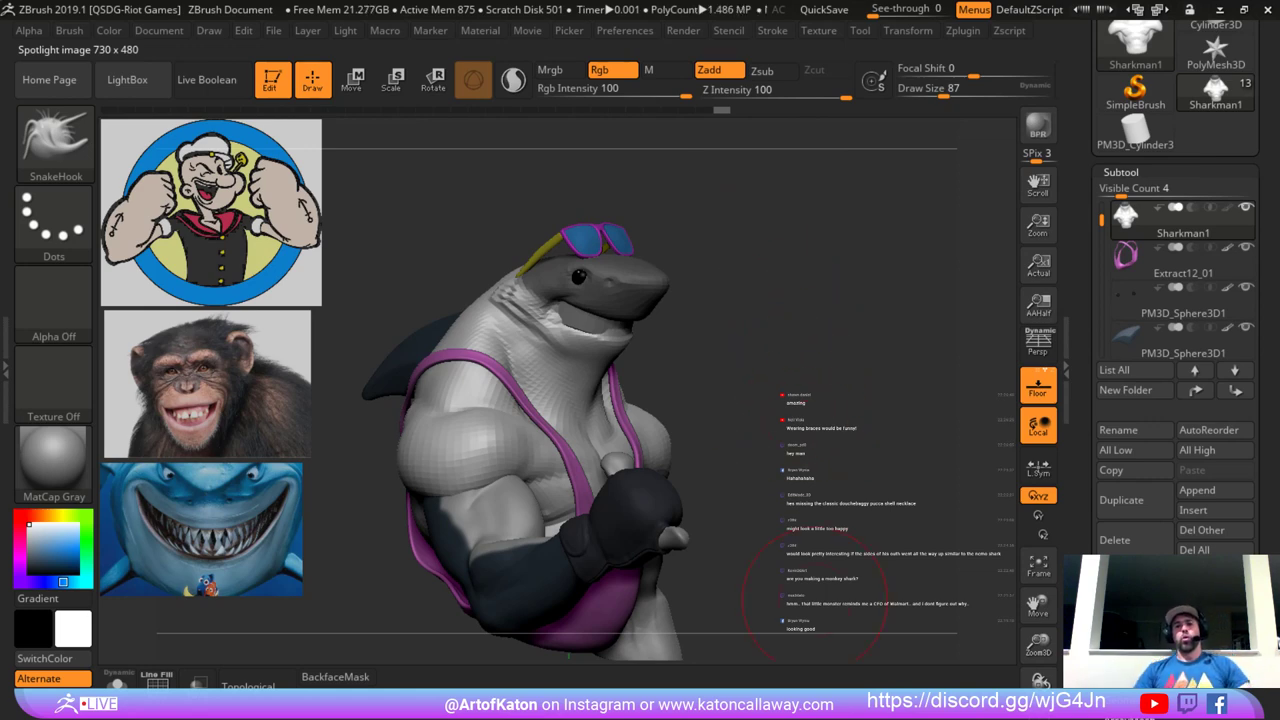
mouse_move(745, 262)
mouse_down()
mouse_move(817, 271)
mouse_move(743, 320)
mouse_move(752, 342)
mouse_move(725, 295)
mouse_up()
key(space)
drag(781, 347, 771, 347)
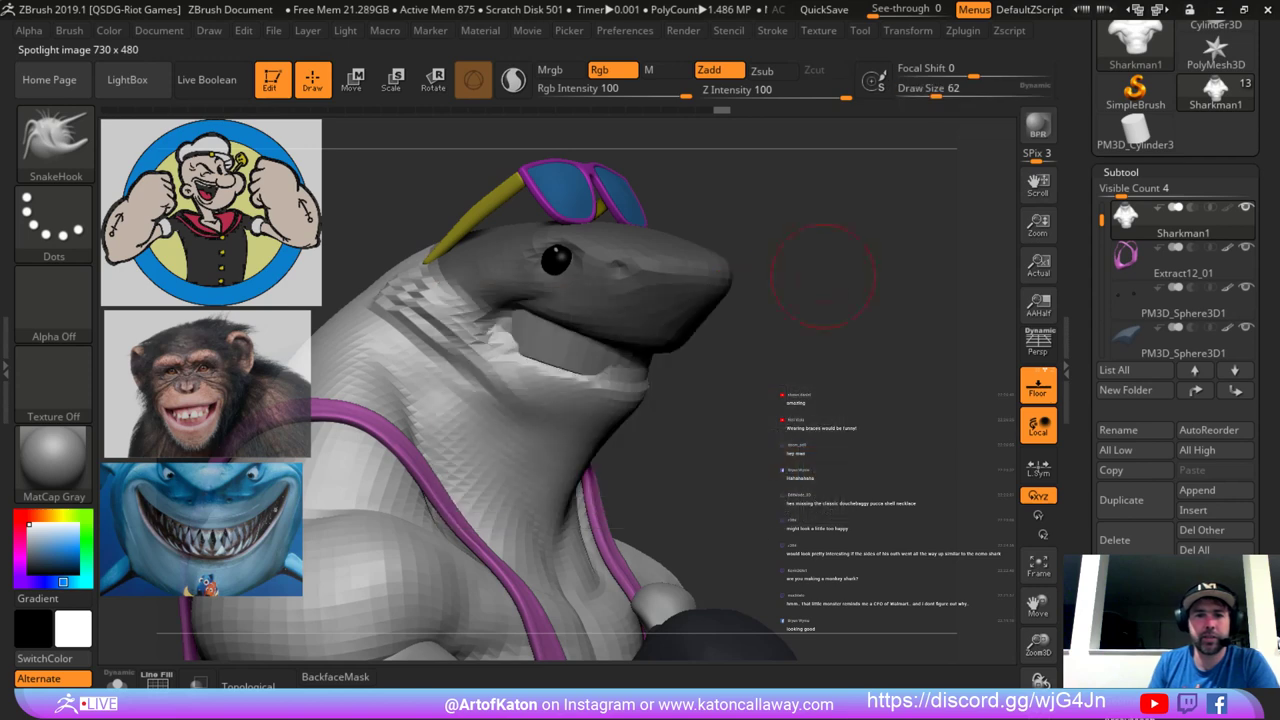
Enlarge the SnakeHook Draw Size and pull the lower lip back toward the mouth corner.
drag(823, 277, 848, 278)
key(space)
drag(795, 335, 813, 335)
drag(535, 350, 508, 332)
key(space)
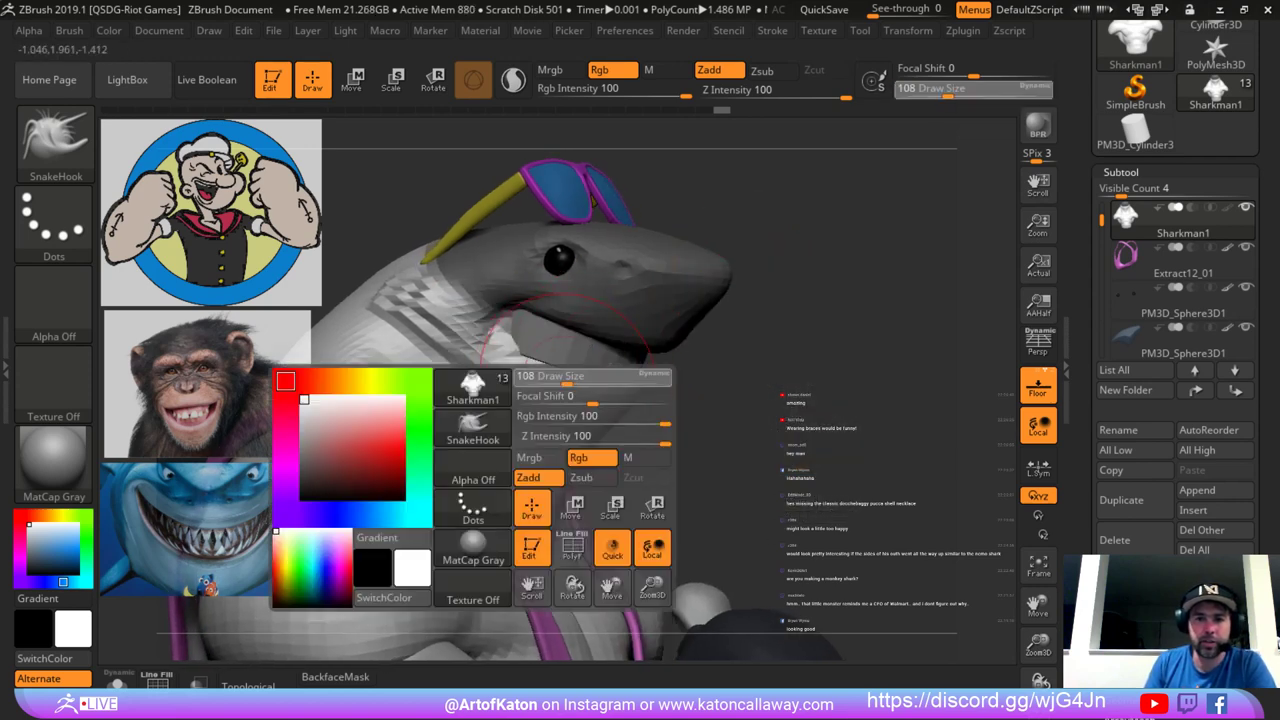
mouse_move(568, 375)
mouse_down()
mouse_move(505, 412)
mouse_move(556, 424)
mouse_move(540, 407)
mouse_move(546, 376)
mouse_move(575, 363)
mouse_up()
key(space)
Make the mouth cylinder the active subtool, then try a SnakeHook pull at its front lower edge and undo it.
alt+click(576, 362)
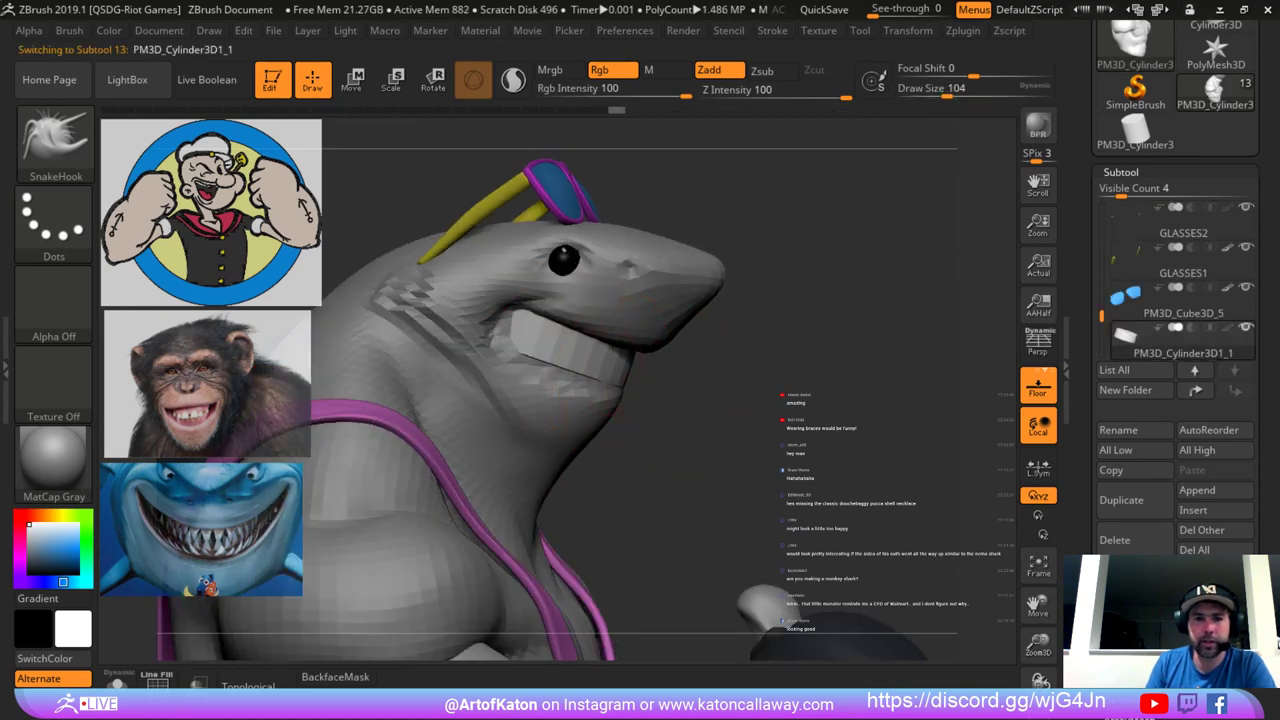
mouse_move(620, 384)
mouse_down()
mouse_move(587, 367)
mouse_move(615, 380)
mouse_up()
key(ctrl+z)
Undo once more, set the SnakeHook Draw Size to 167 and nudge the rear side of the mouth cylinder.
key(space)
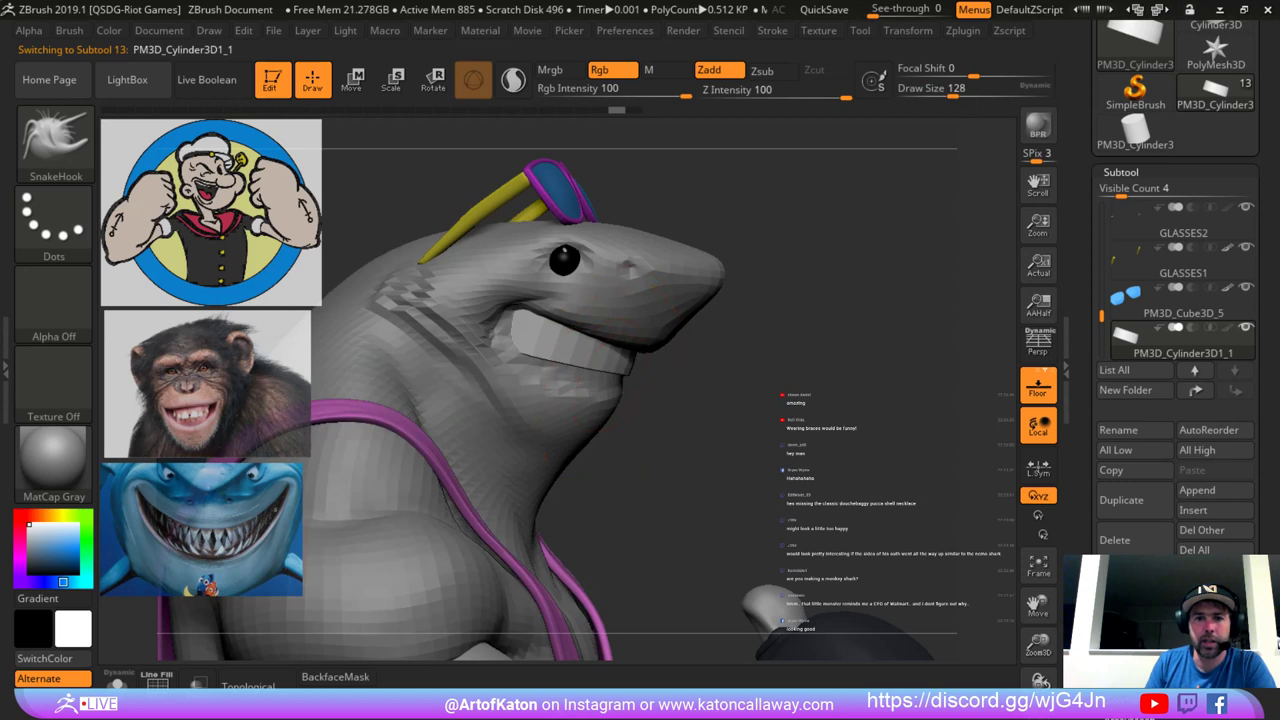
key(ctrl+z)
key(space)
drag(541, 355, 546, 358)
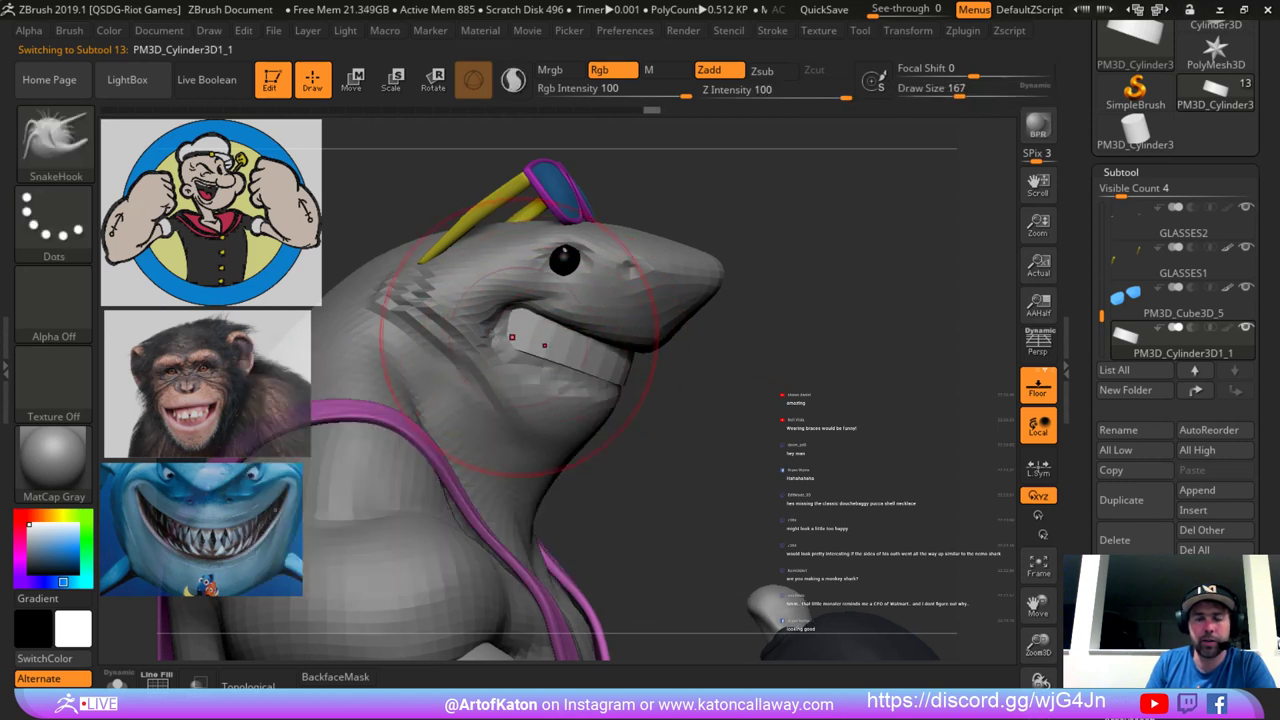
Raise the mouth cylinder slightly inside the jaw with the Move gizmo.
drag(635, 410, 597, 402)
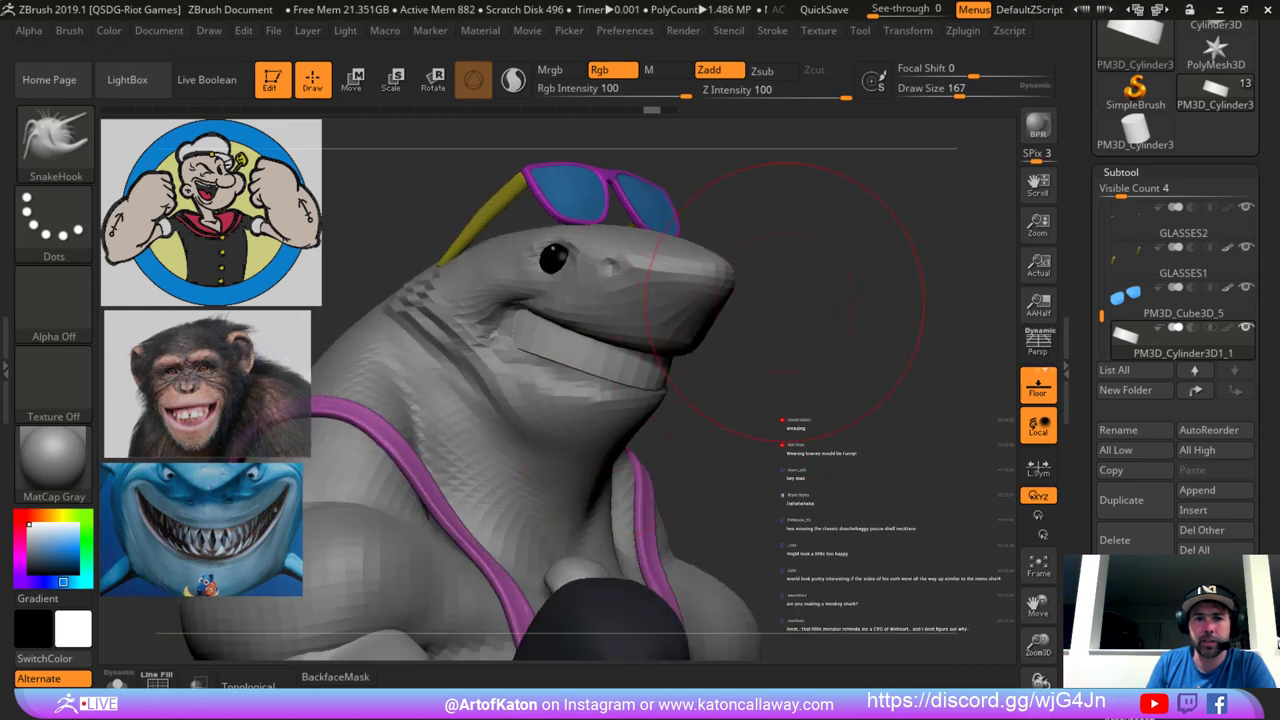
mouse_move(780, 291)
mouse_down()
mouse_move(675, 300)
mouse_move(712, 264)
mouse_up()
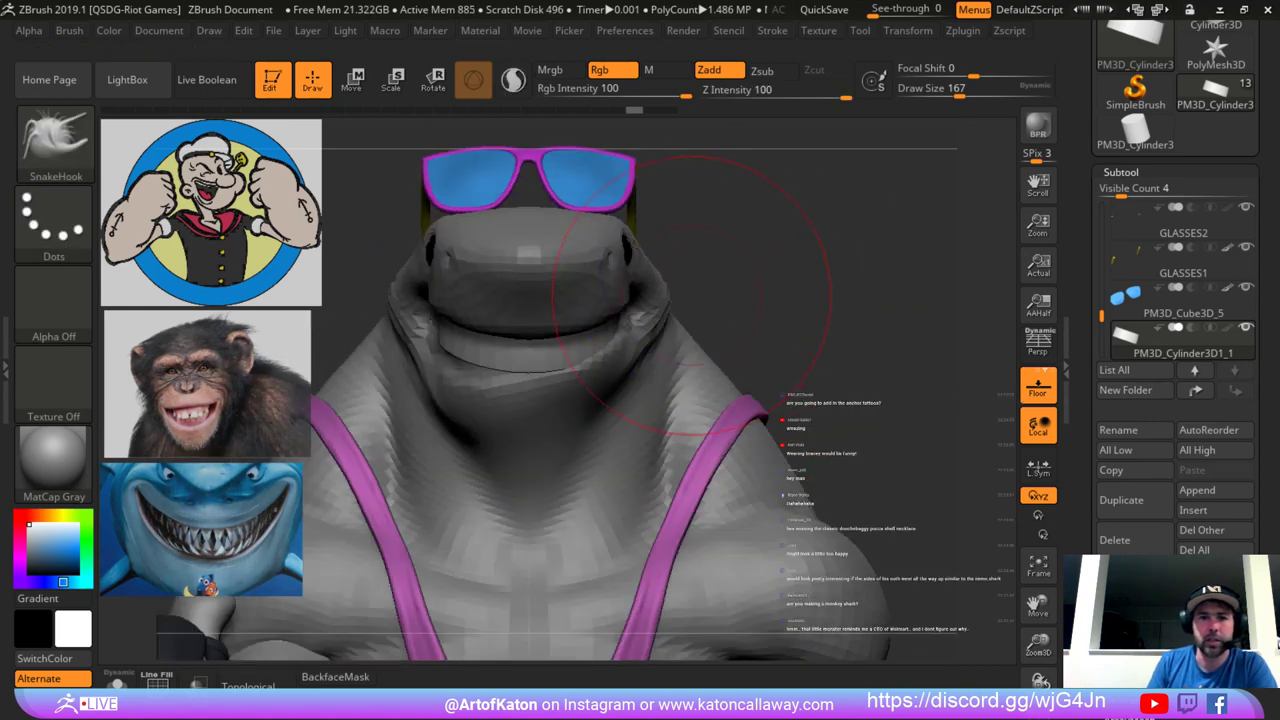
click(353, 80)
drag(528, 207, 528, 198)
drag(715, 300, 896, 304)
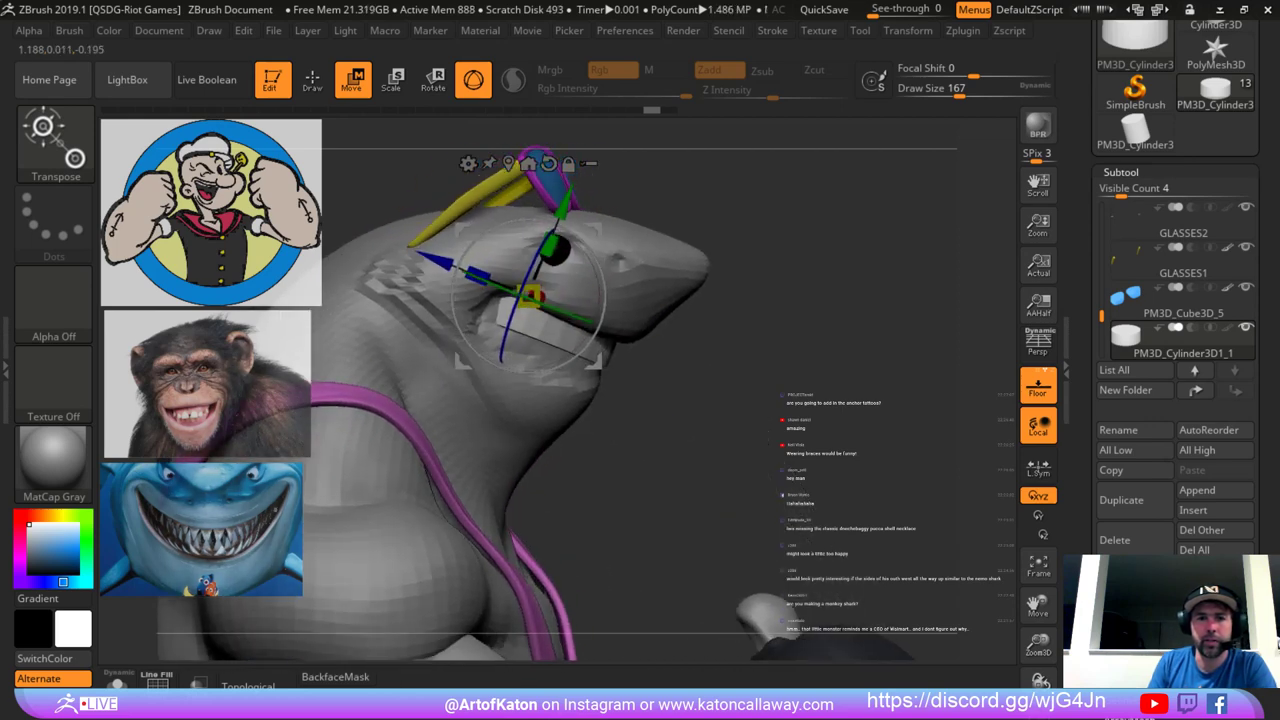
click(313, 80)
Make Sharkman1 the active subtool and switch to the ClayBuildup brush.
alt+click(509, 351)
key(space)
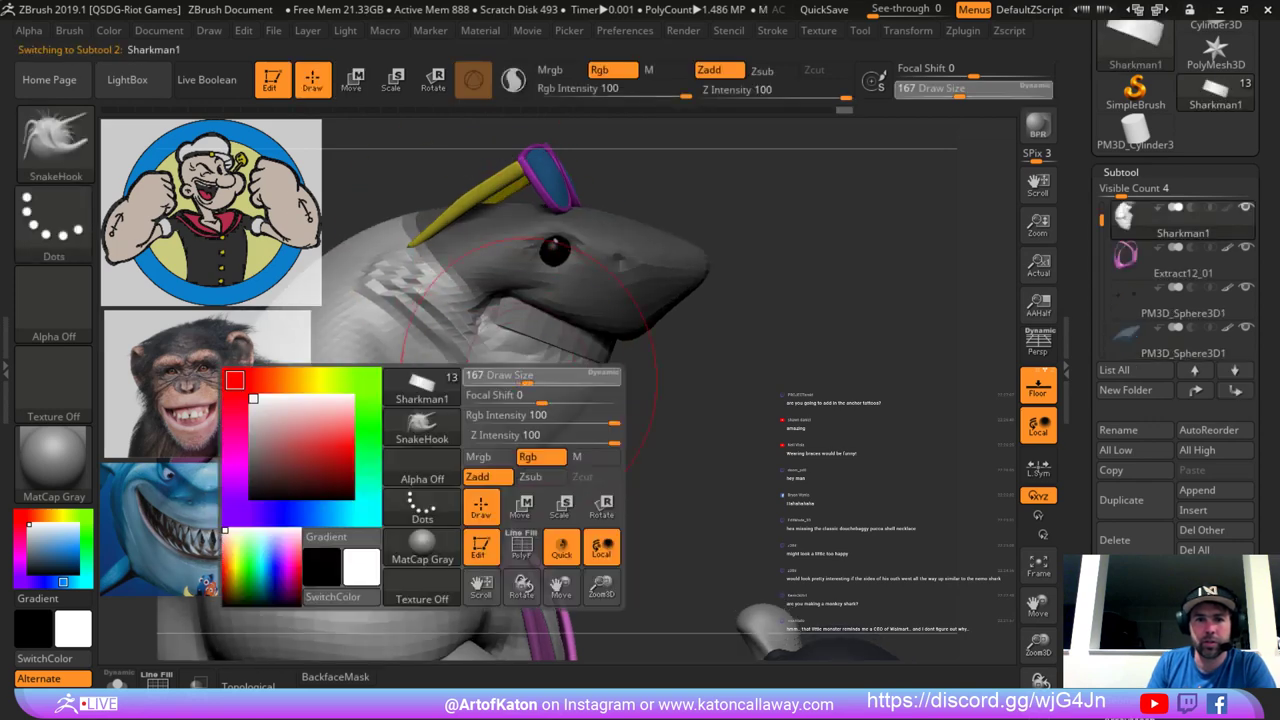
drag(541, 374, 523, 374)
key(b)
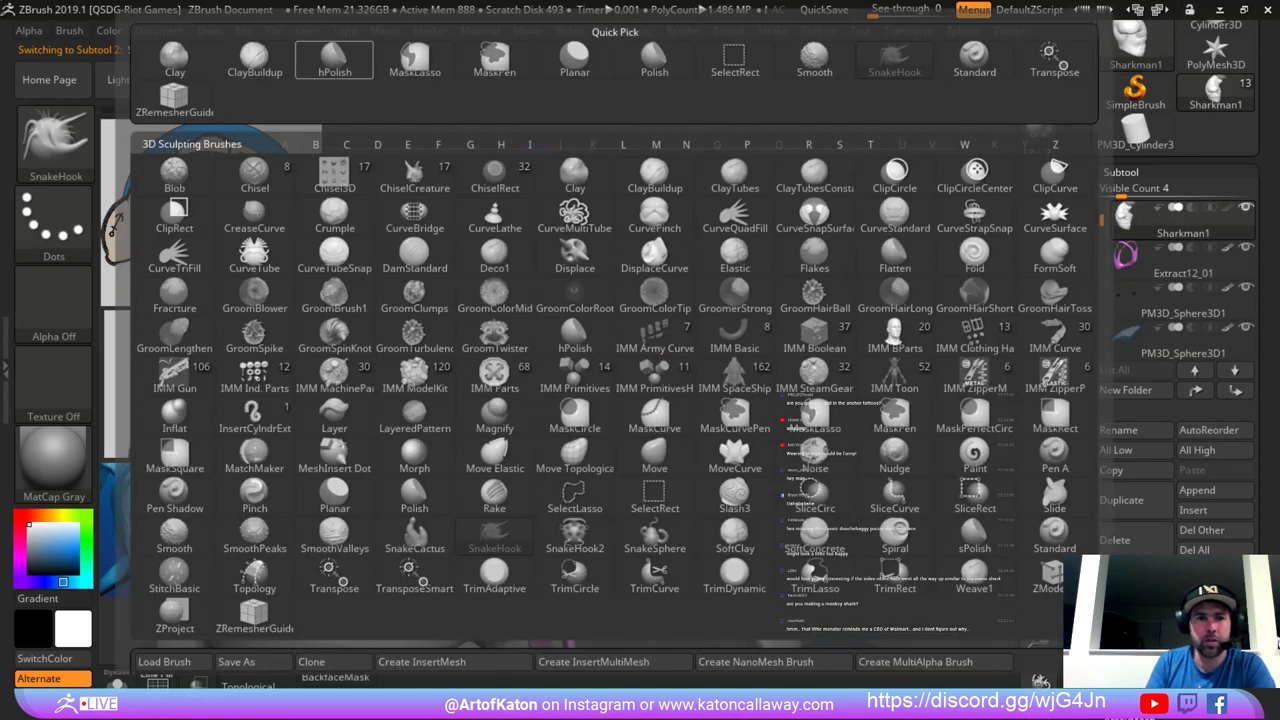
key(c)
key(b)
Set the ClayBuildup Draw Size to 41, build up the lower lip and smooth the lip at the mouth corner.
right_drag(487, 278, 480, 280)
key(space)
drag(558, 366, 541, 366)
key(d)
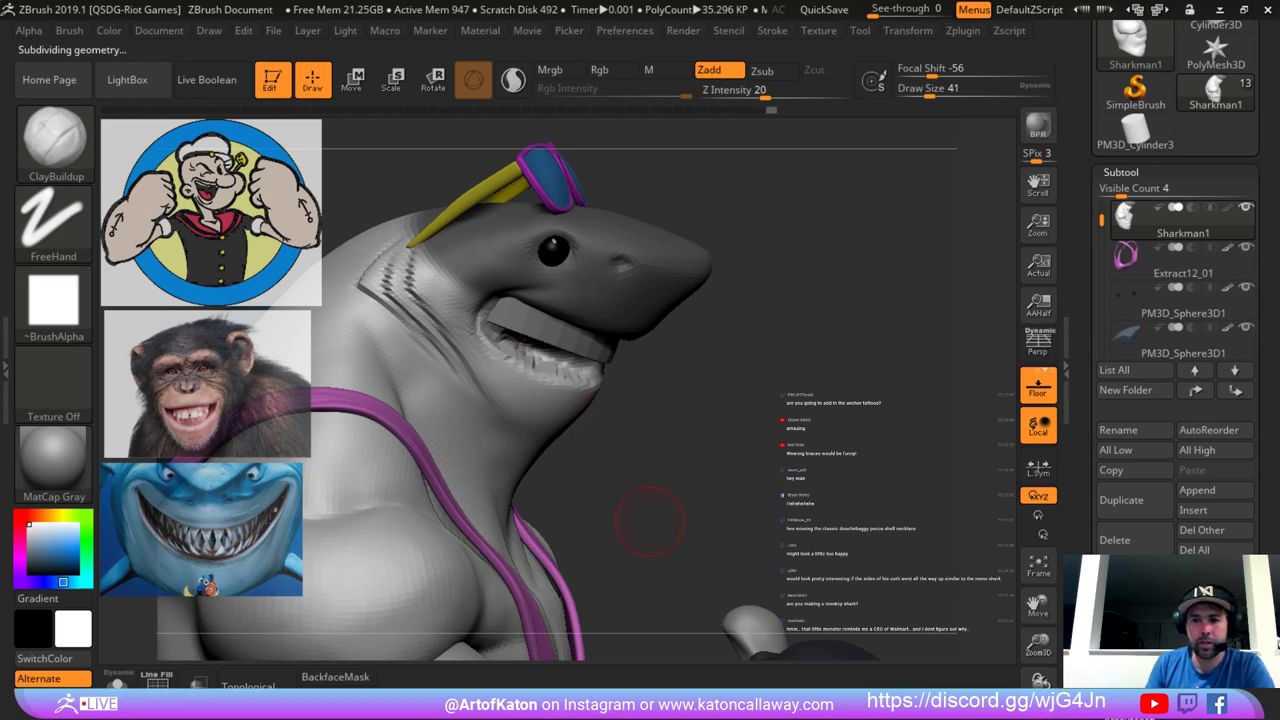
mouse_move(650, 522)
ctrl+right_down()
mouse_move(652, 536)
mouse_move(633, 522)
ctrl+right_up()
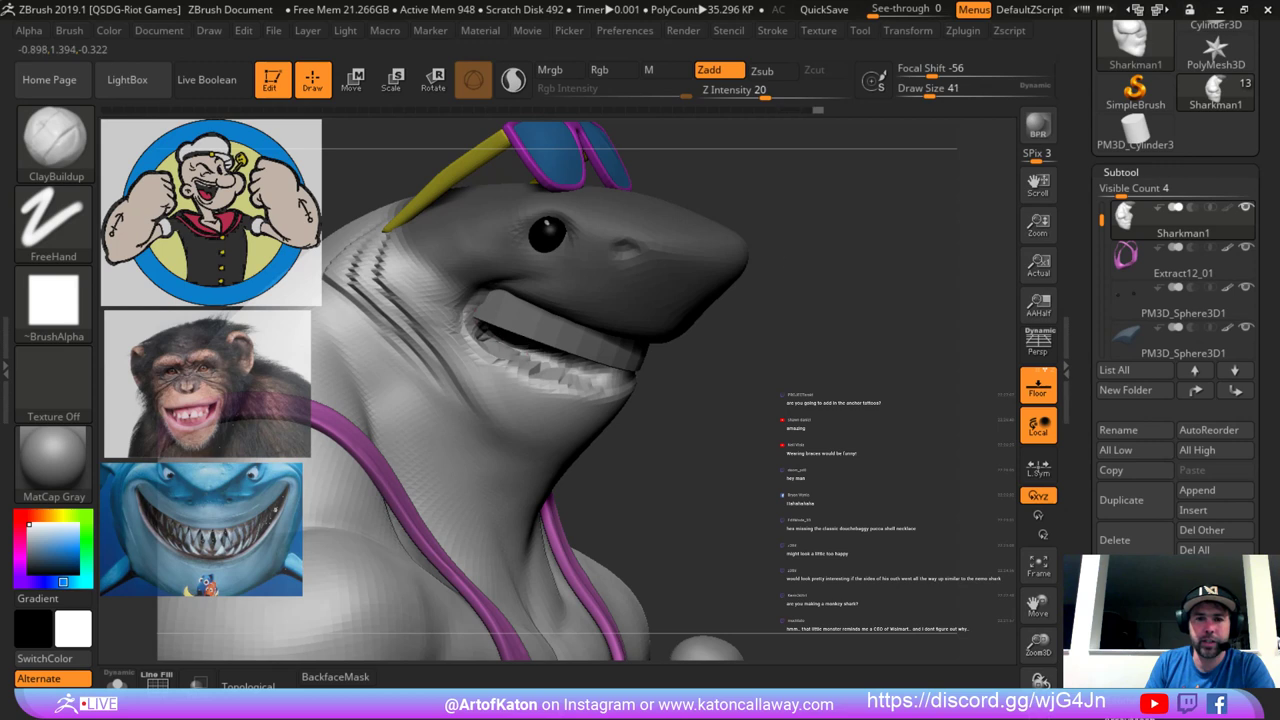
mouse_move(482, 332)
mouse_down()
mouse_move(470, 318)
mouse_move(528, 363)
mouse_up()
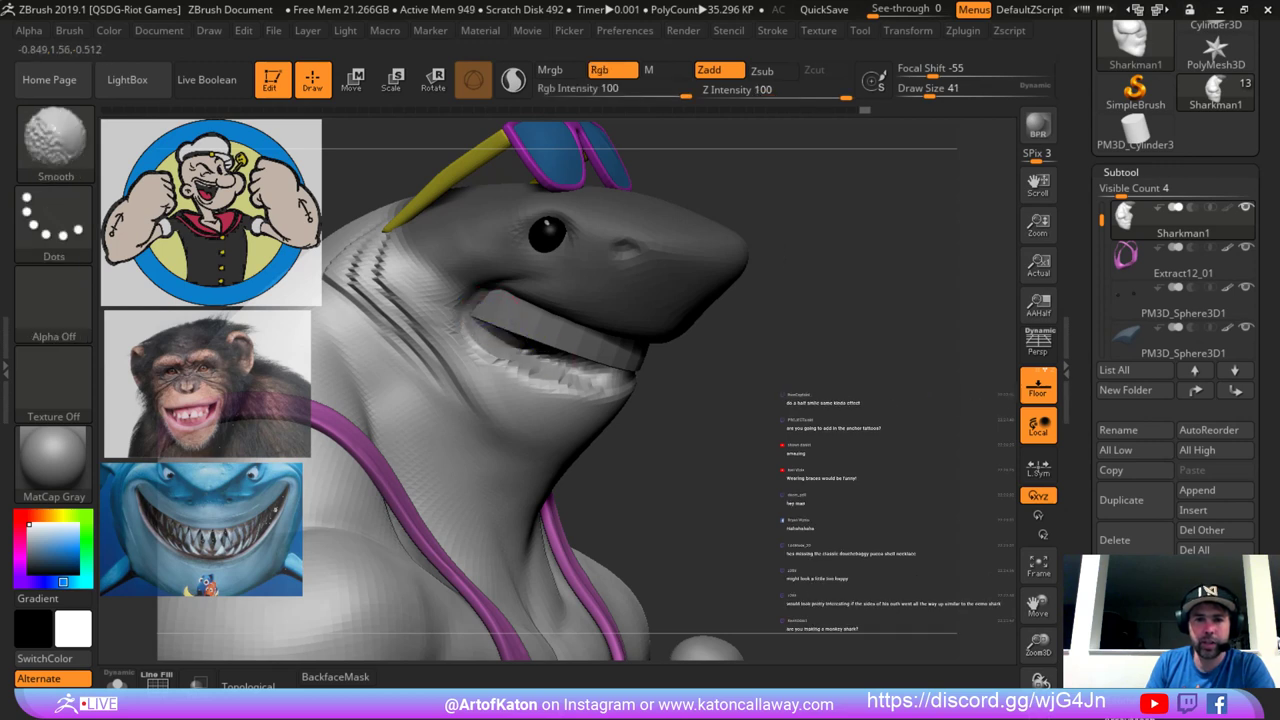
Isolate the Sharkman subtool, clear its head mask and build up the mouth interior with ClayBuildup at Draw Size 46.
click(117, 683)
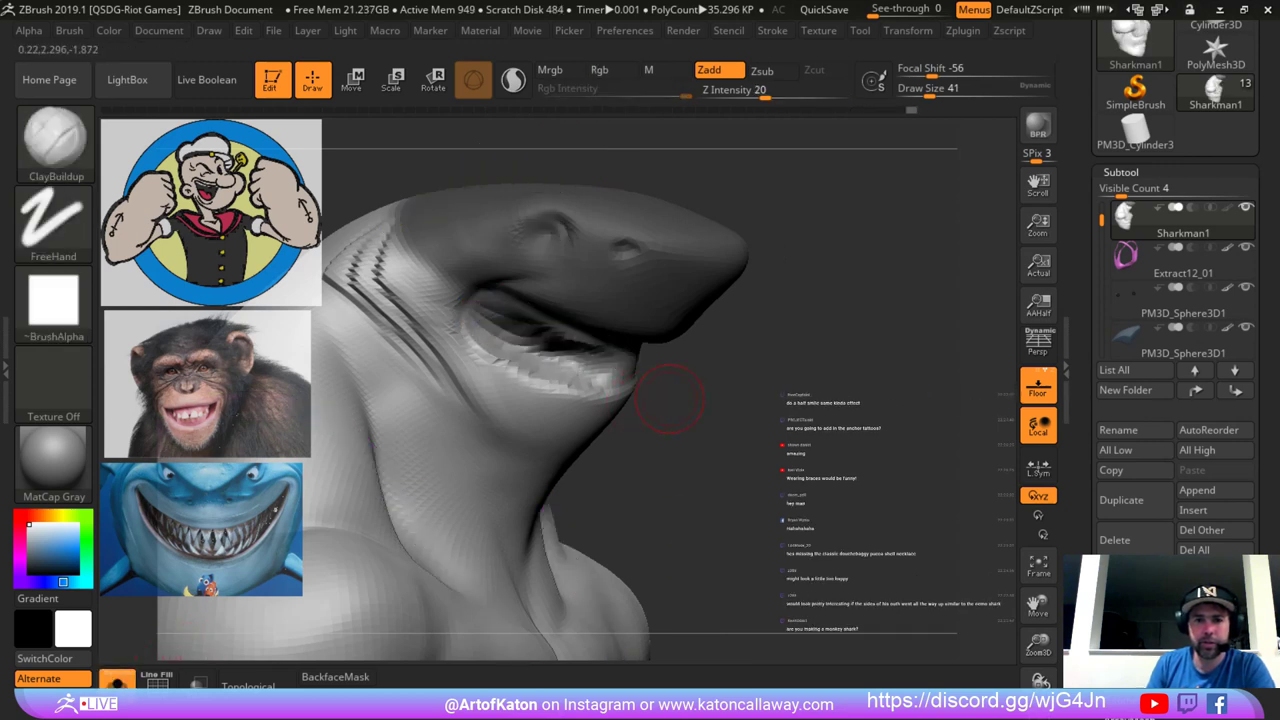
right_drag(671, 388, 679, 375)
ctrl+drag(679, 375, 700, 396)
right_drag(633, 378, 628, 378)
key(space)
drag(630, 375, 492, 312)
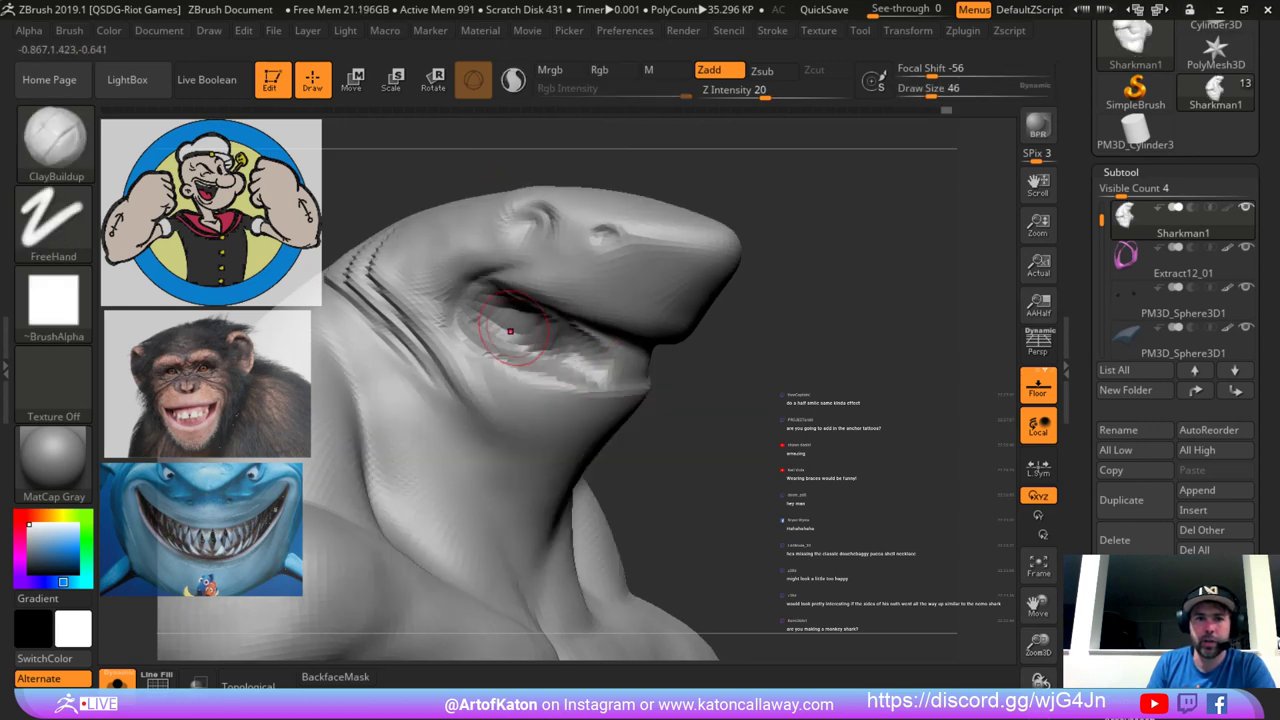
Fill in the mouth cavity along the lower lip with ClayBuildup at Draw Size 62.
right_drag(491, 331, 480, 331)
key(space)
mouse_move(478, 331)
mouse_down()
mouse_move(468, 316)
mouse_move(614, 362)
mouse_move(606, 354)
mouse_up()
right_drag(850, 300, 714, 284)
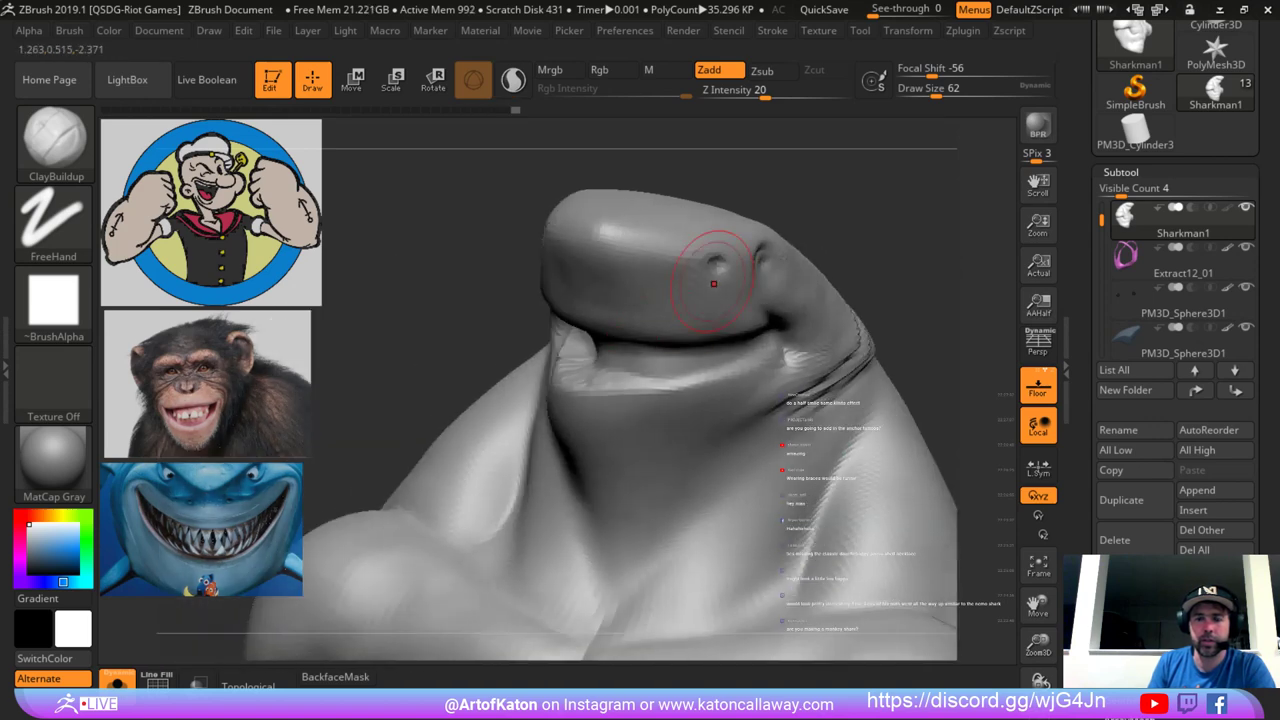
Refine the mouth interior with ClayBuildup at Draw Size 27 and bring the hidden subtools back.
key(space)
drag(654, 346, 648, 346)
drag(915, 235, 732, 265)
key(space)
mouse_move(634, 340)
mouse_down()
mouse_move(596, 342)
mouse_move(672, 339)
mouse_move(578, 354)
mouse_move(674, 334)
mouse_move(598, 344)
mouse_up()
mouse_move(470, 340)
mouse_down()
mouse_move(734, 306)
mouse_move(738, 318)
mouse_up()
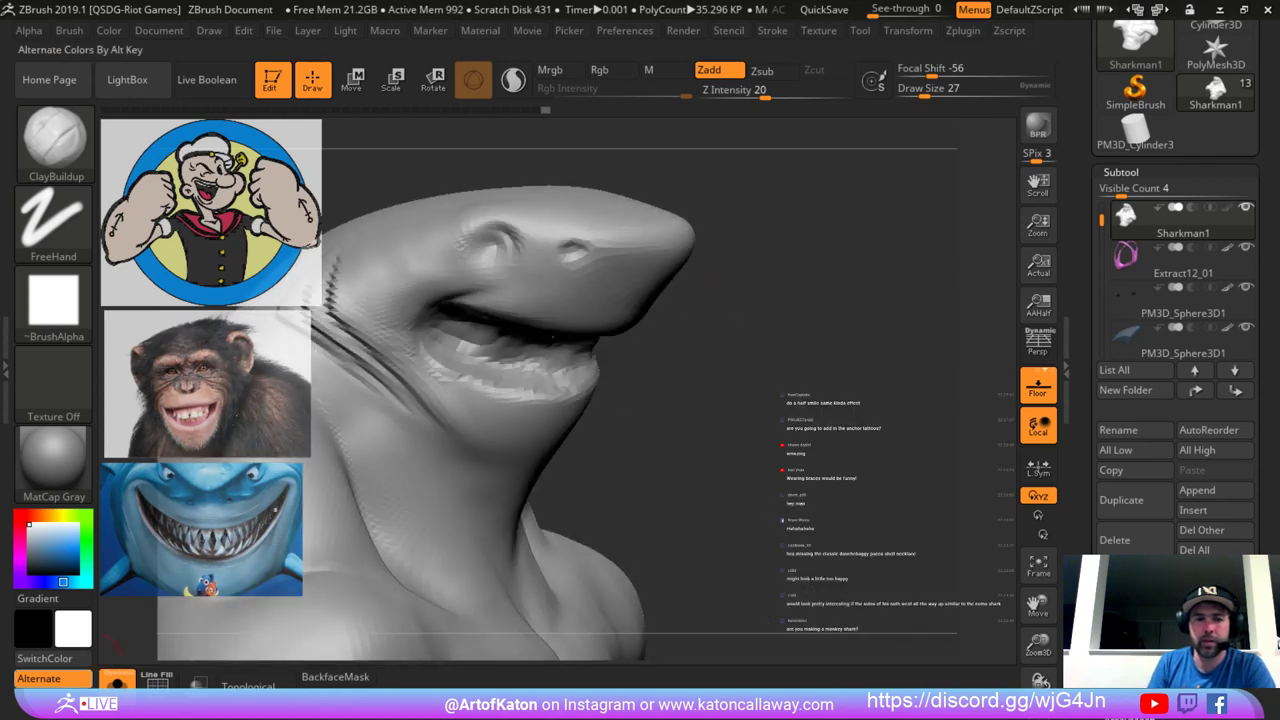
click(117, 681)
Set the ClayBuildup Draw Size to 39 and briefly check the model's polygon wireframe.
mouse_move(758, 226)
mouse_down()
mouse_move(766, 266)
mouse_move(826, 270)
mouse_up()
key(space)
drag(573, 298, 579, 298)
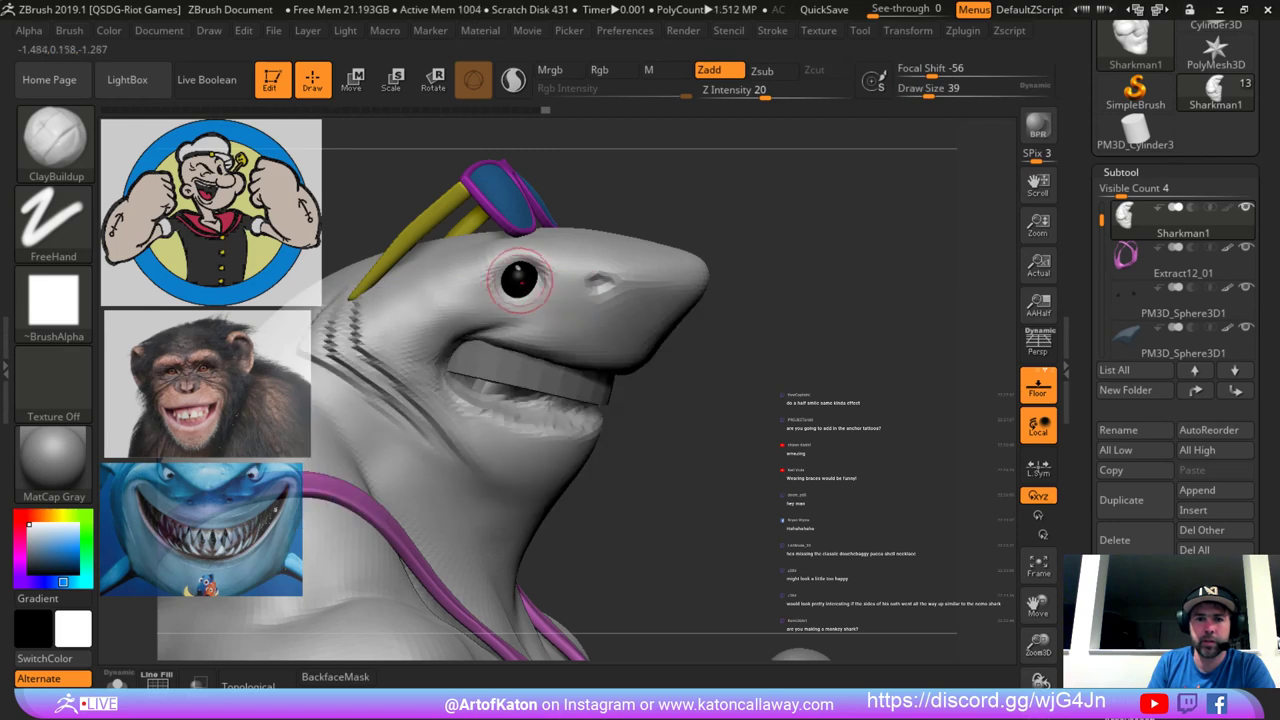
mouse_move(786, 281)
mouse_down()
mouse_move(811, 297)
mouse_move(804, 264)
mouse_up()
drag(804, 264, 700, 278)
key(shift+f)
key(shift+f)
Raise the Sharkman mesh to a higher subdivision level and store a morph target.
drag(1086, 435, 1086, 125)
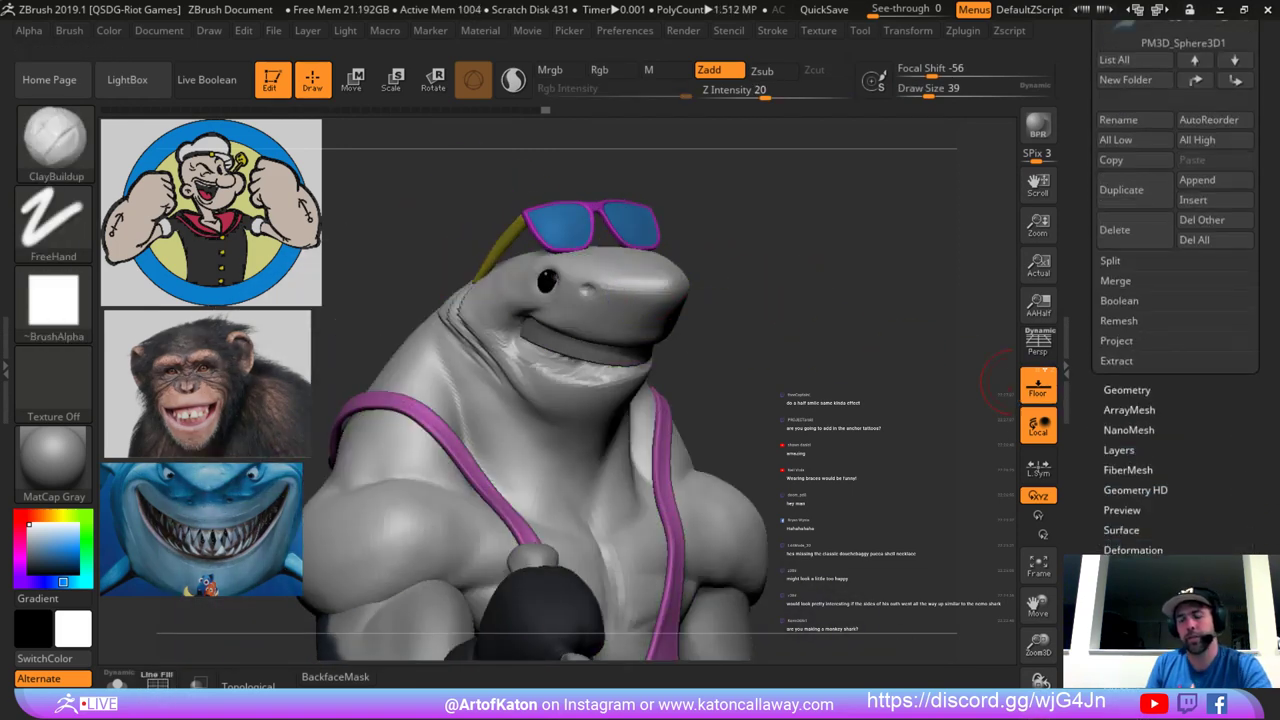
scroll(1175, 350, down, 5)
scroll(1175, 300, down, 5)
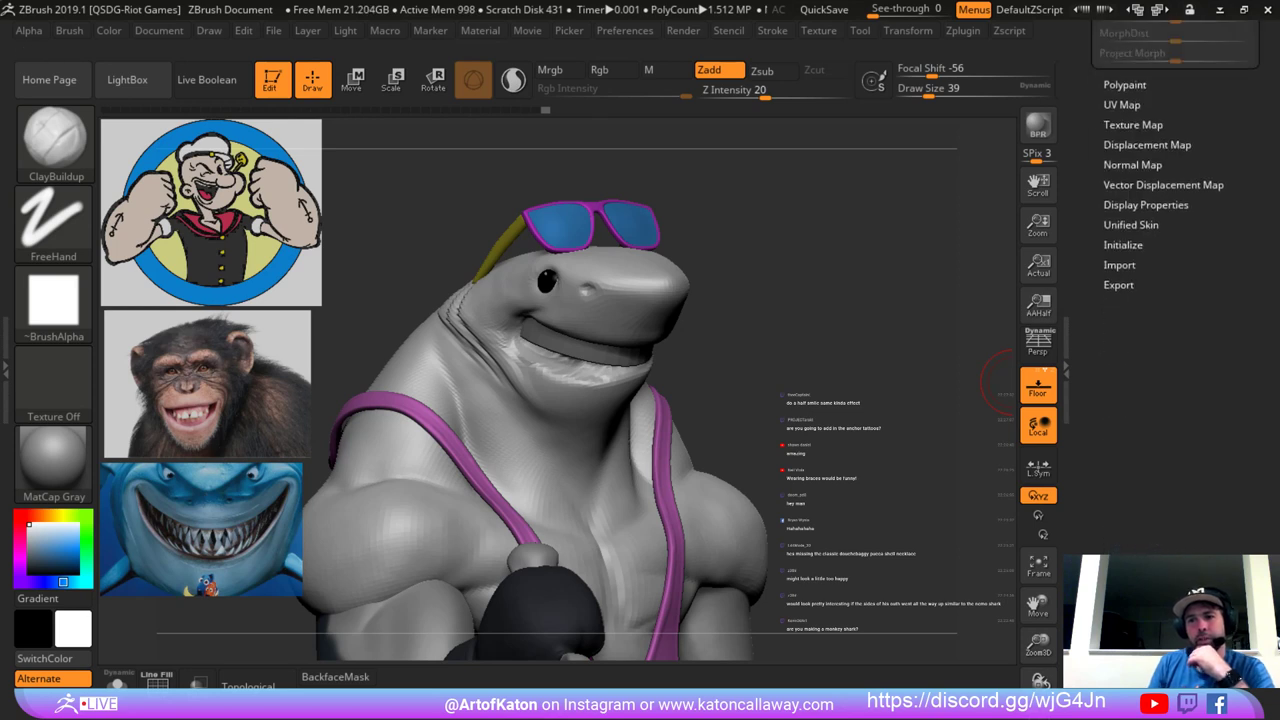
key(ctrl+d)
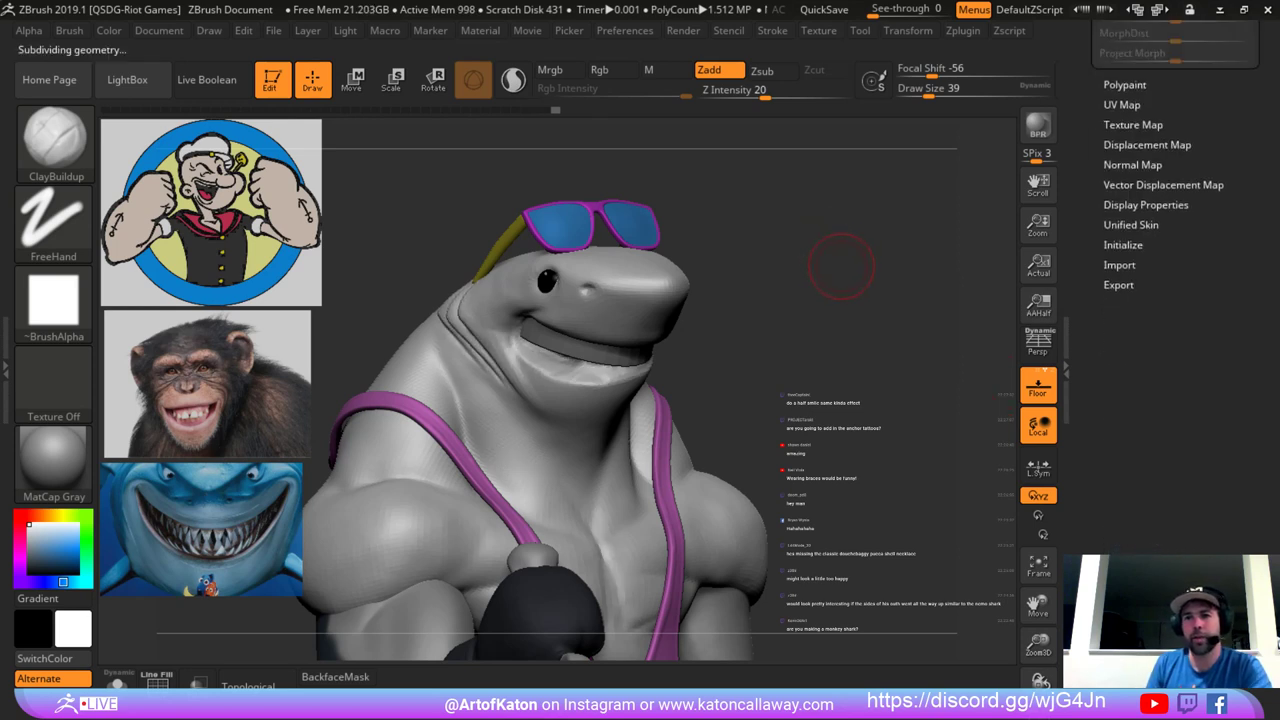
drag(841, 266, 903, 251)
drag(1240, 245, 1240, 587)
click(1120, 258)
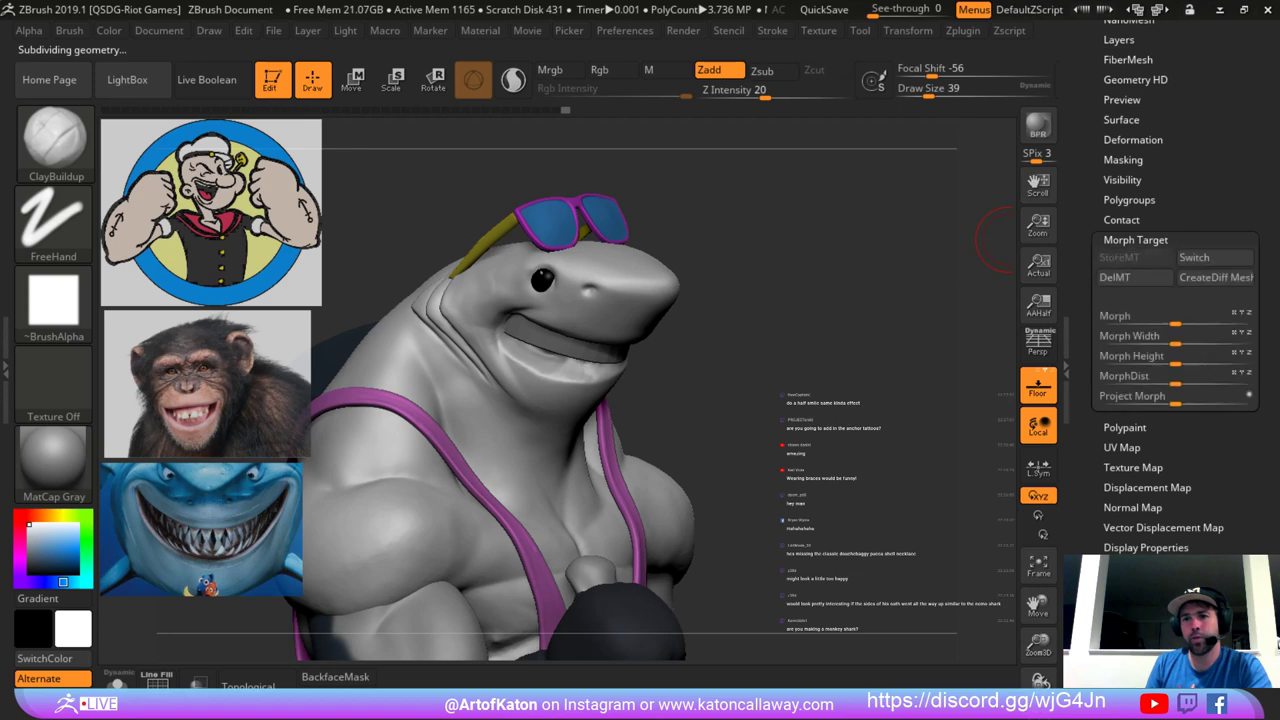
Drop to a lower subdivision level and build up clay around the eye with ClayBuildup at Draw Size 41.
key(shift)
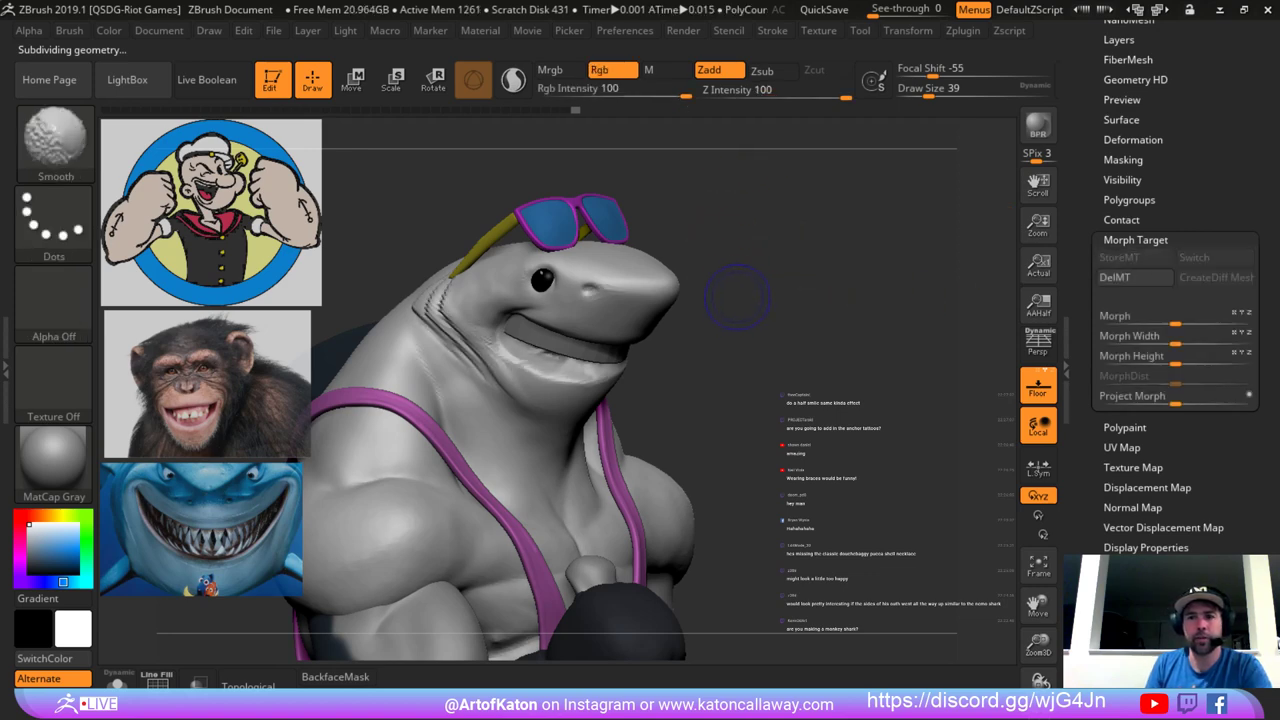
mouse_move(738, 297)
mouse_down()
mouse_move(800, 300)
mouse_move(805, 360)
mouse_up()
key(space)
click(547, 290)
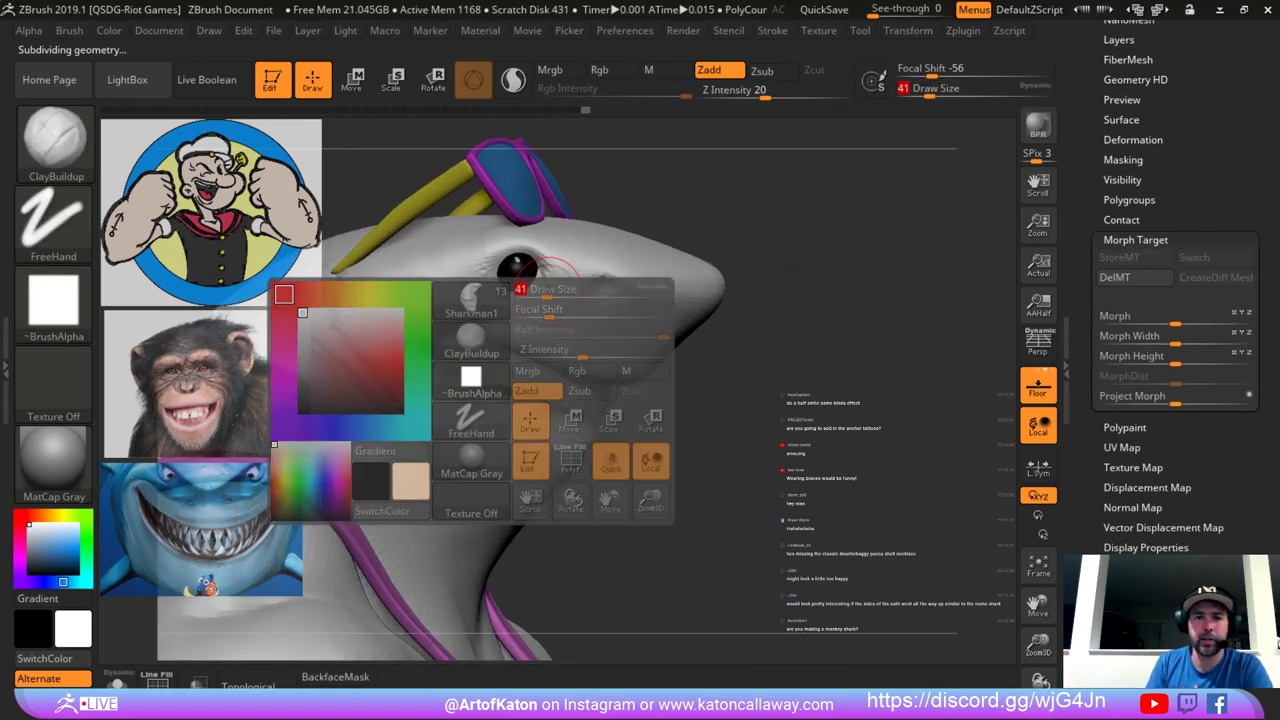
drag(655, 208, 651, 186)
key(ctrl+d)
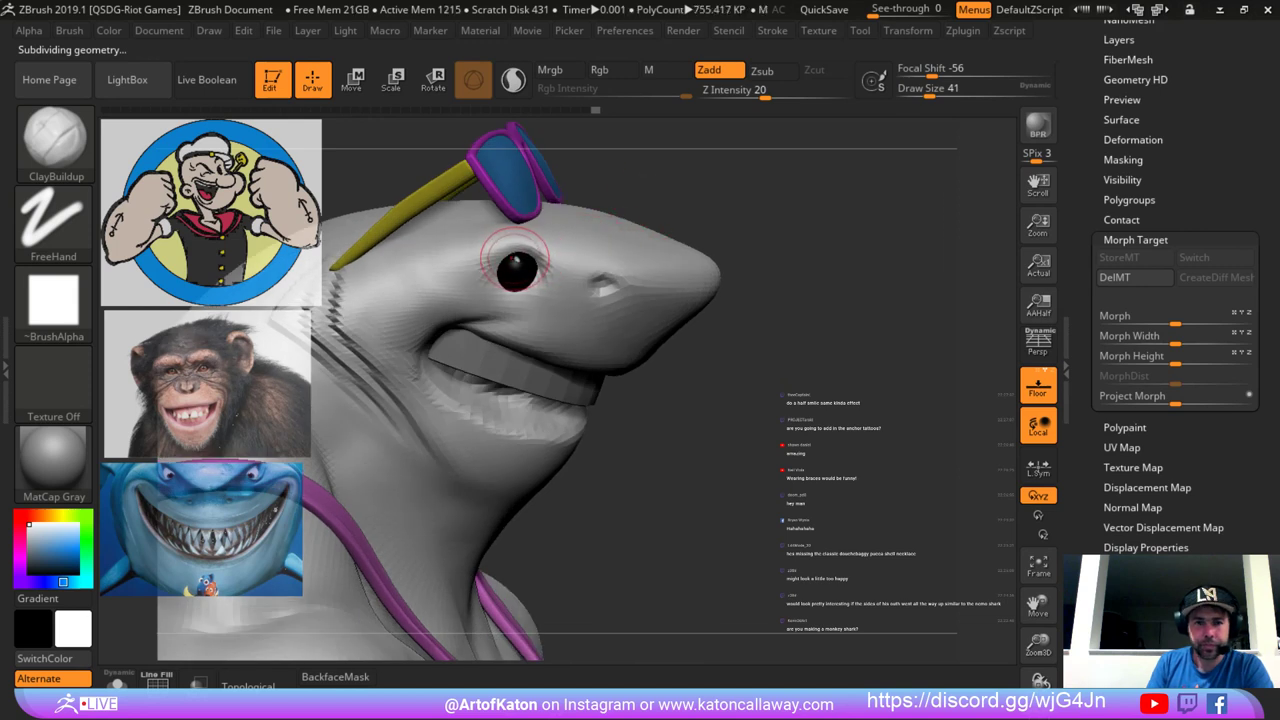
drag(502, 263, 523, 270)
Set the Draw Size to 39, undo the last eyelid stroke and rebuild the lid at the back of the eye.
right_drag(523, 270, 522, 275)
key(space)
click(523, 276)
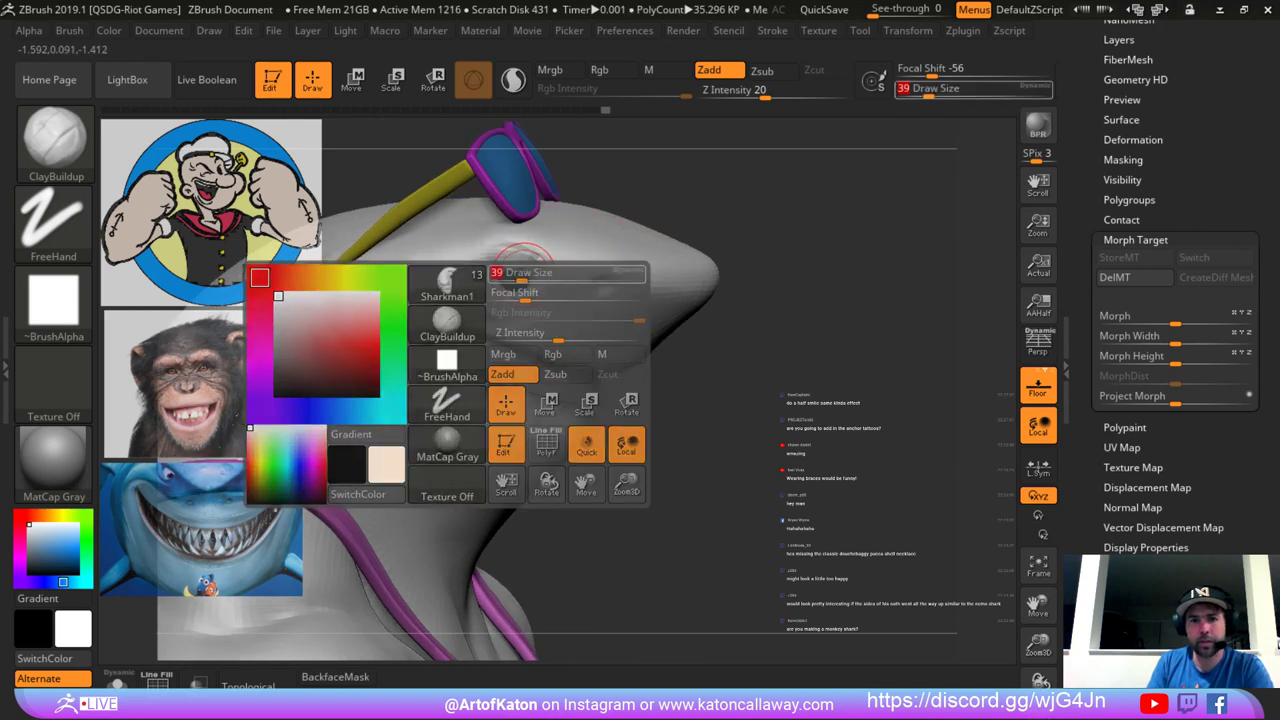
key(ctrl+z)
mouse_move(499, 270)
mouse_down()
mouse_move(532, 268)
mouse_move(492, 269)
mouse_up()
Close the eyelids over the eyeball with ClayBuildup at Draw Size 27 and smooth the added clay.
right_drag(523, 287, 521, 292)
key(space)
click(519, 299)
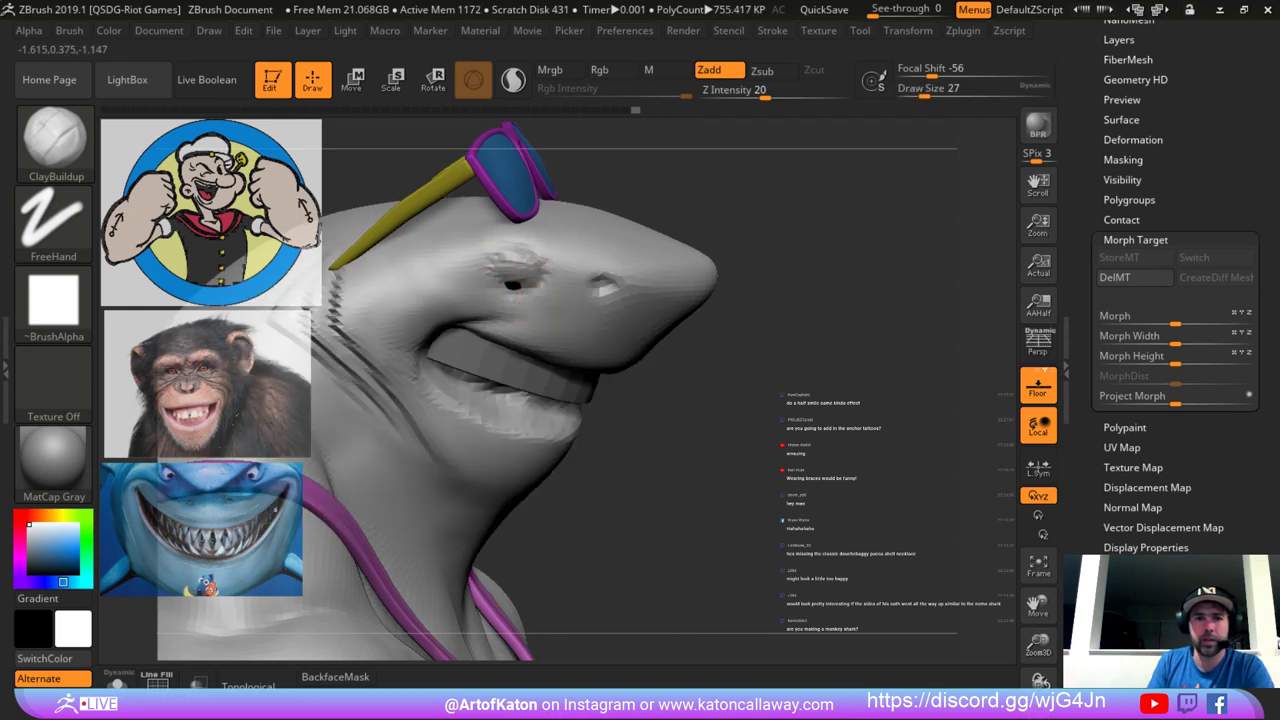
key(shift)
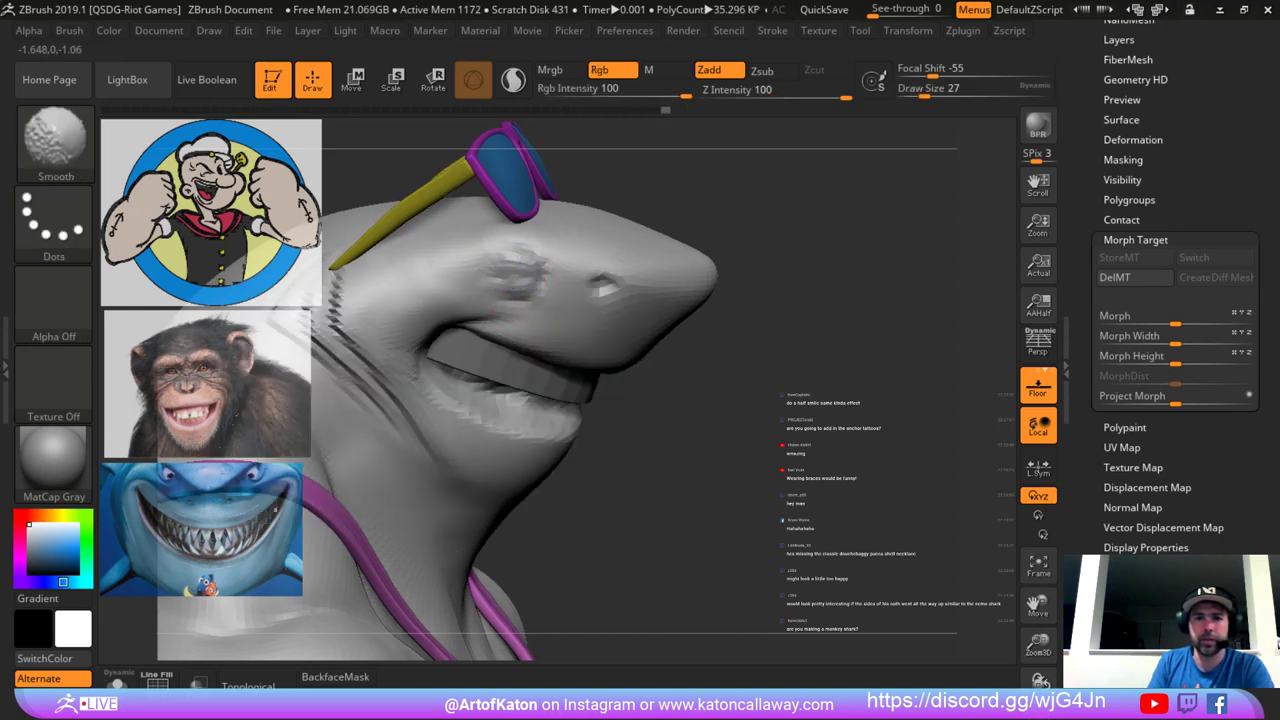
shift+drag(522, 285, 540, 282)
Raise the mesh's subdivision level and switch to the DamStandard brush with Zadd, undoing the last stroke.
key(ctrl+d)
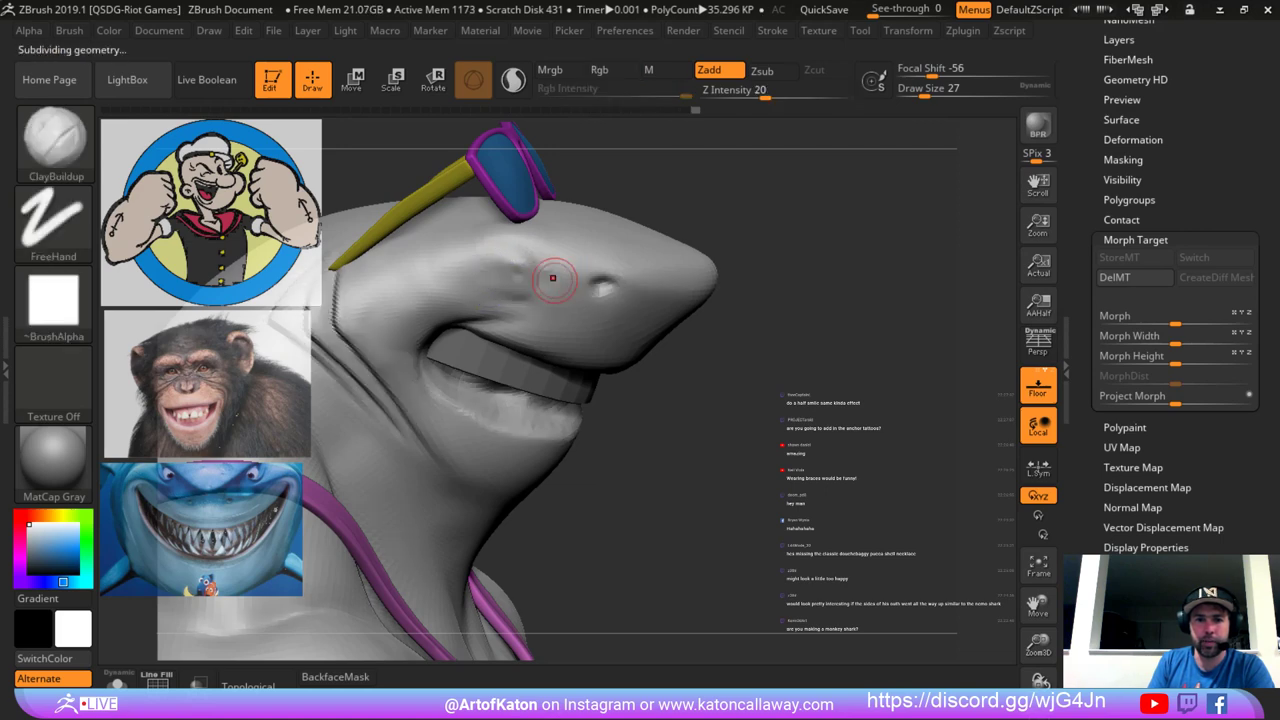
key(b)
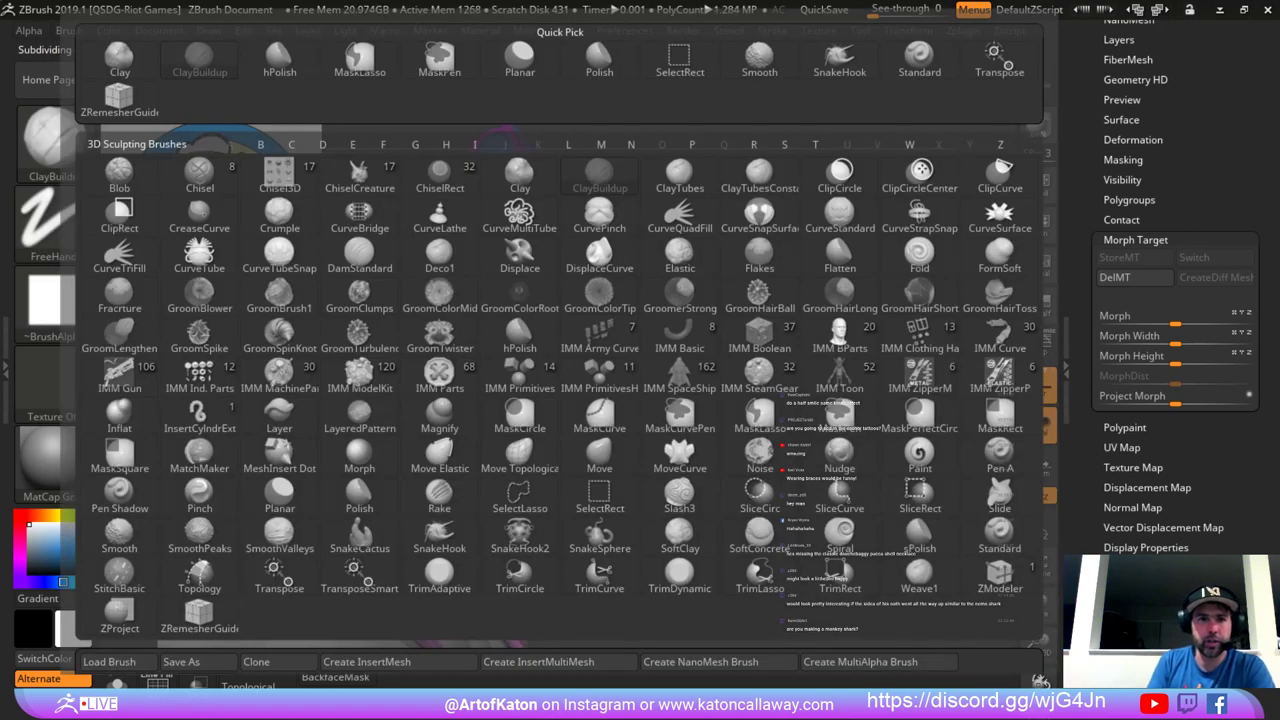
key(d)
key(s)
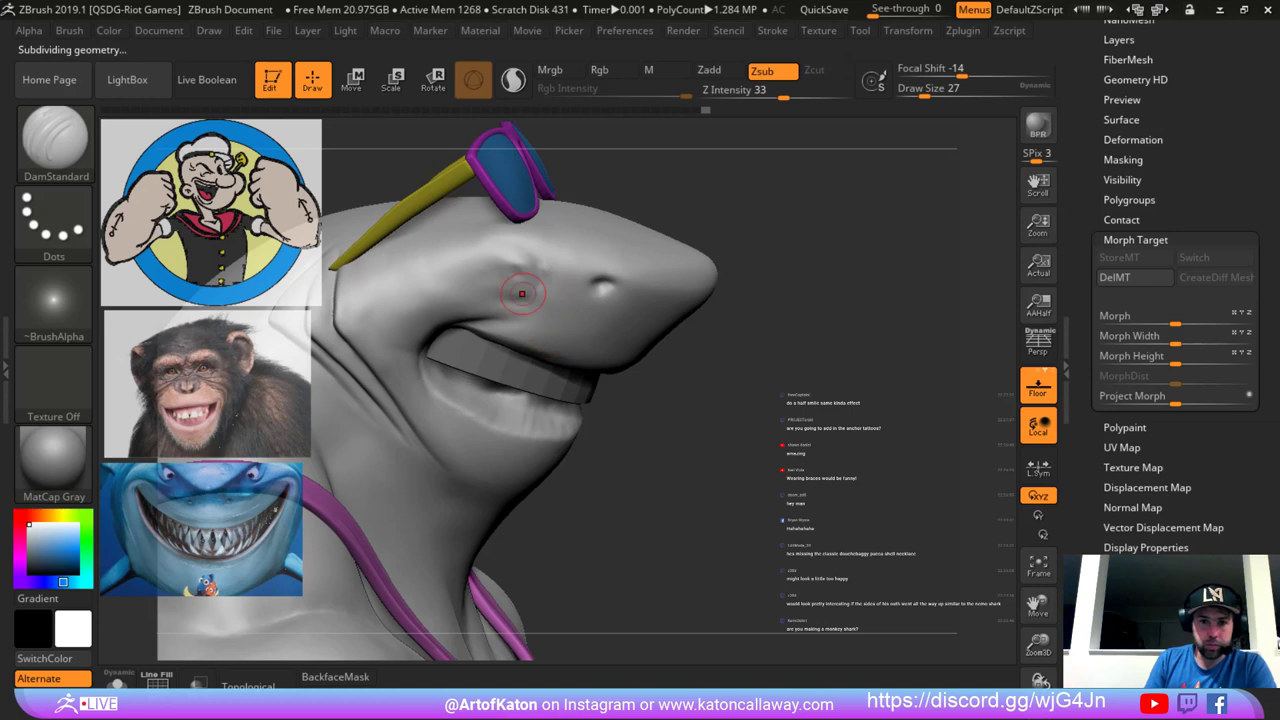
key(ctrl+z)
click(716, 71)
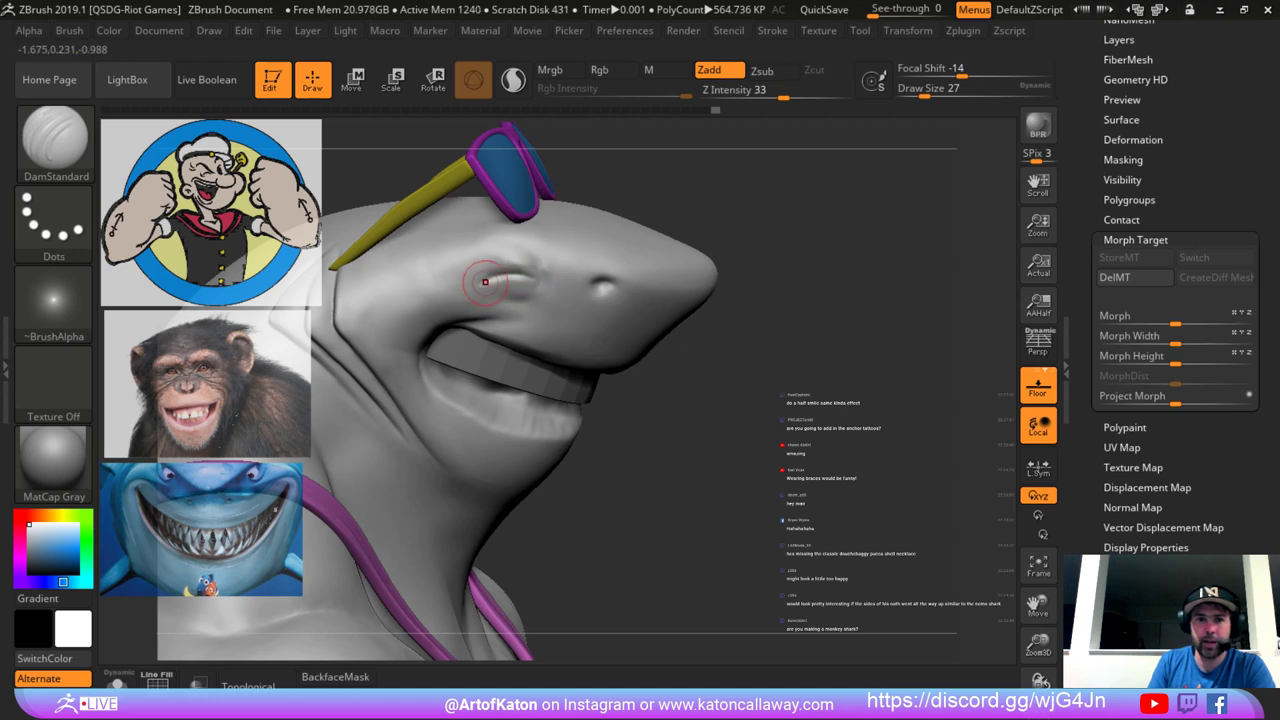
Draw eyelid lines across the closed eye with DamStandard and smooth the area around them.
drag(514, 273, 548, 284)
mouse_move(548, 284)
shift+mouse_down()
mouse_move(506, 283)
mouse_move(524, 270)
shift+mouse_up()
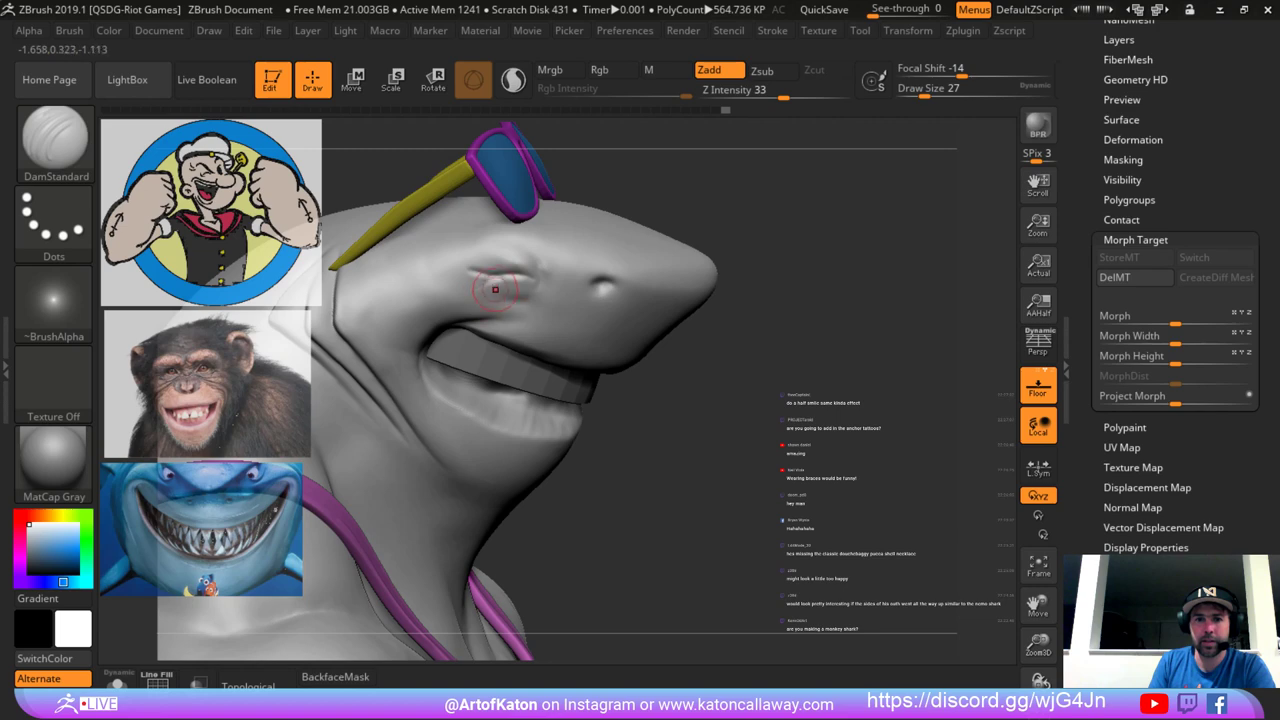
key(shift)
shift+drag(510, 290, 517, 291)
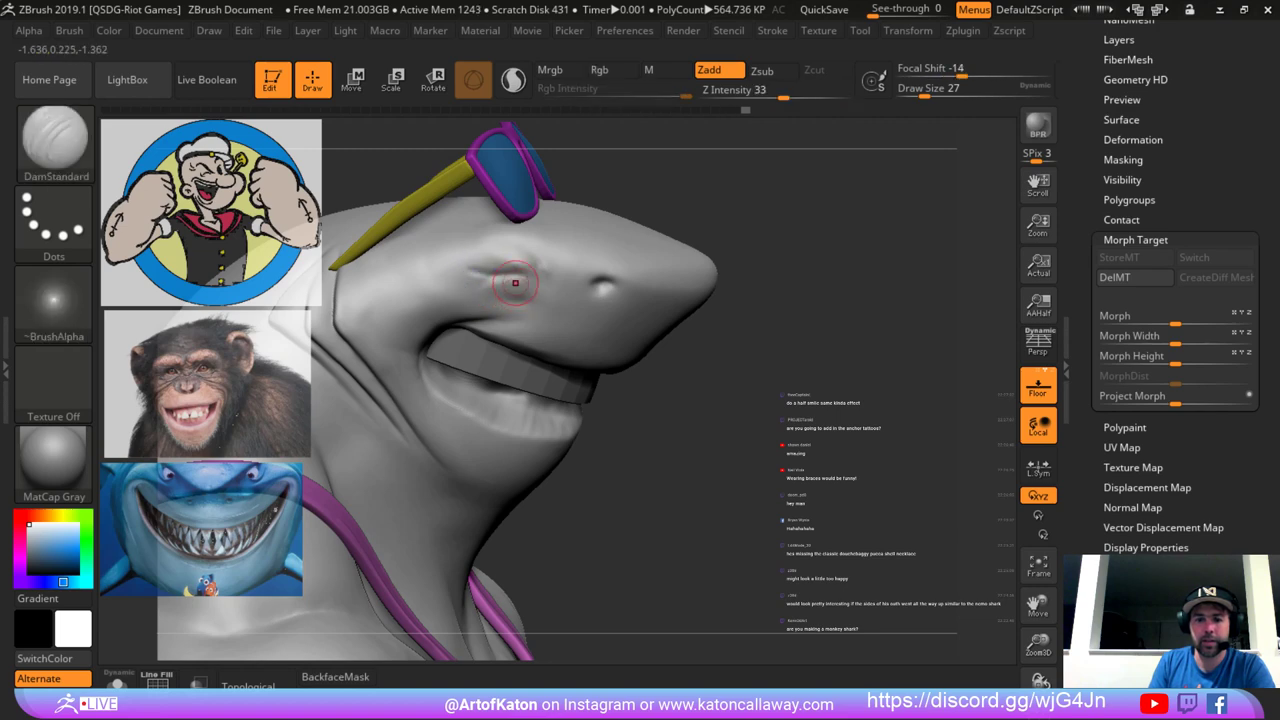
Plump up the closed eyelids with the Inflat brush, using Draw Size 39 and then 27.
key(b)
key(i)
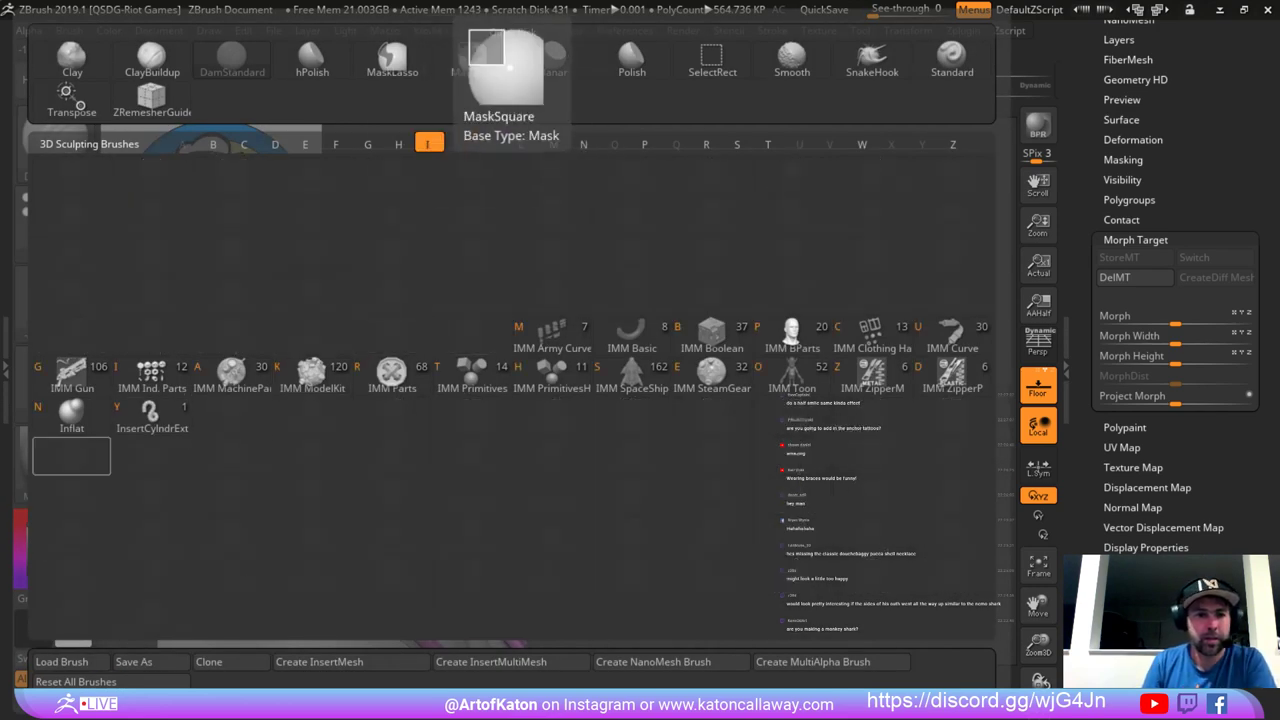
key(n)
key(space)
drag(400, 329, 408, 329)
key(d)
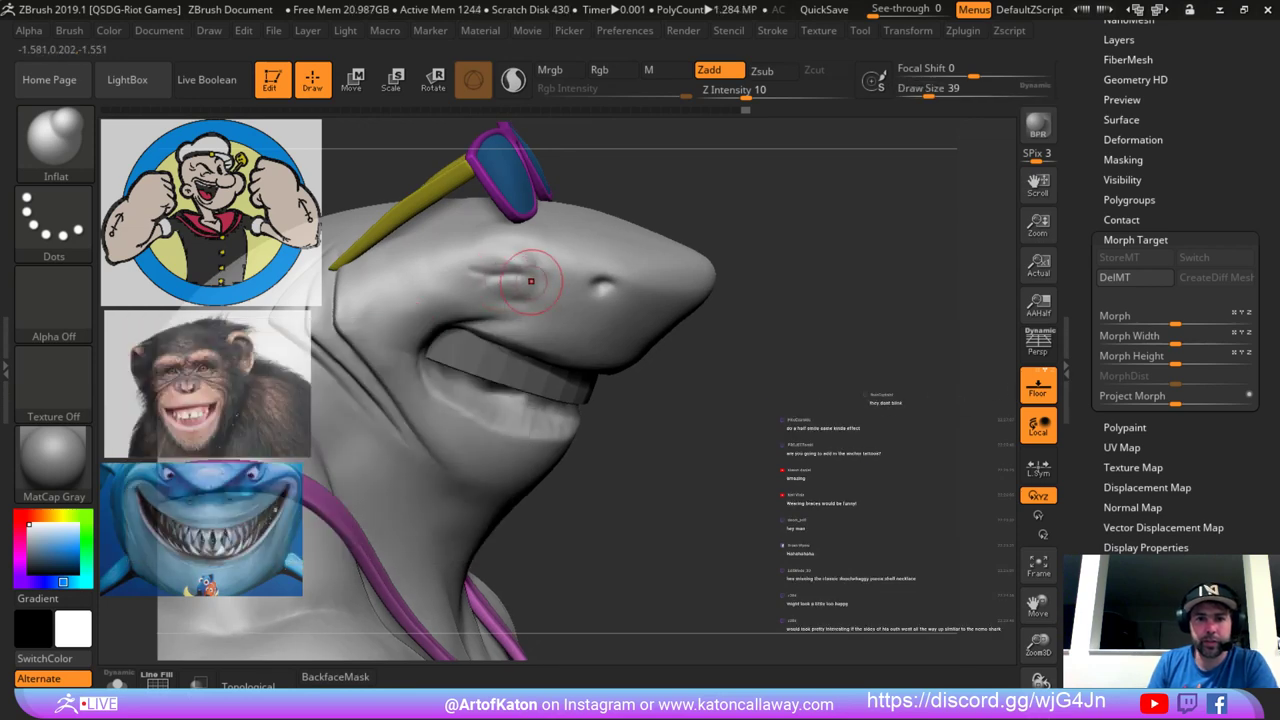
key(space)
drag(511, 281, 503, 281)
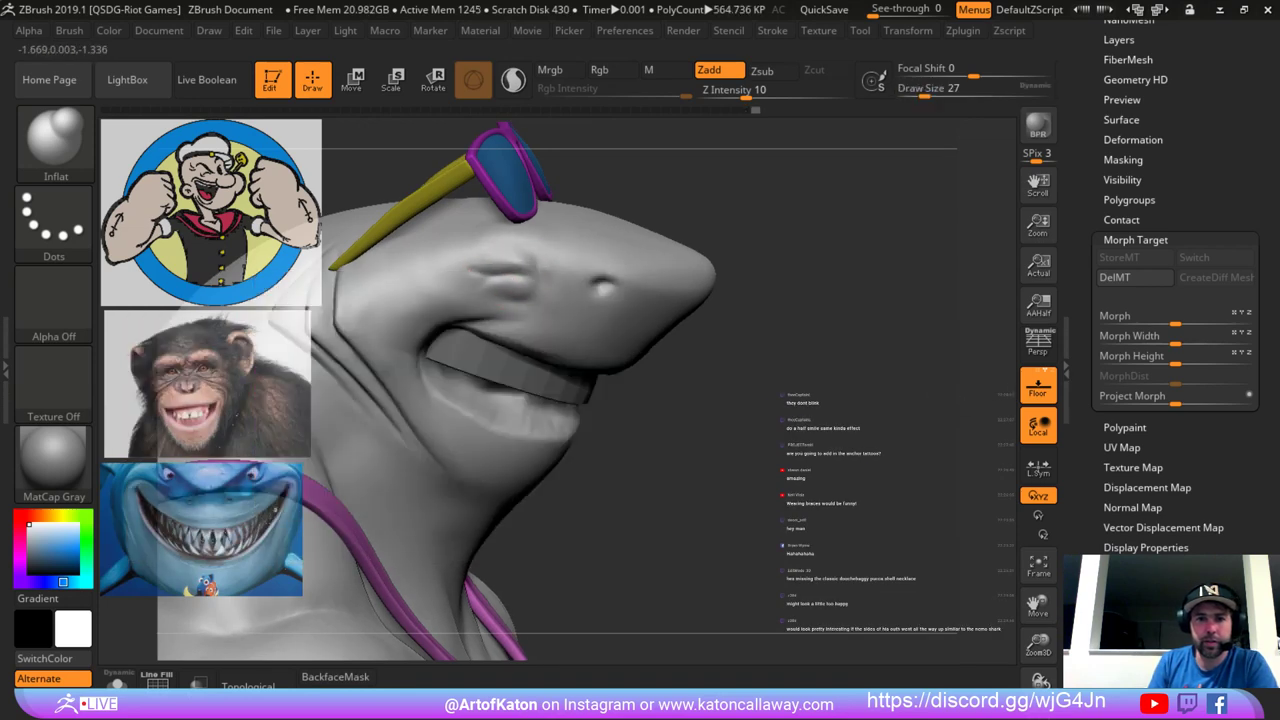
Smooth the front corner of the closed eyelids.
mouse_move(745, 265)
mouse_down()
mouse_move(590, 285)
mouse_move(580, 300)
mouse_move(760, 310)
mouse_move(640, 300)
mouse_move(795, 263)
mouse_up()
alt+drag(719, 271, 722, 335)
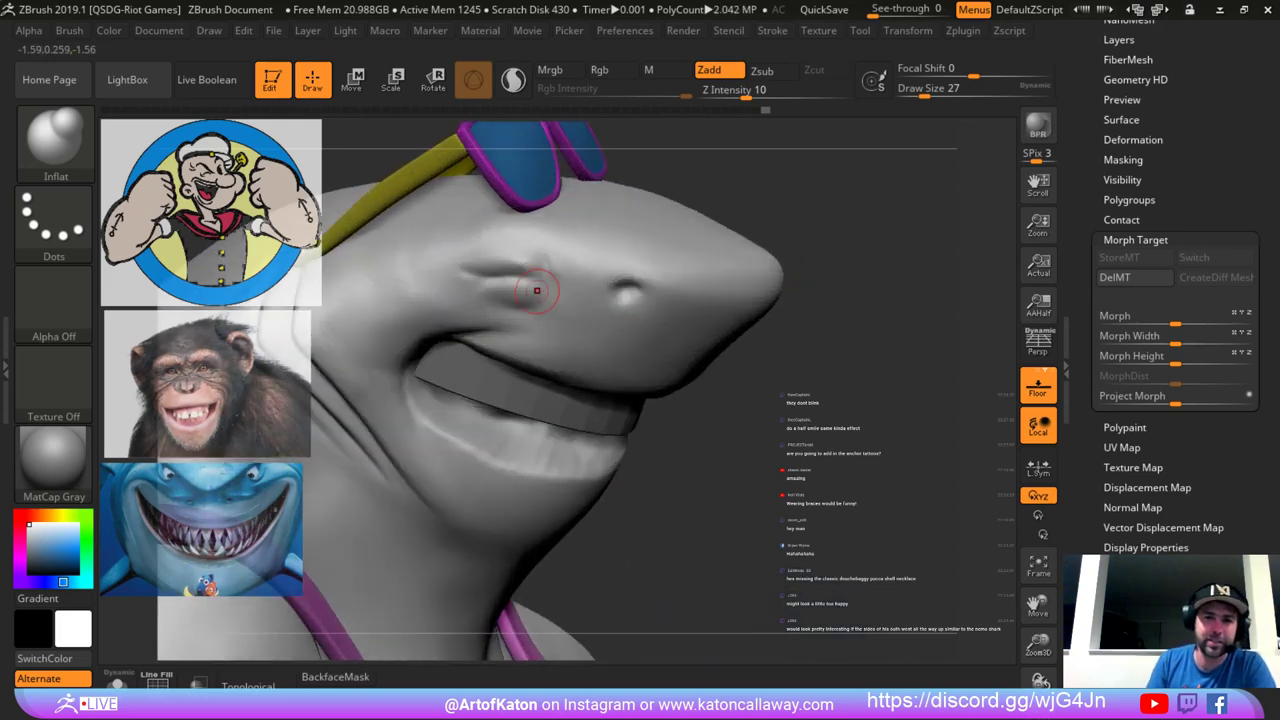
shift+drag(534, 286, 542, 266)
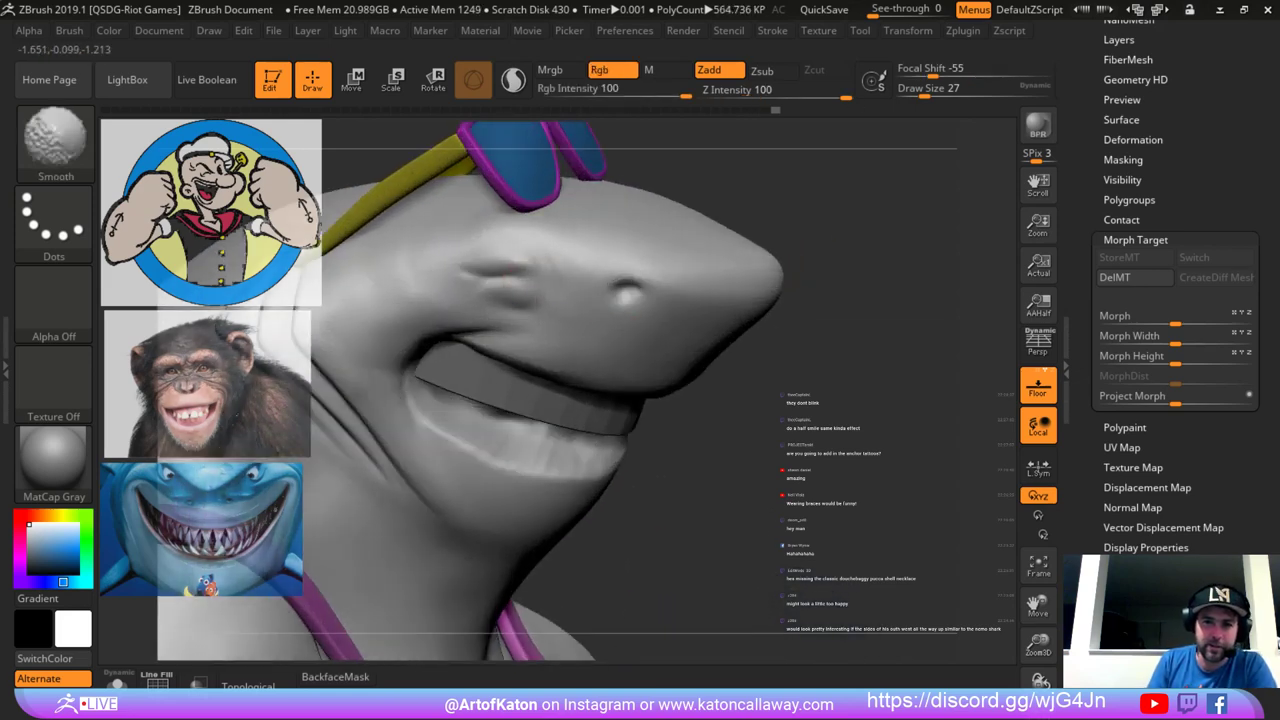
Deepen the crease of the closed eyelids with DamStandard at Draw Size 27 and 29.
key(b)
key(d)
key(s)
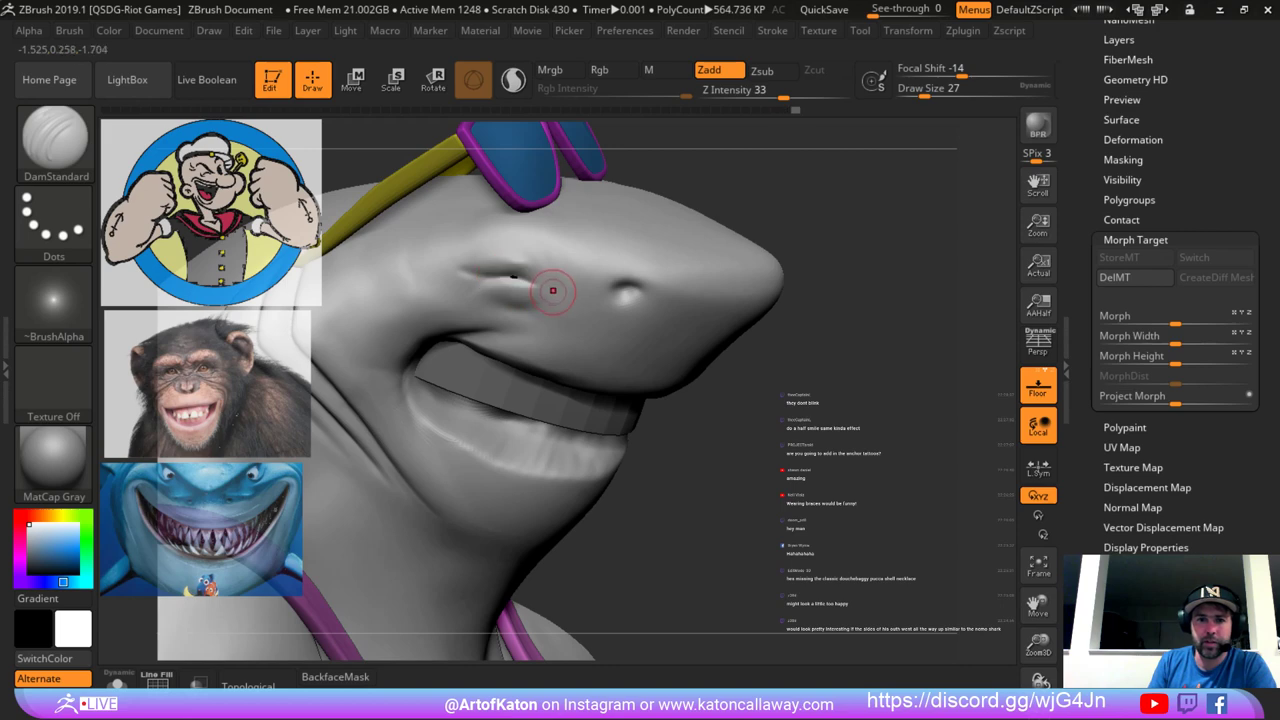
key(space)
mouse_move(534, 283)
mouse_down()
mouse_move(503, 249)
mouse_move(537, 298)
mouse_move(515, 283)
mouse_up()
key(ctrl+d)
key(shift+d)
key(space)
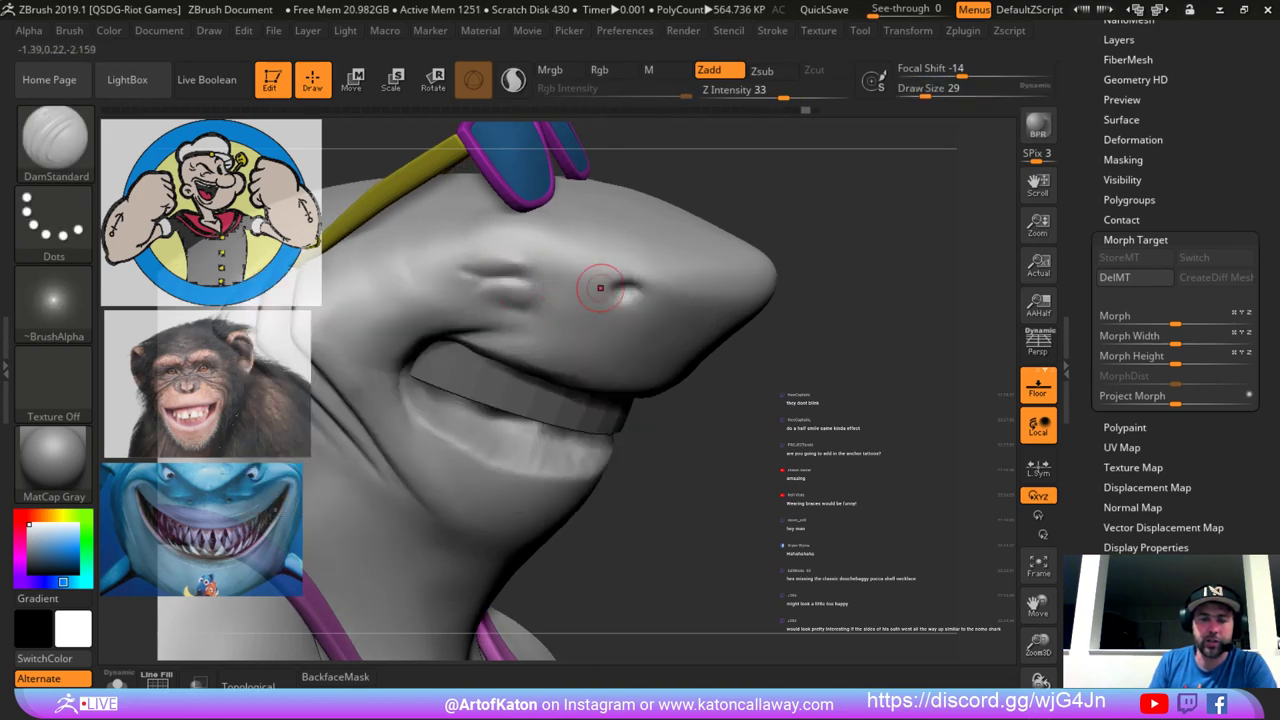
ctrl+right_drag(597, 284, 585, 187)
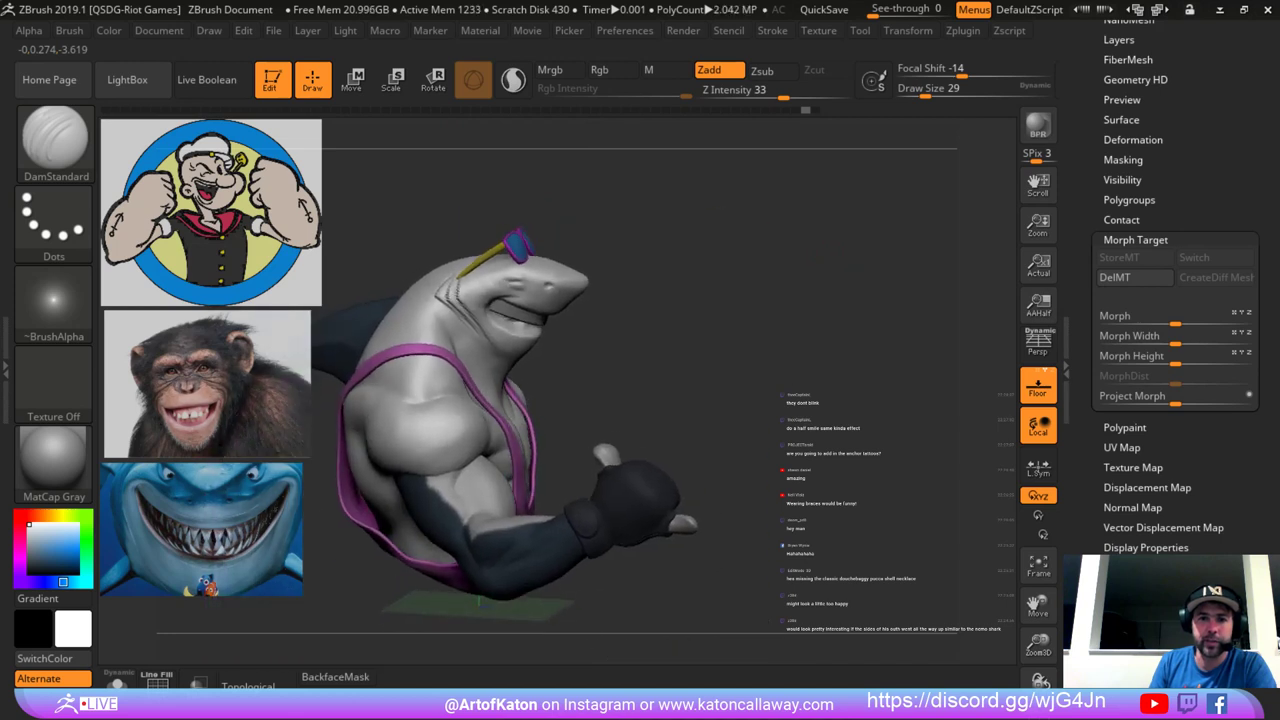
right_drag(735, 260, 724, 261)
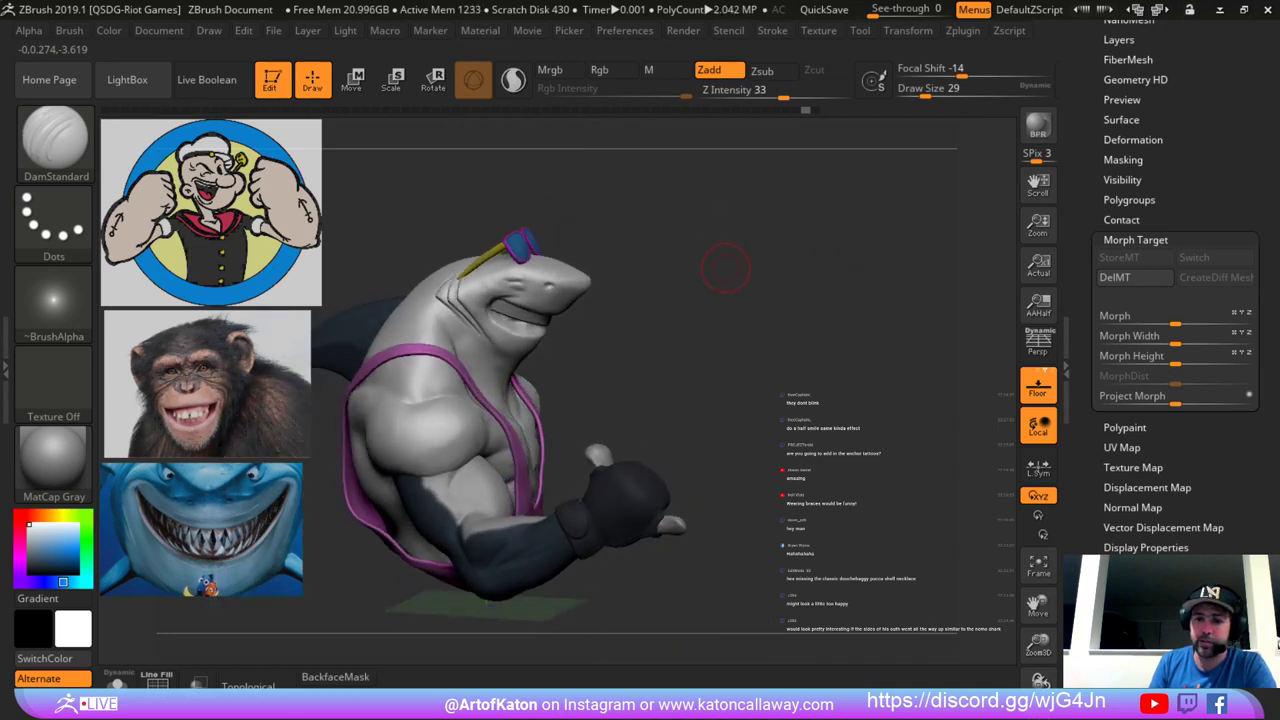
alt+drag(730, 285, 745, 425)
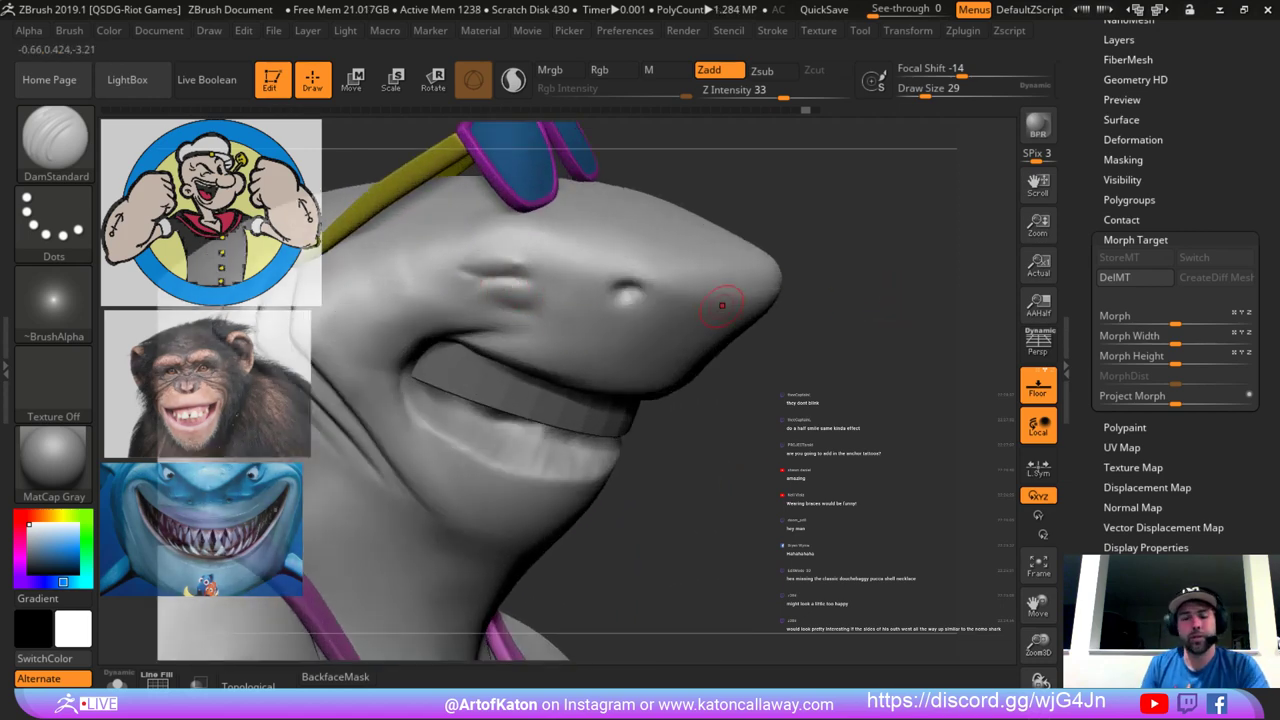
Reopen the closed eye by brushing back the stored morph target with the Morph brush at Draw Size 44 and 62.
key(b)
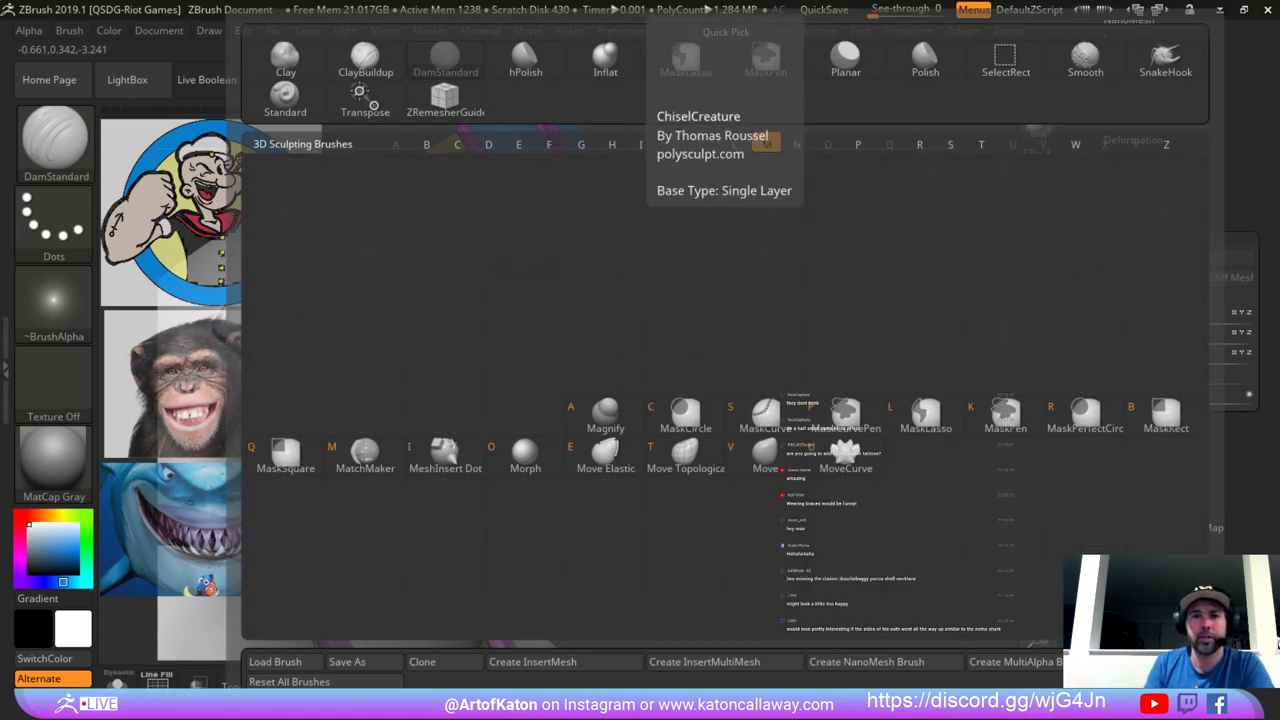
key(m)
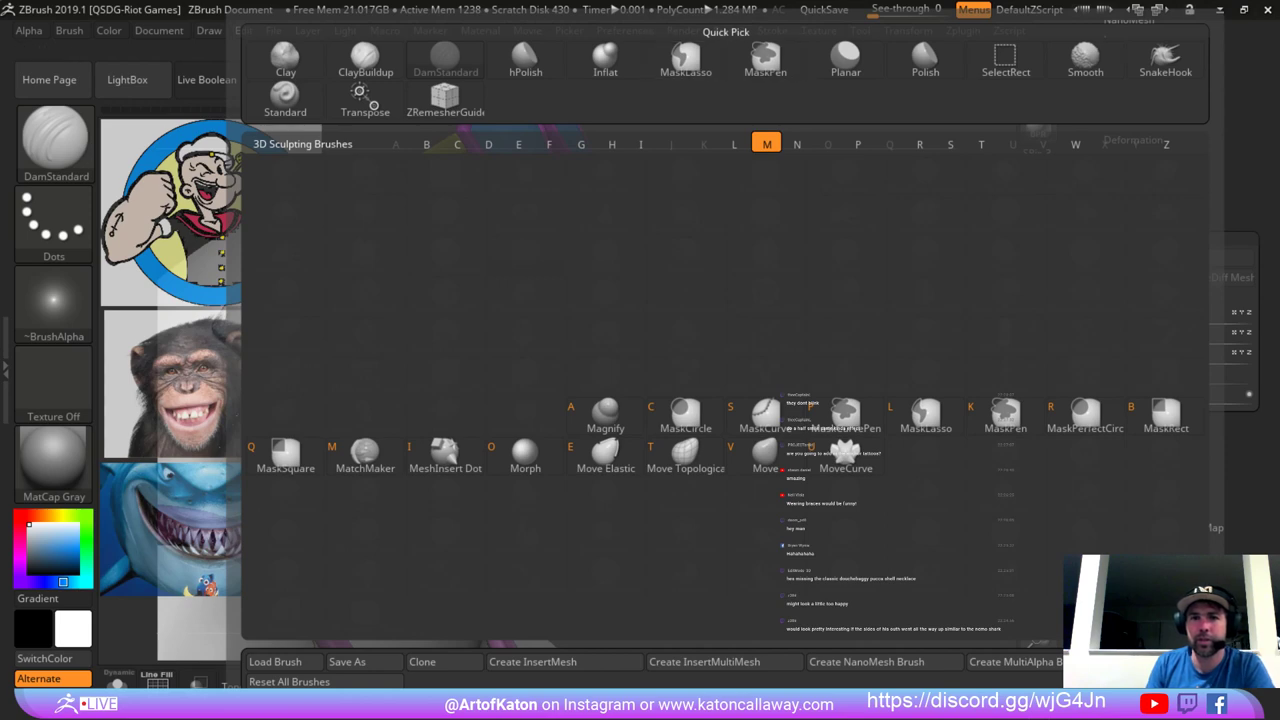
click(525, 450)
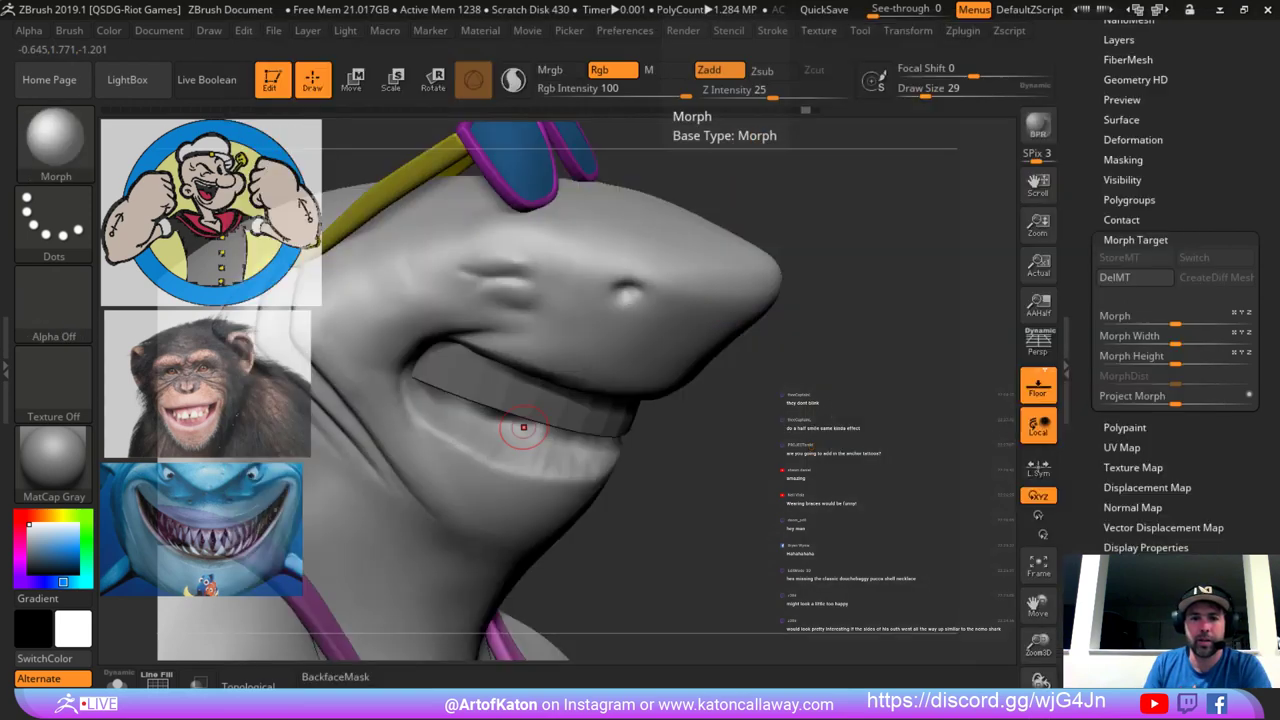
key(space)
drag(526, 361, 531, 358)
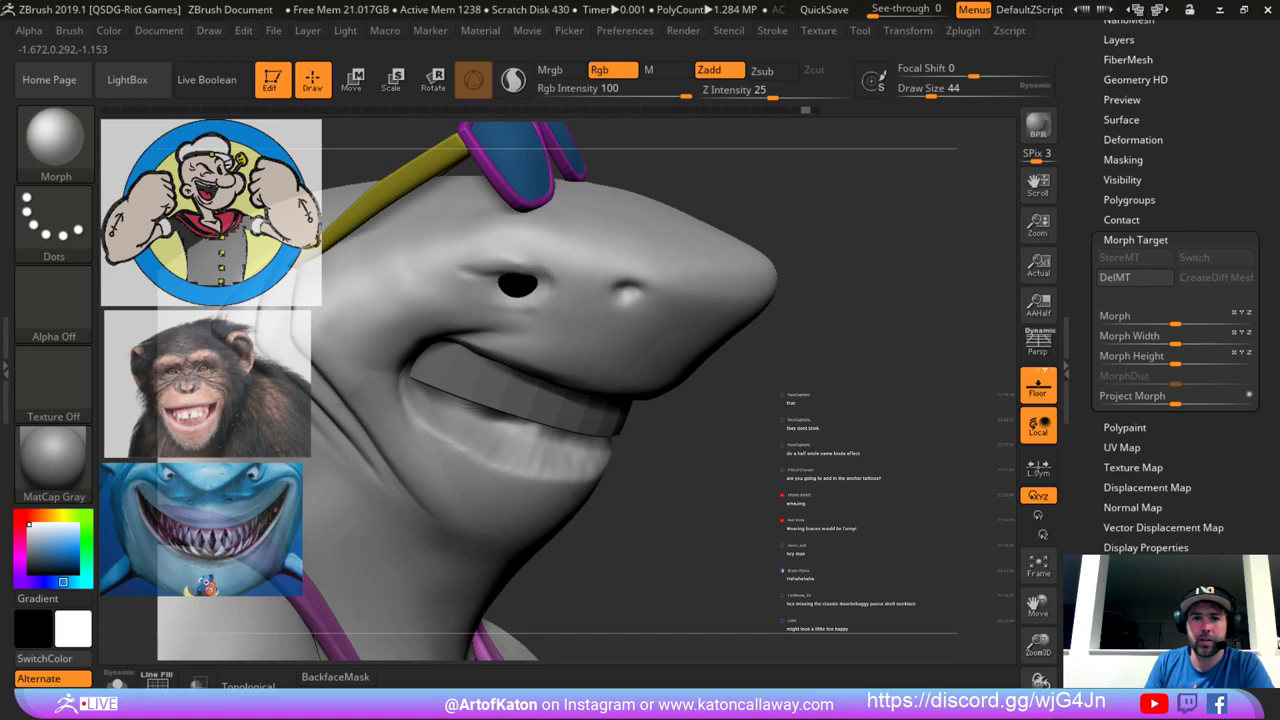
key(space)
drag(520, 268, 529, 268)
key(ctrl+z)
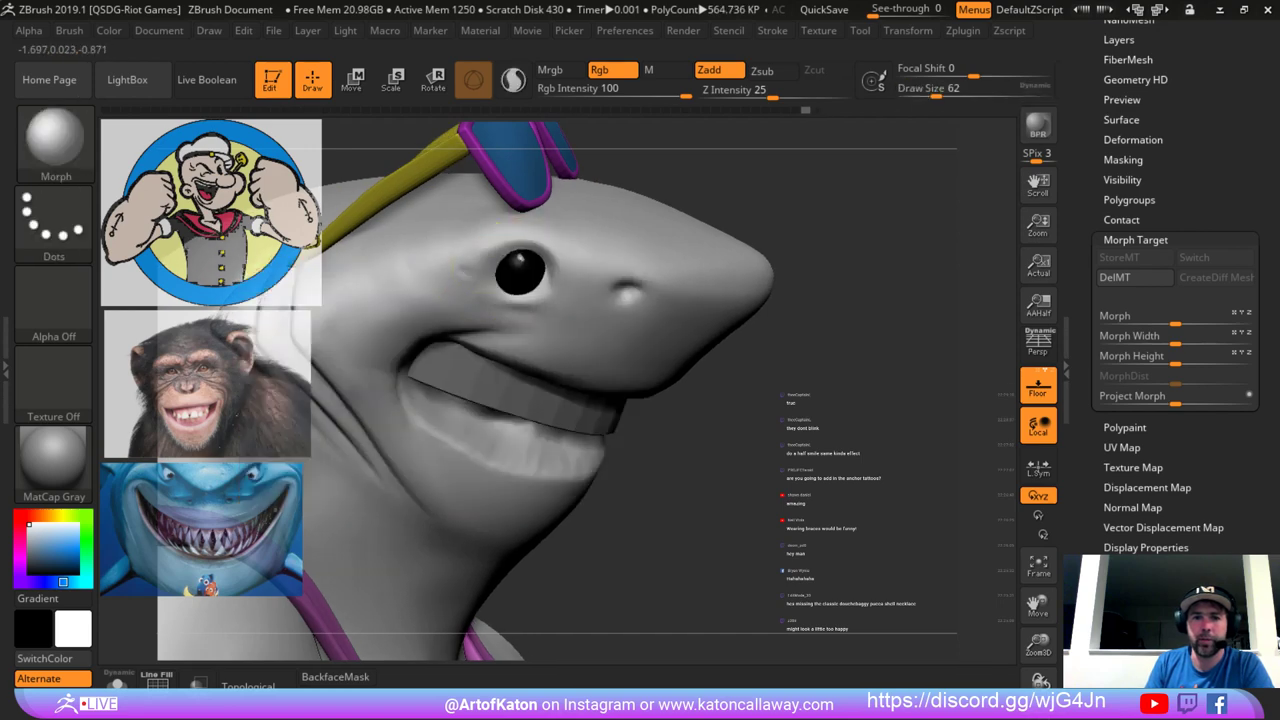
Try to build eyelids over the open eye with the Clay brush at Draw Size 41.
key(b)
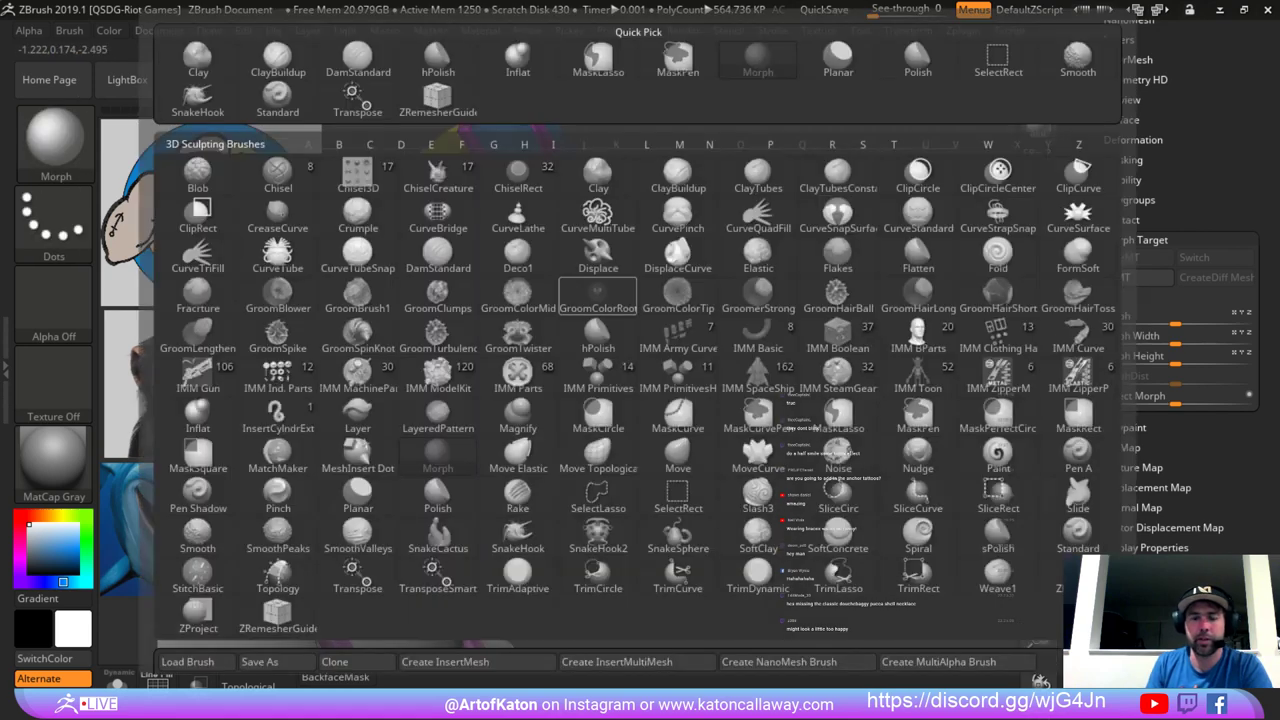
click(204, 64)
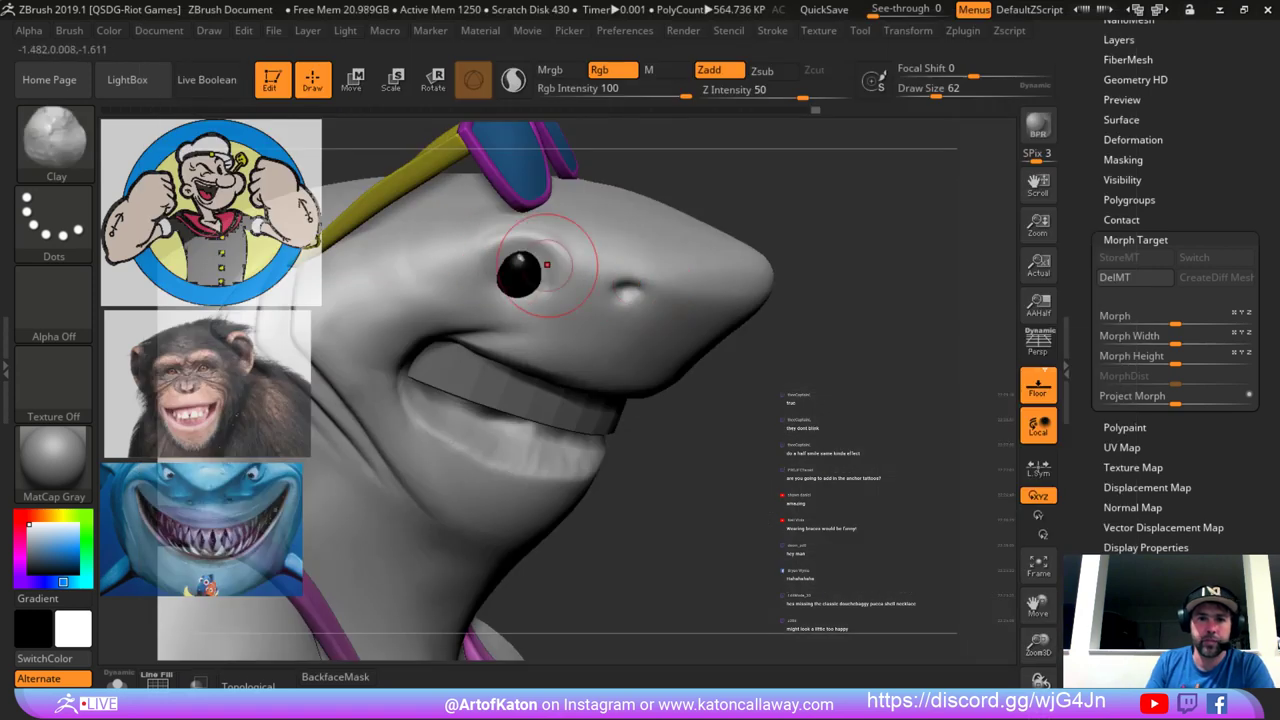
key(space)
drag(508, 258, 526, 265)
key(space)
key(space)
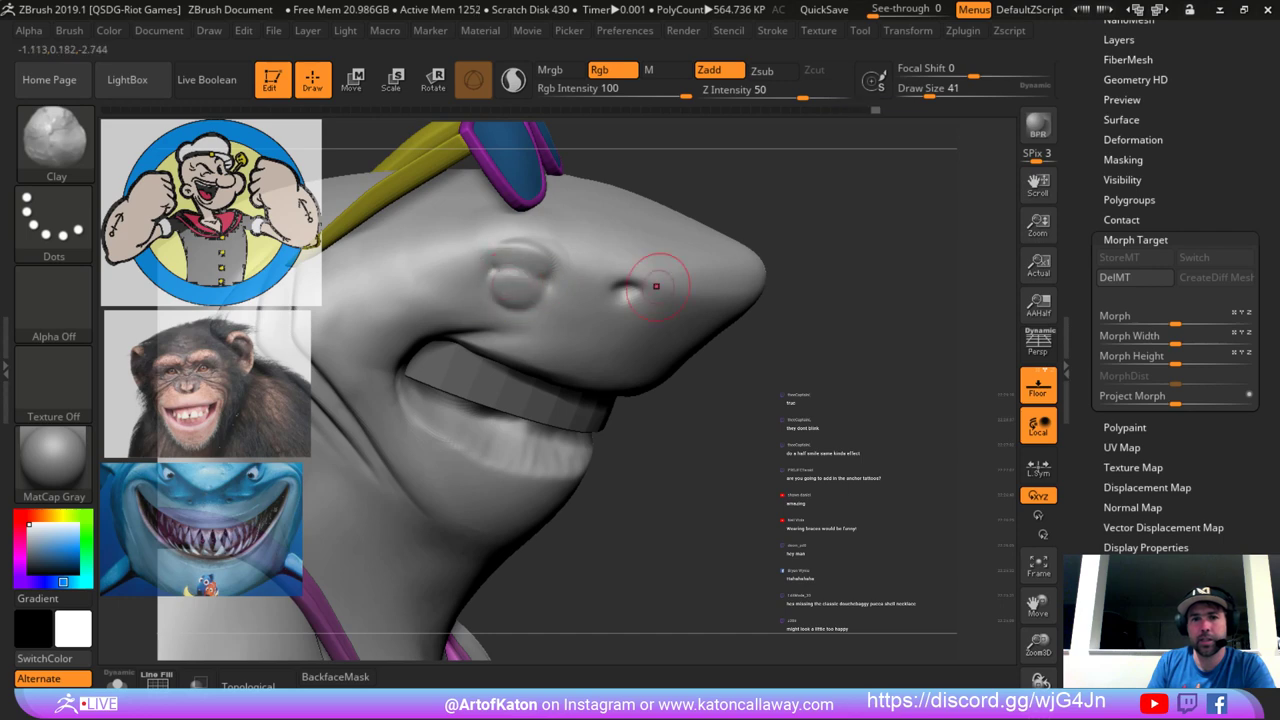
drag(868, 194, 797, 226)
key(ctrl+z)
key(ctrl+z)
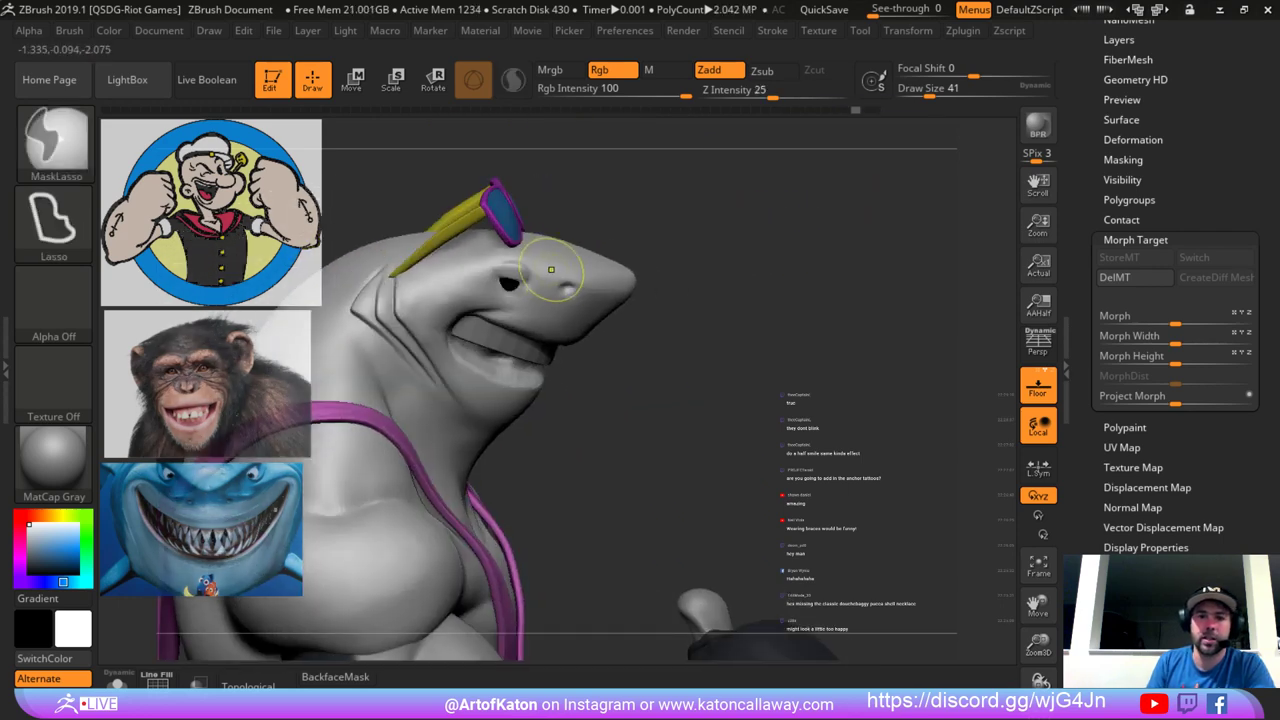
Lower the subdivision level and pull the rim of the open eye with SnakeHook at Draw Size 51.
ctrl+right_drag(689, 231, 751, 280)
key(shift+d)
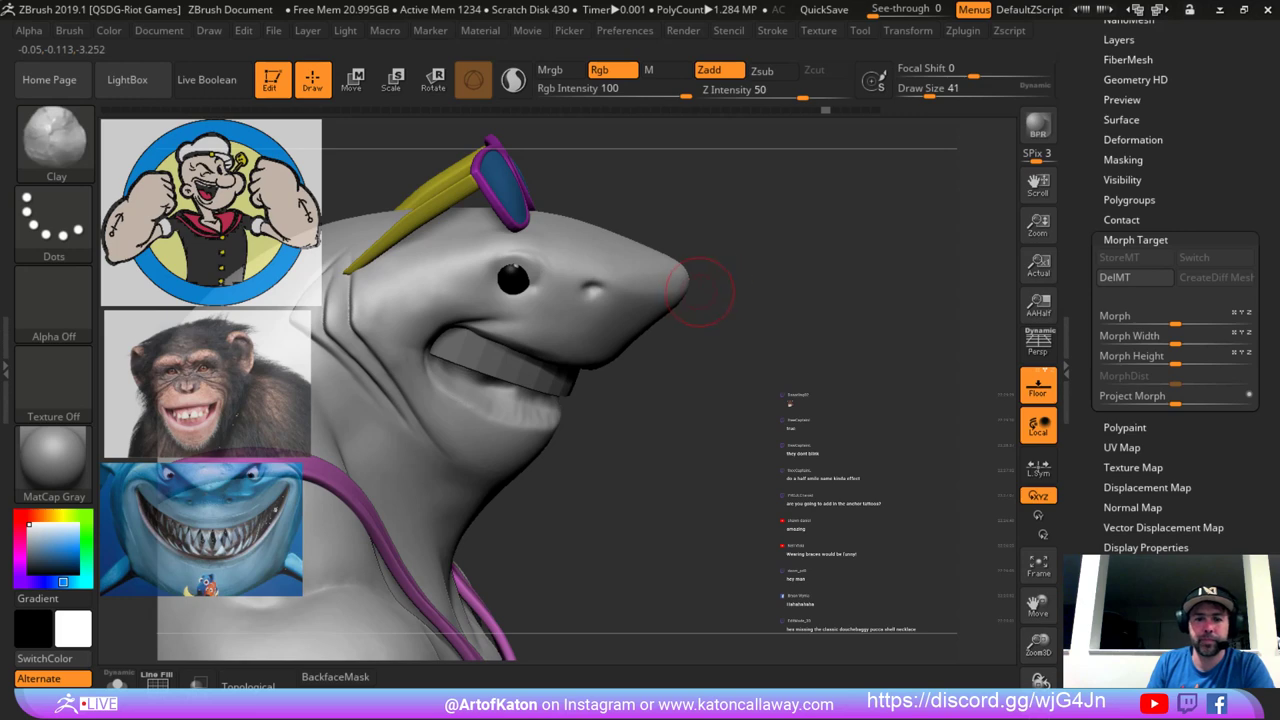
key(b)
key(s)
key(h)
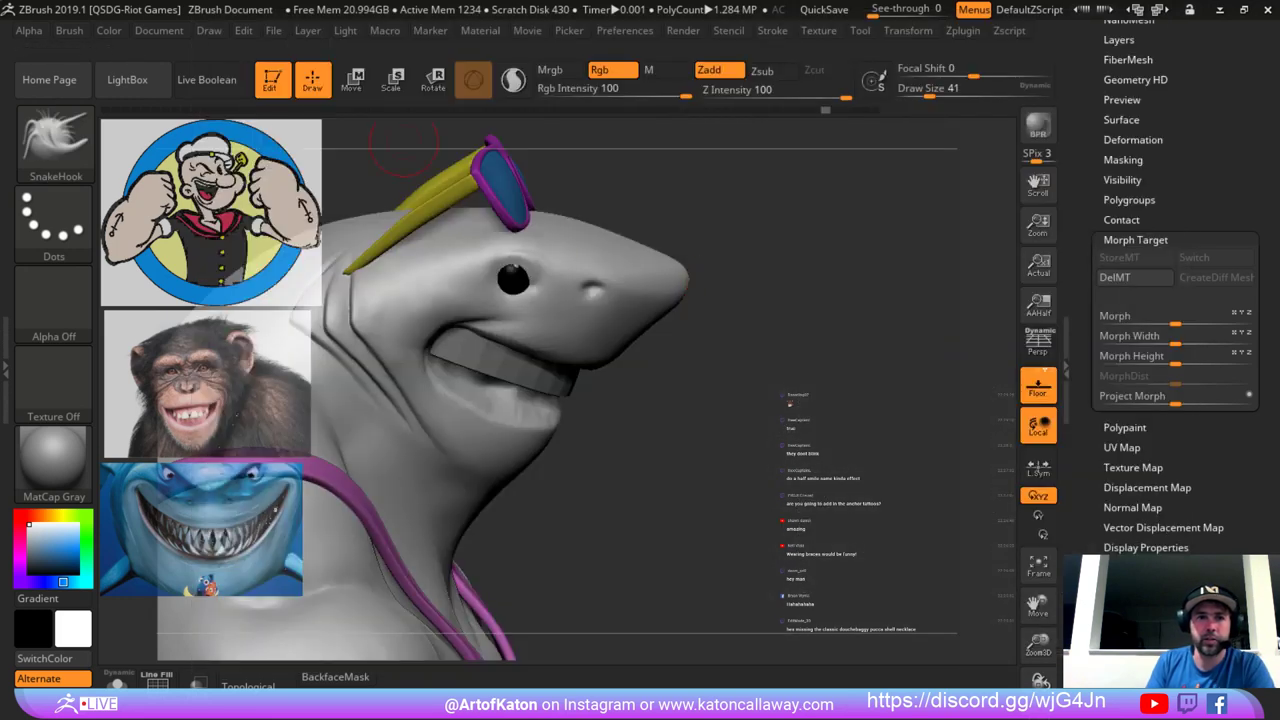
key(space)
drag(564, 267, 572, 267)
key(shift)
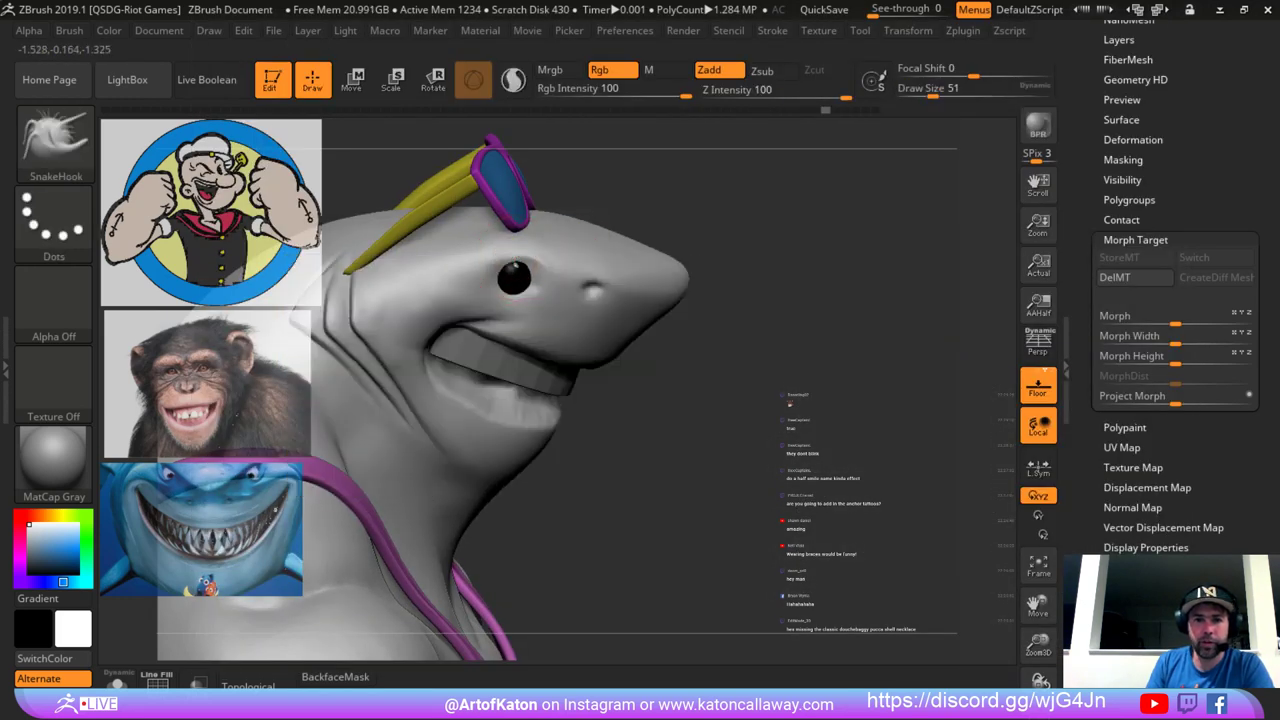
Pull the upper and lower eyelids closer together with SnakeHook at Draw Size 54.
key(space)
alt+click(595, 259)
drag(830, 262, 630, 240)
key(shift)
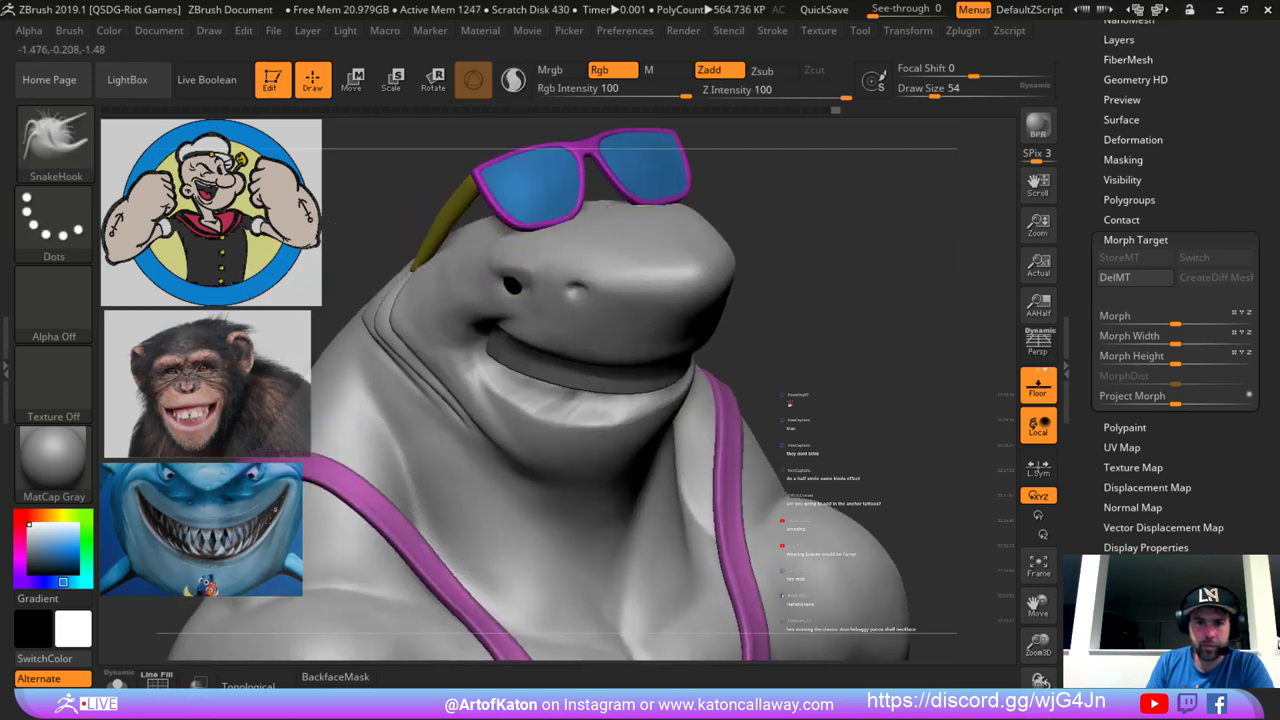
mouse_move(717, 215)
mouse_down()
mouse_move(786, 228)
mouse_move(745, 232)
mouse_up()
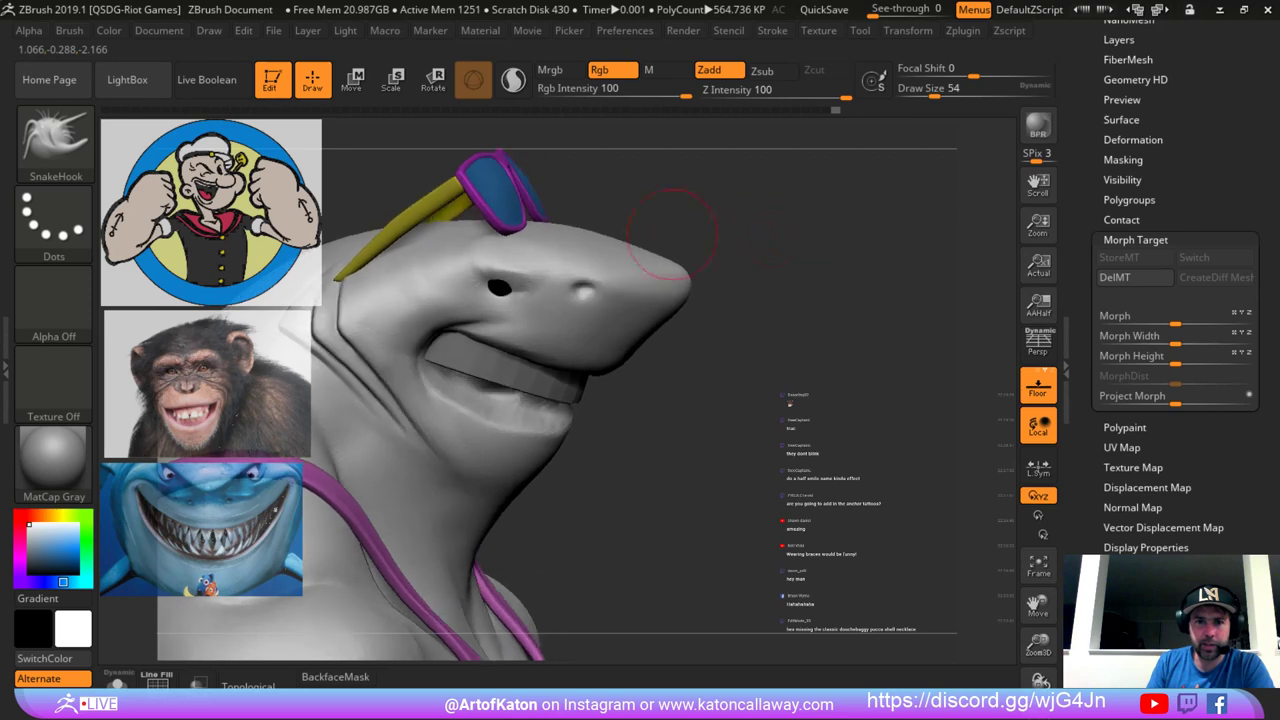
Refine the narrowed eye opening and the brow above it with SnakeHook at Draw Size 39 and 35, smoothing the surface.
key(space)
mouse_move(546, 267)
mouse_down()
mouse_move(570, 286)
mouse_move(529, 283)
mouse_up()
key(space)
key(shift)
key(space)
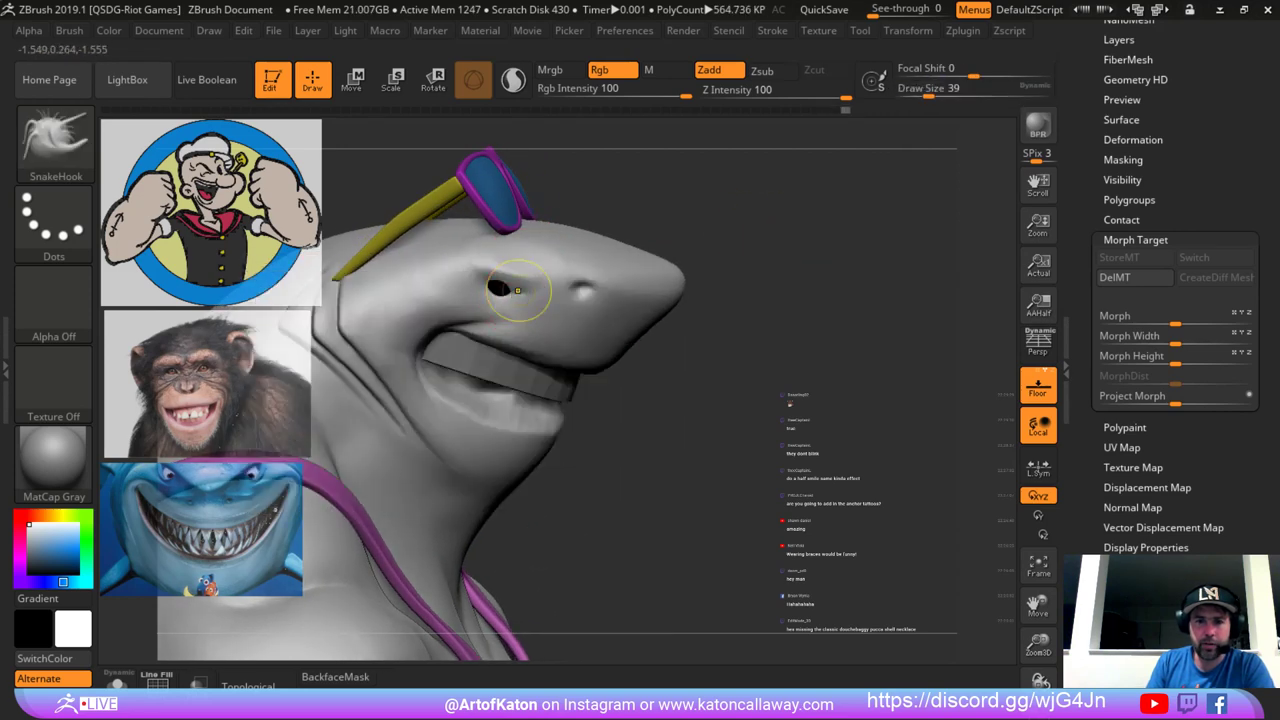
shift+right_drag(524, 294, 516, 284)
key(space)
mouse_move(516, 284)
mouse_down()
mouse_move(507, 277)
mouse_move(524, 282)
mouse_move(510, 295)
mouse_up()
key(space)
right_drag(515, 290, 521, 293)
key(space)
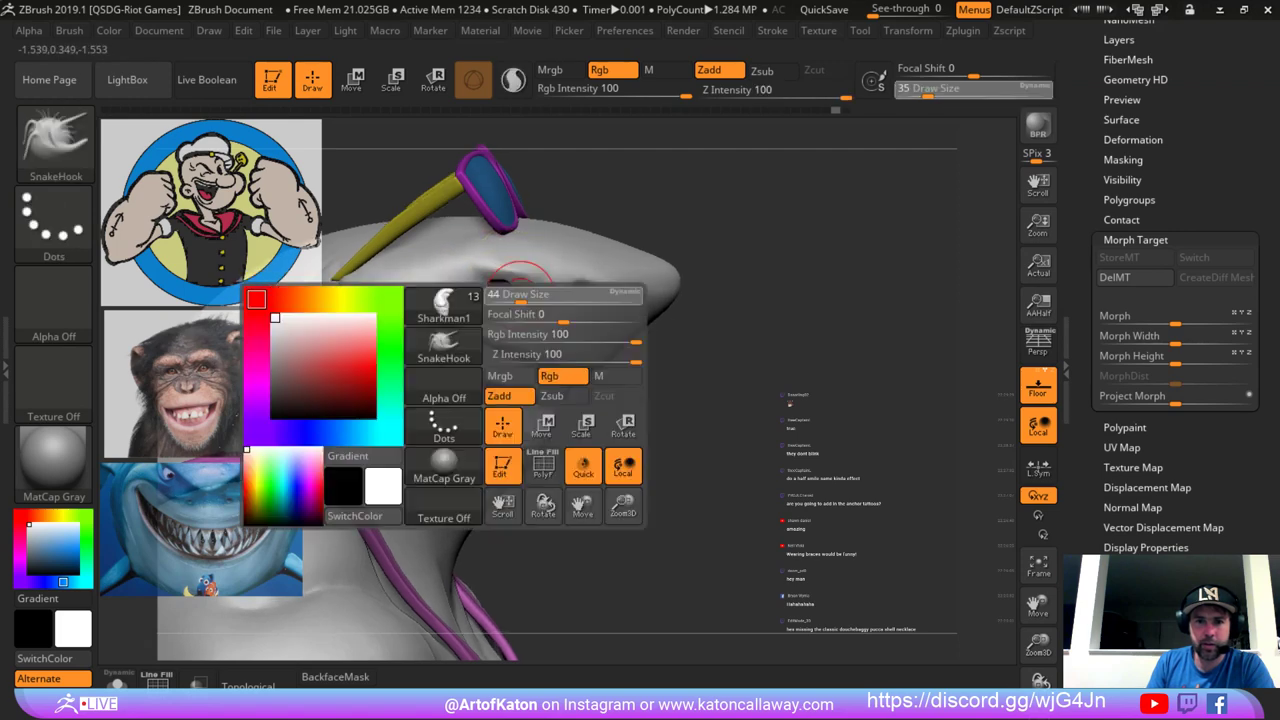
mouse_move(521, 294)
mouse_down()
mouse_move(471, 291)
mouse_move(489, 262)
mouse_move(486, 287)
mouse_up()
Switch to the Standard brush with Zadd on, Rgb off and Draw Size 17, undoing the last stroke.
key(b)
click(141, 99)
key(space)
key(ctrl+z)
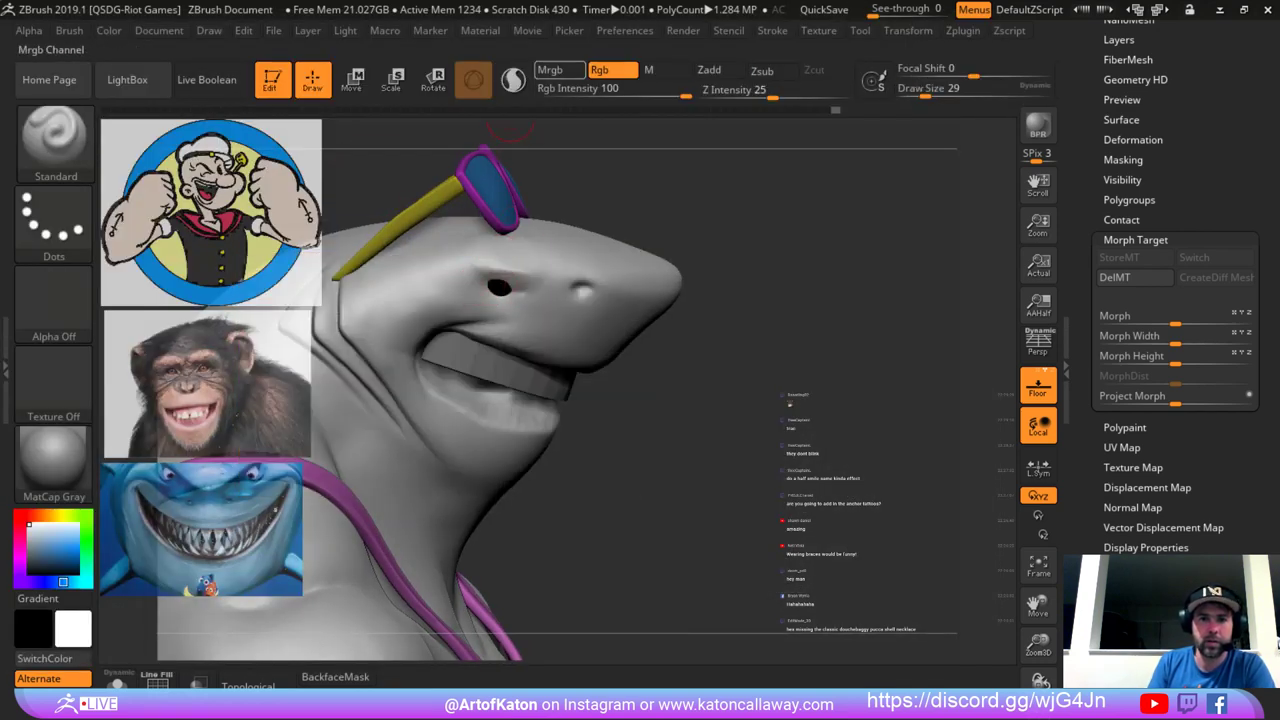
click(613, 70)
drag(736, 200, 780, 236)
right_drag(545, 259, 550, 262)
key(bracketleft)
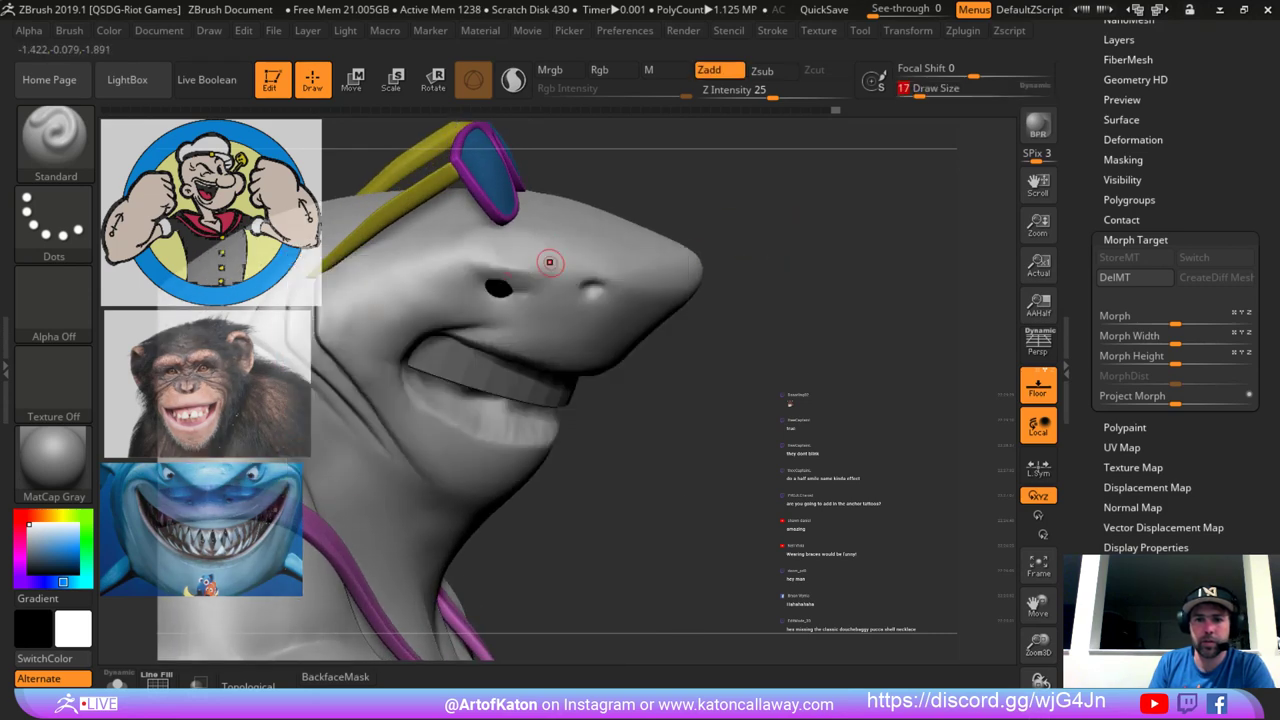
key(ctrl+z)
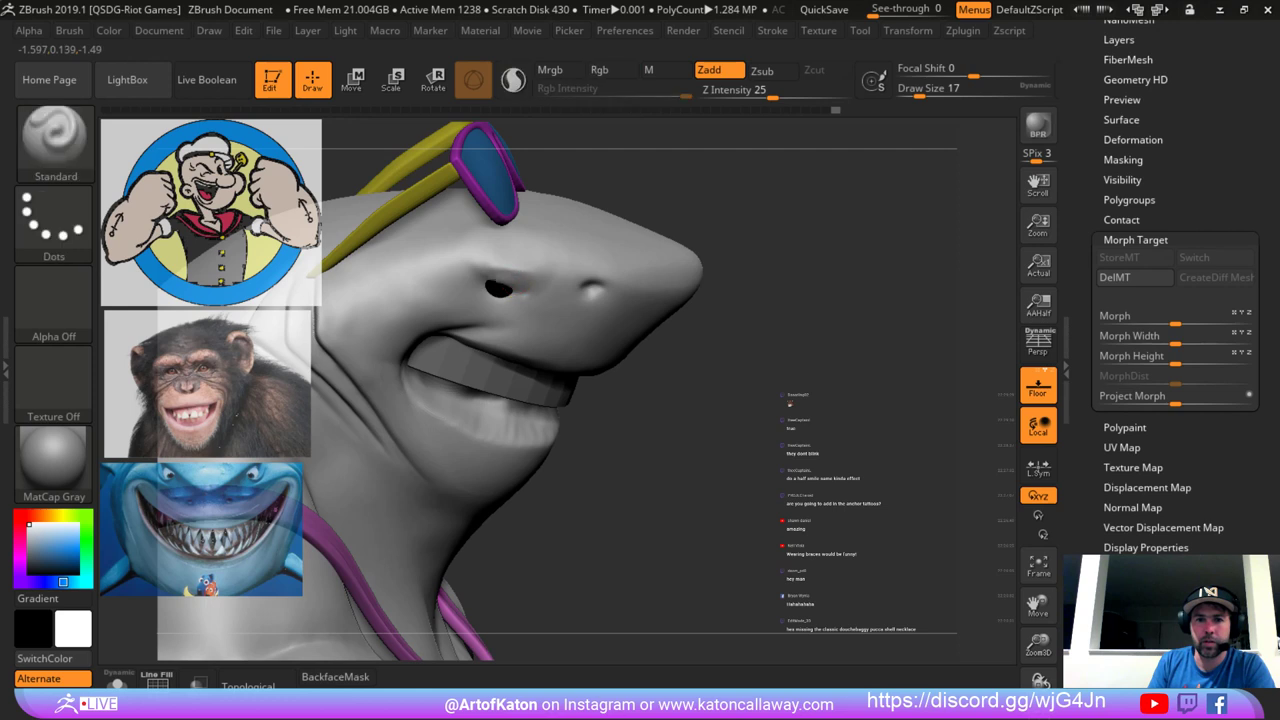
Sculpt raised eyelid rims around the narrowed eye with the Standard brush, and raise the subdivision level.
drag(493, 284, 513, 284)
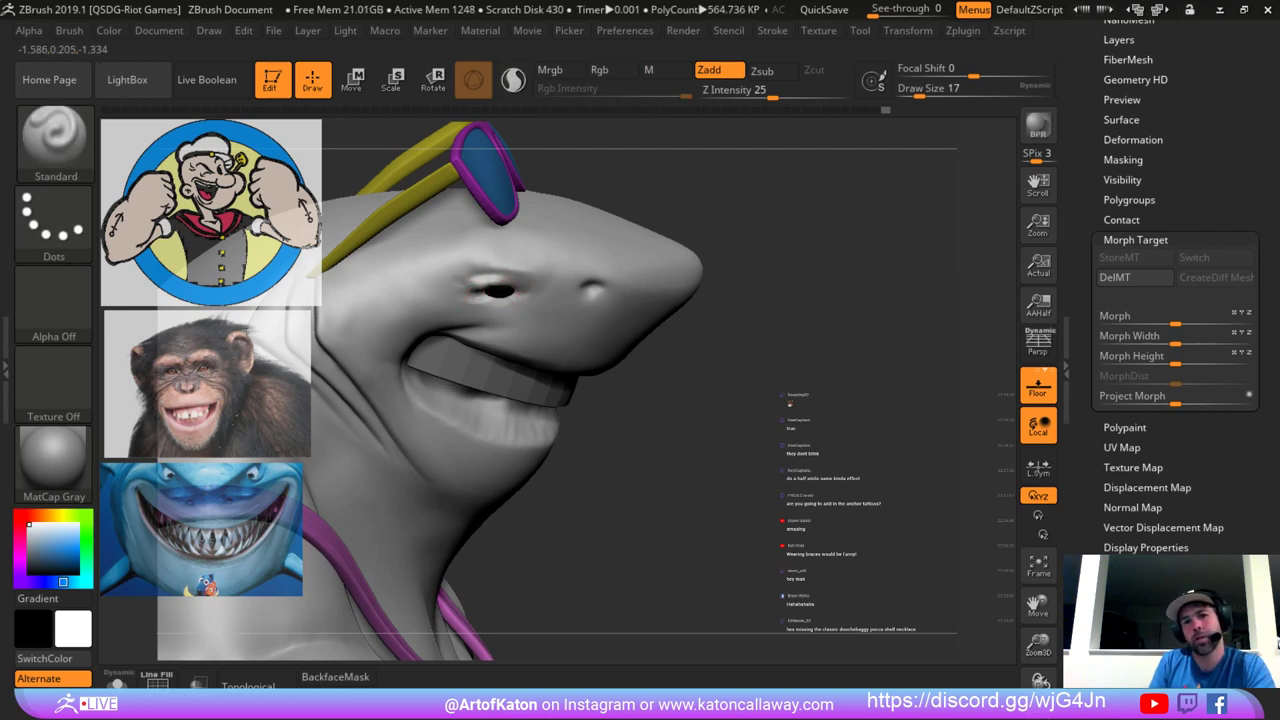
drag(780, 250, 665, 265)
mouse_move(760, 320)
alt+mouse_down()
mouse_move(755, 240)
mouse_move(720, 255)
mouse_move(731, 257)
mouse_move(735, 320)
mouse_move(775, 288)
alt+mouse_up()
key(d)
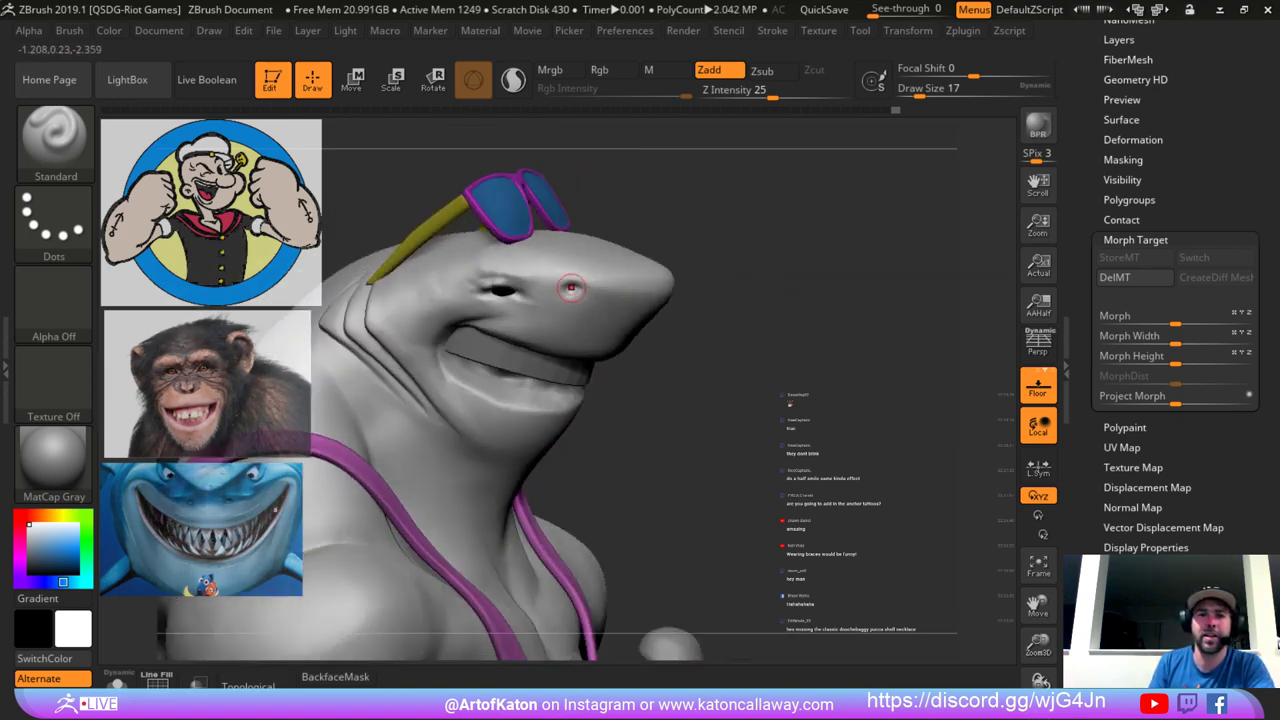
Smooth the surface around the shark's upper eyelid with a draw size of 27.
key(bracketright)
key(shift)
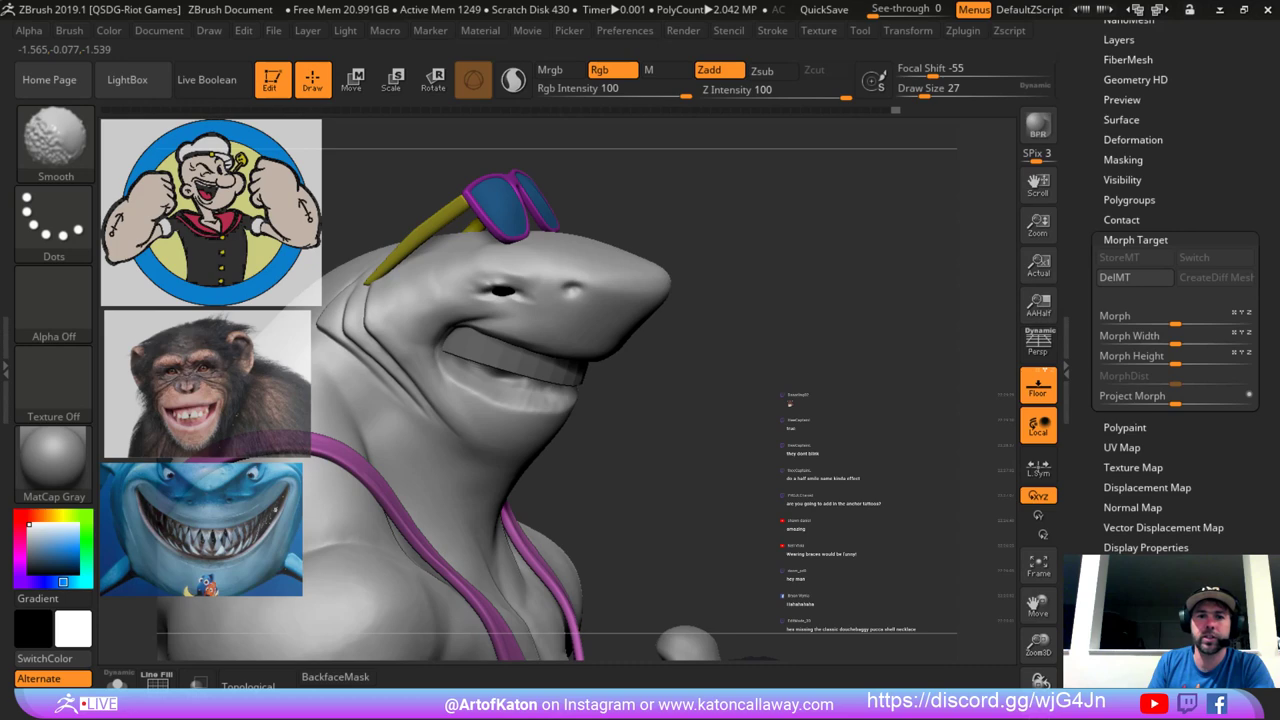
shift+drag(516, 280, 546, 286)
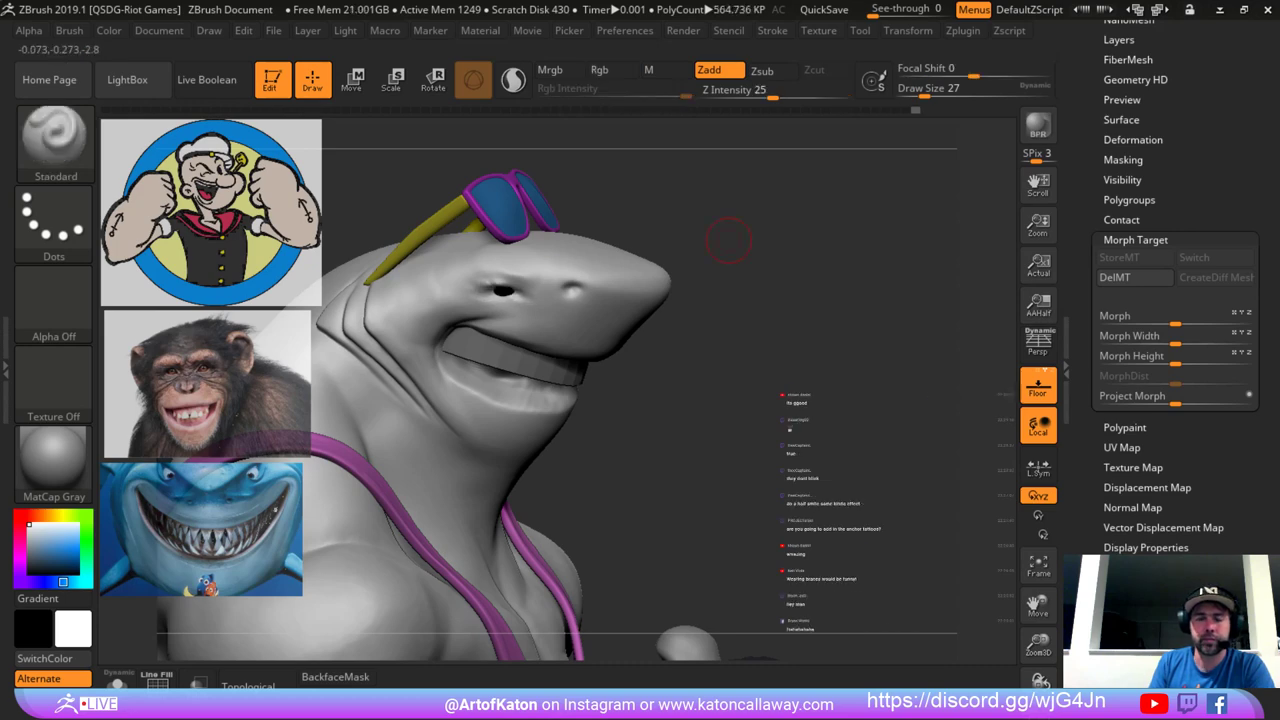
mouse_move(728, 240)
alt+mouse_down()
mouse_move(728, 180)
mouse_move(665, 240)
mouse_move(500, 236)
mouse_move(635, 240)
mouse_move(586, 240)
mouse_move(601, 240)
alt+mouse_up()
key(d)
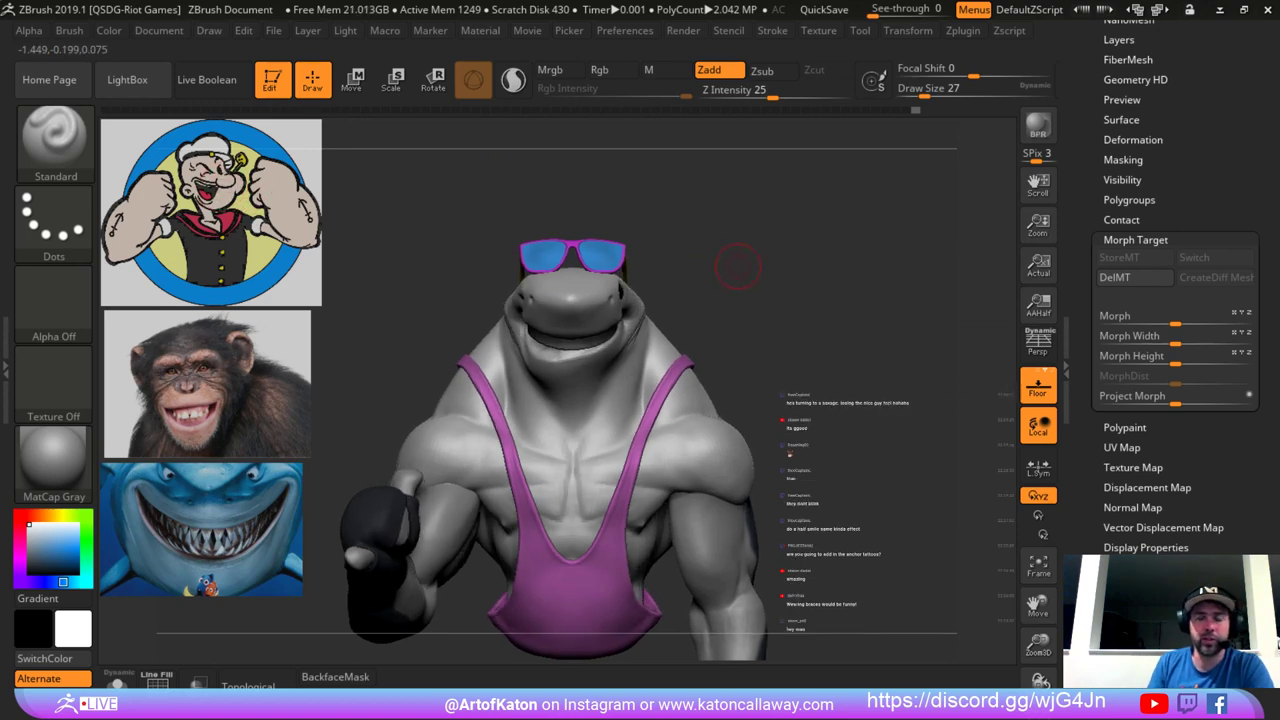
Lower the head's subdivision level and smooth the brow just above the outer eye corner.
mouse_move(738, 266)
mouse_down()
mouse_move(758, 266)
mouse_move(708, 266)
mouse_move(812, 272)
mouse_move(782, 345)
mouse_up()
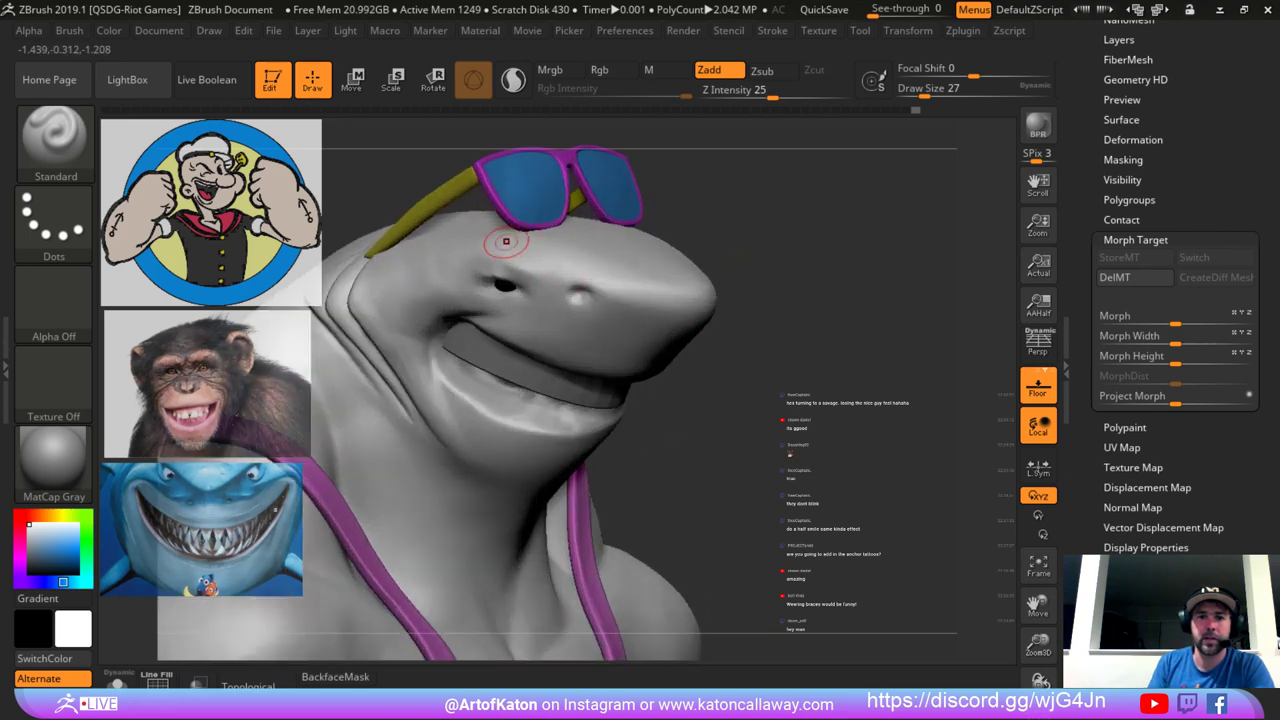
key(shift)
key(shift+d)
alt+drag(800, 240, 800, 300)
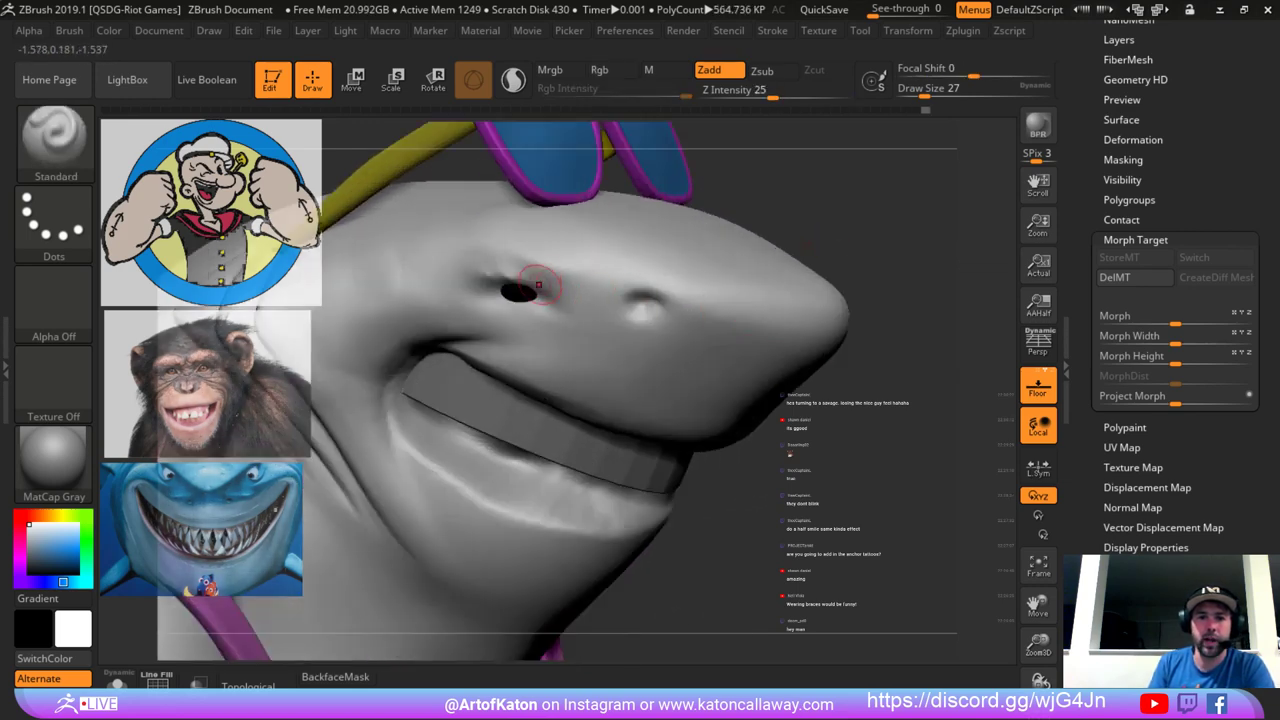
key(shift+f)
key(ctrl+d)
key(shift+f)
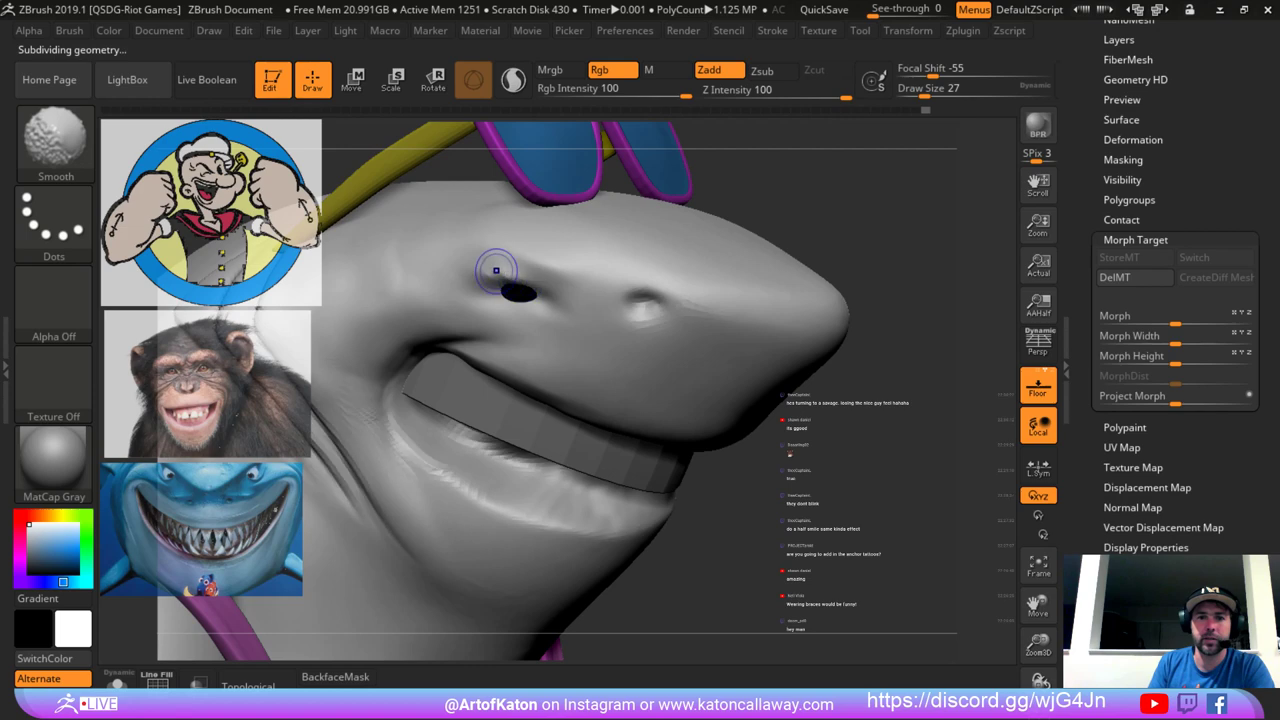
Try building up the brow between the eye and nostril with the Clay brush, and undo the last stroke.
key(b)
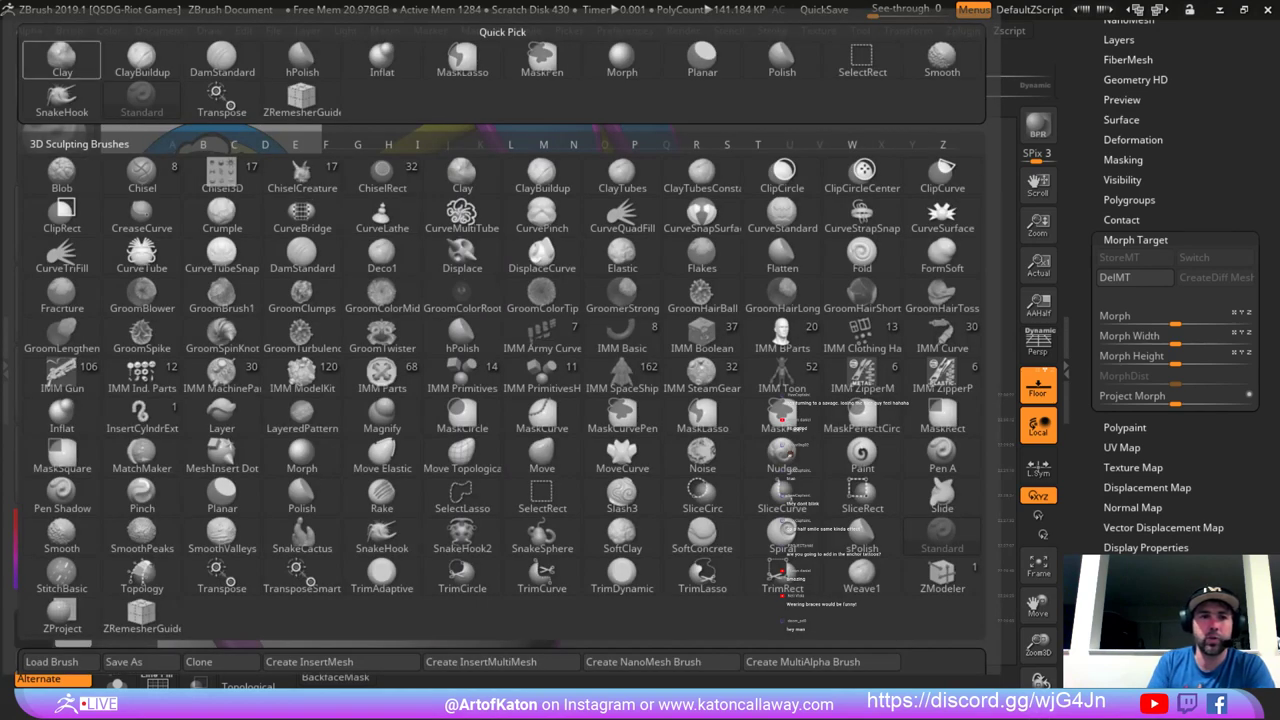
click(61, 66)
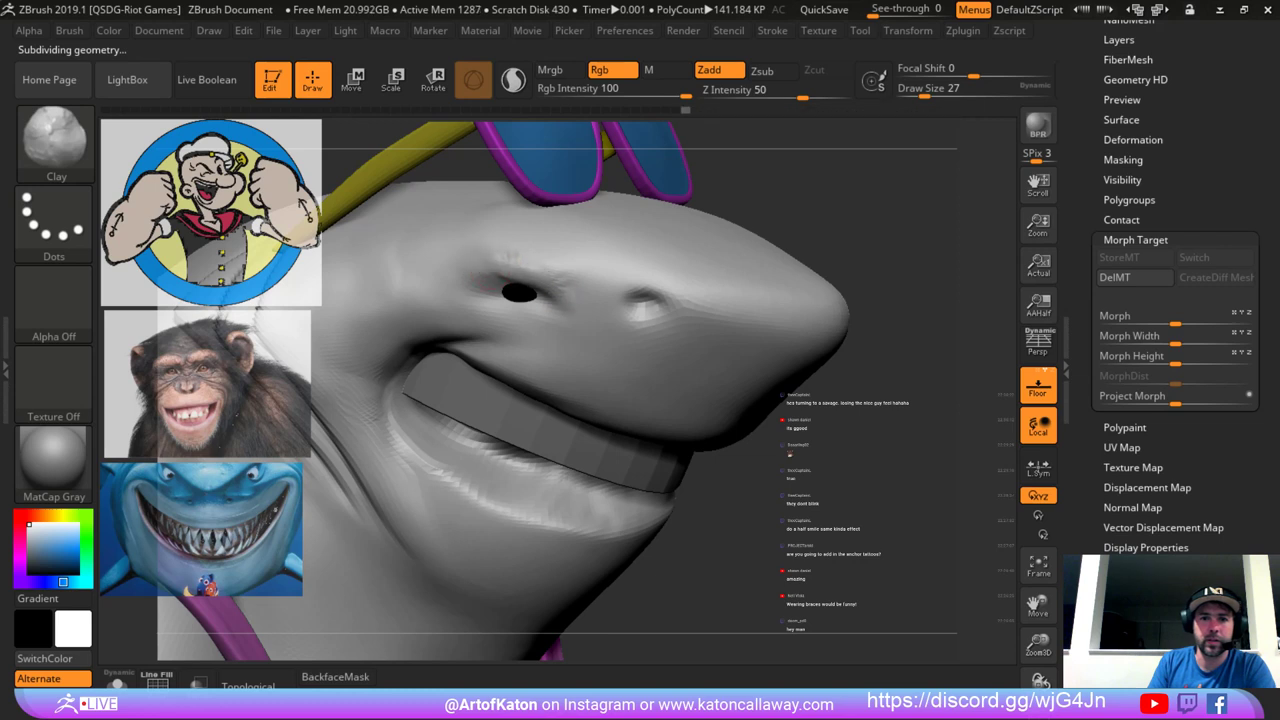
right_drag(566, 286, 537, 276)
key(bracketright)
key(bracketright)
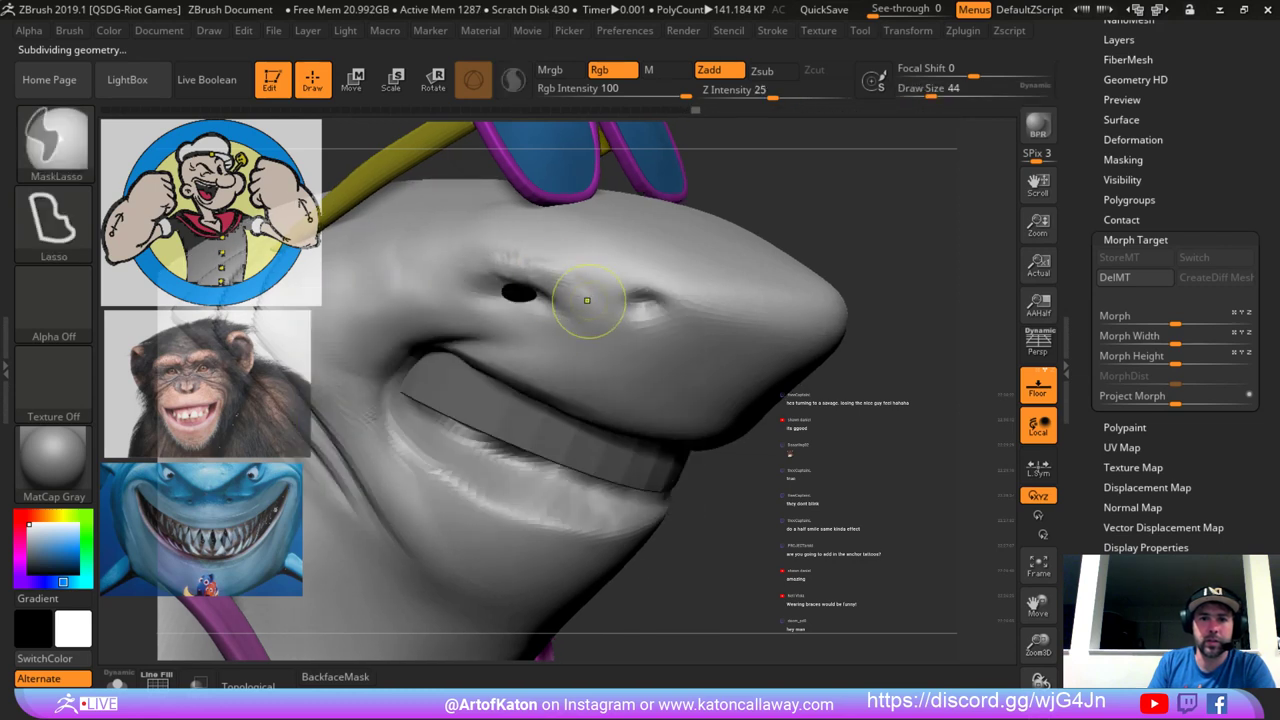
key(ctrl+z)
Flatten the brow above the eye with the hPolish brush.
key(b)
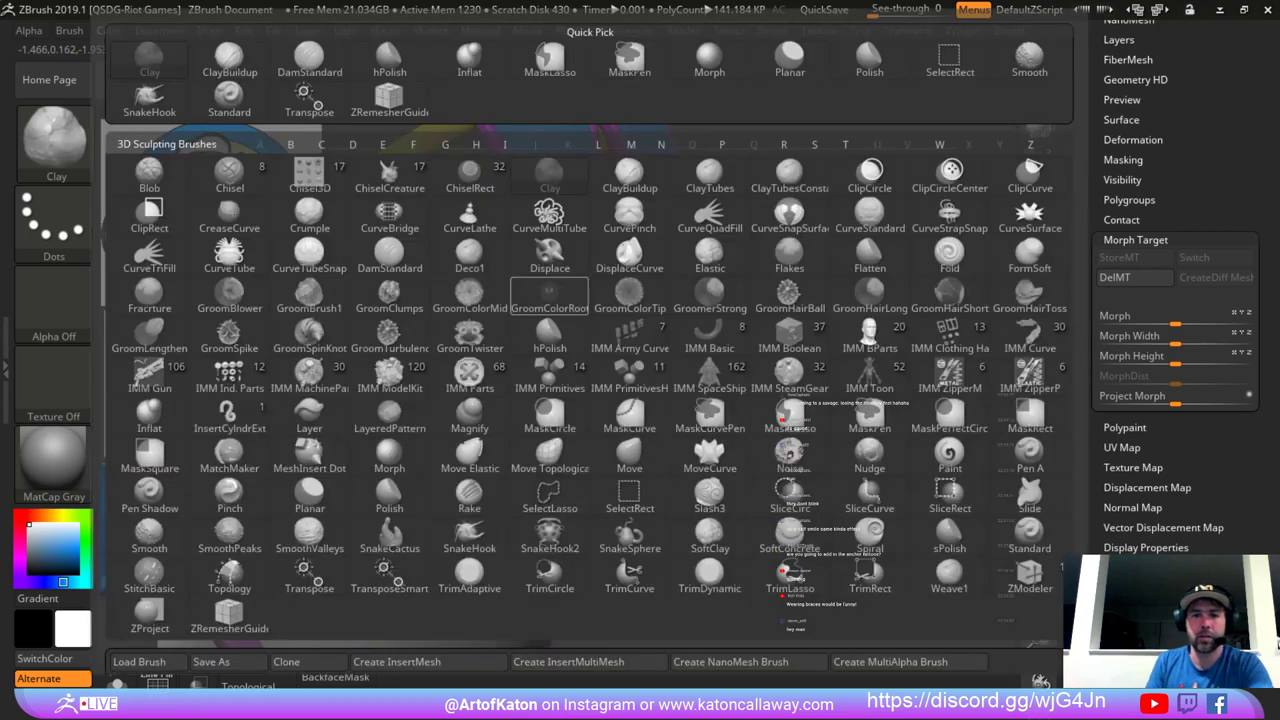
key(h)
key(p)
right_drag(588, 290, 584, 264)
mouse_move(548, 279)
mouse_down()
mouse_move(453, 240)
mouse_move(524, 268)
mouse_move(494, 263)
mouse_up()
right_drag(565, 258, 592, 262)
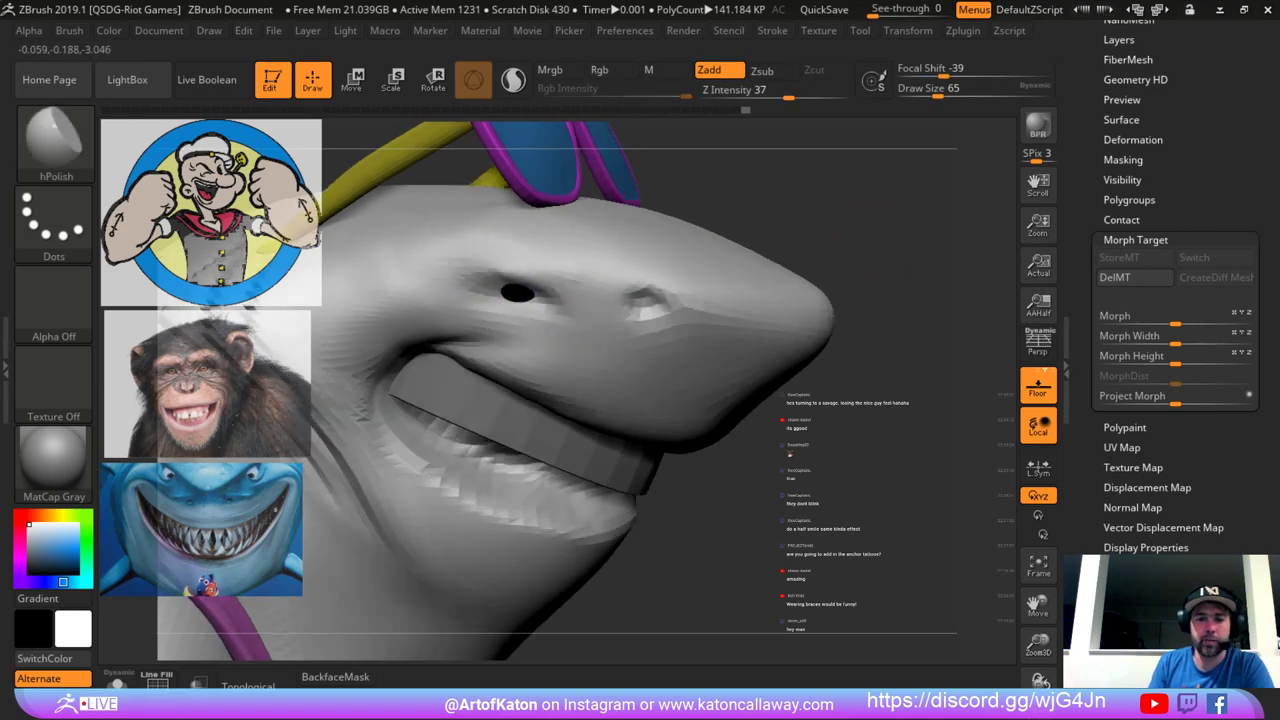
Carve creases at the outer corner and upper lid of the eye with DamStandard, reducing the draw size to 25.
key(b)
click(497, 98)
key(b)
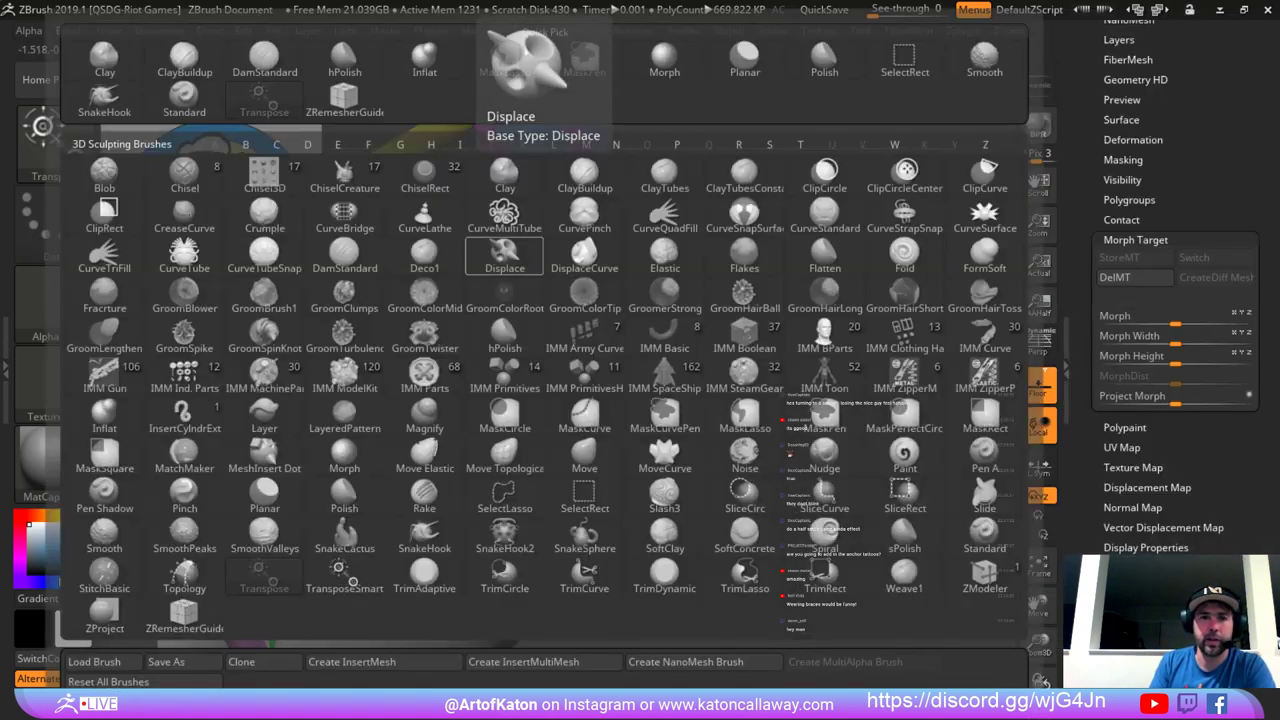
click(267, 60)
key(space)
drag(565, 294, 557, 294)
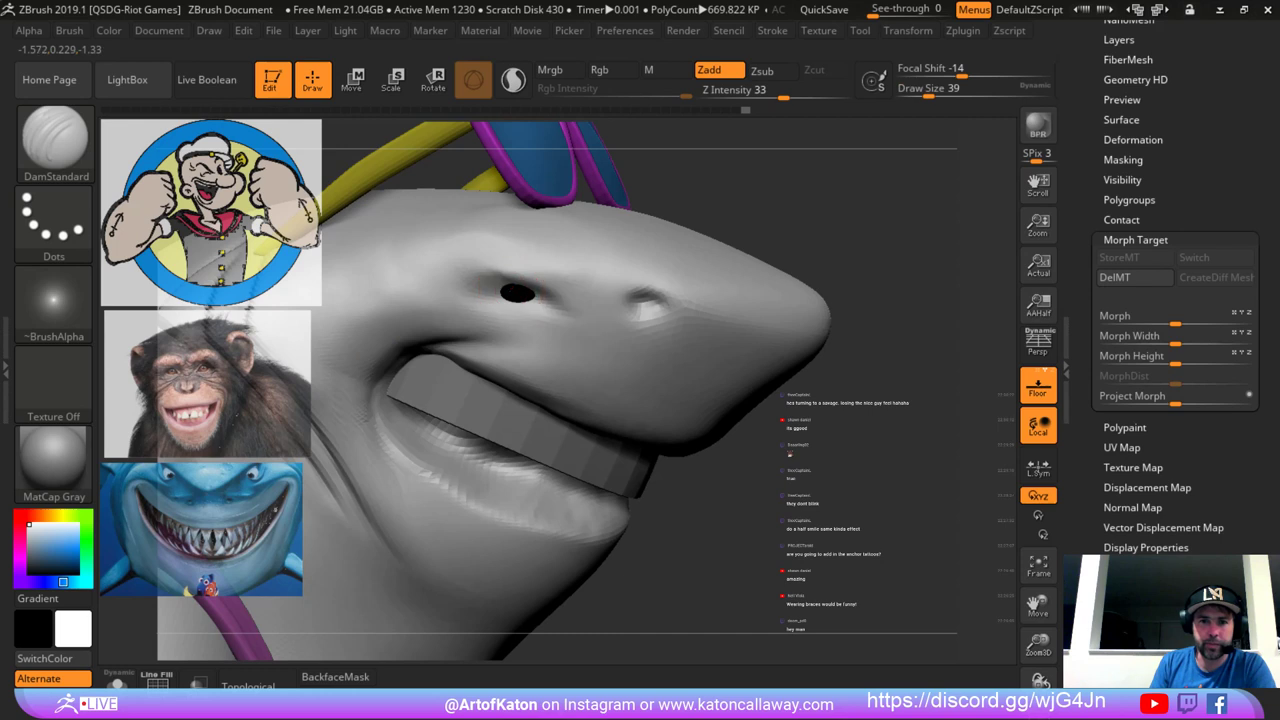
mouse_move(478, 290)
mouse_down()
mouse_move(511, 296)
mouse_move(512, 278)
mouse_up()
key(space)
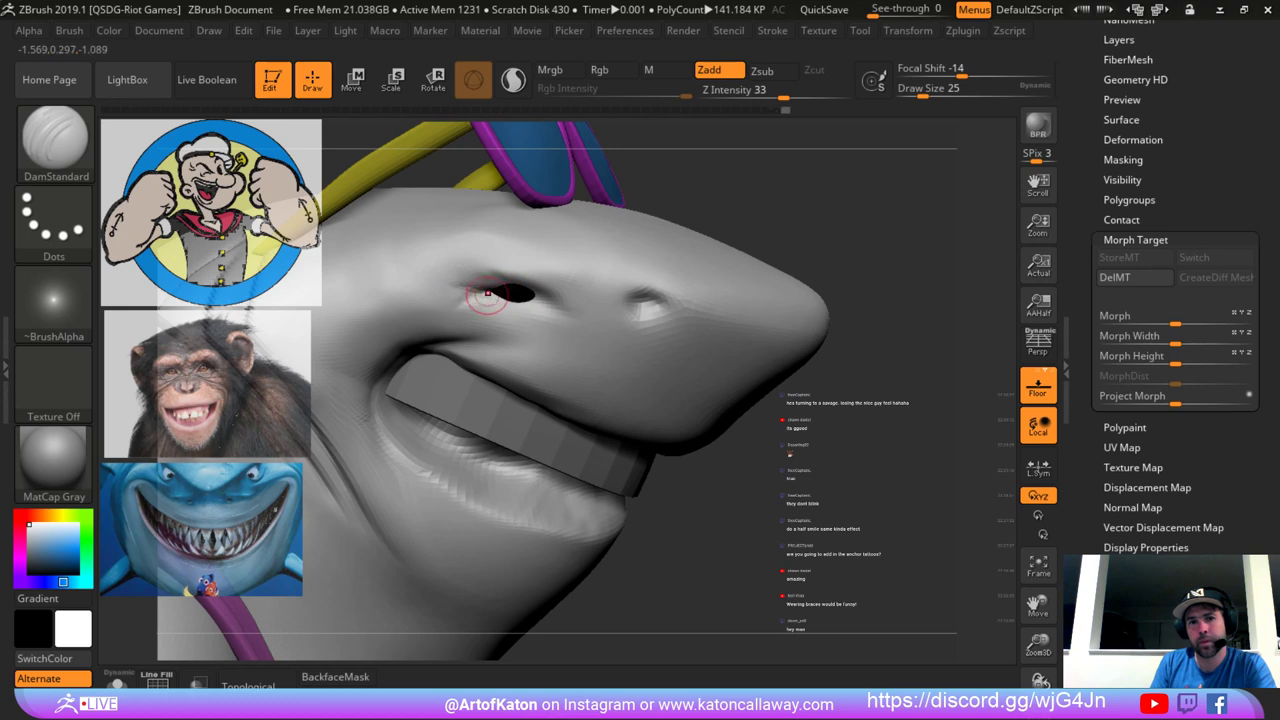
Refine and smooth the eyelid creases running toward the nostril at a higher subdivision level, with a draw size of 37.
key(ctrl+d)
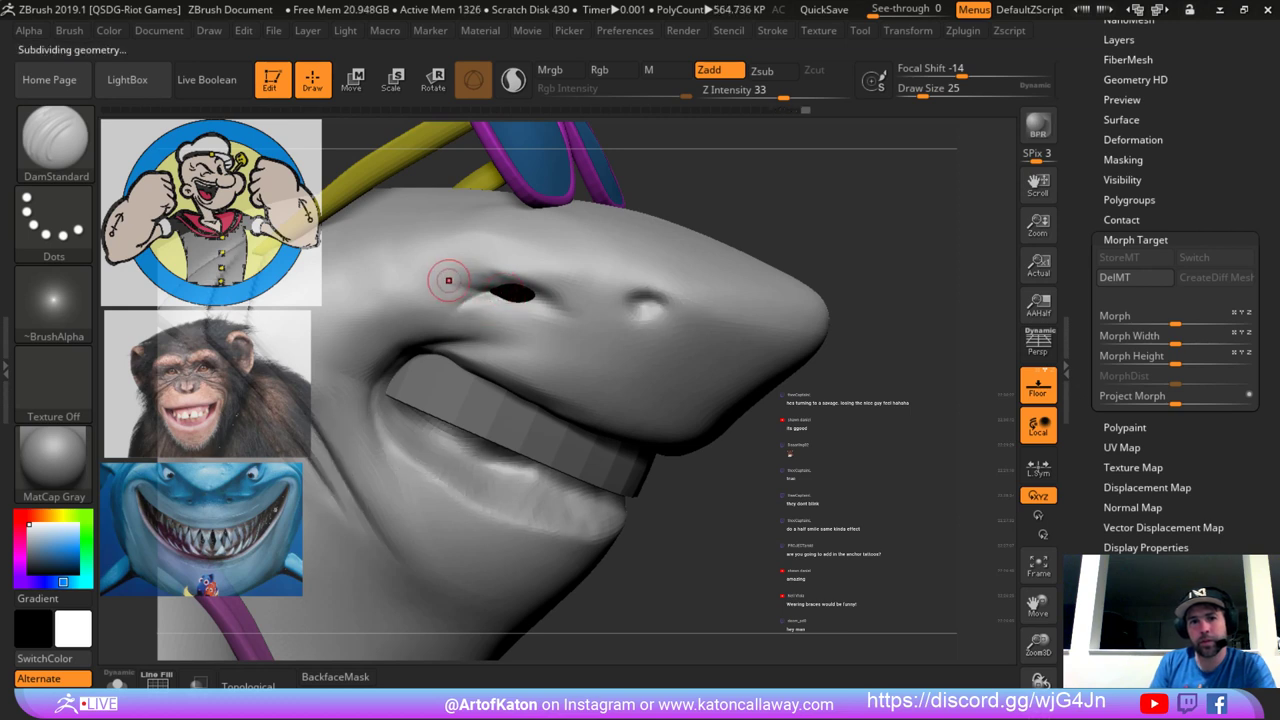
mouse_move(472, 281)
shift+mouse_down()
mouse_move(546, 313)
mouse_move(596, 306)
shift+mouse_up()
key(ctrl+d)
key(space)
key(ctrl+z)
key(space)
key(ctrl+d)
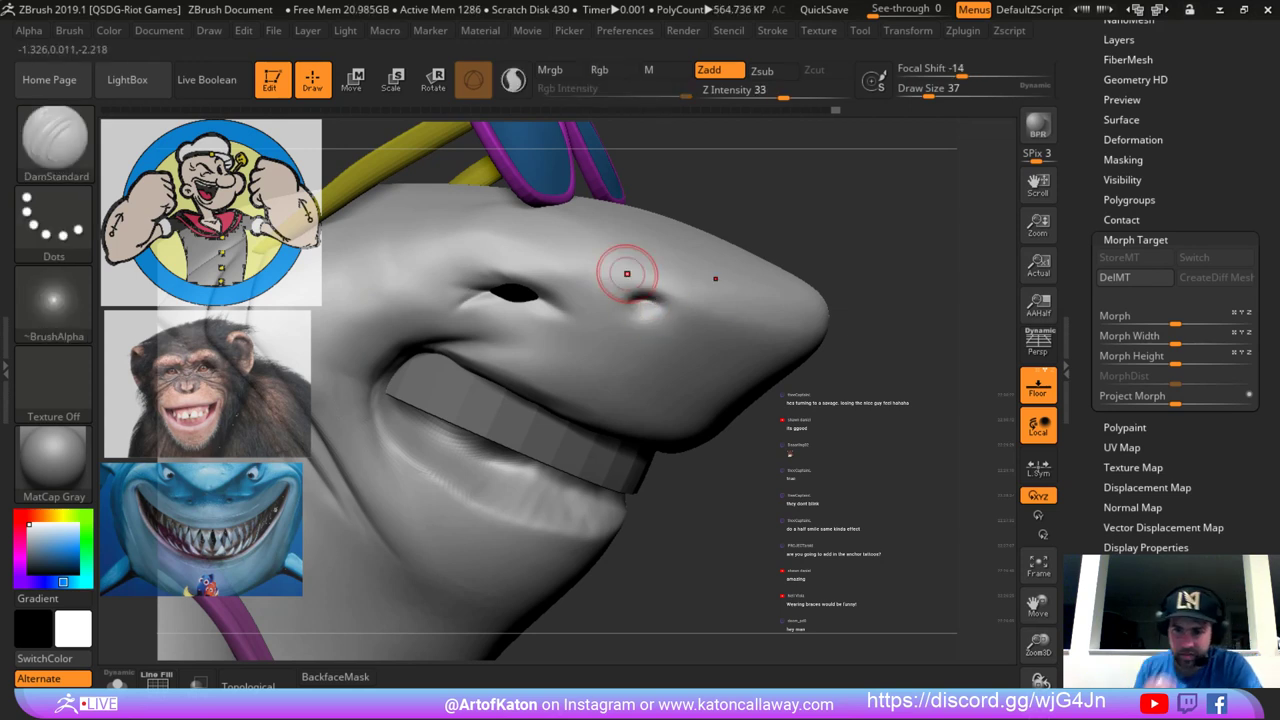
Examine the shark's face and whole body from the side, front and three-quarter views.
alt+drag(857, 266, 730, 175)
drag(730, 225, 890, 222)
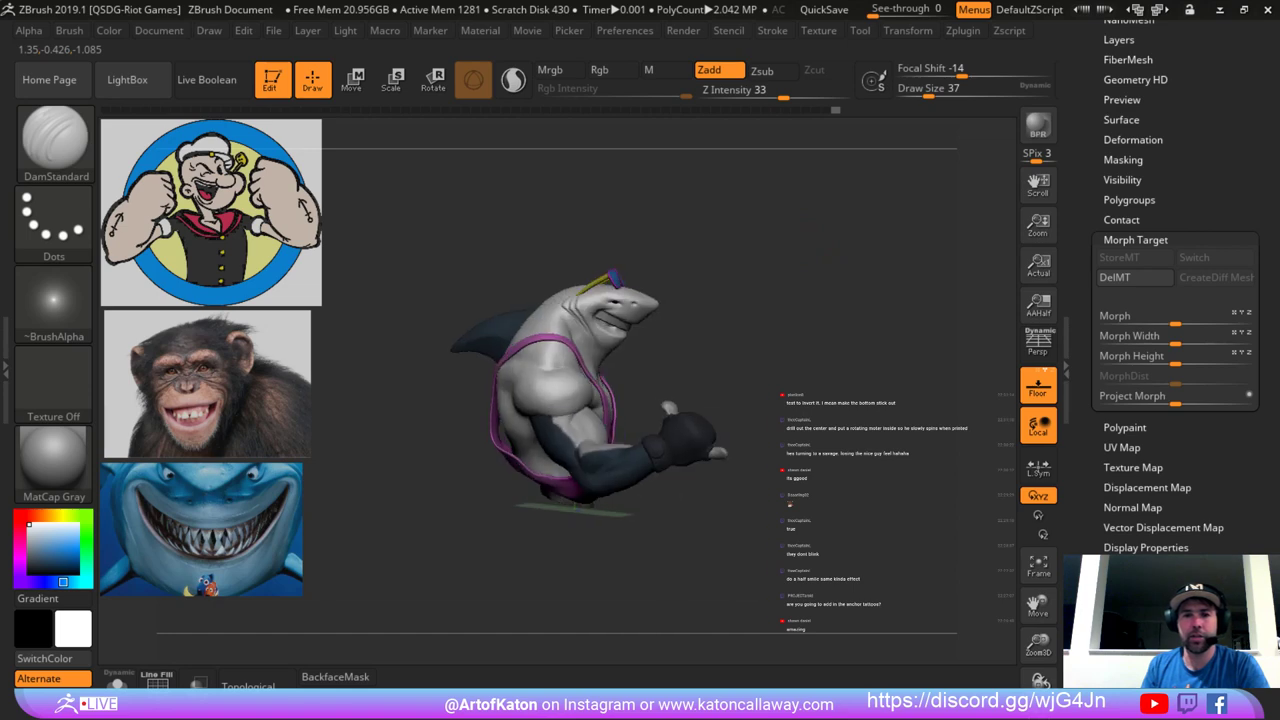
mouse_move(794, 214)
alt+mouse_down()
mouse_move(800, 310)
mouse_move(830, 270)
mouse_move(822, 236)
alt+mouse_up()
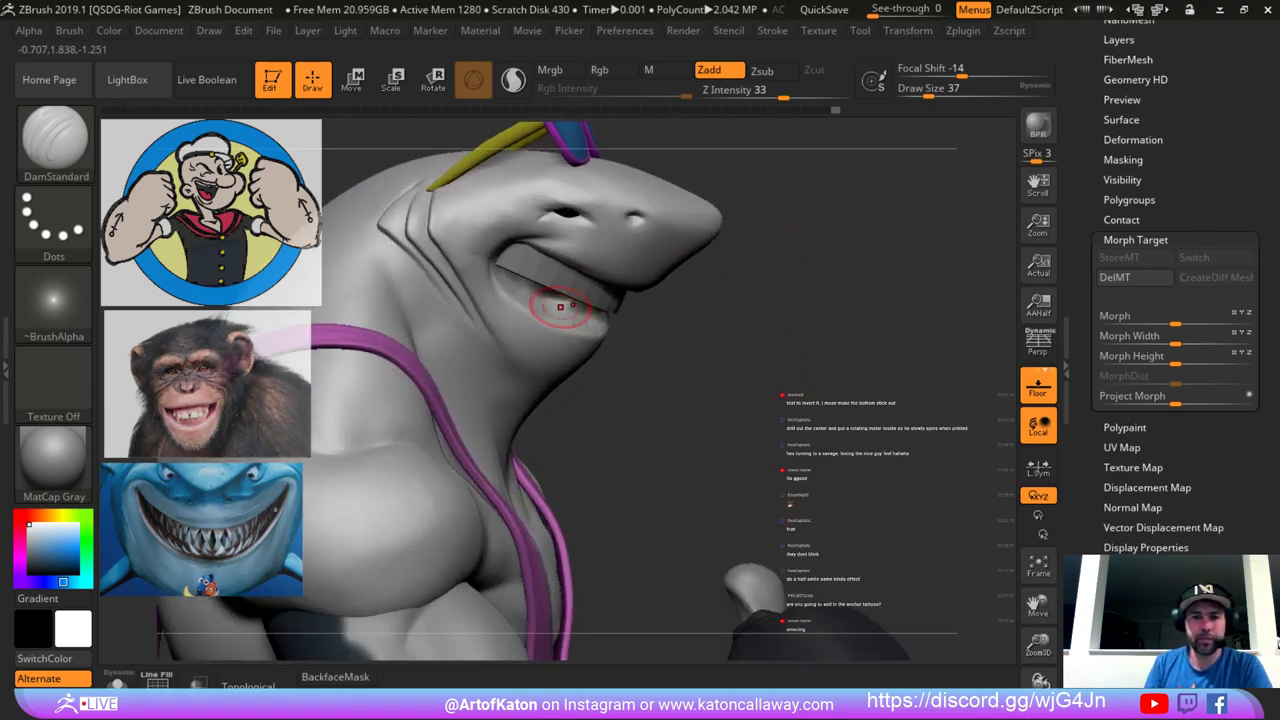
key(space)
drag(560, 307, 570, 307)
mouse_move(800, 330)
mouse_down()
mouse_move(590, 335)
mouse_move(650, 335)
mouse_move(597, 344)
mouse_up()
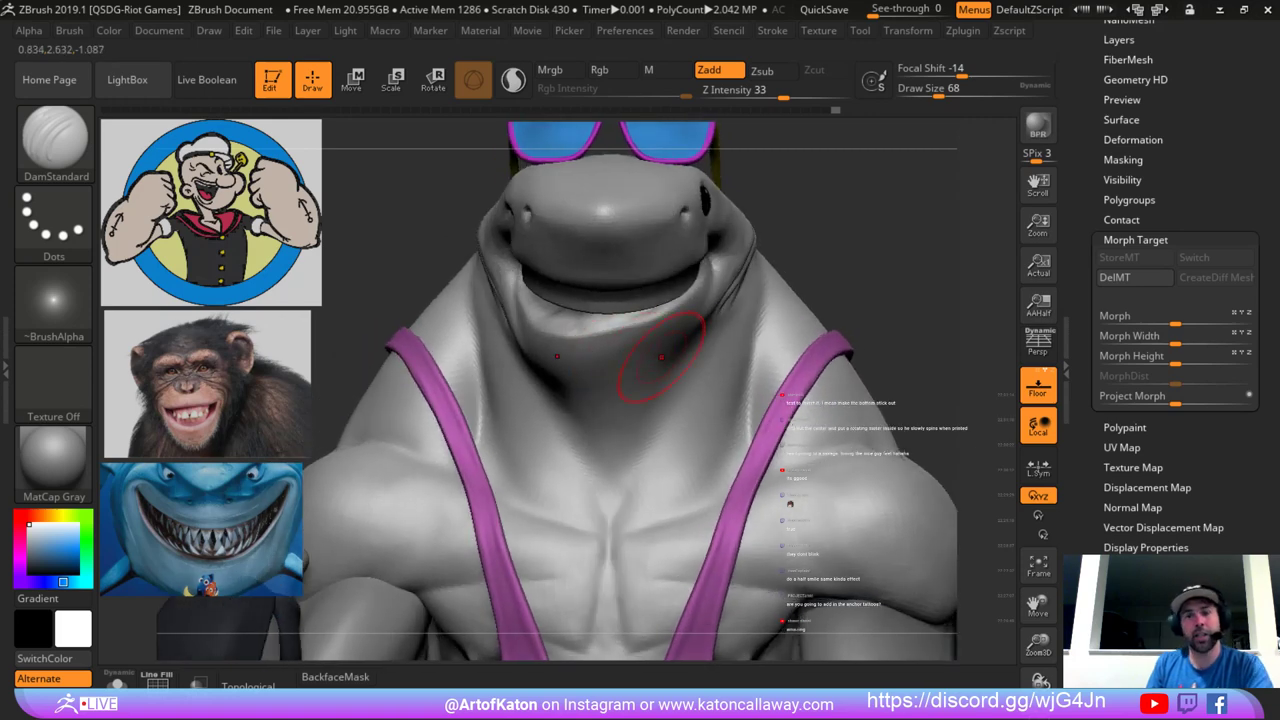
mouse_move(840, 270)
mouse_down()
mouse_move(892, 266)
mouse_move(845, 258)
mouse_up()
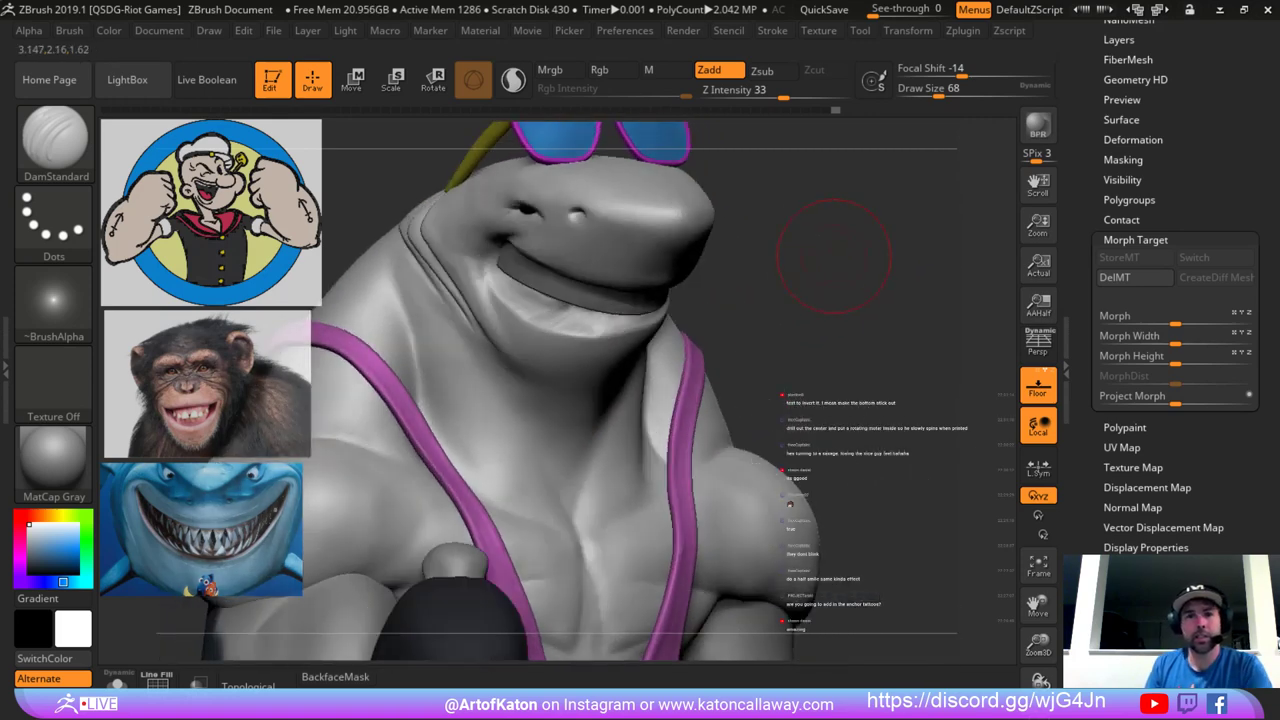
Restore the wide-open eye socket from the stored morph target with the Morph brush.
alt+drag(820, 215, 818, 288)
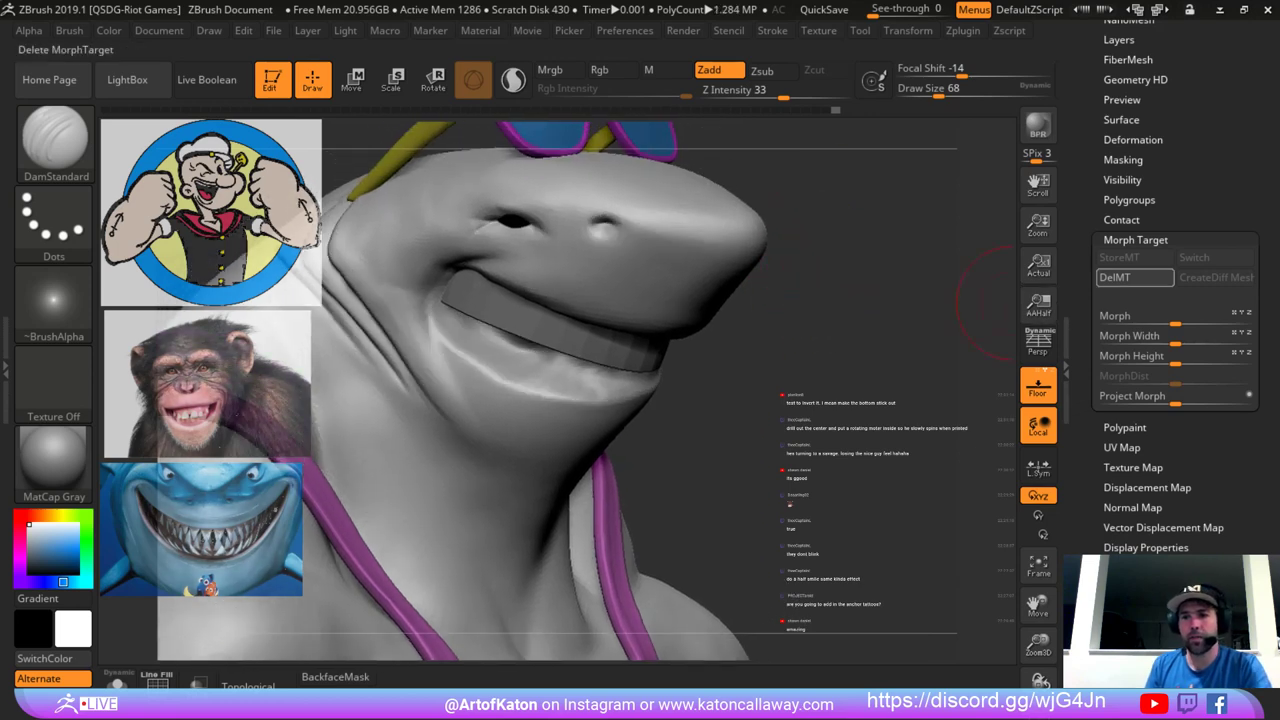
key(b)
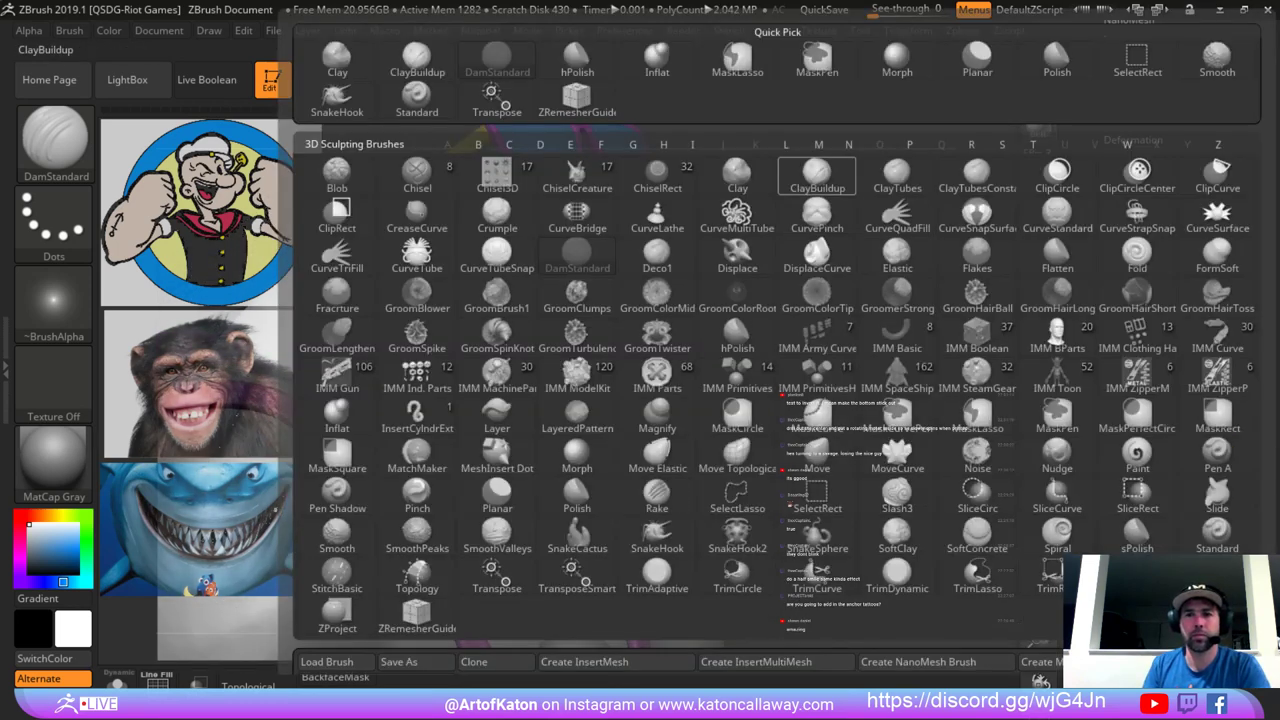
click(897, 60)
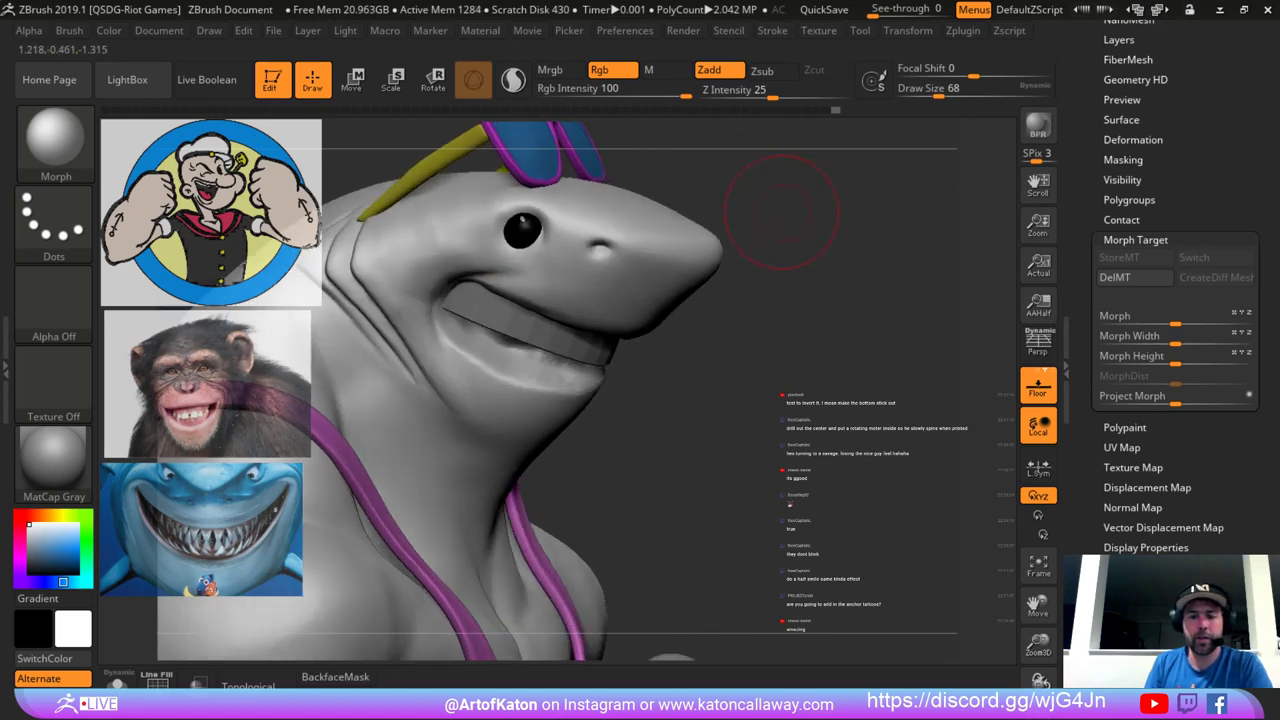
Reshape the brow and socket rim around the open eye with a large SnakeHook brush at a lower subdivision level.
key(b)
key(s)
key(h)
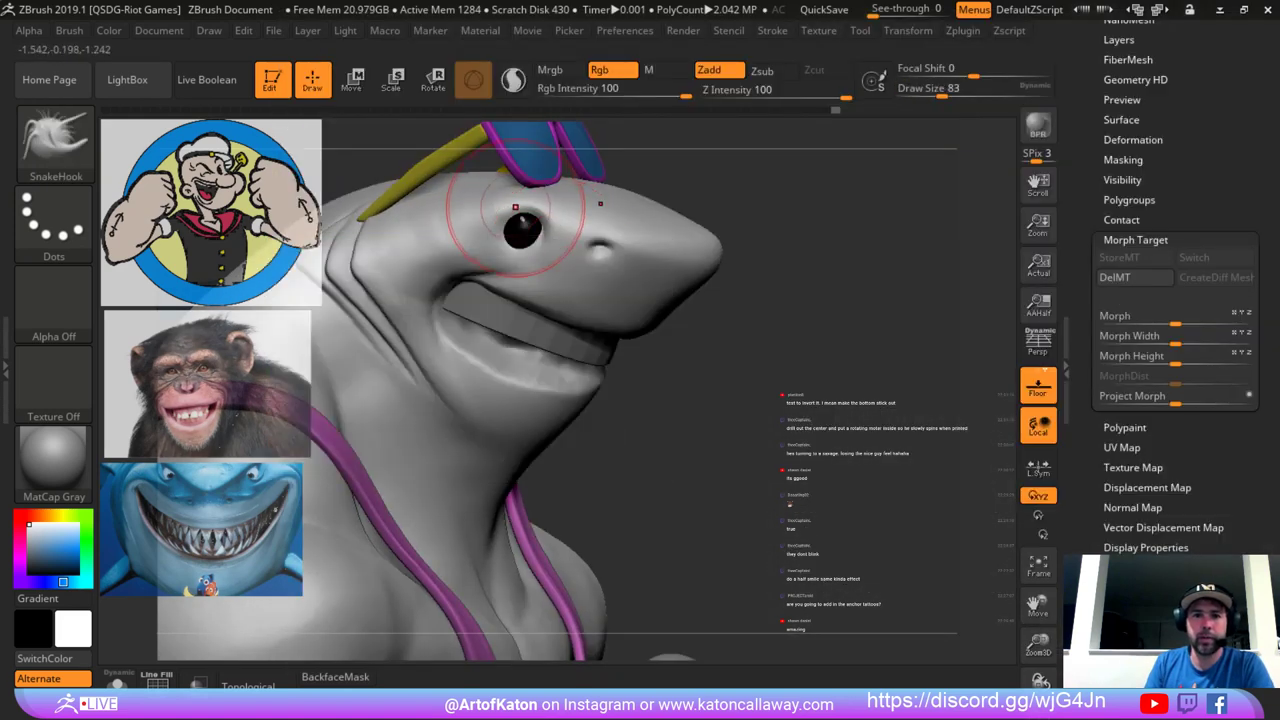
key(shift+d)
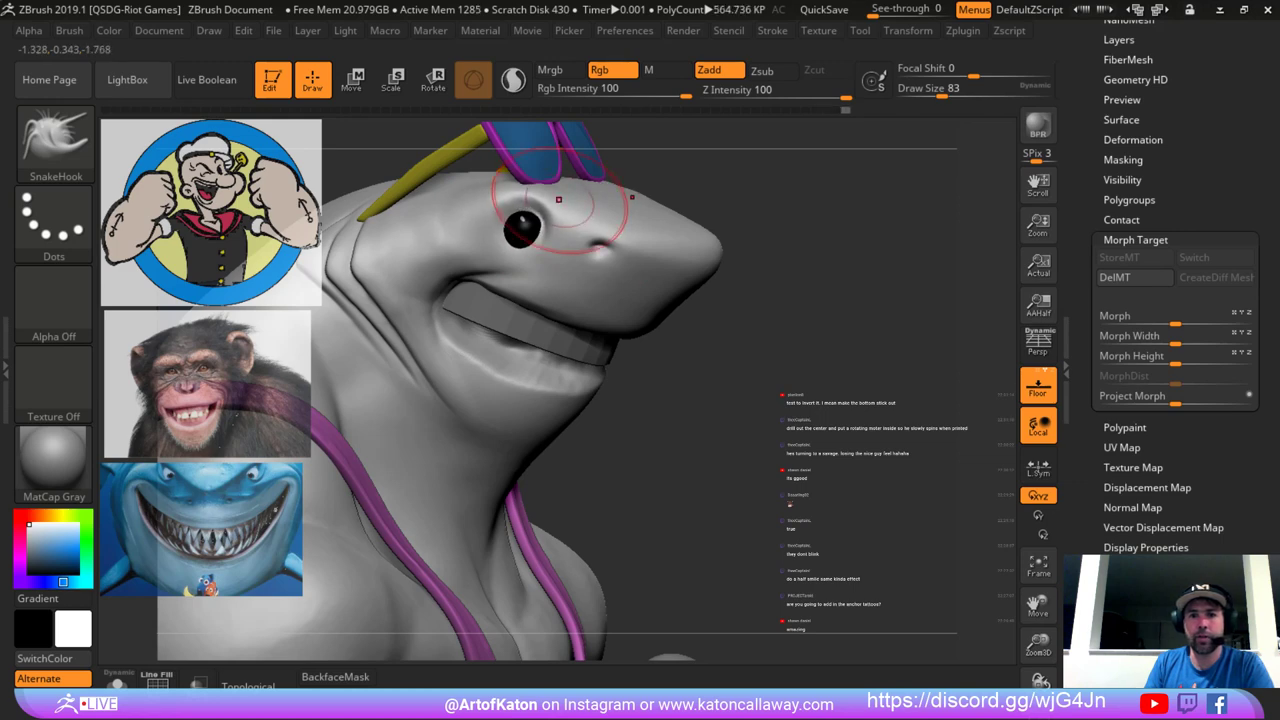
right_click(568, 208)
click(568, 213)
key(d)
key(space)
click(523, 214)
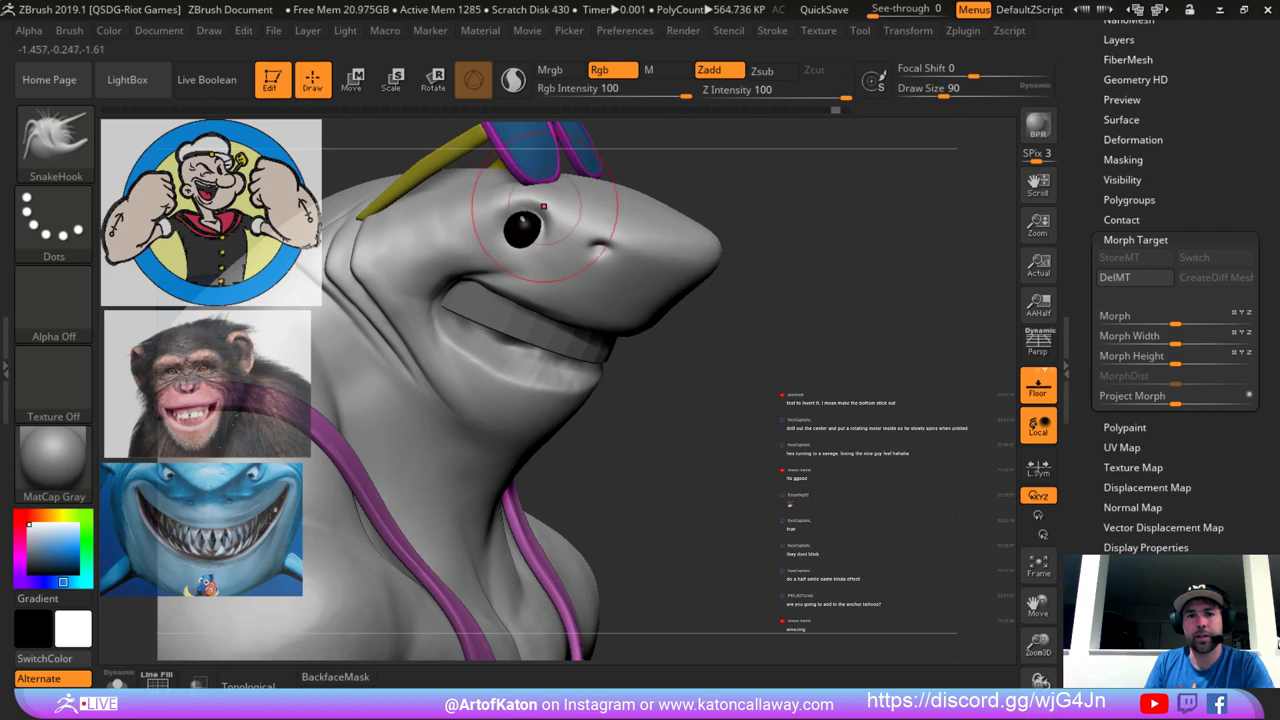
Make the eyeball spheres the active subtool and place the Scale gizmo on the shark's near eye.
alt+click(518, 222)
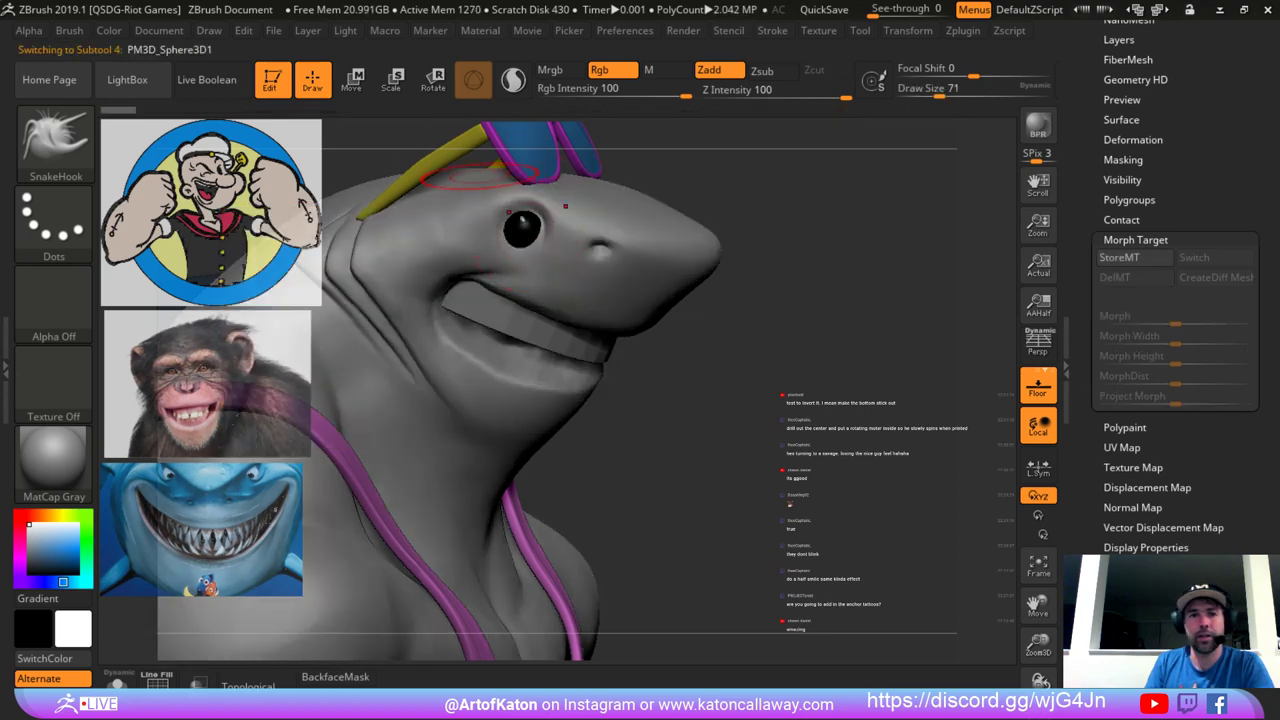
key(e)
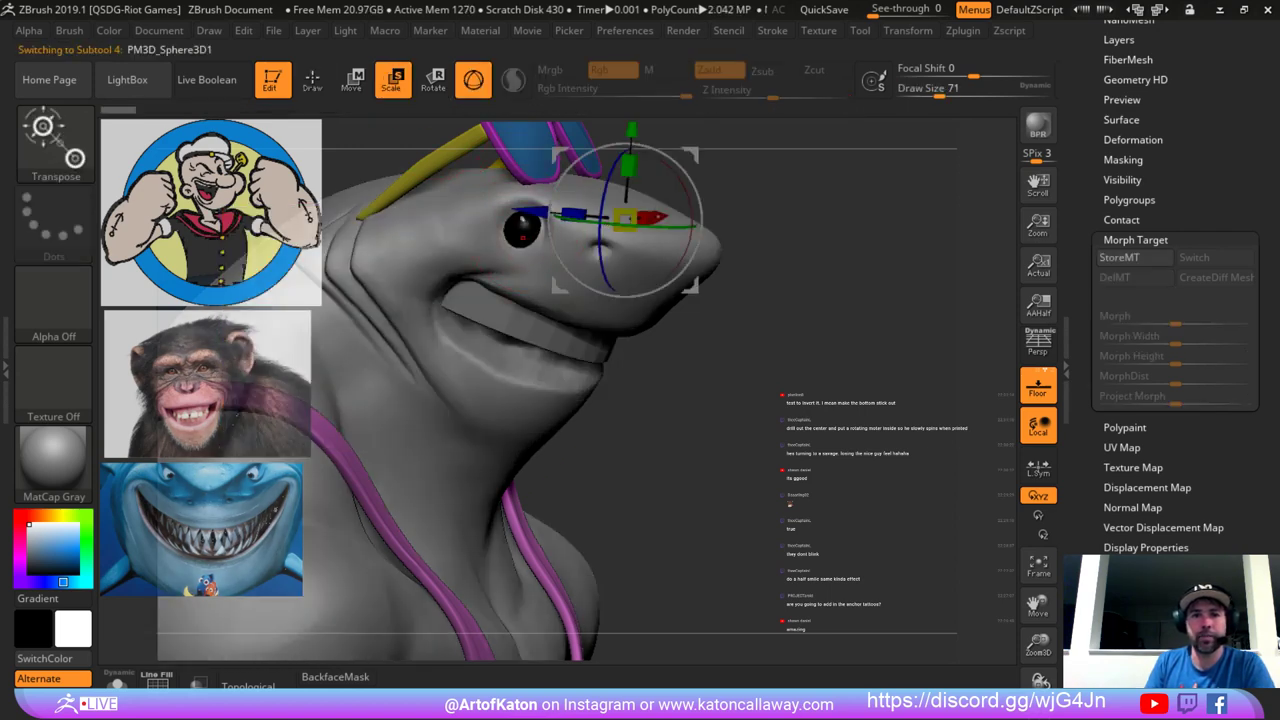
alt+click(522, 233)
drag(860, 225, 740, 223)
mouse_move(857, 164)
ctrl+mouse_down()
mouse_move(707, 283)
mouse_move(718, 338)
ctrl+mouse_up()
ctrl+drag(881, 270, 718, 290)
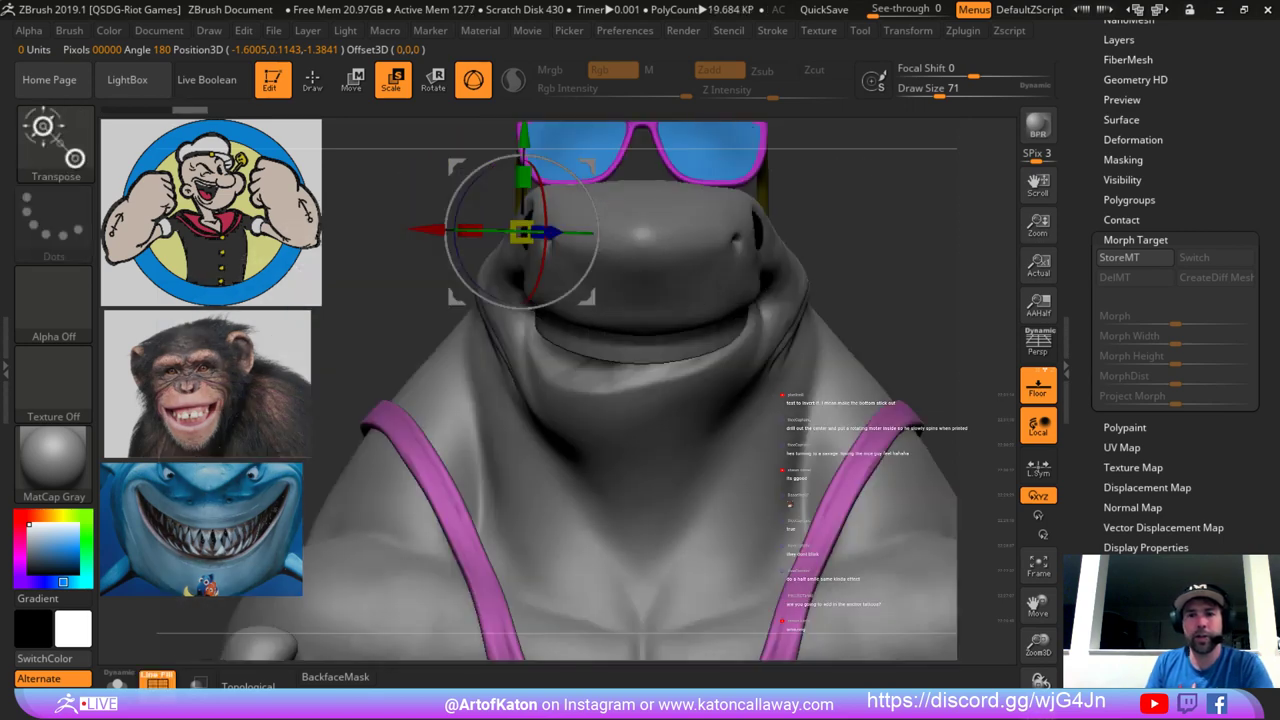
alt+click(720, 285)
drag(840, 262, 960, 264)
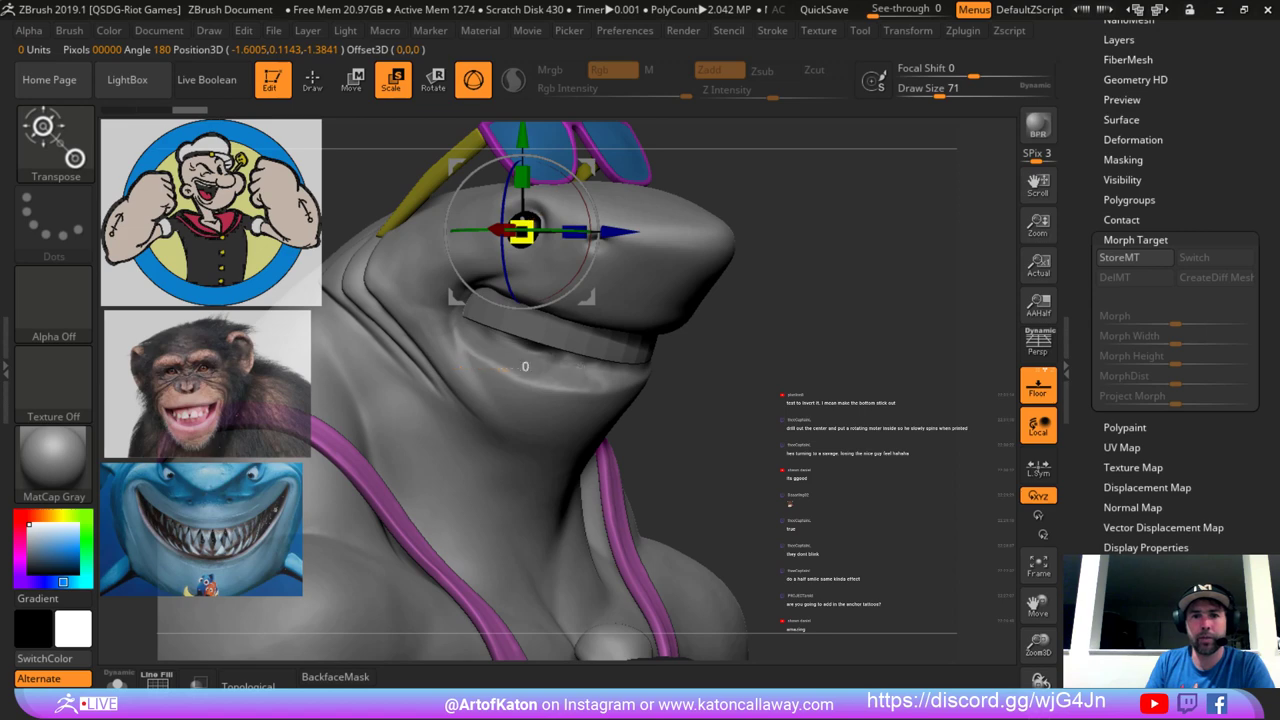
drag(850, 240, 690, 240)
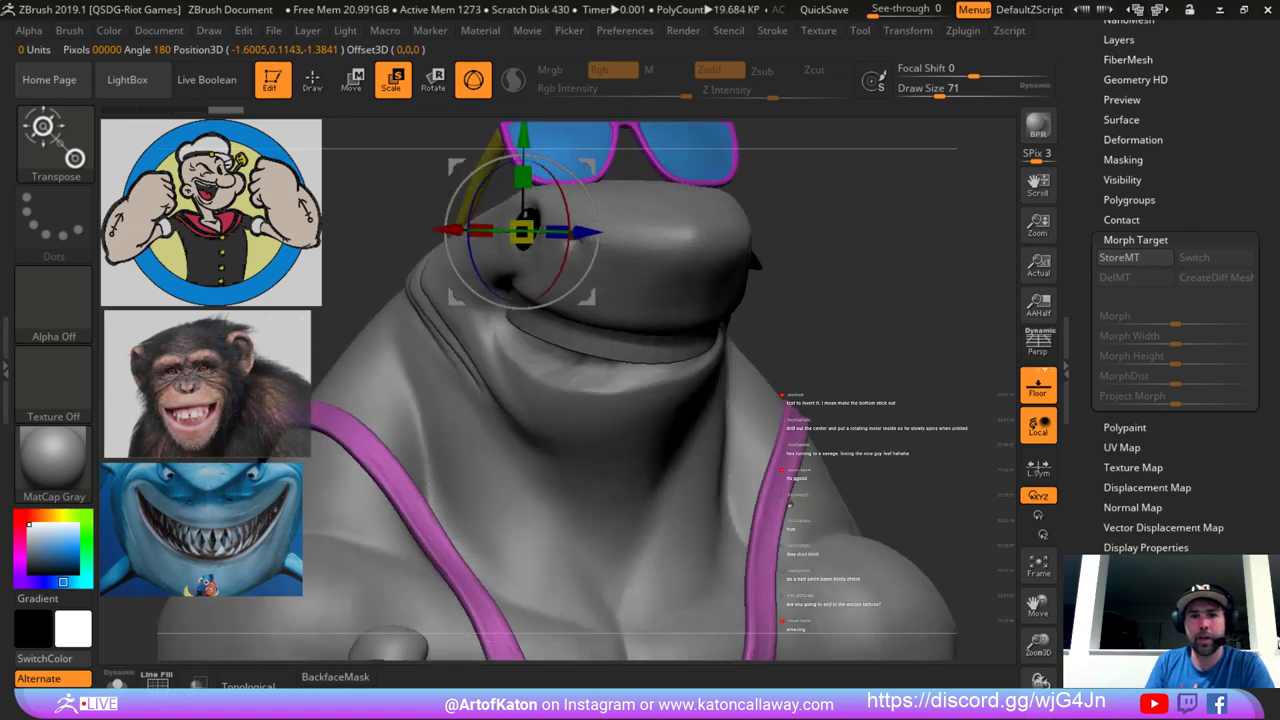
Isolate the two eyeball spheres from the rest of the model and draw a lasso mask.
key(q)
mouse_move(820, 260)
alt+mouse_down()
mouse_move(827, 183)
mouse_move(940, 187)
mouse_move(730, 188)
mouse_move(858, 203)
mouse_move(815, 205)
alt+mouse_up()
alt+drag(815, 205, 815, 285)
click(117, 683)
drag(530, 385, 503, 377)
mouse_move(452, 207)
ctrl+mouse_down()
mouse_move(440, 334)
mouse_move(690, 392)
mouse_move(430, 371)
ctrl+mouse_up()
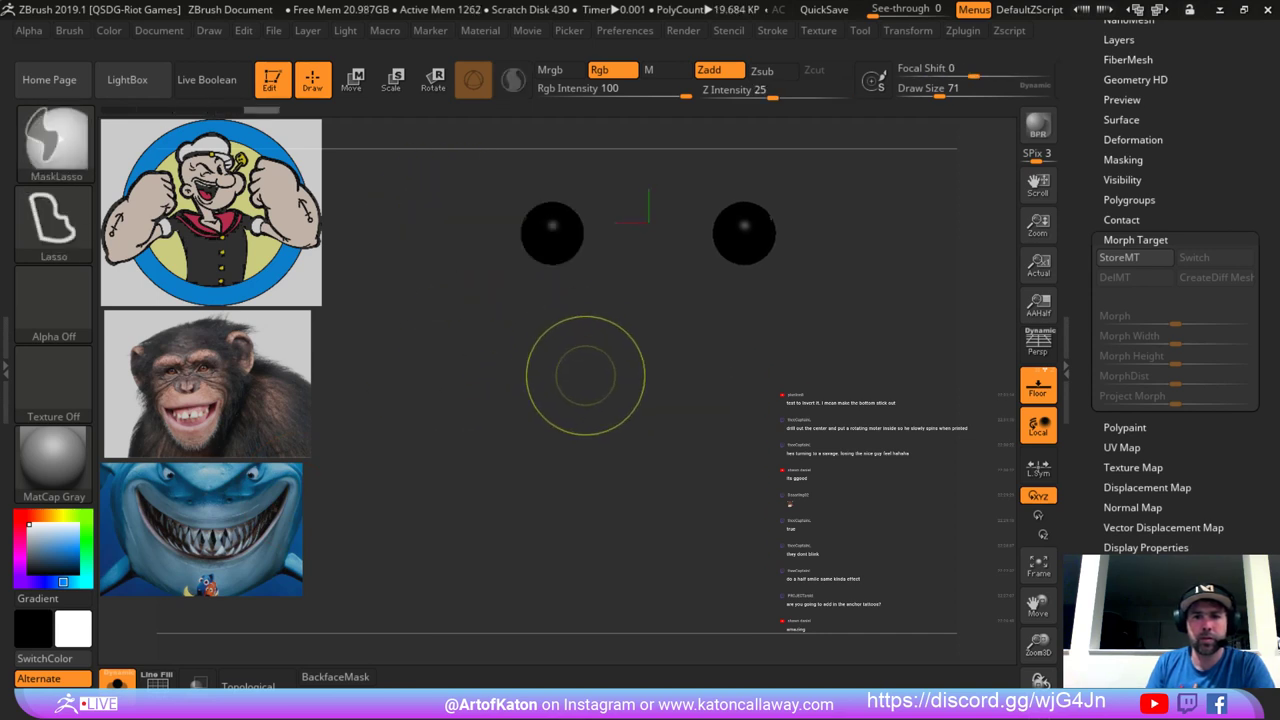
Switch to the Move gizmo and align it with the eyeball's center in the front and side views.
click(354, 83)
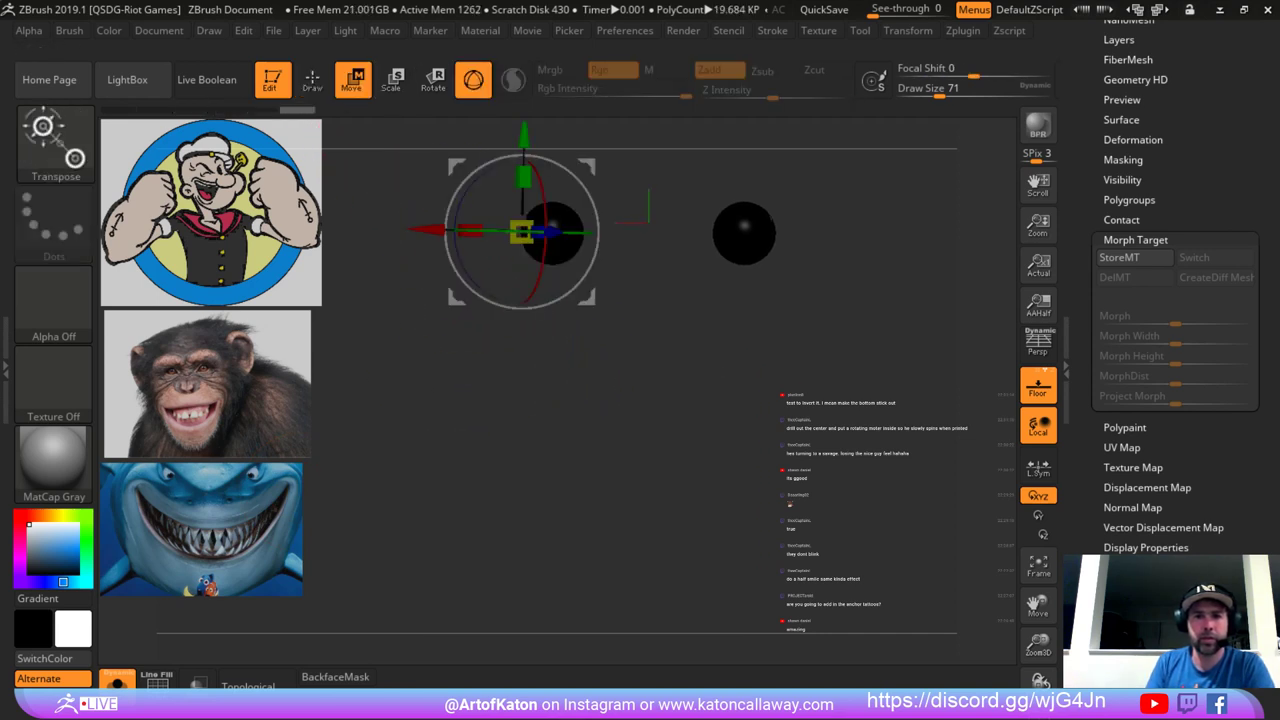
drag(649, 222, 657, 230)
alt+drag(588, 297, 615, 296)
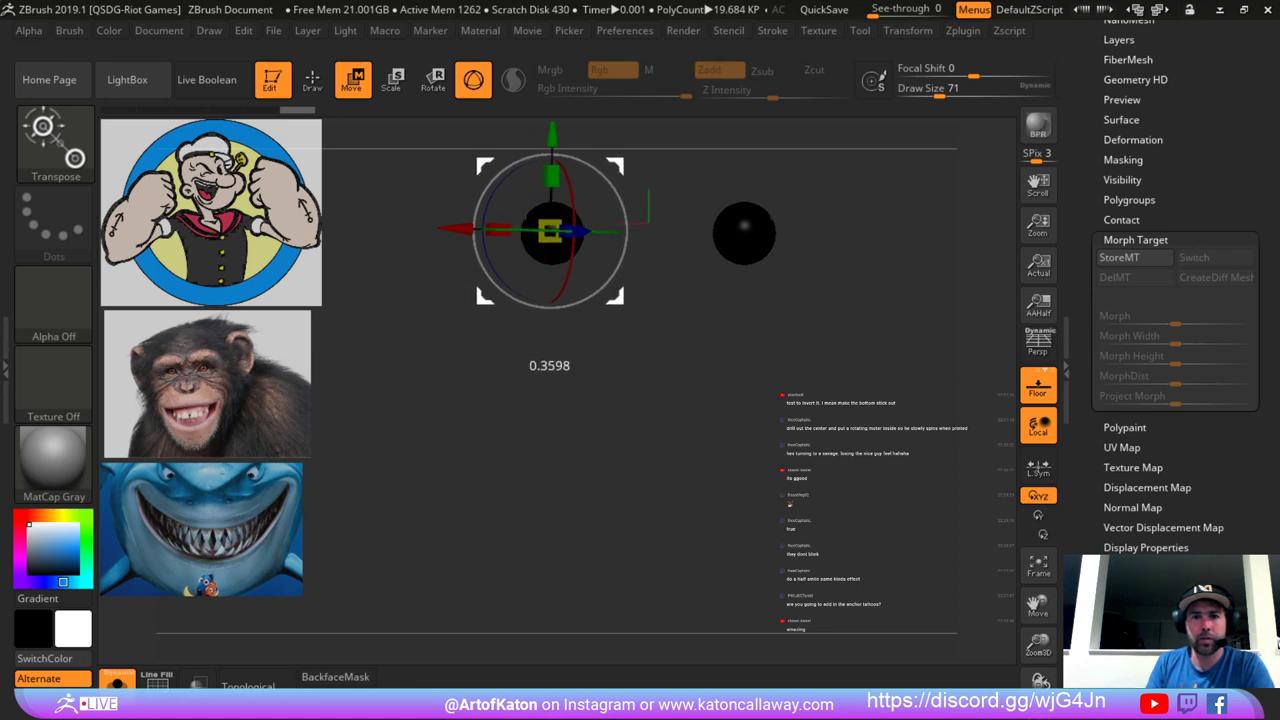
right_drag(615, 296, 740, 296)
alt+drag(614, 296, 606, 297)
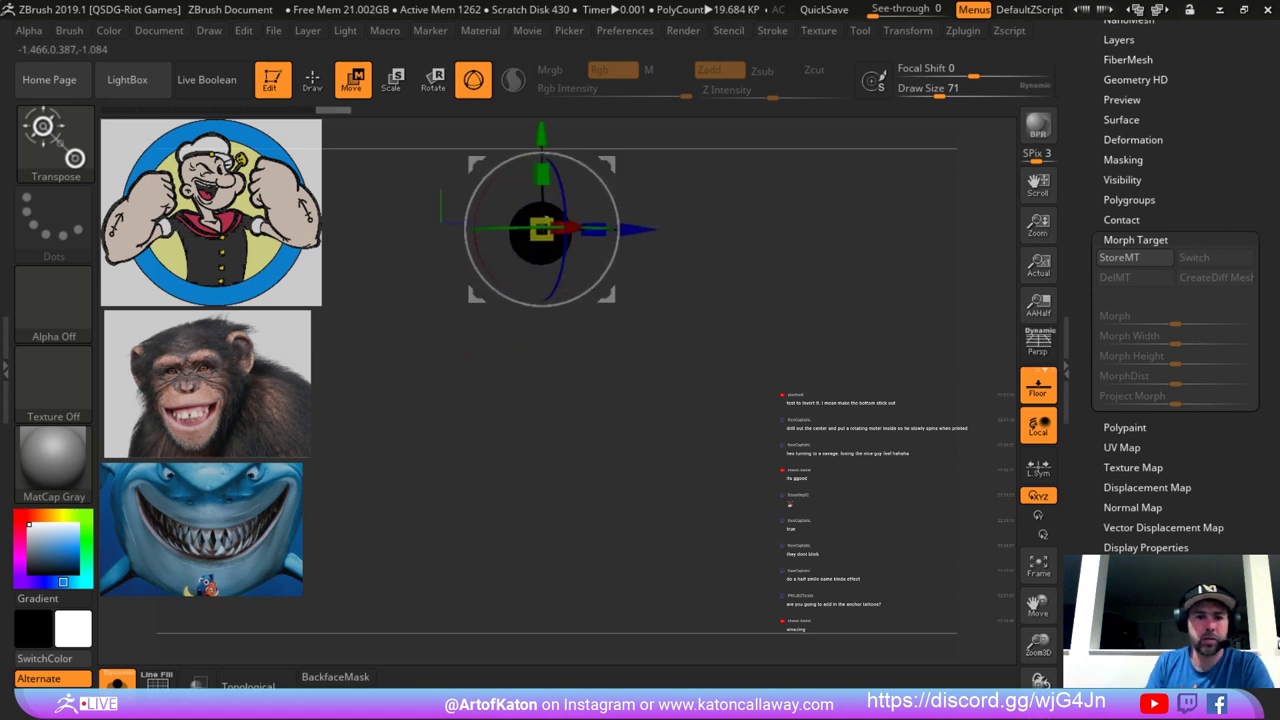
Check the isolated eyeballs from the front and bring the rest of the model back into view.
key(alt+shift+s)
key(alt+shift+s)
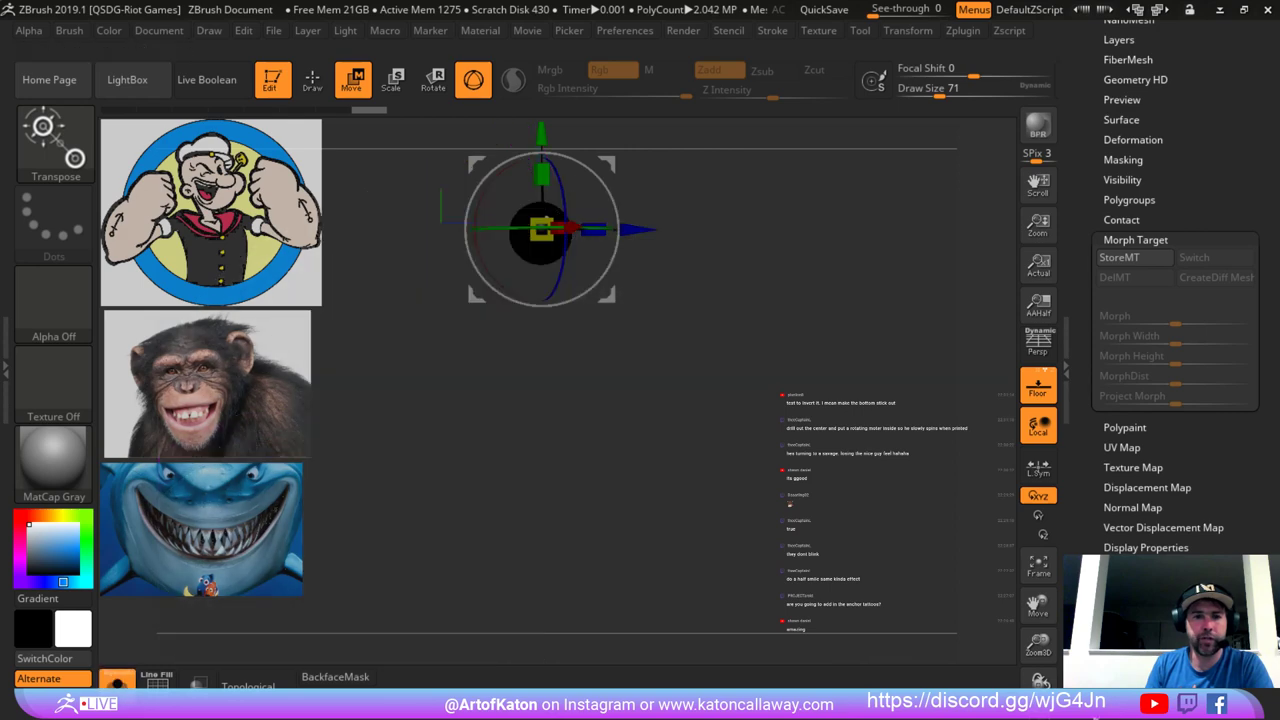
right_drag(551, 206, 508, 215)
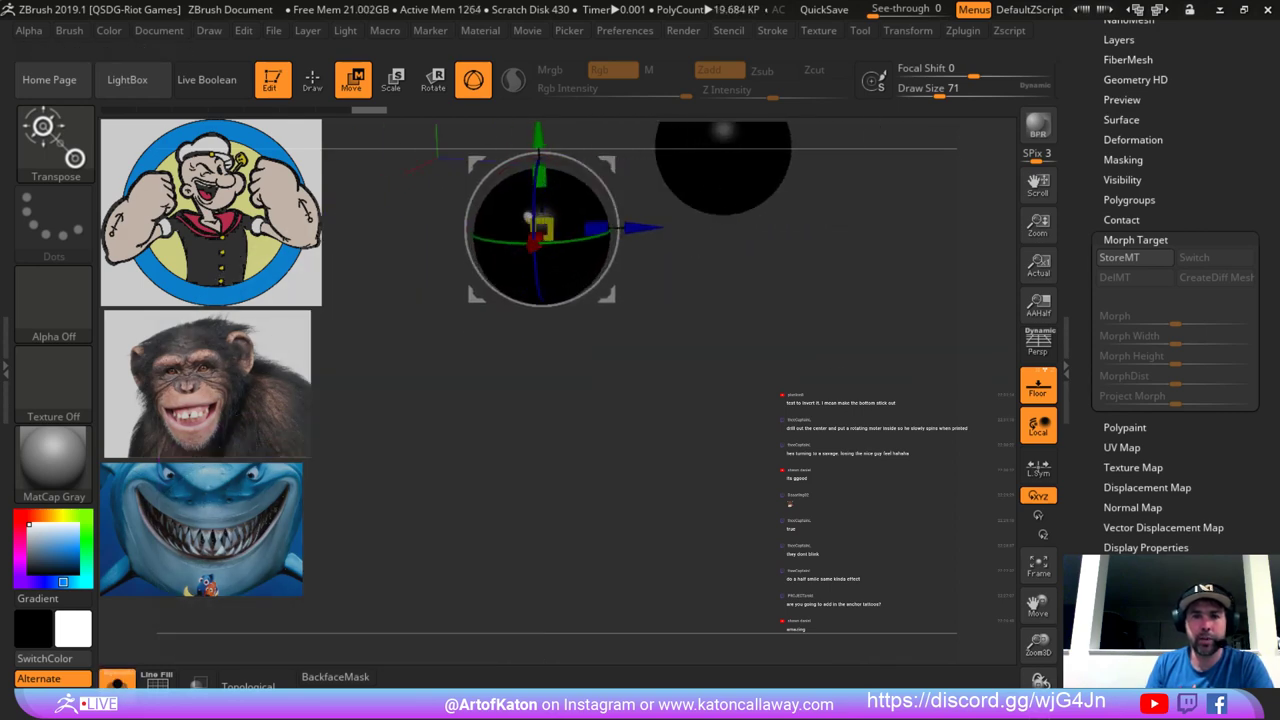
click(117, 682)
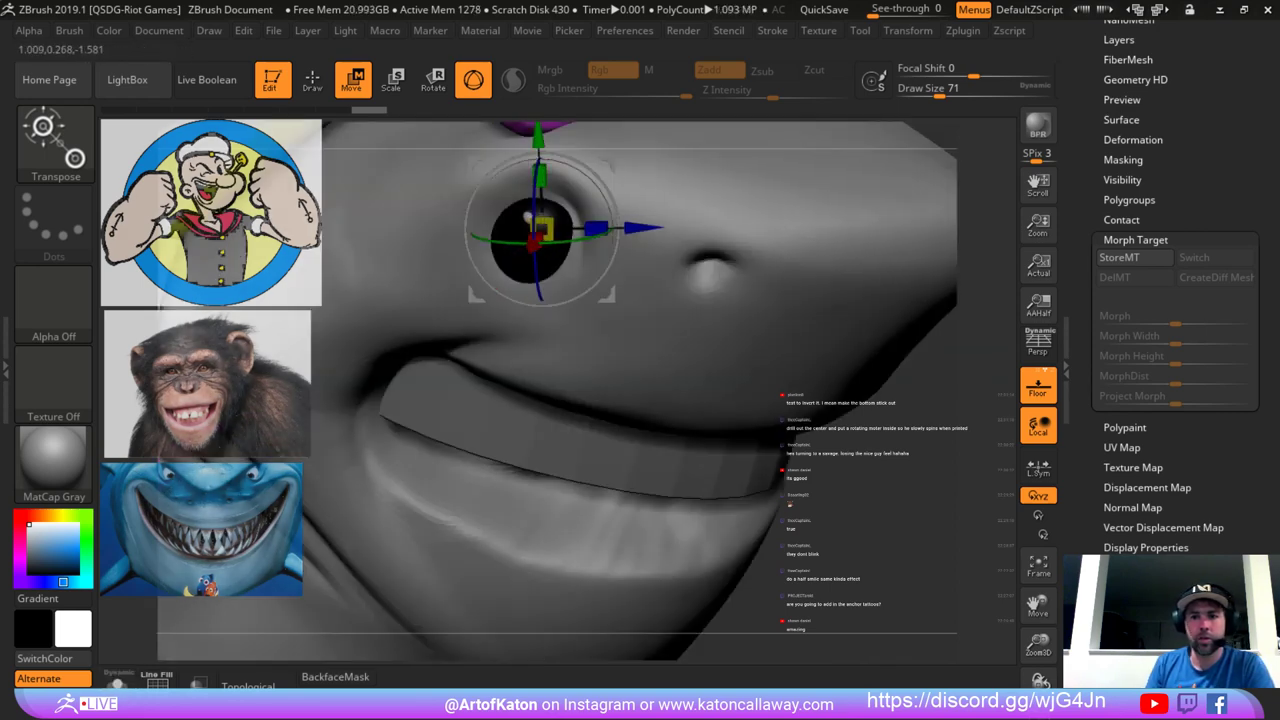
Shift the near eyeball slightly outward and up in its socket with the Move gizmo, checking it against the face.
ctrl+right_drag(560, 420, 540, 320)
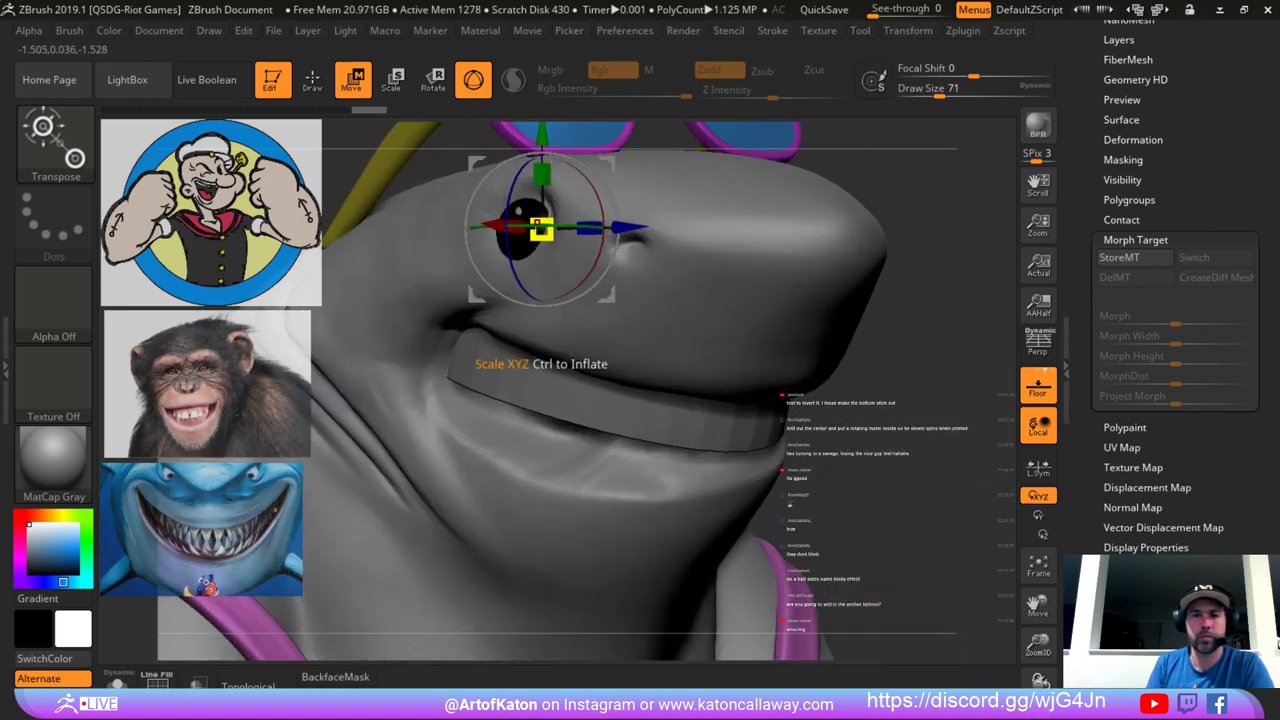
drag(598, 179, 594, 175)
right_drag(589, 220, 490, 224)
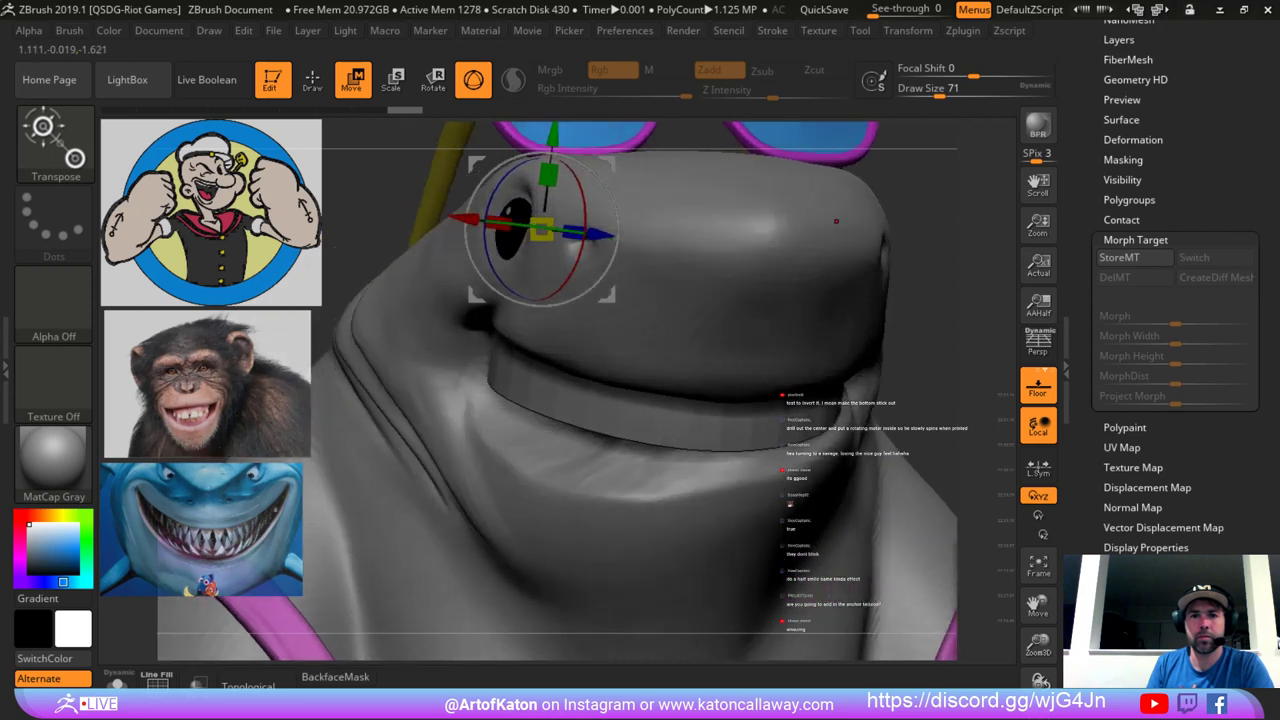
drag(465, 218, 450, 215)
drag(527, 227, 544, 225)
drag(538, 135, 539, 125)
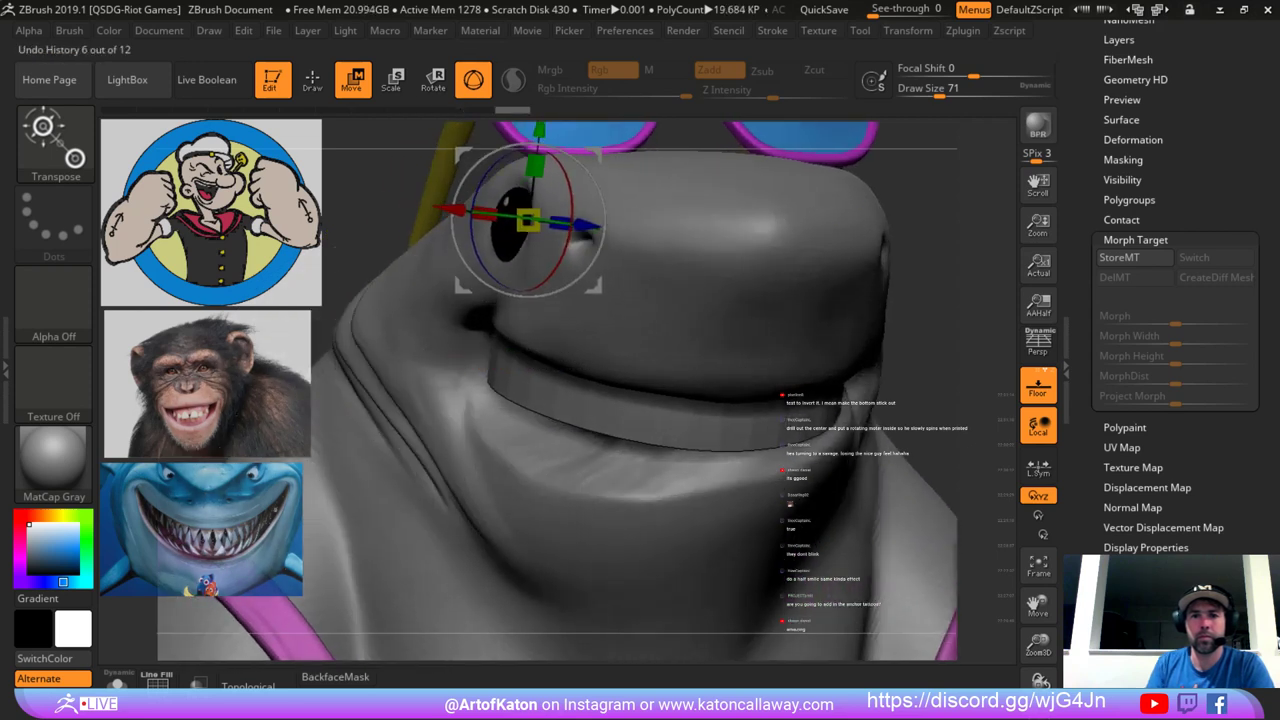
Make the shark body the active subtool, switch to the SnakeHook brush and check the face from both sides.
click(313, 80)
alt+click(428, 266)
ctrl+right_drag(425, 258, 394, 80)
right_drag(405, 165, 525, 185)
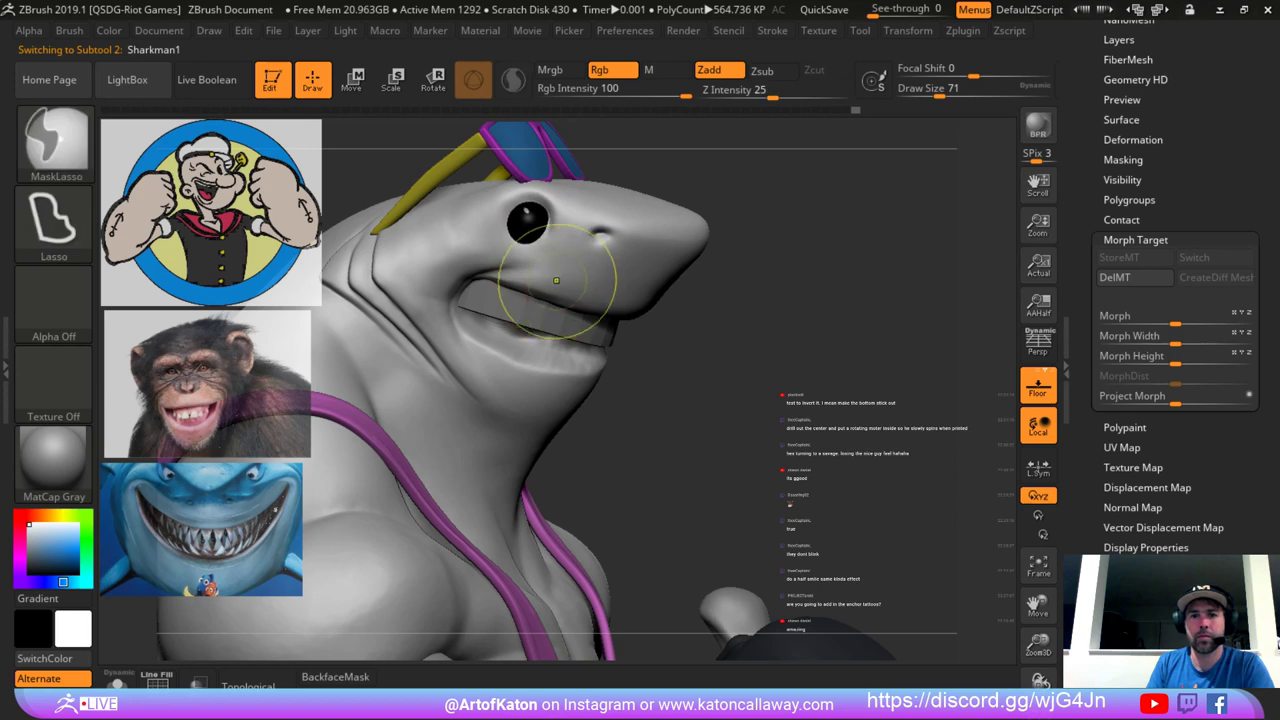
ctrl+right_drag(542, 209, 375, 155)
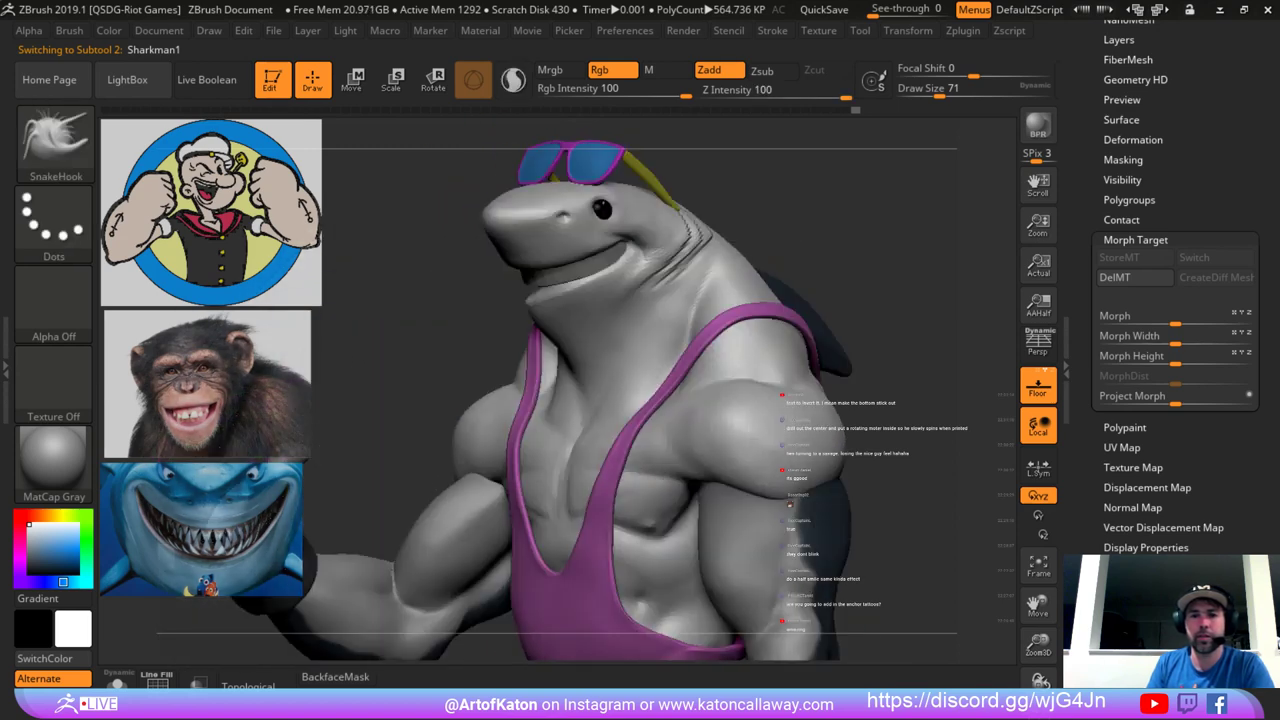
mouse_move(530, 255)
right_down()
mouse_move(653, 283)
mouse_move(771, 249)
mouse_move(672, 308)
right_up()
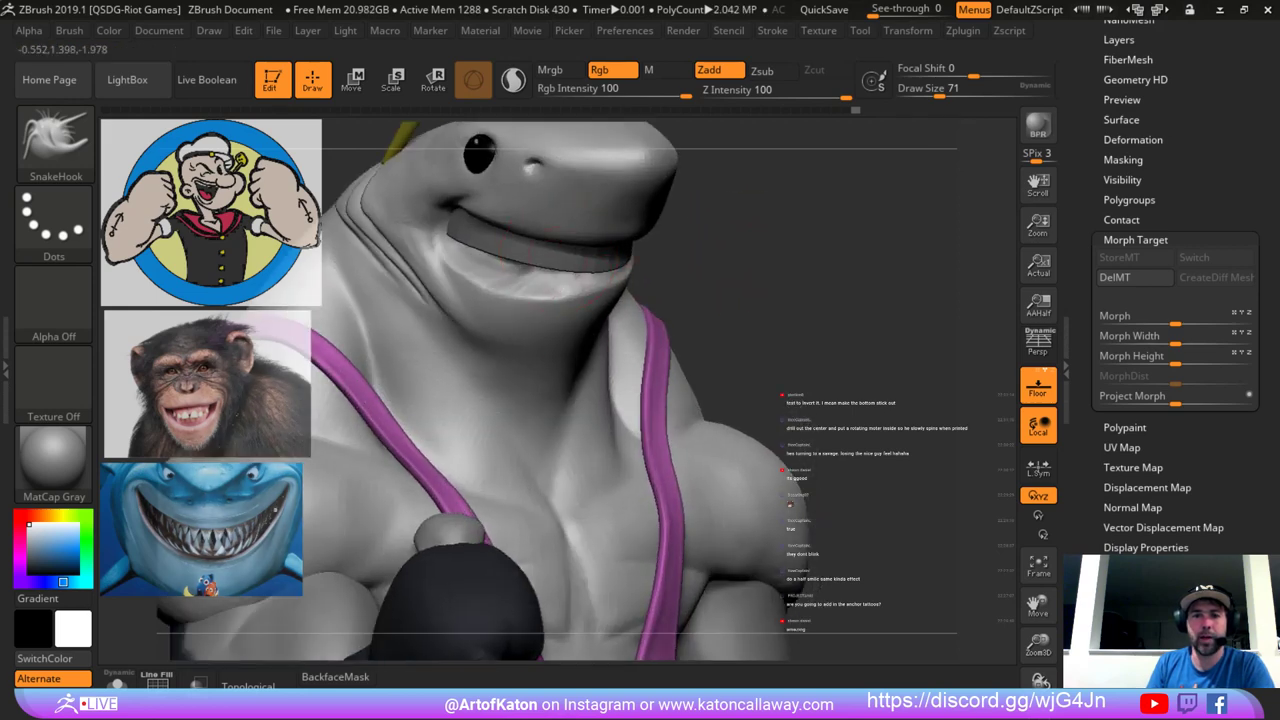
Make the teeth cylinder the active subtool, scale it taller along Y and shift it slightly back in the mouth.
alt+click(418, 148)
click(393, 82)
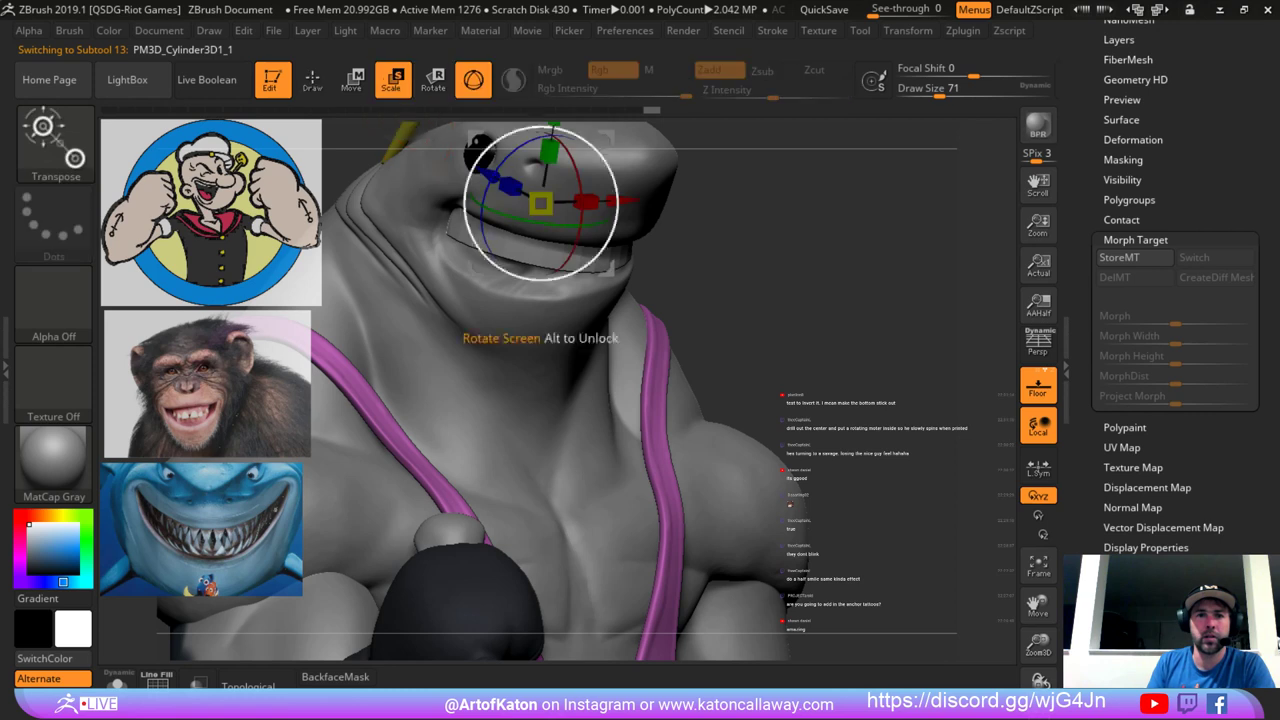
right_drag(490, 148, 562, 156)
drag(555, 151, 549, 132)
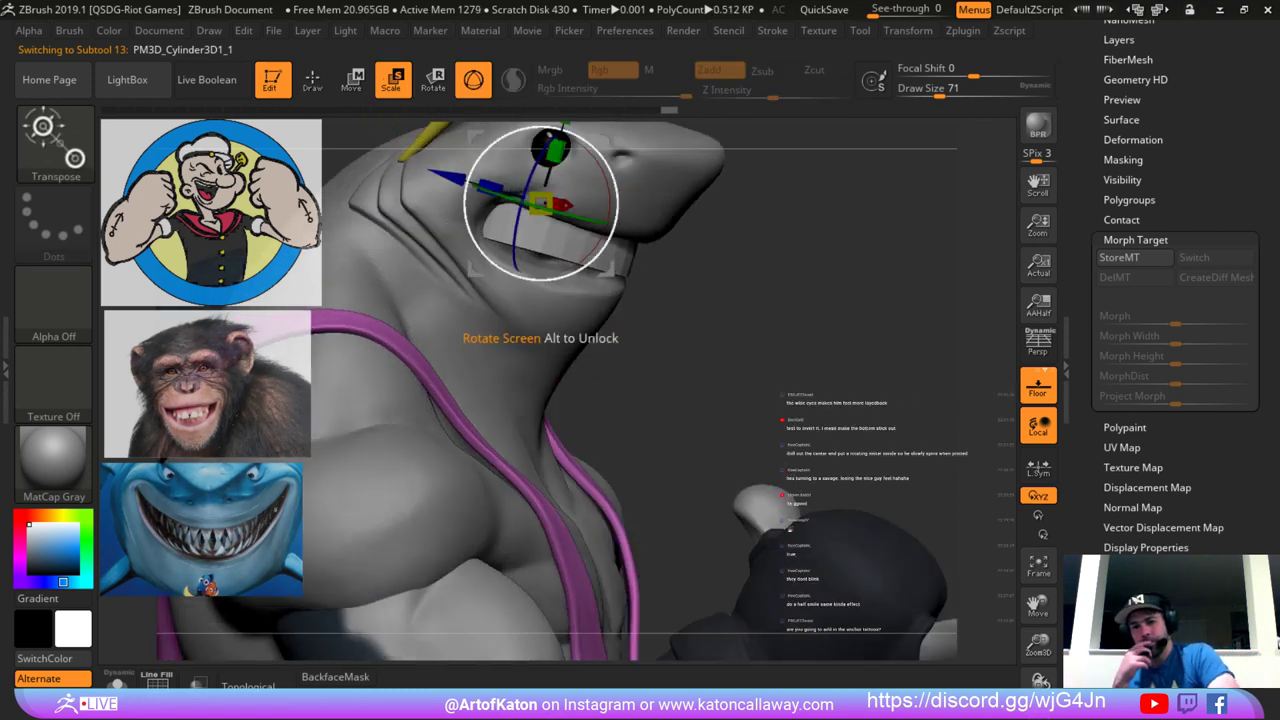
alt+right_drag(550, 136, 536, 230)
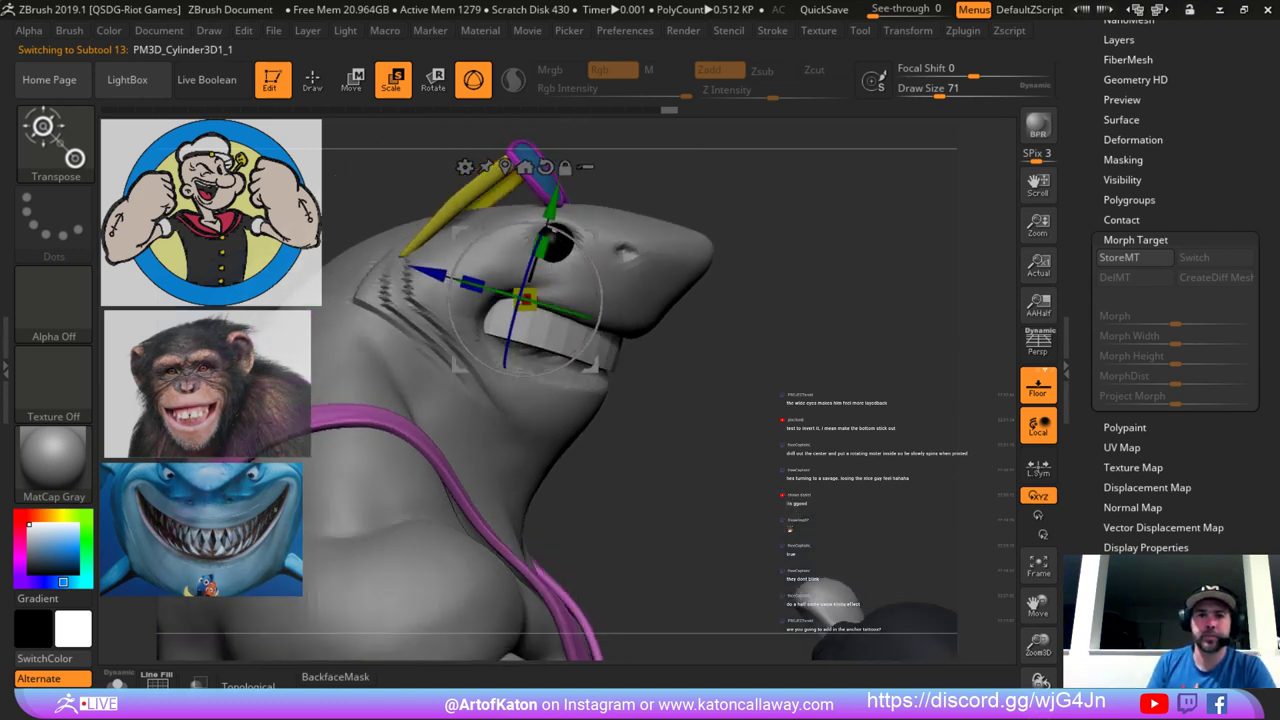
drag(527, 299, 532, 300)
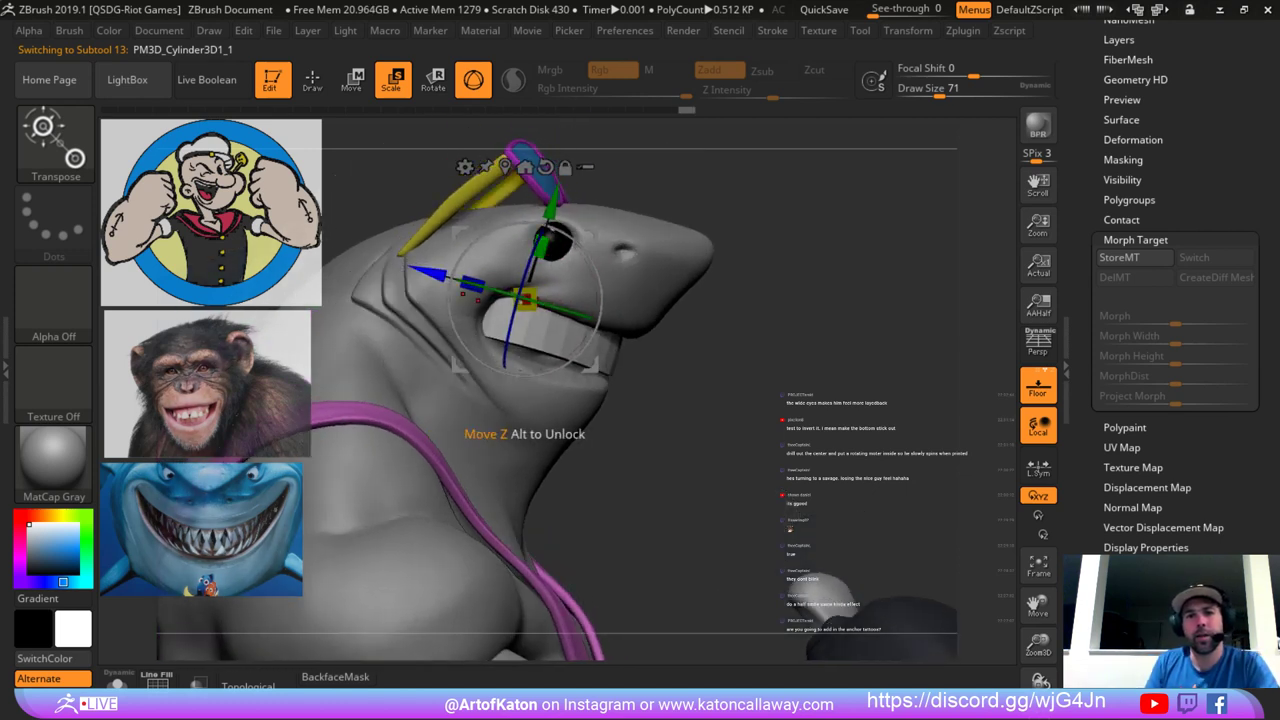
drag(432, 274, 427, 273)
drag(538, 246, 539, 241)
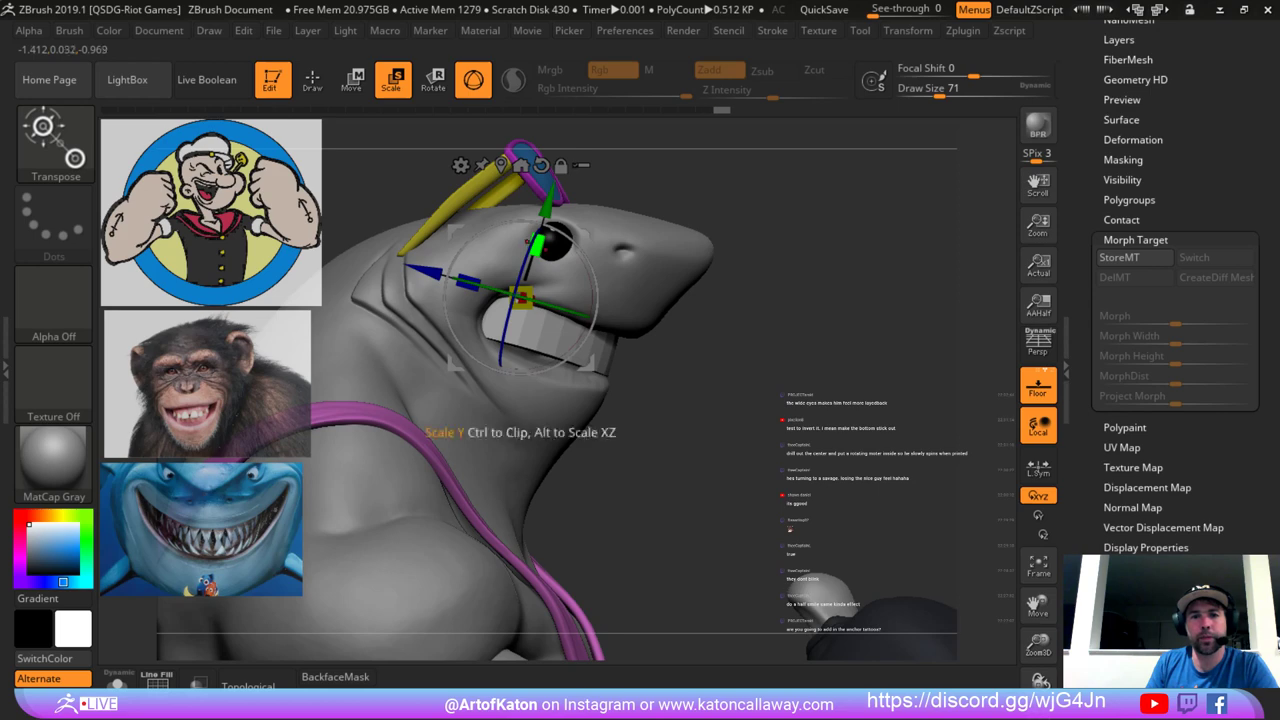
Reshape the teeth band to follow the lower lip with the SnakeHook brush at draw size 101, checking it around the mouth.
click(313, 80)
alt+click(576, 370)
key(])
key(])
key(])
drag(556, 352, 532, 370)
alt+click(557, 353)
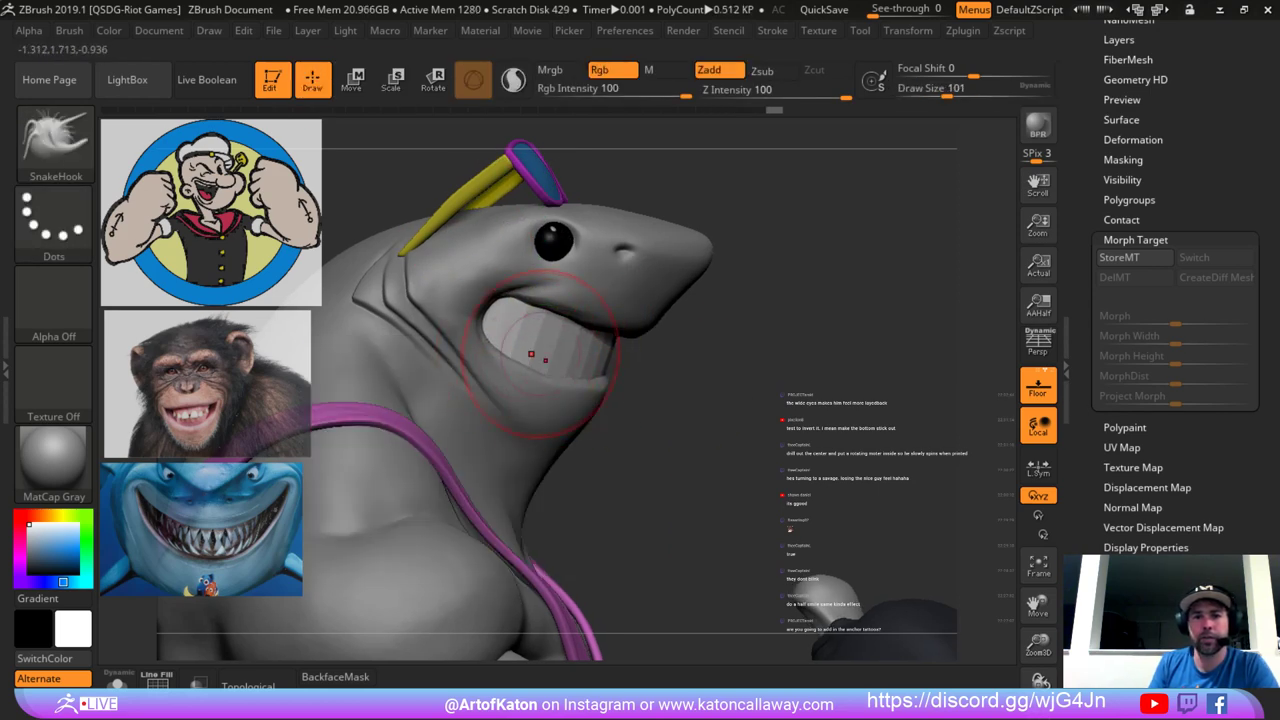
right_drag(592, 352, 450, 345)
alt+click(600, 350)
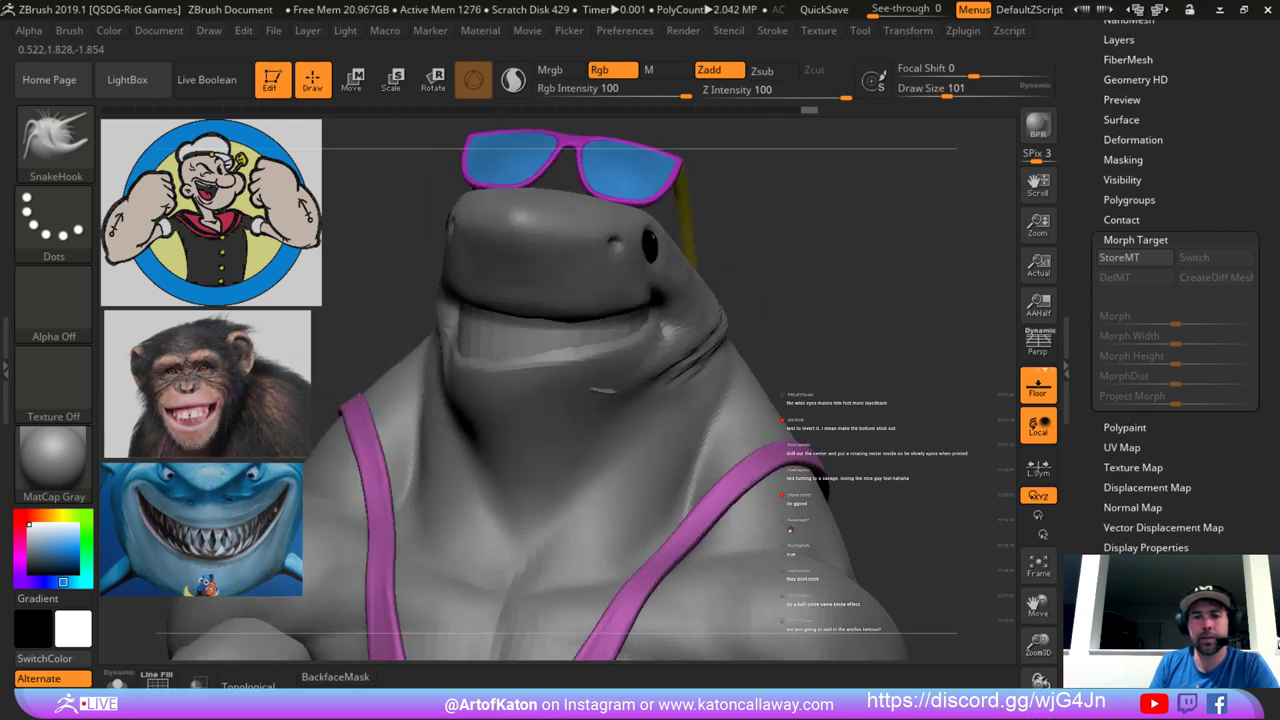
right_drag(735, 298, 612, 296)
right_drag(536, 377, 592, 386)
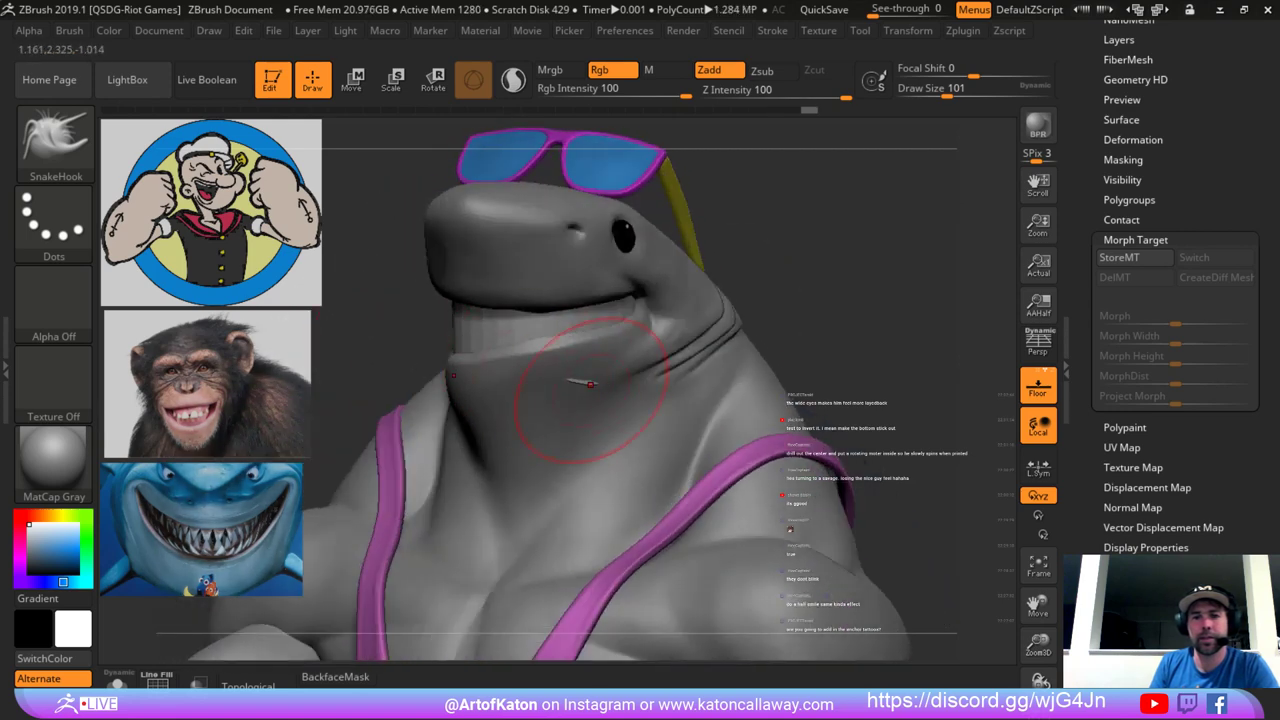
Make the body the active subtool, drop to a lower subdivision level and mask the upper head and snout.
alt+click(604, 376)
mouse_move(730, 277)
right_down()
mouse_move(837, 237)
mouse_move(940, 240)
mouse_move(840, 240)
right_up()
key(shift+d)
mouse_move(822, 204)
ctrl+mouse_down()
mouse_move(618, 132)
mouse_move(434, 272)
mouse_move(838, 250)
mouse_move(848, 236)
ctrl+mouse_up()
ctrl+click(866, 254)
ctrl+click(846, 254)
Pull the unmasked lower lip and jaw with the SnakeHook brush at draw size 128.
right_click(633, 386)
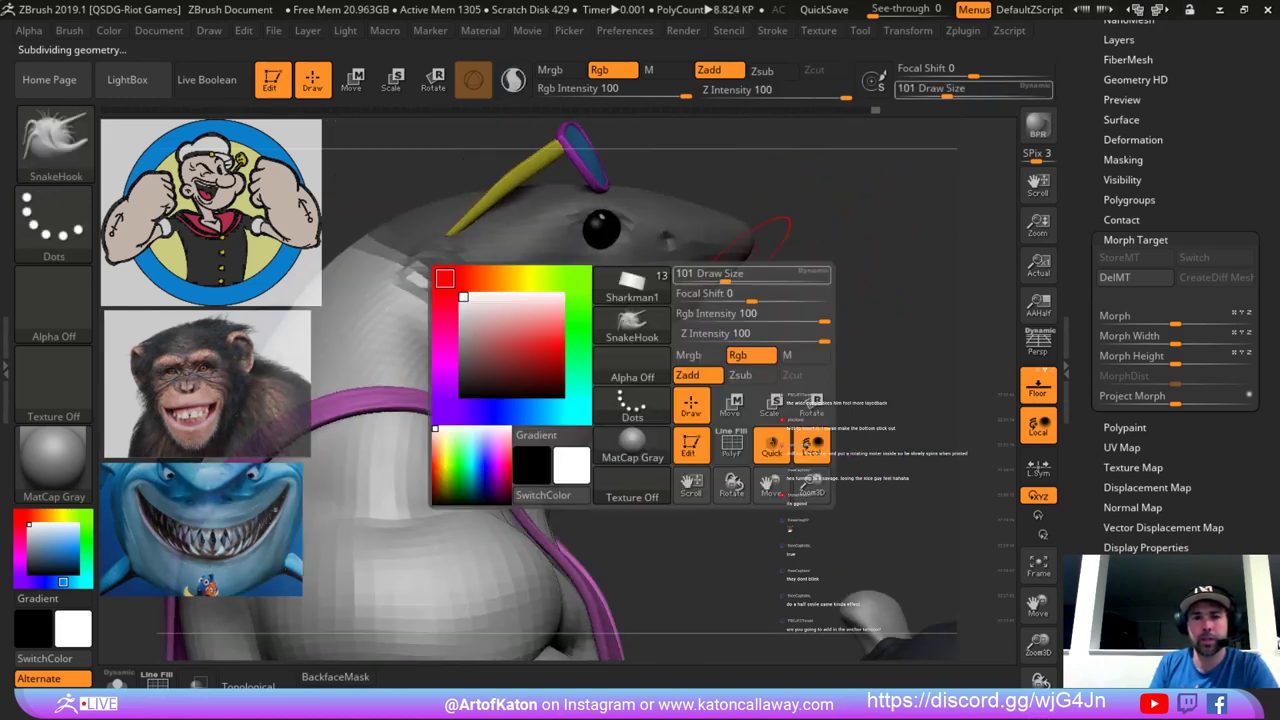
click(745, 277)
ctrl+click(623, 243)
mouse_move(692, 374)
right_down()
mouse_move(643, 380)
mouse_move(657, 370)
mouse_move(643, 321)
right_up()
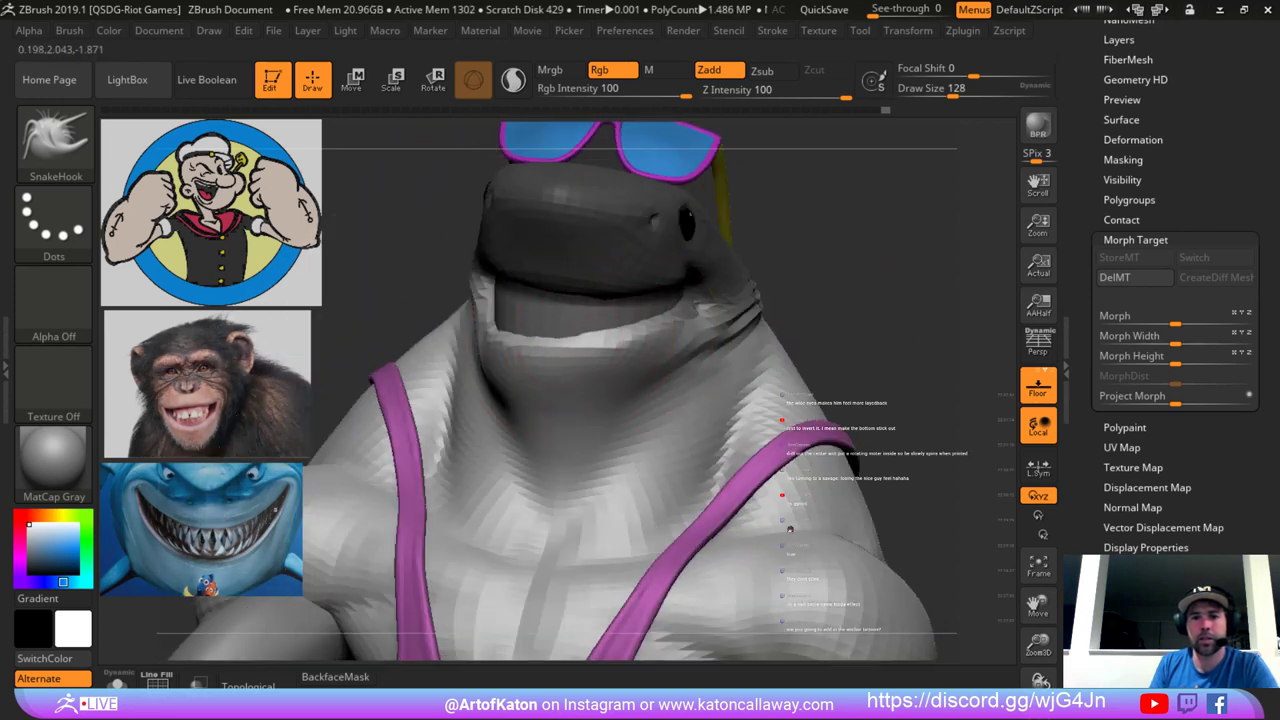
shift+drag(605, 327, 606, 330)
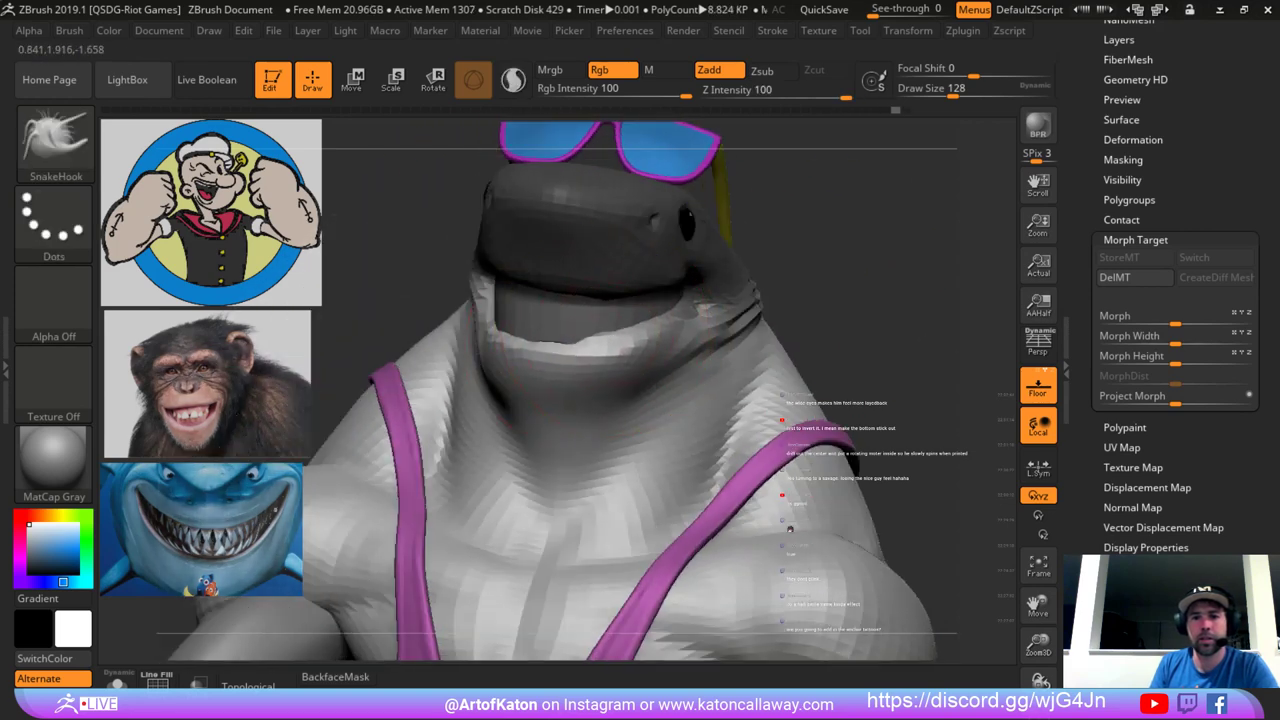
right_drag(734, 318, 656, 326)
drag(662, 322, 686, 332)
Refine the front of the lower lip and chin with the SnakeHook brush at draw size 97.
right_drag(560, 450, 568, 450)
key(space)
drag(586, 440, 578, 440)
drag(601, 350, 596, 342)
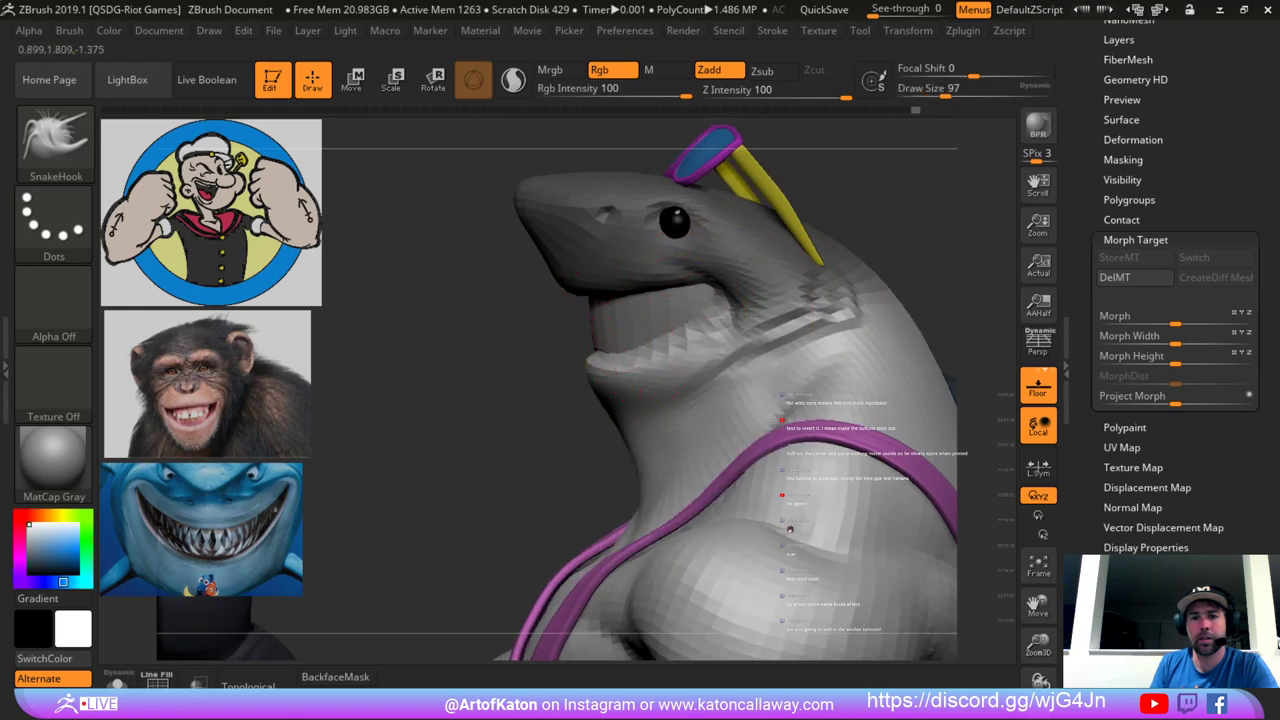
Invert and clear the head mask, and reshape the mouth corner with the SnakeHook brush at draw size 87.
key(space)
drag(545, 440, 552, 440)
right_drag(552, 440, 710, 380)
ctrl+click(745, 285)
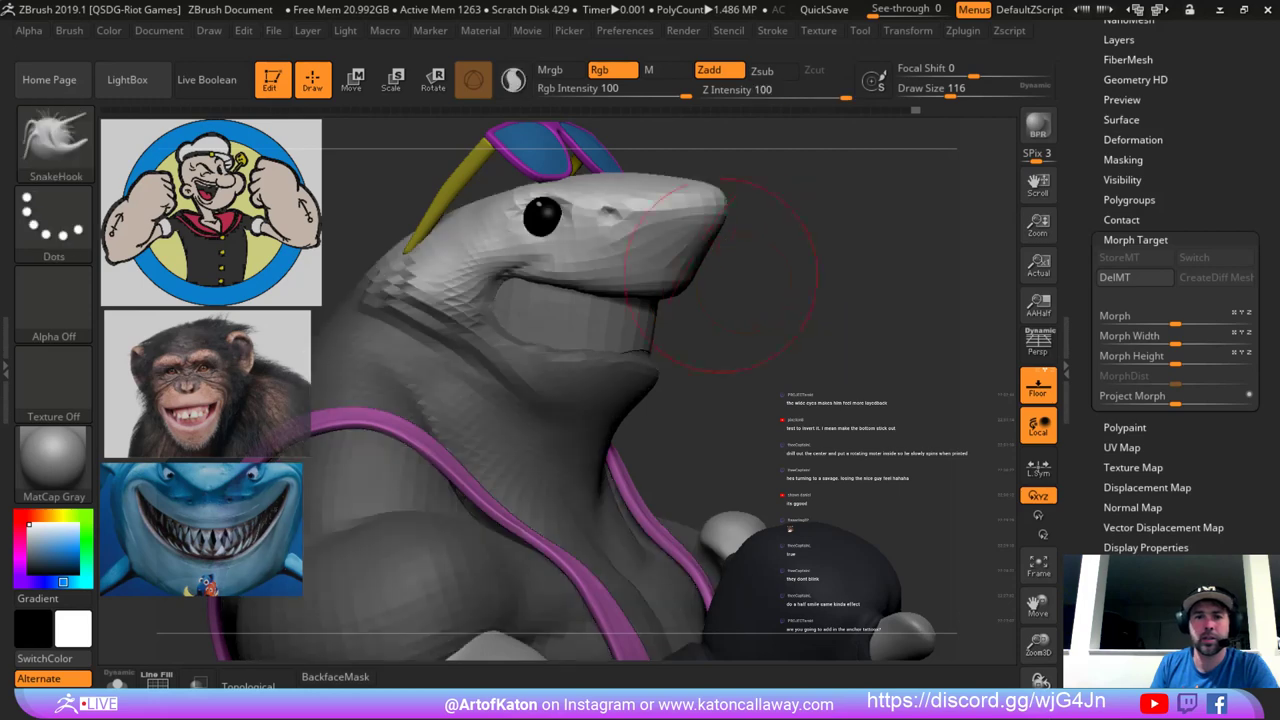
key(space)
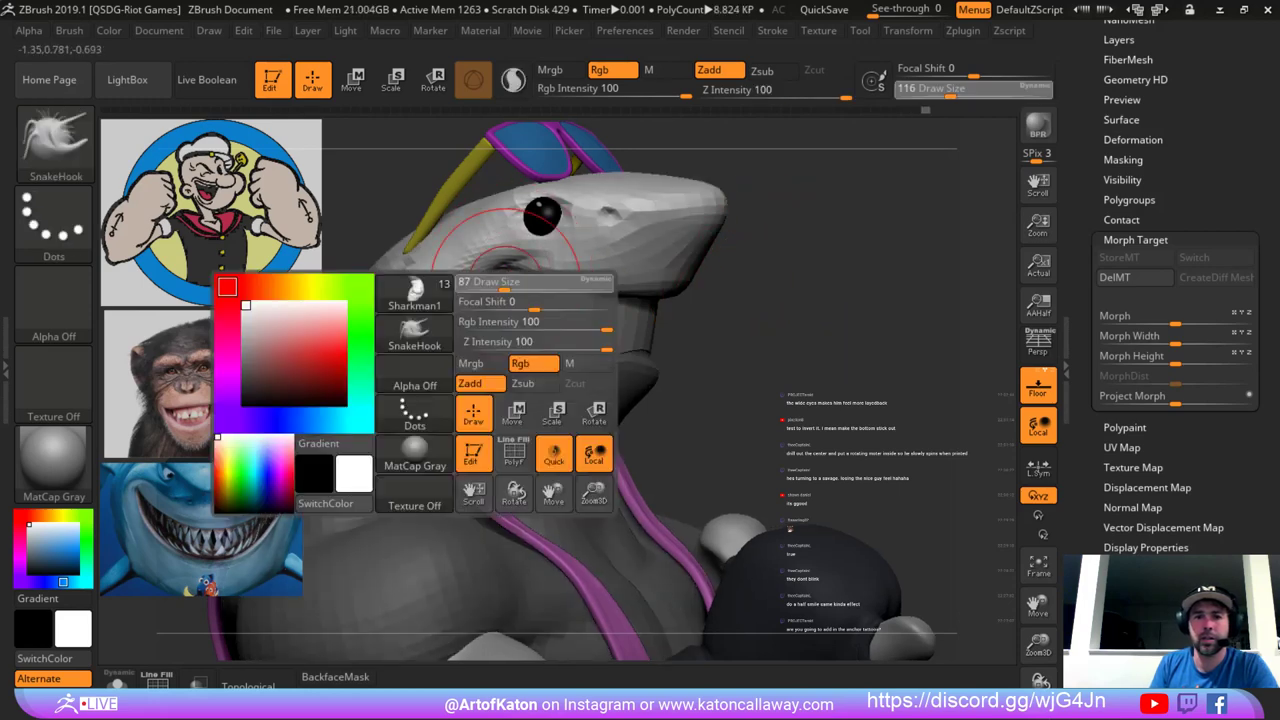
drag(510, 282, 502, 282)
mouse_move(738, 290)
mouse_down()
mouse_move(766, 286)
mouse_move(743, 303)
mouse_move(755, 312)
mouse_move(778, 300)
mouse_up()
drag(505, 318, 524, 312)
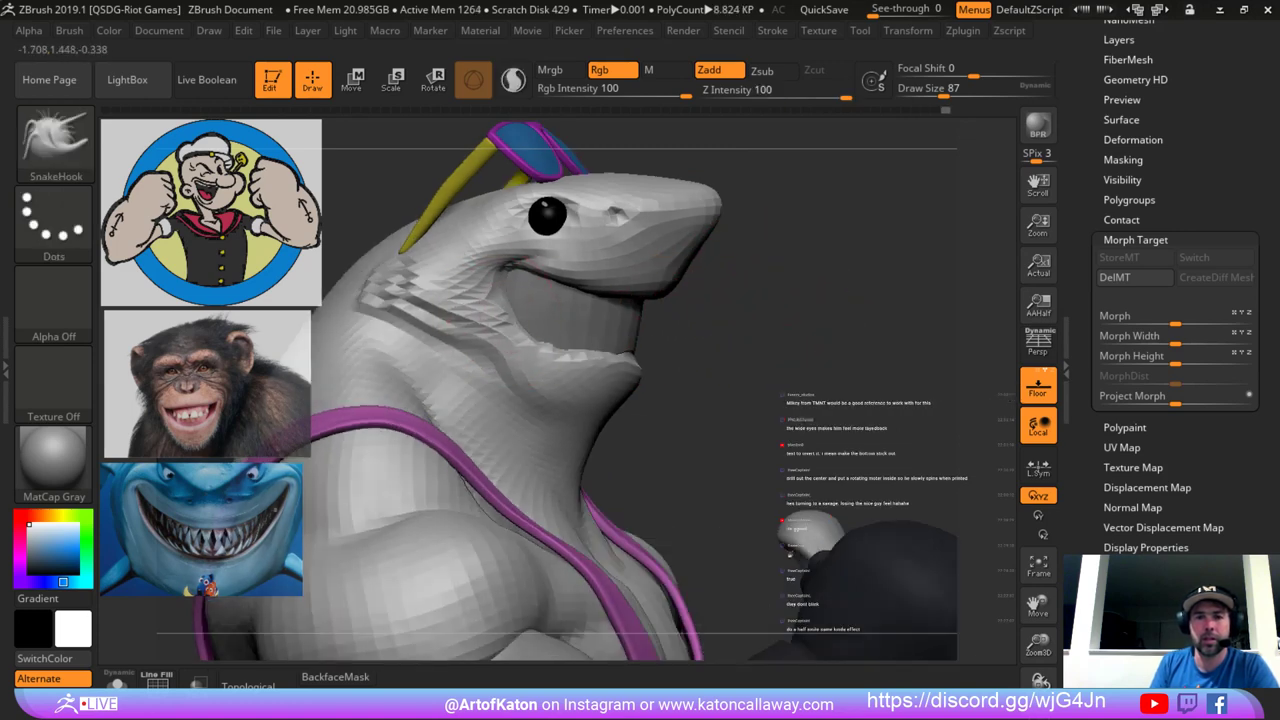
Tweak the mouth corner and lower lip line with a smaller SnakeHook brush at draw sizes around 50.
mouse_move(762, 318)
alt+mouse_down()
mouse_move(760, 268)
mouse_move(714, 300)
mouse_move(660, 309)
alt+mouse_up()
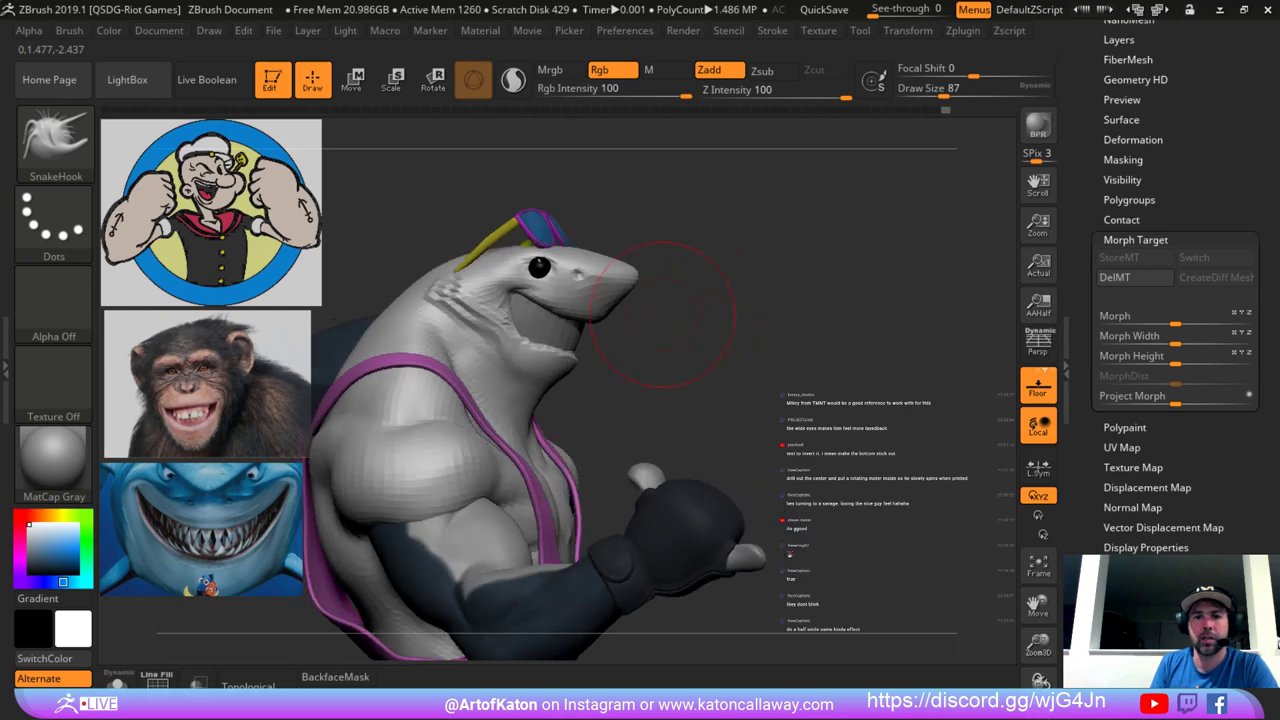
key(space)
drag(580, 420, 540, 415)
key(space)
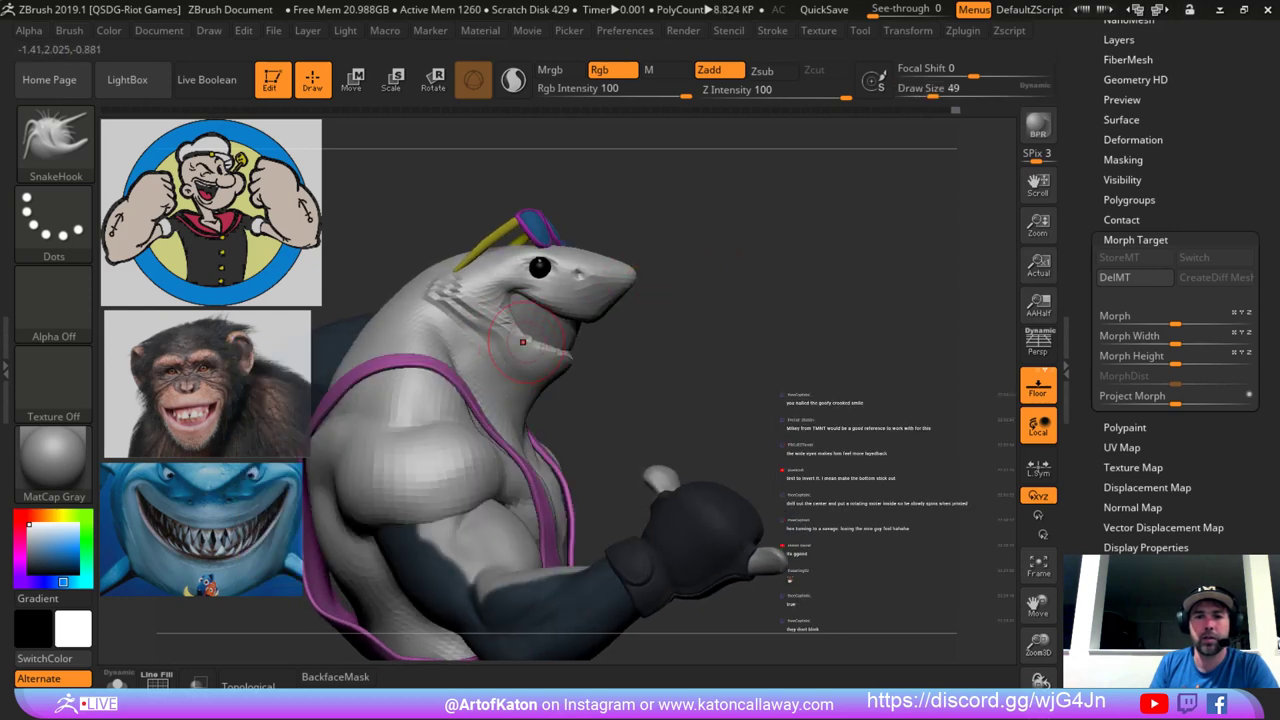
key(space)
drag(523, 342, 519, 326)
alt+click(520, 312)
key(space)
alt+drag(671, 323, 435, 400)
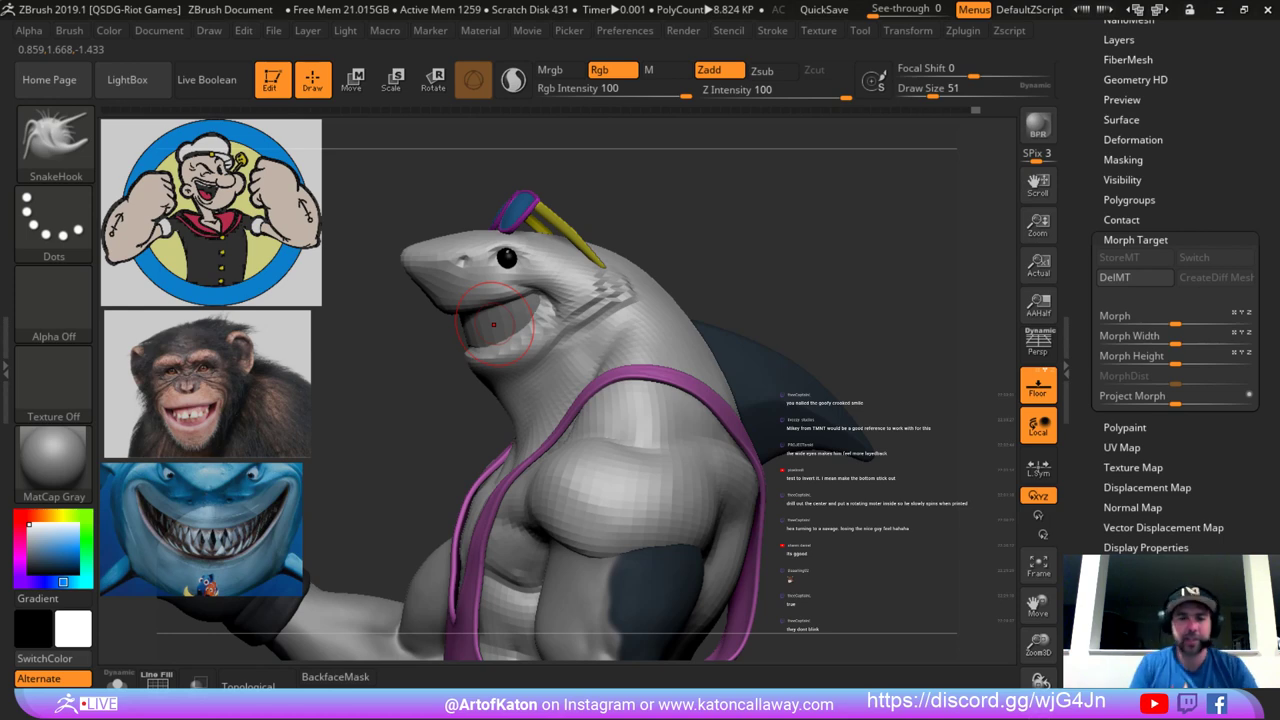
Reshape the lower jaw from the front view with a larger SnakeHook brush.
mouse_move(420, 409)
shift+mouse_down()
mouse_move(623, 291)
mouse_move(632, 350)
mouse_move(610, 345)
shift+mouse_up()
key(space)
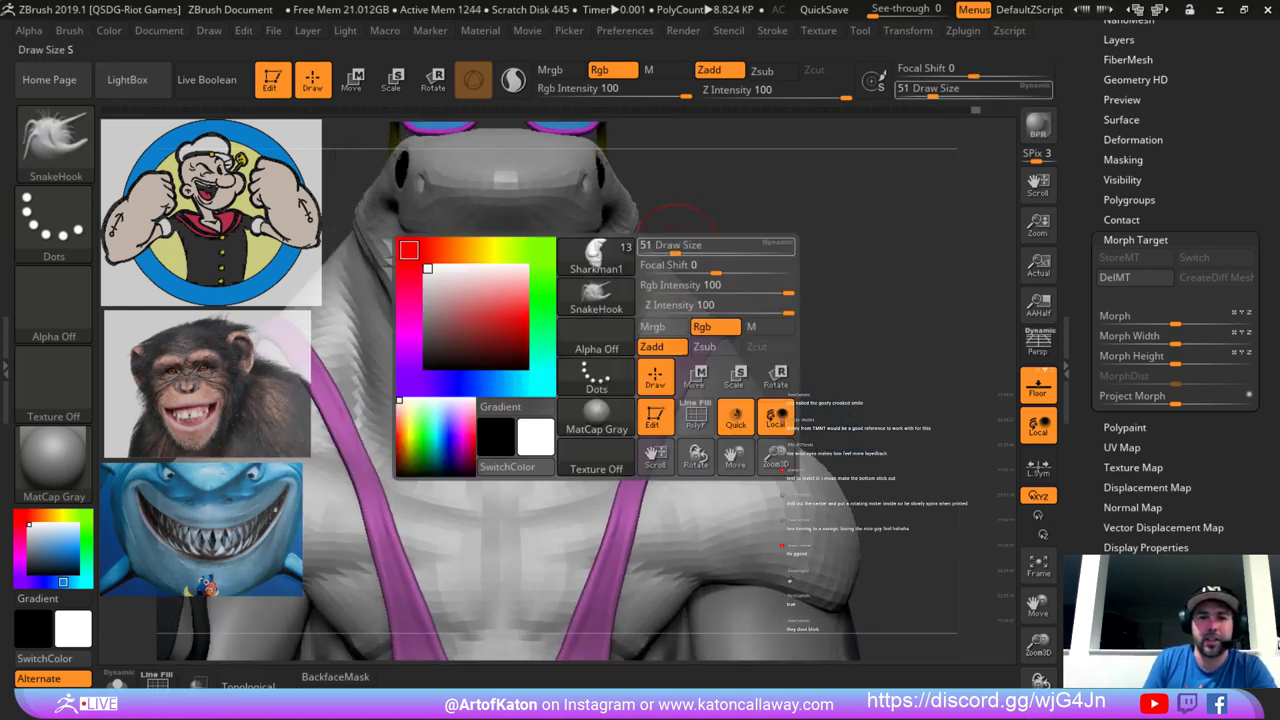
drag(675, 246, 688, 246)
drag(700, 210, 760, 195)
key(space)
drag(506, 342, 566, 340)
Shape the underside of the chin at draw size 80 and smooth the area where it meets the throat.
drag(735, 235, 620, 240)
key(space)
drag(530, 345, 518, 345)
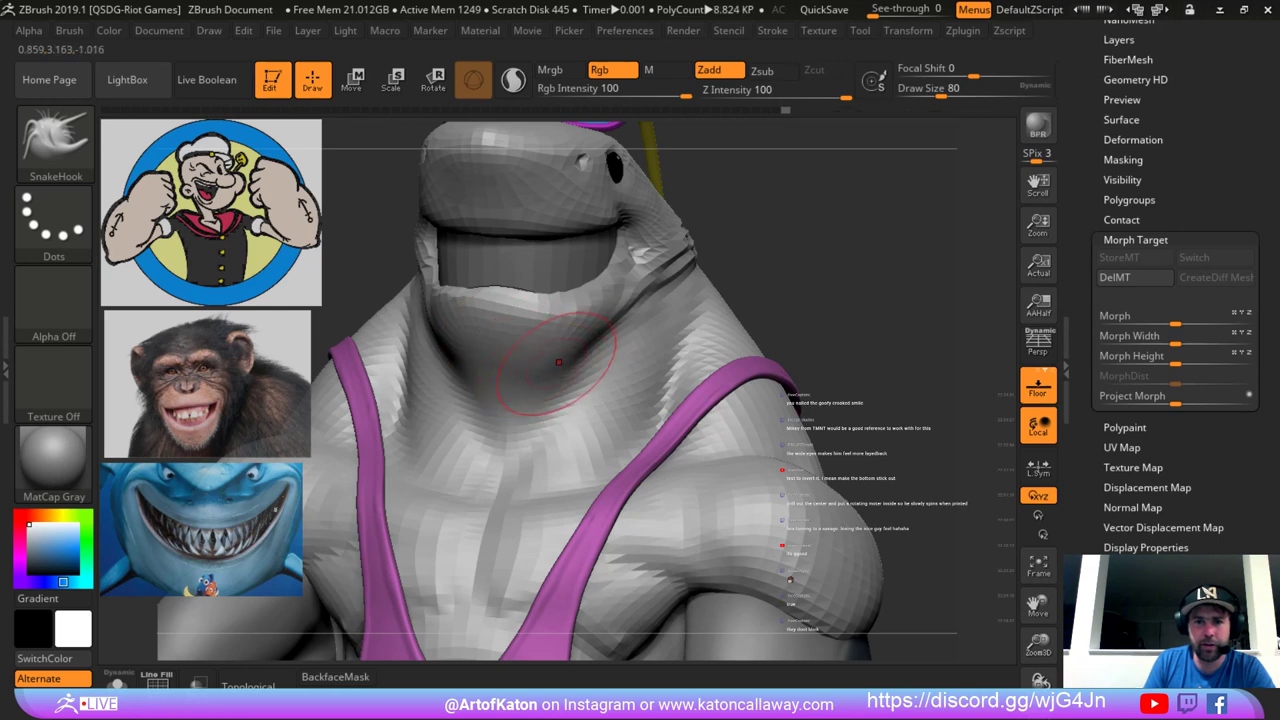
key(shift)
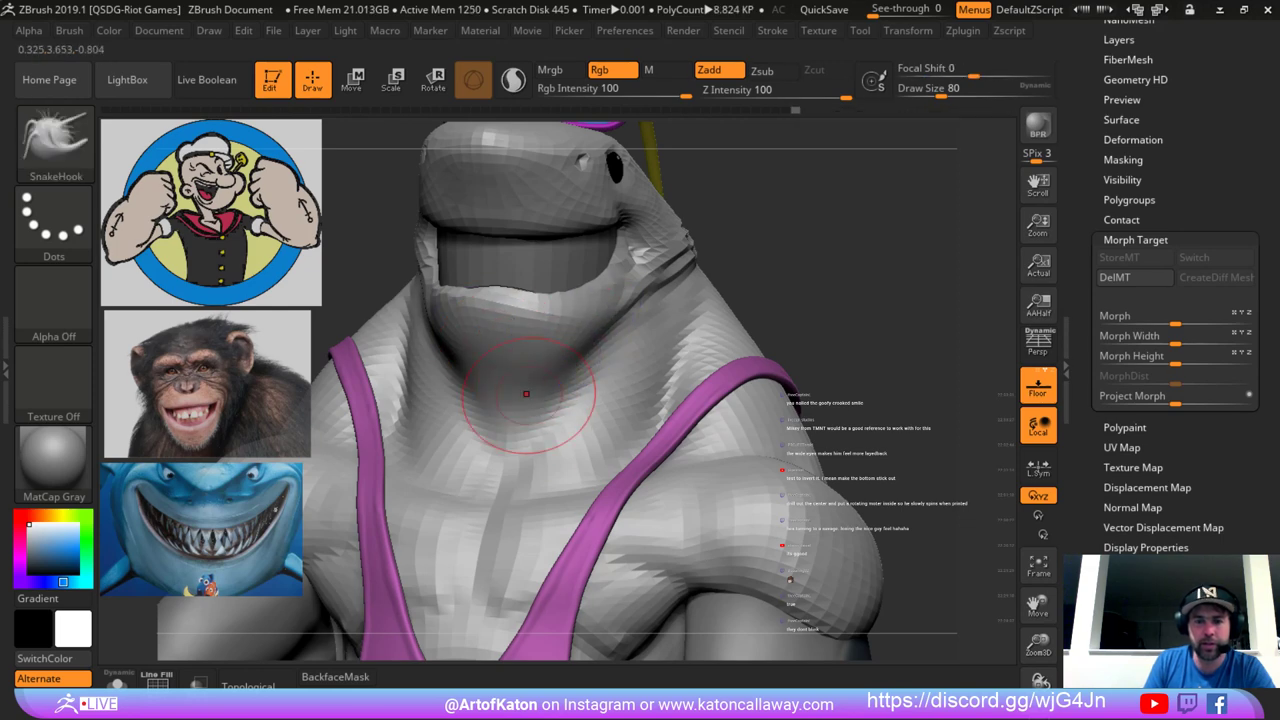
shift+drag(526, 388, 553, 340)
Adjust the cheek and jaw side beside the open mouth with the SnakeHook brush at draw size 77.
drag(735, 235, 900, 240)
mouse_move(690, 370)
alt+mouse_down()
mouse_move(657, 263)
mouse_move(670, 225)
mouse_move(580, 234)
mouse_move(659, 329)
mouse_move(575, 315)
mouse_move(620, 310)
mouse_move(580, 300)
alt+mouse_up()
key(space)
drag(560, 380, 575, 380)
mouse_move(672, 222)
mouse_down()
mouse_move(745, 226)
mouse_move(775, 245)
mouse_move(735, 245)
mouse_up()
key(space)
drag(430, 375, 412, 375)
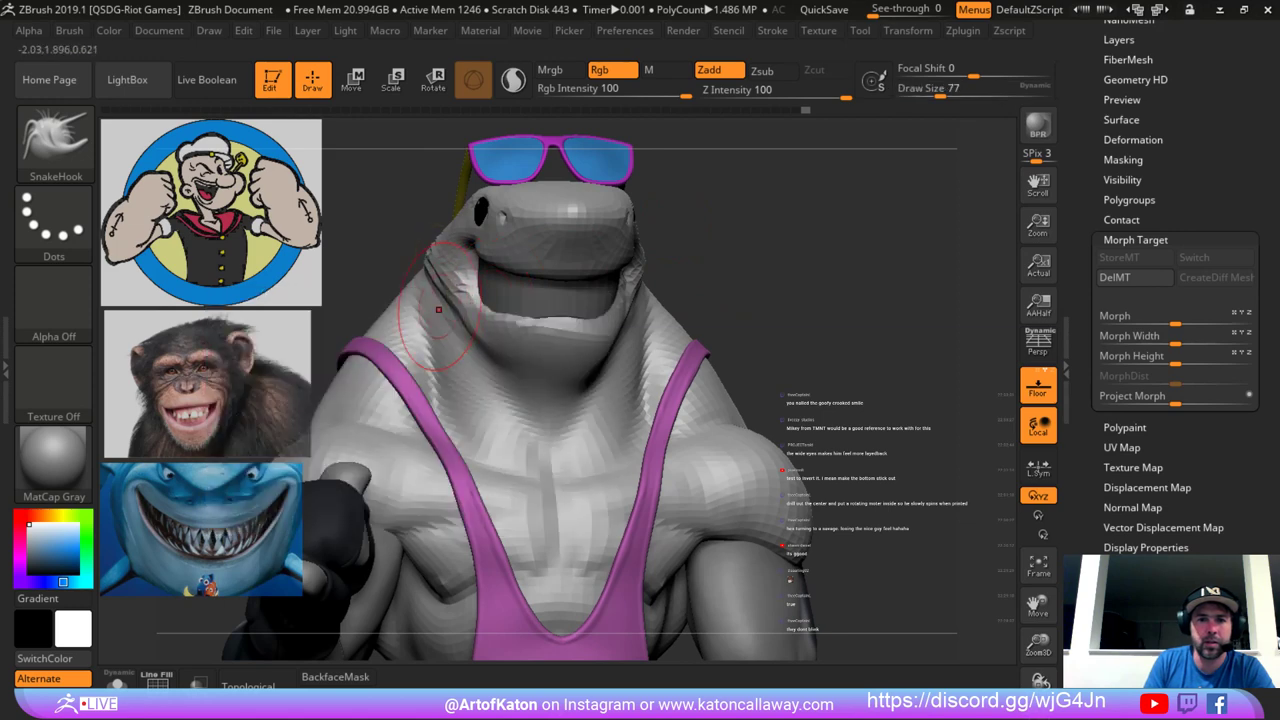
drag(388, 278, 400, 282)
Reshape the cheek and jaw outline around the mouth corners with the SnakeHook brush at draw sizes 97 and 90.
key(space)
drag(388, 300, 446, 314)
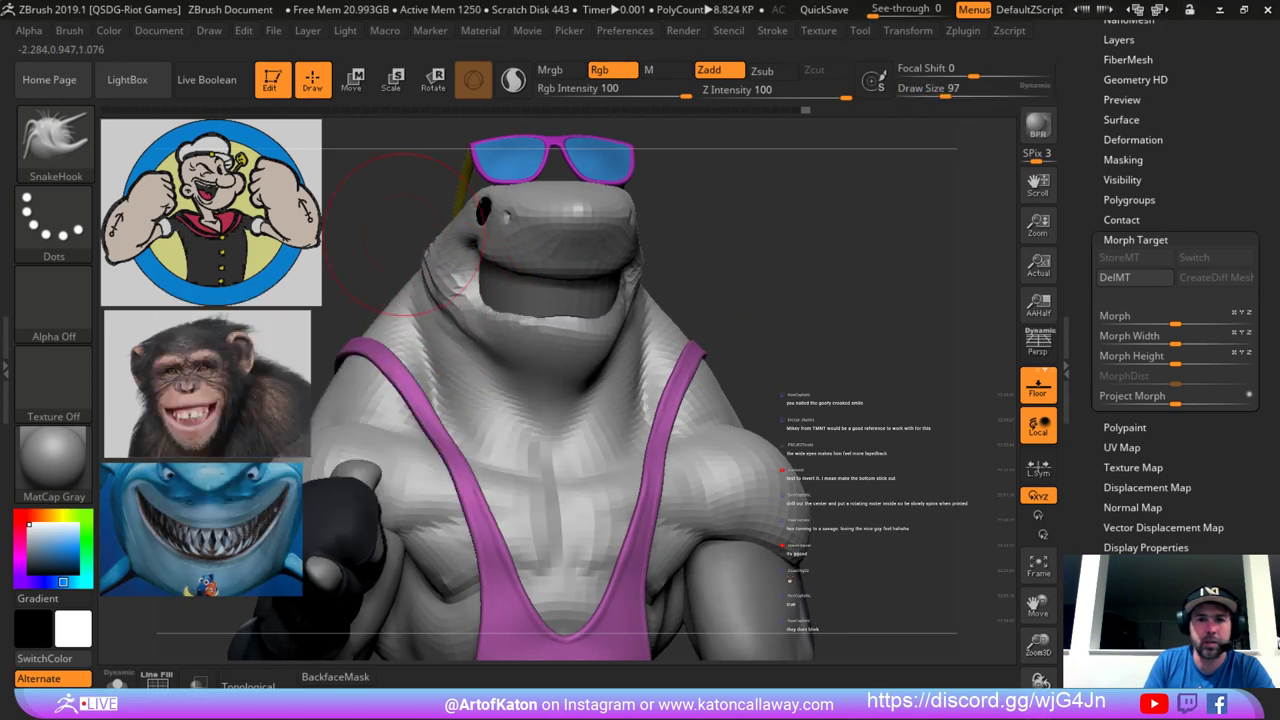
mouse_move(404, 234)
mouse_down()
mouse_move(414, 254)
mouse_move(490, 289)
mouse_move(480, 284)
mouse_up()
key(space)
right_drag(432, 262, 465, 269)
mouse_move(467, 283)
mouse_down()
mouse_move(510, 290)
mouse_move(380, 274)
mouse_move(386, 232)
mouse_move(394, 256)
mouse_up()
mouse_move(736, 208)
alt+mouse_down()
mouse_move(748, 265)
mouse_move(729, 257)
mouse_move(727, 232)
alt+mouse_up()
key(space)
drag(552, 354, 558, 354)
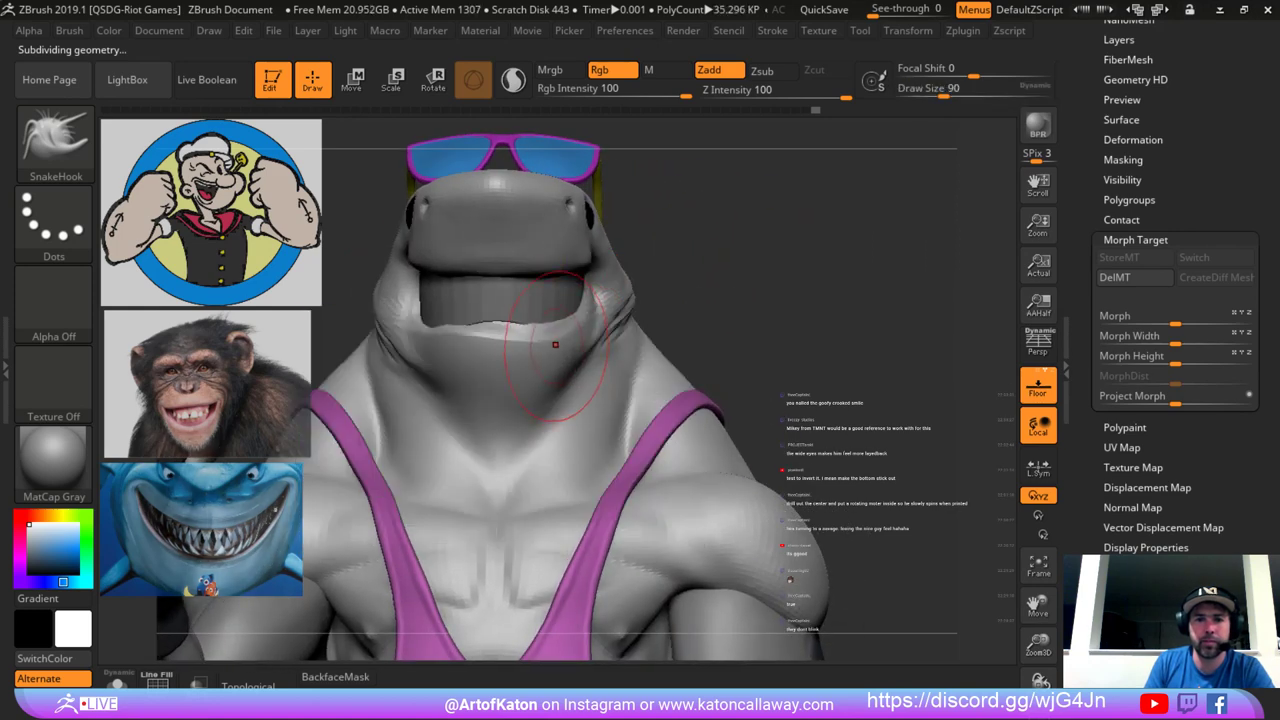
Adjust the subdivision level and reshape the jaw below the mouth with the SnakeHook brush at draw size 68.
key(shift+d)
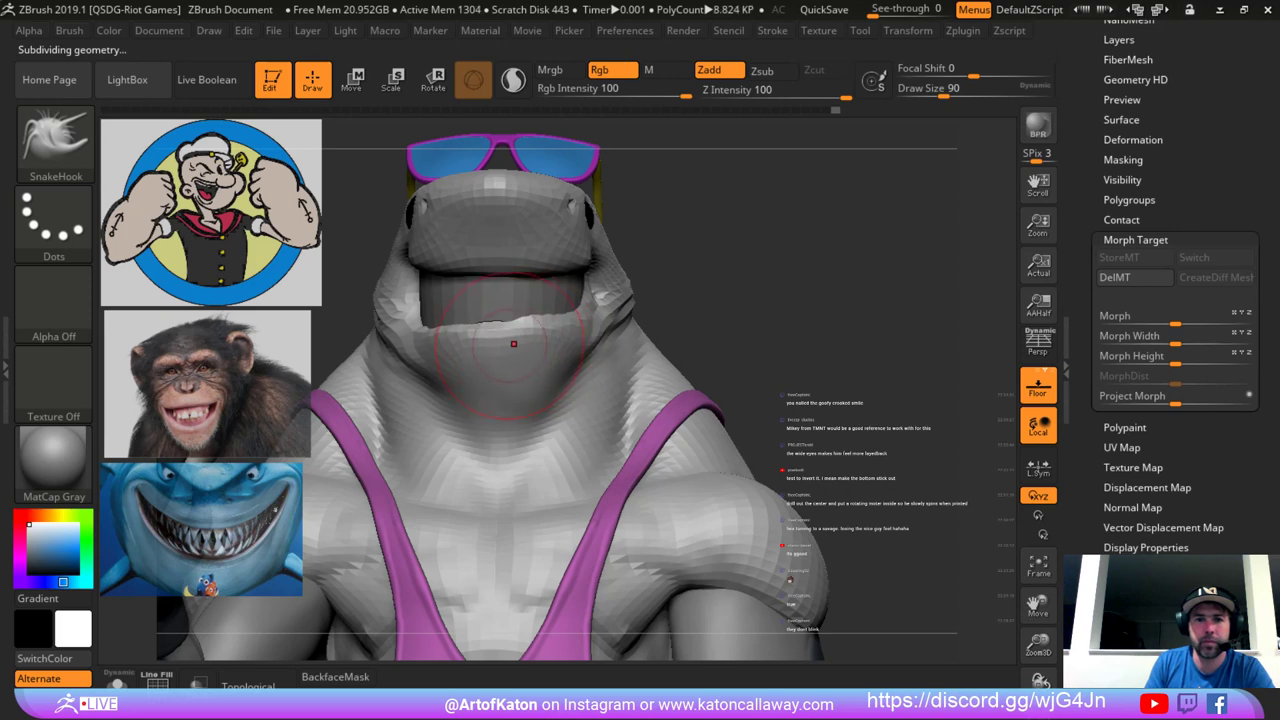
key(d)
key(d)
key(d)
mouse_move(654, 299)
alt+mouse_down()
mouse_move(715, 263)
mouse_move(685, 289)
mouse_move(735, 310)
mouse_move(728, 350)
mouse_move(640, 345)
alt+mouse_up()
key(space)
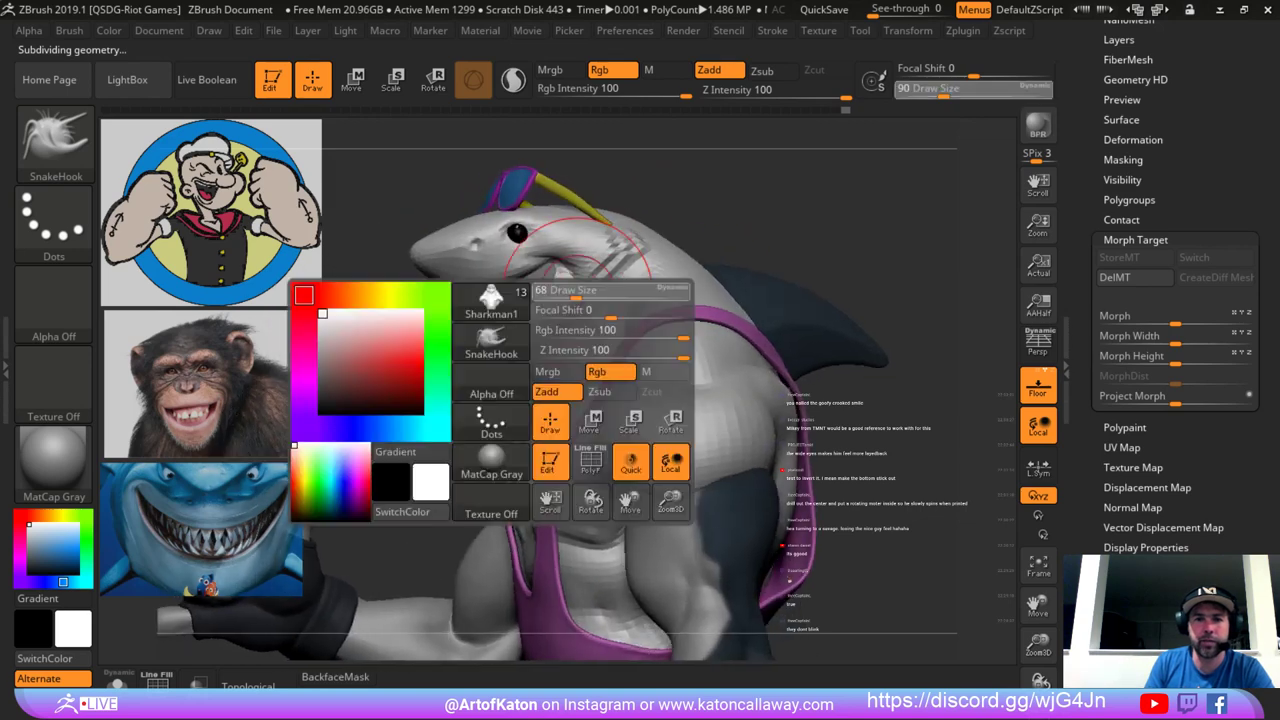
drag(580, 290, 571, 290)
drag(482, 410, 475, 414)
Try to reshape the lower lip and jaw with the SnakeHook brush at draw size 74.
key(space)
mouse_move(560, 310)
mouse_down()
mouse_move(564, 290)
mouse_move(562, 304)
mouse_up()
key(space)
key(space)
drag(400, 385, 490, 340)
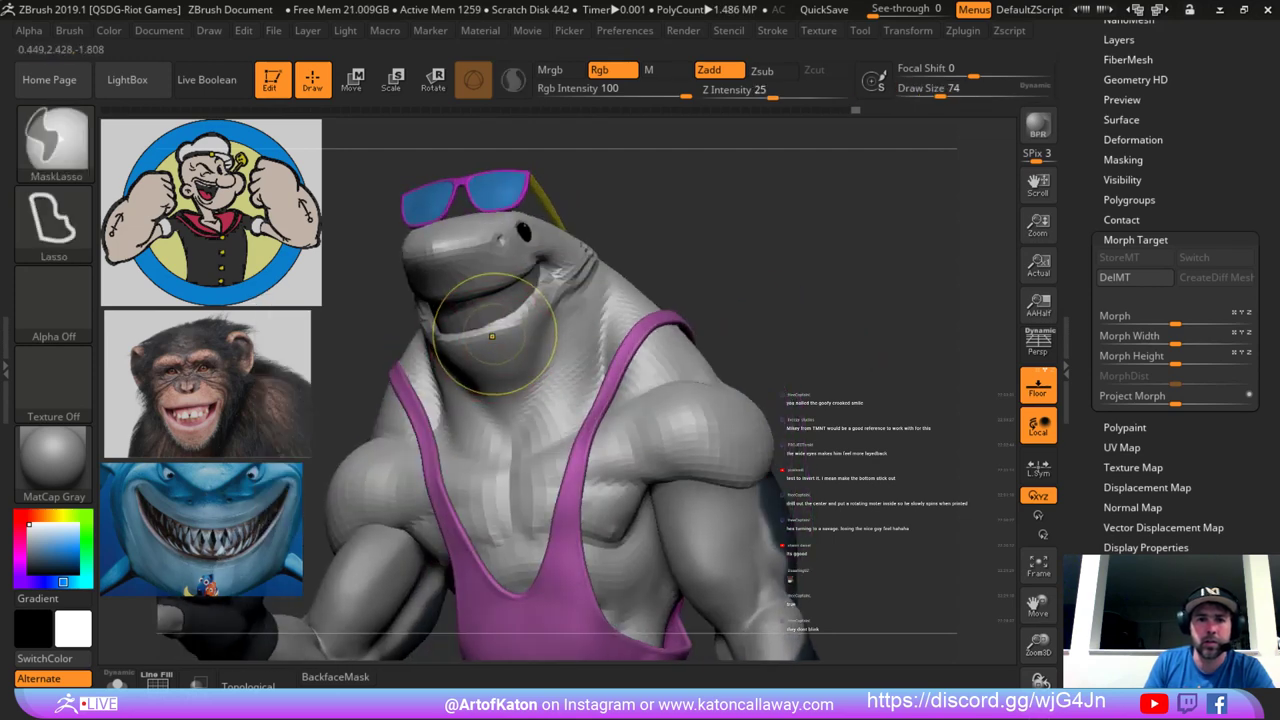
key(ctrl+z)
Reshape the lower lip near the mouth corner with the SnakeHook brush at draw size 65.
mouse_move(695, 241)
mouse_down()
mouse_move(730, 222)
mouse_move(694, 257)
mouse_move(668, 245)
mouse_up()
key(space)
drag(502, 297, 457, 311)
drag(655, 250, 640, 246)
key(space)
drag(504, 323, 491, 316)
key(space)
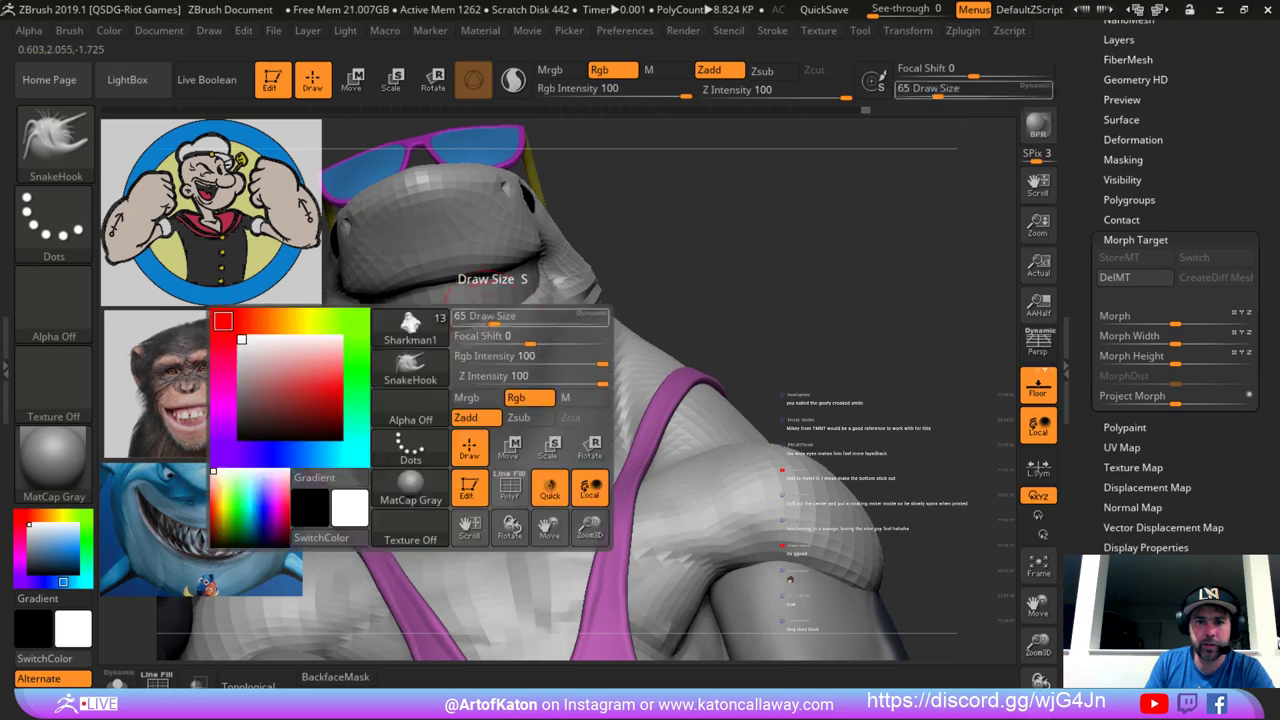
Refine the lower lip edge where it meets the cheek using SnakeHook at draw sizes 83 and 62.
mouse_move(650, 250)
mouse_down()
mouse_move(655, 225)
mouse_move(690, 290)
mouse_move(705, 290)
mouse_up()
key(space)
drag(541, 322, 548, 322)
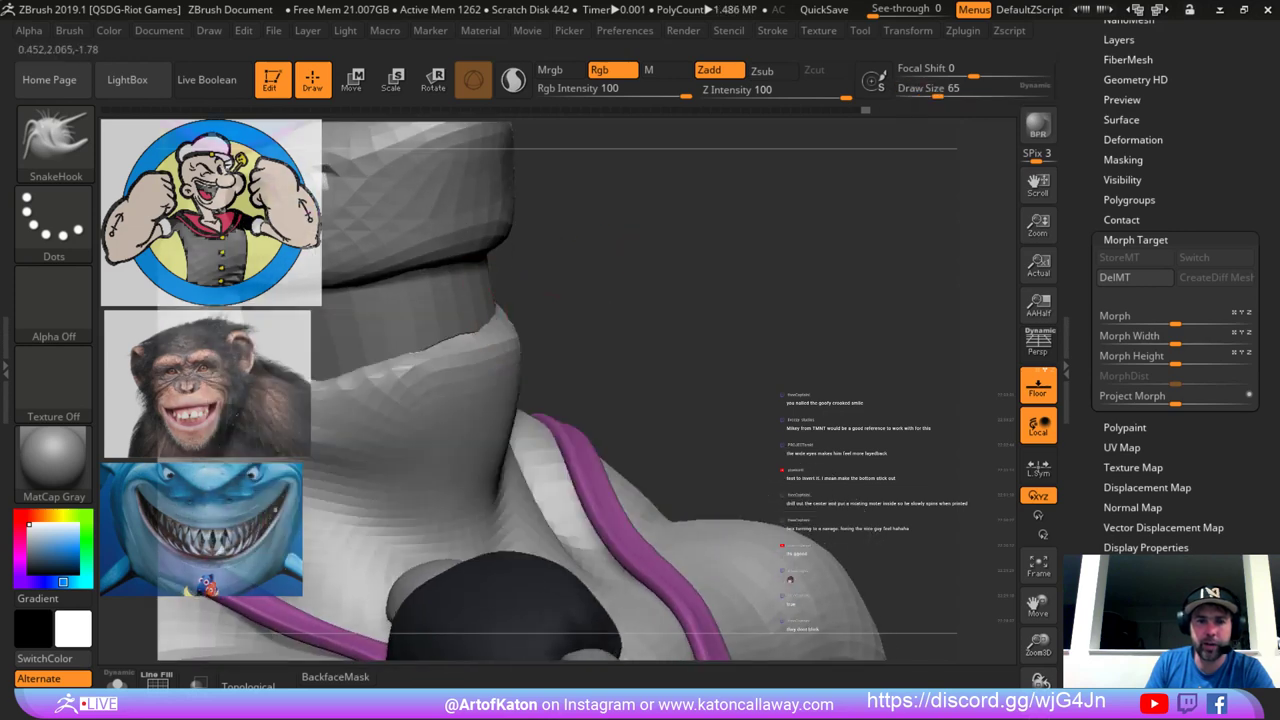
drag(640, 270, 650, 274)
key(space)
drag(500, 321, 505, 321)
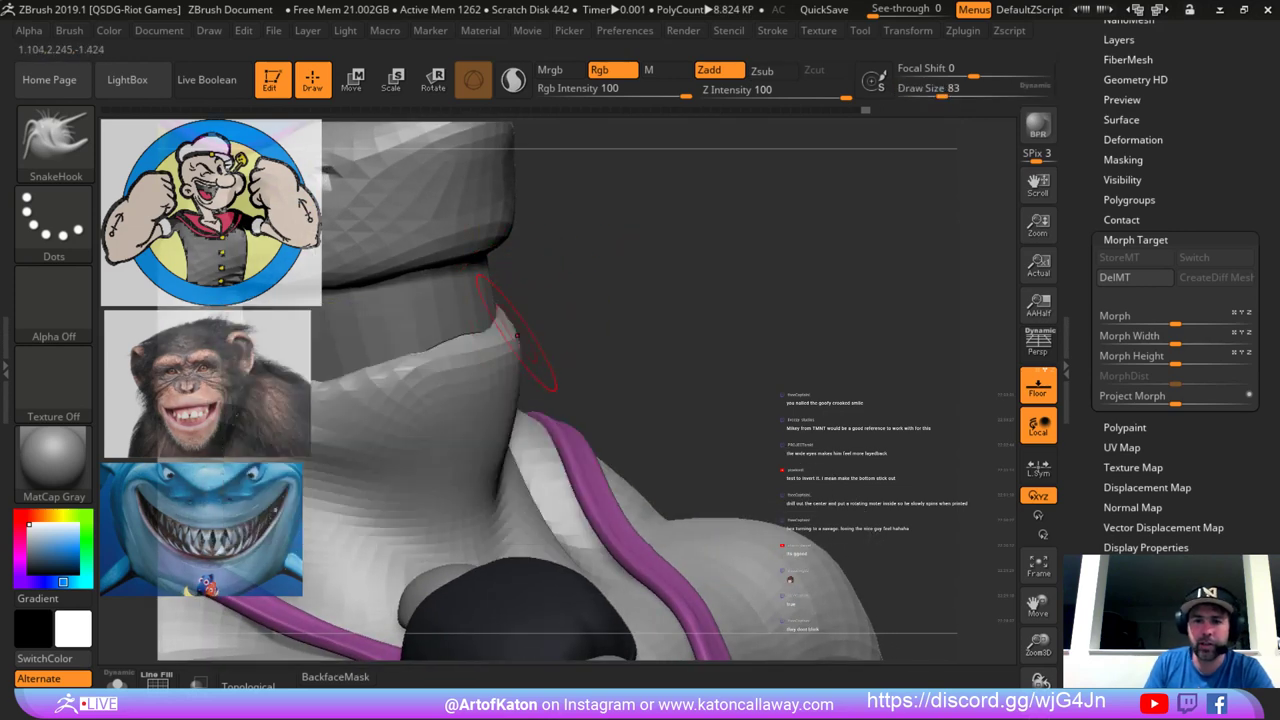
mouse_move(578, 297)
mouse_down()
mouse_move(533, 321)
mouse_move(481, 320)
mouse_up()
key(space)
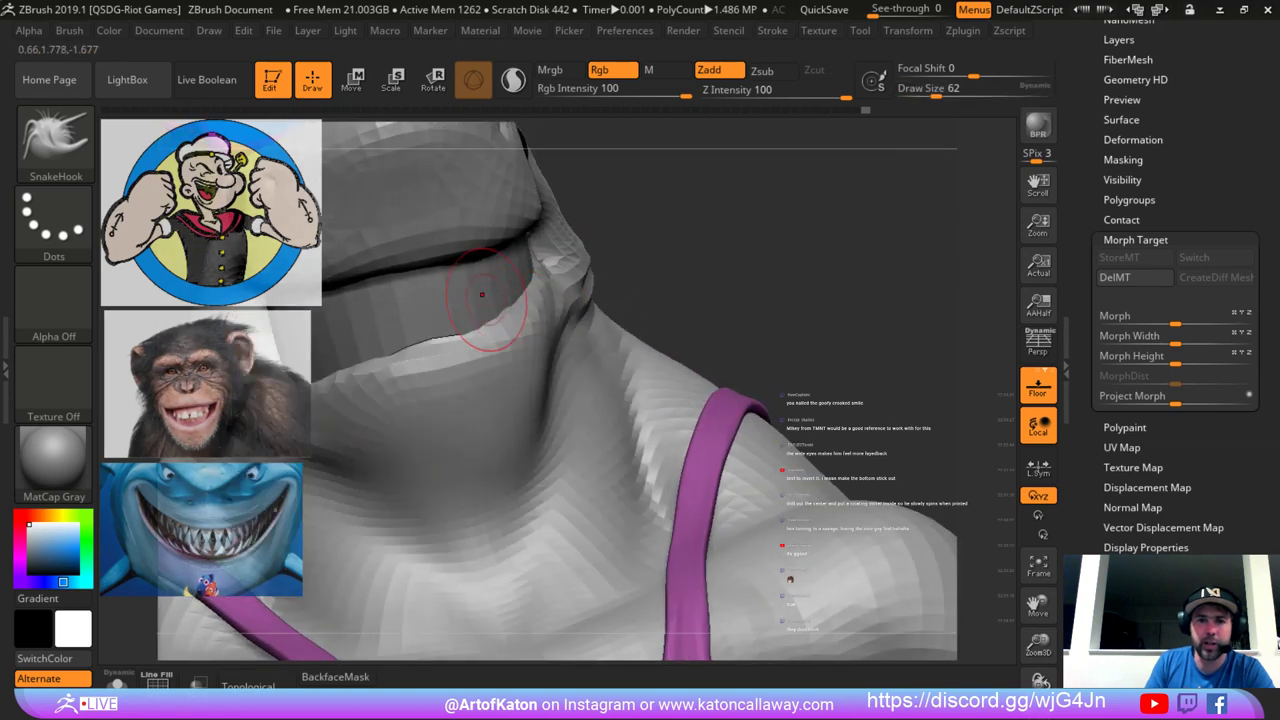
Isolate the body from the other subtools and carve the inner edge of the lower lip with the DamStandard brush.
click(116, 682)
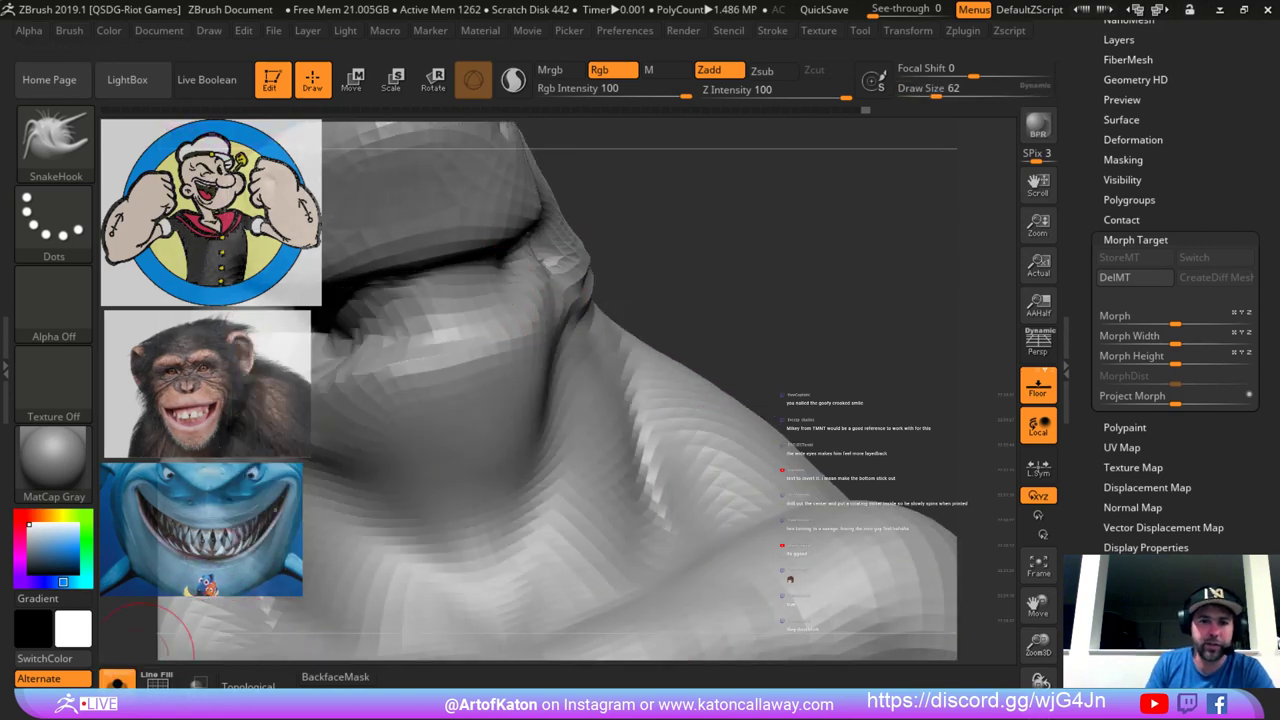
alt+drag(653, 206, 683, 258)
key(b)
click(358, 66)
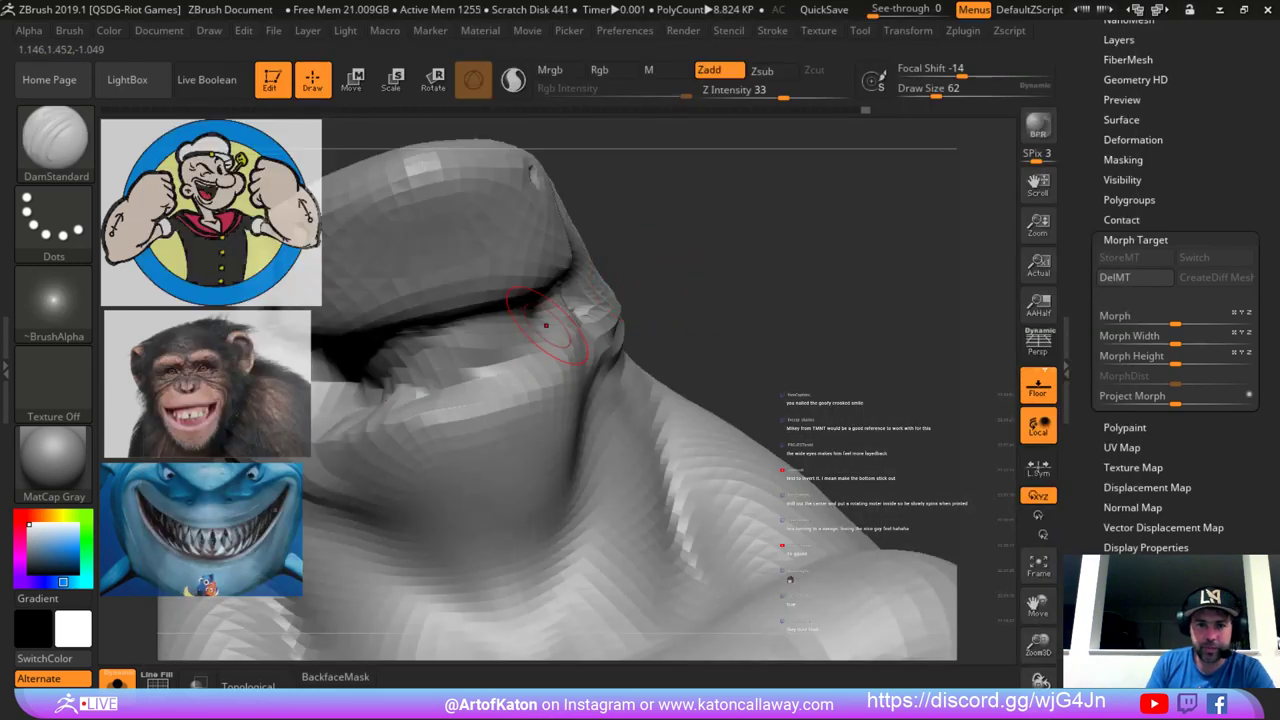
drag(675, 272, 410, 392)
mouse_move(715, 250)
mouse_down()
mouse_move(715, 320)
mouse_move(700, 335)
mouse_up()
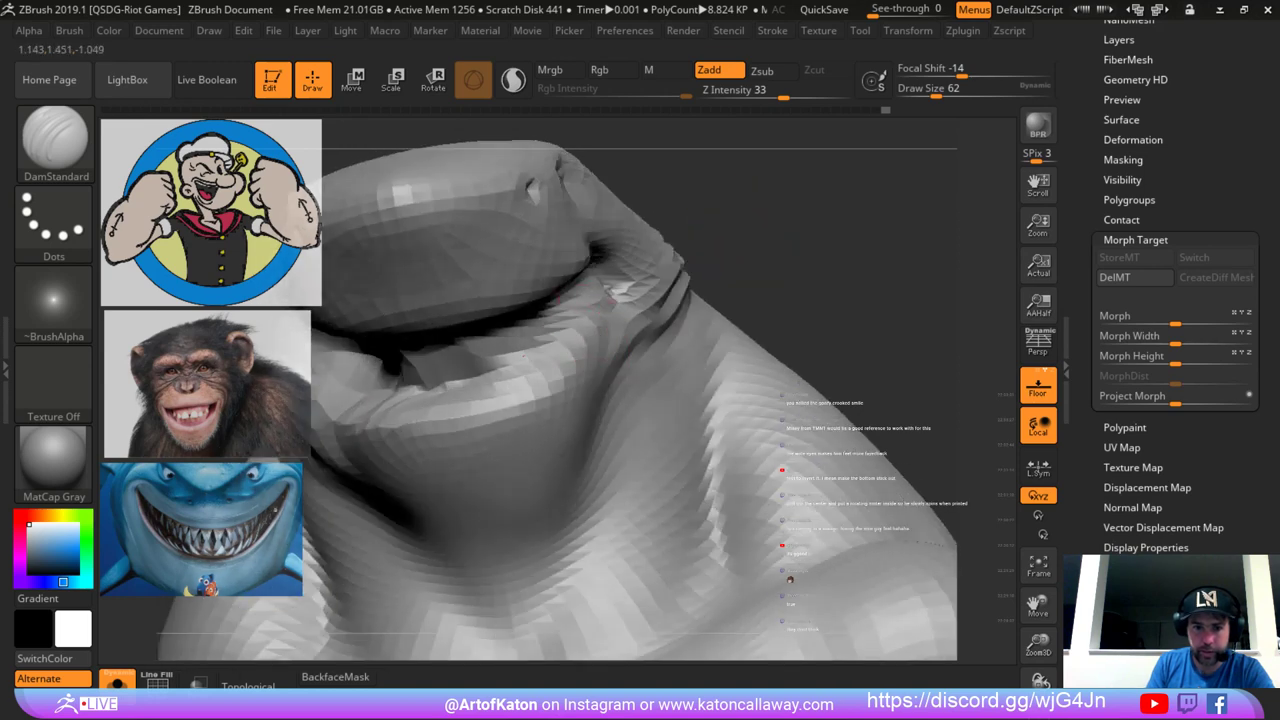
Carve the crease between the lower lip and the inside of the mouth with DamStandard at draw size 62.
drag(785, 250, 700, 236)
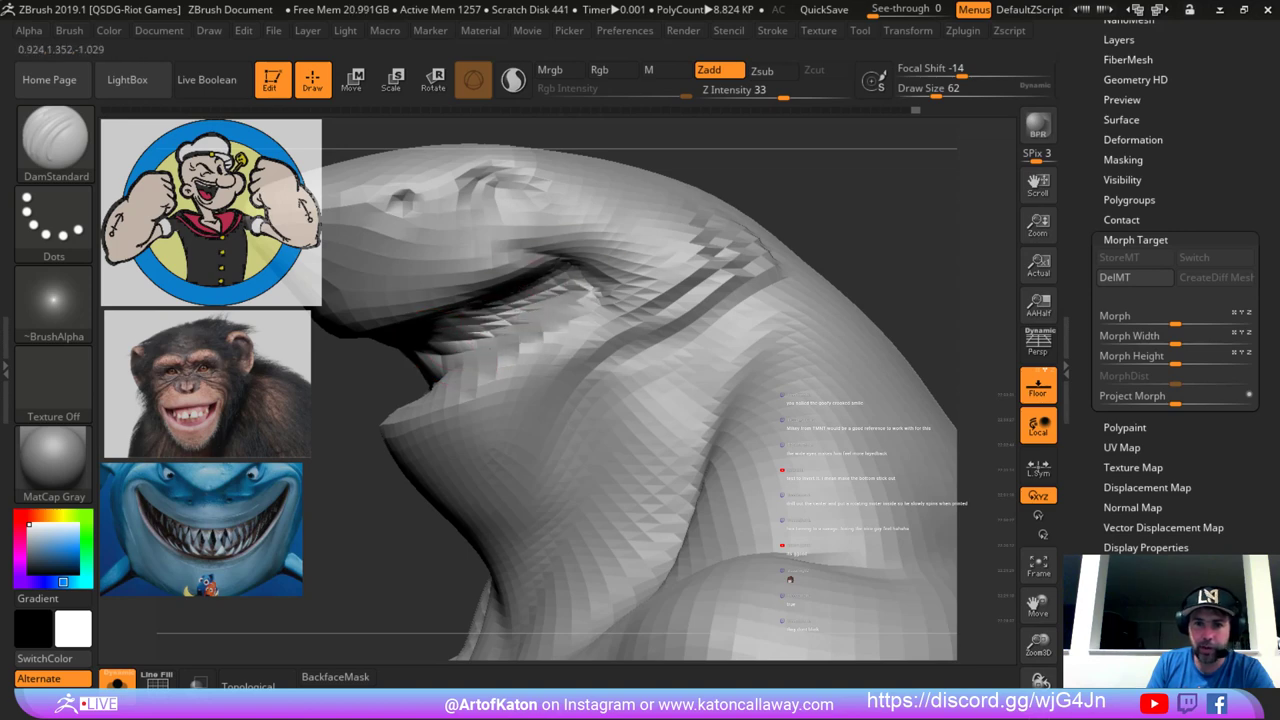
drag(370, 405, 440, 380)
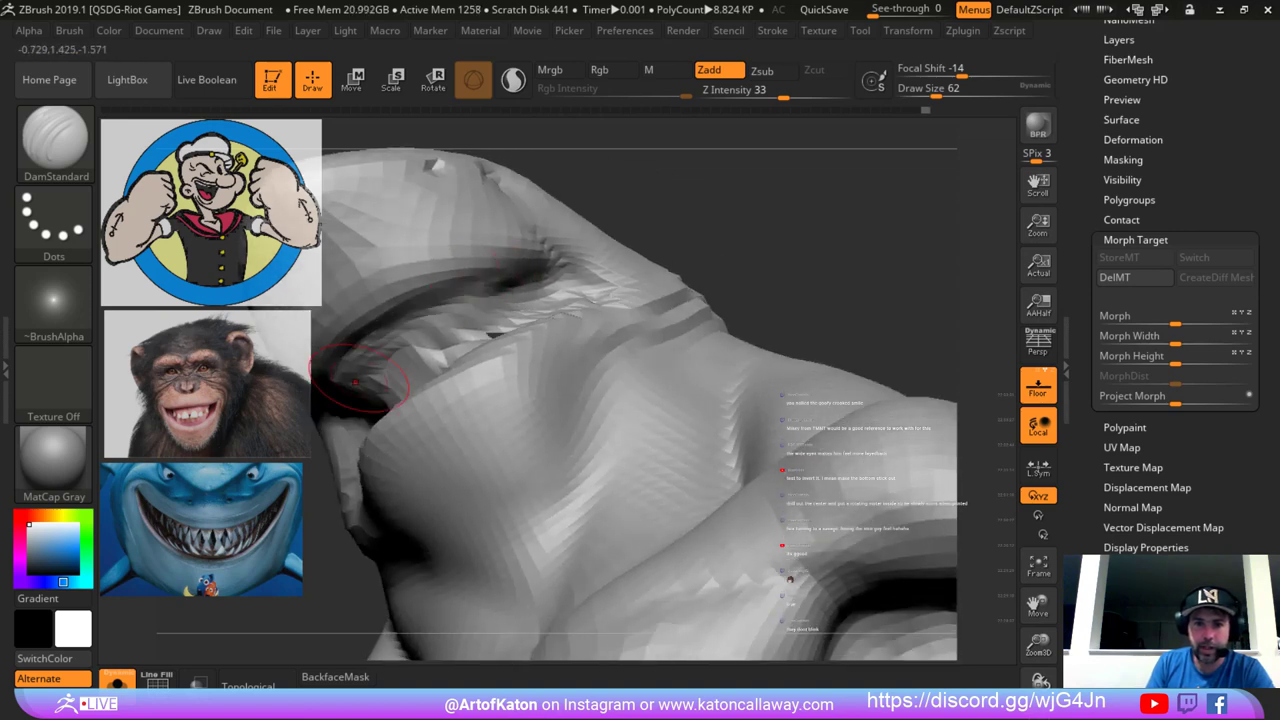
drag(380, 351, 490, 312)
mouse_move(790, 235)
mouse_down()
mouse_move(768, 198)
mouse_move(808, 229)
mouse_move(766, 252)
mouse_move(717, 246)
mouse_move(750, 226)
mouse_up()
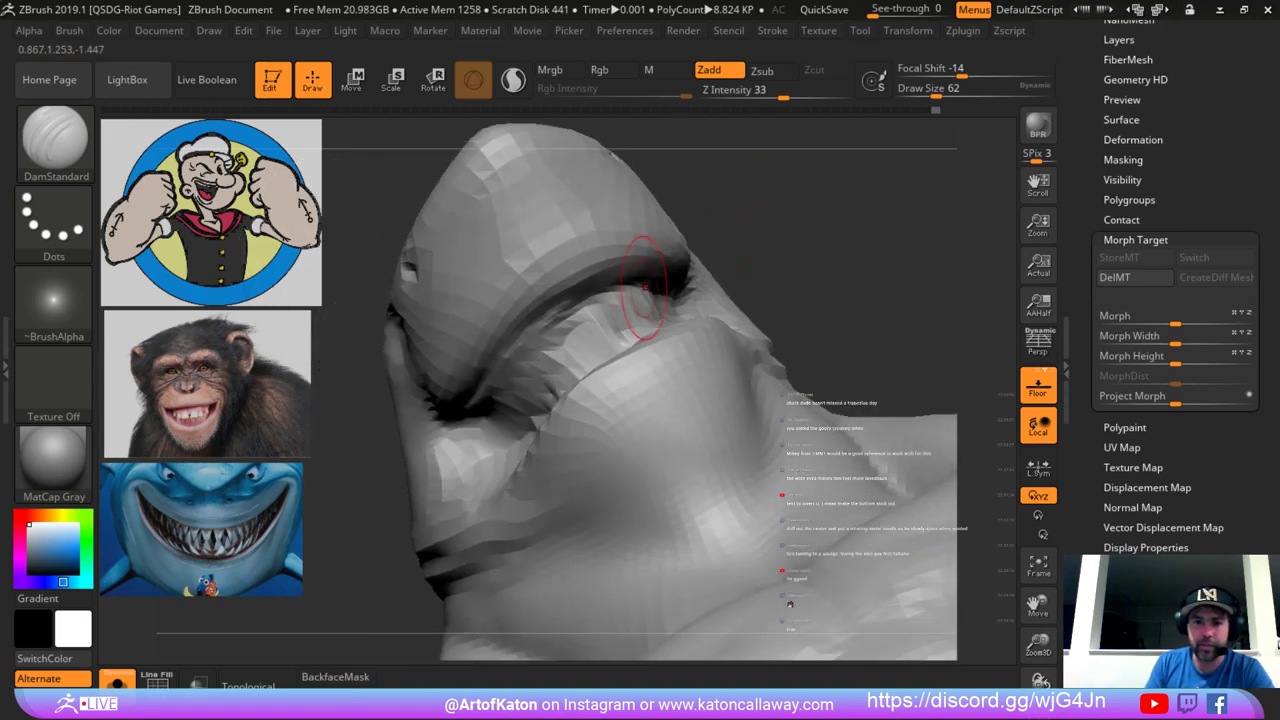
mouse_move(645, 290)
mouse_down()
mouse_move(516, 368)
mouse_move(618, 304)
mouse_move(529, 380)
mouse_move(596, 318)
mouse_up()
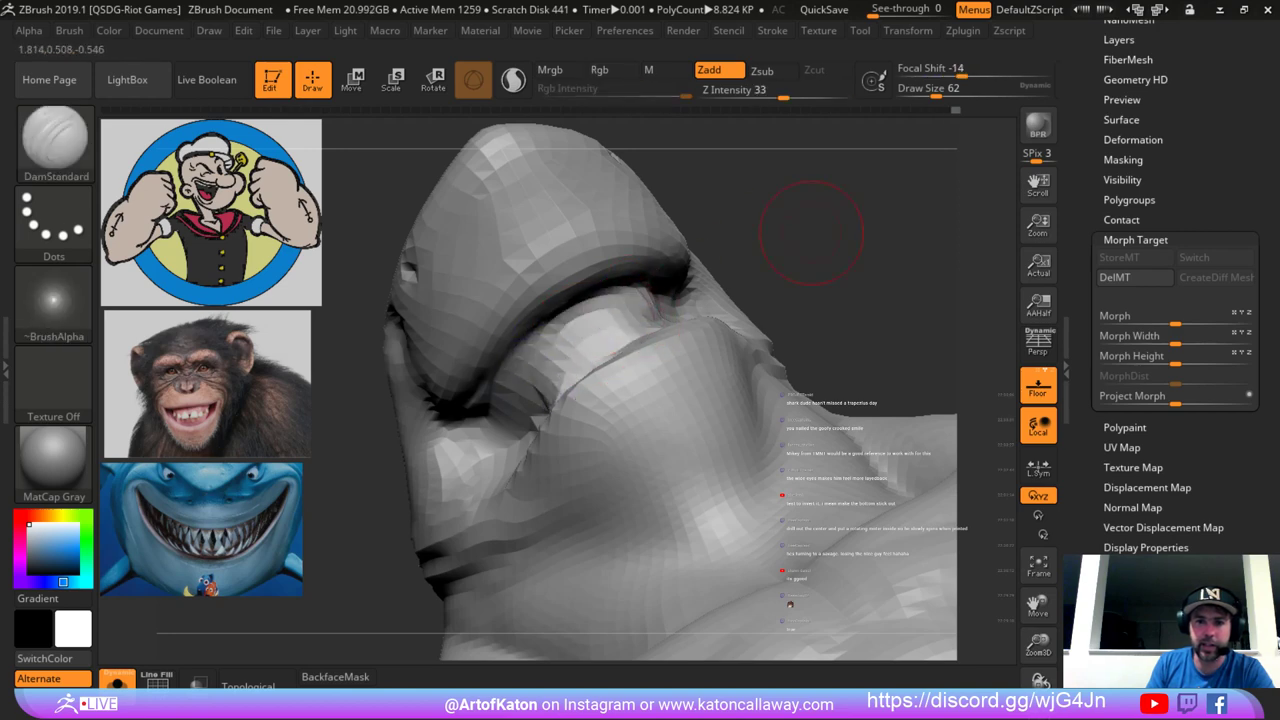
Sharpen the crease at the mouth corner with the DamStandard brush at intensity 33.
drag(829, 234, 775, 262)
drag(668, 320, 690, 296)
drag(894, 214, 846, 236)
drag(767, 286, 752, 294)
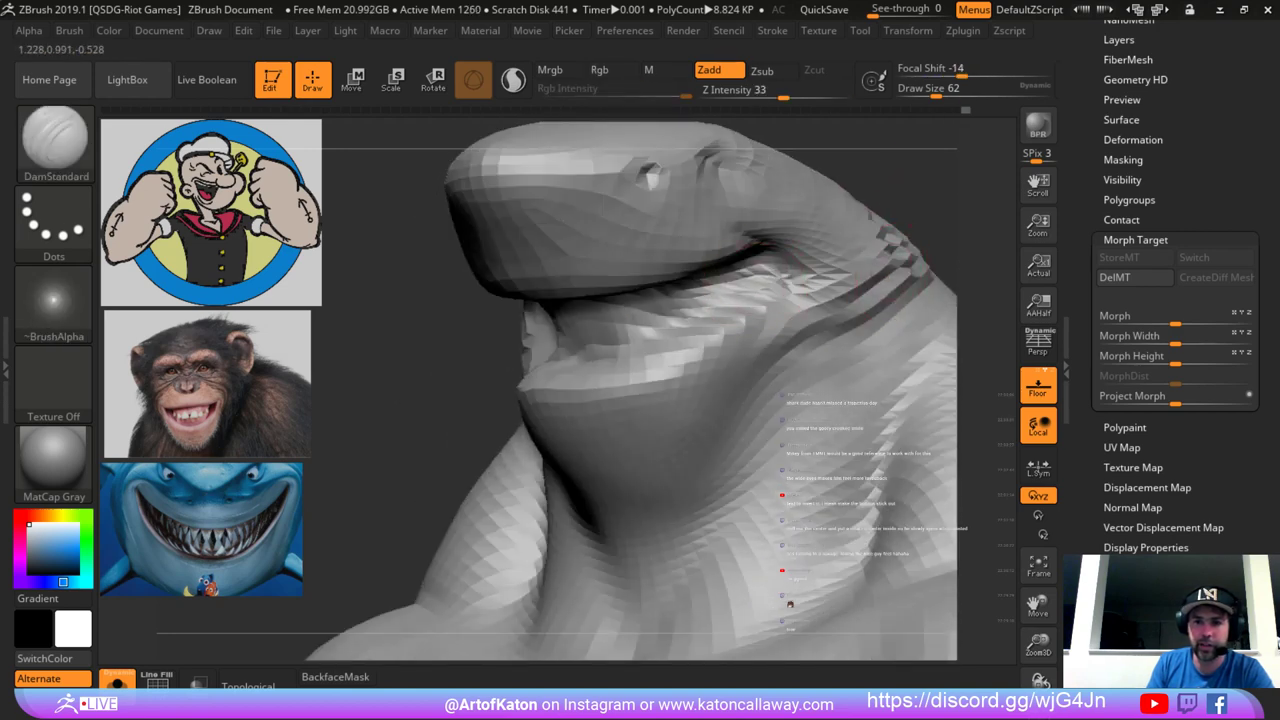
drag(923, 200, 884, 184)
Raise the subdivision level and cut finer creases inside the mouth with DamStandard at draw size 41.
key(d)
drag(511, 427, 540, 392)
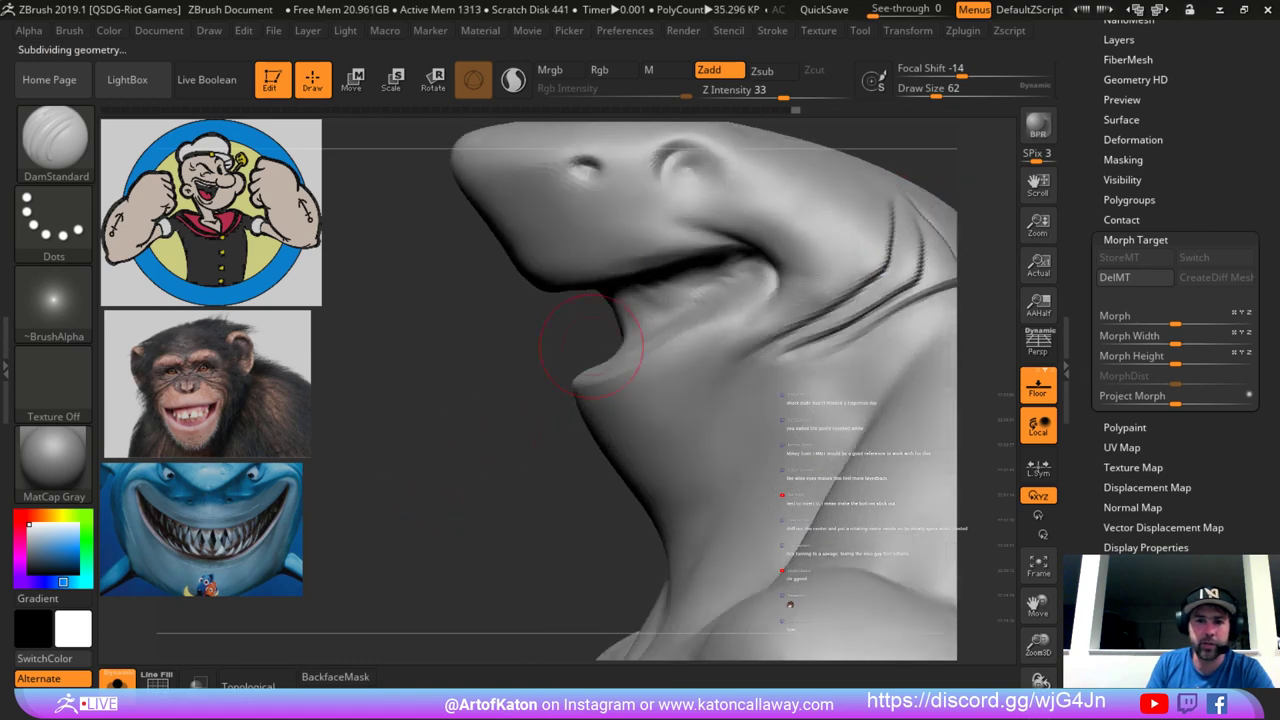
key(d)
key(space)
click(651, 291)
drag(545, 345, 585, 335)
drag(766, 272, 640, 308)
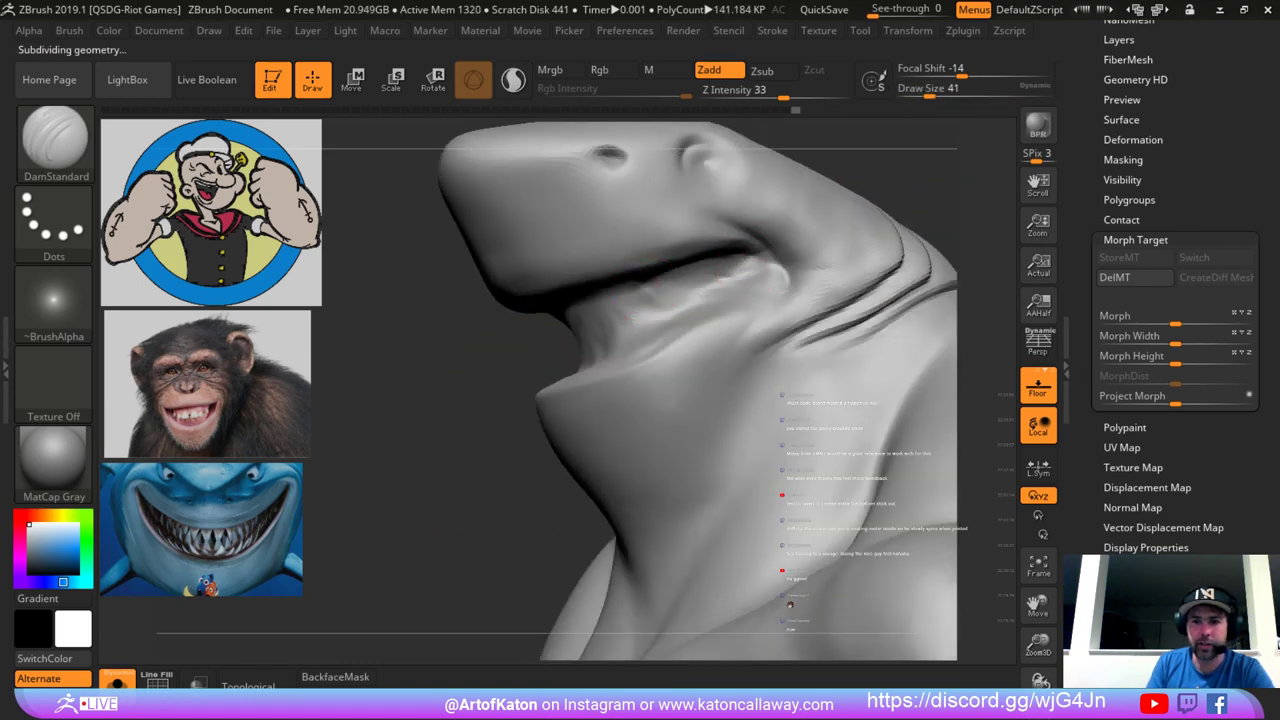
drag(777, 266, 760, 262)
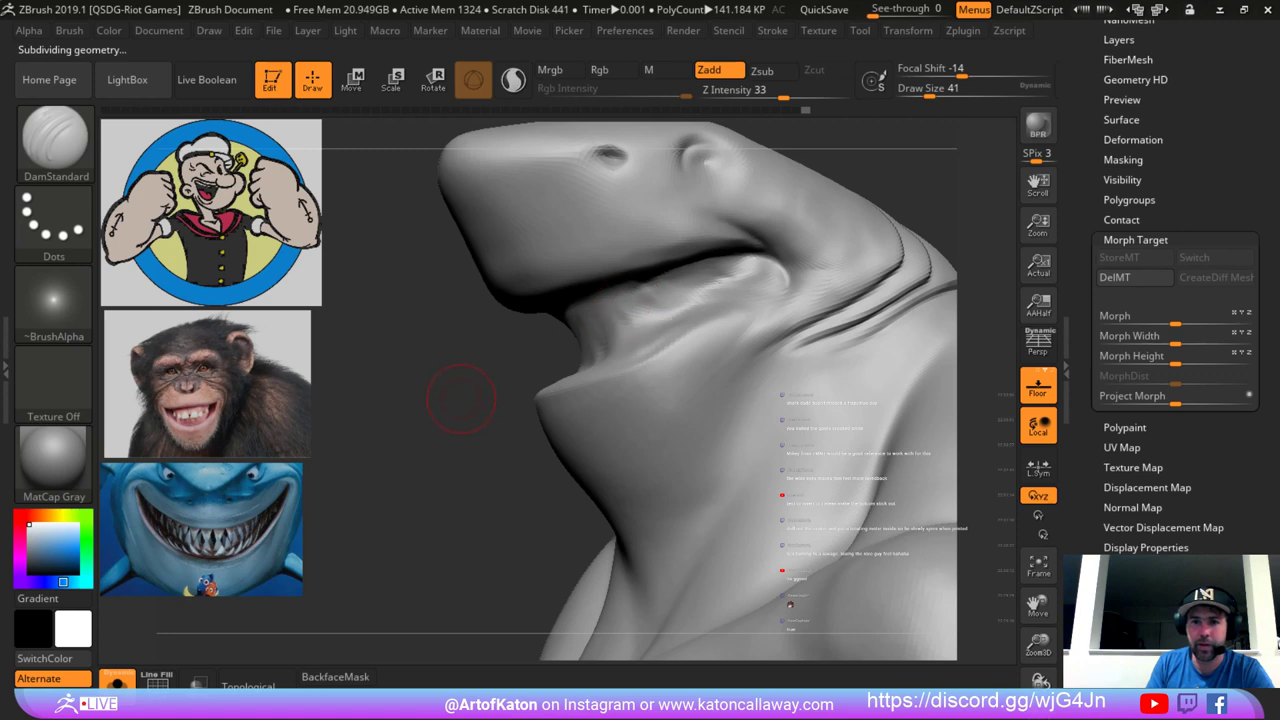
Carve the mouth corner under the upper jaw on the opposite side and smooth the lip edge.
drag(461, 398, 790, 385)
drag(915, 330, 840, 295)
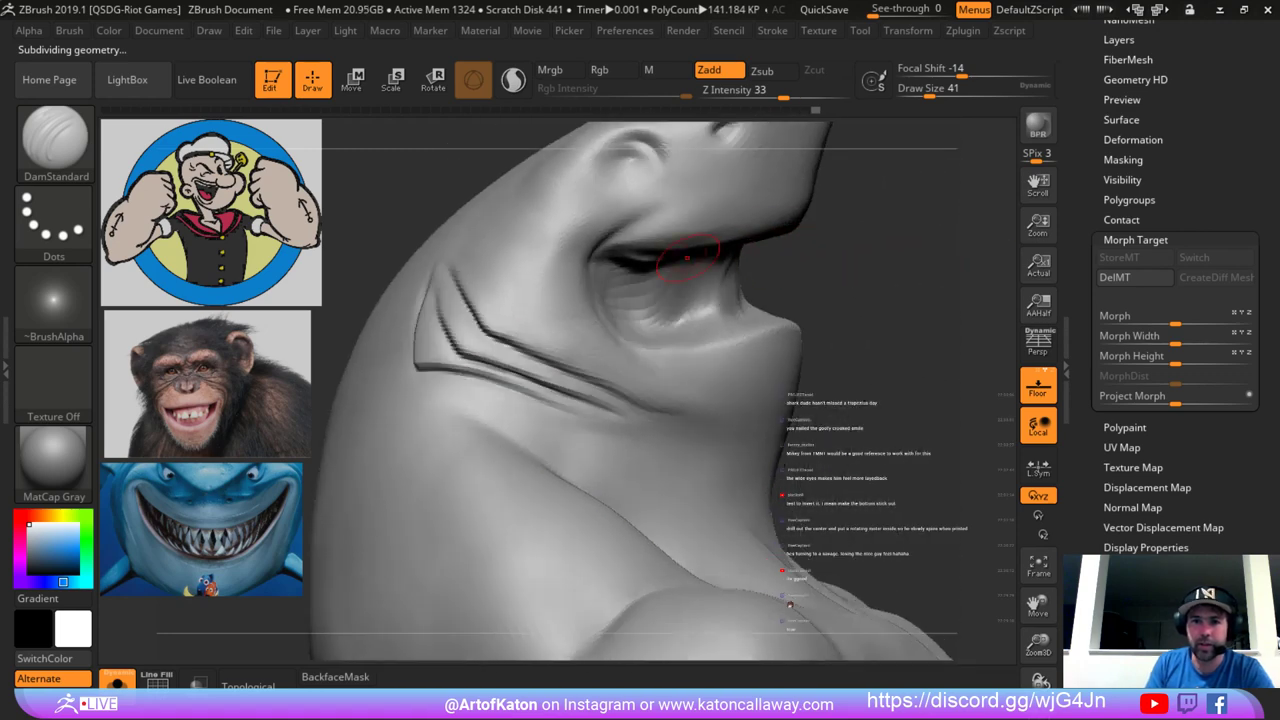
drag(687, 258, 603, 268)
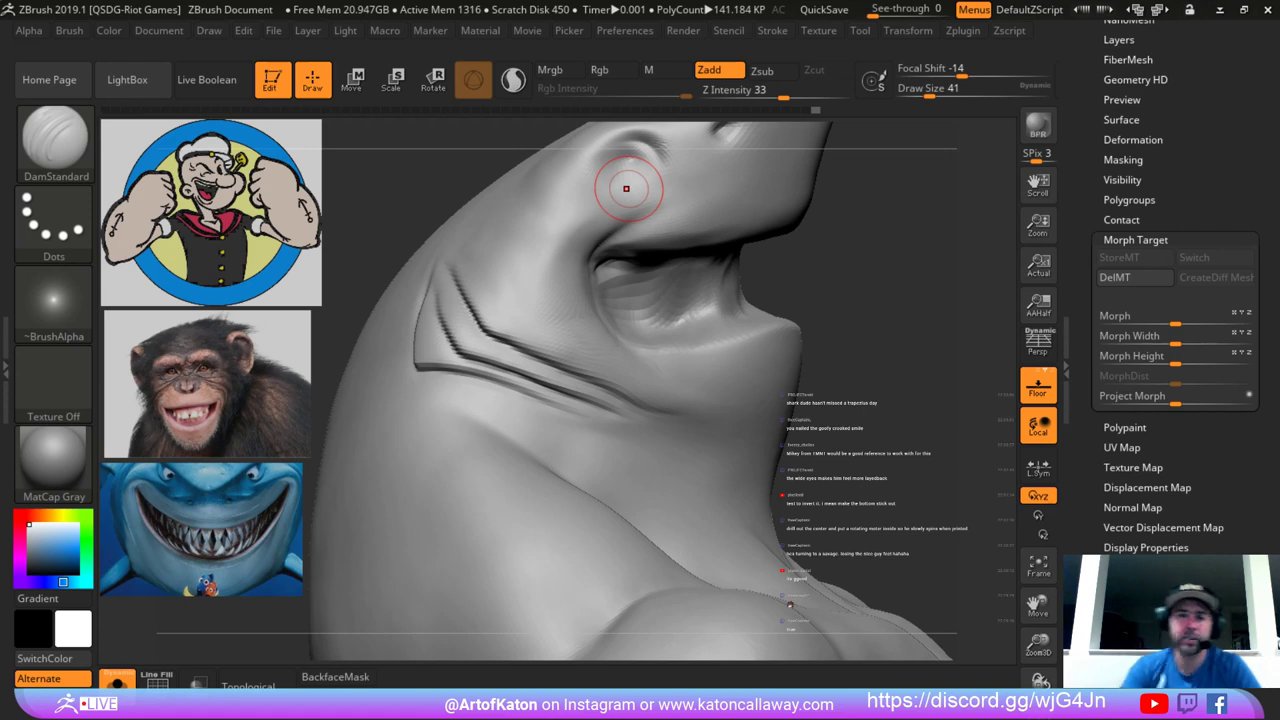
drag(835, 303, 795, 335)
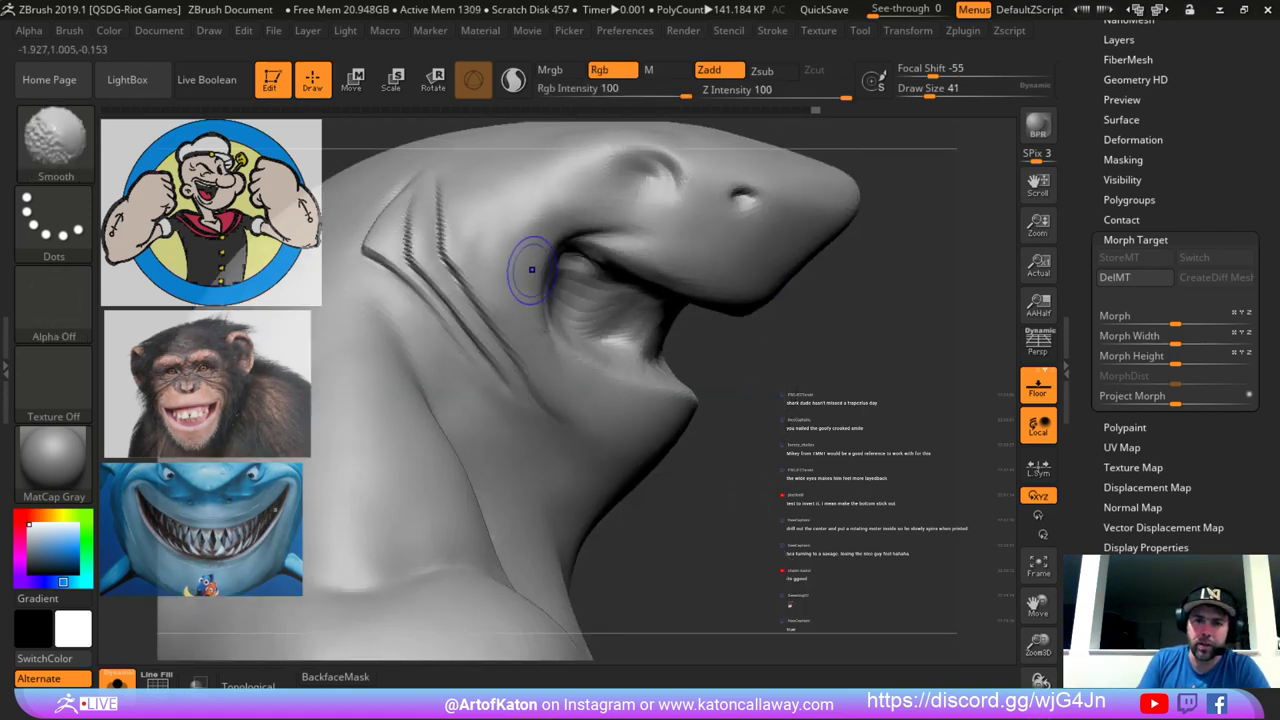
shift+drag(645, 345, 665, 341)
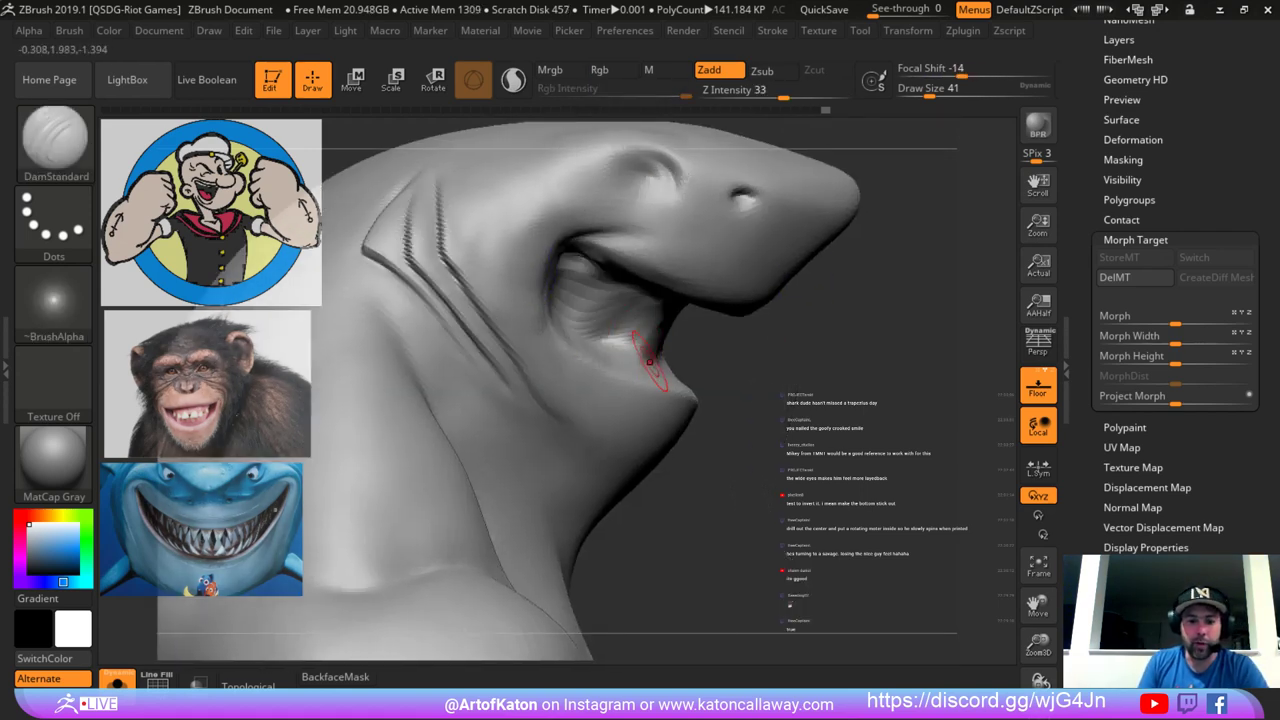
Check the body's wireframe and build up the cheek behind the mouth corner with the Clay brush at draw size 59.
key(shift+f)
key(shift+f)
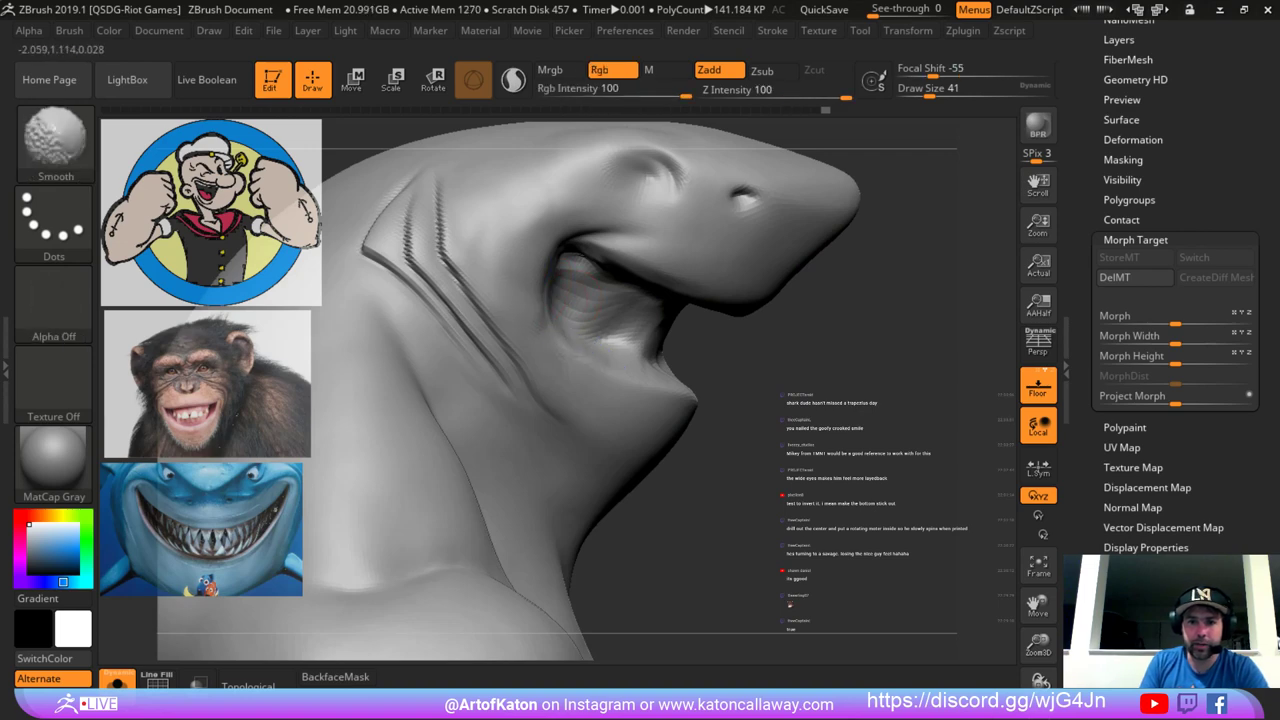
drag(737, 337, 720, 296)
key(shift+f)
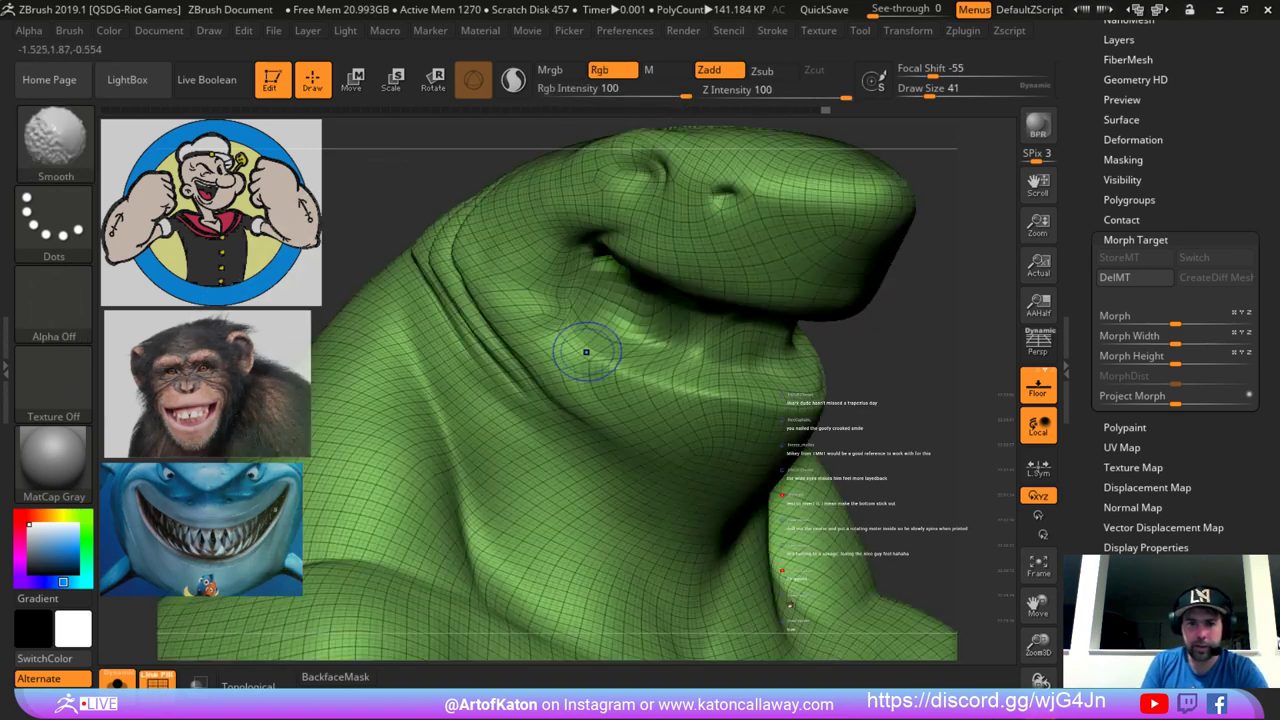
key(shift+f)
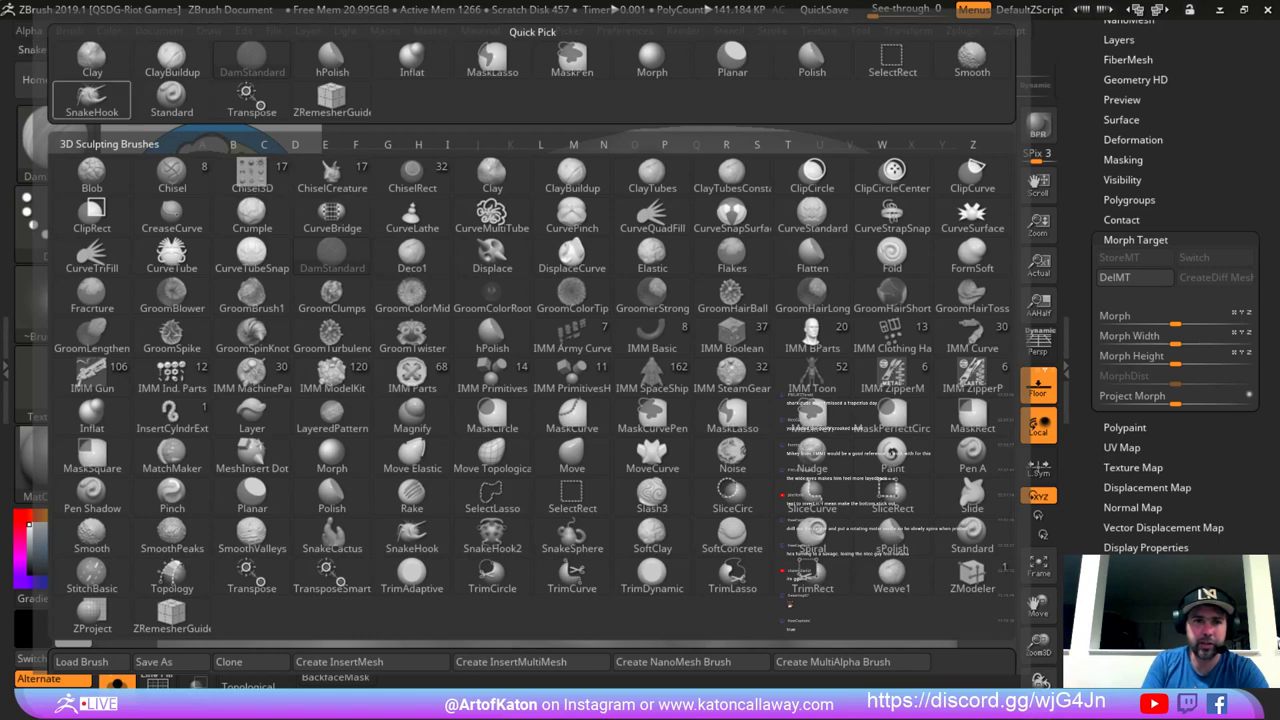
click(91, 60)
key(space)
click(530, 318)
key(space)
click(528, 324)
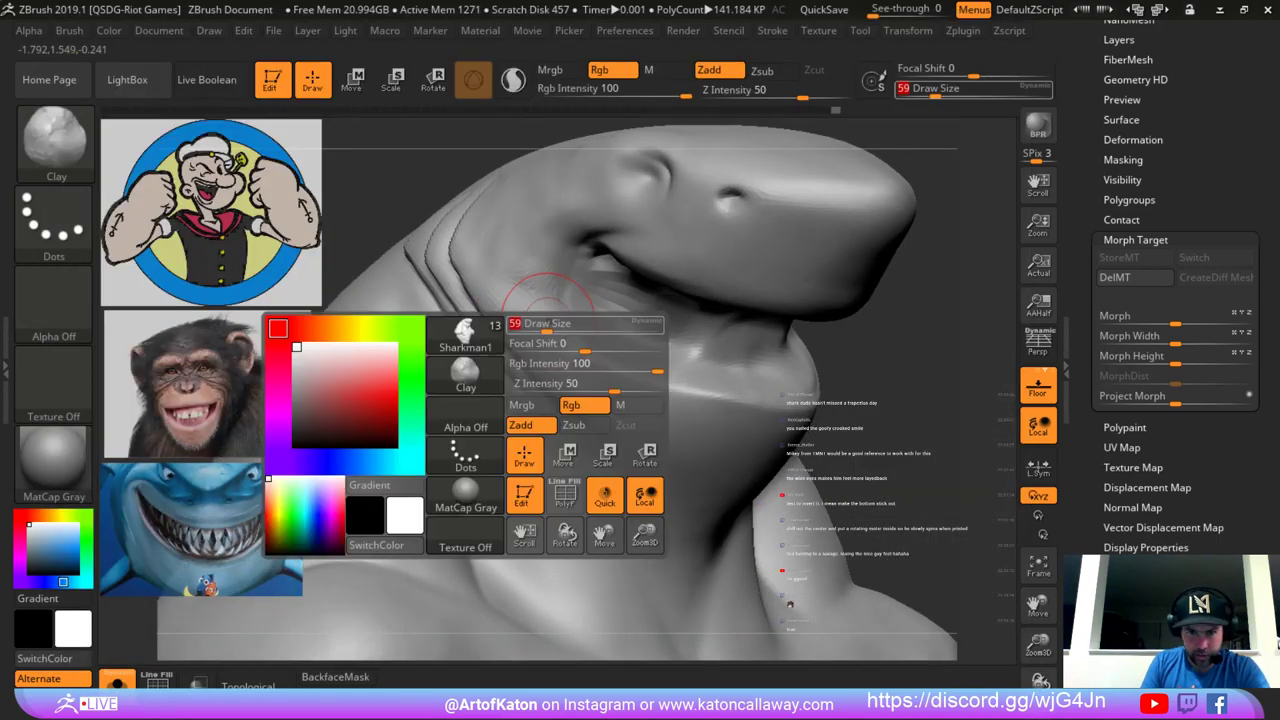
shift+drag(516, 278, 537, 287)
Fill out and smooth the cheek beside the gill folds using the Clay brush at draw sizes 71 and 68.
key(space)
click(534, 300)
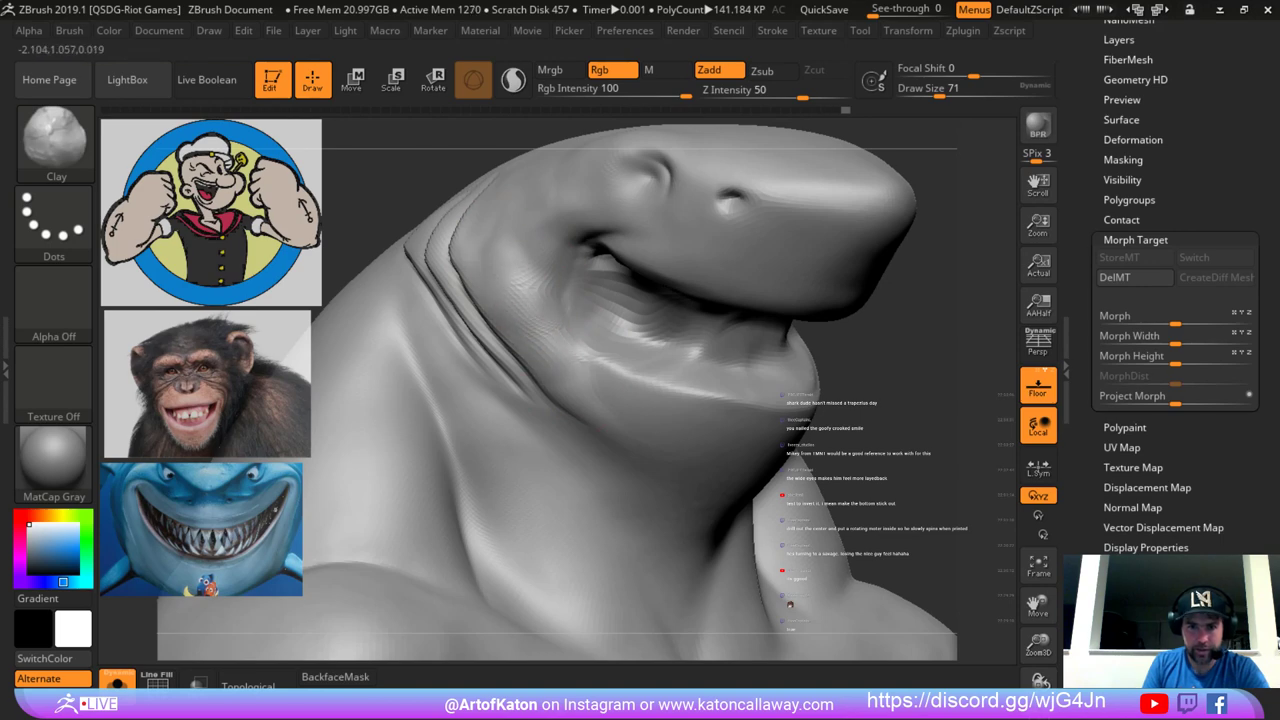
key(space)
click(533, 301)
shift+drag(513, 255, 510, 268)
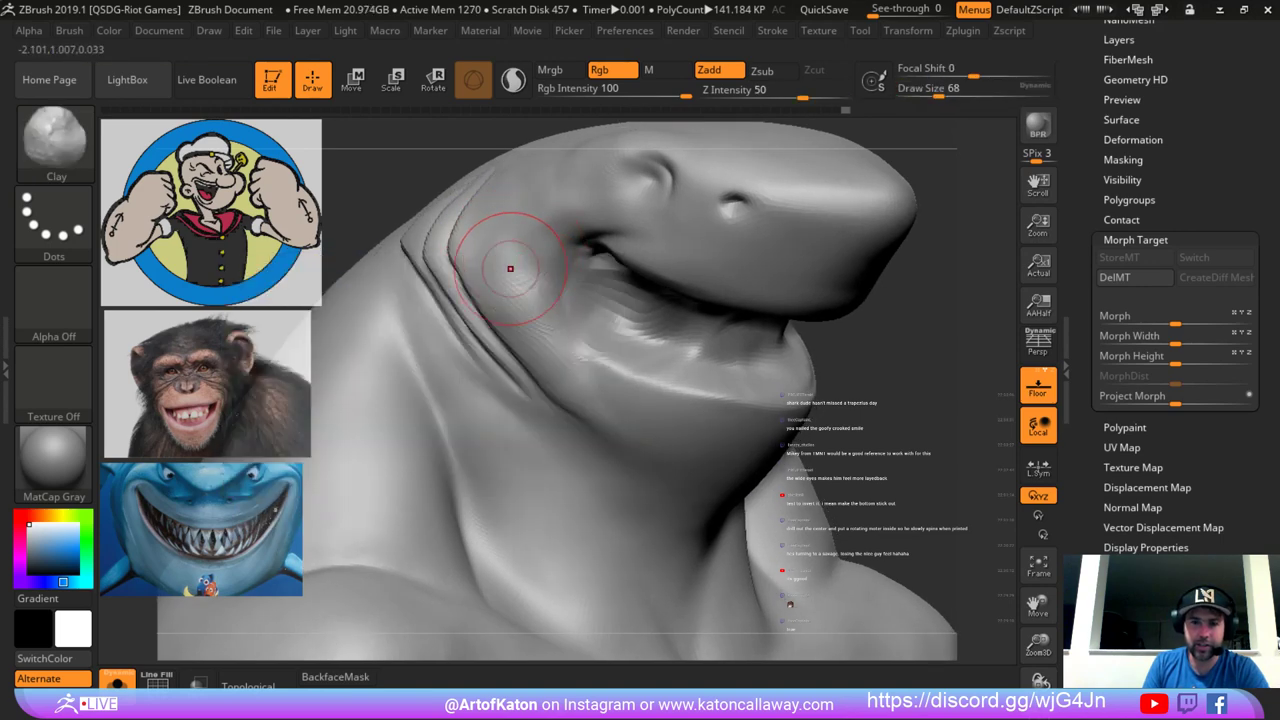
key(shift)
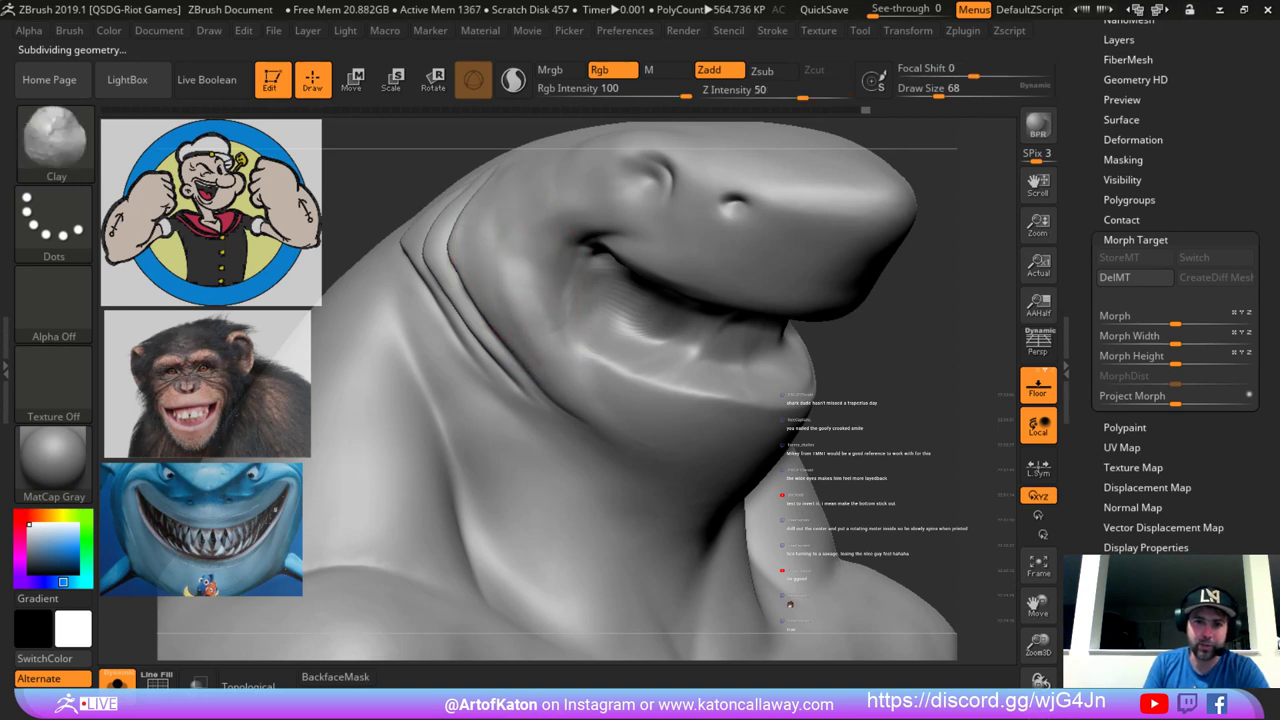
key(shift)
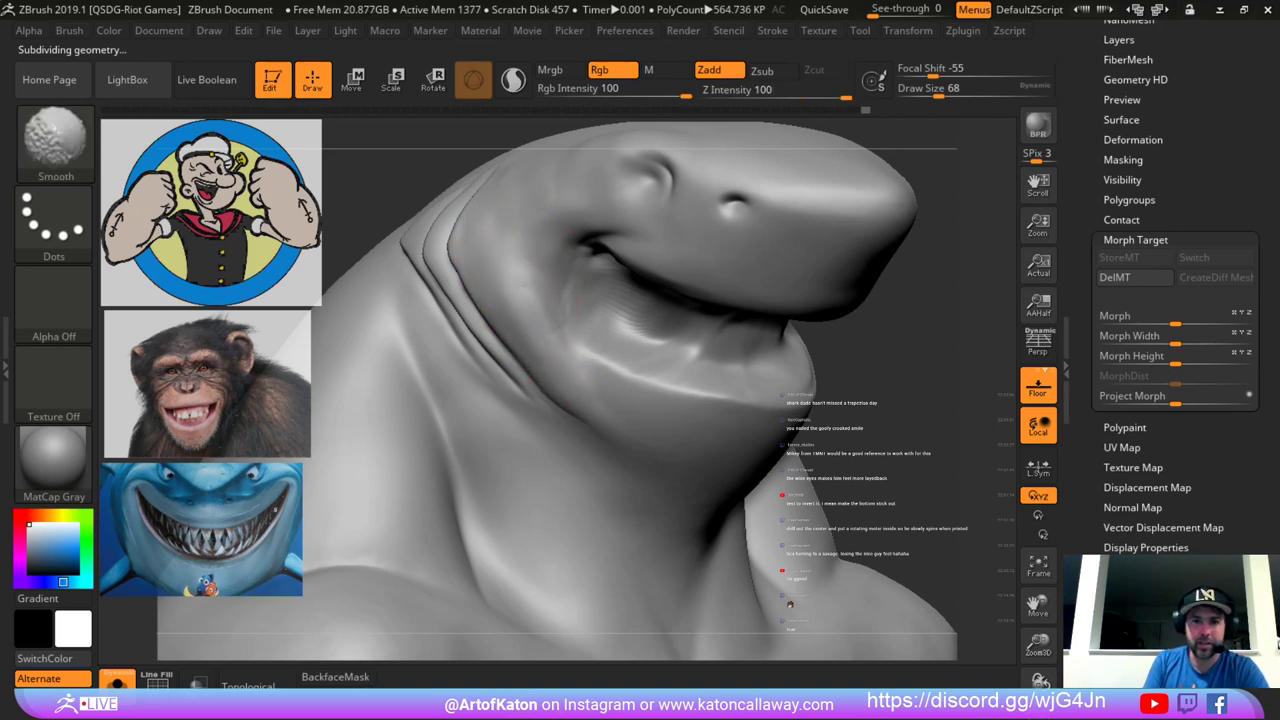
Undo the last cheek strokes and rework the area in front of the gills with Clay at draw size 56.
drag(966, 257, 863, 268)
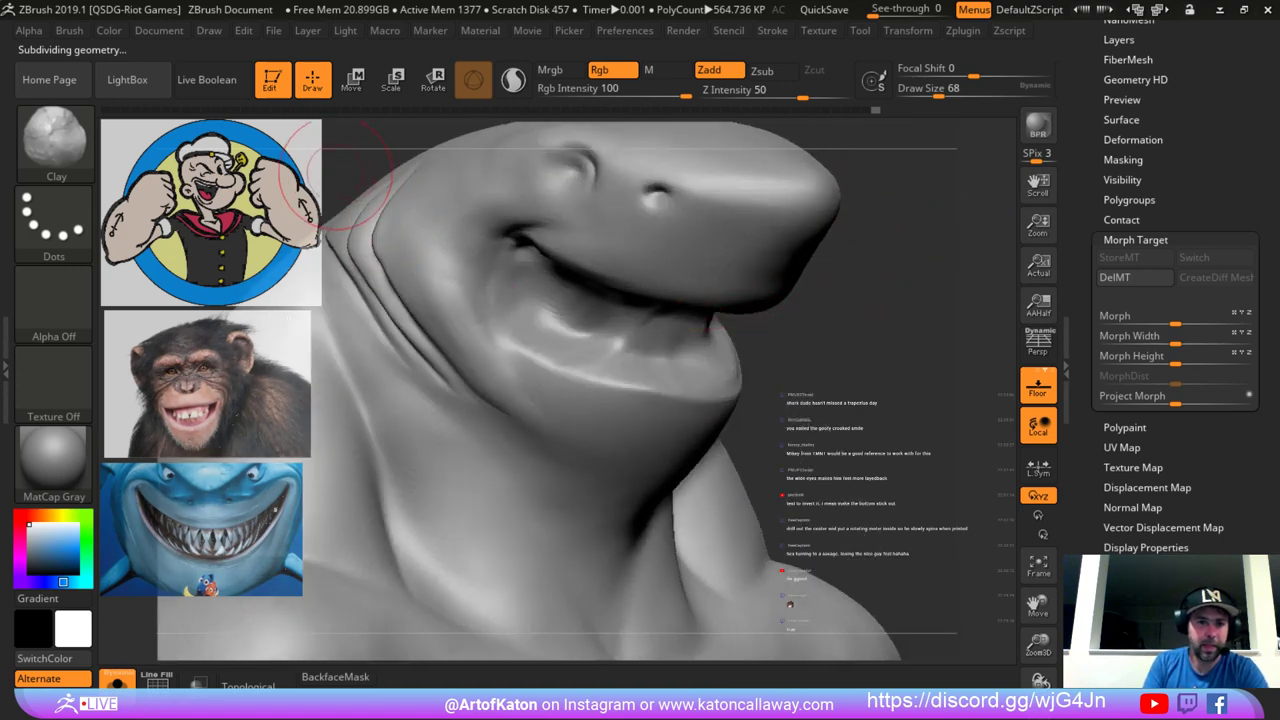
drag(348, 173, 392, 186)
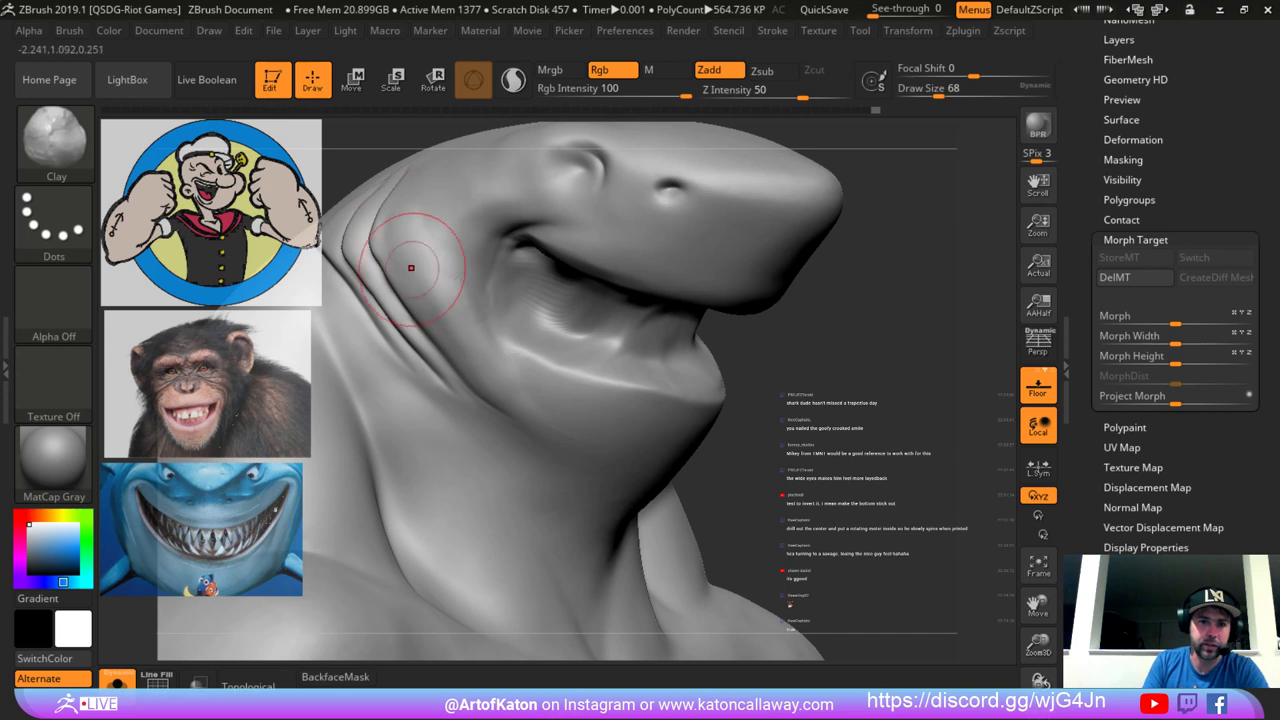
key(ctrl)
key(ctrl+z)
key(space)
drag(467, 264, 460, 264)
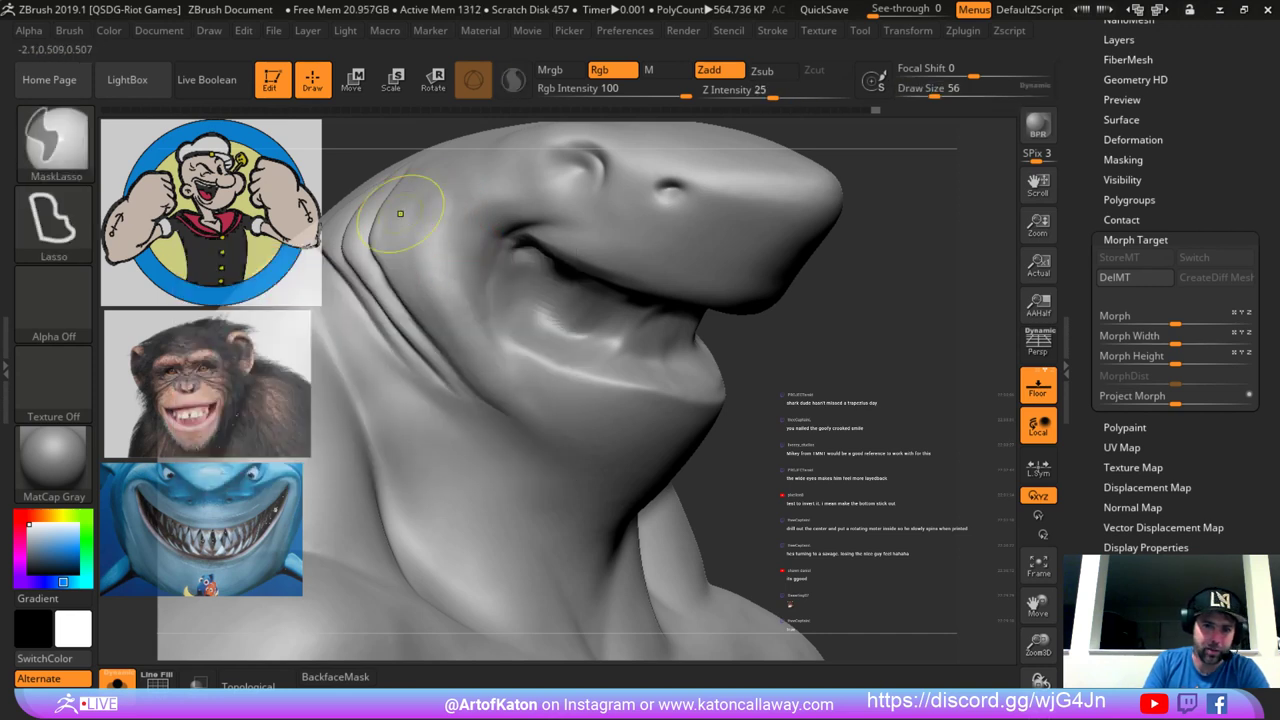
key(ctrl+z)
mouse_move(402, 235)
mouse_down()
mouse_move(440, 322)
mouse_move(446, 300)
mouse_up()
Smooth the cheek below the mouth corner and carve its crease down toward the jaw with DamStandard at draw sizes 56 and 49.
mouse_move(880, 250)
mouse_down()
mouse_move(655, 240)
mouse_move(790, 233)
mouse_up()
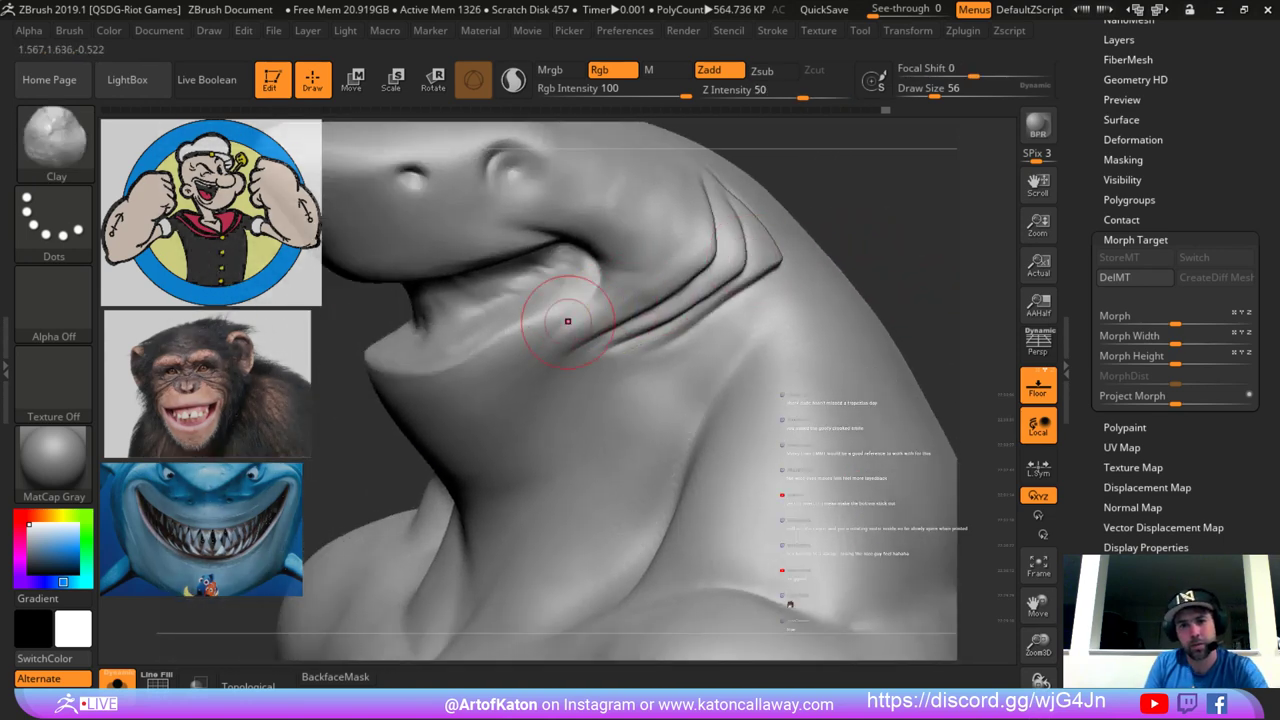
mouse_move(565, 291)
mouse_down()
mouse_move(491, 363)
mouse_move(578, 268)
mouse_up()
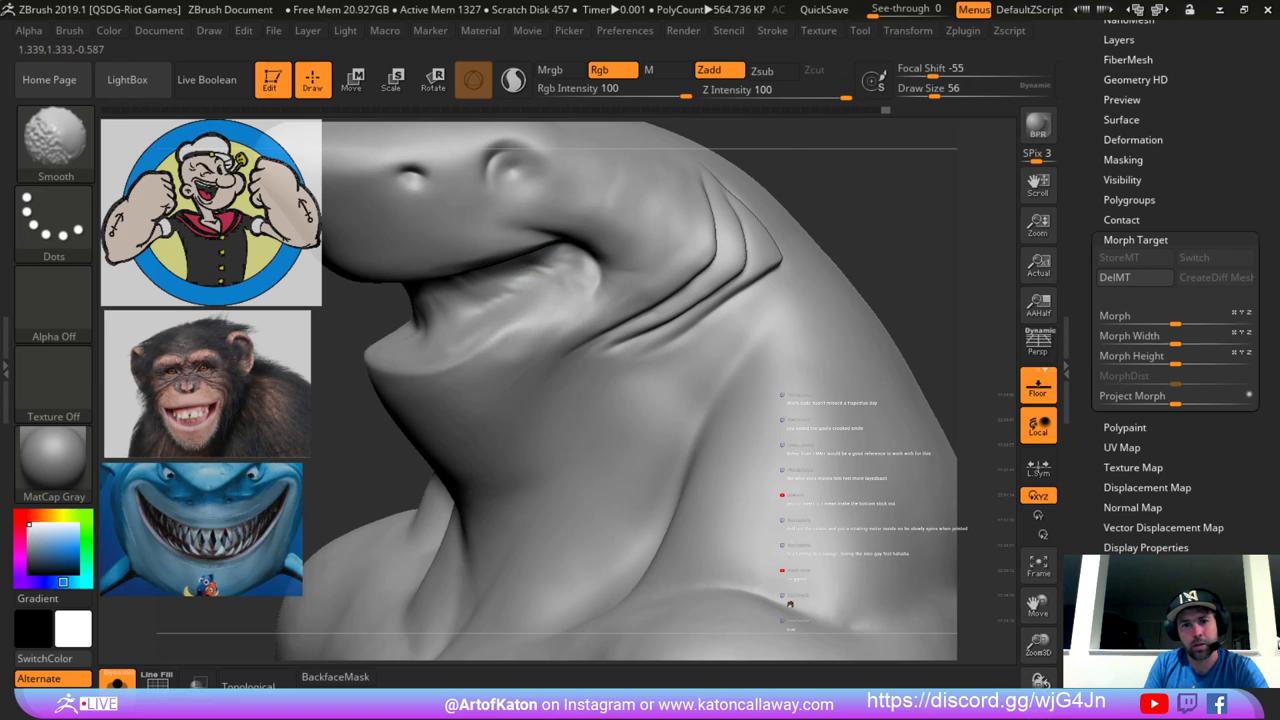
key(b)
key(d)
key(s)
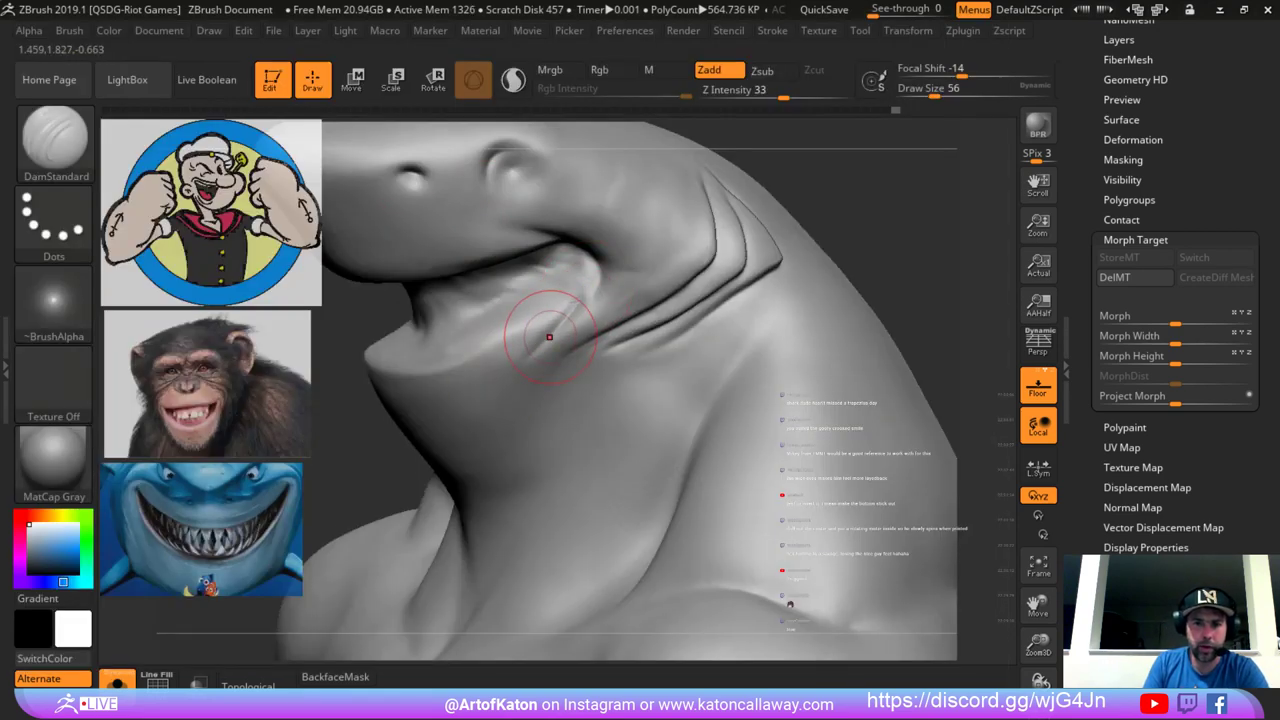
mouse_move(549, 337)
shift+mouse_down()
mouse_move(559, 302)
mouse_move(586, 284)
shift+mouse_up()
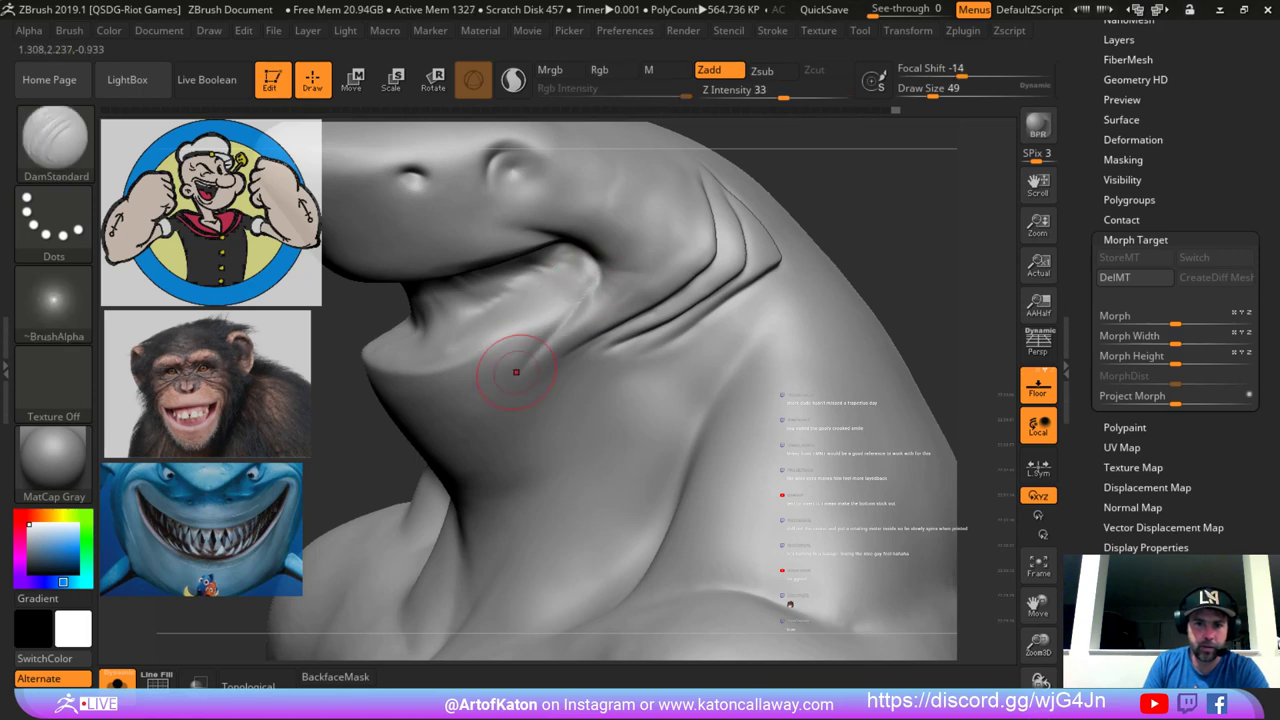
mouse_move(516, 372)
mouse_down()
mouse_move(569, 290)
mouse_move(494, 383)
mouse_up()
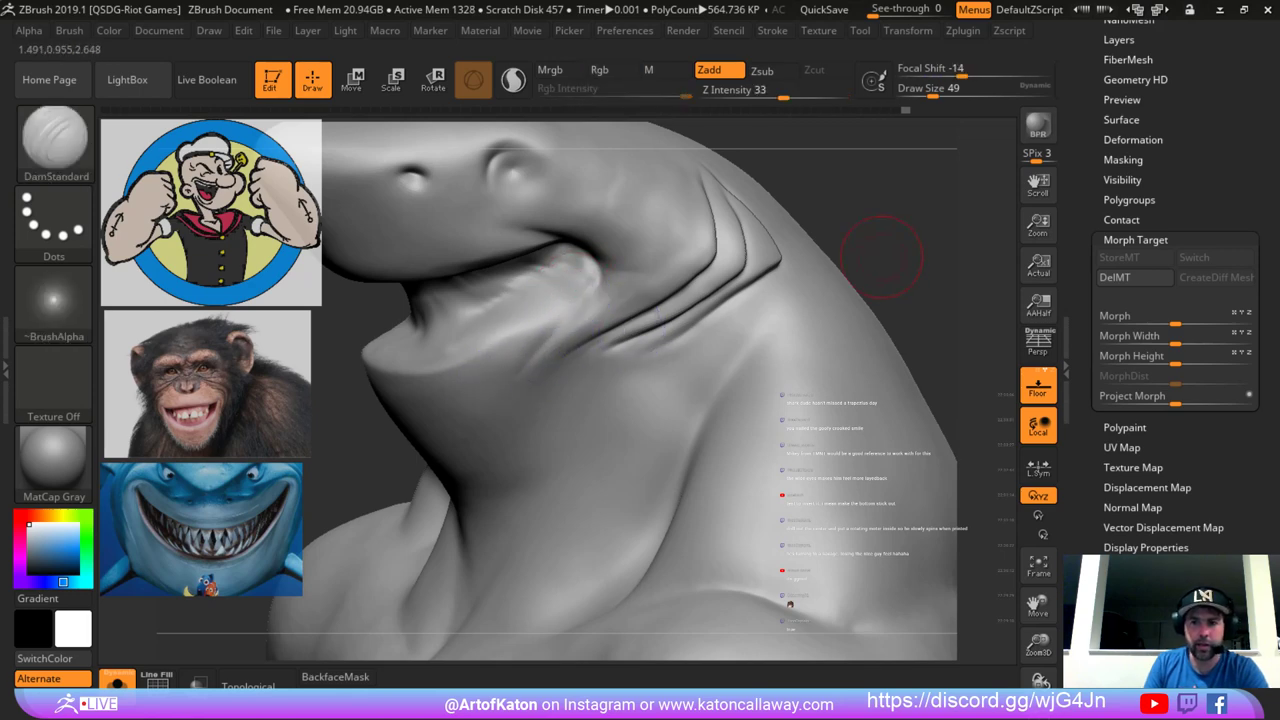
mouse_move(894, 263)
alt+mouse_down()
mouse_move(826, 234)
mouse_move(870, 275)
alt+mouse_up()
Build up the cheek fold beside the mouth corner with the Standard brush at draw size 44 and smooth it.
key(b)
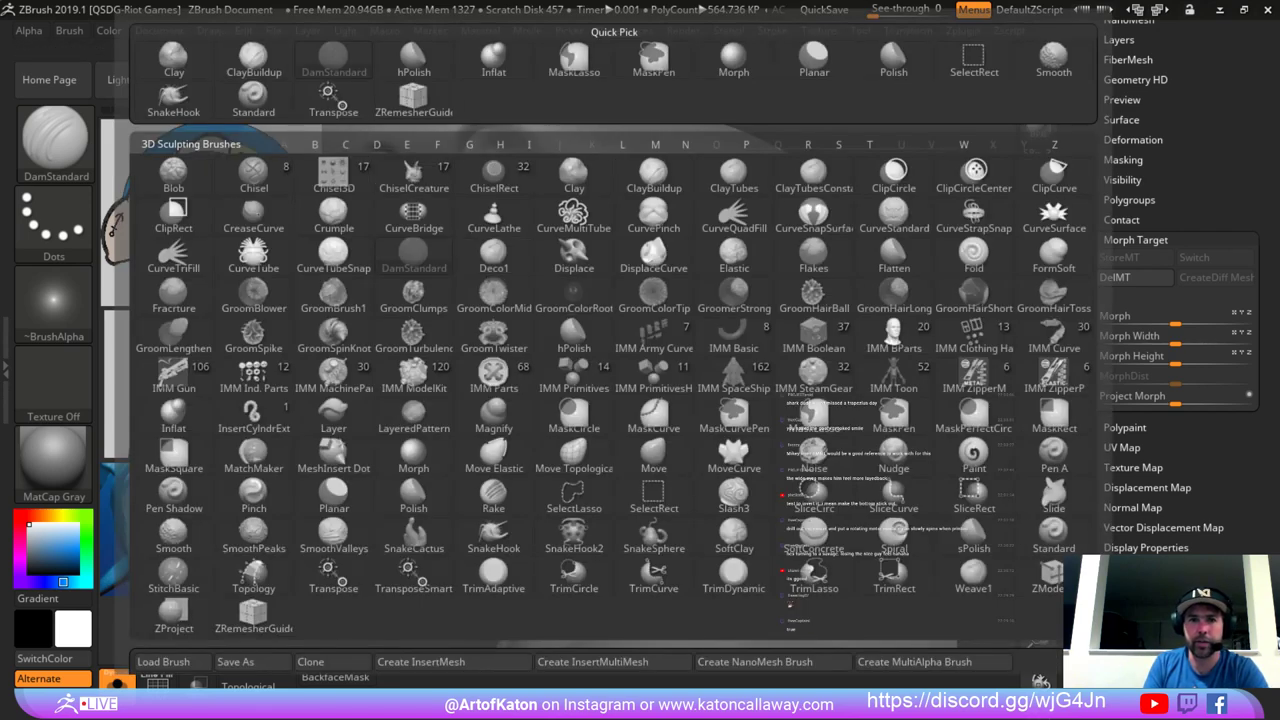
click(253, 98)
key(space)
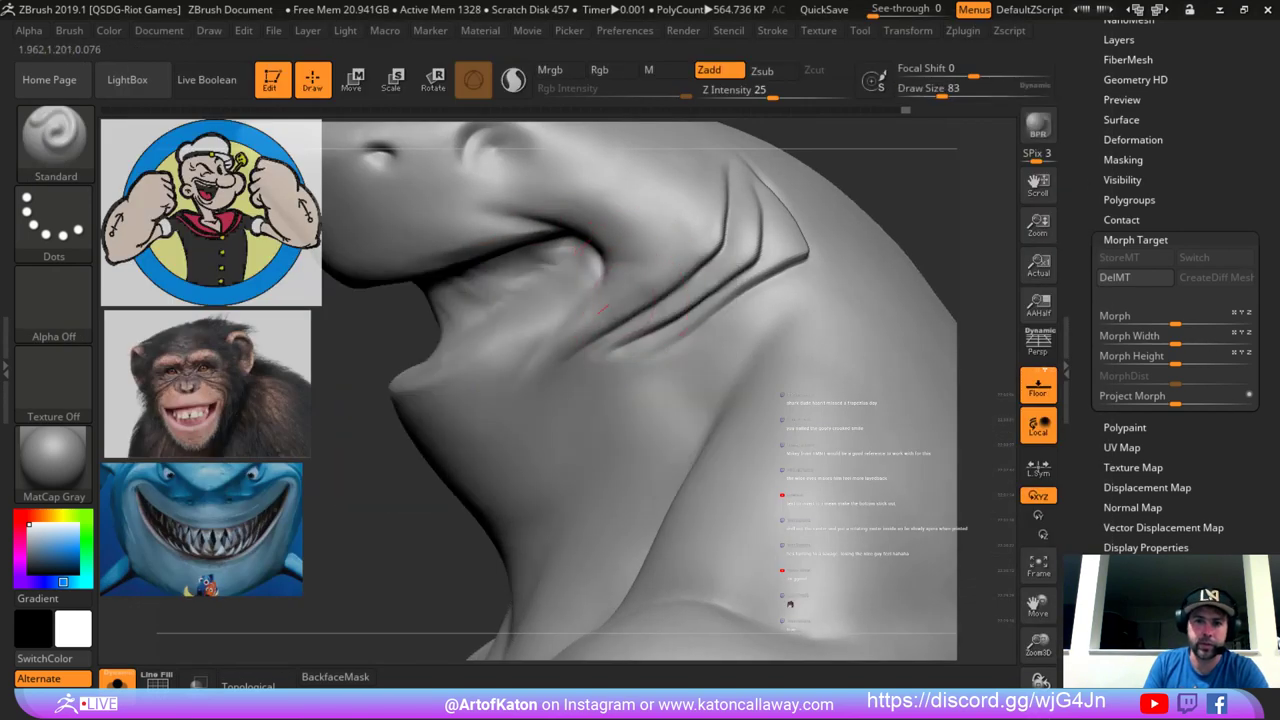
key(space)
mouse_move(649, 279)
mouse_down()
mouse_move(541, 355)
mouse_move(617, 302)
mouse_up()
key(space)
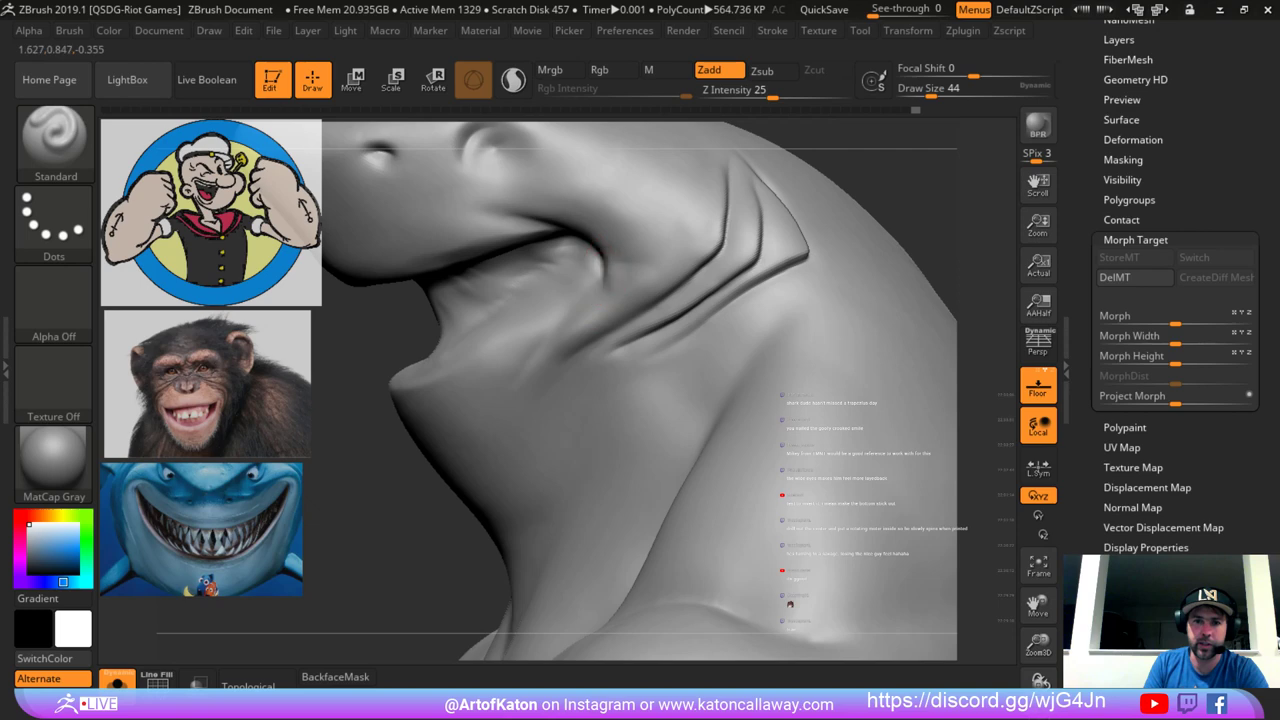
shift+drag(609, 254, 612, 278)
Refine the fold at the mouth corner with the Clay brush at draw size 44, smooth it and check the wireframe.
key(b)
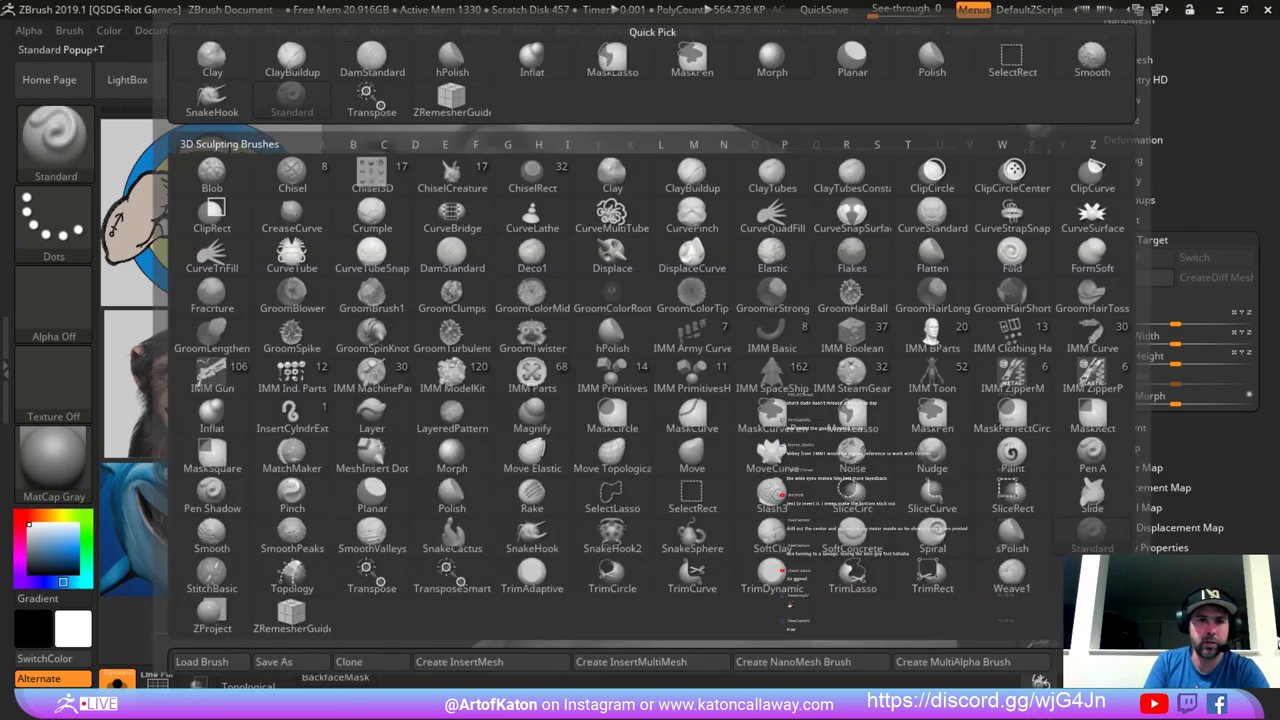
click(211, 58)
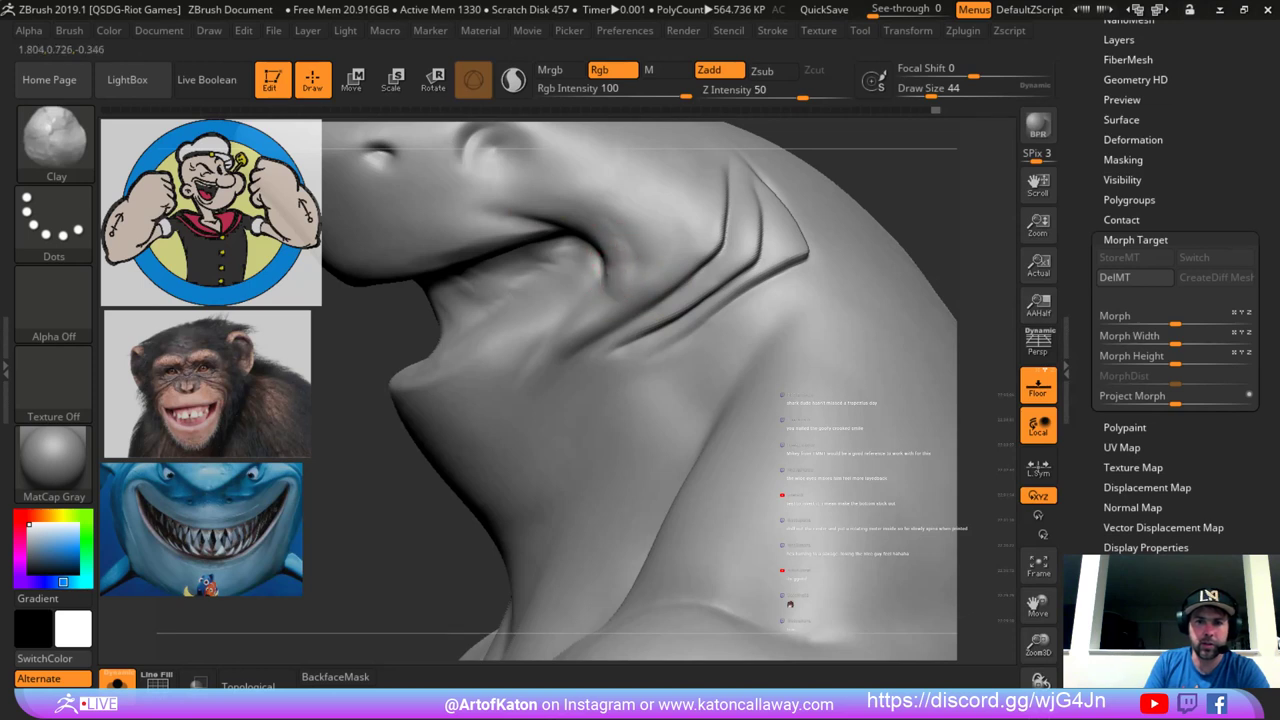
key(shift)
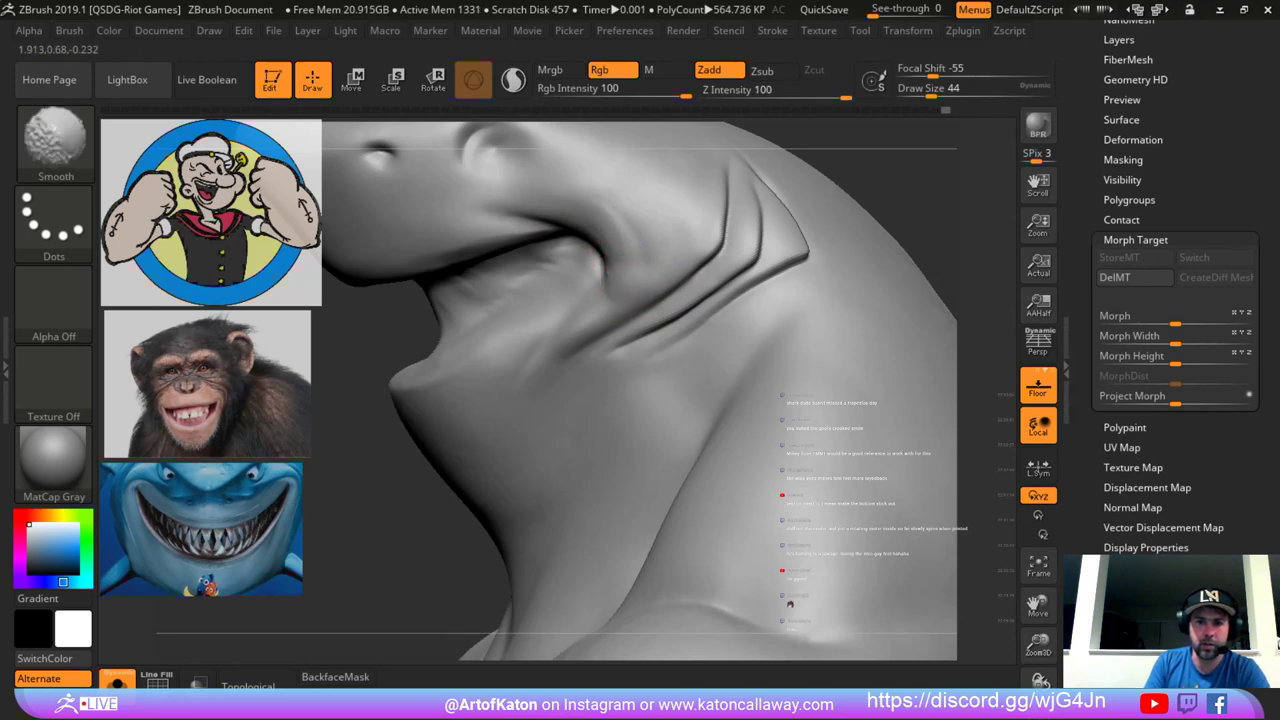
shift+drag(599, 264, 608, 284)
key(shift+f)
key(shift+f)
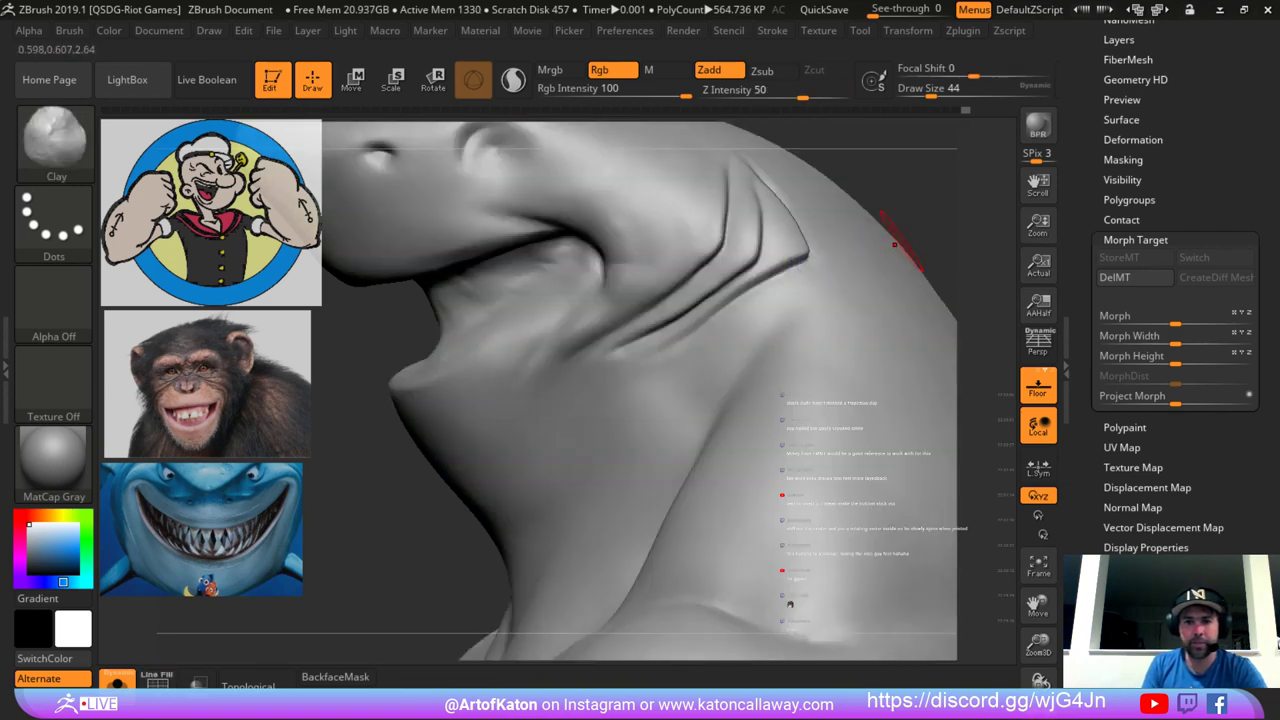
Set up the Inflat brush with draw size 158 and Z Intensity 5 for the cheek in front of the gills.
ctrl+right_drag(894, 244, 904, 215)
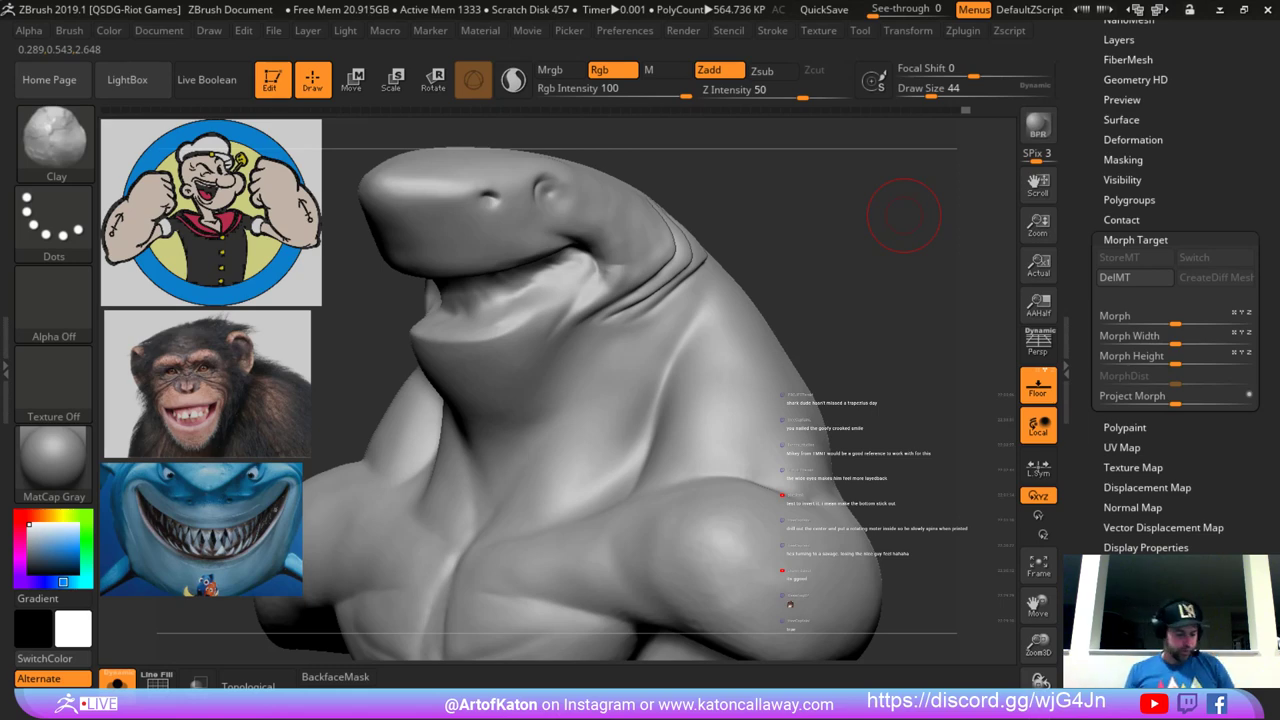
mouse_move(801, 241)
ctrl+right_down()
mouse_move(808, 290)
mouse_move(837, 277)
mouse_move(790, 280)
ctrl+right_up()
key(bracketright)
key(bracketright)
key(bracketright)
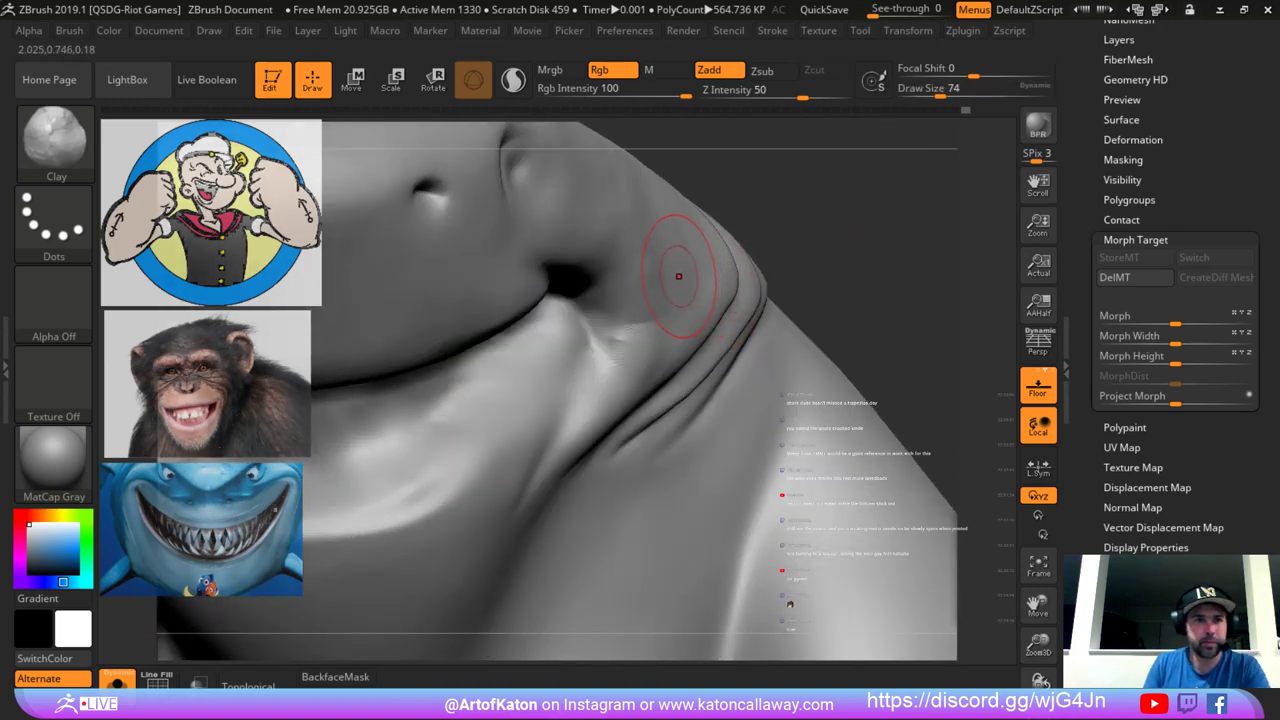
key(b)
key(i)
key(n)
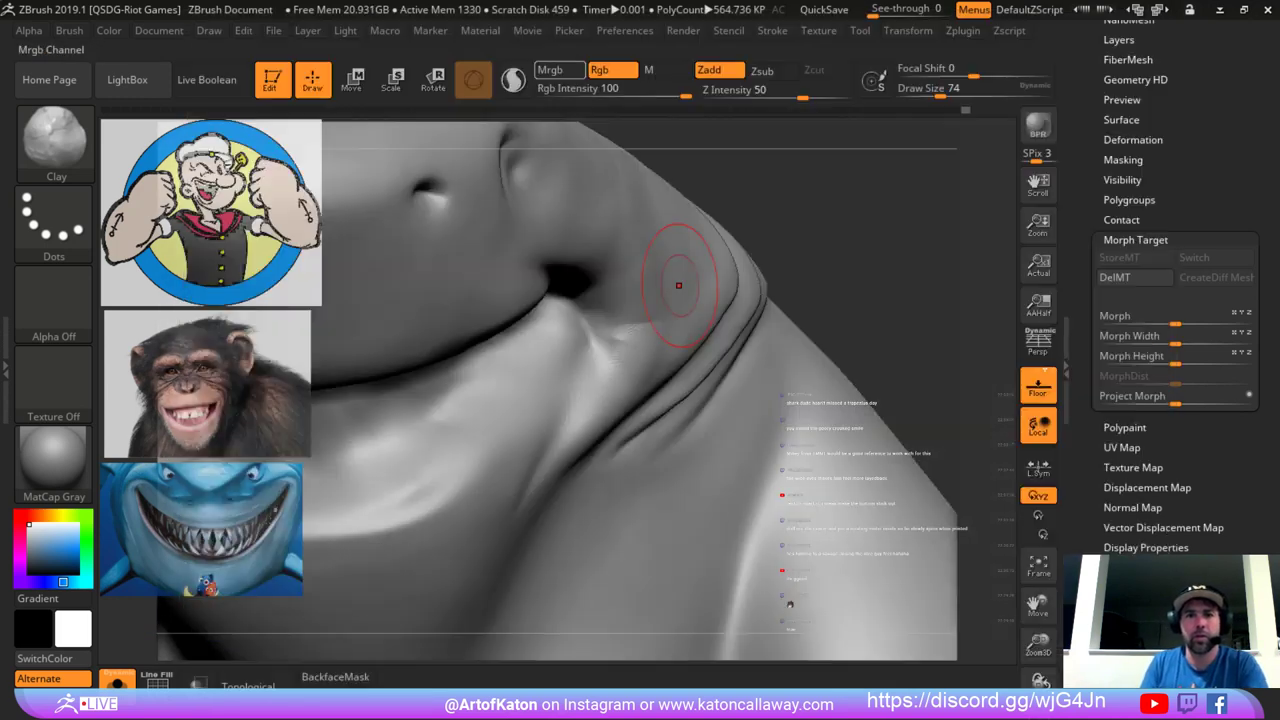
right_drag(790, 230, 771, 234)
key(b)
key(i)
key(n)
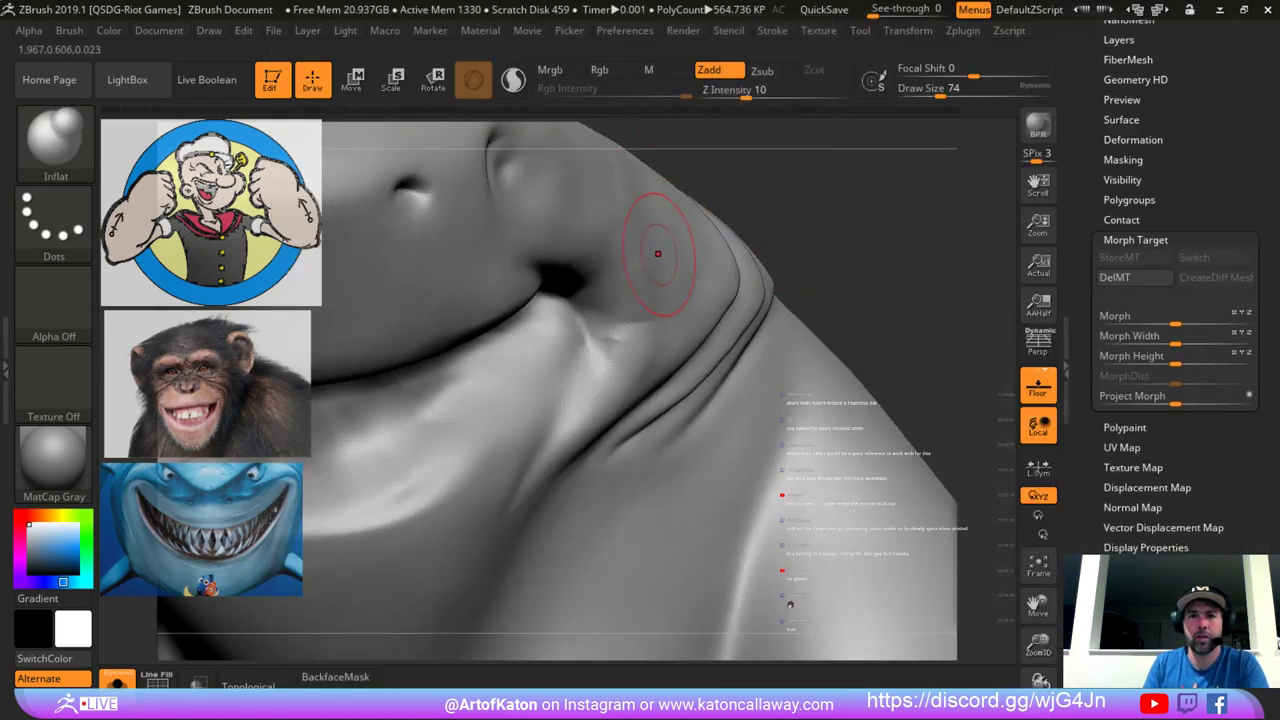
key(bracketright)
key(bracketright)
key(bracketright)
key(bracketright)
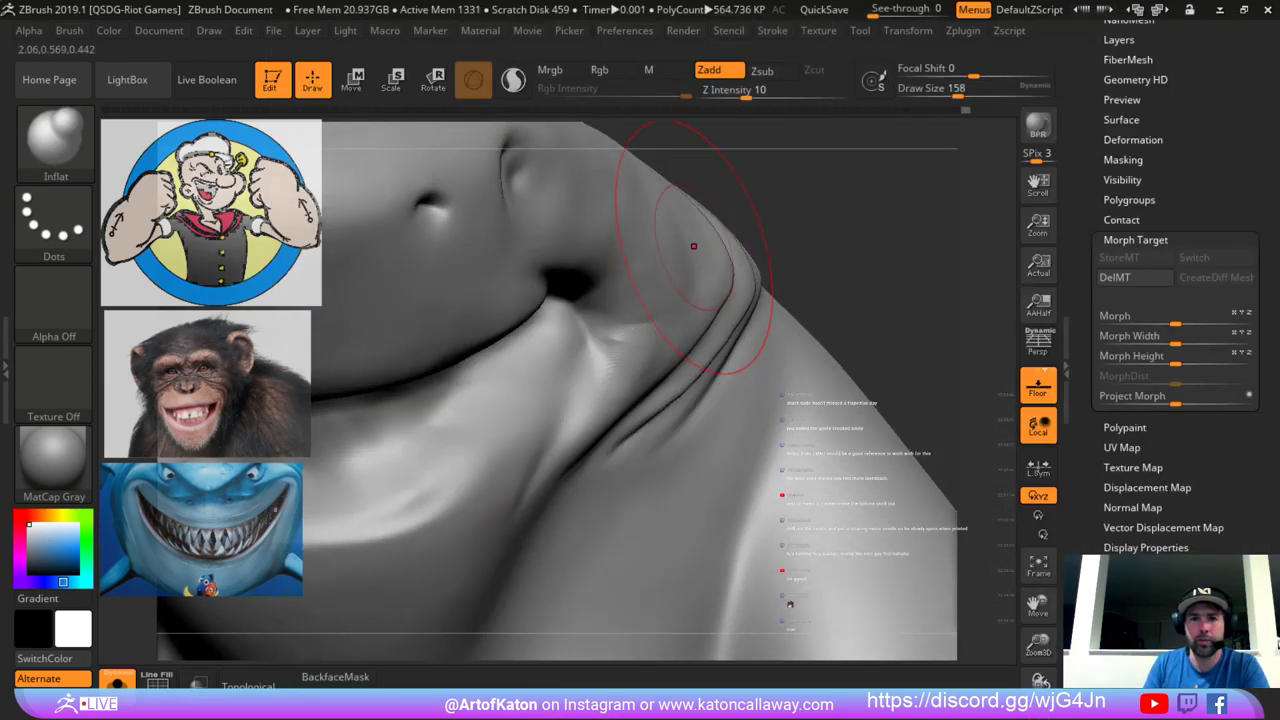
click(733, 95)
right_drag(745, 185, 690, 205)
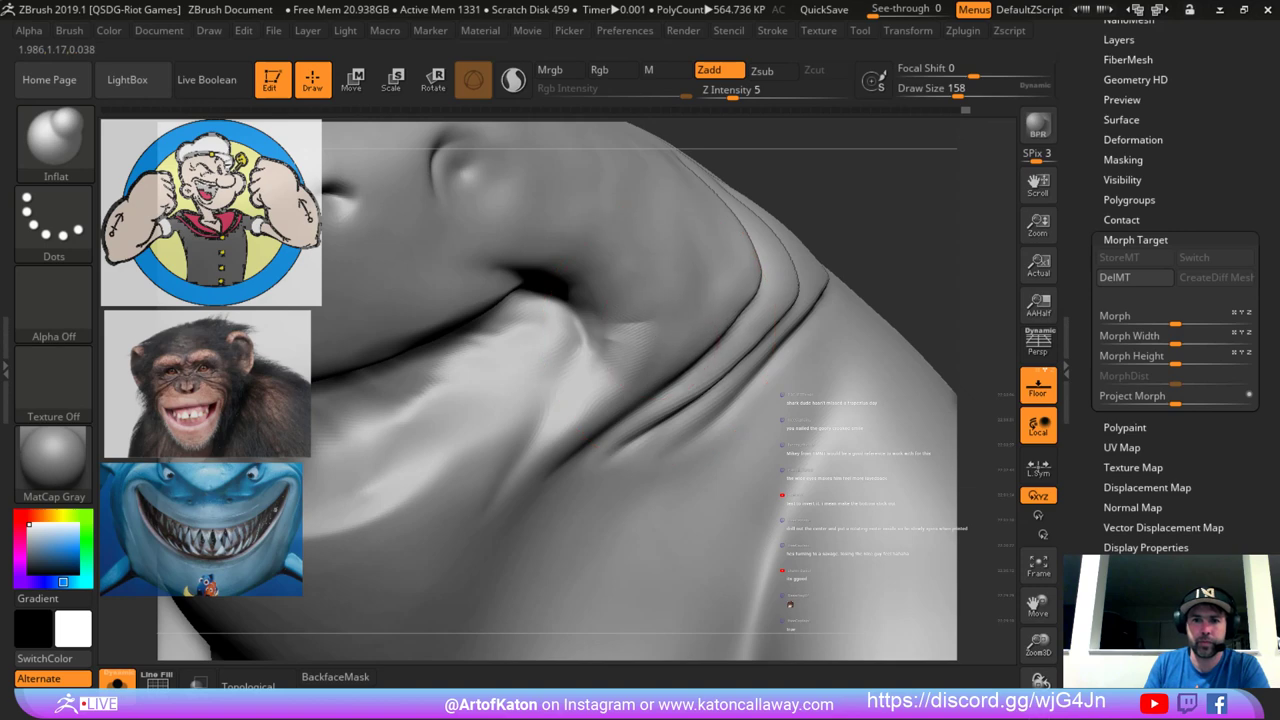
Inflate the cheek between the mouth corner and the gill folds using Inflat at draw size 136.
key(space)
drag(706, 267, 701, 267)
drag(660, 357, 720, 200)
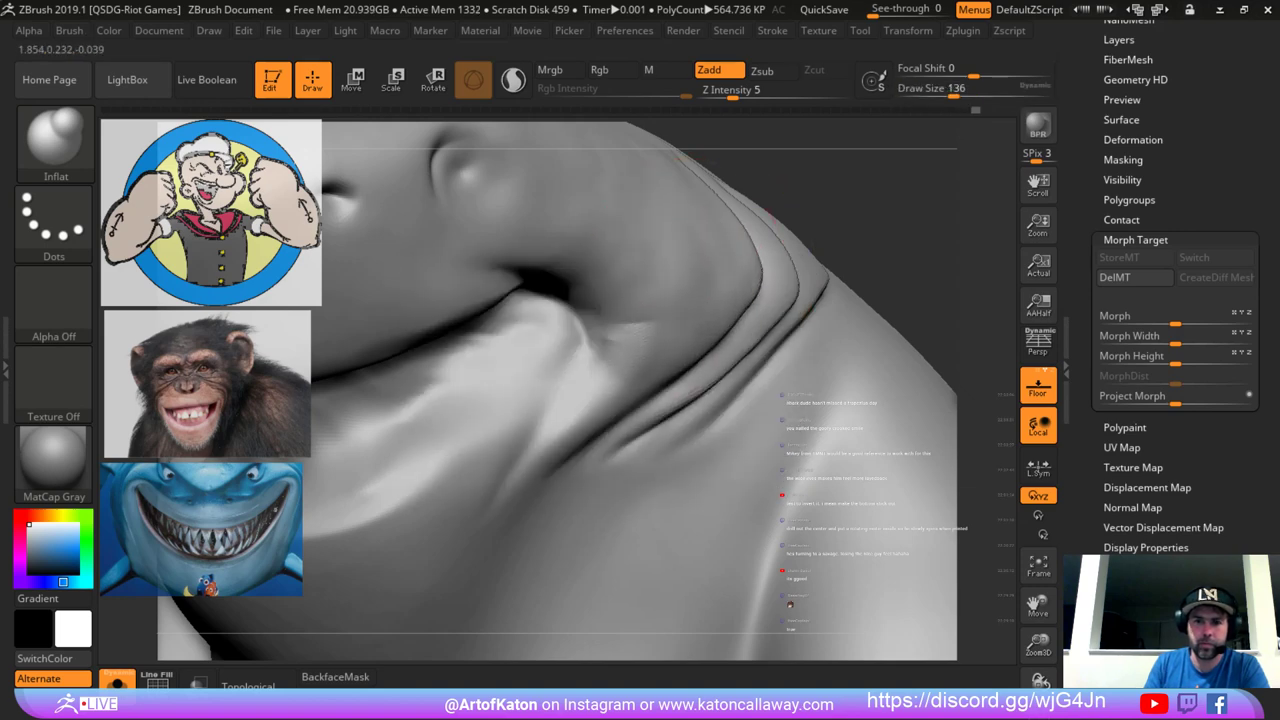
ctrl+right_drag(738, 300, 880, 212)
key(space)
drag(856, 243, 843, 243)
mouse_move(843, 243)
ctrl+right_down()
mouse_move(835, 320)
mouse_move(790, 318)
ctrl+right_up()
Sharpen the crease running from the mouth corner down to the jaw with DamStandard at draw size 51 and smooth it.
key(b)
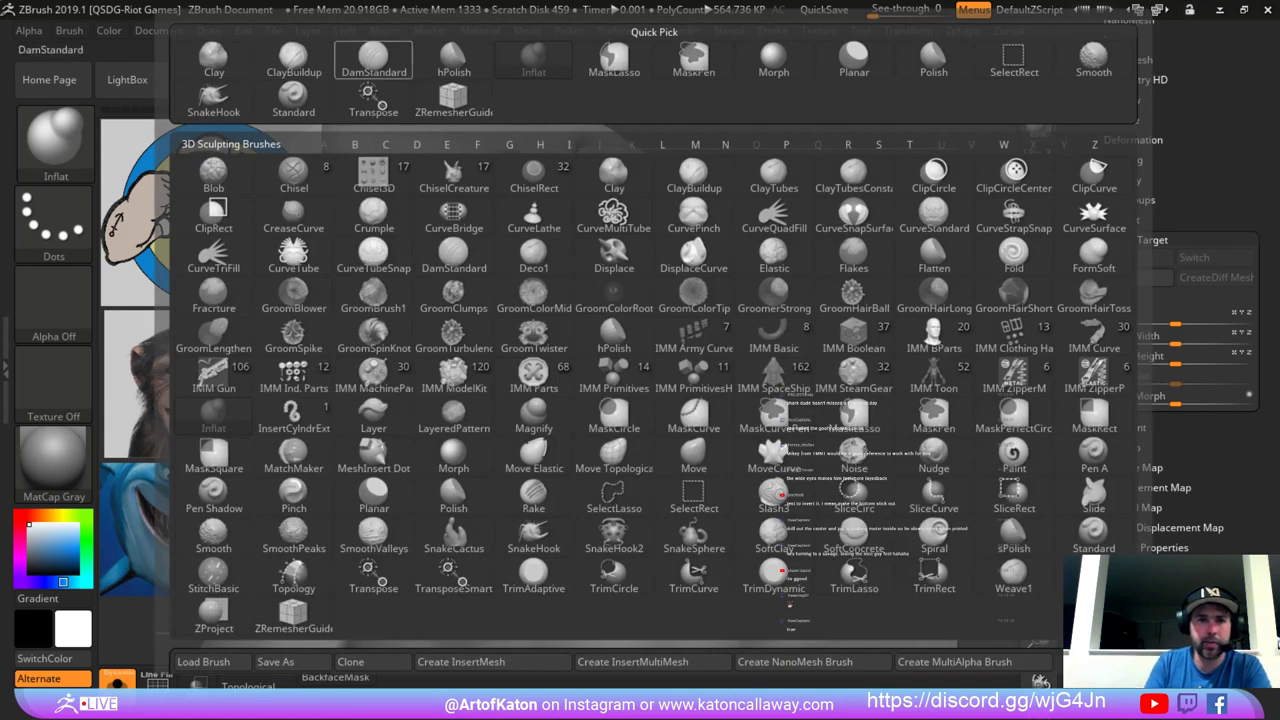
click(374, 58)
key(space)
drag(655, 304, 649, 311)
key(space)
right_drag(649, 311, 572, 307)
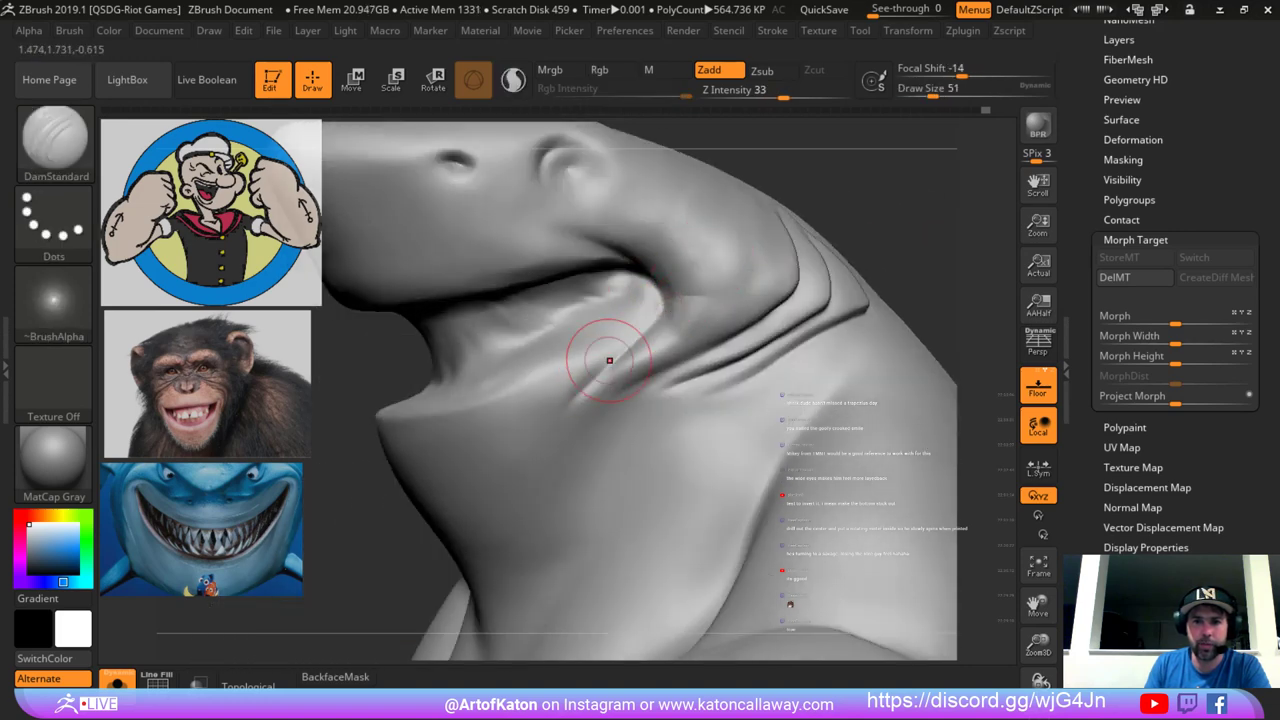
key(shift)
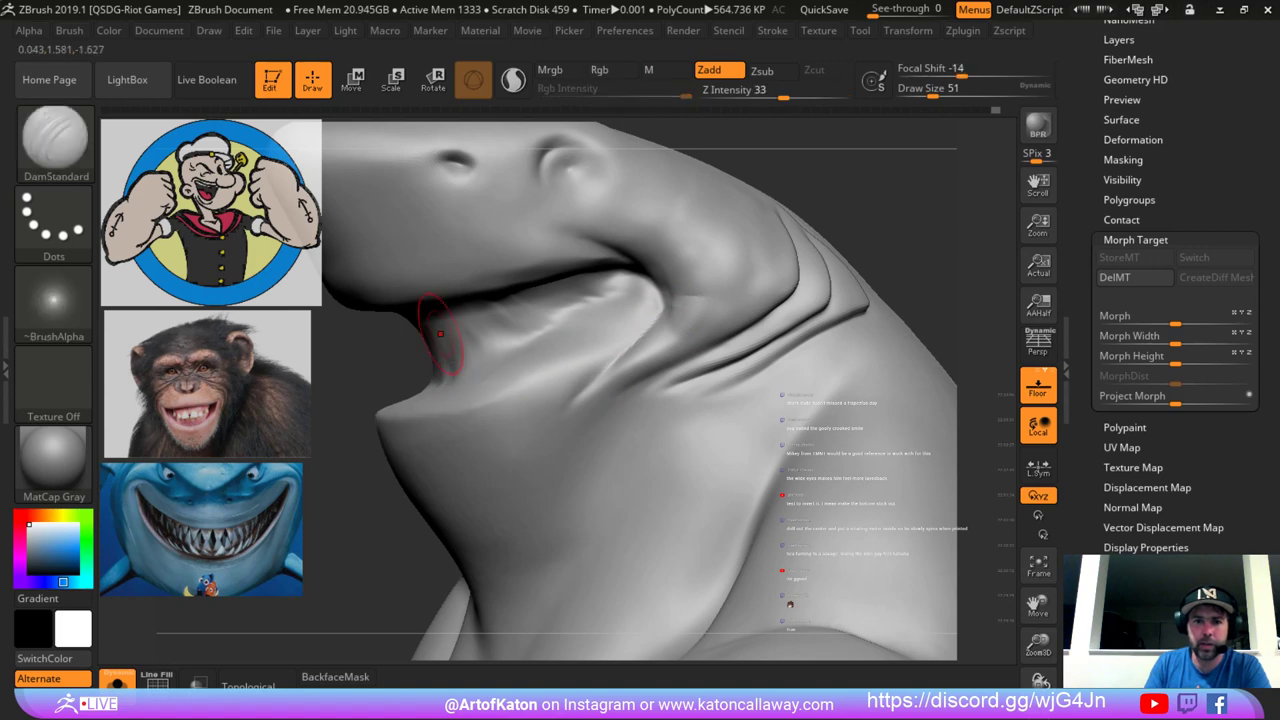
Deepen the mouth interior along the lower lip and cheek crease with DamStandard at draw sizes 71 and 65.
mouse_move(437, 334)
right_down()
mouse_move(471, 337)
mouse_move(537, 297)
right_up()
key(space)
drag(660, 295, 671, 293)
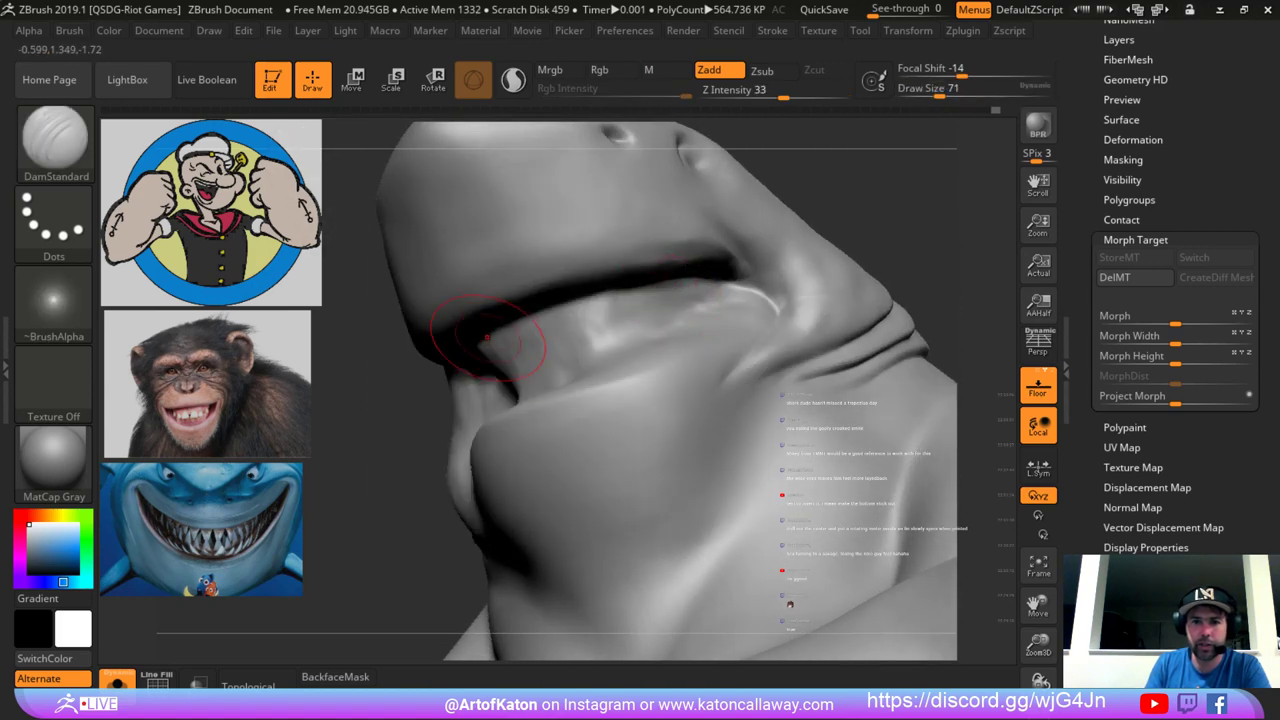
key(ctrl)
mouse_move(428, 398)
right_down()
mouse_move(408, 434)
mouse_move(455, 400)
mouse_move(472, 408)
right_up()
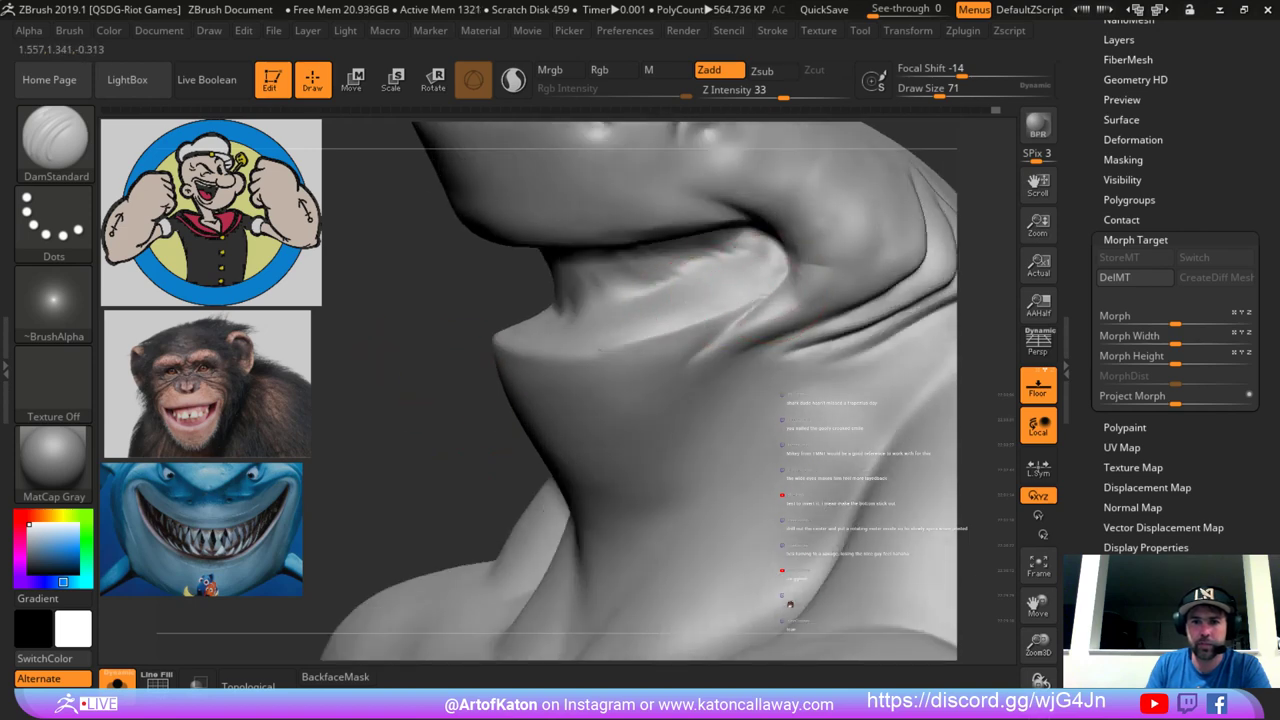
key(space)
mouse_move(678, 332)
mouse_down()
mouse_move(706, 303)
mouse_move(693, 325)
mouse_move(658, 282)
mouse_up()
key(space)
key(ctrl)
key(space)
mouse_move(440, 420)
ctrl+right_down()
mouse_move(433, 359)
mouse_move(515, 340)
mouse_move(558, 310)
mouse_move(556, 325)
ctrl+right_up()
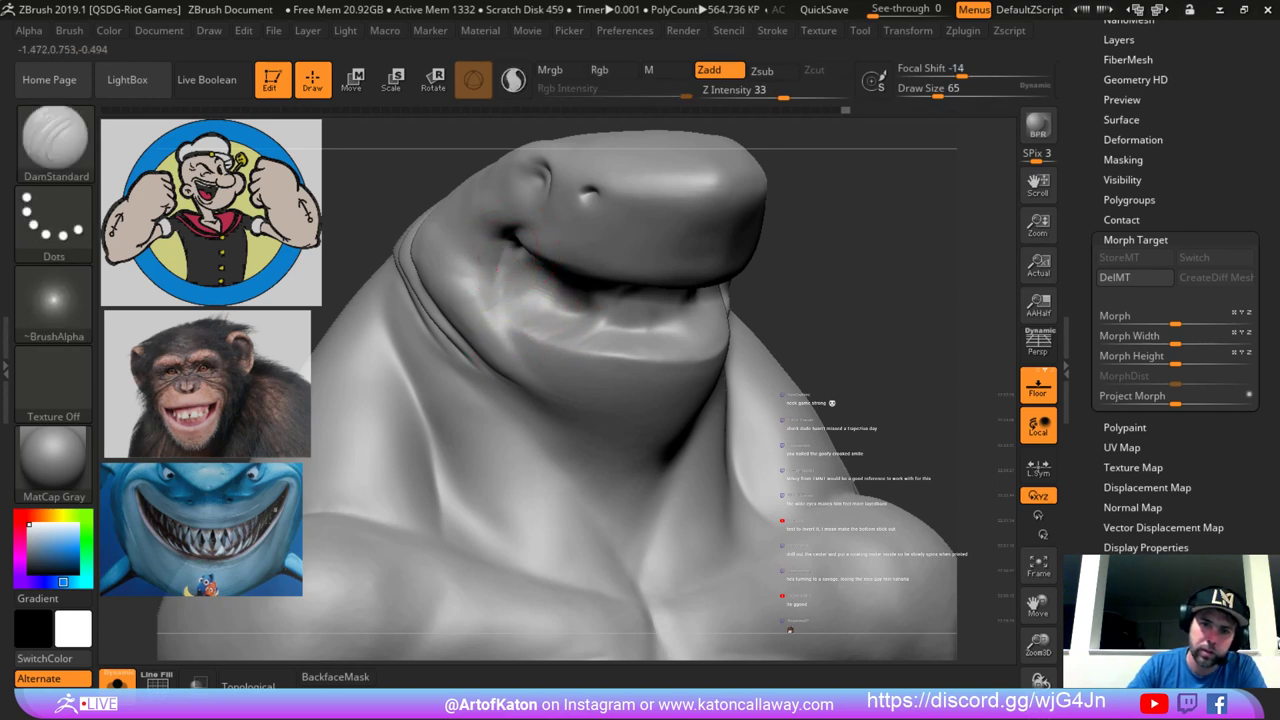
Carve and smooth the curved crease around the opposite mouth corner with DamStandard at draw size 65.
mouse_move(803, 254)
mouse_down()
mouse_move(863, 257)
mouse_move(838, 258)
mouse_up()
shift+drag(538, 262, 528, 274)
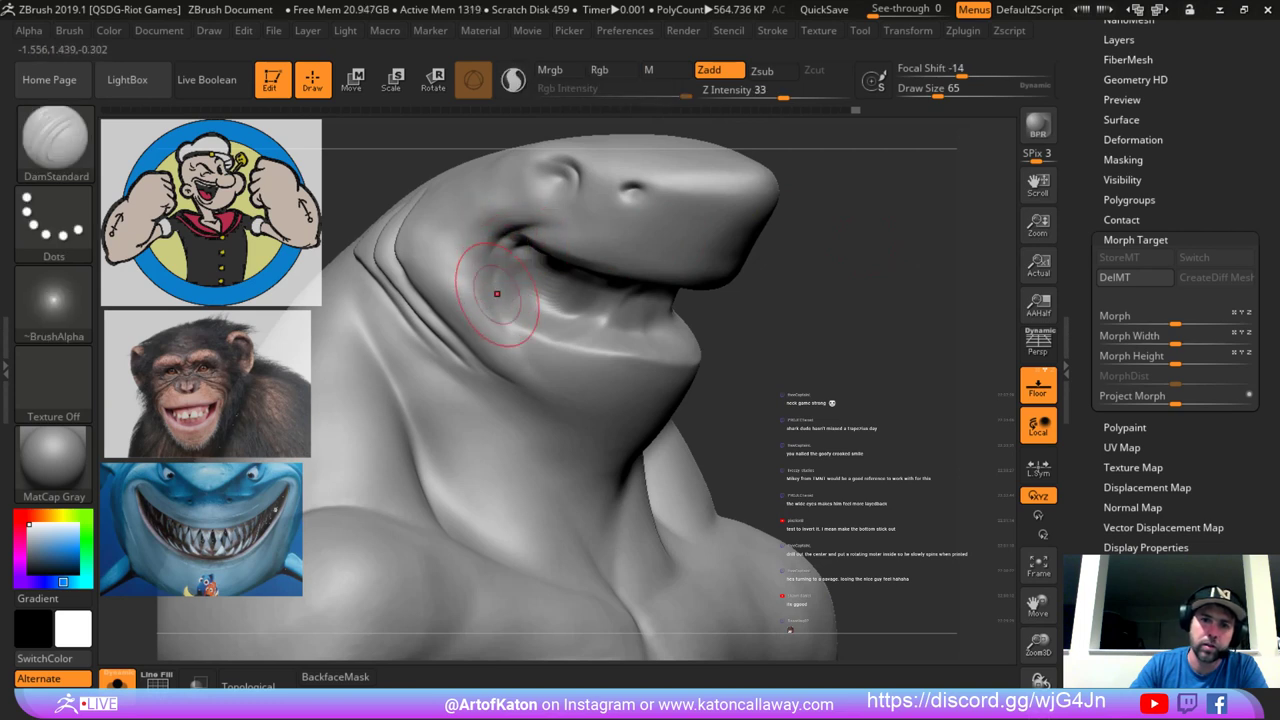
mouse_move(502, 300)
shift+mouse_down()
mouse_move(500, 268)
mouse_move(526, 226)
mouse_move(487, 235)
shift+mouse_up()
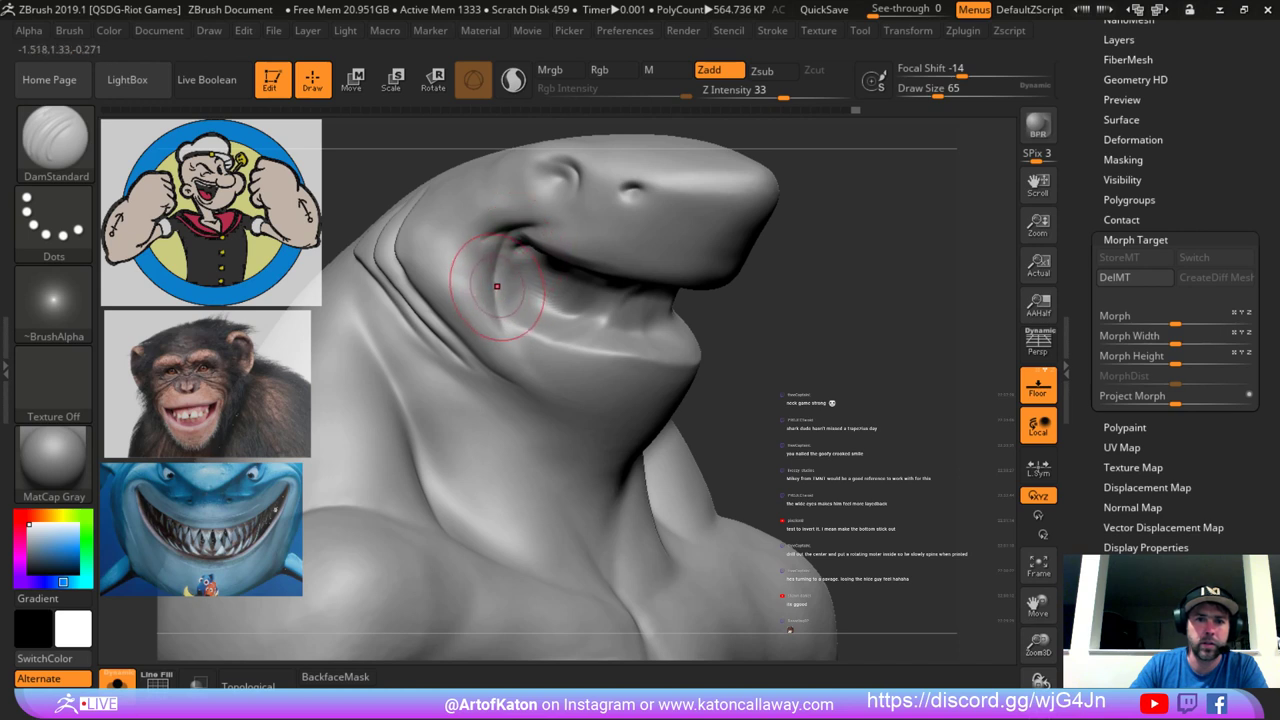
shift+drag(512, 312, 503, 277)
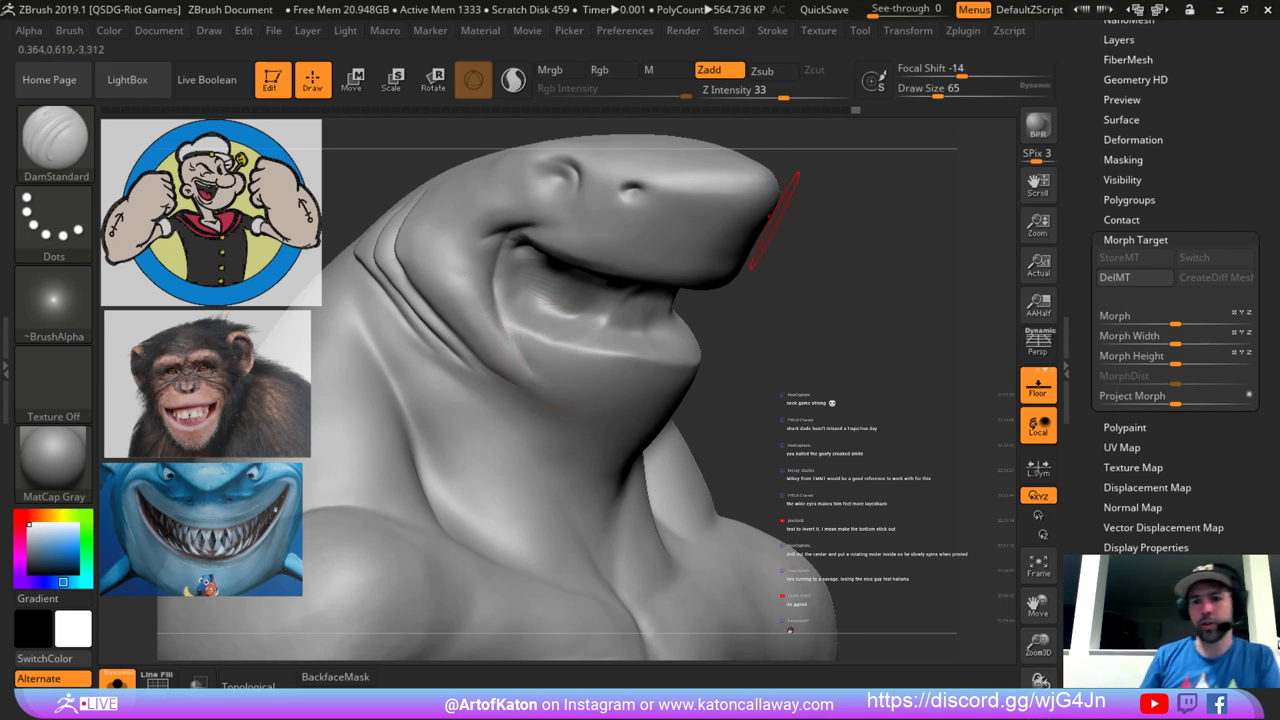
Carve the groove behind the front of the lower lip with DamStandard at draw size 74.
alt+drag(830, 260, 777, 250)
alt+drag(777, 250, 777, 335)
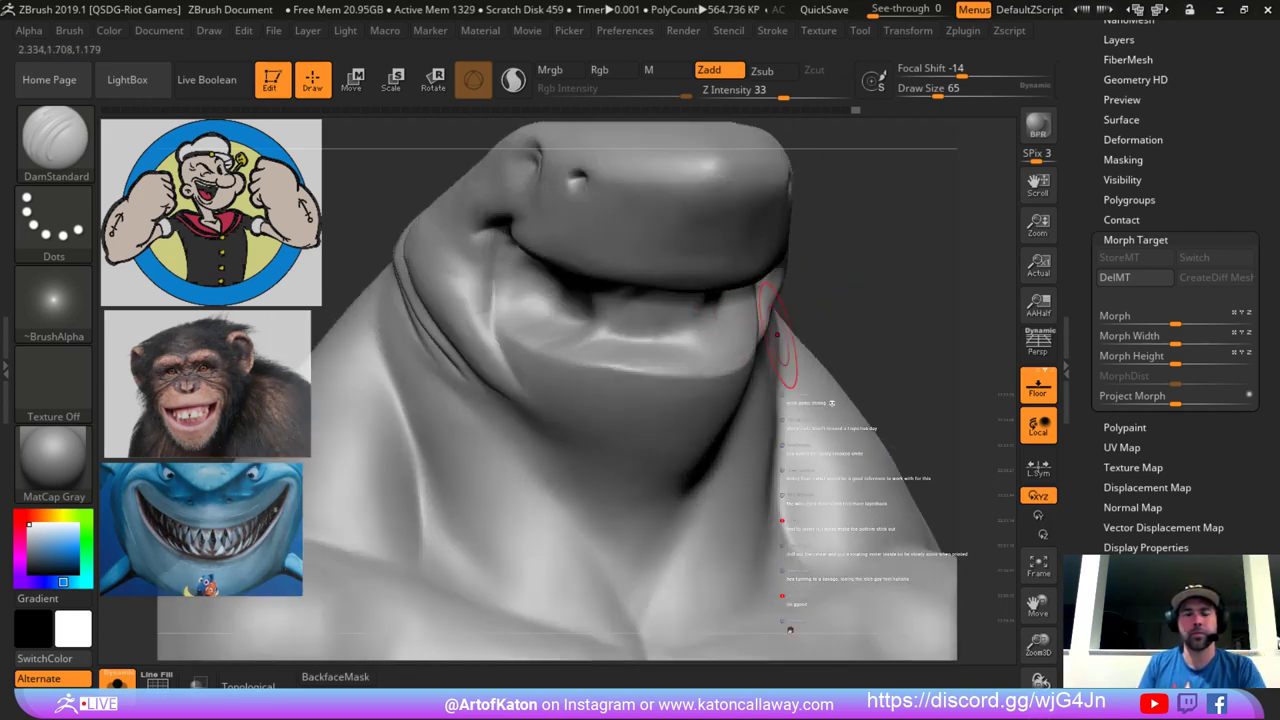
key(space)
drag(598, 338, 603, 338)
drag(815, 262, 785, 255)
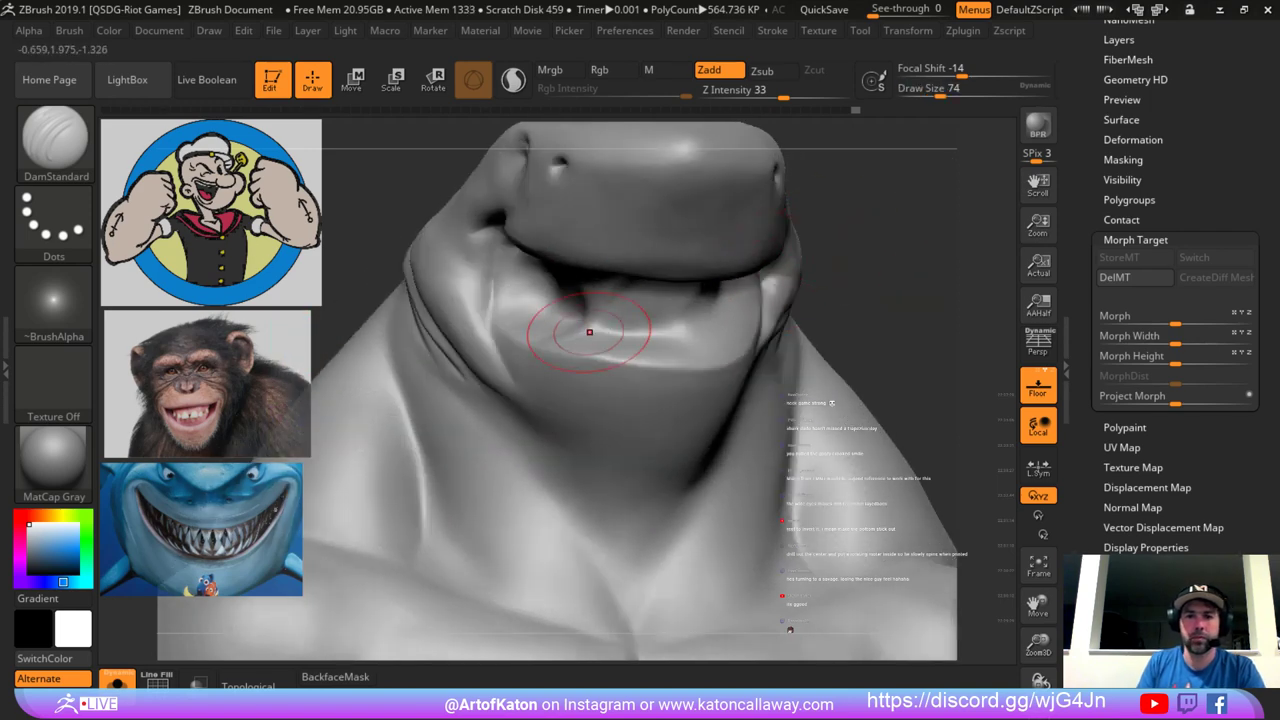
drag(592, 324, 695, 328)
drag(855, 285, 739, 306)
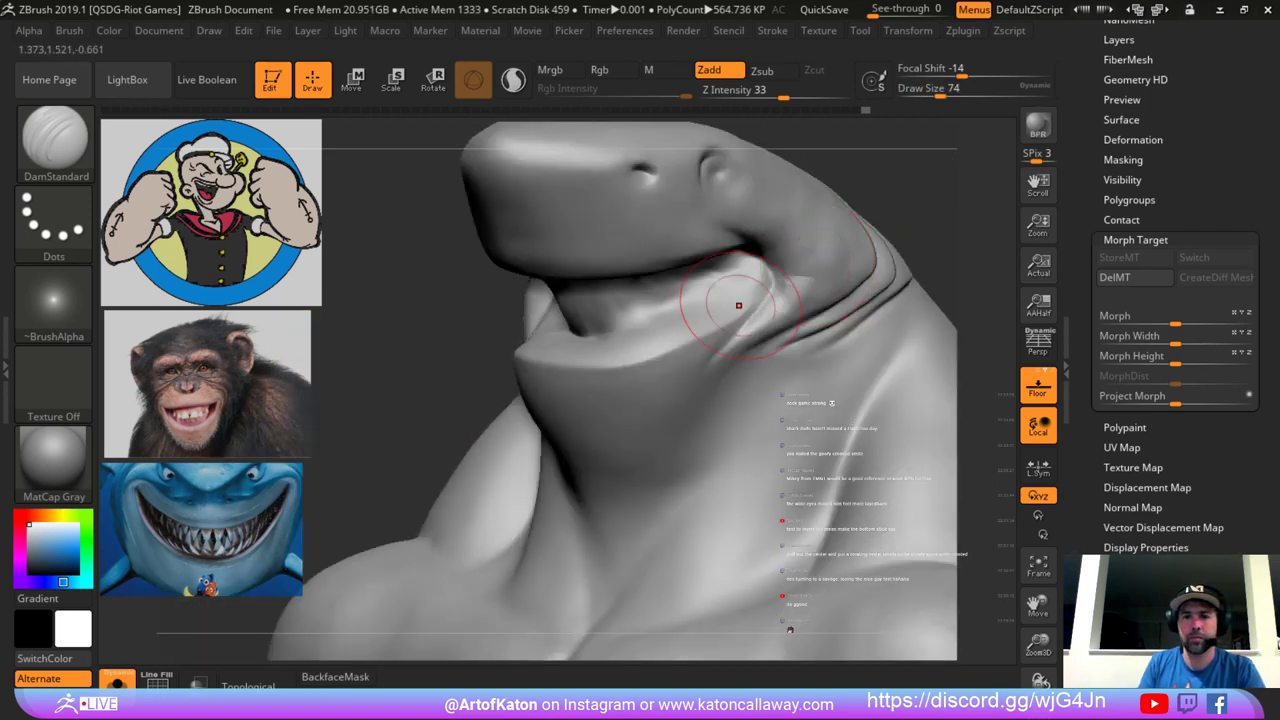
Extend the groove inside the lower lip back toward the mouth corner, keeping DamStandard at draw size 74.
drag(590, 326, 725, 290)
mouse_move(914, 218)
mouse_down()
mouse_move(751, 254)
mouse_move(646, 316)
mouse_up()
drag(900, 222, 850, 185)
drag(712, 259, 645, 282)
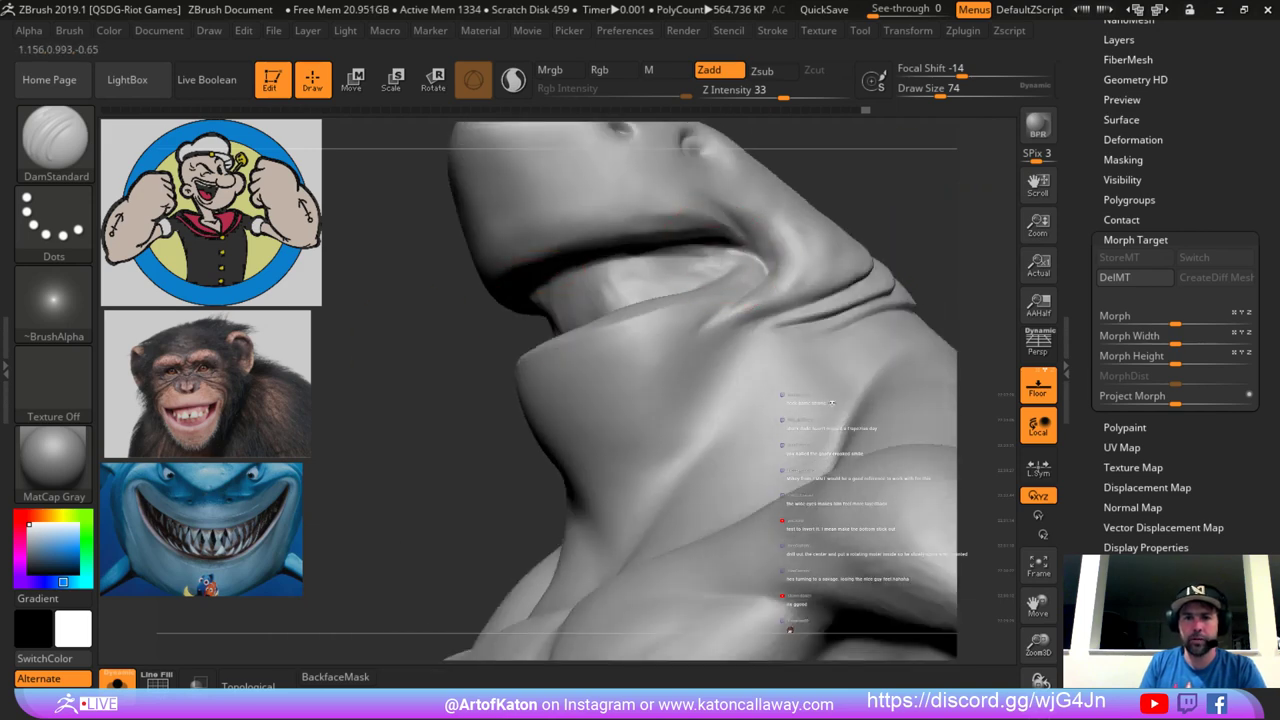
mouse_move(388, 300)
mouse_down()
mouse_move(470, 315)
mouse_move(642, 302)
mouse_up()
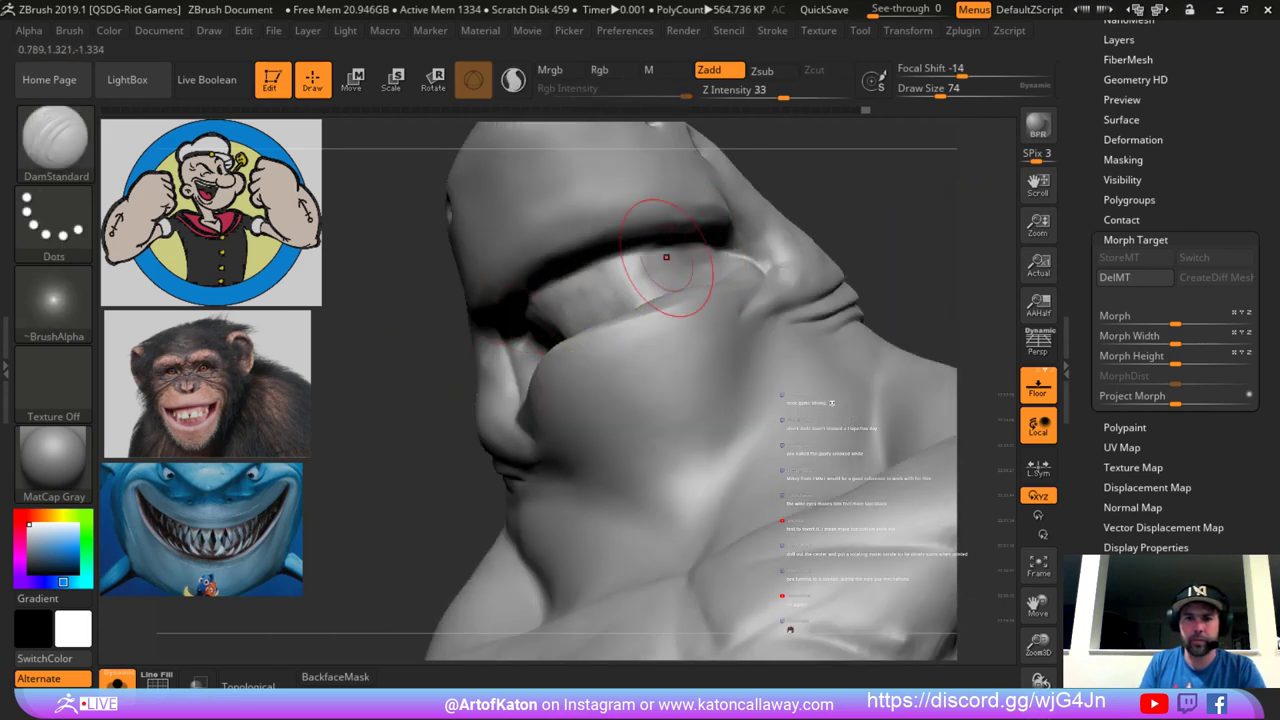
mouse_move(666, 257)
right_down()
mouse_move(898, 187)
mouse_move(600, 277)
right_up()
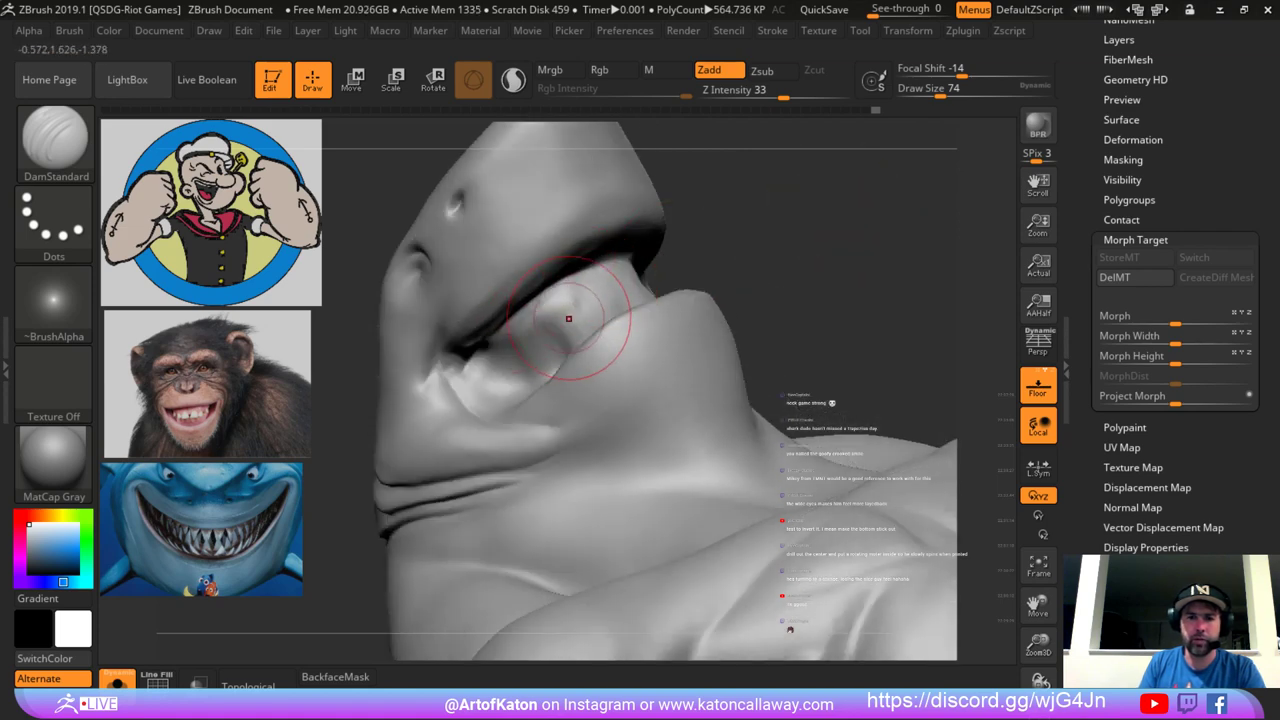
Build up and smooth the surface inside the mouth corner with the Clay brush, reducing the draw size to 59.
key(b)
click(114, 60)
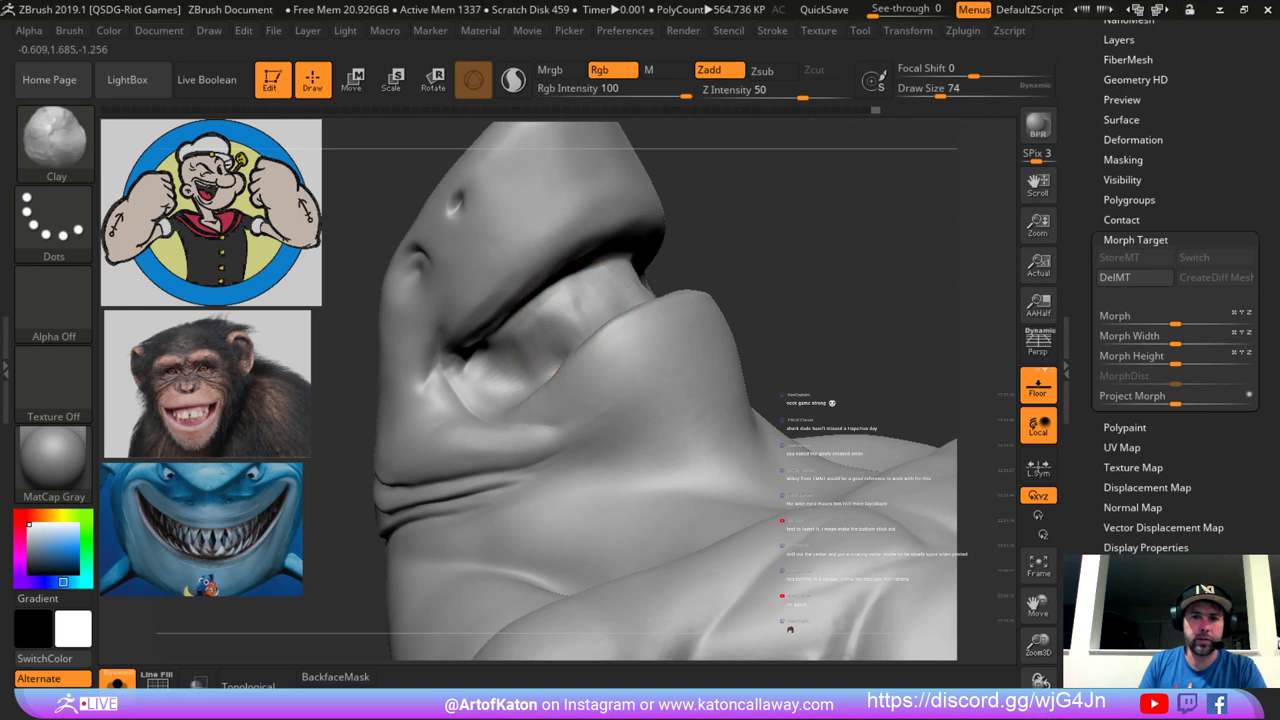
drag(745, 225, 800, 242)
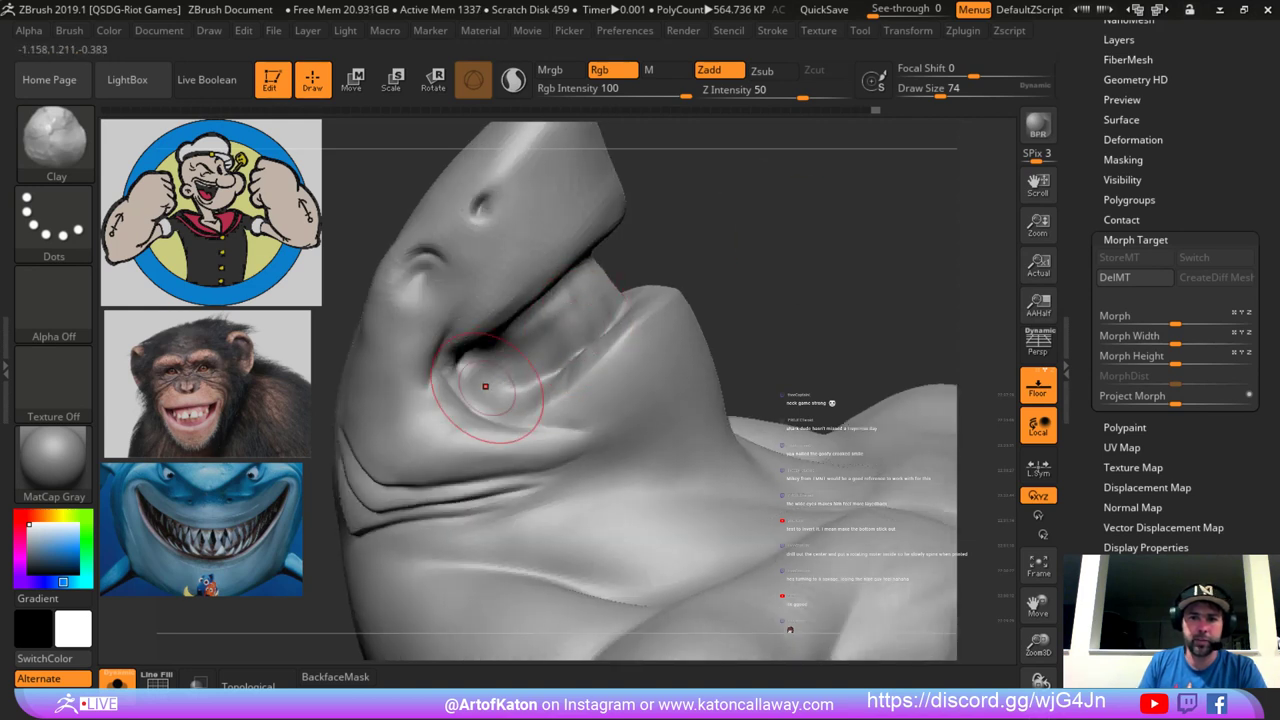
drag(588, 336, 562, 366)
key(space)
shift+drag(583, 309, 563, 346)
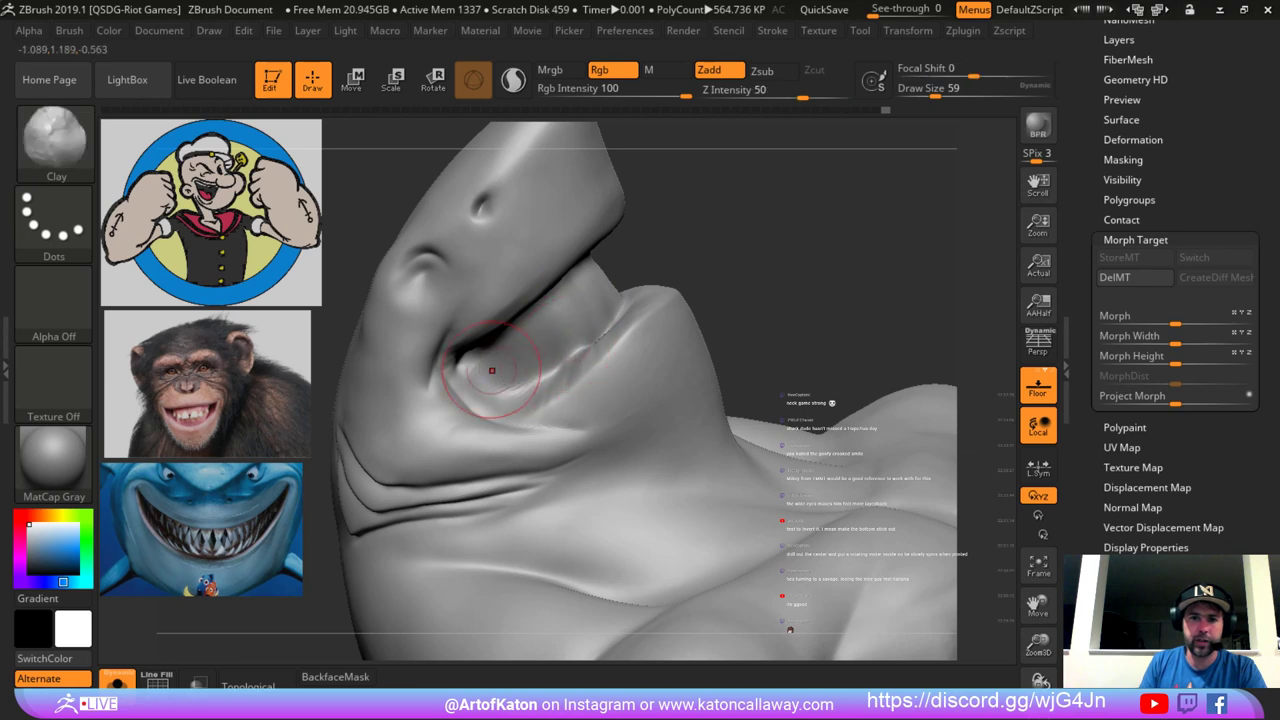
mouse_move(475, 364)
mouse_down()
mouse_move(494, 384)
mouse_move(477, 364)
mouse_move(577, 328)
mouse_move(570, 350)
mouse_move(505, 388)
mouse_up()
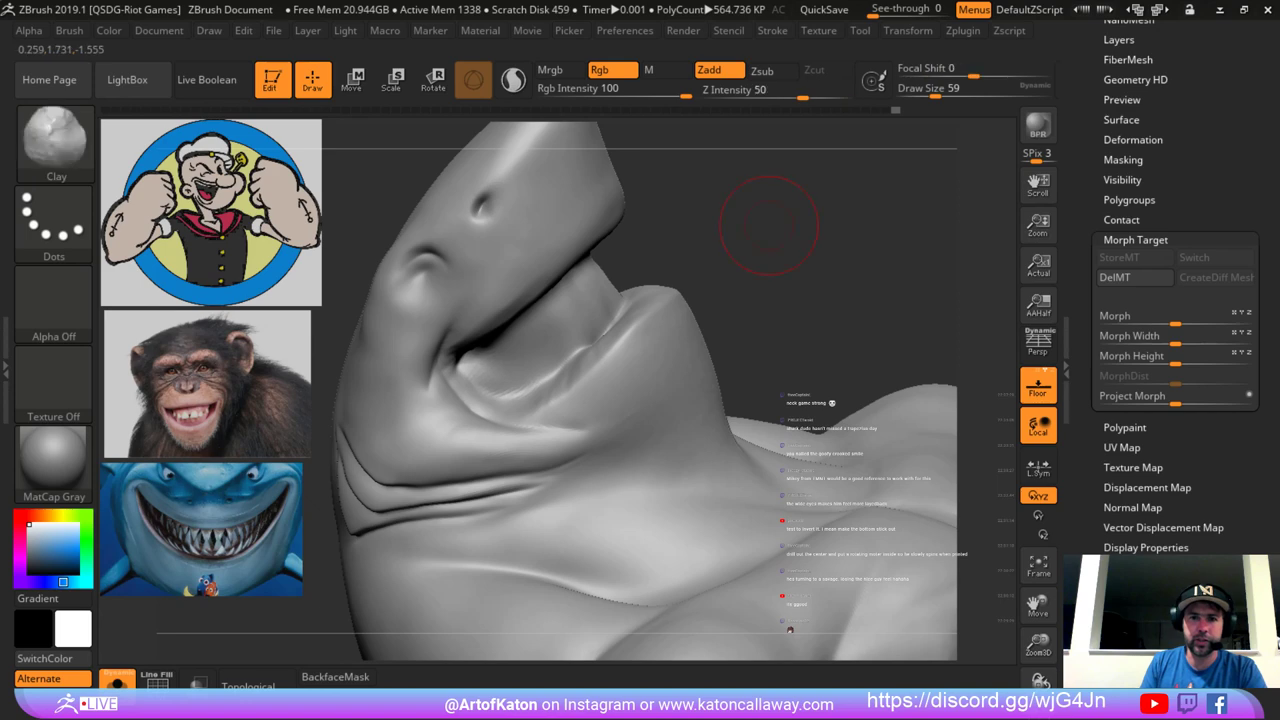
Smooth and refine the inside of the opposite mouth corner with Clay at draw size 41.
drag(771, 223, 570, 220)
mouse_move(588, 290)
shift+mouse_down()
mouse_move(609, 277)
mouse_move(590, 286)
shift+mouse_up()
right_drag(648, 278, 686, 274)
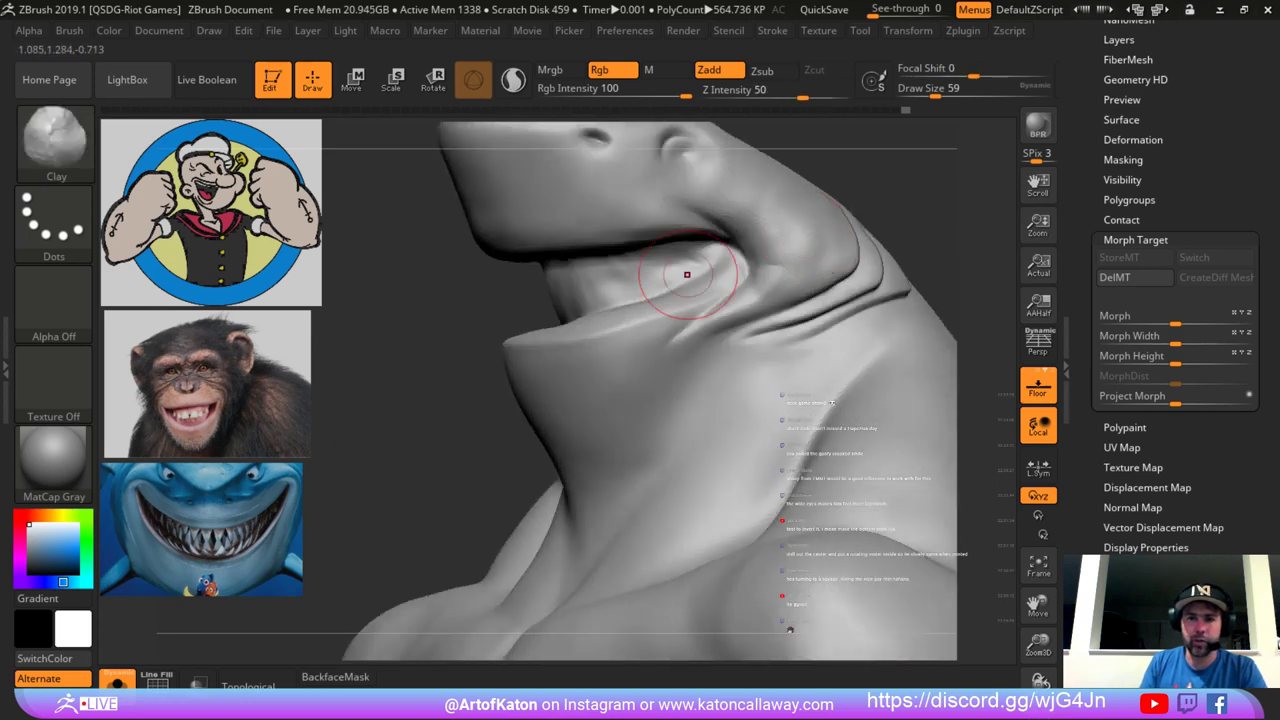
key(space)
drag(686, 274, 660, 290)
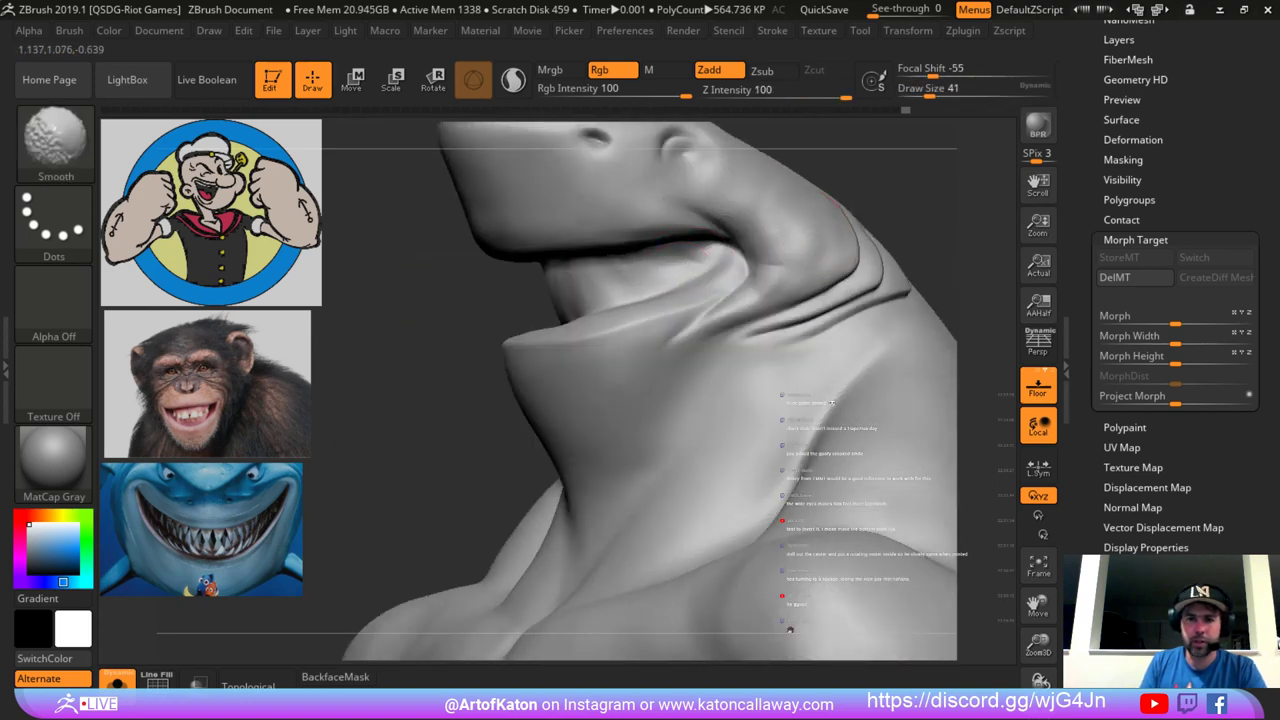
alt+drag(497, 298, 425, 250)
mouse_move(375, 330)
mouse_down()
mouse_move(390, 285)
mouse_move(440, 288)
mouse_move(449, 307)
mouse_move(425, 205)
mouse_up()
mouse_move(425, 205)
mouse_down()
mouse_move(474, 229)
mouse_move(455, 225)
mouse_up()
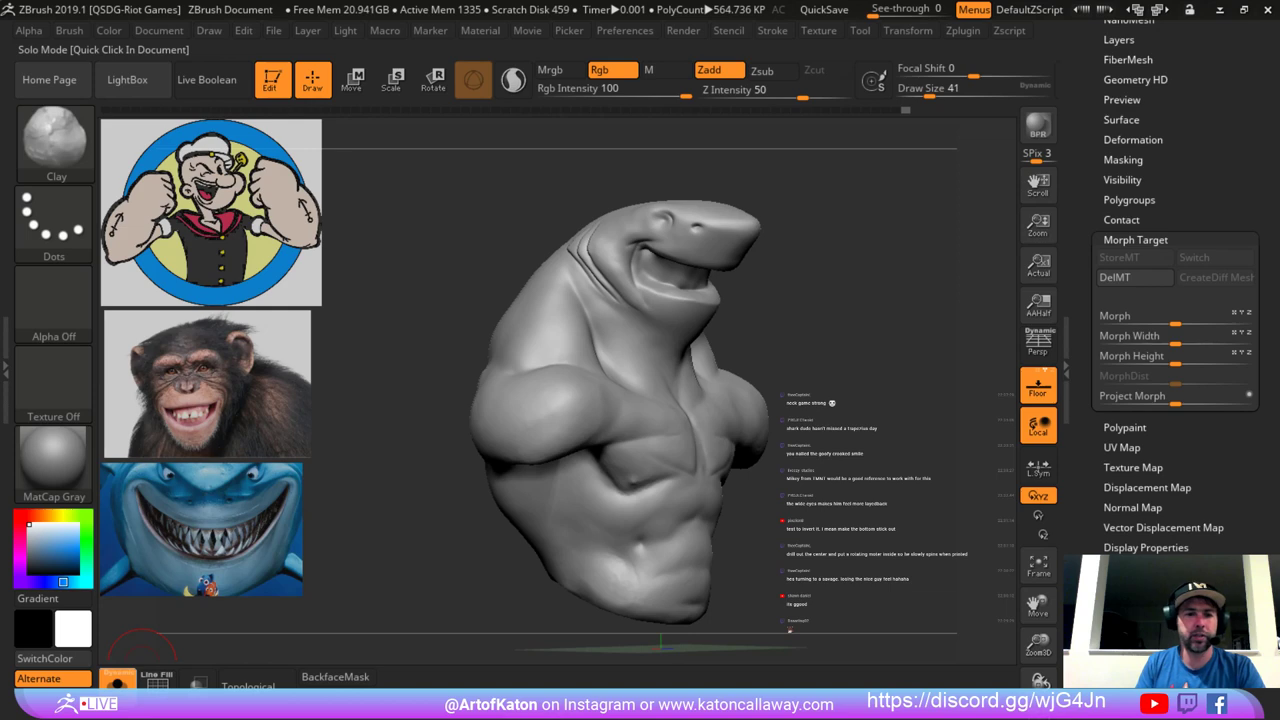
Turn off Solo mode, select the teeth cylinder and scale it uniformly by 0.945.
click(120, 682)
alt+click(680, 275)
drag(895, 258, 828, 330)
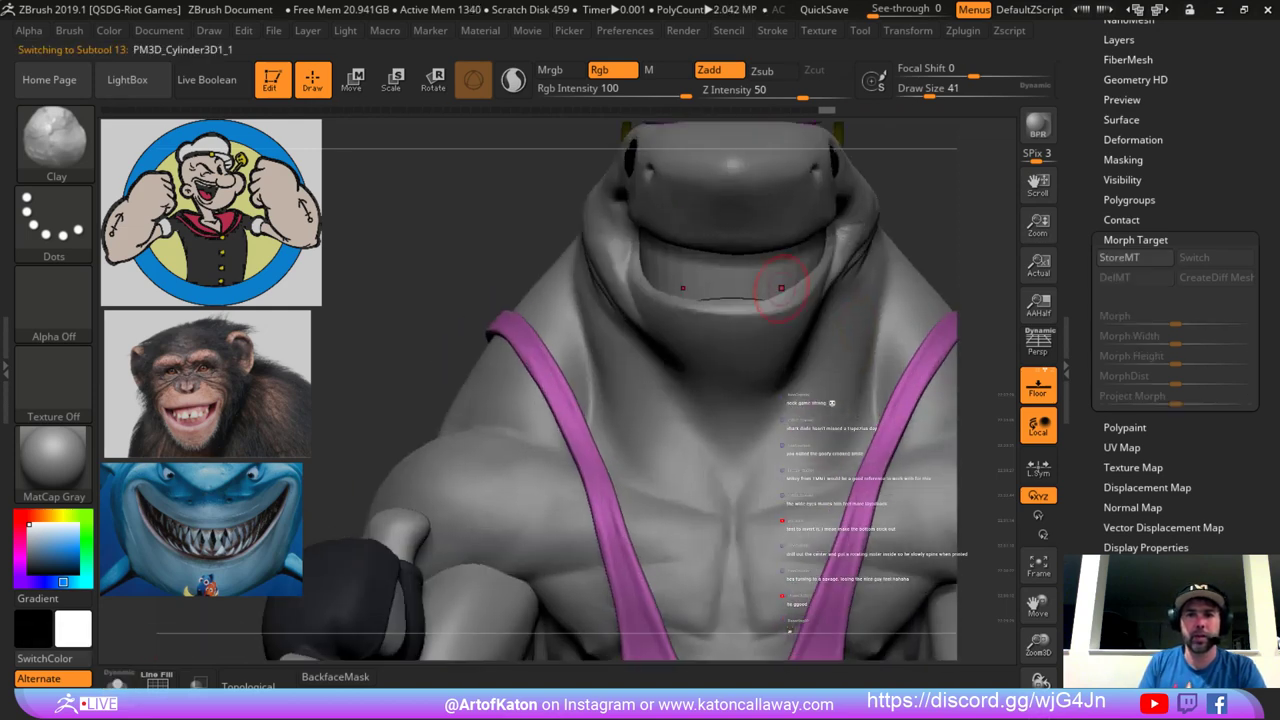
alt+right_drag(781, 288, 760, 333)
key(e)
drag(712, 252, 702, 255)
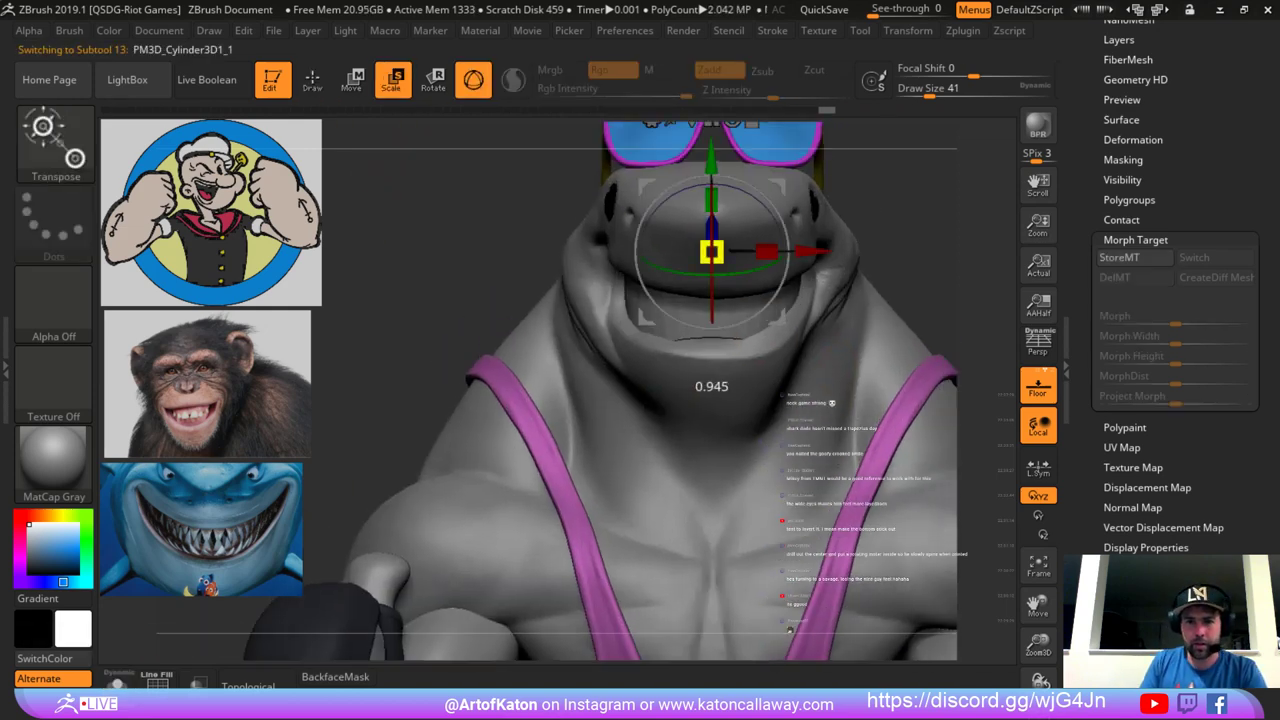
Scale the teeth down again by 0.9325 and adjust their height and tilt inside the mouth from the side.
drag(880, 252, 948, 266)
alt+right_drag(818, 233, 756, 238)
drag(650, 257, 639, 260)
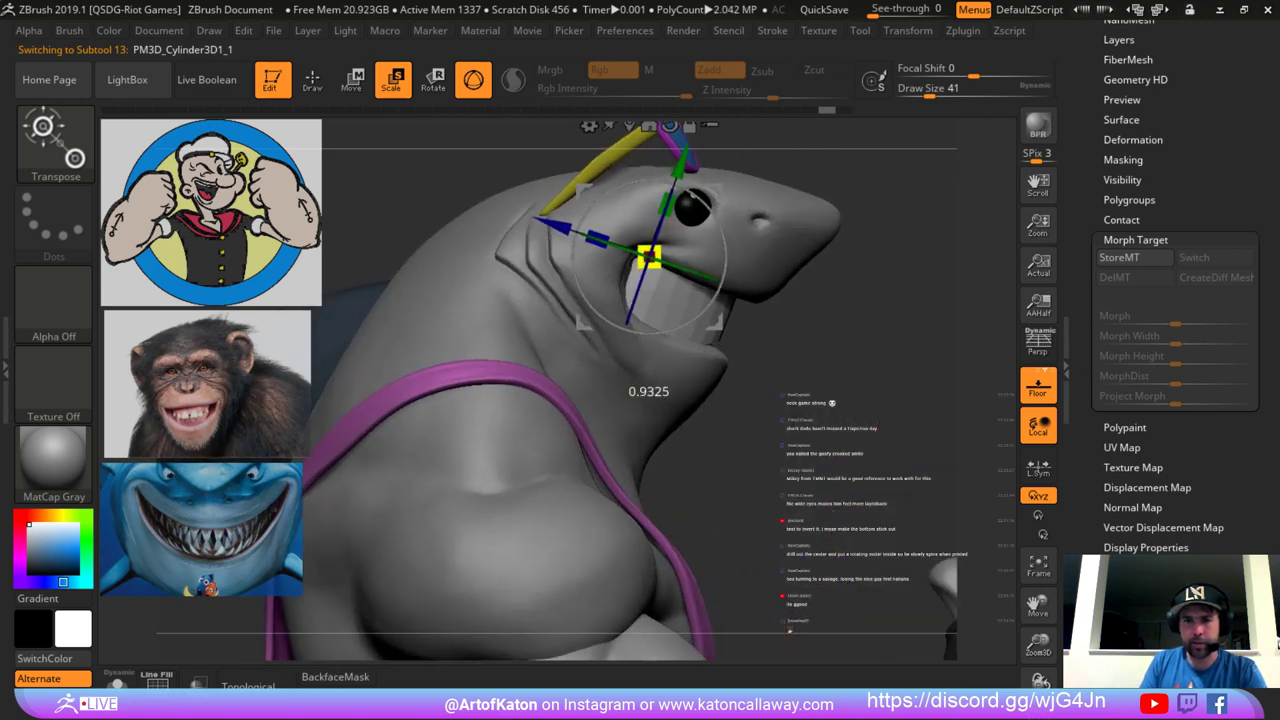
drag(680, 164, 677, 173)
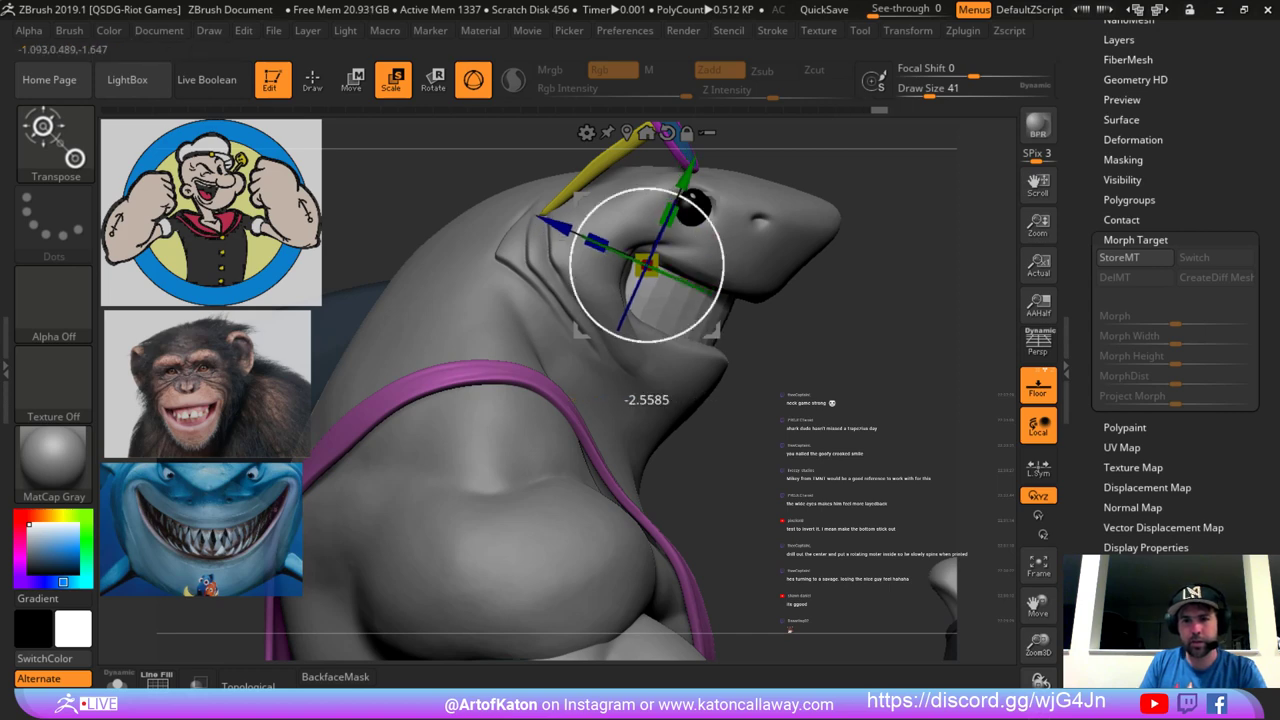
drag(686, 176, 687, 173)
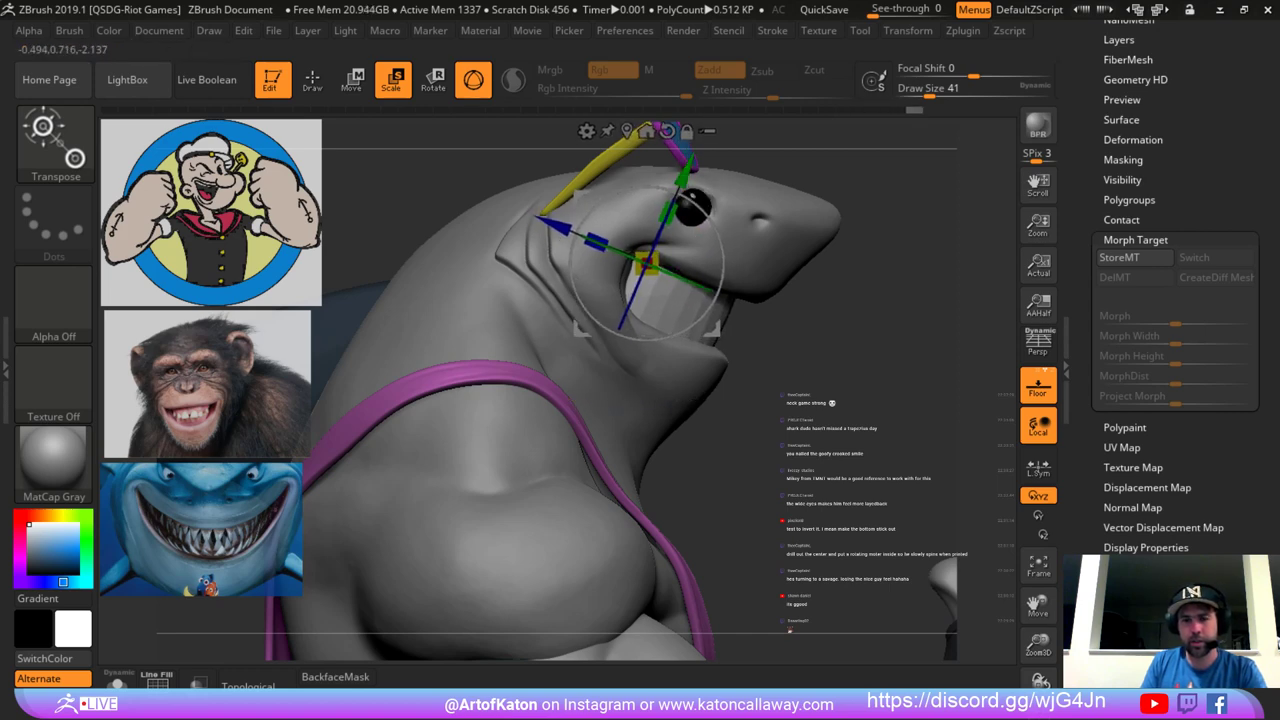
mouse_move(890, 320)
mouse_down()
mouse_move(705, 325)
mouse_move(905, 322)
mouse_up()
alt+click(755, 291)
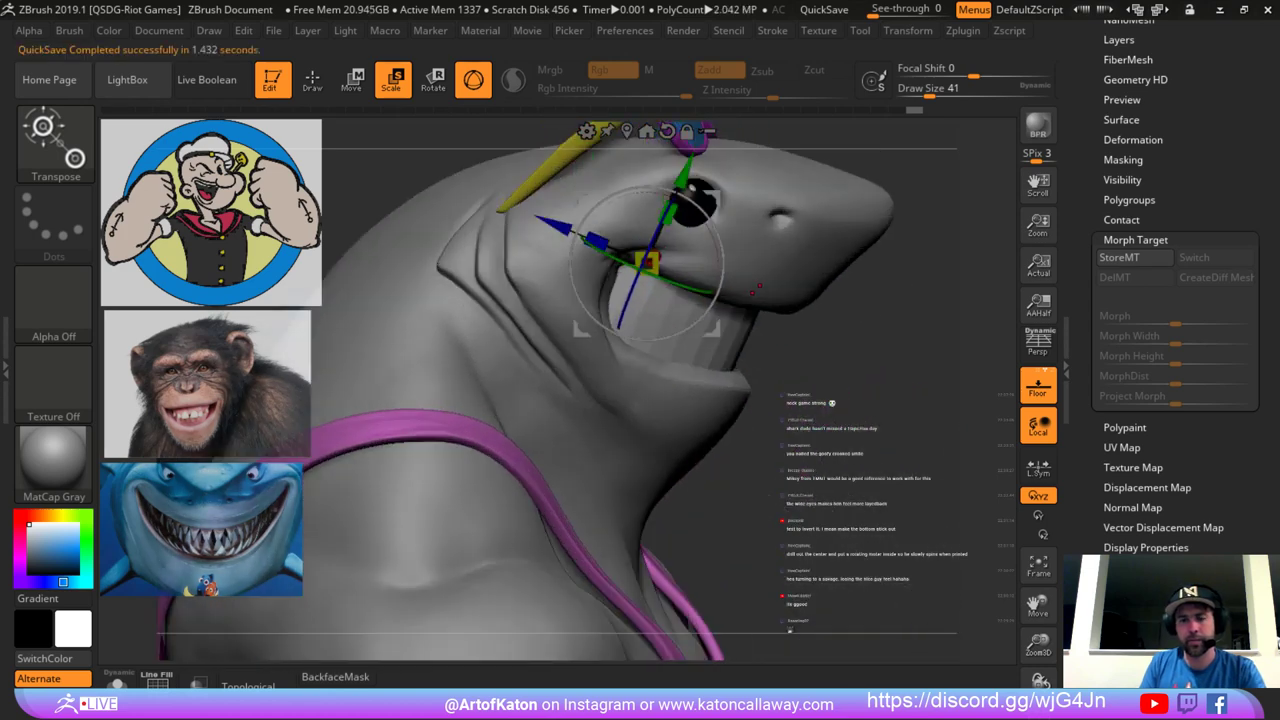
Shift the teeth slightly forward and rotate them to fit the mouth opening, and return to Draw mode.
right_drag(655, 288, 606, 262)
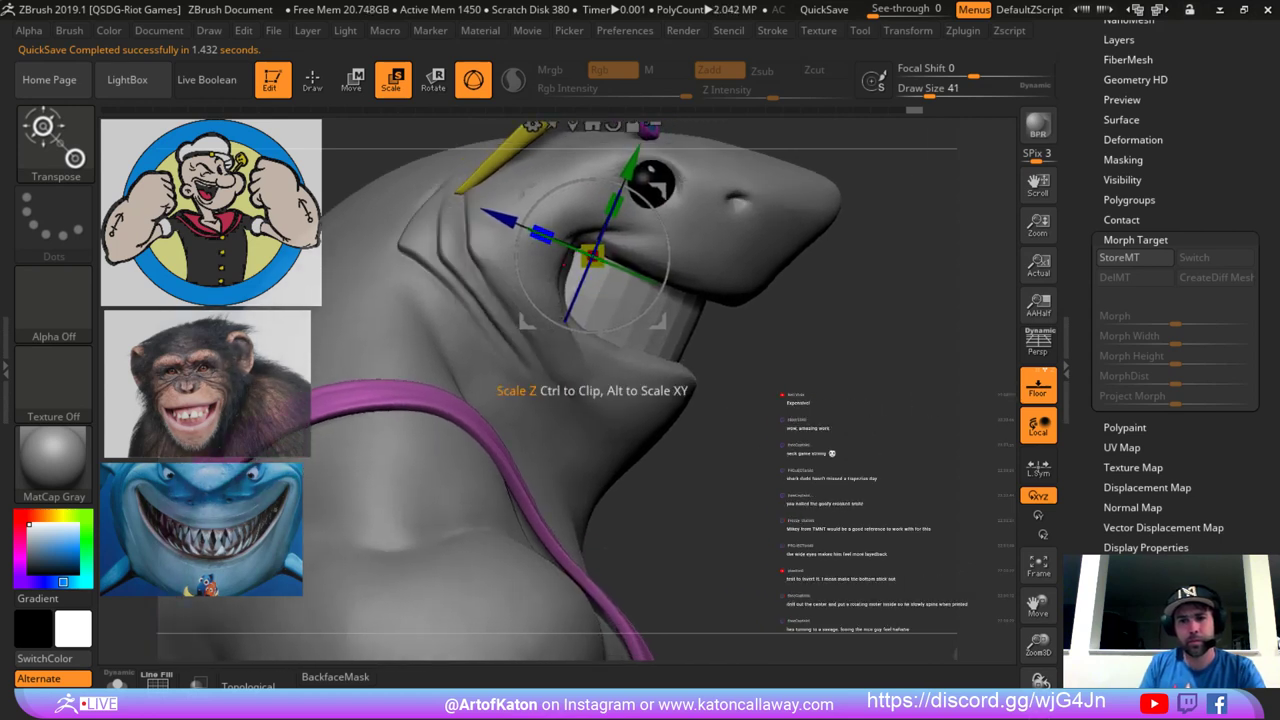
drag(498, 217, 509, 221)
drag(637, 191, 643, 195)
ctrl+right_drag(643, 195, 400, 165)
key(q)
alt+click(600, 400)
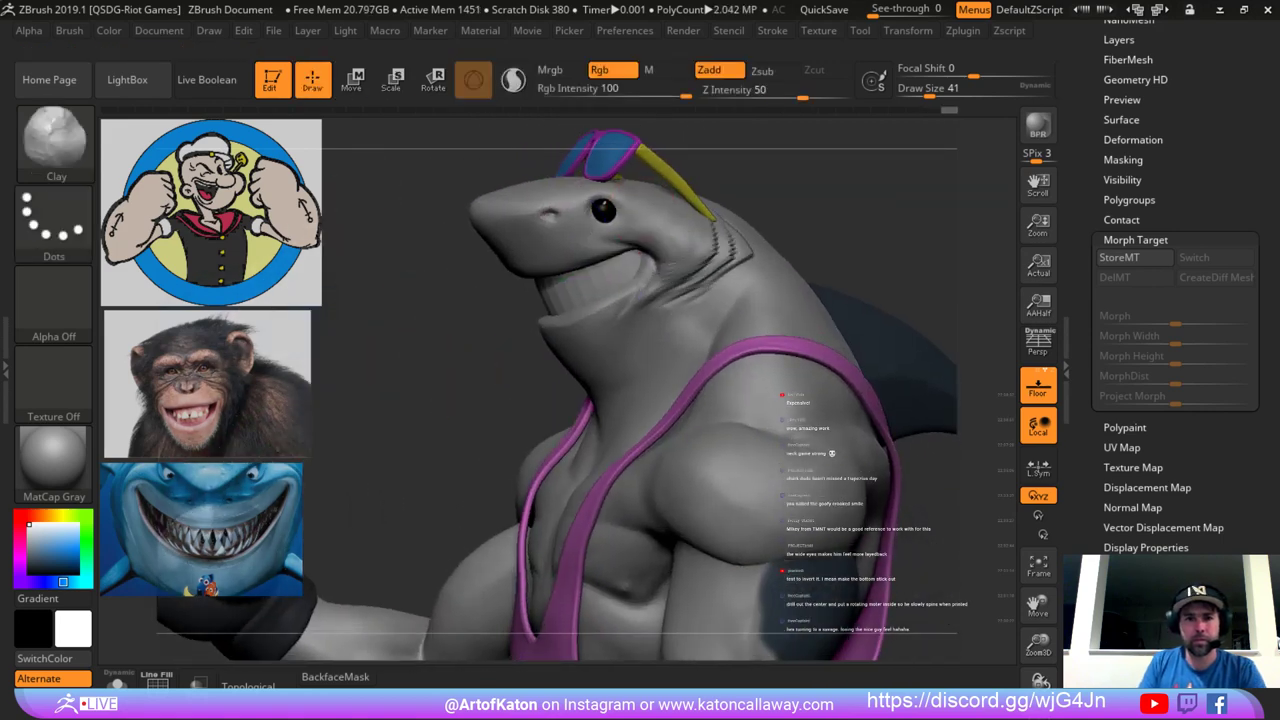
Check the whole character, select the shark body and choose the SnakeHook brush.
key(f)
right_drag(400, 300, 660, 300)
drag(760, 280, 890, 285)
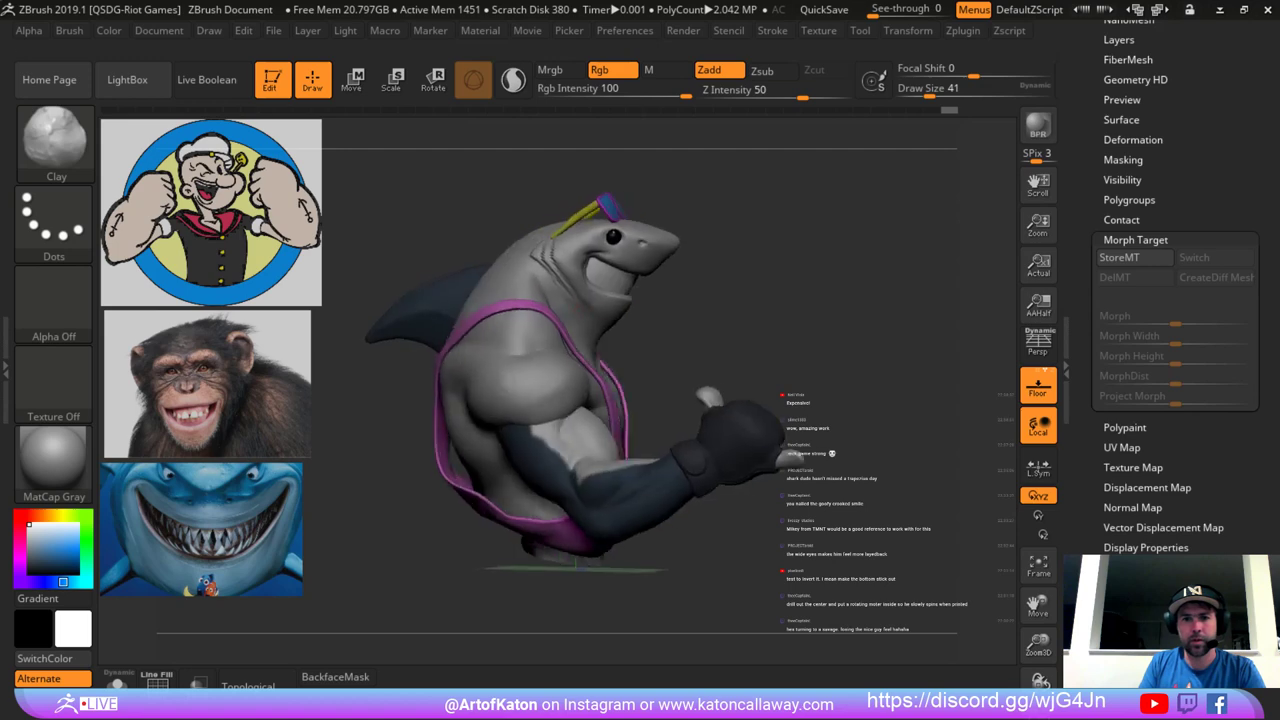
mouse_move(800, 250)
alt+mouse_down()
mouse_move(800, 340)
mouse_move(760, 345)
alt+mouse_up()
key(space)
drag(631, 316, 600, 298)
alt+click(520, 385)
key(space)
key(b)
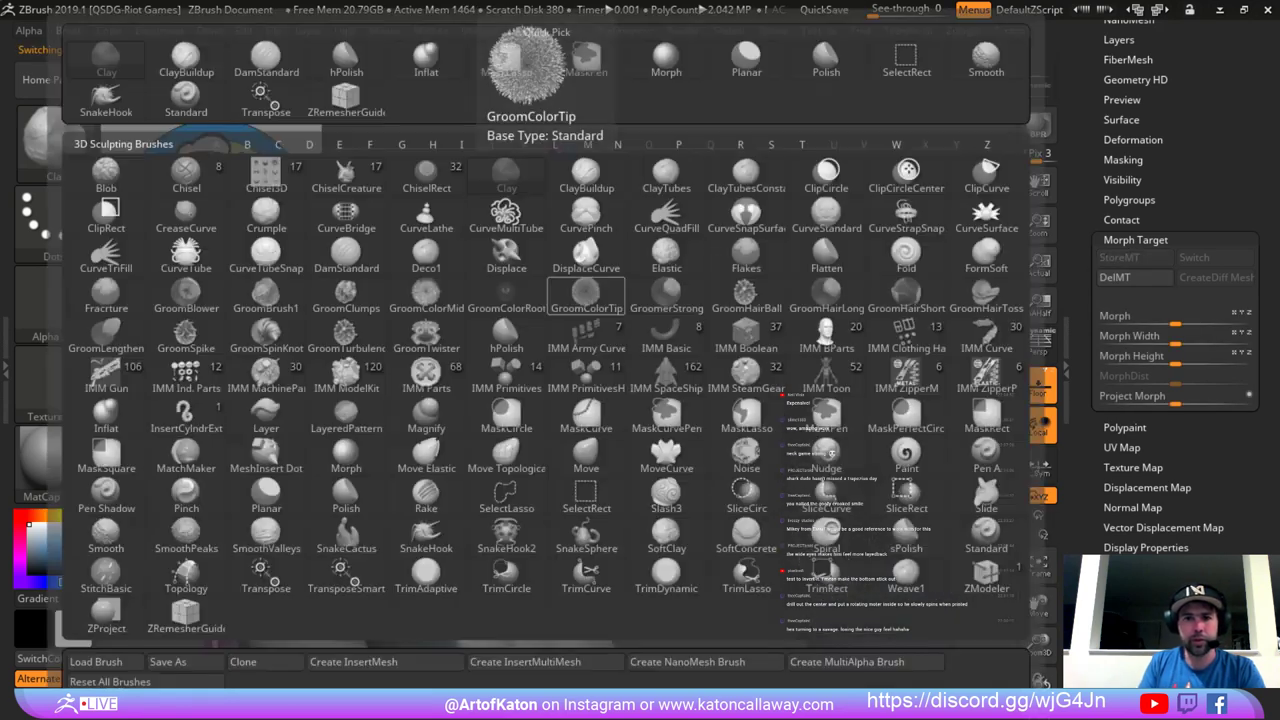
key(s)
key(h)
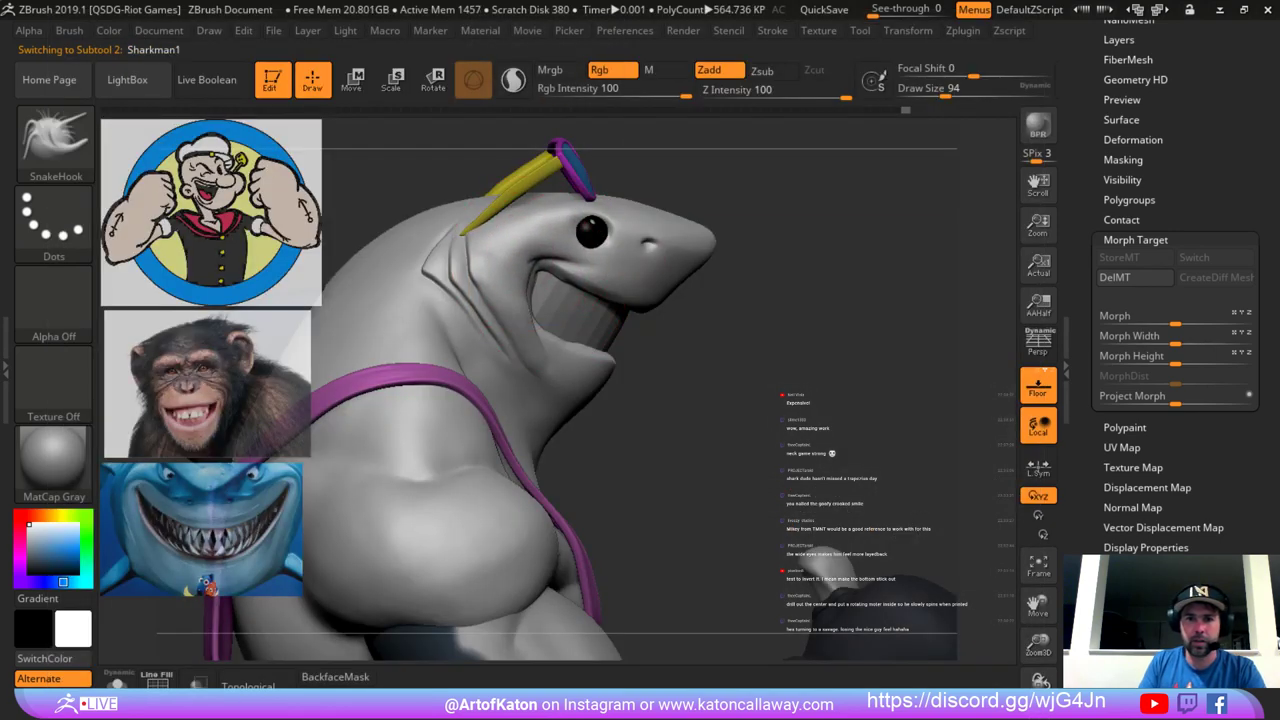
Pull the cheek and jaw around the mouth corner with SnakeHook at draw sizes 54 and 71, changing the body's subdivision level.
key(space)
drag(522, 264, 508, 295)
key(d)
key(space)
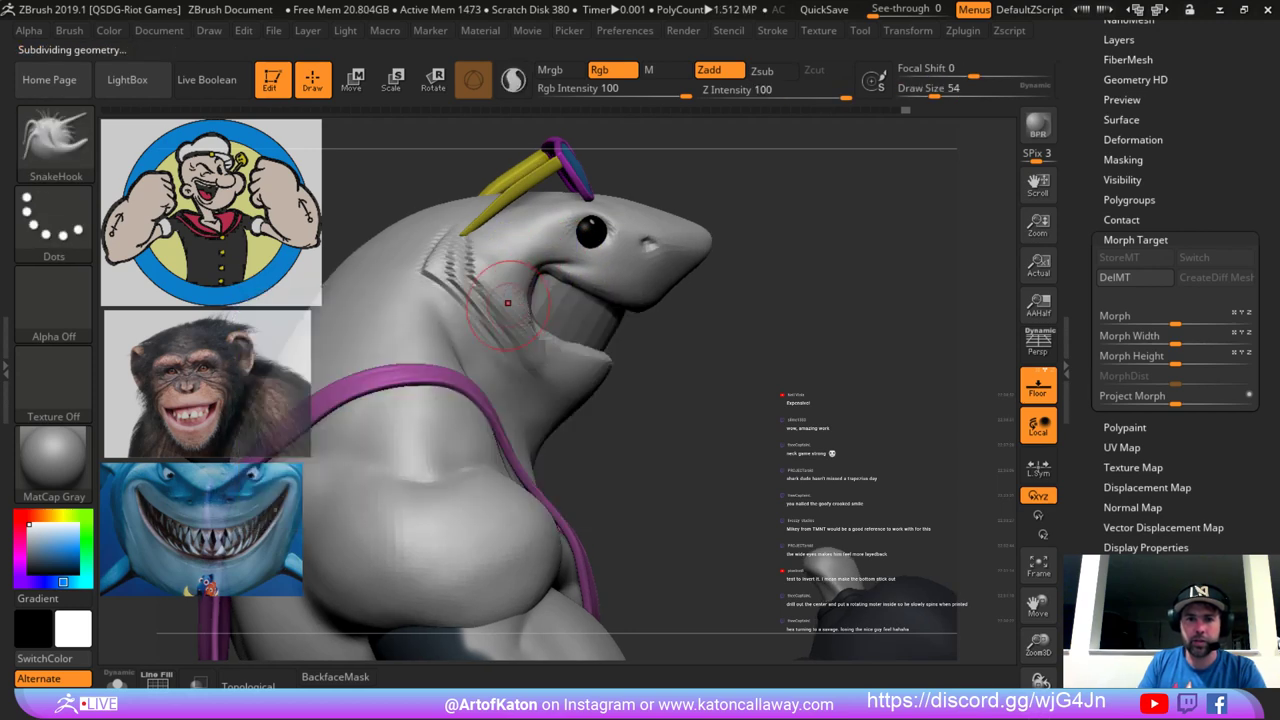
right_drag(508, 294, 522, 285)
key(space)
drag(522, 285, 530, 286)
right_drag(527, 282, 496, 225)
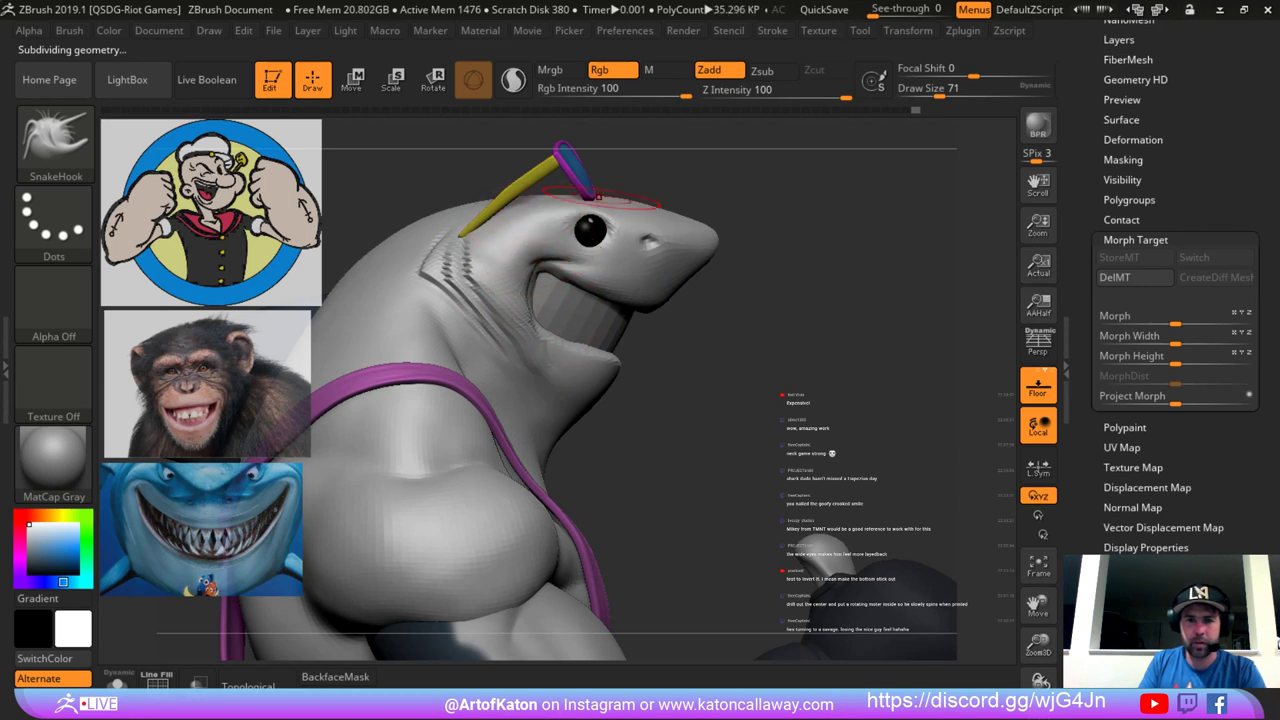
Reshape the top of the head beneath the sunglasses with SnakeHook at draw sizes 80 and 71.
right_drag(598, 197, 506, 213)
key(space)
drag(504, 212, 512, 211)
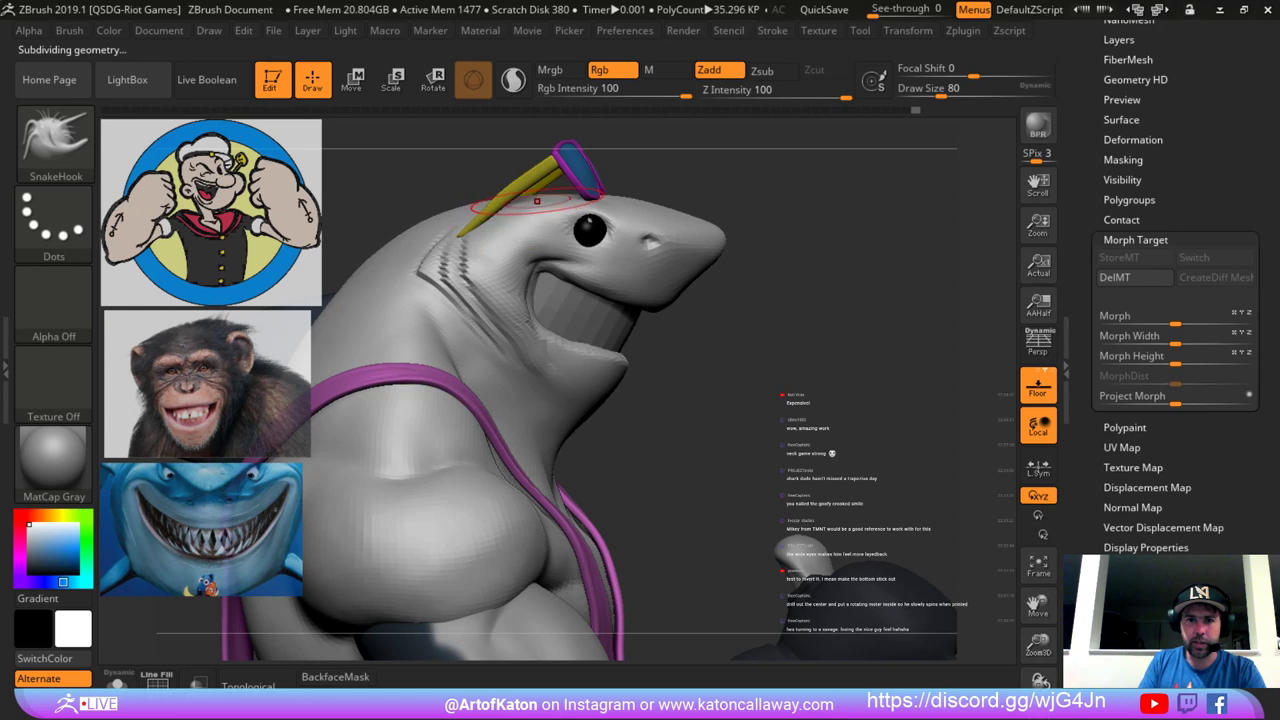
right_drag(537, 201, 517, 202)
key(space)
drag(517, 202, 508, 201)
key(shift)
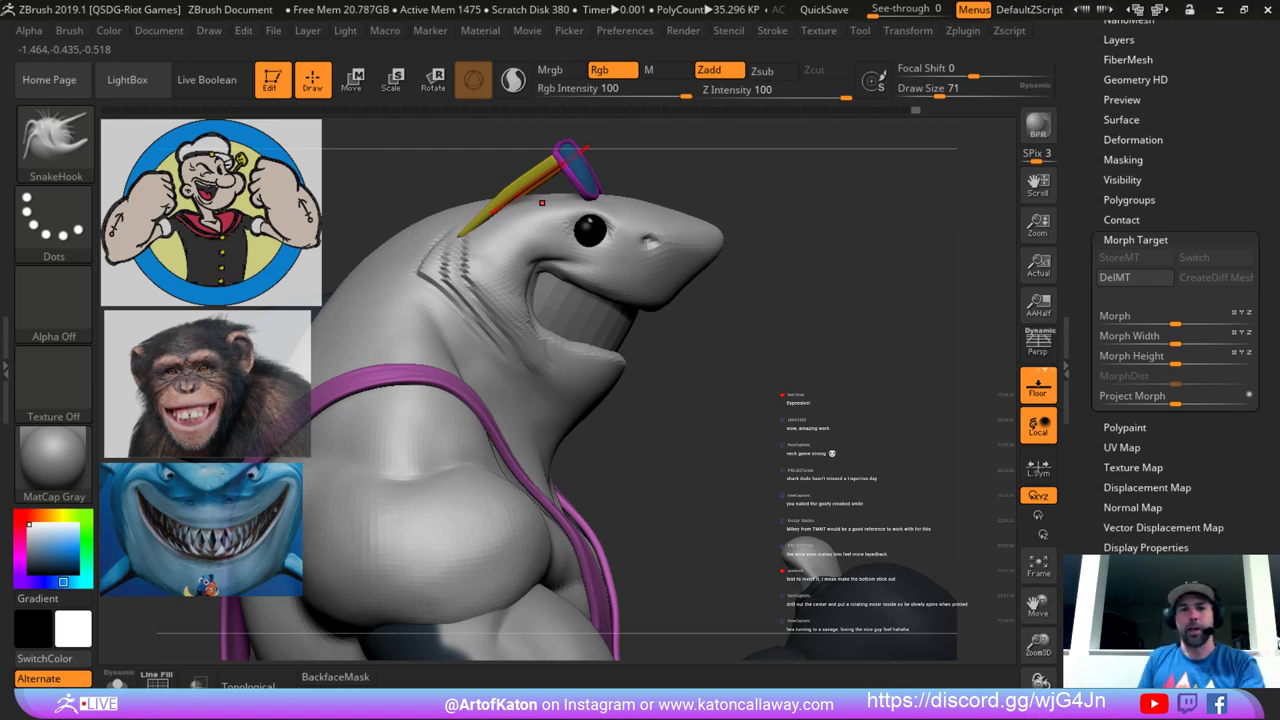
Adjust the brow, forehead and back of the head on both sides with SnakeHook, including draw size 62.
right_drag(651, 214, 640, 210)
key(space)
drag(648, 209, 634, 209)
mouse_move(811, 214)
right_down()
mouse_move(570, 222)
mouse_move(758, 246)
right_up()
key(space)
mouse_move(758, 246)
mouse_down()
mouse_move(776, 246)
mouse_move(711, 228)
mouse_up()
key(space)
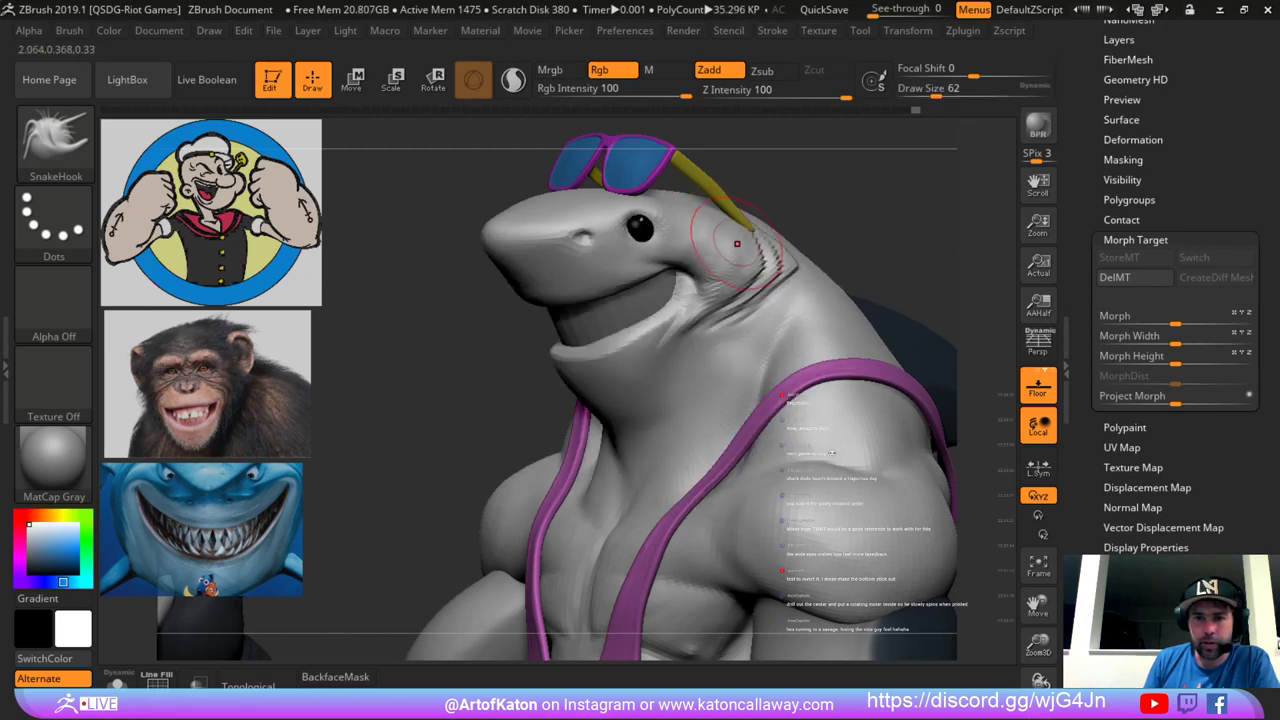
key(space)
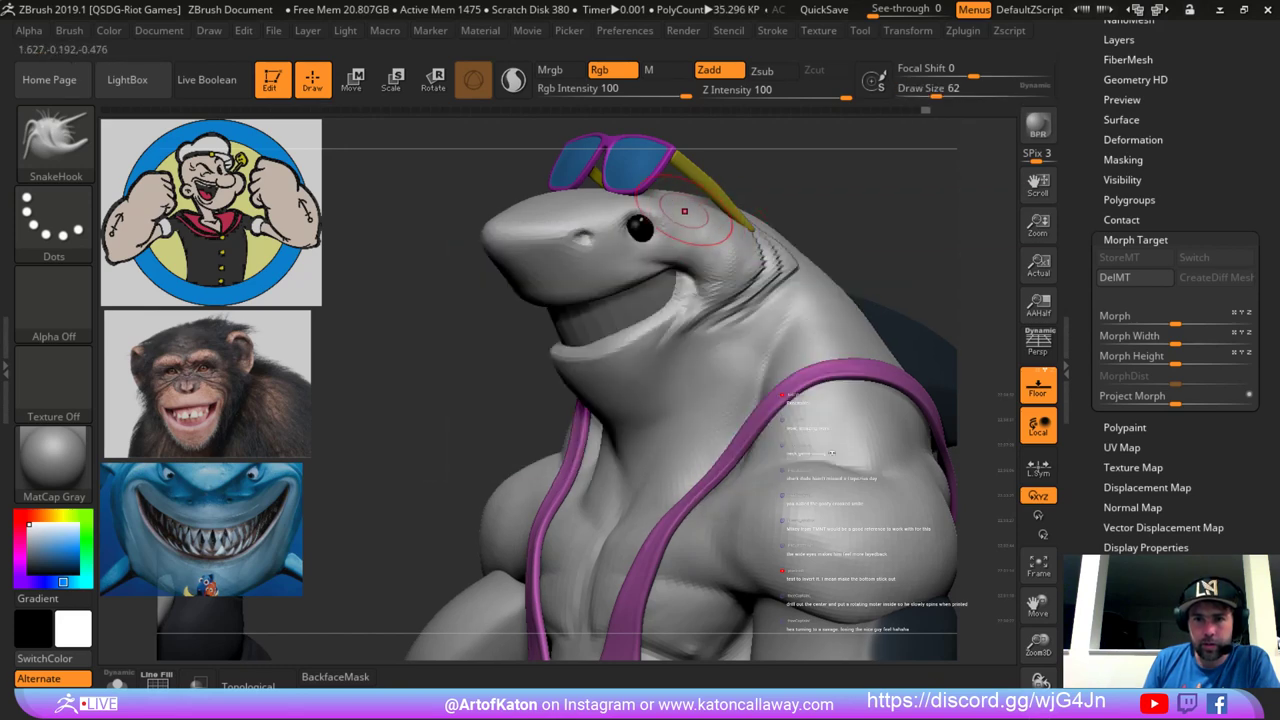
right_drag(725, 196, 765, 223)
key(space)
drag(765, 226, 775, 226)
ctrl+right_drag(775, 226, 828, 263)
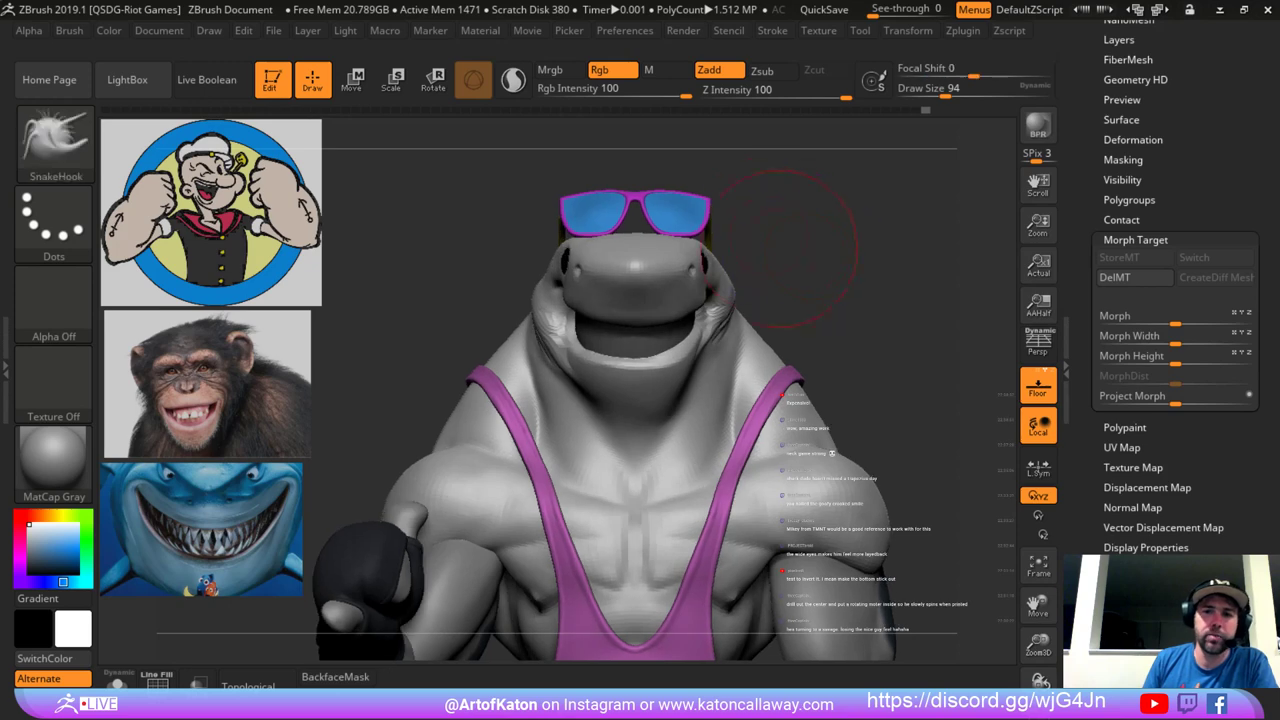
Mask the shark's upper head and snout with MaskLasso at a low subdivision level.
mouse_move(788, 235)
ctrl+mouse_down()
mouse_move(602, 190)
mouse_move(502, 290)
mouse_move(640, 322)
mouse_move(788, 245)
ctrl+mouse_up()
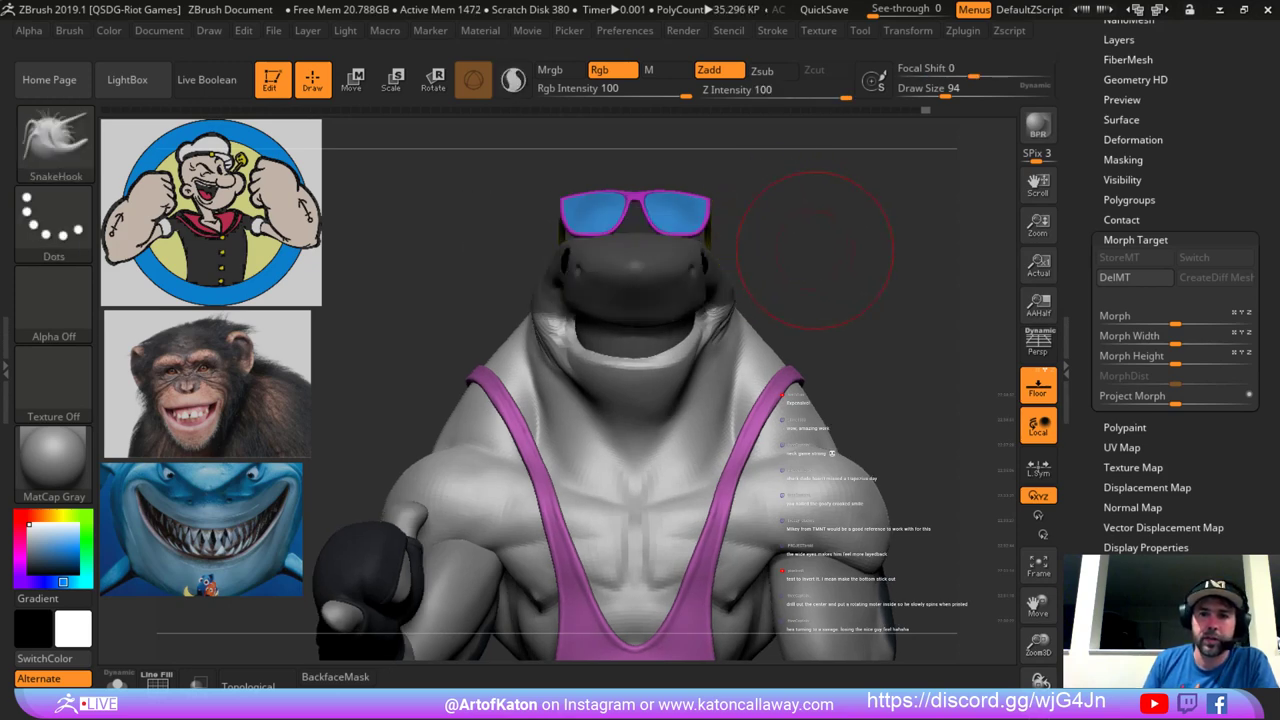
mouse_move(814, 257)
right_down()
mouse_move(948, 263)
mouse_move(794, 226)
right_up()
ctrl+drag(794, 226, 847, 264)
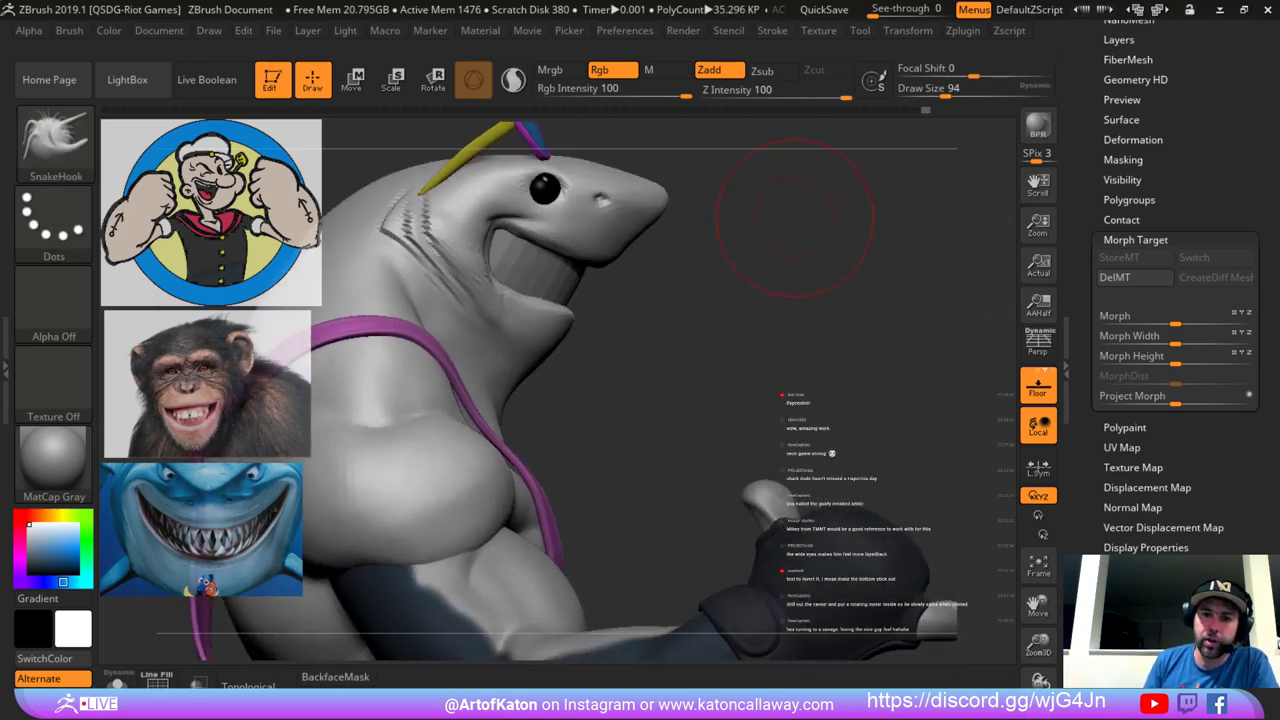
alt+right_drag(766, 219, 796, 253)
mouse_move(784, 222)
ctrl+mouse_down()
mouse_move(657, 148)
mouse_move(465, 244)
mouse_move(695, 322)
mouse_move(792, 246)
ctrl+mouse_up()
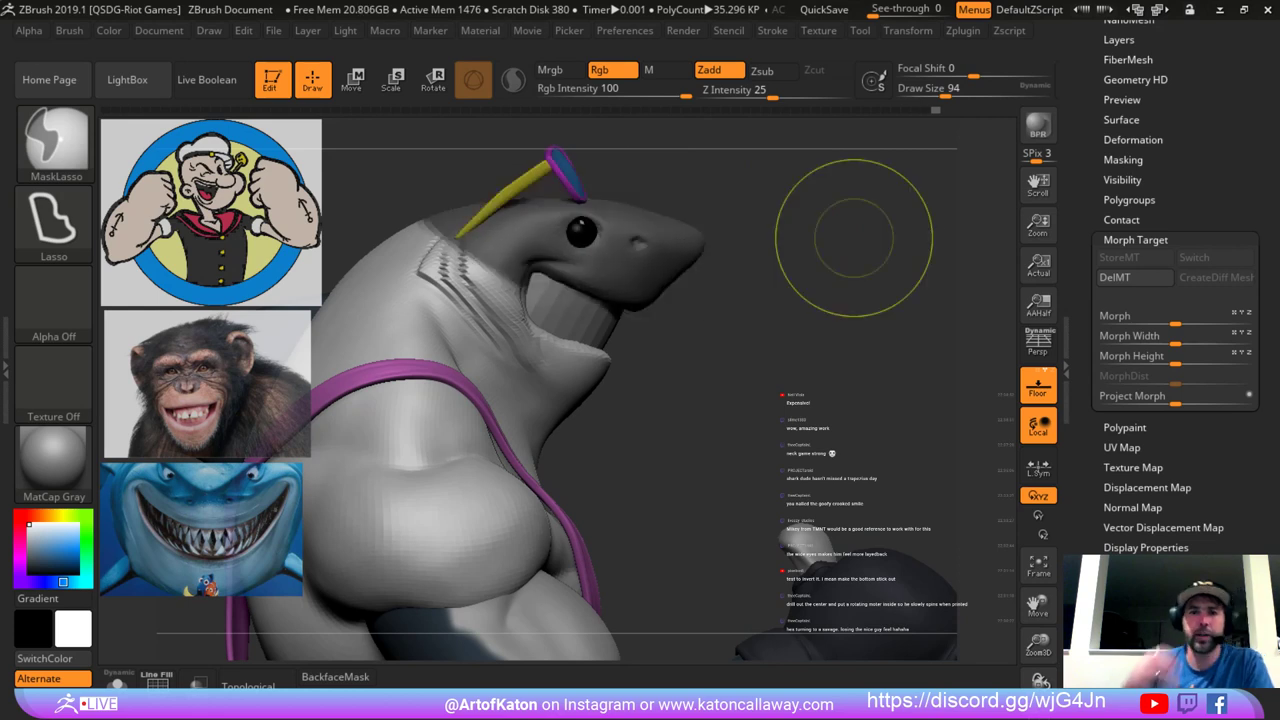
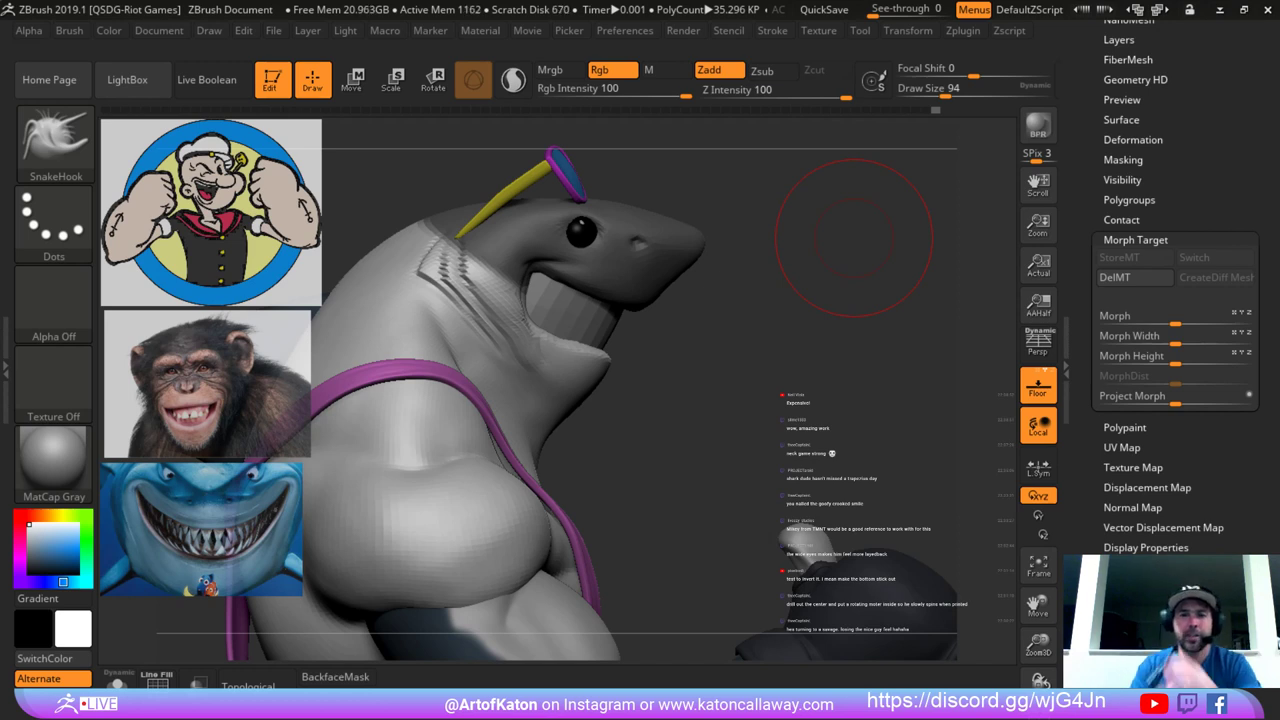
Soften and invert the head mask, and refine it around the lower jaw with MaskLasso.
key(shift+d)
alt+drag(769, 195, 734, 223)
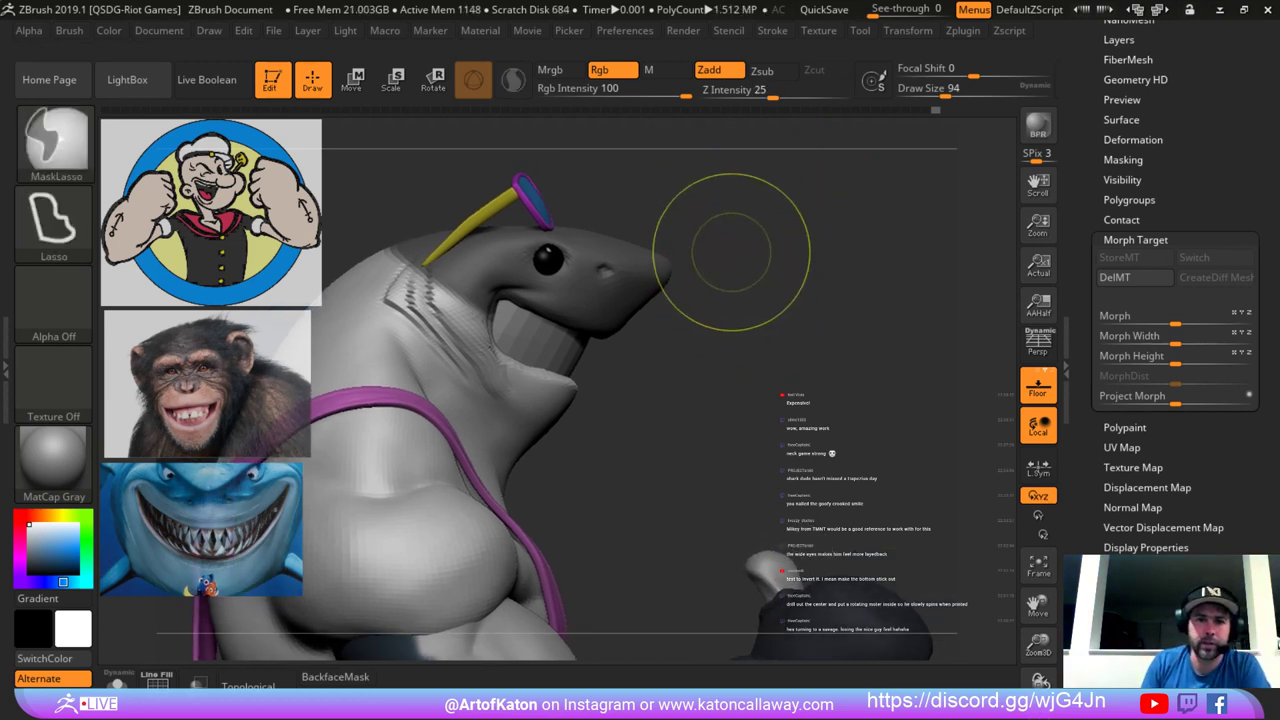
ctrl+click(732, 252)
ctrl+click(632, 286)
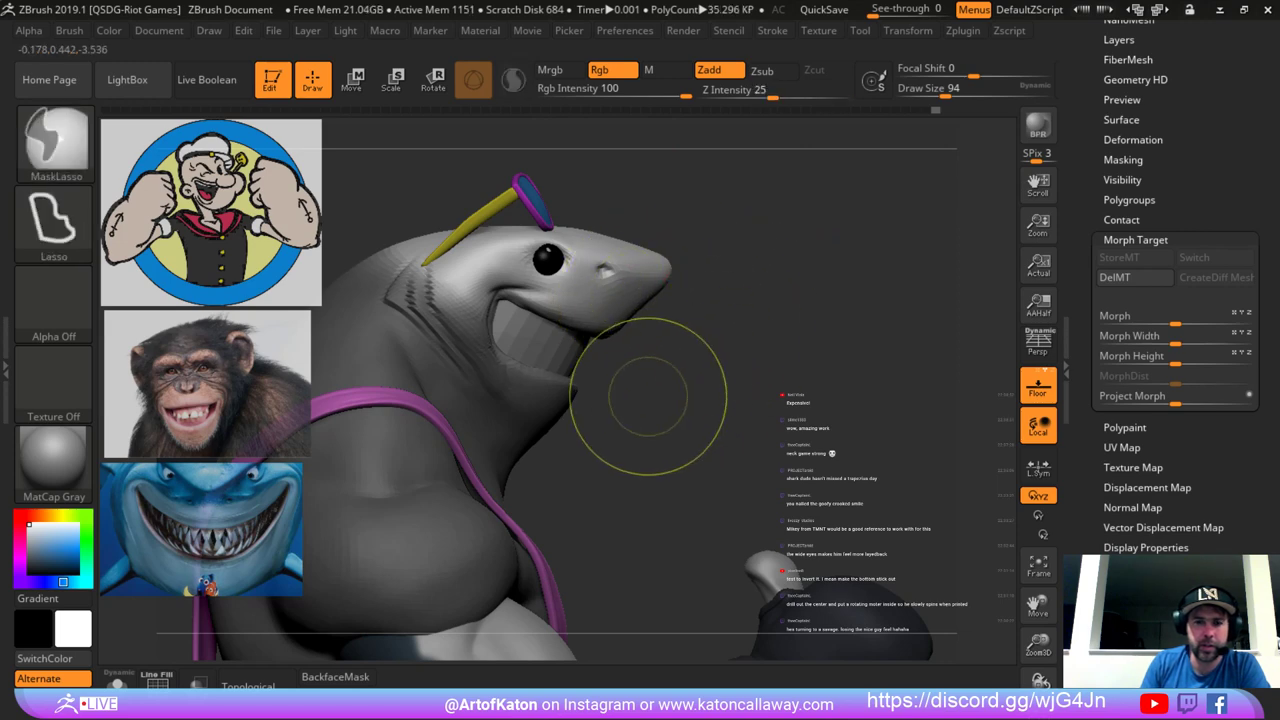
mouse_move(650, 401)
ctrl+mouse_down()
mouse_move(576, 360)
mouse_move(586, 468)
mouse_move(632, 447)
mouse_move(421, 337)
mouse_move(640, 446)
mouse_move(540, 422)
ctrl+mouse_up()
ctrl+click(669, 418)
Activate Rotate from the front view and invert the mask to leave only the head editable.
alt+drag(827, 199, 693, 192)
click(434, 81)
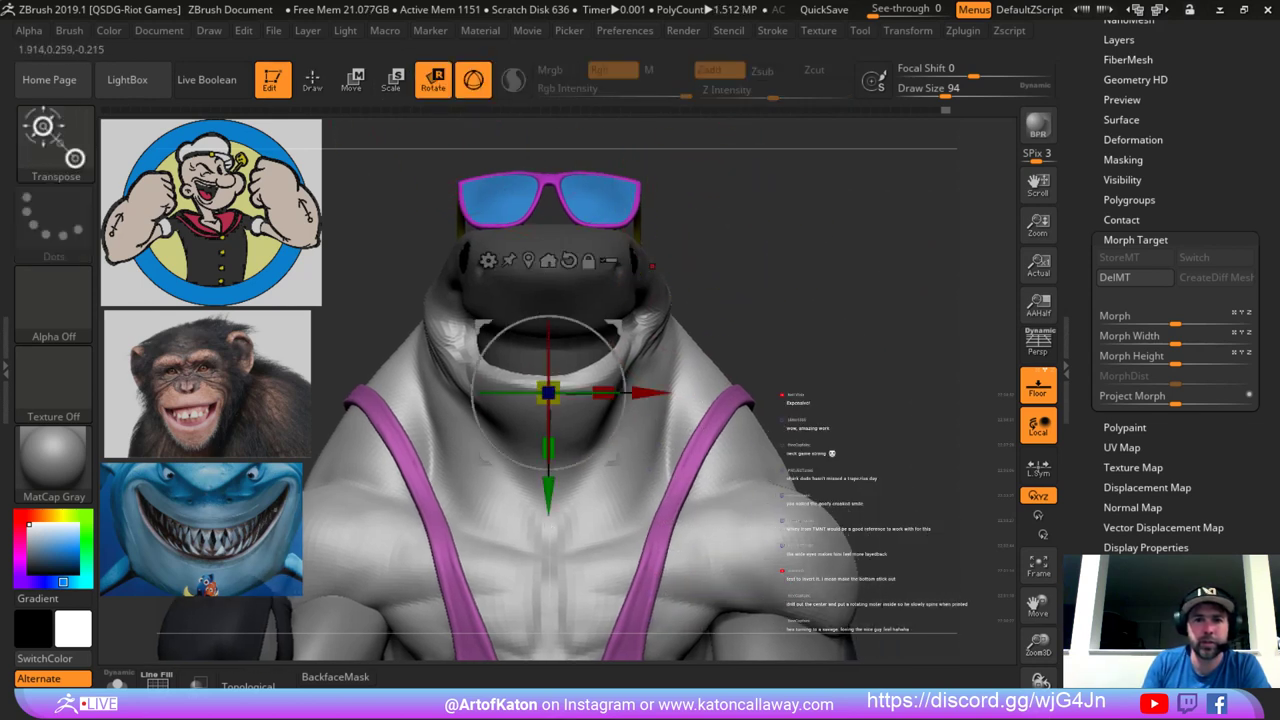
ctrl+click(745, 250)
Try to tilt the unmasked head sideways with the Rotate gizmo, and undo the rotation.
drag(601, 337, 611, 213)
key(ctrl+z)
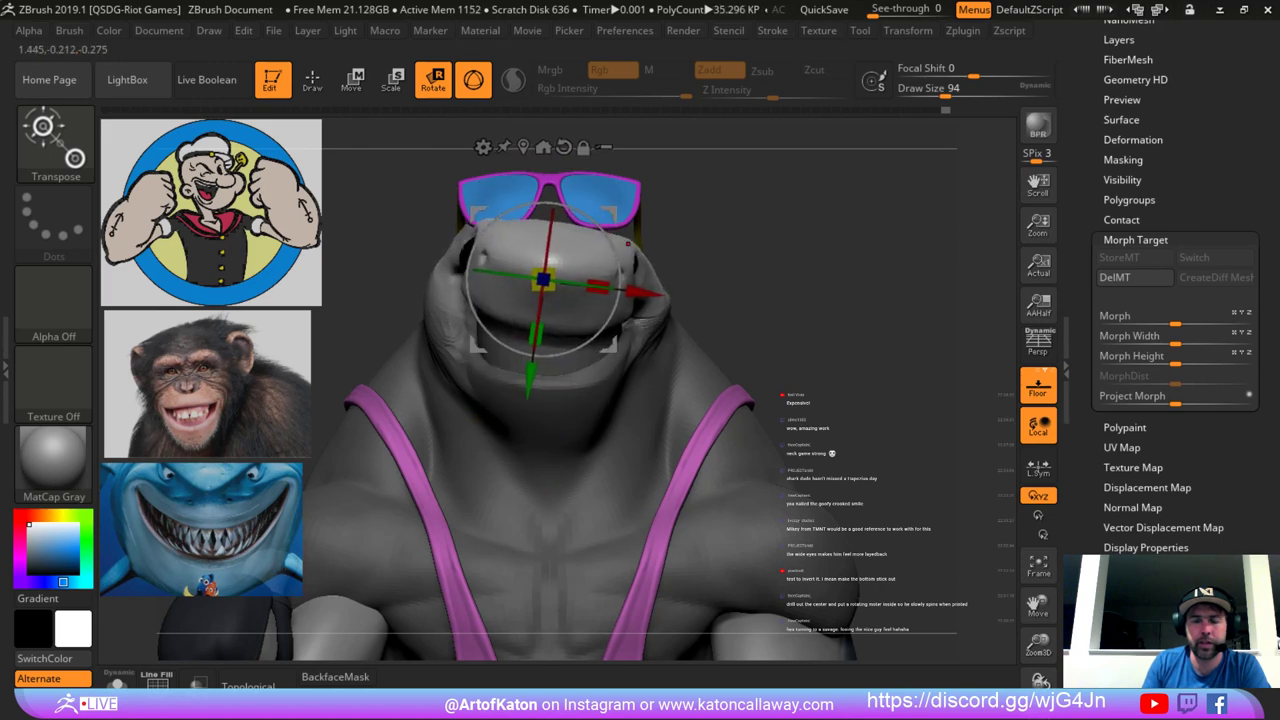
mouse_move(735, 235)
mouse_down()
mouse_move(893, 240)
mouse_move(668, 238)
mouse_move(872, 240)
mouse_move(746, 236)
mouse_move(740, 170)
mouse_move(736, 242)
mouse_move(734, 164)
mouse_up()
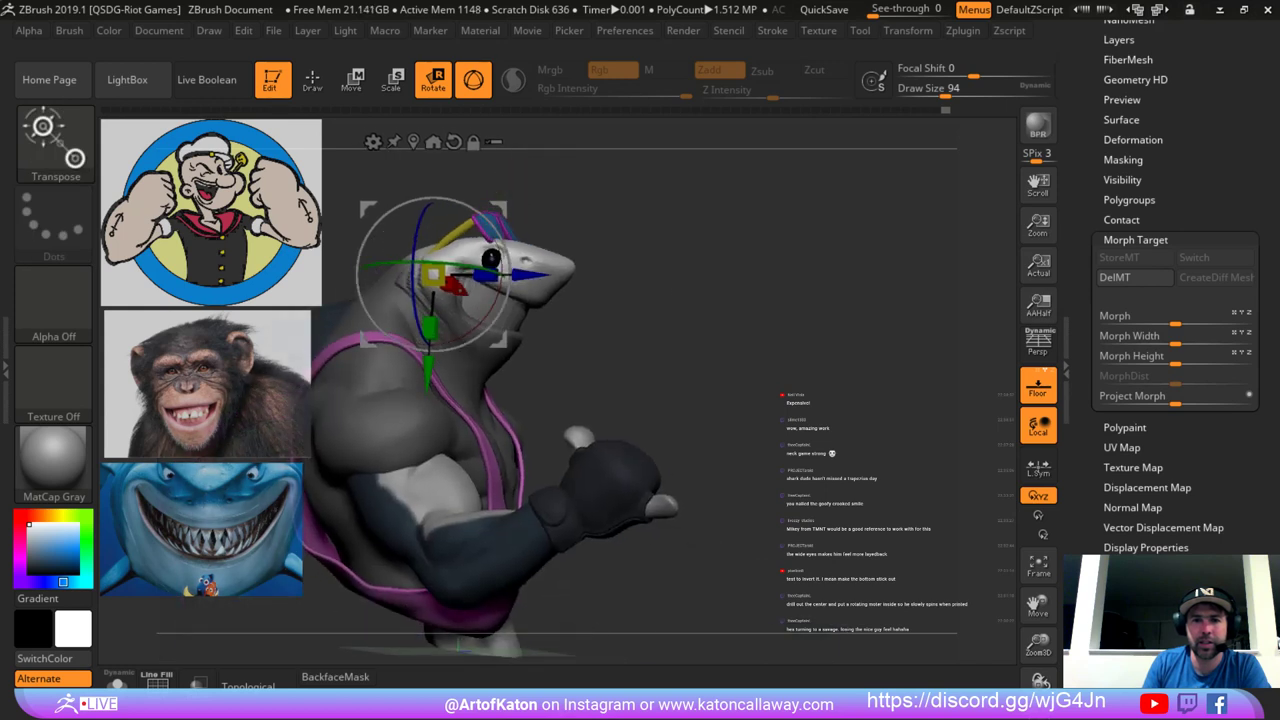
key(ctrl+z)
key(ctrl+z)
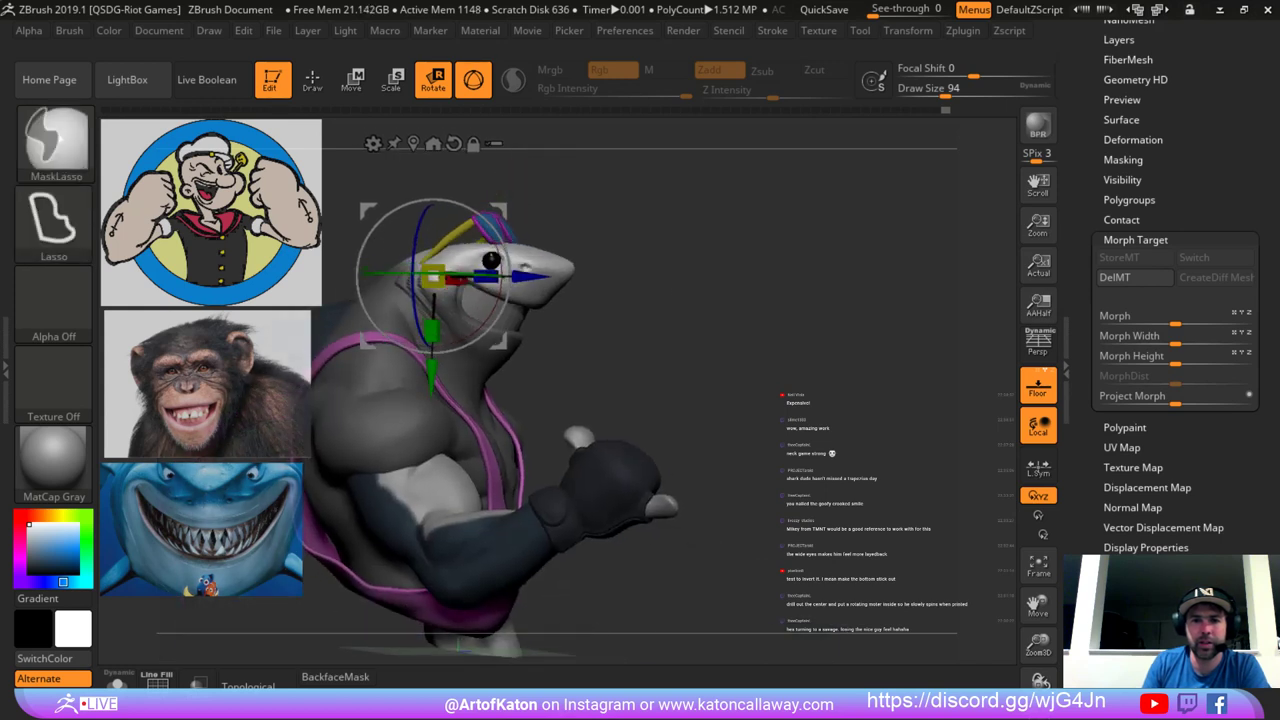
Nudge the unmasked head slightly up and forward with the gizmo, undoing one adjustment along the way, and return to Draw mode.
alt+drag(734, 164, 755, 232)
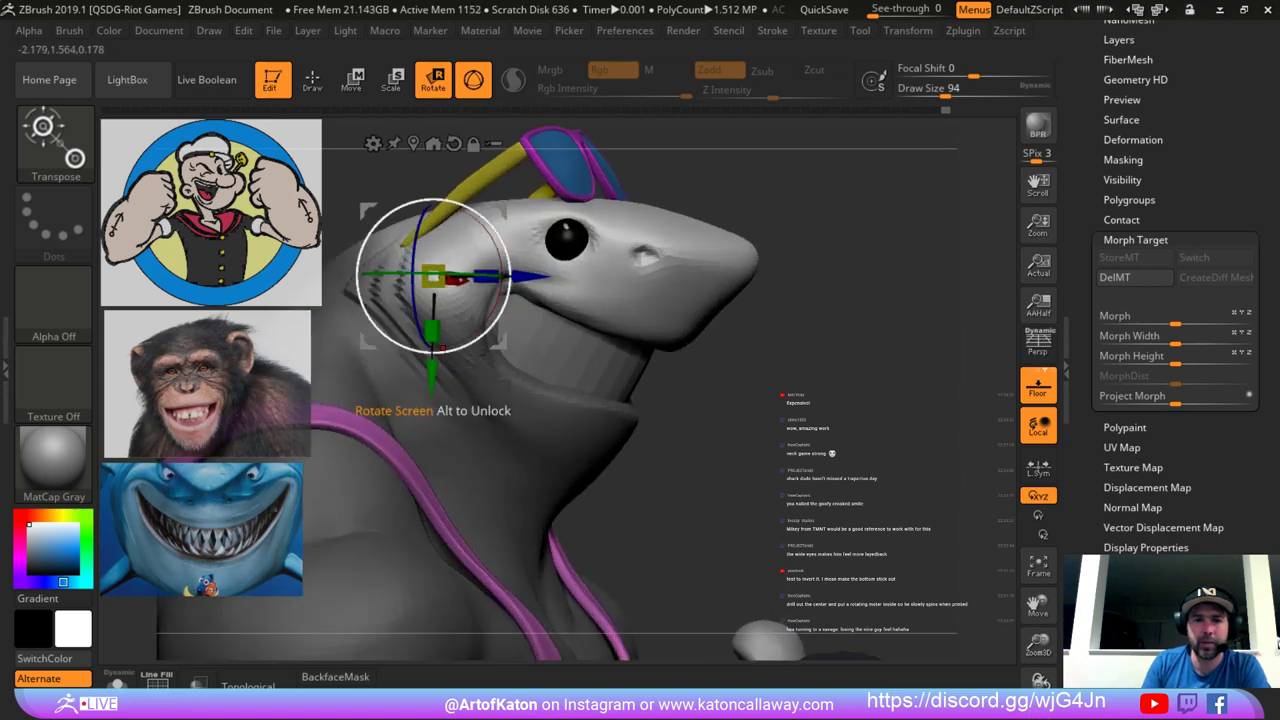
drag(432, 377, 432, 363)
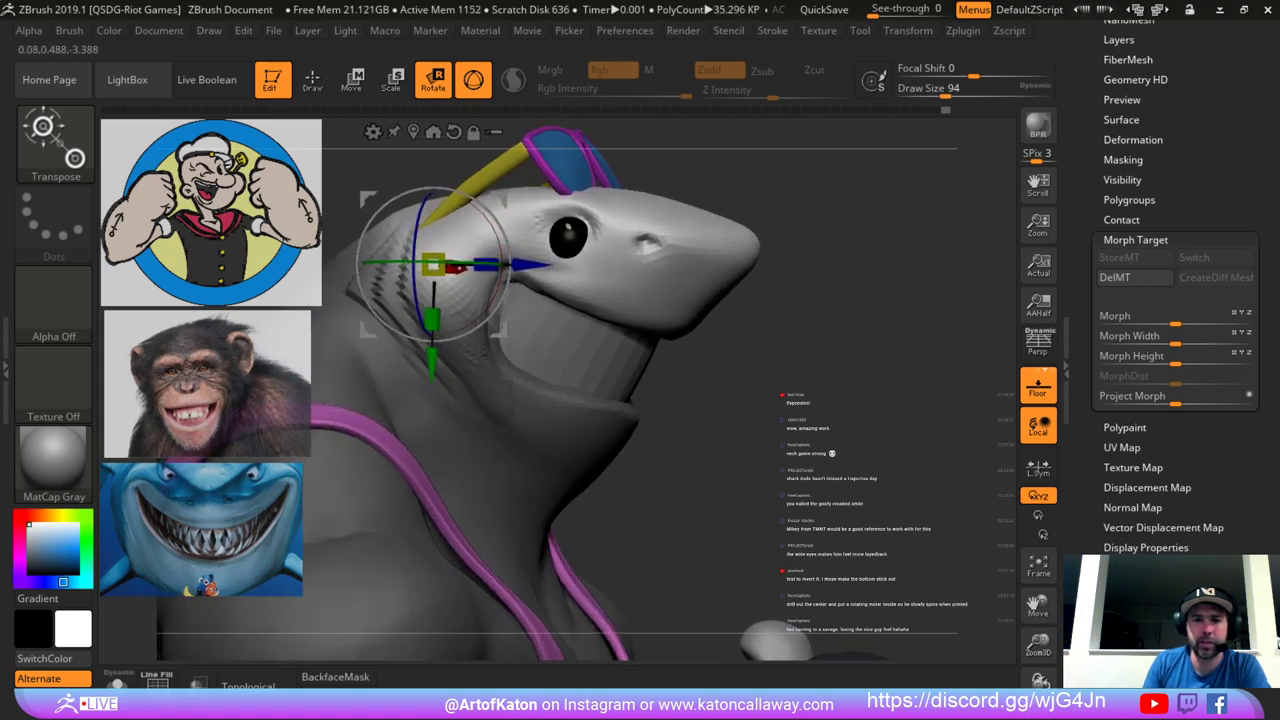
alt+drag(755, 232, 775, 182)
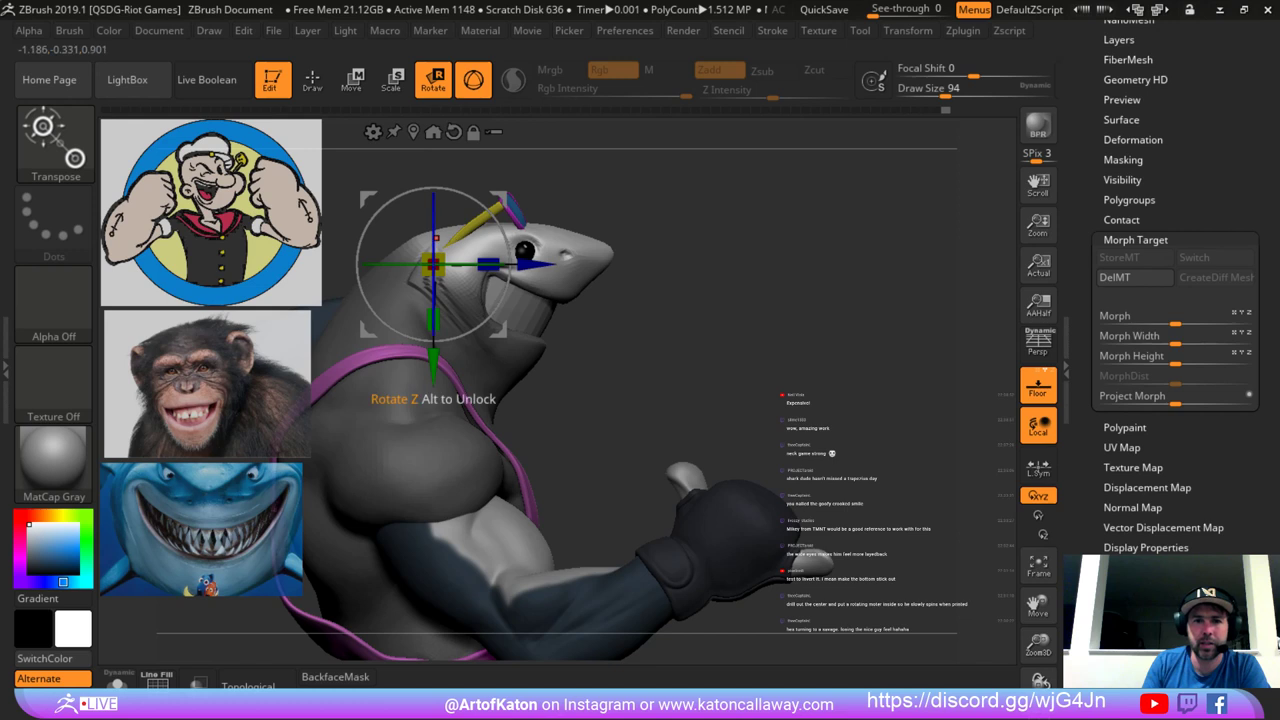
key(ctrl+z)
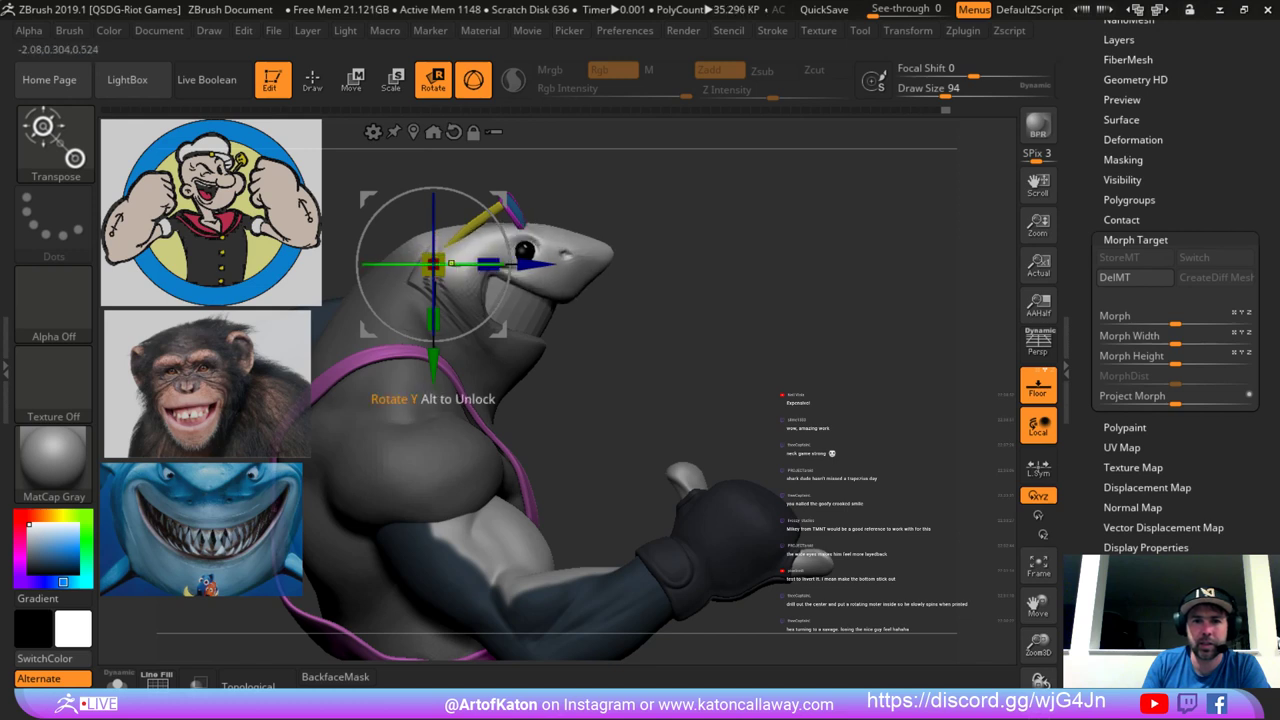
drag(531, 262, 535, 263)
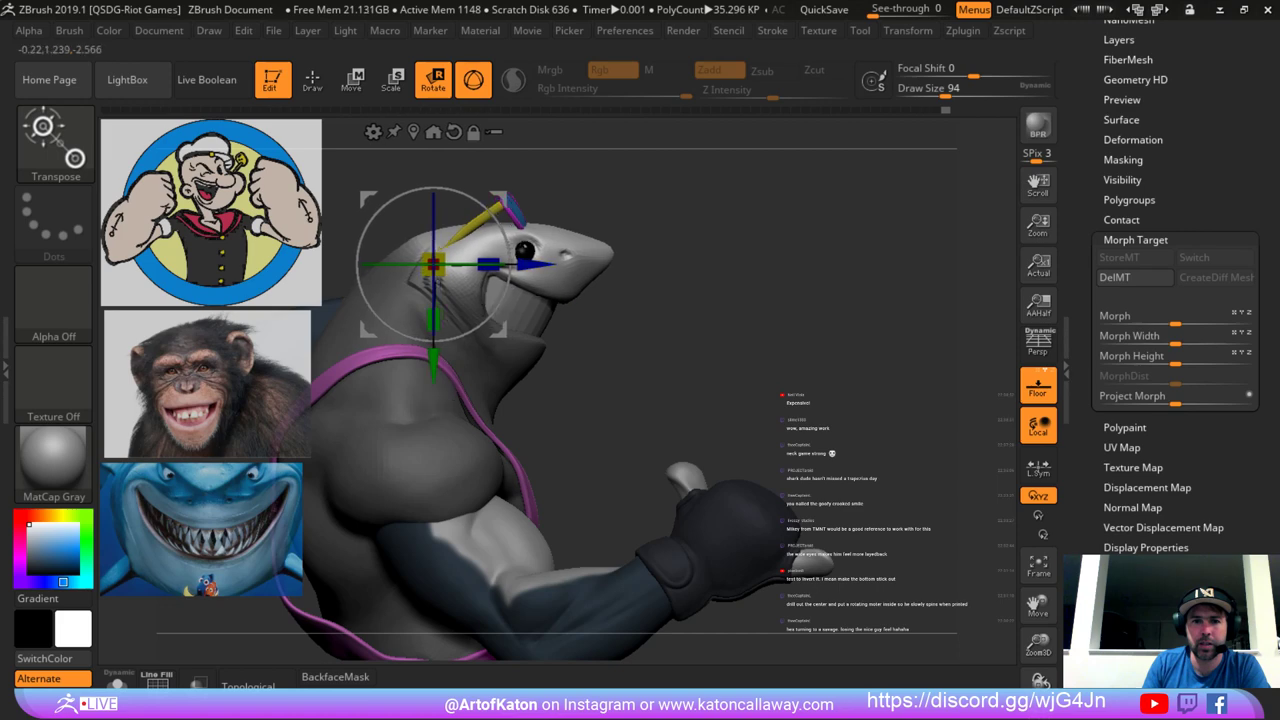
alt+drag(650, 330, 587, 385)
drag(760, 320, 520, 322)
mouse_move(700, 340)
alt+mouse_down()
mouse_move(700, 270)
mouse_move(900, 235)
mouse_move(780, 262)
alt+mouse_up()
key(q)
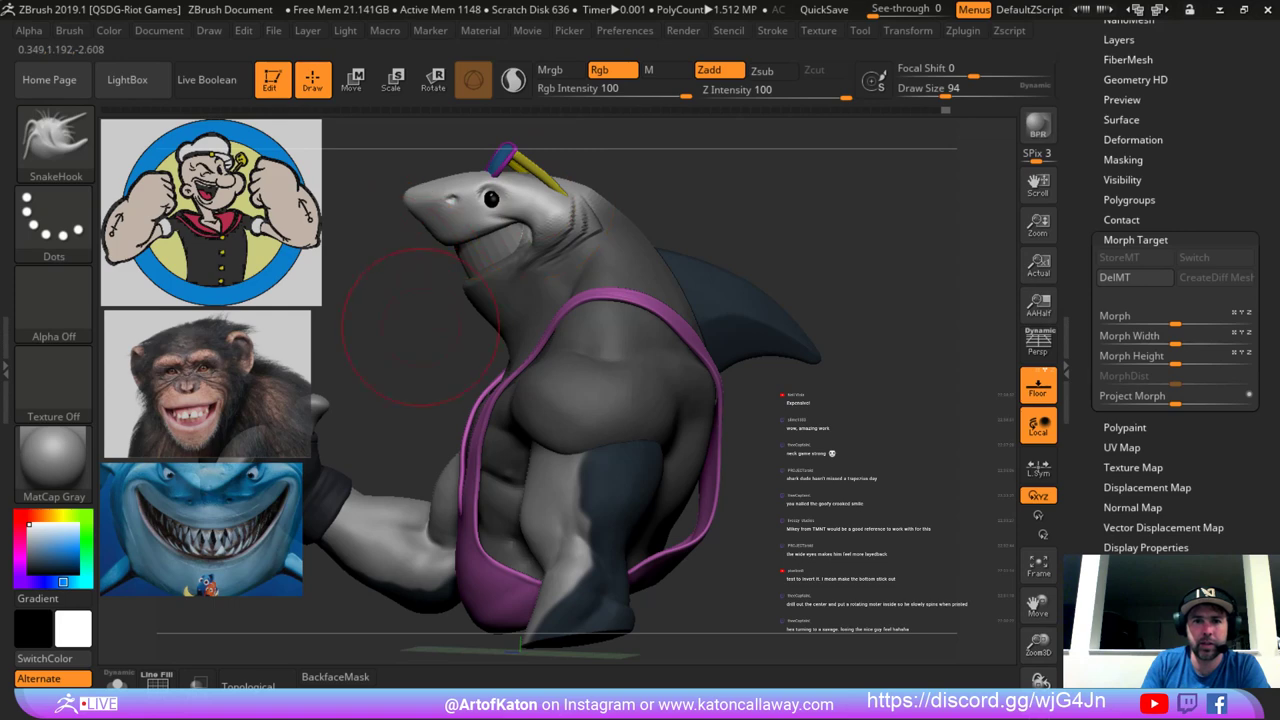
Reshape the shark's cheek and the upper edge of the mouth with SnakeHook at draw sizes 83 and 74.
mouse_move(420, 305)
shift+mouse_down()
mouse_move(400, 325)
mouse_move(384, 296)
mouse_move(620, 304)
mouse_move(720, 380)
mouse_move(560, 414)
shift+mouse_up()
key(ctrl+z)
key(space)
drag(552, 294, 540, 294)
drag(464, 267, 468, 255)
key(space)
drag(470, 280, 479, 280)
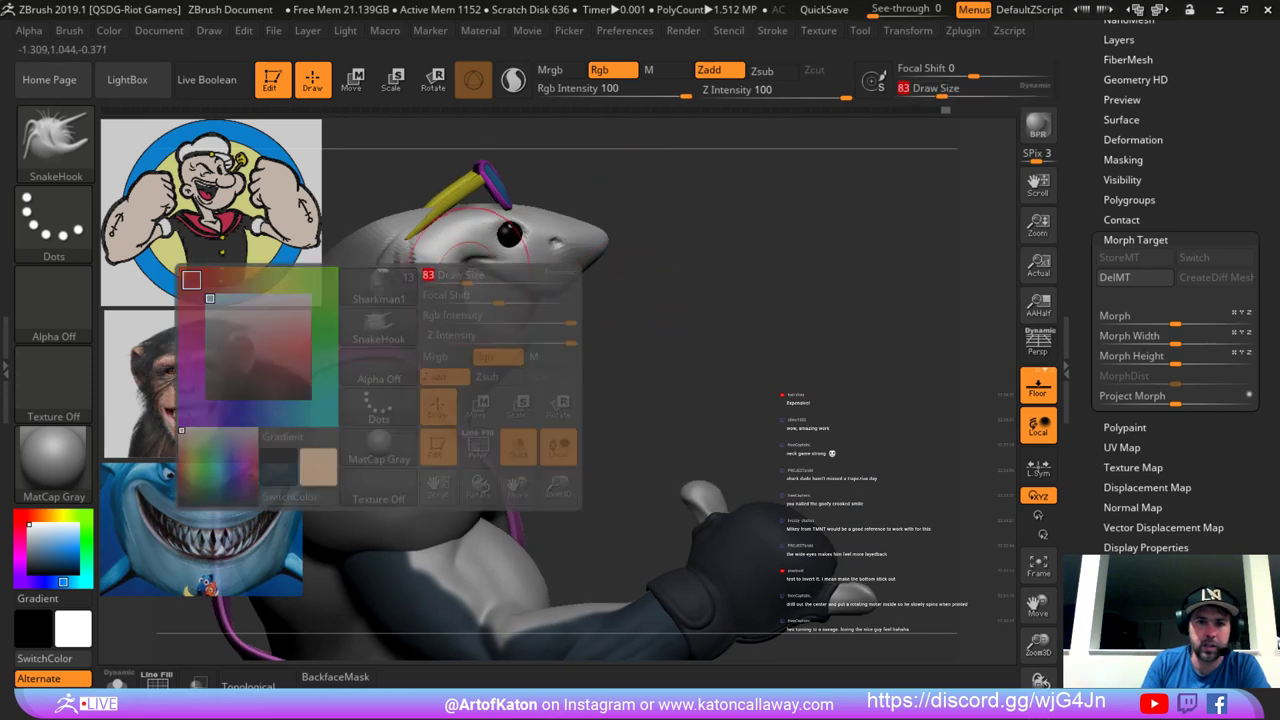
right_drag(580, 286, 534, 317)
key(b)
key(s)
key(h)
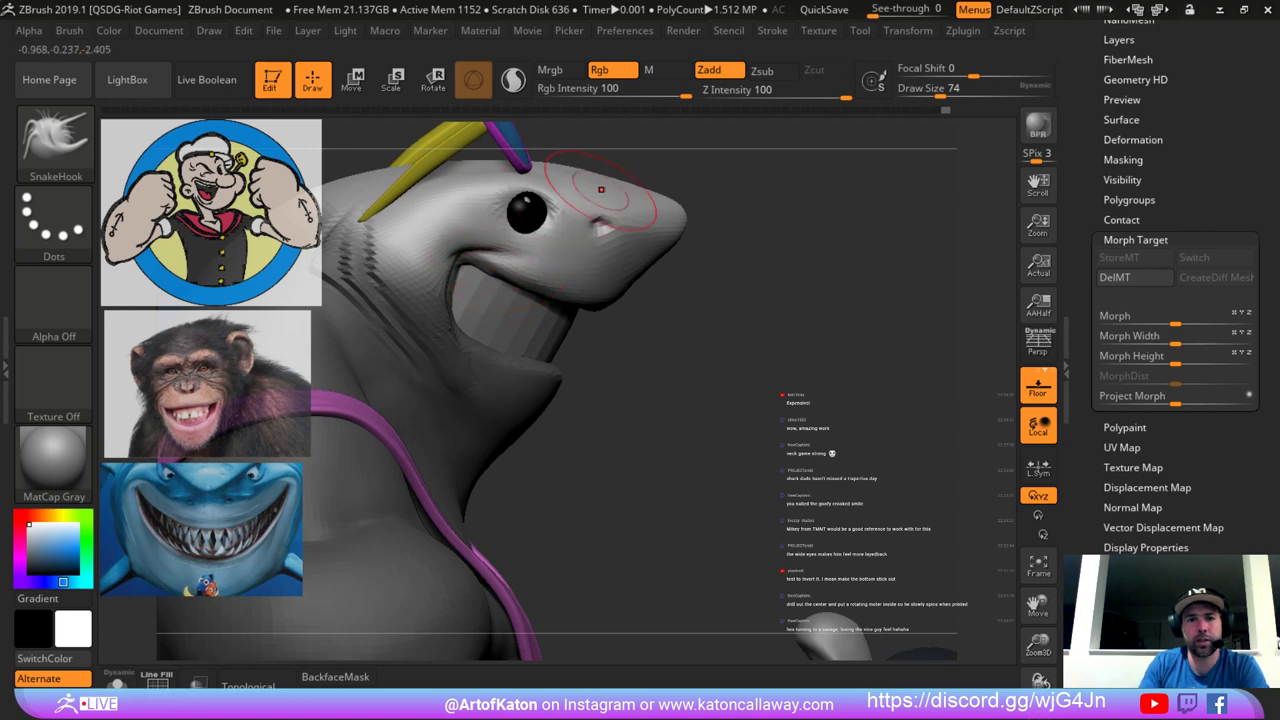
Refine the mouth corner and upper lip line with SnakeHook, reducing the draw size from 94 to 77 and 37.
mouse_move(601, 189)
right_down()
mouse_move(723, 204)
mouse_move(724, 242)
right_up()
key(space)
drag(483, 308, 493, 308)
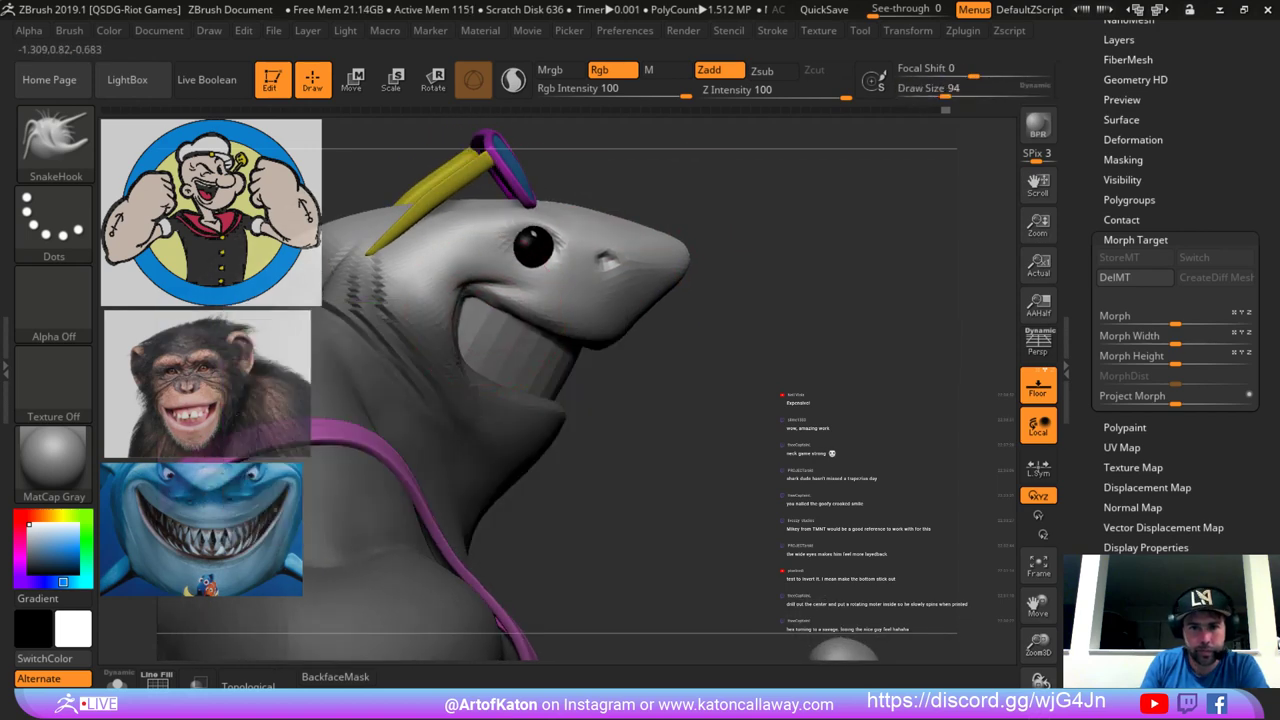
key(space)
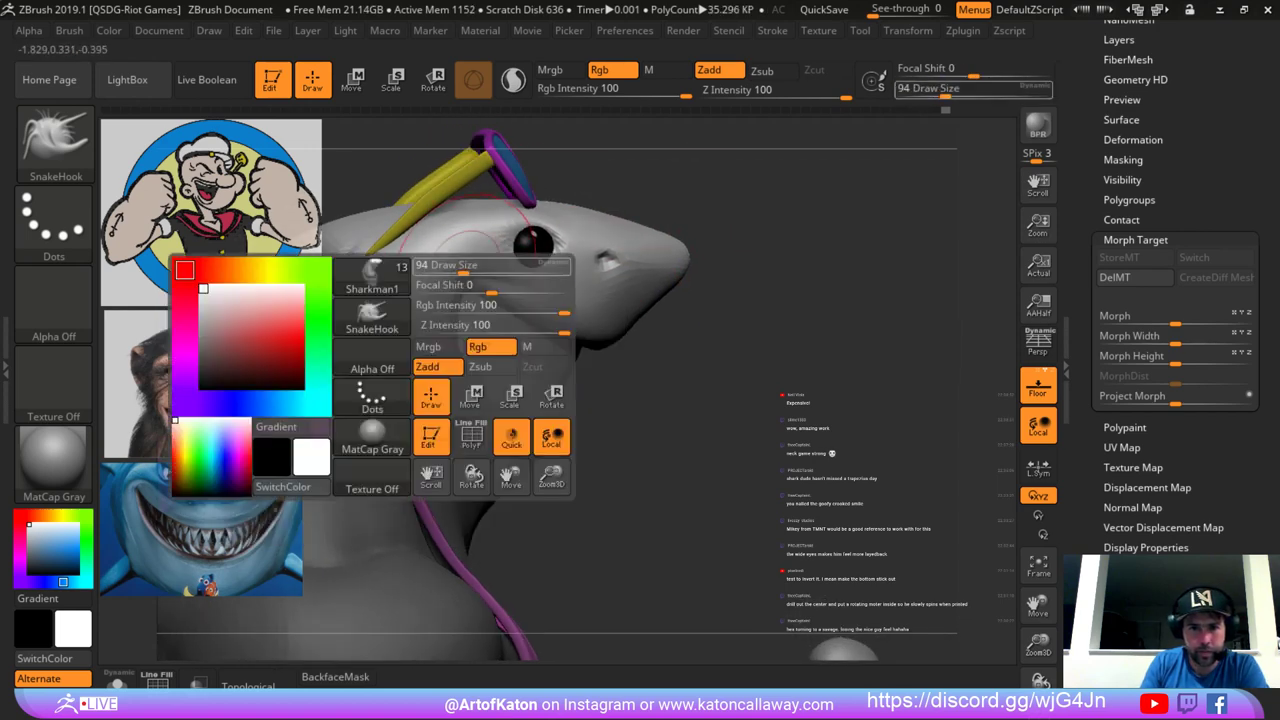
drag(463, 267, 457, 267)
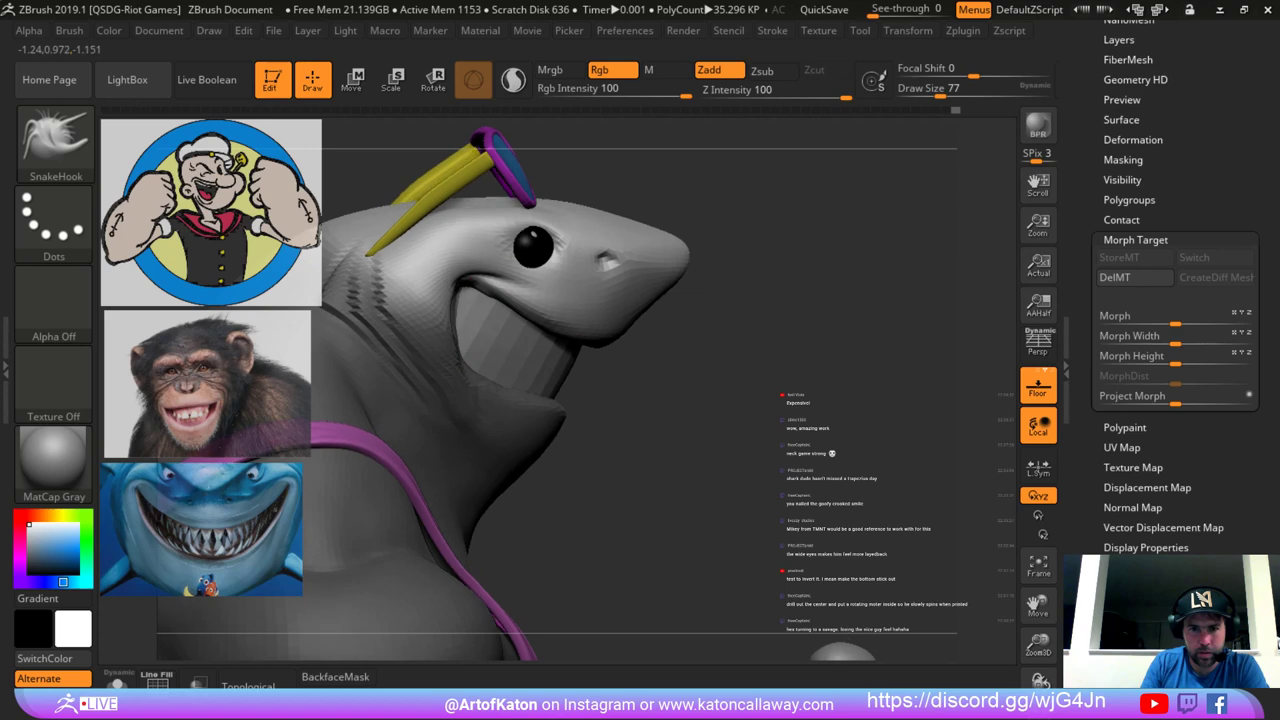
key(space)
drag(523, 314, 516, 314)
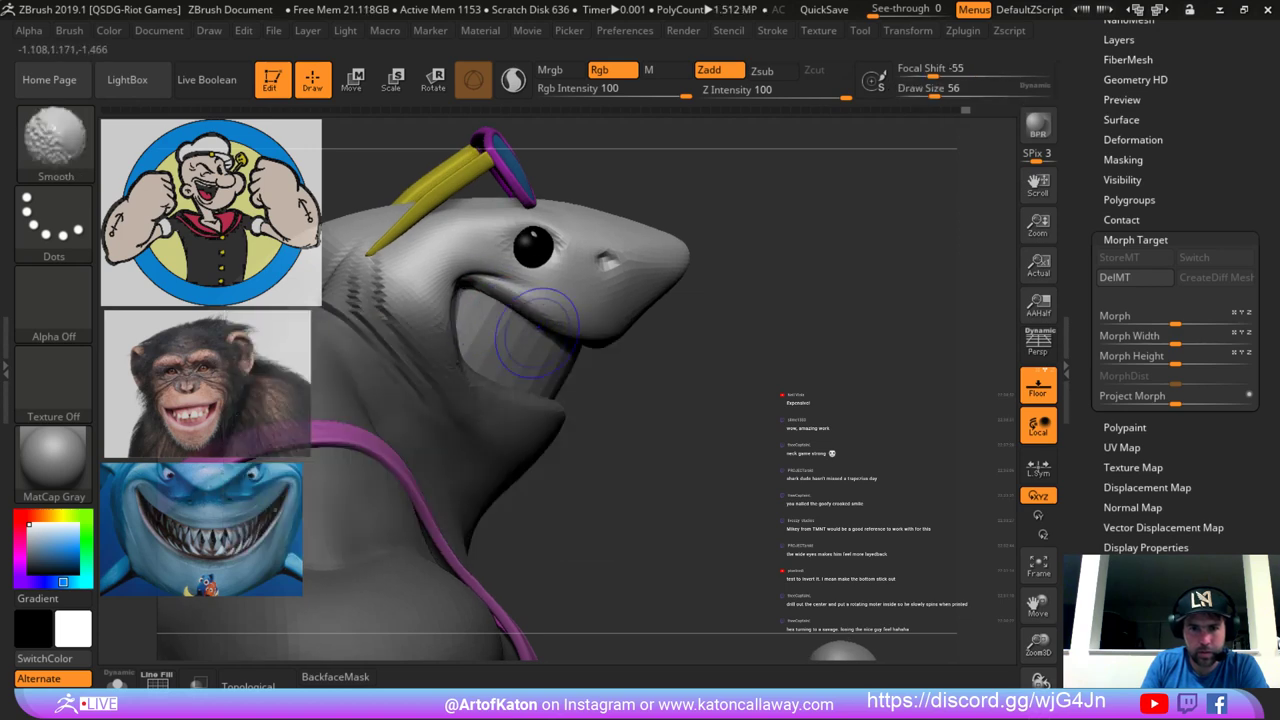
drag(745, 345, 677, 343)
key(space)
drag(505, 328, 498, 328)
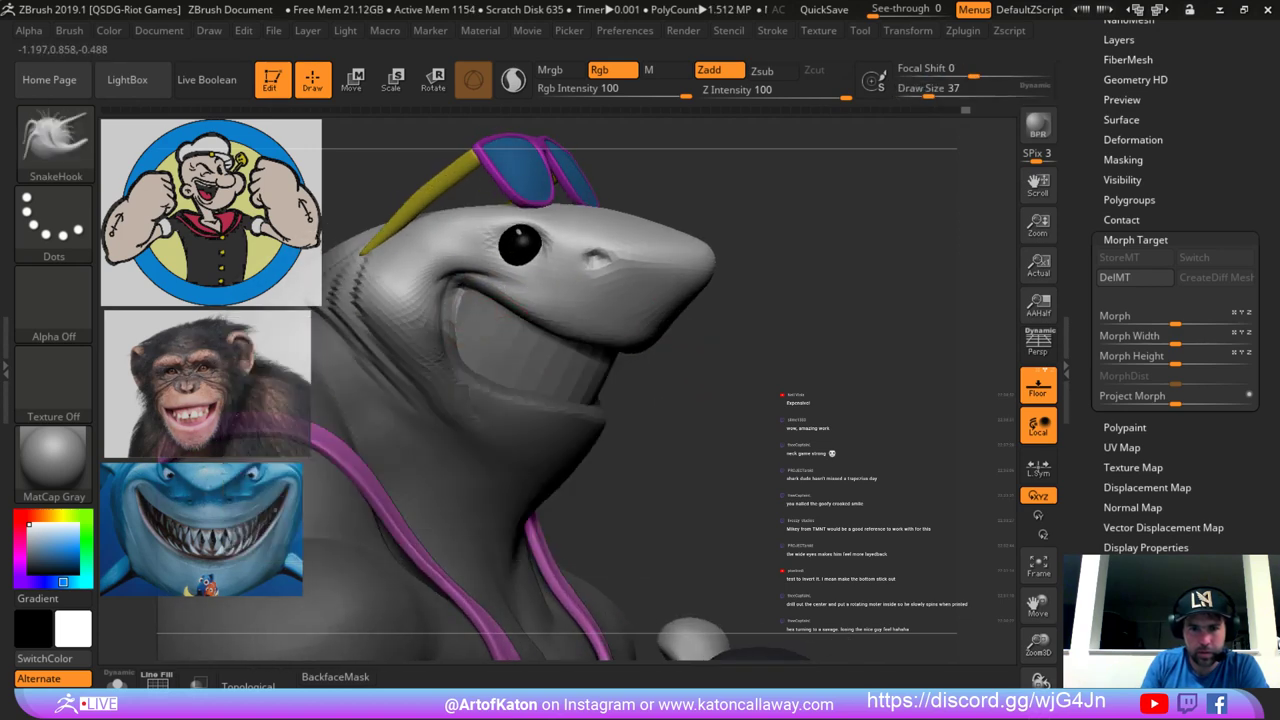
Clear the mask and adjust the lips around the teeth with SnakeHook at draw sizes 77 and 83.
drag(751, 229, 805, 232)
alt+click(540, 342)
key(space)
mouse_move(551, 320)
mouse_down()
mouse_move(563, 320)
mouse_move(540, 339)
mouse_move(550, 331)
mouse_up()
key(space)
key(space)
alt+click(552, 325)
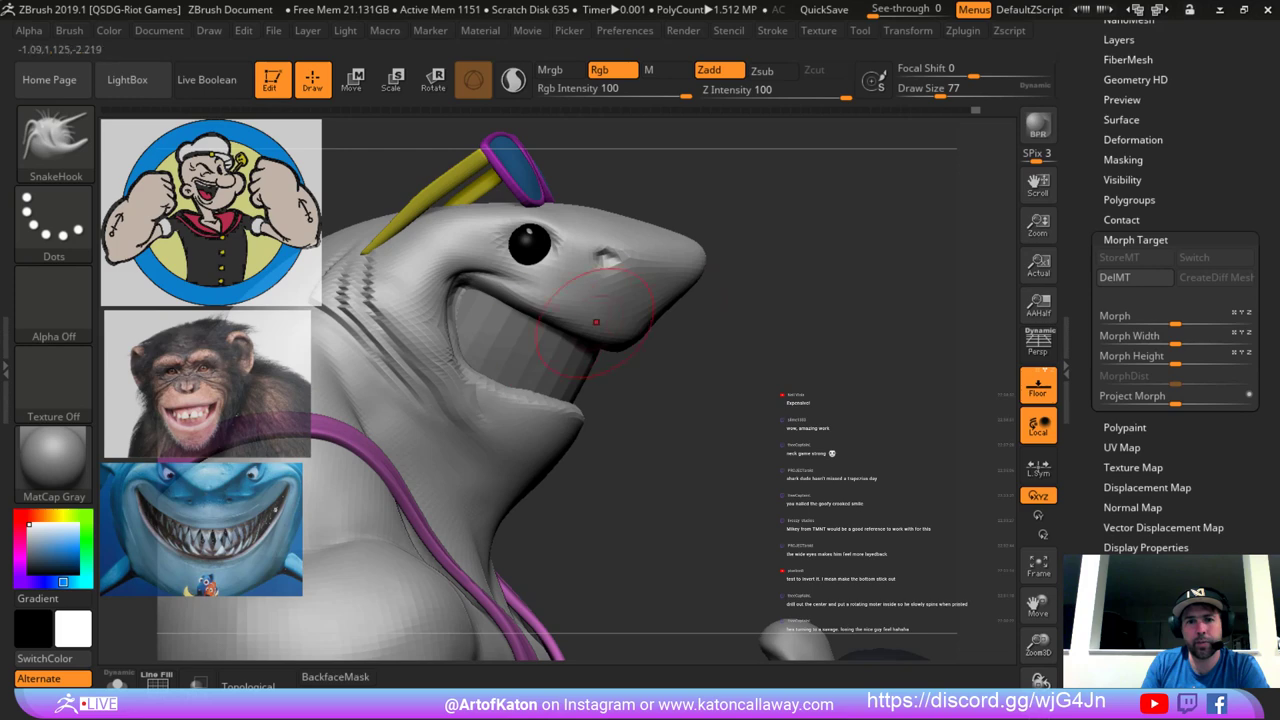
mouse_move(803, 249)
mouse_down()
mouse_move(749, 262)
mouse_move(706, 212)
mouse_move(701, 180)
mouse_move(730, 188)
mouse_up()
key(space)
drag(506, 340, 508, 340)
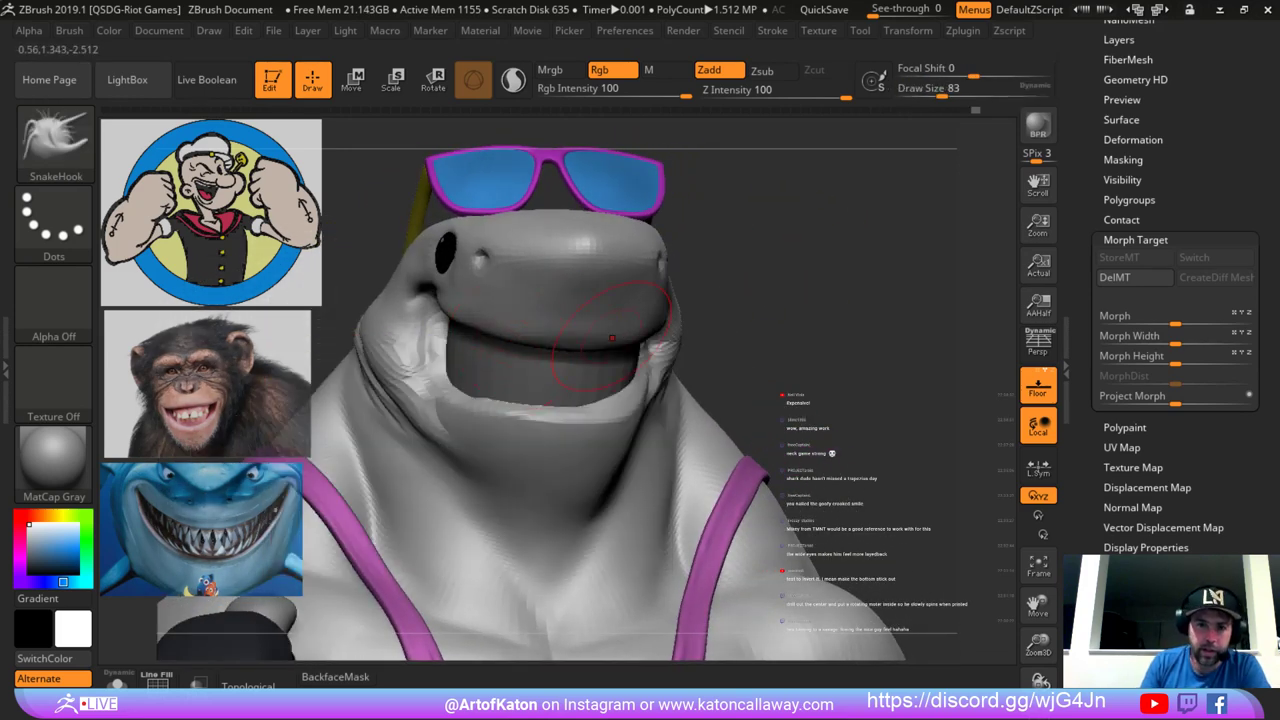
Raise the subdivision level and refine the mouth corner and lower lip from the shark's other side at draw sizes 54, 77 and 104.
drag(862, 298, 765, 290)
key(d)
drag(884, 302, 790, 297)
key(space)
drag(606, 327, 597, 327)
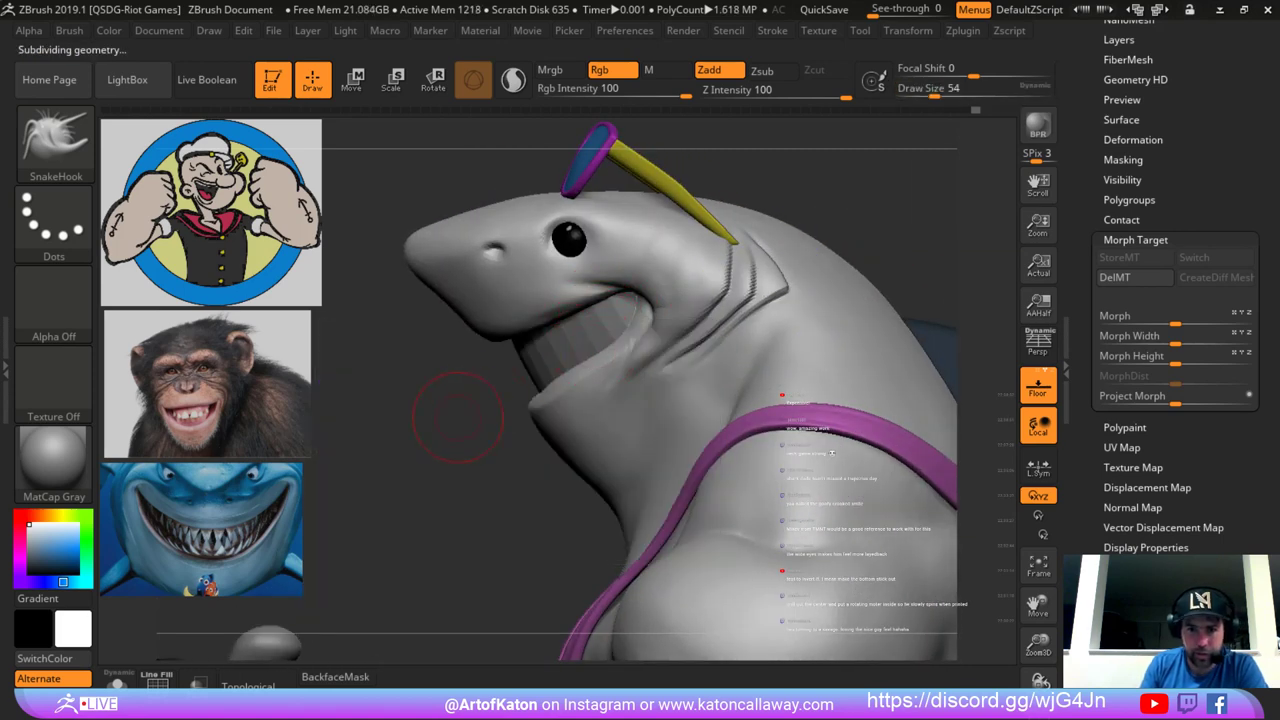
key(space)
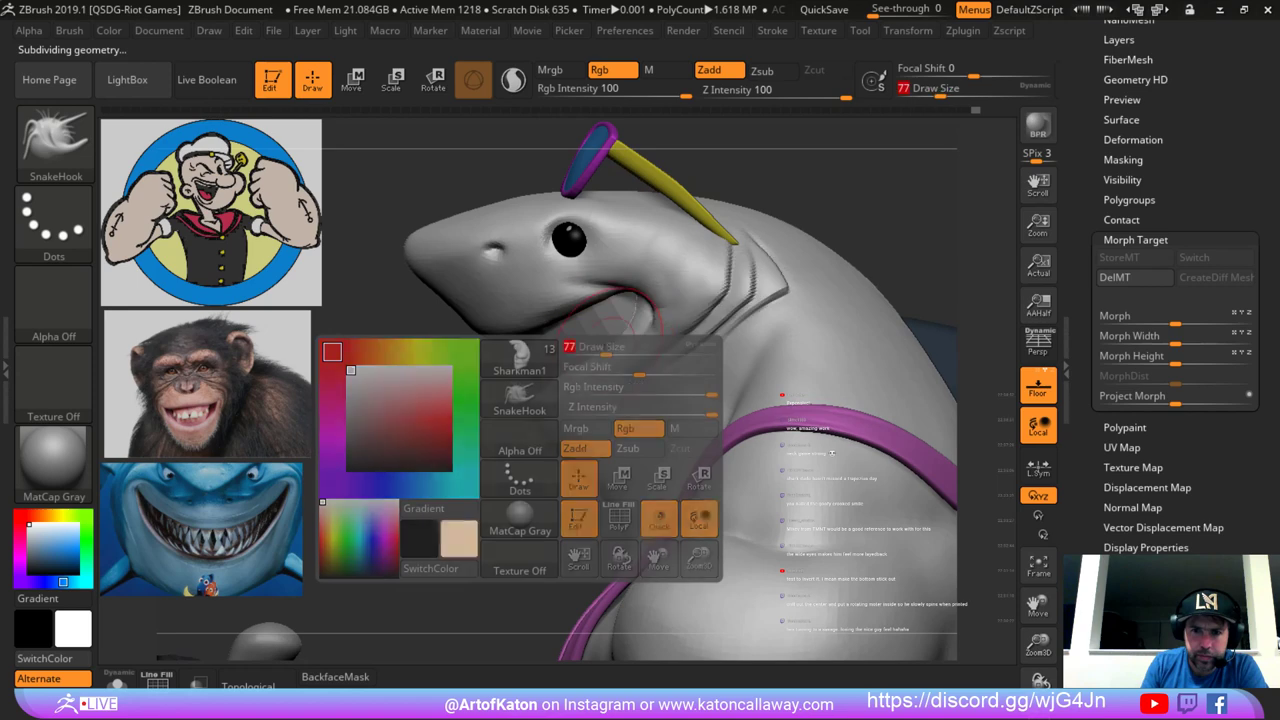
drag(606, 347, 609, 362)
key(space)
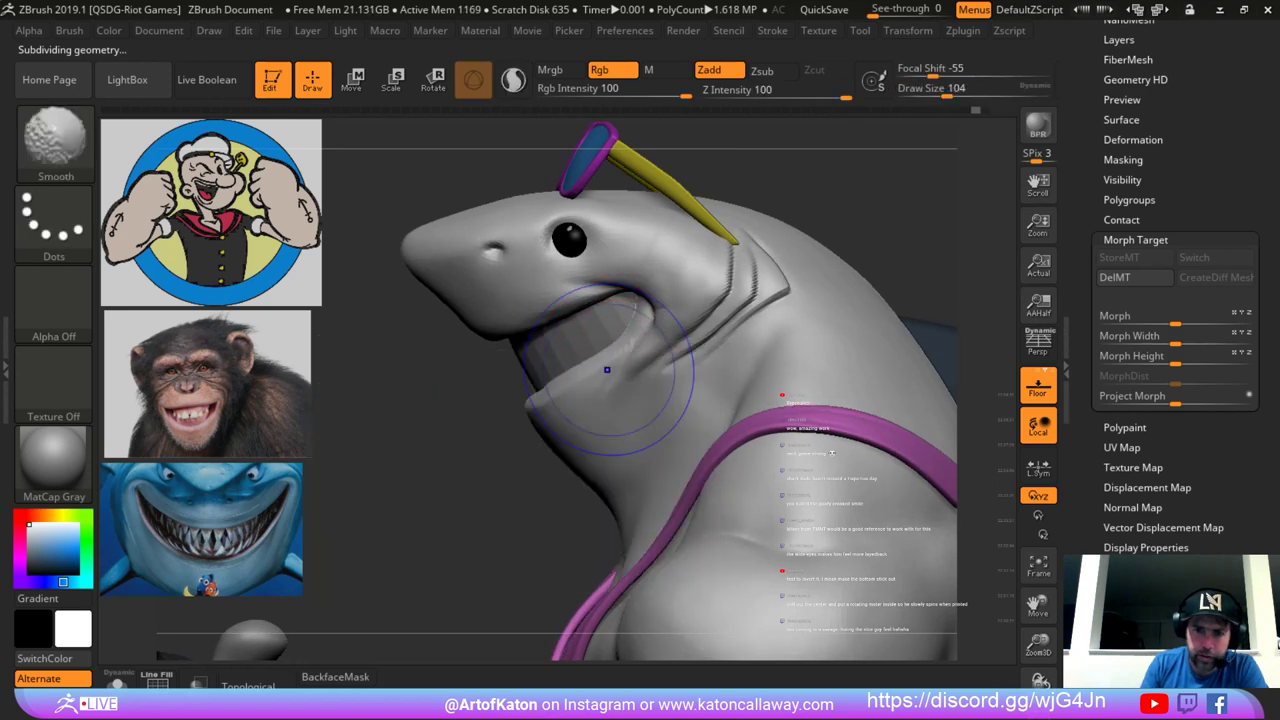
Drop to a low subdivision level, mask the lower lip and cheek with MaskLasso, then invert and soften the mask.
key(shift+d)
ctrl+drag(478, 406, 636, 300)
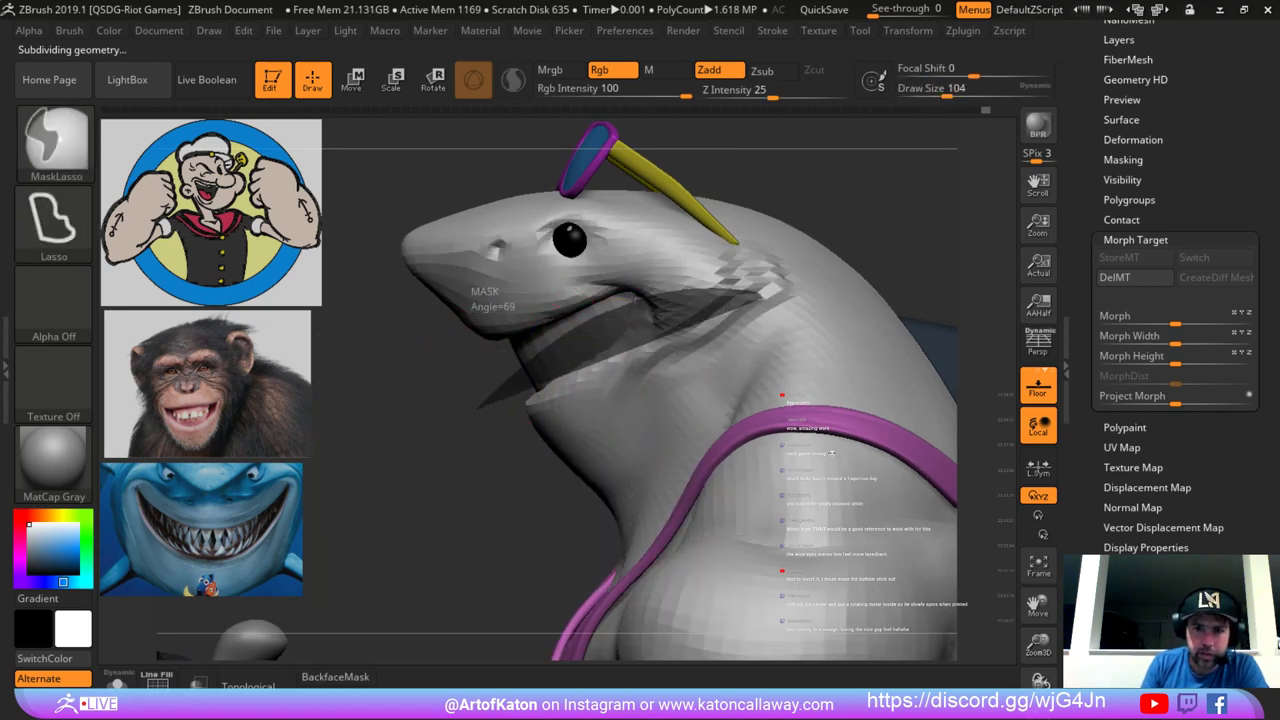
ctrl+drag(765, 291, 460, 511)
mouse_move(459, 434)
ctrl+mouse_down()
mouse_move(704, 401)
mouse_move(482, 478)
ctrl+mouse_up()
ctrl+click(505, 494)
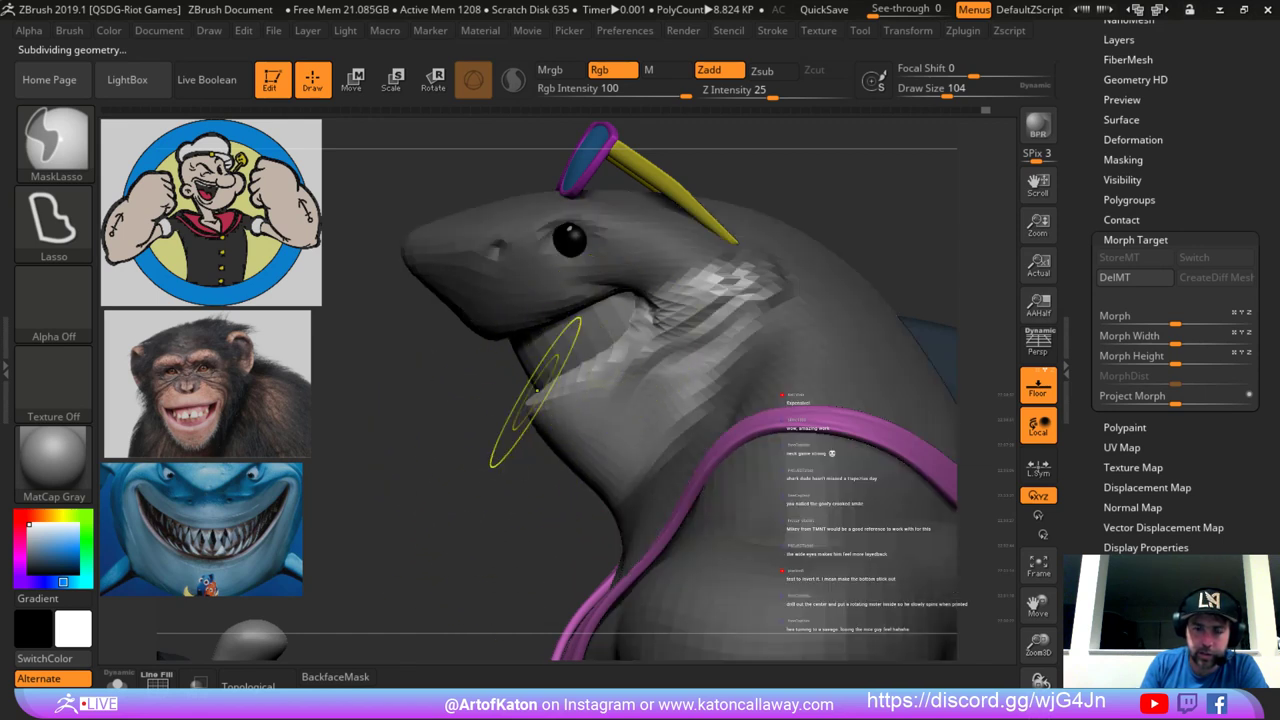
ctrl+click(506, 422)
ctrl+click(506, 422)
ctrl+click(569, 402)
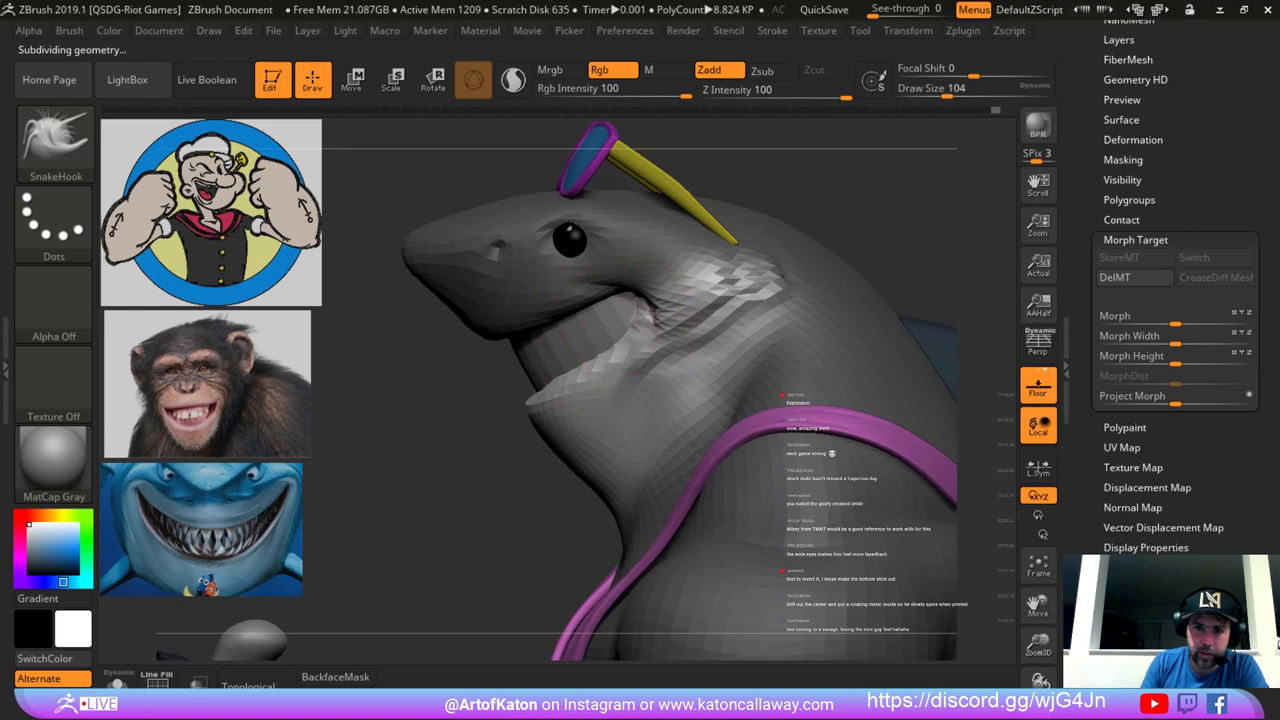
Pull the unmasked lower lip into shape around the teeth with SnakeHook at draw size 83.
key(s)
mouse_move(633, 338)
mouse_down()
mouse_move(594, 366)
mouse_move(618, 348)
mouse_up()
key(space)
key(space)
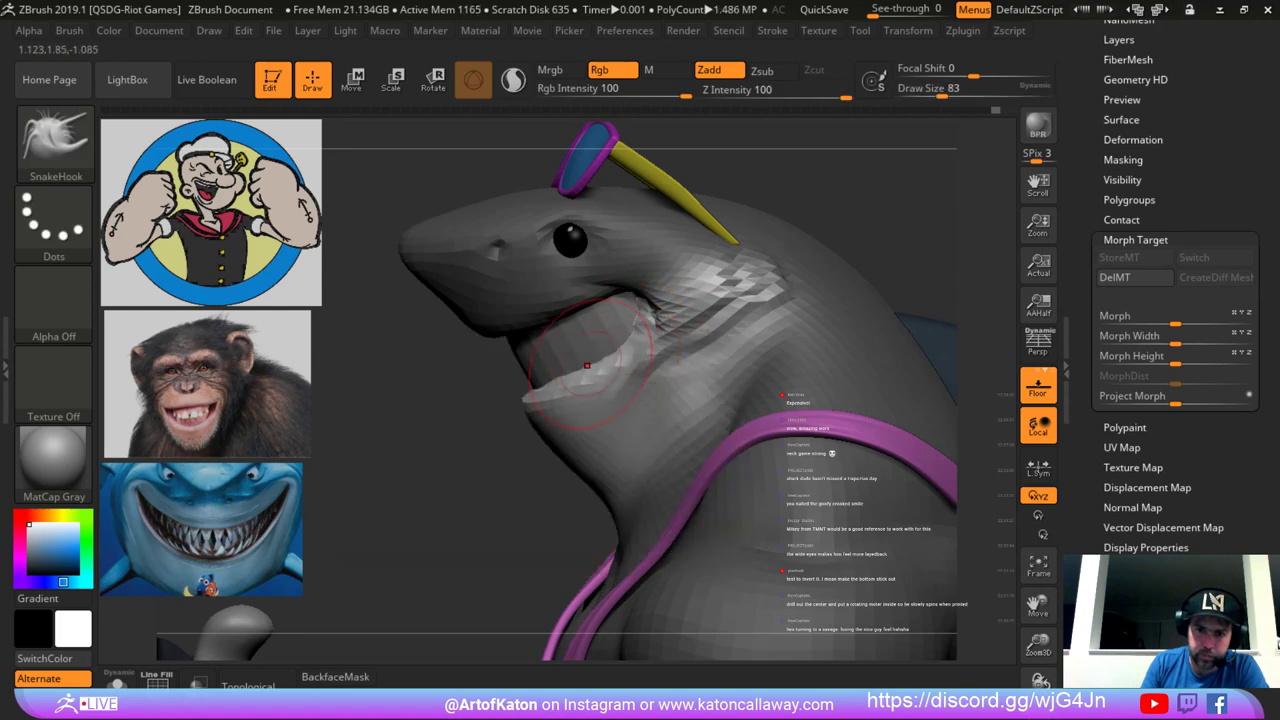
drag(455, 365, 660, 375)
drag(810, 270, 716, 262)
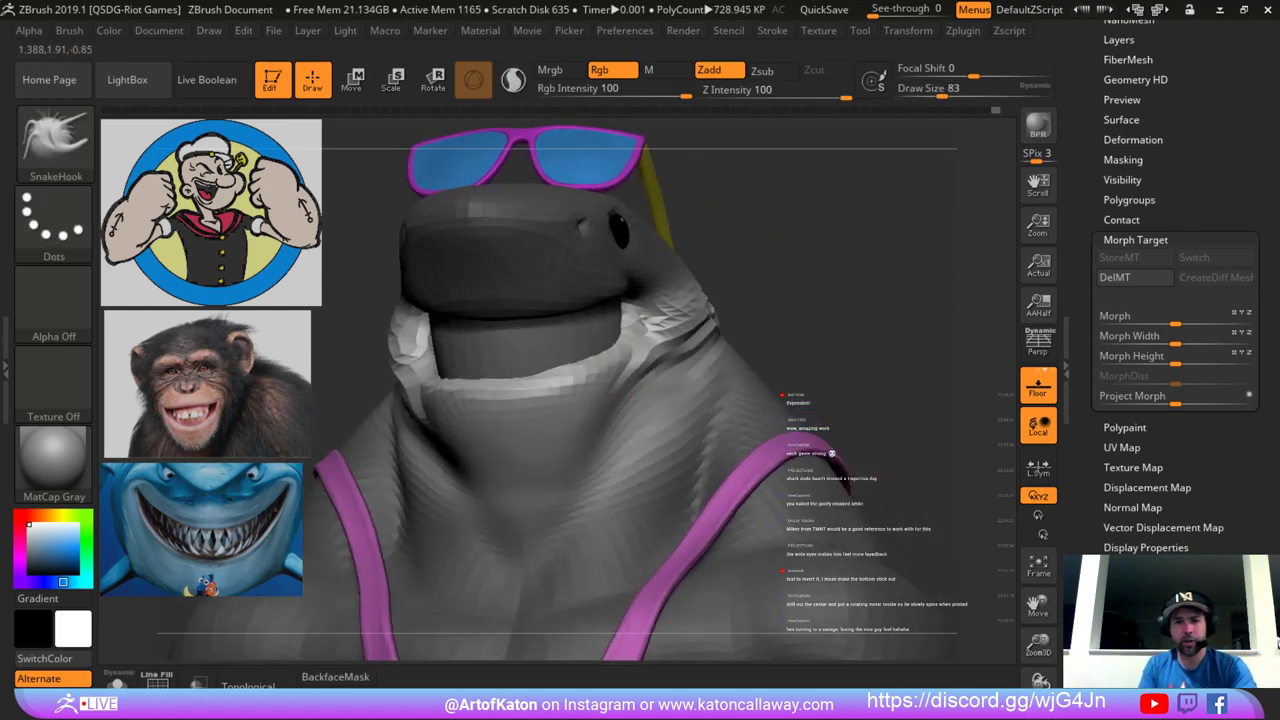
Rework the mouth corner and lower cheek from the front and side with SnakeHook at draw sizes 108, 59 and 77.
key(space)
drag(610, 341, 618, 340)
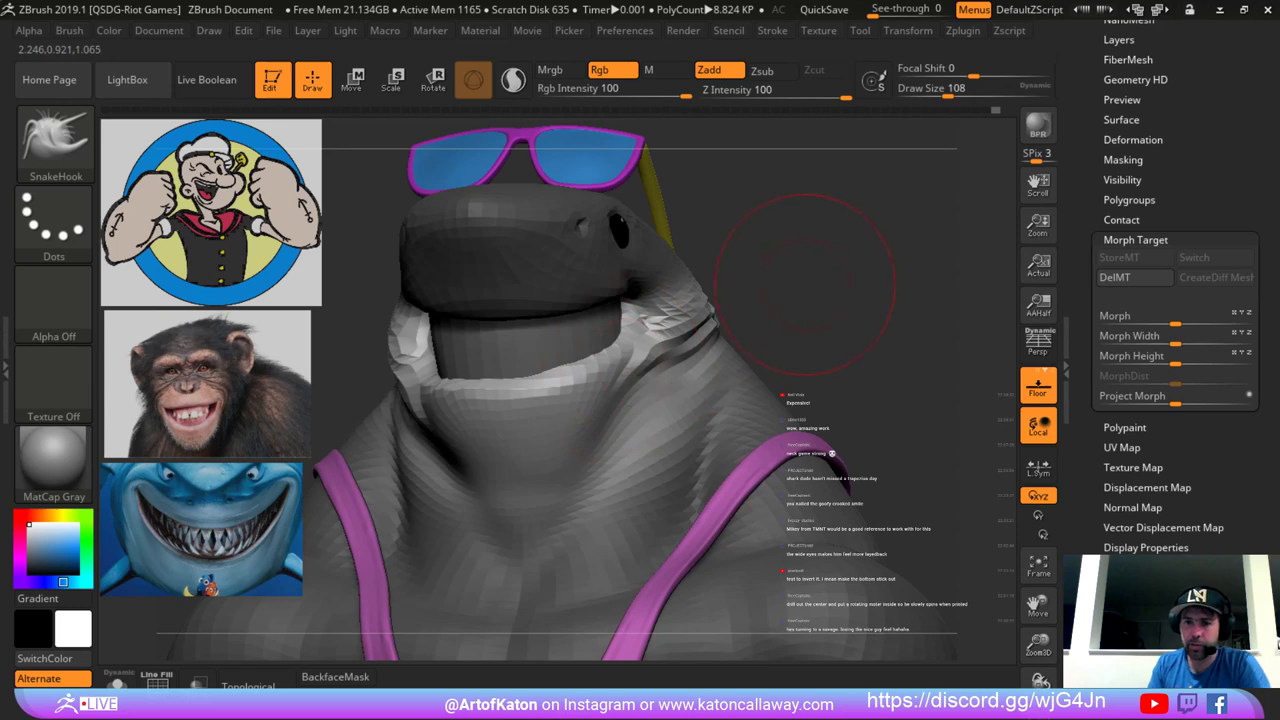
mouse_move(806, 285)
shift+mouse_down()
mouse_move(708, 304)
mouse_move(620, 345)
shift+mouse_up()
key(space)
key(space)
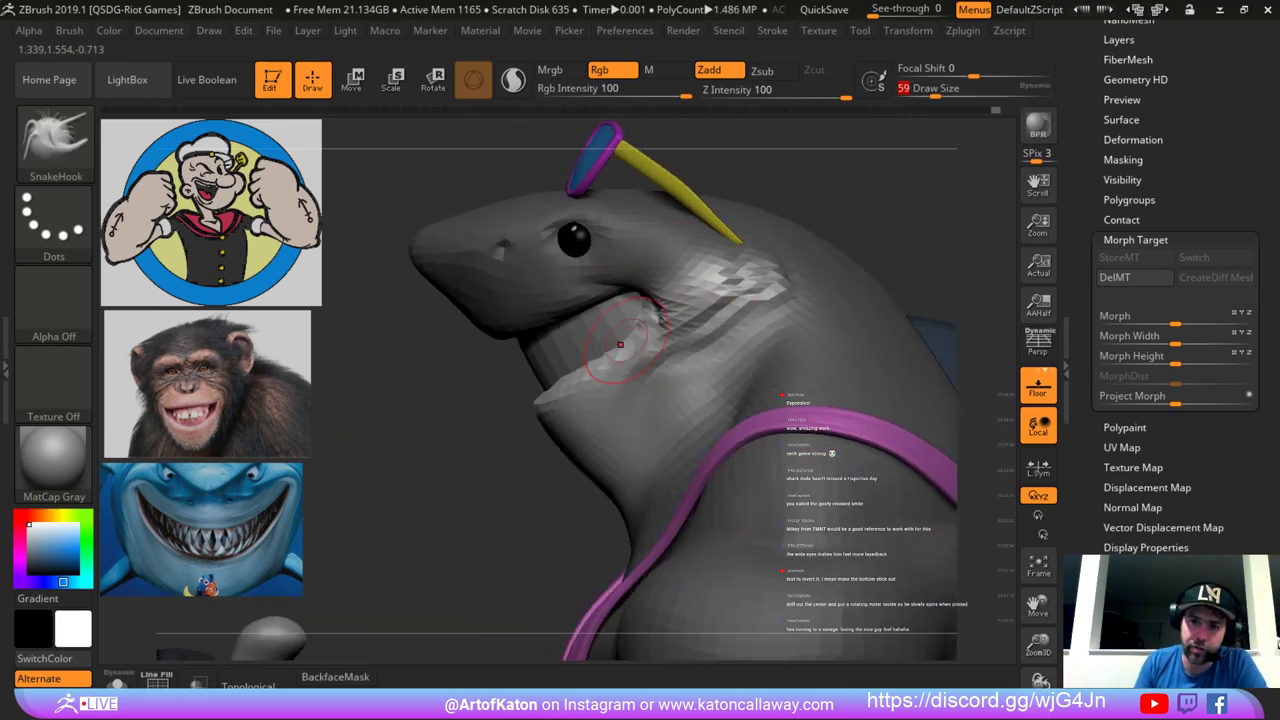
right_drag(620, 345, 632, 348)
key(space)
drag(632, 352, 640, 352)
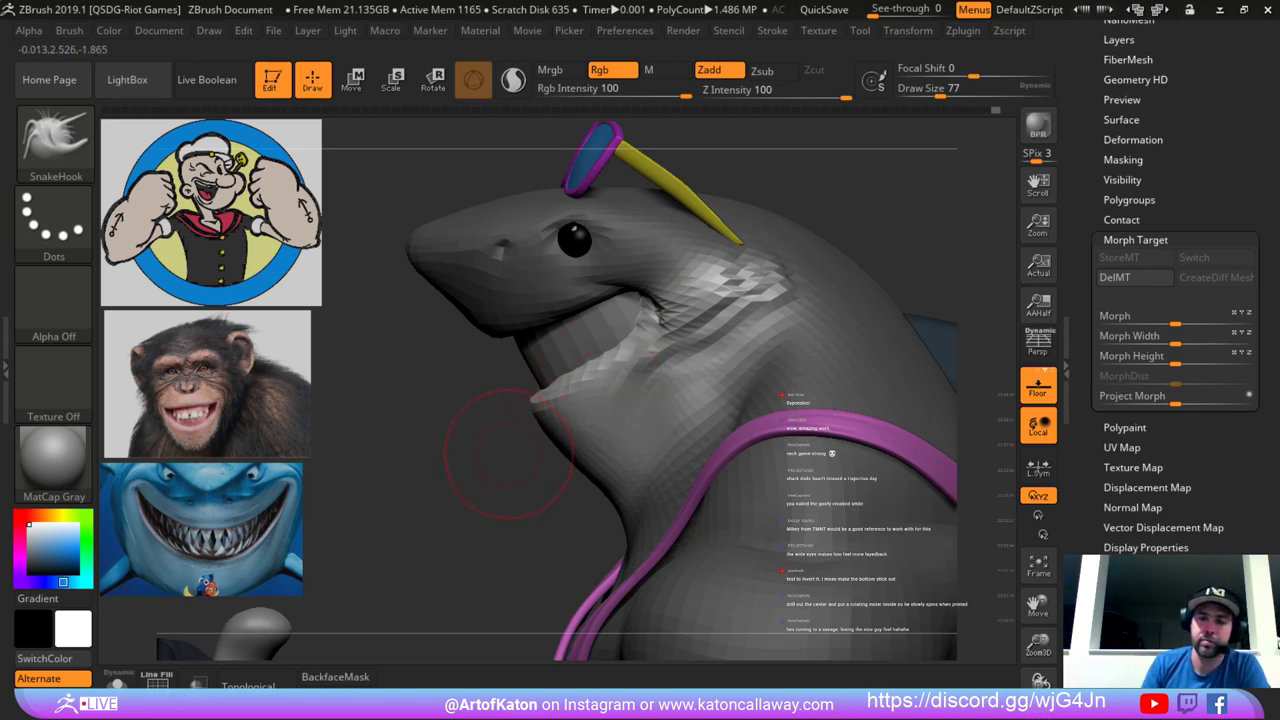
Raise the body mesh back to a high subdivision level and clear the mask.
key(d)
key(d)
key(d)
ctrl+right_drag(491, 457, 476, 476)
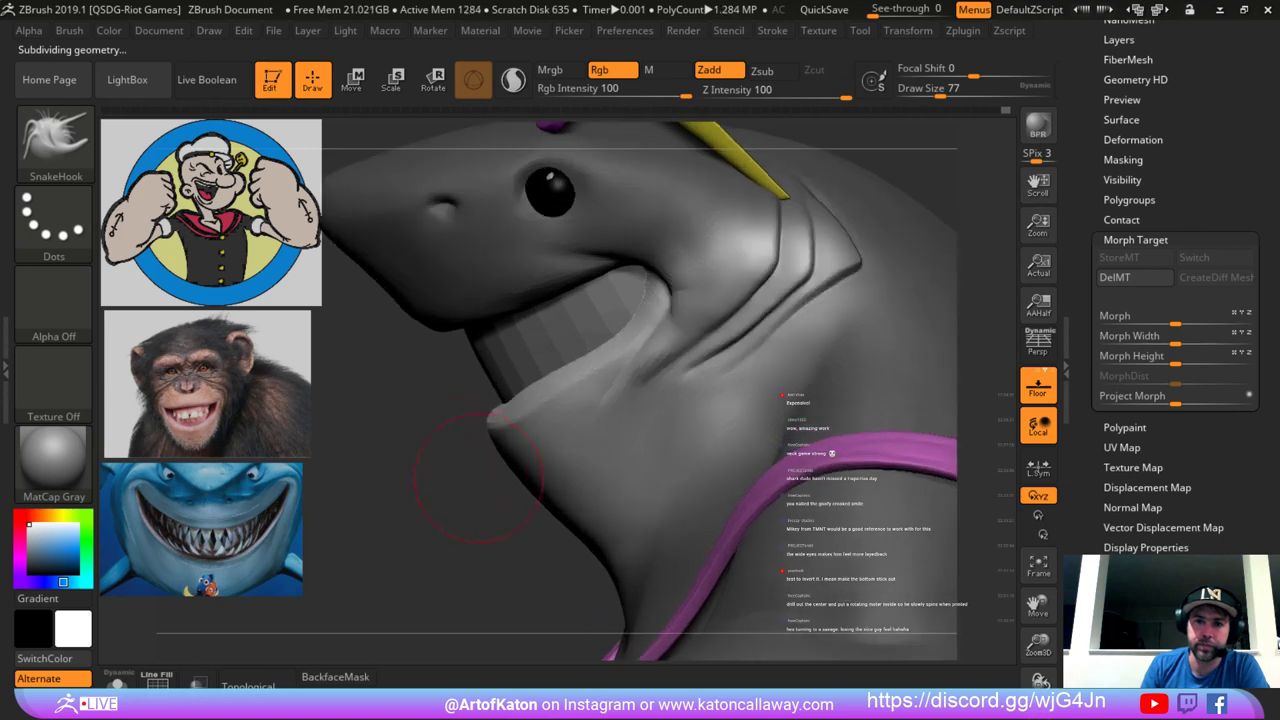
ctrl+drag(472, 472, 440, 429)
right_drag(440, 429, 461, 380)
Carve the crease around the mouth corner with DamStandard, and undo the last strokes.
key(b)
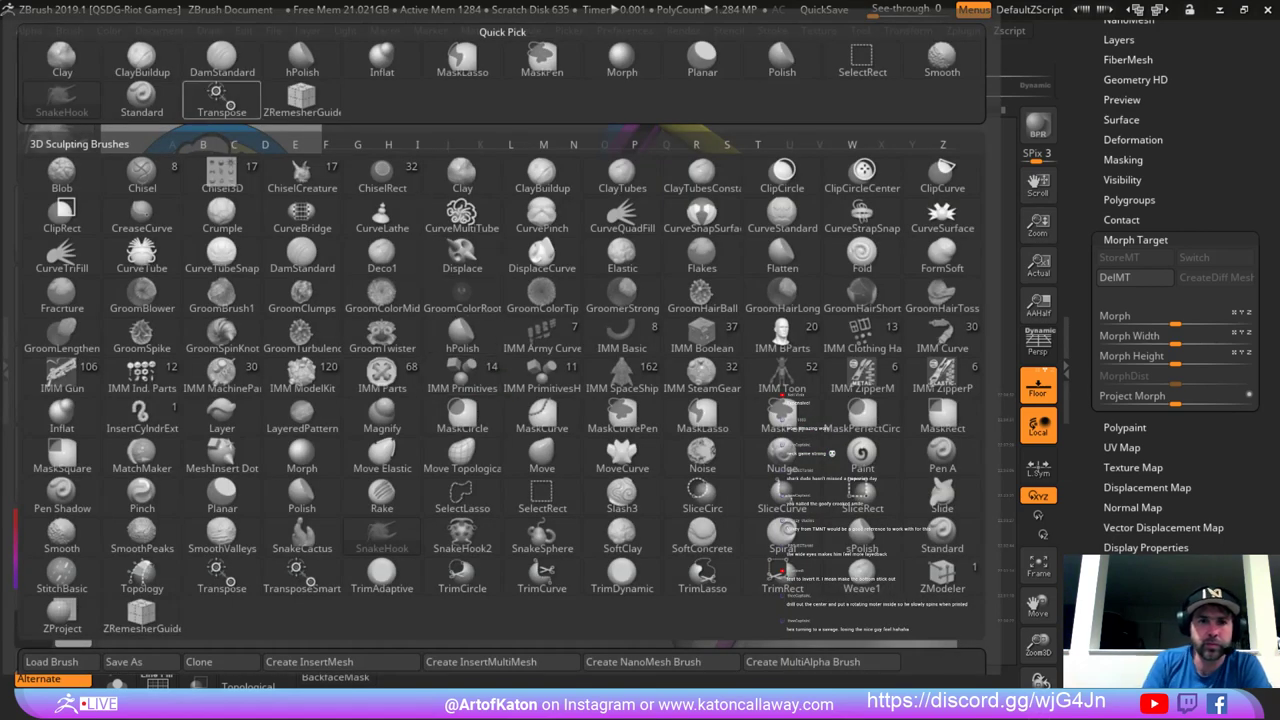
click(222, 62)
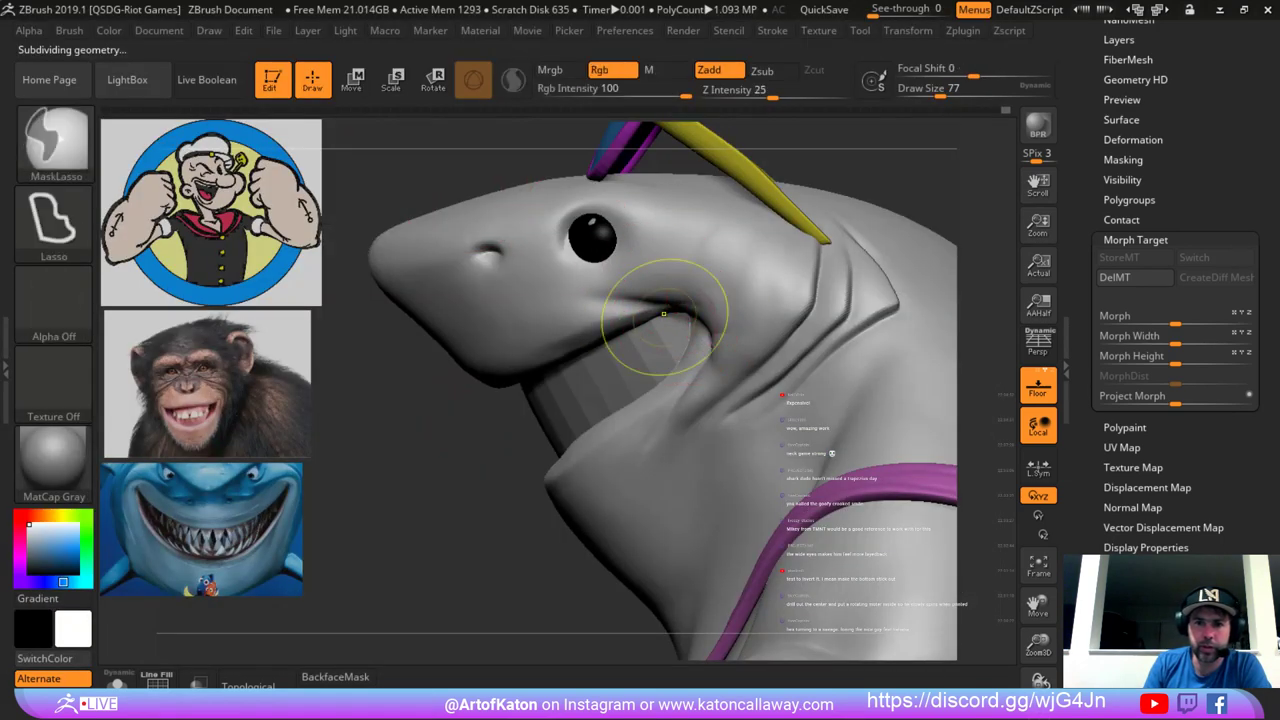
right_drag(474, 451, 680, 390)
right_drag(771, 297, 872, 227)
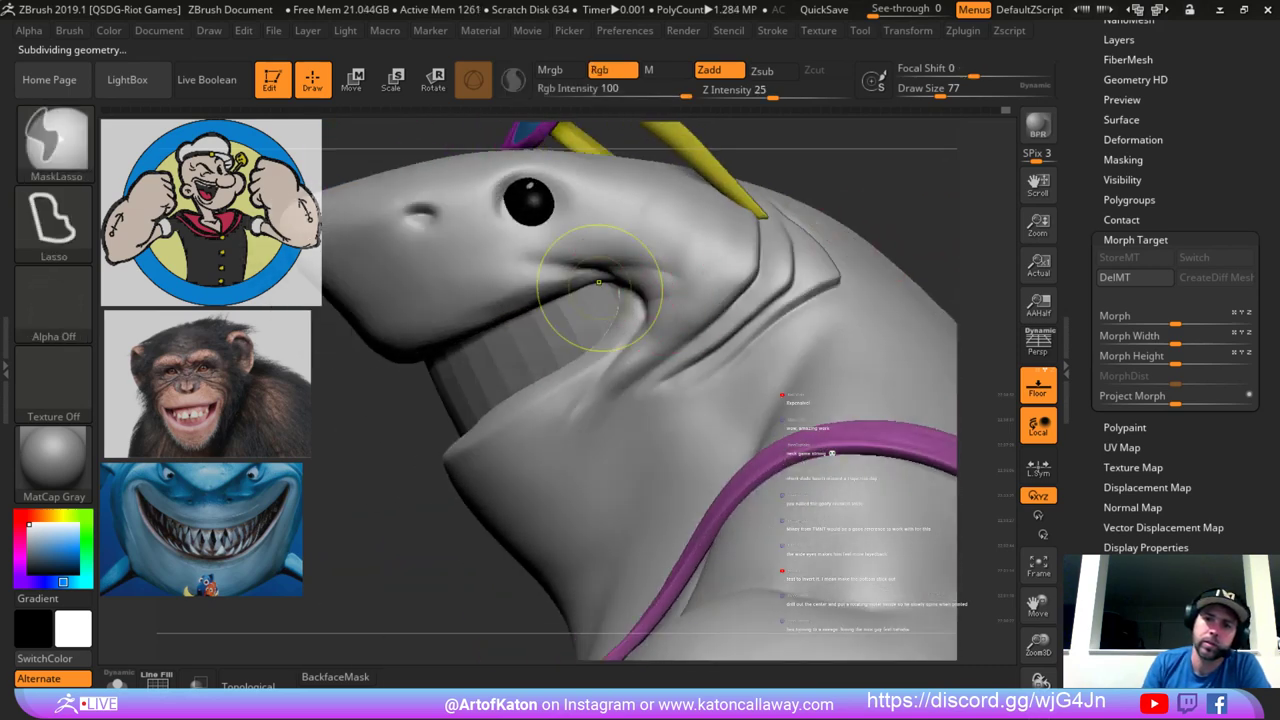
drag(594, 267, 650, 287)
key(ctrl+z)
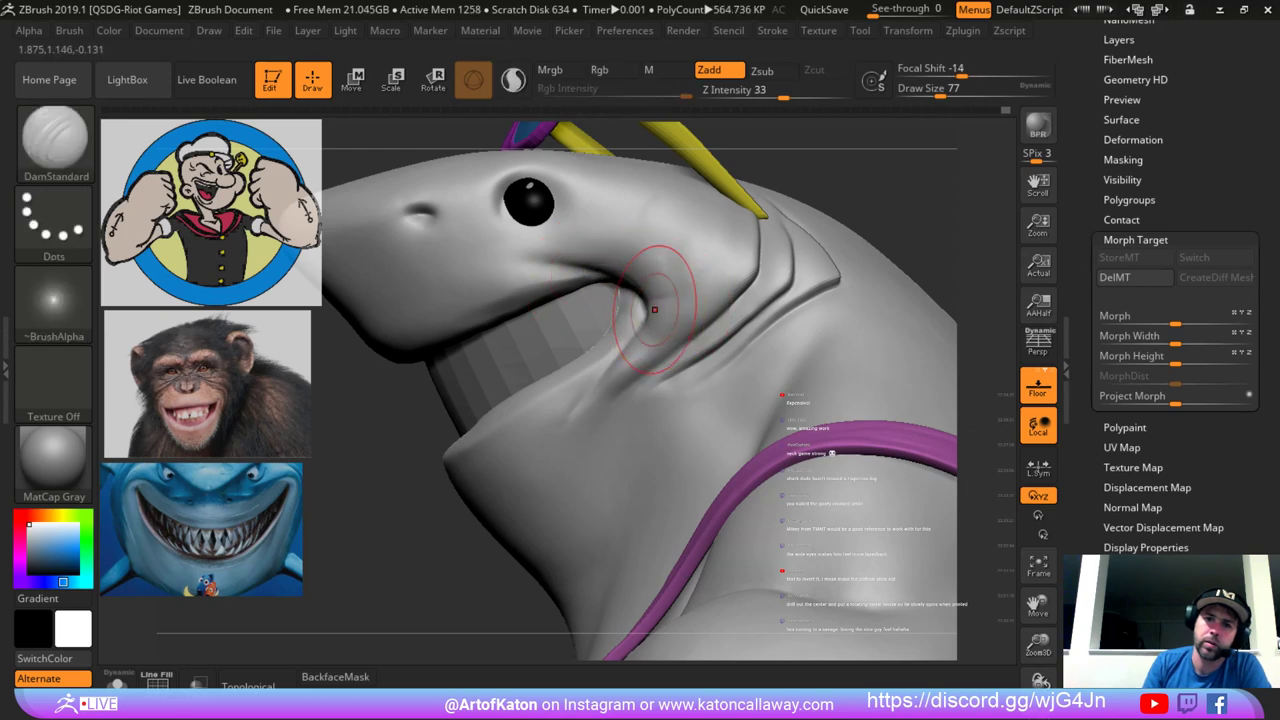
key(ctrl+z)
Switch to SnakeHook at a lower subdivision level and reshape the lower lip along the teeth at draw size 83.
mouse_move(420, 434)
ctrl+mouse_down()
mouse_move(429, 492)
mouse_move(412, 446)
mouse_move(382, 497)
ctrl+mouse_up()
key(b)
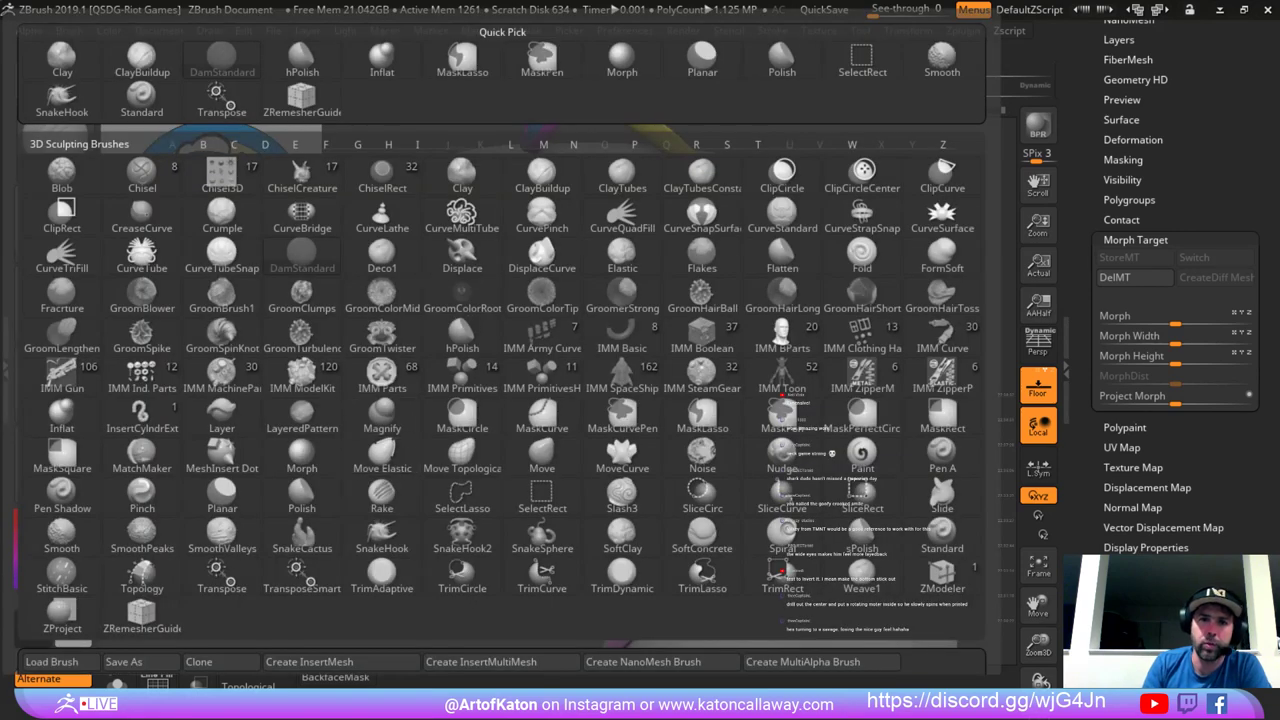
click(62, 99)
key(shift+d)
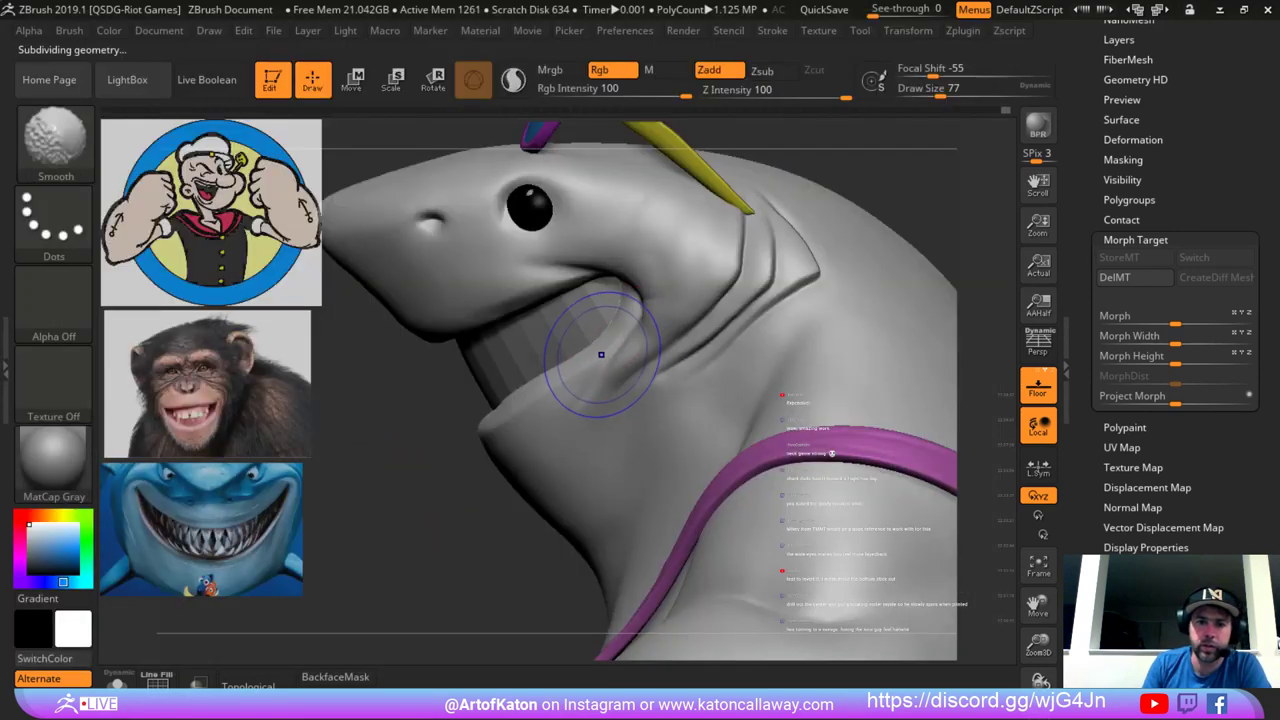
drag(588, 346, 589, 348)
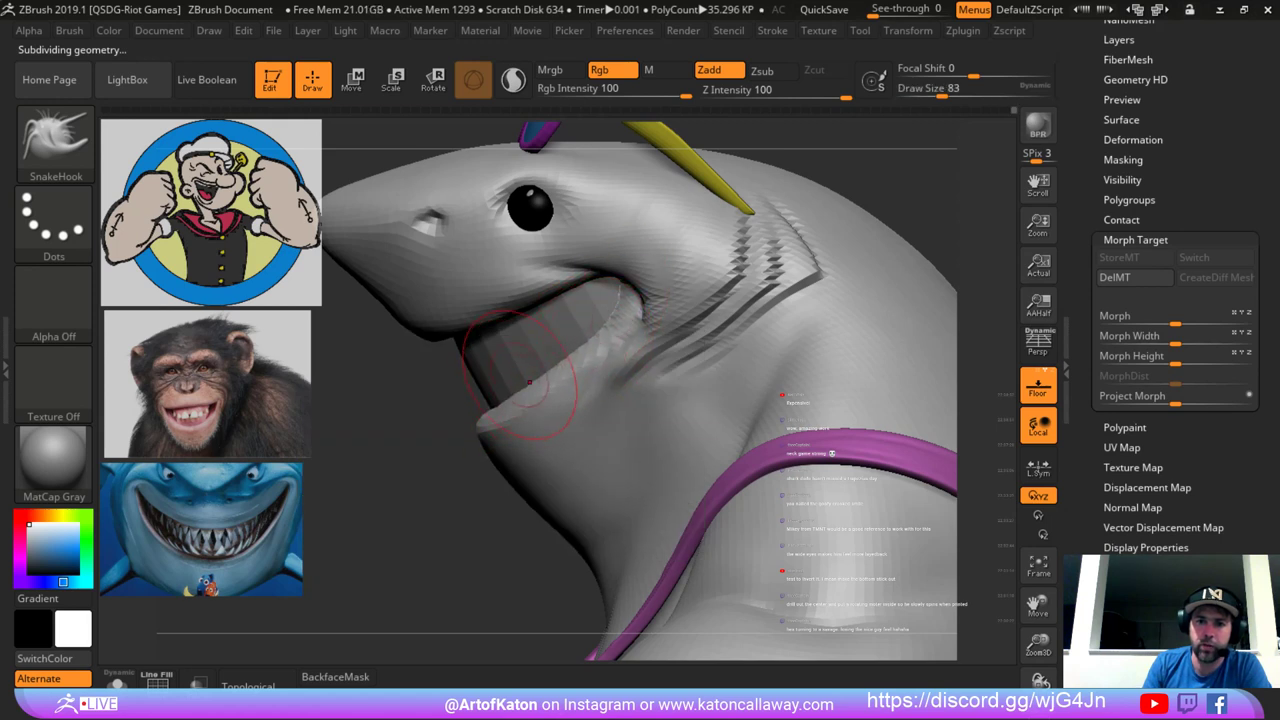
drag(548, 366, 542, 376)
alt+drag(455, 553, 482, 543)
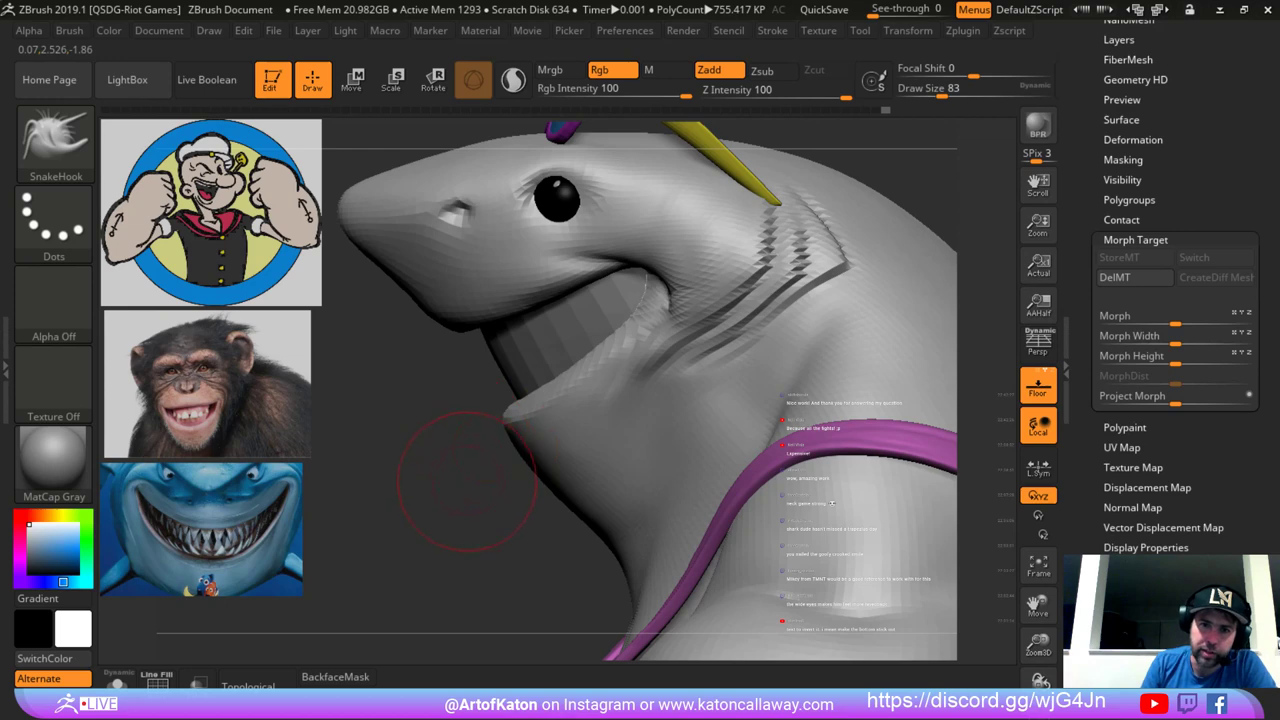
Raise the body's subdivision level and flatten the upper lip edge above the teeth with hPolish at draw size 51.
key(shift+d)
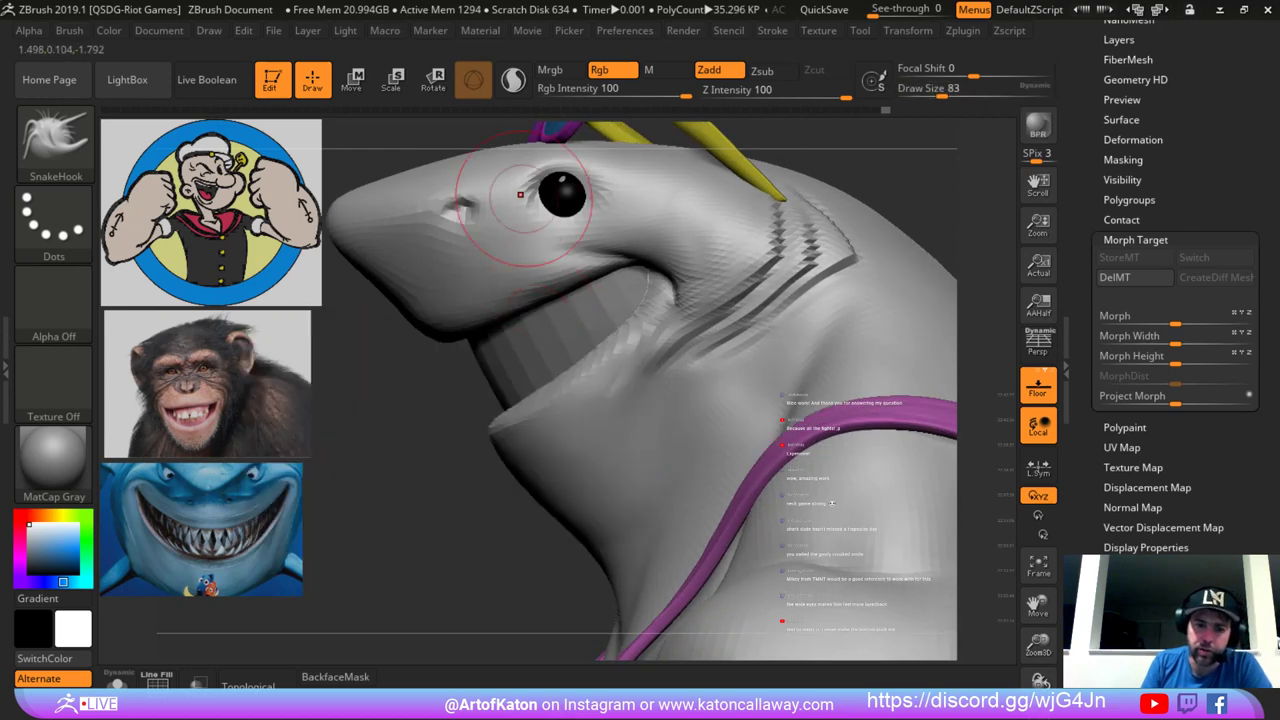
key(b)
key(h)
key(p)
key(d)
key(d)
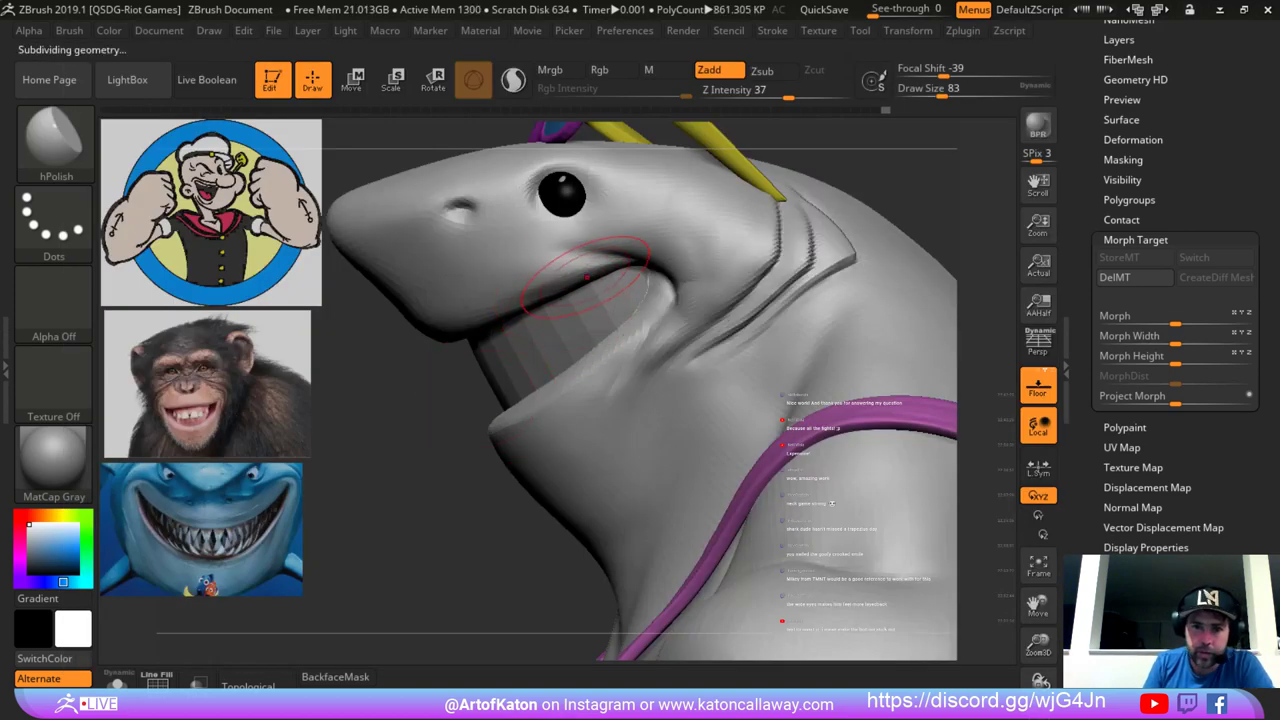
mouse_move(440, 442)
mouse_down()
mouse_move(422, 418)
mouse_move(440, 415)
mouse_up()
key(space)
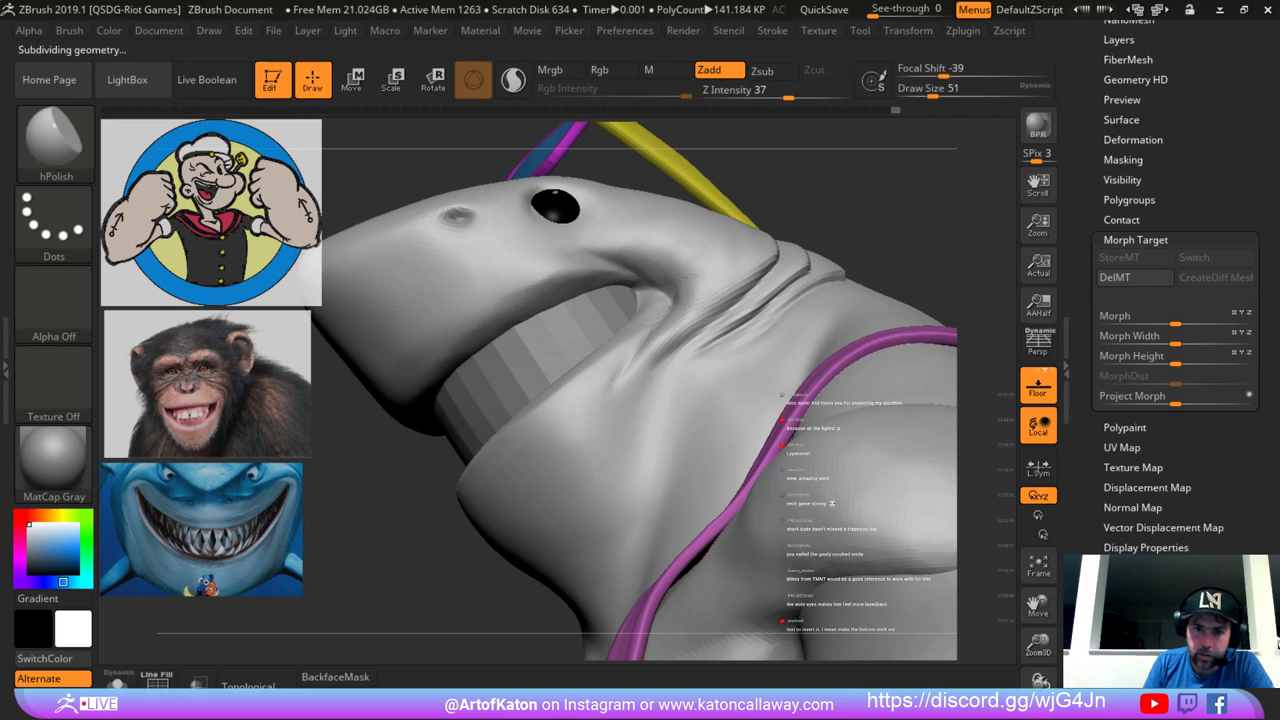
drag(404, 494, 420, 415)
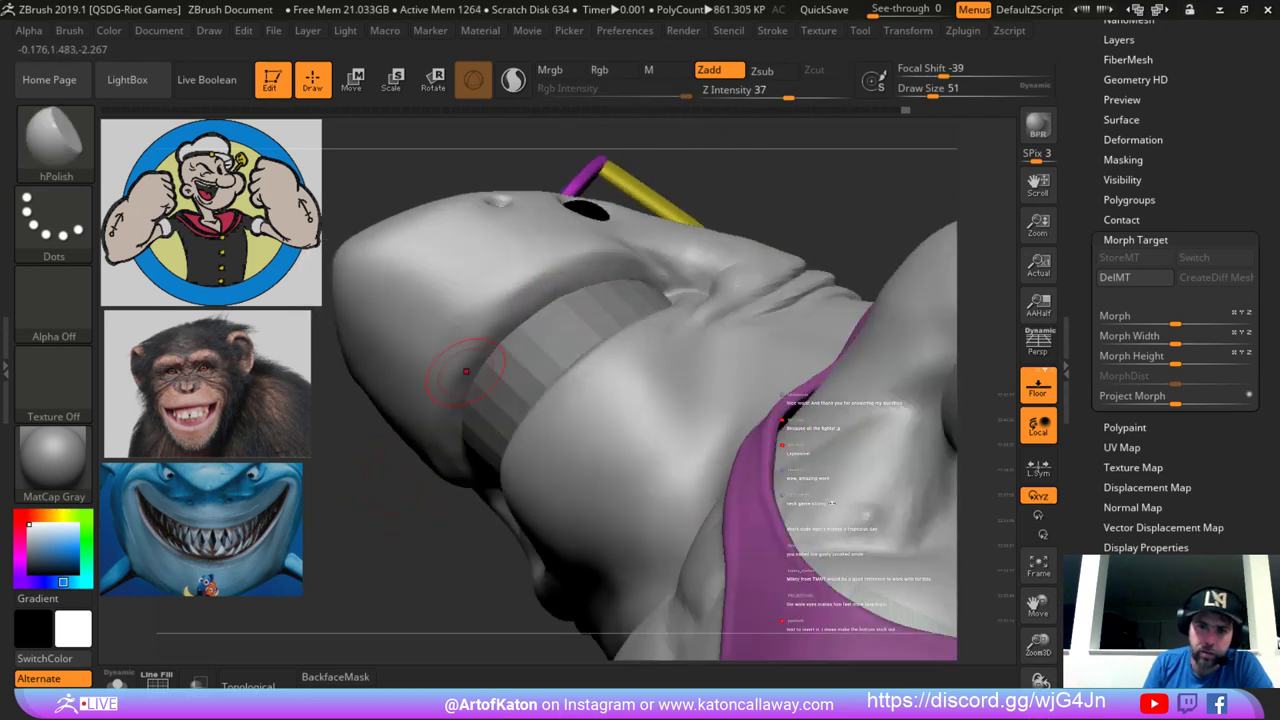
drag(543, 300, 571, 300)
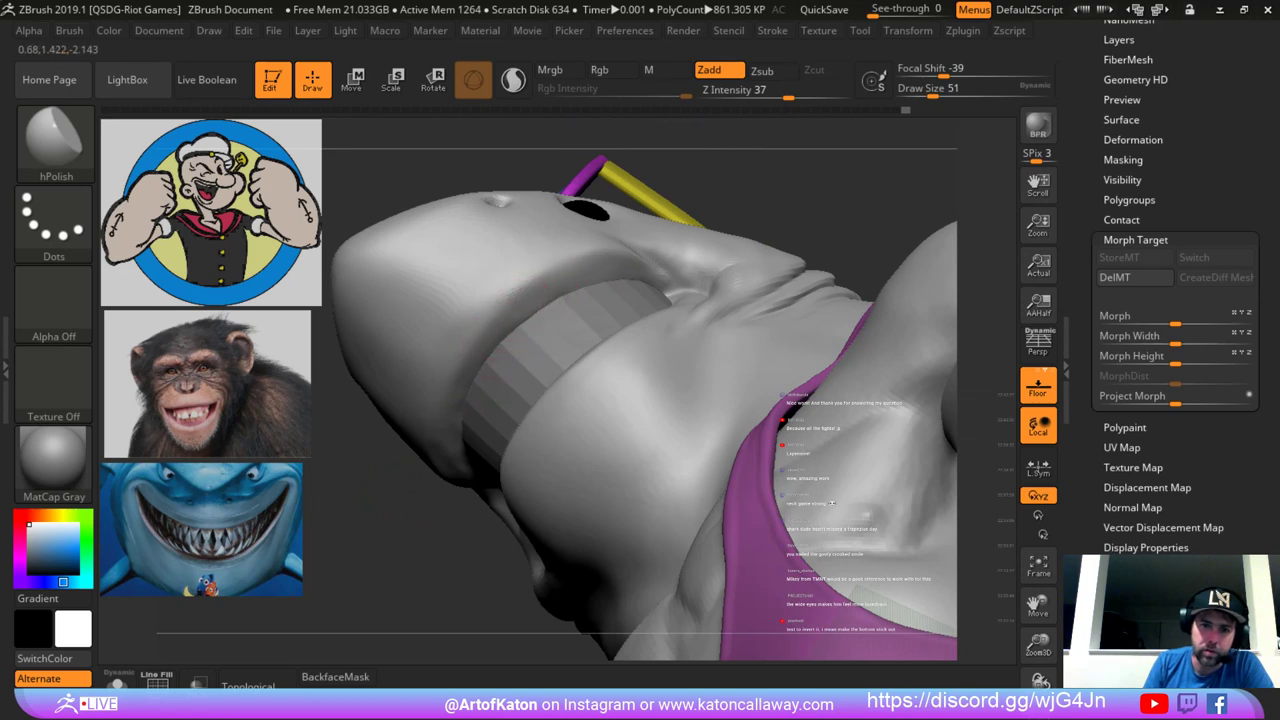
Polish the lip edges from below and from the opposite side with hPolish.
drag(421, 523, 606, 269)
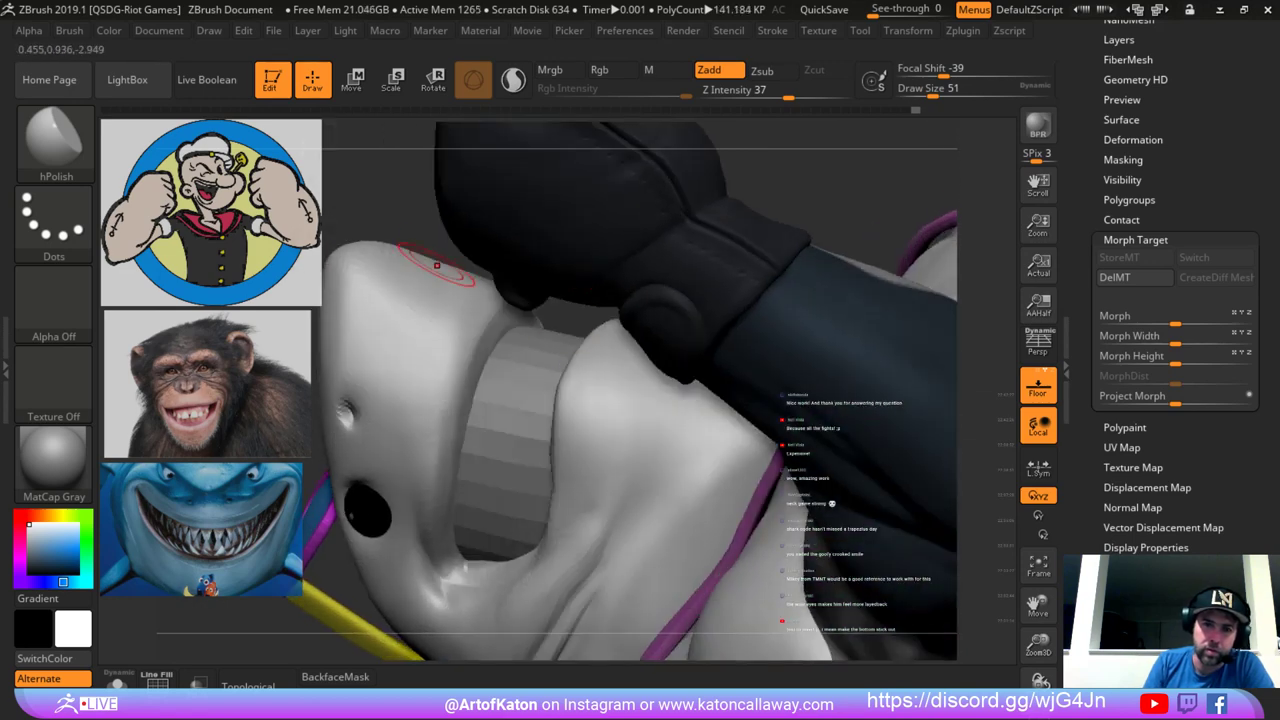
mouse_move(445, 270)
mouse_down()
mouse_move(436, 240)
mouse_move(464, 222)
mouse_up()
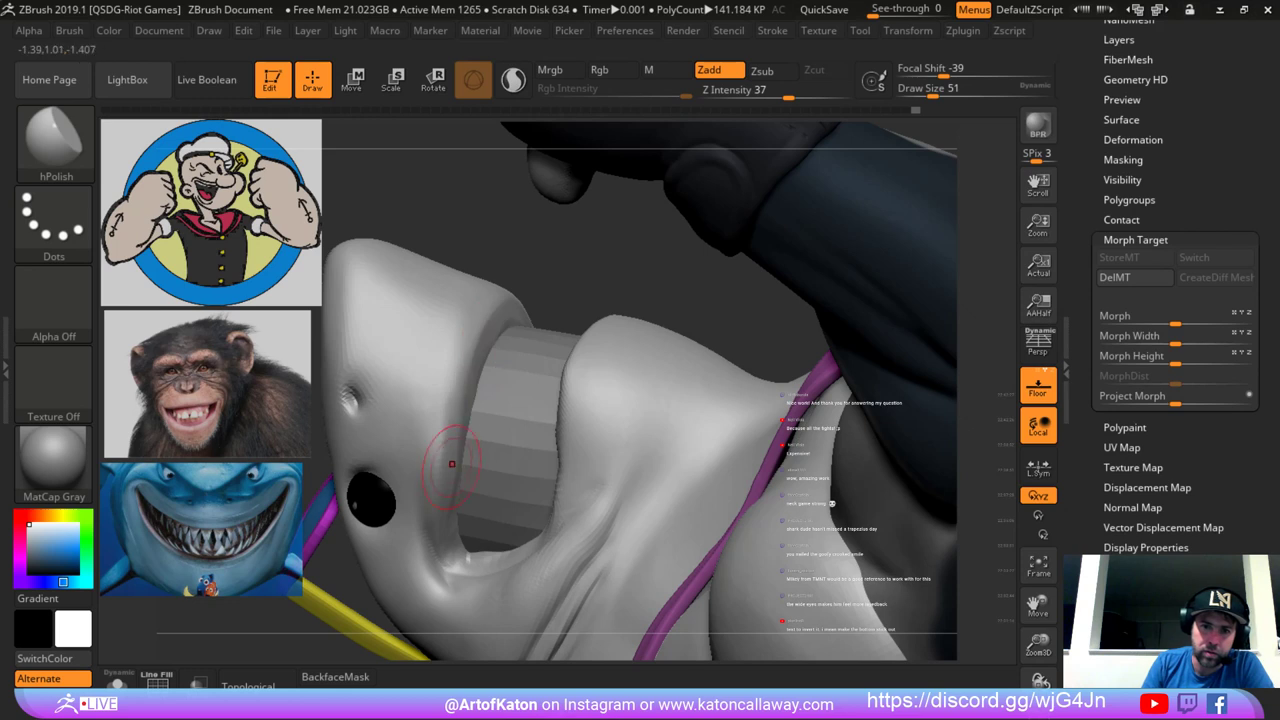
right_drag(461, 439, 477, 362)
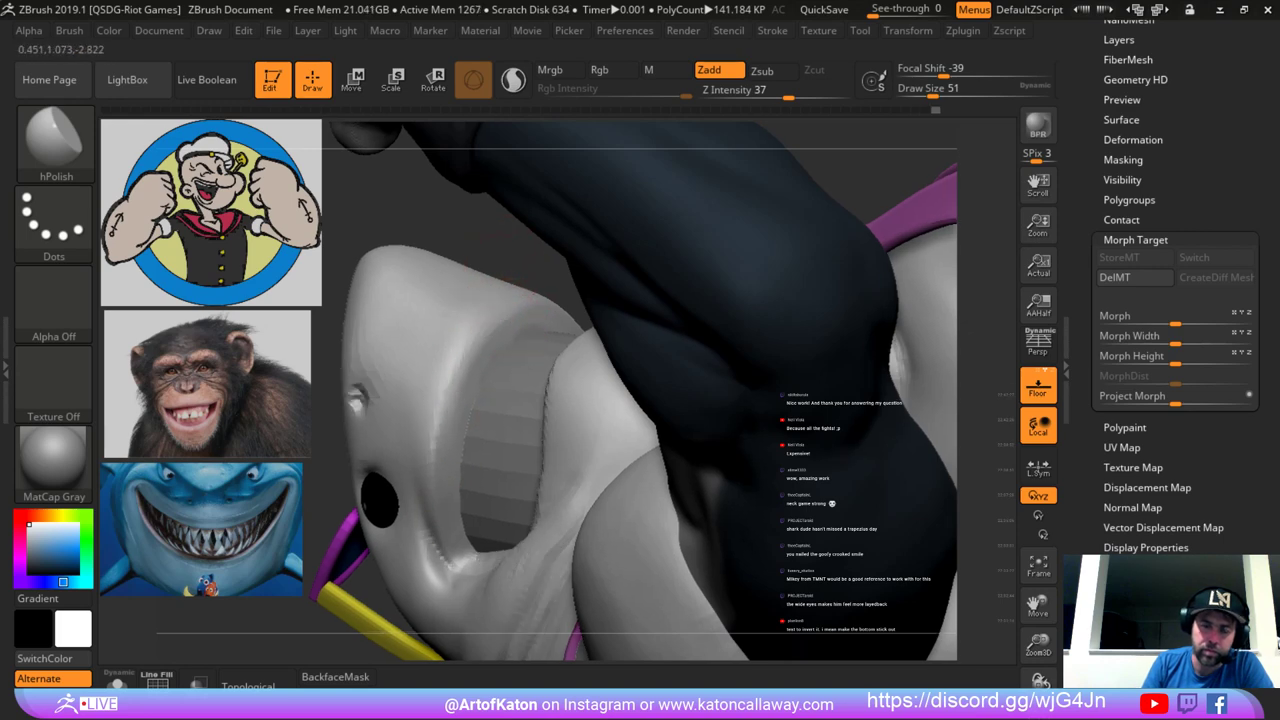
drag(500, 250, 574, 343)
Clean up the mouth corner with hPolish and smoothing at draw size 33, and raise the body to its highest subdivision level.
mouse_move(439, 584)
alt+mouse_down()
mouse_move(431, 532)
mouse_move(583, 369)
mouse_move(557, 280)
mouse_move(667, 500)
mouse_move(735, 298)
mouse_move(685, 305)
alt+mouse_up()
key(space)
drag(485, 364, 478, 364)
key(shift)
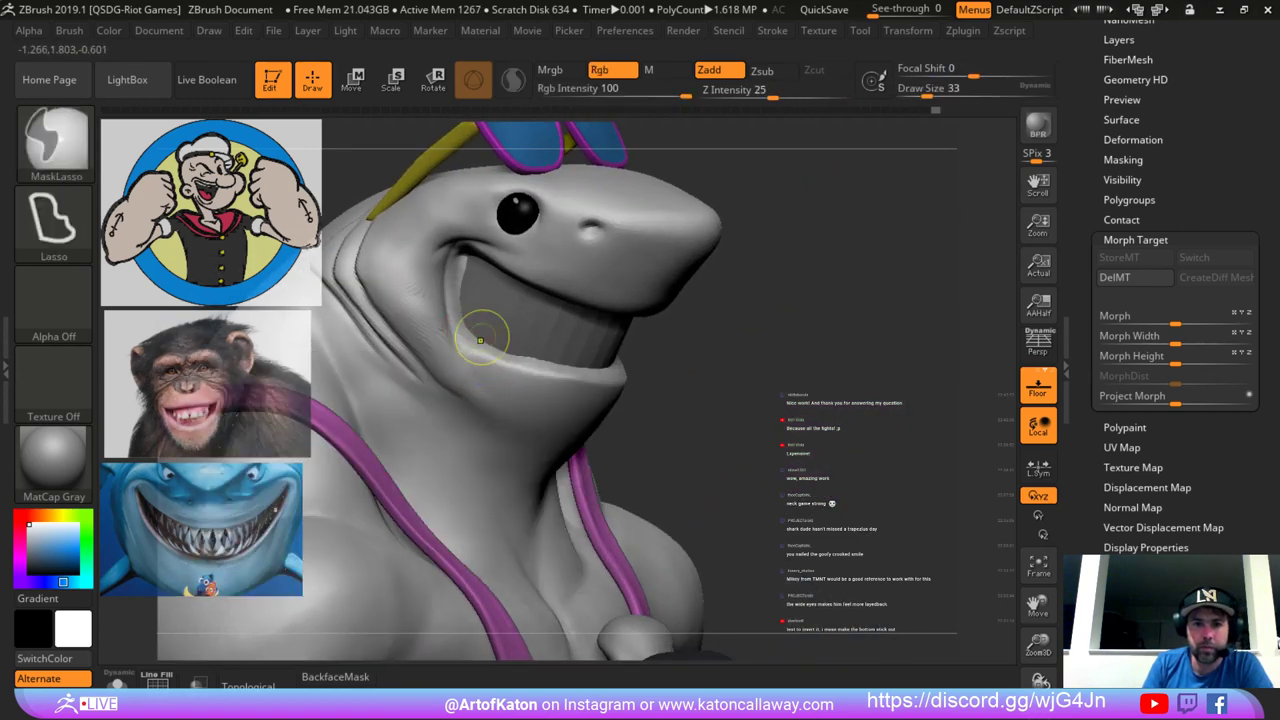
key(ctrl+d)
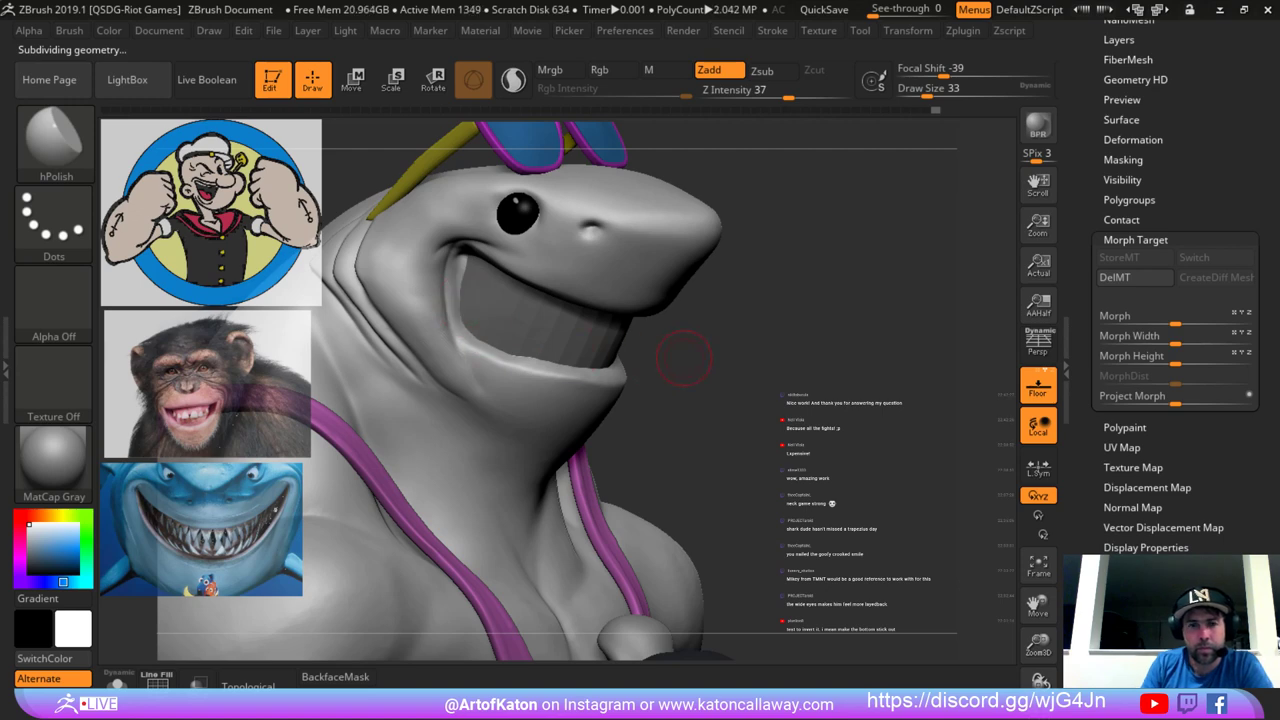
drag(684, 357, 459, 303)
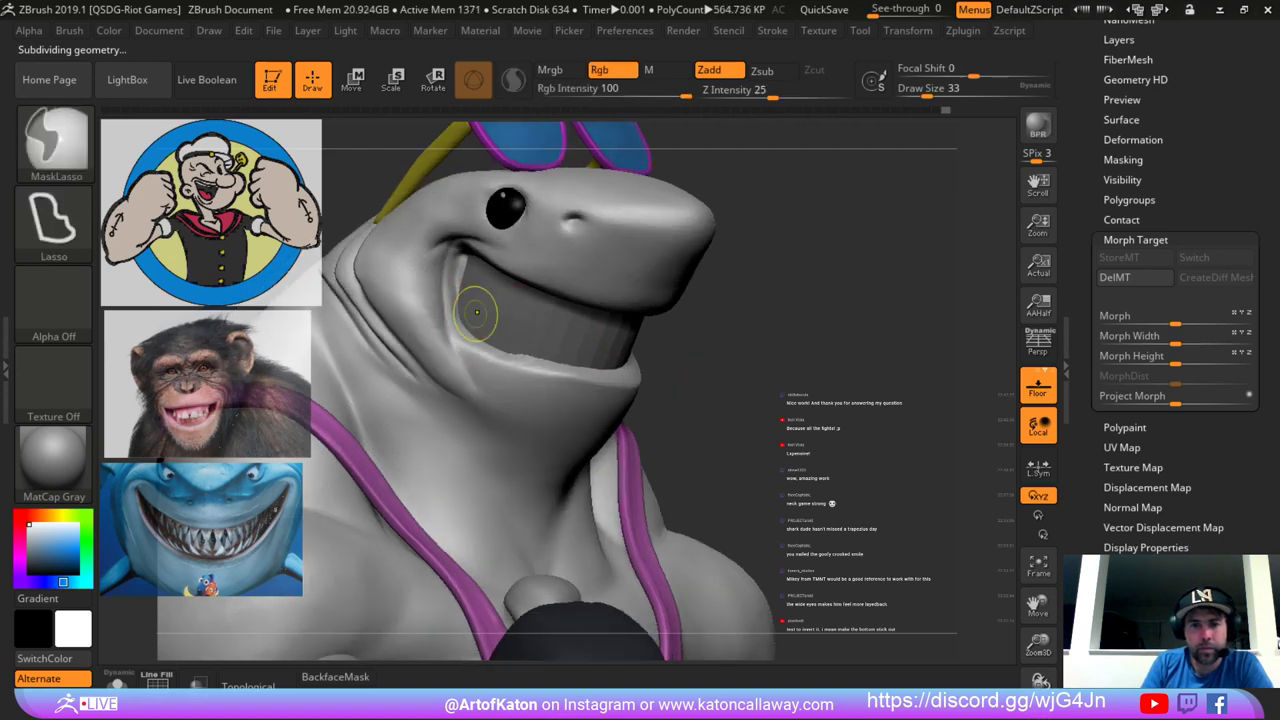
Carve the inner edge of the mouth corner with DamStandard at draw size 49 and check the grin from several angles.
key(b)
key(d)
key(s)
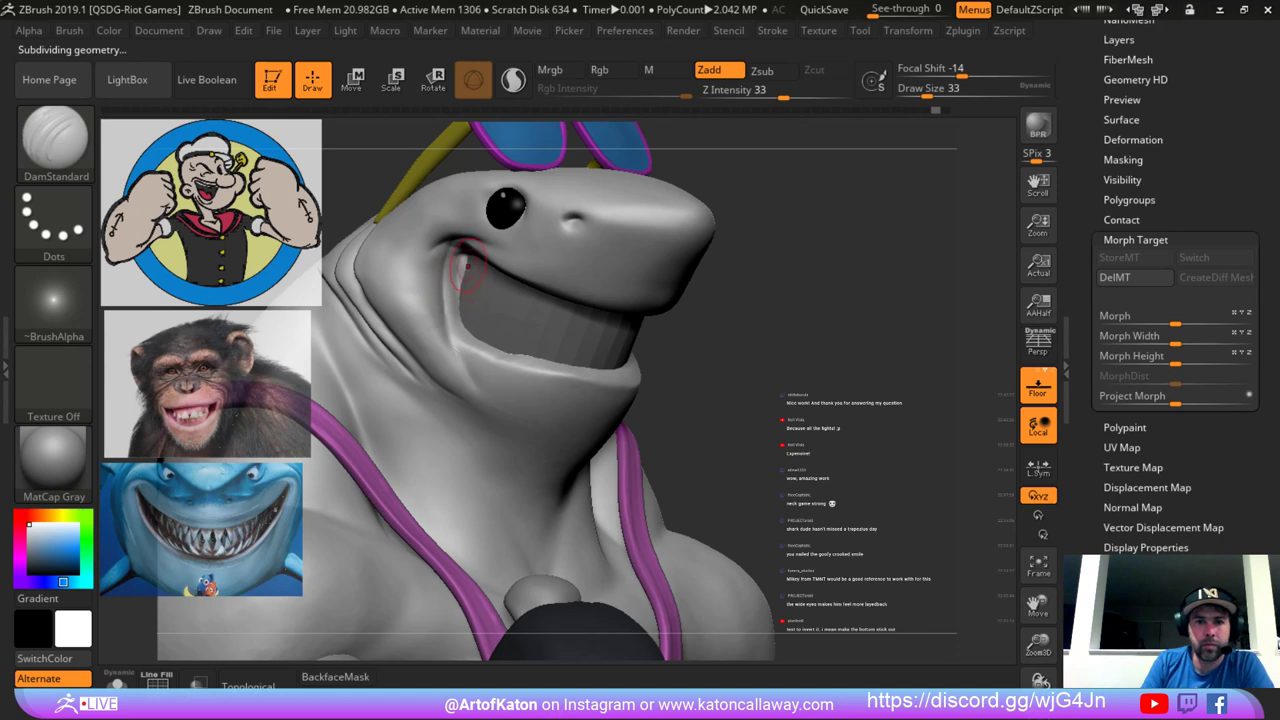
key(d)
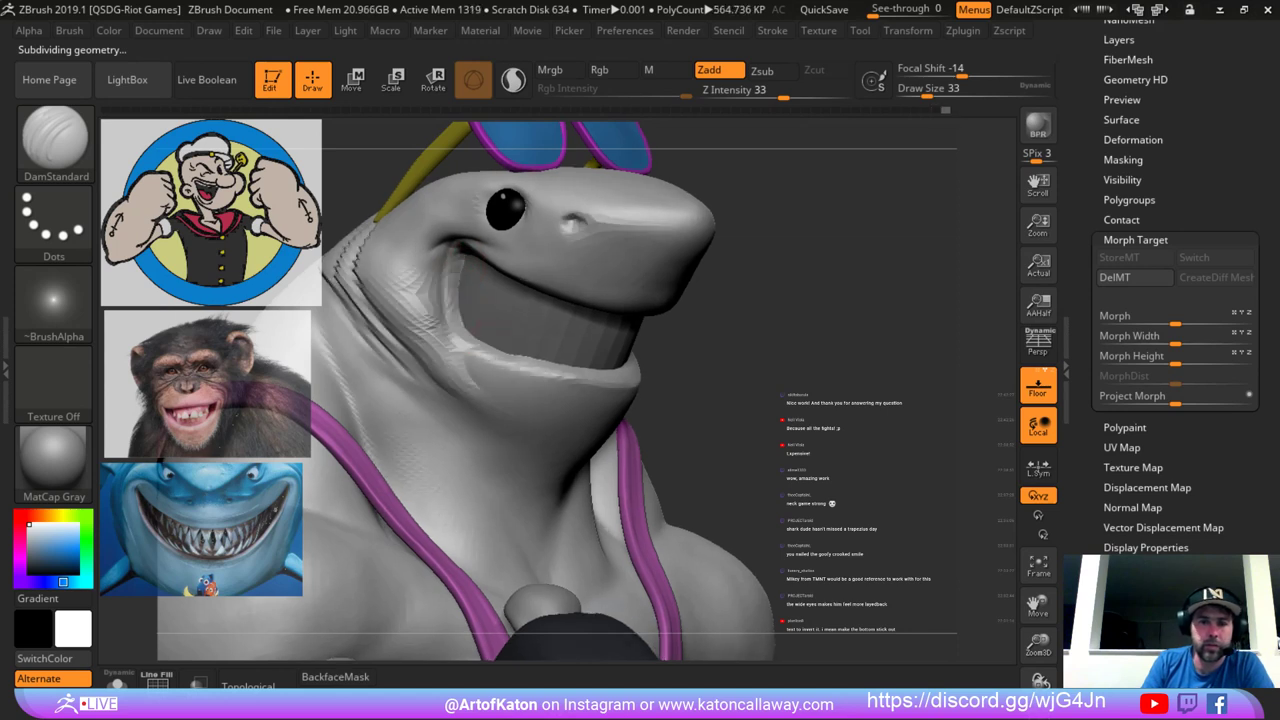
key(space)
drag(464, 280, 468, 263)
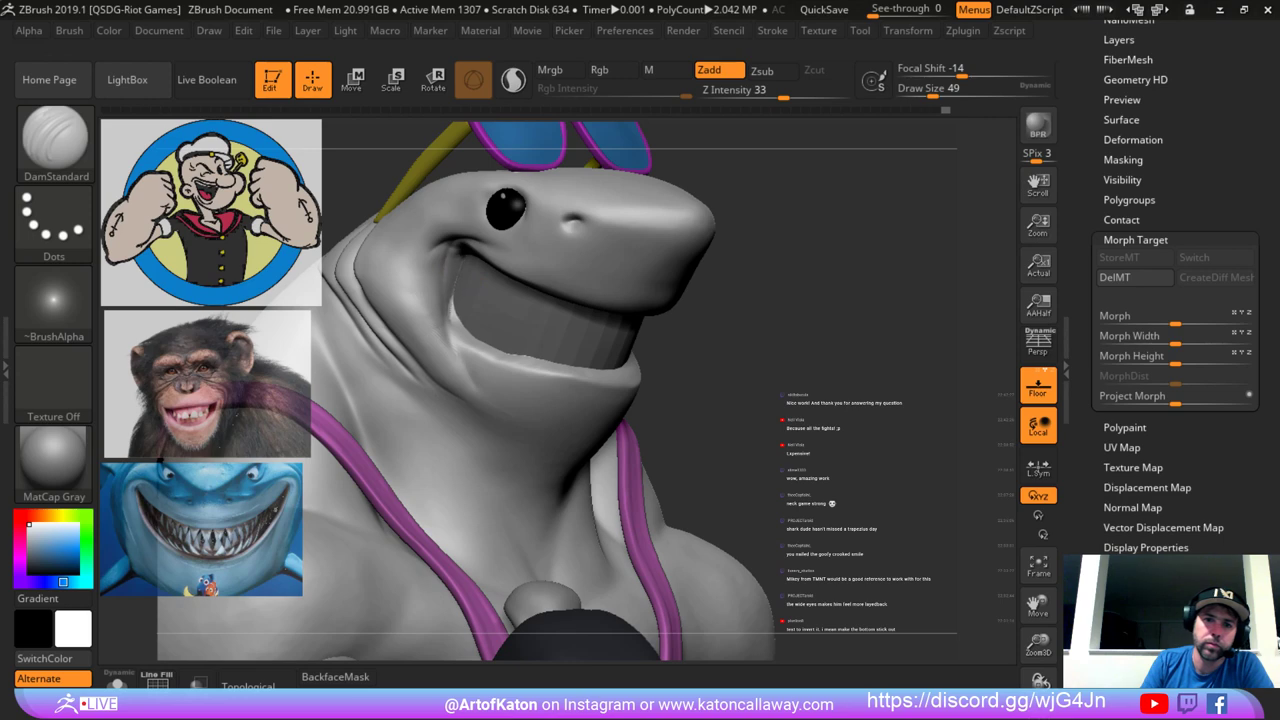
key(shift+d)
alt+drag(770, 300, 760, 210)
drag(760, 230, 690, 240)
drag(800, 245, 722, 310)
key(d)
drag(722, 310, 812, 293)
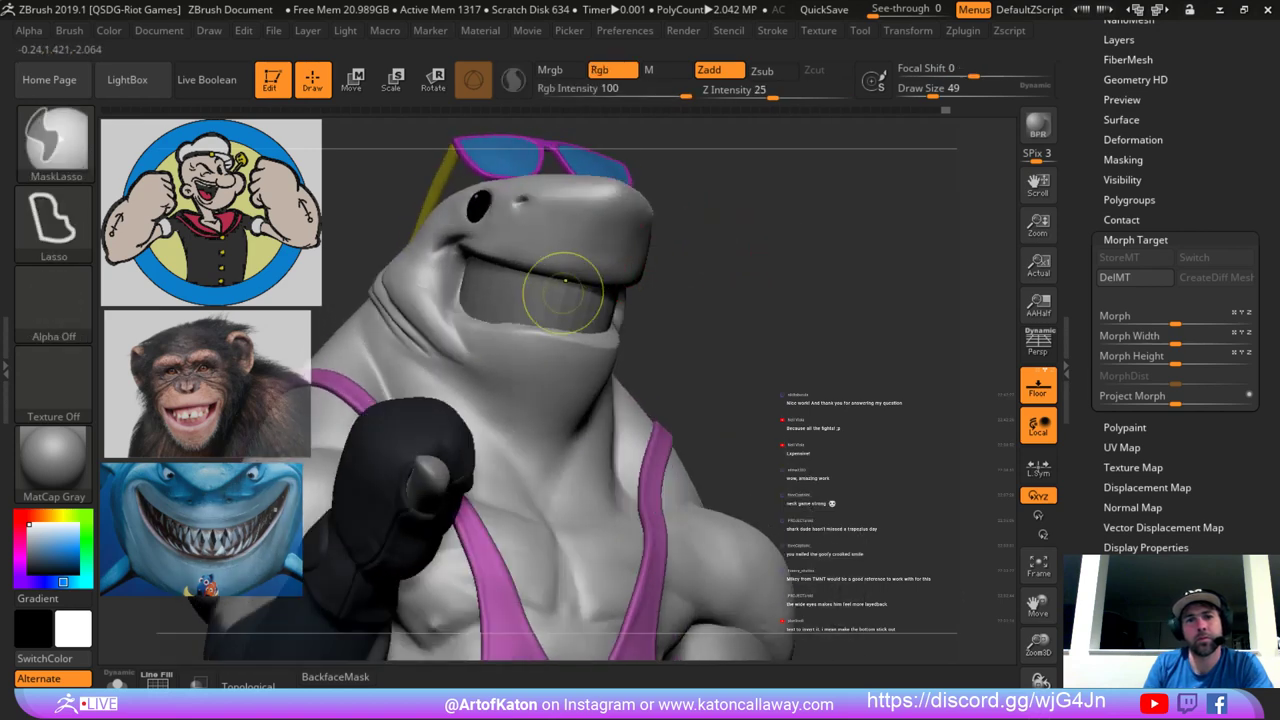
Select the teeth cylinder and shift it slightly sideways along the X axis inside the mouth.
alt+click(498, 291)
alt+click(452, 310)
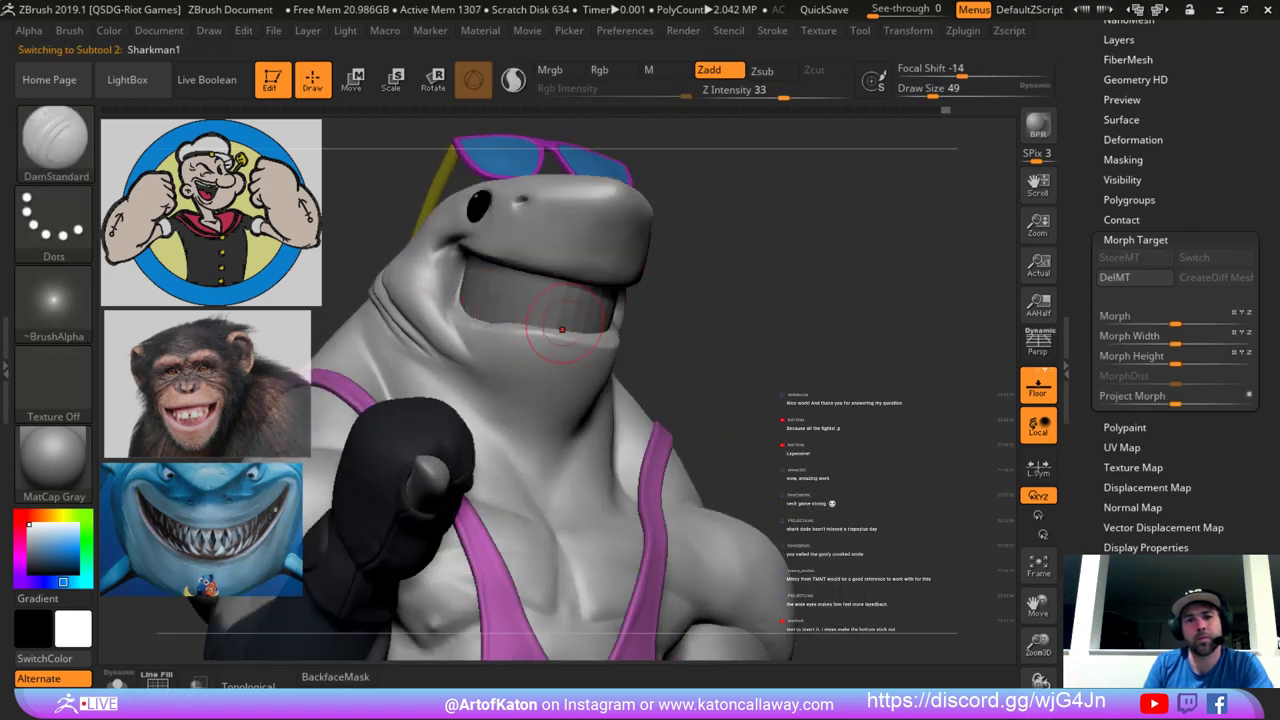
alt+click(534, 306)
key(e)
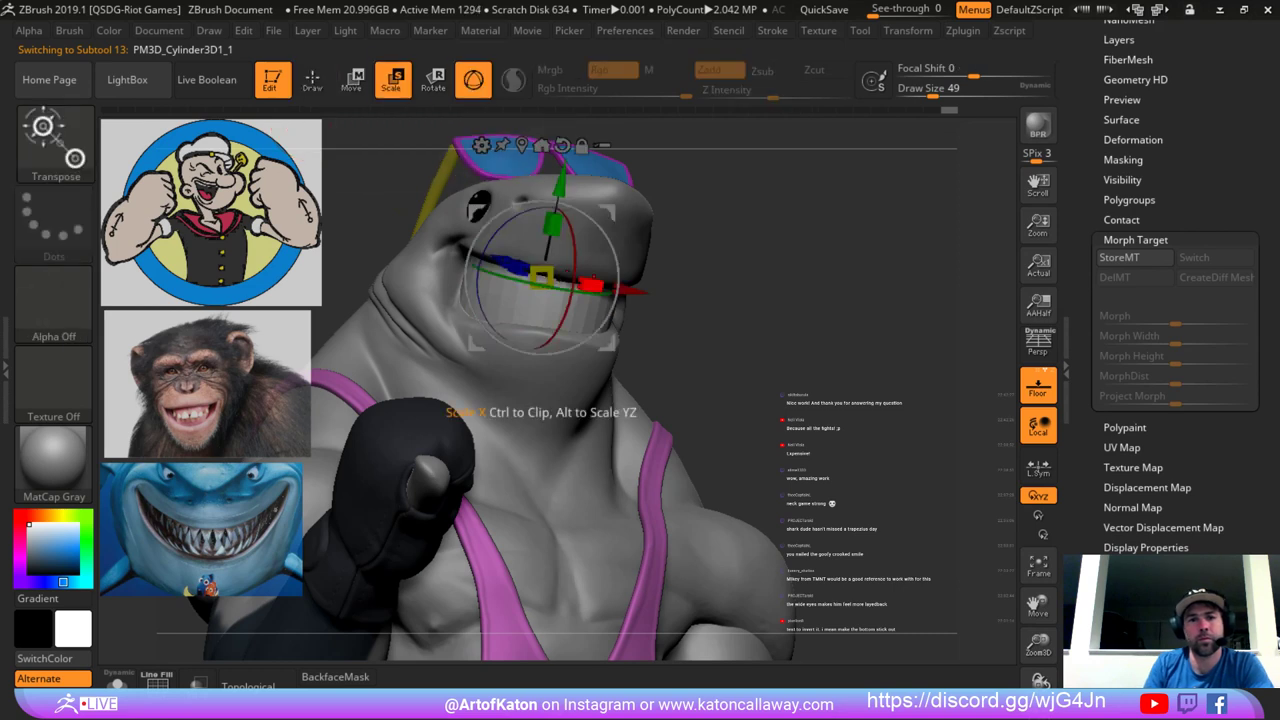
drag(636, 291, 625, 290)
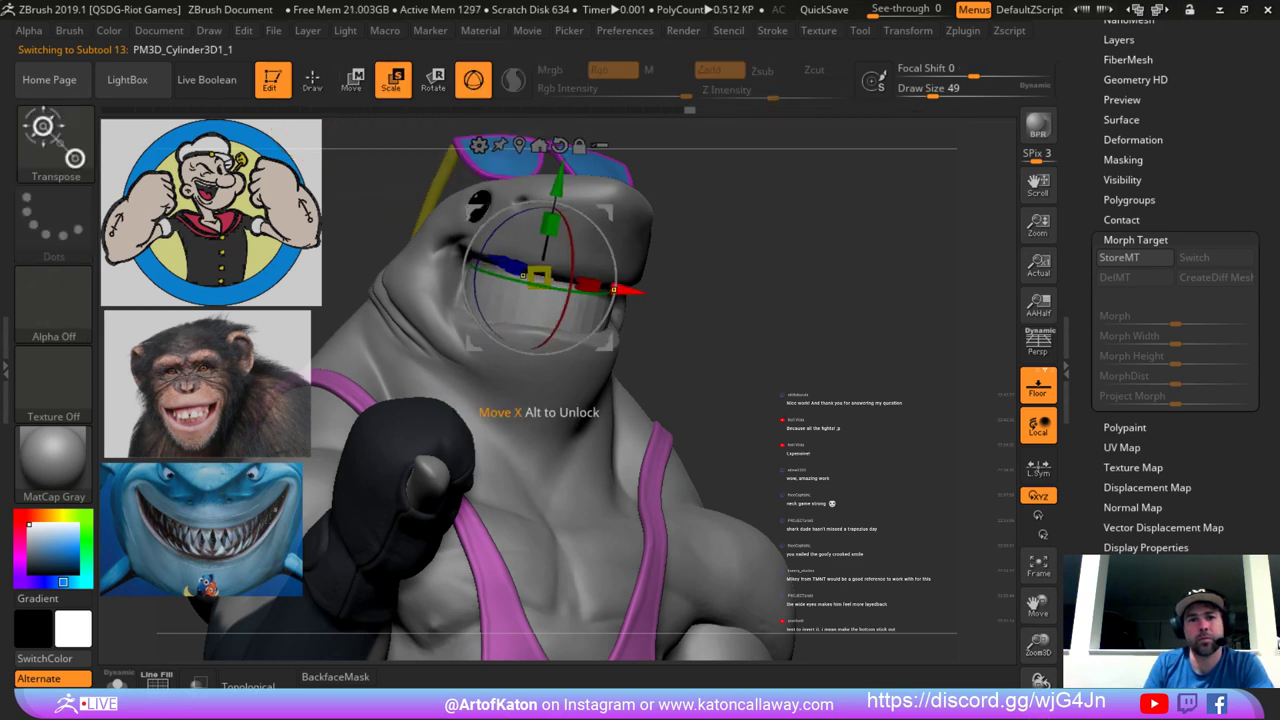
drag(740, 298, 620, 264)
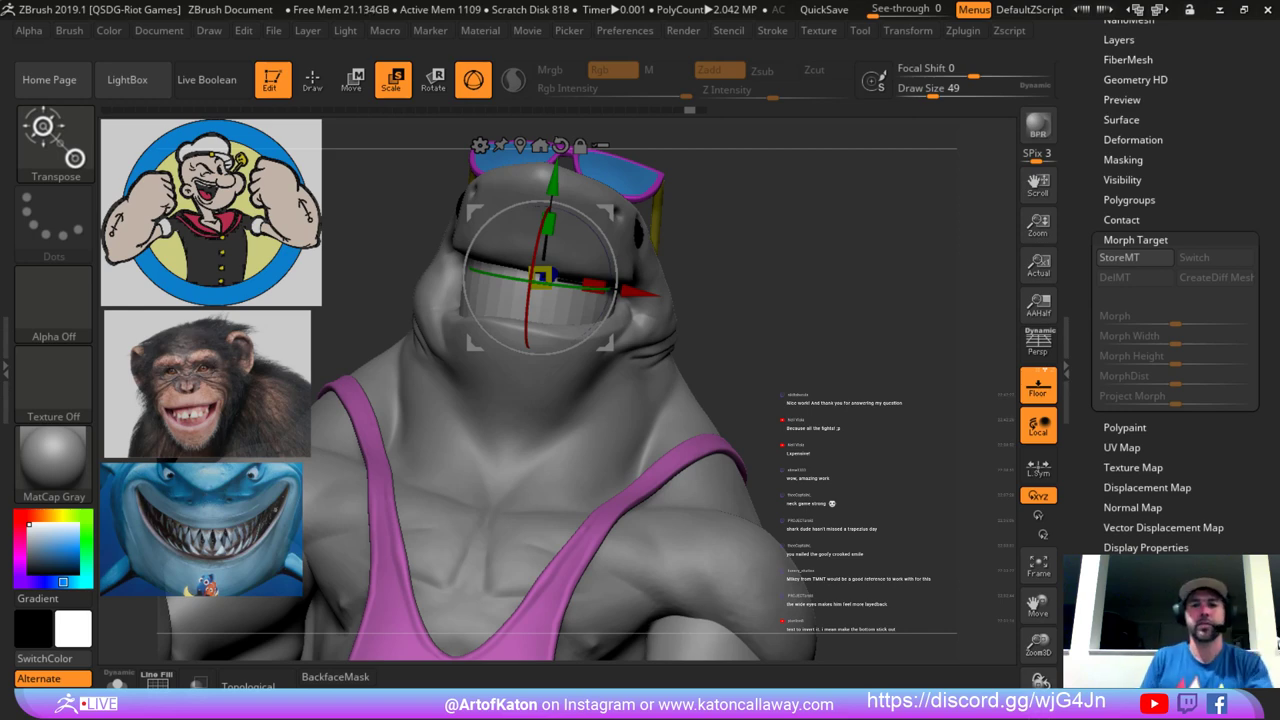
drag(800, 250, 840, 400)
drag(840, 300, 940, 270)
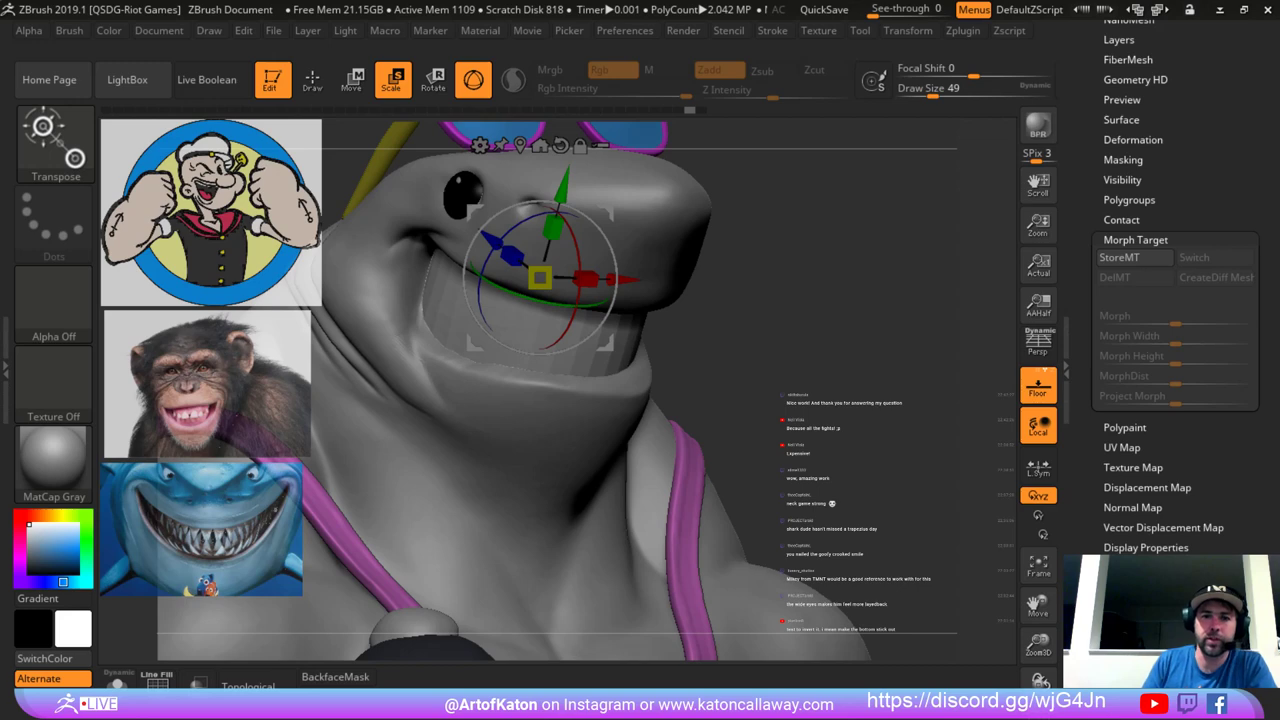
Scale the teeth cylinder slightly wider along X from the front, return to draw mode and undo the last change.
key(q)
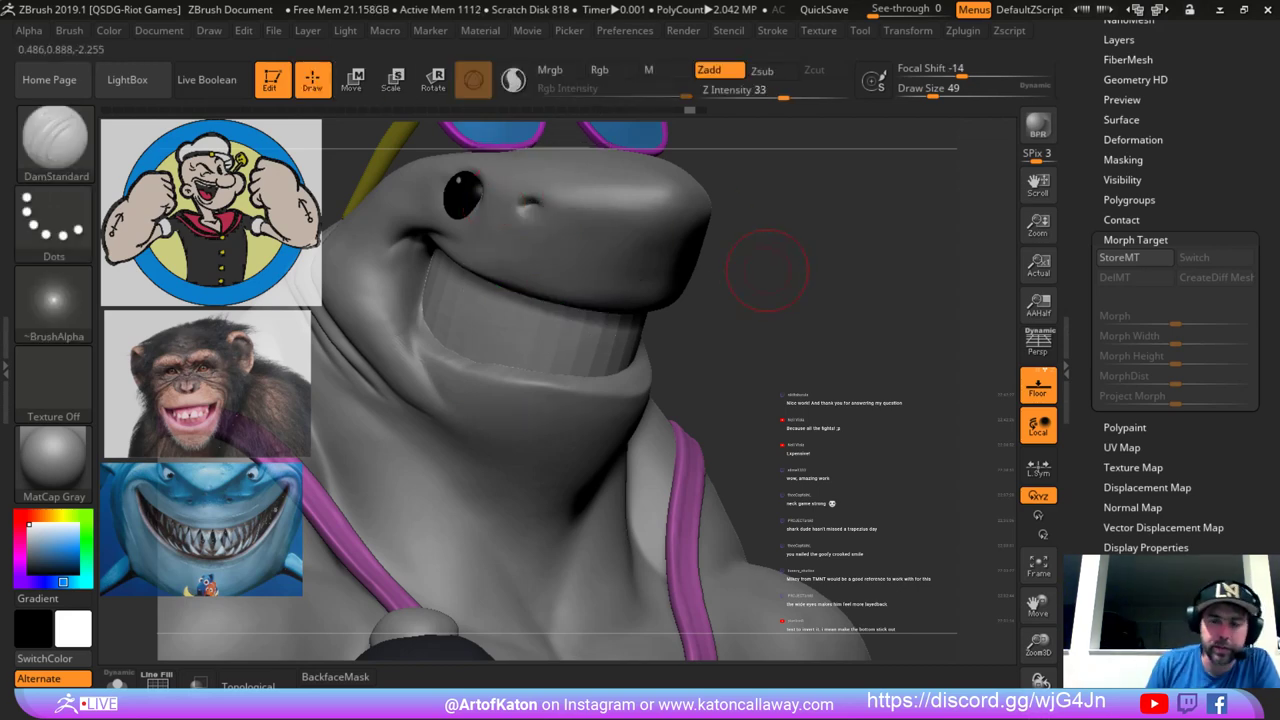
drag(767, 270, 680, 235)
alt+drag(800, 270, 800, 235)
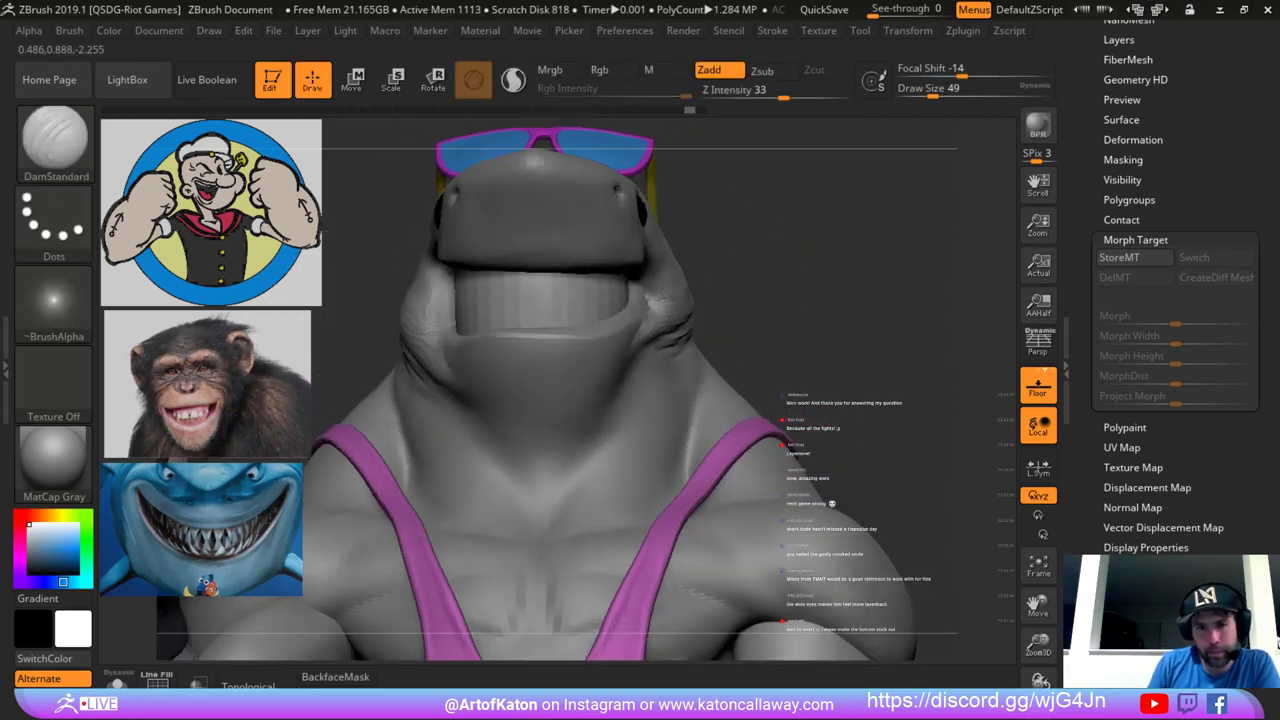
key(e)
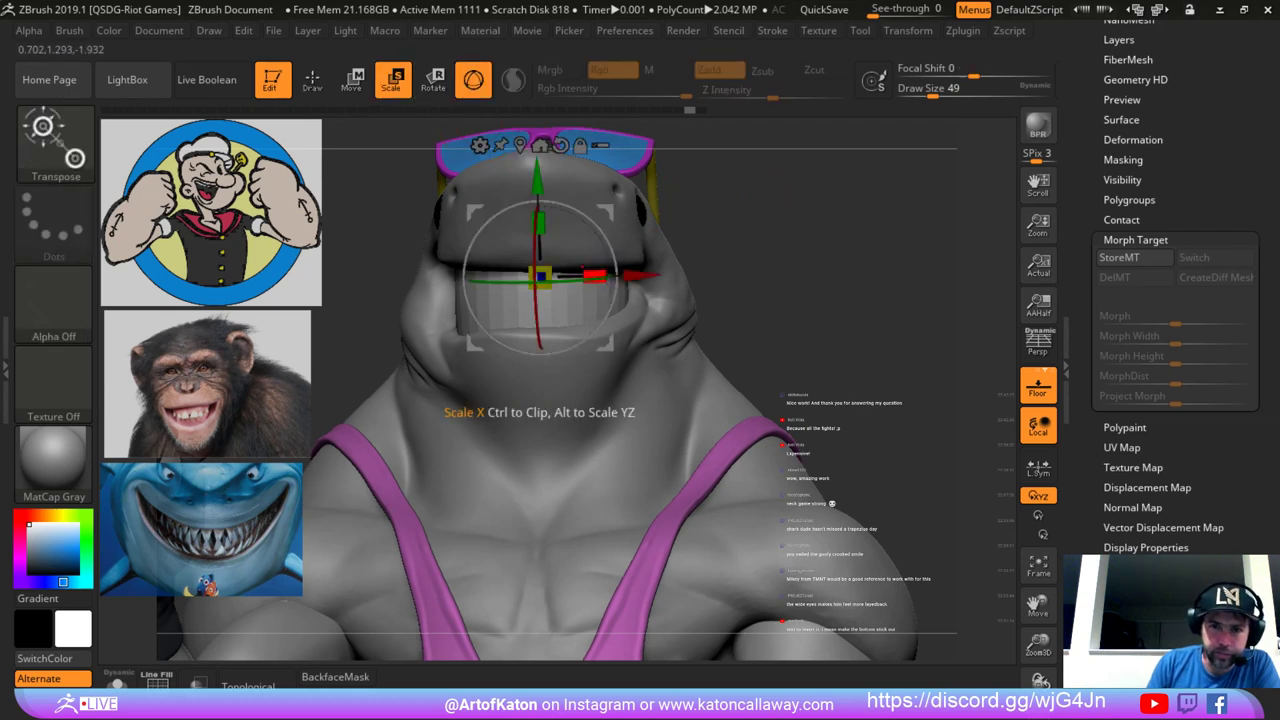
drag(595, 274, 642, 275)
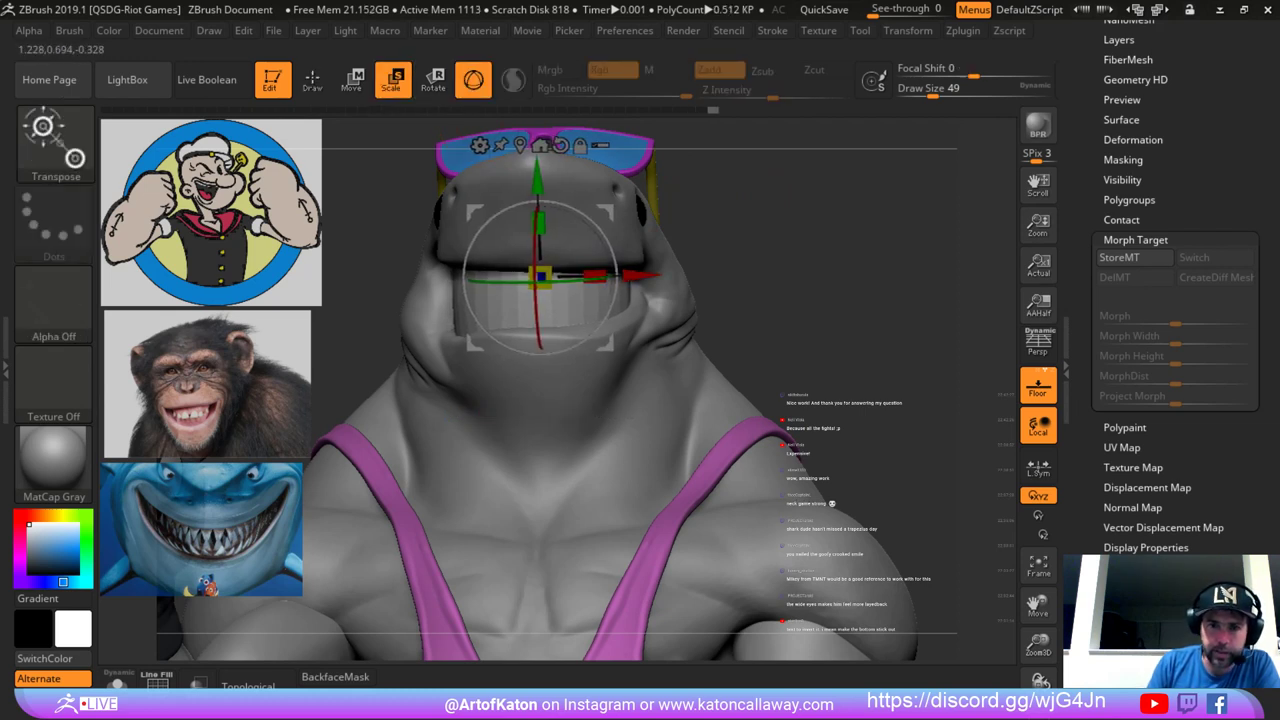
click(313, 80)
mouse_move(531, 277)
mouse_down()
mouse_move(532, 310)
mouse_move(562, 306)
mouse_up()
key(ctrl+z)
click(118, 682)
click(118, 682)
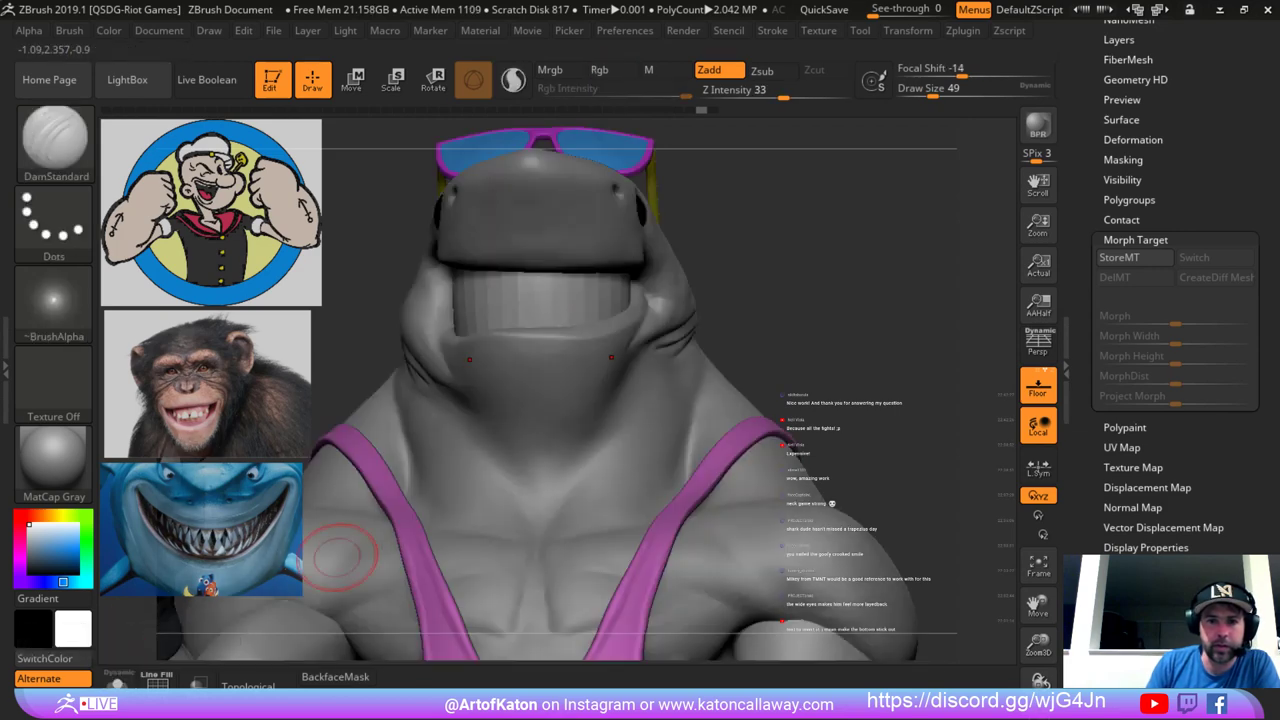
Select the body mesh and smooth the lower cheek below the mouth corner at draw size 33.
drag(794, 243, 877, 294)
drag(745, 325, 690, 365)
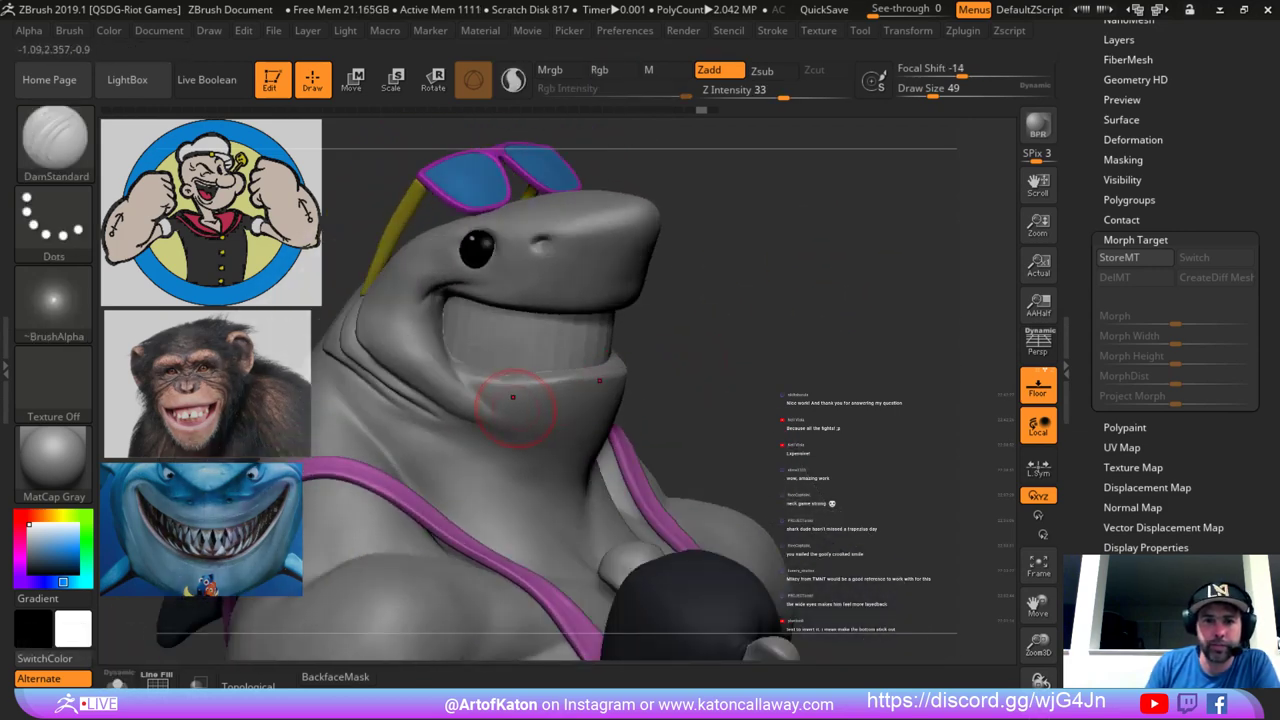
alt+click(513, 397)
key(space)
click(517, 402)
mouse_move(458, 391)
shift+mouse_down()
mouse_move(452, 412)
mouse_move(485, 423)
shift+mouse_up()
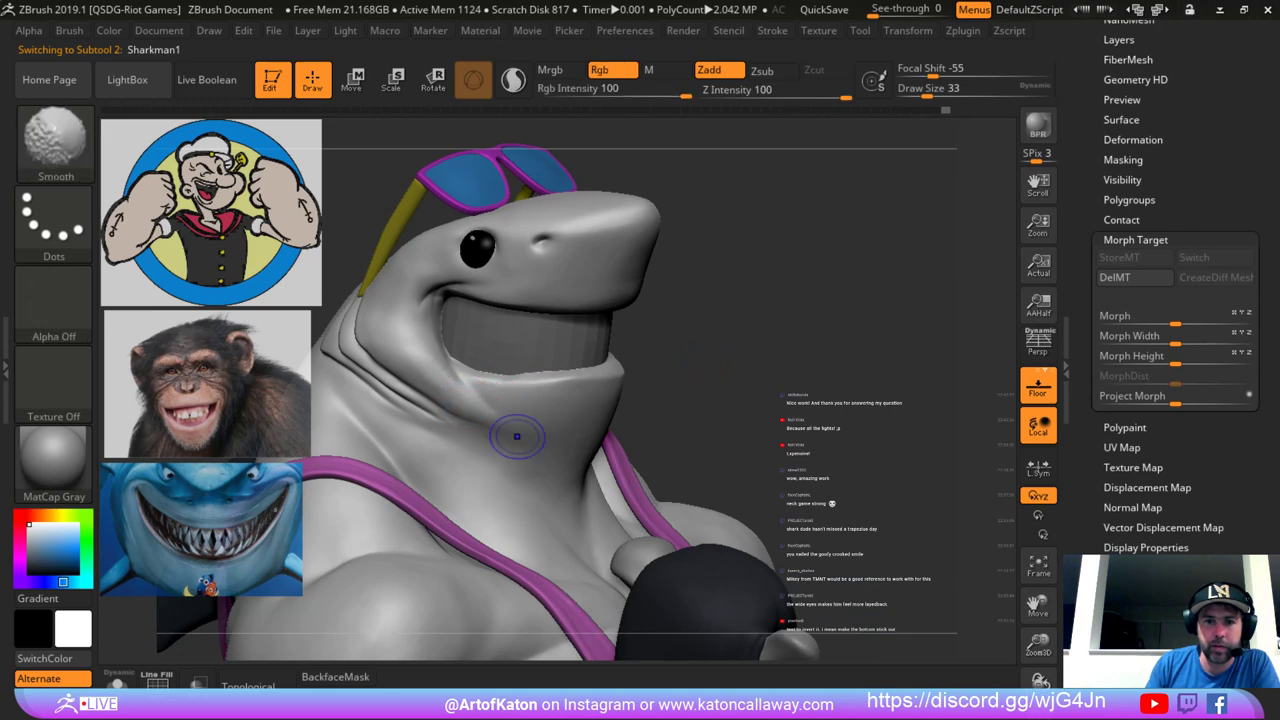
mouse_move(657, 380)
shift+mouse_down()
mouse_move(700, 366)
mouse_move(634, 420)
mouse_move(622, 408)
shift+mouse_up()
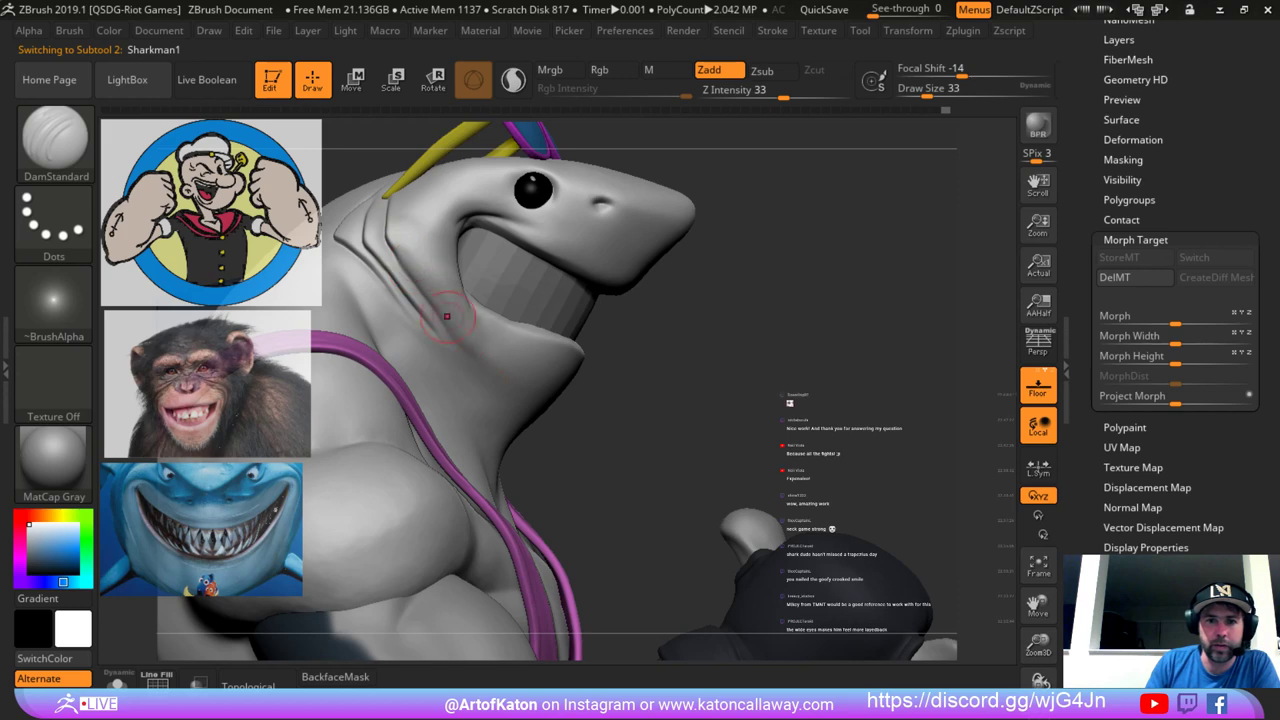
Lower the body's subdivision level and rework the cheek crease with DamStandard at draw size 51.
key(b)
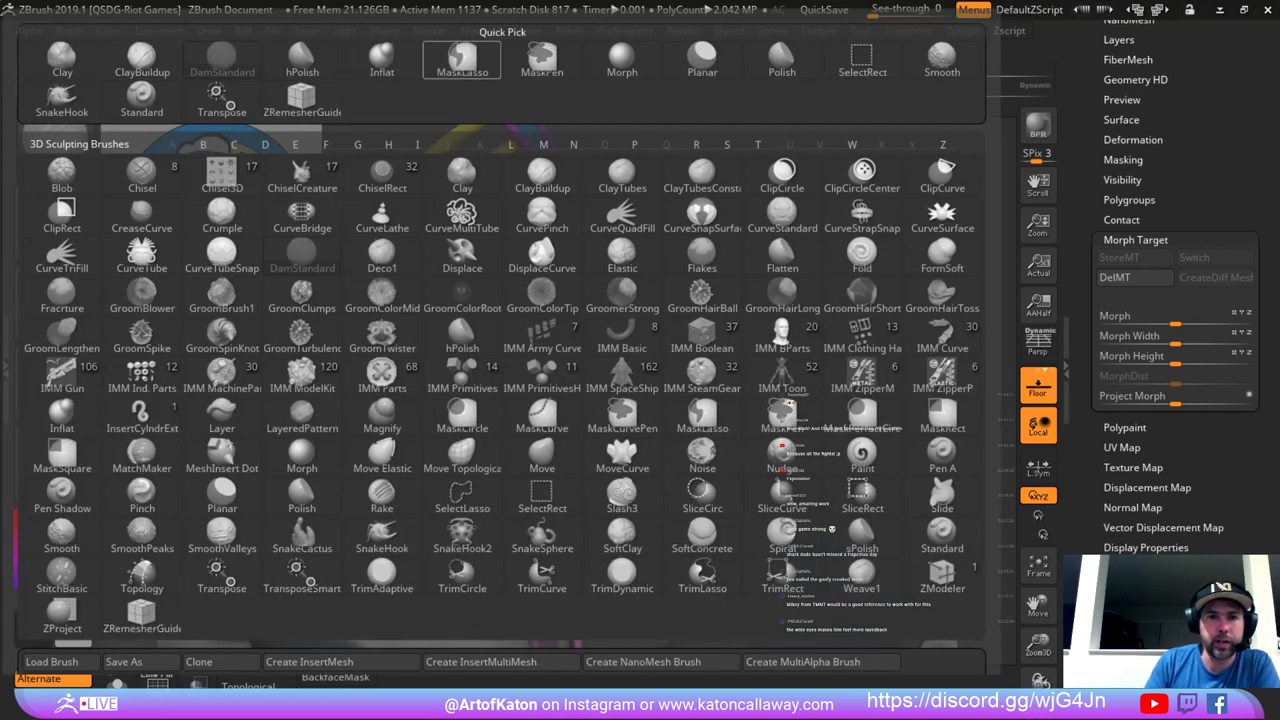
key(Escape)
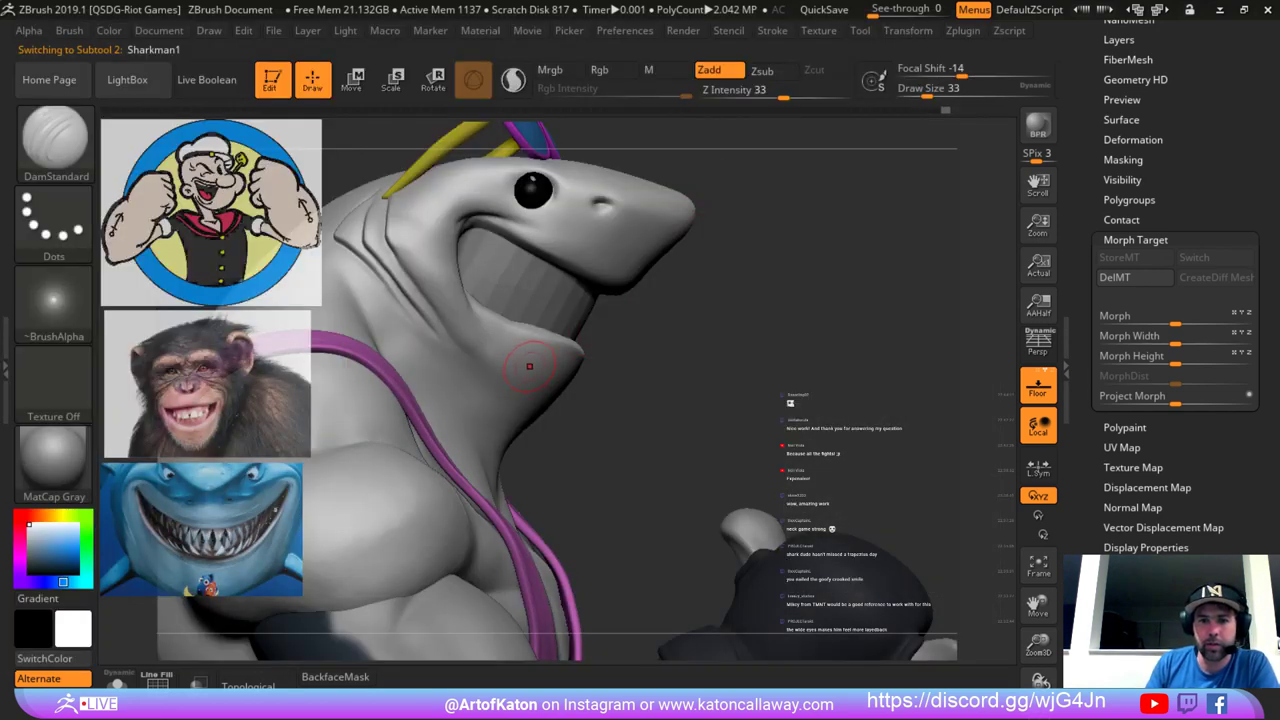
key(shift+d)
key(bracketright)
key(bracketright)
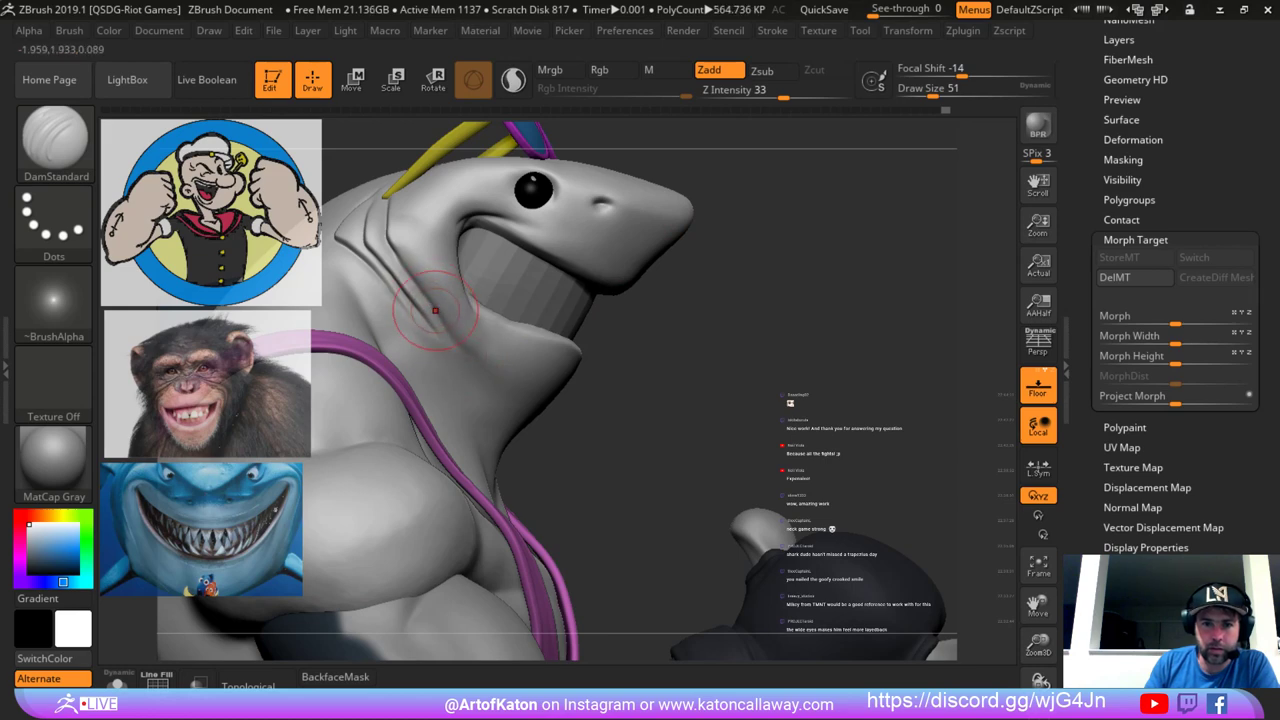
key(space)
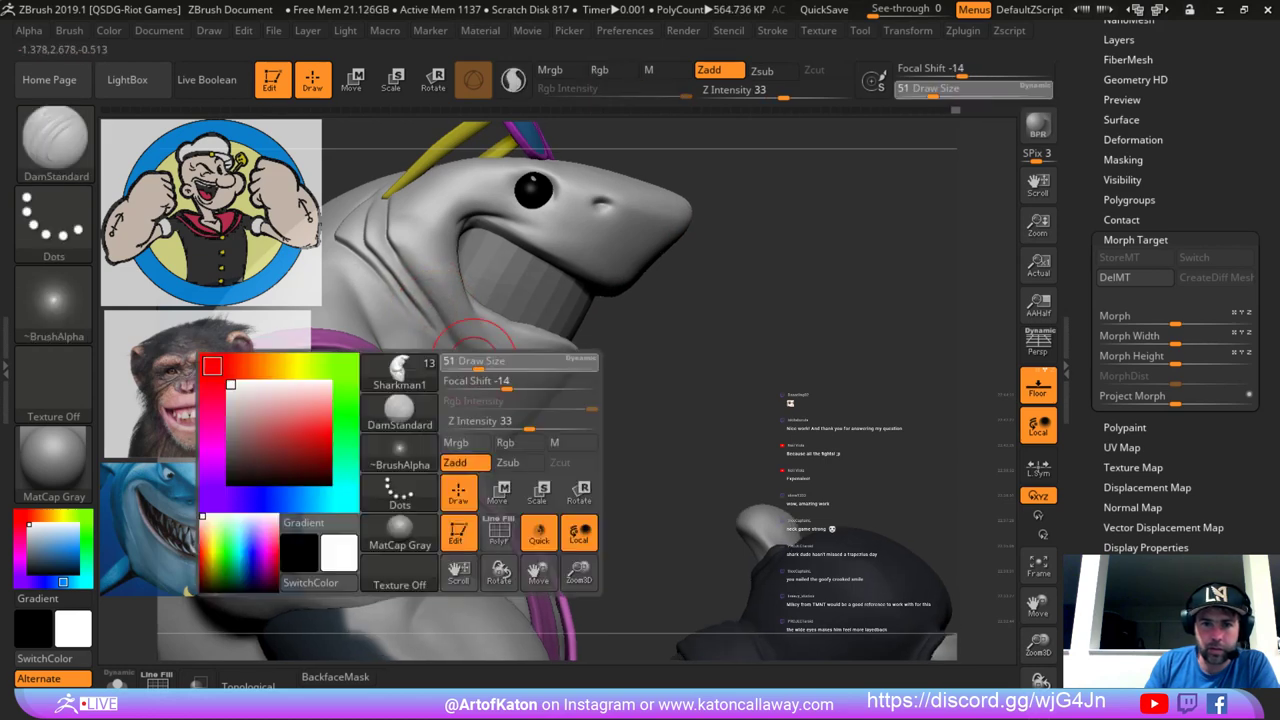
Switch to the Inflat brush, smooth the cheek fold beside the mouth corner and swell it at draw size 44.
key(b)
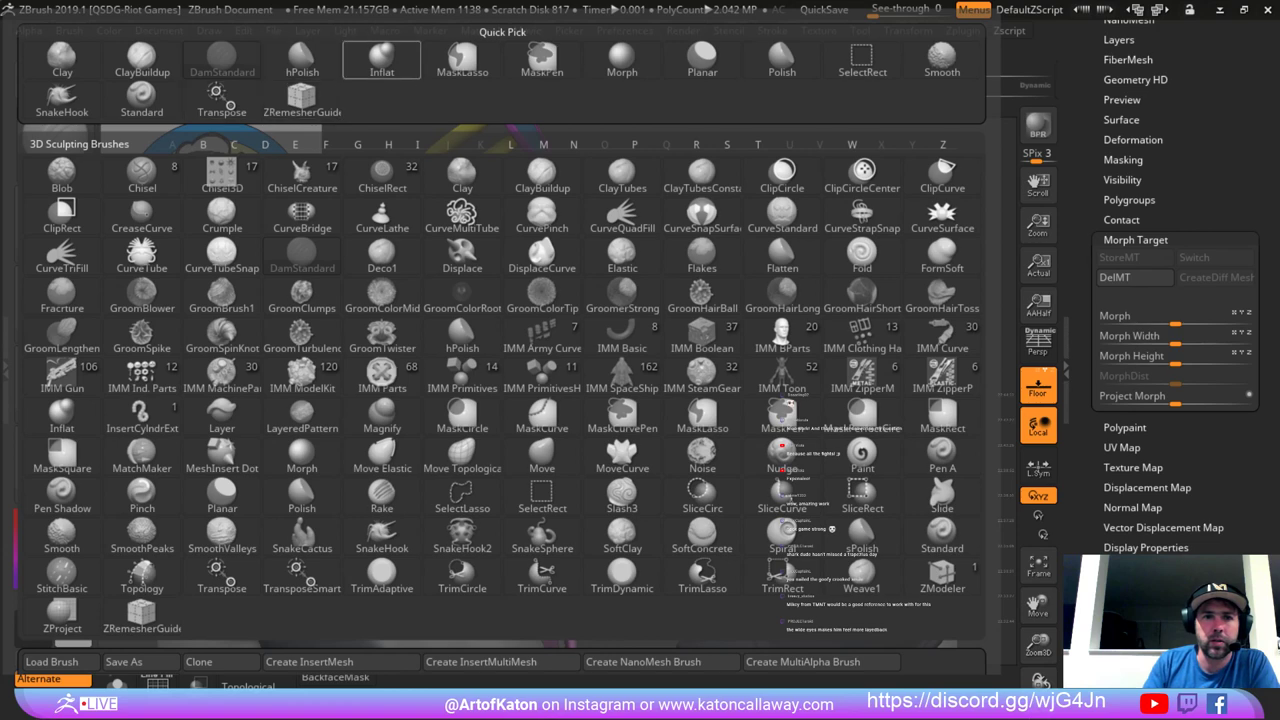
click(382, 60)
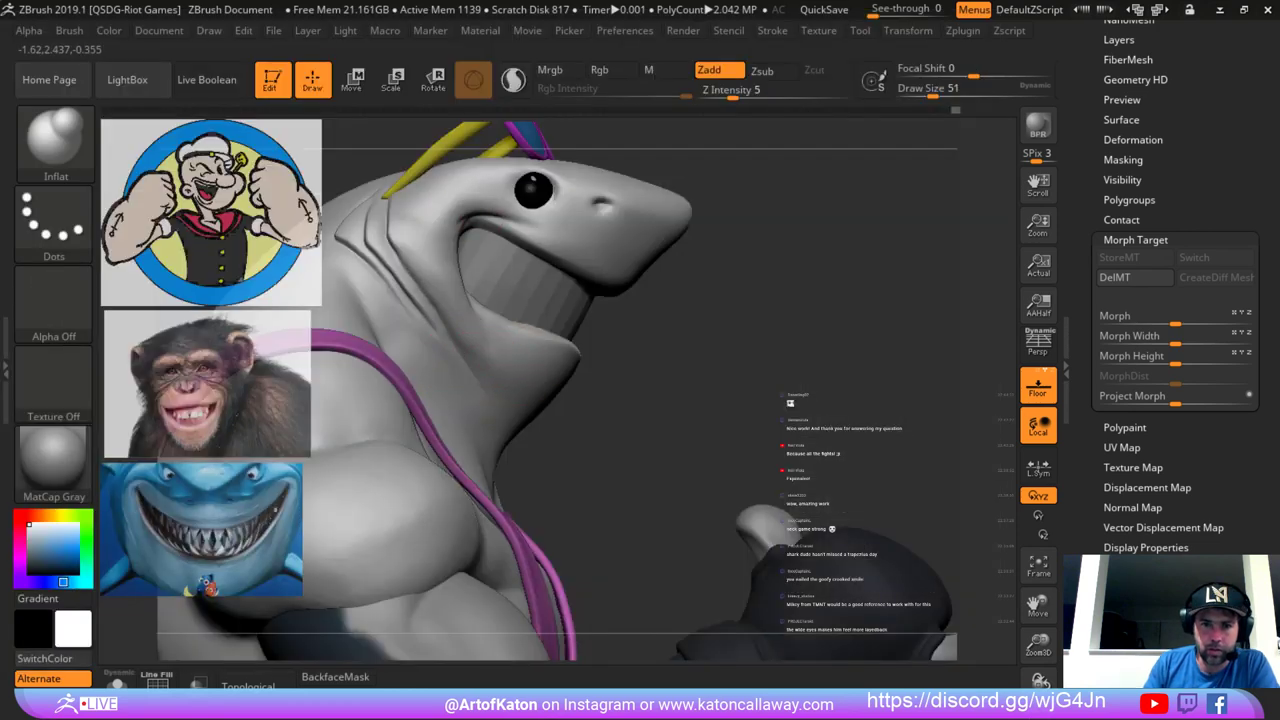
key(space)
ctrl+right_drag(586, 417, 557, 443)
mouse_move(484, 336)
shift+mouse_down()
mouse_move(472, 350)
mouse_move(416, 262)
shift+mouse_up()
right_drag(416, 262, 432, 264)
key(space)
drag(464, 332, 471, 332)
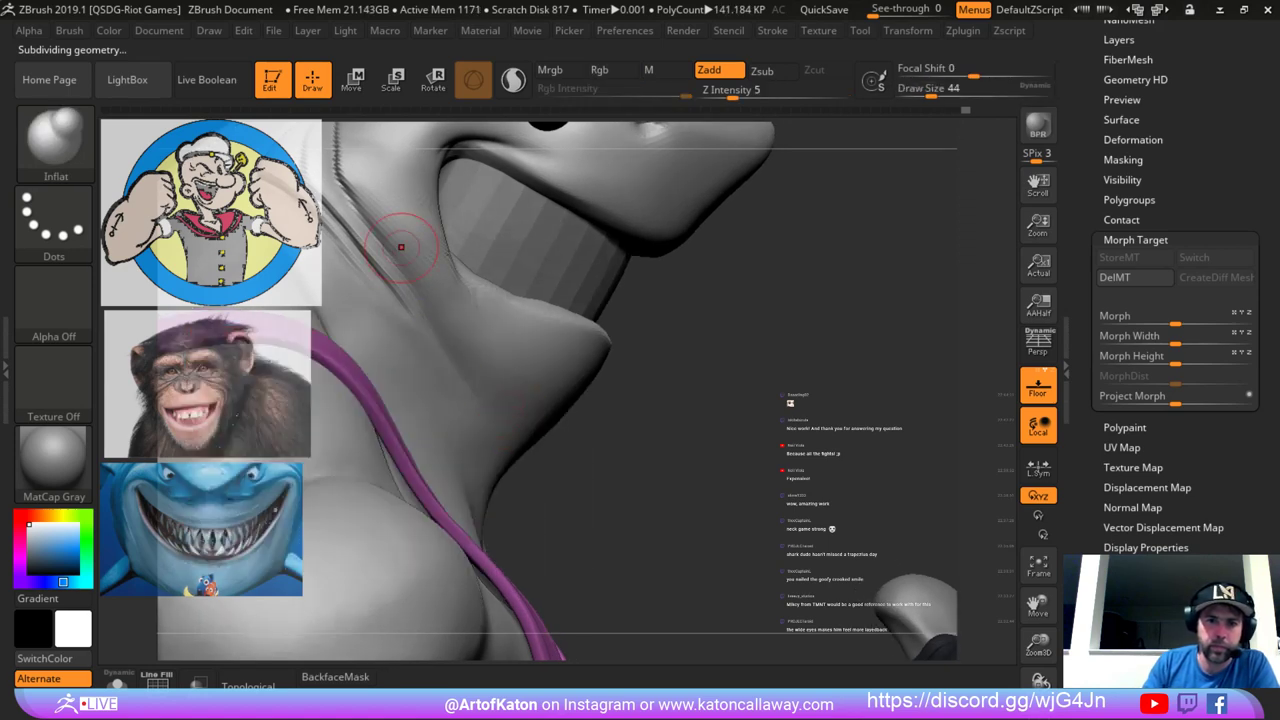
Recut the cheek creases behind the mouth corner with DamStandard at draw size 56 and smooth them at a higher subdivision level.
key(b)
click(225, 60)
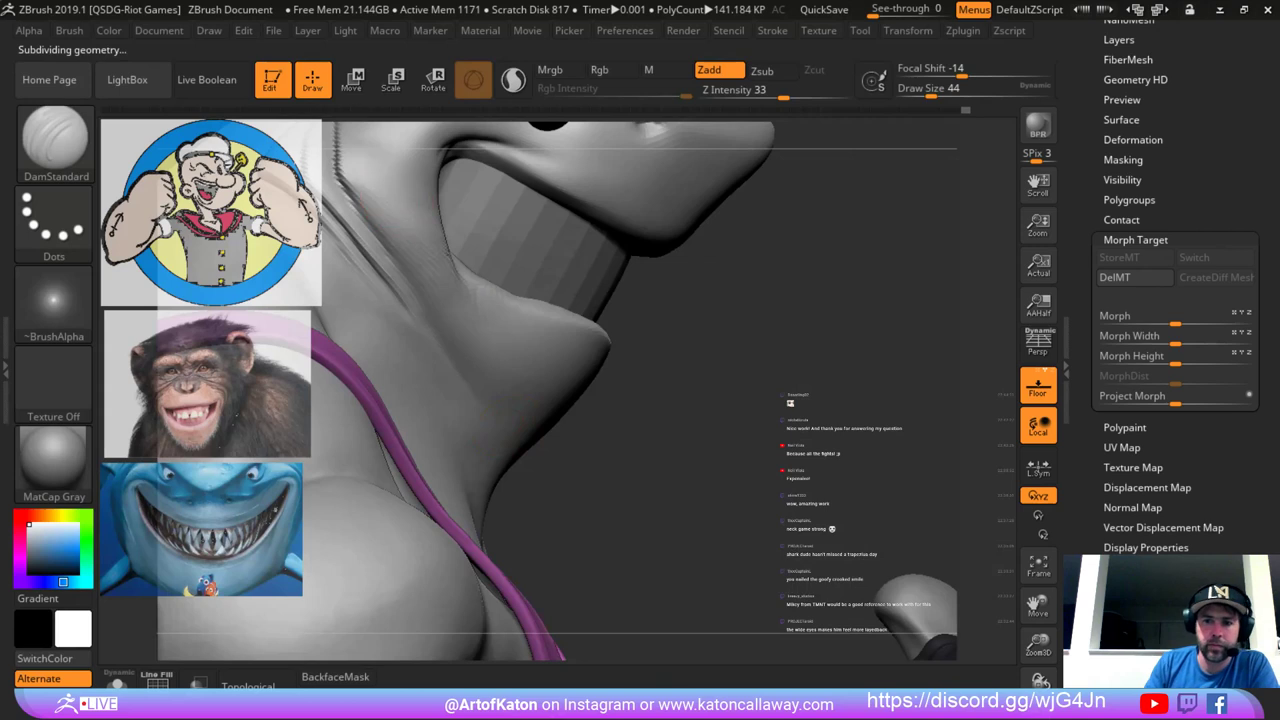
key(space)
drag(402, 294, 444, 345)
key(shift+d)
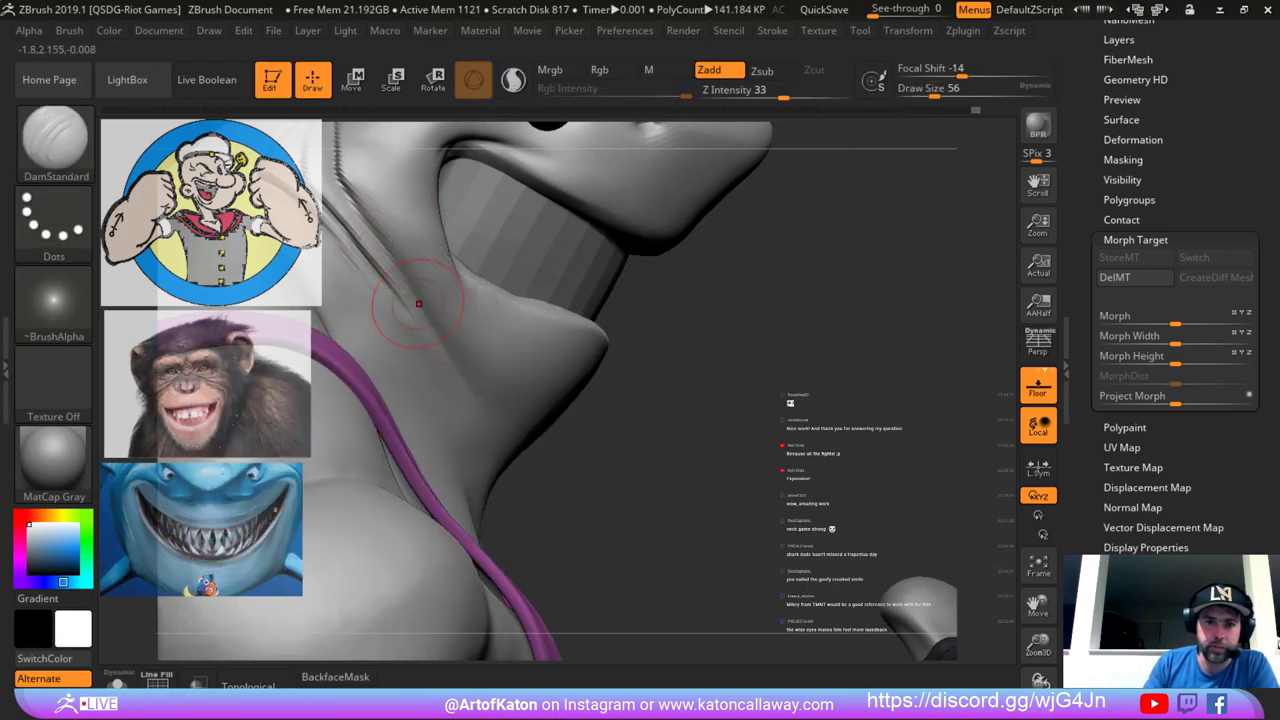
key(d)
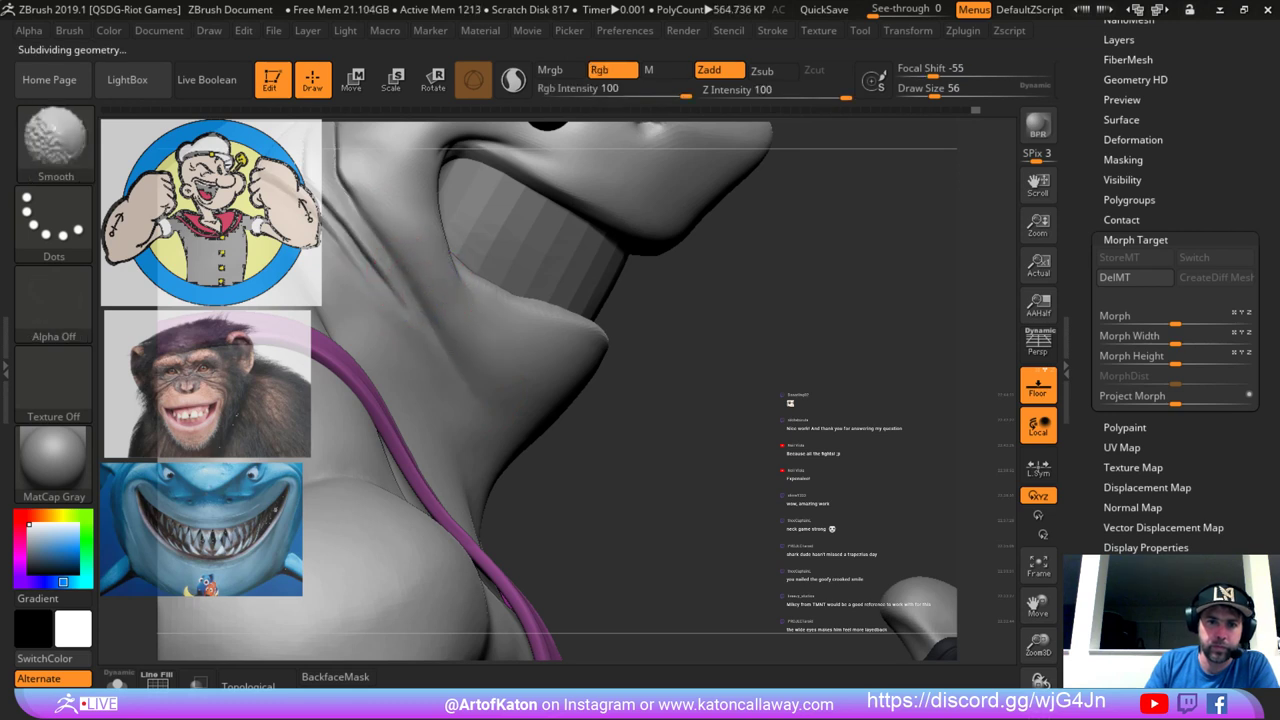
mouse_move(348, 197)
mouse_down()
mouse_move(410, 304)
mouse_move(377, 232)
mouse_up()
key(d)
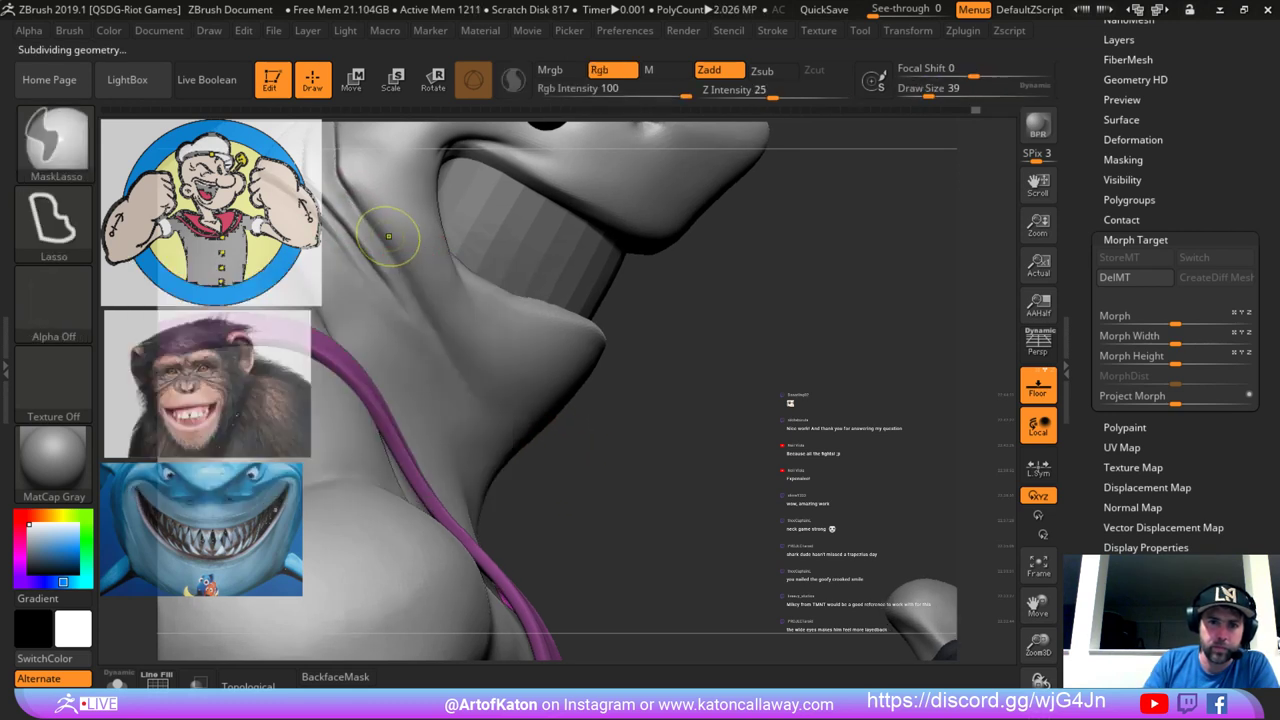
key(shift+d)
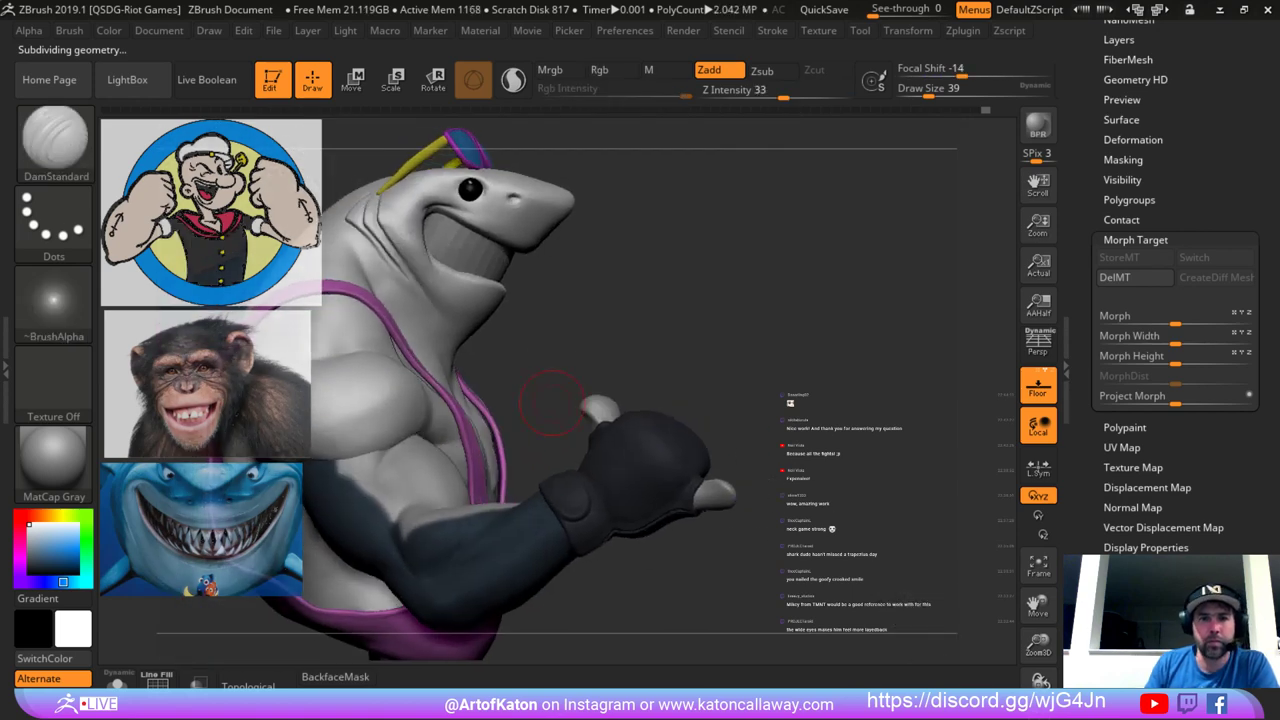
Smooth the lower cheek folds at draw size 25, then sharpen the crease by the opposite mouth corner with DamStandard at size 17.
mouse_move(574, 328)
alt+mouse_down()
mouse_move(563, 397)
mouse_move(617, 394)
alt+mouse_up()
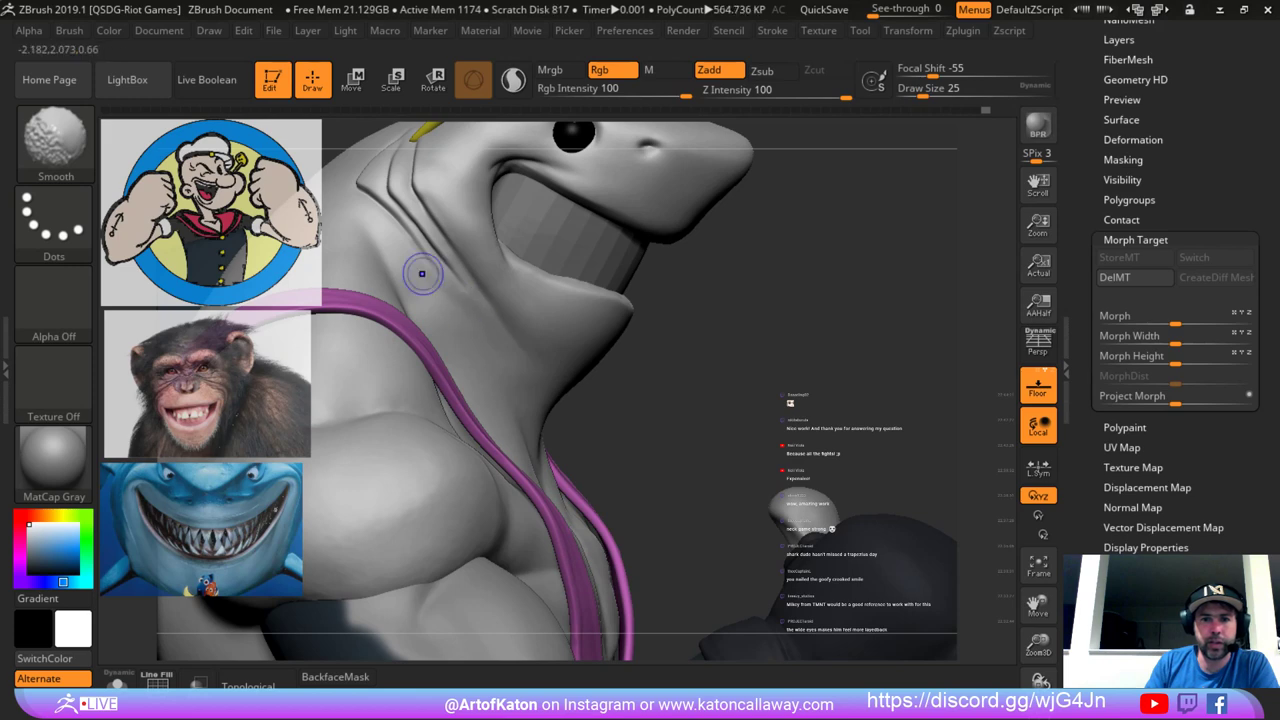
shift+drag(423, 274, 443, 294)
mouse_move(412, 243)
mouse_down()
mouse_move(434, 266)
mouse_move(414, 263)
mouse_up()
key(space)
right_drag(468, 301, 190, 268)
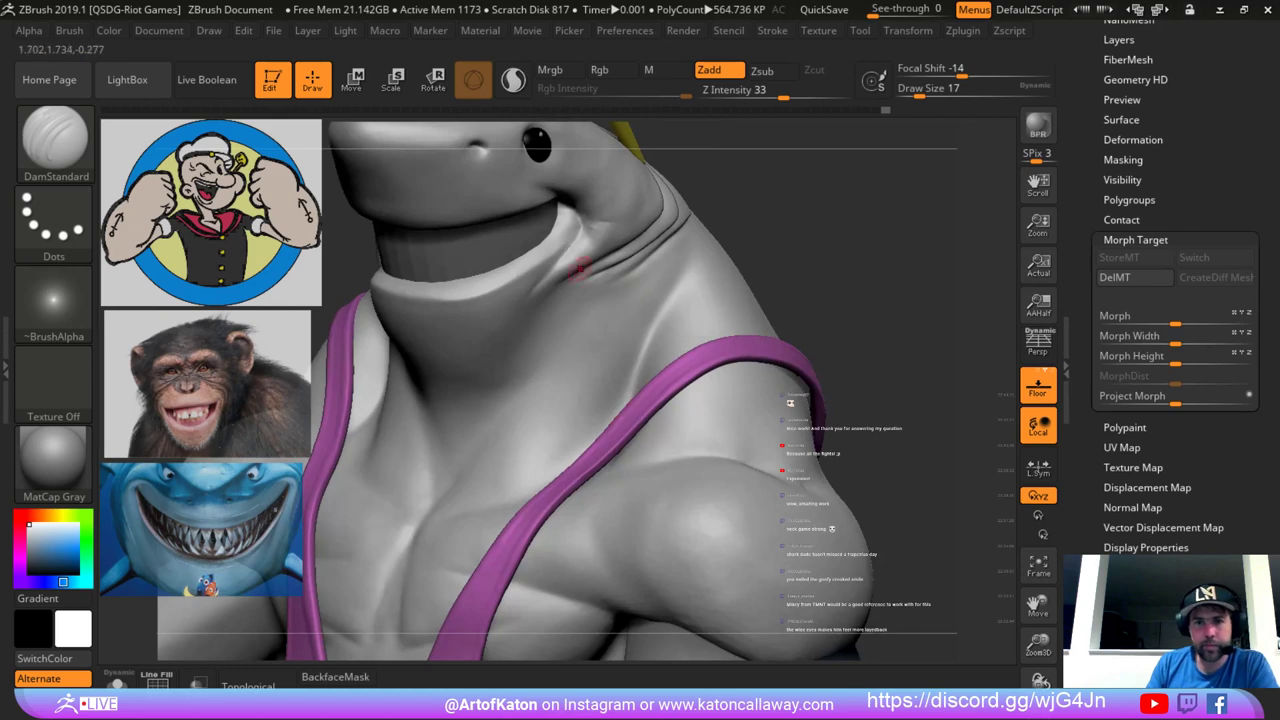
mouse_move(790, 247)
right_down()
mouse_move(600, 225)
mouse_move(577, 271)
mouse_move(556, 272)
mouse_move(580, 265)
right_up()
mouse_move(550, 264)
shift+mouse_down()
mouse_move(560, 276)
mouse_move(543, 271)
shift+mouse_up()
right_drag(543, 271, 550, 270)
key(space)
drag(550, 270, 541, 270)
Build up the cheek fold below the mouth corner with the Standard brush at draw size 33 and smooth it.
key(b)
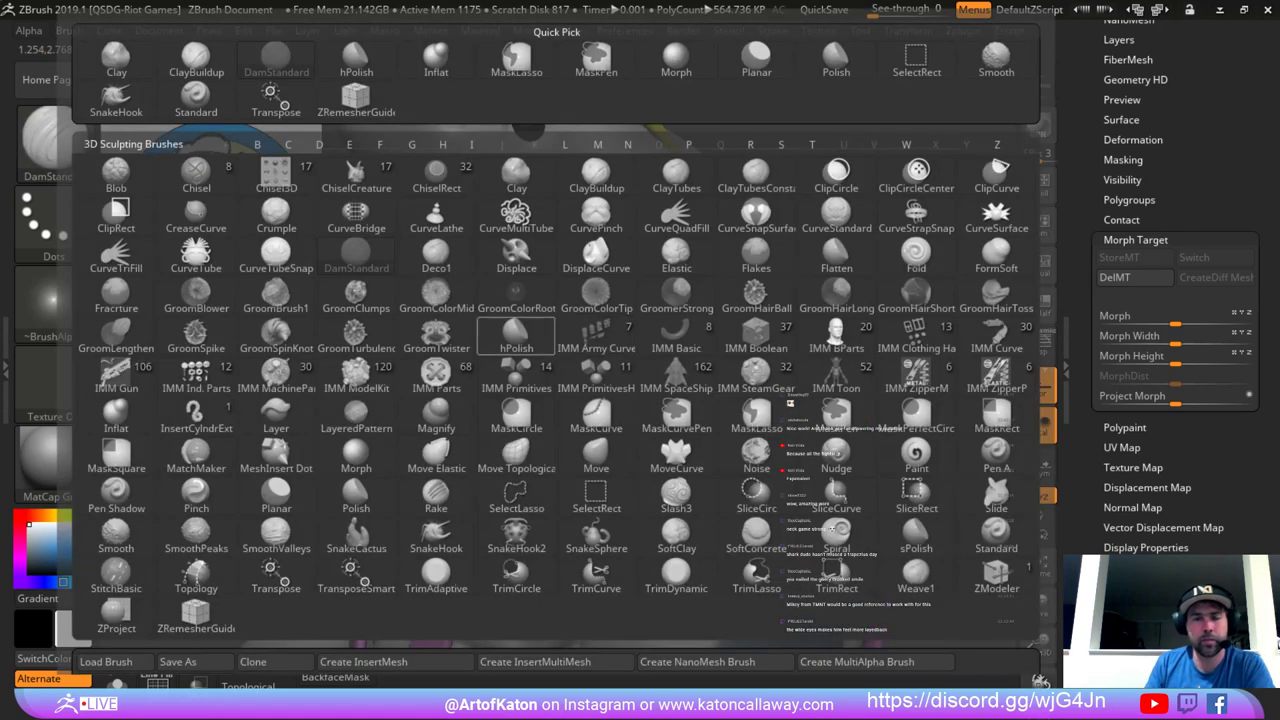
key(s)
key(t)
key(d)
key(space)
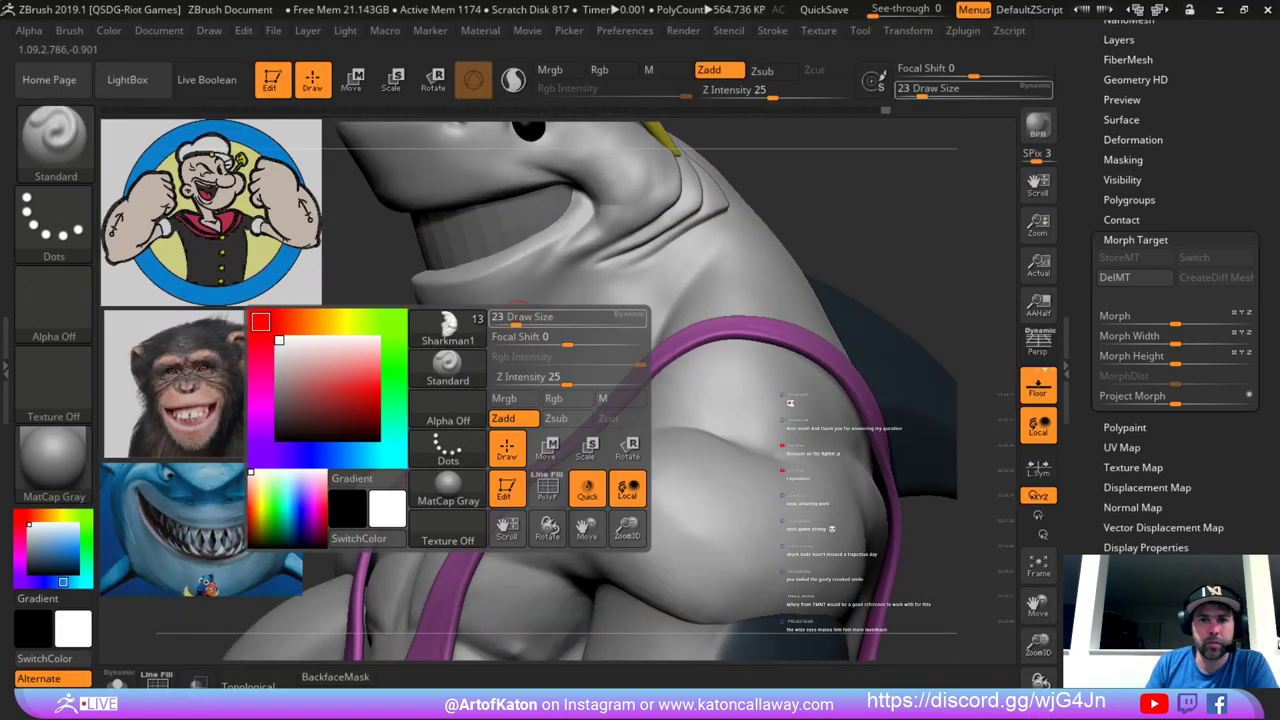
drag(518, 318, 586, 246)
key(space)
key(shift)
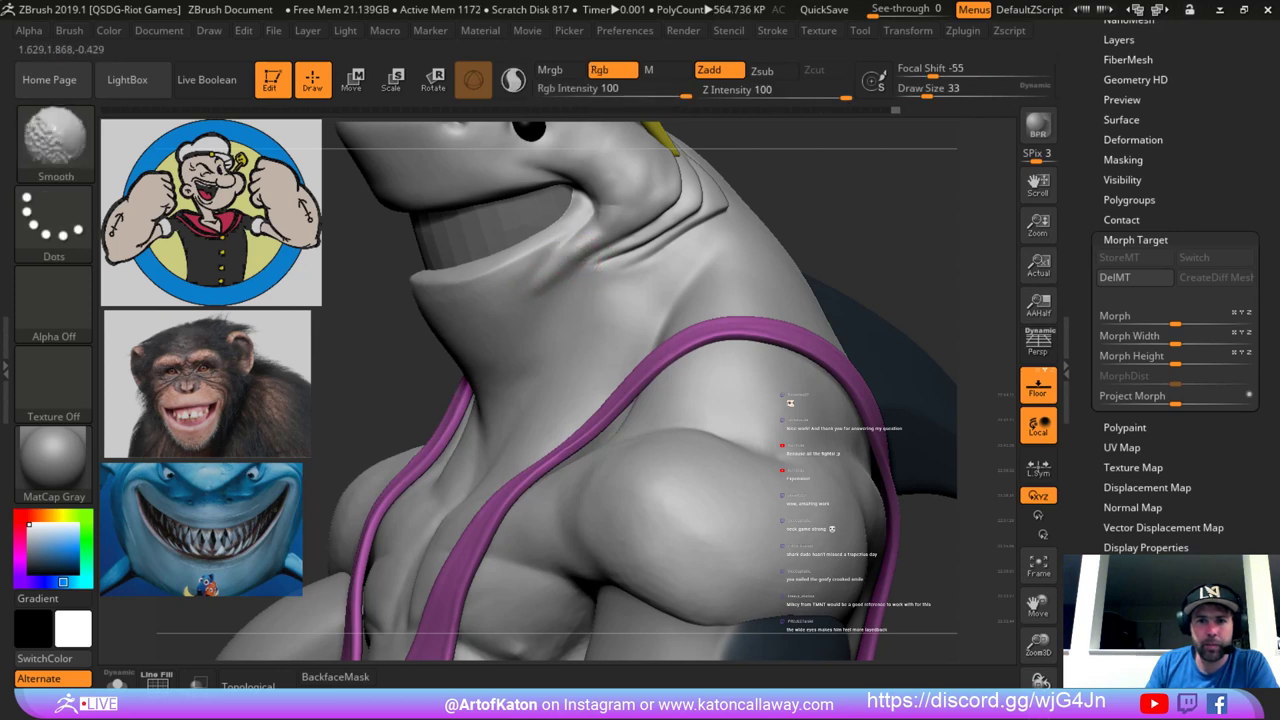
right_drag(440, 350, 560, 380)
right_drag(708, 172, 728, 162)
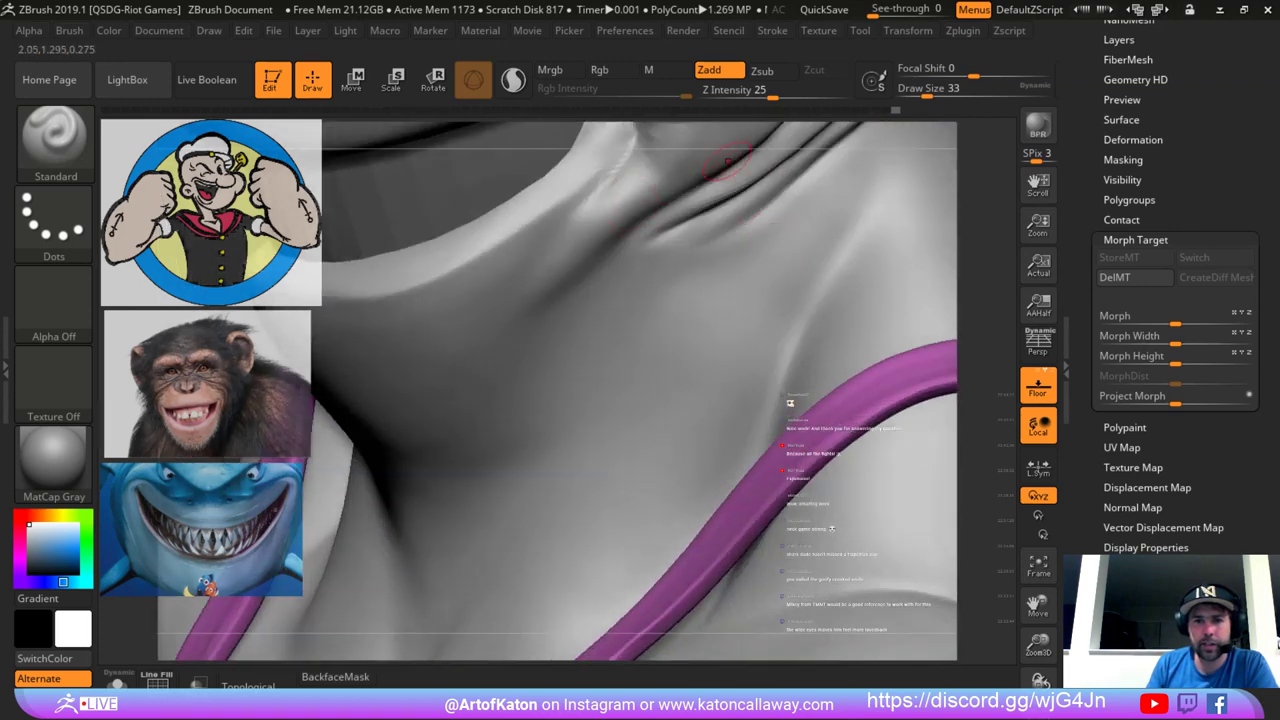
mouse_move(992, 210)
right_down()
mouse_move(849, 260)
mouse_move(612, 302)
right_up()
drag(421, 487, 448, 486)
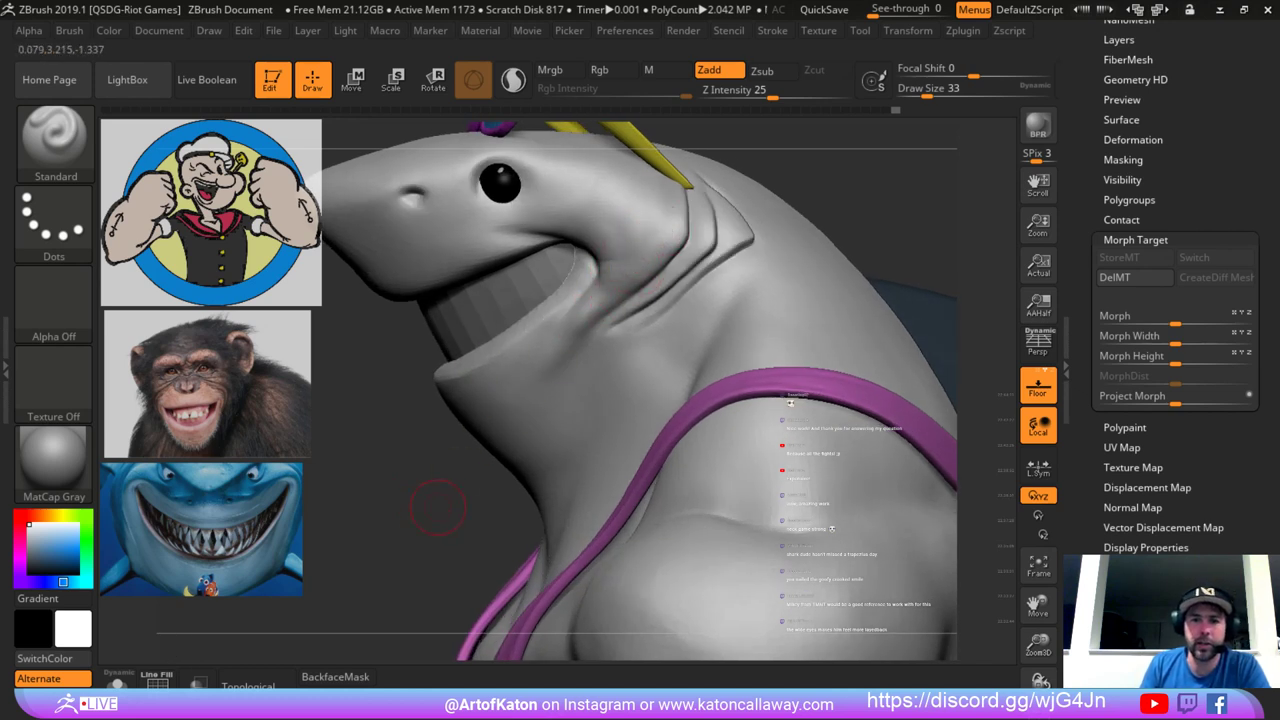
Switch to SnakeHook, lower the body's subdivision level and pull the fold below the mouth corner at draw size 49.
key(b)
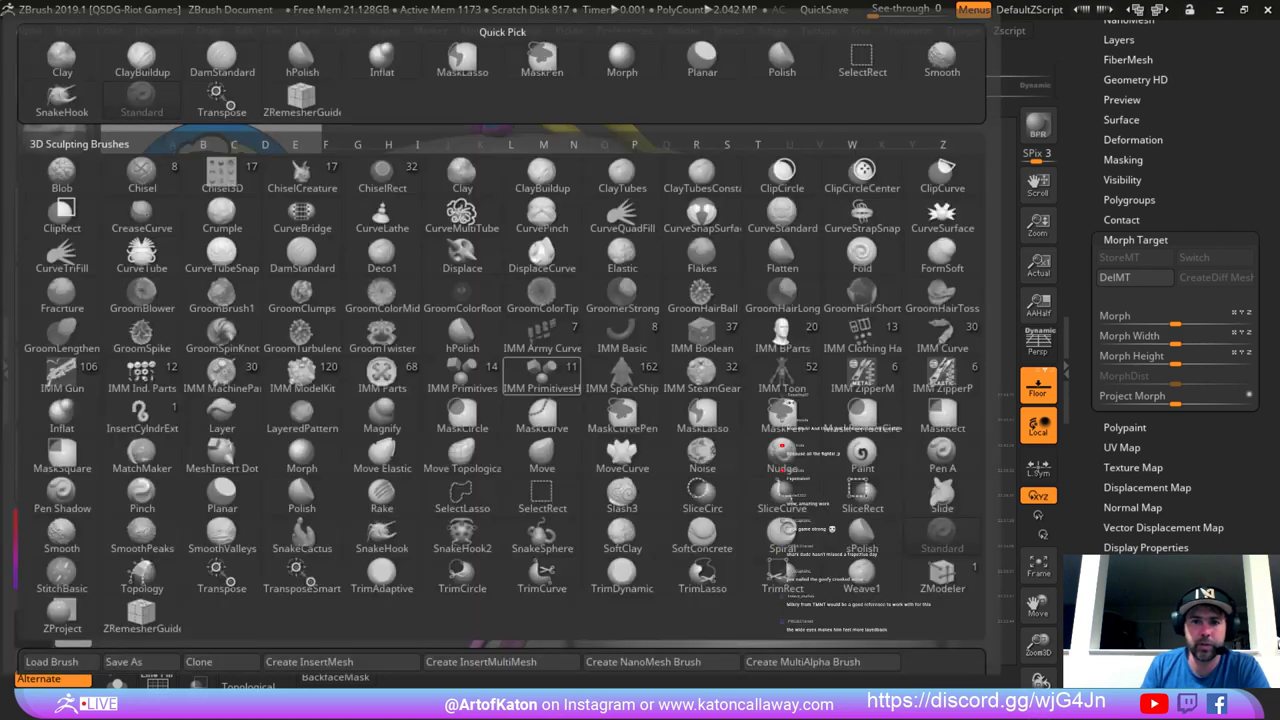
click(62, 98)
key(space)
click(582, 328)
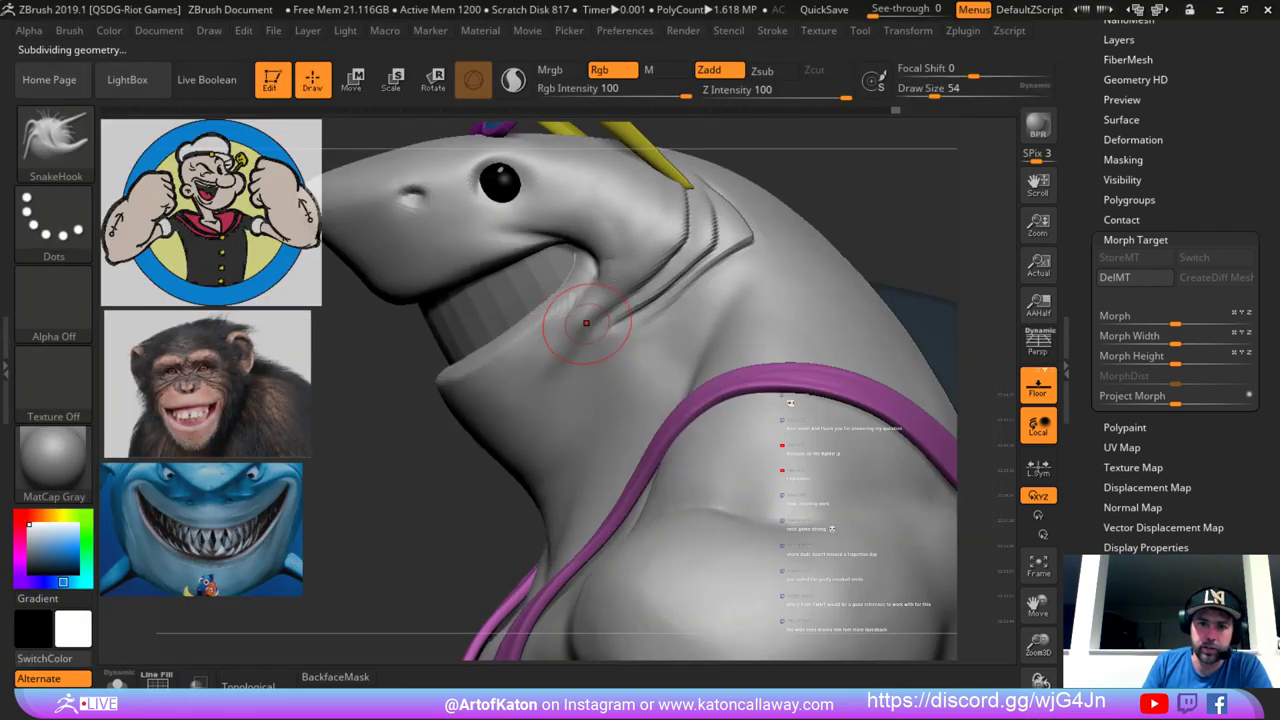
key(shift+d)
key(shift+d)
key(space)
click(594, 328)
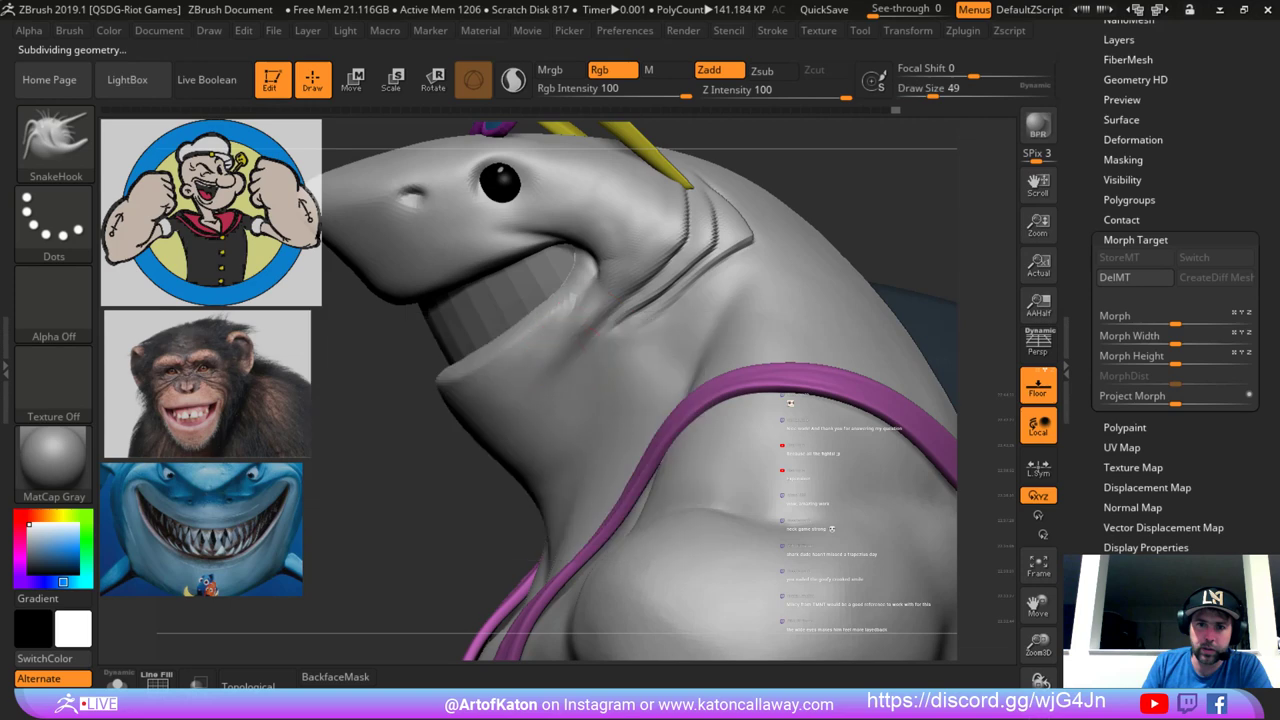
Undo the last pull on the mouth-corner fold and set the SnakeHook draw size to 56.
key(space)
click(574, 320)
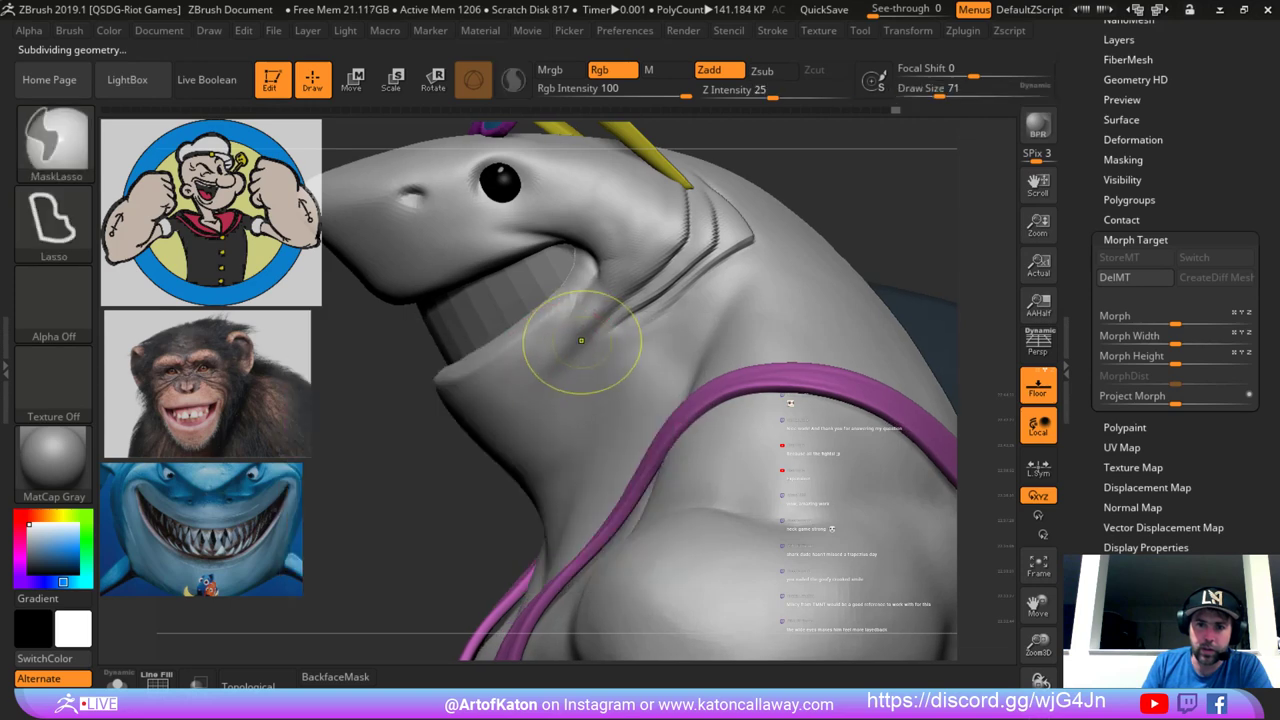
key(ctrl+z)
key(space)
click(591, 319)
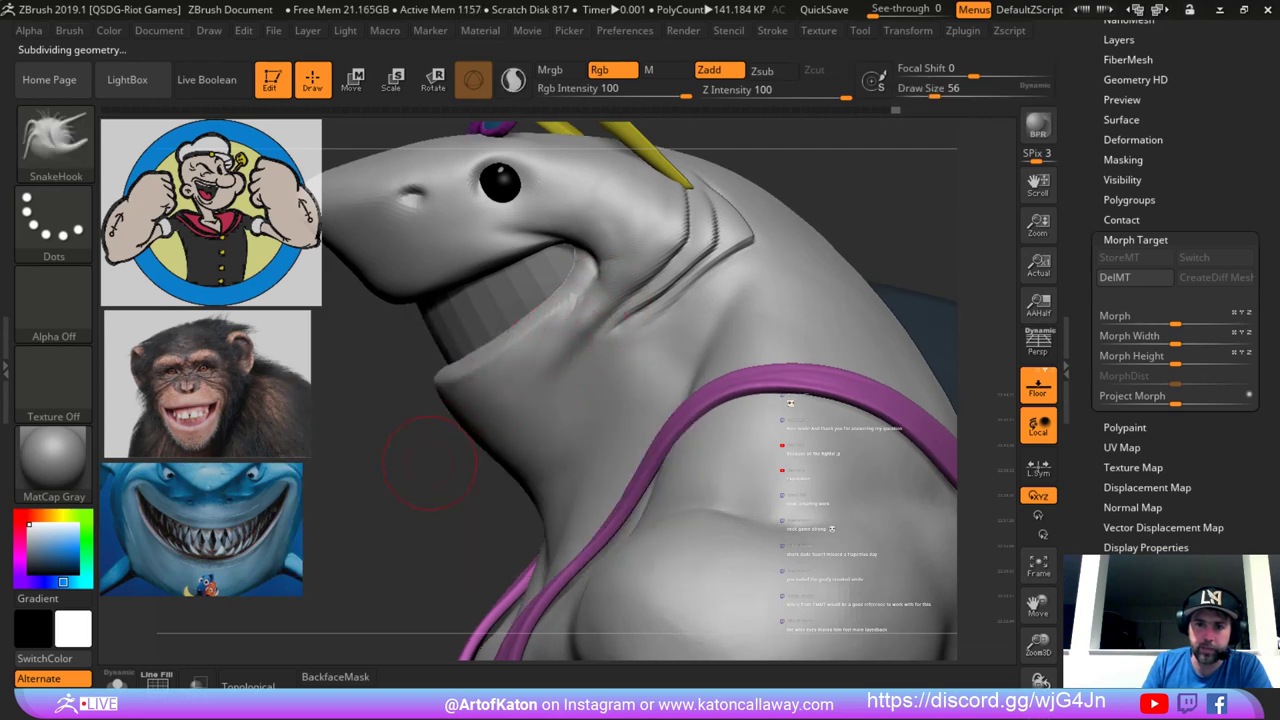
Lower the subdivision level and reshape the cheek folds from the front with SnakeHook at draw size 71, undoing the last stroke.
drag(430, 463, 680, 290)
mouse_move(800, 190)
alt+mouse_down()
mouse_move(829, 220)
mouse_move(825, 195)
mouse_move(838, 197)
alt+mouse_up()
key(space)
click(612, 300)
key(shift+d)
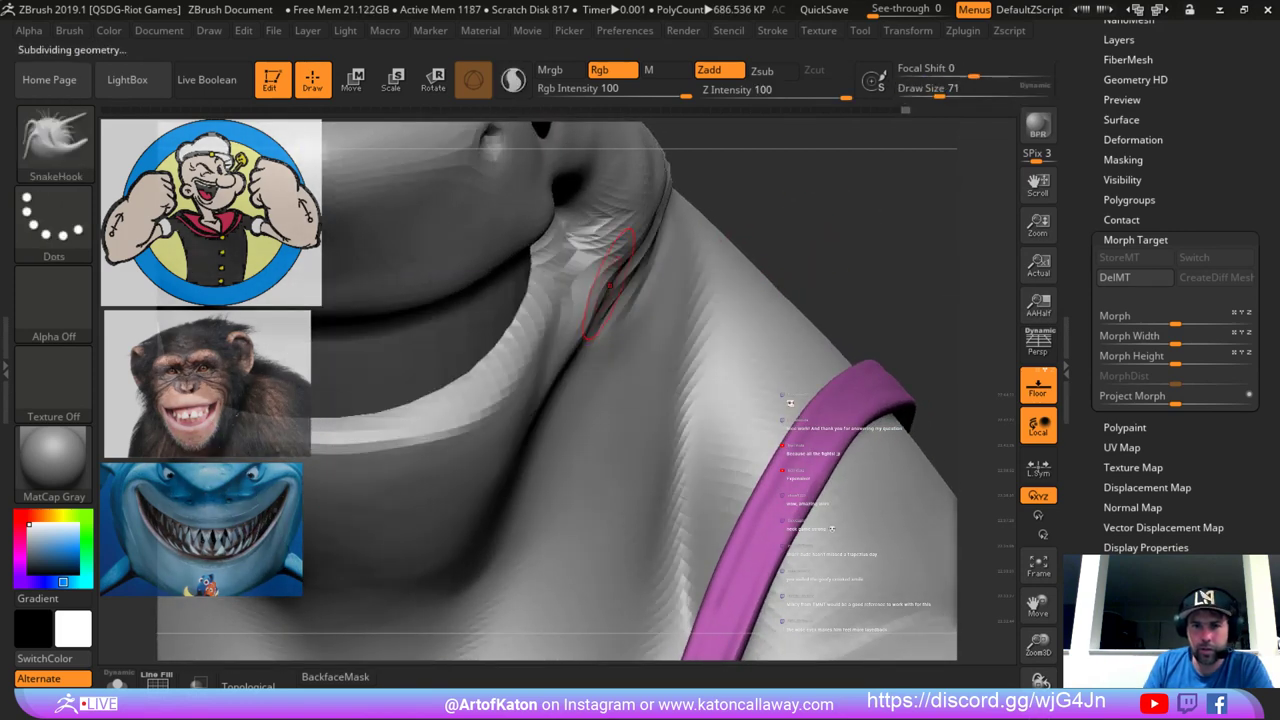
key(shift+d)
key(space)
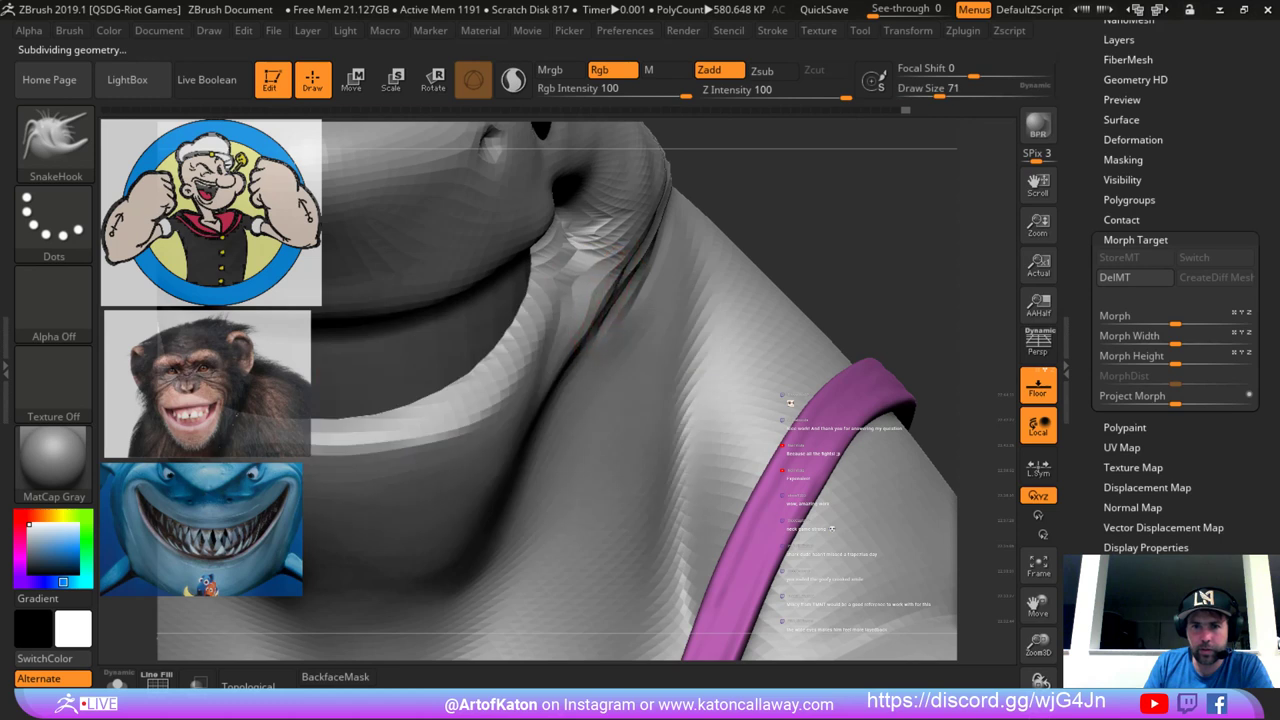
mouse_move(610, 287)
shift+mouse_down()
mouse_move(597, 276)
mouse_move(596, 313)
shift+mouse_up()
key(ctrl+z)
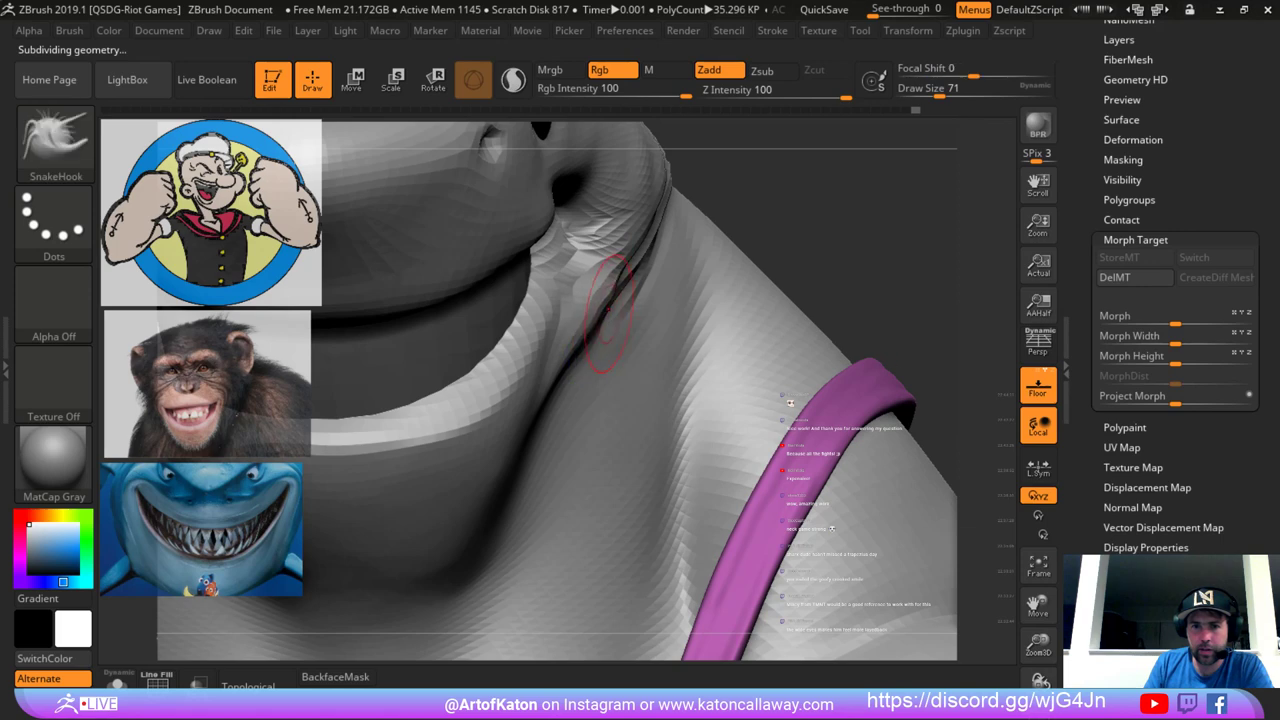
Step through the body's subdivision levels and adjust the cheek folds behind the mouth with SnakeHook at draw size 56.
mouse_move(775, 242)
mouse_down()
mouse_move(722, 216)
mouse_move(786, 220)
mouse_move(788, 256)
mouse_up()
right_drag(640, 330, 651, 263)
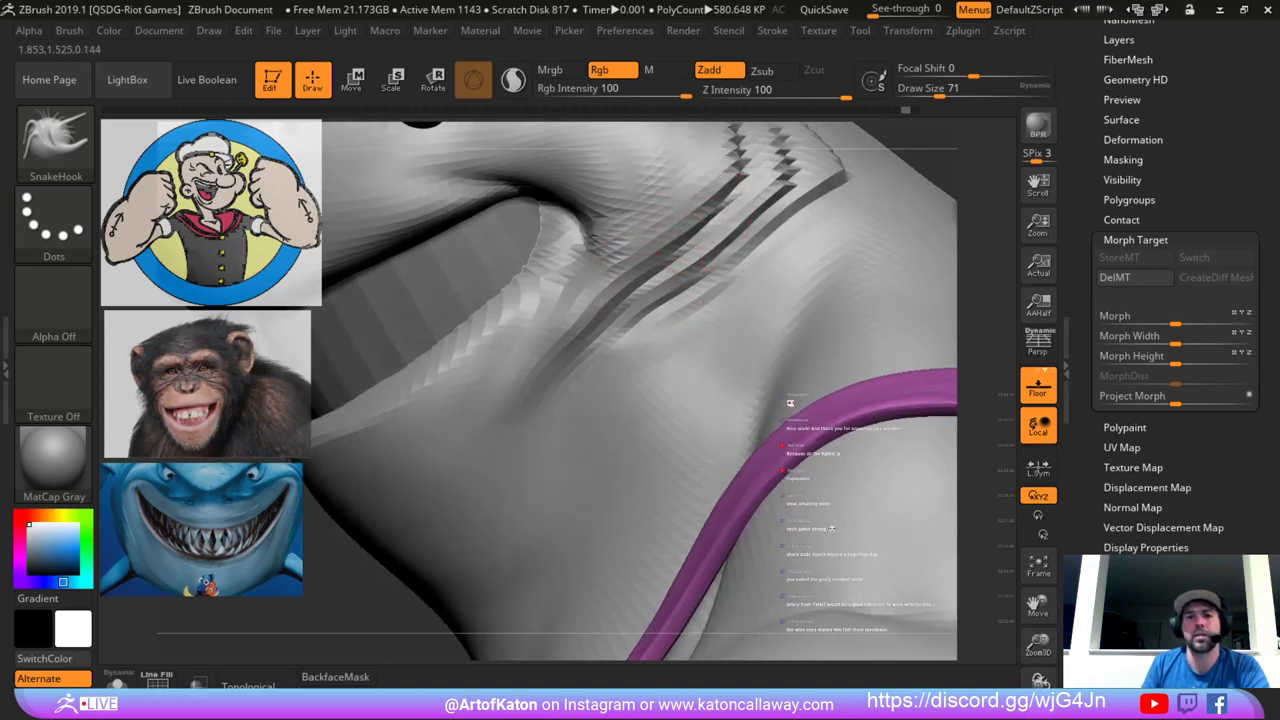
key(shift+d)
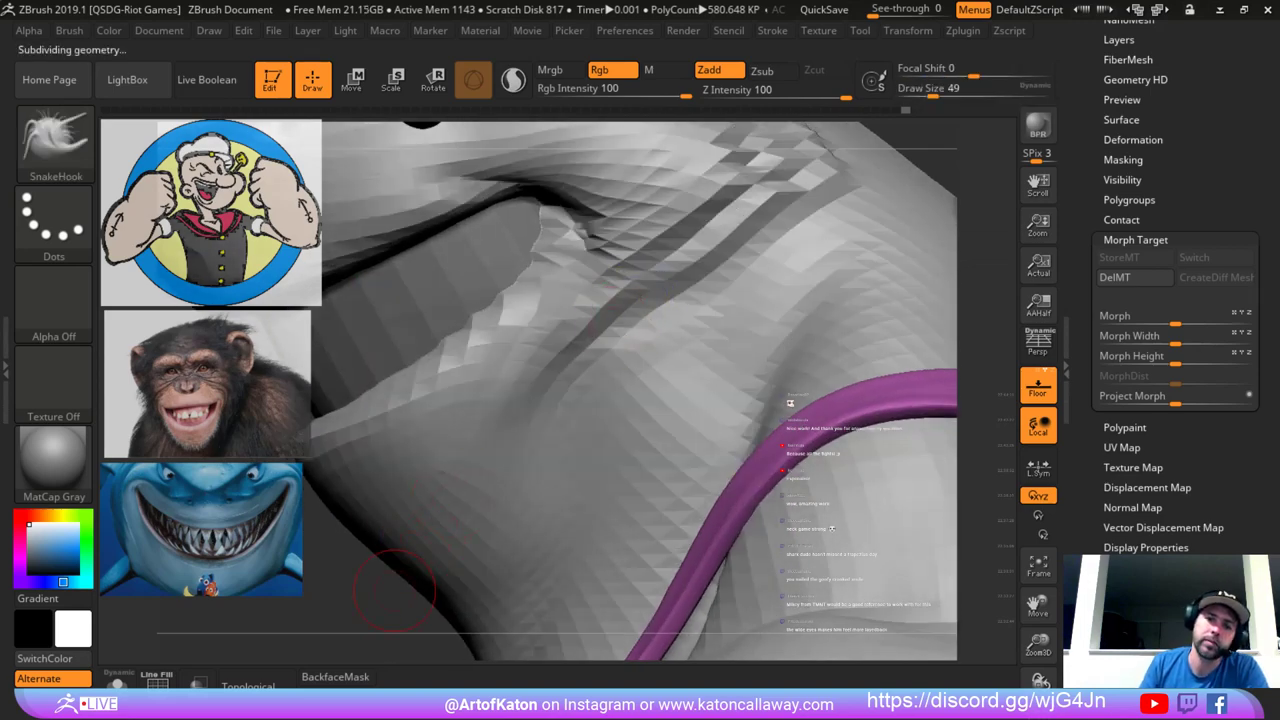
mouse_move(622, 308)
right_down()
mouse_move(560, 370)
mouse_move(750, 240)
mouse_move(773, 207)
mouse_move(717, 290)
mouse_move(632, 300)
right_up()
key(d)
key(space)
drag(633, 304, 638, 304)
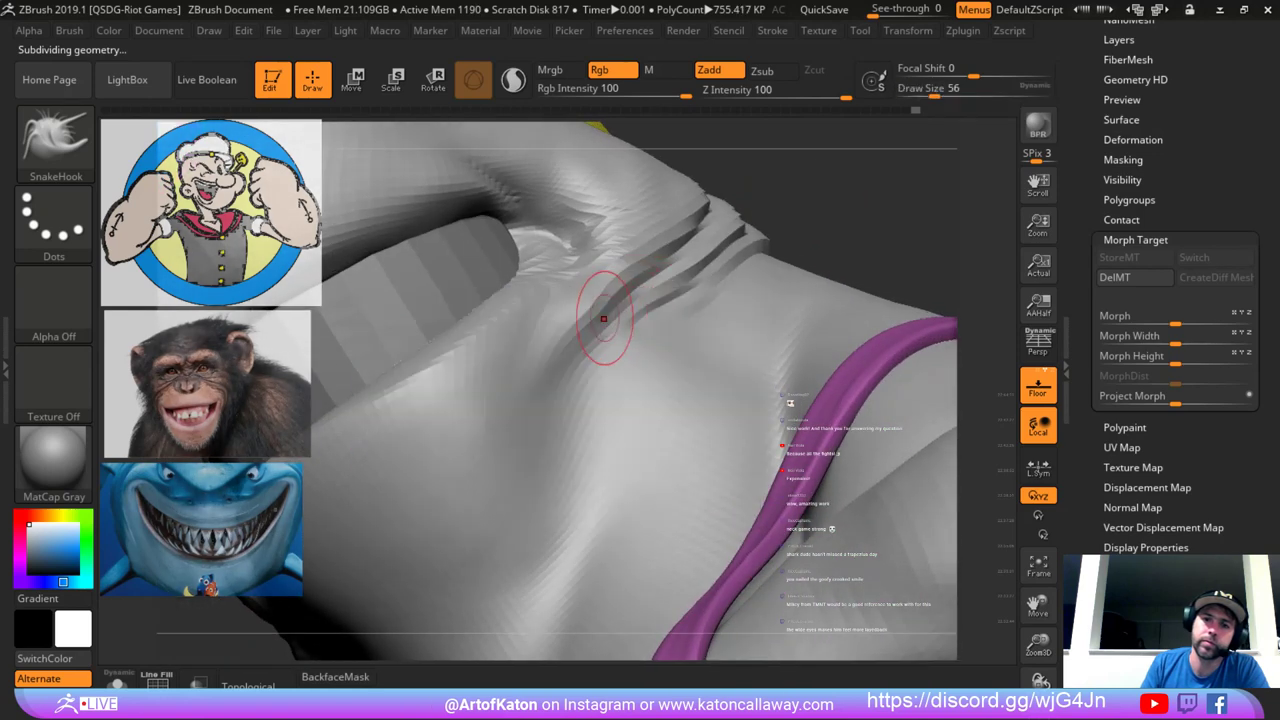
Pull the outer edge of the cheek folds into a cleaner contour with SnakeHook at draw size 68.
key(shift+d)
key(space)
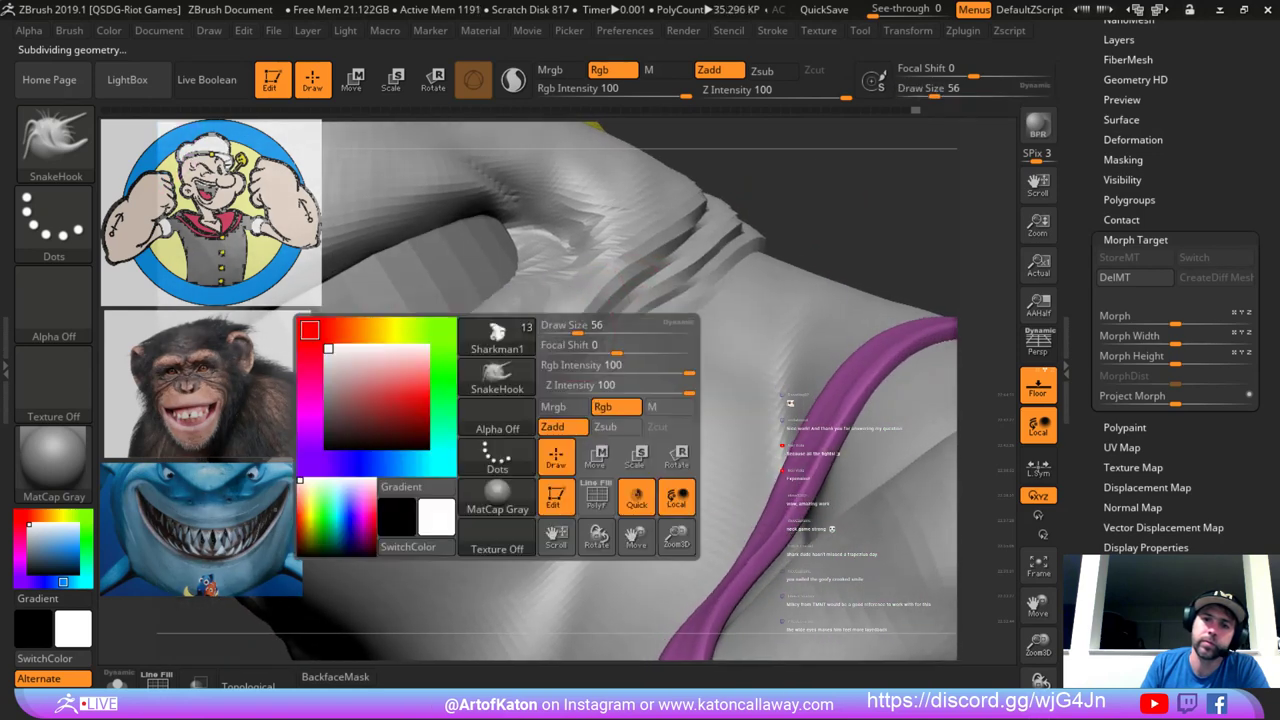
drag(562, 326, 568, 326)
mouse_move(746, 243)
right_down()
mouse_move(815, 220)
mouse_move(725, 274)
right_up()
key(d)
key(shift+d)
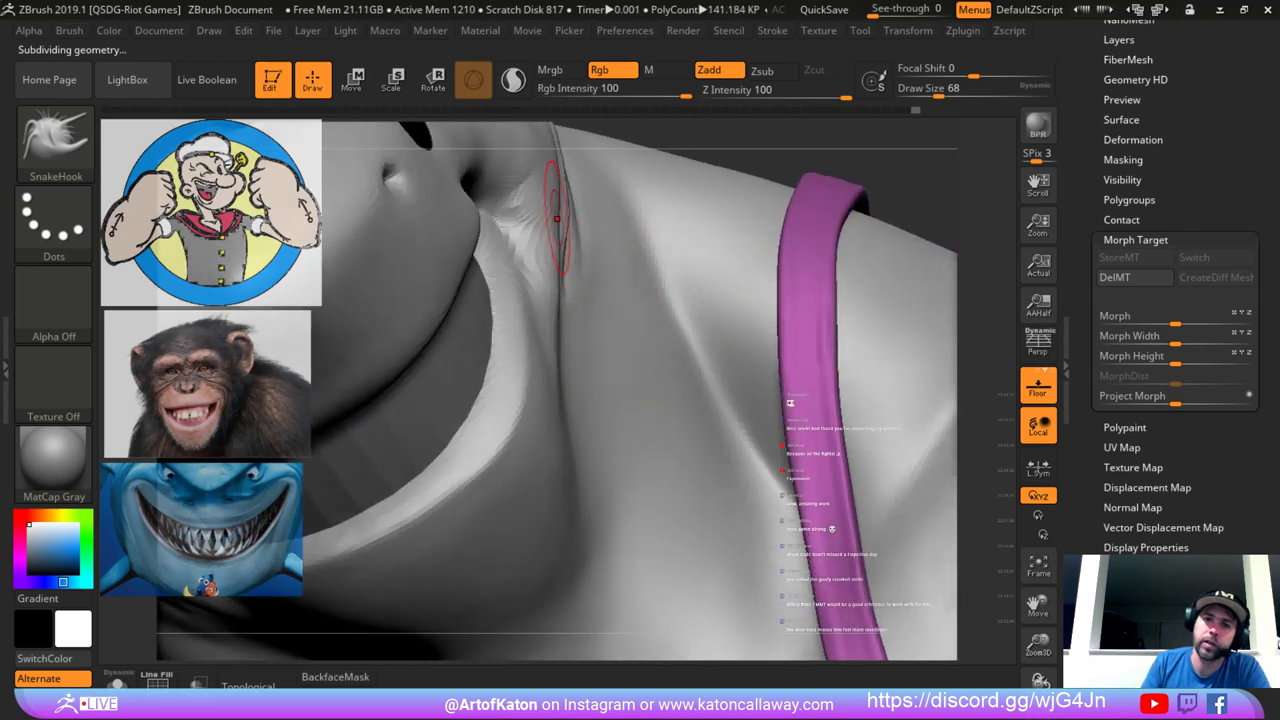
Reshape the upper cheek contour behind the eye with SnakeHook at draw sizes 87 and 101.
alt+right_drag(742, 155, 672, 244)
key(space)
key(d)
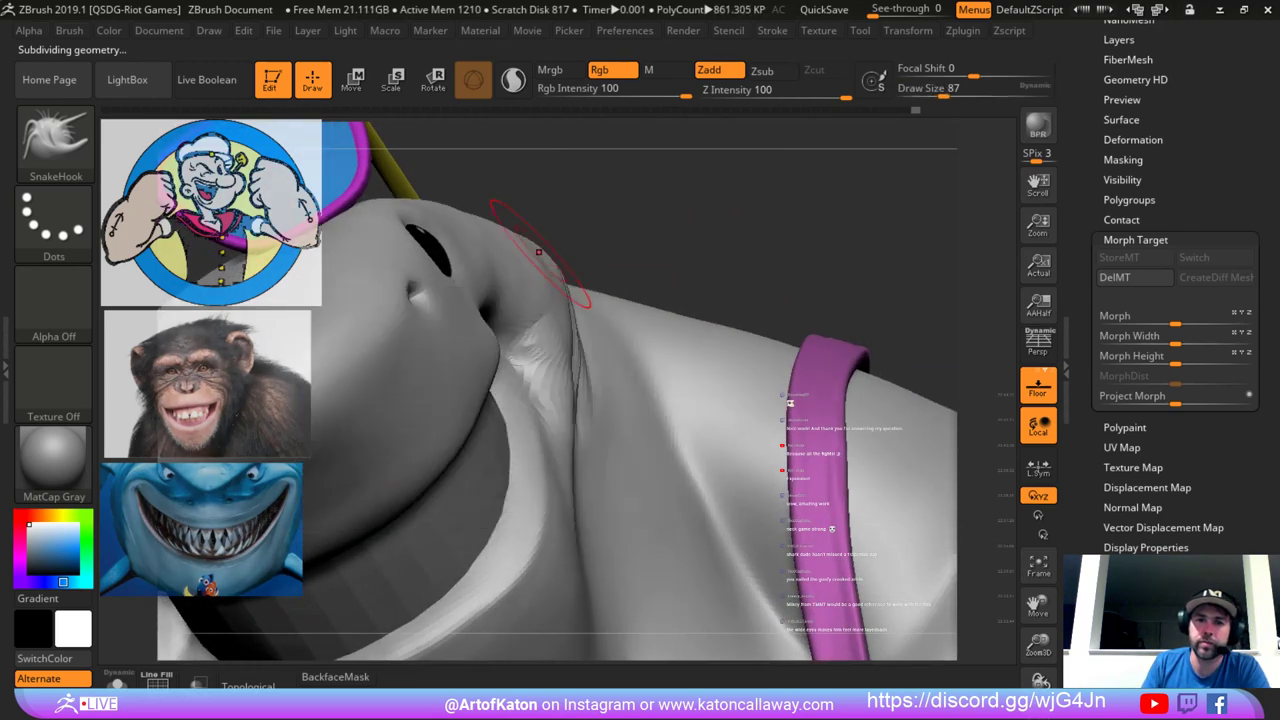
key(space)
drag(536, 266, 545, 266)
right_drag(740, 220, 838, 240)
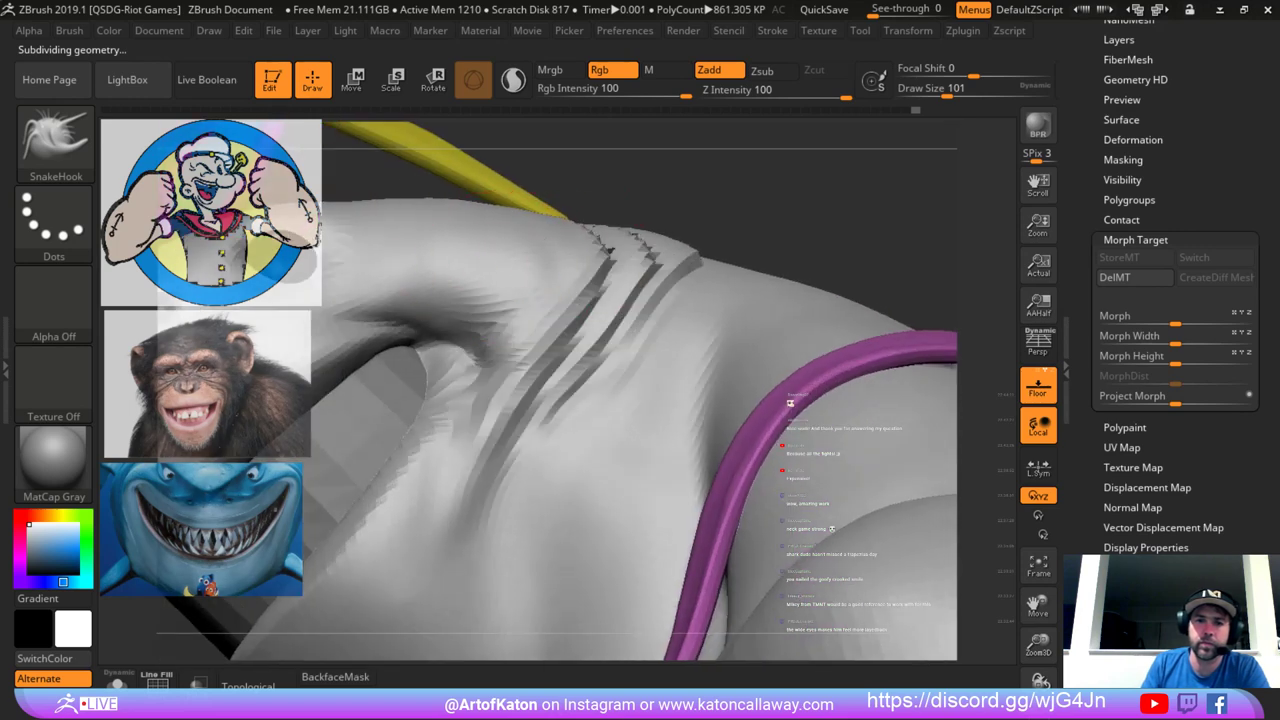
Adjust the broad form of the upper cheek and its folds with SnakeHook at draw size 140.
key(space)
drag(498, 284, 507, 284)
right_drag(676, 186, 742, 200)
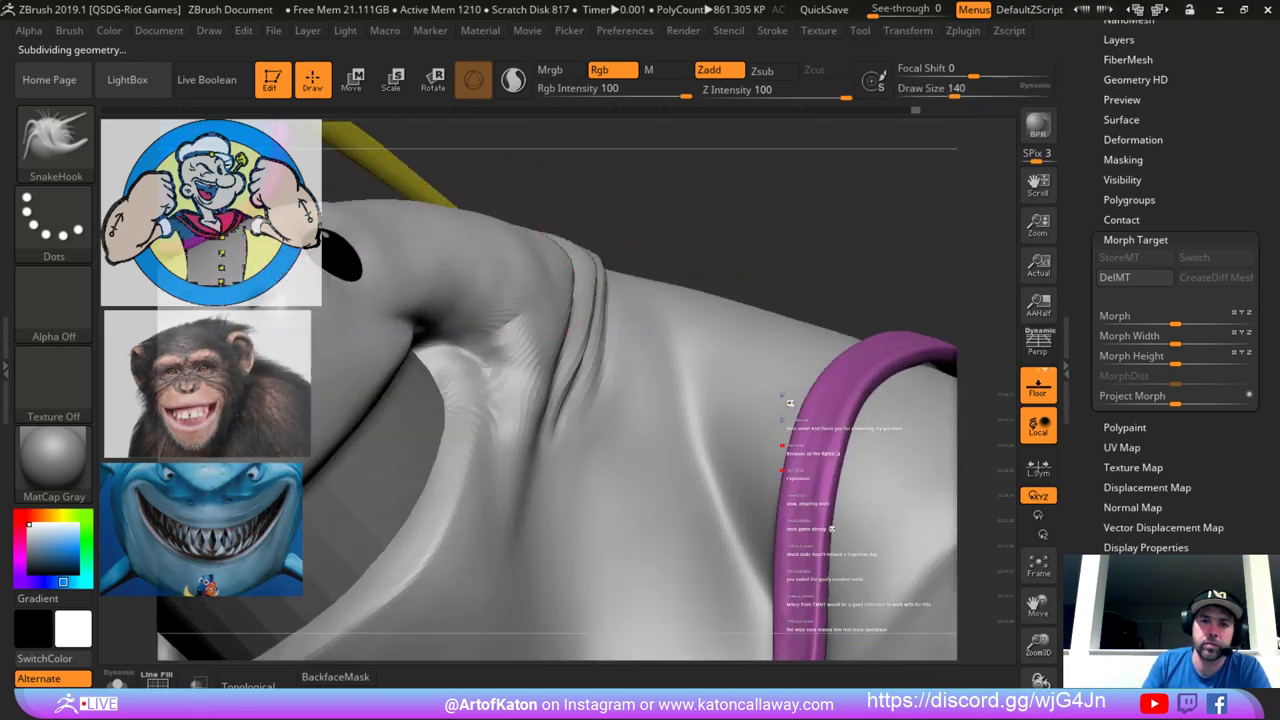
key(shift+d)
mouse_move(570, 228)
right_down()
mouse_move(674, 223)
mouse_move(590, 215)
mouse_move(770, 217)
right_up()
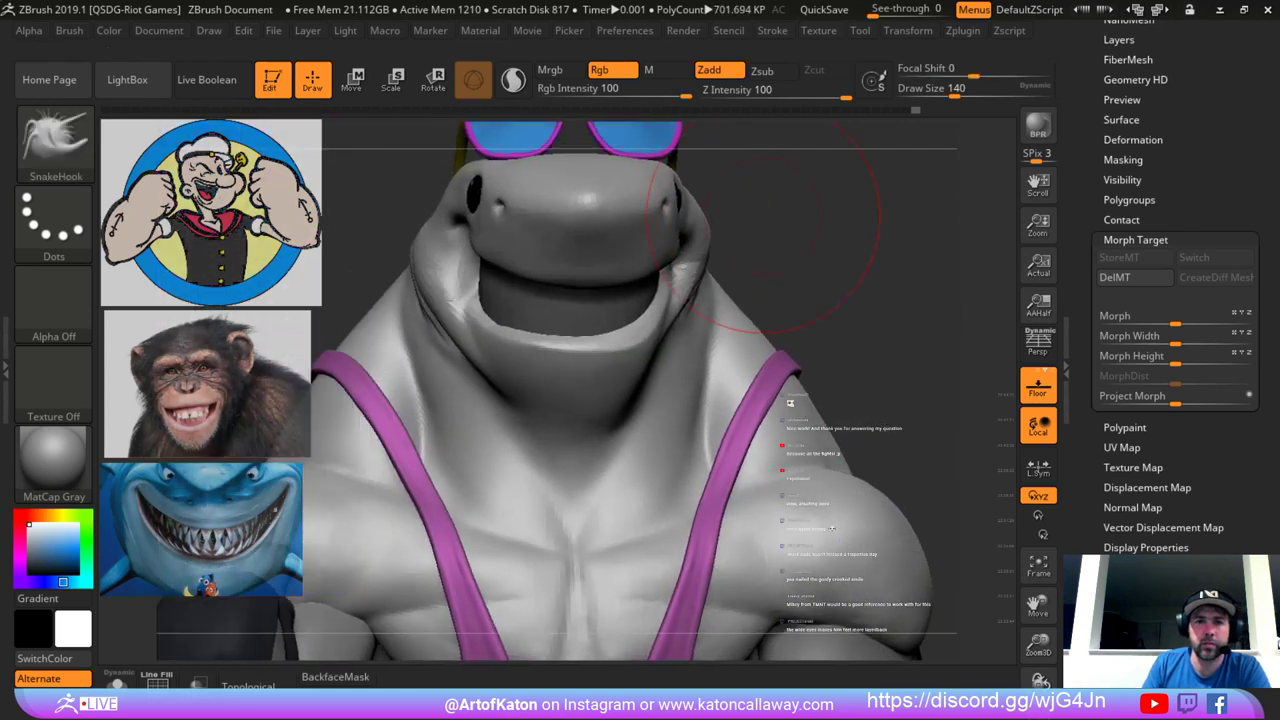
Try to pull the cheek bulge outward from the front with SnakeHook at draw size 124, and undo the stroke.
key(space)
drag(389, 284, 384, 284)
mouse_move(770, 470)
right_down()
mouse_move(762, 478)
mouse_move(837, 485)
right_up()
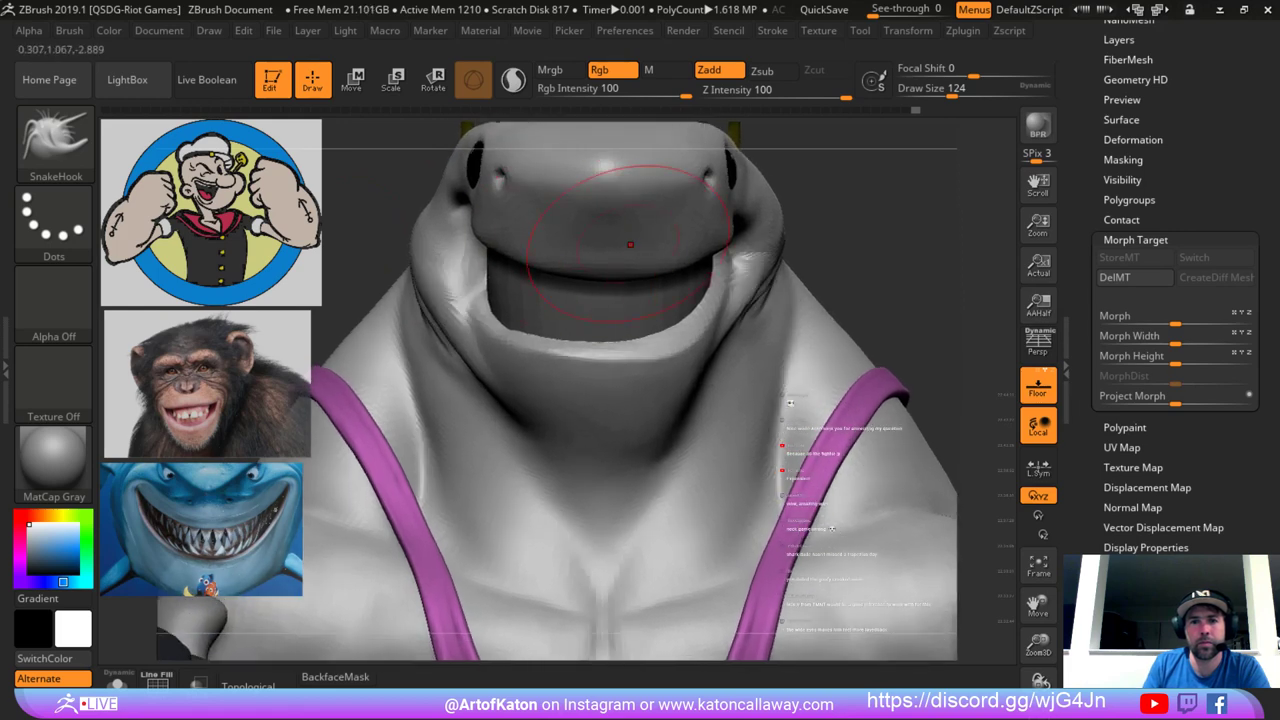
drag(426, 242, 409, 257)
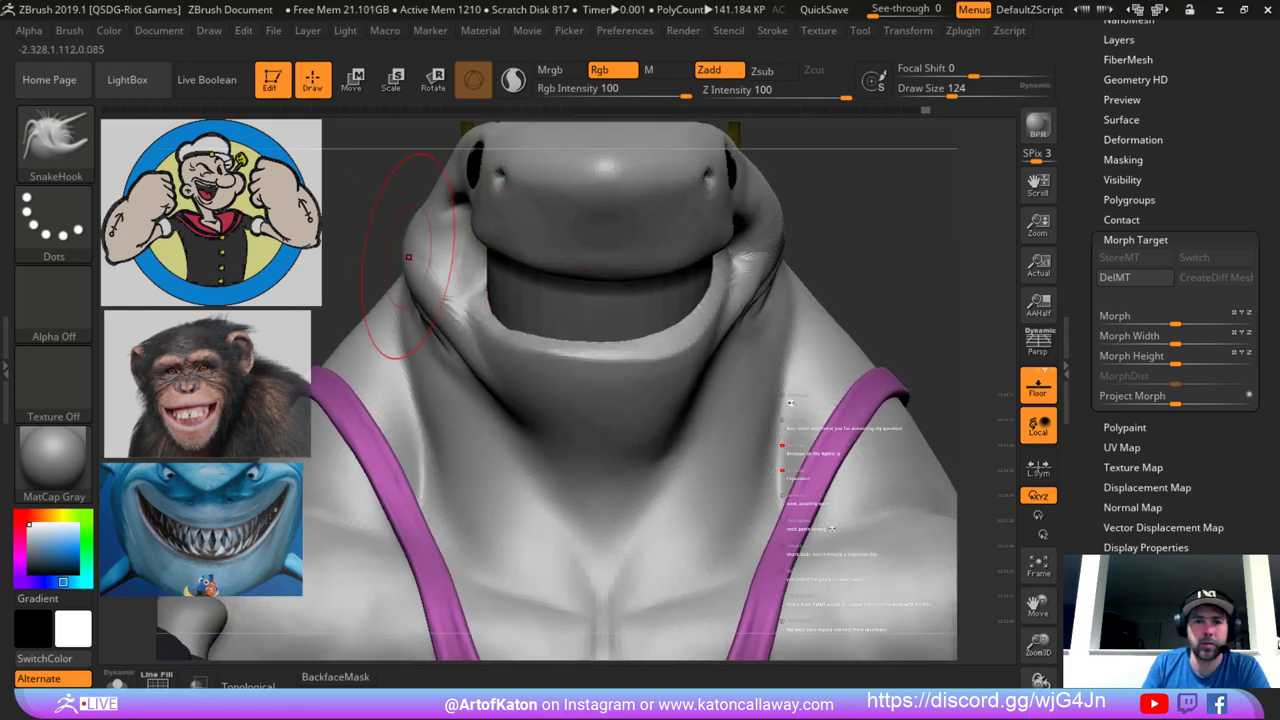
key(ctrl+z)
mouse_move(835, 265)
right_down()
mouse_move(842, 282)
mouse_move(965, 296)
right_up()
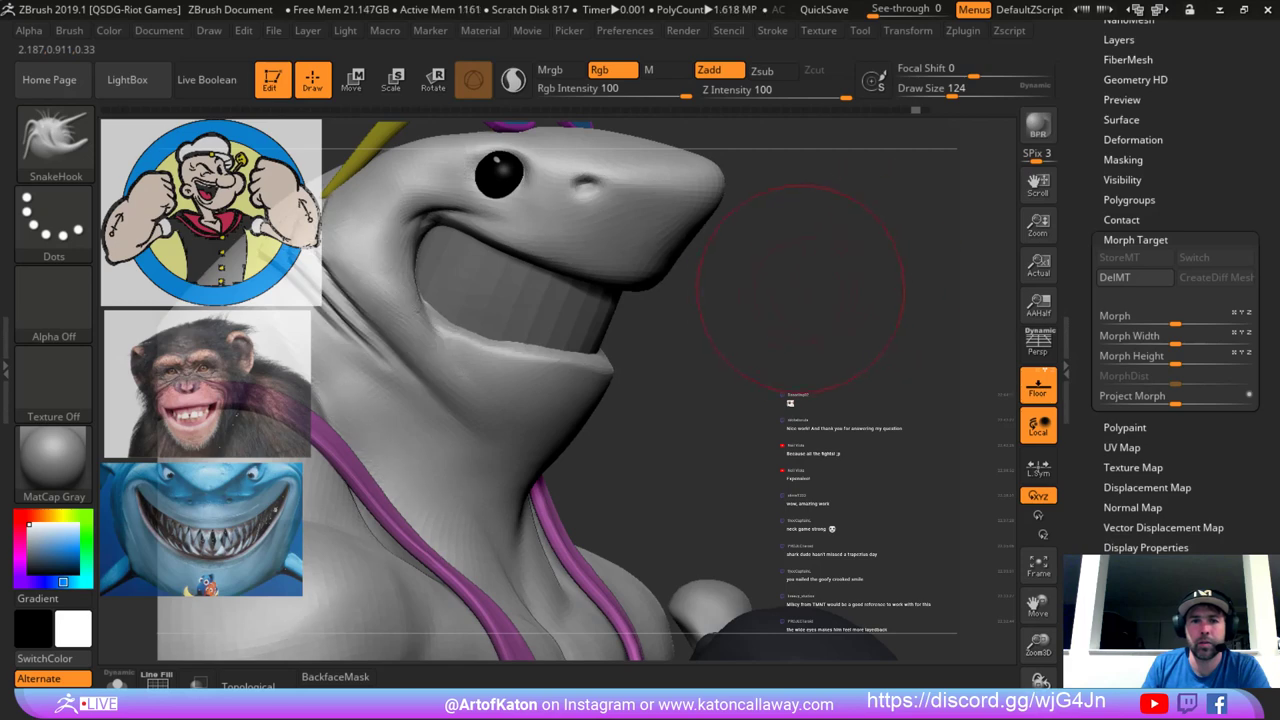
Refine the lower jaw and chin from the front with SnakeHook at draw sizes 87 and 68.
mouse_move(803, 286)
ctrl+right_down()
mouse_move(777, 260)
mouse_move(865, 266)
ctrl+right_up()
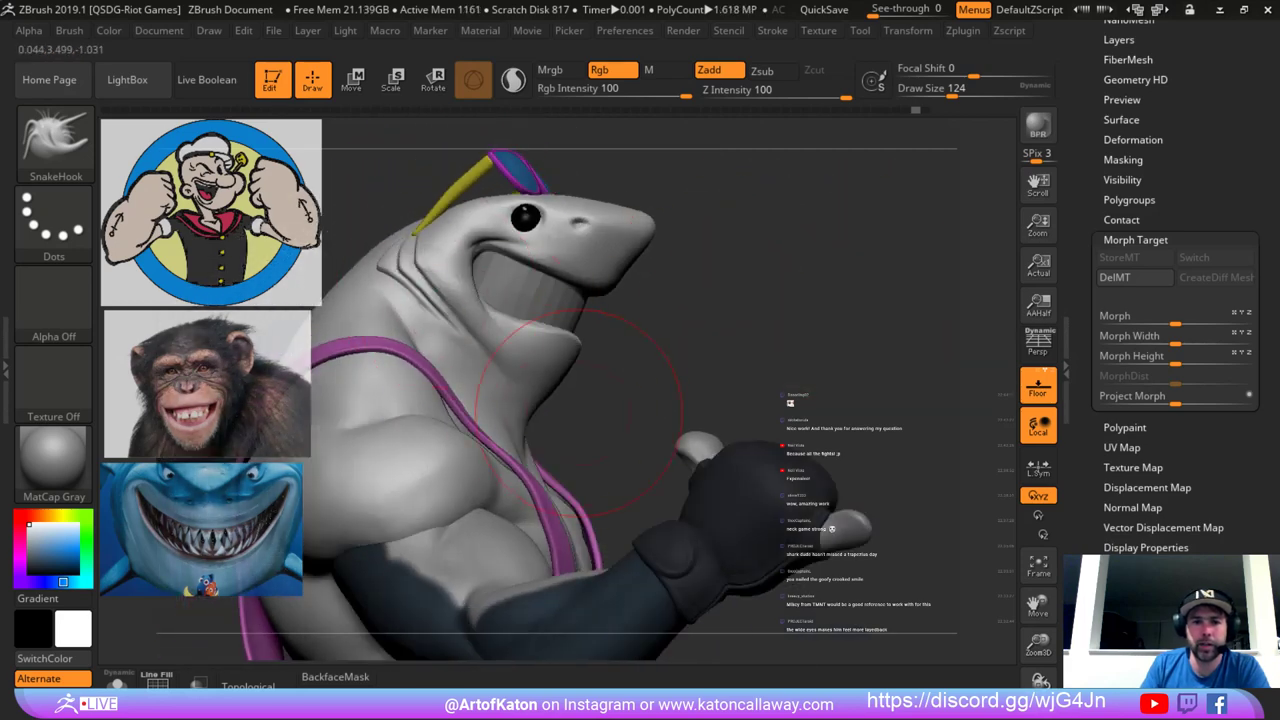
right_drag(745, 385, 638, 350)
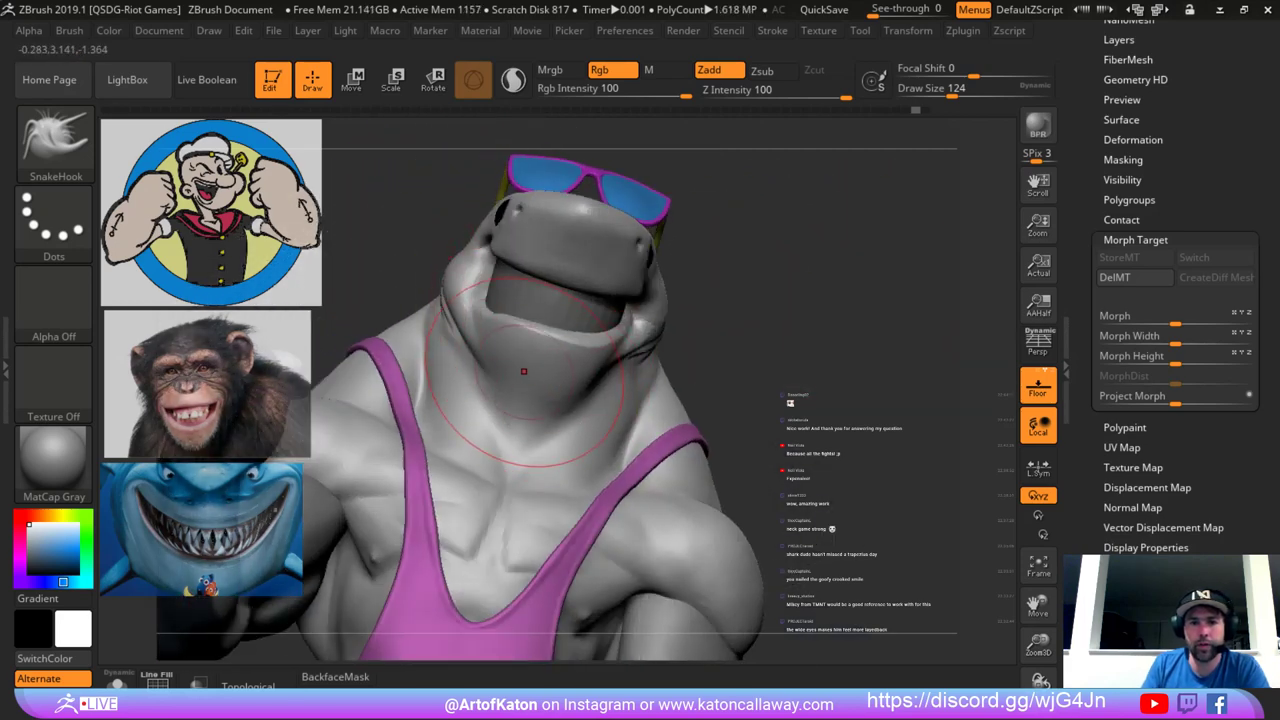
key(space)
drag(536, 391, 528, 392)
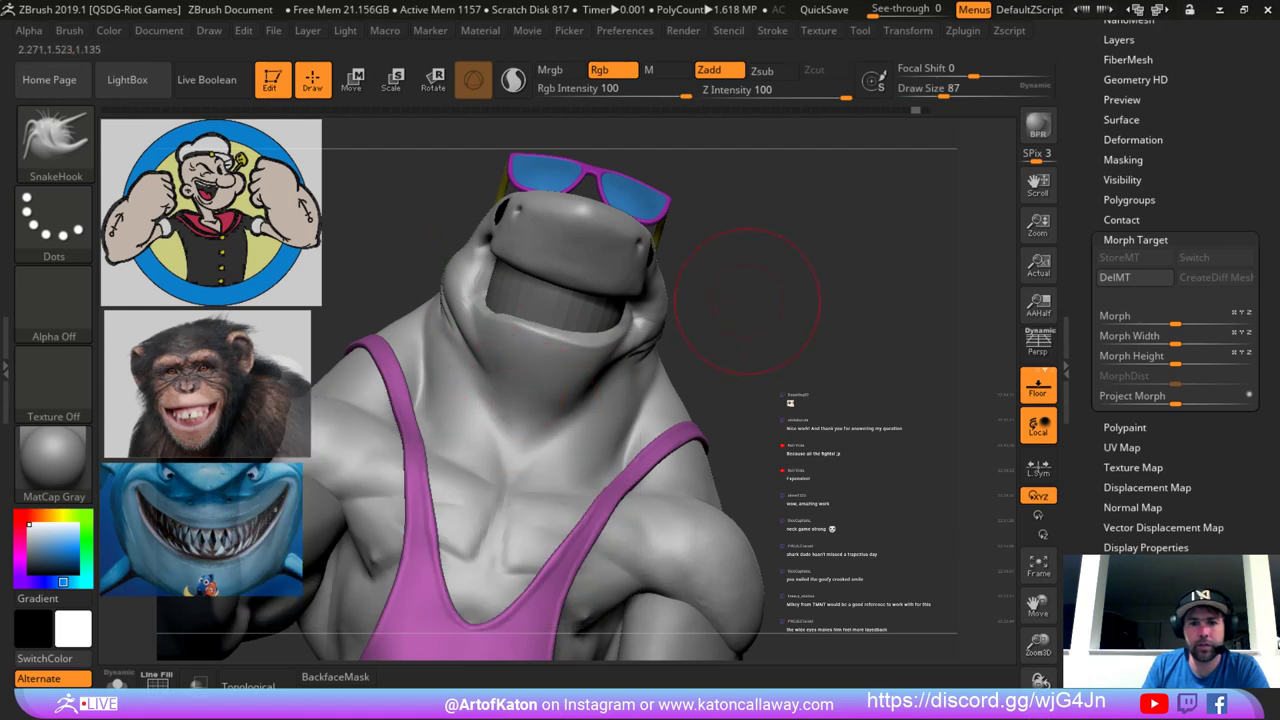
right_drag(748, 300, 690, 312)
key(space)
drag(567, 446, 561, 446)
ctrl+right_drag(561, 446, 566, 500)
right_drag(846, 312, 890, 274)
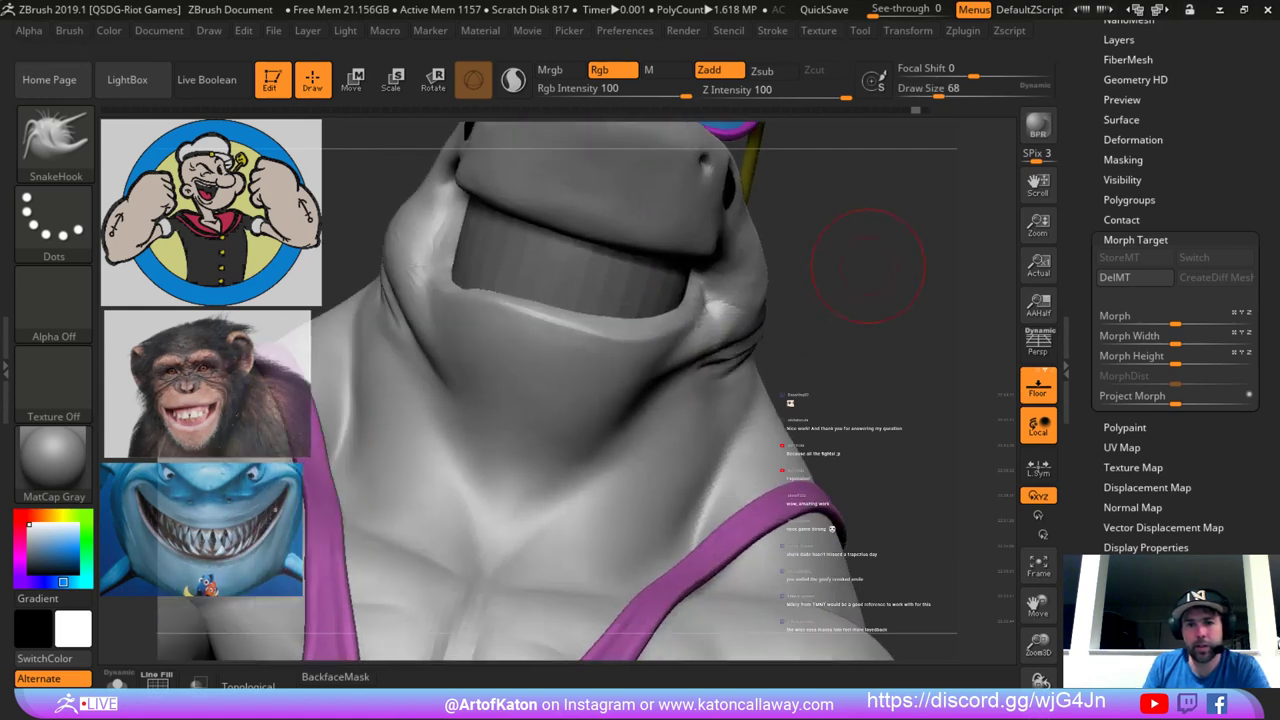
Set the SnakeHook draw size to 94 and turn on perspective display to check the grin on the full figure.
key(shift+d)
key(space)
drag(660, 350, 668, 350)
mouse_move(868, 290)
shift+right_down()
mouse_move(848, 288)
mouse_move(846, 200)
mouse_move(880, 205)
mouse_move(760, 208)
mouse_move(885, 215)
shift+right_up()
click(1038, 345)
drag(880, 262, 807, 310)
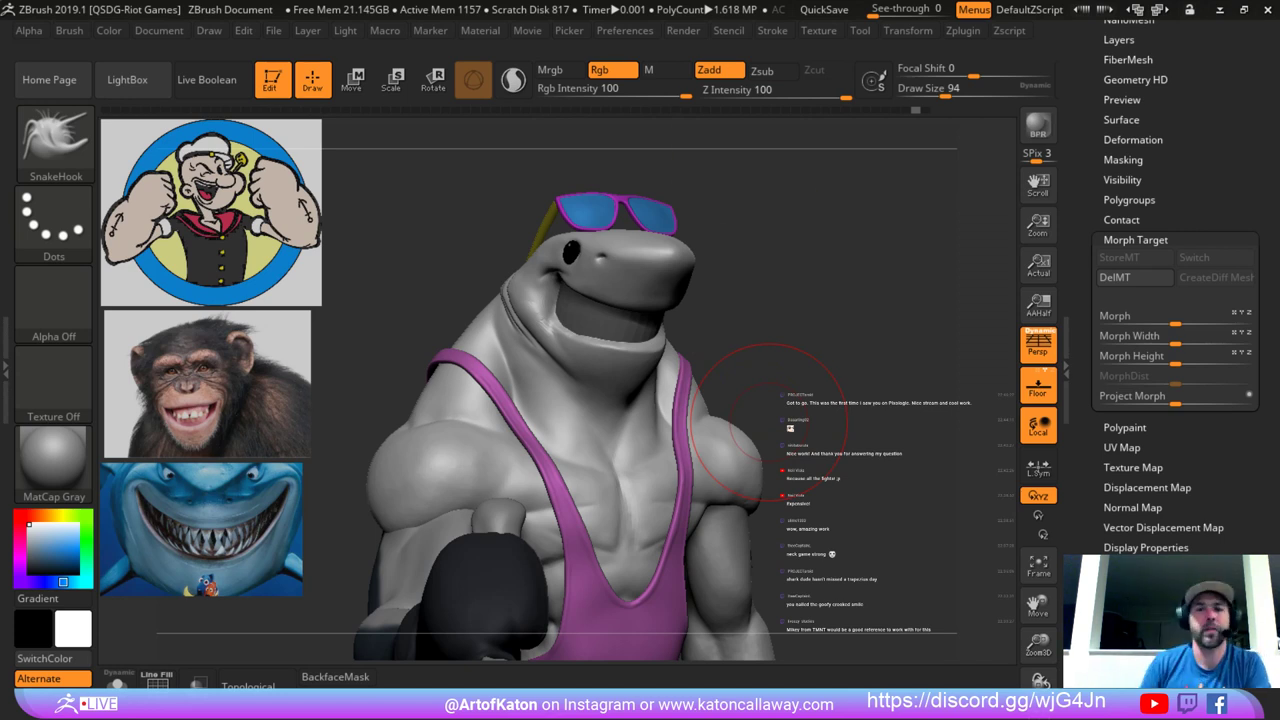
drag(753, 218, 806, 218)
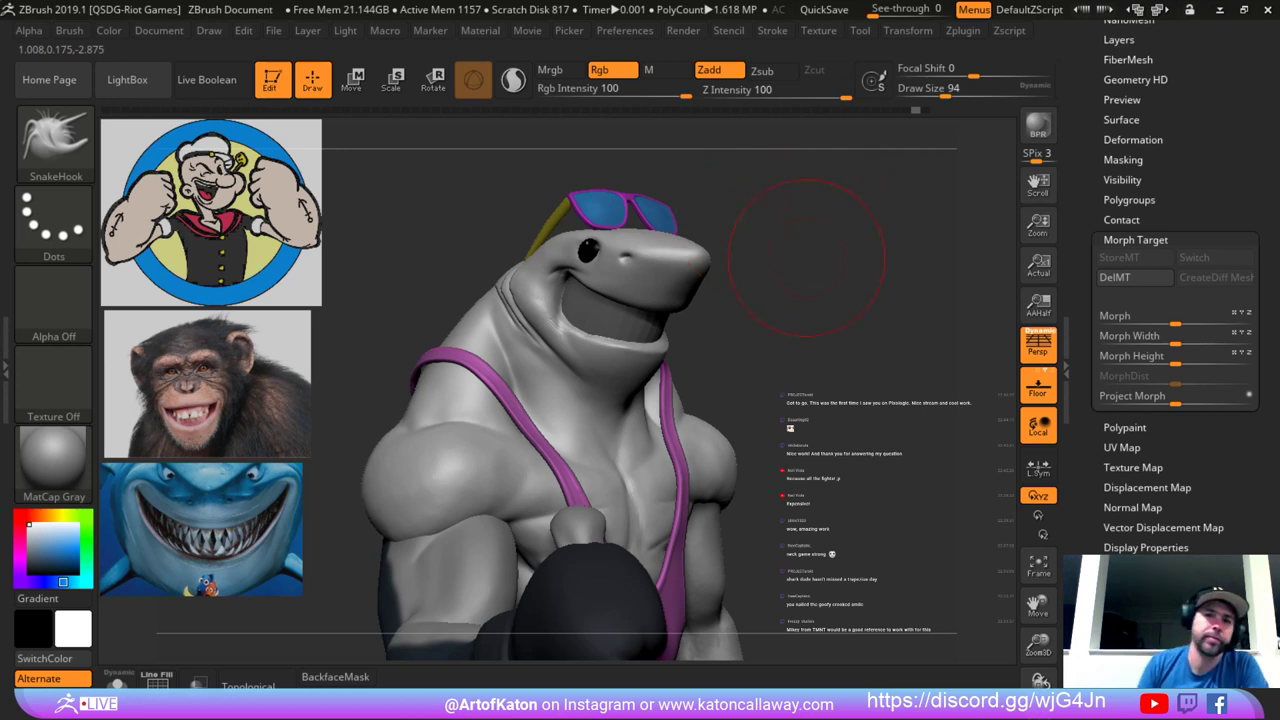
alt+drag(806, 258, 796, 353)
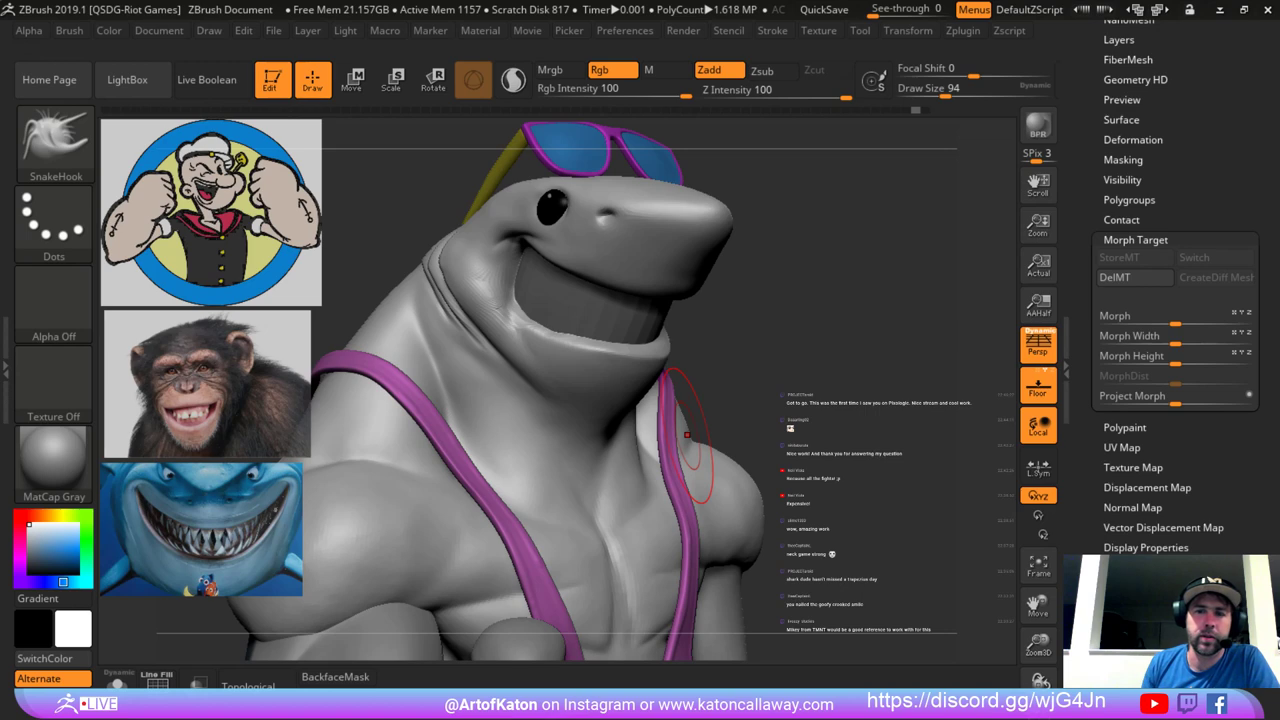
mouse_move(815, 243)
mouse_down()
mouse_move(838, 246)
mouse_move(830, 180)
mouse_move(757, 337)
mouse_move(722, 318)
mouse_up()
Smooth the lower lip up toward the mouth corner at draw size 51.
key(space)
drag(638, 302, 608, 302)
mouse_move(800, 330)
mouse_down()
mouse_move(832, 340)
mouse_move(753, 294)
mouse_up()
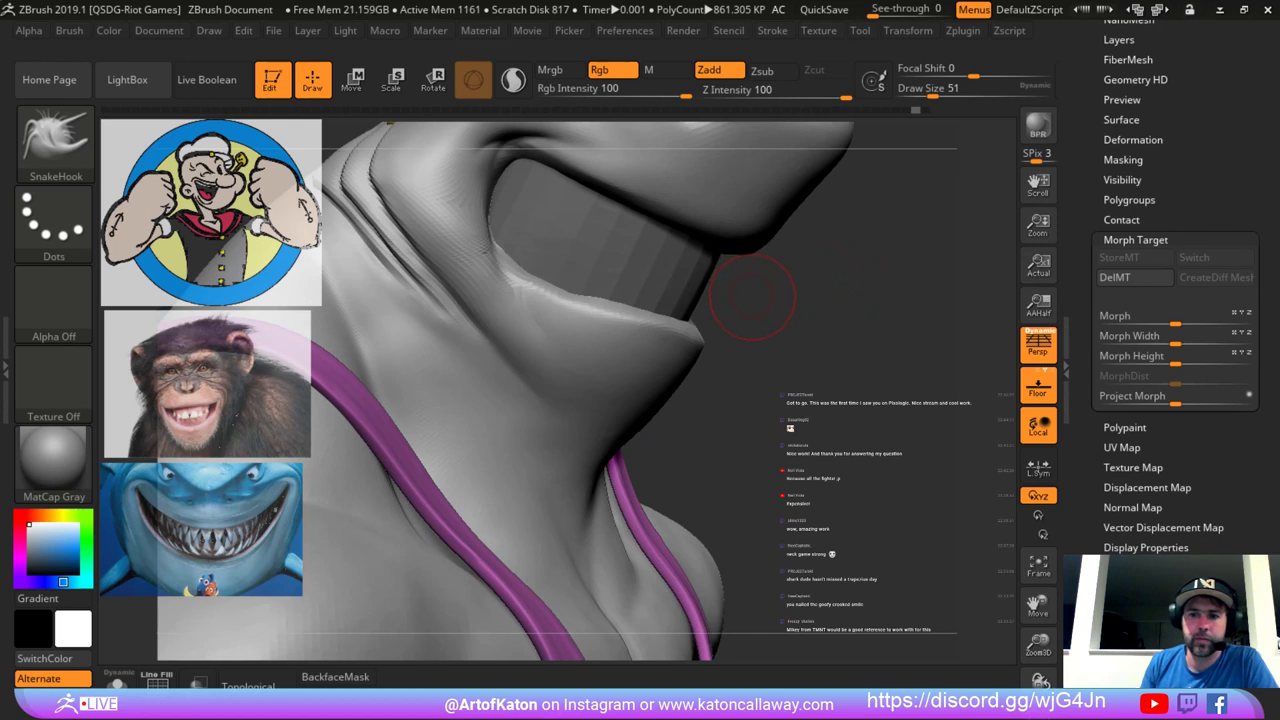
mouse_move(572, 300)
shift+mouse_down()
mouse_move(520, 271)
mouse_move(569, 304)
mouse_move(517, 251)
shift+mouse_up()
drag(752, 305, 790, 312)
Switch to the DamStandard brush and step the body mesh down and back up through its subdivision levels.
key(b)
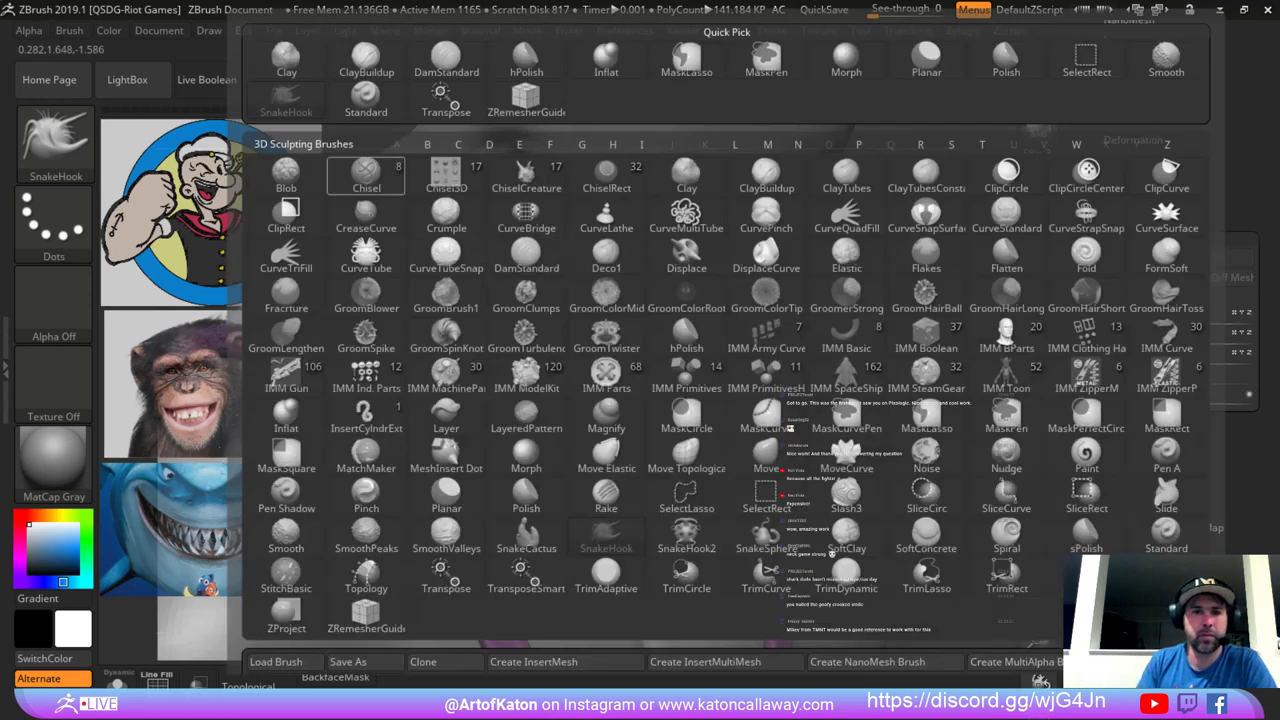
click(456, 61)
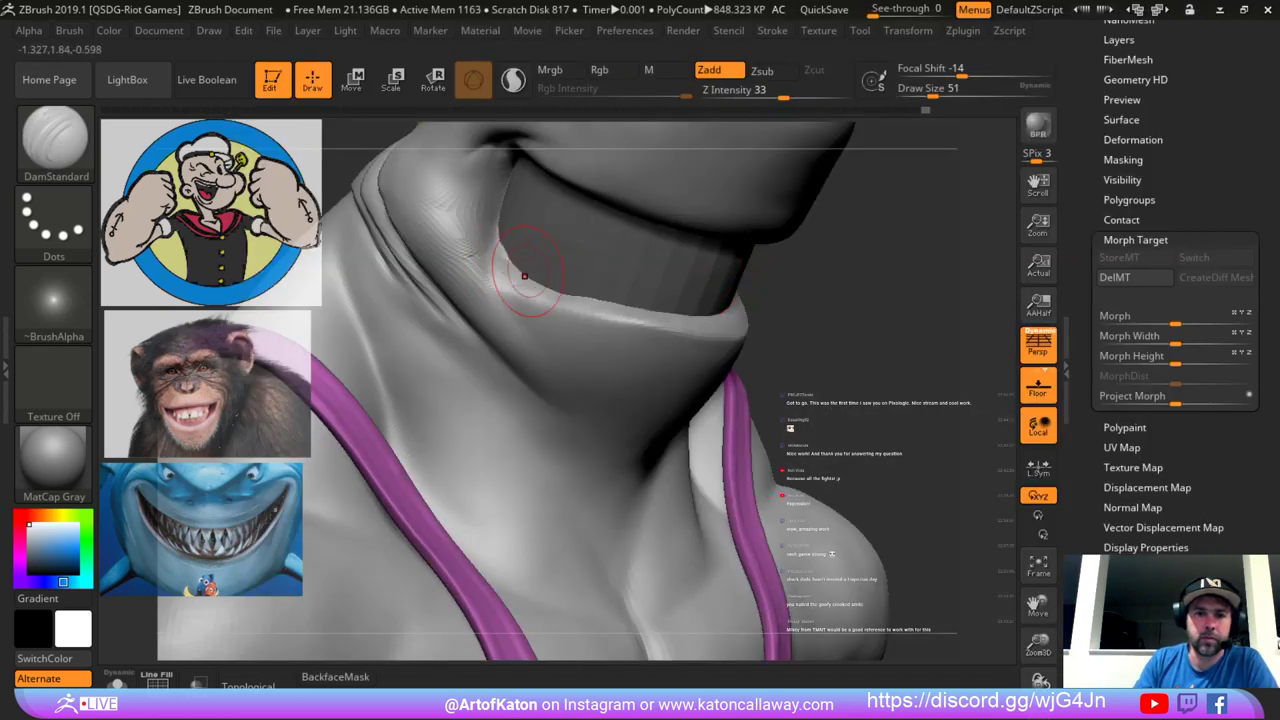
key(shift+d)
key(shift+d)
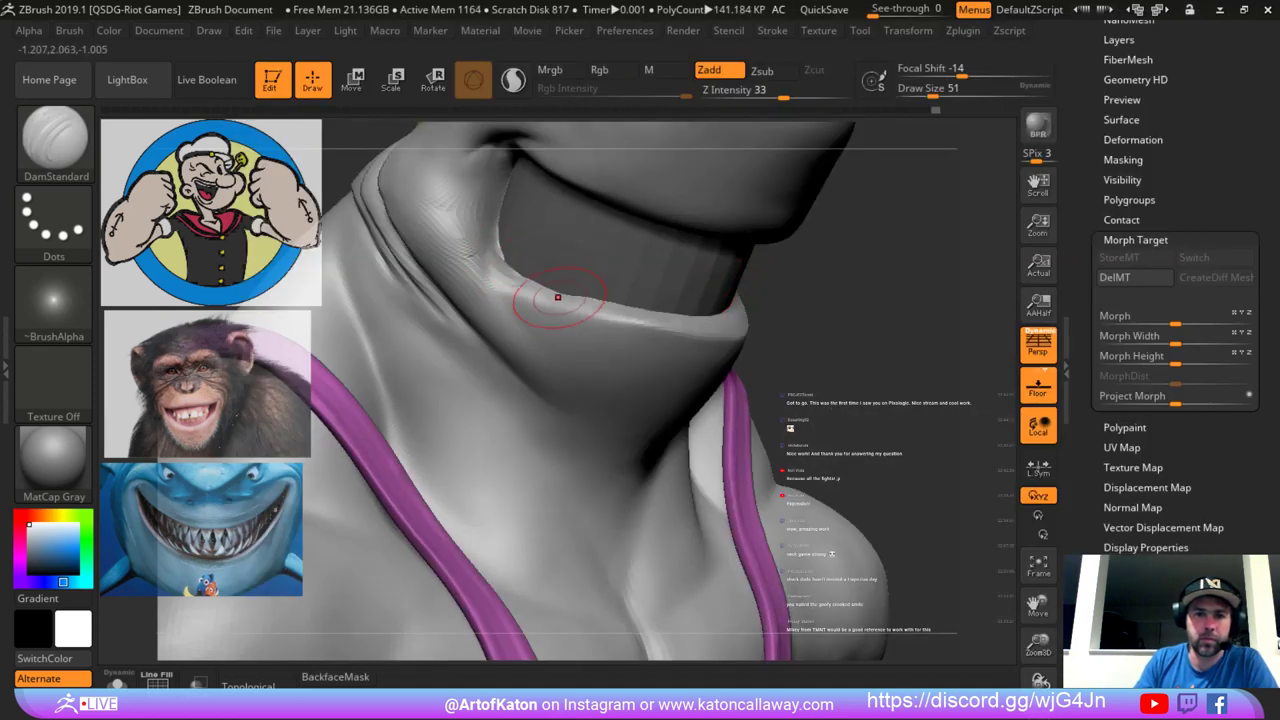
key(d)
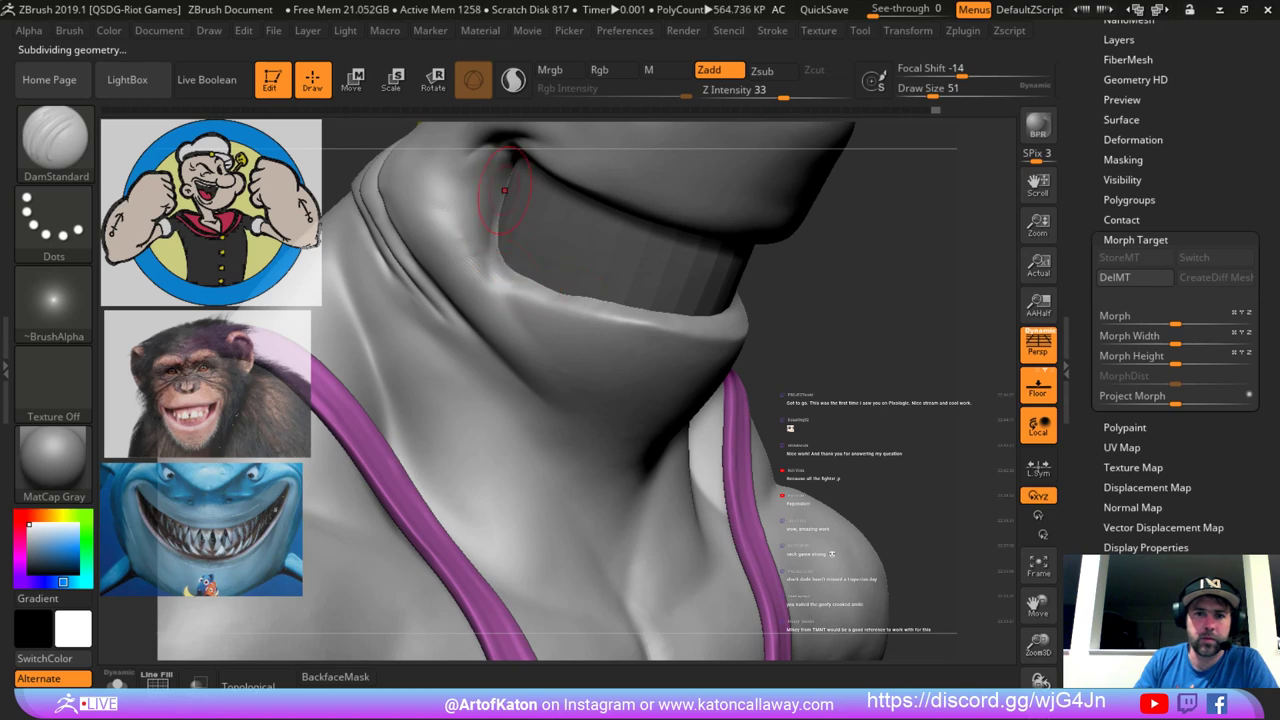
alt+drag(778, 271, 806, 288)
key(d)
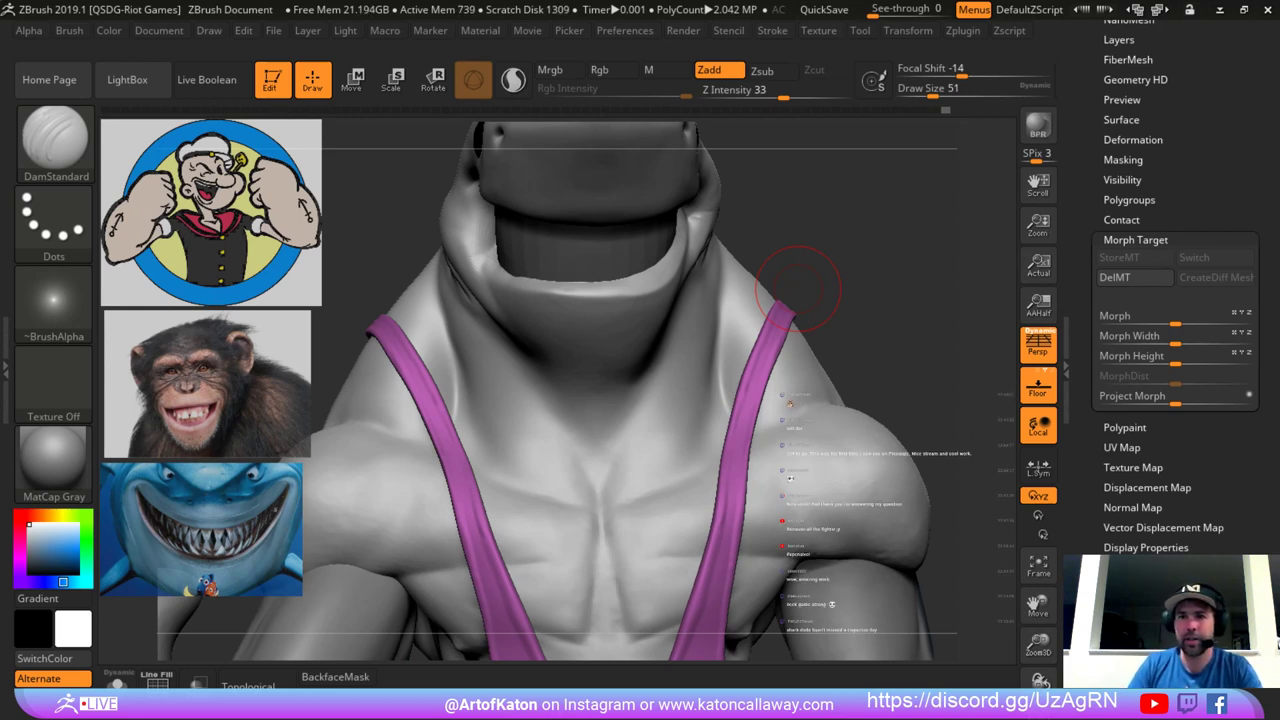
Smooth the cheek fold beside the mouth corner at draw sizes 51 and 41, checking the wireframe on the mesh.
alt+drag(798, 289, 845, 350)
drag(845, 300, 880, 290)
mouse_move(481, 231)
shift+mouse_down()
mouse_move(481, 265)
mouse_move(470, 245)
shift+mouse_up()
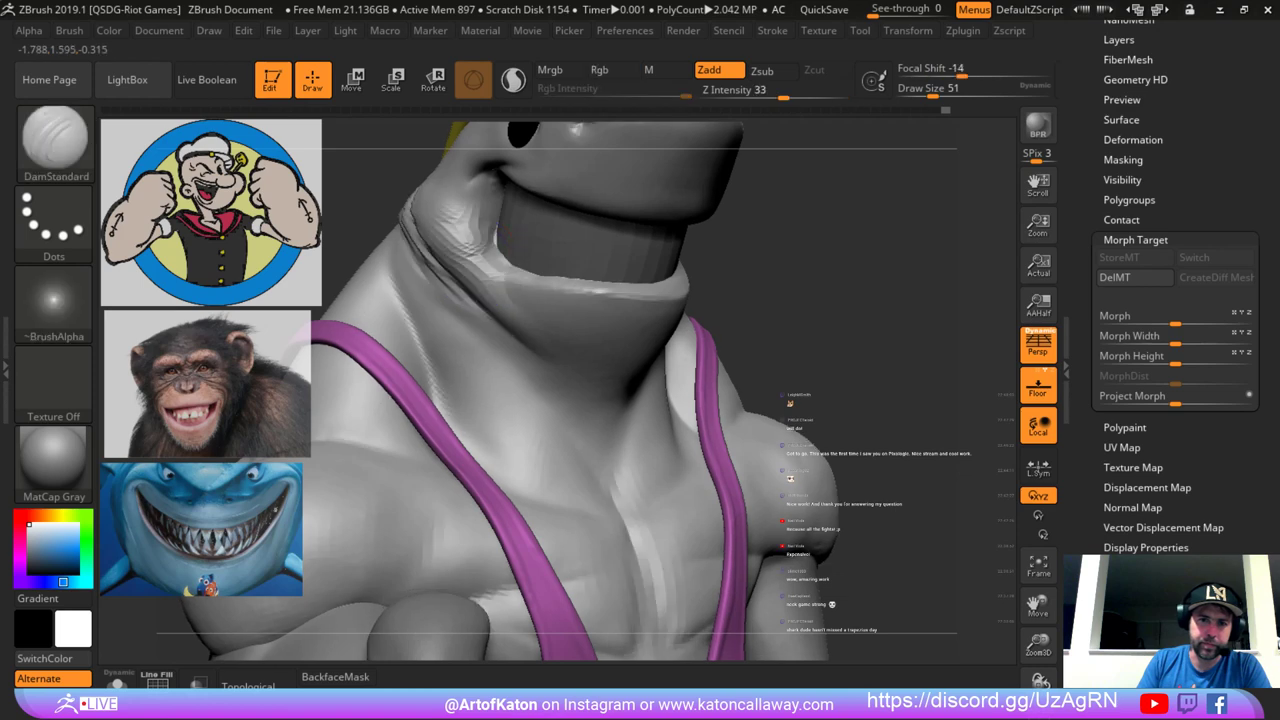
right_drag(473, 240, 490, 262)
key(bracketleft)
shift+drag(490, 262, 475, 244)
key(shift+f)
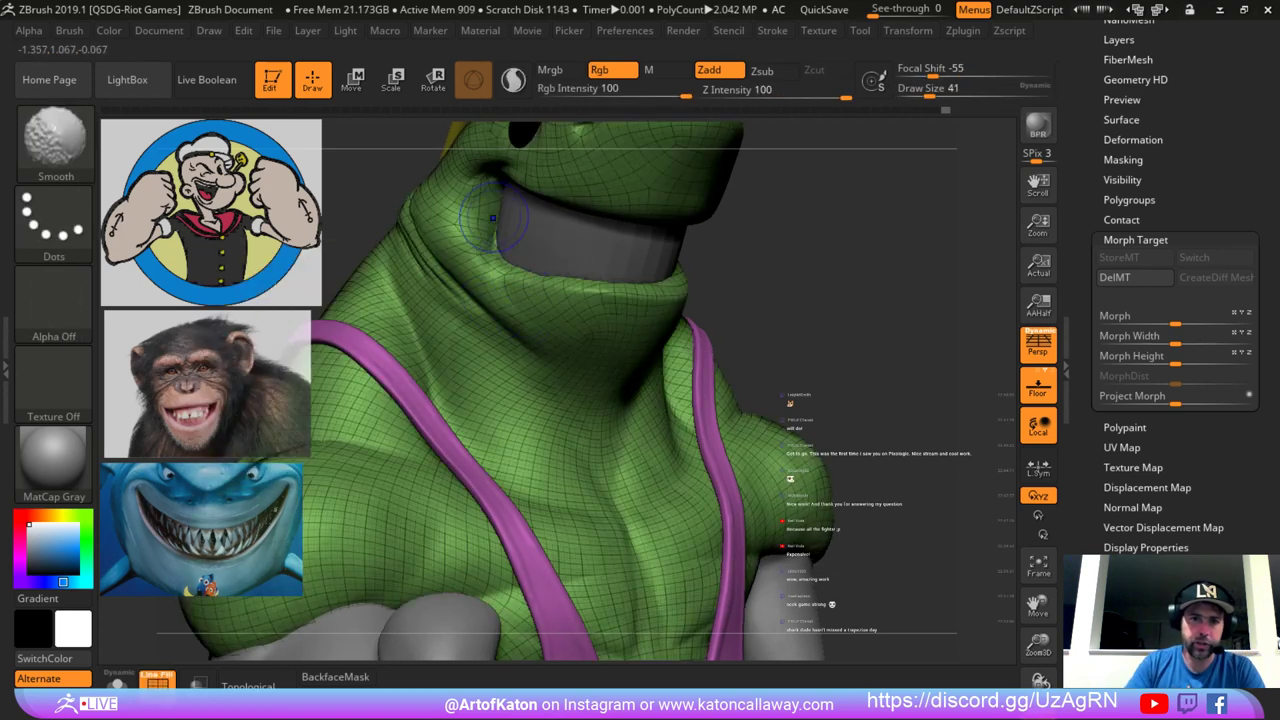
key(shift+f)
drag(765, 325, 690, 335)
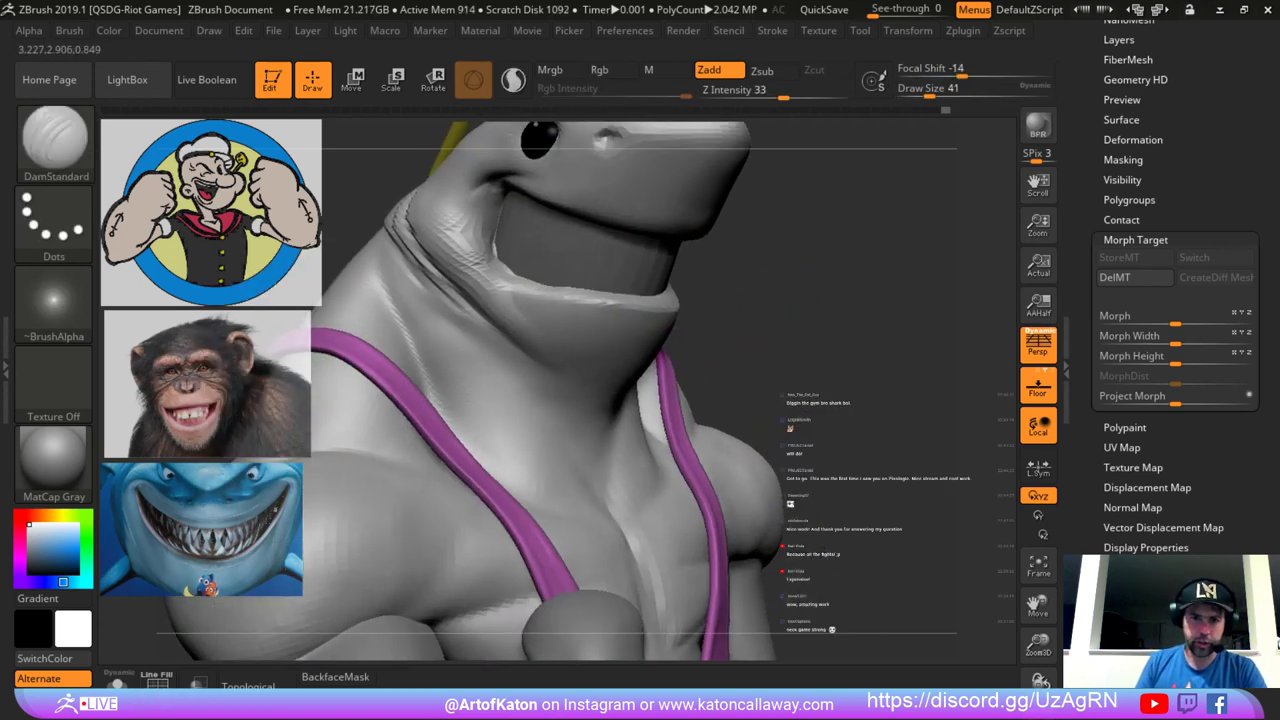
Examine the mouth corner up close and the whole shark figure from the front.
alt+click(610, 310)
key(b)
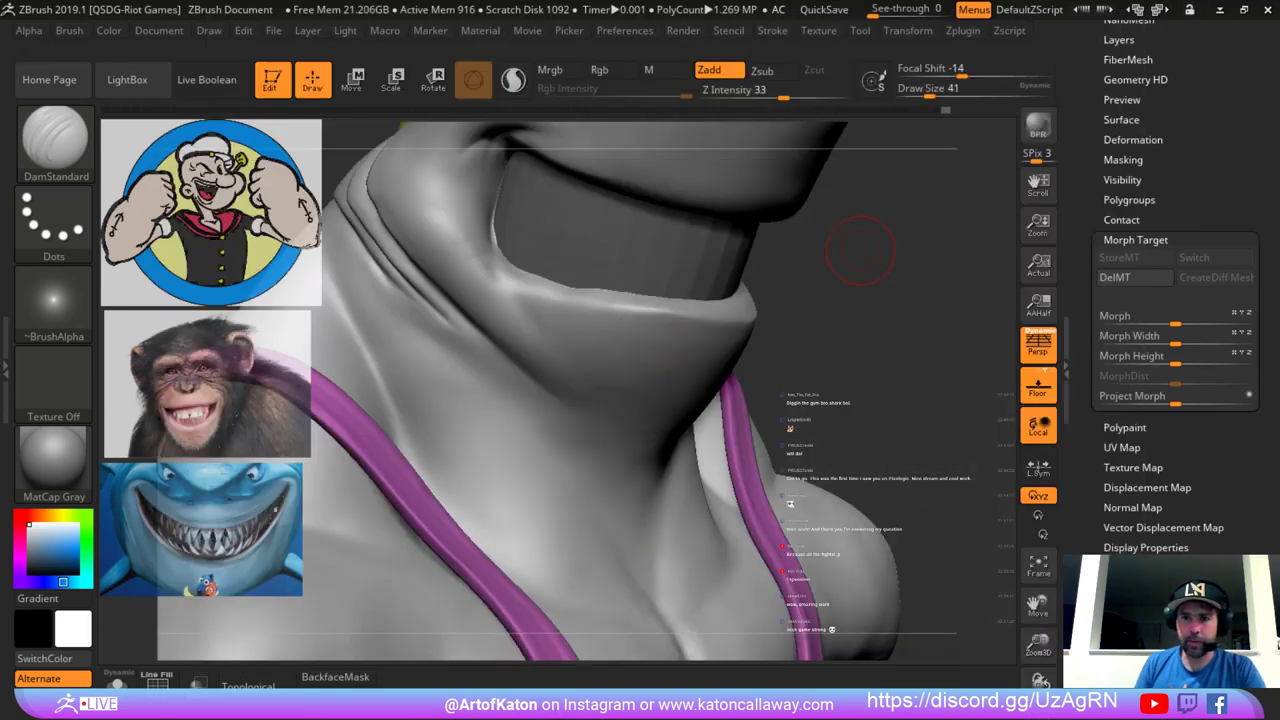
mouse_move(871, 243)
alt+mouse_down()
mouse_move(821, 223)
mouse_move(745, 232)
mouse_move(685, 185)
alt+mouse_up()
alt+click(517, 200)
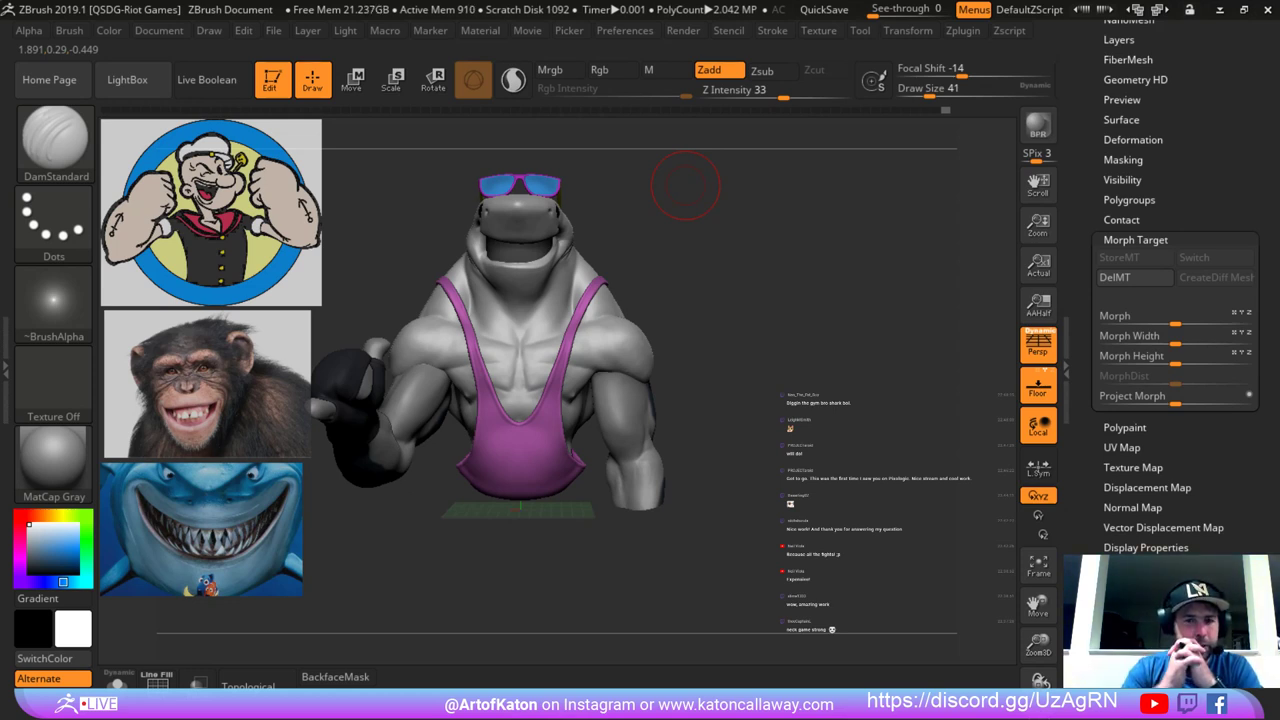
mouse_move(657, 263)
mouse_down()
mouse_move(674, 257)
mouse_move(650, 405)
mouse_up()
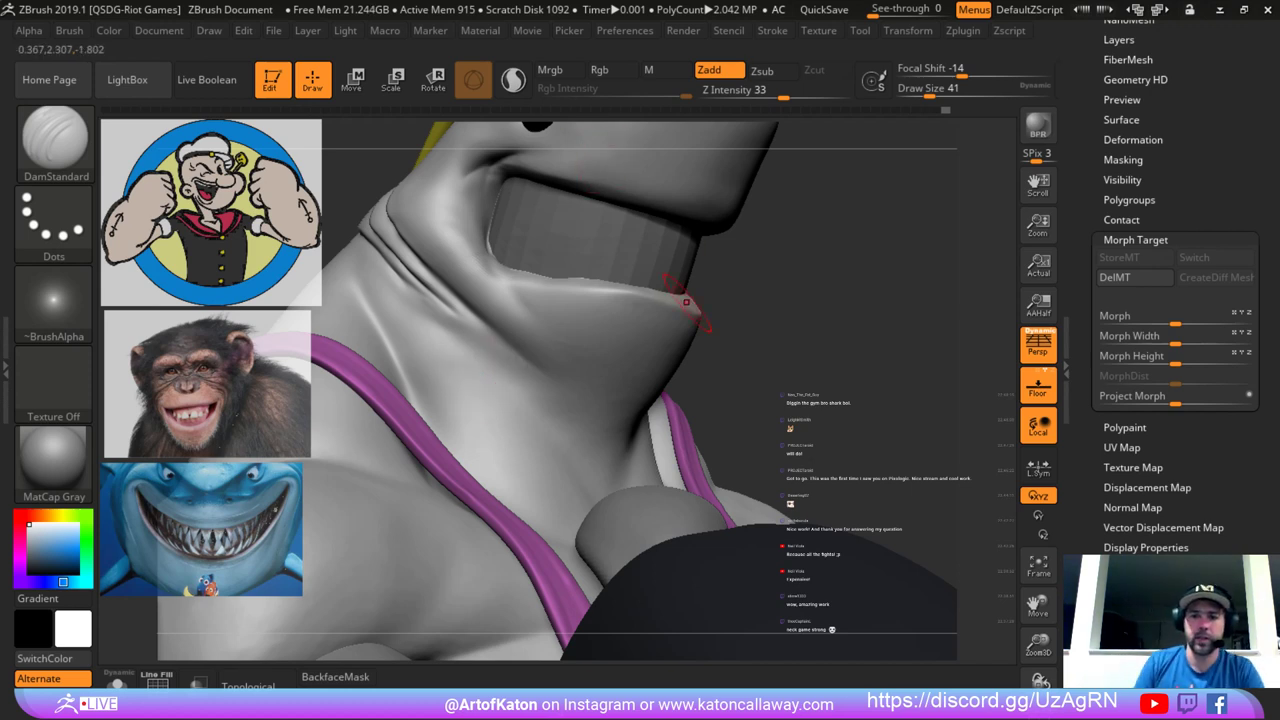
Choose the DamStandard brush and move the body mesh to a higher subdivision level.
key(b)
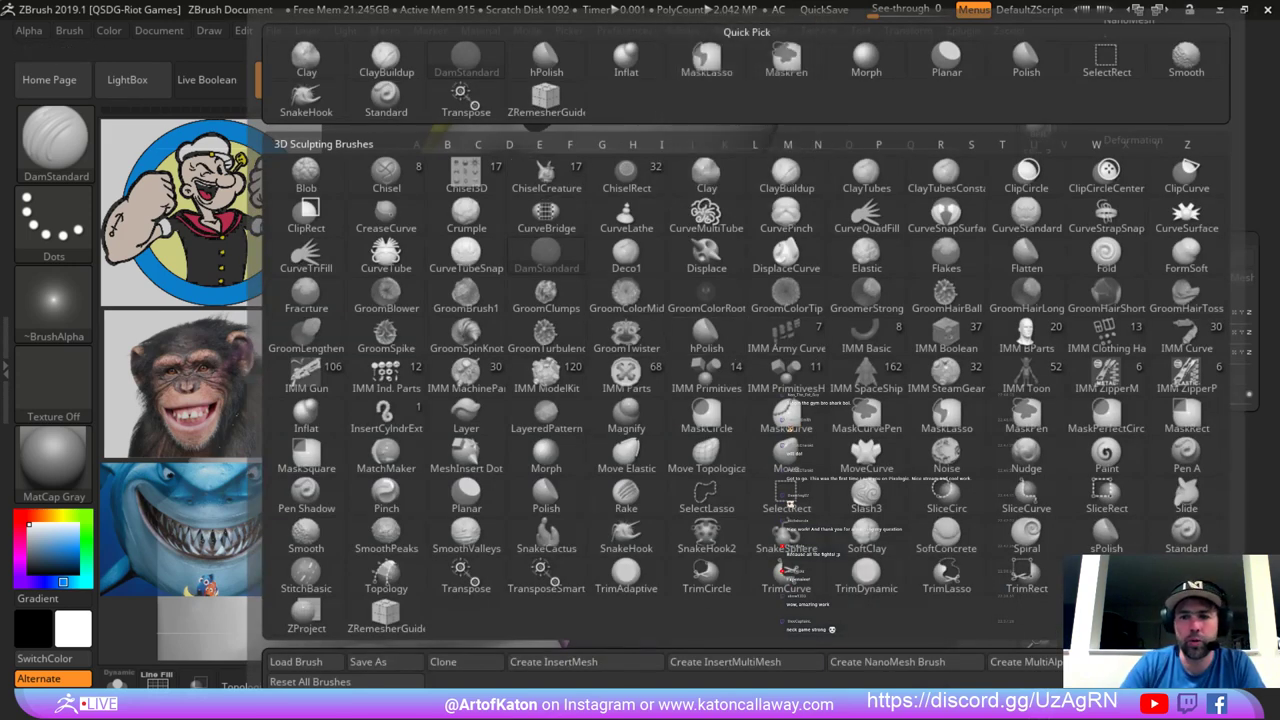
key(d)
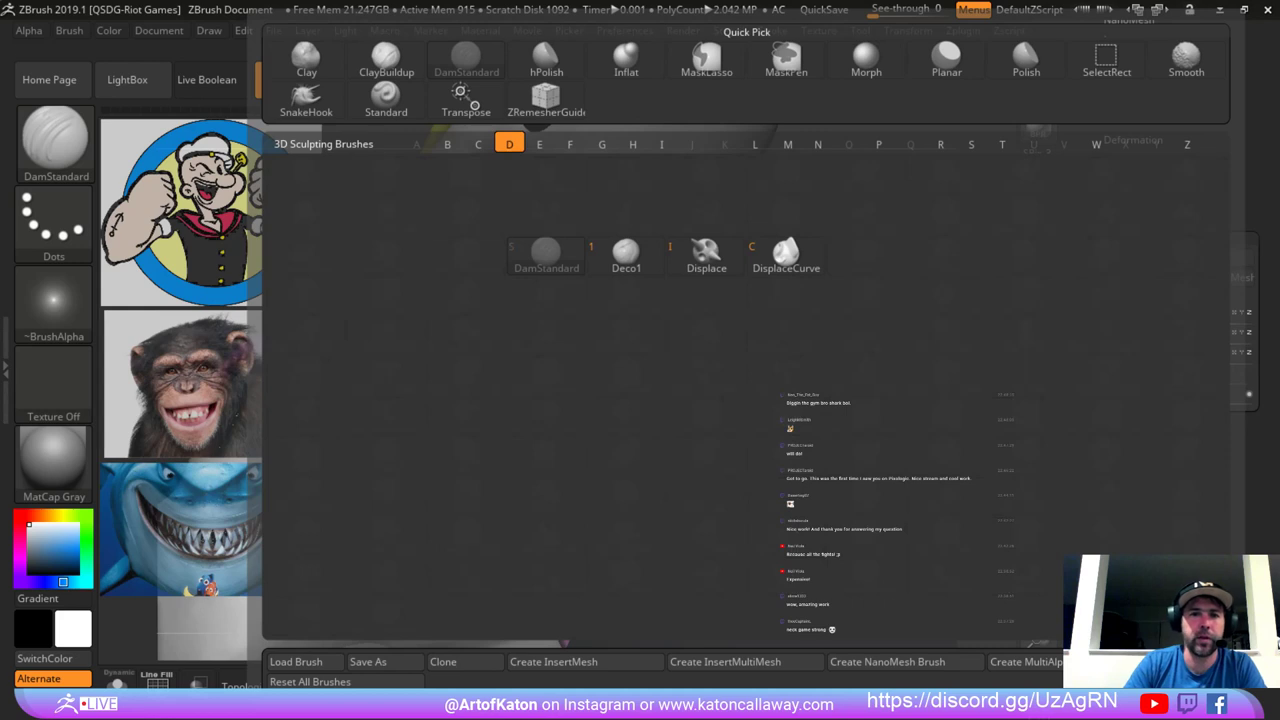
key(s)
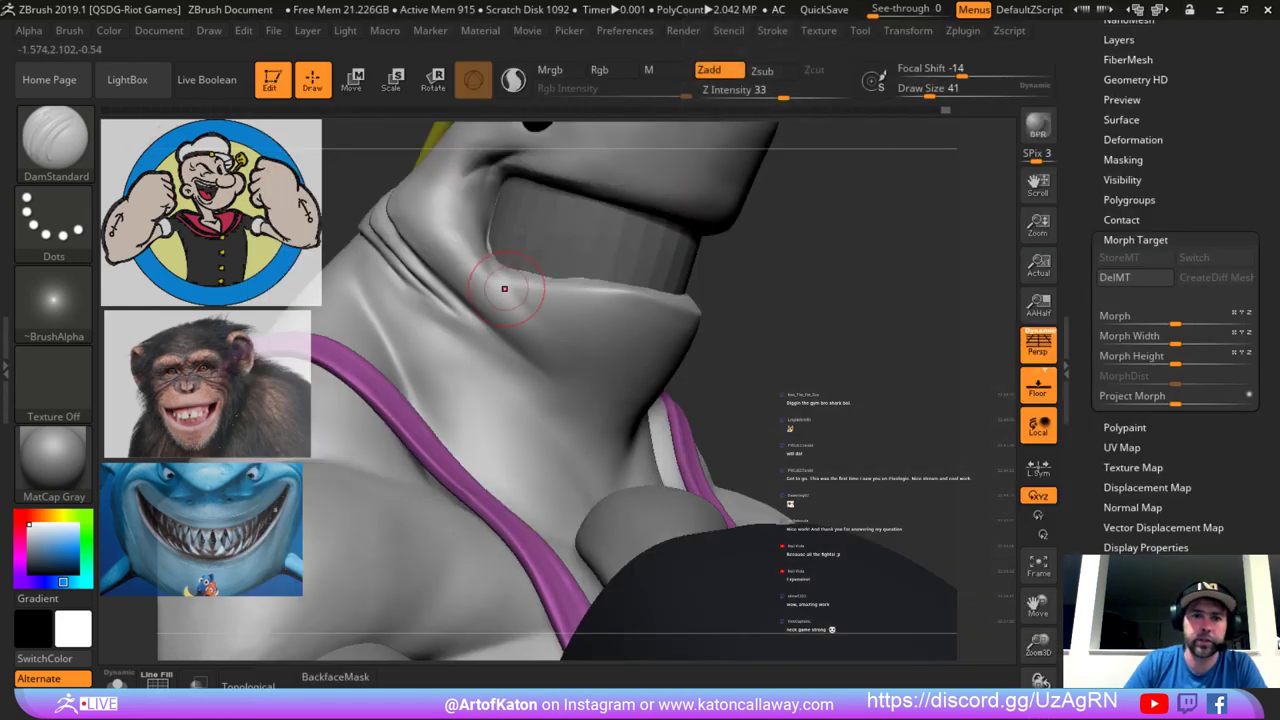
key(ctrl)
key(ctrl+d)
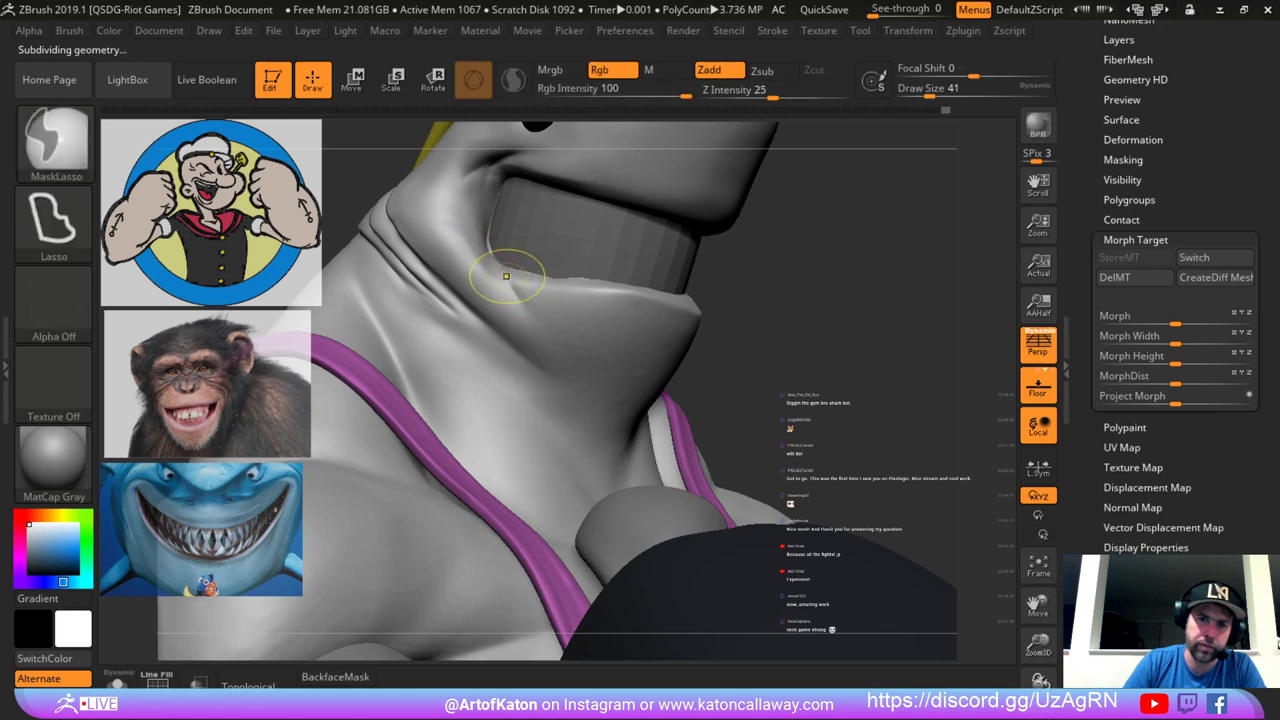
Smooth and sharpen the lower lip's edge near the mouth corner with Smooth and DamStandard at draw size 25.
key(space)
key(shift)
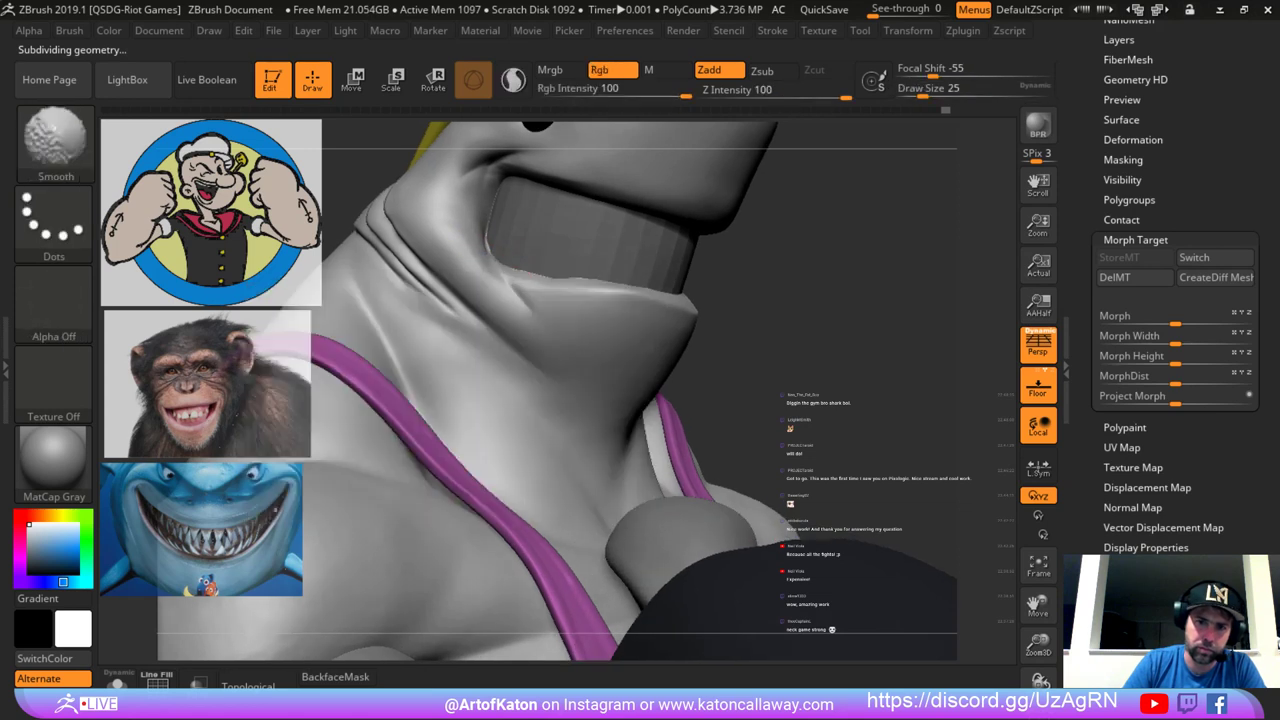
shift+drag(551, 323, 543, 322)
right_drag(575, 278, 558, 262)
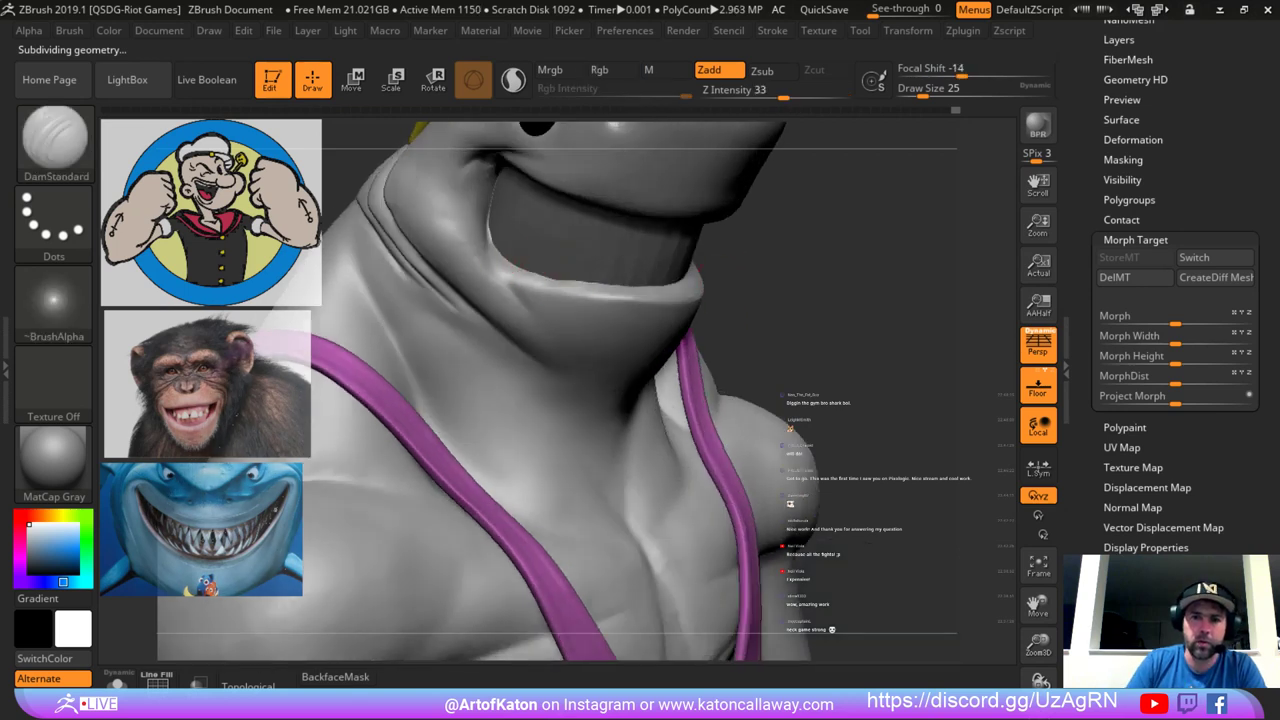
mouse_move(527, 270)
mouse_down()
mouse_move(615, 290)
mouse_move(566, 282)
mouse_up()
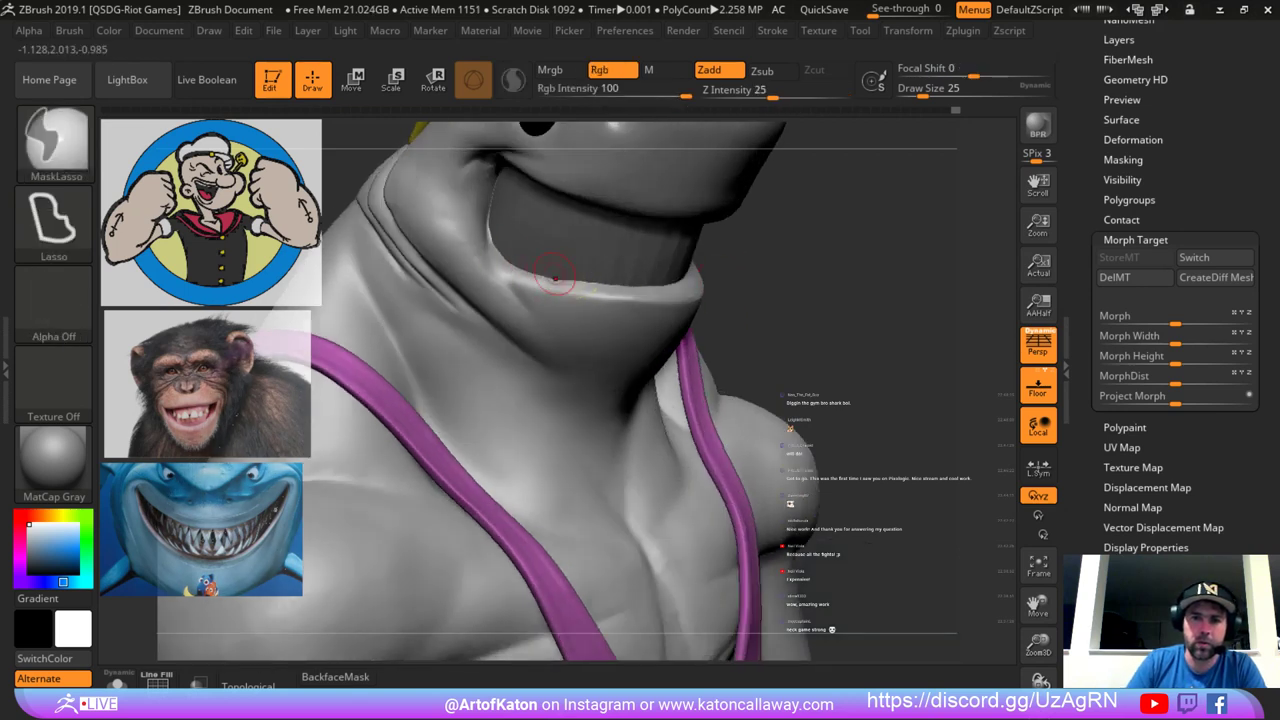
Select the teeth mesh to inspect its fit in the mouth from several angles, and return to the Sharkman1 body mesh.
alt+click(609, 270)
right_drag(609, 270, 630, 270)
shift+right_drag(950, 240, 900, 150)
right_drag(820, 200, 900, 320)
ctrl+right_drag(792, 266, 792, 276)
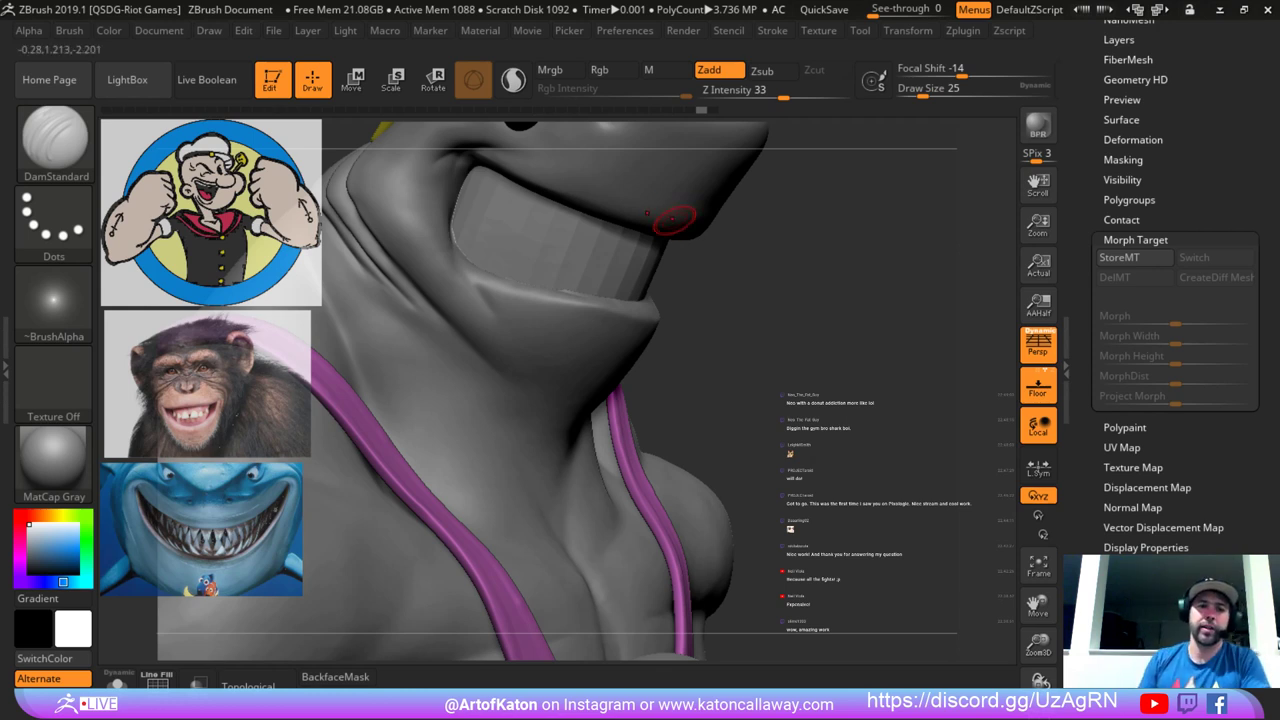
mouse_move(743, 319)
mouse_down()
mouse_move(780, 316)
mouse_move(690, 294)
mouse_move(800, 350)
mouse_up()
alt+click(594, 241)
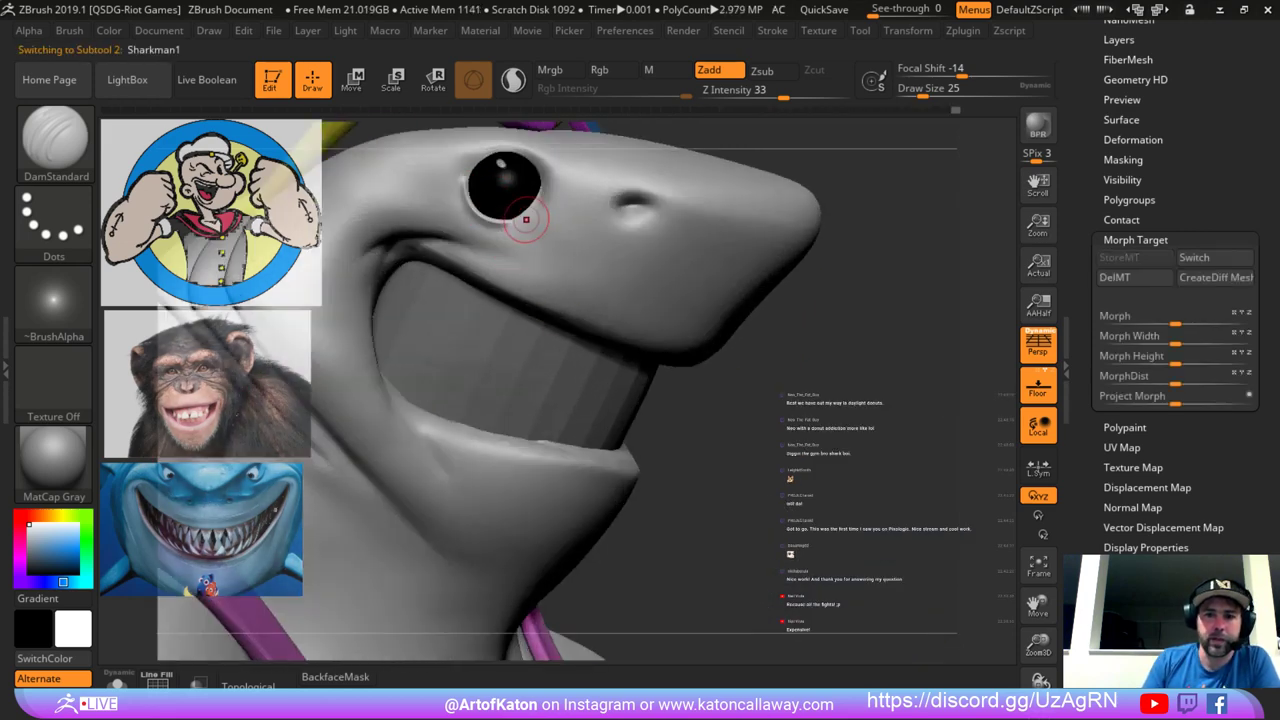
Try a Standard brush stroke beneath the eye at draw size 41, and undo it.
key(space)
click(494, 200)
key(b)
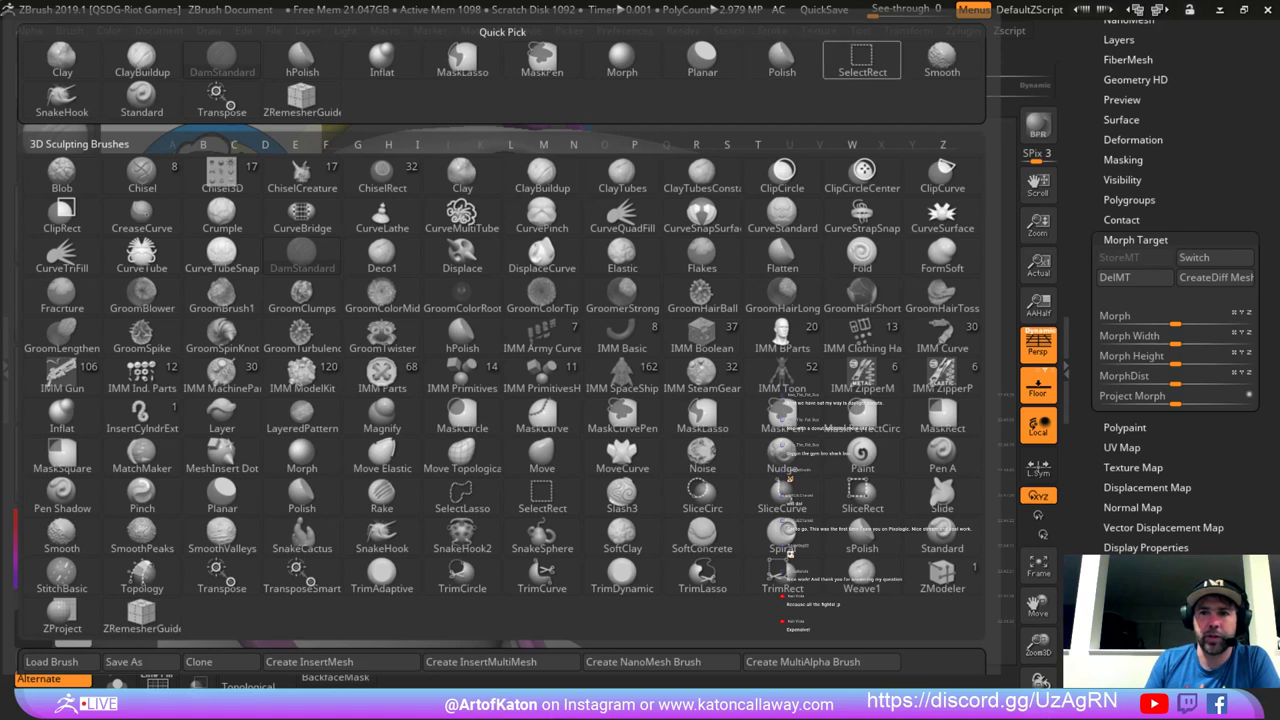
click(141, 99)
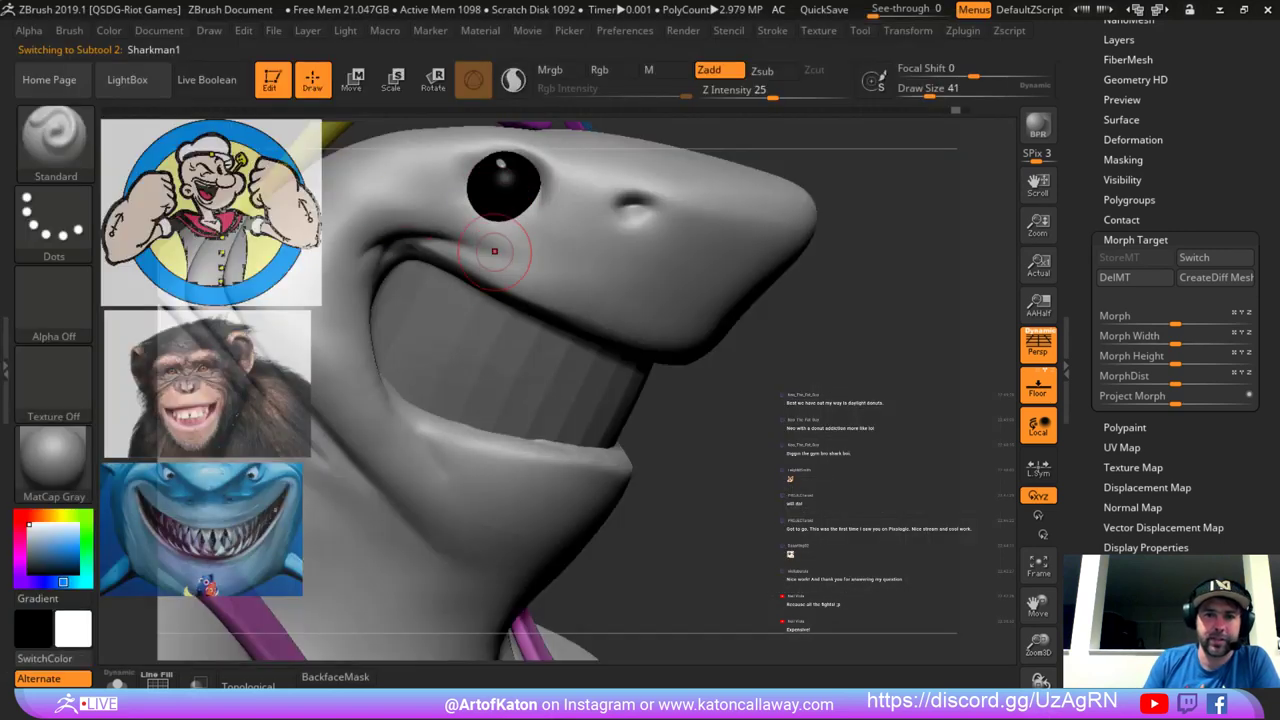
mouse_move(482, 212)
mouse_down()
mouse_move(515, 226)
mouse_move(462, 210)
mouse_move(525, 215)
mouse_move(470, 192)
mouse_move(530, 199)
mouse_up()
key(ctrl+z)
Try sculpting a raised lid around the eye with the Standard brush at draw size 31, and undo it.
key(space)
click(476, 200)
mouse_move(484, 152)
mouse_down()
mouse_move(528, 156)
mouse_move(548, 182)
mouse_move(514, 152)
mouse_move(543, 172)
mouse_move(484, 151)
mouse_move(540, 146)
mouse_move(466, 156)
mouse_move(488, 197)
mouse_move(533, 203)
mouse_move(500, 216)
mouse_move(484, 206)
mouse_up()
key(ctrl+z)
mouse_move(822, 246)
alt+mouse_down()
mouse_move(808, 196)
mouse_move(789, 245)
alt+mouse_up()
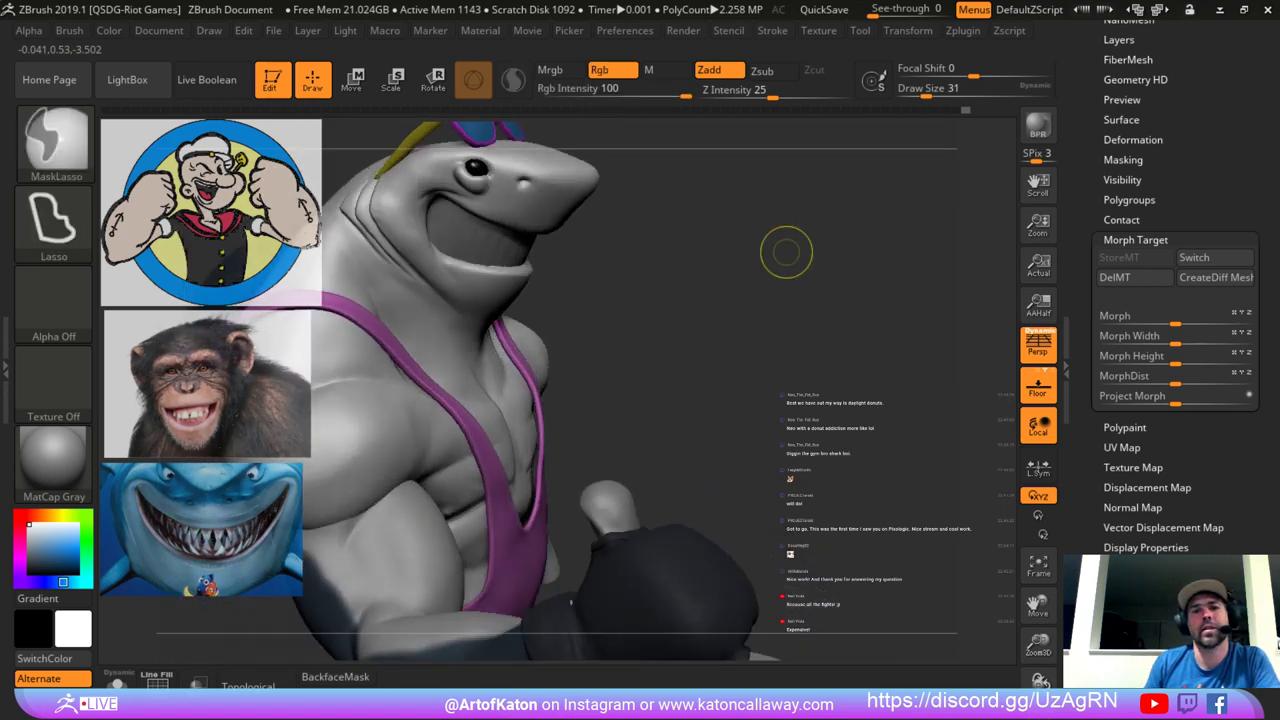
key(shift+d)
key(shift+d)
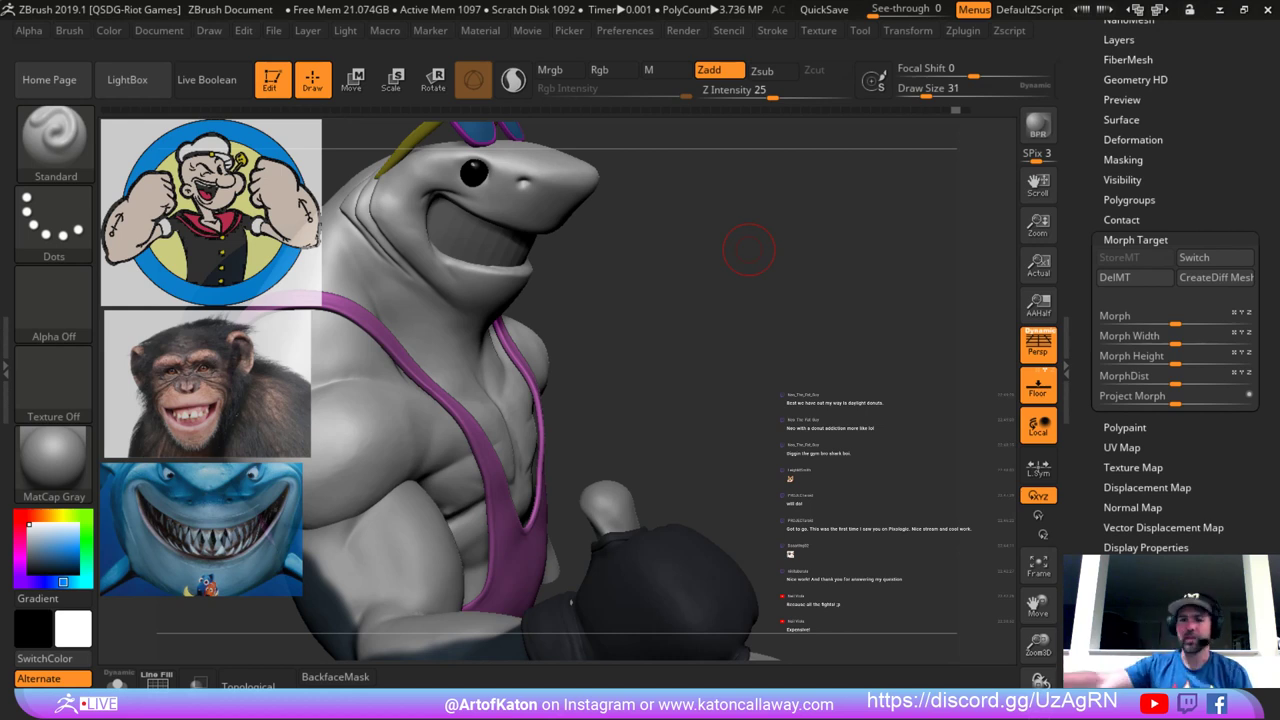
Select the teeth mesh, undo a trial subdivision of it, and turn on Sculptris Pro mode.
alt+click(468, 228)
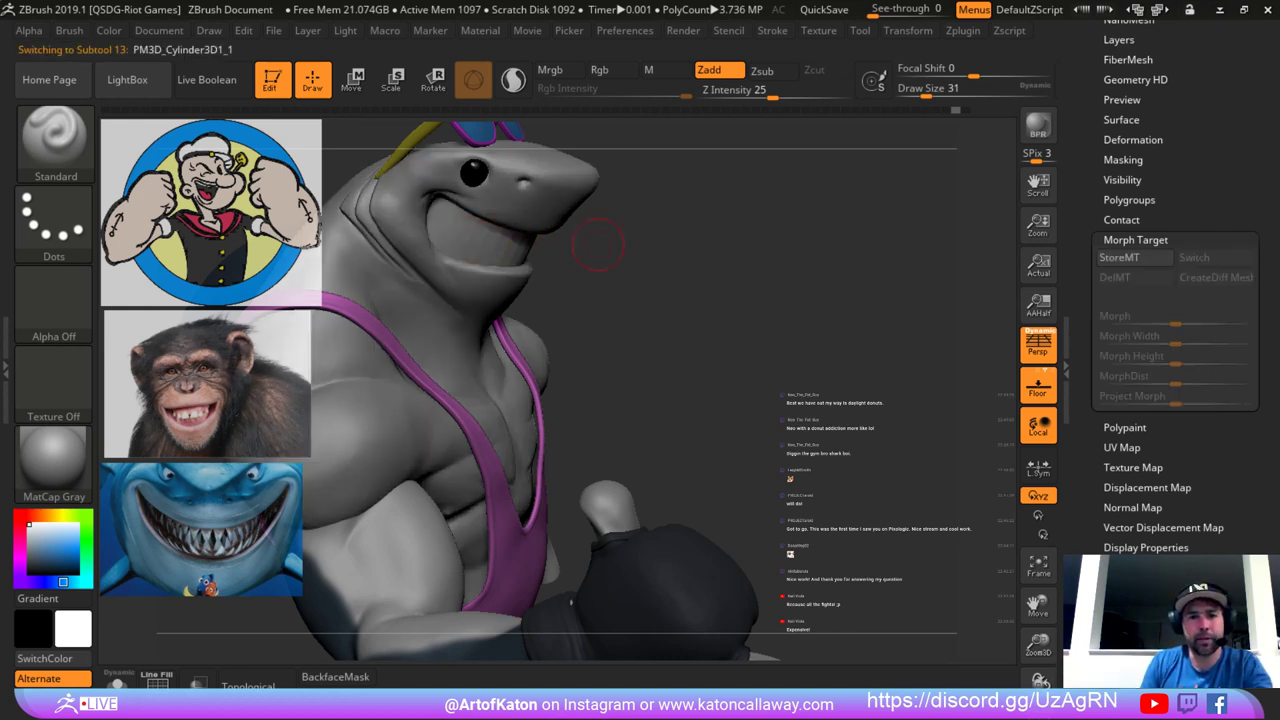
mouse_move(600, 246)
alt+mouse_down()
mouse_move(686, 417)
mouse_move(543, 320)
alt+mouse_up()
key(ctrl+d)
key(ctrl+d)
drag(700, 270, 771, 289)
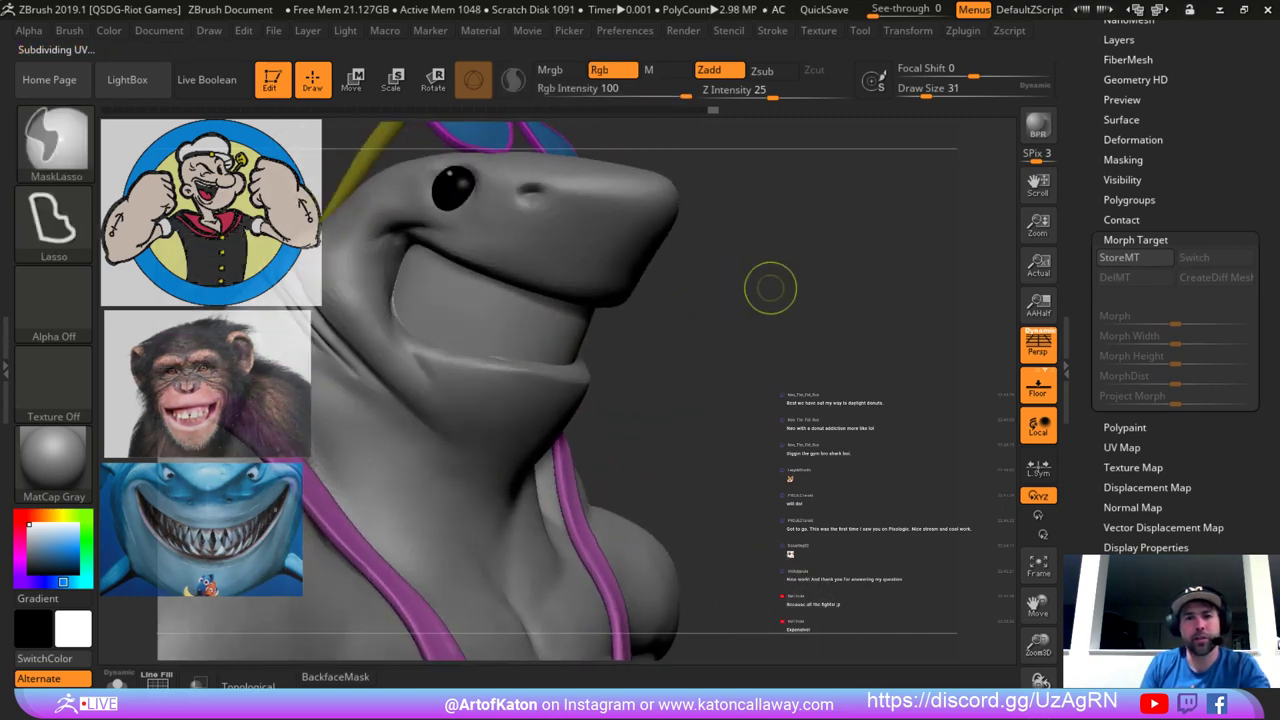
key(ctrl+z)
click(513, 81)
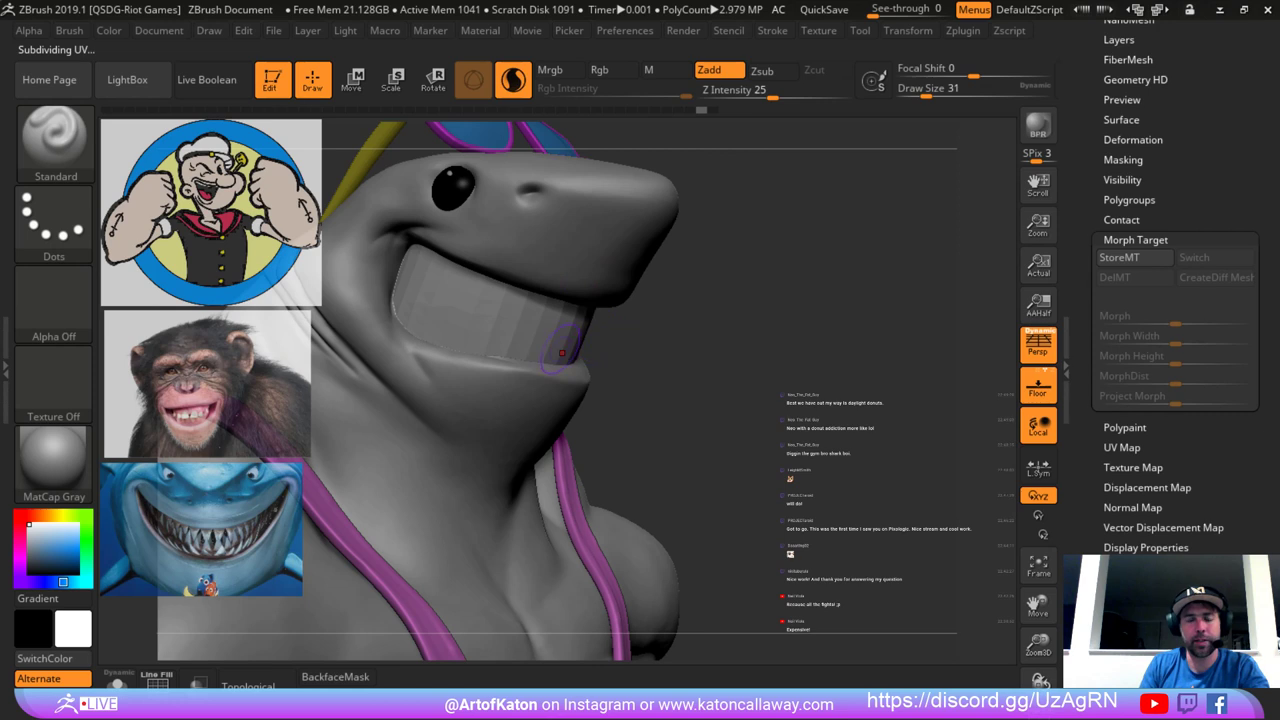
Smooth the front of the teeth mesh inside the mouth at draw size 77.
key(shift+f)
key(shift+f)
drag(638, 345, 585, 326)
key(space)
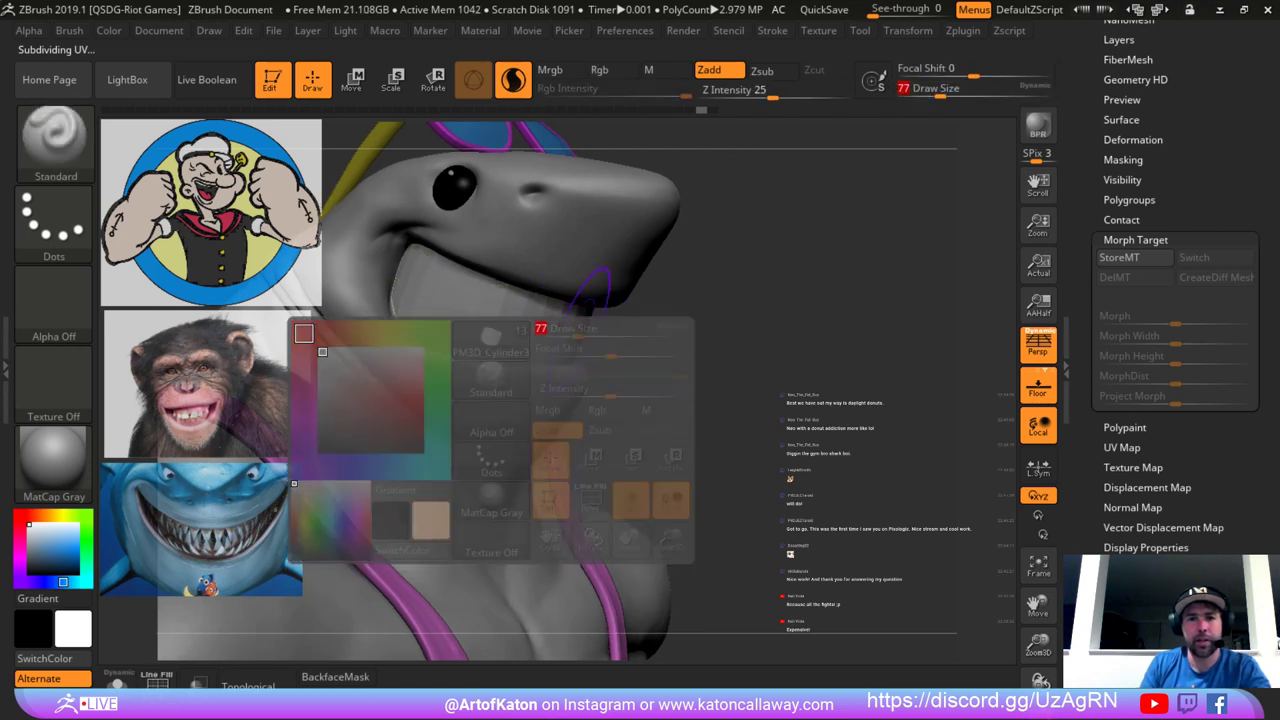
shift+drag(404, 308, 408, 324)
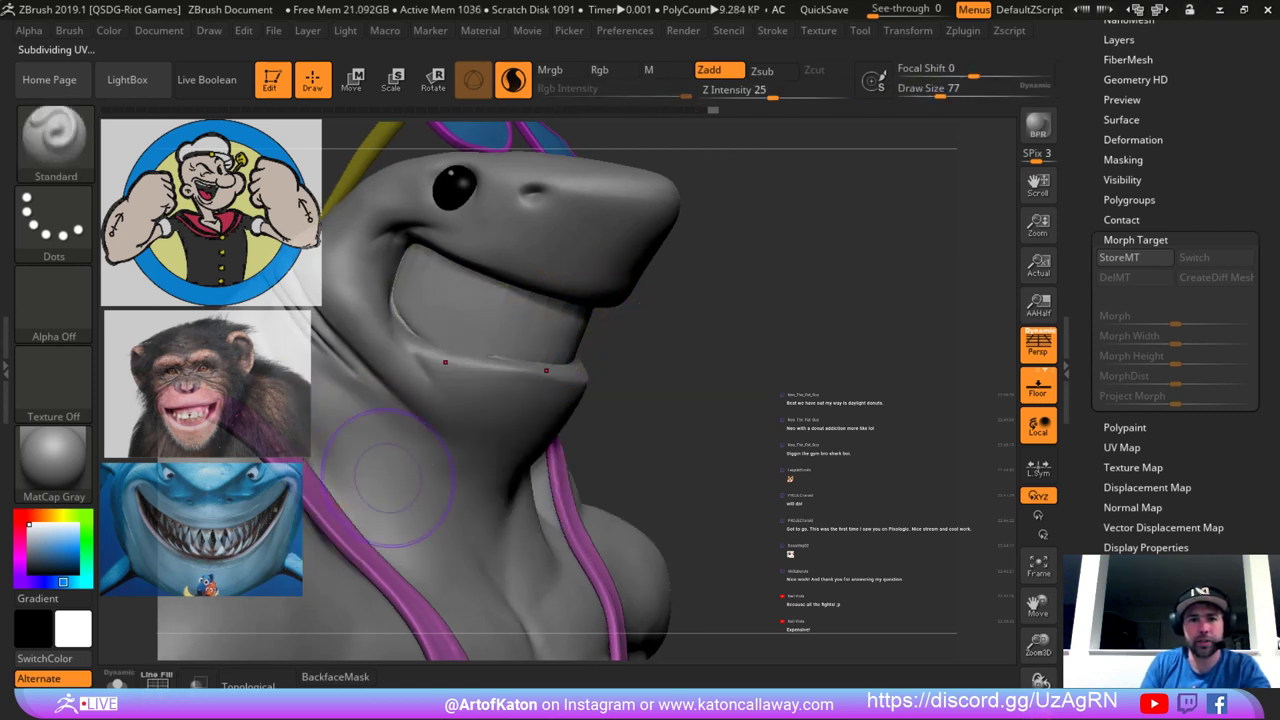
Isolate the teeth mesh, smooth its rims and sides all the way around, and show the full model again.
click(118, 682)
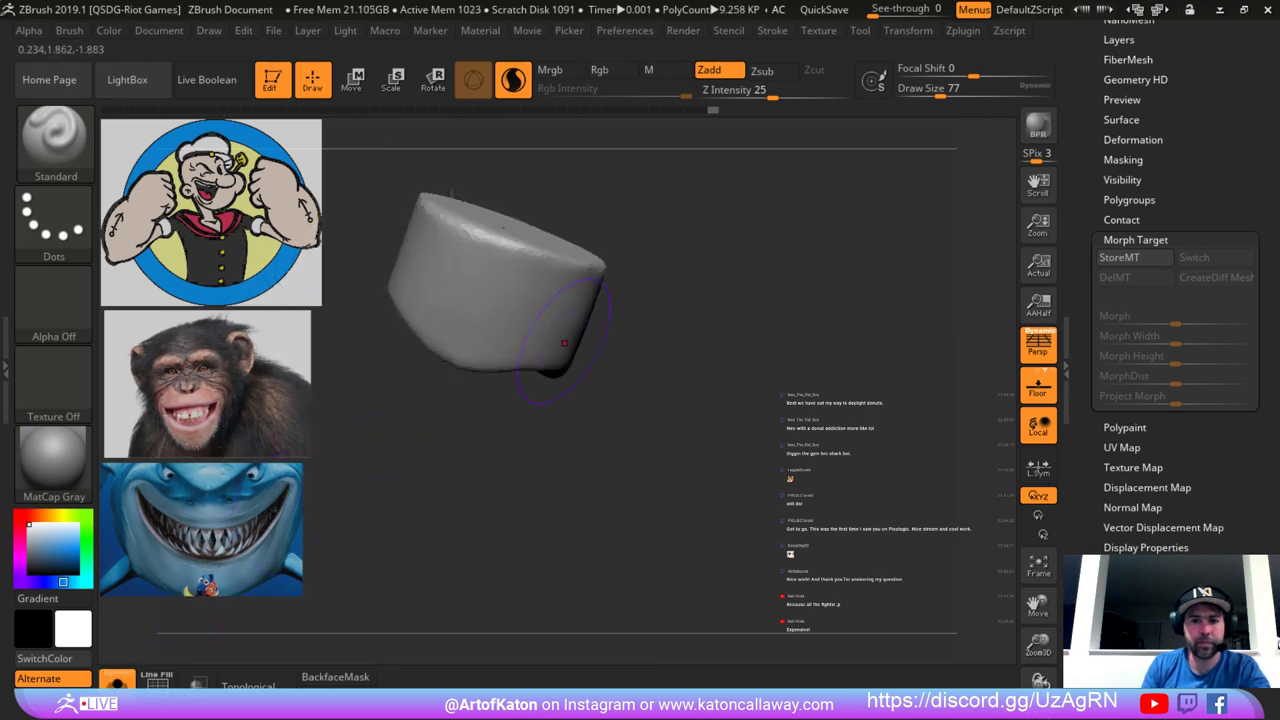
drag(520, 450, 545, 445)
shift+drag(475, 232, 530, 256)
mouse_move(630, 440)
shift+mouse_down()
mouse_move(571, 456)
mouse_move(548, 408)
shift+mouse_up()
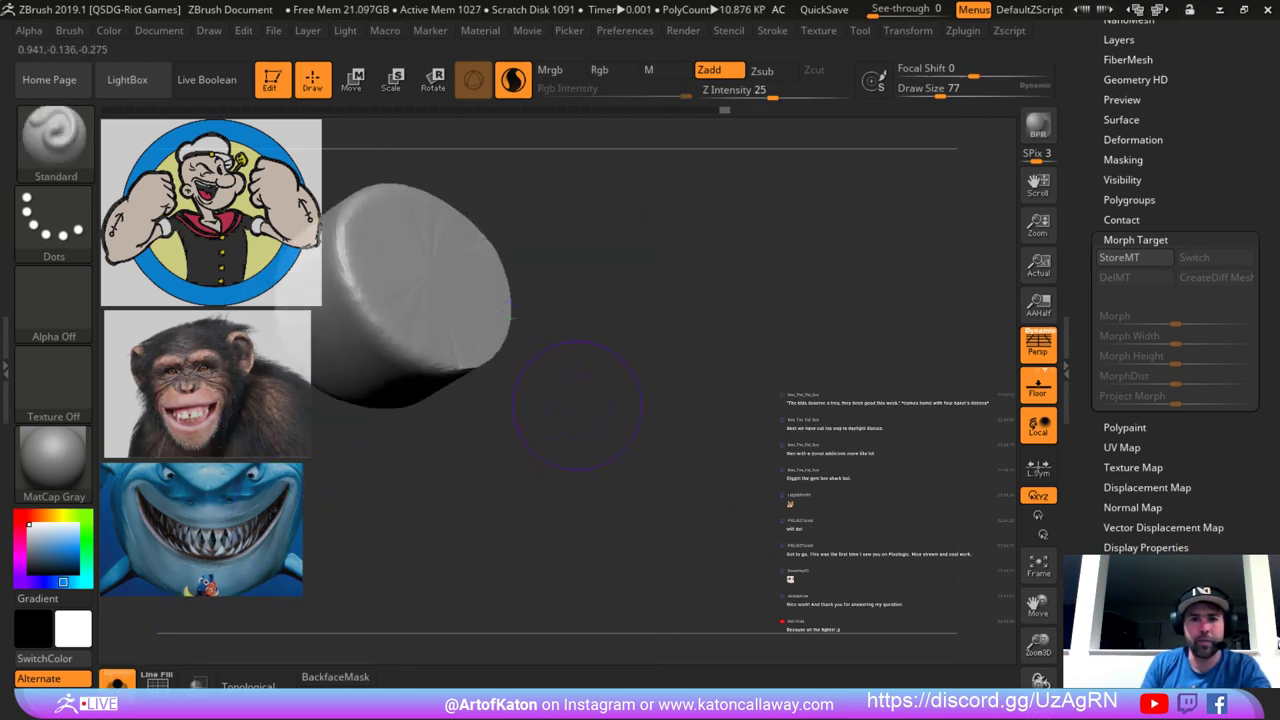
shift+drag(411, 372, 472, 270)
drag(534, 329, 590, 385)
drag(690, 440, 650, 490)
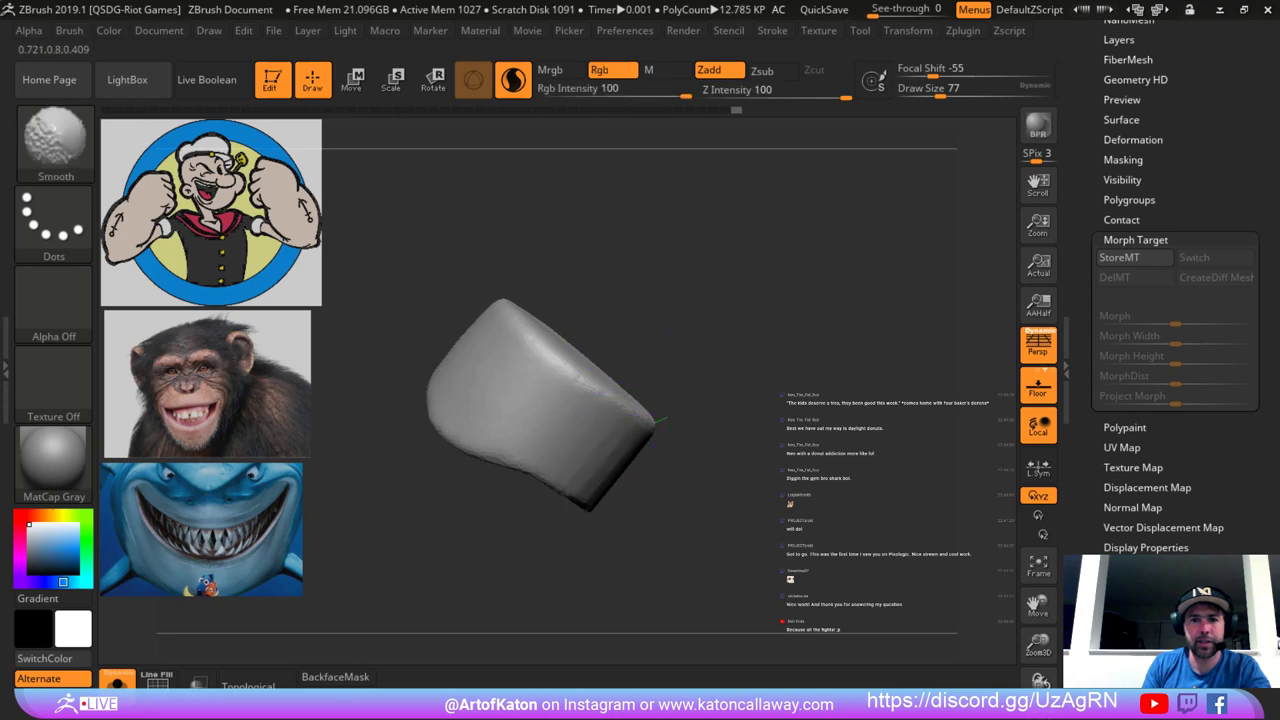
shift+drag(455, 440, 560, 485)
drag(640, 530, 575, 450)
shift+drag(600, 490, 538, 514)
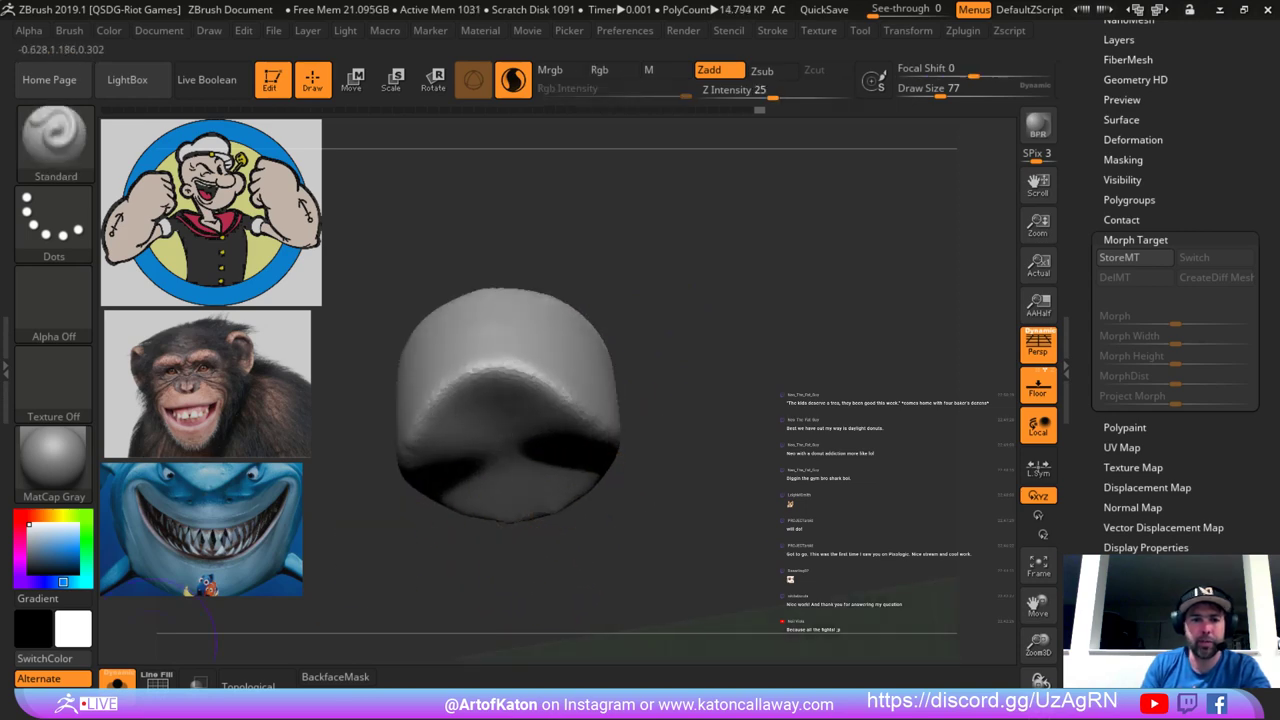
click(118, 682)
Switch to the DamStandard brush for carving the teeth.
drag(640, 220, 775, 275)
alt+click(520, 388)
drag(745, 335, 665, 305)
key(b)
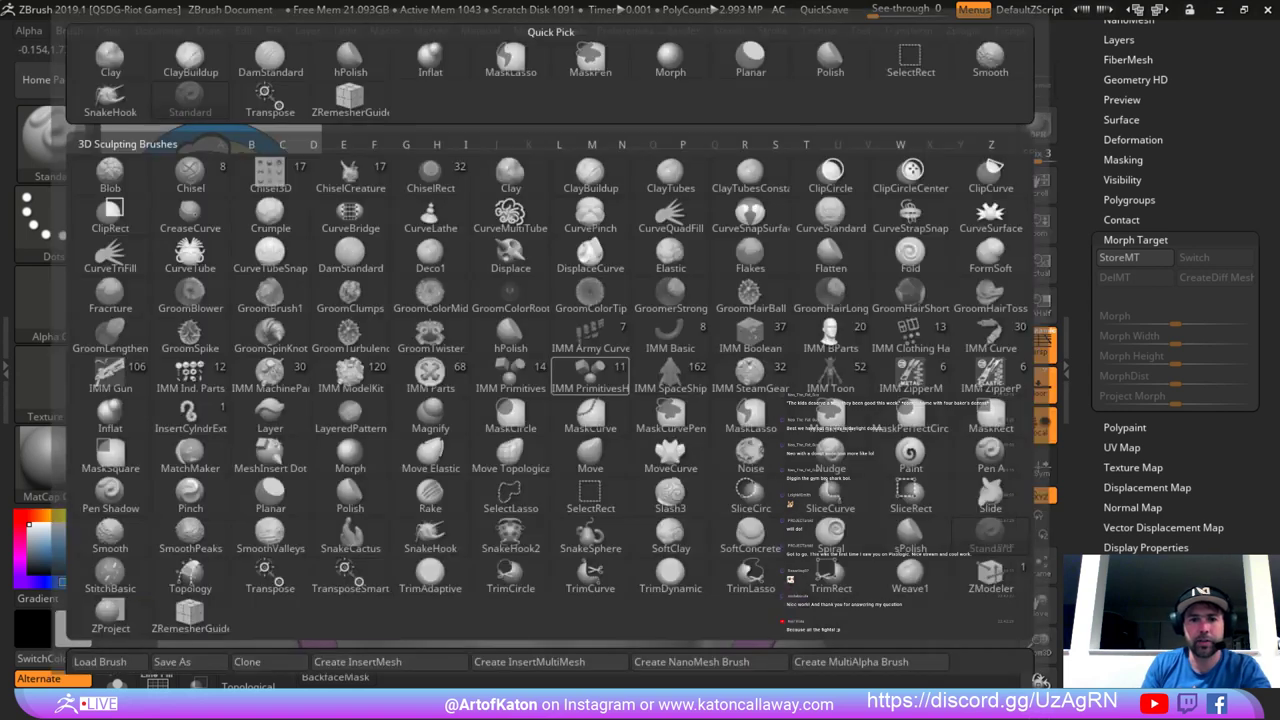
key(d)
key(s)
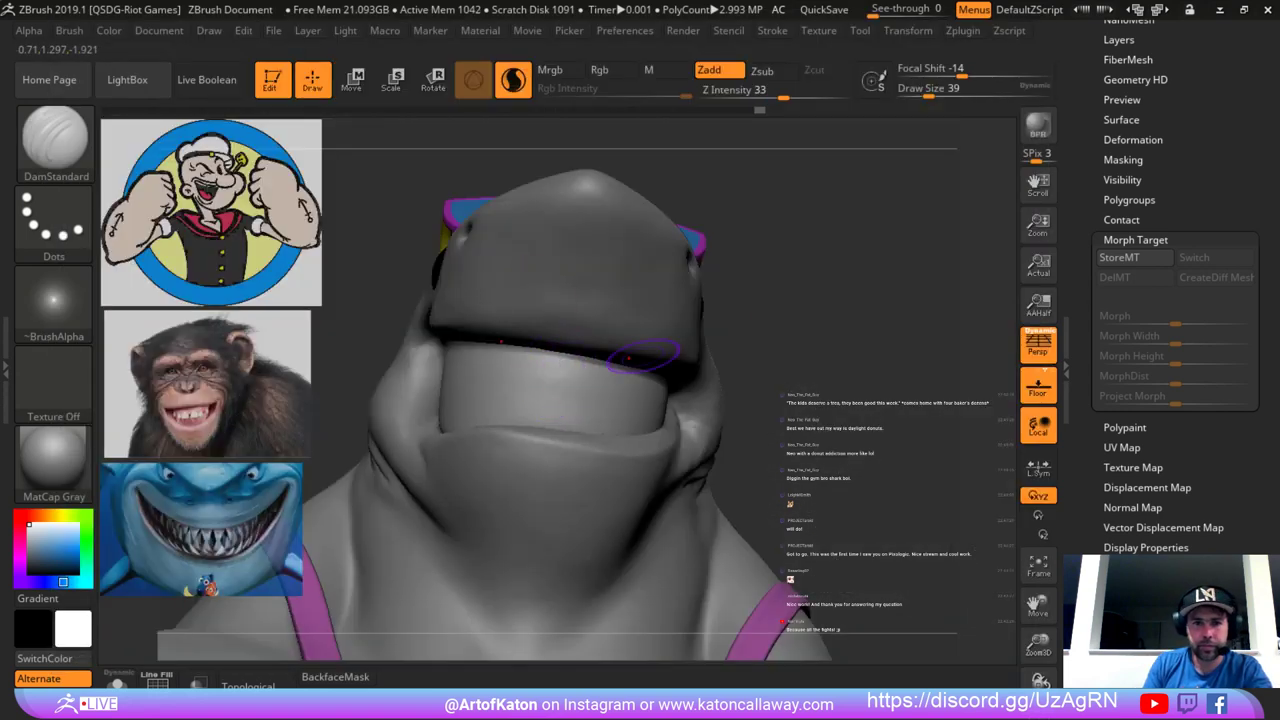
Try carving tooth lines into the front of the teeth mesh at draw size 39, and undo them.
mouse_move(742, 290)
mouse_down()
mouse_move(768, 271)
mouse_move(800, 310)
mouse_move(760, 285)
mouse_up()
alt+click(726, 291)
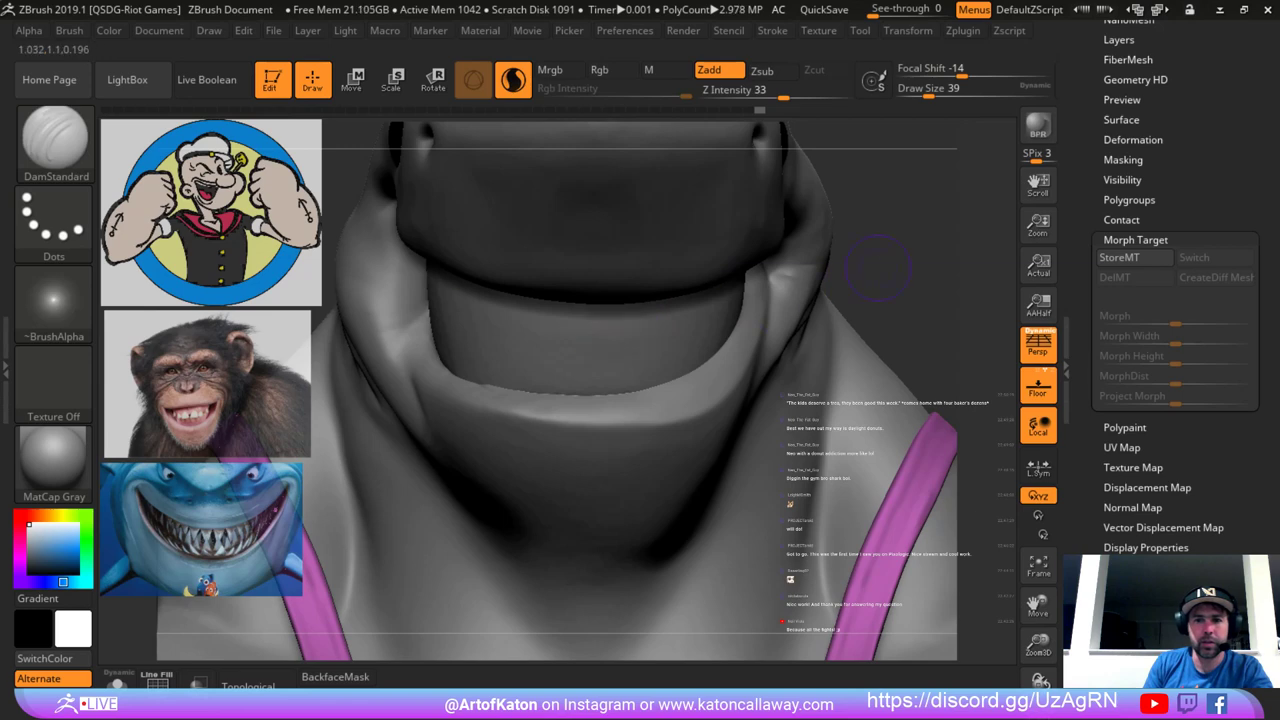
drag(878, 268, 918, 236)
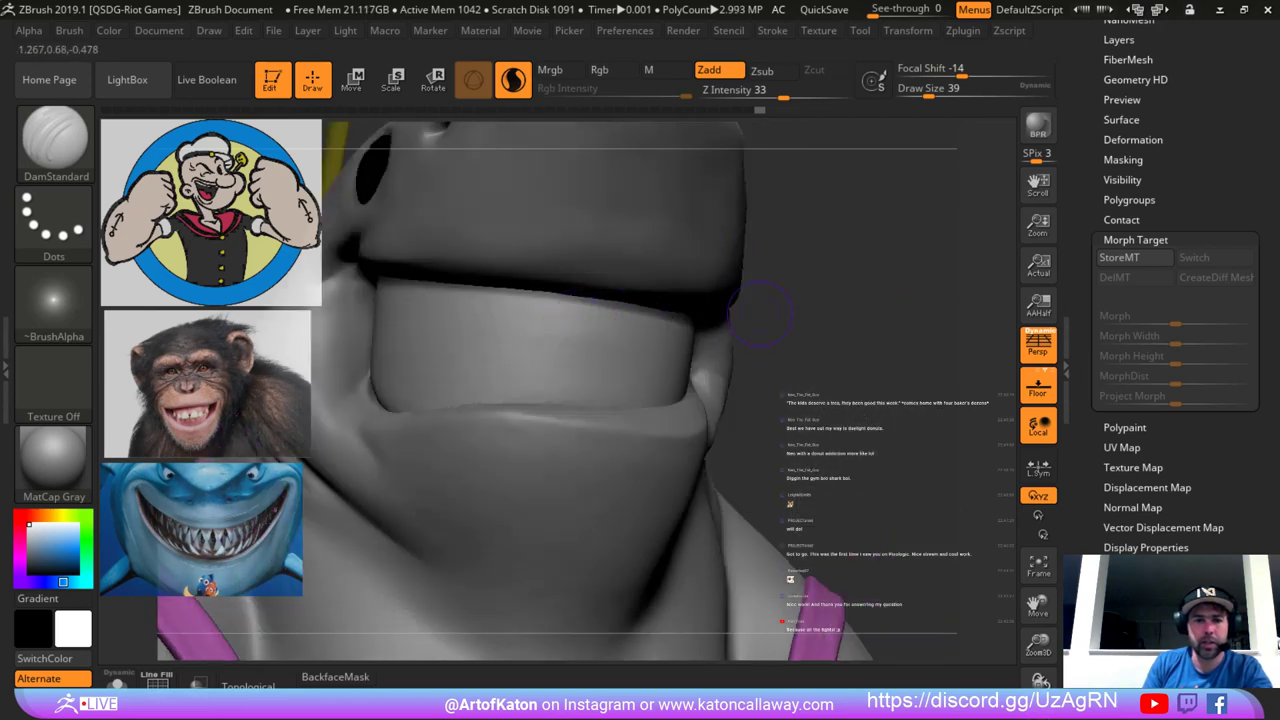
drag(760, 314, 774, 280)
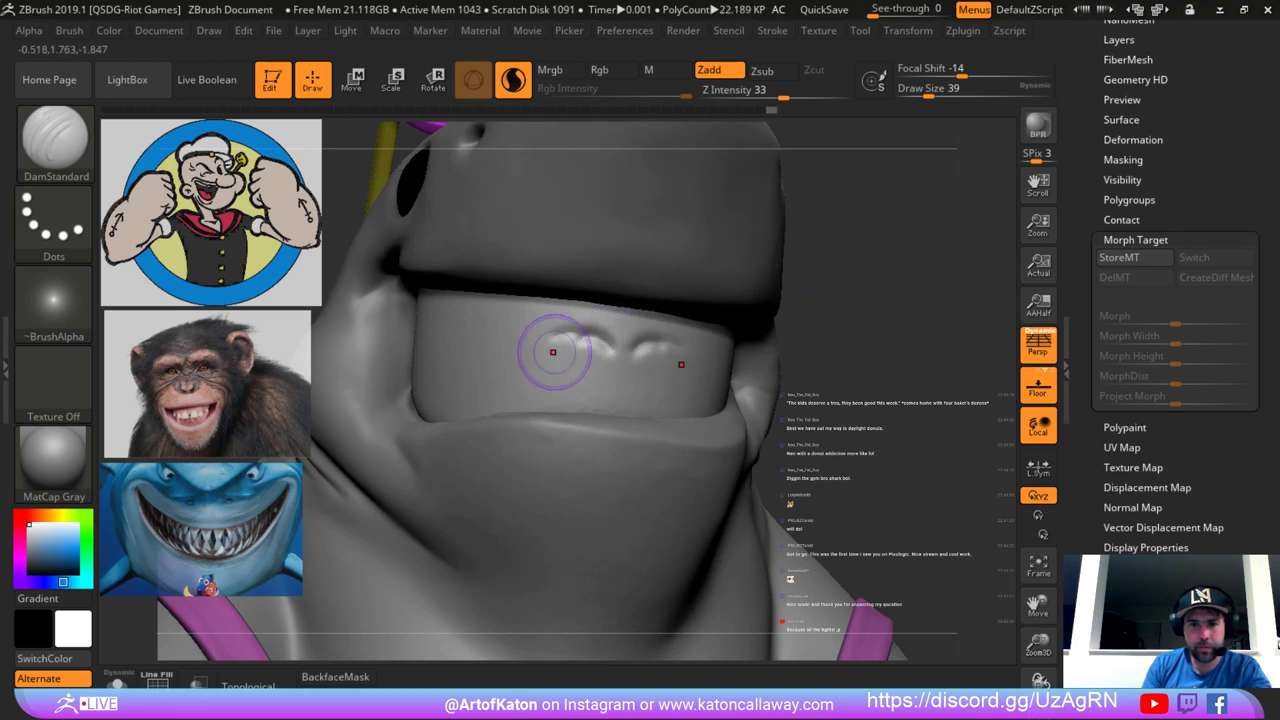
key(ctrl+z)
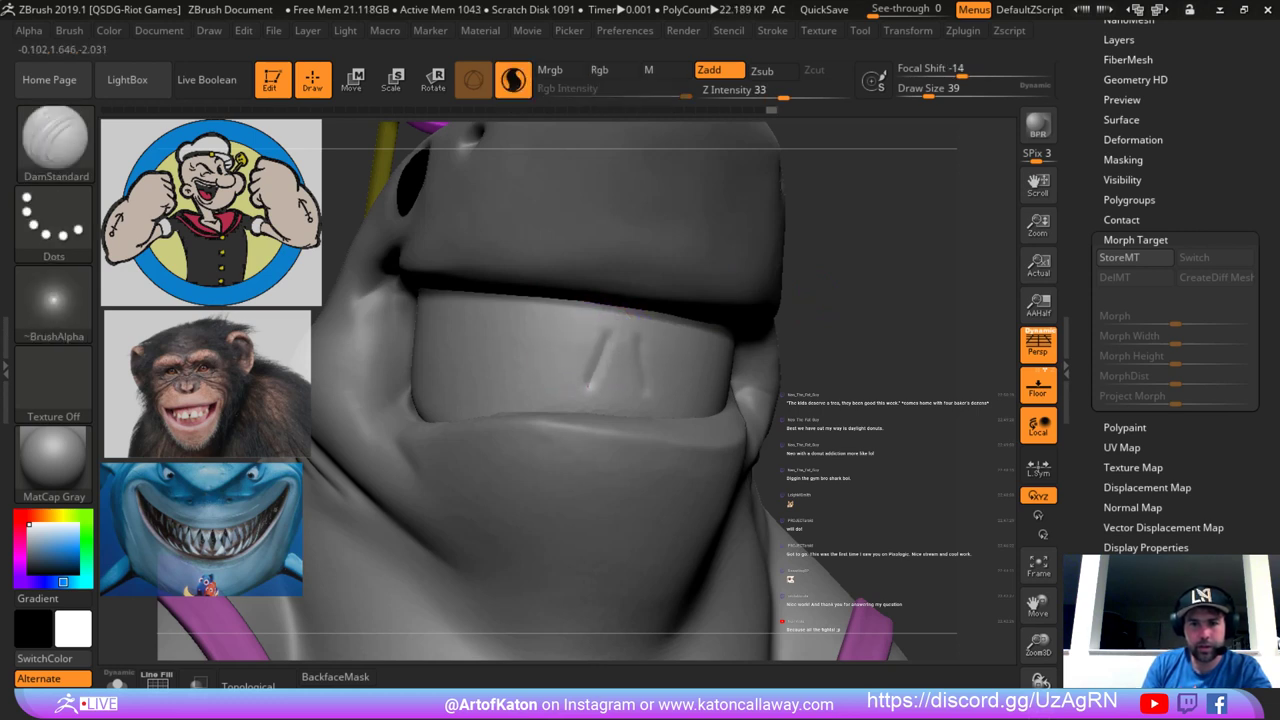
key(ctrl+z)
Carve a zigzag line along the upper teeth mesh from the front centre toward the side of the mouth.
mouse_move(602, 344)
mouse_down()
mouse_move(584, 390)
mouse_move(650, 360)
mouse_move(603, 367)
mouse_up()
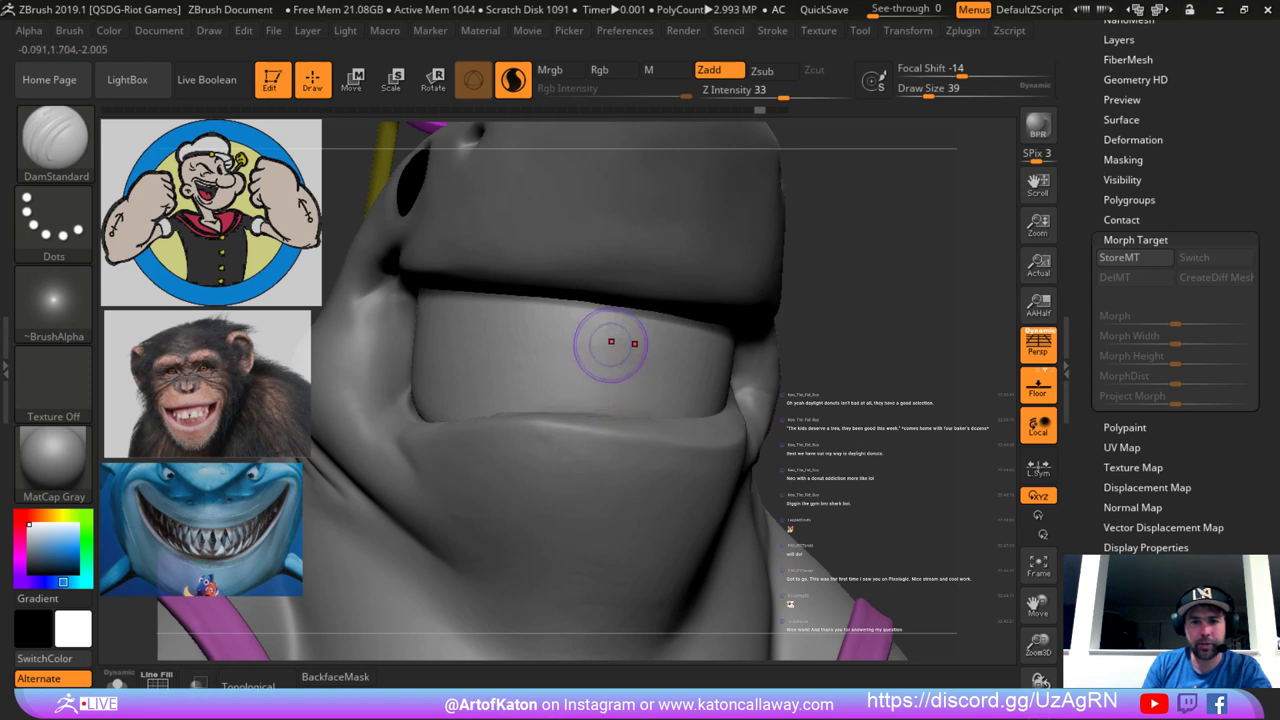
drag(668, 338, 676, 333)
drag(802, 308, 735, 310)
mouse_move(645, 322)
shift+mouse_down()
mouse_move(592, 345)
mouse_move(532, 310)
mouse_move(491, 341)
shift+mouse_up()
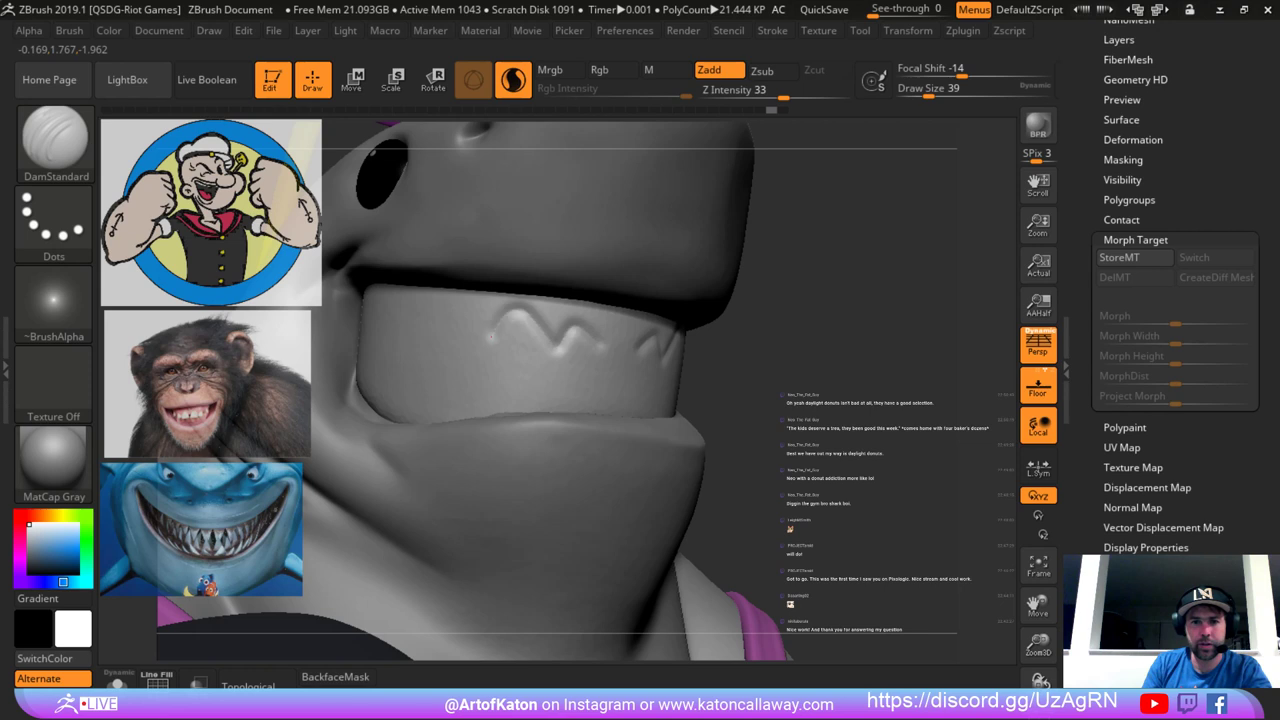
mouse_move(790, 345)
mouse_down()
mouse_move(778, 312)
mouse_move(798, 343)
mouse_up()
mouse_move(568, 333)
shift+mouse_down()
mouse_move(614, 329)
mouse_move(597, 349)
mouse_move(549, 327)
mouse_move(511, 347)
mouse_move(440, 327)
shift+mouse_up()
Extend the zigzag back to the mouth corner, then smooth out its rear section and recarve it.
drag(871, 280, 925, 272)
mouse_move(463, 334)
mouse_down()
mouse_move(369, 335)
mouse_move(342, 290)
mouse_up()
alt+drag(780, 275, 867, 272)
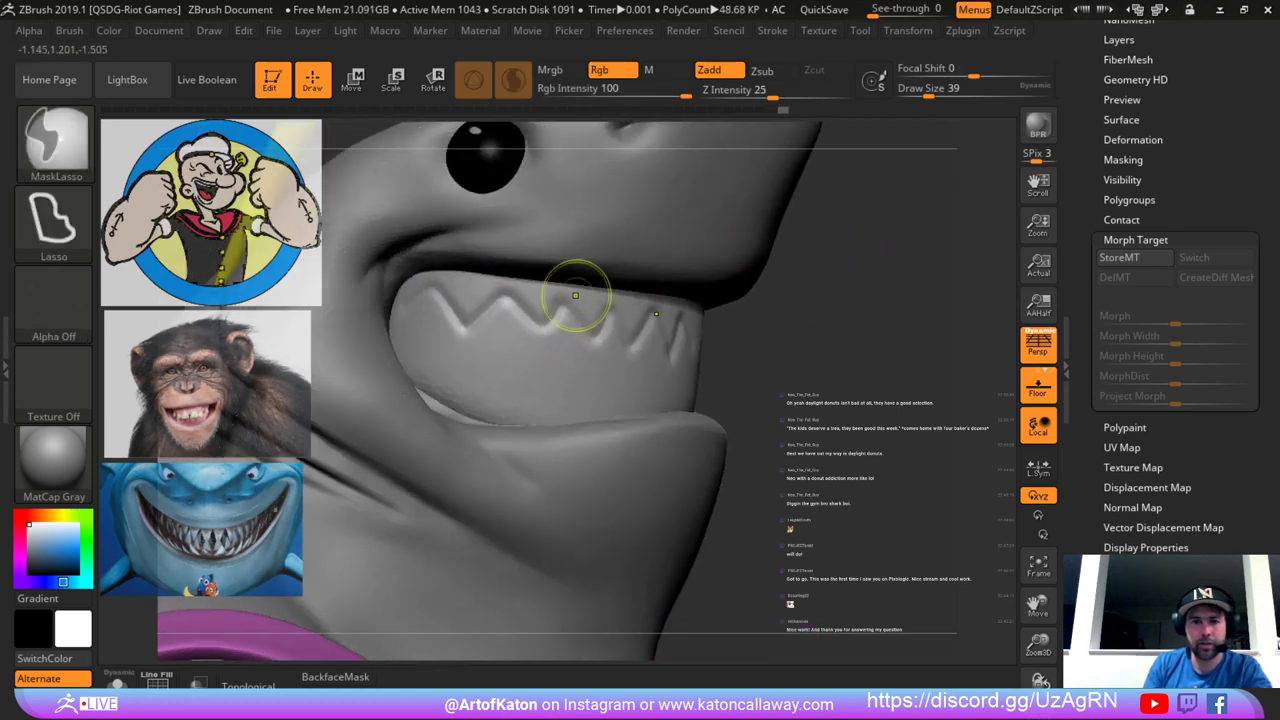
mouse_move(530, 308)
shift+mouse_down()
mouse_move(455, 318)
mouse_move(505, 308)
mouse_move(412, 277)
mouse_move(463, 303)
shift+mouse_up()
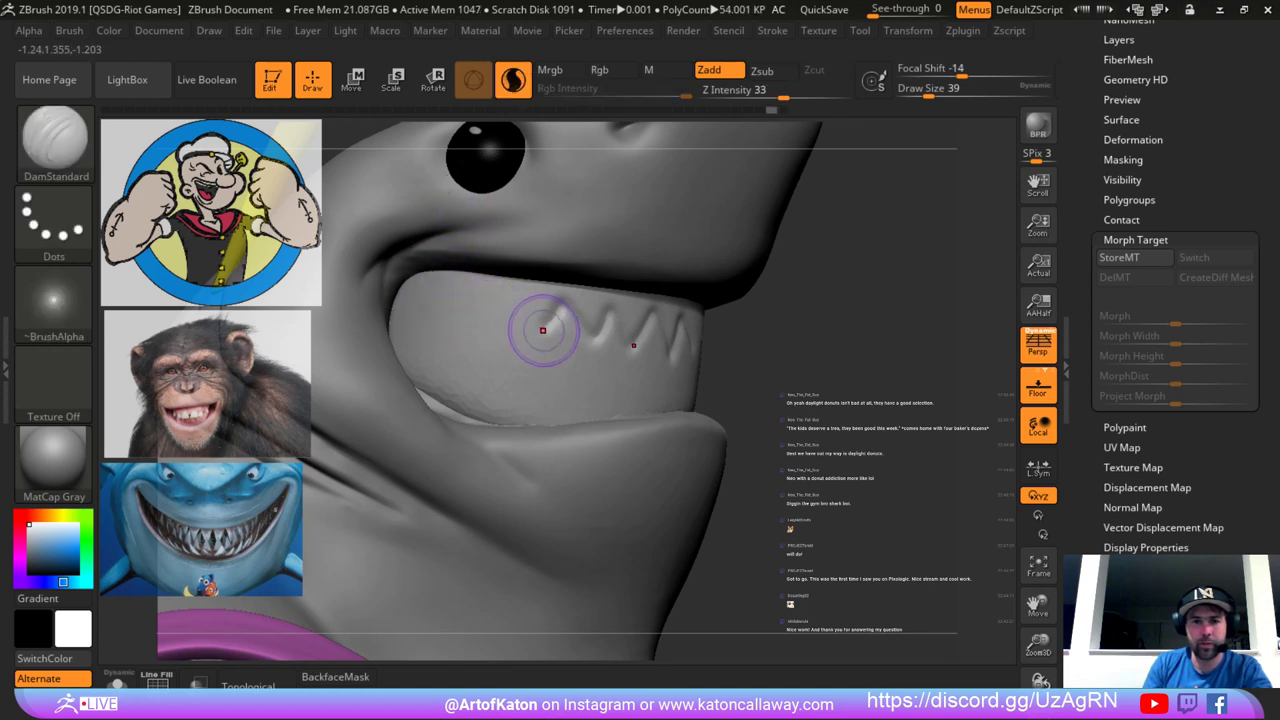
mouse_move(542, 330)
mouse_down()
mouse_move(482, 320)
mouse_move(541, 324)
mouse_move(467, 297)
mouse_move(478, 303)
mouse_up()
mouse_move(960, 325)
mouse_down()
mouse_move(830, 287)
mouse_move(860, 297)
mouse_move(800, 250)
mouse_move(815, 310)
mouse_move(824, 292)
mouse_up()
Try a stroke outlining a tooth at the front of the mouth, and undo it.
key(shift+d)
mouse_move(545, 284)
mouse_down()
mouse_move(588, 312)
mouse_move(617, 304)
mouse_move(537, 280)
mouse_move(571, 308)
mouse_move(534, 286)
mouse_move(518, 366)
mouse_up()
key(ctrl+z)
key(ctrl+z)
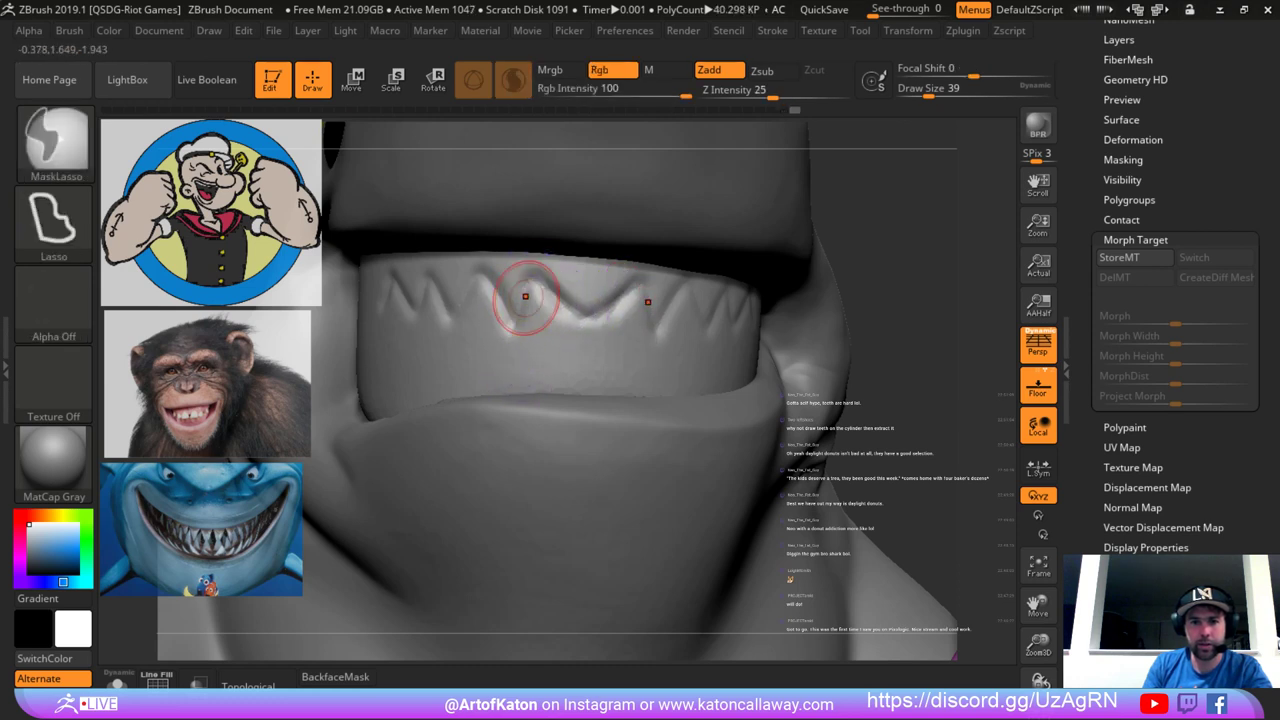
Try outlining large teeth beneath the zigzag at the front centre, and undo the strokes.
mouse_move(527, 290)
alt+mouse_down()
mouse_move(527, 368)
mouse_move(581, 322)
alt+mouse_up()
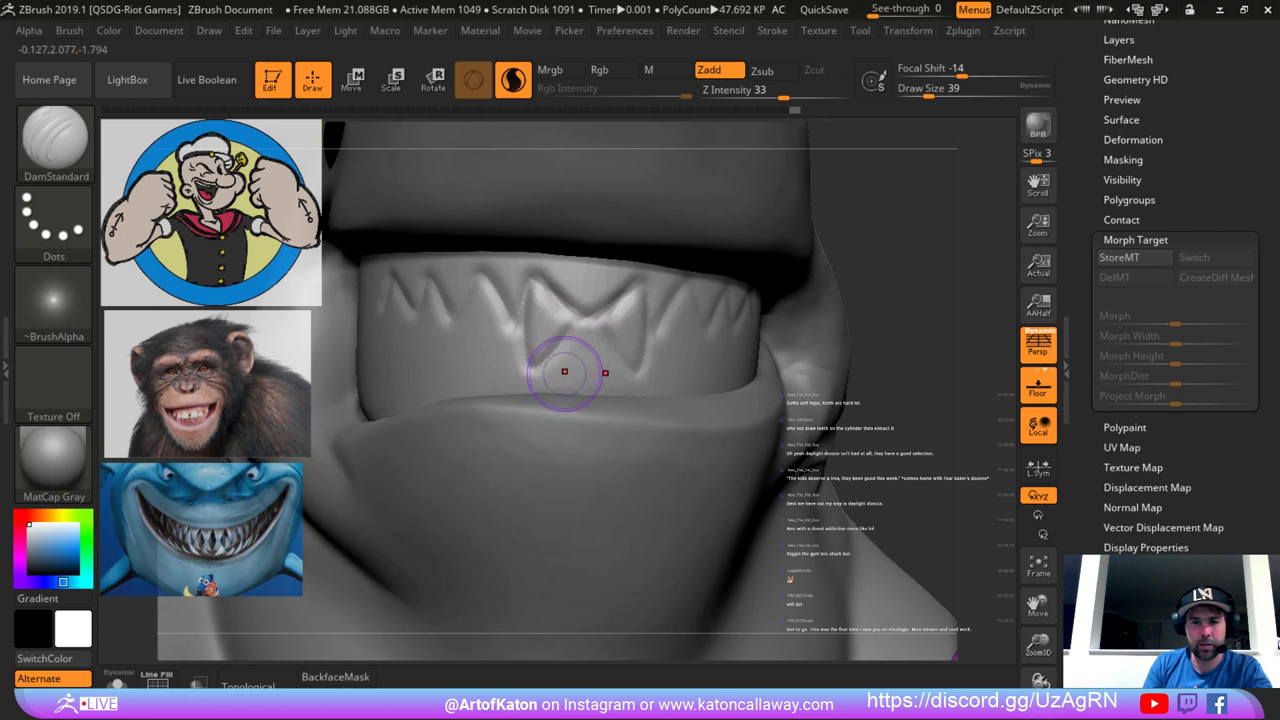
mouse_move(581, 392)
mouse_down()
mouse_move(586, 343)
mouse_move(507, 300)
mouse_up()
key(ctrl+z)
key(ctrl+z)
key(ctrl+z)
key(ctrl+z)
key(ctrl+z)
key(ctrl+z)
key(ctrl+z)
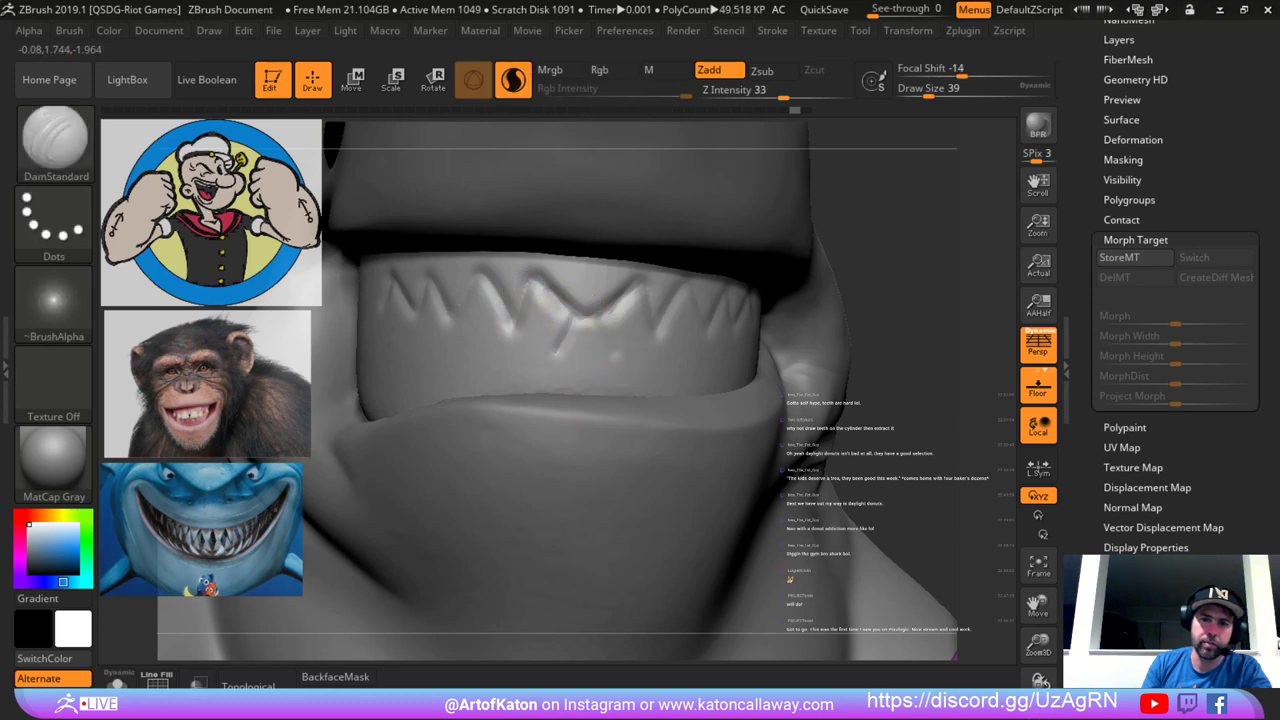
Carve pointed, interlocking tooth outlines beneath the zigzag from the front centre toward the side.
drag(578, 320, 522, 306)
drag(866, 310, 940, 300)
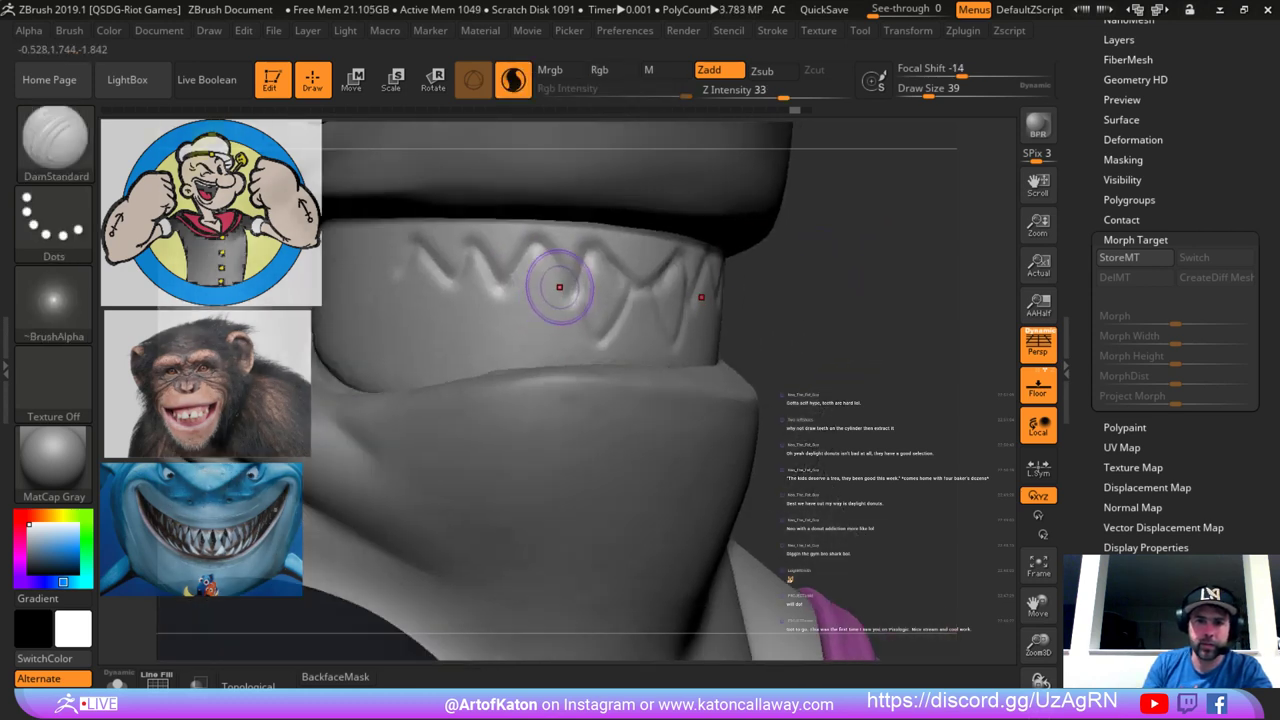
mouse_move(576, 288)
mouse_down()
mouse_move(538, 357)
mouse_move(506, 289)
mouse_move(479, 356)
mouse_move(457, 289)
mouse_up()
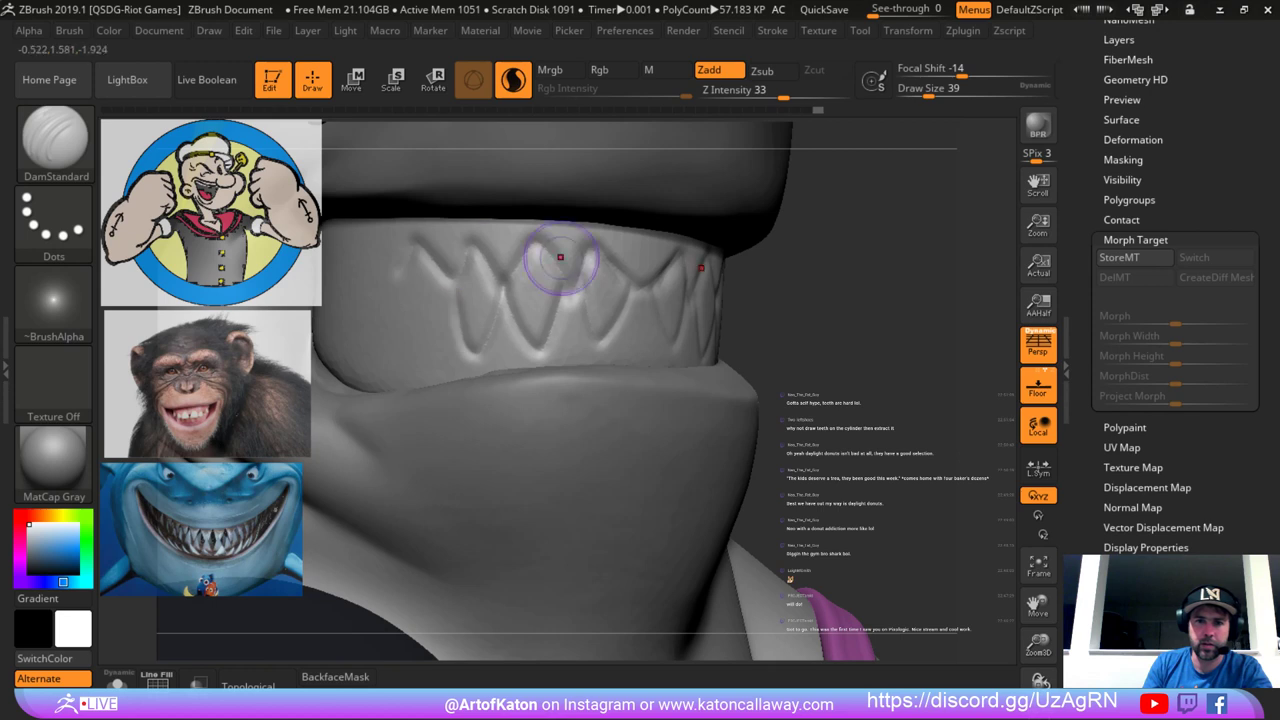
drag(768, 285, 836, 277)
key(ctrl+z)
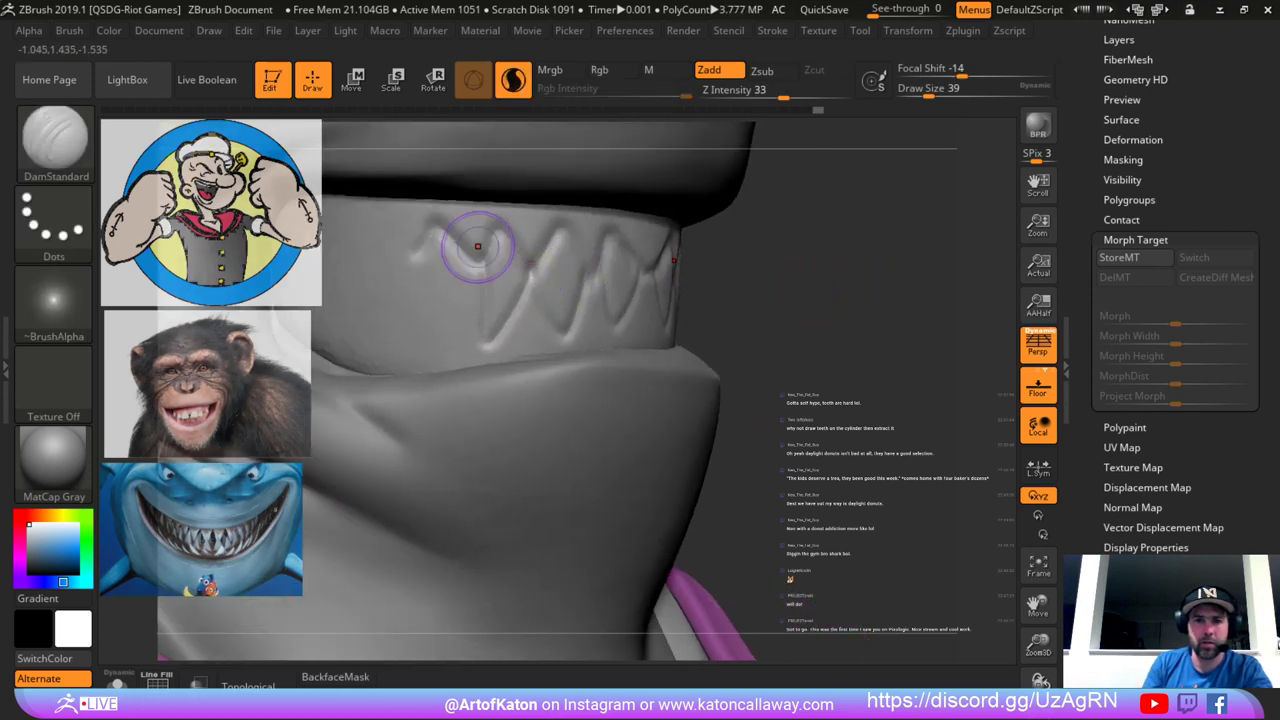
mouse_move(464, 264)
mouse_down()
mouse_move(430, 344)
mouse_move(415, 264)
mouse_up()
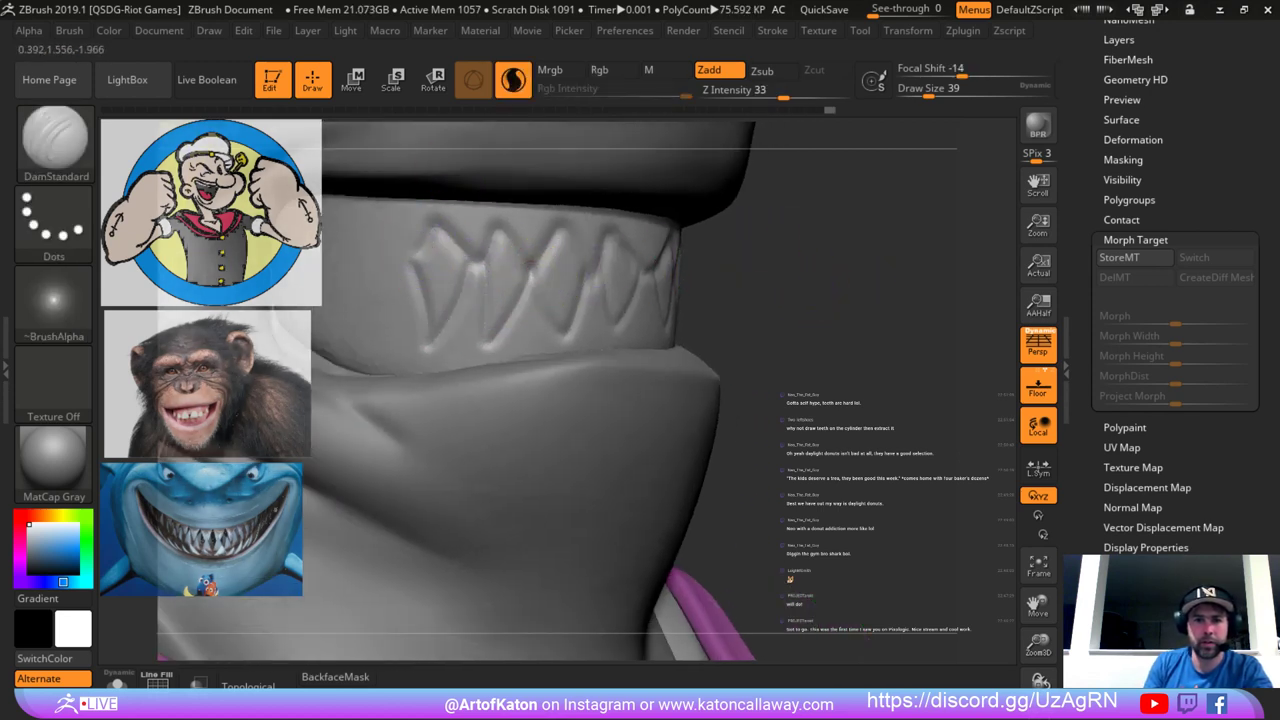
Continue the interlocking tooth outlines toward the mouth corner, undoing the unwanted strokes.
drag(752, 266, 828, 264)
mouse_move(552, 264)
mouse_down()
mouse_move(508, 238)
mouse_move(487, 256)
mouse_move(536, 248)
mouse_move(508, 354)
mouse_move(493, 274)
mouse_move(463, 216)
mouse_move(428, 264)
mouse_up()
key(ctrl+z)
key(ctrl+z)
key(ctrl+z)
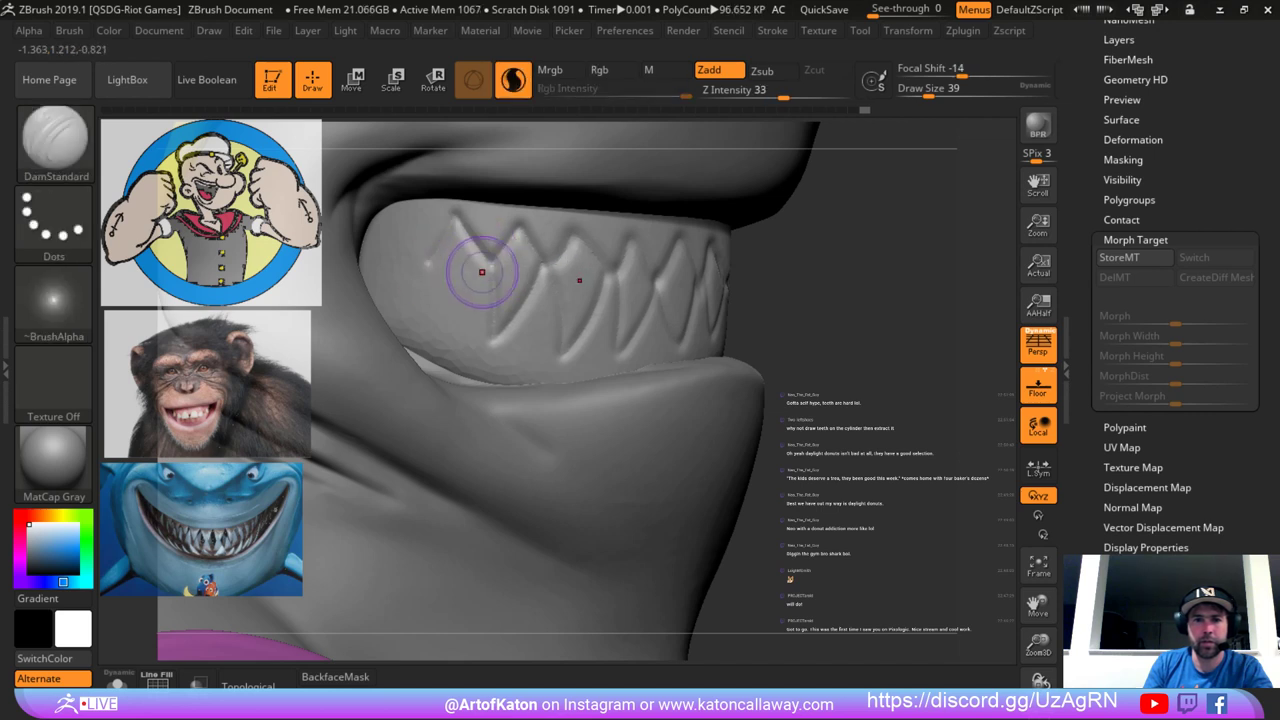
drag(791, 249, 842, 258)
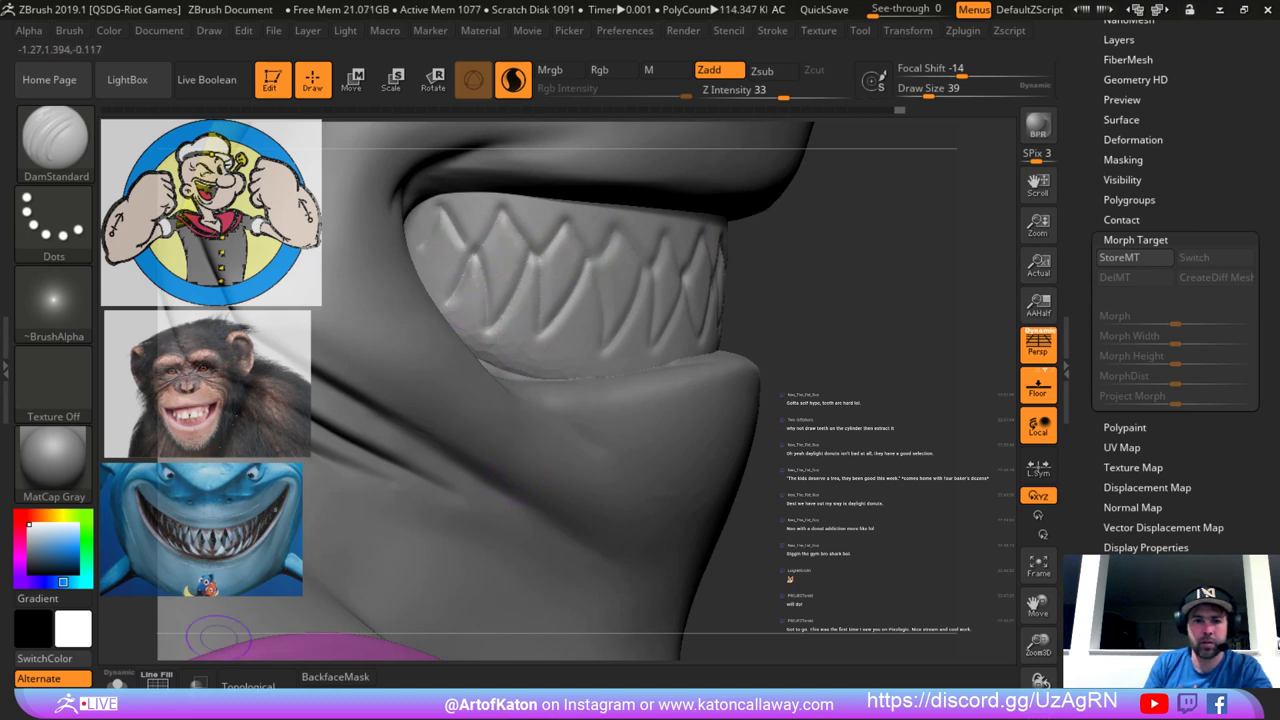
Isolate the teeth mesh, carve the rearmost tooth outlines and check them all around, and show the full model again.
click(118, 682)
alt+drag(754, 242, 866, 270)
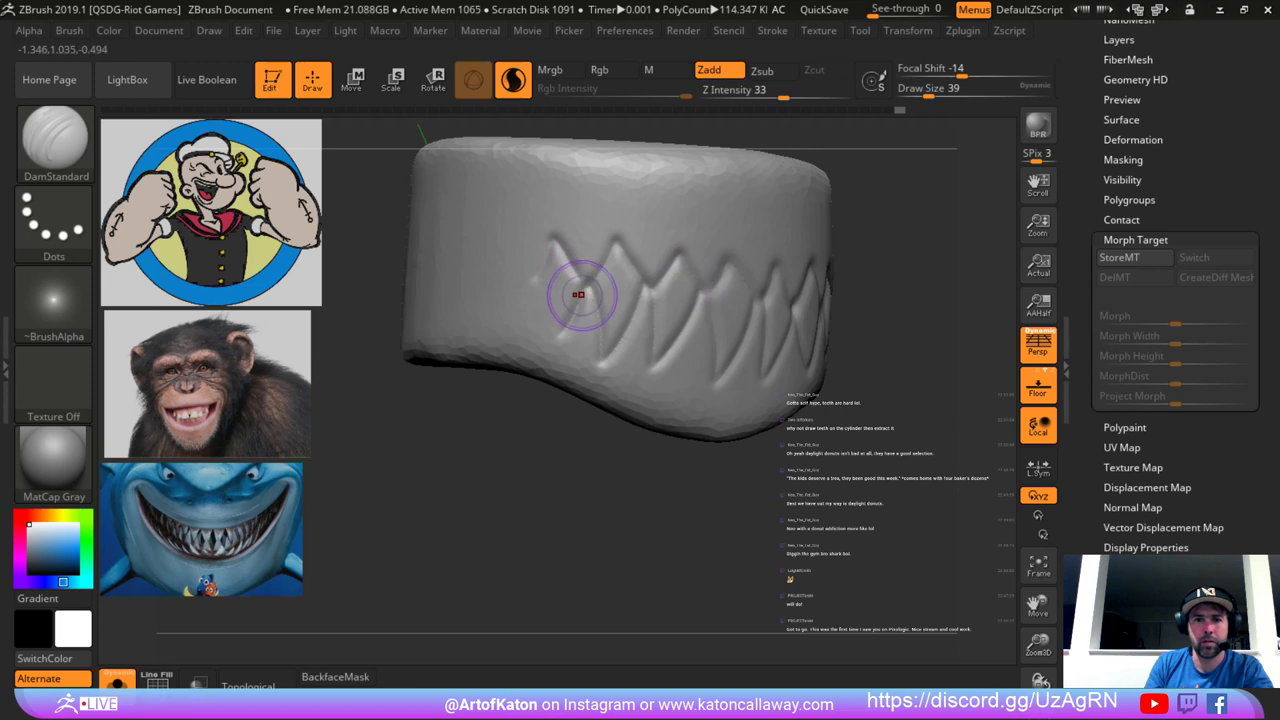
drag(585, 290, 553, 334)
mouse_move(536, 278)
mouse_down()
mouse_move(550, 333)
mouse_move(514, 230)
mouse_move(498, 331)
mouse_move(484, 250)
mouse_up()
alt+drag(528, 430, 520, 350)
mouse_move(520, 430)
mouse_down()
mouse_move(470, 420)
mouse_move(429, 434)
mouse_up()
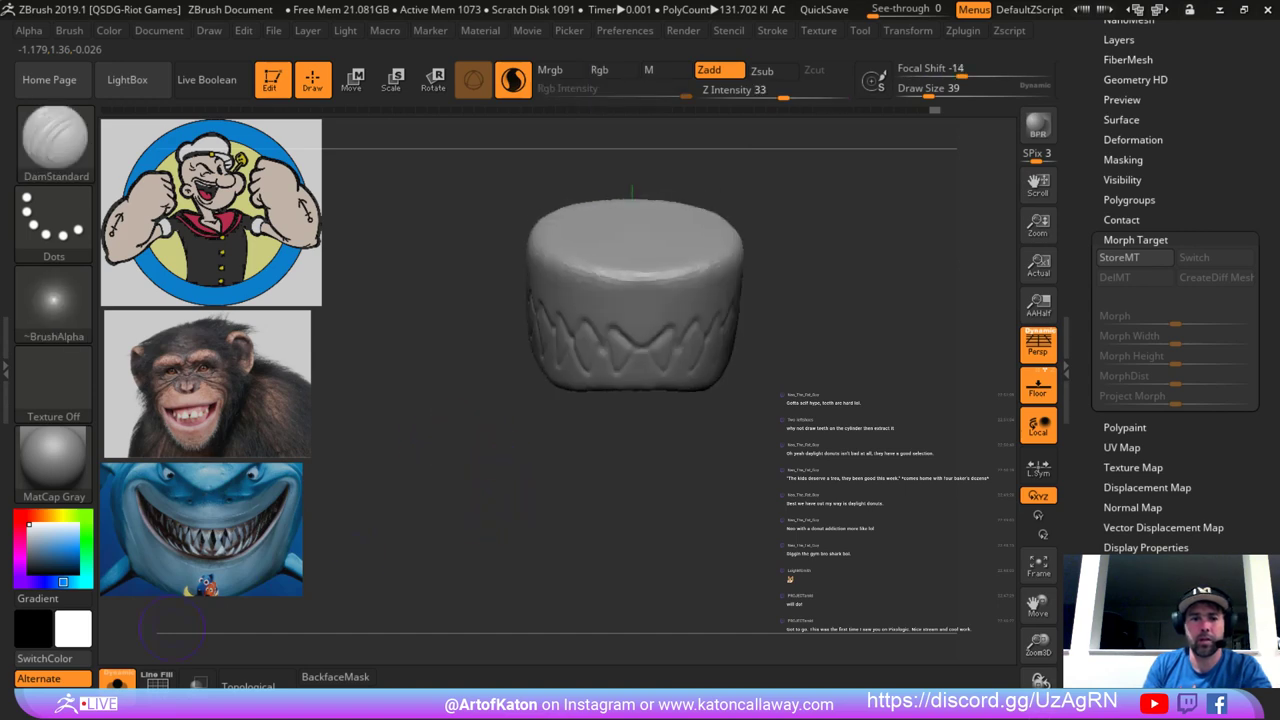
click(117, 682)
Reduce the draw size to 20 and refine the grooves between the front centre teeth, undoing a stray stroke.
drag(372, 345, 375, 297)
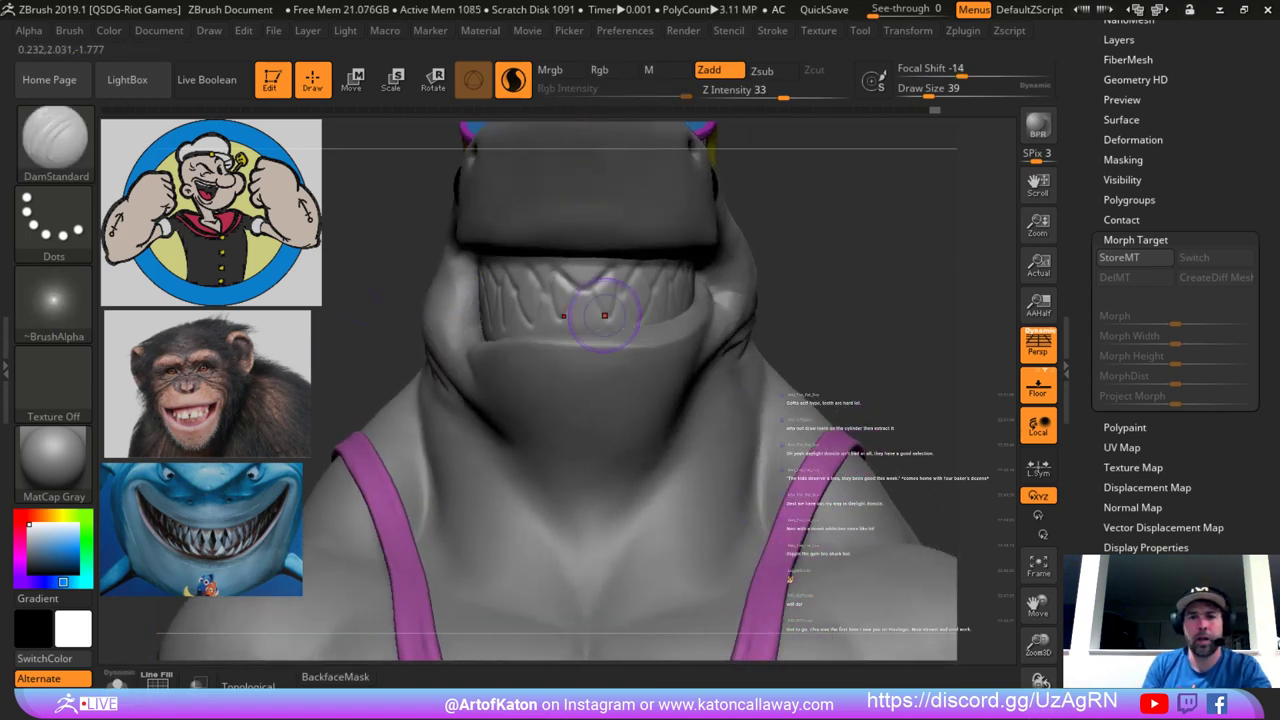
drag(604, 315, 598, 281)
mouse_move(810, 240)
mouse_down()
mouse_move(915, 280)
mouse_move(868, 335)
mouse_move(800, 360)
mouse_up()
key(space)
click(797, 259)
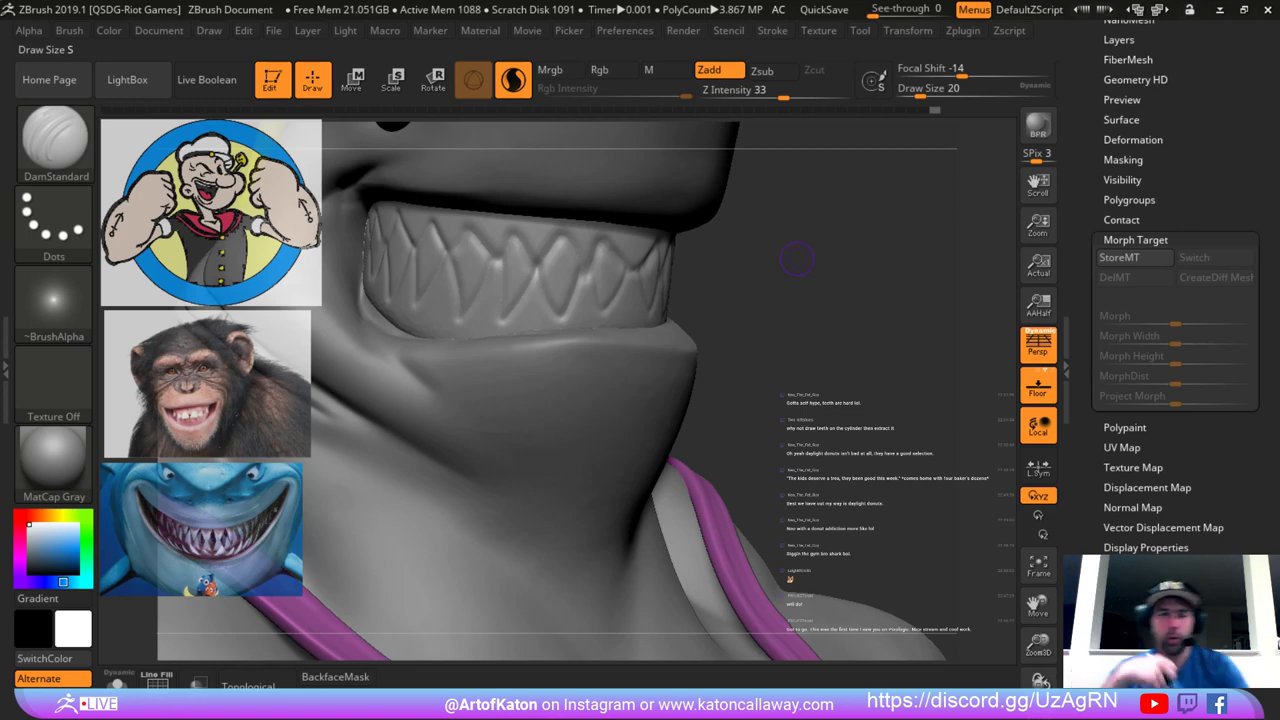
mouse_move(868, 246)
mouse_down()
mouse_move(786, 251)
mouse_move(838, 280)
mouse_move(838, 243)
mouse_up()
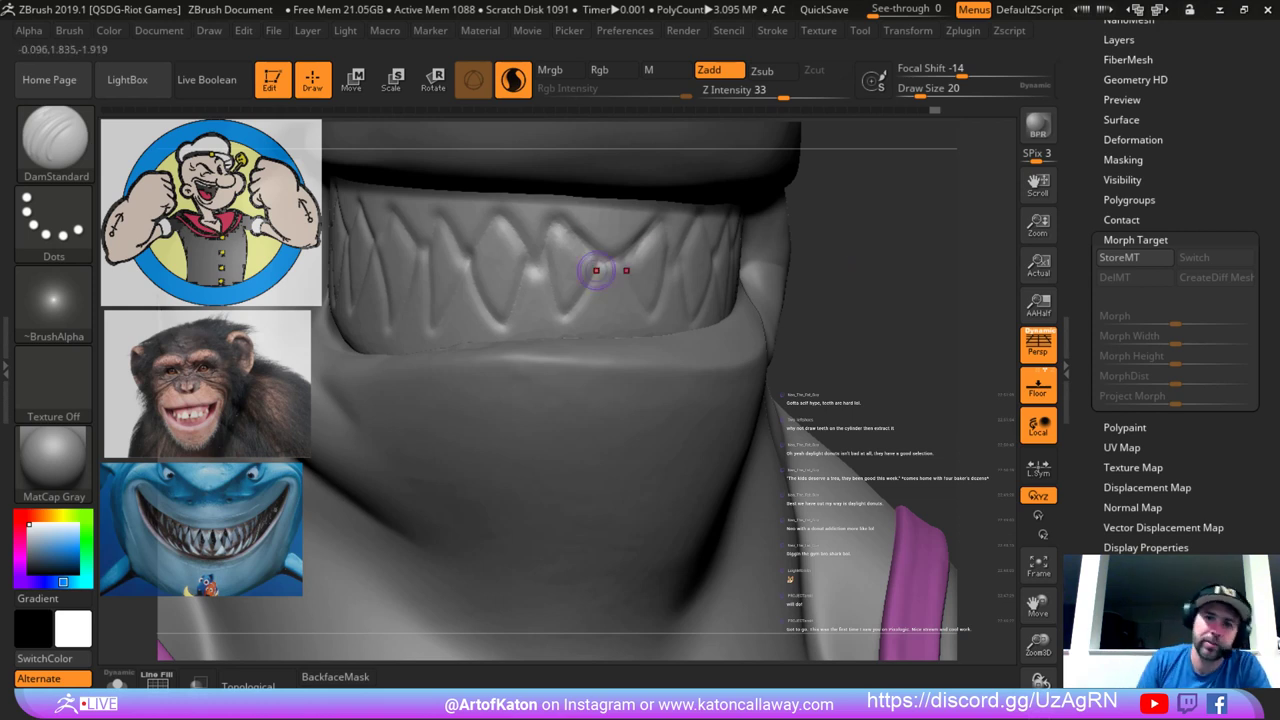
mouse_move(547, 262)
mouse_down()
mouse_move(574, 221)
mouse_move(600, 245)
mouse_move(553, 224)
mouse_move(533, 258)
mouse_move(508, 222)
mouse_up()
key(ctrl+z)
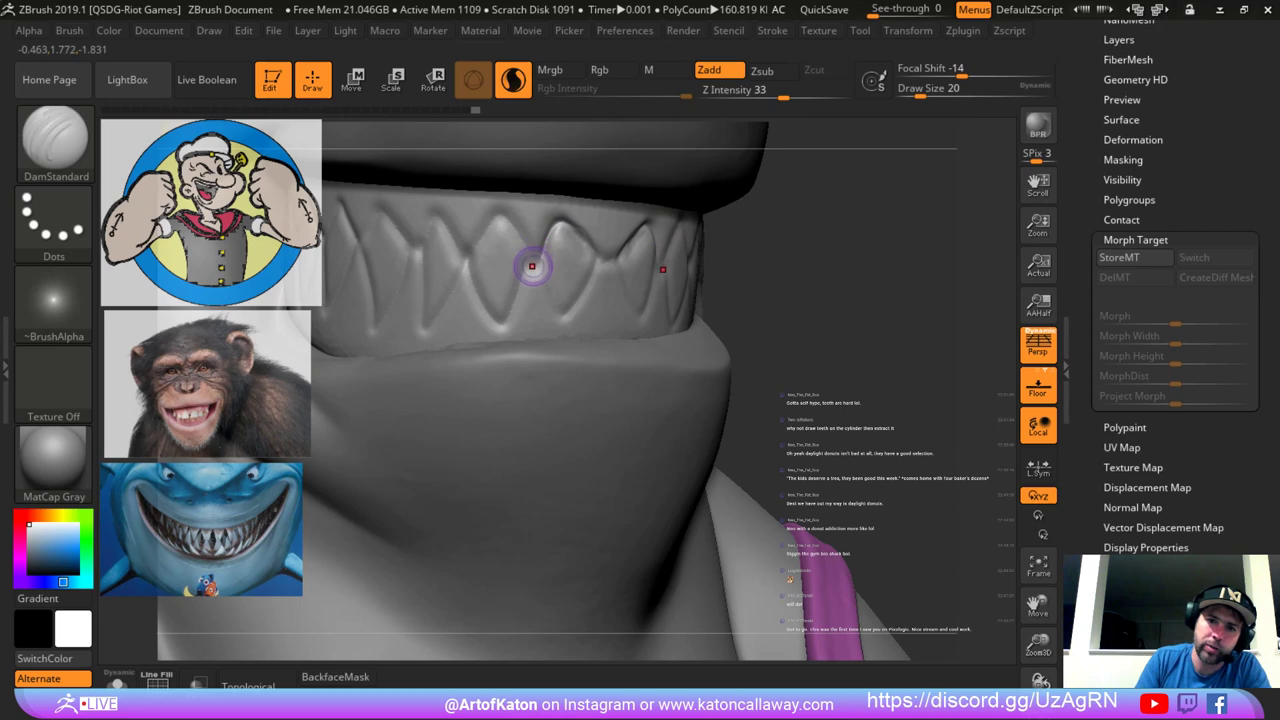
Sharpen and smooth the grooves and pointed tips of the side teeth with DamStandard at draw size 20.
mouse_move(537, 266)
mouse_down()
mouse_move(494, 217)
mouse_move(465, 258)
mouse_up()
drag(464, 266, 438, 214)
drag(792, 212, 758, 214)
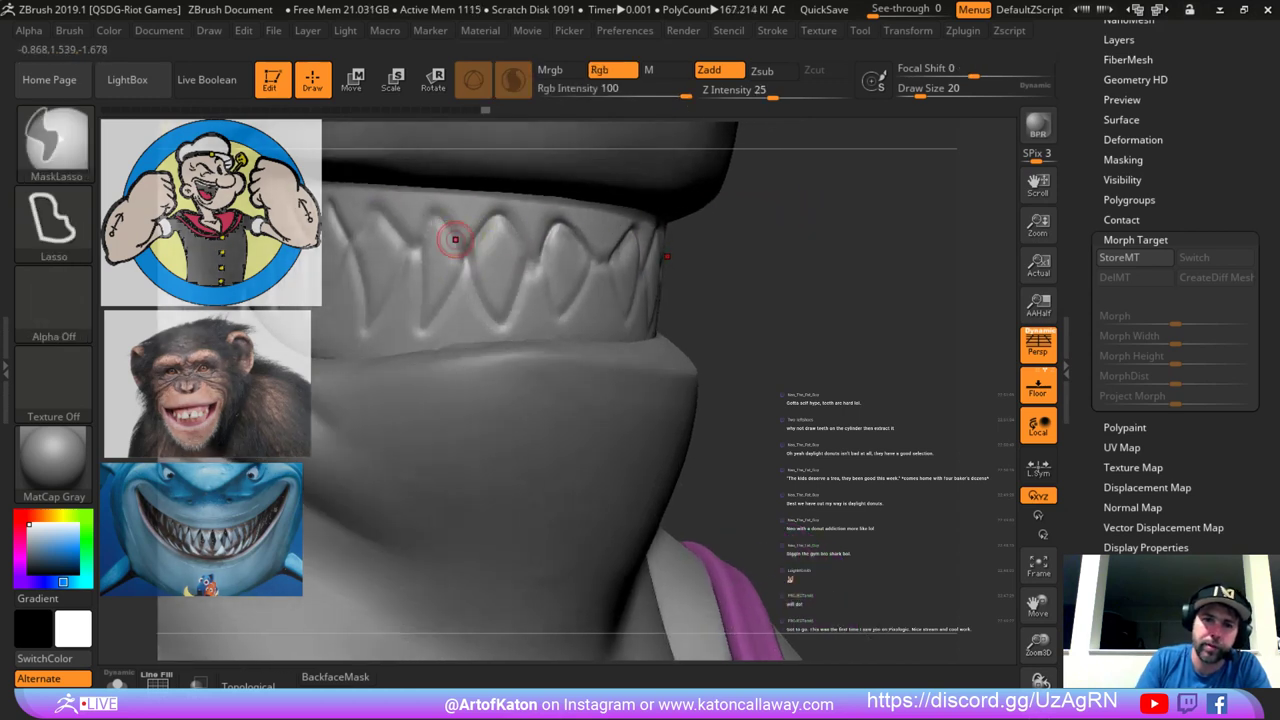
shift+drag(451, 237, 466, 248)
alt+drag(765, 232, 850, 229)
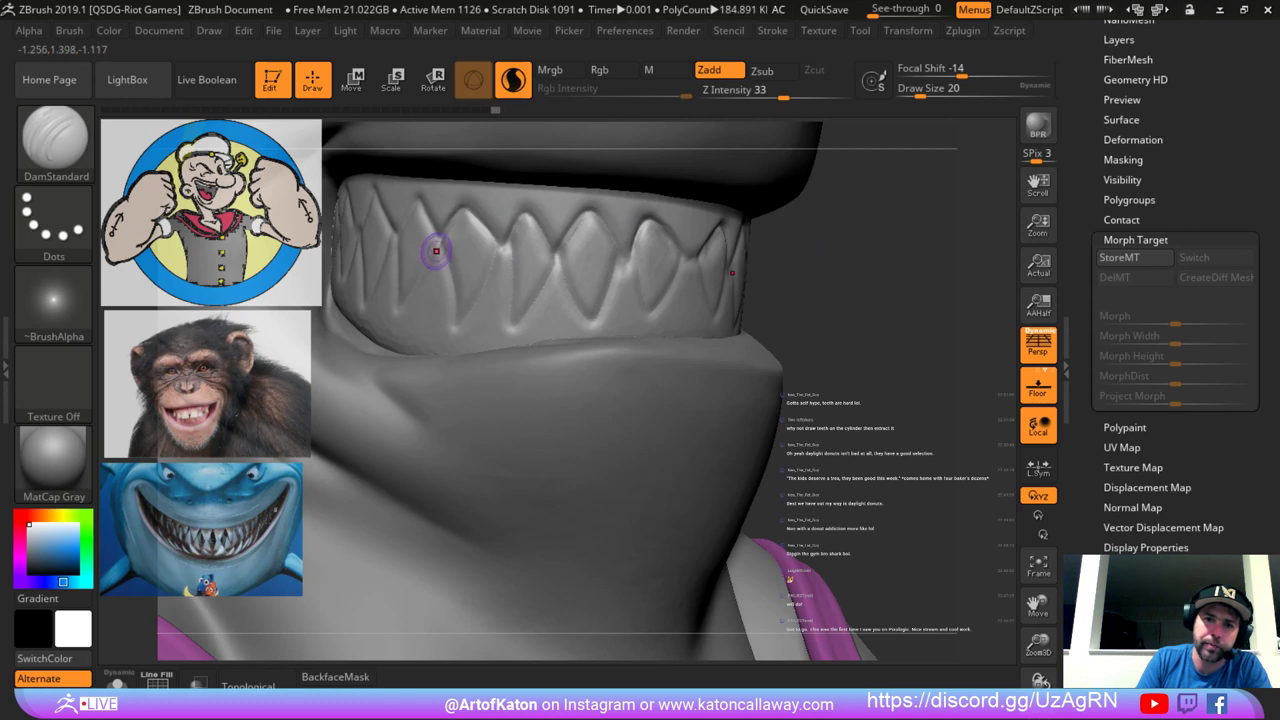
drag(437, 249, 455, 220)
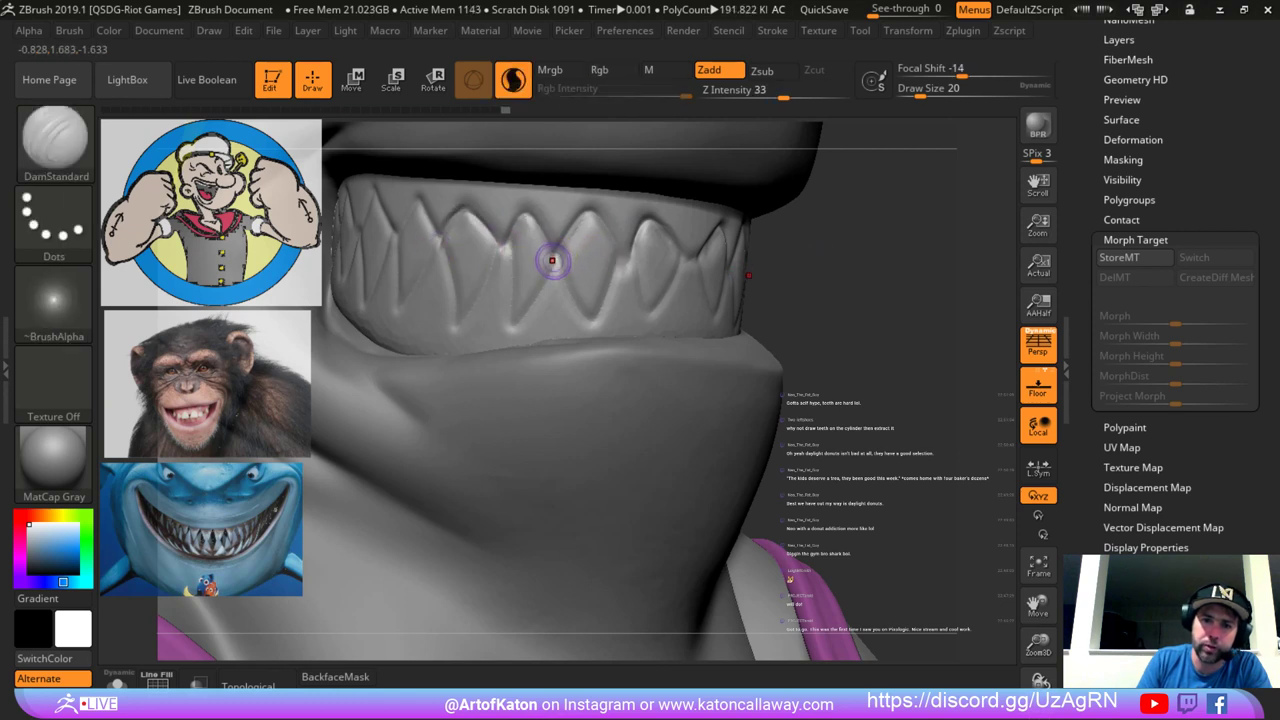
drag(815, 240, 768, 236)
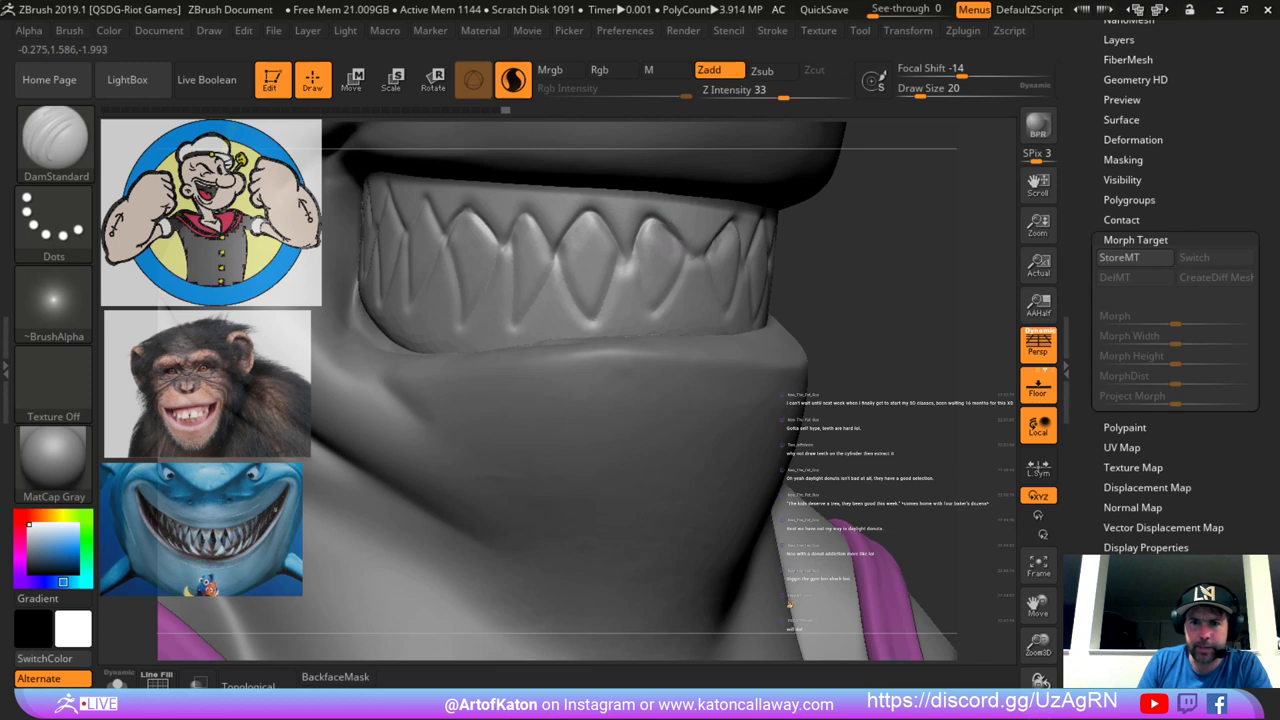
Refine the zigzag grooves between the side teeth back toward the mouth corner with DamStandard at draw size 20.
drag(684, 251, 692, 257)
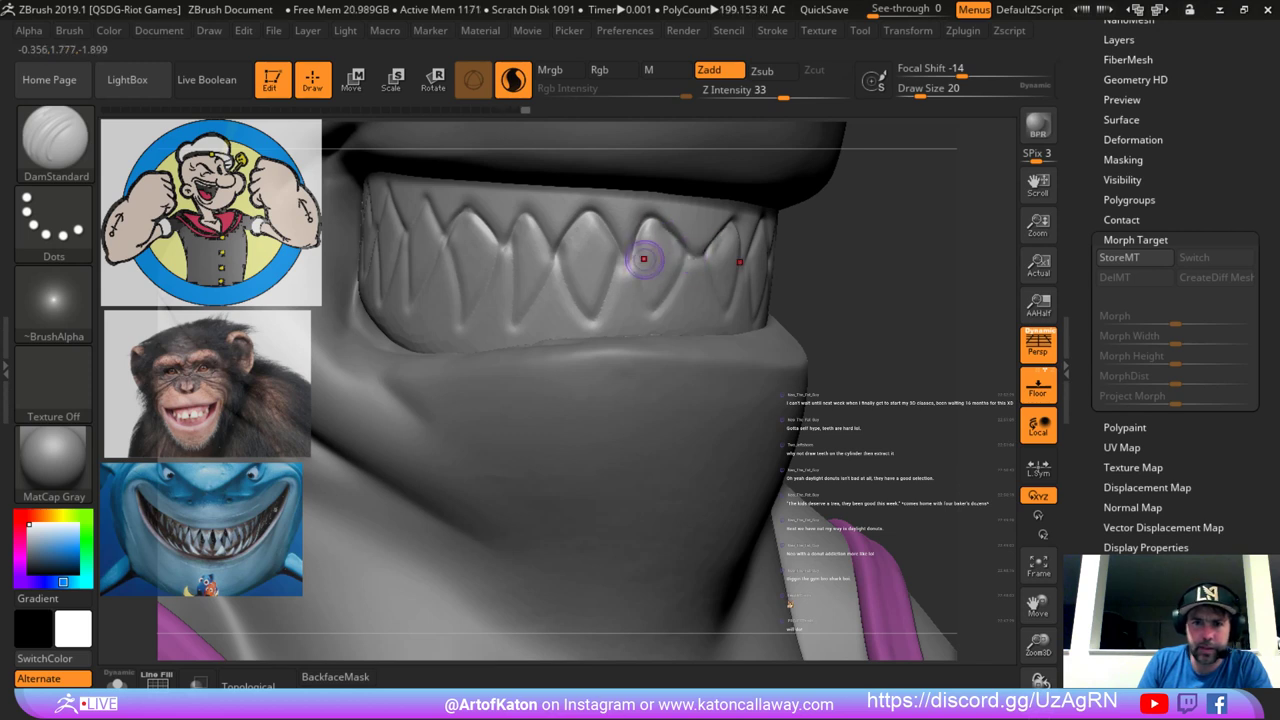
drag(835, 207, 872, 212)
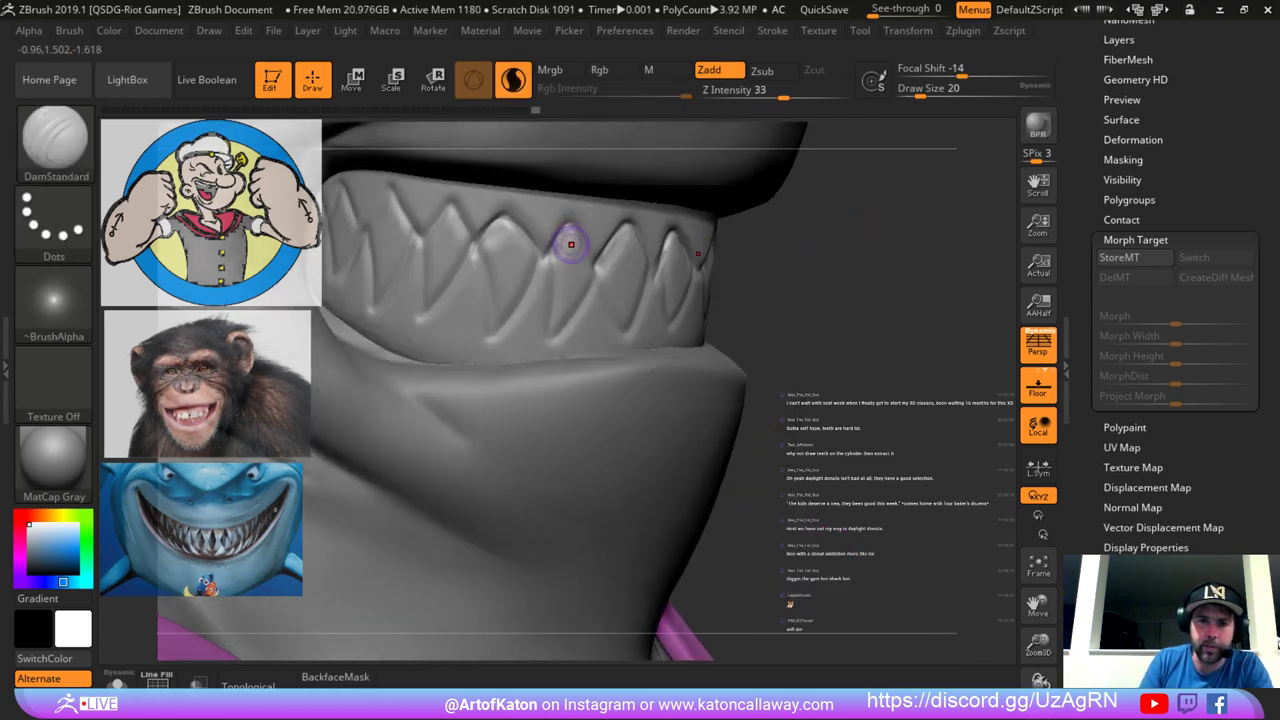
drag(464, 247, 468, 255)
drag(460, 214, 471, 236)
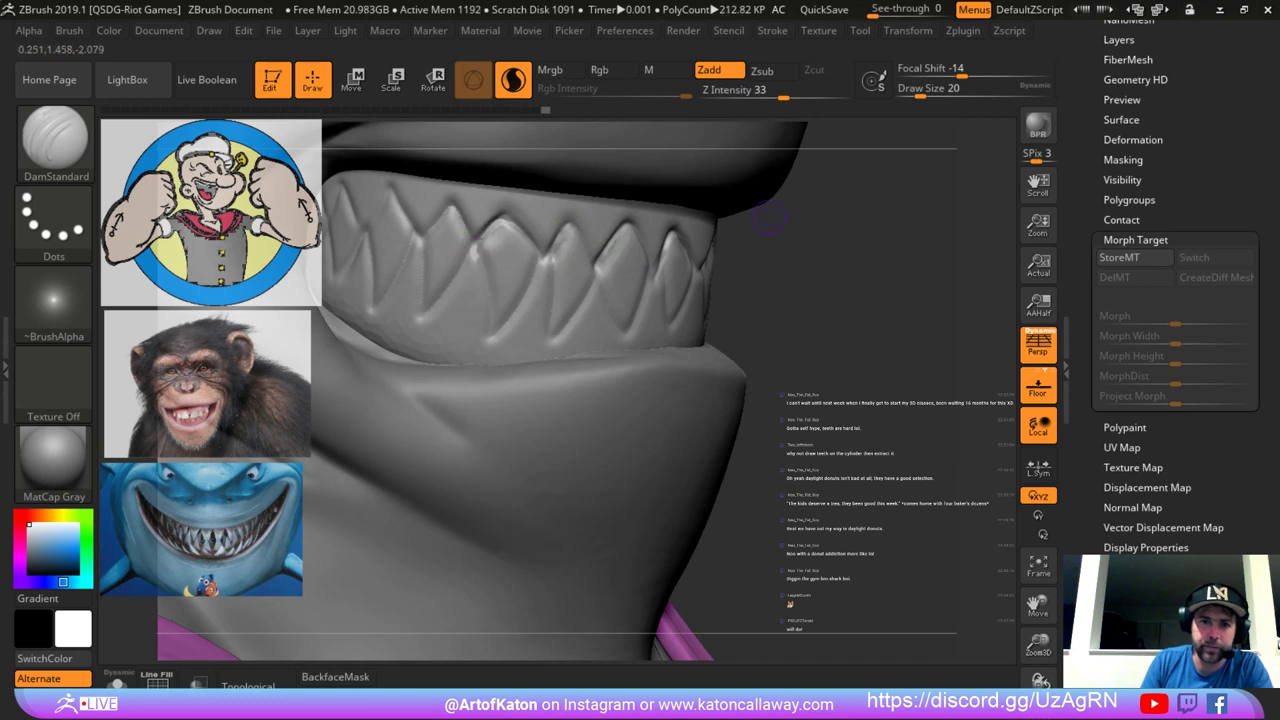
drag(769, 217, 860, 226)
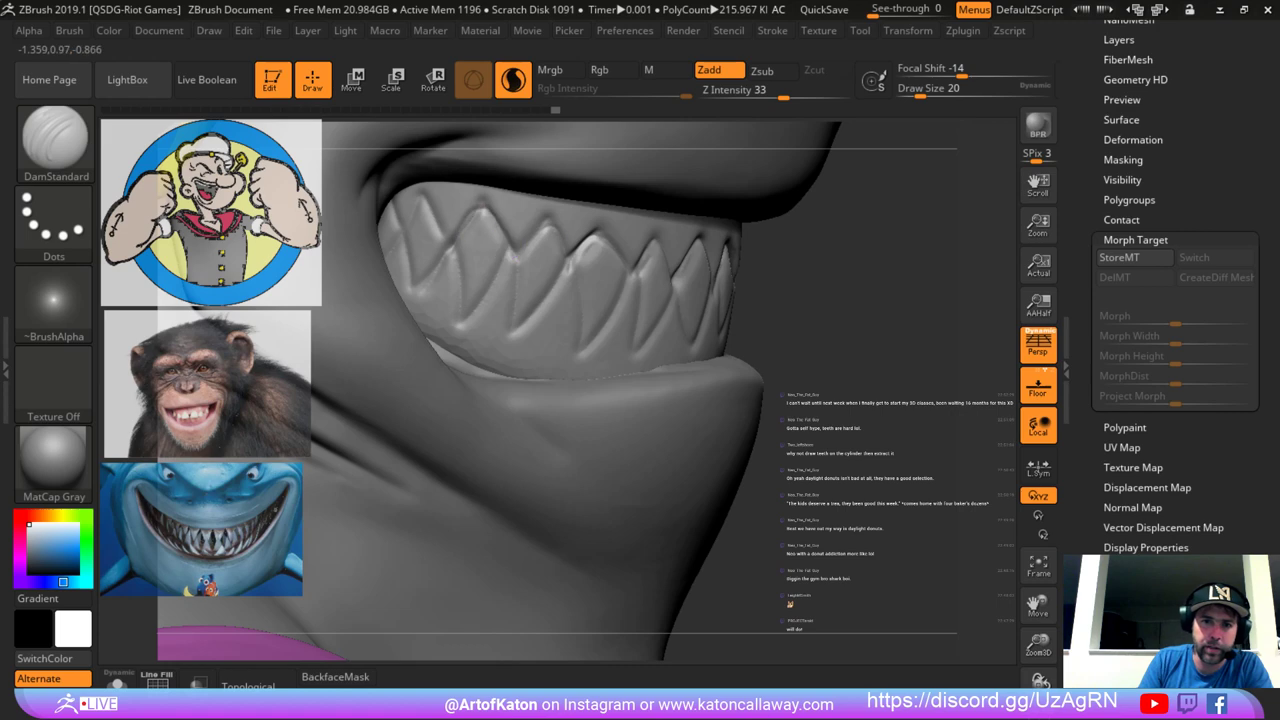
mouse_move(442, 243)
mouse_down()
mouse_move(420, 197)
mouse_move(445, 246)
mouse_up()
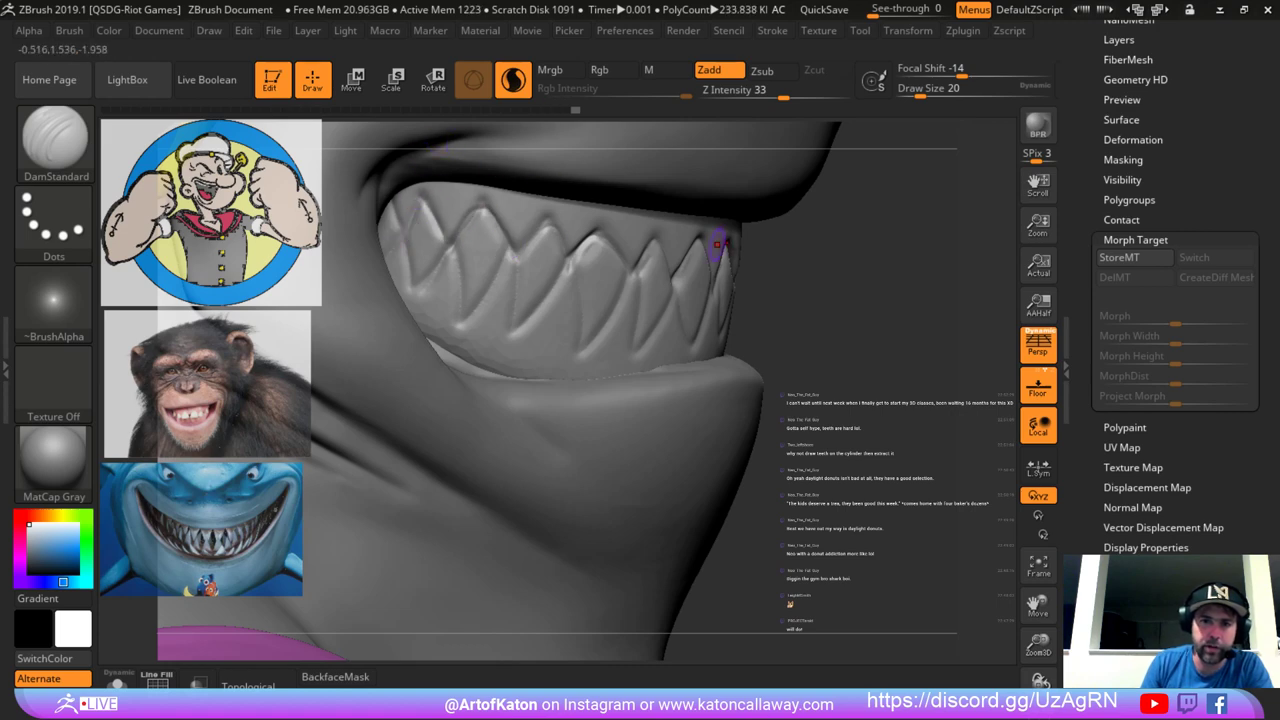
Rework the grooves between the front centre teeth at draw size 41 and reduce the draw size to 31.
drag(850, 226, 700, 228)
key(bracketright)
key(bracketright)
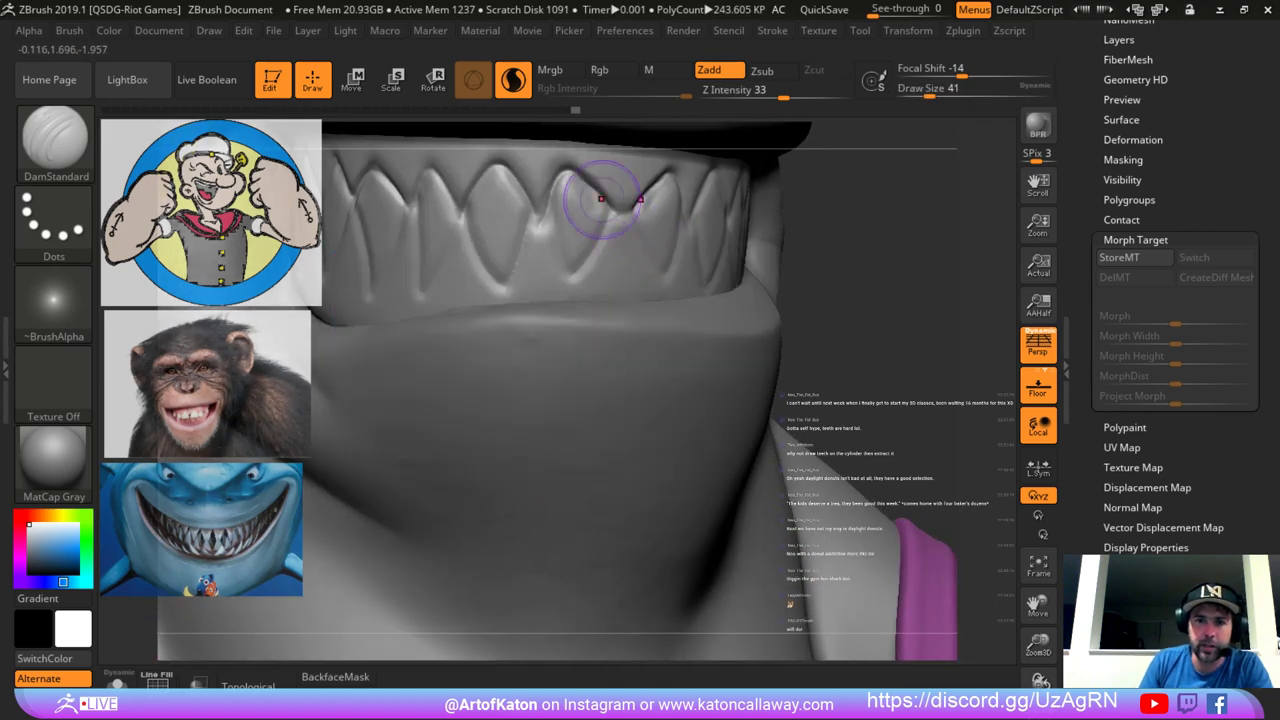
drag(602, 199, 632, 208)
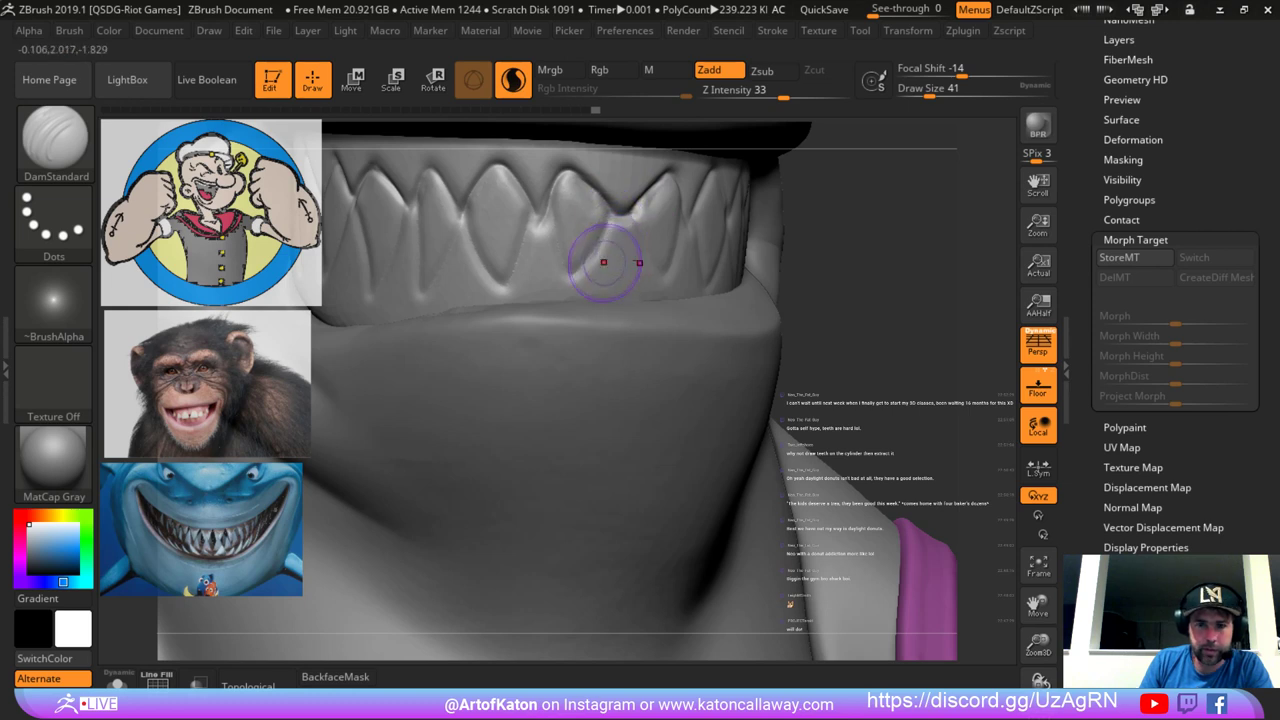
mouse_move(604, 262)
mouse_down()
mouse_move(572, 281)
mouse_move(545, 226)
mouse_move(516, 290)
mouse_move(540, 228)
mouse_move(512, 284)
mouse_move(566, 278)
mouse_up()
key(space)
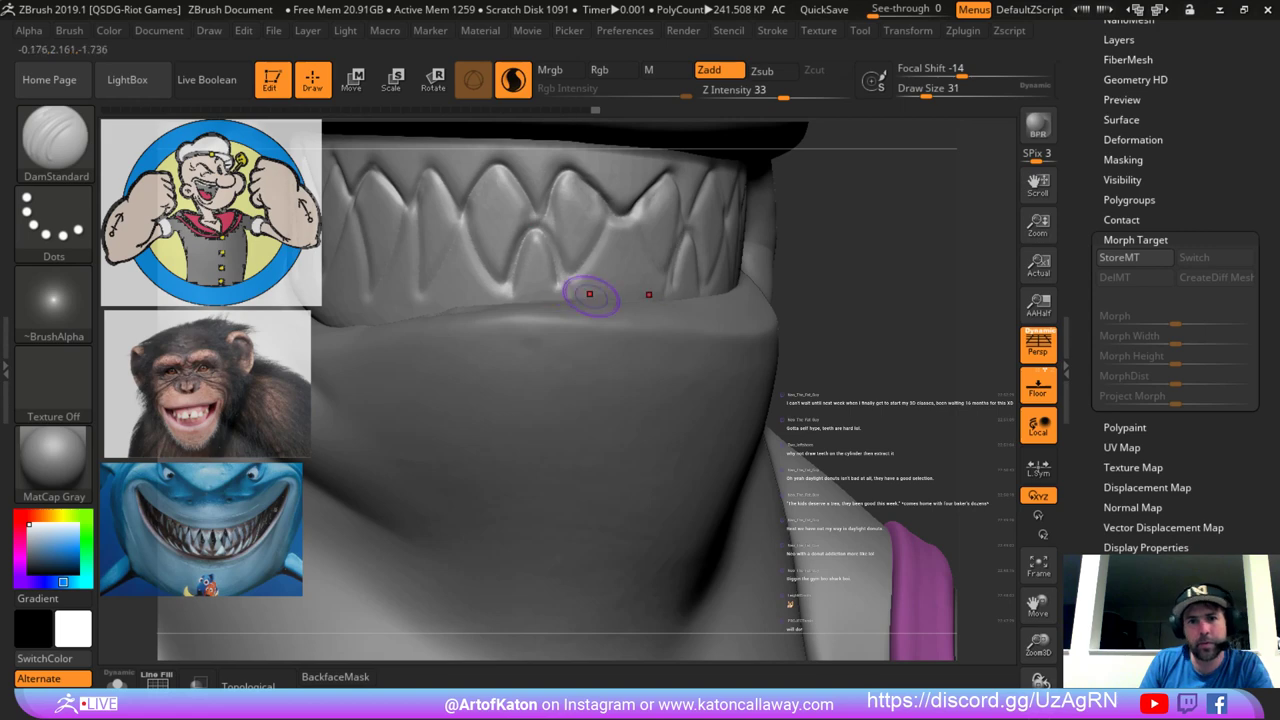
Examine the shark's toothy grin on the full model from the front and side, undoing a stray stroke.
alt+click(793, 470)
alt+drag(880, 330, 870, 220)
drag(870, 300, 900, 300)
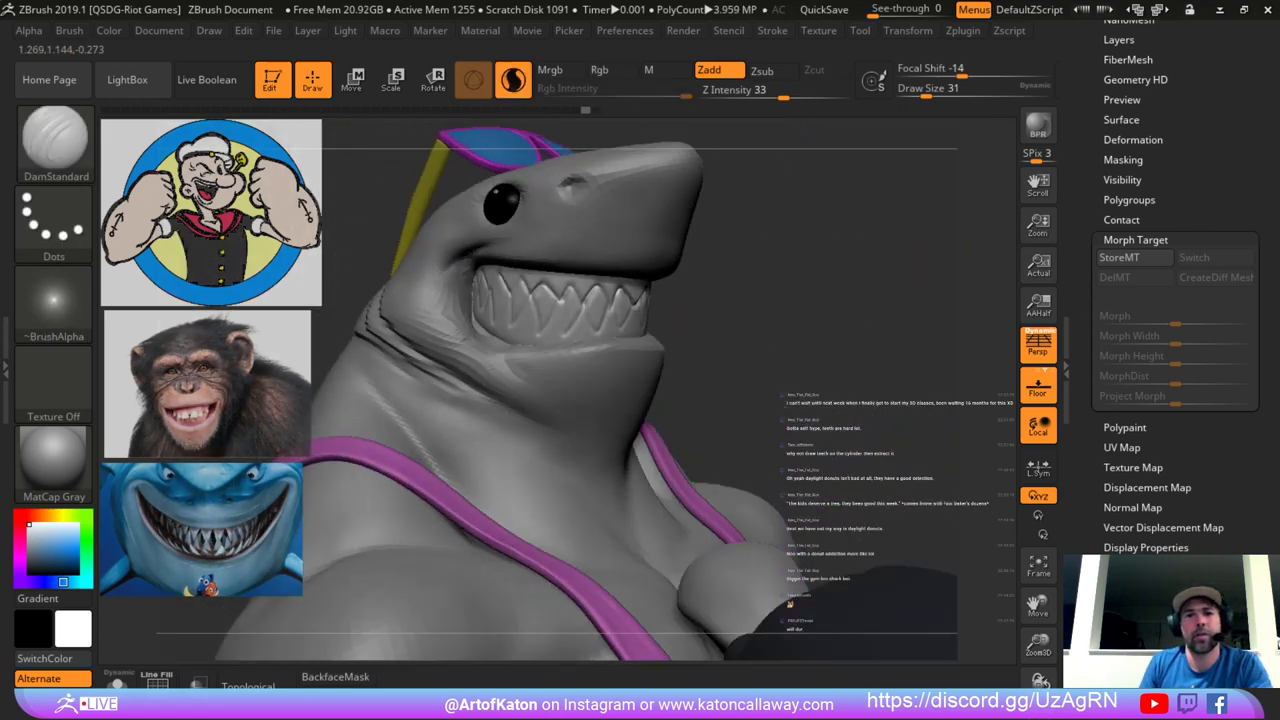
drag(780, 300, 880, 285)
alt+drag(790, 270, 778, 148)
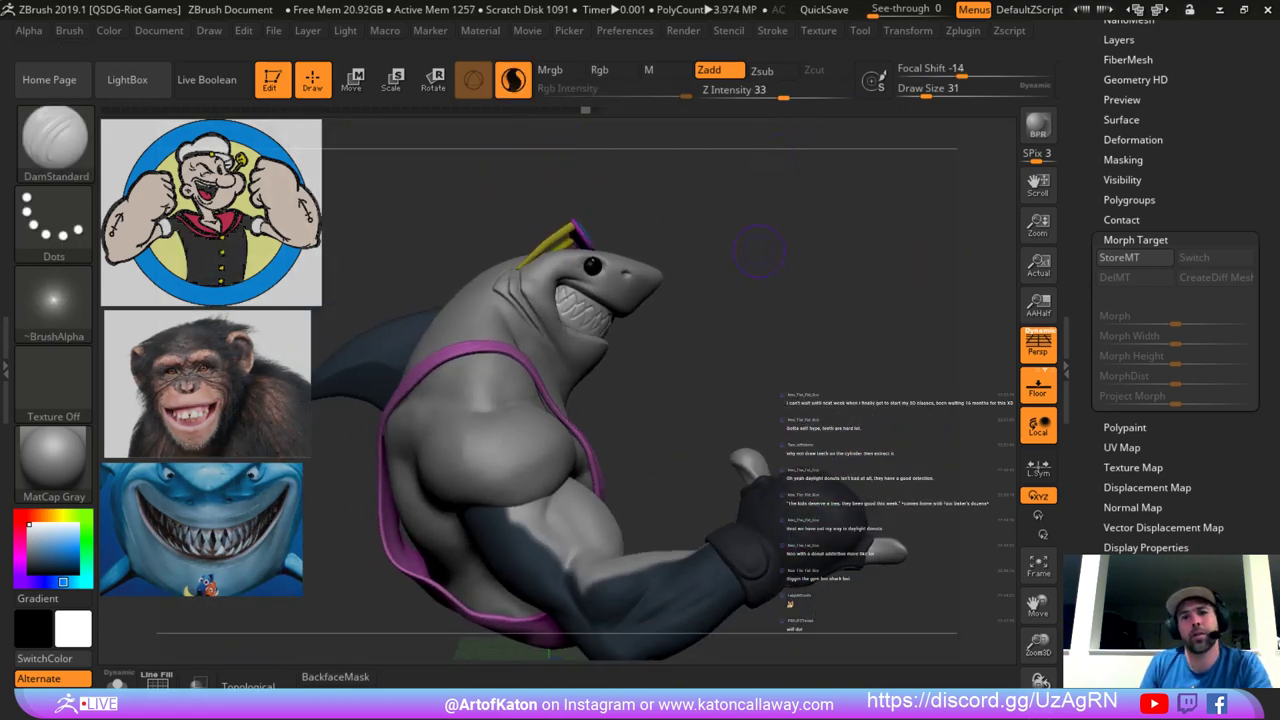
alt+drag(741, 221, 732, 325)
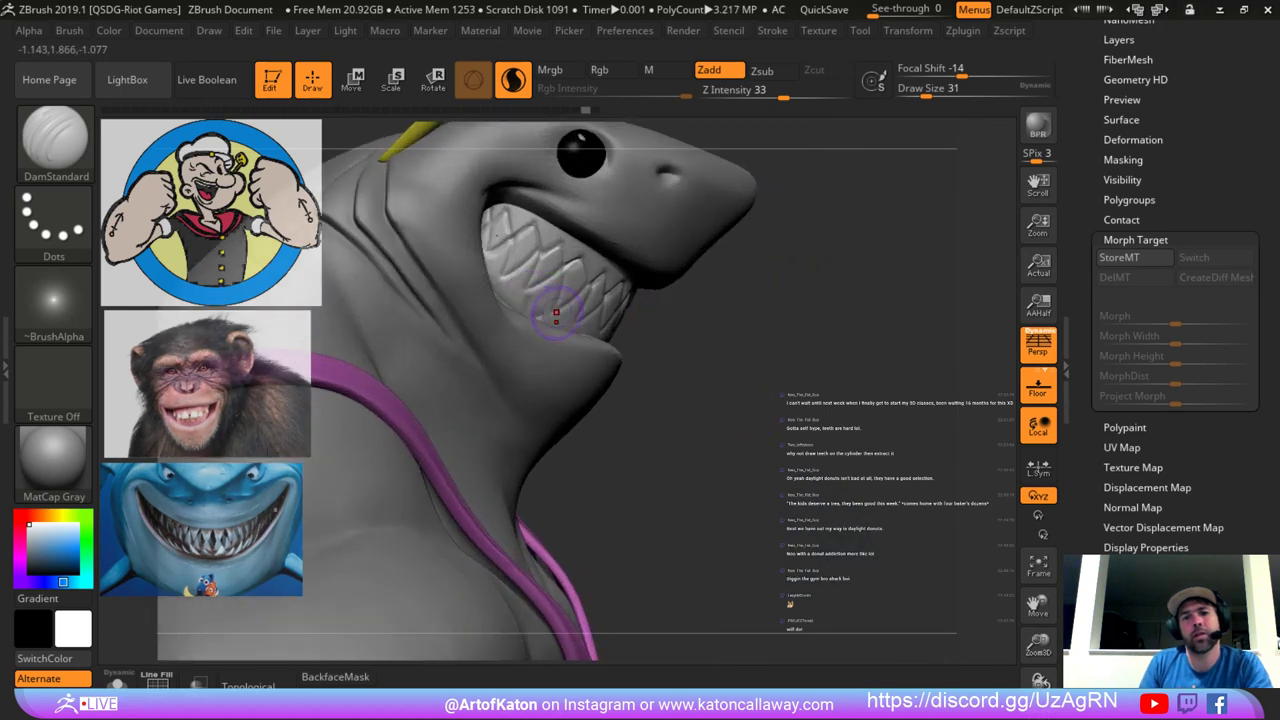
alt+click(524, 306)
key(ctrl+z)
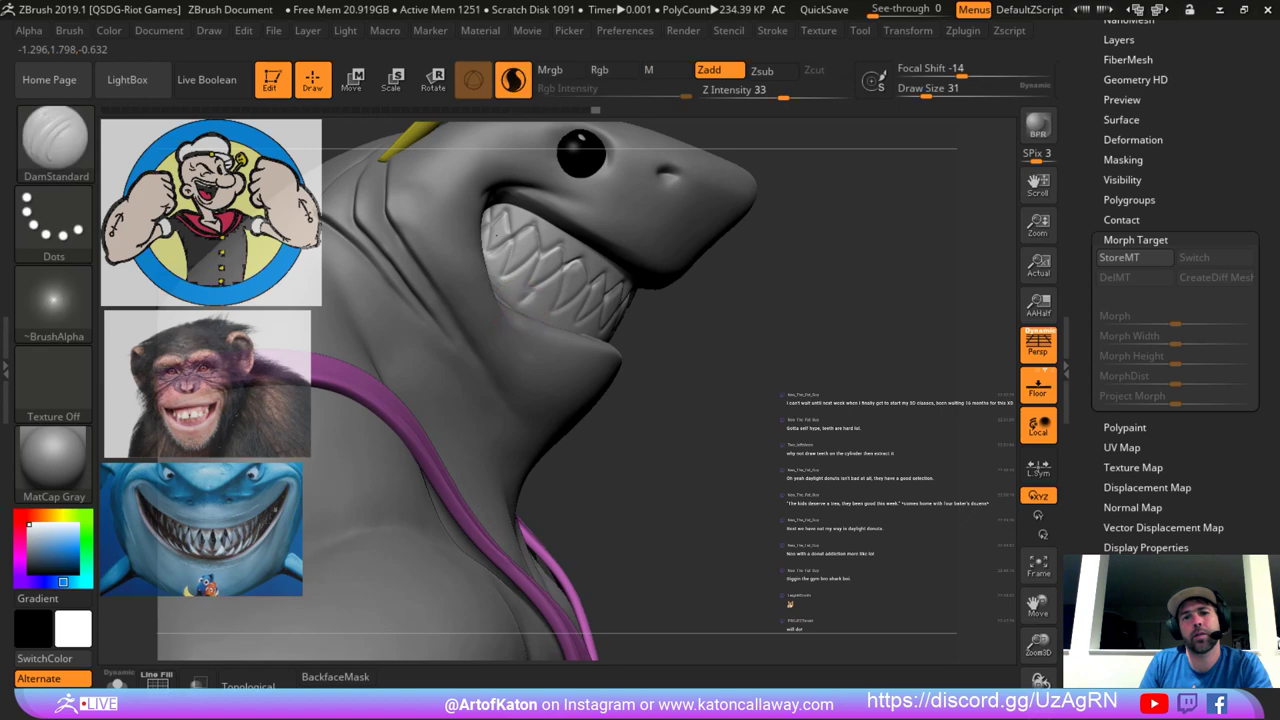
alt+drag(665, 345, 670, 448)
alt+click(600, 440)
alt+drag(682, 522, 578, 376)
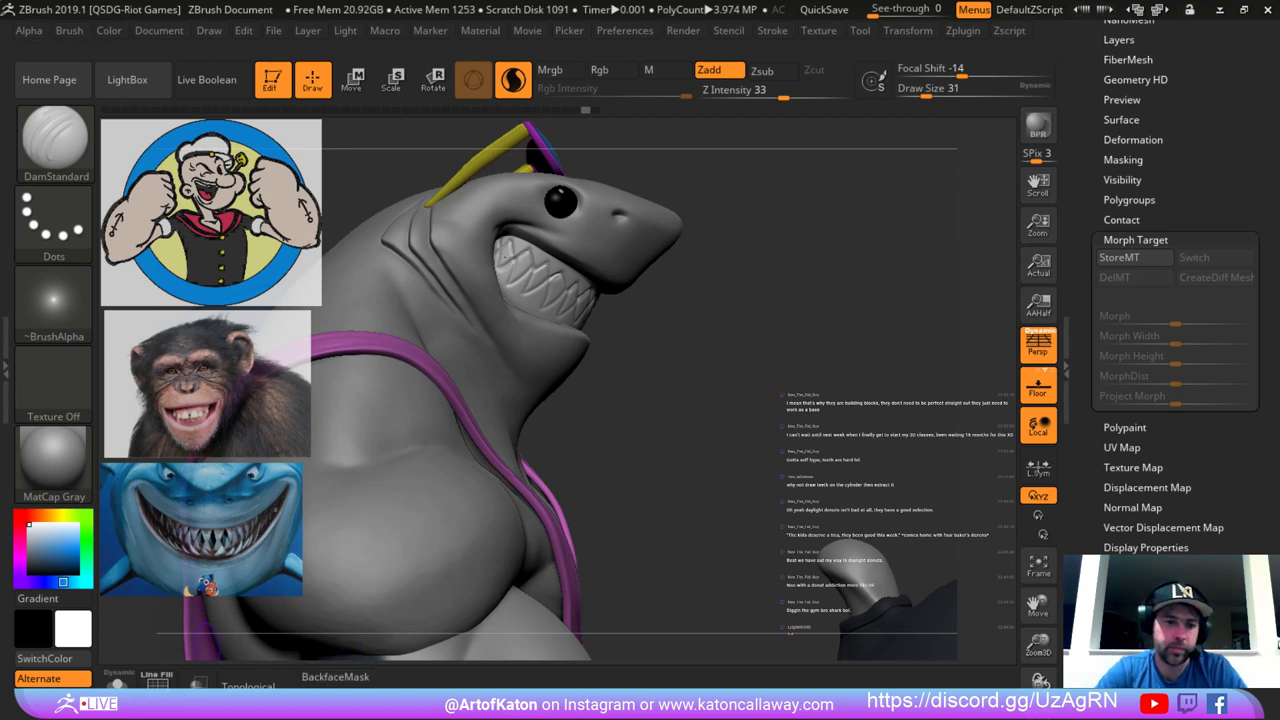
Isolate the teeth mesh and switch to the Clay brush with draw size 51.
click(117, 684)
mouse_move(620, 383)
mouse_down()
mouse_move(680, 388)
mouse_move(471, 457)
mouse_move(504, 438)
mouse_move(506, 415)
mouse_up()
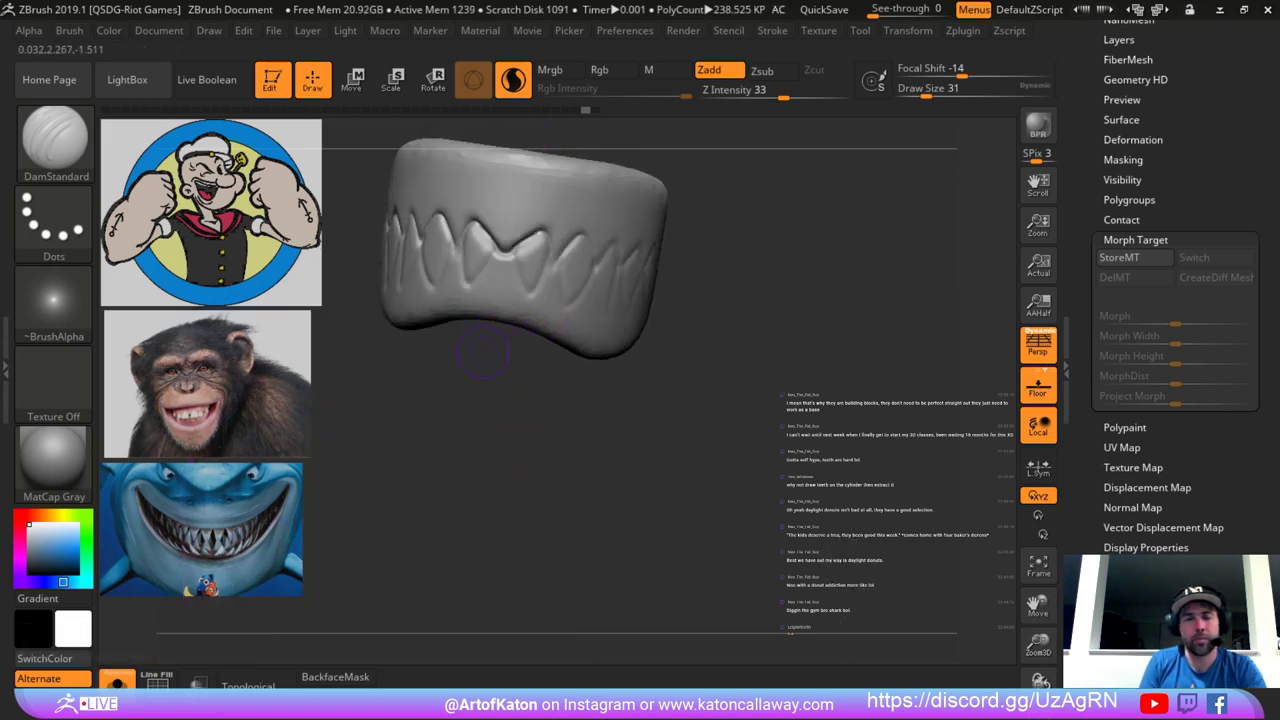
drag(482, 352, 500, 373)
key(b)
click(64, 56)
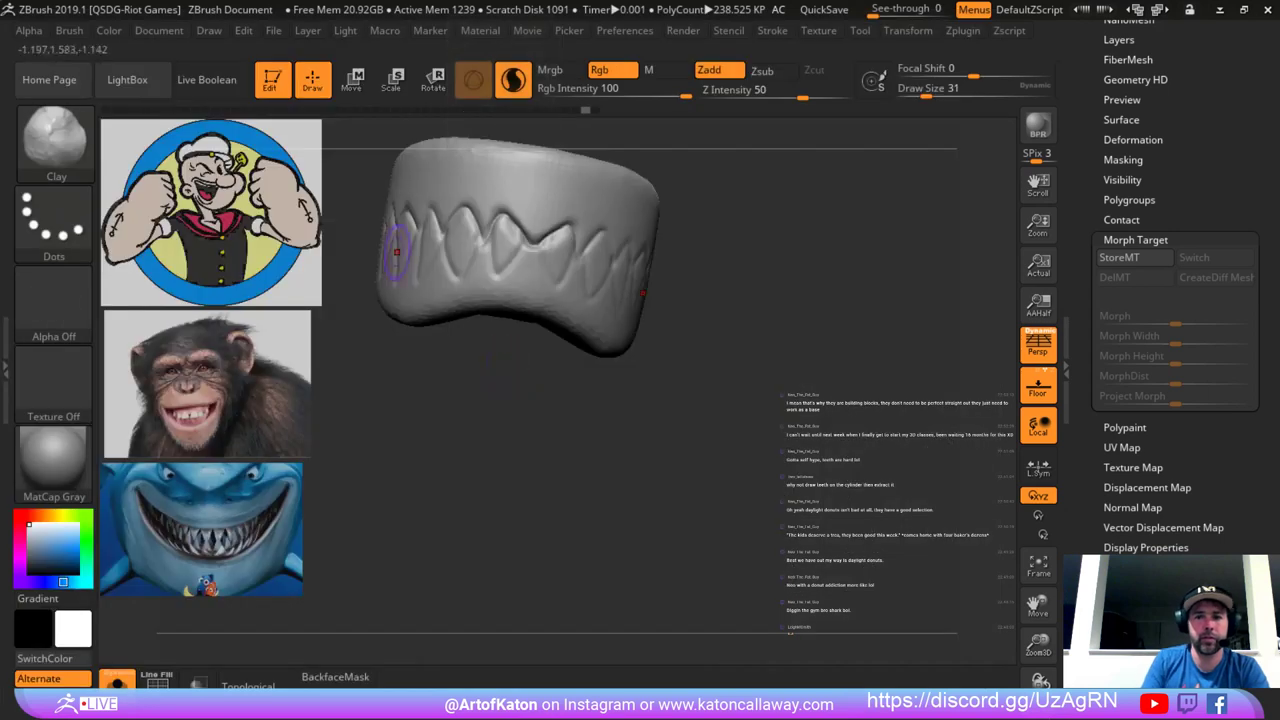
drag(465, 412, 491, 371)
key(space)
click(545, 306)
Fill the hollow underside of the teeth mesh with overlapping Clay strokes.
drag(545, 430, 562, 408)
mouse_move(566, 284)
mouse_down()
mouse_move(475, 275)
mouse_move(536, 282)
mouse_up()
drag(545, 430, 530, 375)
drag(505, 300, 460, 290)
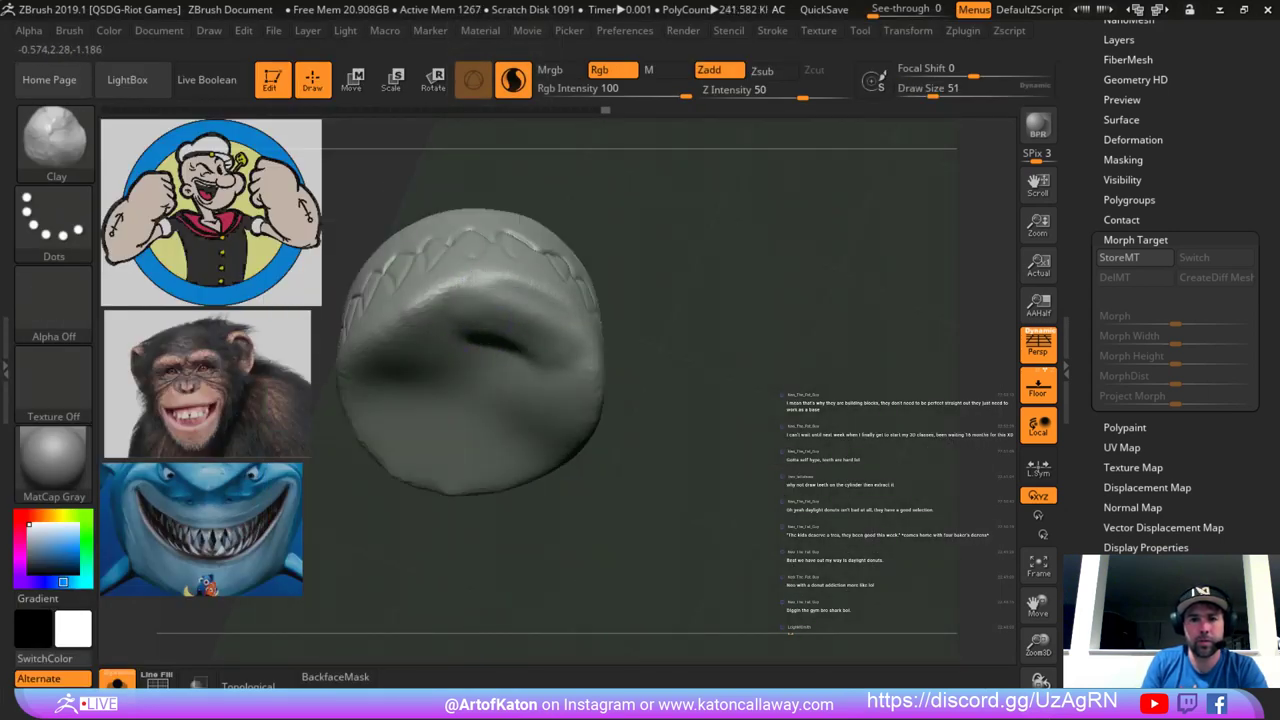
mouse_move(530, 345)
mouse_down()
mouse_move(460, 349)
mouse_move(443, 321)
mouse_up()
ctrl+drag(650, 390, 690, 425)
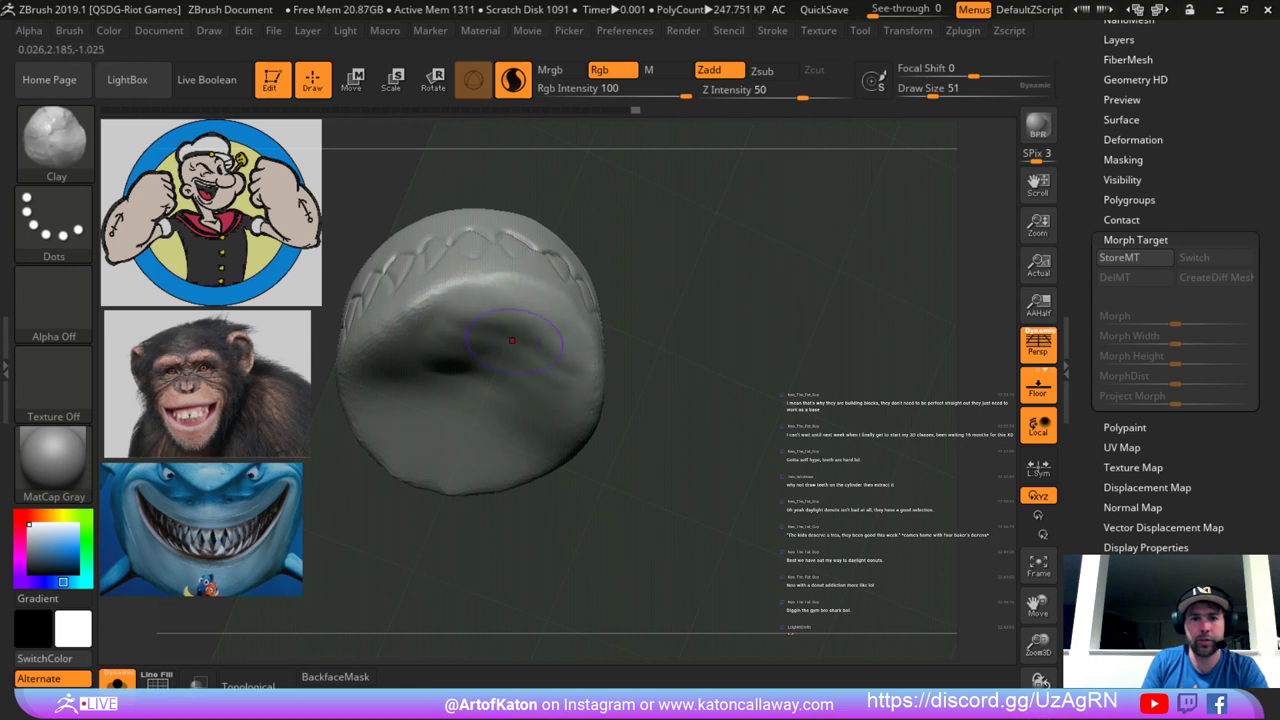
mouse_move(512, 343)
mouse_down()
mouse_move(412, 359)
mouse_move(388, 378)
mouse_move(386, 389)
mouse_move(504, 452)
mouse_move(430, 466)
mouse_up()
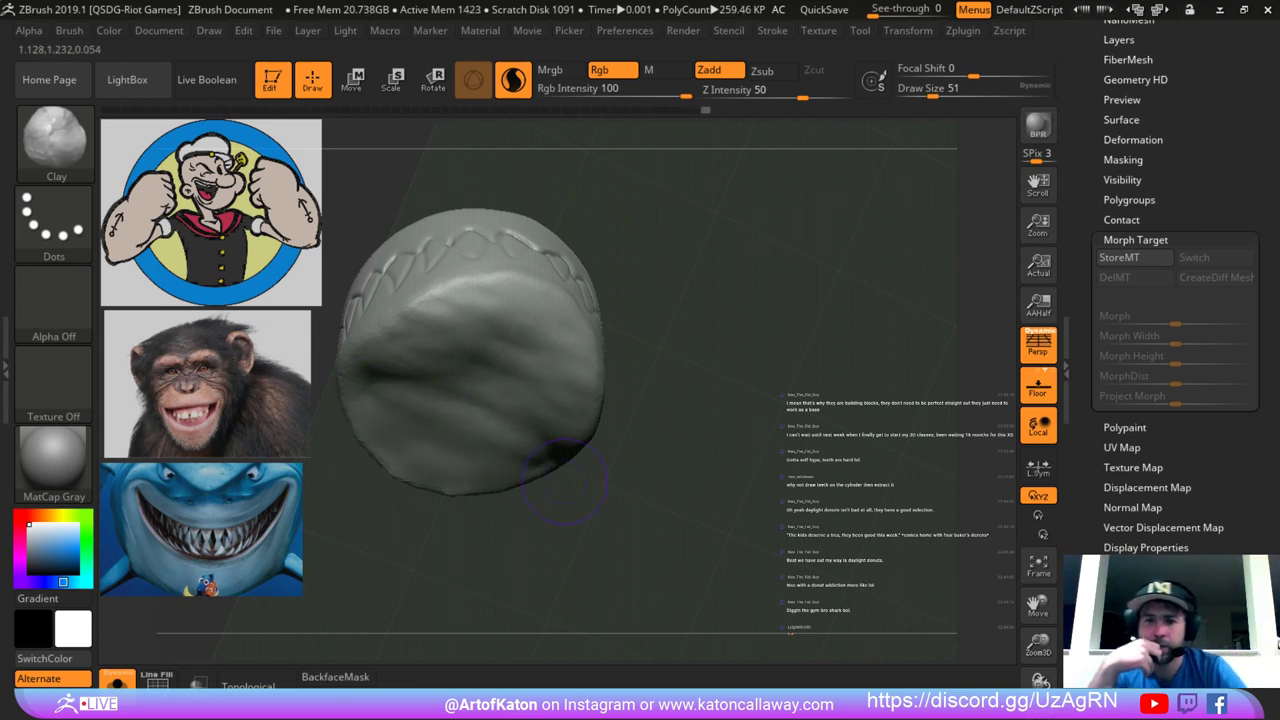
Smooth the front of the teeth mesh just below the centre teeth.
drag(667, 310, 694, 317)
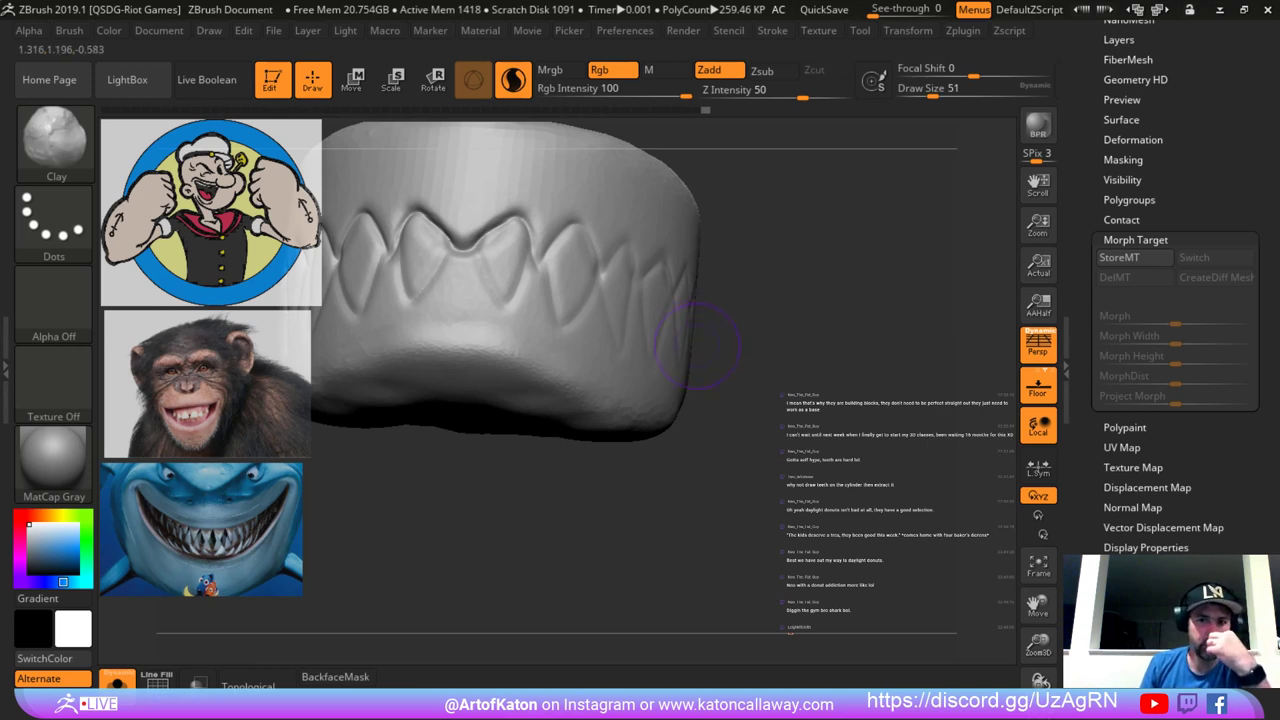
drag(735, 300, 725, 335)
shift+drag(455, 362, 438, 362)
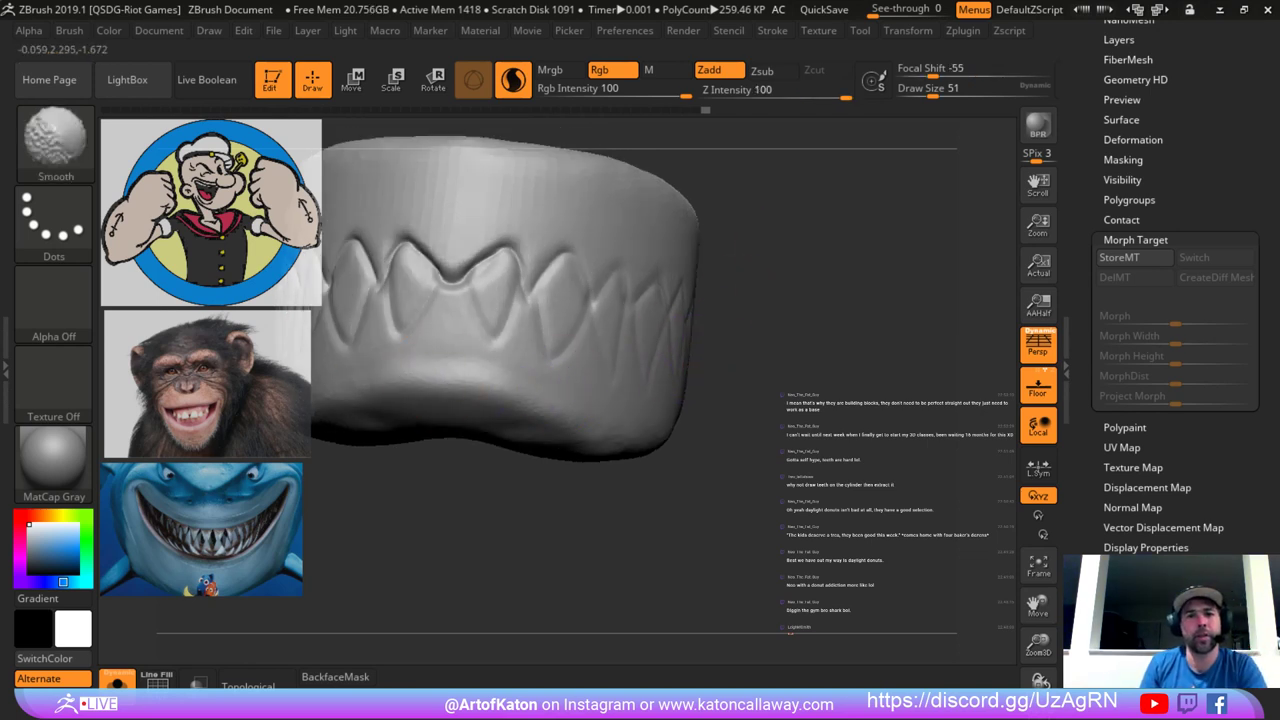
Raise the Clay brush's draw size to 83 and build up the underside of the teeth mesh further.
alt+drag(430, 472, 120, 485)
key(space)
drag(558, 334, 565, 334)
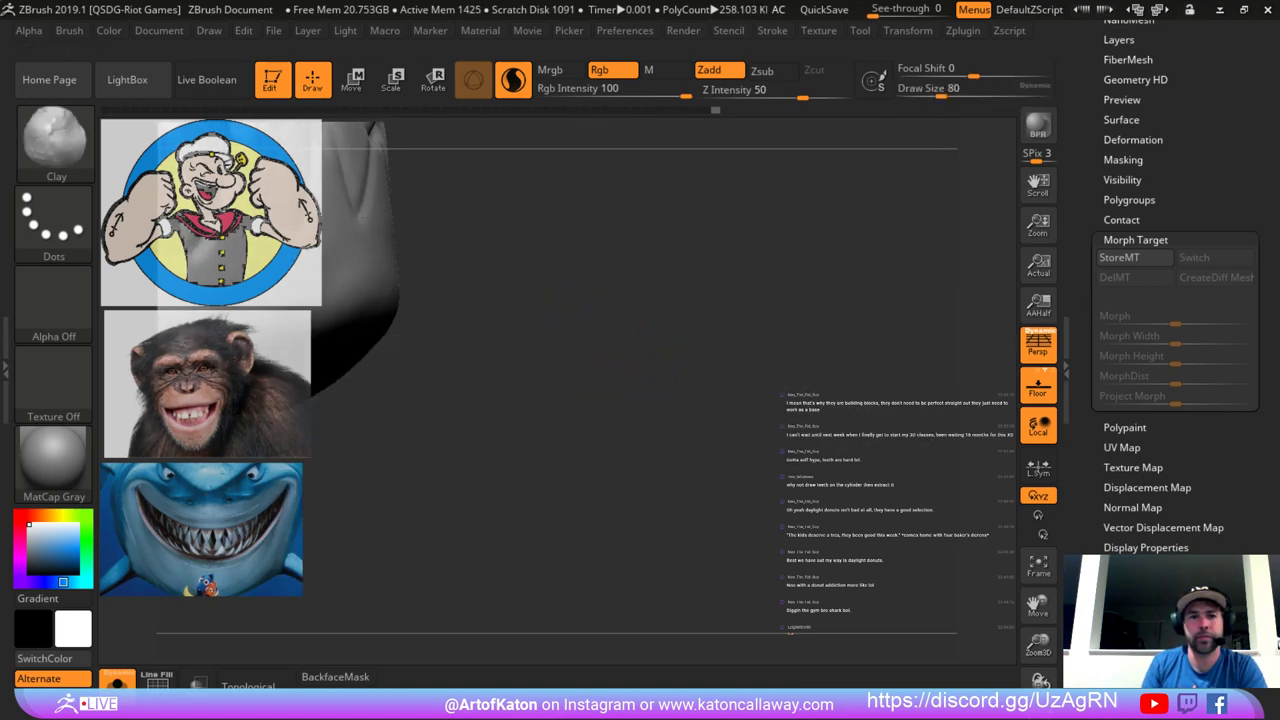
mouse_move(570, 390)
mouse_down()
mouse_move(660, 335)
mouse_move(680, 365)
mouse_up()
key(space)
drag(646, 280, 658, 280)
mouse_move(498, 341)
mouse_down()
mouse_move(505, 315)
mouse_move(410, 285)
mouse_move(535, 290)
mouse_up()
drag(640, 370, 635, 250)
mouse_move(450, 310)
mouse_down()
mouse_move(395, 325)
mouse_move(455, 385)
mouse_move(390, 370)
mouse_move(410, 415)
mouse_move(400, 425)
mouse_move(480, 458)
mouse_up()
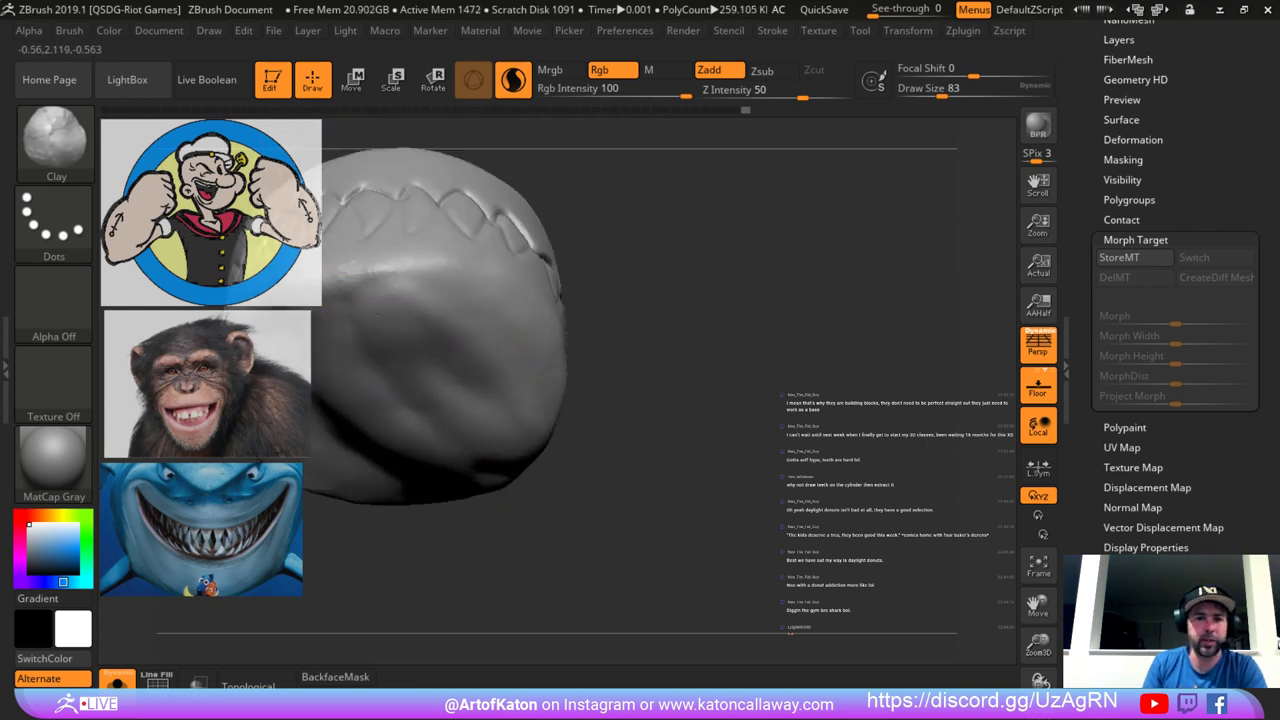
Smooth the filled underside and the lower front edge of the teeth mesh, reducing the draw size to 39.
shift+drag(440, 350, 505, 390)
shift+drag(440, 350, 475, 375)
drag(625, 340, 590, 470)
right_drag(561, 460, 485, 452)
right_drag(571, 322, 586, 347)
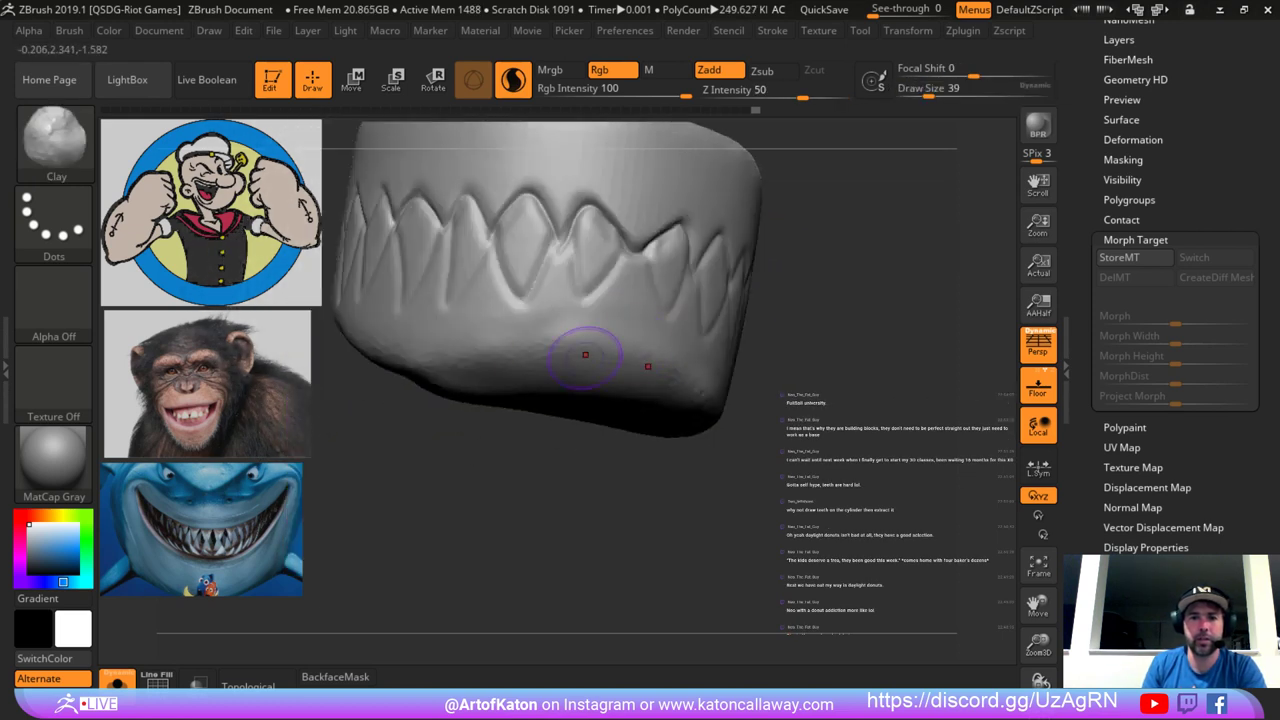
shift+drag(586, 347, 600, 362)
Set the draw size to 71 and add Clay along the lower edge of the teeth mesh.
mouse_move(600, 362)
right_down()
mouse_move(565, 380)
mouse_move(465, 355)
mouse_move(539, 378)
mouse_move(530, 395)
right_up()
key(space)
drag(590, 376, 620, 364)
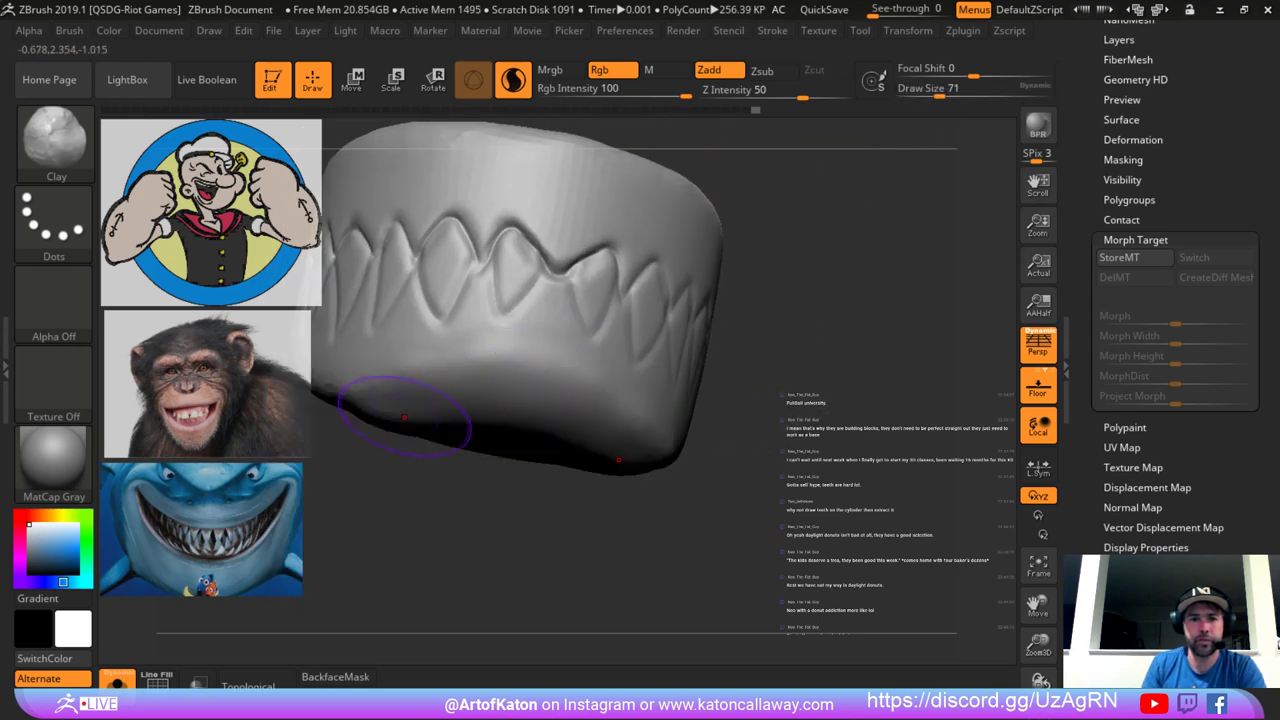
right_drag(403, 423, 434, 437)
mouse_move(434, 437)
mouse_down()
mouse_move(464, 400)
mouse_move(512, 448)
mouse_move(452, 464)
mouse_move(495, 478)
mouse_move(404, 421)
mouse_move(455, 397)
mouse_move(467, 430)
mouse_move(377, 423)
mouse_up()
Set the draw size to 54 and smooth the area below the front teeth.
right_drag(540, 270, 610, 339)
right_drag(520, 490, 540, 437)
key(space)
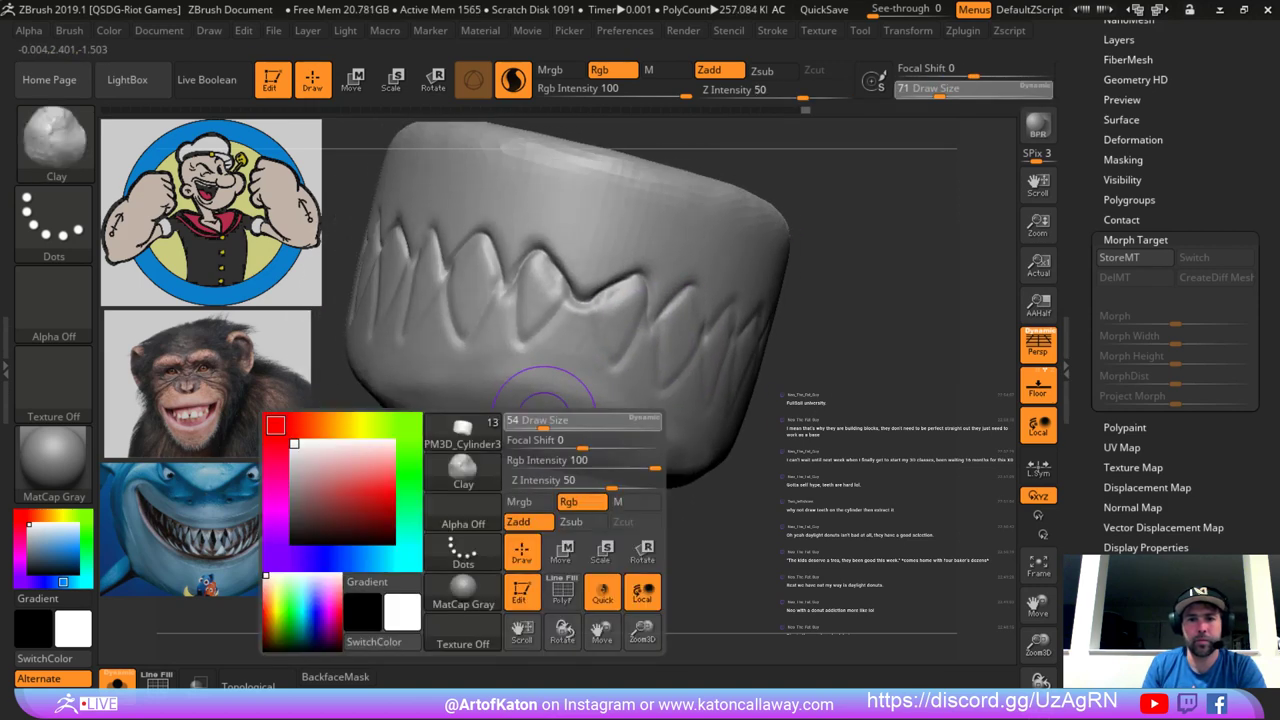
drag(542, 426, 526, 426)
mouse_move(528, 440)
right_down()
mouse_move(546, 500)
mouse_move(544, 425)
right_up()
shift+drag(487, 335, 480, 310)
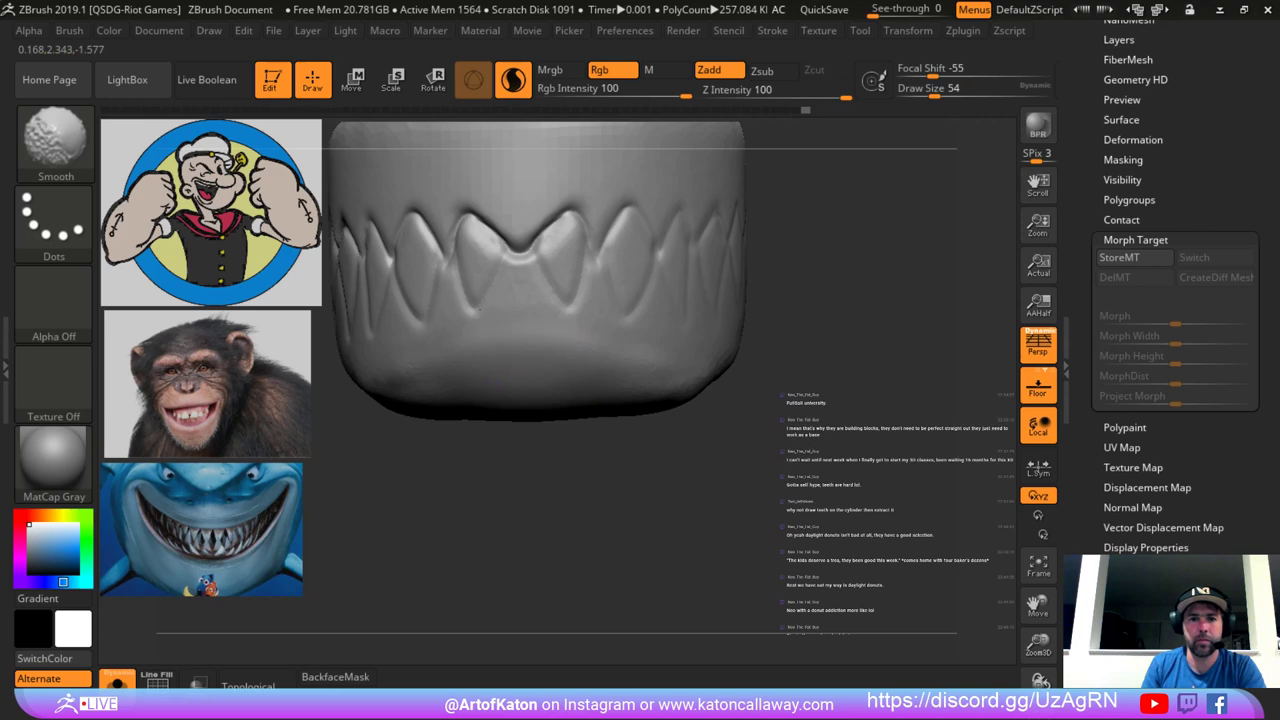
Bring up the selection of sculpting brushes for the teeth mesh.
key(b)
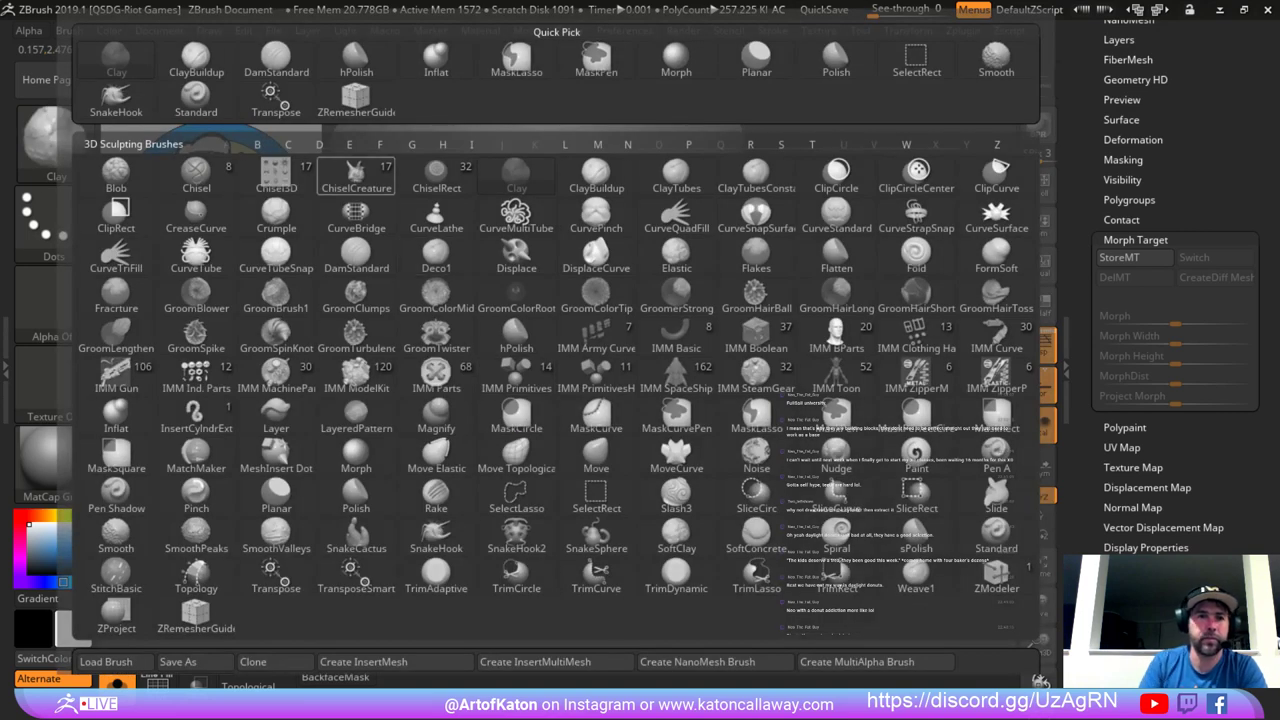
Carve the outlines of the front pair of lower teeth with the DamStandard brush at draw size 31.
click(276, 60)
key(space)
drag(557, 306, 545, 307)
right_drag(549, 314, 508, 332)
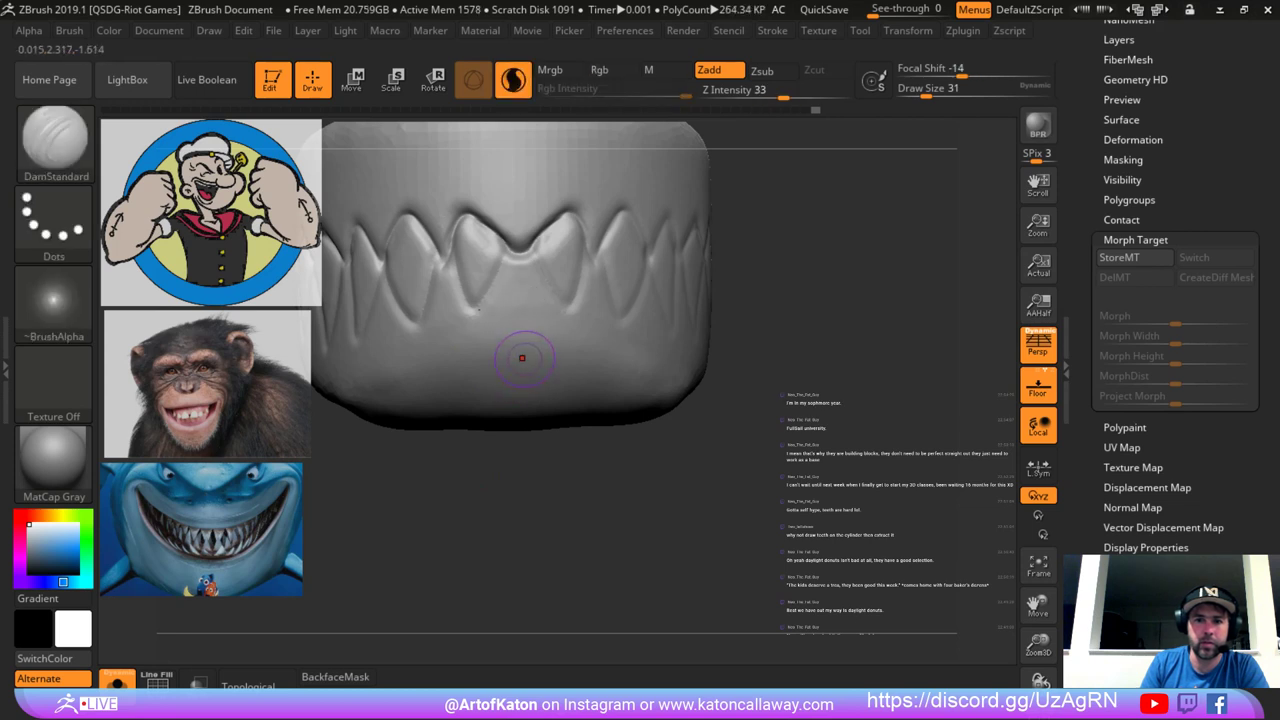
key(ctrl+z)
mouse_move(524, 358)
mouse_down()
mouse_move(571, 355)
mouse_move(571, 376)
mouse_move(491, 406)
mouse_up()
mouse_move(491, 408)
right_down()
mouse_move(508, 407)
mouse_move(517, 450)
right_up()
mouse_move(541, 402)
mouse_down()
mouse_move(525, 288)
mouse_move(535, 342)
mouse_move(514, 290)
mouse_move(496, 408)
mouse_up()
Undo the misplaced grooves and recarve the outline of the lower tooth beside the front pair.
key(ctrl+z)
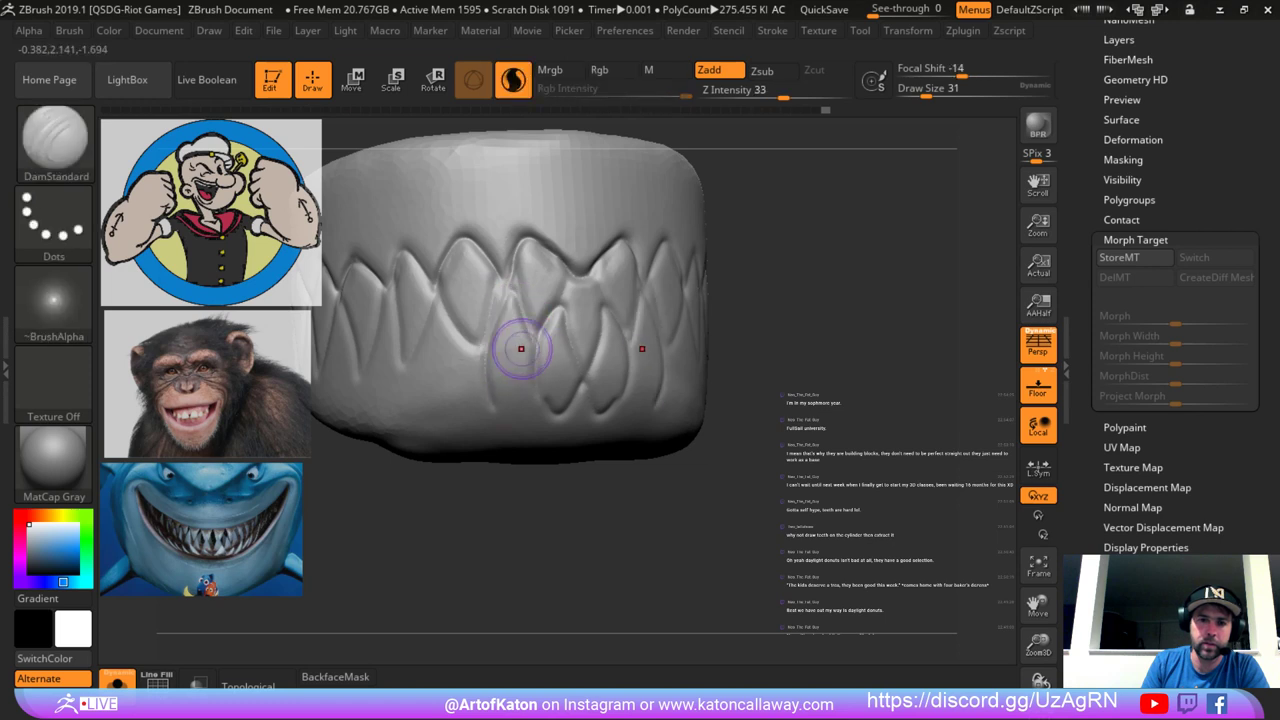
mouse_move(523, 338)
mouse_down()
mouse_move(540, 397)
mouse_move(517, 297)
mouse_up()
key(ctrl+z)
key(ctrl+z)
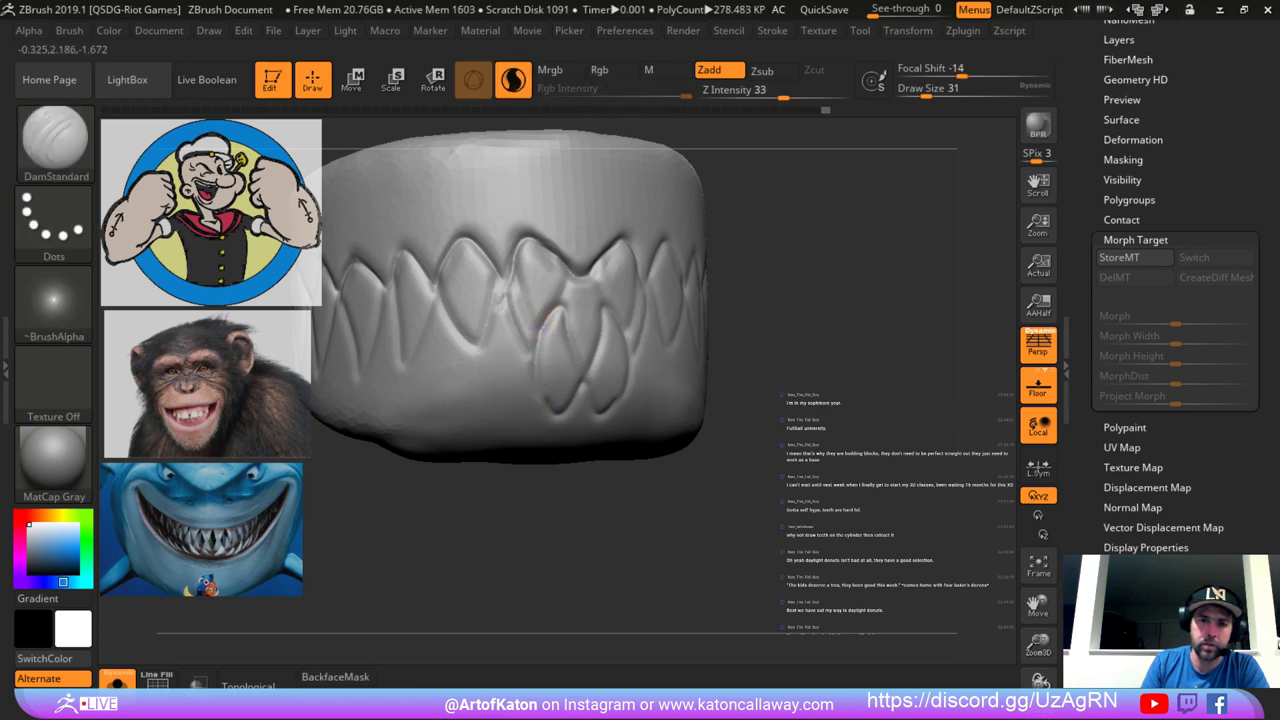
mouse_move(508, 395)
mouse_down()
mouse_move(535, 425)
mouse_move(514, 412)
mouse_move(526, 420)
mouse_up()
key(ctrl+z)
key(ctrl+z)
drag(500, 472, 574, 472)
drag(556, 404, 602, 404)
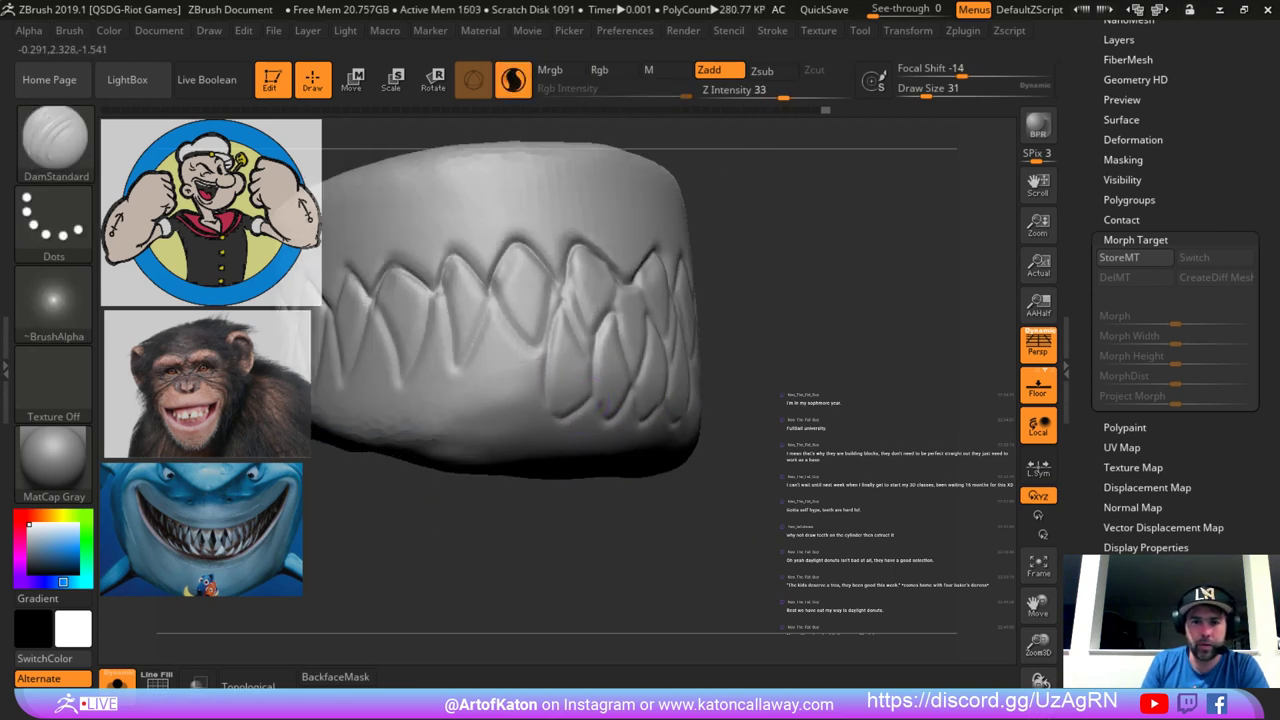
Redo the side grooves of the third lower tooth from the centre until its pointed outline is closed.
key(ctrl+z)
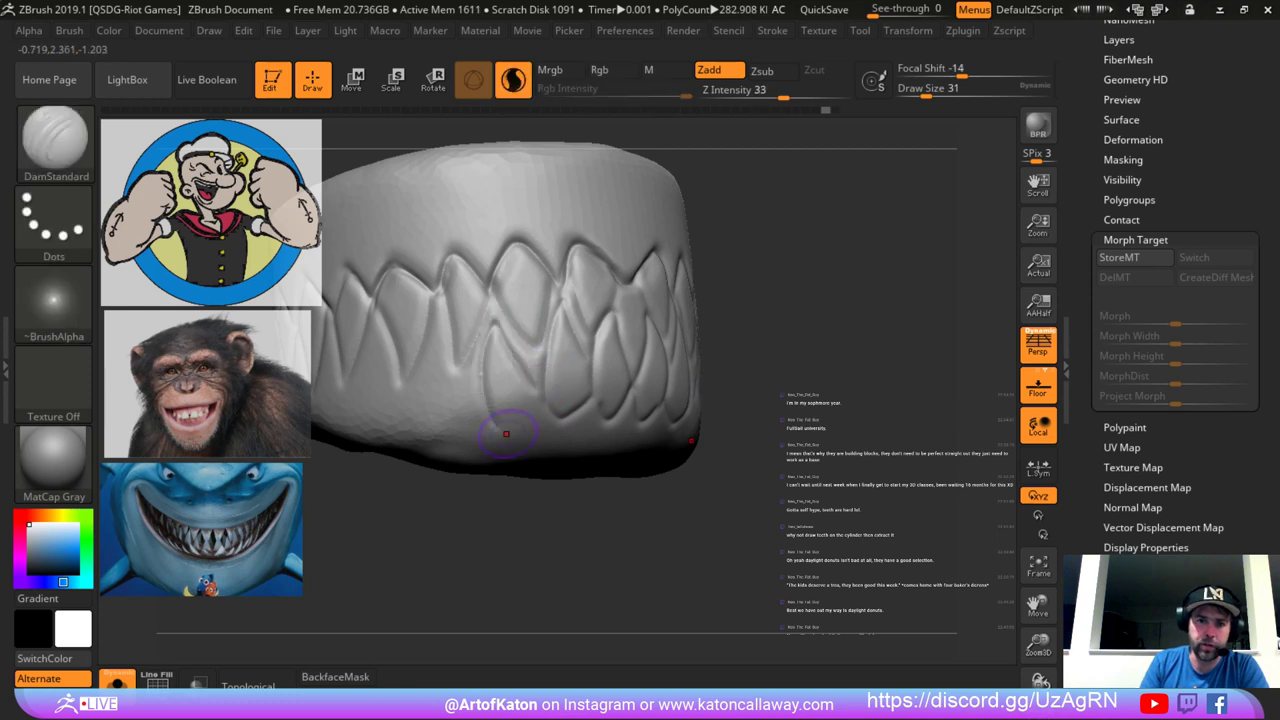
key(ctrl+z)
drag(495, 318, 478, 405)
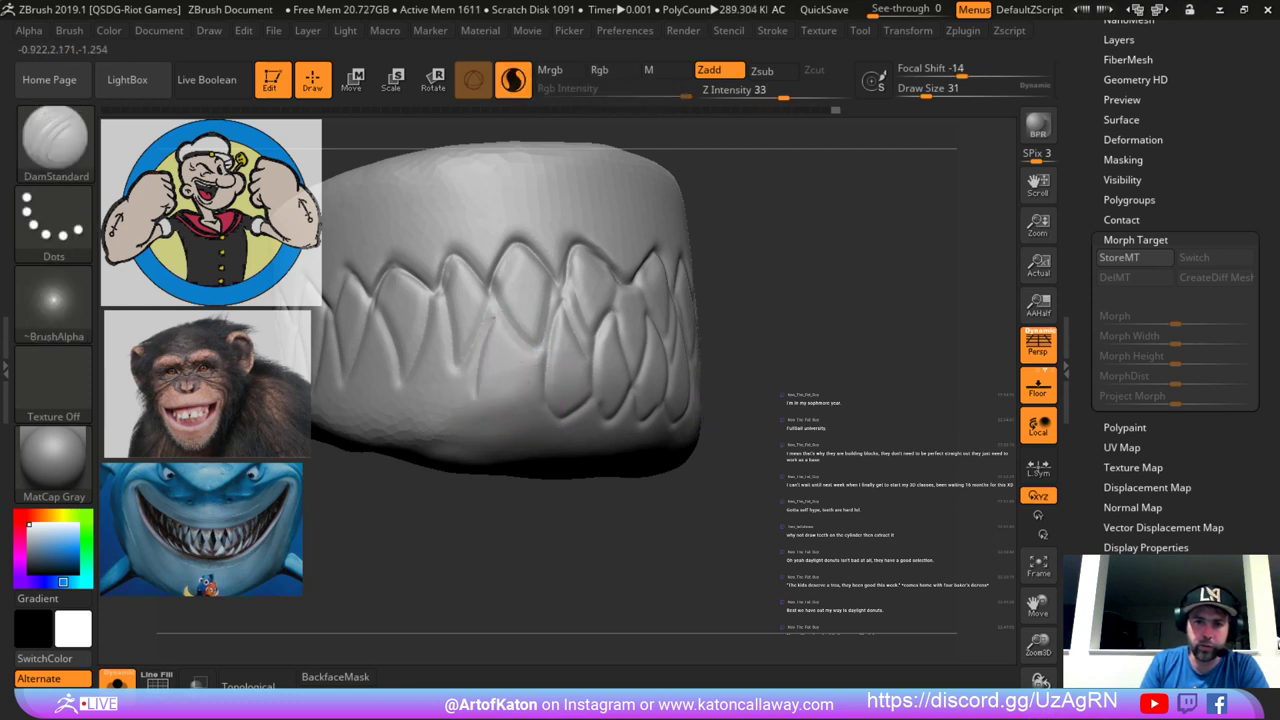
key(ctrl+z)
mouse_move(498, 315)
mouse_down()
mouse_move(532, 383)
mouse_move(479, 408)
mouse_up()
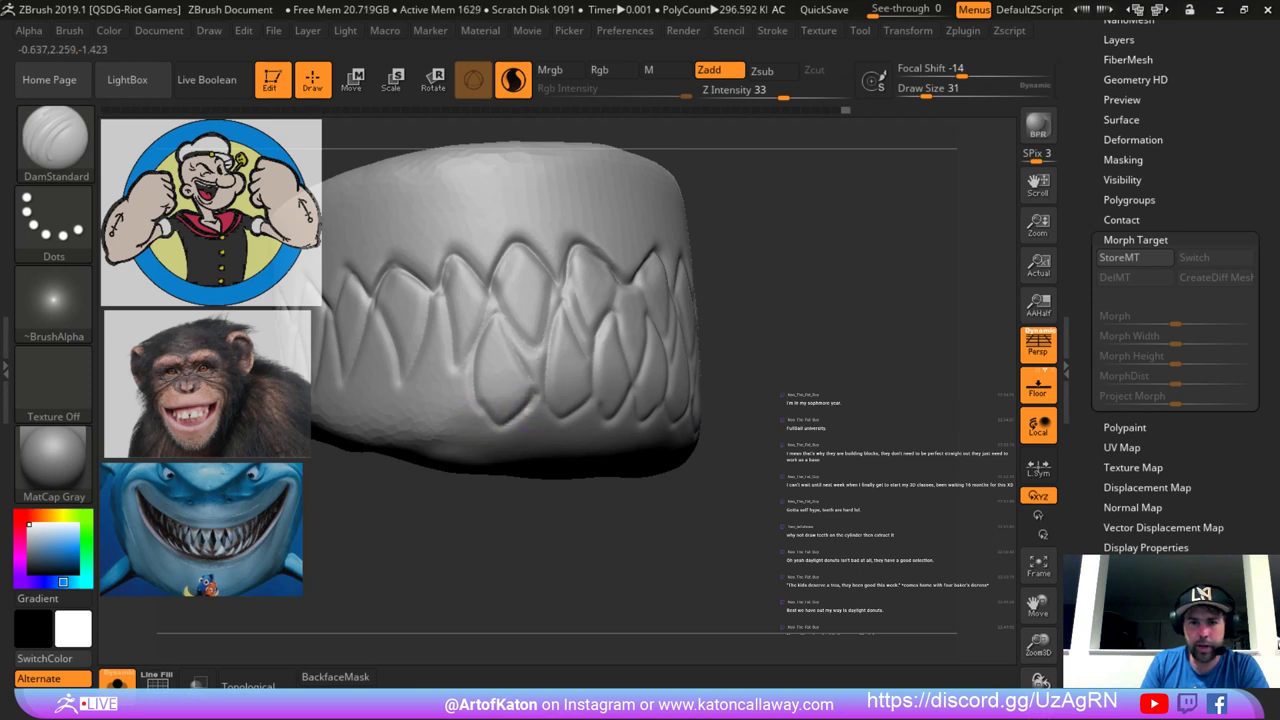
Carve the fourth lower tooth from the centre between the upper tooth tips and smooth its lower edge.
mouse_move(522, 500)
mouse_down()
mouse_move(570, 508)
mouse_move(562, 490)
mouse_up()
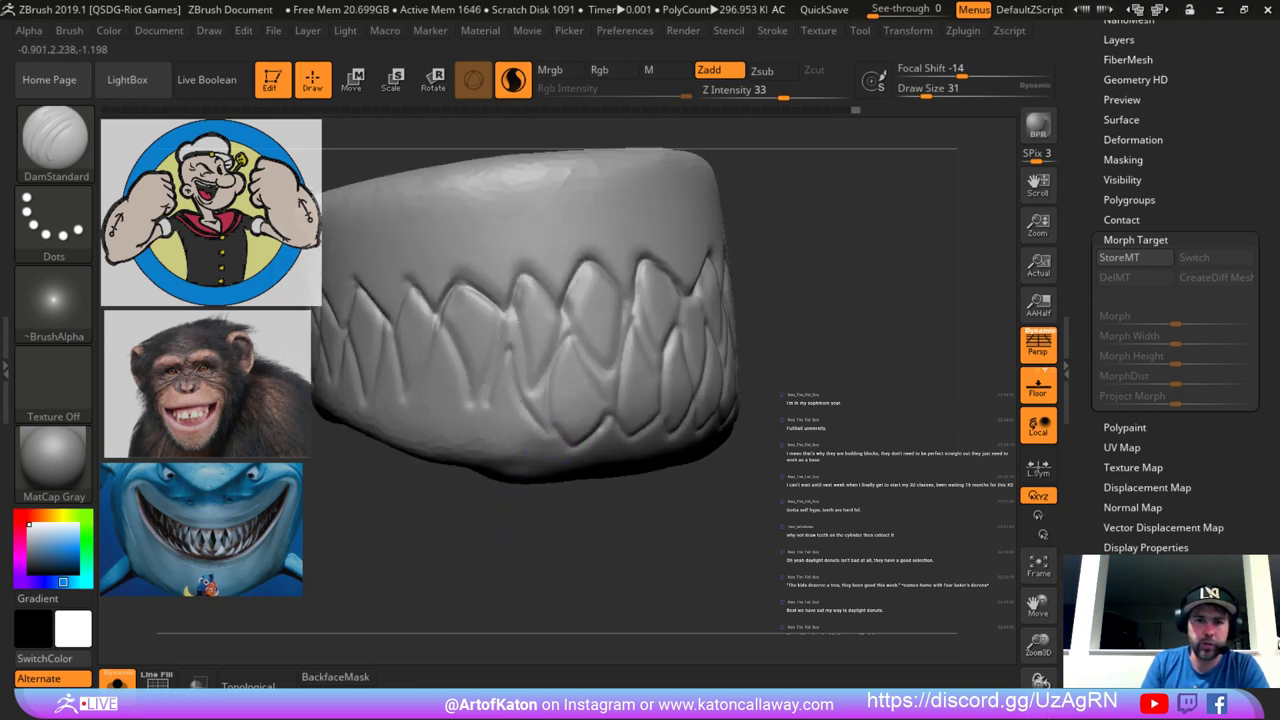
drag(514, 350, 507, 384)
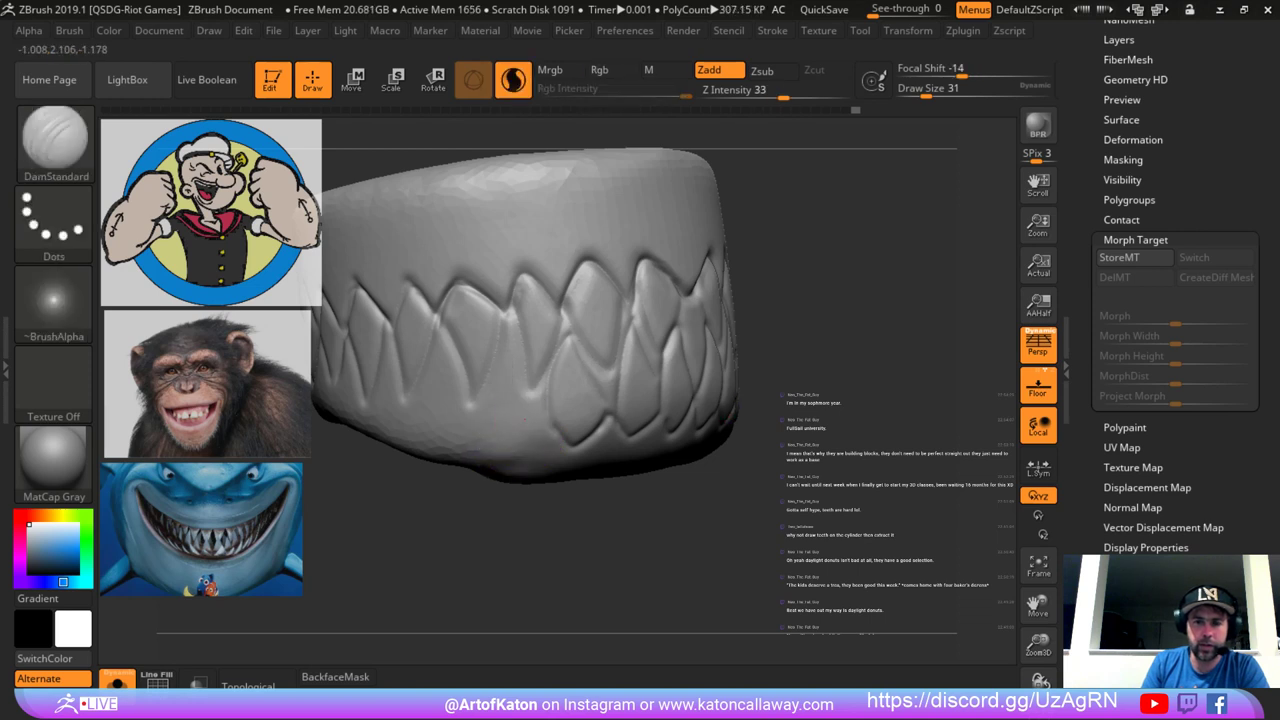
shift+drag(502, 455, 490, 430)
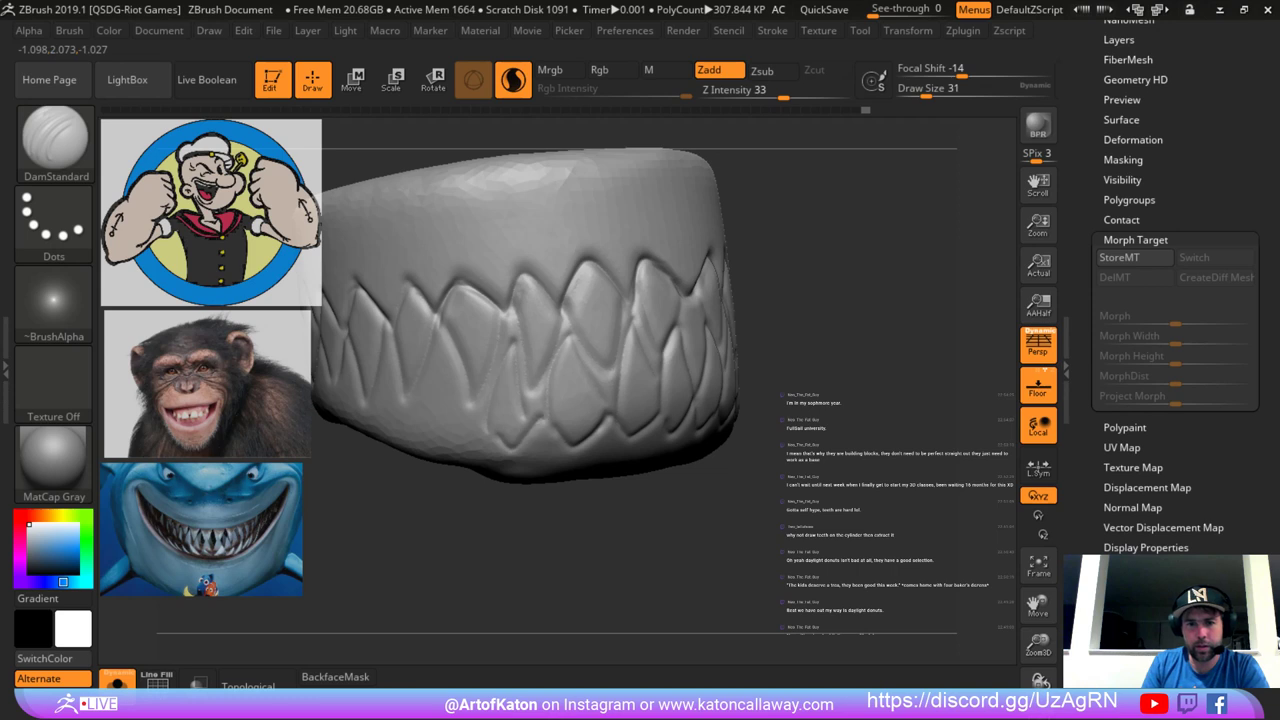
drag(522, 384, 538, 416)
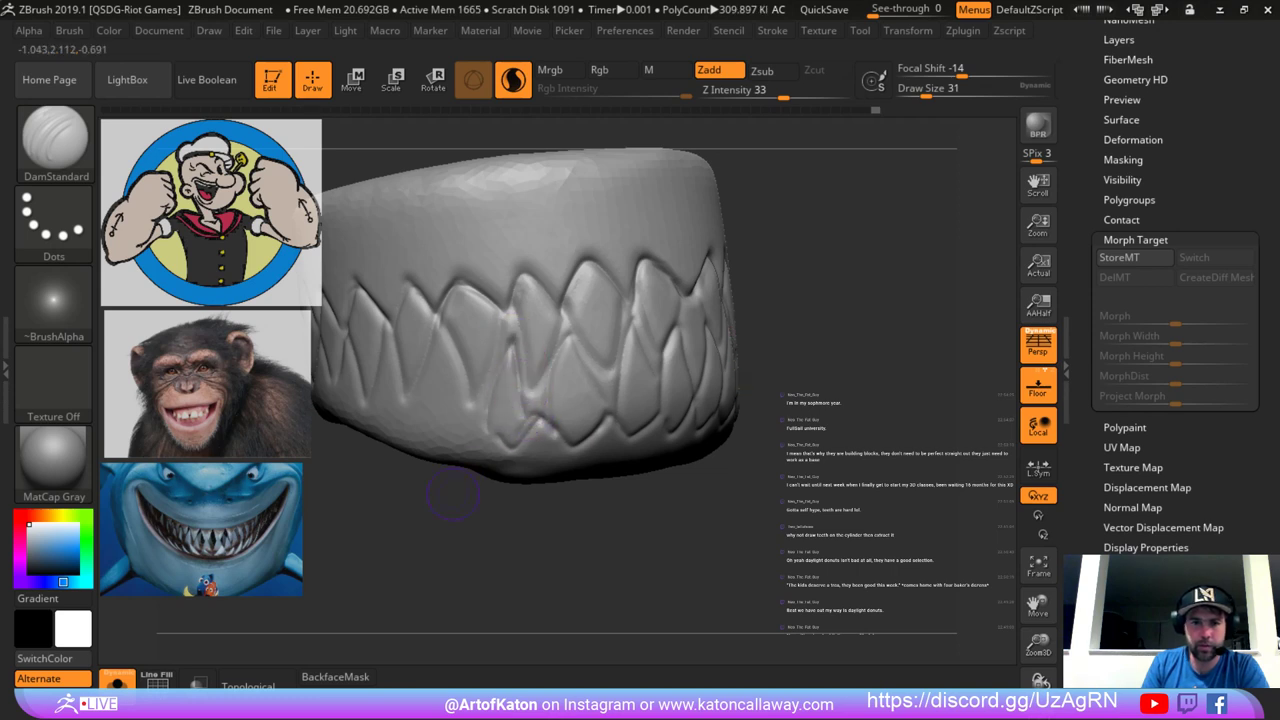
Cut the outline of the next lower tooth along the side of the jaw, beneath the large upper tooth.
drag(453, 496, 515, 482)
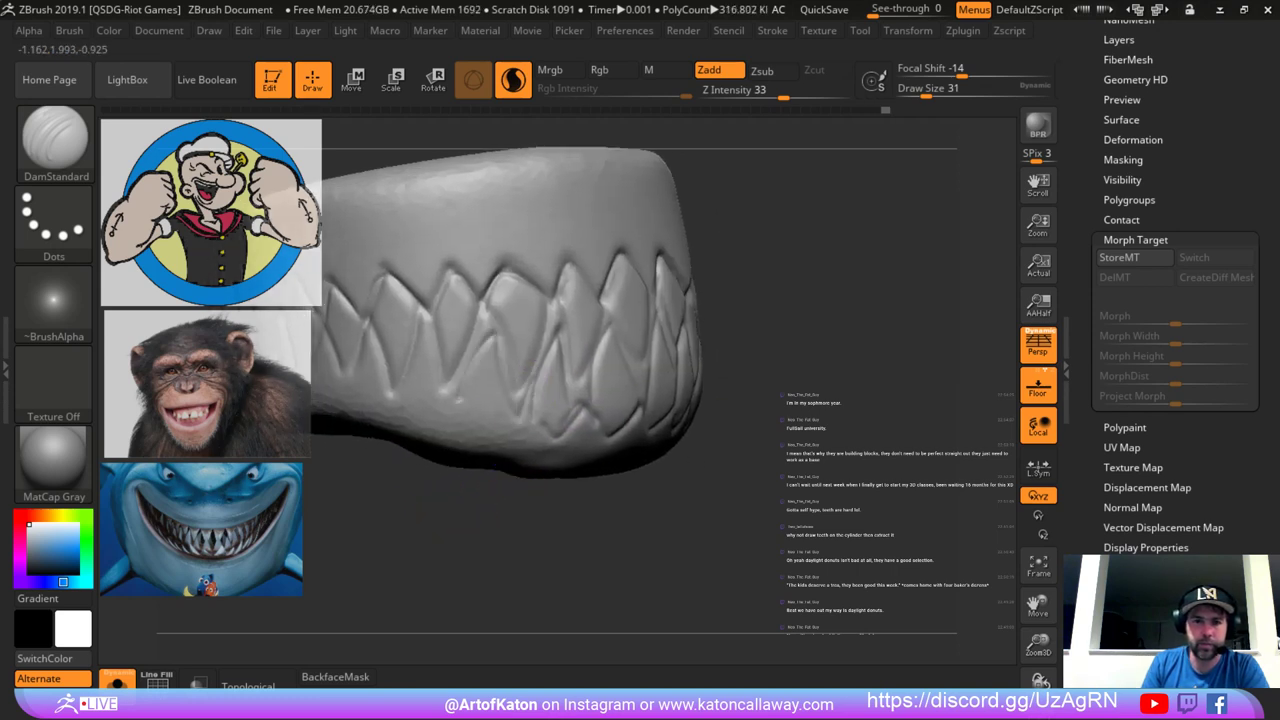
shift+drag(474, 345, 462, 398)
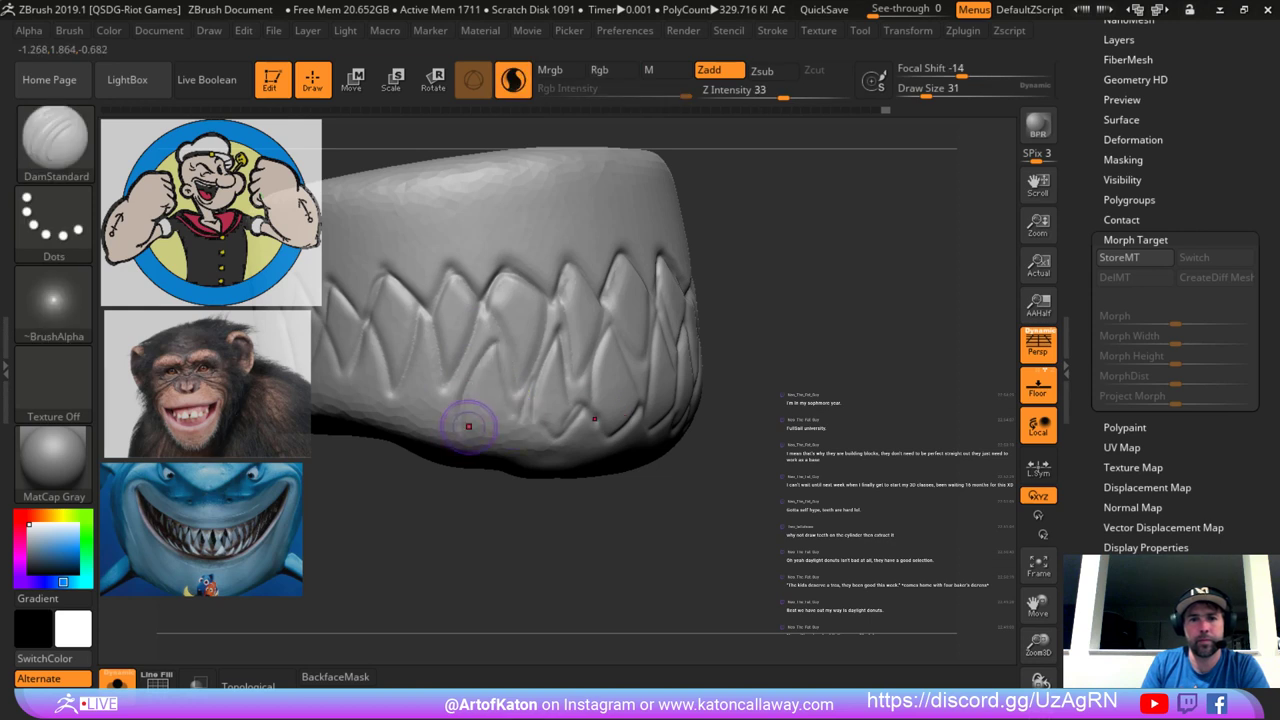
drag(463, 403, 495, 339)
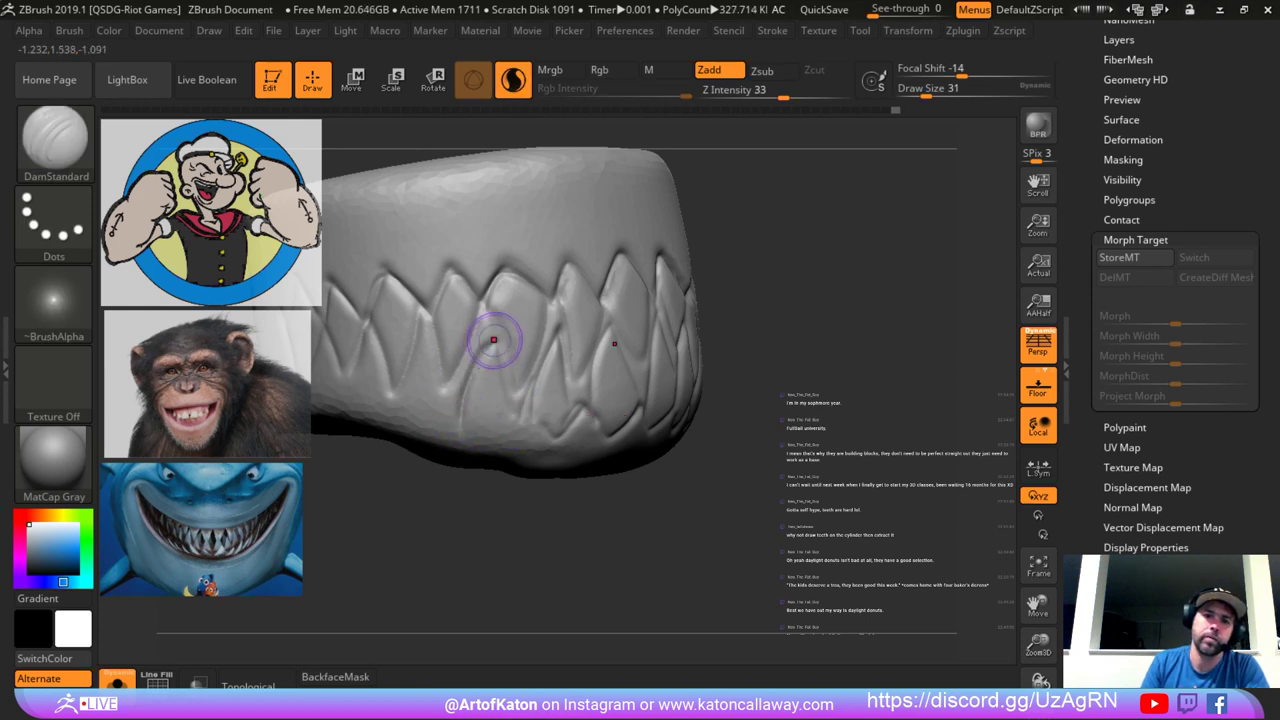
right_drag(509, 419, 500, 390)
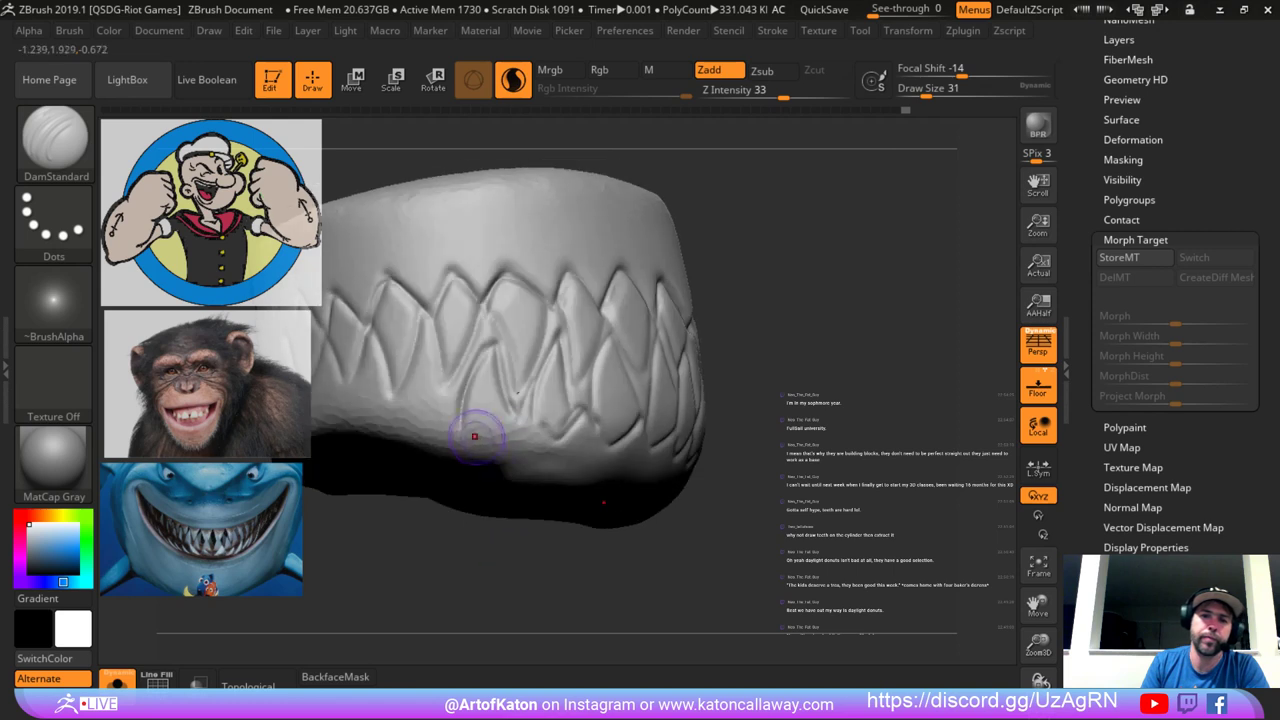
mouse_move(474, 434)
mouse_down()
mouse_move(429, 352)
mouse_move(412, 412)
mouse_move(456, 415)
mouse_move(428, 370)
mouse_up()
right_drag(428, 370, 471, 356)
Carve two more lower teeth further back along the jaw and smooth the area around their tips.
drag(474, 337, 464, 383)
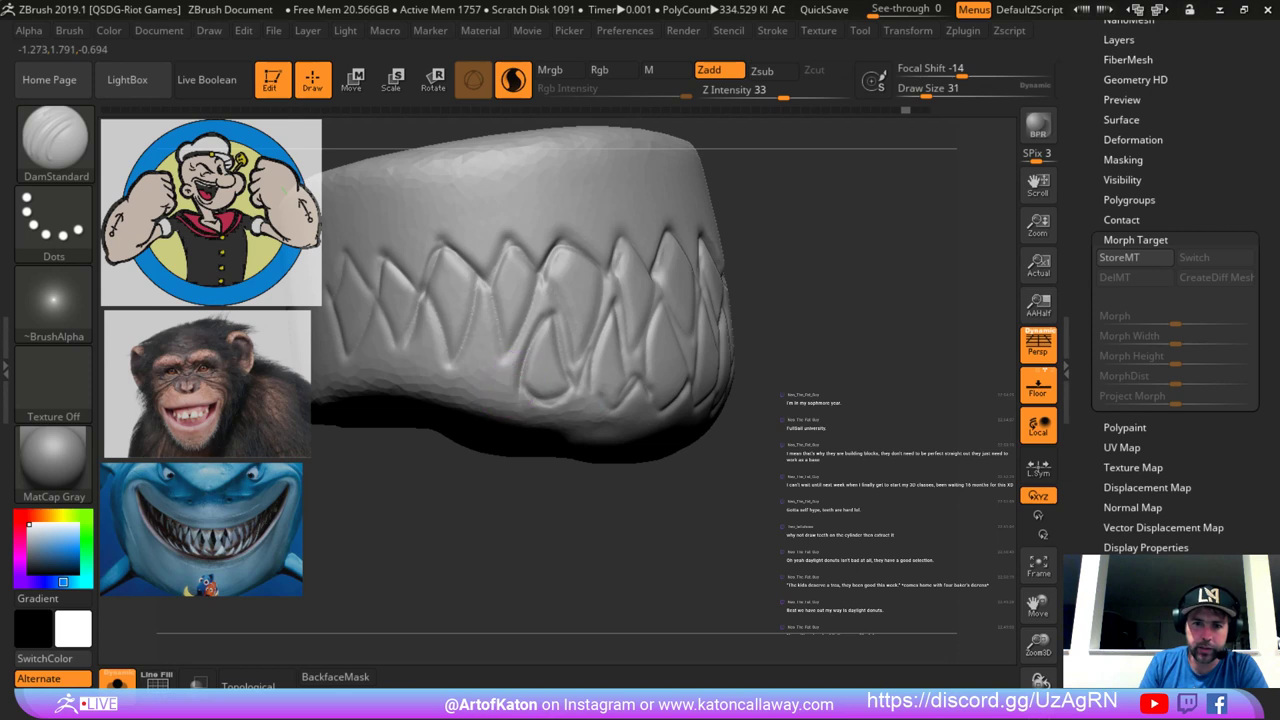
mouse_move(528, 364)
mouse_down()
mouse_move(519, 389)
mouse_move(473, 346)
mouse_move(528, 378)
mouse_move(481, 371)
mouse_move(488, 327)
mouse_up()
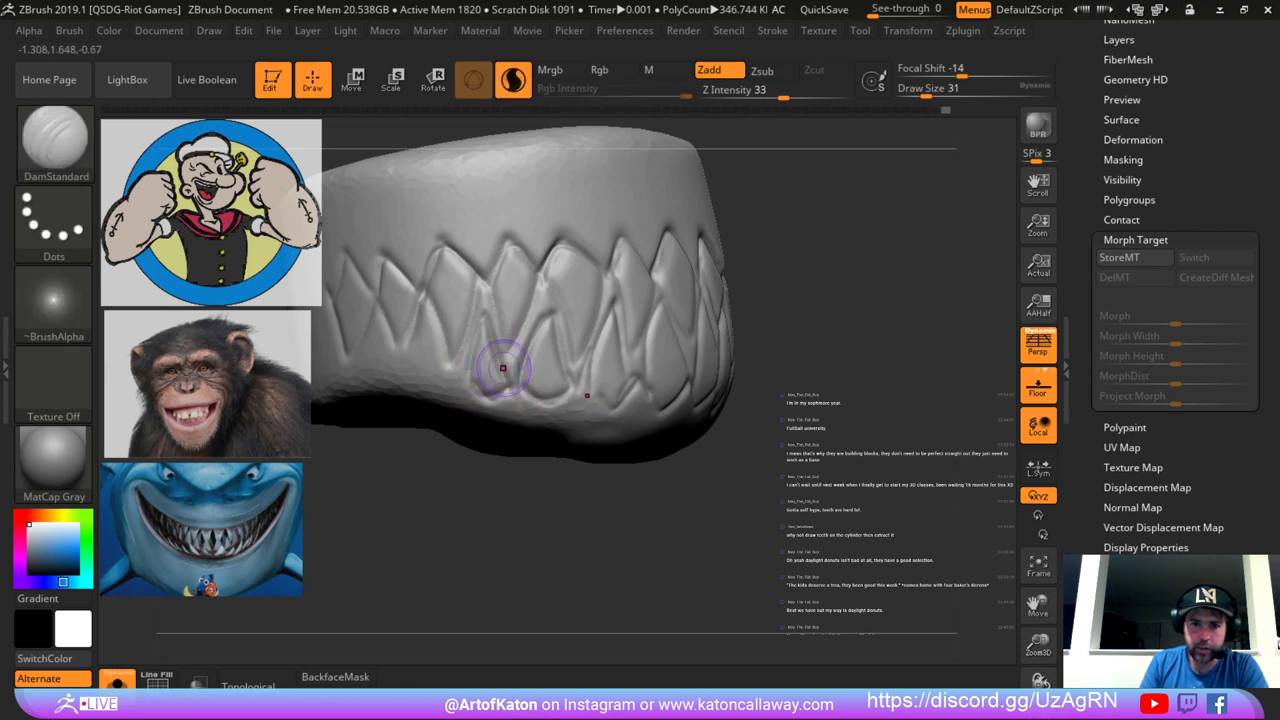
shift+drag(515, 392, 500, 389)
right_drag(500, 389, 478, 386)
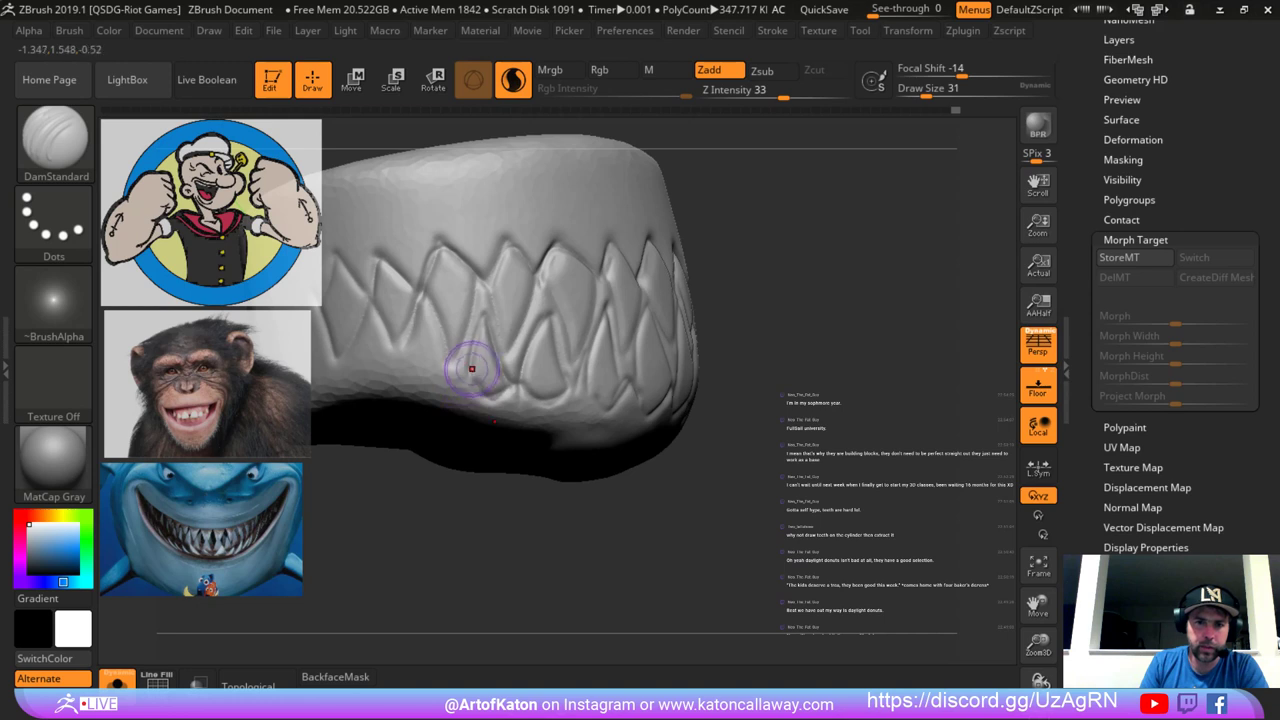
mouse_move(431, 314)
mouse_down()
mouse_move(415, 384)
mouse_move(441, 371)
mouse_up()
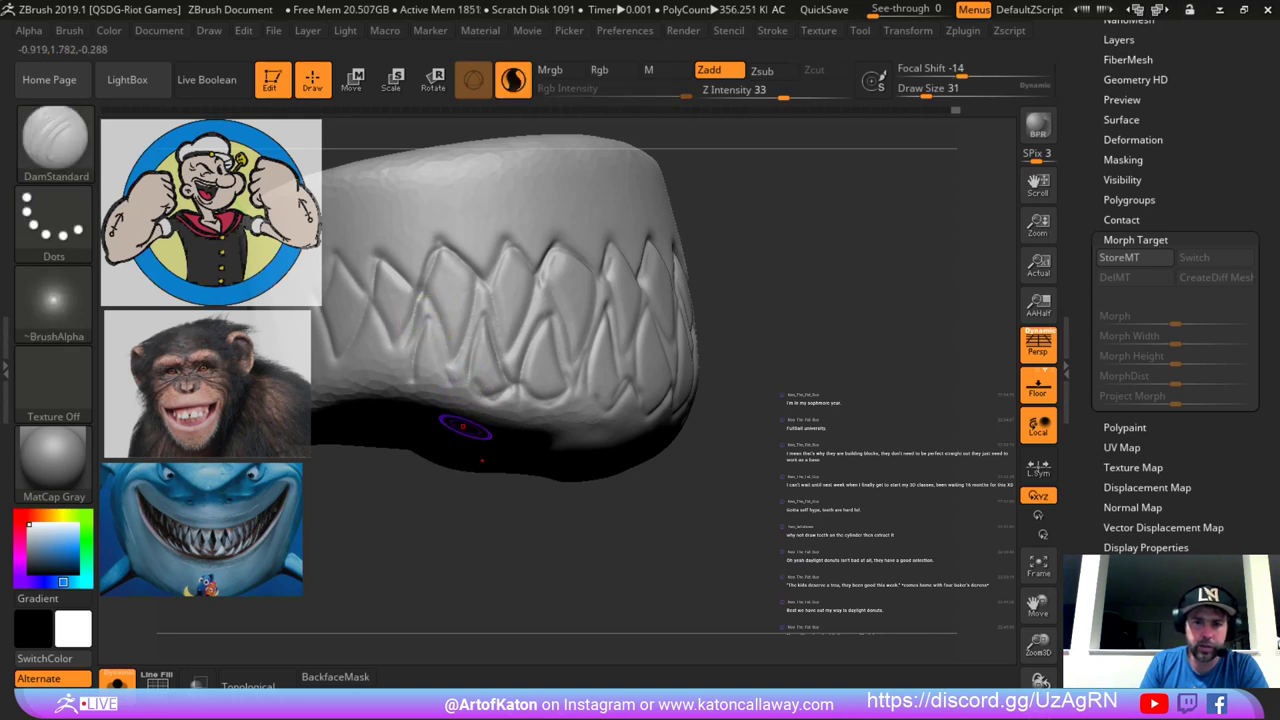
Rework the notch between the two upper front teeth at draw size 29, smoothing the centre and sharpening the adjoining grooves.
ctrl+right_drag(463, 426, 482, 471)
key(space)
drag(549, 298, 554, 298)
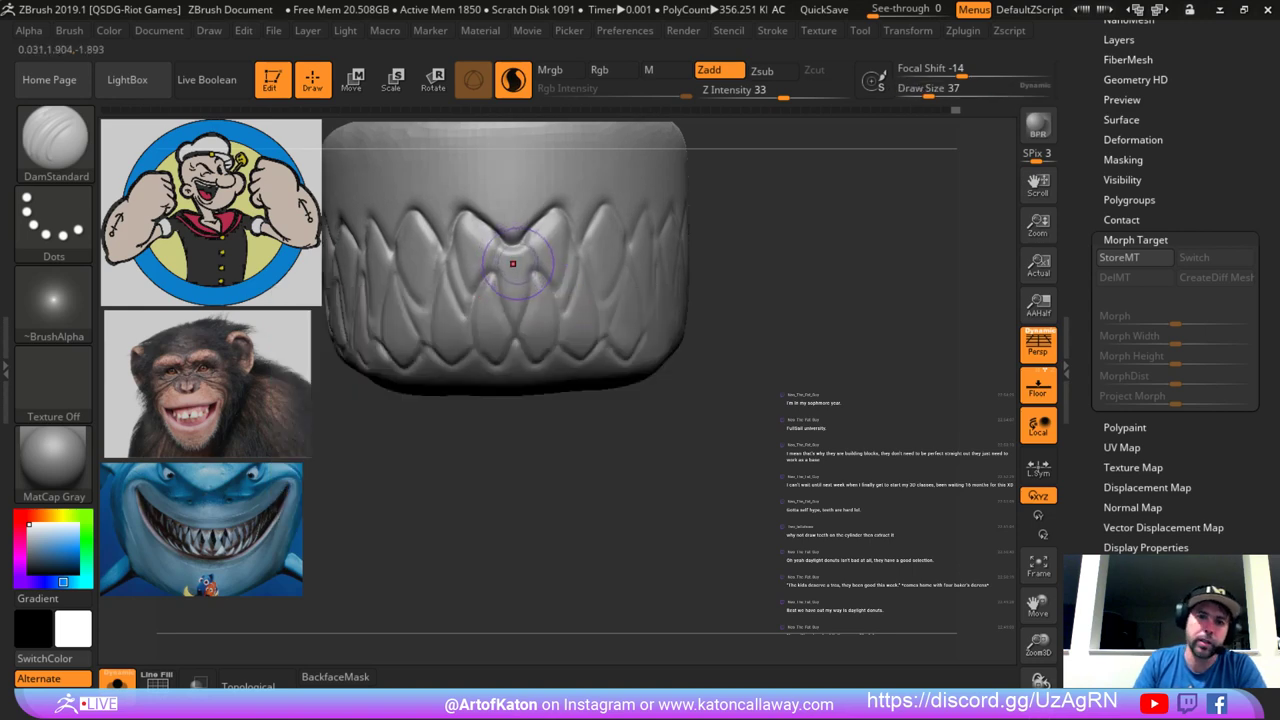
drag(503, 250, 498, 263)
key(space)
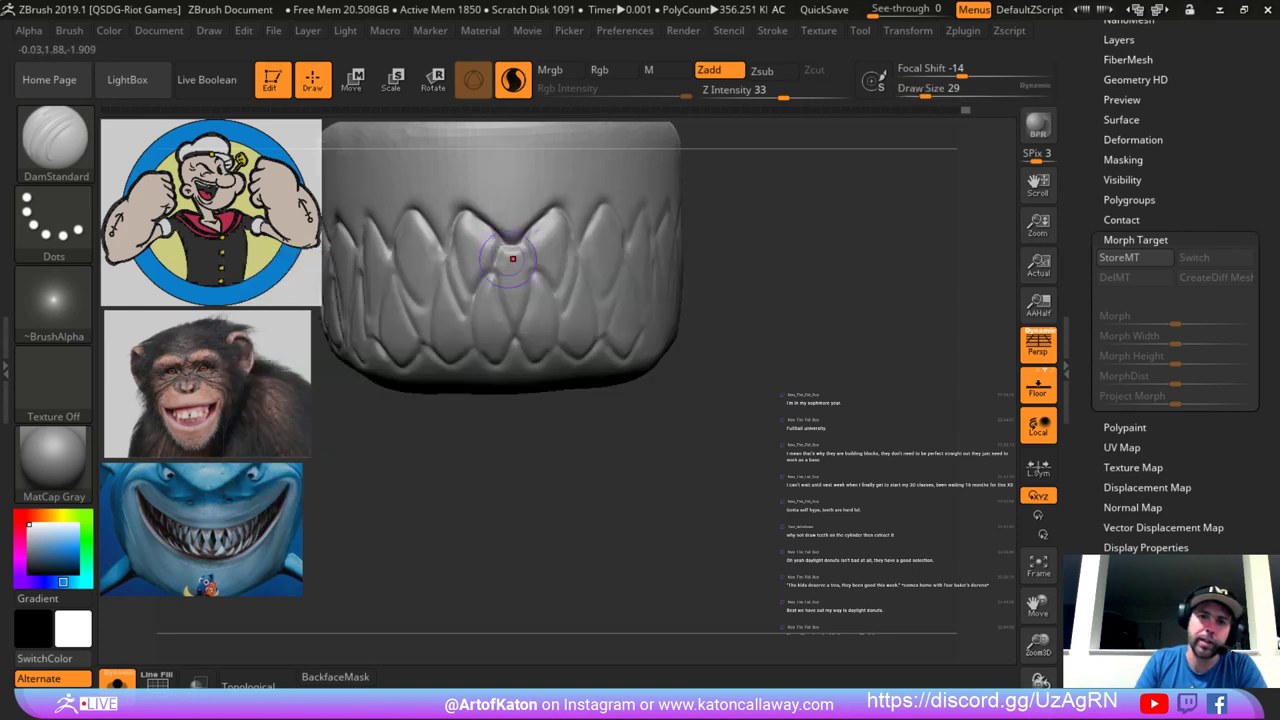
key(ctrl+z)
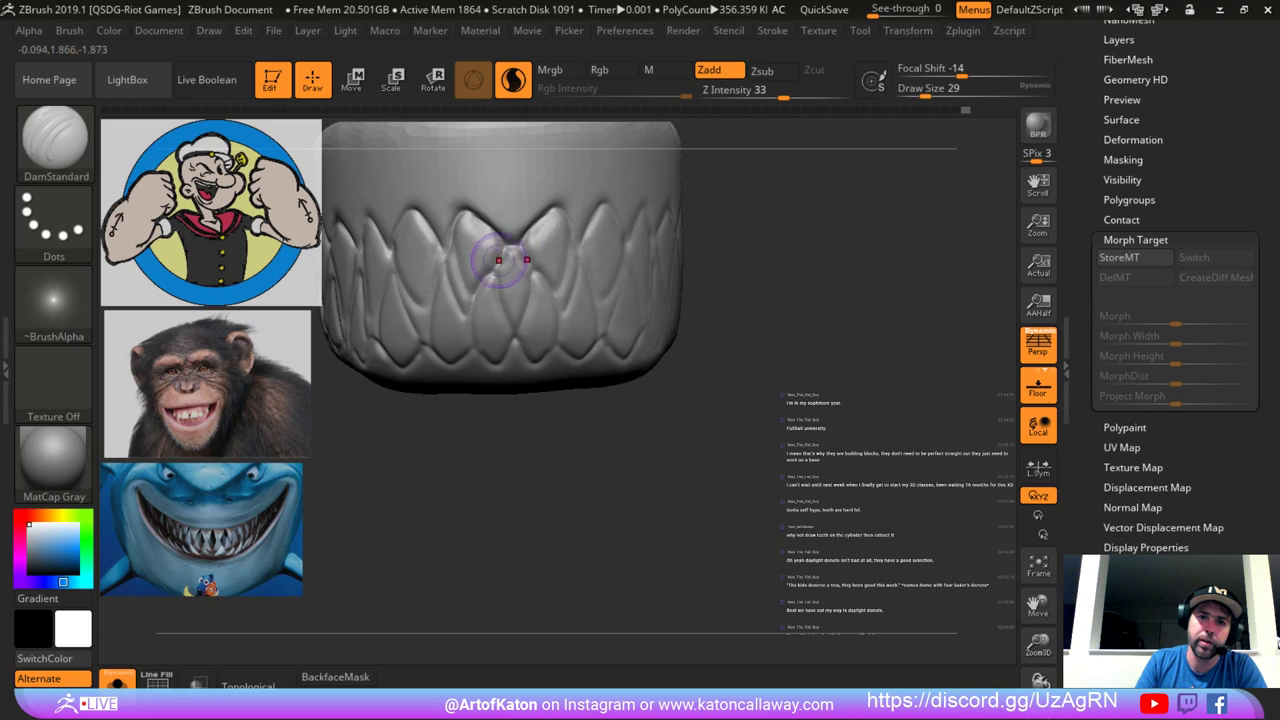
shift+drag(499, 260, 505, 245)
drag(477, 288, 468, 297)
Turn off Solo mode to examine the teeth inside the character's mouth from the side, and isolate the teeth again.
right_drag(467, 288, 520, 282)
right_drag(505, 360, 460, 372)
ctrl+right_drag(460, 372, 449, 440)
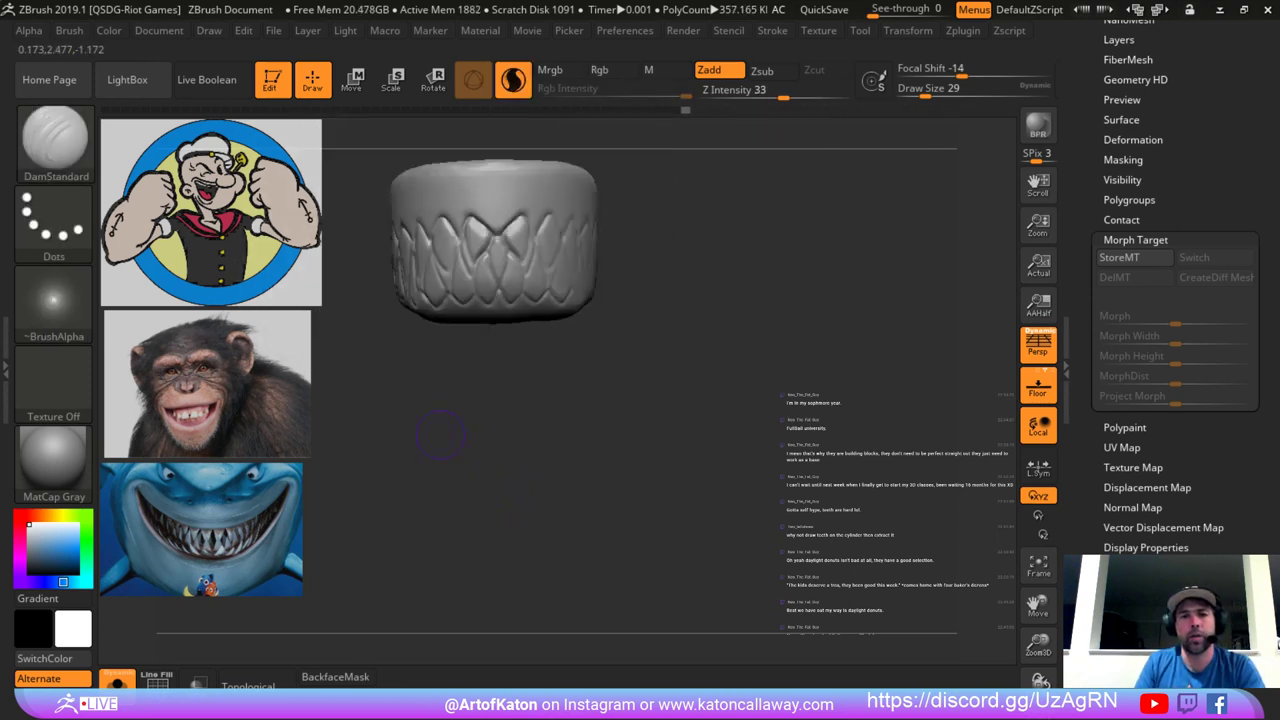
click(117, 682)
right_drag(660, 338, 865, 335)
alt+click(440, 275)
mouse_move(698, 295)
right_down()
mouse_move(595, 300)
mouse_move(690, 300)
mouse_move(575, 366)
mouse_move(696, 394)
right_up()
alt+click(478, 268)
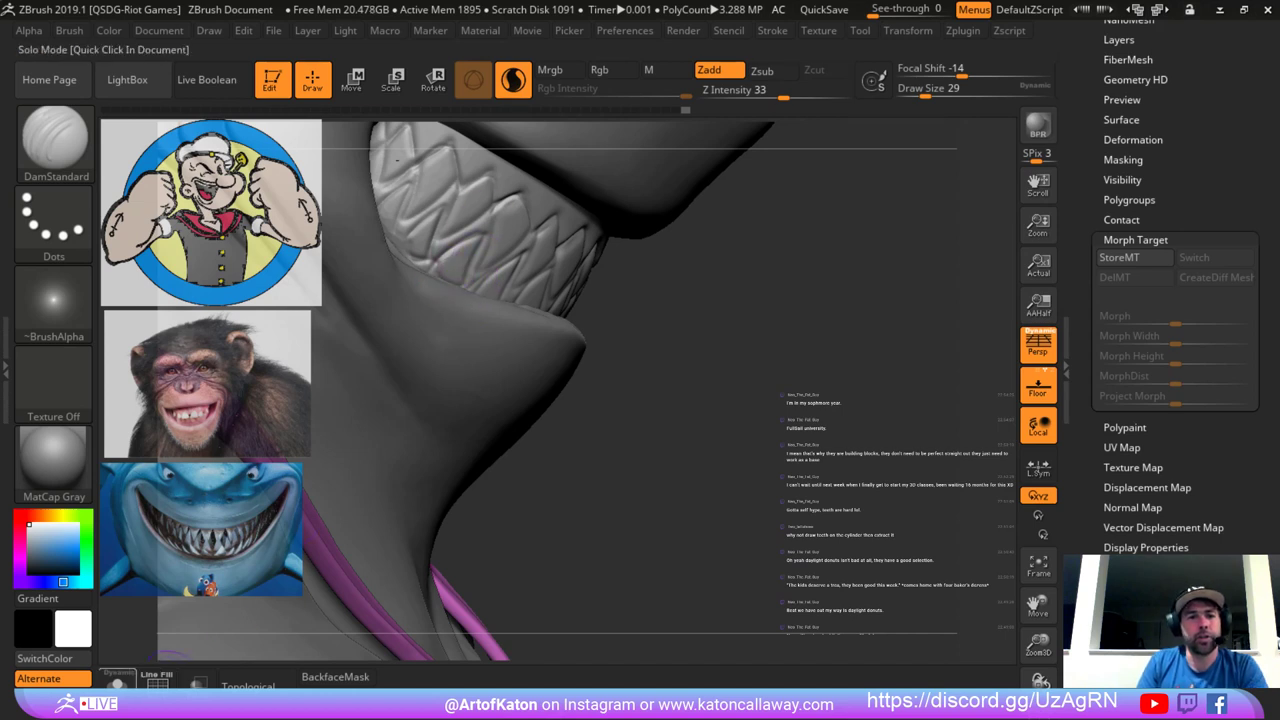
click(117, 682)
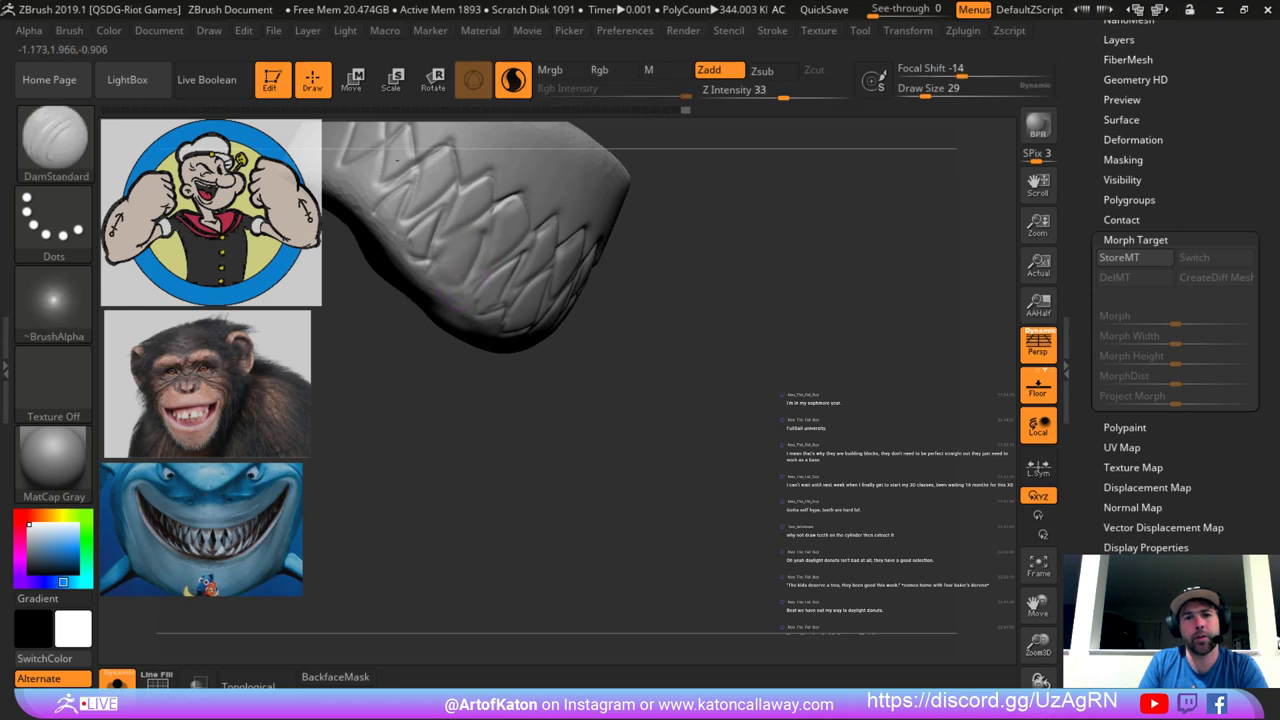
Deepen the grooves between the rear upper and lower teeth and smooth the rough spots between them.
mouse_move(443, 246)
mouse_down()
mouse_move(428, 268)
mouse_move(446, 282)
mouse_up()
drag(493, 234, 475, 276)
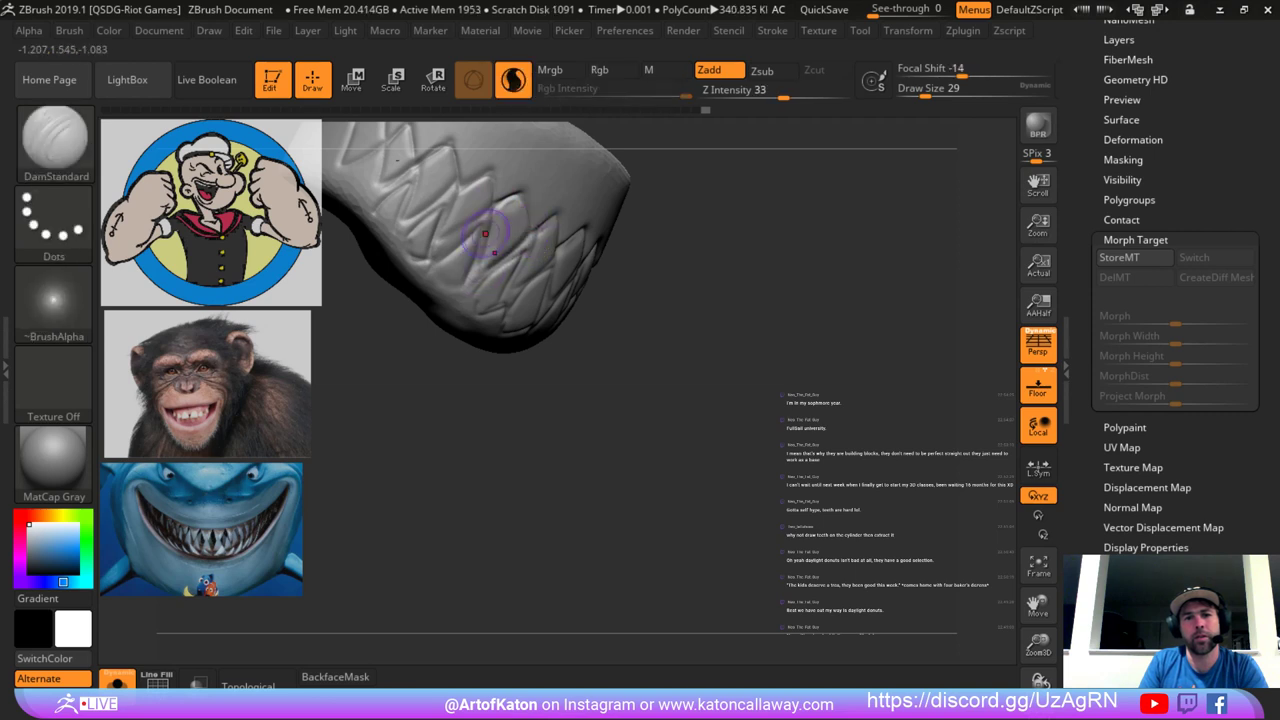
mouse_move(488, 219)
mouse_down()
mouse_move(477, 256)
mouse_move(442, 246)
mouse_up()
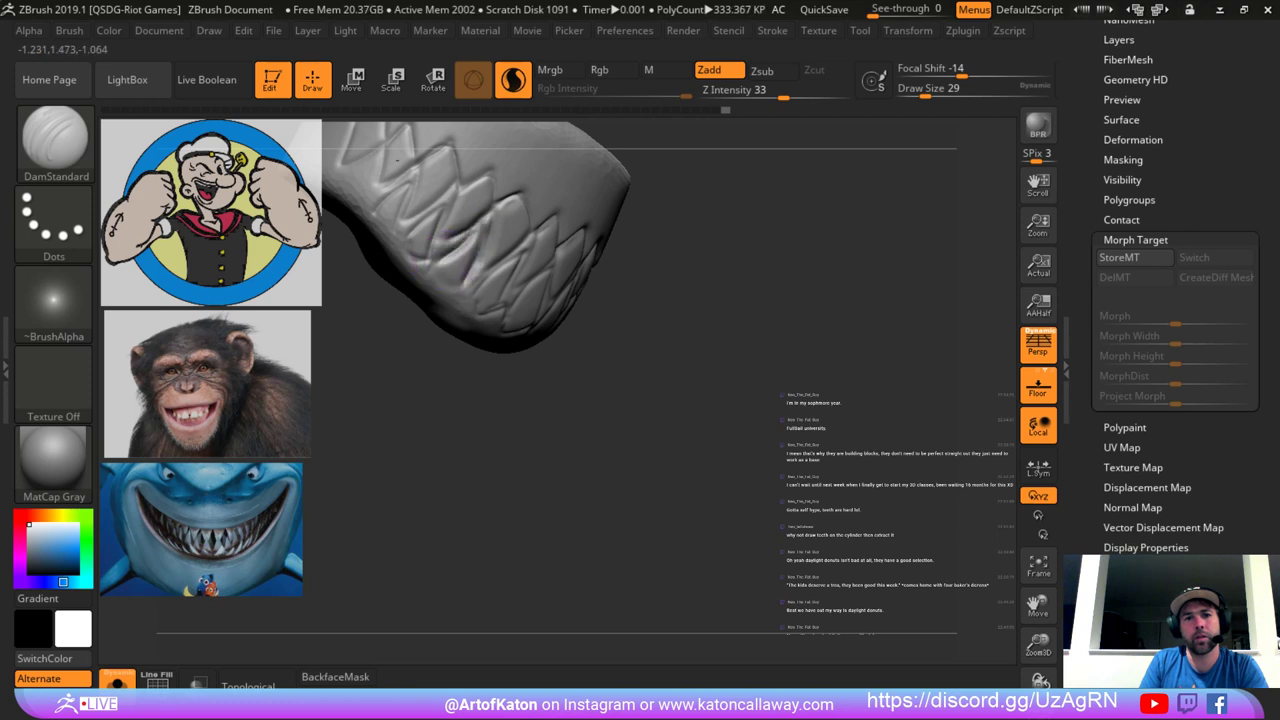
alt+drag(400, 346, 437, 370)
shift+drag(472, 262, 482, 268)
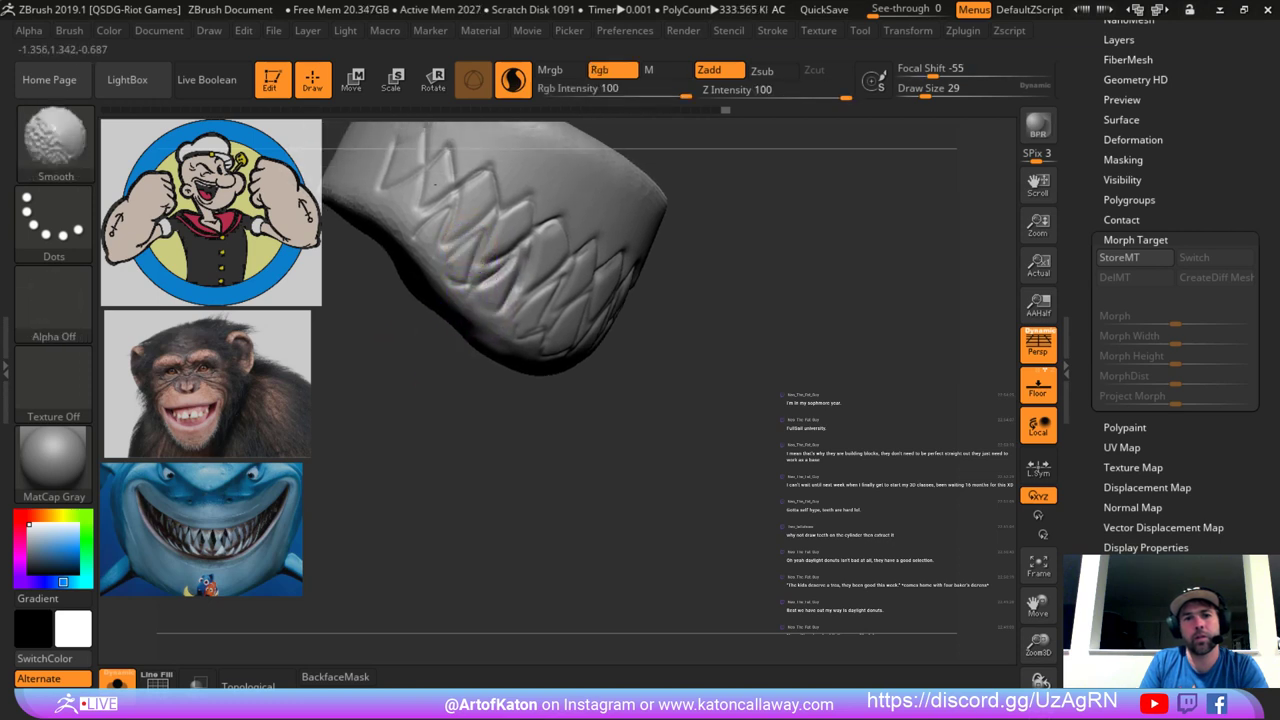
mouse_move(432, 232)
mouse_down()
mouse_move(464, 280)
mouse_move(457, 257)
mouse_move(457, 280)
mouse_move(466, 274)
mouse_up()
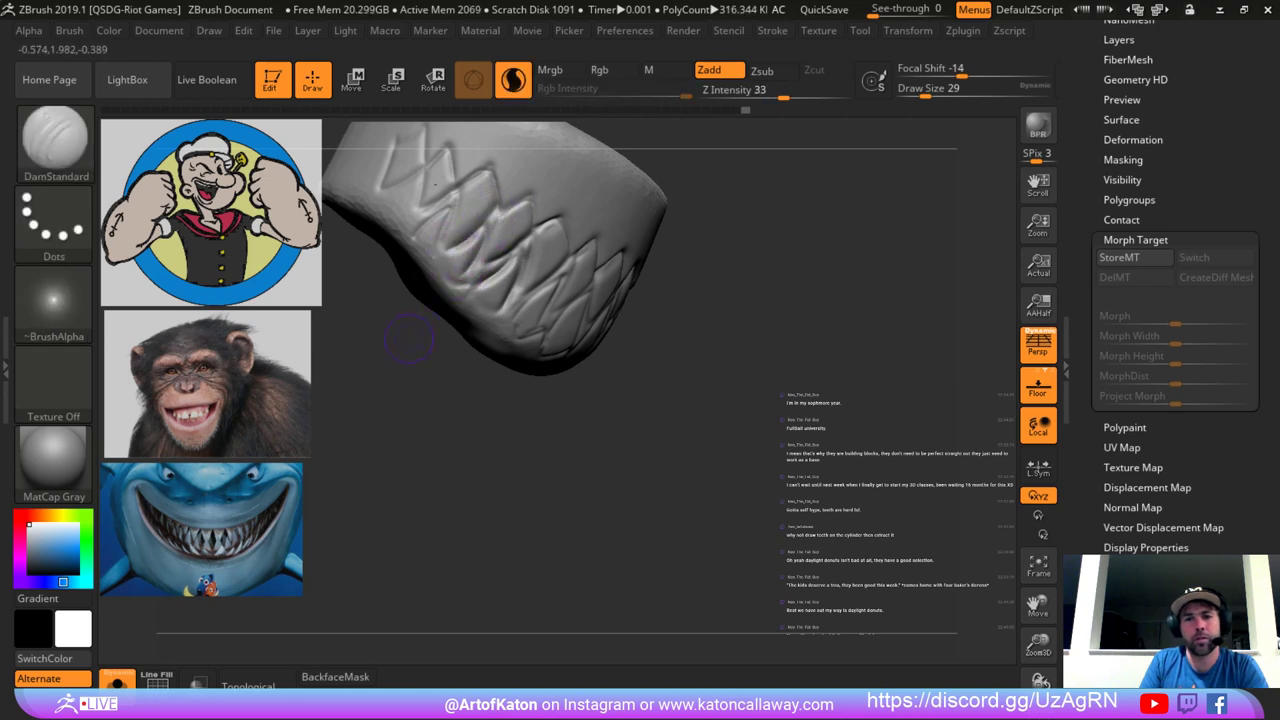
Recut the grooves around the rearmost lower teeth, undoing the first stroke and carving it down toward the jaw edge.
alt+drag(409, 339, 430, 379)
drag(480, 232, 468, 275)
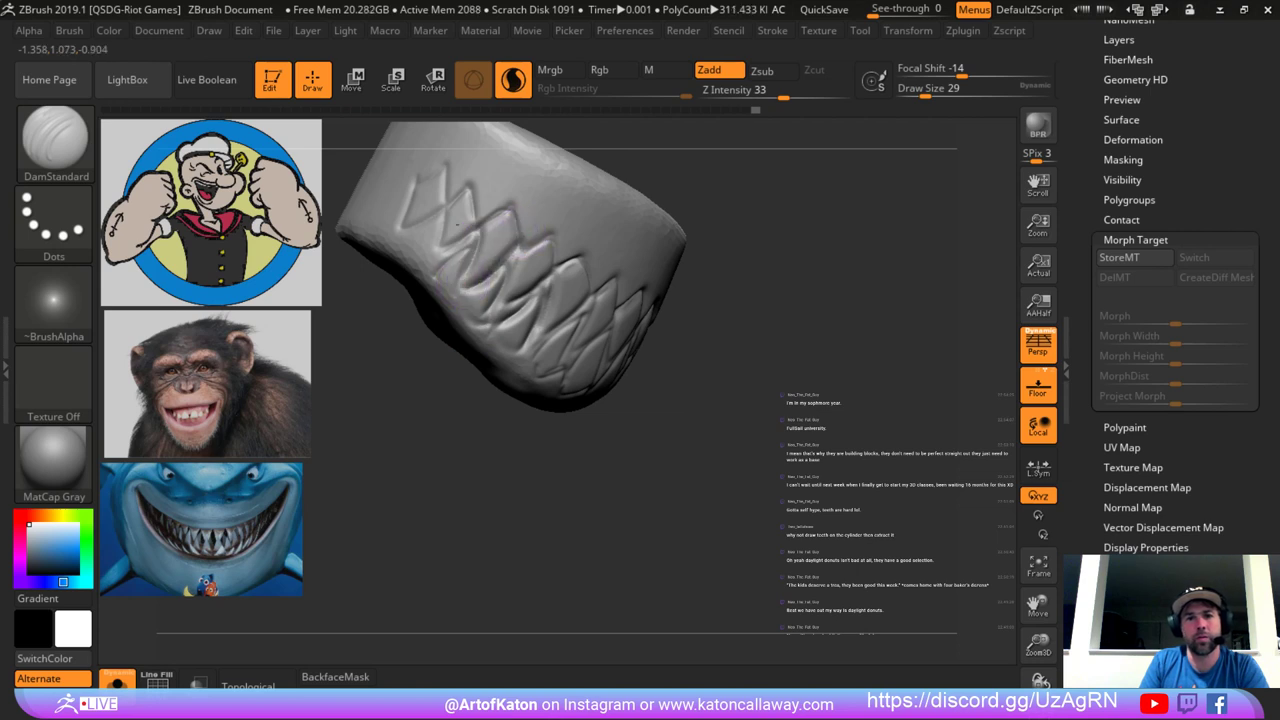
key(ctrl+z)
drag(482, 222, 458, 293)
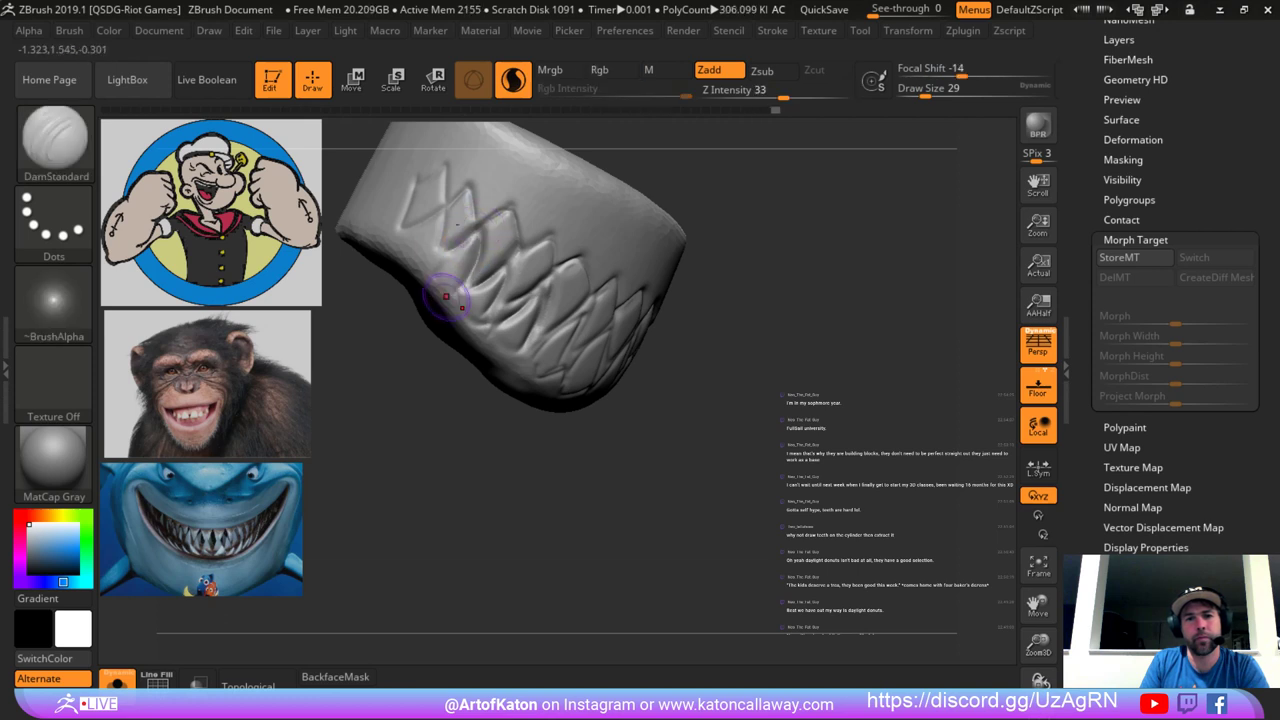
drag(474, 242, 472, 282)
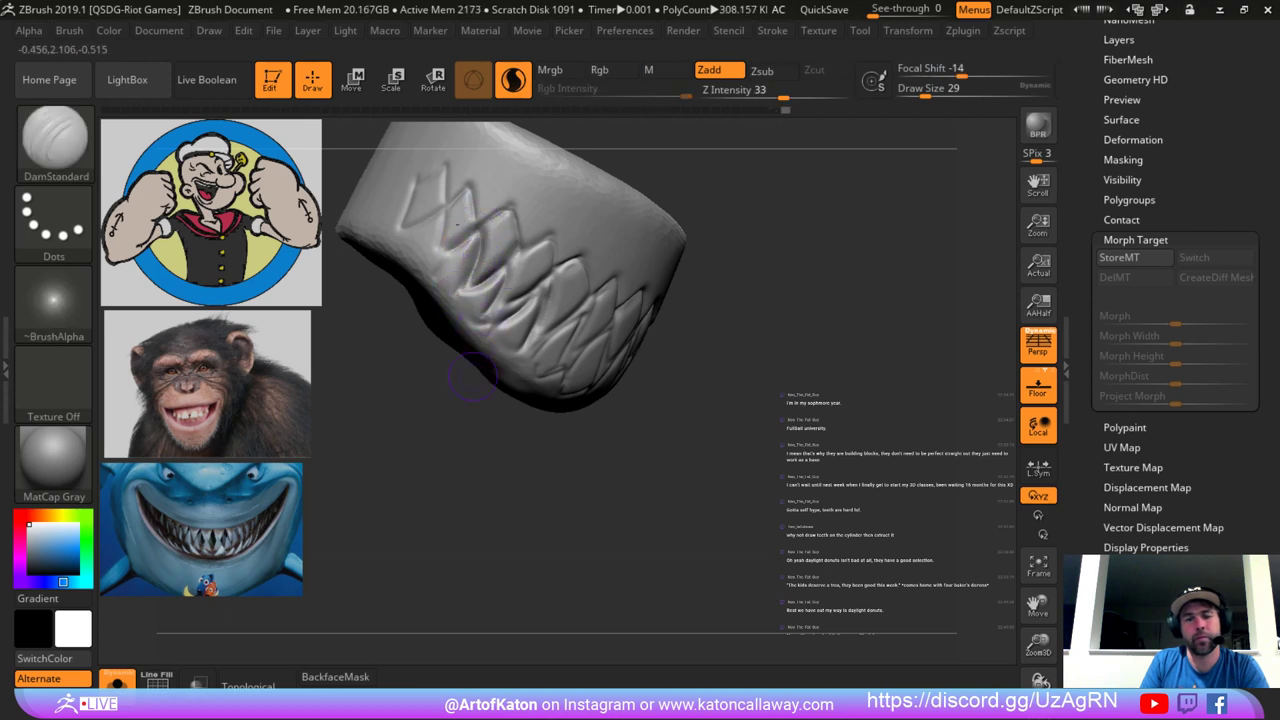
Sharpen the edges where the rear upper tooth tips overlap the lower teeth on the side of the jaw.
mouse_move(560, 470)
alt+mouse_down()
mouse_move(520, 388)
mouse_move(540, 470)
mouse_move(465, 445)
alt+mouse_up()
key(space)
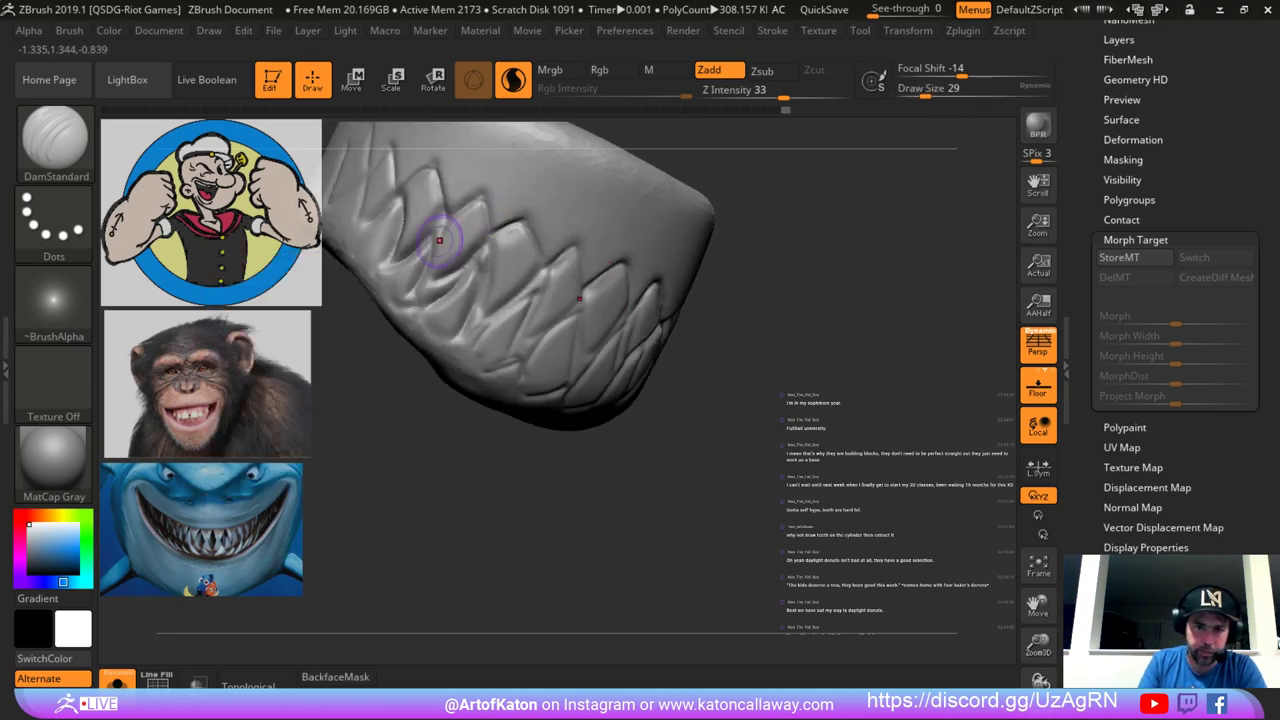
drag(442, 244, 466, 284)
mouse_move(470, 440)
mouse_down()
mouse_move(486, 486)
mouse_move(490, 428)
mouse_up()
drag(480, 268, 468, 286)
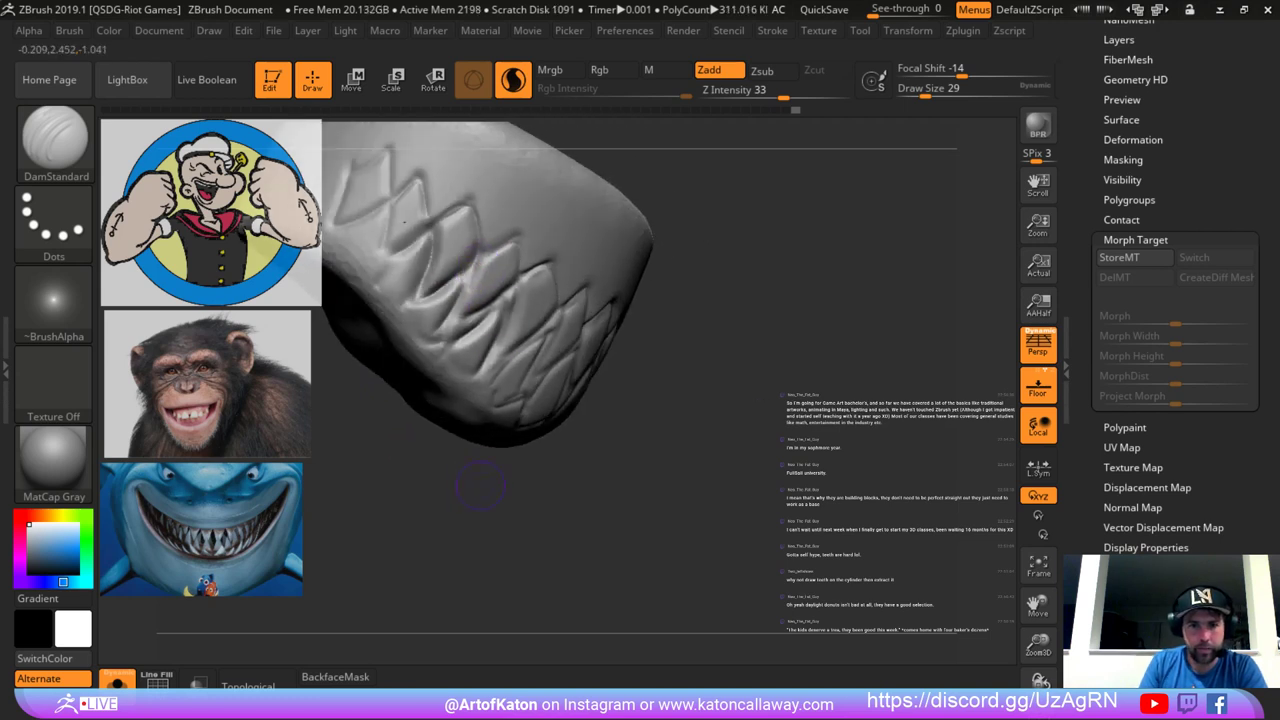
drag(488, 457, 515, 485)
drag(488, 312, 456, 328)
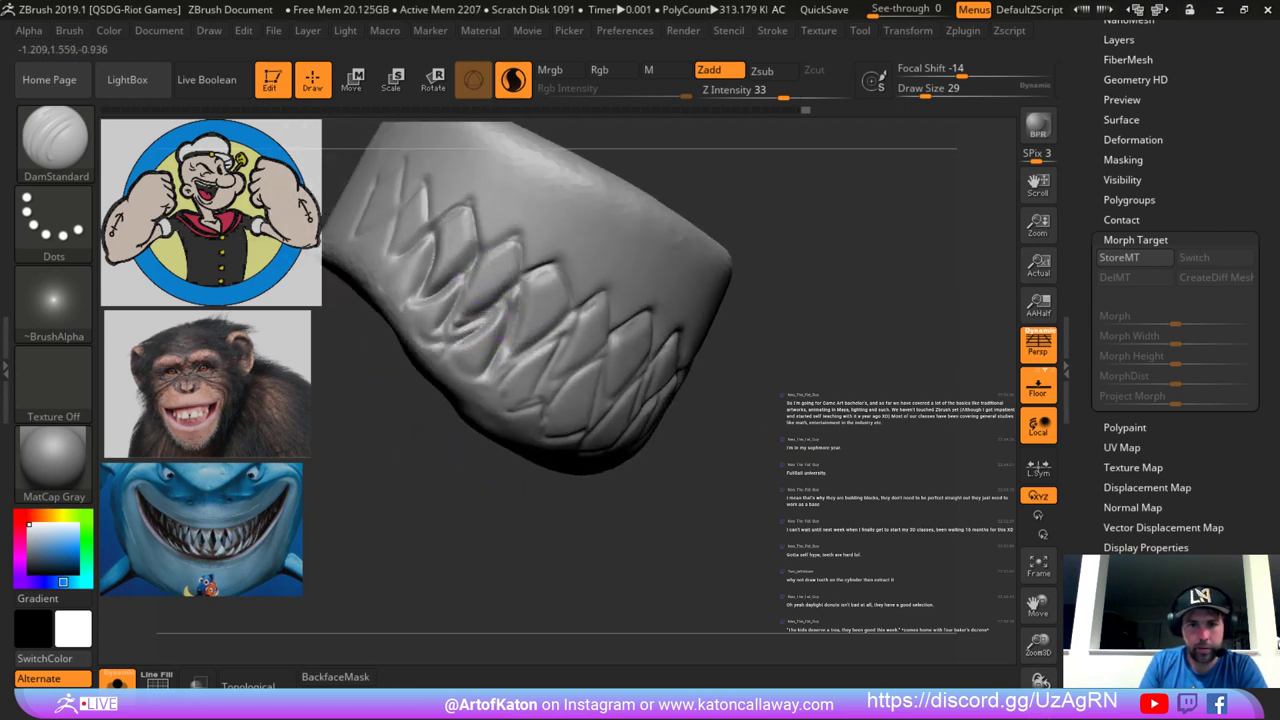
Recut the slanted edges of the middle side teeth where the upper tips meet the lower teeth with DamStandard.
drag(525, 289, 504, 368)
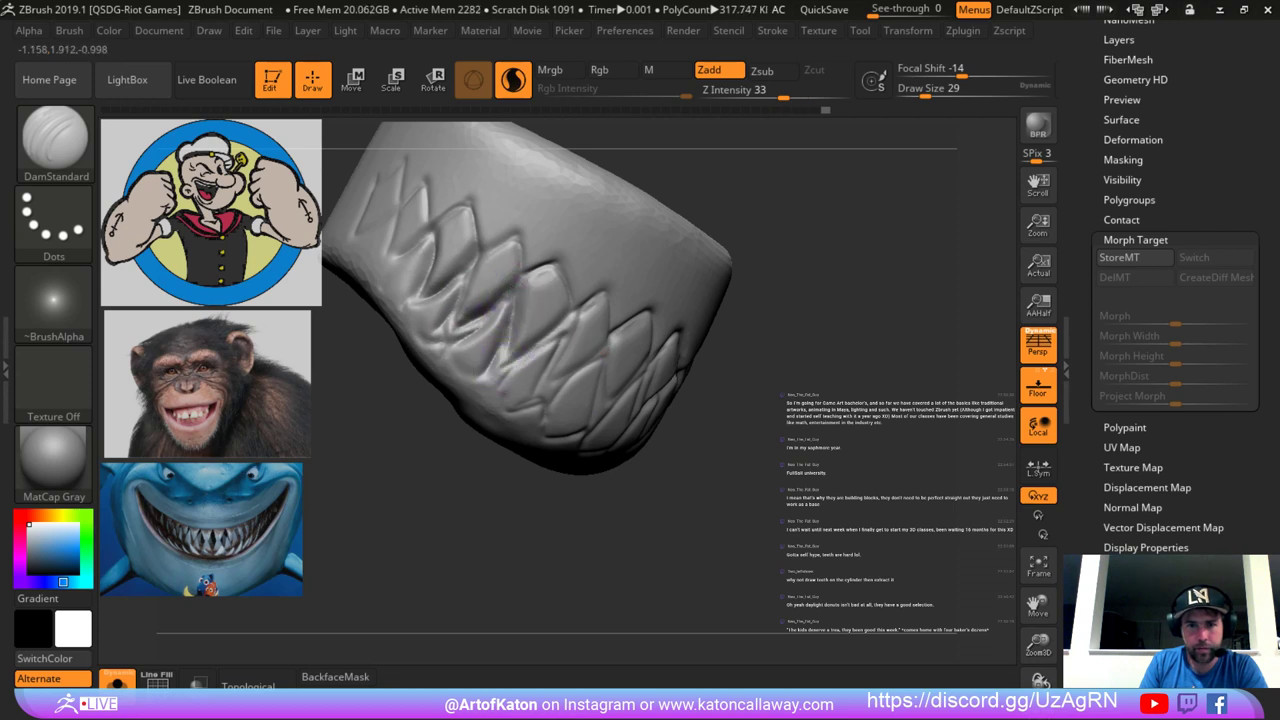
drag(573, 312, 543, 380)
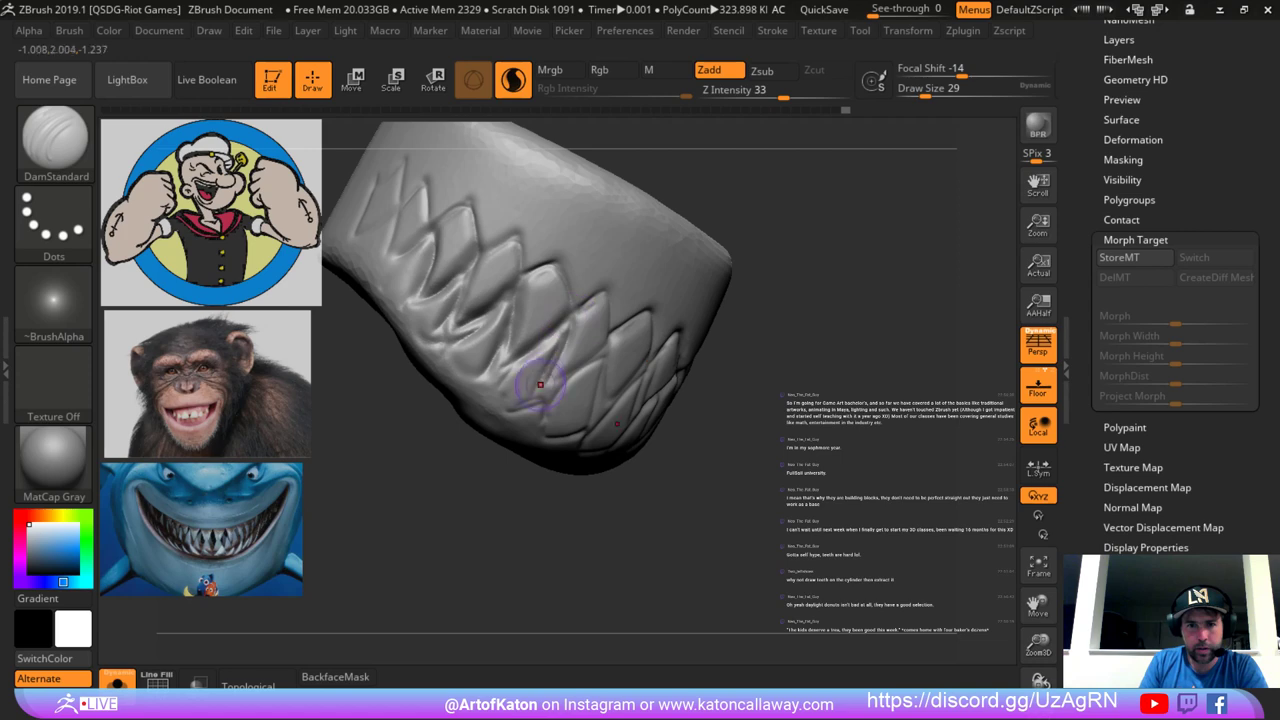
mouse_move(466, 500)
mouse_down()
mouse_move(491, 514)
mouse_move(491, 474)
mouse_up()
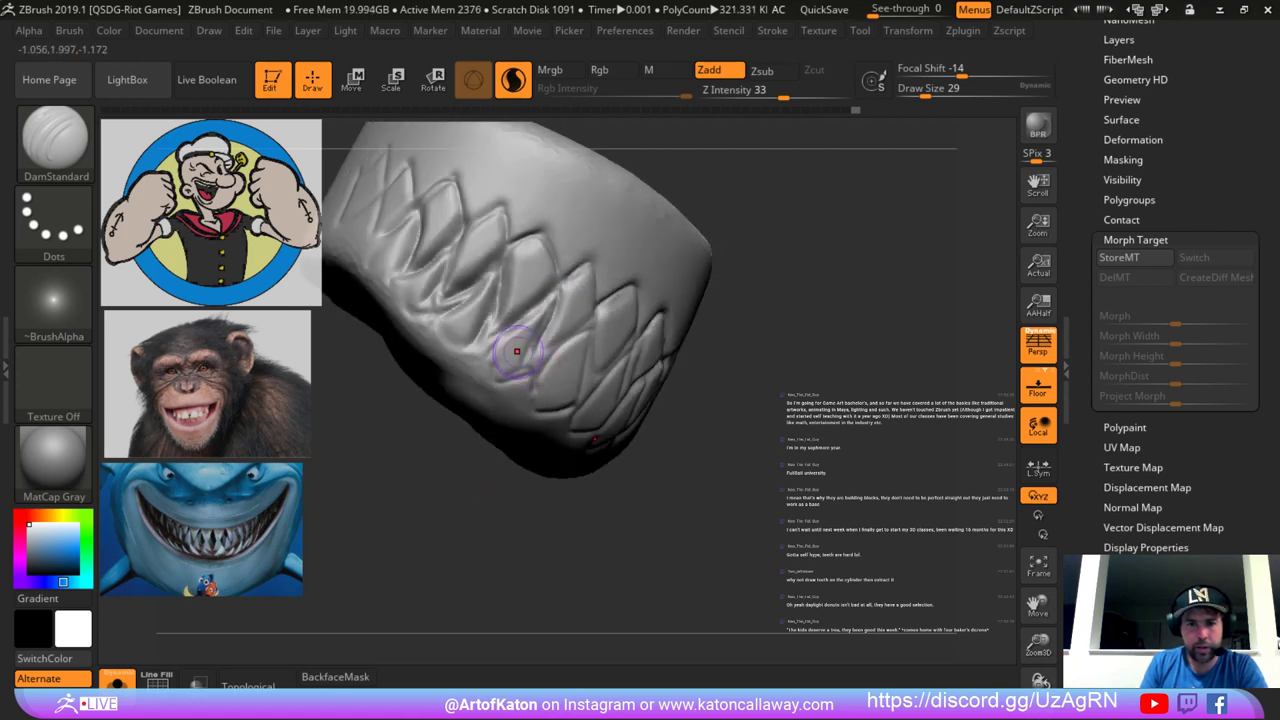
Build up the lower tooth between the side upper tips with the Clay brush, undoing the first strokes and reducing the draw size to 23.
key(b)
key(c)
key(l)
drag(521, 340, 507, 354)
drag(537, 313, 500, 363)
key(ctrl+z)
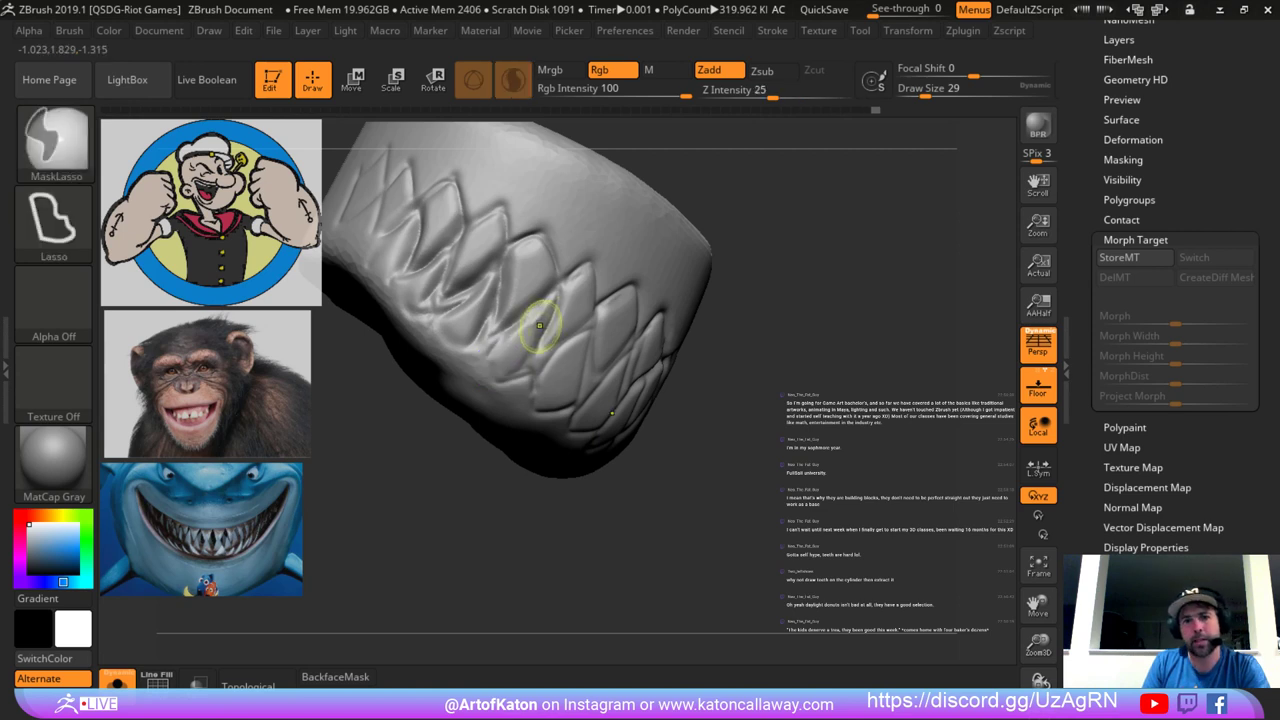
key(space)
mouse_move(544, 320)
mouse_down()
mouse_move(537, 354)
mouse_move(532, 323)
mouse_move(507, 367)
mouse_up()
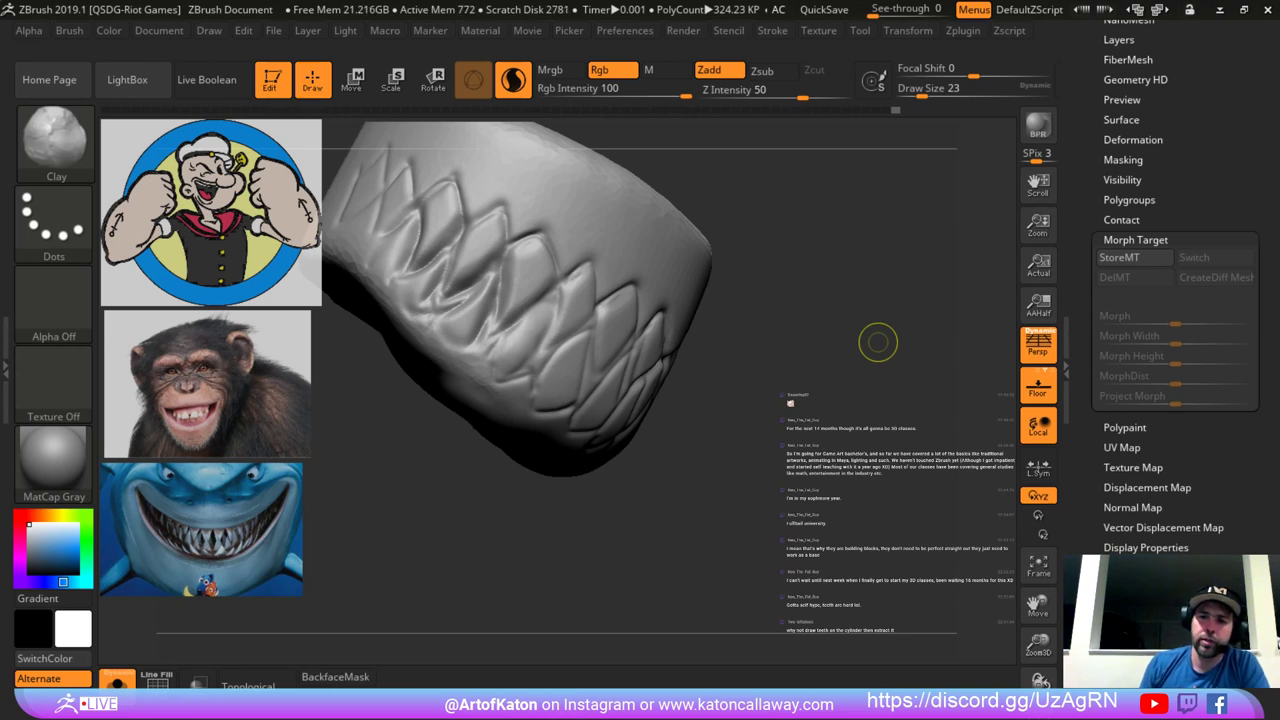
Smooth the carved surface of the teeth along the side of the jaw with a light pass.
drag(878, 342, 809, 191)
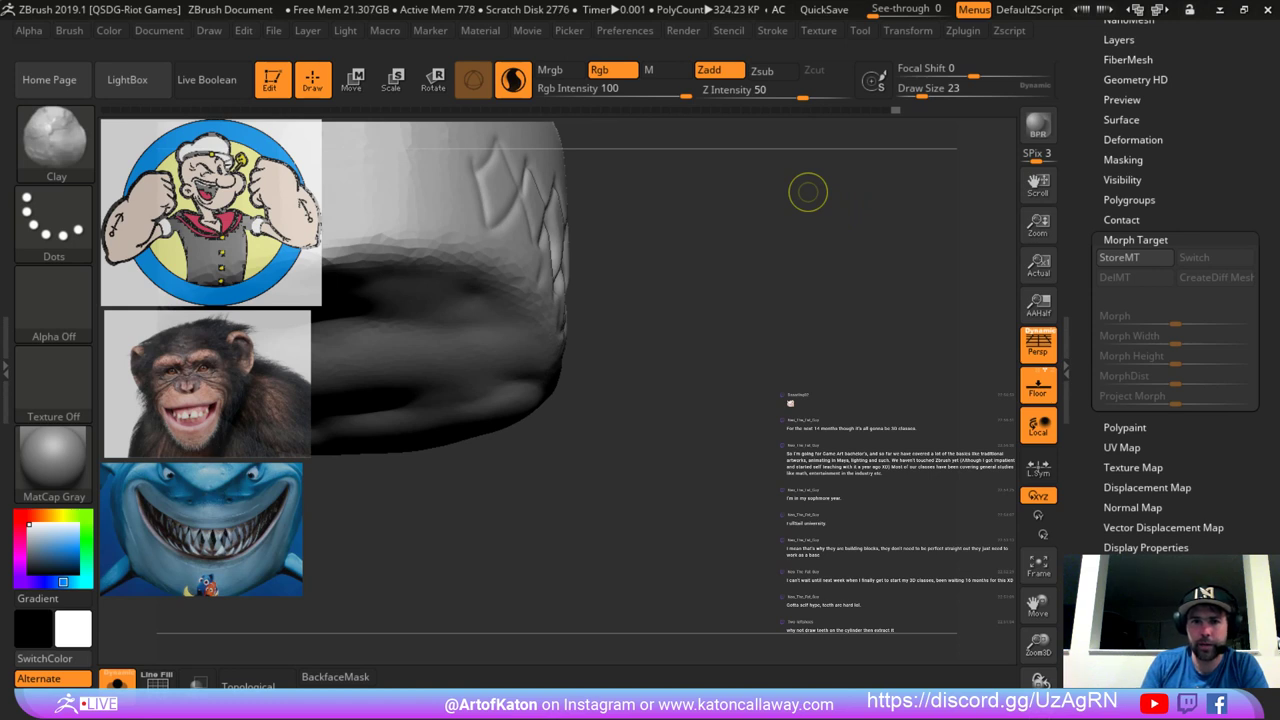
ctrl+drag(613, 201, 640, 224)
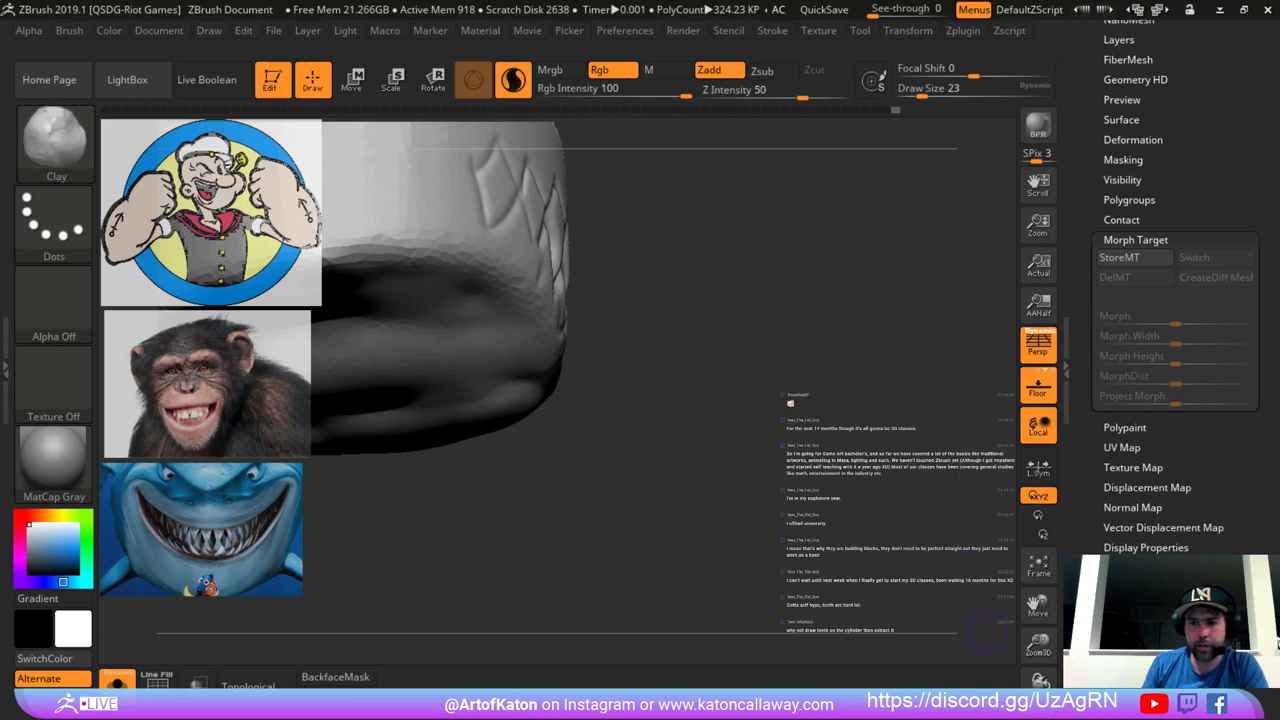
key(ctrl)
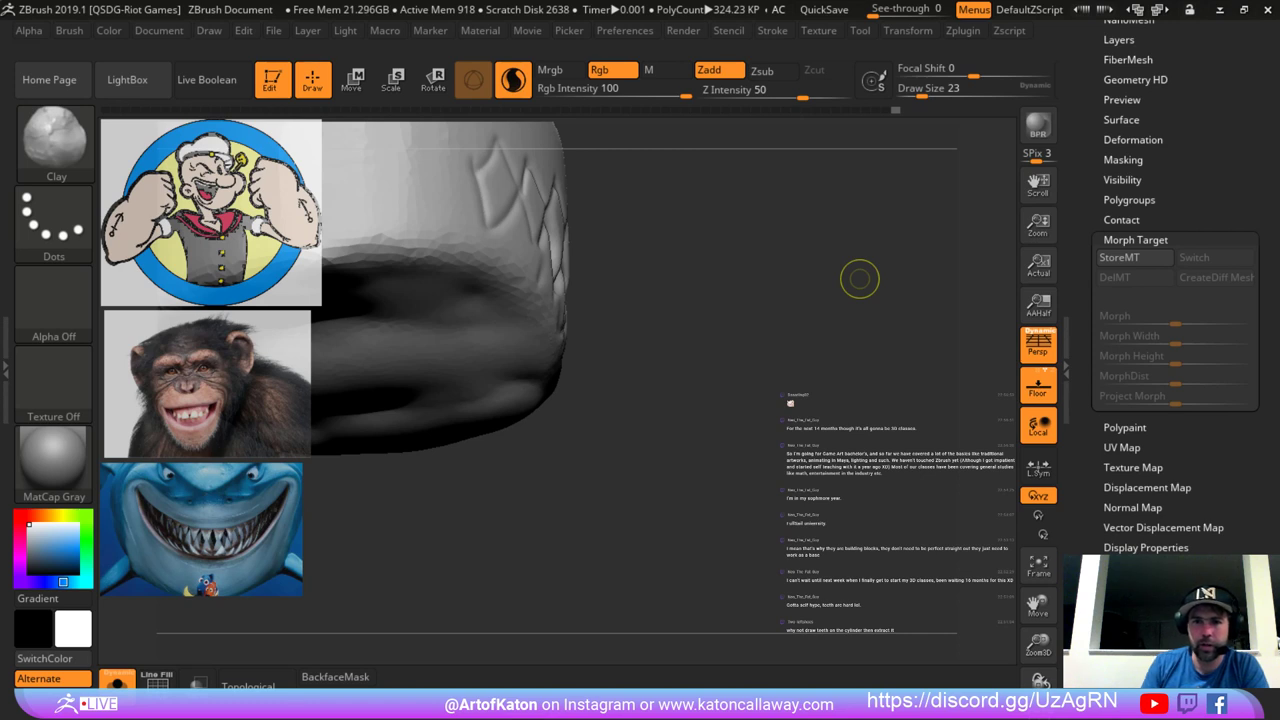
mouse_move(858, 280)
mouse_down()
mouse_move(609, 420)
mouse_move(569, 466)
mouse_move(585, 517)
mouse_move(430, 358)
mouse_move(433, 380)
mouse_up()
key(shift)
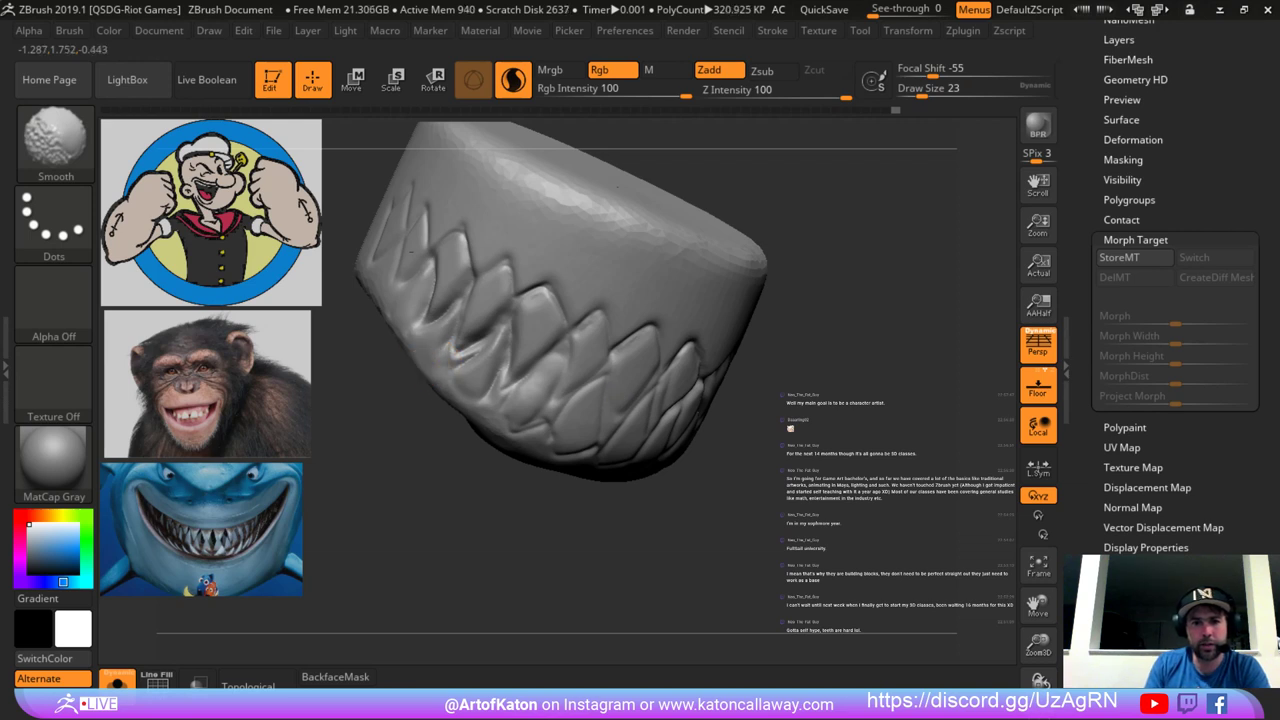
mouse_move(390, 440)
mouse_down()
mouse_move(545, 530)
mouse_move(500, 510)
mouse_move(505, 520)
mouse_move(503, 499)
mouse_move(490, 554)
mouse_move(548, 540)
mouse_move(552, 515)
mouse_move(598, 552)
mouse_move(566, 530)
mouse_up()
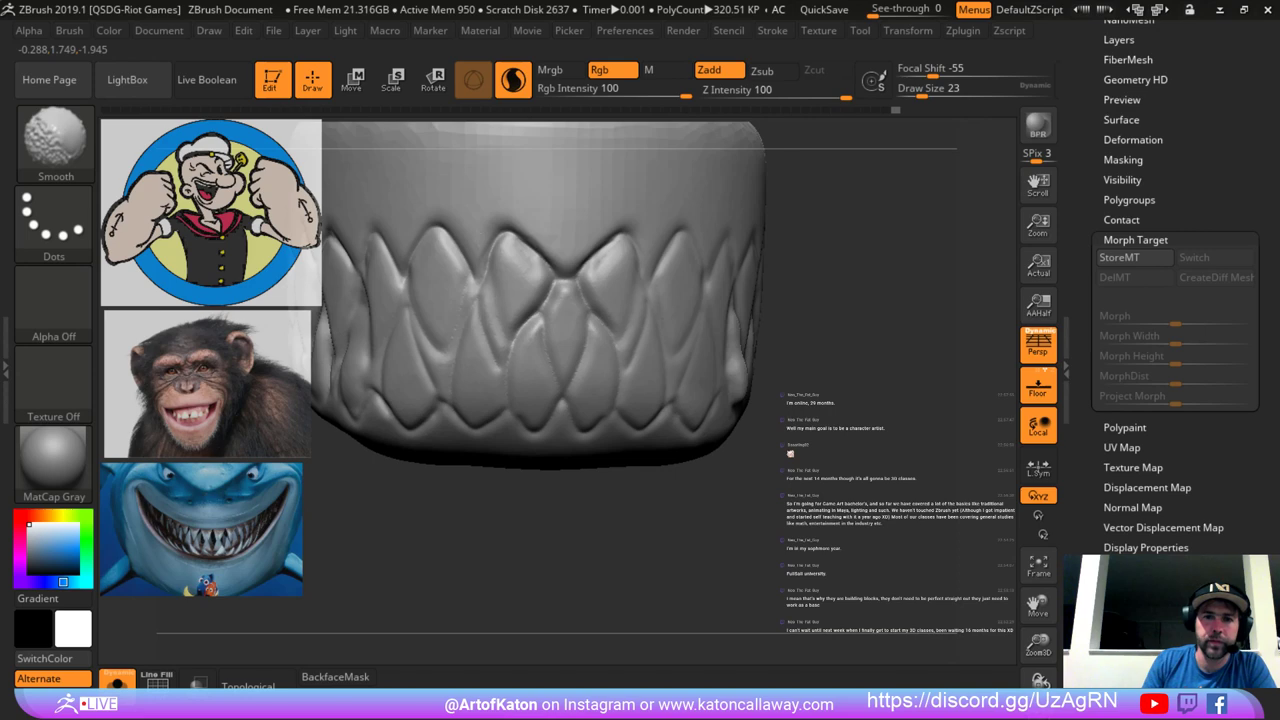
Fill the area around the tips of the two upper front teeth with the Clay brush and smooth it.
key(b)
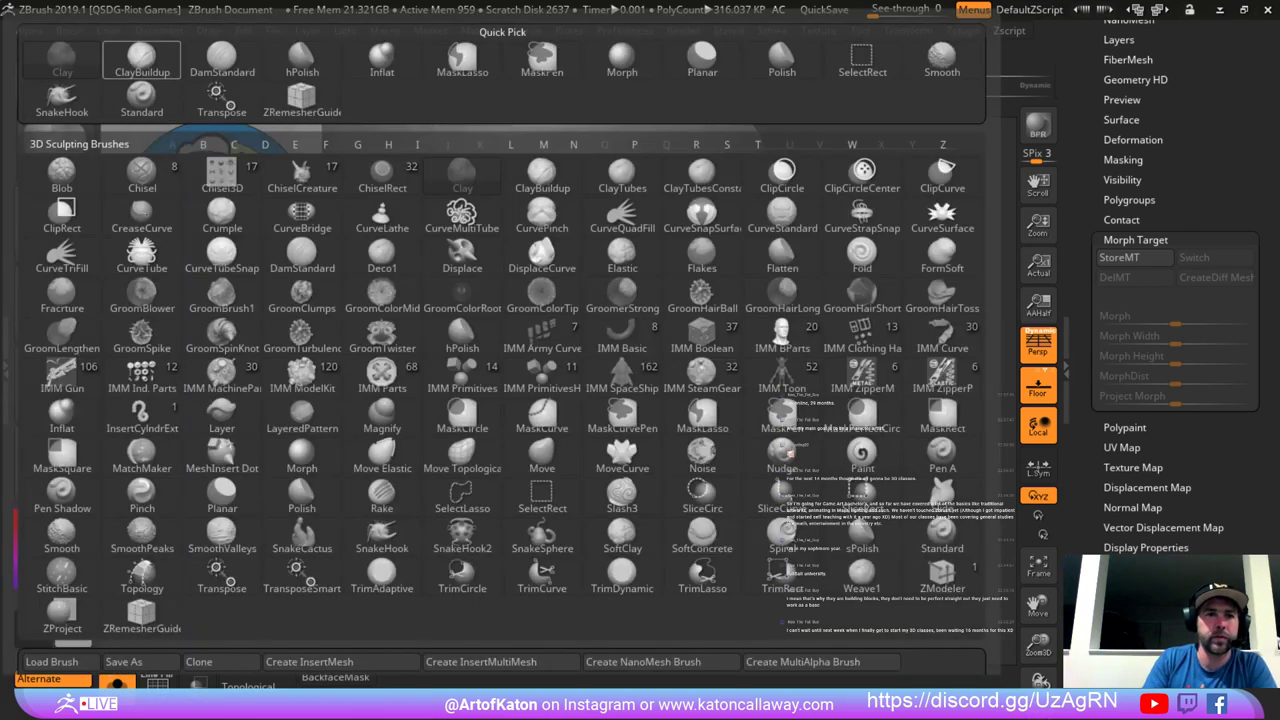
click(142, 61)
key(space)
drag(510, 265, 488, 345)
key(shift)
Carve longer pointed outlines for the two upper front teeth with DamStandard at draw size 41.
key(b)
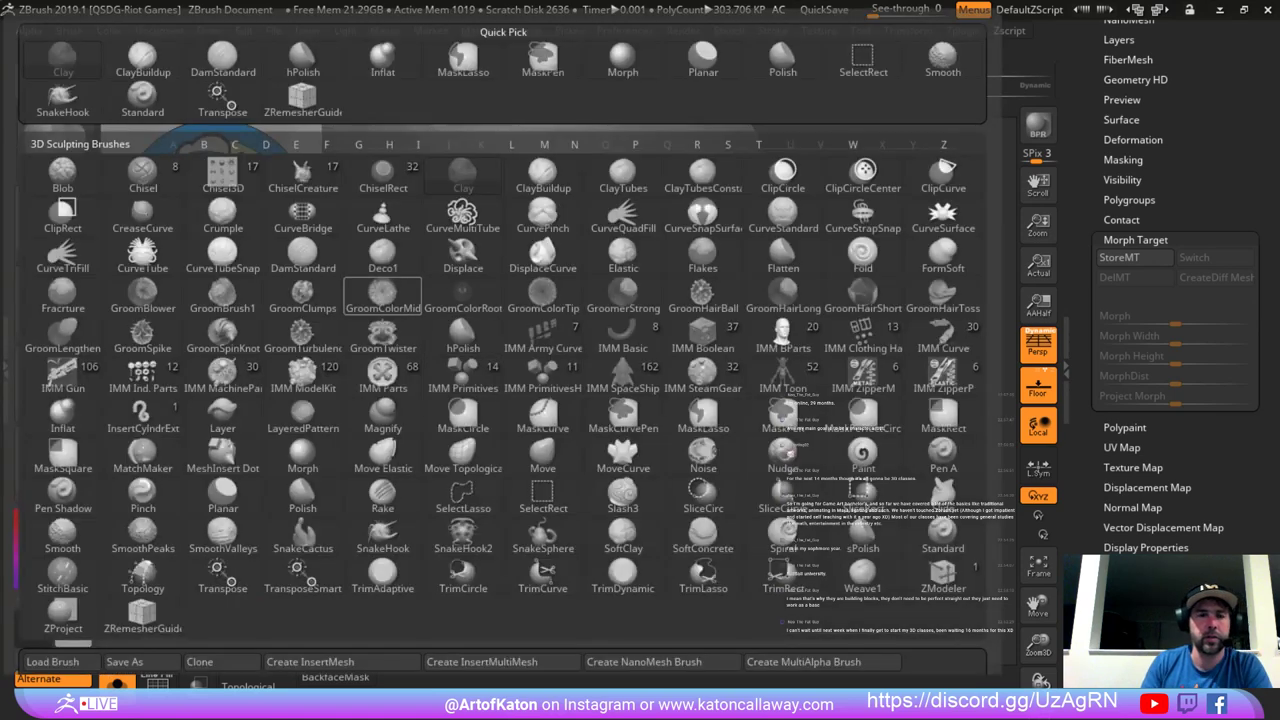
click(222, 62)
mouse_move(480, 277)
mouse_down()
mouse_move(500, 363)
mouse_move(551, 292)
mouse_move(507, 353)
mouse_up()
drag(552, 282, 504, 360)
drag(487, 265, 497, 350)
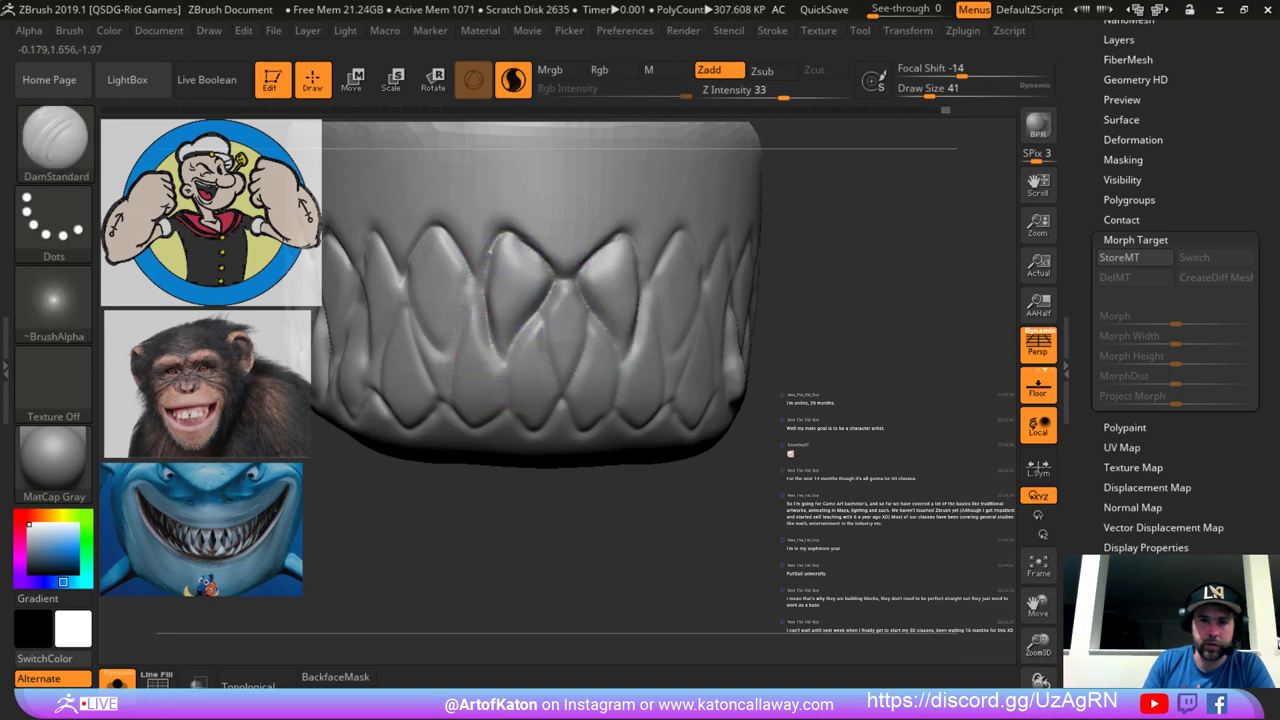
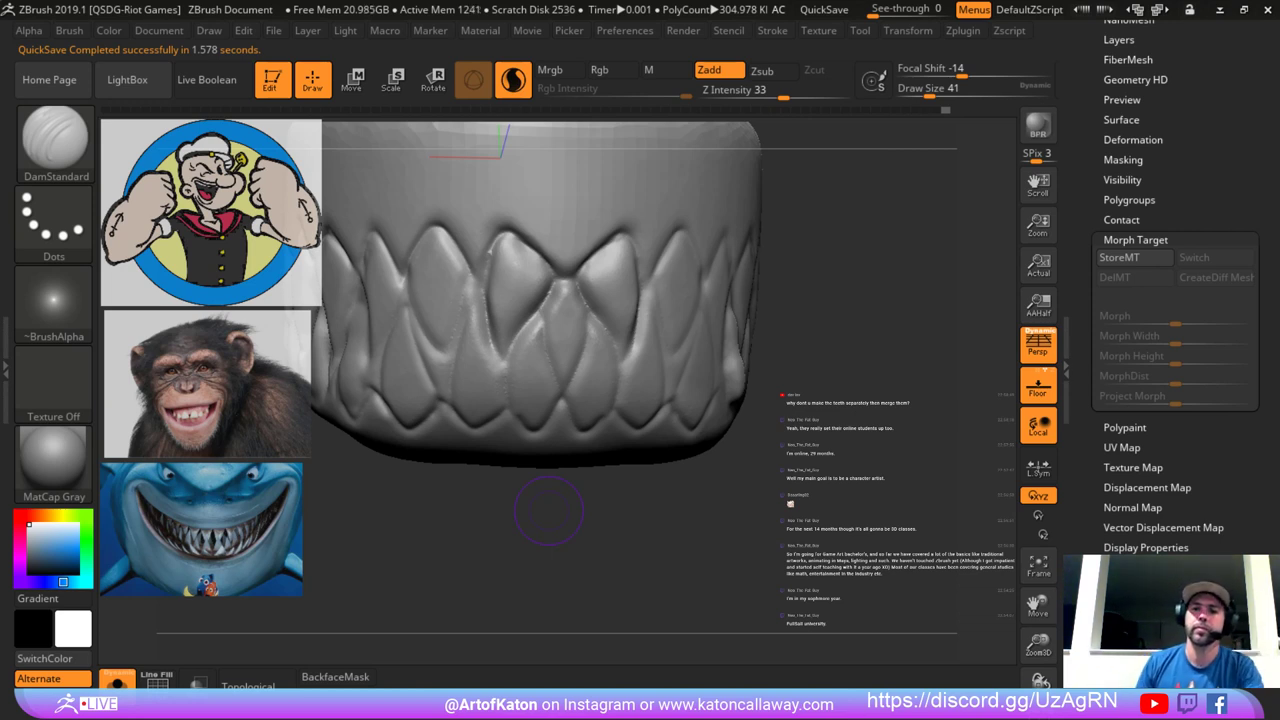
Sharpen the upper outer edges of the two upper front teeth with DamStandard, and raise the draw size to 54.
drag(548, 510, 1000, 366)
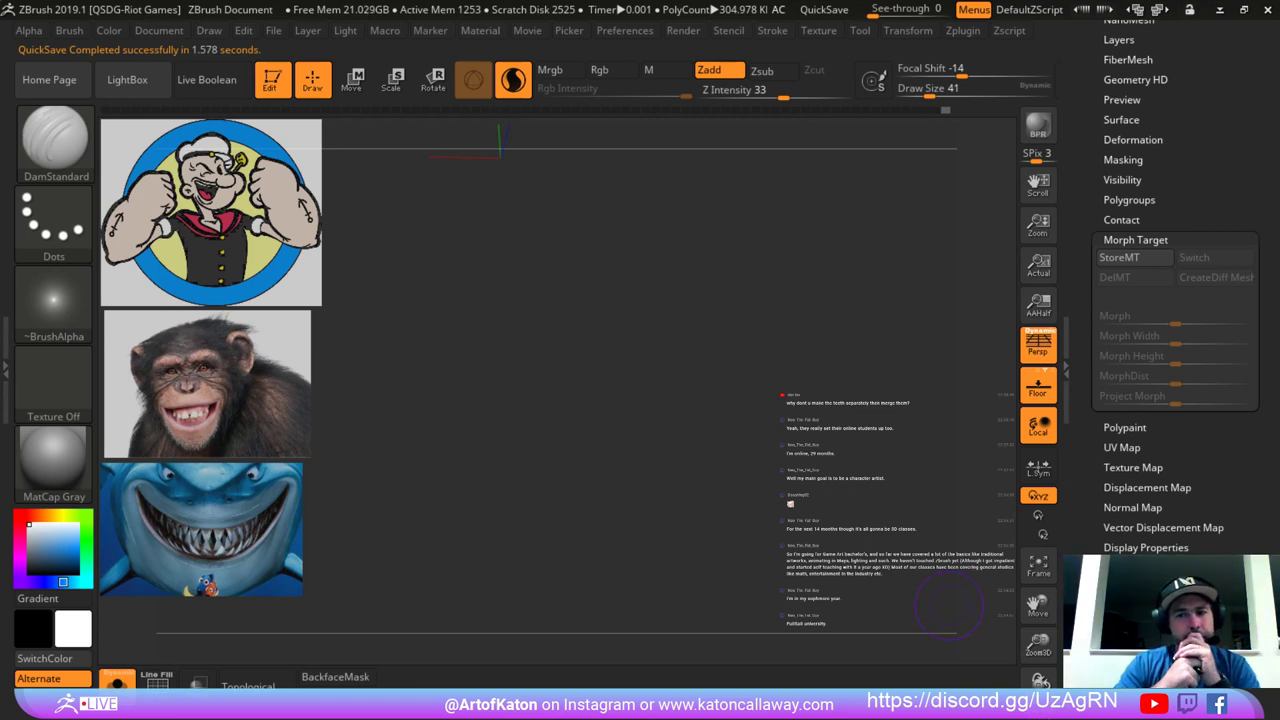
click(545, 597)
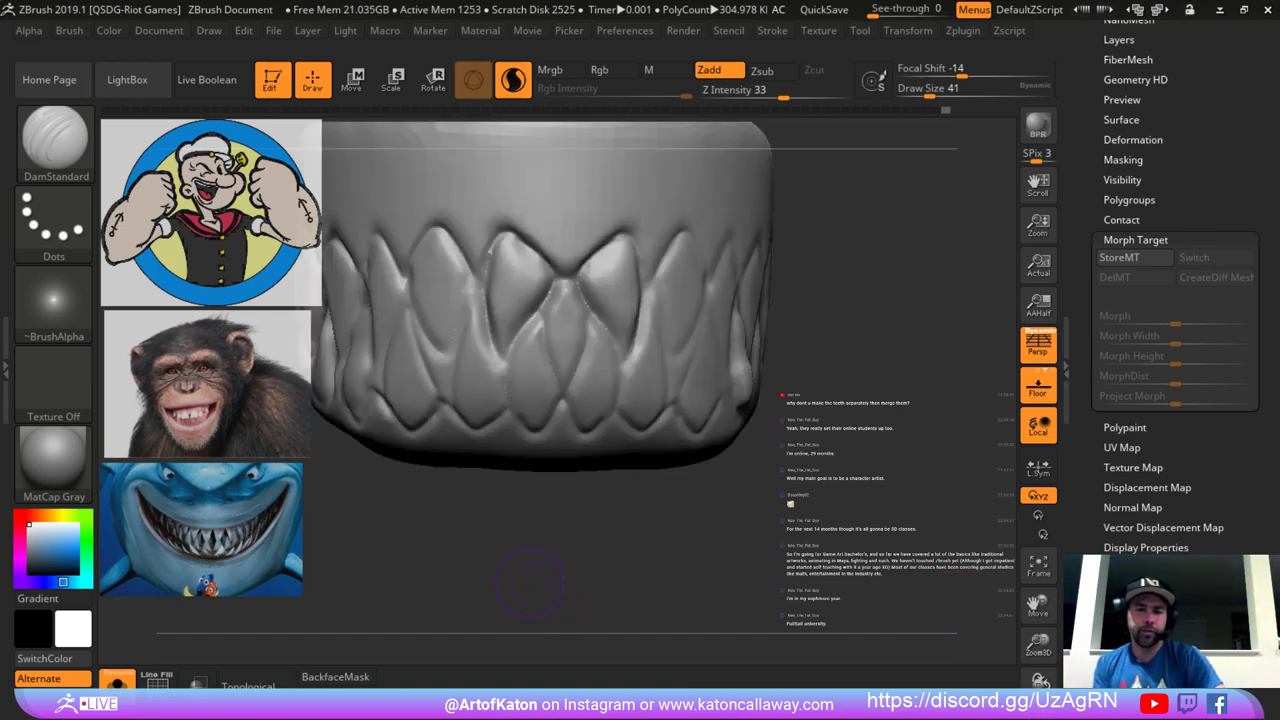
drag(530, 582, 543, 494)
right_drag(543, 494, 519, 491)
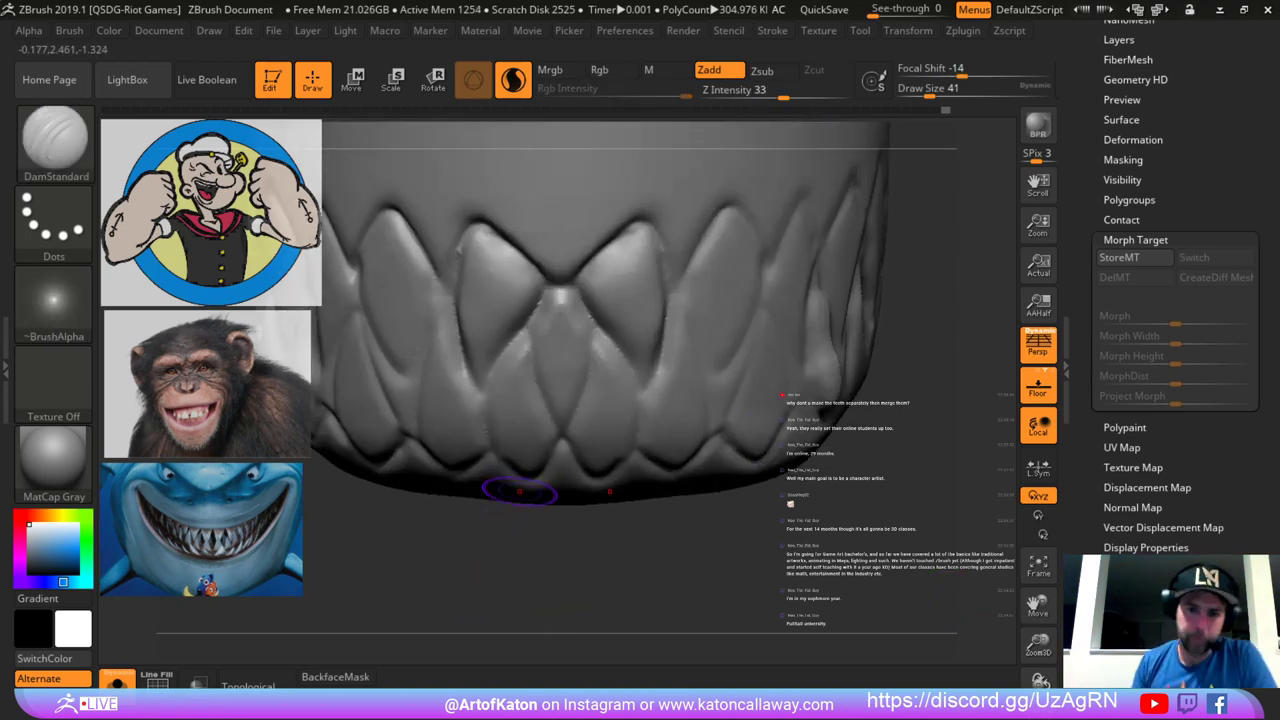
drag(452, 535, 495, 532)
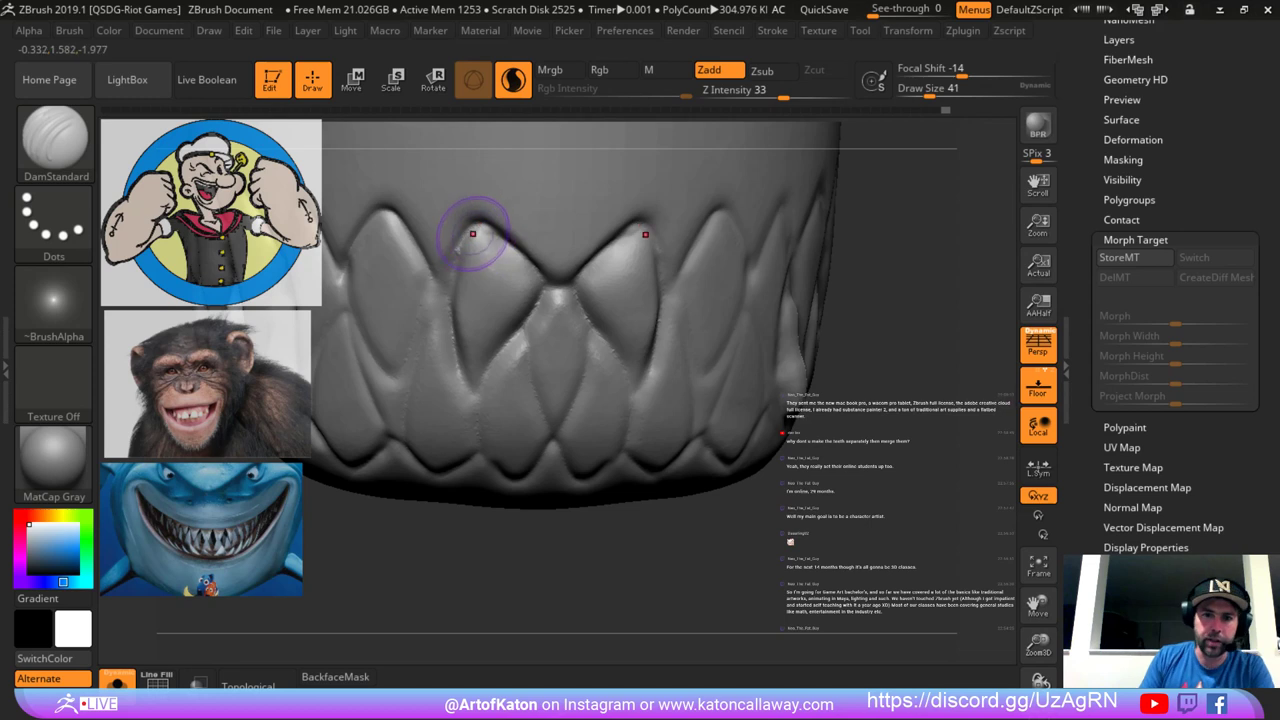
drag(450, 291, 488, 222)
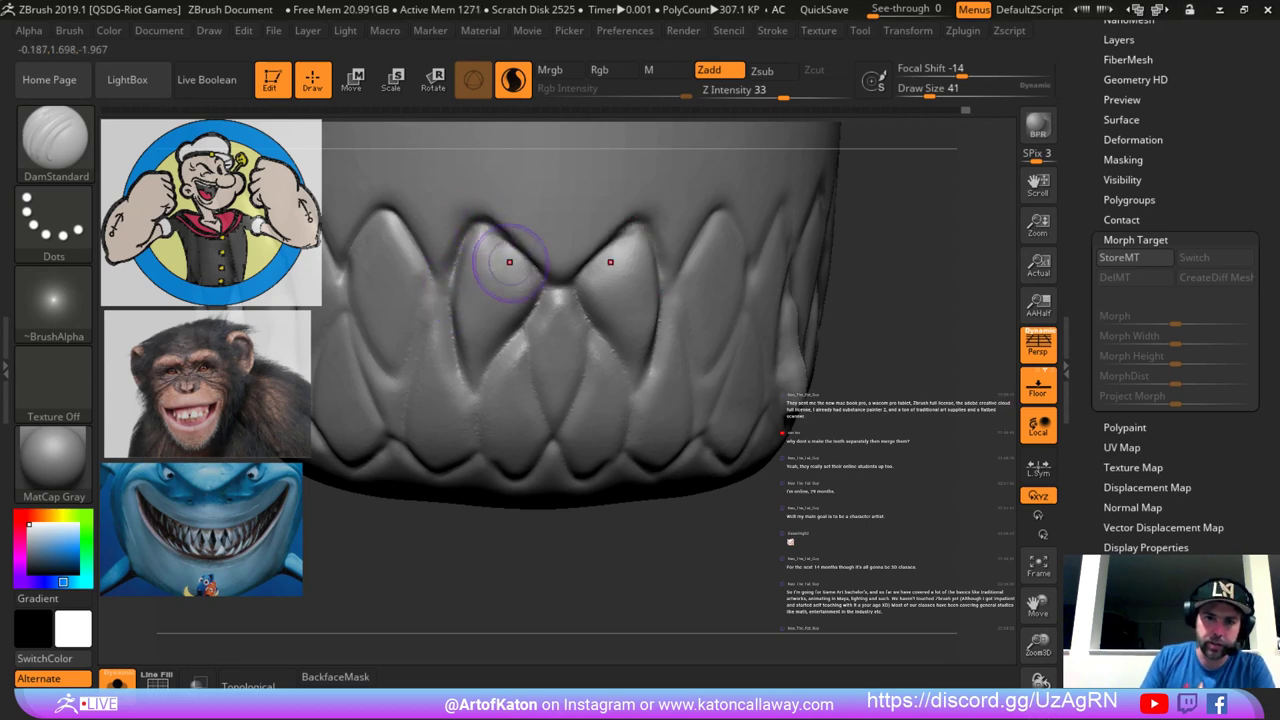
drag(490, 540, 502, 540)
key(space)
drag(514, 248, 528, 248)
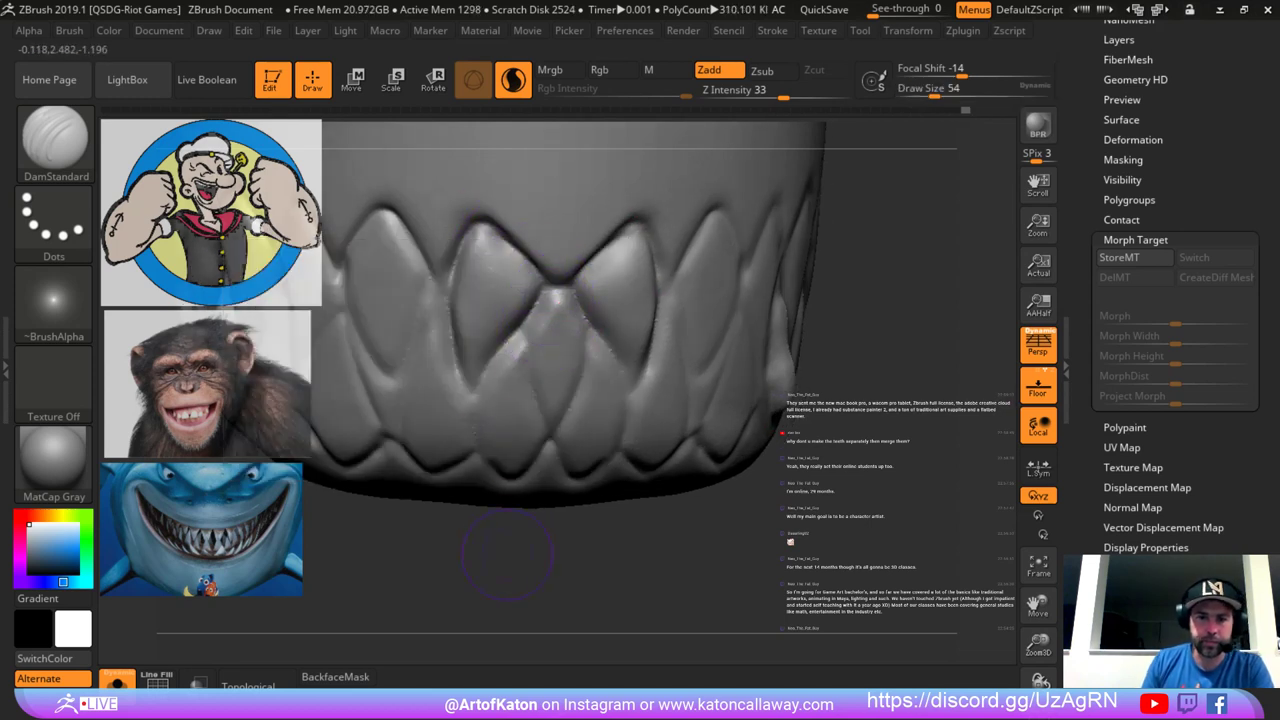
Try to reshape the two upper front teeth by pulling their inner edges with SnakeHook at draw size 90, and undo the pulls.
mouse_move(507, 555)
alt+mouse_down()
mouse_move(480, 514)
mouse_move(448, 514)
mouse_move(468, 512)
alt+mouse_up()
key(b)
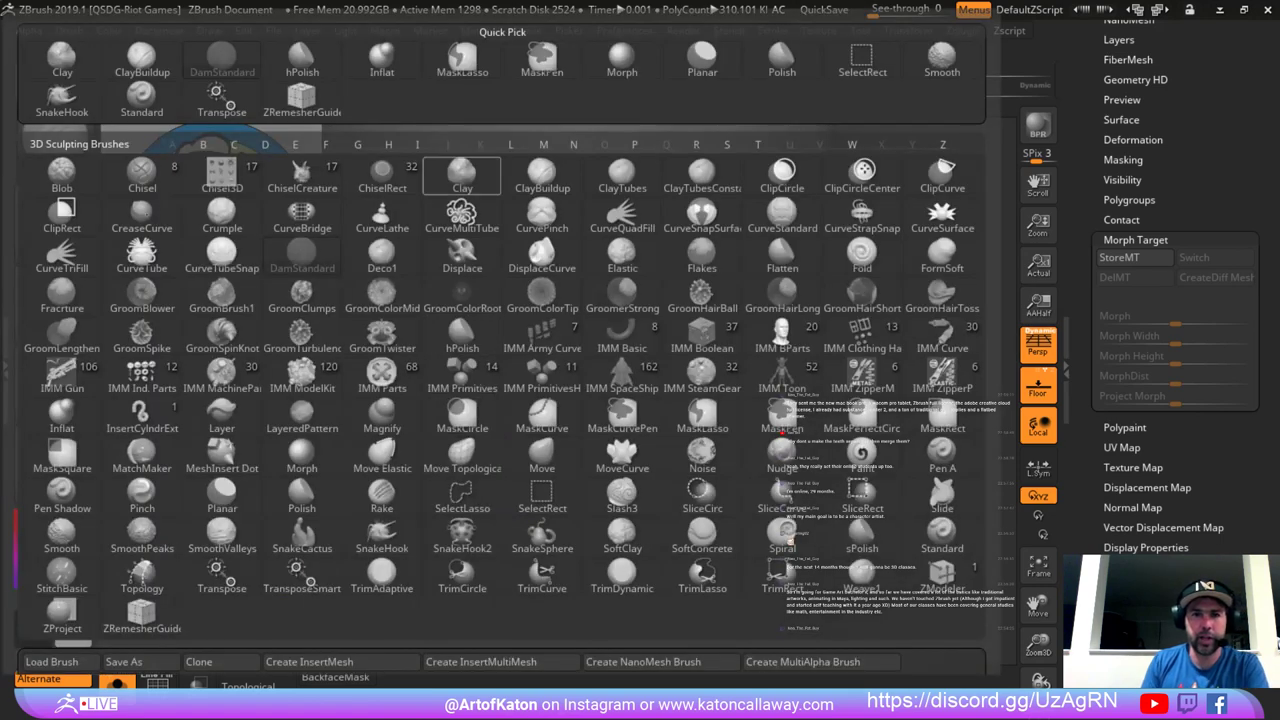
click(62, 100)
key(space)
drag(517, 299, 543, 304)
key(ctrl+z)
key(ctrl+z)
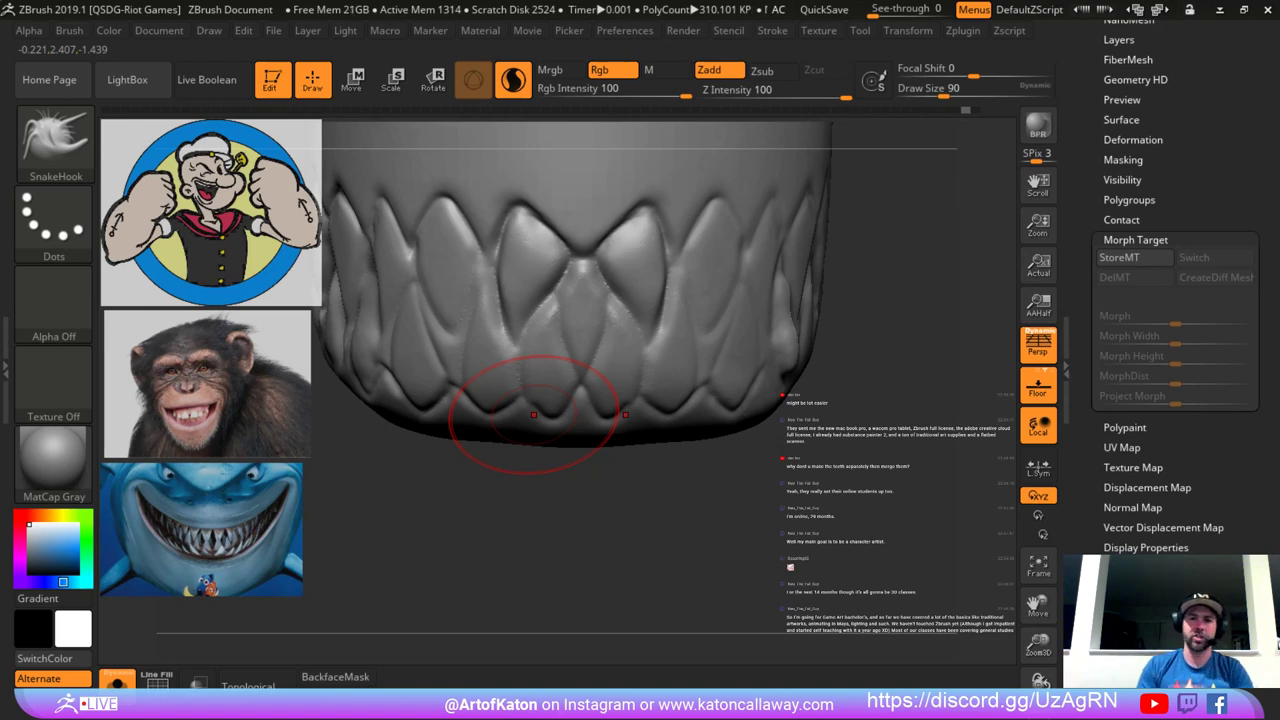
shift+drag(537, 520, 541, 528)
shift+drag(573, 384, 543, 367)
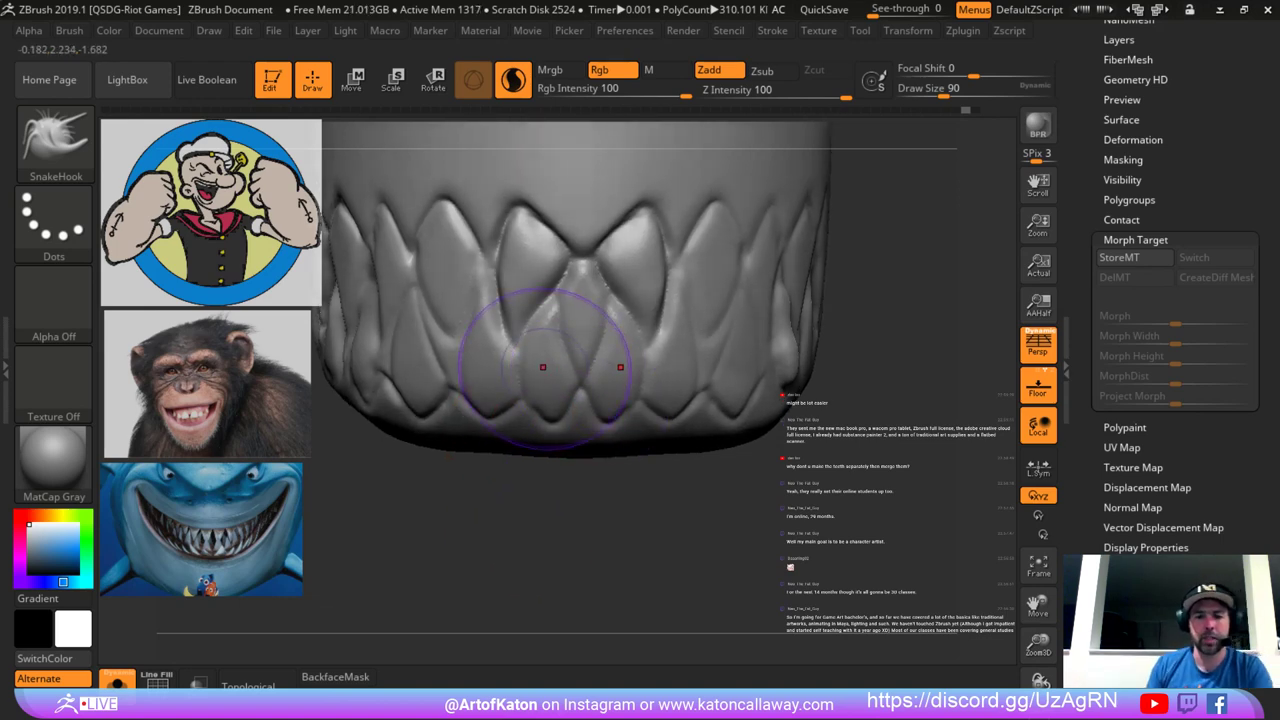
Cut into the area between the two upper front teeth with DamStandard, undoing the first strokes and reducing the draw size to 65.
key(b)
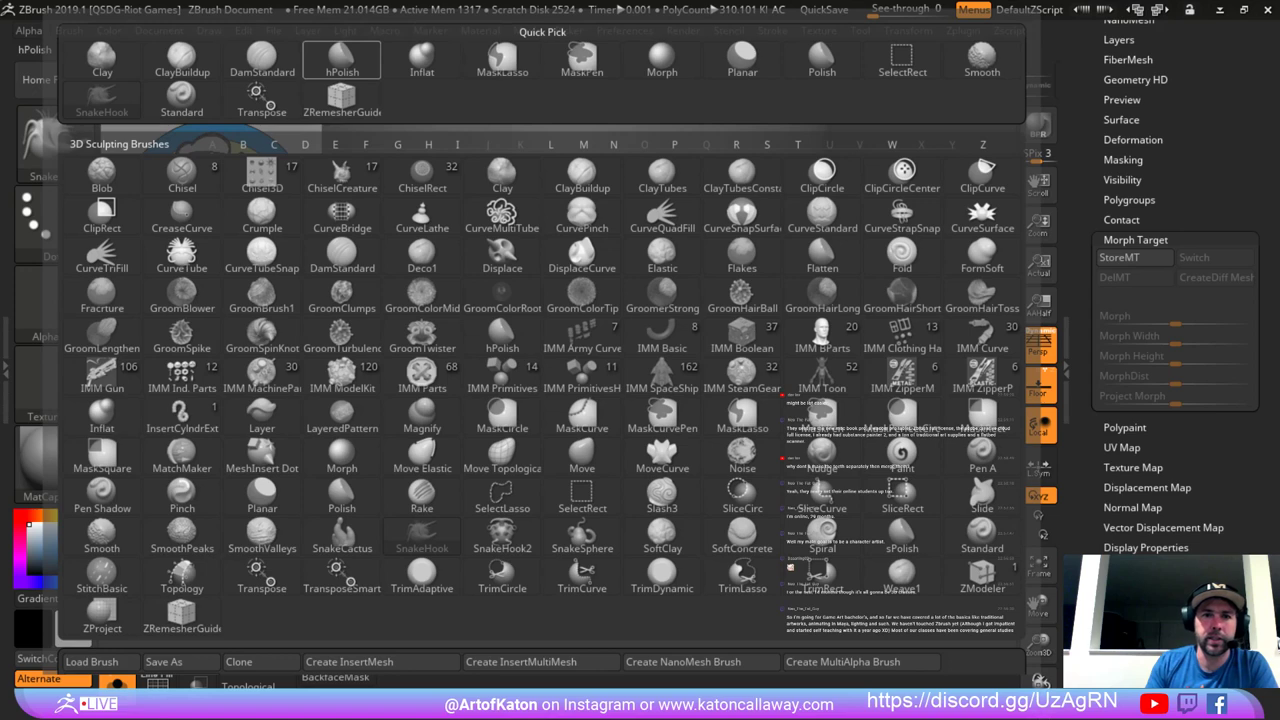
click(262, 60)
key(b)
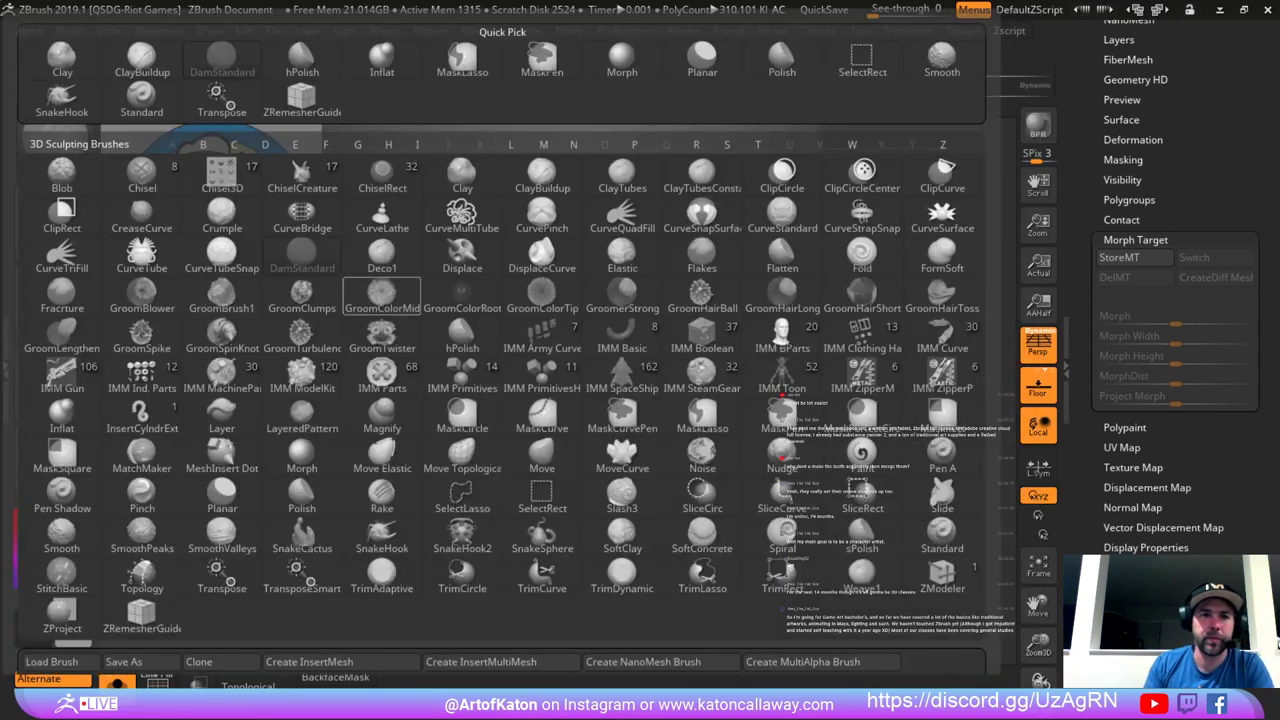
click(228, 62)
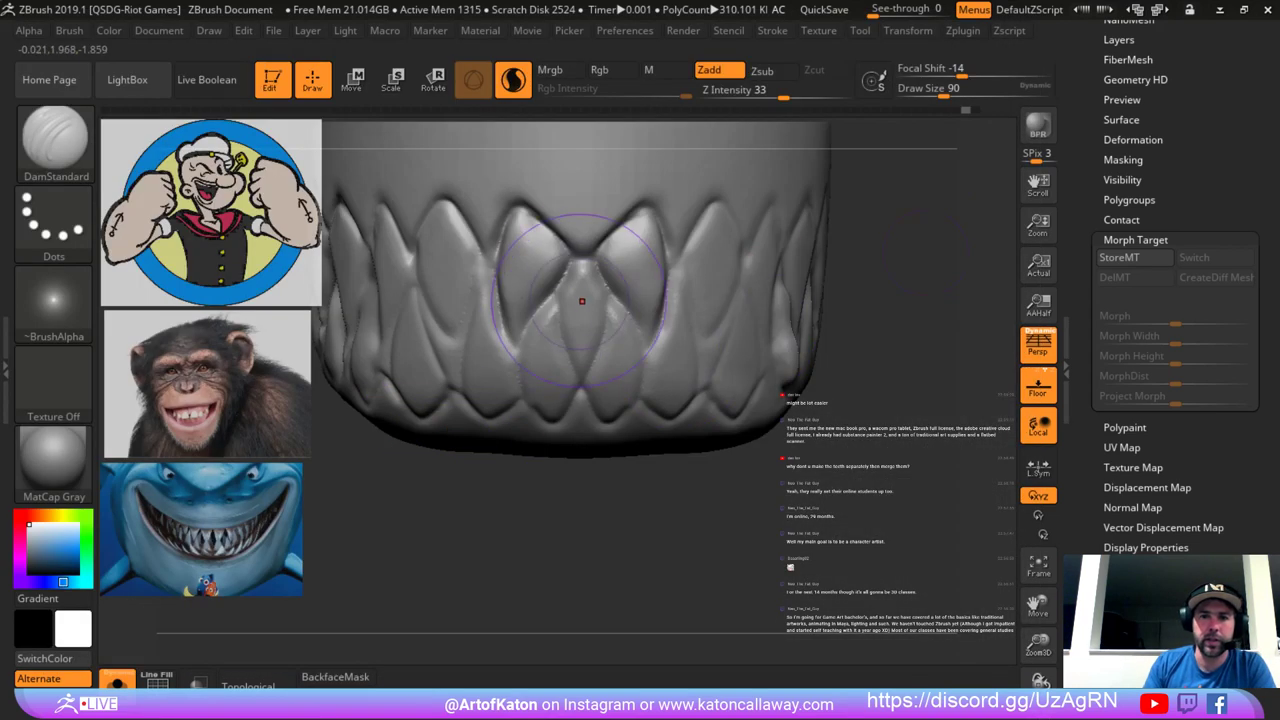
key(ctrl+z)
mouse_move(578, 285)
mouse_down()
mouse_move(572, 358)
mouse_move(590, 278)
mouse_move(562, 266)
mouse_move(554, 292)
mouse_up()
key(ctrl+z)
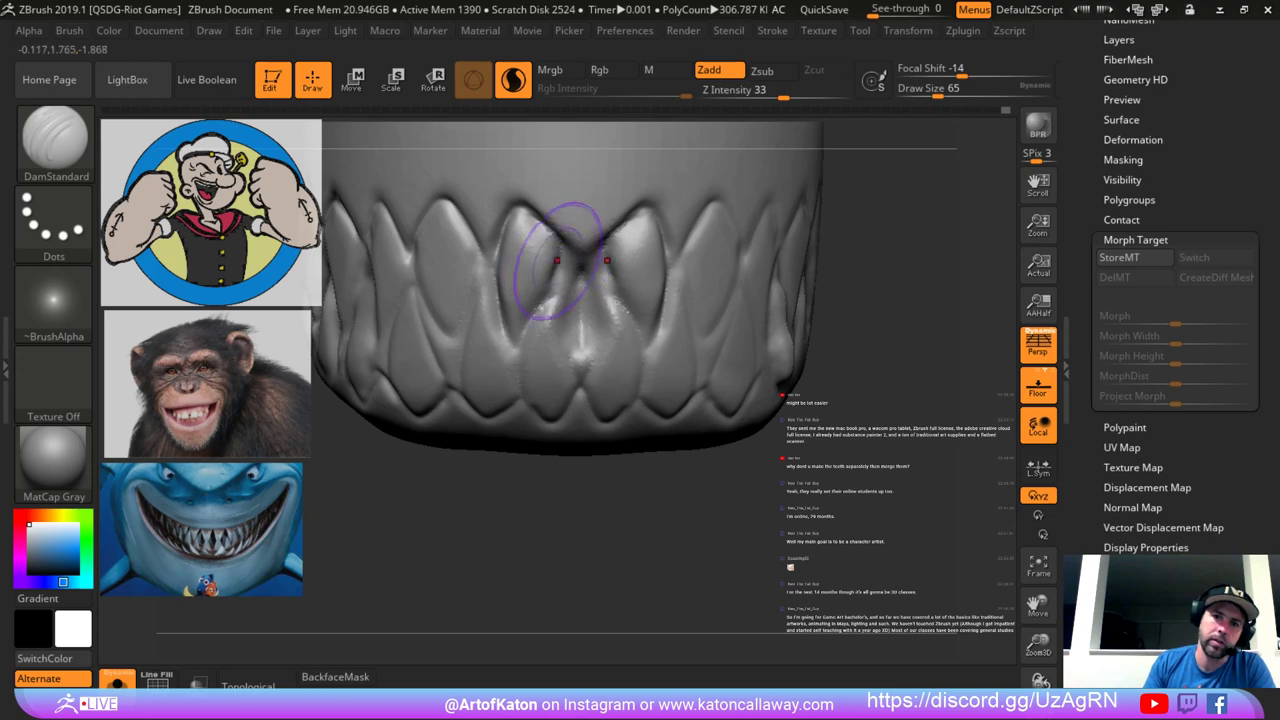
Deepen the gap between the two upper front teeth and carve their inner edges down to the tips, reducing the draw size to 37.
right_drag(560, 268, 564, 262)
key(space)
drag(567, 288, 576, 310)
key(space)
drag(574, 312, 580, 292)
right_drag(580, 292, 586, 294)
key(space)
mouse_move(586, 302)
mouse_down()
mouse_move(580, 277)
mouse_move(548, 324)
mouse_up()
key(space)
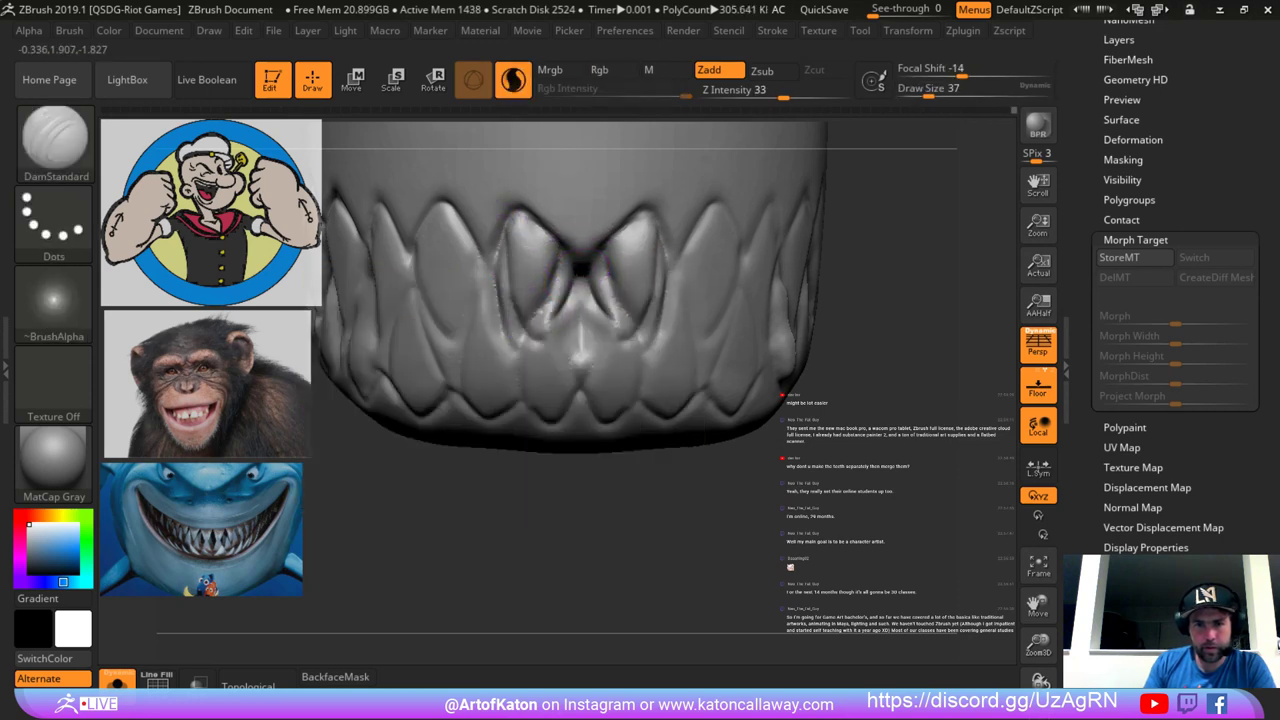
Smooth the ridges on the two upper front teeth and recut their inner edges from the tips up to the gap.
shift+drag(580, 274, 580, 266)
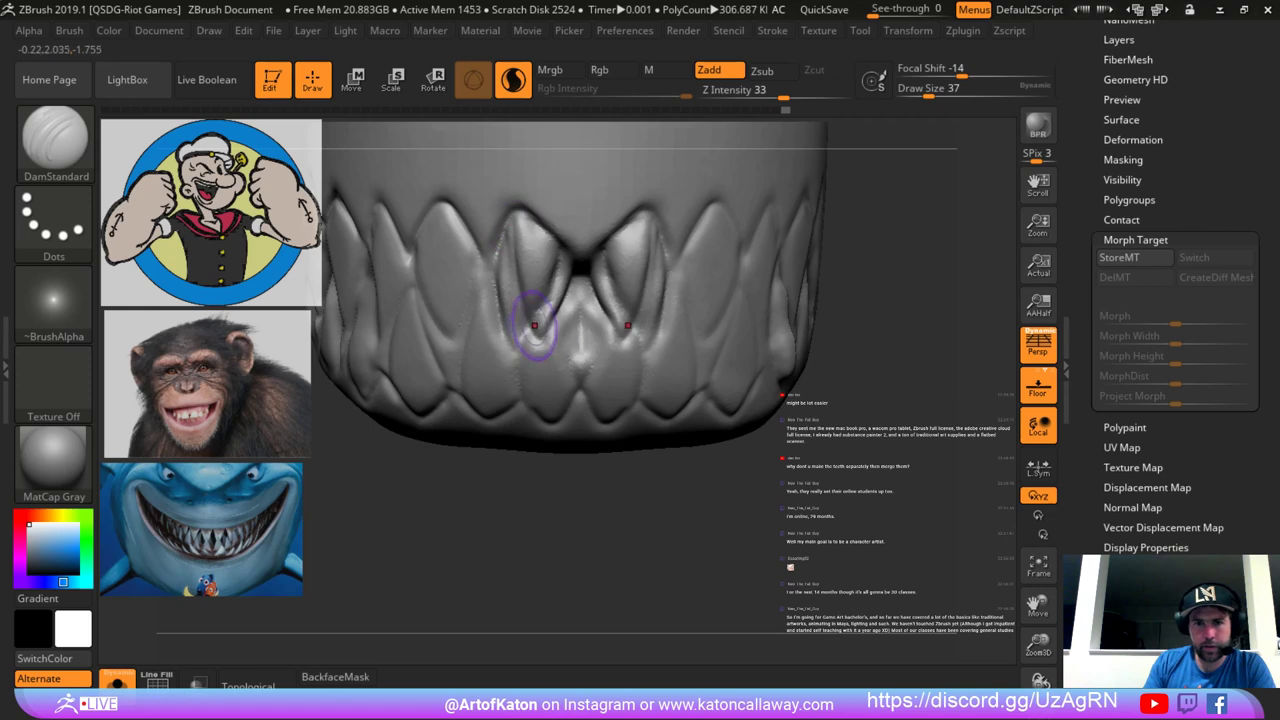
shift+drag(535, 325, 514, 262)
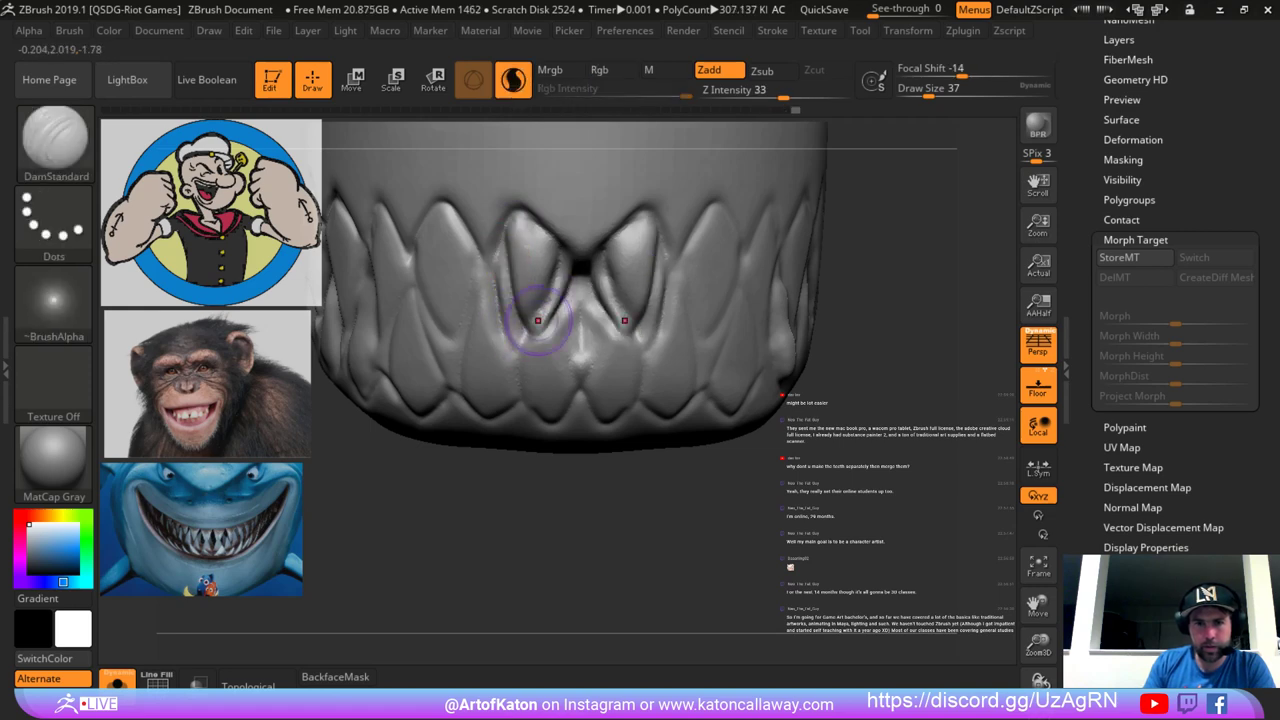
drag(538, 320, 565, 276)
Switch to the Clay brush and smooth the two upper front teeth, blending away the center lower teeth beneath them.
key(b)
click(78, 56)
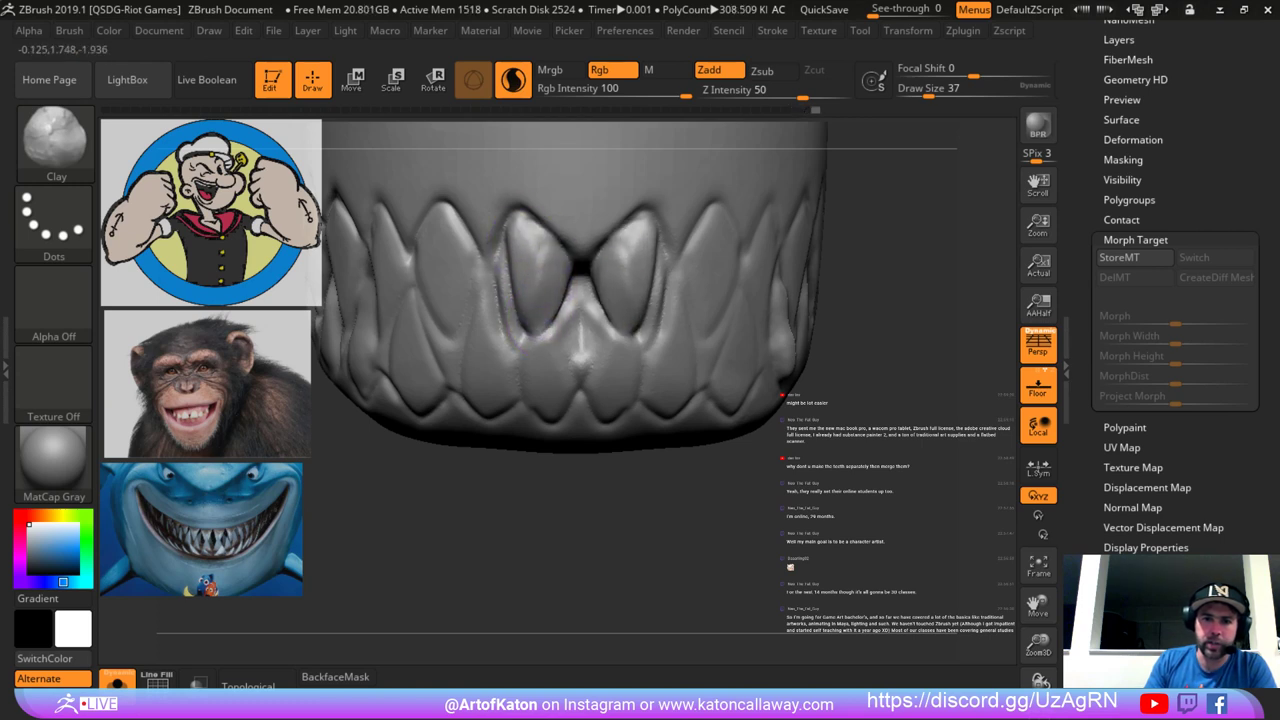
key(shift)
shift+drag(510, 290, 530, 332)
mouse_move(500, 486)
mouse_down()
mouse_move(580, 480)
mouse_move(485, 420)
mouse_move(482, 600)
mouse_move(474, 580)
mouse_up()
shift+drag(545, 326, 560, 300)
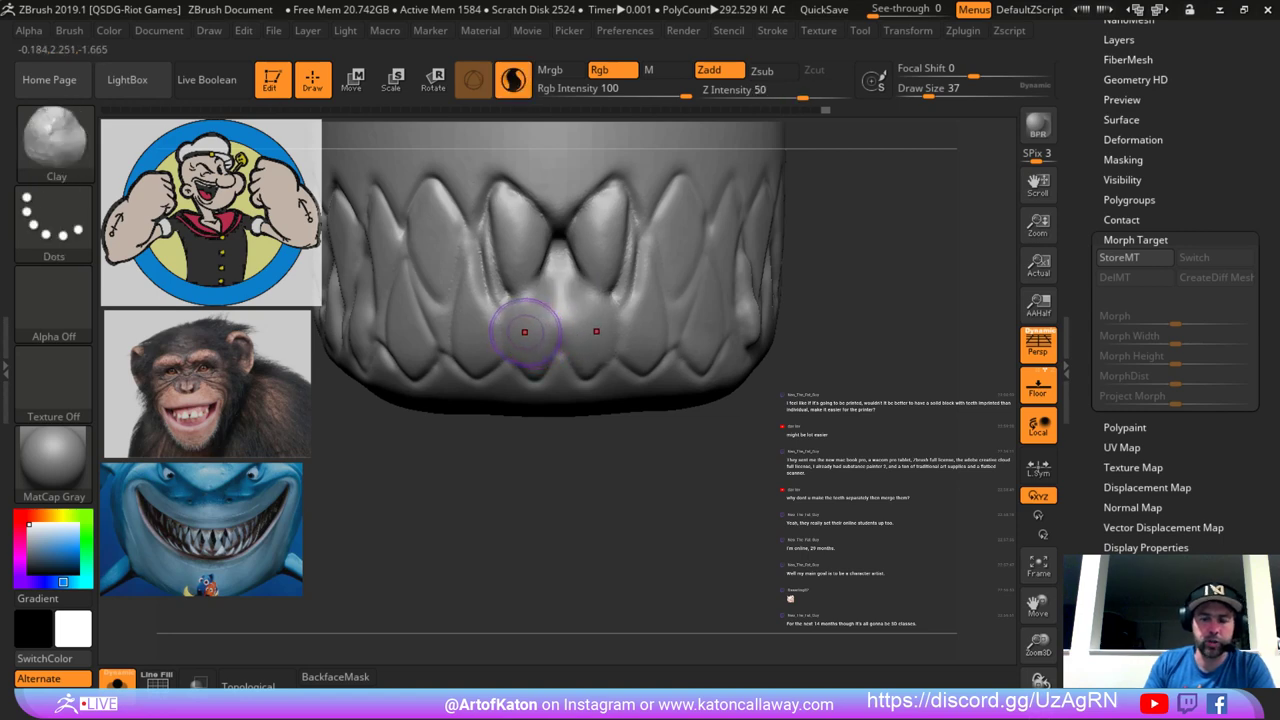
Recut the base of the center lower teeth and the tips and outer edges of the two upper front teeth with DamStandard.
key(b)
key(d)
key(s)
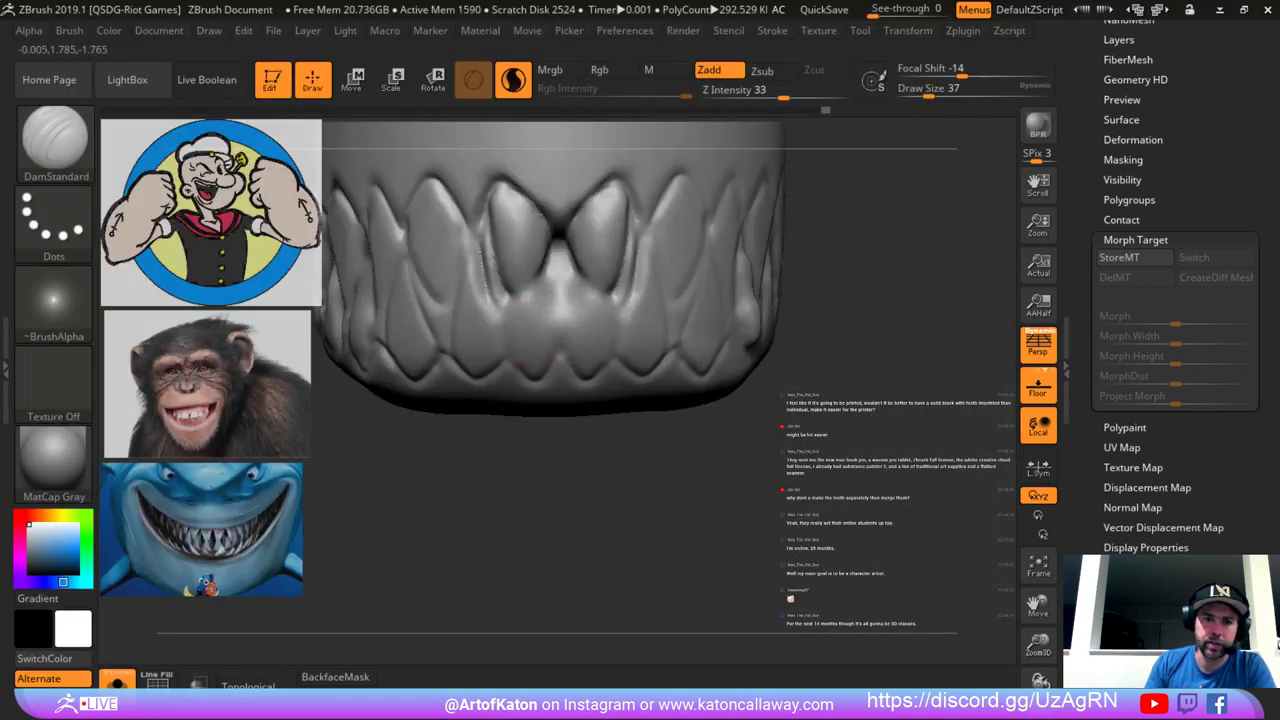
drag(559, 372, 552, 350)
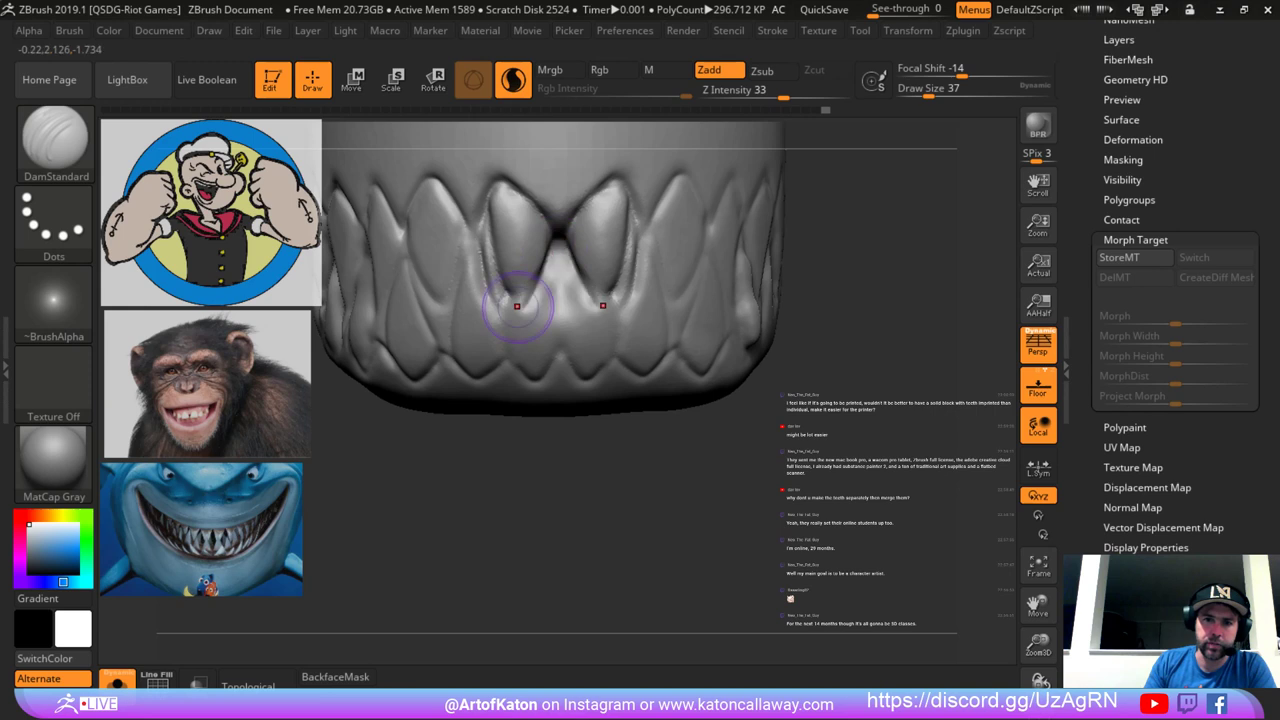
mouse_move(515, 304)
mouse_down()
mouse_move(498, 226)
mouse_move(513, 298)
mouse_move(557, 251)
mouse_move(514, 304)
mouse_up()
mouse_move(498, 190)
mouse_down()
mouse_move(489, 236)
mouse_move(503, 302)
mouse_move(538, 328)
mouse_up()
drag(534, 449, 622, 458)
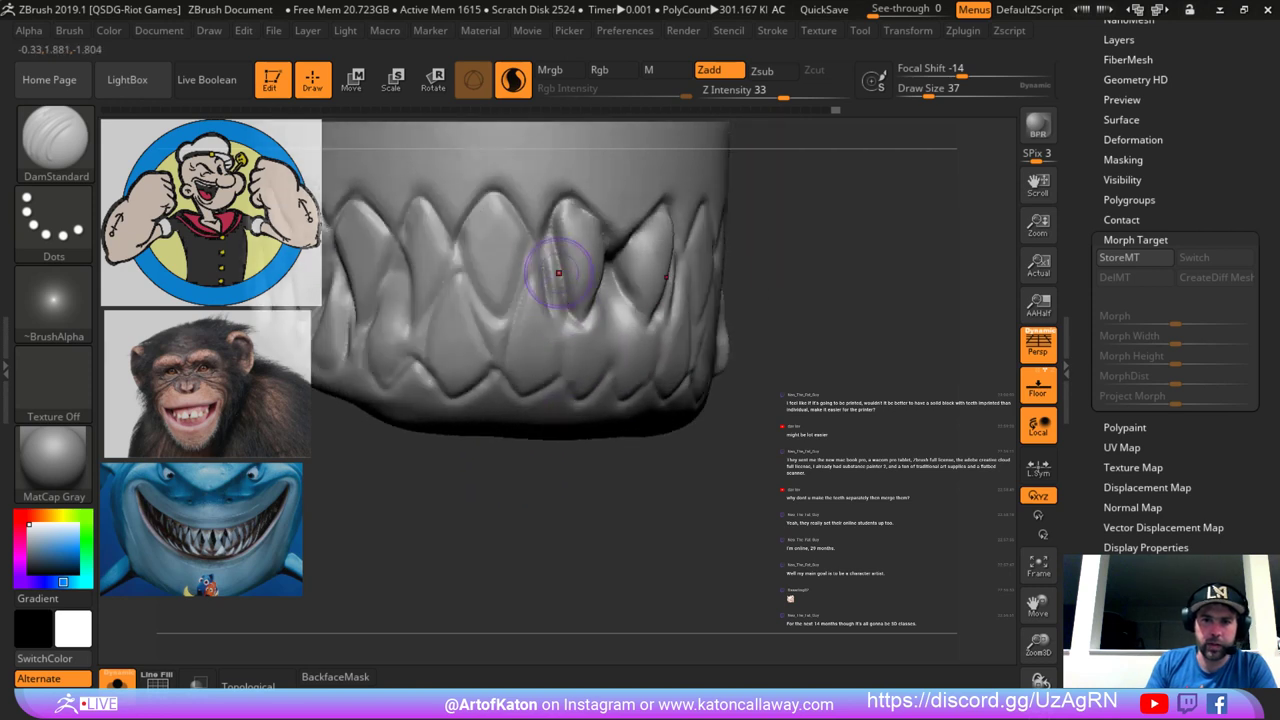
Cut the groove between the upper front tooth and its outer neighbour with DamStandard.
mouse_move(525, 243)
mouse_down()
mouse_move(511, 294)
mouse_move(481, 287)
mouse_move(462, 231)
mouse_move(490, 314)
mouse_move(506, 312)
mouse_up()
mouse_move(526, 251)
mouse_down()
mouse_move(491, 318)
mouse_move(463, 238)
mouse_up()
mouse_move(490, 458)
mouse_down()
mouse_move(475, 458)
mouse_move(442, 412)
mouse_up()
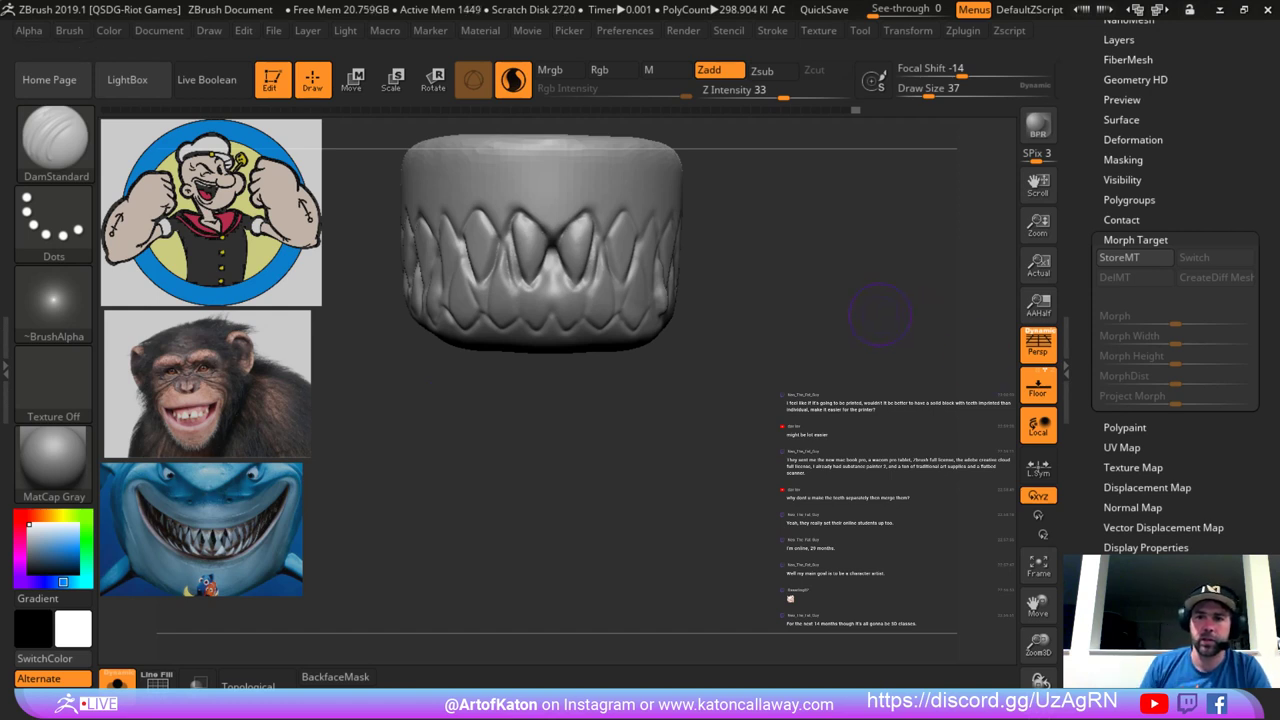
drag(1006, 602, 1012, 607)
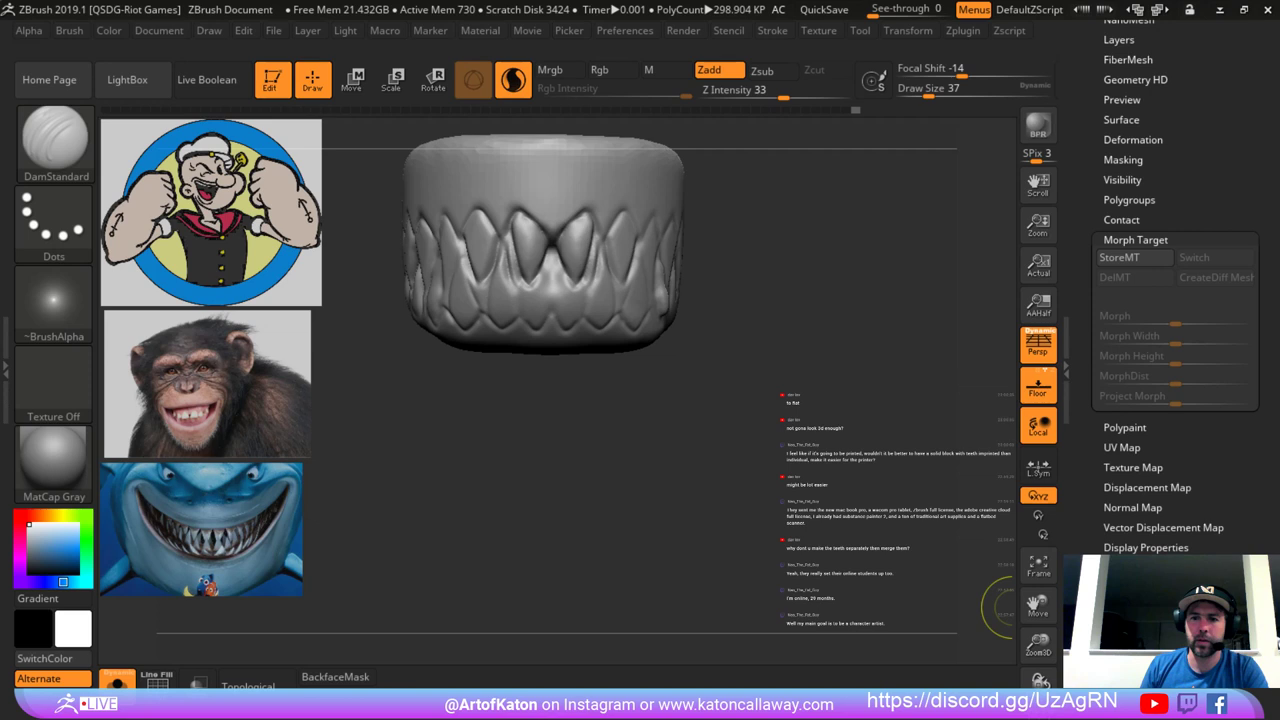
Set the draw size to 33 and recut the outer edges of the two upper front teeth.
drag(492, 515, 486, 345)
key(space)
drag(503, 242, 522, 242)
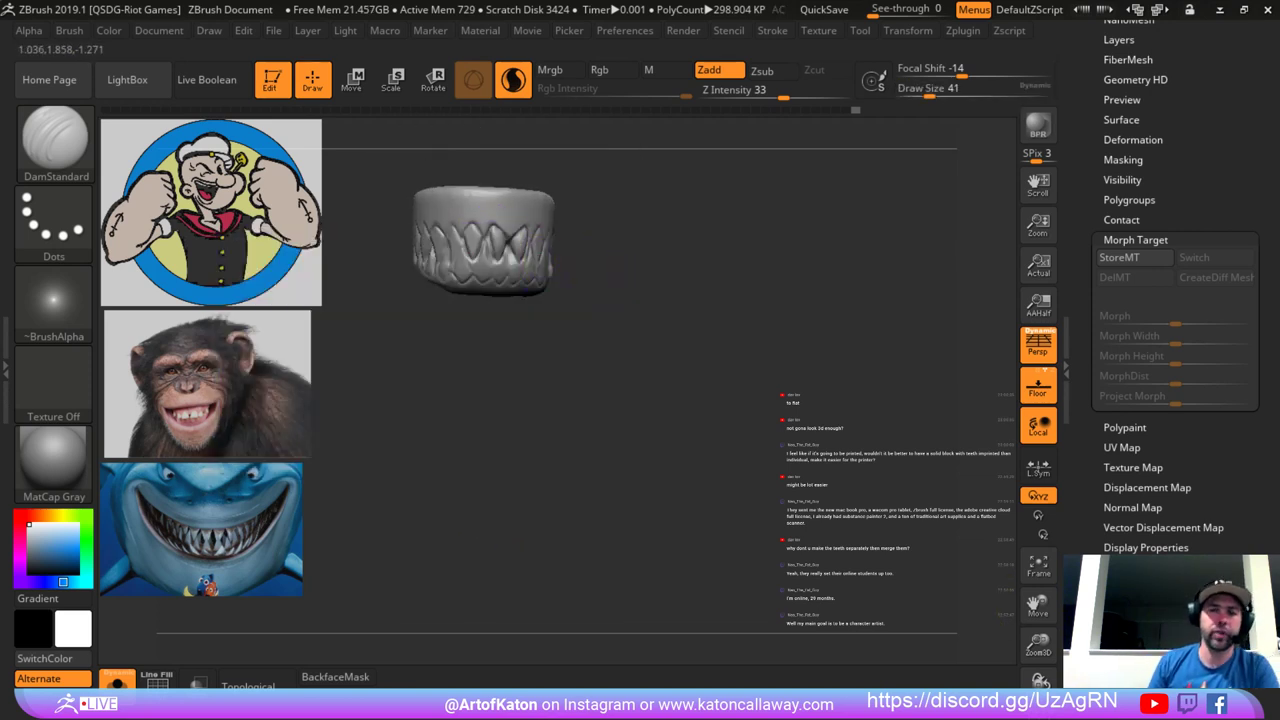
alt+drag(545, 400, 565, 520)
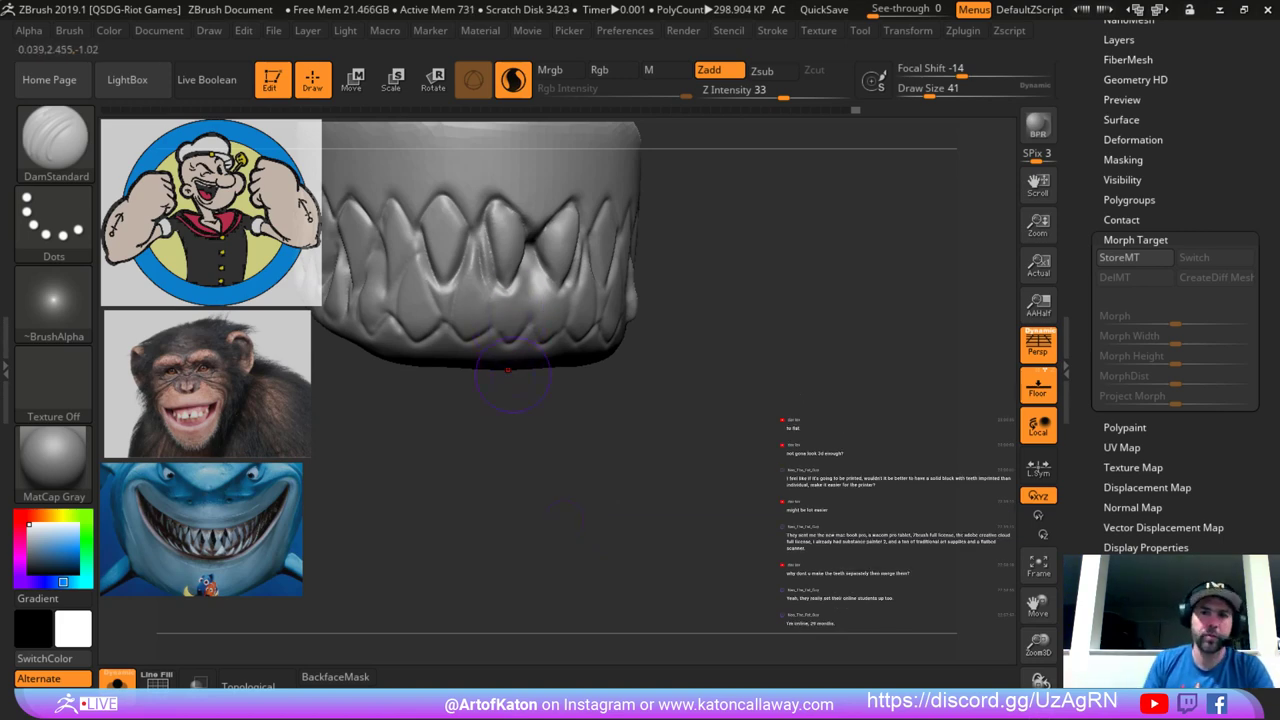
alt+drag(534, 378, 564, 434)
key(space)
drag(514, 346, 502, 346)
mouse_move(496, 510)
mouse_down()
mouse_move(412, 520)
mouse_move(560, 551)
mouse_move(418, 513)
mouse_move(428, 560)
mouse_move(545, 527)
mouse_move(536, 514)
mouse_up()
key(space)
drag(503, 372, 513, 372)
drag(728, 250, 645, 247)
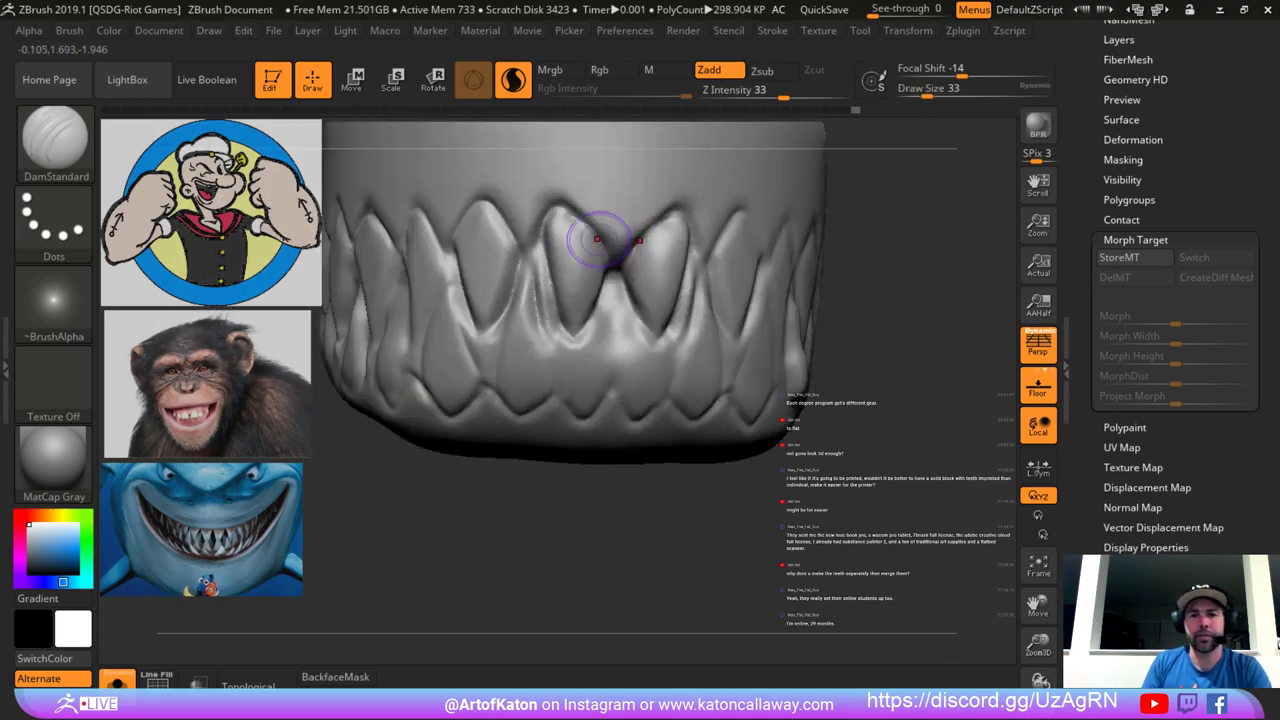
mouse_move(562, 215)
mouse_down()
mouse_move(617, 260)
mouse_move(594, 223)
mouse_move(536, 245)
mouse_move(532, 262)
mouse_up()
key(ctrl+z)
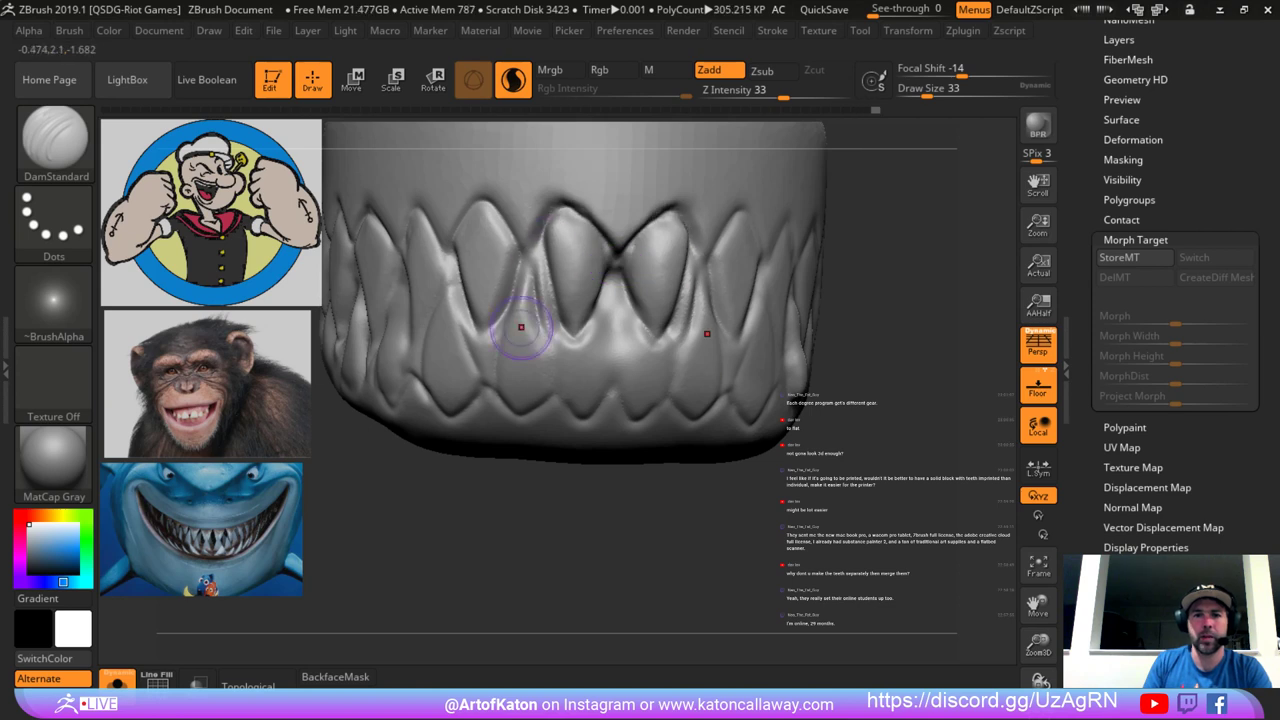
Smooth the upper tooth beside the front pair and sharpen its edges down to a crisp pointed tip.
drag(500, 503, 560, 503)
mouse_move(557, 220)
mouse_down()
mouse_move(538, 238)
mouse_move(457, 236)
mouse_move(494, 201)
mouse_move(511, 290)
mouse_move(482, 334)
mouse_up()
shift+drag(482, 334, 471, 280)
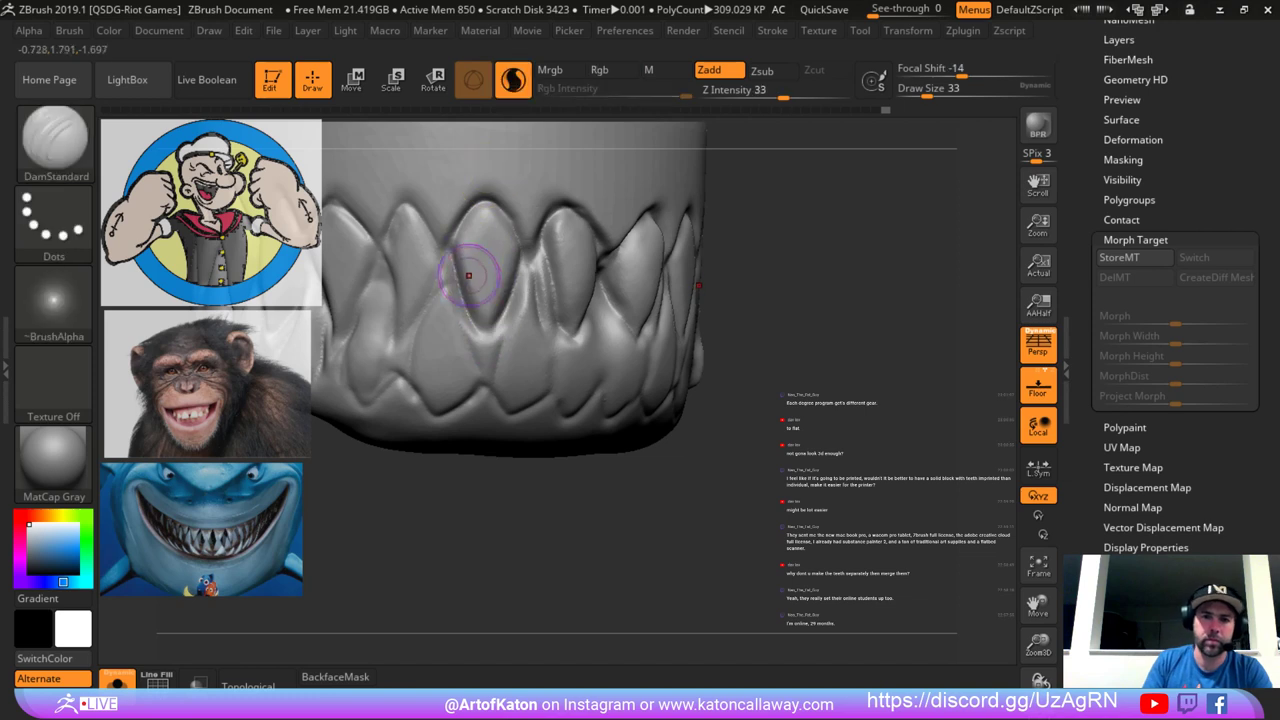
drag(486, 346, 506, 318)
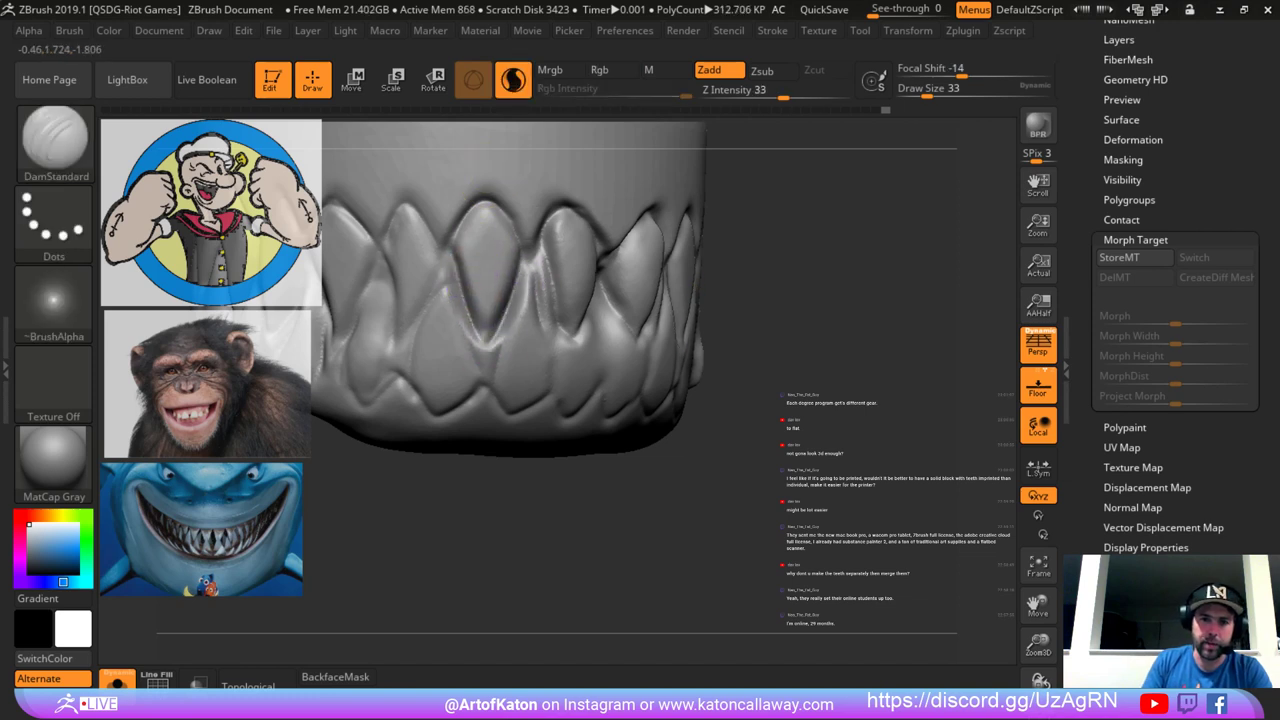
Carve the edges of the third upper tooth and the pointed lower tooth beside it.
drag(438, 521, 508, 548)
mouse_move(510, 274)
mouse_down()
mouse_move(511, 289)
mouse_move(460, 335)
mouse_up()
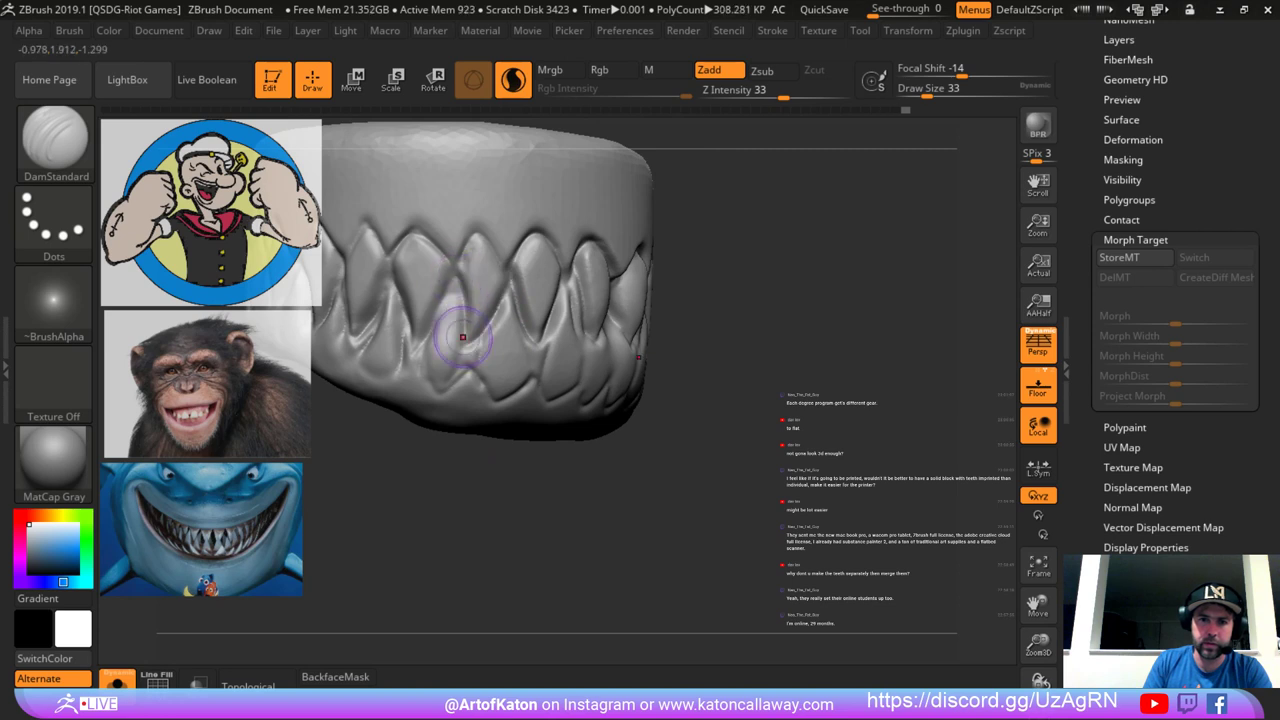
mouse_move(474, 235)
mouse_down()
mouse_move(463, 256)
mouse_move(471, 236)
mouse_up()
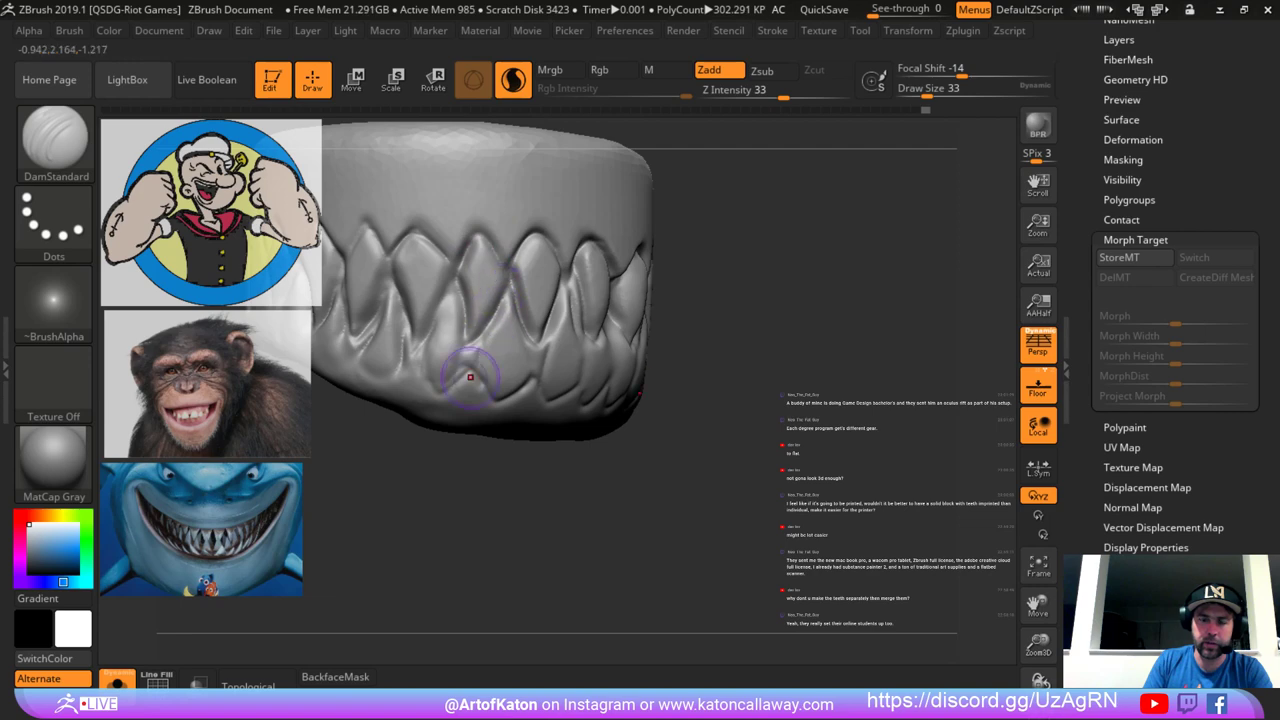
Reshape the fourth upper tooth into a wider point by carving its edges and base at draw sizes 54 and 44.
alt+drag(474, 480, 480, 530)
drag(478, 440, 498, 420)
mouse_move(500, 580)
alt+mouse_down()
mouse_move(500, 500)
mouse_move(400, 555)
mouse_move(490, 560)
alt+mouse_up()
alt+drag(490, 560, 490, 620)
alt+drag(300, 632, 318, 564)
key(s)
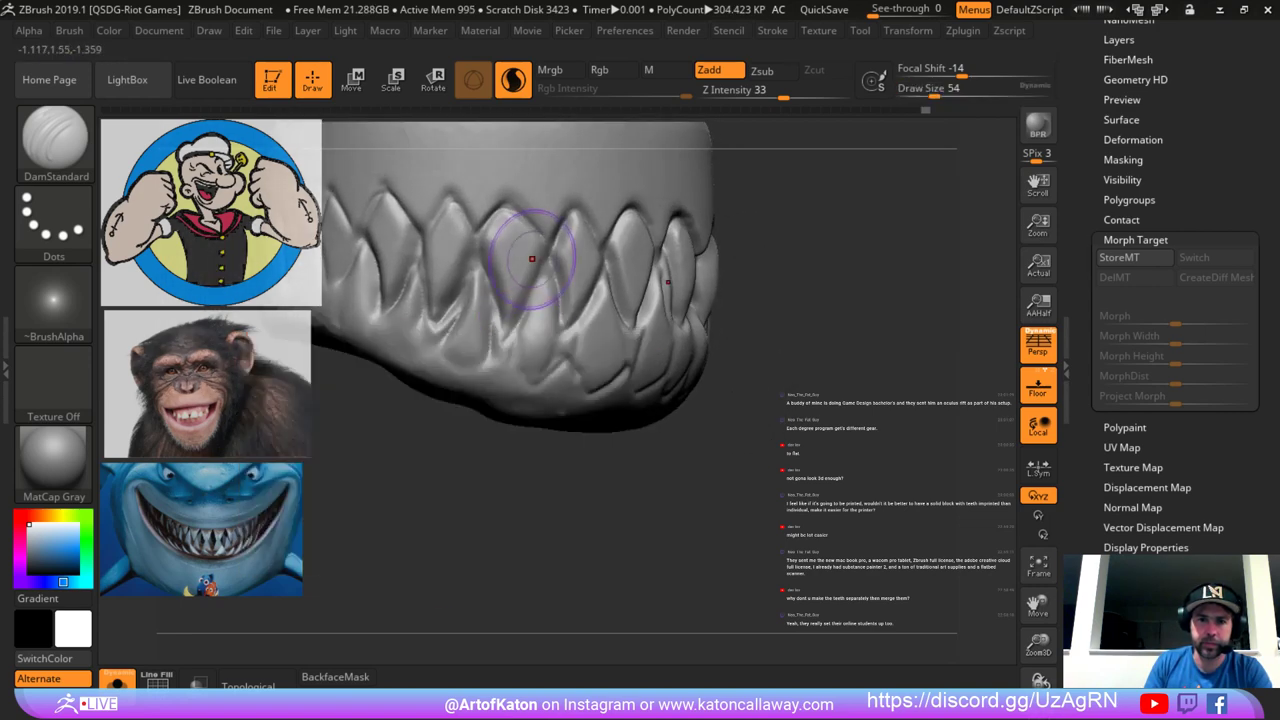
drag(510, 322, 536, 280)
key(space)
mouse_move(536, 298)
mouse_down()
mouse_move(486, 263)
mouse_move(487, 275)
mouse_up()
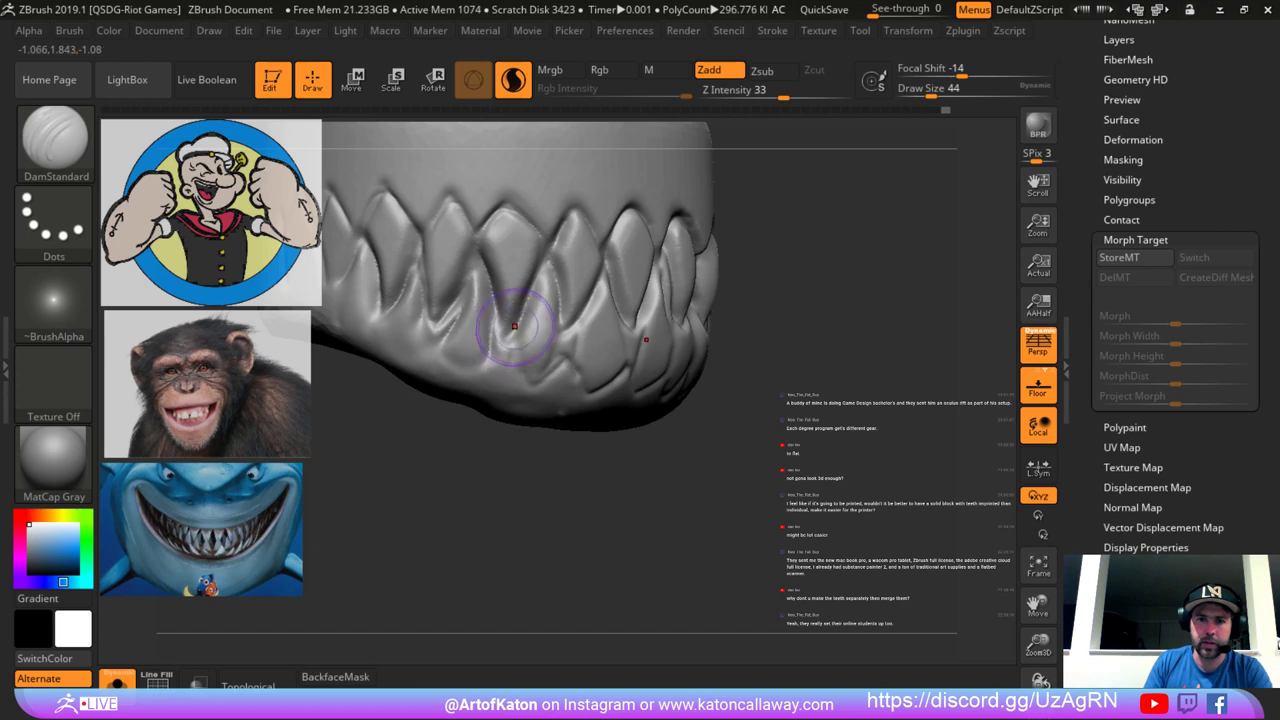
mouse_move(540, 277)
mouse_down()
mouse_move(534, 208)
mouse_move(524, 262)
mouse_move(511, 206)
mouse_up()
Reduce the draw size to 27 and cut sharper edges between the pointed lower teeth along the side of the jaw.
key(space)
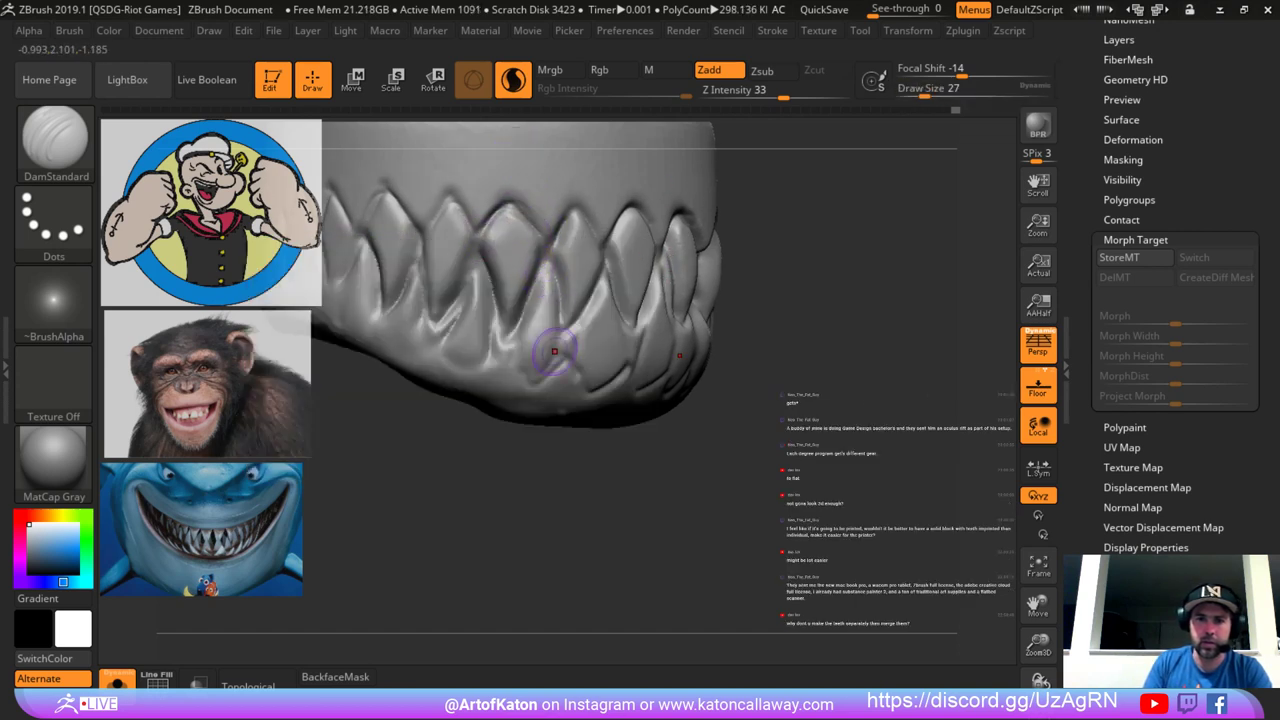
drag(555, 351, 546, 300)
mouse_move(540, 500)
mouse_down()
mouse_move(470, 490)
mouse_move(491, 500)
mouse_up()
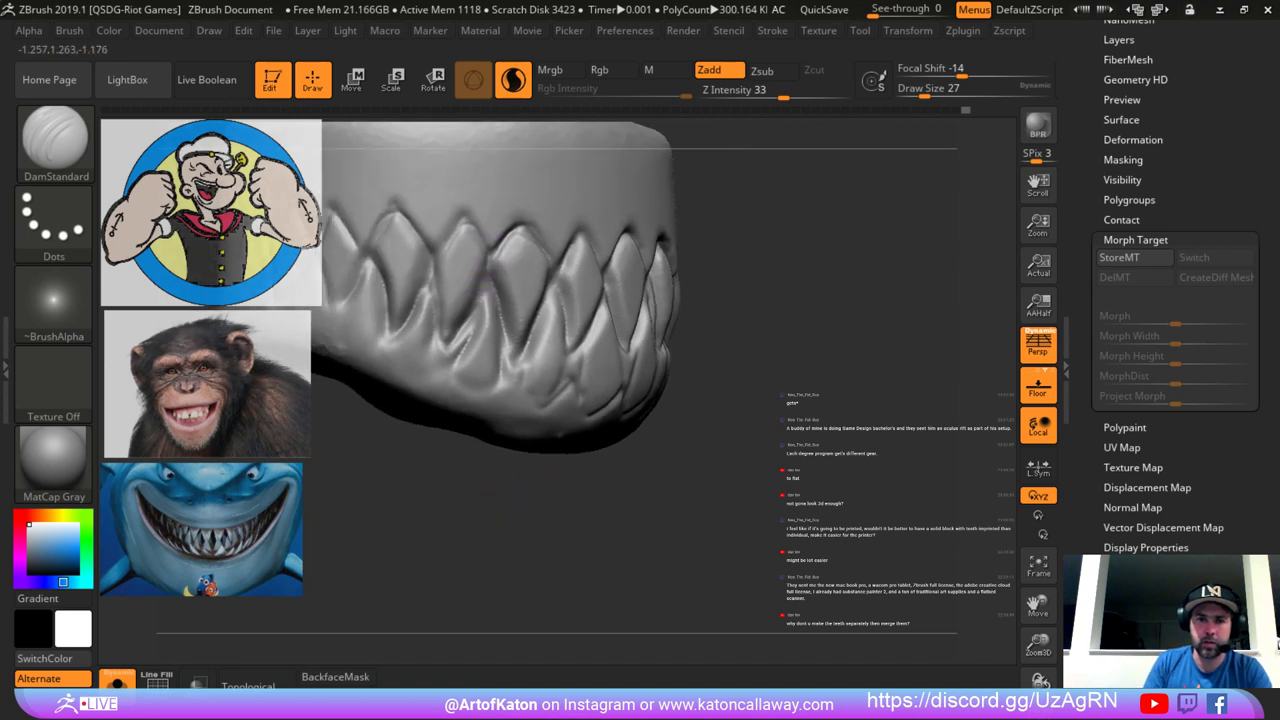
drag(432, 288, 438, 330)
mouse_move(460, 470)
mouse_down()
mouse_move(400, 468)
mouse_move(490, 474)
mouse_move(350, 468)
mouse_move(452, 474)
mouse_up()
drag(474, 283, 440, 362)
Carve the outlines of the rearmost upper and lower side teeth so they interlock in points.
mouse_move(460, 478)
mouse_down()
mouse_move(415, 480)
mouse_move(420, 496)
mouse_move(370, 494)
mouse_move(462, 498)
mouse_move(400, 450)
mouse_up()
click(119, 680)
click(119, 680)
drag(440, 283, 402, 312)
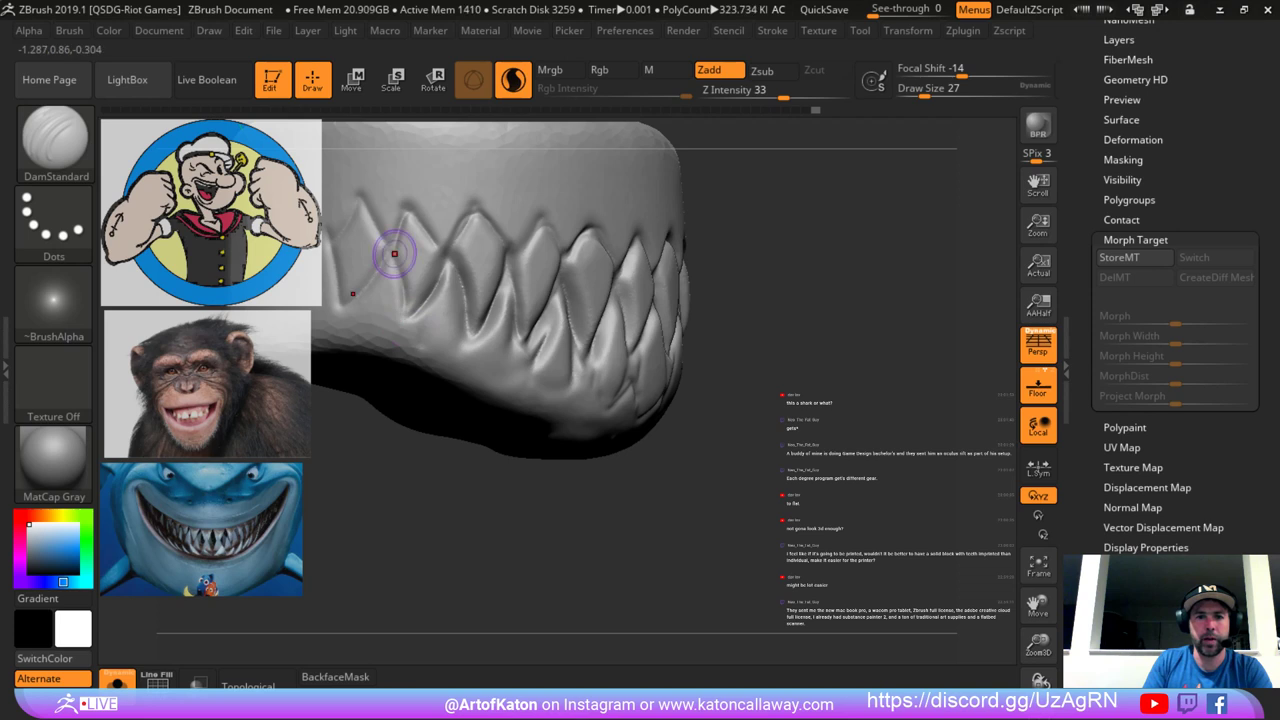
drag(391, 254, 396, 310)
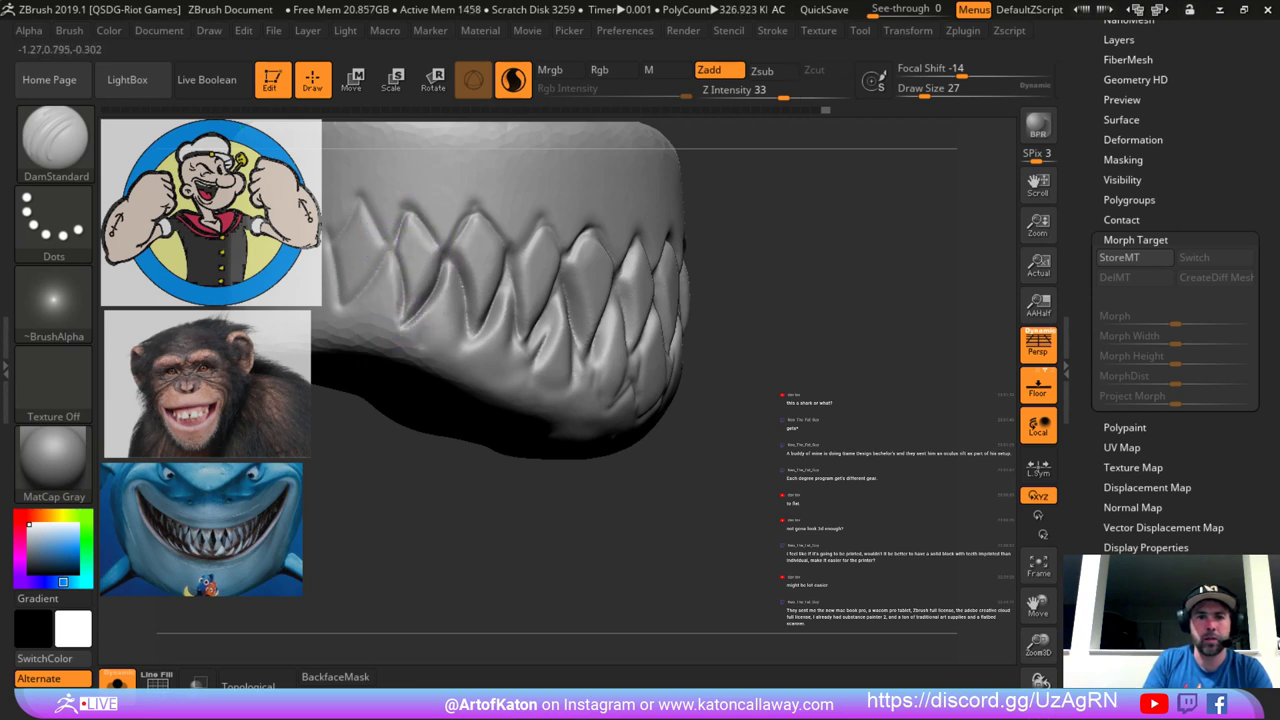
drag(388, 250, 402, 316)
Turn off Solo mode to show the teeth inside the full shark character and frame its head.
drag(470, 530, 430, 550)
mouse_move(560, 510)
mouse_down()
mouse_move(477, 557)
mouse_move(450, 555)
mouse_move(505, 530)
mouse_move(520, 575)
mouse_move(475, 565)
mouse_move(439, 521)
mouse_move(445, 560)
mouse_move(458, 552)
mouse_up()
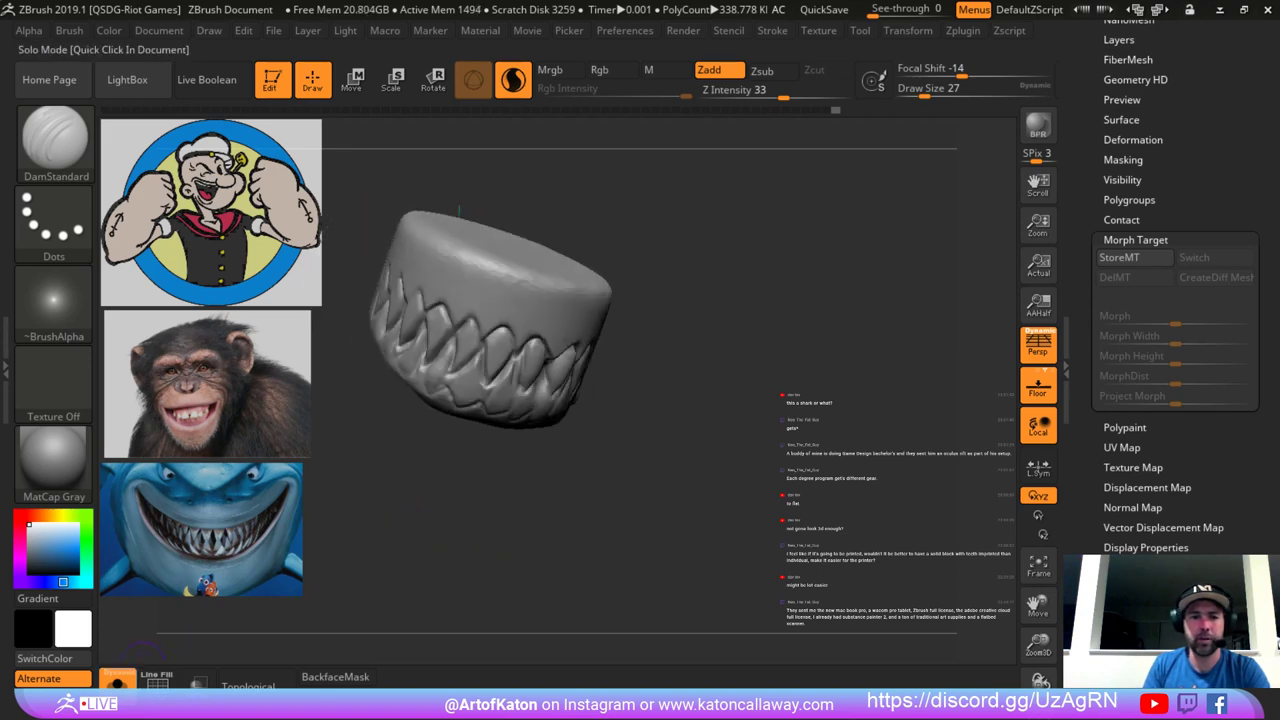
click(117, 683)
alt+click(550, 486)
alt+drag(628, 443, 725, 422)
alt+drag(715, 220, 600, 350)
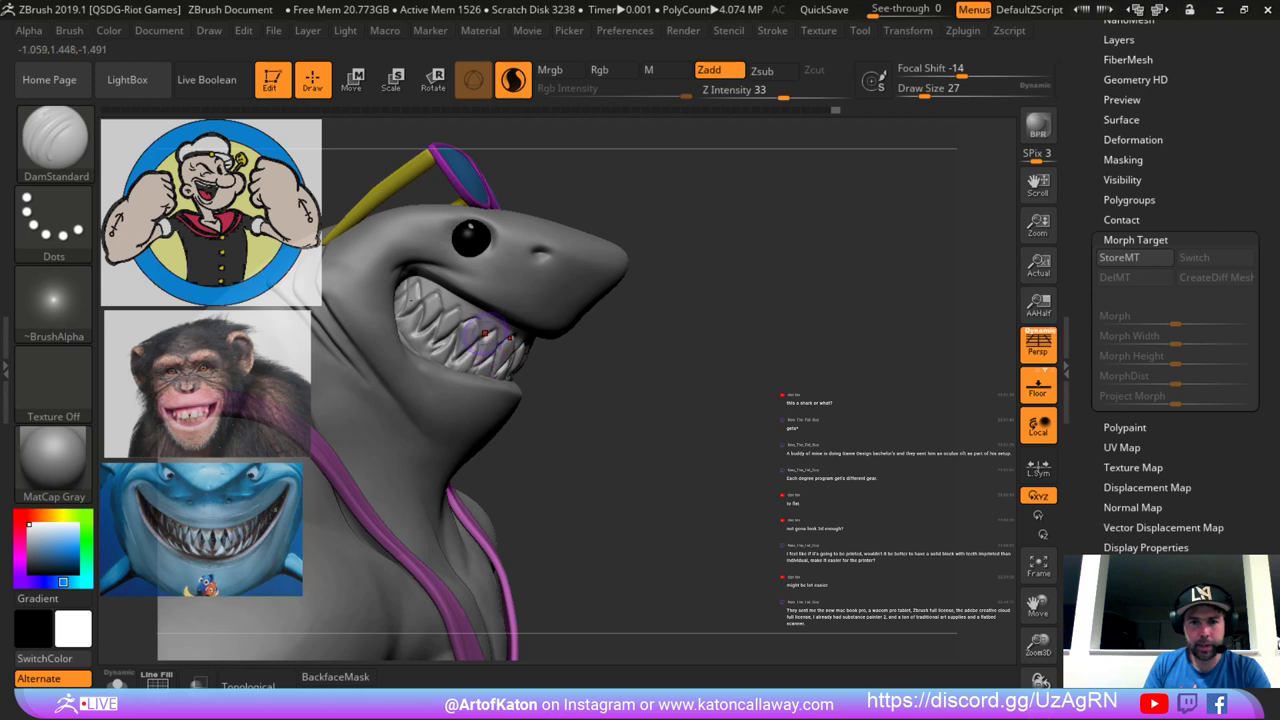
Scale the teeth to fit the shark's mouth, by about 1.21 and again by about 0.93.
drag(584, 402, 598, 395)
click(392, 81)
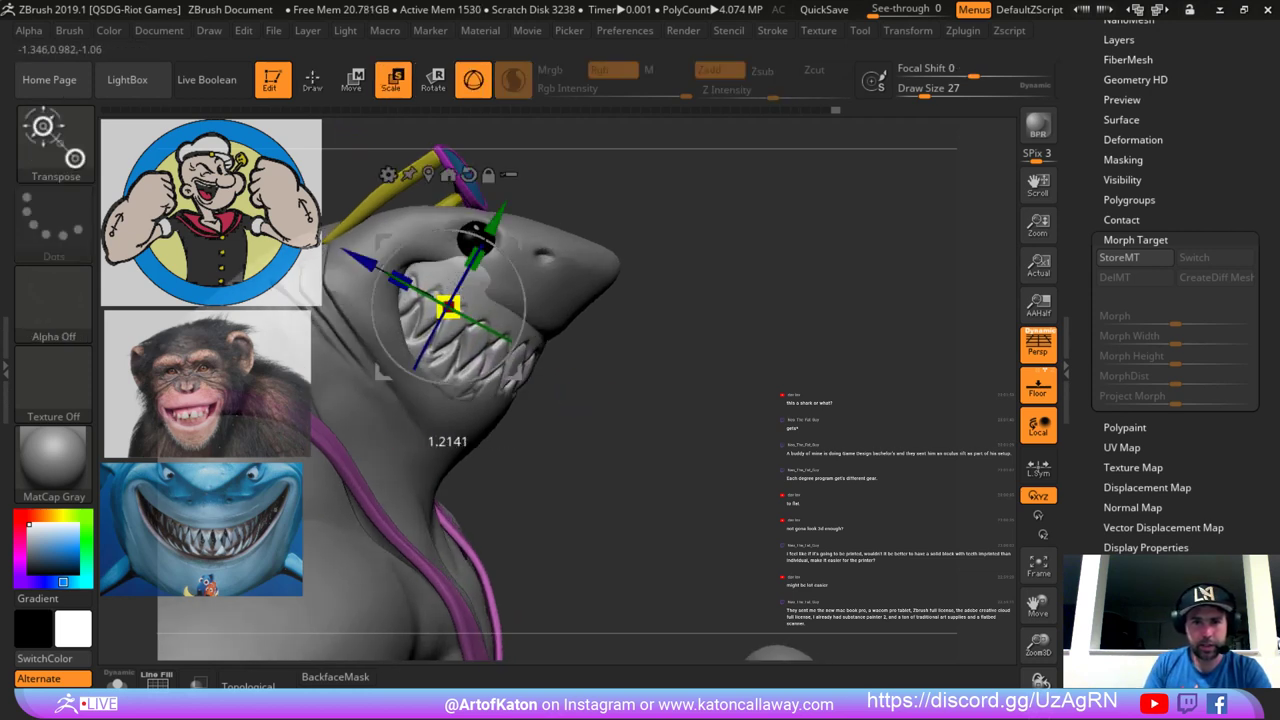
drag(450, 308, 466, 296)
drag(606, 385, 485, 376)
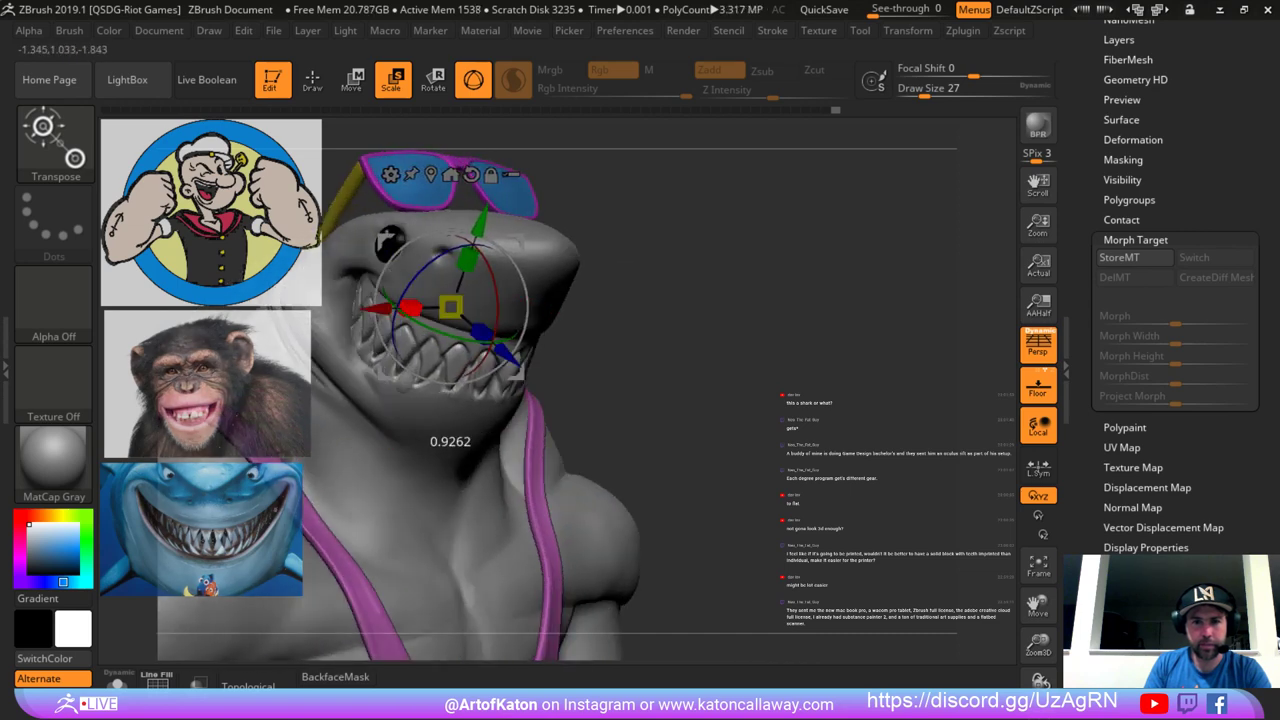
Shift the teeth slightly along their vertical axis and about 0.036 back into the mouth.
drag(600, 385, 715, 390)
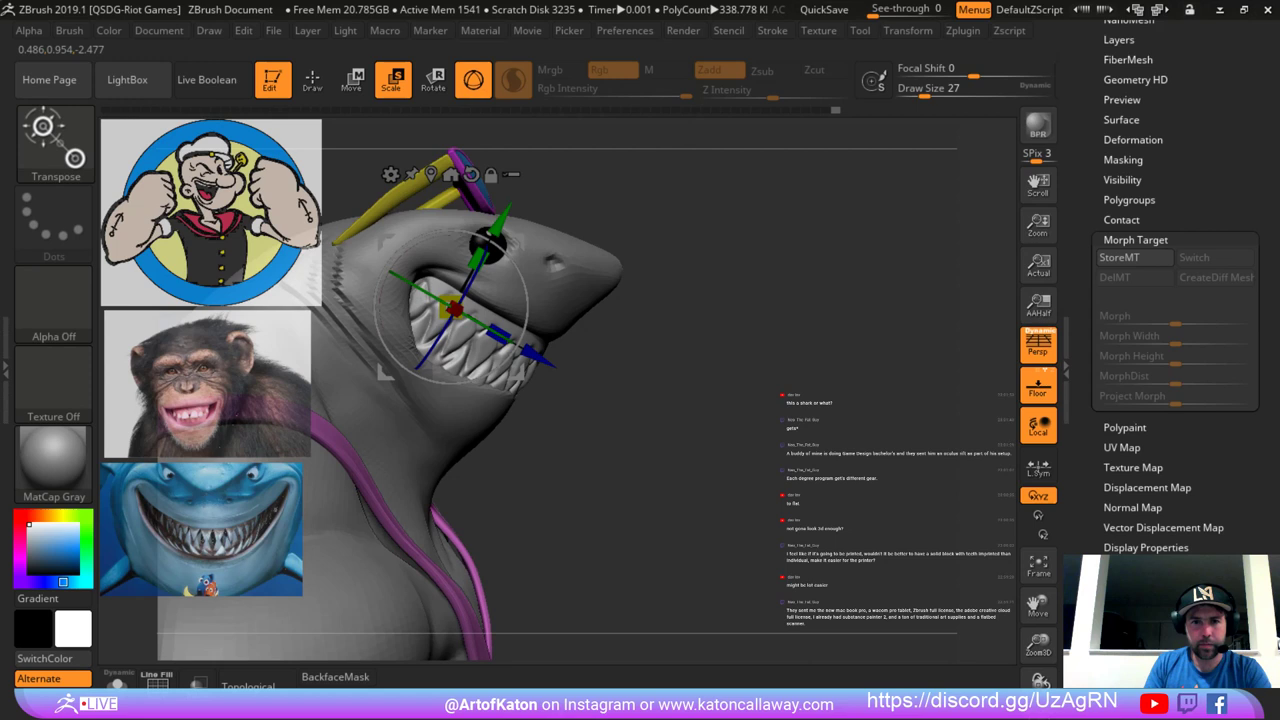
drag(506, 208, 504, 214)
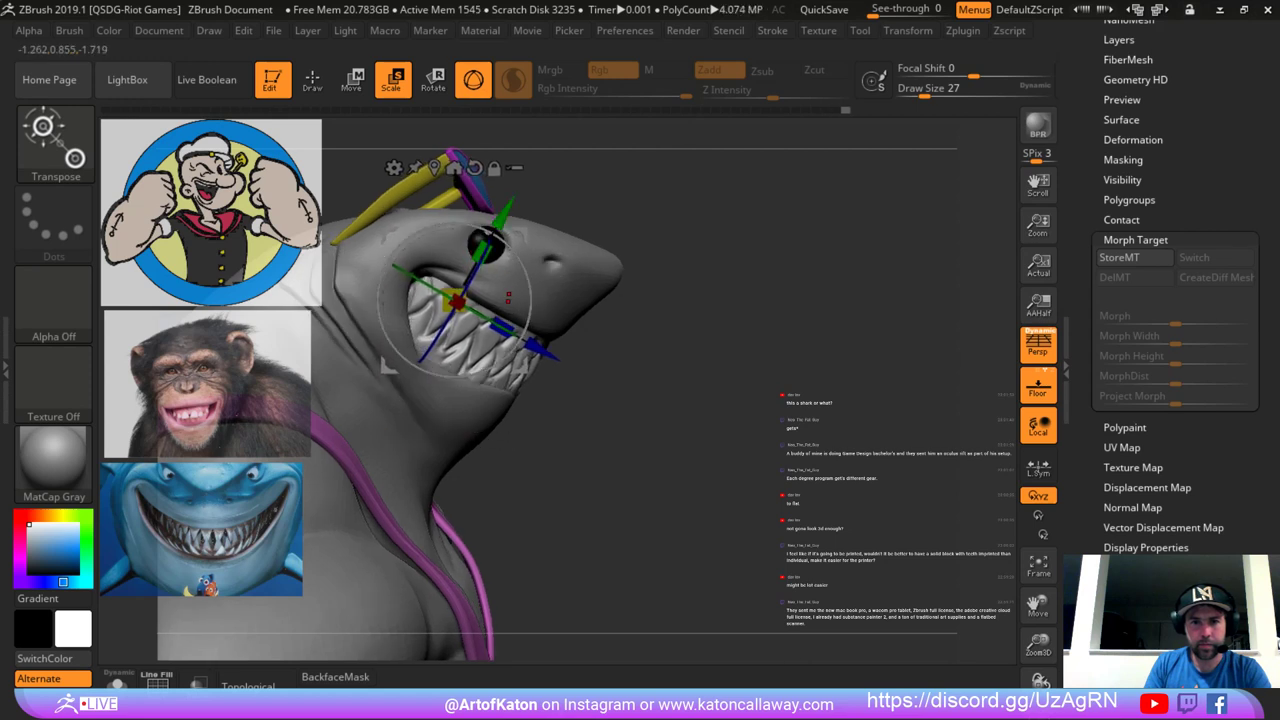
drag(538, 346, 536, 345)
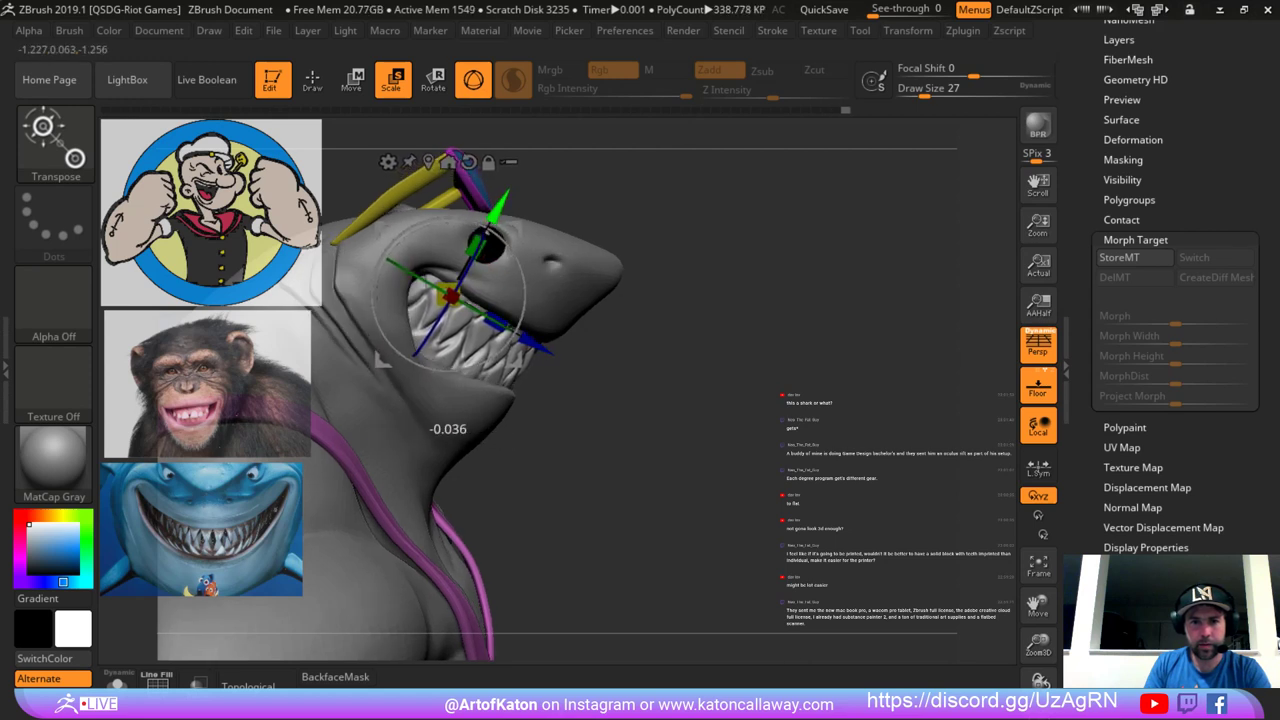
Scale the teeth by about 1.01 and move them about 0.2 deeper into the shark's mouth.
drag(610, 405, 322, 392)
alt+click(530, 440)
alt+drag(680, 380, 925, 365)
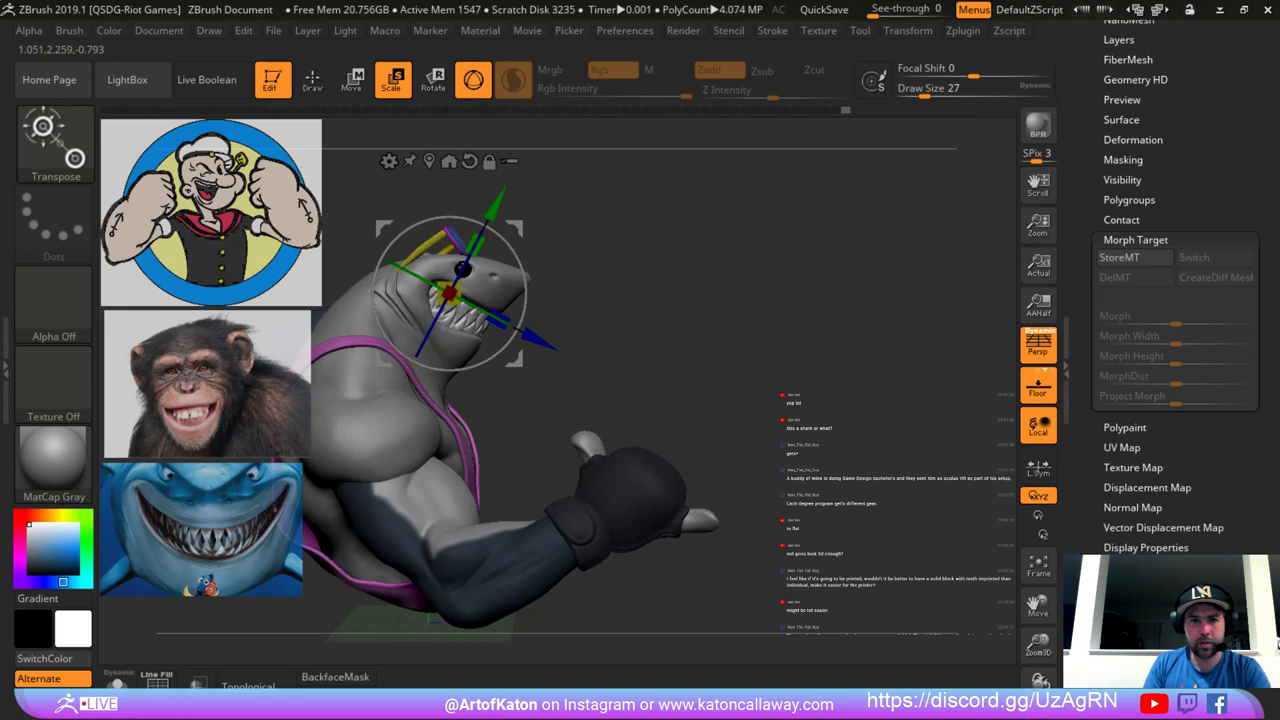
alt+drag(680, 340, 680, 420)
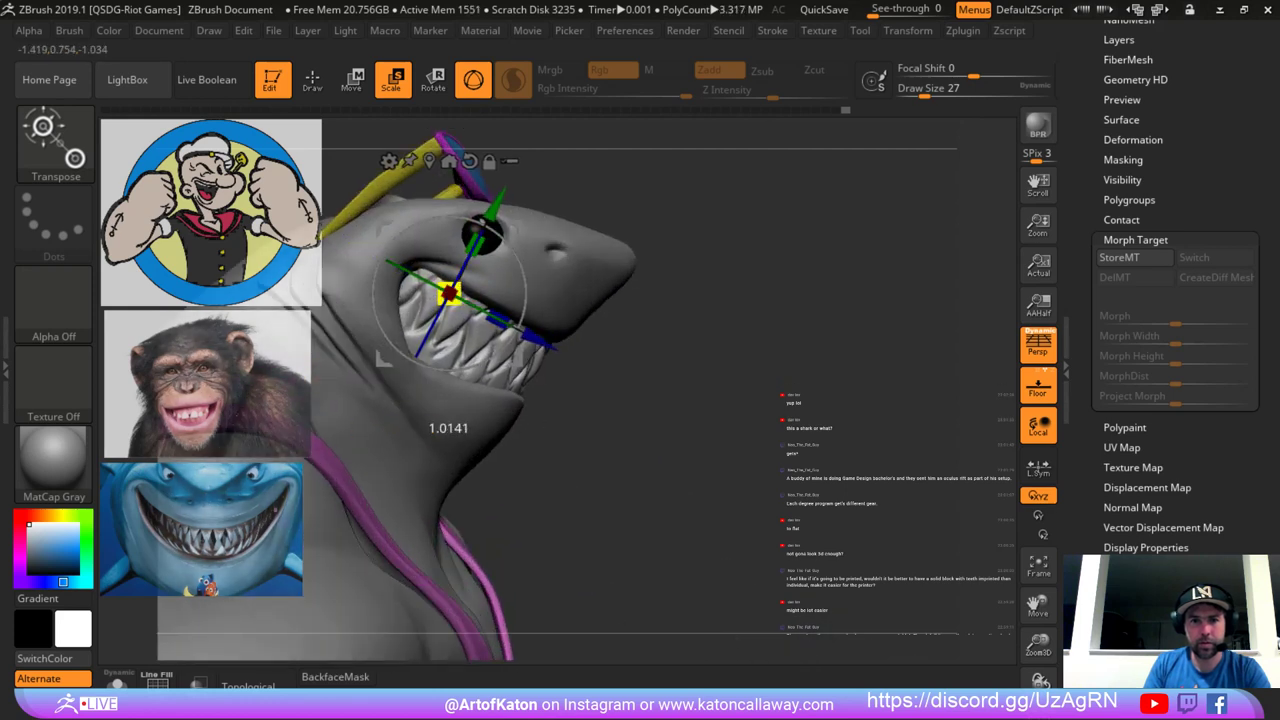
drag(535, 339, 522, 332)
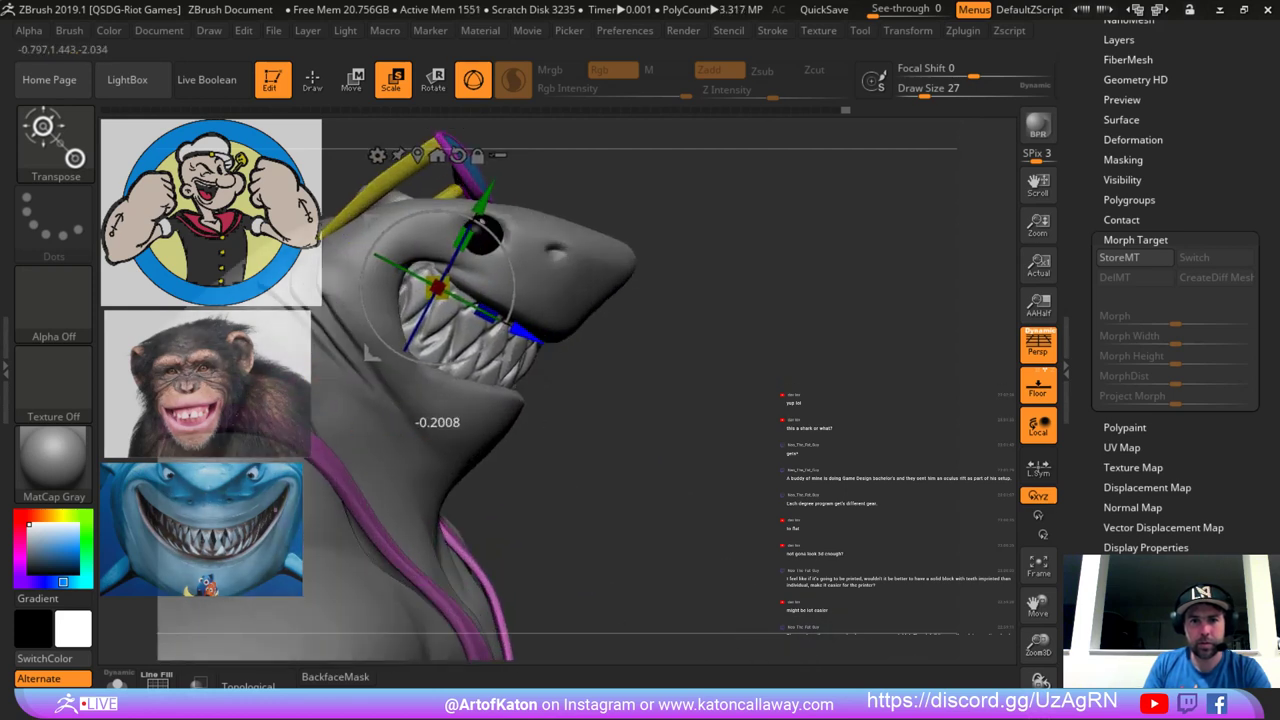
mouse_move(483, 200)
mouse_down()
mouse_move(472, 222)
mouse_move(478, 208)
mouse_up()
Rotate the teeth about 7.5 degrees to follow the jaw and nudge them vertically into place.
click(313, 80)
mouse_move(715, 235)
mouse_down()
mouse_move(652, 240)
mouse_move(682, 212)
mouse_up()
click(353, 80)
drag(519, 222, 522, 215)
drag(566, 350, 534, 368)
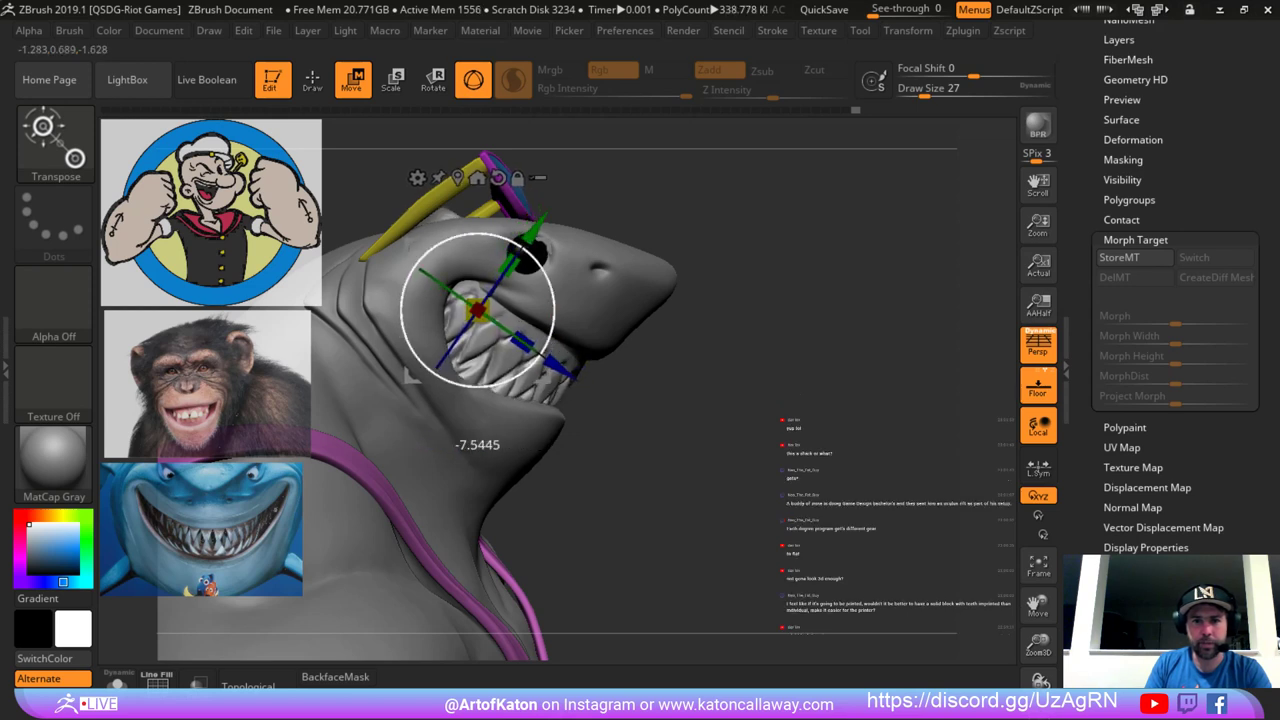
drag(531, 227, 533, 223)
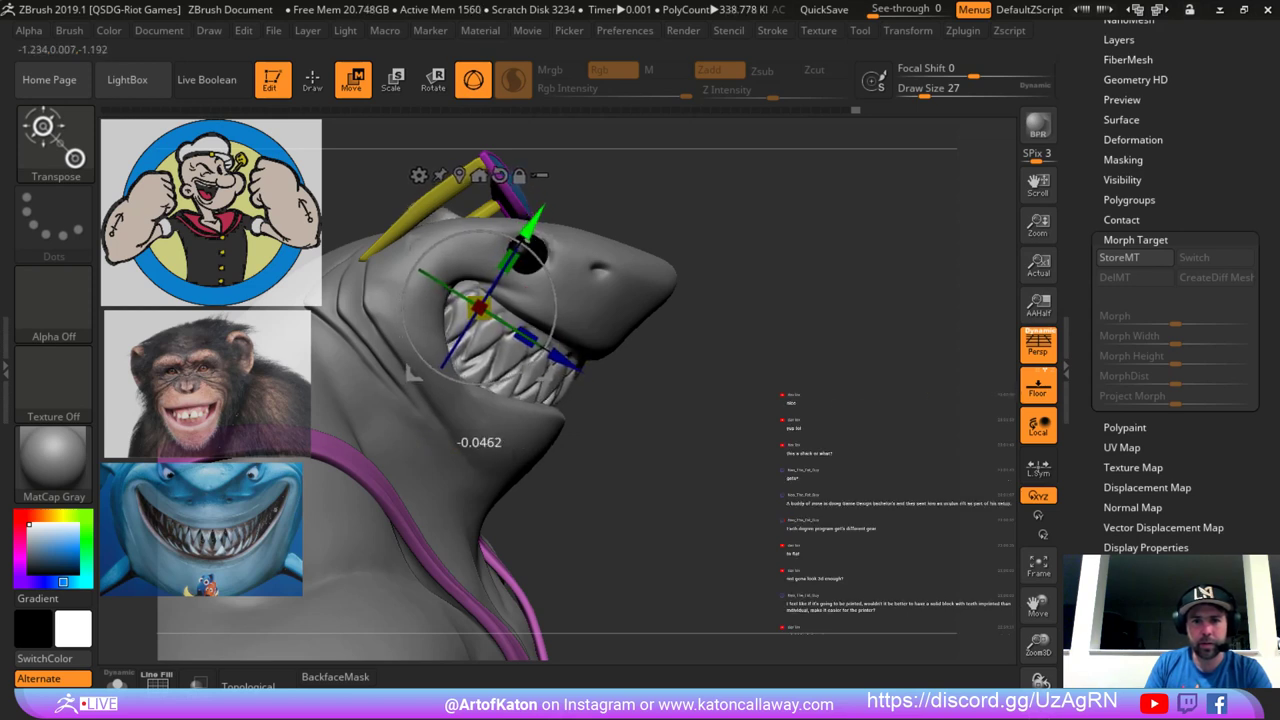
Switch to the SnakeHook brush with Sculptris Pro off and set the draw size to 116.
mouse_move(720, 320)
alt+mouse_down()
mouse_move(715, 235)
mouse_move(590, 230)
alt+mouse_up()
click(313, 81)
mouse_move(674, 288)
mouse_down()
mouse_move(640, 265)
mouse_move(645, 345)
mouse_move(625, 305)
mouse_up()
key(b)
key(s)
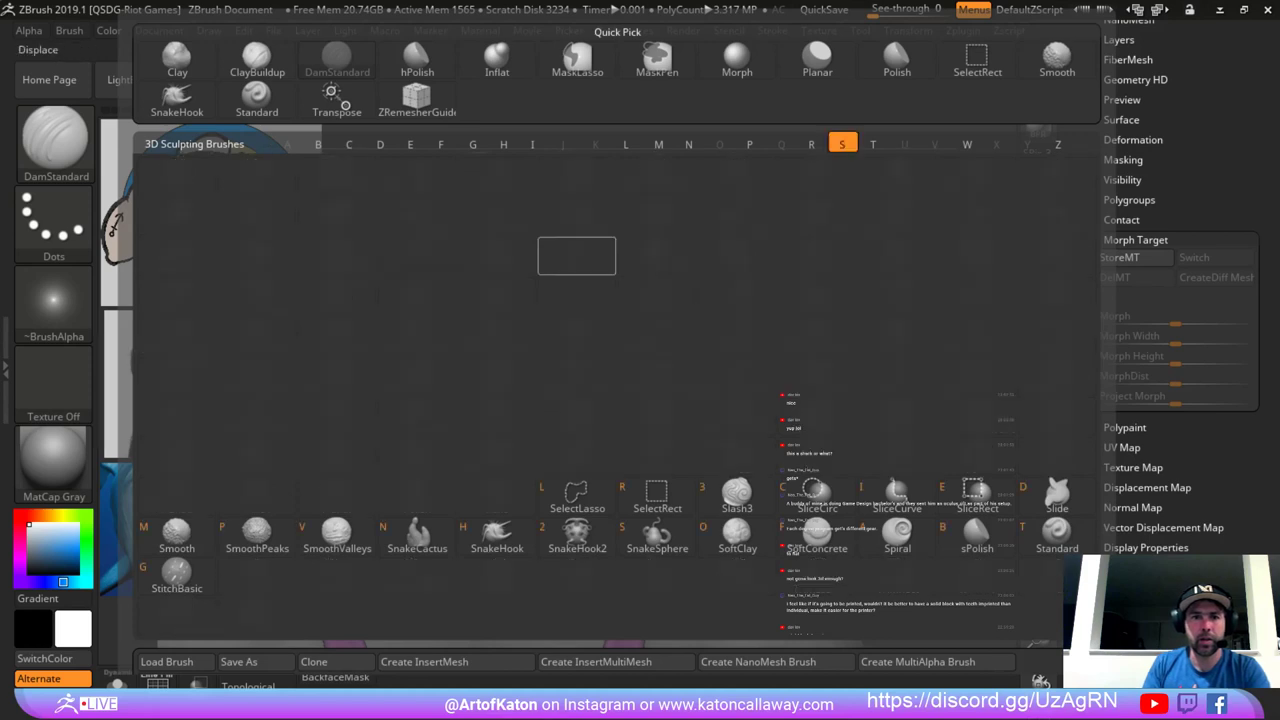
key(k)
click(514, 82)
key(space)
drag(510, 290, 531, 290)
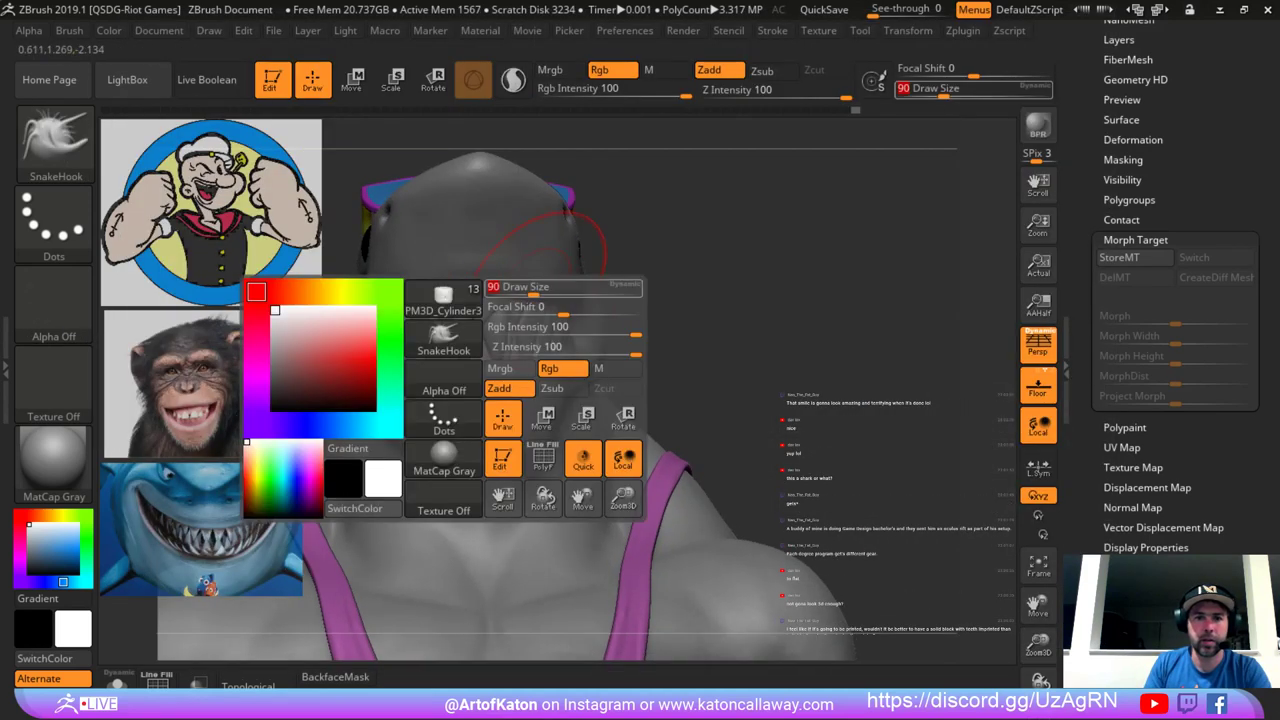
key(space)
Pull the shark's lower lip up around the base of the lower teeth with SnakeHook.
drag(495, 362, 500, 343)
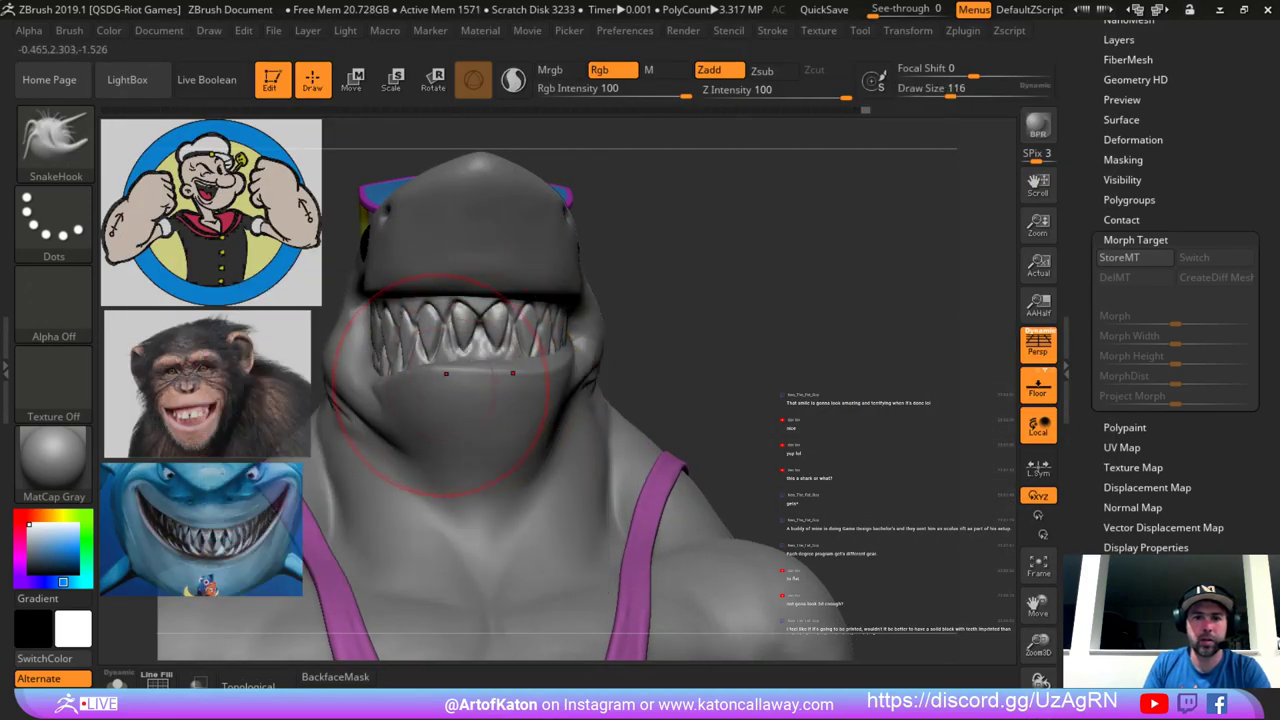
drag(619, 311, 568, 352)
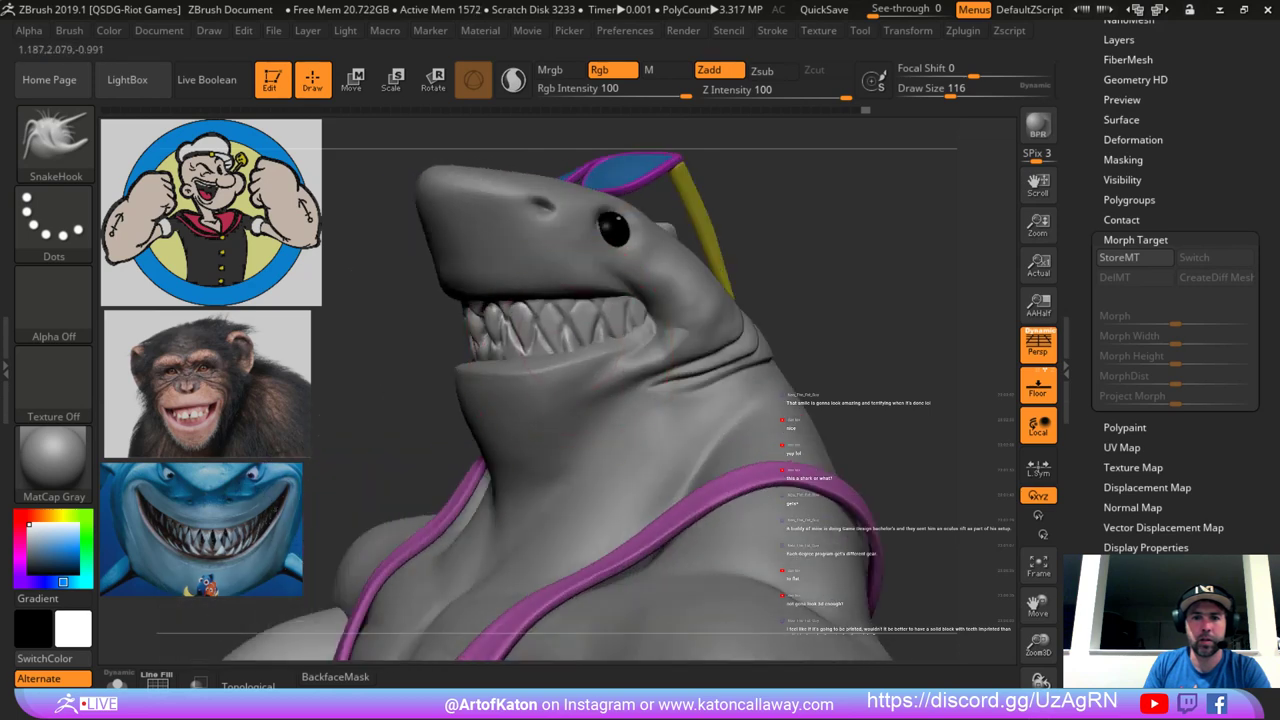
drag(400, 364, 535, 350)
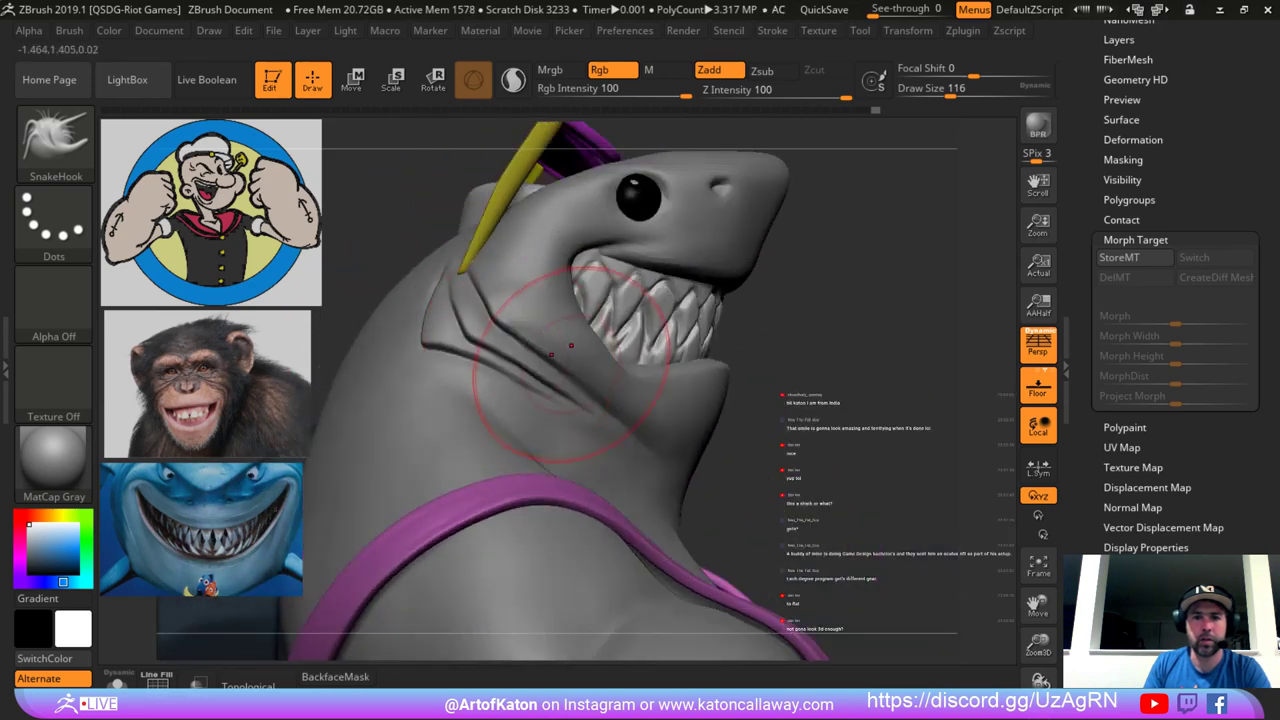
mouse_move(800, 330)
alt+mouse_down()
mouse_move(795, 270)
mouse_move(789, 280)
mouse_move(731, 232)
mouse_move(695, 235)
mouse_move(743, 238)
mouse_move(735, 320)
alt+mouse_up()
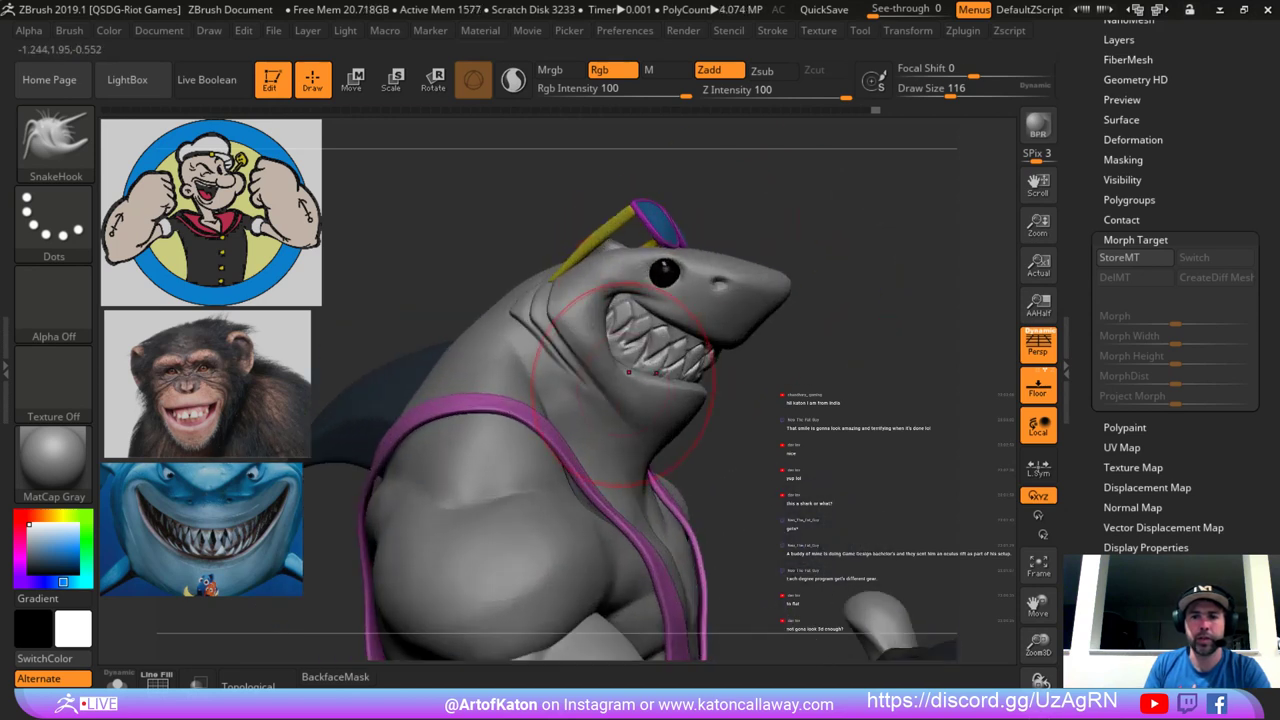
drag(690, 430, 775, 440)
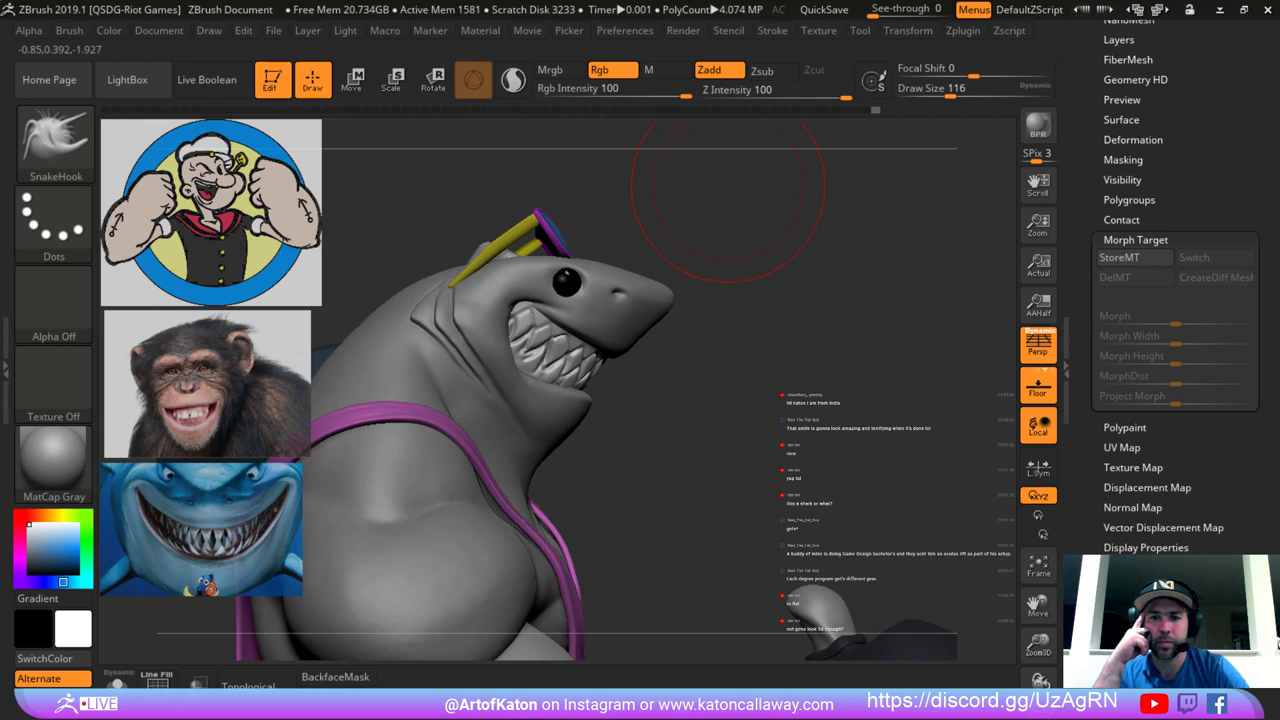
Isolate the teeth and smooth down the upper rim of their block with Sculptris Pro on.
alt+click(552, 342)
key(f)
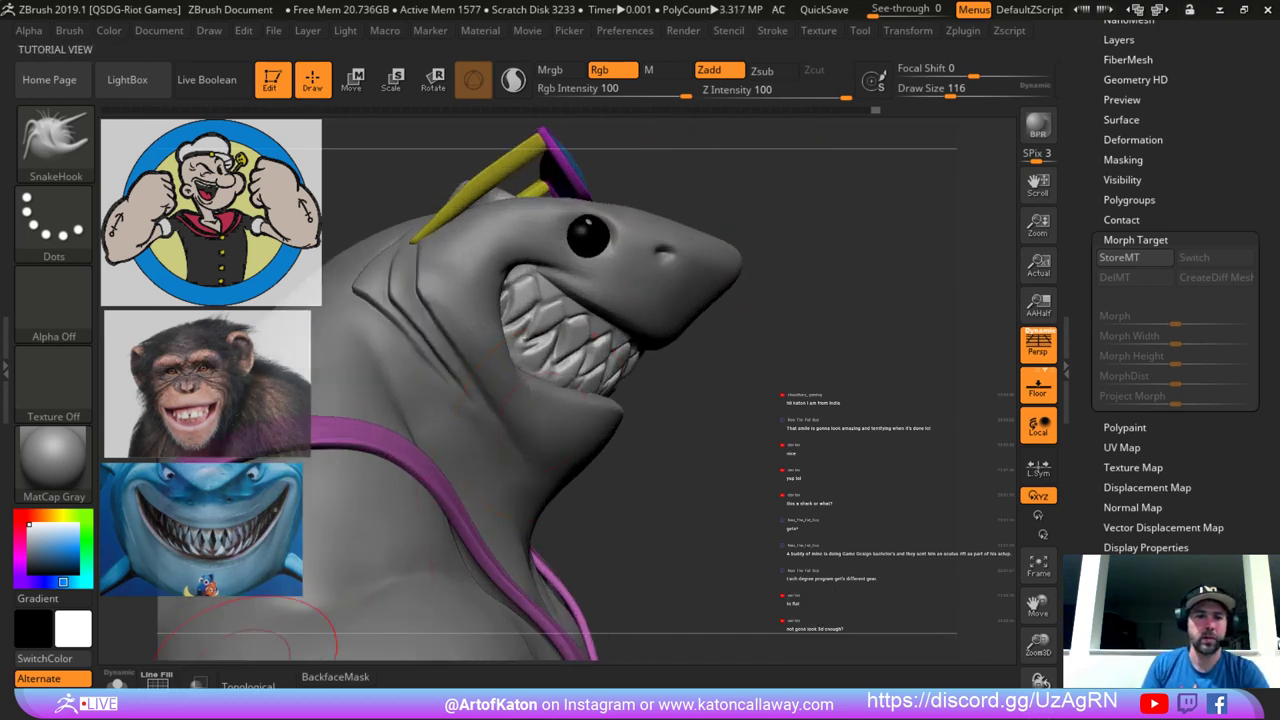
click(117, 682)
key(f)
drag(584, 273, 577, 297)
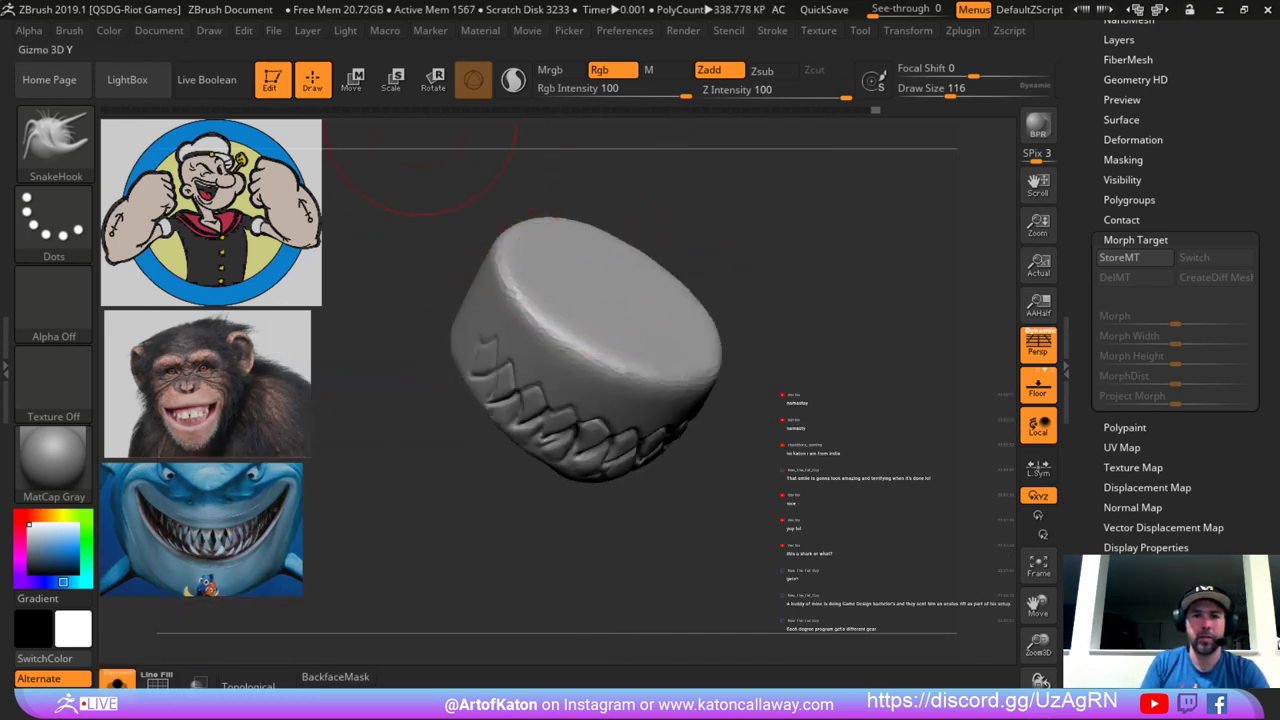
click(513, 80)
shift+drag(492, 277, 560, 335)
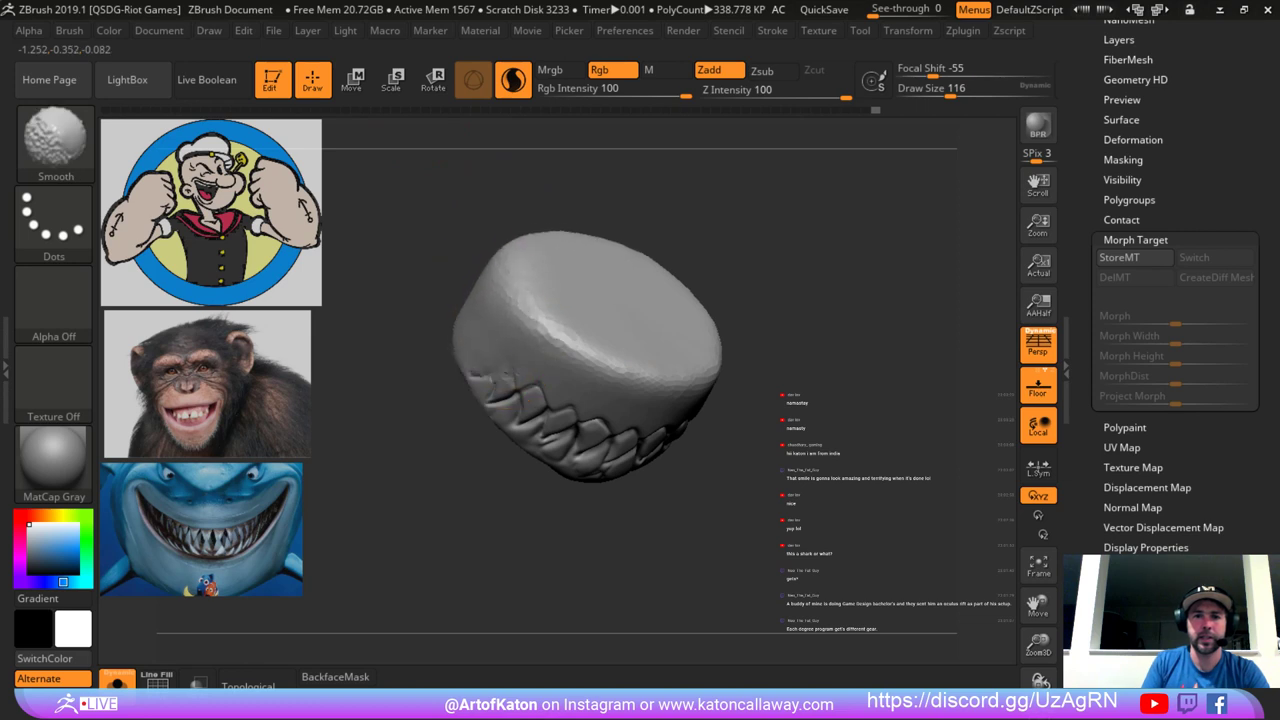
shift+drag(560, 325, 615, 340)
click(513, 80)
Try smoothing the teeth block where it pokes through the top of the shark's head, and undo the last edit.
drag(552, 208, 543, 160)
click(513, 80)
click(117, 682)
drag(400, 210, 440, 212)
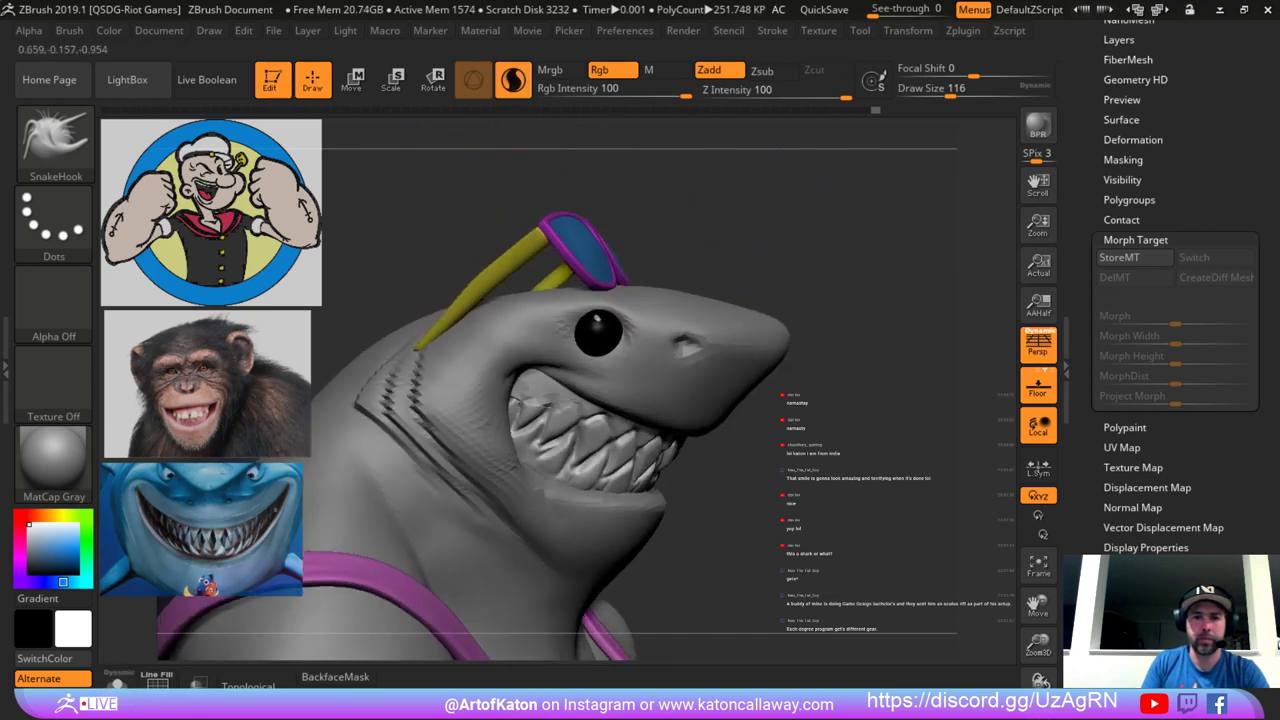
alt+click(655, 315)
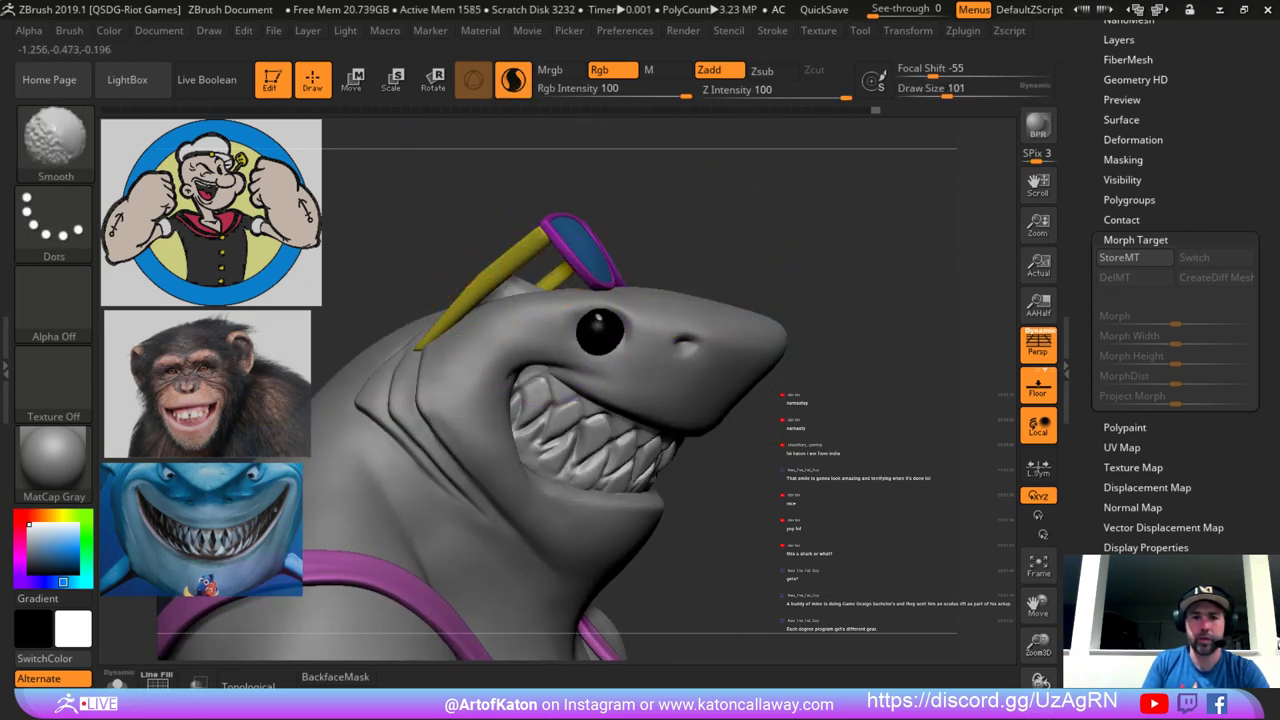
mouse_move(490, 165)
mouse_down()
mouse_move(500, 235)
mouse_move(508, 228)
mouse_up()
alt+click(510, 248)
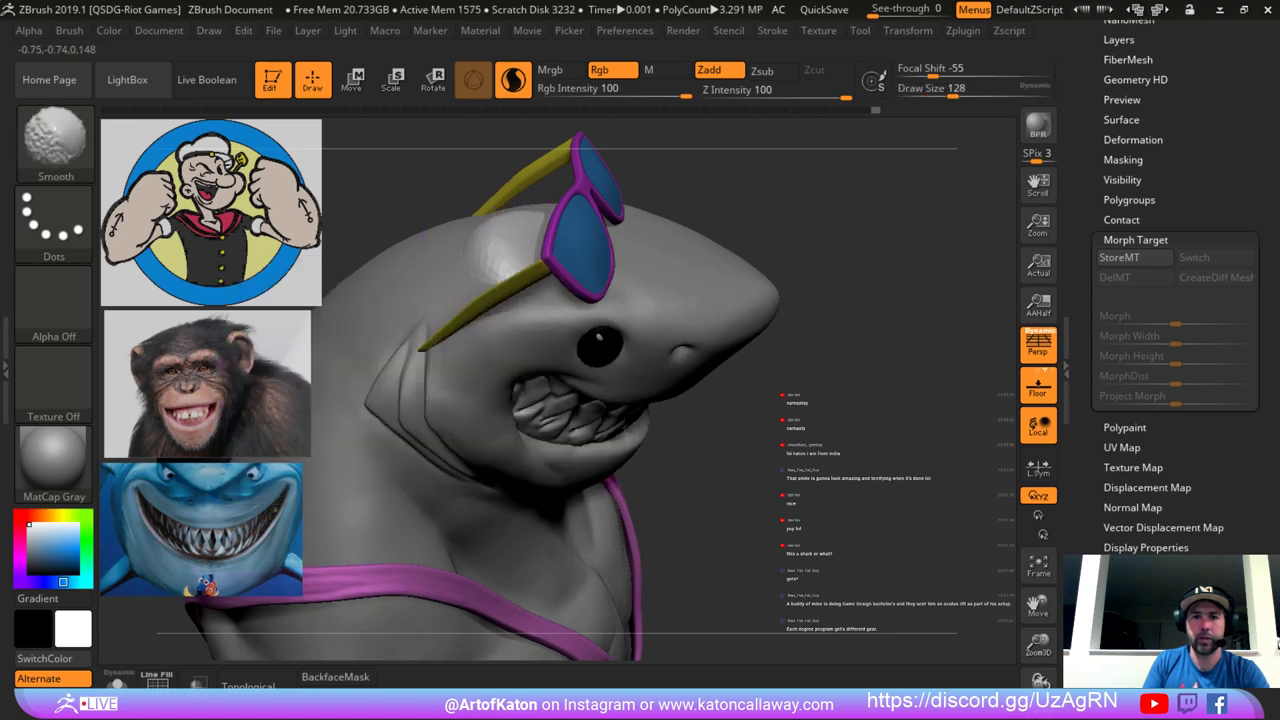
key(ctrl+z)
drag(420, 190, 442, 146)
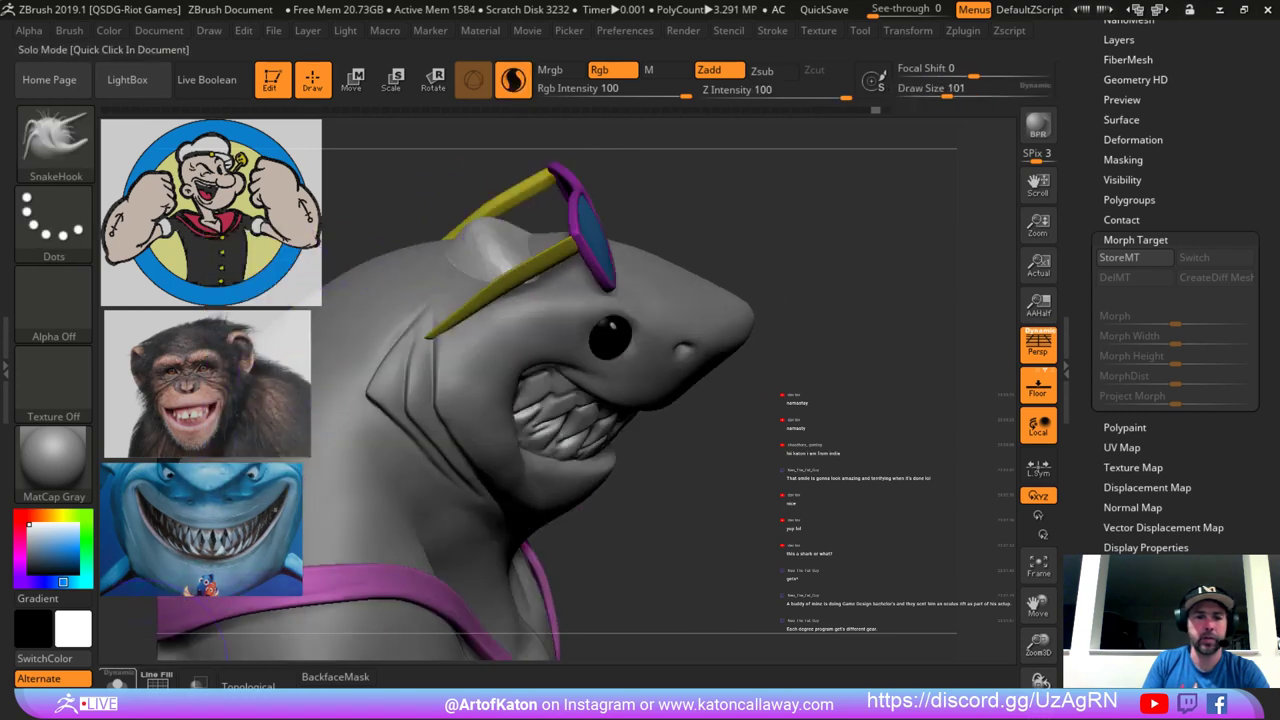
Isolate the teeth and clip the excess top and back corner of their block with ClipCurve.
click(117, 682)
mouse_move(548, 222)
mouse_down()
mouse_move(591, 200)
mouse_move(399, 299)
mouse_up()
key(ctrl+z)
ctrl+shift+click(56, 142)
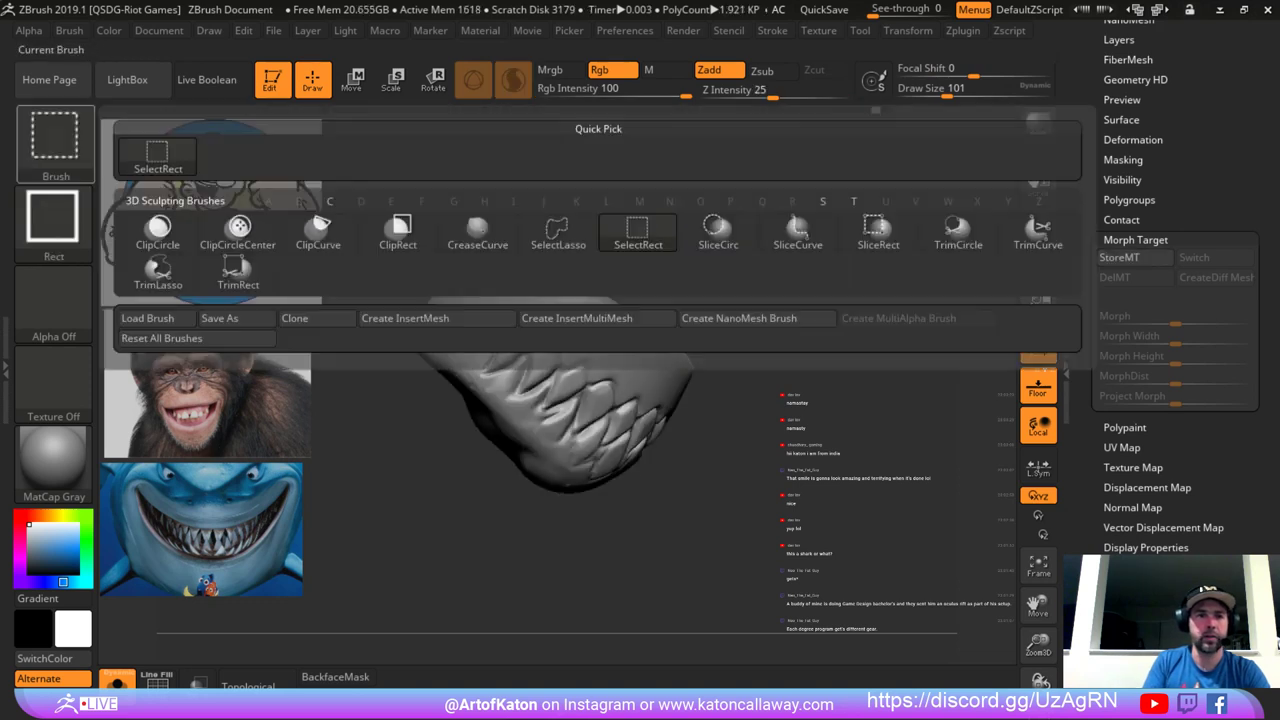
ctrl+shift+click(318, 232)
mouse_move(390, 296)
ctrl+shift+mouse_down()
mouse_move(690, 249)
mouse_move(450, 300)
ctrl+shift+mouse_up()
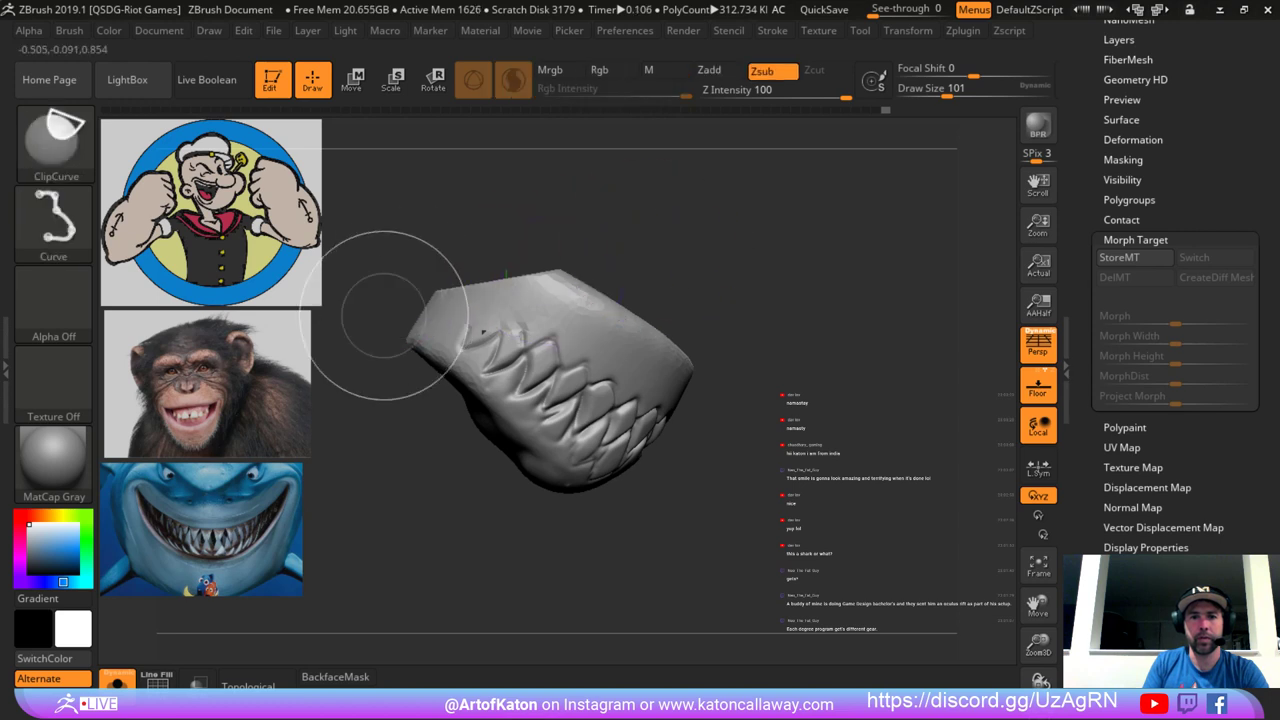
ctrl+shift+drag(661, 241, 678, 243)
ctrl+shift+drag(400, 361, 500, 226)
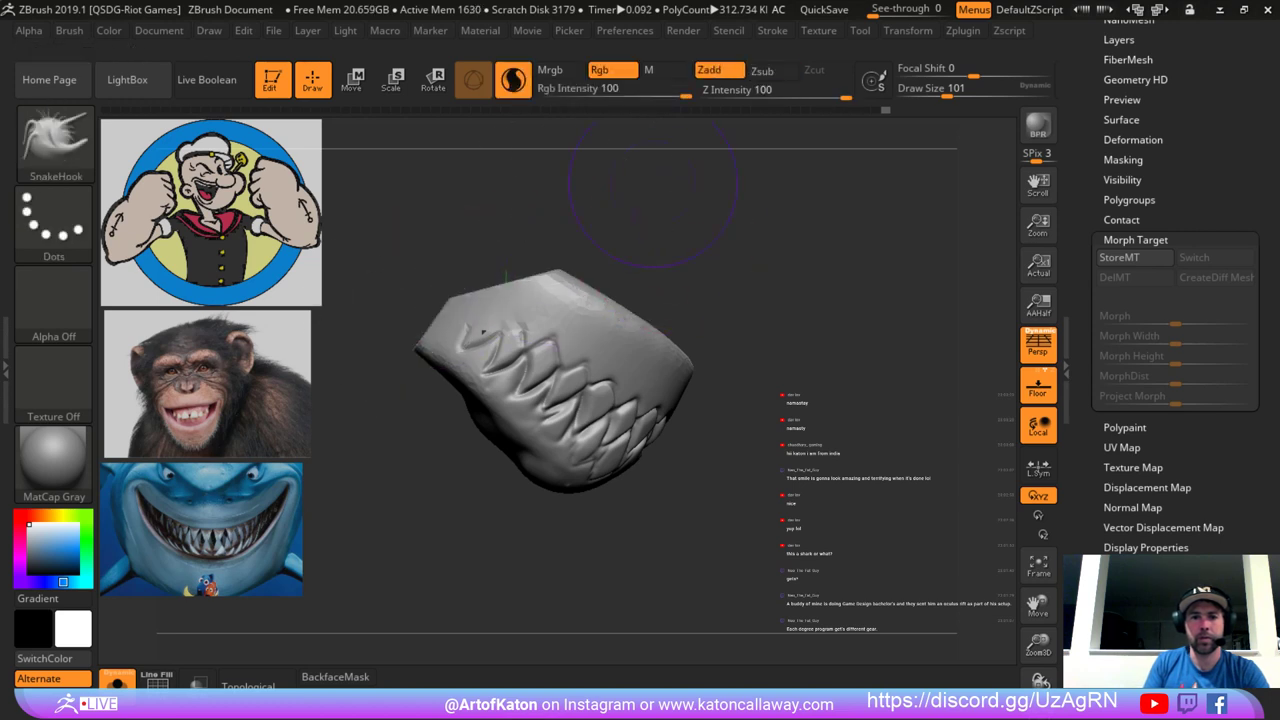
Show the full shark and pull its lip edges against the teeth with SnakeHook at draw sizes 56 and 41.
alt+drag(684, 226, 602, 190)
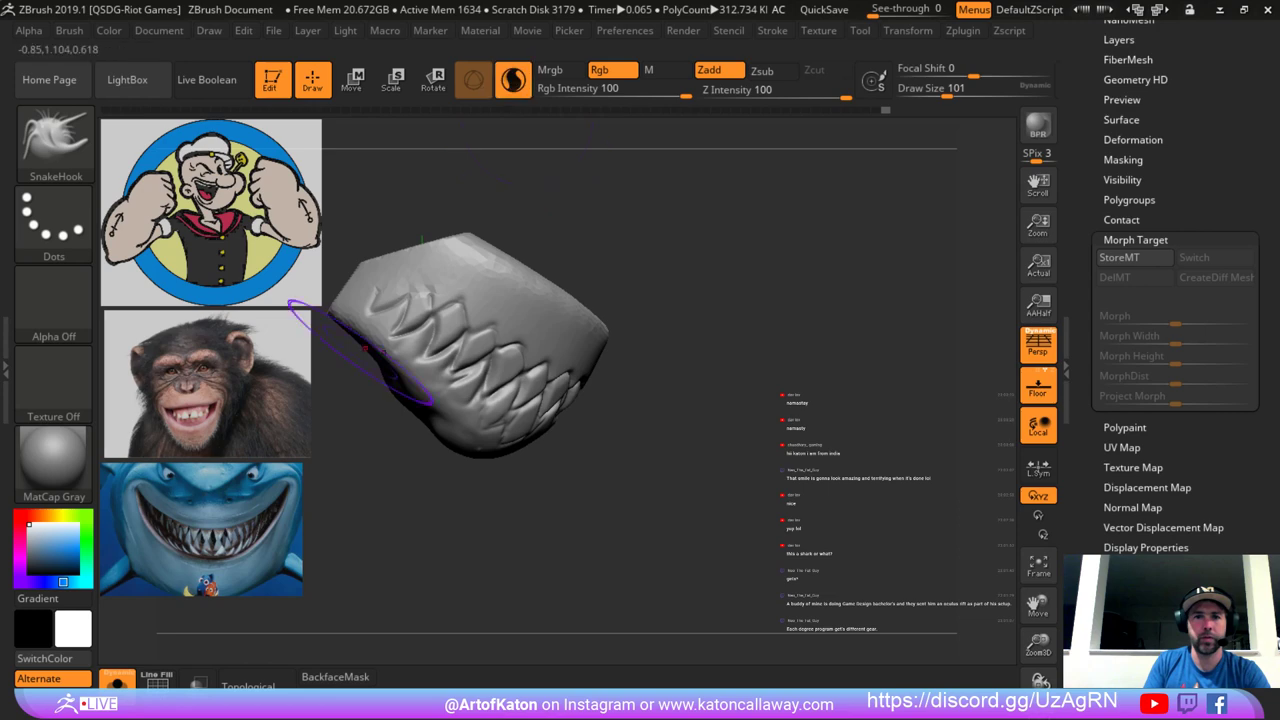
click(115, 677)
mouse_move(676, 210)
alt+mouse_down()
mouse_move(726, 231)
mouse_move(715, 223)
mouse_move(722, 240)
mouse_move(640, 245)
mouse_move(728, 243)
mouse_move(720, 185)
alt+mouse_up()
key(space)
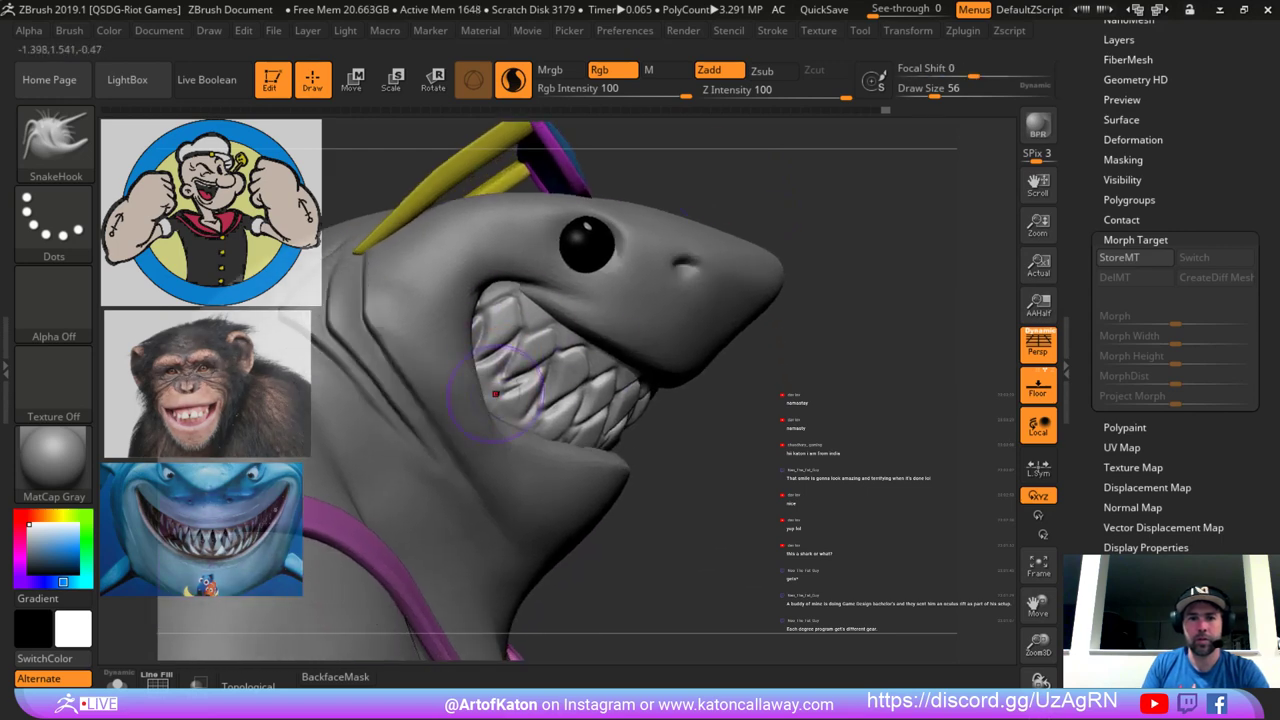
mouse_move(752, 310)
mouse_down()
mouse_move(688, 217)
mouse_move(775, 225)
mouse_up()
key(space)
drag(603, 324, 595, 324)
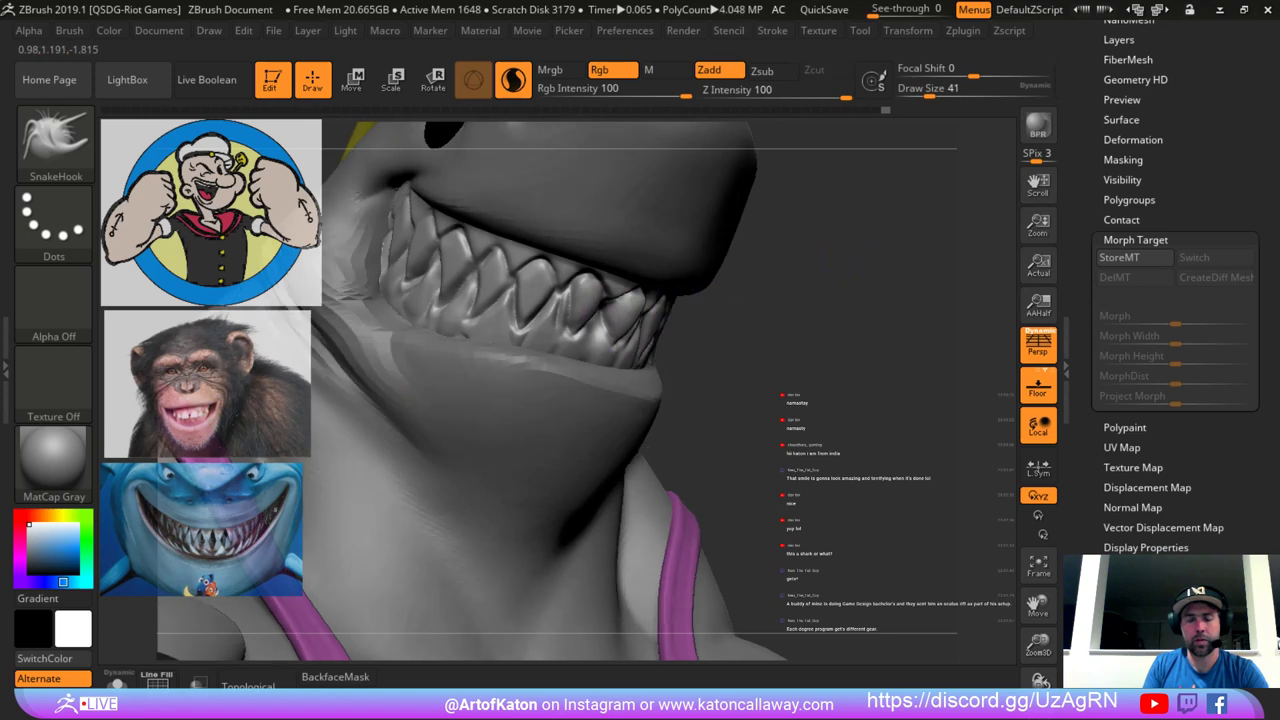
mouse_move(828, 250)
mouse_down()
mouse_move(862, 256)
mouse_move(765, 252)
mouse_move(826, 250)
mouse_up()
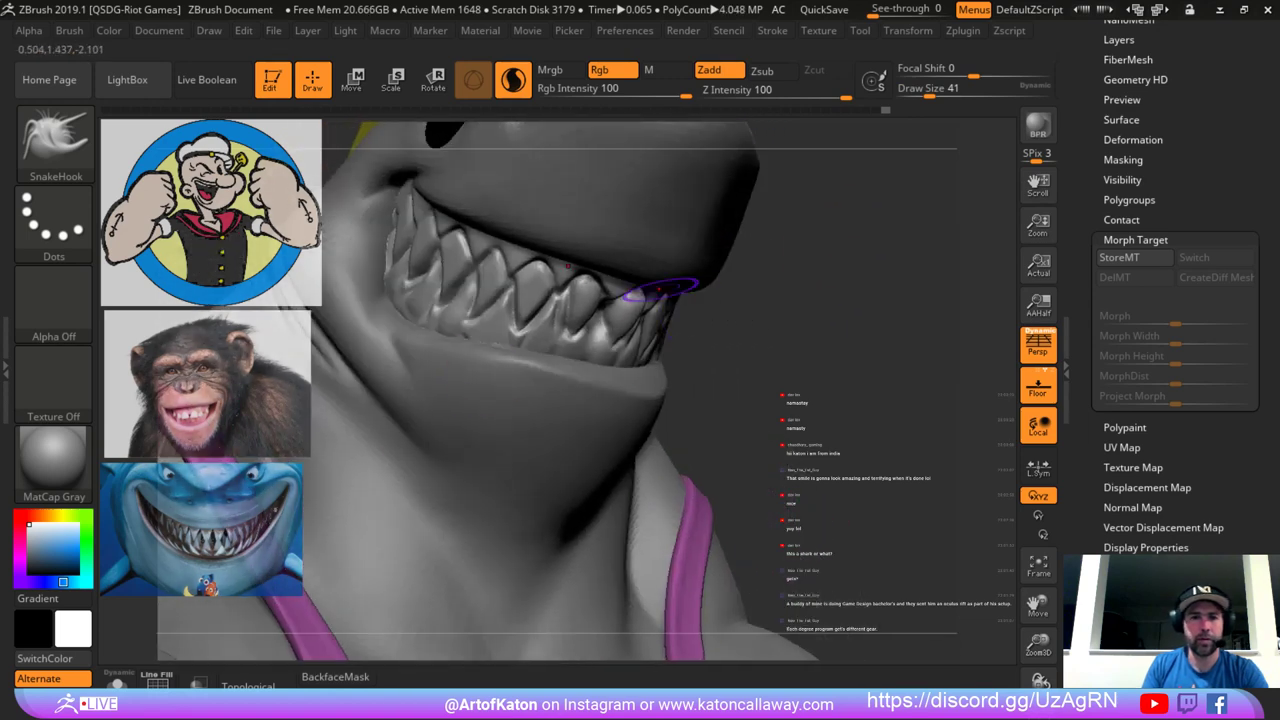
drag(660, 290, 783, 295)
Isolate the teeth and carve deeper grooves between them with the Standard brush at draw size 29.
click(117, 684)
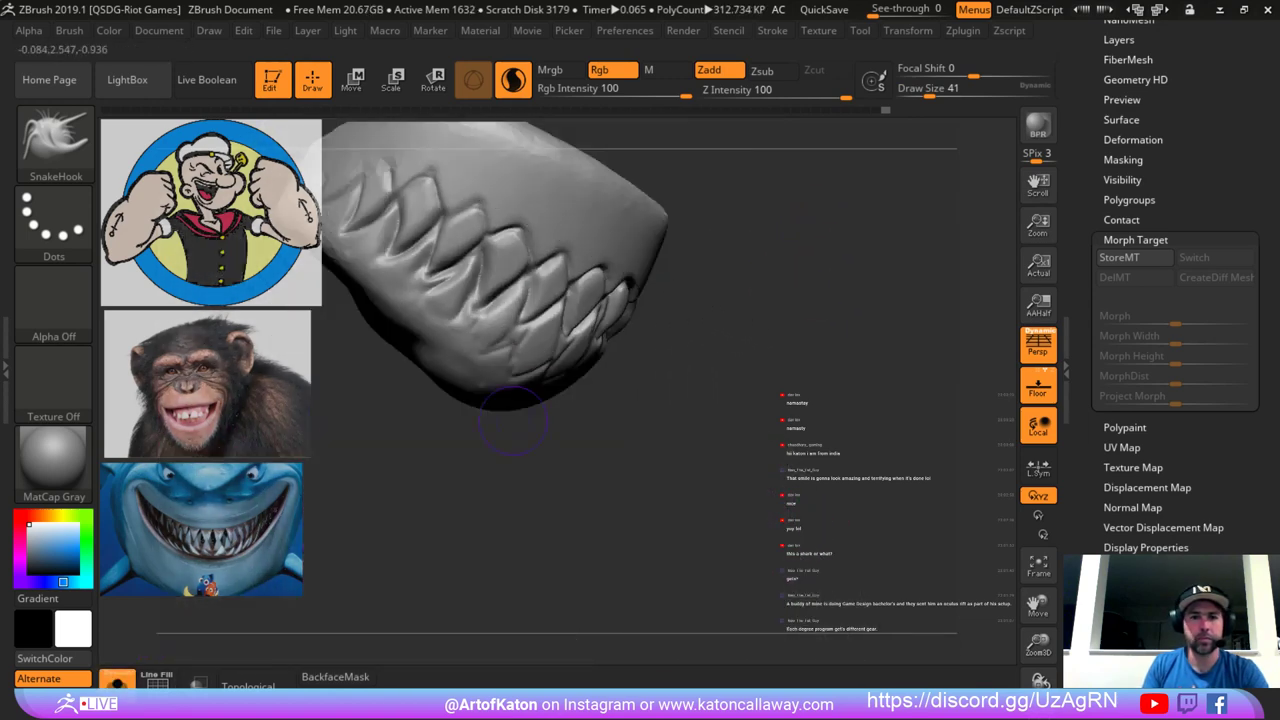
alt+drag(520, 408, 580, 448)
key(b)
click(64, 62)
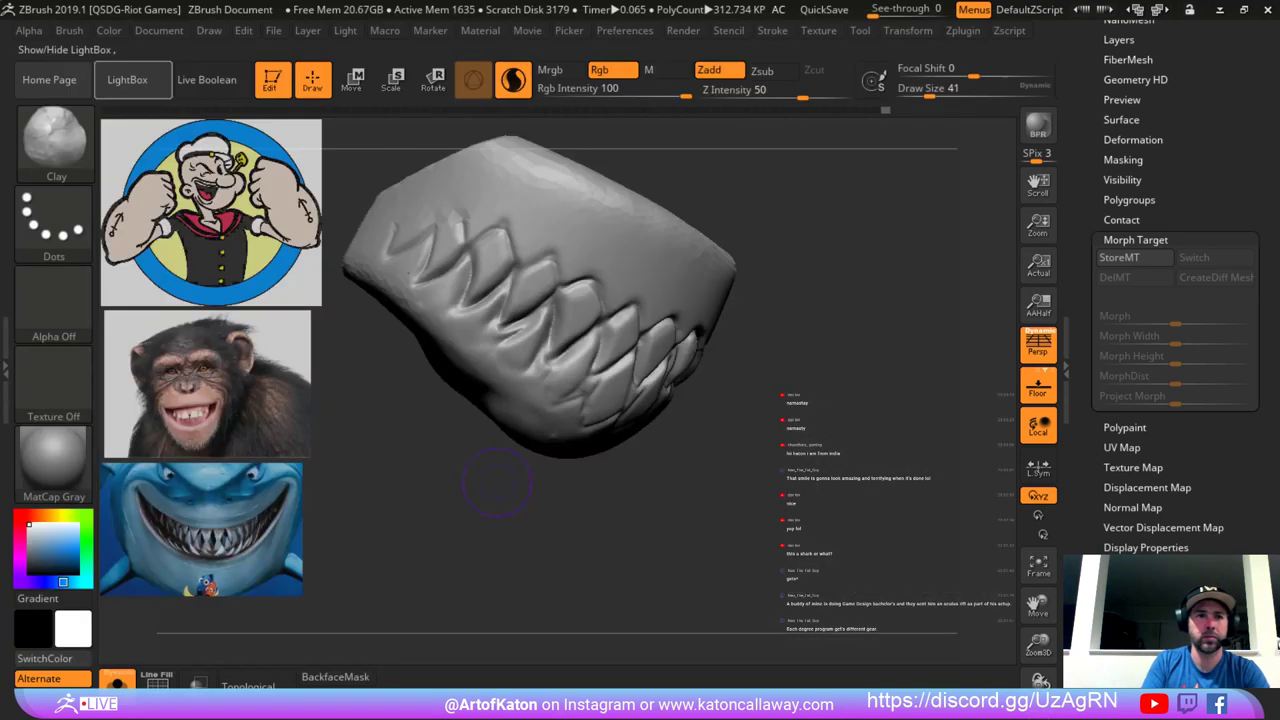
key(space)
key(b)
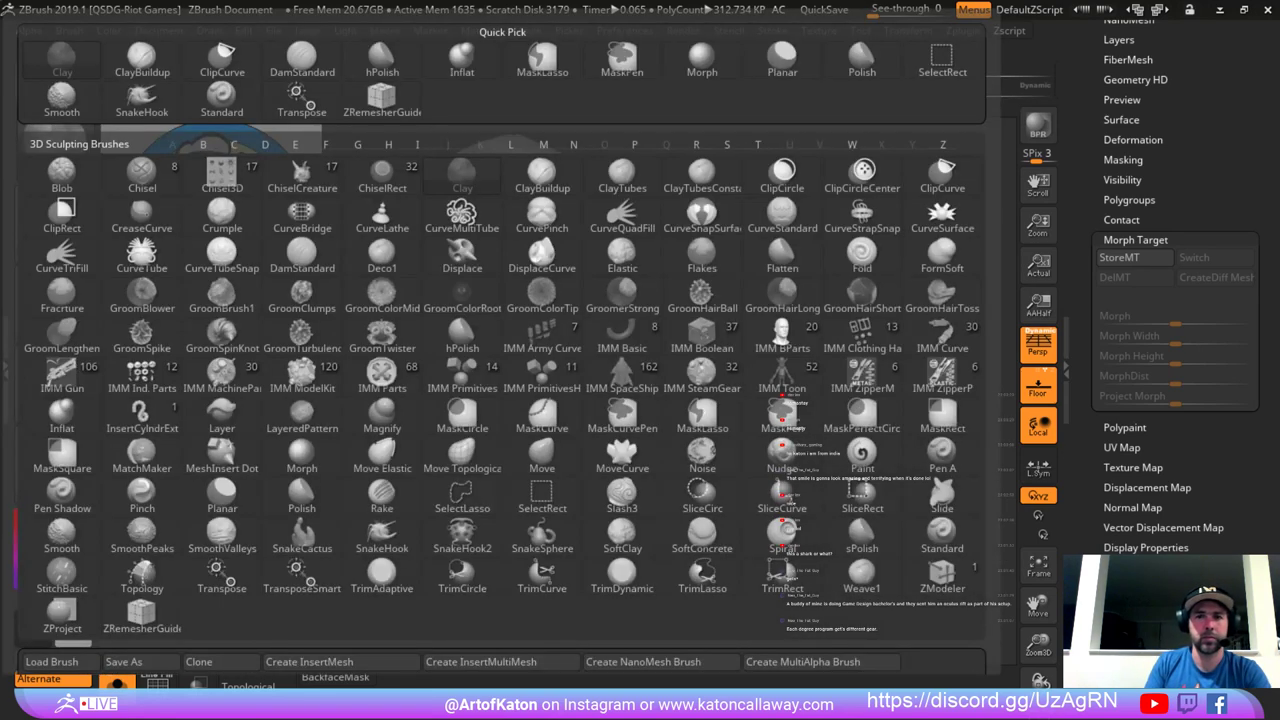
key(s)
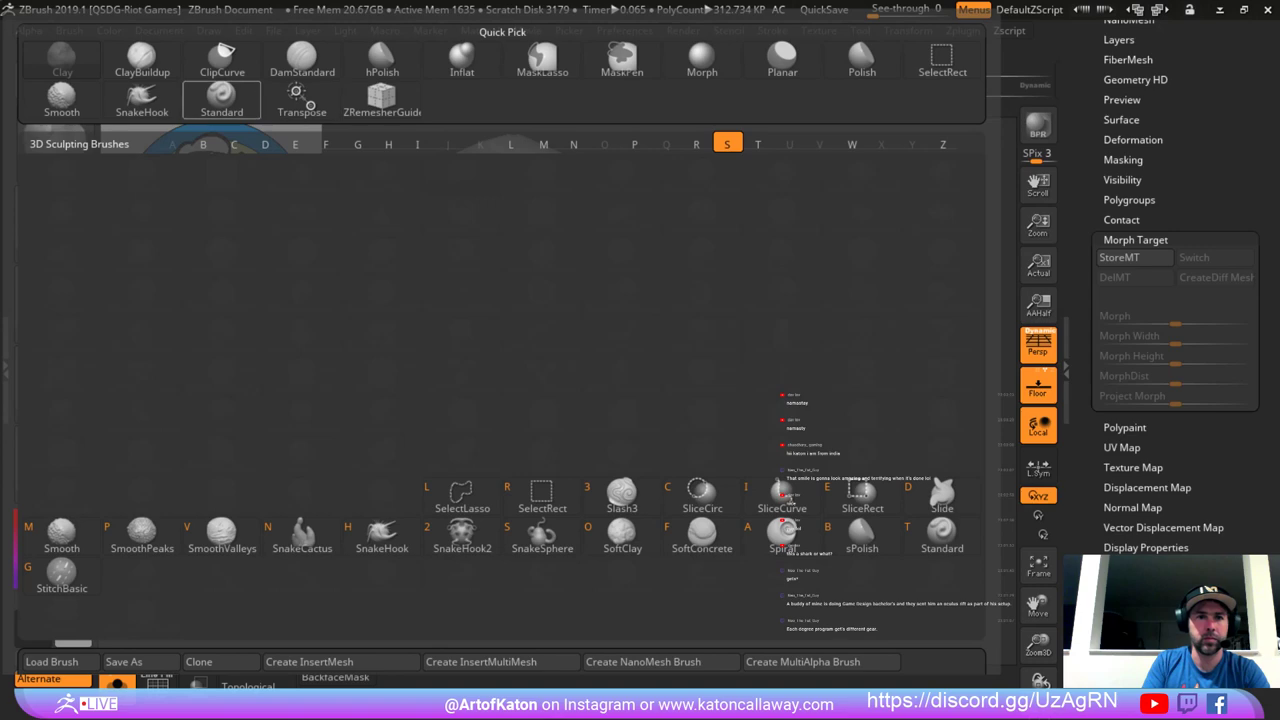
key(t)
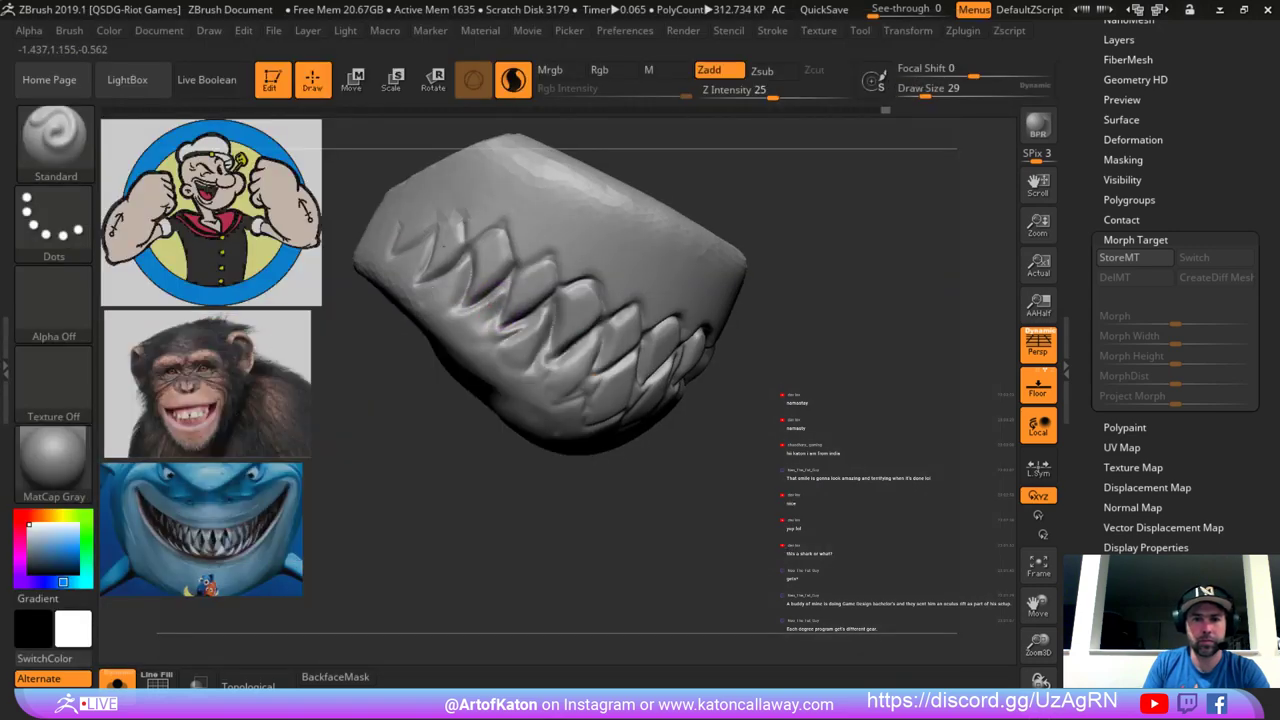
mouse_move(506, 288)
alt+mouse_down()
mouse_move(490, 306)
mouse_move(461, 279)
mouse_move(452, 298)
mouse_move(486, 326)
alt+mouse_up()
mouse_move(830, 262)
mouse_down()
mouse_move(775, 248)
mouse_move(902, 258)
mouse_up()
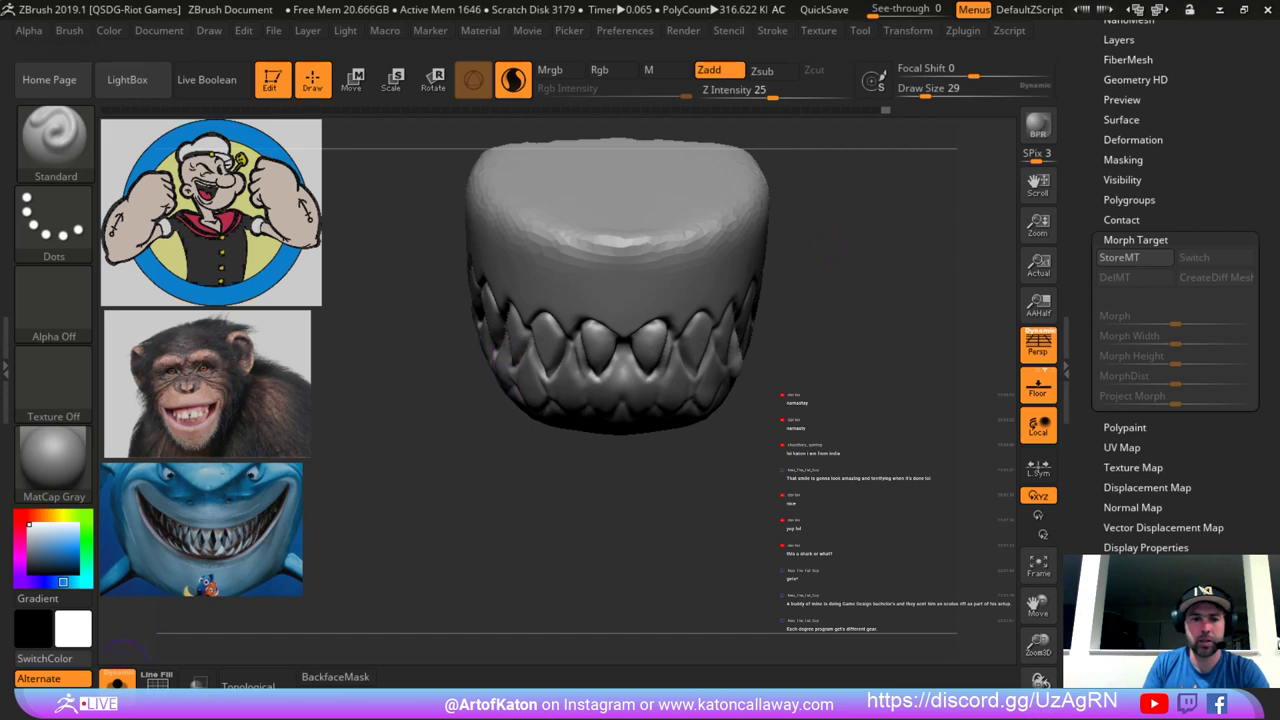
click(118, 681)
Duplicate the teeth subtool PM3D_Cylinder3D1_1.
drag(922, 215, 765, 232)
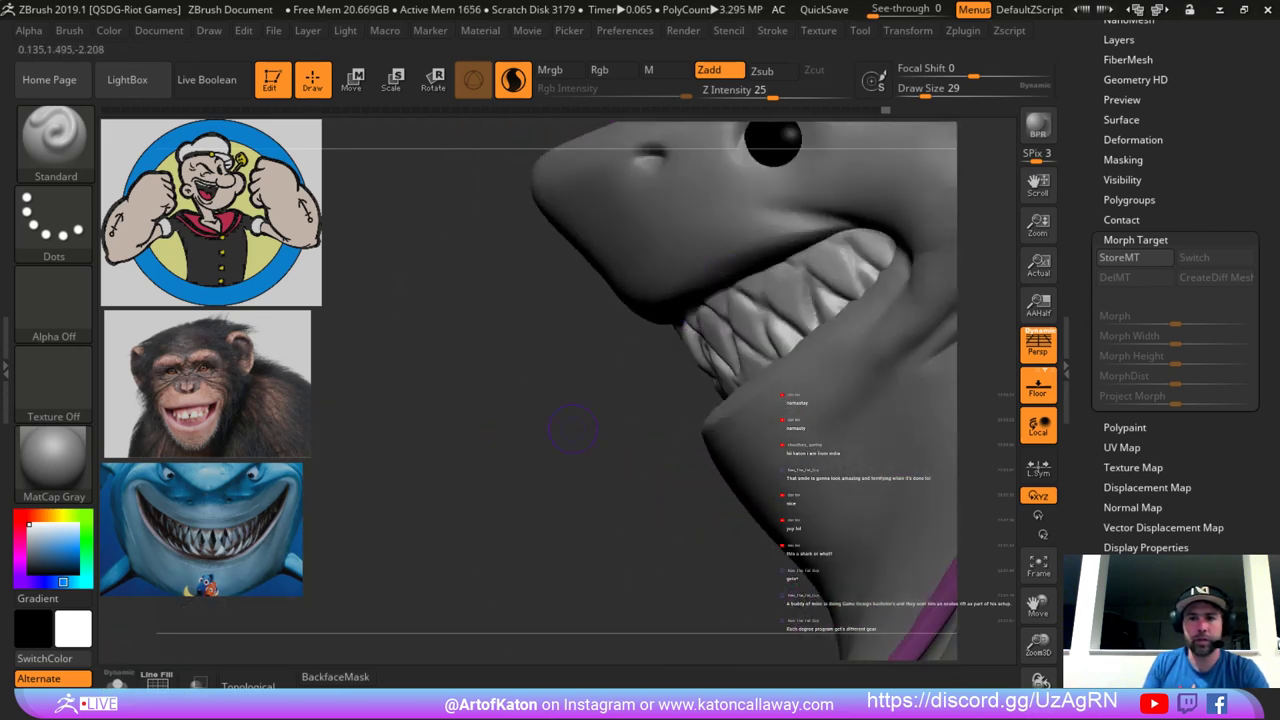
alt+drag(577, 423, 543, 385)
drag(480, 430, 628, 402)
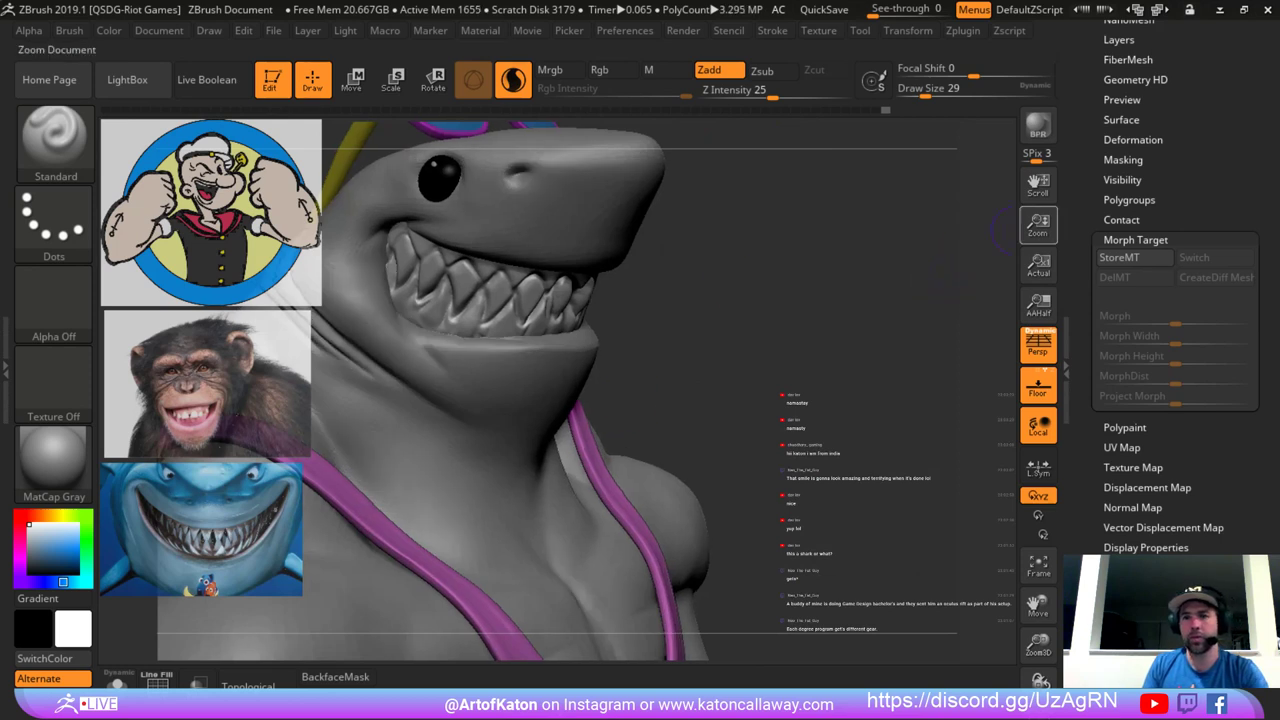
drag(1200, 180, 1200, 348)
click(1121, 127)
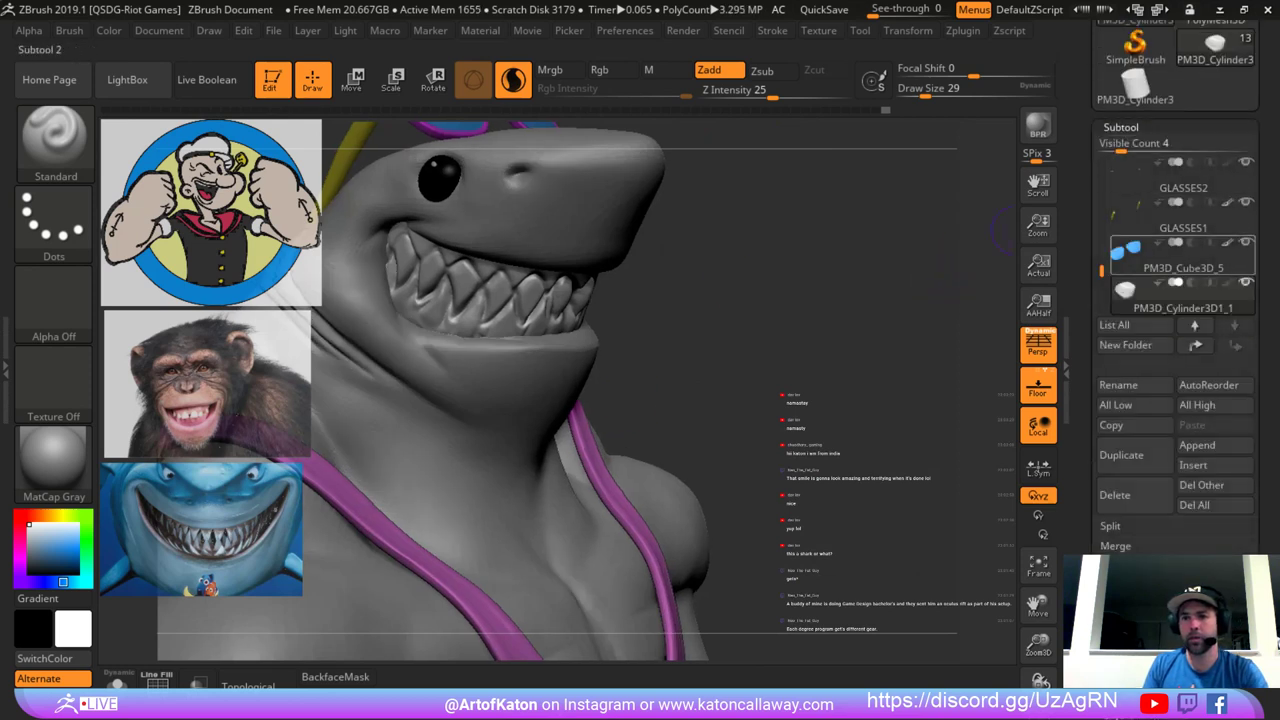
drag(1102, 271, 1102, 275)
click(1121, 455)
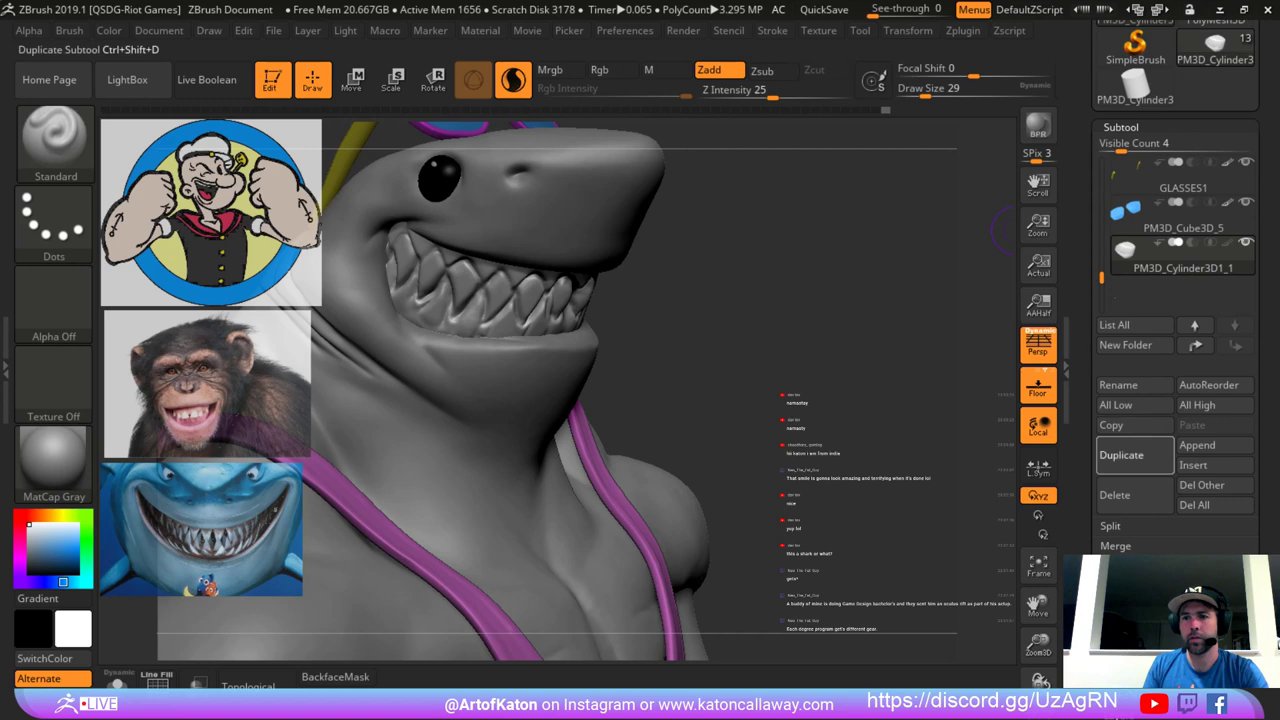
Isolate the duplicated teeth and smooth away the lower row along the side, building the surface back up with the Standard brush.
drag(780, 325, 812, 271)
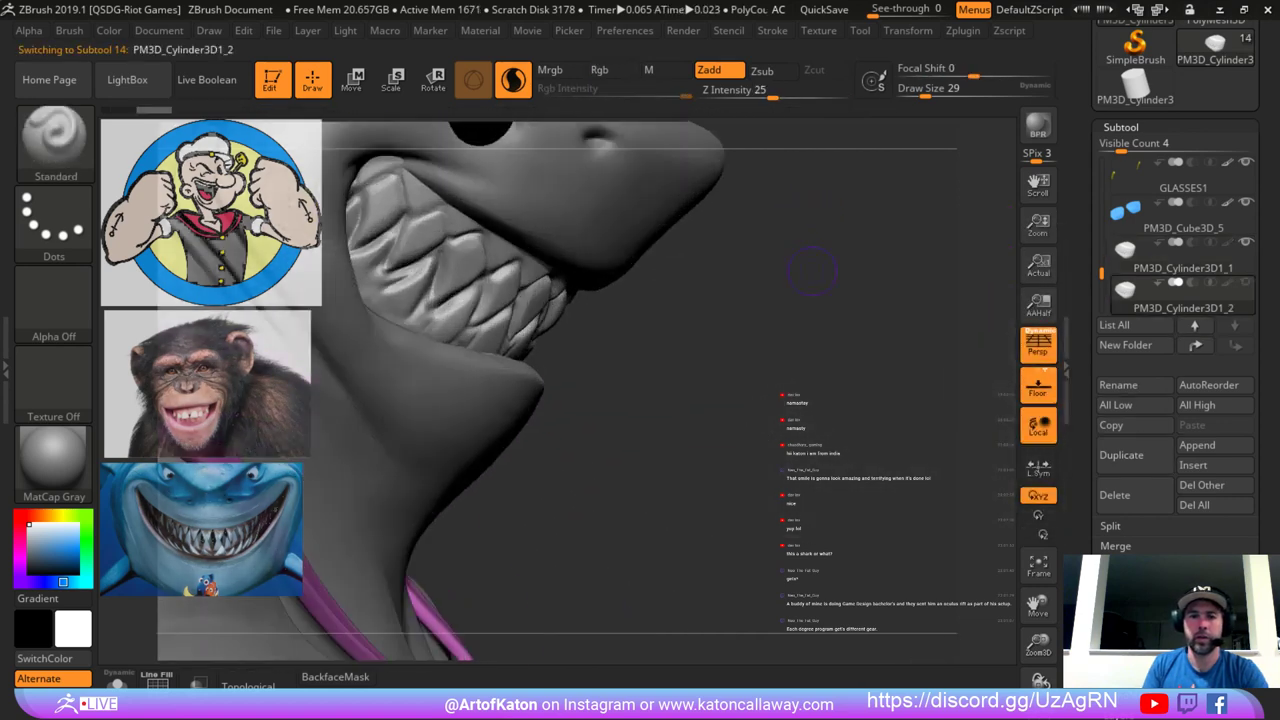
click(117, 682)
alt+drag(545, 325, 655, 445)
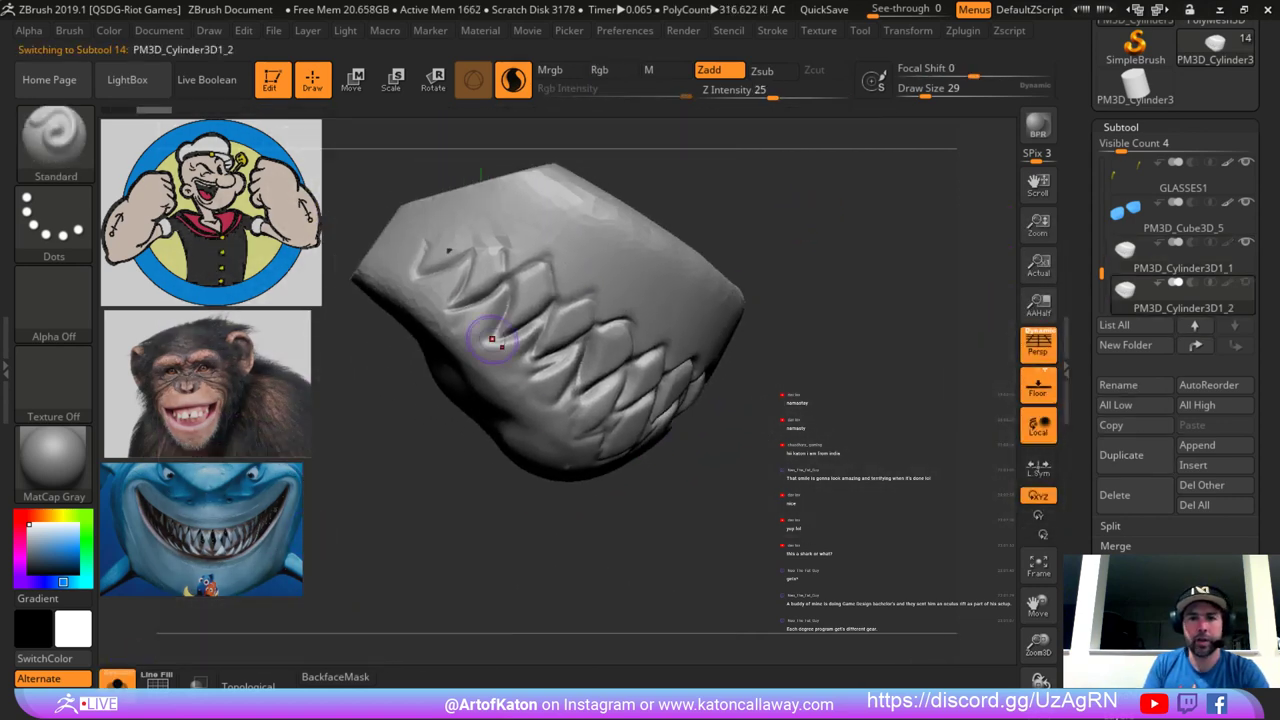
mouse_move(492, 339)
shift+mouse_down()
mouse_move(448, 322)
mouse_move(446, 338)
mouse_move(428, 305)
mouse_move(458, 278)
mouse_move(396, 258)
mouse_move(389, 302)
shift+mouse_up()
mouse_move(455, 327)
mouse_down()
mouse_move(474, 361)
mouse_move(514, 354)
mouse_move(468, 388)
mouse_move(552, 370)
mouse_move(527, 414)
mouse_move(551, 411)
mouse_up()
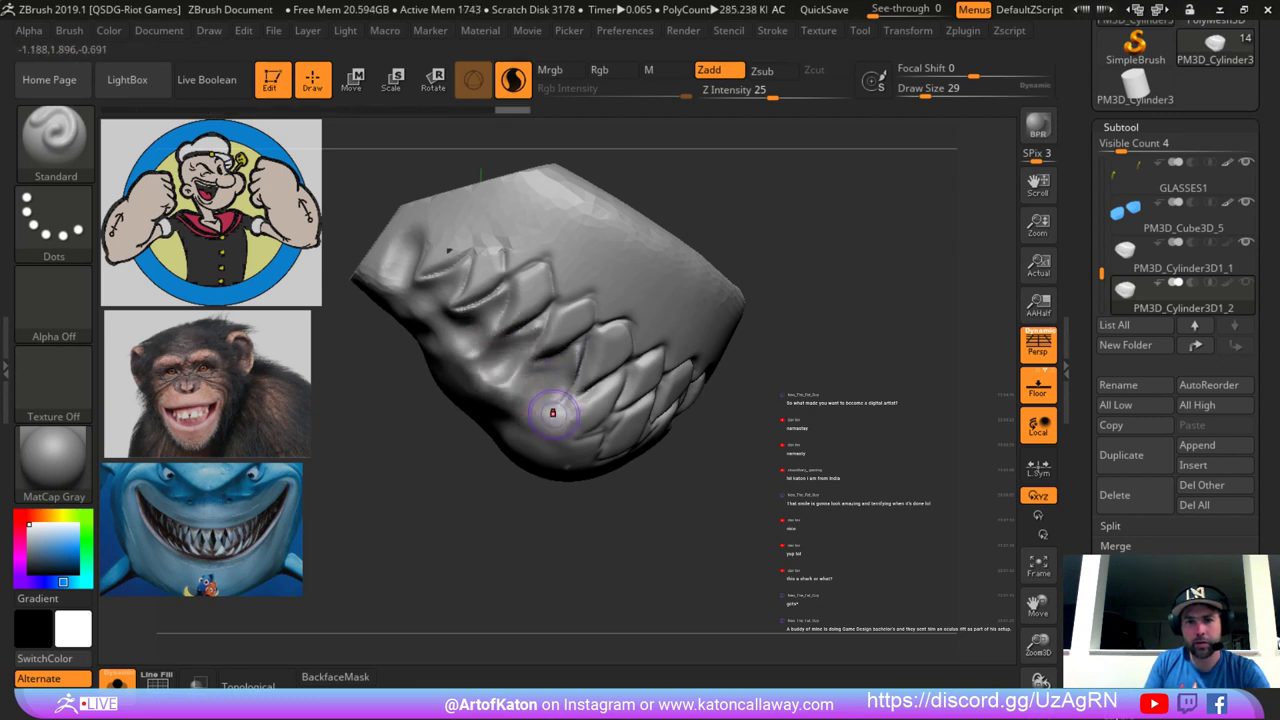
mouse_move(532, 512)
mouse_down()
mouse_move(508, 486)
mouse_move(565, 515)
mouse_up()
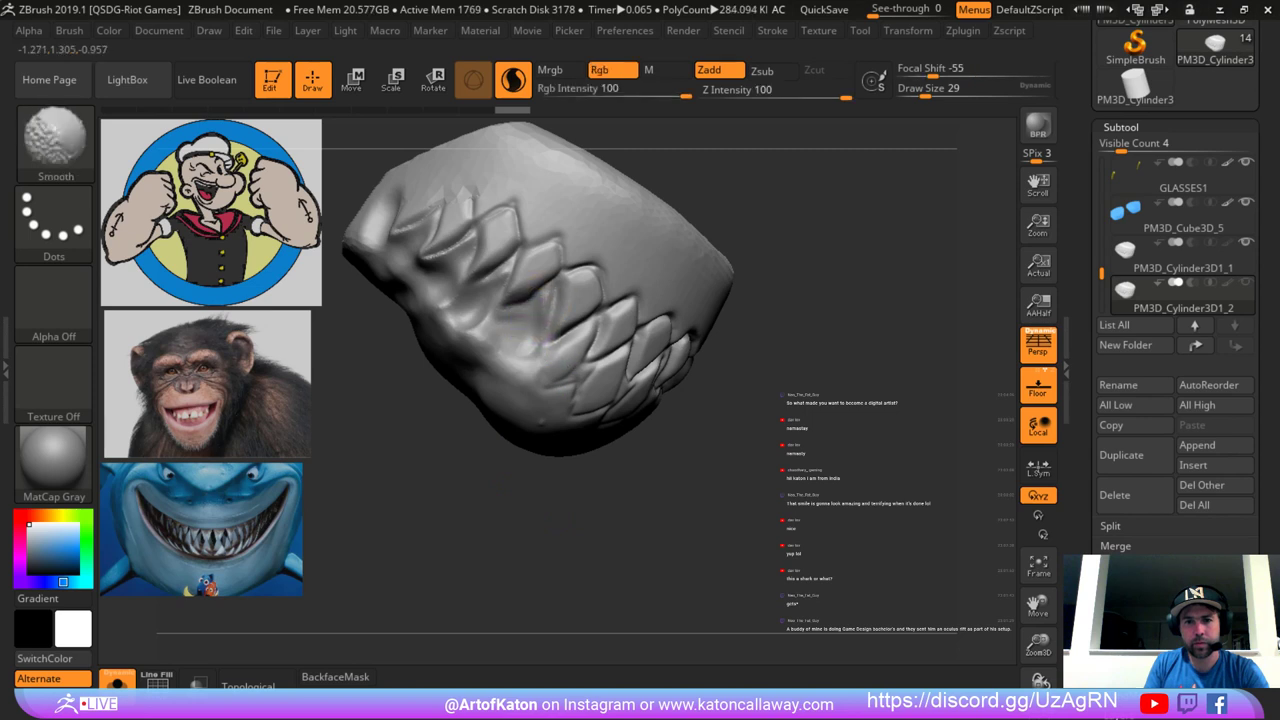
mouse_move(545, 317)
shift+mouse_down()
mouse_move(546, 301)
mouse_move(468, 299)
shift+mouse_up()
mouse_move(508, 500)
mouse_down()
mouse_move(482, 486)
mouse_move(476, 446)
mouse_move(510, 441)
mouse_move(499, 438)
mouse_up()
Cut along the lower edges of the upper side teeth with DamStandard at draw size 51, undoing a stray stroke.
key(space)
key(b)
click(318, 62)
key(space)
key(space)
drag(514, 376, 519, 375)
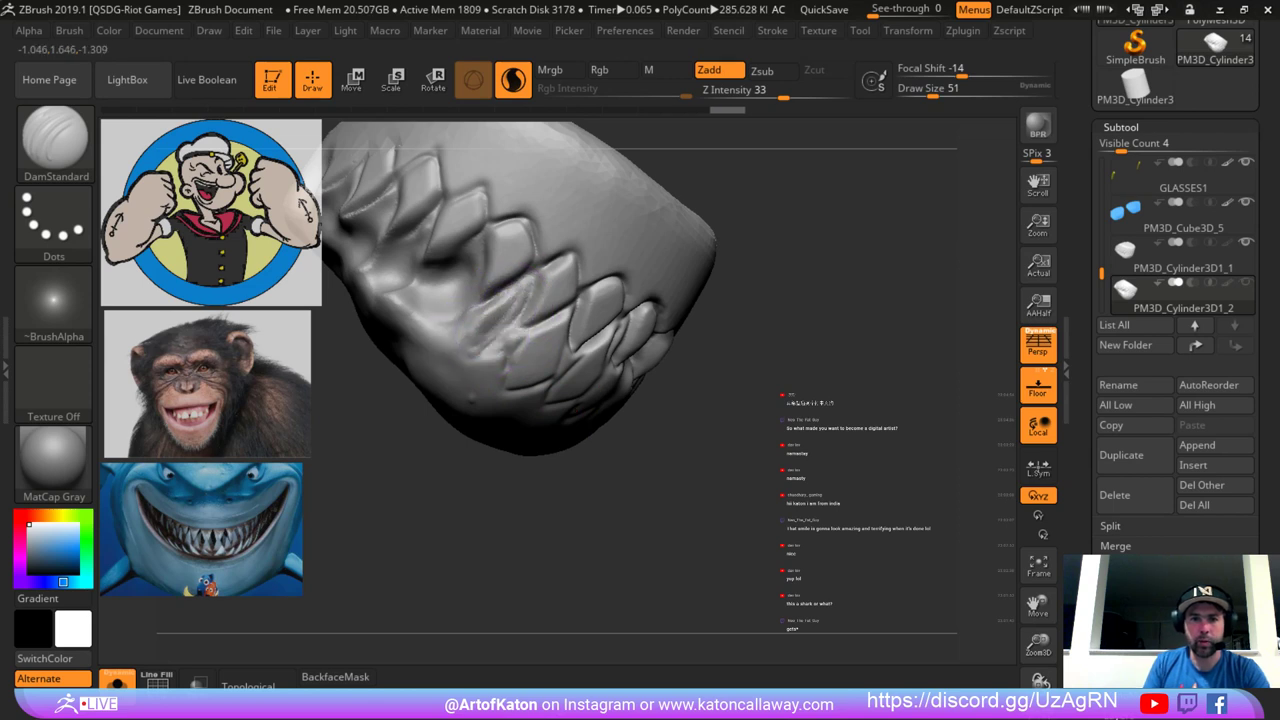
key(ctrl+z)
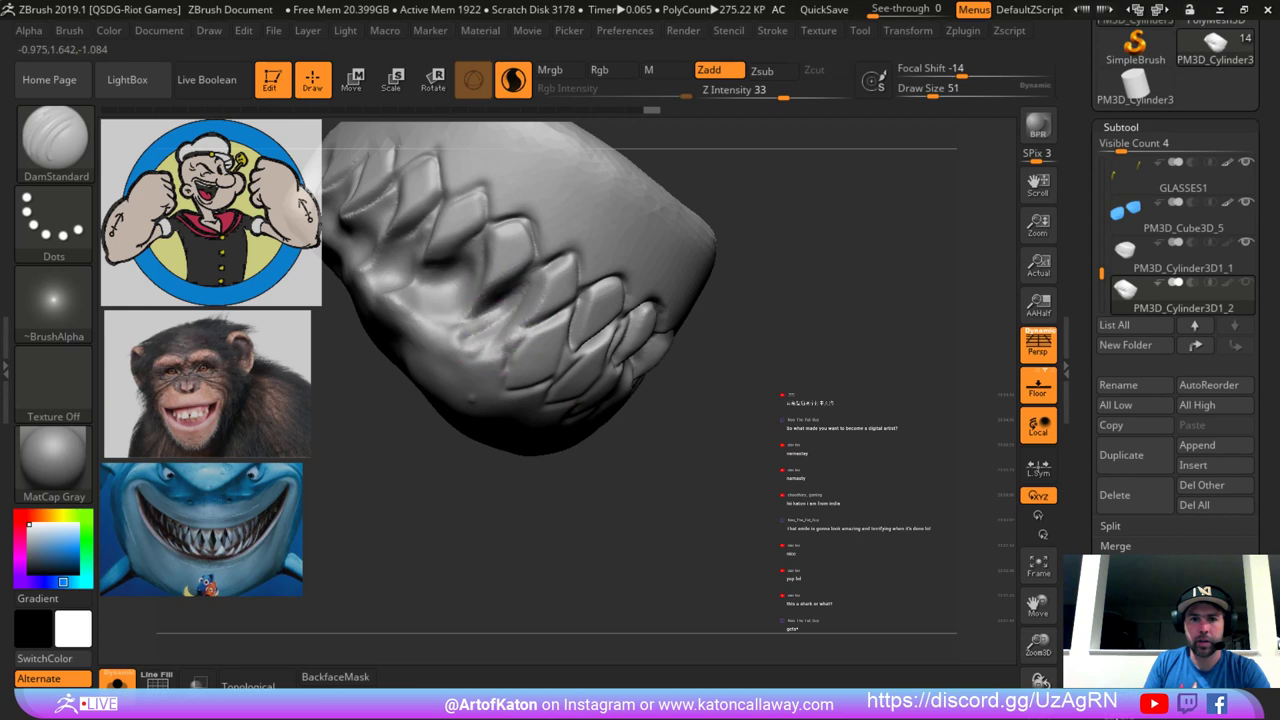
right_drag(499, 450, 495, 442)
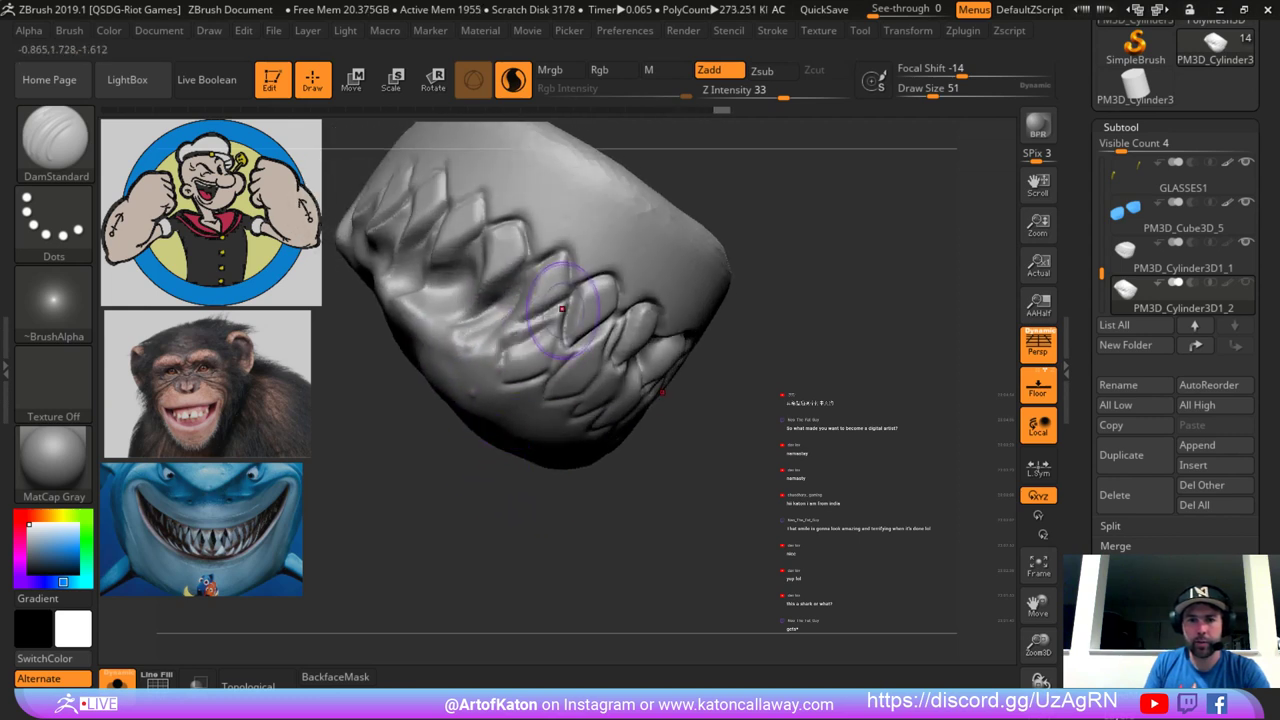
ctrl+drag(448, 460, 461, 446)
Reduce DamStandard to draw size 39 and carve out the upper teeth's points from the side toward the front.
key(space)
drag(538, 337, 531, 337)
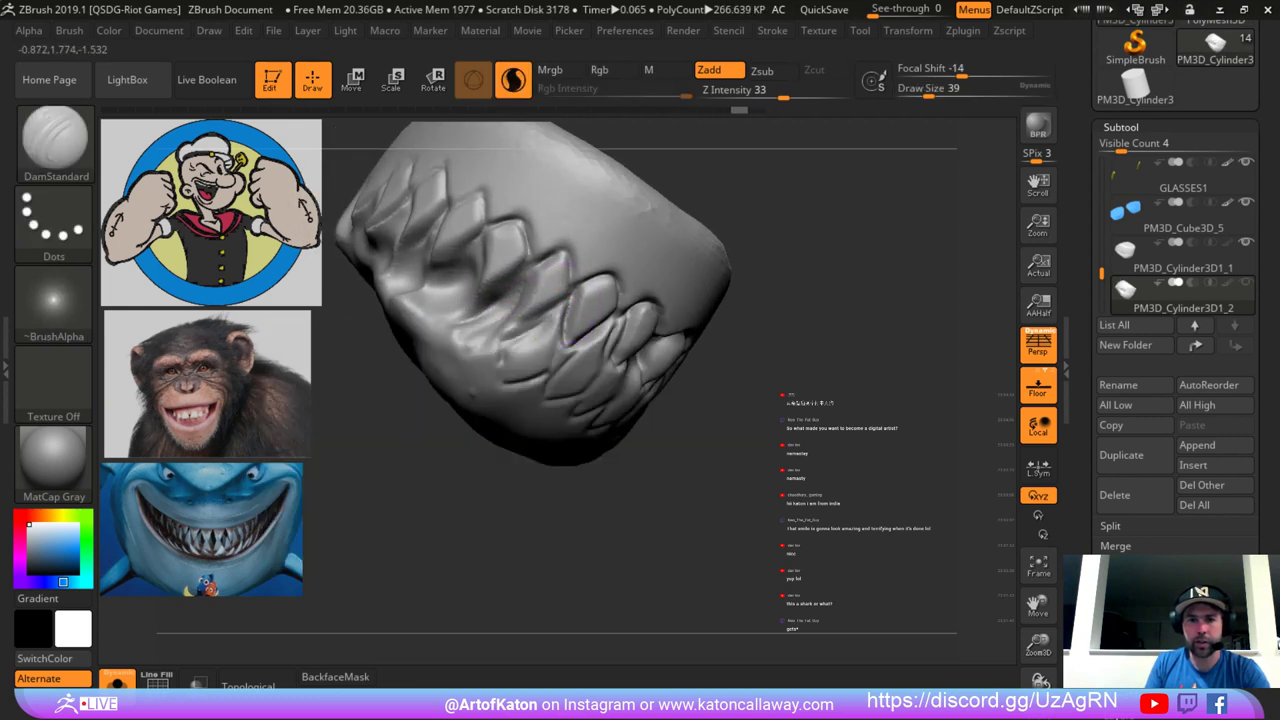
mouse_move(573, 295)
mouse_down()
mouse_move(558, 334)
mouse_move(496, 348)
mouse_up()
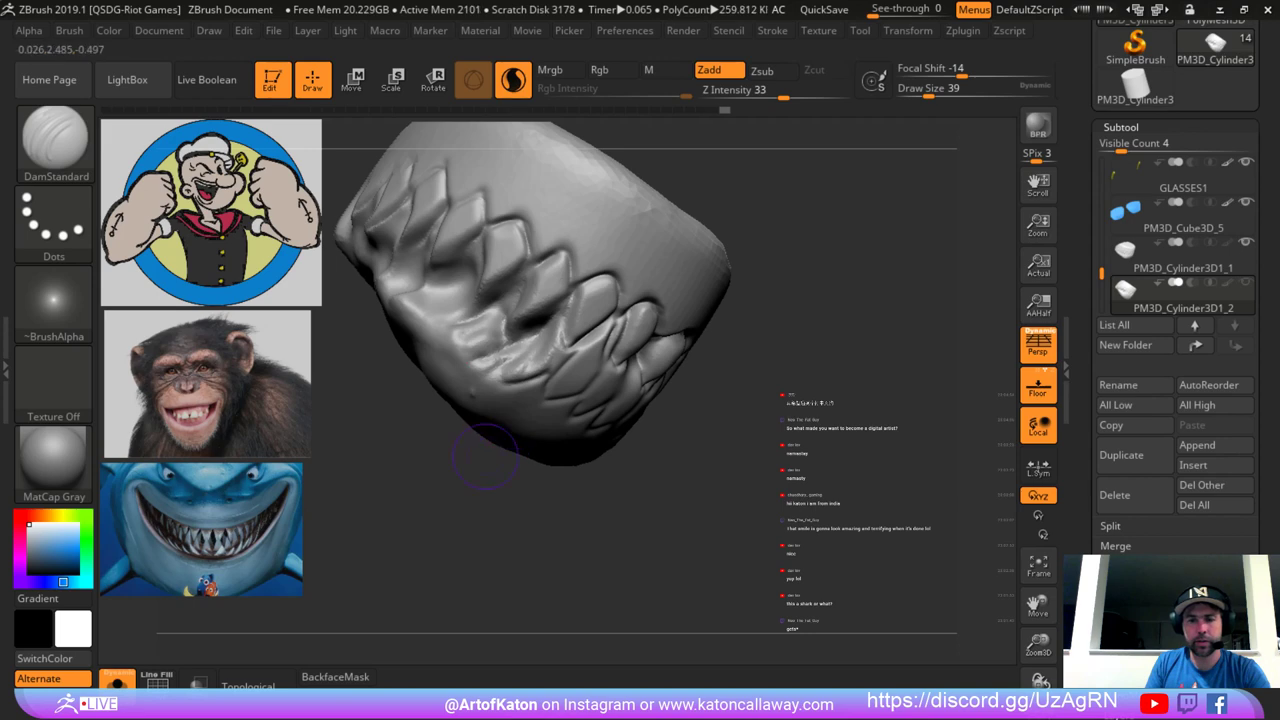
drag(478, 450, 502, 450)
drag(550, 367, 616, 324)
drag(493, 490, 518, 484)
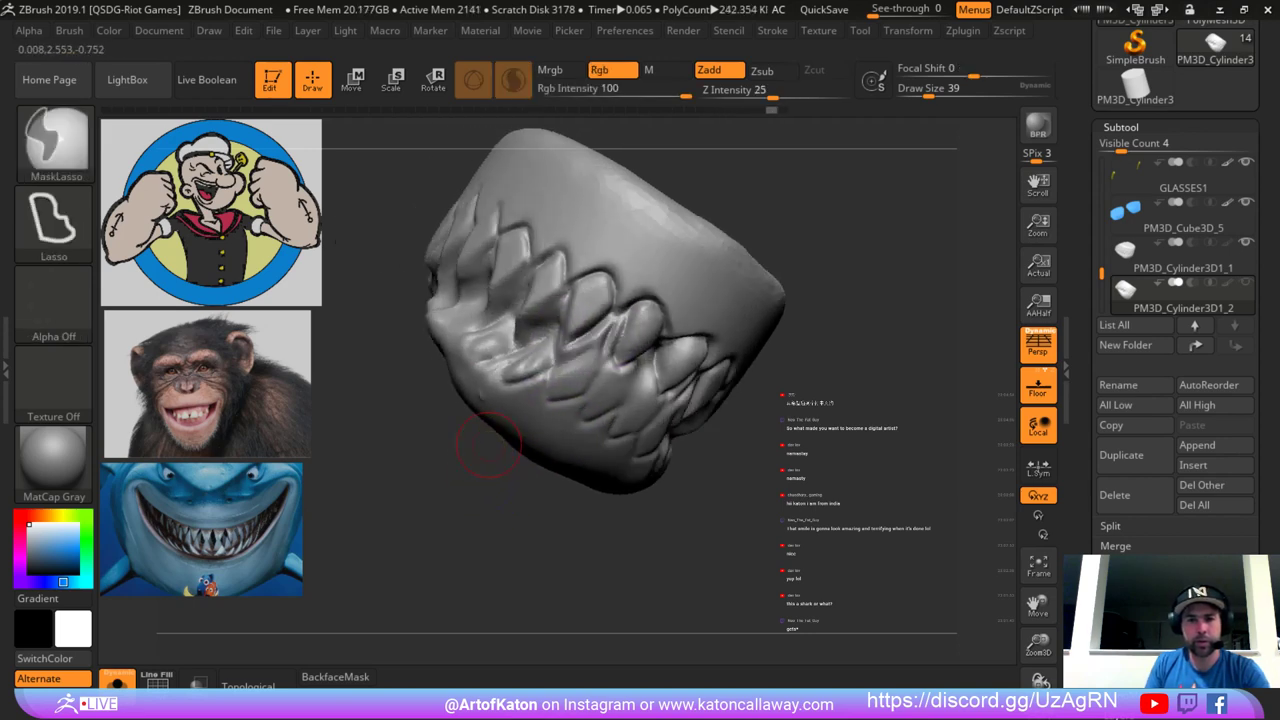
Fill in the surface below the upper side teeth with the Clay brush at draw size 27.
key(b)
click(63, 60)
key(space)
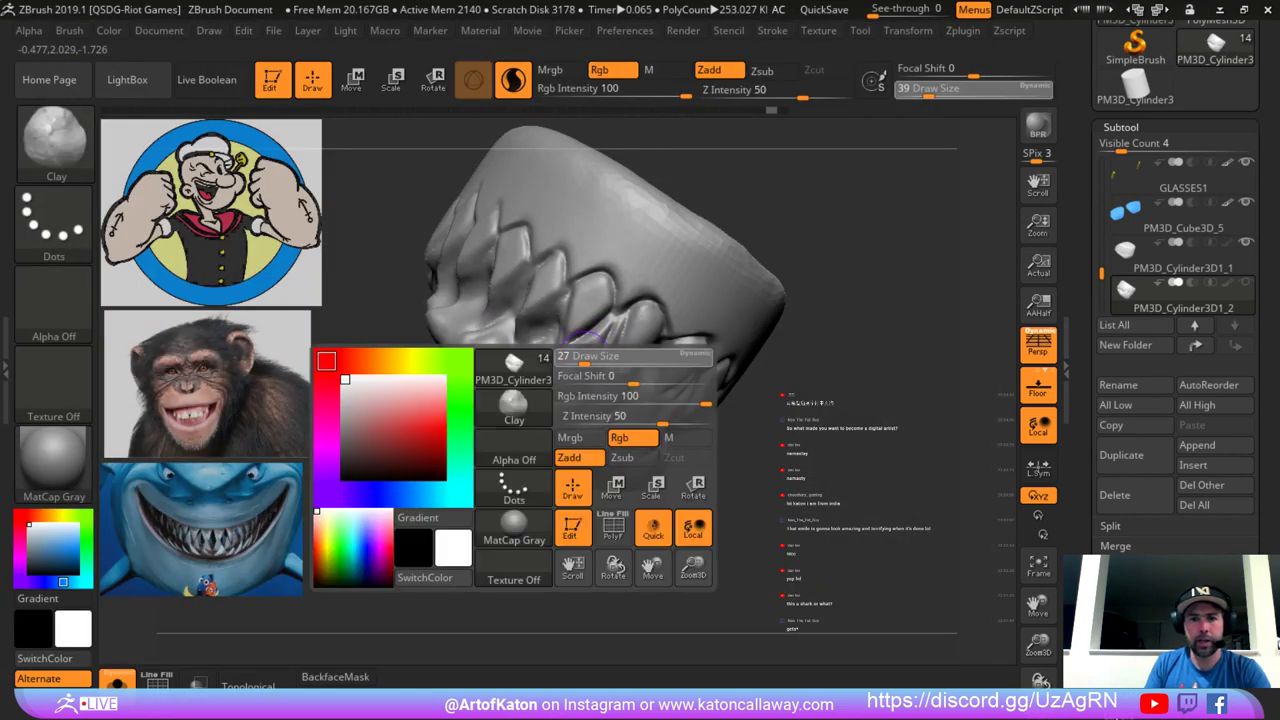
mouse_move(597, 357)
mouse_down()
mouse_move(556, 380)
mouse_move(588, 334)
mouse_up()
mouse_move(640, 373)
mouse_down()
mouse_move(596, 396)
mouse_move(610, 418)
mouse_move(636, 374)
mouse_move(624, 364)
mouse_up()
drag(640, 410, 568, 406)
drag(521, 495, 507, 473)
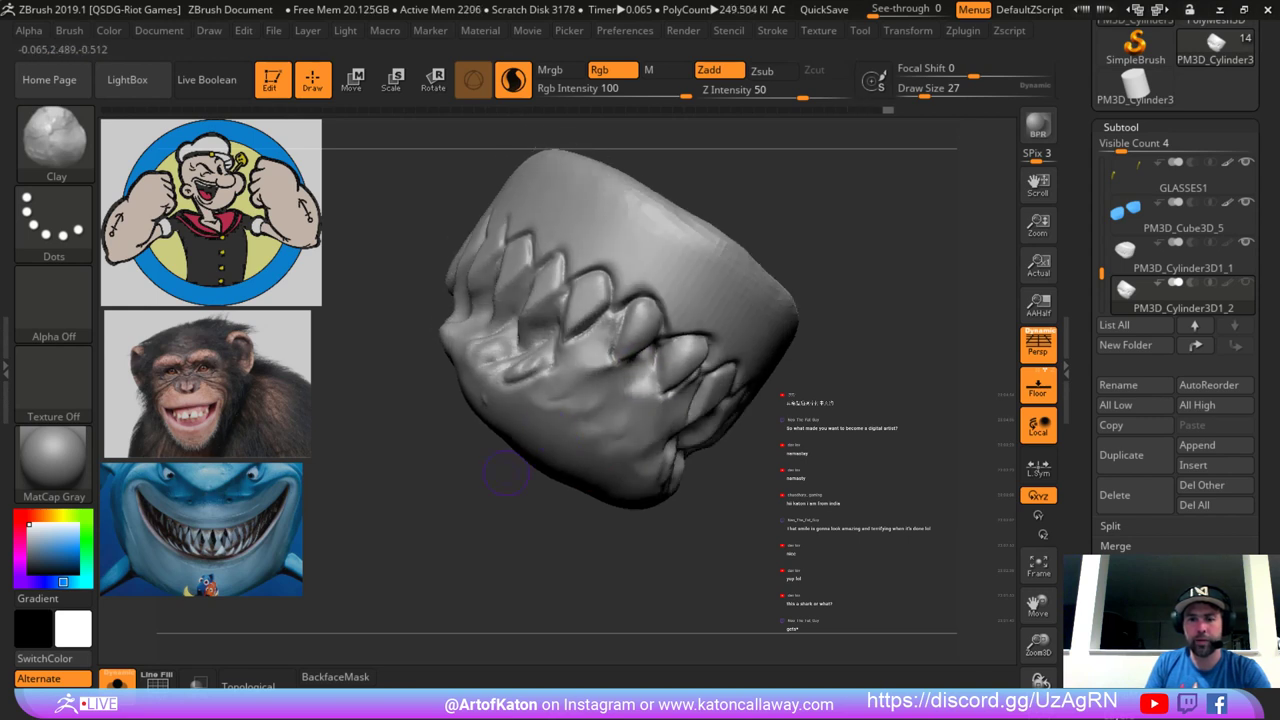
mouse_move(648, 402)
mouse_down()
mouse_move(598, 363)
mouse_move(593, 378)
mouse_up()
drag(613, 323, 553, 369)
drag(606, 336, 551, 390)
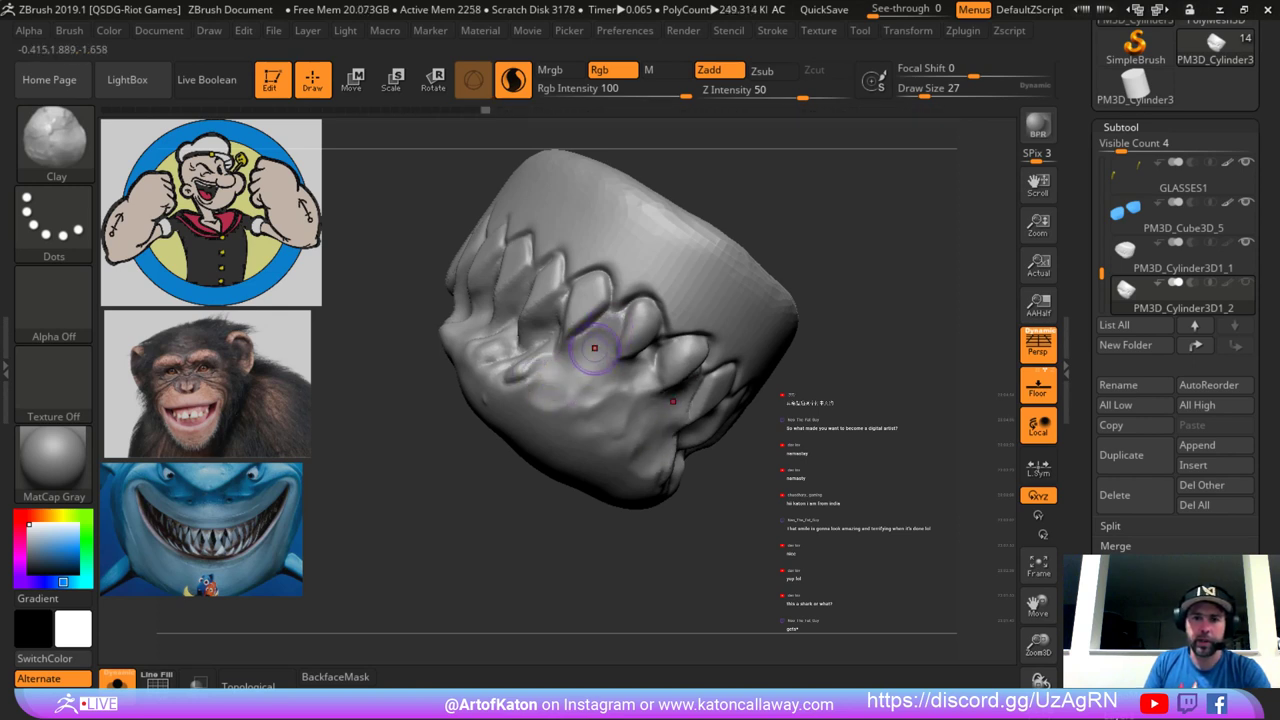
mouse_move(600, 326)
mouse_down()
mouse_move(575, 360)
mouse_move(514, 379)
mouse_move(535, 367)
mouse_up()
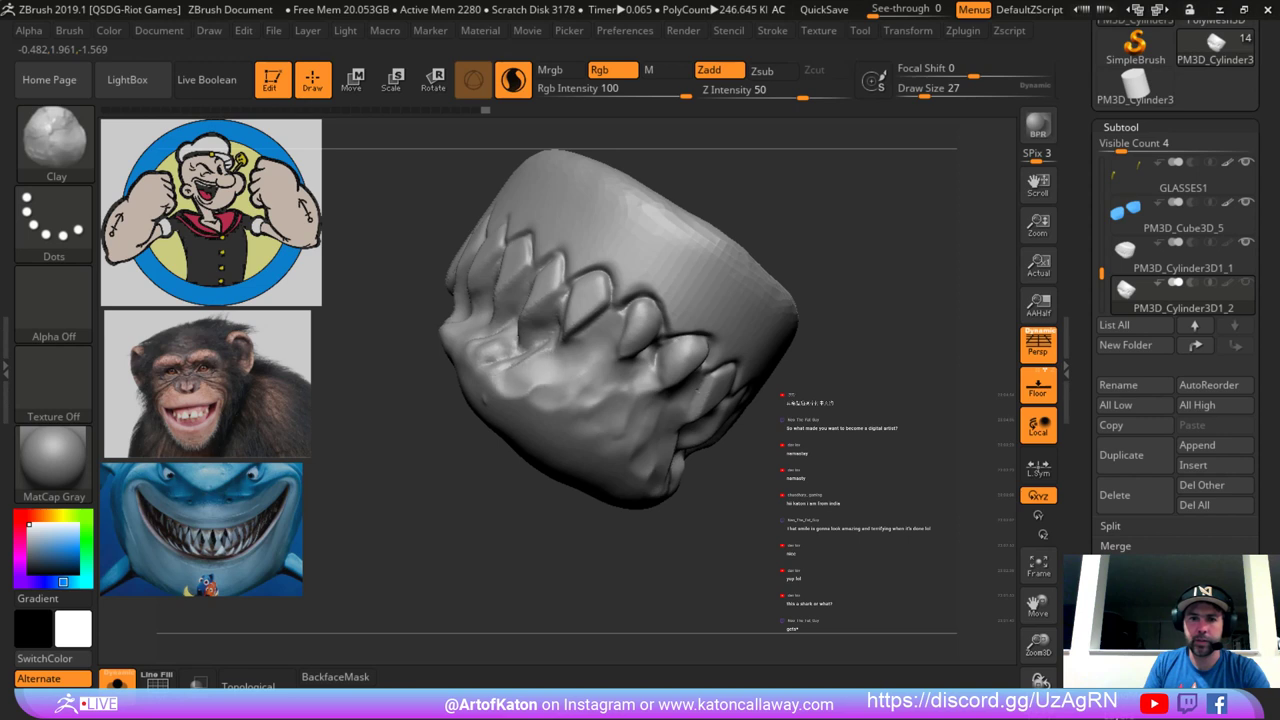
Increase the Clay brush to draw size 41 and fill out the leftover lower row beneath the upper teeth.
right_drag(460, 395, 521, 404)
key(space)
drag(521, 404, 527, 404)
mouse_move(477, 343)
mouse_down()
mouse_move(490, 364)
mouse_move(536, 368)
mouse_move(524, 346)
mouse_move(430, 342)
mouse_move(390, 312)
mouse_move(458, 368)
mouse_move(526, 396)
mouse_move(482, 364)
mouse_up()
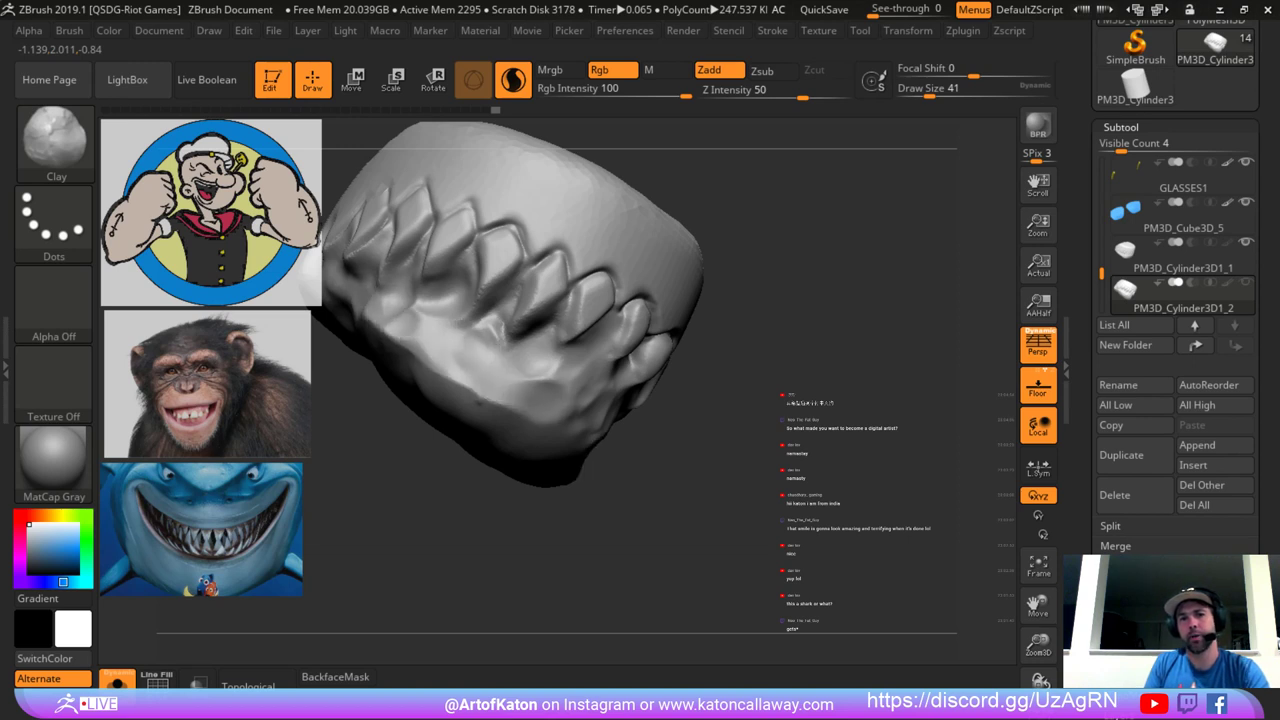
drag(388, 298, 376, 326)
mouse_move(425, 430)
mouse_down()
mouse_move(349, 356)
mouse_move(440, 404)
mouse_up()
drag(418, 340, 563, 401)
mouse_move(470, 364)
mouse_down()
mouse_move(546, 390)
mouse_move(572, 382)
mouse_move(606, 424)
mouse_up()
drag(565, 360, 612, 424)
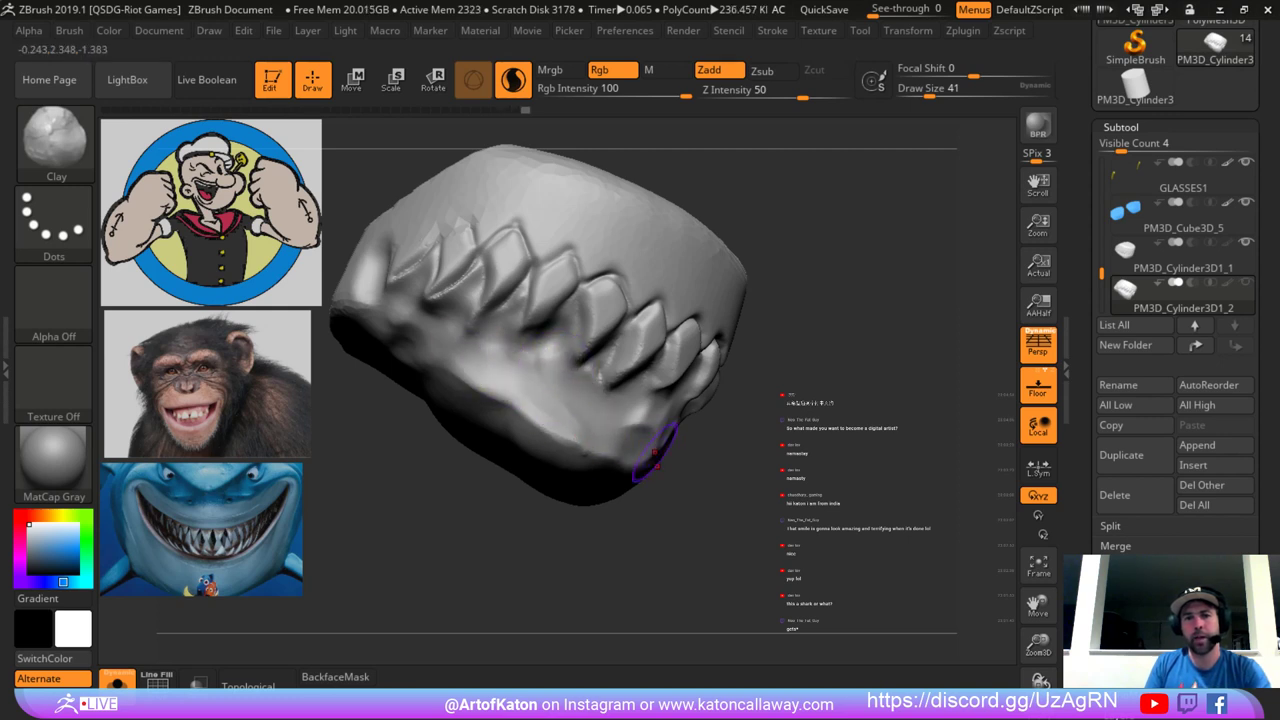
Even out the band under the tooth points with Clay and smoothing, working around the side and front.
mouse_move(690, 490)
shift+mouse_down()
mouse_move(735, 540)
mouse_move(593, 493)
shift+mouse_up()
drag(593, 493, 565, 478)
mouse_move(503, 298)
mouse_down()
mouse_move(495, 338)
mouse_move(466, 330)
mouse_up()
drag(510, 490, 610, 495)
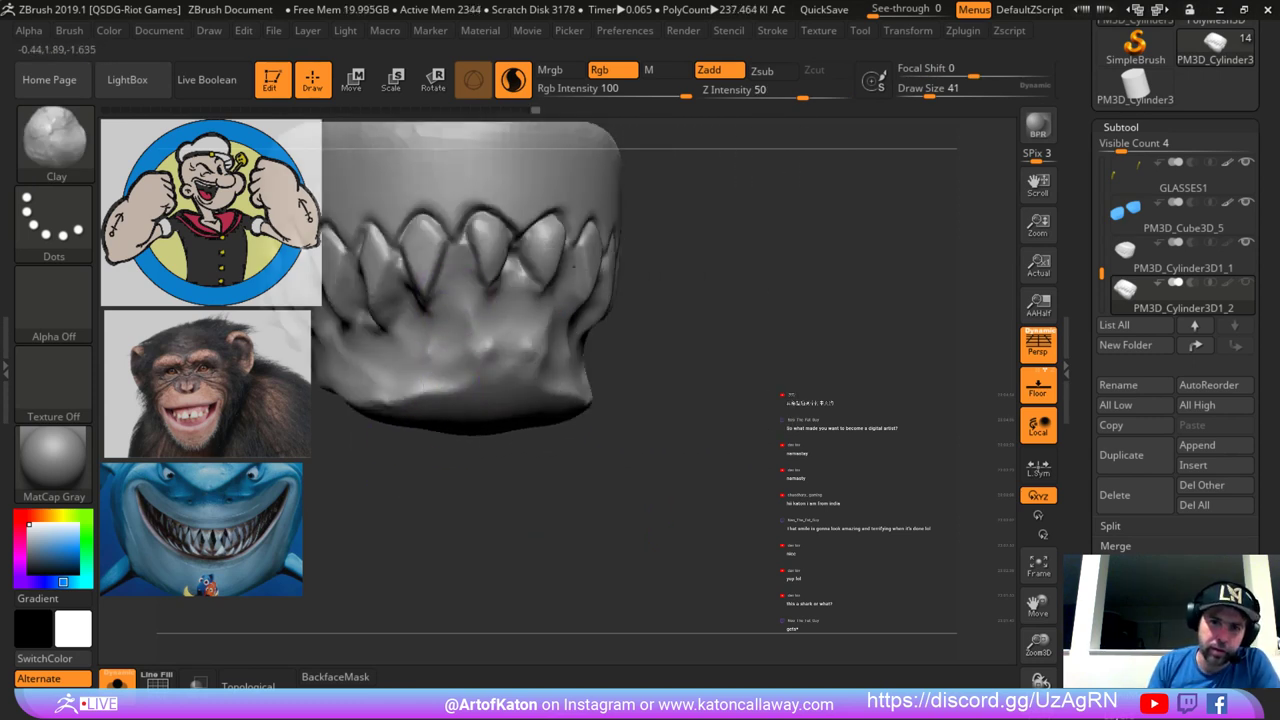
drag(438, 283, 425, 303)
alt+drag(387, 481, 483, 489)
drag(510, 352, 483, 326)
drag(385, 496, 447, 504)
alt+drag(447, 504, 463, 533)
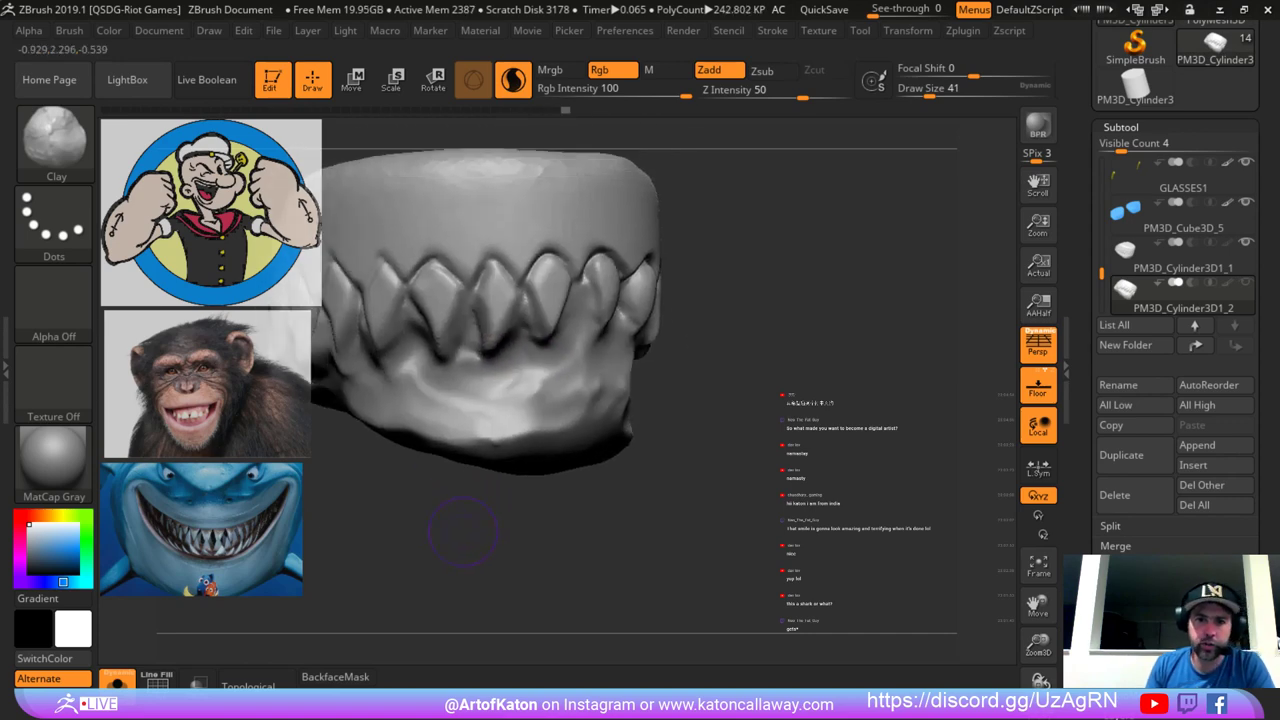
drag(426, 347, 430, 364)
mouse_move(430, 515)
mouse_down()
mouse_move(452, 540)
mouse_move(450, 505)
mouse_move(475, 470)
mouse_up()
Try building up the gum and edges around the upper side teeth with the Standard brush at draw size 41.
key(b)
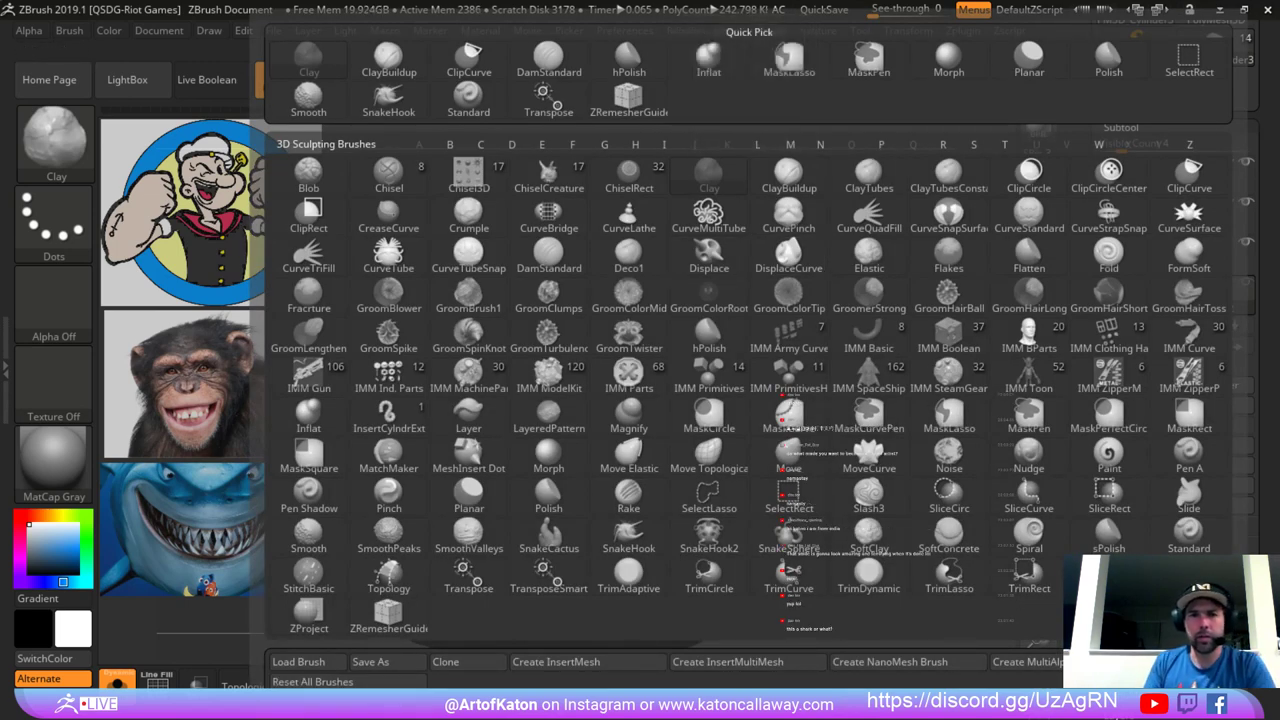
key(s)
key(t)
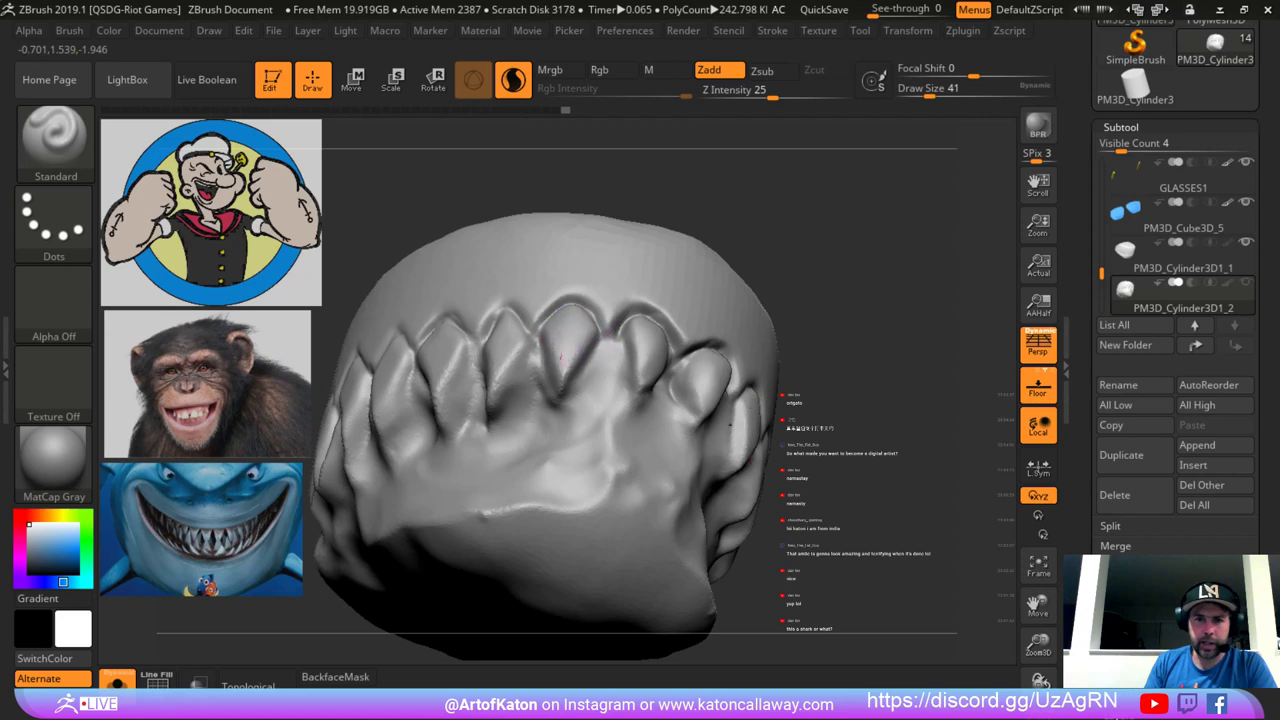
mouse_move(654, 312)
right_down()
mouse_move(565, 290)
mouse_move(600, 275)
right_up()
mouse_move(596, 325)
shift+mouse_down()
mouse_move(606, 288)
mouse_move(603, 338)
shift+mouse_up()
drag(608, 281, 600, 336)
drag(552, 298, 545, 362)
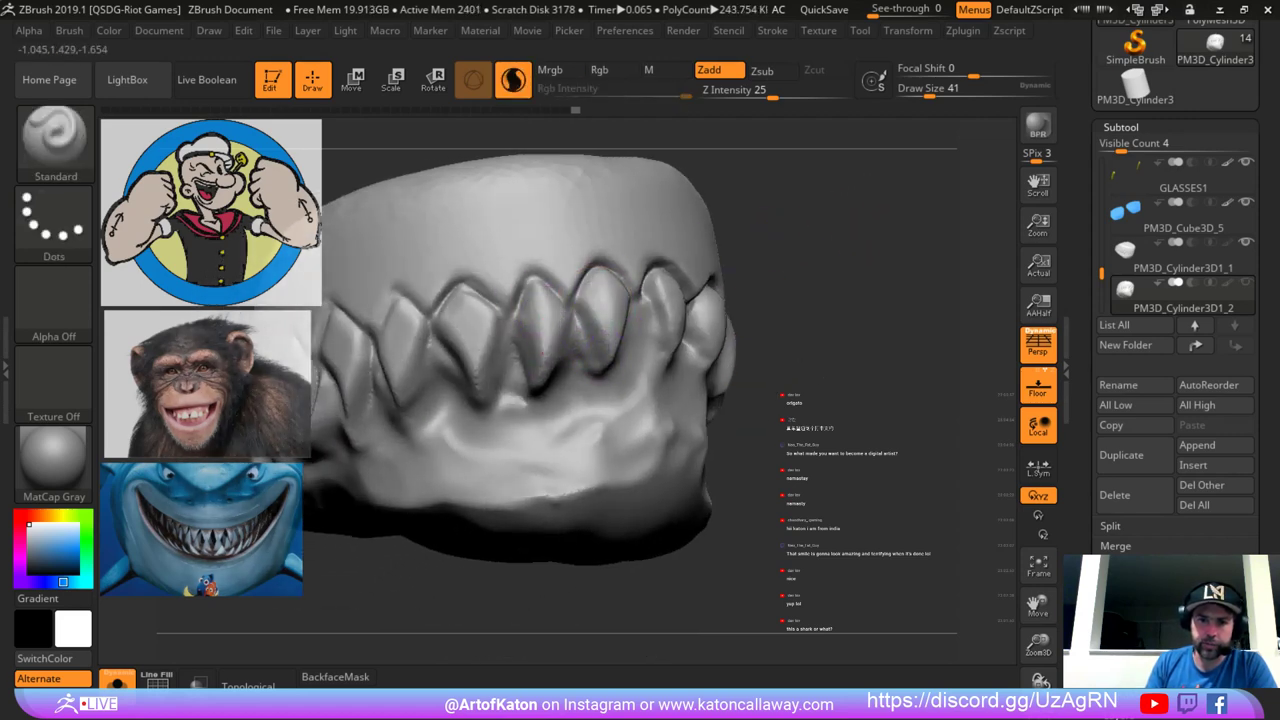
Add more strokes around the upper teeth, raise the draw size to 56, and undo the recent Standard brush strokes.
mouse_move(855, 240)
alt+mouse_down()
mouse_move(893, 228)
mouse_move(529, 286)
mouse_move(526, 388)
alt+mouse_up()
right_drag(537, 423, 654, 289)
key(space)
drag(626, 294, 636, 292)
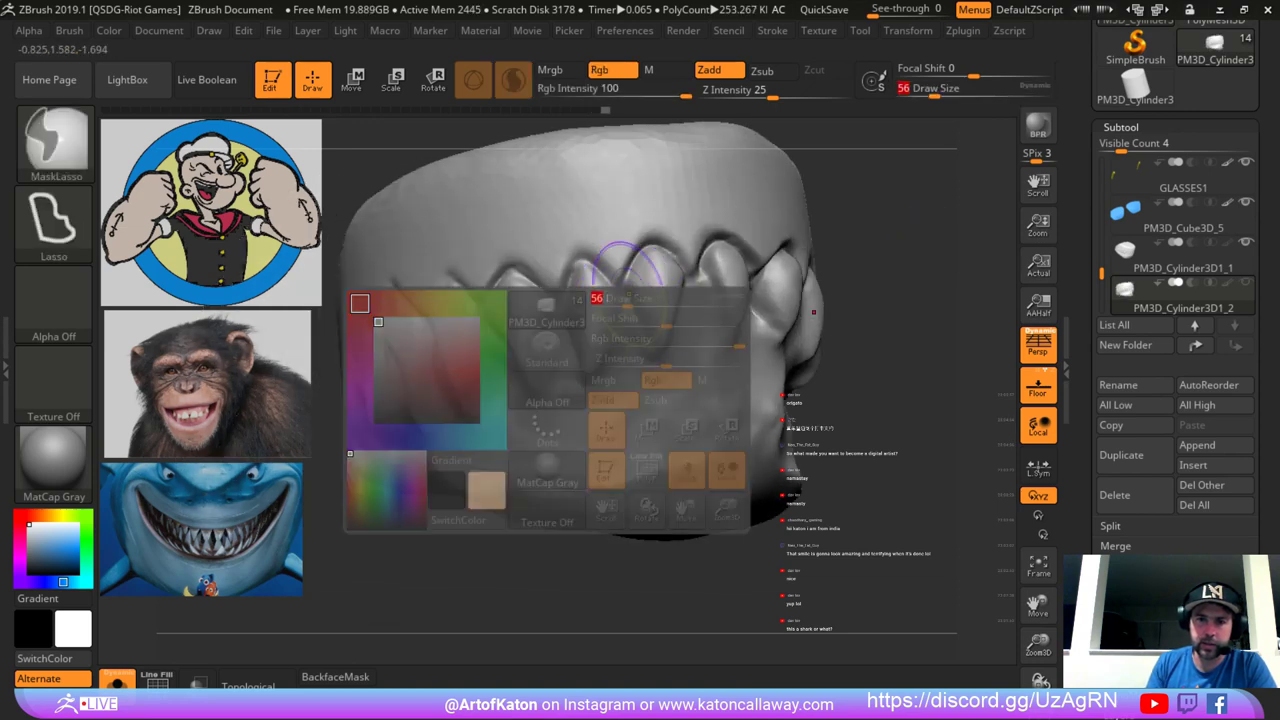
key(ctrl+z)
key(ctrl+z)
key(ctrl+z)
key(ctrl+z)
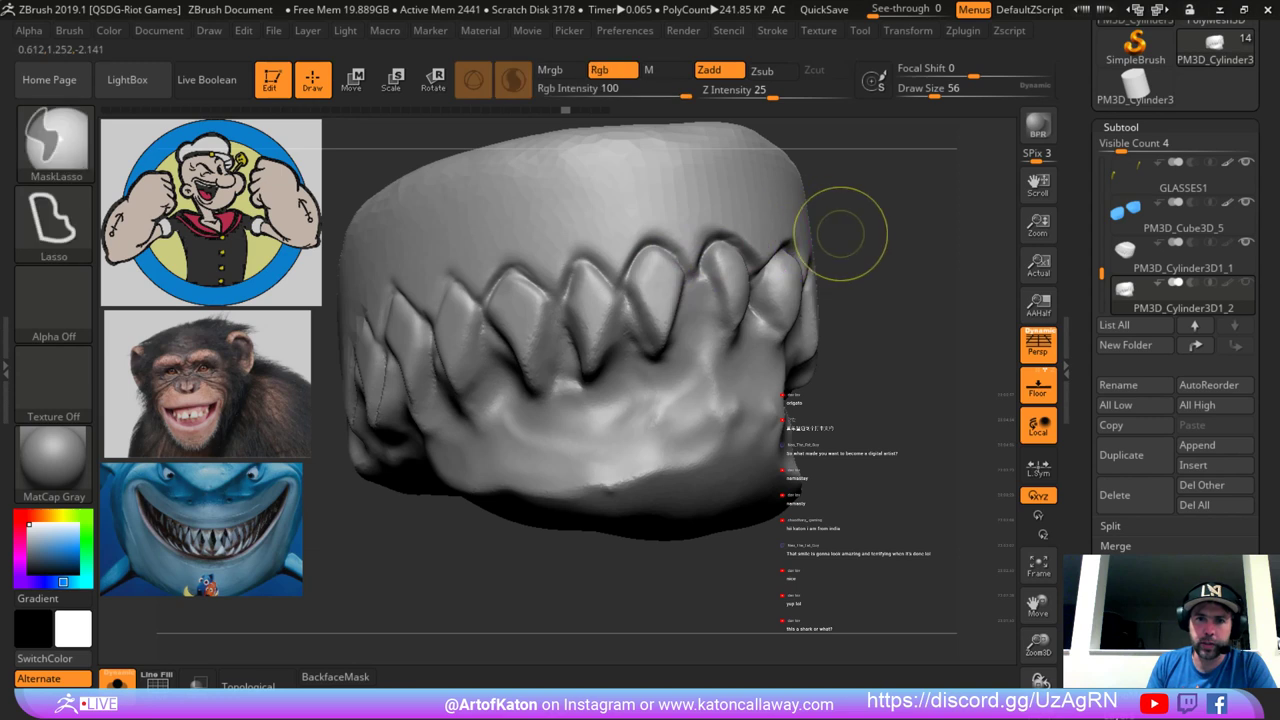
alt+drag(838, 237, 790, 224)
key(ctrl+z)
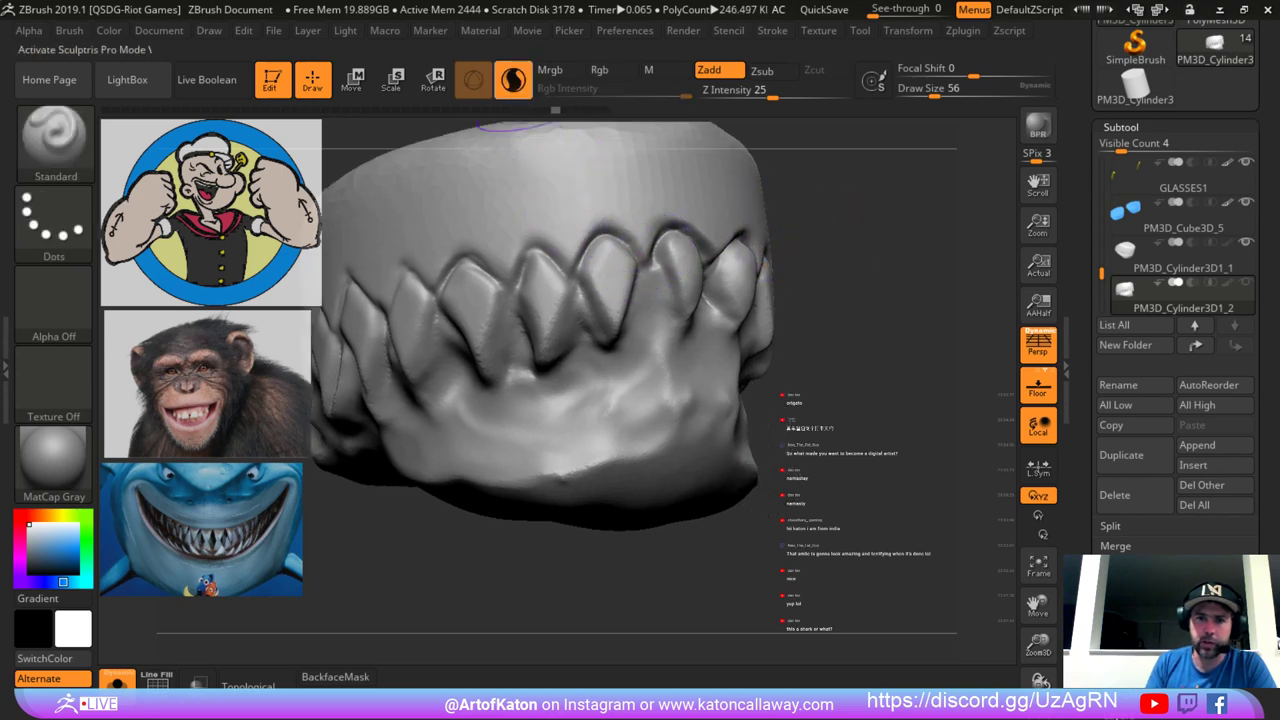
Turn off Sculptris Pro and build up the gum line above the upper teeth with Standard at draw size 71.
click(513, 80)
mouse_move(609, 240)
mouse_down()
mouse_move(605, 285)
mouse_move(617, 274)
mouse_up()
right_click(604, 268)
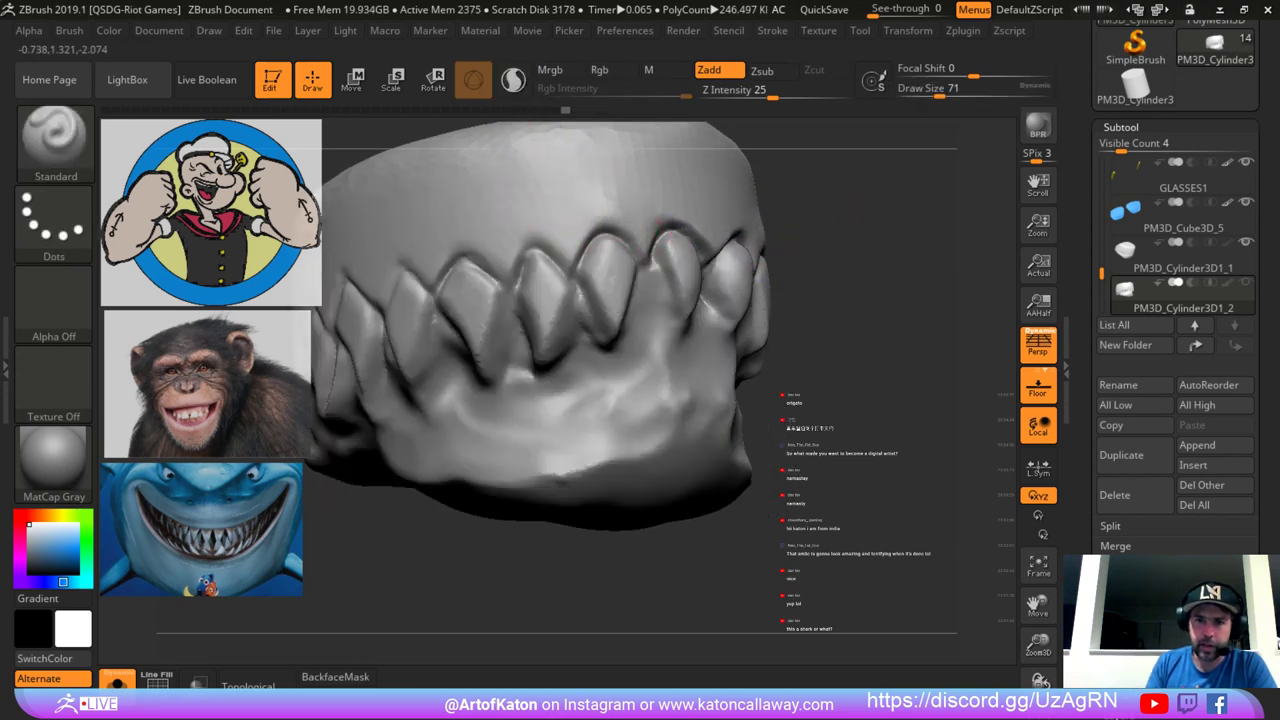
drag(654, 218, 657, 232)
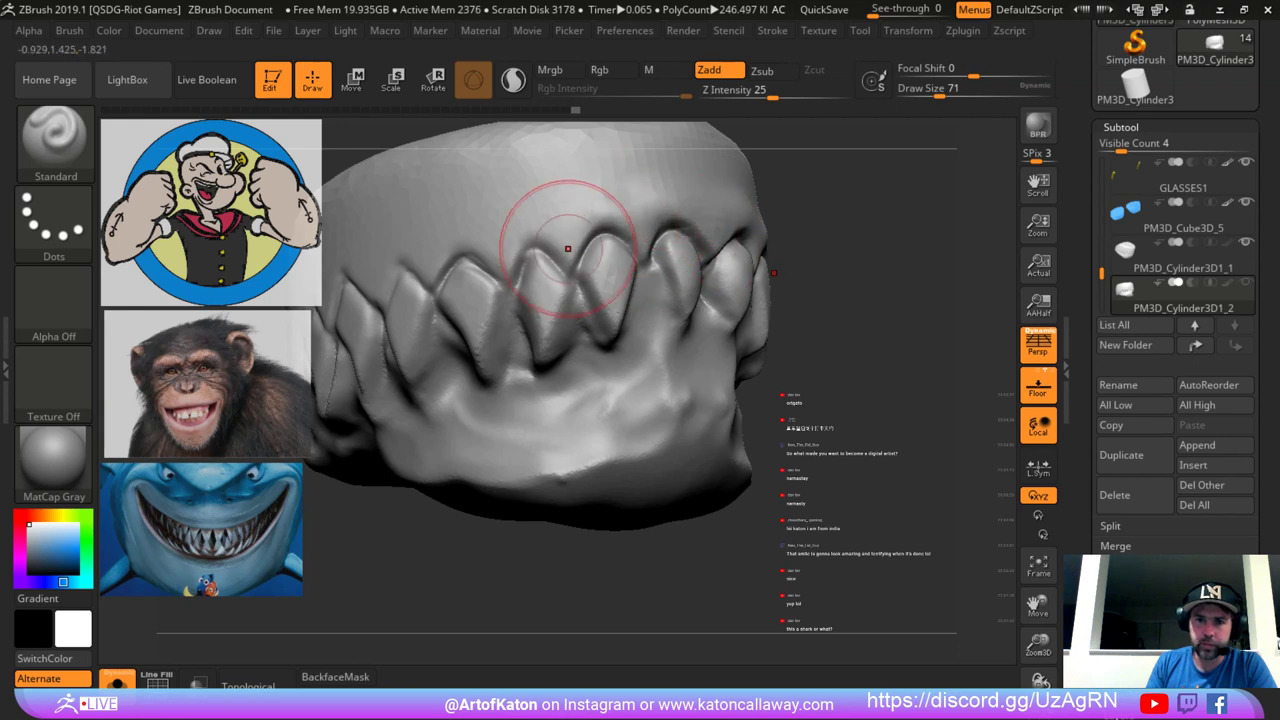
drag(571, 243, 570, 251)
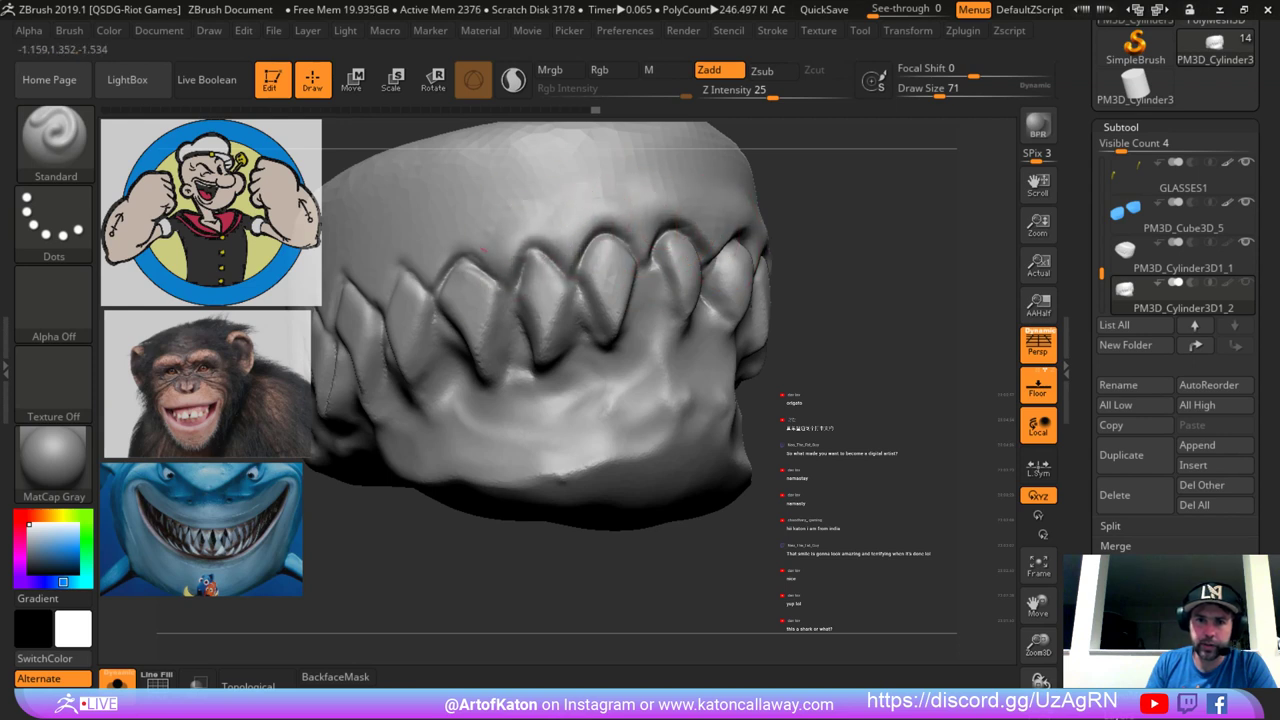
drag(483, 249, 446, 260)
drag(571, 249, 566, 238)
alt+drag(838, 208, 980, 222)
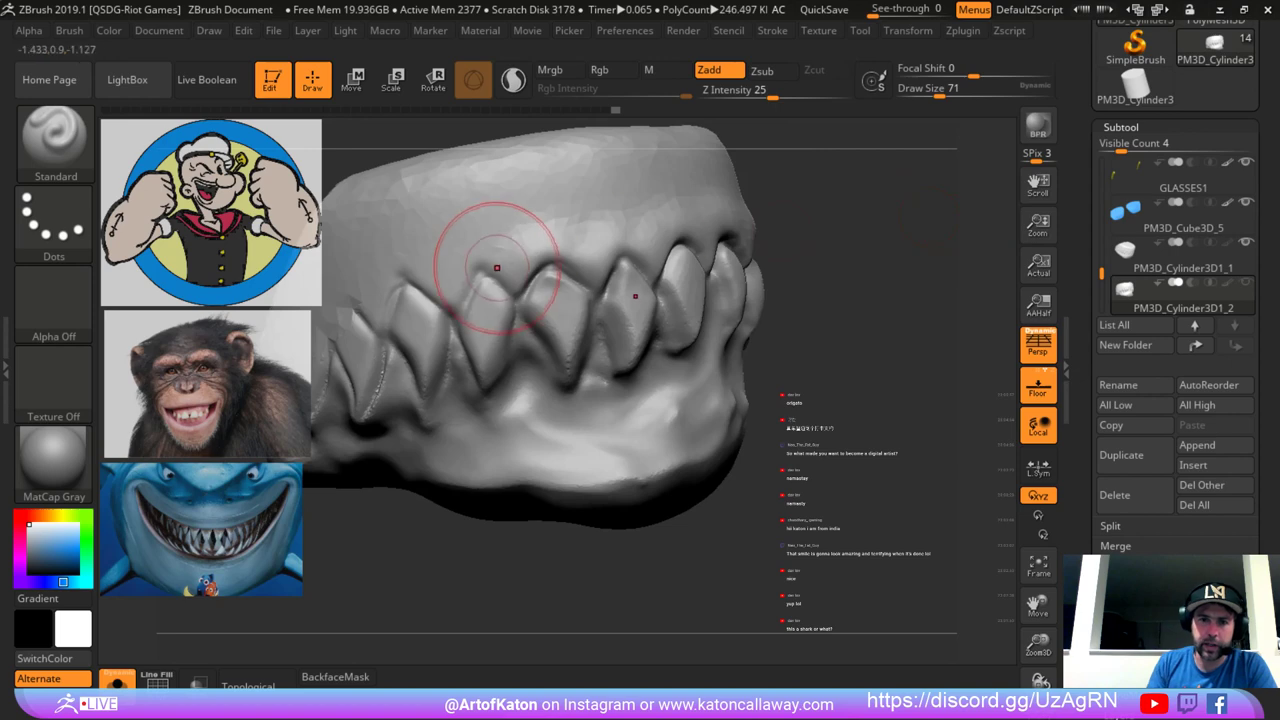
mouse_move(499, 272)
mouse_down()
mouse_move(455, 282)
mouse_move(463, 272)
mouse_up()
Turn Sculptris Pro back on, reduce the draw size to 56, and smooth and refine the gums toward the back teeth.
key(space)
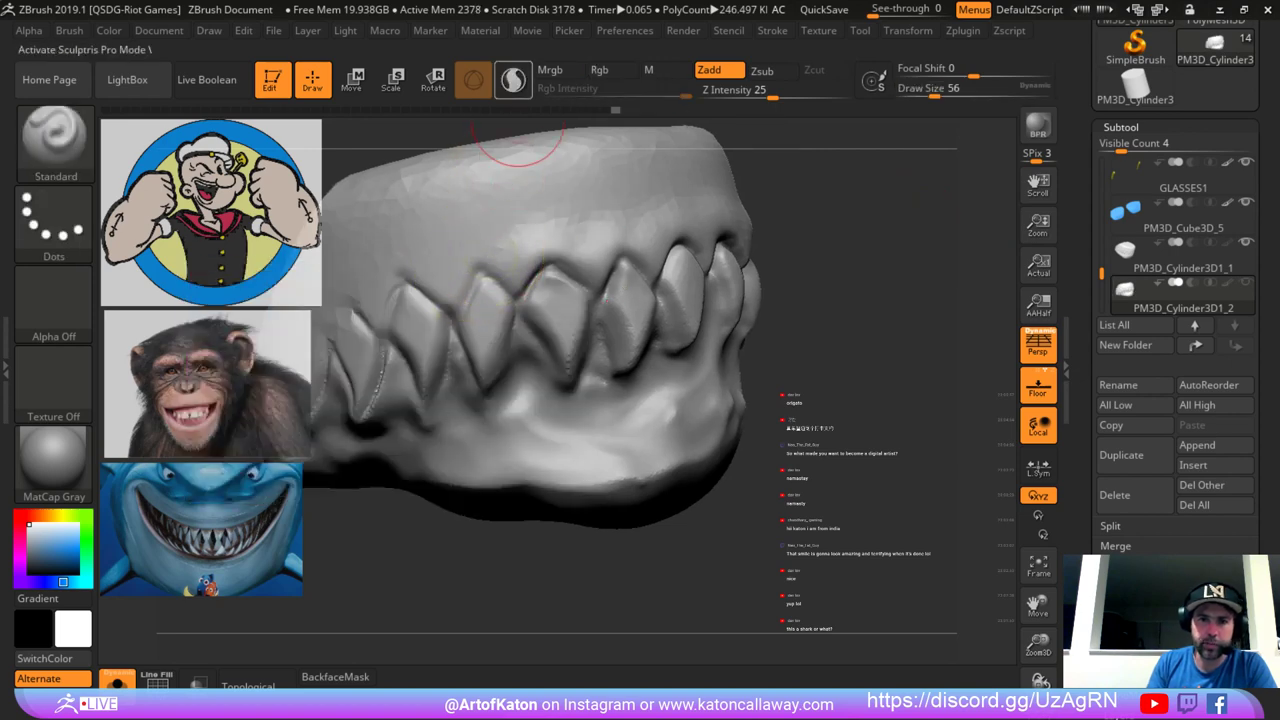
click(514, 82)
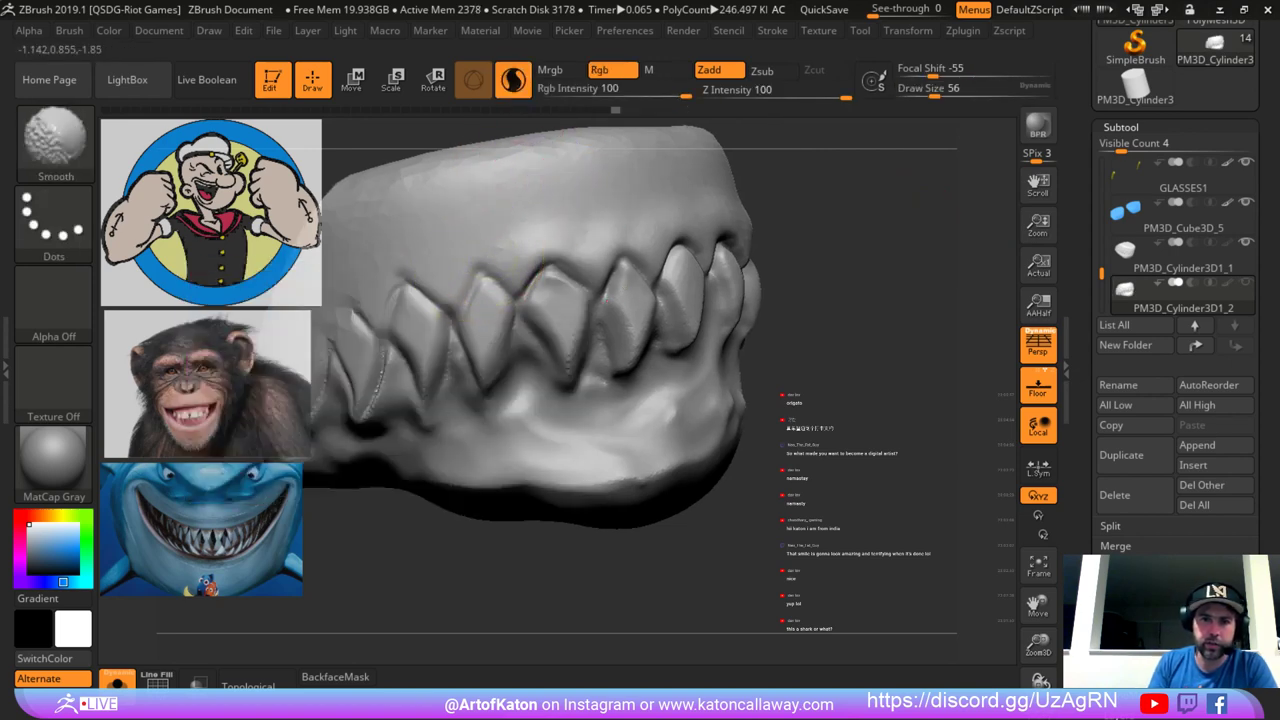
shift+drag(513, 270, 528, 256)
mouse_move(830, 195)
alt+mouse_down()
mouse_move(934, 231)
mouse_move(996, 232)
alt+mouse_up()
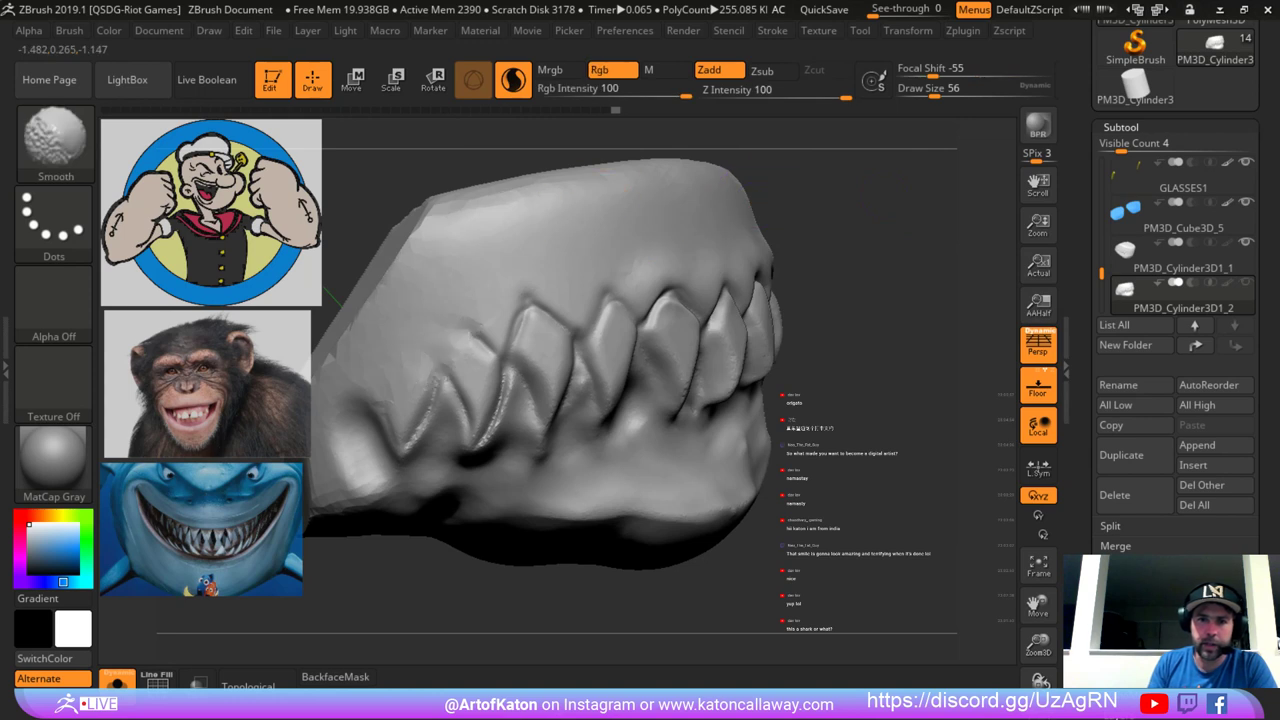
drag(856, 245, 788, 254)
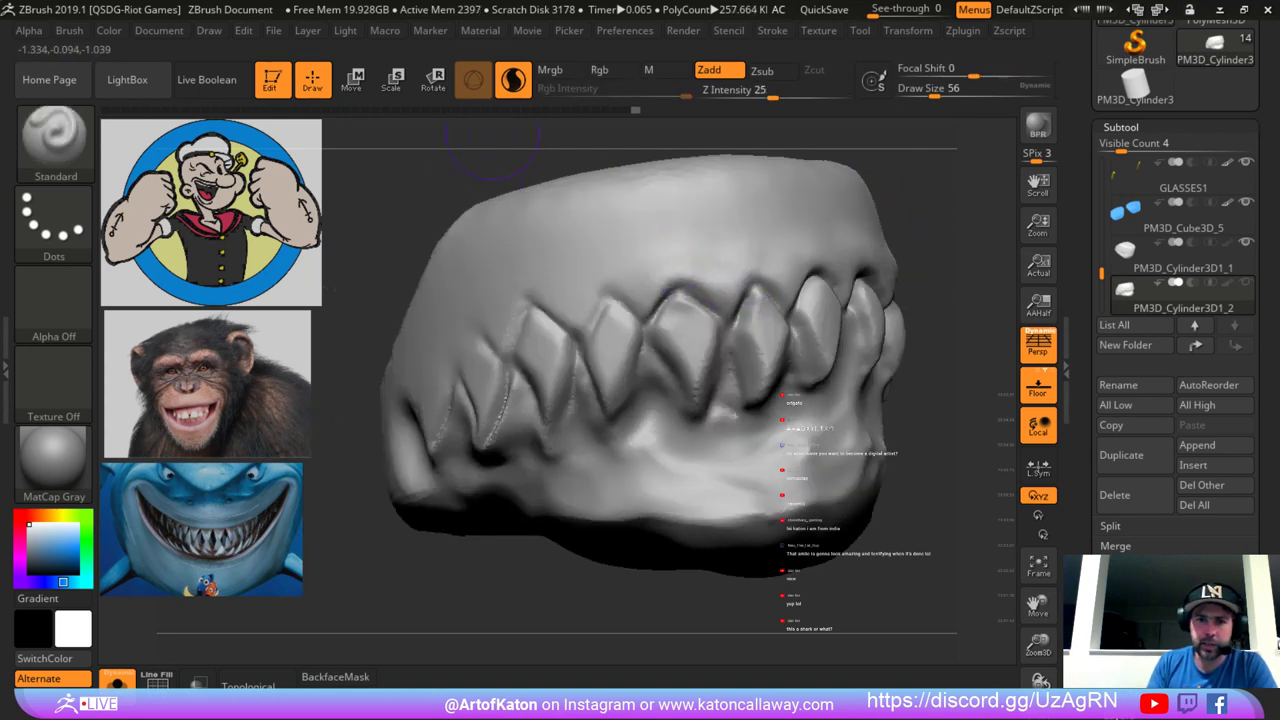
alt+drag(392, 178, 352, 155)
mouse_move(599, 279)
mouse_down()
mouse_move(577, 262)
mouse_move(532, 296)
mouse_move(572, 254)
mouse_move(560, 255)
mouse_move(404, 322)
mouse_up()
key(space)
Carve the edges and points of the rearmost upper teeth with DamStandard at draw size 44.
key(b)
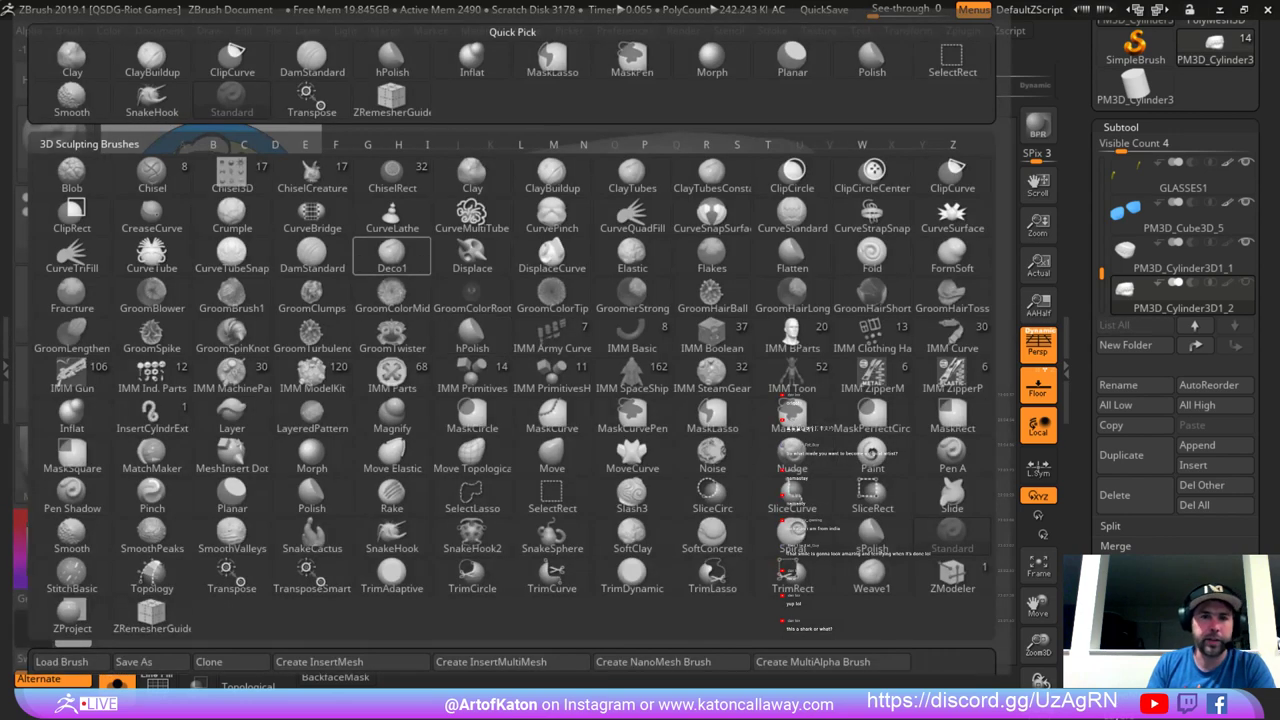
click(312, 58)
drag(428, 536, 516, 532)
key(space)
mouse_move(508, 323)
mouse_down()
mouse_move(492, 314)
mouse_move(428, 342)
mouse_move(418, 366)
mouse_move(436, 354)
mouse_move(422, 366)
mouse_move(430, 334)
mouse_up()
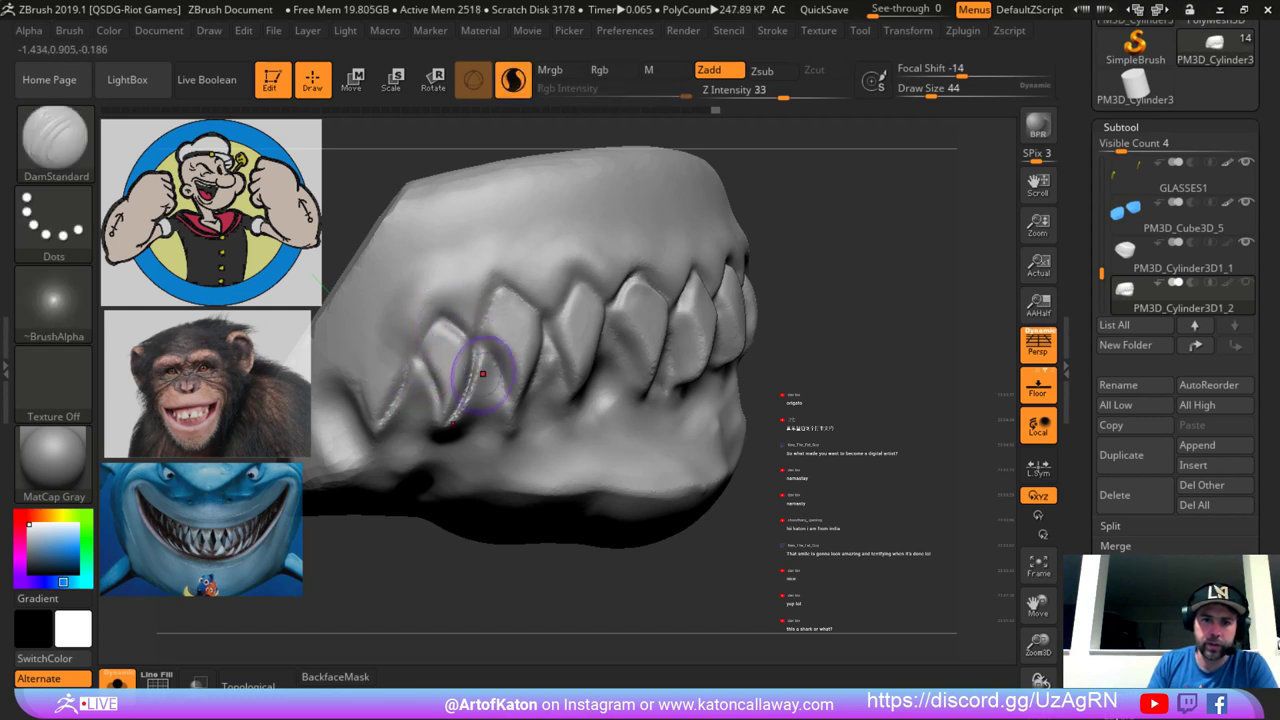
mouse_move(484, 371)
mouse_down()
mouse_move(471, 388)
mouse_move(456, 350)
mouse_move(461, 403)
mouse_up()
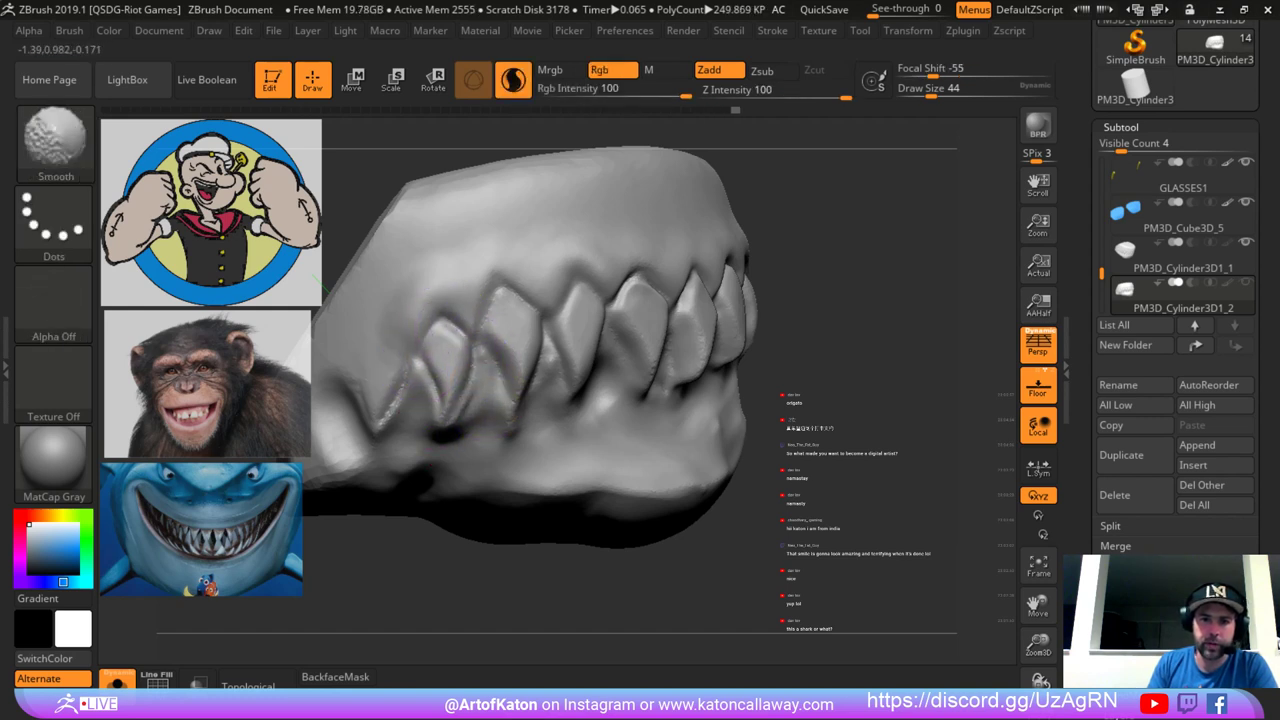
drag(472, 360, 446, 432)
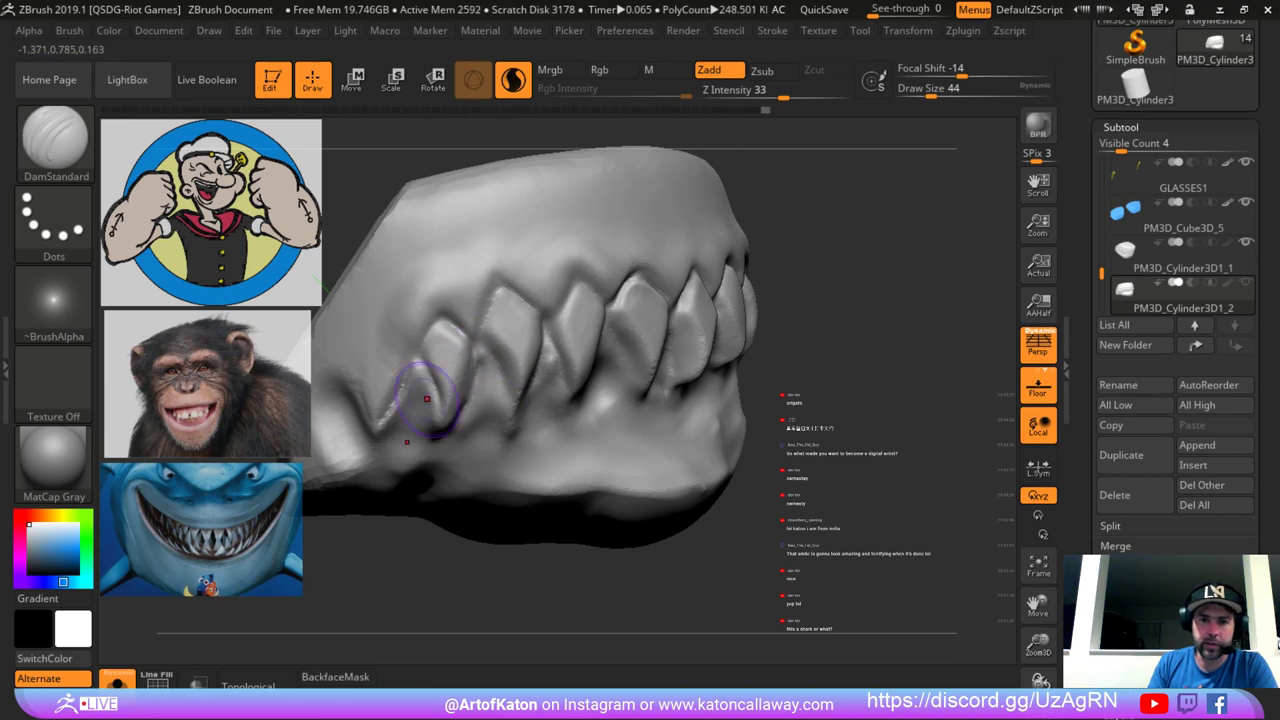
drag(420, 364, 438, 408)
drag(416, 366, 438, 428)
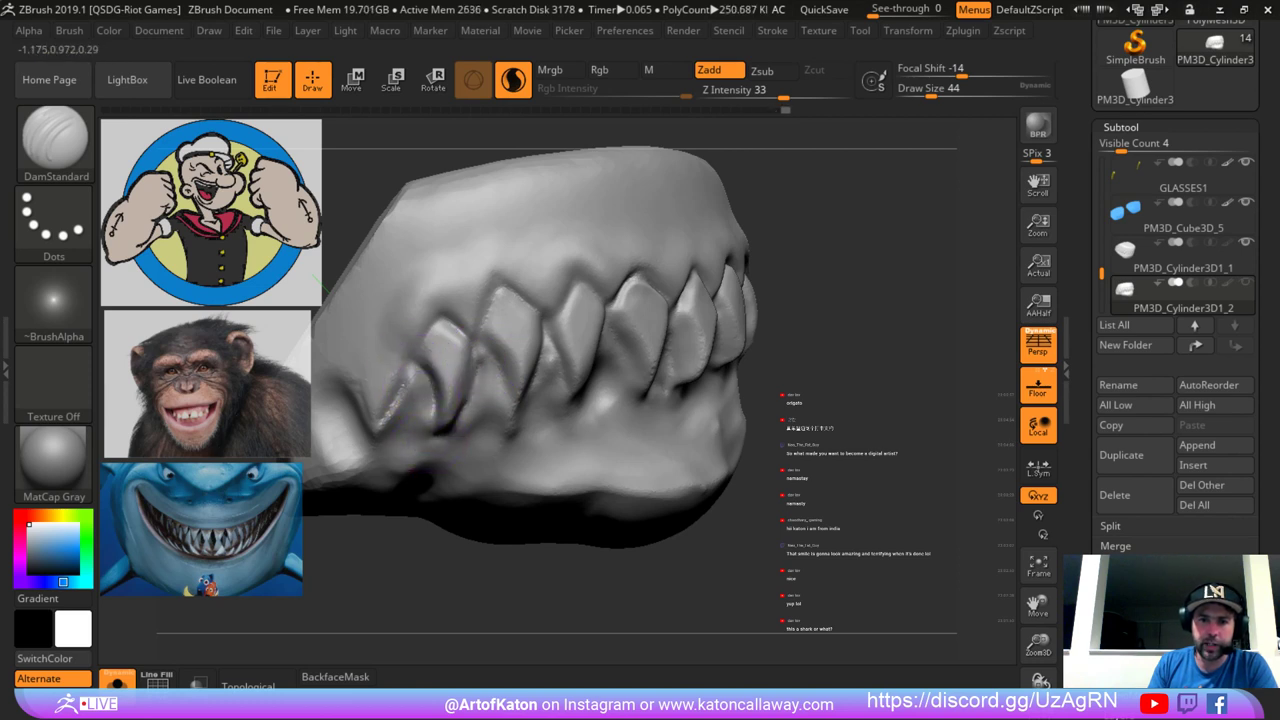
Deepen the gaps between the middle upper side teeth with DamStandard to sharpen their points.
drag(488, 340, 503, 420)
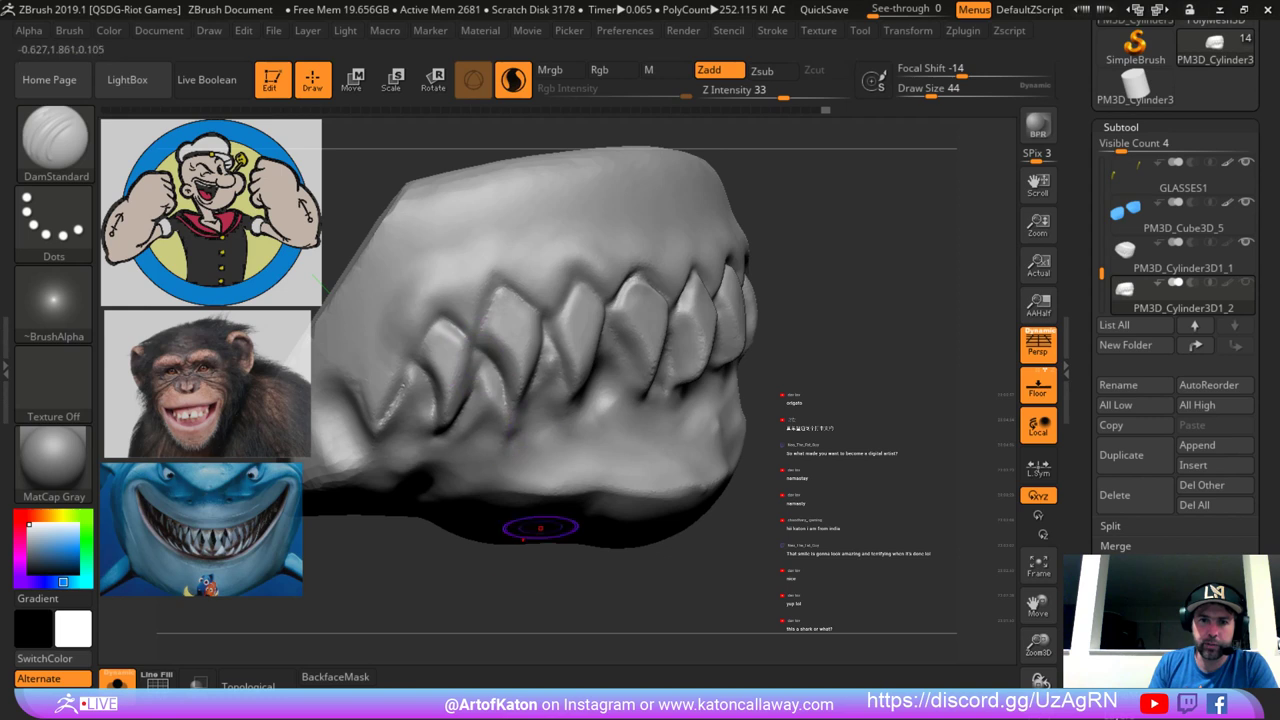
drag(548, 570, 508, 572)
drag(524, 385, 540, 408)
mouse_move(548, 338)
mouse_down()
mouse_move(534, 408)
mouse_move(562, 408)
mouse_up()
drag(607, 338, 580, 404)
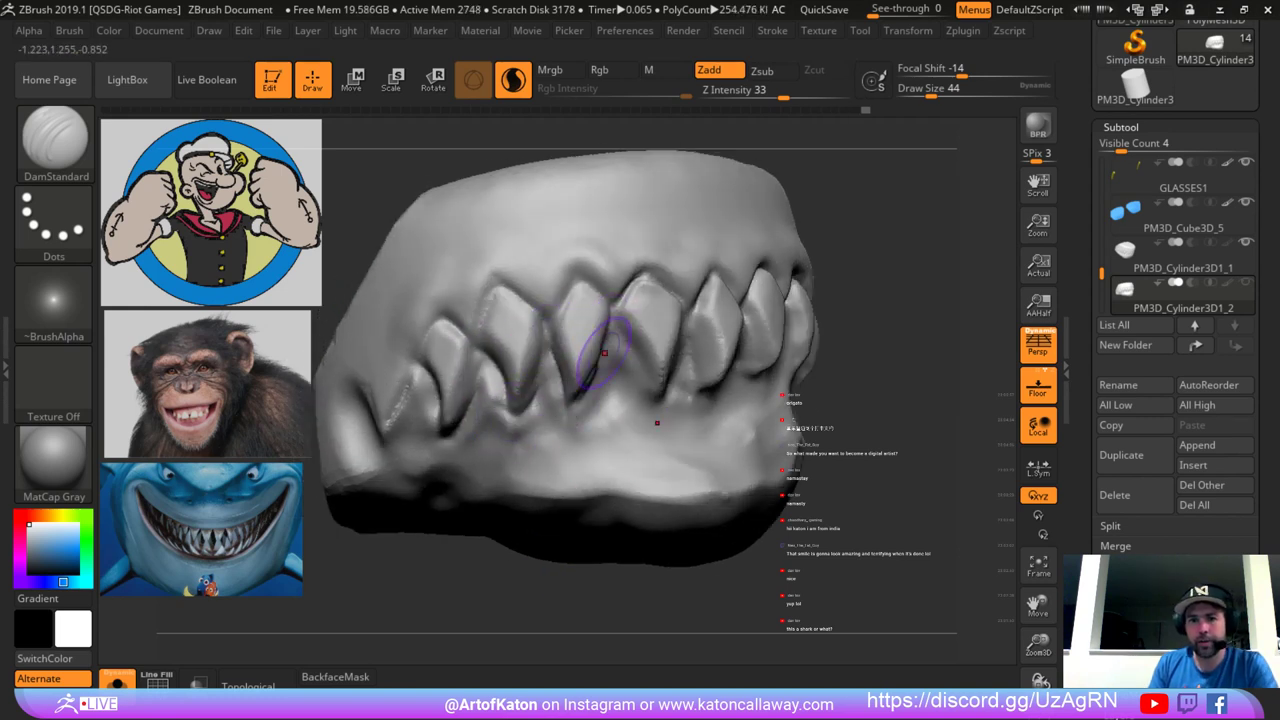
drag(605, 352, 587, 402)
drag(610, 336, 652, 402)
Define the upper teeth nearer the front with DamStandard, smoothing the creases around their points.
mouse_move(870, 230)
alt+mouse_down()
mouse_move(730, 187)
mouse_move(770, 240)
alt+mouse_up()
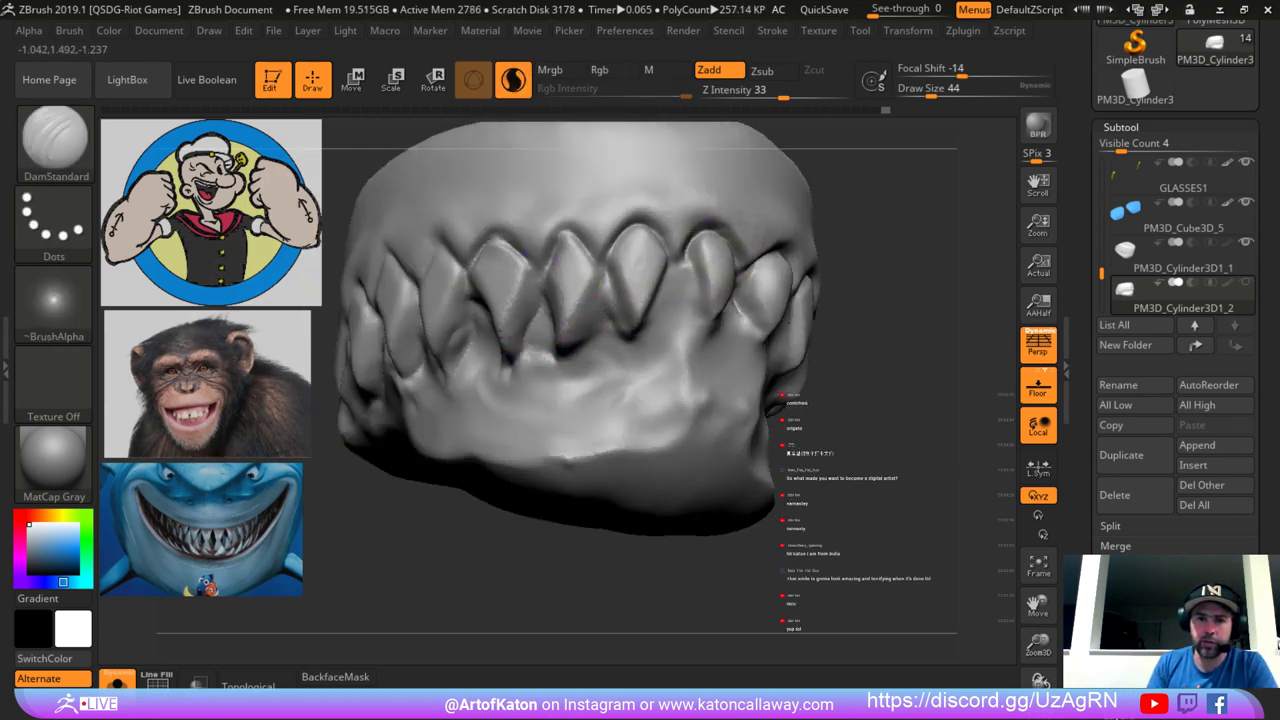
mouse_move(541, 300)
mouse_down()
mouse_move(517, 369)
mouse_move(546, 358)
mouse_up()
drag(500, 590, 570, 595)
shift+drag(485, 330, 484, 375)
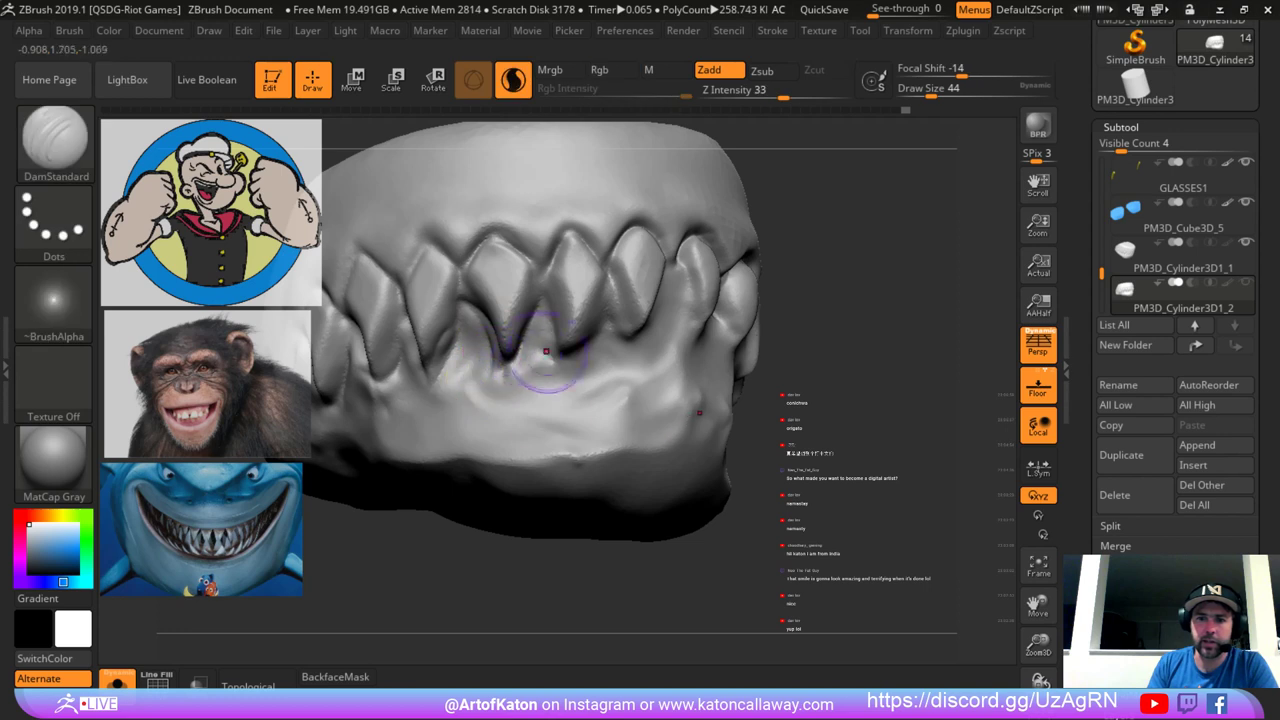
drag(428, 538, 449, 534)
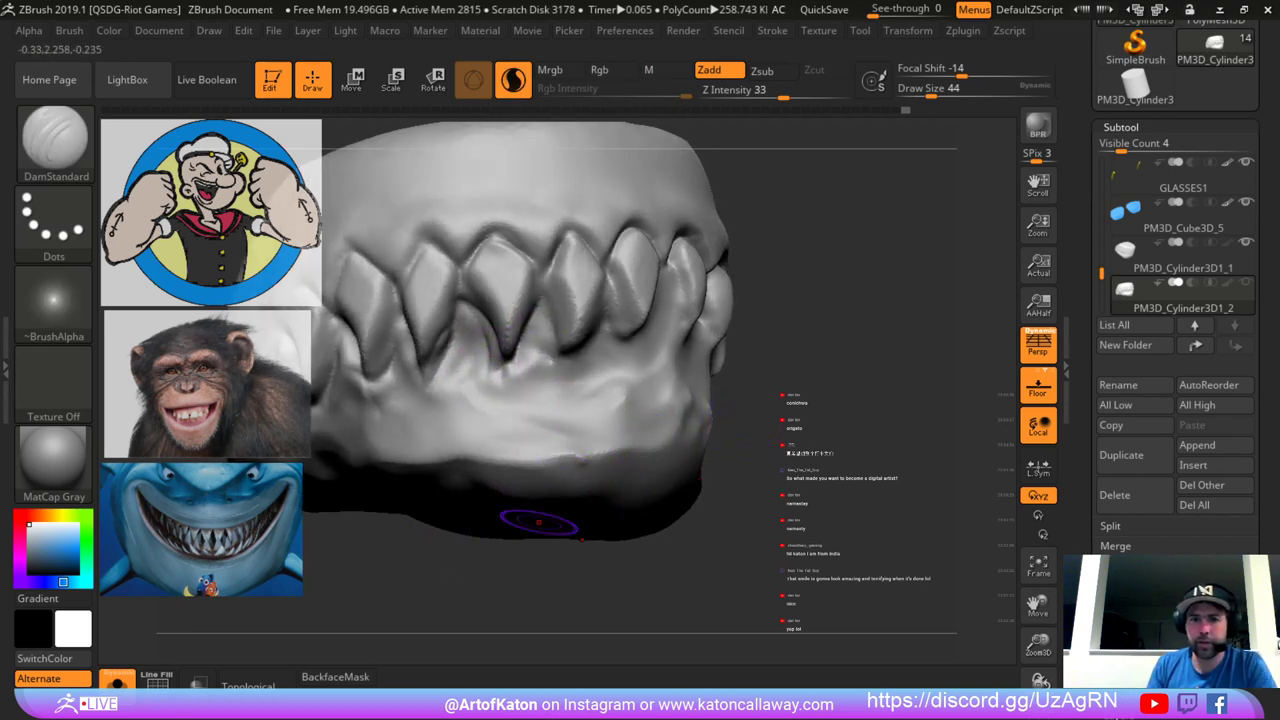
shift+drag(551, 320, 547, 299)
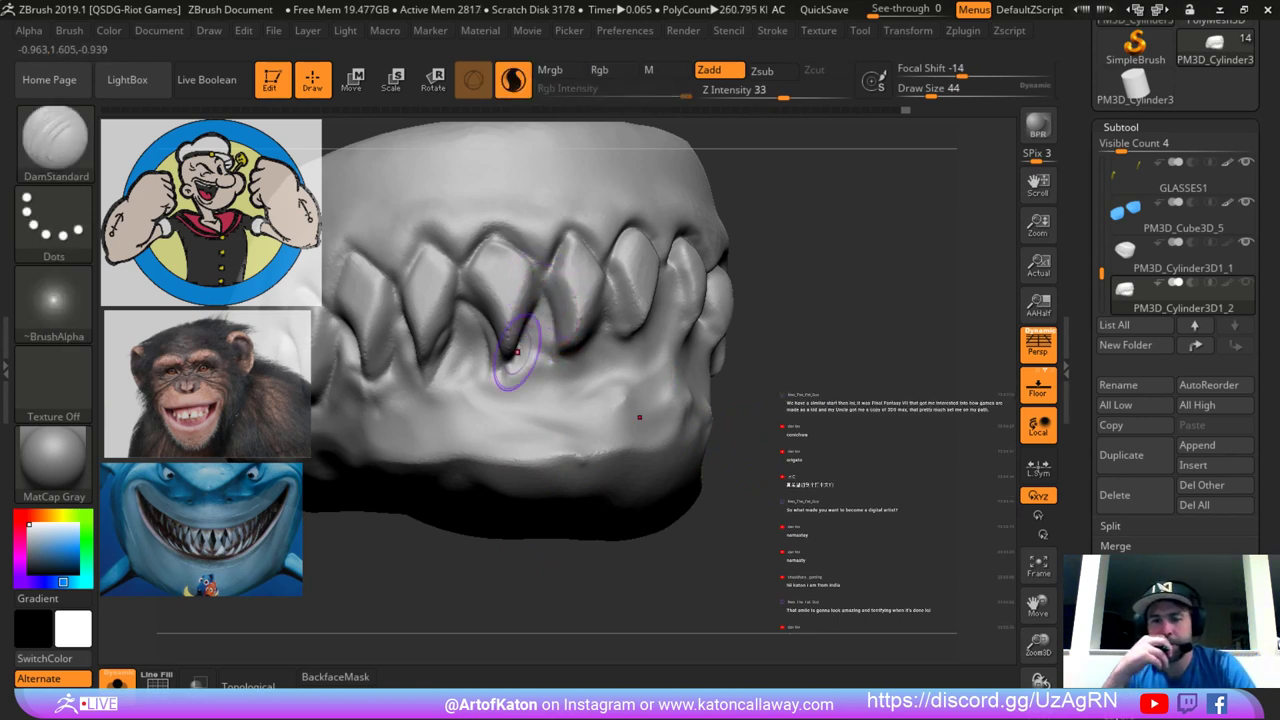
drag(828, 256, 663, 229)
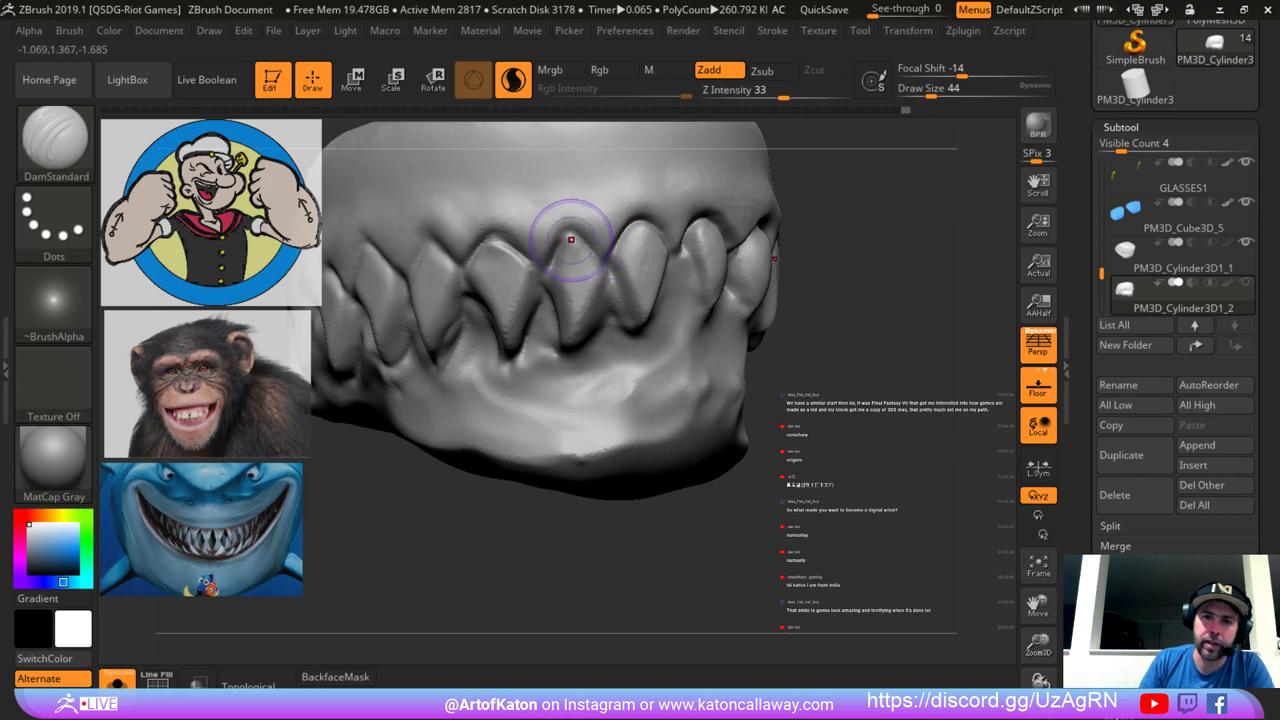
drag(580, 262, 618, 228)
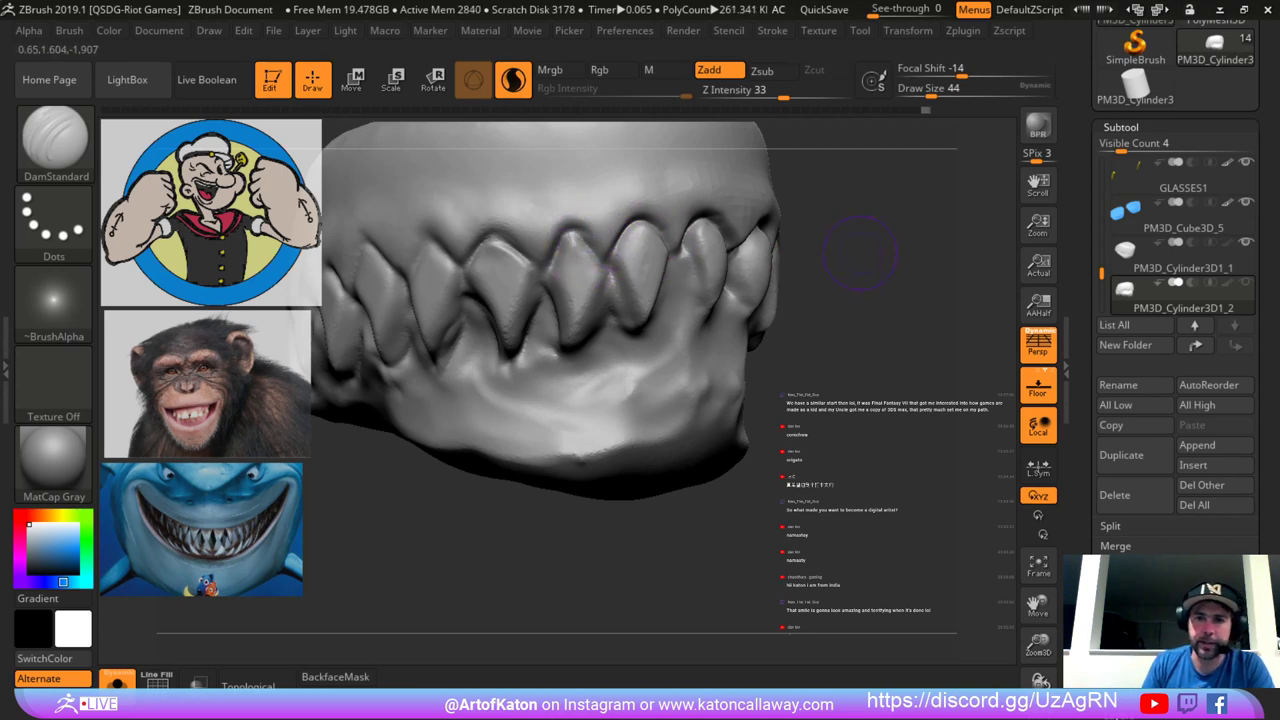
Define the edges of the front upper teeth with DamStandard and smooth the creases beside them.
alt+drag(815, 245, 790, 200)
mouse_move(632, 254)
mouse_down()
mouse_move(608, 304)
mouse_move(626, 282)
mouse_up()
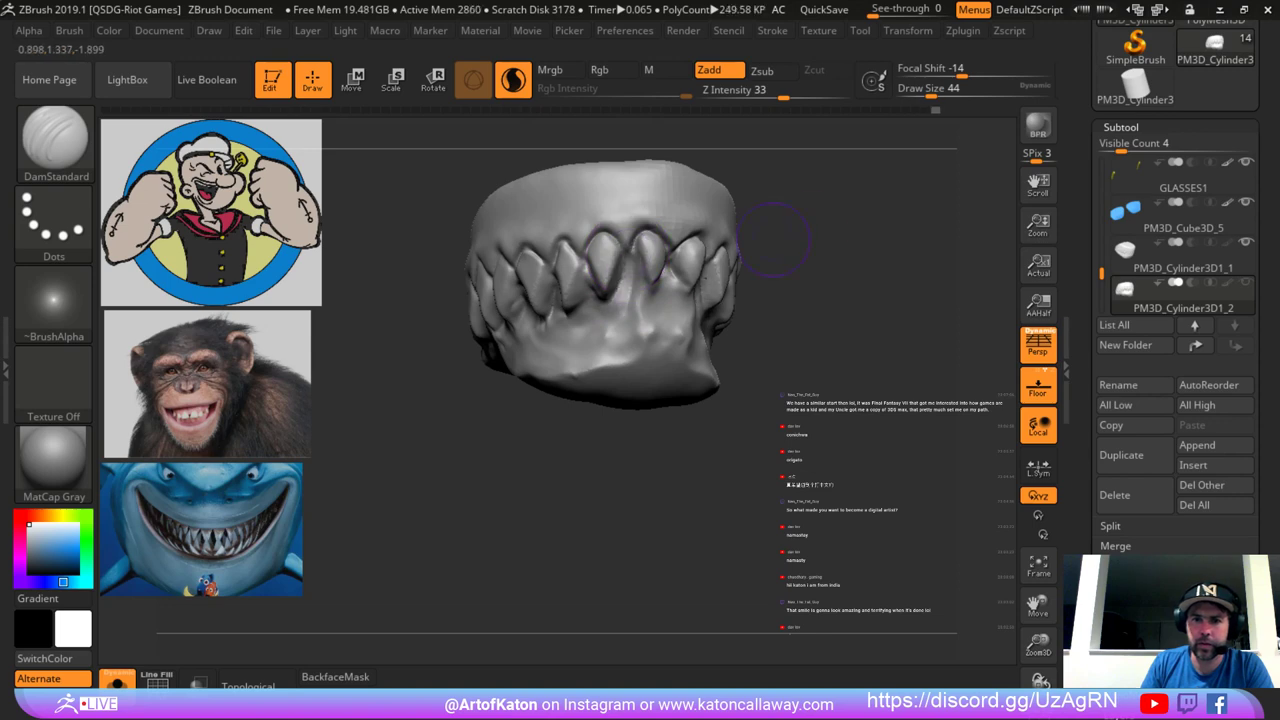
drag(773, 240, 738, 248)
drag(815, 242, 868, 243)
mouse_move(868, 243)
alt+mouse_down()
mouse_move(890, 262)
mouse_move(848, 275)
alt+mouse_up()
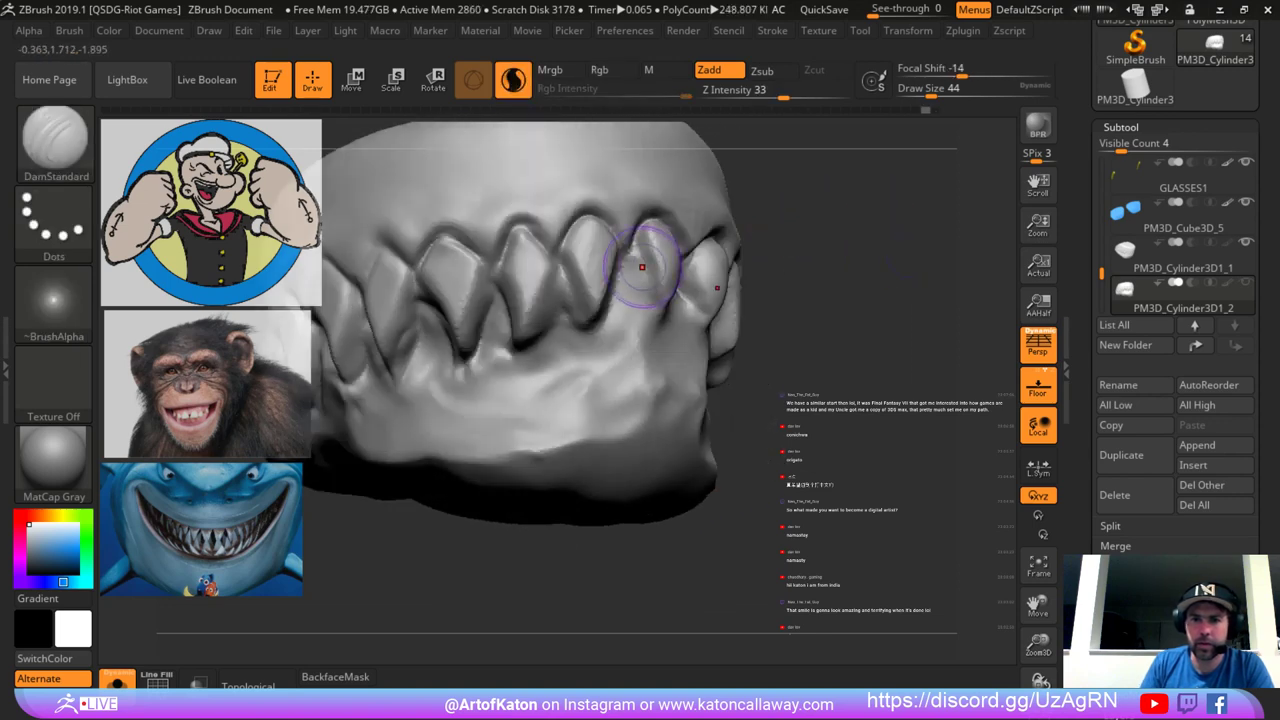
drag(642, 267, 644, 304)
drag(842, 249, 780, 258)
shift+drag(717, 262, 710, 290)
Carve the gap on the inner side of the front upper teeth with DamStandard.
mouse_move(866, 258)
mouse_down()
mouse_move(765, 257)
mouse_move(724, 284)
mouse_move(740, 268)
mouse_up()
mouse_move(880, 420)
alt+mouse_down()
mouse_move(870, 365)
mouse_move(872, 545)
alt+mouse_up()
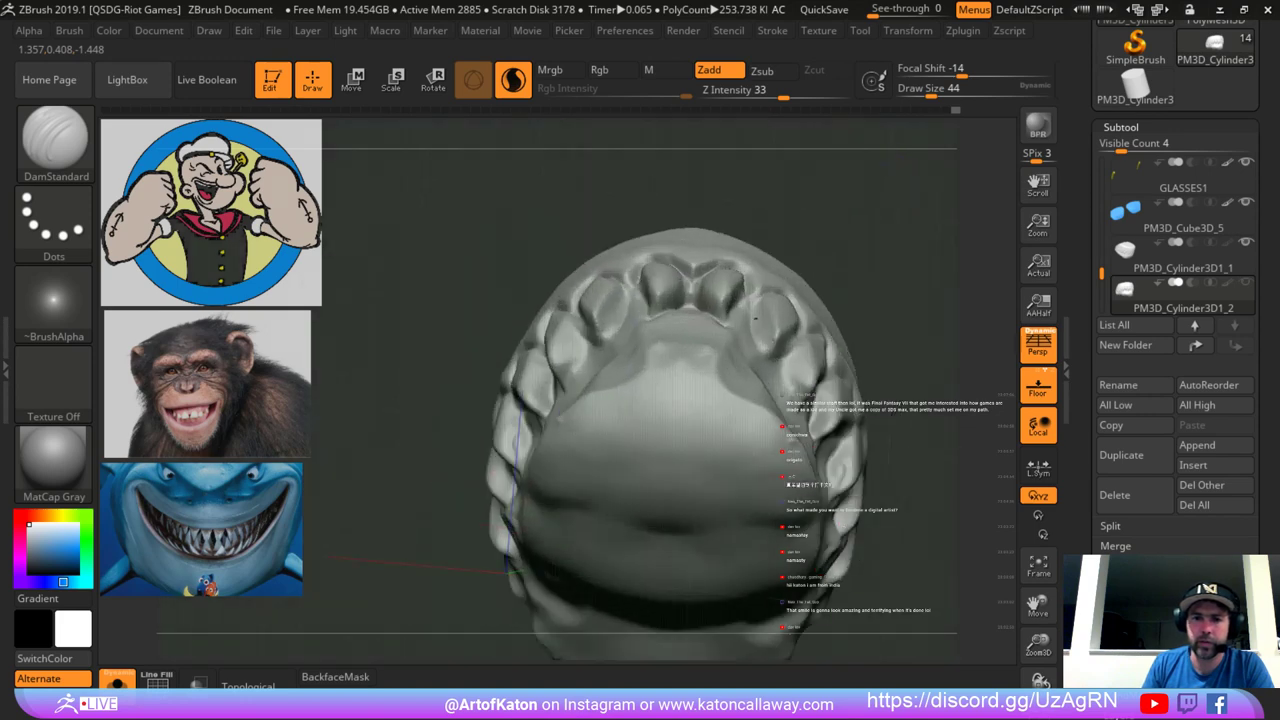
drag(755, 318, 760, 335)
mouse_move(860, 240)
mouse_down()
mouse_move(935, 220)
mouse_move(900, 205)
mouse_up()
Pull out the edges of the upper side teeth with the SnakeHook brush, raising the draw size to 90.
key(b)
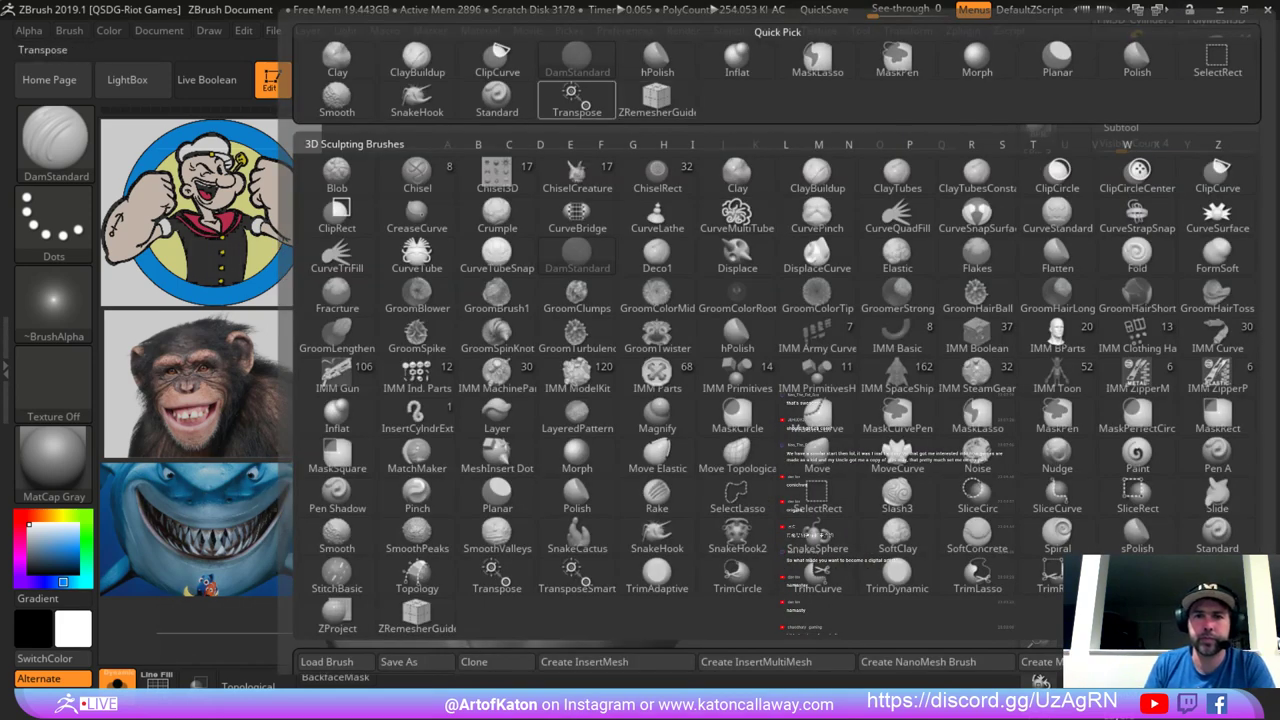
click(417, 99)
key(space)
click(638, 248)
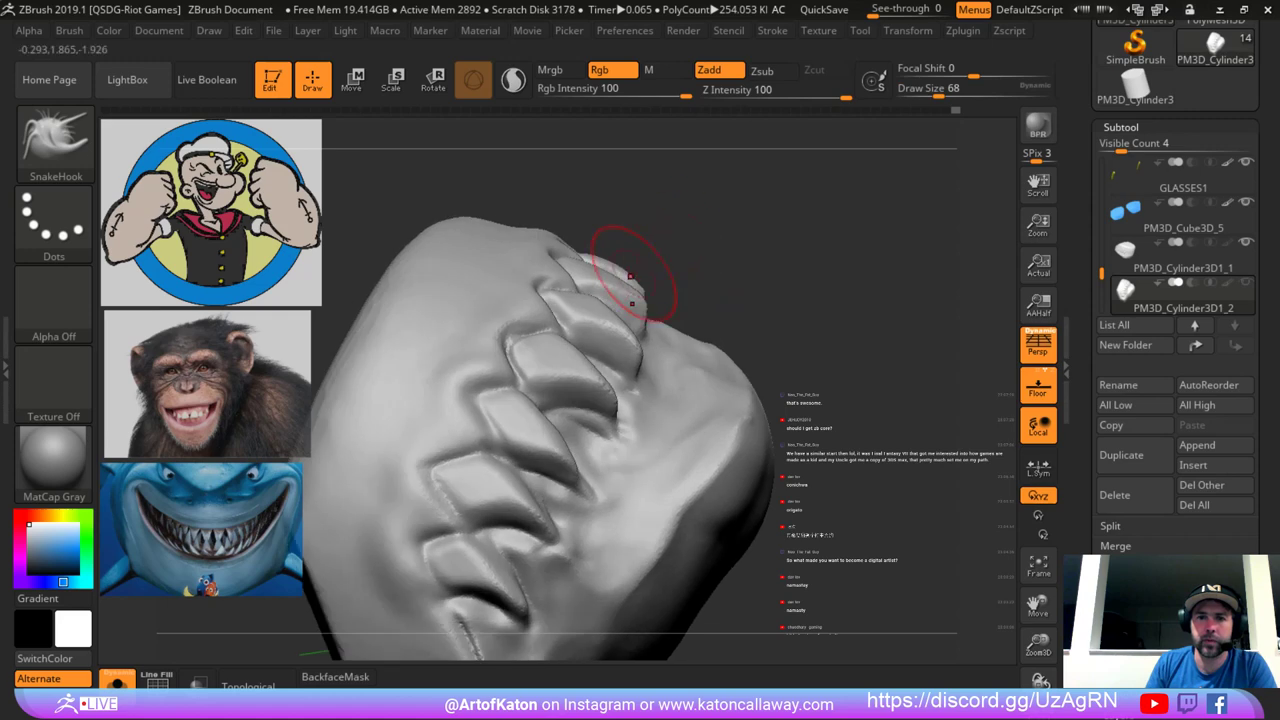
key(space)
click(611, 275)
drag(556, 264, 556, 246)
key(space)
click(612, 268)
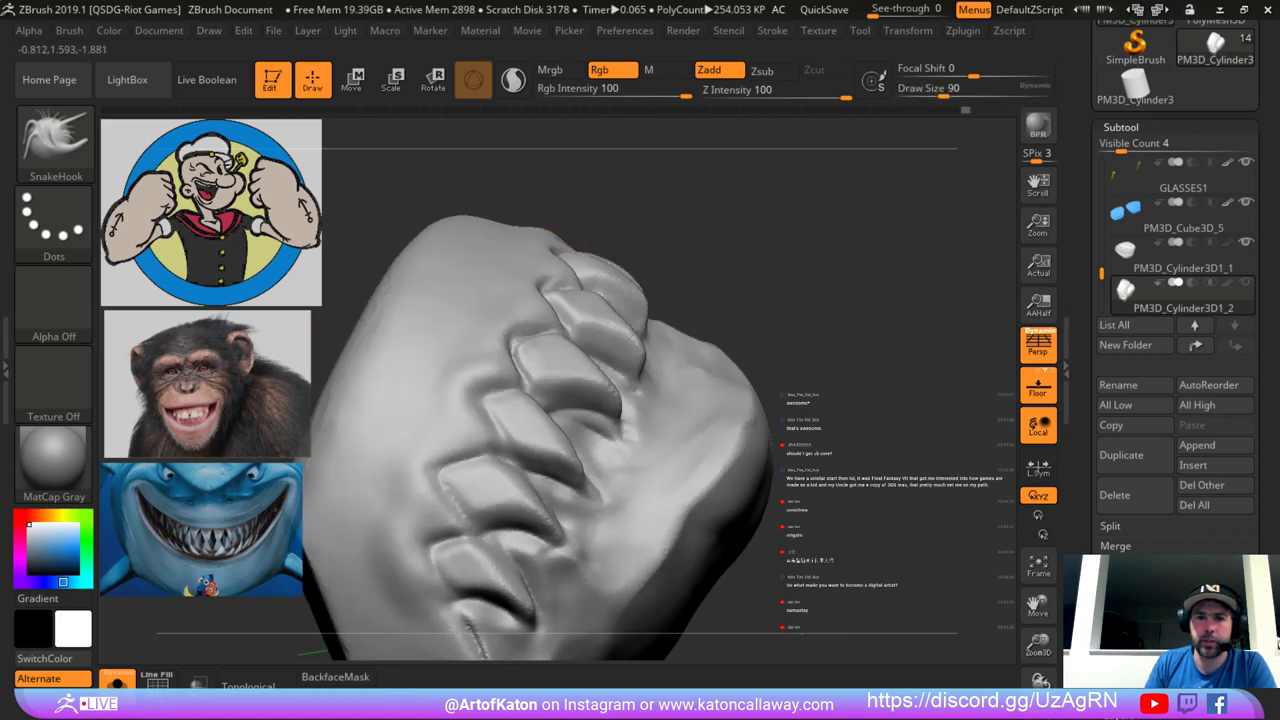
drag(585, 311, 567, 290)
Reduce the SnakeHook draw size to 56 and refine the profile of the teeth nearer the front.
key(space)
click(592, 302)
key(space)
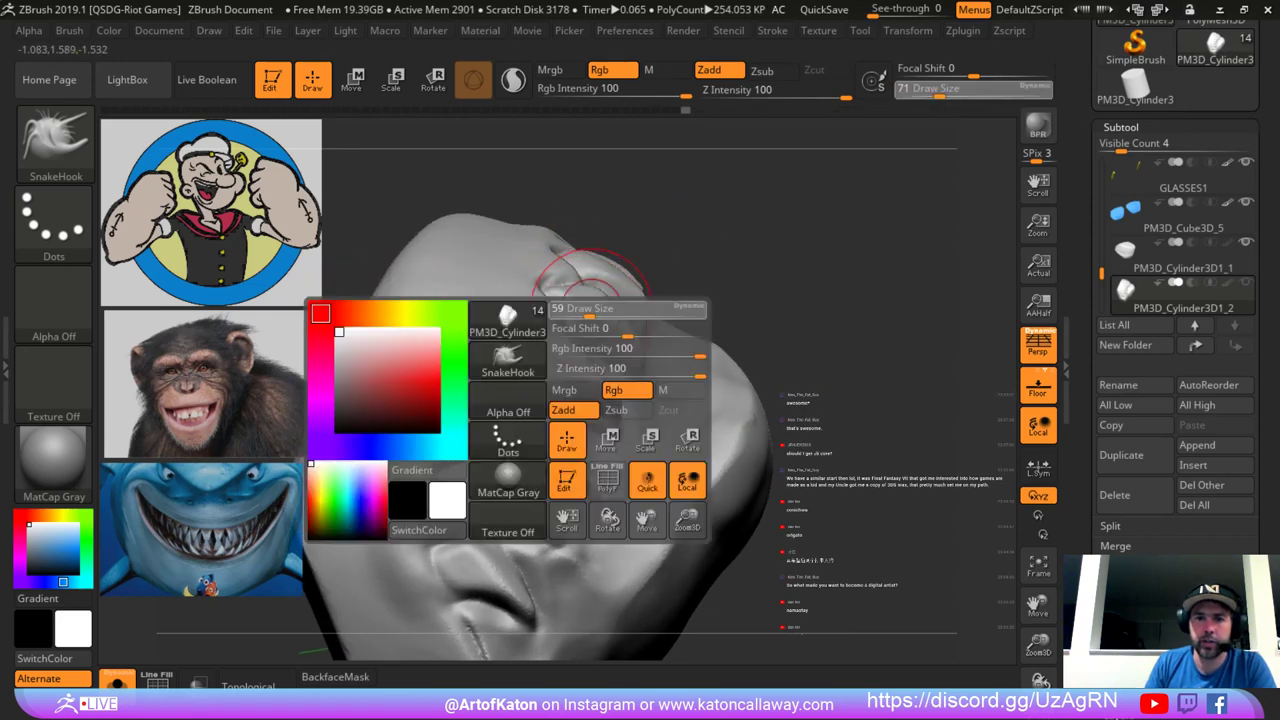
click(592, 306)
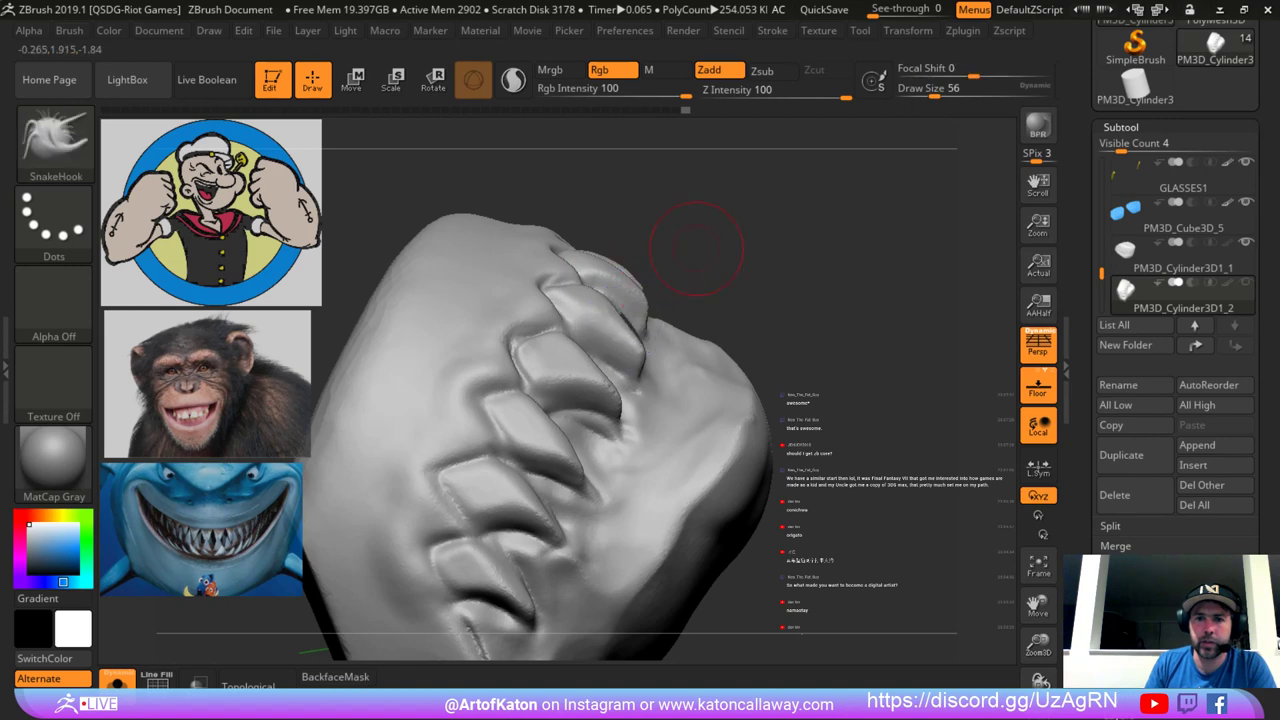
drag(694, 257, 622, 280)
shift+drag(698, 298, 692, 265)
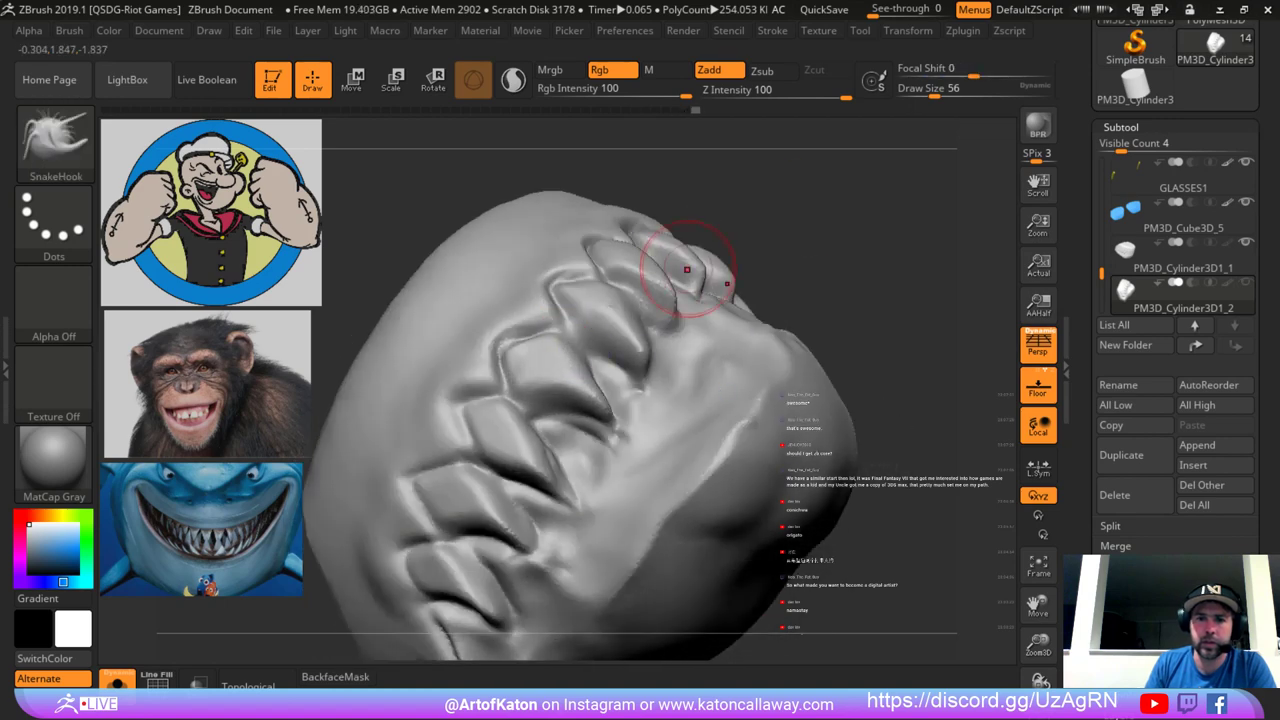
Smooth the gum beside the tooth tips and reshape the rear side teeth with SnakeHook.
right_drag(690, 265, 588, 333)
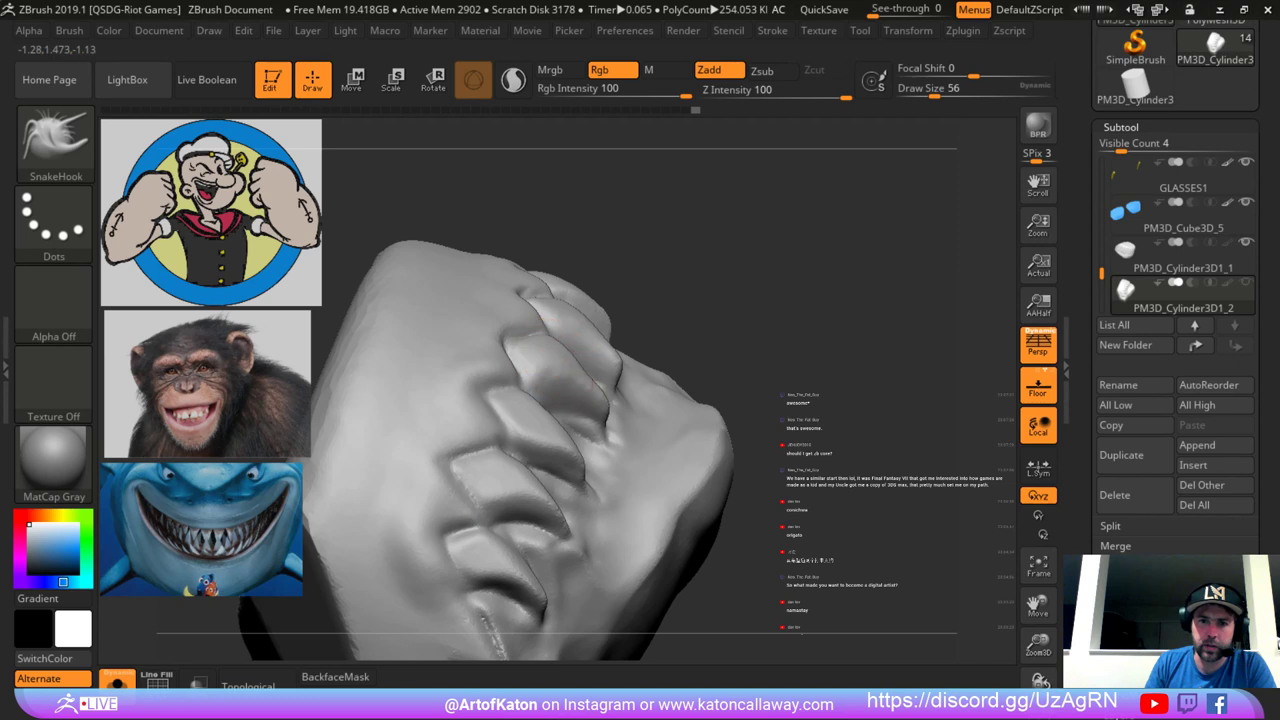
key(shift)
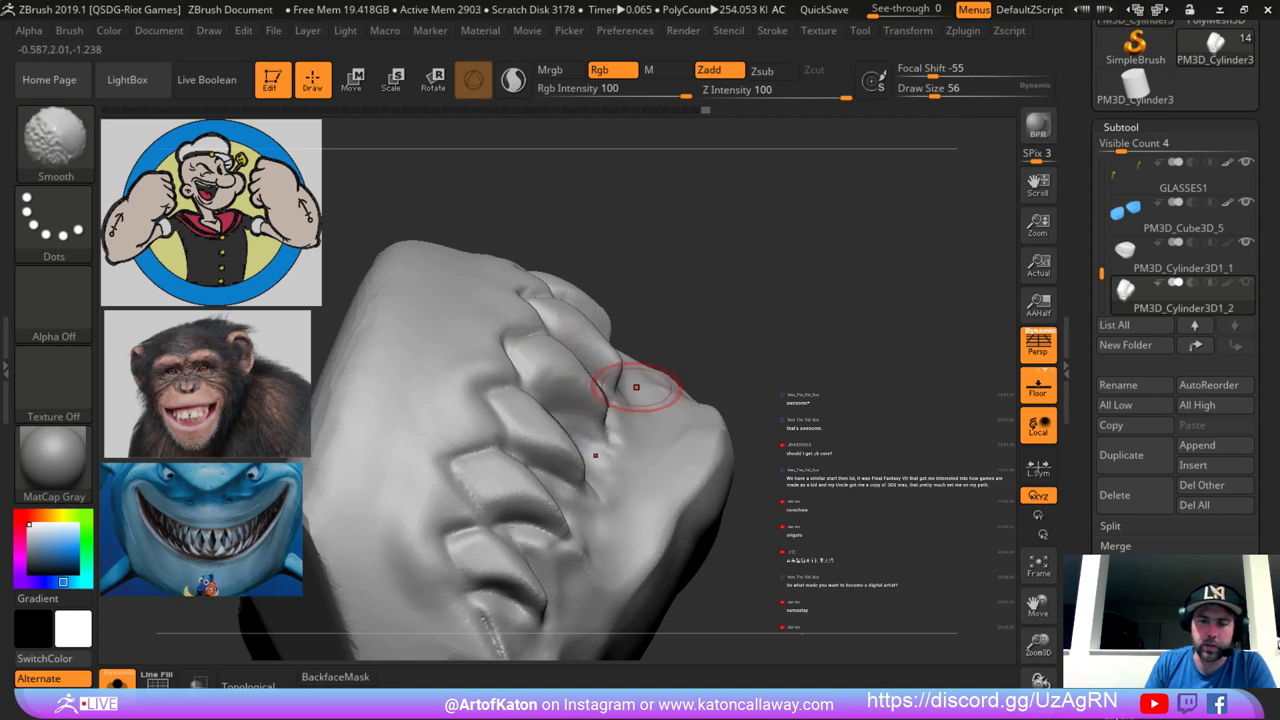
shift+drag(636, 387, 628, 384)
right_drag(560, 420, 534, 359)
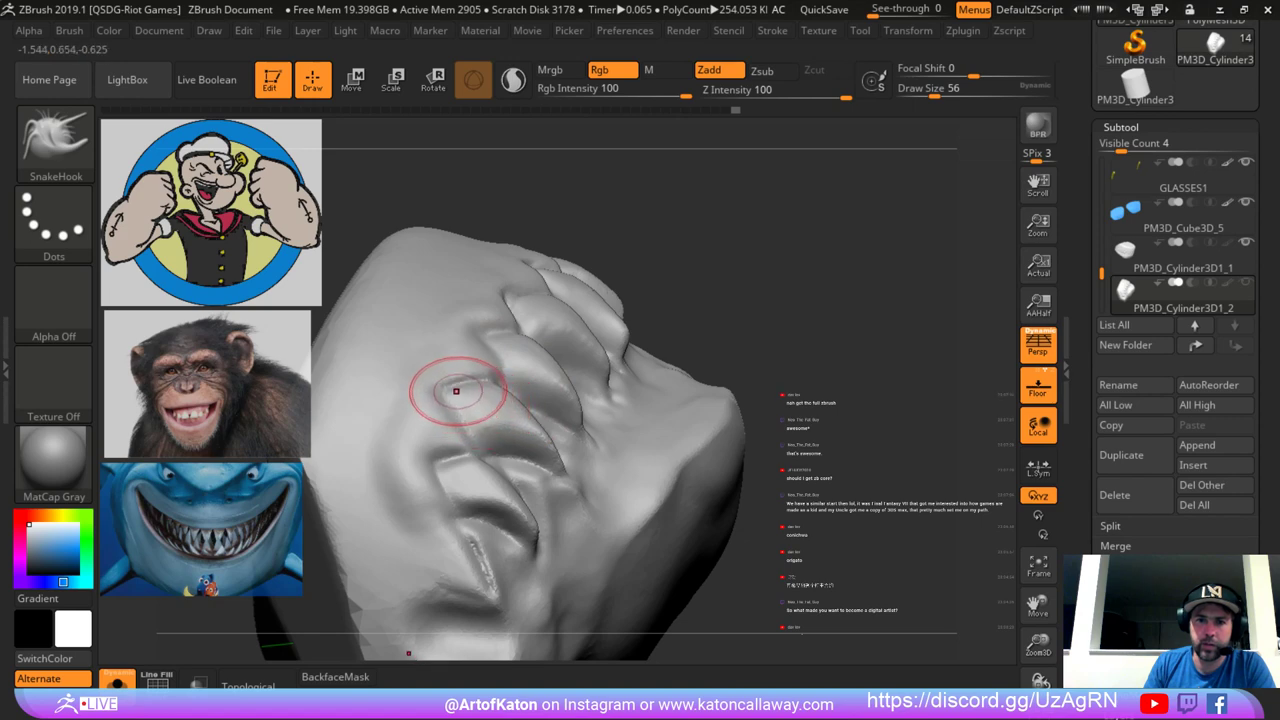
right_click(457, 391)
drag(460, 393, 527, 433)
Set the draw size to 83 and adjust the gum and rearmost upper teeth with SnakeHook.
mouse_move(770, 250)
alt+mouse_down()
mouse_move(781, 125)
mouse_move(820, 177)
alt+mouse_up()
mouse_move(486, 349)
mouse_down()
mouse_move(512, 340)
mouse_move(486, 346)
mouse_move(516, 361)
mouse_up()
key(space)
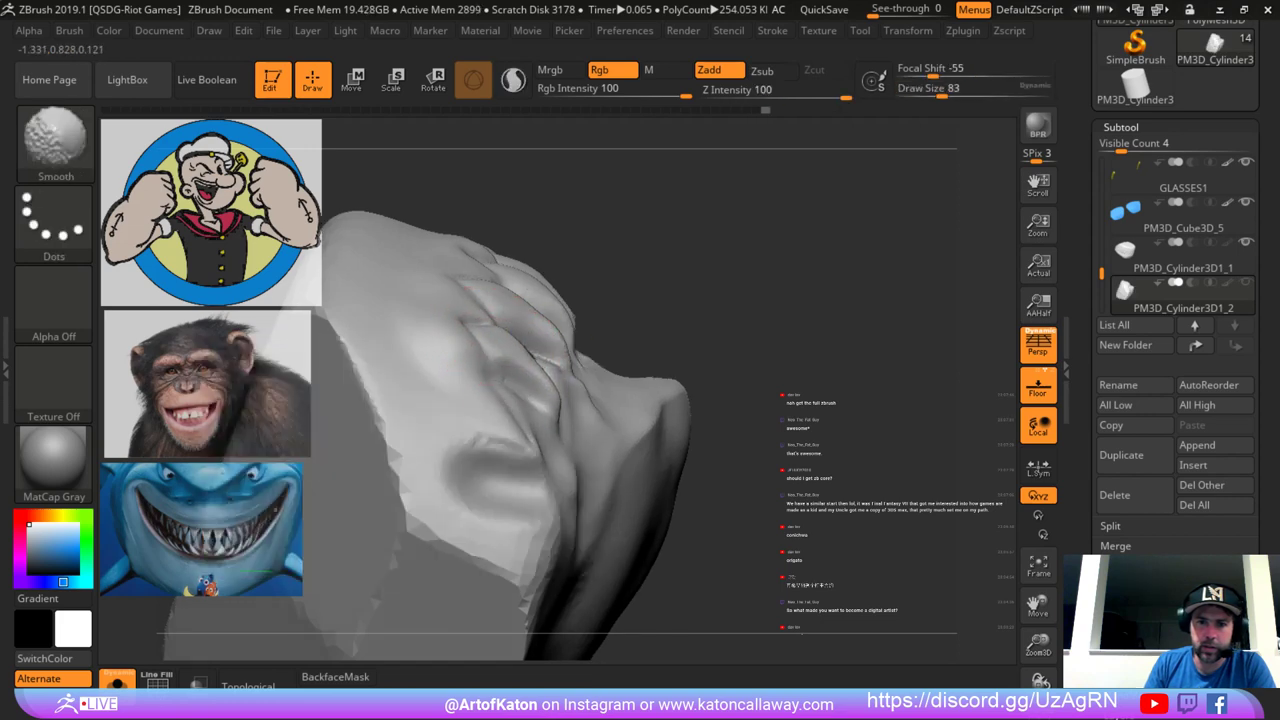
drag(790, 270, 660, 325)
drag(362, 560, 415, 480)
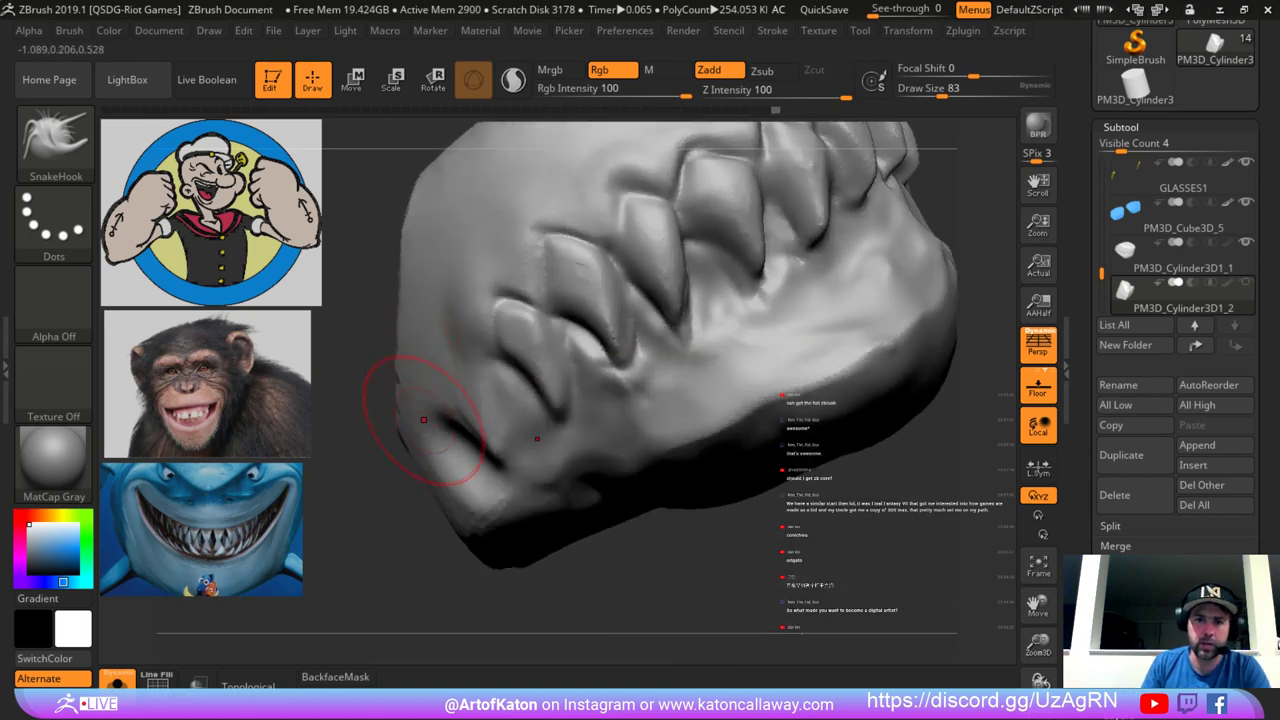
Switch to the DamStandard brush and reduce the draw size to 56 for the rear upper teeth.
key(b)
key(d)
key(s)
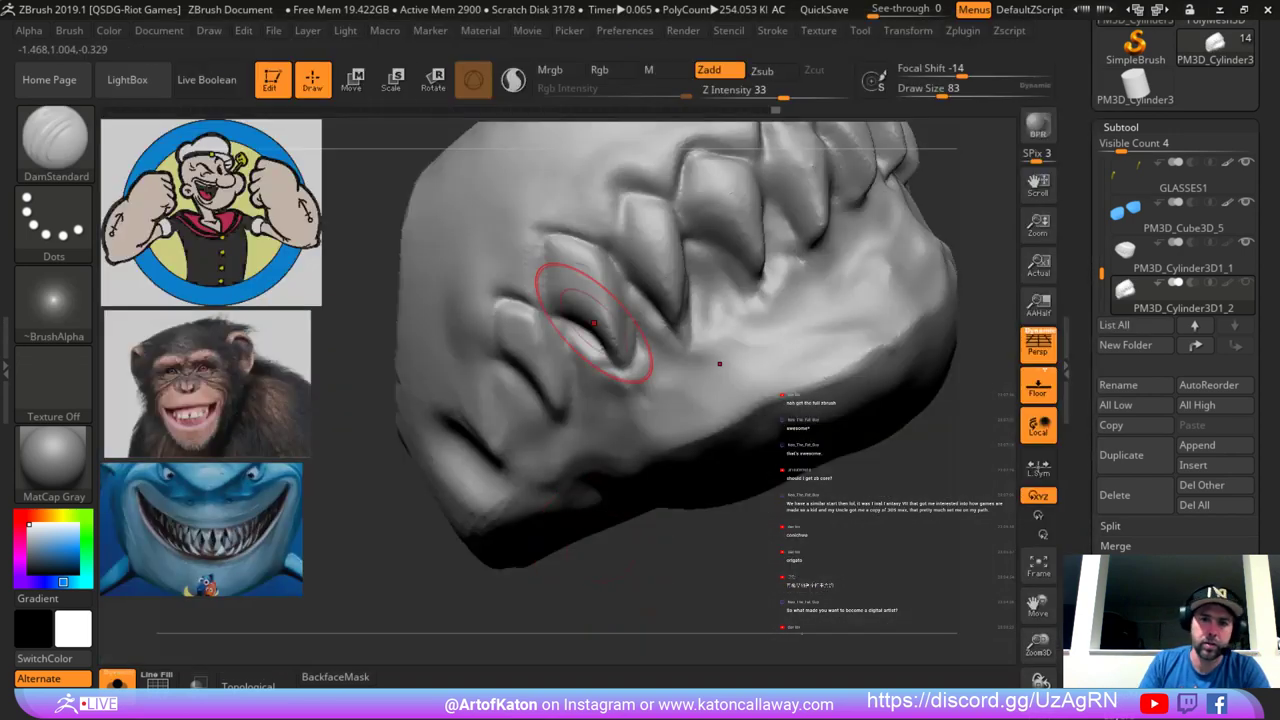
key(space)
drag(578, 361, 564, 361)
drag(553, 592, 640, 545)
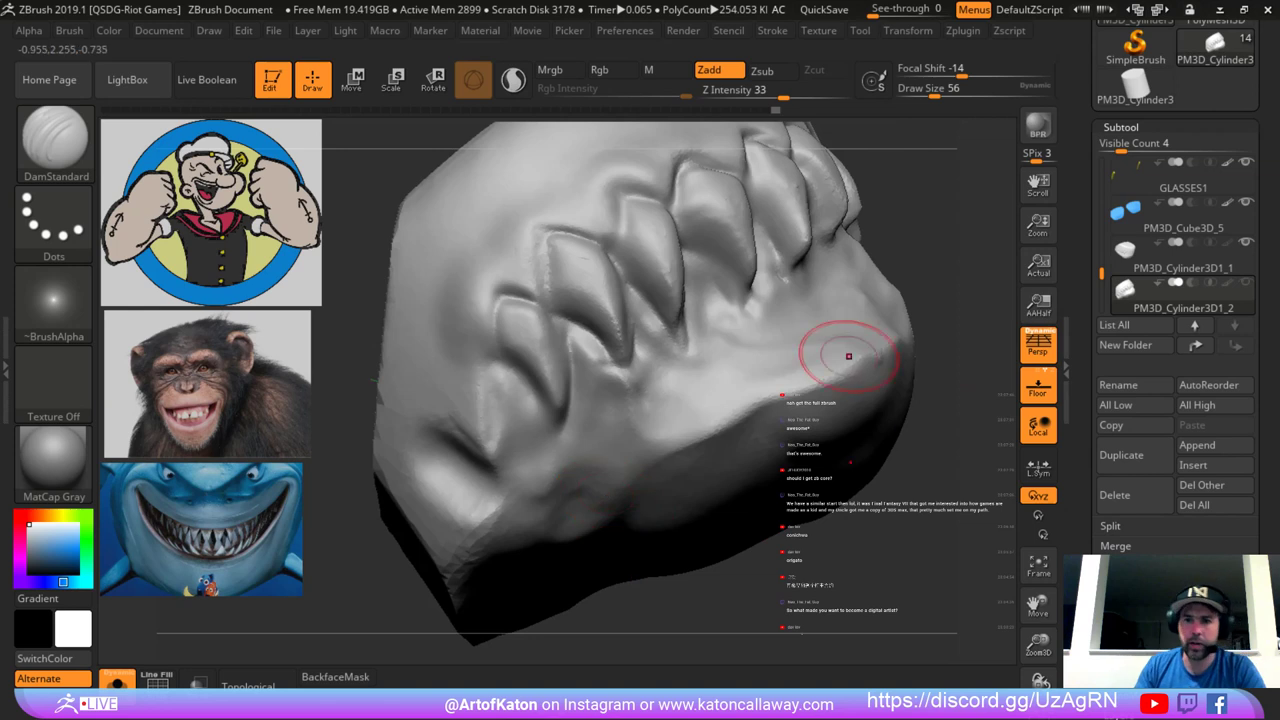
drag(1015, 603, 1013, 608)
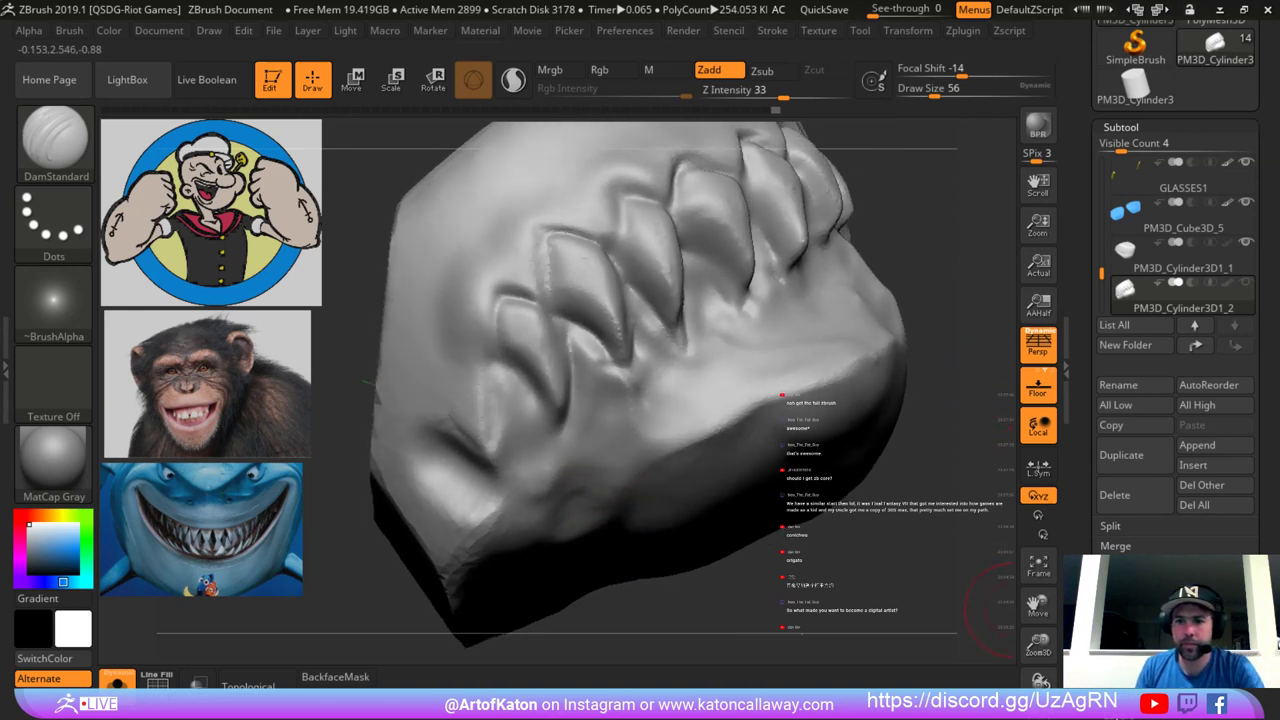
key(Tab)
key(Tab)
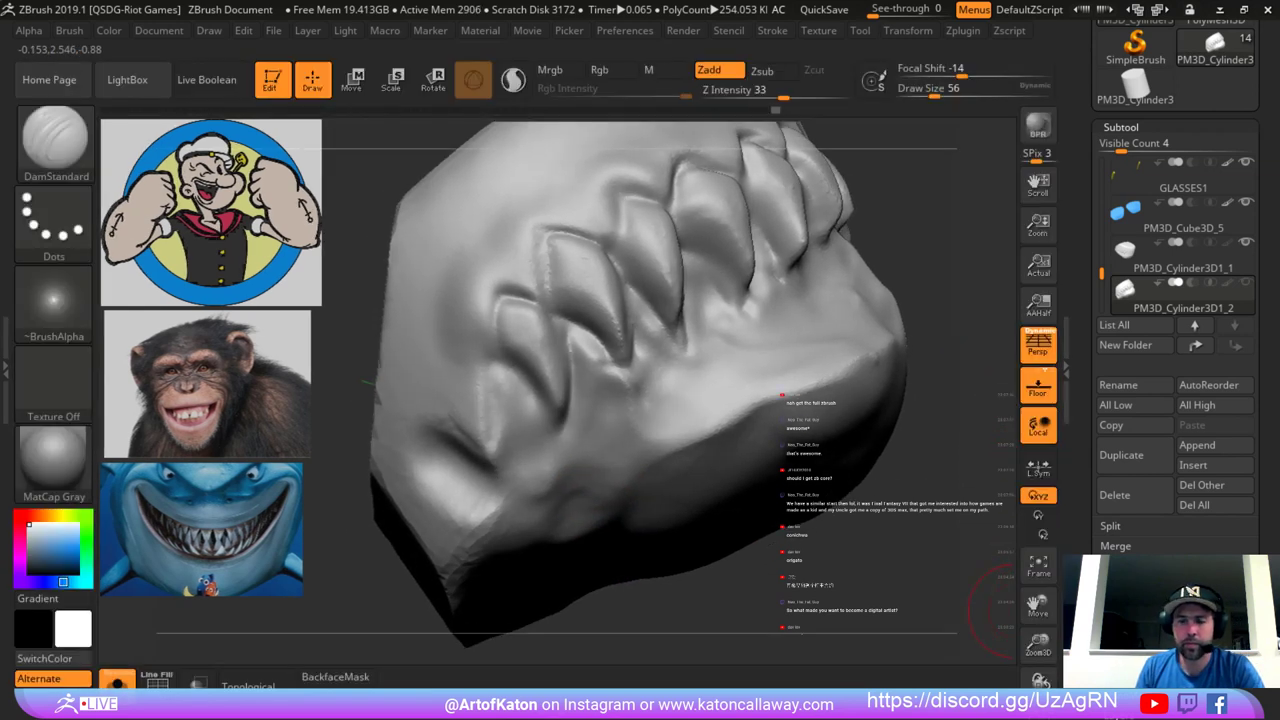
key(ctrl)
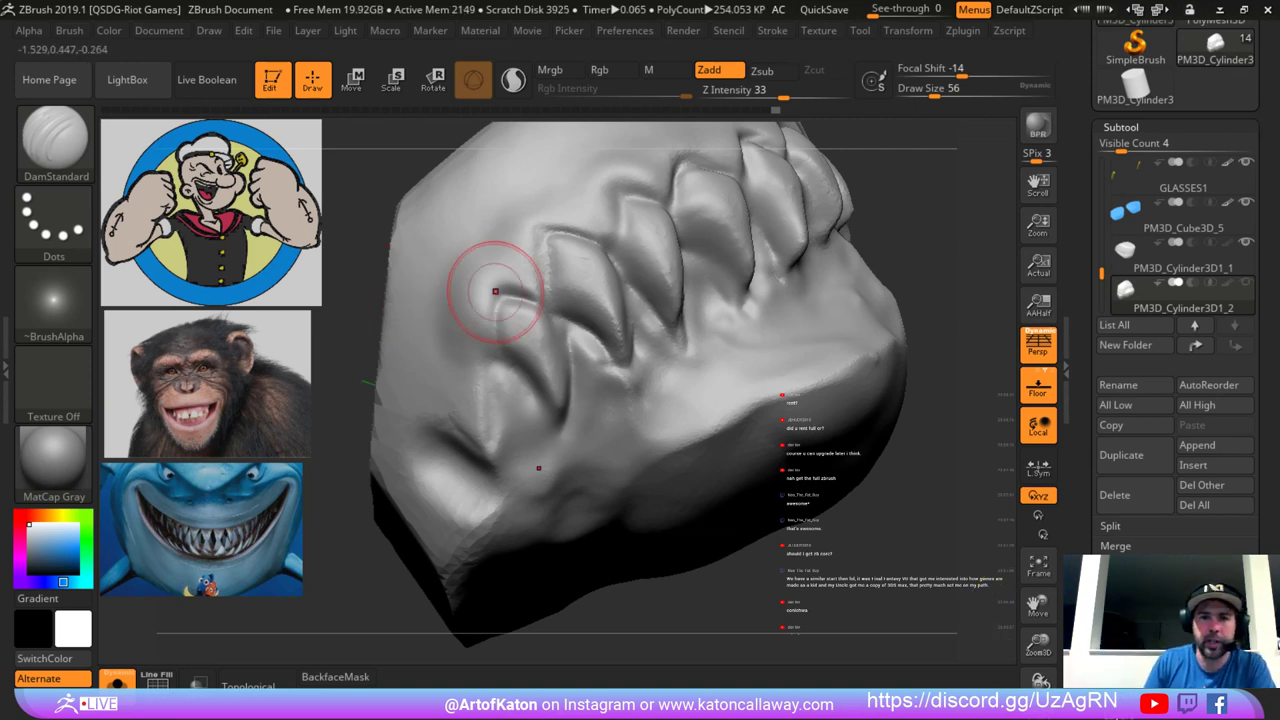
Sharpen the creases around the upper side teeth with DamStandard at draw size 39.
mouse_move(953, 258)
mouse_down()
mouse_move(964, 243)
mouse_move(843, 203)
mouse_move(775, 220)
mouse_move(825, 235)
mouse_move(768, 222)
mouse_up()
key(space)
mouse_move(584, 272)
mouse_down()
mouse_move(518, 298)
mouse_move(546, 292)
mouse_move(528, 302)
mouse_up()
drag(808, 232, 842, 216)
mouse_move(561, 255)
mouse_down()
mouse_move(546, 286)
mouse_move(532, 278)
mouse_up()
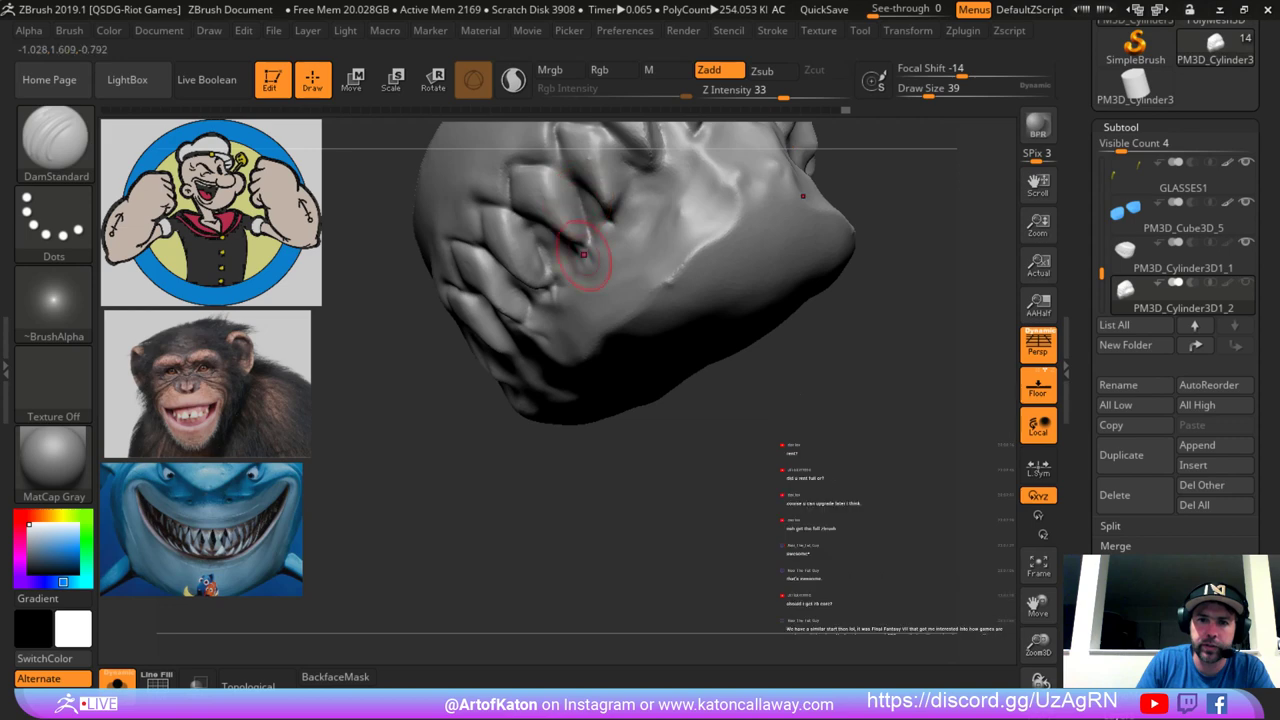
Smooth the surfaces and edges of the pointed upper teeth between the side and the front.
mouse_move(900, 180)
mouse_down()
mouse_move(821, 236)
mouse_move(840, 215)
mouse_move(797, 263)
mouse_move(757, 211)
mouse_move(750, 285)
mouse_up()
mouse_move(478, 284)
shift+mouse_down()
mouse_move(480, 300)
mouse_move(530, 322)
shift+mouse_up()
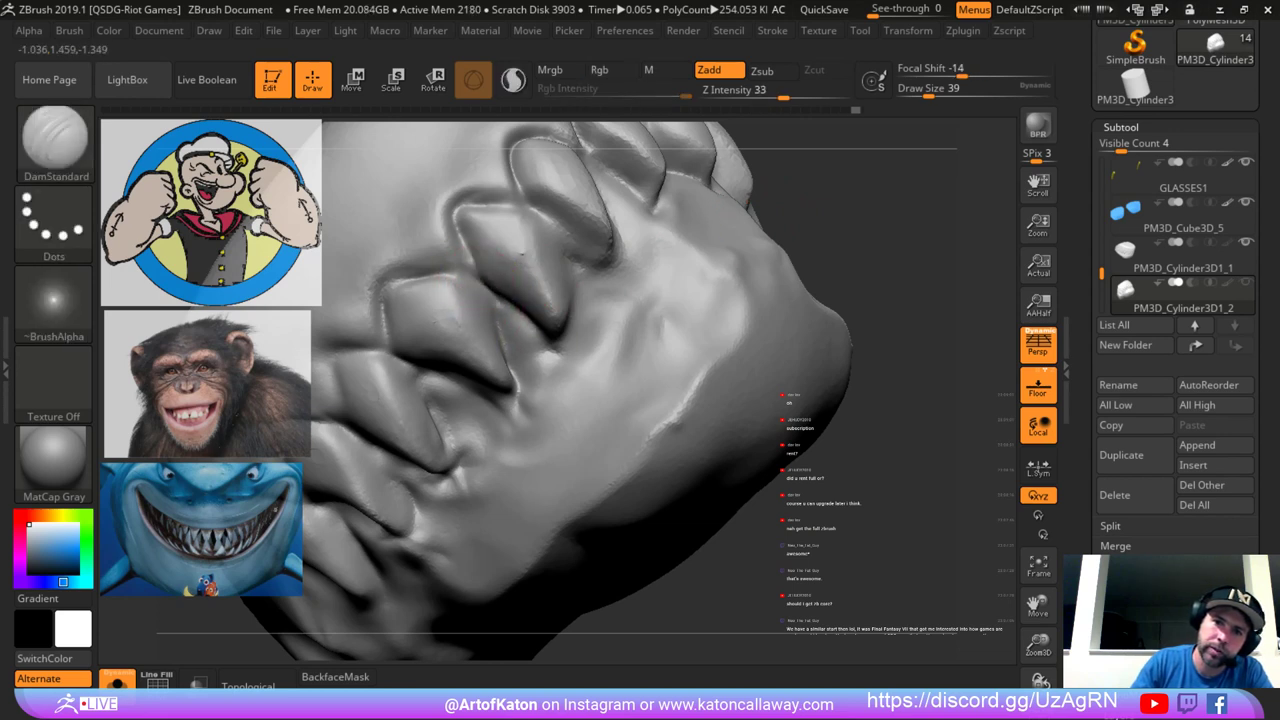
shift+drag(470, 220, 484, 274)
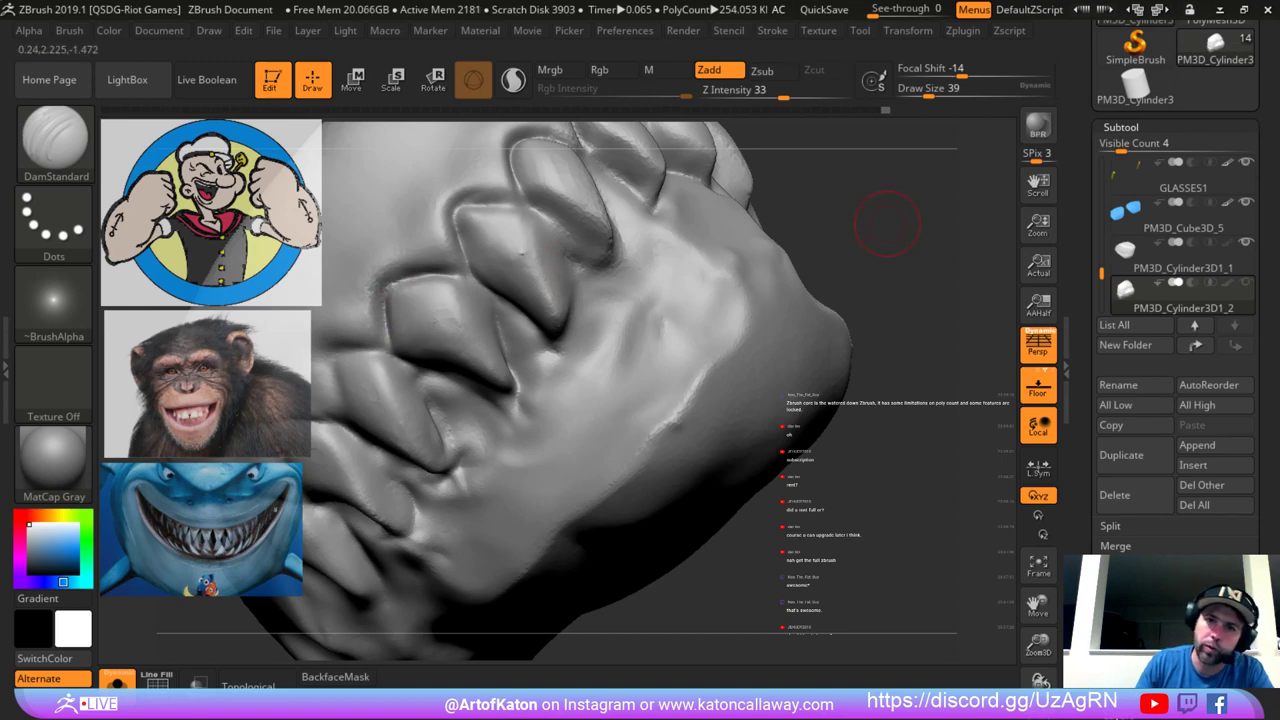
alt+drag(887, 224, 870, 160)
mouse_move(870, 160)
shift+mouse_down()
mouse_move(708, 200)
mouse_move(715, 285)
mouse_move(757, 206)
mouse_move(770, 290)
shift+mouse_up()
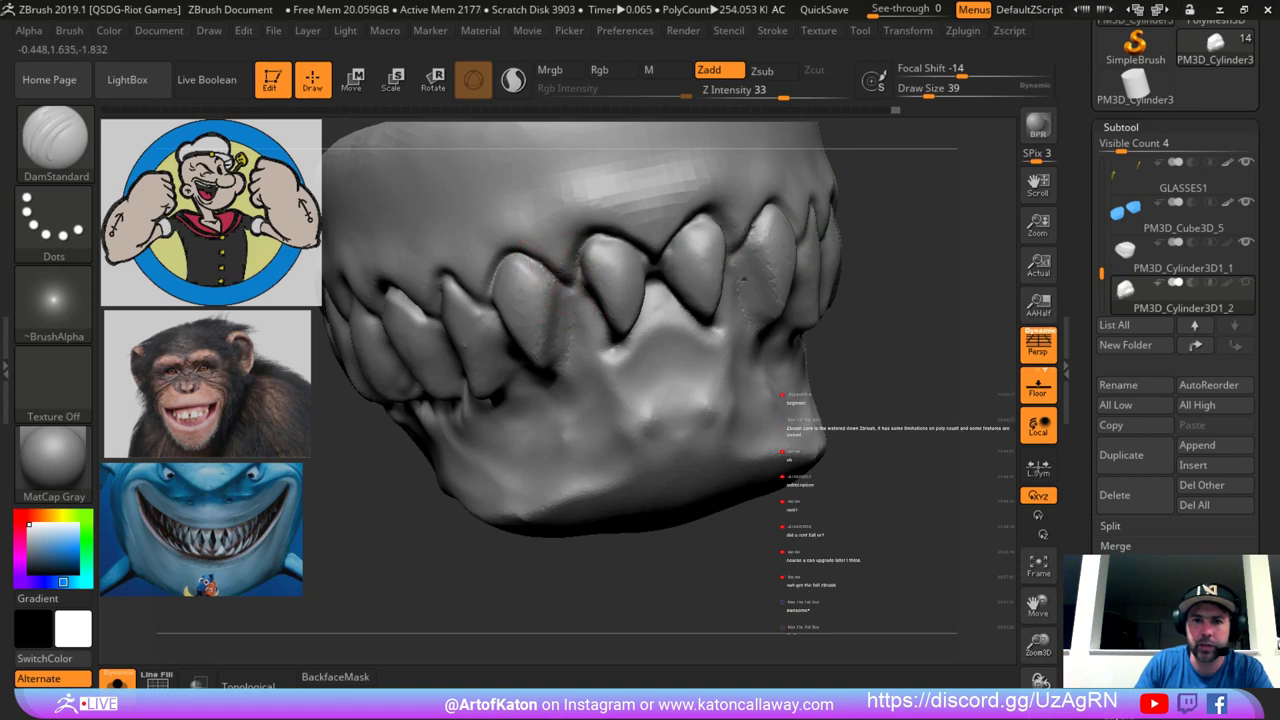
alt+drag(446, 522, 423, 457)
Puff up the upper front and side teeth with the Inflat brush at draw size 71, smoothing between strokes.
key(b)
key(i)
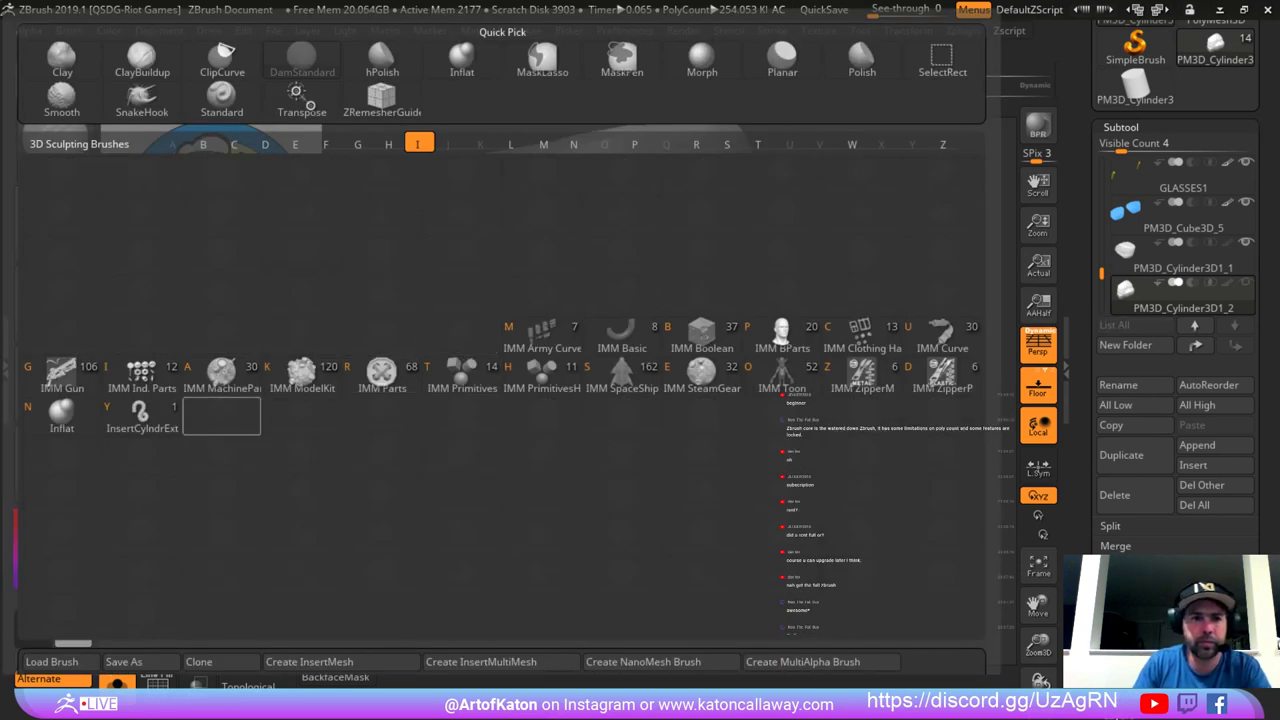
click(62, 415)
key(space)
mouse_move(612, 275)
mouse_down()
mouse_move(626, 275)
mouse_move(614, 243)
mouse_move(522, 268)
mouse_up()
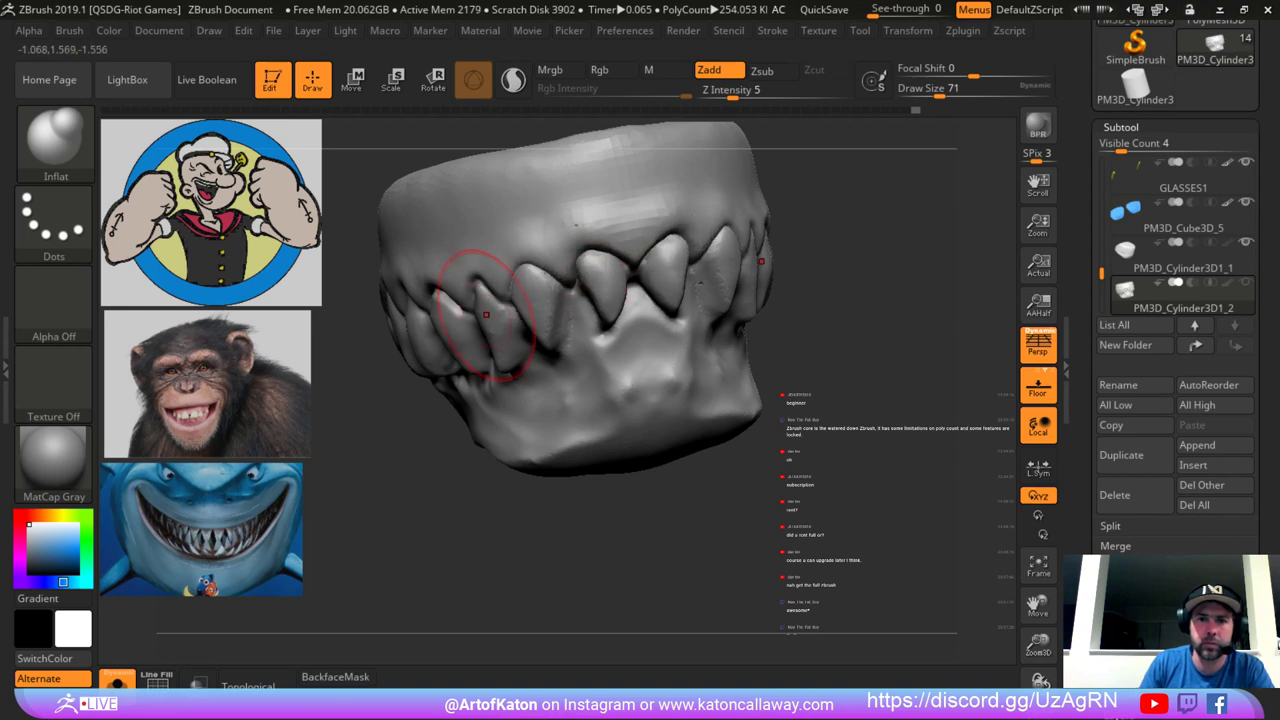
drag(365, 458, 420, 463)
drag(522, 268, 498, 268)
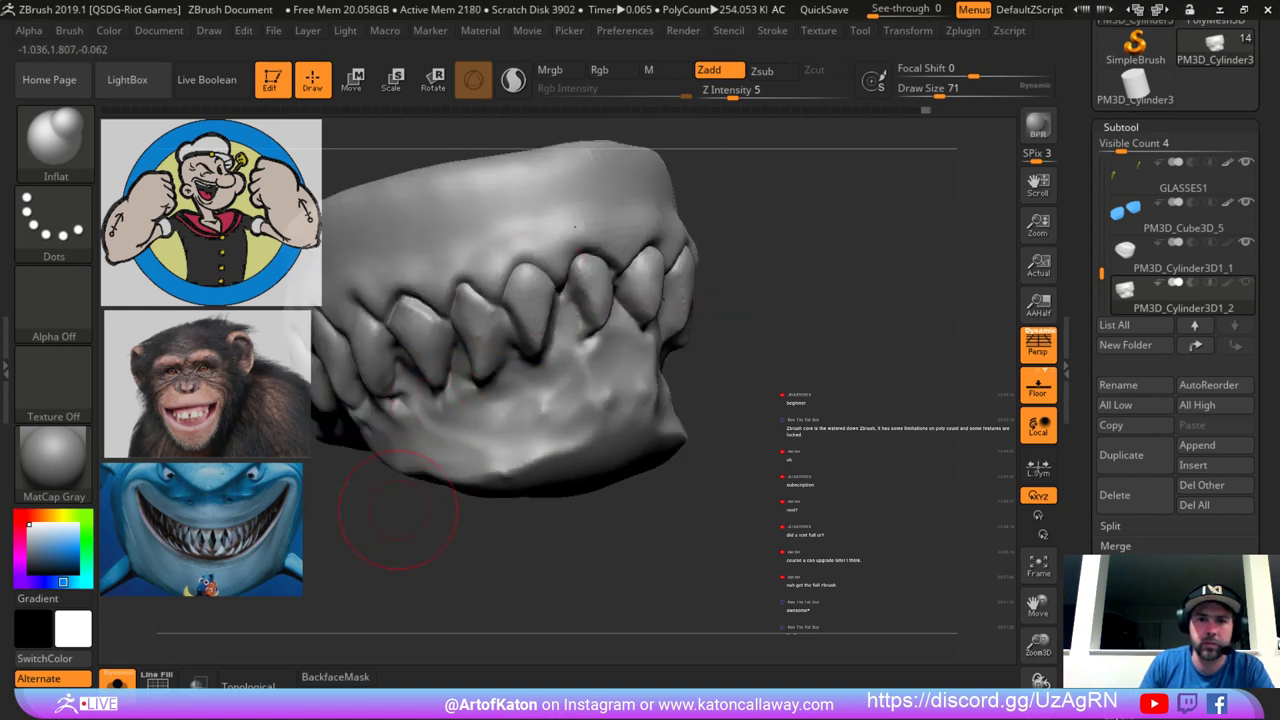
drag(398, 510, 446, 500)
shift+drag(535, 335, 530, 322)
mouse_move(510, 280)
mouse_down()
mouse_move(468, 290)
mouse_move(438, 278)
mouse_up()
drag(722, 205, 790, 215)
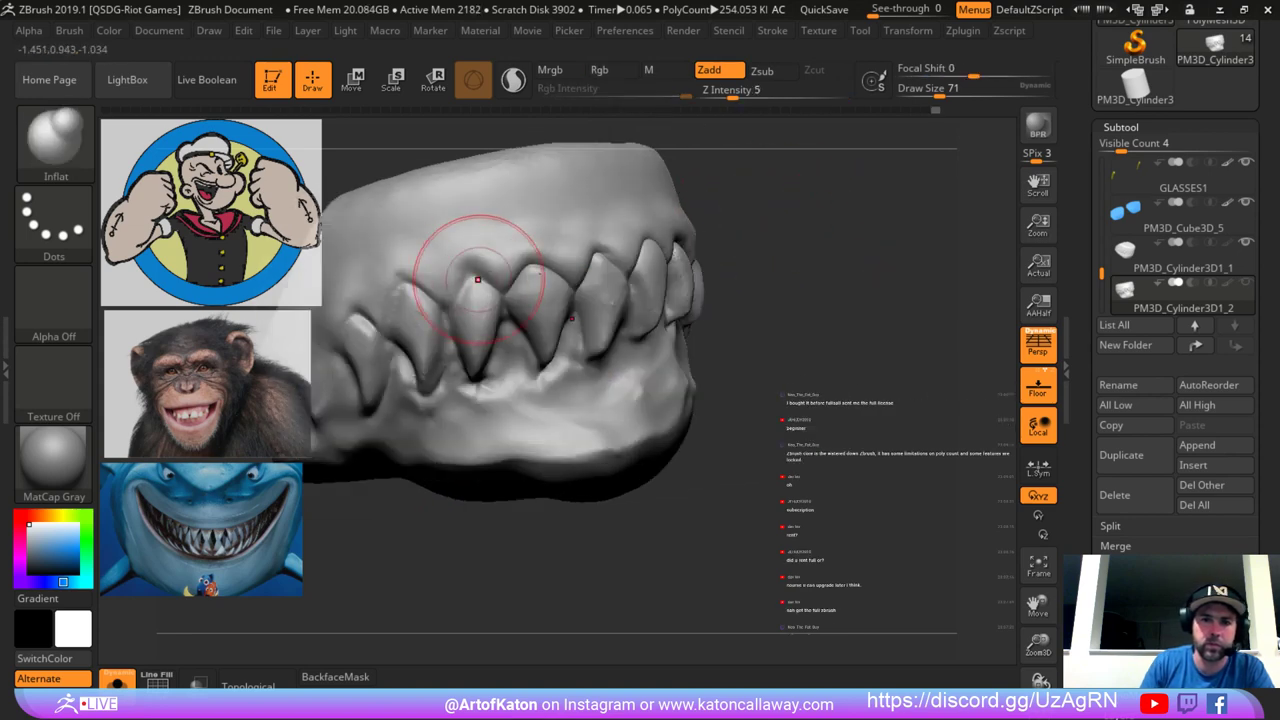
Recarve the outlines of the rear side teeth with DamStandard at draw size 44.
key(b)
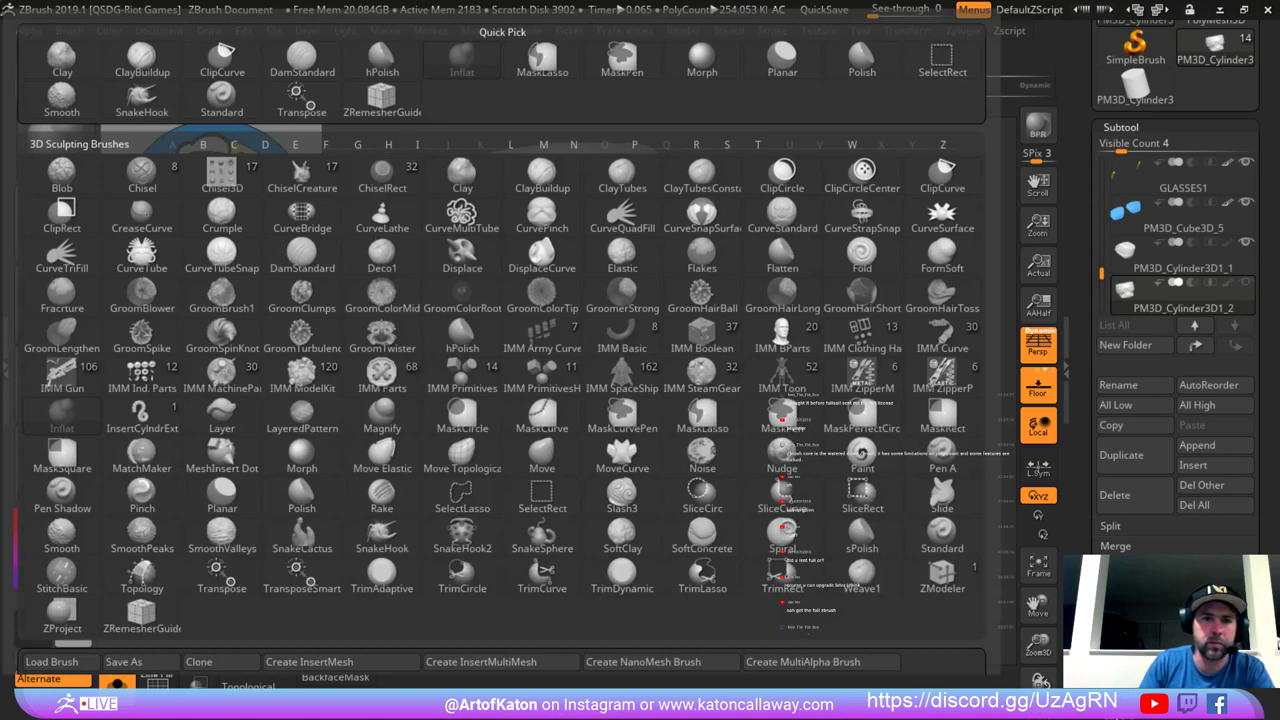
click(302, 60)
key(space)
click(498, 244)
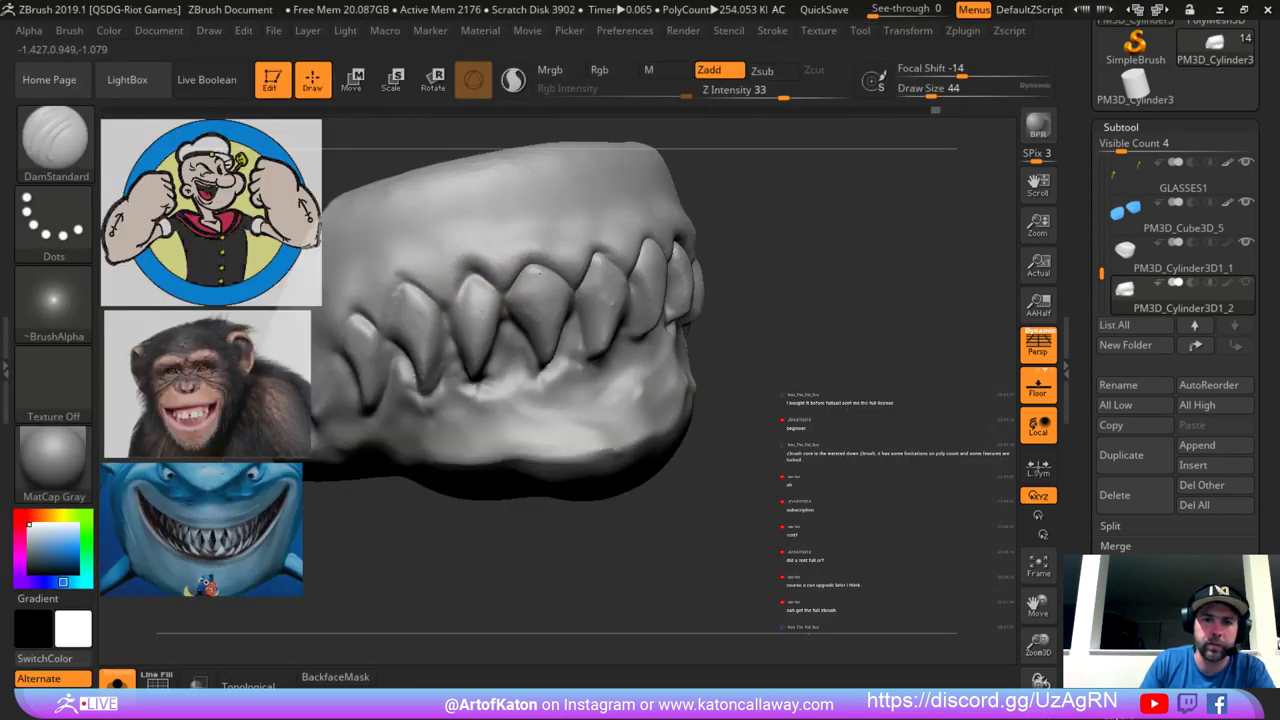
drag(443, 312, 418, 287)
drag(391, 332, 402, 290)
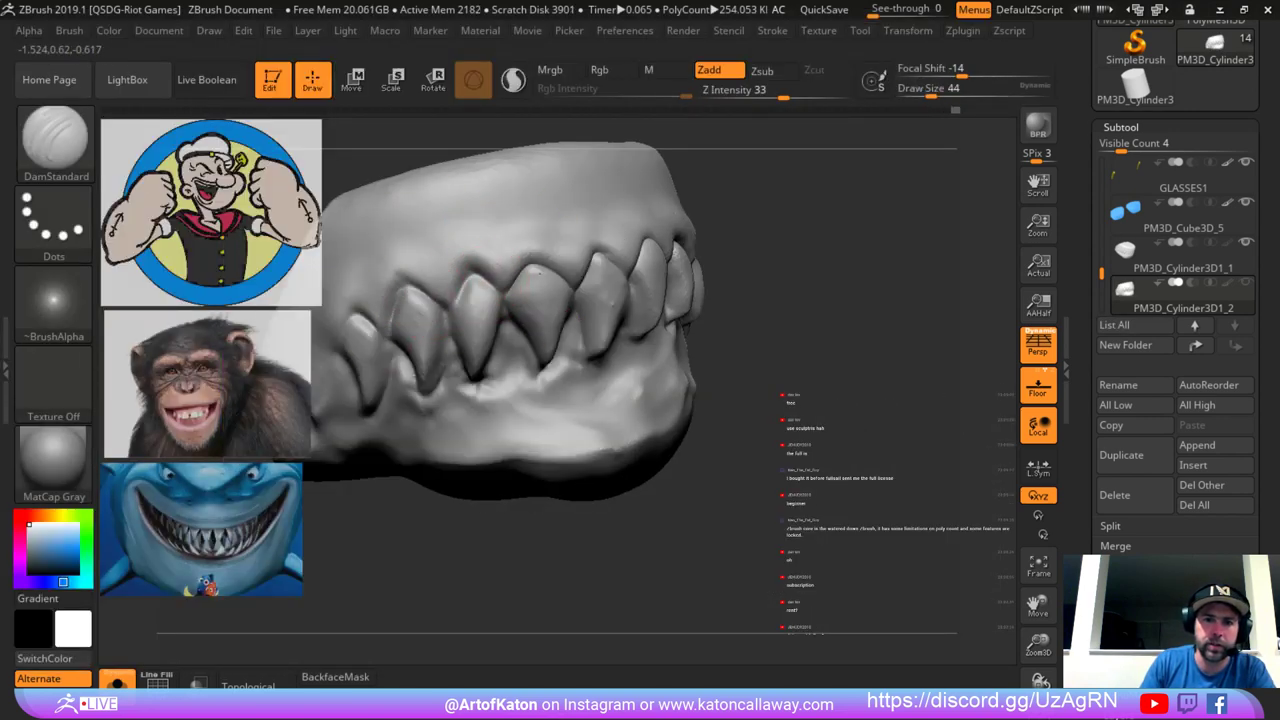
Inflate the upper edge of a rear side tooth with the Inflat brush at draw size 44.
key(b)
key(i)
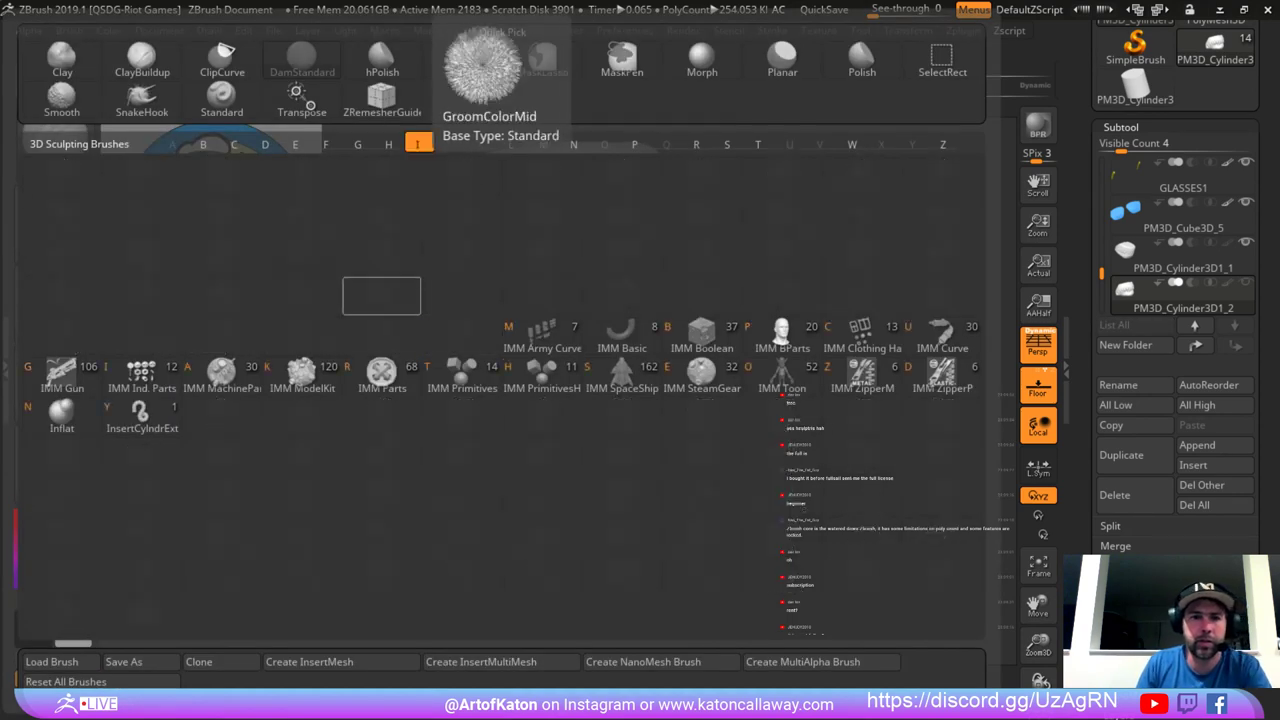
key(n)
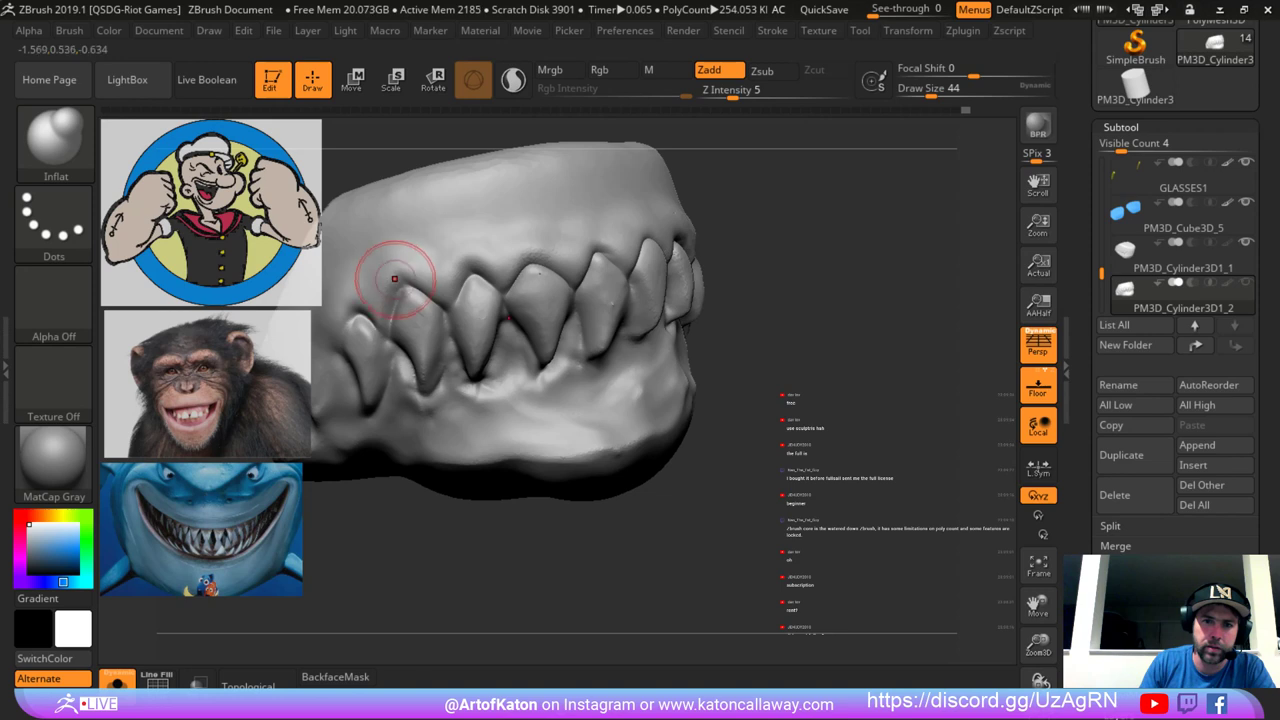
drag(395, 272, 414, 268)
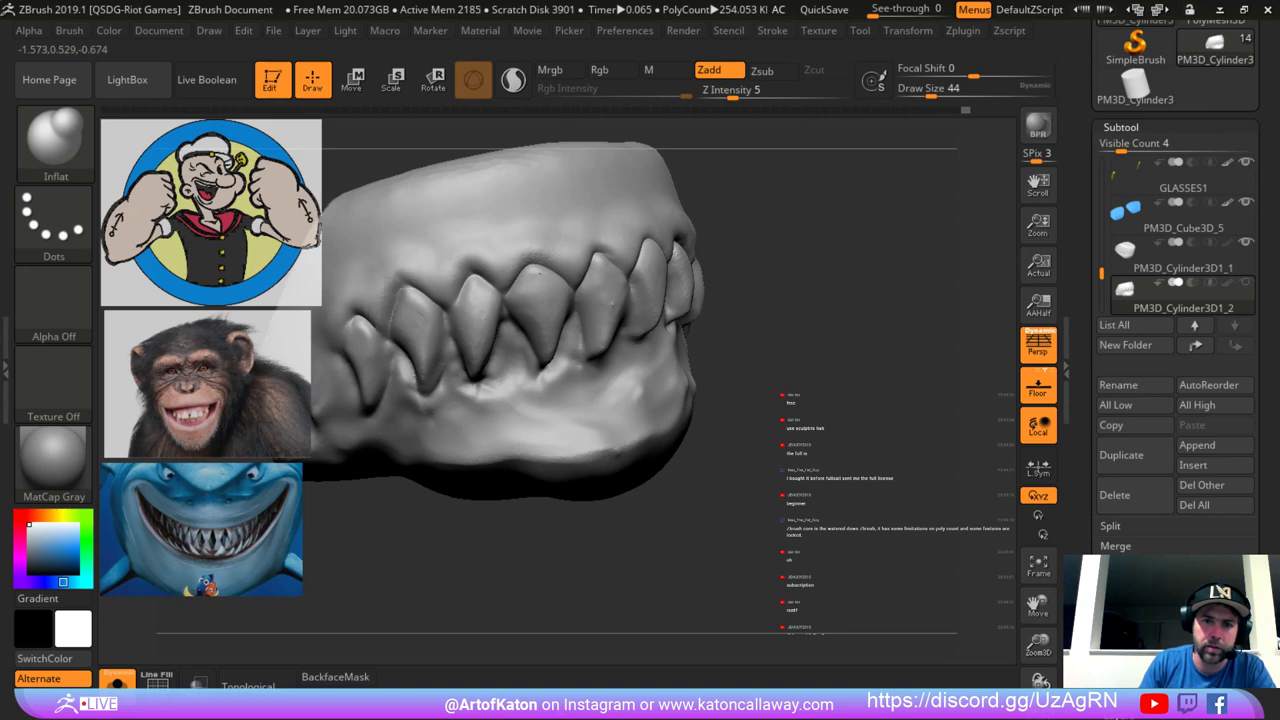
alt+drag(711, 290, 675, 215)
alt+drag(671, 160, 669, 206)
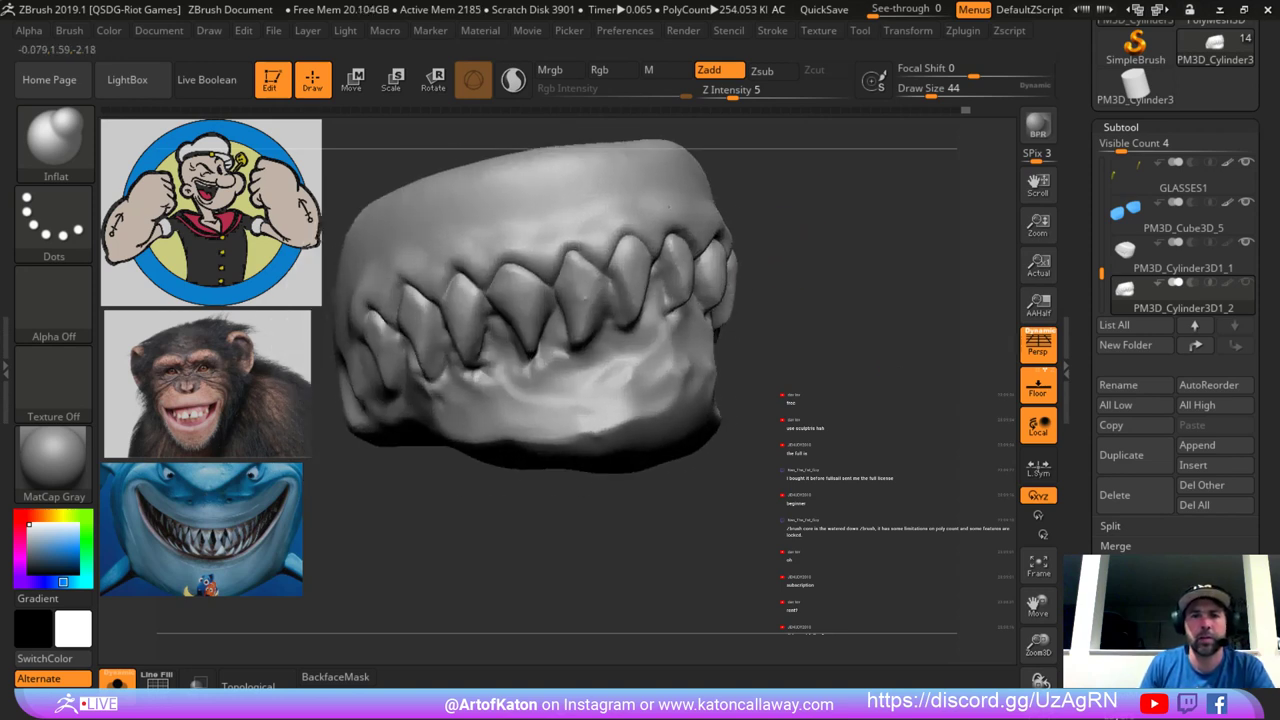
alt+drag(825, 230, 757, 246)
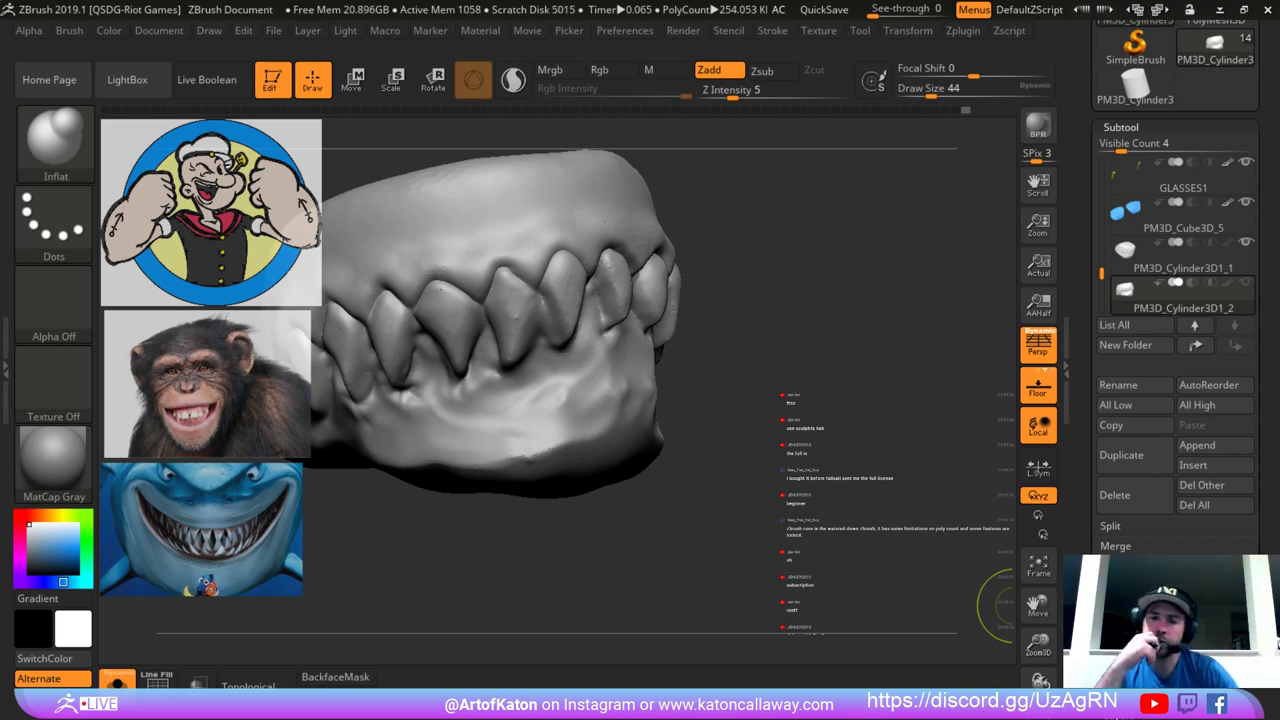
Smooth the surface of a pointed upper side tooth and turn on Sculptris Pro.
drag(422, 561, 380, 370)
mouse_move(780, 170)
mouse_down()
mouse_move(864, 281)
mouse_move(896, 226)
mouse_move(788, 252)
mouse_up()
mouse_move(511, 263)
shift+mouse_down()
mouse_move(550, 322)
mouse_move(529, 286)
shift+mouse_up()
click(513, 80)
key(shift+f)
key(shift+f)
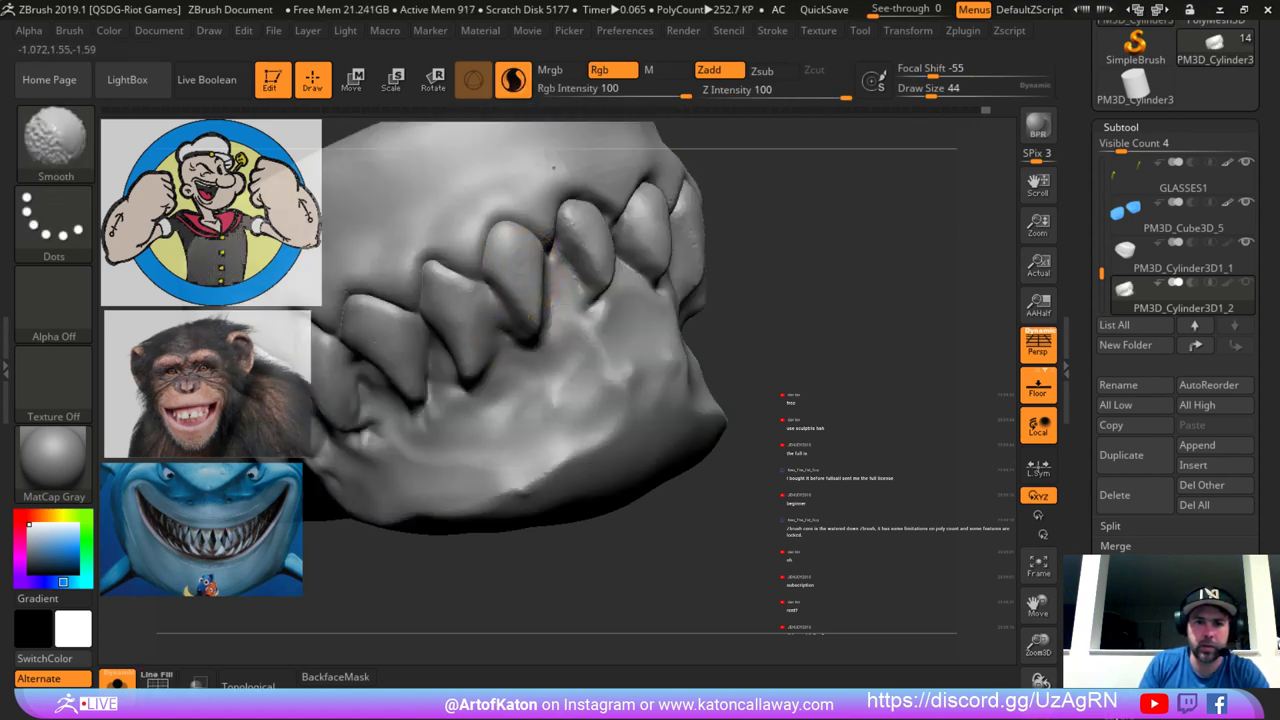
Smooth the faces and tips of the upper side teeth toward the rear at draw size 44.
drag(775, 250, 773, 220)
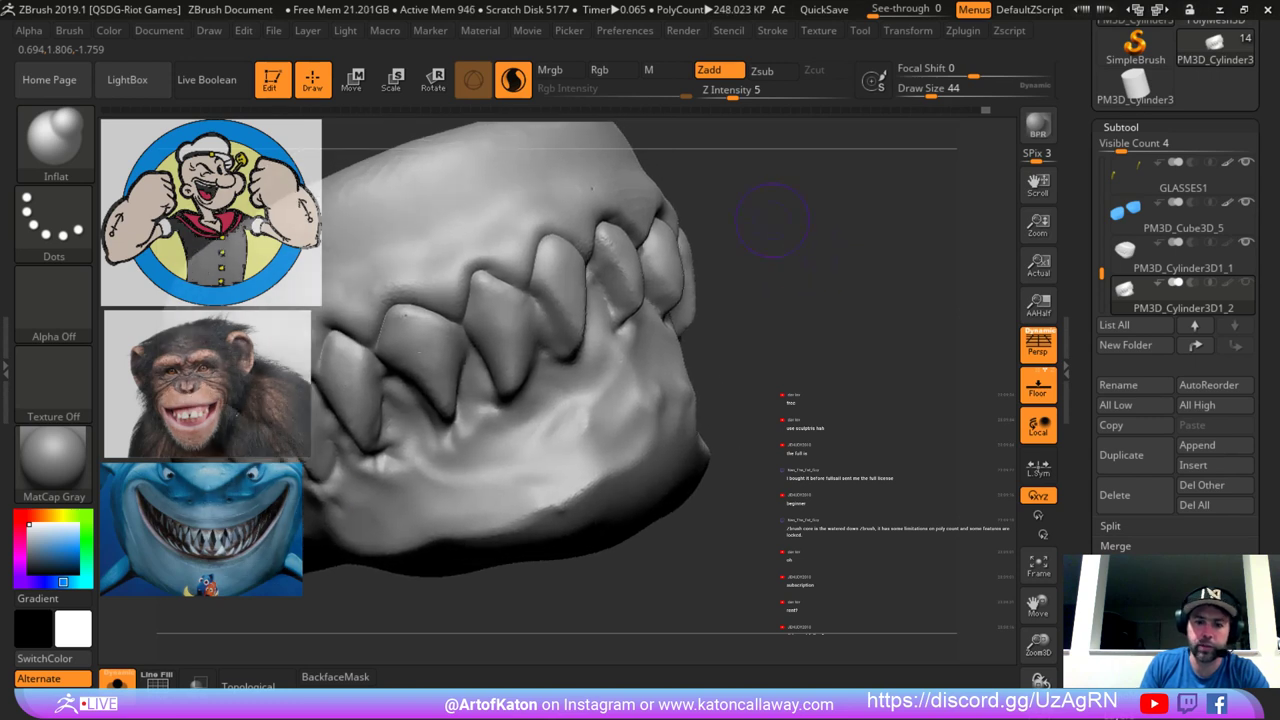
shift+drag(572, 306, 440, 365)
mouse_move(785, 270)
mouse_down()
mouse_move(733, 280)
mouse_move(790, 235)
mouse_up()
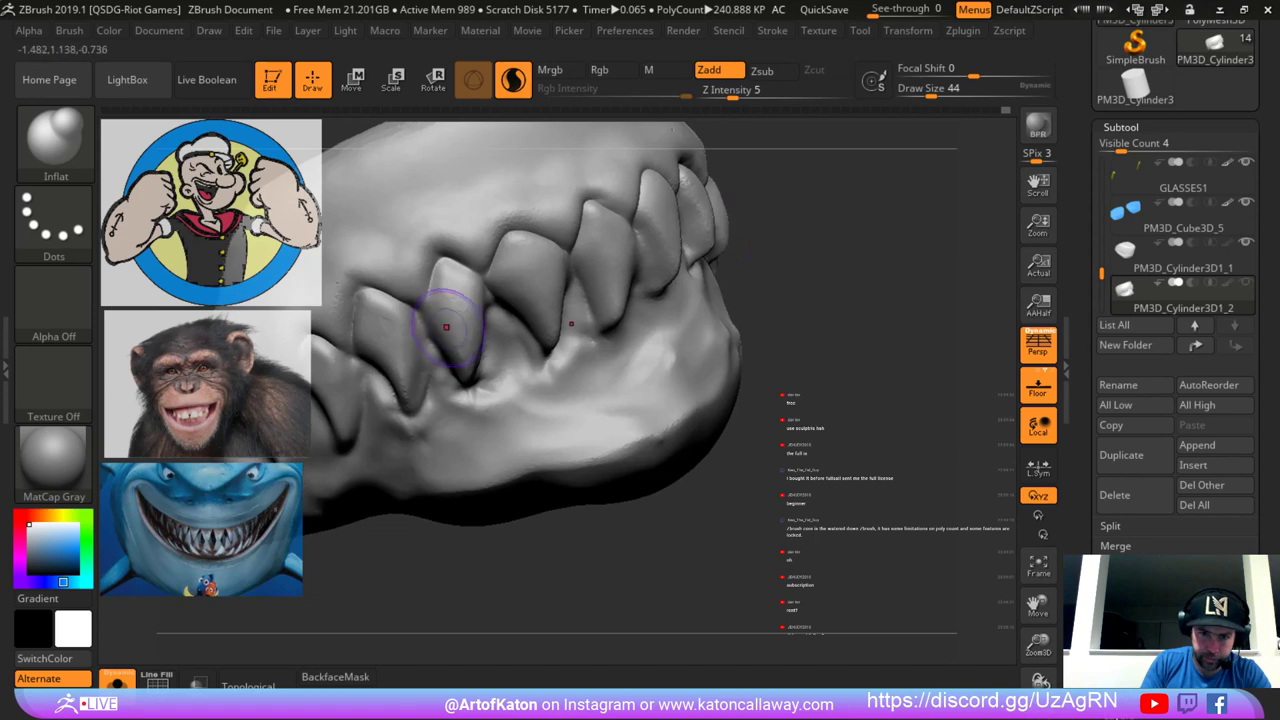
mouse_move(449, 337)
shift+mouse_down()
mouse_move(457, 318)
mouse_move(408, 358)
shift+mouse_up()
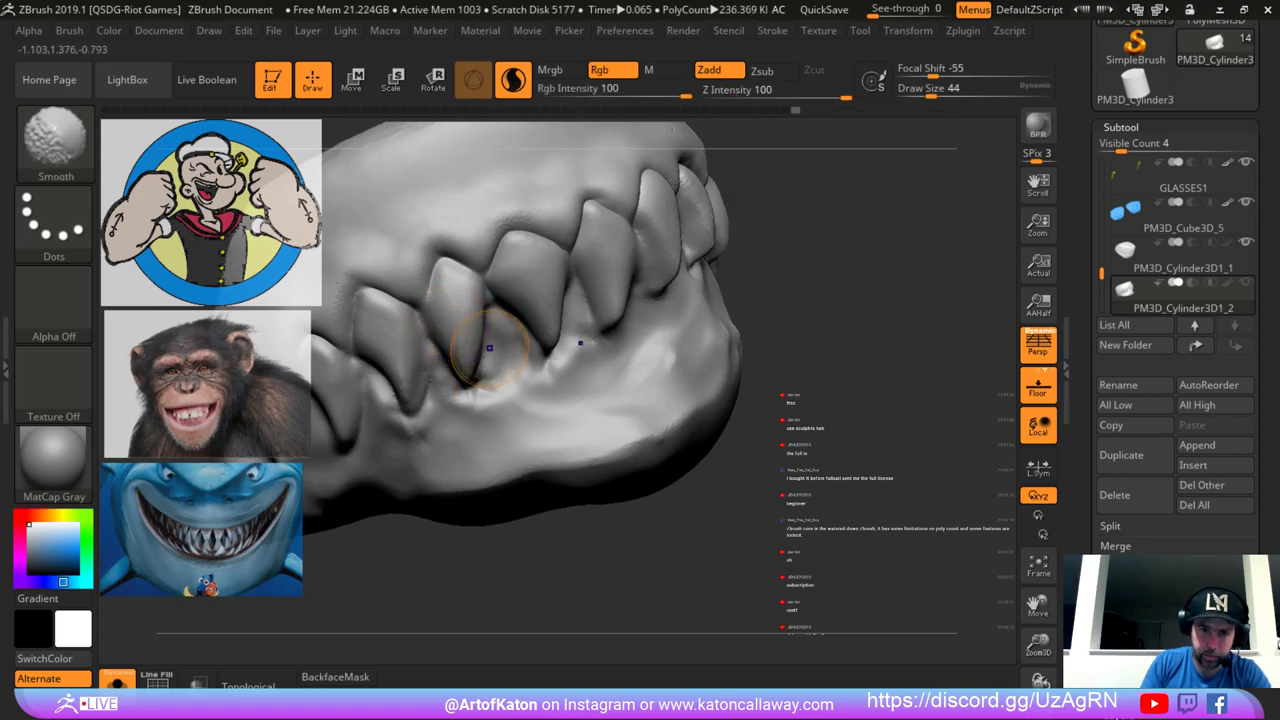
shift+drag(489, 348, 470, 356)
Pull the edge of an upper side tooth into shape with the SnakeHook brush at draw size 68.
drag(775, 240, 831, 240)
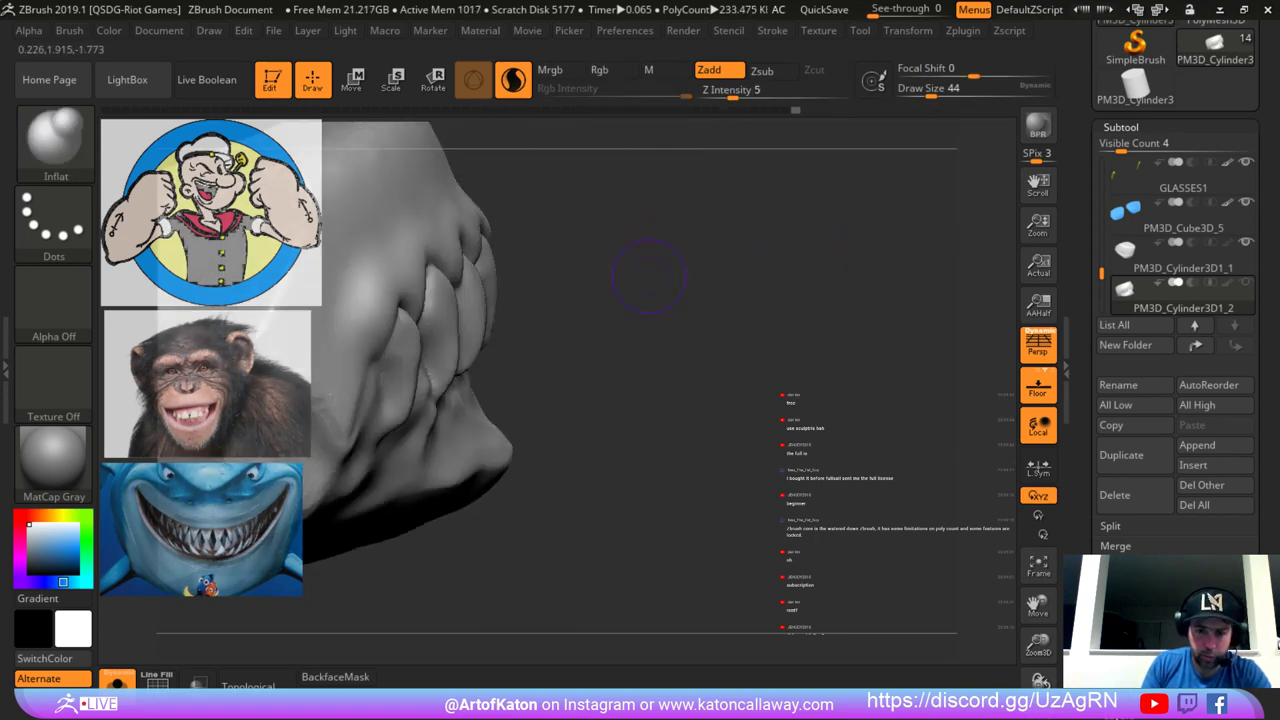
key(b)
click(286, 98)
key(space)
drag(441, 318, 458, 317)
key(space)
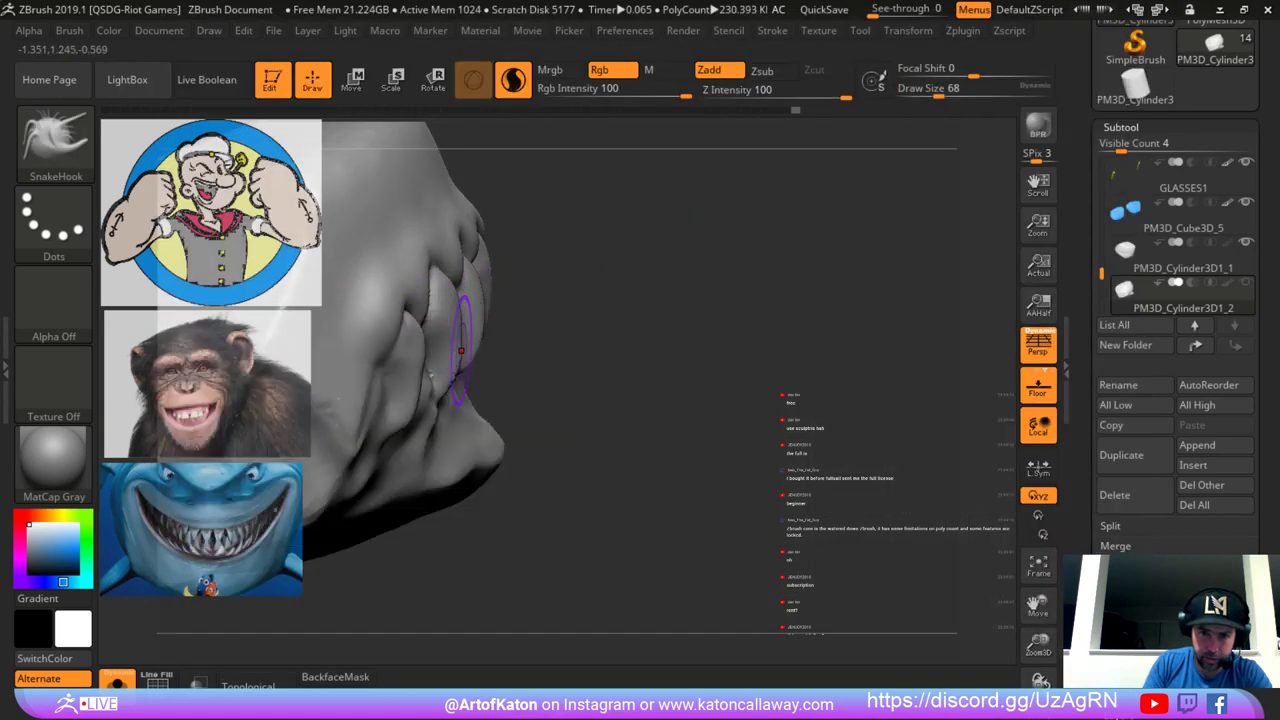
mouse_move(487, 385)
mouse_down()
mouse_move(553, 326)
mouse_move(558, 340)
mouse_move(545, 335)
mouse_up()
Carve the edge and tip of the reshaped side tooth with DamStandard at draw size 68.
key(b)
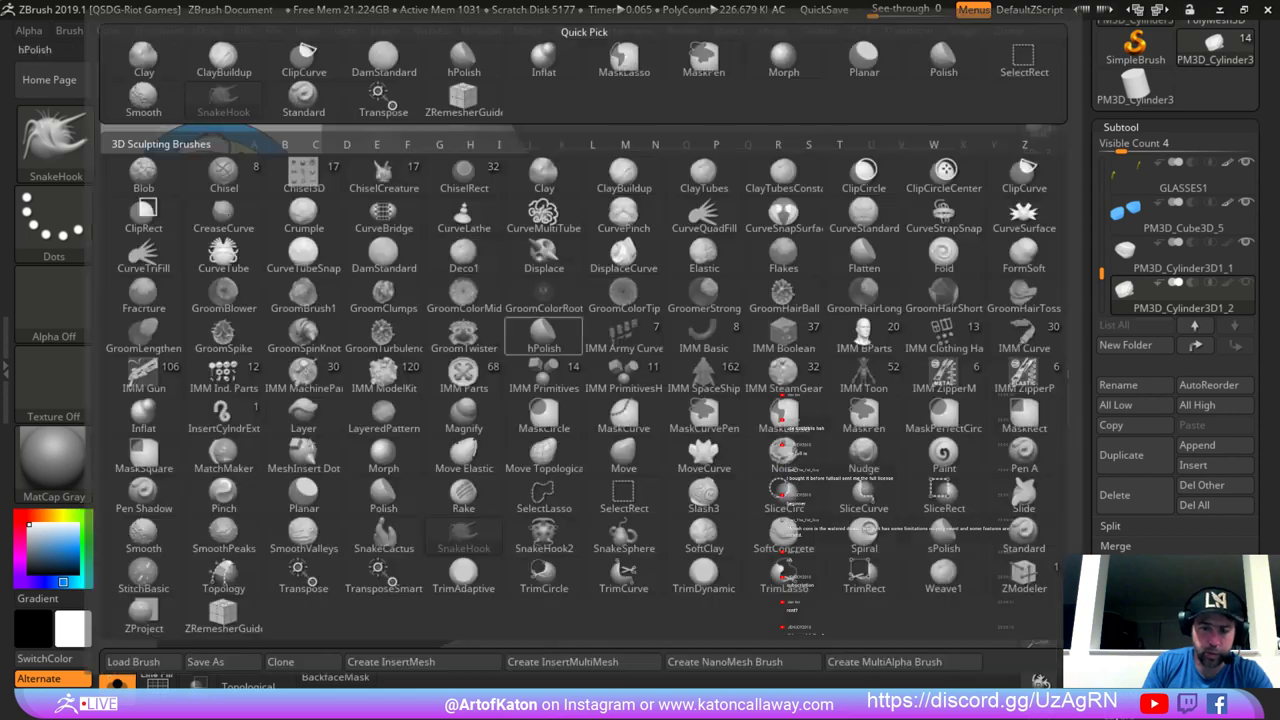
click(384, 60)
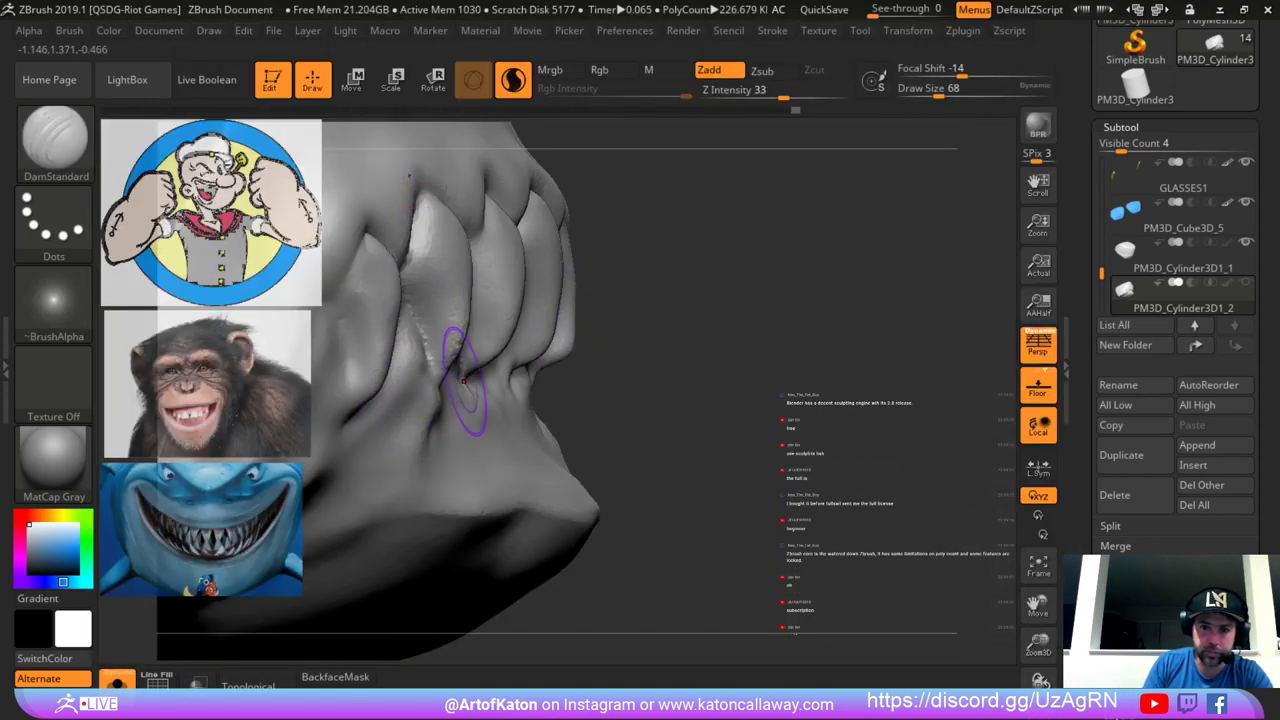
right_drag(556, 350, 594, 342)
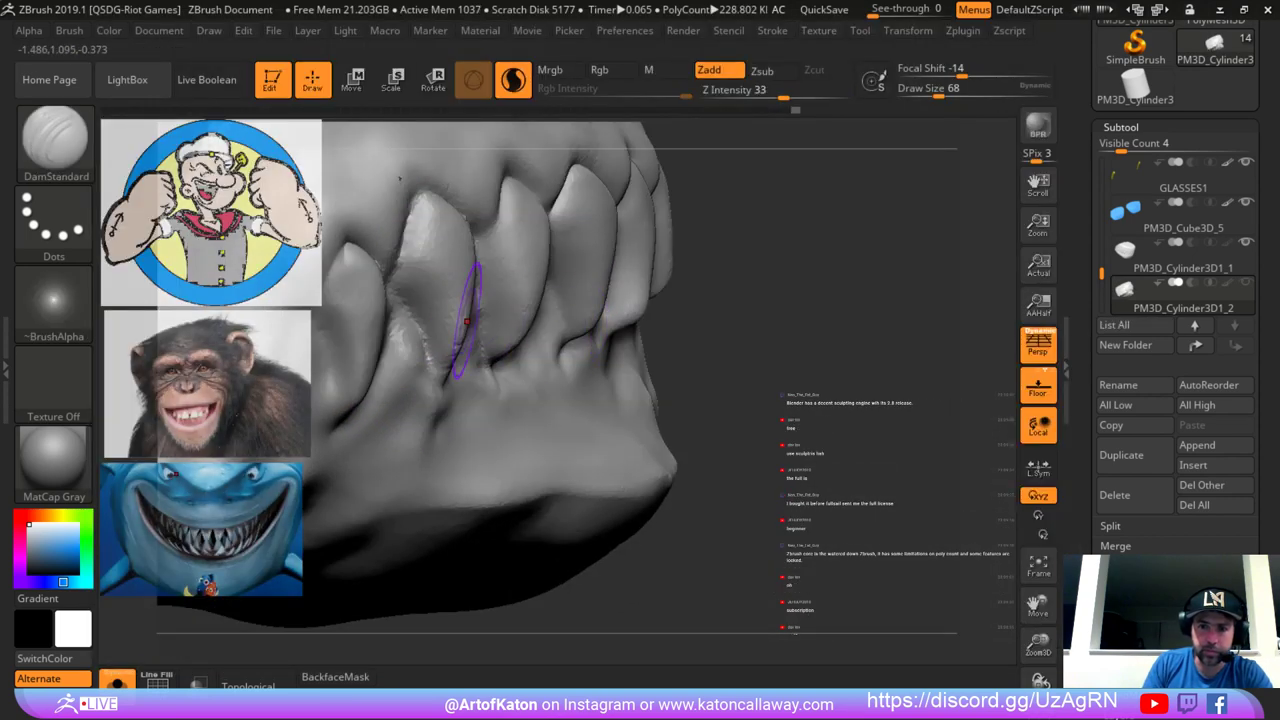
drag(474, 284, 443, 384)
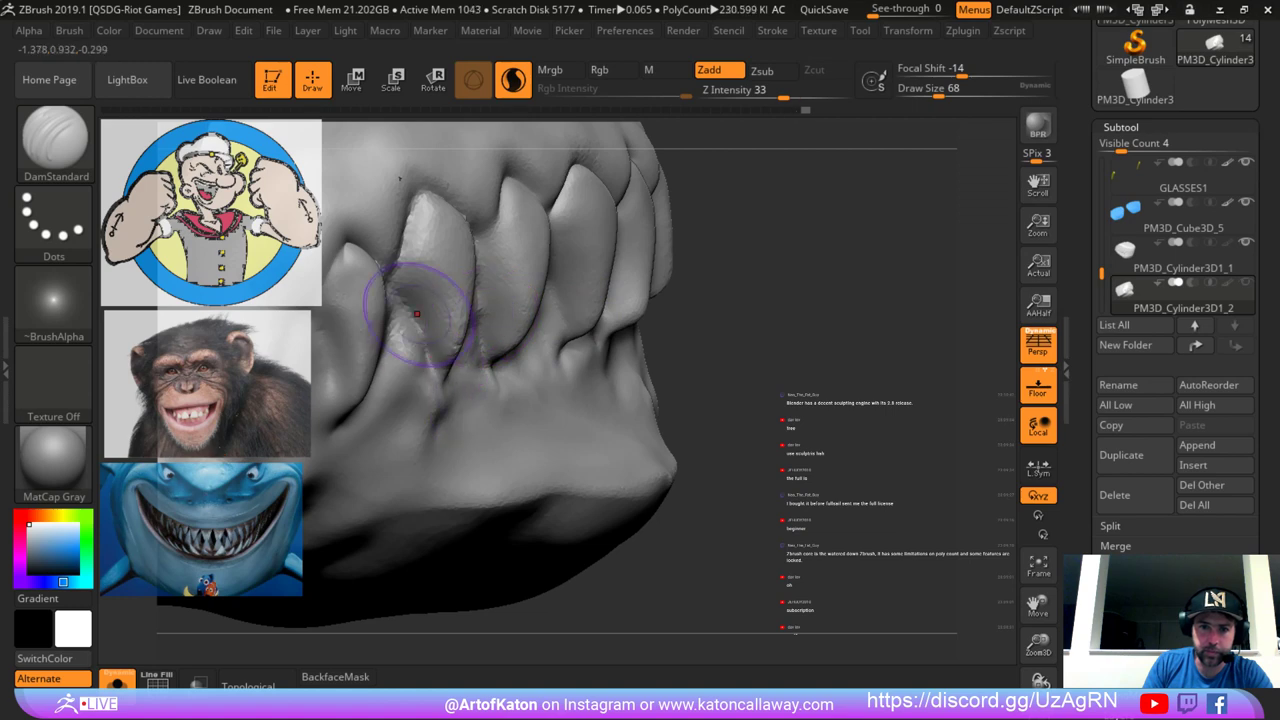
Deepen the outline of the rear side tooth with DamStandard at draw size 46 and smooth the surface around it.
right_drag(510, 317, 458, 318)
key(space)
drag(584, 306, 566, 307)
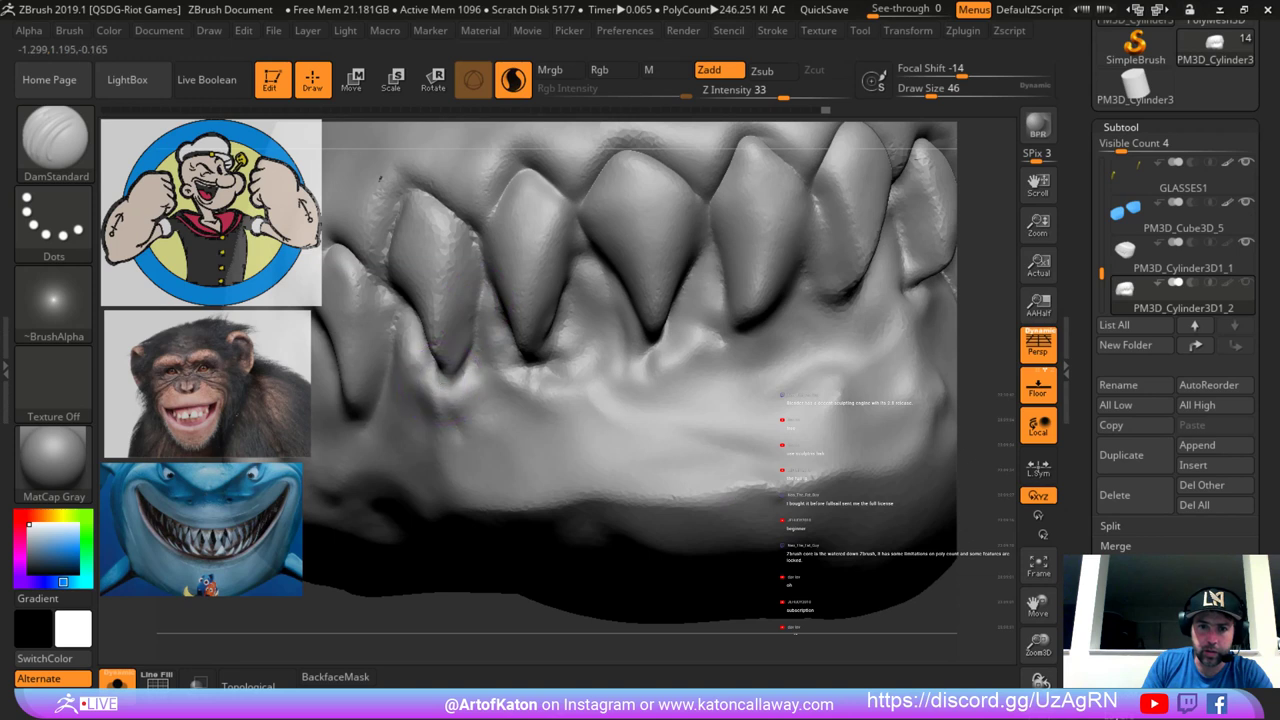
mouse_move(484, 284)
mouse_down()
mouse_move(506, 370)
mouse_move(482, 286)
mouse_up()
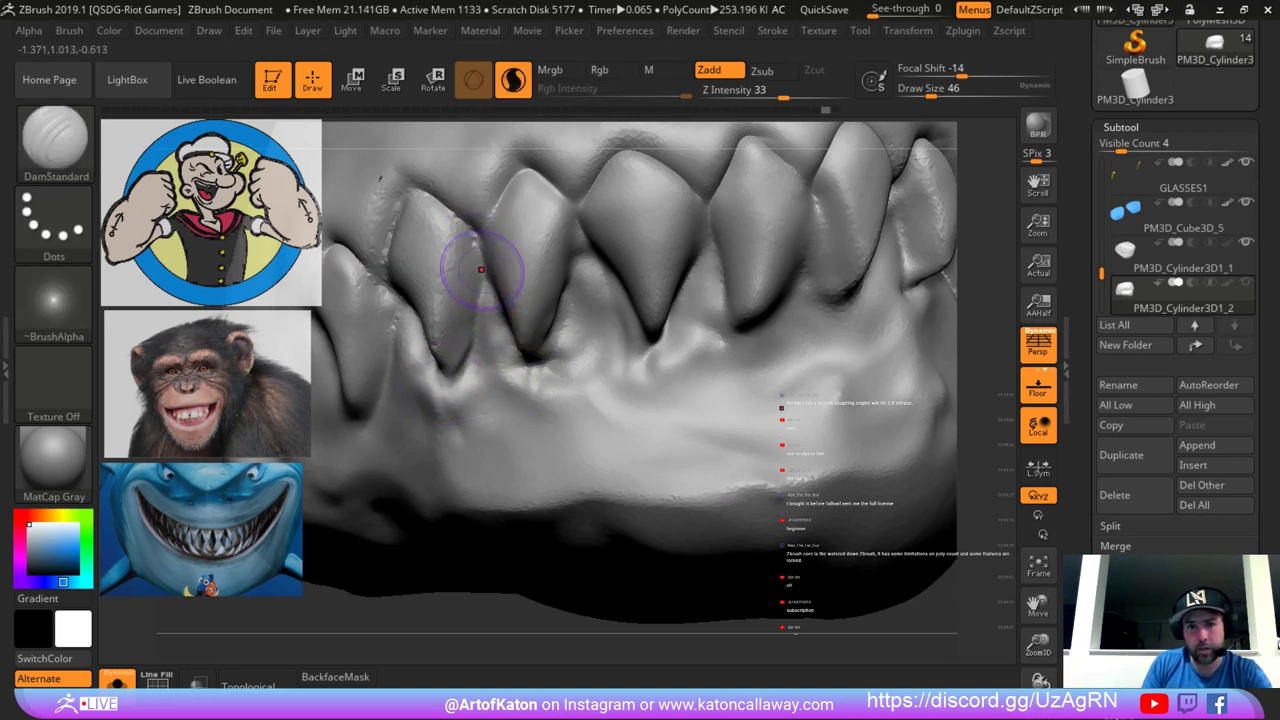
shift+drag(468, 355, 475, 245)
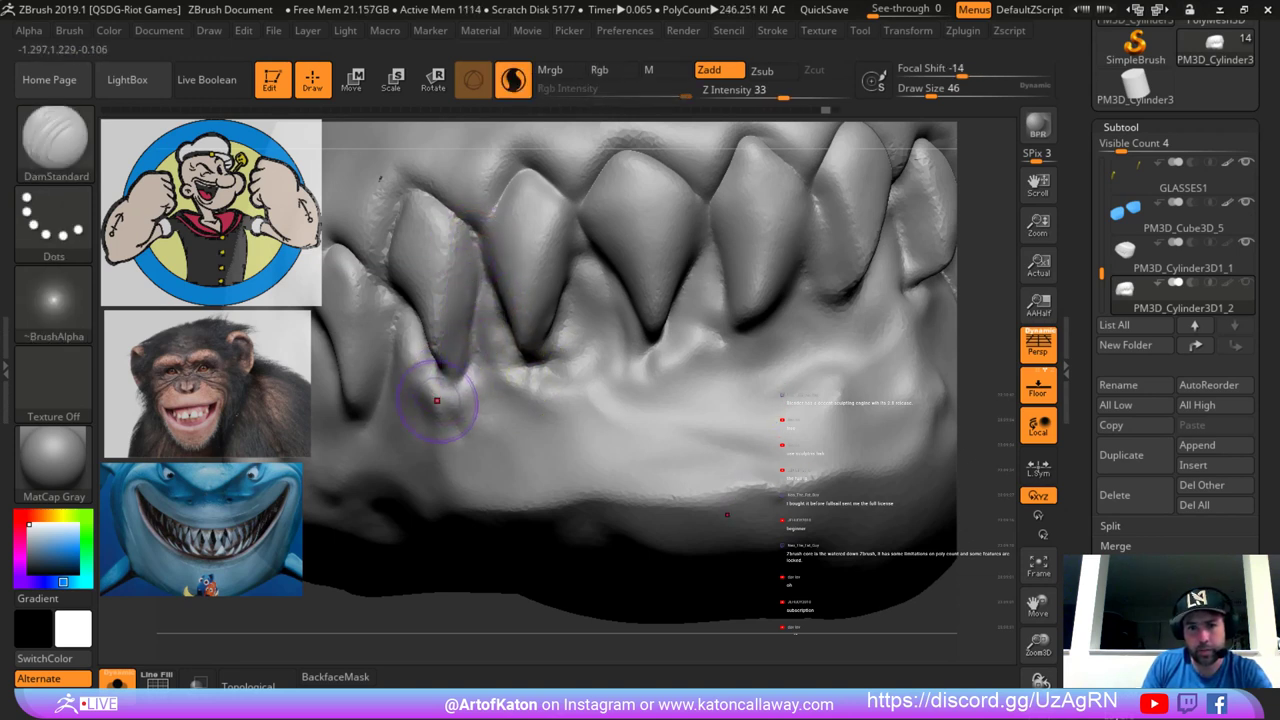
drag(430, 384, 397, 322)
shift+drag(397, 325, 406, 360)
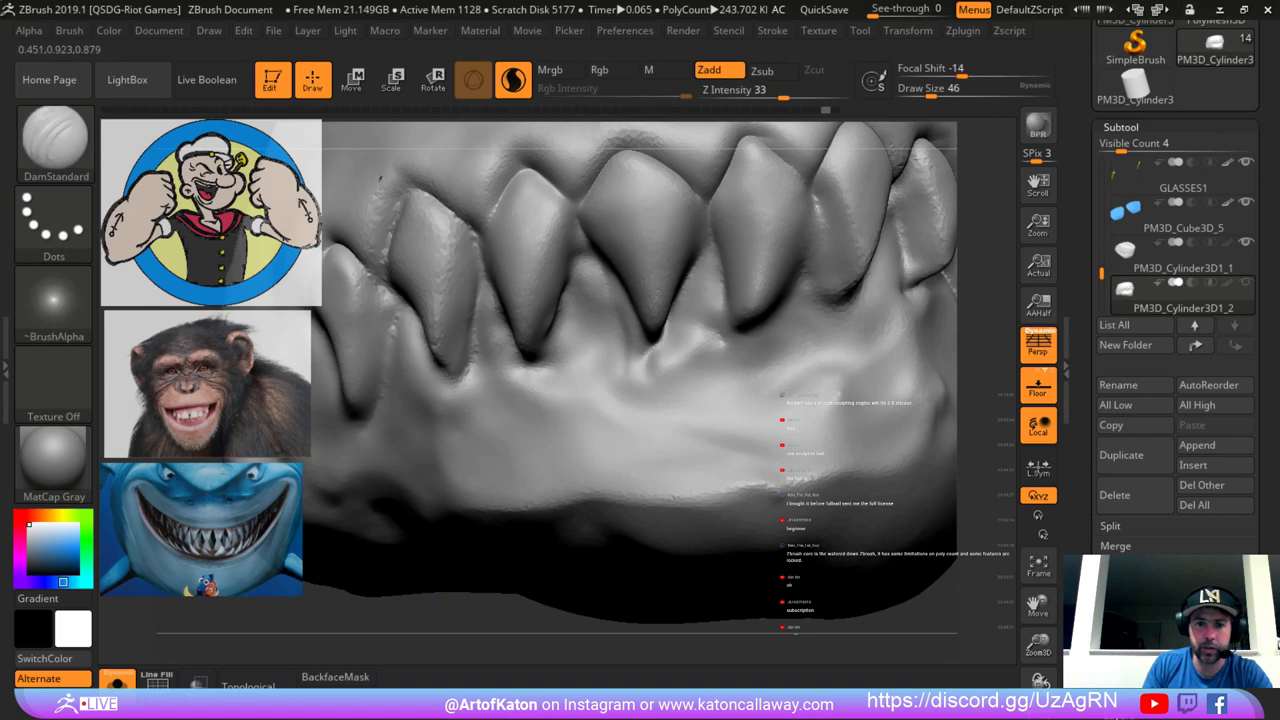
Turn off Sculptris Pro and adjust the outlines of the two front teeth with SnakeHook at draw size 62.
key(f)
mouse_move(652, 220)
right_down()
mouse_move(805, 258)
mouse_move(650, 262)
mouse_move(715, 345)
right_up()
right_drag(860, 240, 786, 214)
key(b)
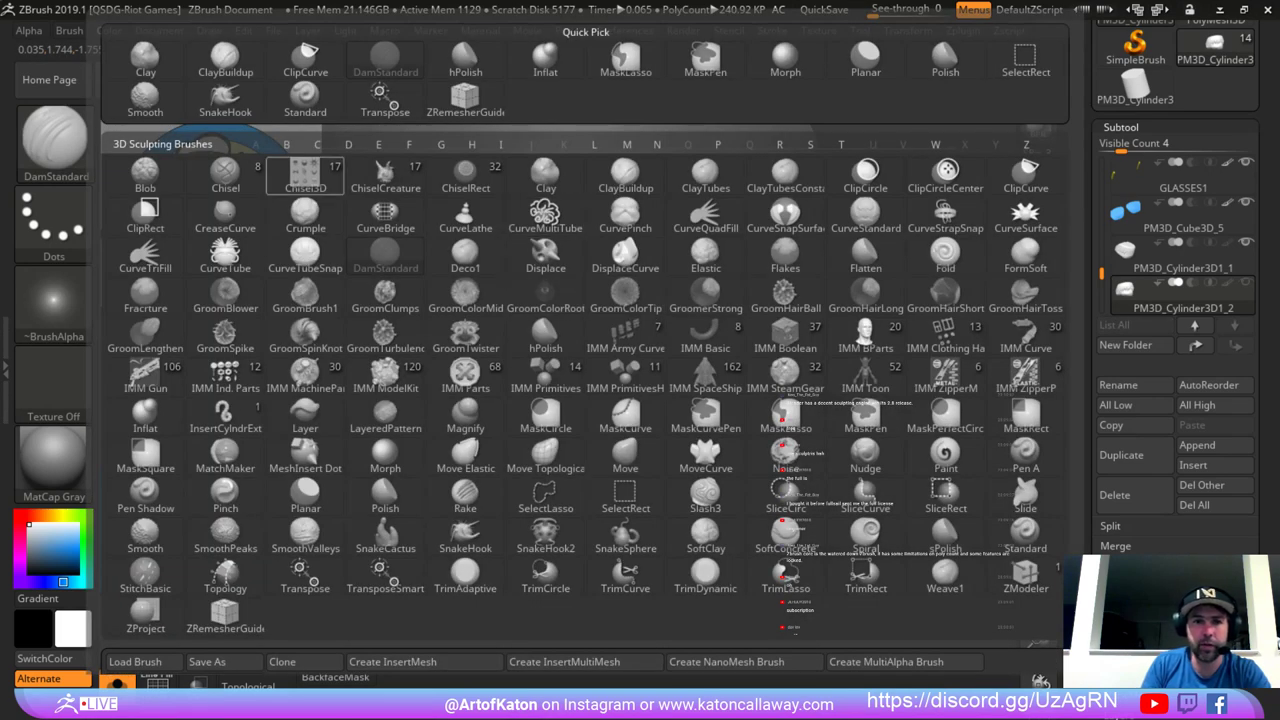
click(226, 100)
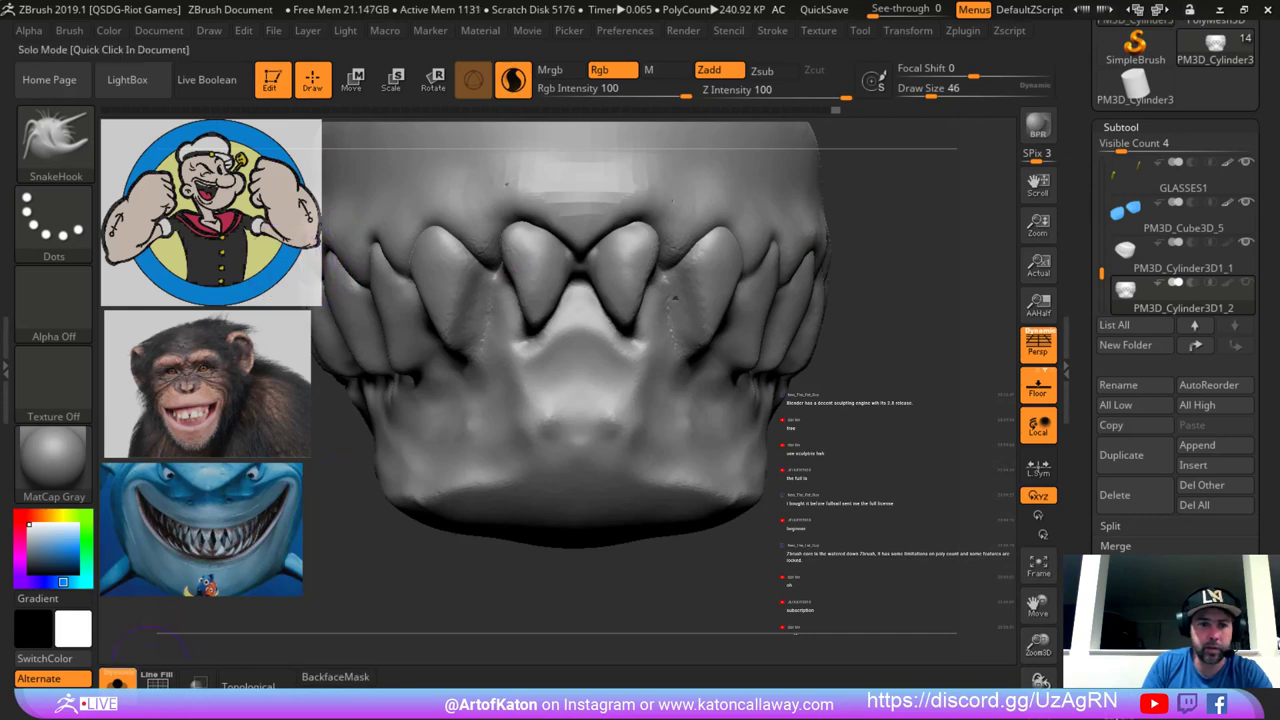
click(118, 682)
click(118, 682)
click(513, 81)
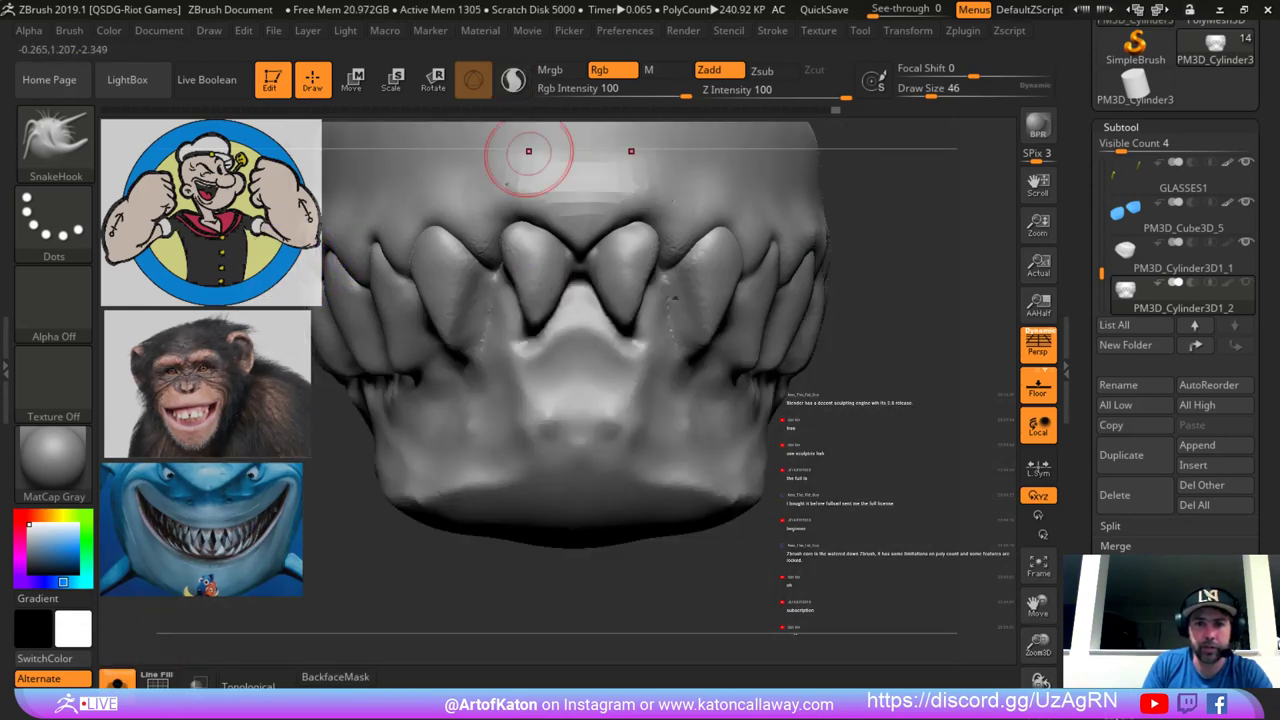
right_click(537, 292)
click(538, 296)
drag(522, 274, 511, 268)
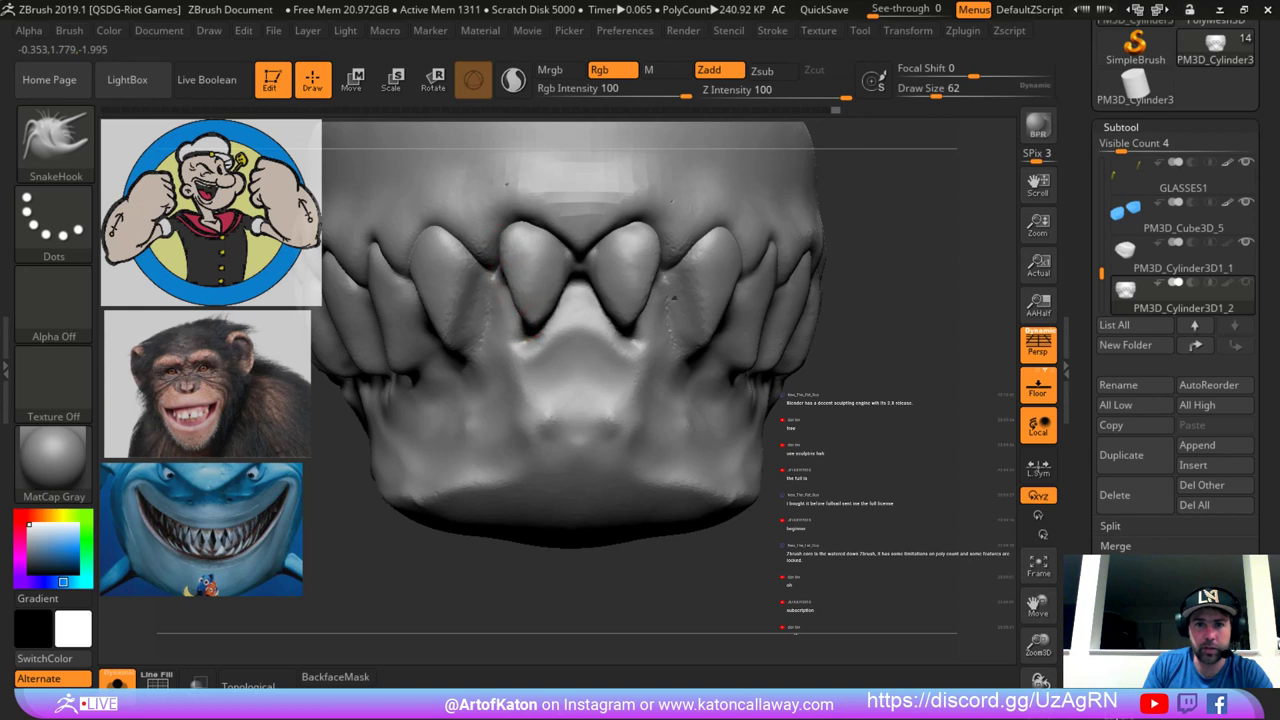
Reshape the inner edges and tips of the two front teeth with SnakeHook at draw size 71.
key(space)
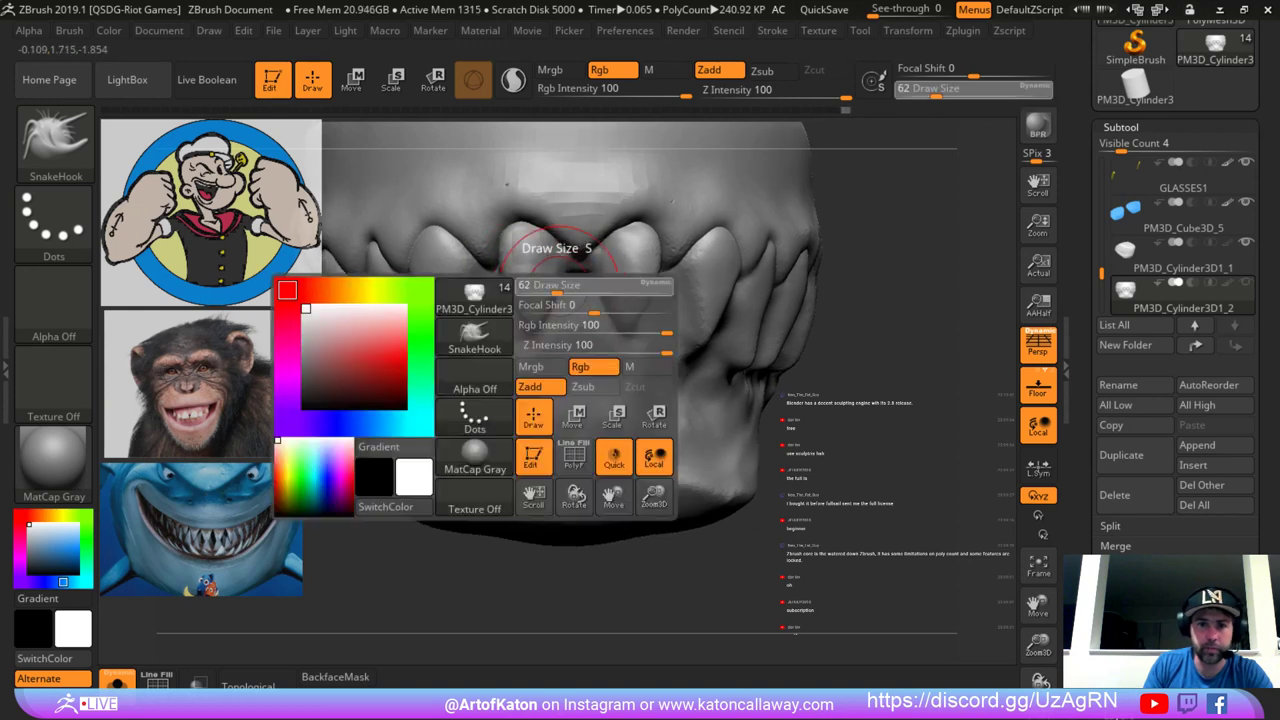
click(560, 287)
drag(562, 290, 547, 289)
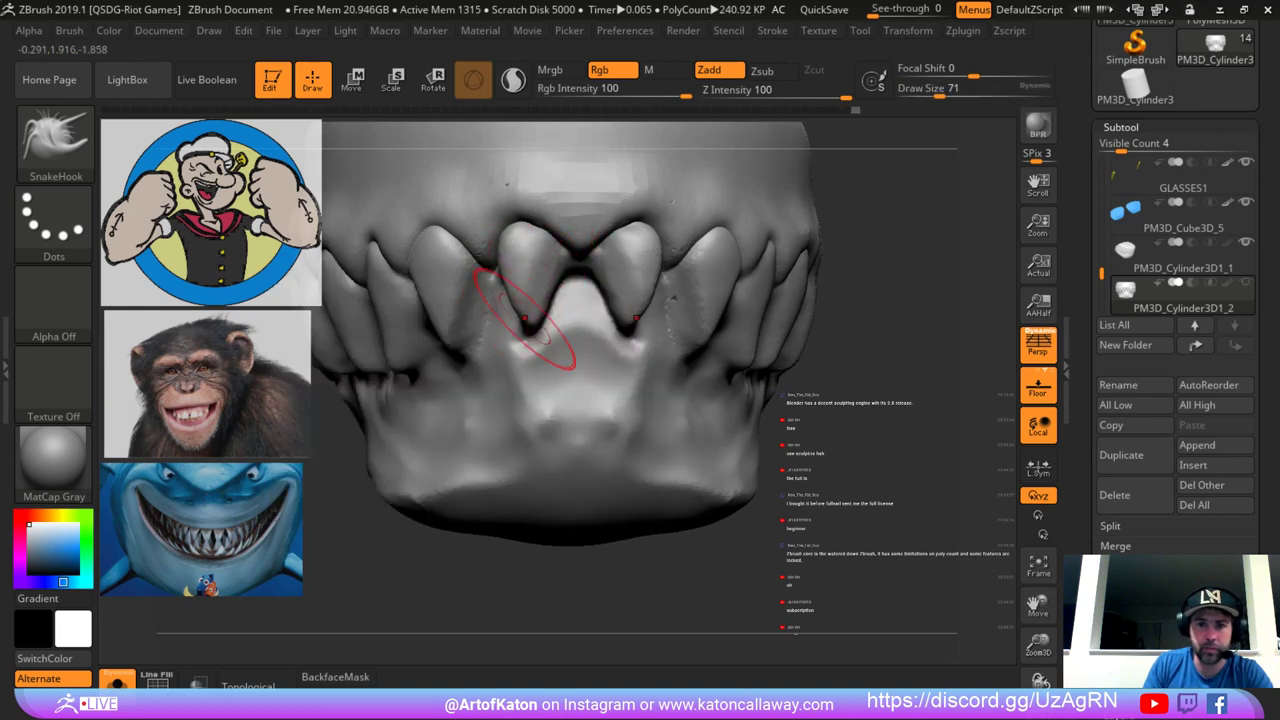
Flatten the faces of the front teeth with the hPolish brush at draw size 65 and undo the last stroke.
key(b)
key(h)
key(p)
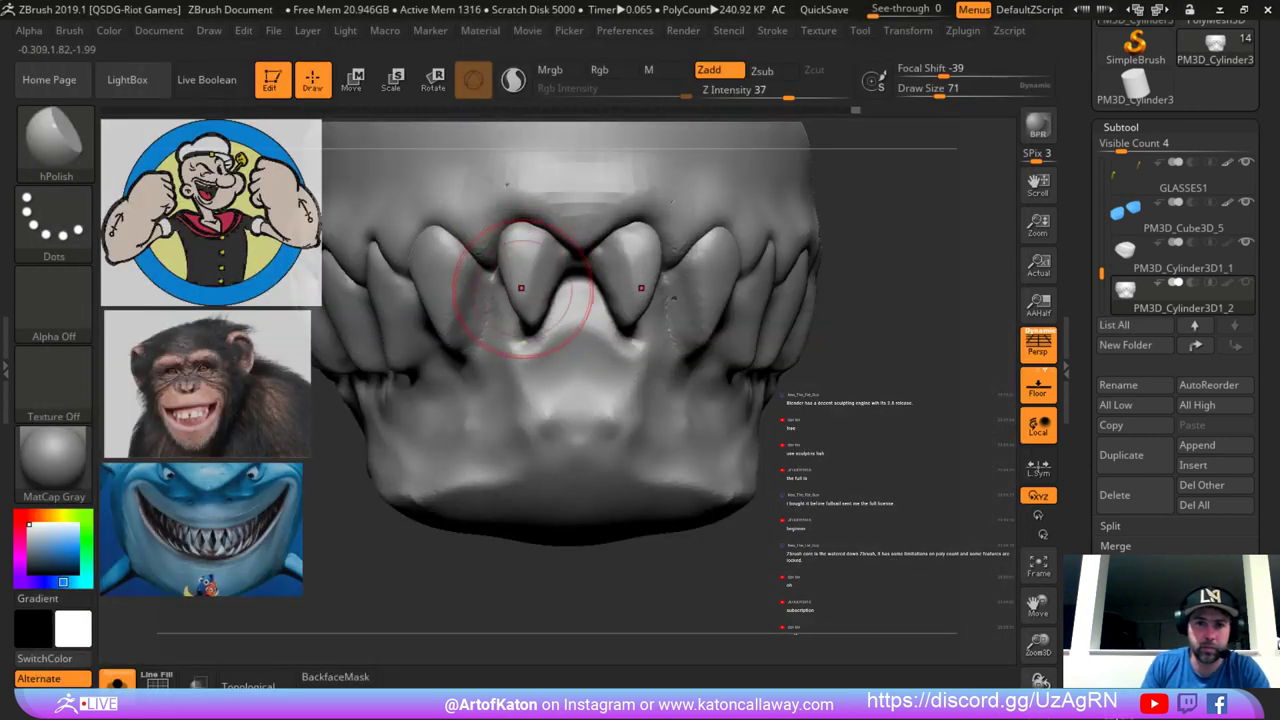
key(space)
click(524, 279)
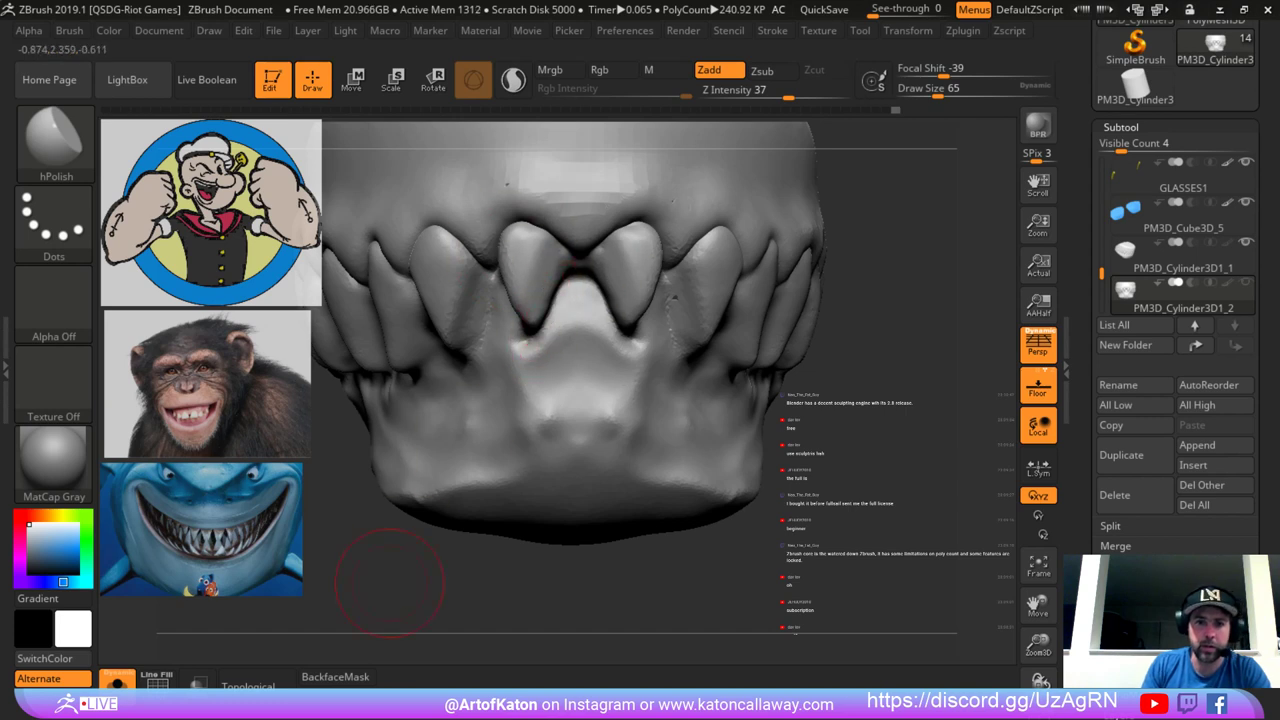
drag(390, 583, 438, 556)
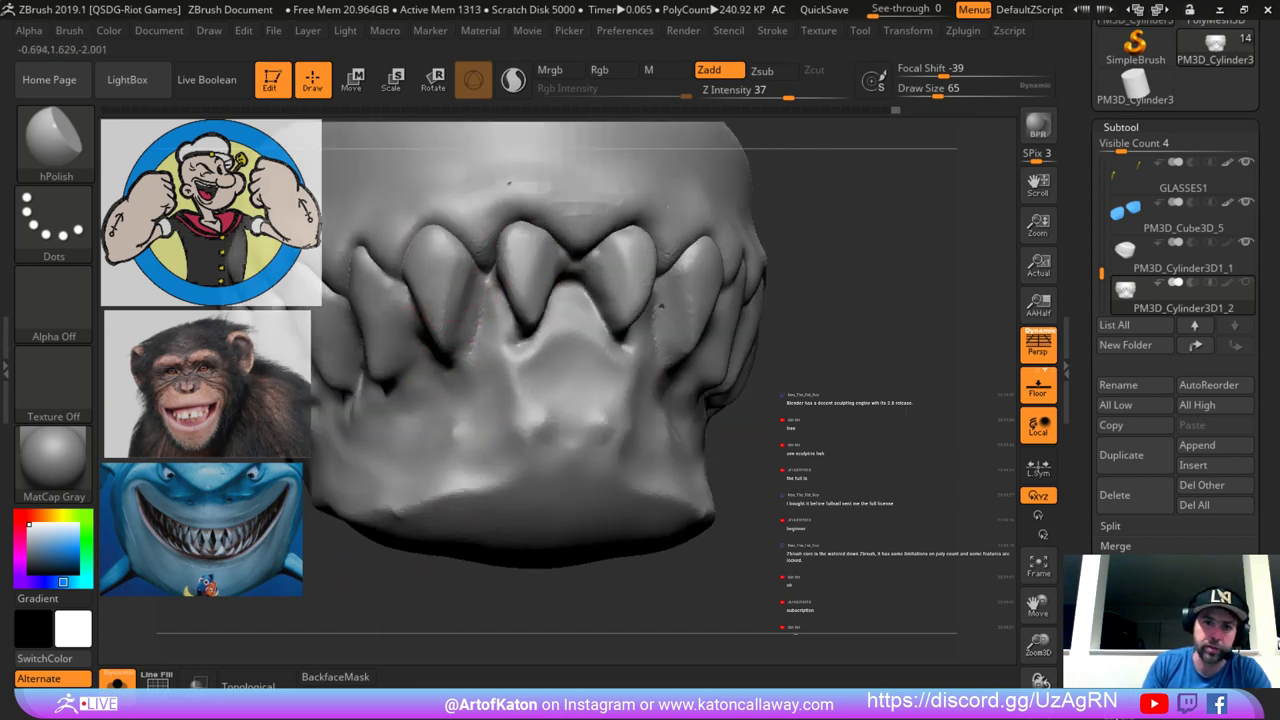
drag(372, 578, 475, 572)
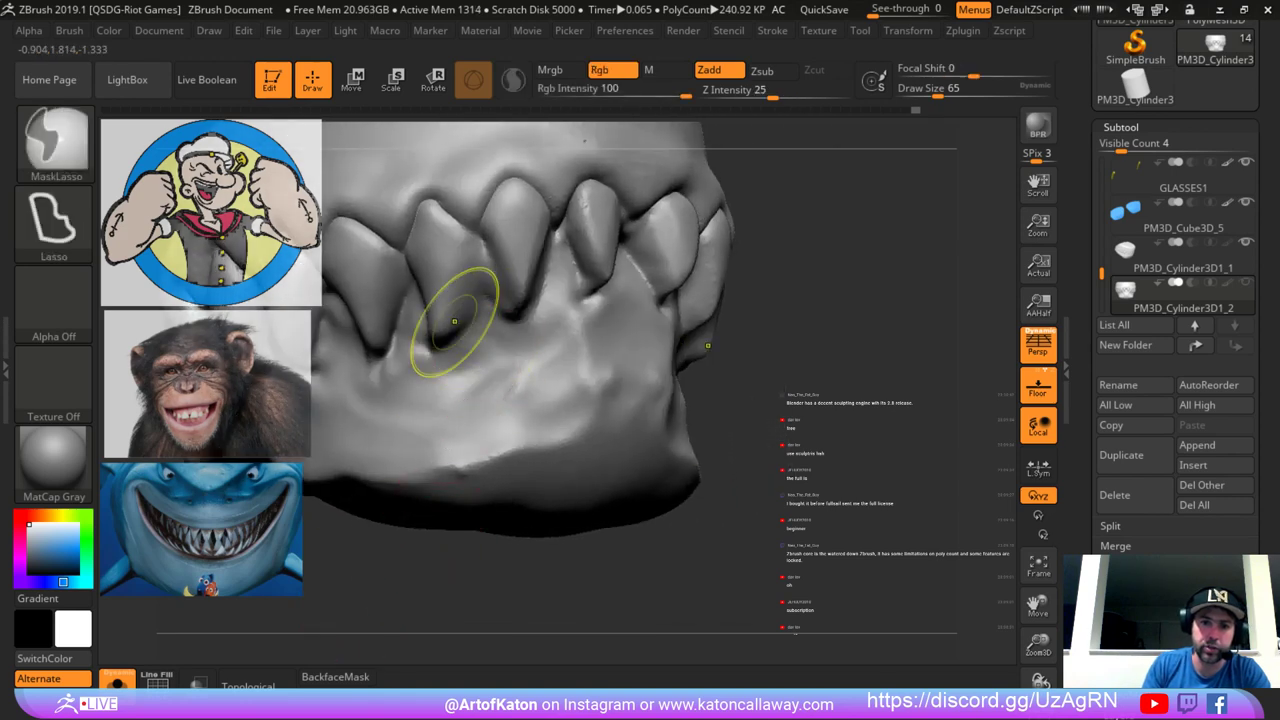
key(ctrl+z)
Recarve the outlines of the upper side teeth with DamStandard at draw sizes 51 and 59.
key(b)
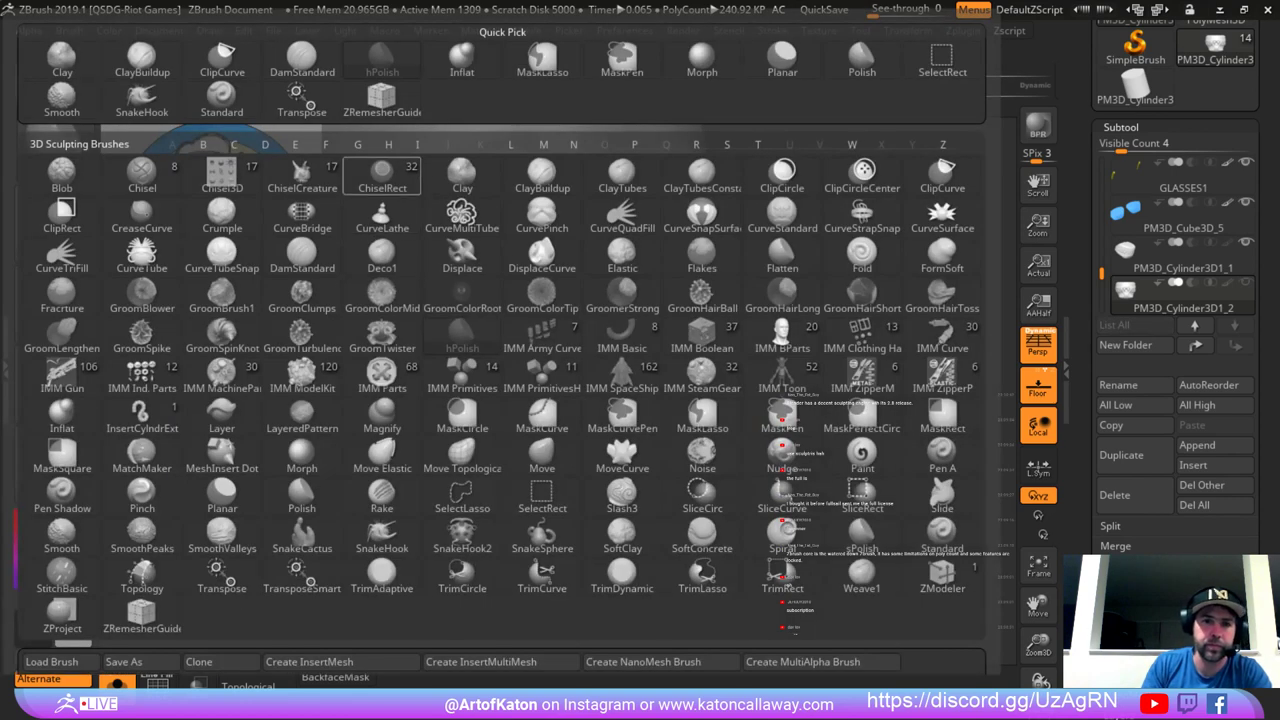
key(d)
key(s)
right_click(514, 289)
drag(510, 292, 501, 291)
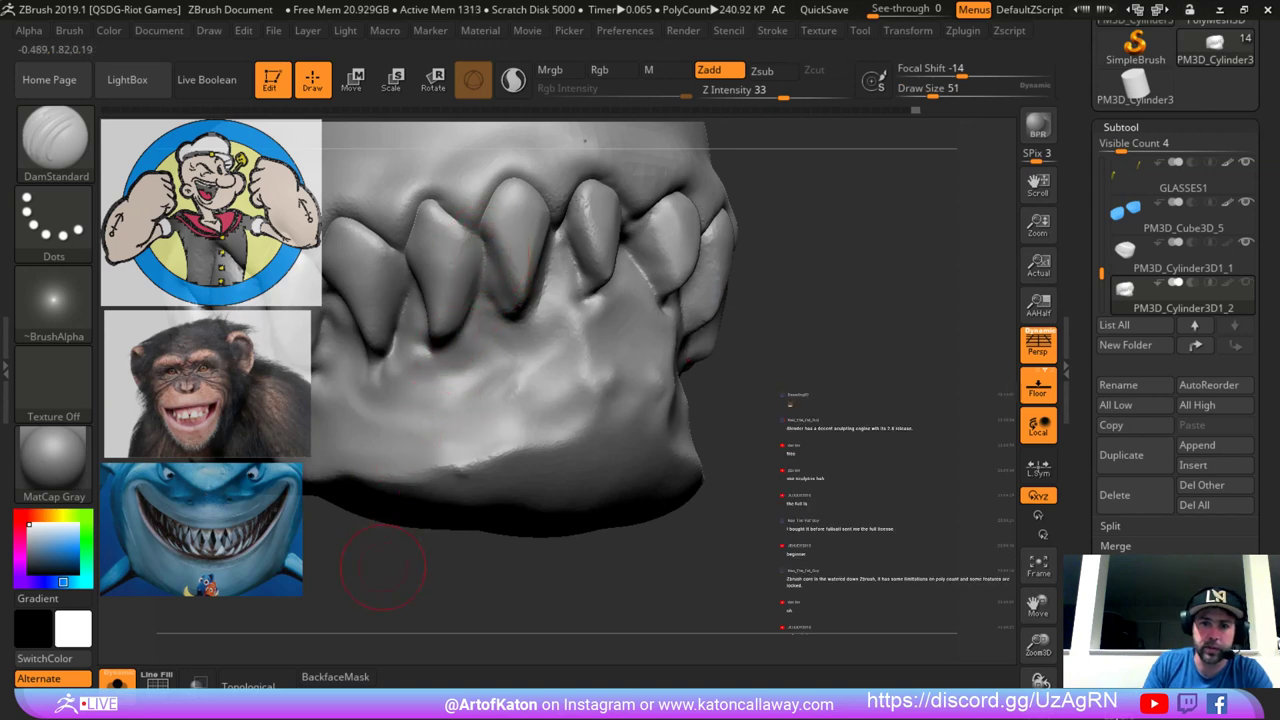
mouse_move(374, 574)
mouse_down()
mouse_move(432, 572)
mouse_move(474, 598)
mouse_up()
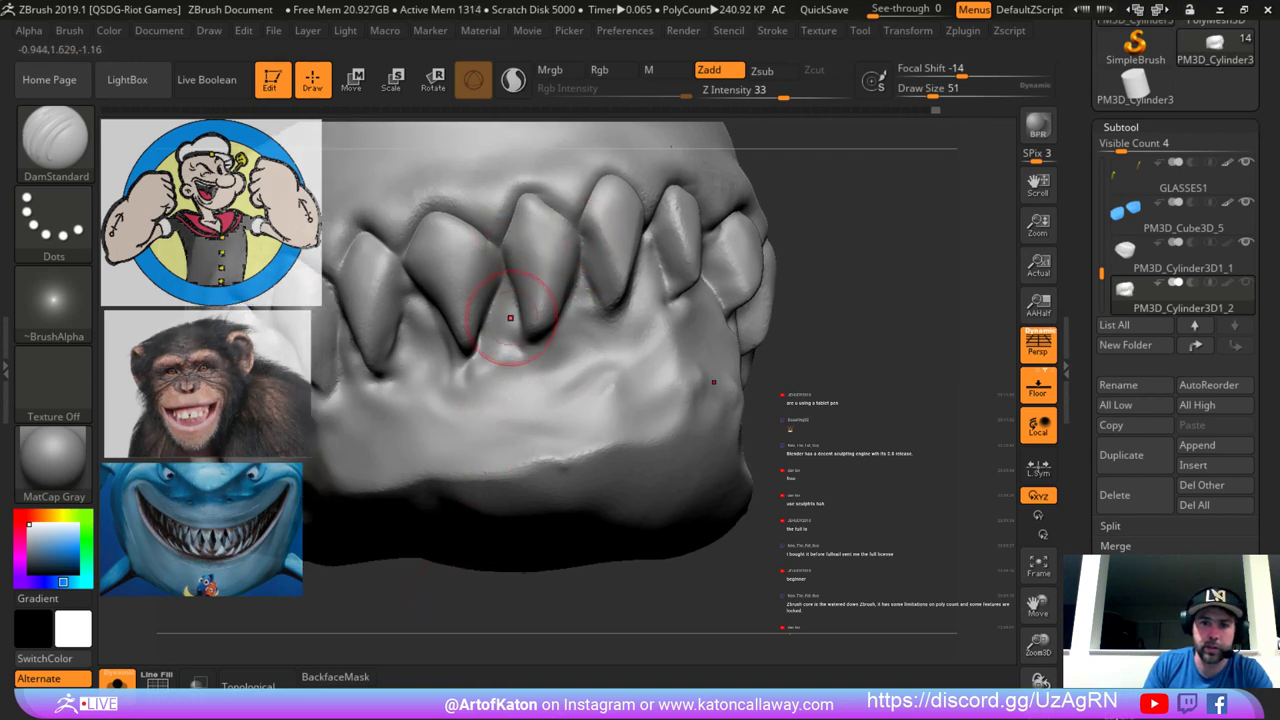
drag(532, 206, 542, 305)
drag(932, 95, 936, 95)
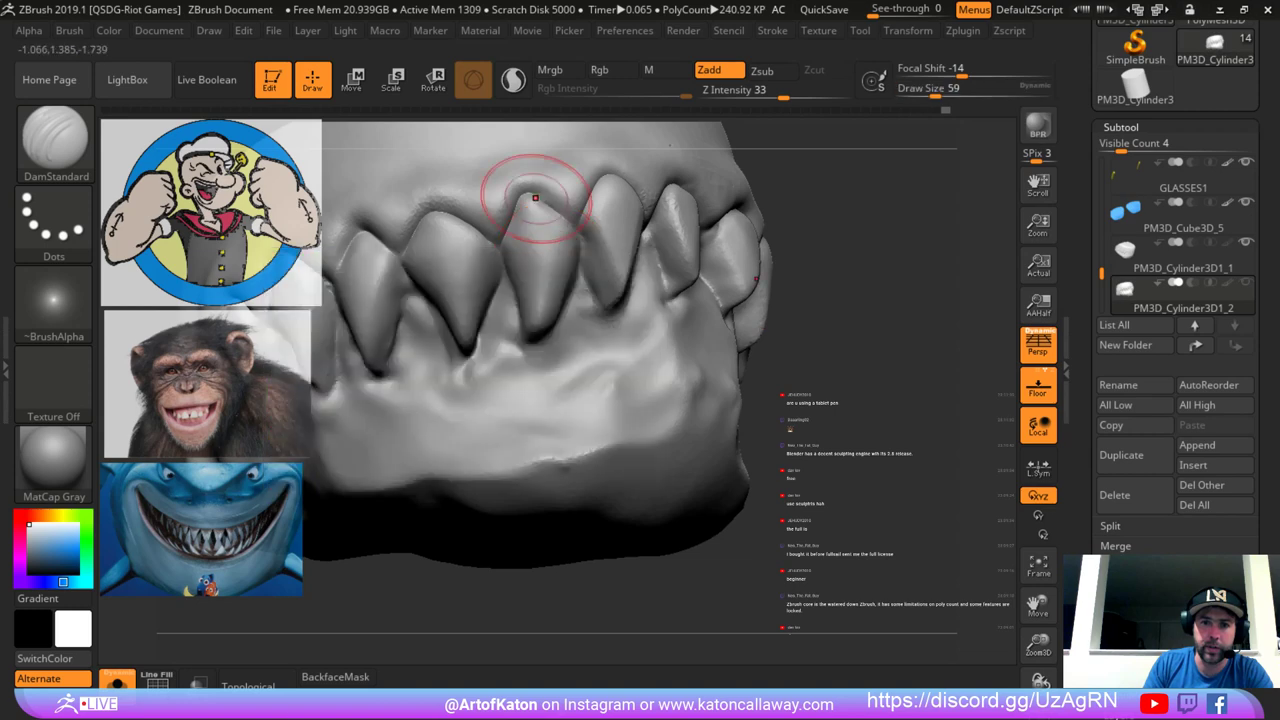
Polish flat planes onto the faces of the upper side teeth with the hPolish brush at draw size 56.
mouse_move(909, 245)
alt+mouse_down()
mouse_move(866, 206)
mouse_move(834, 200)
mouse_move(850, 240)
mouse_move(846, 200)
mouse_move(840, 245)
alt+mouse_up()
key(b)
key(h)
key(p)
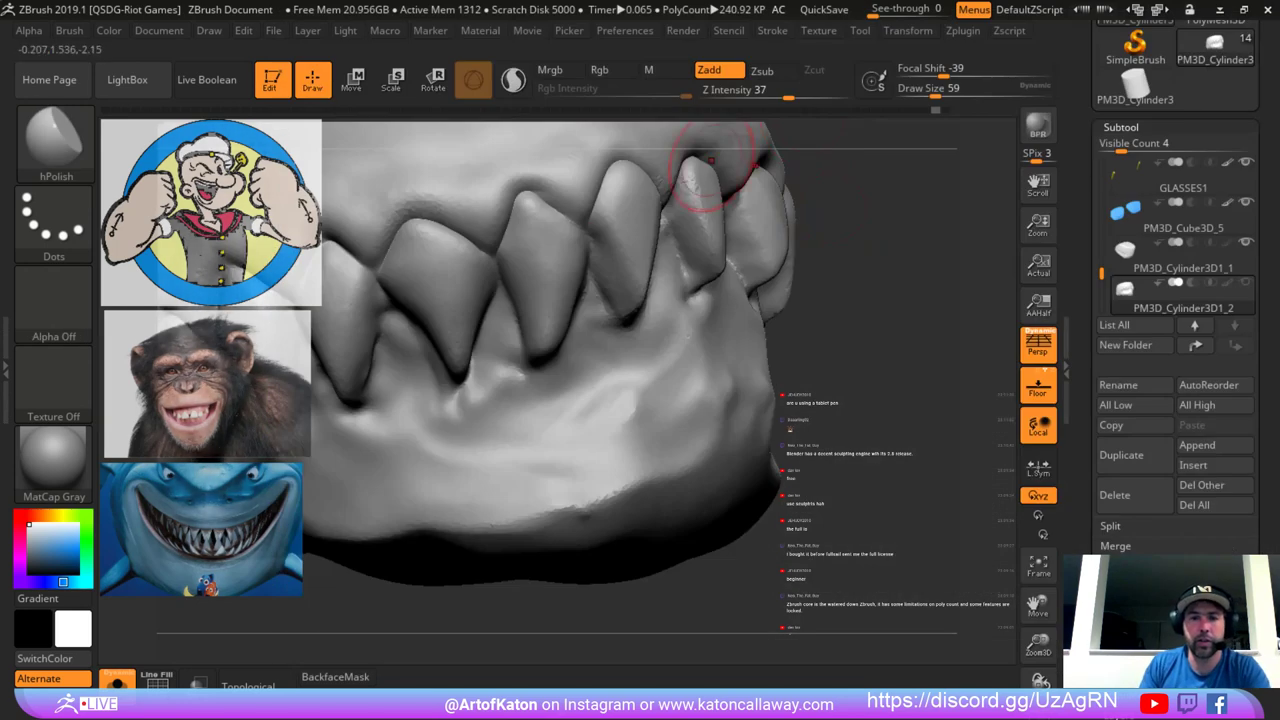
key(space)
drag(621, 268, 612, 268)
drag(845, 215, 890, 220)
key(space)
mouse_move(572, 288)
mouse_down()
mouse_move(584, 287)
mouse_move(567, 240)
mouse_up()
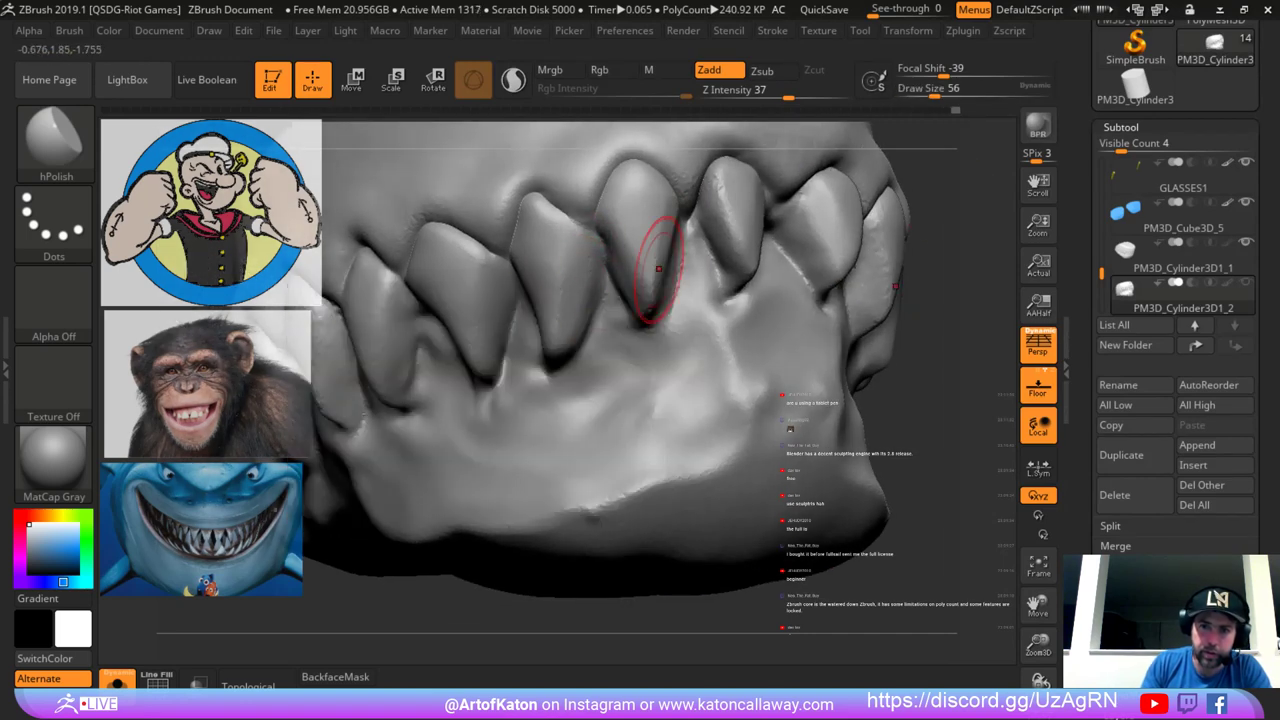
drag(1034, 187, 1063, 187)
drag(360, 600, 430, 602)
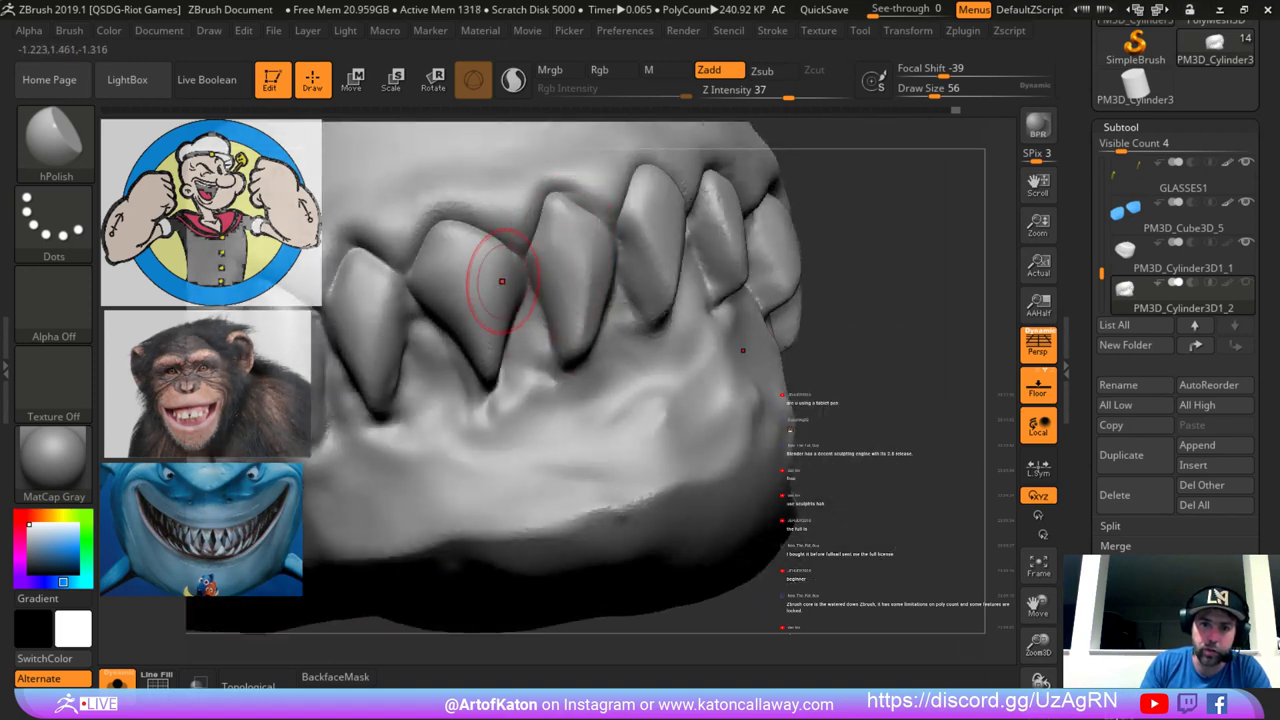
Adjust the shapes of the broad side tooth and its neighbours with SnakeHook at draw sizes 94 and 62.
key(b)
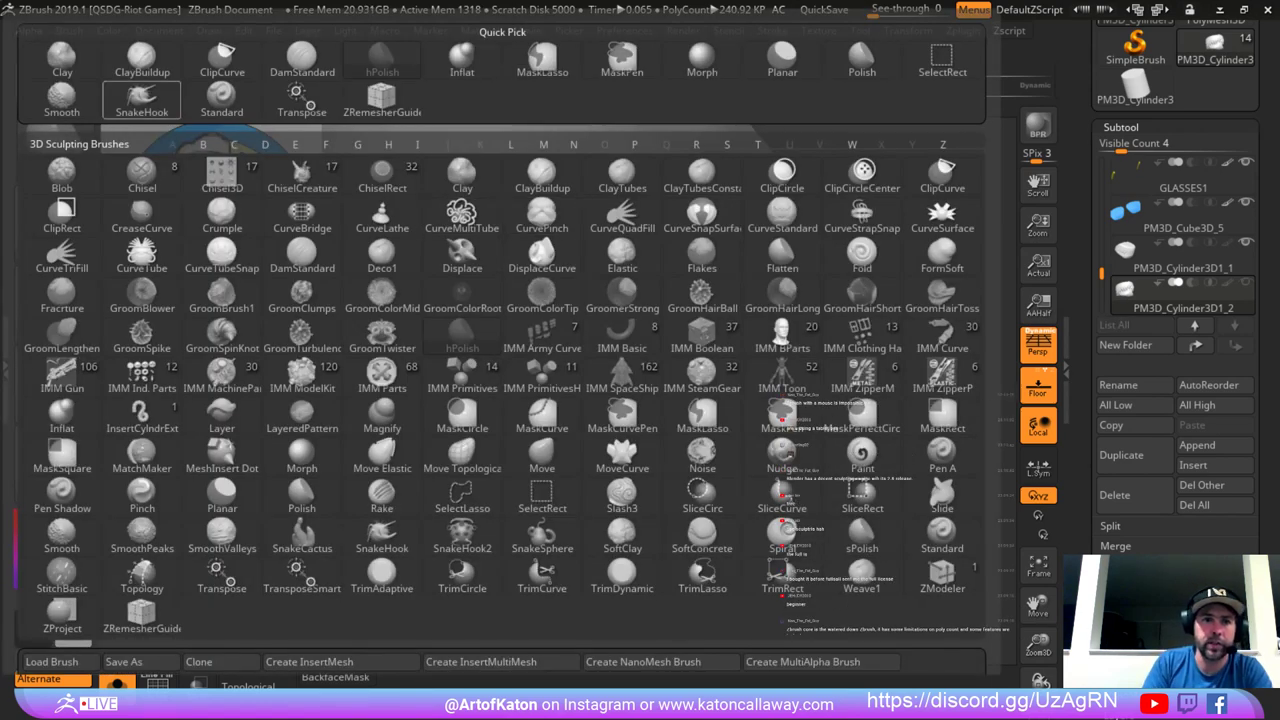
key(s)
key(h)
right_drag(489, 305, 492, 311)
key(bracketright)
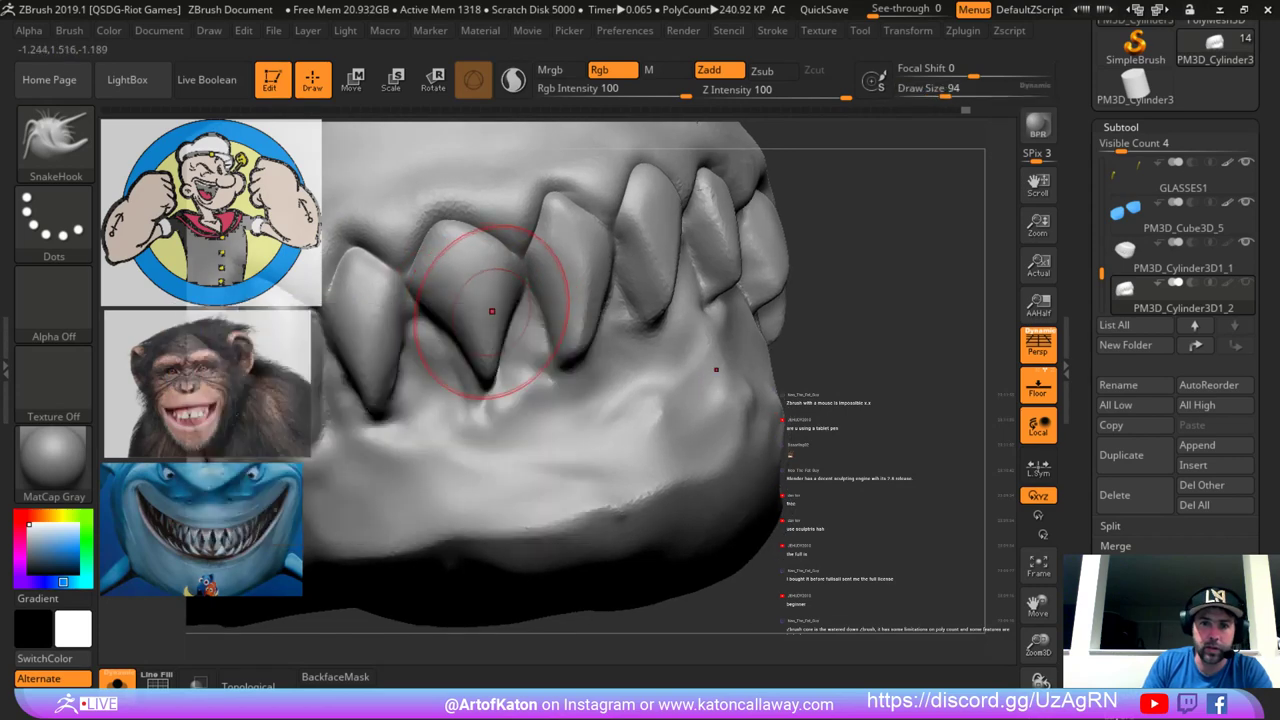
right_click(466, 319)
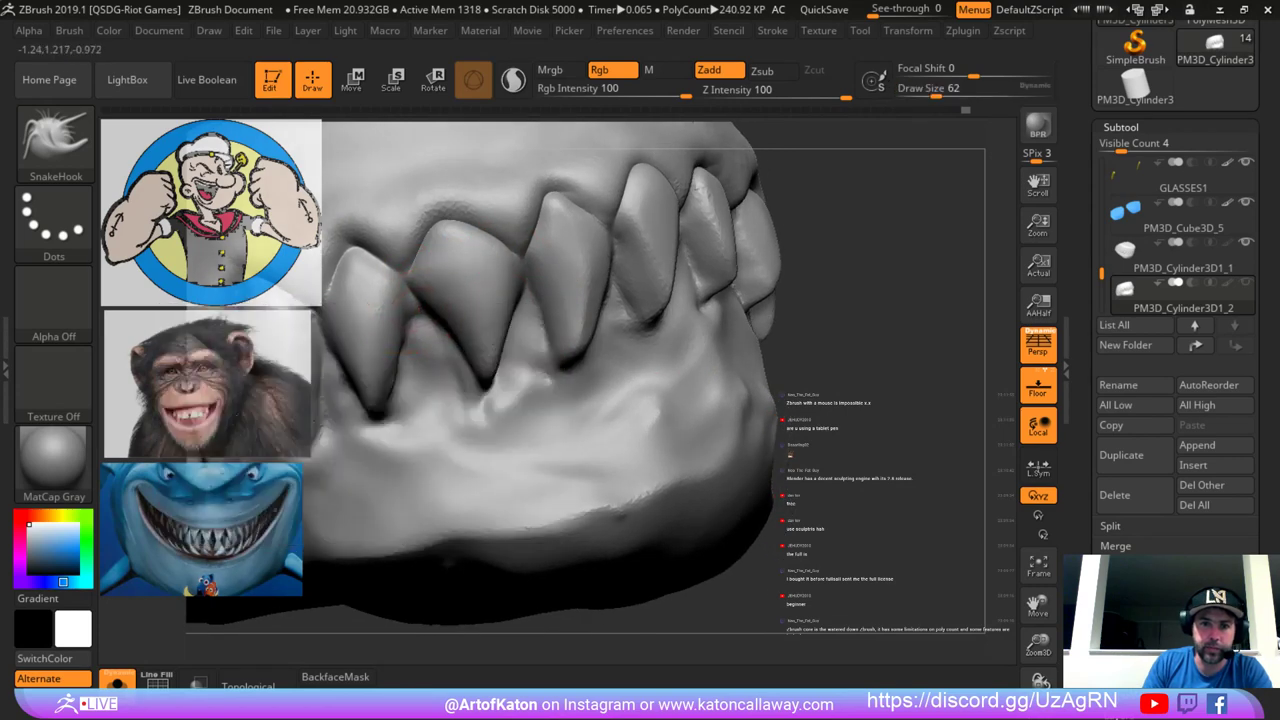
right_click(431, 327)
mouse_move(386, 308)
mouse_down()
mouse_move(424, 327)
mouse_move(392, 338)
mouse_move(396, 358)
mouse_up()
Pull the edges and tips of the rear side teeth into shape with SnakeHook at draw size 68.
right_click(404, 338)
mouse_move(384, 362)
ctrl+right_down()
mouse_move(430, 300)
mouse_move(690, 236)
ctrl+right_up()
right_click(518, 347)
drag(518, 347, 511, 347)
mouse_move(428, 514)
ctrl+right_down()
mouse_move(446, 562)
mouse_move(430, 558)
ctrl+right_up()
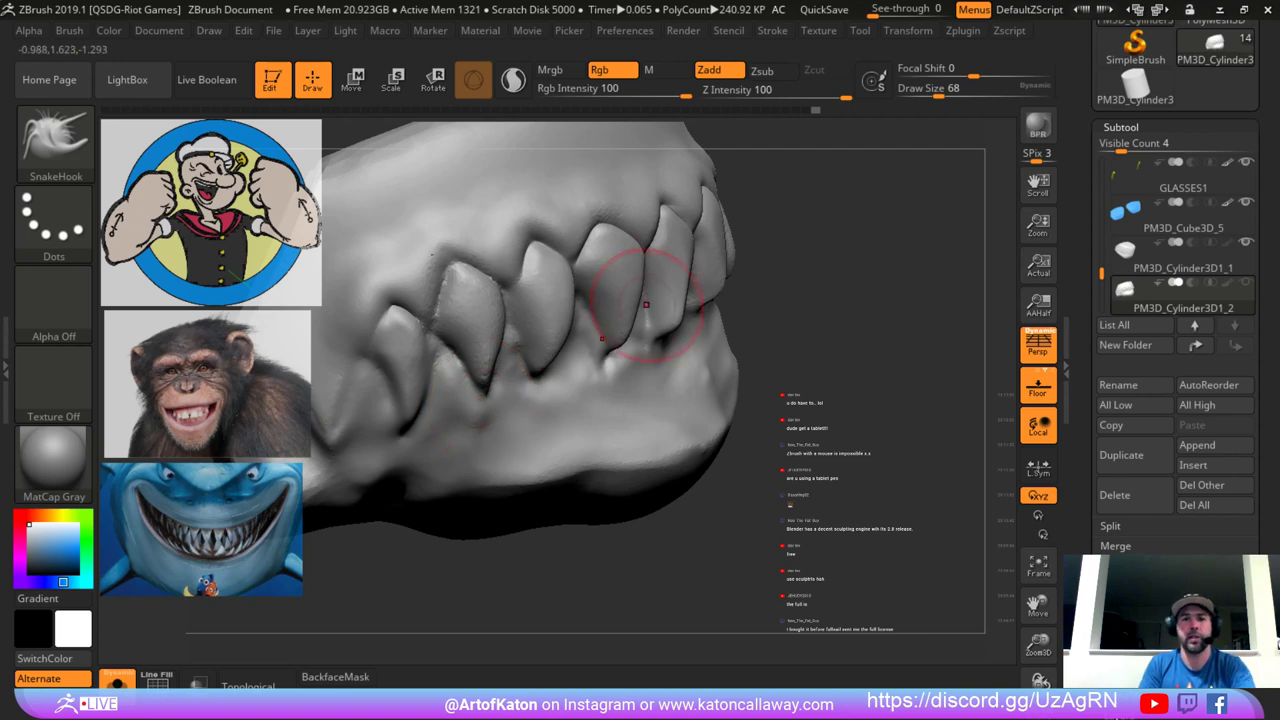
Build up the rearmost upper side tooth with the Clay brush at draw size 46 and smooth it.
right_drag(804, 168, 821, 180)
key(b)
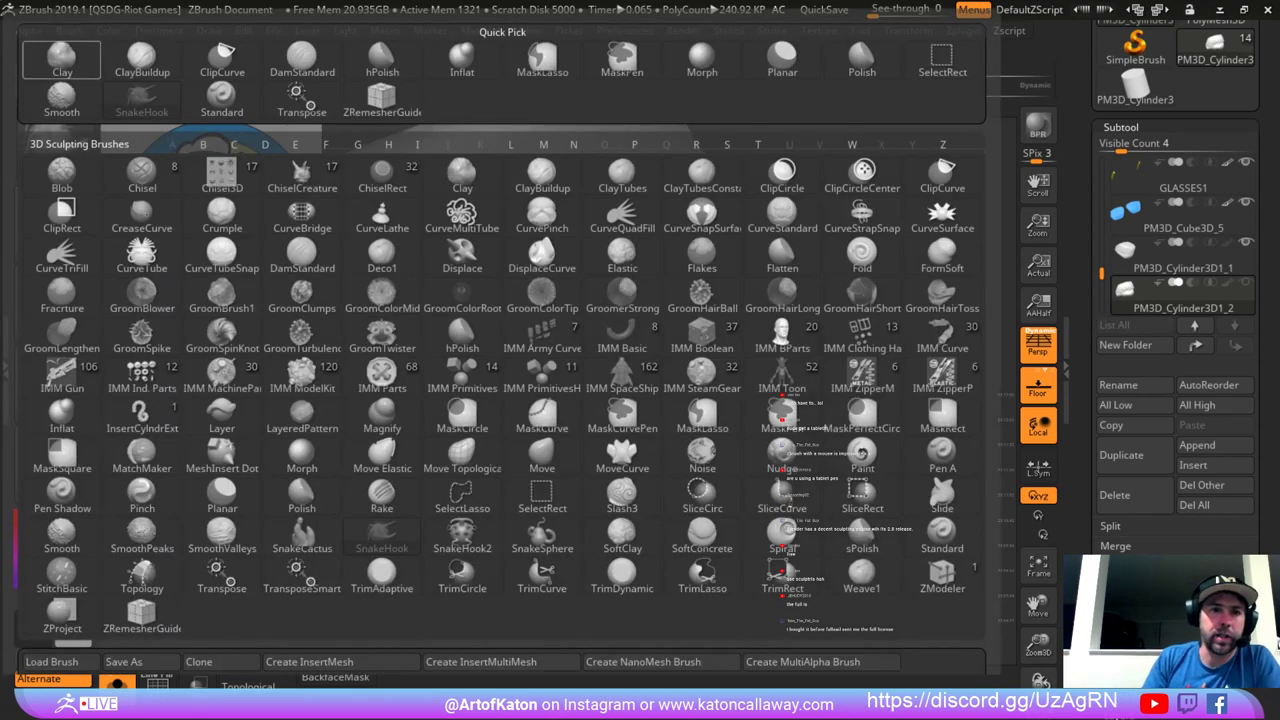
click(61, 60)
right_drag(406, 320, 403, 351)
key(bracketleft)
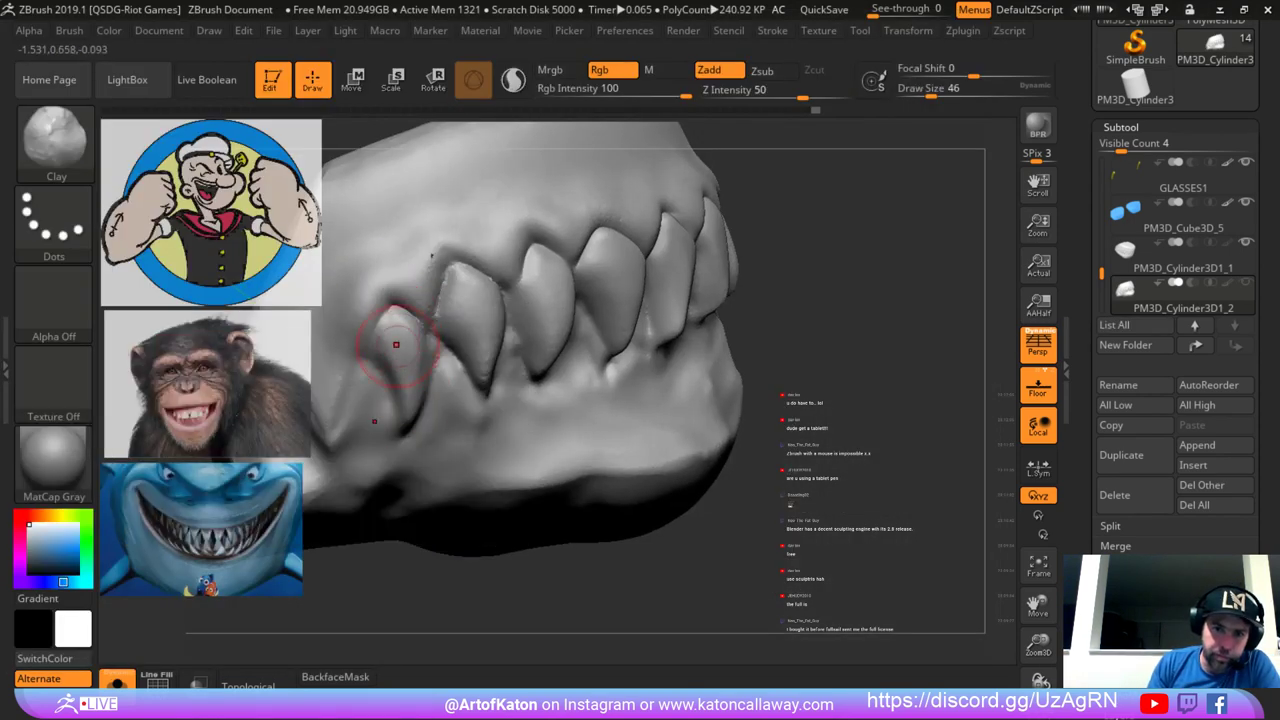
key(shift)
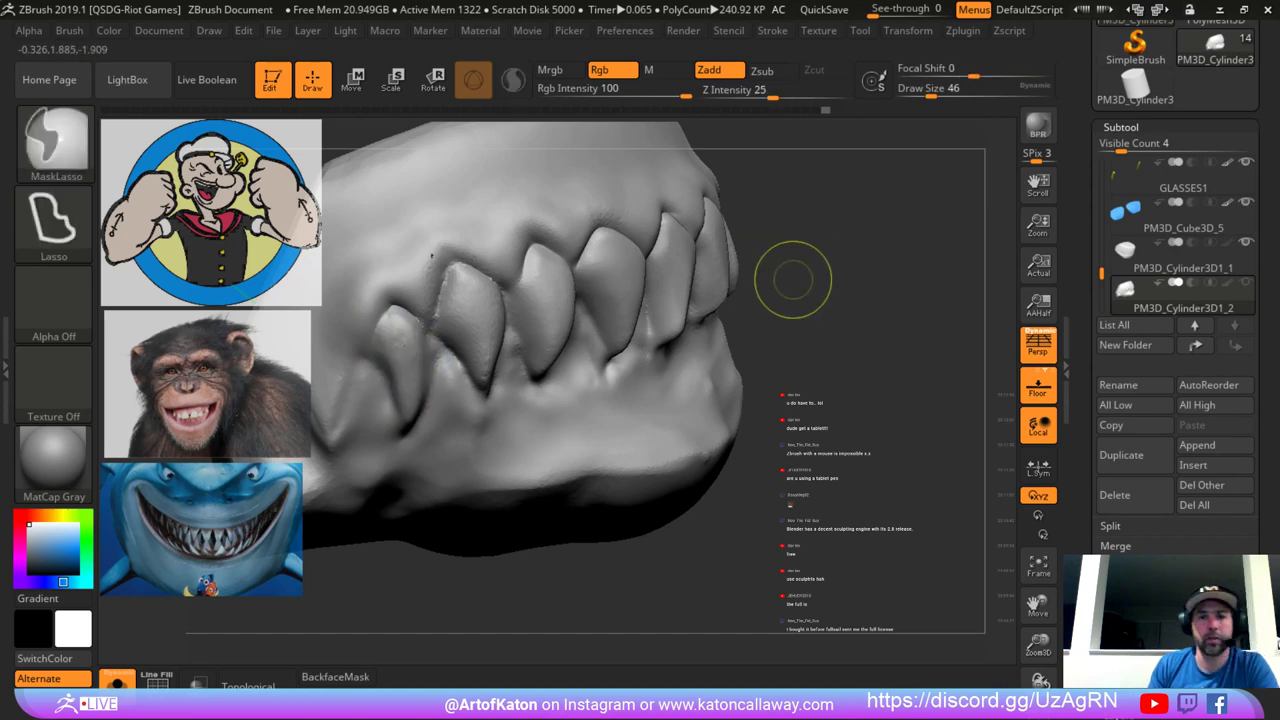
Refine the rear upper side teeth with the Standard brush at draw size 35 and smooth their surfaces.
drag(837, 277, 869, 229)
right_click(460, 322)
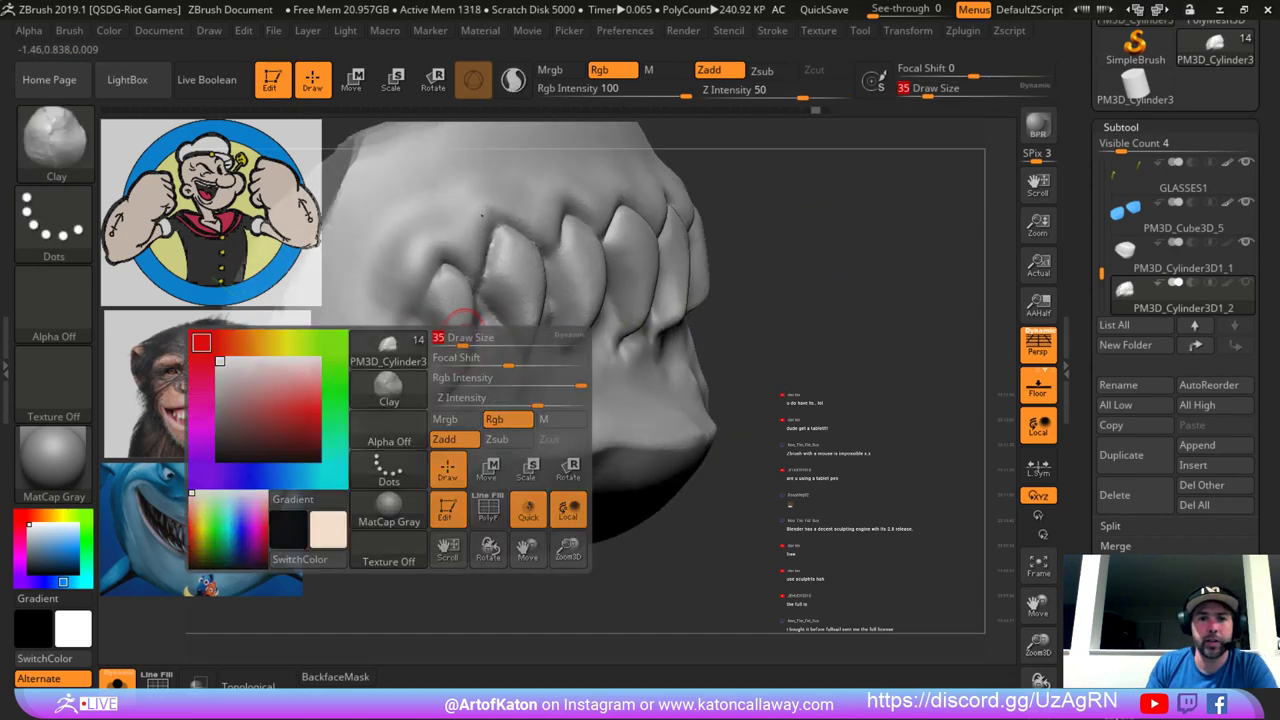
key(shift)
key(b)
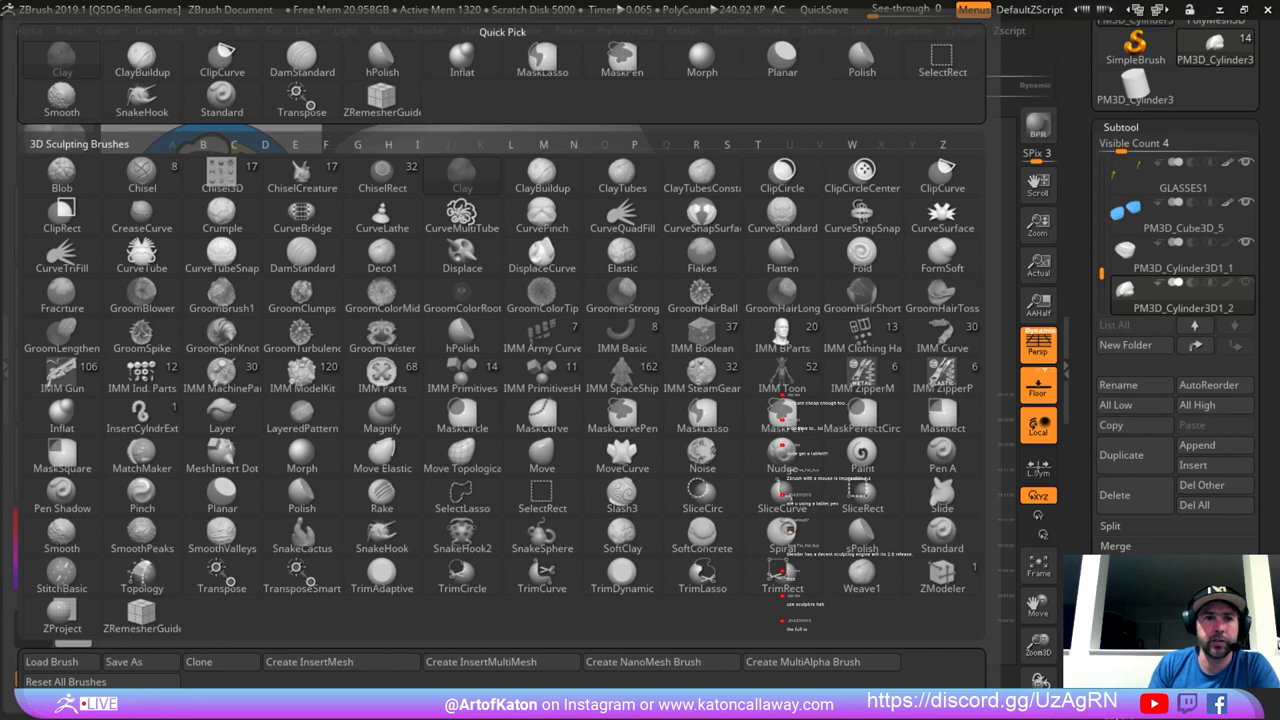
click(222, 96)
mouse_move(460, 325)
mouse_down()
mouse_move(454, 338)
mouse_move(466, 314)
mouse_move(472, 332)
mouse_move(460, 300)
mouse_up()
click(513, 82)
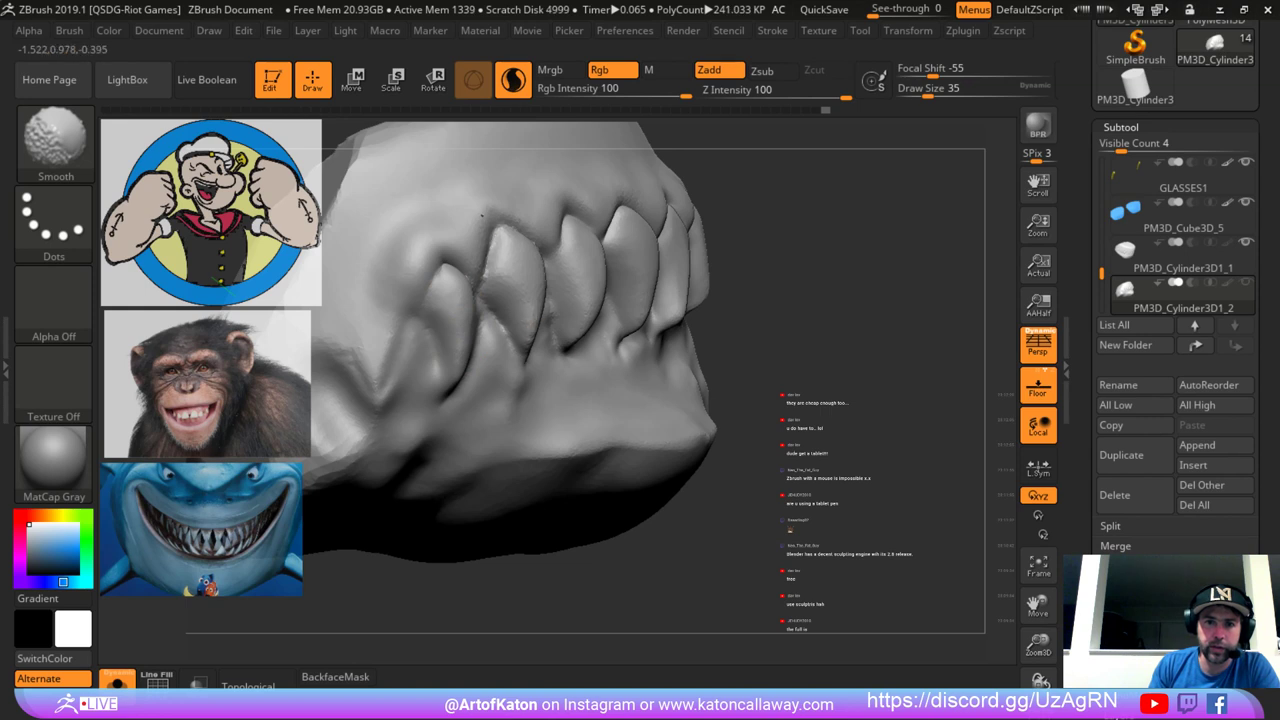
Show the whole character again, check the teeth from front and side, and make the lower teeth PM3D_Cylinder3D1_1 the active subtool.
alt+drag(800, 290, 815, 200)
drag(860, 240, 715, 215)
click(118, 682)
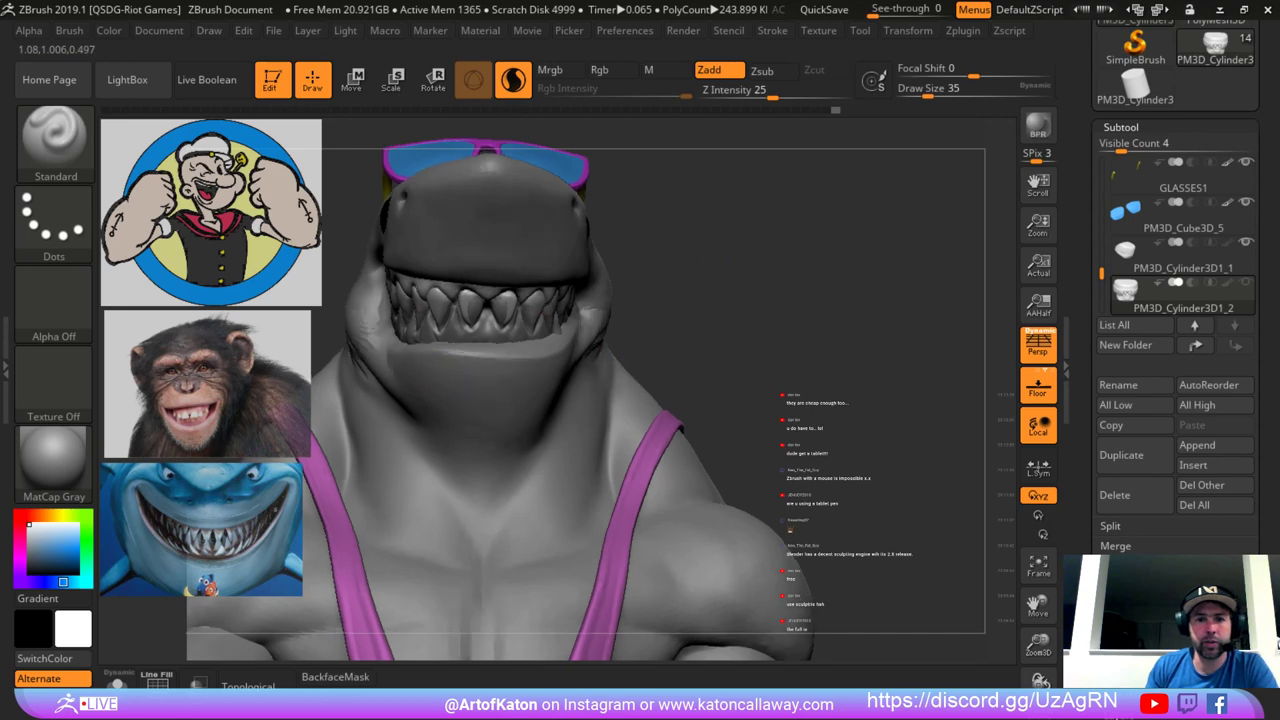
drag(690, 298, 815, 305)
alt+drag(760, 340, 720, 450)
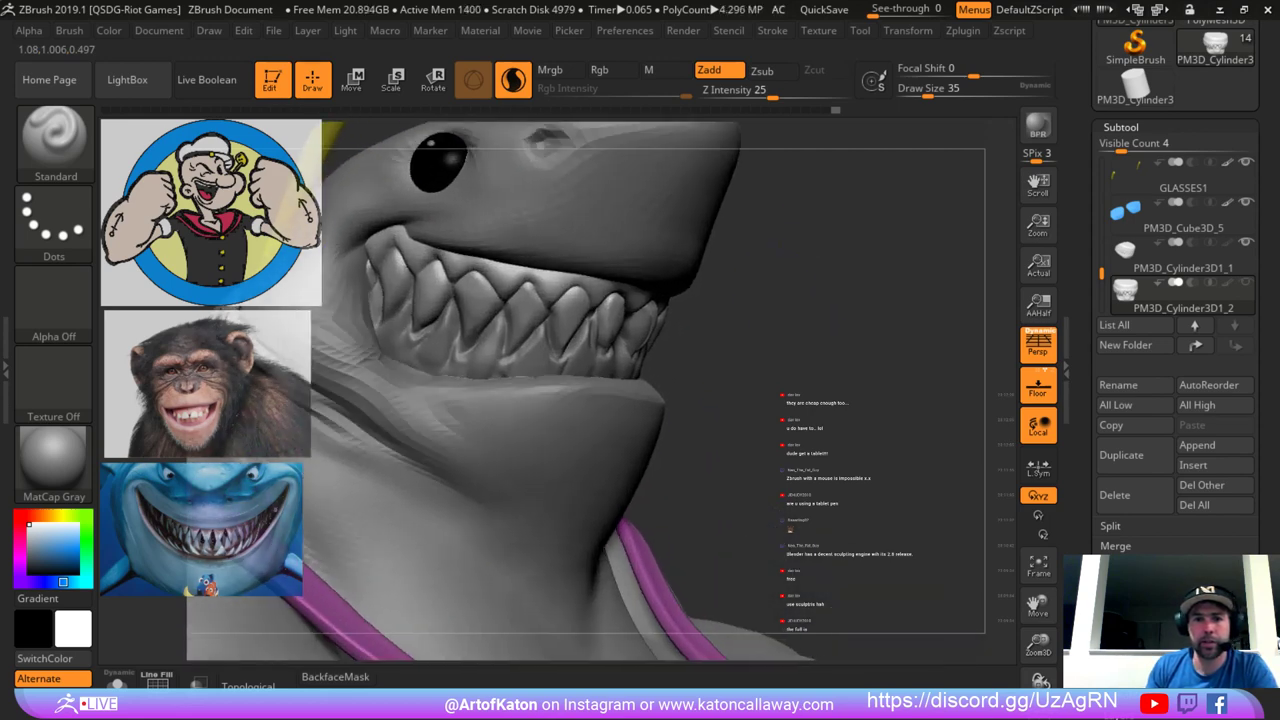
drag(722, 258, 766, 257)
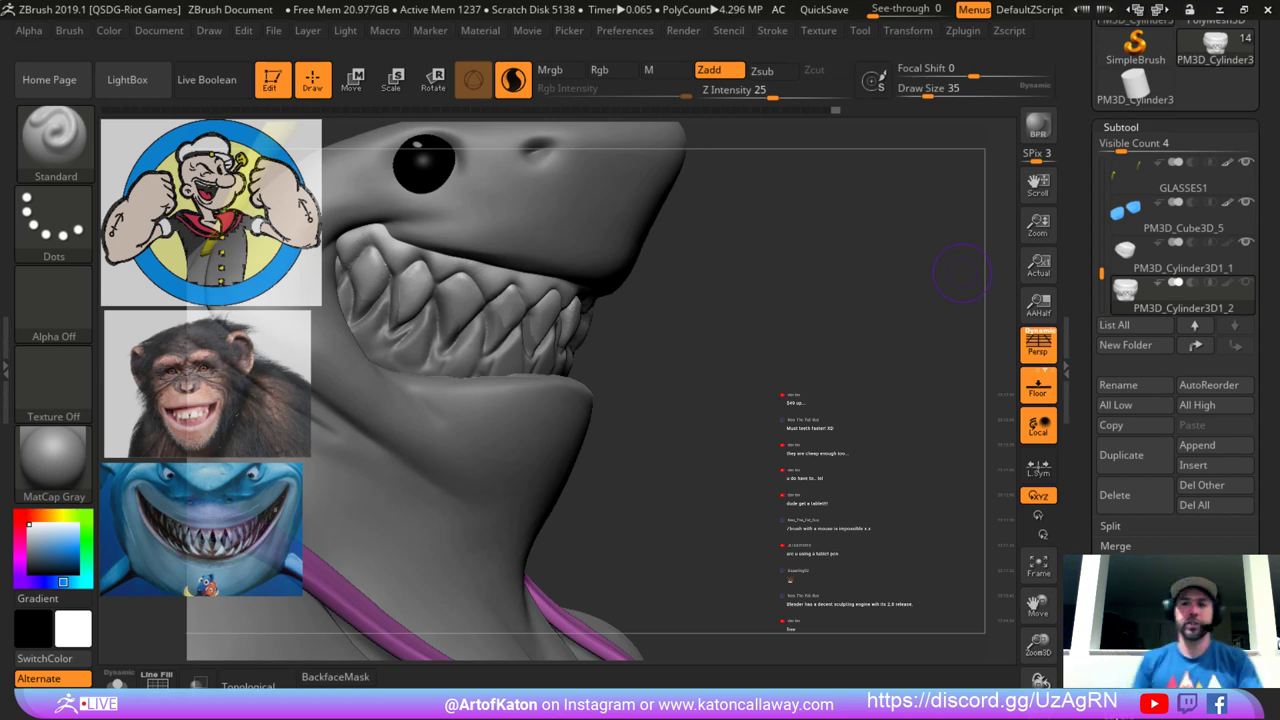
drag(1102, 273, 1102, 279)
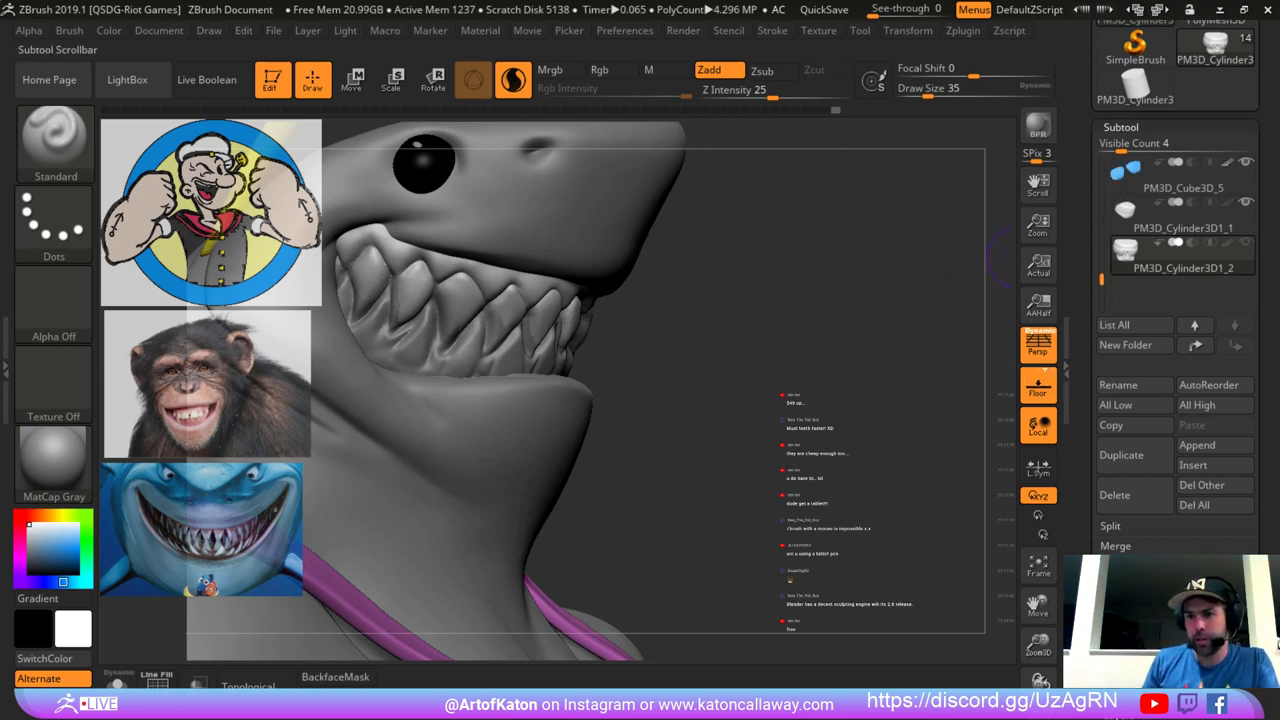
click(1180, 216)
drag(930, 445, 752, 425)
click(1246, 242)
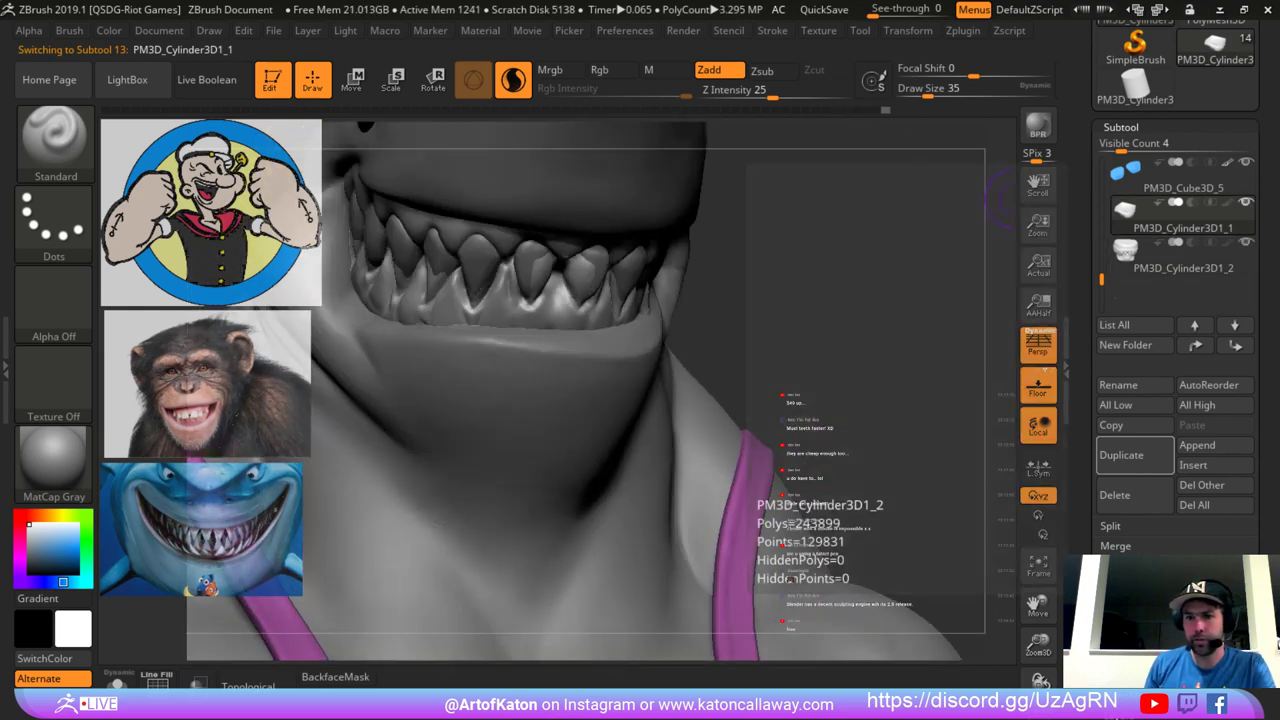
Build up the lower teeth below the upper row with the Clay brush at draw size 56.
drag(840, 263, 885, 266)
mouse_move(740, 310)
mouse_down()
mouse_move(795, 300)
mouse_move(566, 250)
mouse_move(578, 262)
mouse_up()
key(])
key(])
key(b)
click(140, 60)
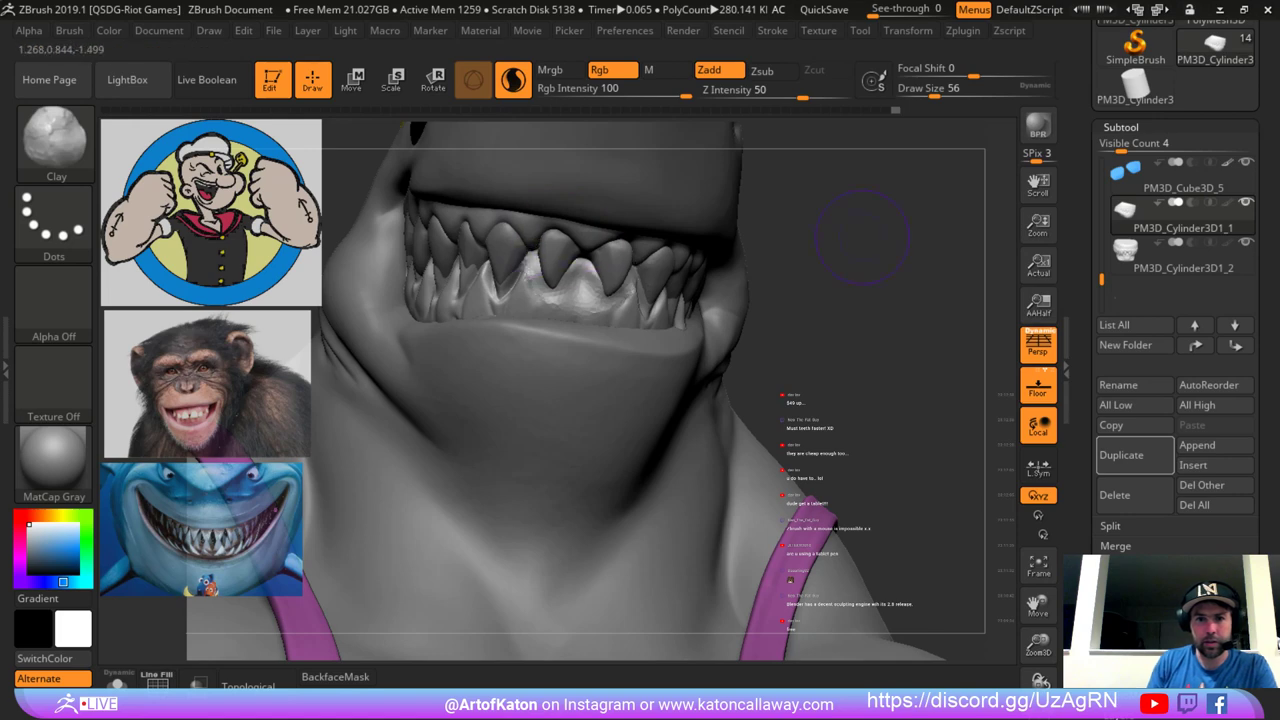
drag(800, 268, 885, 275)
drag(745, 275, 835, 278)
mouse_move(502, 264)
mouse_down()
mouse_move(394, 245)
mouse_move(412, 283)
mouse_up()
Smooth the old tooth shapes along the side and front of the lower row.
key(shift)
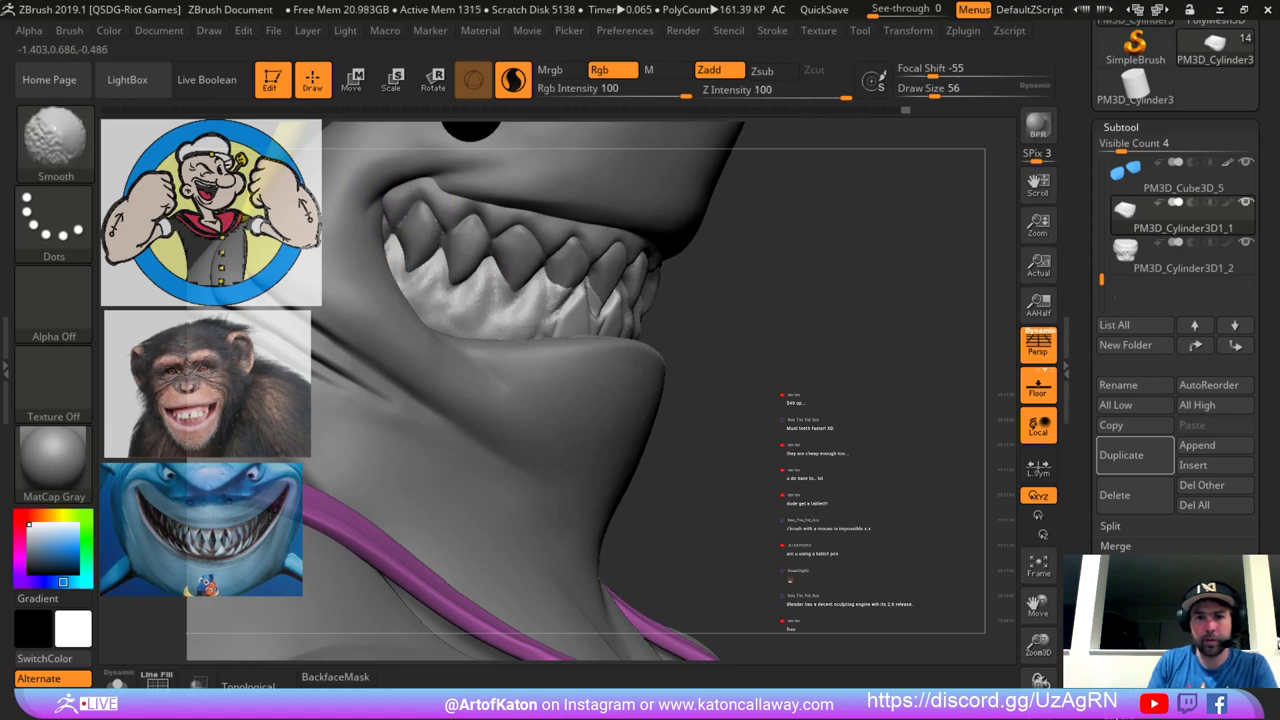
drag(760, 365, 632, 426)
mouse_move(615, 286)
shift+mouse_down()
mouse_move(555, 288)
mouse_move(595, 282)
shift+mouse_up()
mouse_move(850, 245)
mouse_down()
mouse_move(830, 250)
mouse_move(920, 258)
mouse_up()
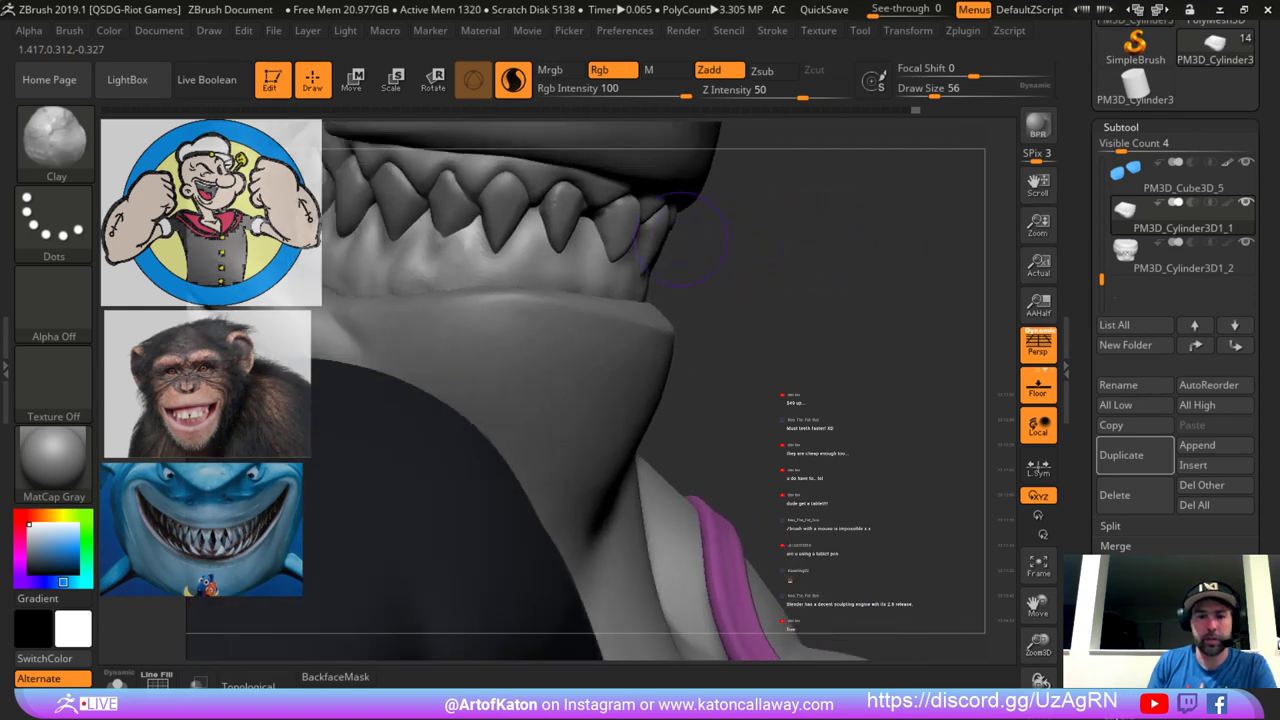
Carve new pointed lower tooth outlines into the gaps between the upper teeth with DamStandard at draw size 35.
key(b)
click(480, 60)
key(space)
click(578, 288)
drag(785, 258, 729, 254)
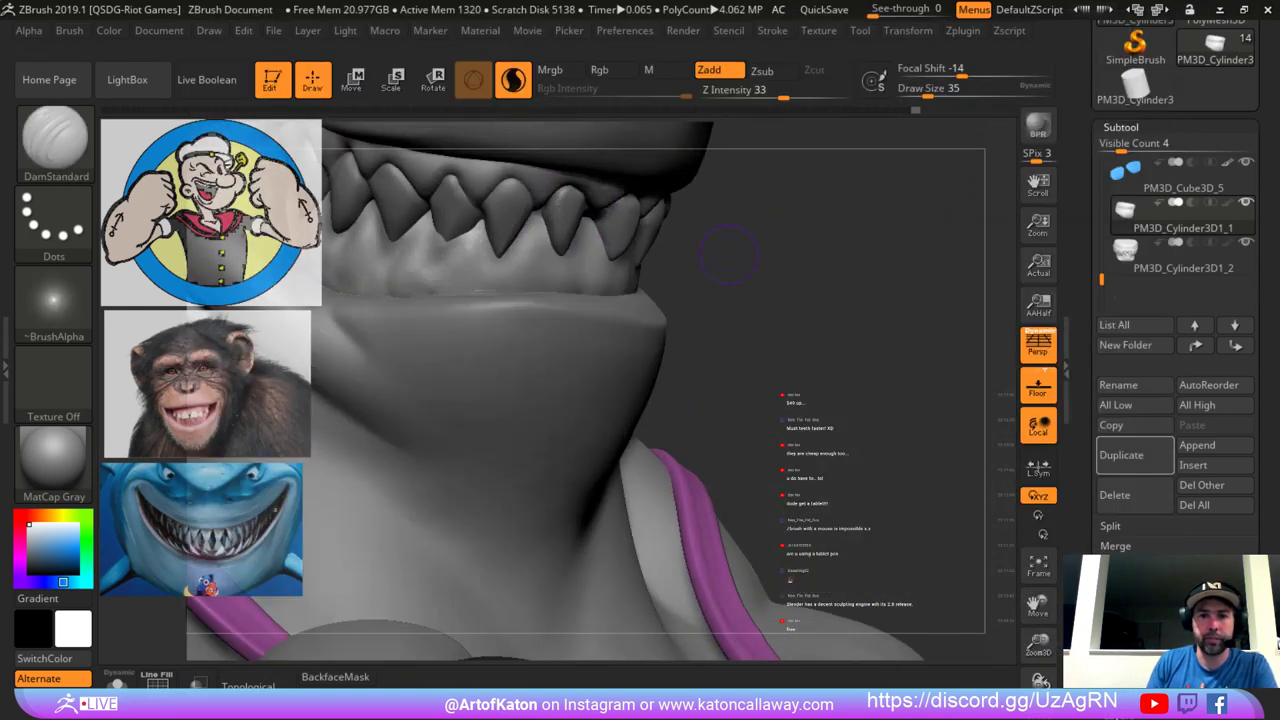
mouse_move(546, 222)
mouse_down()
mouse_move(543, 277)
mouse_move(537, 215)
mouse_move(545, 264)
mouse_up()
mouse_move(692, 214)
mouse_down()
mouse_move(749, 206)
mouse_move(682, 214)
mouse_move(690, 226)
mouse_up()
mouse_move(469, 248)
mouse_down()
mouse_move(490, 298)
mouse_move(474, 248)
mouse_move(491, 284)
mouse_move(500, 264)
mouse_move(523, 280)
mouse_move(532, 264)
mouse_move(492, 290)
mouse_move(568, 280)
mouse_up()
drag(704, 262, 712, 262)
mouse_move(562, 278)
shift+mouse_down()
mouse_move(535, 281)
mouse_move(576, 256)
mouse_move(570, 235)
shift+mouse_up()
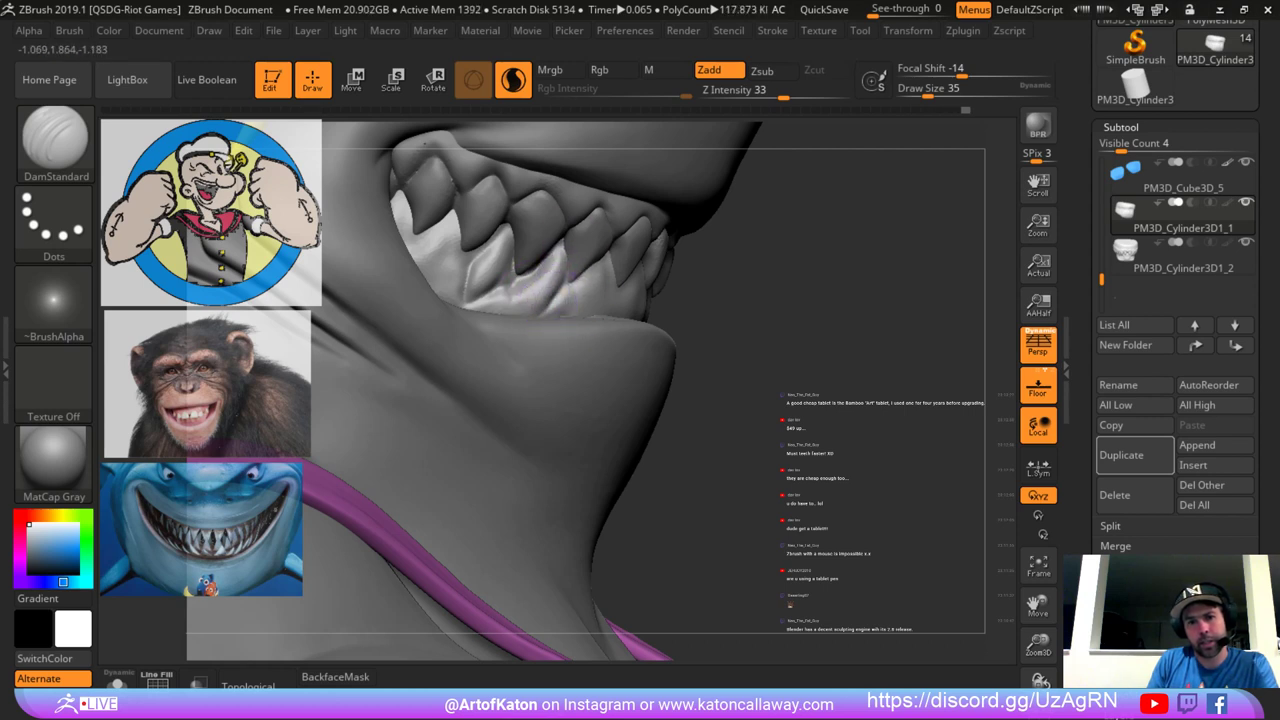
Isolate the lower teeth and deepen the outlines of the two newly carved side teeth with DamStandard.
mouse_move(545, 285)
mouse_down()
mouse_move(525, 299)
mouse_move(526, 323)
mouse_up()
click(117, 684)
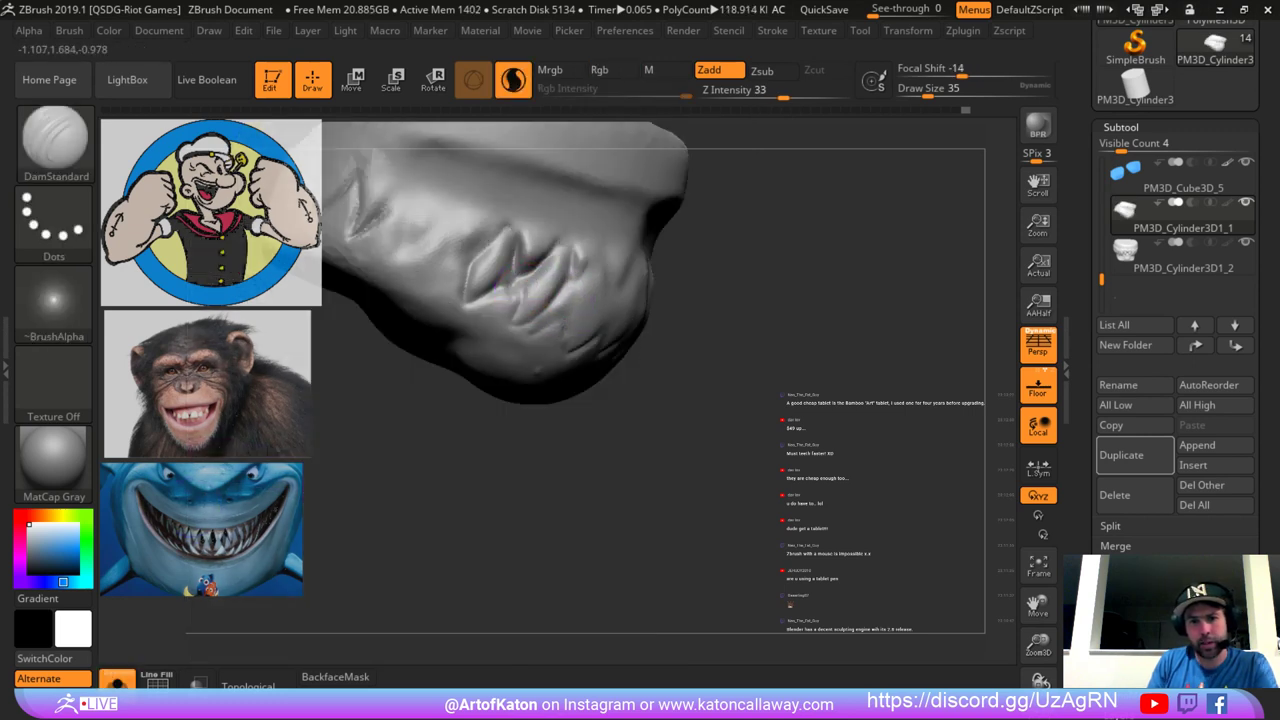
mouse_move(566, 287)
mouse_down()
mouse_move(523, 318)
mouse_move(576, 240)
mouse_move(522, 304)
mouse_move(519, 238)
mouse_up()
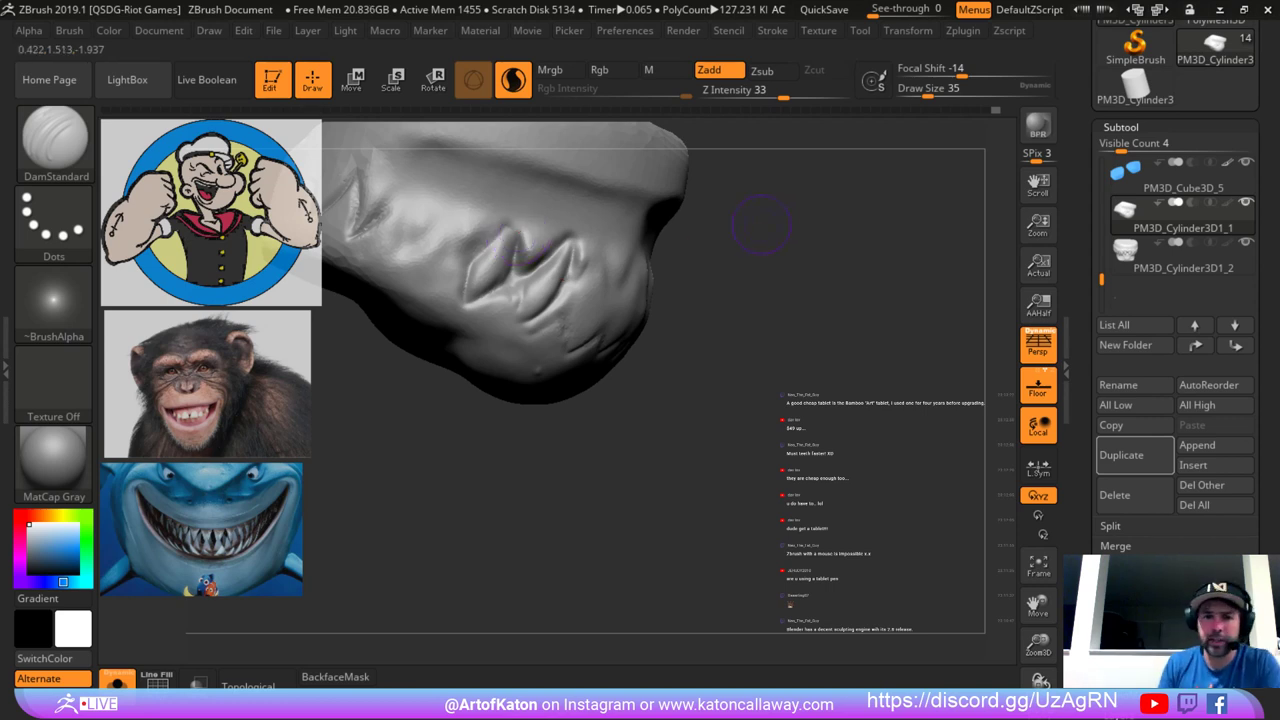
alt+drag(757, 234, 752, 275)
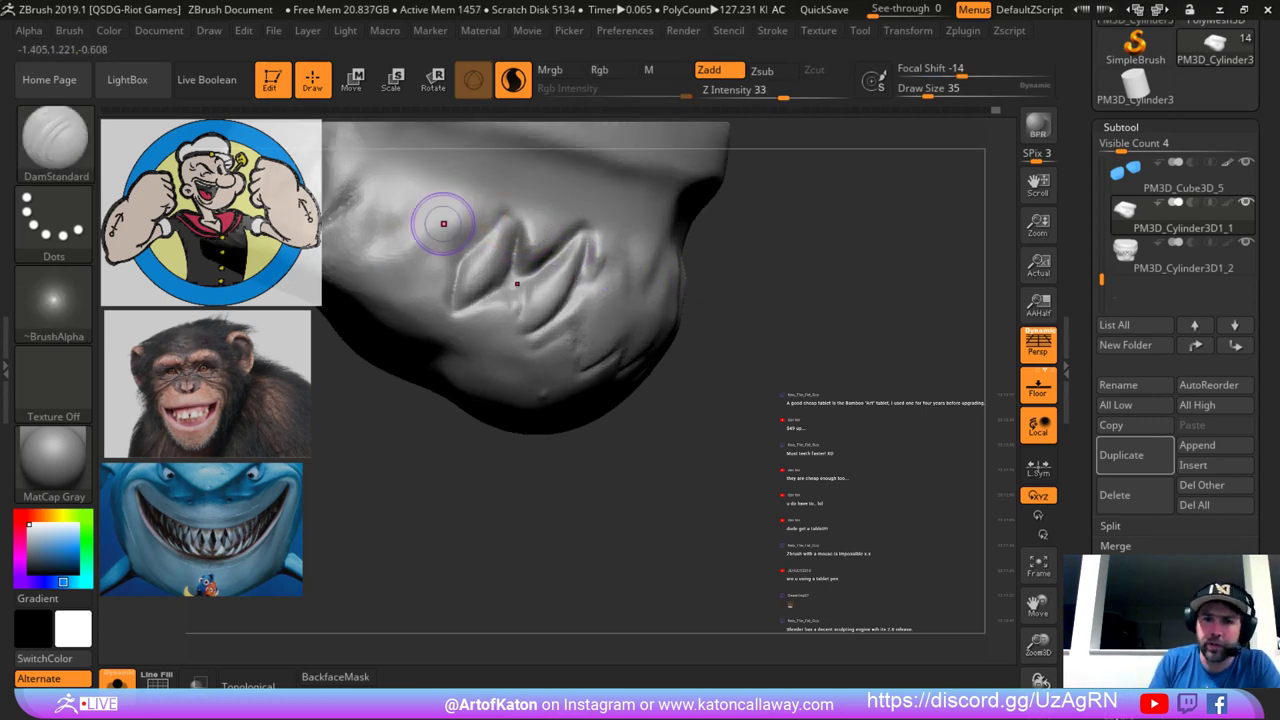
Fill and smooth the surface behind the carved lower side teeth with the Clay brush at draw size 51.
key(space)
drag(399, 220, 460, 190)
key(b)
click(62, 60)
mouse_move(428, 254)
mouse_down()
mouse_move(469, 171)
mouse_move(414, 254)
mouse_move(398, 216)
mouse_up()
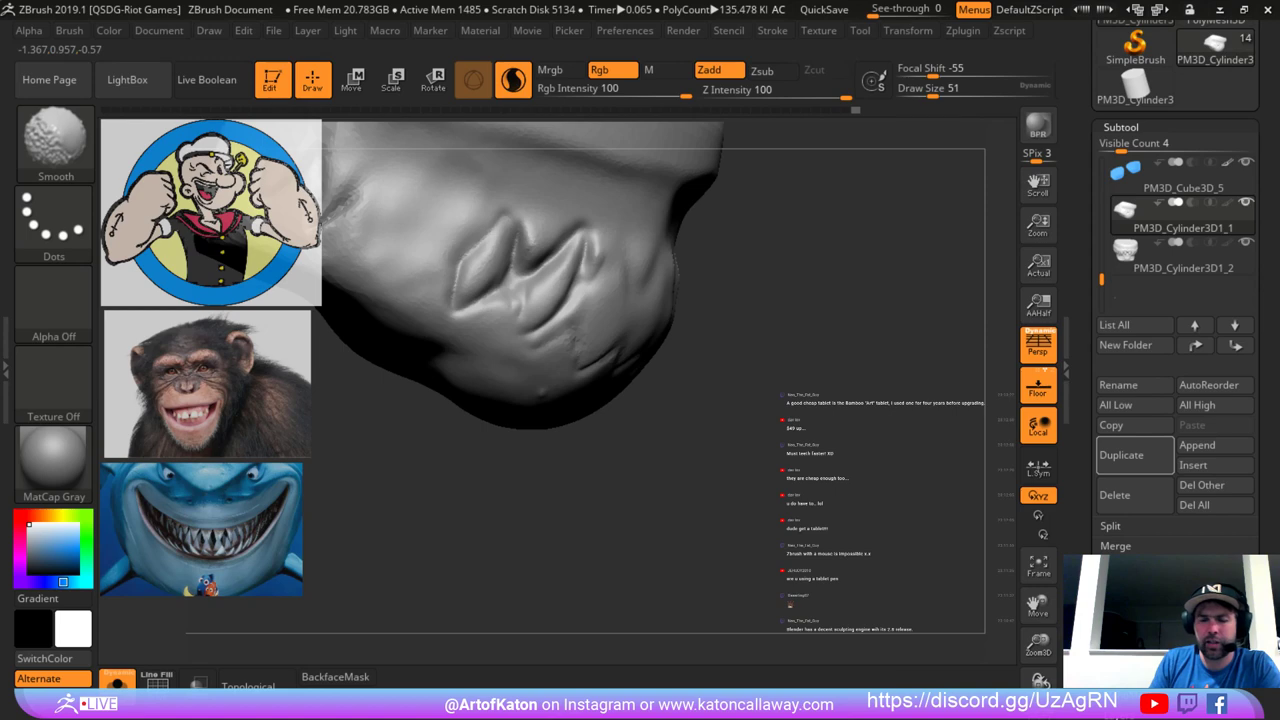
Carve the rear lower teeth to fit the gaps between the upper side teeth with DamStandard at draw size 37.
key(b)
click(302, 62)
right_drag(472, 203, 530, 272)
key(space)
drag(534, 275, 528, 277)
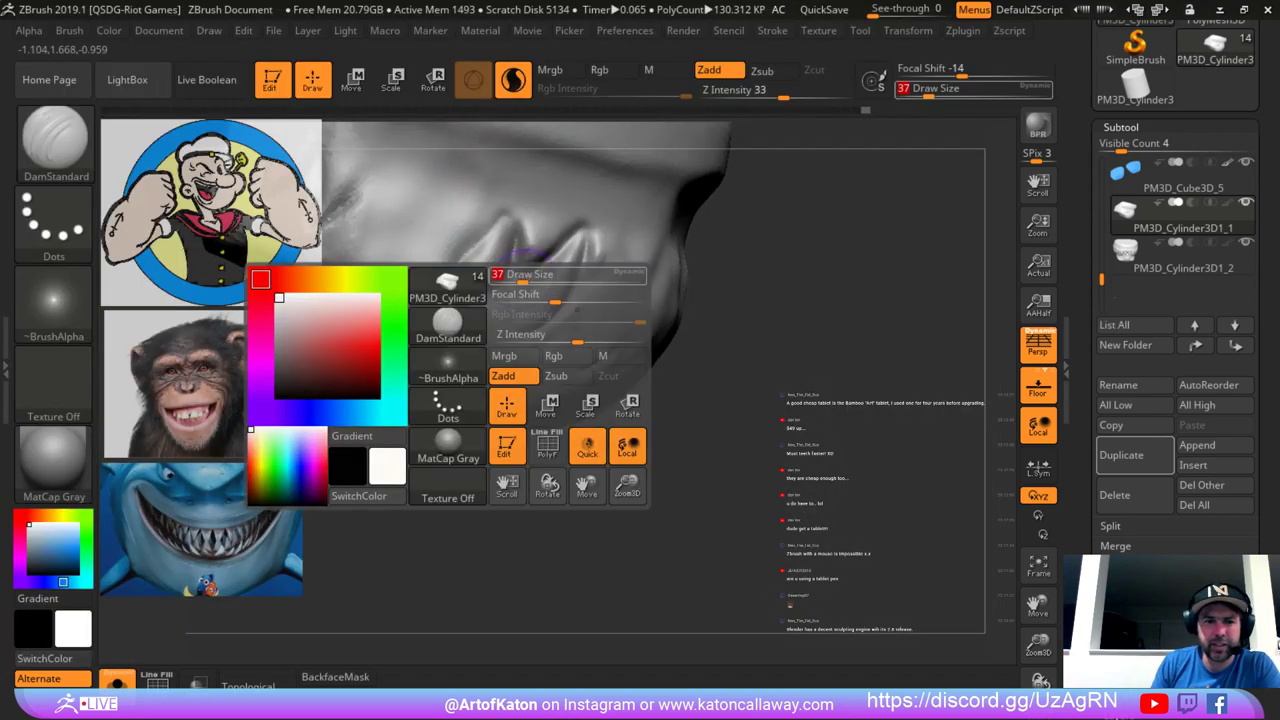
click(118, 682)
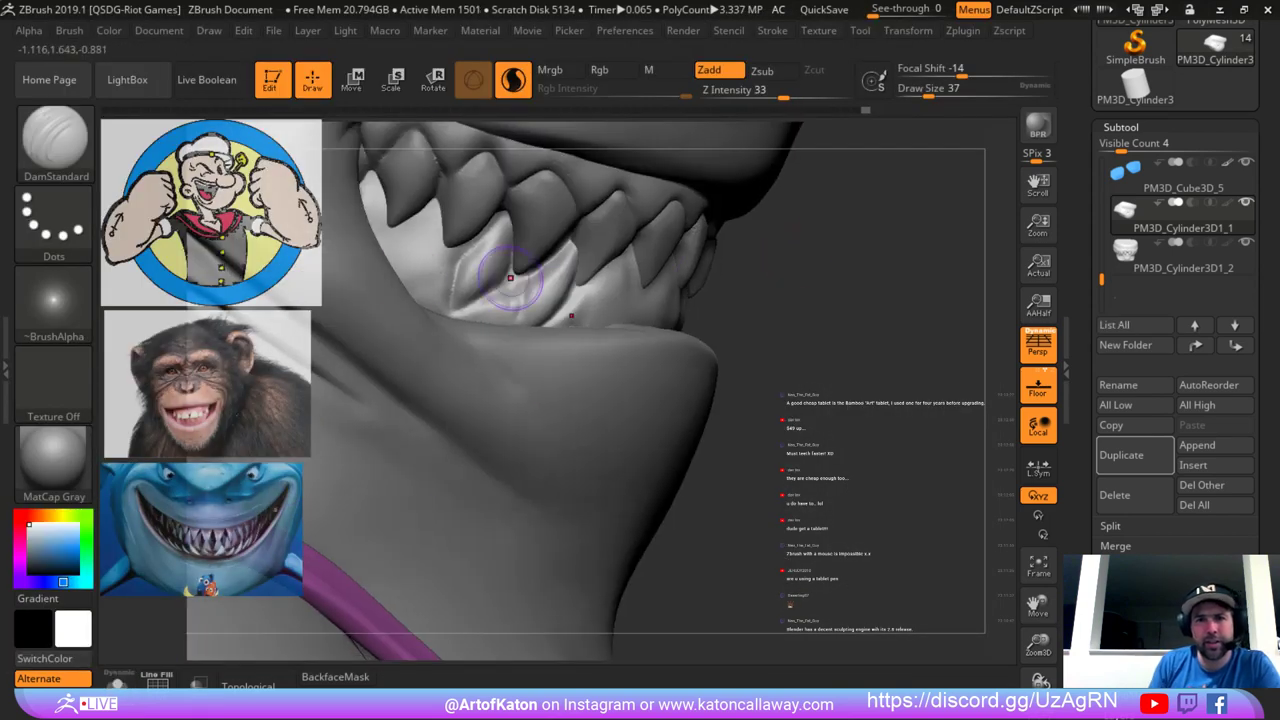
key(ctrl)
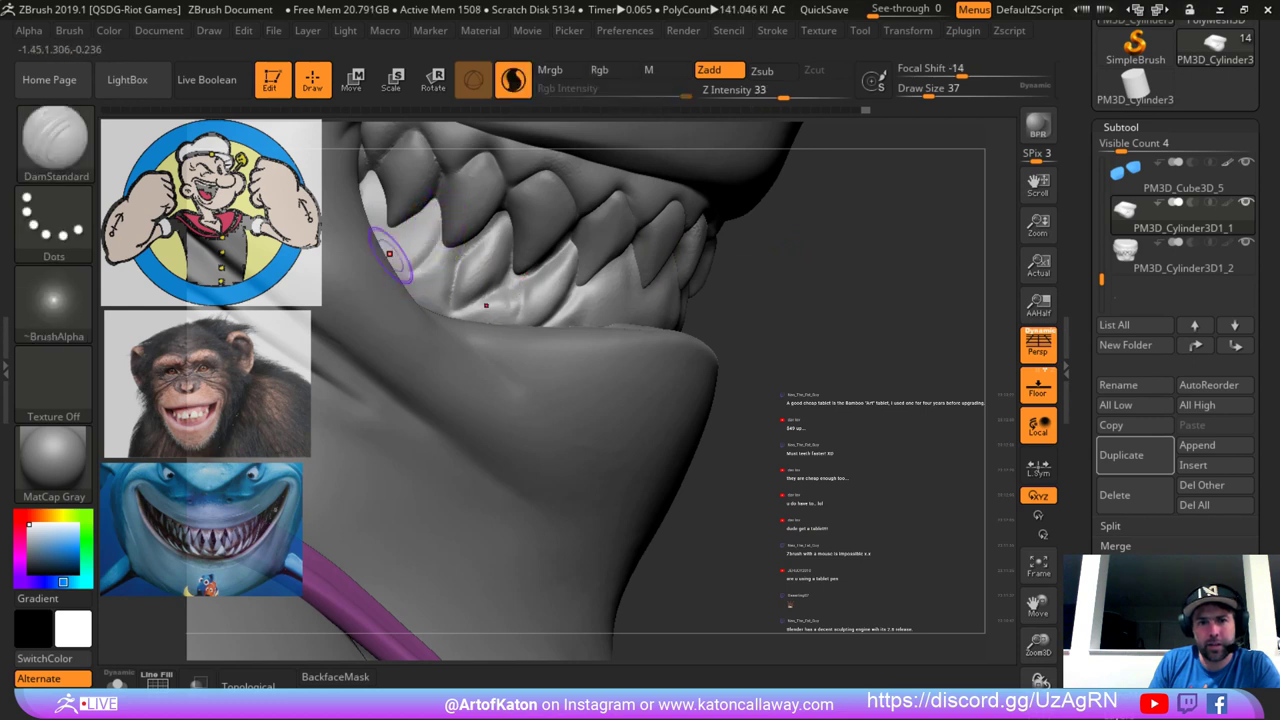
mouse_move(434, 195)
mouse_down()
mouse_move(417, 266)
mouse_move(446, 262)
mouse_move(420, 274)
mouse_move(425, 291)
mouse_move(437, 277)
mouse_move(424, 290)
mouse_up()
key(shift+d)
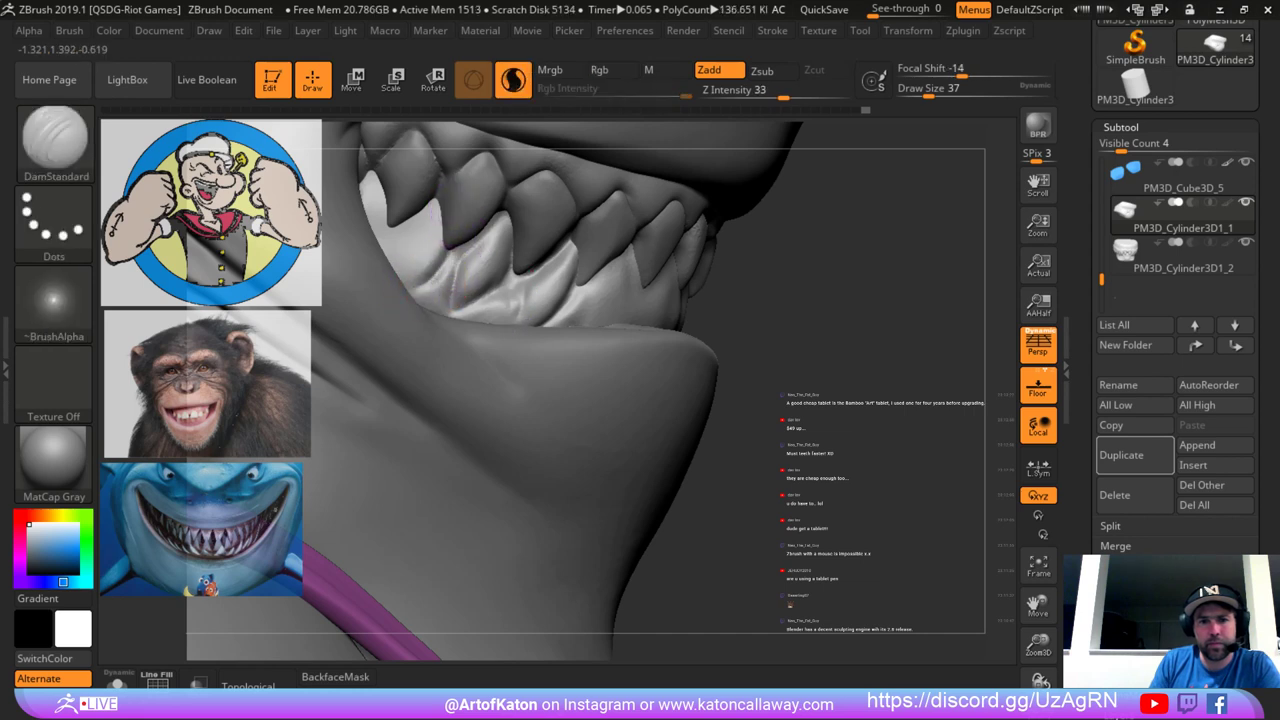
mouse_move(439, 213)
mouse_down()
mouse_move(398, 246)
mouse_move(424, 222)
mouse_move(428, 271)
mouse_move(452, 298)
mouse_up()
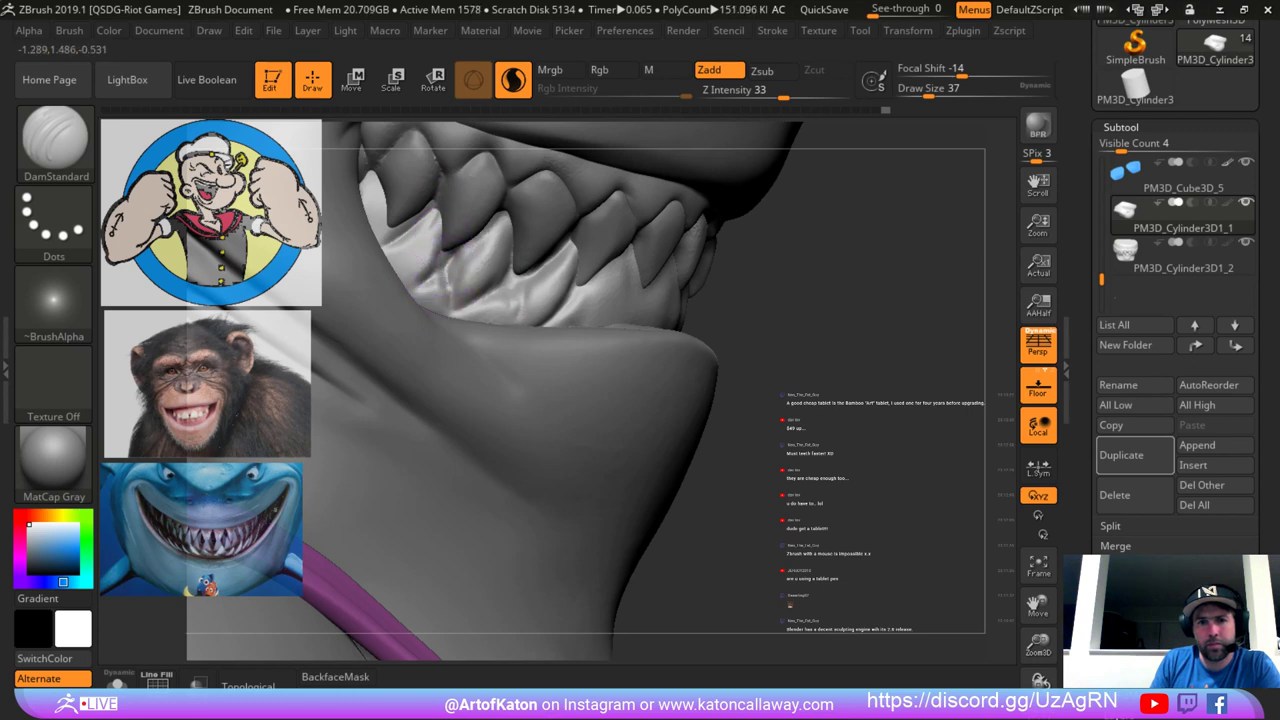
drag(432, 205, 394, 240)
Isolate the lower teeth and cut the gaps around the rear lower tooth tips with DamStandard.
click(117, 682)
mouse_move(610, 272)
right_down()
mouse_move(603, 255)
mouse_move(592, 270)
right_up()
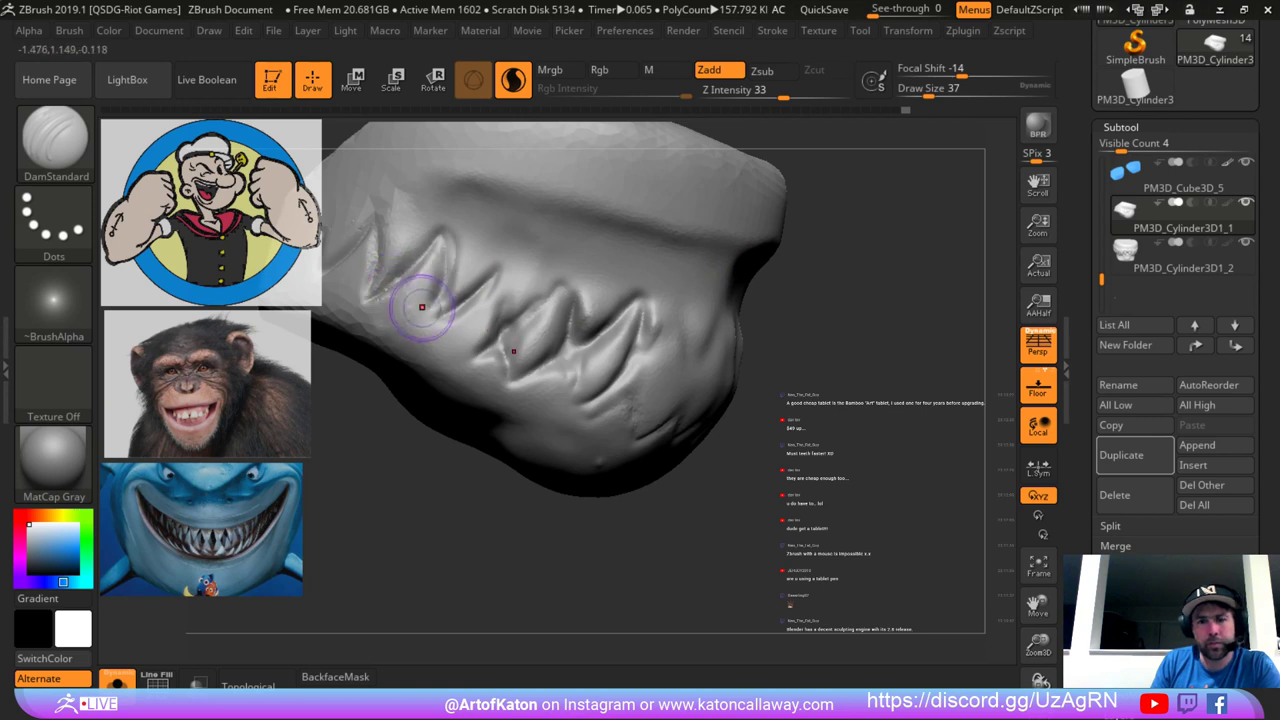
mouse_move(376, 296)
mouse_down()
mouse_move(443, 232)
mouse_move(434, 296)
mouse_move(428, 255)
mouse_up()
right_click(413, 256)
mouse_move(424, 224)
mouse_down()
mouse_move(403, 265)
mouse_move(418, 212)
mouse_move(402, 222)
mouse_move(420, 190)
mouse_up()
drag(452, 243, 438, 276)
mouse_move(500, 240)
mouse_down()
mouse_move(476, 268)
mouse_move(488, 250)
mouse_move(479, 218)
mouse_up()
mouse_move(506, 264)
mouse_down()
mouse_move(480, 310)
mouse_move(510, 304)
mouse_move(512, 272)
mouse_move(500, 346)
mouse_move(460, 312)
mouse_move(499, 342)
mouse_up()
Deepen and sharpen the edges of the lower side teeth with DamStandard at draw size 46.
key(space)
click(511, 295)
key(shift)
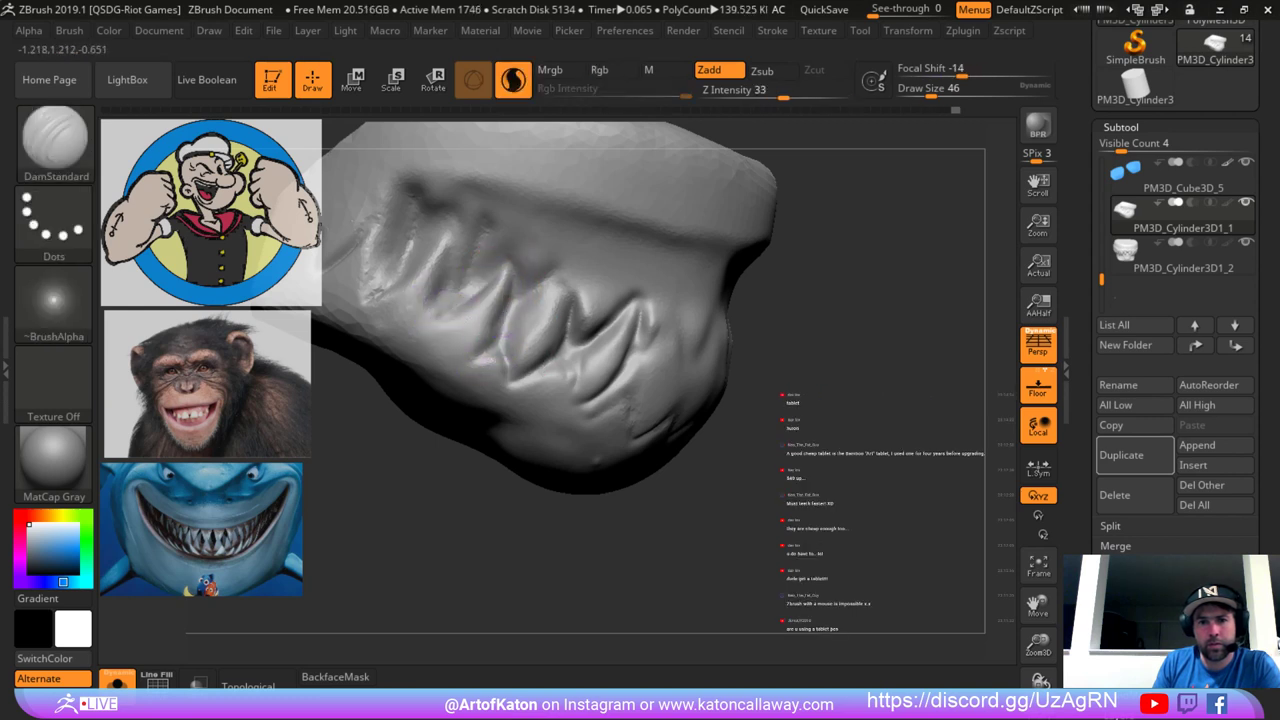
drag(430, 292, 462, 238)
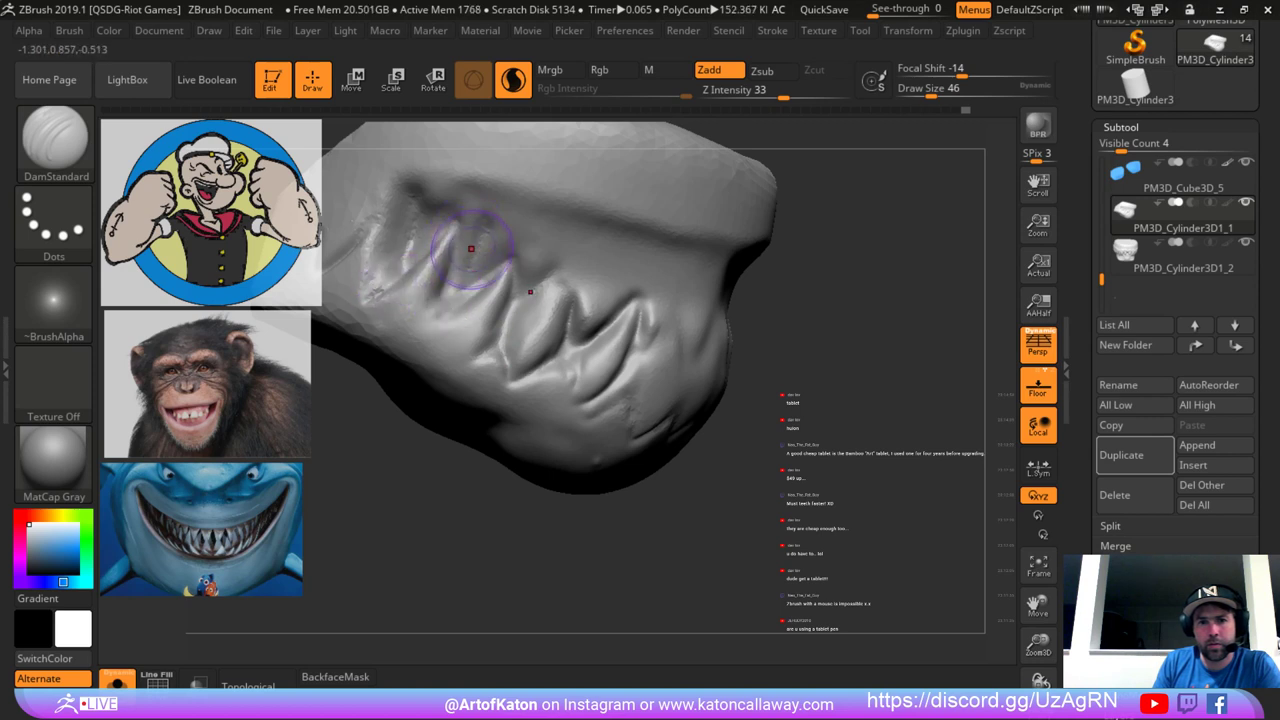
drag(462, 506, 426, 486)
drag(543, 288, 531, 246)
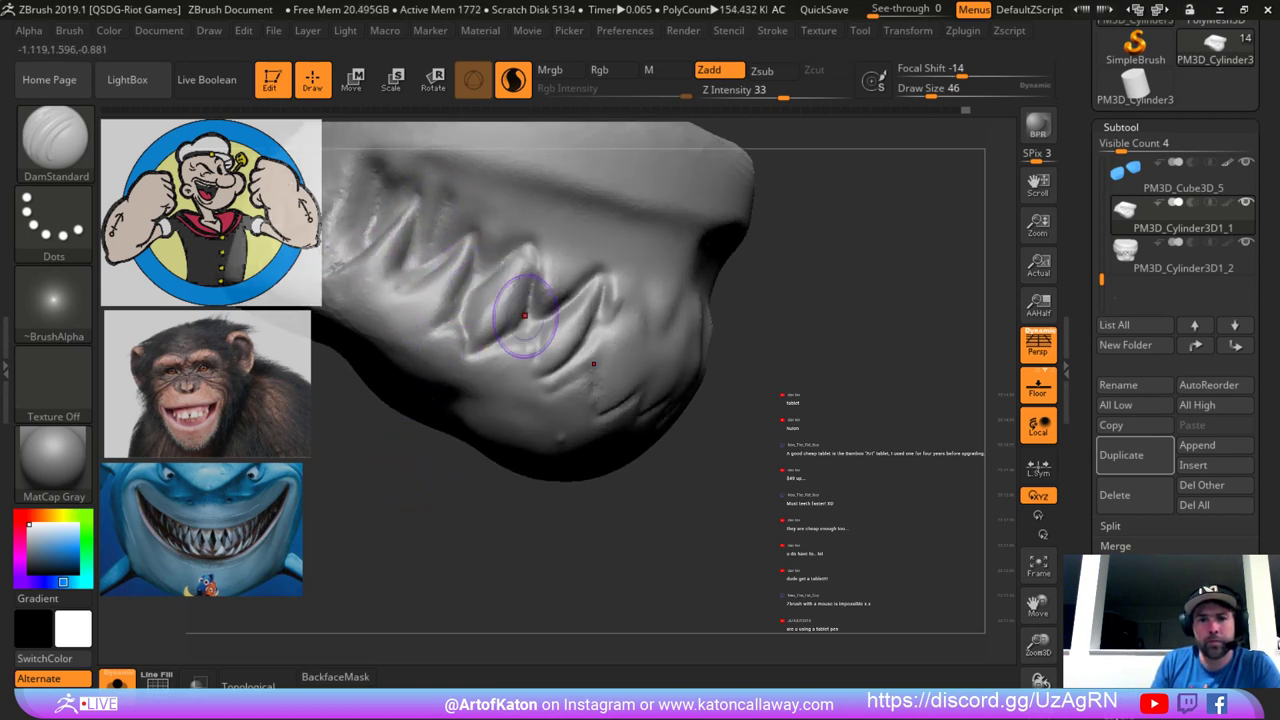
drag(474, 498, 426, 488)
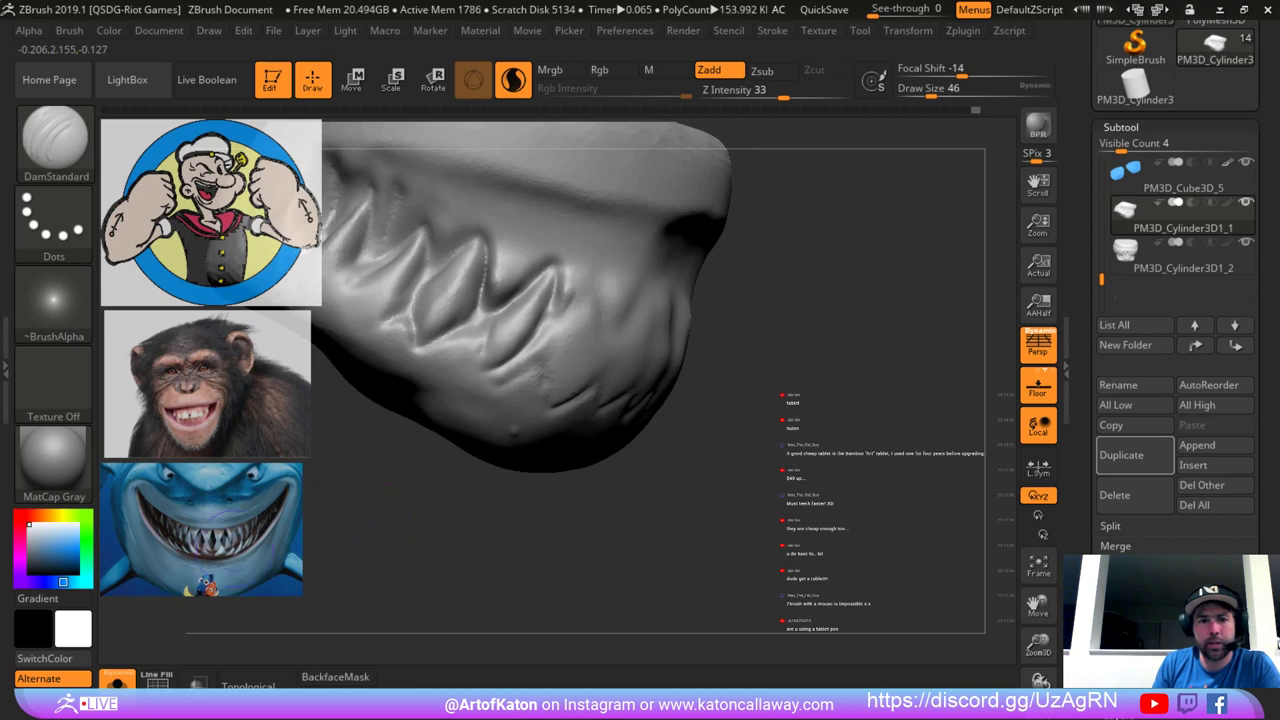
Show the whole character and carve the next lower tooth toward the front between the upper teeth with DamStandard.
click(117, 682)
mouse_move(808, 320)
mouse_down()
mouse_move(762, 316)
mouse_move(715, 284)
mouse_up()
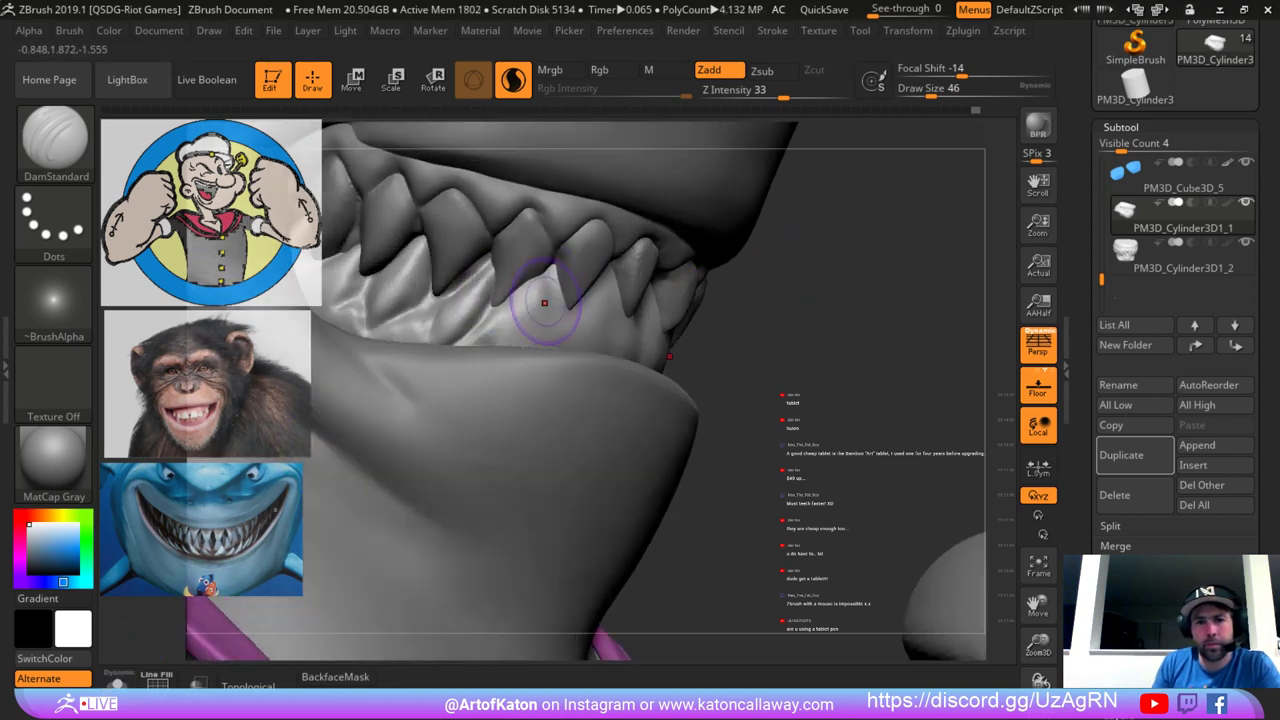
drag(770, 320, 655, 316)
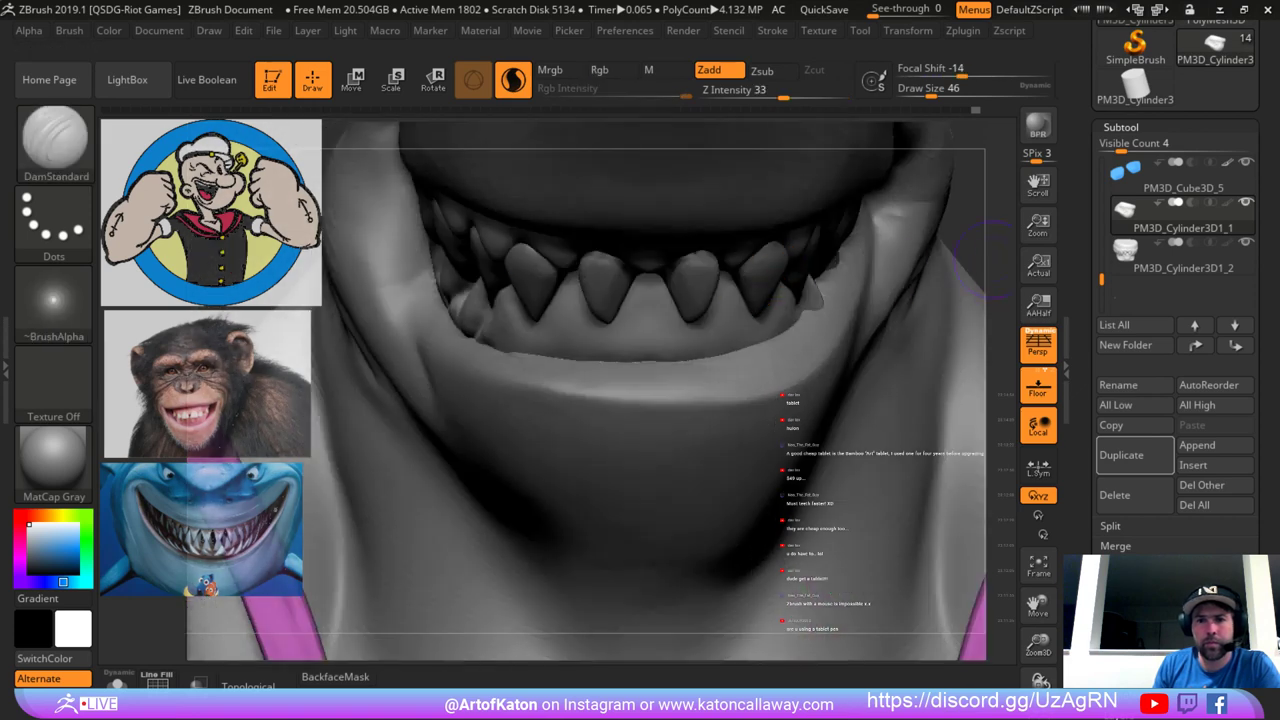
drag(990, 260, 1068, 262)
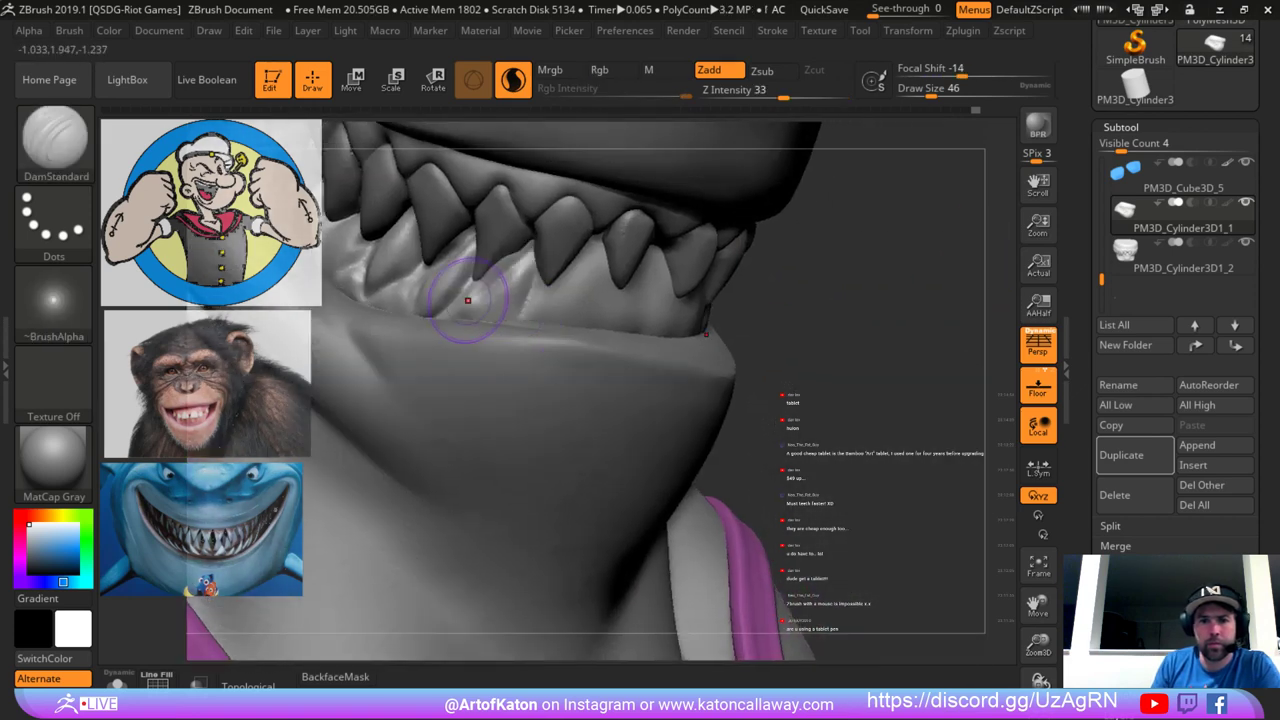
key(ctrl+z)
drag(468, 308, 524, 256)
drag(467, 312, 500, 272)
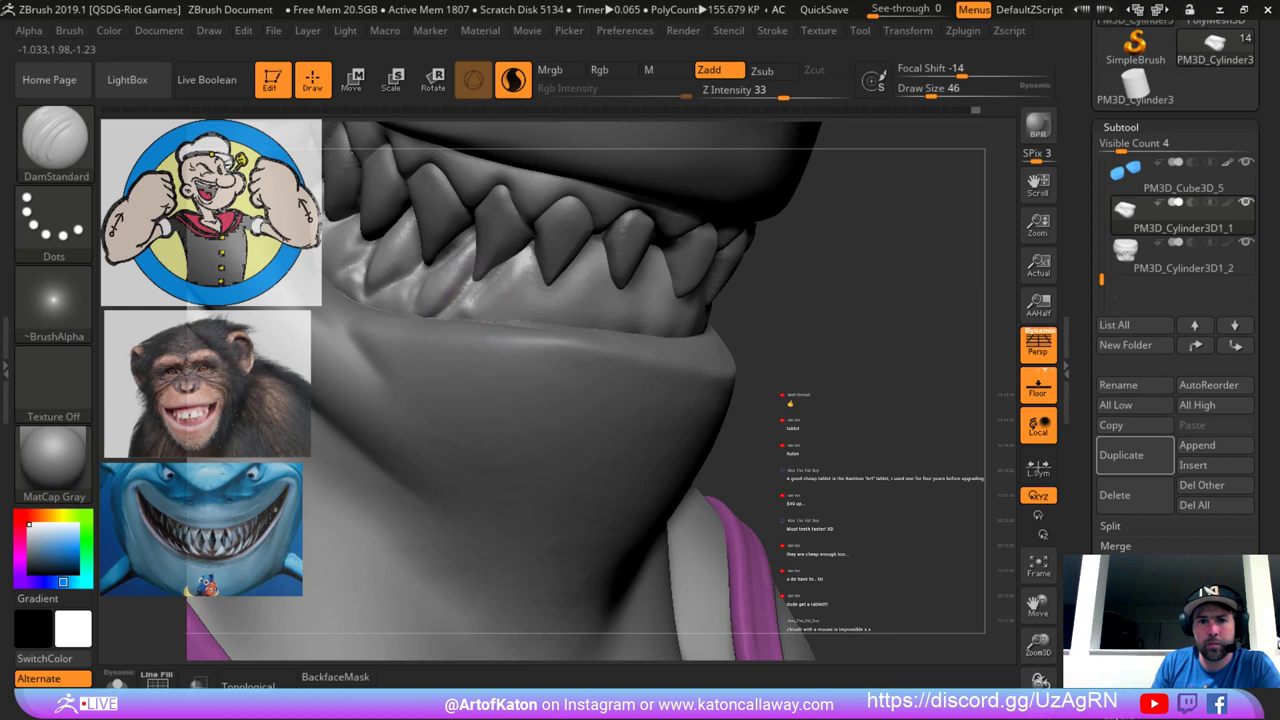
drag(511, 320, 535, 250)
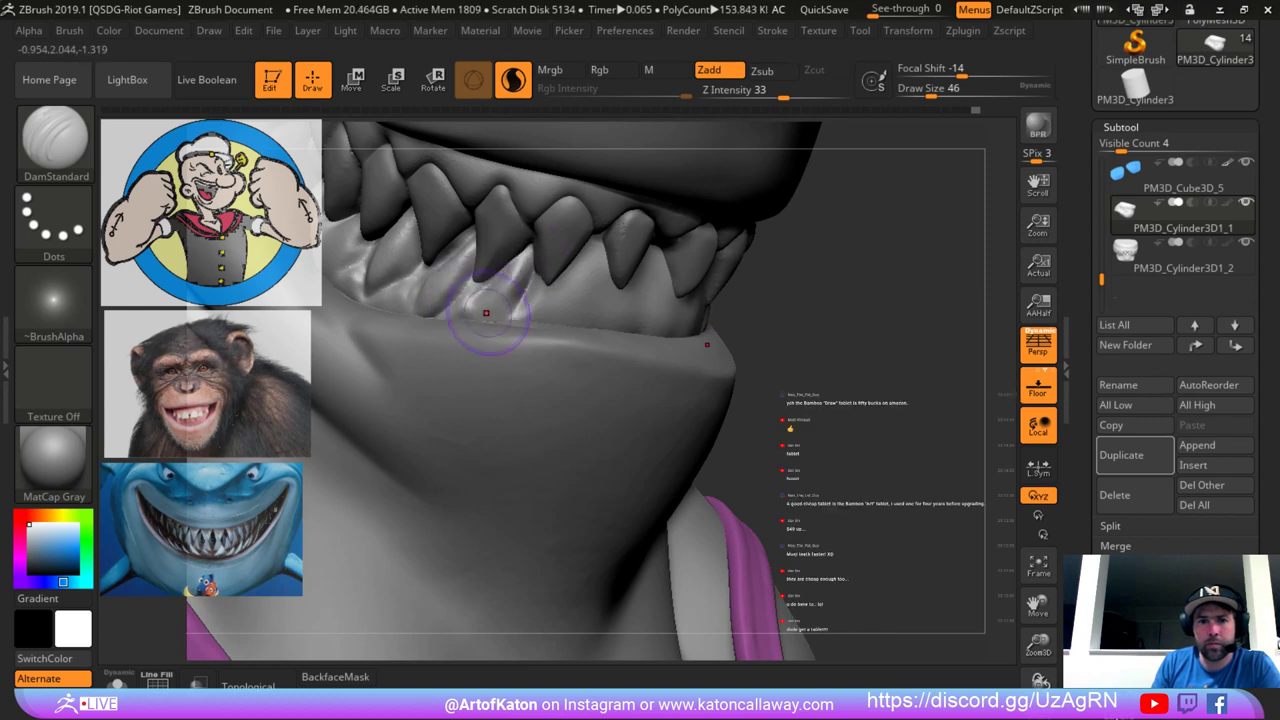
Carve the edge of the next lower side tooth with DamStandard at draw size 46 and undo the last stroke.
drag(486, 313, 479, 297)
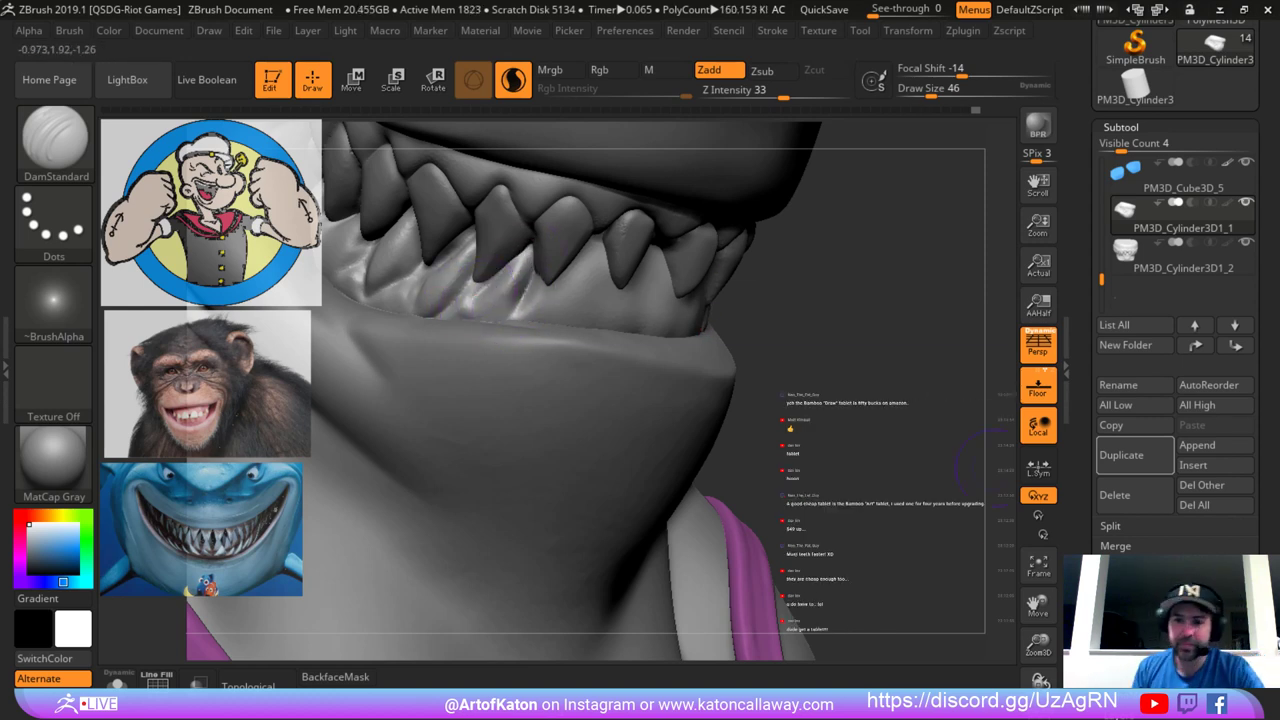
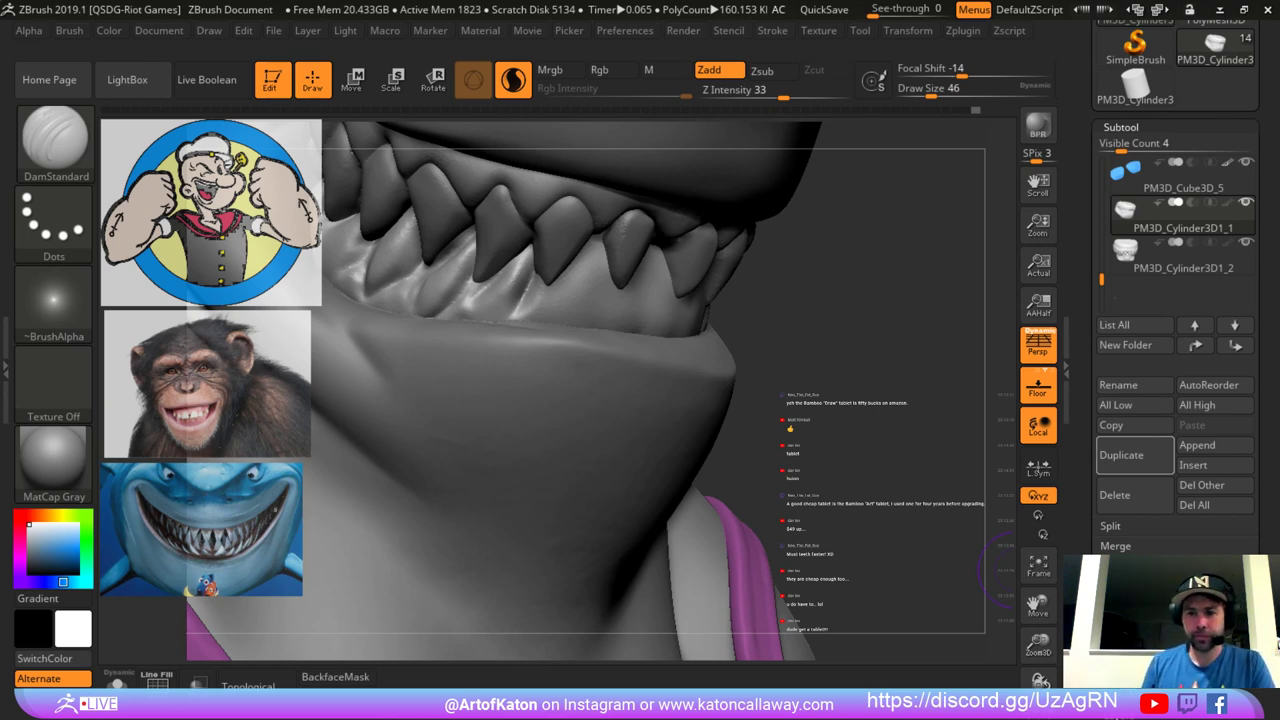
alt+drag(840, 300, 825, 250)
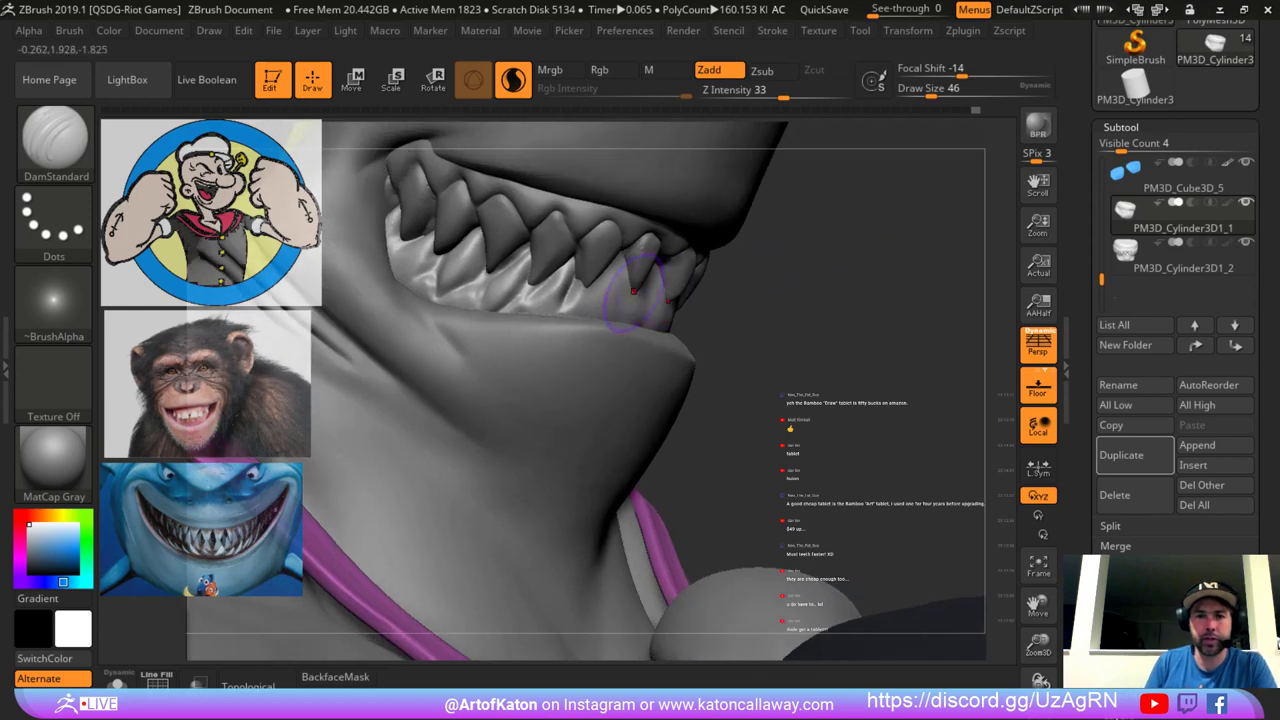
mouse_move(850, 300)
mouse_down()
mouse_move(790, 300)
mouse_move(840, 350)
mouse_move(845, 340)
mouse_move(797, 300)
mouse_move(850, 305)
mouse_up()
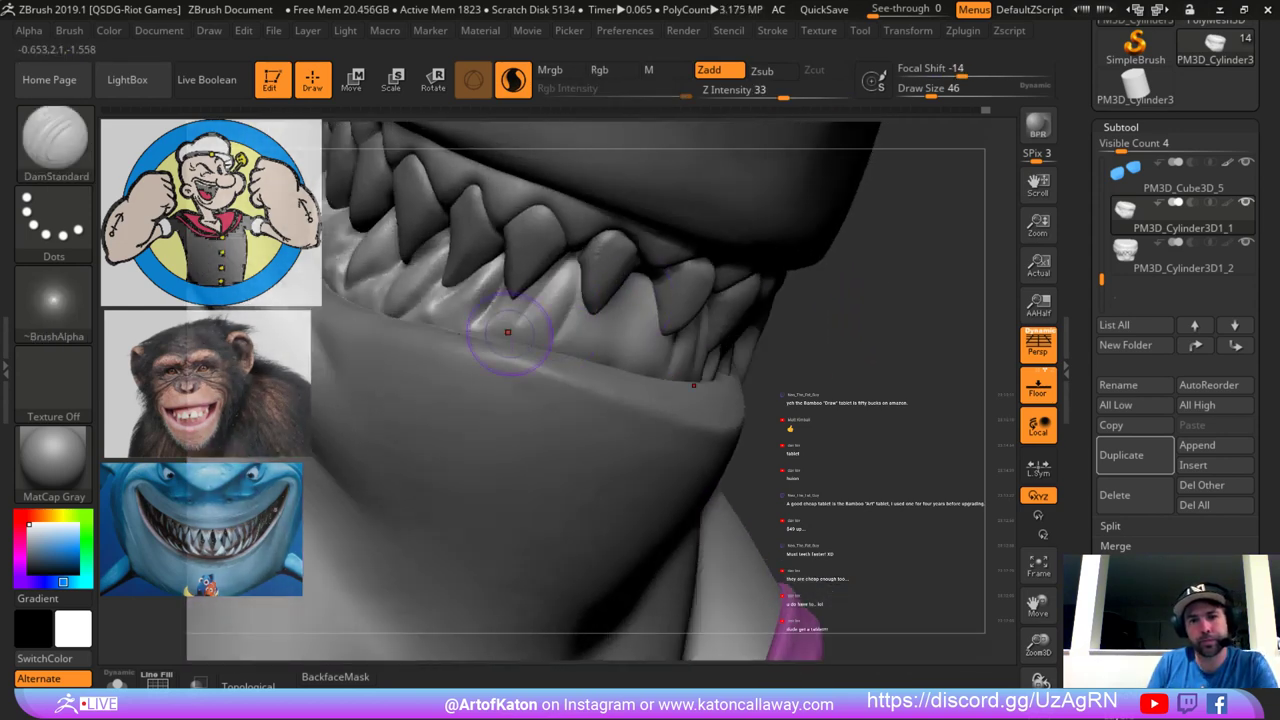
key(ctrl+z)
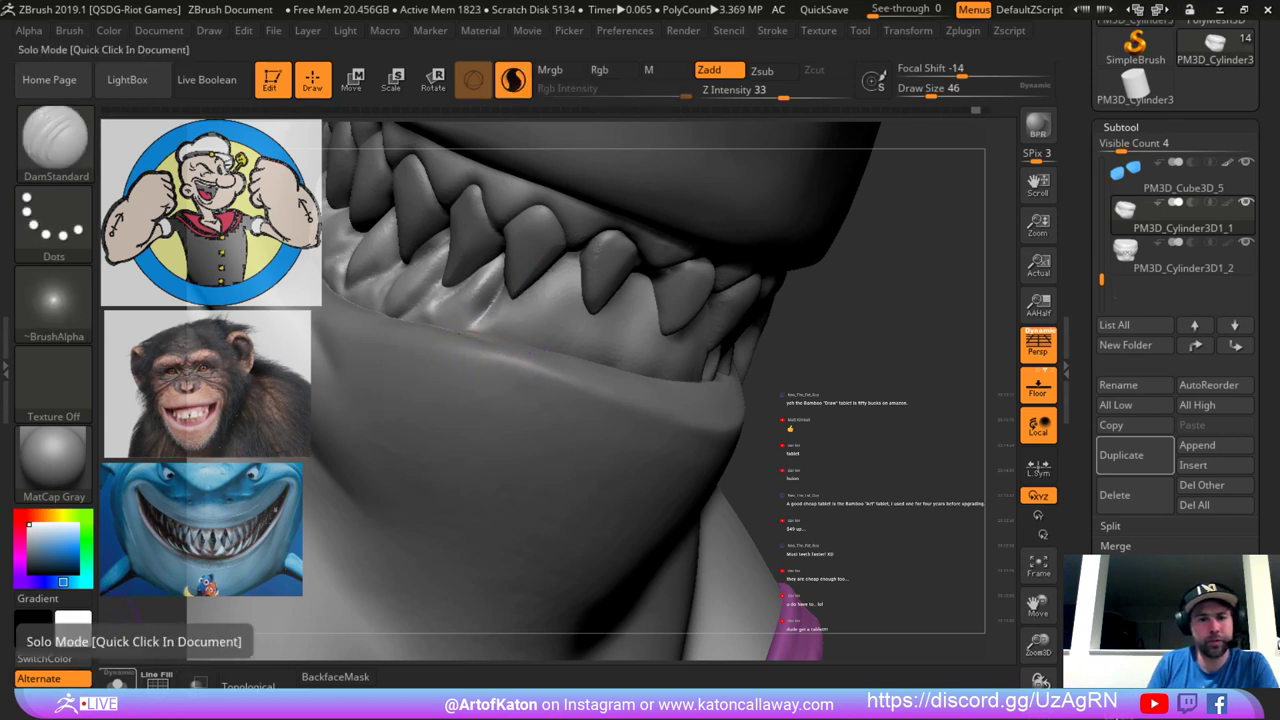
Isolate the lower teeth and redo the cuts along both edges of the lower side tooth with DamStandard.
click(116, 681)
mouse_move(508, 268)
mouse_down()
mouse_move(556, 316)
mouse_move(553, 332)
mouse_move(571, 322)
mouse_move(556, 364)
mouse_up()
key(ctrl+z)
key(ctrl+z)
mouse_move(506, 328)
mouse_down()
mouse_move(571, 281)
mouse_move(540, 373)
mouse_up()
mouse_move(508, 329)
mouse_down()
mouse_move(569, 281)
mouse_move(500, 330)
mouse_move(514, 236)
mouse_up()
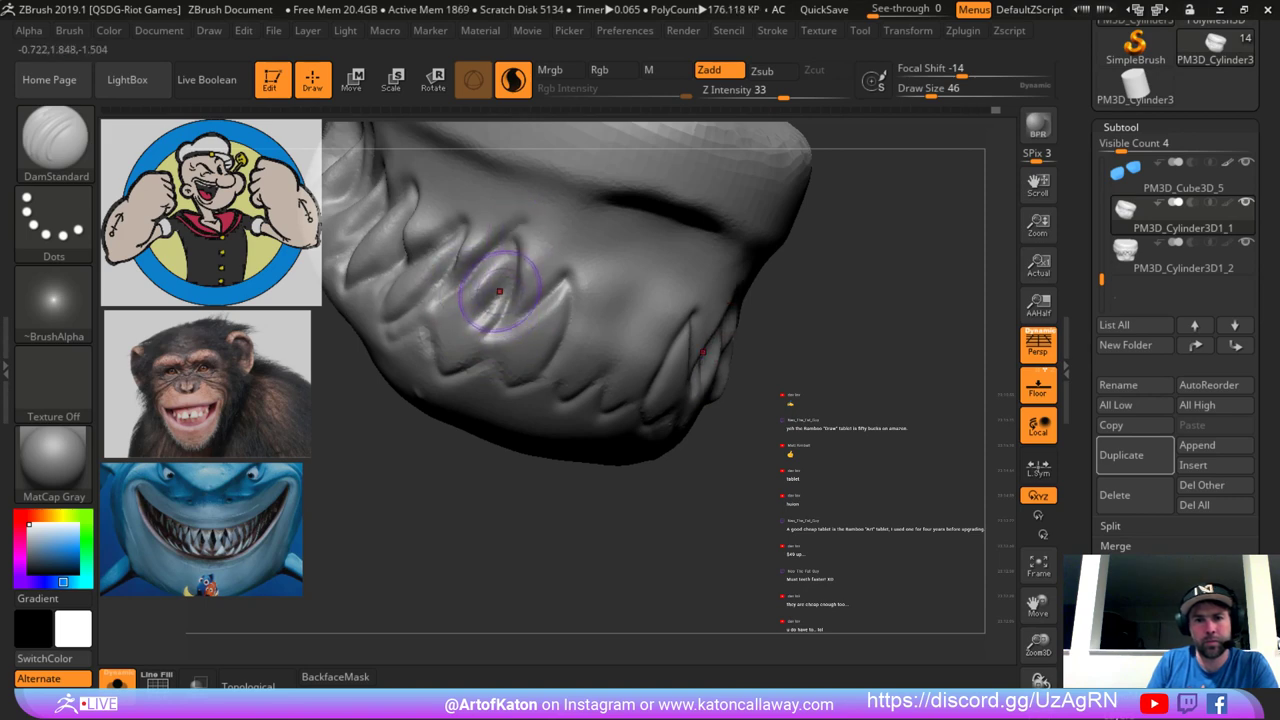
Fill the hollow in the lower side tooth with Clay at draw size 41 and show the whole character again.
key(b)
click(61, 60)
key(space)
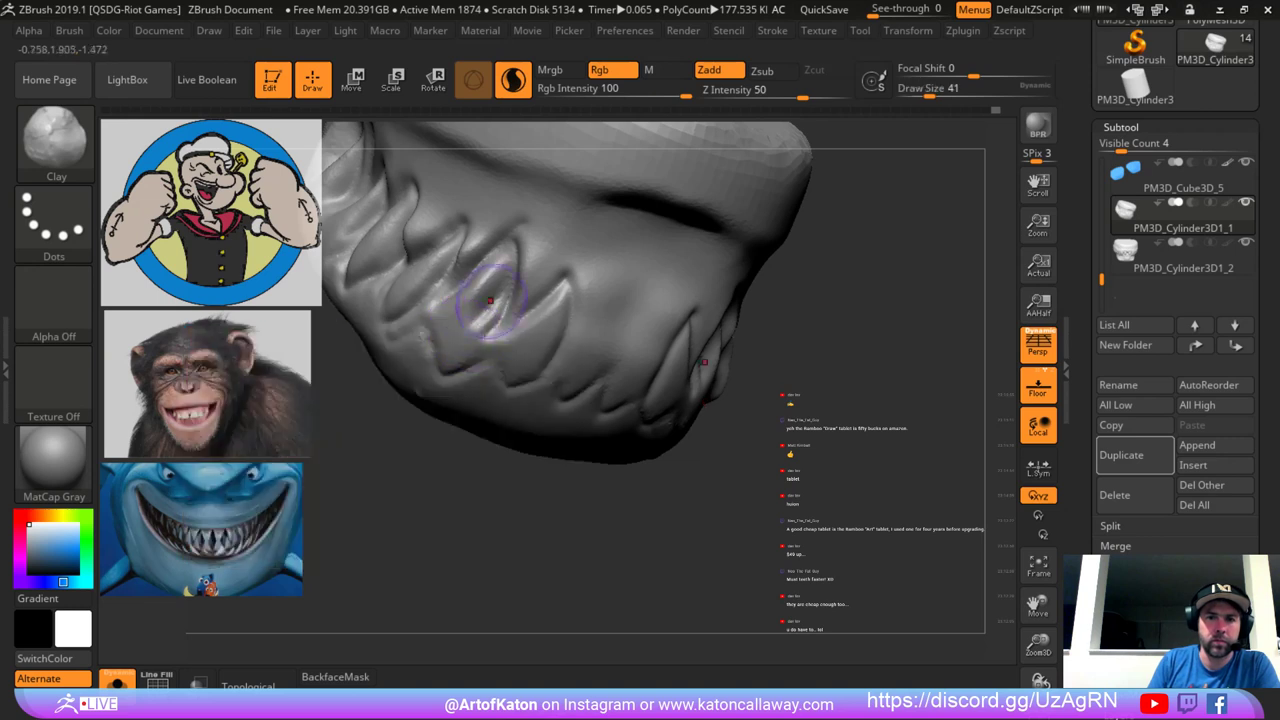
mouse_move(494, 300)
mouse_down()
mouse_move(476, 328)
mouse_move(494, 280)
mouse_move(476, 322)
mouse_up()
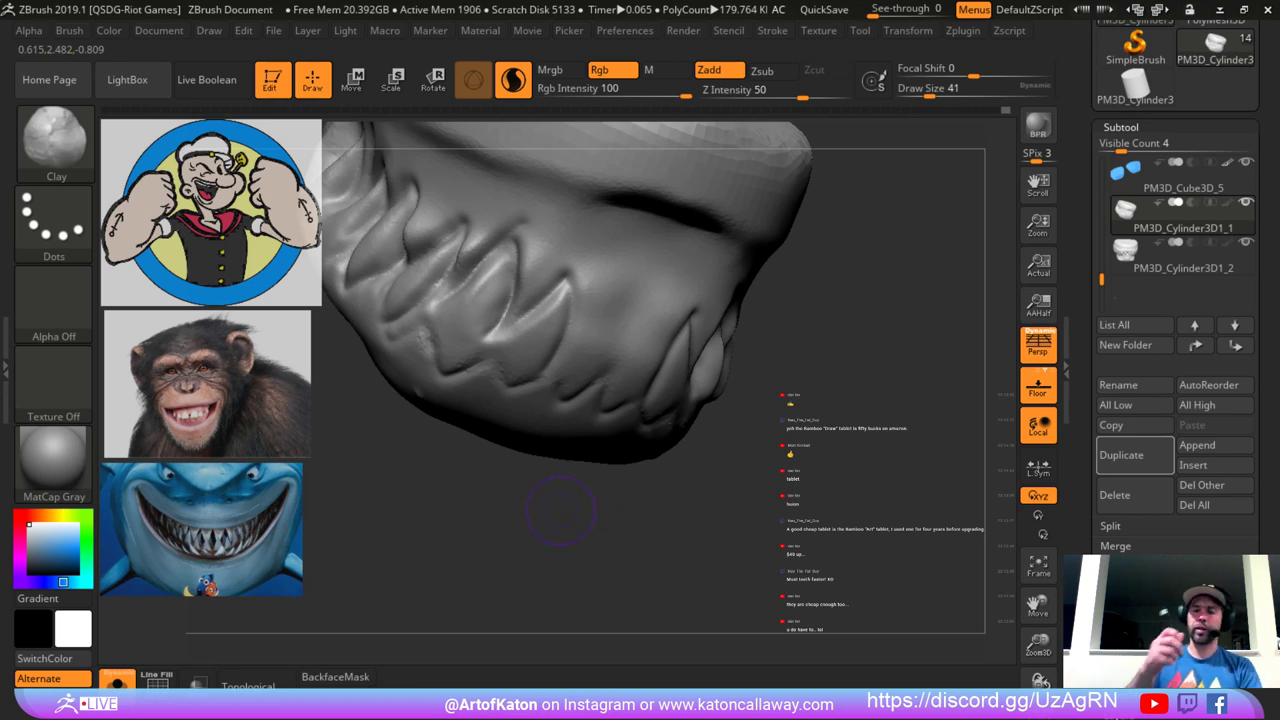
click(118, 682)
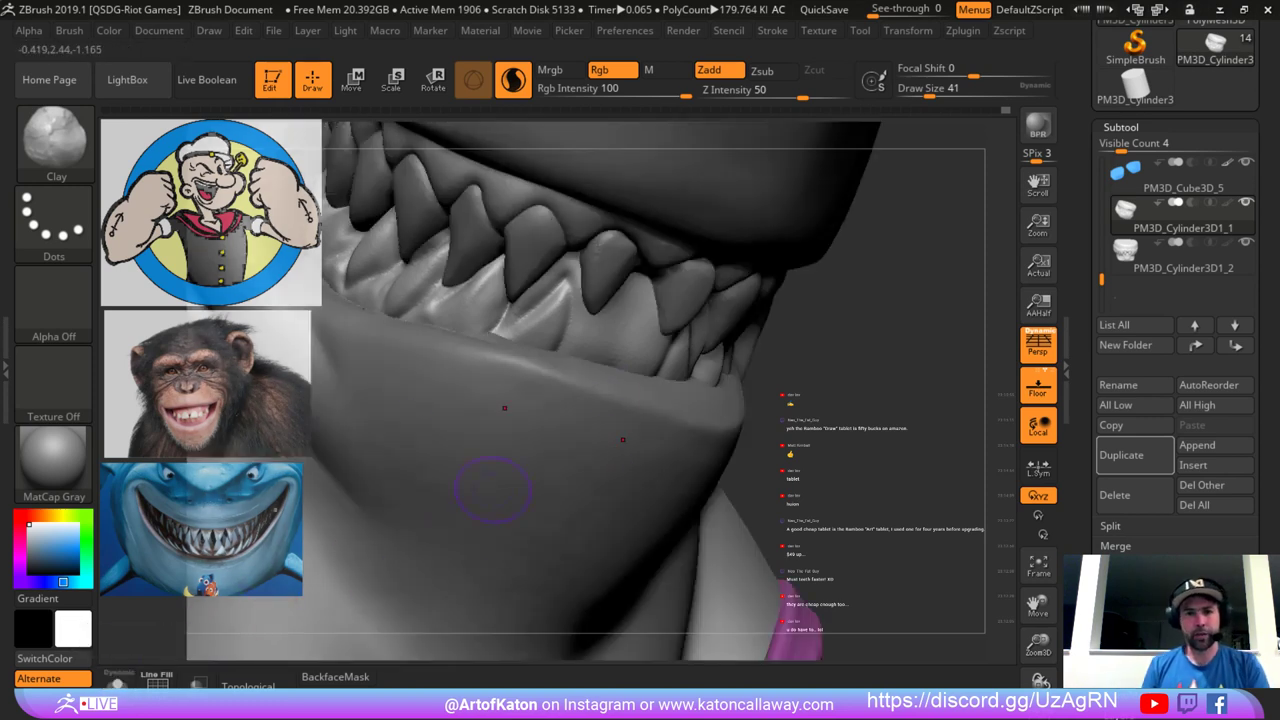
Build up the lower side tooth between the upper teeth with Clay, undo the excess strokes and smooth its surface.
drag(920, 250, 850, 280)
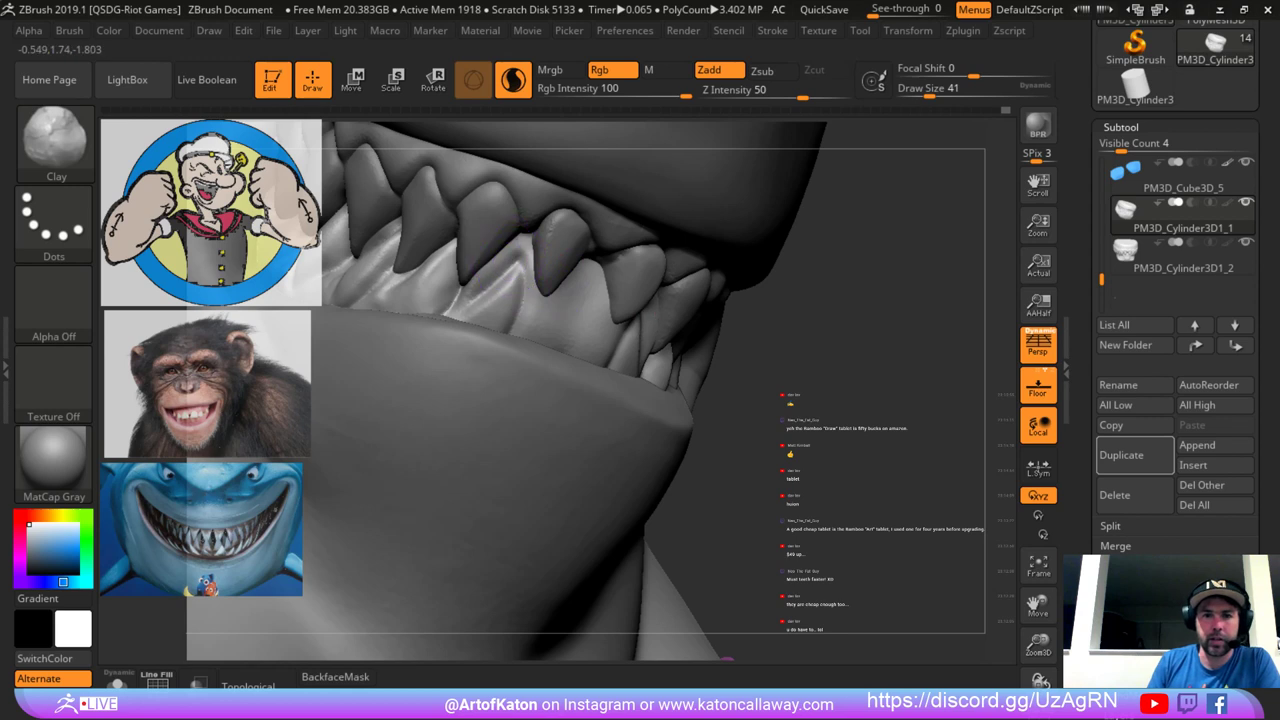
mouse_move(504, 268)
mouse_down()
mouse_move(518, 264)
mouse_move(508, 288)
mouse_up()
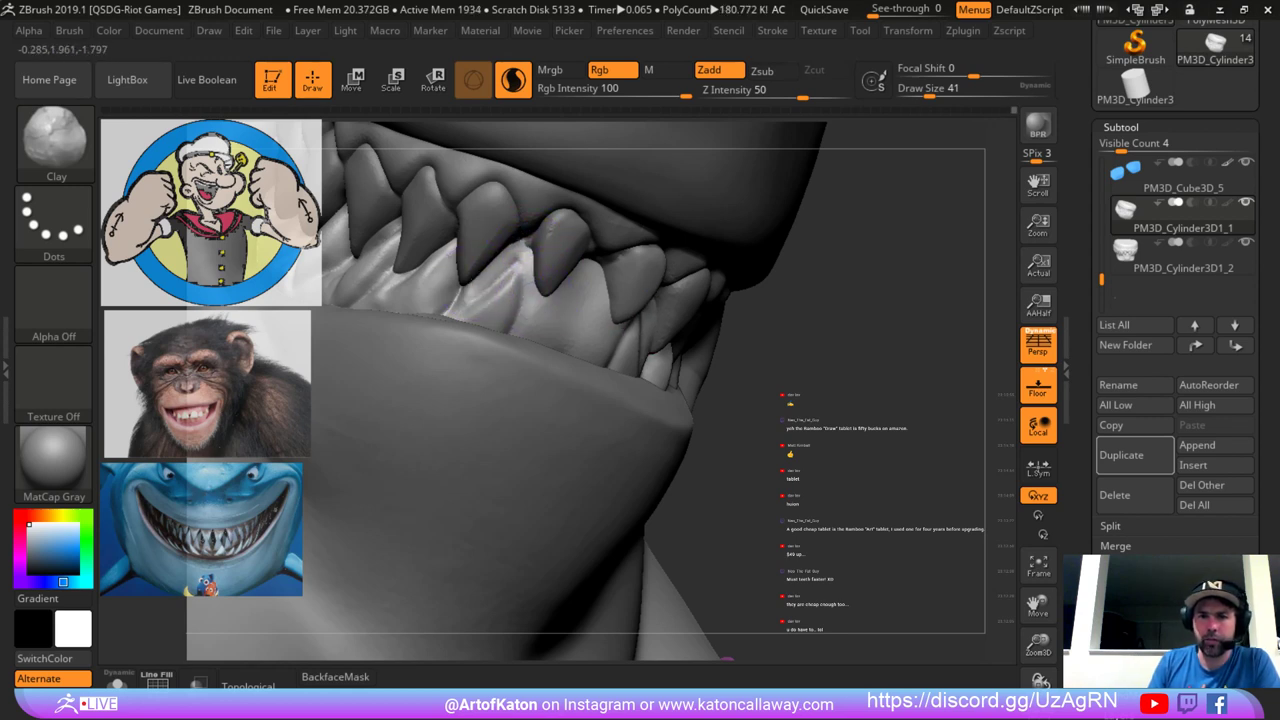
key(ctrl+z)
key(ctrl+z)
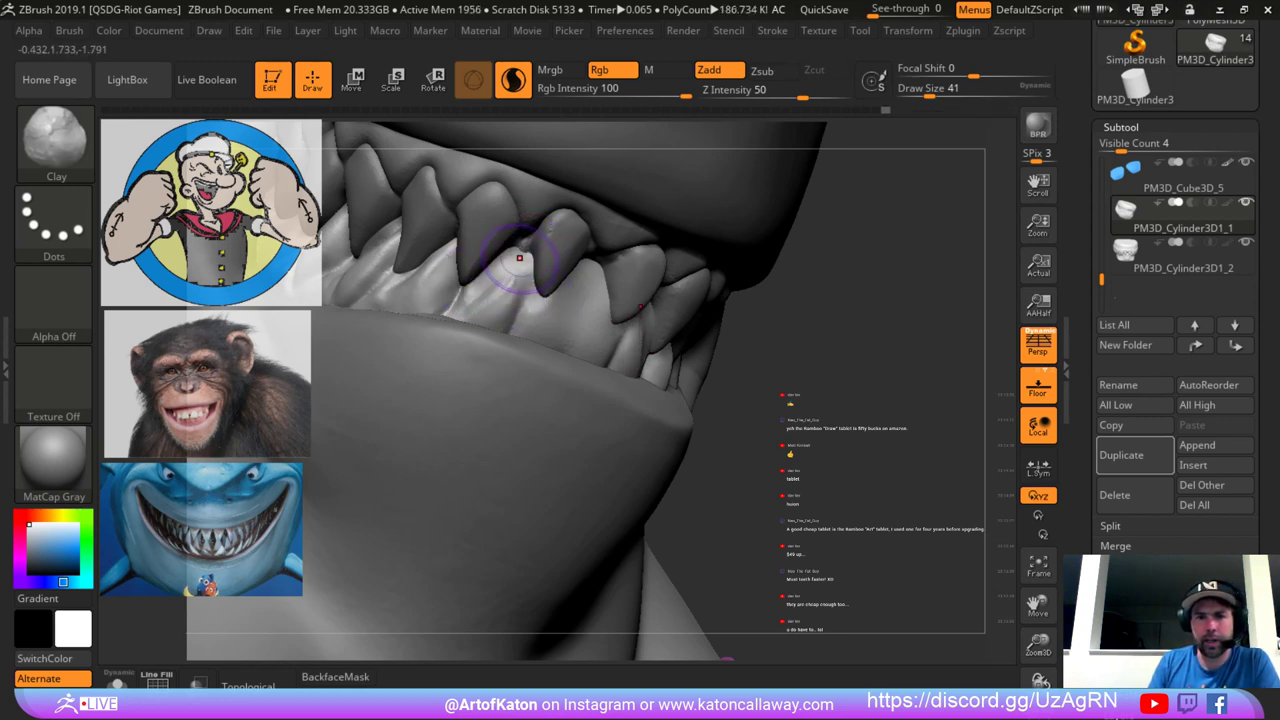
key(ctrl+z)
mouse_move(510, 284)
shift+mouse_down()
mouse_move(512, 265)
mouse_move(511, 325)
shift+mouse_up()
Raise and sharpen the ridges and edges of the lower teeth toward the front with DamStandard at draw size 41.
key(b)
key(d)
key(s)
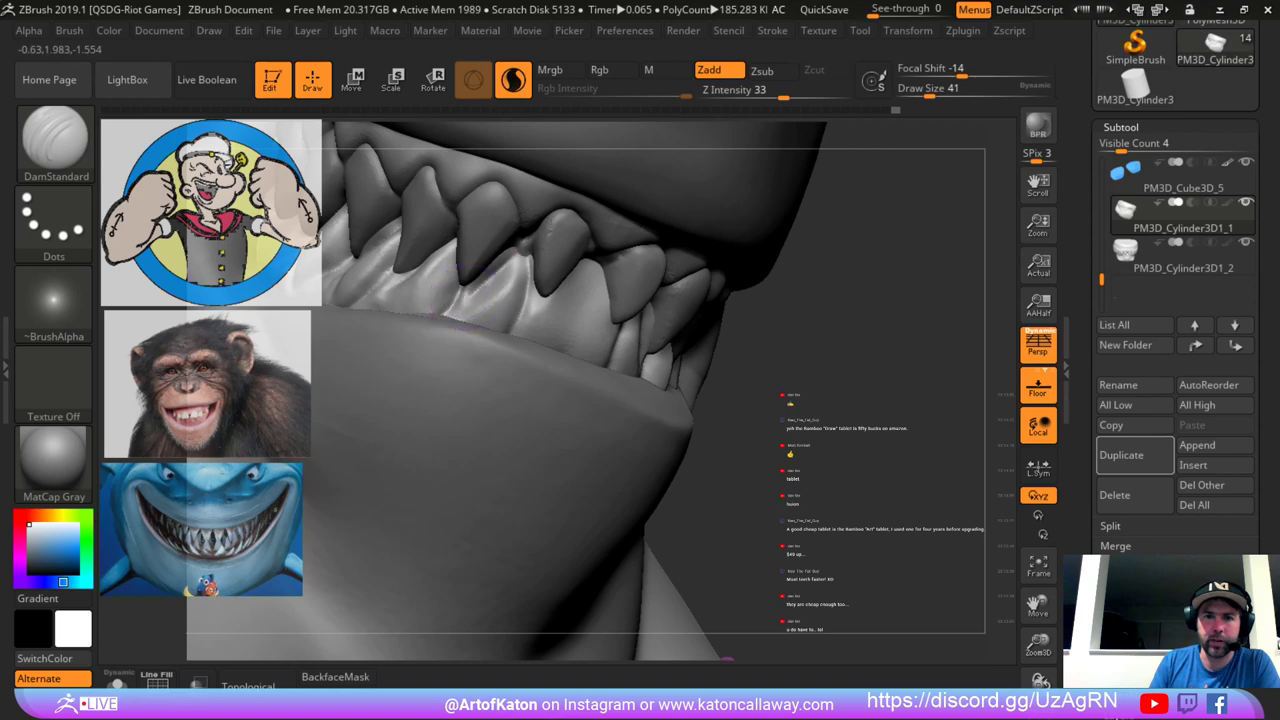
mouse_move(496, 266)
alt+mouse_down()
mouse_move(480, 296)
mouse_move(521, 300)
alt+mouse_up()
mouse_move(900, 215)
mouse_down()
mouse_move(880, 250)
mouse_move(838, 256)
mouse_up()
mouse_move(563, 286)
alt+mouse_down()
mouse_move(518, 303)
mouse_move(545, 306)
alt+mouse_up()
mouse_move(577, 258)
alt+mouse_down()
mouse_move(557, 313)
mouse_move(577, 240)
alt+mouse_up()
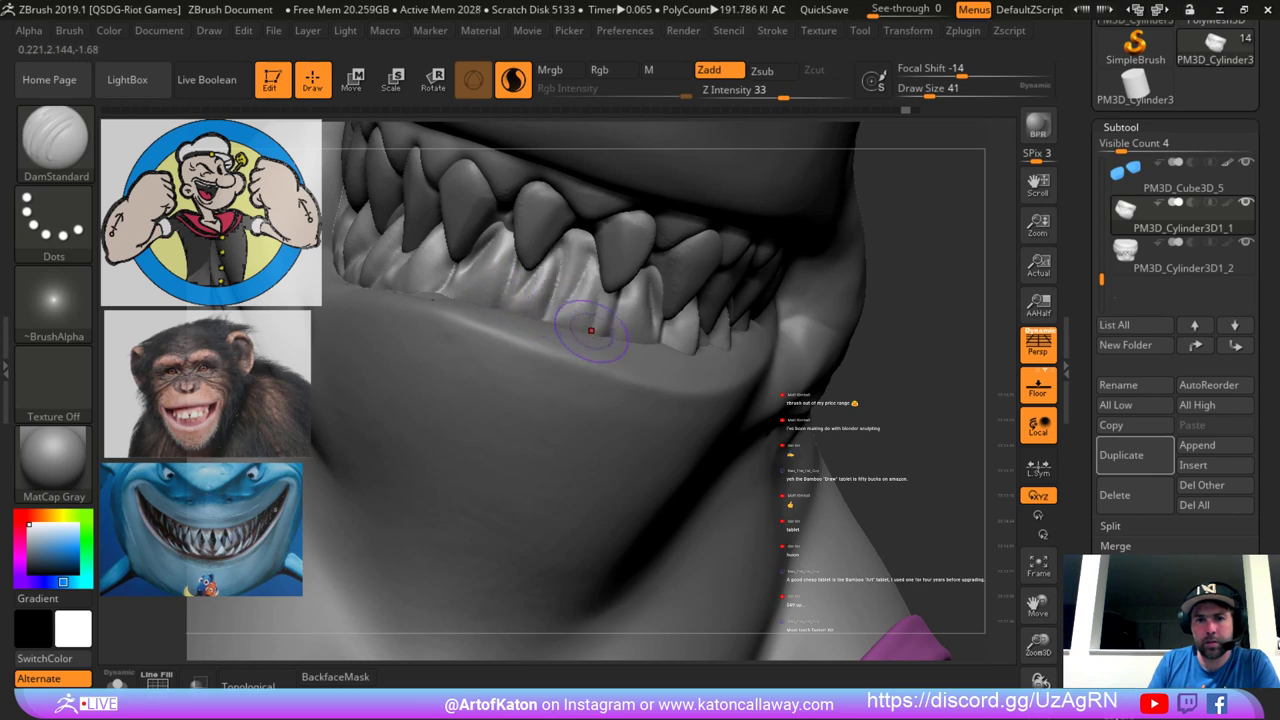
drag(576, 312, 576, 285)
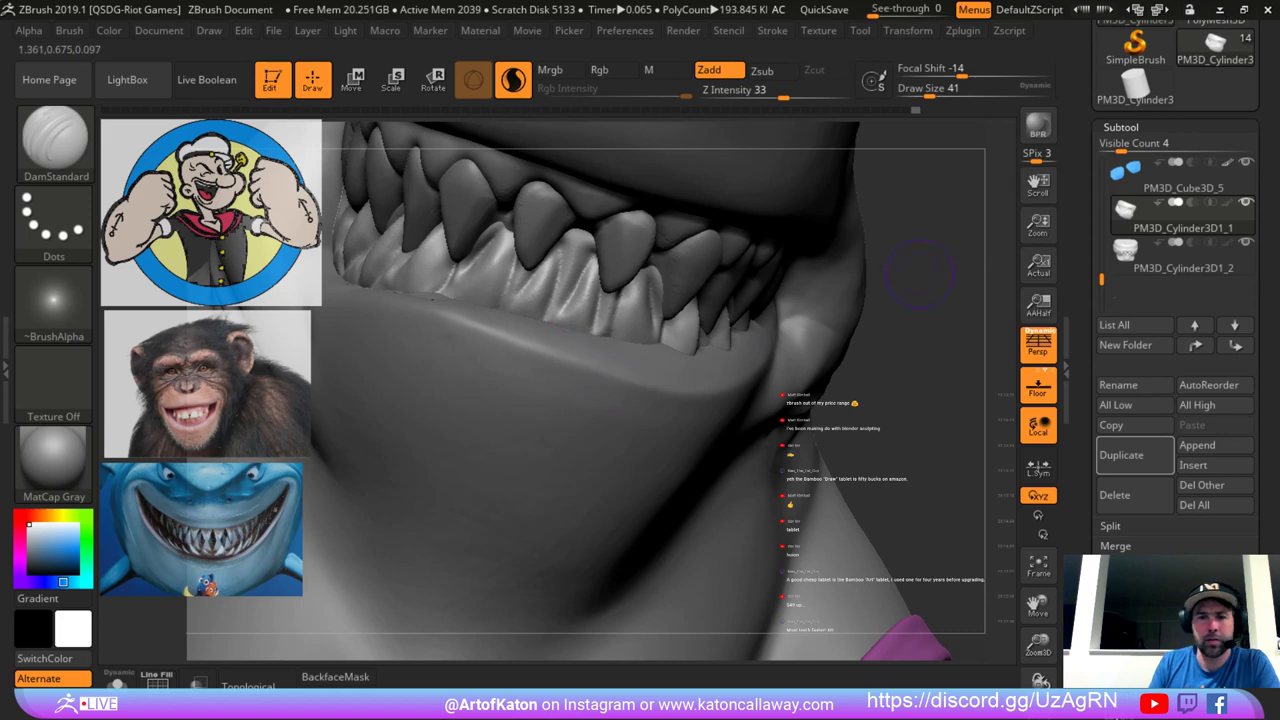
Isolate the lower teeth and split the broad middle tooth with a central groove, outlining the tooth beside it with DamStandard.
mouse_move(896, 300)
alt+mouse_down()
mouse_move(885, 220)
mouse_move(862, 285)
alt+mouse_up()
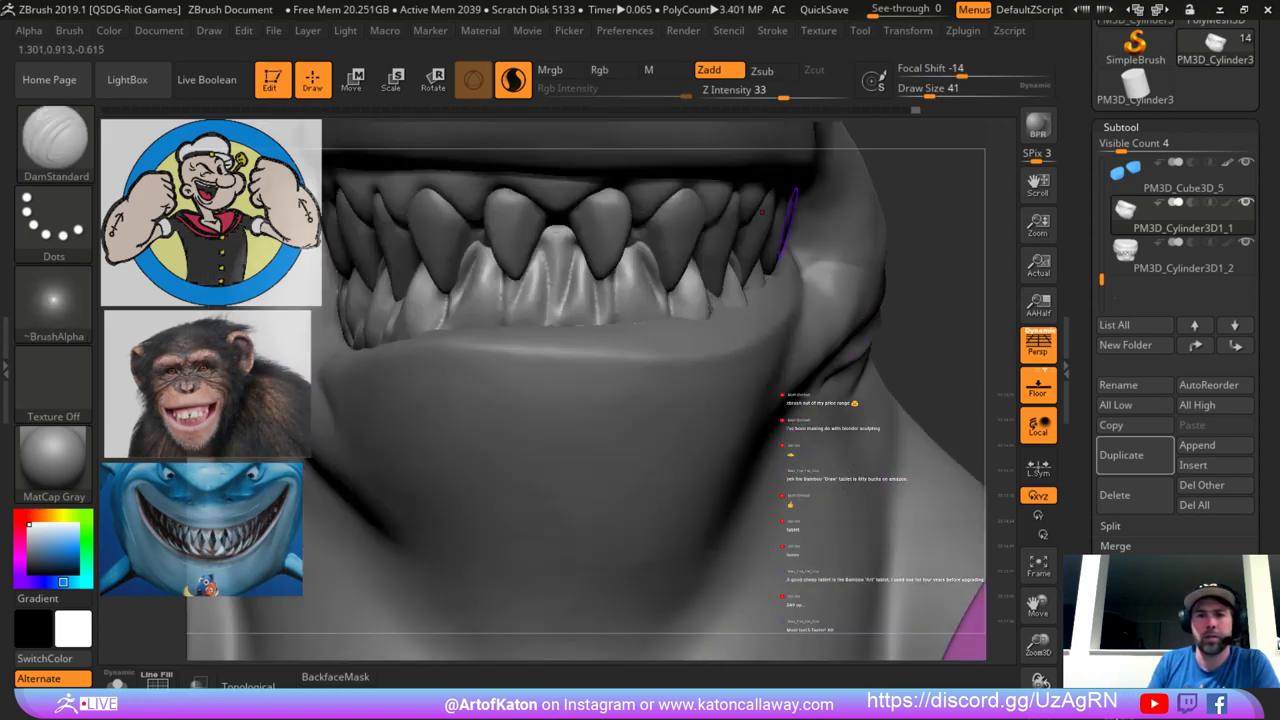
key(ctrl+z)
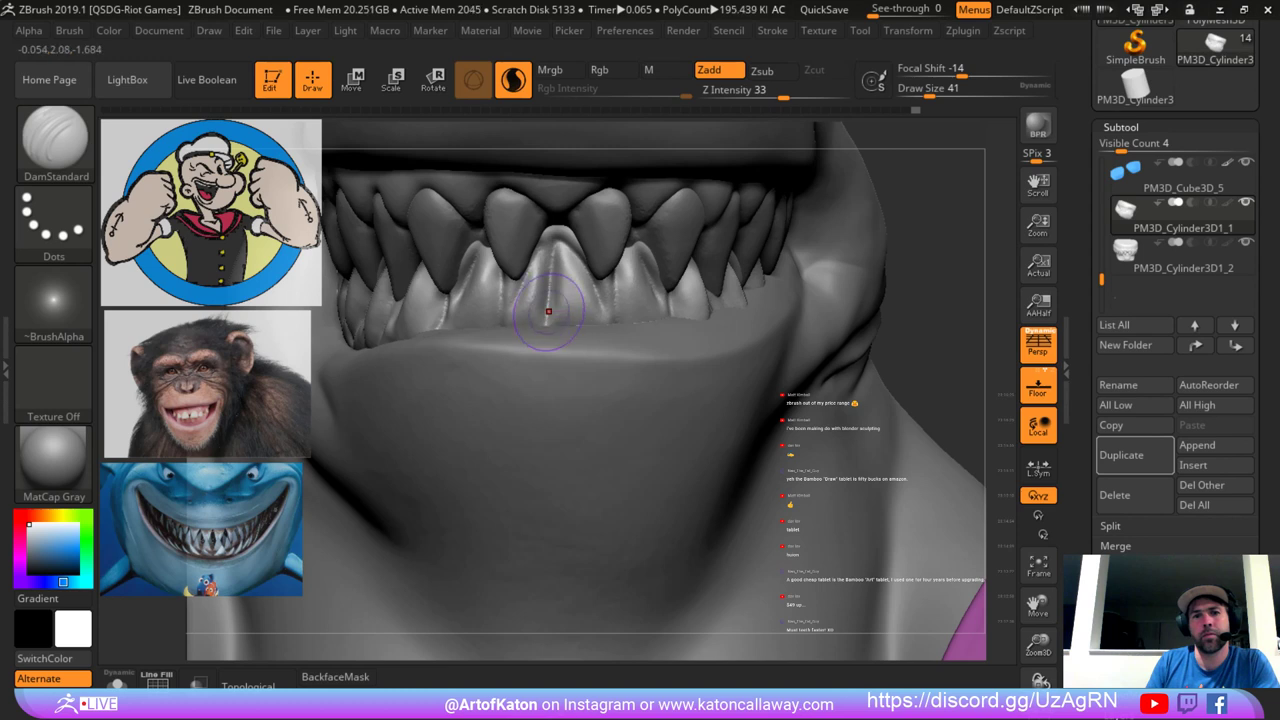
click(117, 684)
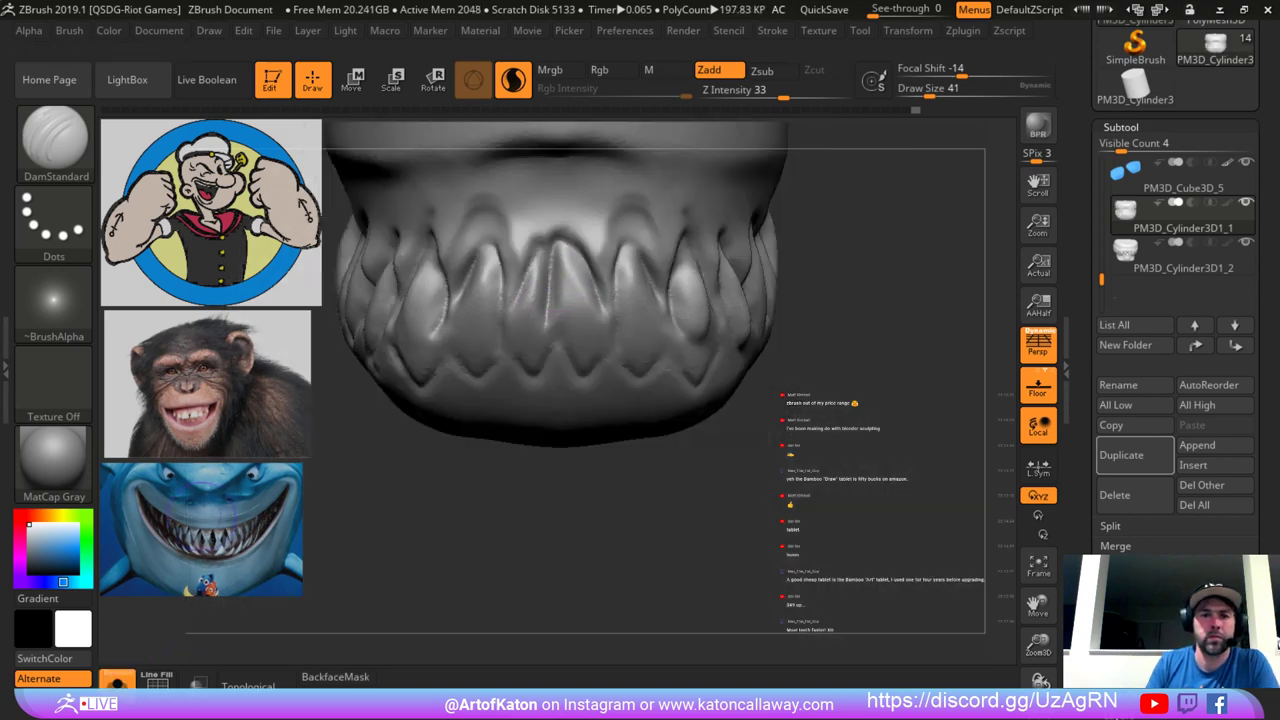
drag(808, 212, 802, 255)
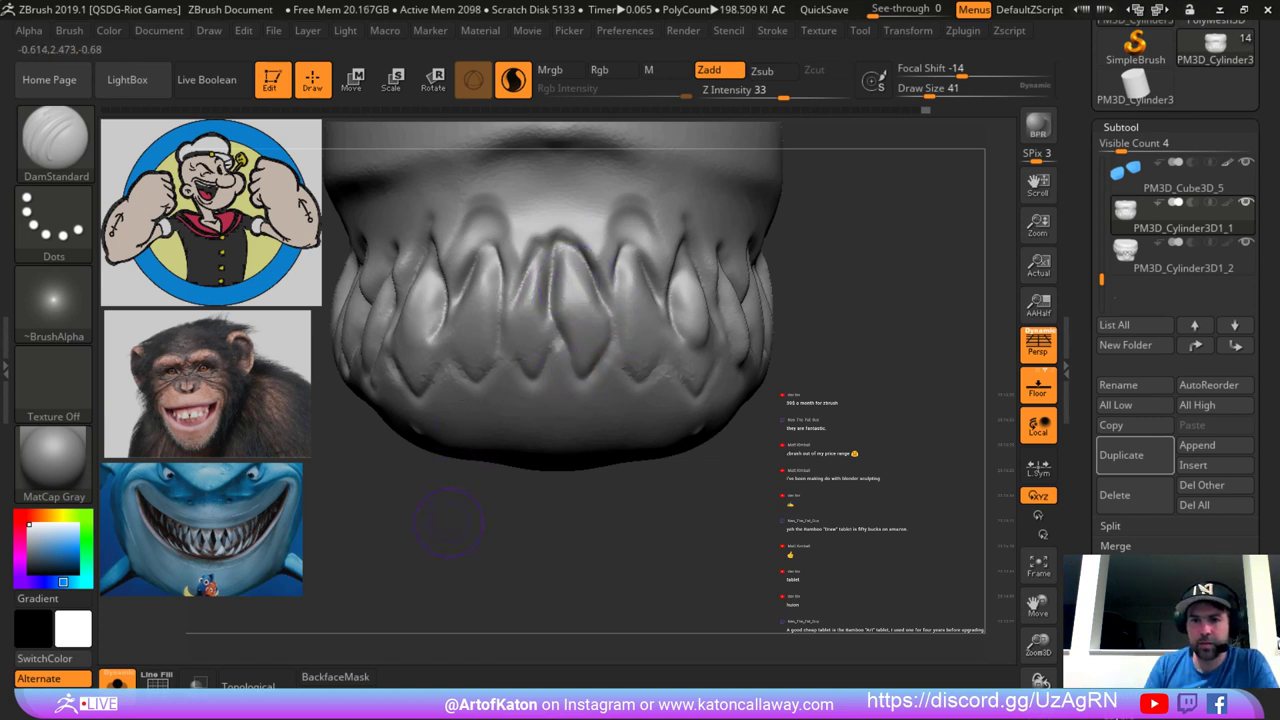
drag(448, 523, 490, 550)
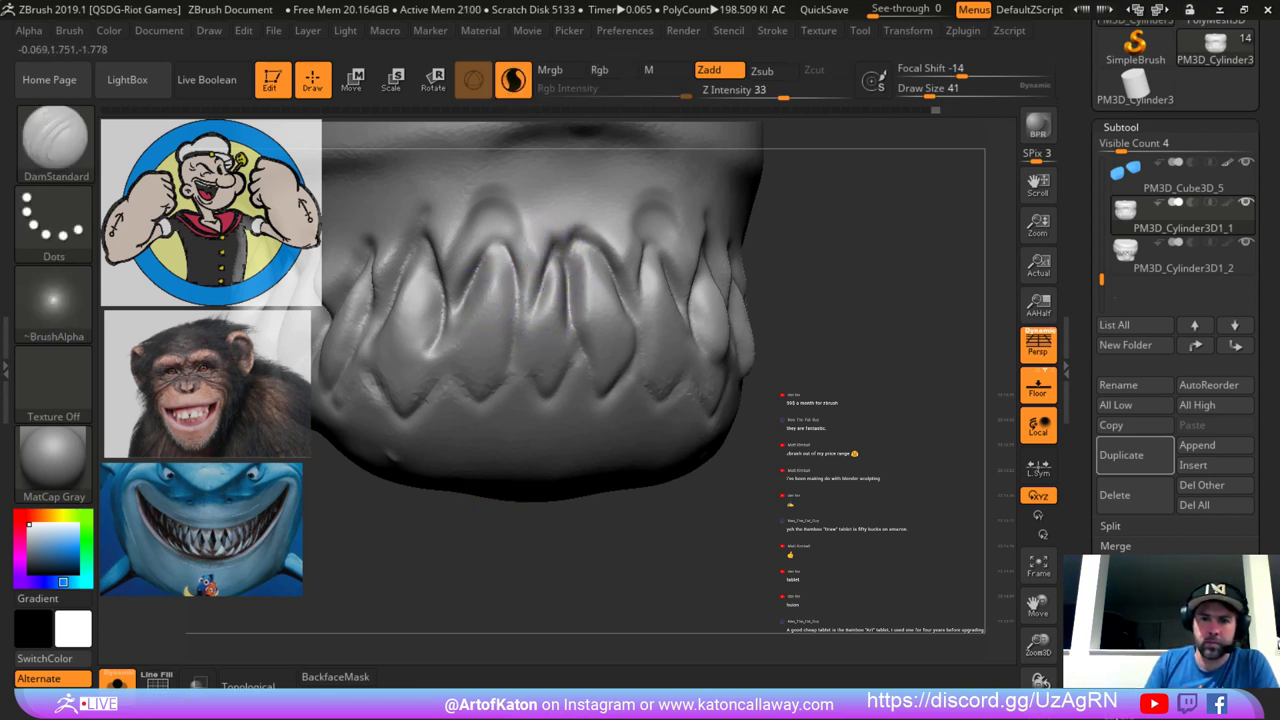
drag(544, 516, 556, 546)
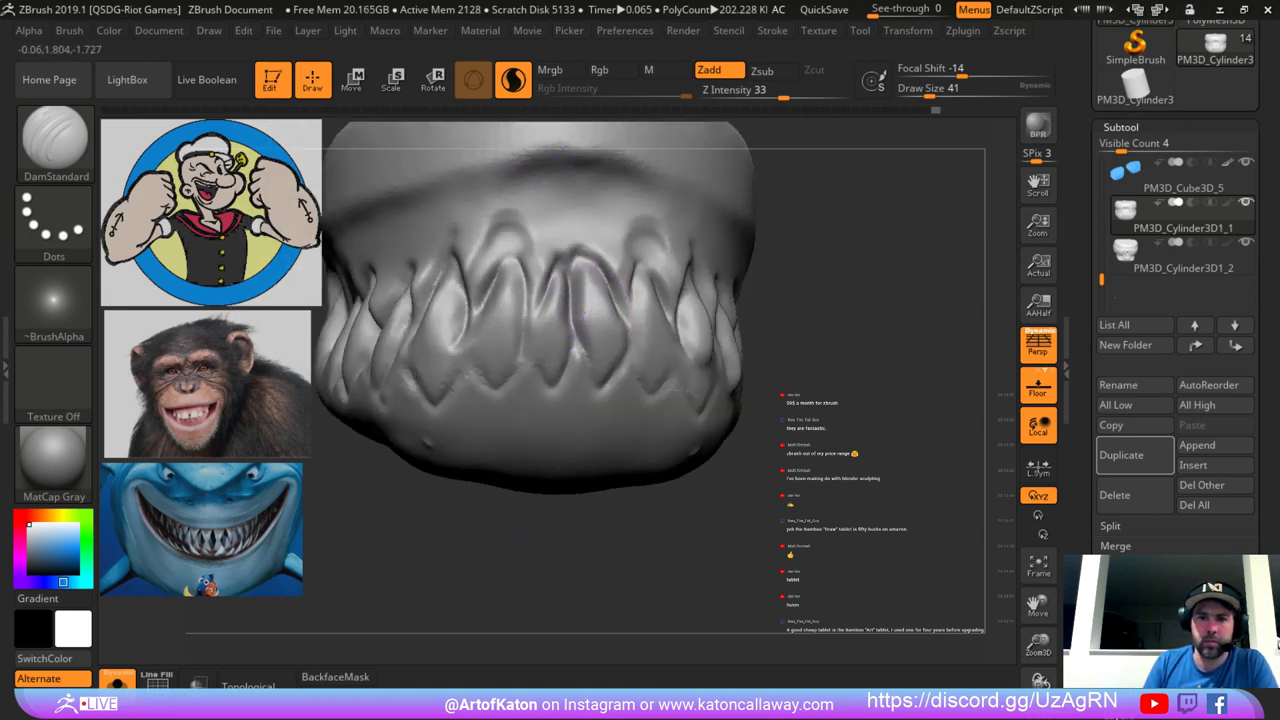
Adjust the shape of the two middle lower teeth with SnakeHook, raising the draw size to 49.
key(b)
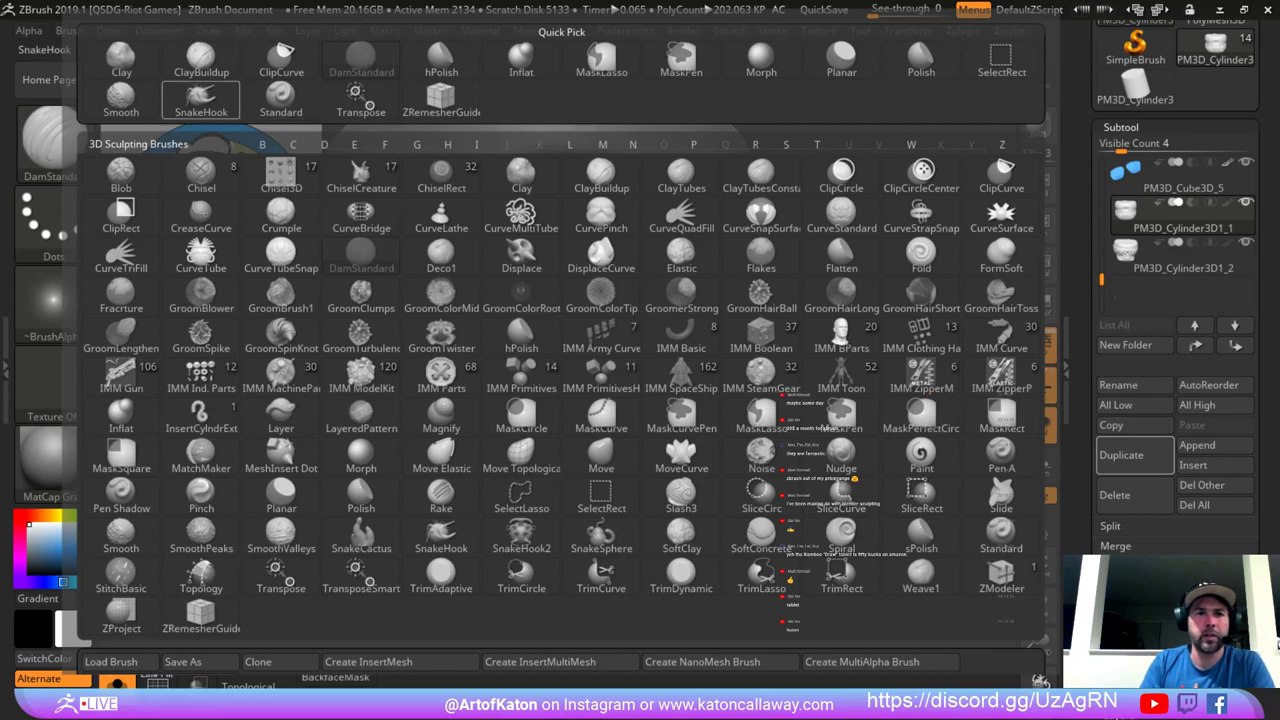
click(201, 99)
drag(564, 320, 558, 322)
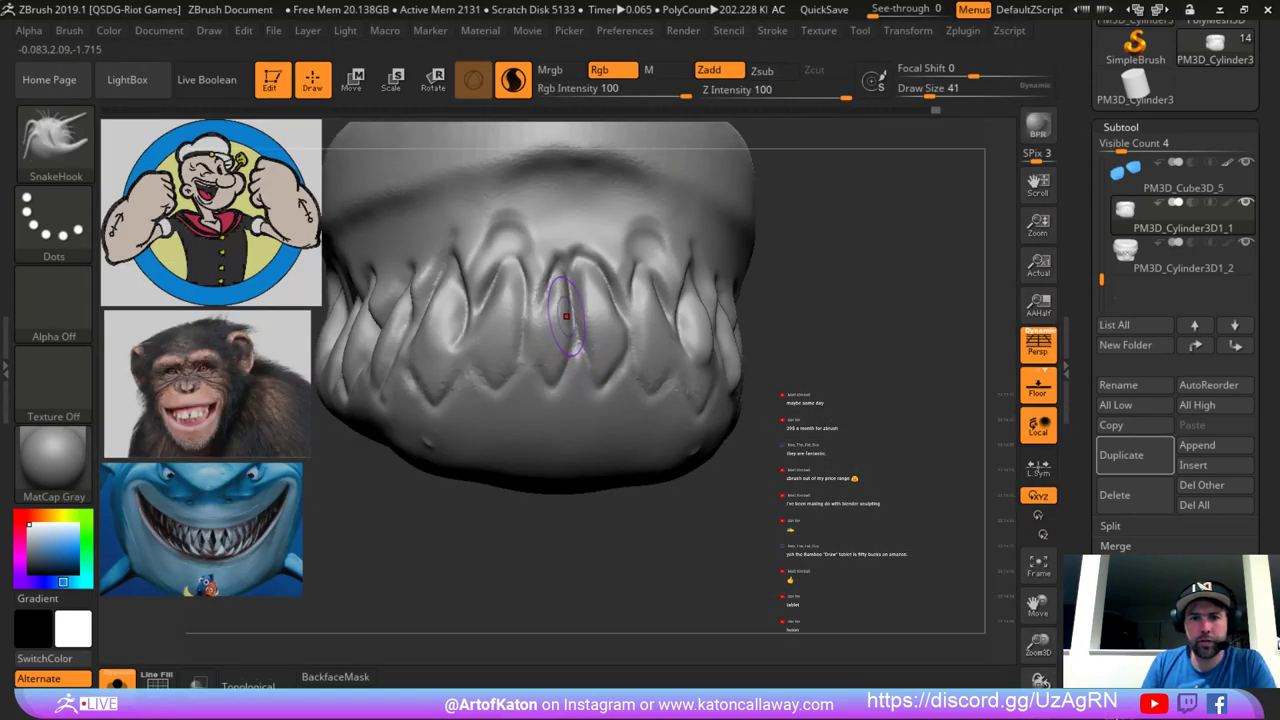
ctrl+drag(838, 262, 858, 305)
drag(832, 216, 785, 218)
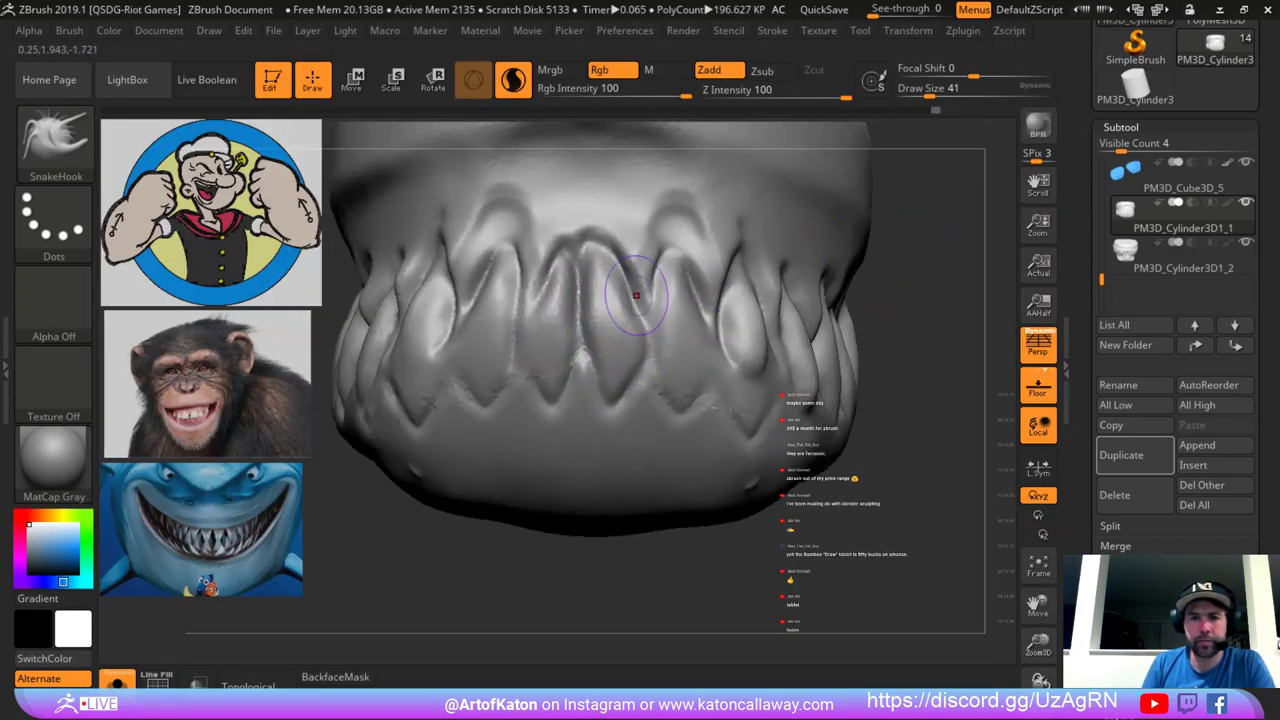
right_click(637, 298)
mouse_move(637, 299)
mouse_down()
mouse_move(635, 311)
mouse_move(634, 295)
mouse_up()
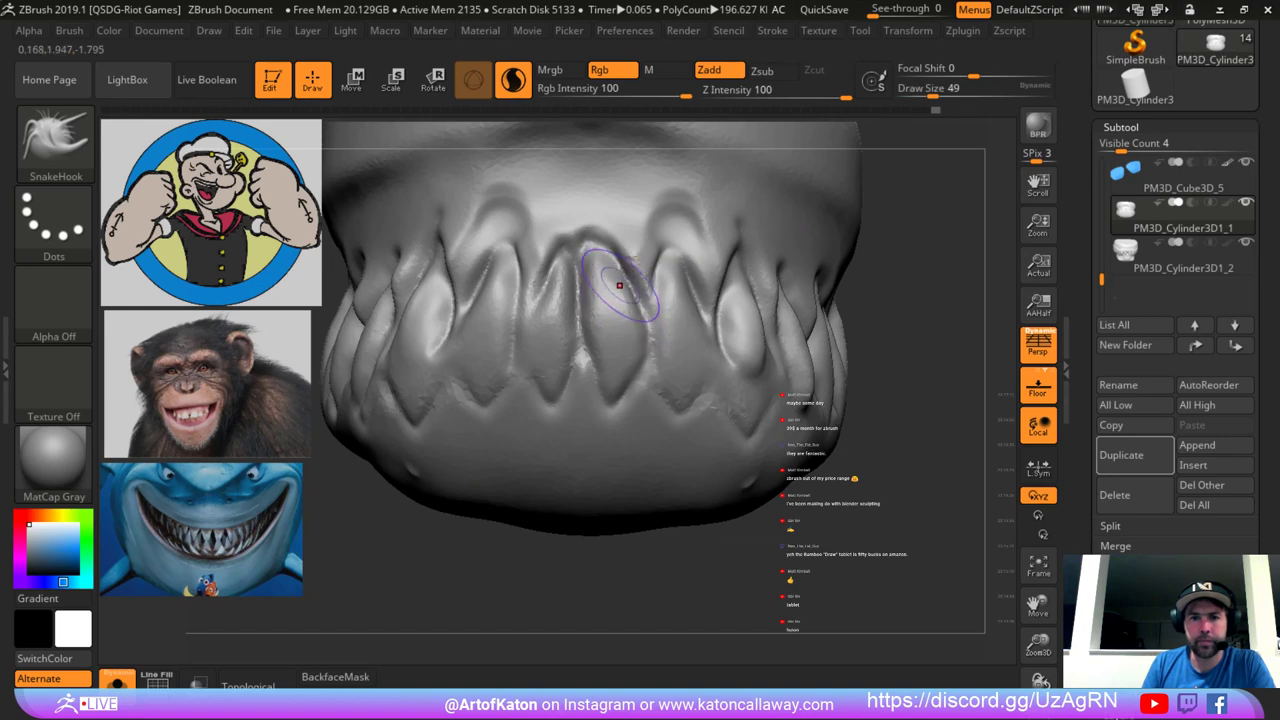
Build up the tip and outer edge of the middle lower tooth with the Clay brush.
key(b)
key(c)
key(l)
key(space)
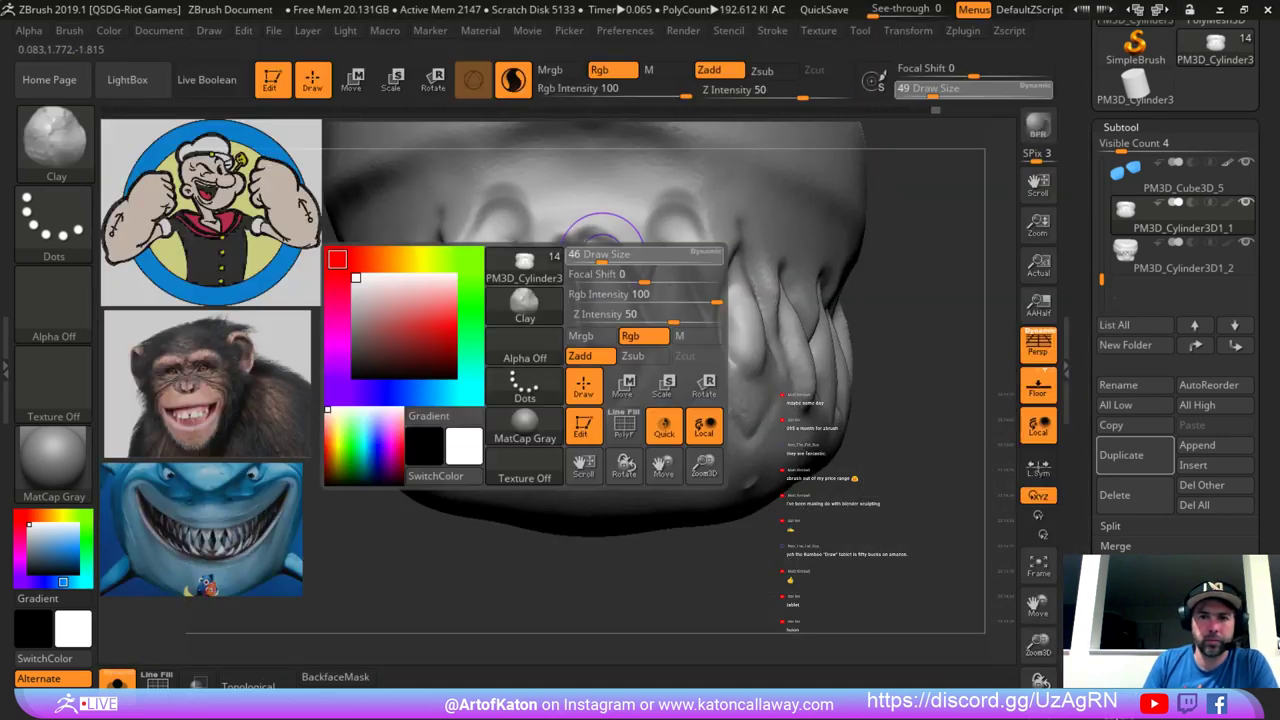
drag(602, 254, 606, 254)
mouse_move(606, 246)
mouse_down()
mouse_move(614, 238)
mouse_move(655, 272)
mouse_up()
mouse_move(908, 268)
mouse_down()
mouse_move(893, 242)
mouse_move(822, 257)
mouse_move(808, 285)
mouse_up()
drag(880, 262, 925, 266)
Recut the gap and pointed tip of the lower tooth next to the middle pair with DamStandard at draw size 39.
key(b)
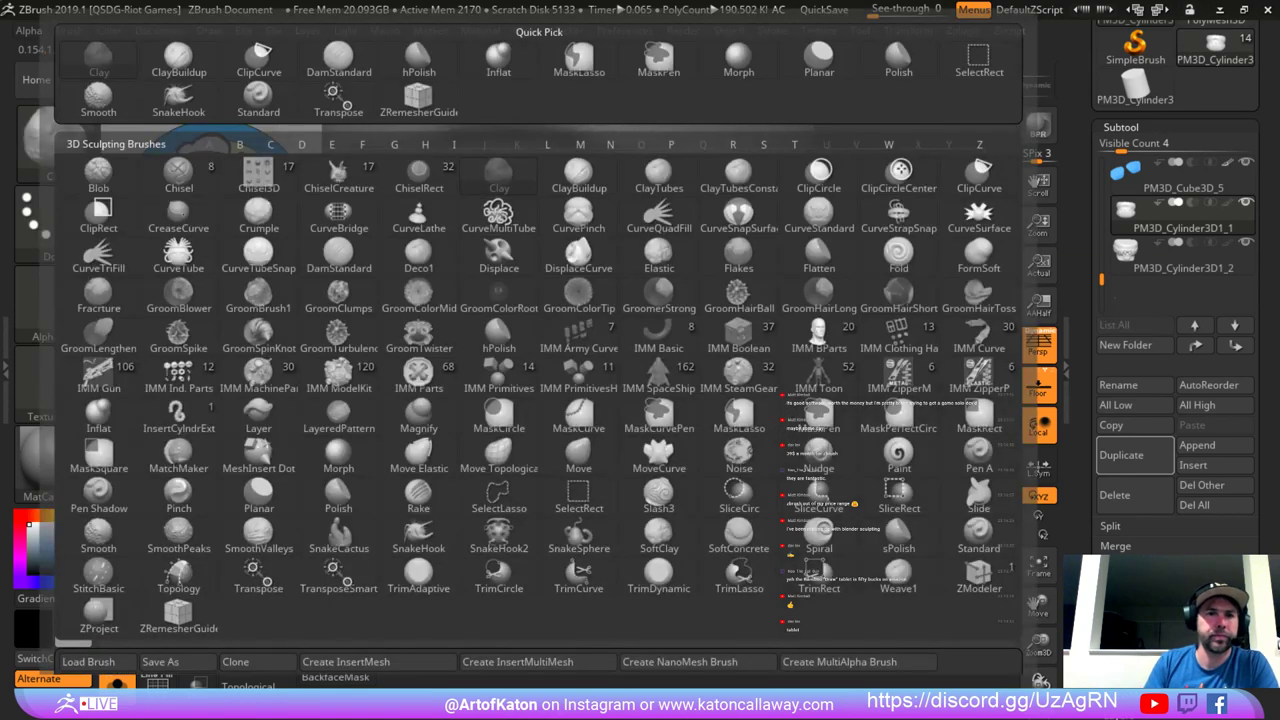
click(338, 61)
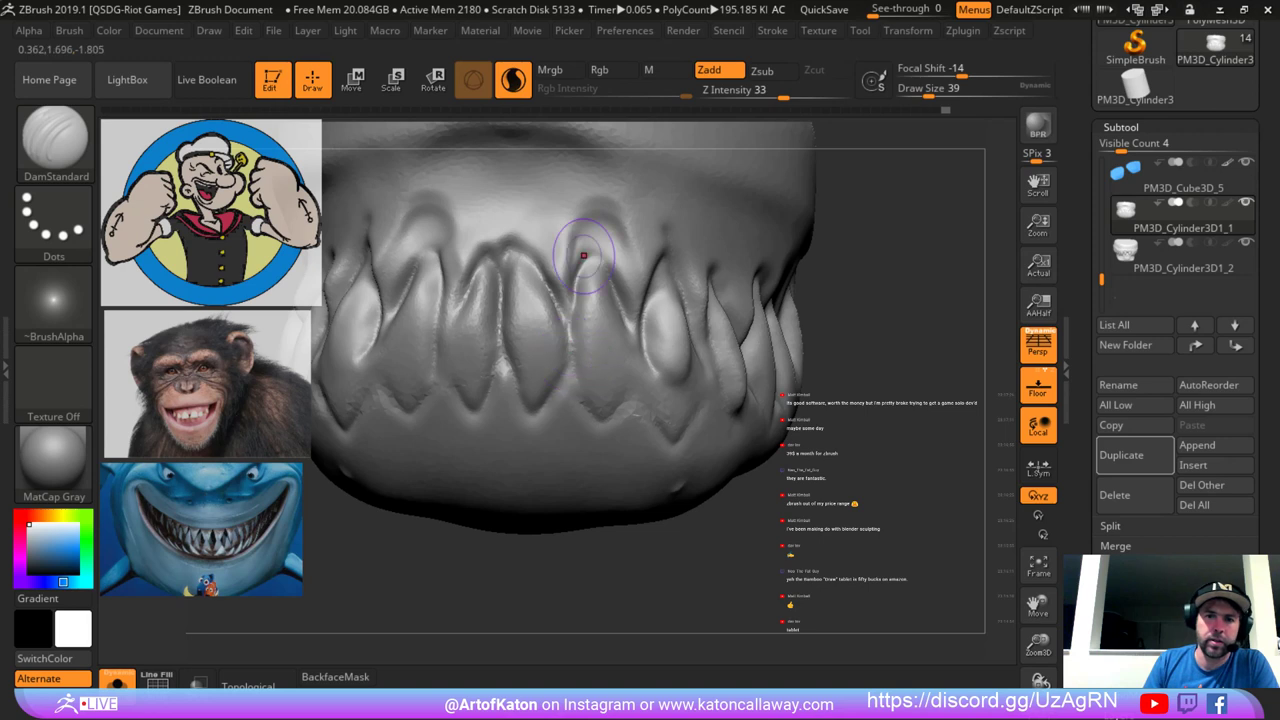
mouse_move(572, 330)
shift+mouse_down()
mouse_move(589, 277)
mouse_move(600, 403)
shift+mouse_up()
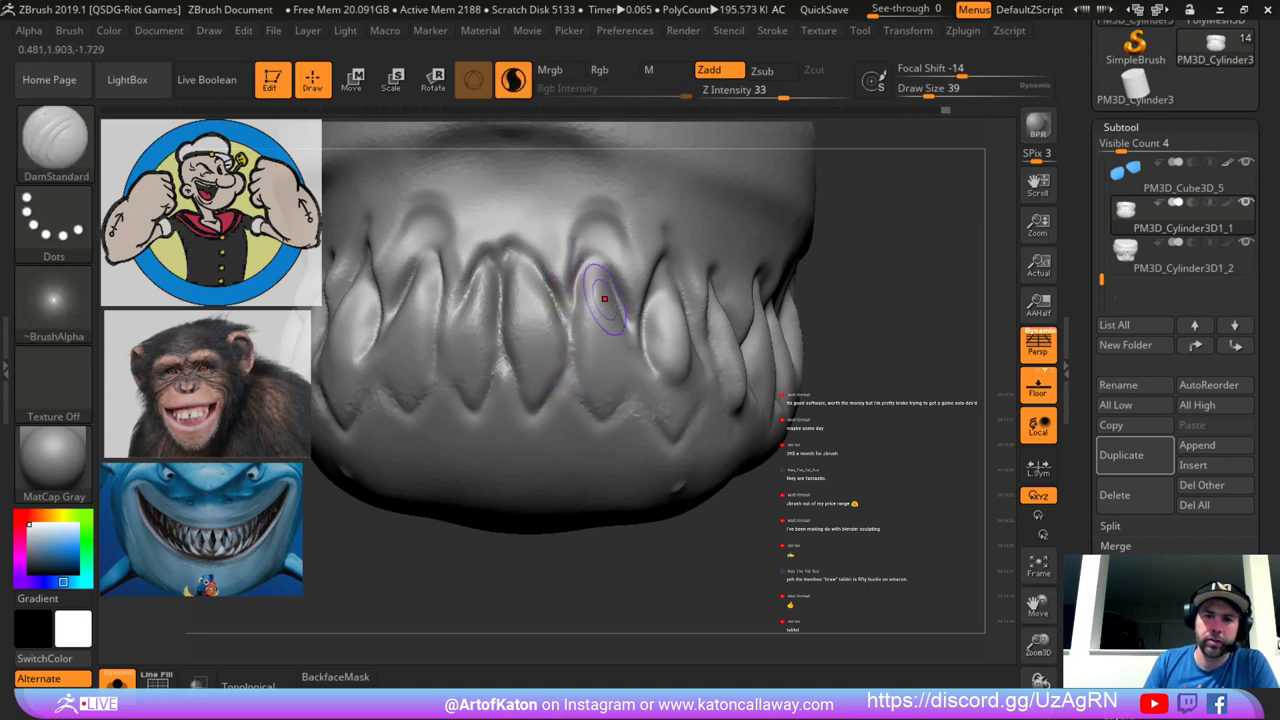
drag(600, 262, 583, 368)
drag(590, 258, 571, 320)
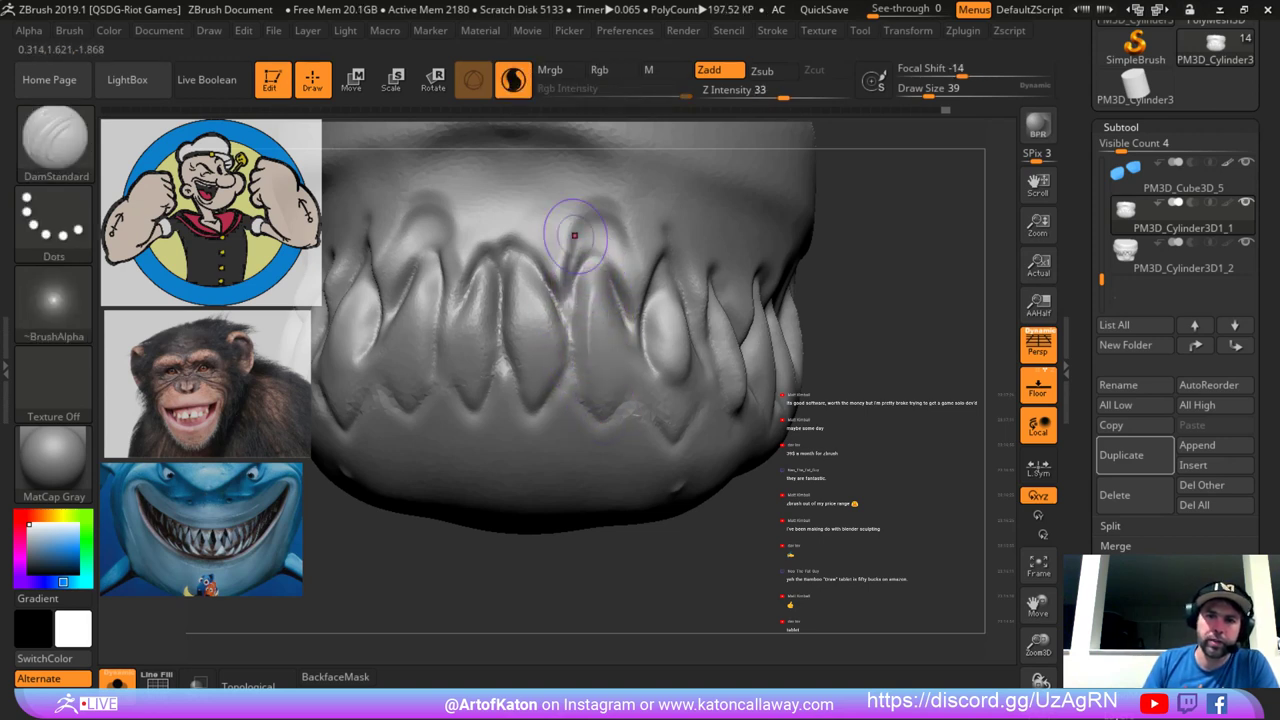
mouse_move(573, 241)
mouse_down()
mouse_move(565, 300)
mouse_move(554, 268)
mouse_move(502, 289)
mouse_up()
key(ctrl+z)
key(ctrl+z)
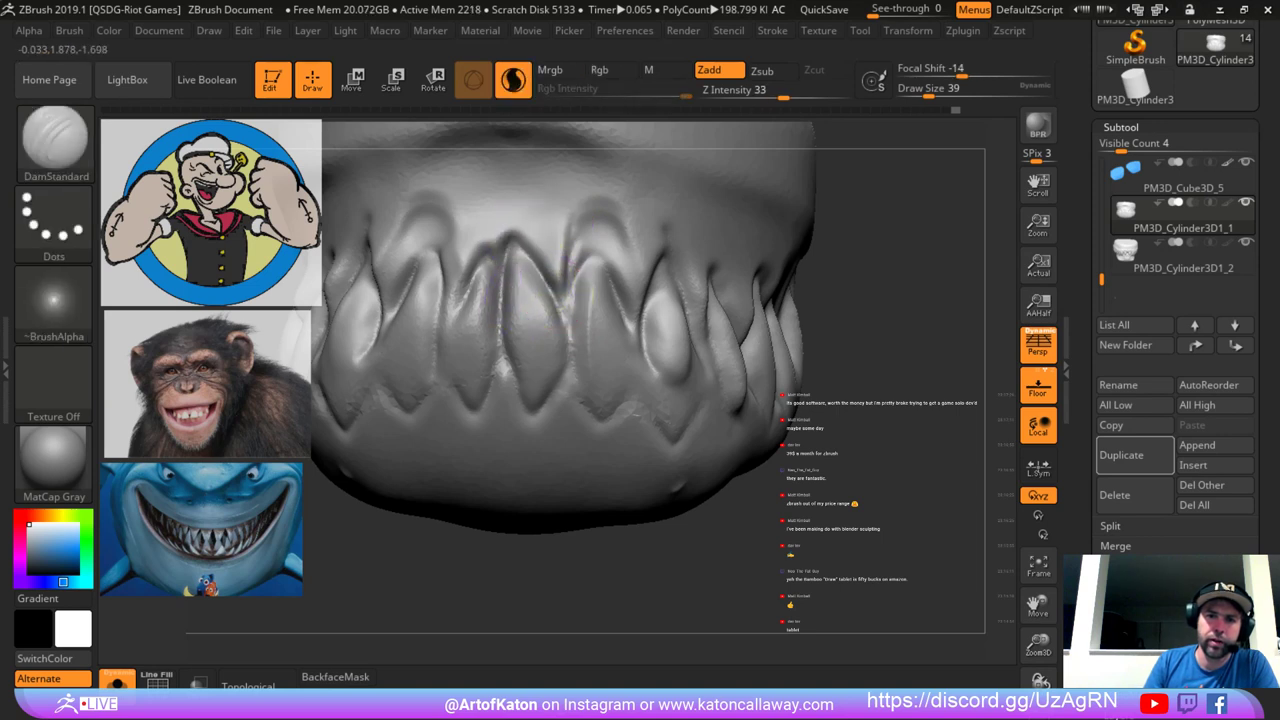
Carve the outer edge of the other middle lower tooth up to its tip with DamStandard, undoing unwanted strokes.
drag(499, 240, 447, 325)
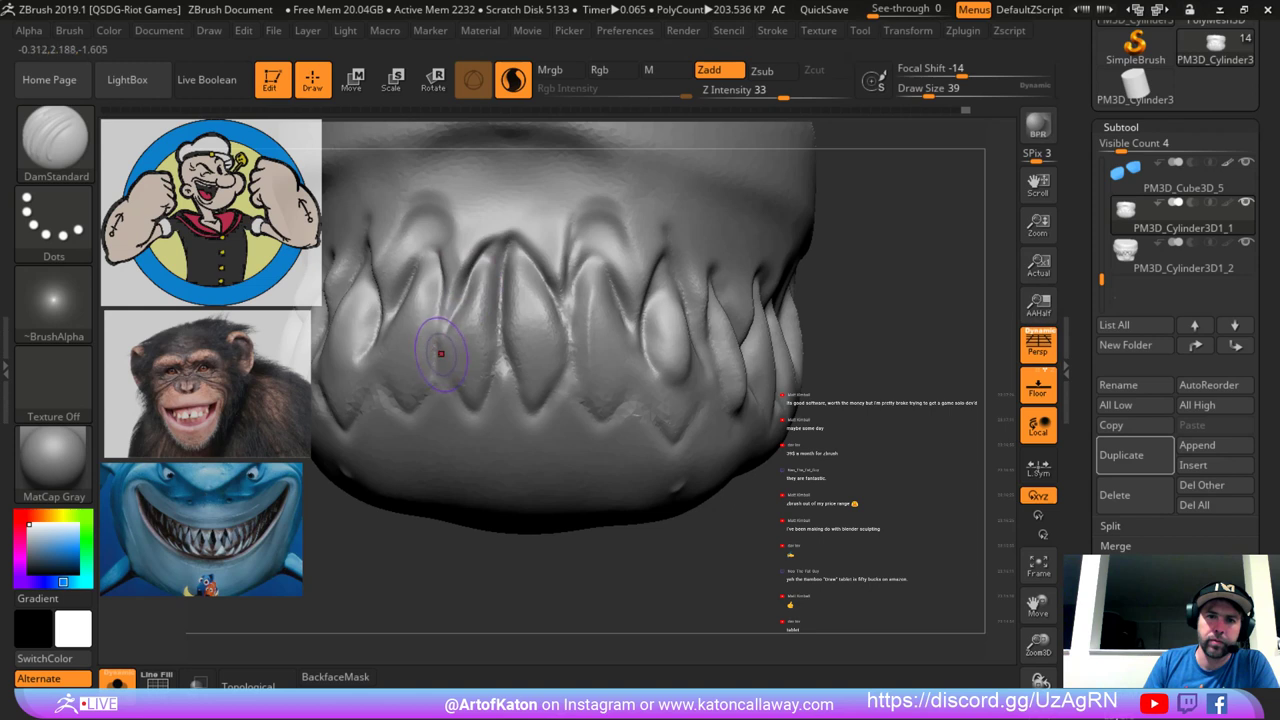
key(ctrl+z)
right_drag(484, 334, 512, 334)
key(ctrl+z)
mouse_move(457, 323)
mouse_down()
mouse_move(491, 230)
mouse_move(454, 335)
mouse_move(476, 270)
mouse_up()
drag(446, 334, 488, 240)
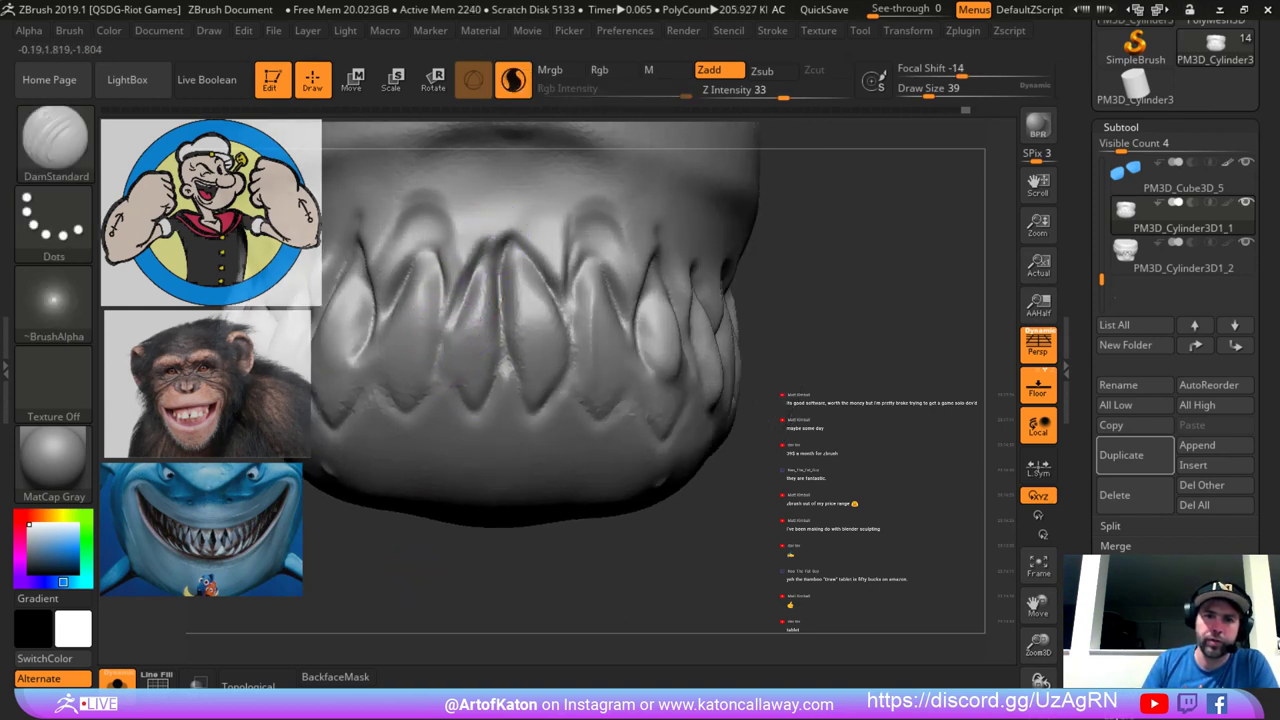
drag(449, 323, 486, 229)
Fill the grooves above the tips of the lower front teeth with Standard brush strokes and smooth them.
key(b)
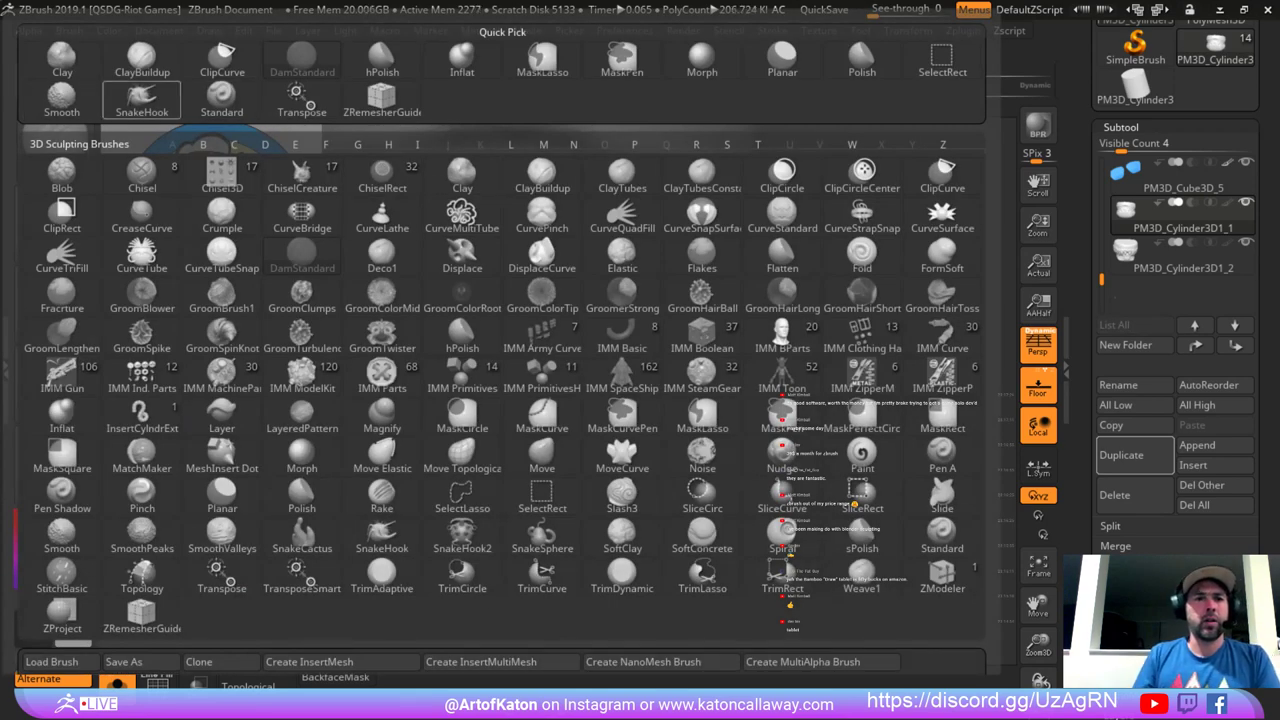
click(222, 99)
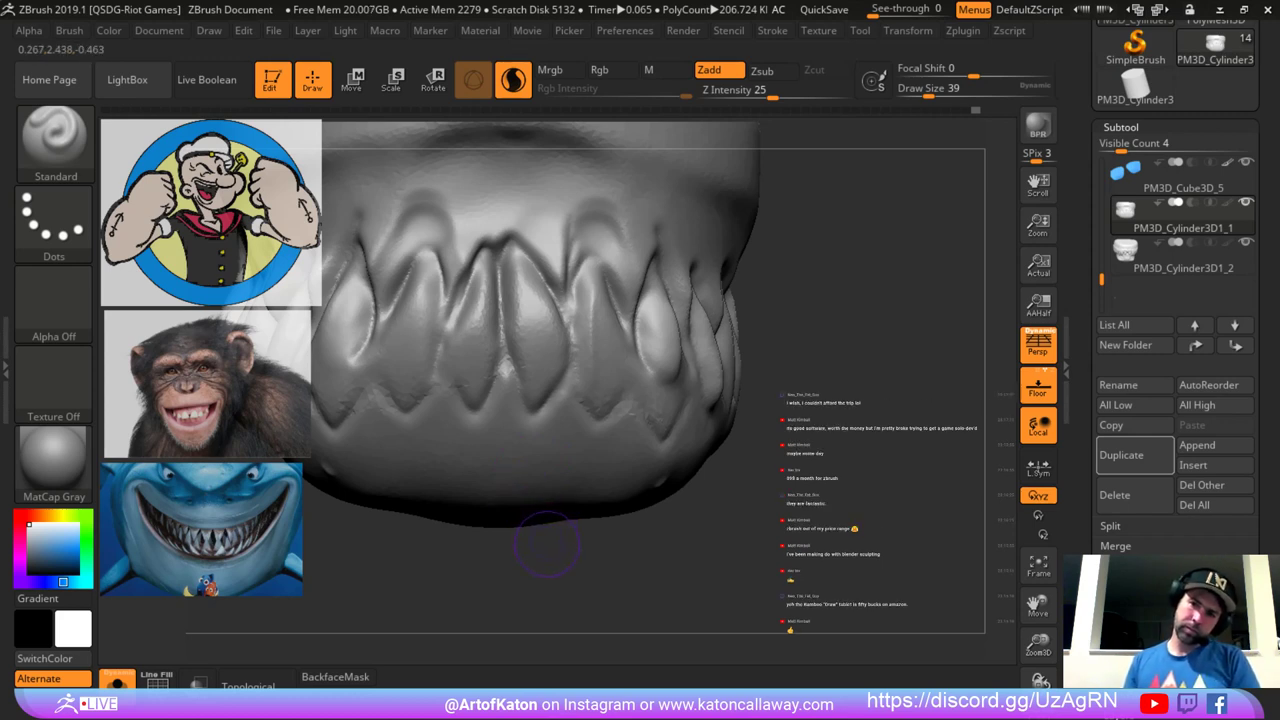
alt+drag(504, 557, 547, 571)
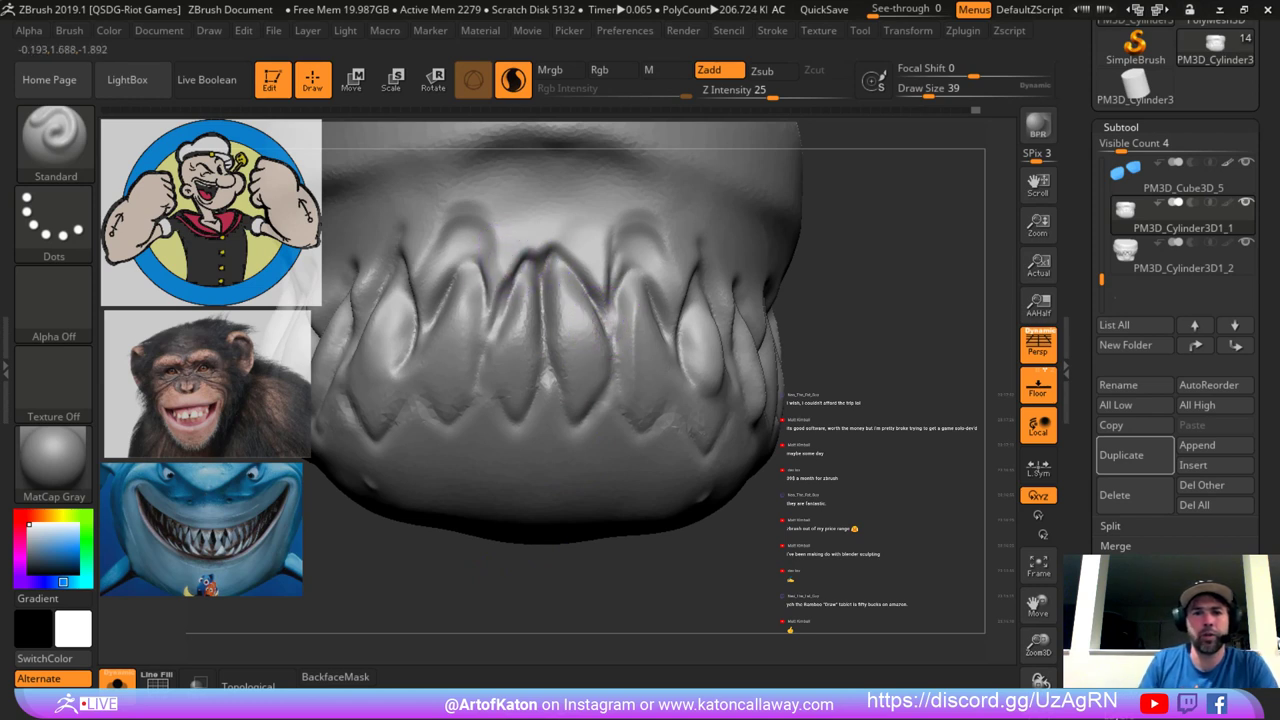
drag(506, 252, 490, 303)
mouse_move(489, 243)
mouse_down()
mouse_move(484, 294)
mouse_move(529, 260)
mouse_move(489, 269)
mouse_move(497, 240)
mouse_move(533, 228)
mouse_move(604, 288)
mouse_up()
mouse_move(578, 238)
mouse_down()
mouse_move(604, 282)
mouse_move(588, 268)
mouse_move(596, 292)
mouse_move(602, 272)
mouse_move(614, 280)
mouse_move(606, 246)
mouse_move(612, 282)
mouse_up()
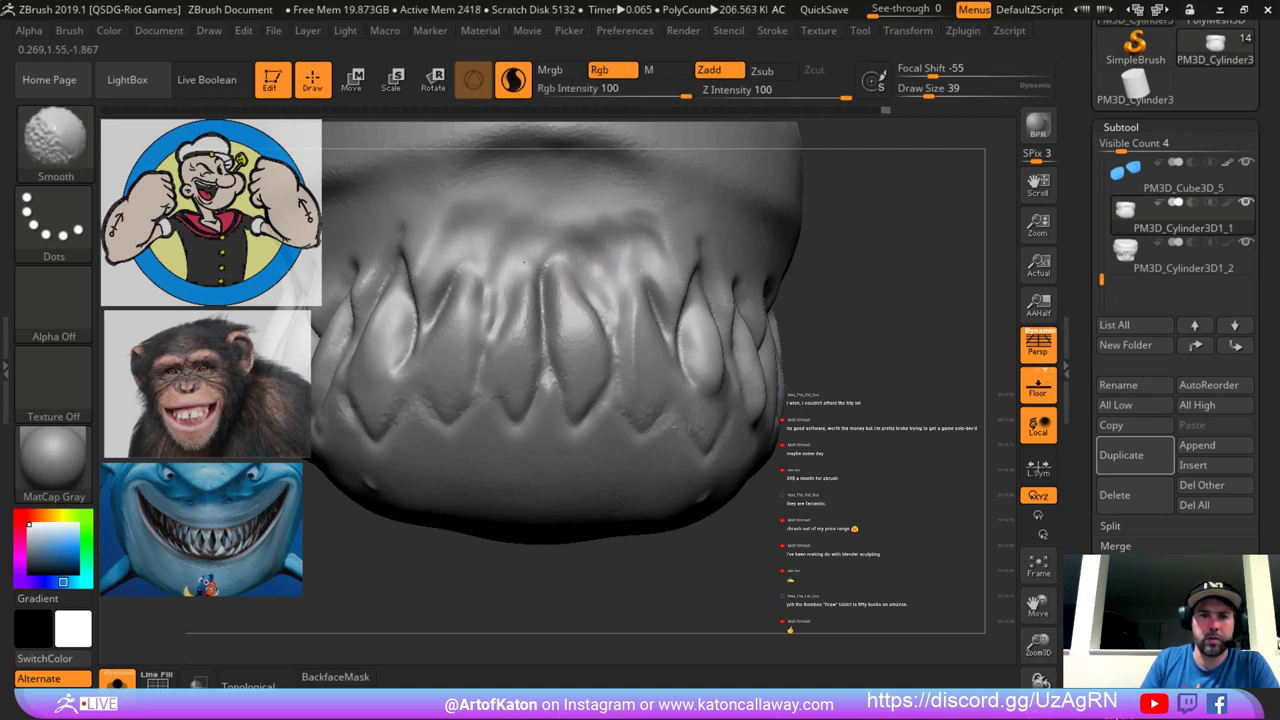
Build up and smooth the gum surface around the tips of the neighbouring lower side teeth.
right_drag(524, 262, 440, 268)
drag(442, 240, 450, 326)
mouse_move(436, 236)
mouse_down()
mouse_move(462, 306)
mouse_move(482, 280)
mouse_move(448, 340)
mouse_up()
mouse_move(448, 230)
mouse_down()
mouse_move(454, 330)
mouse_move(422, 246)
mouse_up()
drag(412, 232, 374, 298)
drag(378, 256, 366, 330)
key(shift)
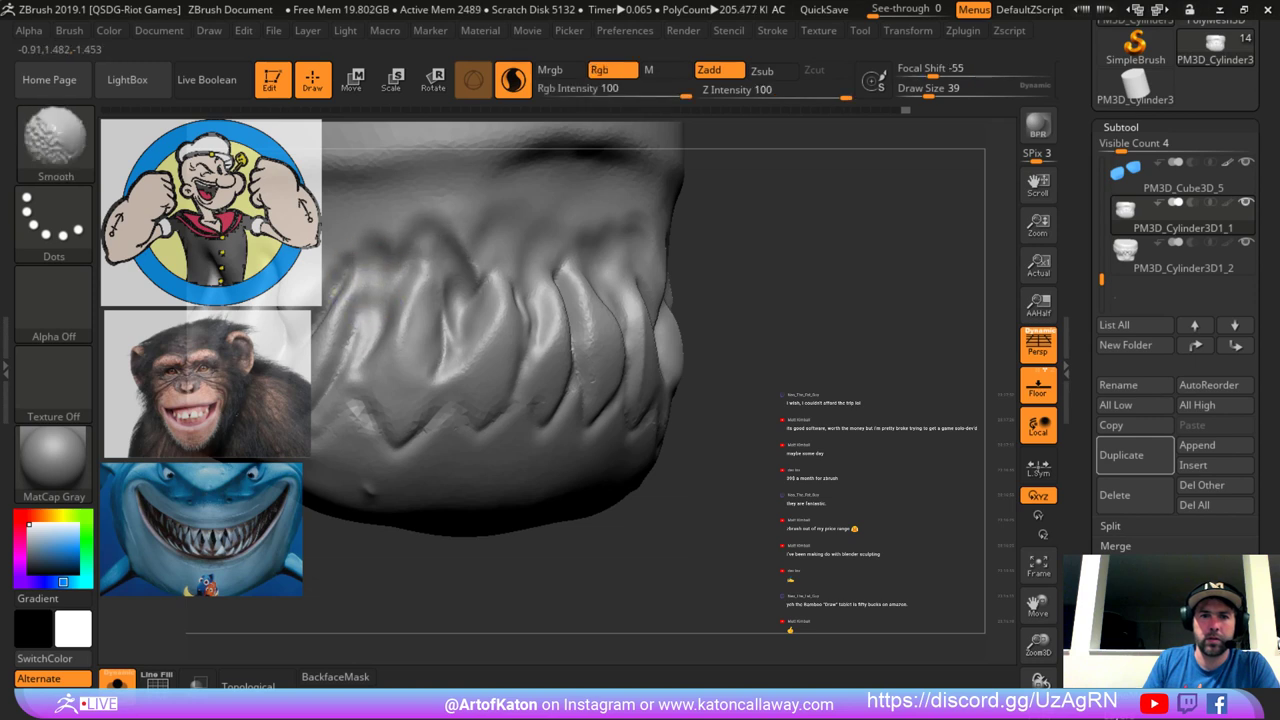
Raise the ridge and tip of the lower side tooth with the Standard brush and smooth its surface.
mouse_move(500, 380)
ctrl+right_down()
mouse_move(500, 310)
mouse_move(480, 310)
mouse_move(482, 330)
ctrl+right_up()
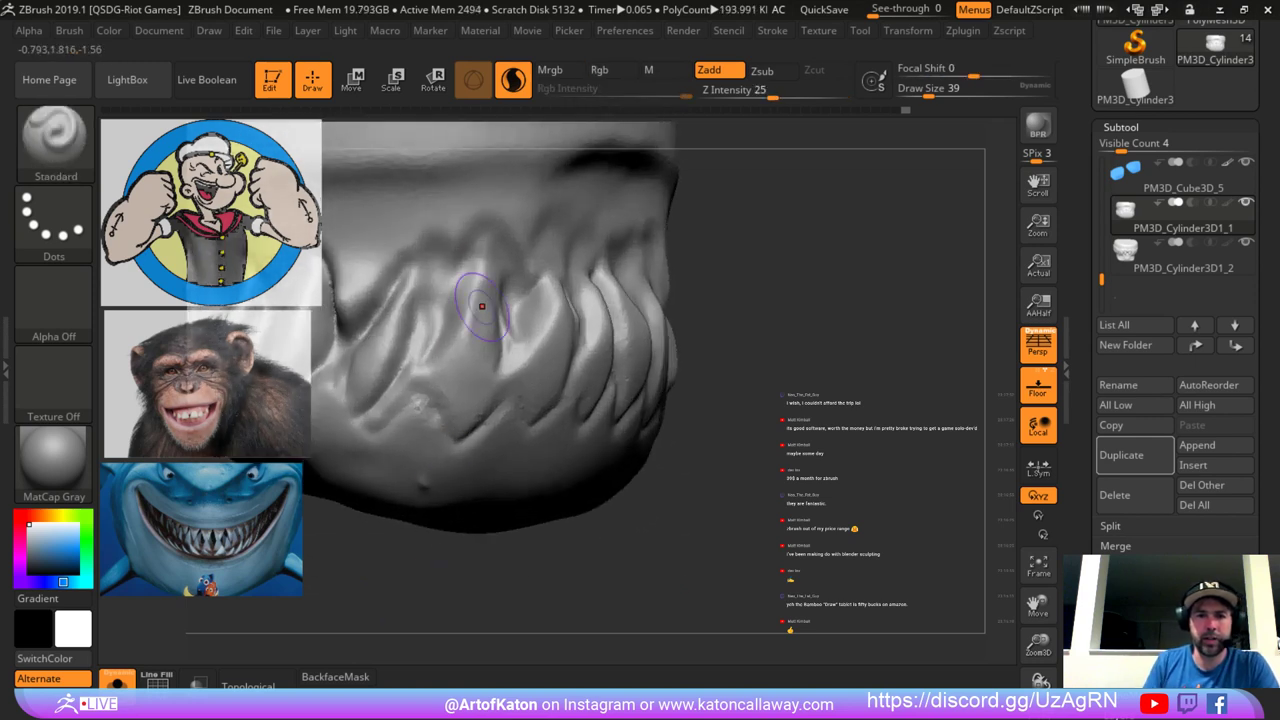
mouse_move(482, 300)
mouse_down()
mouse_move(466, 354)
mouse_move(457, 269)
mouse_up()
key(shift)
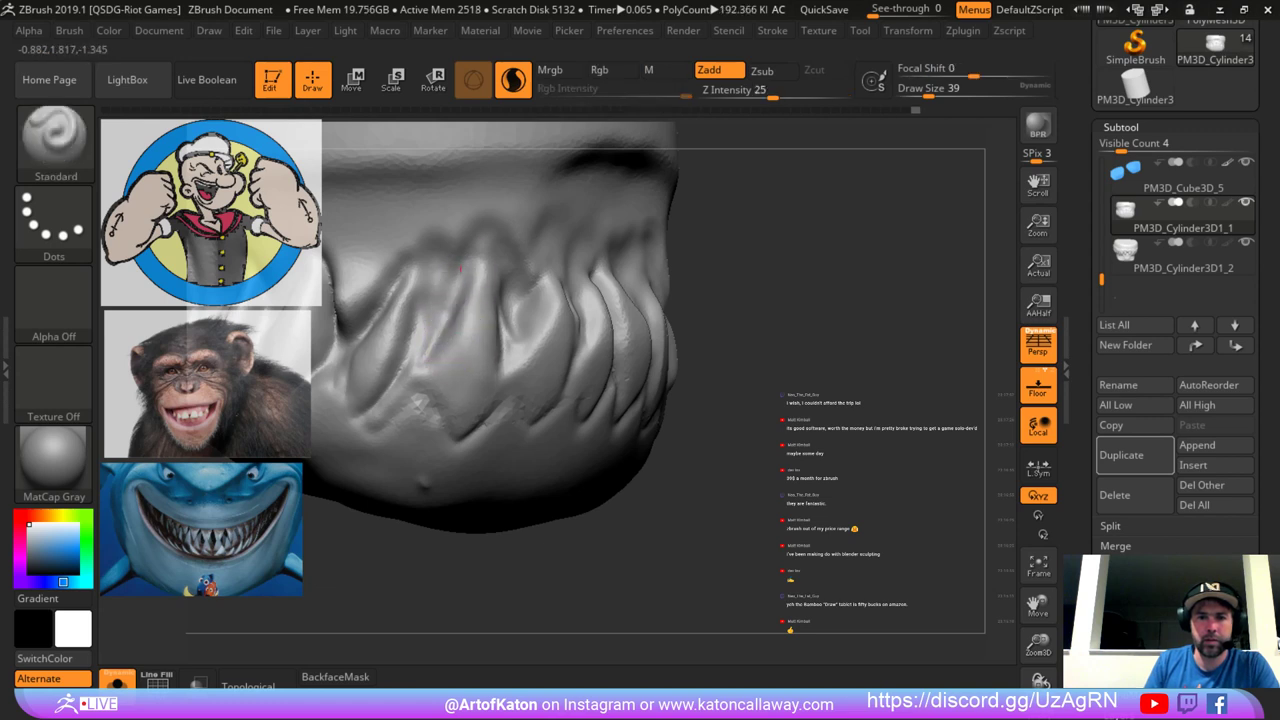
key(shift)
shift+drag(466, 325, 455, 345)
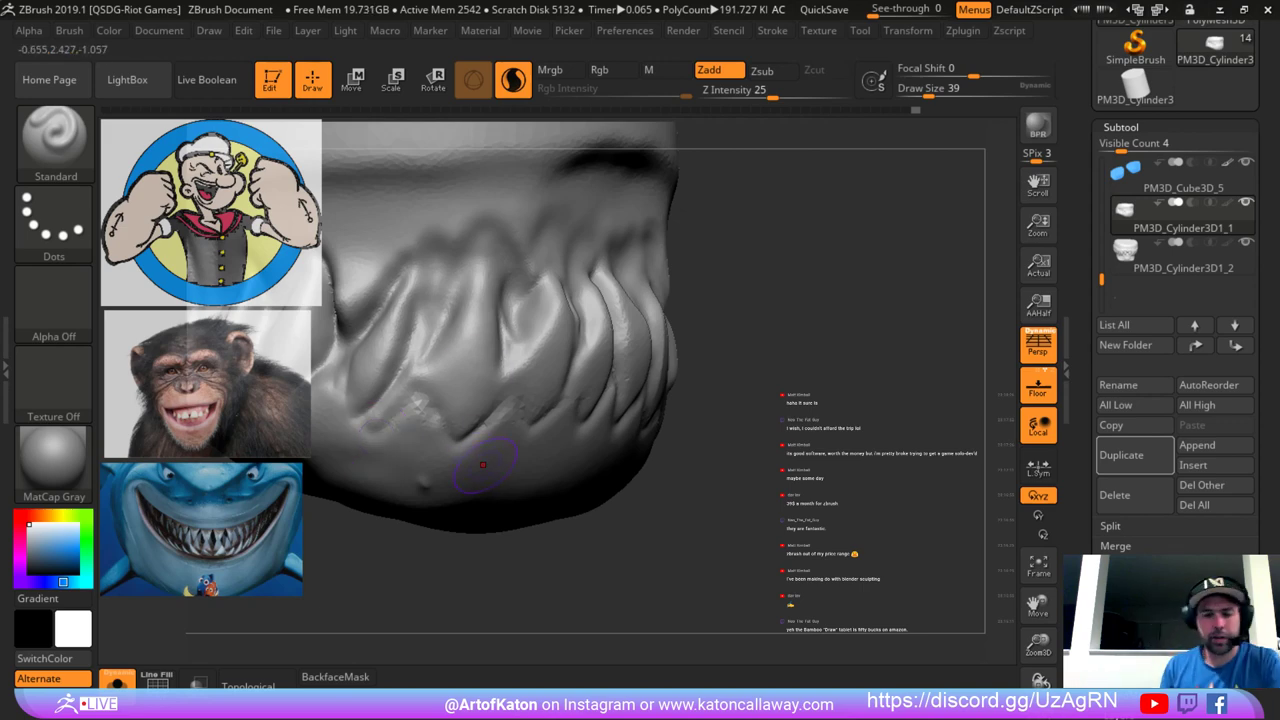
Undo the last stroke and recut both edges of the lower side tooth to a pointed tip with DamStandard.
key(b)
click(302, 62)
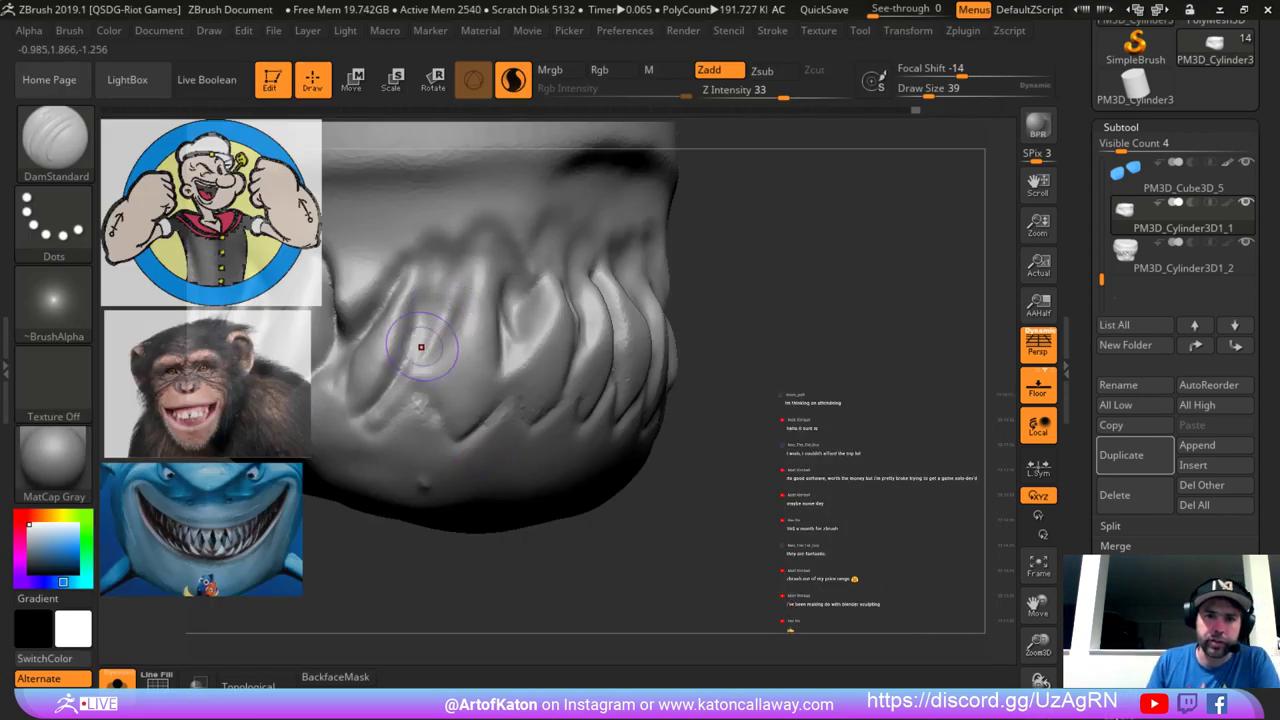
key(ctrl+z)
mouse_move(408, 374)
mouse_down()
mouse_move(479, 239)
mouse_move(450, 318)
mouse_move(482, 243)
mouse_move(478, 254)
mouse_up()
drag(411, 382, 485, 249)
drag(506, 362, 491, 254)
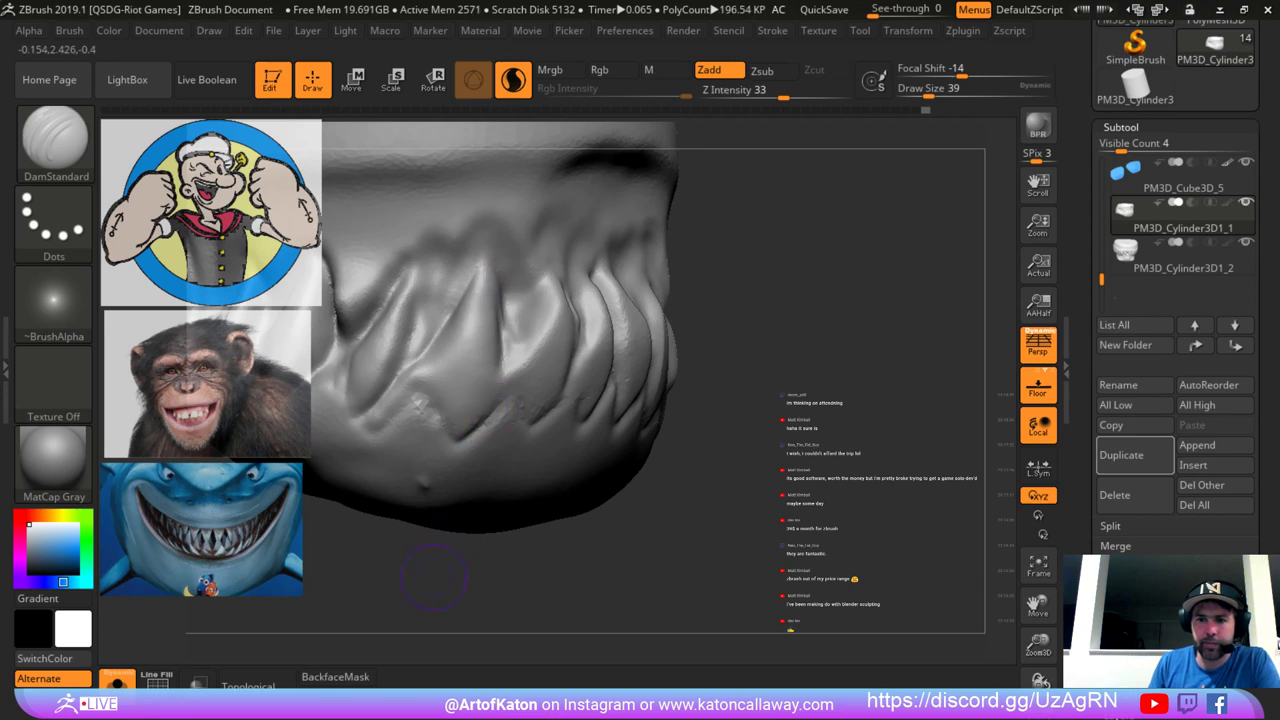
Deepen the front edge of that lower side tooth with DamStandard and smooth the cut.
drag(435, 577, 408, 572)
drag(491, 246, 494, 321)
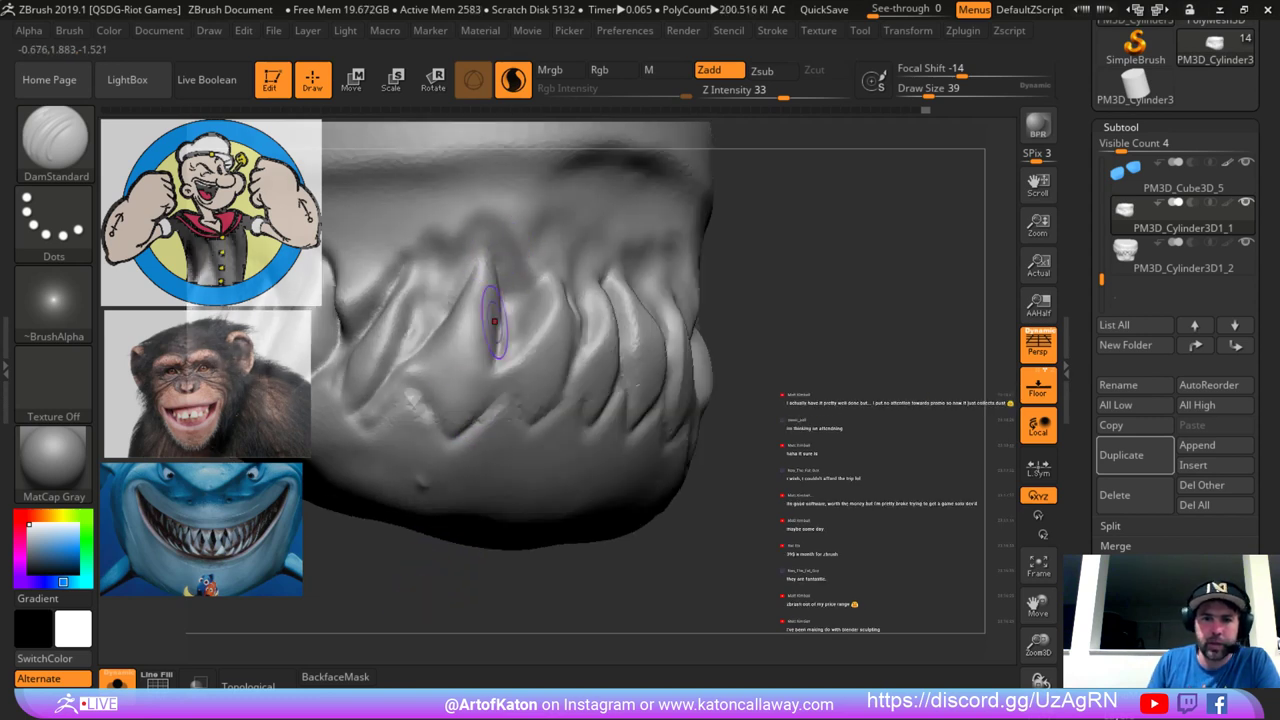
key(shift)
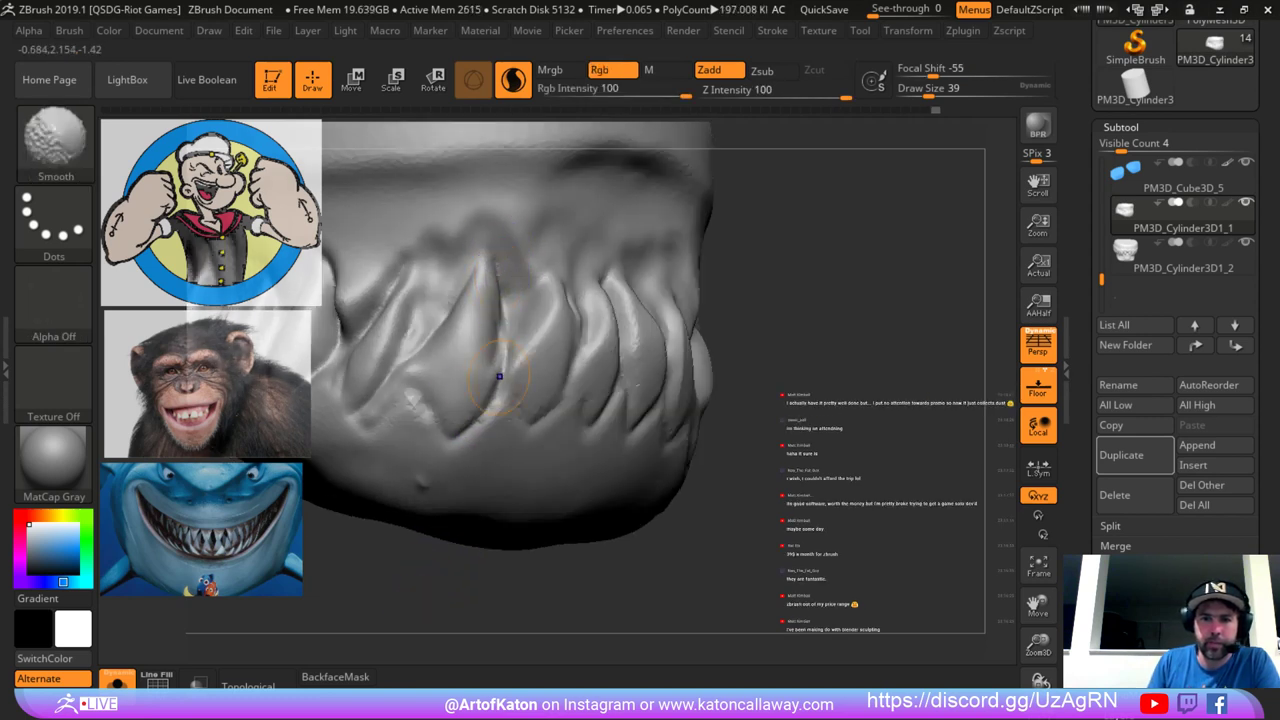
drag(472, 574, 443, 570)
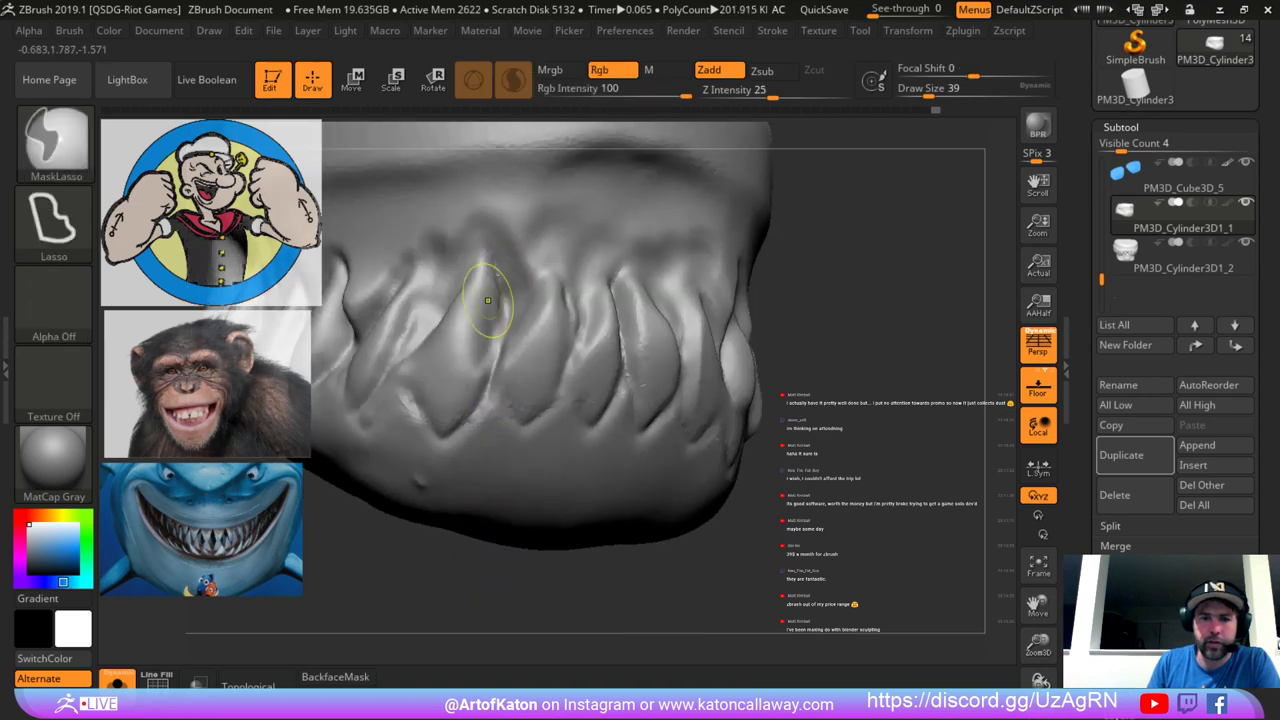
shift+drag(491, 300, 481, 386)
Pull the lower side teeth and their tips into shape with SnakeHook, raising the draw size to 54 and 71.
key(b)
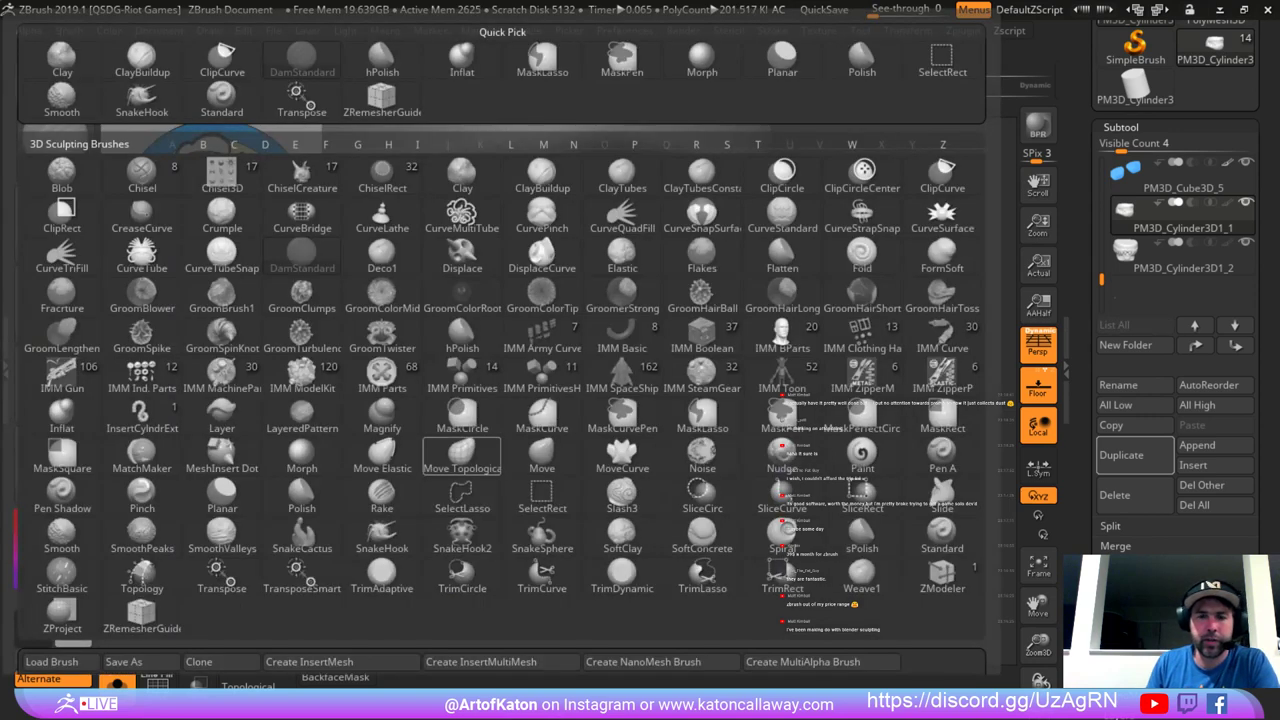
click(143, 102)
drag(600, 590, 480, 580)
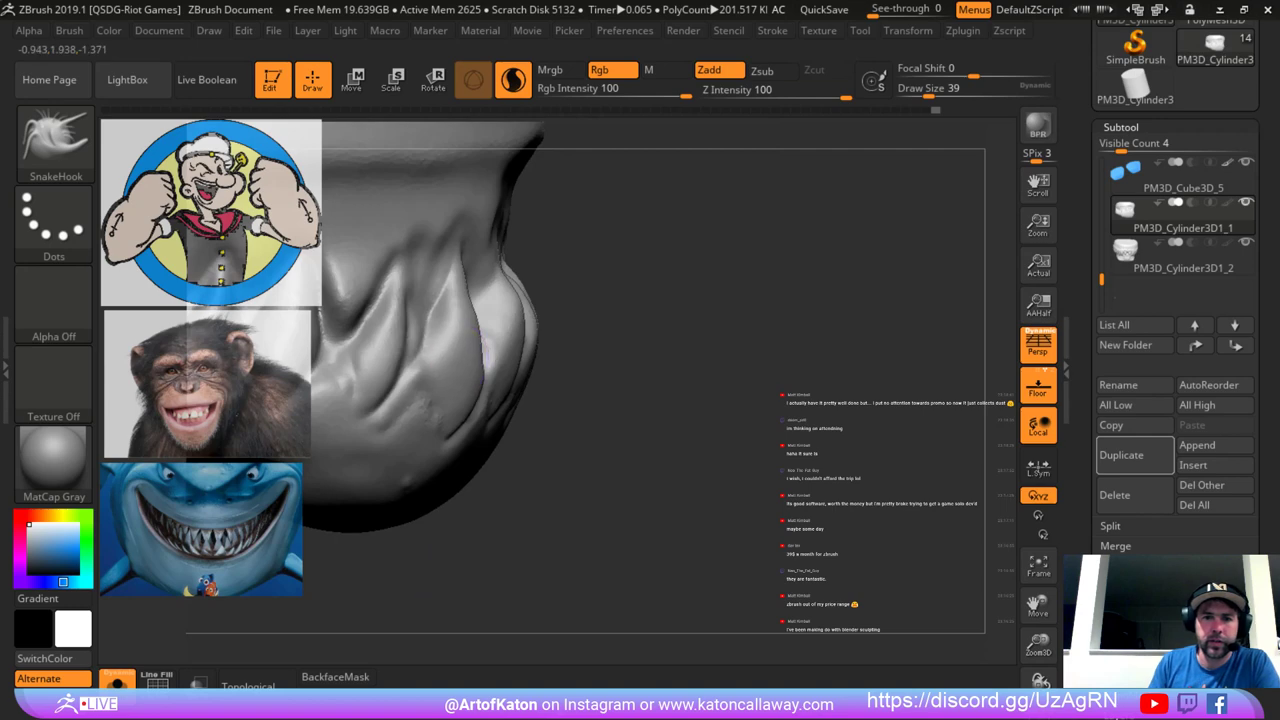
key(space)
drag(385, 424, 392, 424)
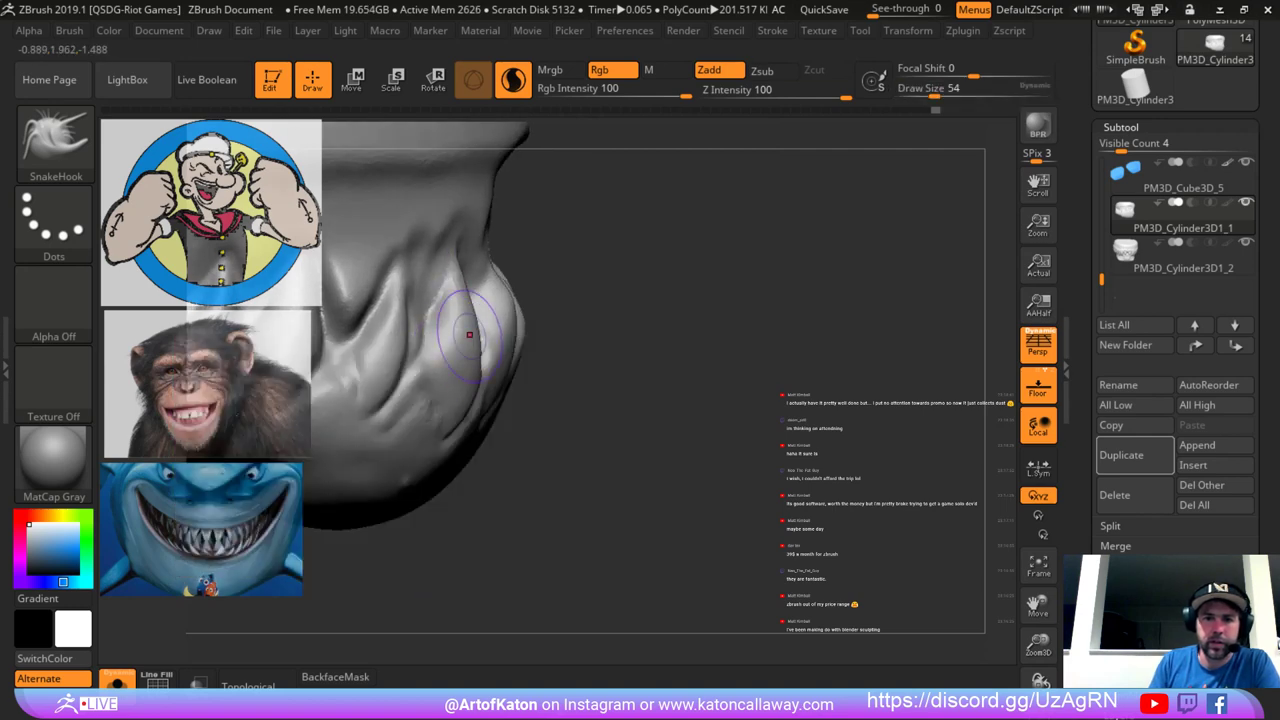
key(space)
drag(468, 349, 475, 308)
mouse_move(570, 300)
mouse_down()
mouse_move(626, 250)
mouse_move(630, 290)
mouse_move(655, 238)
mouse_up()
key(space)
drag(517, 283, 522, 249)
key(space)
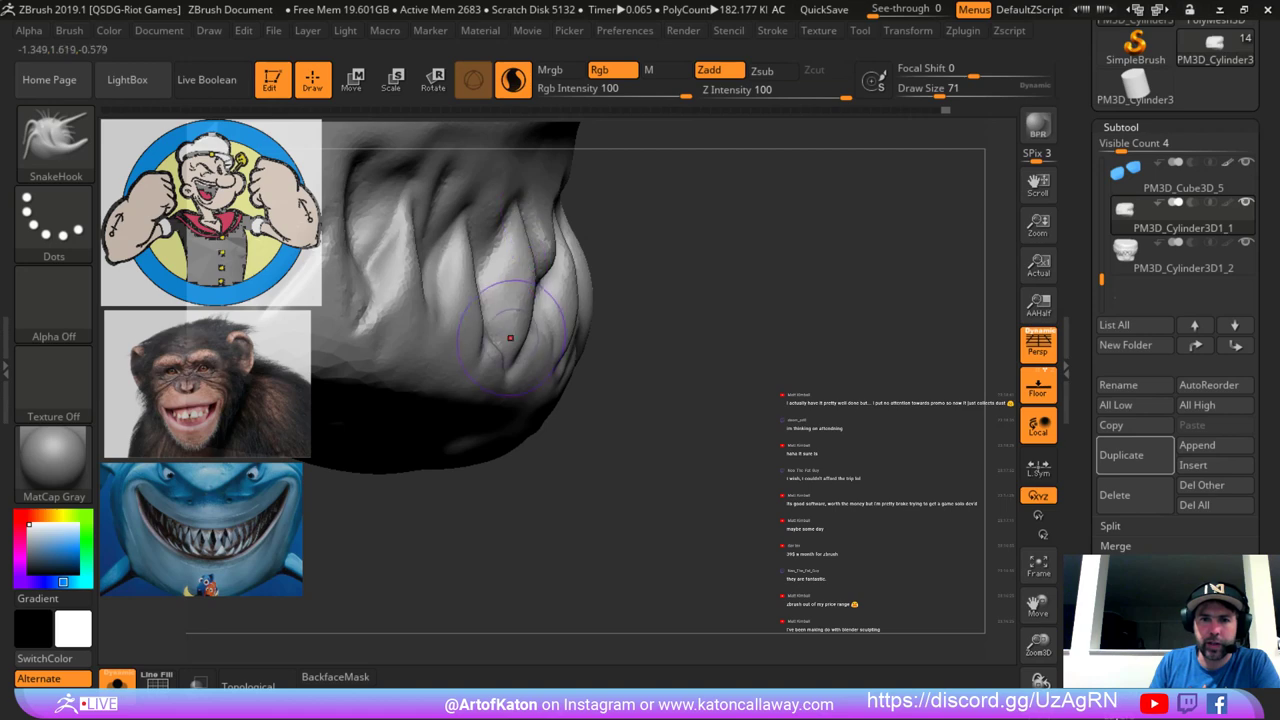
Try to fill the gap between the lower side teeth with the Clay brush at draw size 65.
drag(690, 520, 800, 500)
drag(600, 540, 560, 510)
key(b)
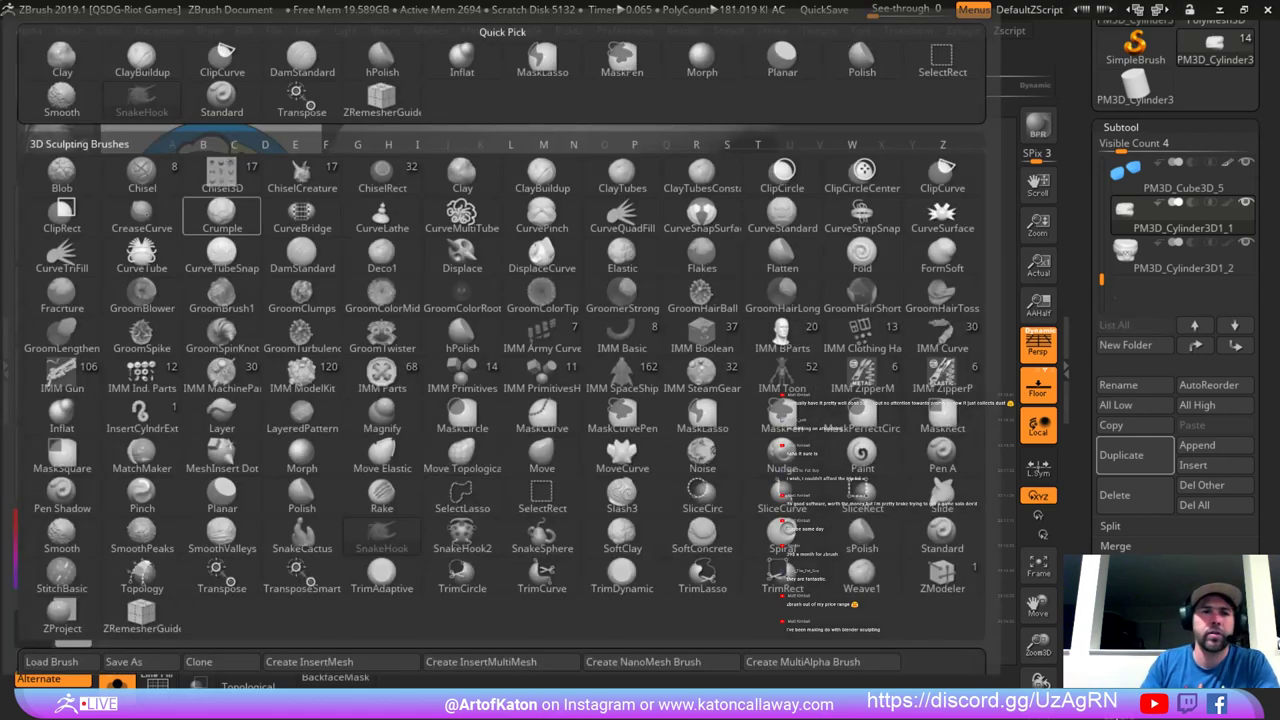
click(139, 94)
key(space)
drag(514, 249, 510, 249)
mouse_move(578, 230)
mouse_down()
mouse_move(564, 250)
mouse_move(571, 288)
mouse_move(586, 256)
mouse_up()
Fill the deep notch between the lower side tooth tips with the Standard brush at draw size 44.
key(b)
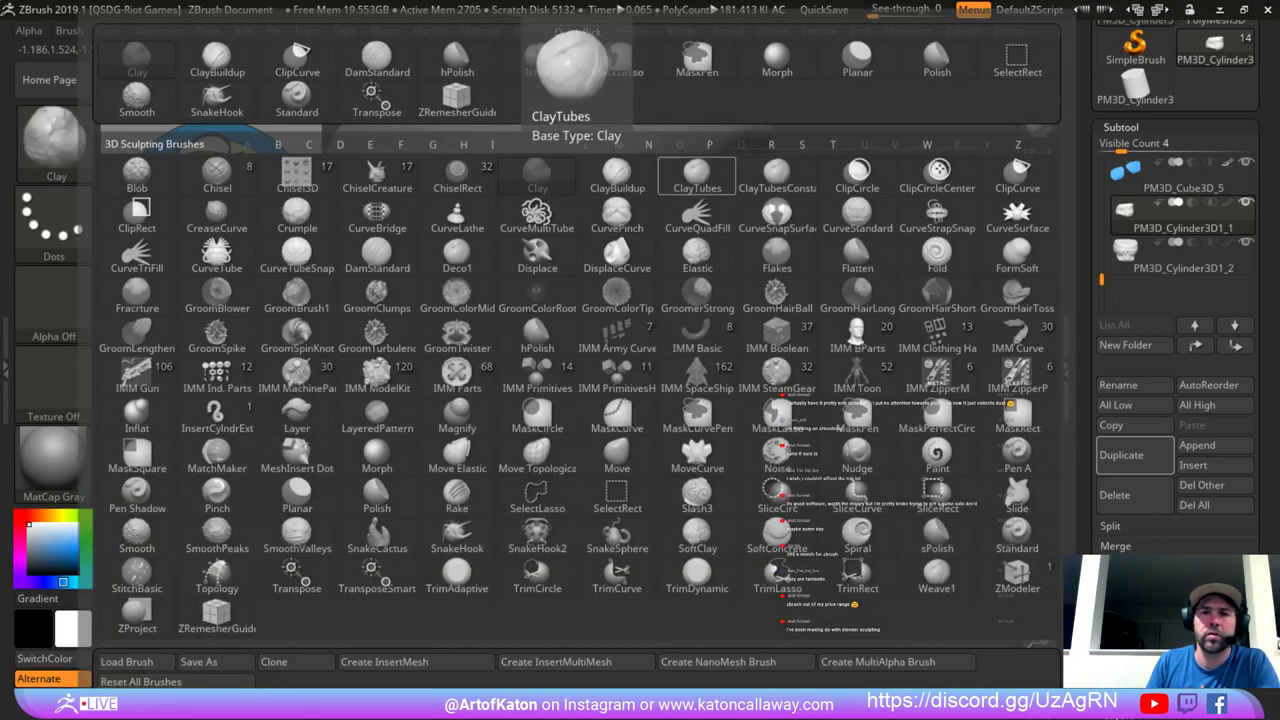
key(s)
key(t)
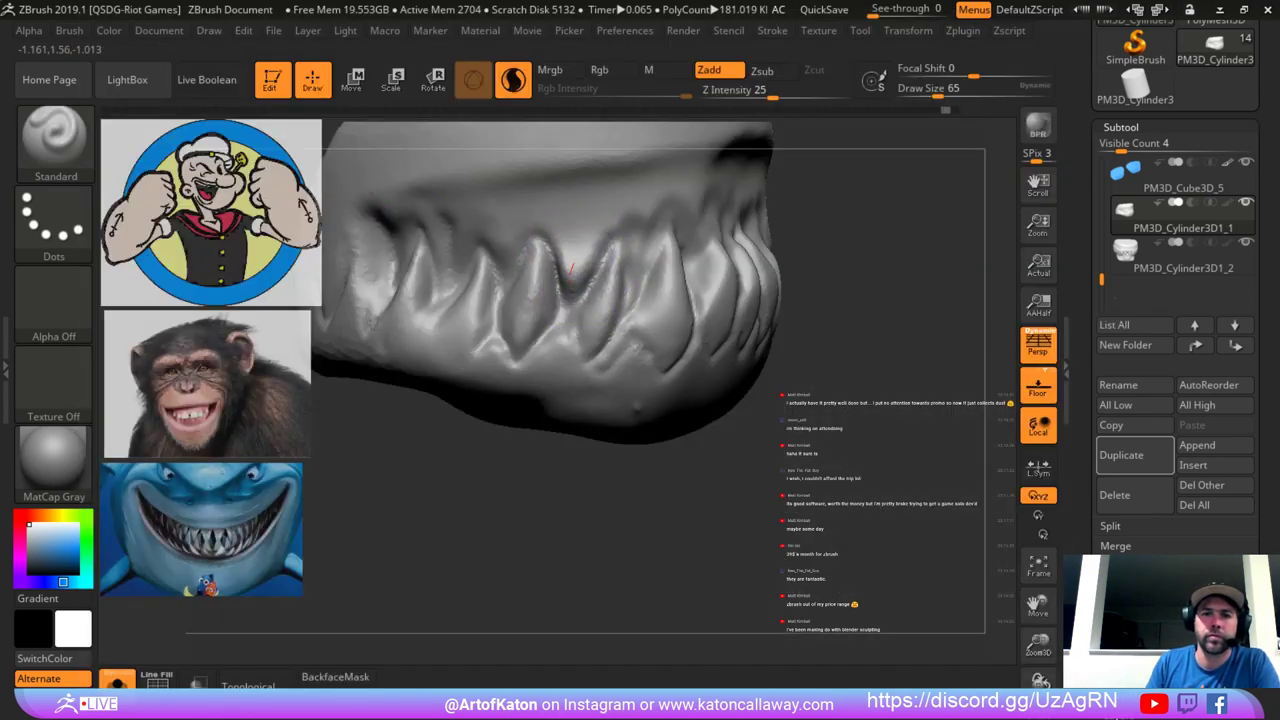
key(space)
mouse_move(555, 264)
mouse_down()
mouse_move(574, 286)
mouse_move(580, 262)
mouse_move(568, 260)
mouse_up()
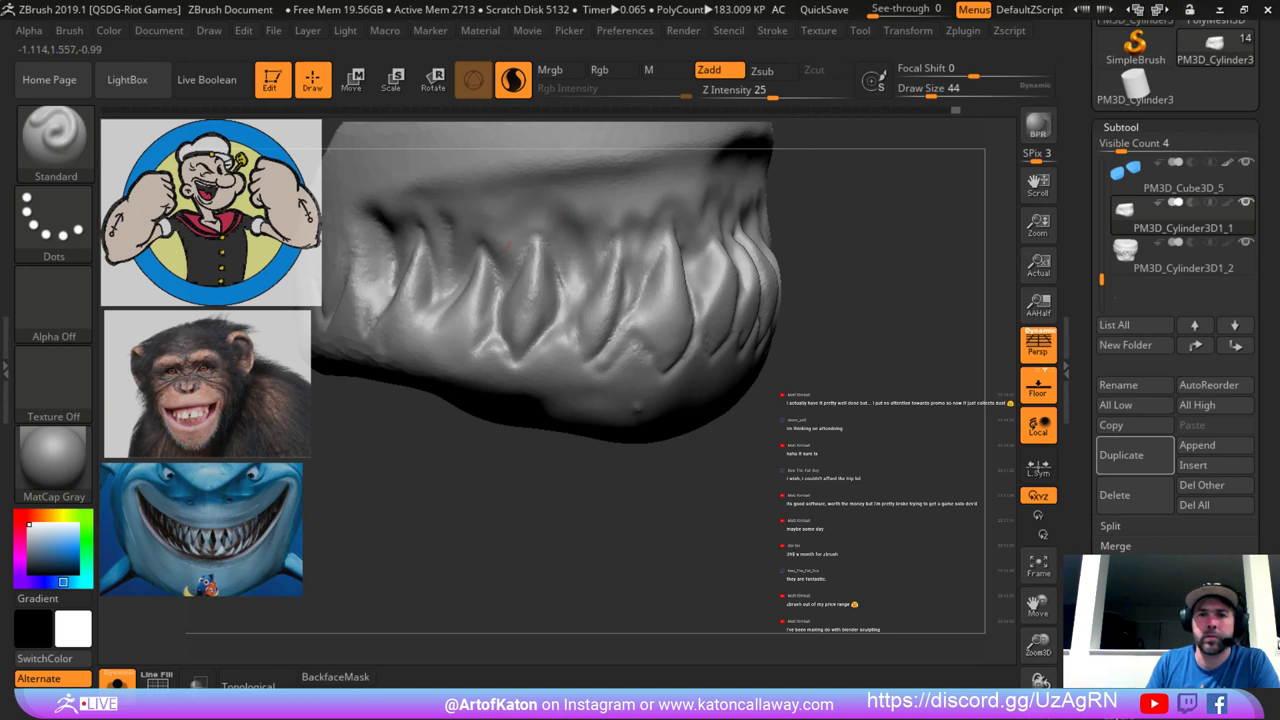
QuickSave the project and build up the recesses around the rear and front lower tooth tips with the Standard brush.
key(ctrl+s)
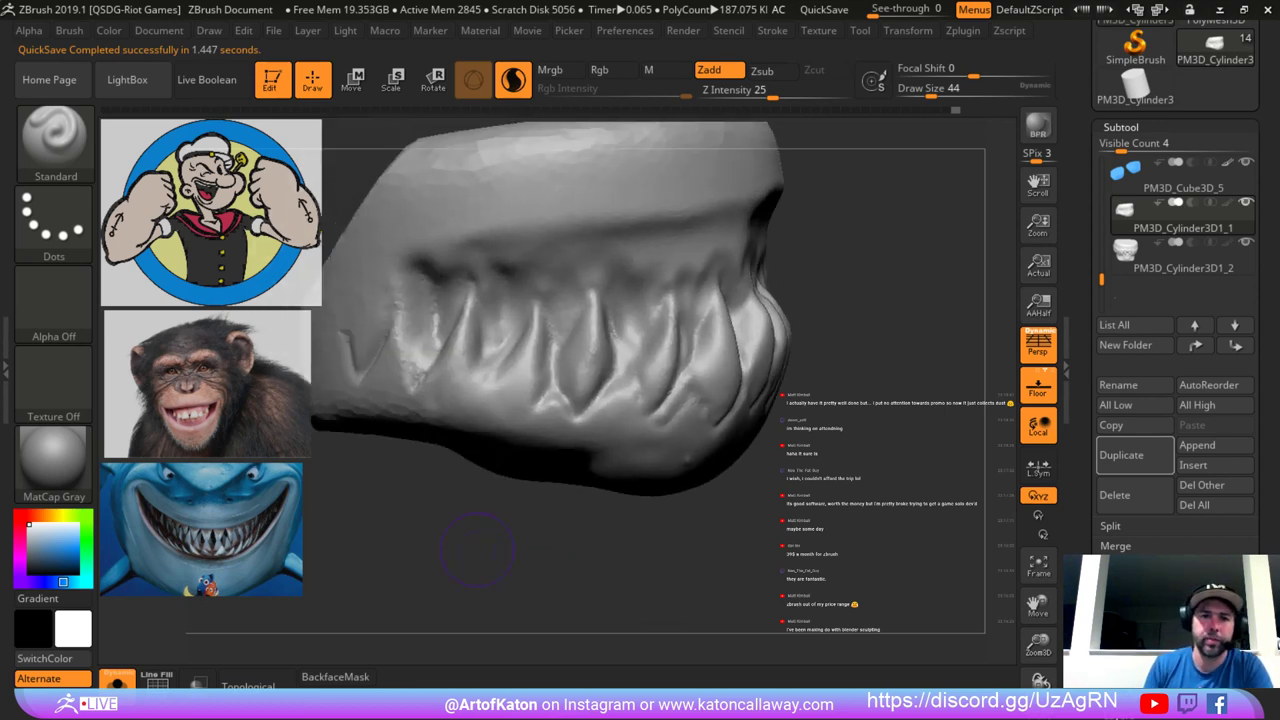
mouse_move(463, 270)
mouse_down()
mouse_move(478, 284)
mouse_move(442, 275)
mouse_move(386, 300)
mouse_up()
mouse_move(362, 345)
mouse_down()
mouse_move(378, 318)
mouse_move(407, 323)
mouse_up()
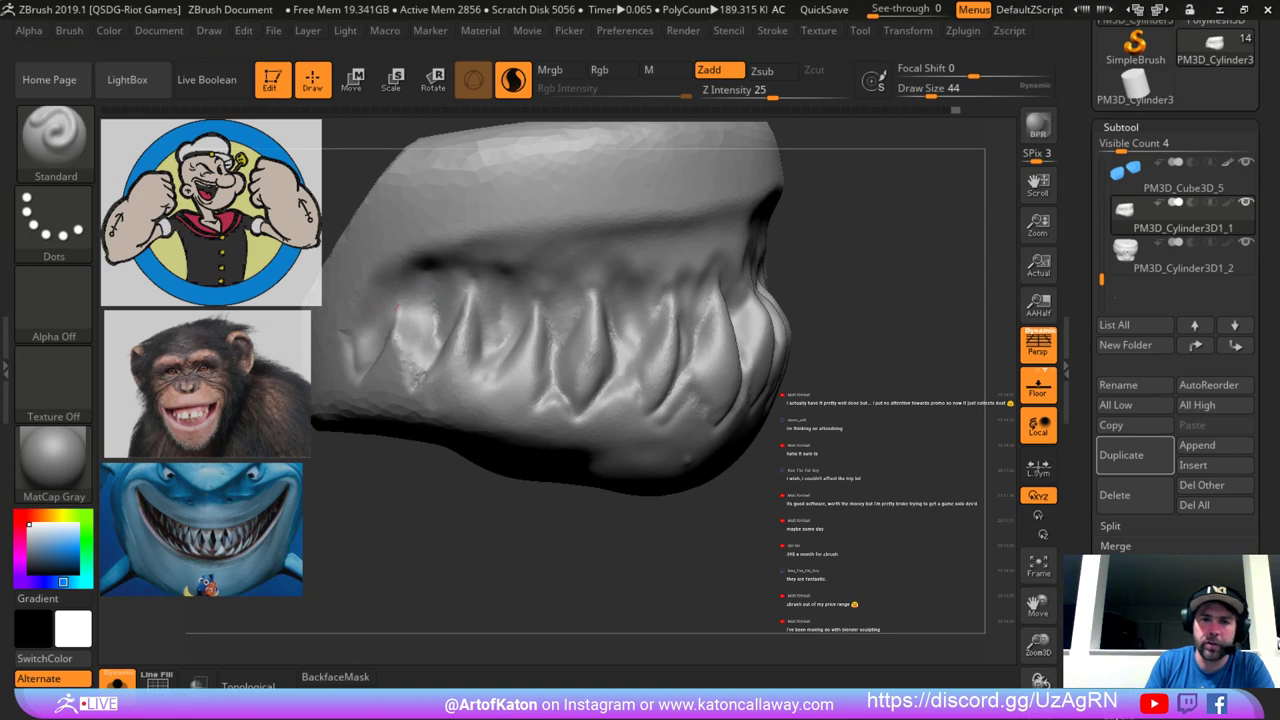
right_drag(585, 330, 440, 349)
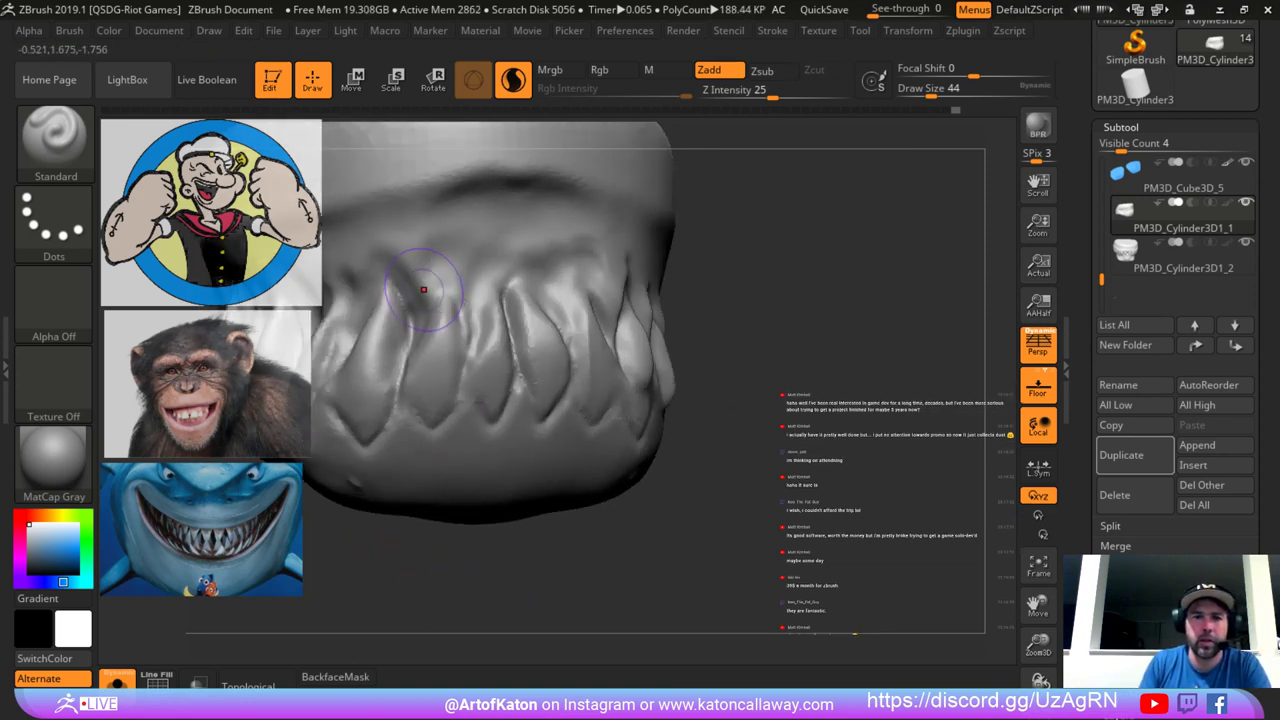
mouse_move(424, 289)
mouse_down()
mouse_move(424, 264)
mouse_move(434, 271)
mouse_up()
right_drag(523, 290, 503, 474)
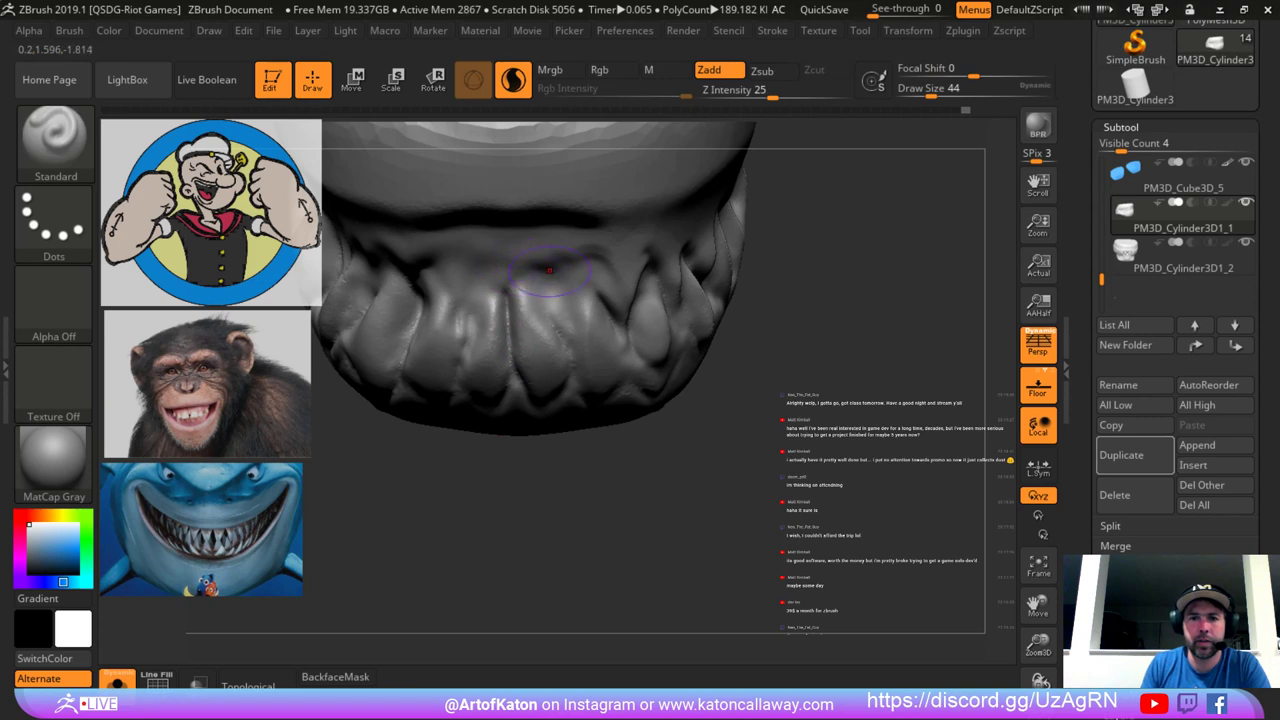
right_drag(553, 580, 610, 435)
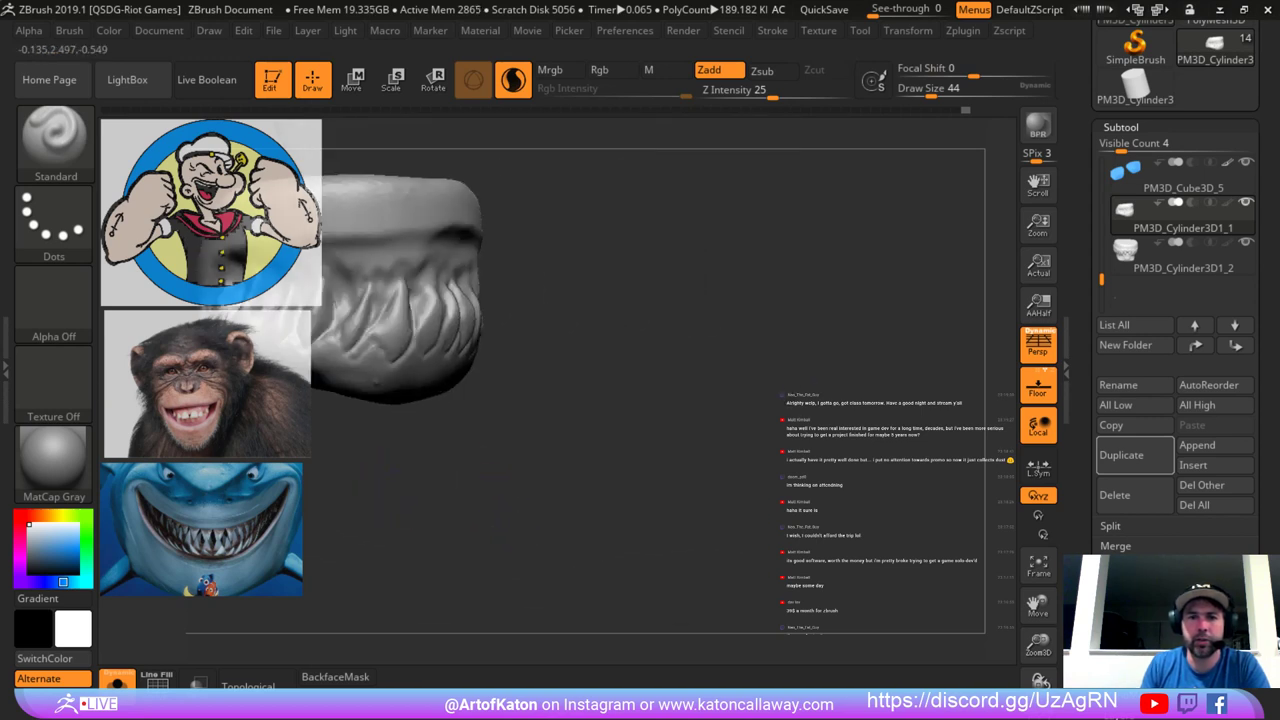
Mask one half of the lower teeth along the centre line with MaskLasso and adjust the mask.
right_drag(445, 475, 450, 440)
mouse_move(800, 210)
right_down()
mouse_move(764, 208)
mouse_move(710, 242)
mouse_move(720, 163)
right_up()
mouse_move(690, 147)
ctrl+mouse_down()
mouse_move(622, 290)
mouse_move(436, 275)
mouse_move(444, 163)
ctrl+mouse_up()
mouse_move(667, 206)
ctrl+mouse_down()
mouse_move(680, 240)
mouse_move(474, 432)
mouse_move(446, 306)
mouse_move(466, 180)
ctrl+mouse_up()
right_drag(563, 216, 597, 223)
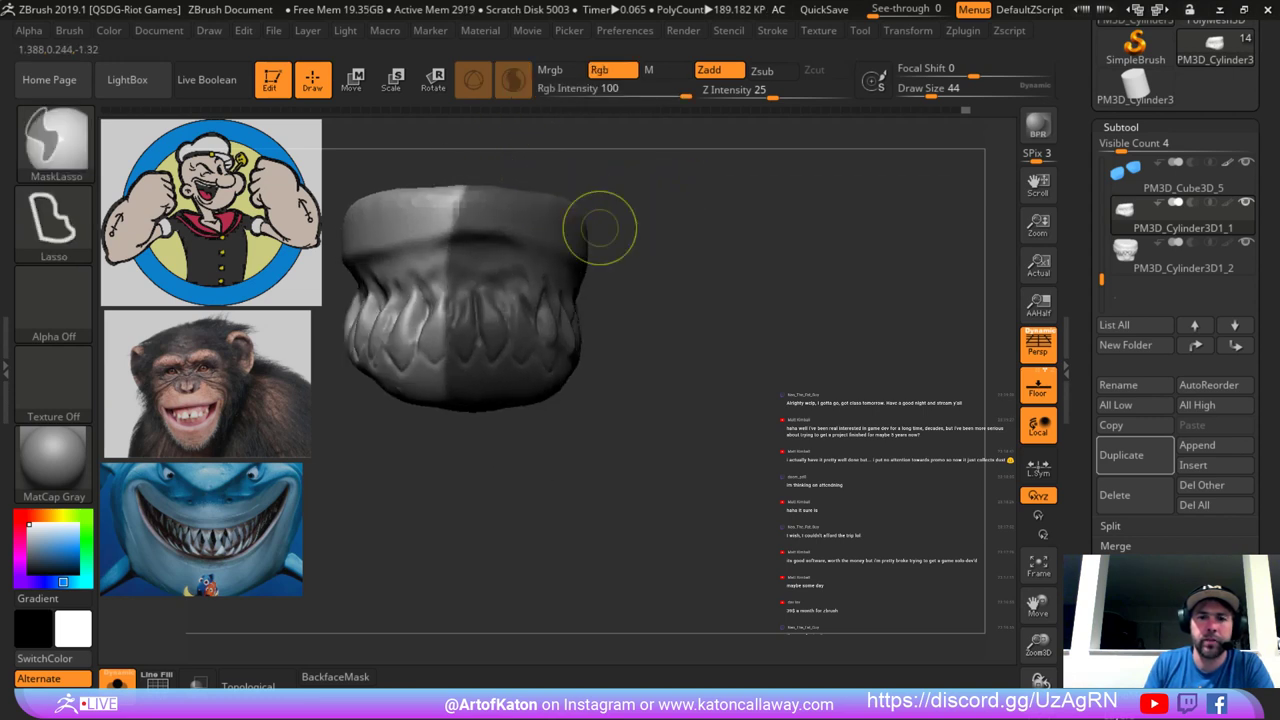
ctrl+click(600, 227)
ctrl+click(588, 246)
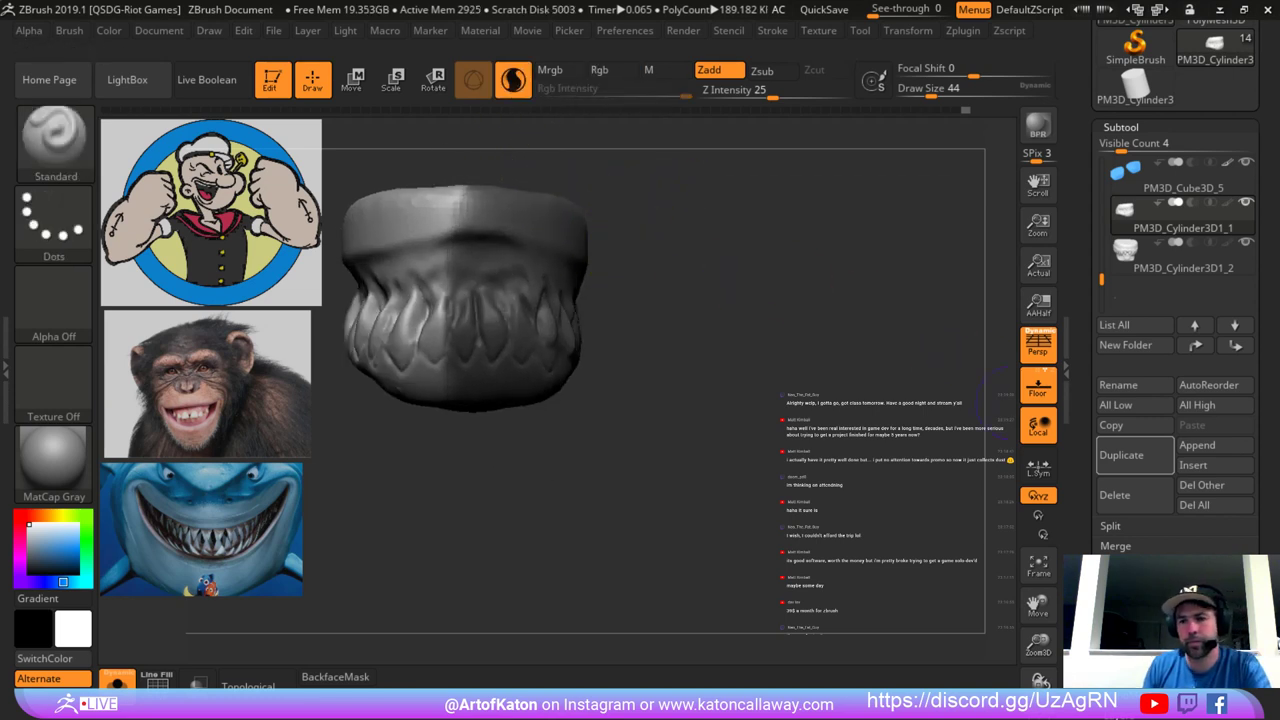
Try to restore the symmetry of the lower teeth mesh with the ReSym deformation.
drag(1082, 535, 1081, 376)
drag(1081, 137, 1083, 556)
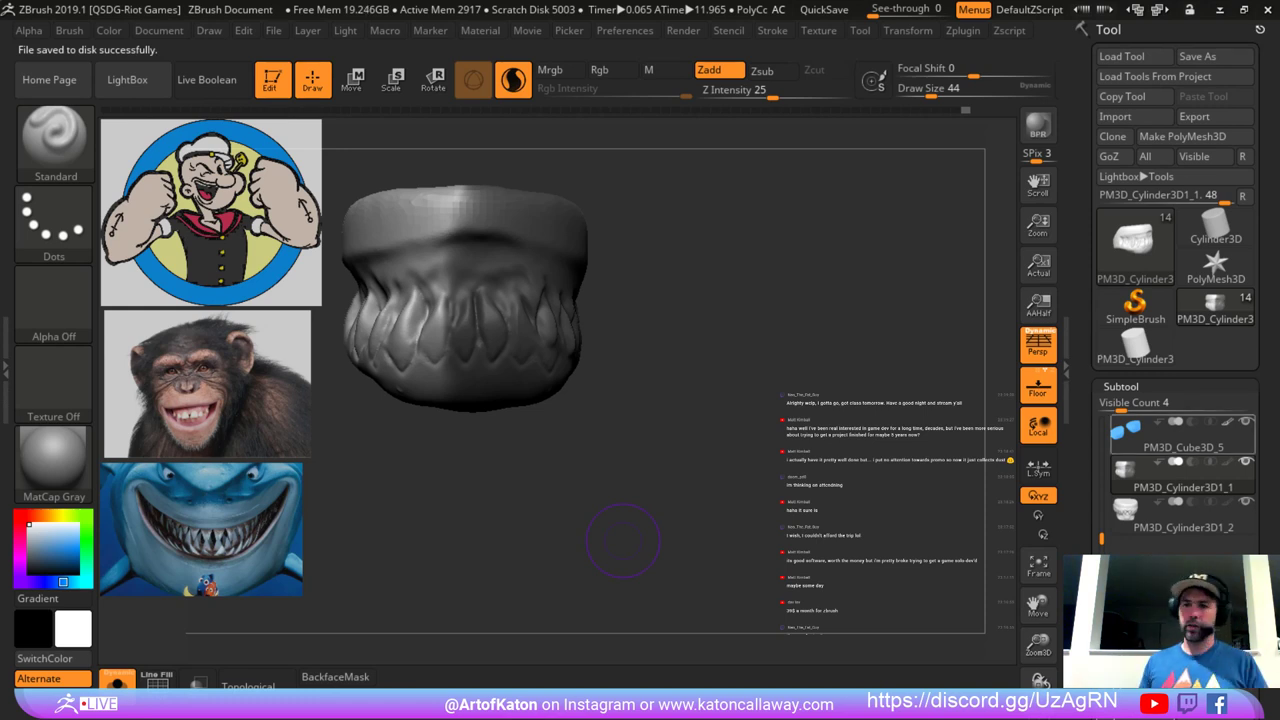
drag(1083, 630, 1083, 218)
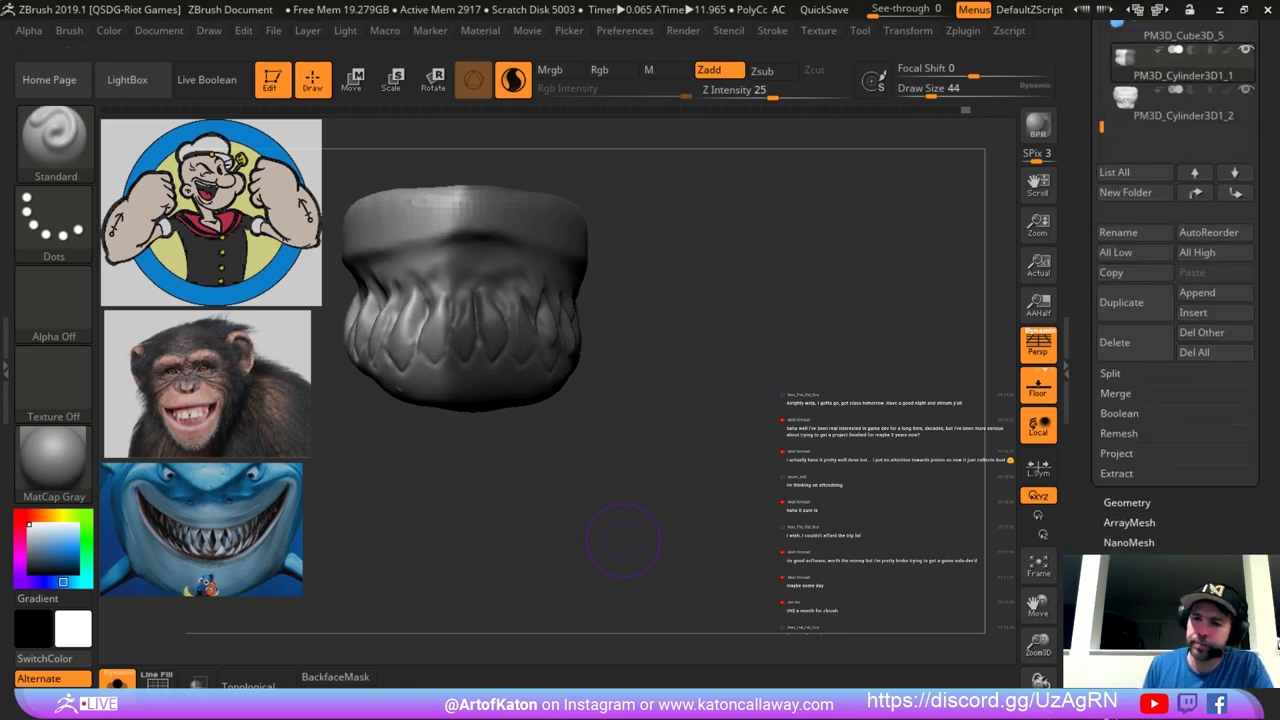
drag(1083, 500, 1083, 403)
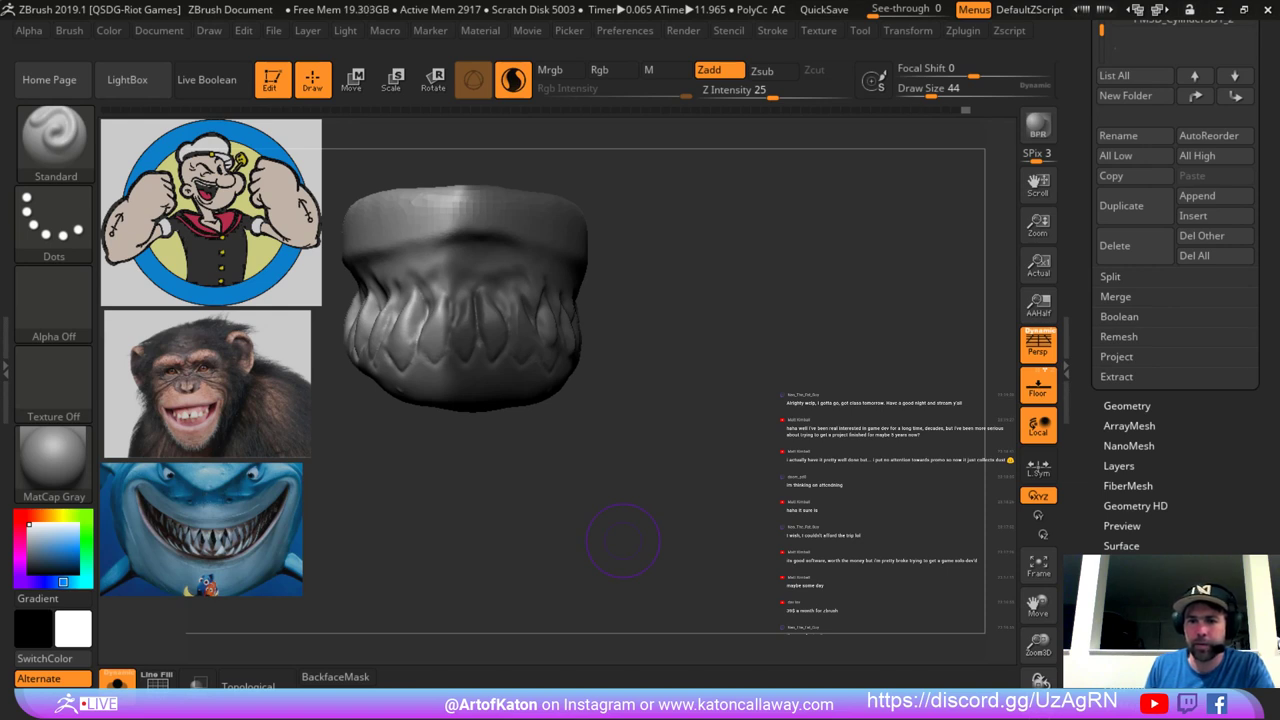
drag(1083, 500, 1083, 444)
click(1134, 510)
drag(1083, 530, 1083, 320)
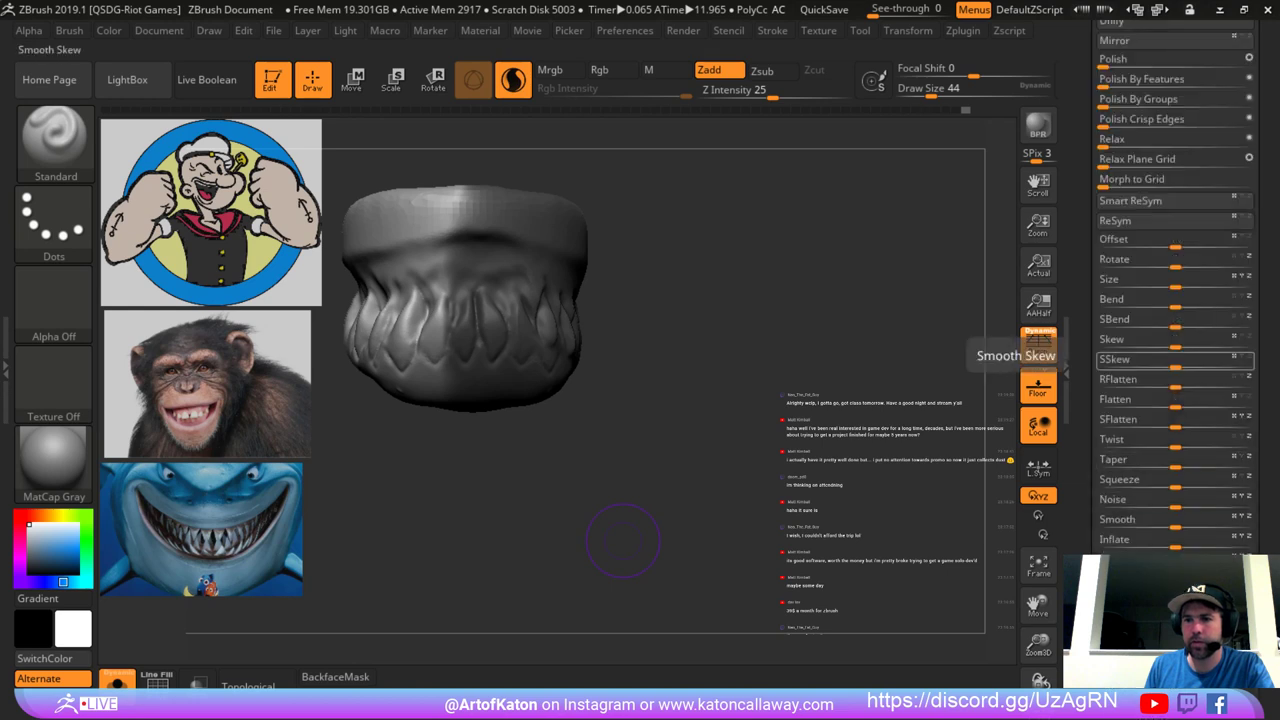
click(1140, 220)
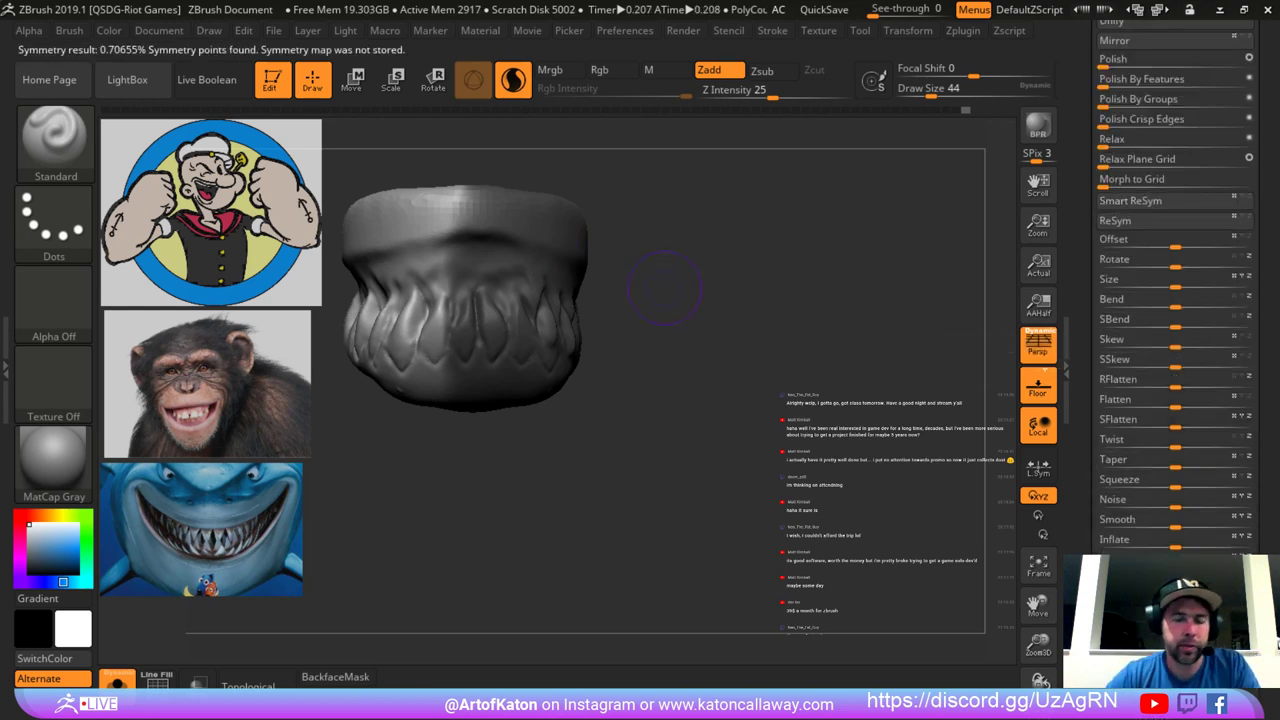
Invert the half mask on the lower teeth and try to restore the mesh symmetry with Smart ReSym.
mouse_move(665, 289)
mouse_down()
mouse_move(737, 263)
mouse_move(677, 230)
mouse_move(692, 196)
mouse_move(676, 192)
mouse_up()
ctrl+click(728, 269)
mouse_move(548, 186)
ctrl+mouse_down()
mouse_move(598, 348)
mouse_move(468, 215)
mouse_move(510, 178)
mouse_move(572, 240)
mouse_move(574, 304)
mouse_move(527, 438)
mouse_move(520, 157)
mouse_move(537, 165)
ctrl+mouse_up()
key(ctrl+z)
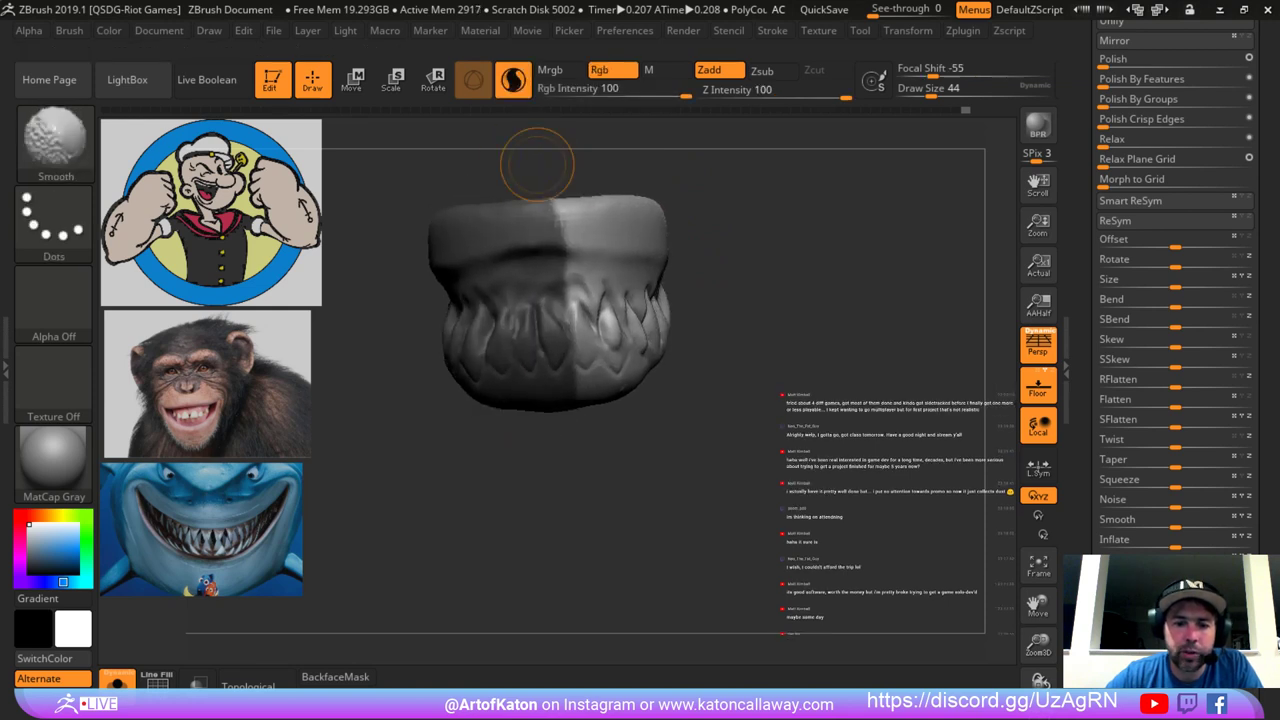
key(shift+f)
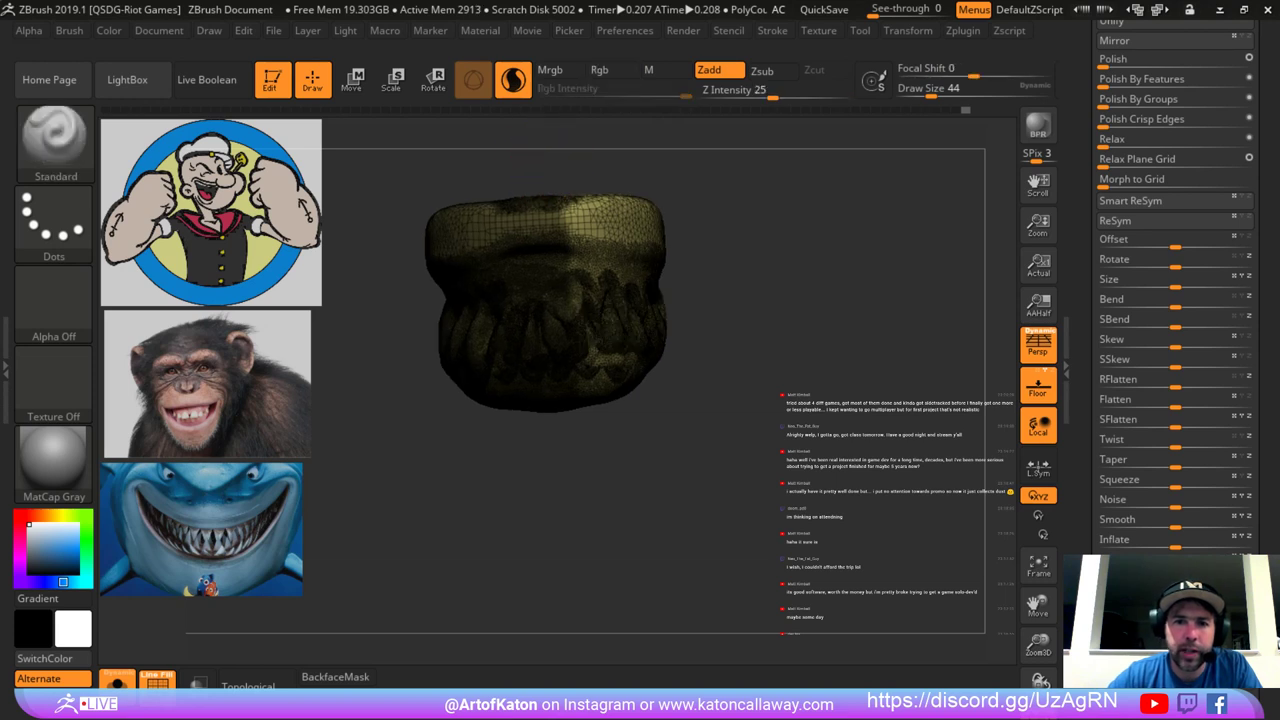
key(shift+f)
drag(715, 245, 730, 180)
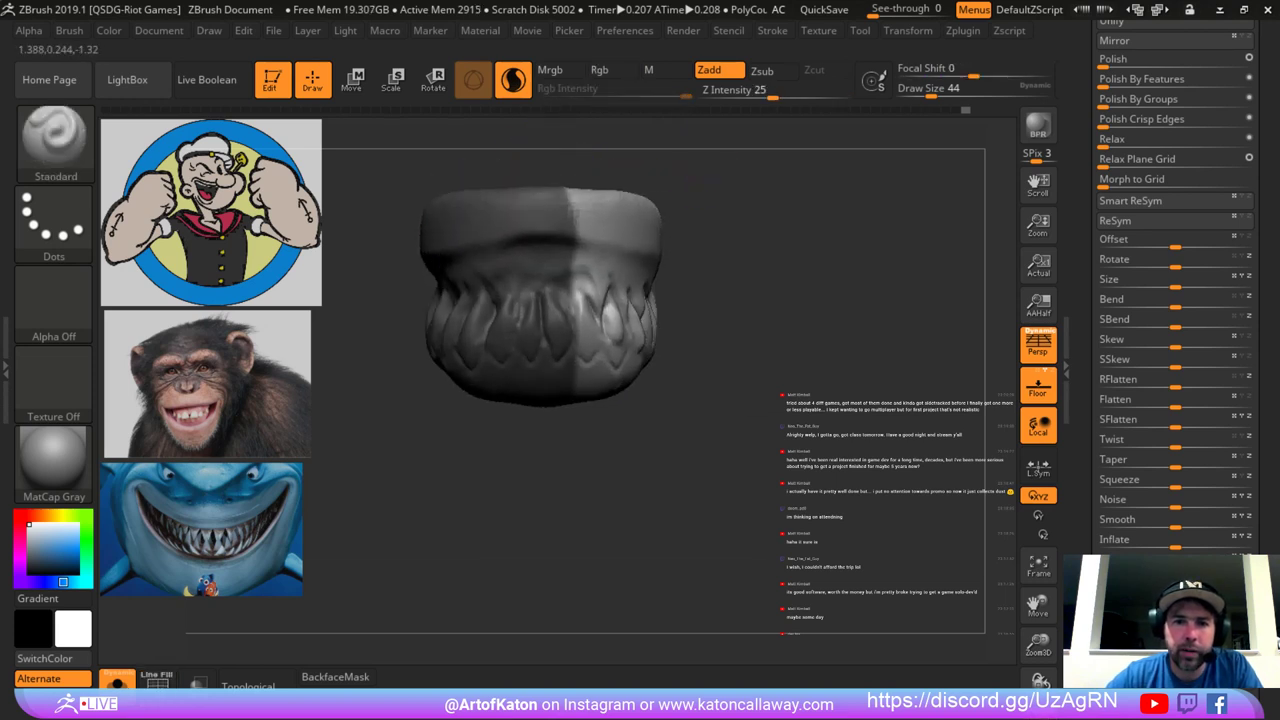
key(ctrl+z)
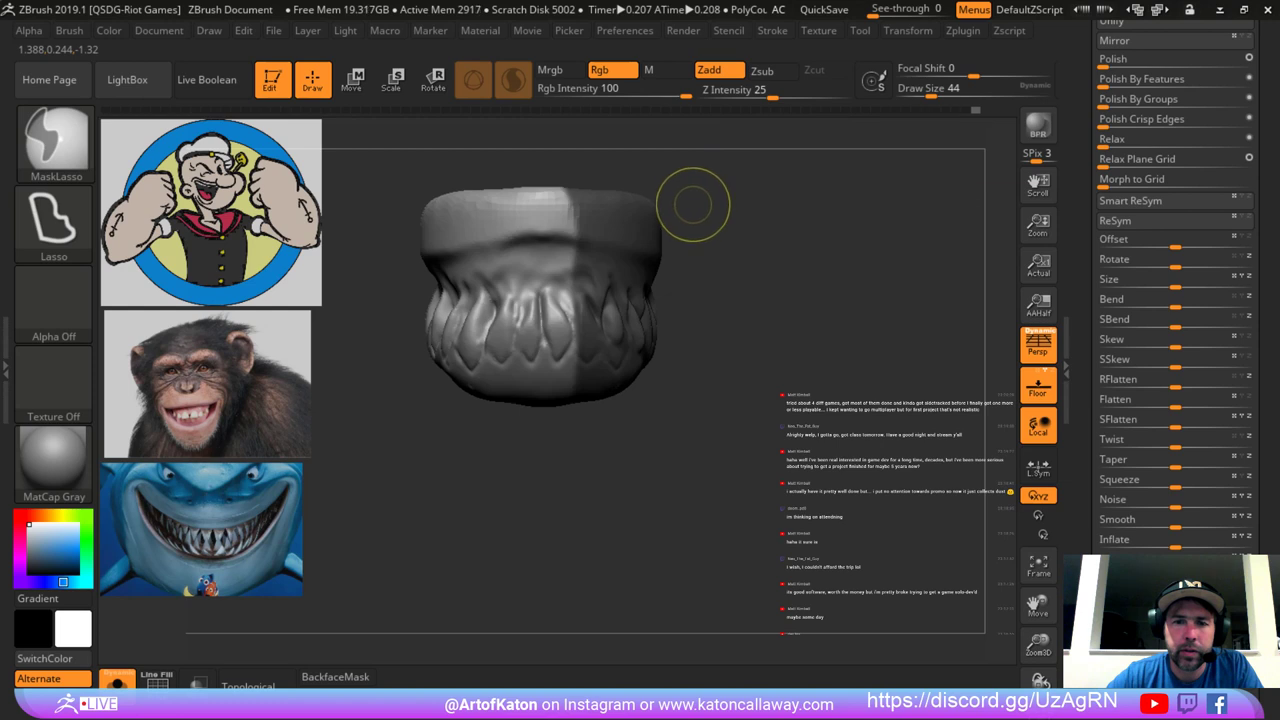
key(ctrl+shift+z)
click(1130, 200)
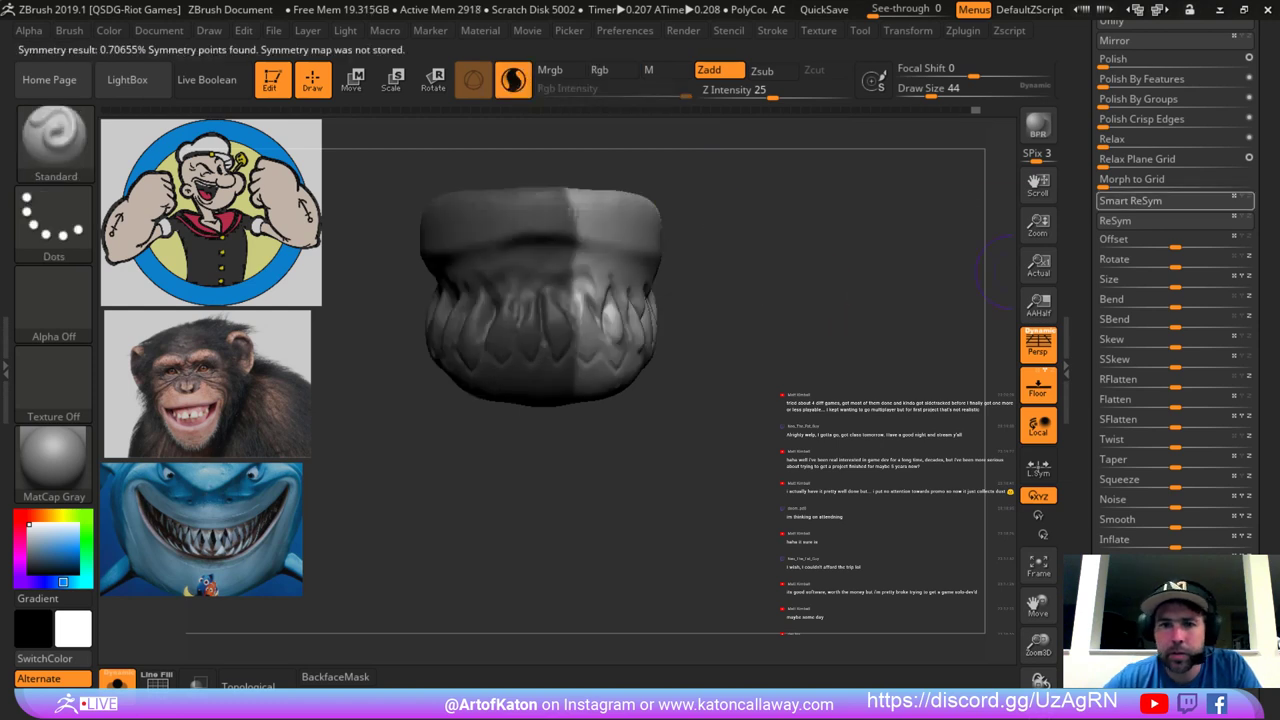
Clear the mask and make the lower teeth symmetrical with the Mirror And Weld operation.
mouse_move(838, 226)
mouse_down()
mouse_move(766, 220)
mouse_move(815, 255)
mouse_up()
drag(815, 255, 985, 314)
drag(1258, 125, 1258, 98)
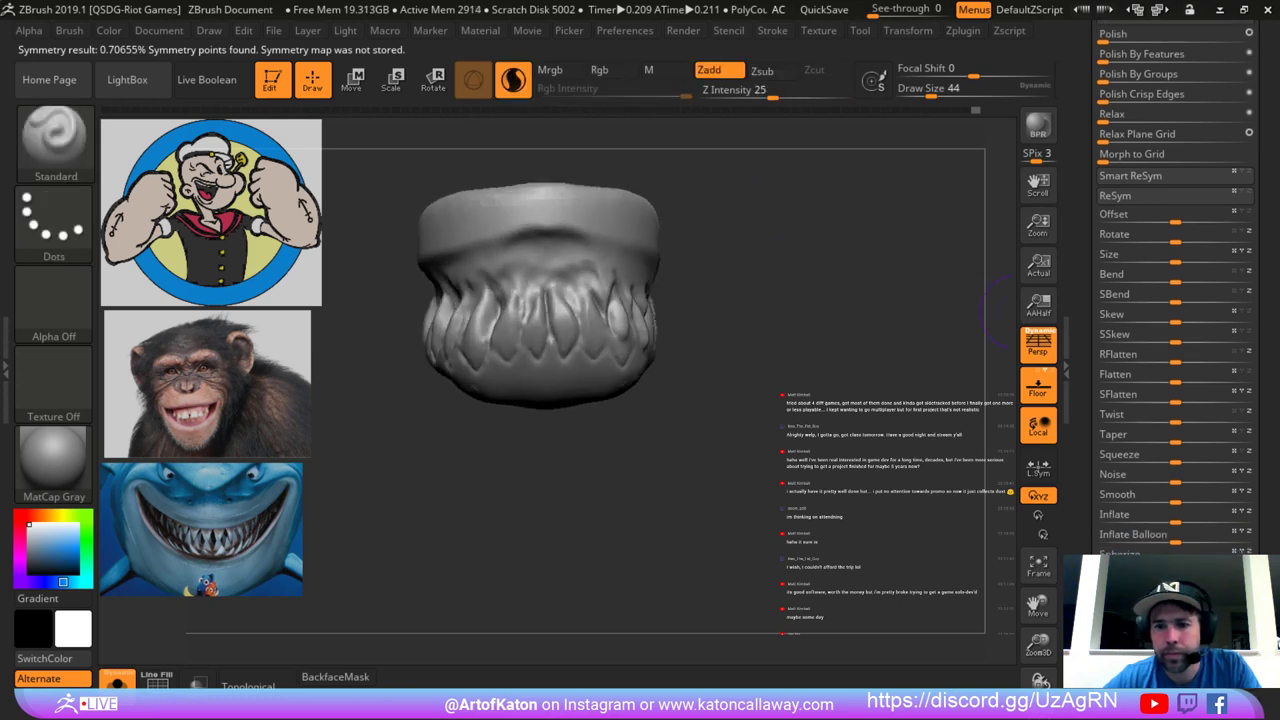
drag(795, 195, 850, 205)
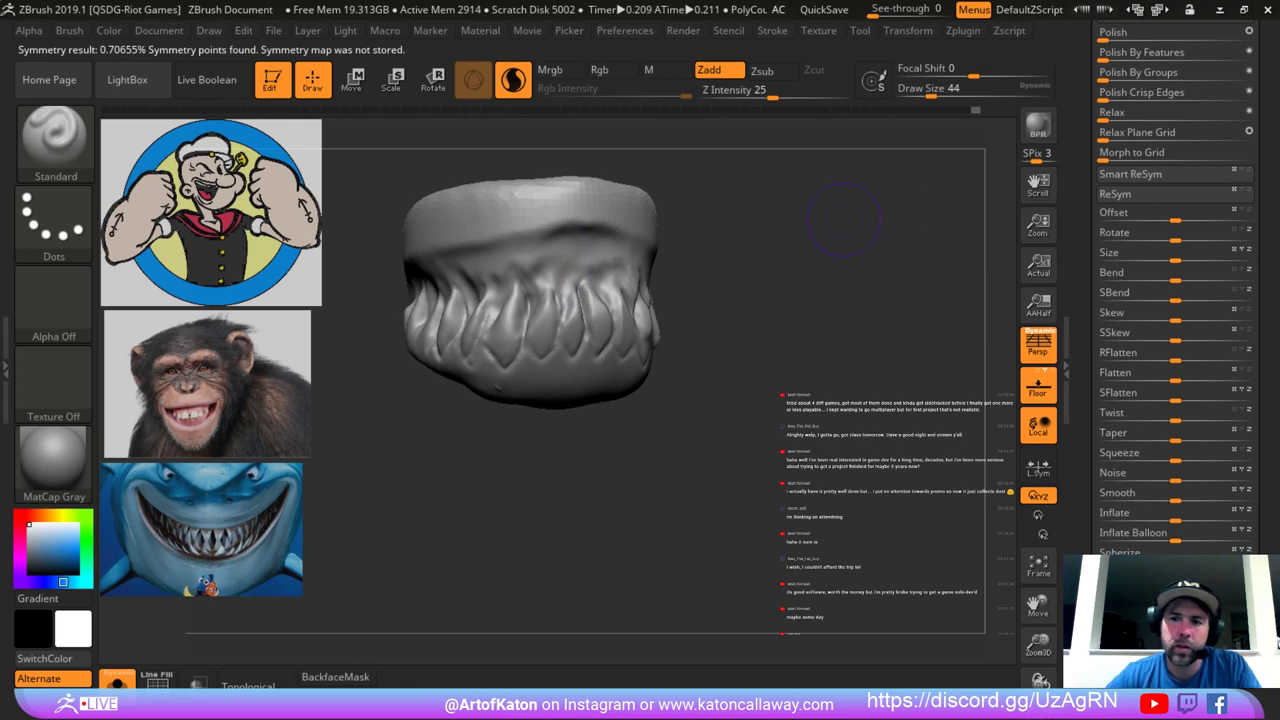
drag(1258, 100, 1258, 235)
click(1133, 110)
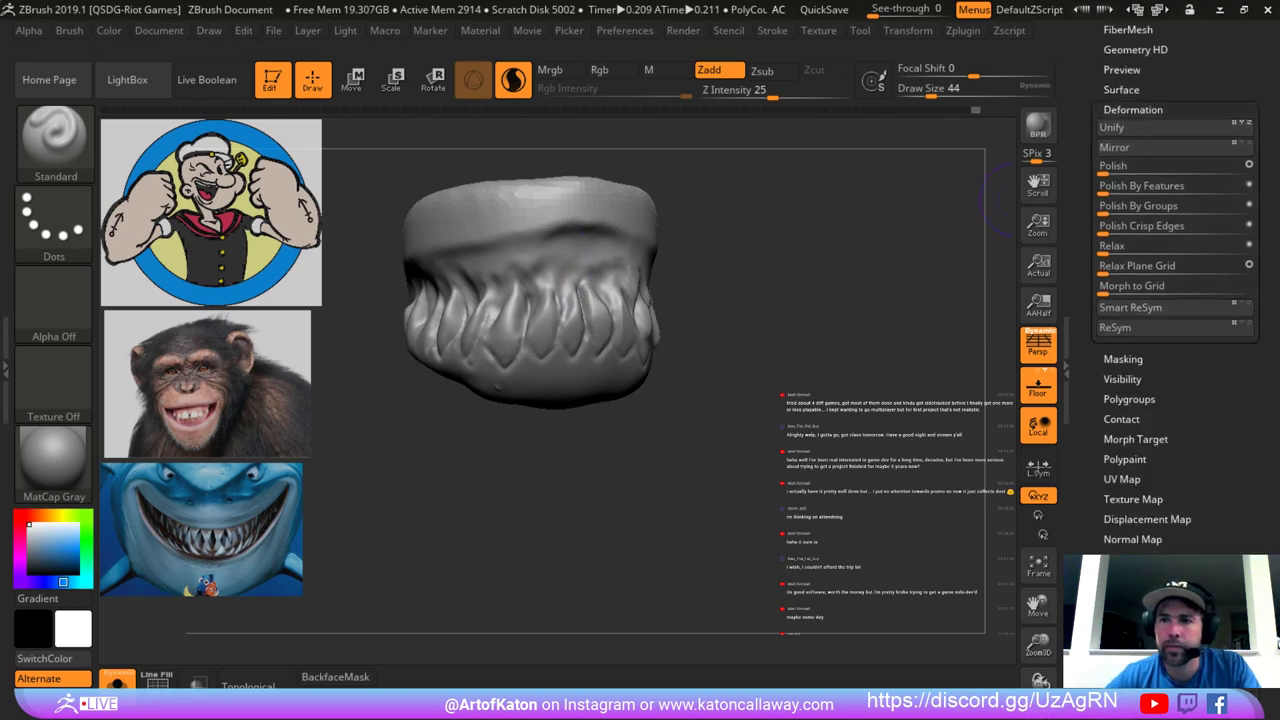
drag(1258, 110, 1258, 257)
click(1127, 97)
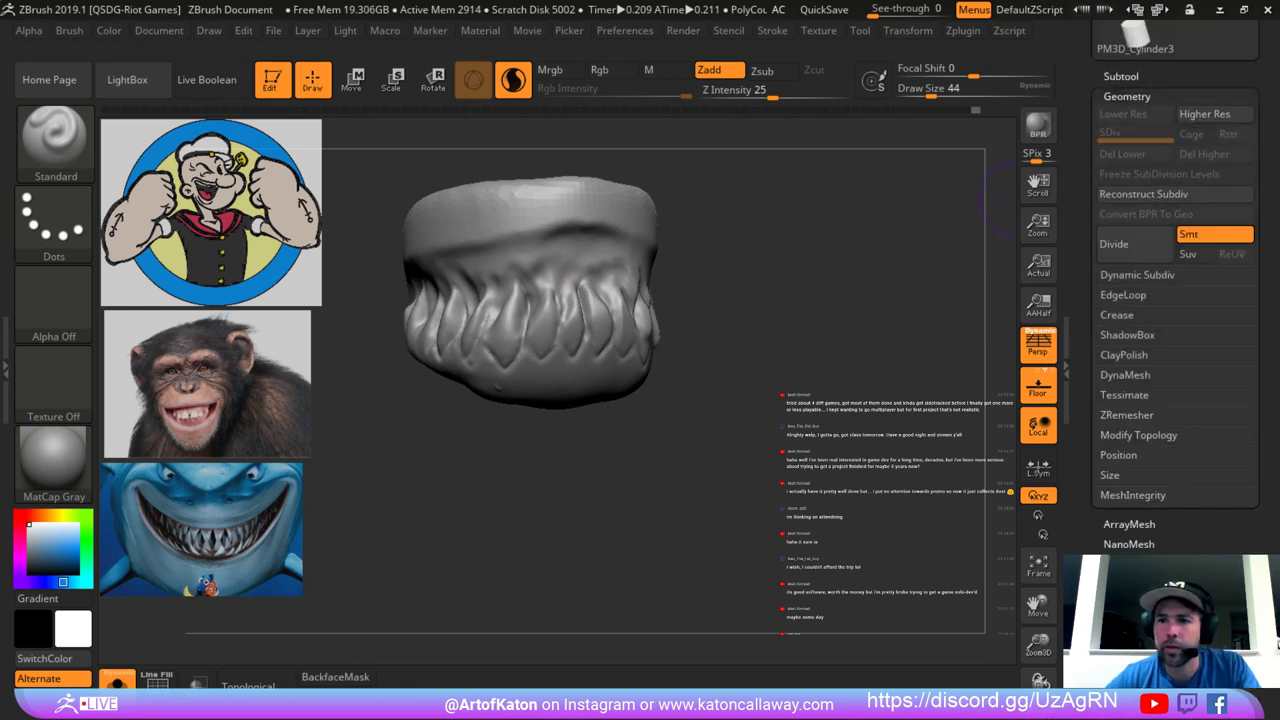
click(1138, 435)
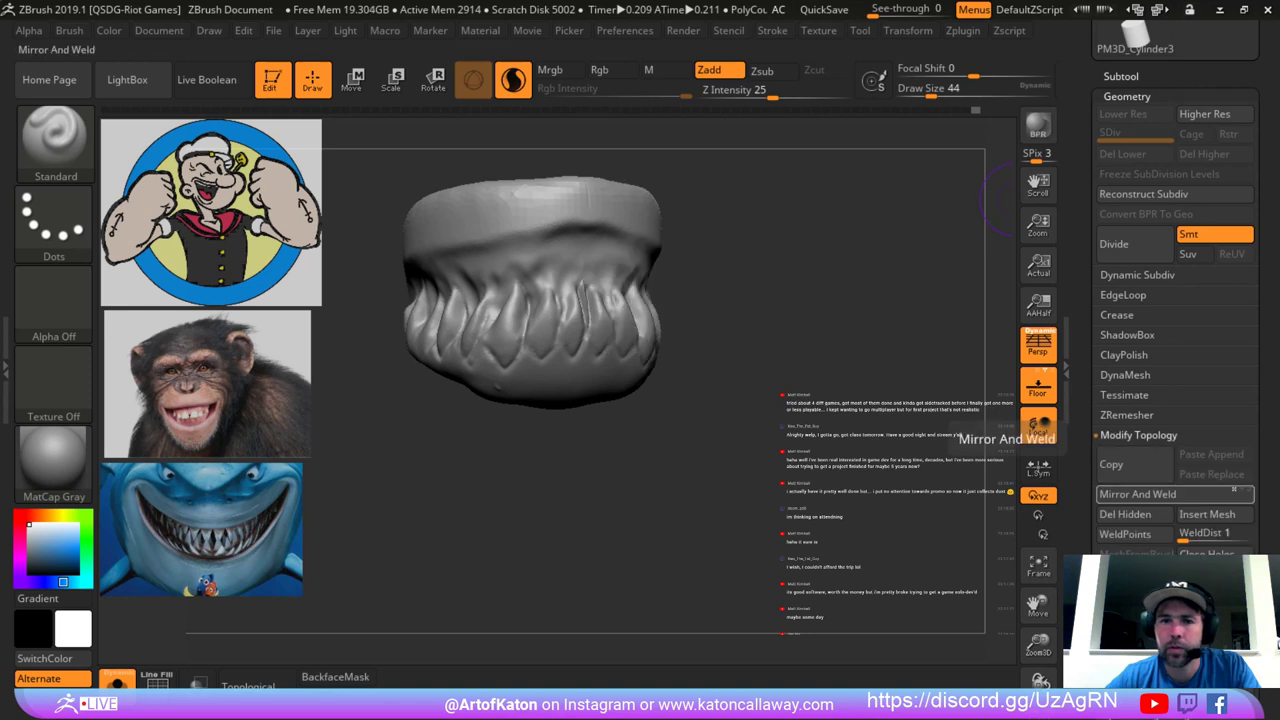
Smooth away the pinched tooth shapes along the front centre of the mirrored lower teeth with the Smooth brush.
drag(860, 281, 750, 222)
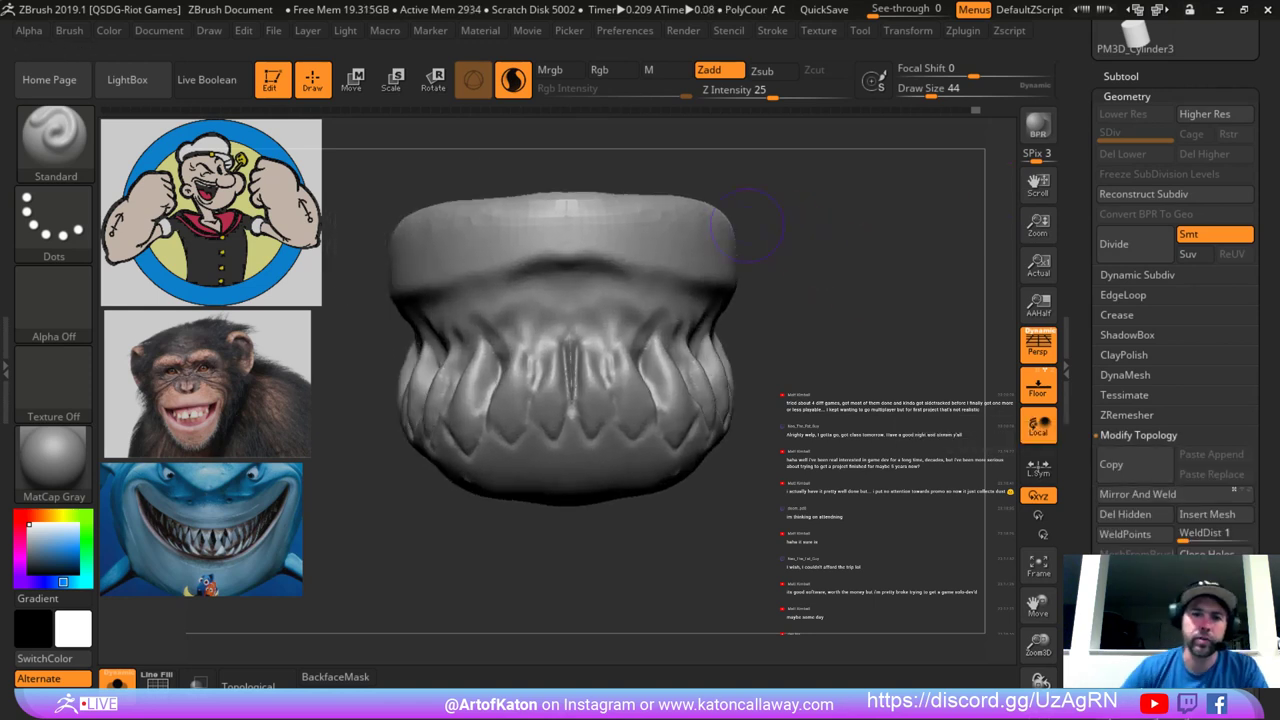
mouse_move(551, 354)
shift+mouse_down()
mouse_move(569, 380)
mouse_move(559, 388)
mouse_move(560, 346)
shift+mouse_up()
key(ctrl)
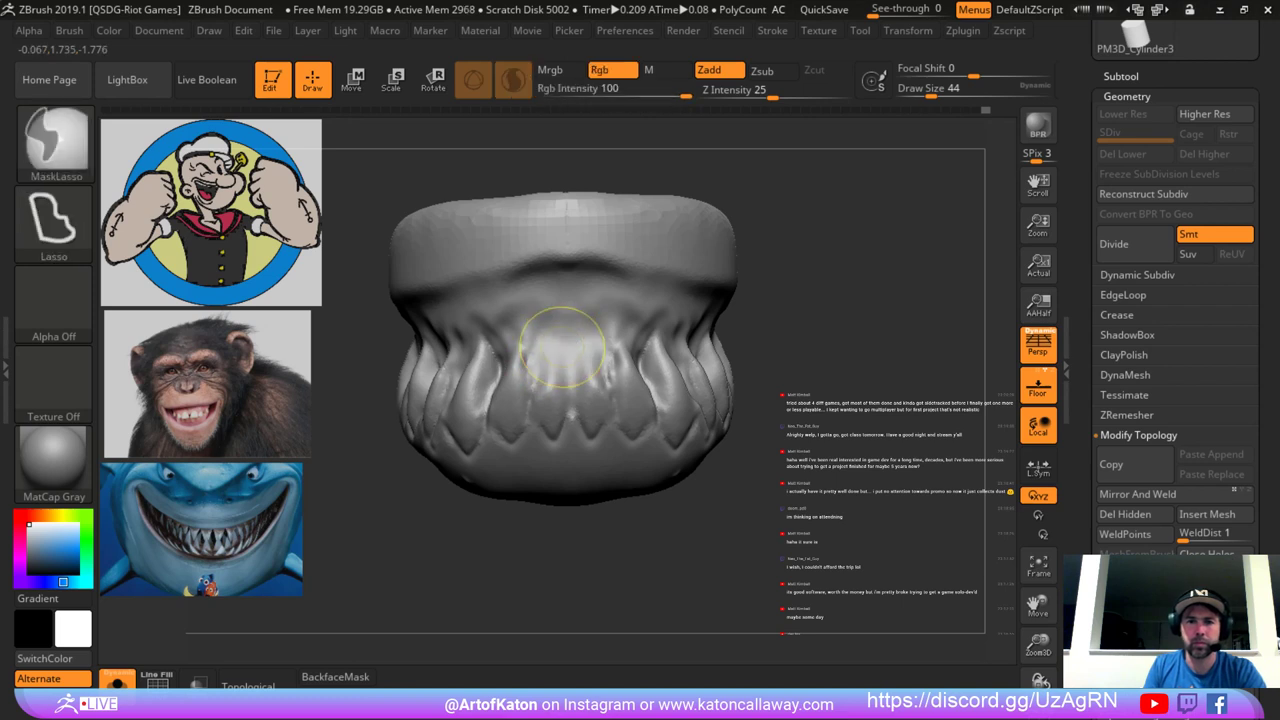
key(ctrl+z)
key(ctrl+z)
shift+drag(564, 350, 561, 376)
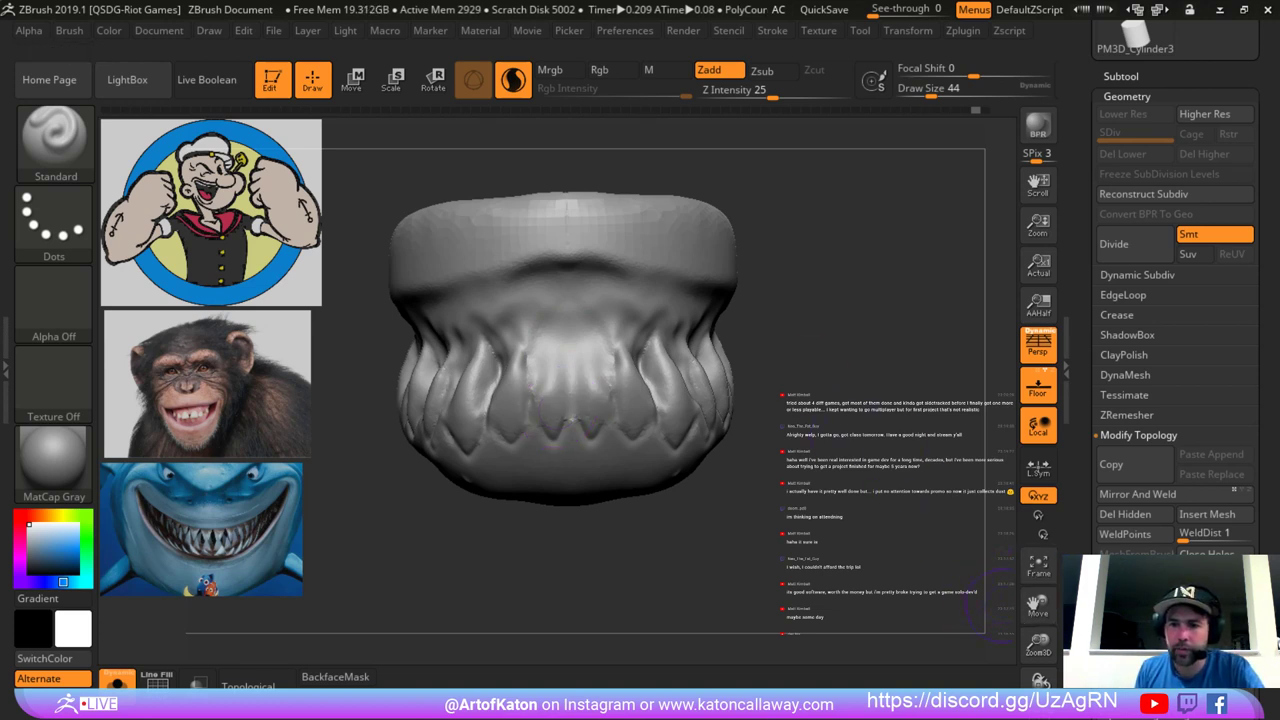
key(ctrl)
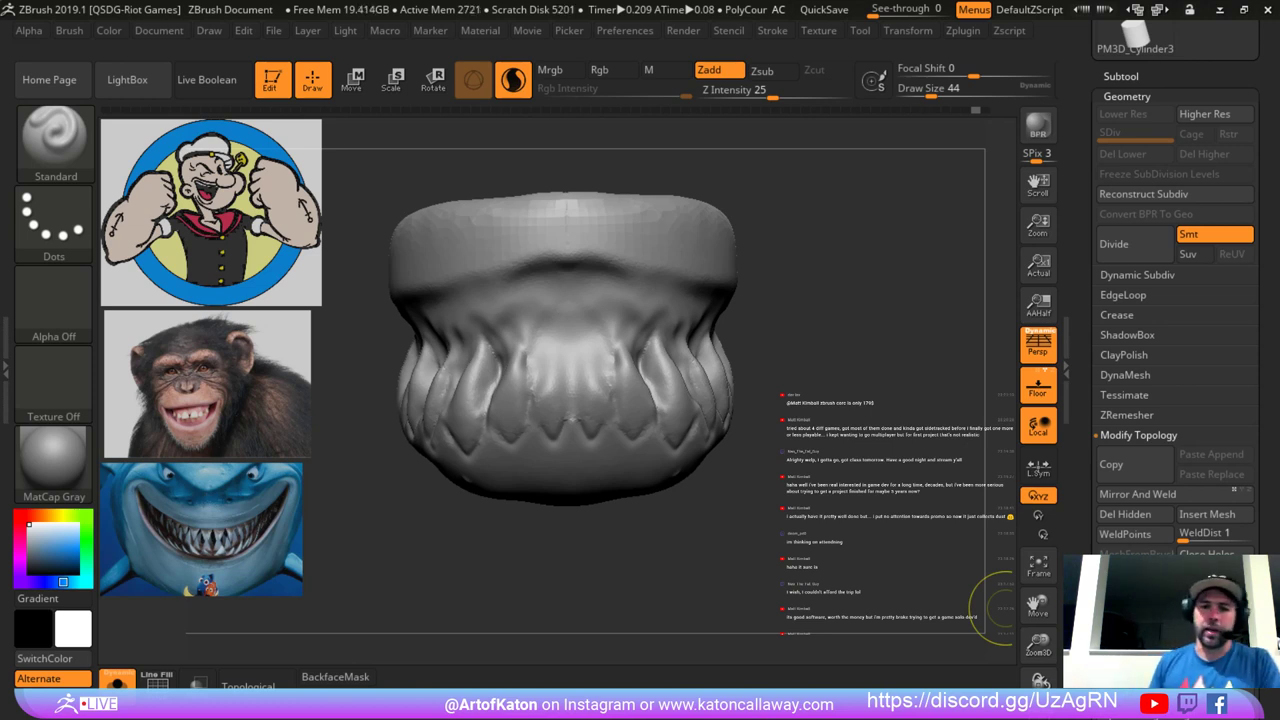
alt+drag(559, 560, 537, 491)
mouse_move(551, 377)
shift+mouse_down()
mouse_move(568, 408)
mouse_move(540, 425)
shift+mouse_up()
Choose the DamStandard brush and carve creases along the edges of the larger lower teeth beside the front centre.
key(b)
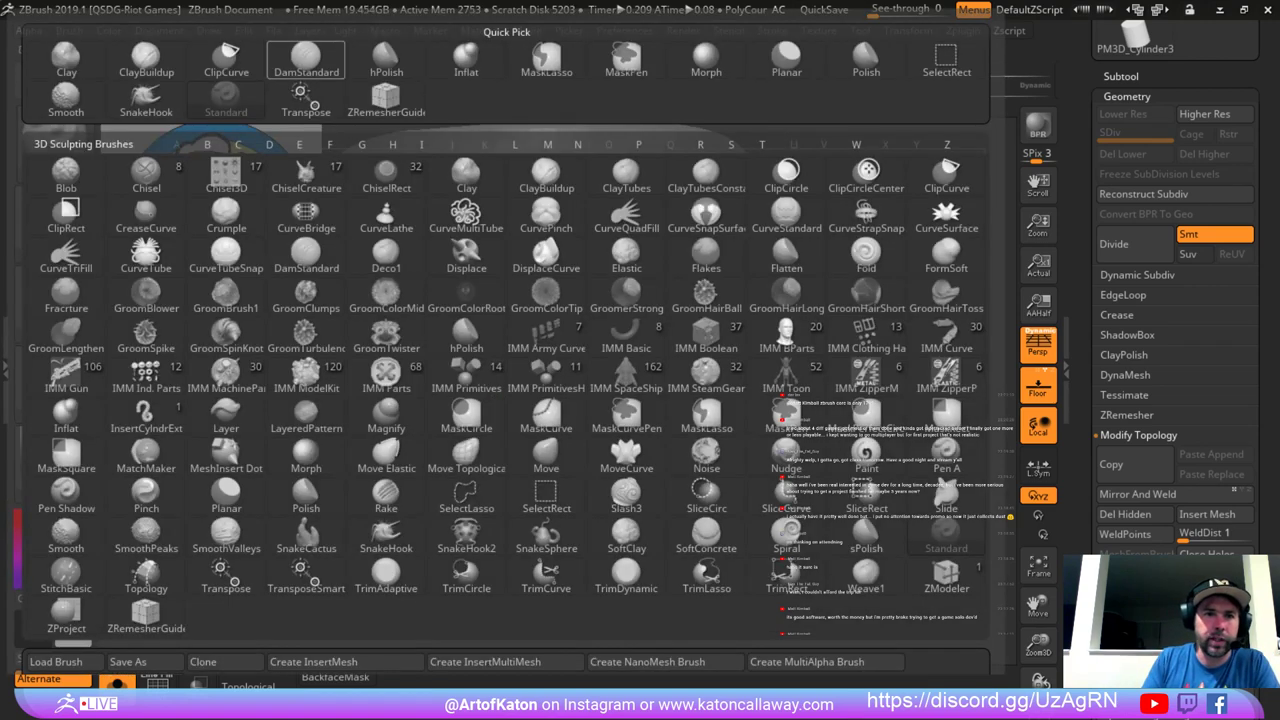
click(306, 60)
drag(505, 339, 482, 308)
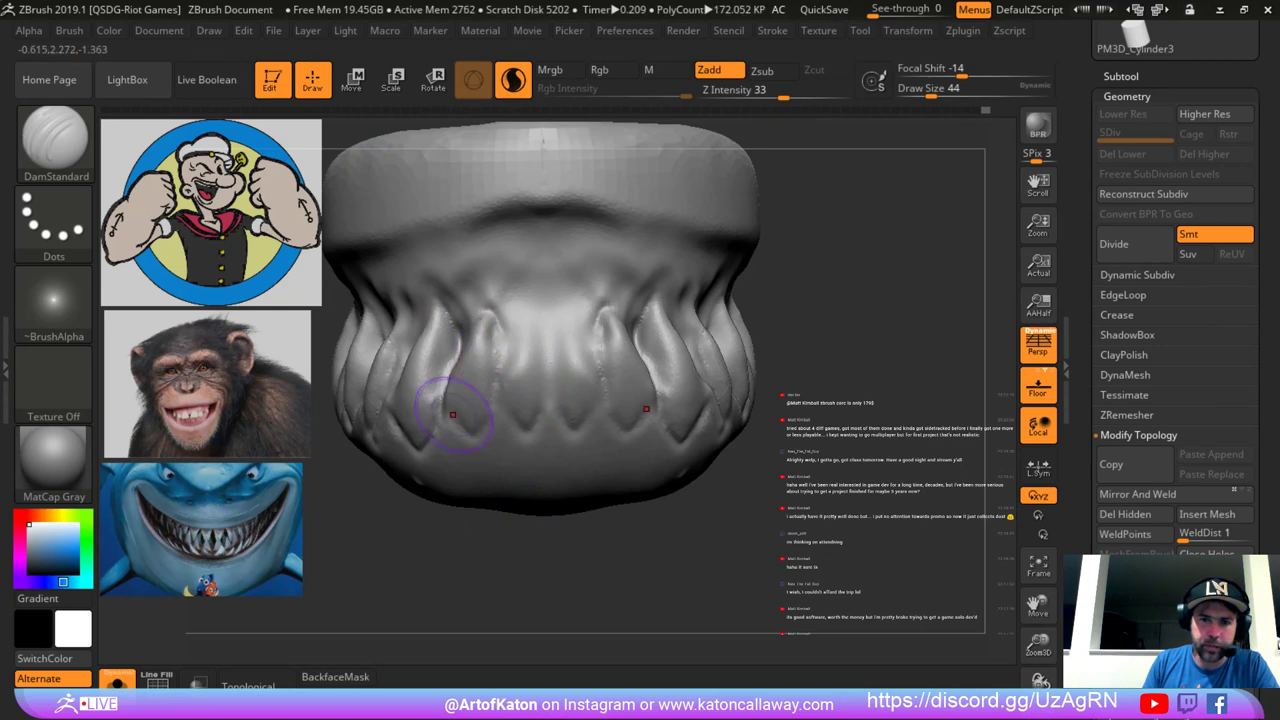
right_drag(453, 415, 496, 409)
mouse_move(486, 303)
mouse_down()
mouse_move(456, 352)
mouse_move(474, 300)
mouse_move(456, 358)
mouse_up()
mouse_move(446, 314)
mouse_down()
mouse_move(422, 300)
mouse_move(404, 348)
mouse_up()
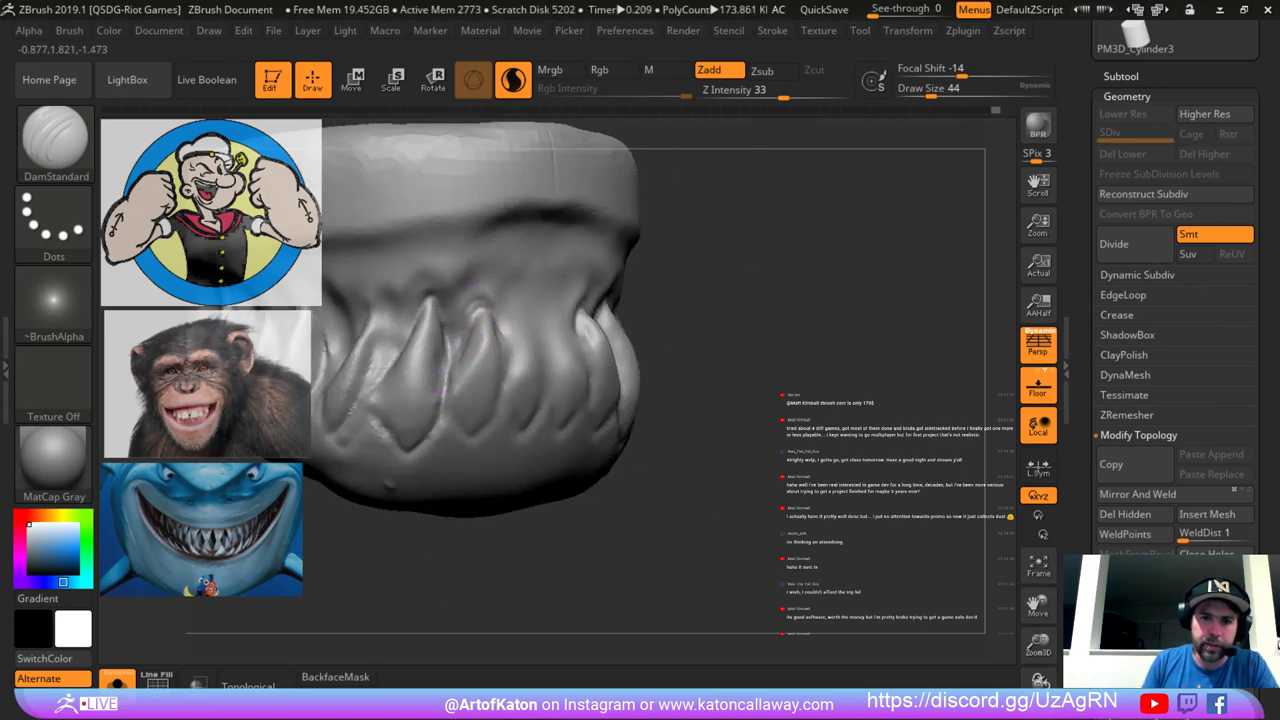
Deepen the grooves between the lower side teeth with DamStandard, working from the front corner towards the rear.
right_drag(446, 372, 490, 350)
drag(484, 306, 445, 376)
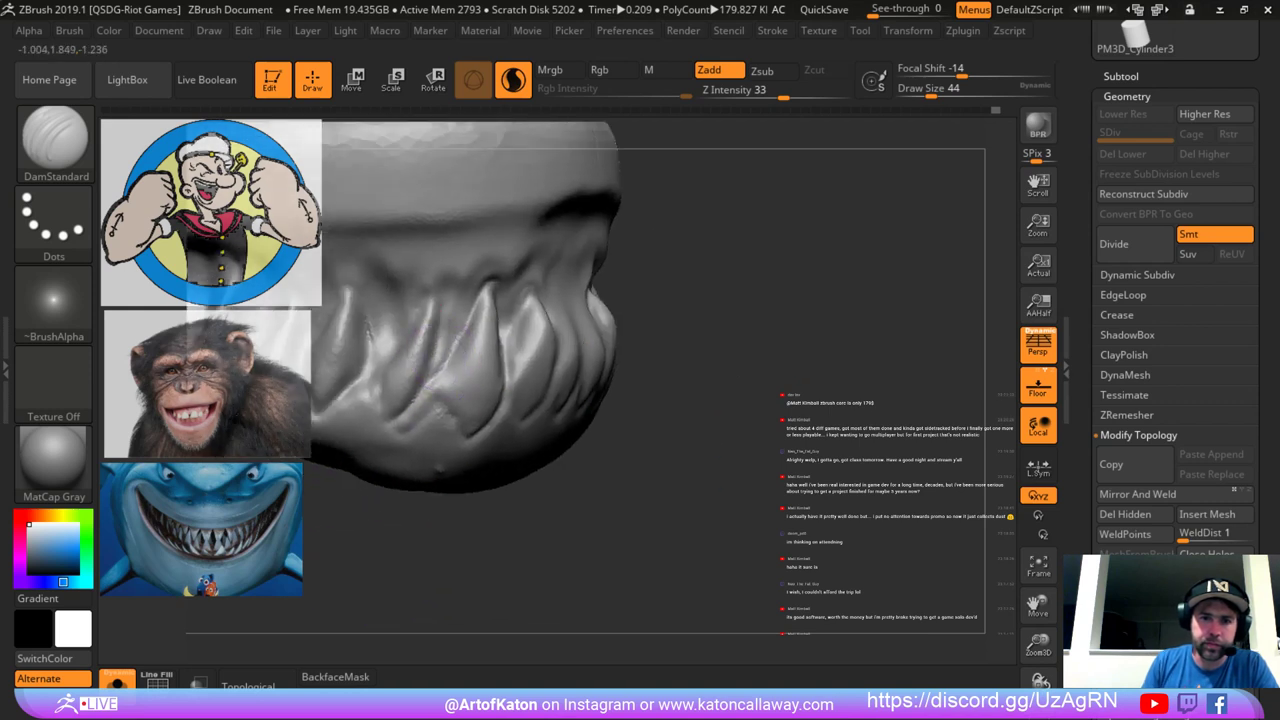
drag(436, 298, 408, 343)
drag(432, 294, 412, 334)
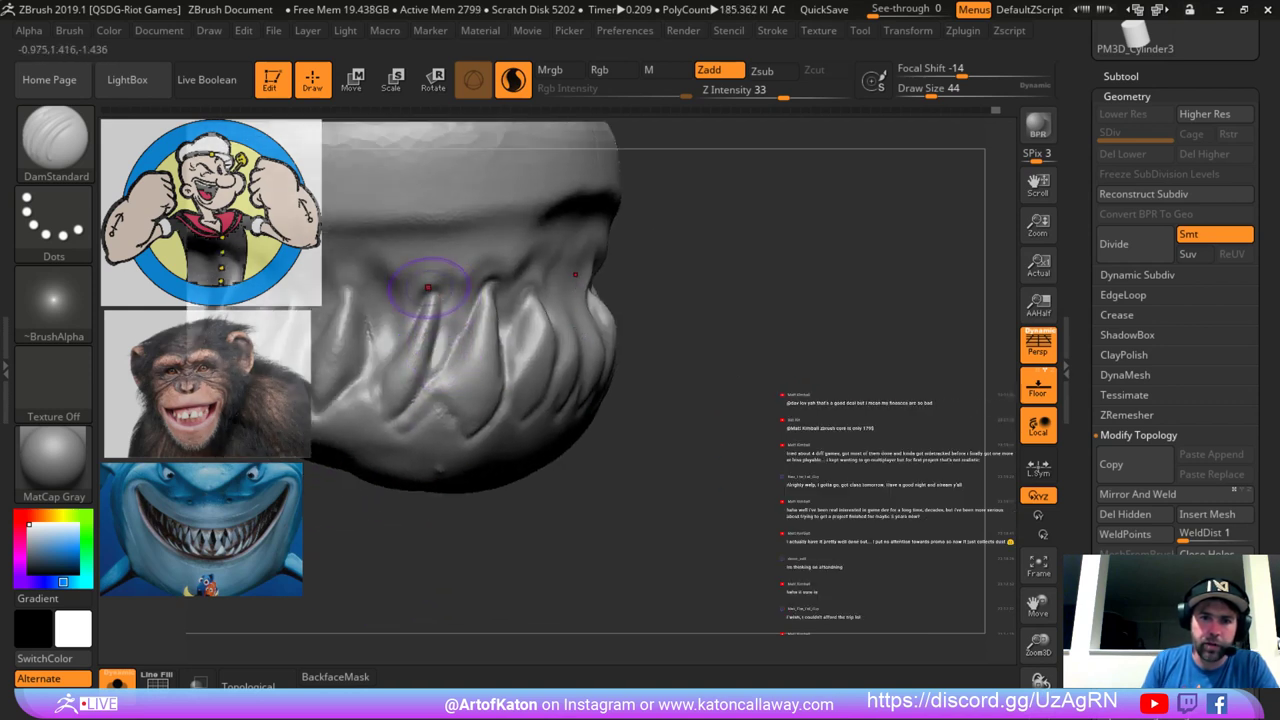
drag(428, 287, 408, 344)
right_drag(386, 402, 480, 367)
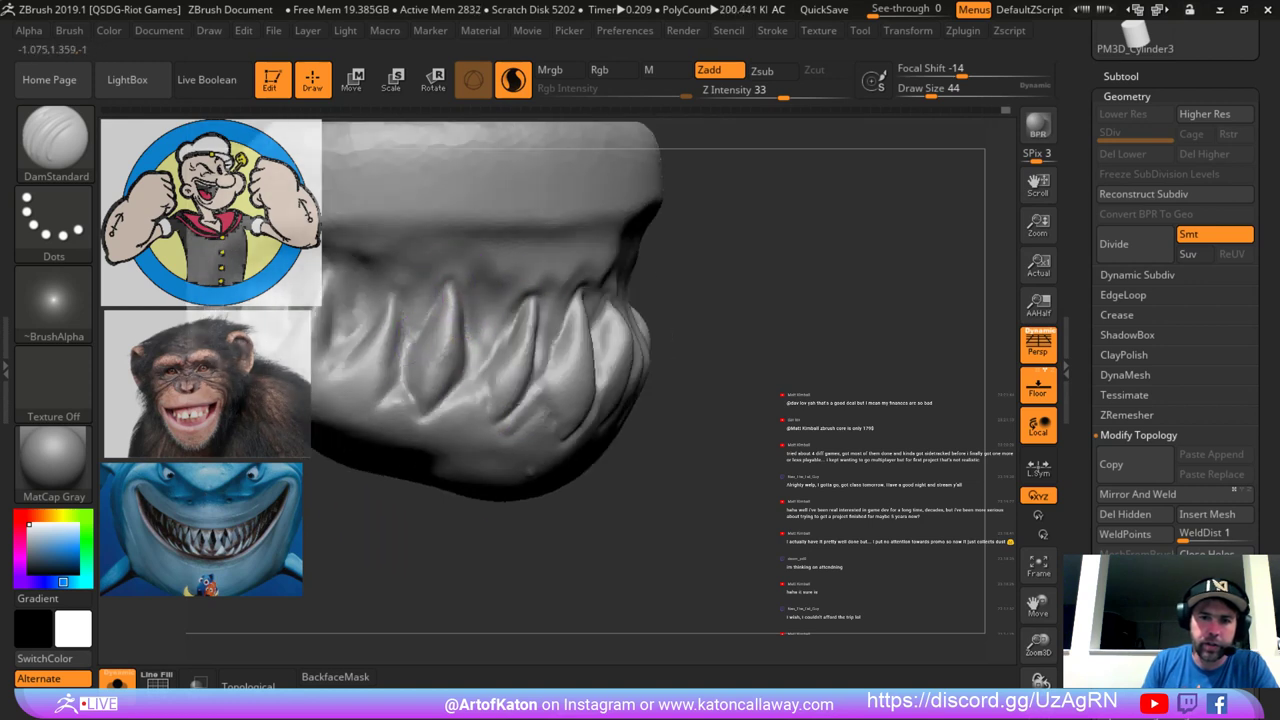
alt+drag(362, 538, 403, 552)
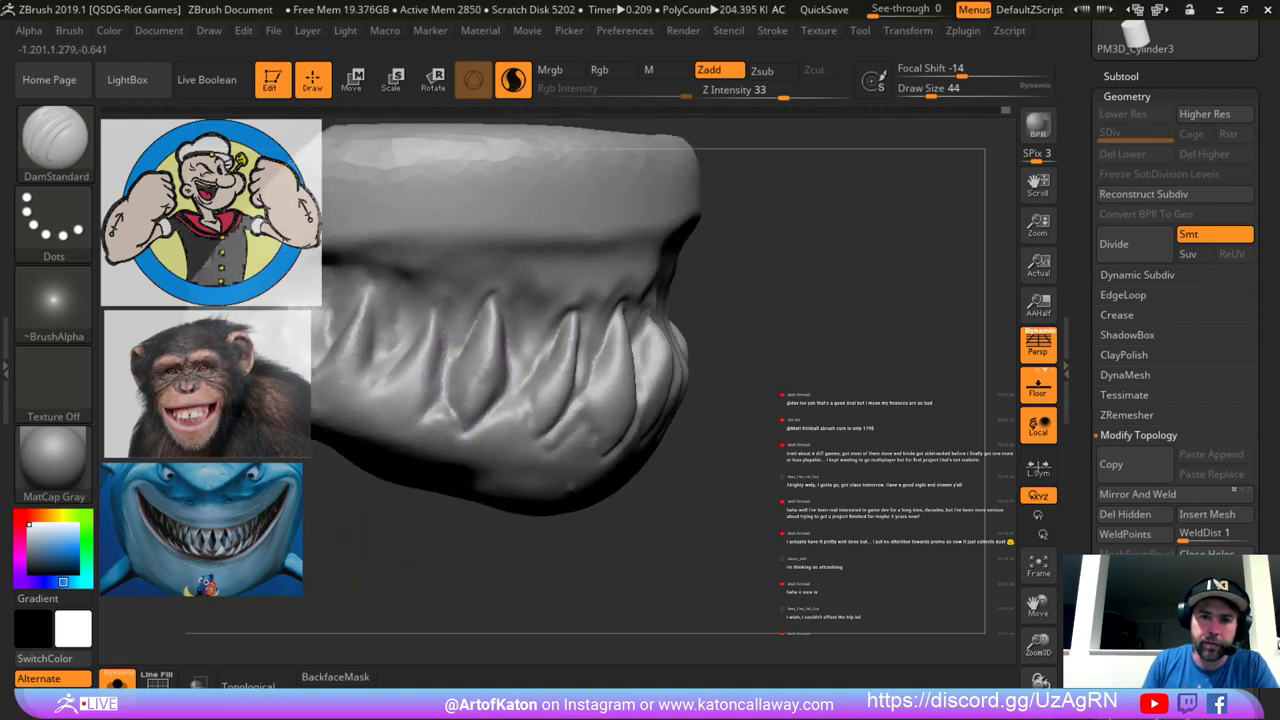
Define both edges of the narrow front teeth flanking the smoothed centre with DamStandard, smoothing their surfaces.
drag(515, 567, 360, 560)
mouse_move(450, 348)
mouse_down()
mouse_move(440, 308)
mouse_move(442, 372)
mouse_up()
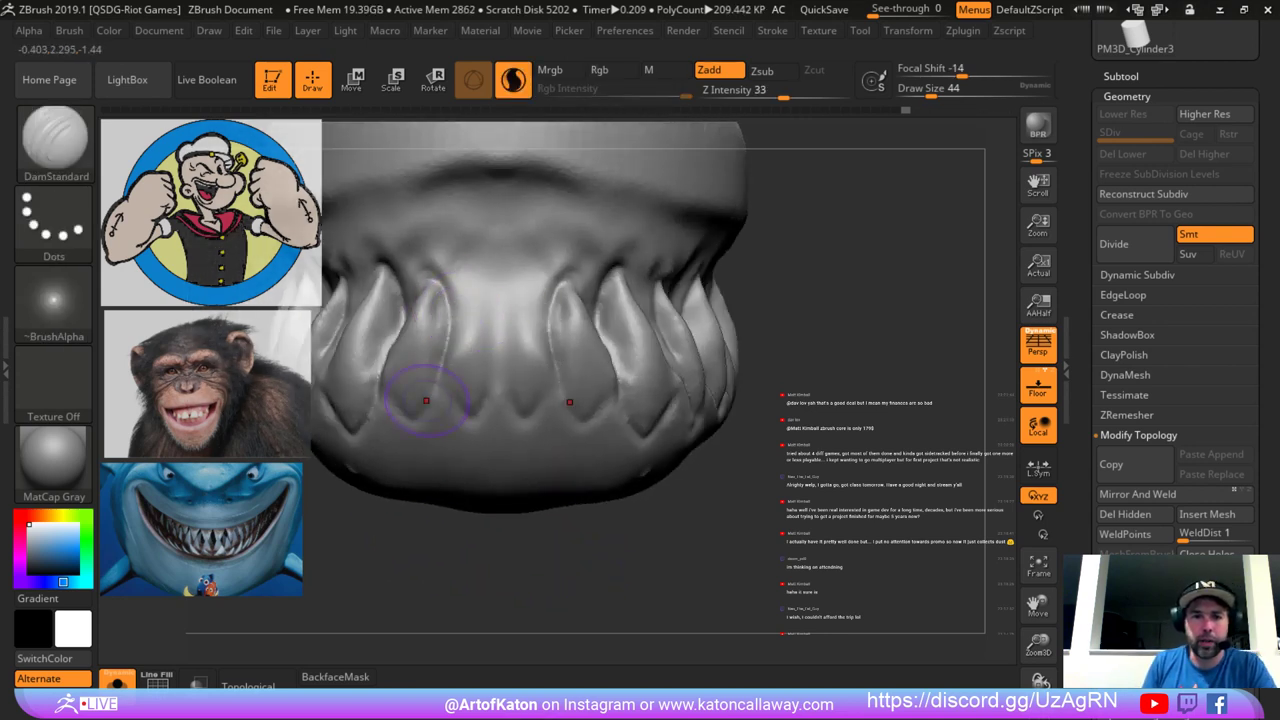
shift+drag(455, 320, 446, 350)
drag(448, 298, 434, 356)
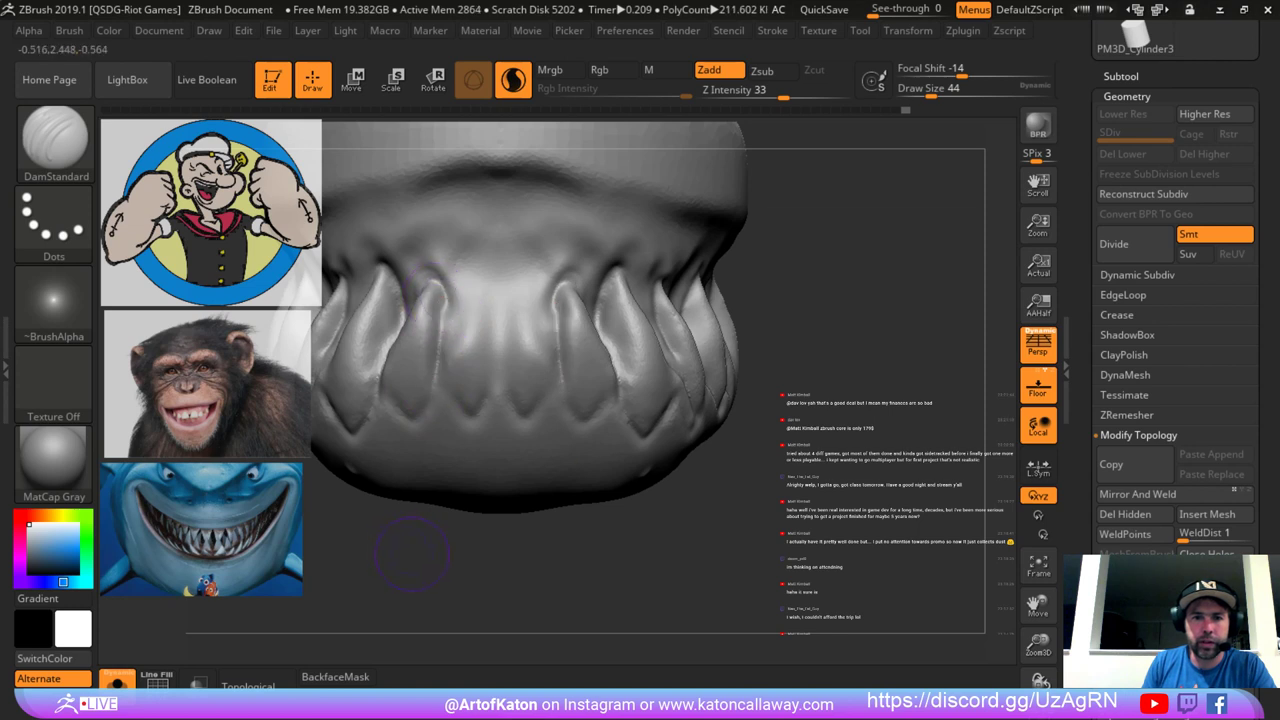
drag(430, 545, 505, 545)
drag(417, 298, 397, 356)
shift+drag(422, 300, 430, 340)
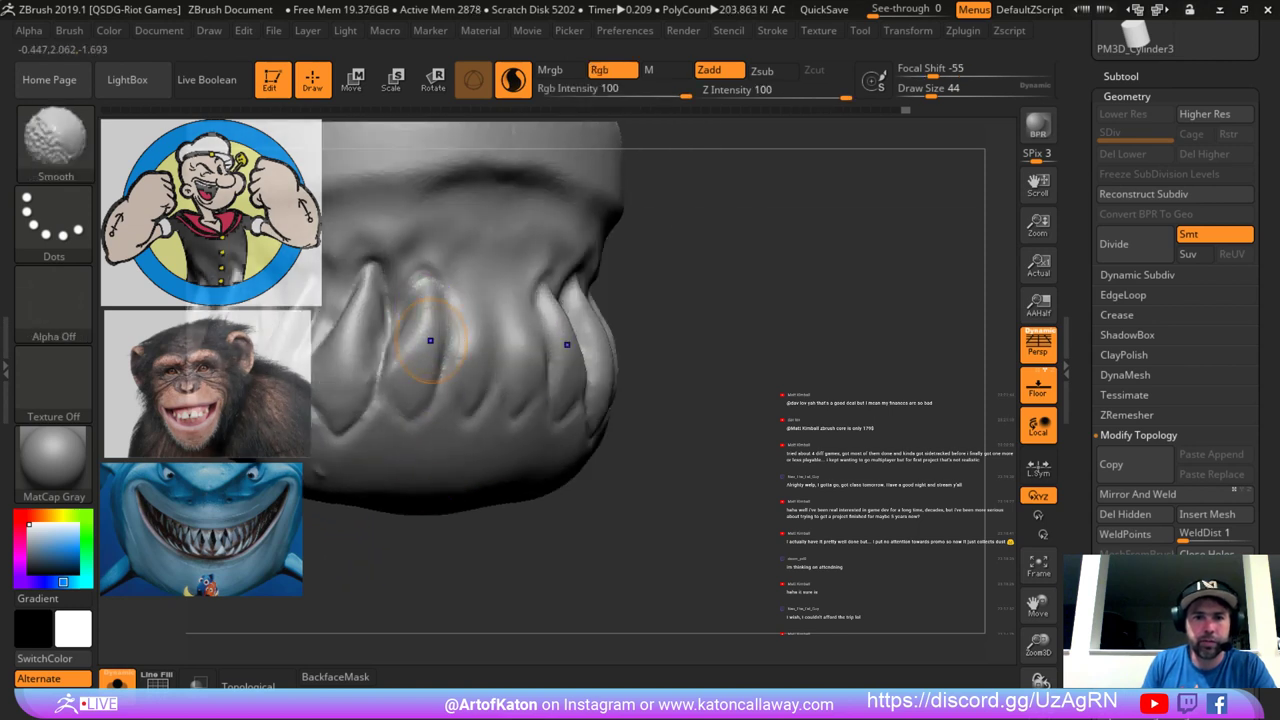
drag(430, 545, 460, 545)
mouse_move(440, 298)
mouse_down()
mouse_move(437, 360)
mouse_move(400, 323)
mouse_move(380, 368)
mouse_move(394, 382)
mouse_up()
mouse_move(398, 330)
mouse_down()
mouse_move(393, 366)
mouse_move(440, 381)
mouse_move(396, 418)
mouse_up()
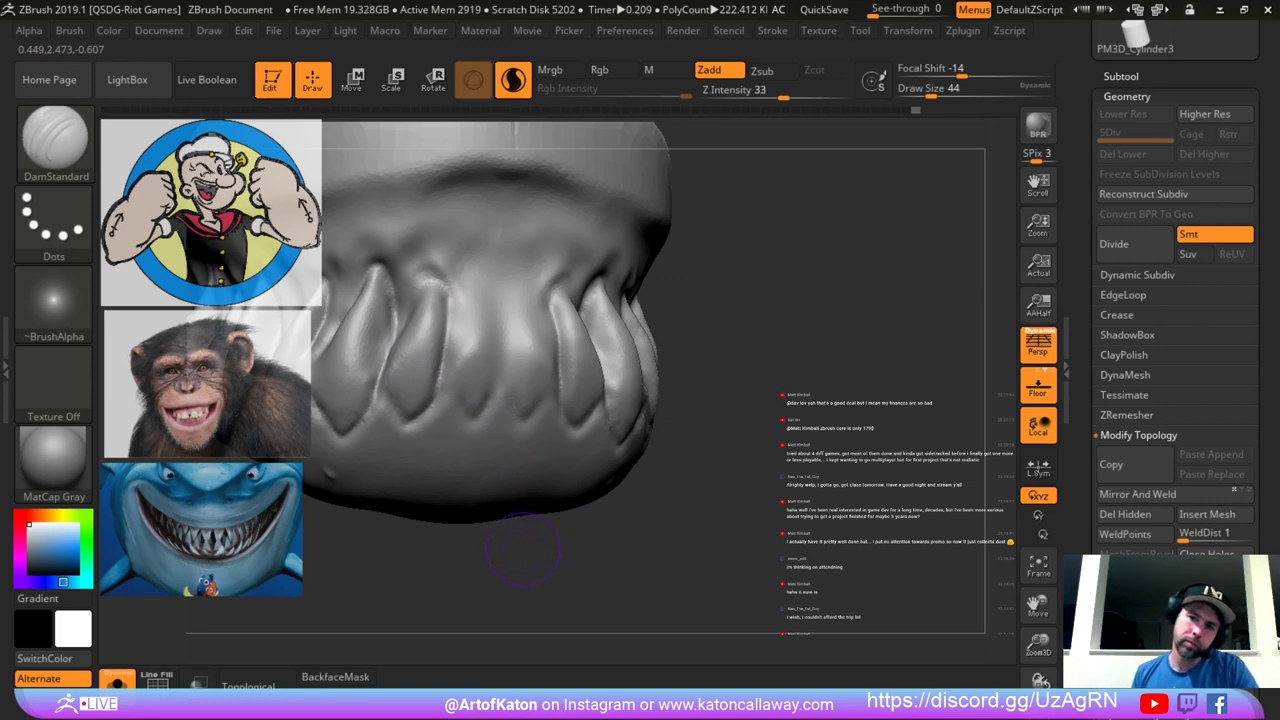
Build up the gum above the roots of the front lower teeth with the Clay brush at draw size 33.
drag(478, 563, 528, 570)
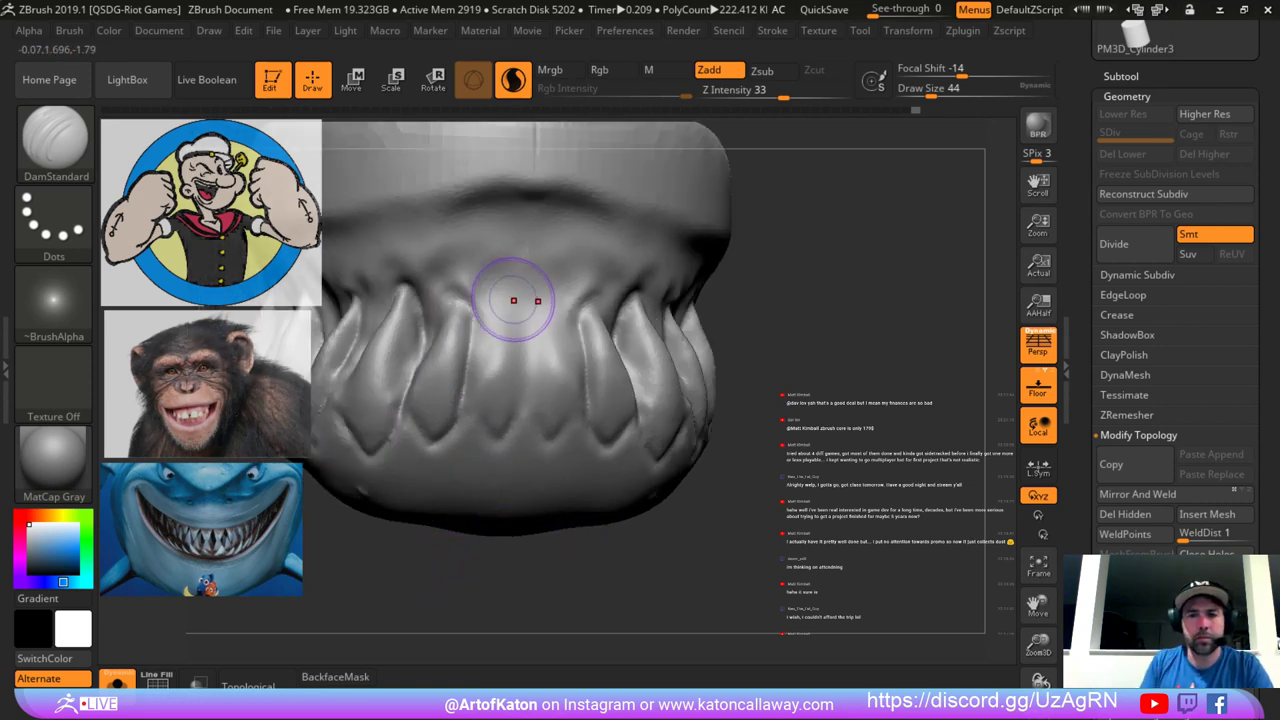
key(b)
click(139, 65)
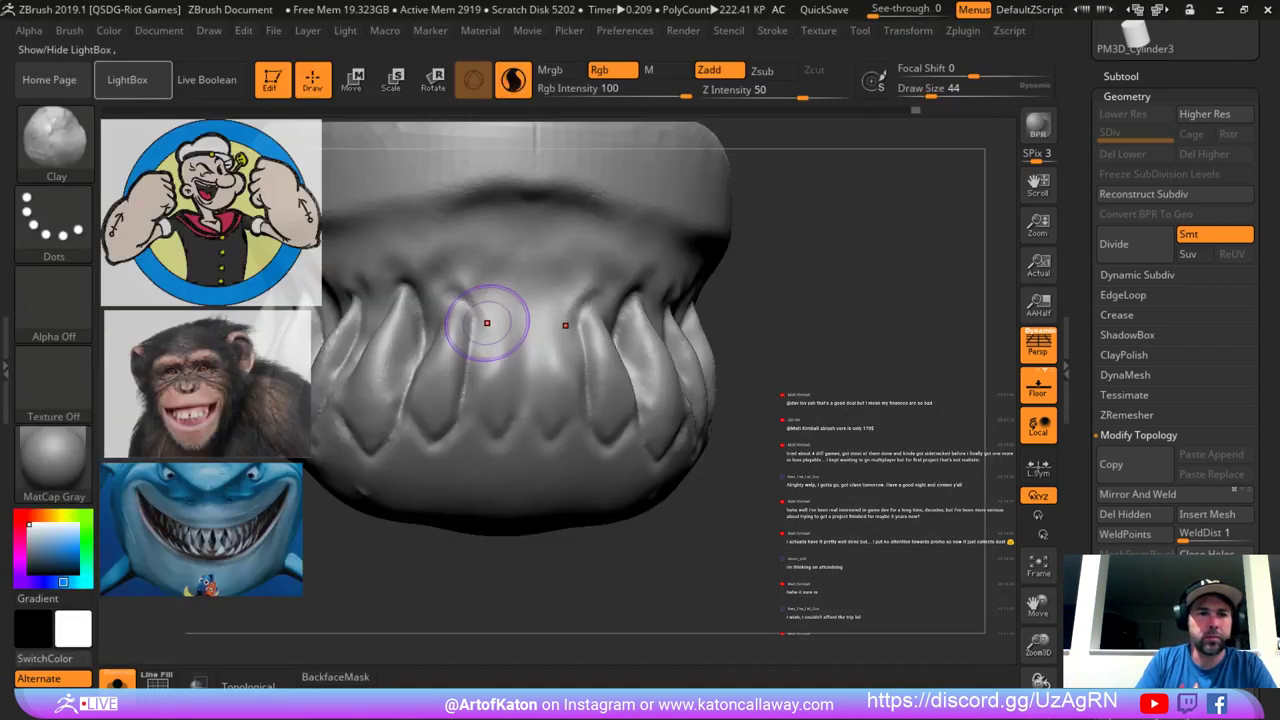
key(space)
mouse_move(463, 262)
mouse_down()
mouse_move(468, 293)
mouse_move(421, 274)
mouse_move(434, 262)
mouse_move(458, 270)
mouse_move(455, 298)
mouse_move(376, 288)
mouse_up()
drag(462, 284, 440, 256)
mouse_move(461, 280)
mouse_down()
mouse_move(450, 258)
mouse_move(420, 250)
mouse_move(452, 244)
mouse_up()
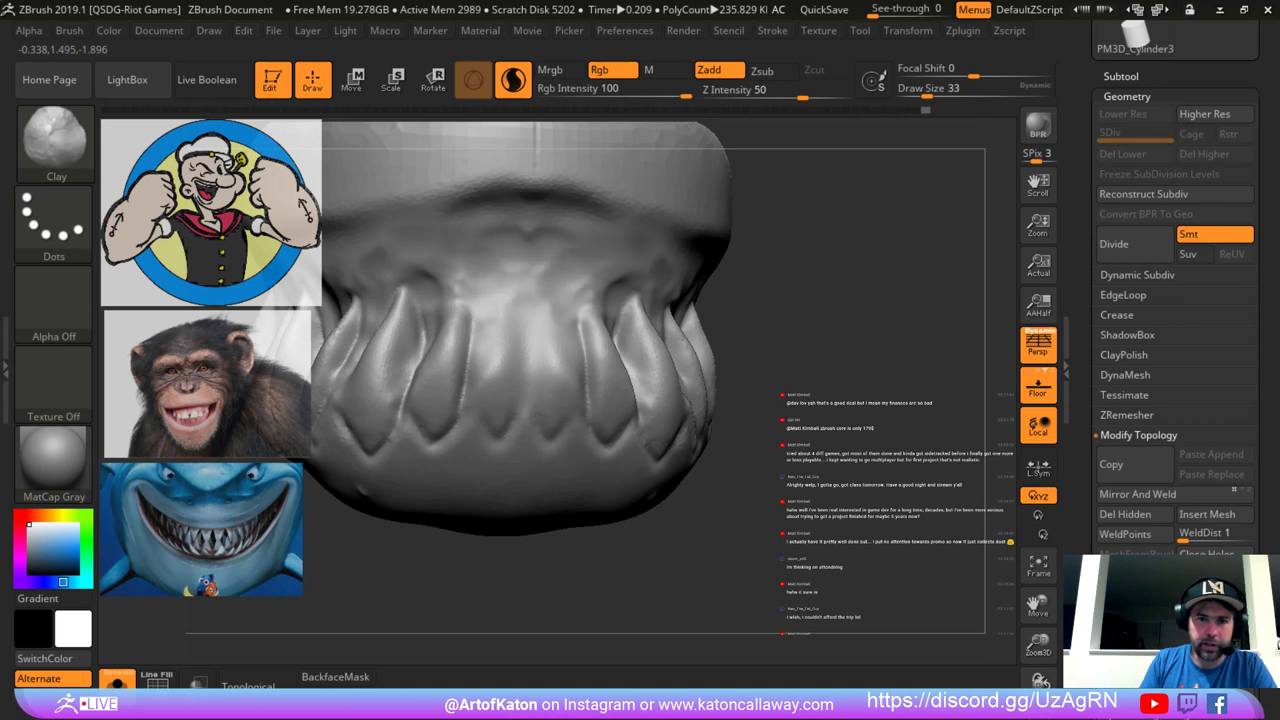
drag(461, 287, 440, 264)
Switch to the SnakeHook brush at draw size 77 and turn off Solo to show the rest of the head.
mouse_move(800, 270)
mouse_down()
mouse_move(560, 260)
mouse_move(692, 248)
mouse_move(643, 266)
mouse_move(614, 243)
mouse_up()
key(b)
click(241, 99)
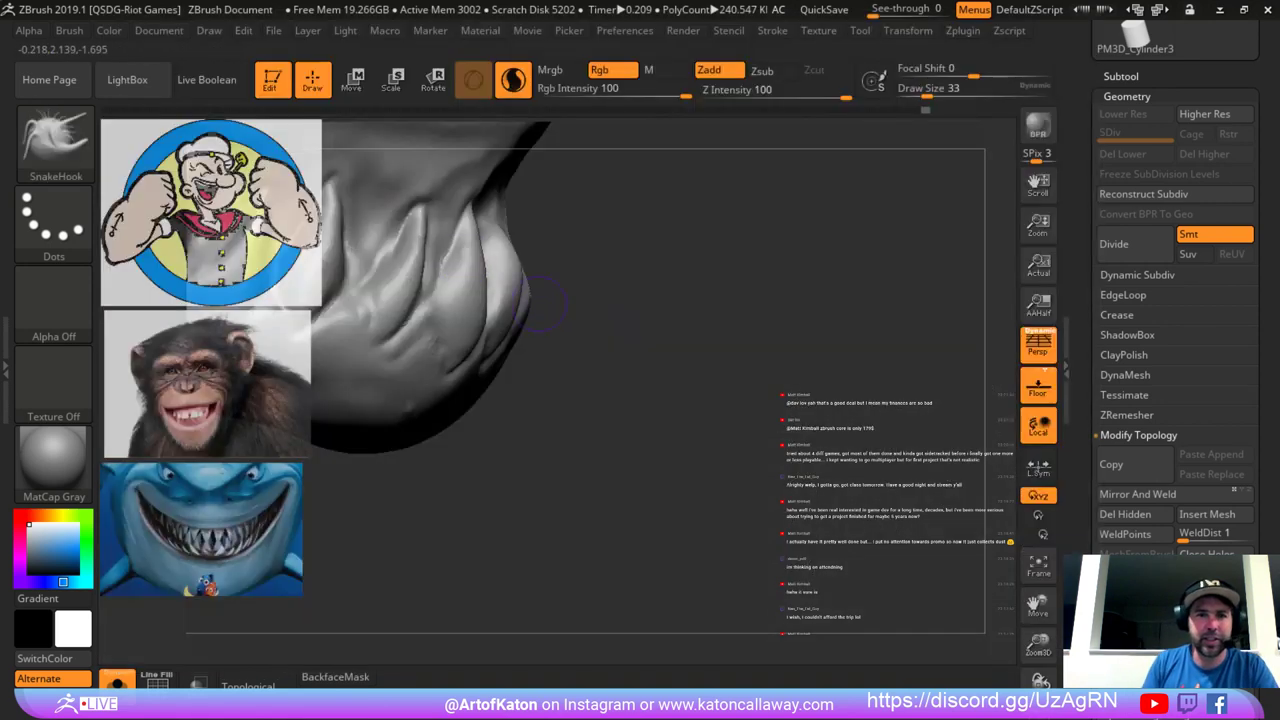
key(space)
drag(552, 316, 525, 348)
key(space)
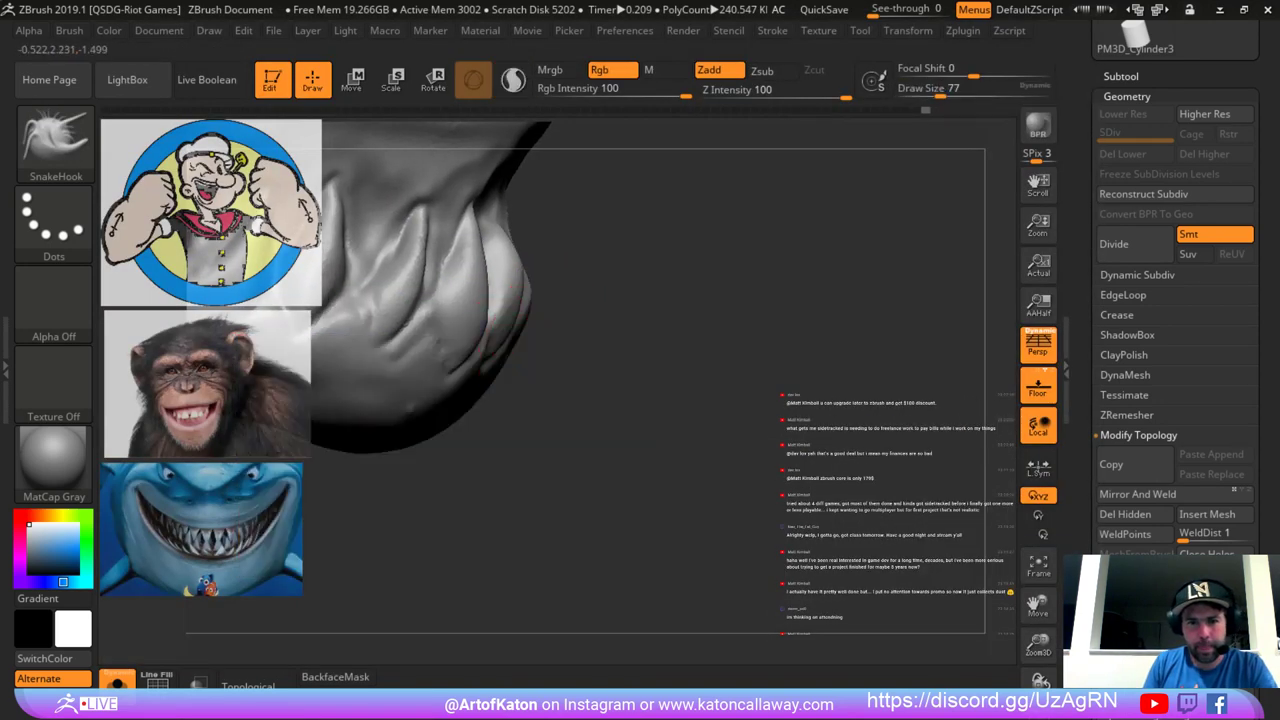
click(116, 680)
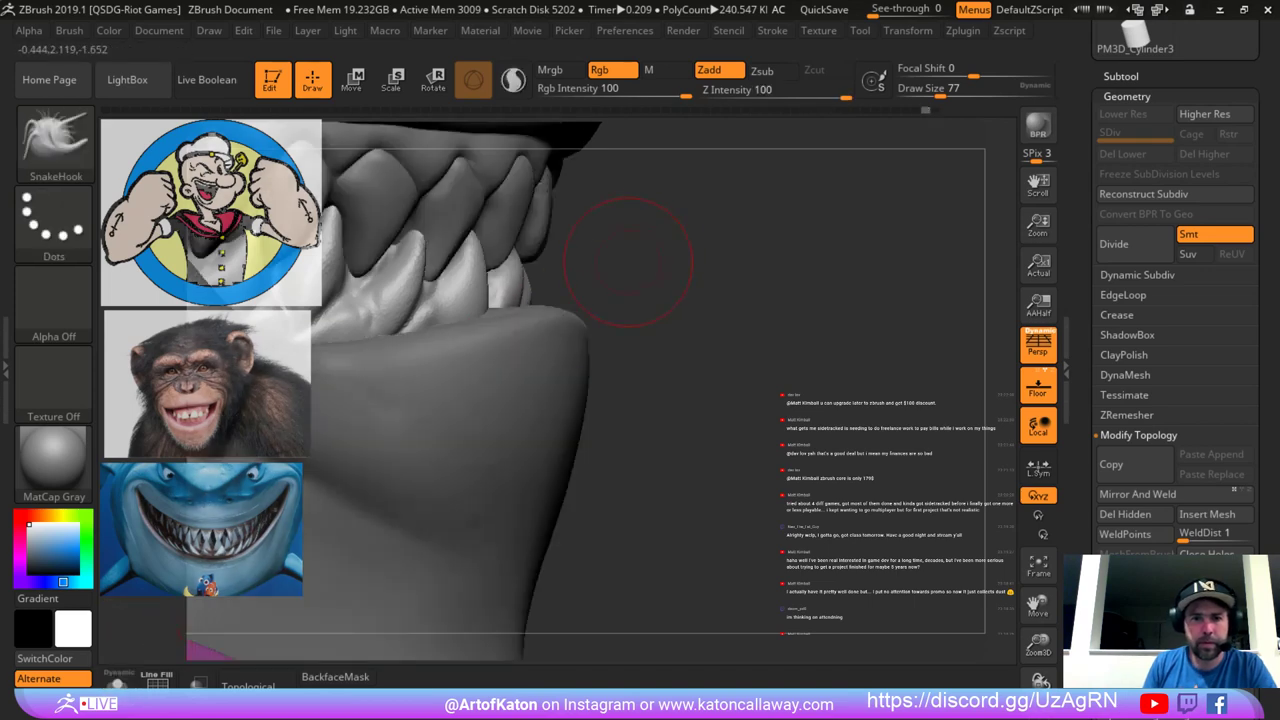
Select the lower teeth and nudge the pointed tooth beside the front centre tooth with SnakeHook at draw size 97.
mouse_move(623, 263)
mouse_down()
mouse_move(616, 288)
mouse_move(480, 262)
mouse_up()
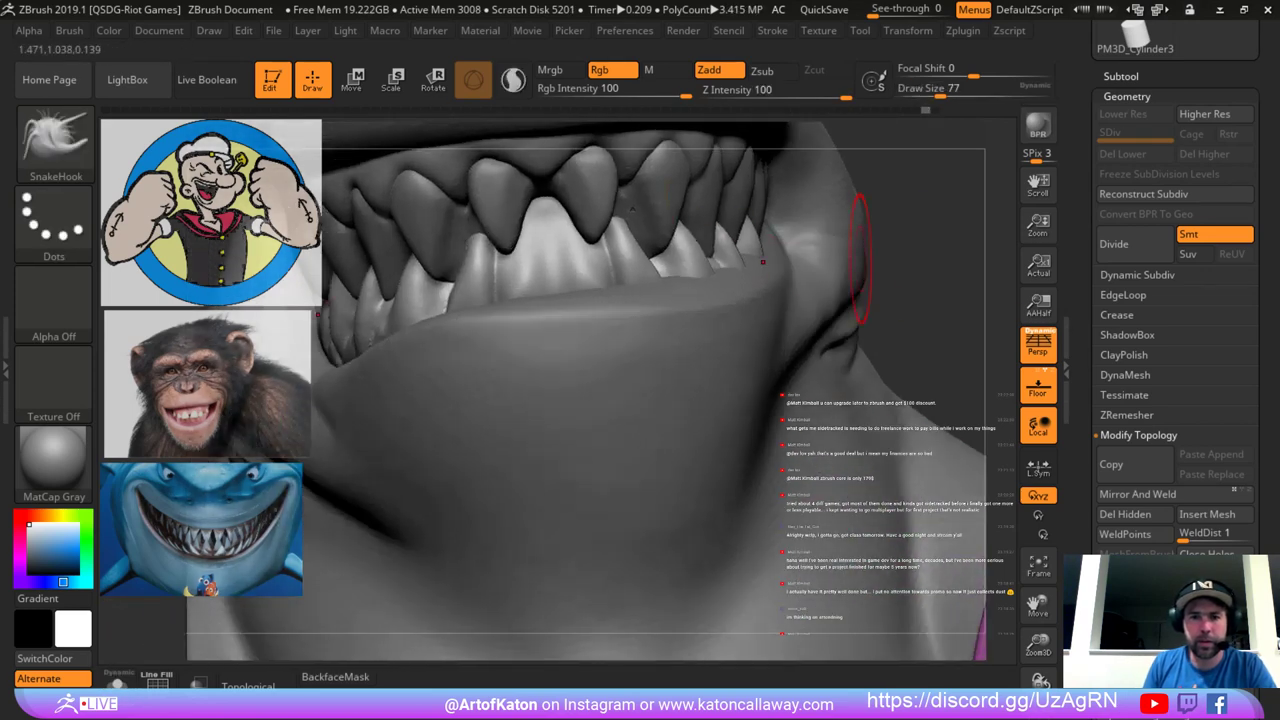
drag(868, 250, 856, 335)
ctrl+drag(935, 165, 962, 198)
mouse_move(868, 300)
right_down()
mouse_move(829, 206)
mouse_move(825, 290)
right_up()
alt+click(600, 272)
key(bracketright)
key(bracketright)
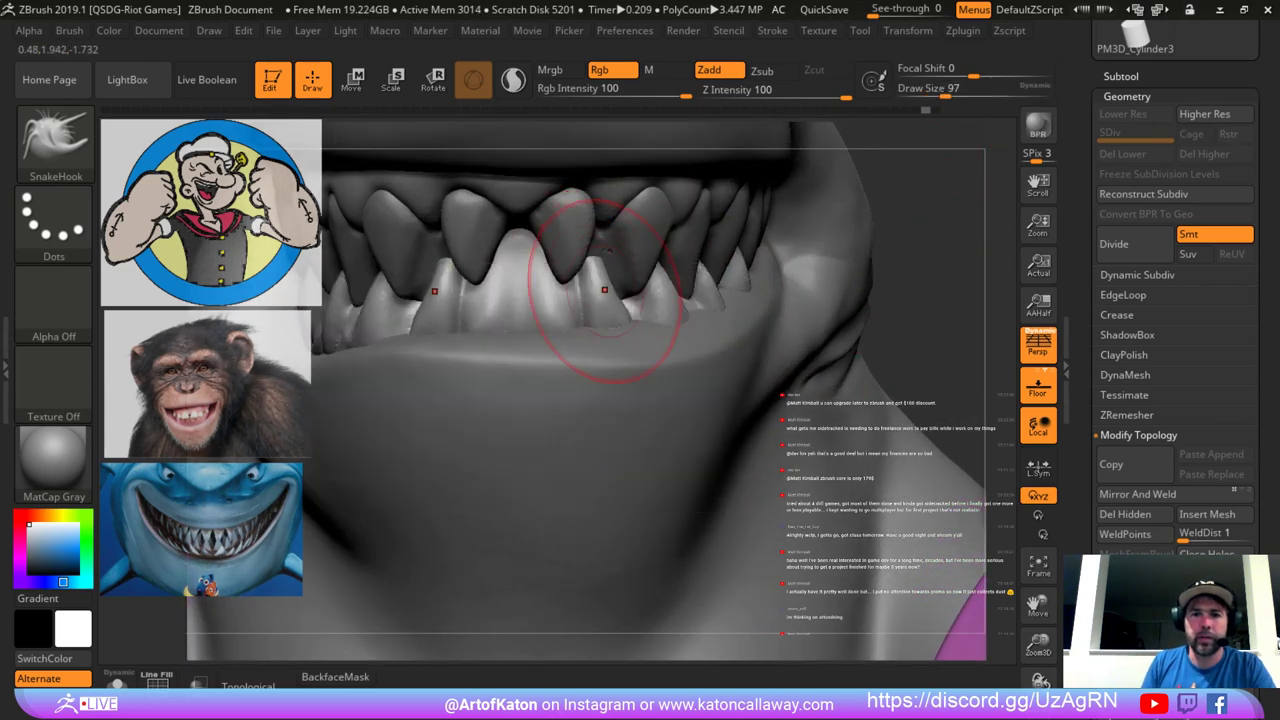
drag(605, 290, 625, 288)
Pull the lower side teeth into the gaps between the upper teeth with SnakeHook, using draw sizes 97 and 77.
drag(888, 244, 988, 241)
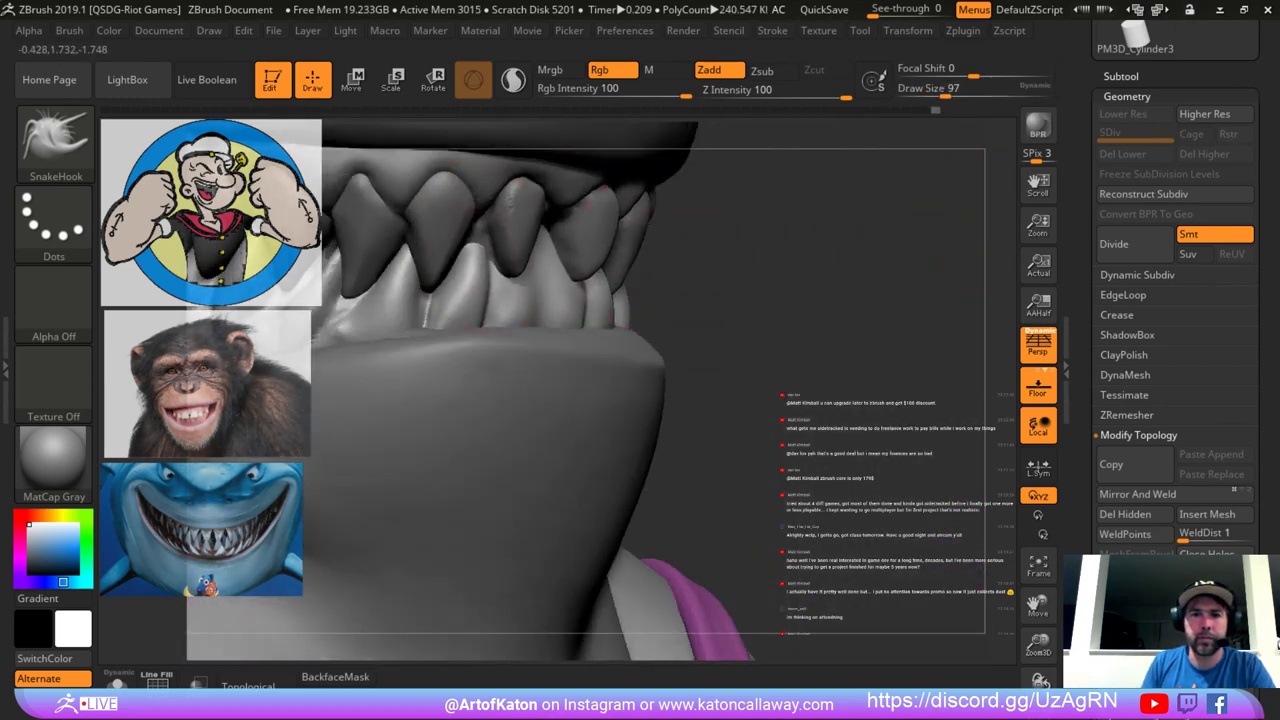
mouse_move(742, 230)
mouse_down()
mouse_move(592, 236)
mouse_move(620, 243)
mouse_up()
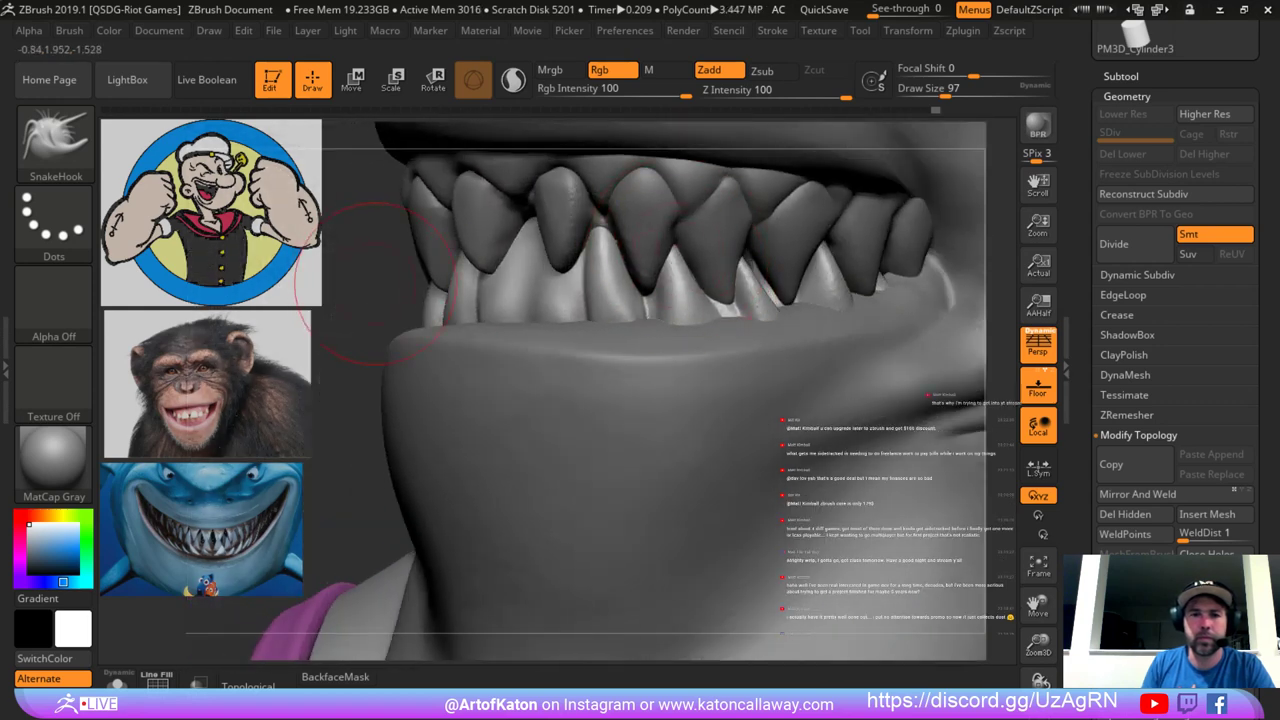
drag(354, 248, 590, 252)
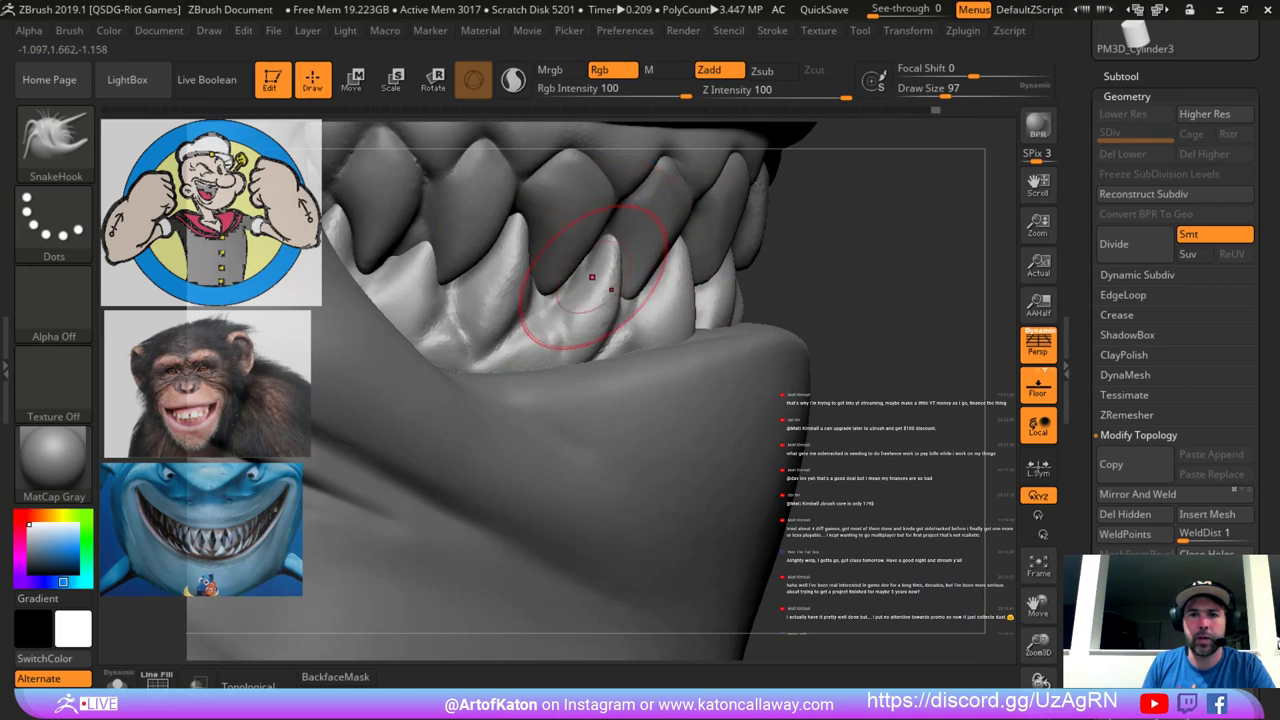
drag(581, 271, 610, 259)
alt+click(574, 258)
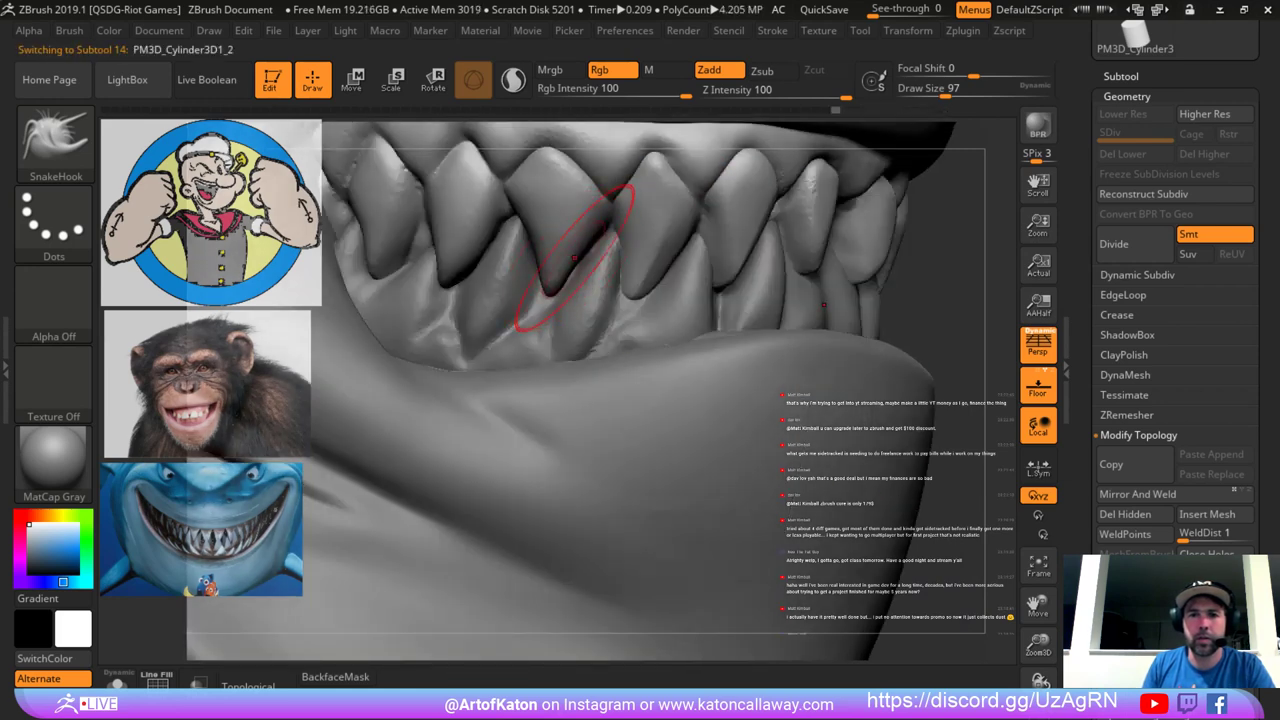
alt+click(604, 279)
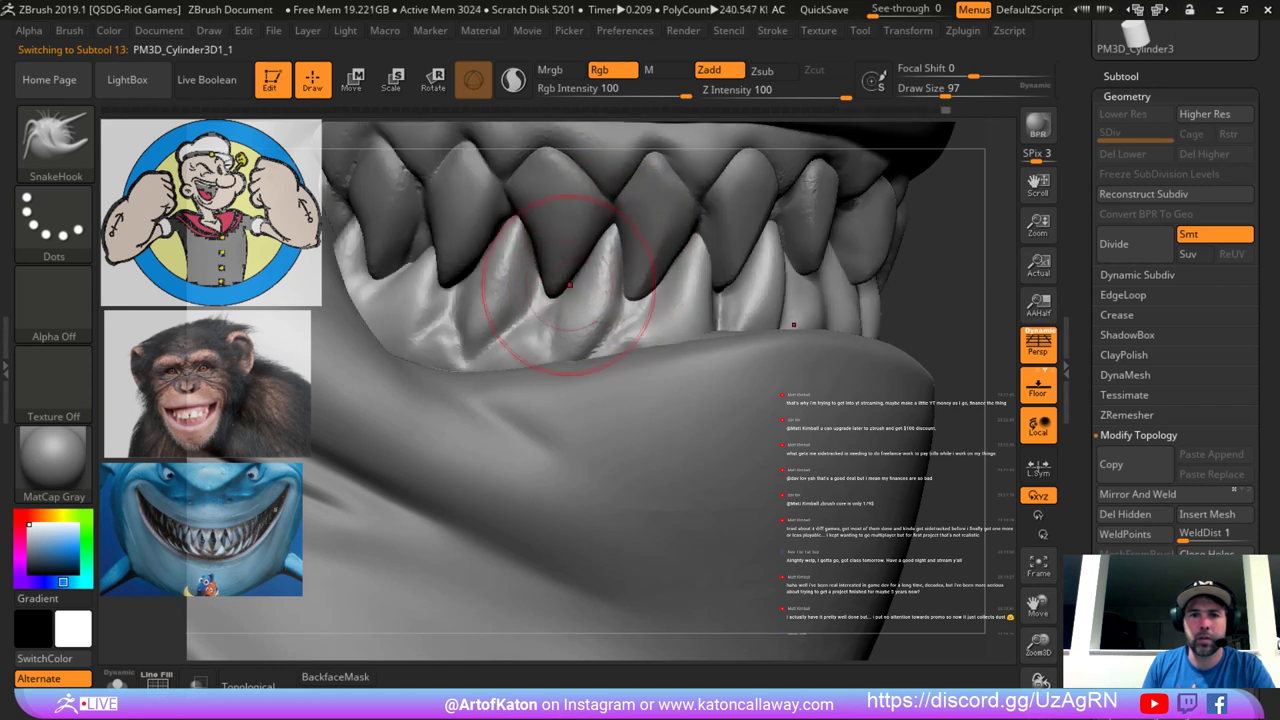
drag(901, 248, 922, 231)
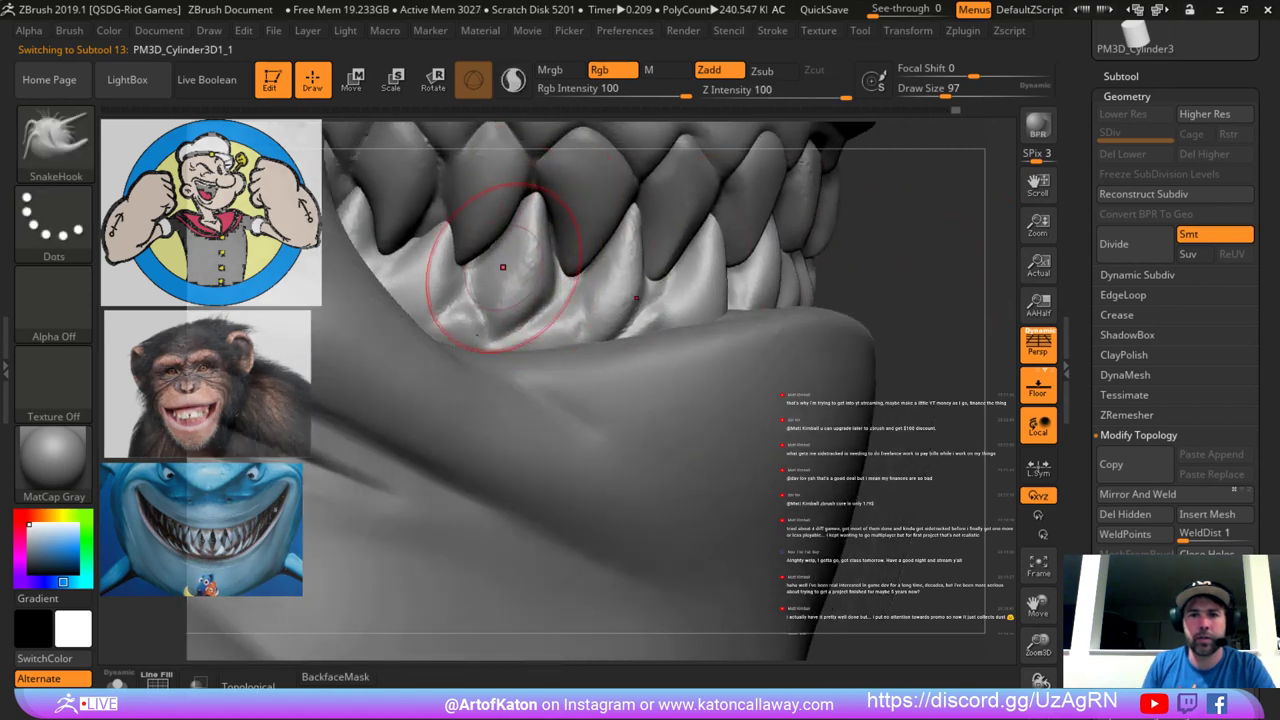
key(bracketleft)
key(bracketleft)
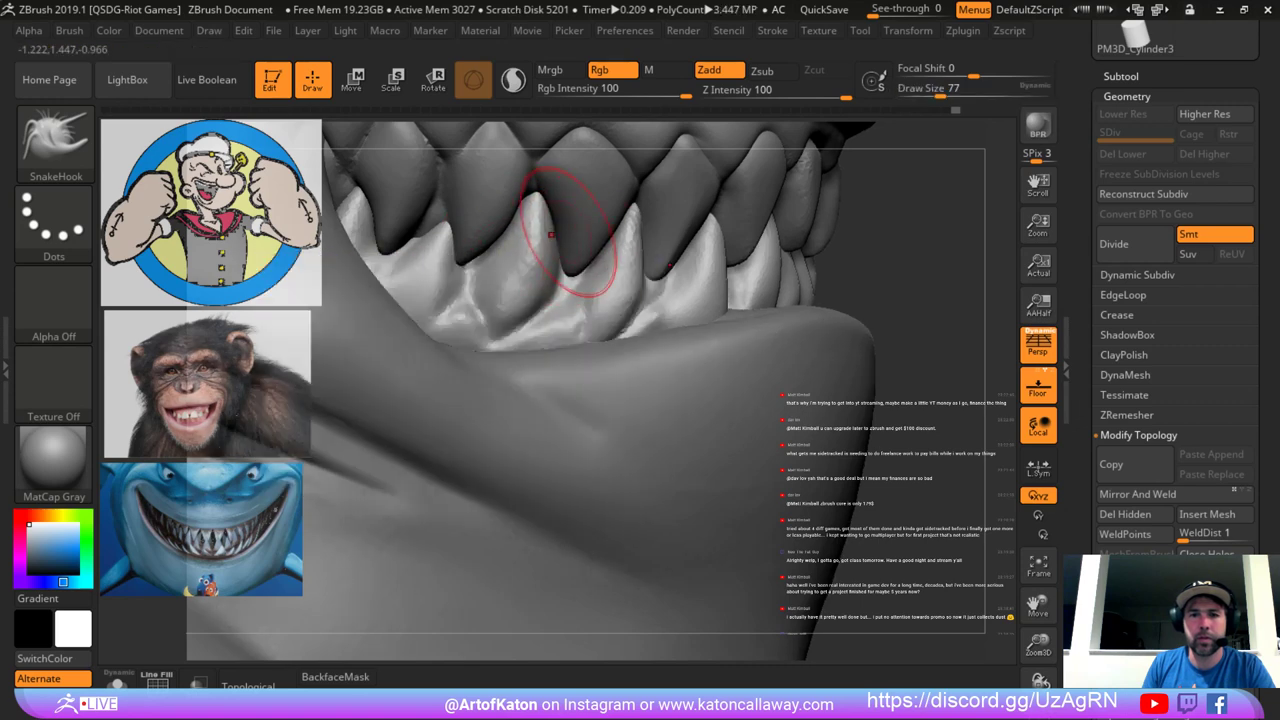
Select the upper teeth and pull the tip of one side tooth down between the lower teeth at draw size 112.
alt+click(580, 254)
key(space)
drag(582, 250, 594, 250)
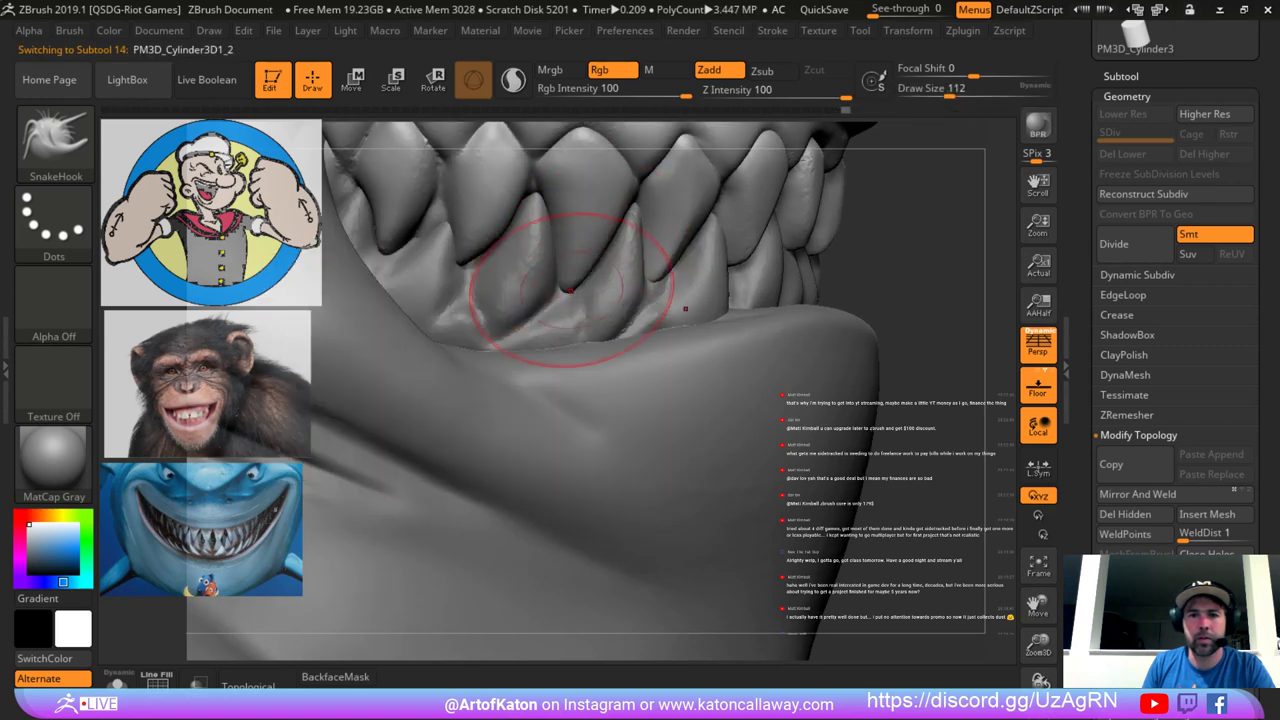
mouse_move(690, 265)
ctrl+right_down()
mouse_move(786, 263)
mouse_move(757, 248)
mouse_move(700, 285)
ctrl+right_up()
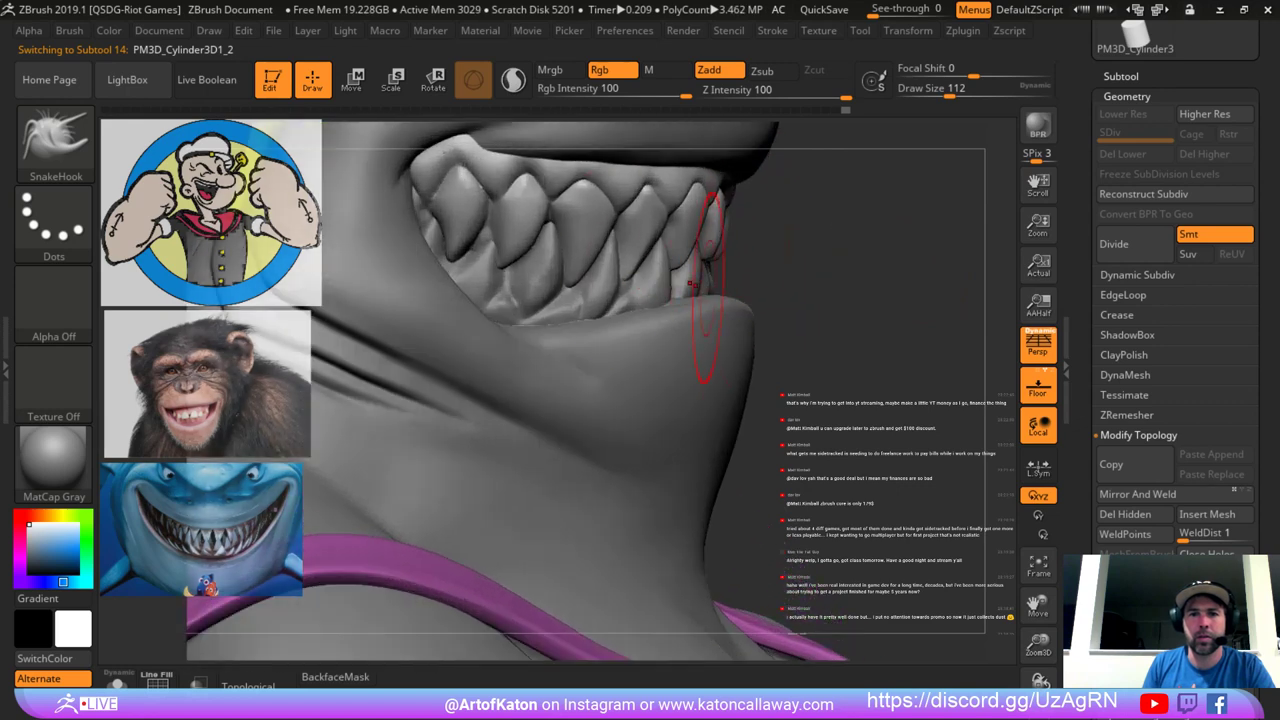
Reselect the lower teeth and stretch the tip of a rear tooth upward between the upper ones at draw size 97.
key(space)
drag(606, 250, 594, 250)
mouse_move(885, 258)
right_down()
mouse_move(849, 257)
mouse_move(852, 285)
right_up()
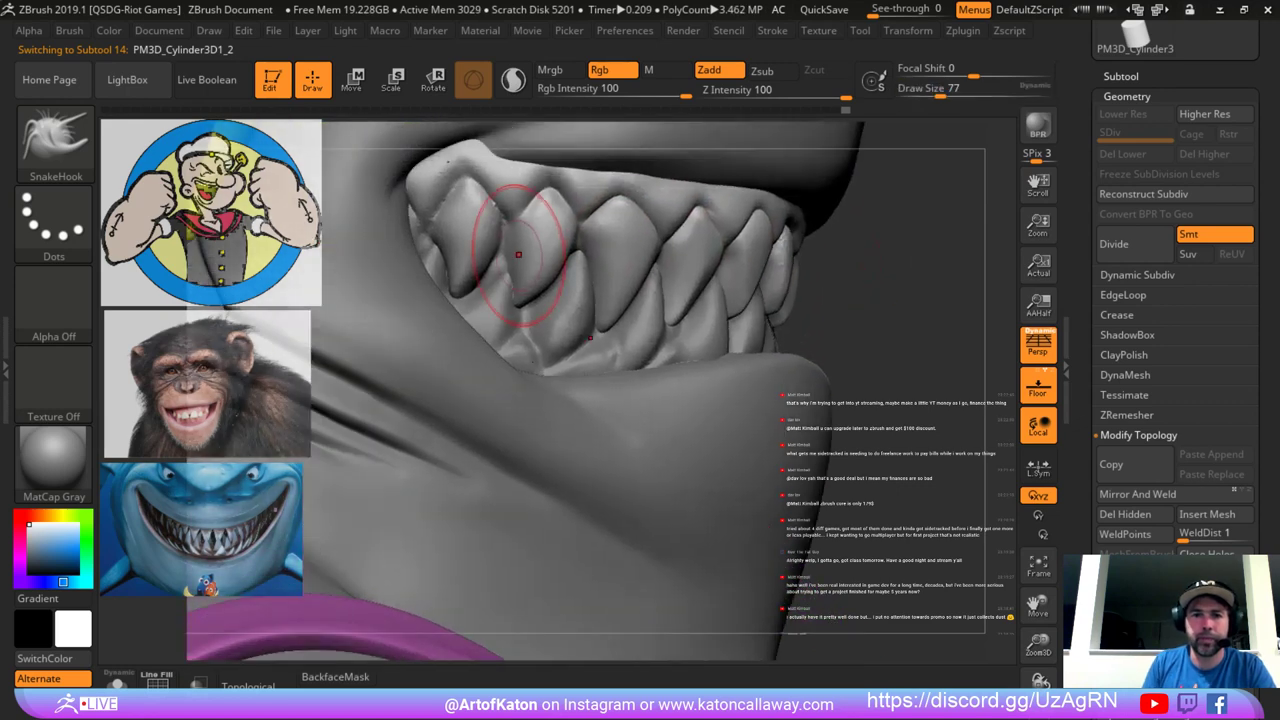
key(space)
drag(518, 255, 531, 255)
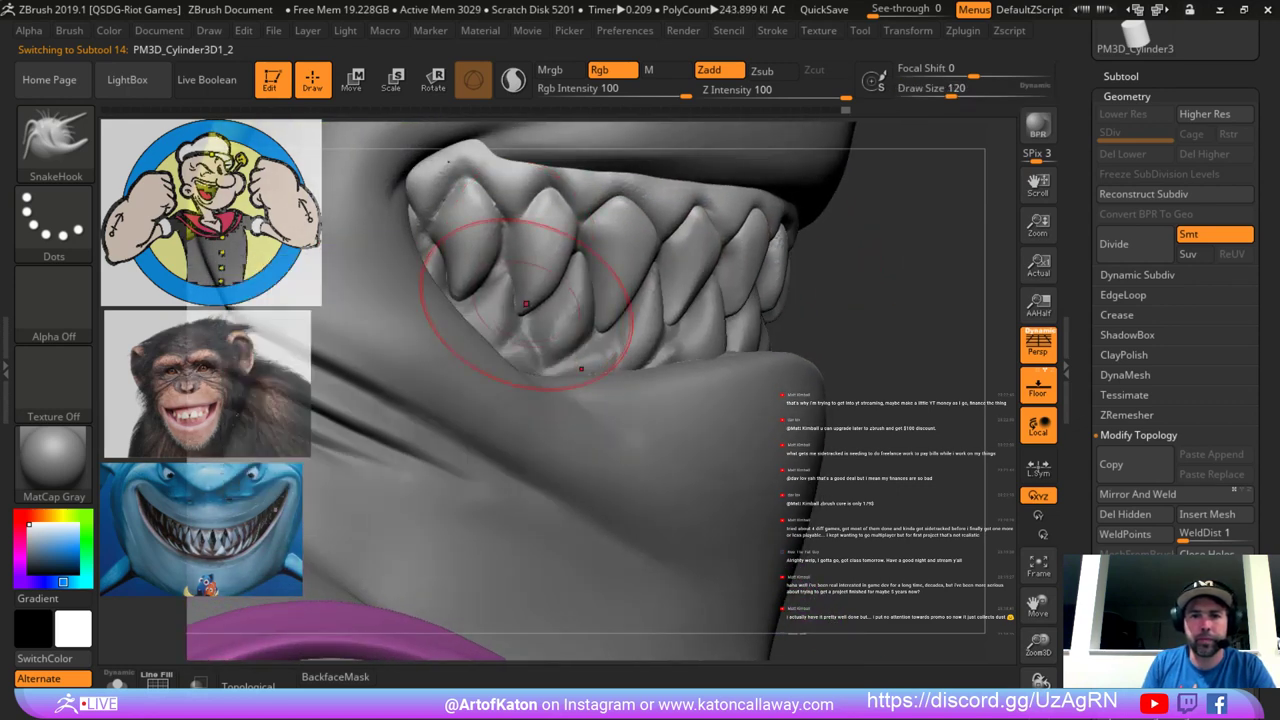
key(space)
drag(511, 283, 504, 283)
alt+click(505, 280)
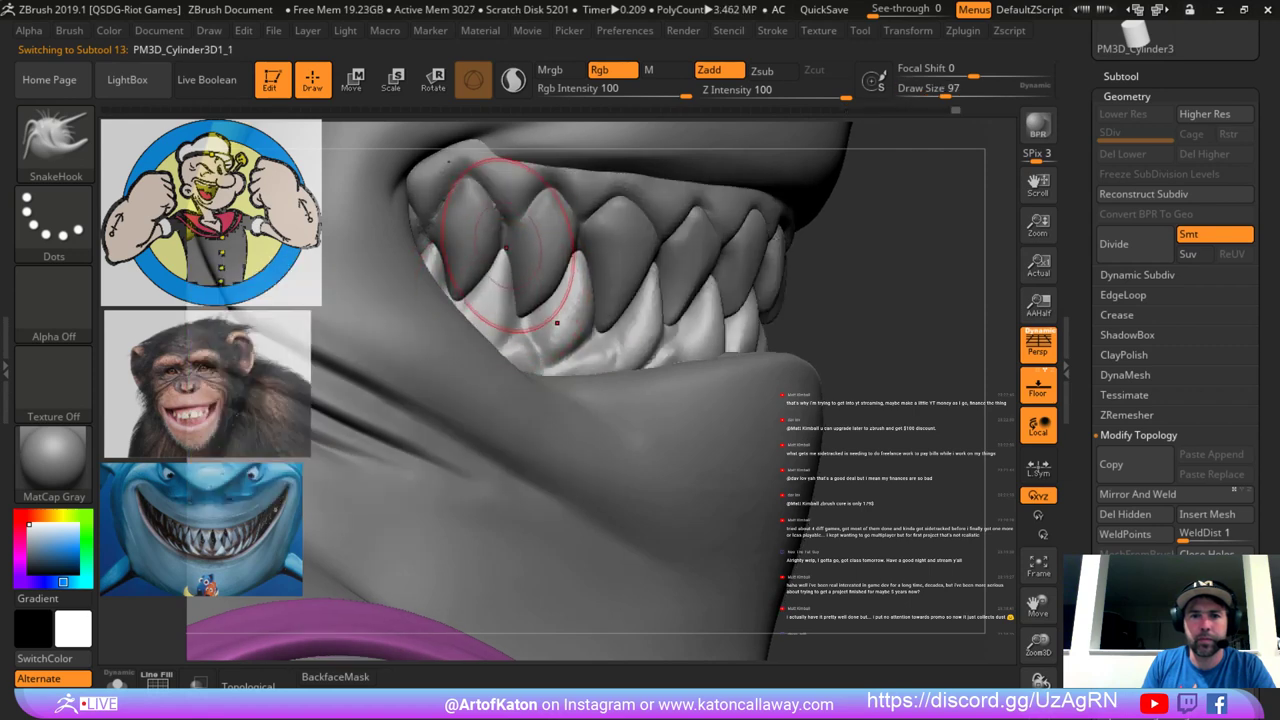
drag(507, 247, 504, 235)
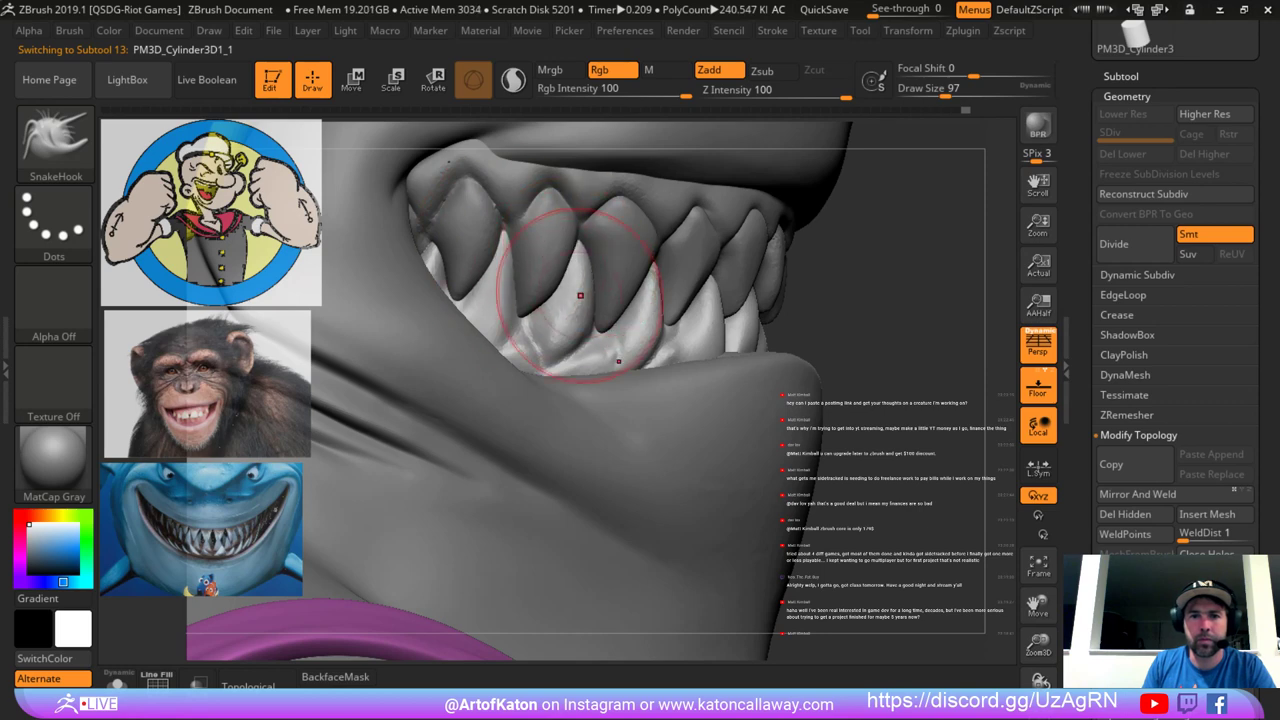
Refine the shape of the lower side teeth with SnakeHook, using draw sizes 71 and 77.
drag(872, 271, 772, 273)
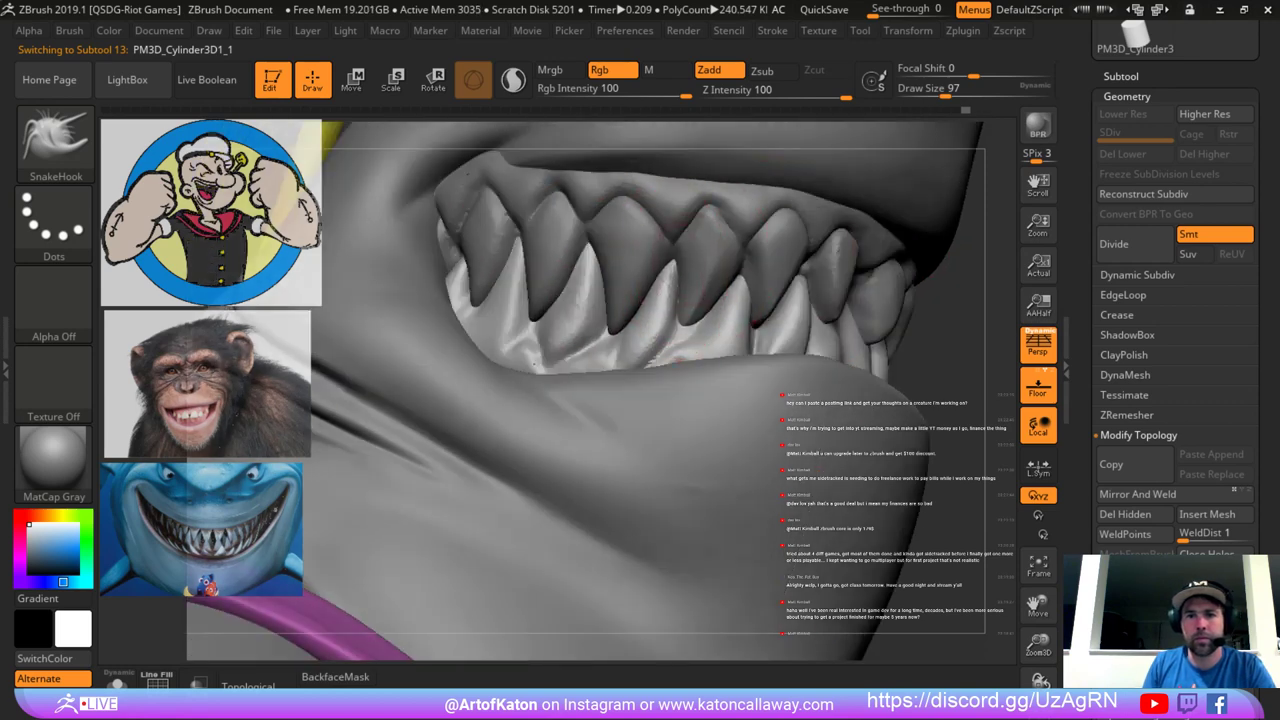
key(space)
drag(686, 263, 676, 263)
alt+drag(988, 320, 876, 278)
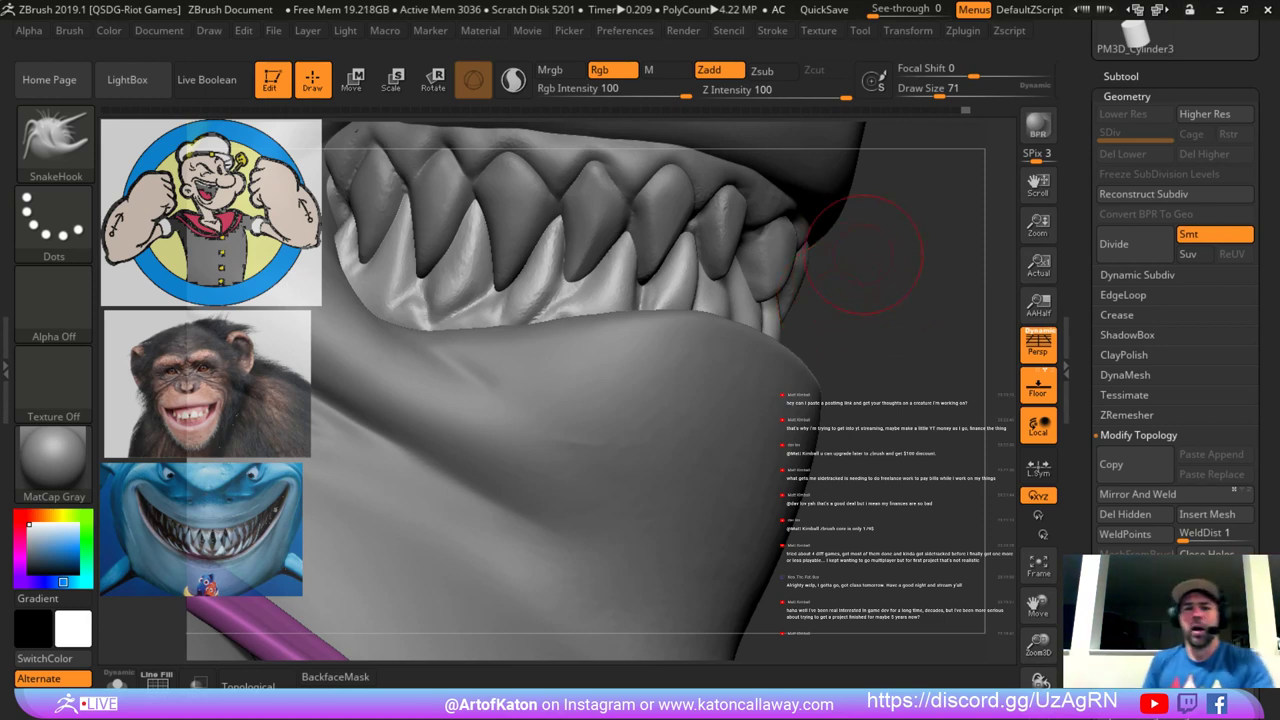
mouse_move(864, 254)
mouse_down()
mouse_move(828, 250)
mouse_move(858, 286)
mouse_move(876, 272)
mouse_up()
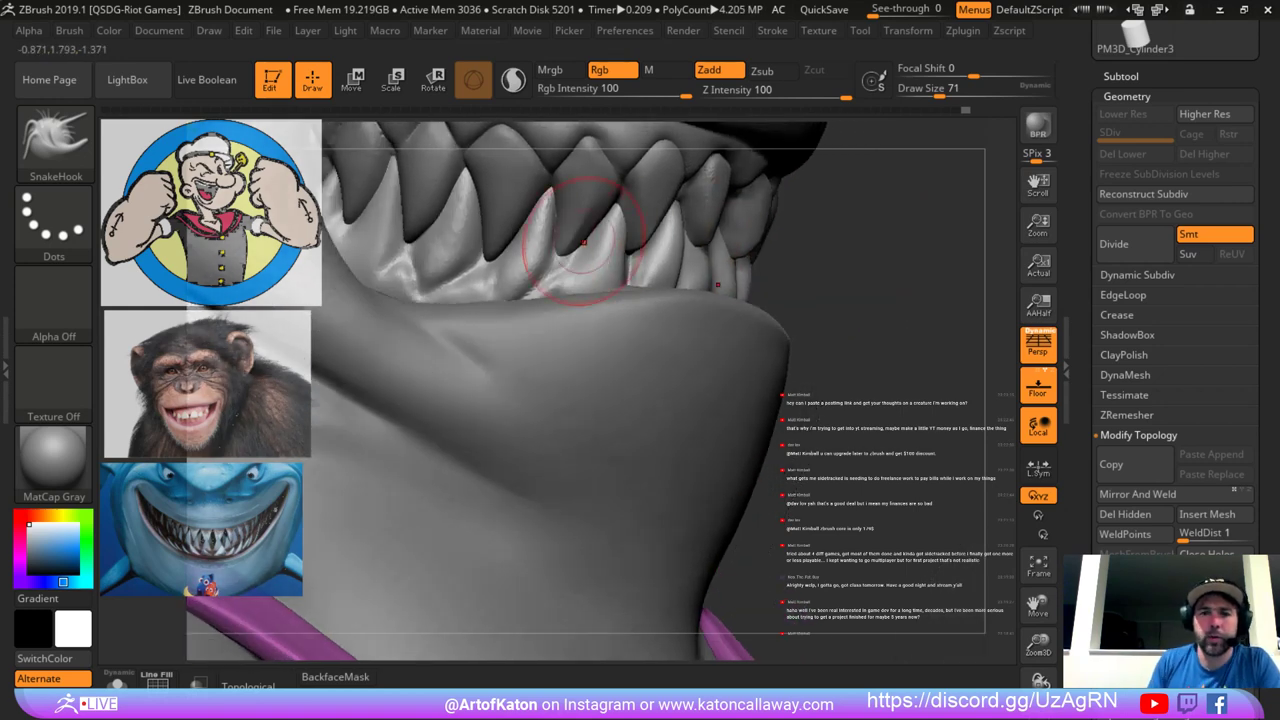
key(space)
drag(494, 274, 498, 274)
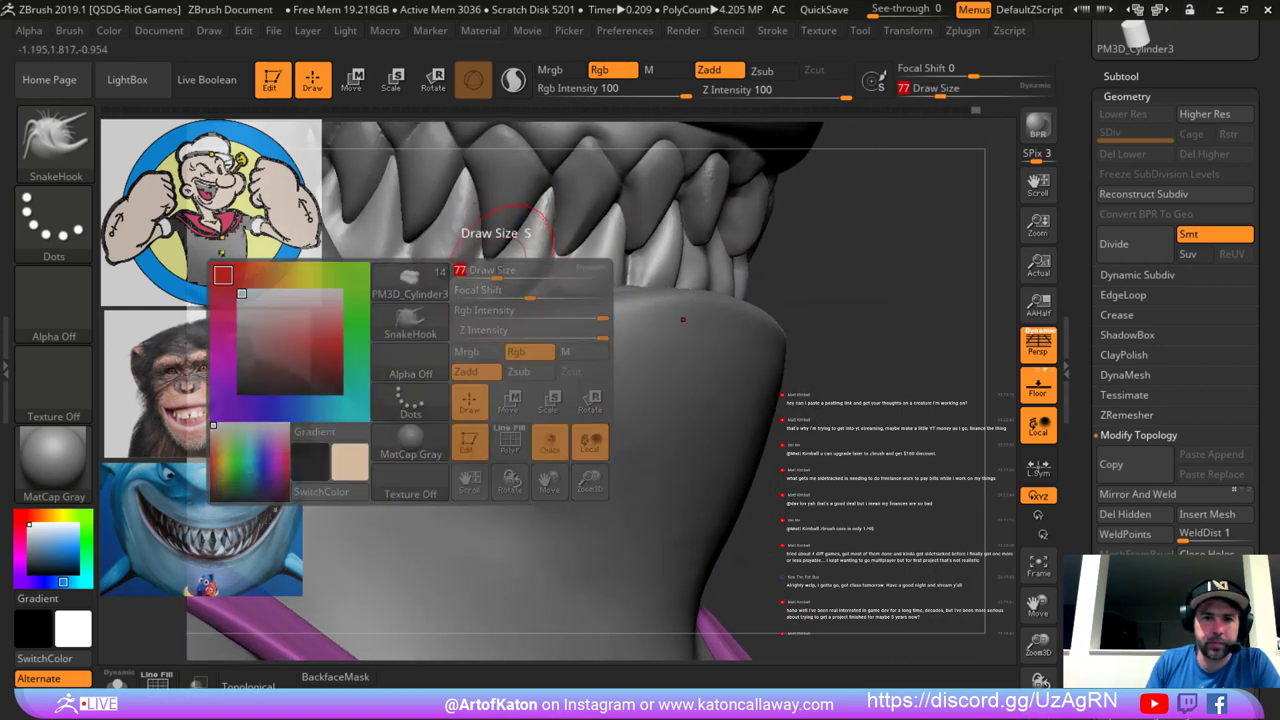
Adjust the lower side teeth near the lip line at draw size 90, and reduce the draw size to 68.
drag(828, 257, 630, 232)
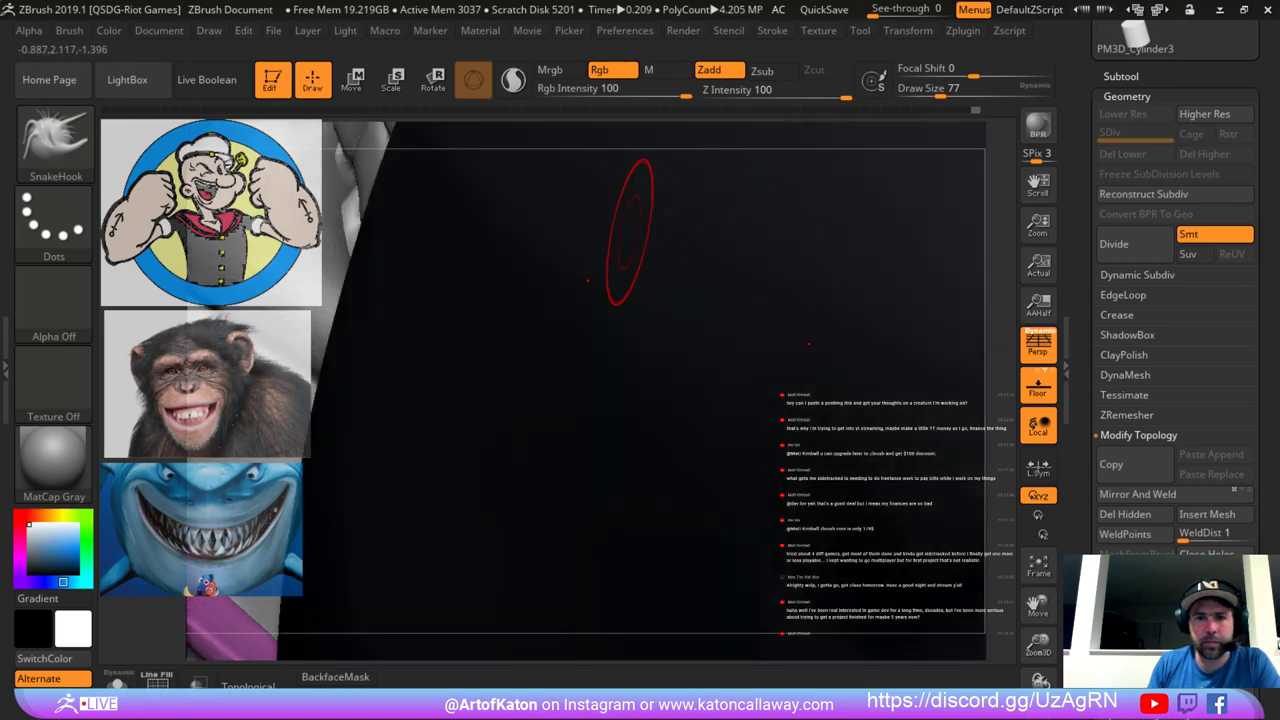
mouse_move(434, 120)
mouse_down()
mouse_move(560, 165)
mouse_move(622, 230)
mouse_move(600, 248)
mouse_move(625, 201)
mouse_up()
key(space)
key(space)
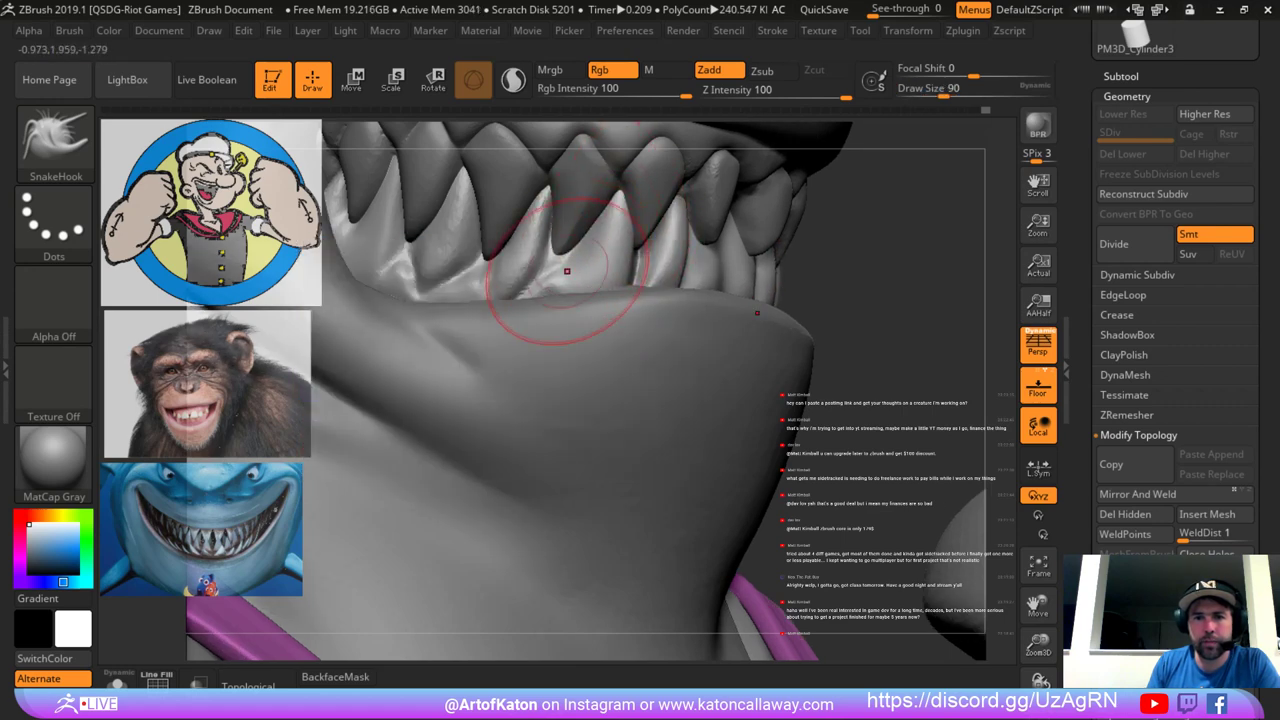
key(space)
drag(556, 257, 549, 257)
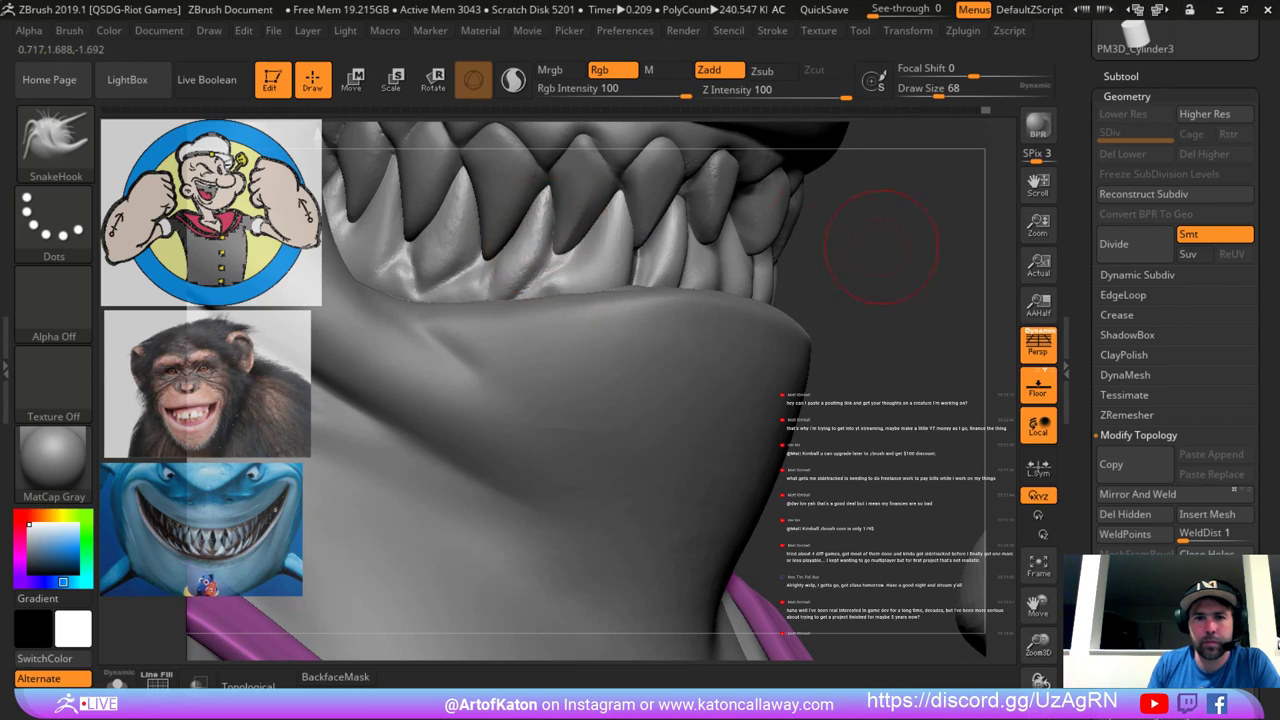
Shape the lower teeth toward the front with SnakeHook at draw size 68 and smooth the pointed tooth beside the centre.
drag(881, 247, 869, 247)
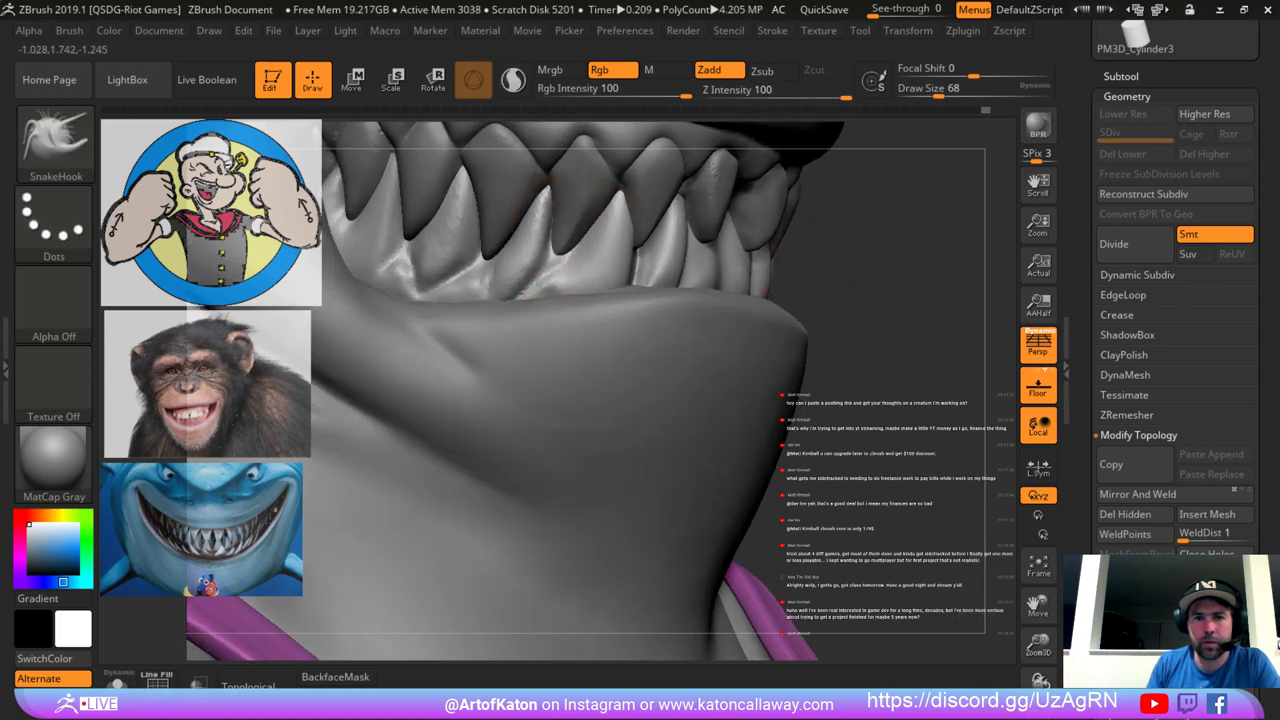
drag(536, 250, 544, 245)
mouse_move(862, 254)
mouse_down()
mouse_move(895, 275)
mouse_move(915, 258)
mouse_up()
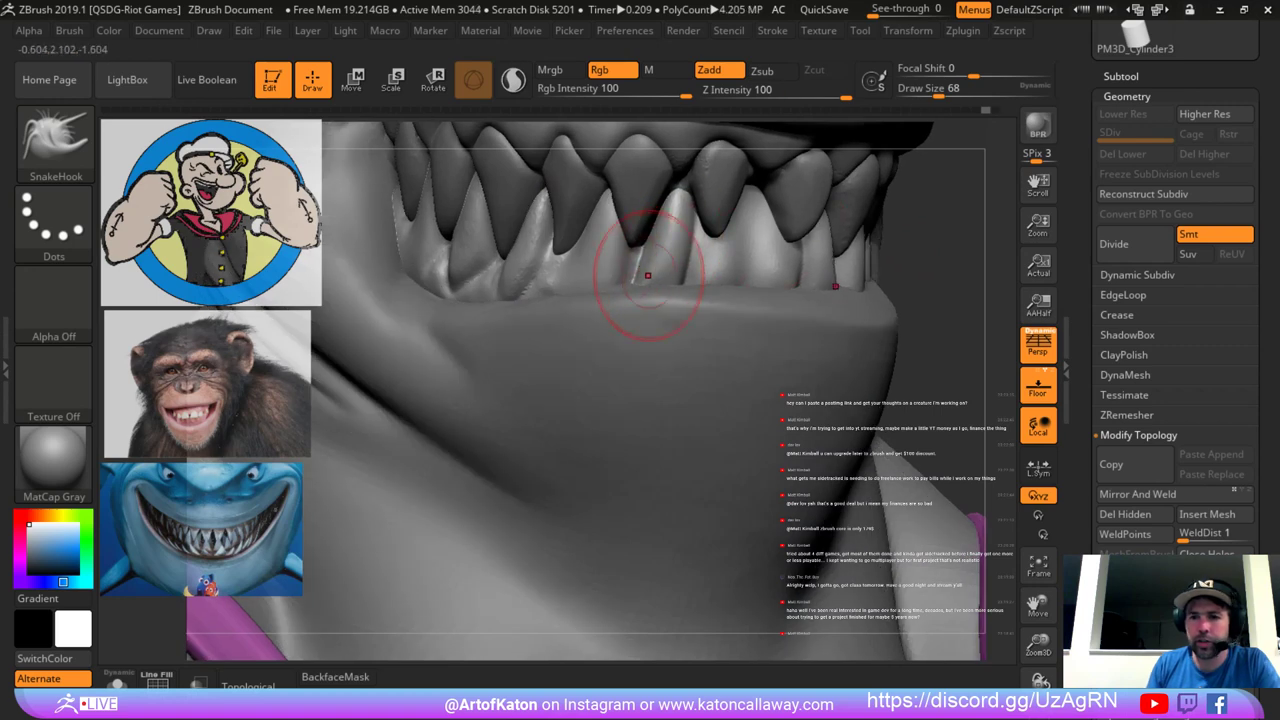
drag(895, 278, 828, 268)
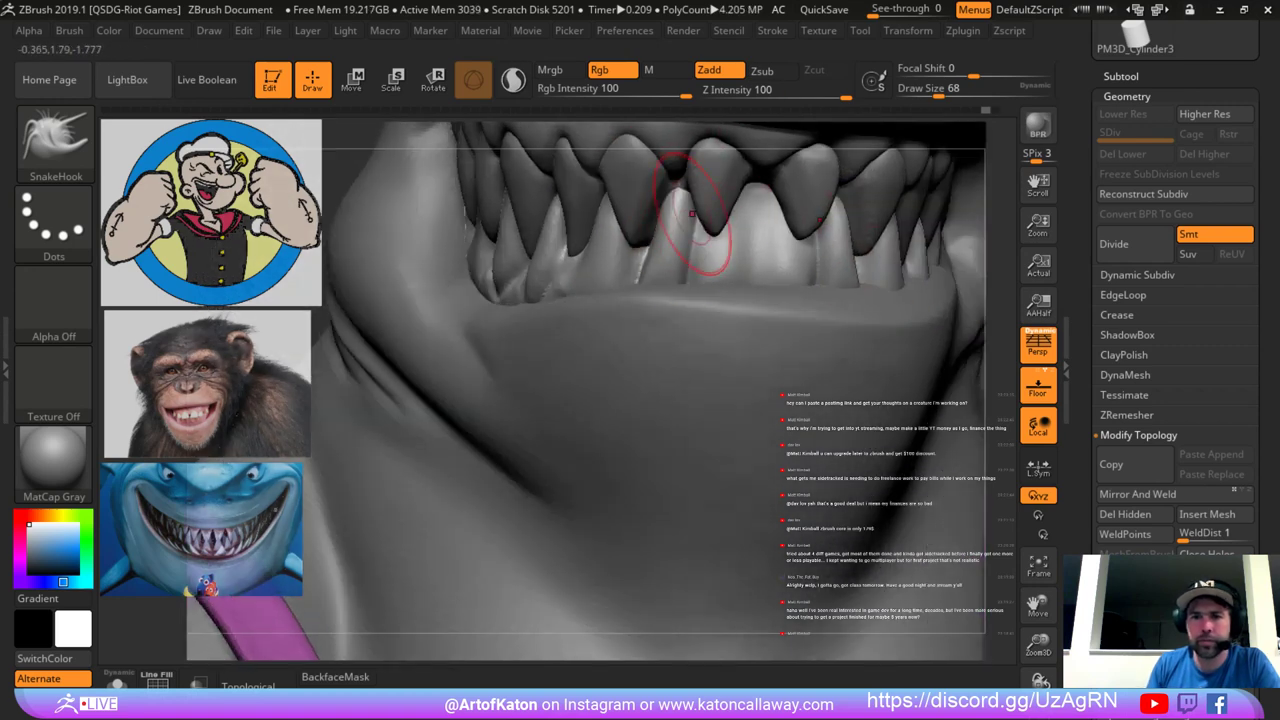
drag(686, 240, 692, 230)
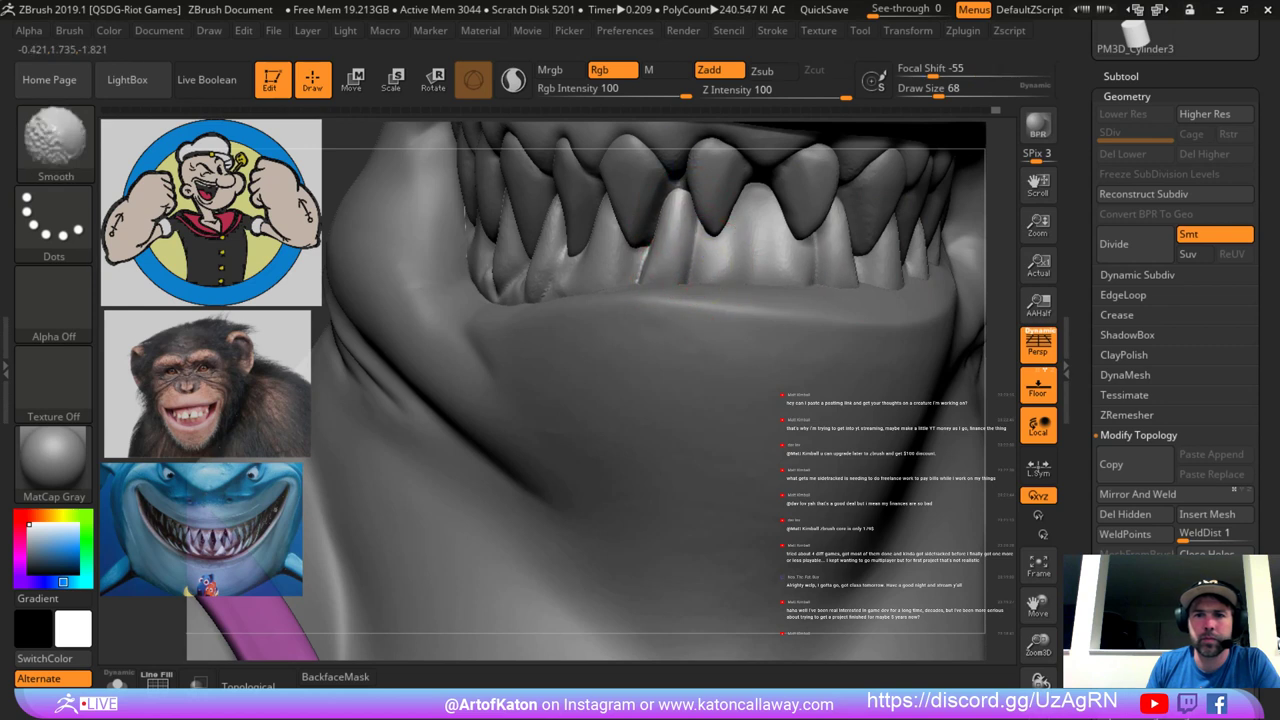
Reshape the lower side teeth along the lip edge with SnakeHook, reducing the draw size to 56.
drag(992, 215, 1040, 217)
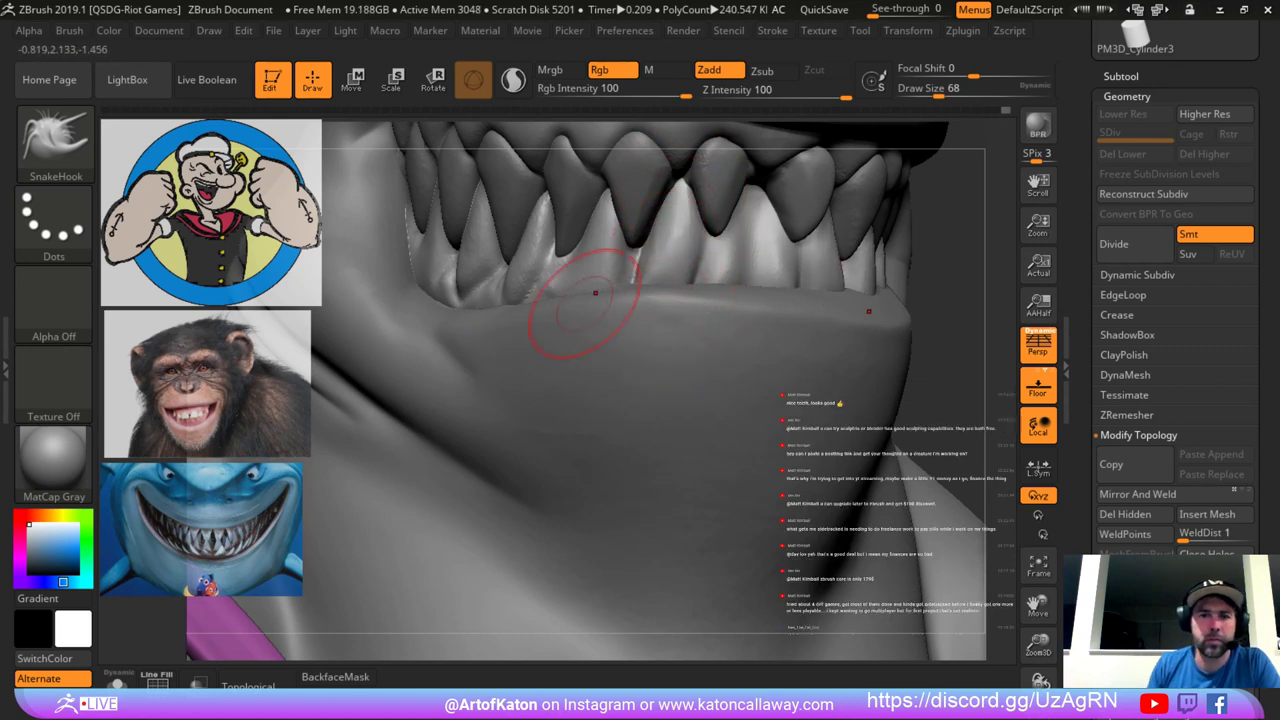
mouse_move(957, 252)
alt+mouse_down()
mouse_move(925, 205)
mouse_move(972, 230)
mouse_move(975, 275)
mouse_move(978, 256)
alt+mouse_up()
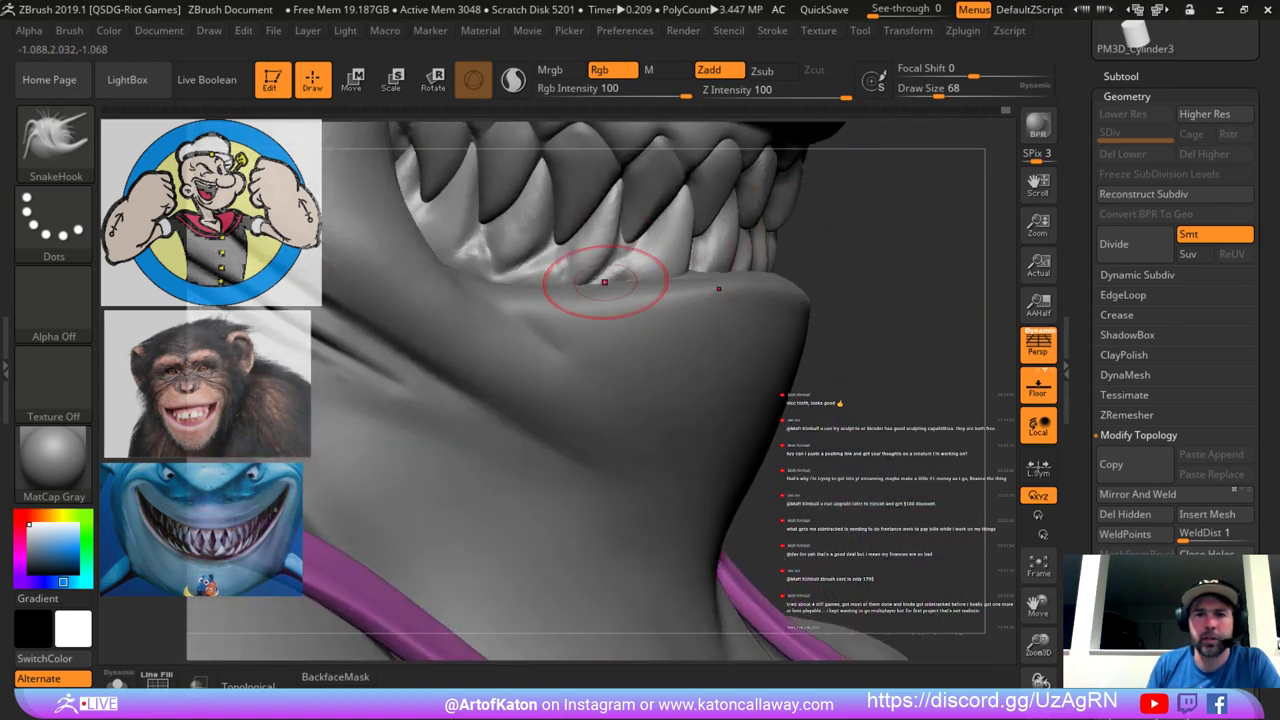
mouse_move(610, 278)
mouse_down()
mouse_move(628, 250)
mouse_move(549, 241)
mouse_up()
key(bracketleft)
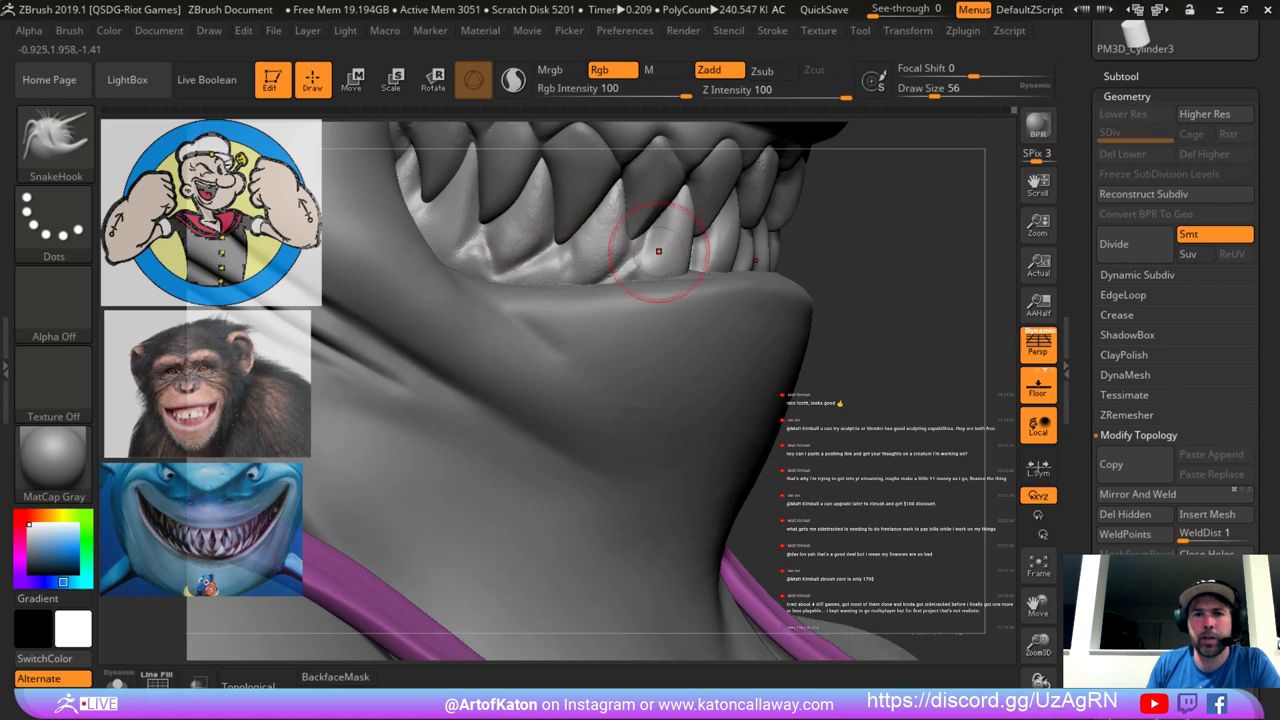
Hide the Sharkman1 head subtool to expose the gums and teeth, and set the SnakeHook draw size to 116.
drag(838, 278, 795, 272)
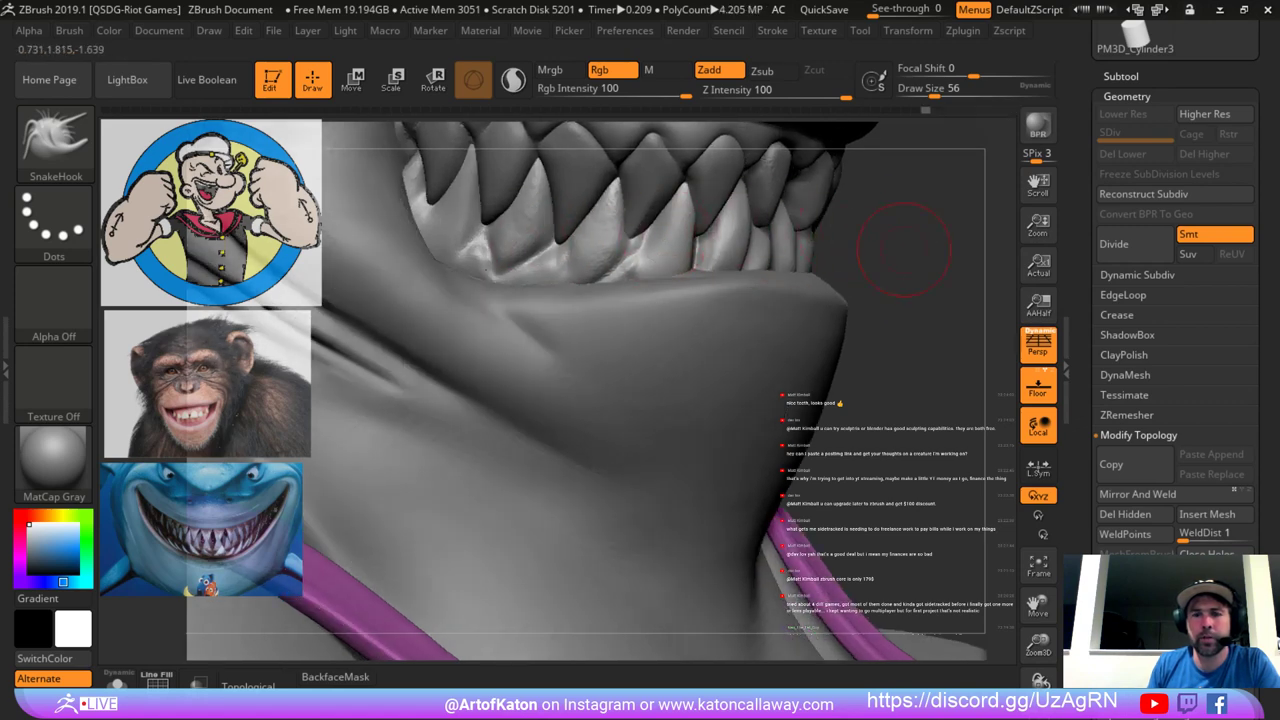
drag(904, 249, 916, 256)
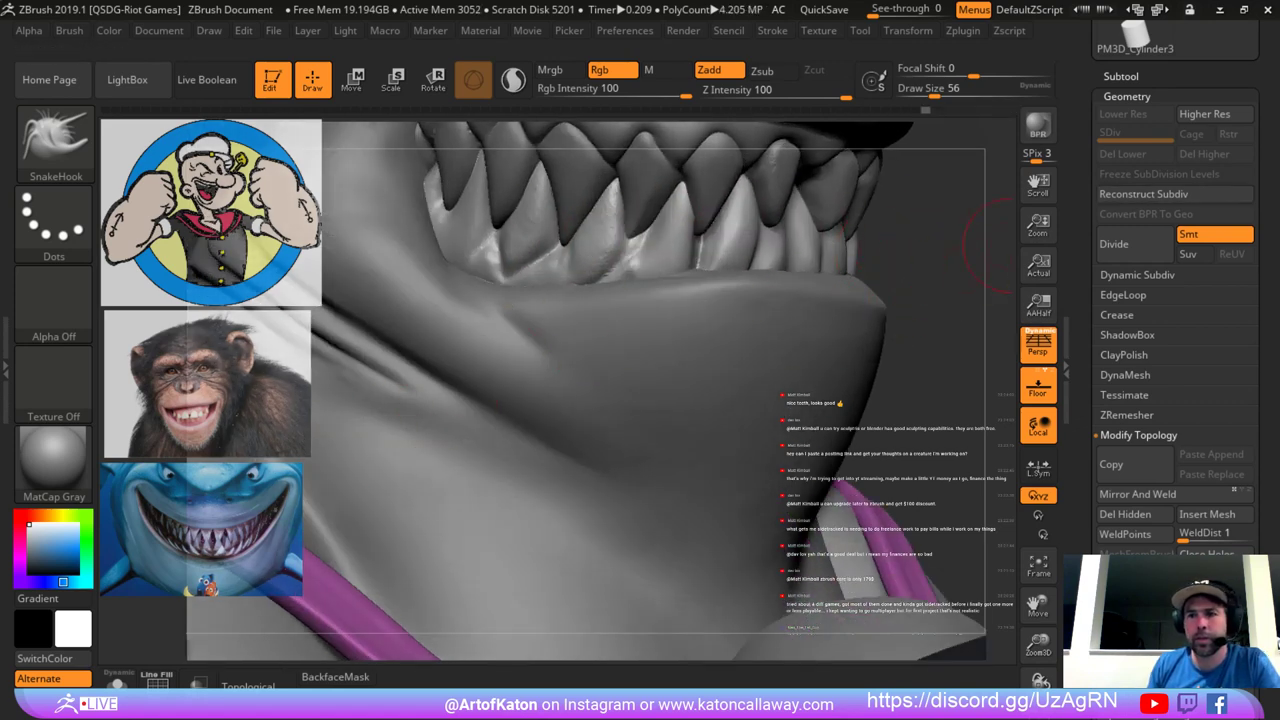
click(1120, 77)
drag(1102, 226, 1102, 111)
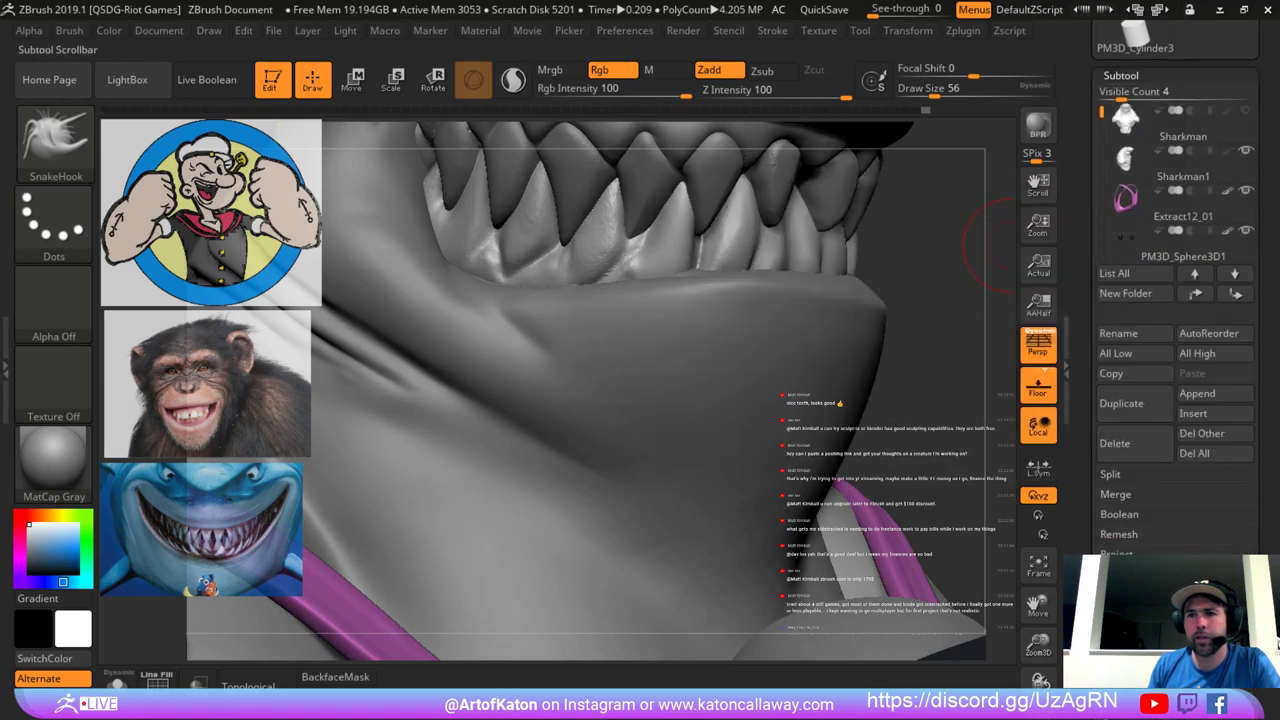
click(1181, 166)
mouse_move(930, 190)
mouse_down()
mouse_move(894, 194)
mouse_move(860, 320)
mouse_move(741, 280)
mouse_up()
key(shift+f)
key(shift+f)
key(space)
drag(652, 246, 688, 246)
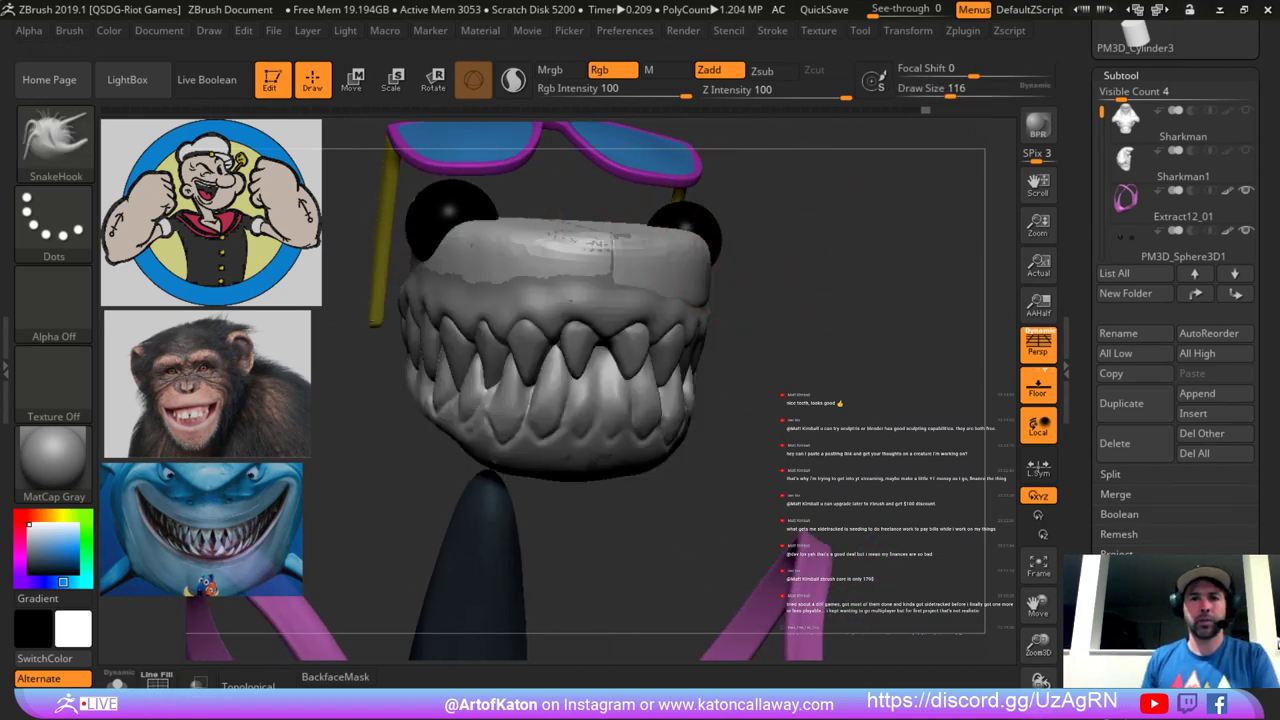
Adjust the exposed front gums and teeth with SnakeHook, reducing the draw size to 49.
mouse_move(775, 255)
mouse_down()
mouse_move(825, 268)
mouse_move(670, 246)
mouse_move(768, 252)
mouse_up()
mouse_move(640, 235)
mouse_down()
mouse_move(600, 240)
mouse_move(645, 250)
mouse_move(618, 260)
mouse_up()
drag(530, 245, 685, 256)
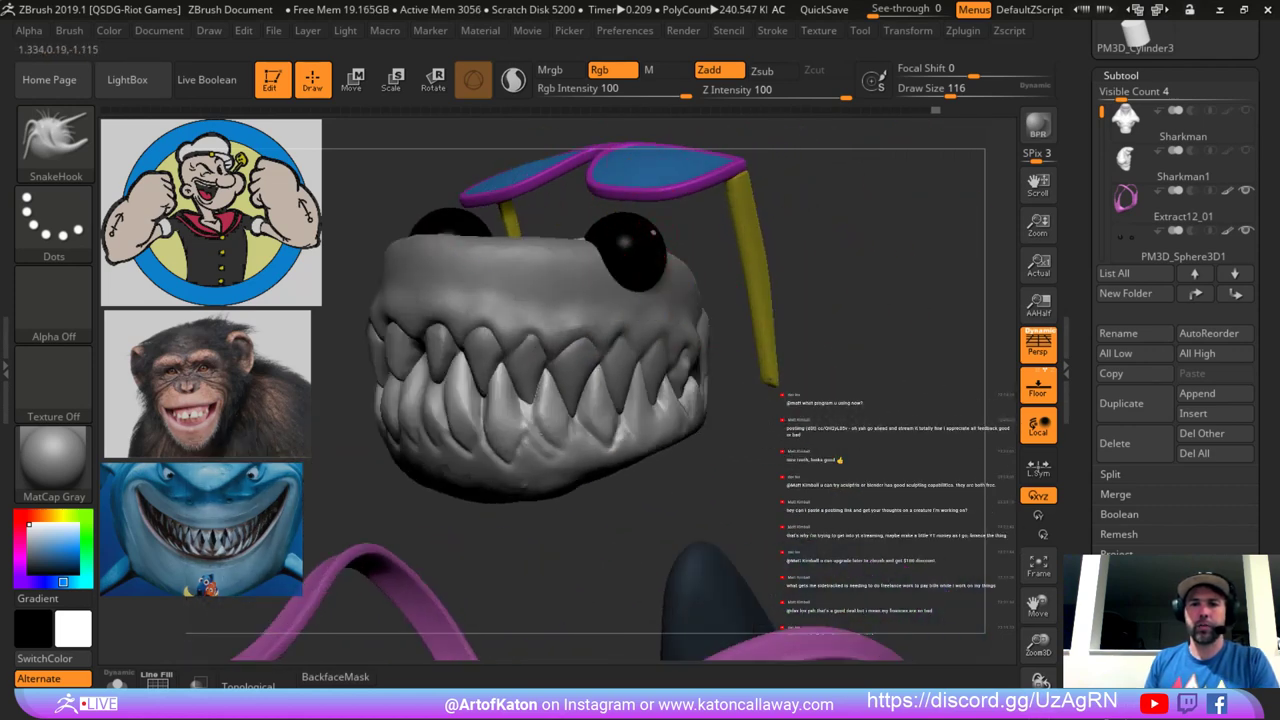
mouse_move(835, 305)
alt+mouse_down()
mouse_move(838, 232)
mouse_move(767, 231)
mouse_move(727, 275)
alt+mouse_up()
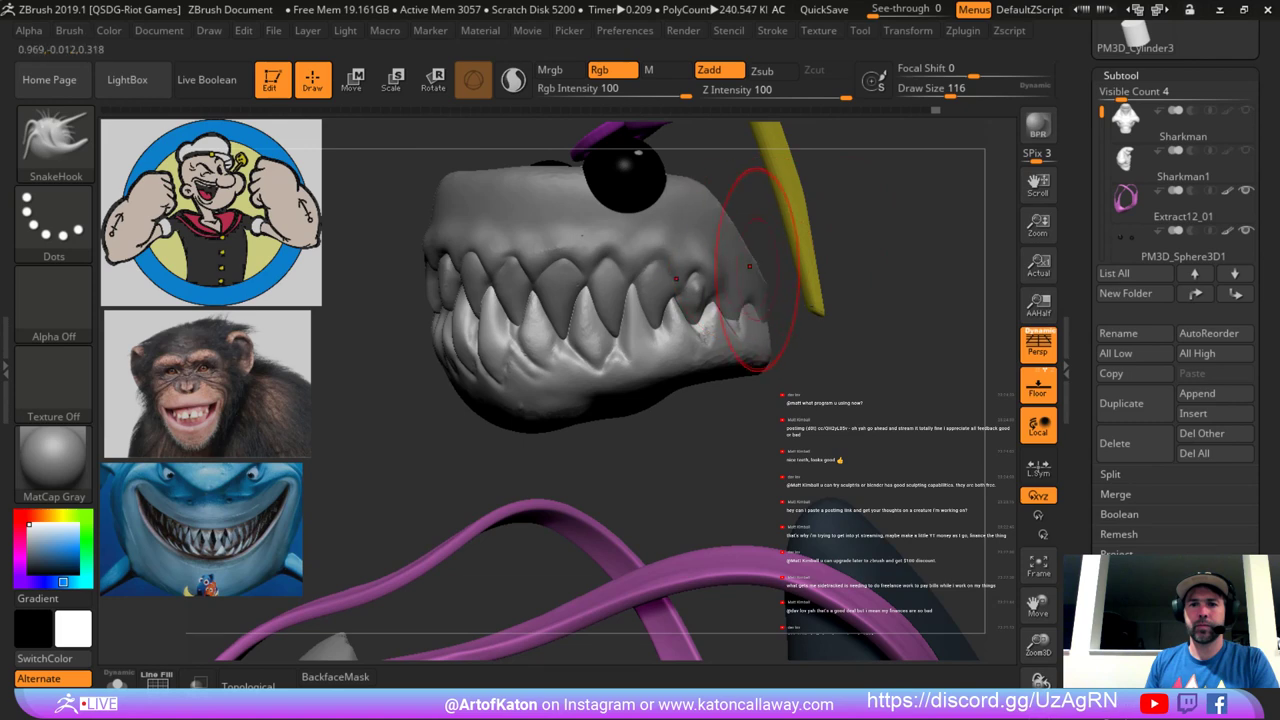
mouse_move(822, 222)
mouse_down()
mouse_move(882, 206)
mouse_move(905, 262)
mouse_move(851, 241)
mouse_up()
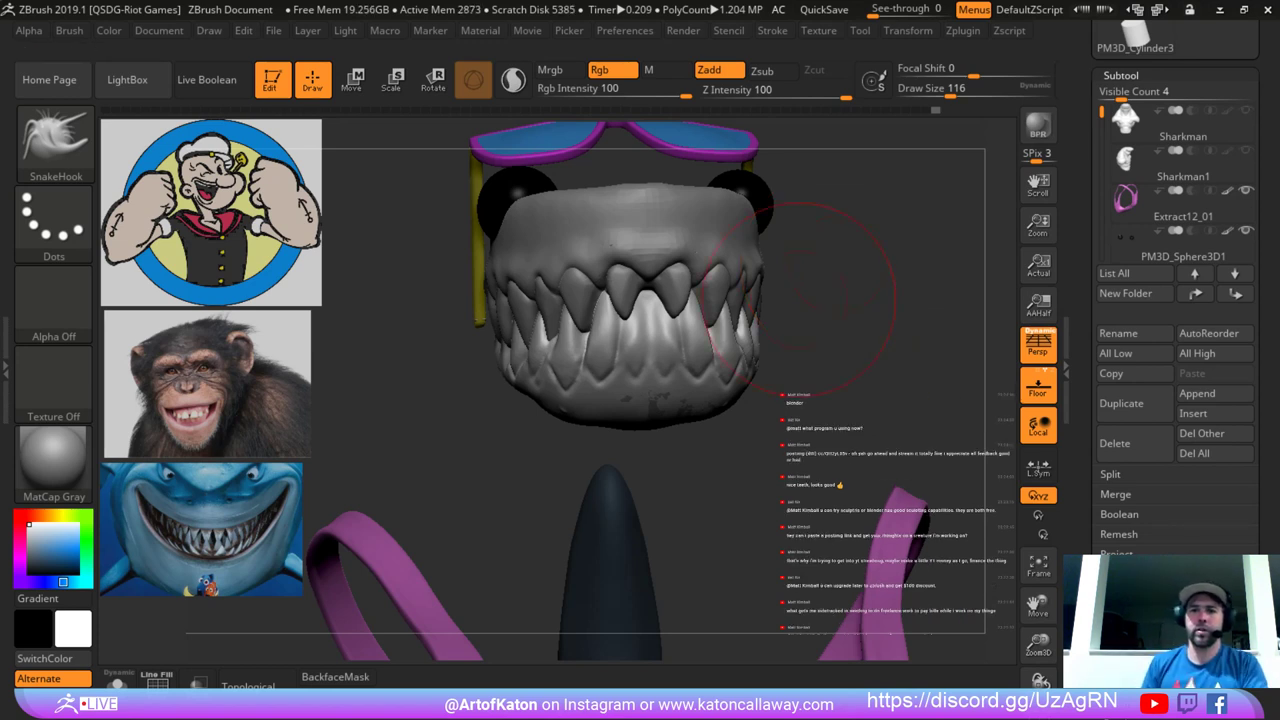
mouse_move(797, 300)
mouse_down()
mouse_move(775, 270)
mouse_move(790, 243)
mouse_move(810, 330)
mouse_move(798, 324)
mouse_up()
key(space)
mouse_move(616, 277)
mouse_down()
mouse_move(540, 286)
mouse_move(539, 318)
mouse_move(534, 289)
mouse_up()
alt+click(547, 272)
key(space)
key(space)
drag(775, 300, 790, 305)
Select the lower teeth subtool and pull up the gum below the front teeth with SnakeHook at draw size 83.
alt+click(516, 335)
key(space)
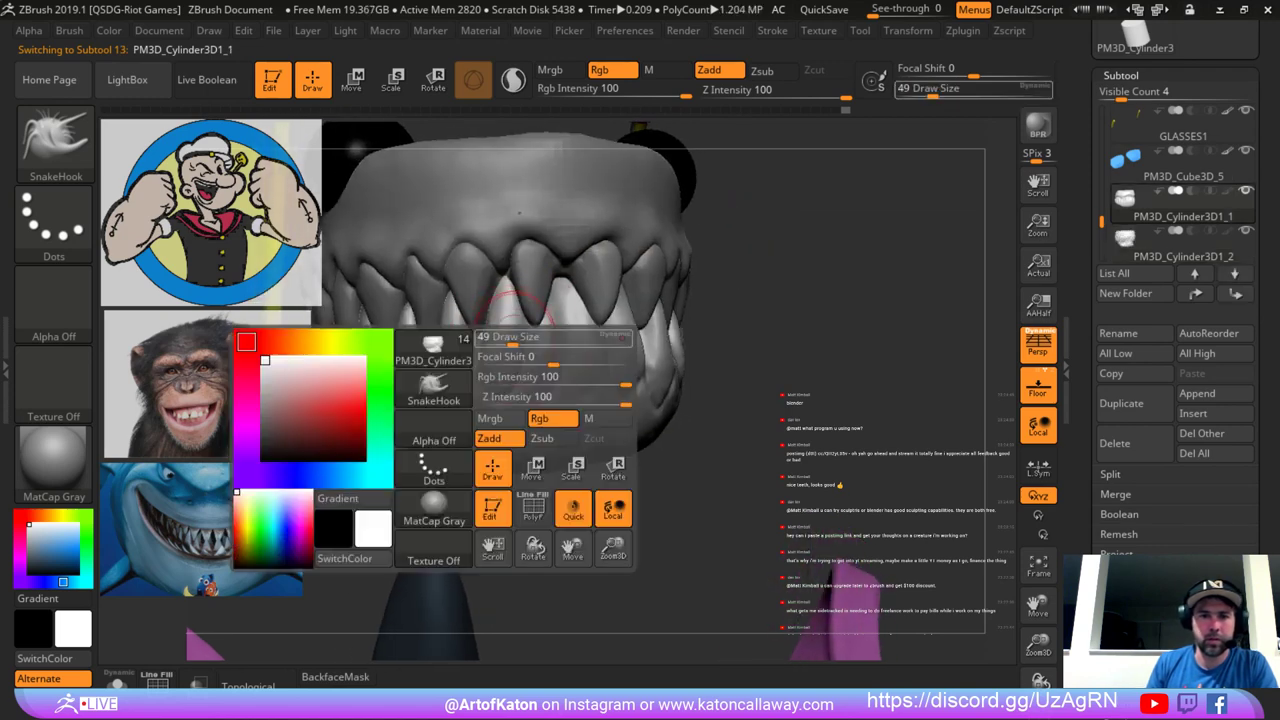
drag(515, 337, 524, 337)
click(118, 682)
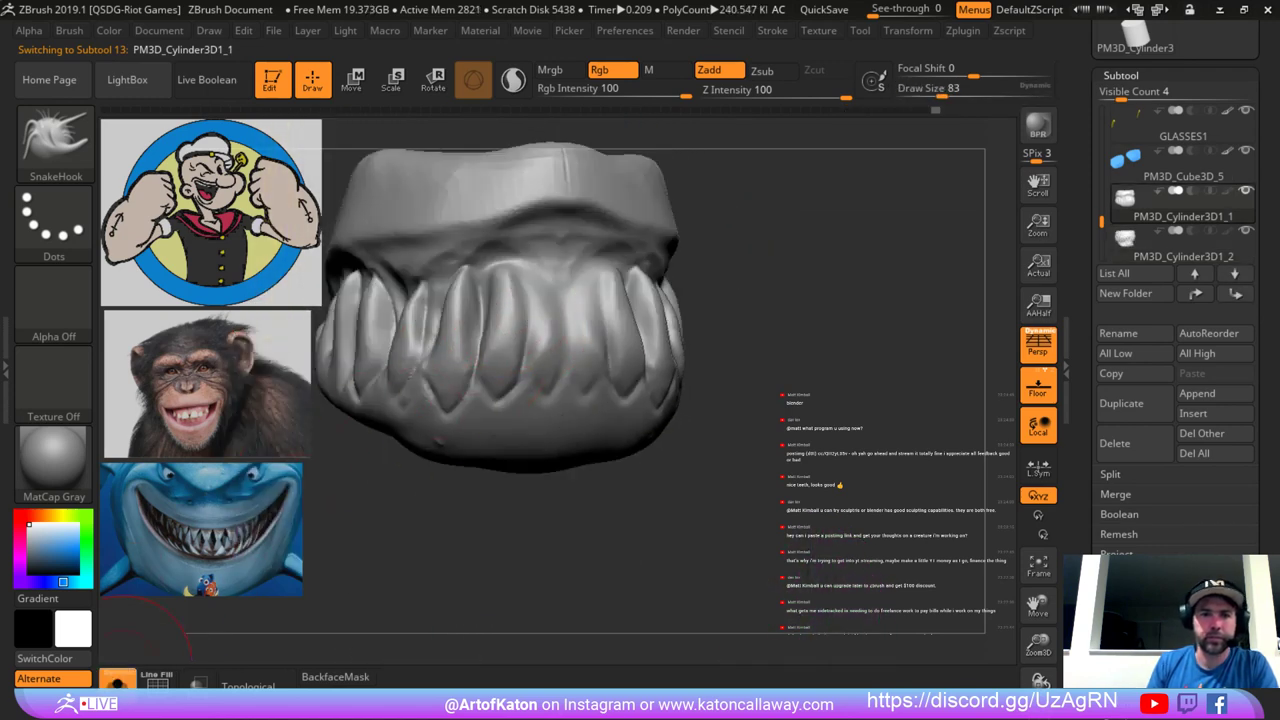
click(116, 682)
drag(502, 420, 510, 395)
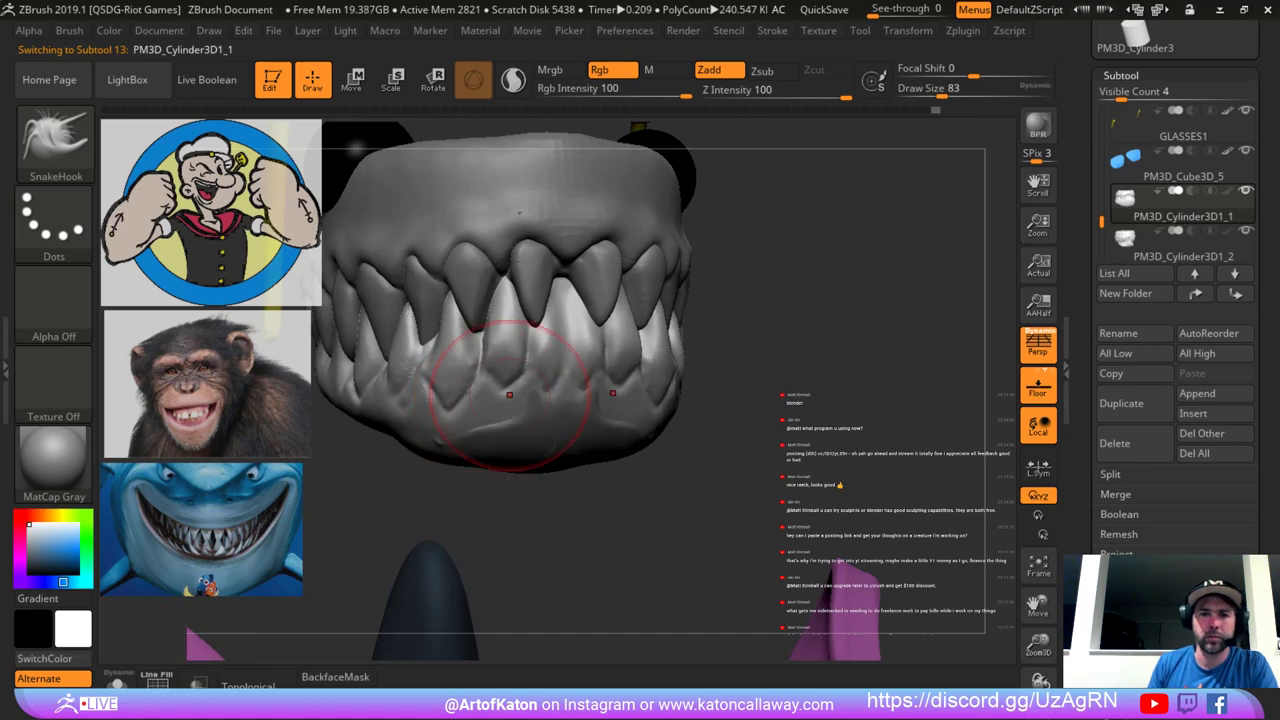
Refine the base of the front lower teeth with SnakeHook at draw size 59.
drag(725, 400, 802, 396)
key(space)
drag(517, 392, 520, 378)
drag(614, 371, 628, 374)
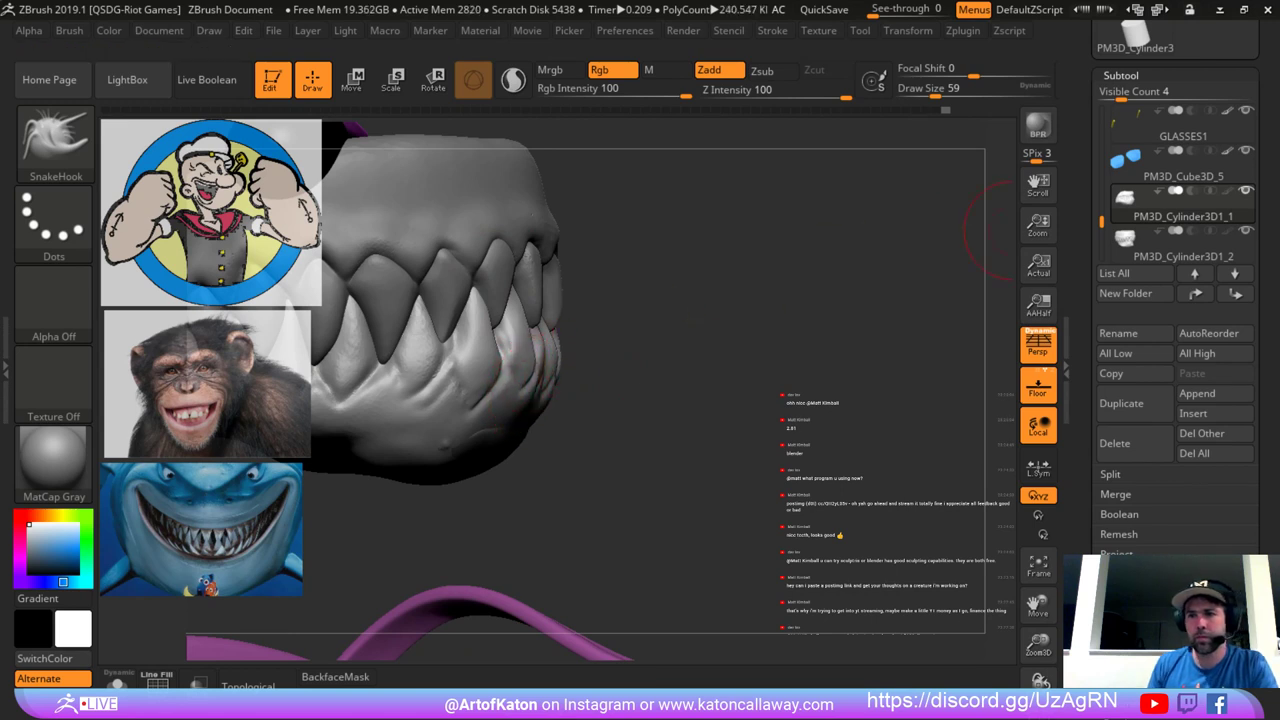
Select the Sharkman1 subtool to check how the teeth sit inside the mouth, and set the draw size to 80.
drag(1102, 222, 1102, 112)
click(1132, 124)
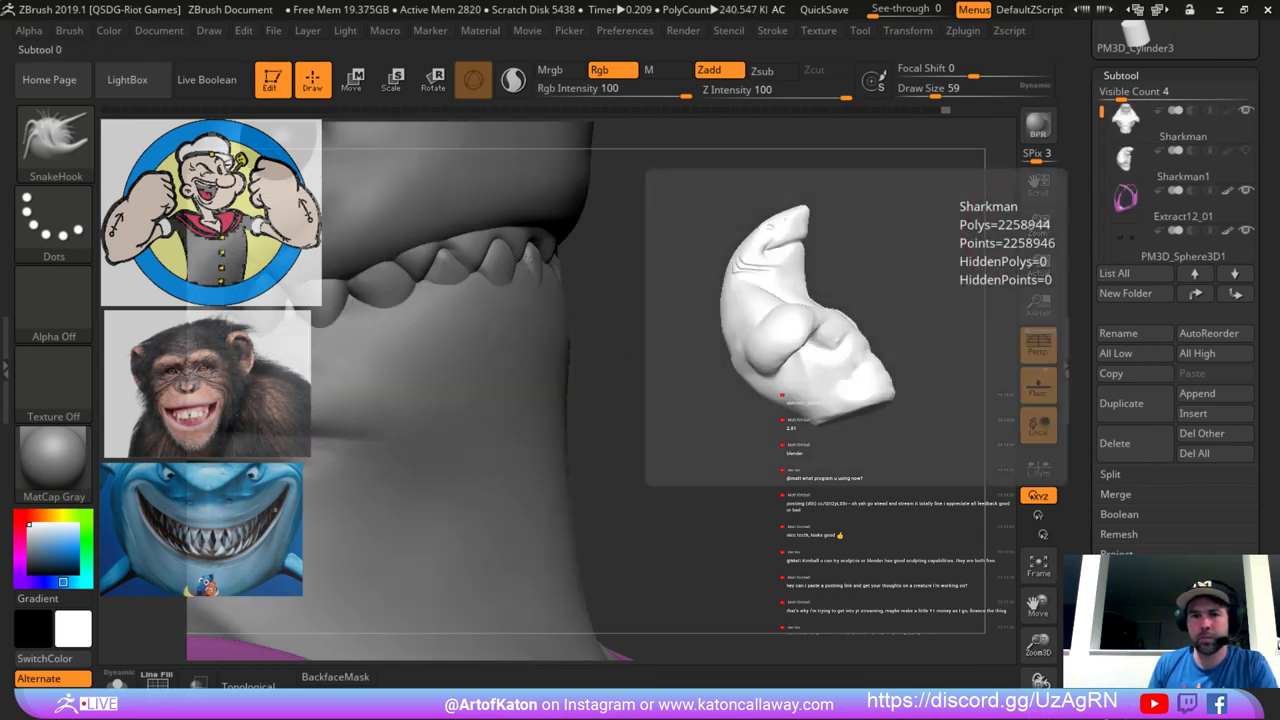
click(1136, 163)
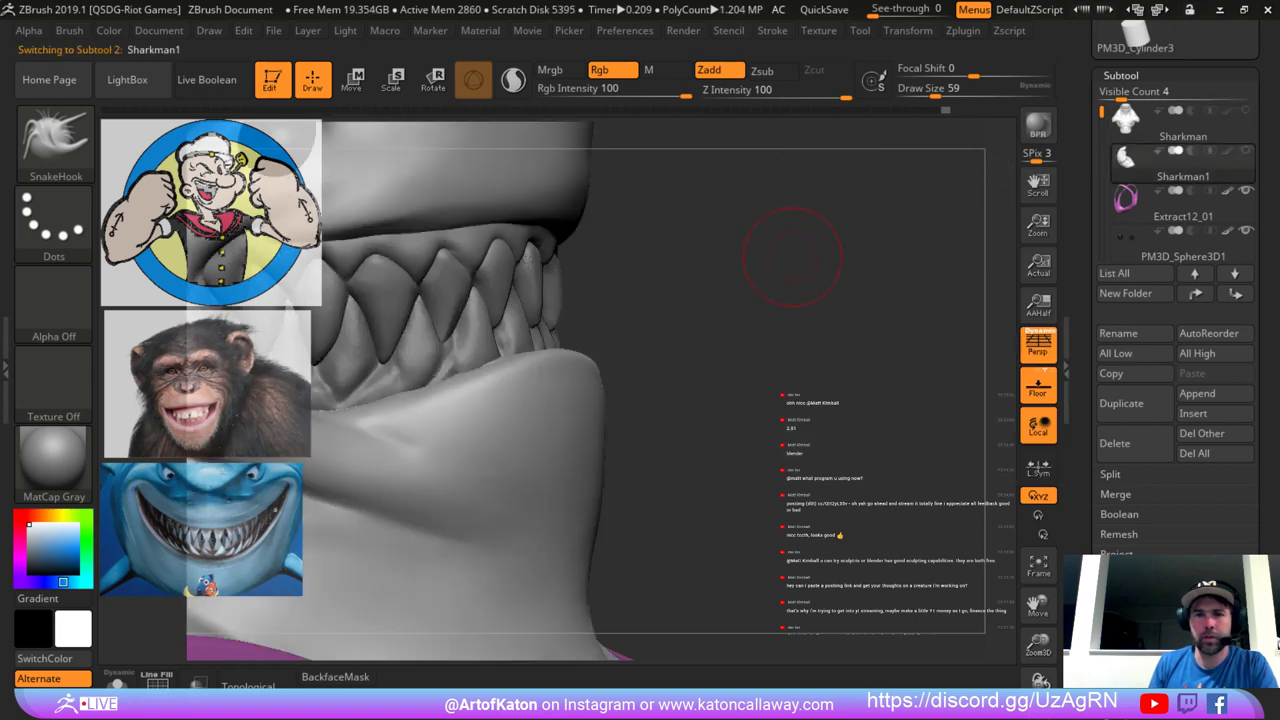
mouse_move(794, 263)
mouse_down()
mouse_move(816, 272)
mouse_move(818, 200)
mouse_move(862, 206)
mouse_move(850, 275)
mouse_move(770, 268)
mouse_move(846, 250)
mouse_up()
key(space)
drag(588, 328, 595, 328)
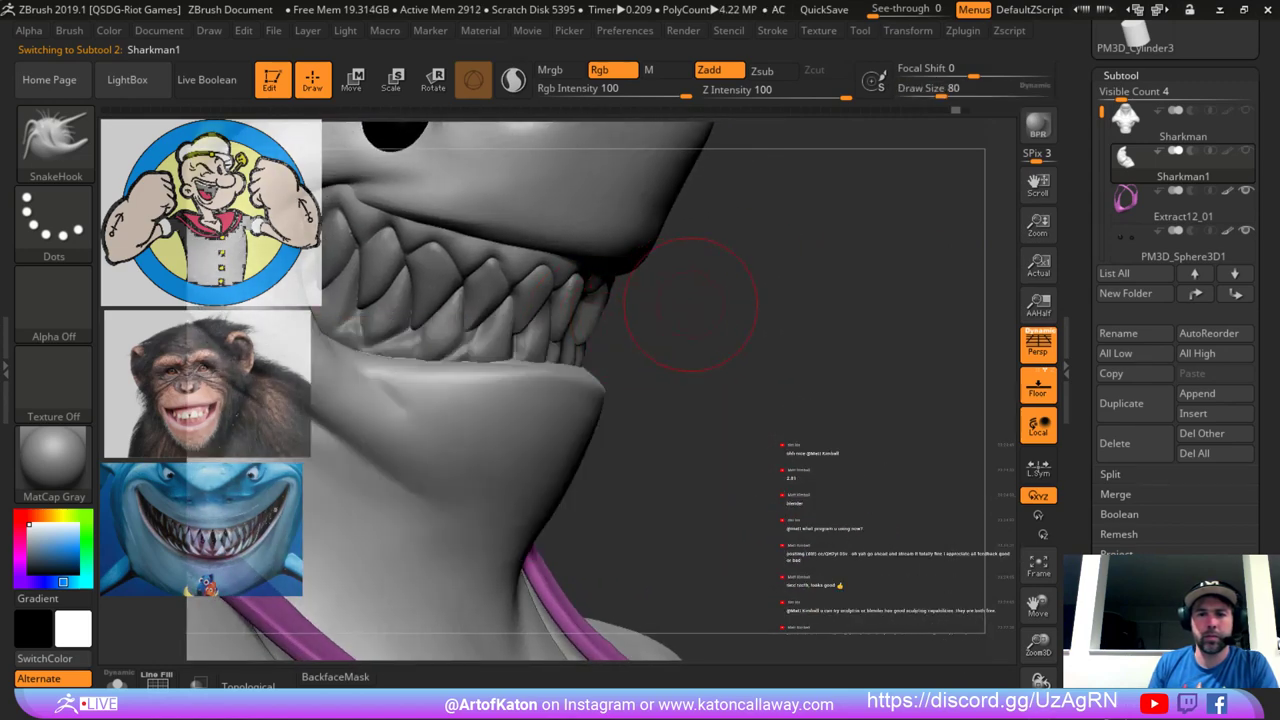
mouse_move(694, 303)
mouse_down()
mouse_move(730, 300)
mouse_move(730, 230)
mouse_move(700, 235)
mouse_move(735, 310)
mouse_up()
Select the lower teeth and carve between the centre teeth with DamStandard at draw size 39, undoing the last stroke.
alt+click(557, 350)
key(b)
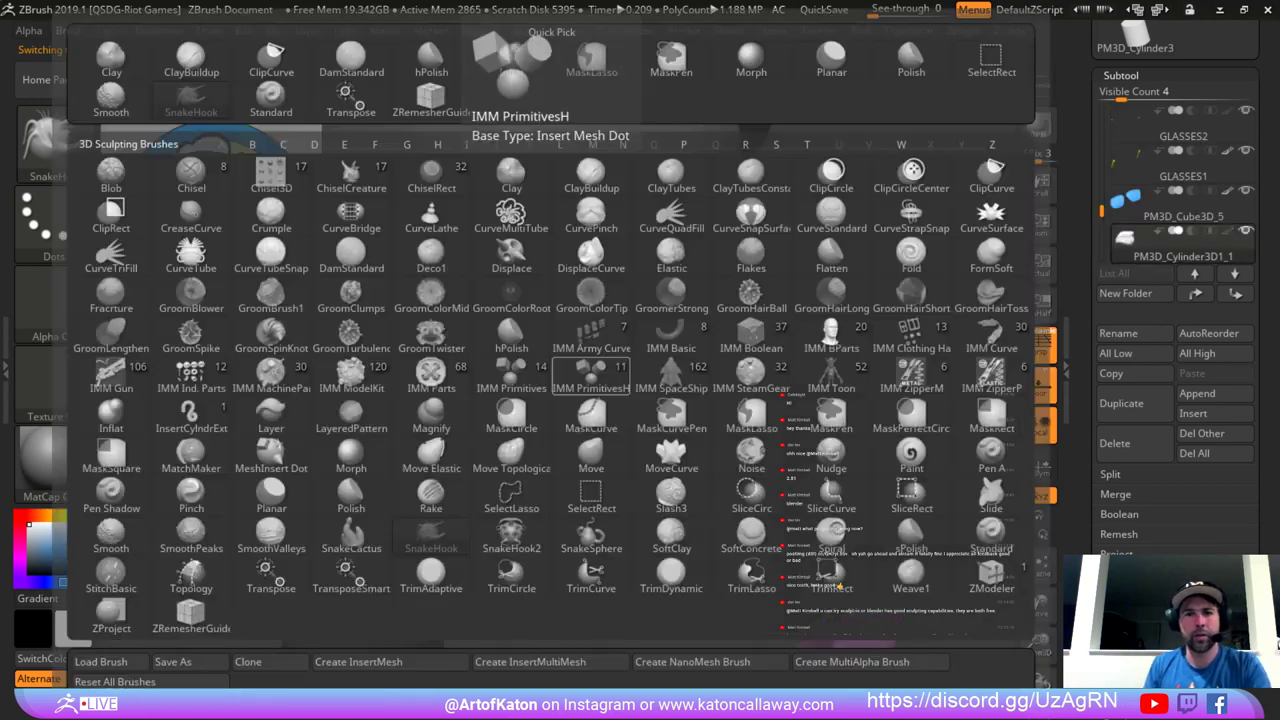
click(351, 62)
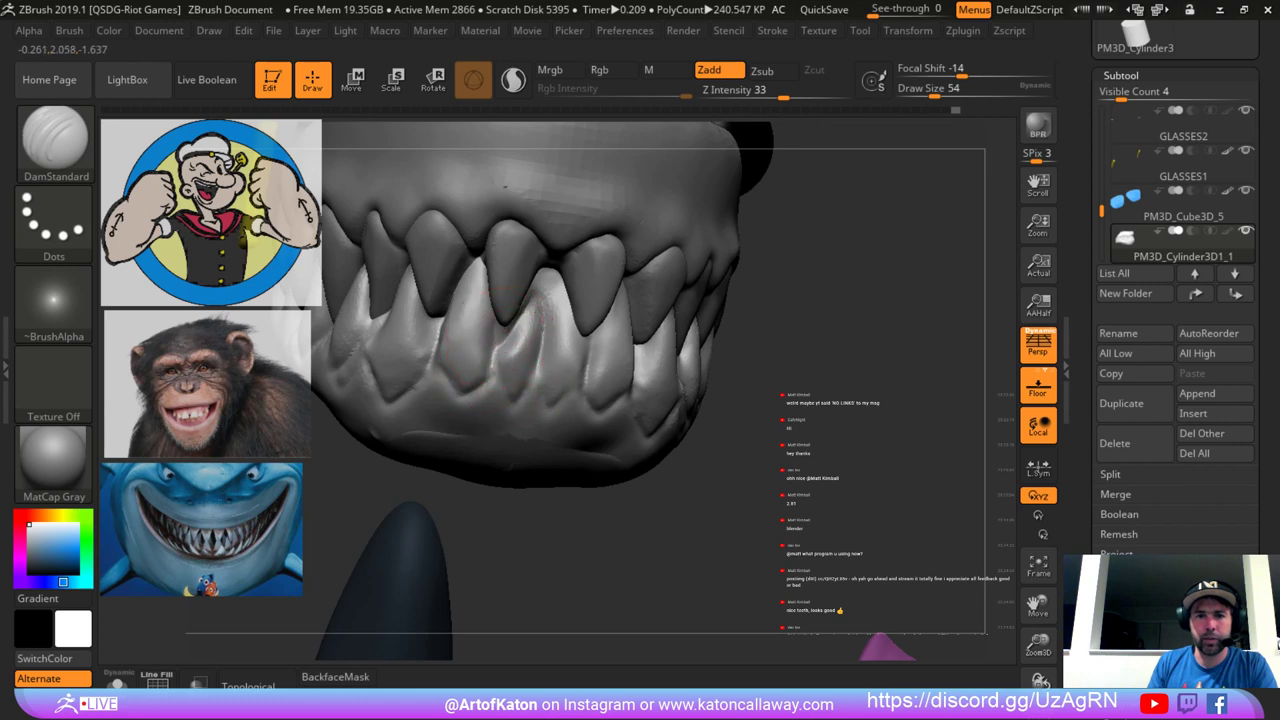
right_click(545, 340)
drag(547, 336, 540, 335)
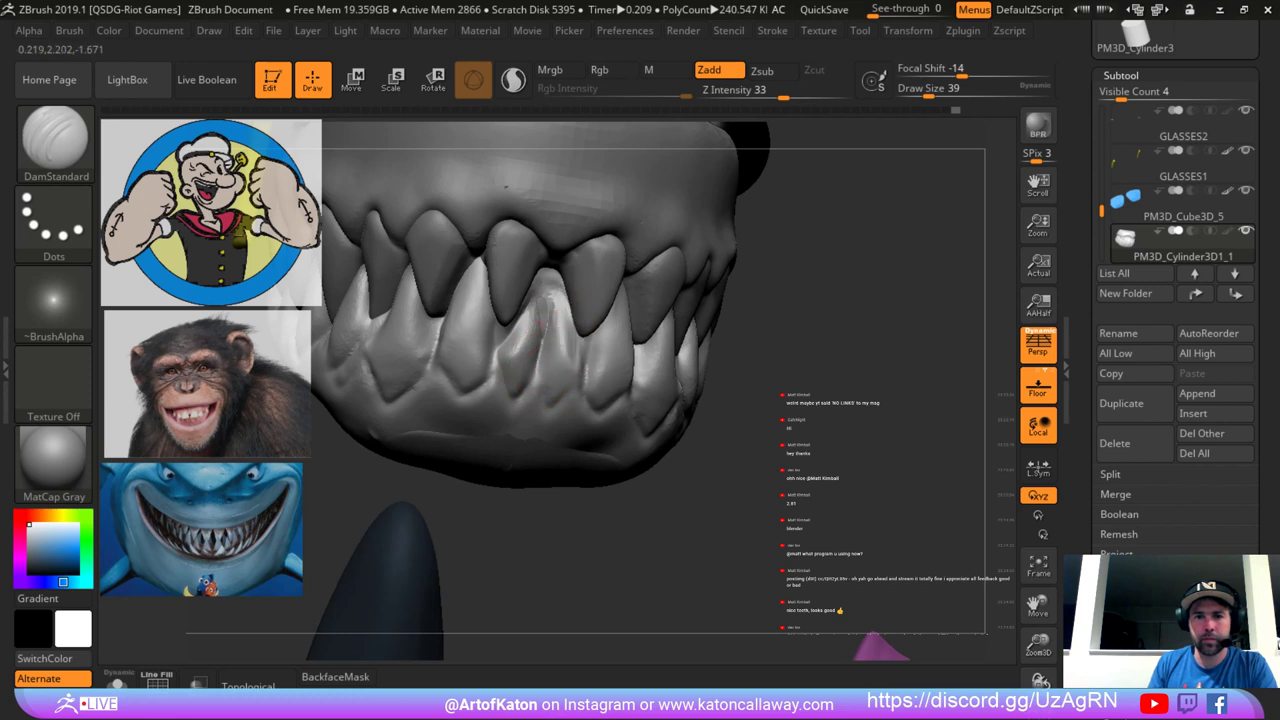
key(ctrl+z)
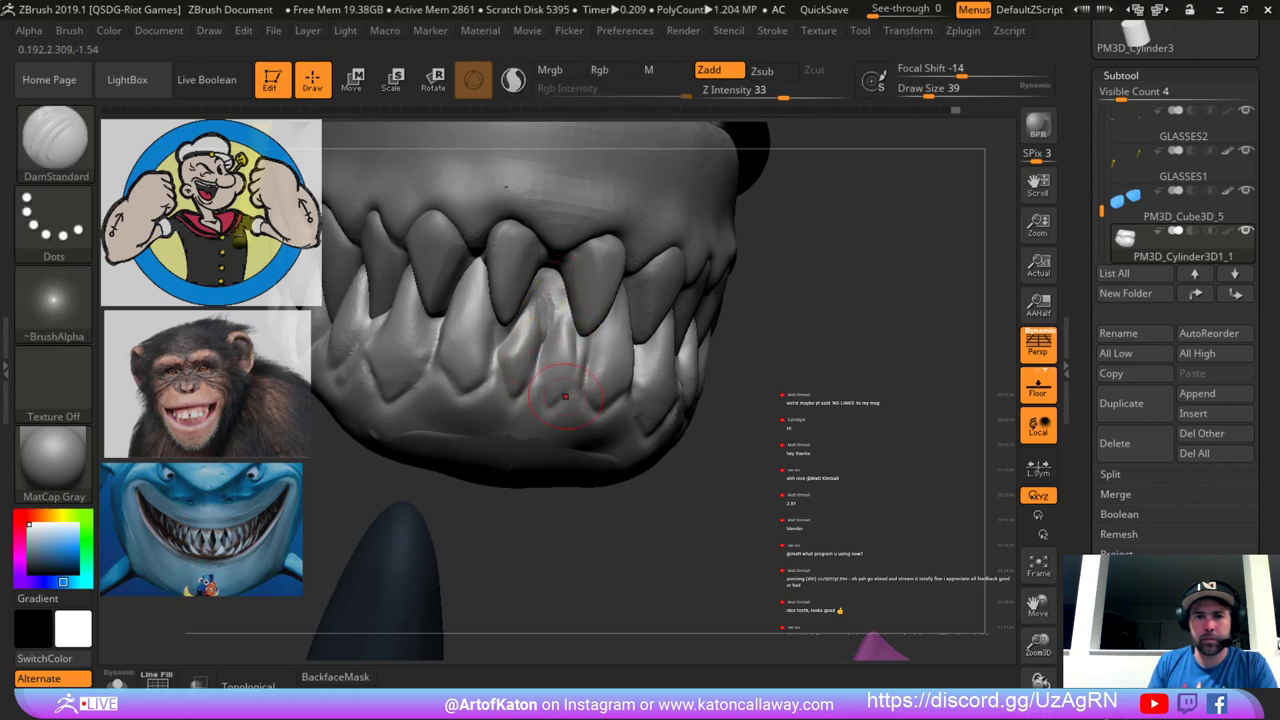
Cut and smooth the groove beside the centre lower teeth, undoing unwanted strokes.
drag(577, 334, 572, 392)
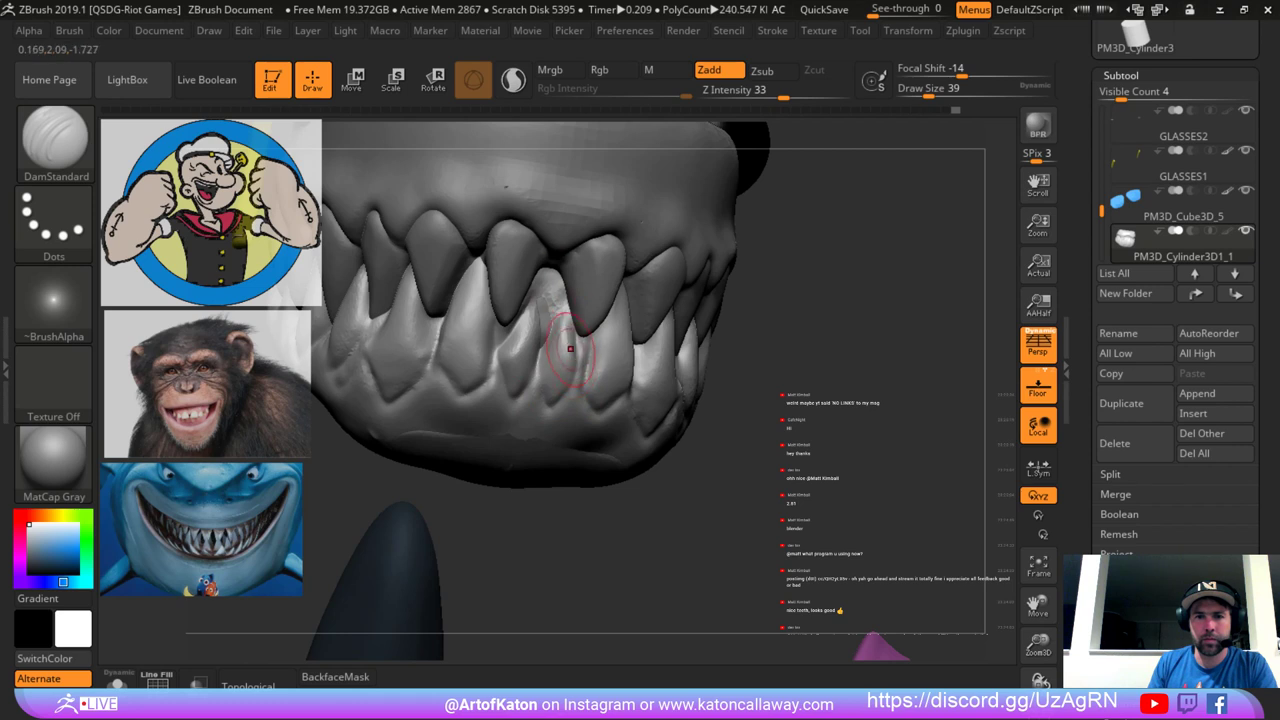
mouse_move(571, 348)
shift+mouse_down()
mouse_move(551, 318)
mouse_move(577, 340)
mouse_move(576, 364)
shift+mouse_up()
key(ctrl+z)
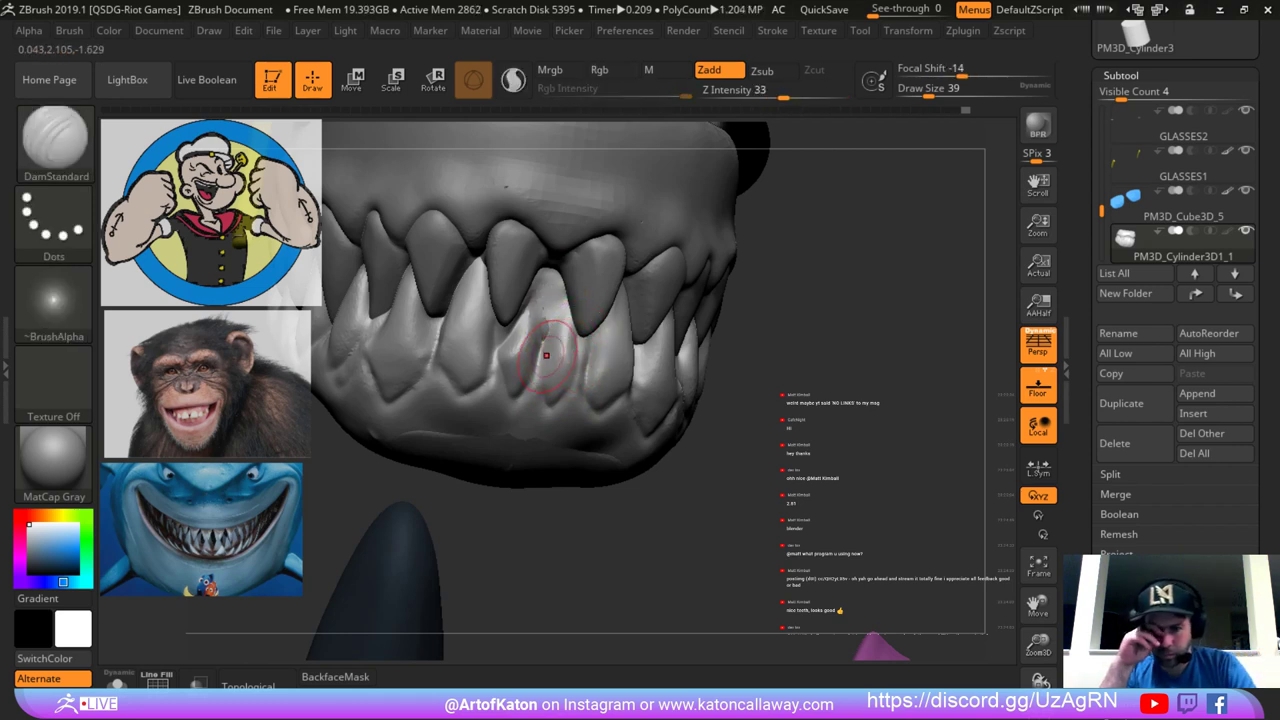
drag(775, 352, 835, 275)
key(ctrl+z)
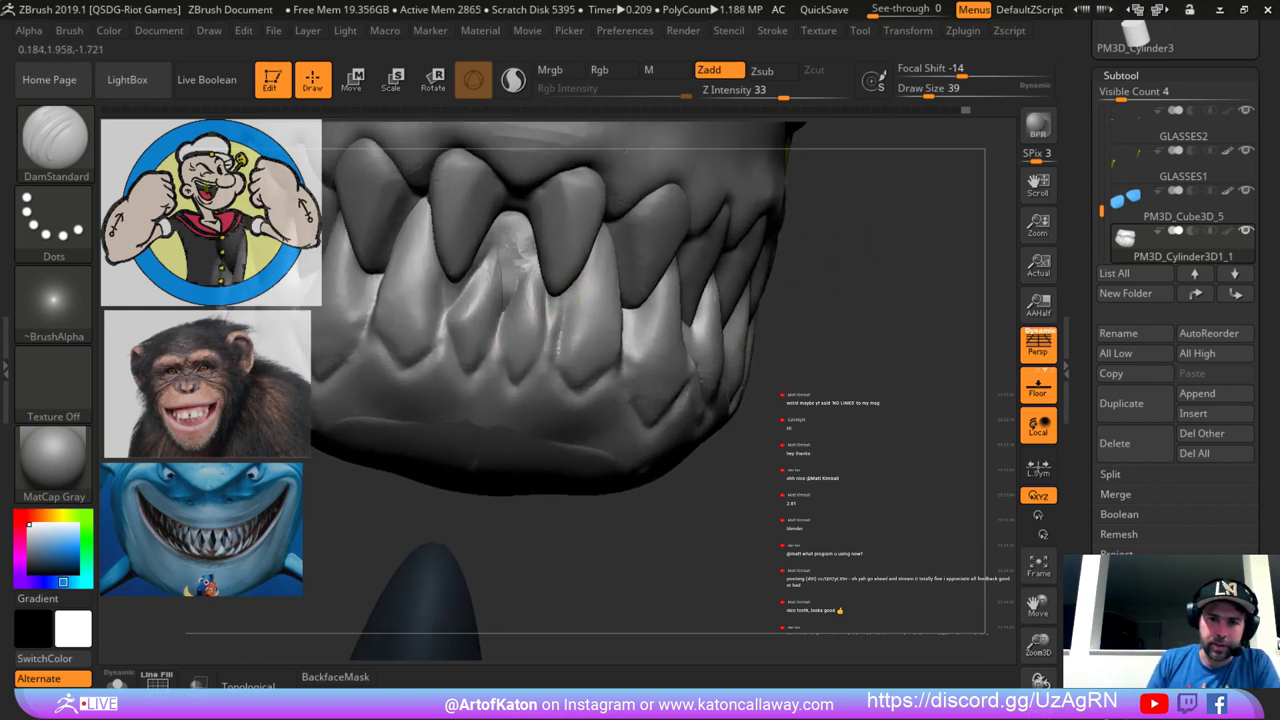
Deepen and smooth the gap between the two centre lower teeth with DamStandard, using draw sizes 31 and 44.
mouse_move(523, 226)
mouse_down()
mouse_move(513, 218)
mouse_move(480, 284)
mouse_move(496, 252)
mouse_move(526, 314)
mouse_up()
shift+drag(534, 266, 527, 370)
mouse_move(546, 284)
shift+mouse_down()
mouse_move(529, 274)
mouse_move(532, 368)
mouse_move(545, 318)
mouse_move(531, 368)
mouse_move(509, 308)
mouse_move(520, 294)
shift+mouse_up()
key(shift)
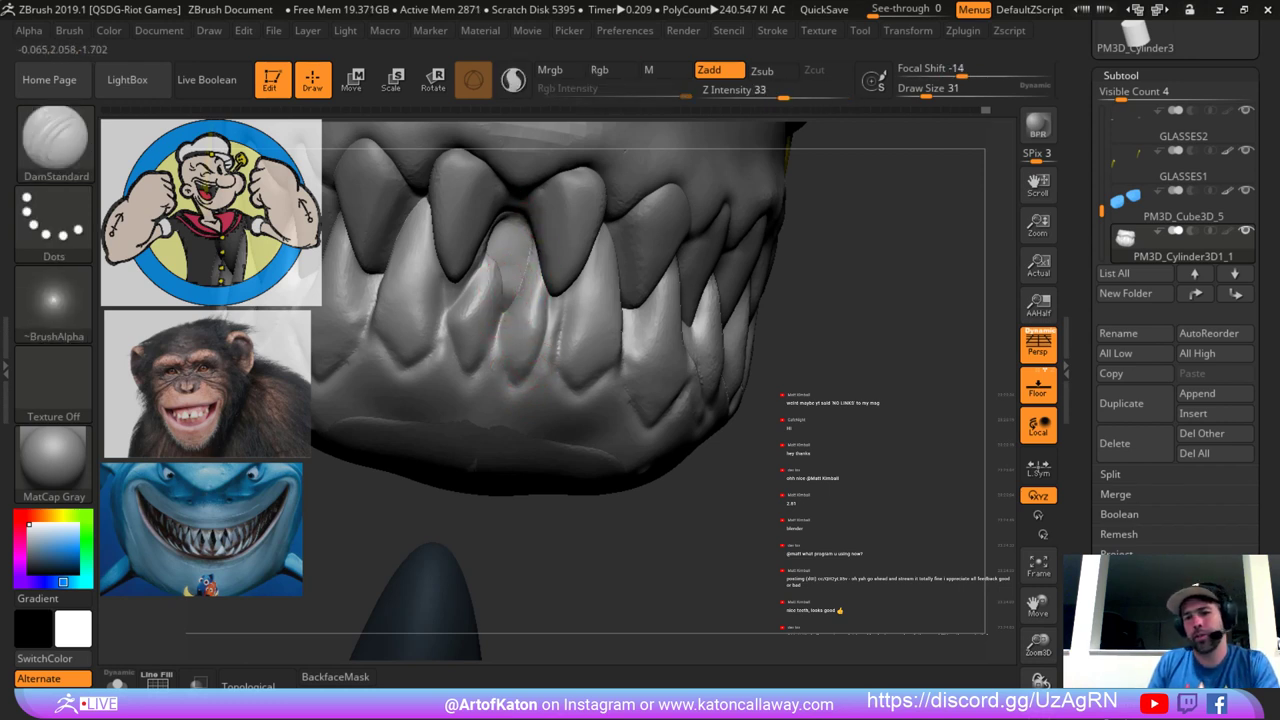
right_drag(518, 322, 506, 317)
key(bracketright)
key(shift)
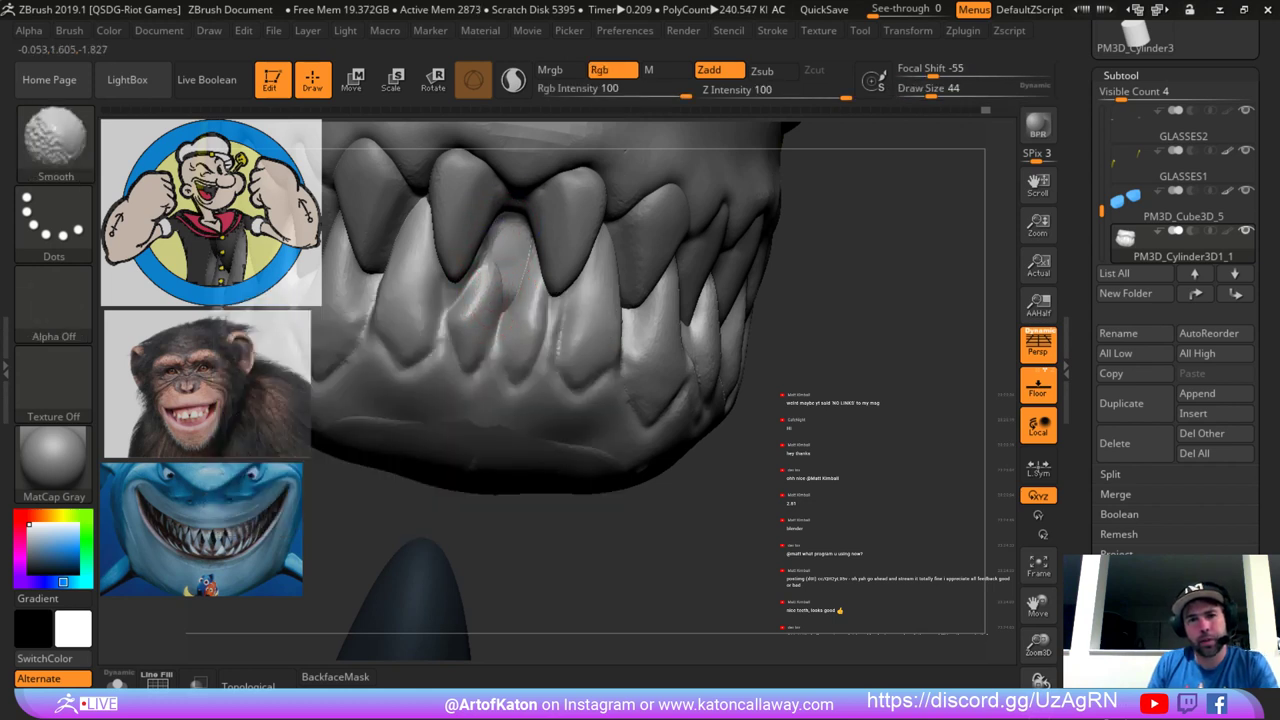
Adjust the PM3D_Cylinder3D1_2 mesh showing through above the centre lower teeth, and reselect the PM3D_Cylinder3D1_1 subtool.
alt+click(520, 268)
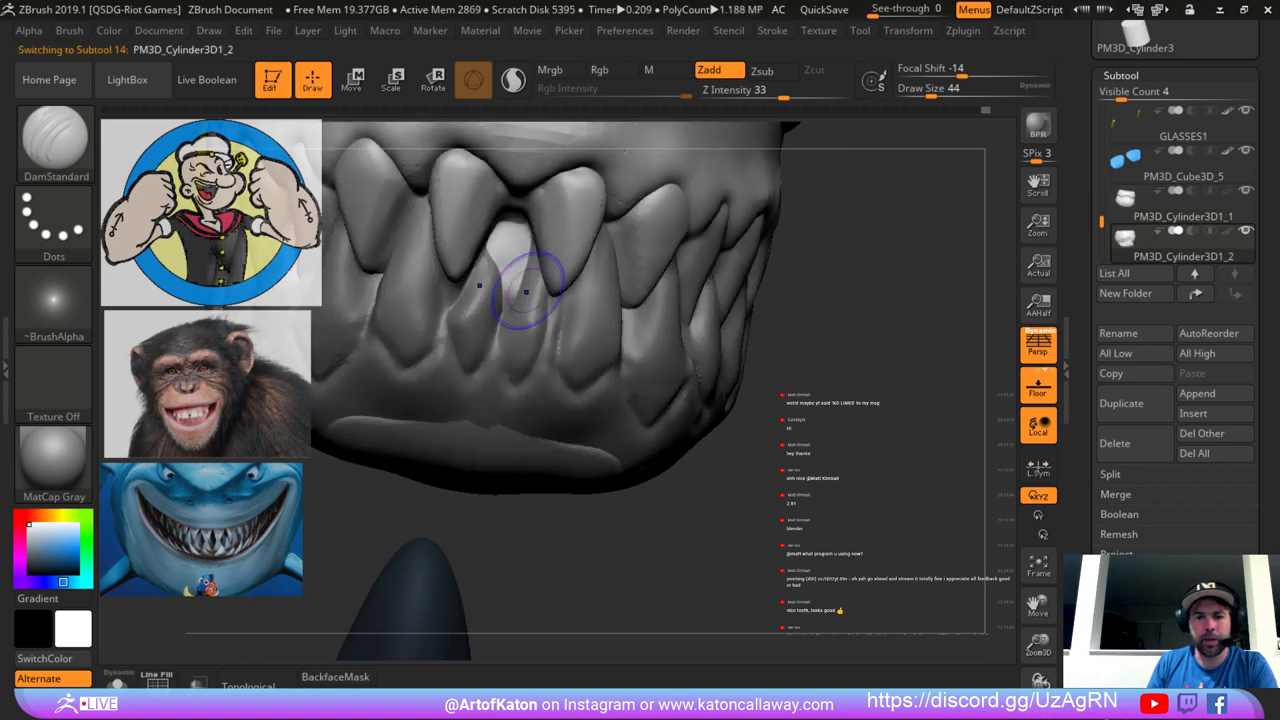
key(shift)
key(space)
mouse_move(516, 285)
mouse_down()
mouse_move(513, 236)
mouse_move(481, 268)
mouse_move(506, 278)
mouse_move(506, 251)
mouse_move(513, 277)
mouse_move(510, 252)
mouse_up()
alt+click(508, 266)
key(space)
mouse_move(510, 252)
ctrl+right_down()
mouse_move(510, 215)
mouse_move(525, 230)
ctrl+right_up()
Examine the separation of the front lower teeth and their fit with the upper teeth from several angles.
alt+drag(835, 240, 828, 312)
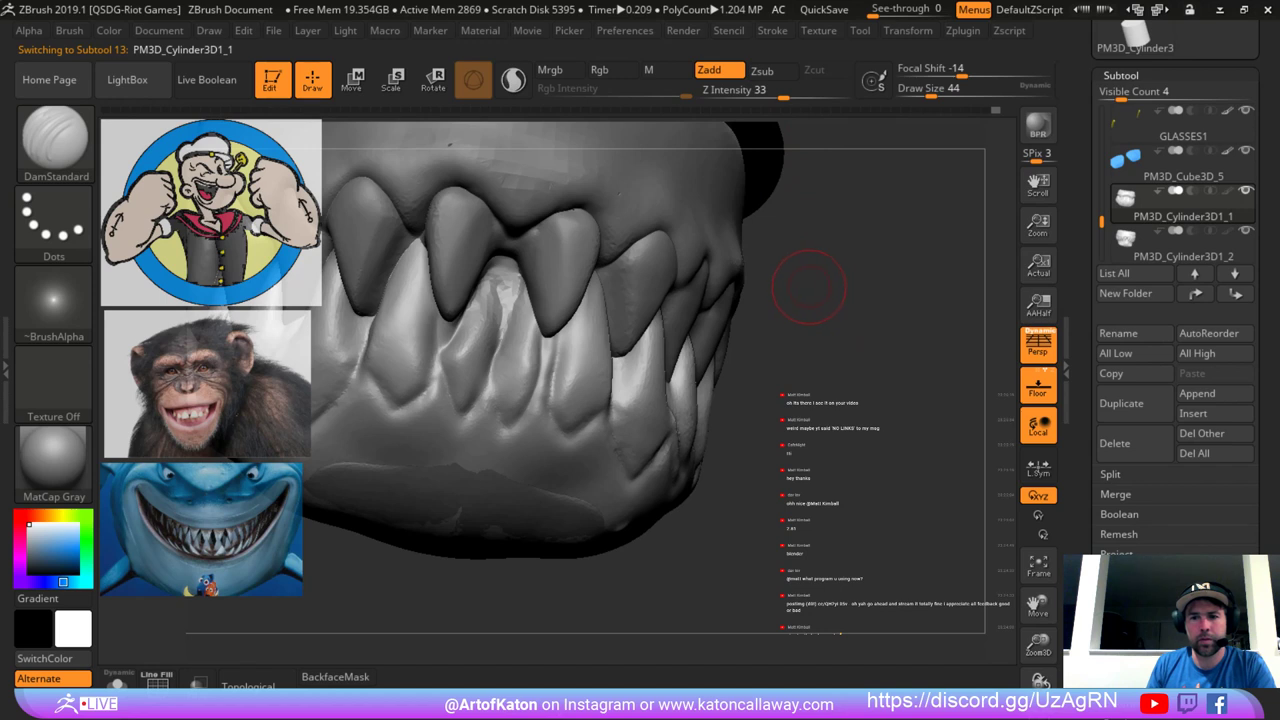
drag(801, 273, 826, 318)
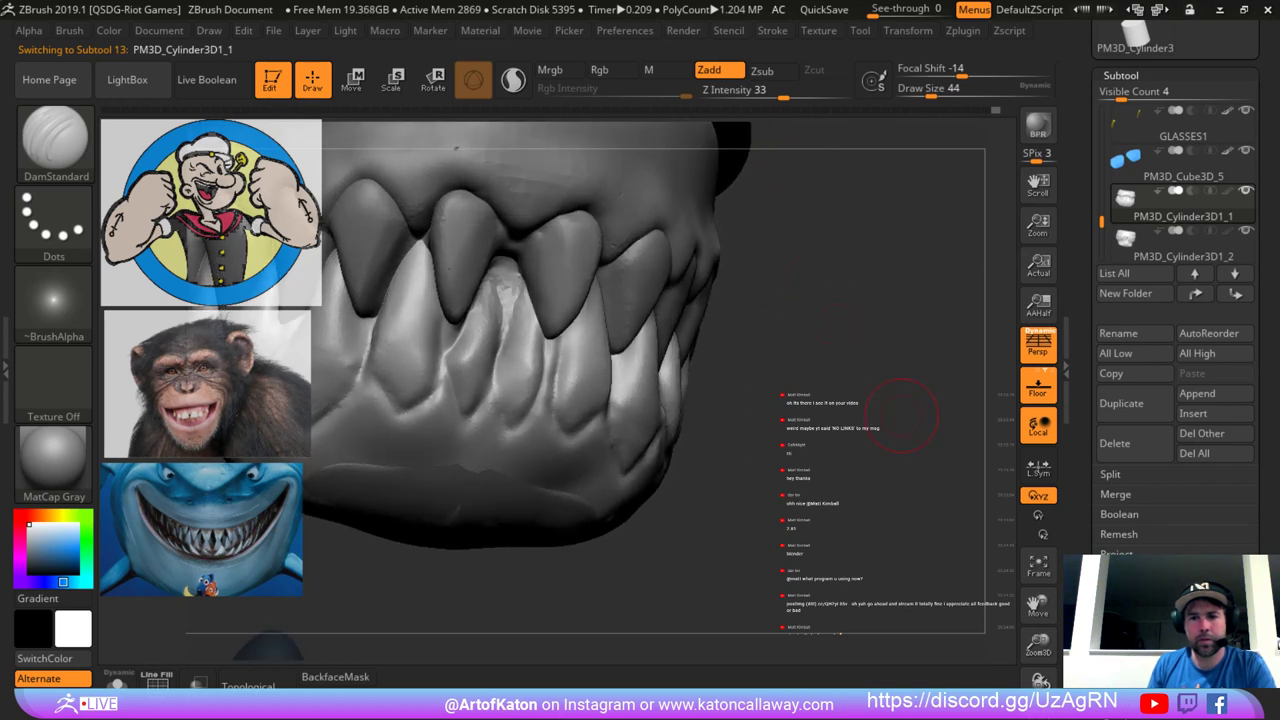
key(ctrl)
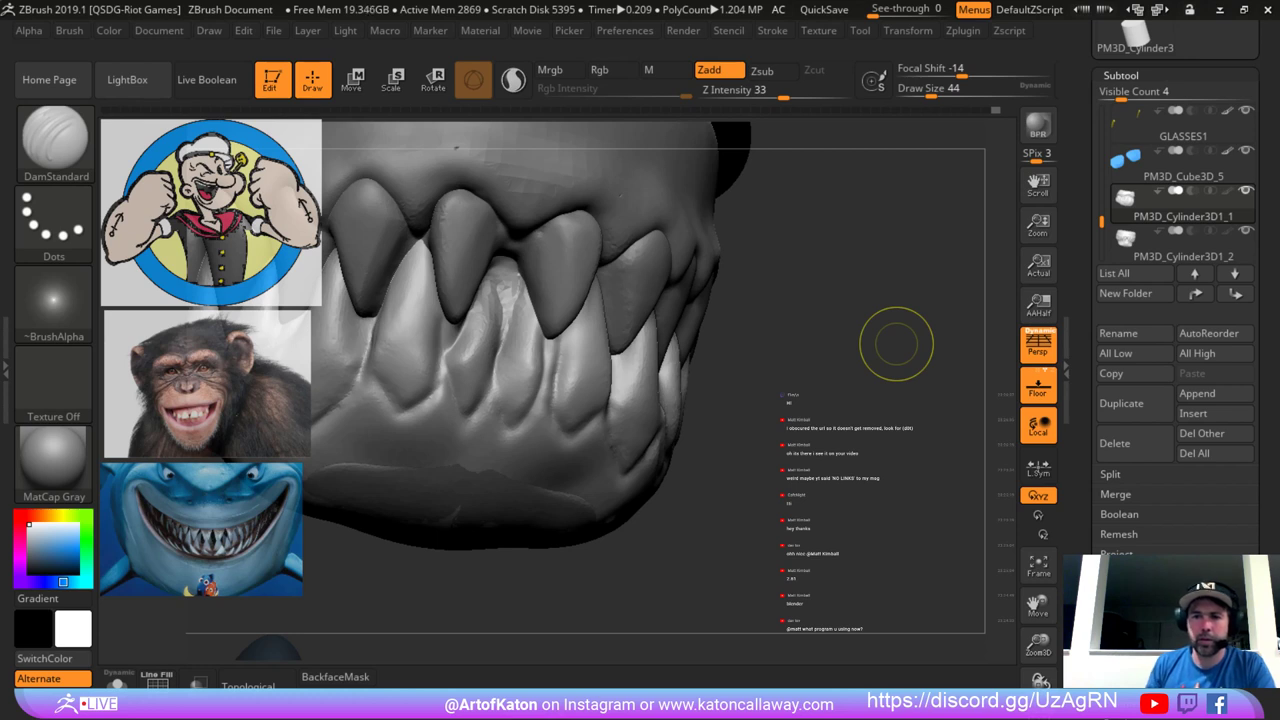
mouse_move(896, 344)
mouse_down()
mouse_move(965, 342)
mouse_move(945, 342)
mouse_up()
drag(785, 315, 796, 370)
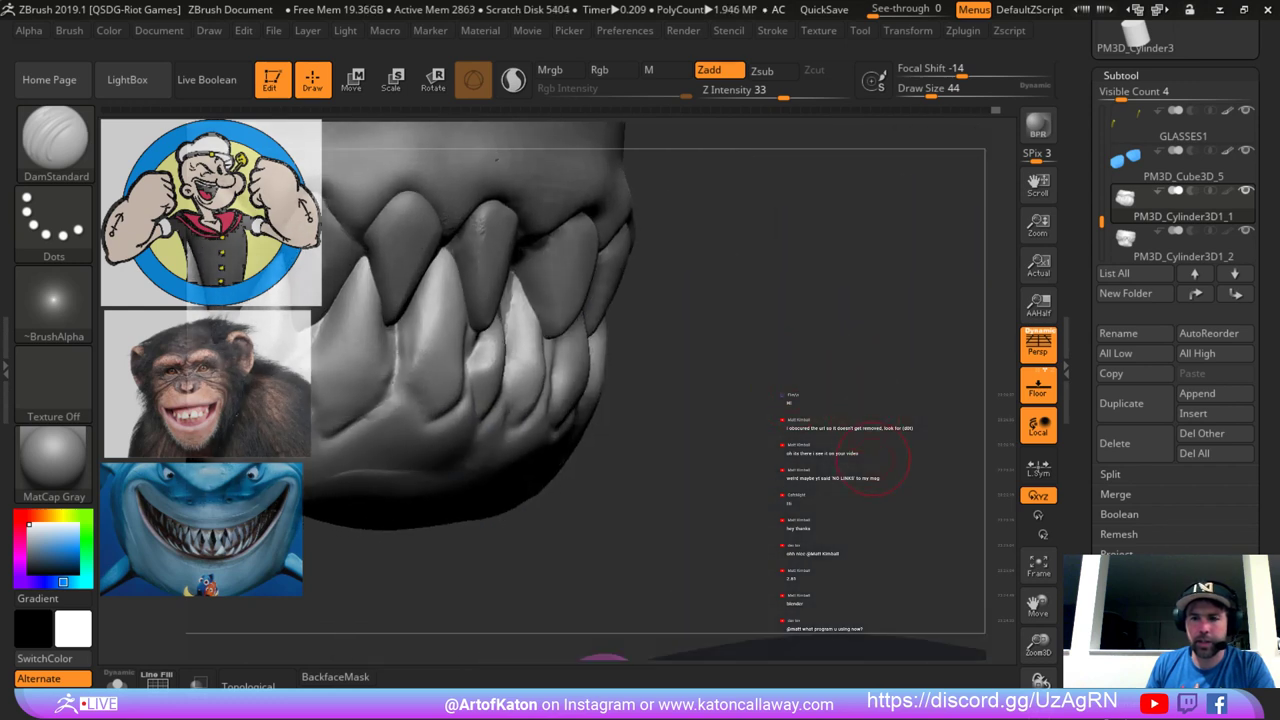
drag(807, 373, 795, 372)
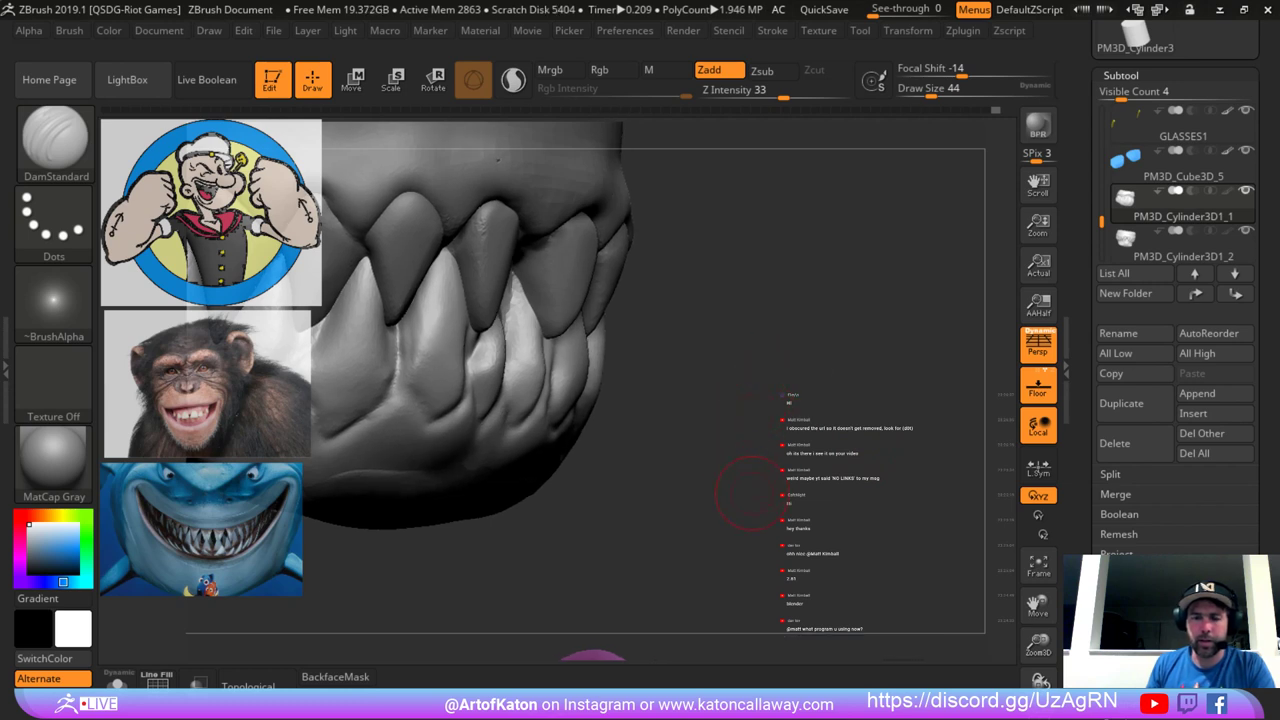
key(ctrl)
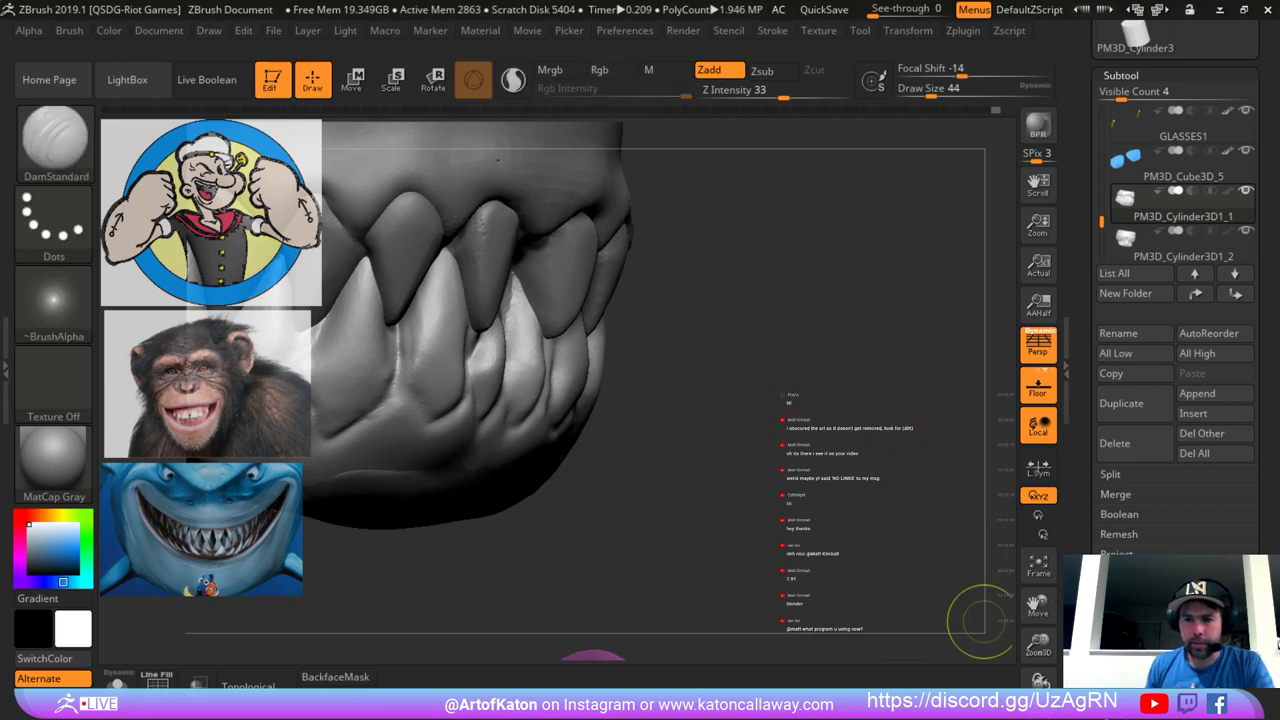
mouse_move(780, 520)
mouse_down()
mouse_move(700, 490)
mouse_move(640, 420)
mouse_move(706, 371)
mouse_move(740, 375)
mouse_move(788, 322)
mouse_up()
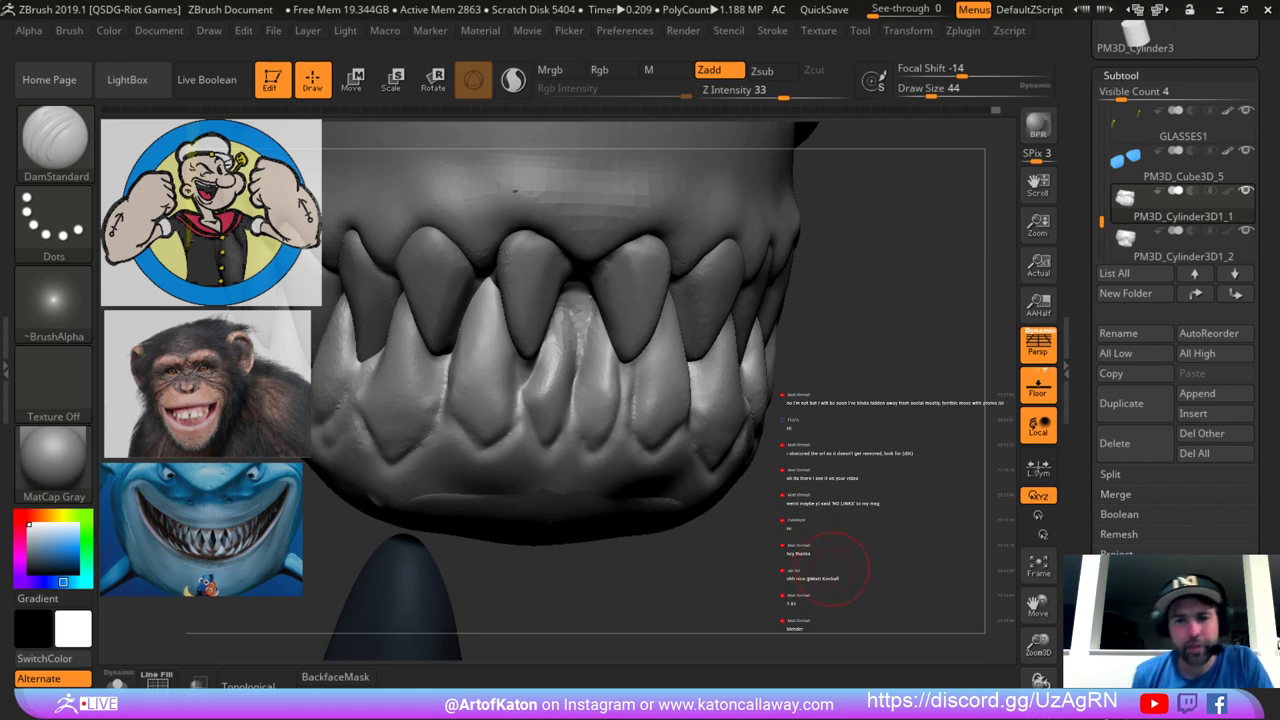
alt+drag(868, 256, 765, 248)
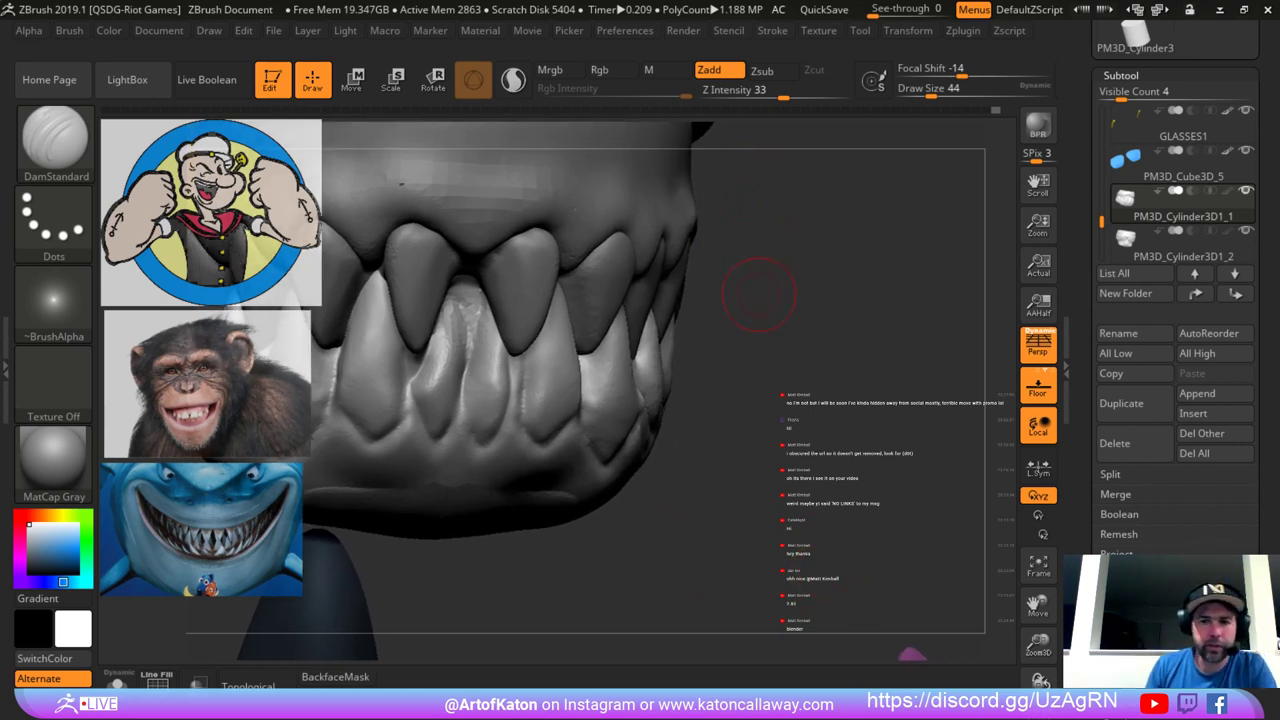
mouse_move(740, 311)
mouse_down()
mouse_move(716, 314)
mouse_move(712, 345)
mouse_up()
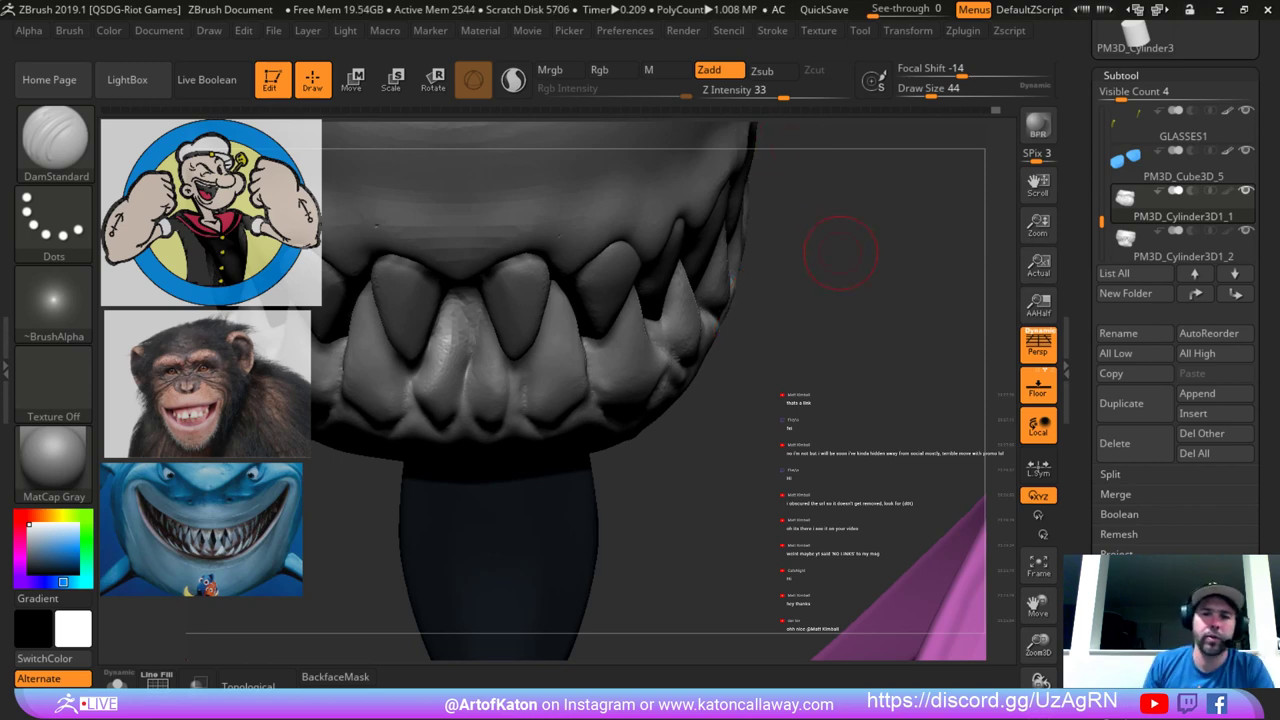
mouse_move(815, 333)
mouse_down()
mouse_move(900, 310)
mouse_move(830, 290)
mouse_move(822, 320)
mouse_up()
alt+drag(817, 269, 816, 297)
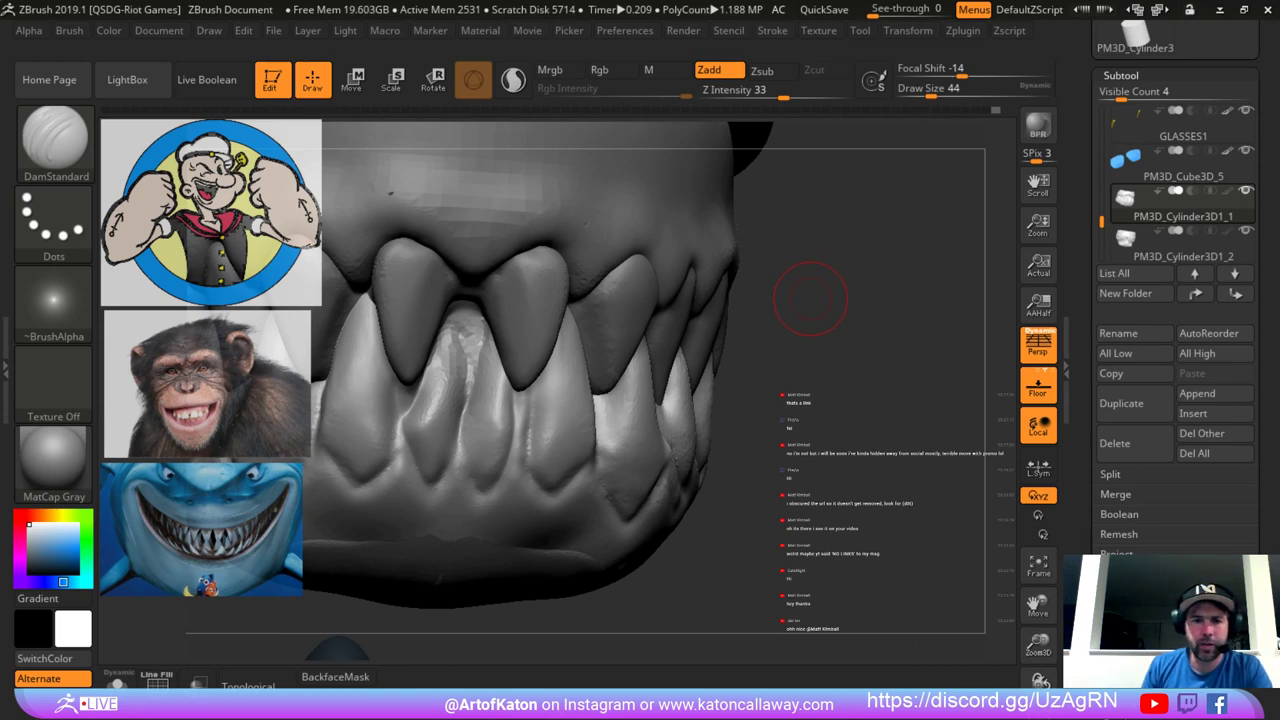
drag(918, 263, 857, 294)
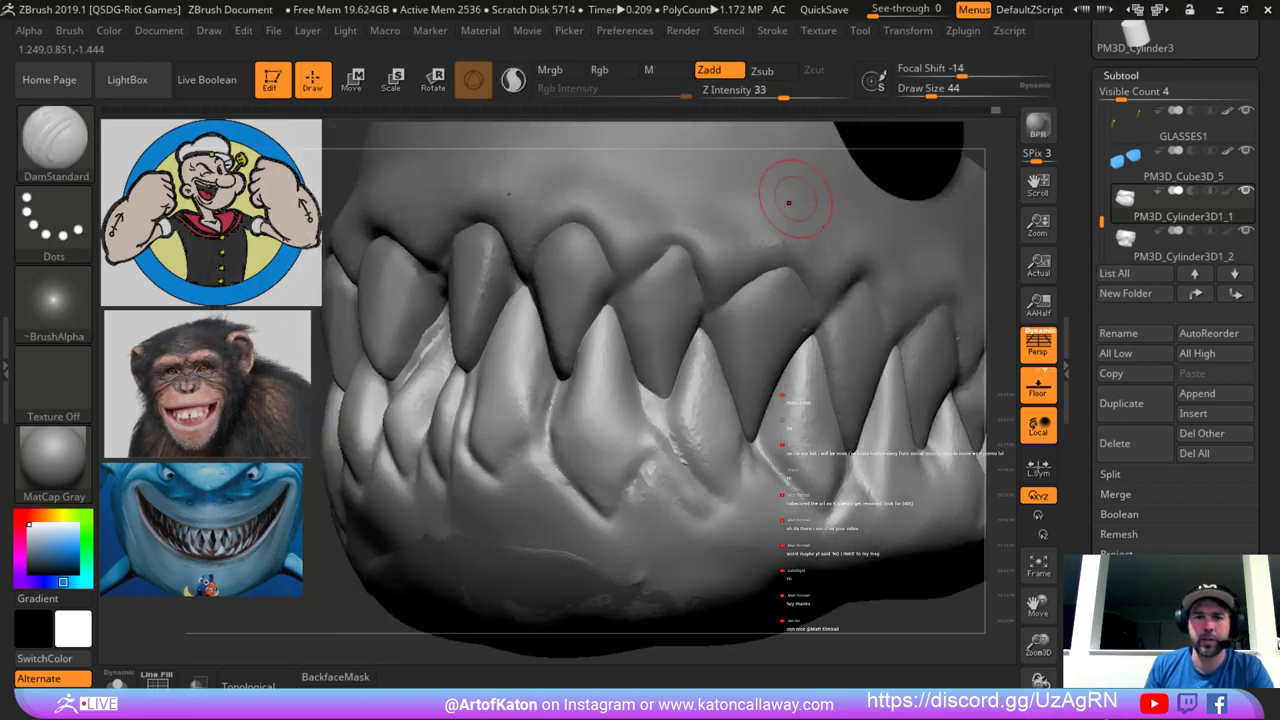
Pull the lower teeth at the side of the jaw into shape with SnakeHook at draw size 172.
alt+drag(380, 584, 568, 371)
key(b)
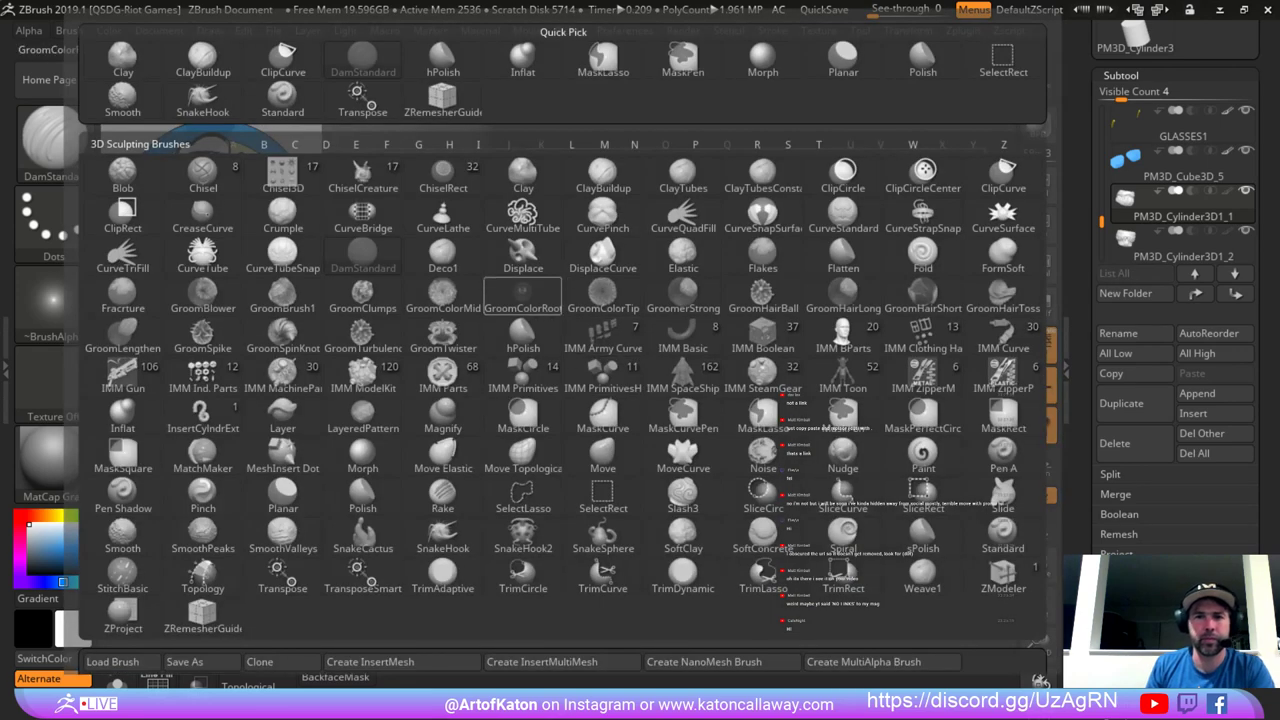
click(206, 95)
key(shift+d)
key(space)
mouse_move(503, 335)
mouse_down()
mouse_move(528, 334)
mouse_move(585, 395)
mouse_move(519, 339)
mouse_up()
key(d)
key(space)
drag(600, 380, 575, 330)
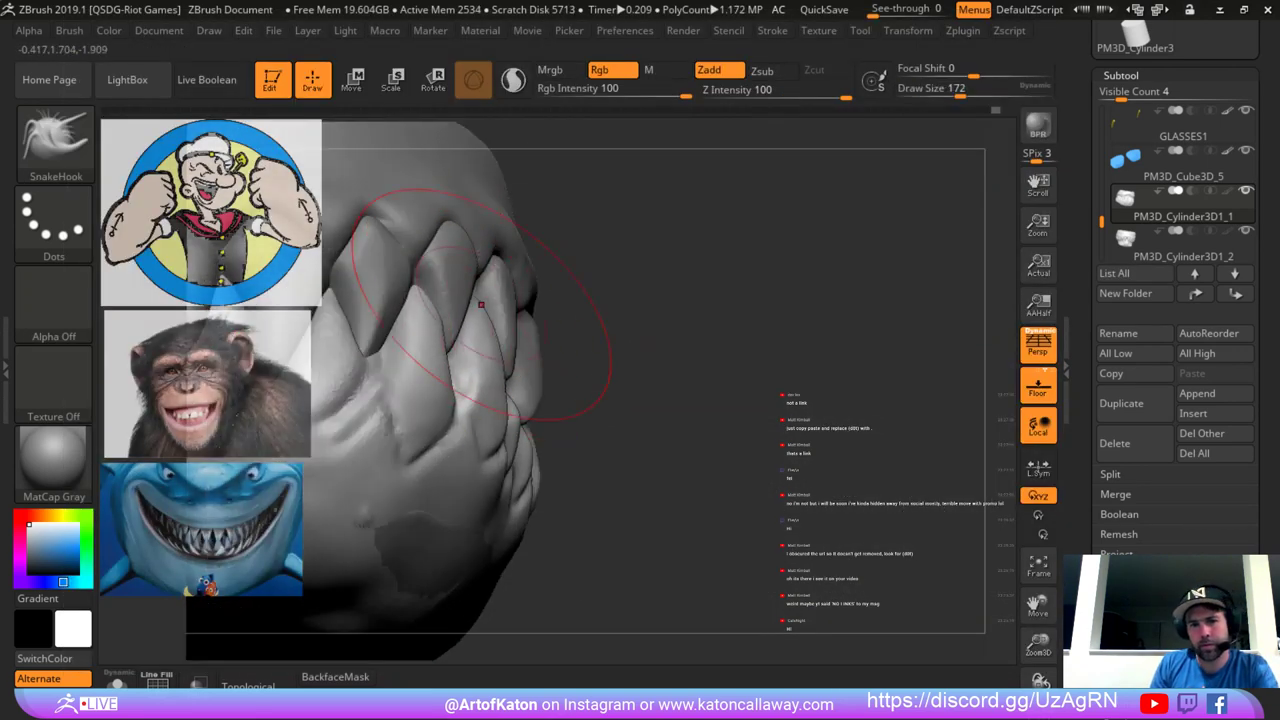
mouse_move(468, 314)
mouse_down()
mouse_move(478, 295)
mouse_move(500, 317)
mouse_up()
Refine the fit of the side lower teeth against the upper teeth with SnakeHook, reducing the draw size to 132 and 87.
key(space)
drag(582, 342, 602, 367)
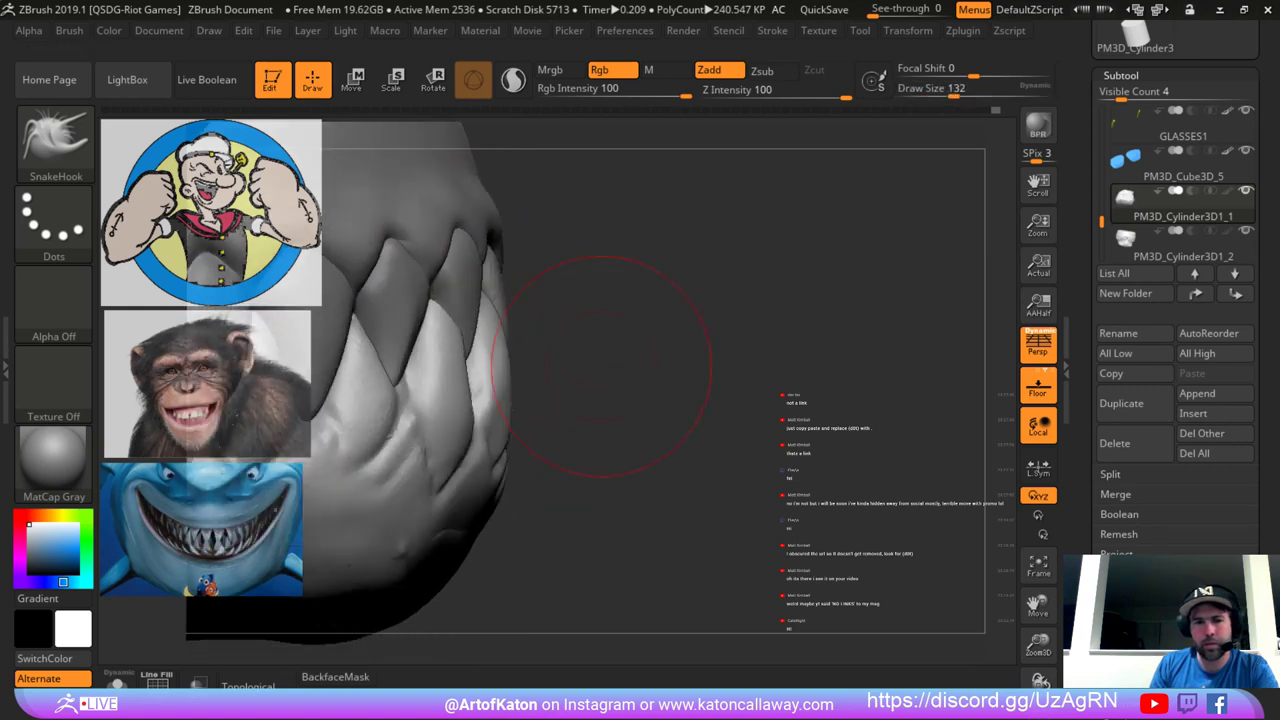
key(space)
drag(480, 326, 470, 326)
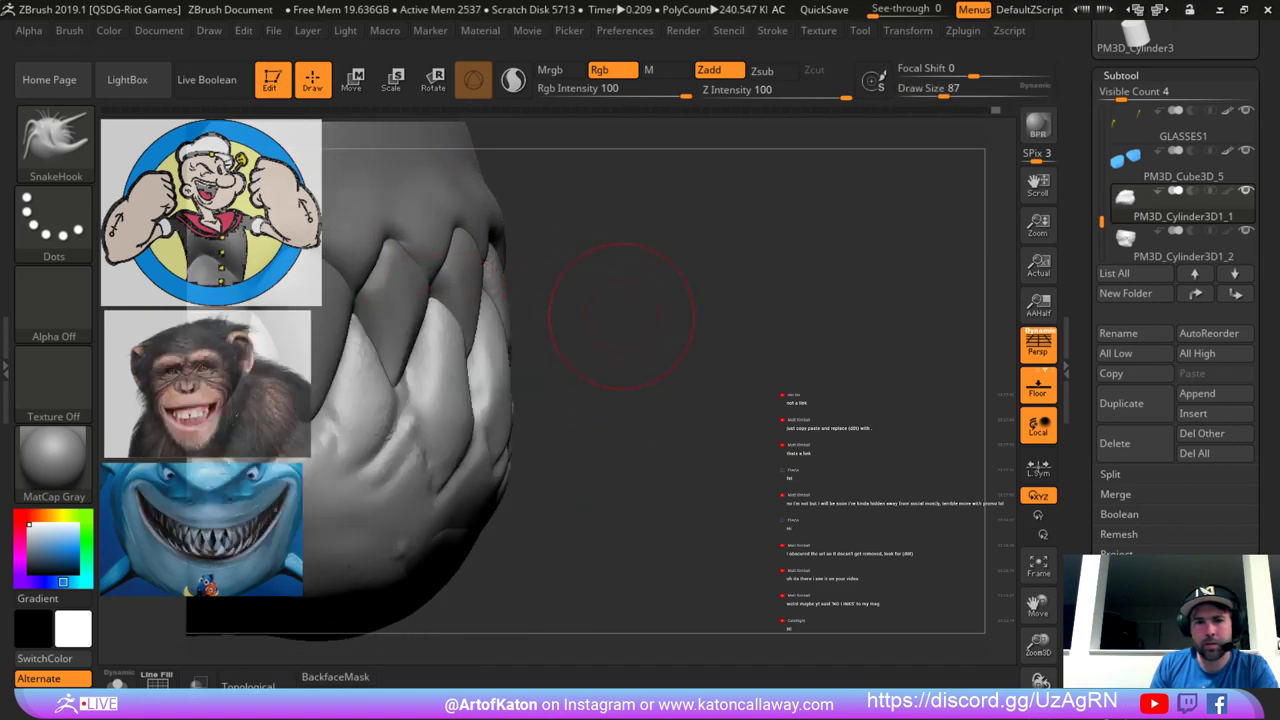
drag(620, 306, 540, 316)
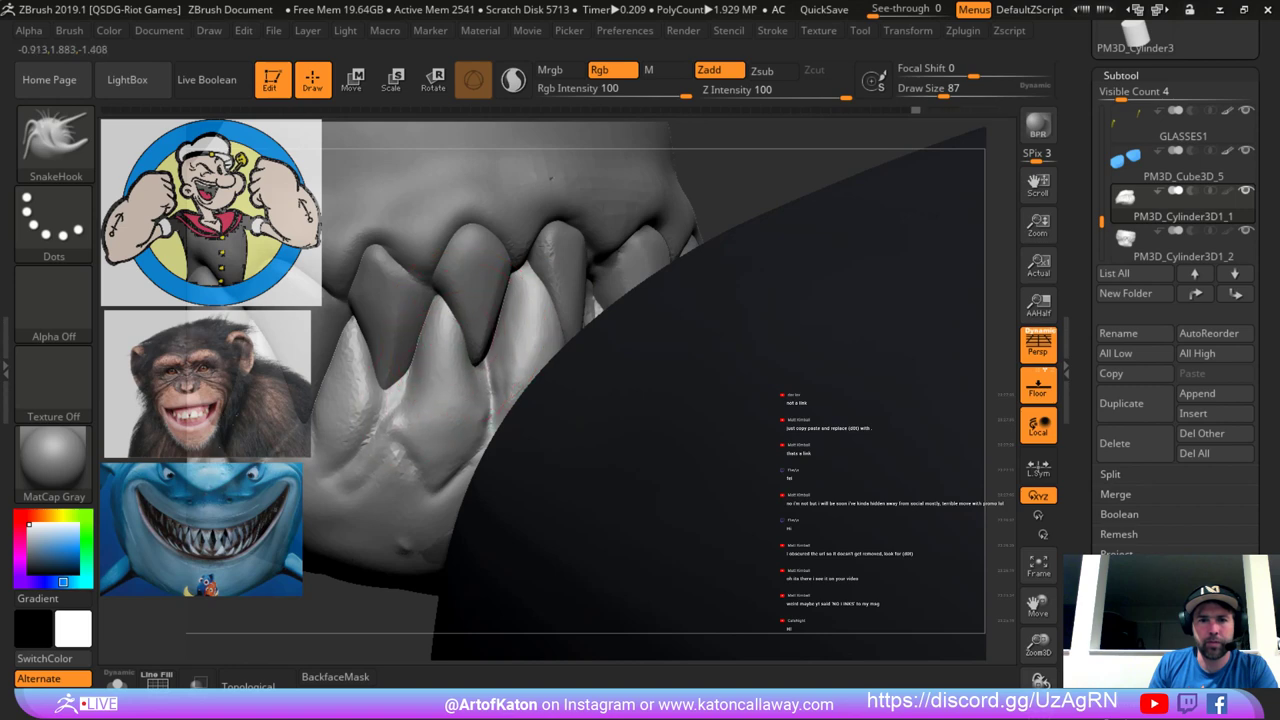
drag(412, 371, 413, 378)
alt+drag(749, 214, 745, 165)
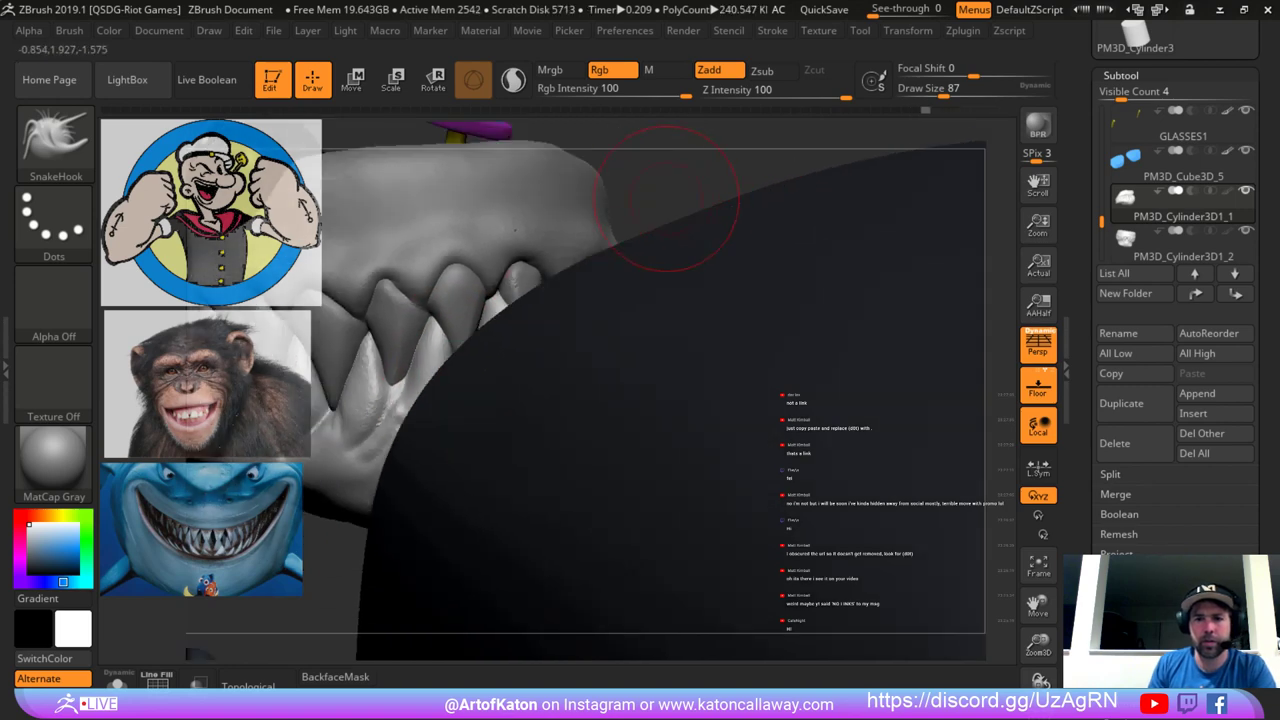
drag(666, 199, 752, 250)
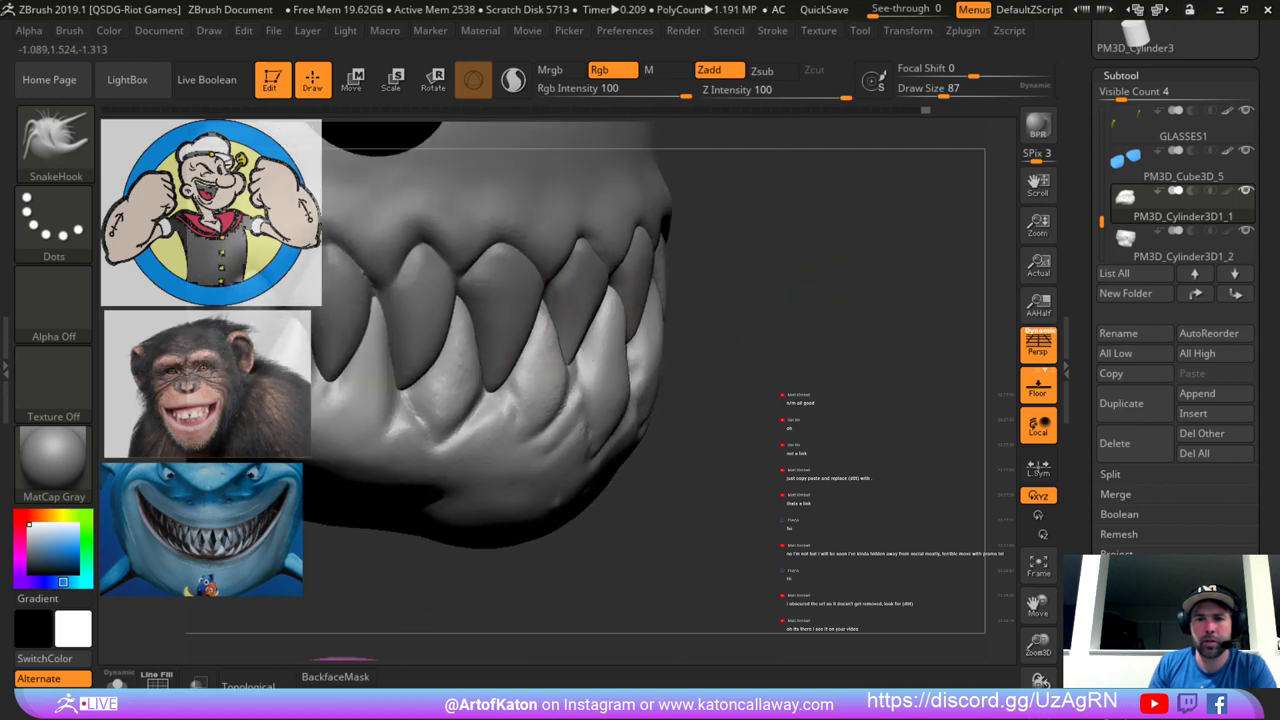
Nudge the lower teeth around the jaw's corner into the gaps between the upper teeth, using draw sizes 87 and 101.
drag(588, 310, 598, 330)
drag(715, 305, 690, 265)
key(space)
drag(598, 325, 606, 325)
drag(700, 320, 690, 260)
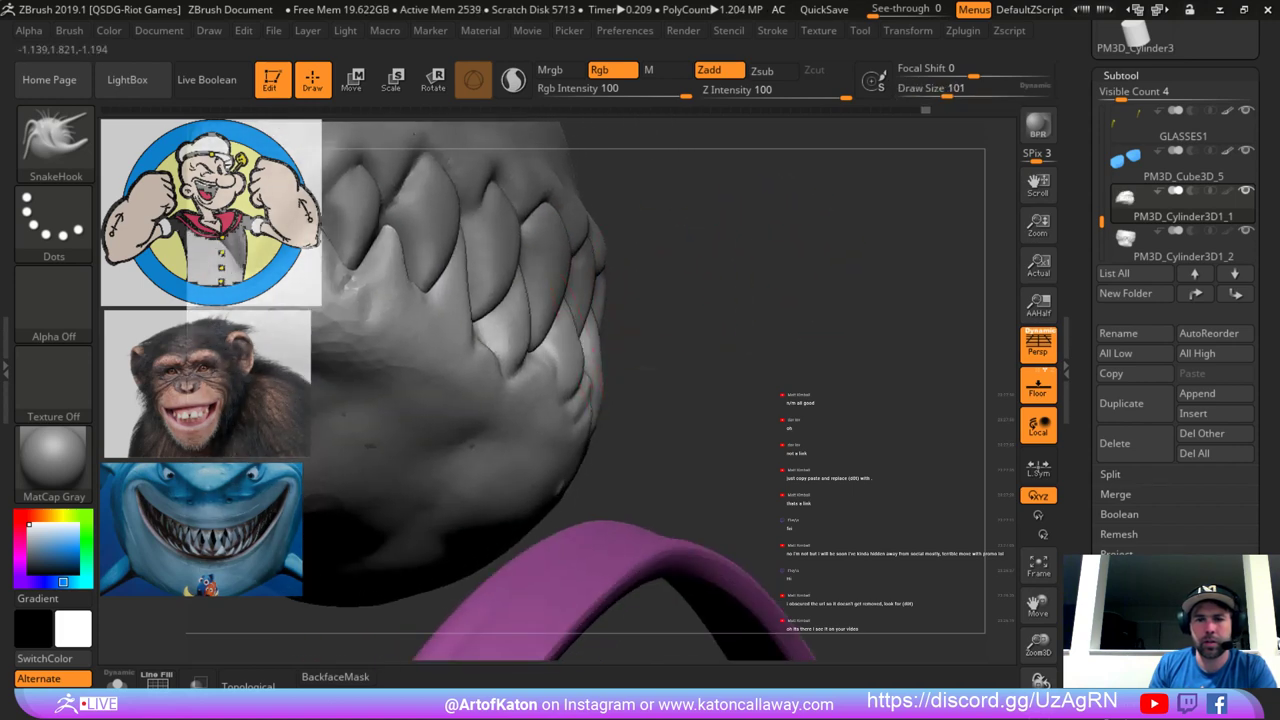
key(space)
mouse_move(580, 330)
mouse_down()
mouse_move(568, 317)
mouse_move(593, 298)
mouse_up()
key(space)
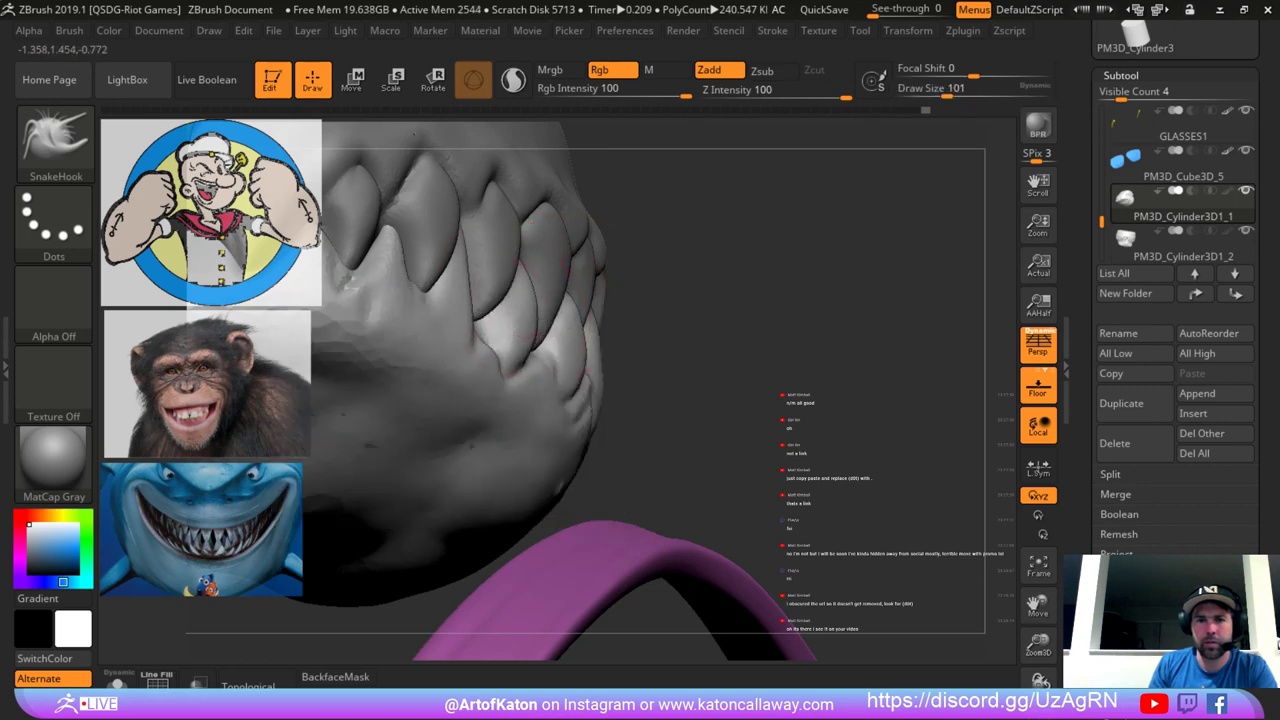
drag(700, 300, 660, 325)
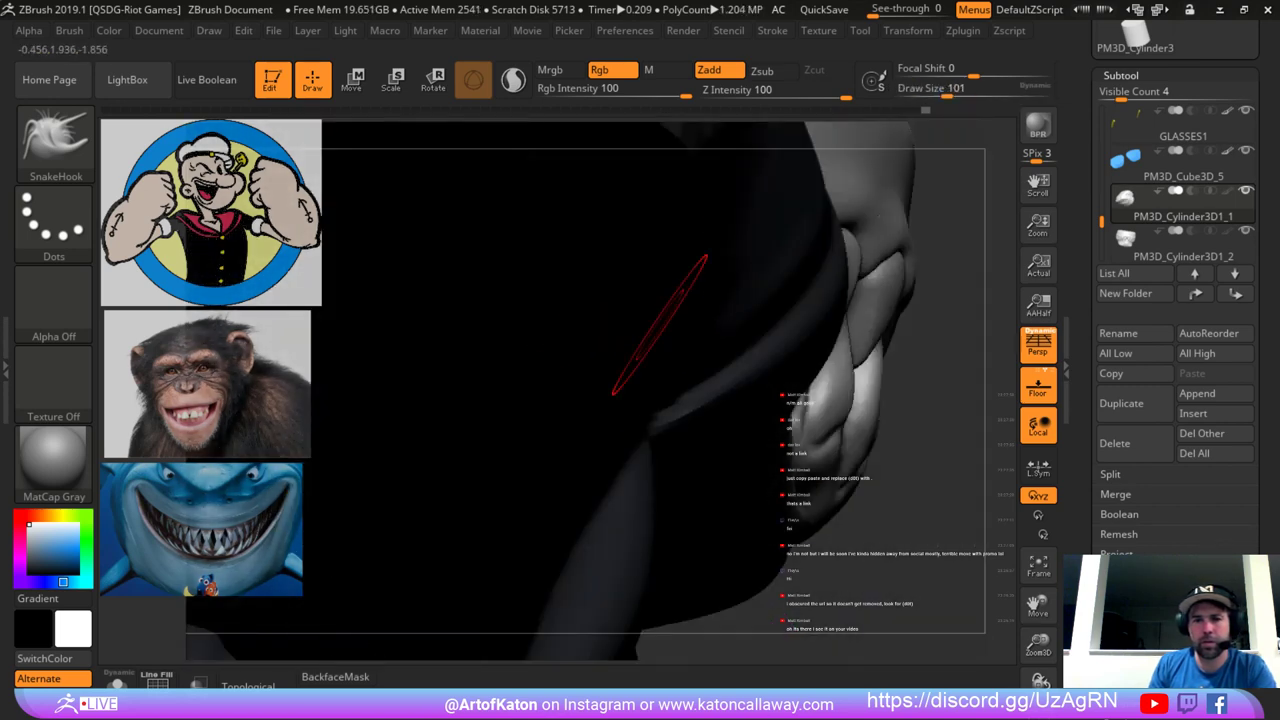
Reshape the front lower teeth with SnakeHook at draw sizes 124 and 83, and smooth the adjusted surface.
right_drag(660, 325, 755, 327)
drag(571, 535, 410, 455)
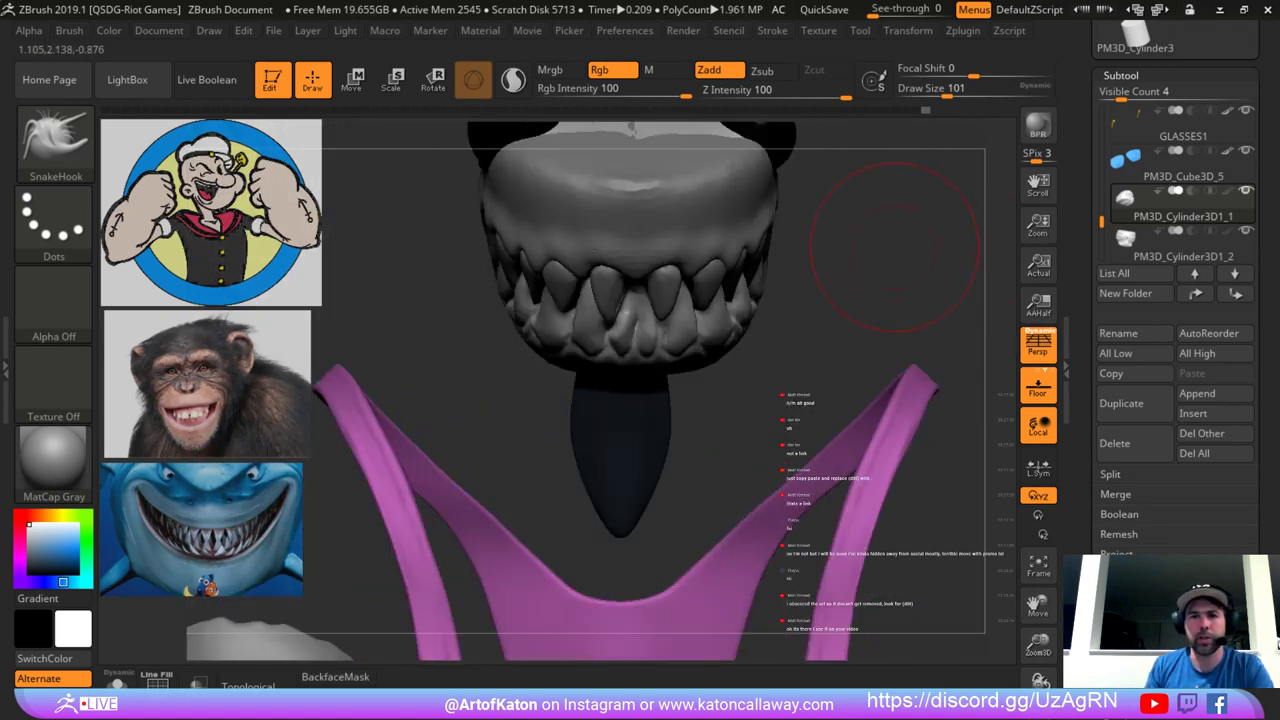
mouse_move(875, 245)
alt+mouse_down()
mouse_move(900, 300)
mouse_move(868, 250)
alt+mouse_up()
key(space)
drag(632, 290, 640, 290)
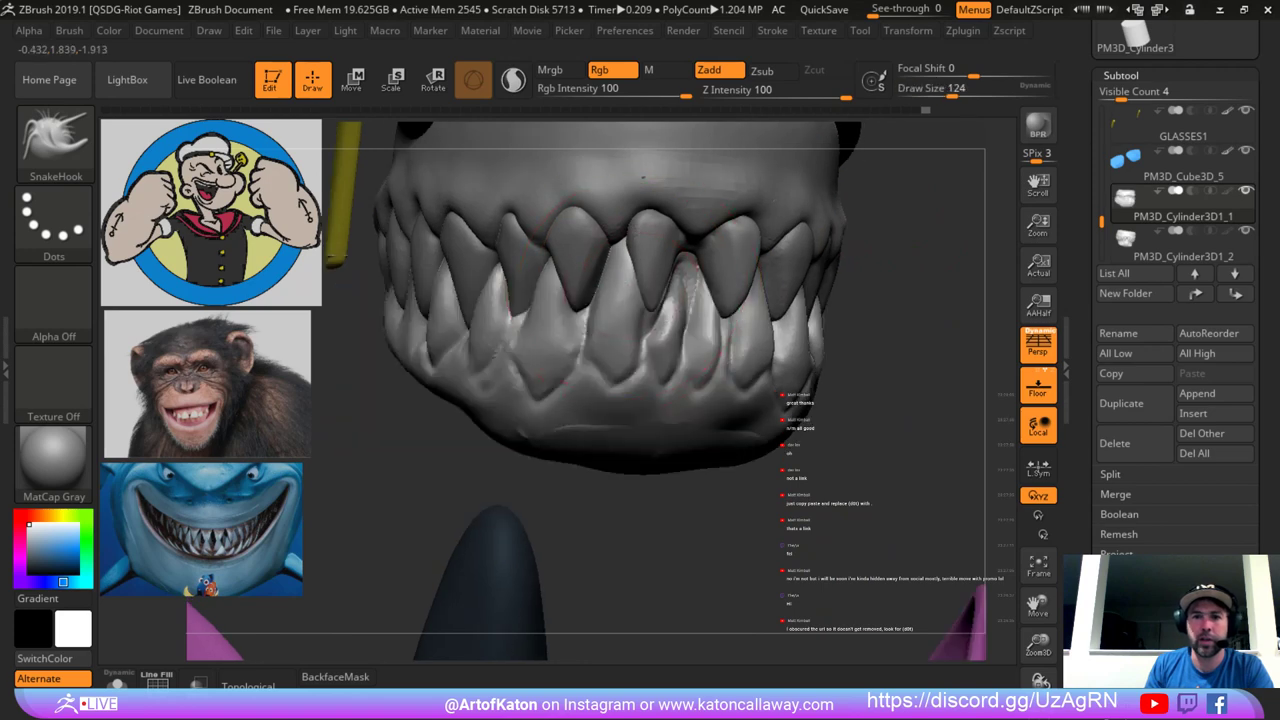
right_drag(623, 274, 619, 284)
key(space)
drag(622, 287, 611, 287)
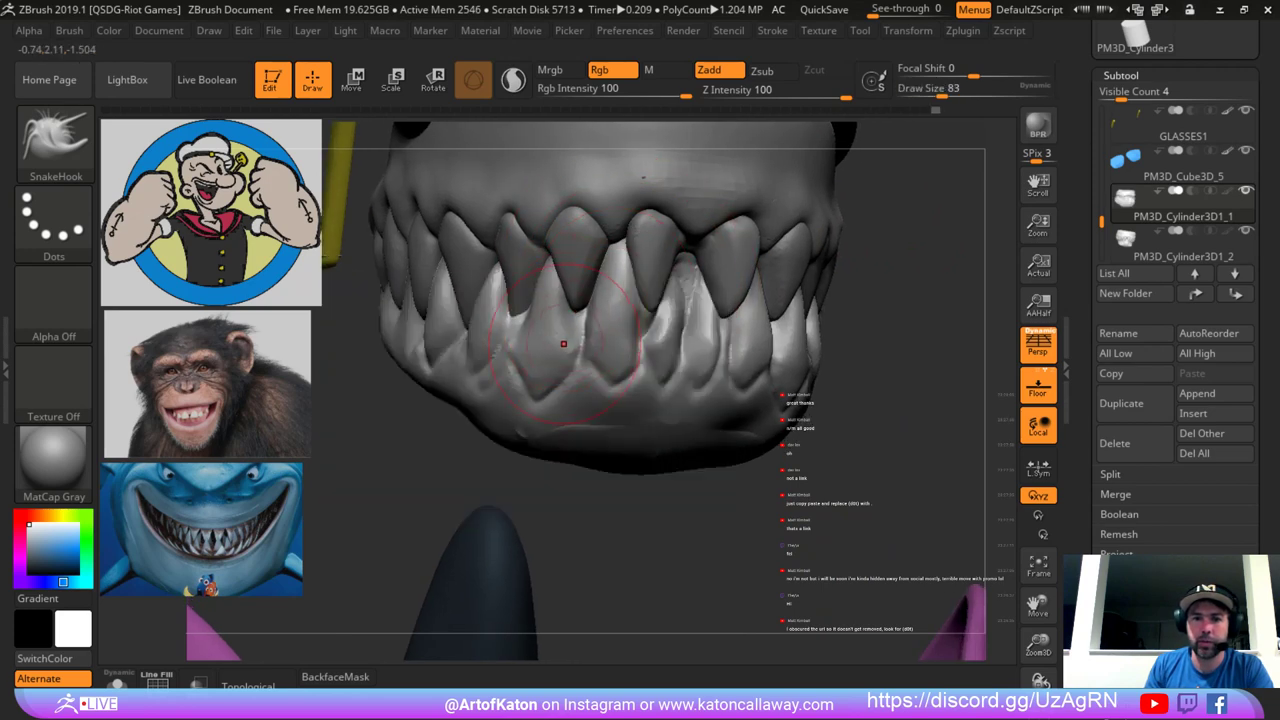
key(space)
drag(564, 344, 516, 314)
alt+drag(598, 487, 528, 482)
shift+drag(556, 290, 566, 310)
Enable Sculptris Pro and build up the front lower tooth with the Standard brush at draw sizes 59, 41 and 23, smoothing it.
key(b)
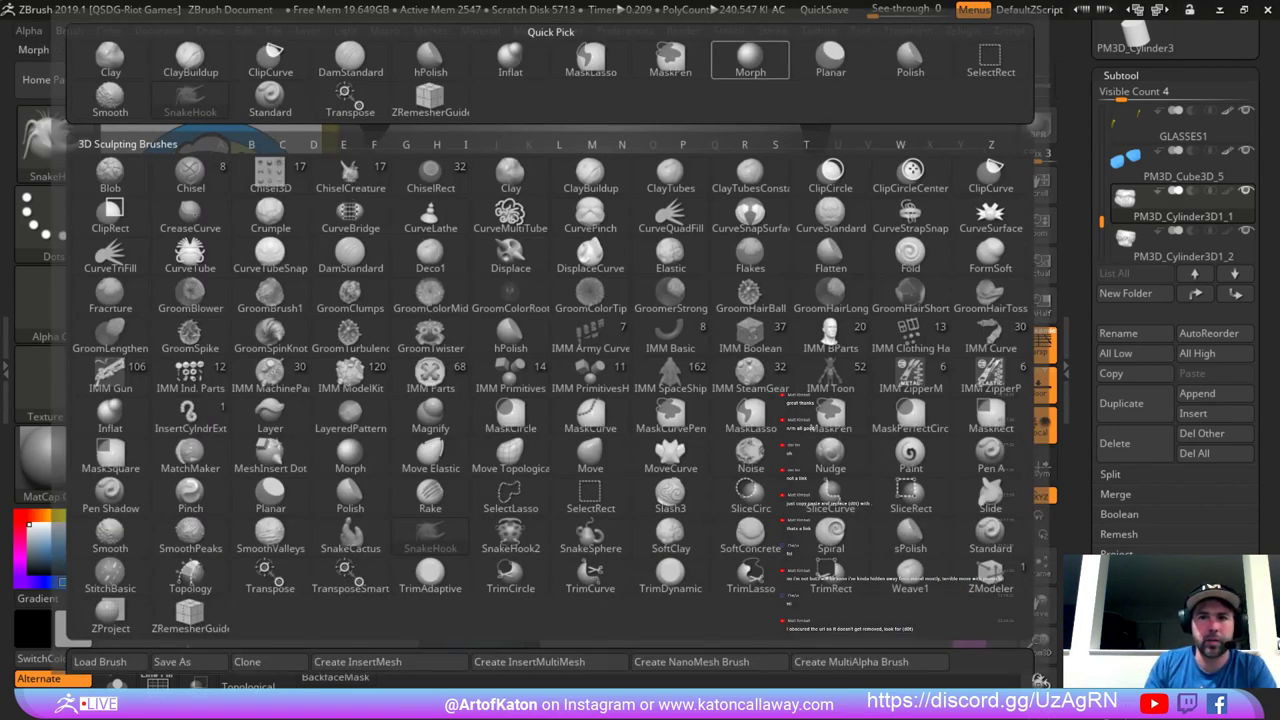
click(270, 99)
click(514, 82)
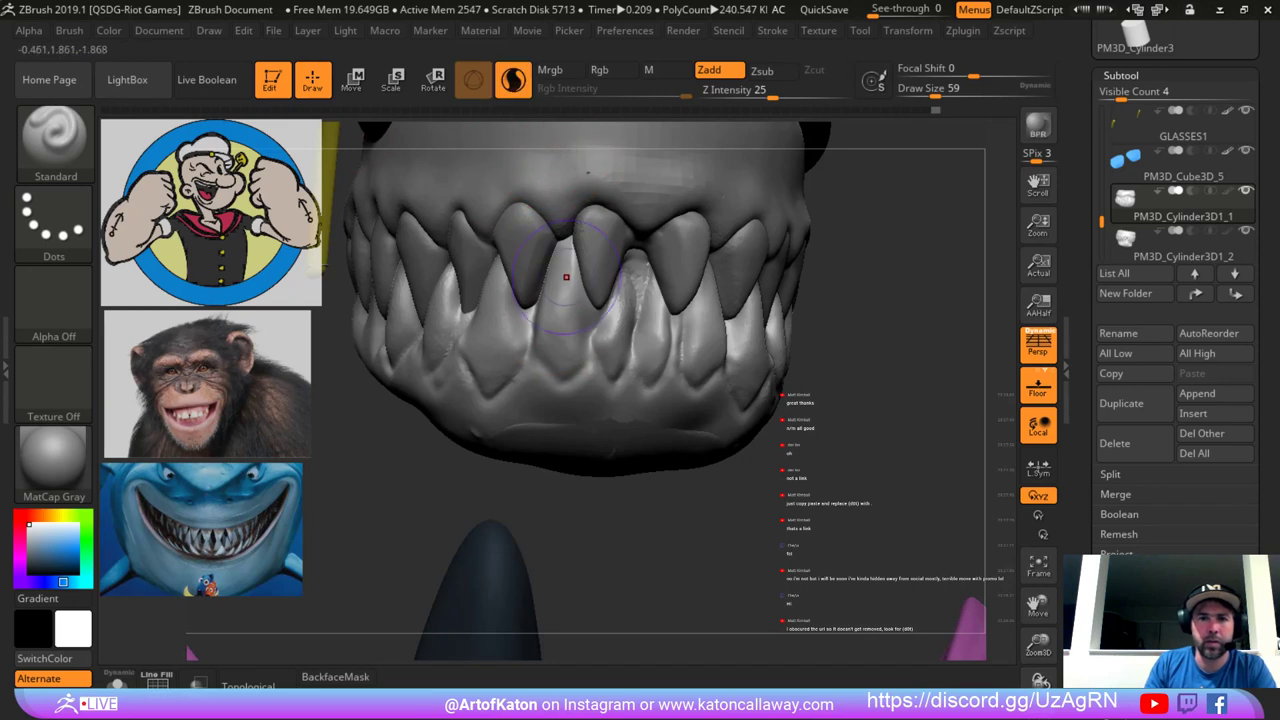
key(shift)
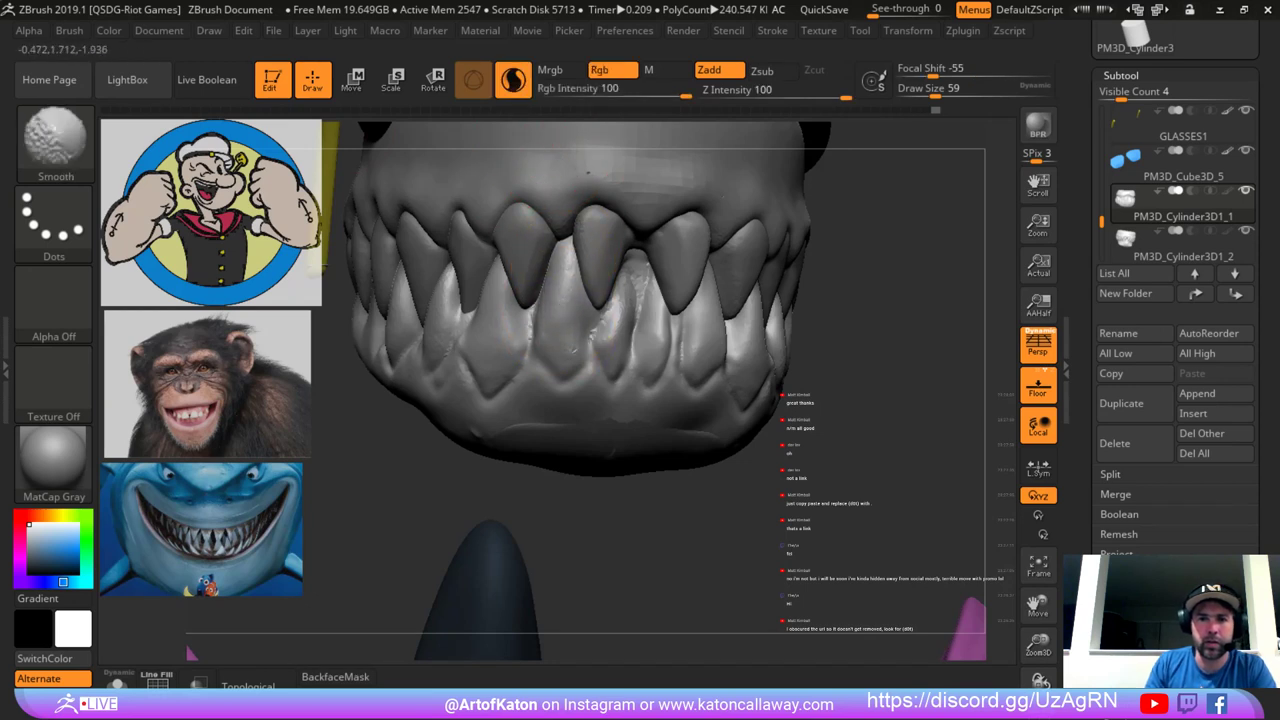
shift+drag(574, 349, 556, 342)
key(space)
drag(502, 391, 493, 391)
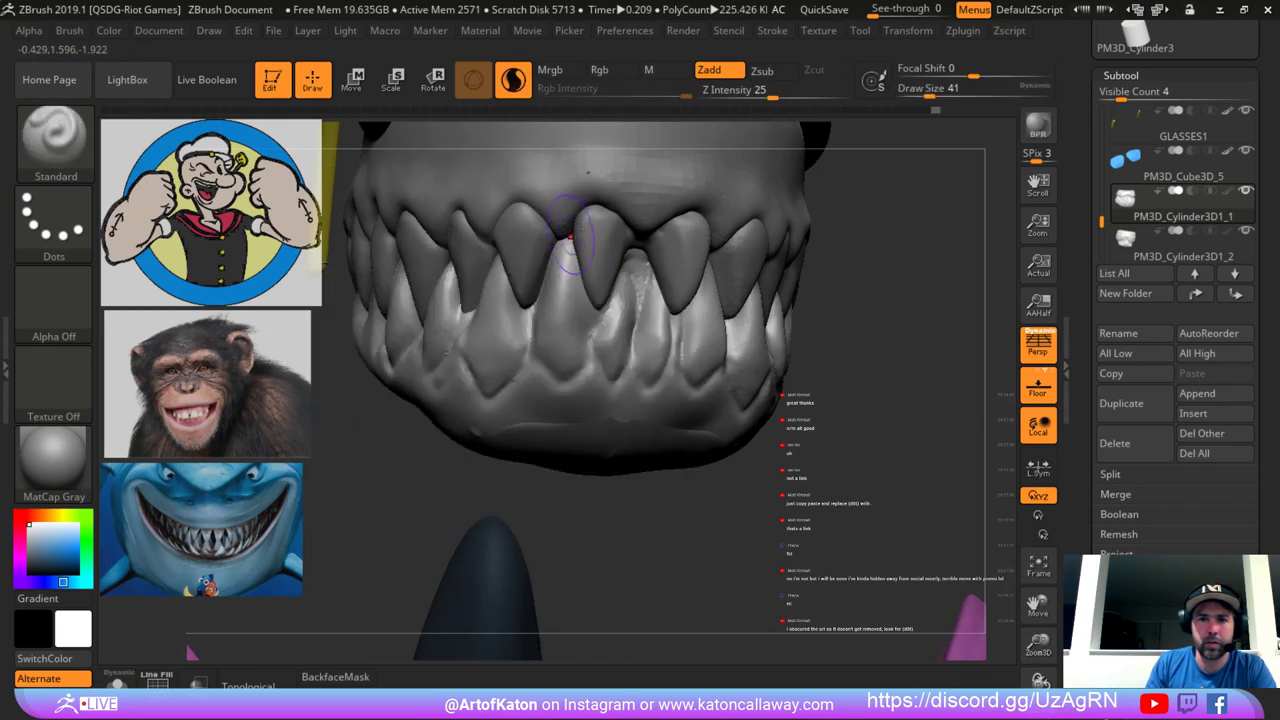
right_drag(567, 244, 561, 241)
drag(575, 263, 567, 263)
key(shift)
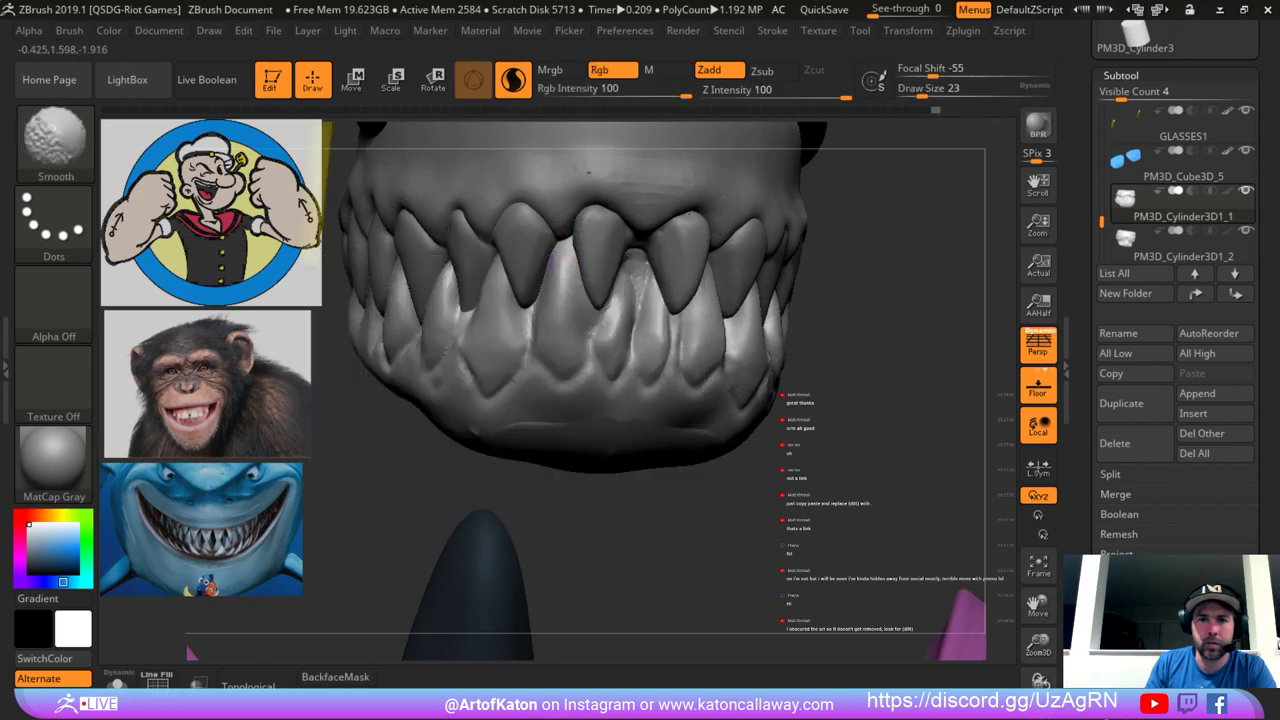
Isolate the lower teeth, sharpen and smooth the grooves around the front tooth with DamStandard at draw size 35, and show all subtools again.
key(b)
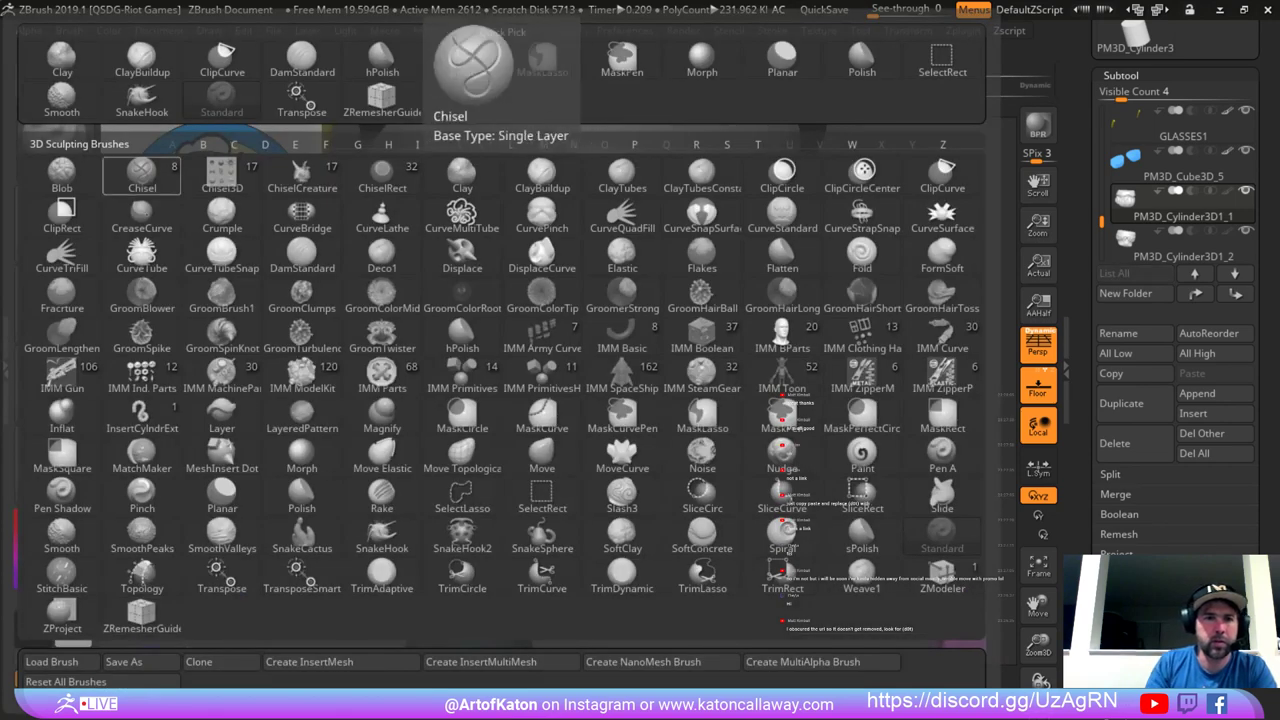
click(302, 60)
click(118, 679)
key(space)
mouse_move(523, 282)
mouse_down()
mouse_move(571, 225)
mouse_move(535, 316)
mouse_move(568, 230)
mouse_move(592, 302)
mouse_move(571, 224)
mouse_move(535, 292)
mouse_up()
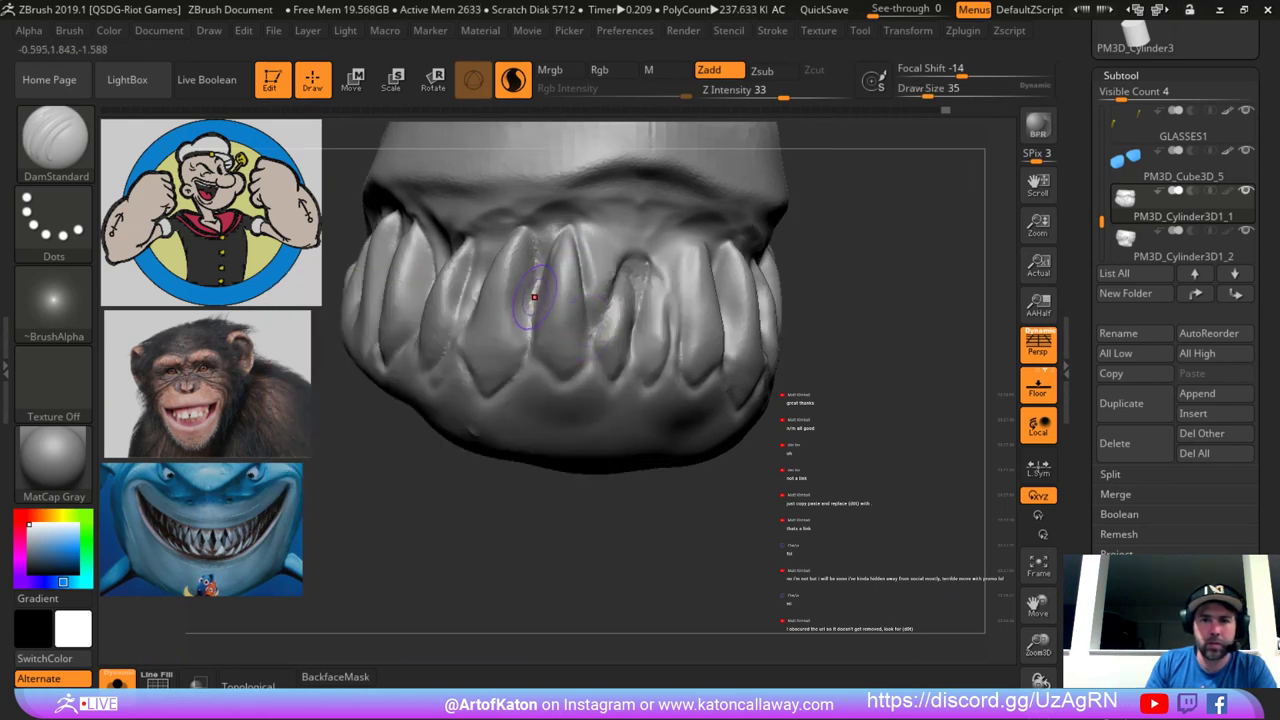
mouse_move(568, 232)
shift+mouse_down()
mouse_move(586, 260)
mouse_move(565, 215)
shift+mouse_up()
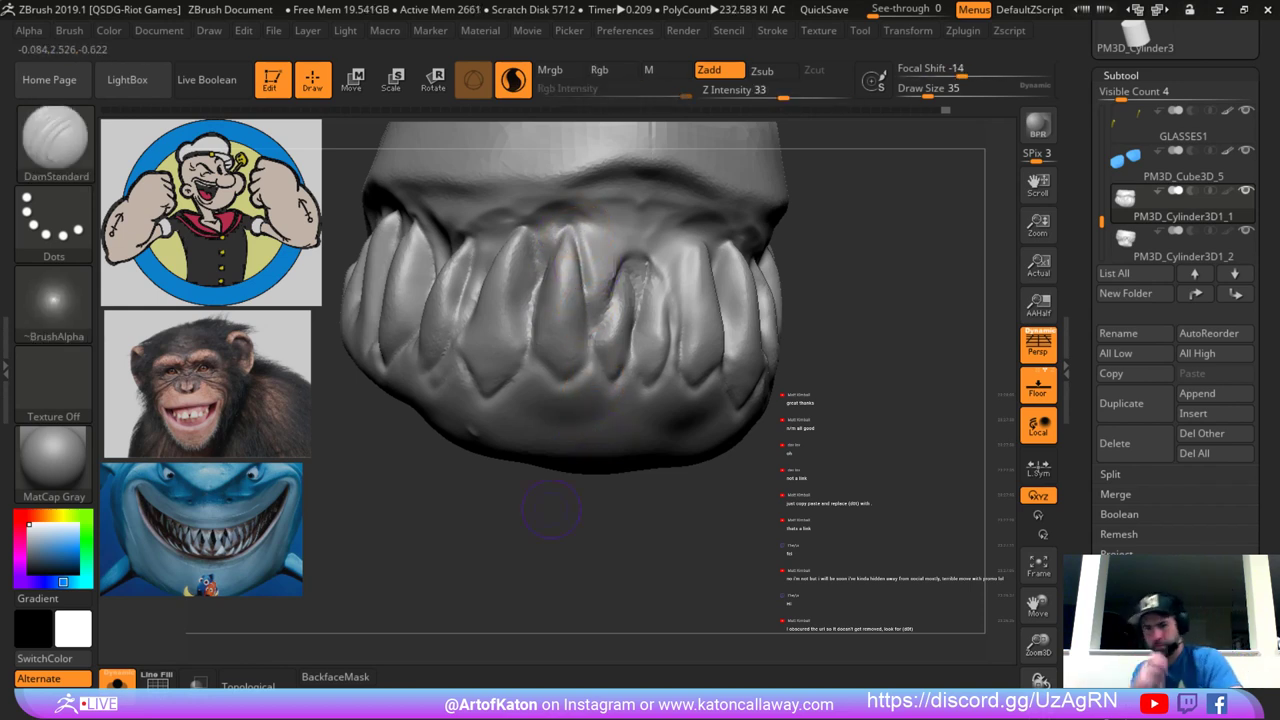
drag(565, 583, 505, 585)
click(118, 682)
Pull the small centre lower teeth up between the upper teeth with SnakeHook at draw size 77.
drag(485, 379, 495, 373)
drag(452, 629, 474, 505)
key(b)
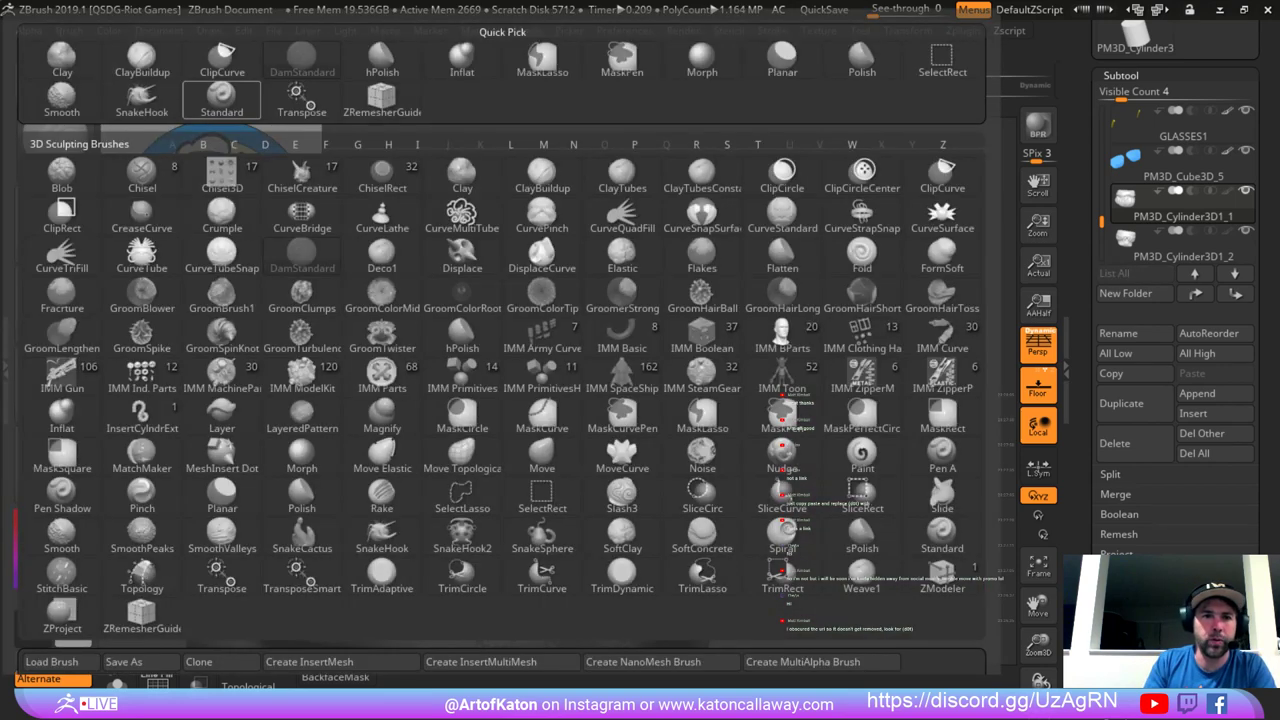
click(142, 99)
right_drag(474, 375, 465, 465)
key(space)
drag(540, 353, 552, 349)
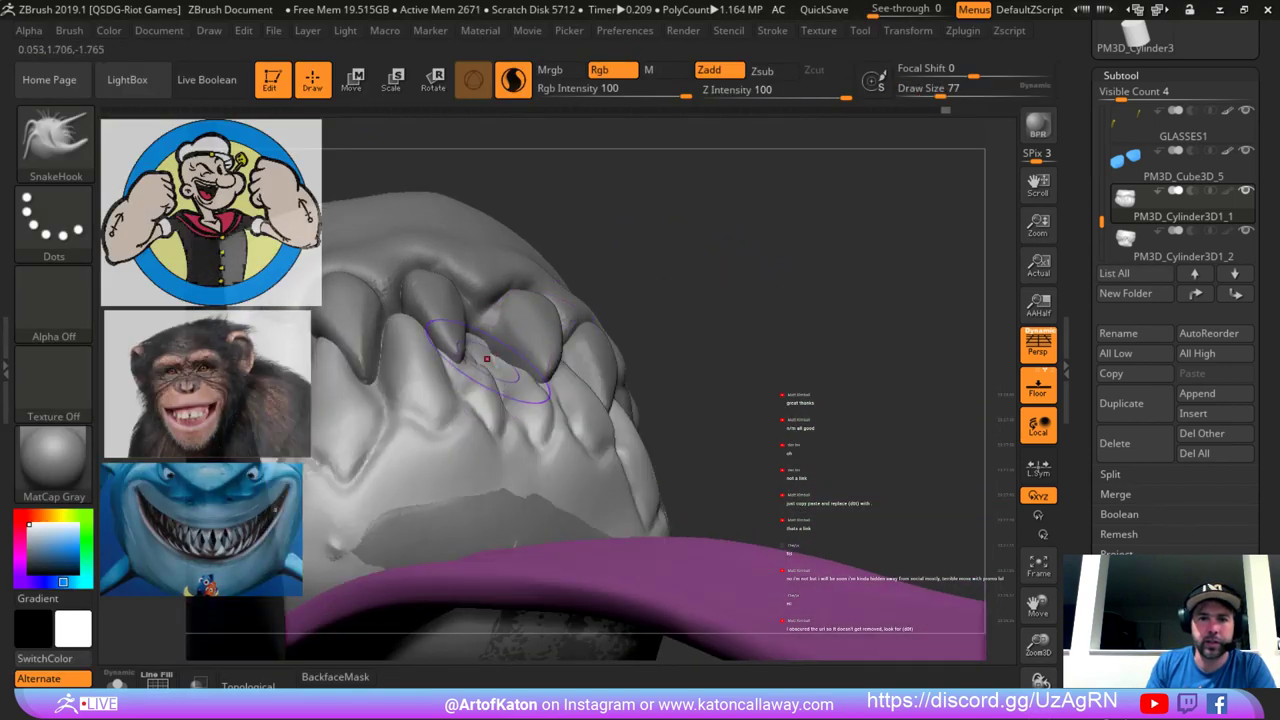
mouse_move(503, 385)
mouse_down()
mouse_move(496, 362)
mouse_move(510, 371)
mouse_up()
drag(507, 172, 580, 263)
Adjust the centre lower teeth with SnakeHook at draw sizes 77 and 59, and smooth their tips.
drag(662, 505, 656, 440)
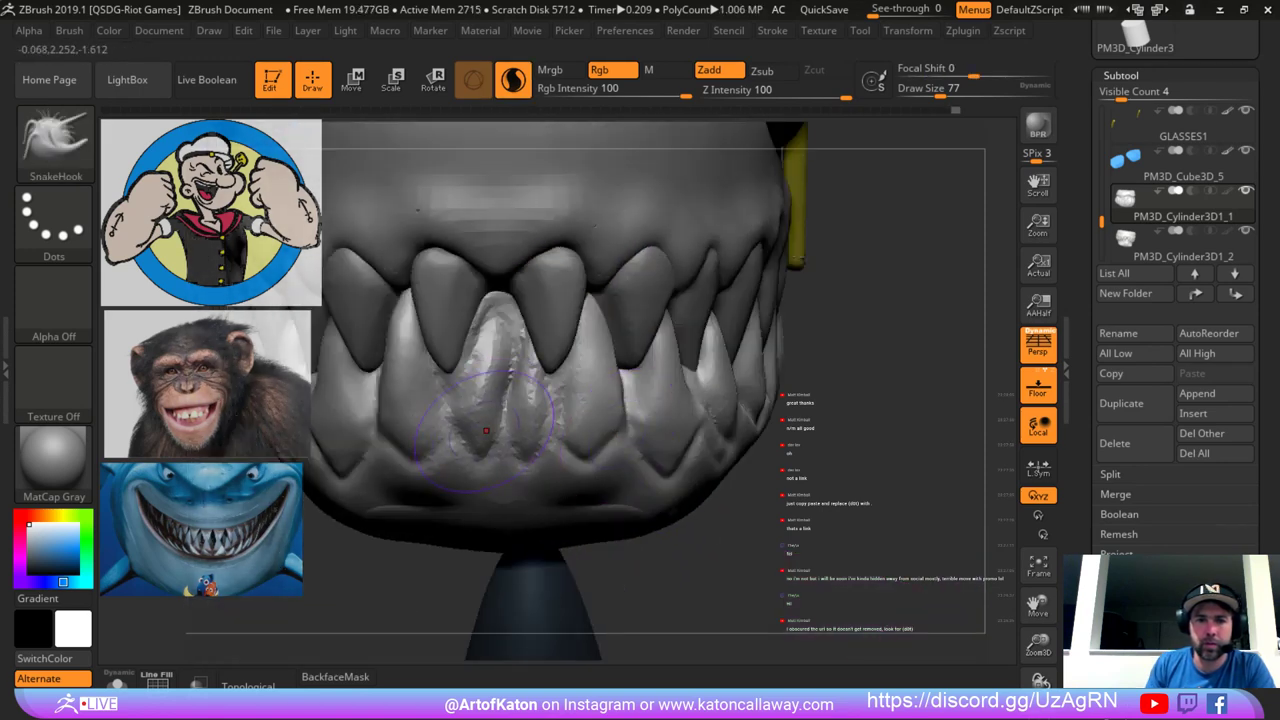
mouse_move(508, 435)
mouse_down()
mouse_move(528, 394)
mouse_move(486, 401)
mouse_up()
key(space)
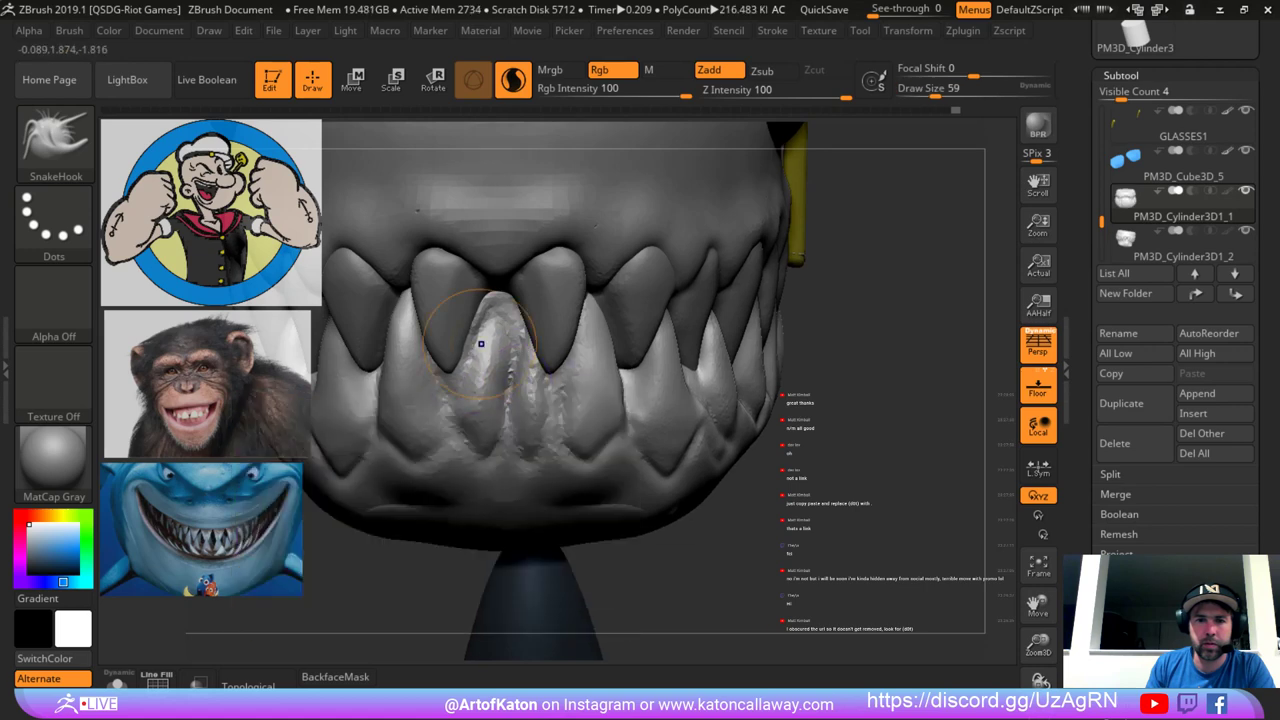
shift+drag(482, 345, 488, 375)
mouse_move(518, 328)
shift+mouse_down()
mouse_move(523, 350)
mouse_move(487, 300)
shift+mouse_up()
Switch to PM3D_Cylinder3D1_2, disable Sculptris Pro, and lengthen one centre upper tooth with SnakeHook at draw sizes 97 and 62.
alt+click(472, 288)
key(space)
click(513, 80)
right_drag(432, 315, 444, 317)
key(space)
mouse_move(440, 318)
mouse_down()
mouse_move(467, 331)
mouse_move(467, 355)
mouse_up()
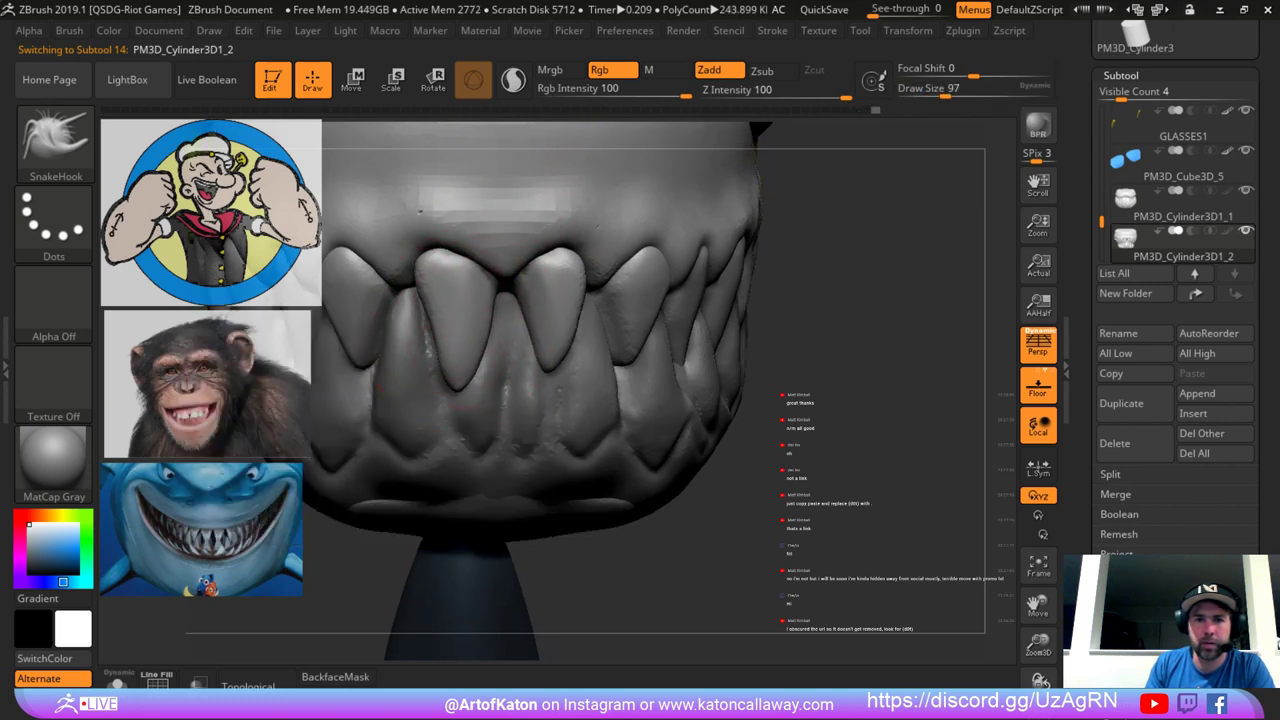
key(space)
drag(440, 339, 431, 338)
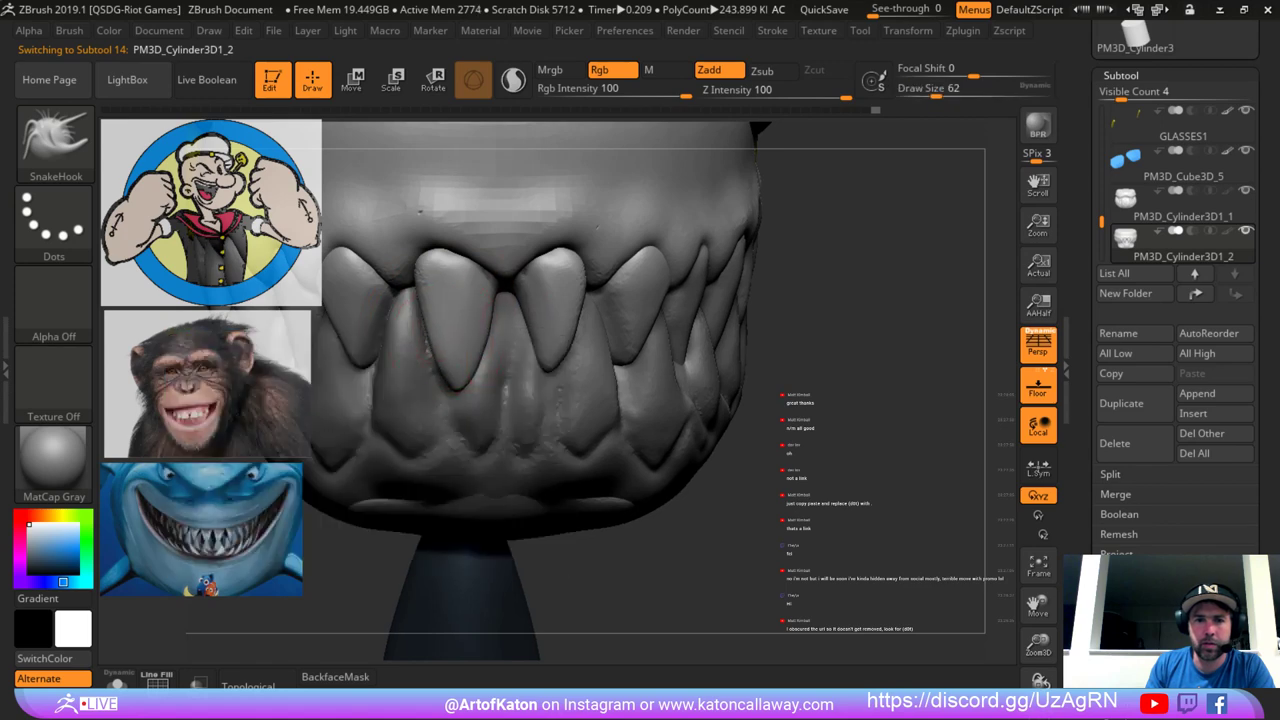
Reshape the other centre upper tooth with SnakeHook at draw sizes 77 and 51, undoing unwanted strokes.
alt+drag(886, 263, 830, 290)
key(space)
mouse_move(507, 299)
mouse_down()
mouse_move(515, 267)
mouse_move(522, 295)
mouse_up()
key(ctrl+z)
key(space)
drag(800, 285, 655, 285)
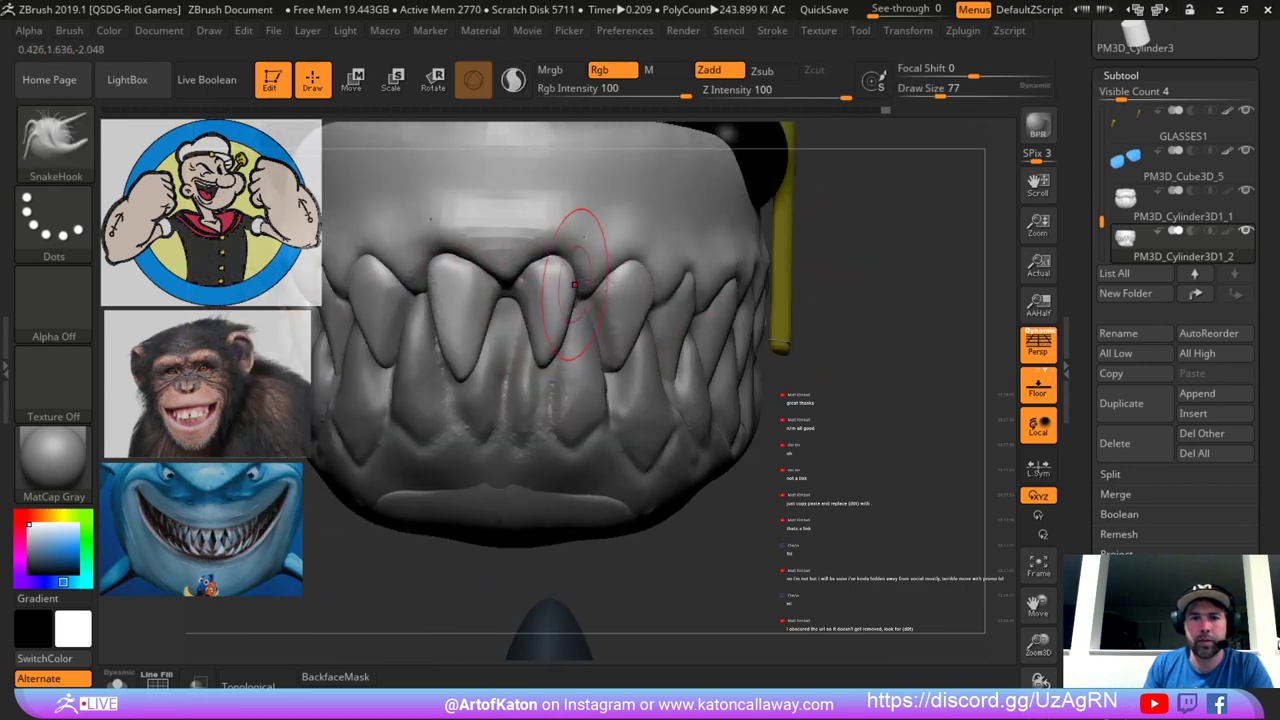
key(ctrl+z)
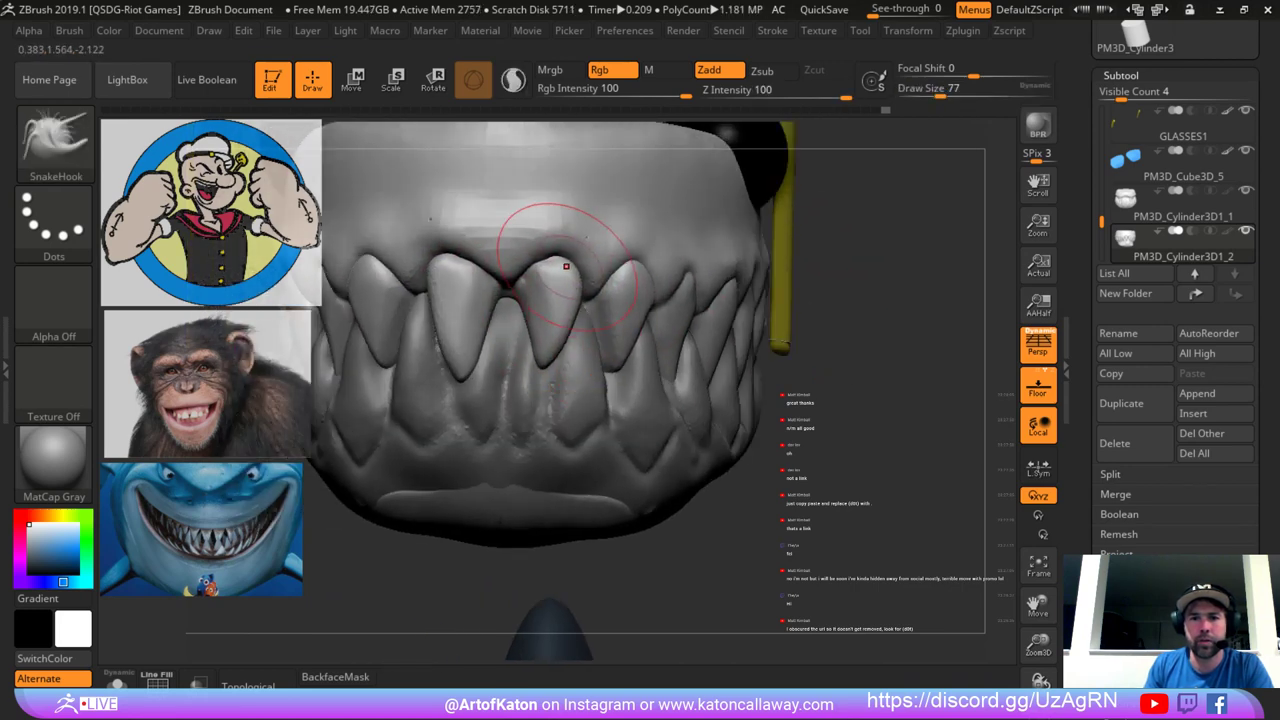
key(ctrl+z)
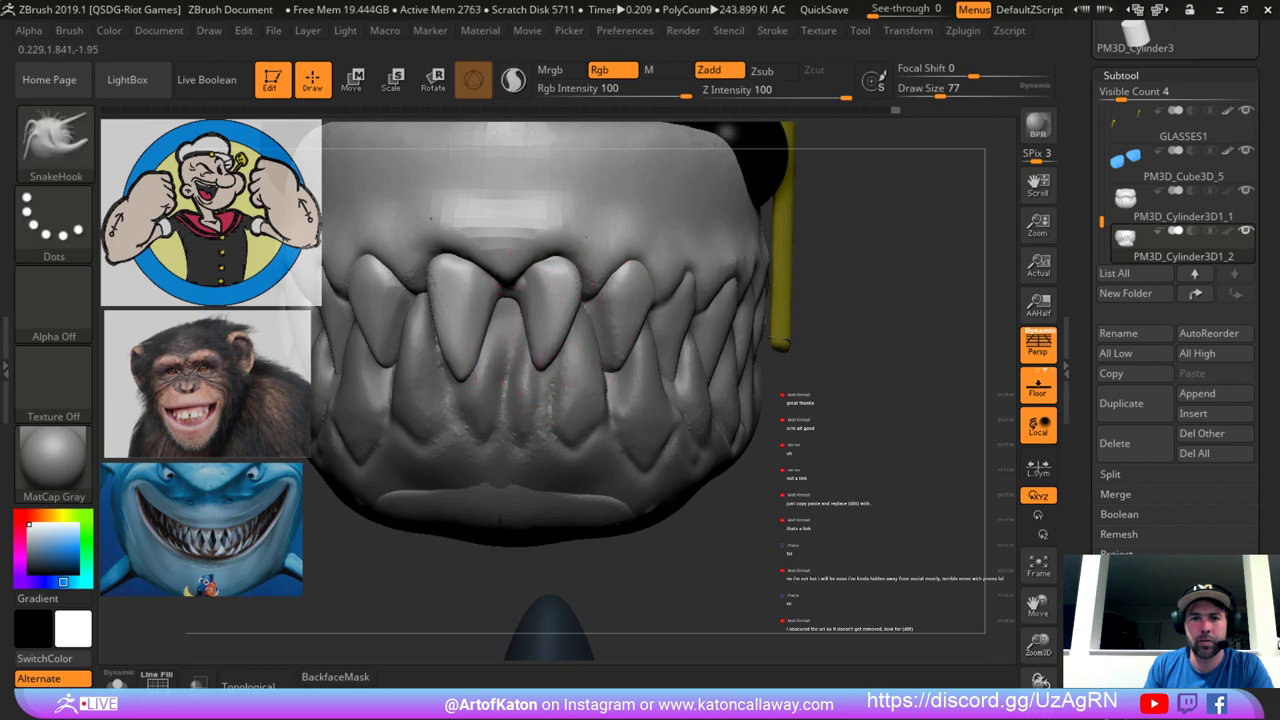
key(space)
drag(534, 305, 527, 305)
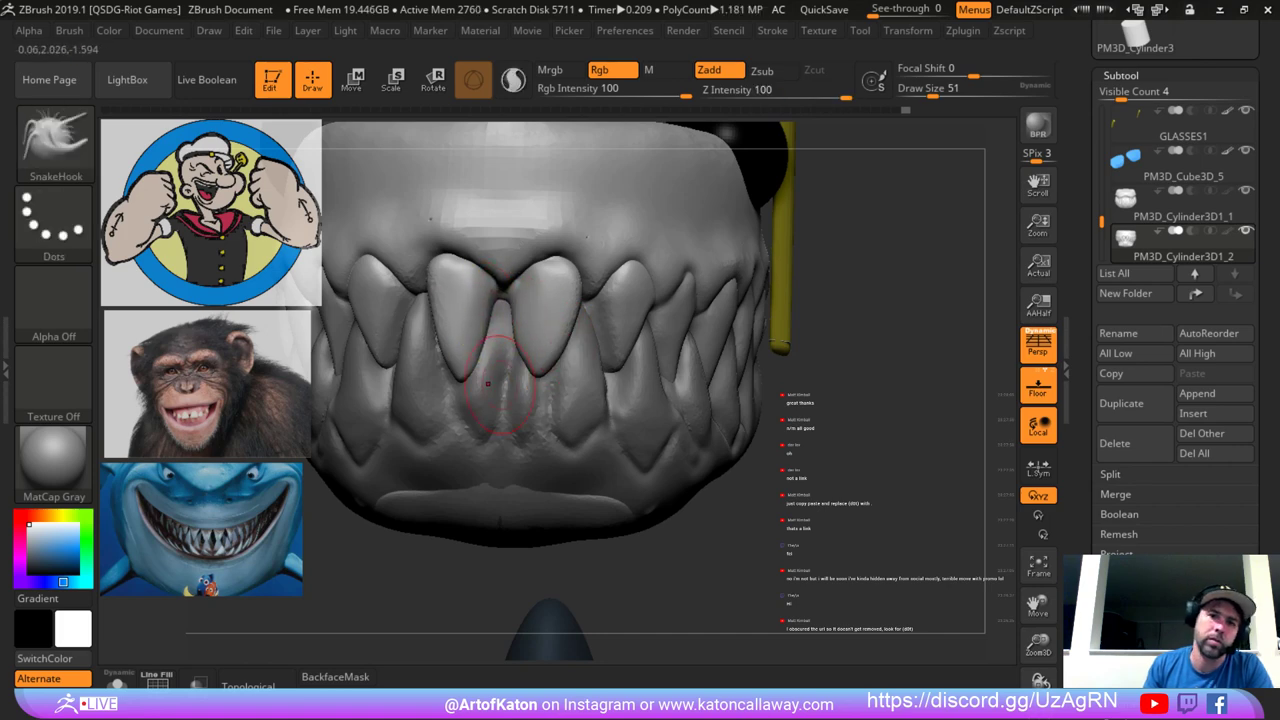
Switch to PM3D_Cylinder3D1_1 and carve the centre lower teeth's edges with DamStandard at draw size 35, smoothing the surface.
alt+click(483, 295)
key(b)
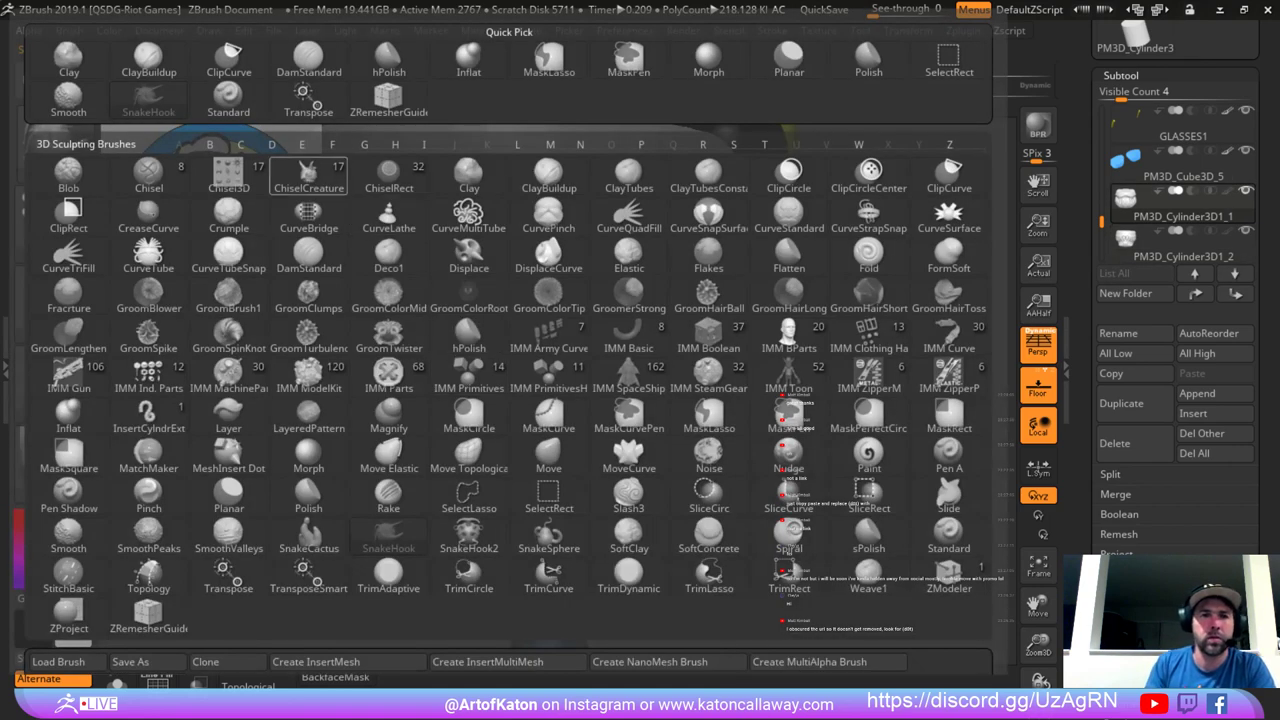
key(d)
key(s)
key(s)
drag(510, 349, 505, 346)
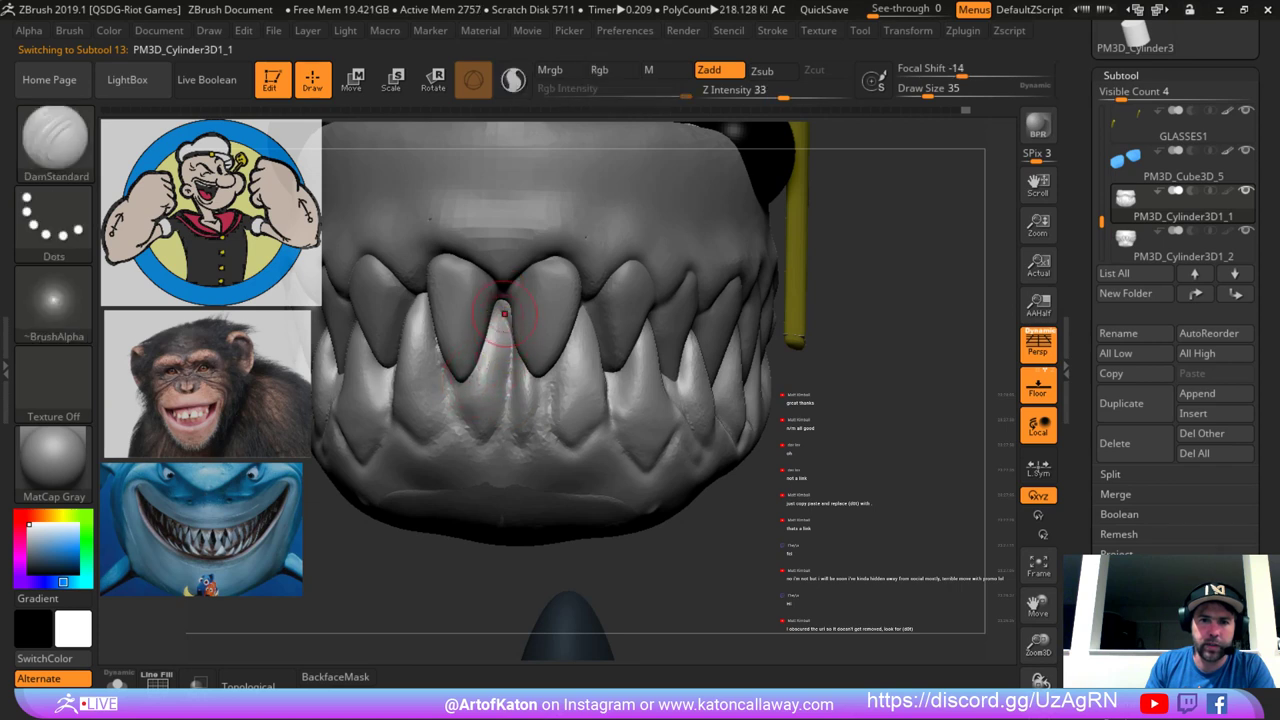
shift+drag(498, 308, 486, 414)
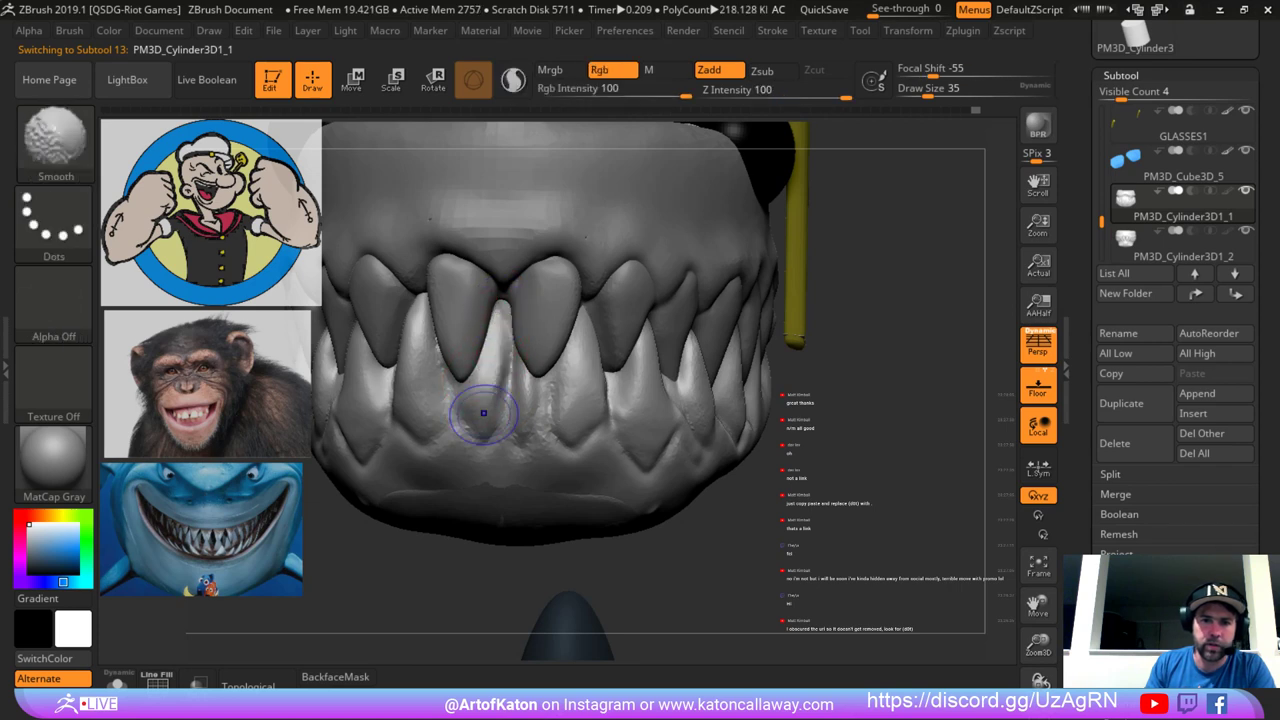
drag(506, 305, 472, 425)
mouse_move(506, 325)
mouse_down()
mouse_move(496, 420)
mouse_move(478, 432)
mouse_up()
Refine and smooth the narrow centre lower tooth from tip to base, enabling Sculptris Pro for its tip.
shift+drag(505, 300, 503, 402)
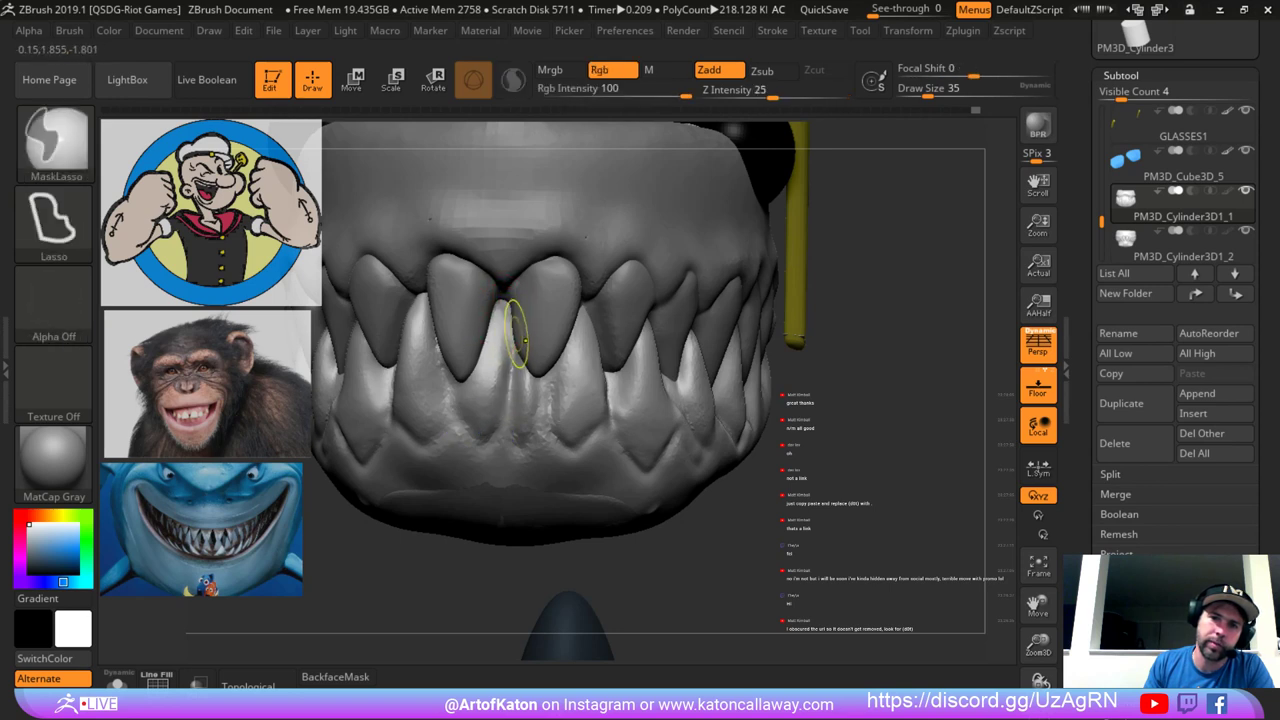
drag(516, 330, 493, 439)
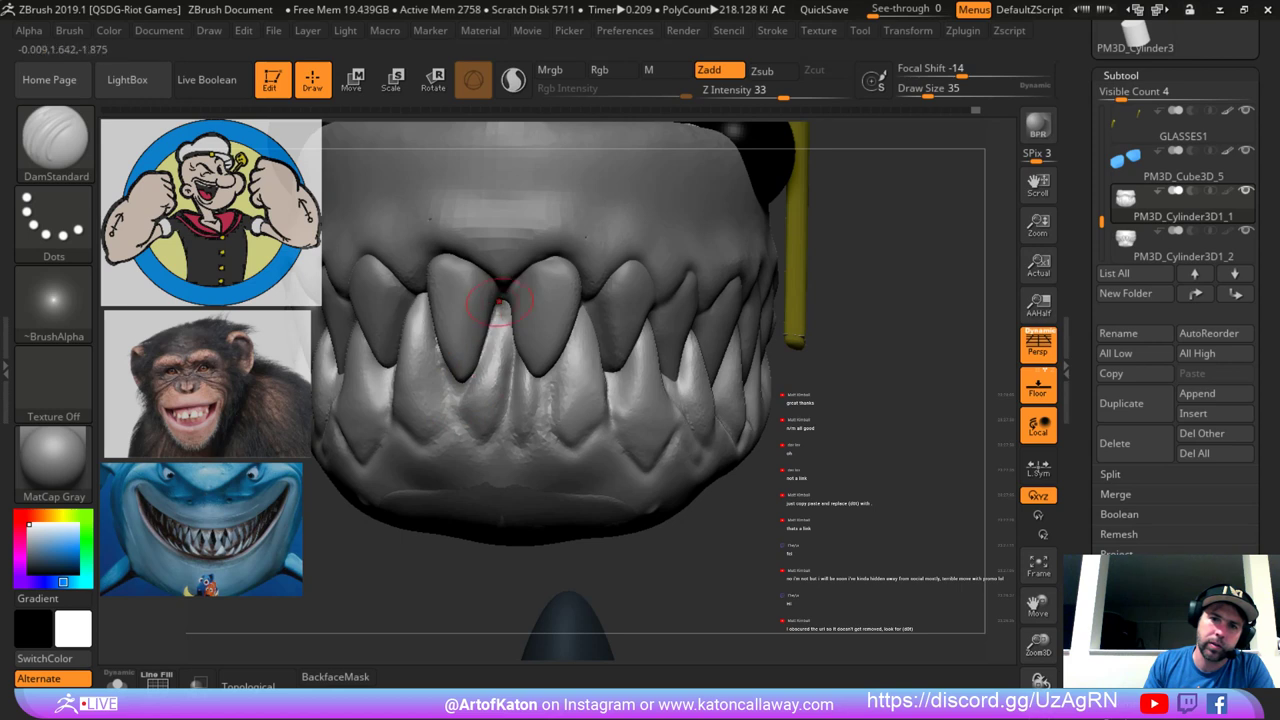
shift+drag(503, 308, 503, 400)
click(513, 81)
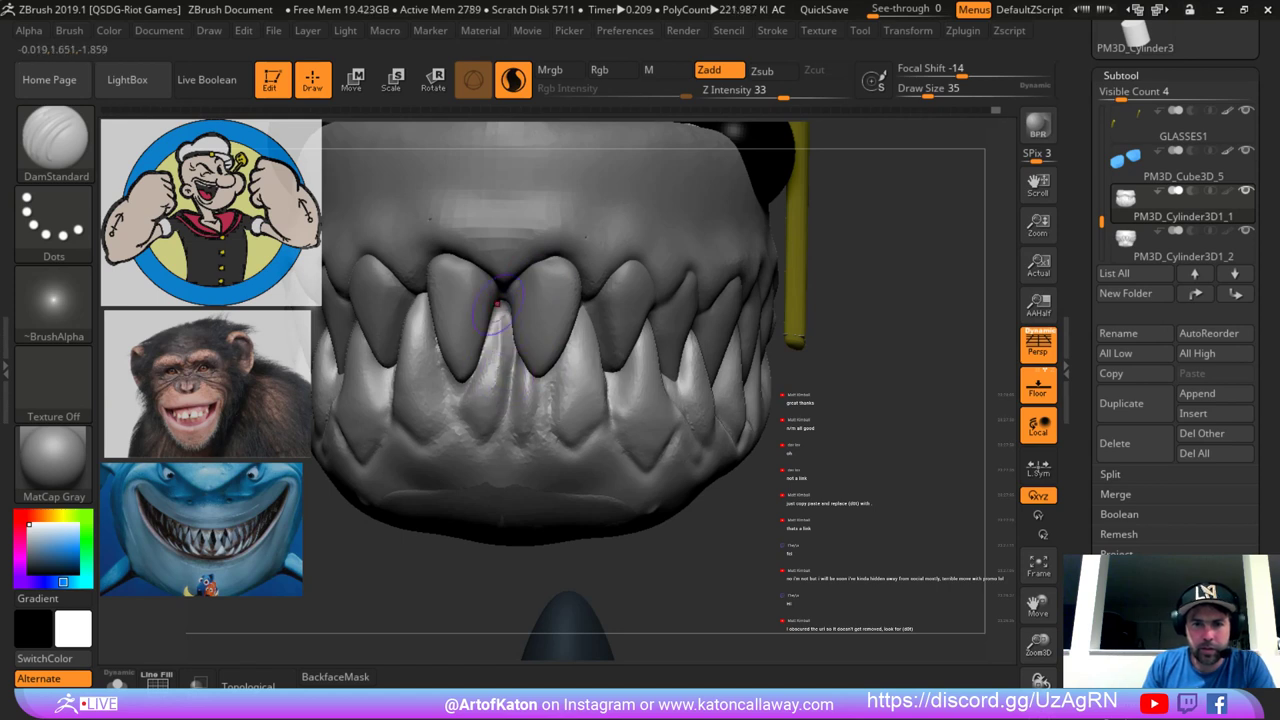
shift+drag(498, 303, 503, 301)
shift+drag(502, 382, 504, 359)
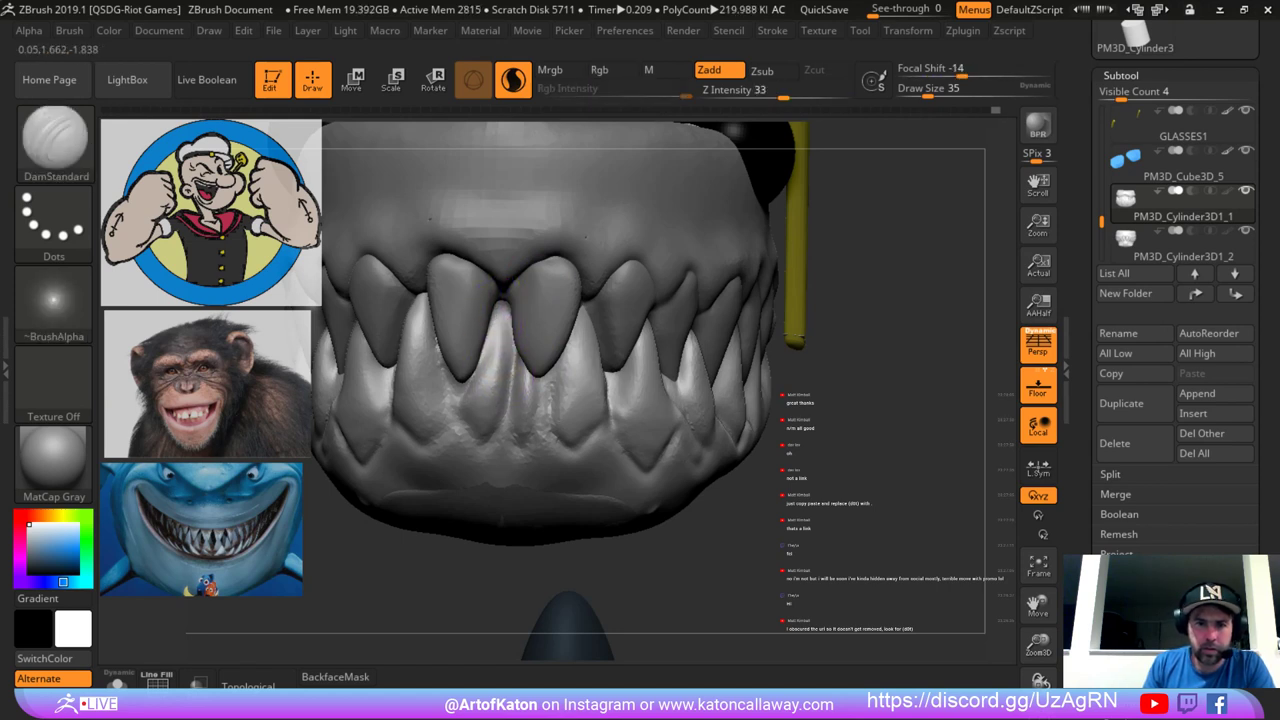
Disable Sculptris Pro and reshape the front of the lower teeth from below with SnakeHook at draw size 132.
alt+drag(474, 585, 474, 510)
drag(540, 570, 565, 630)
mouse_move(600, 590)
alt+mouse_down()
mouse_move(920, 590)
mouse_move(740, 590)
mouse_move(690, 445)
mouse_move(690, 470)
alt+mouse_up()
key(ctrl+z)
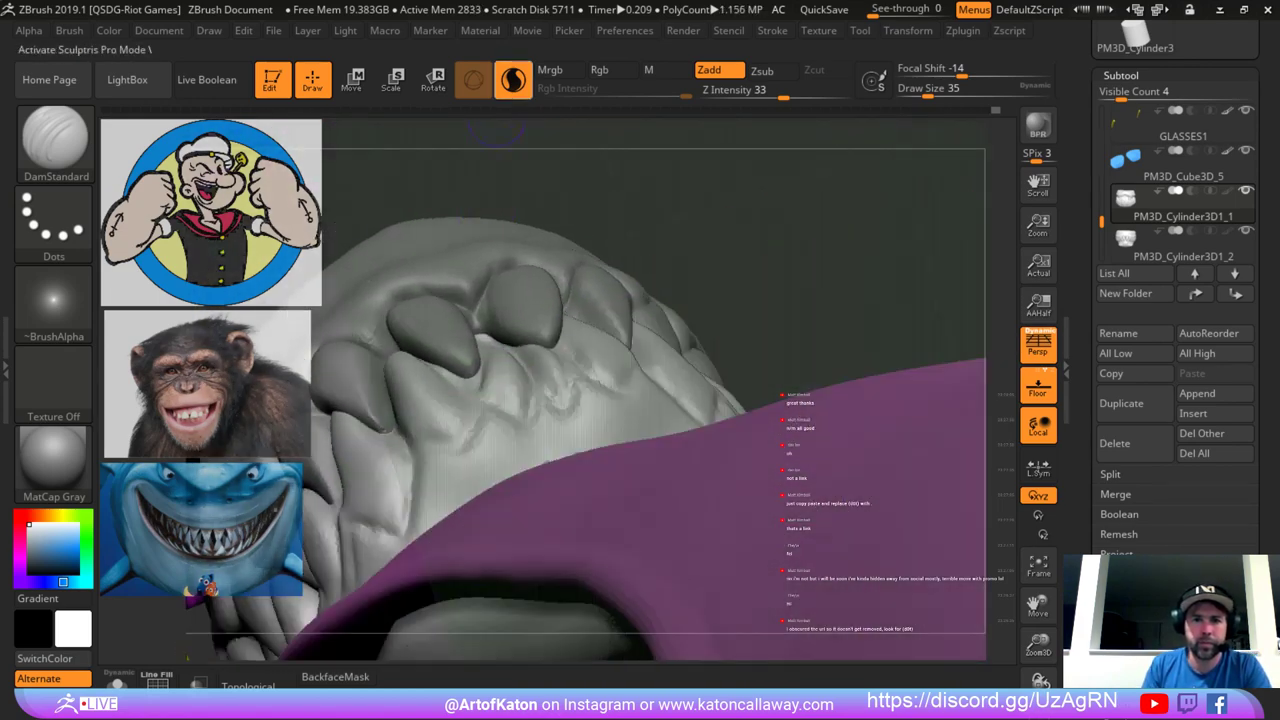
click(513, 80)
key(b)
click(254, 98)
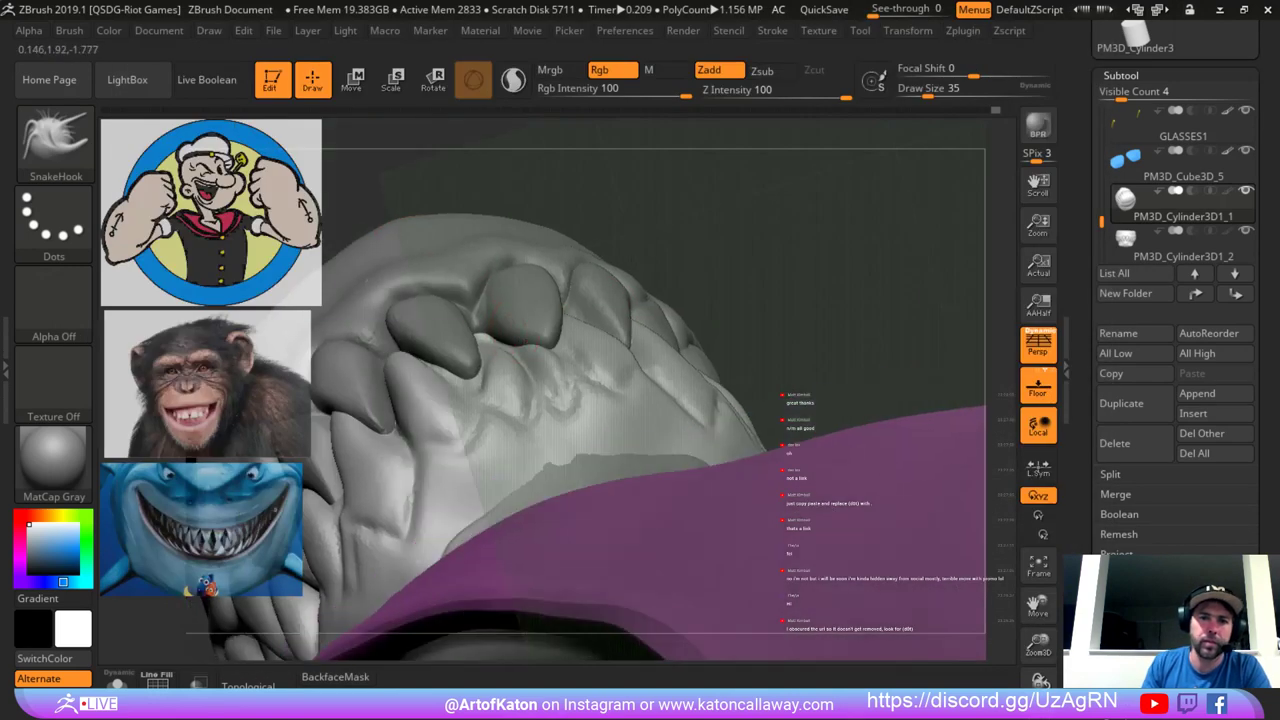
key(space)
drag(448, 427, 475, 427)
mouse_move(685, 285)
mouse_down()
mouse_move(514, 334)
mouse_move(655, 285)
mouse_move(620, 305)
mouse_up()
key(space)
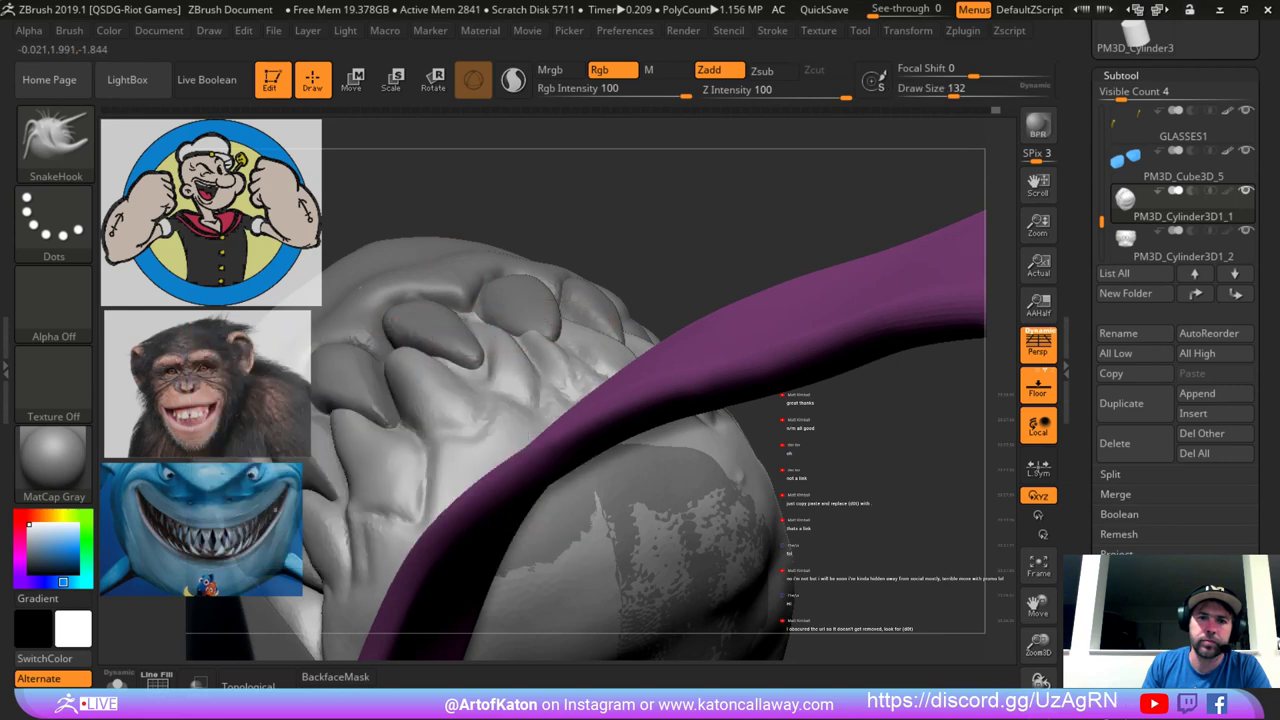
drag(477, 355, 478, 358)
drag(560, 210, 655, 250)
Pull the lower teeth along the side of the jaw into position with SnakeHook at draw size 90.
key(space)
drag(380, 410, 366, 410)
drag(390, 362, 430, 345)
drag(586, 272, 515, 316)
key(space)
drag(396, 400, 378, 400)
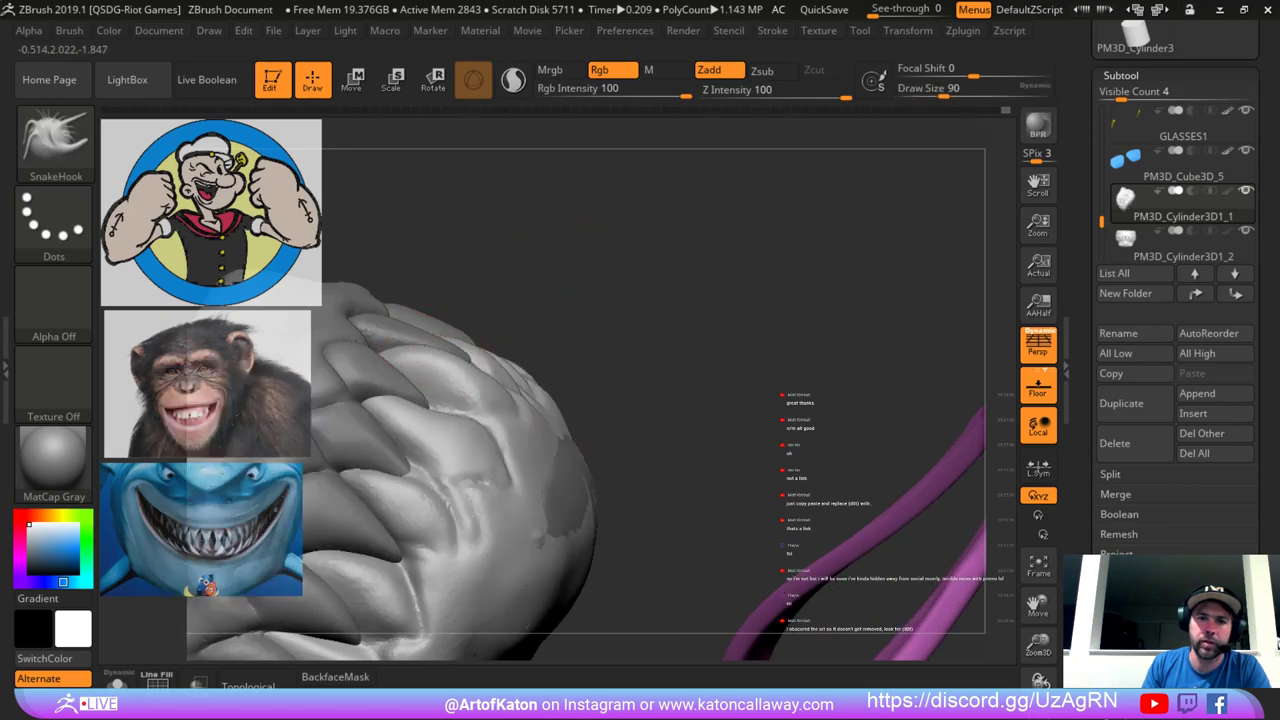
drag(435, 350, 462, 338)
drag(625, 262, 550, 218)
Show the Sharkman1 subtool and adjust the side lower teeth against the lip with SnakeHook at draw size 90.
drag(1102, 222, 1102, 112)
click(1245, 150)
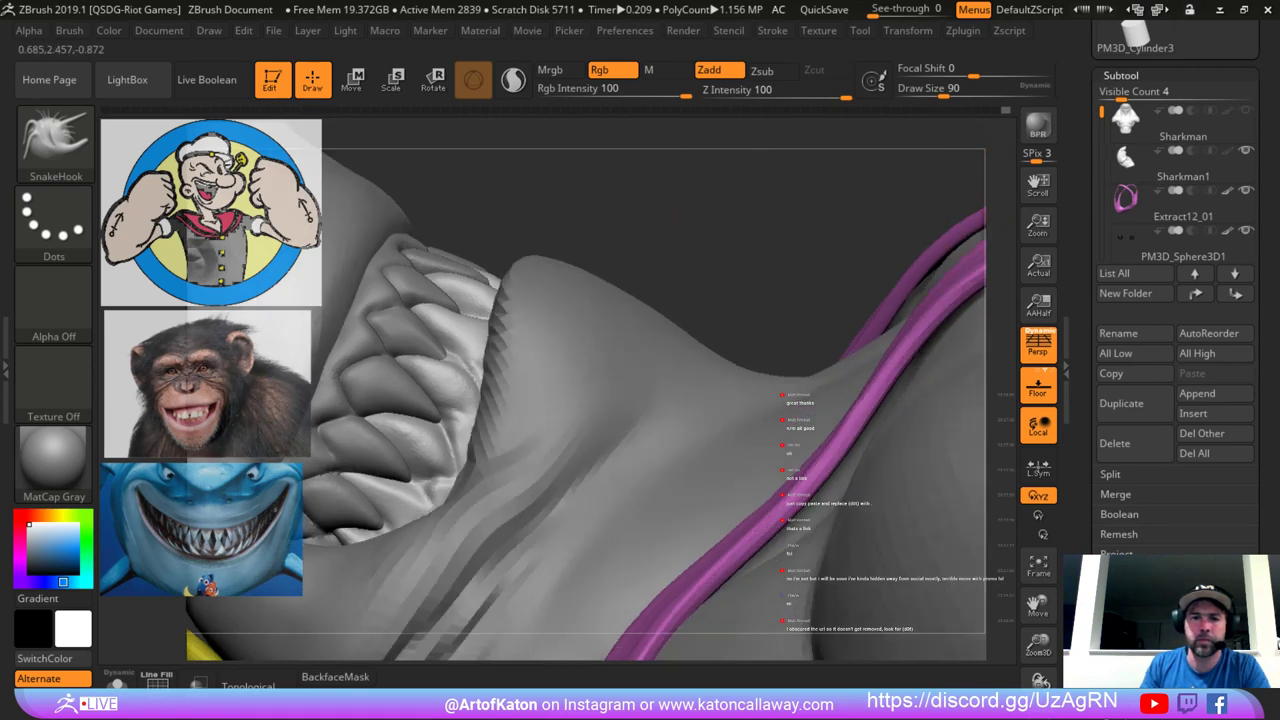
mouse_move(625, 225)
mouse_down()
mouse_move(668, 250)
mouse_move(618, 220)
mouse_up()
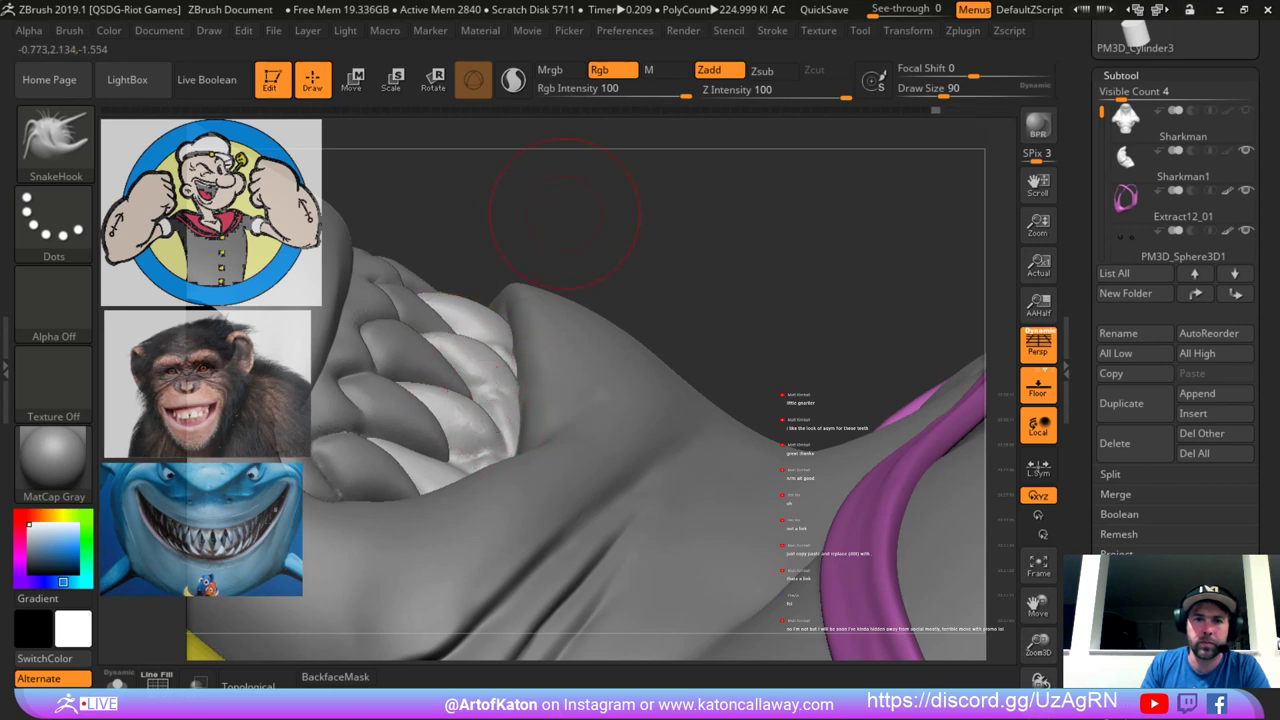
right_drag(478, 415, 527, 263)
drag(528, 263, 524, 266)
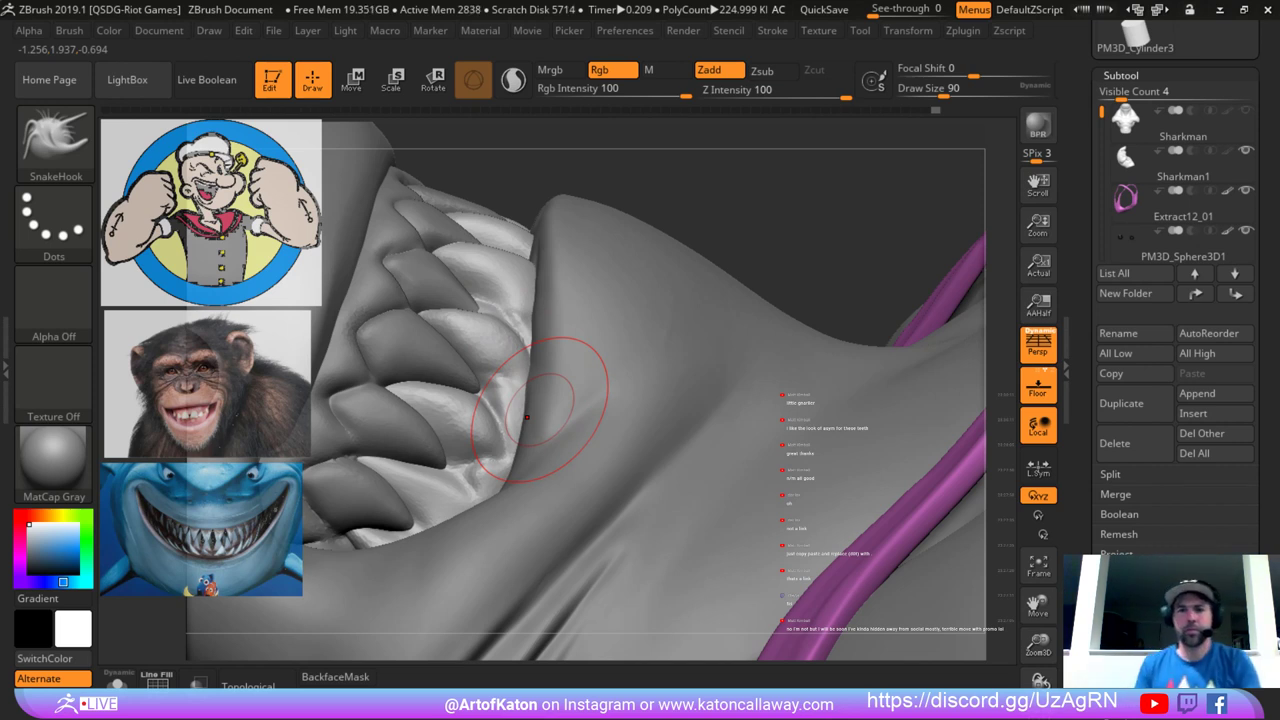
Examine from the front and side how the upper and lower teeth sit within the mouth.
drag(756, 243, 680, 220)
right_drag(680, 220, 700, 235)
ctrl+right_drag(640, 300, 606, 255)
shift+drag(815, 185, 843, 171)
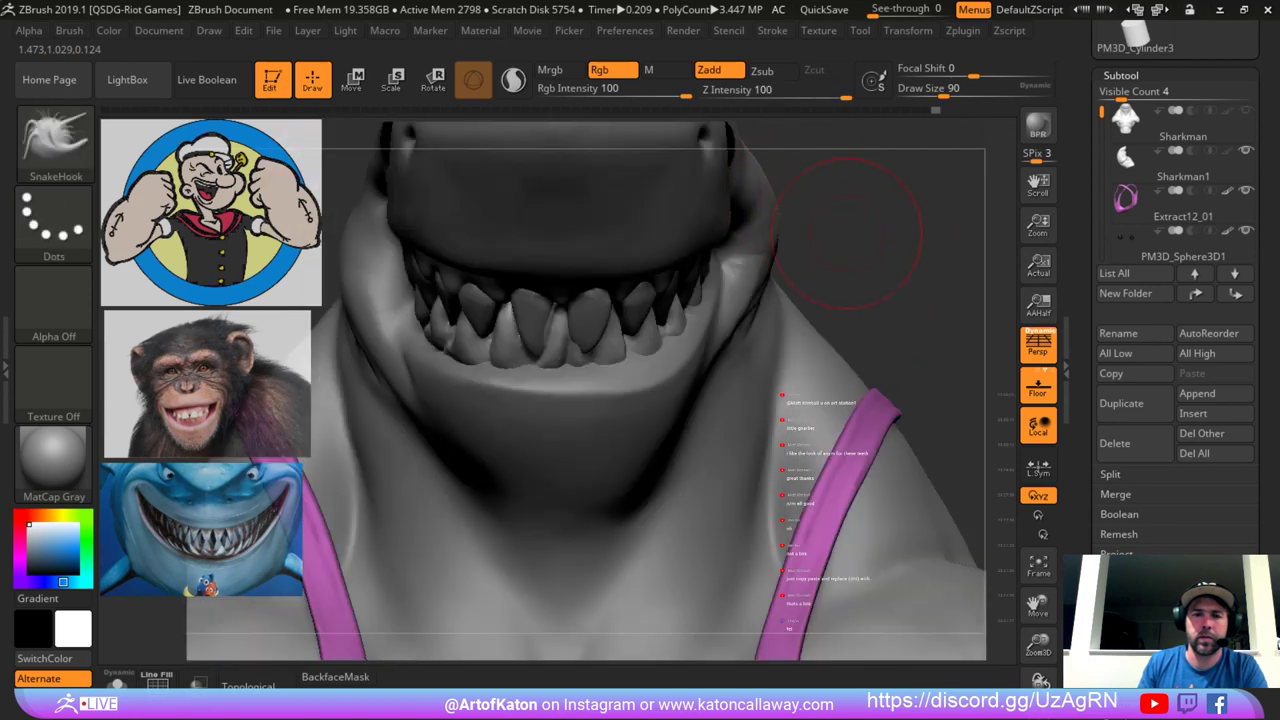
drag(848, 251, 895, 255)
shift+drag(782, 251, 750, 252)
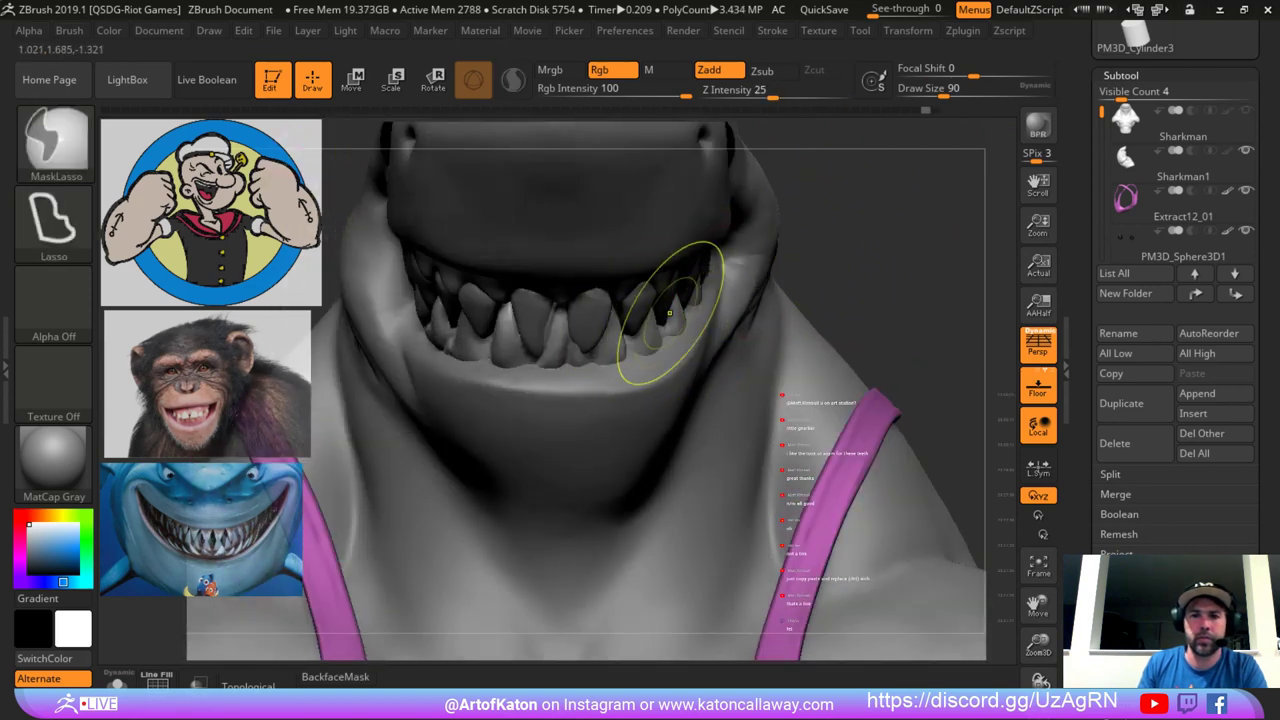
drag(830, 253, 890, 258)
ctrl+right_drag(840, 236, 820, 271)
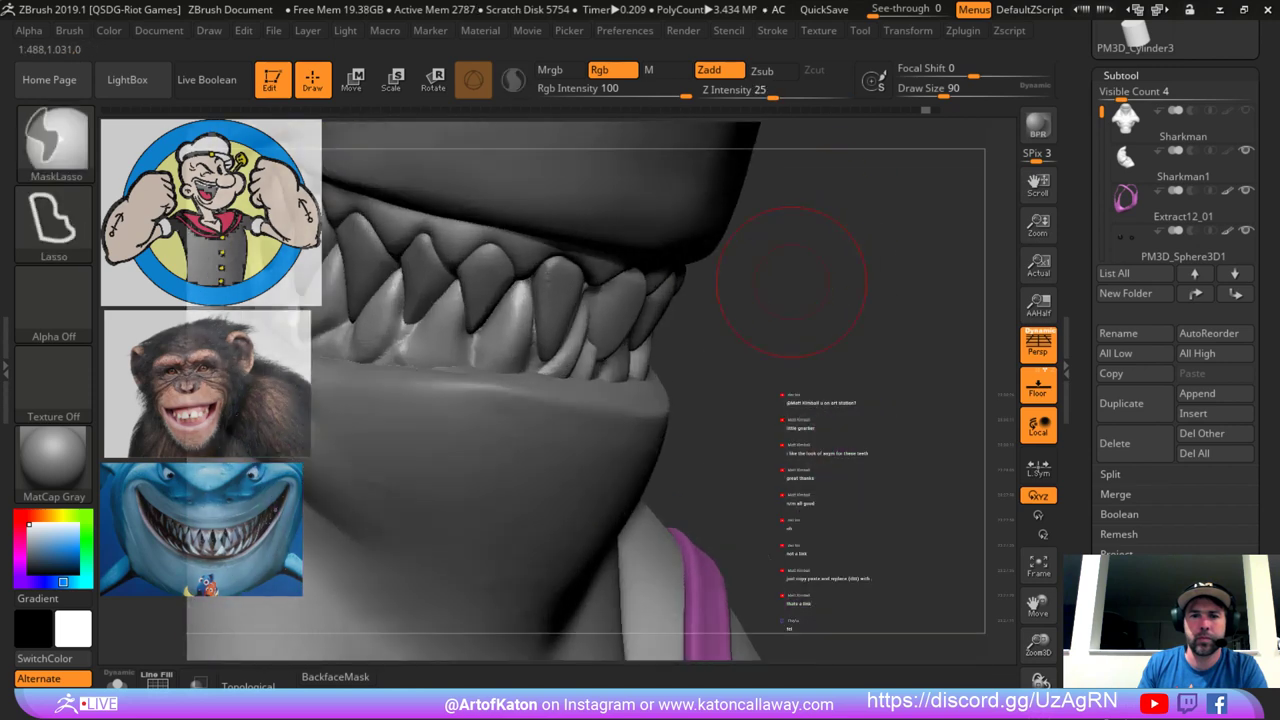
drag(778, 280, 818, 226)
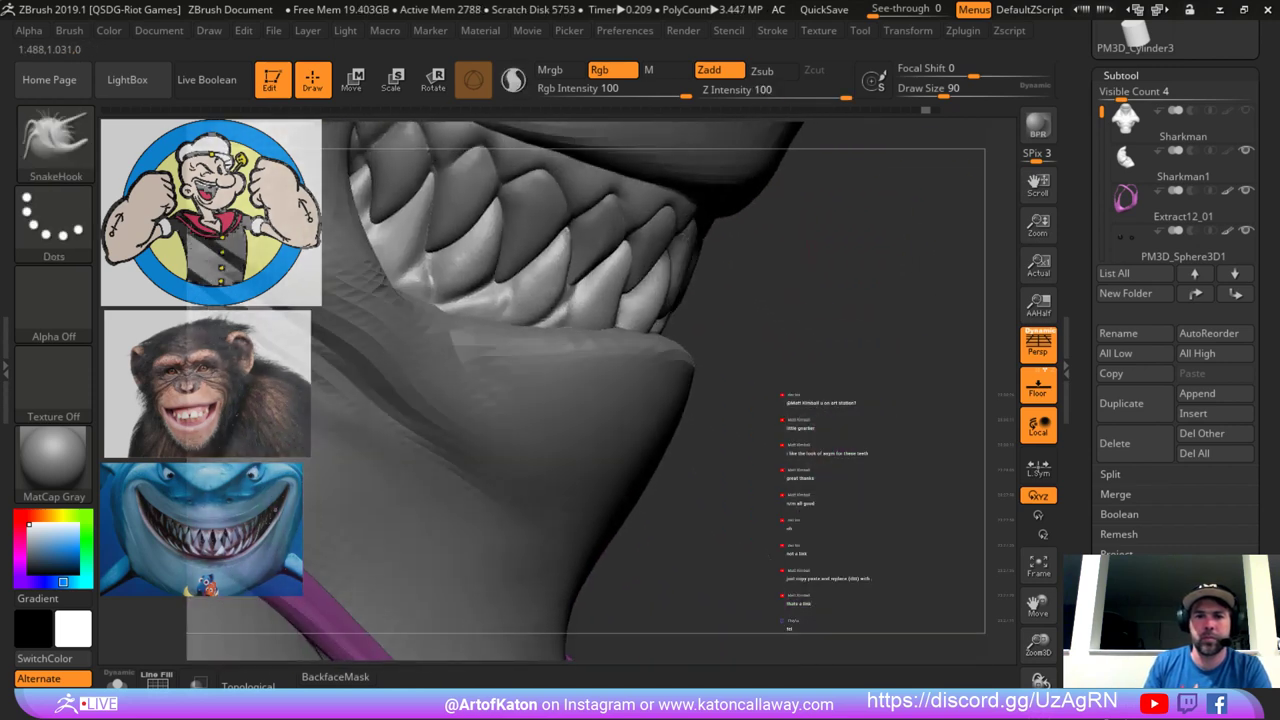
Reshape the lower teeth near the mouth corner with SnakeHook at draw sizes 71 and 56.
key(space)
drag(600, 299, 573, 296)
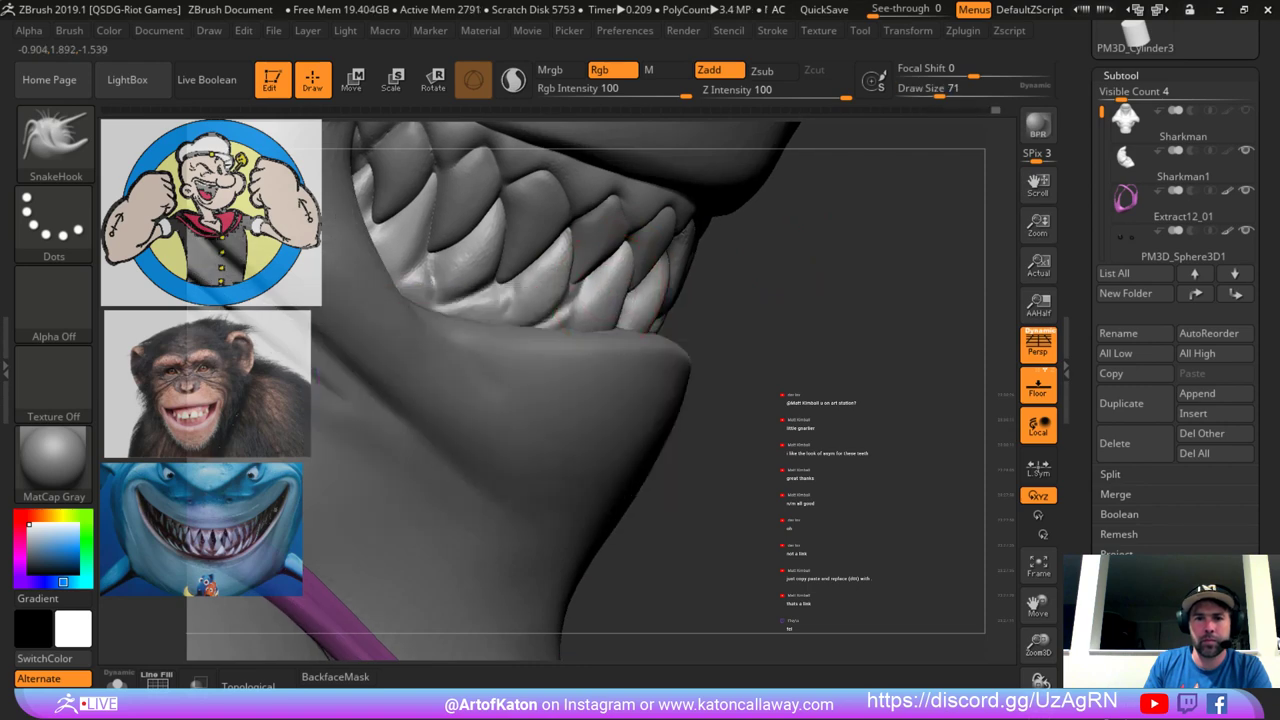
mouse_move(745, 254)
mouse_down()
mouse_move(808, 234)
mouse_move(715, 266)
mouse_move(622, 275)
mouse_up()
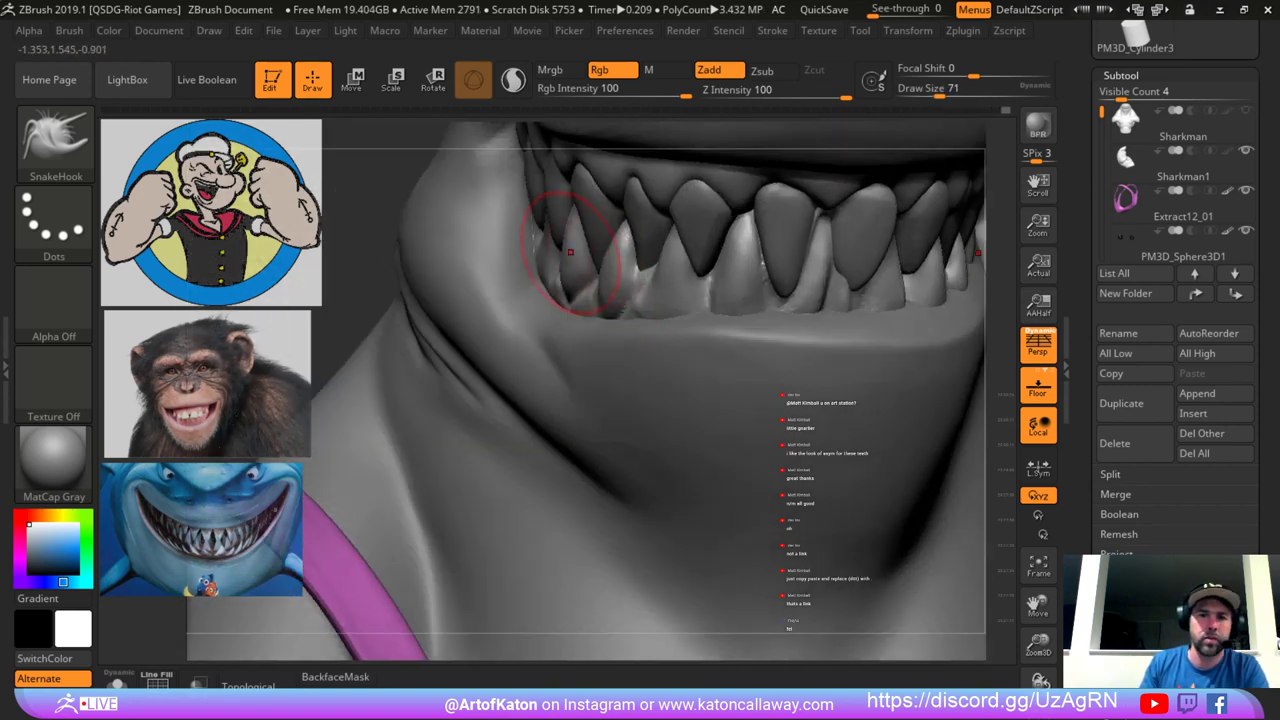
right_drag(570, 252, 517, 233)
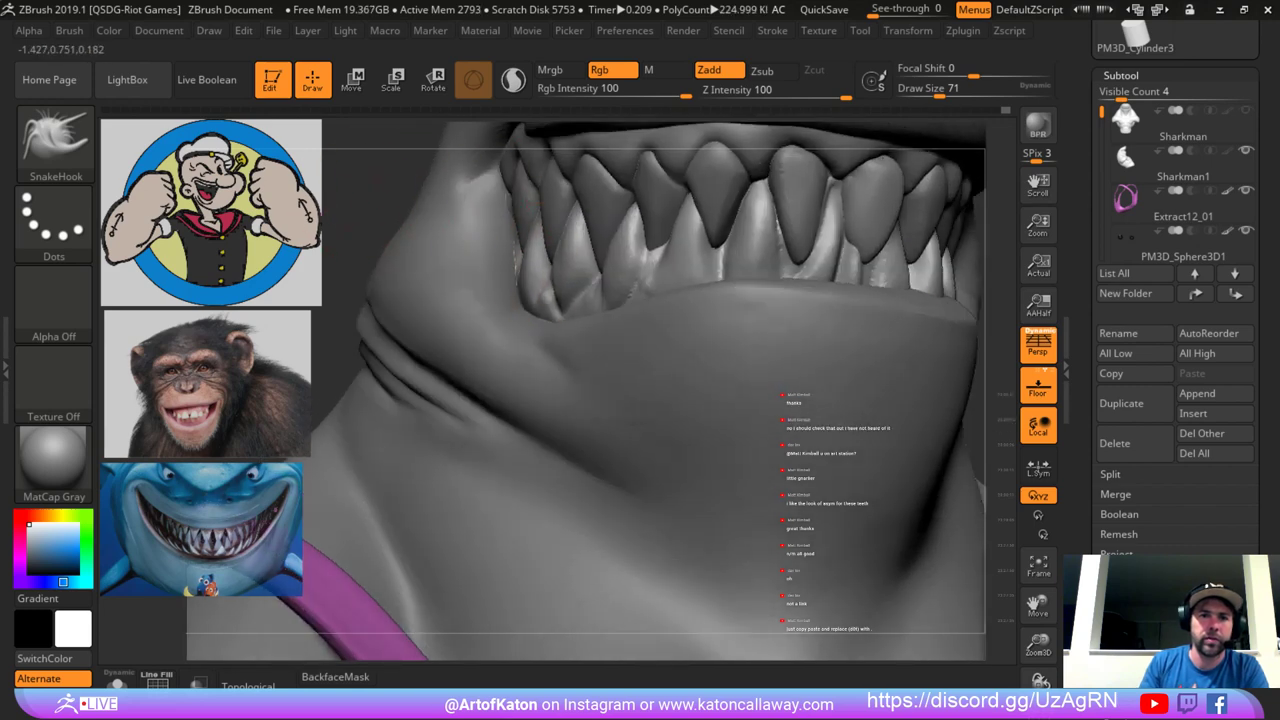
mouse_move(560, 250)
right_down()
mouse_move(722, 222)
mouse_move(678, 227)
right_up()
key([)
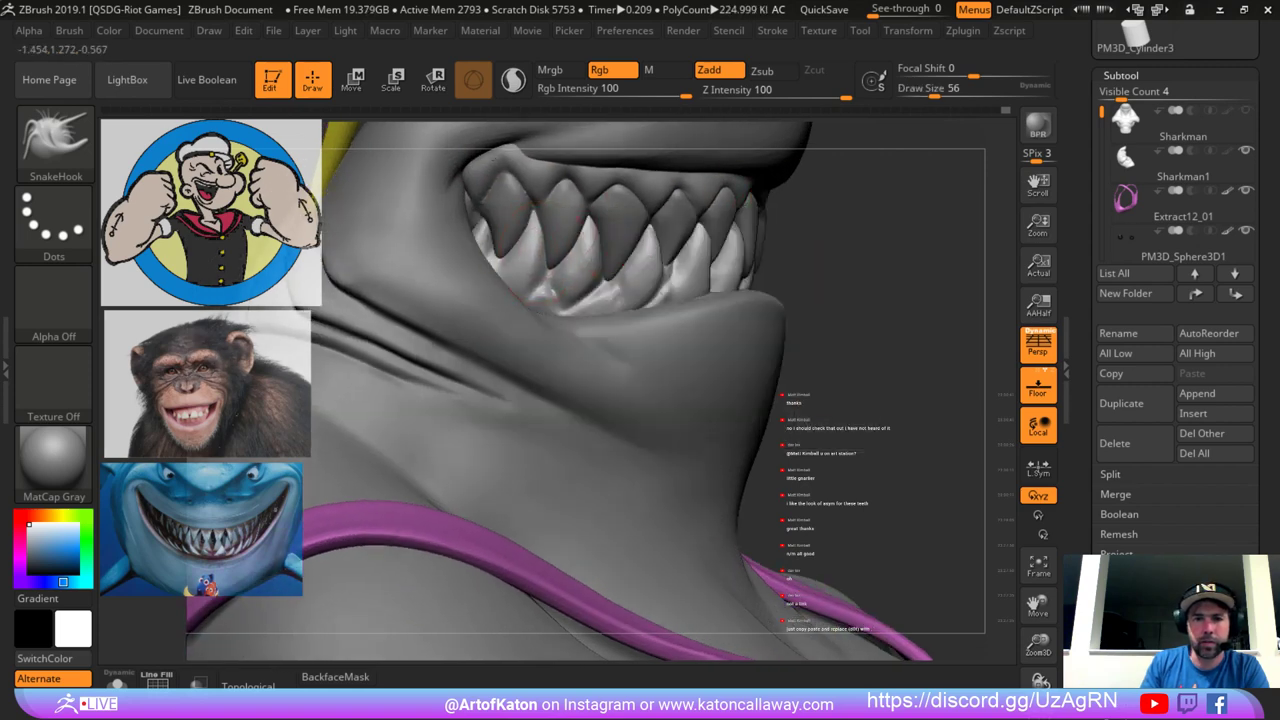
Check the teeth against the whole head, and adjust the front lower teeth with SnakeHook at draw size 68.
ctrl+right_drag(603, 262, 680, 190)
shift+right_drag(690, 240, 769, 260)
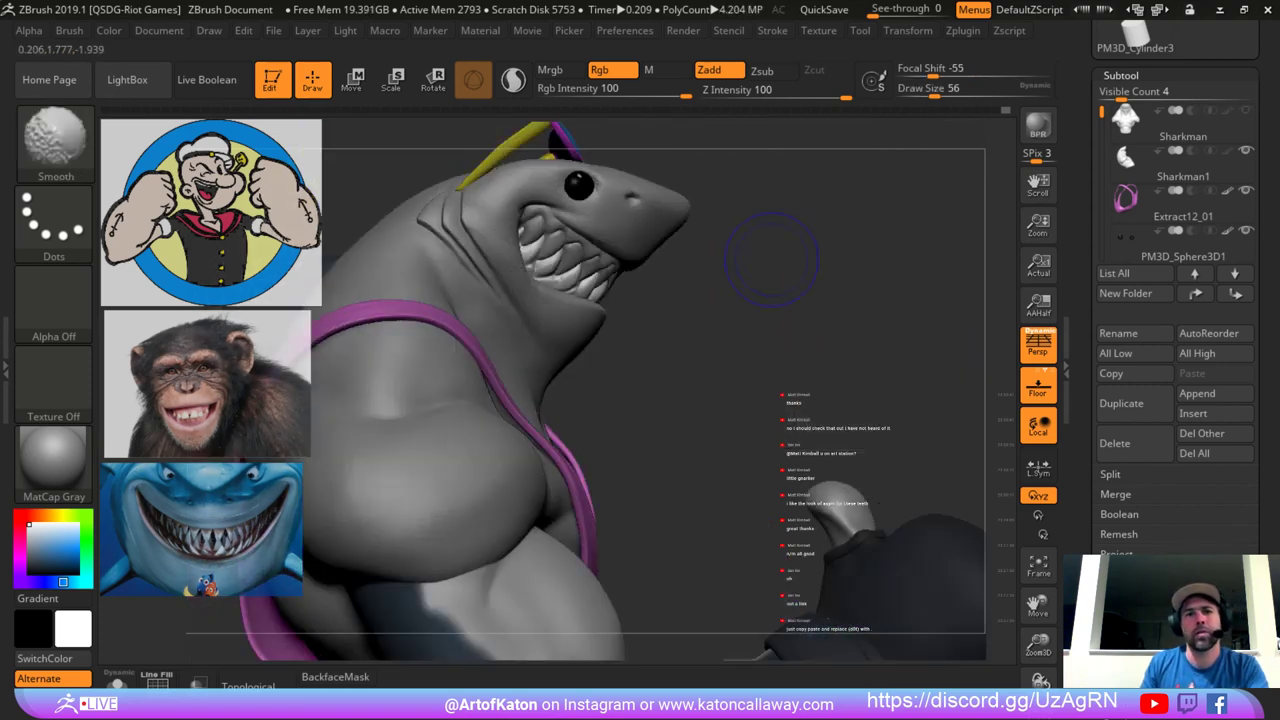
ctrl+right_drag(674, 336, 690, 375)
mouse_move(880, 330)
ctrl+right_down()
mouse_move(920, 234)
mouse_move(750, 254)
ctrl+right_up()
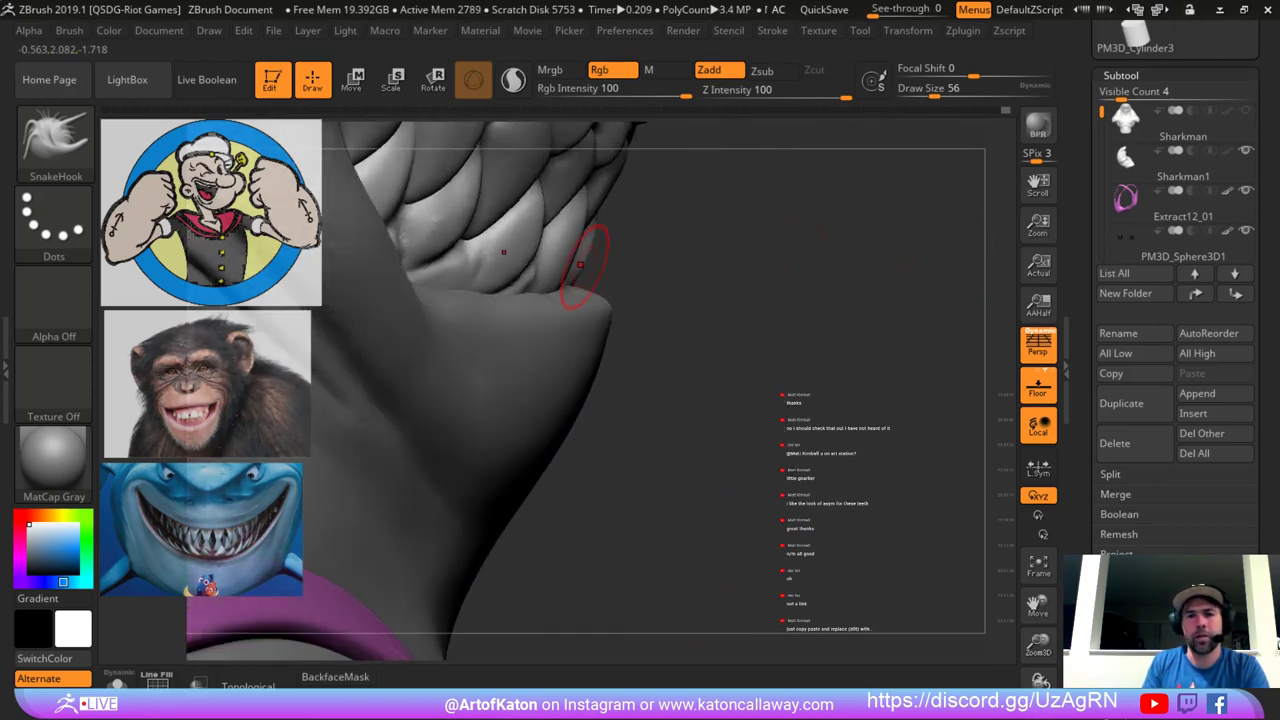
key(space)
drag(582, 268, 588, 268)
alt+click(590, 250)
right_drag(590, 250, 475, 238)
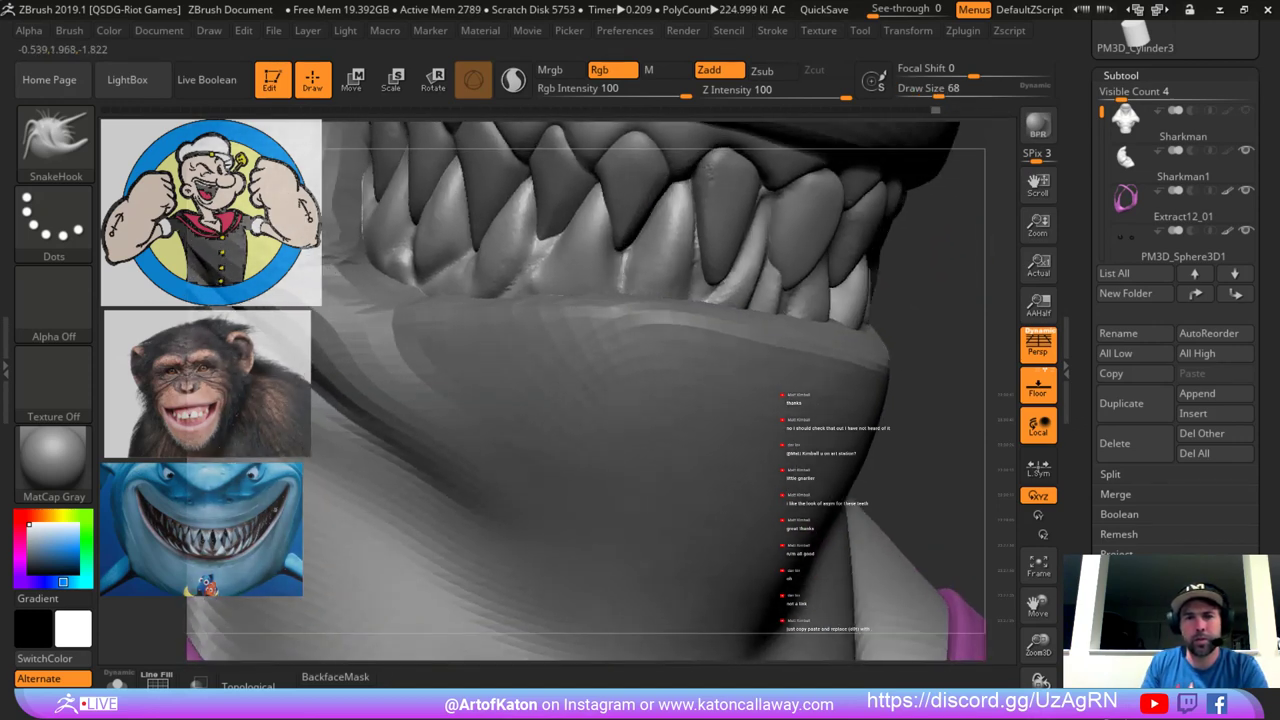
Adjust the side lower teeth with SnakeHook at draw sizes 83 and 77, and switch to PM3D_Cylinder3D1_2.
right_drag(640, 215, 600, 205)
key(space)
drag(595, 207, 601, 207)
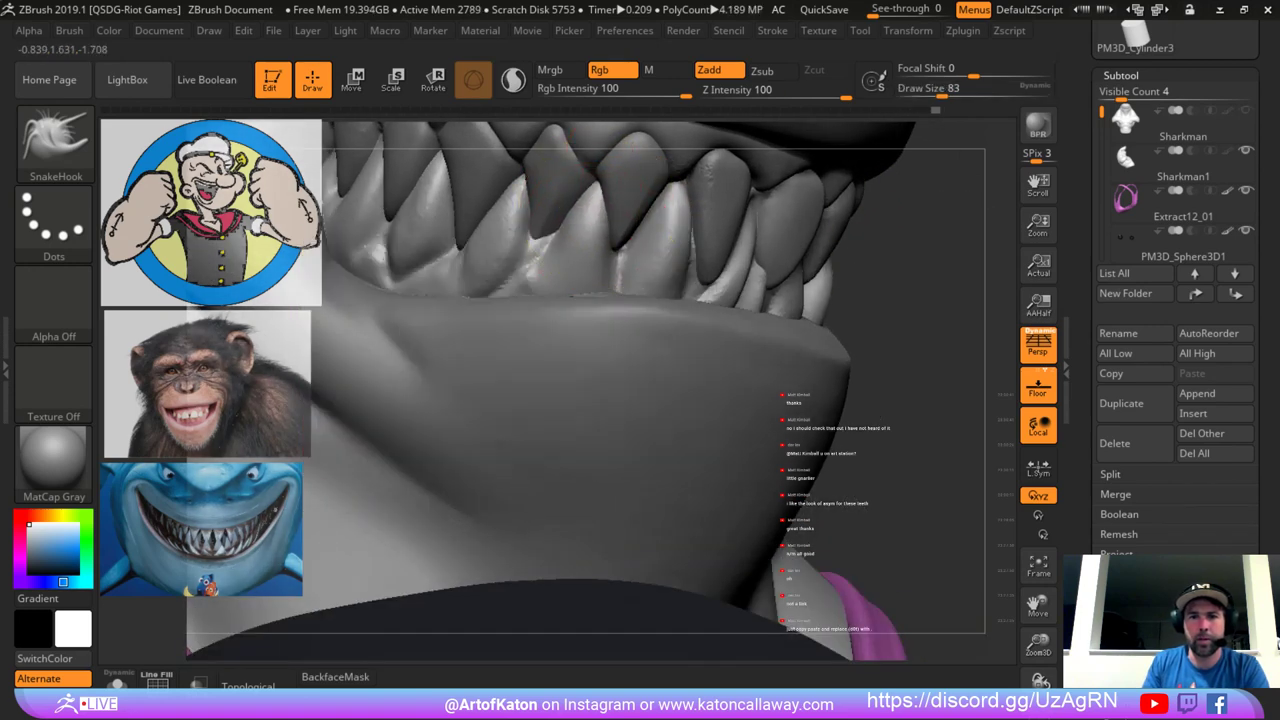
alt+click(575, 254)
key(space)
mouse_move(540, 249)
mouse_down()
mouse_move(529, 249)
mouse_move(578, 213)
mouse_up()
key(space)
alt+click(626, 208)
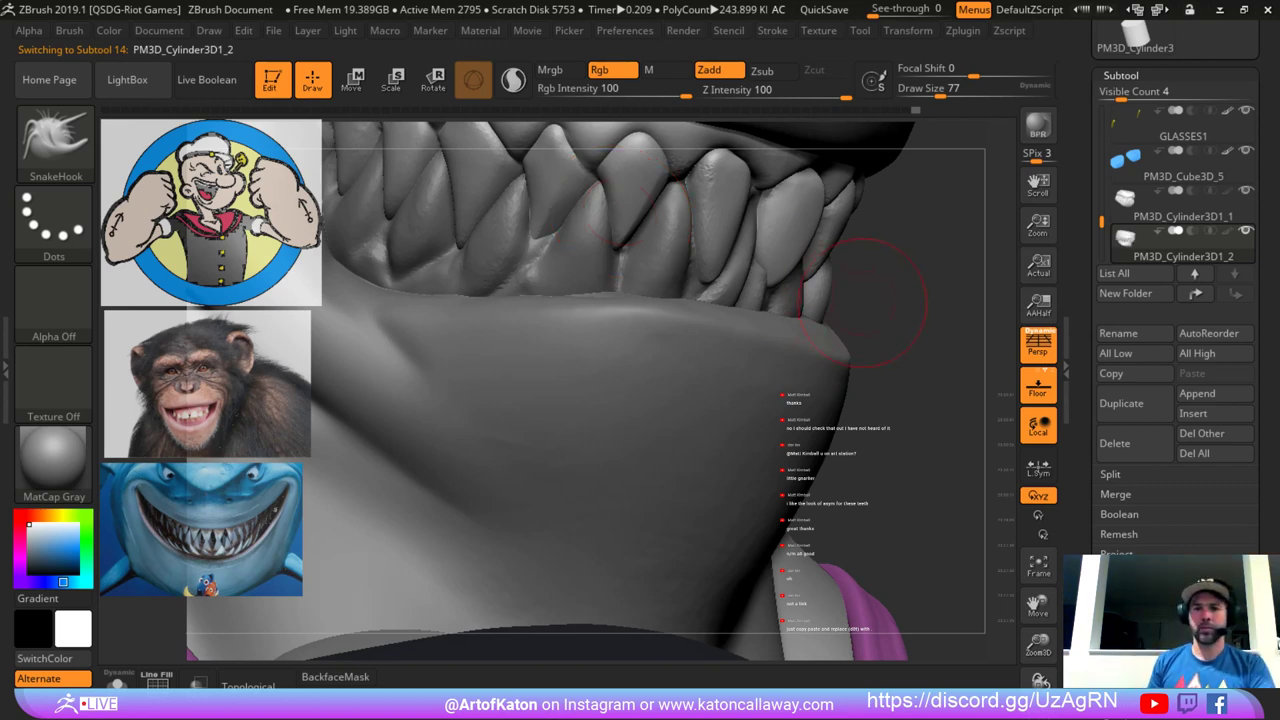
Return to PM3D_Cylinder3D1_1 and adjust the narrow centre lower tooth with SnakeHook at draw size 56.
mouse_move(914, 258)
alt+mouse_down()
mouse_move(820, 268)
mouse_move(653, 225)
alt+mouse_up()
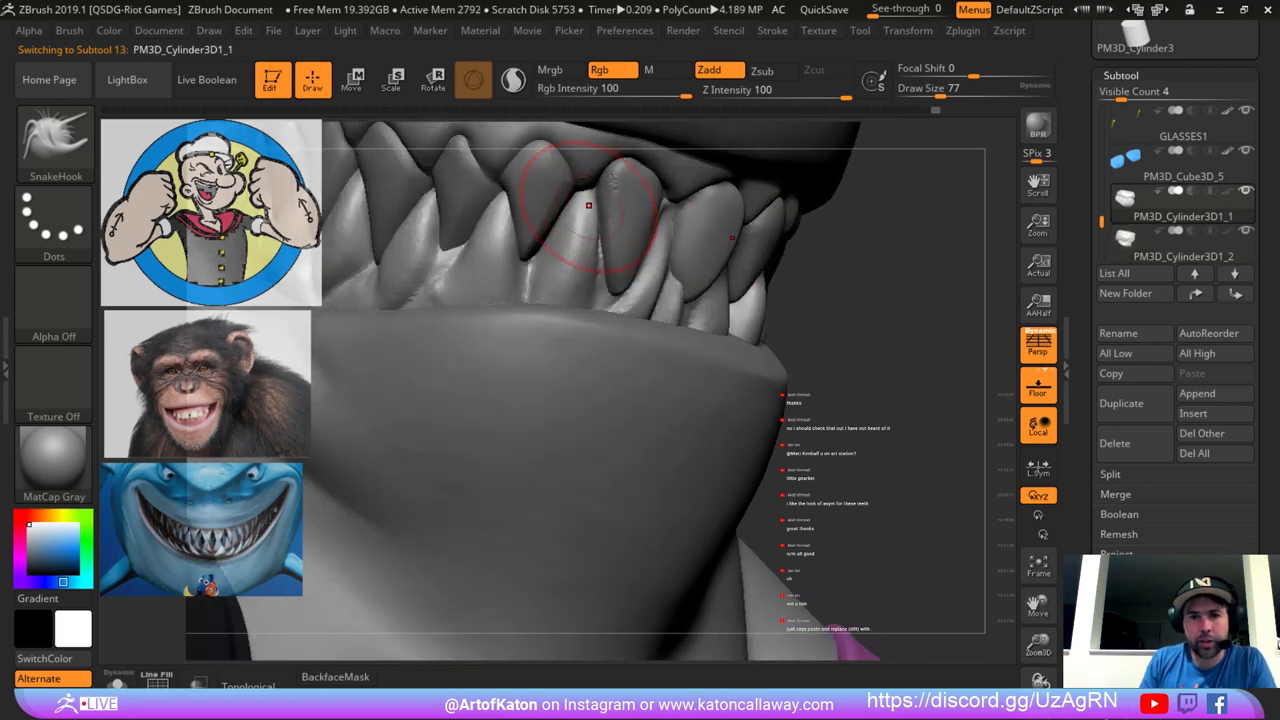
drag(928, 250, 790, 252)
key(space)
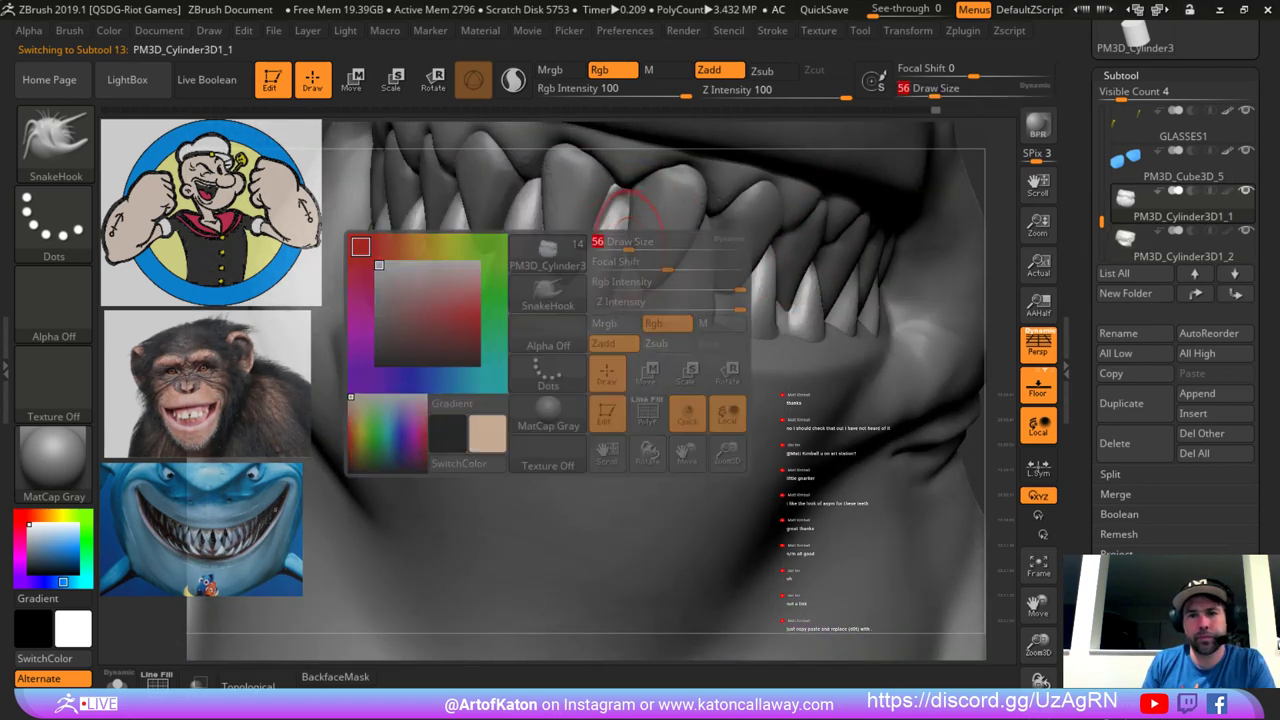
drag(640, 242, 628, 242)
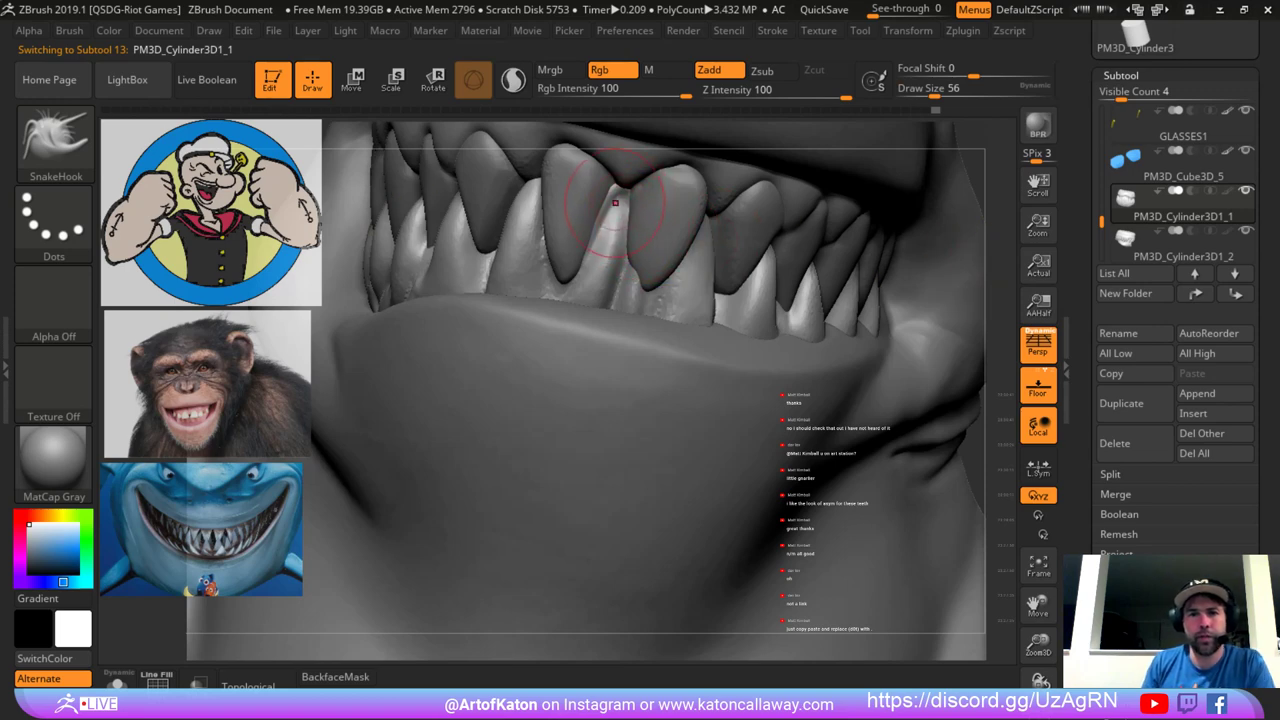
Sharpen the edges and base of the centre lower teeth with DamStandard at draw size 37.
key(b)
key(d)
key(s)
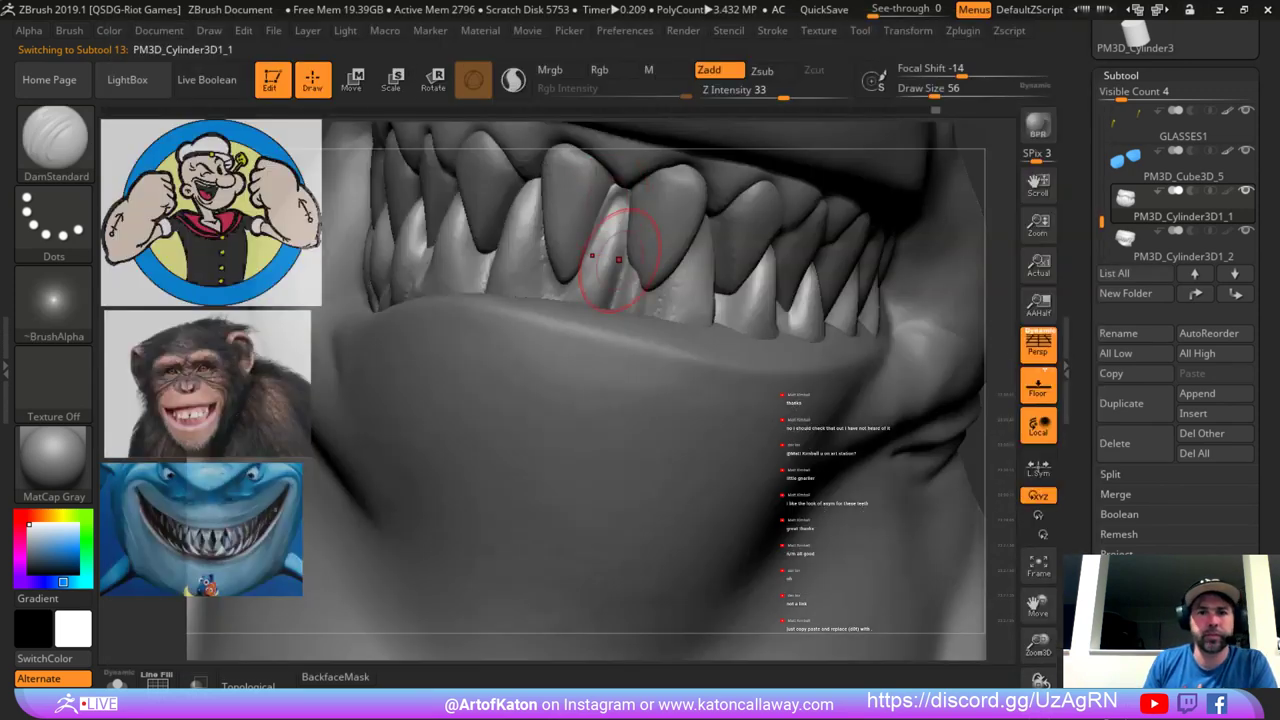
key(s)
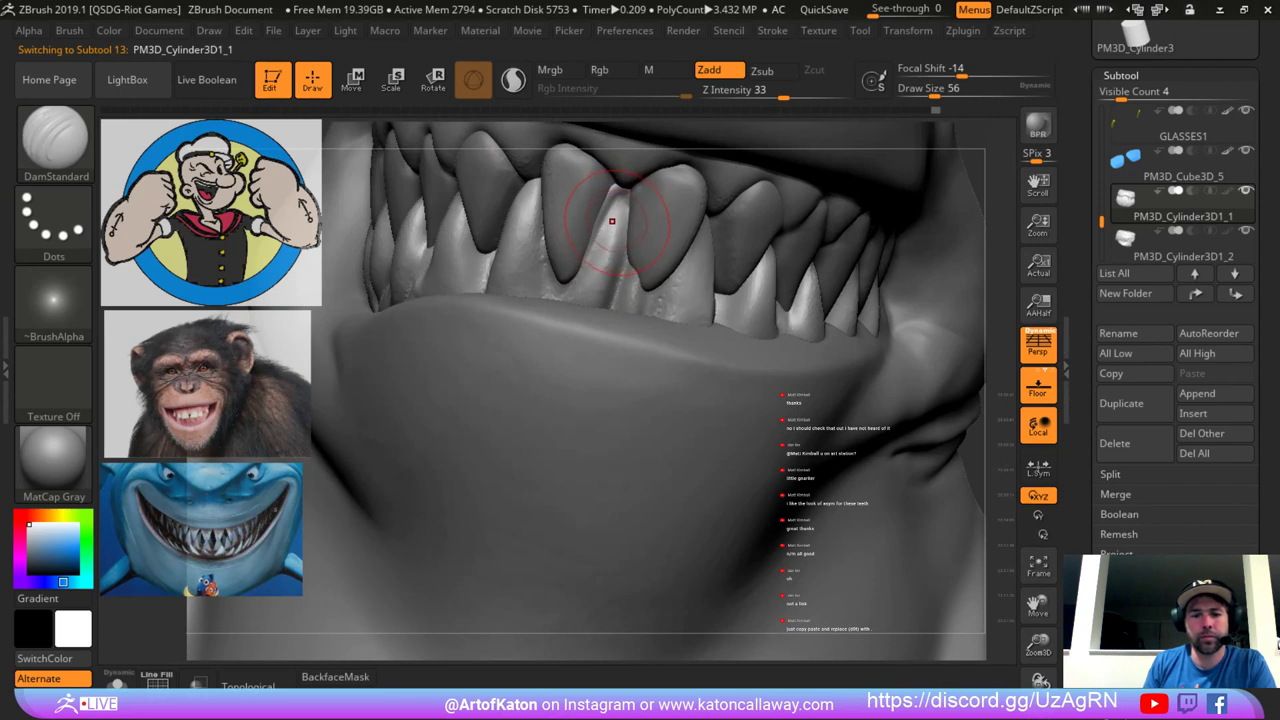
key(space)
drag(630, 208, 600, 284)
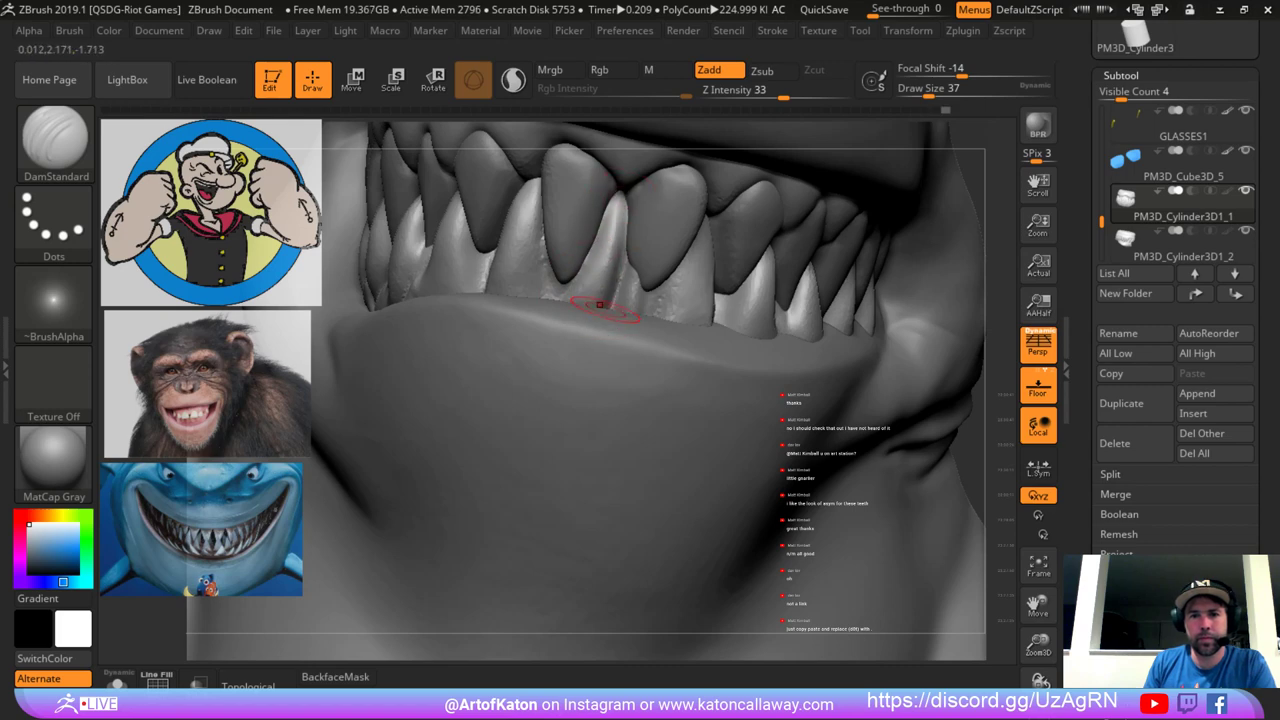
mouse_move(1002, 304)
alt+mouse_down()
mouse_move(1000, 250)
mouse_move(980, 310)
alt+mouse_up()
drag(962, 260, 948, 128)
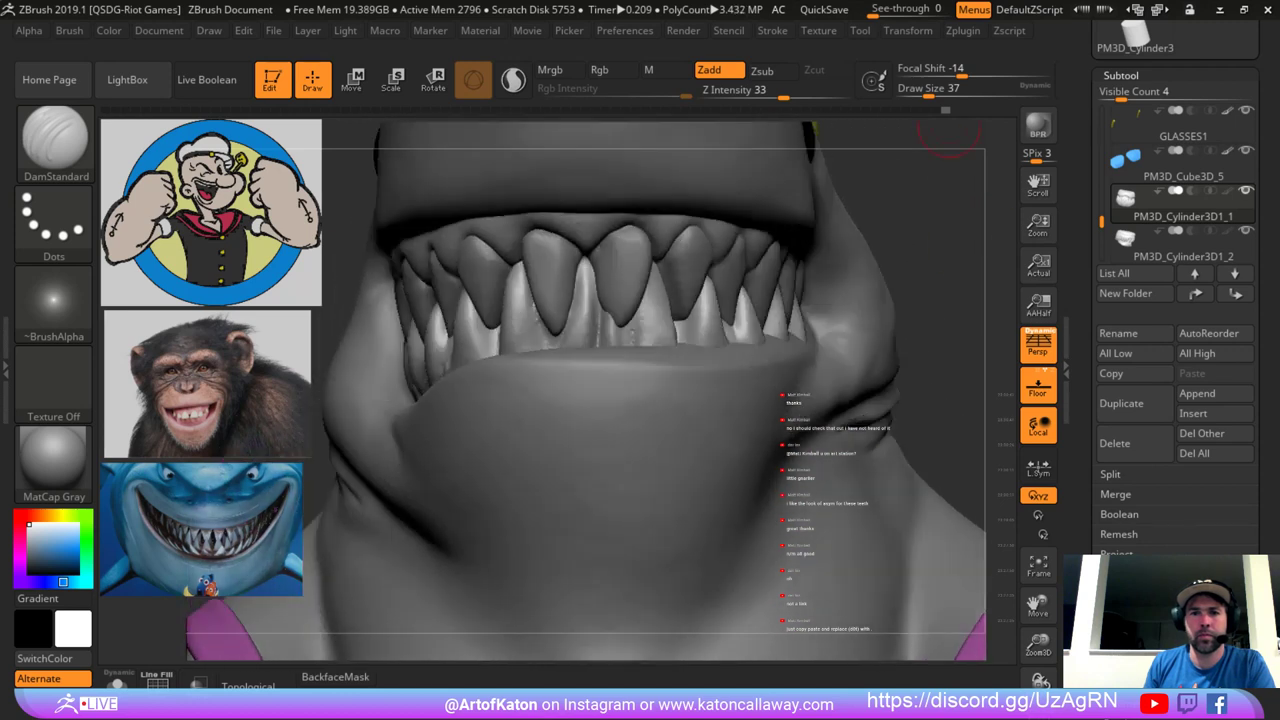
drag(619, 346, 617, 337)
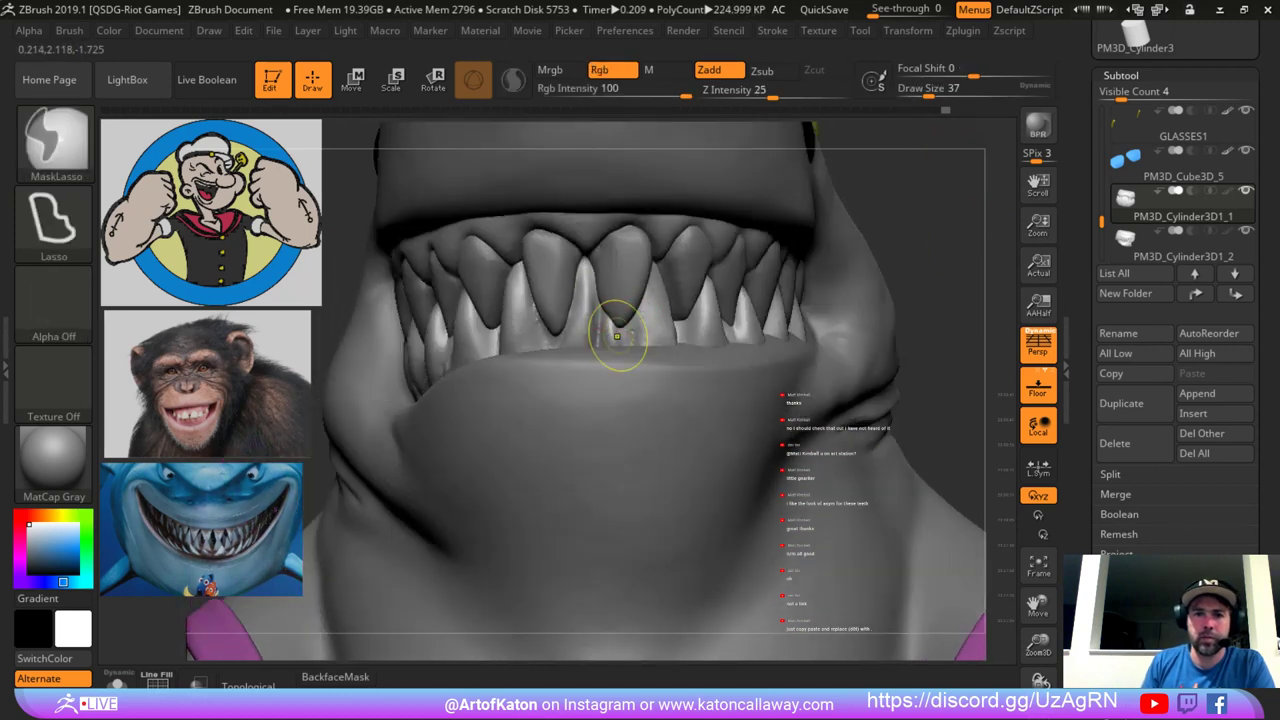
Undo the last change and reshape the lower teeth near the front centre with SnakeHook at draw size 74.
key(ctrl+z)
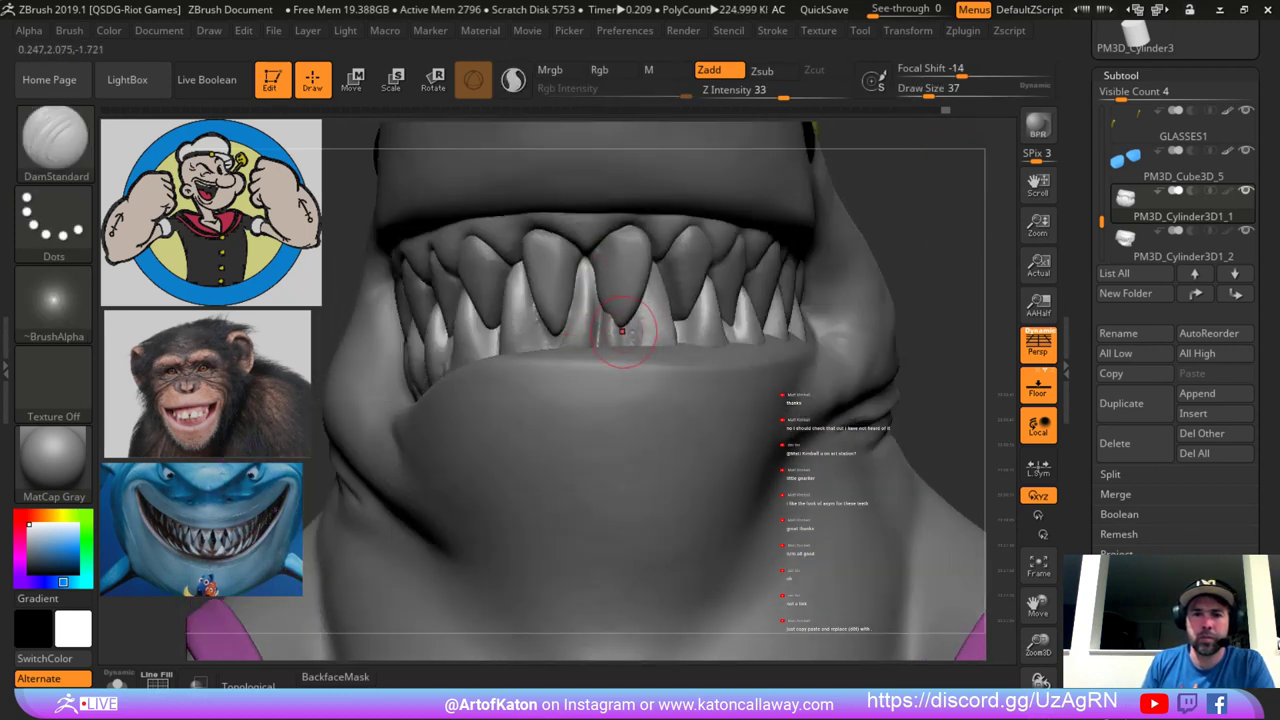
key(b)
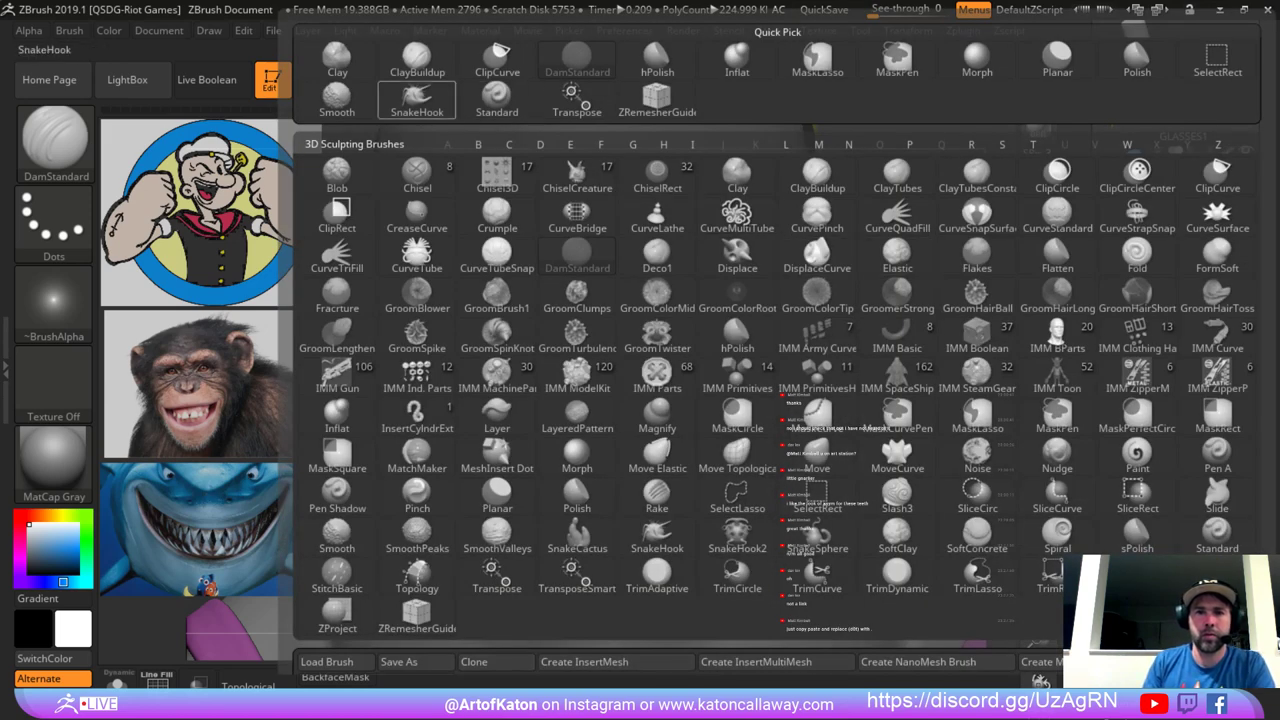
click(417, 100)
drag(937, 222, 968, 180)
key(space)
drag(622, 316, 638, 316)
drag(830, 300, 838, 262)
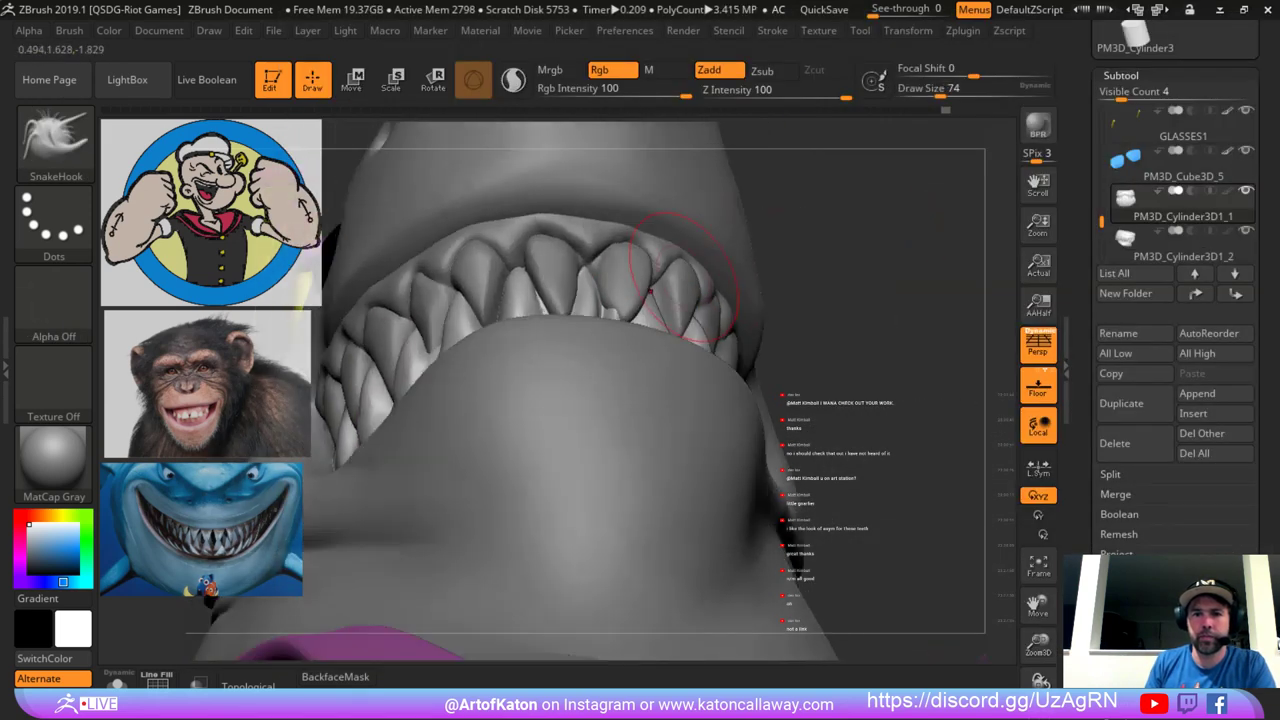
drag(612, 308, 618, 306)
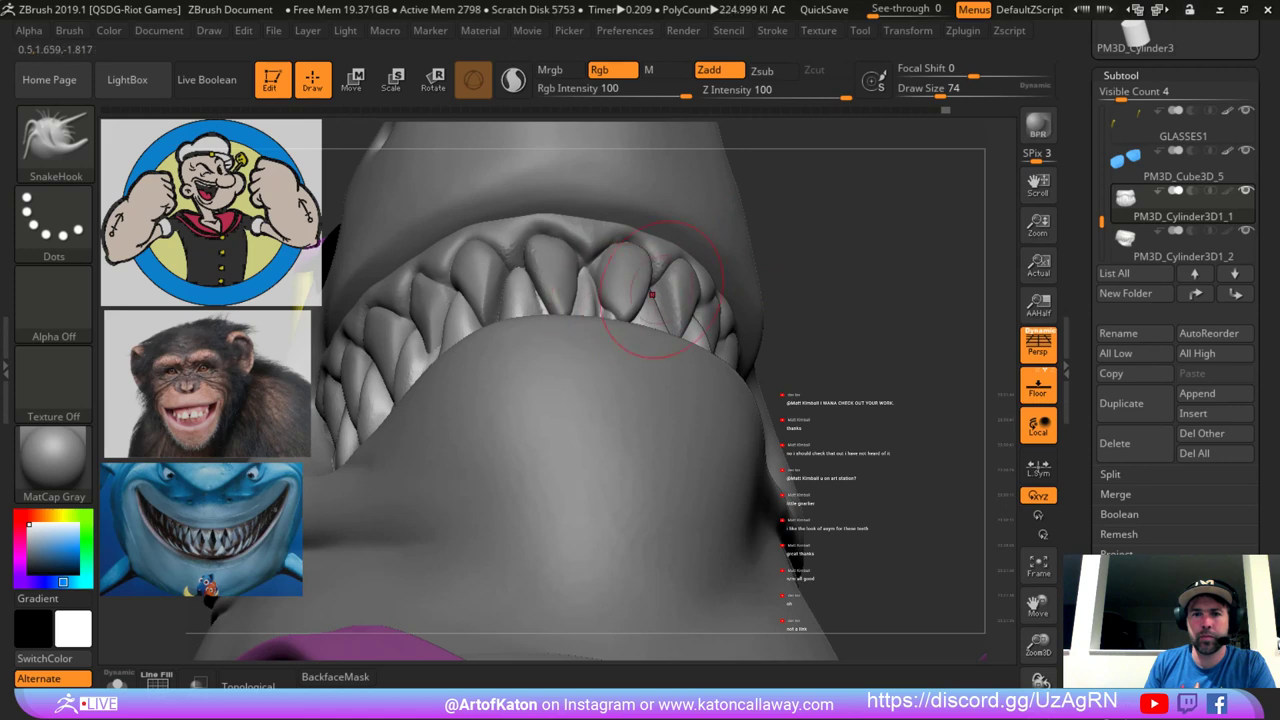
Adjust the front and side lower teeth from several angles with SnakeHook at draw sizes 74 and 65.
drag(868, 254, 792, 306)
key(space)
drag(604, 400, 590, 400)
mouse_move(925, 190)
mouse_down()
mouse_move(952, 290)
mouse_move(880, 270)
mouse_up()
key(space)
drag(602, 314, 622, 314)
drag(930, 230, 874, 214)
key(space)
drag(578, 318, 566, 318)
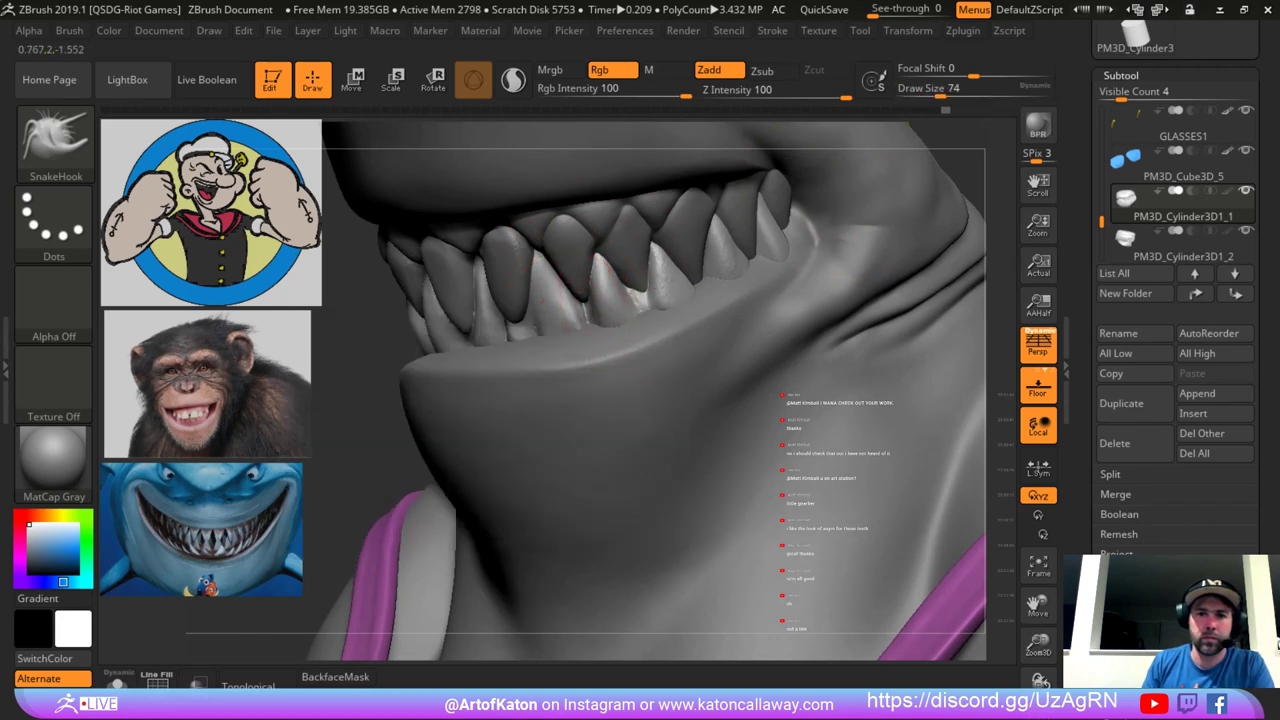
right_drag(570, 320, 582, 322)
key(space)
drag(582, 322, 576, 322)
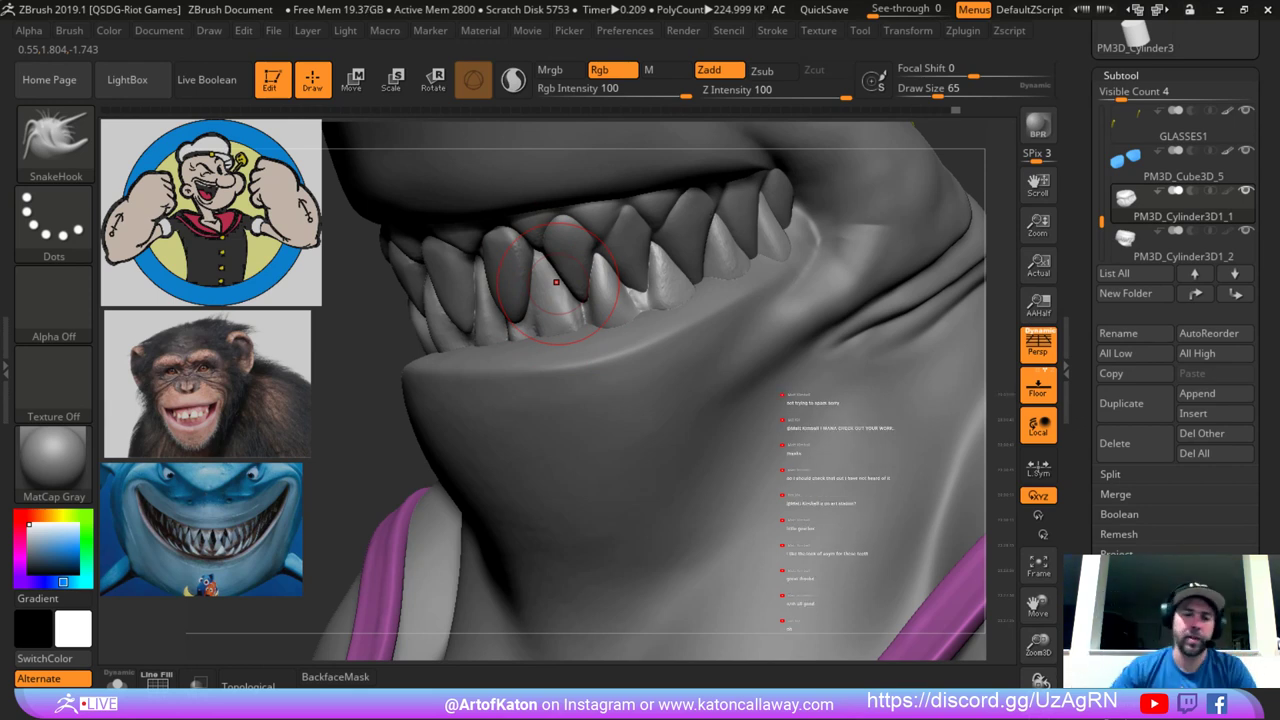
Build up the front lower teeth with the Clay brush at draw size 46, and smooth the tooth surface.
key(b)
click(62, 58)
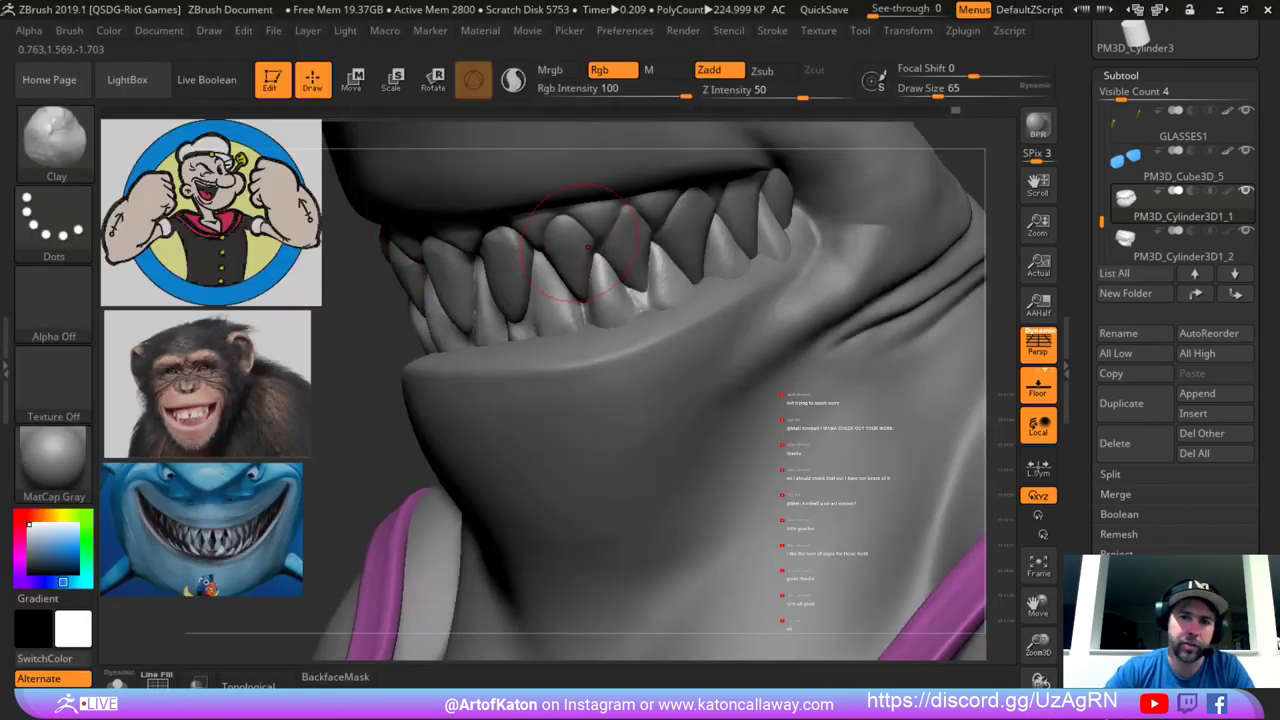
right_drag(592, 266, 583, 266)
key(space)
drag(575, 285, 565, 285)
mouse_move(525, 285)
right_down()
mouse_move(582, 272)
mouse_move(590, 335)
mouse_move(612, 350)
mouse_move(650, 318)
right_up()
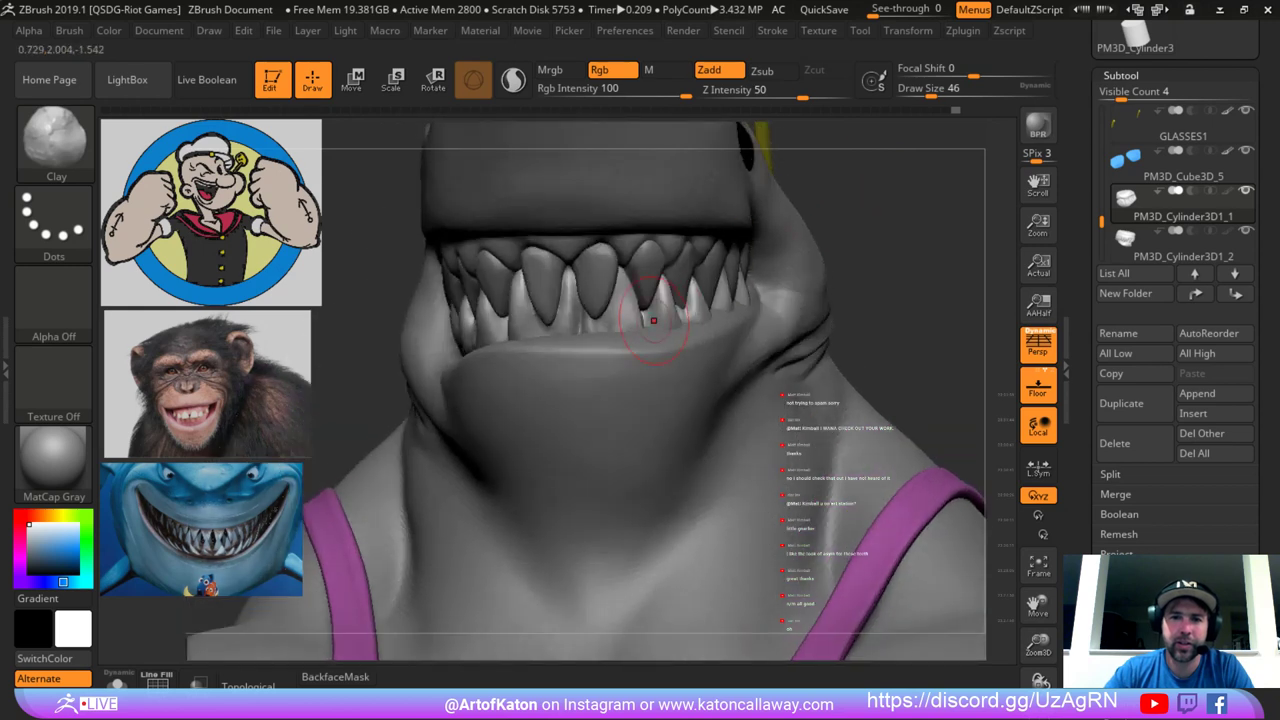
key(shift)
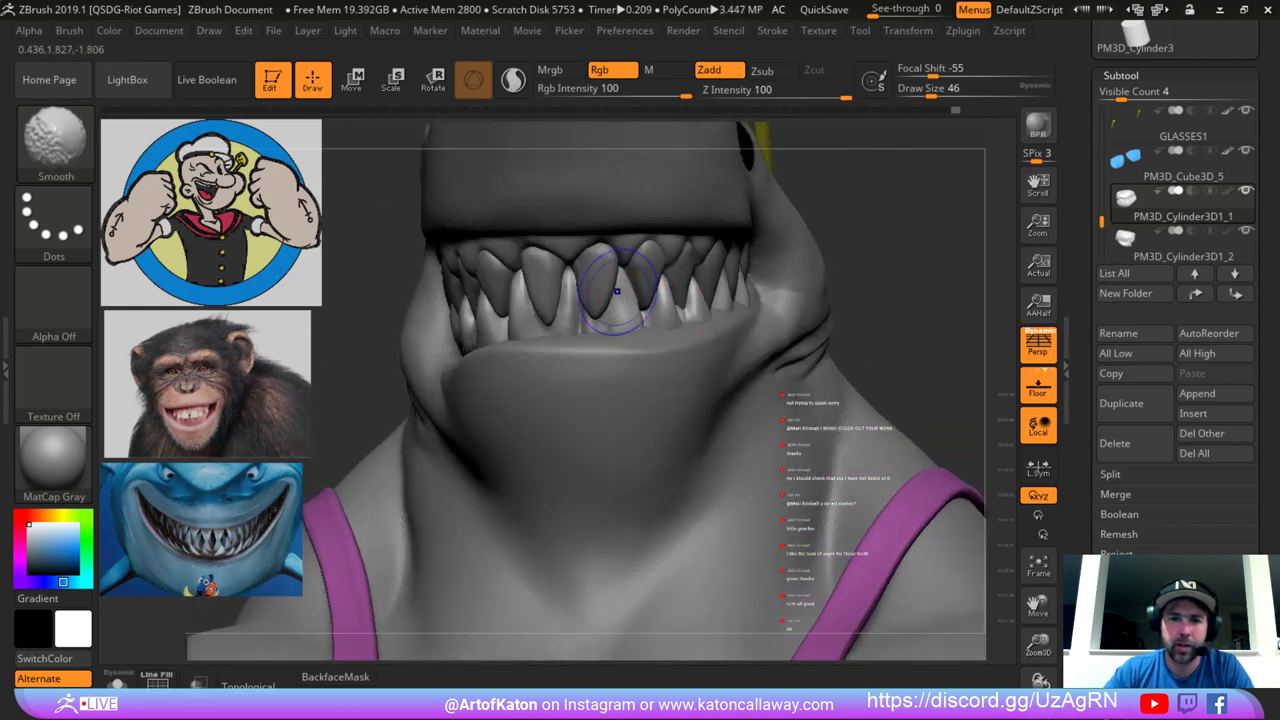
shift+drag(612, 302, 618, 286)
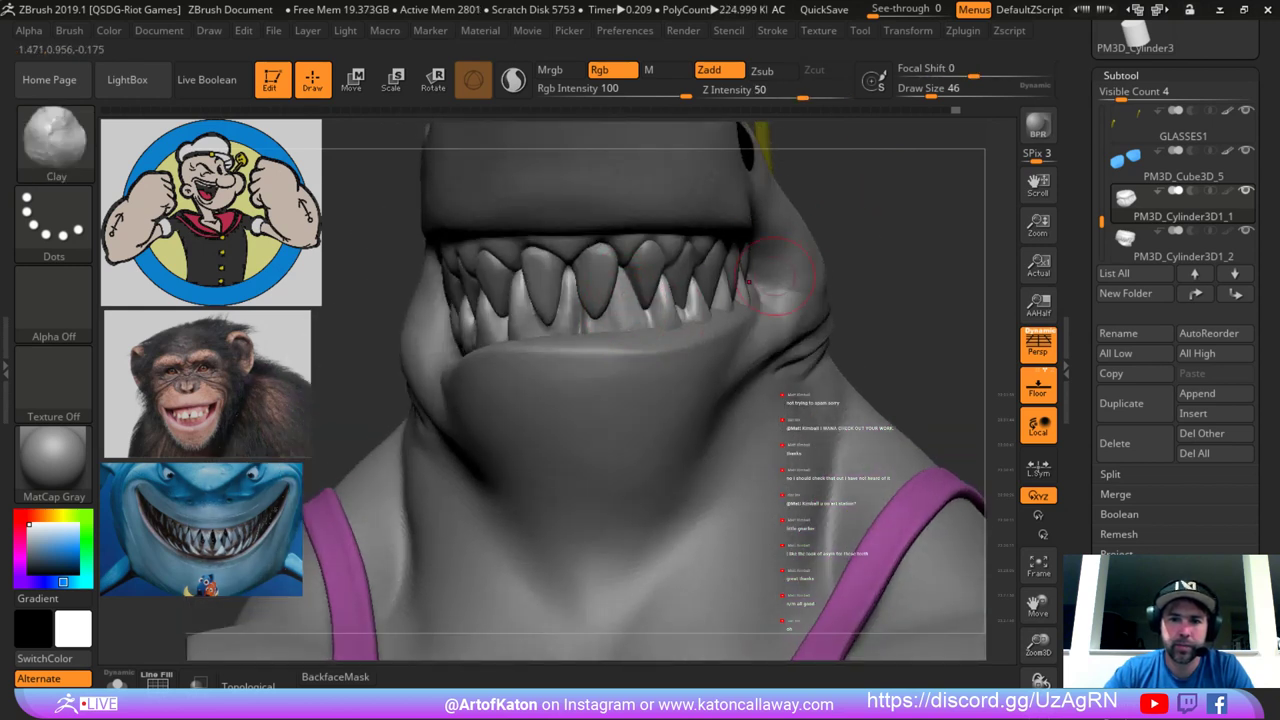
Refine the lower teeth from the side with Clay at draw size 31, and undo the last stroke at the centre.
right_drag(776, 277, 628, 294)
key(space)
drag(678, 301, 670, 301)
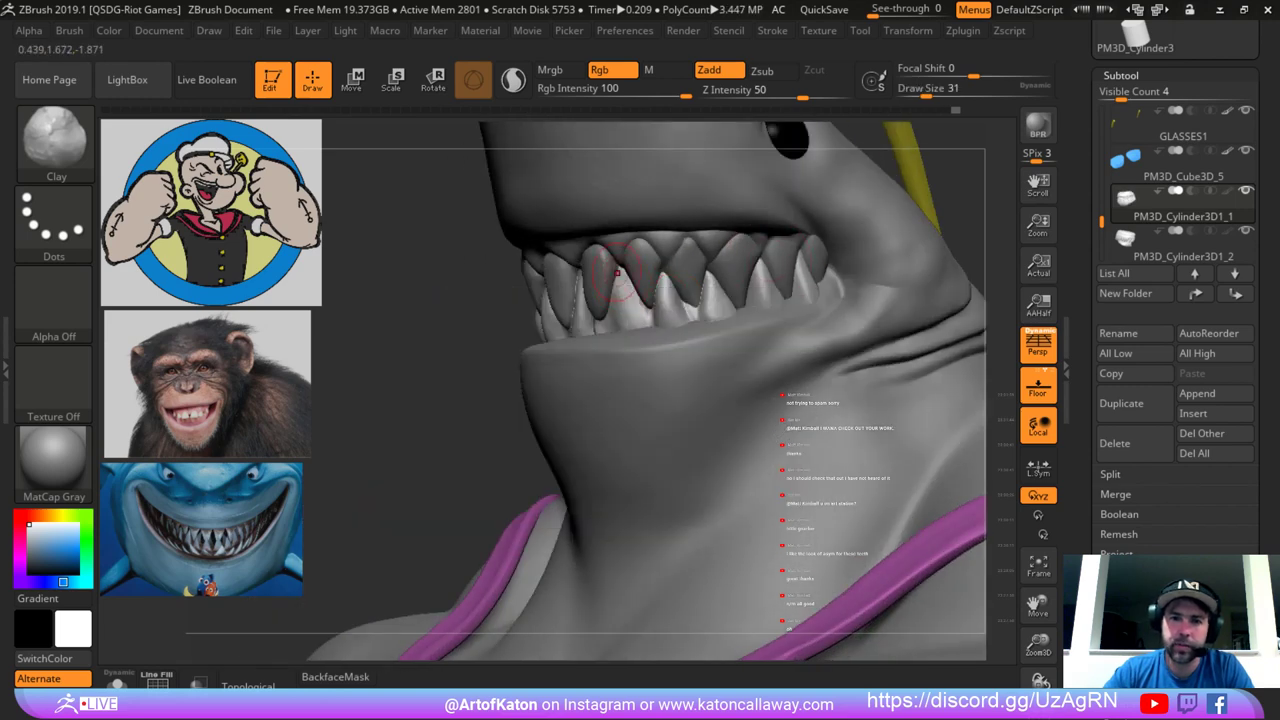
key(shift)
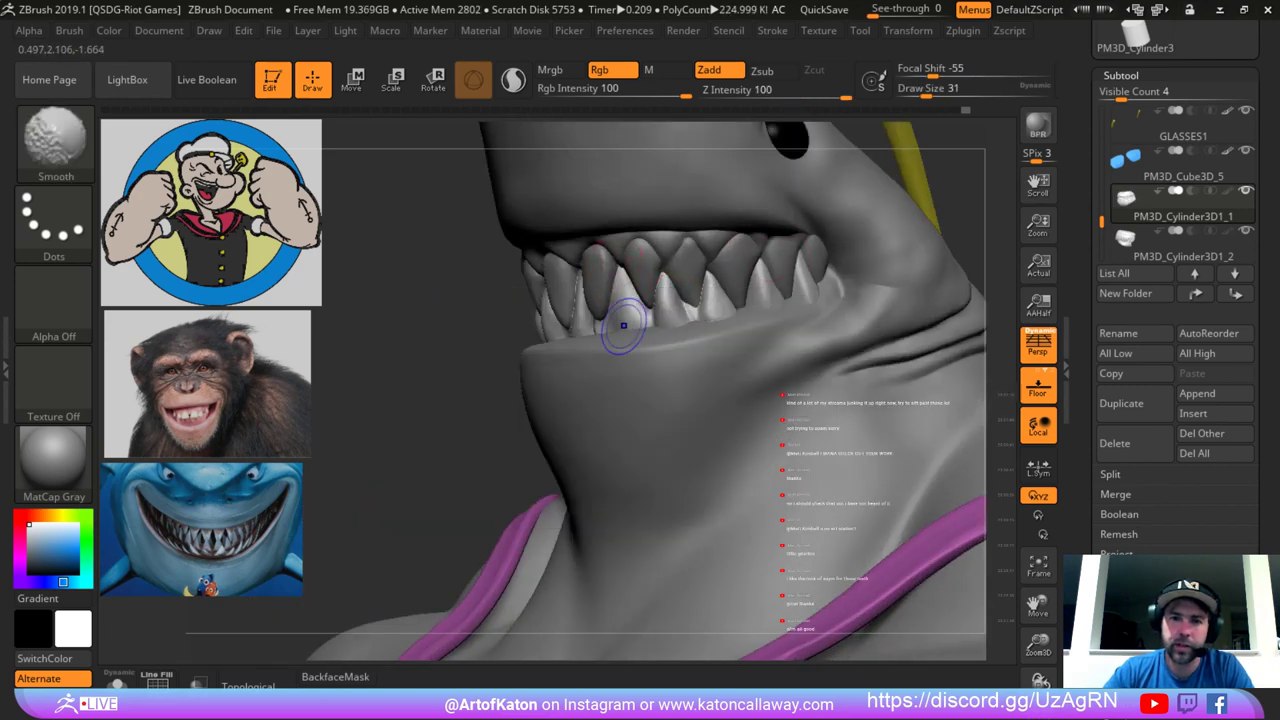
right_drag(624, 325, 589, 322)
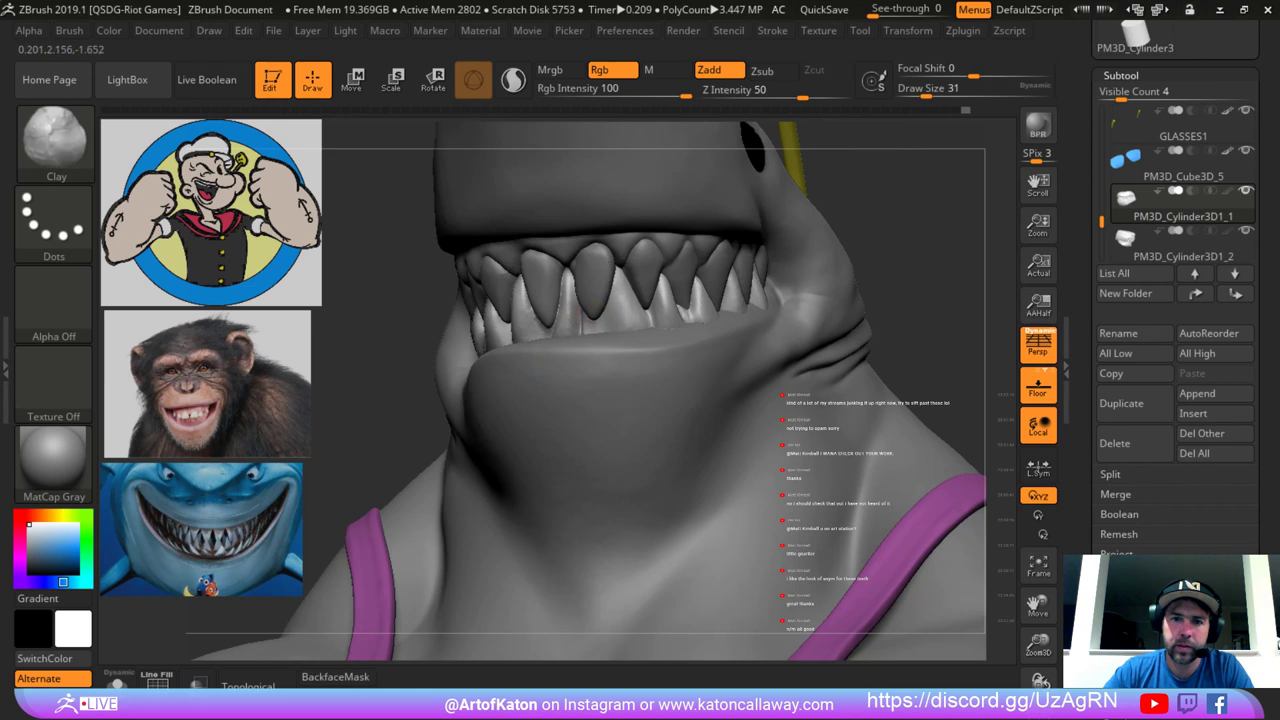
drag(582, 322, 614, 322)
key(ctrl+z)
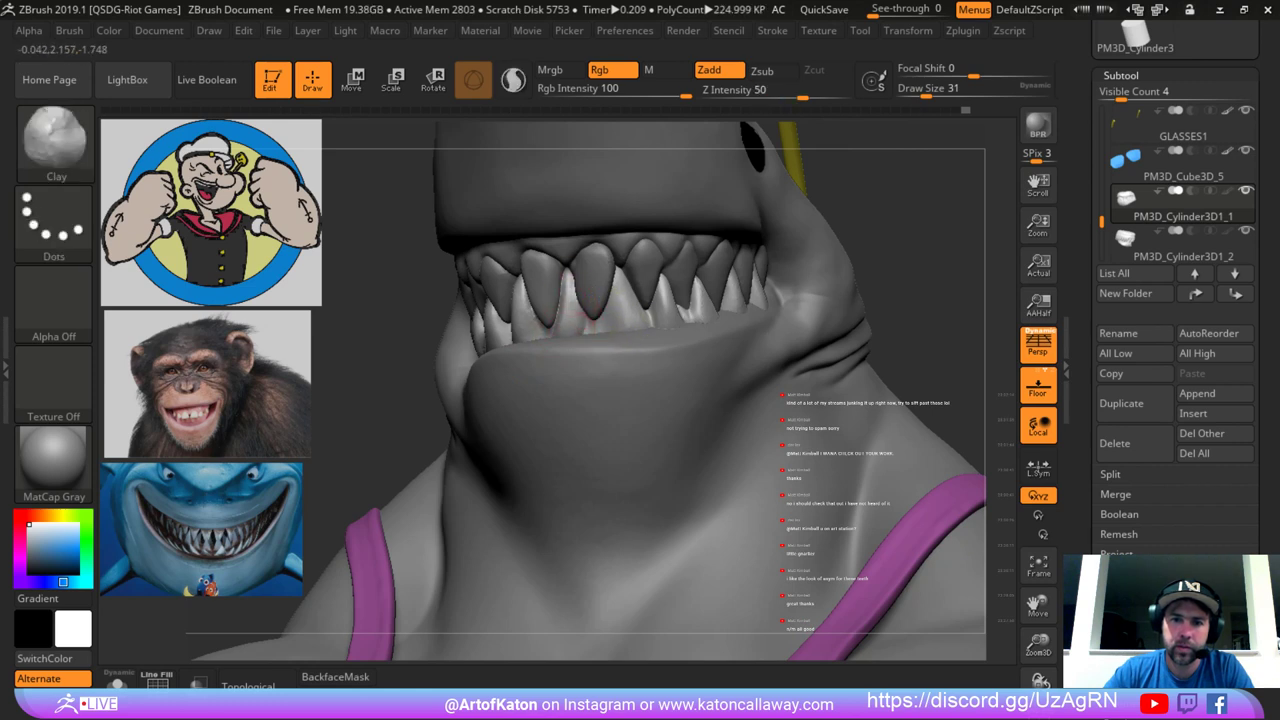
Fill out and smooth the lower teeth around the centre tooth with Clay at draw size 31.
drag(690, 228, 812, 290)
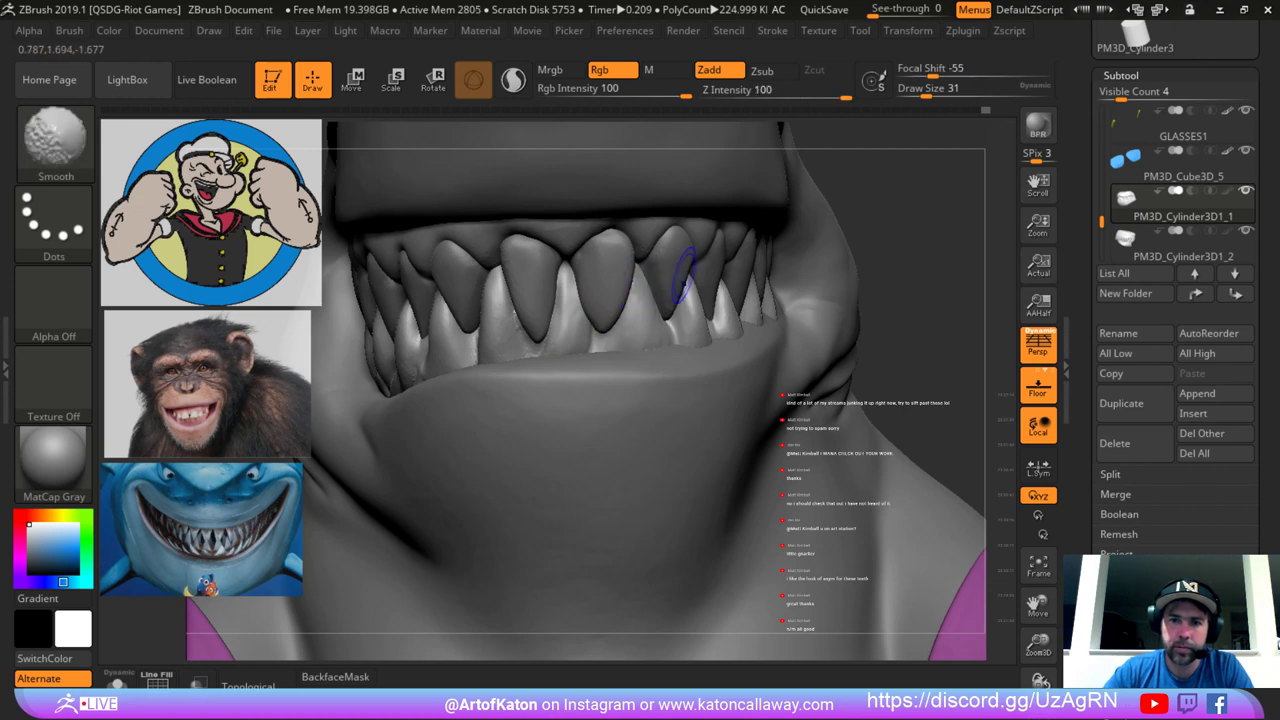
mouse_move(620, 385)
right_down()
mouse_move(448, 402)
mouse_move(386, 300)
mouse_move(425, 300)
right_up()
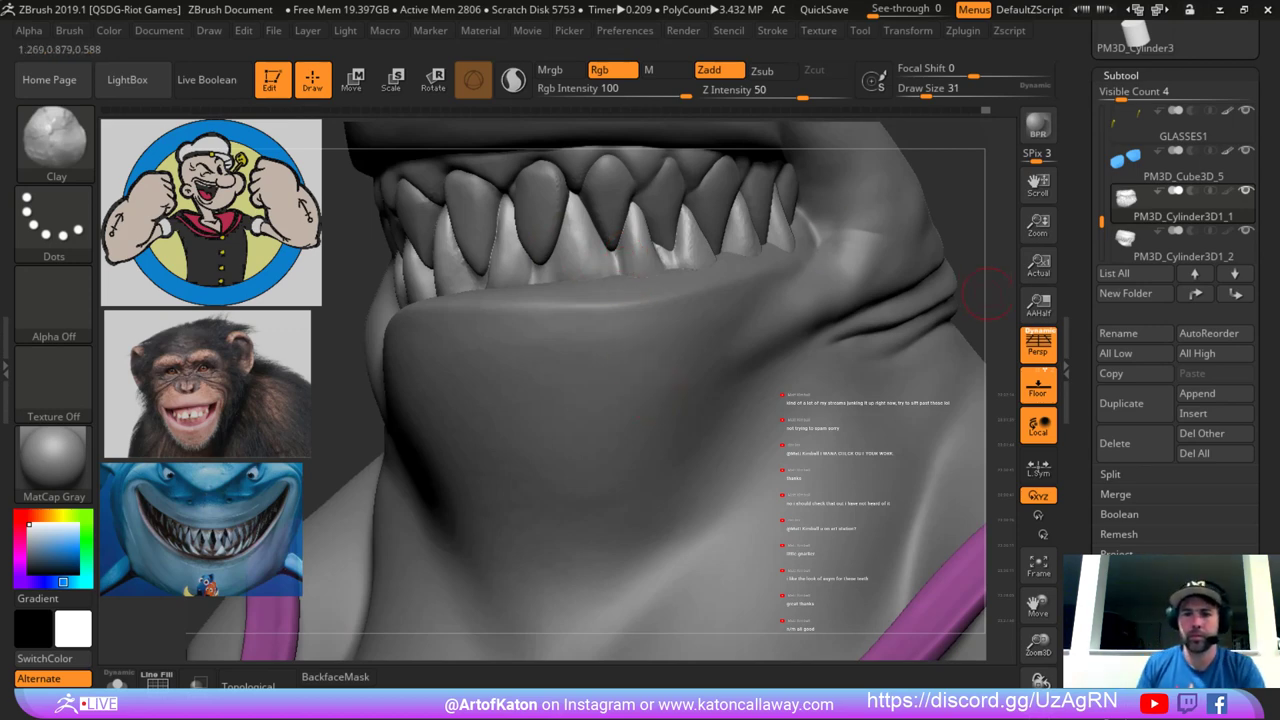
mouse_move(963, 246)
ctrl+right_down()
mouse_move(910, 186)
mouse_move(890, 196)
mouse_move(880, 230)
mouse_move(868, 160)
ctrl+right_up()
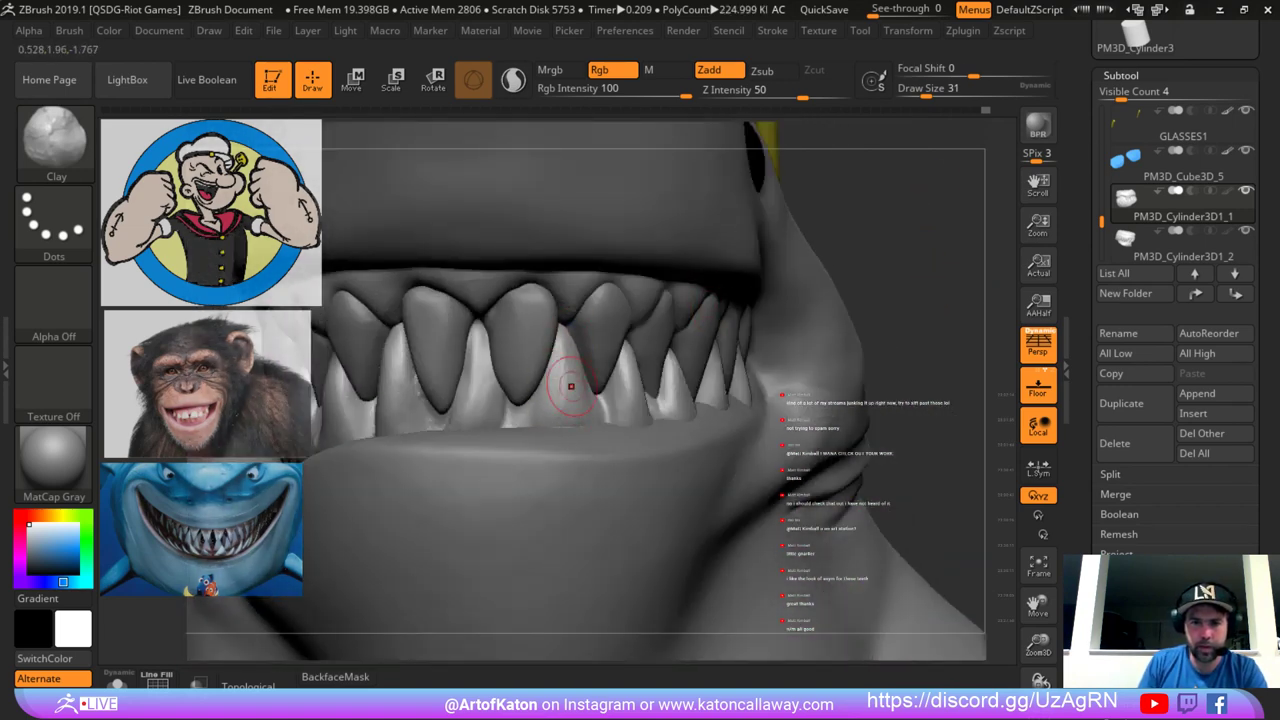
mouse_move(571, 386)
mouse_down()
mouse_move(562, 392)
mouse_move(562, 345)
mouse_move(566, 356)
mouse_up()
mouse_move(489, 348)
mouse_down()
mouse_move(484, 400)
mouse_move(478, 366)
mouse_up()
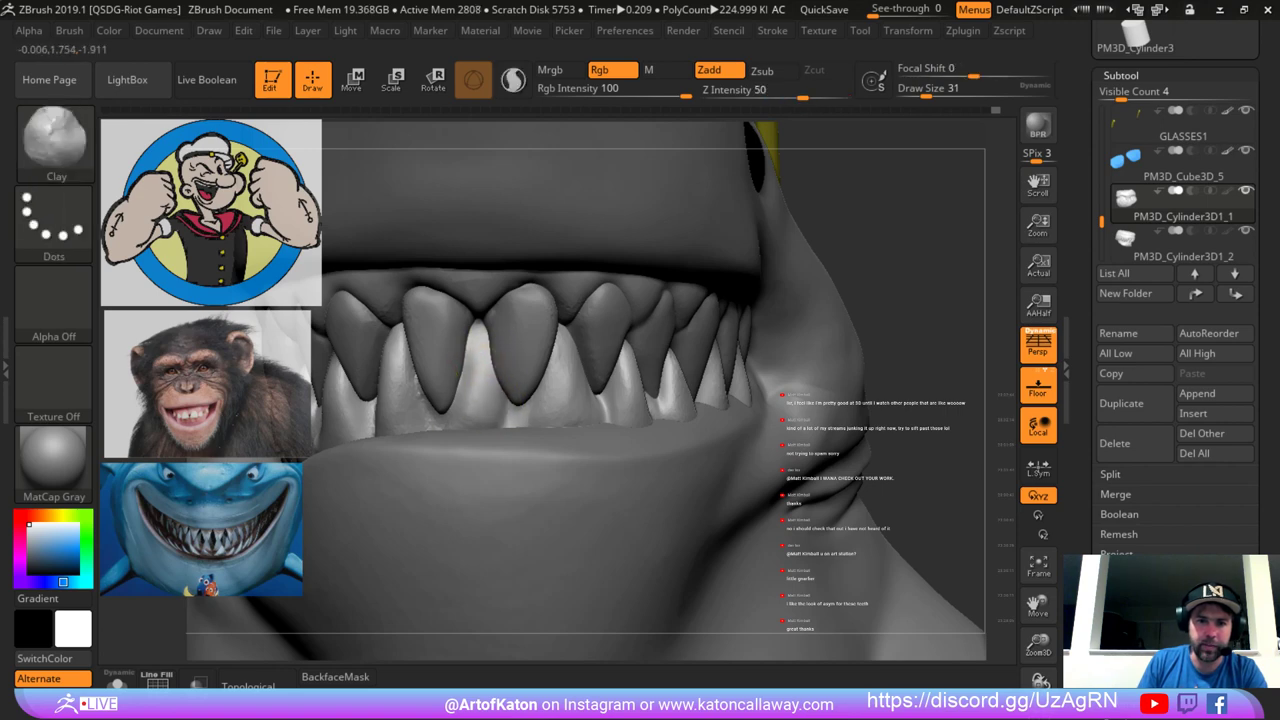
key(shift)
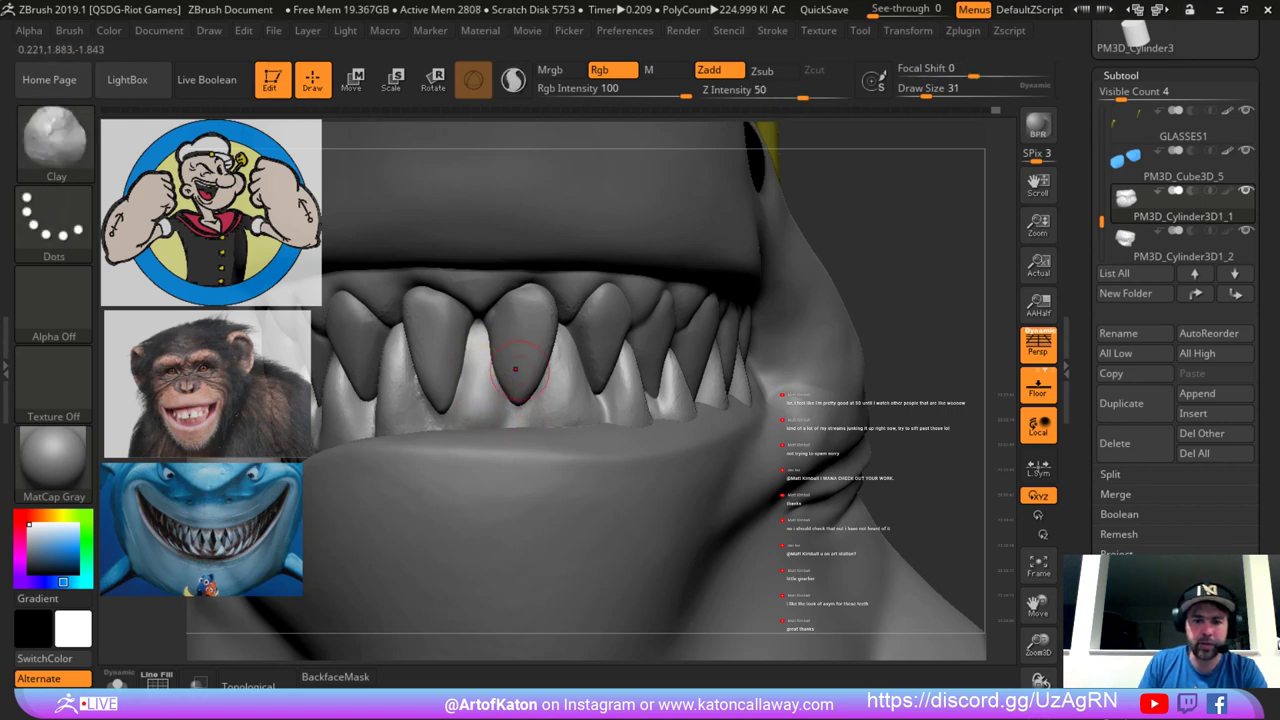
Sharpen the centre lower tooth and the edges beside it with DamStandard at draw size 49.
key(b)
click(302, 60)
key(space)
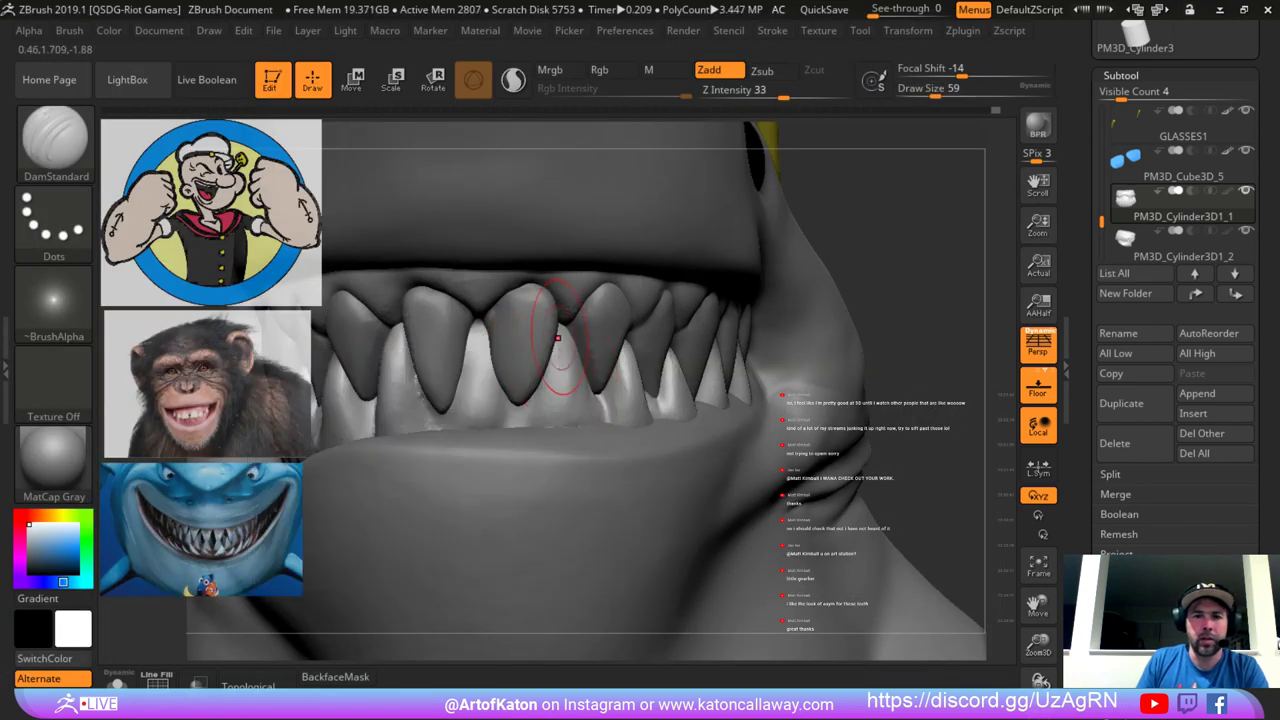
key(space)
mouse_move(547, 353)
mouse_down()
mouse_move(508, 346)
mouse_move(475, 412)
mouse_up()
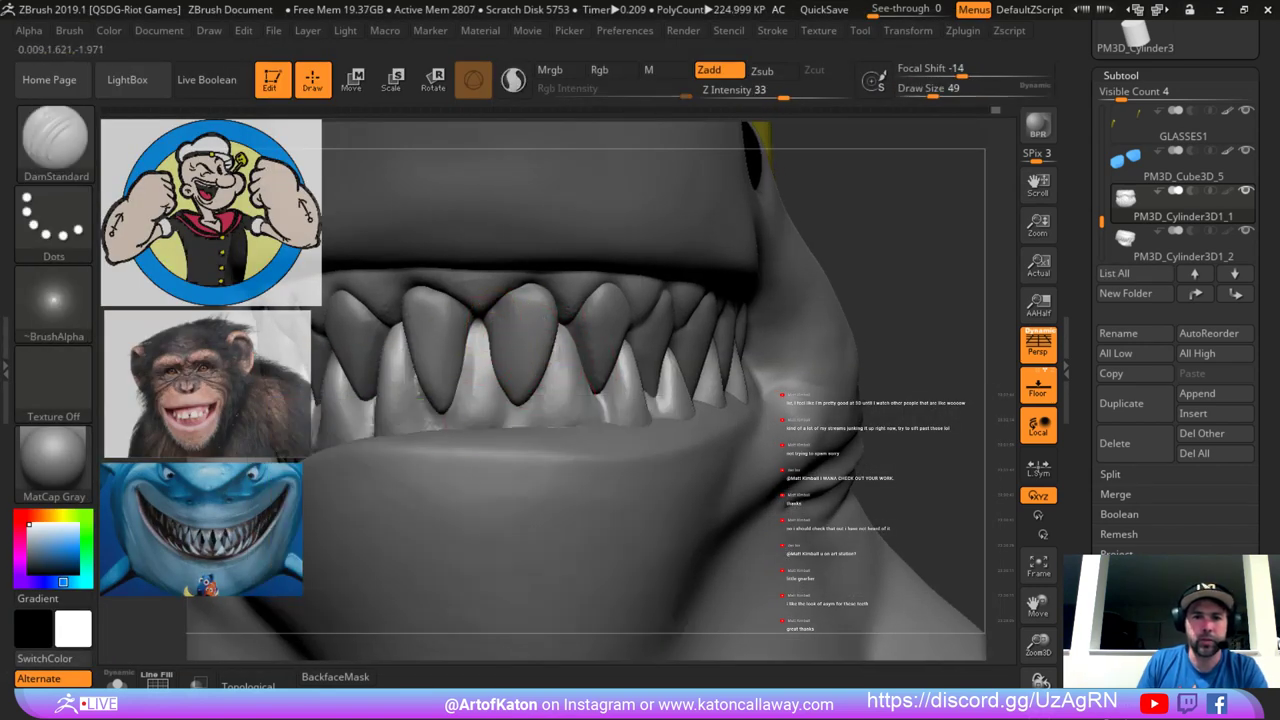
drag(480, 338, 480, 408)
Build up the length of the centre lower tooth with Standard at draw size 37, and smooth the neighbouring tooth.
key(b)
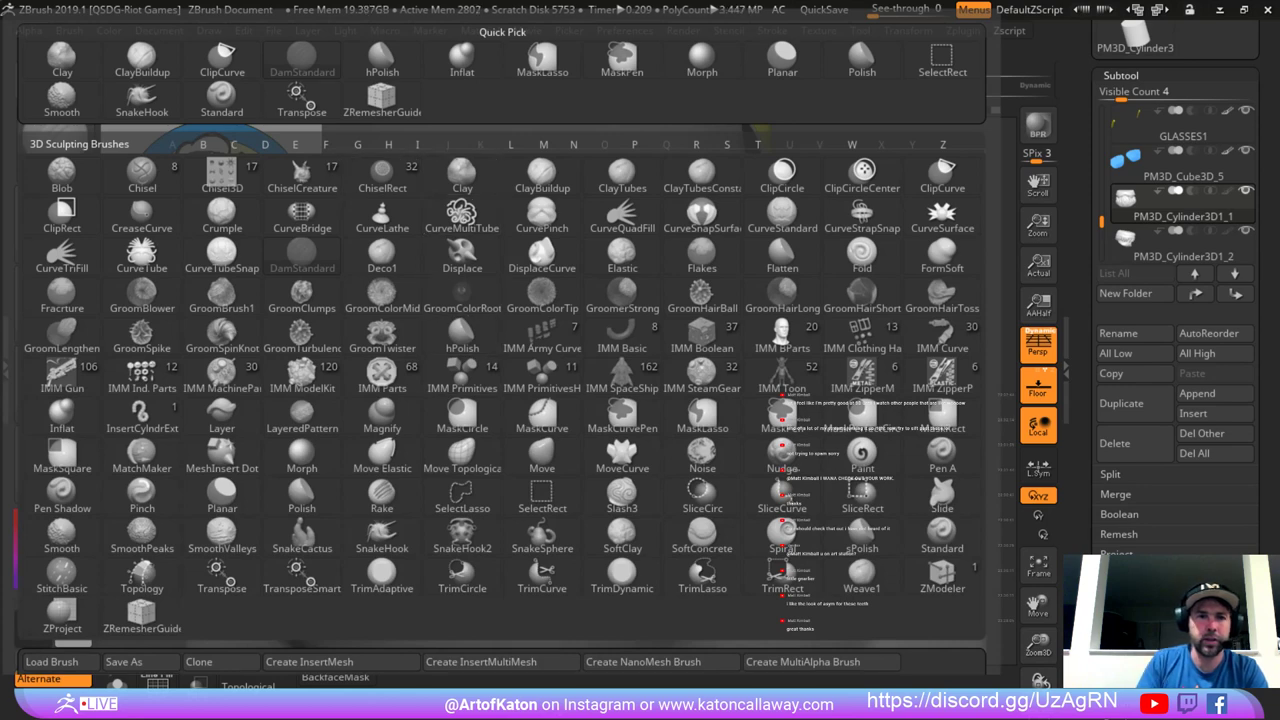
click(222, 95)
key(space)
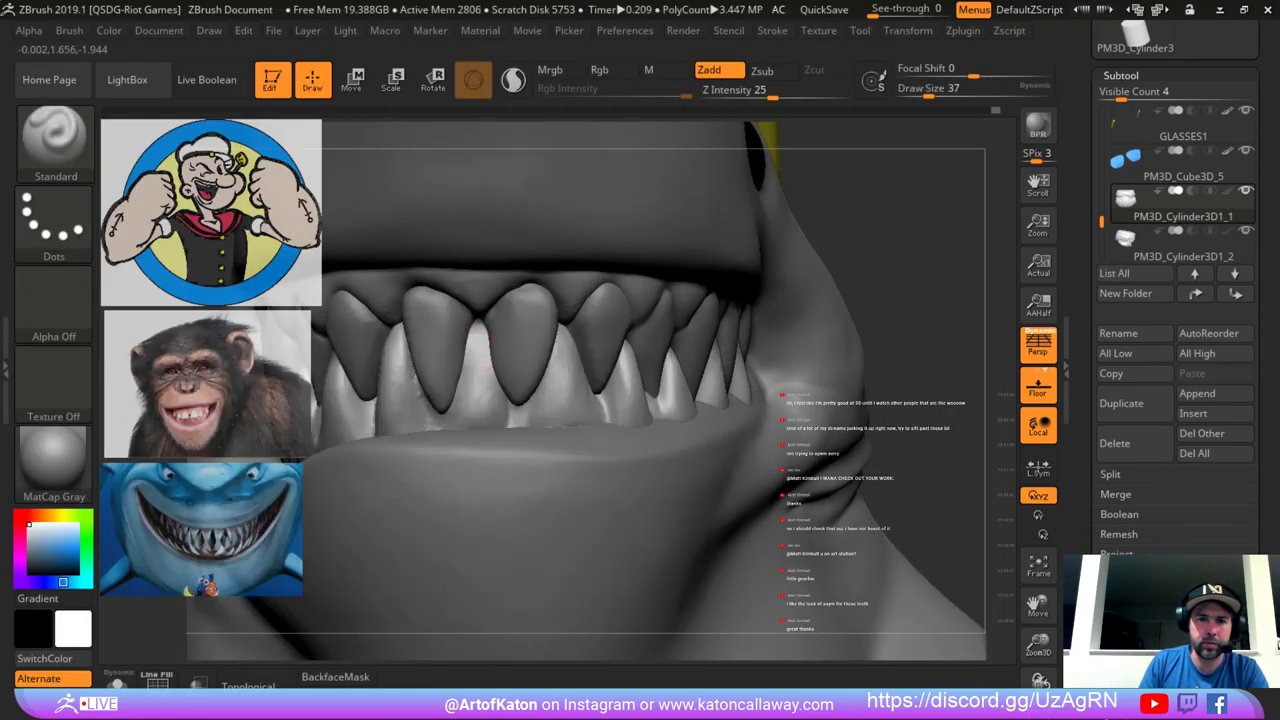
drag(478, 318, 480, 415)
mouse_move(903, 240)
mouse_down()
mouse_move(863, 229)
mouse_move(880, 160)
mouse_up()
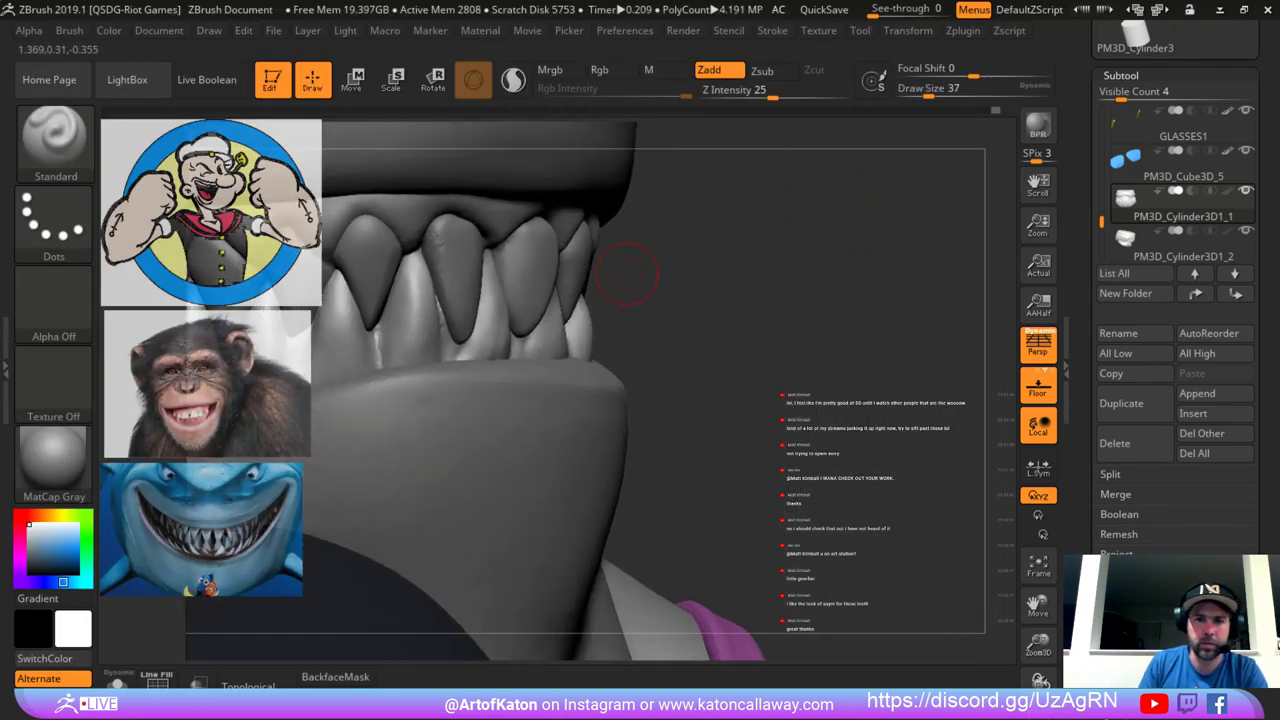
drag(491, 259, 493, 350)
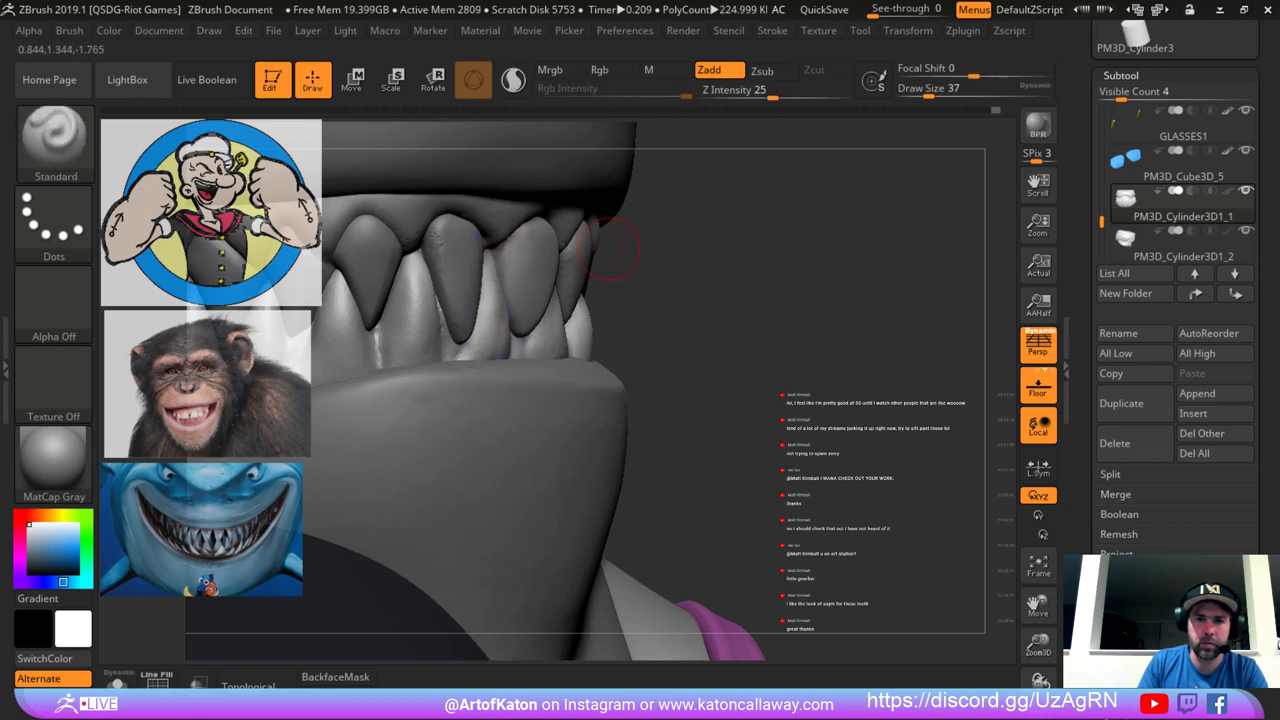
drag(650, 255, 530, 270)
key(shift)
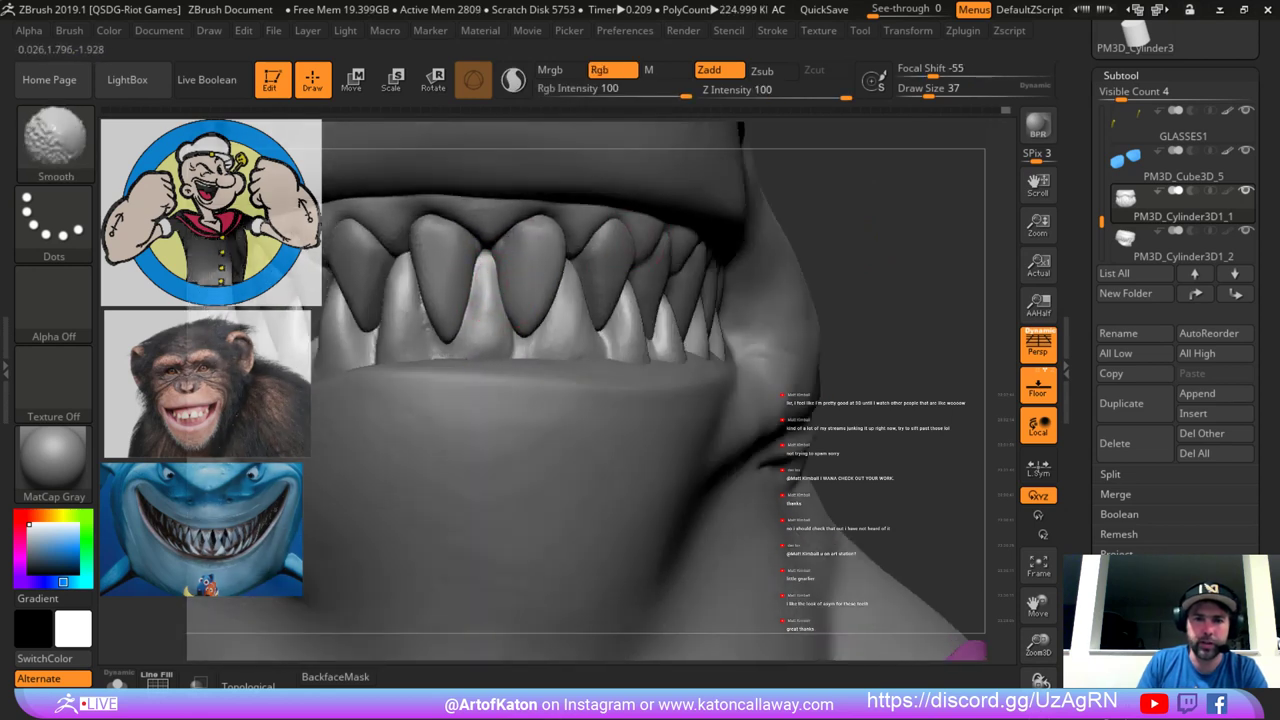
drag(415, 292, 408, 336)
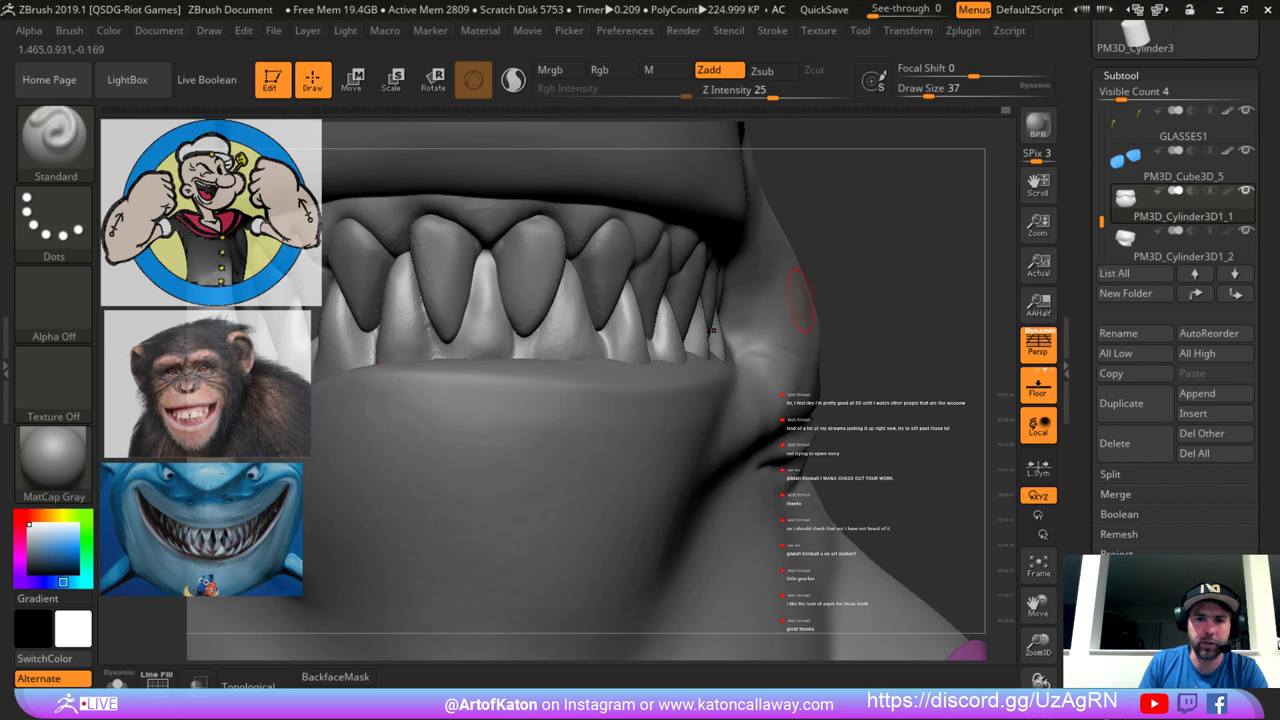
Undo the smoothing on the centre lower tooth, and smooth it with Sculptris Pro on at draw size 56.
alt+drag(831, 303, 775, 259)
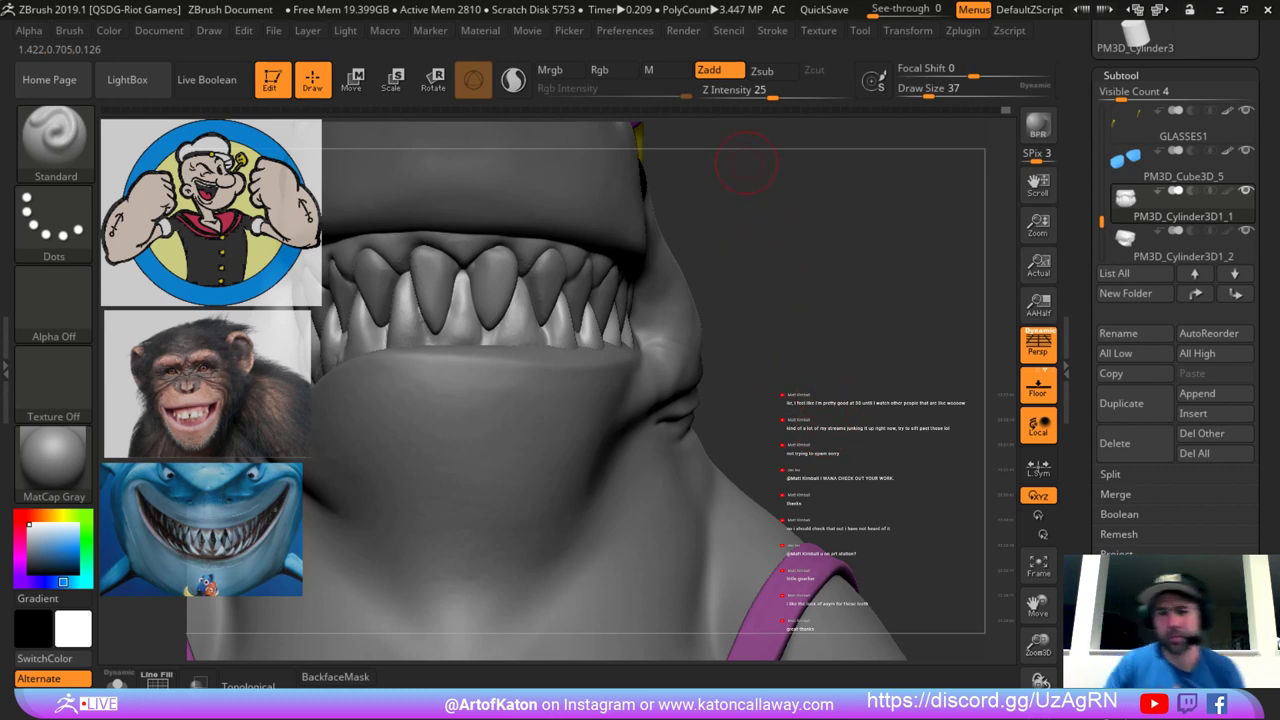
mouse_move(800, 275)
alt+mouse_down()
mouse_move(771, 214)
mouse_move(800, 200)
mouse_move(684, 170)
alt+mouse_up()
mouse_move(498, 258)
shift+mouse_down()
mouse_move(484, 274)
mouse_move(494, 248)
shift+mouse_up()
key(ctrl+z)
key(bracketright)
key(bracketright)
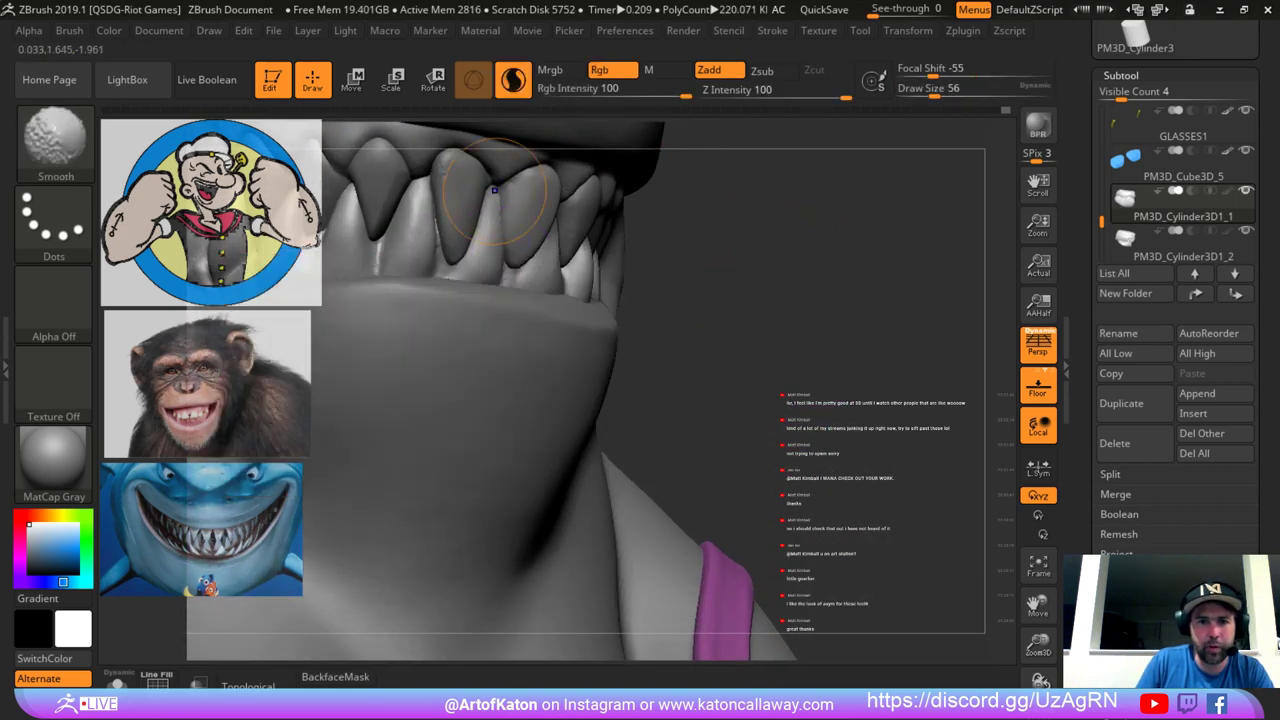
drag(740, 240, 664, 200)
Carve the centre lower tooth with DamStandard at draw sizes 18 and 35, and smooth its upper part.
key(bracketleft)
key(bracketleft)
key(bracketleft)
key(b)
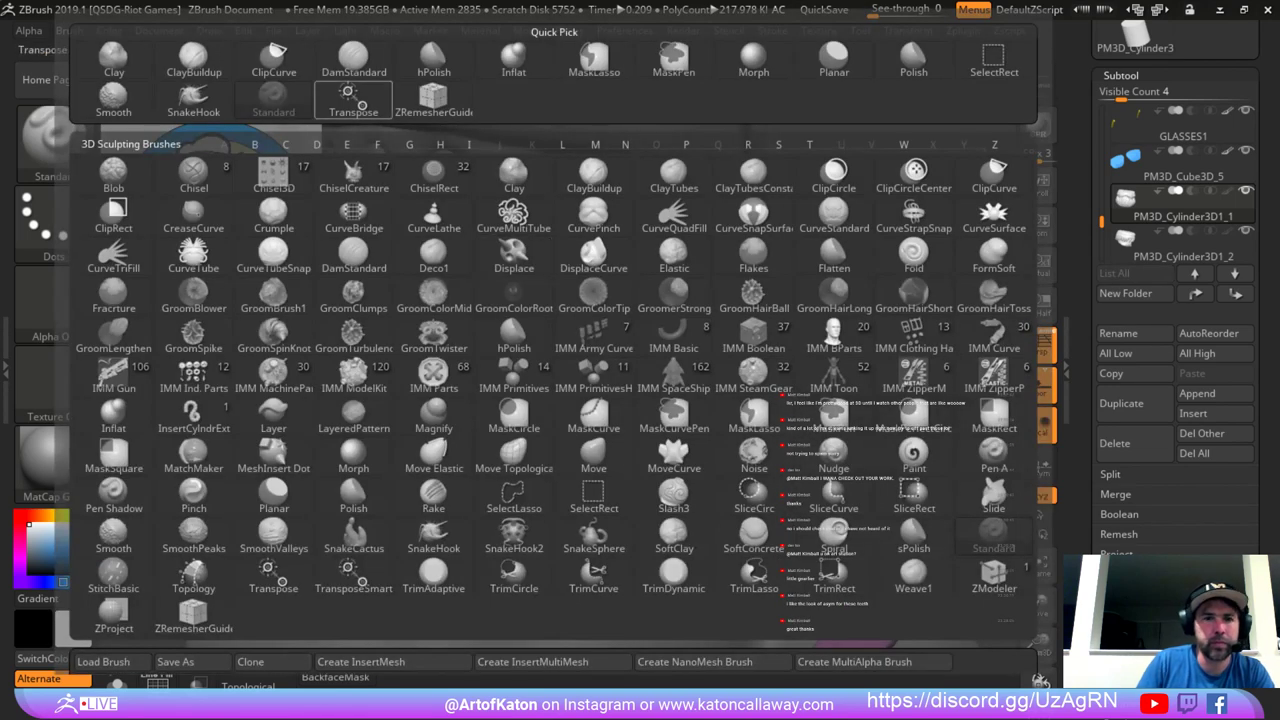
click(355, 58)
key(space)
click(472, 247)
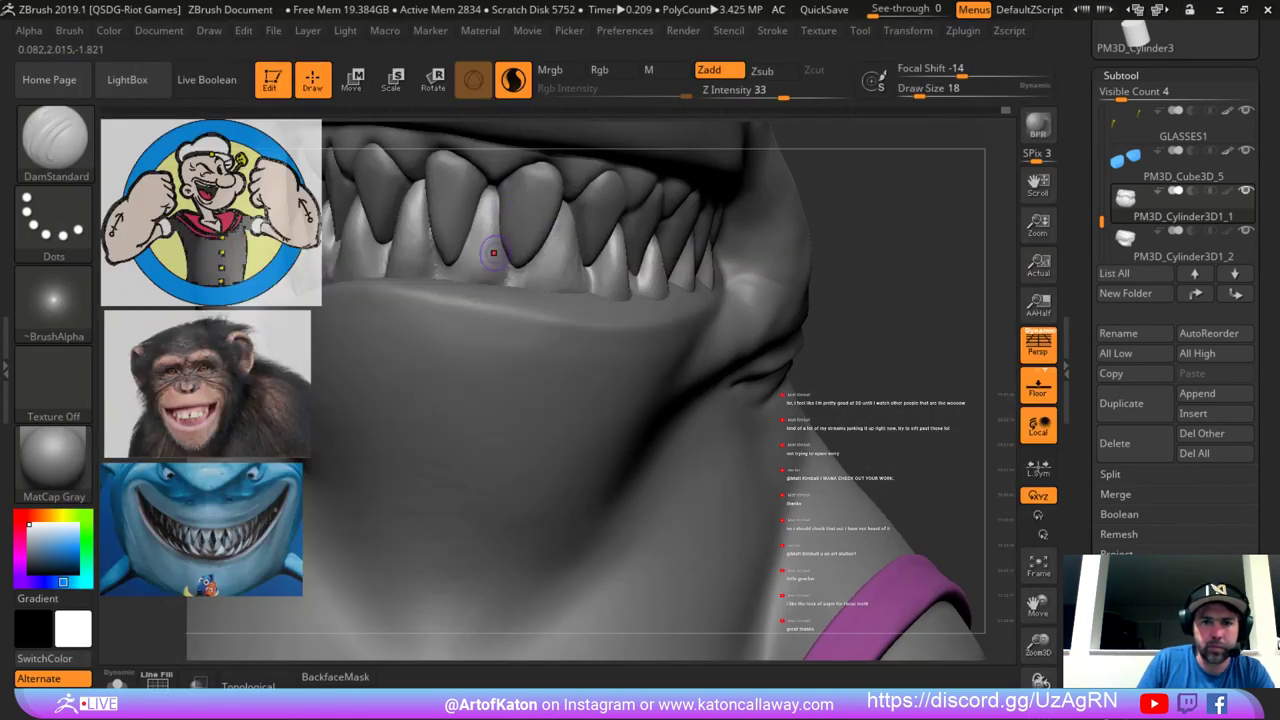
key(bracketright)
key(bracketright)
right_drag(493, 253, 482, 252)
shift+drag(496, 245, 509, 210)
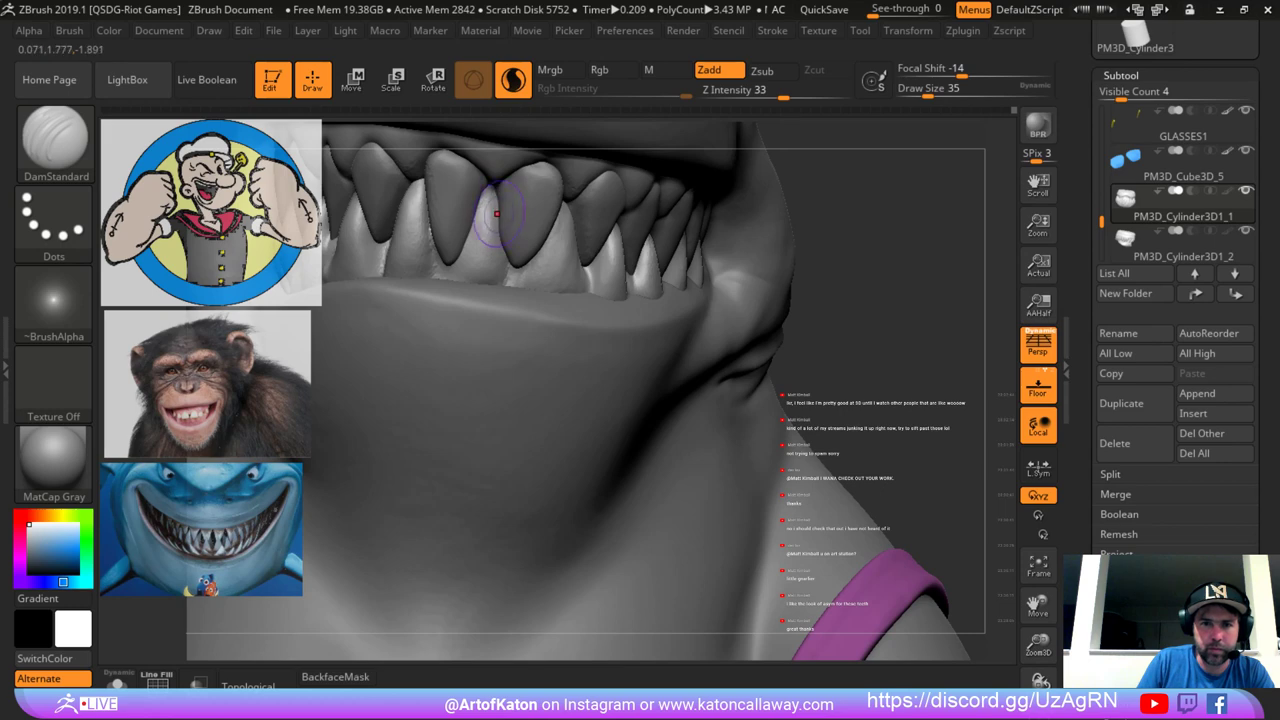
Isolate the PM3D_Cylinder3D1_1 subtool and carve around the centre tooth's tip and sides with DamStandard at draw size 25.
key(space)
click(474, 223)
click(118, 682)
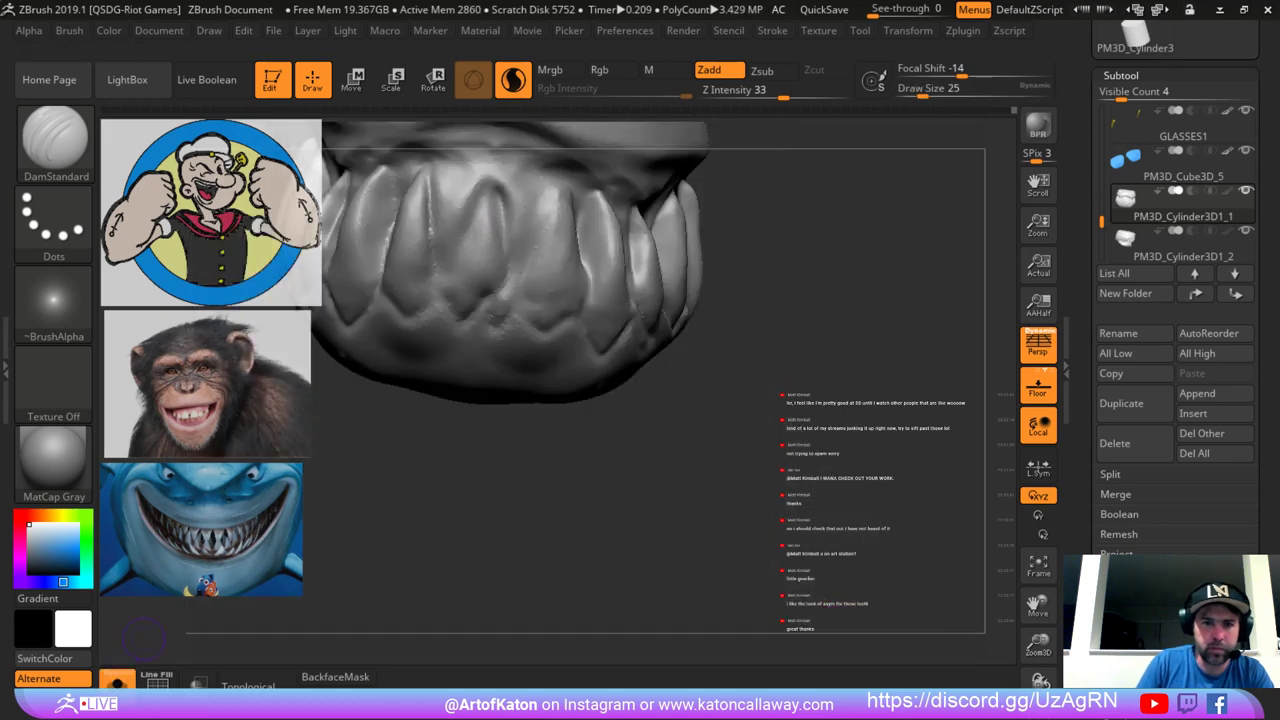
mouse_move(490, 180)
mouse_down()
mouse_move(460, 260)
mouse_move(483, 192)
mouse_move(466, 246)
mouse_move(433, 190)
mouse_move(438, 240)
mouse_move(484, 181)
mouse_up()
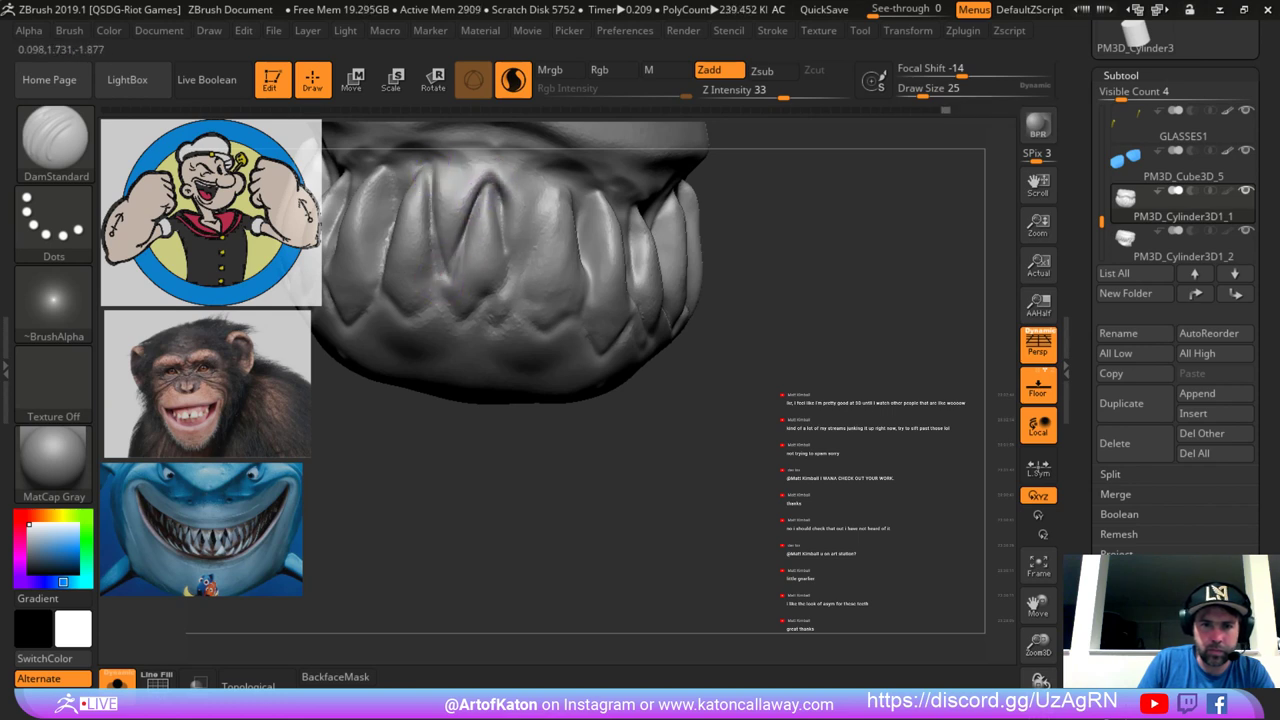
drag(488, 180, 501, 212)
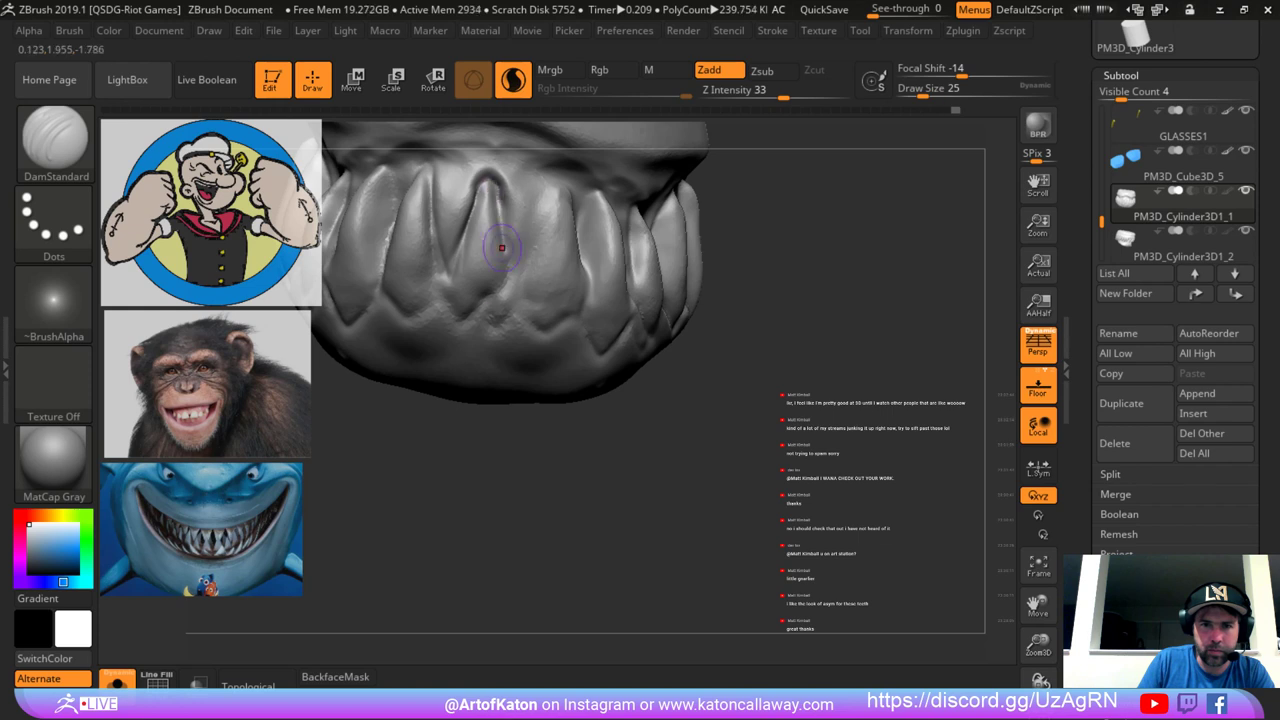
Carve the side and base of the centre lower tooth with DamStandard at draw size 25, and bring back the full head.
click(118, 682)
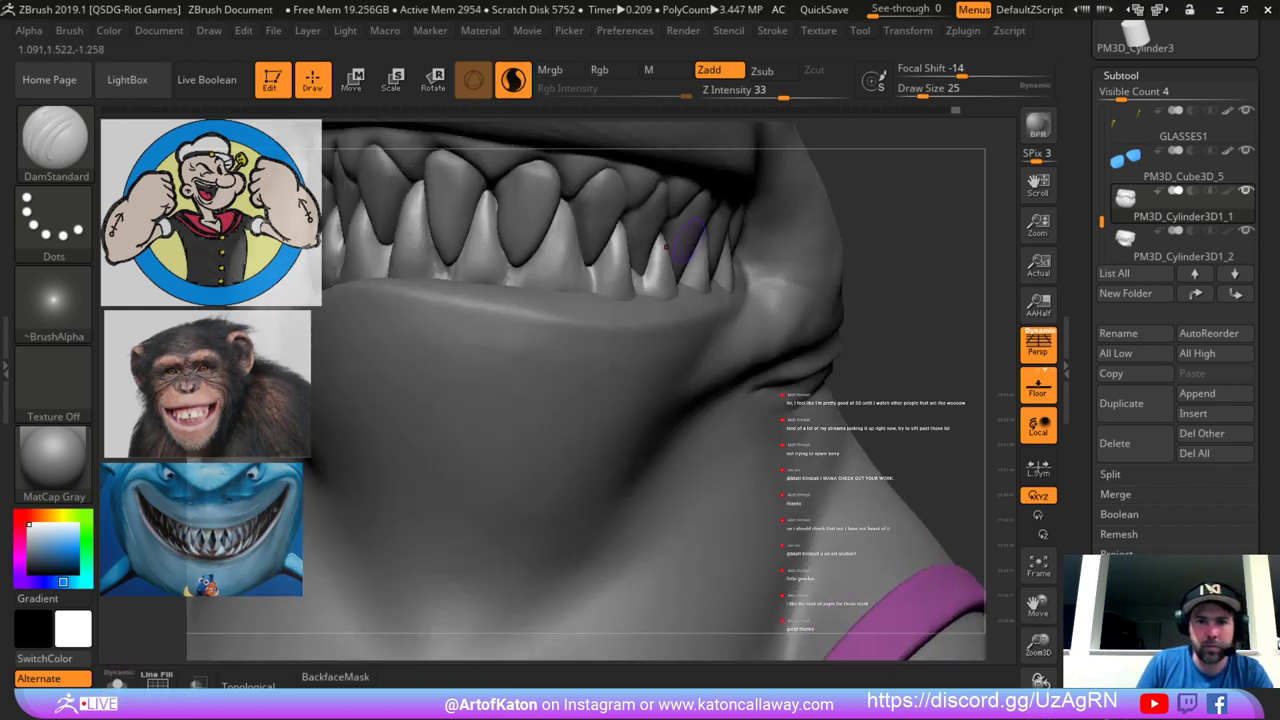
click(118, 682)
drag(494, 196, 513, 276)
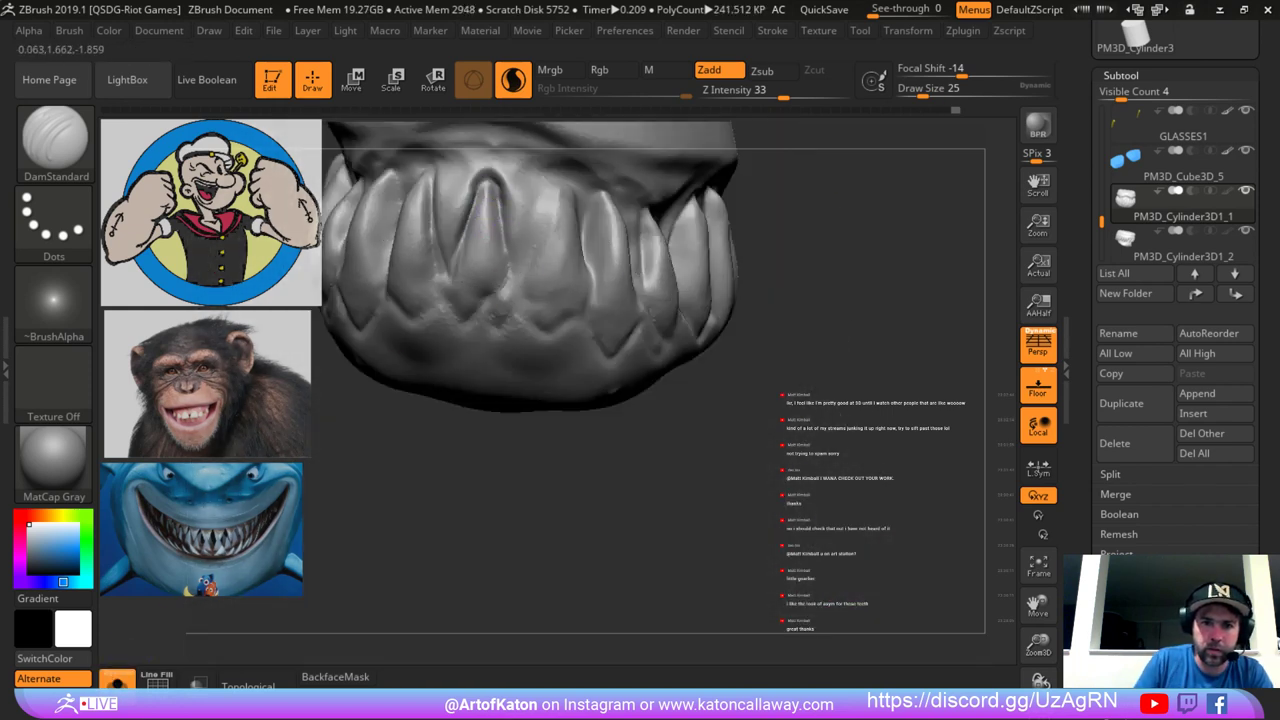
click(118, 682)
Polish the face of the broad lower tooth beside the centre with hPolish at draw size 44.
right_drag(449, 371, 556, 243)
key(b)
key(h)
key(p)
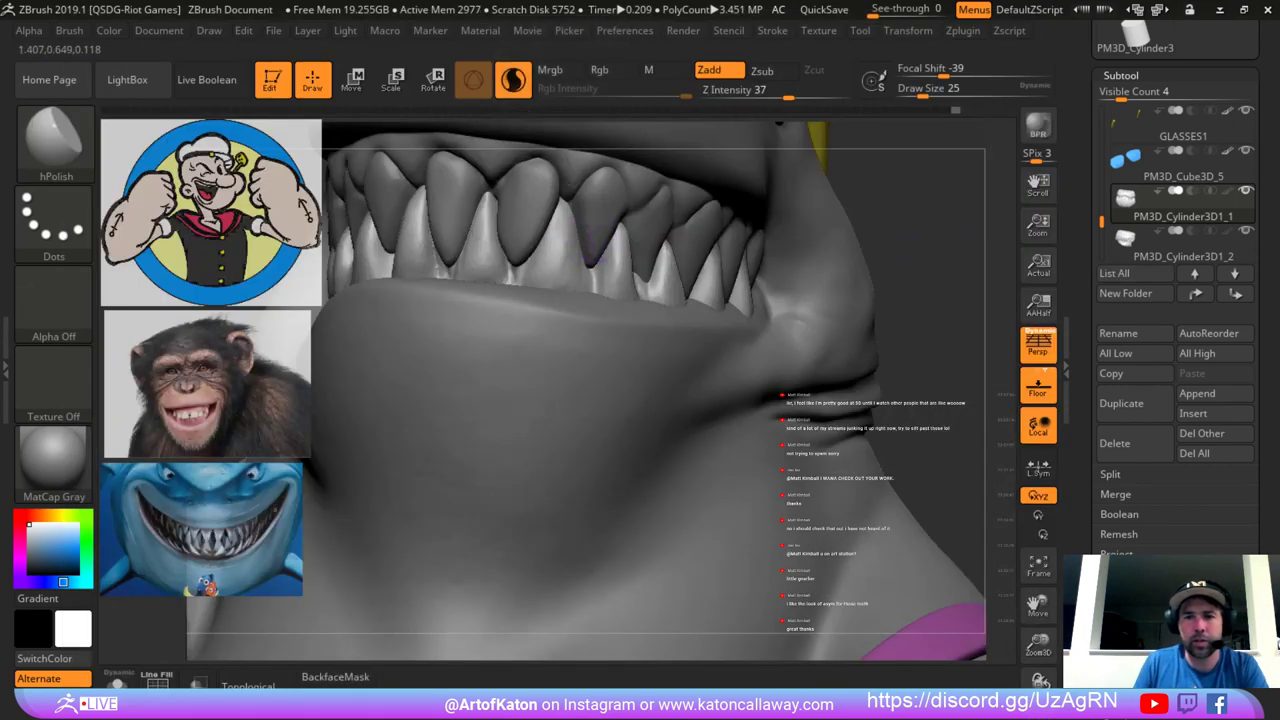
right_drag(470, 388, 522, 392)
key(space)
drag(588, 283, 599, 283)
drag(570, 229, 576, 260)
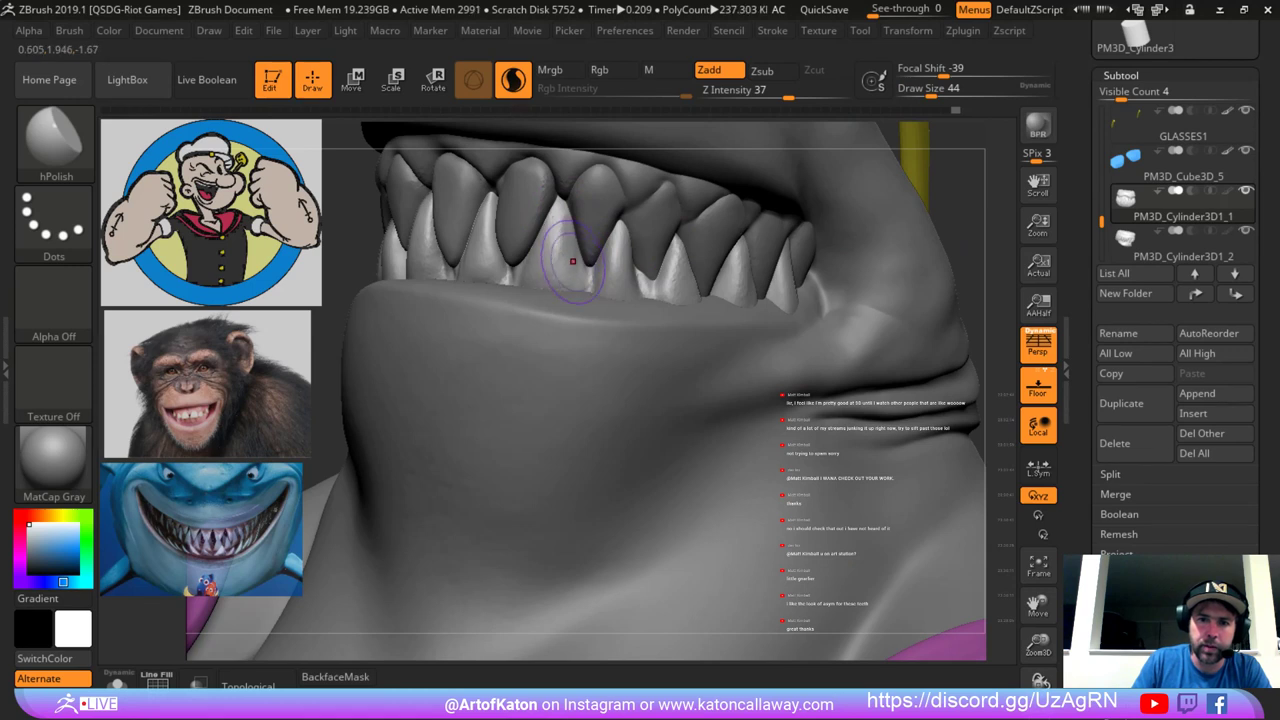
Undo the last polish stroke, and flatten the next lower tooth towards the mouth corner with hPolish at draw size 37.
right_drag(580, 275, 565, 262)
key(space)
drag(563, 260, 558, 259)
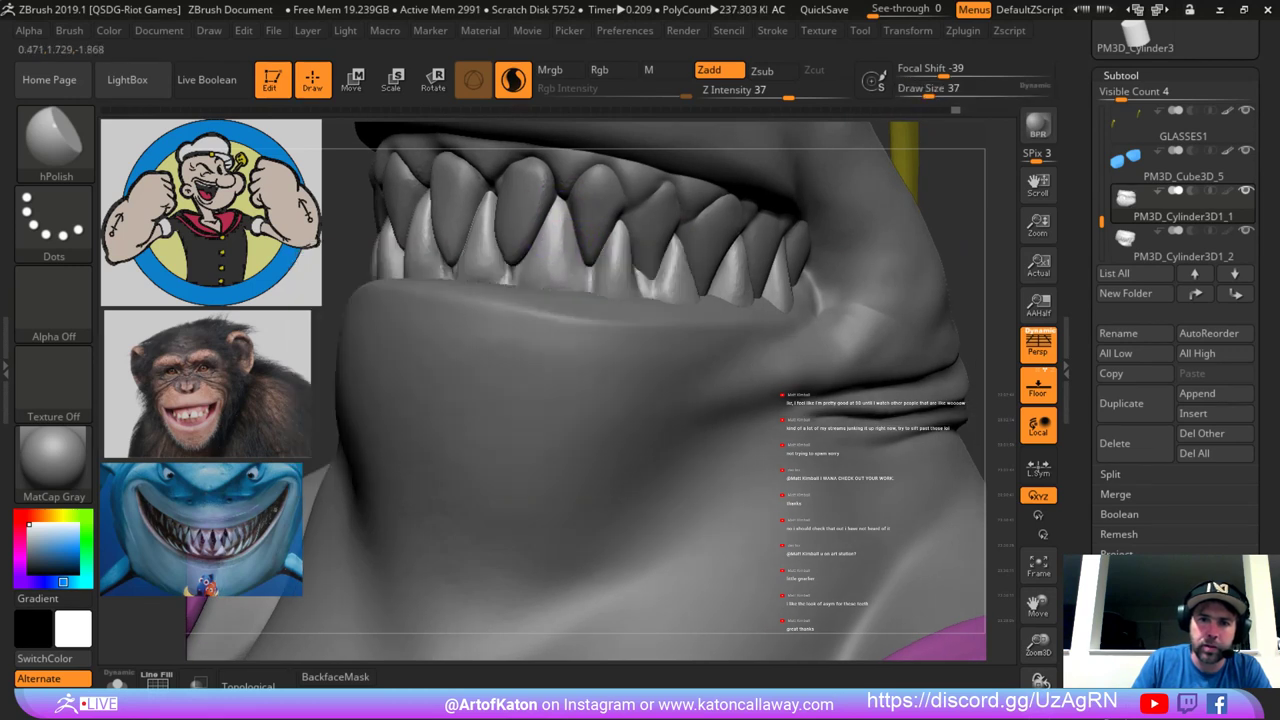
key(ctrl+z)
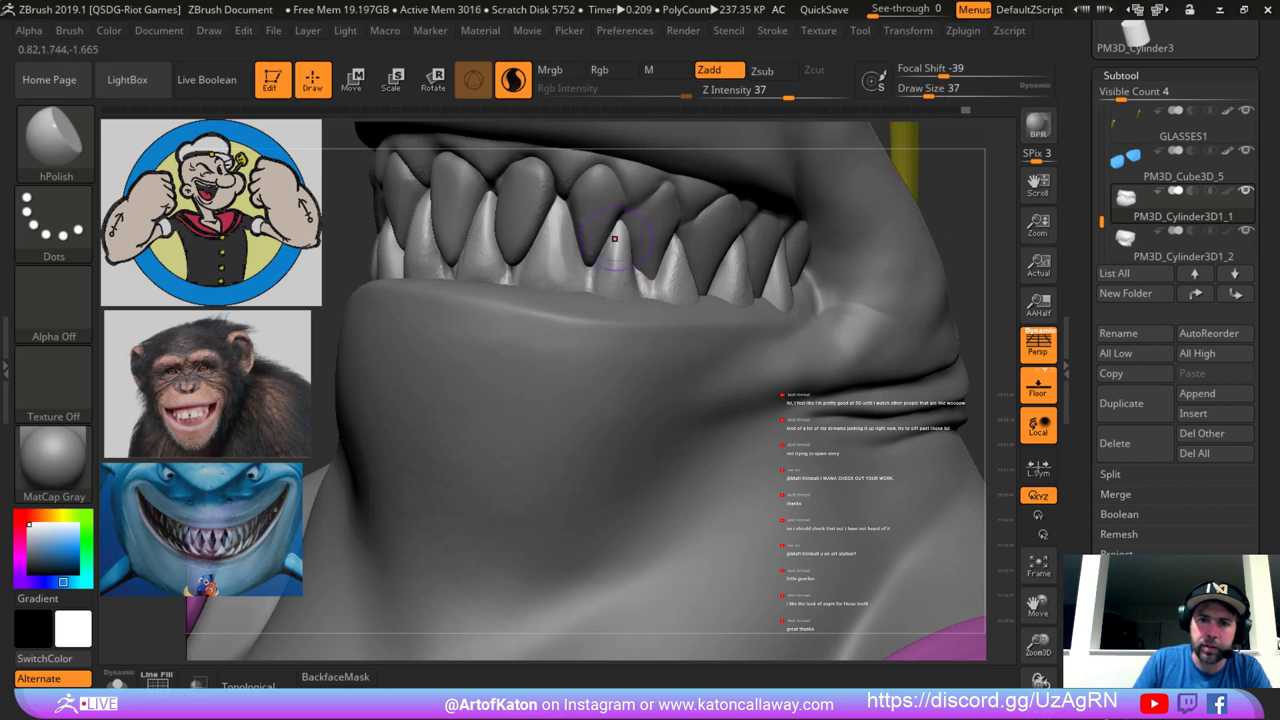
drag(985, 232, 905, 235)
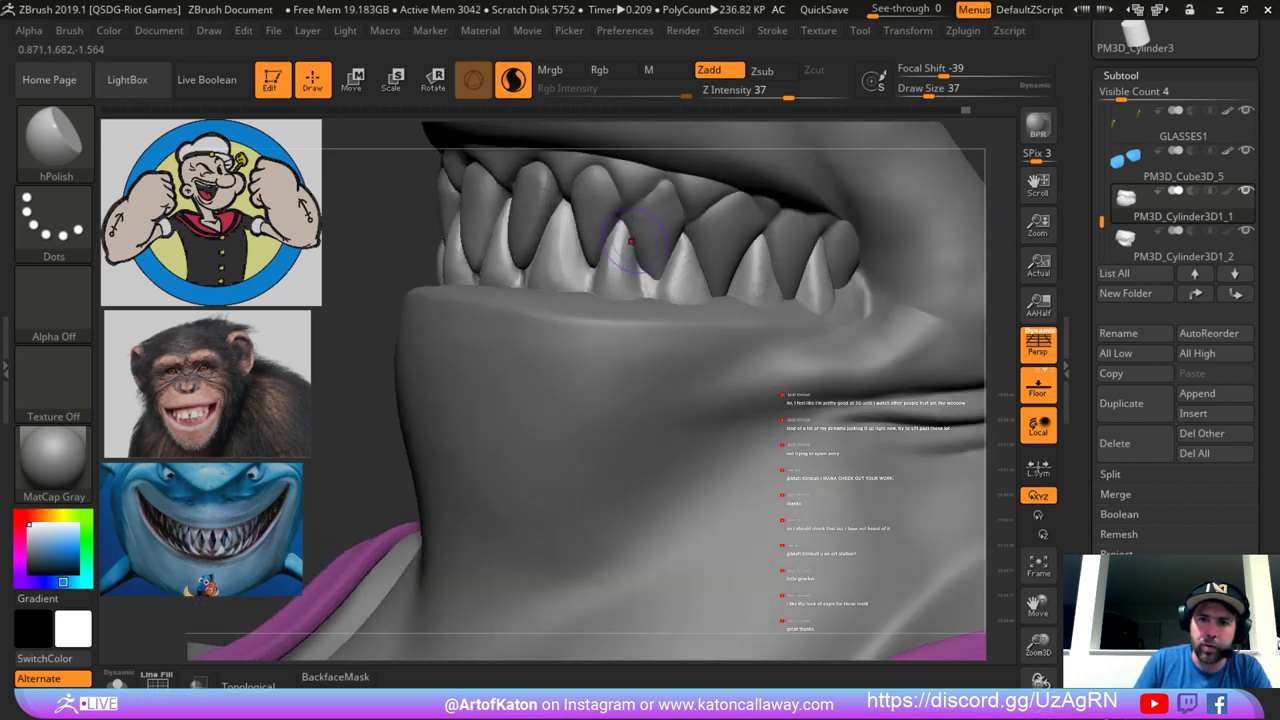
drag(627, 268, 619, 245)
alt+drag(400, 295, 364, 308)
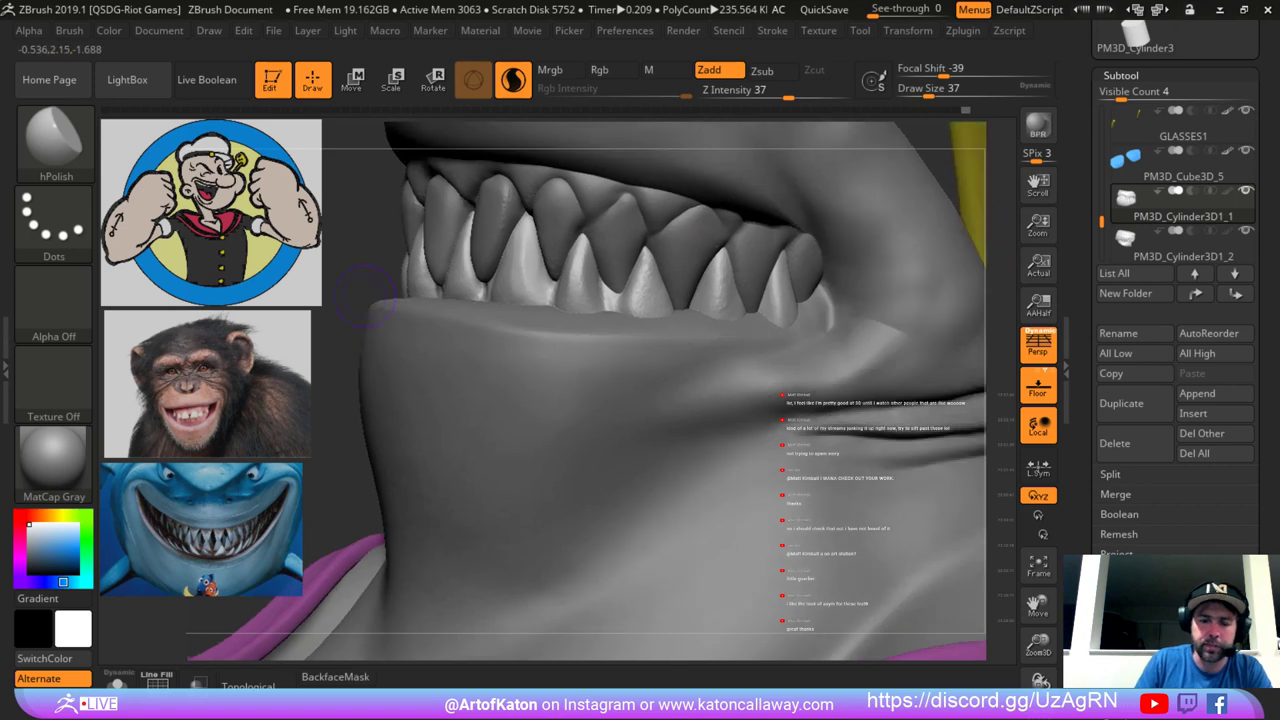
Isolate the lower teeth and carve around the bases of the broad tooth and its neighbour with DamStandard at draw size 37.
key(b)
key(d)
key(s)
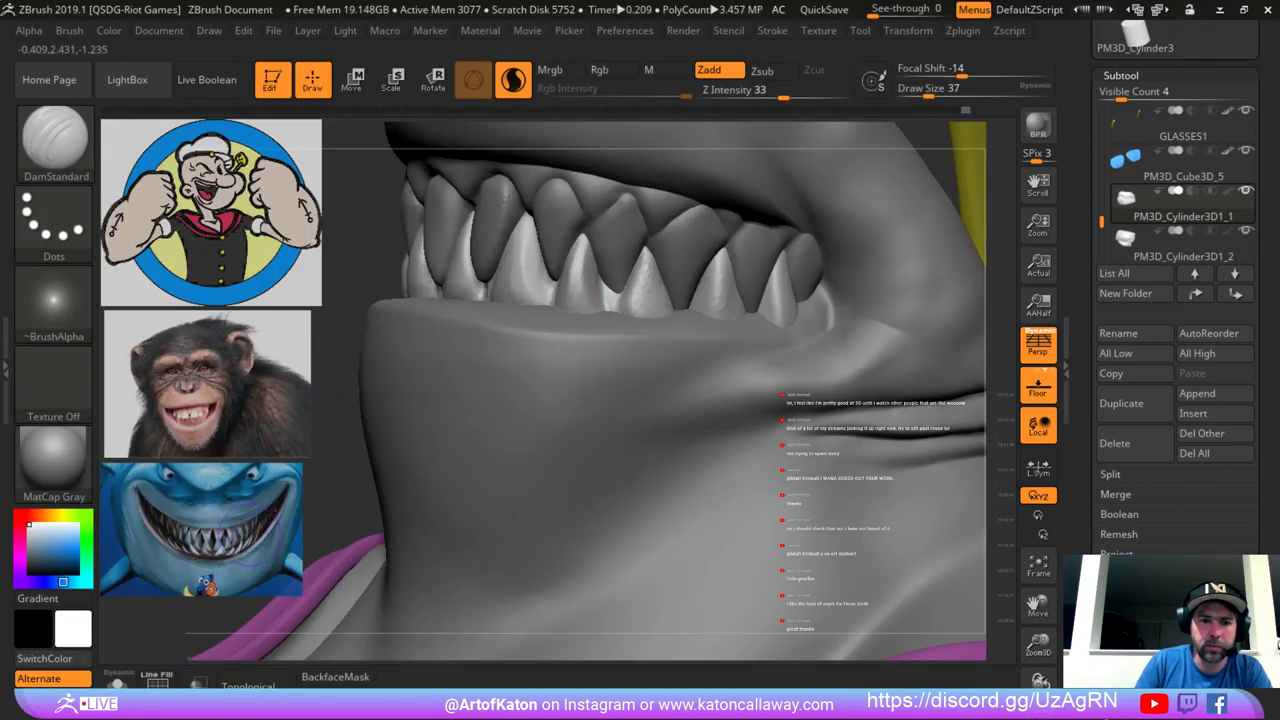
click(118, 683)
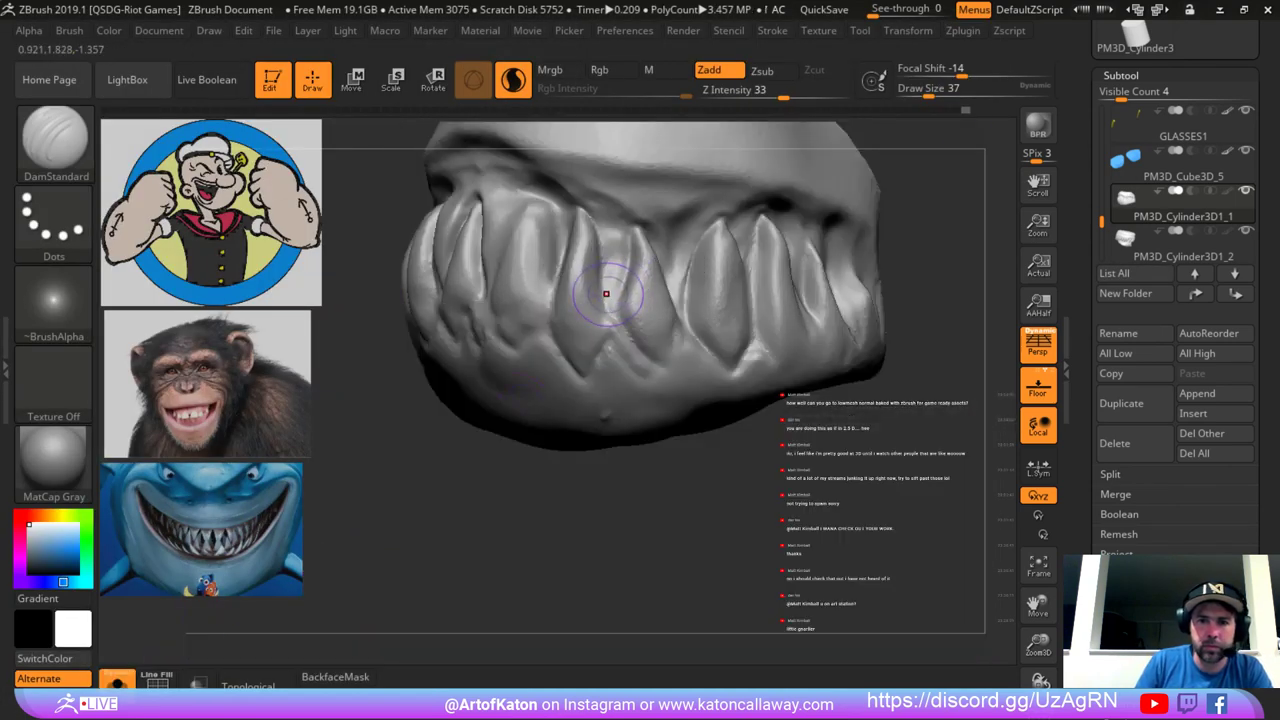
mouse_move(608, 297)
mouse_down()
mouse_move(582, 350)
mouse_move(556, 324)
mouse_move(591, 336)
mouse_move(574, 354)
mouse_up()
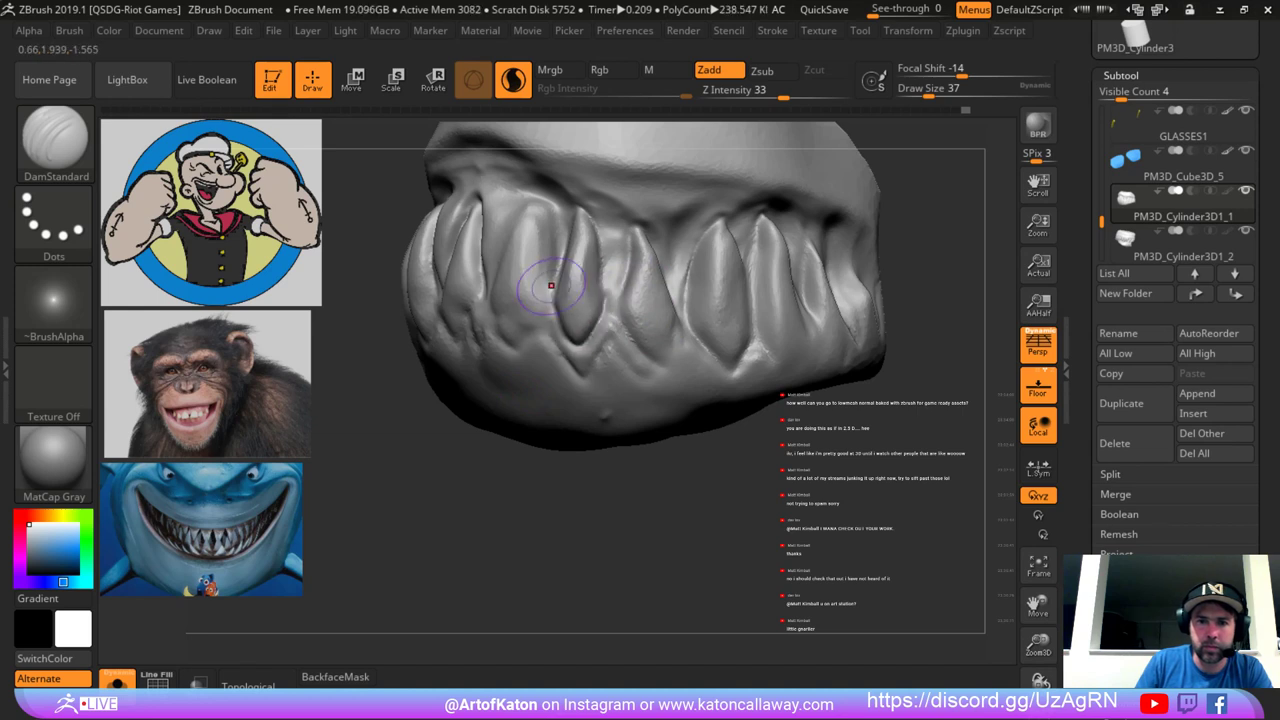
drag(551, 283, 545, 323)
drag(400, 466, 485, 436)
mouse_move(552, 310)
mouse_down()
mouse_move(522, 346)
mouse_move(502, 334)
mouse_up()
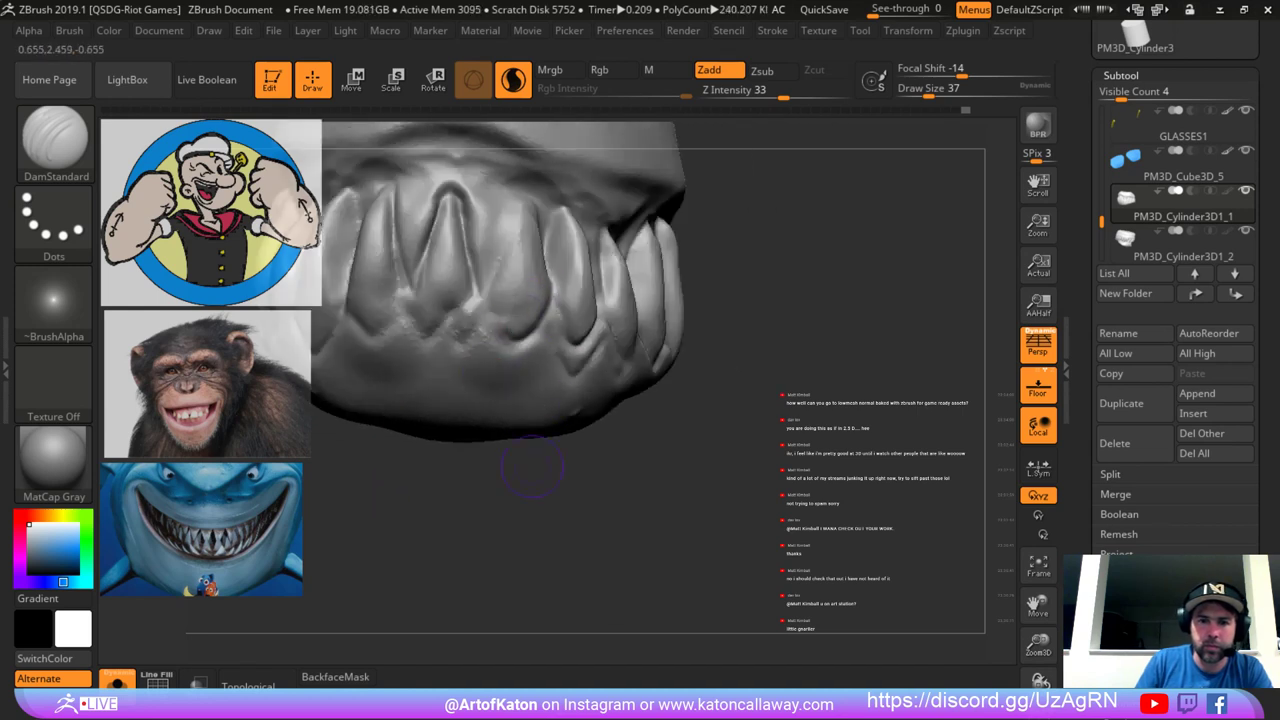
Outline the base of the next lower side tooth with DamStandard at draw size 37, and bring back the full head.
mouse_move(502, 486)
alt+mouse_down()
mouse_move(466, 444)
mouse_move(512, 454)
mouse_move(436, 440)
alt+mouse_up()
alt+drag(436, 440, 370, 426)
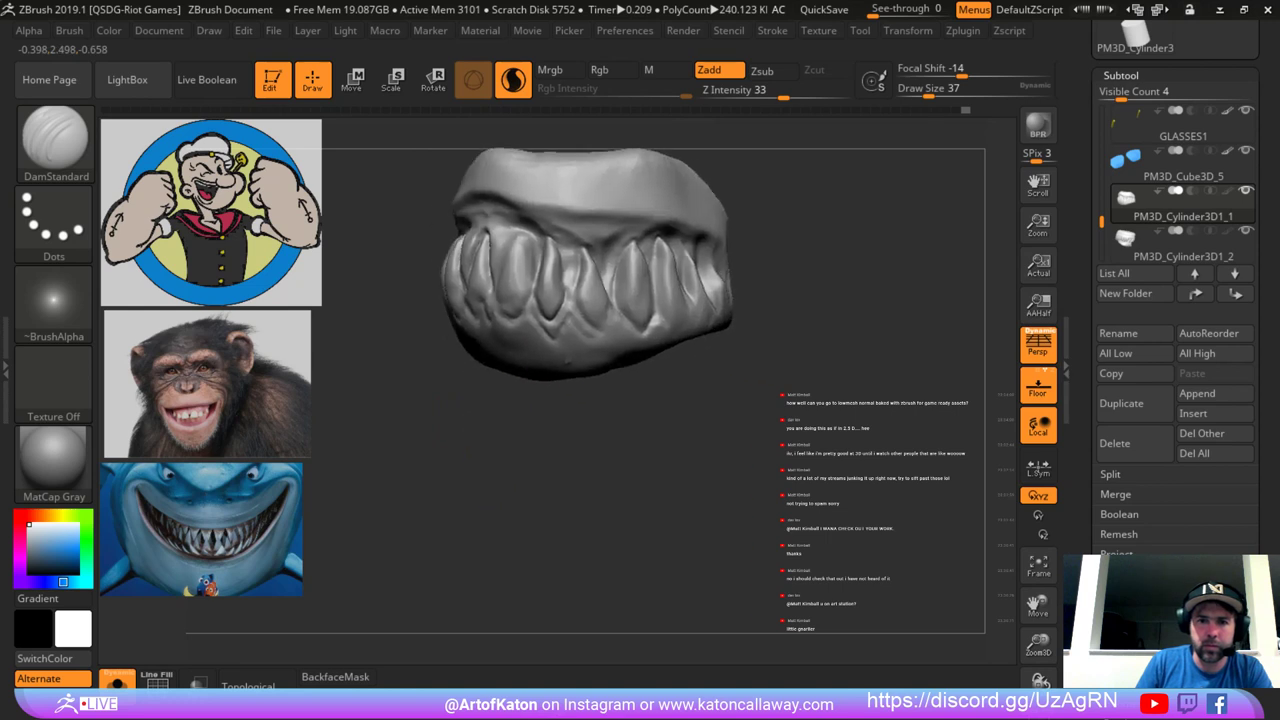
ctrl+right_drag(537, 426, 540, 468)
mouse_move(537, 304)
mouse_down()
mouse_move(551, 319)
mouse_move(573, 298)
mouse_move(613, 331)
mouse_up()
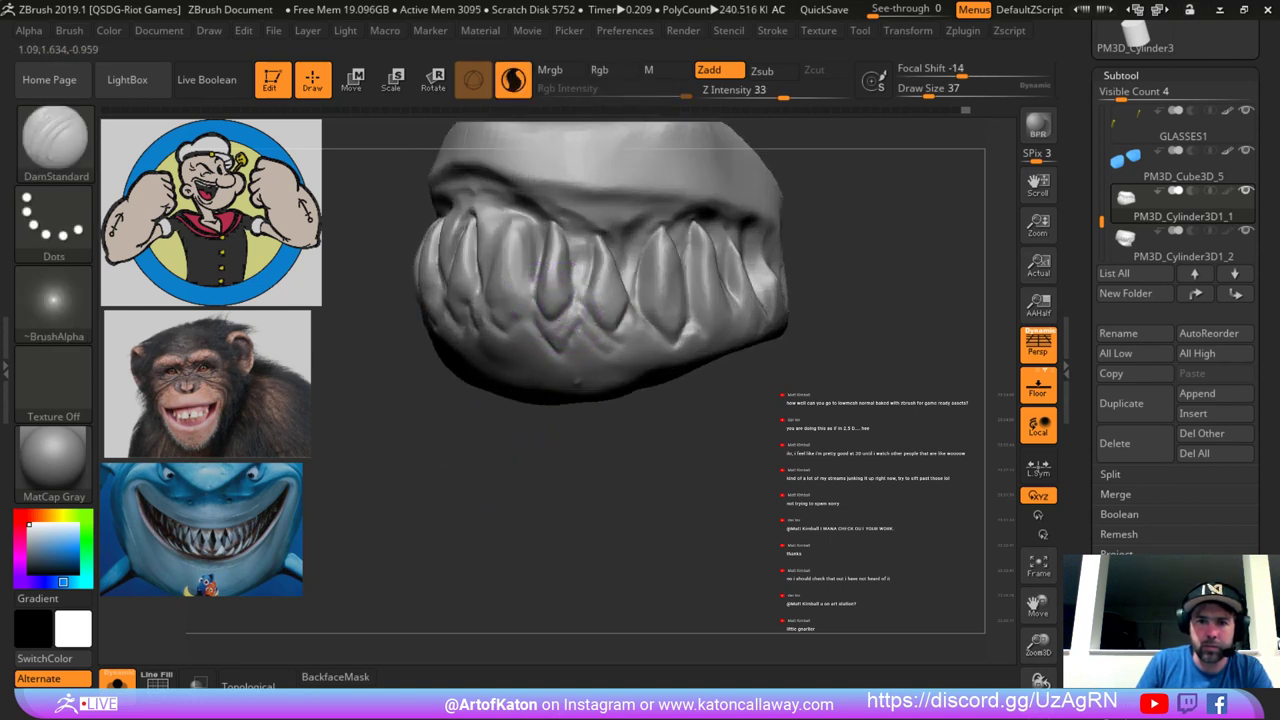
click(117, 684)
alt+drag(982, 212, 922, 222)
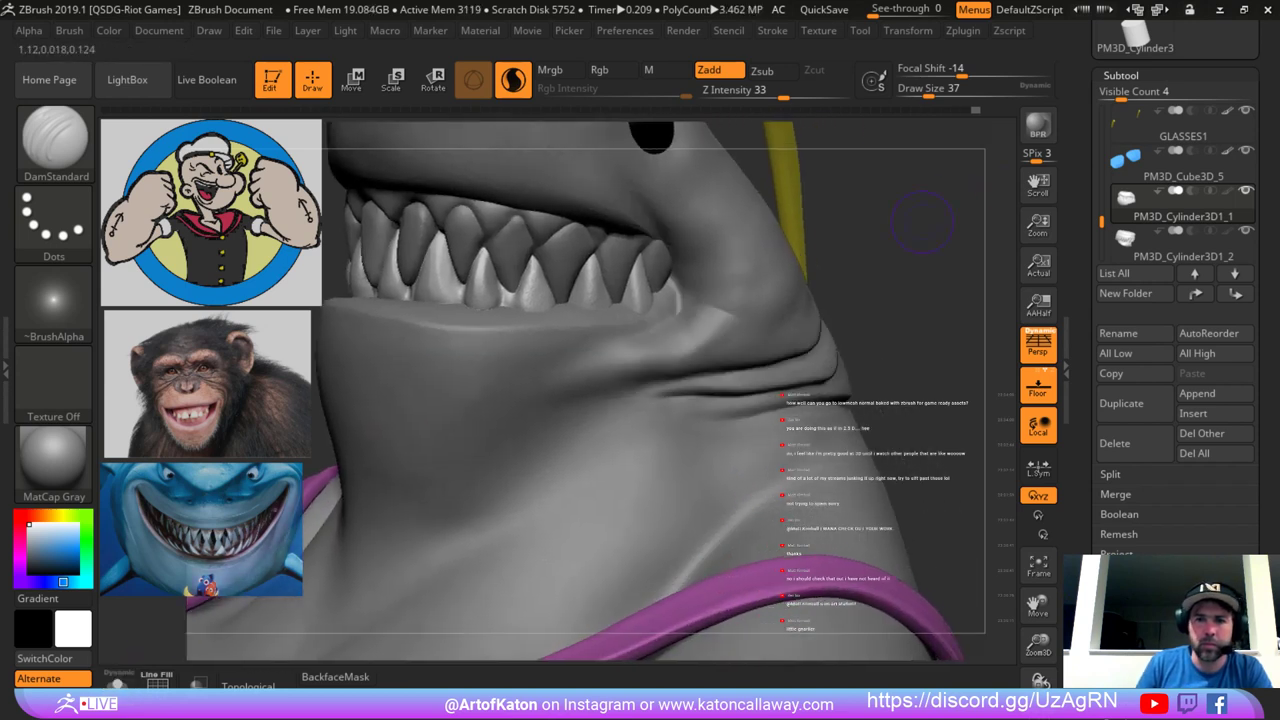
Isolate the lower teeth again and carve rounded bases around the side teeth further back with DamStandard at draw size 37.
click(117, 684)
drag(480, 510, 560, 510)
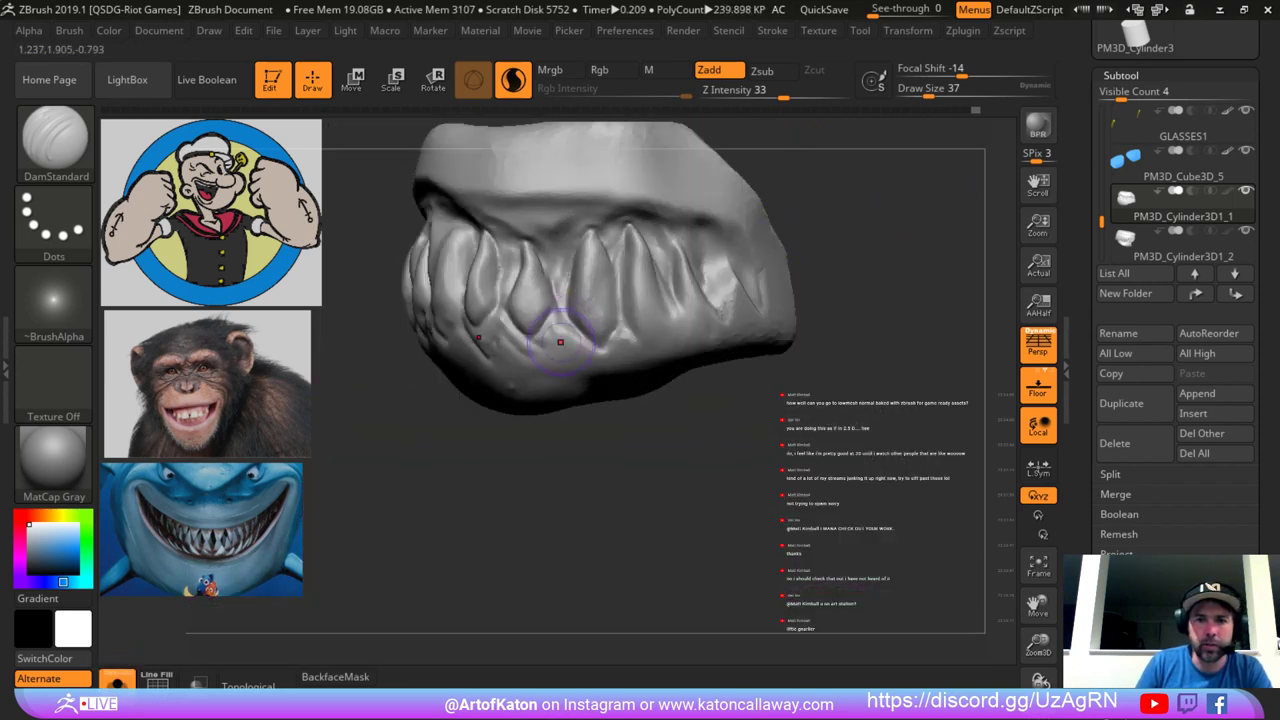
mouse_move(566, 282)
mouse_down()
mouse_move(591, 334)
mouse_move(621, 308)
mouse_move(647, 332)
mouse_move(663, 312)
mouse_up()
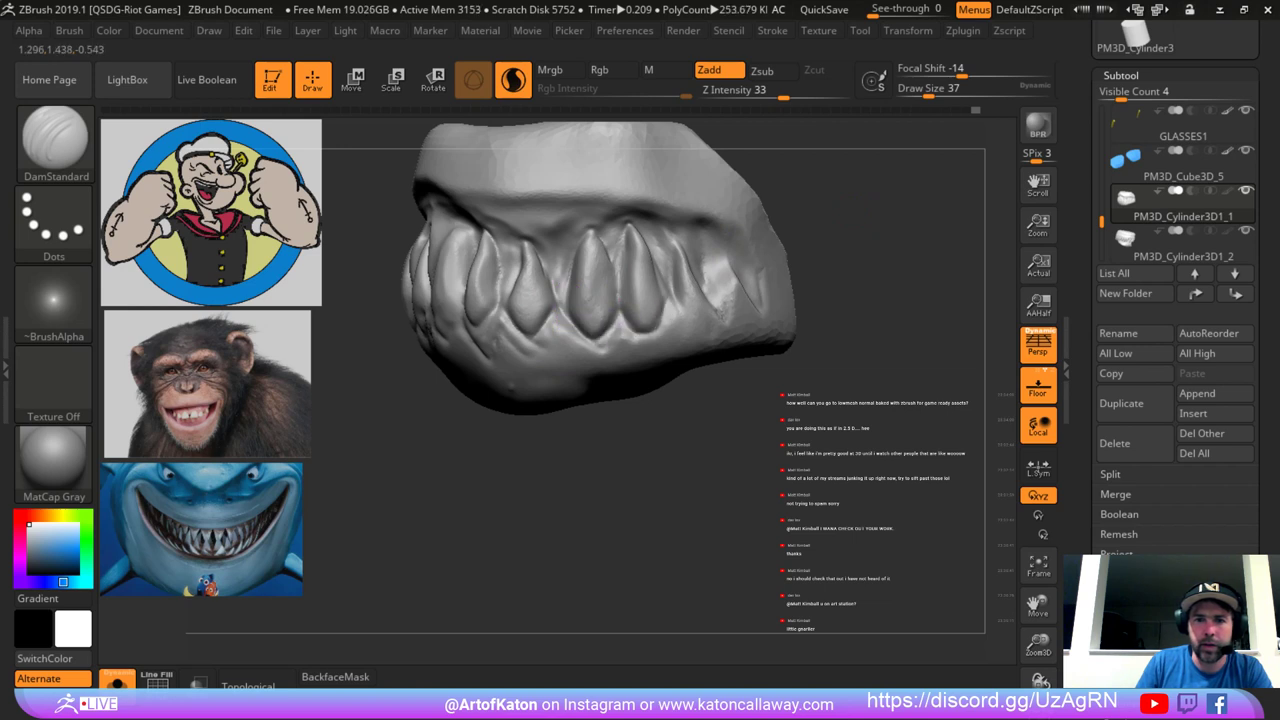
drag(562, 292, 549, 308)
drag(525, 435, 201, 617)
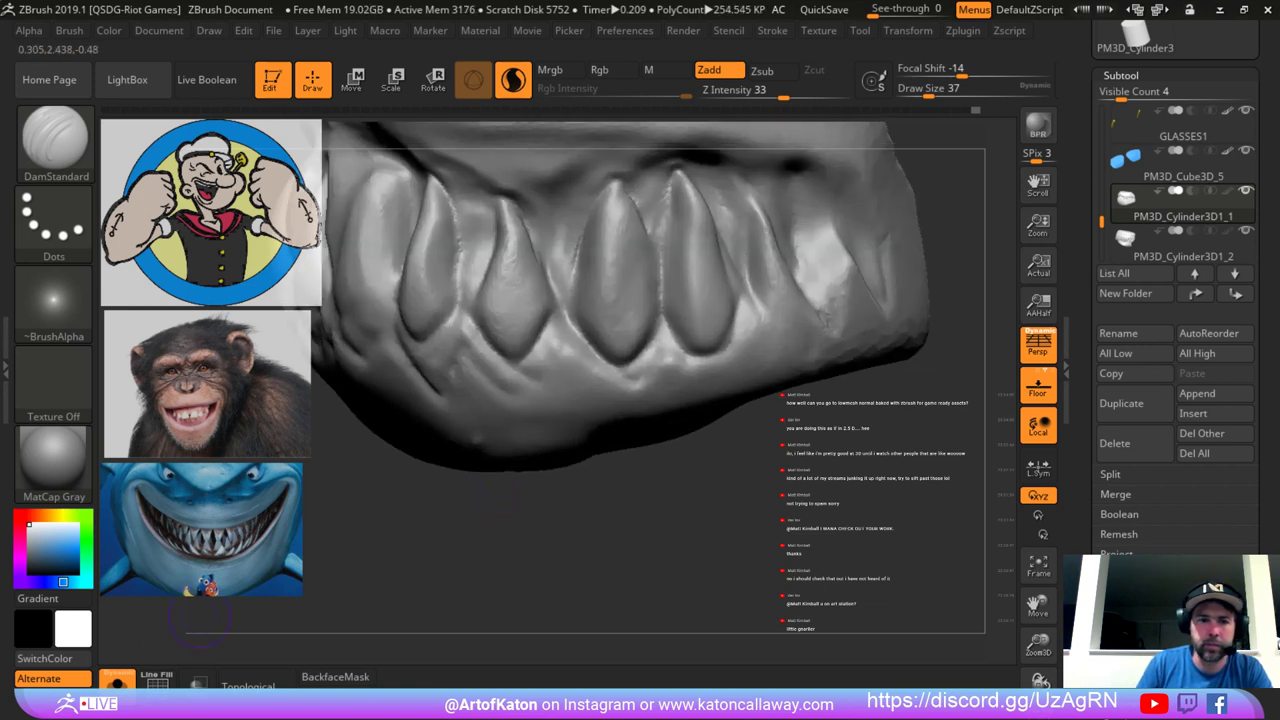
Show the full head and deepen the gaps between the lower side teeth with DamStandard at draw size 27.
click(118, 682)
key(space)
drag(514, 292, 472, 306)
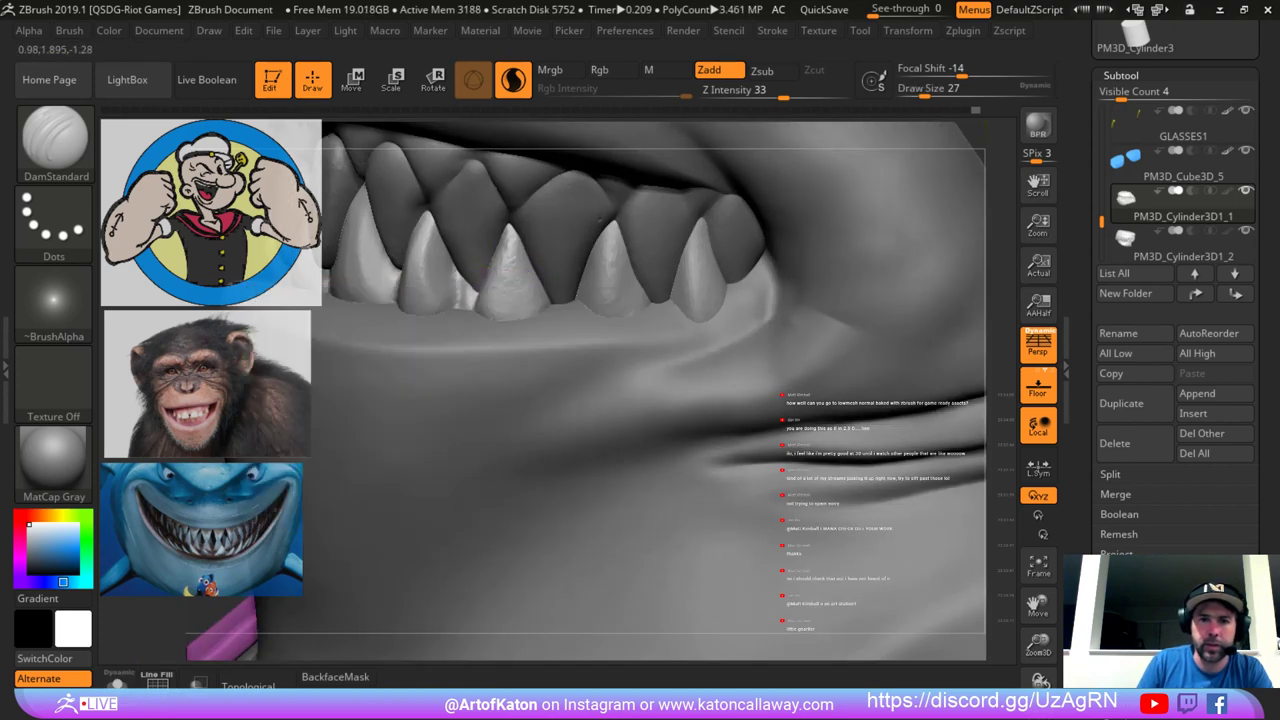
drag(475, 291, 469, 307)
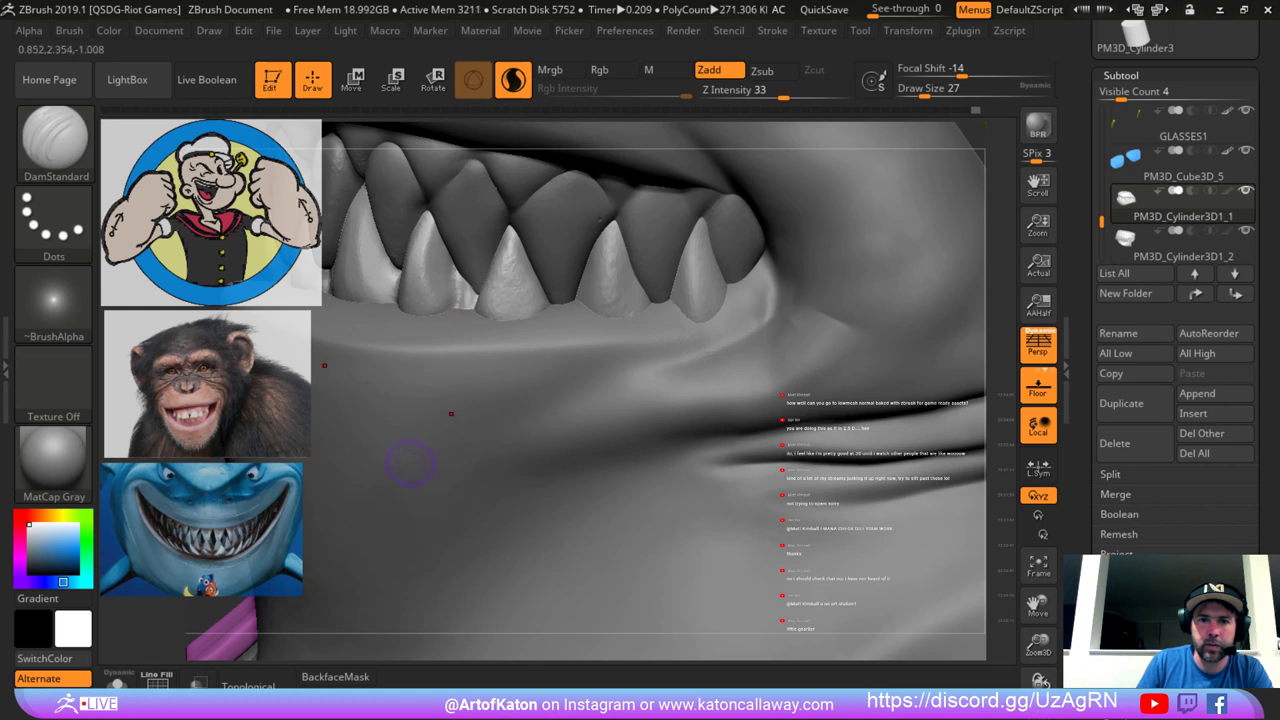
right_drag(746, 135, 680, 177)
mouse_move(492, 270)
mouse_down()
mouse_move(469, 305)
mouse_move(457, 263)
mouse_move(464, 297)
mouse_up()
drag(560, 400, 614, 400)
drag(950, 220, 900, 205)
Try reshaping an upper side tooth on PM3D_Cylinder3D1_2 with SnakeHook at draw size 97 and Sculptris Pro off.
alt+click(525, 280)
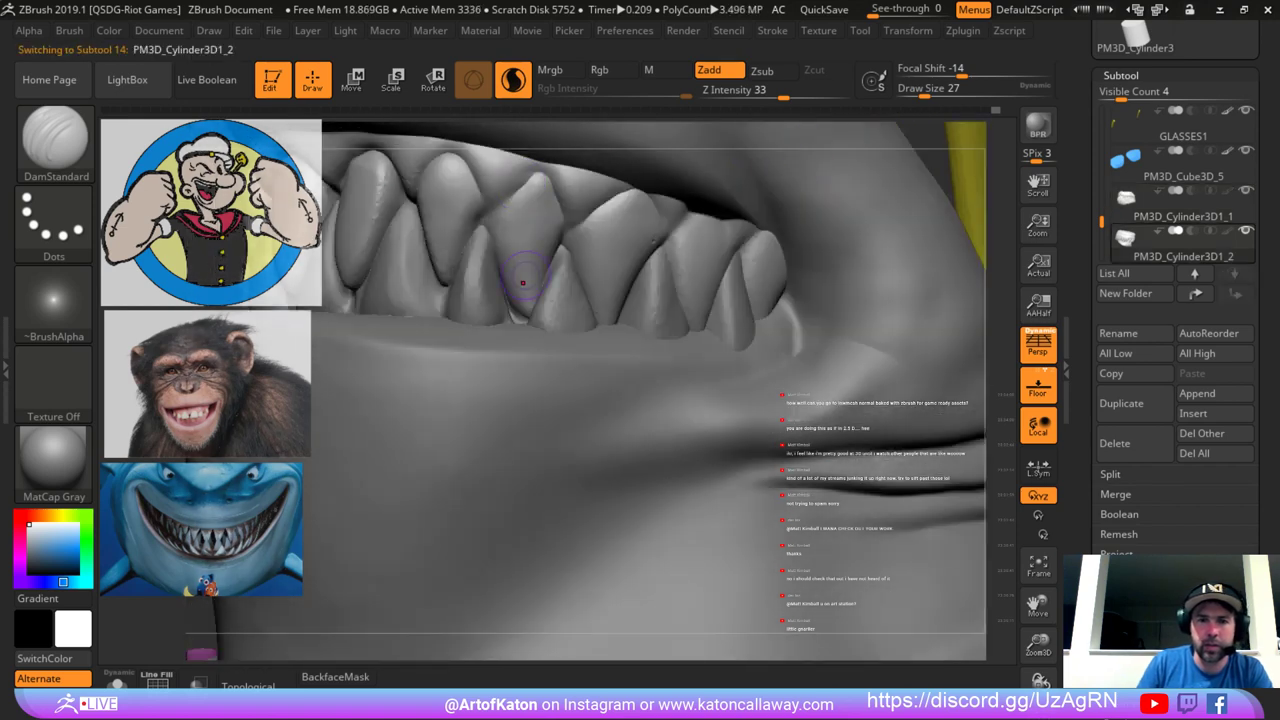
key(b)
key(s)
key(h)
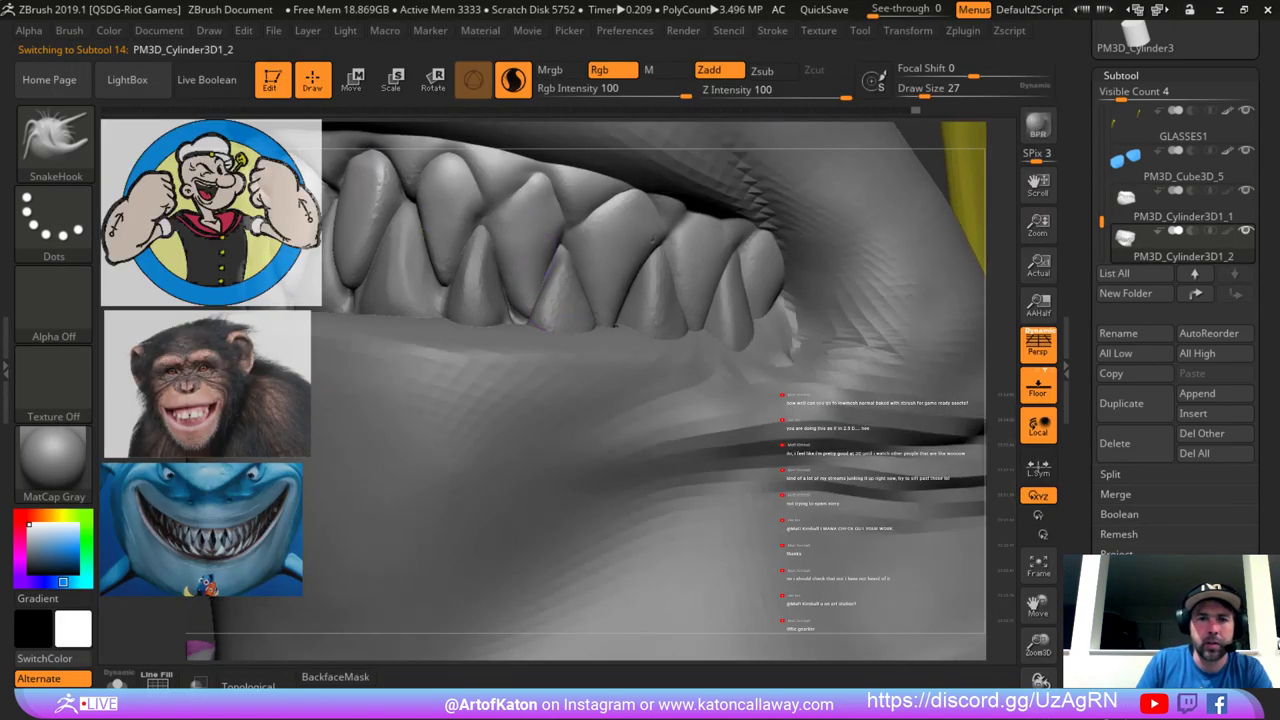
key(space)
drag(519, 307, 519, 322)
click(513, 81)
key(ctrl+z)
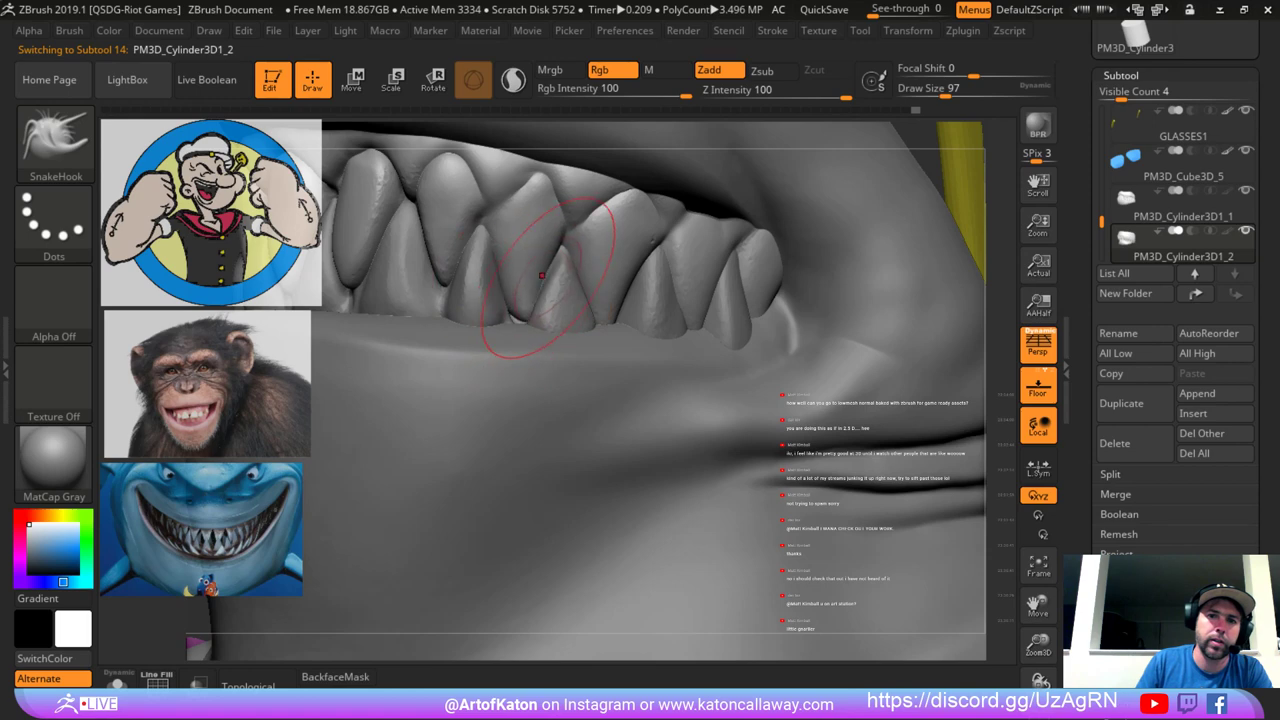
Try pulling down the gum between two lower side teeth on PM3D_Cylinder3D1_1 with SnakeHook at draw size 74.
alt+click(559, 288)
key(space)
drag(520, 298, 520, 322)
key(ctrl+z)
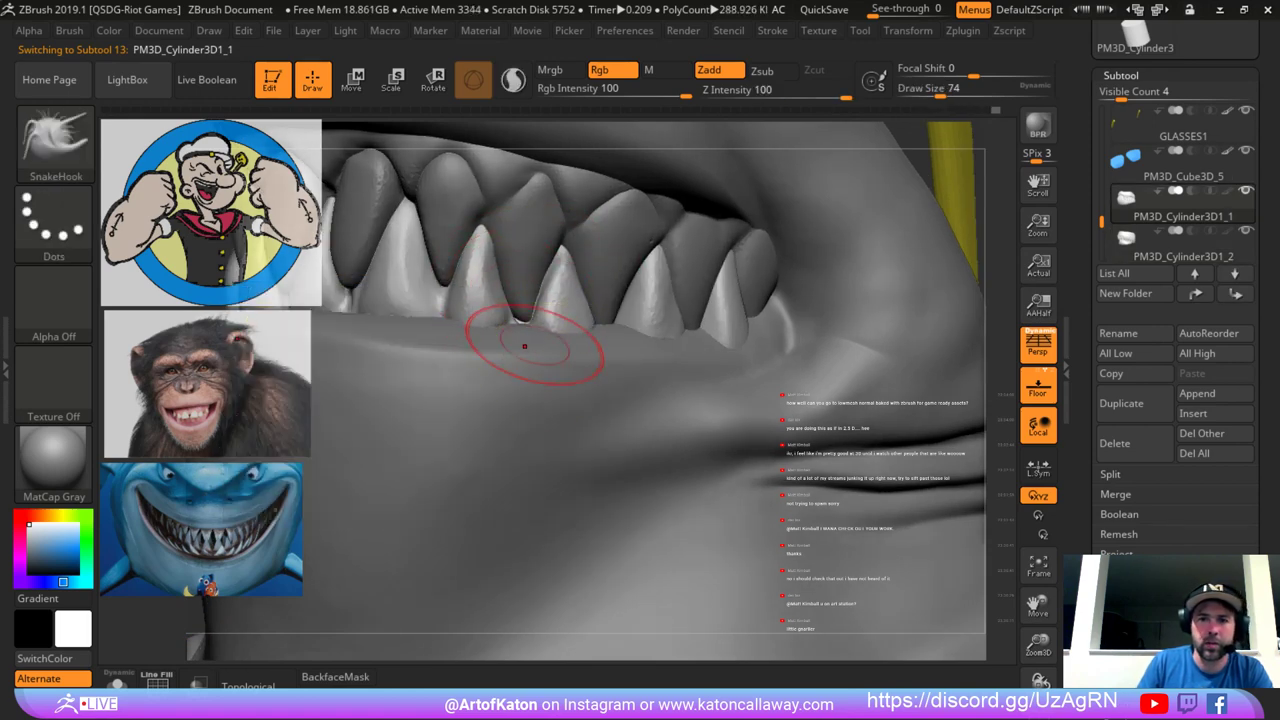
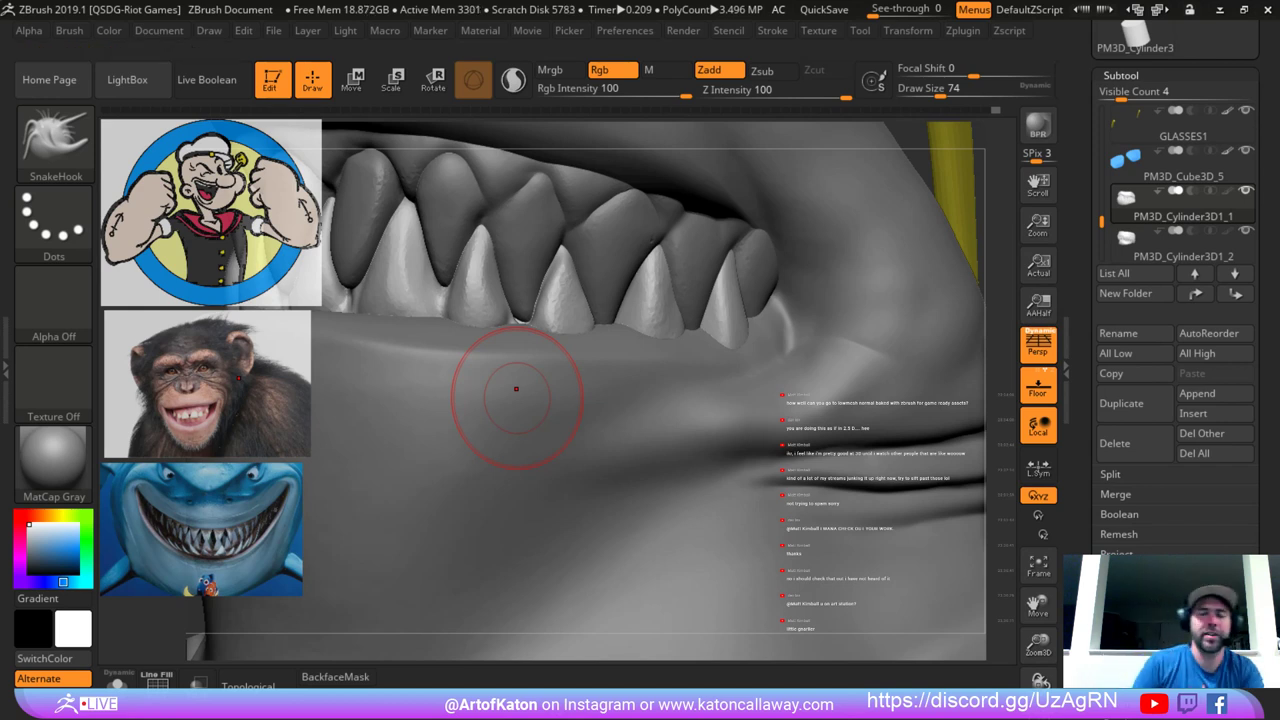
Carve the gaps at the base of the broad lower front tooth with DamStandard at draw size 54.
mouse_move(387, 125)
alt+mouse_down()
mouse_move(496, 121)
mouse_move(458, 124)
alt+mouse_up()
key(b)
click(318, 58)
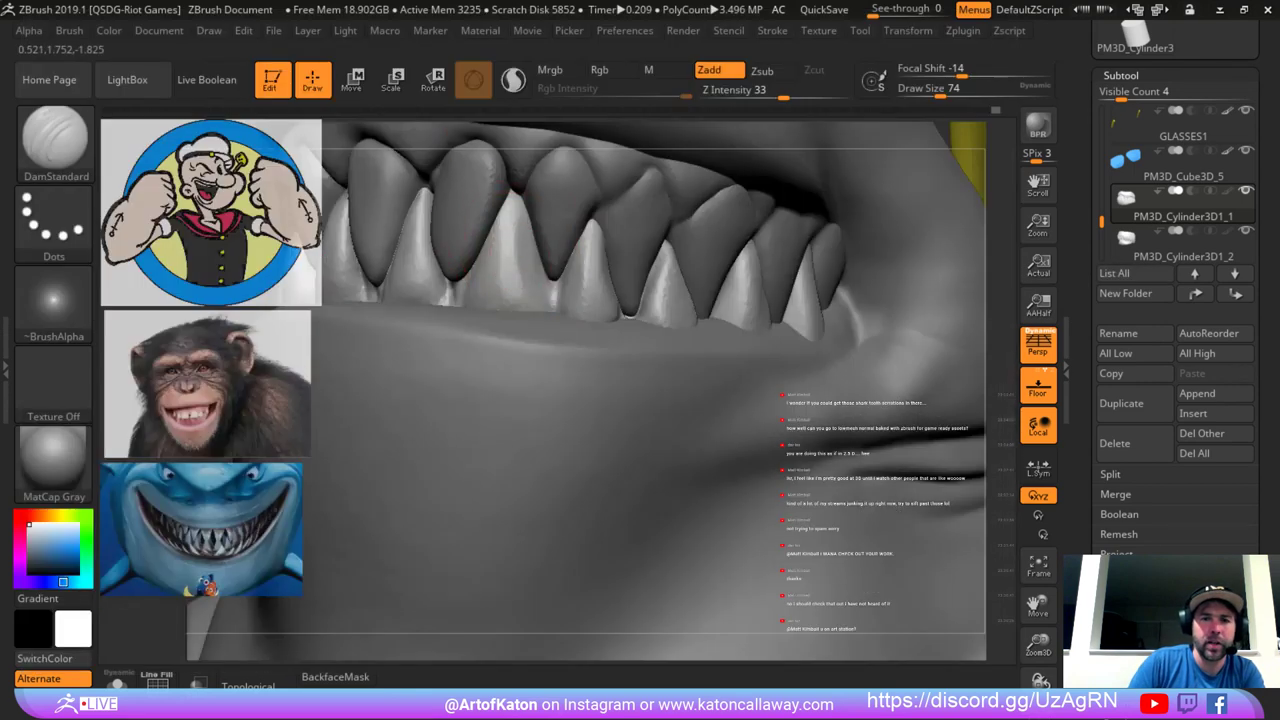
key(space)
drag(512, 259, 507, 259)
key(space)
drag(547, 296, 554, 284)
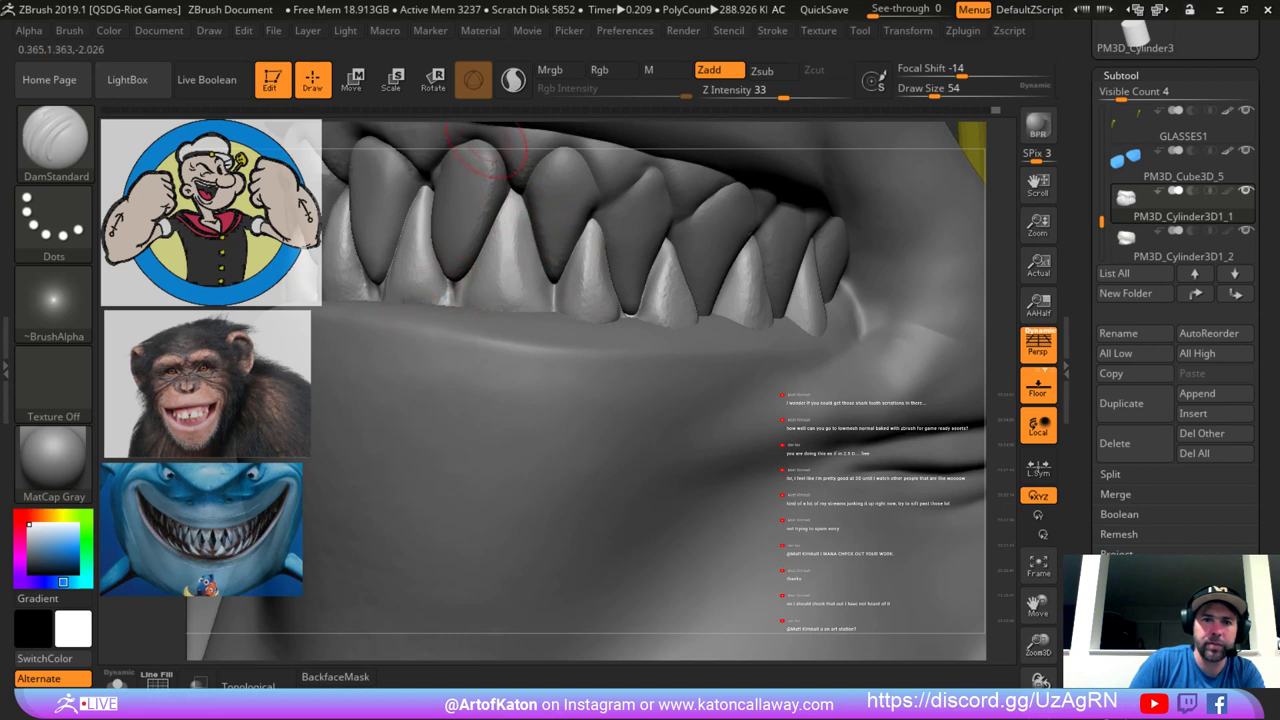
drag(487, 150, 455, 152)
mouse_move(450, 302)
mouse_down()
mouse_move(454, 278)
mouse_move(448, 302)
mouse_up()
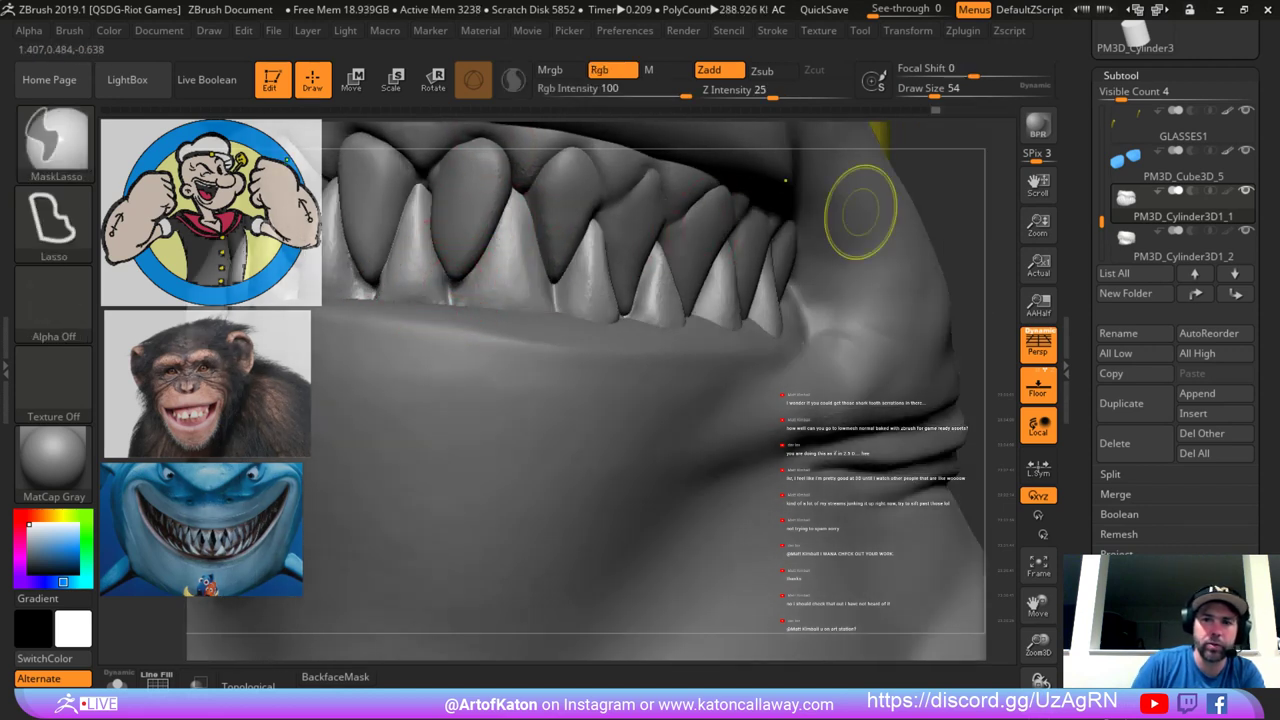
Carve between the lower teeth on the opposite side of the mouth with DamStandard at draw size 39.
mouse_move(936, 186)
mouse_down()
mouse_move(920, 180)
mouse_move(920, 150)
mouse_move(831, 190)
mouse_move(800, 172)
mouse_move(777, 178)
mouse_move(775, 205)
mouse_move(681, 235)
mouse_up()
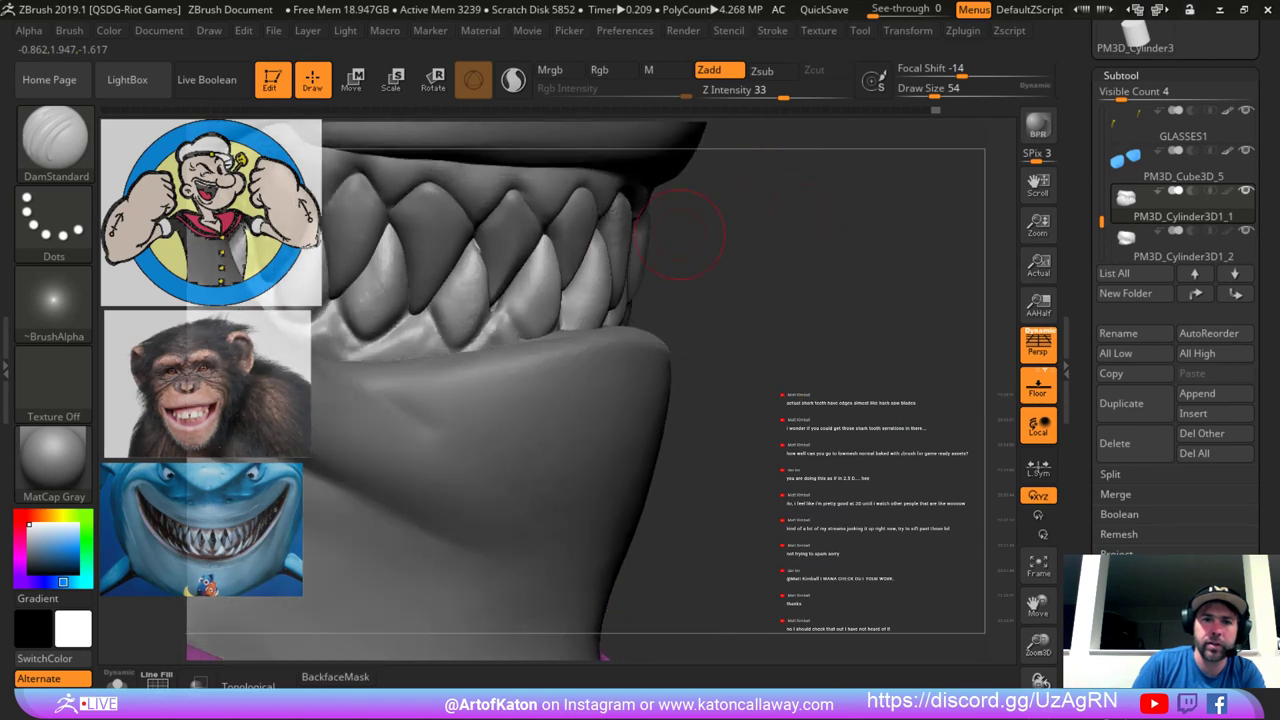
key(space)
drag(564, 265, 557, 265)
drag(745, 228, 800, 262)
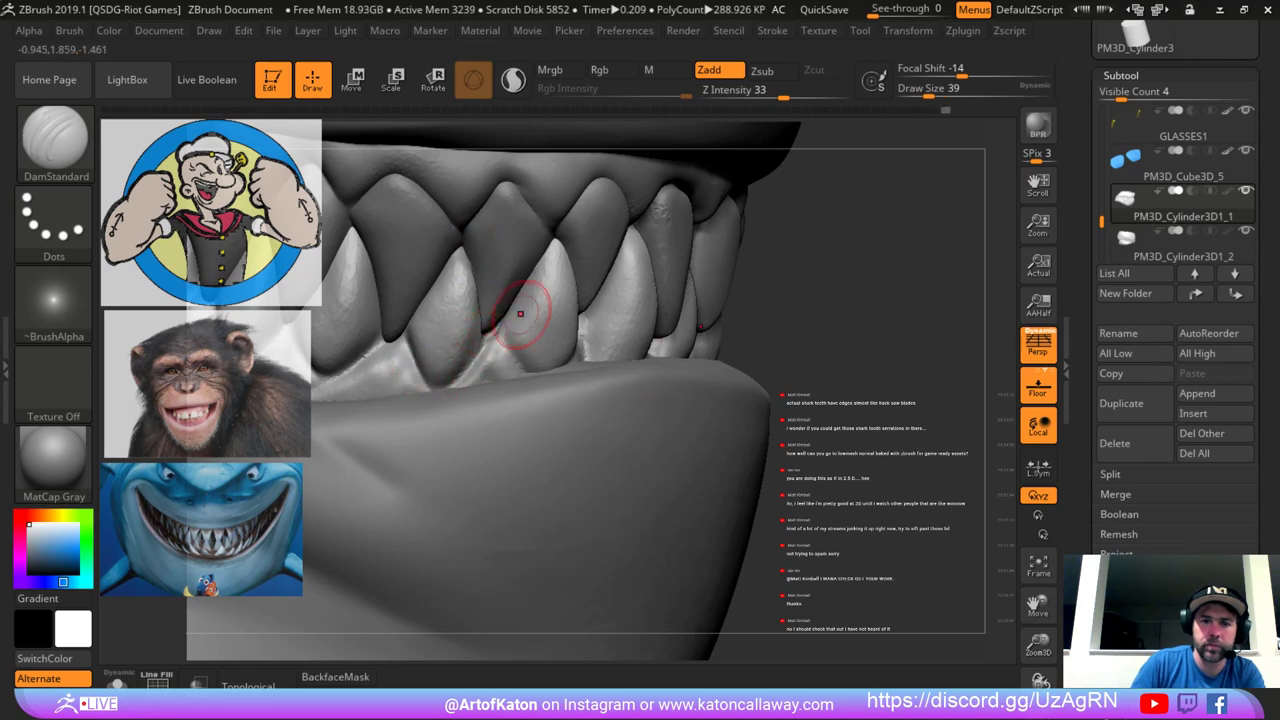
drag(828, 258, 880, 244)
drag(566, 352, 547, 325)
Isolate the lower teeth and smooth the side teeth and their gum line at draw size 39, turning Sculptris Pro on.
click(117, 682)
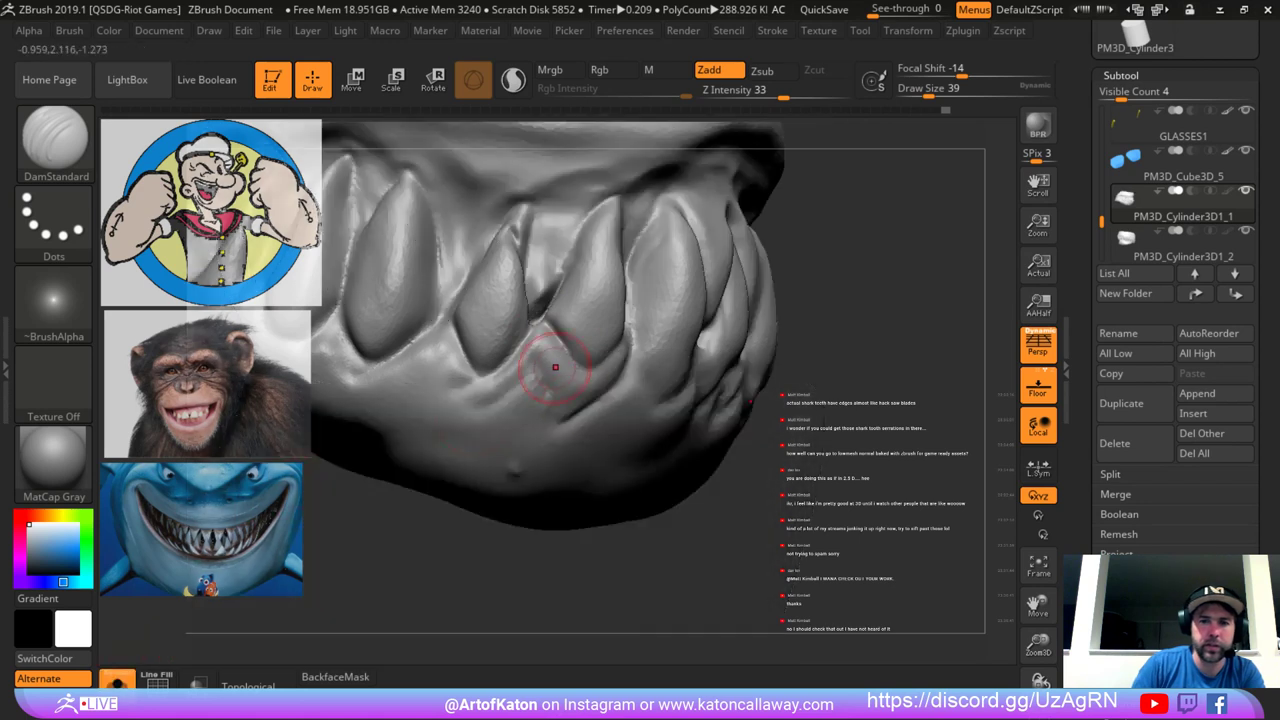
mouse_move(460, 380)
shift+mouse_down()
mouse_move(456, 352)
mouse_move(352, 366)
mouse_move(320, 355)
shift+mouse_up()
mouse_move(345, 530)
alt+mouse_down()
mouse_move(338, 518)
mouse_move(421, 478)
alt+mouse_up()
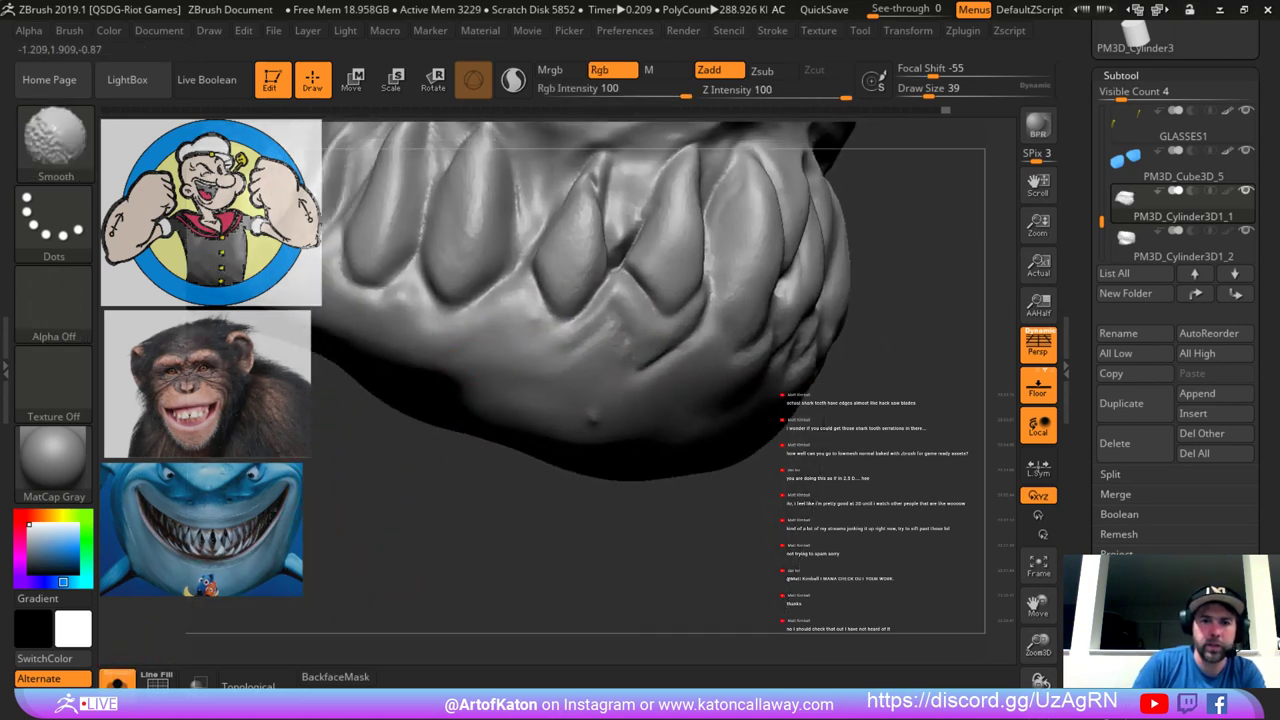
click(513, 80)
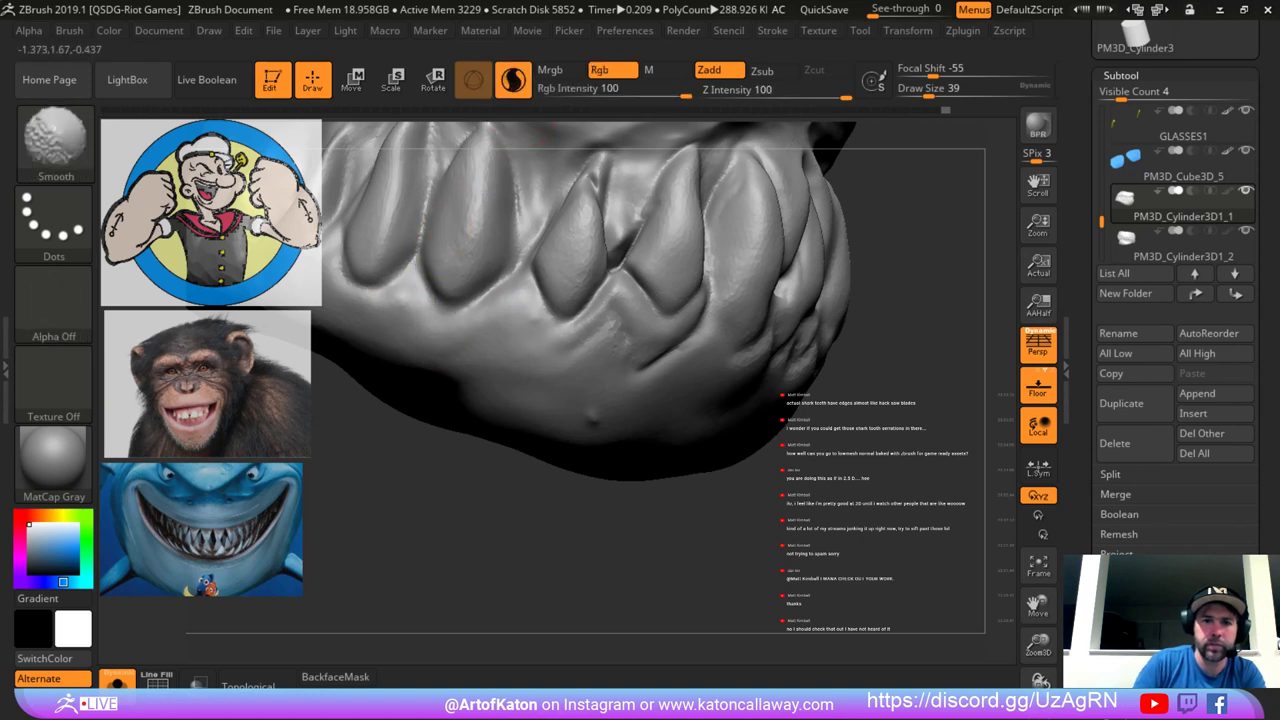
shift+drag(461, 251, 362, 284)
alt+drag(350, 525, 358, 450)
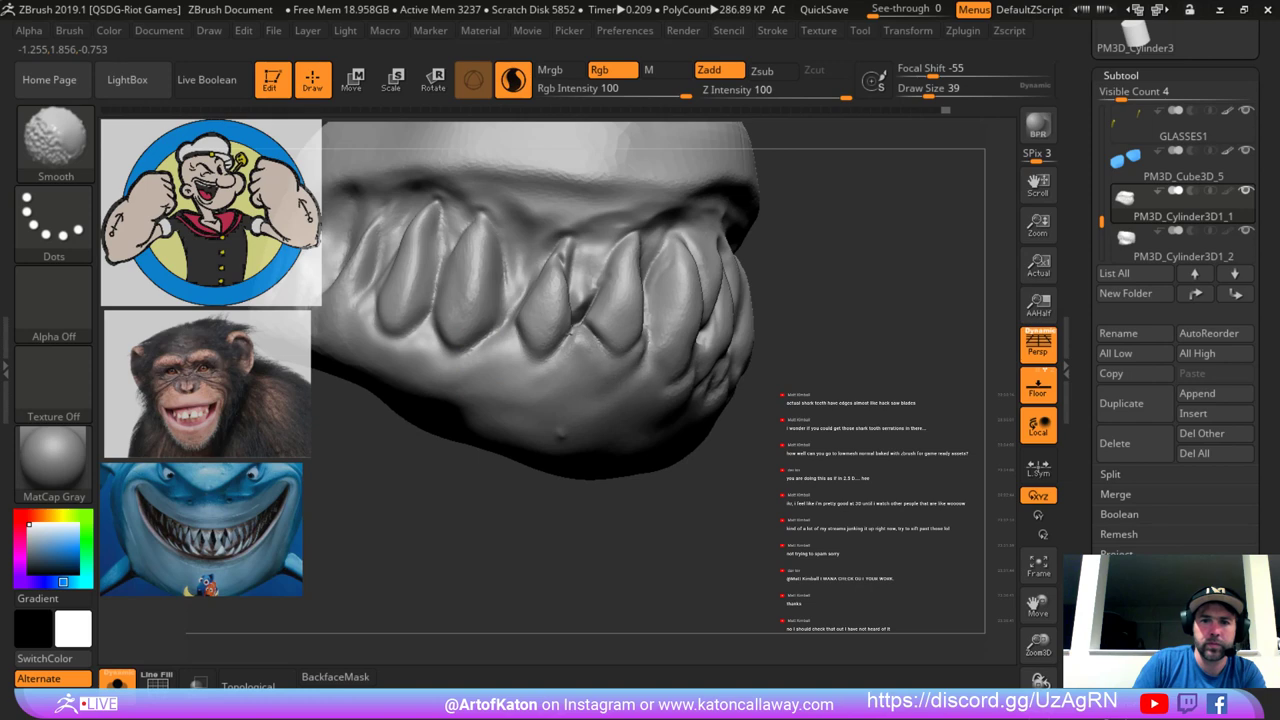
drag(418, 508, 470, 460)
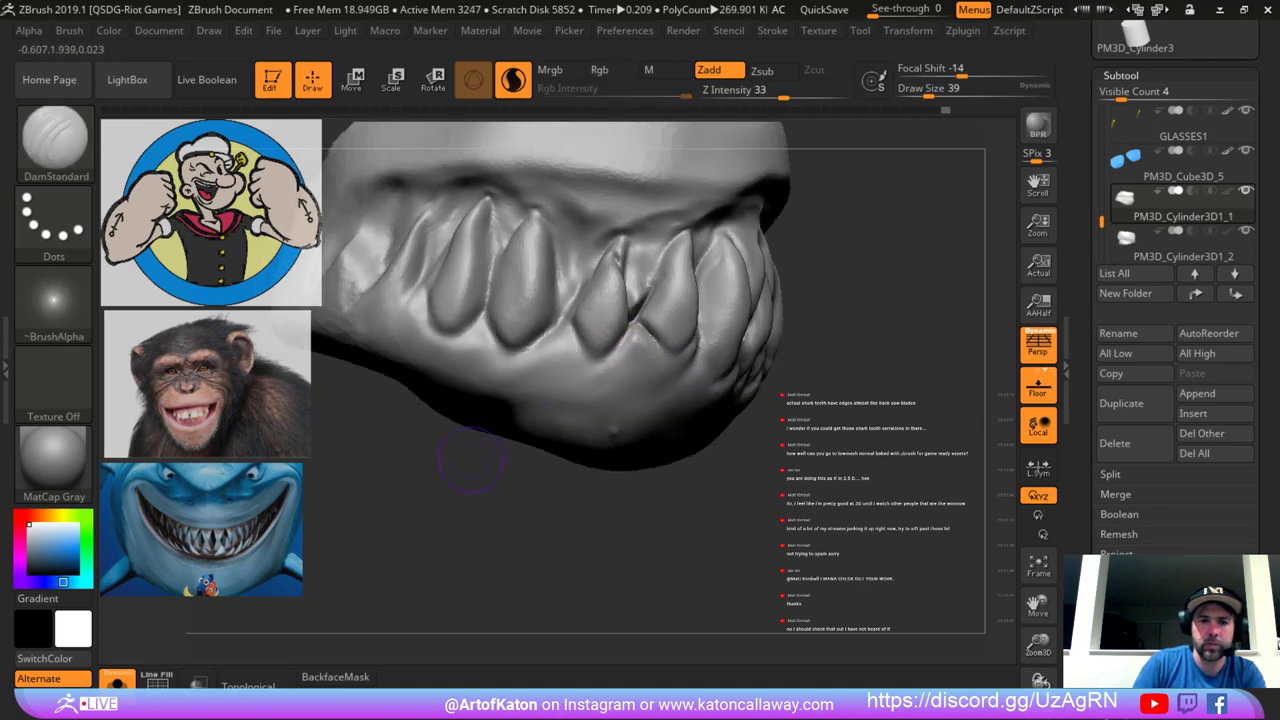
Build up the gum line beneath the lower side and front teeth with the Standard brush at draw size 39.
key(b)
click(221, 99)
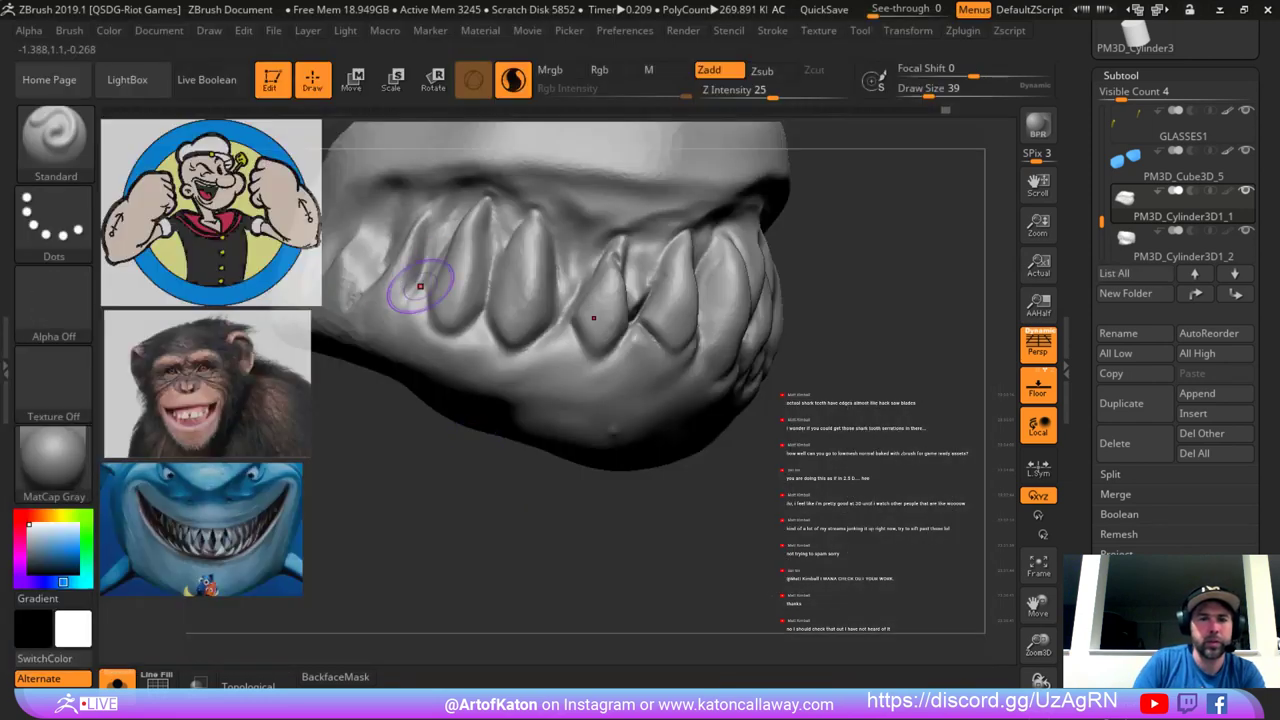
mouse_move(409, 301)
mouse_down()
mouse_move(438, 336)
mouse_move(496, 318)
mouse_move(491, 334)
mouse_move(523, 349)
mouse_move(558, 331)
mouse_move(578, 354)
mouse_move(631, 338)
mouse_up()
alt+drag(520, 540, 428, 521)
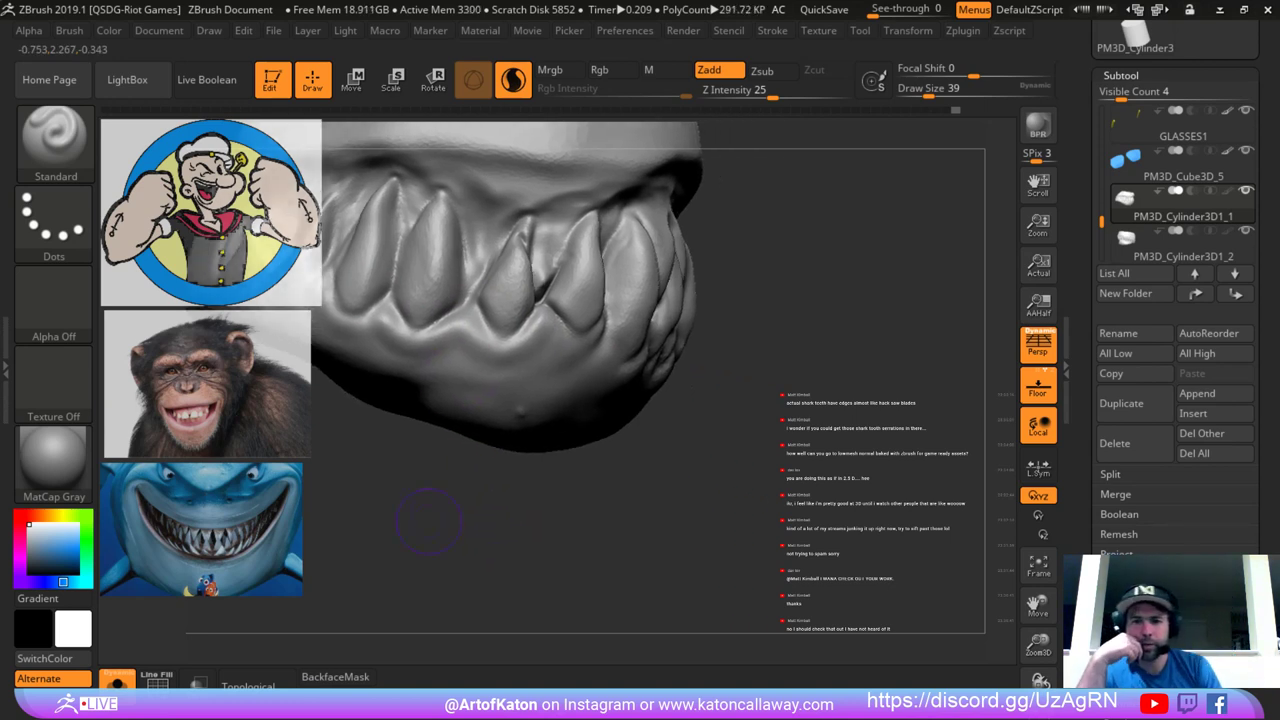
mouse_move(583, 471)
mouse_down()
mouse_move(614, 514)
mouse_move(560, 510)
mouse_up()
mouse_move(494, 338)
mouse_down()
mouse_move(515, 330)
mouse_move(509, 314)
mouse_move(560, 350)
mouse_up()
drag(600, 525, 450, 528)
mouse_move(586, 320)
mouse_down()
mouse_move(578, 350)
mouse_move(598, 382)
mouse_move(662, 358)
mouse_move(592, 376)
mouse_move(582, 358)
mouse_up()
drag(578, 555, 446, 506)
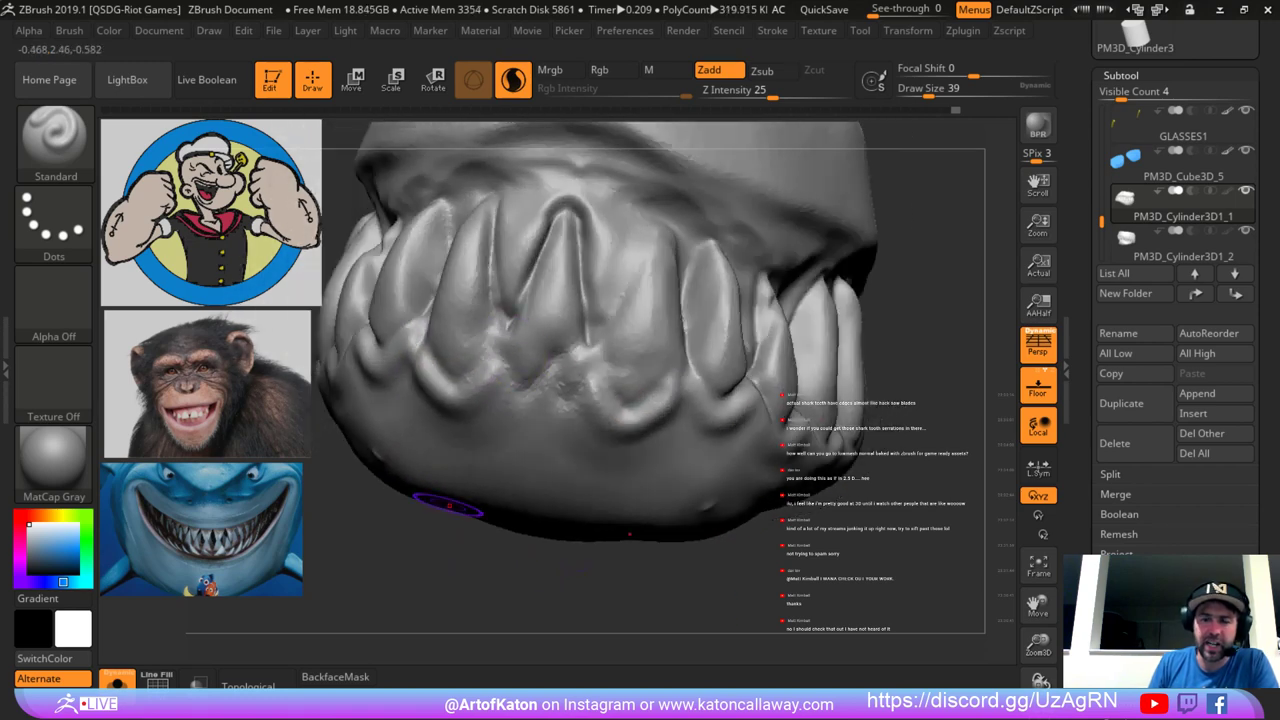
Fill out the gum around the bases of the lower front and side teeth with ClayBuildup at draw size 39 and smooth it.
key(b)
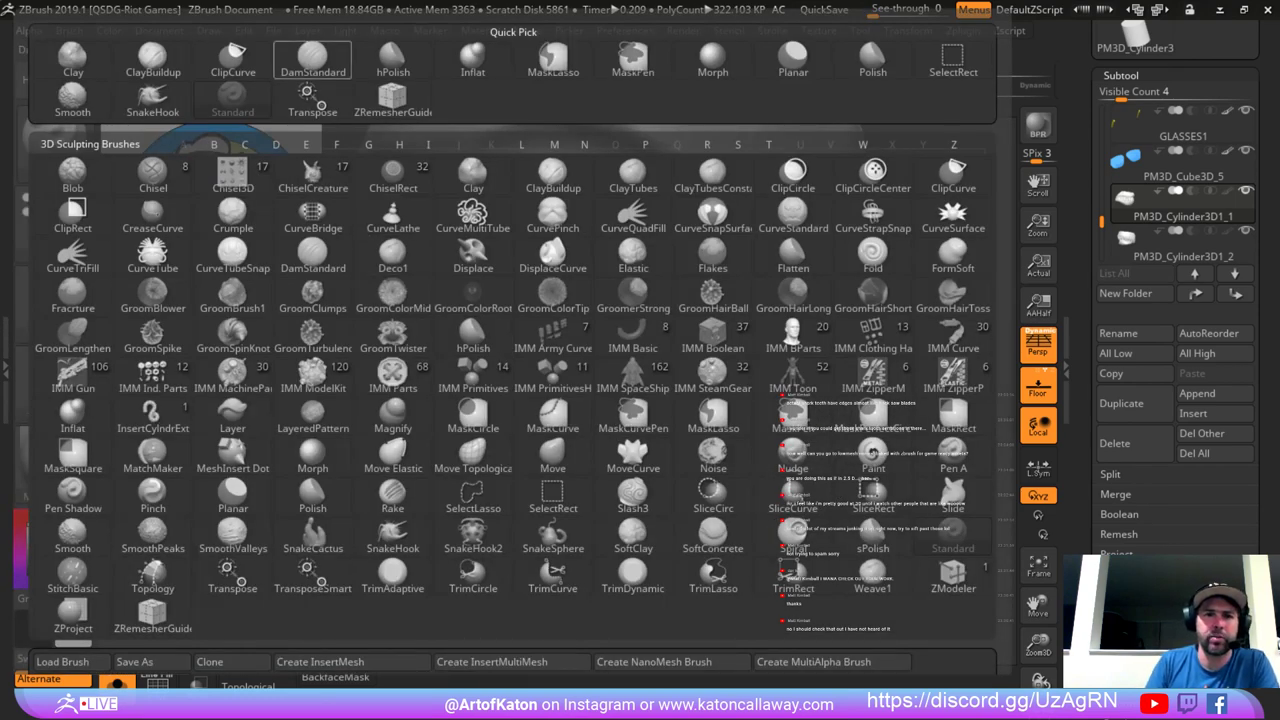
click(313, 60)
mouse_move(498, 540)
alt+mouse_down()
mouse_move(455, 520)
mouse_move(418, 523)
mouse_move(424, 556)
mouse_move(510, 525)
alt+mouse_up()
drag(440, 505, 385, 497)
key(b)
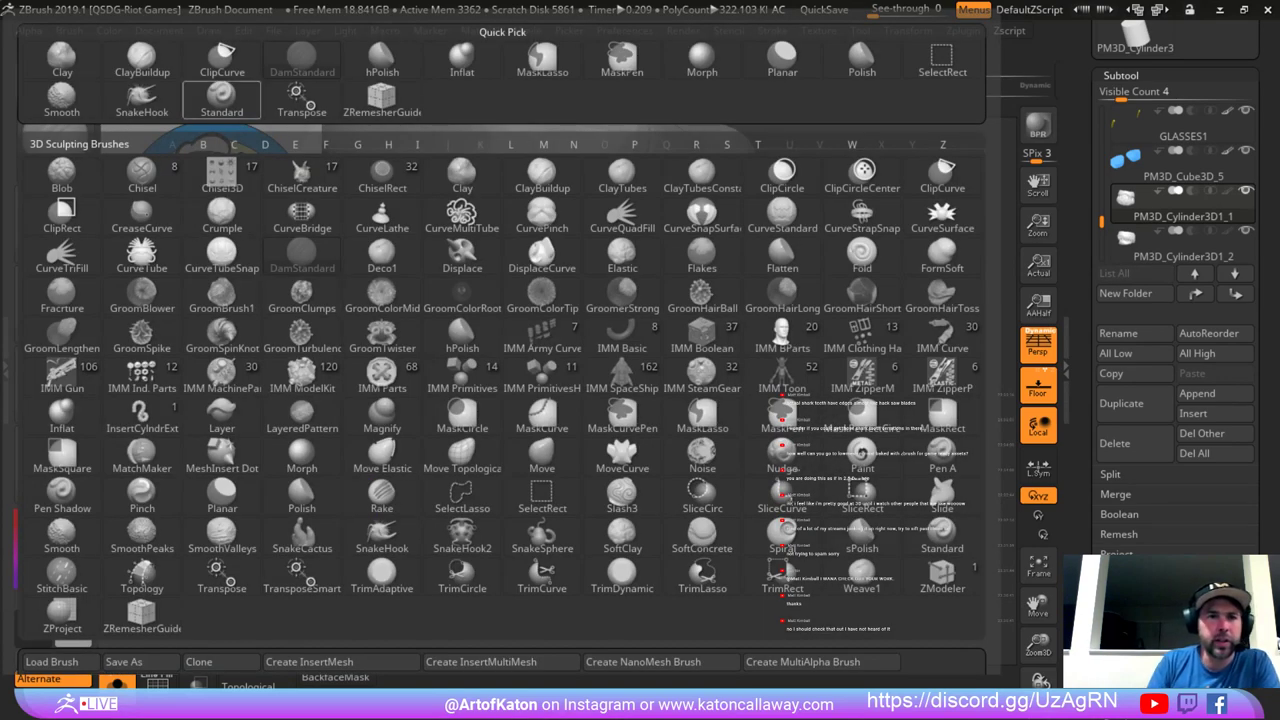
click(142, 60)
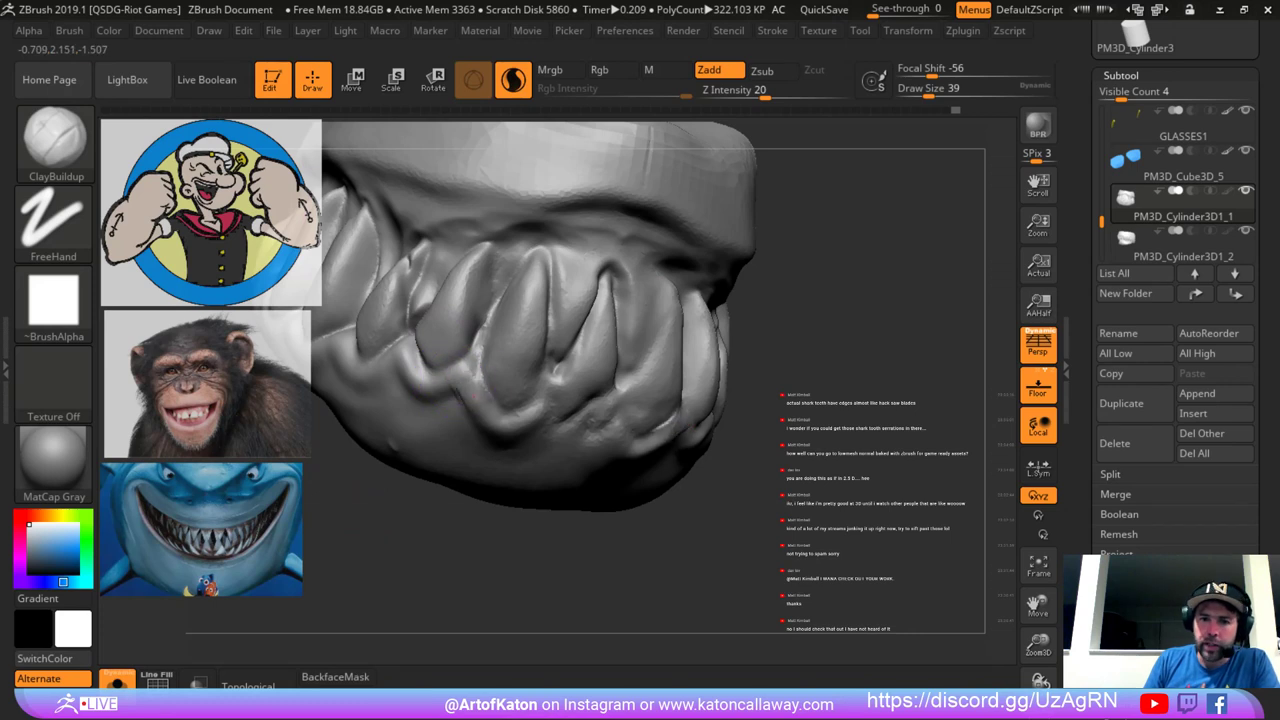
key(shift)
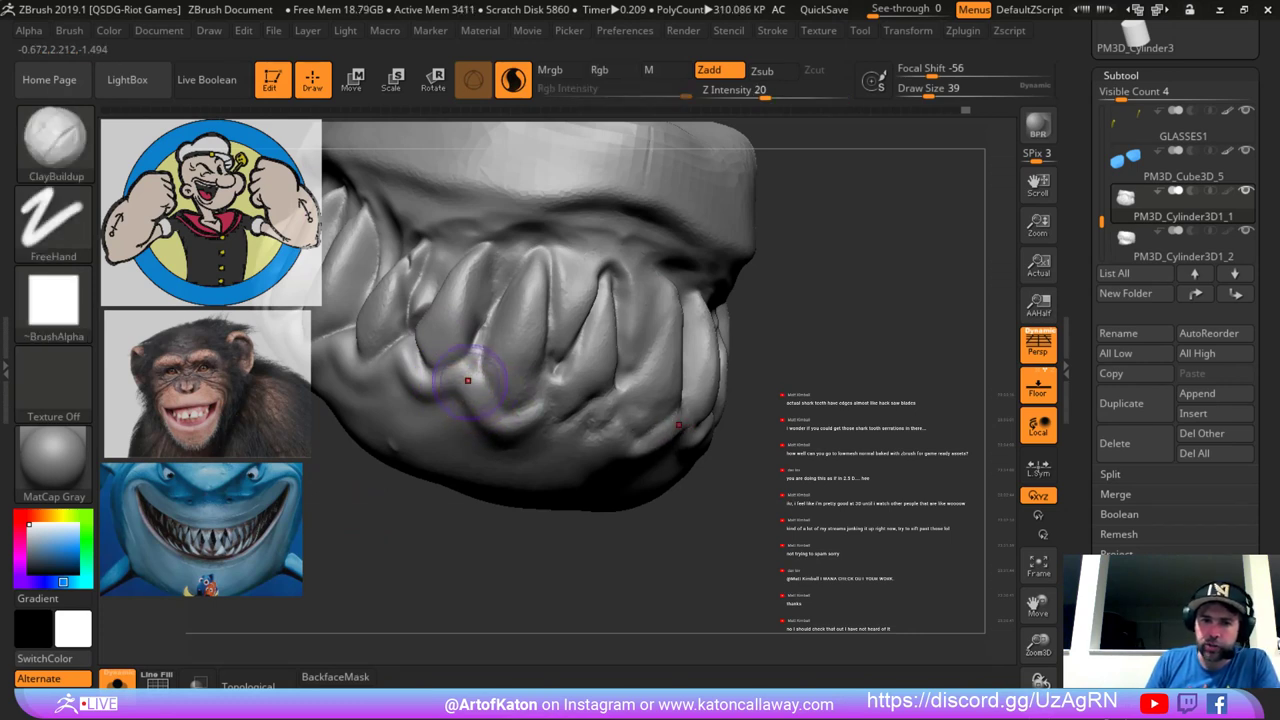
mouse_move(472, 376)
mouse_down()
mouse_move(443, 384)
mouse_move(407, 350)
mouse_move(459, 396)
mouse_up()
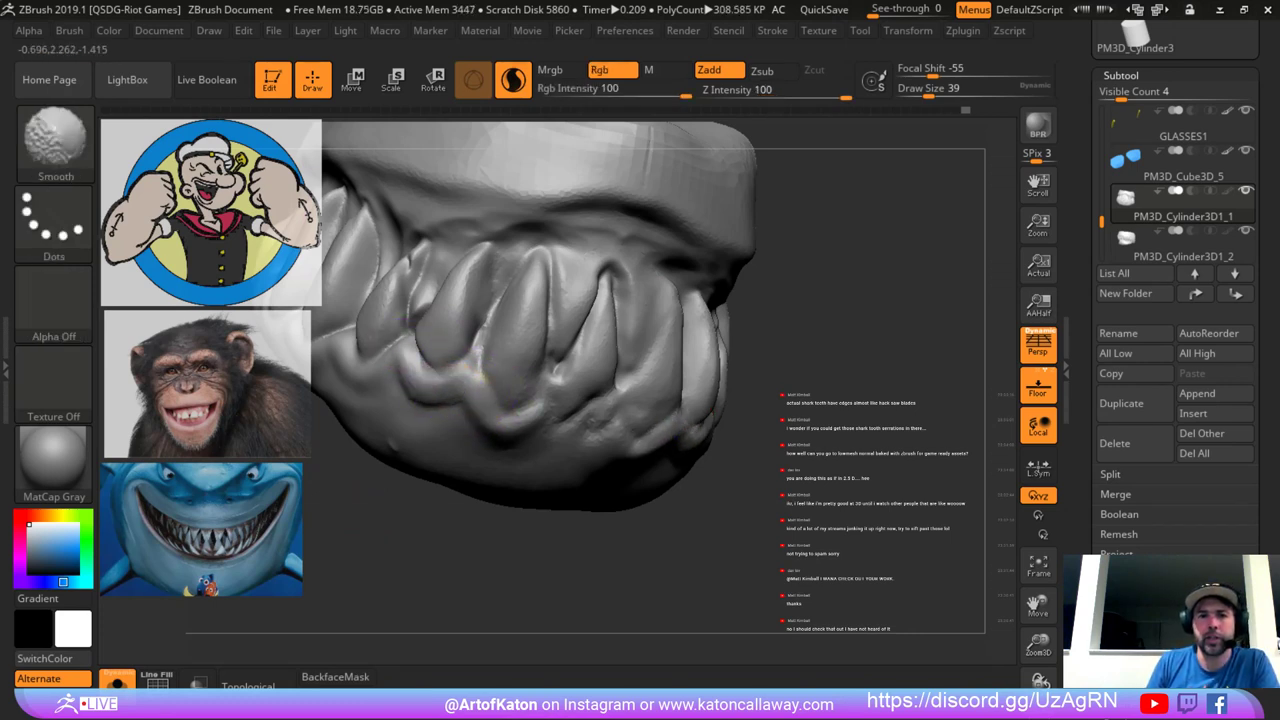
shift+drag(399, 365, 417, 389)
mouse_move(475, 540)
mouse_down()
mouse_move(428, 523)
mouse_move(530, 510)
mouse_up()
mouse_move(468, 345)
mouse_down()
mouse_move(408, 382)
mouse_move(436, 384)
mouse_up()
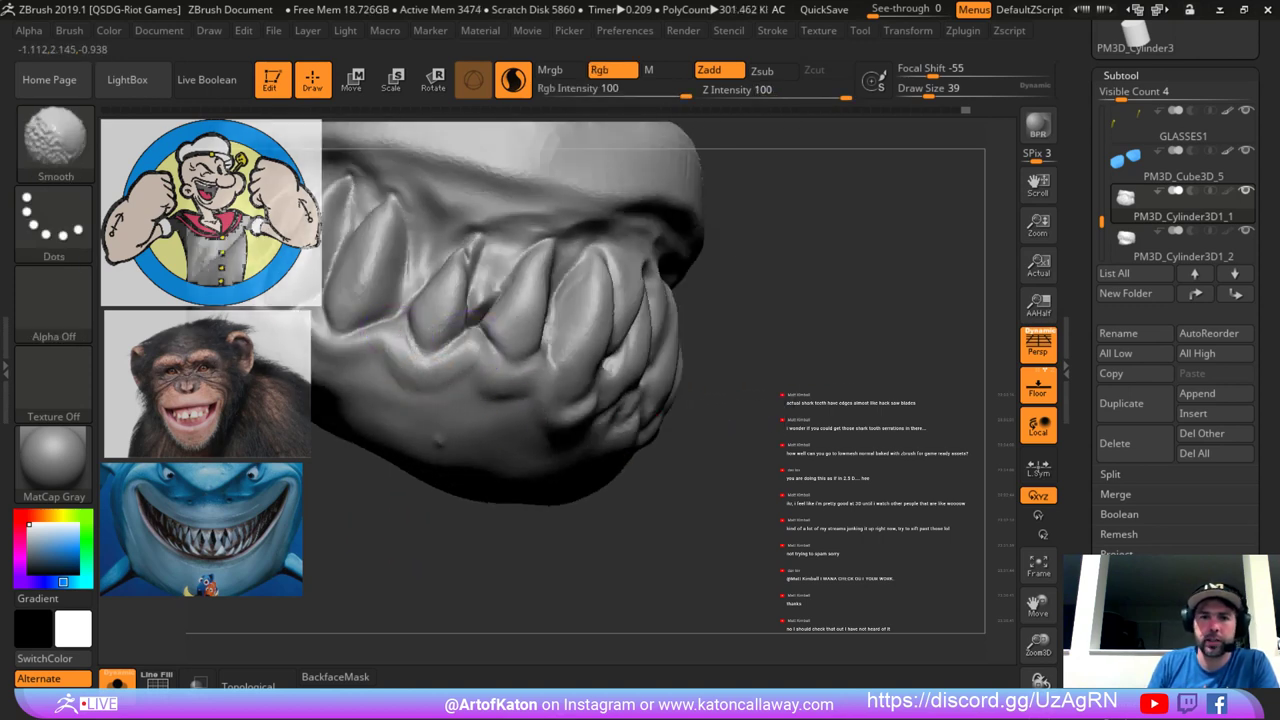
mouse_move(430, 530)
mouse_down()
mouse_move(472, 528)
mouse_move(455, 545)
mouse_up()
Inflate the gum below the lower side teeth with Inflat at draw size 51.
key(b)
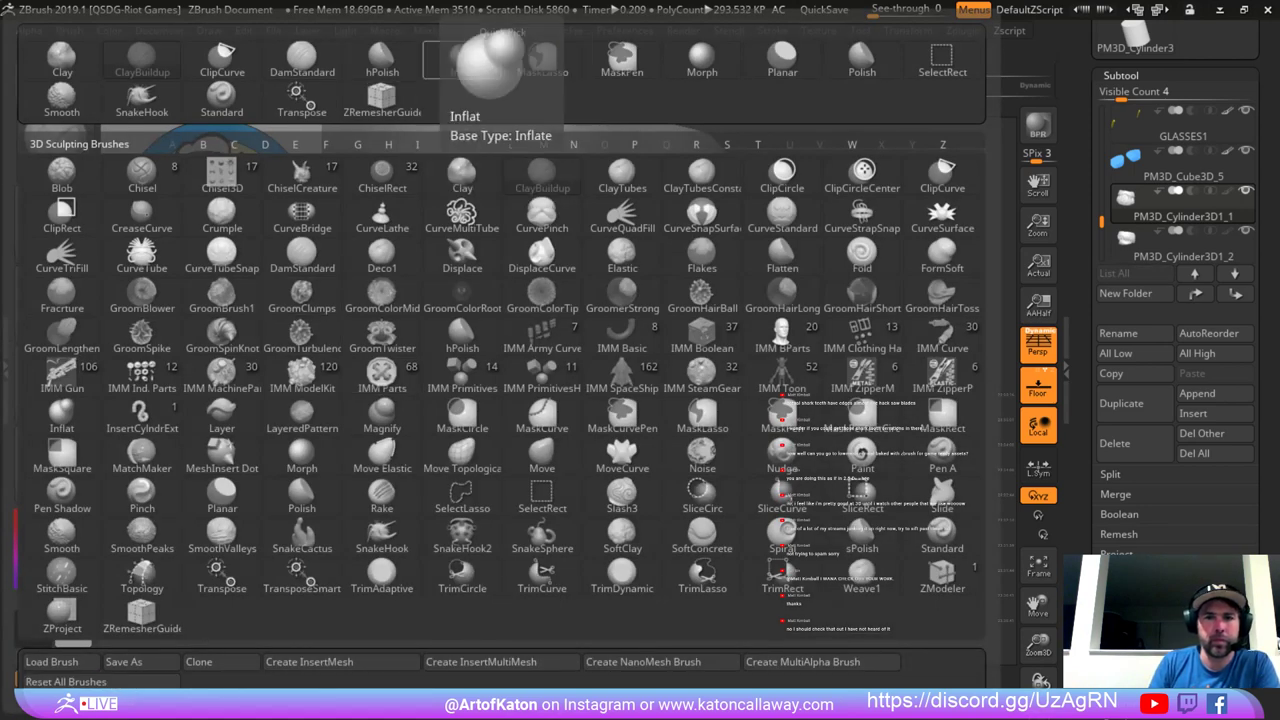
click(460, 66)
key(space)
drag(470, 354, 498, 355)
drag(440, 520, 505, 500)
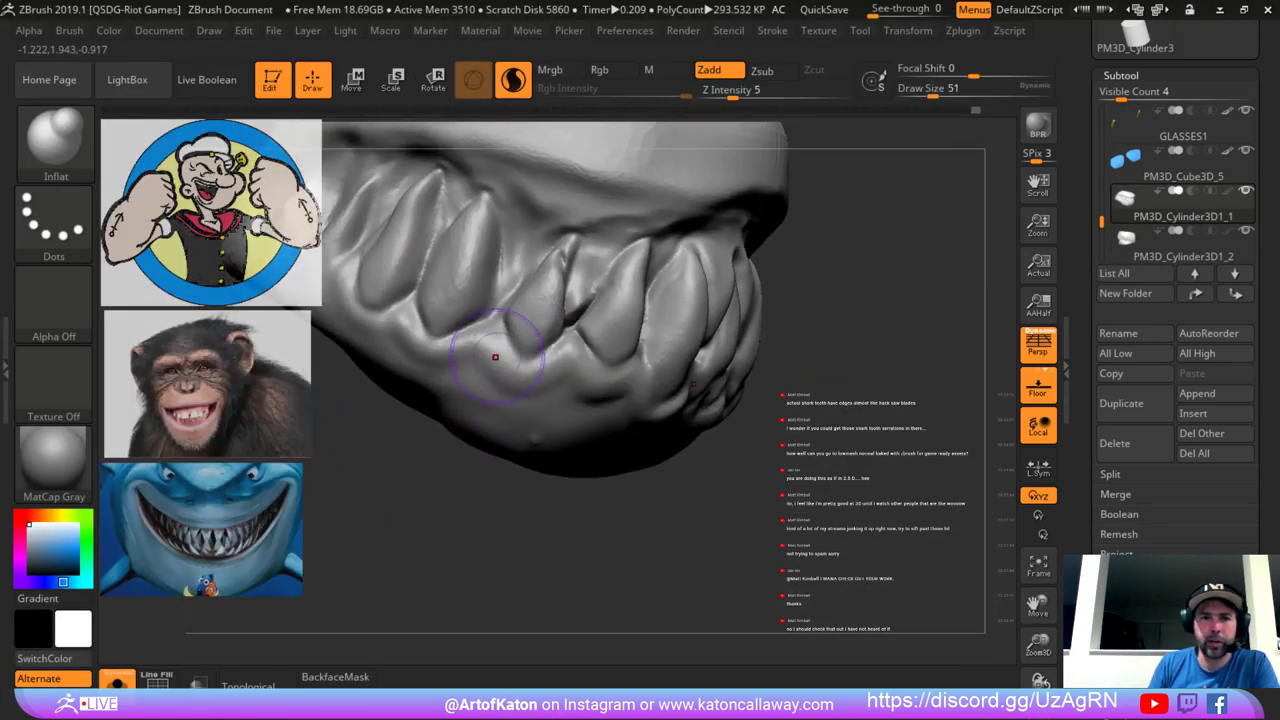
drag(495, 357, 500, 334)
Turn off Sculptris Pro, smooth the gum beneath the lower side teeth, and inflate between them at draw size 41.
click(513, 81)
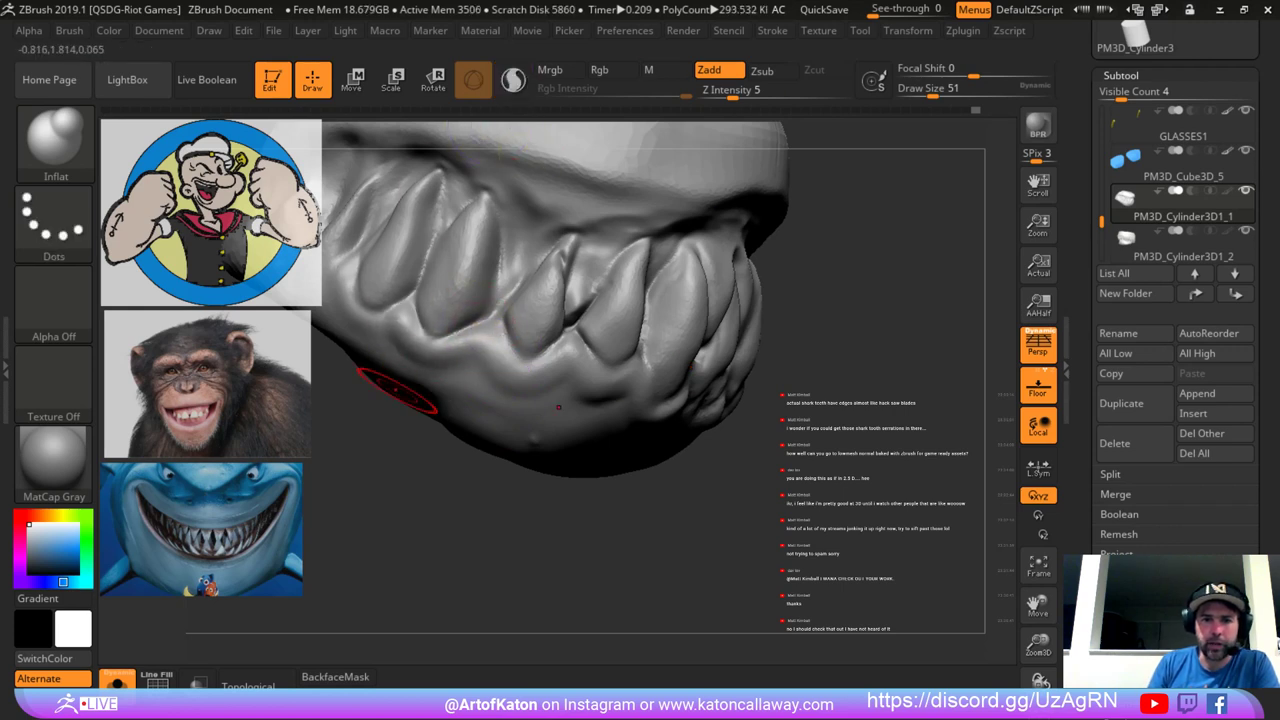
drag(388, 440, 440, 446)
shift+drag(474, 349, 498, 351)
drag(400, 450, 450, 450)
key(space)
click(466, 335)
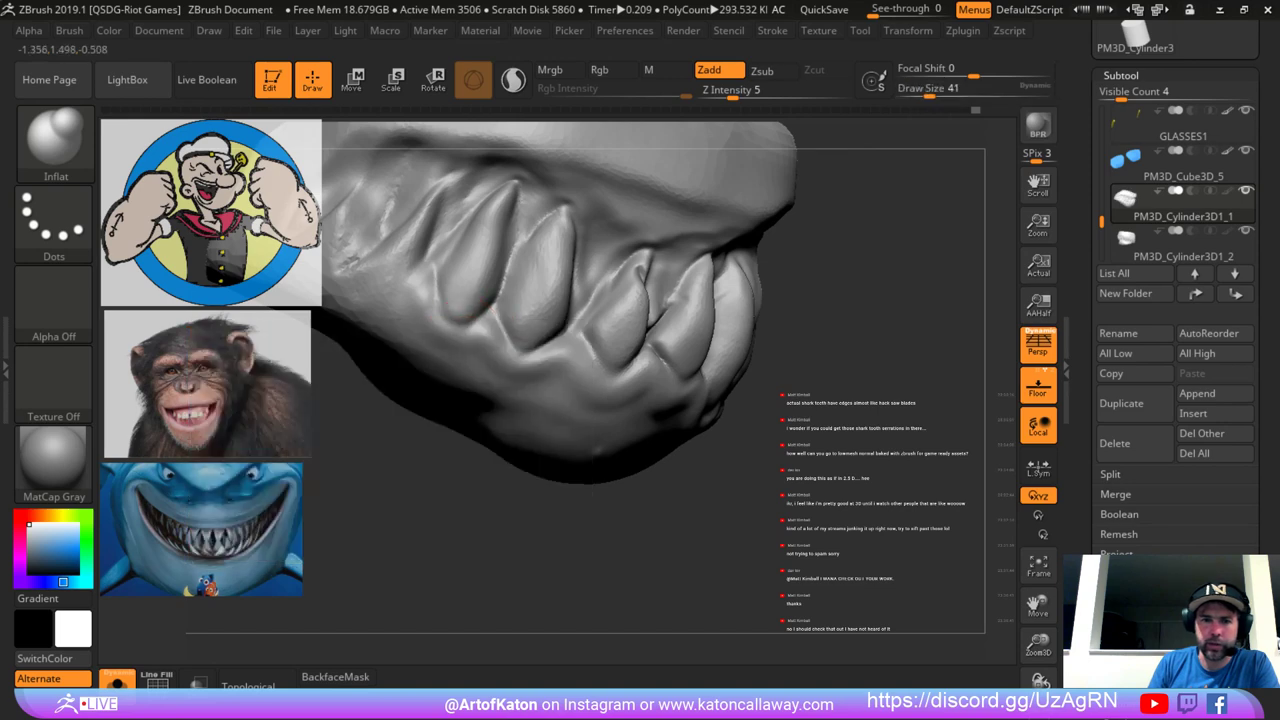
Raise the gum edge between two lower side teeth with the Standard brush, reducing the draw size to 27.
key(b)
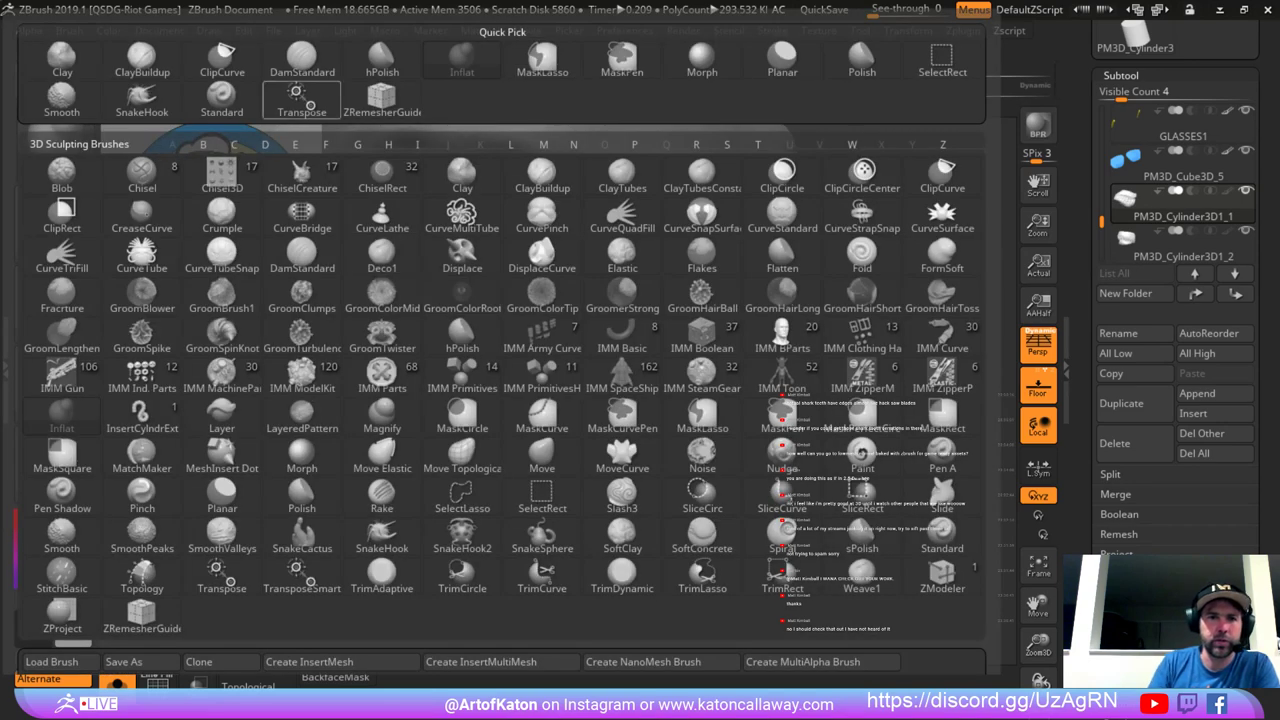
click(221, 100)
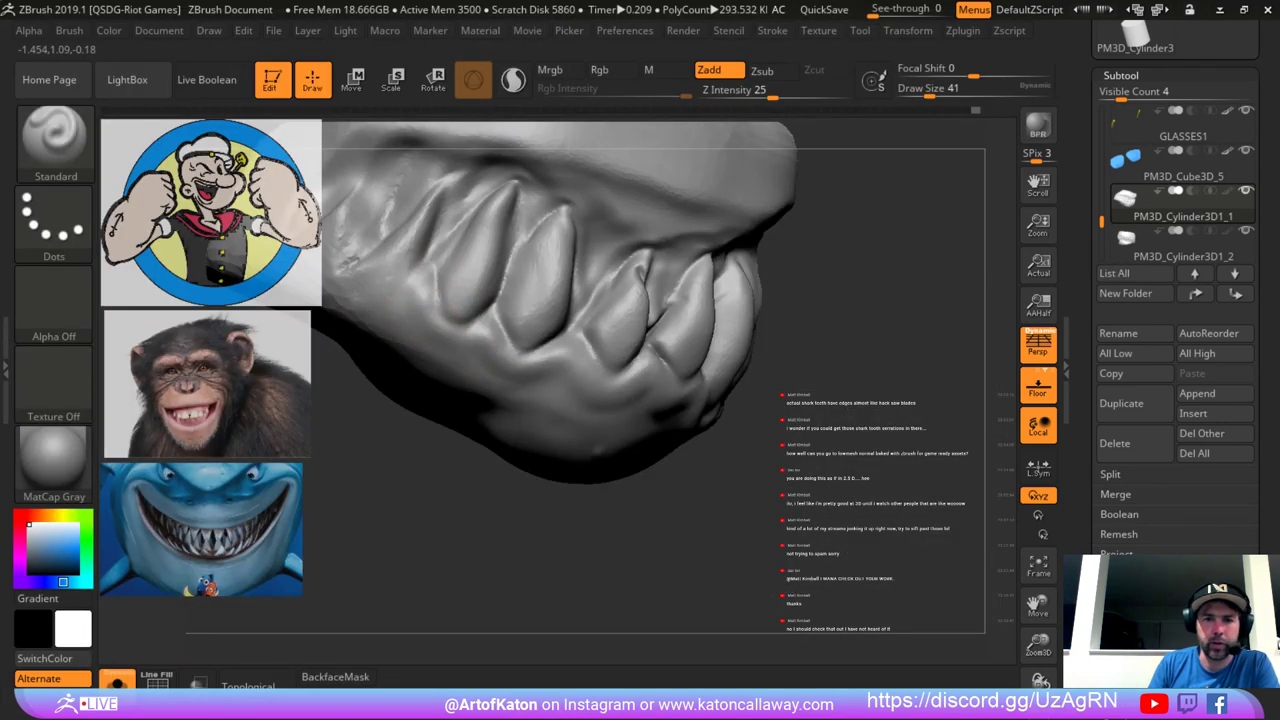
mouse_move(486, 314)
mouse_down()
mouse_move(434, 320)
mouse_move(490, 306)
mouse_up()
key(space)
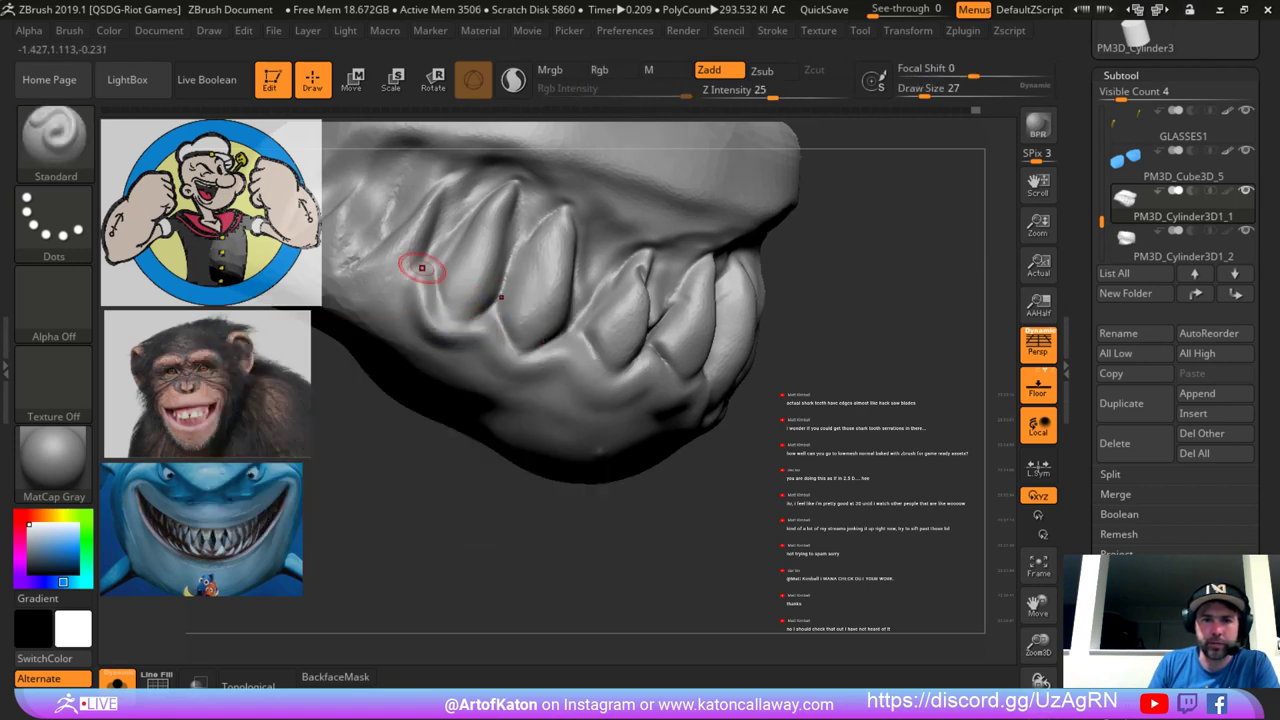
Carve the crevices where the lower side teeth meet the gum with DamStandard at draw size 27.
key(b)
click(302, 62)
mouse_move(494, 290)
mouse_down()
mouse_move(457, 315)
mouse_move(438, 298)
mouse_up()
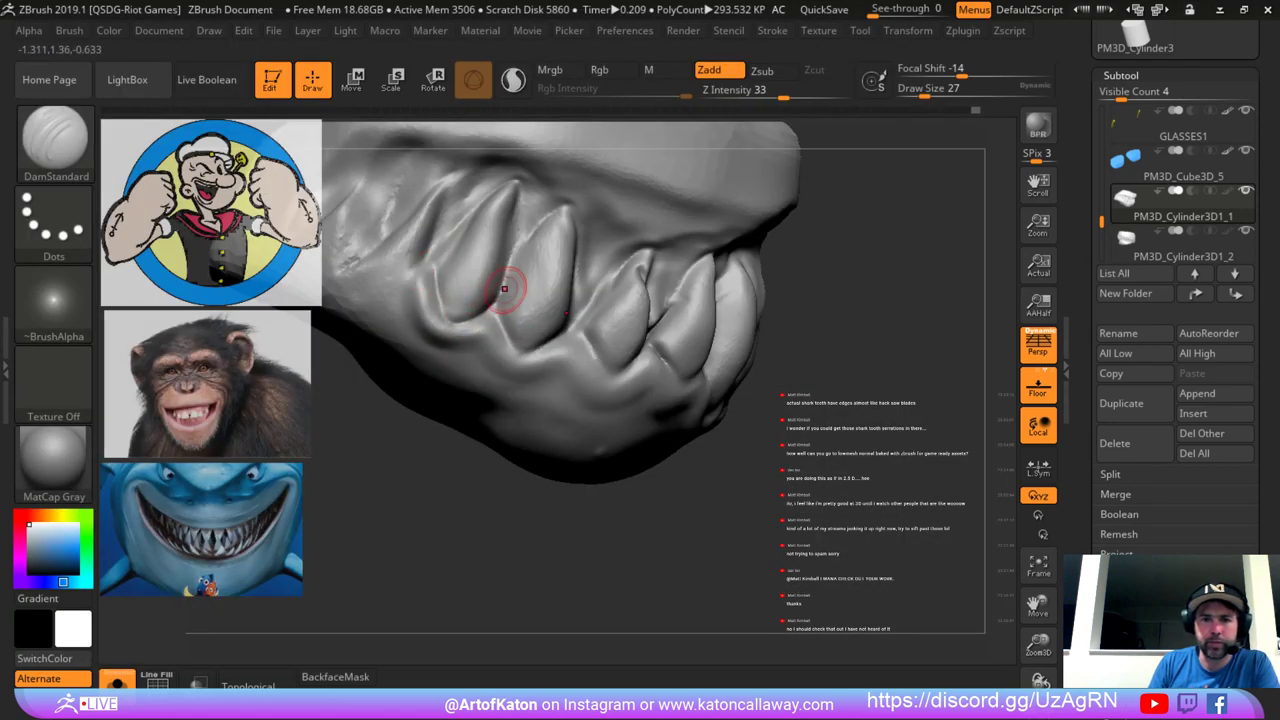
drag(522, 482, 449, 424)
mouse_move(522, 299)
mouse_down()
mouse_move(519, 325)
mouse_move(537, 334)
mouse_move(520, 297)
mouse_move(545, 316)
mouse_move(532, 314)
mouse_move(552, 296)
mouse_up()
Inflate the lower side teeth with Inflat at draw size 51 to make them fuller against the gum.
key(b)
key(i)
key(n)
key(space)
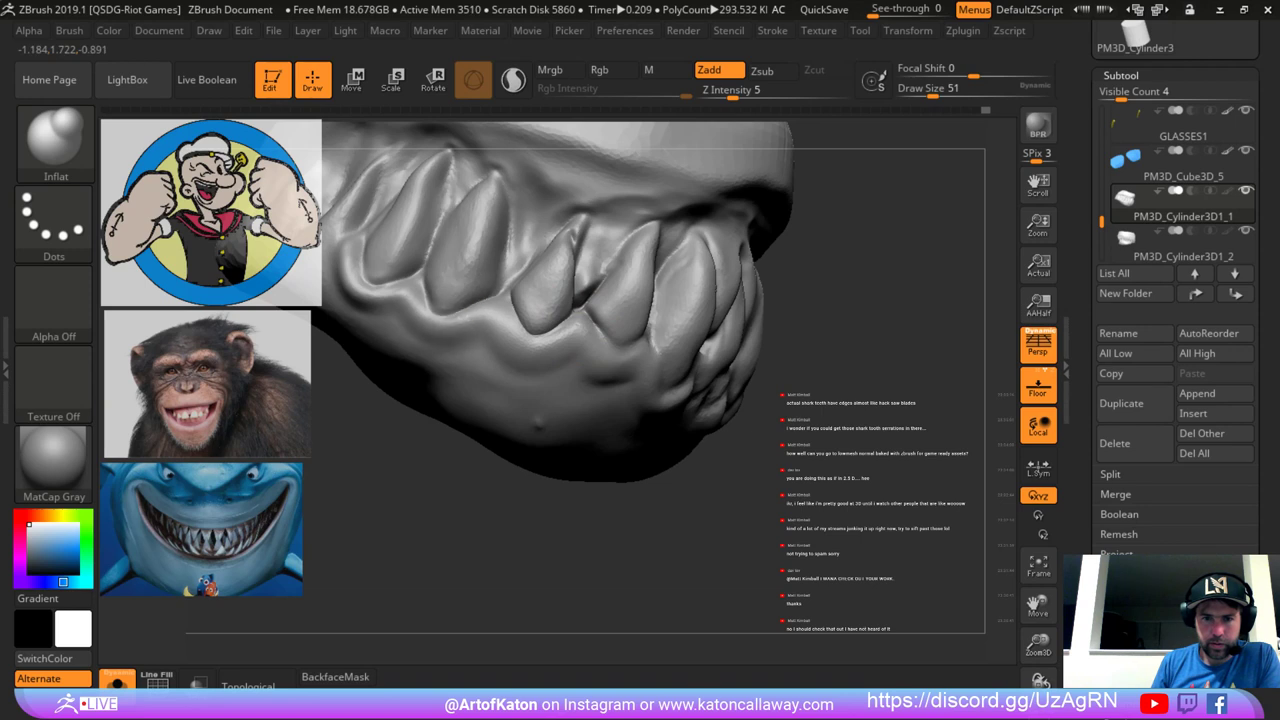
mouse_move(392, 266)
mouse_down()
mouse_move(371, 276)
mouse_move(366, 264)
mouse_up()
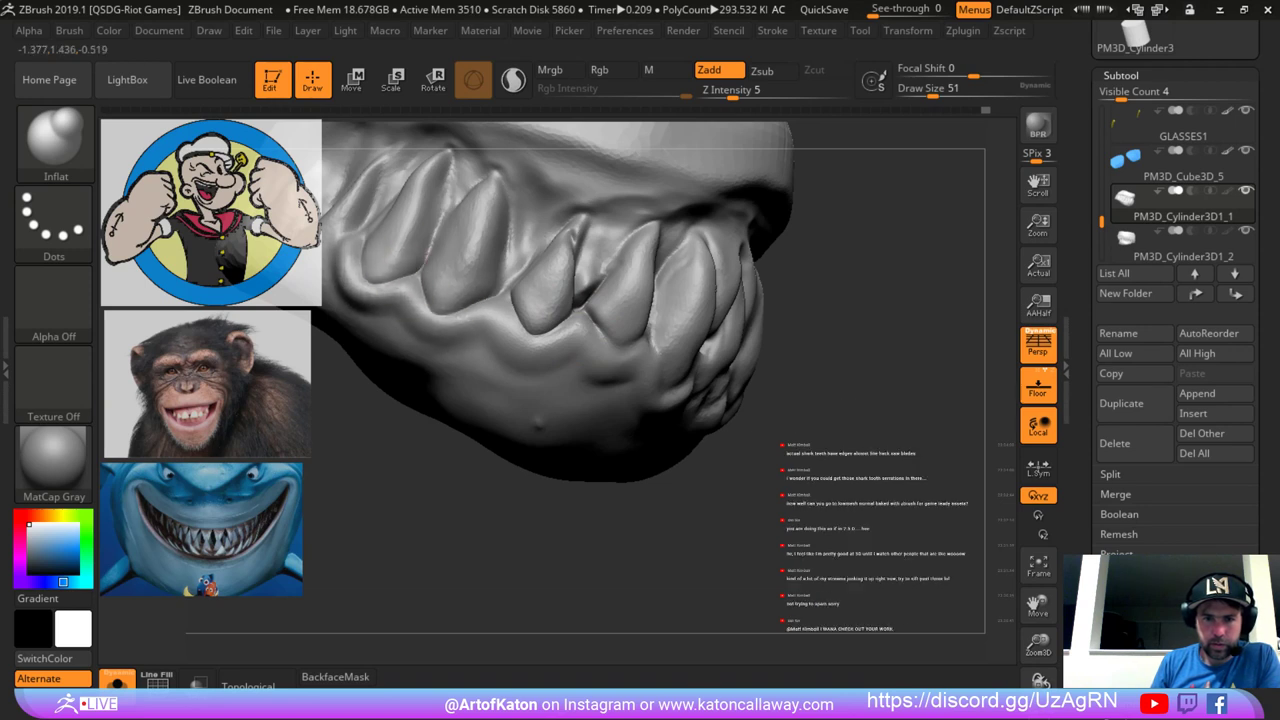
drag(446, 505, 385, 472)
mouse_move(550, 270)
mouse_down()
mouse_move(578, 276)
mouse_move(590, 316)
mouse_up()
drag(556, 484, 479, 467)
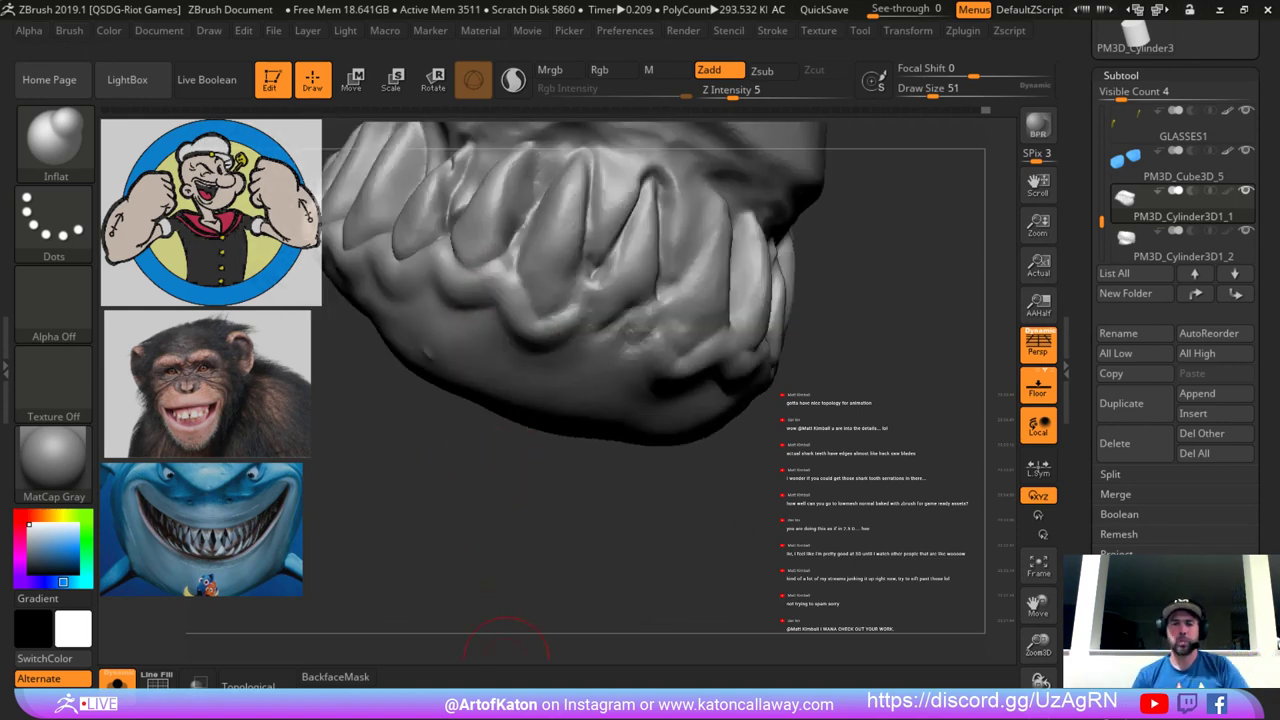
Carve the gum edge and the gap between the lower front teeth with DamStandard, reducing the draw size from 51 to 37.
key(b)
key(d)
key(s)
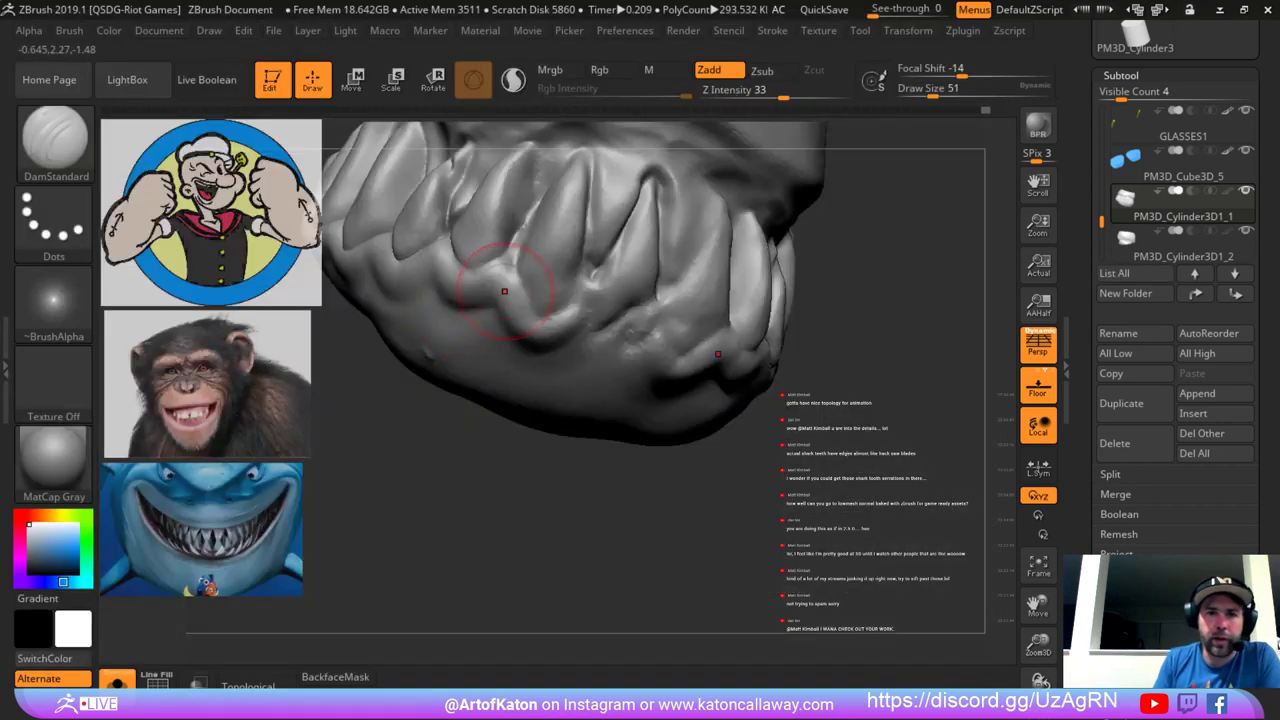
mouse_move(520, 263)
mouse_down()
mouse_move(530, 300)
mouse_move(578, 294)
mouse_up()
right_drag(583, 277, 591, 268)
key(space)
drag(590, 284, 582, 285)
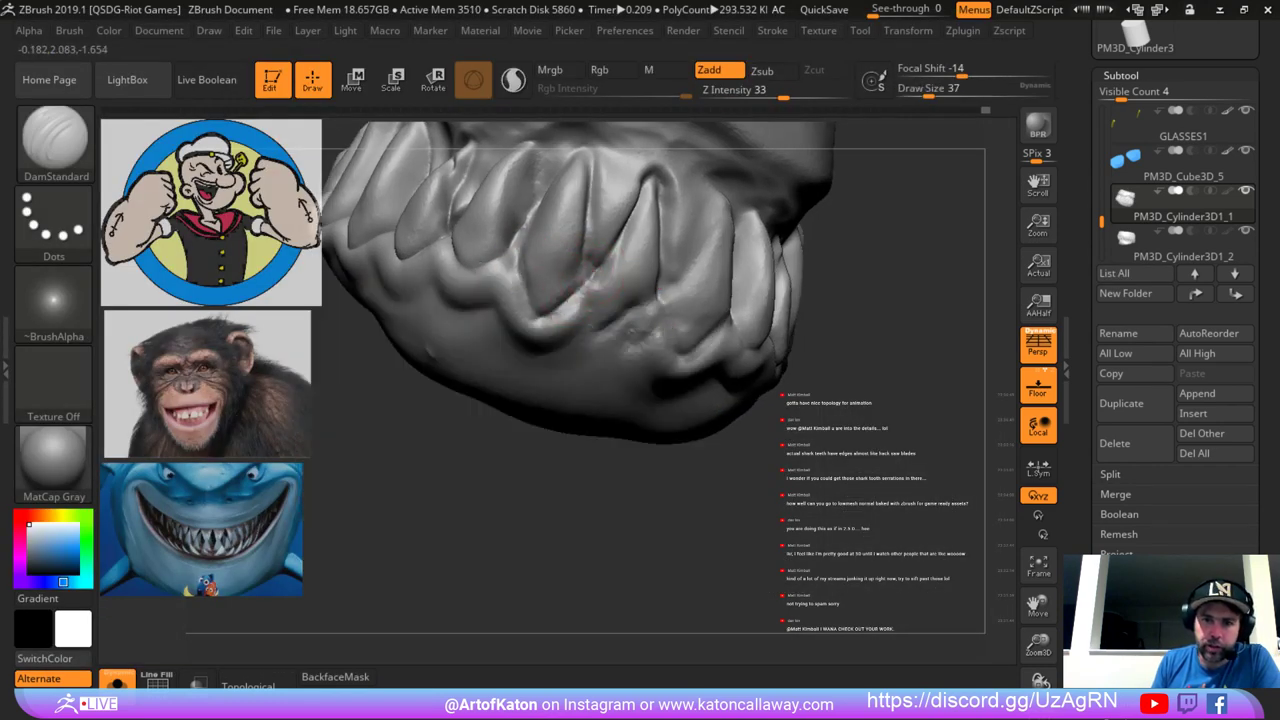
key(ctrl)
mouse_move(592, 279)
mouse_down()
mouse_move(534, 310)
mouse_move(549, 314)
mouse_up()
mouse_move(557, 334)
ctrl+right_down()
mouse_move(503, 457)
mouse_move(456, 414)
ctrl+right_up()
Bring back the rest of the shark model and inflate the gum below the lower back teeth with Inflat at draw size 54.
click(117, 682)
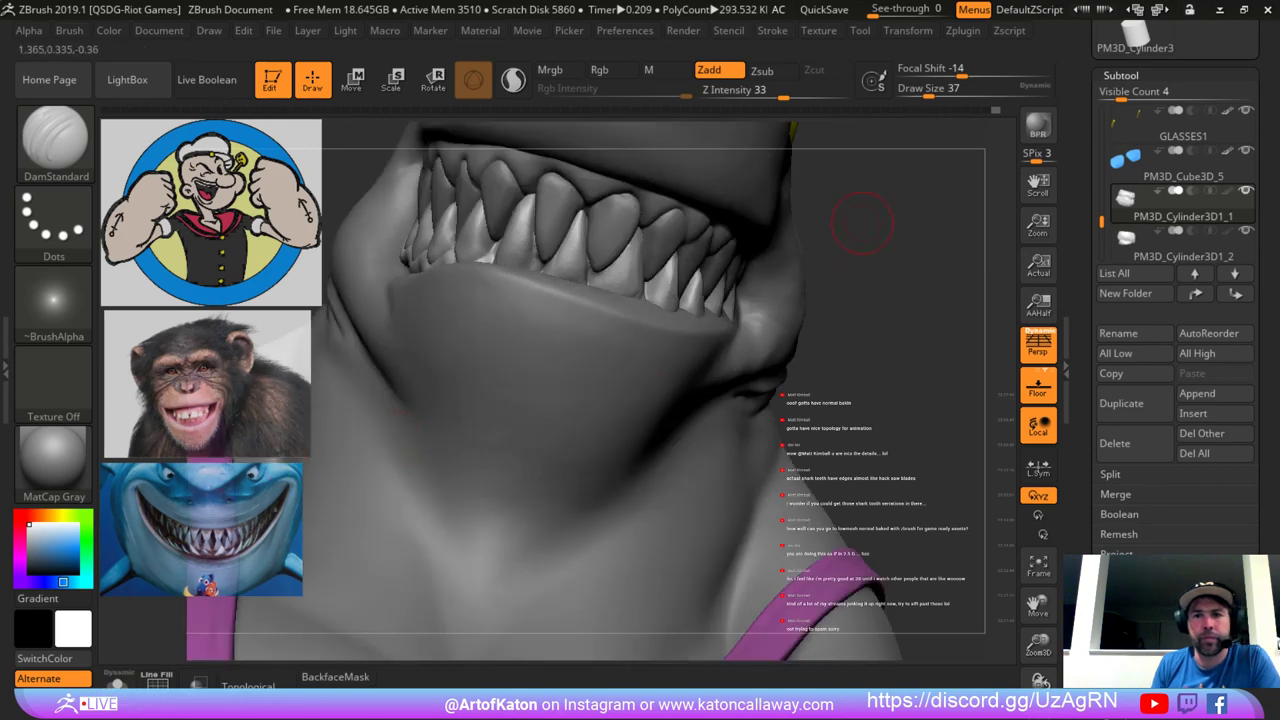
right_drag(862, 223, 893, 322)
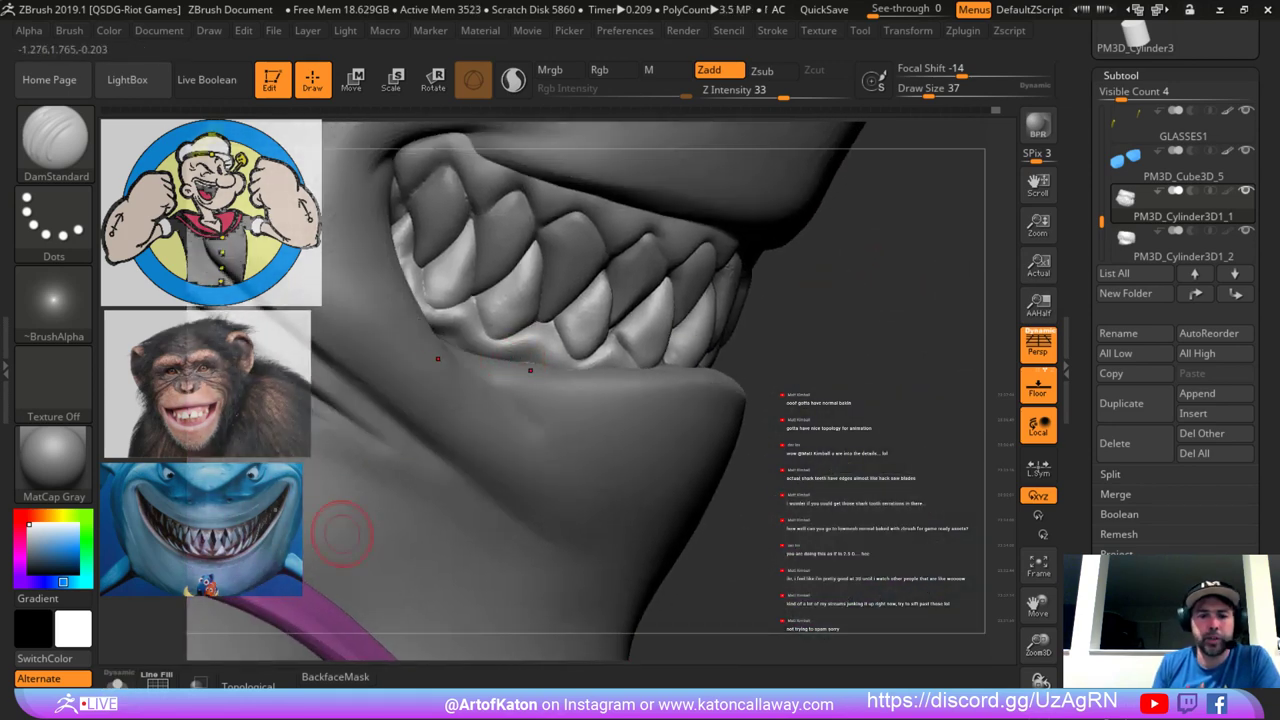
key(b)
click(463, 58)
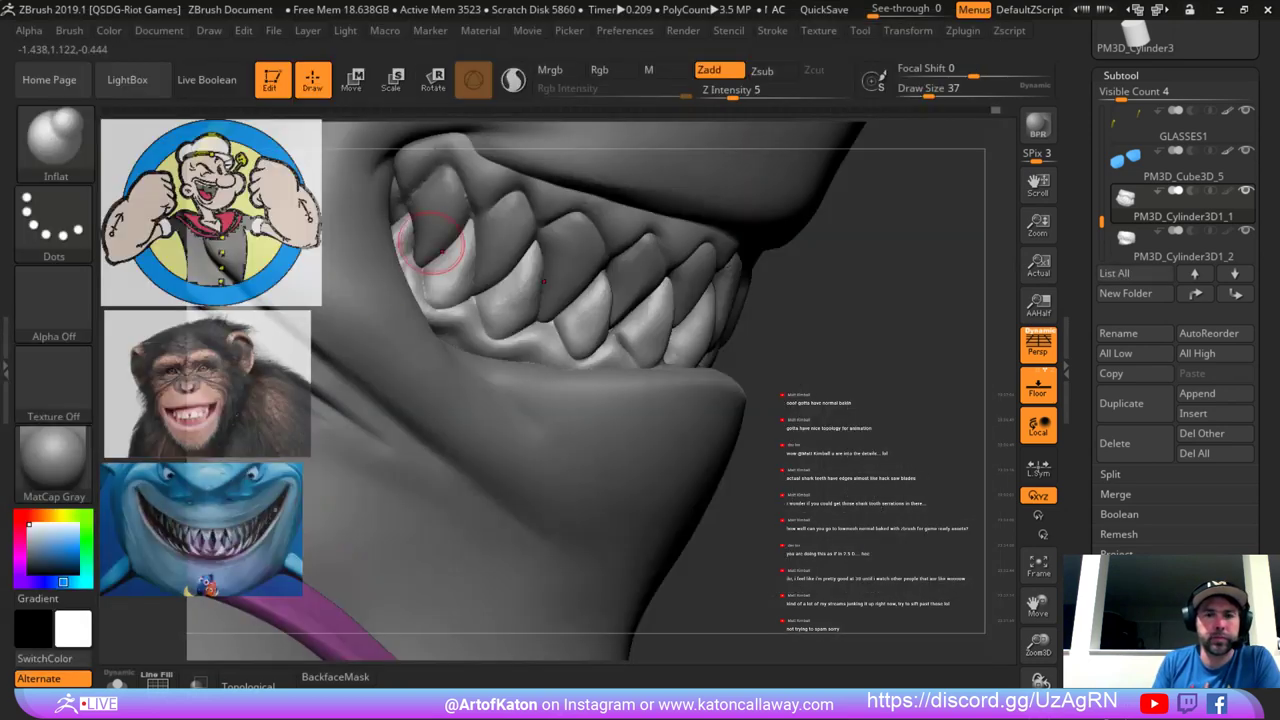
right_drag(368, 330, 400, 330)
drag(400, 331, 406, 331)
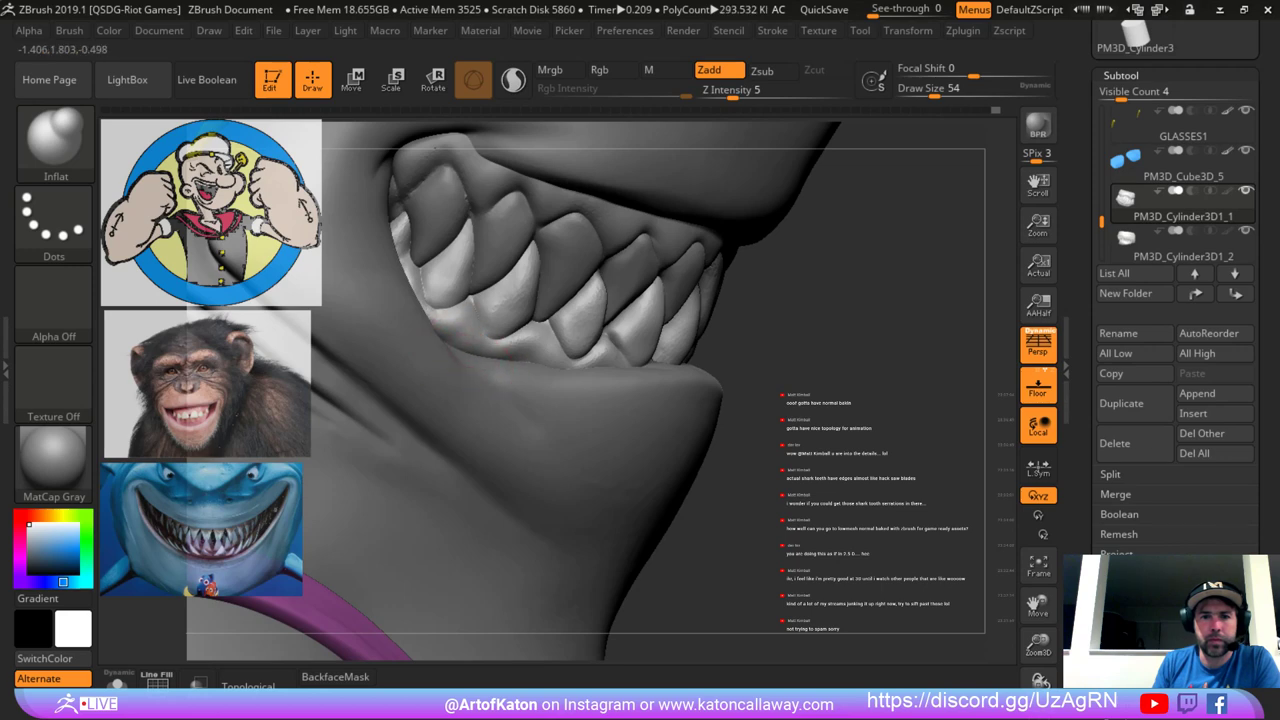
right_drag(669, 331, 737, 295)
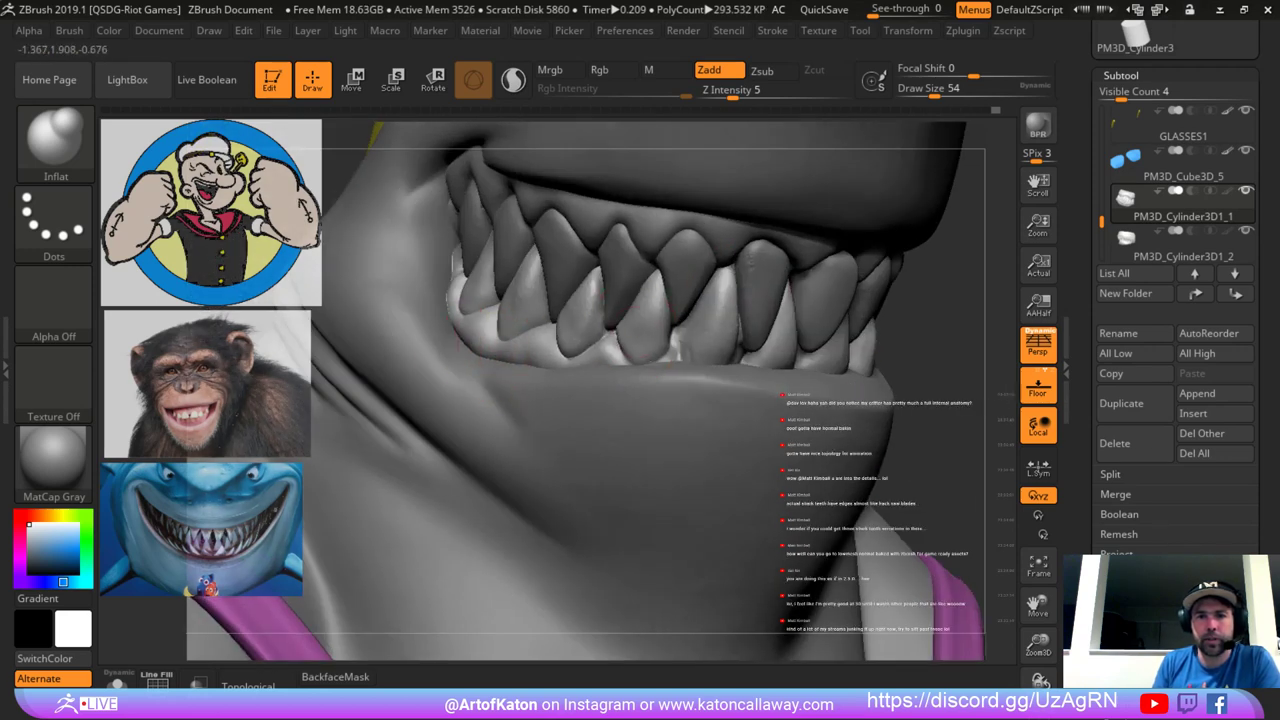
mouse_move(925, 288)
alt+mouse_down()
mouse_move(915, 250)
mouse_move(870, 275)
alt+mouse_up()
Polish the lower side gum and teeth with hPolish, reducing the draw size from 54 to 37.
key(b)
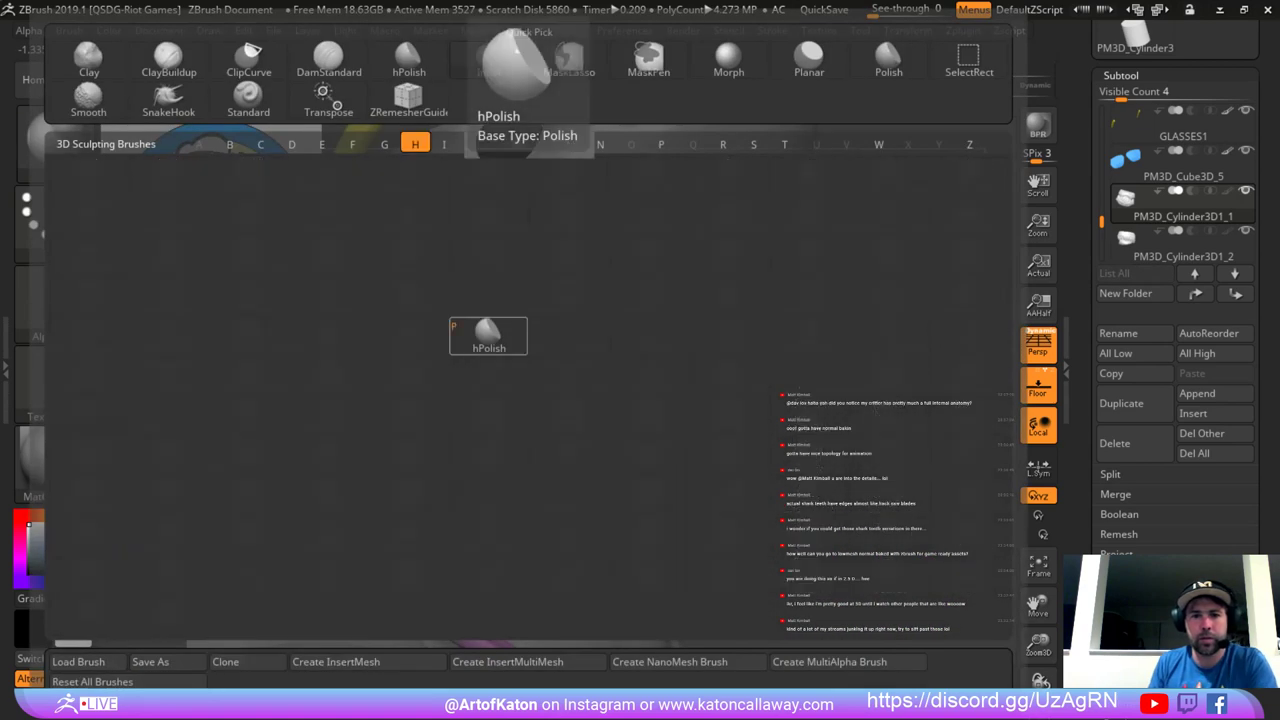
key(h)
key(p)
mouse_move(490, 350)
mouse_down()
mouse_move(463, 340)
mouse_move(555, 360)
mouse_move(477, 351)
mouse_up()
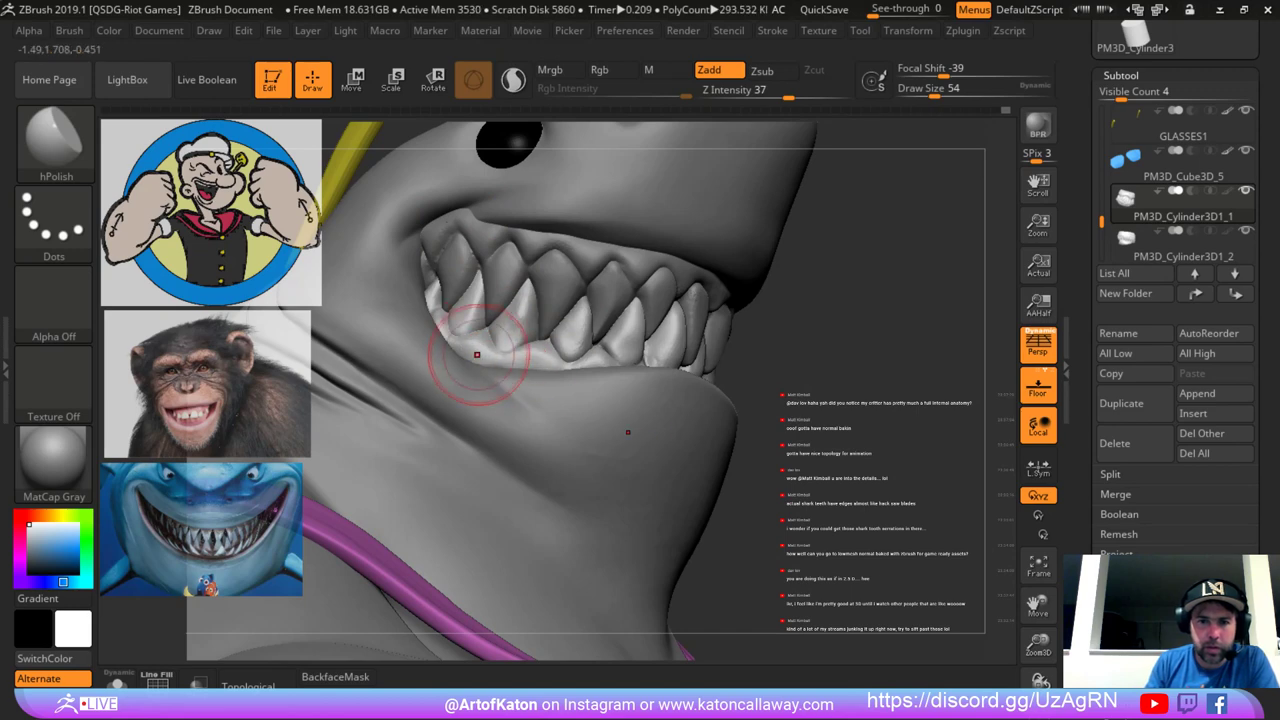
key(ctrl)
alt+drag(788, 260, 790, 325)
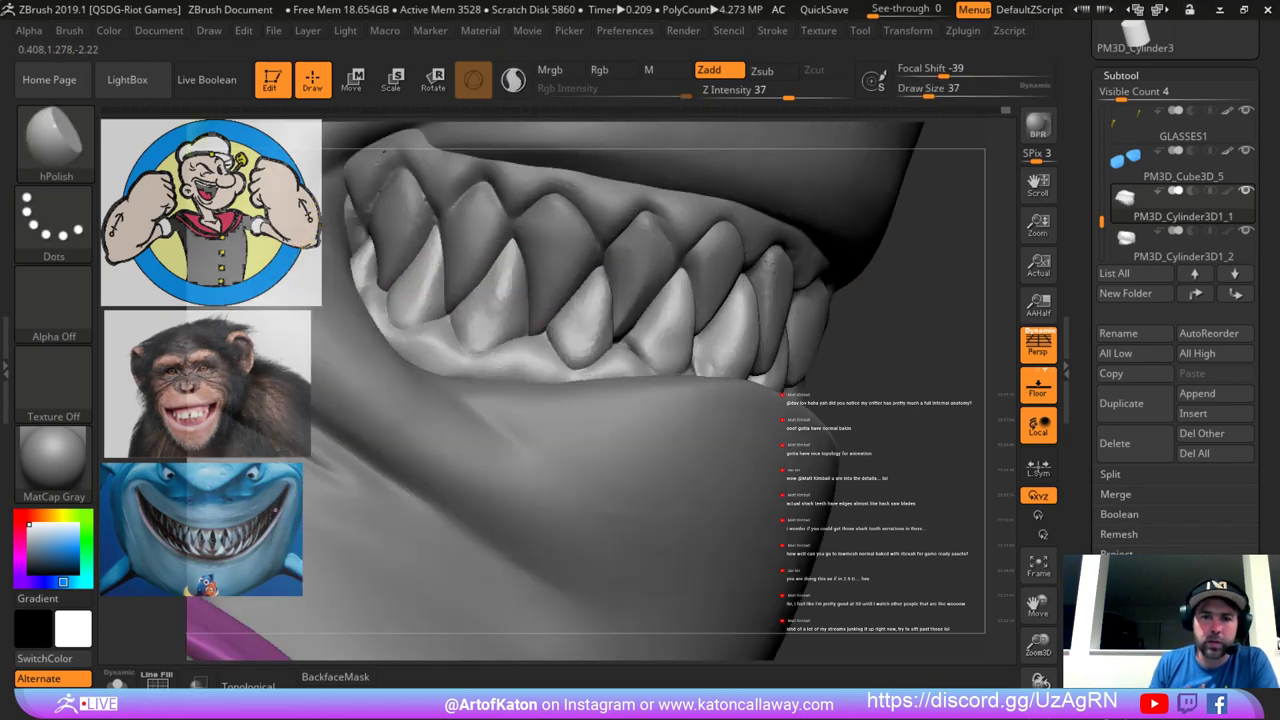
Reshape the lower back teeth with SnakeHook, using draw size 62 and reducing it to 46.
drag(899, 280, 495, 278)
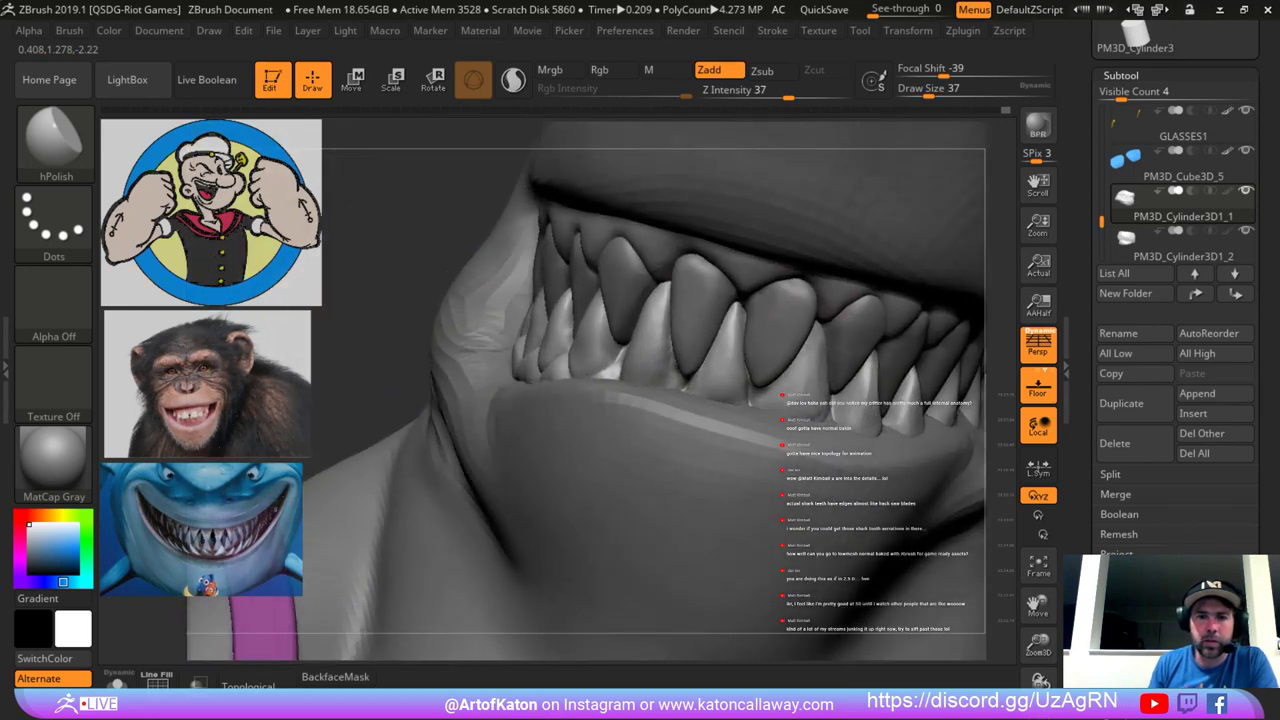
mouse_move(385, 150)
alt+mouse_down()
mouse_move(357, 208)
mouse_move(443, 186)
alt+mouse_up()
key(b)
click(137, 99)
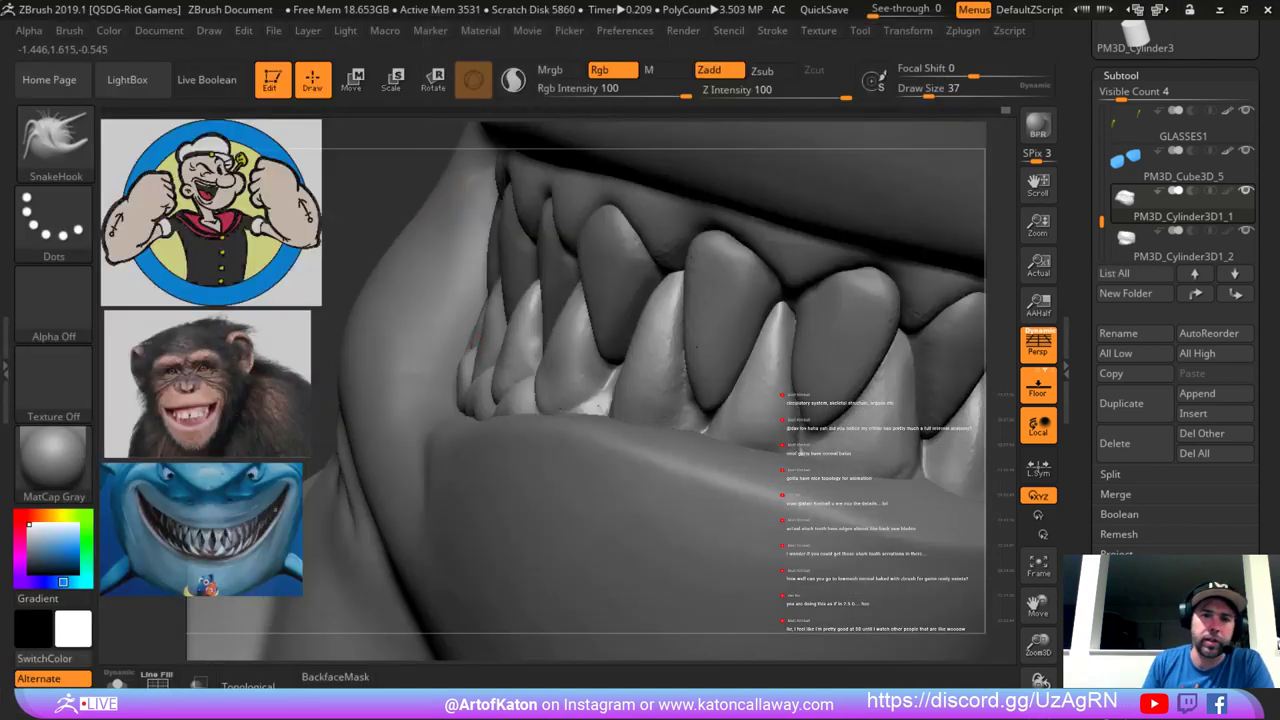
right_drag(473, 347, 510, 352)
key(bracketright)
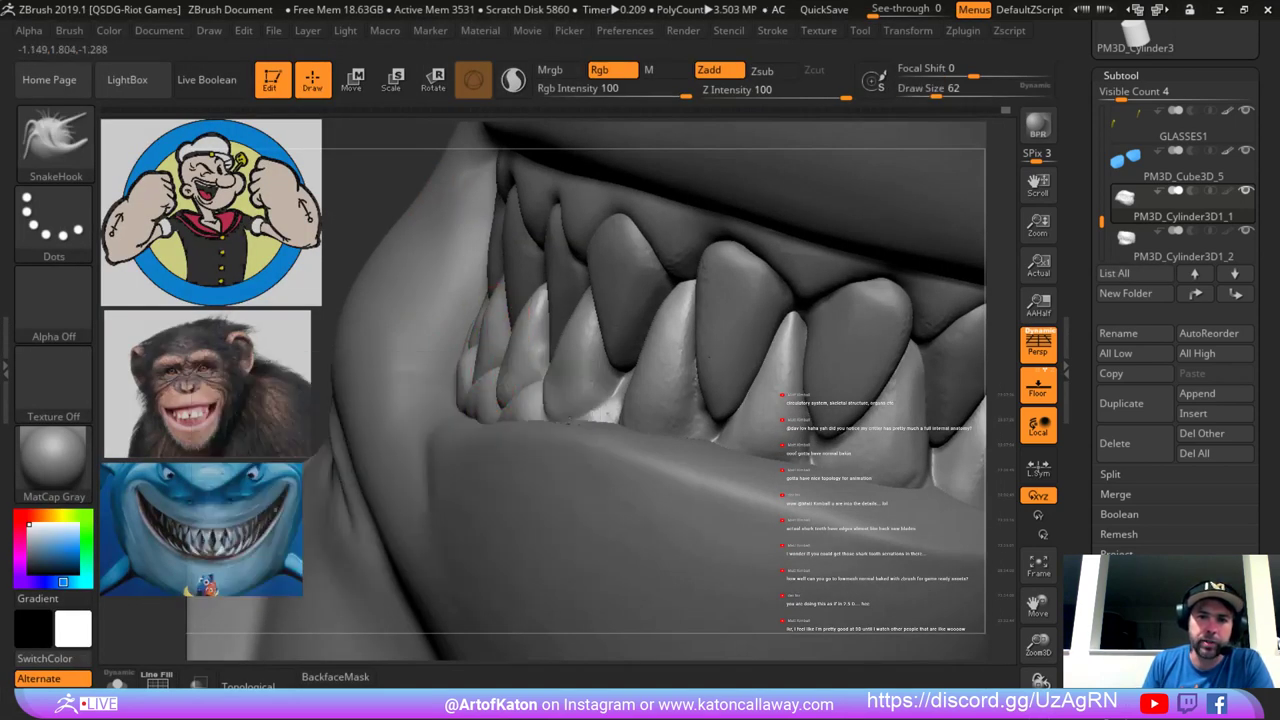
right_click(566, 372)
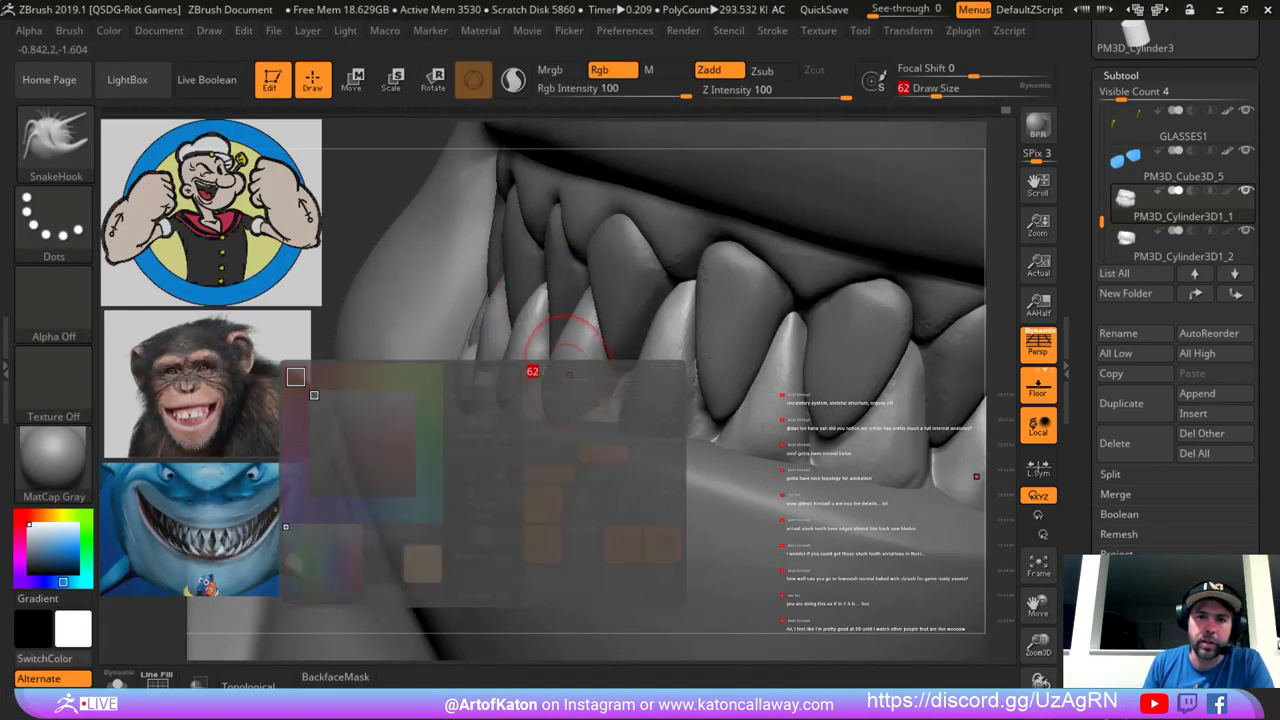
drag(400, 155, 470, 175)
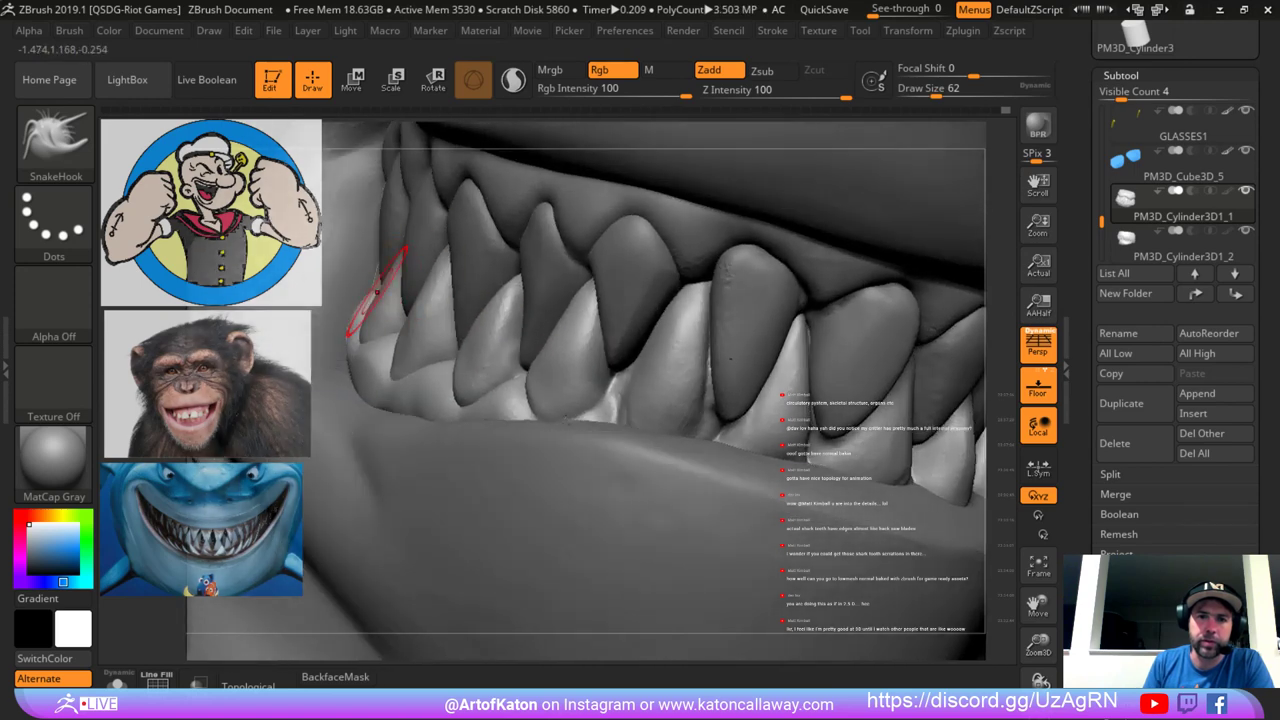
mouse_move(374, 295)
ctrl+right_down()
mouse_move(736, 275)
mouse_move(640, 265)
mouse_move(852, 225)
mouse_move(815, 230)
mouse_move(880, 202)
mouse_move(910, 220)
mouse_move(930, 205)
mouse_move(865, 195)
mouse_move(985, 165)
ctrl+right_up()
right_drag(372, 262, 570, 301)
key([)
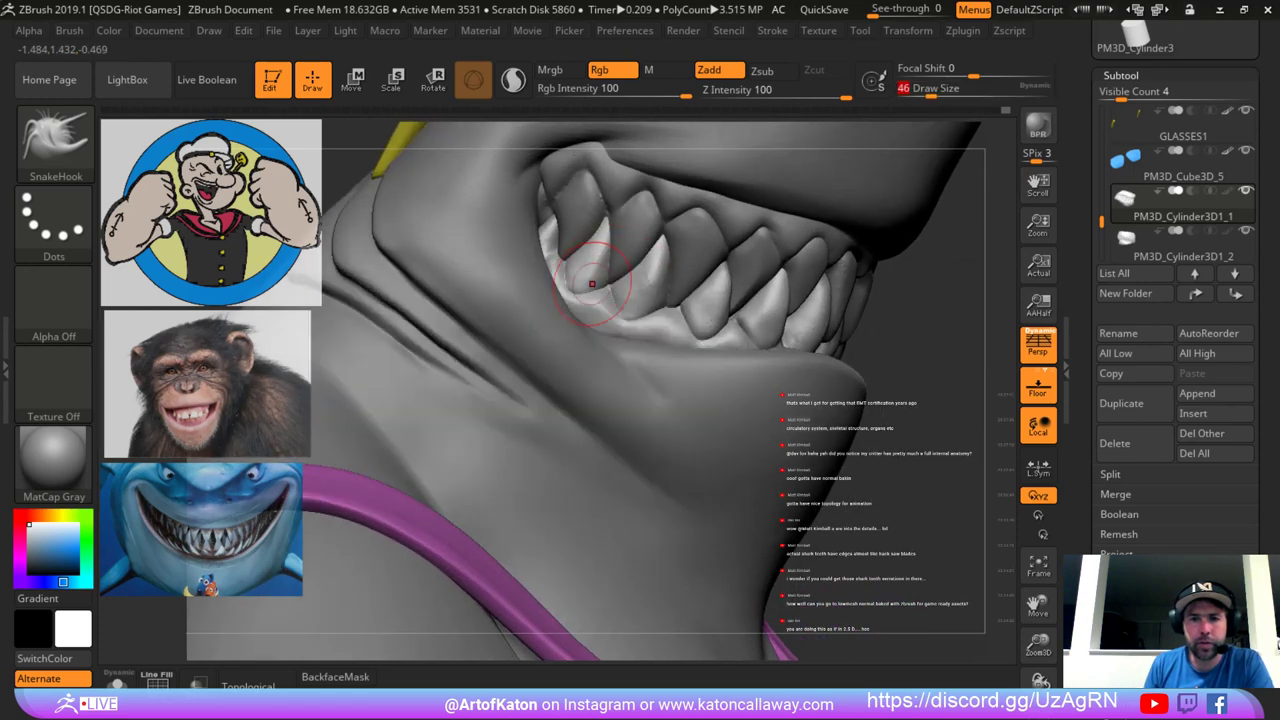
Polish the lower side teeth and adjoining gum with hPolish at draw size 46, smoothing the tooth surface between strokes.
ctrl+right_drag(878, 256, 862, 282)
alt+right_drag(926, 216, 866, 254)
key(b)
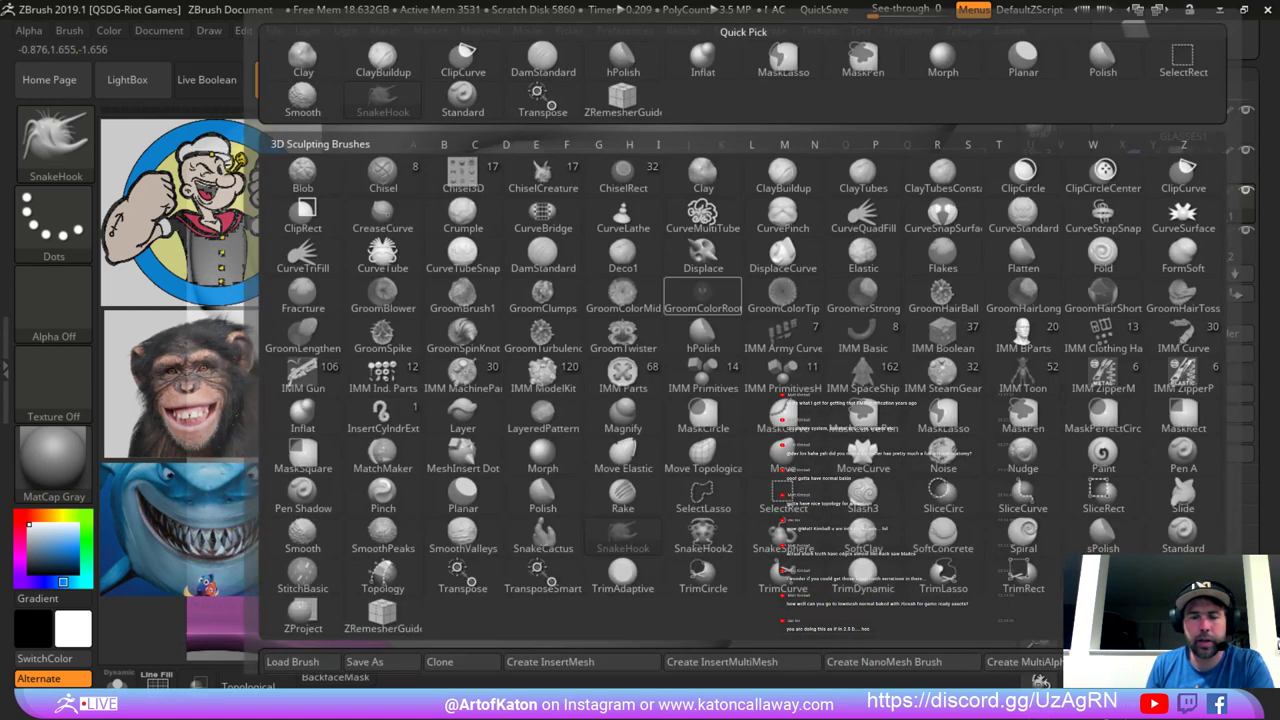
key(h)
key(p)
mouse_move(542, 258)
mouse_down()
mouse_move(534, 300)
mouse_move(518, 292)
mouse_move(508, 330)
mouse_up()
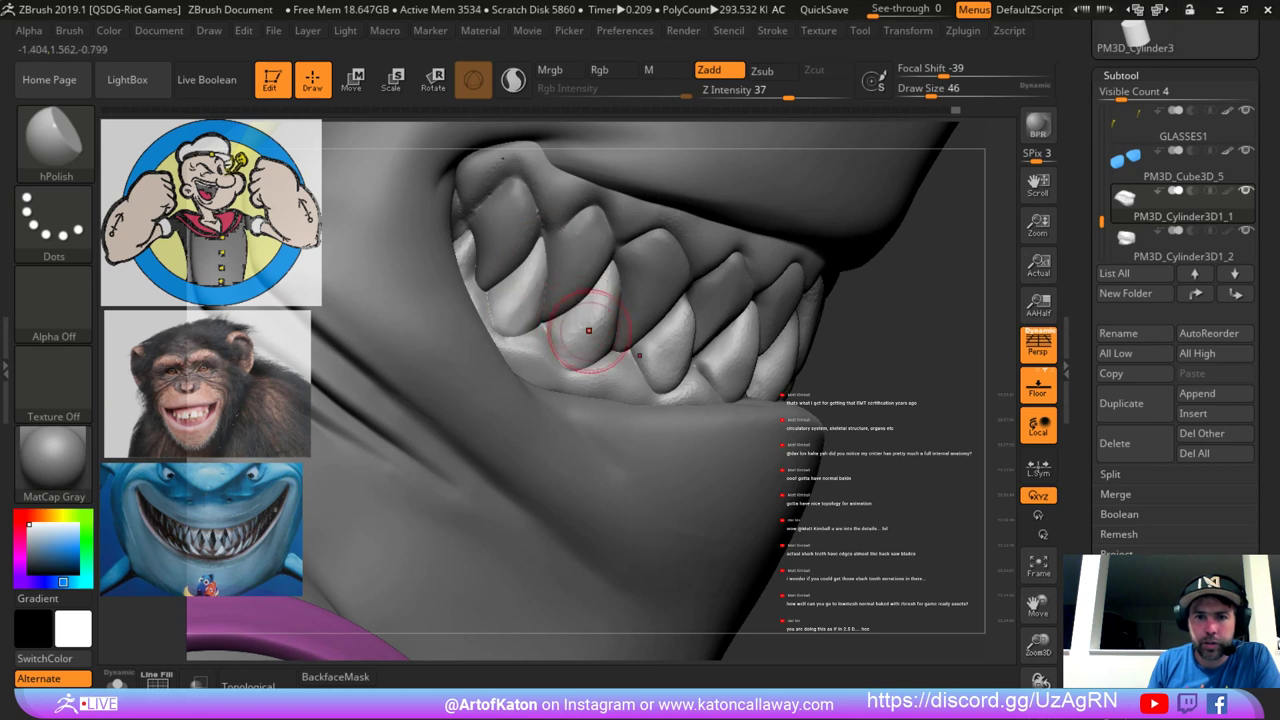
shift+drag(593, 300, 580, 328)
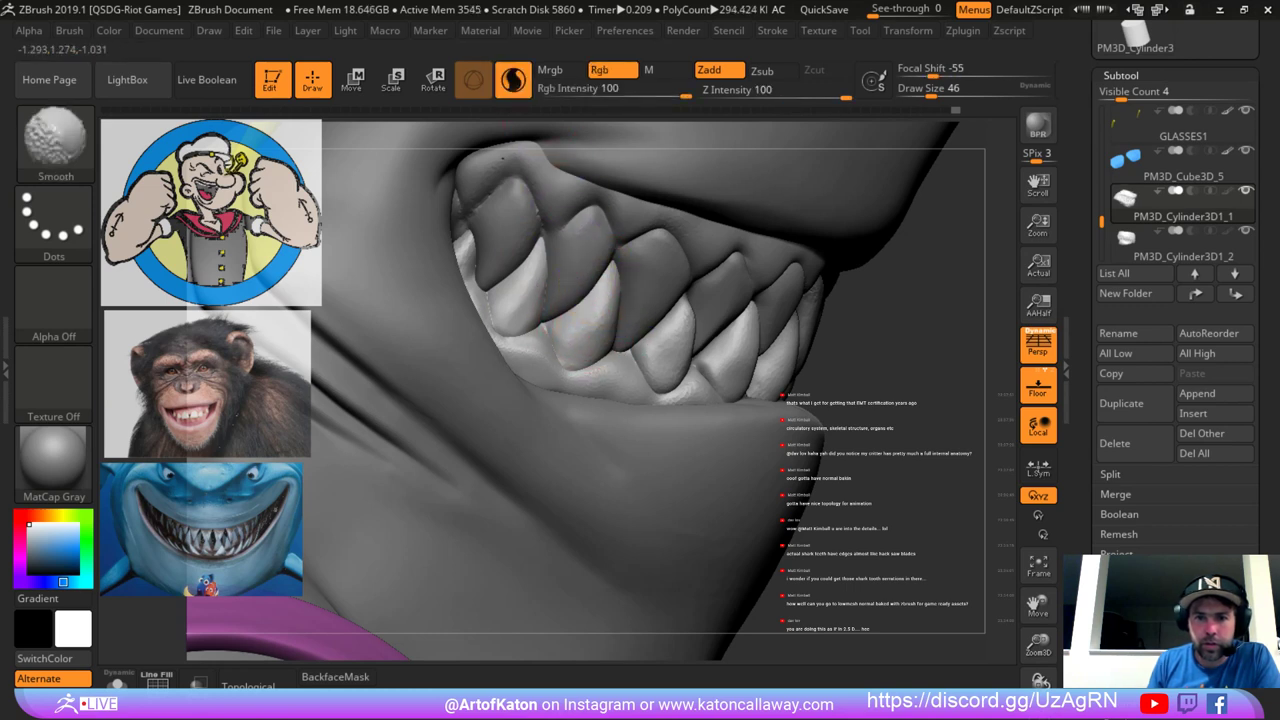
click(513, 81)
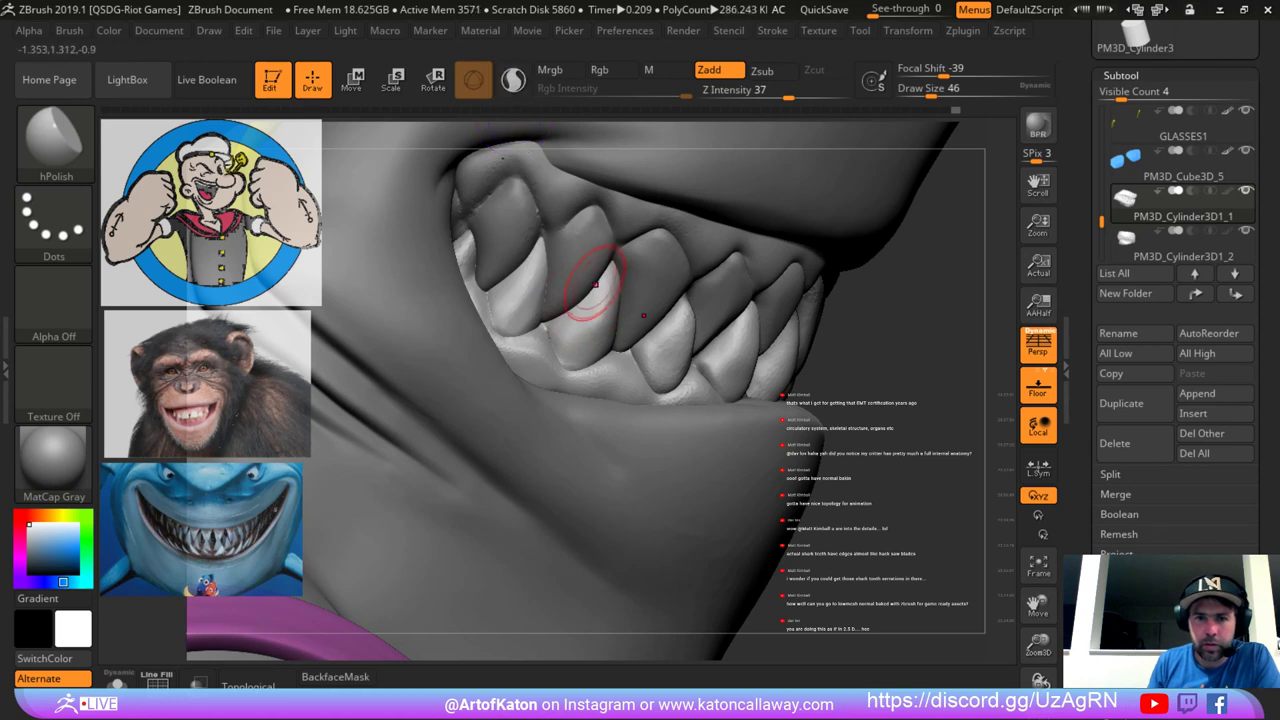
drag(577, 307, 538, 346)
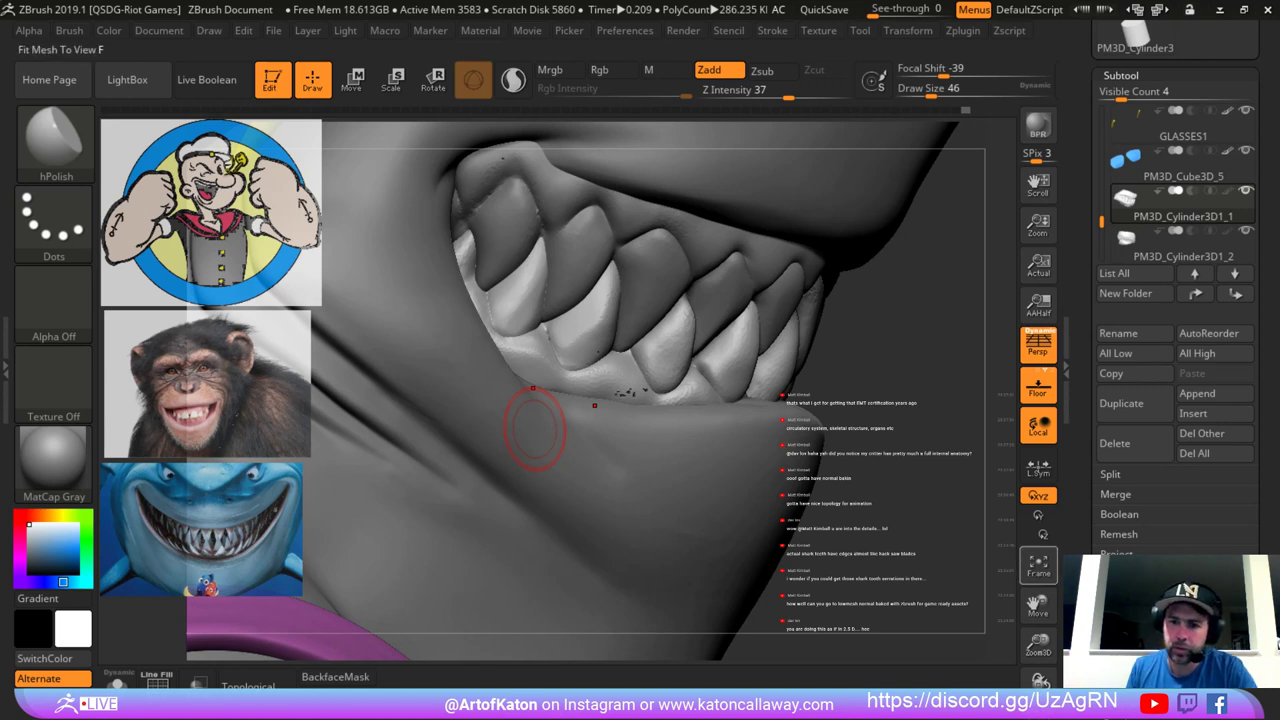
key(ctrl)
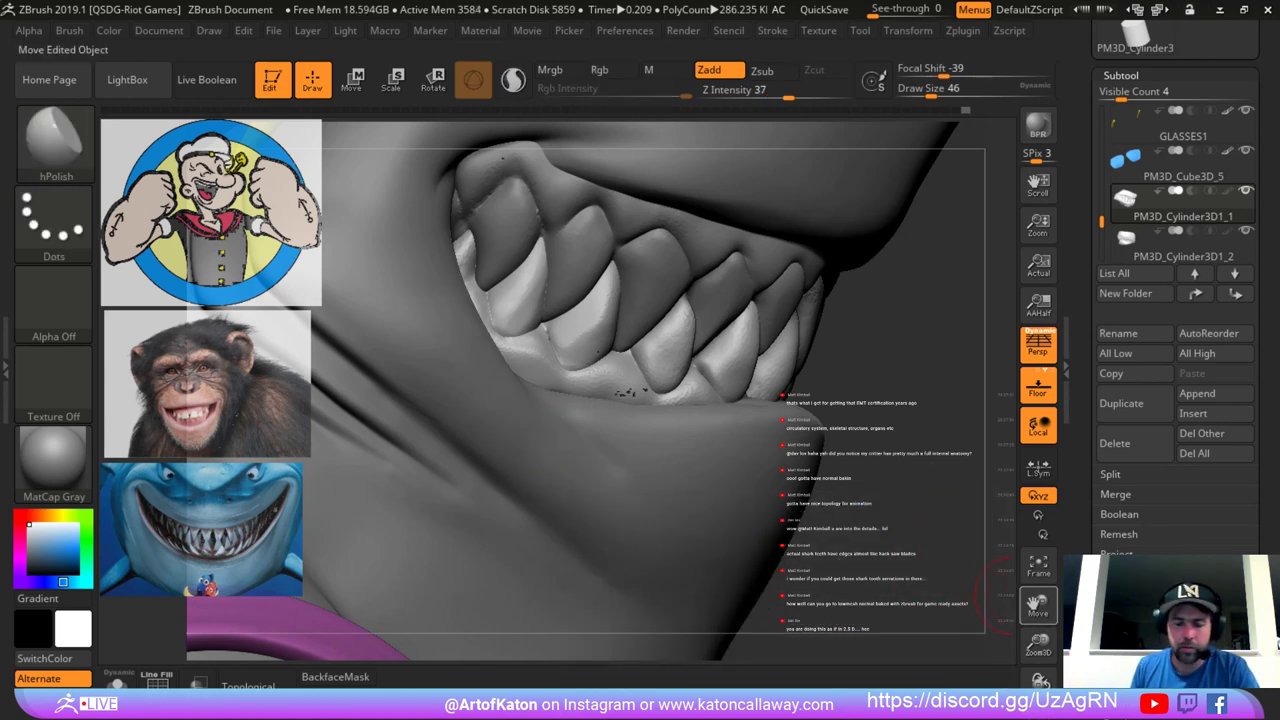
key(ctrl)
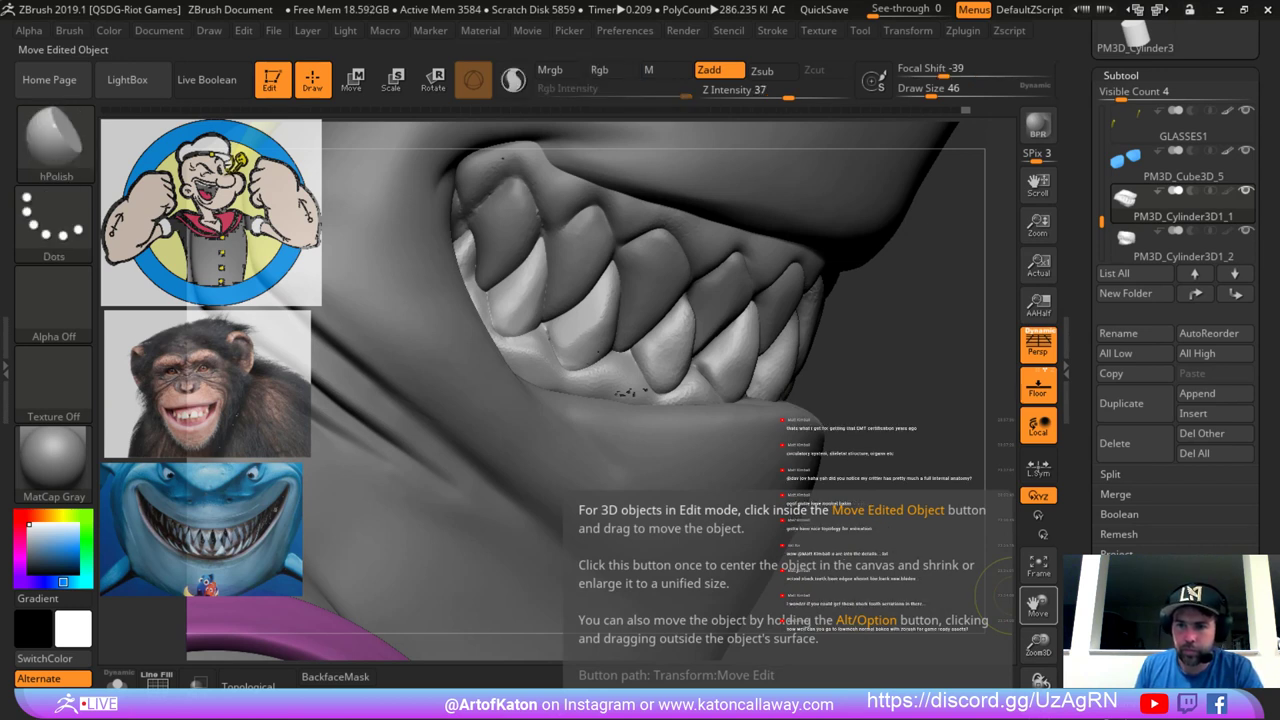
key(Up)
key(Up)
key(Up)
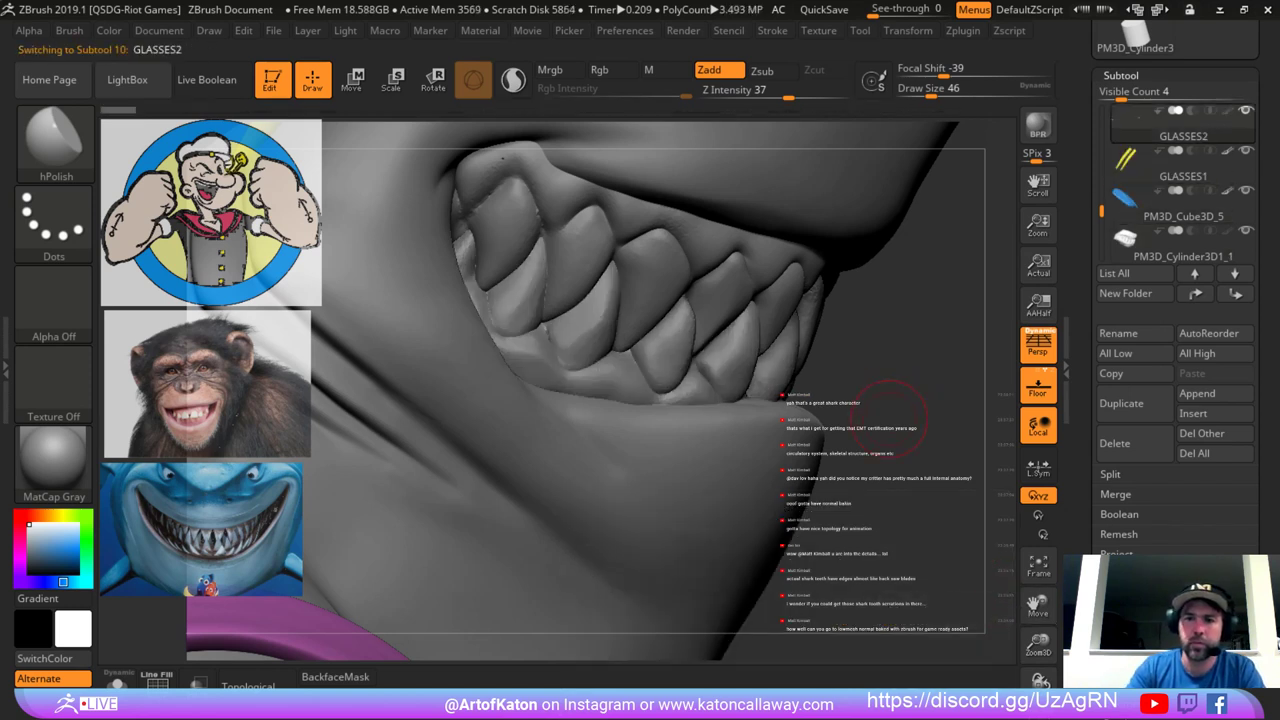
right_drag(825, 458, 816, 462)
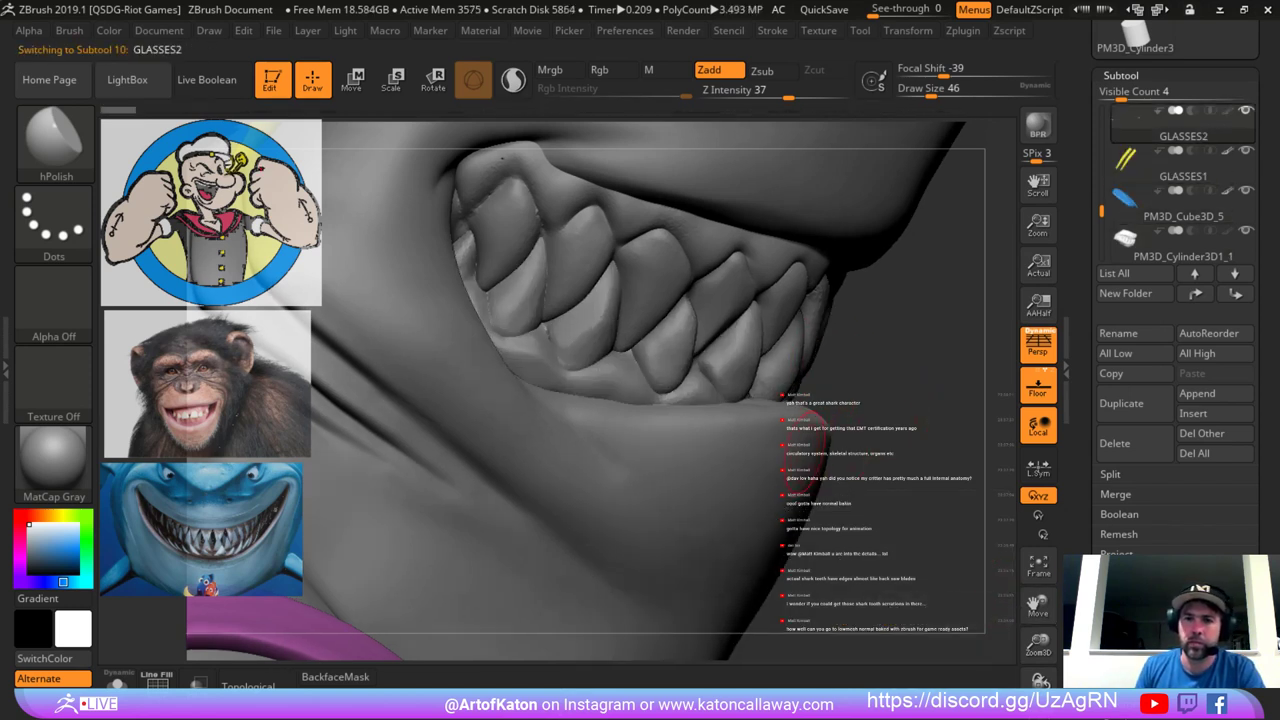
drag(909, 479, 918, 483)
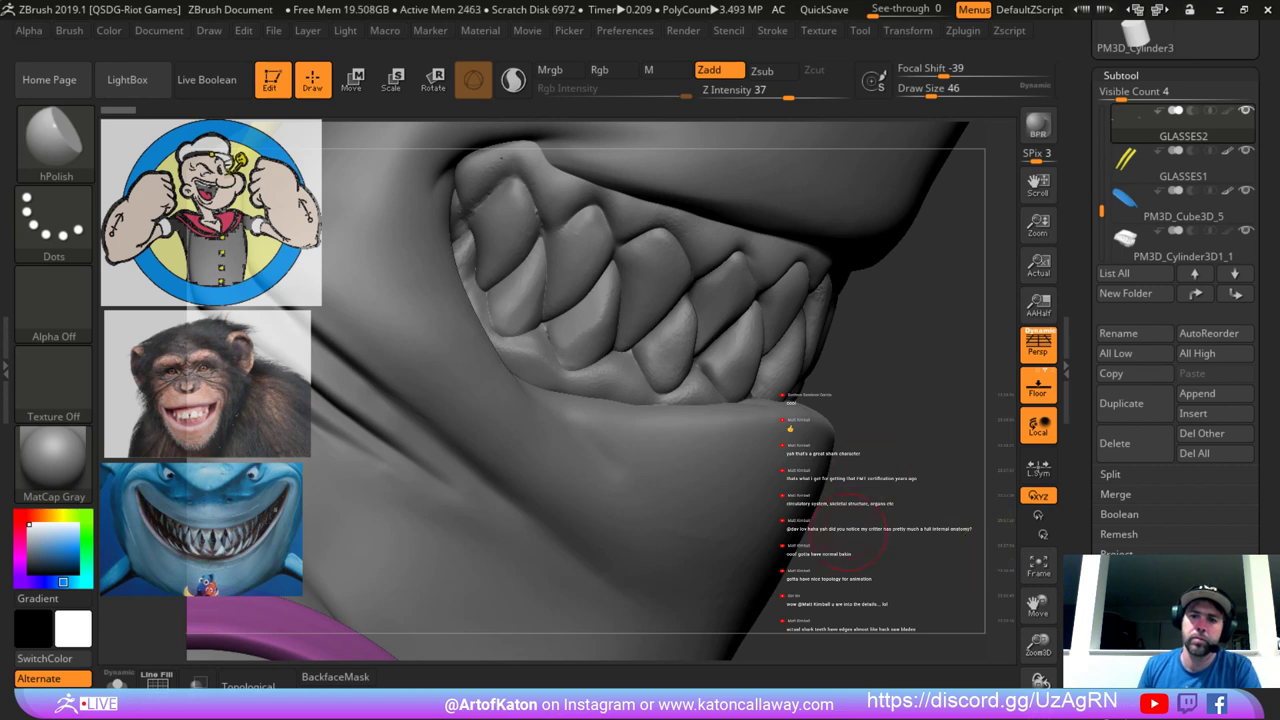
drag(988, 545, 873, 388)
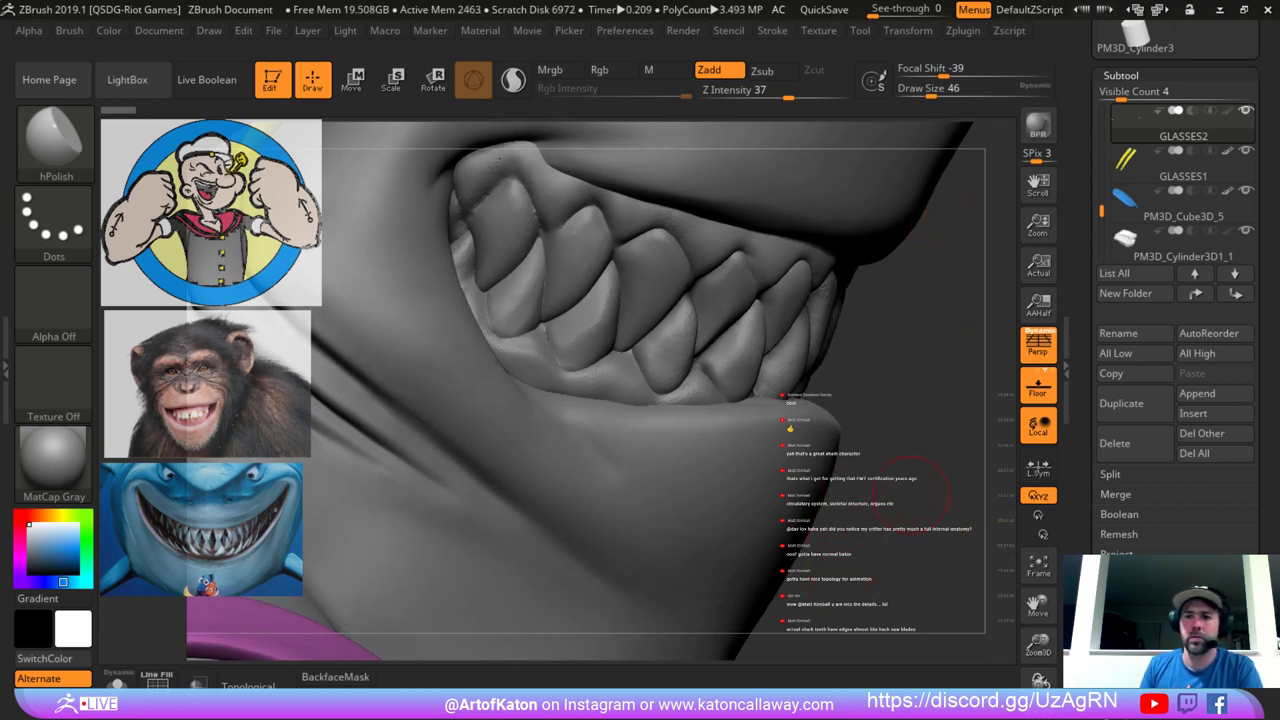
key(ctrl)
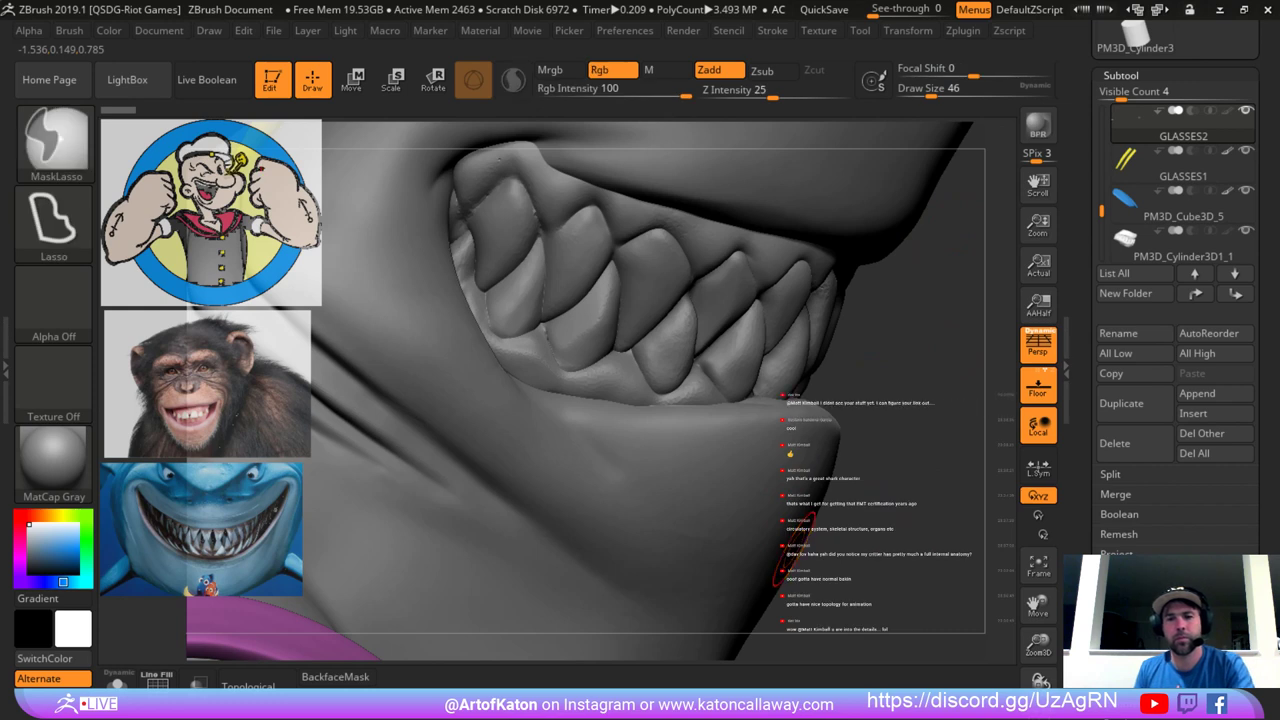
key(ctrl+z)
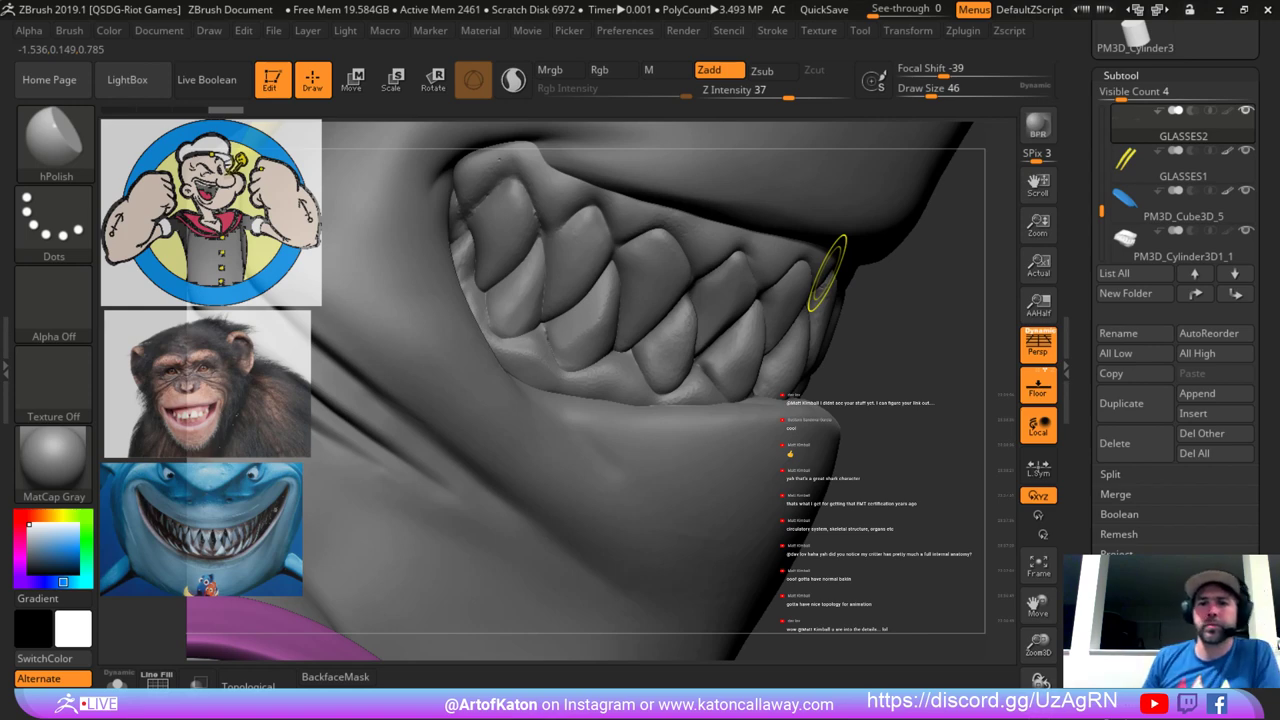
Make the upper teeth subtool PM3D_Cylinder3D1_2 active with draw size 74 and save the project.
alt+drag(929, 222, 730, 318)
alt+click(630, 342)
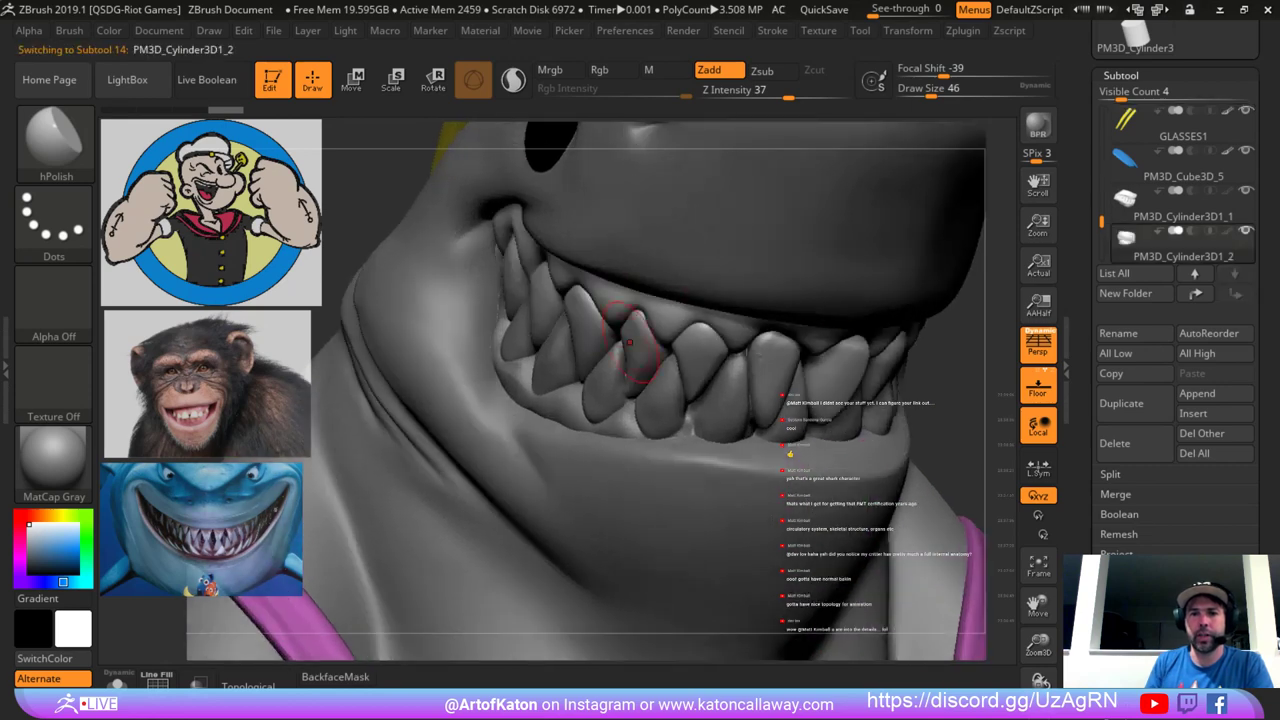
mouse_move(923, 235)
alt+mouse_down()
mouse_move(900, 186)
mouse_move(700, 214)
mouse_move(690, 250)
mouse_move(710, 325)
mouse_move(815, 318)
alt+mouse_up()
key(space)
drag(496, 264, 508, 264)
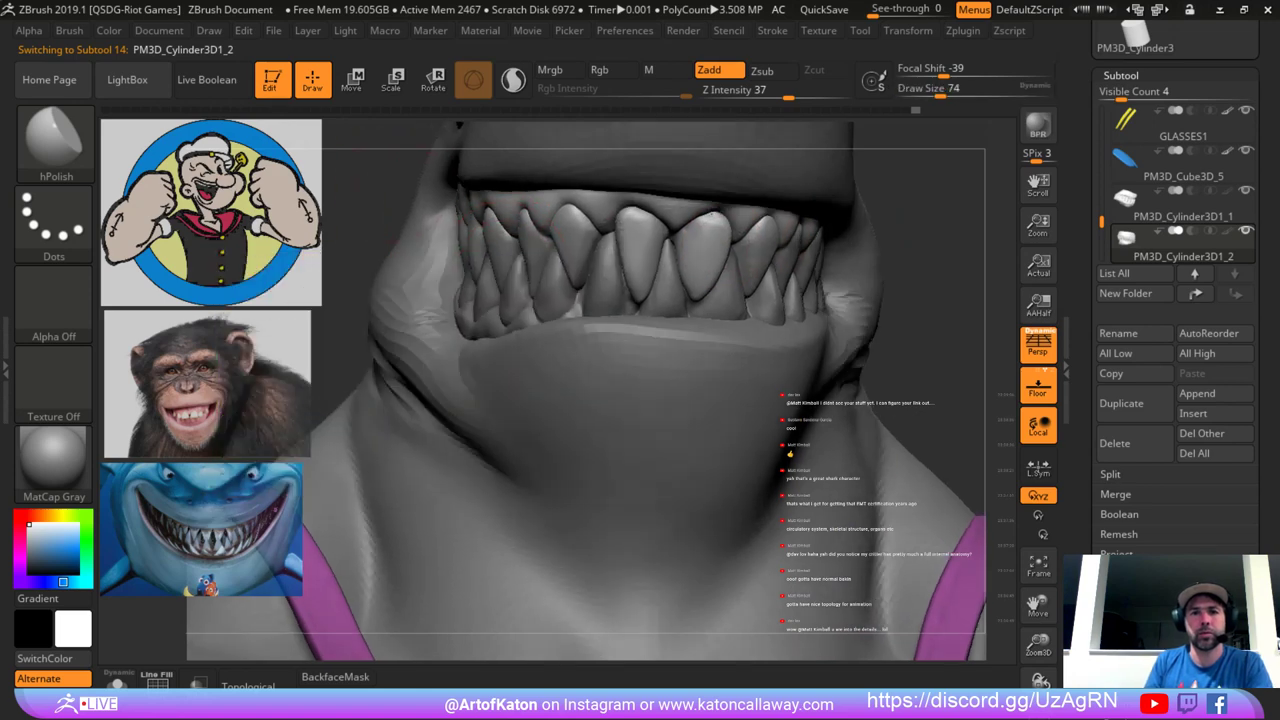
drag(920, 250, 876, 272)
key(ctrl+s)
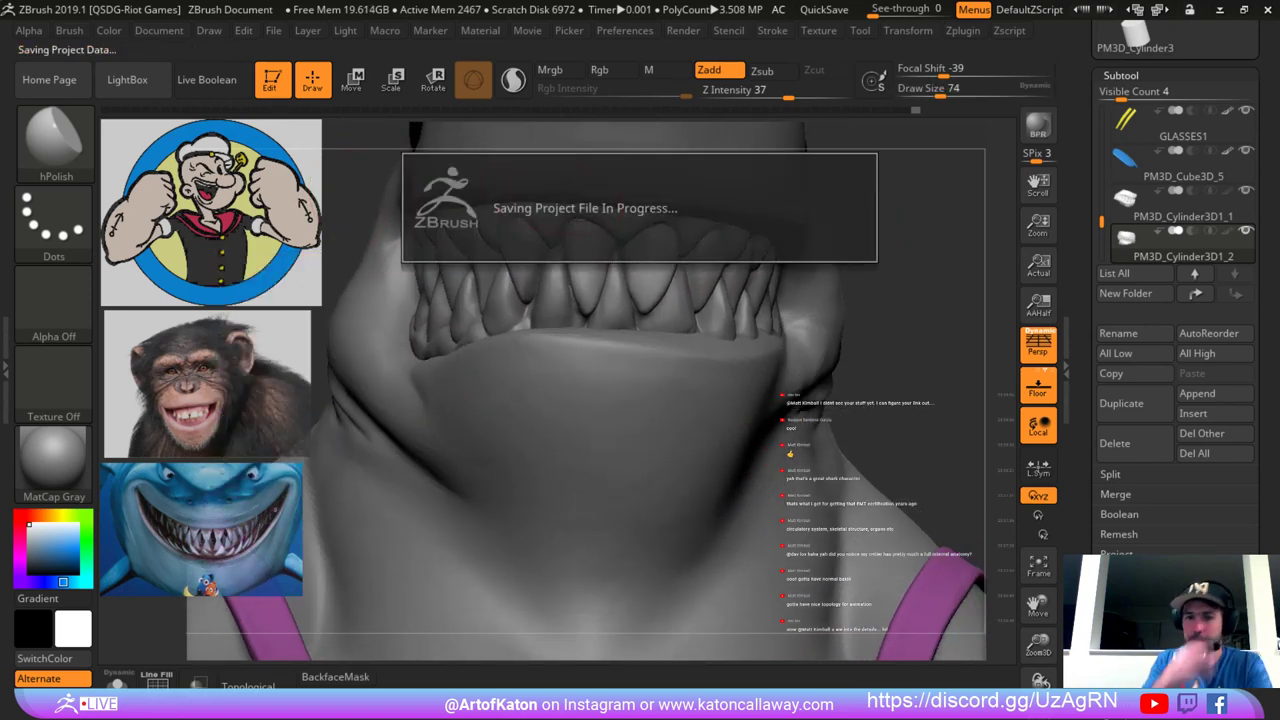
Set SnakeHook to draw size 68 and undo the trial pull on the upper front tooth.
mouse_move(922, 204)
alt+mouse_down()
mouse_move(952, 221)
mouse_move(792, 220)
alt+mouse_up()
key(space)
drag(470, 284, 484, 294)
key(b)
click(142, 100)
key(space)
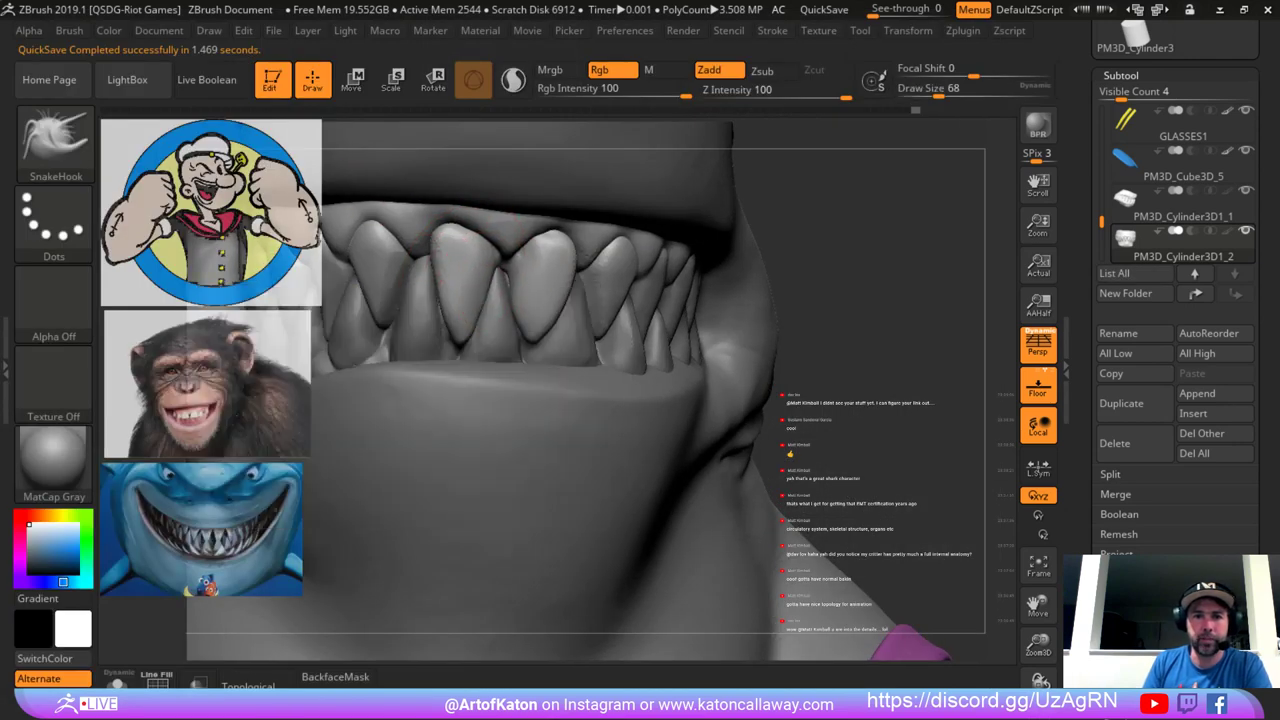
key(ctrl+z)
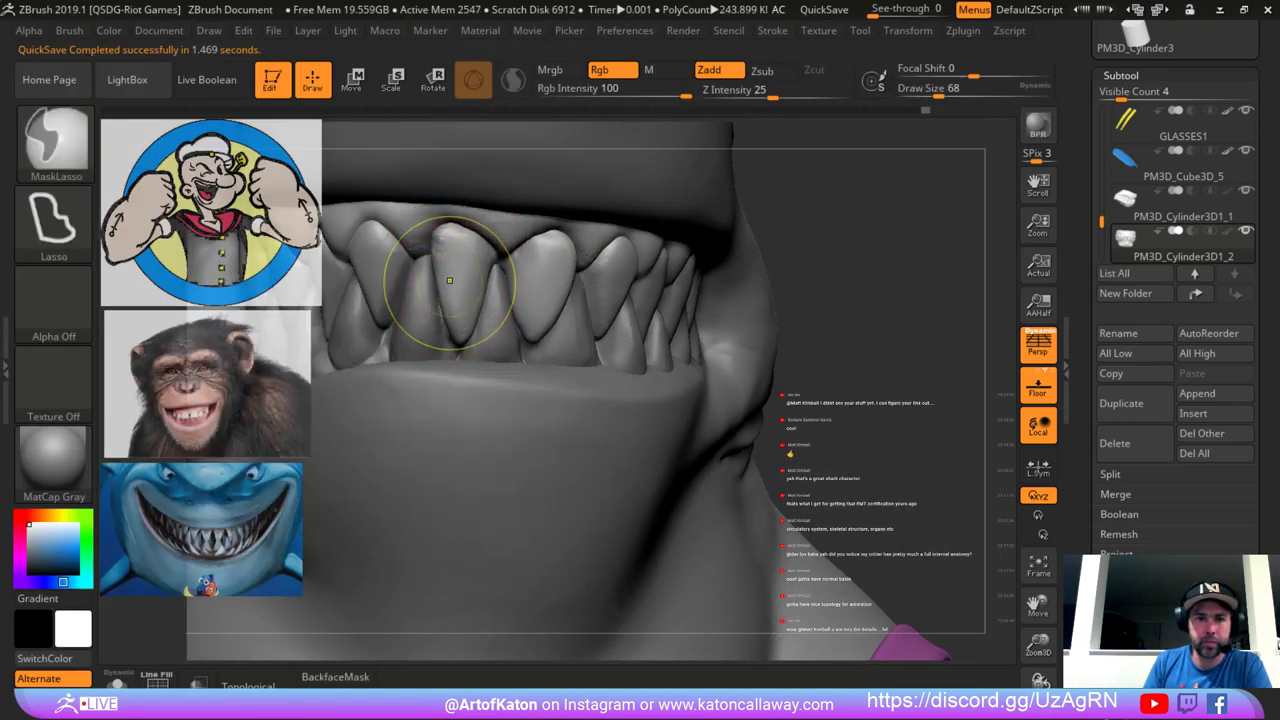
key(shift+f)
key(shift+f)
key(backslash)
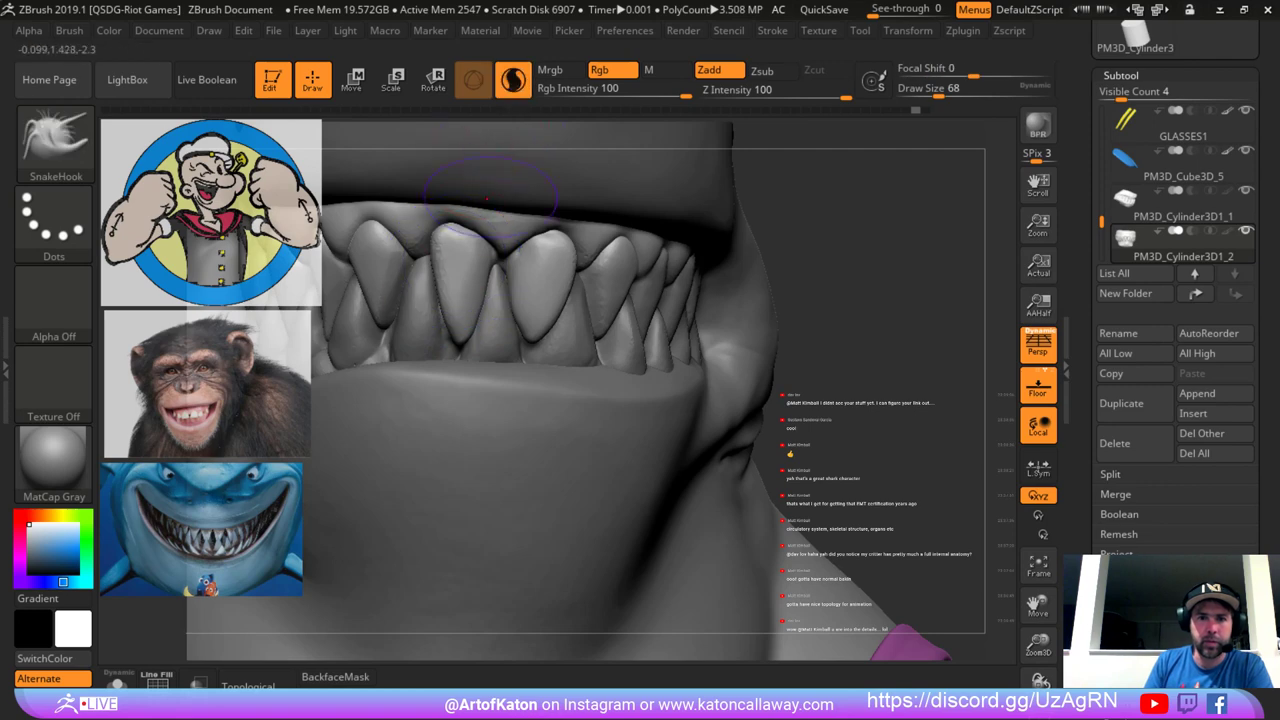
Reshape the large upper front teeth with SnakeHook, reducing the draw size from 68 to 54.
key(space)
mouse_move(450, 279)
mouse_down()
mouse_move(416, 272)
mouse_move(502, 275)
mouse_move(471, 290)
mouse_move(500, 290)
mouse_up()
key(space)
key(backslash)
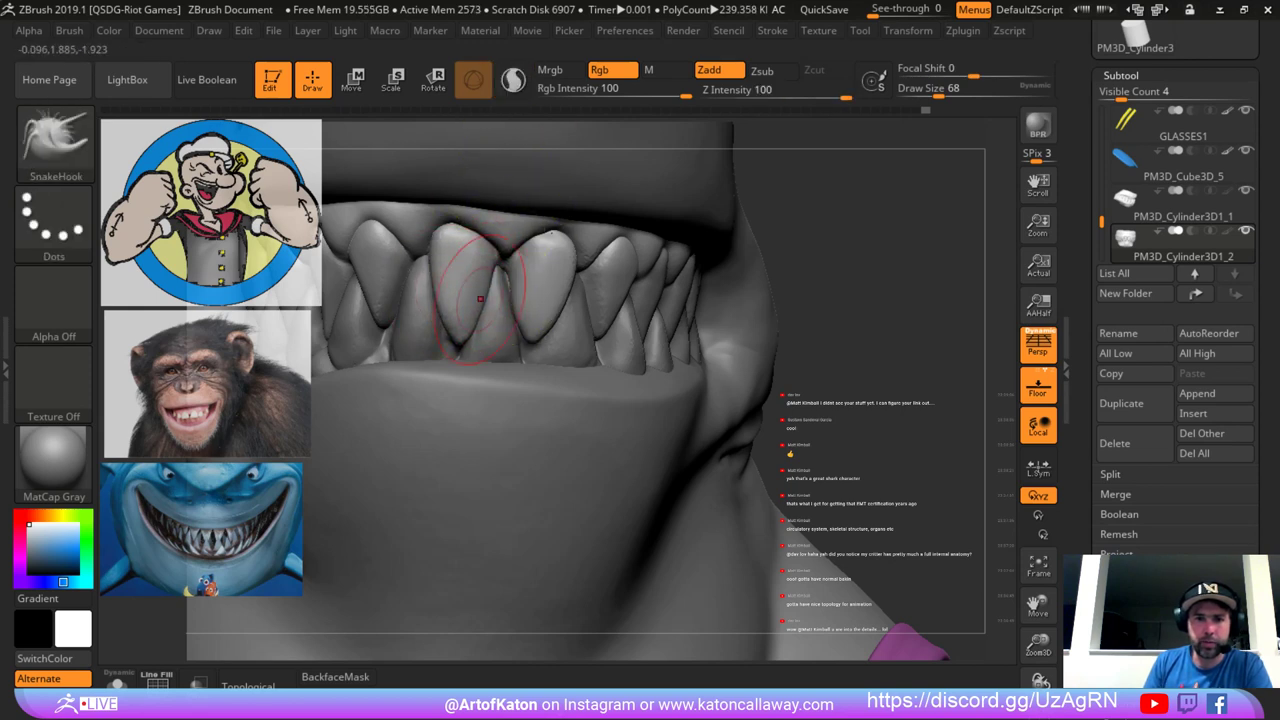
drag(862, 217, 808, 217)
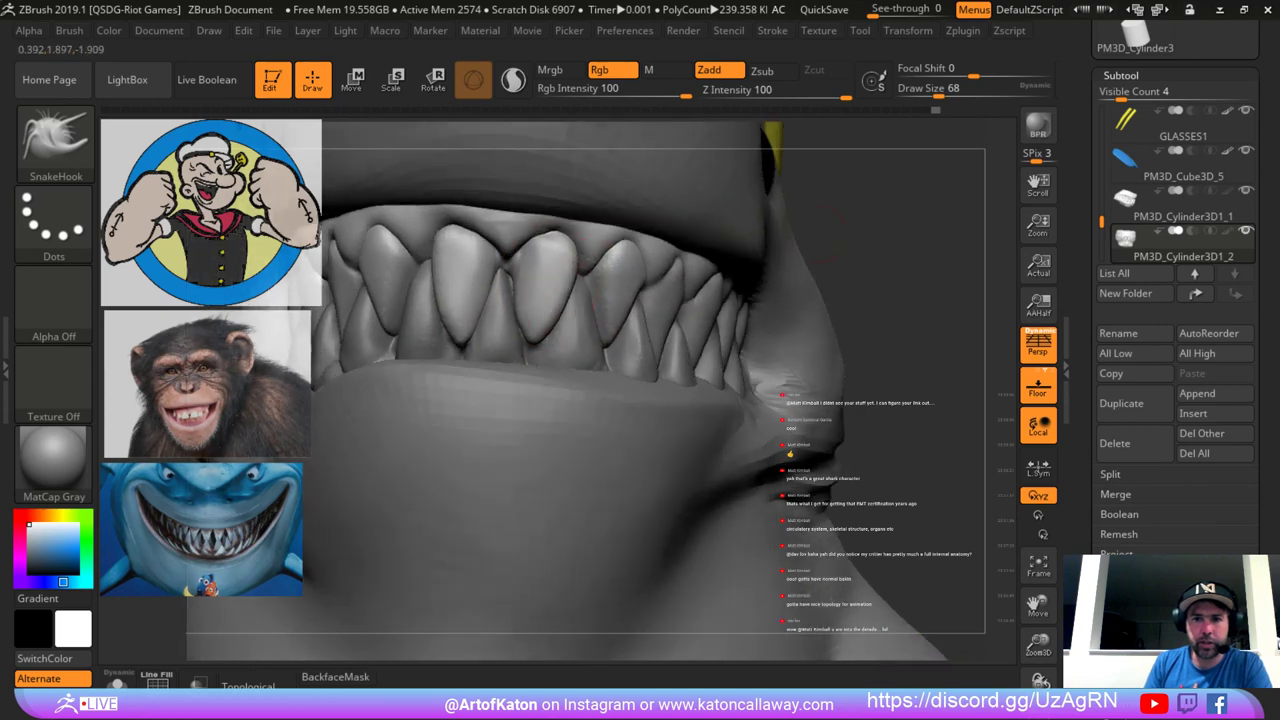
key(space)
mouse_move(552, 304)
mouse_down()
mouse_move(517, 306)
mouse_move(496, 273)
mouse_move(524, 252)
mouse_move(580, 268)
mouse_up()
key(space)
key(space)
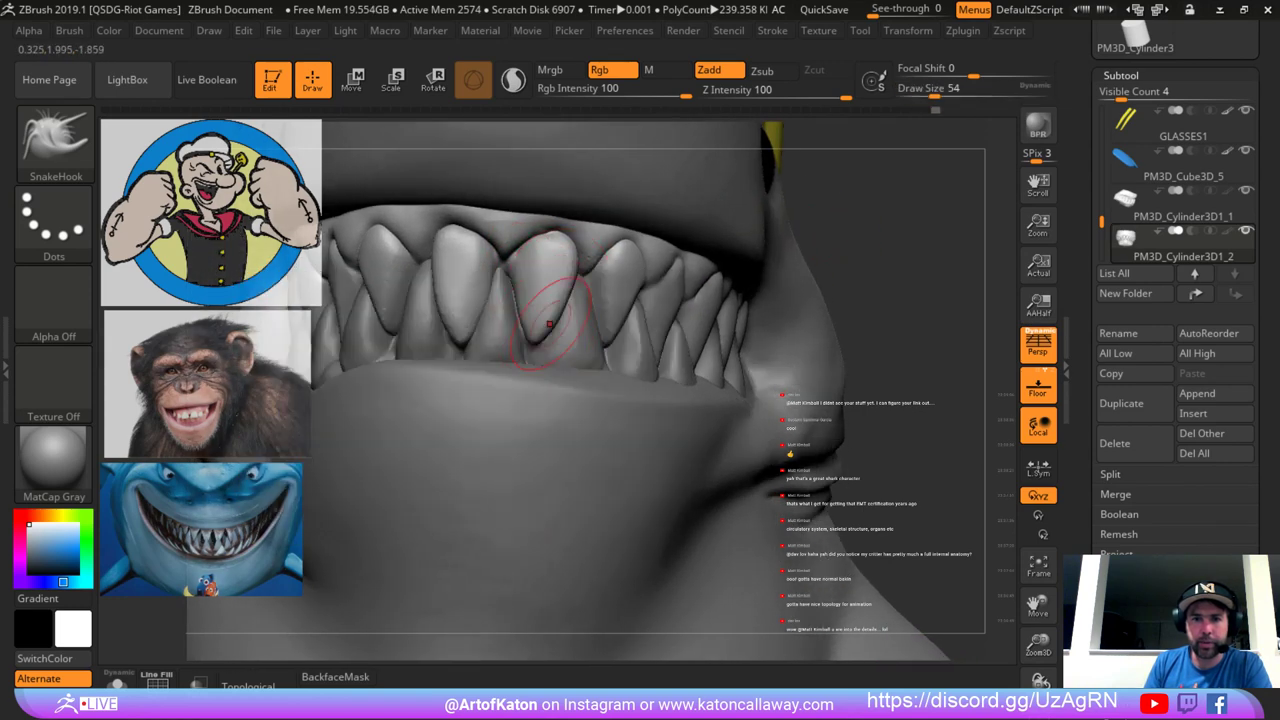
Examine how the teeth fit the shark's whole head from the side and from the front.
alt+drag(880, 270, 862, 190)
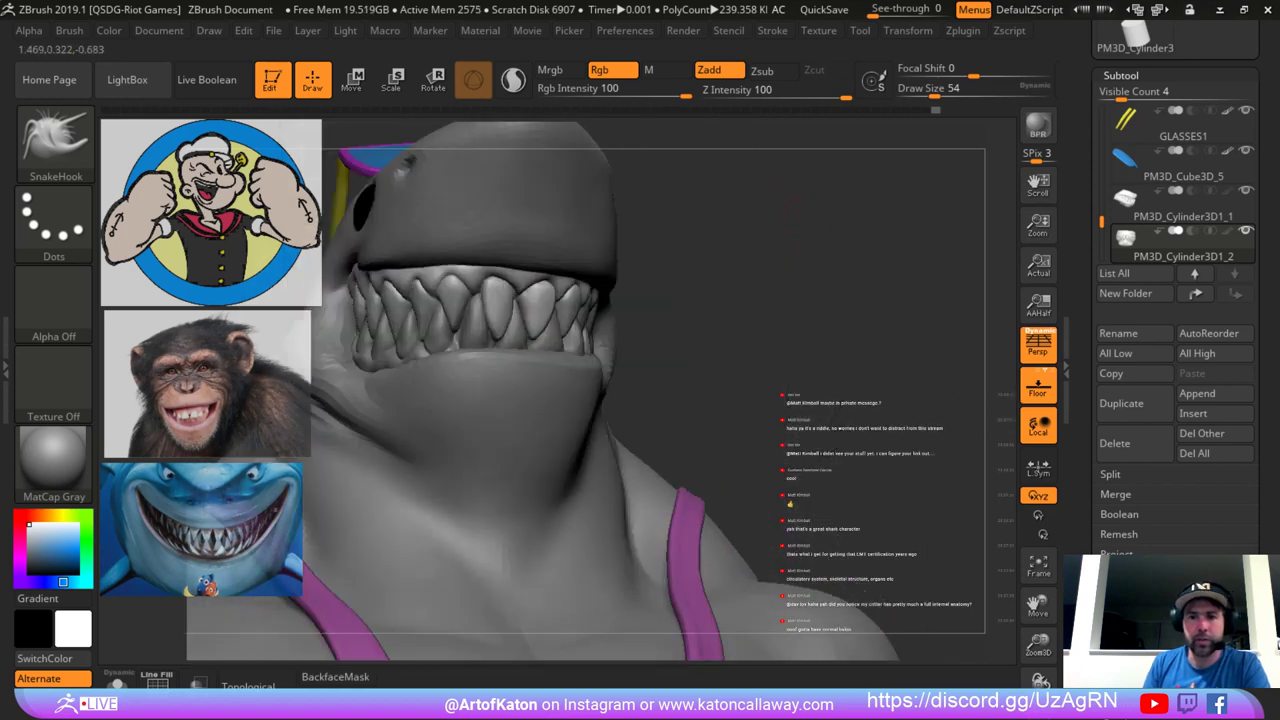
mouse_move(790, 228)
mouse_down()
mouse_move(865, 228)
mouse_move(785, 195)
mouse_up()
drag(705, 212, 781, 197)
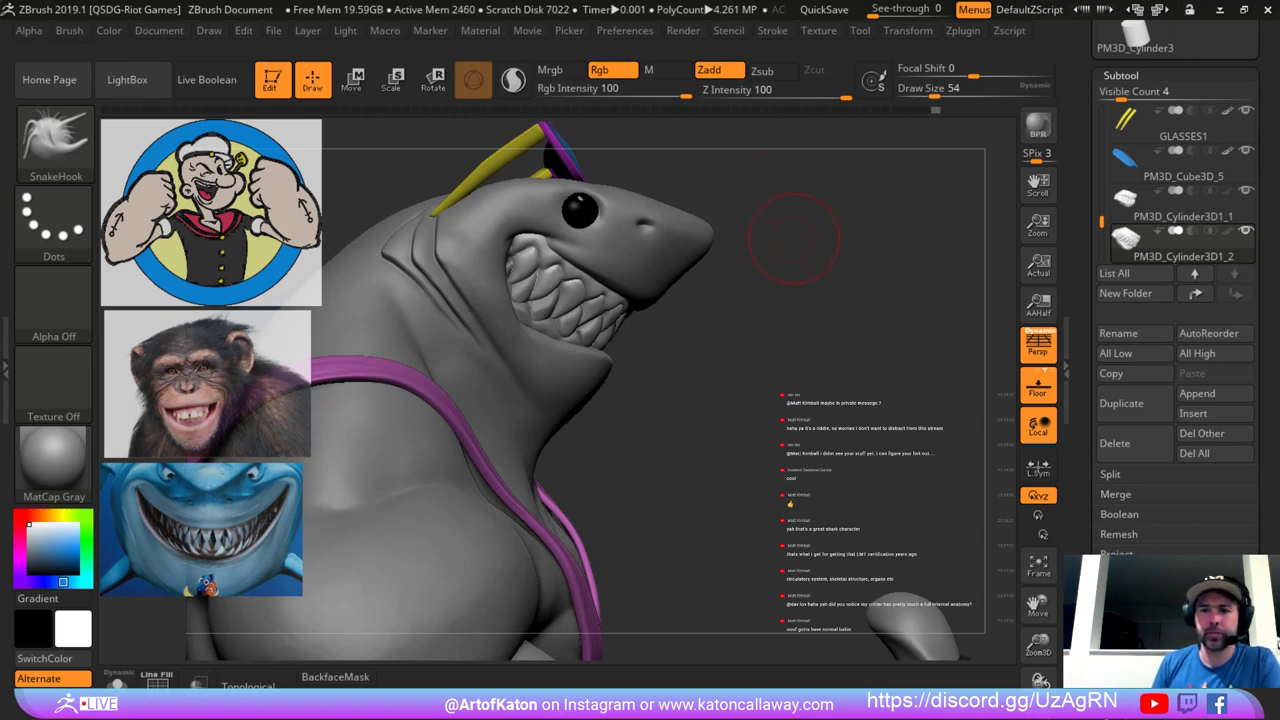
mouse_move(794, 239)
alt+mouse_down()
mouse_move(788, 268)
mouse_move(749, 237)
alt+mouse_up()
key(space)
drag(540, 284, 546, 284)
drag(780, 235, 600, 225)
mouse_move(875, 250)
mouse_down()
mouse_move(860, 262)
mouse_move(965, 235)
mouse_up()
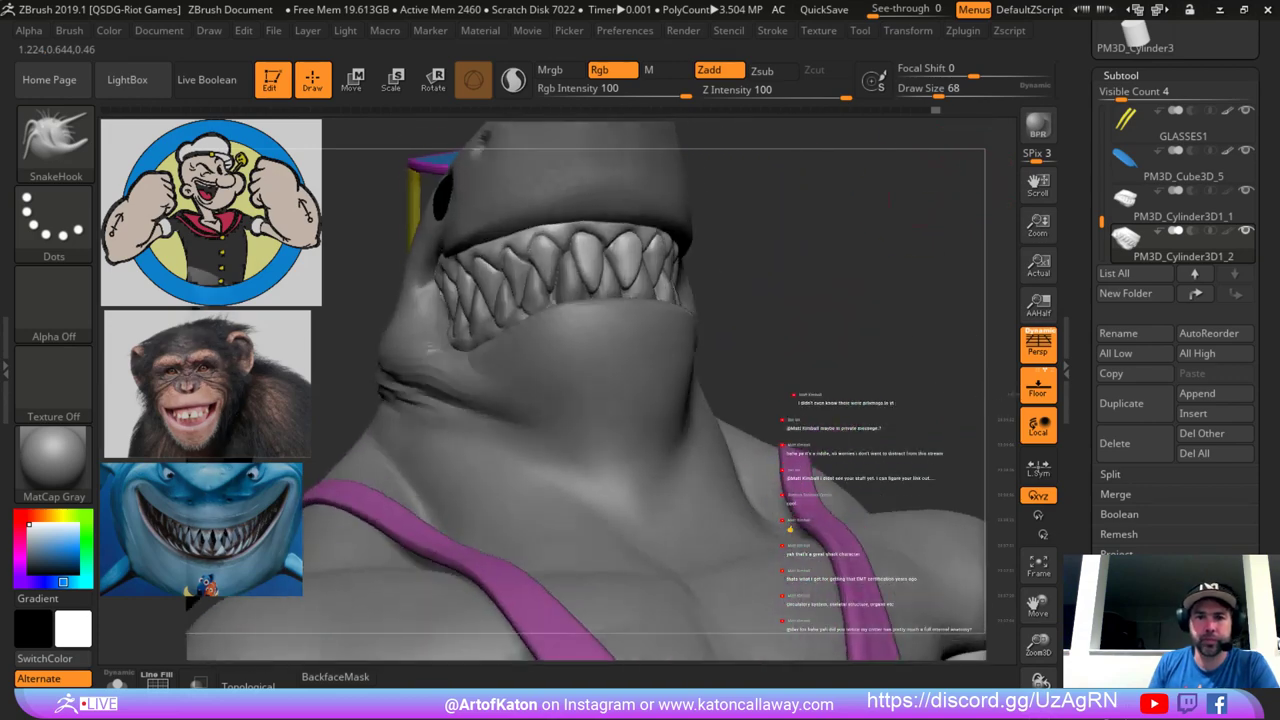
mouse_move(885, 225)
mouse_down()
mouse_move(865, 180)
mouse_move(837, 194)
mouse_move(895, 230)
mouse_up()
Examine the interlocking upper and lower teeth up close in profile along the jaw.
mouse_move(823, 206)
alt+mouse_down()
mouse_move(760, 211)
mouse_move(715, 235)
alt+mouse_up()
key(space)
drag(647, 254, 643, 229)
key(space)
mouse_move(560, 238)
mouse_down()
mouse_move(577, 238)
mouse_move(590, 262)
mouse_move(470, 265)
mouse_up()
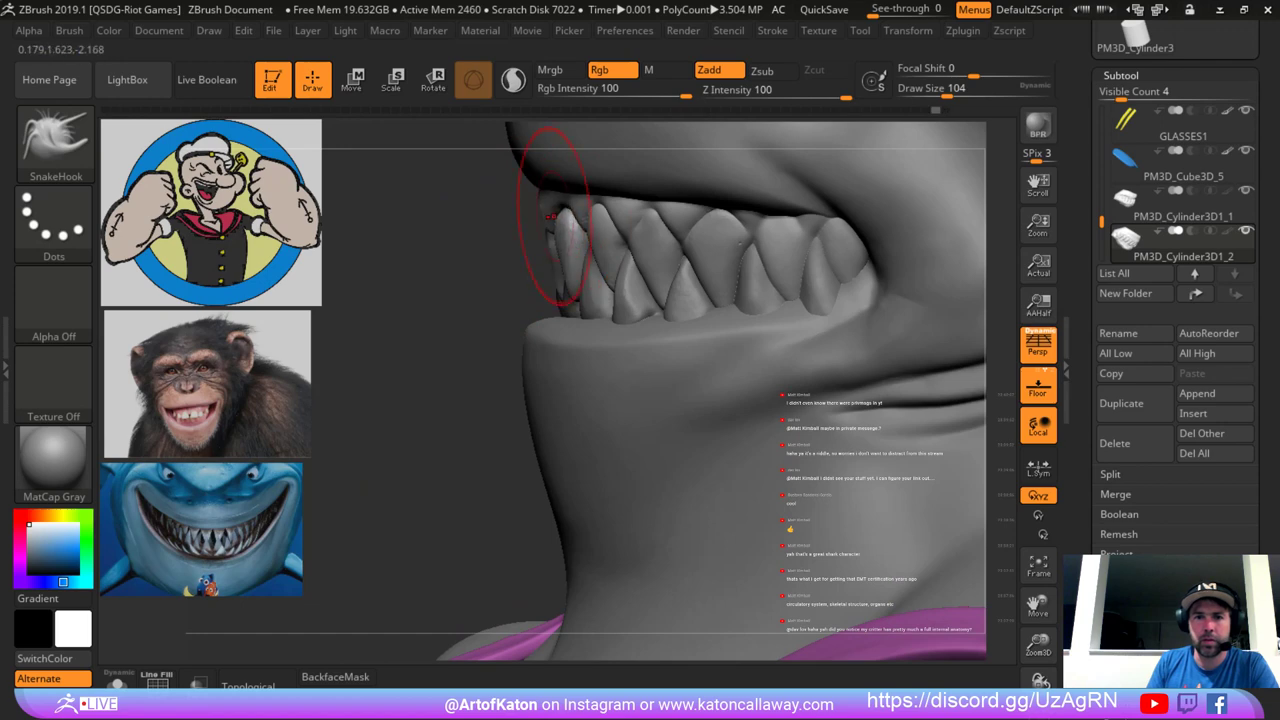
alt+drag(470, 400, 571, 271)
mouse_move(745, 360)
alt+mouse_down()
mouse_move(695, 205)
mouse_move(711, 193)
mouse_move(722, 330)
mouse_move(745, 260)
alt+mouse_up()
key(space)
drag(592, 253, 585, 253)
Refine the upper teeth on one side of the mouth with SnakeHook, reducing the draw size to 59 and 46.
mouse_move(735, 190)
mouse_down()
mouse_move(715, 215)
mouse_move(792, 208)
mouse_up()
key(space)
drag(424, 263, 417, 263)
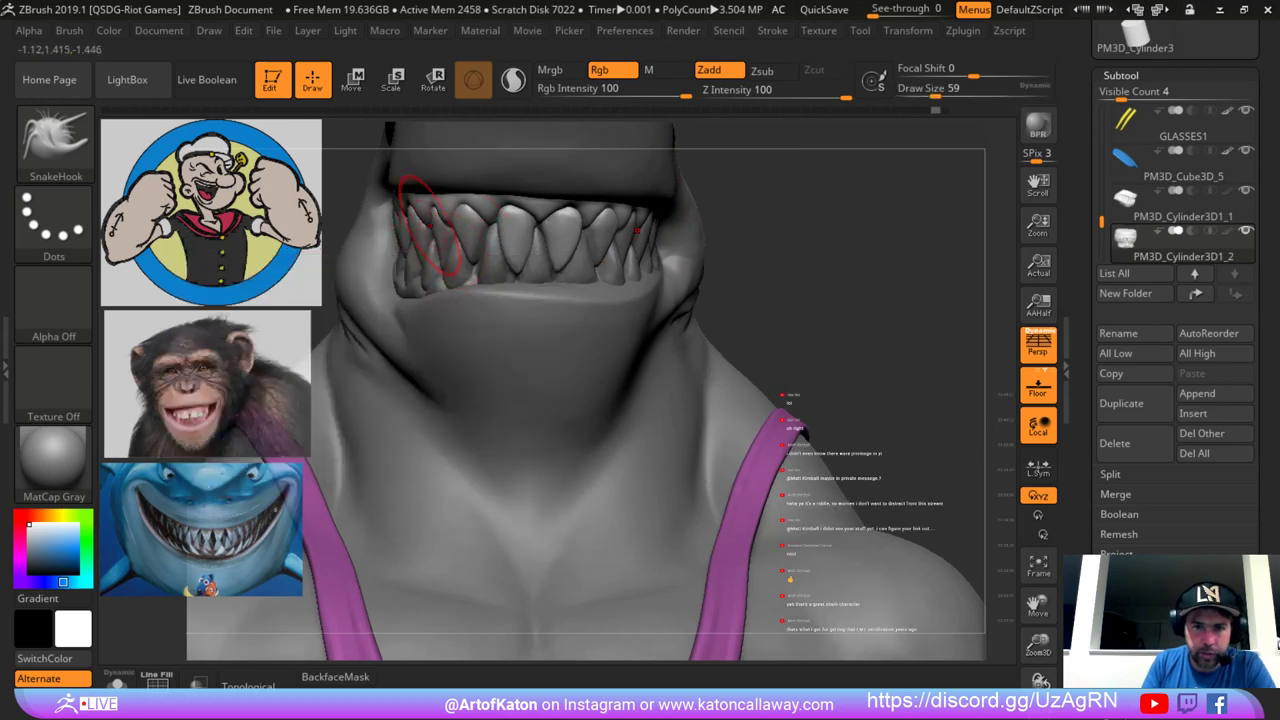
drag(775, 205, 785, 290)
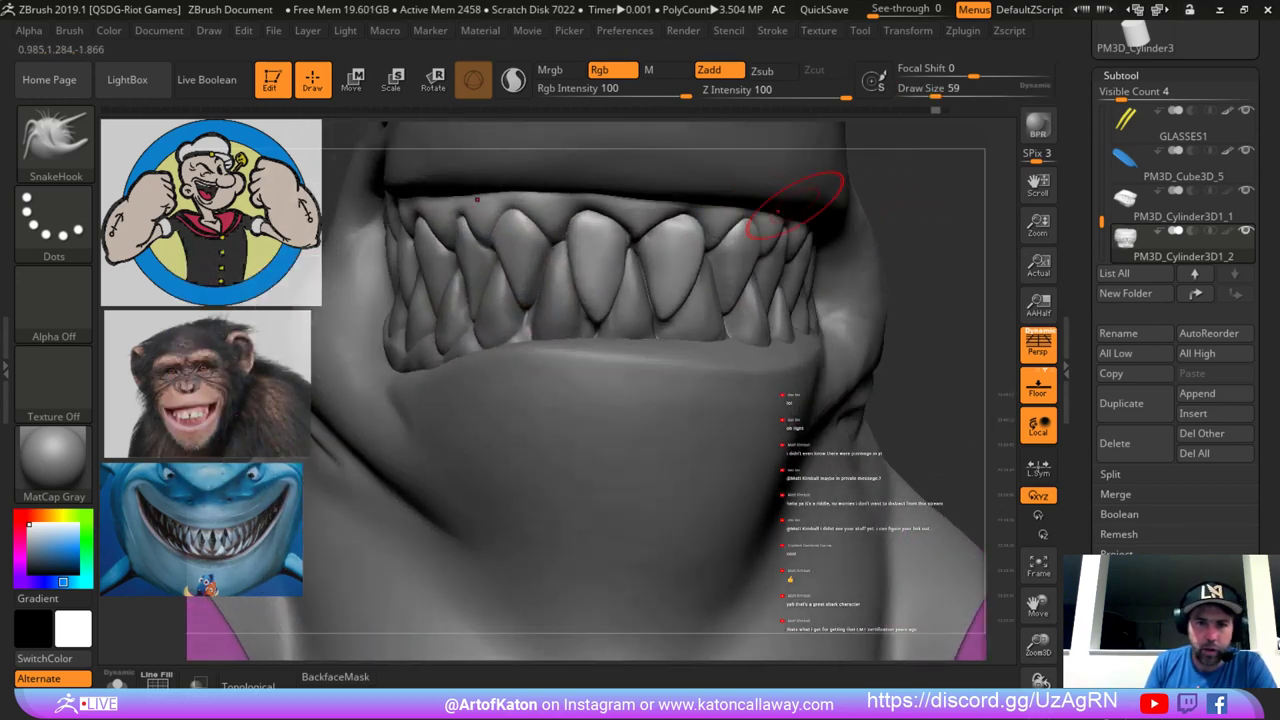
drag(457, 284, 456, 270)
key(space)
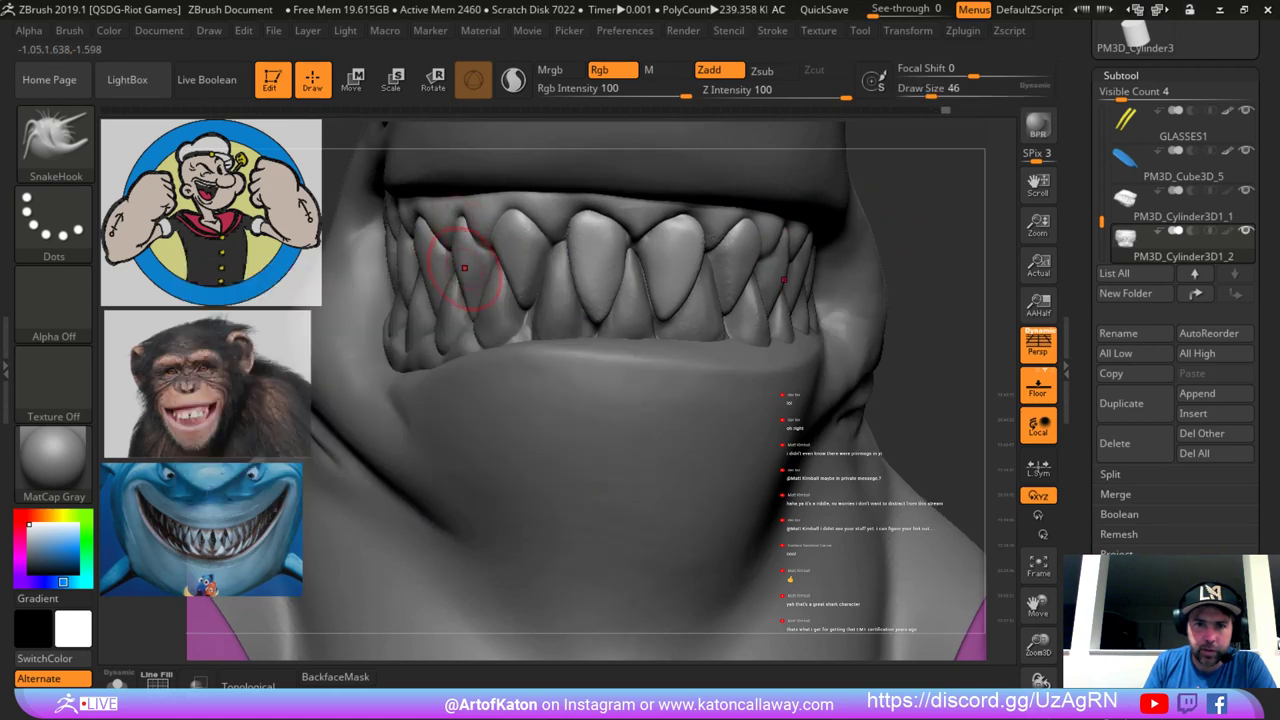
Isolate the upper teeth subtool to work on it without the head and lower teeth.
alt+drag(970, 236, 842, 192)
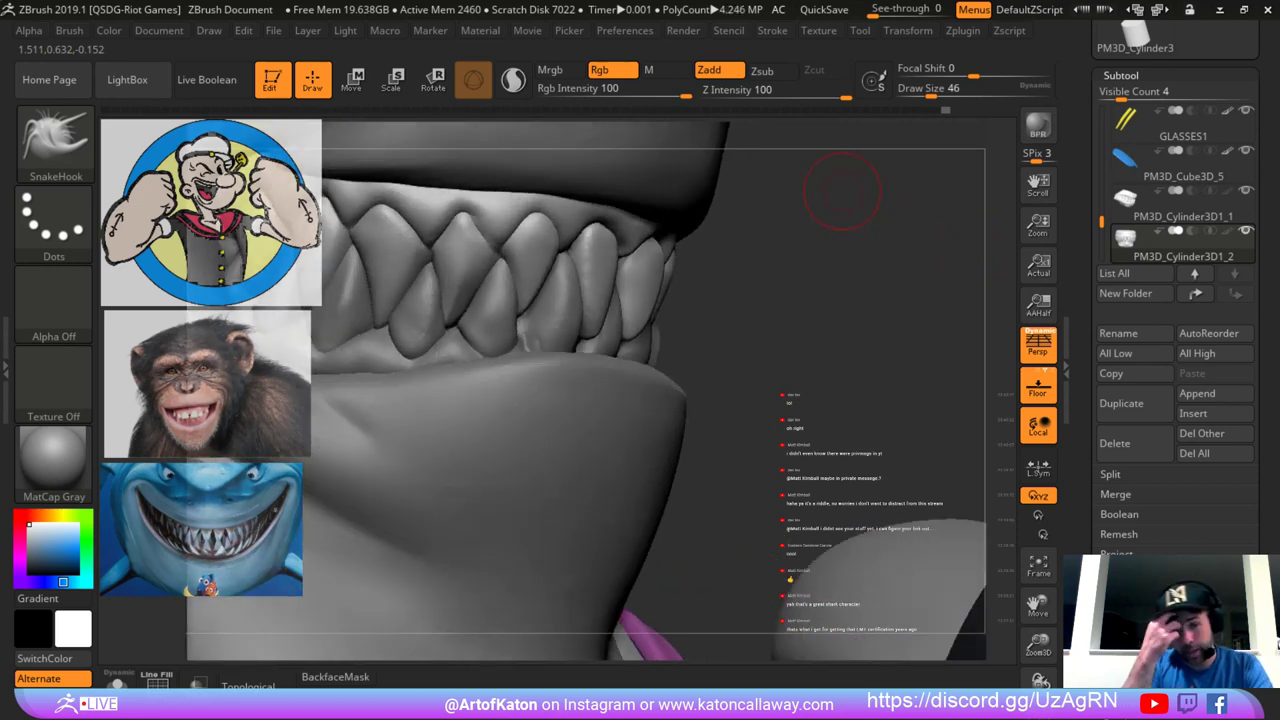
key(shift+f)
key(shift+f)
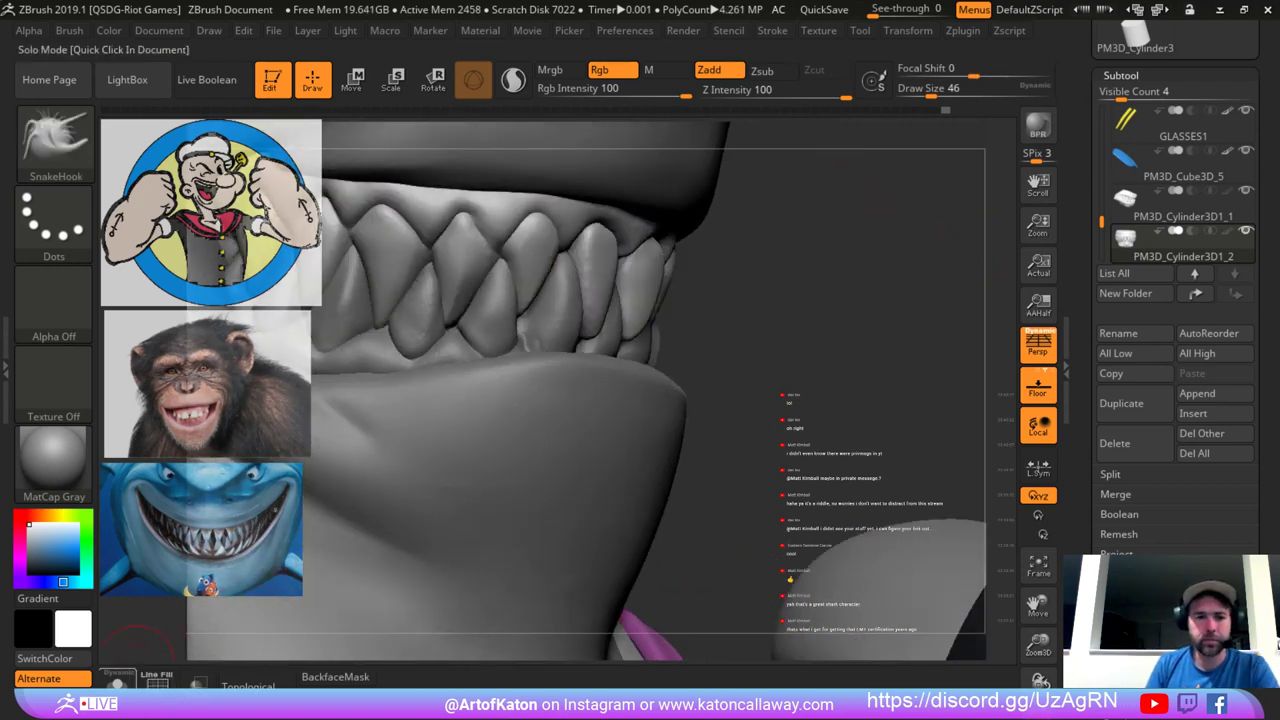
click(120, 681)
drag(800, 232, 780, 212)
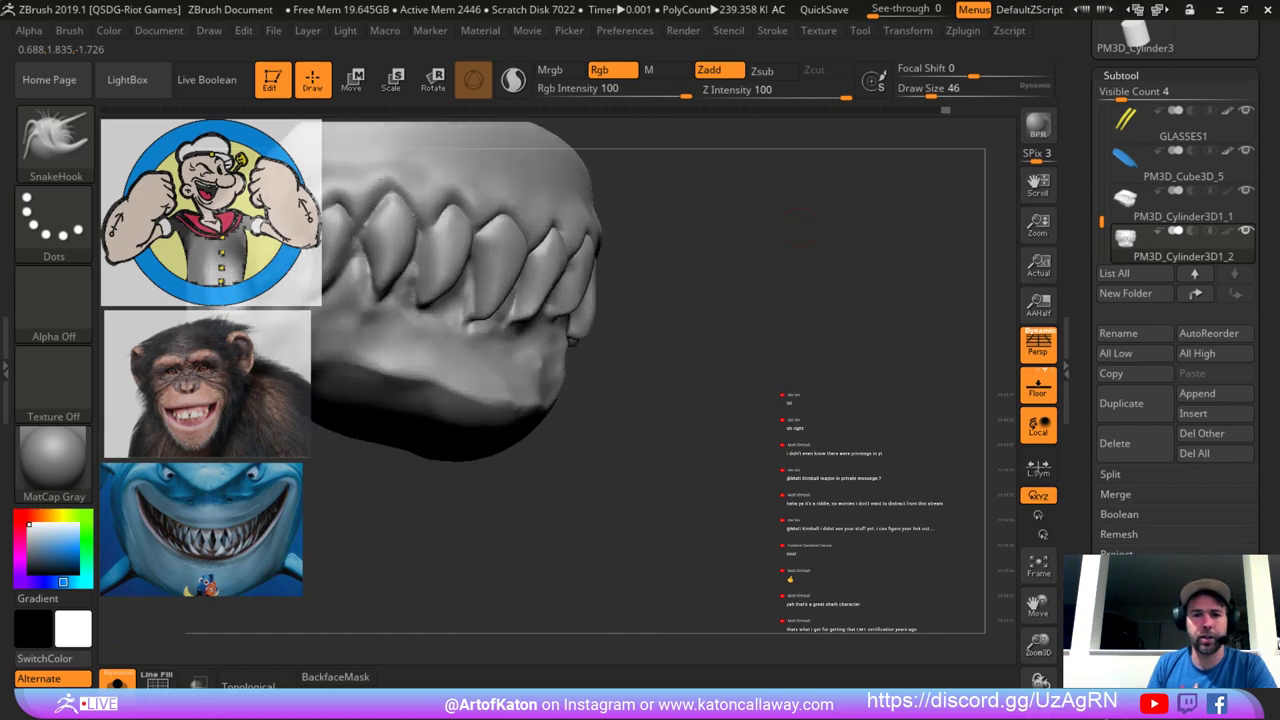
Carve the creases between the rear upper teeth with DamStandard at draw size 25, undoing the last stroke.
alt+drag(716, 240, 806, 237)
key(space)
drag(560, 355, 540, 355)
key(shift)
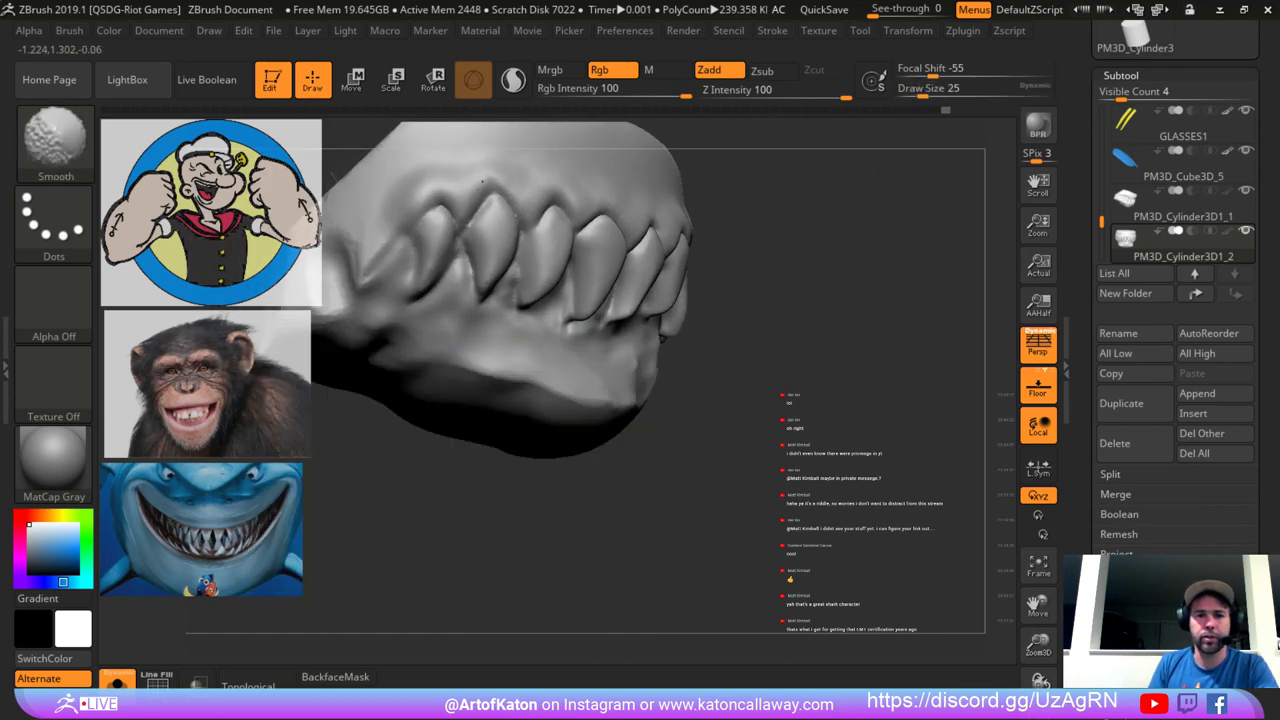
key(b)
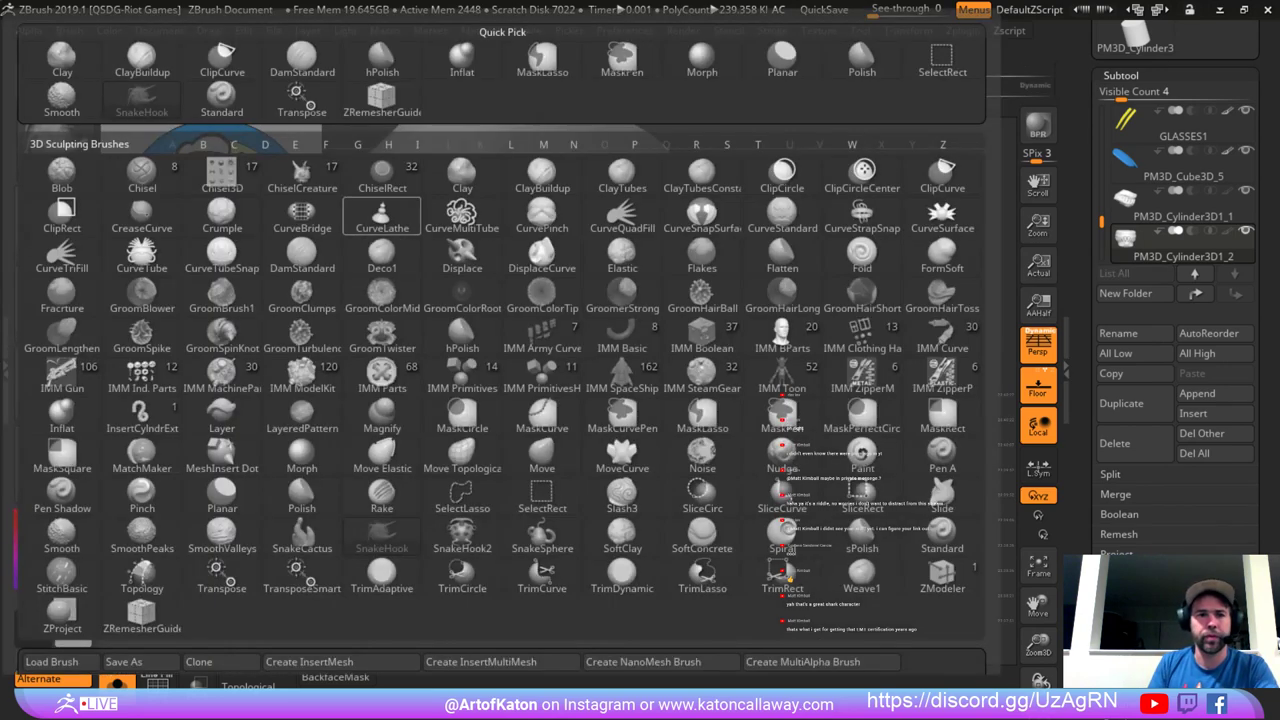
click(300, 58)
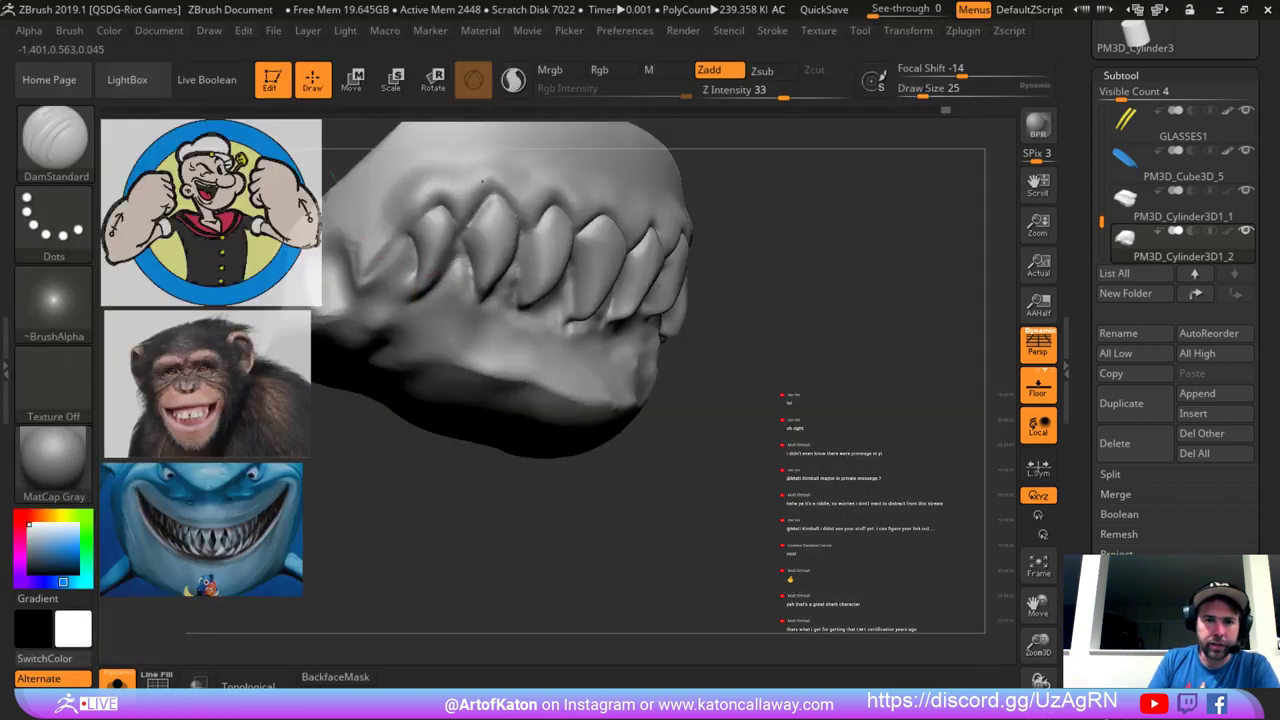
drag(415, 274, 404, 304)
drag(738, 242, 722, 204)
drag(484, 246, 412, 302)
key(ctrl+z)
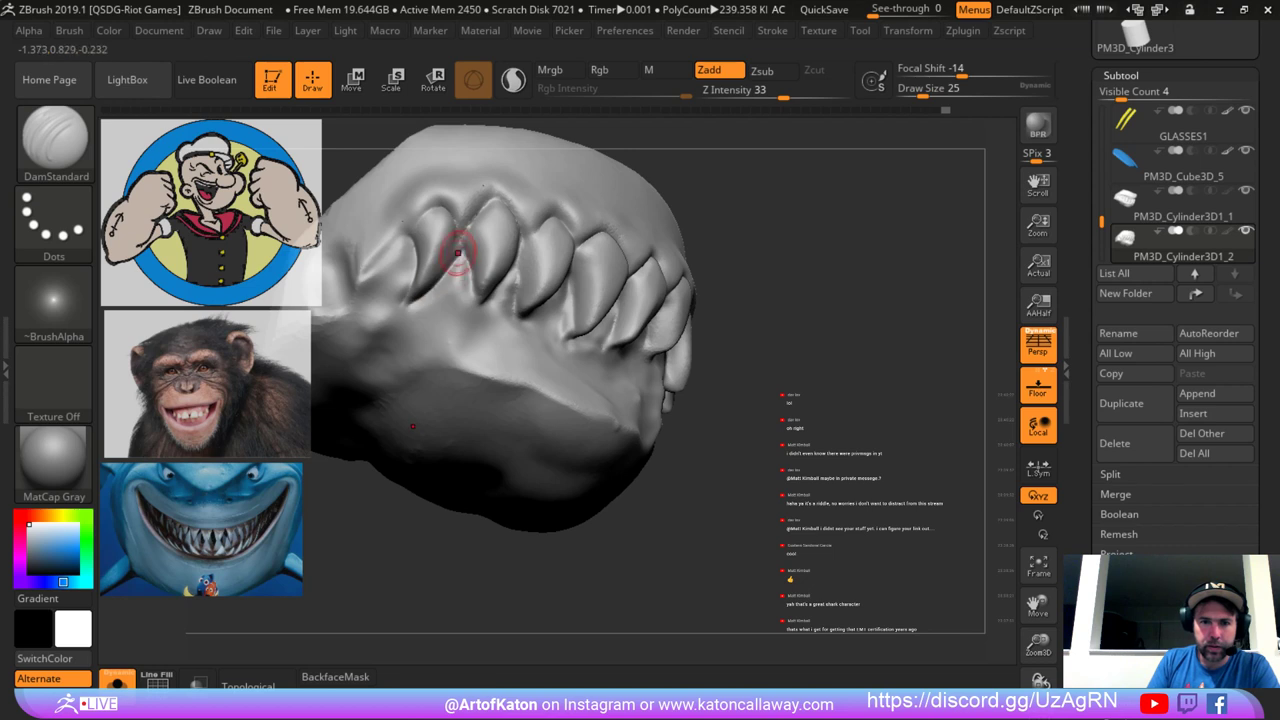
Carve the gaps between the remaining upper teeth with DamStandard, working from the side around to the front.
drag(464, 246, 469, 313)
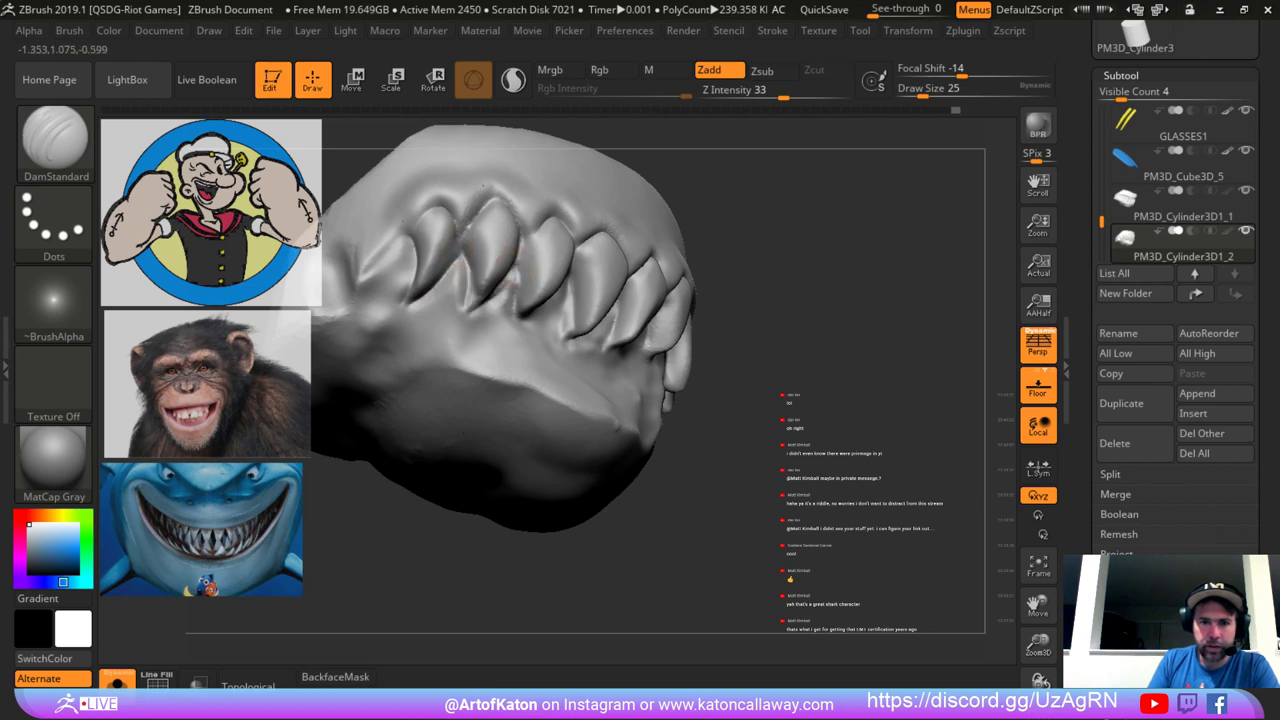
drag(700, 242, 652, 257)
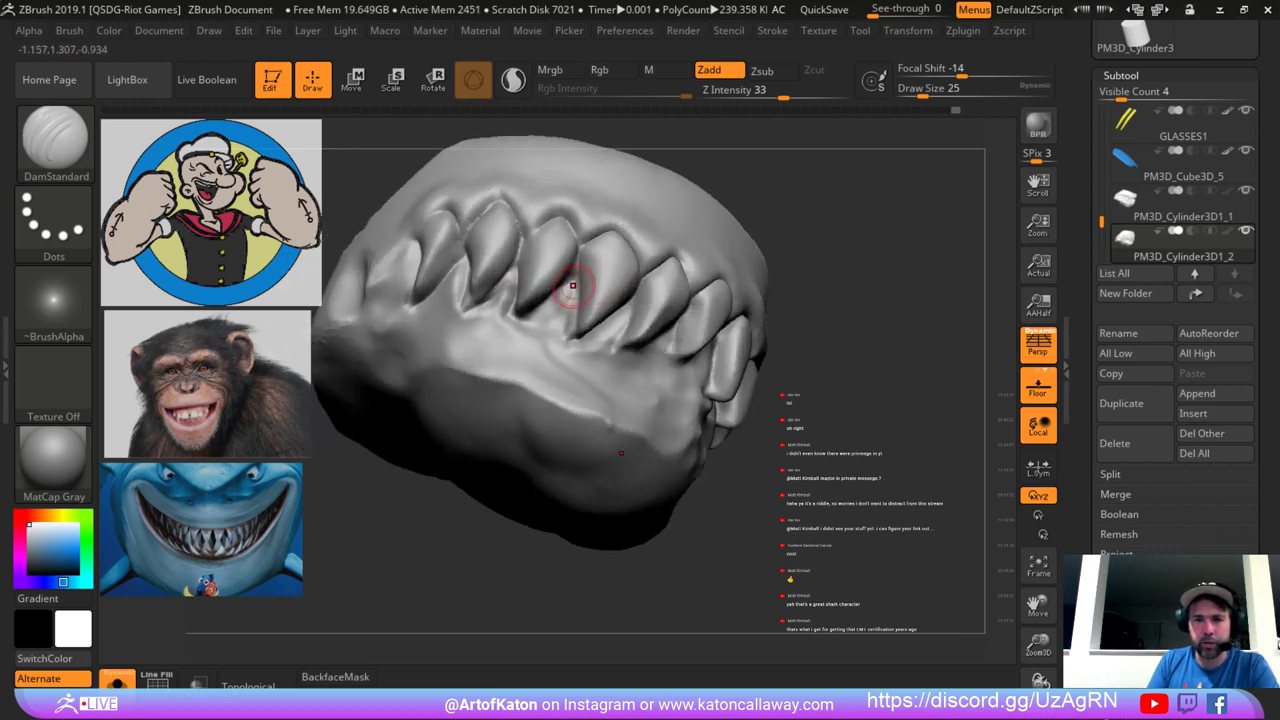
drag(810, 250, 848, 236)
drag(602, 325, 589, 296)
drag(890, 242, 729, 228)
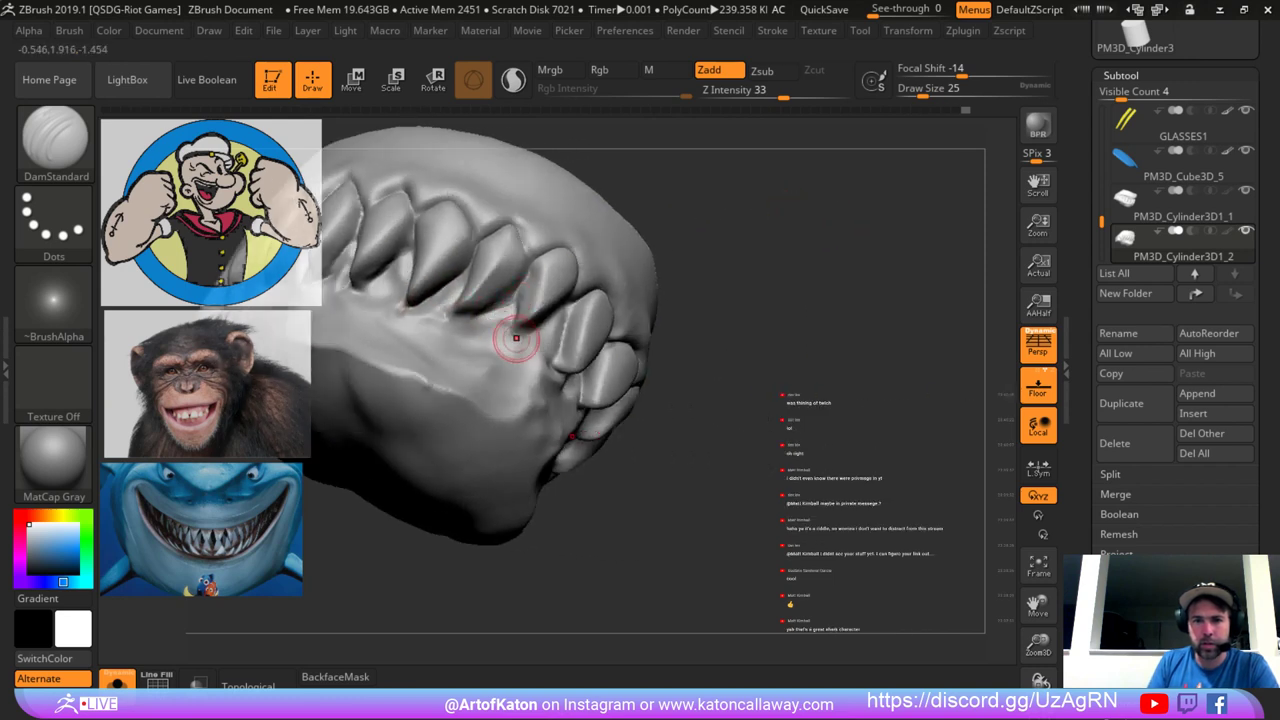
drag(558, 328, 547, 355)
drag(750, 290, 670, 265)
drag(562, 331, 556, 366)
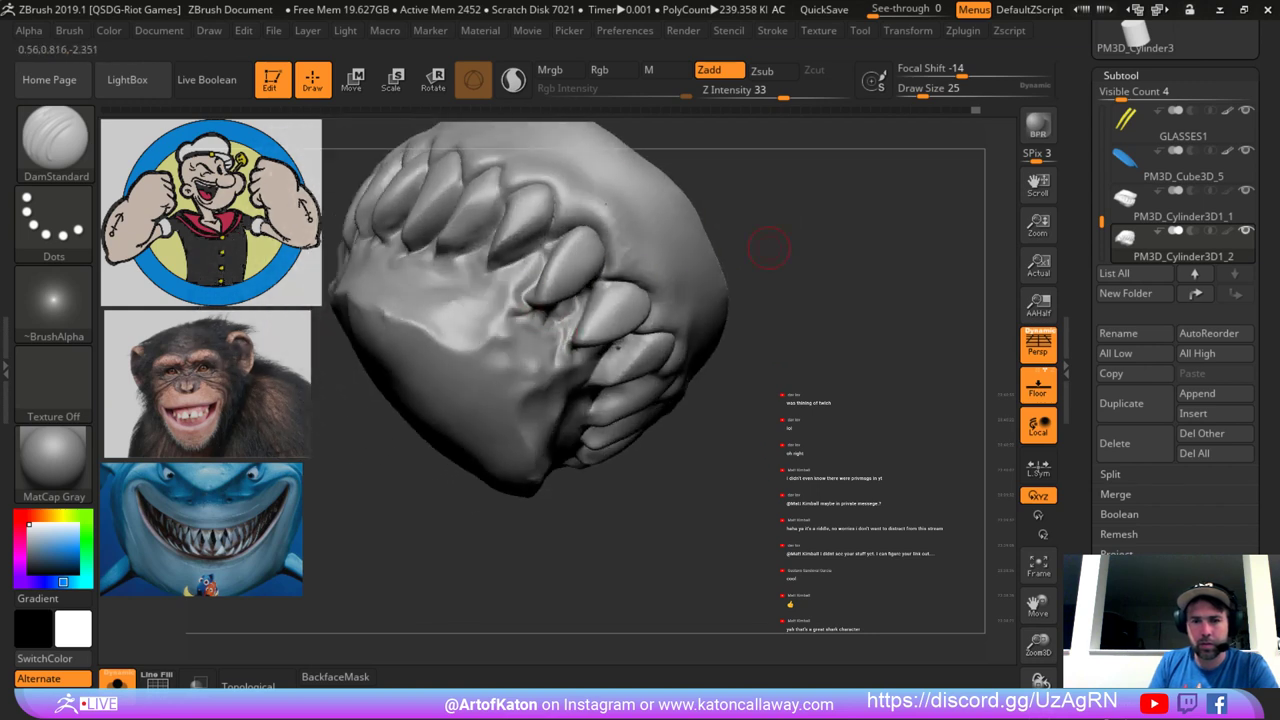
Switch from the upper teeth to the lower teeth subtool and isolate it.
mouse_move(766, 249)
mouse_down()
mouse_move(800, 310)
mouse_move(785, 285)
mouse_move(640, 280)
mouse_move(686, 234)
mouse_move(785, 250)
mouse_move(795, 240)
mouse_up()
key(shift)
click(117, 682)
alt+click(520, 323)
click(117, 682)
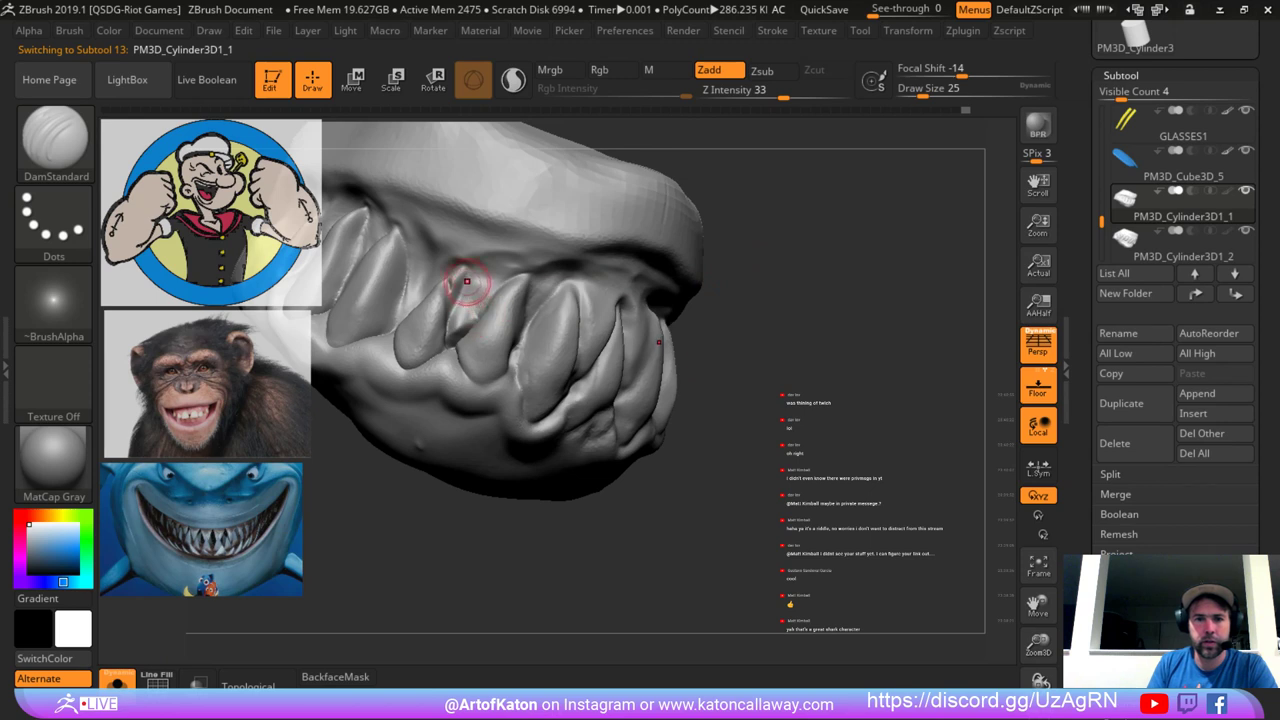
Smooth the gum between two lower teeth, then sharpen the neighbouring tooth edges with DamStandard at draw size 33.
mouse_move(467, 281)
shift+mouse_down()
mouse_move(478, 290)
mouse_move(484, 278)
mouse_move(455, 338)
mouse_move(456, 288)
shift+mouse_up()
key(])
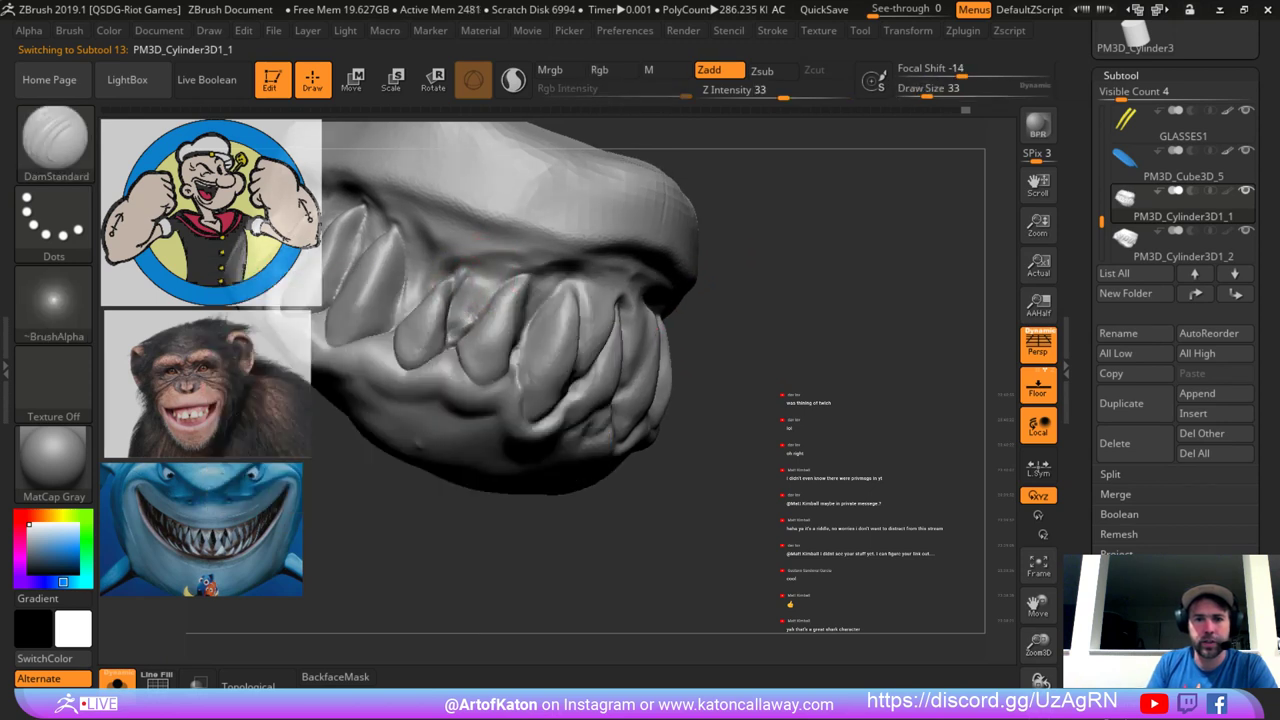
mouse_move(700, 180)
mouse_down()
mouse_move(735, 202)
mouse_move(746, 234)
mouse_move(773, 236)
mouse_up()
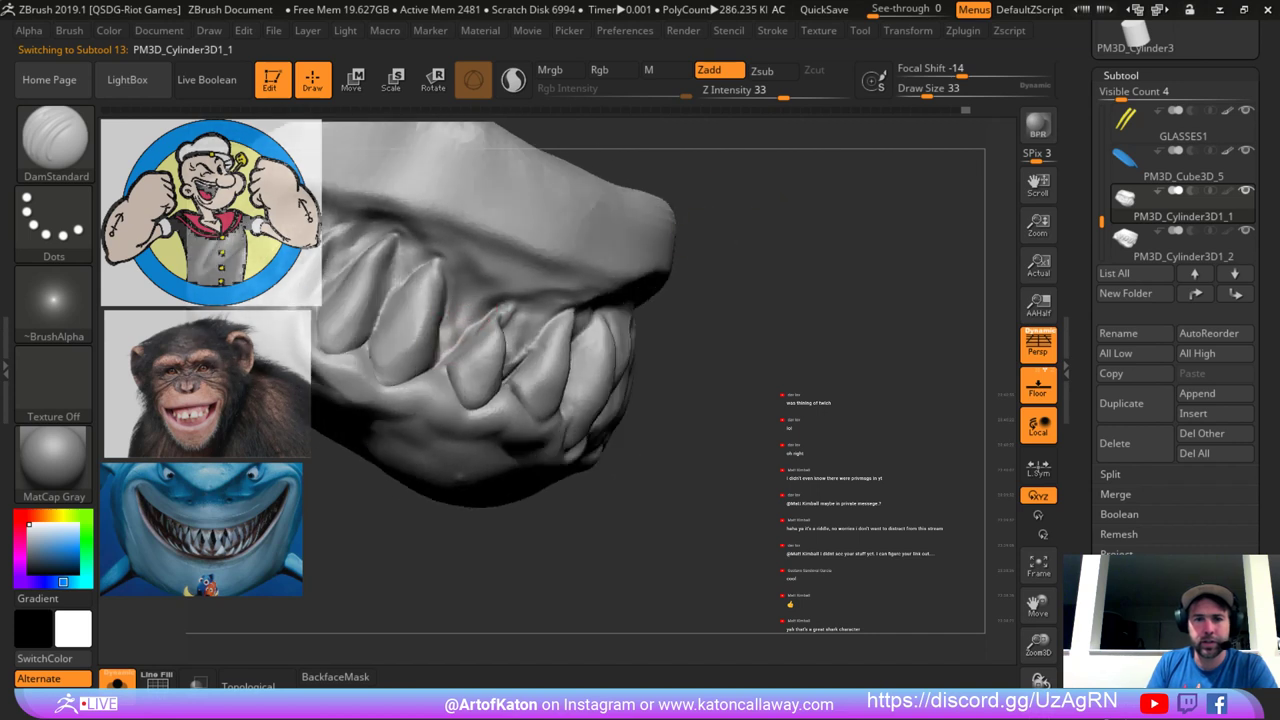
drag(443, 270, 444, 336)
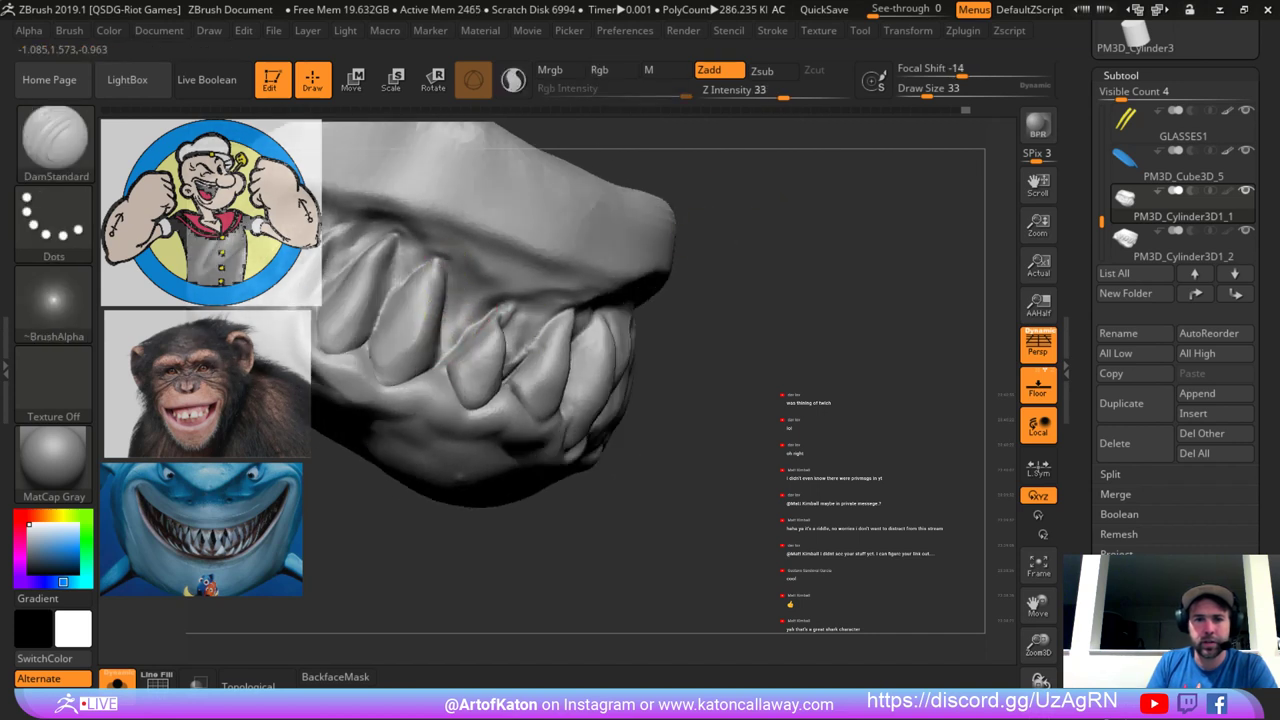
drag(416, 268, 445, 252)
drag(386, 300, 446, 252)
alt+drag(700, 195, 655, 243)
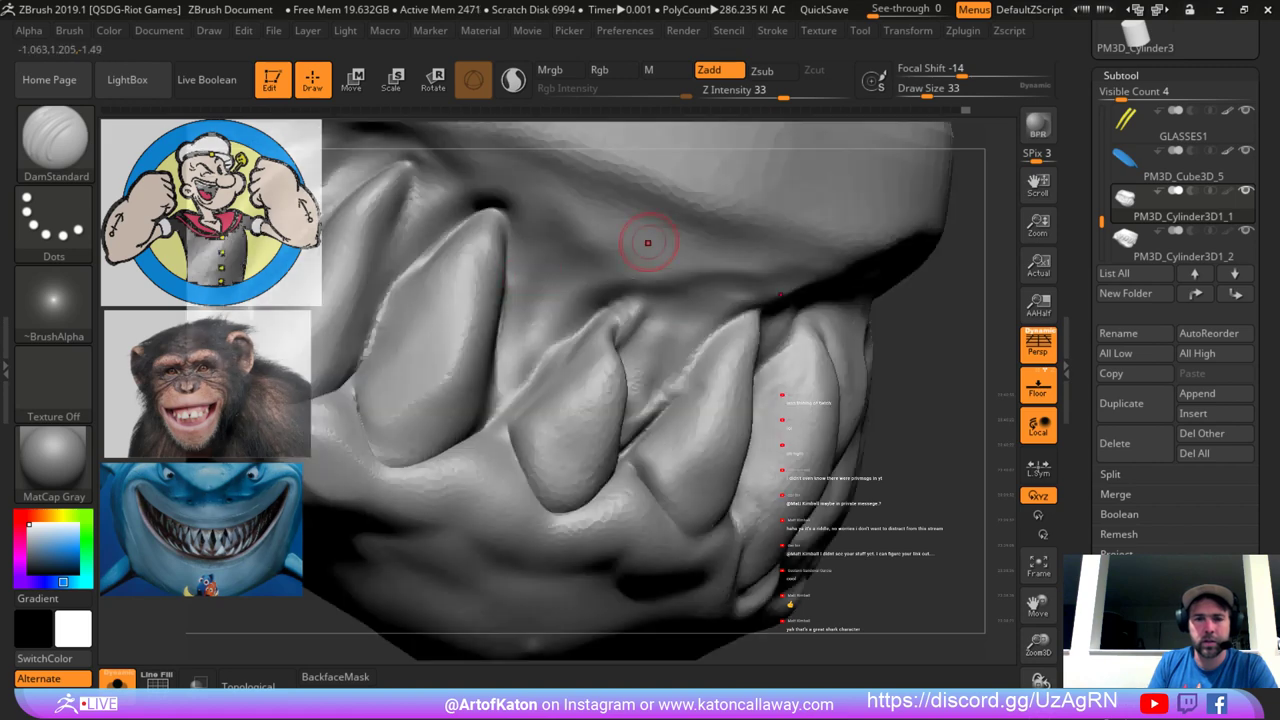
Carve the gaps between the rear lower teeth with DamStandard to separate them and define their pointed tips.
drag(502, 318, 508, 258)
mouse_move(928, 263)
alt+mouse_down()
mouse_move(957, 200)
mouse_move(757, 198)
alt+mouse_up()
drag(503, 346, 515, 272)
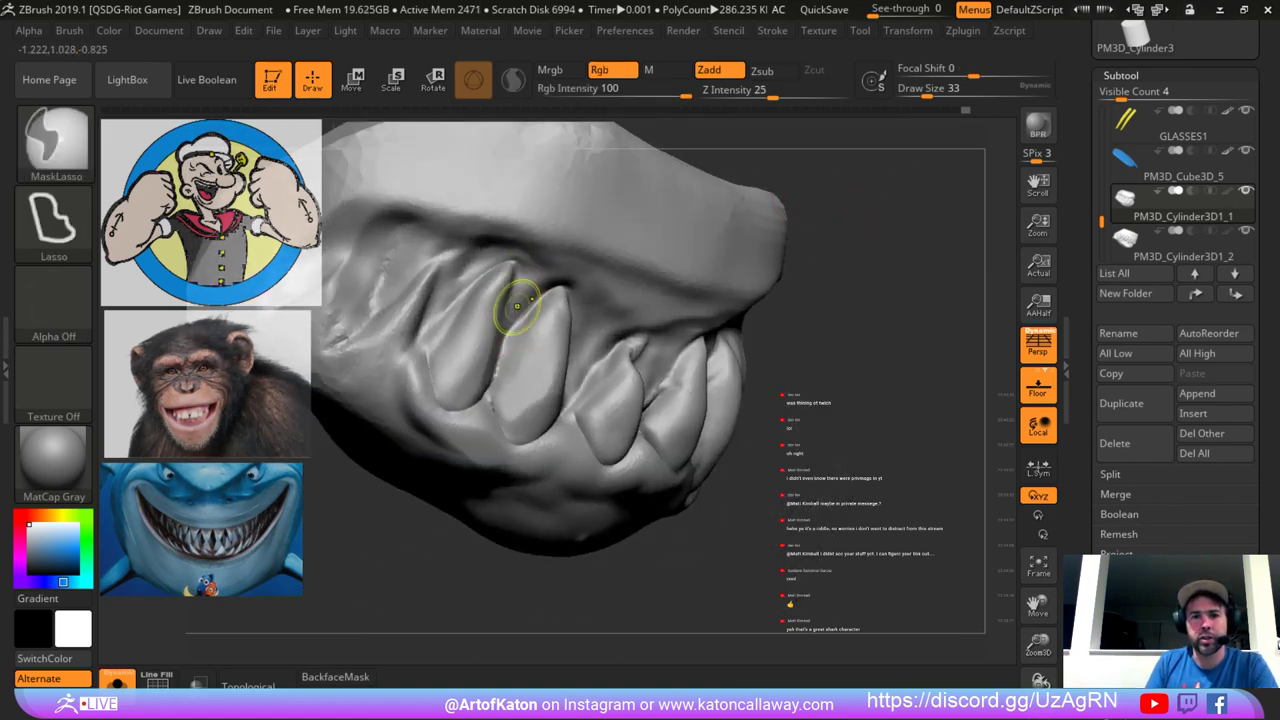
drag(664, 137, 692, 148)
drag(515, 285, 501, 352)
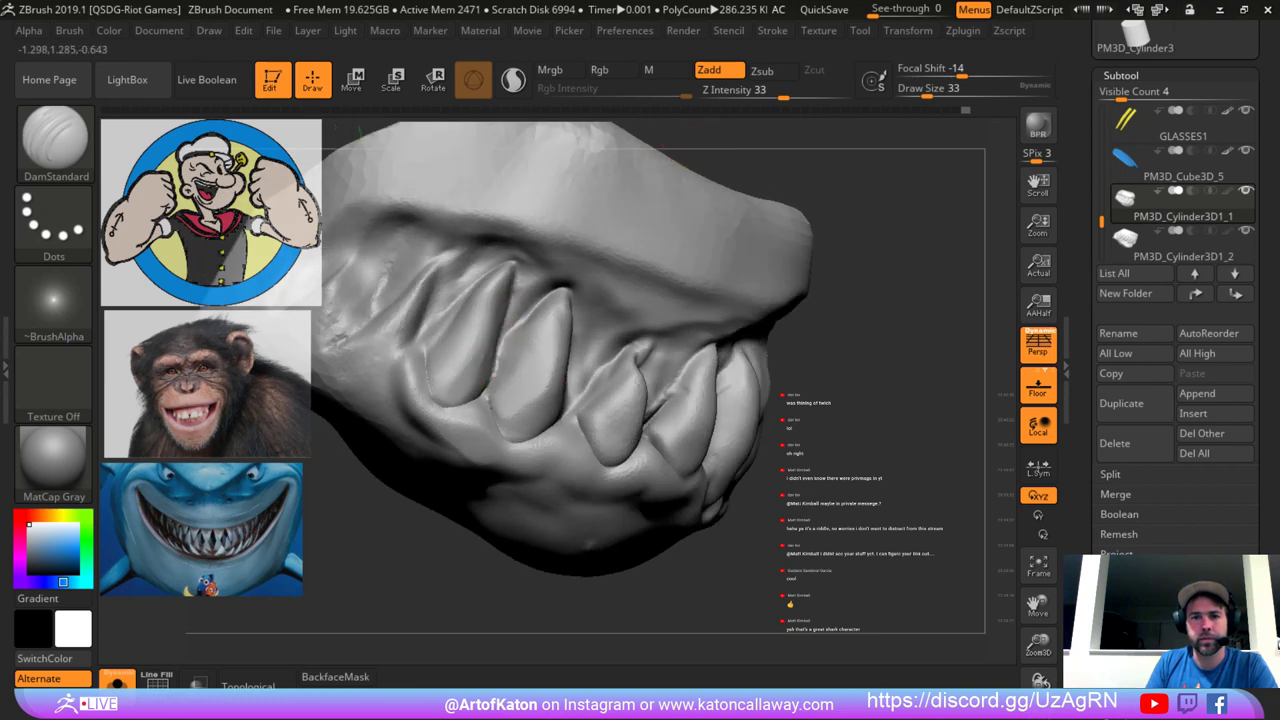
drag(467, 290, 425, 330)
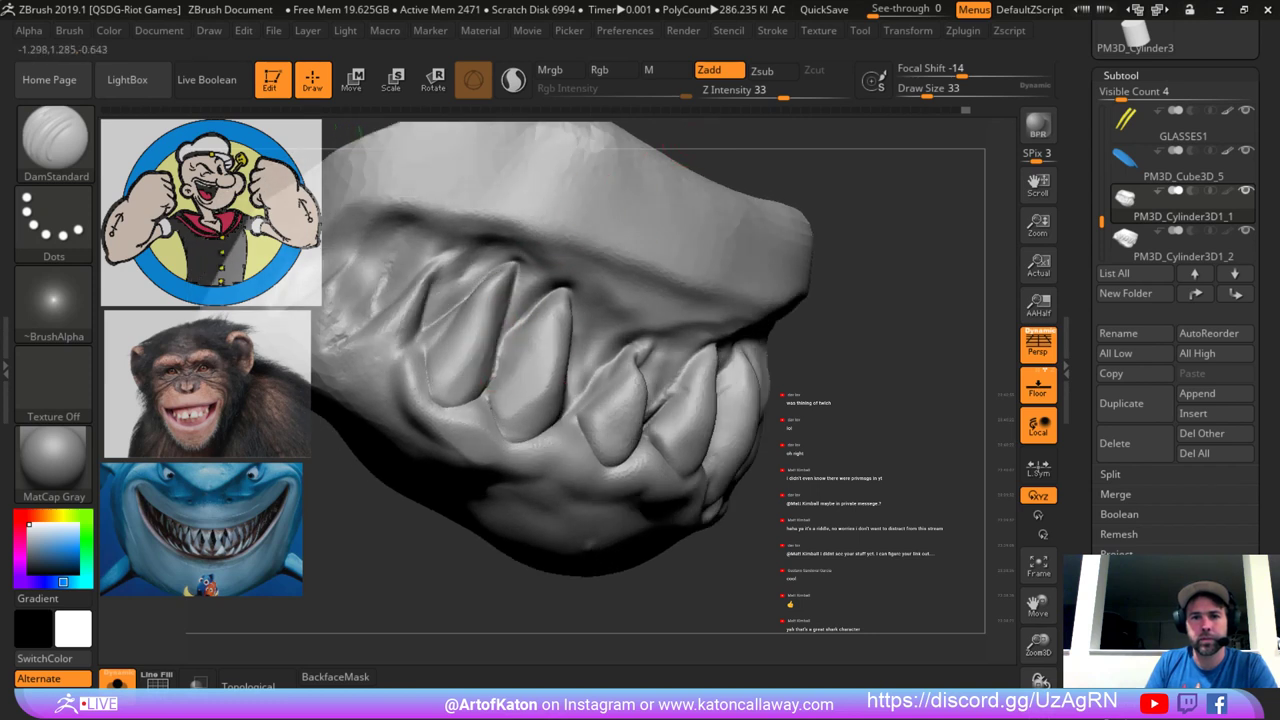
drag(440, 257, 418, 336)
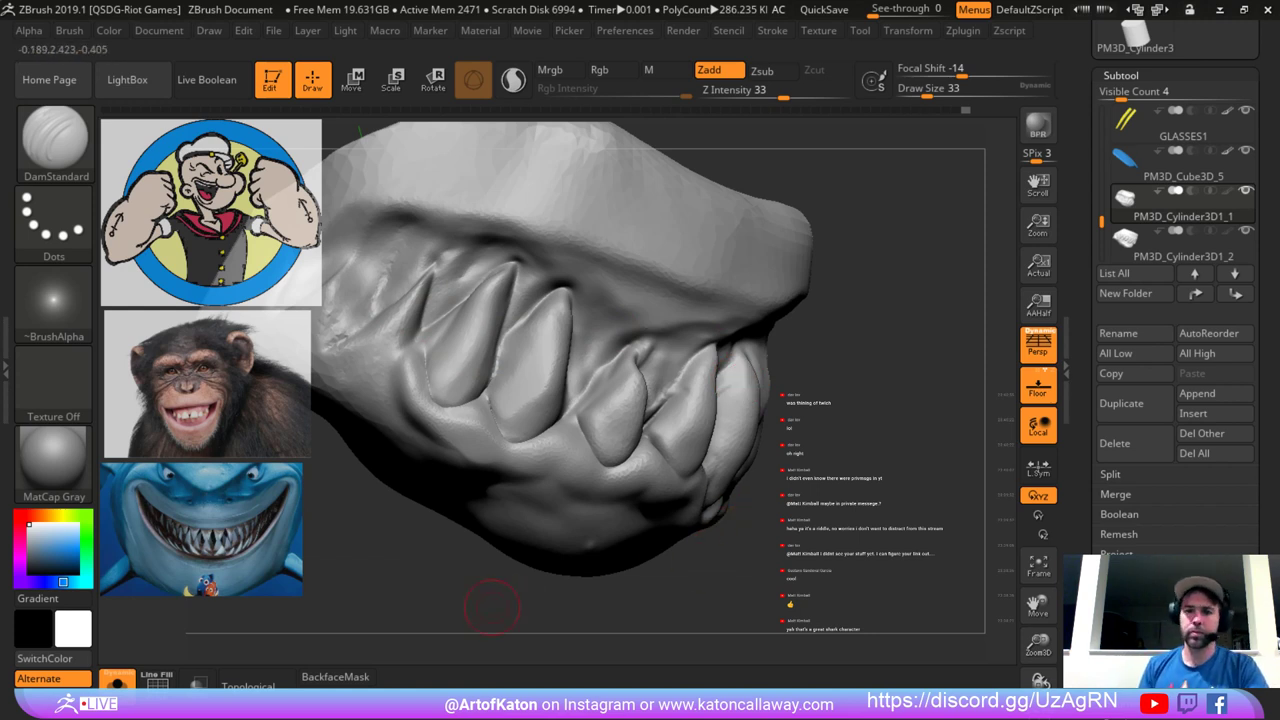
Bring back the whole character and select the upper teeth subtool.
alt+drag(494, 603, 385, 455)
drag(590, 530, 500, 560)
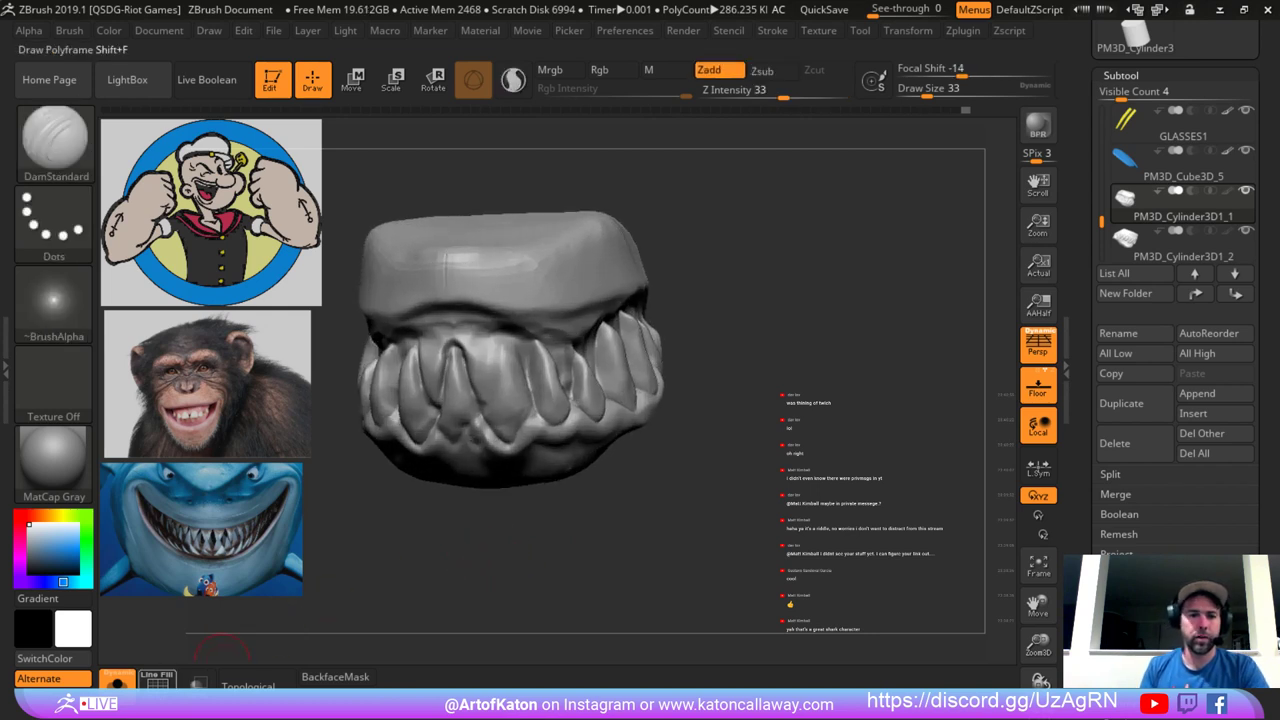
click(117, 682)
alt+click(481, 368)
drag(726, 237, 862, 209)
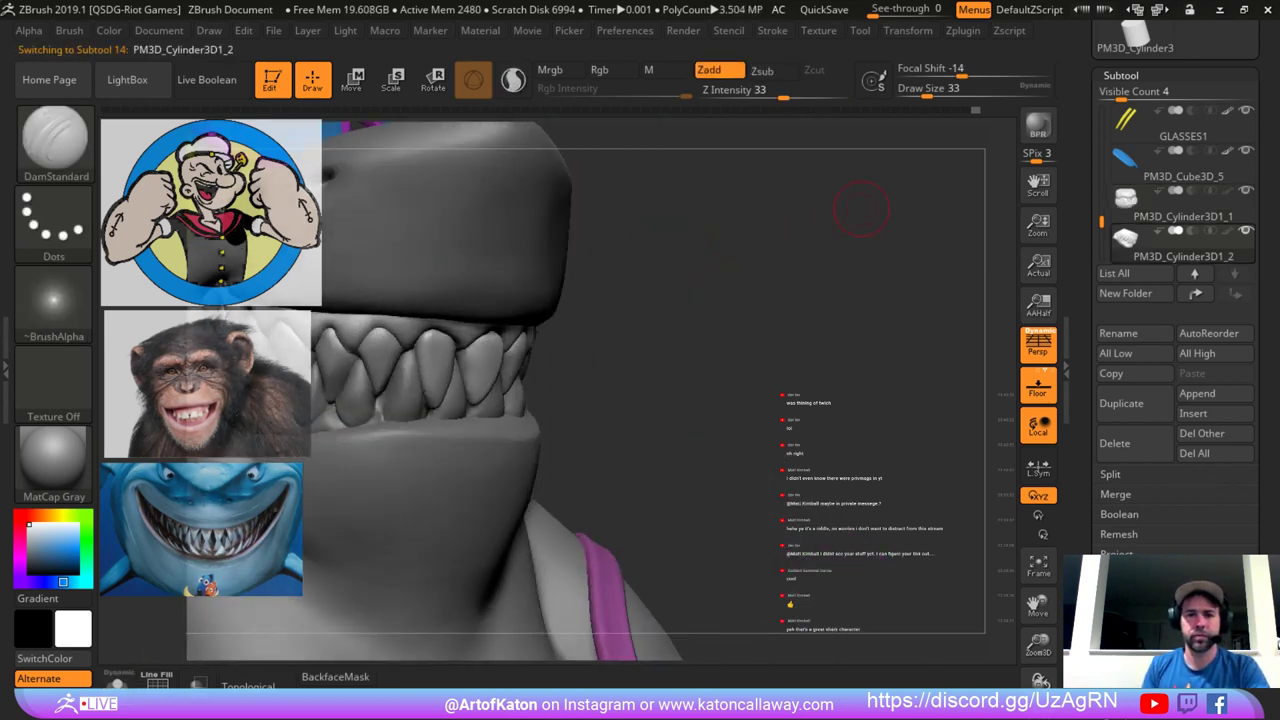
Save the shark tool to disk.
drag(1082, 170, 1086, 481)
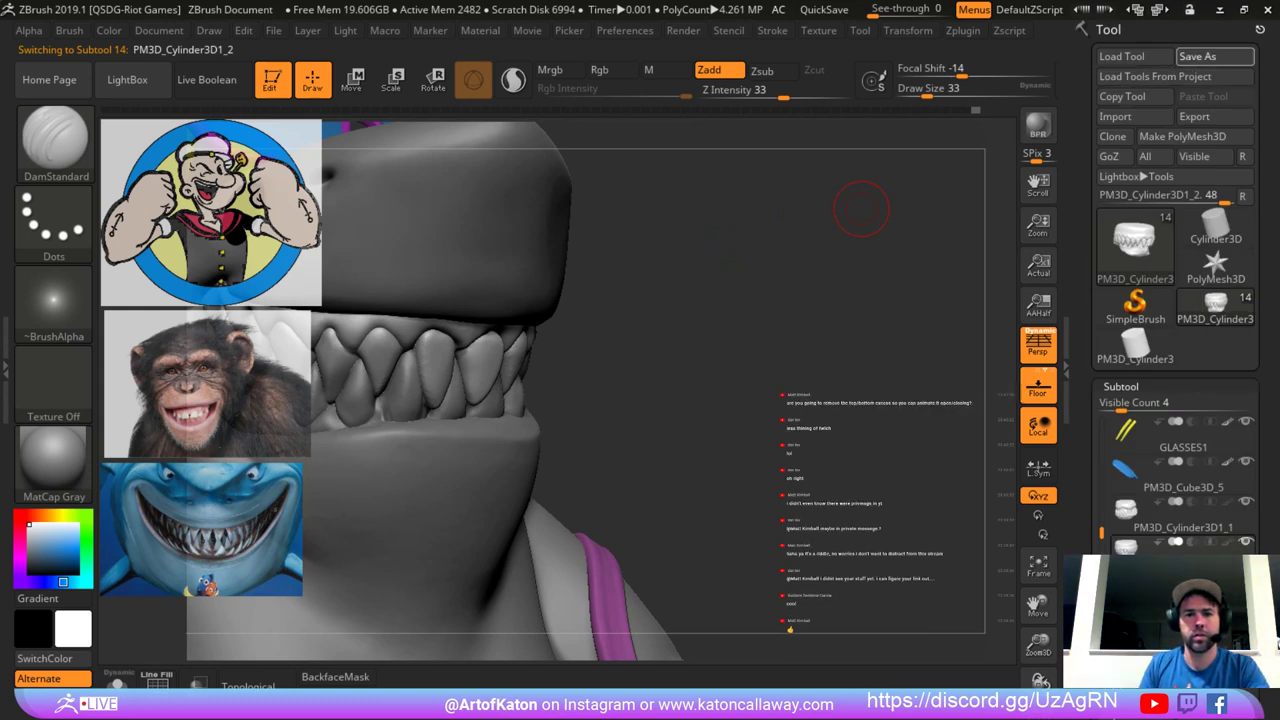
drag(700, 330, 640, 340)
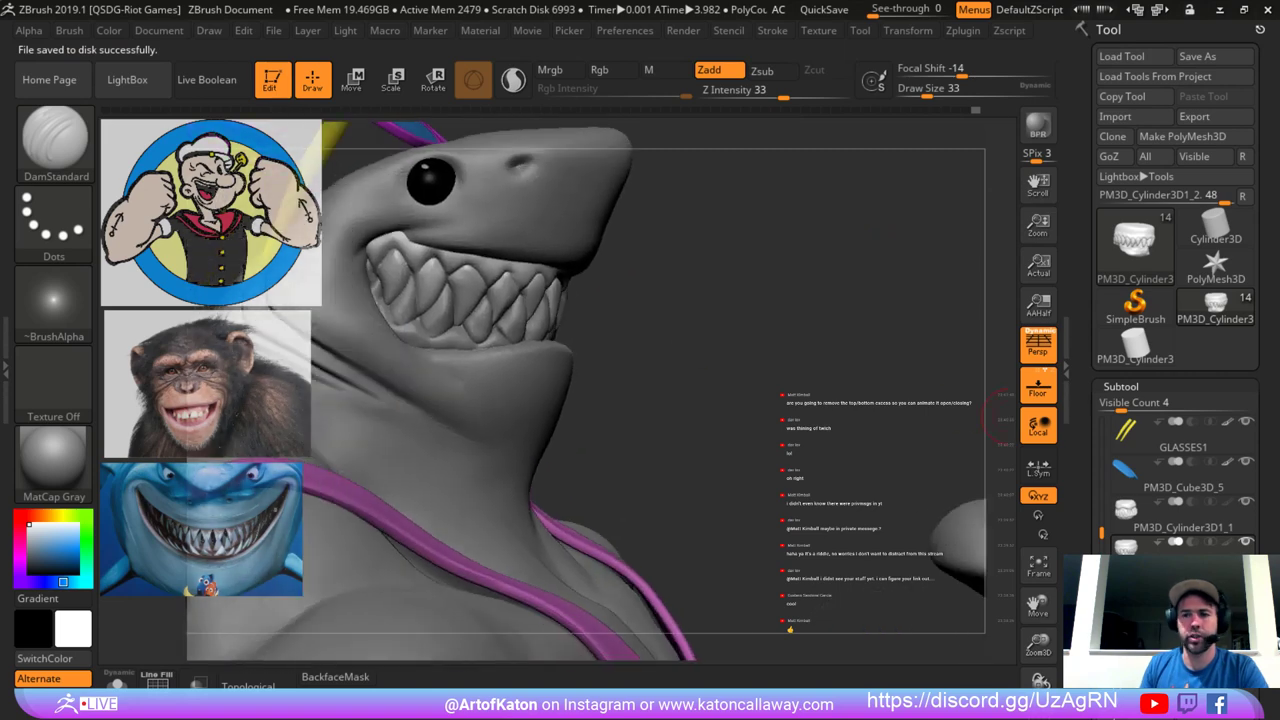
ZRemesh the upper teeth subtool with the target polygons count set to 2.
drag(1082, 500, 1082, 58)
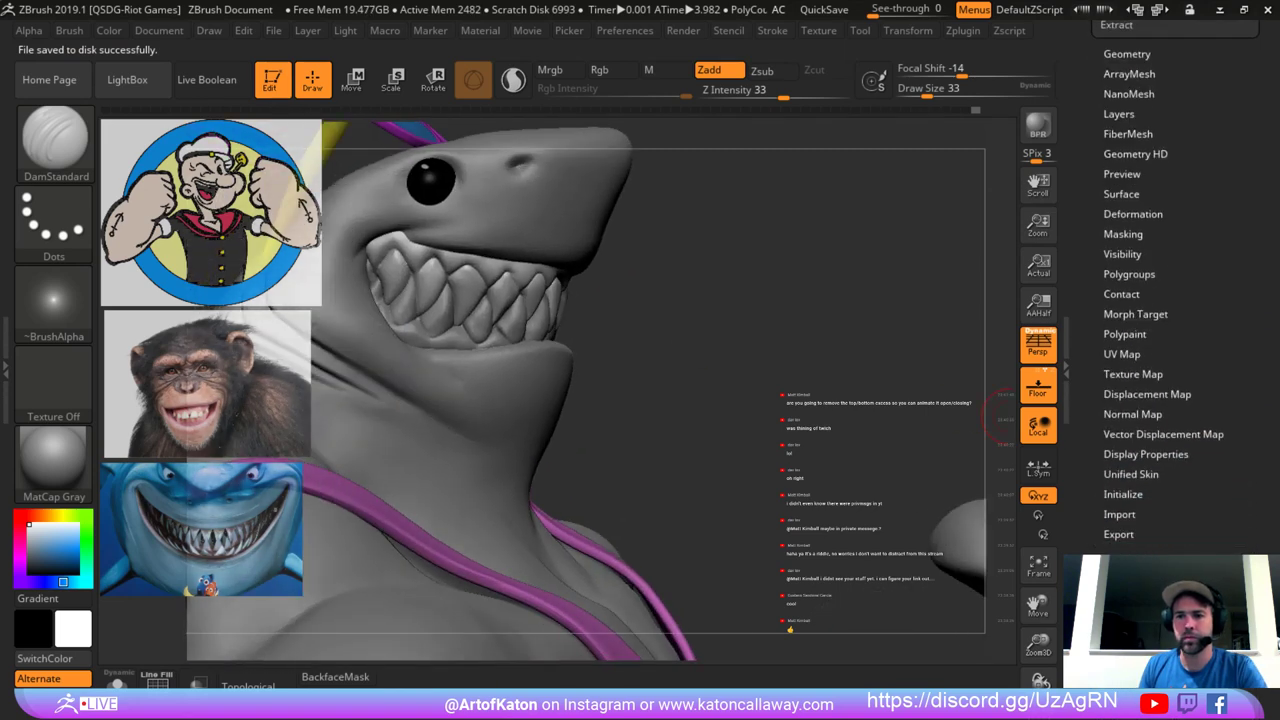
click(1127, 54)
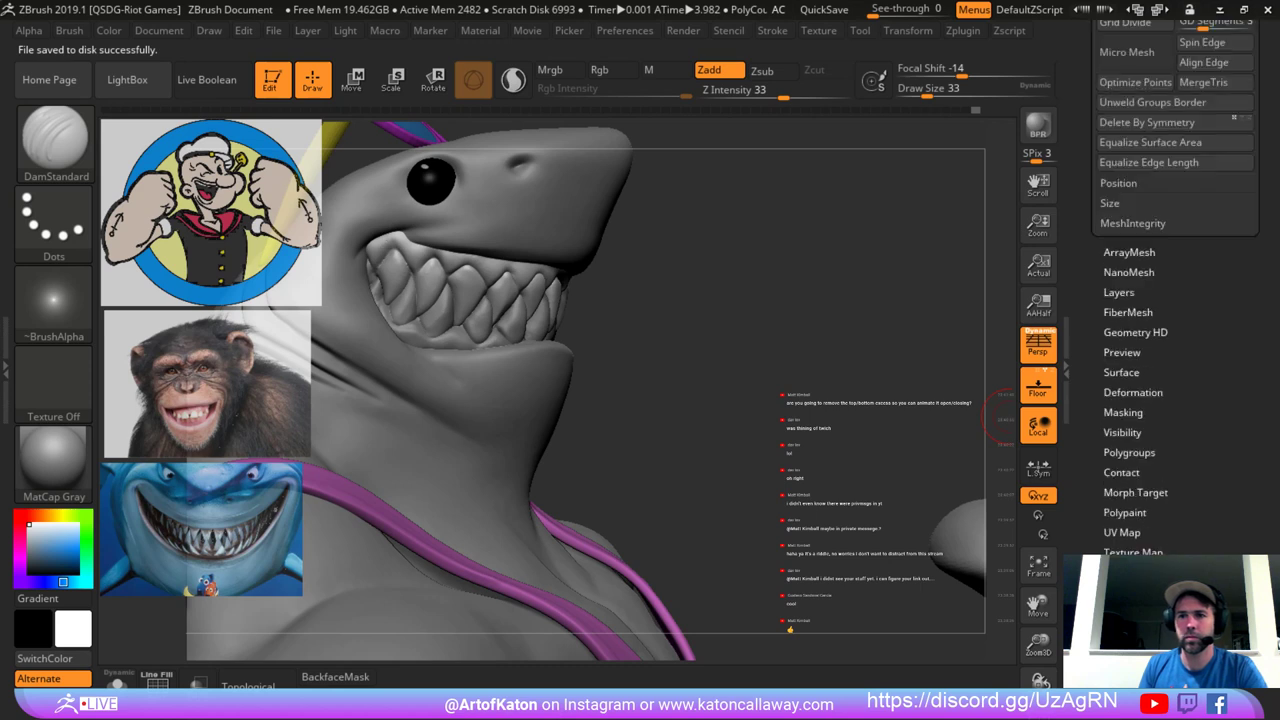
drag(1262, 63, 1262, 409)
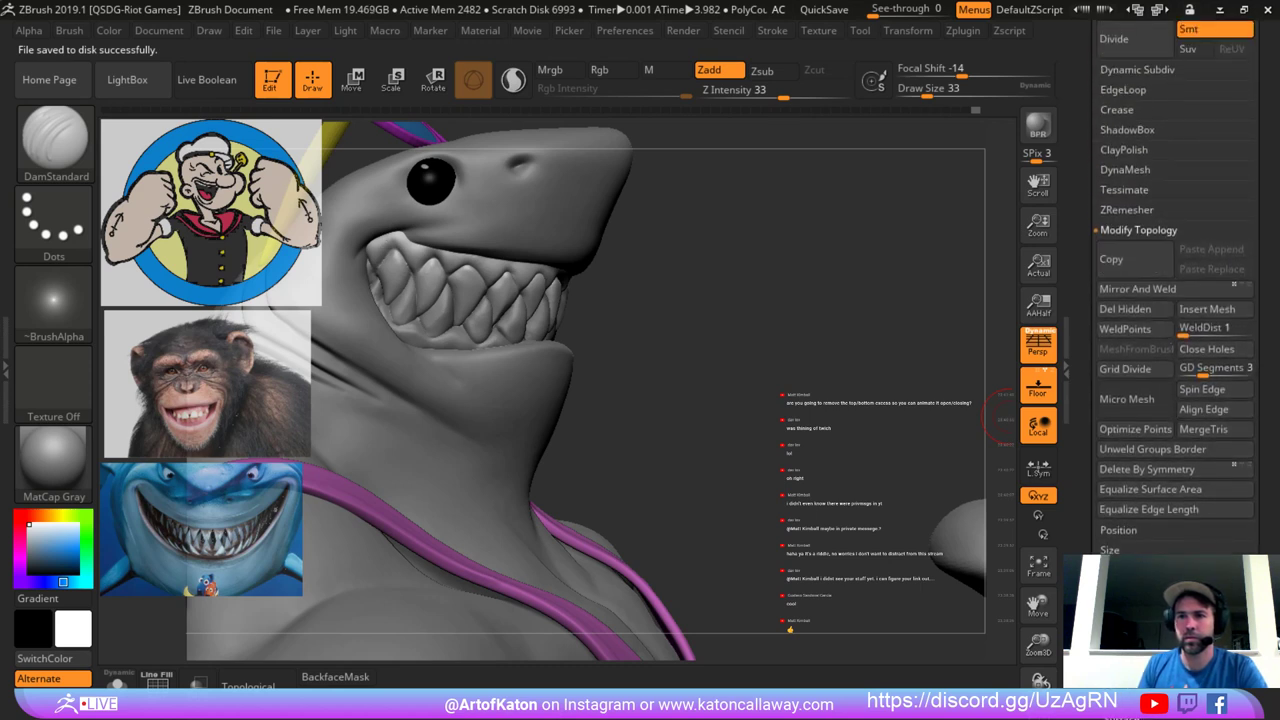
click(1127, 209)
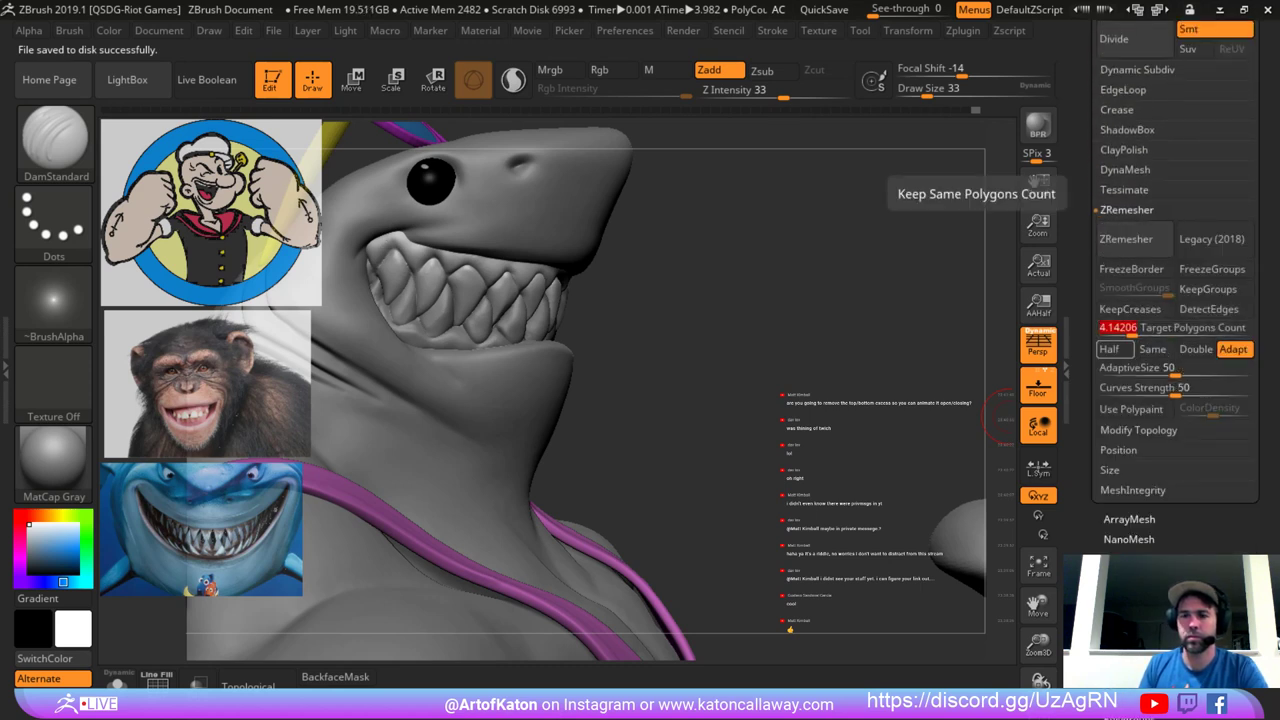
text(2)
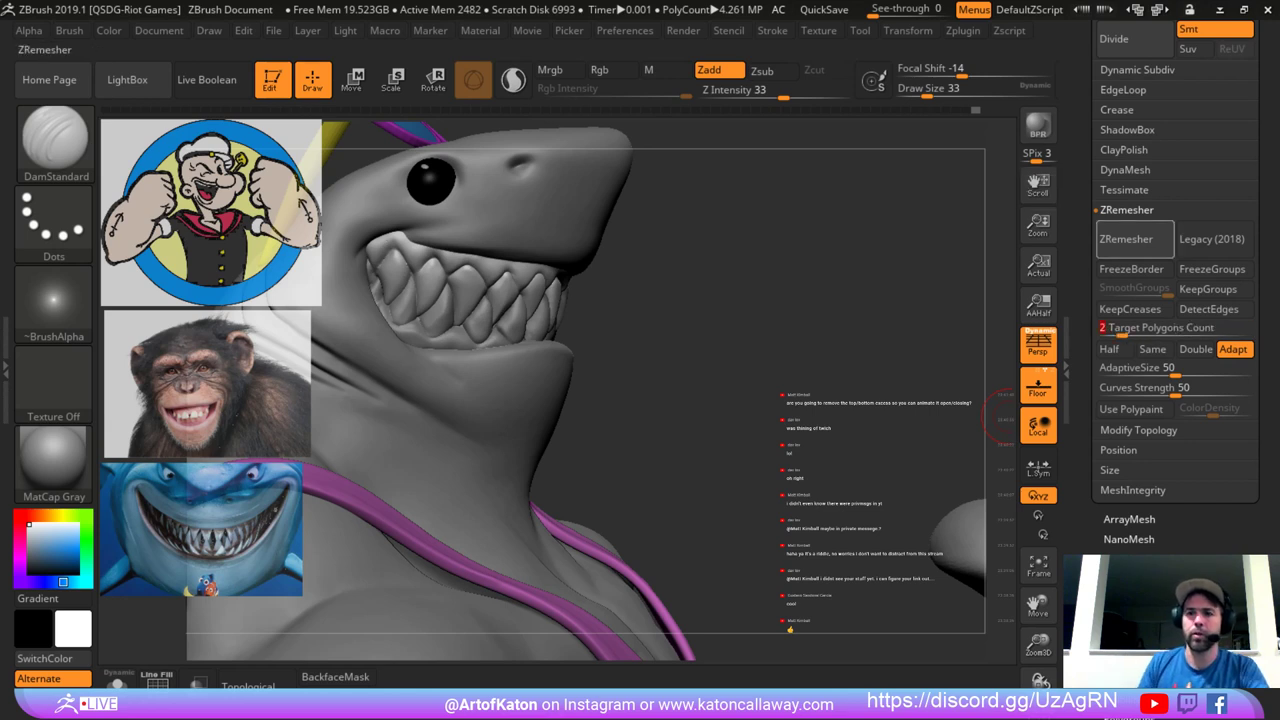
click(1134, 239)
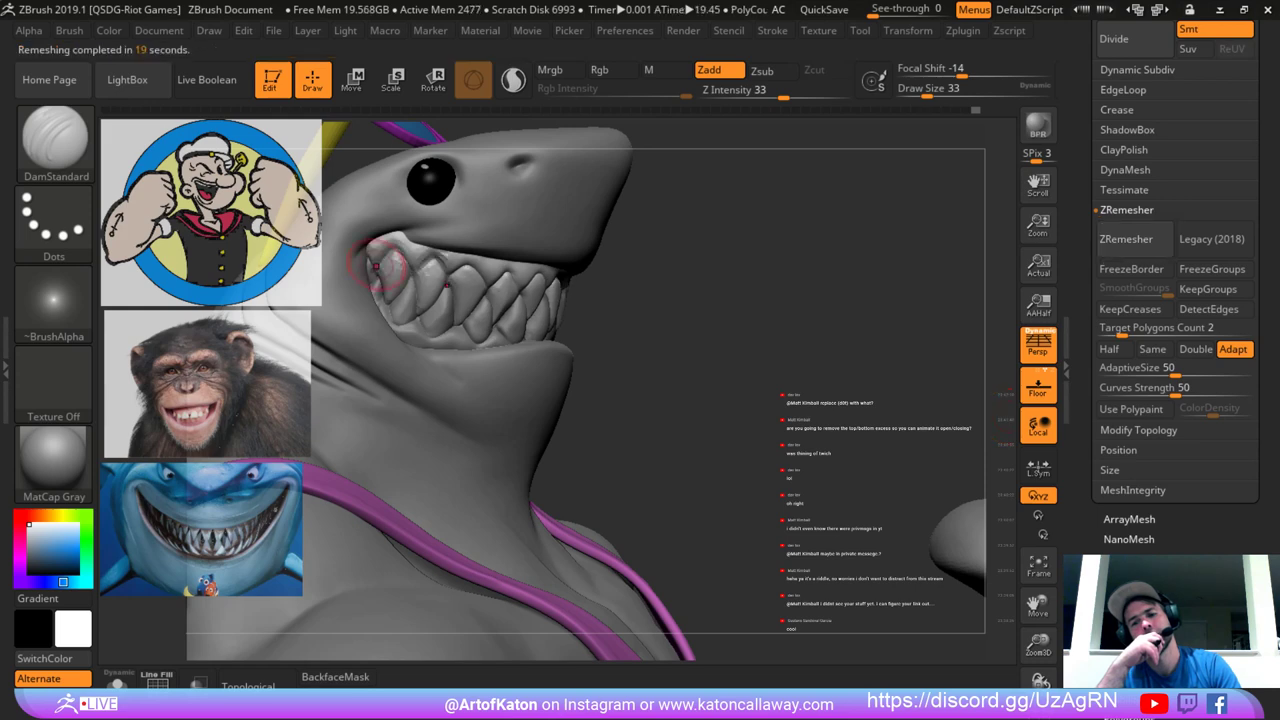
Switch to the SnakeHook brush at draw size 71 and reshape the upper side and front teeth.
drag(677, 350, 675, 440)
mouse_move(720, 380)
mouse_down()
mouse_move(700, 360)
mouse_move(775, 345)
mouse_move(735, 360)
mouse_up()
alt+drag(706, 249, 700, 185)
drag(700, 400, 750, 450)
drag(531, 368, 544, 369)
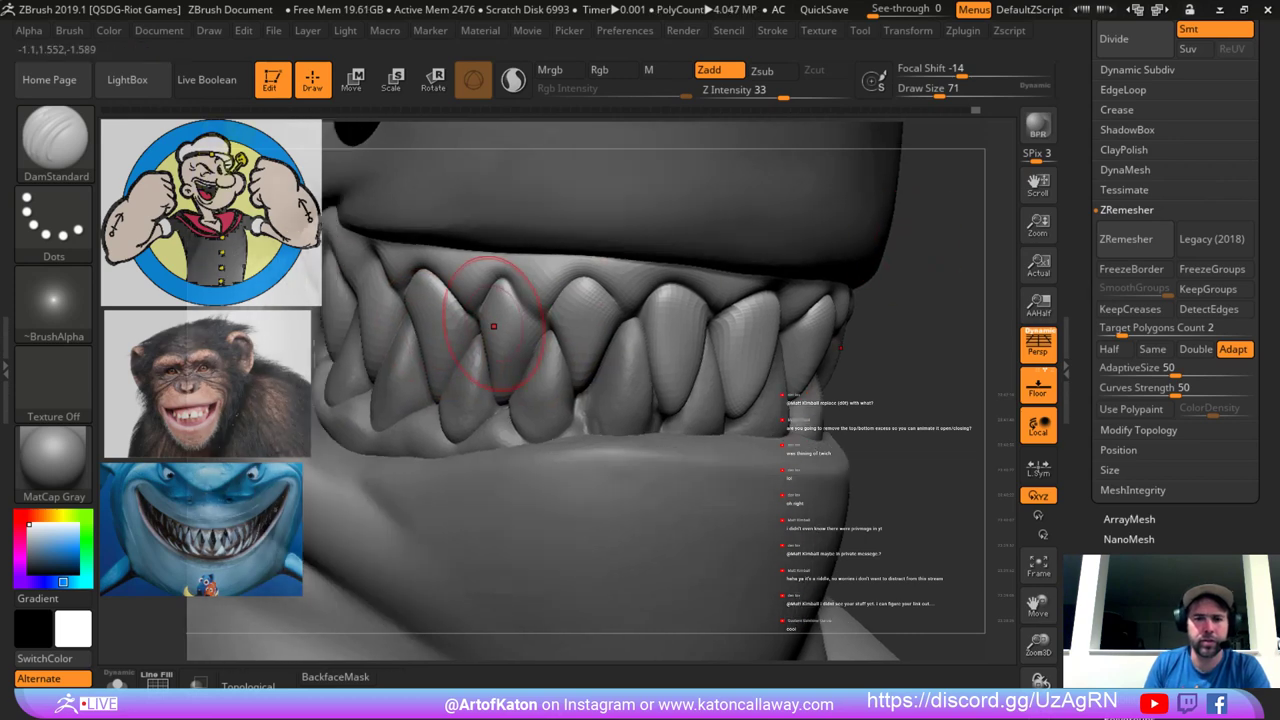
key(b)
click(142, 99)
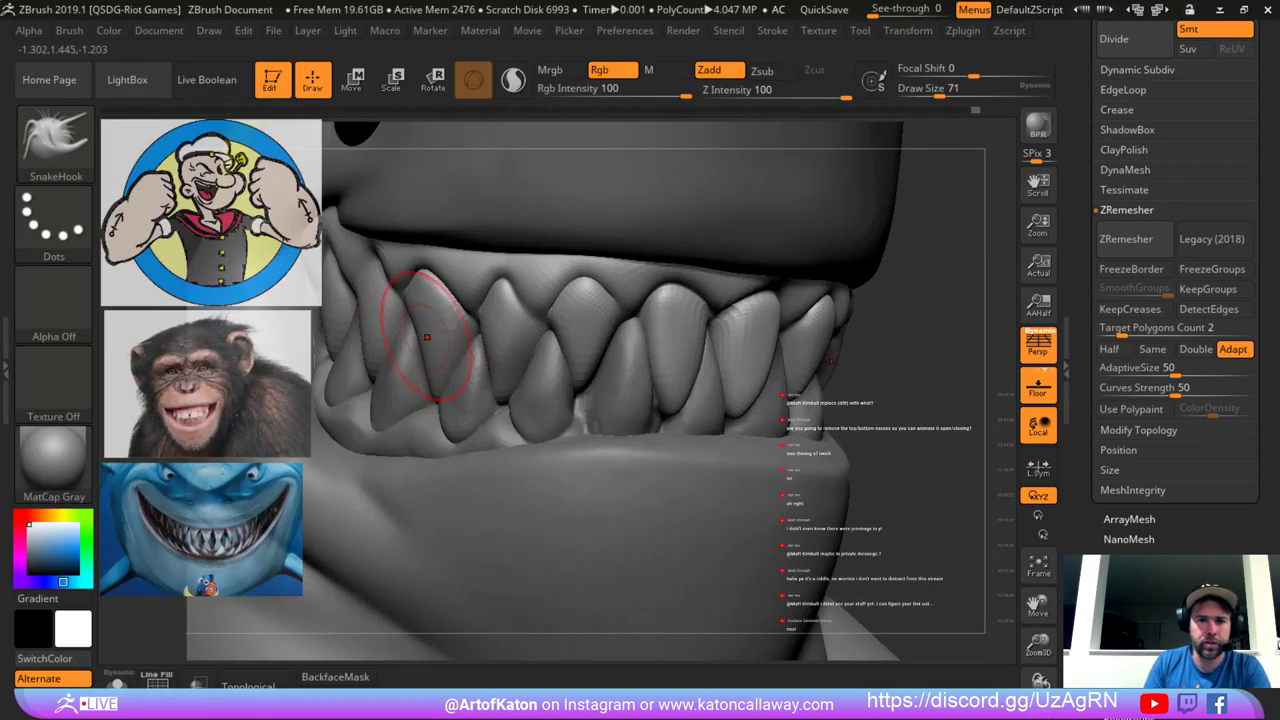
mouse_move(905, 445)
mouse_down()
mouse_move(785, 450)
mouse_move(876, 450)
mouse_up()
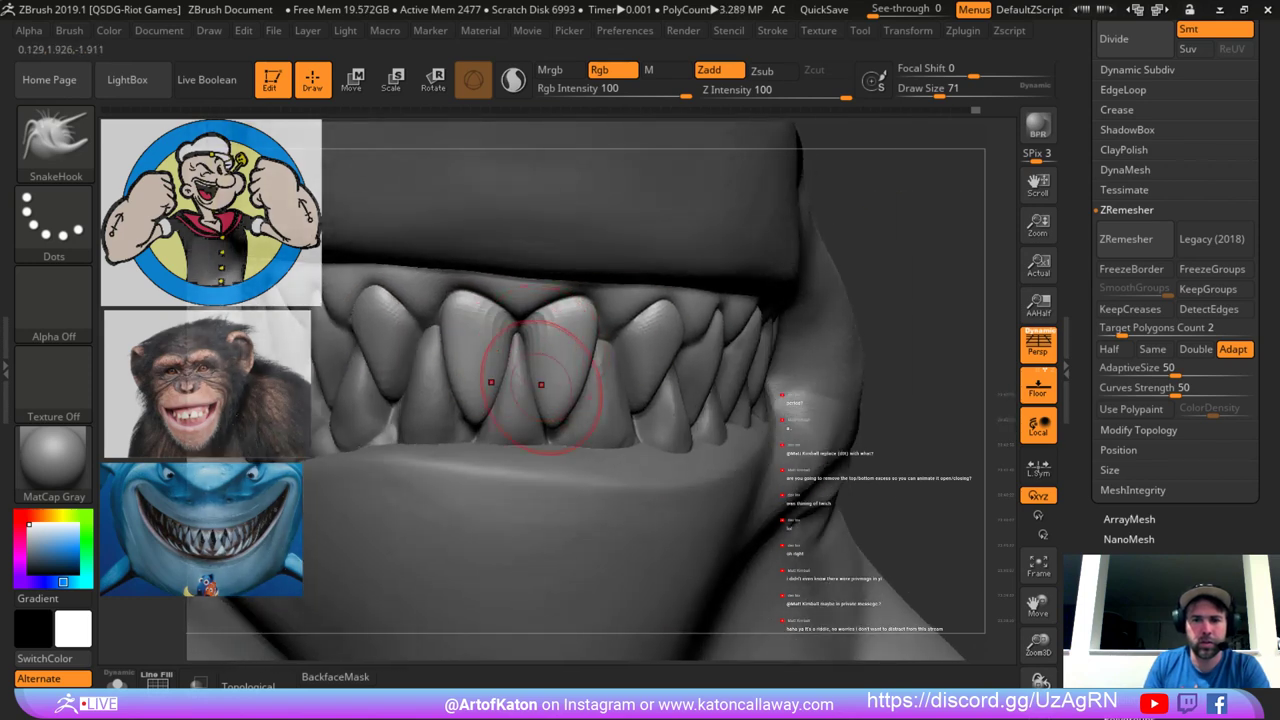
key(ctrl)
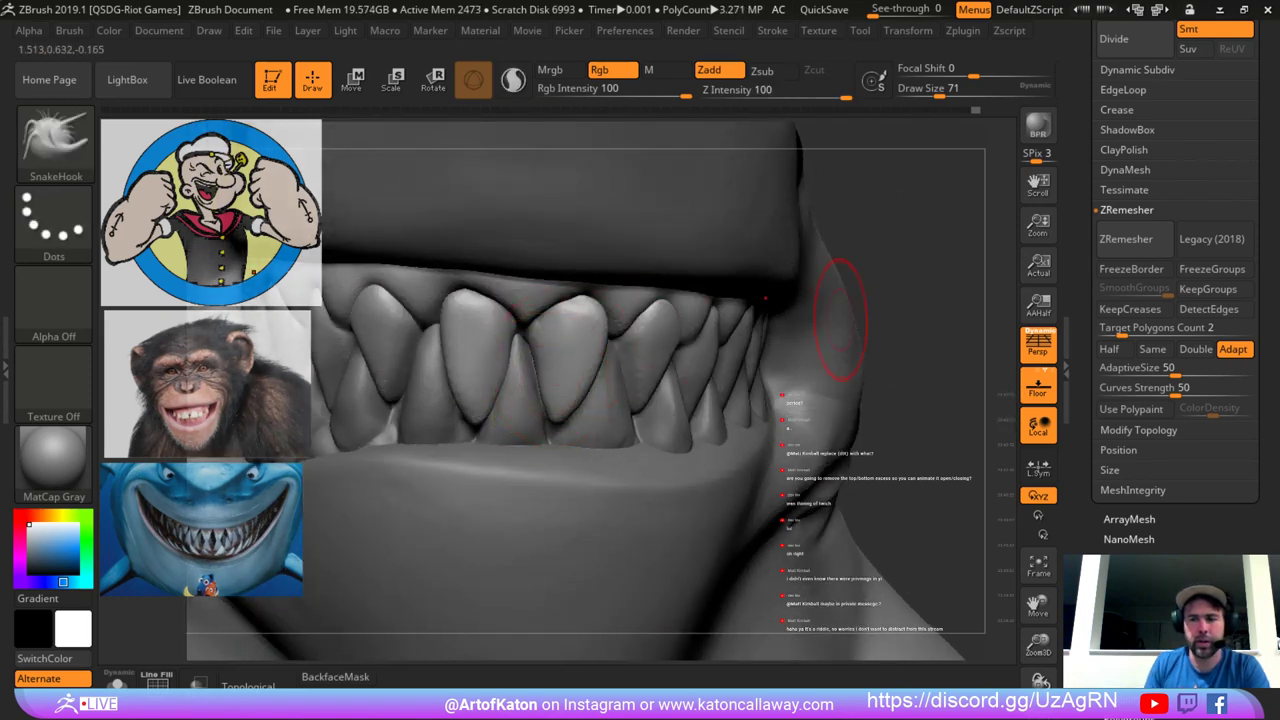
Undo the last edit on the upper teeth, redo it to compare the shapes, and undo it again.
mouse_move(891, 257)
alt+mouse_down()
mouse_move(848, 227)
mouse_move(864, 205)
mouse_move(850, 222)
mouse_move(690, 250)
mouse_move(663, 272)
mouse_move(663, 208)
mouse_move(680, 290)
alt+mouse_up()
key(ctrl+shift)
key(ctrl+z)
key(ctrl+shift+z)
key(ctrl+z)
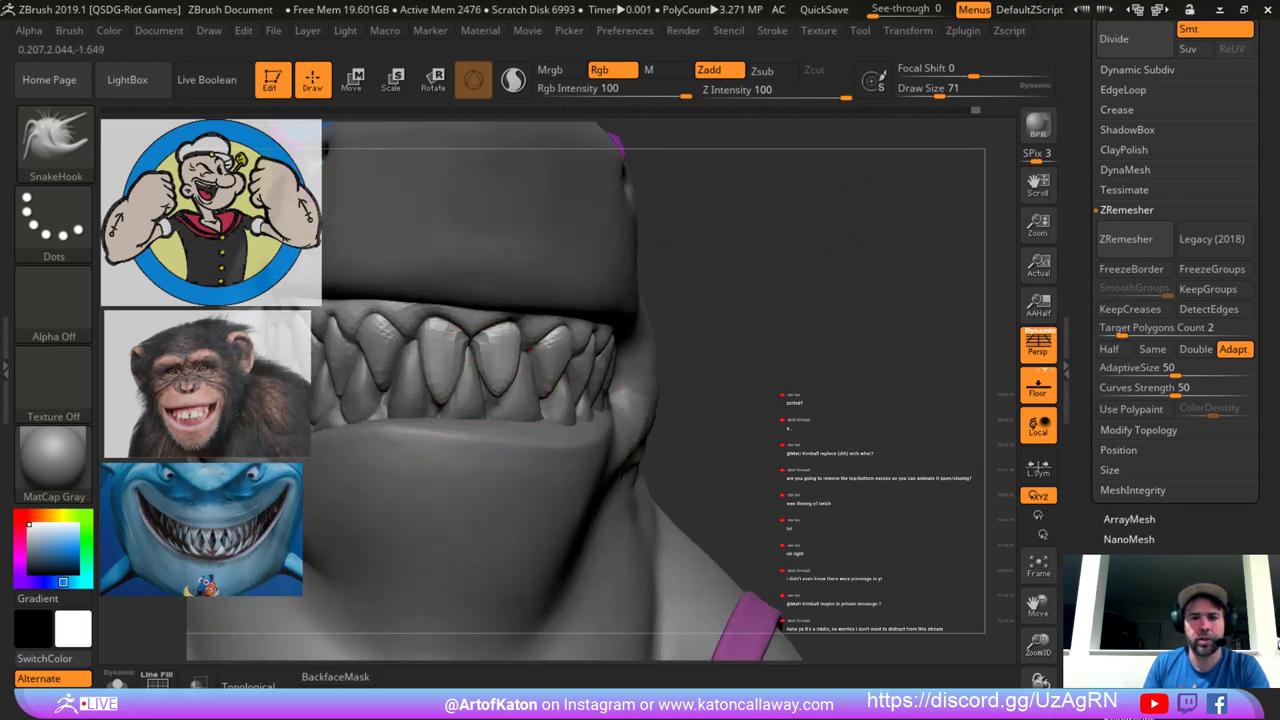
Pull the upper front teeth into shape with SnakeHook, using draw size 51 and then 90.
drag(756, 270, 784, 275)
key(bracketleft)
key(bracketleft)
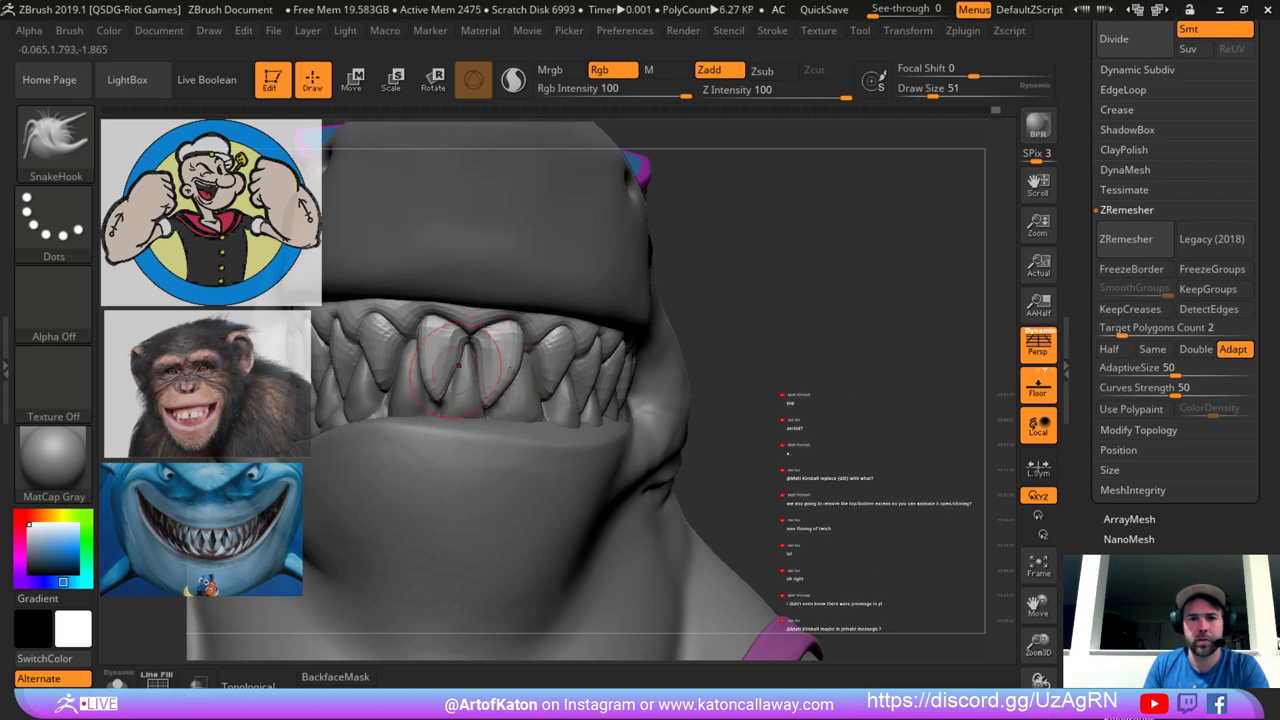
alt+drag(742, 290, 700, 375)
key(space)
click(585, 342)
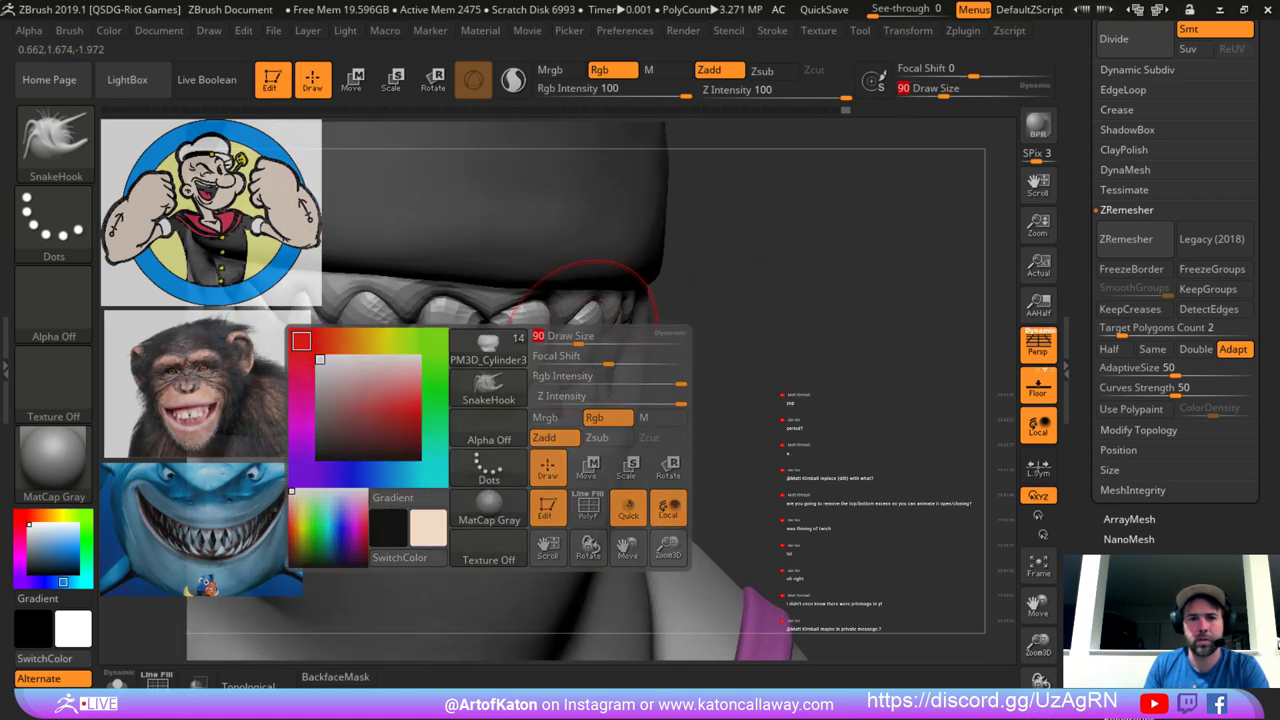
Adjust the upper side and rear teeth with SnakeHook, reducing the draw size from 71 to 59.
alt+drag(700, 325, 912, 345)
key(space)
click(469, 342)
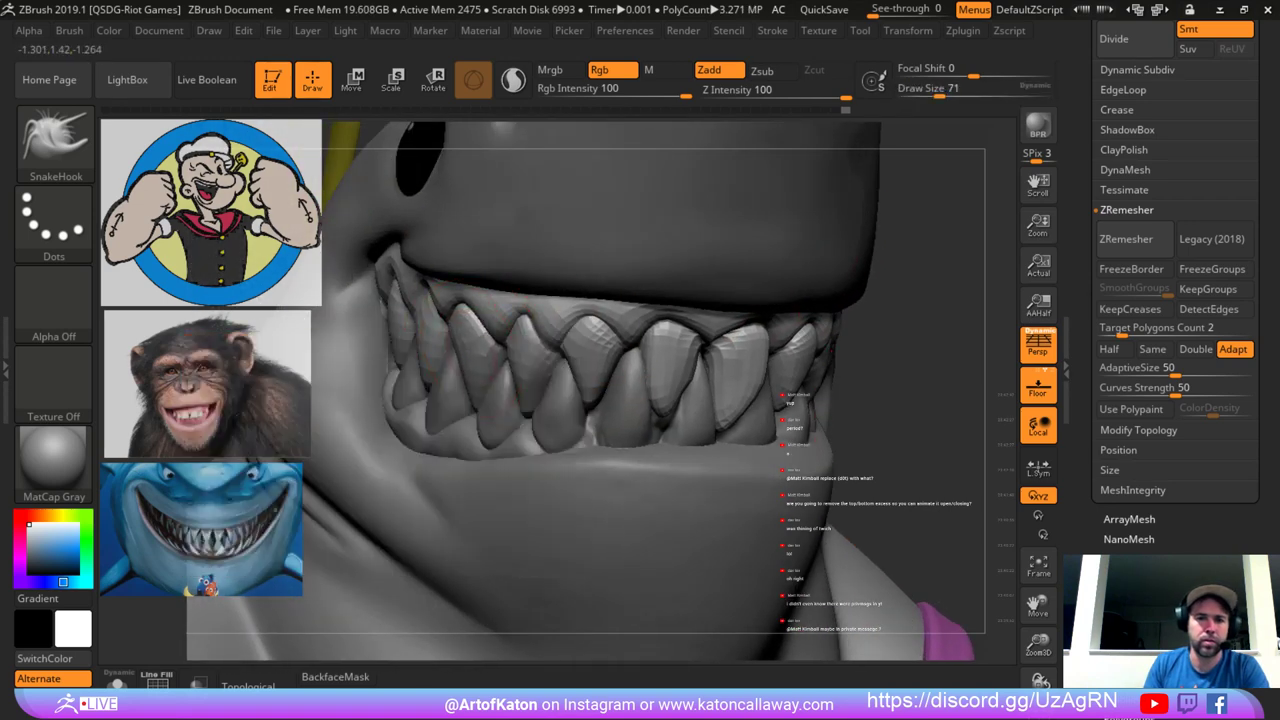
alt+click(402, 296)
drag(300, 556, 344, 547)
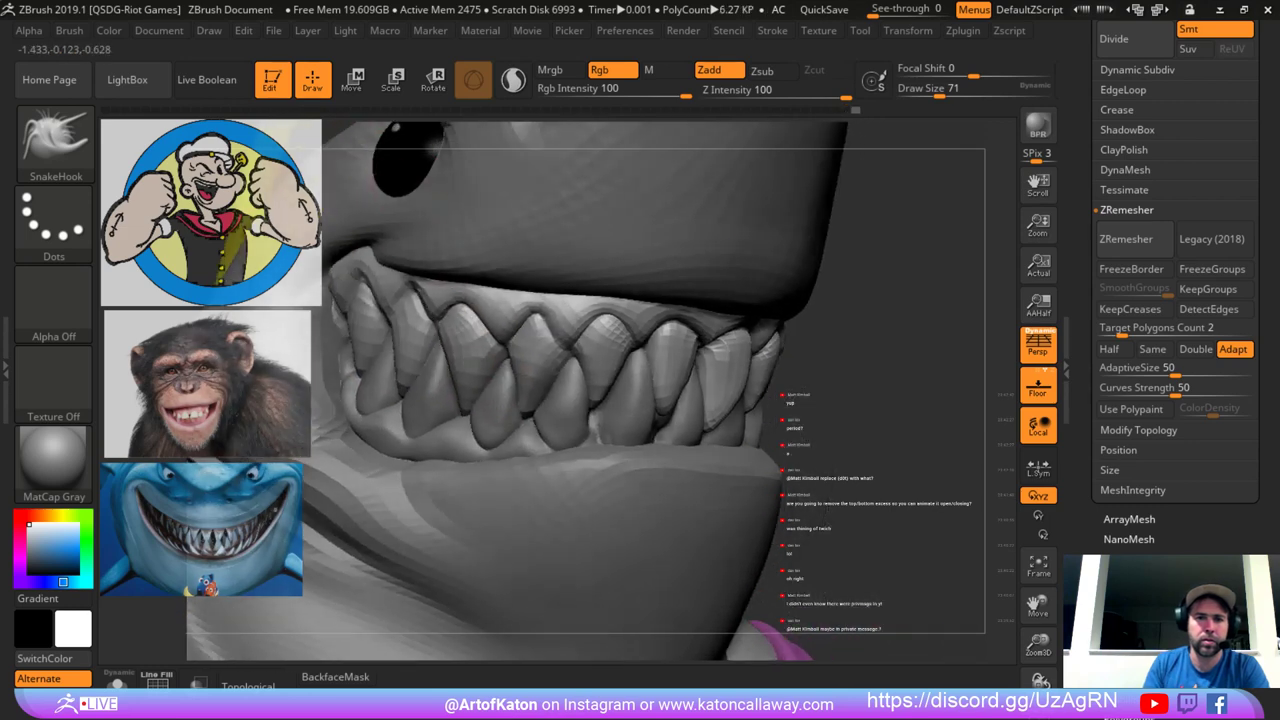
key(space)
click(401, 315)
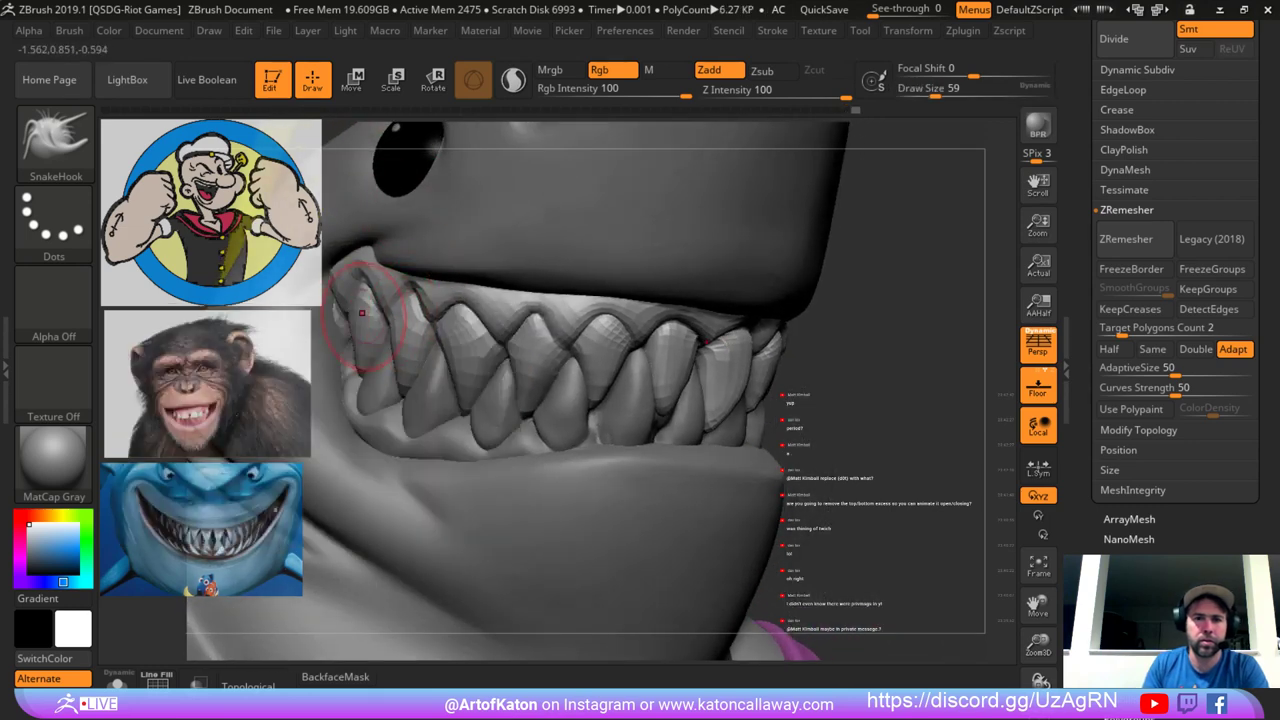
Refine the overall curve of the upper teeth row with SnakeHook, using draw sizes 108 and 140.
alt+drag(871, 240, 677, 223)
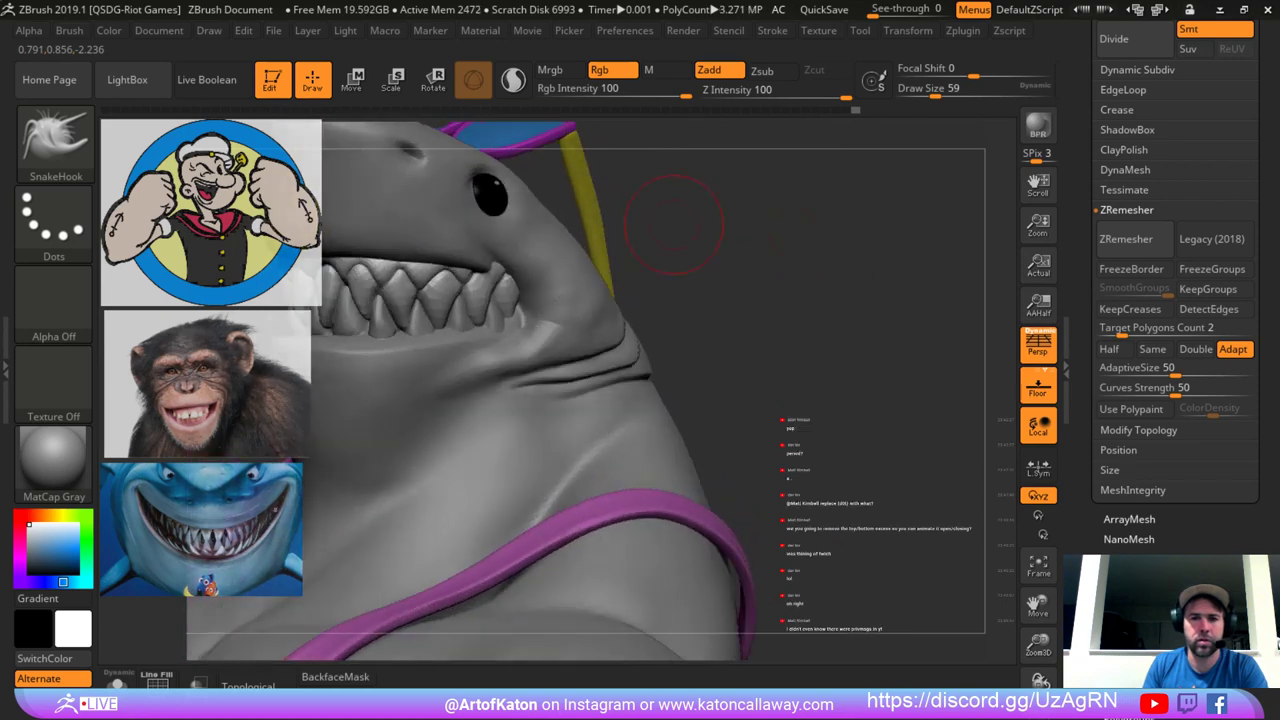
alt+click(552, 379)
key(space)
click(647, 267)
drag(660, 266, 710, 243)
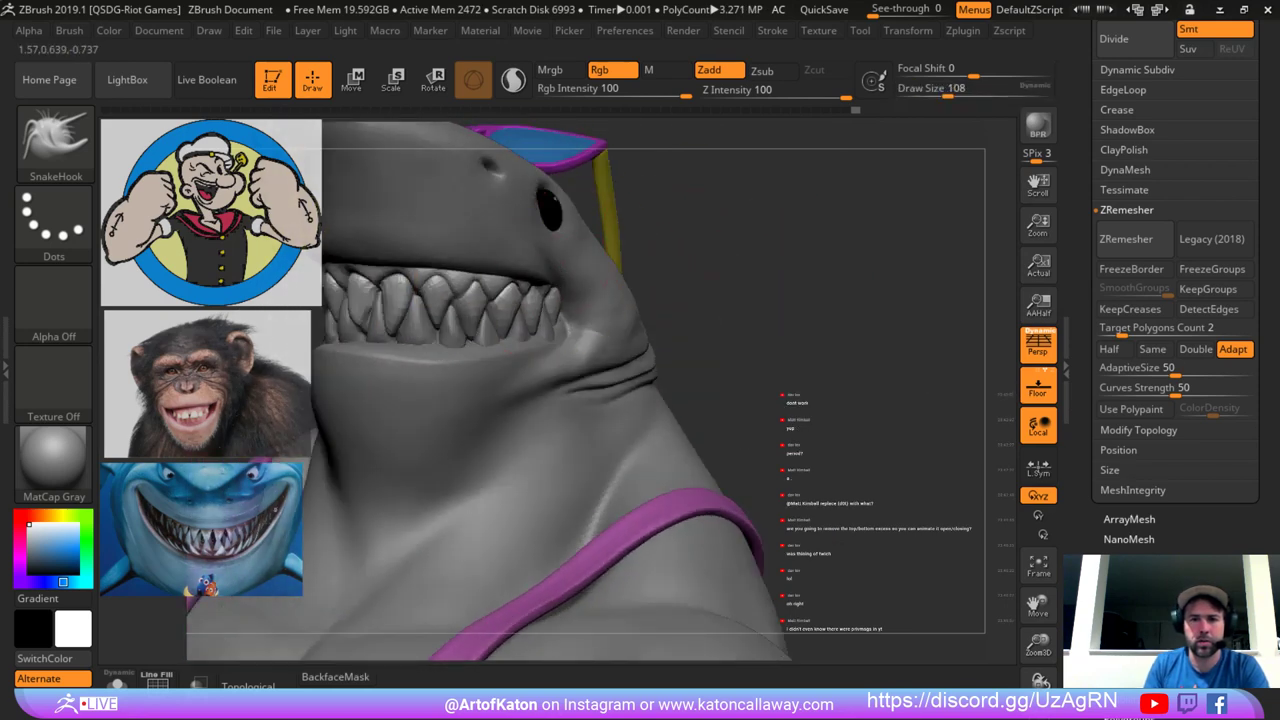
alt+click(471, 301)
key(space)
click(569, 293)
drag(569, 293, 571, 297)
alt+click(626, 350)
drag(705, 290, 880, 240)
mouse_move(770, 264)
mouse_down()
mouse_move(806, 244)
mouse_move(855, 242)
mouse_up()
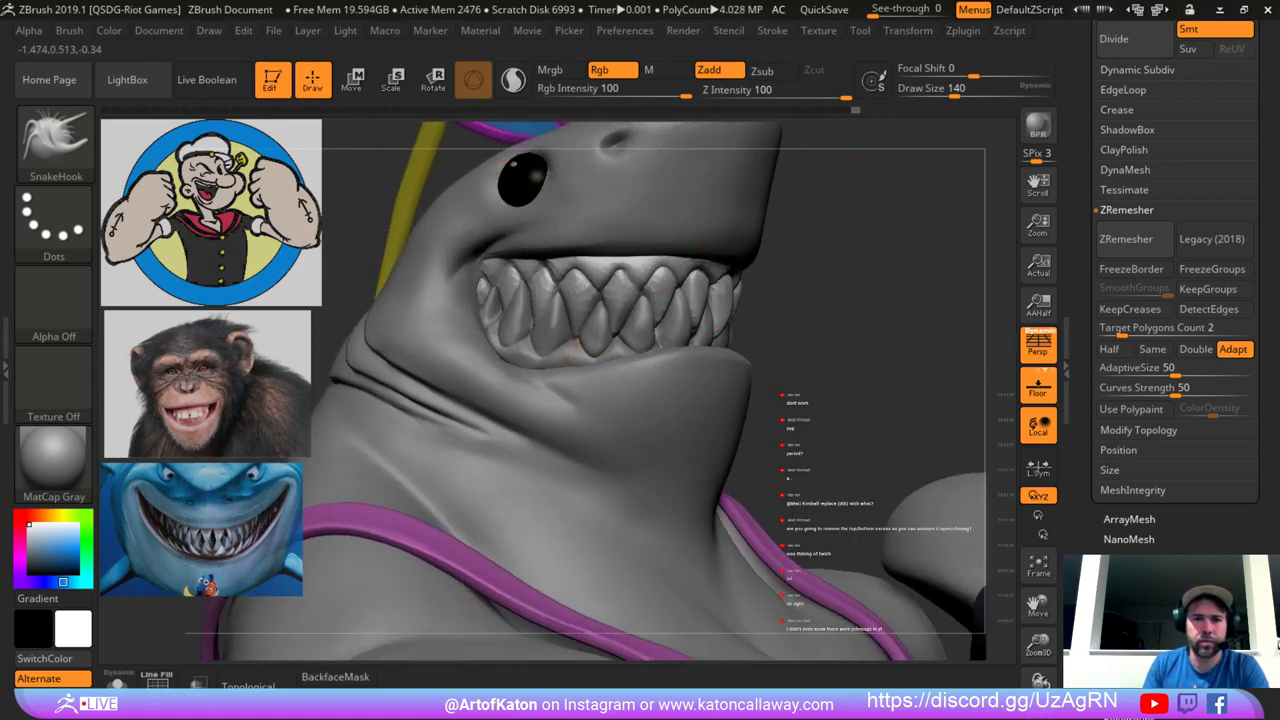
Select the Sharkman1 body subtool and adjust the skin around the mouth with SnakeHook at draw size 140.
alt+click(515, 272)
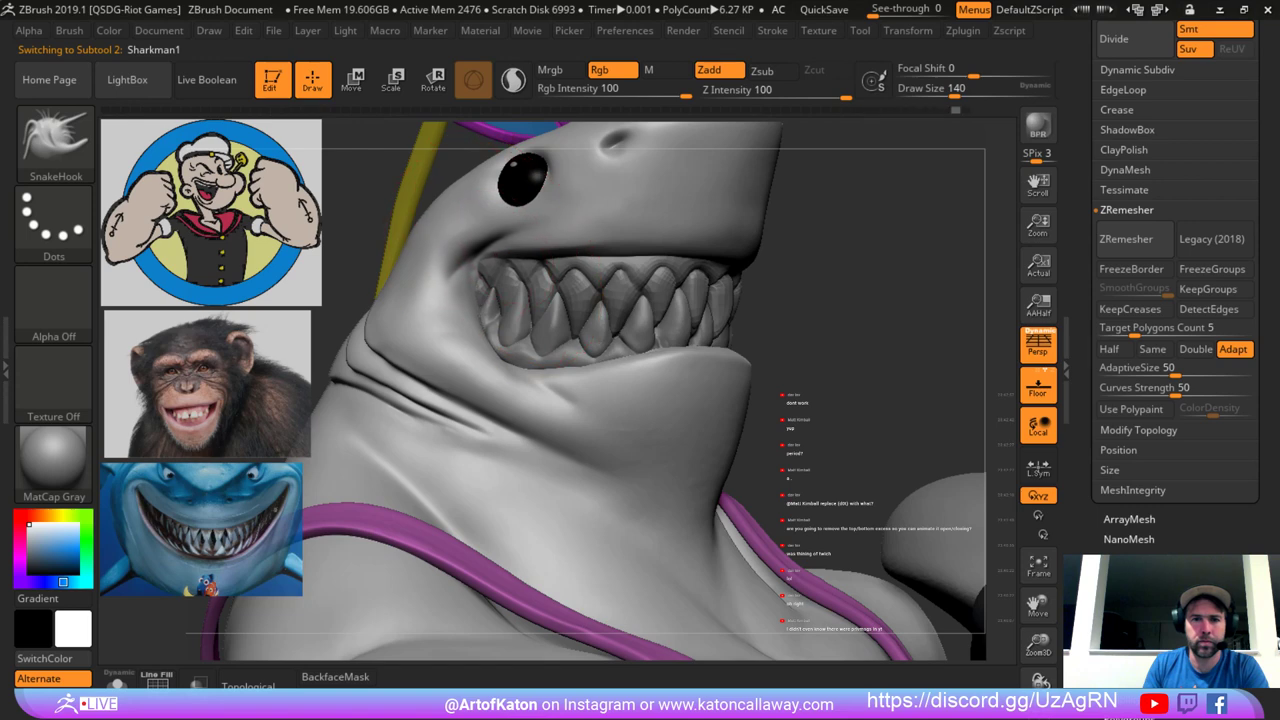
mouse_move(515, 272)
right_down()
mouse_move(575, 225)
mouse_move(512, 278)
right_up()
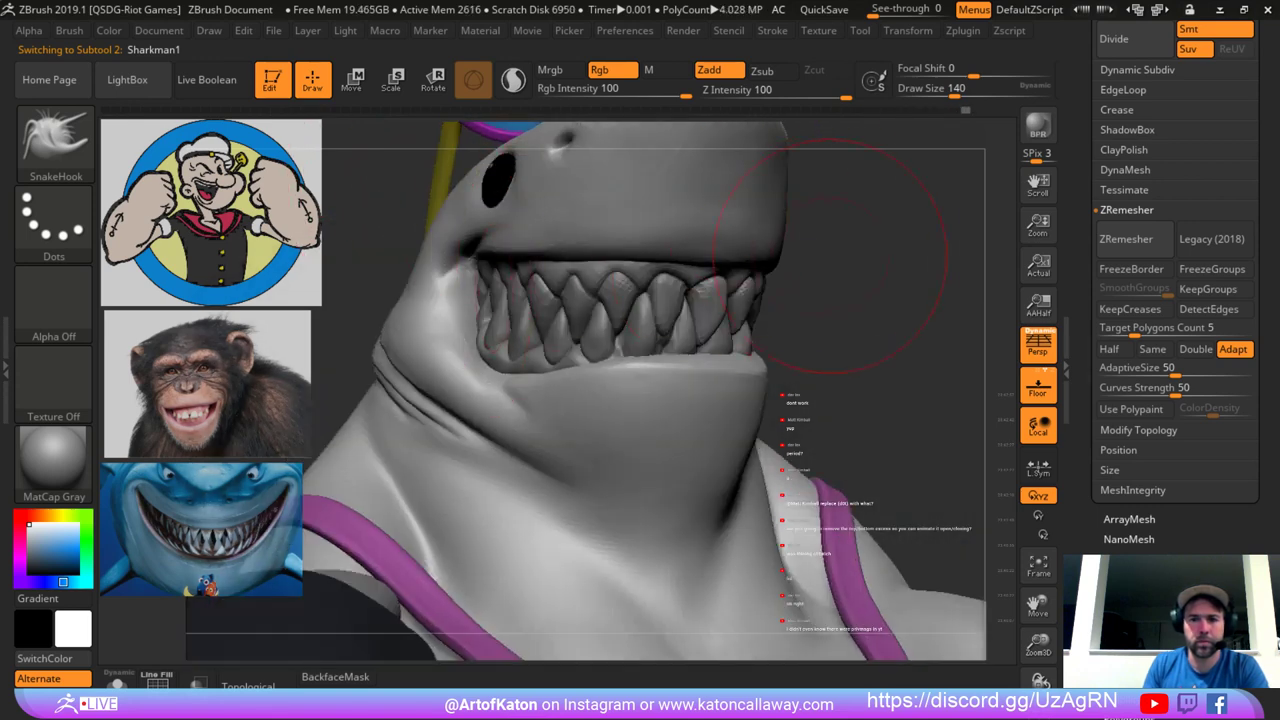
mouse_move(830, 256)
alt+mouse_down()
mouse_move(807, 199)
mouse_move(720, 208)
mouse_move(737, 257)
mouse_move(800, 265)
mouse_move(735, 230)
mouse_move(782, 190)
alt+mouse_up()
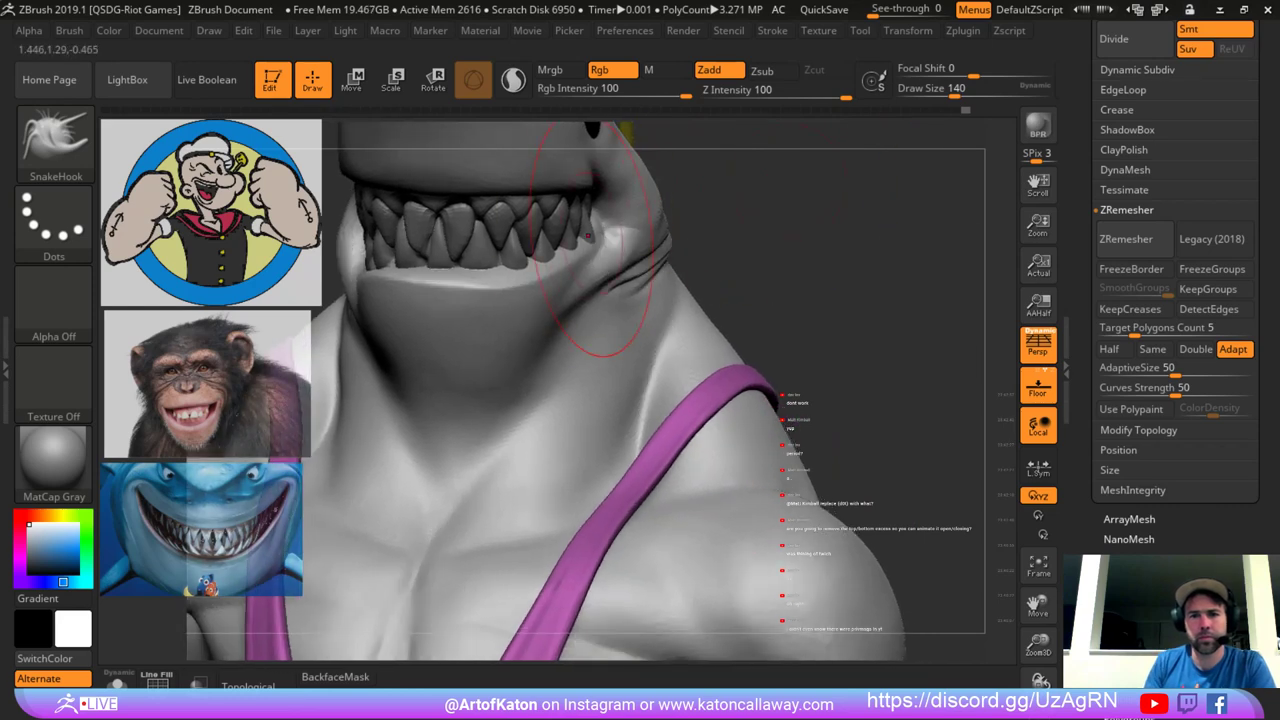
Select the lower teeth subtool, ZRemesh it with a target polygons count of 5, and check its wireframe.
alt+click(545, 248)
mouse_move(726, 221)
mouse_down()
mouse_move(812, 234)
mouse_move(785, 256)
mouse_move(735, 256)
mouse_move(815, 257)
mouse_up()
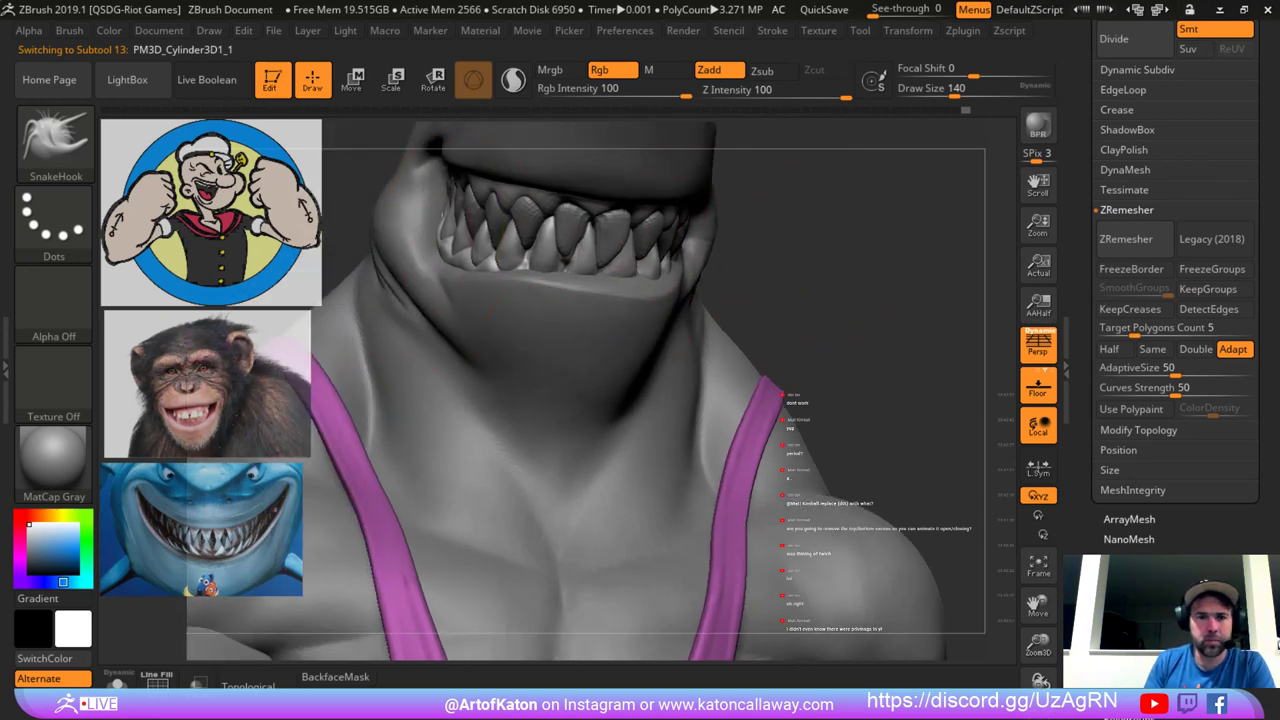
drag(745, 228, 857, 232)
key(space)
mouse_move(683, 232)
mouse_down()
mouse_move(672, 230)
mouse_move(842, 230)
mouse_move(335, 225)
mouse_move(745, 247)
mouse_move(857, 209)
mouse_move(780, 250)
mouse_move(908, 268)
mouse_up()
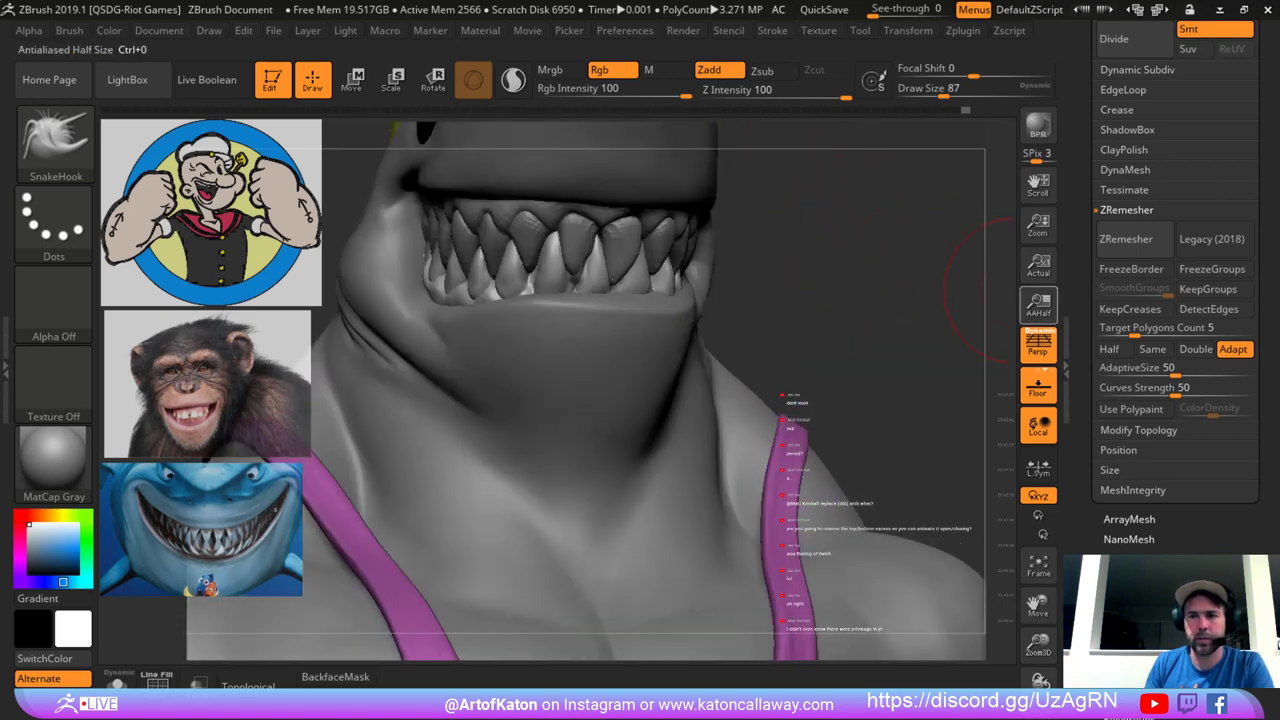
click(1126, 239)
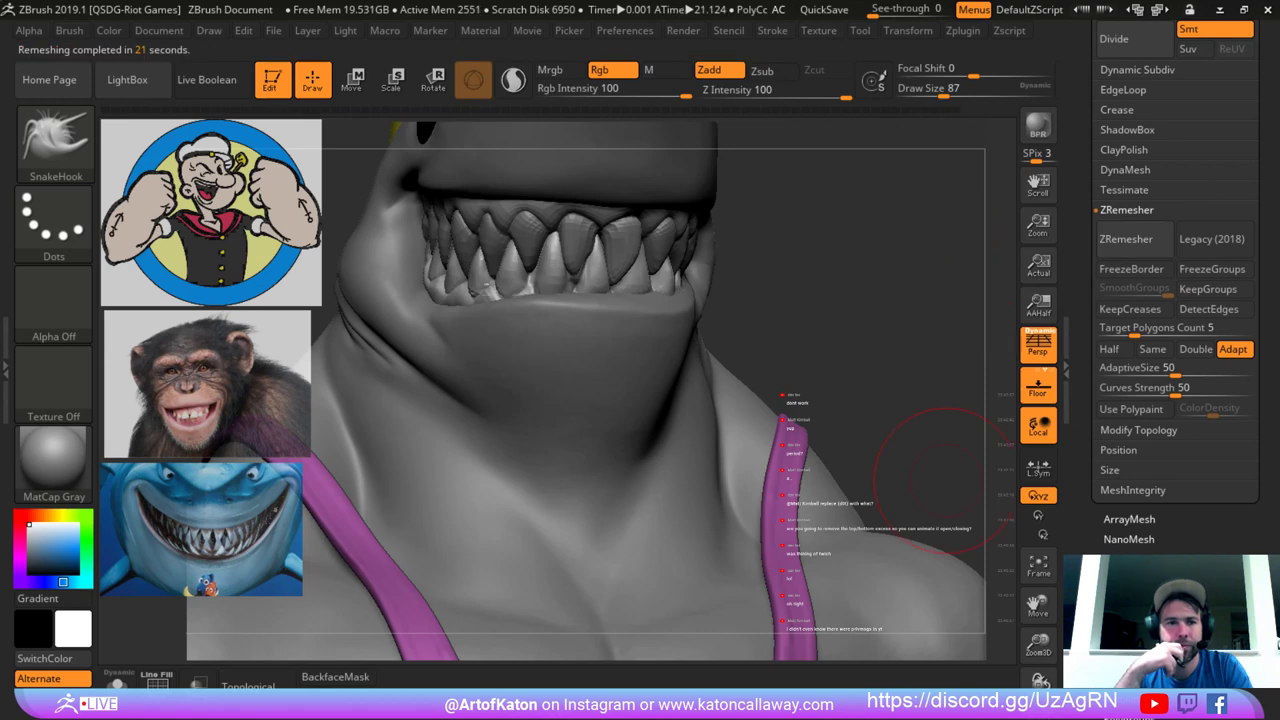
drag(760, 240, 843, 238)
key(shift+f)
key(shift+f)
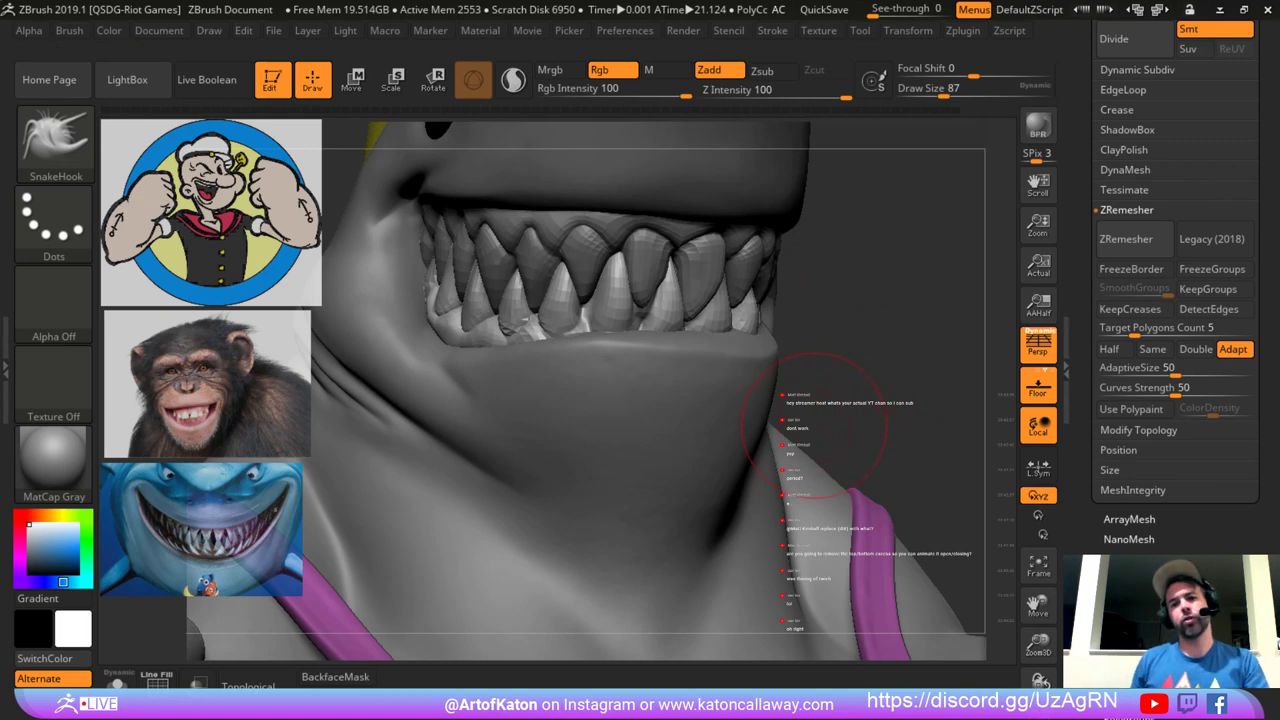
Reshape the remeshed lower side teeth and their bases with SnakeHook at draw size 83.
shift+drag(881, 228, 905, 285)
key(space)
drag(545, 331, 542, 331)
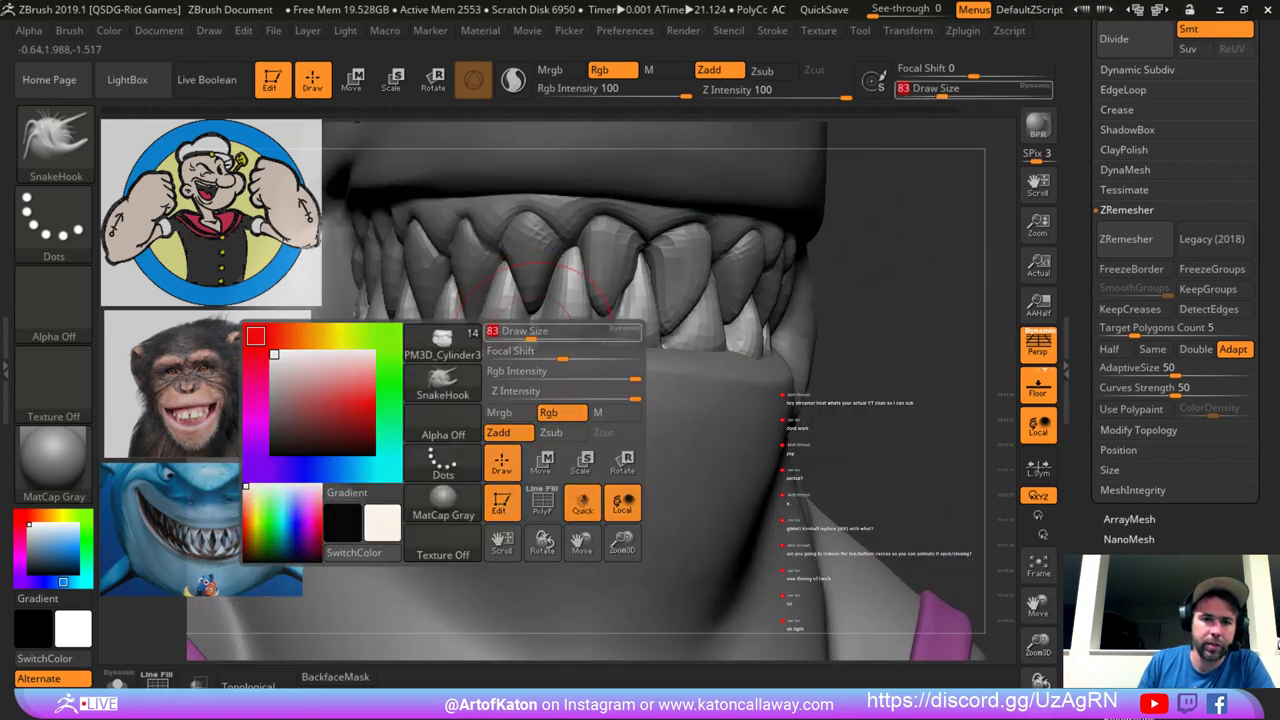
key(space)
alt+drag(829, 238, 885, 236)
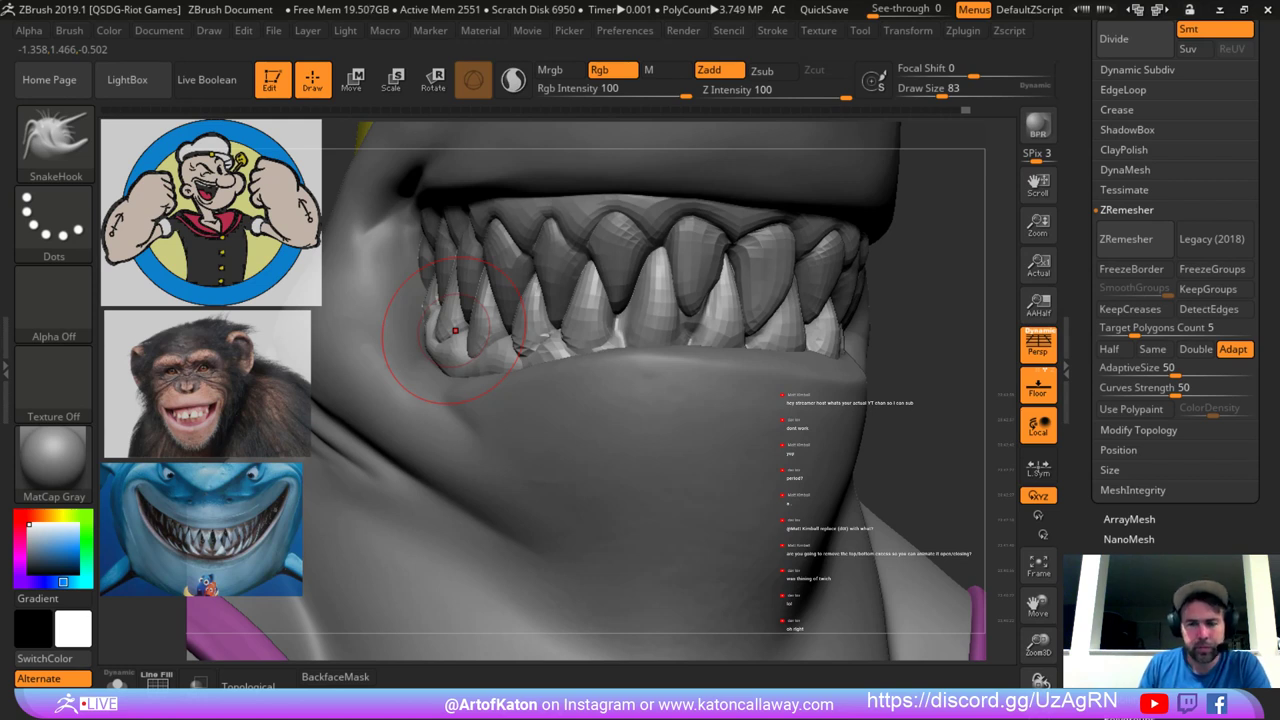
drag(935, 222, 925, 208)
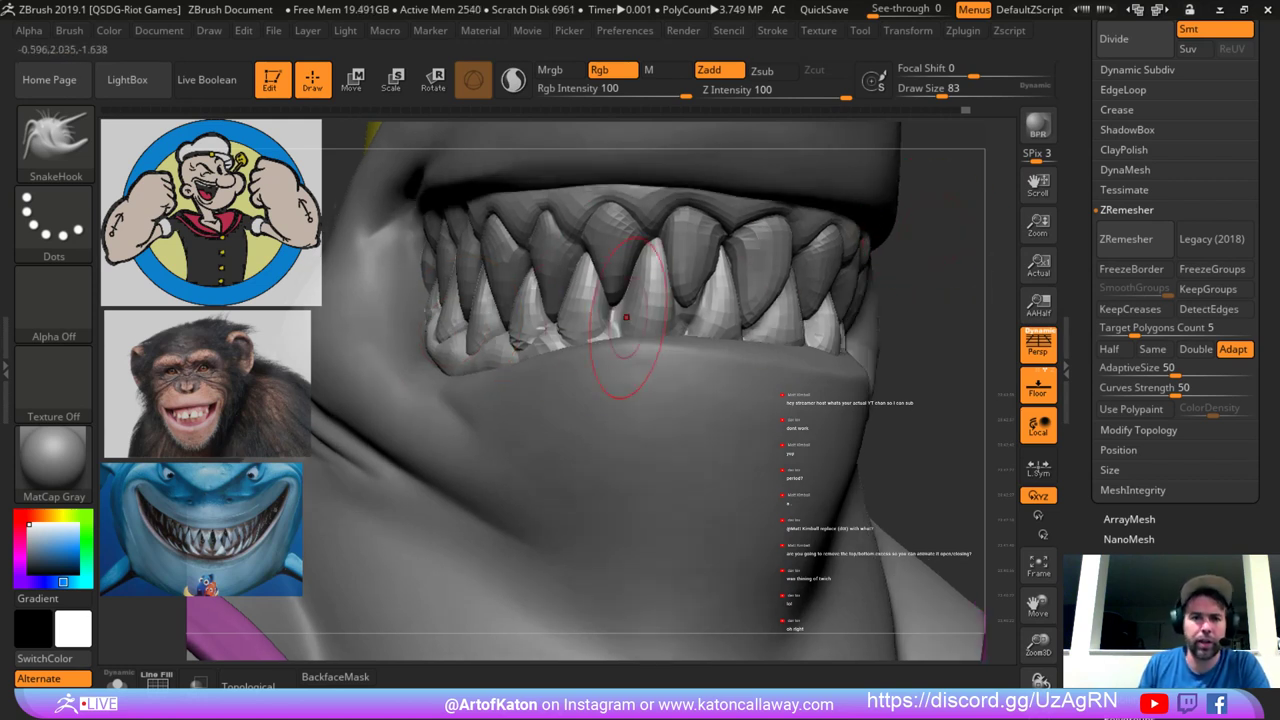
Pull the bases of the lower teeth along the lip into place with SnakeHook at draw size 74.
key(space)
drag(577, 336, 573, 336)
alt+click(512, 317)
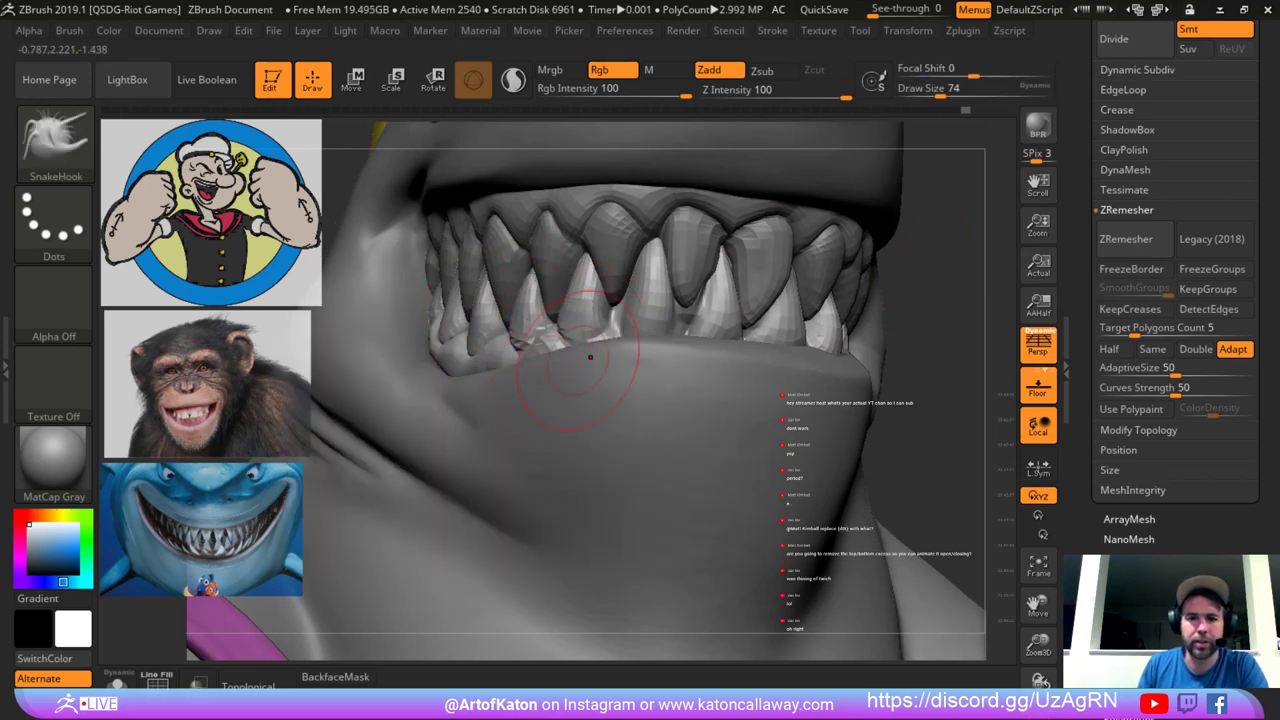
drag(985, 225, 796, 258)
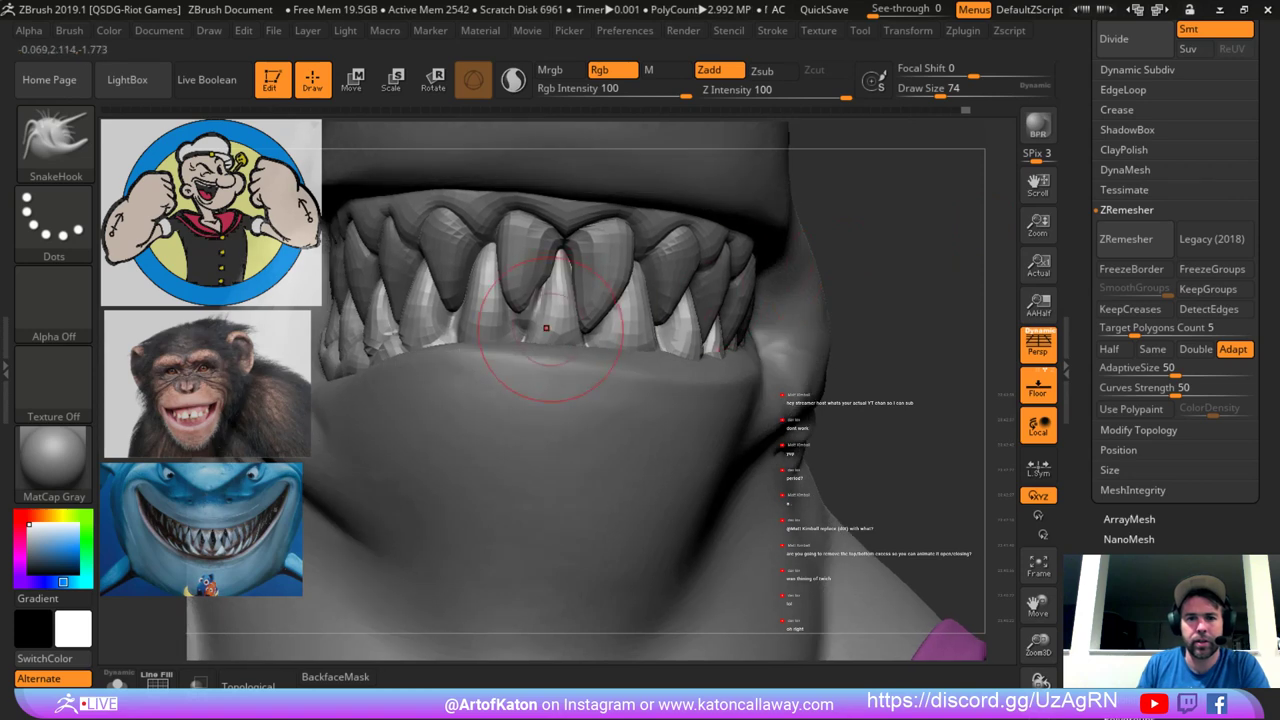
Carve the gaps between the lower front teeth with DamStandard at draw size 44.
key(space)
drag(563, 316, 550, 315)
key(b)
key(d)
key(s)
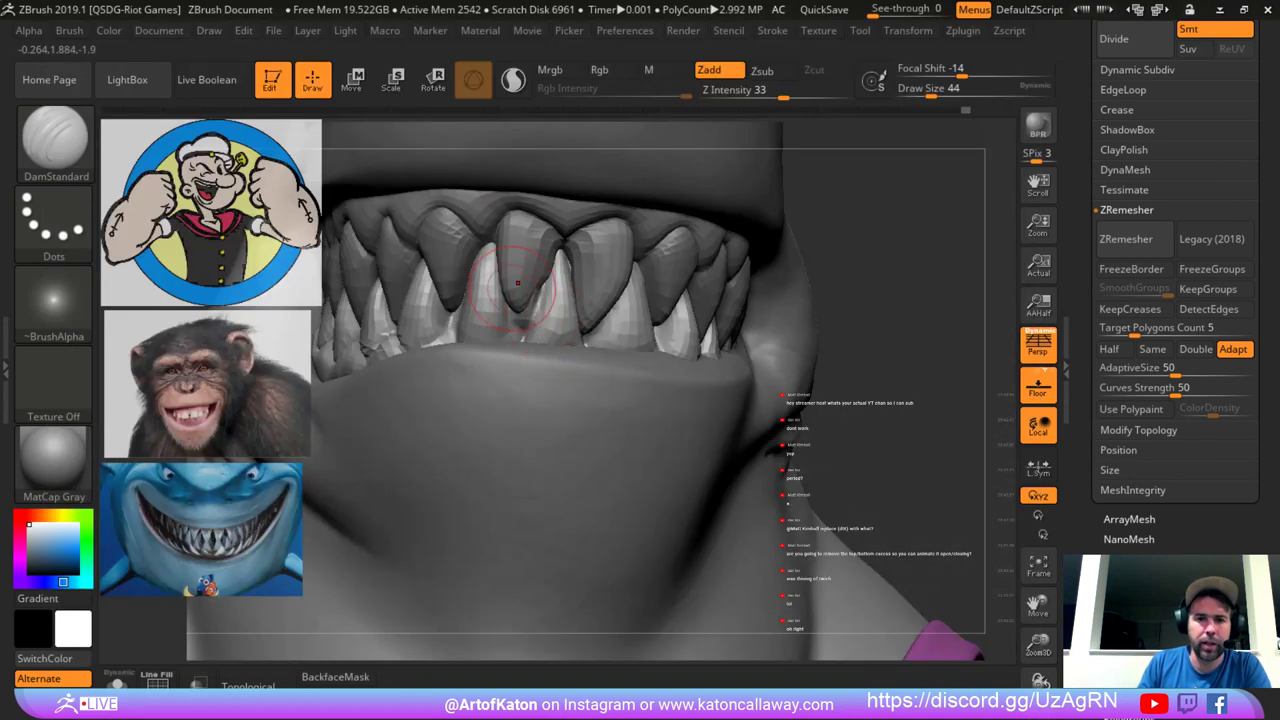
alt+click(541, 290)
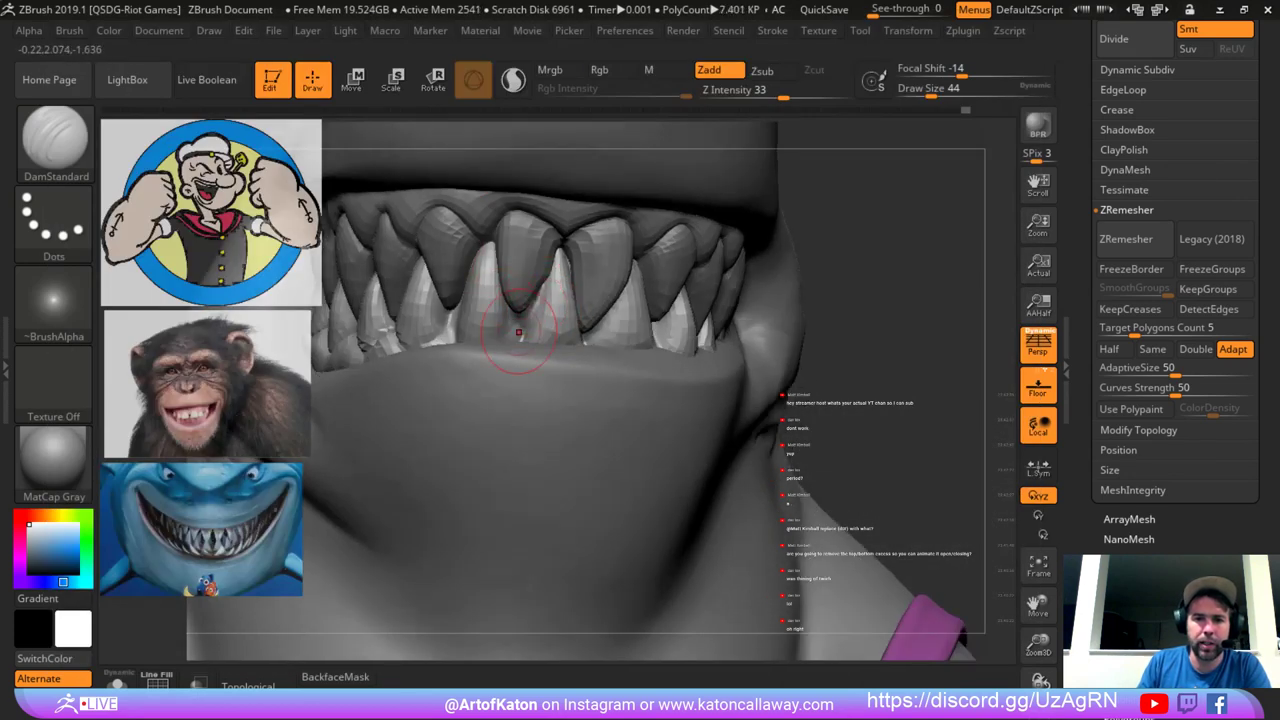
drag(552, 330, 560, 288)
drag(880, 217, 655, 231)
alt+click(492, 389)
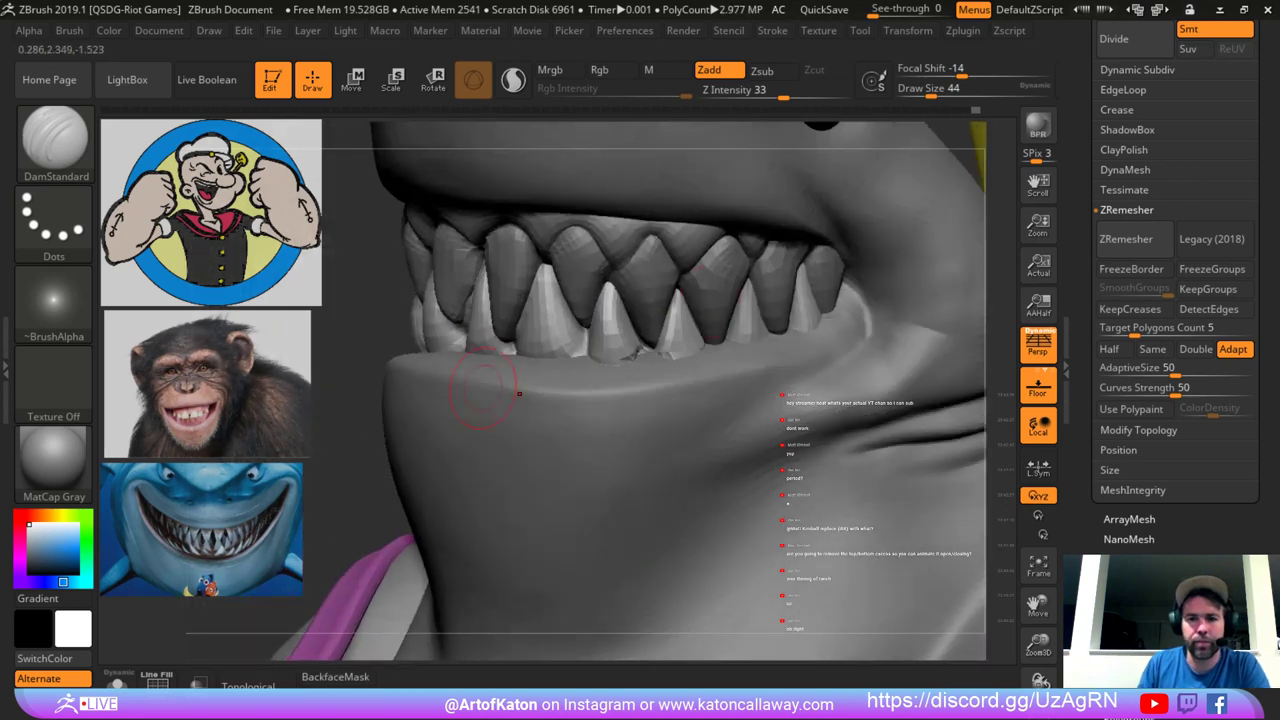
Subdivide the lower teeth mesh twice to smooth its surface.
drag(346, 346, 922, 250)
key(space)
mouse_move(449, 377)
mouse_down()
mouse_move(409, 349)
mouse_move(432, 366)
mouse_up()
key(ctrl+d)
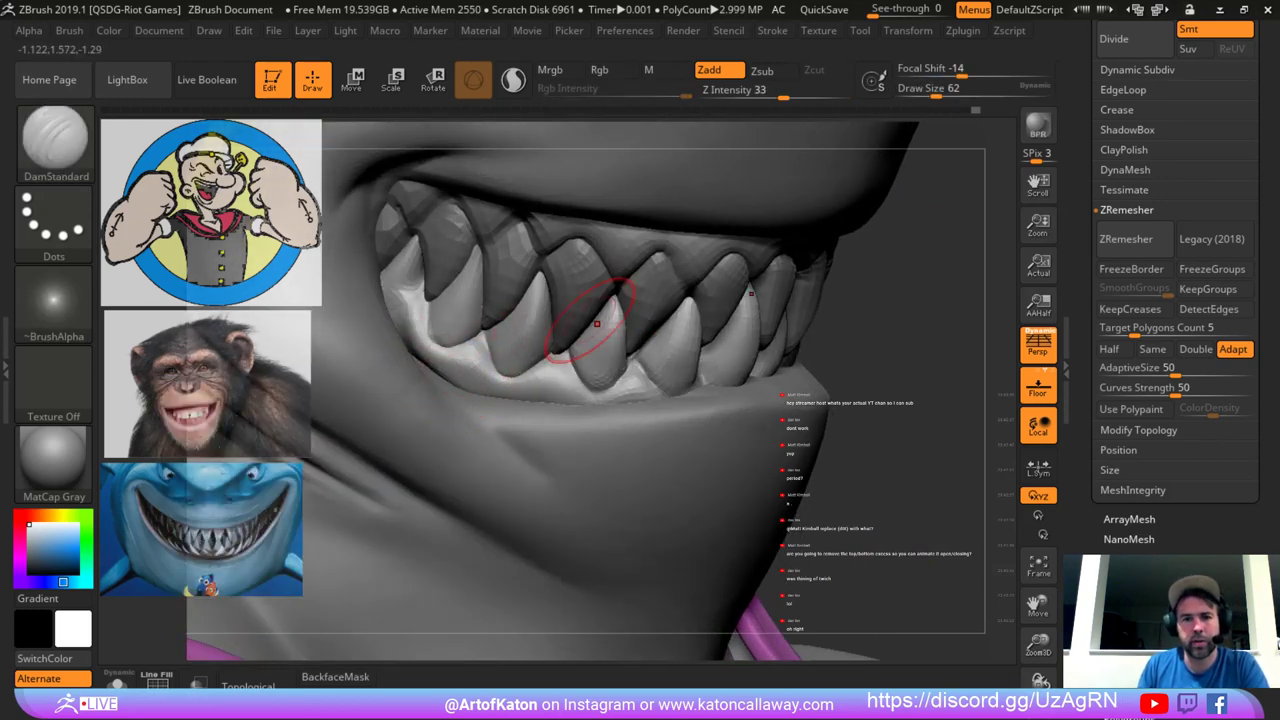
drag(920, 248, 932, 236)
key(ctrl+d)
Isolate the lower teeth, then carve and smooth the edges of the rear teeth with DamStandard at draw size 25.
key(space)
drag(408, 380, 393, 380)
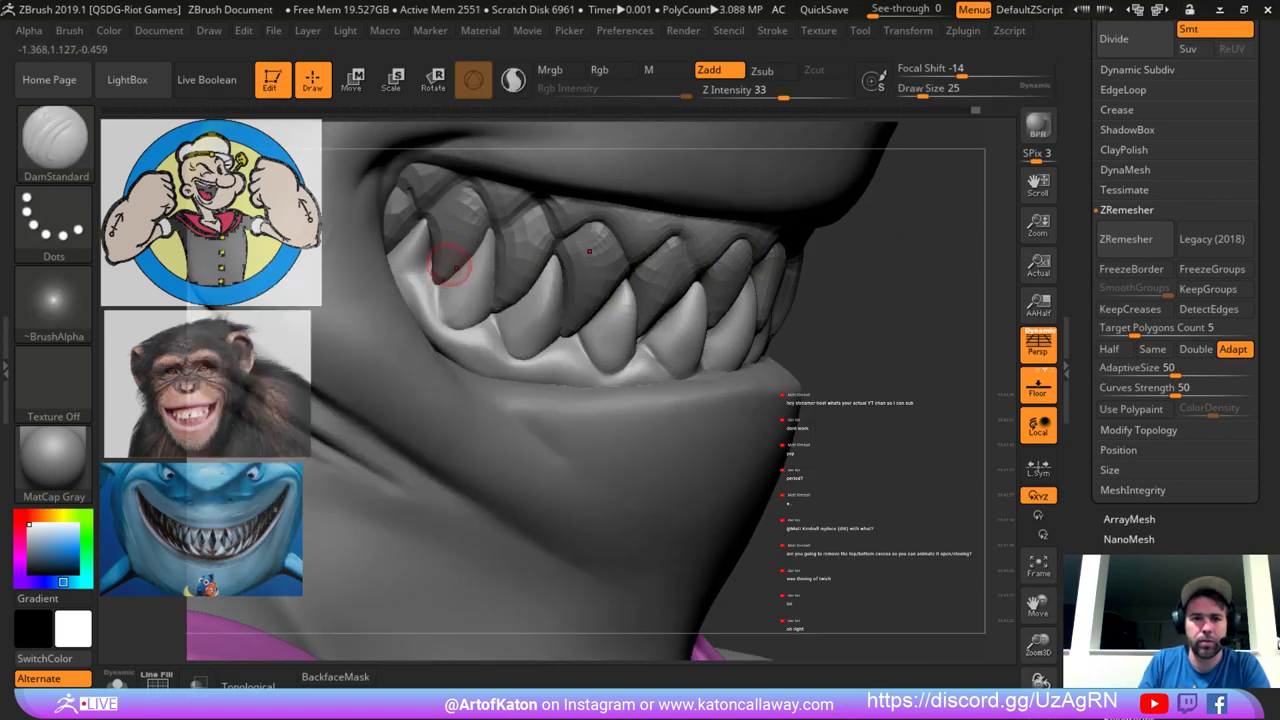
key(ctrl+shift+s)
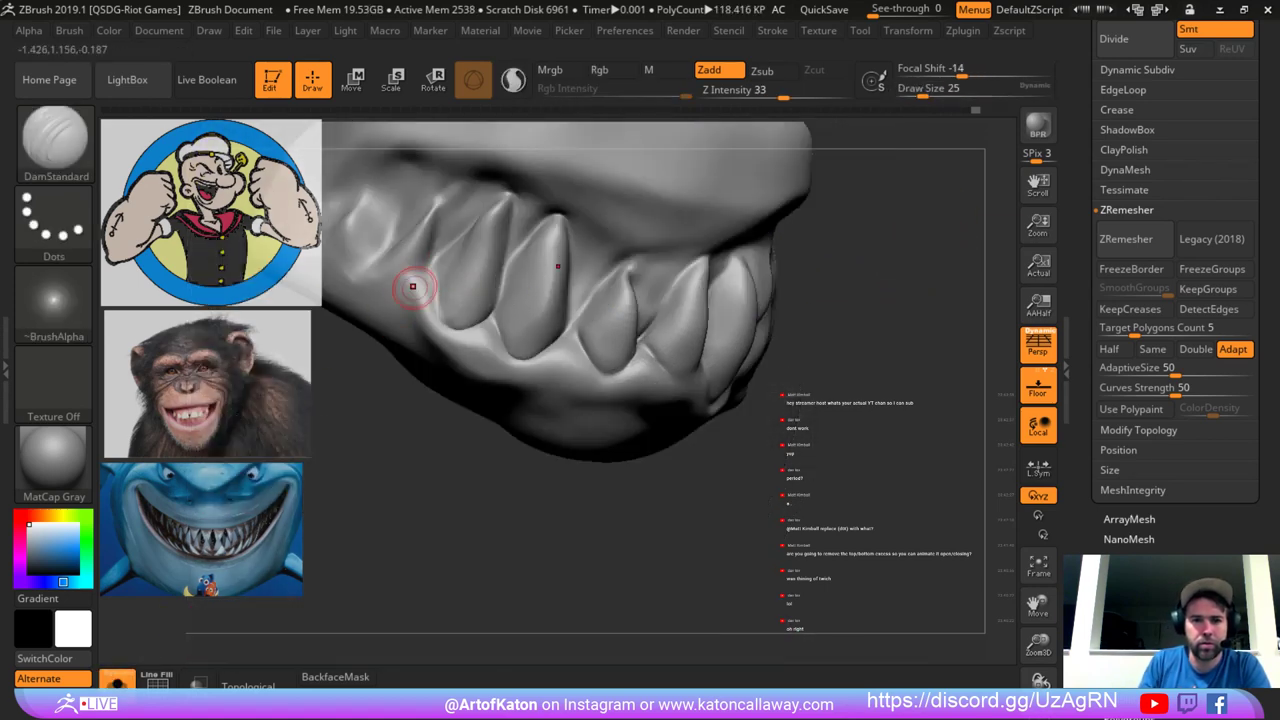
mouse_move(438, 267)
mouse_down()
mouse_move(404, 279)
mouse_move(381, 260)
mouse_move(378, 270)
mouse_move(421, 300)
mouse_move(440, 290)
mouse_move(437, 266)
mouse_up()
mouse_move(437, 266)
mouse_down()
mouse_move(434, 306)
mouse_move(431, 281)
mouse_move(466, 217)
mouse_move(508, 209)
mouse_move(509, 193)
mouse_up()
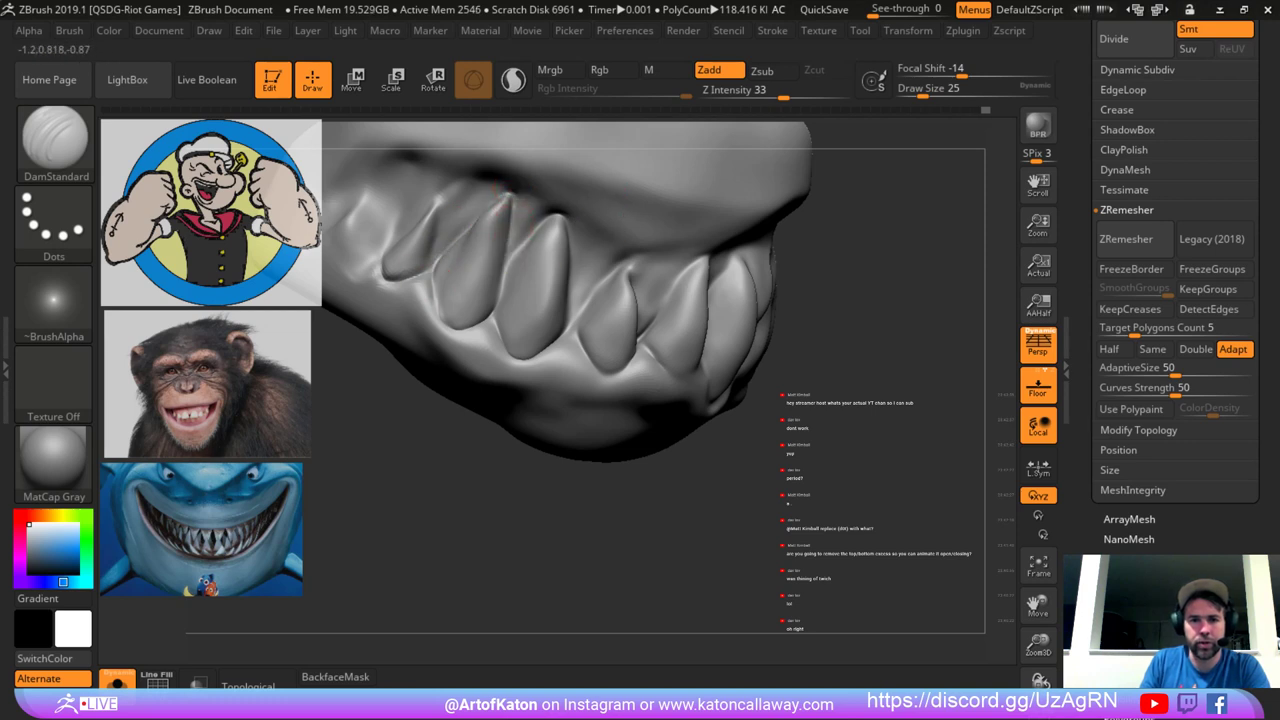
mouse_move(466, 248)
shift+mouse_down()
mouse_move(492, 218)
mouse_move(483, 287)
mouse_move(468, 275)
shift+mouse_up()
Flatten the faces of the lower side teeth into crisp planes with the hPolish brush at draw size 49.
key(b)
key(h)
key(p)
key(space)
key(space)
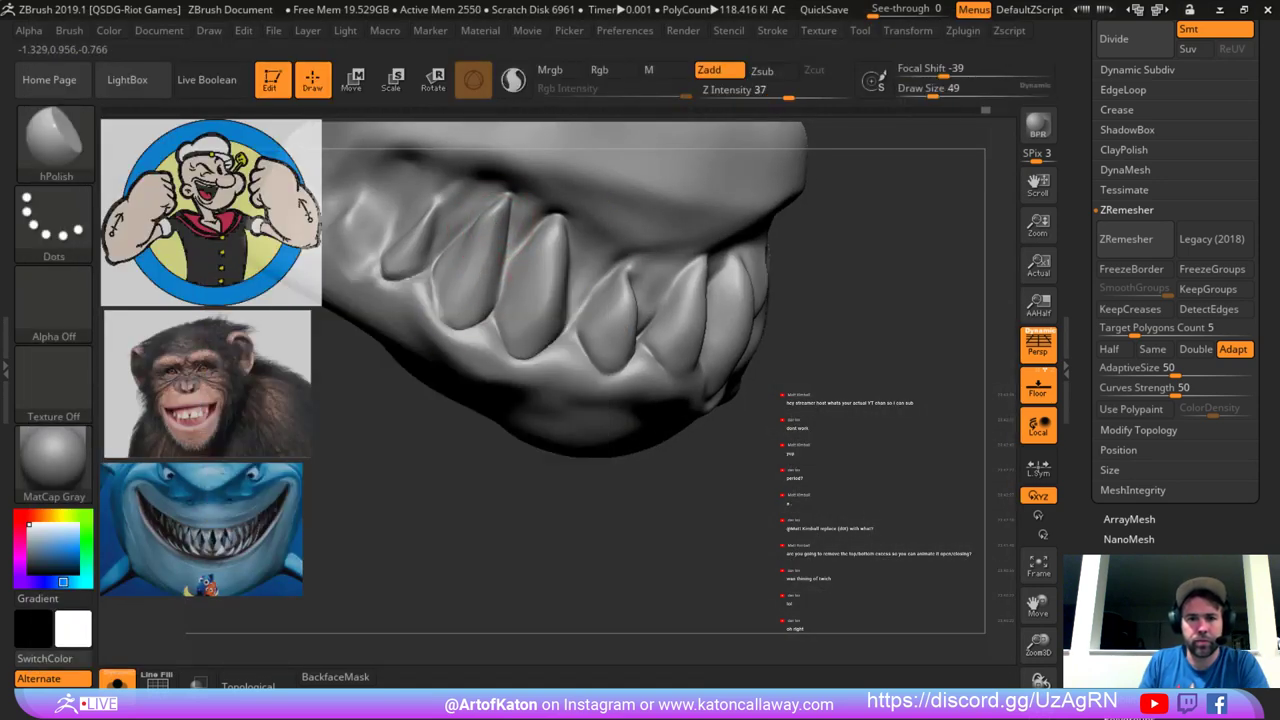
drag(476, 446, 494, 426)
drag(518, 322, 530, 278)
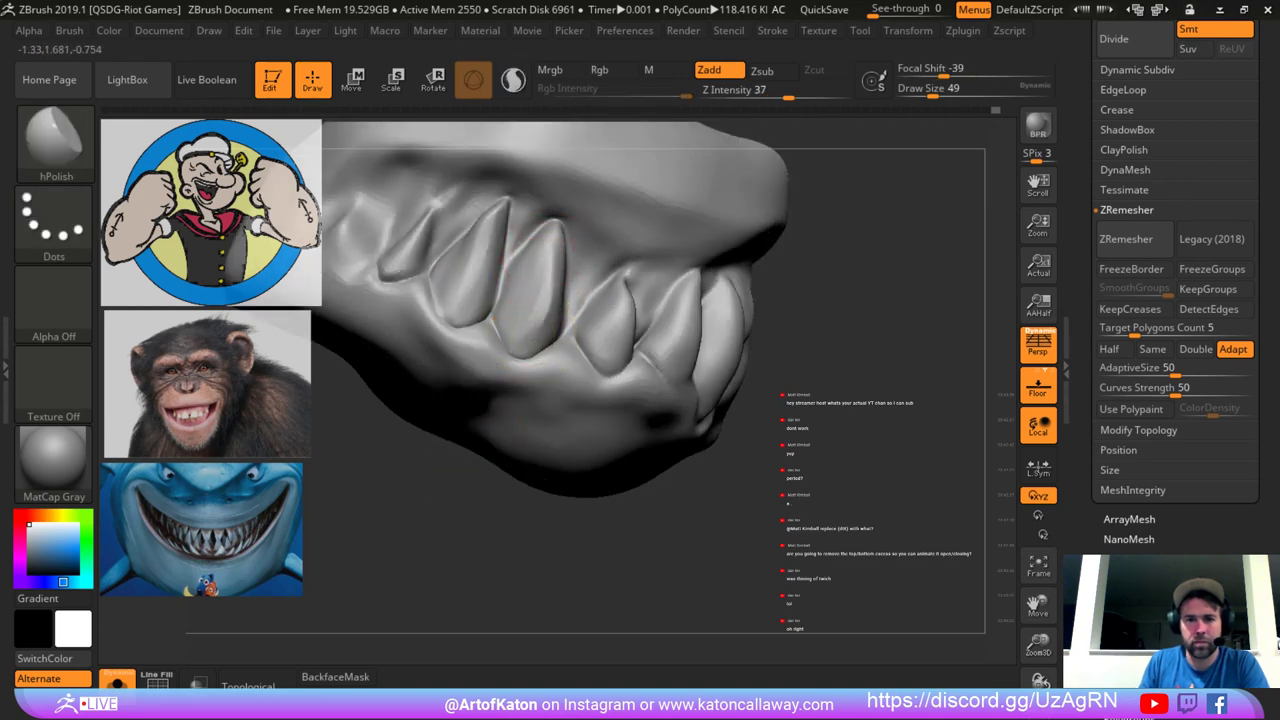
drag(500, 468, 444, 466)
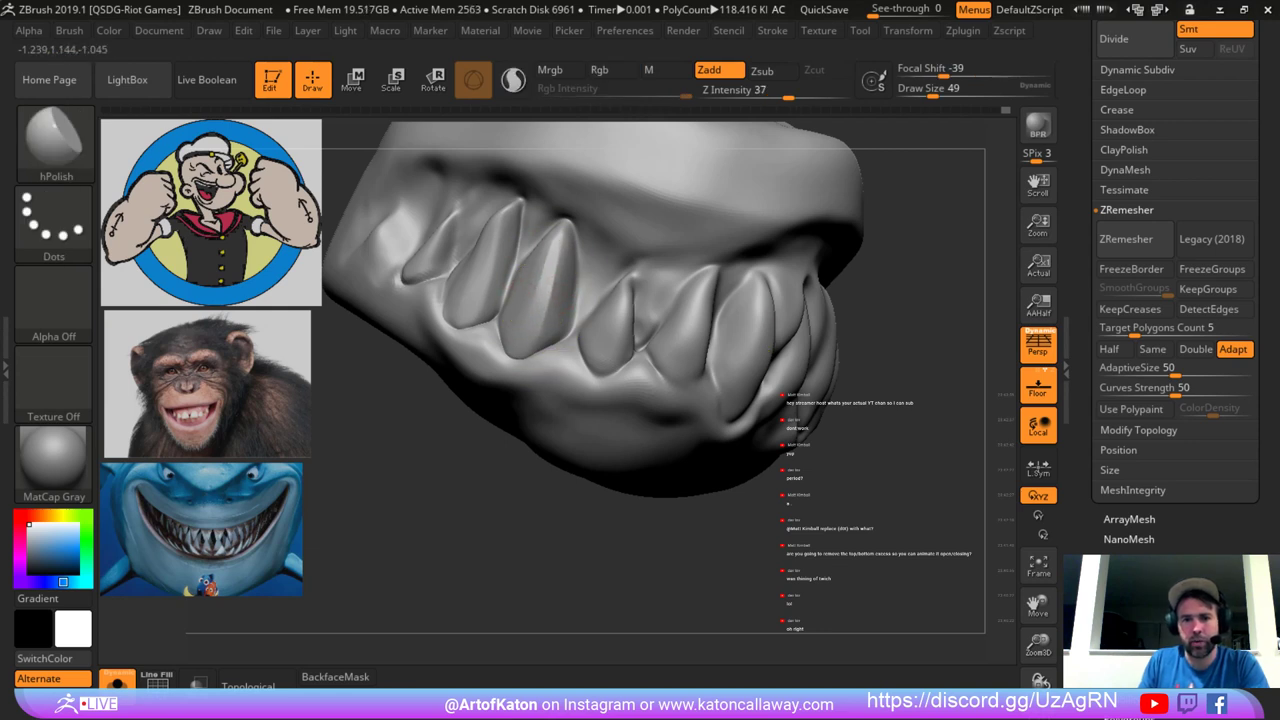
Carve the gaps and edges of the lower front and side teeth with DamStandard at draw size 27.
mouse_move(484, 532)
alt+mouse_down()
mouse_move(457, 514)
mouse_move(381, 506)
alt+mouse_up()
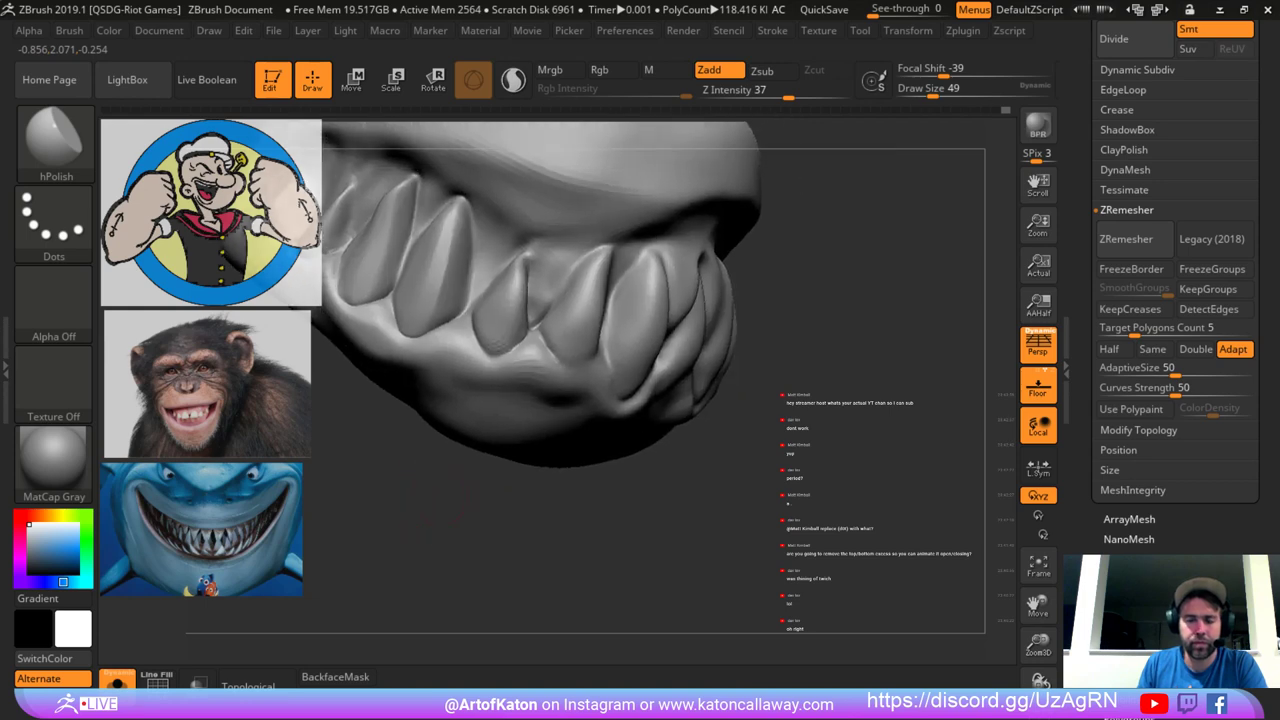
key(b)
click(302, 60)
key(space)
drag(588, 294, 574, 294)
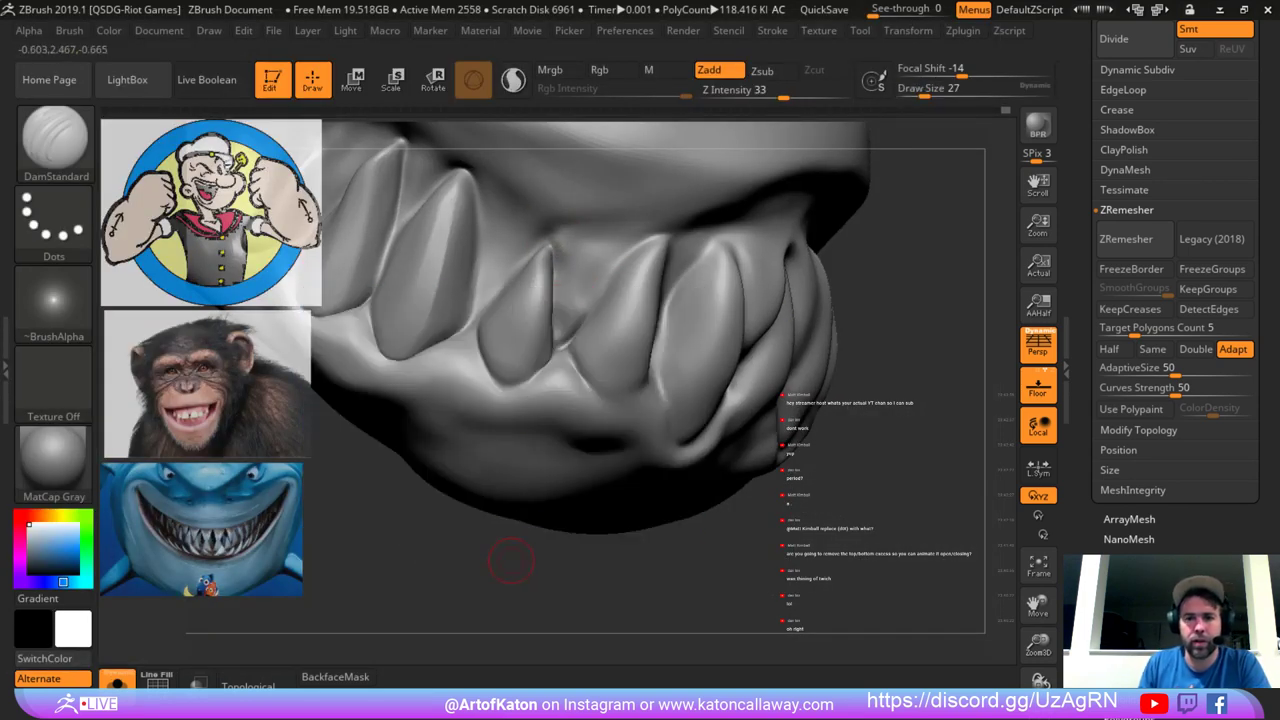
drag(511, 562, 480, 592)
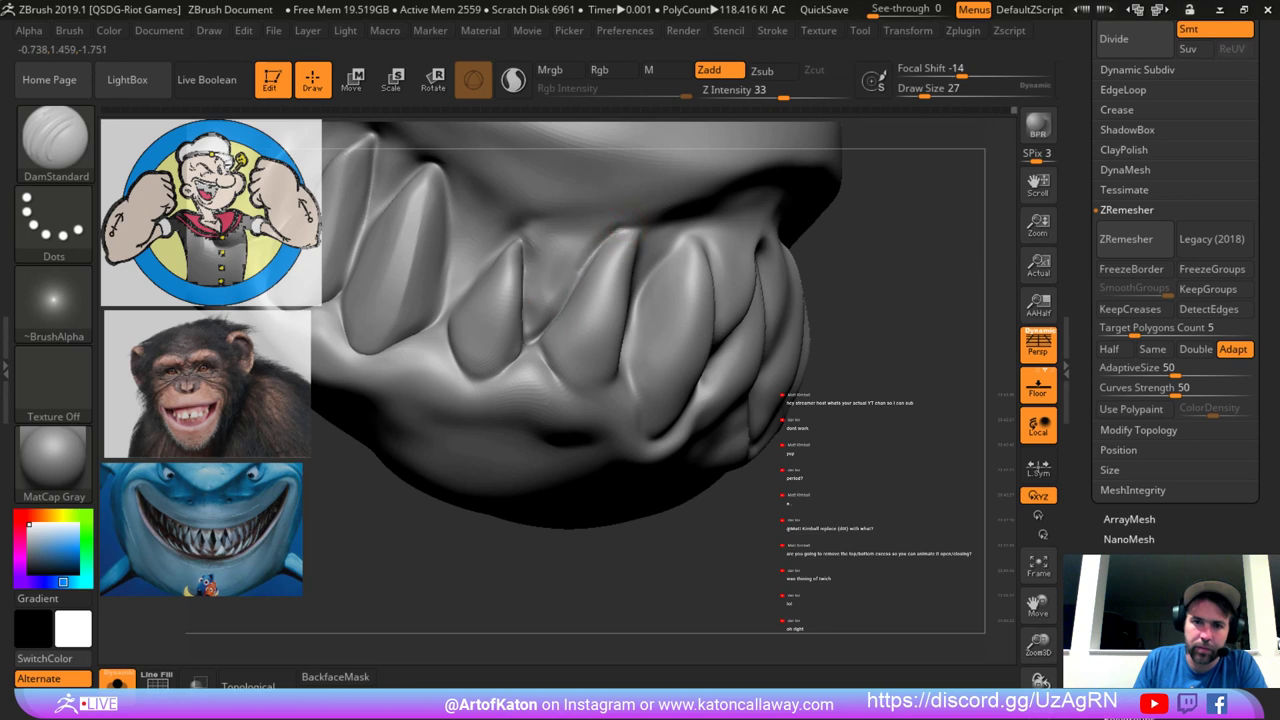
mouse_move(570, 391)
right_down()
mouse_move(440, 322)
mouse_move(485, 355)
right_up()
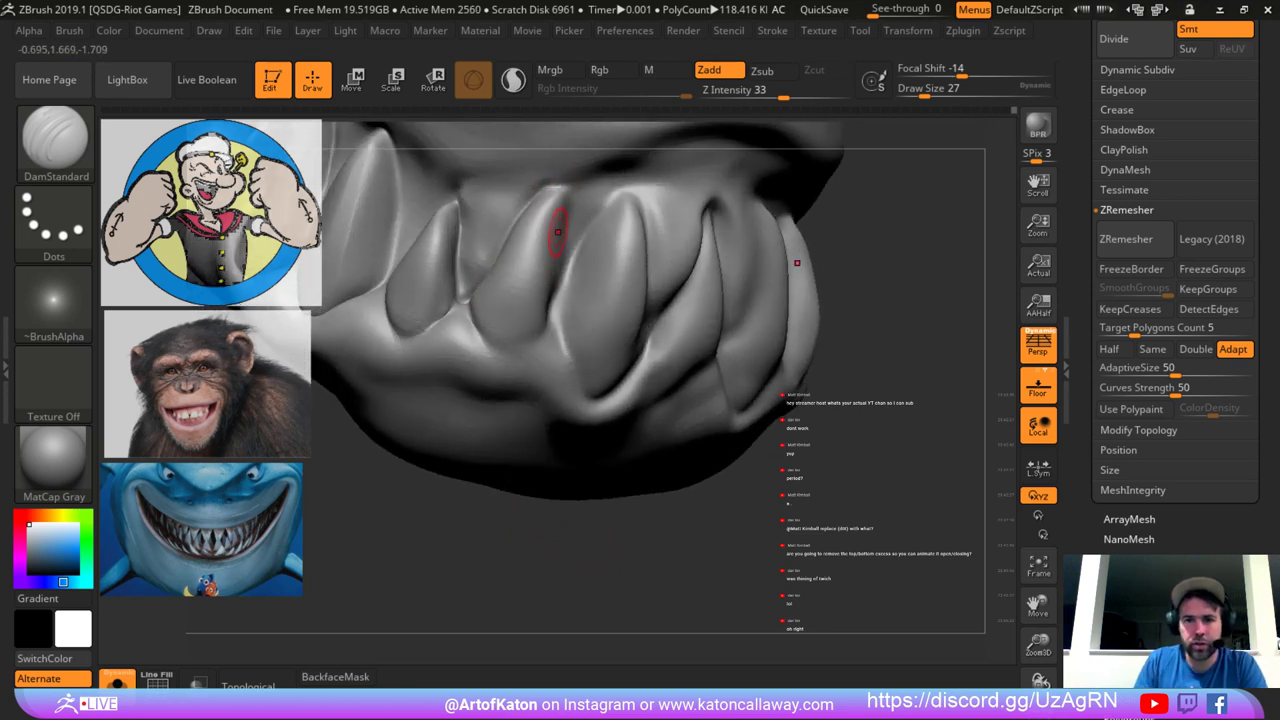
mouse_move(560, 516)
ctrl+right_down()
mouse_move(580, 440)
mouse_move(545, 415)
mouse_move(514, 434)
mouse_move(562, 495)
mouse_move(534, 526)
mouse_move(528, 515)
mouse_move(636, 511)
ctrl+right_up()
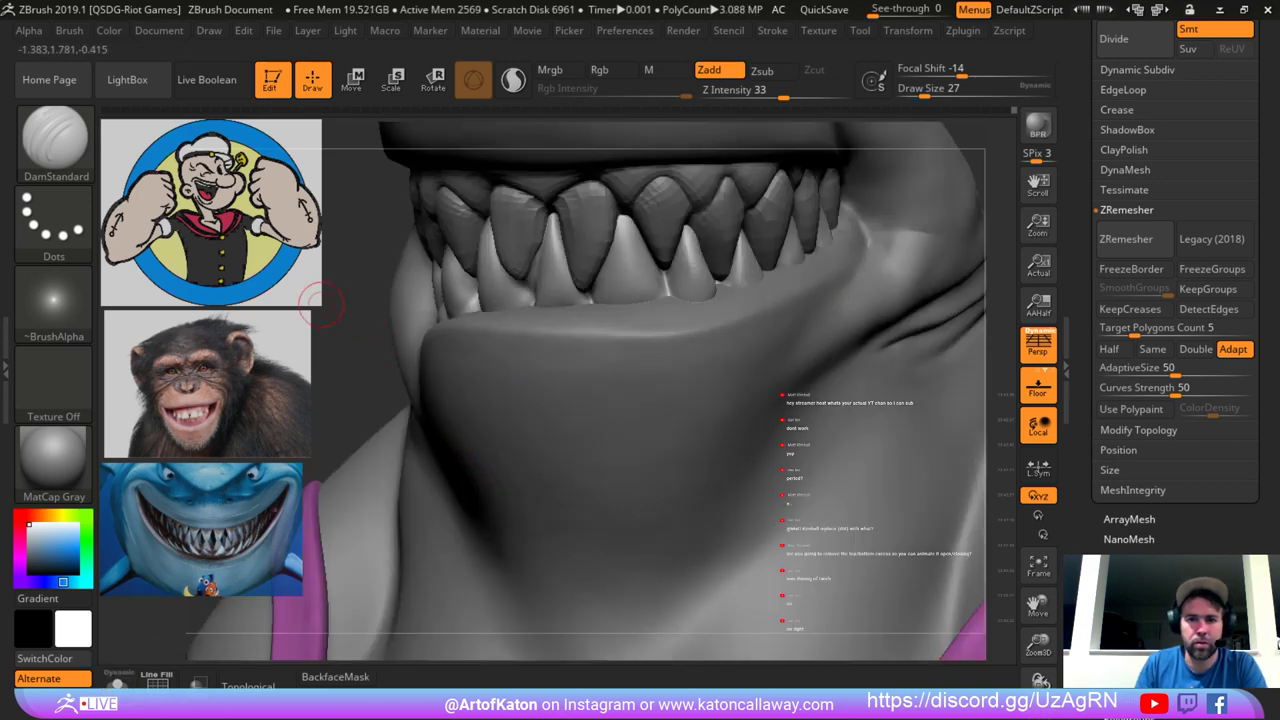
Flatten the faces of the lower front teeth with the hPolish brush at draw size 39.
drag(321, 305, 405, 310)
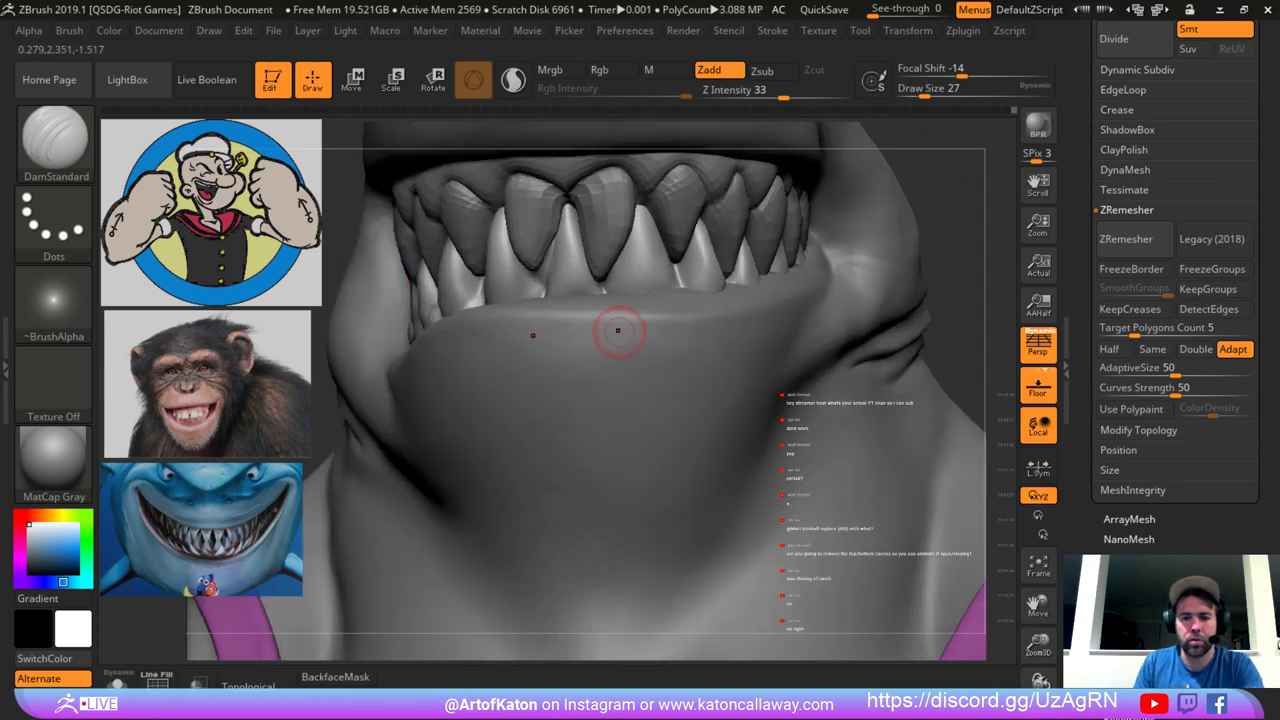
key(b)
key(h)
key(p)
key(bracketright)
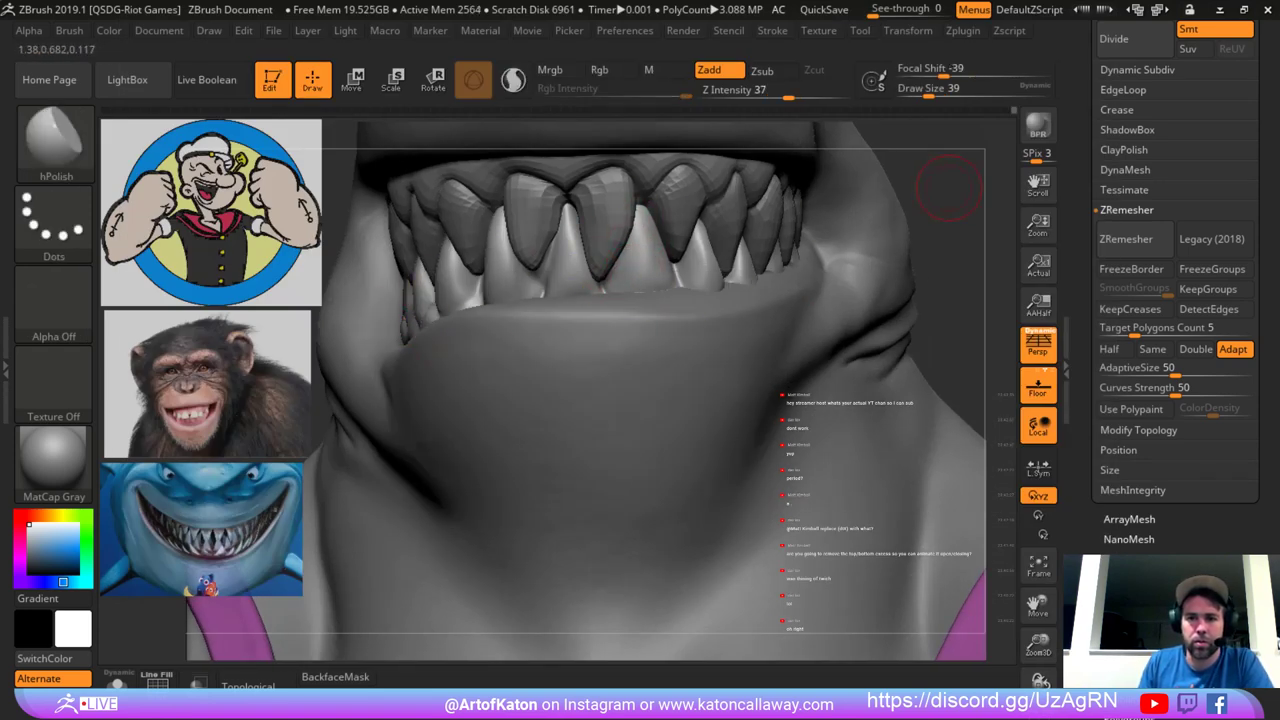
drag(949, 188, 830, 192)
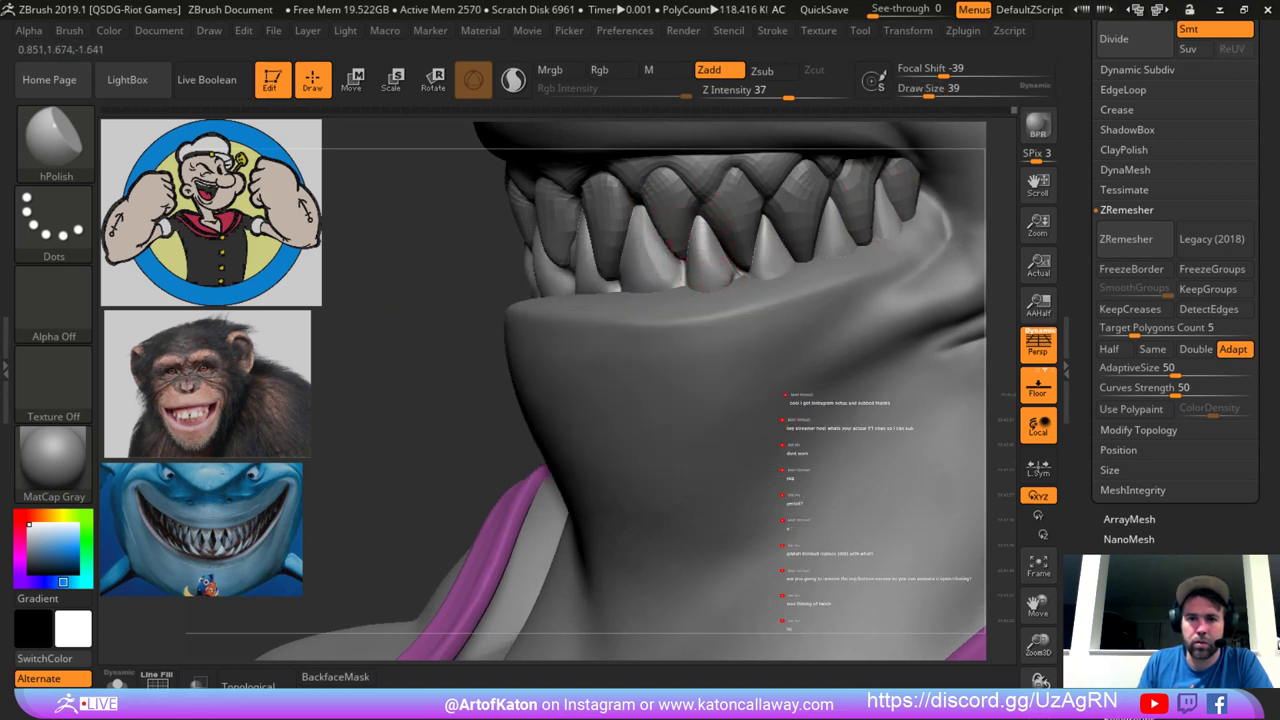
drag(650, 226, 642, 272)
mouse_move(425, 385)
mouse_down()
mouse_move(530, 372)
mouse_move(680, 320)
mouse_move(800, 215)
mouse_move(780, 285)
mouse_up()
Polish the lower teeth on the opposite side with hPolish at draw size 51 and smooth their surface.
key(space)
drag(608, 240, 608, 275)
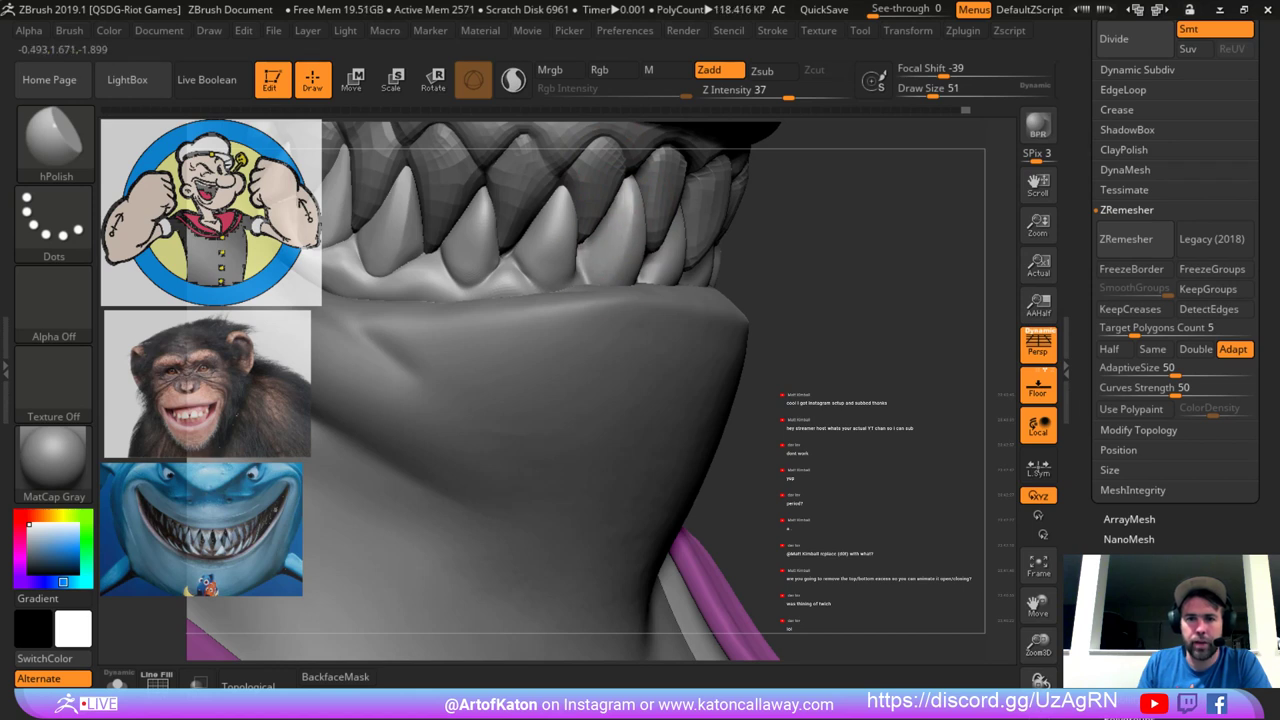
drag(786, 240, 846, 240)
shift+drag(634, 182, 643, 206)
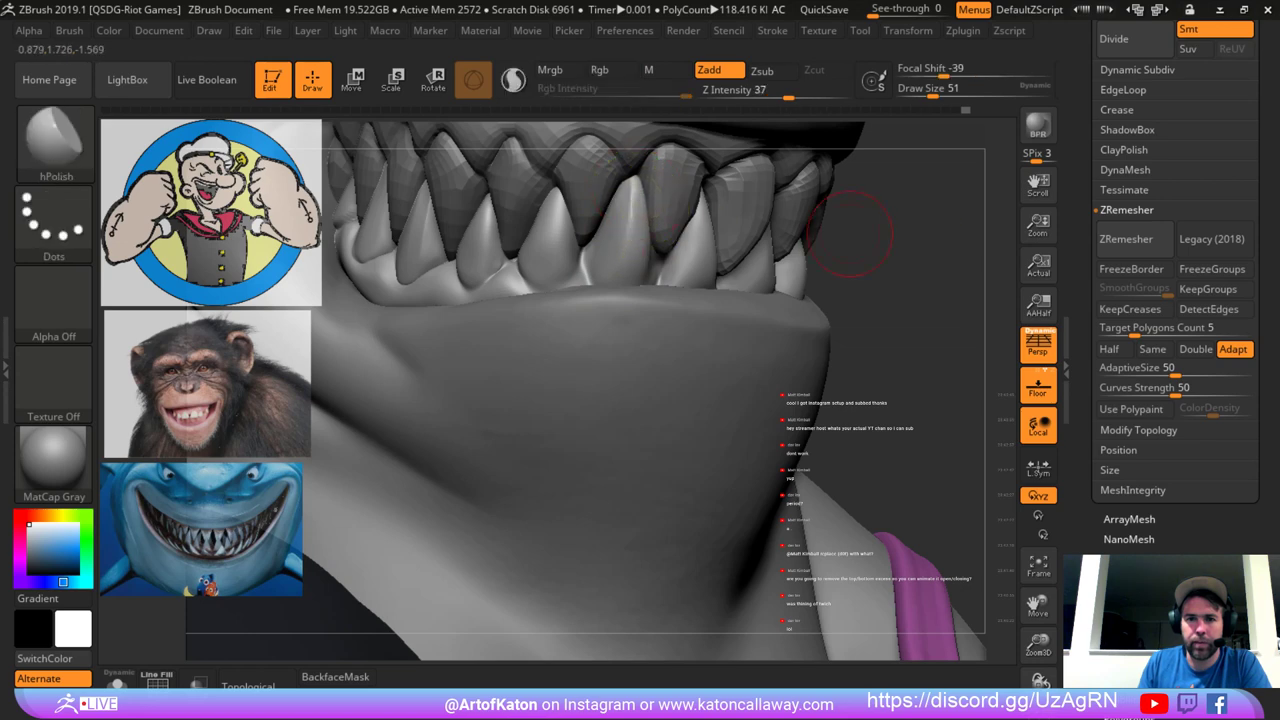
drag(905, 219, 848, 209)
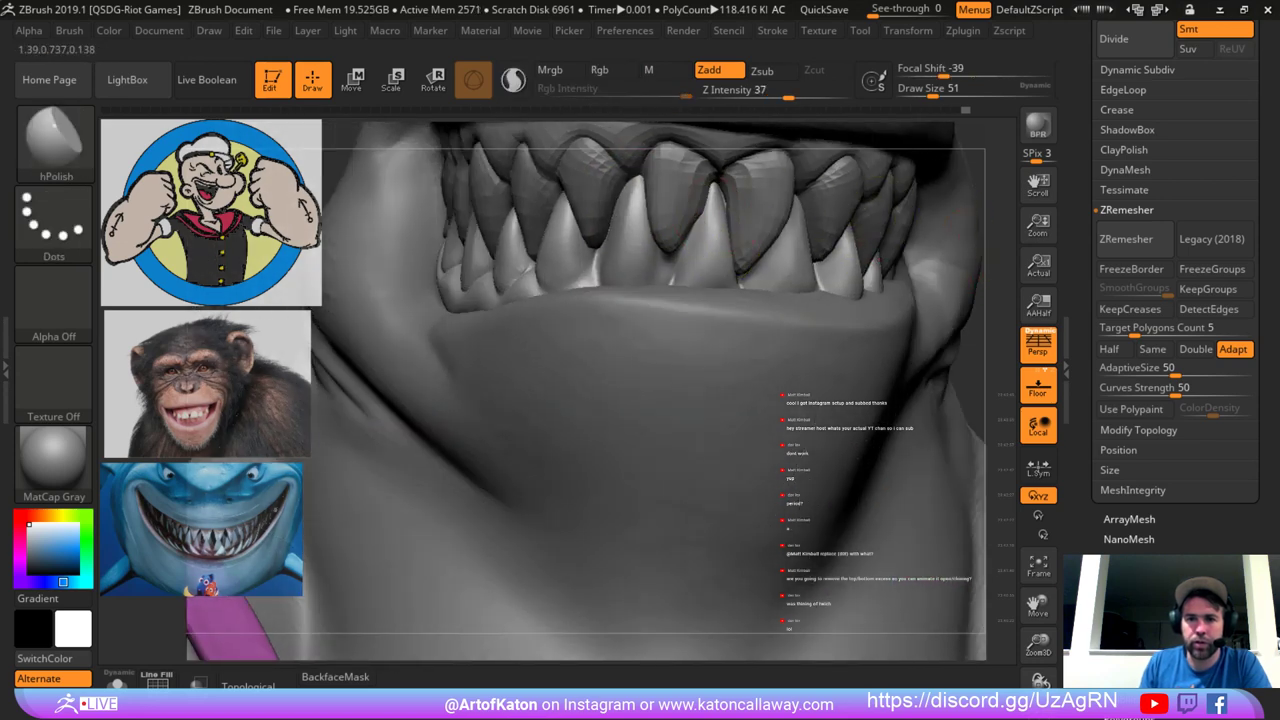
Select the upper teeth mesh and open its ClayPolish geometry settings.
alt+click(751, 193)
mouse_move(990, 245)
alt+mouse_down()
mouse_move(960, 200)
mouse_move(942, 215)
mouse_move(945, 252)
mouse_move(958, 200)
mouse_move(974, 225)
mouse_move(962, 213)
alt+mouse_up()
drag(1200, 480, 1265, 690)
click(1133, 325)
drag(1265, 300, 1265, 497)
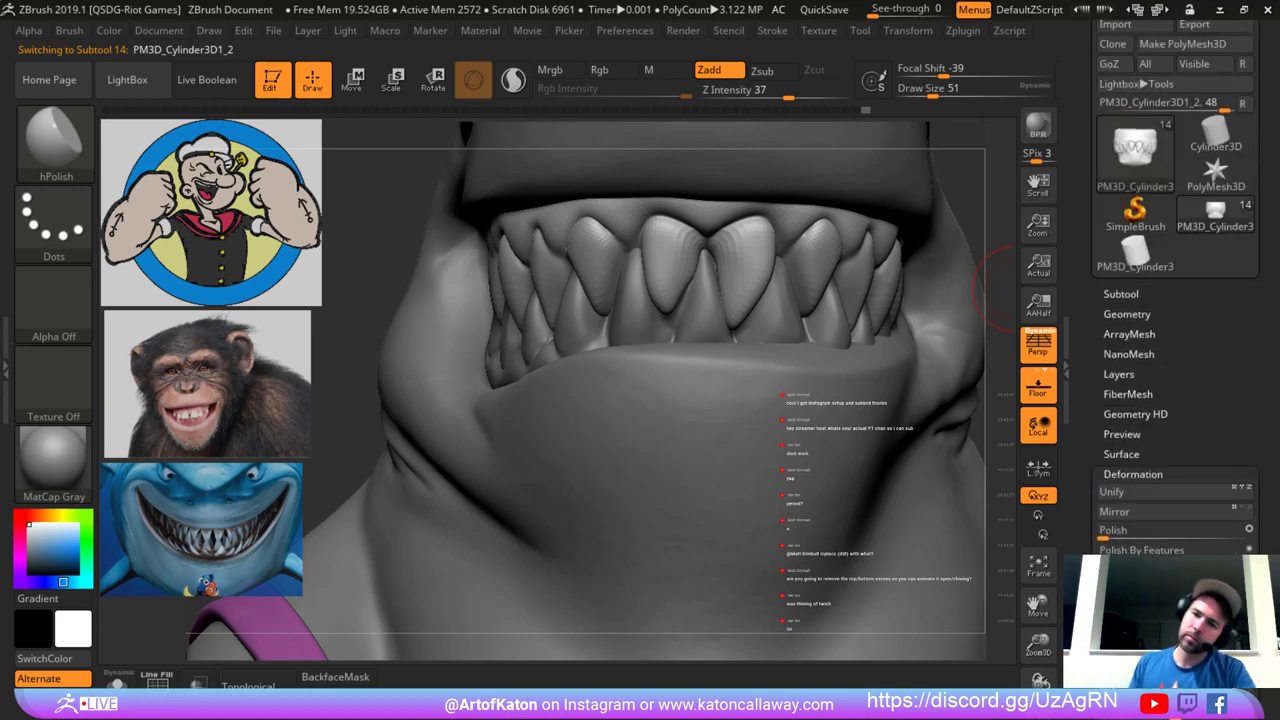
click(1127, 314)
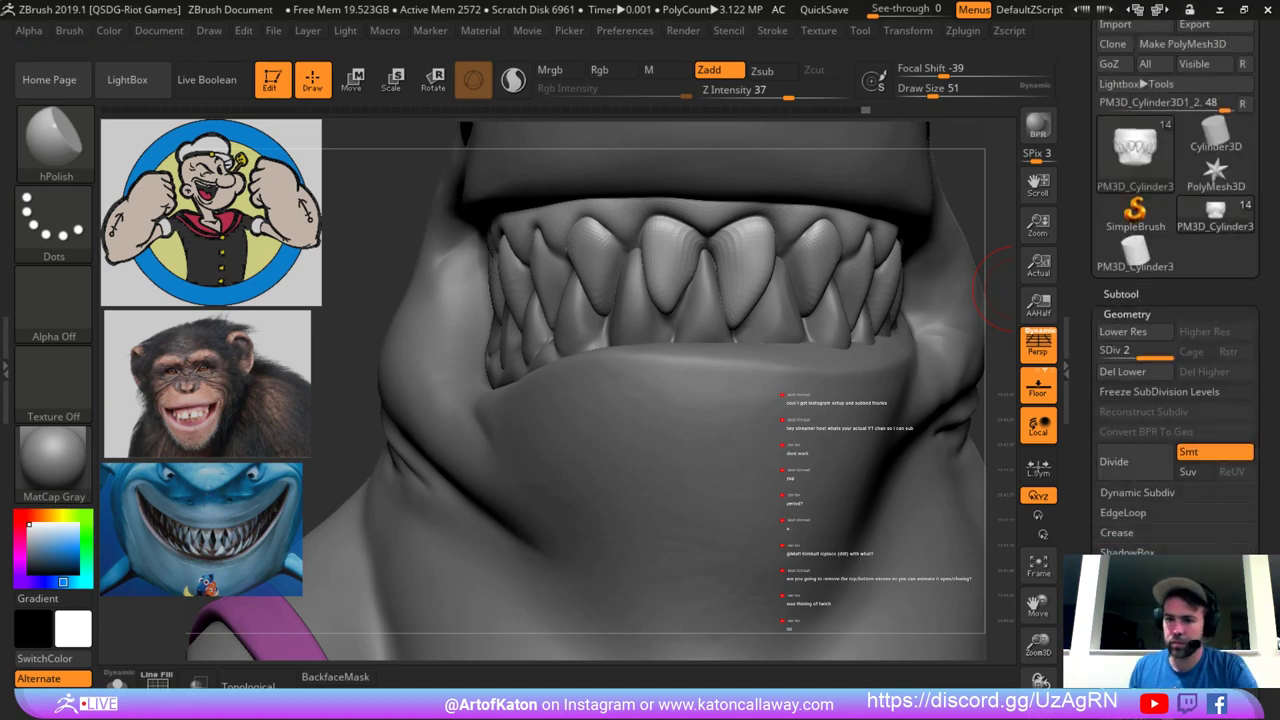
drag(1265, 430, 1265, 352)
click(1124, 533)
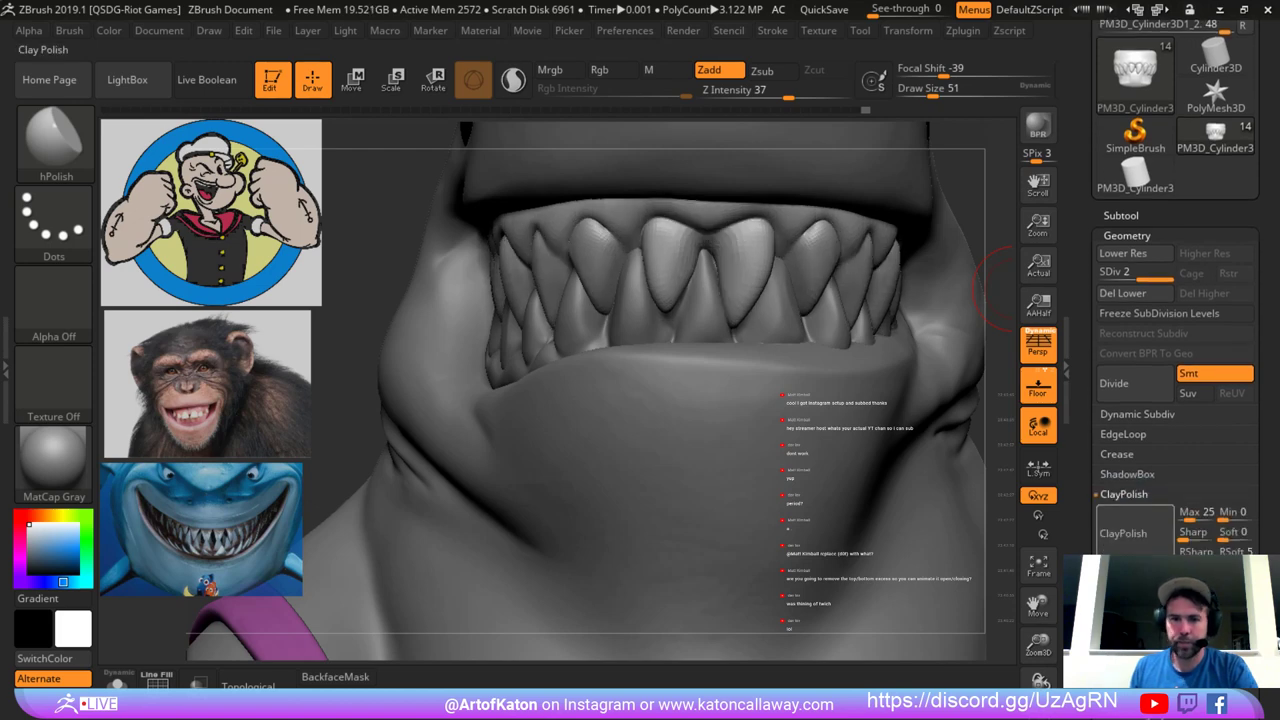
Apply ClayPolish with sharpness 40 to the upper teeth and clear the mask on the mesh.
right_drag(392, 250, 926, 257)
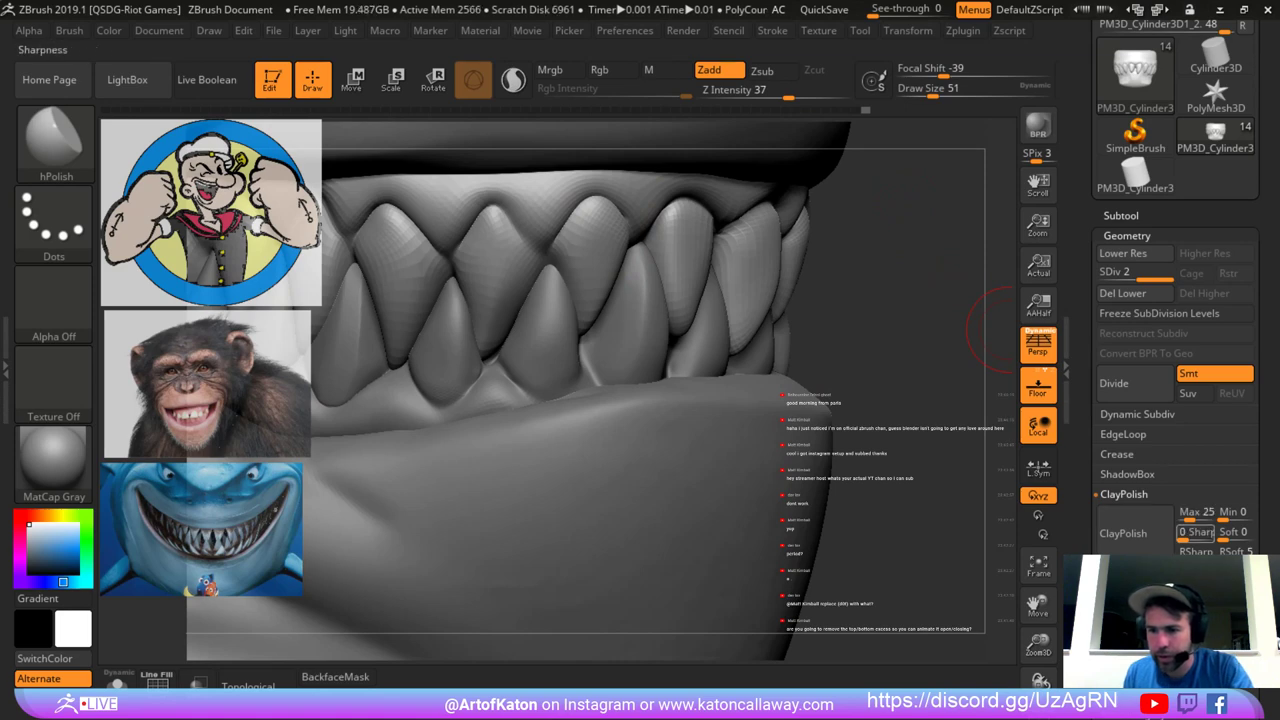
click(1123, 533)
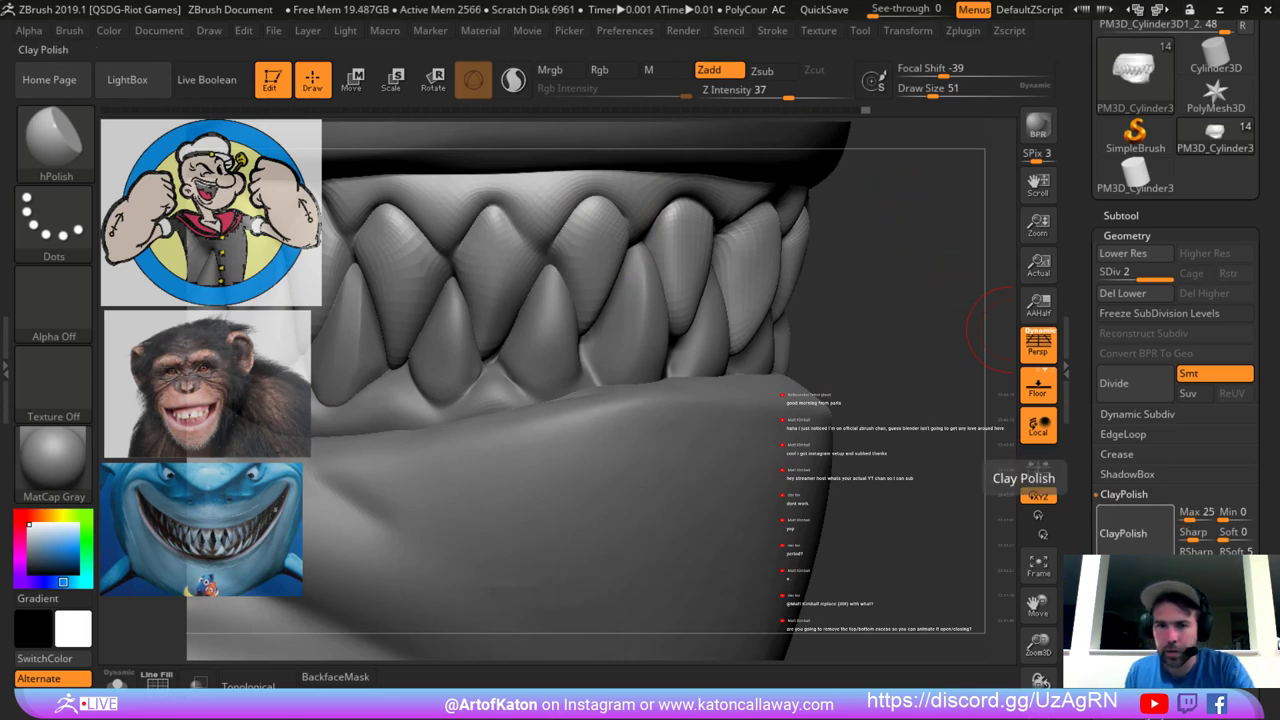
ctrl+right_drag(880, 238, 838, 220)
ctrl+drag(838, 220, 888, 236)
ctrl+right_drag(888, 236, 888, 263)
ctrl+click(890, 255)
ctrl+click(891, 251)
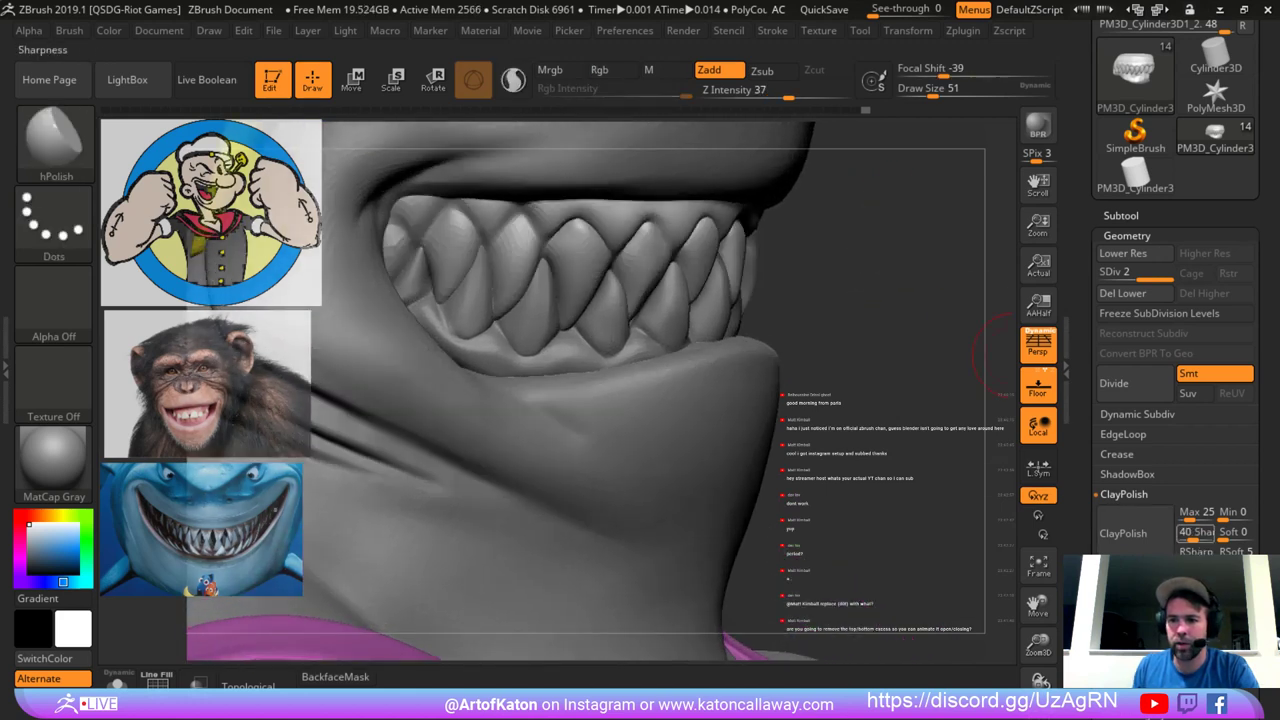
Apply ClayPolish to the upper teeth again with a lower sharpness and clear the mask.
click(1128, 533)
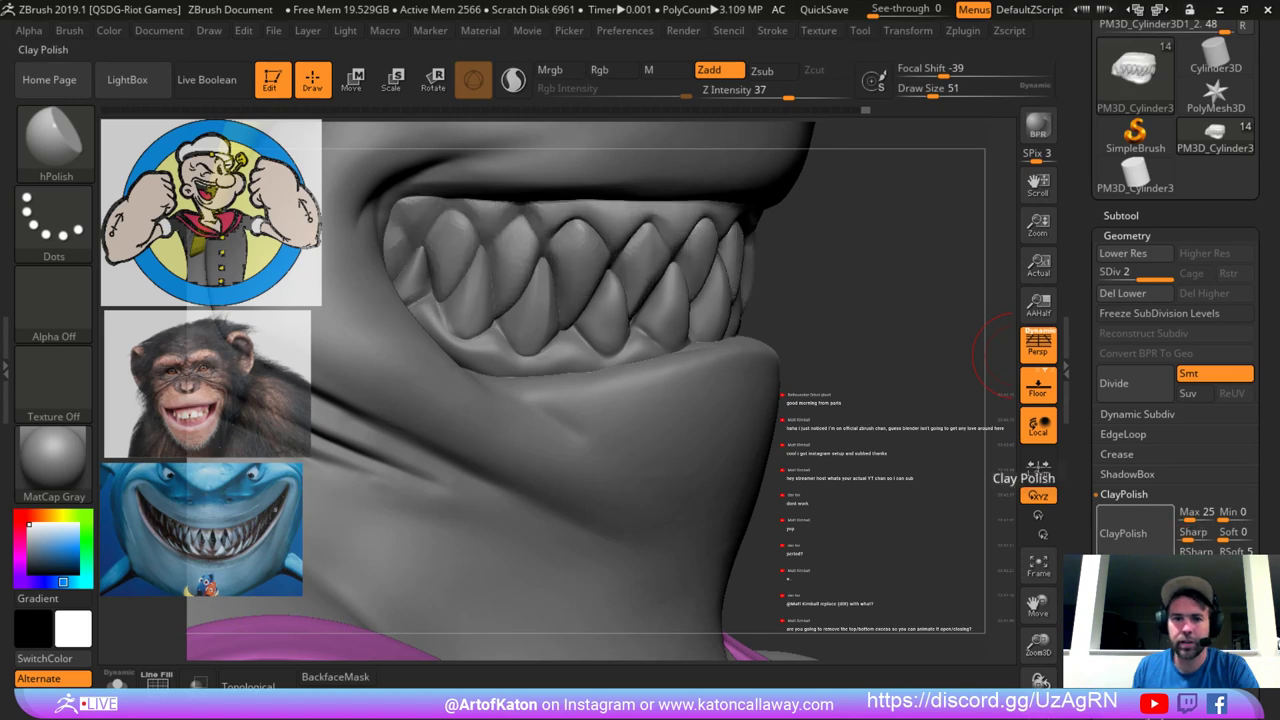
ctrl+drag(876, 241, 891, 218)
mouse_move(891, 218)
right_down()
mouse_move(868, 236)
mouse_move(880, 250)
right_up()
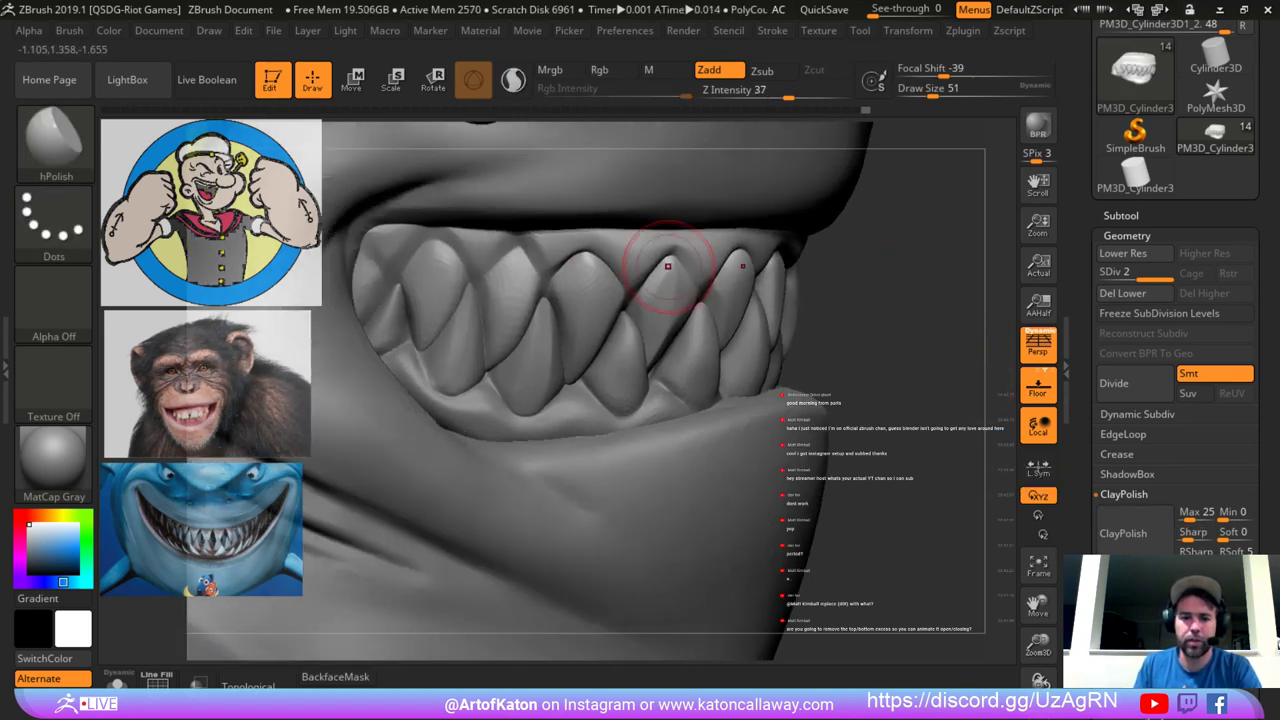
Subdivide the upper teeth to level 3 and carve the creases between the side teeth with DamStandard at draw size 27.
key(b)
click(372, 60)
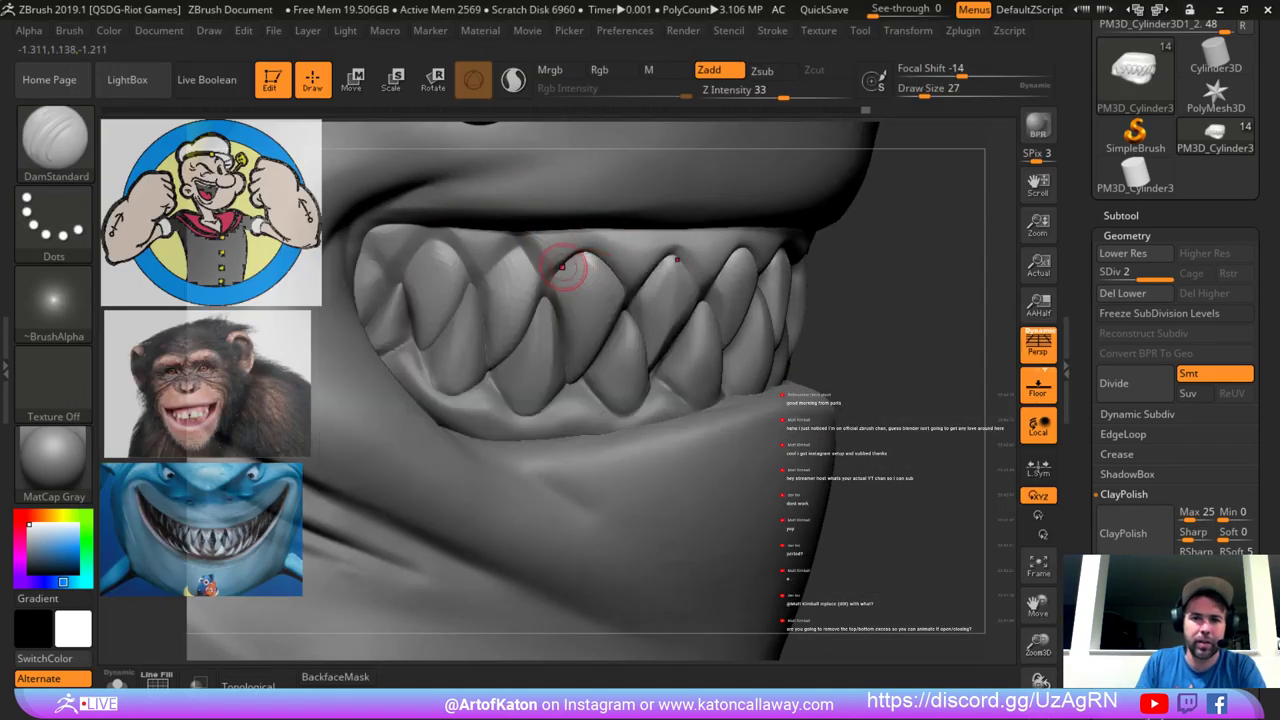
drag(566, 262, 548, 291)
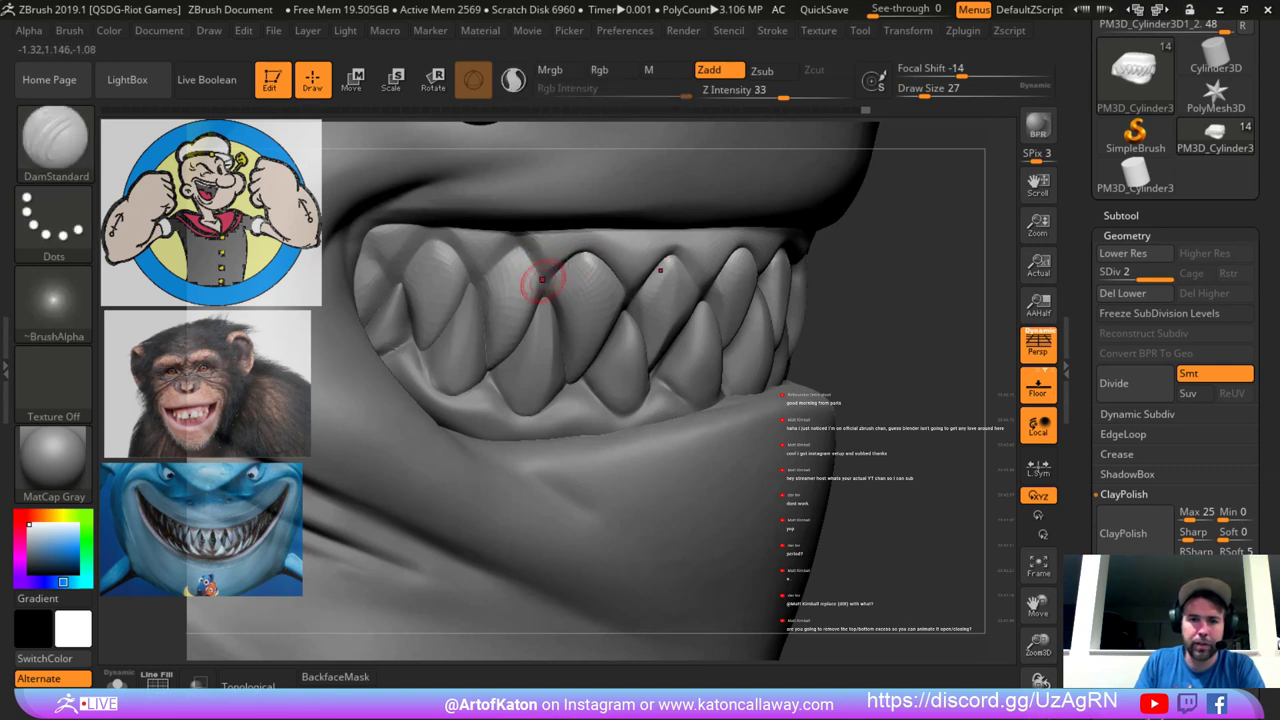
key(ctrl+d)
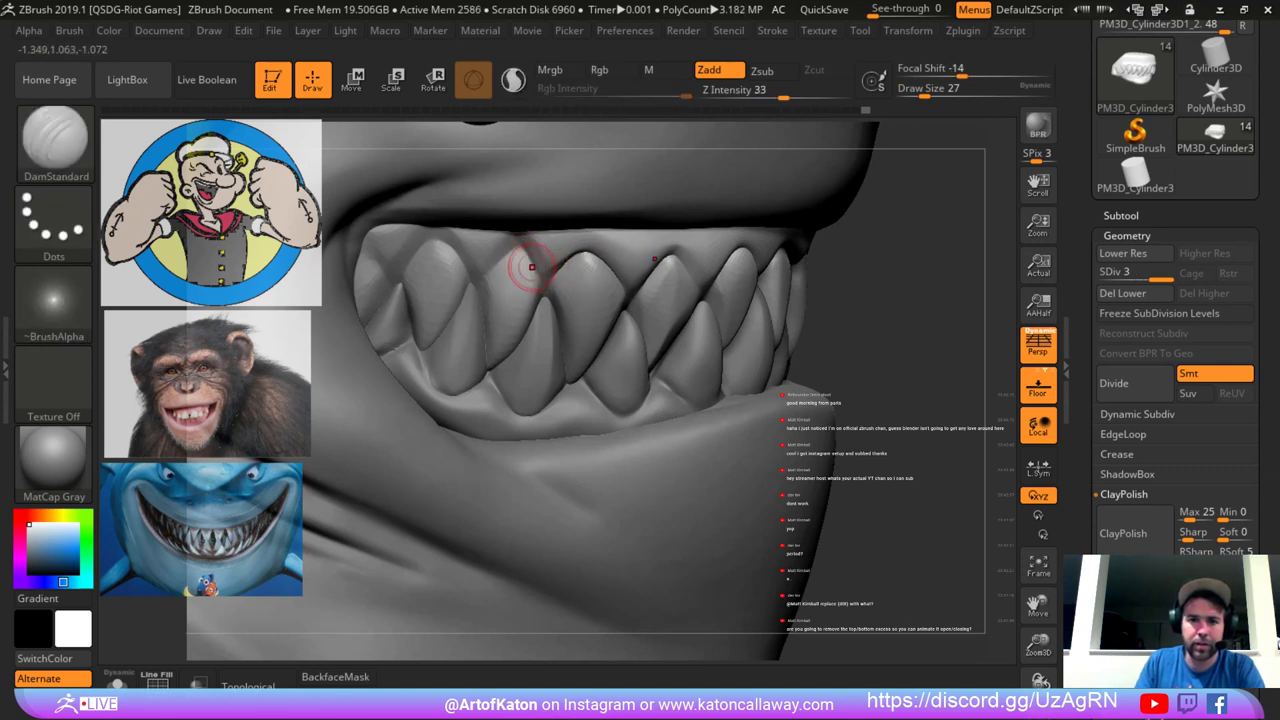
key(ctrl+z)
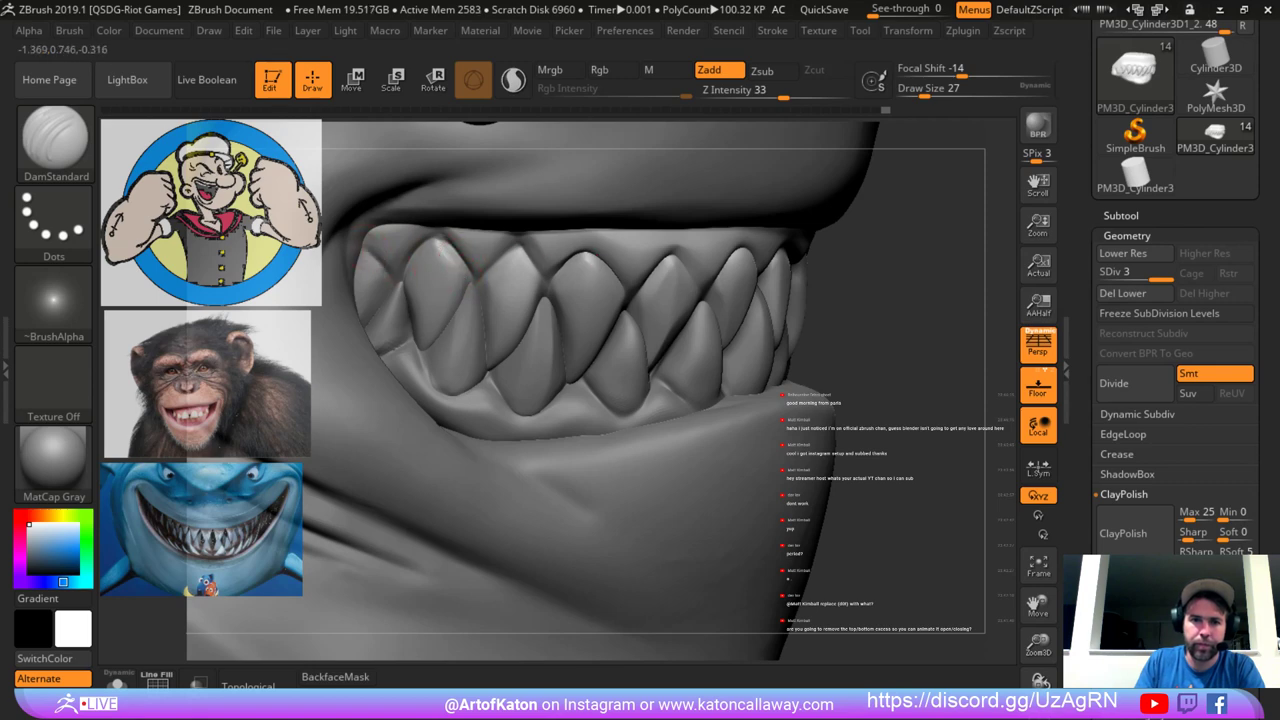
drag(364, 250, 390, 276)
mouse_move(900, 275)
mouse_down()
mouse_move(760, 260)
mouse_move(720, 240)
mouse_move(600, 294)
mouse_move(658, 256)
mouse_move(695, 258)
mouse_move(740, 330)
mouse_up()
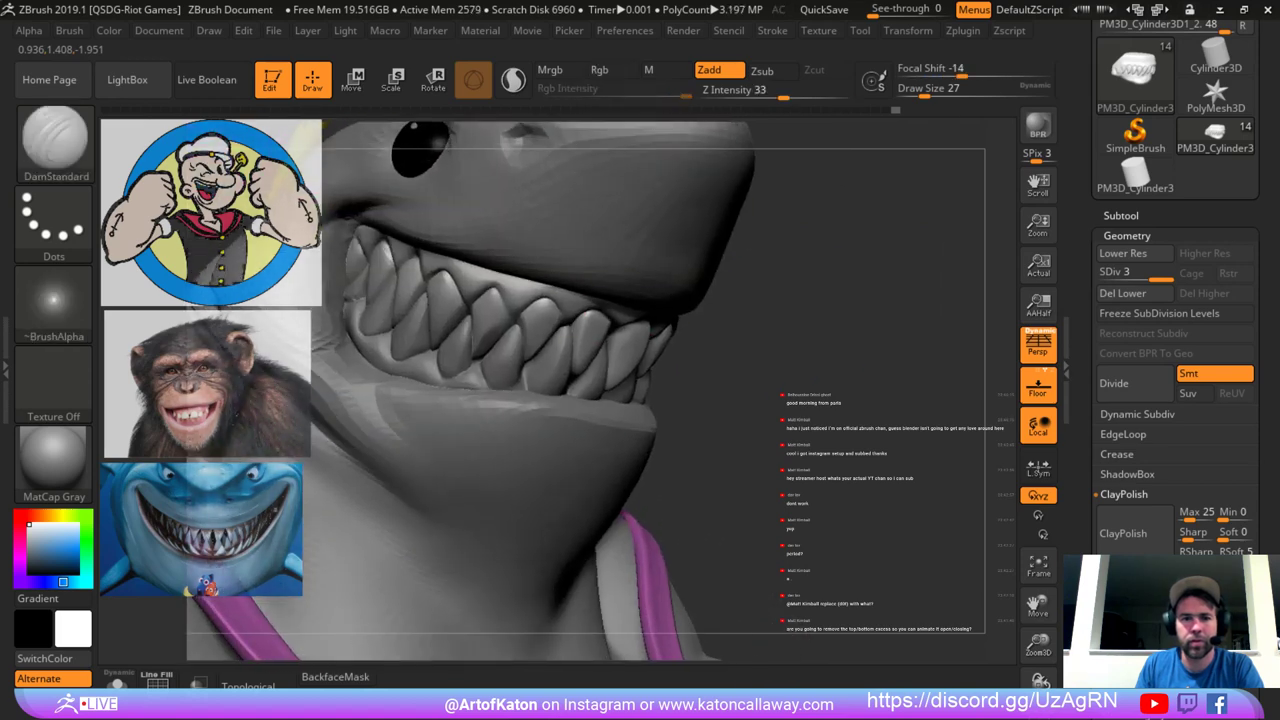
Select the lower teeth mesh and isolate it from the rest of the character.
alt+click(466, 342)
mouse_move(772, 243)
mouse_down()
mouse_move(715, 262)
mouse_move(672, 360)
mouse_up()
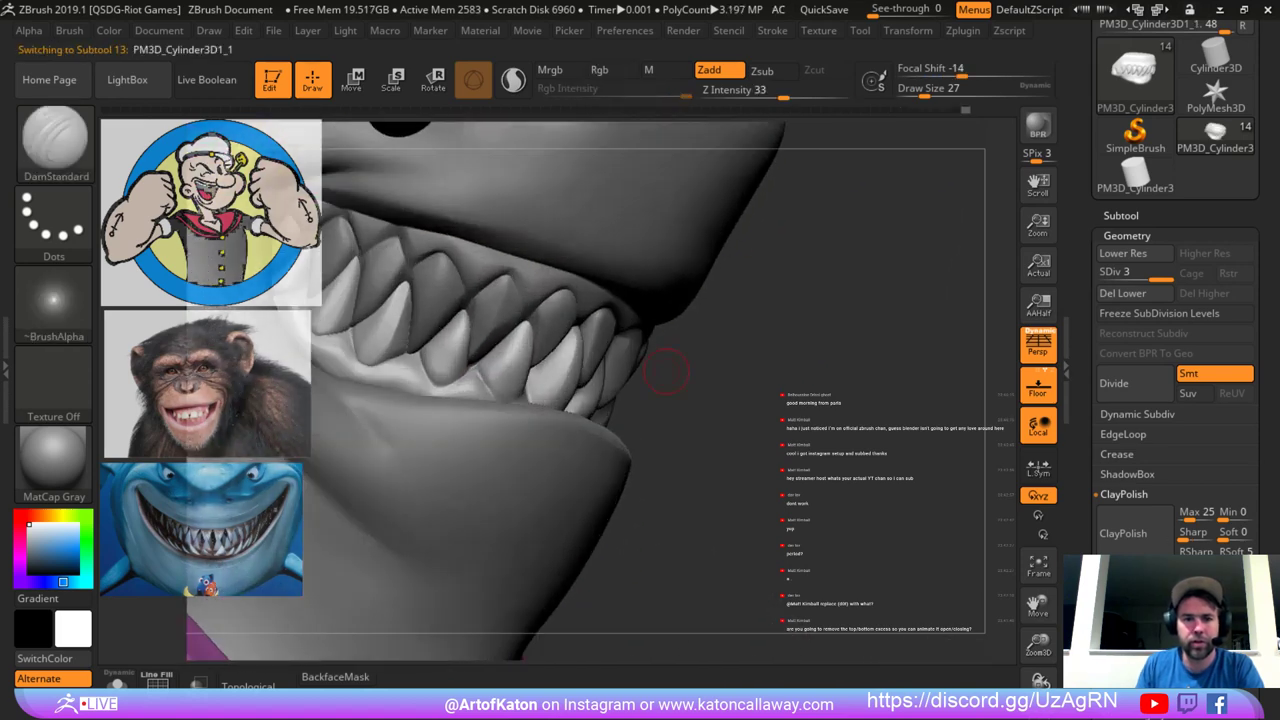
alt+drag(774, 264, 908, 214)
click(117, 681)
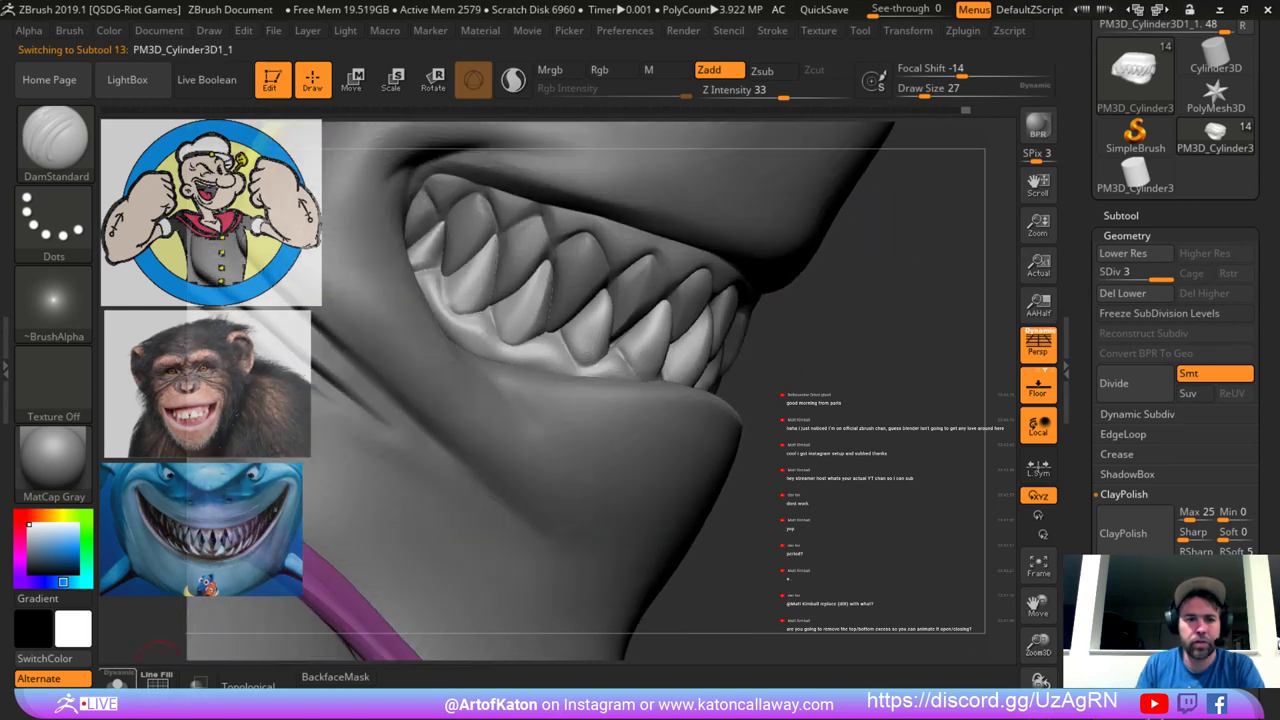
drag(454, 404, 466, 414)
key(space)
drag(400, 475, 410, 475)
Build up the gums around the lower teeth with the Clay brush at draw size 25 and smooth the transitions.
key(b)
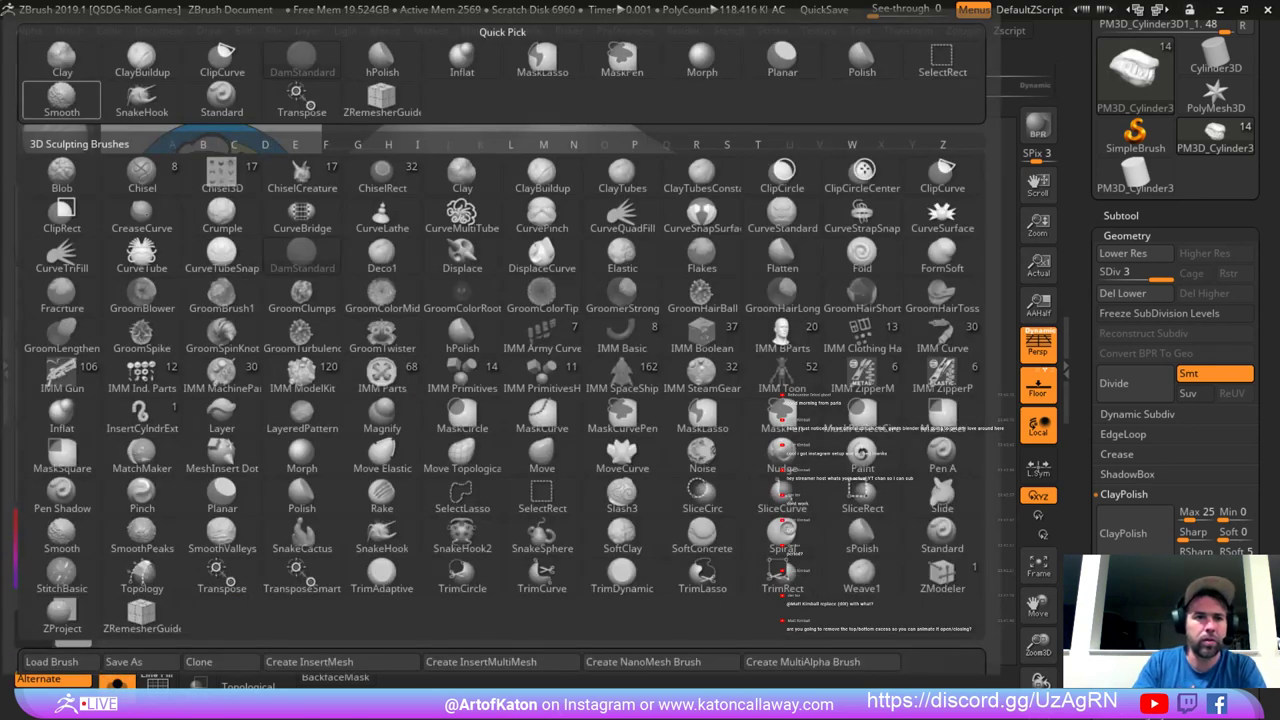
click(62, 60)
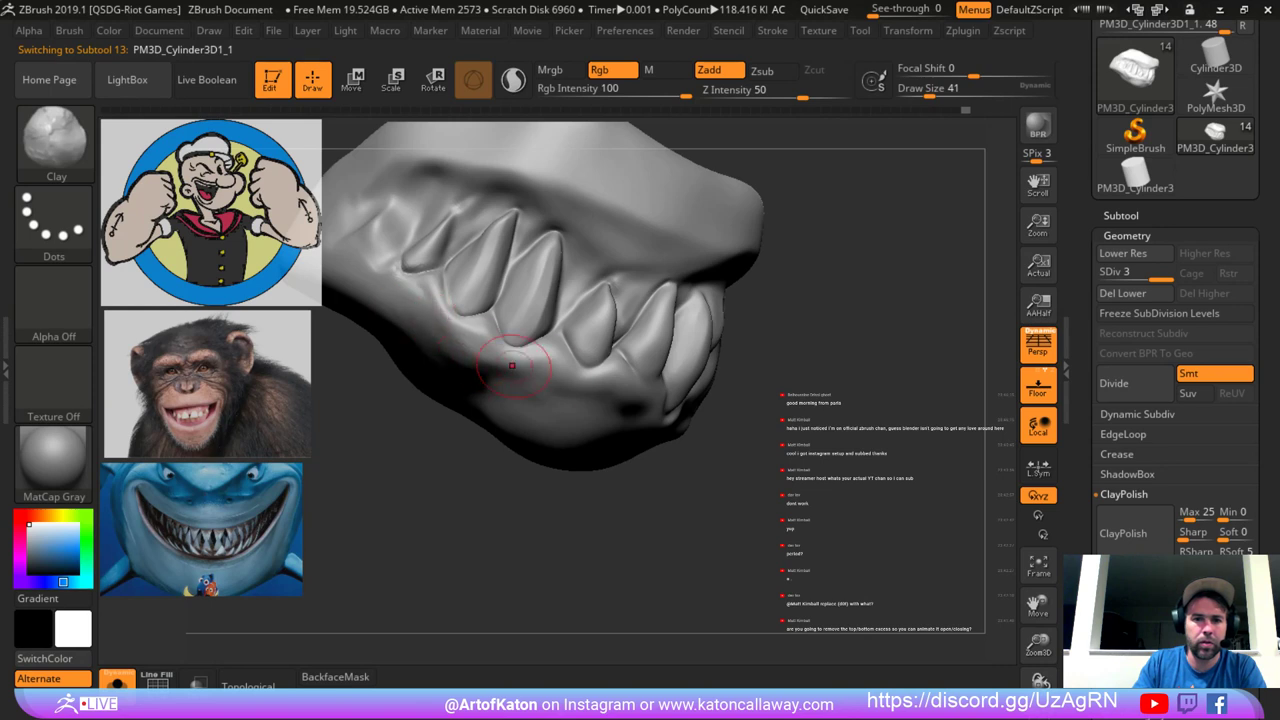
key(ctrl+z)
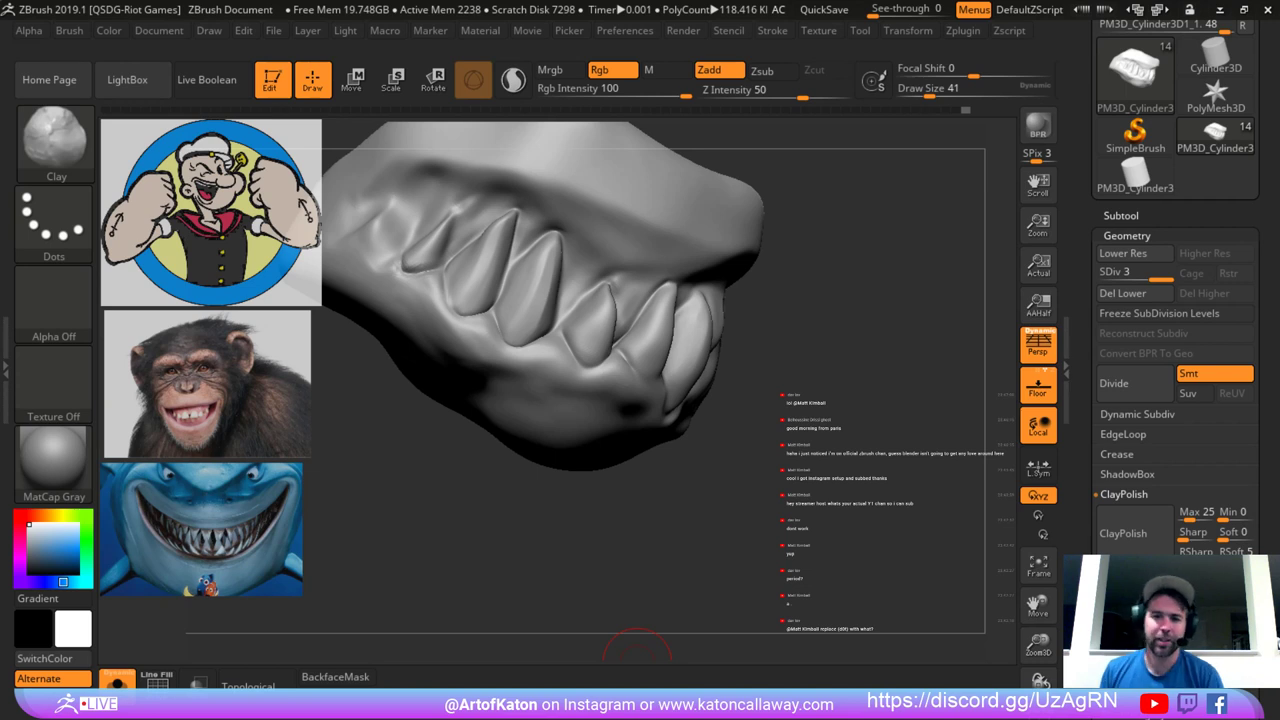
drag(517, 492, 499, 562)
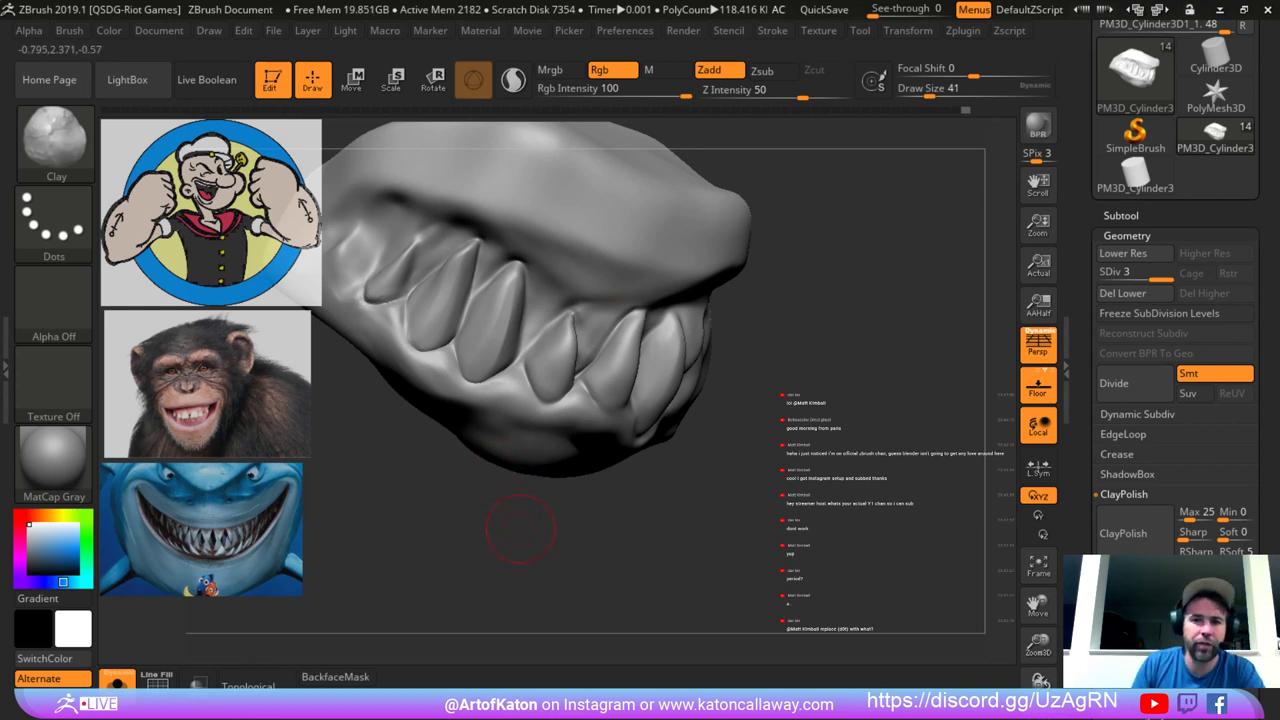
drag(521, 534, 508, 539)
key(space)
drag(595, 408, 561, 406)
key(shift)
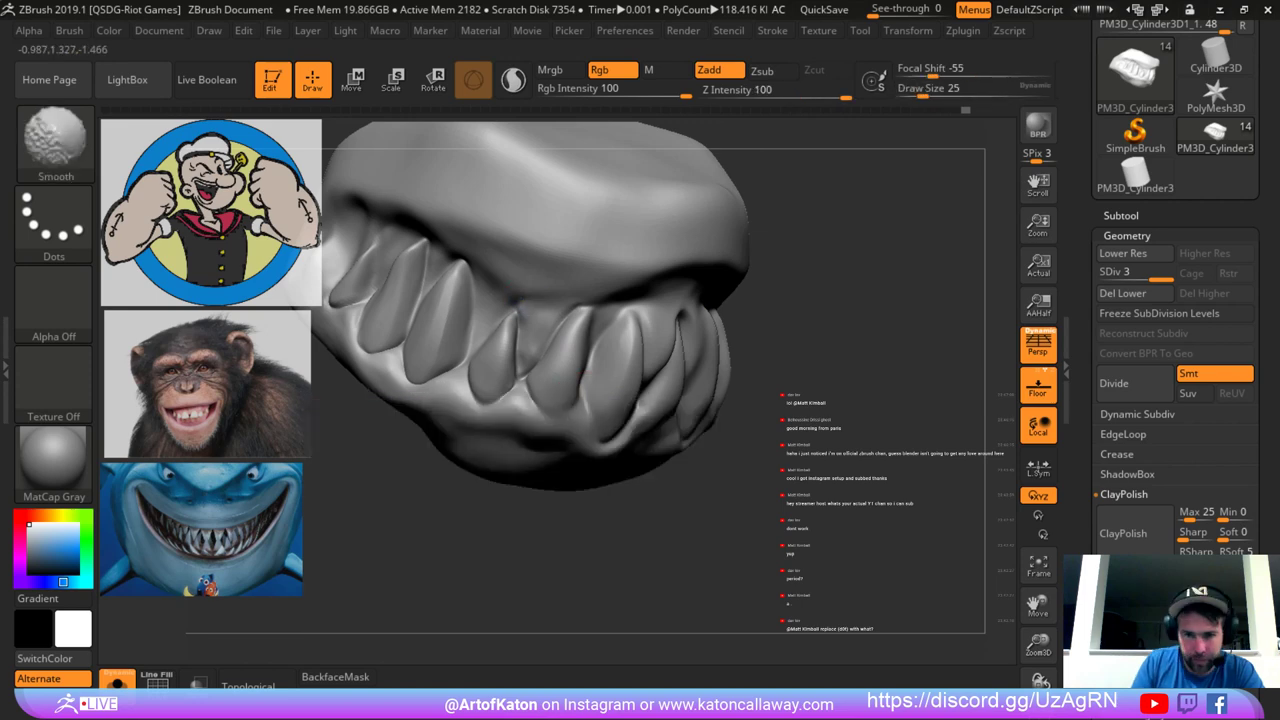
Switch to the DamStandard brush for carving between the lower side teeth.
key(b)
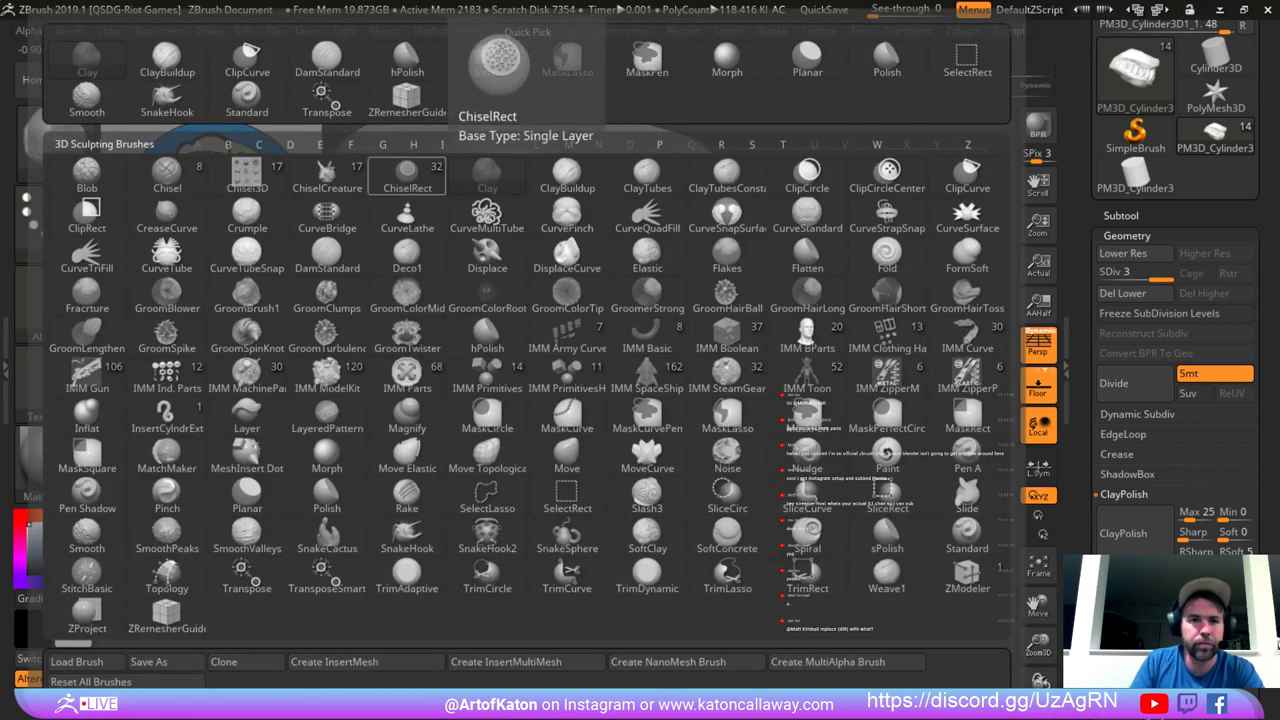
key(d)
key(s)
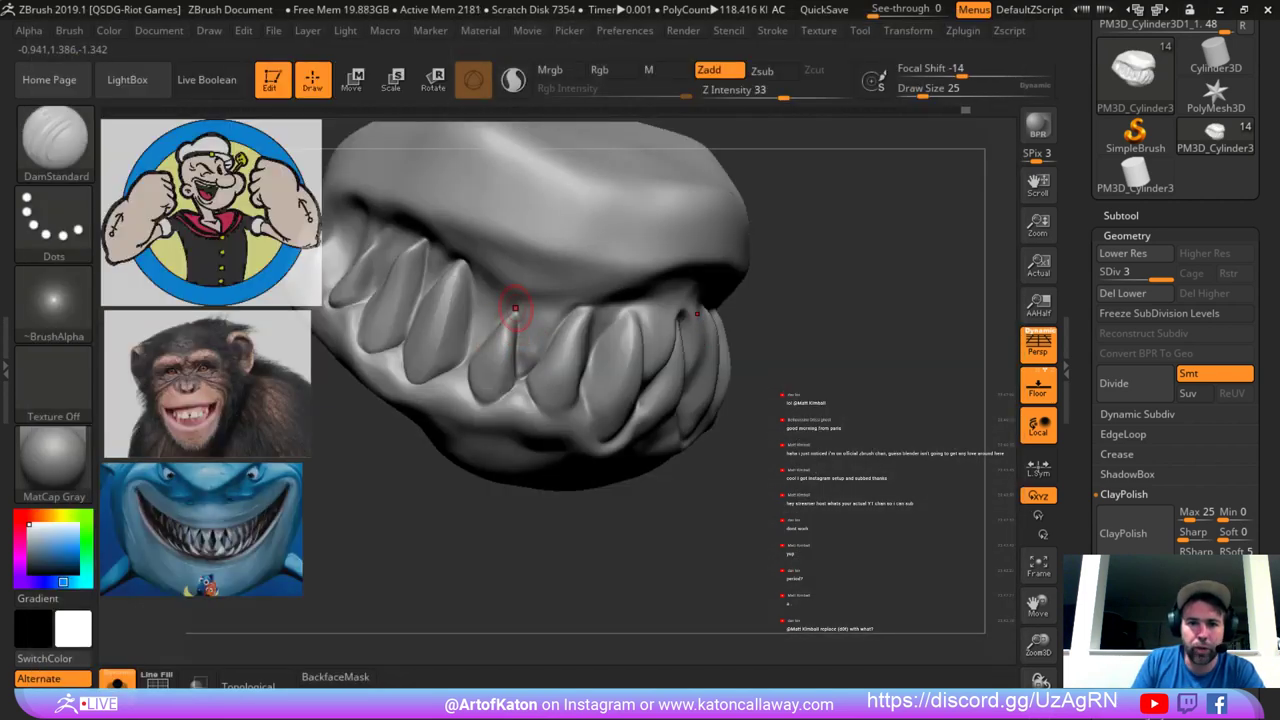
Carve the gaps between the lower front teeth with DamStandard at draw size 25, finishing with the whole character displayed.
mouse_move(515, 309)
mouse_down()
mouse_move(502, 340)
mouse_move(523, 370)
mouse_move(533, 336)
mouse_up()
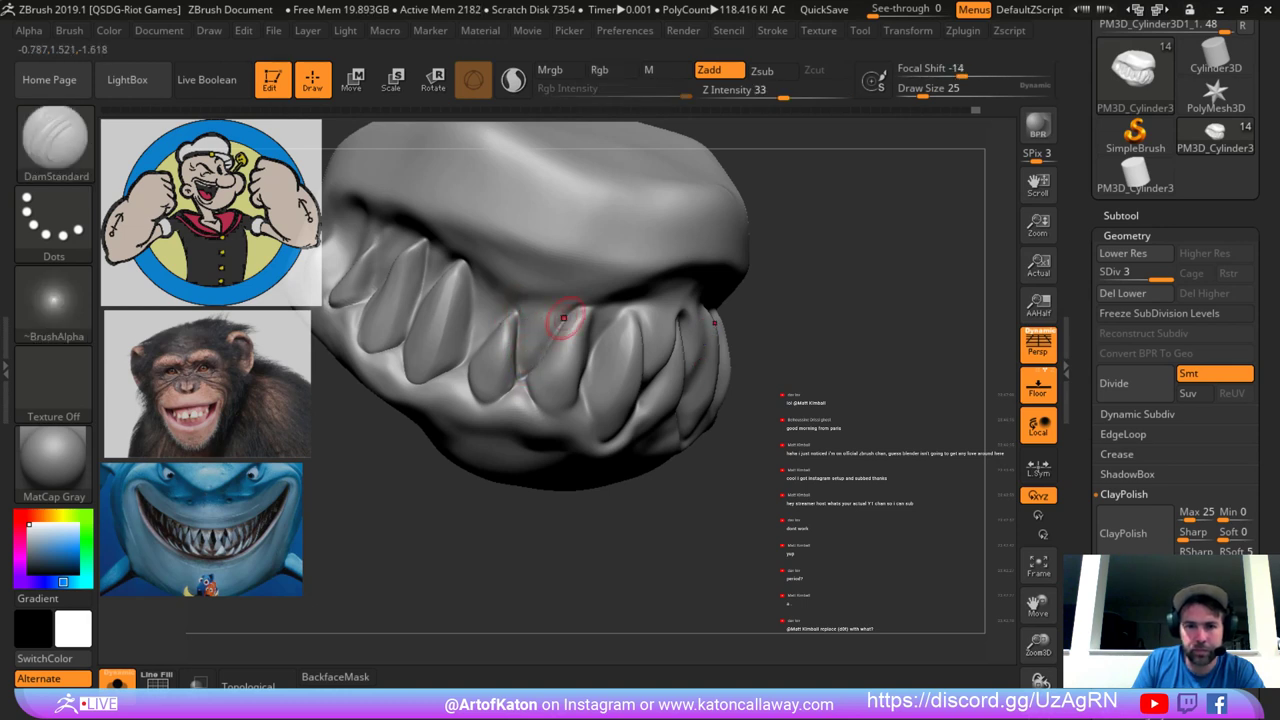
mouse_move(574, 553)
mouse_down()
mouse_move(606, 546)
mouse_move(580, 535)
mouse_move(520, 545)
mouse_up()
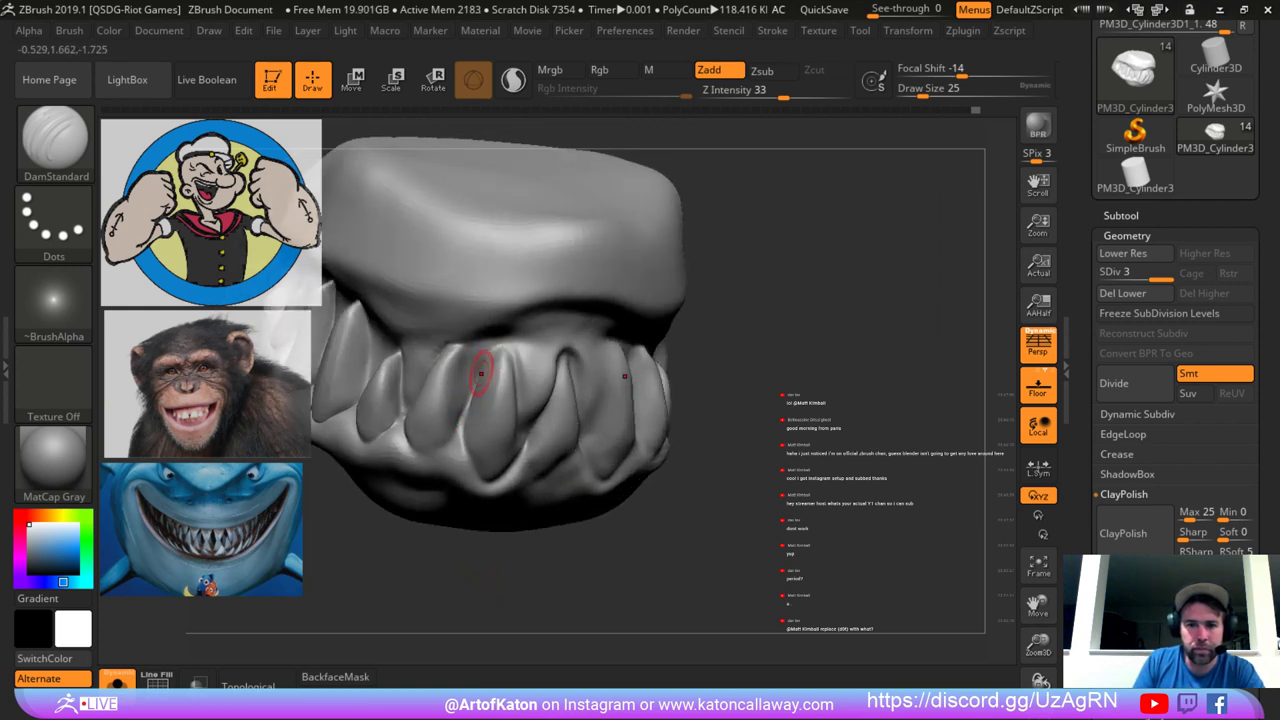
drag(510, 363, 513, 391)
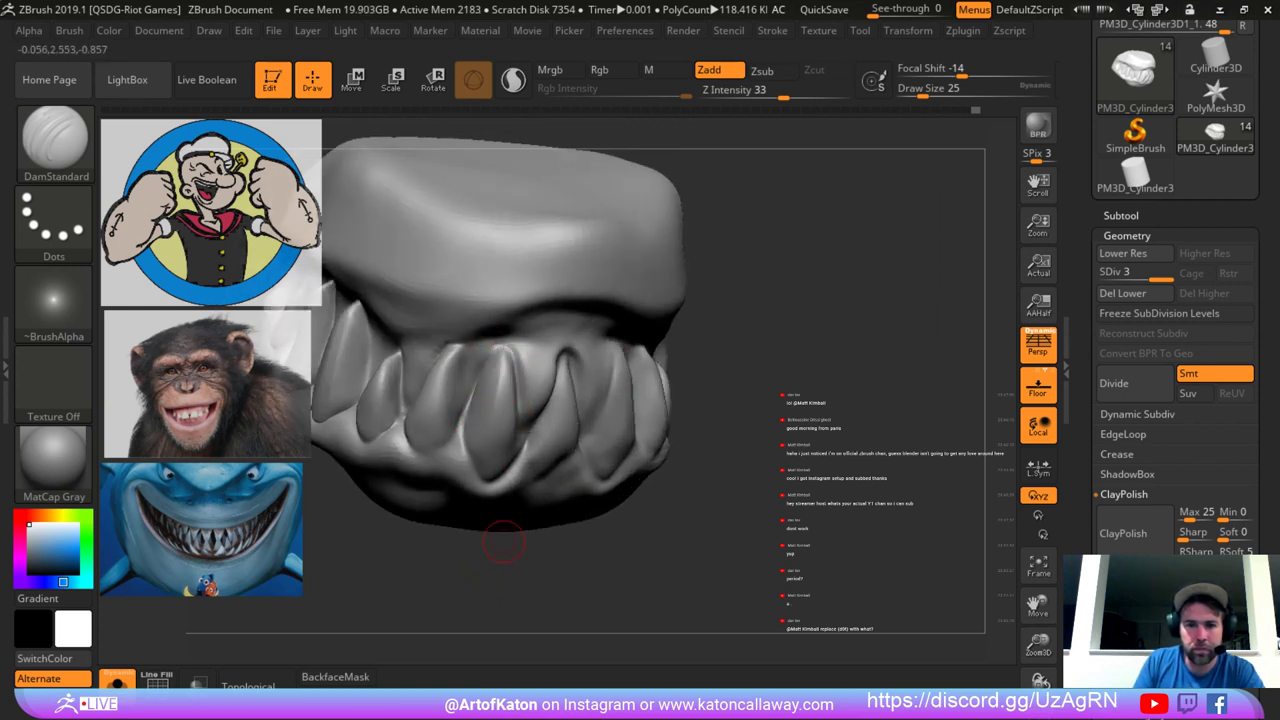
alt+drag(503, 541, 541, 528)
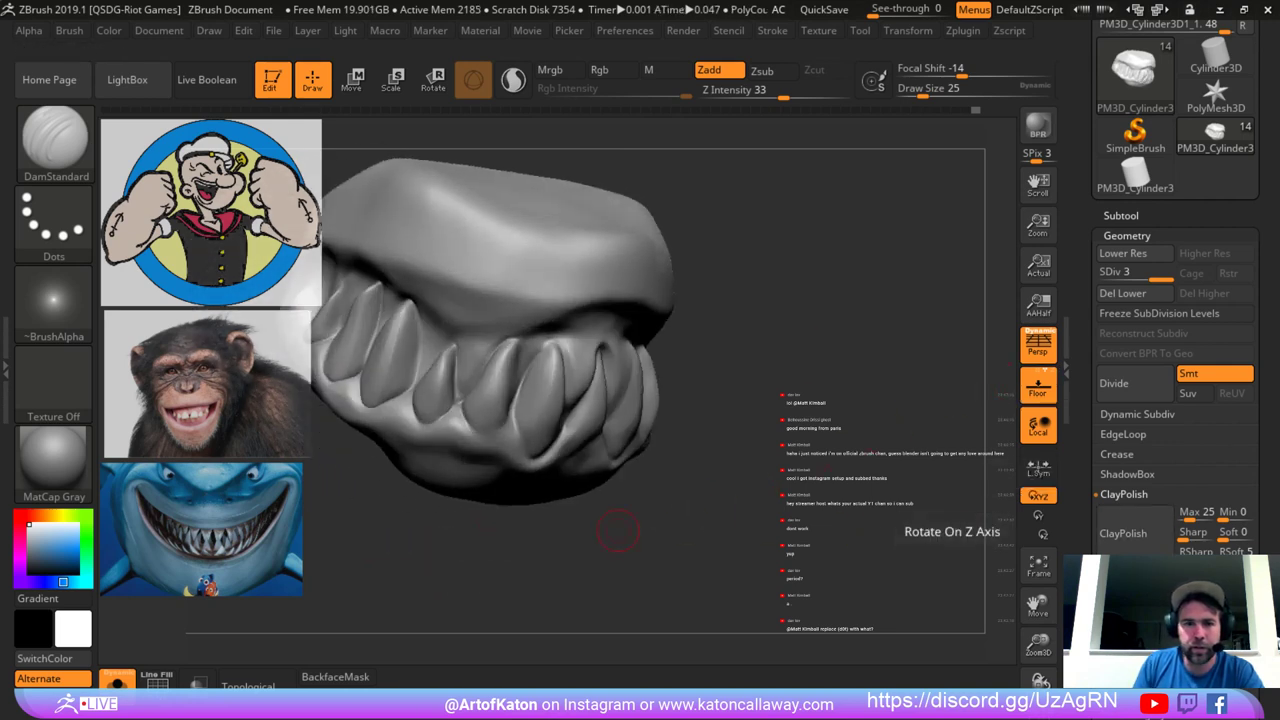
click(117, 682)
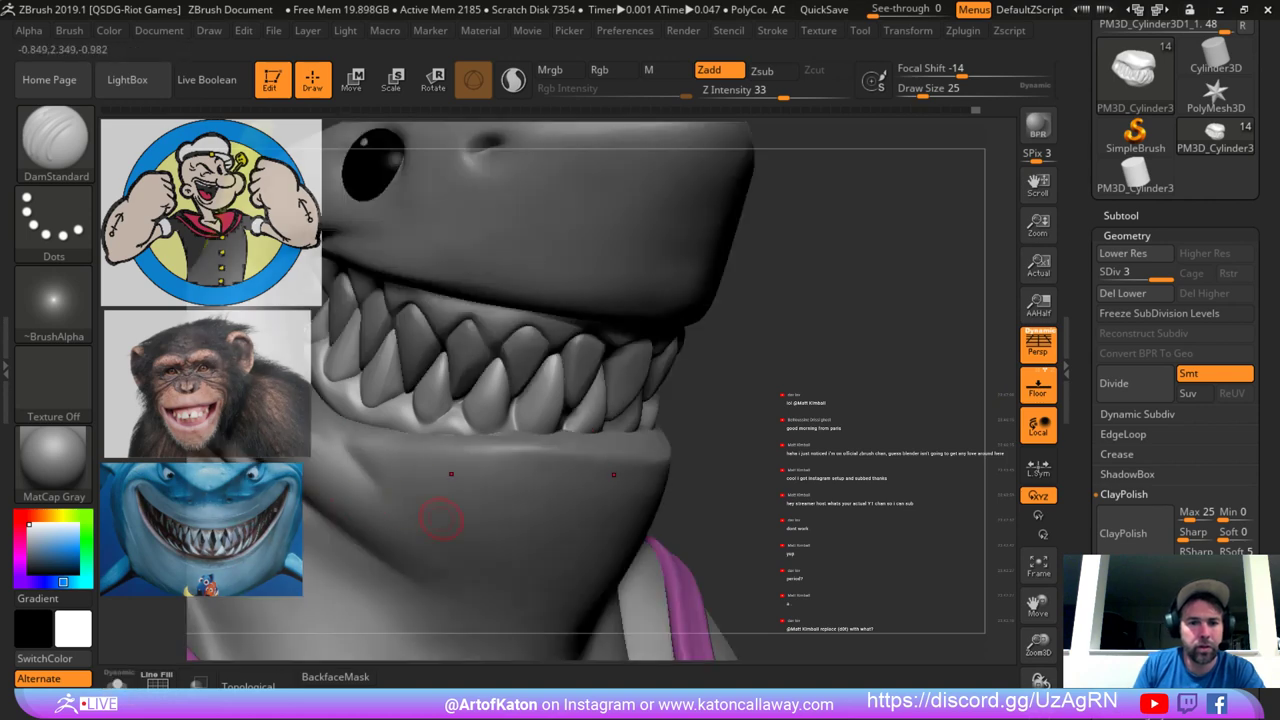
Flatten the front faces of the lower teeth with the hPolish brush, raising the draw size to 44.
mouse_move(780, 262)
mouse_down()
mouse_move(814, 234)
mouse_move(823, 260)
mouse_move(857, 233)
mouse_up()
key(b)
key(h)
key(p)
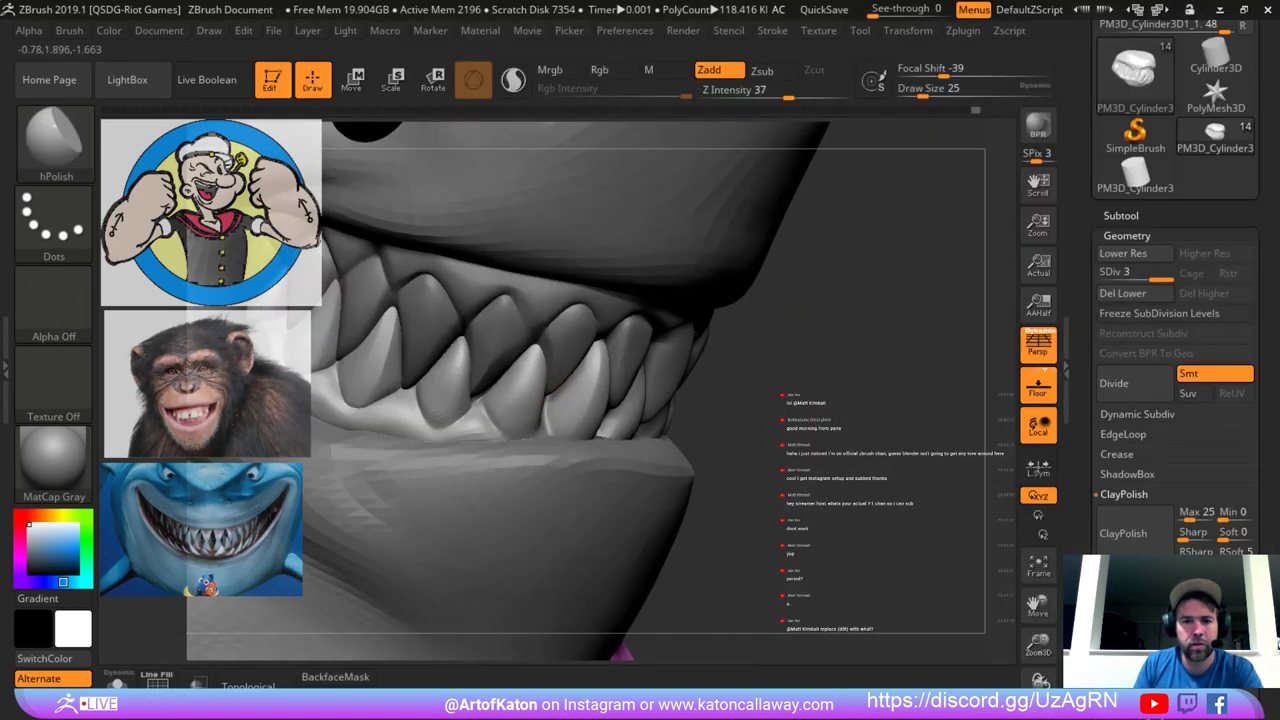
key(bracketright)
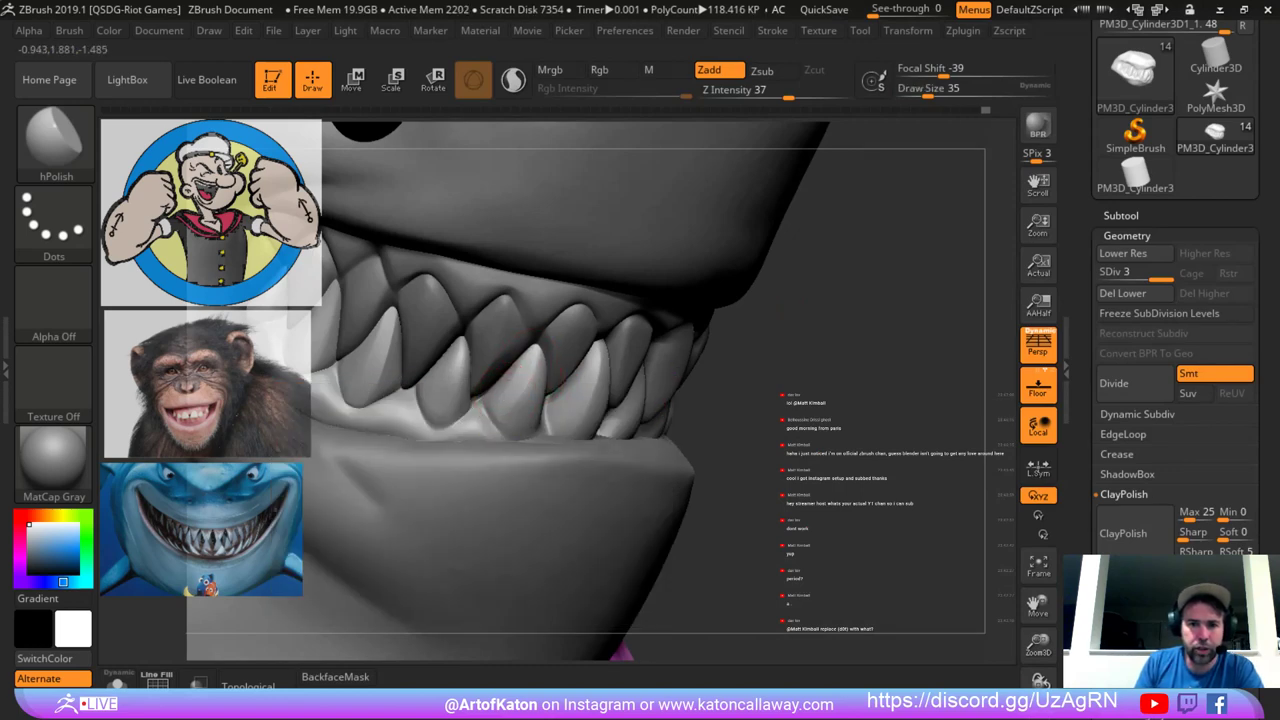
drag(849, 218, 795, 226)
key(space)
drag(531, 371, 538, 367)
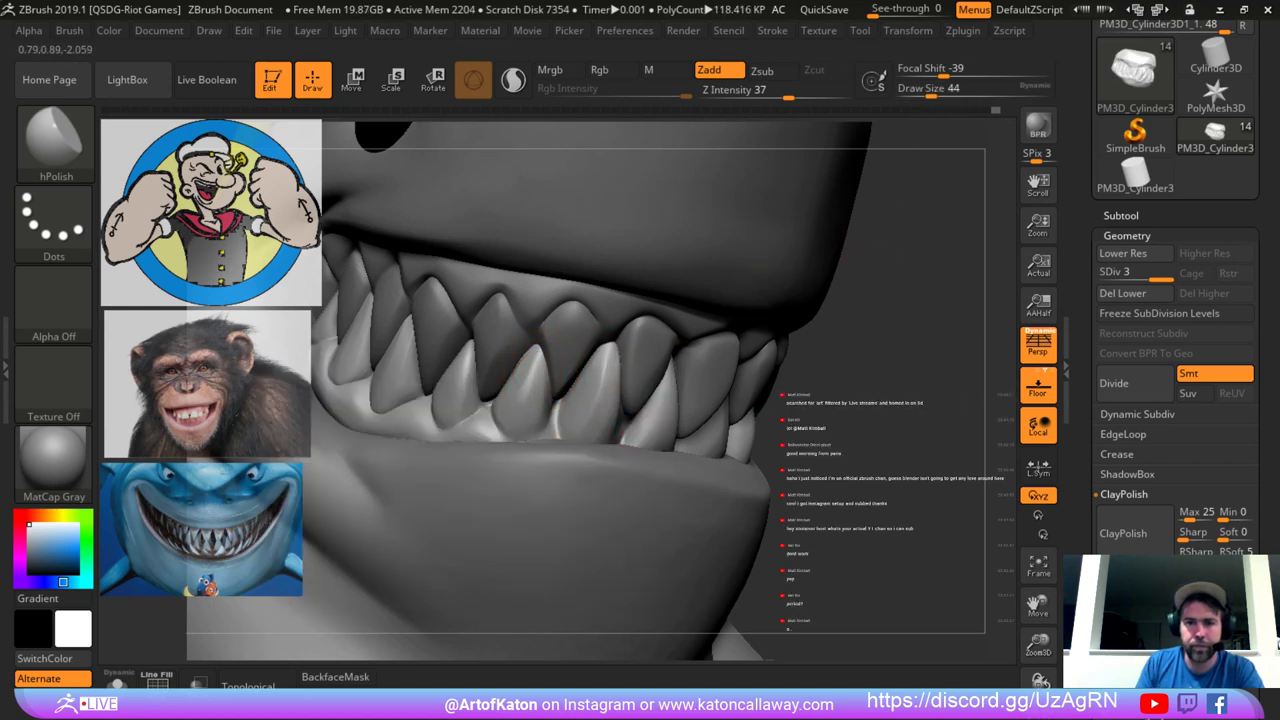
drag(856, 310, 762, 316)
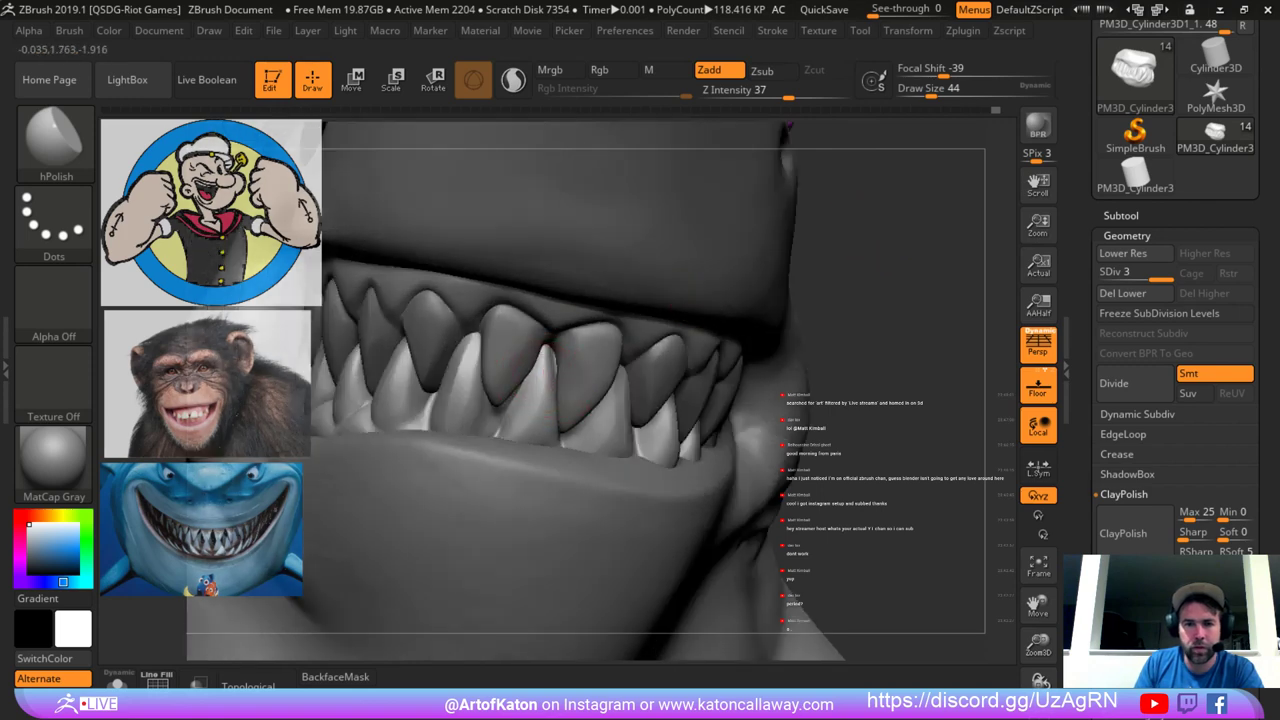
Try polishing the front lower tooth at draw size 31, undo the strokes, and isolate the teeth mesh.
key(ctrl+z)
key(space)
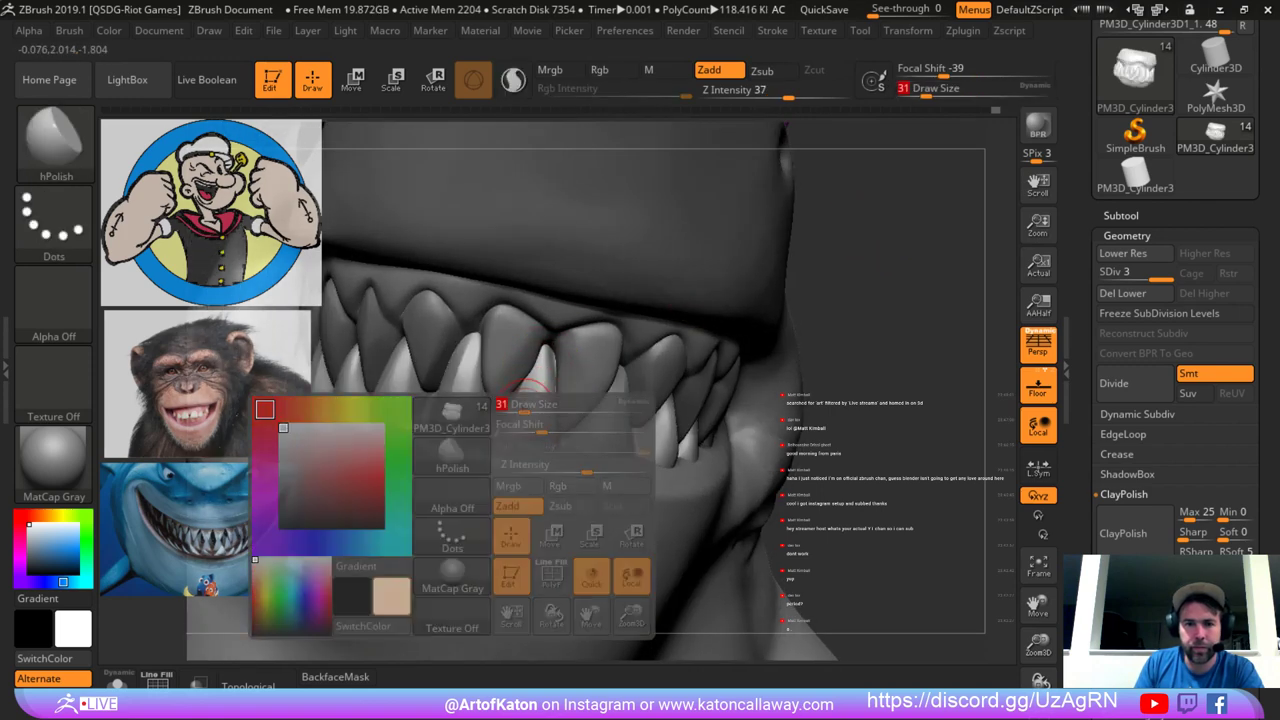
drag(512, 407, 502, 407)
drag(862, 222, 780, 228)
key(ctrl+z)
drag(548, 362, 543, 415)
key(ctrl+z)
click(118, 683)
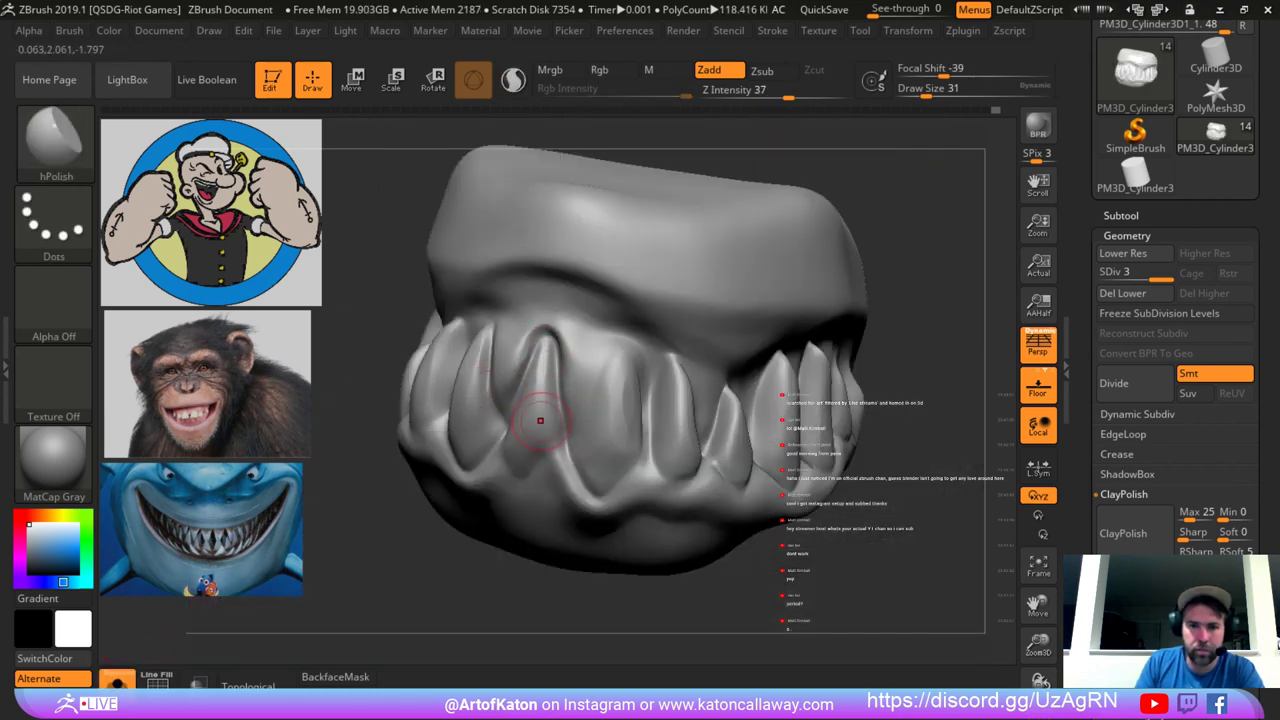
key(ctrl+z)
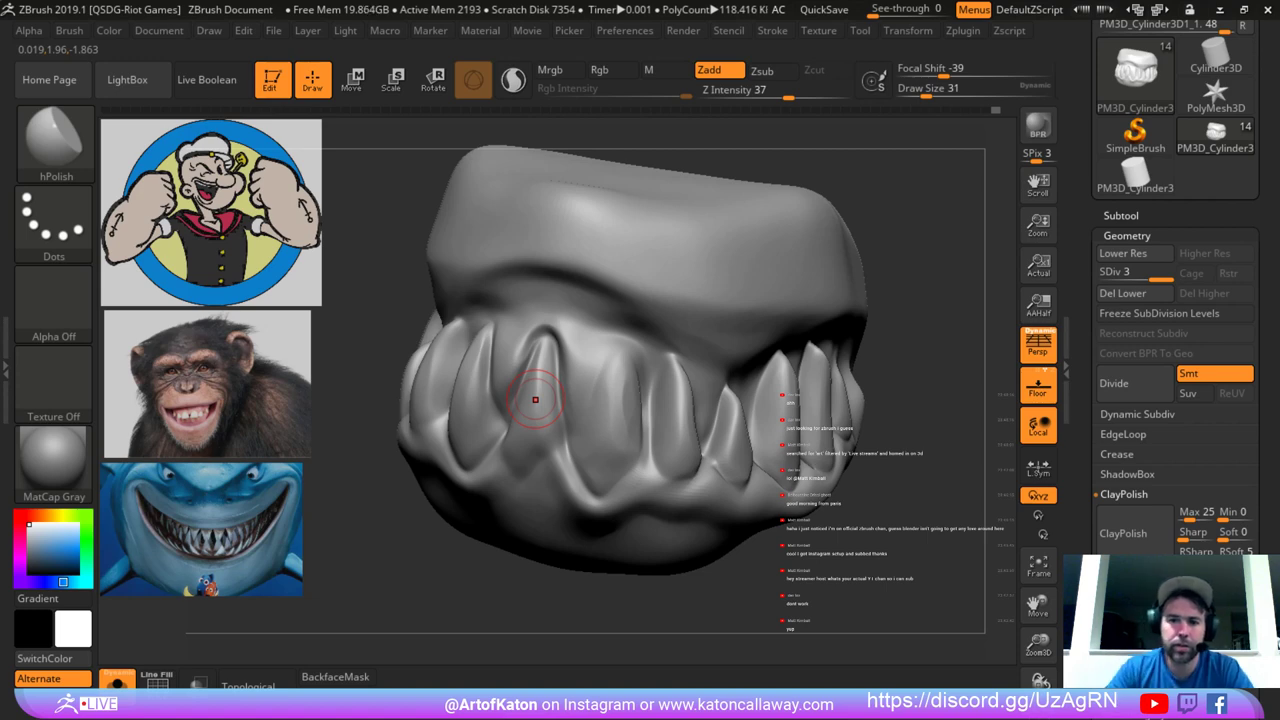
Try to polish the rear lower teeth with hPolish at draw size 35, undoing the strokes.
mouse_move(434, 603)
mouse_down()
mouse_move(620, 585)
mouse_move(577, 566)
mouse_move(590, 570)
mouse_move(533, 572)
mouse_up()
key(space)
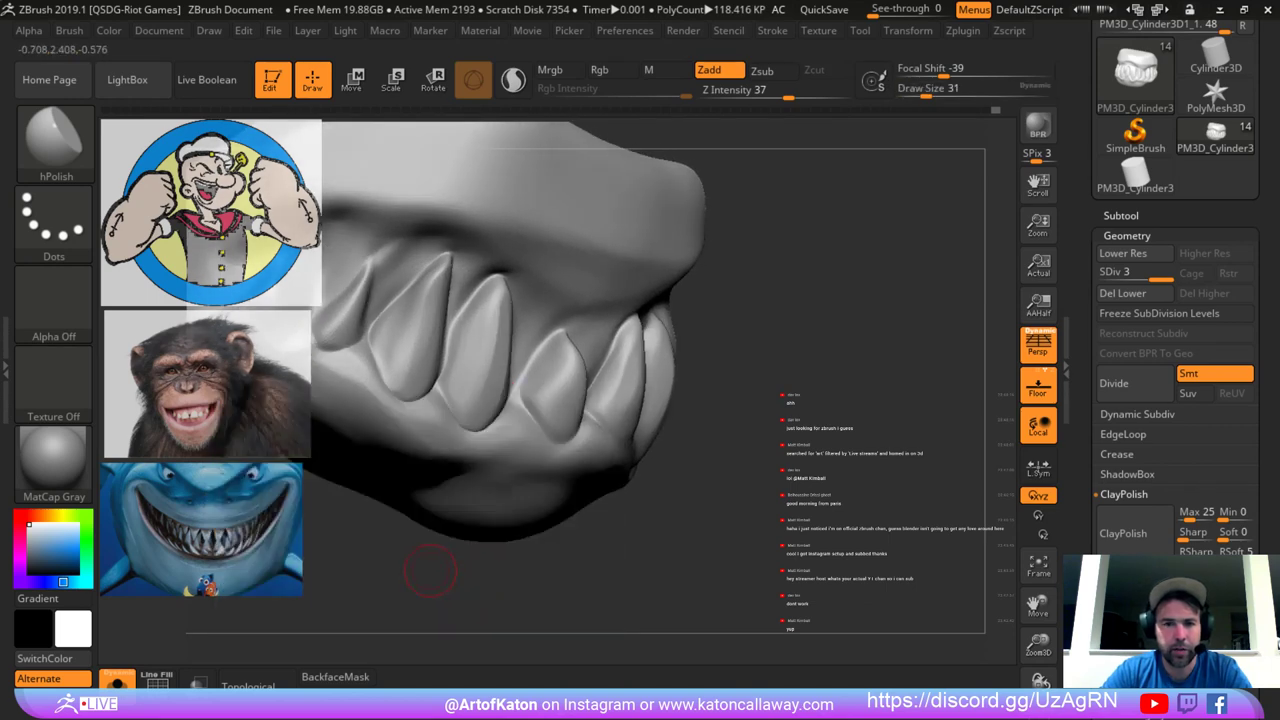
alt+drag(440, 569, 528, 589)
key(space)
drag(514, 371, 518, 371)
key(ctrl+z)
drag(448, 294, 428, 342)
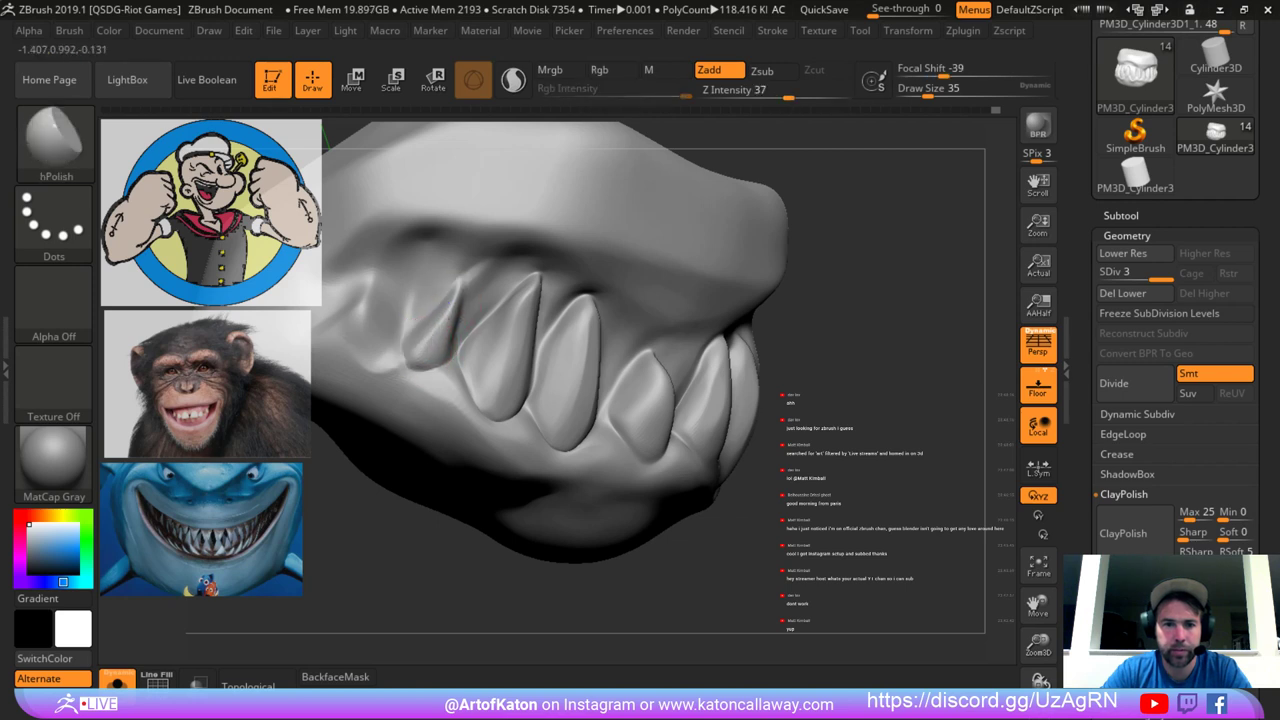
key(ctrl+z)
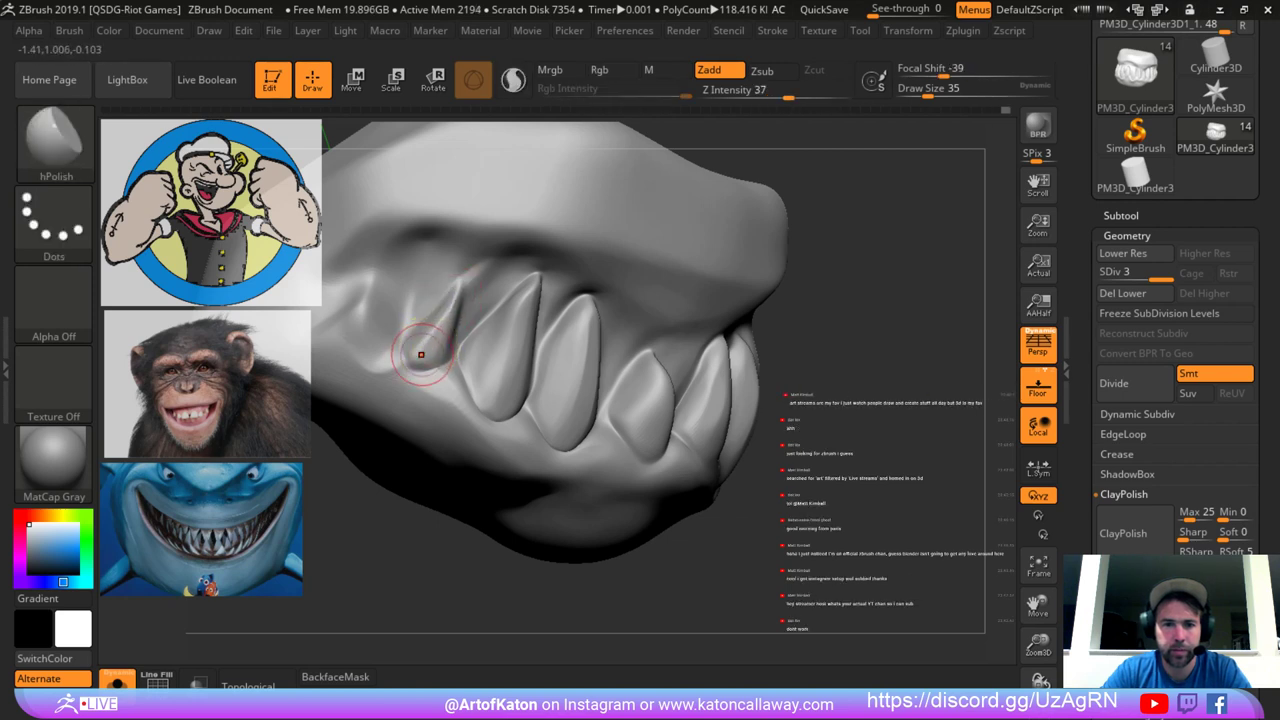
drag(420, 355, 468, 291)
key(ctrl+z)
Adjust the lower side teeth with the SnakeHook brush at draw size 59 and display the whole character.
alt+drag(447, 577, 396, 491)
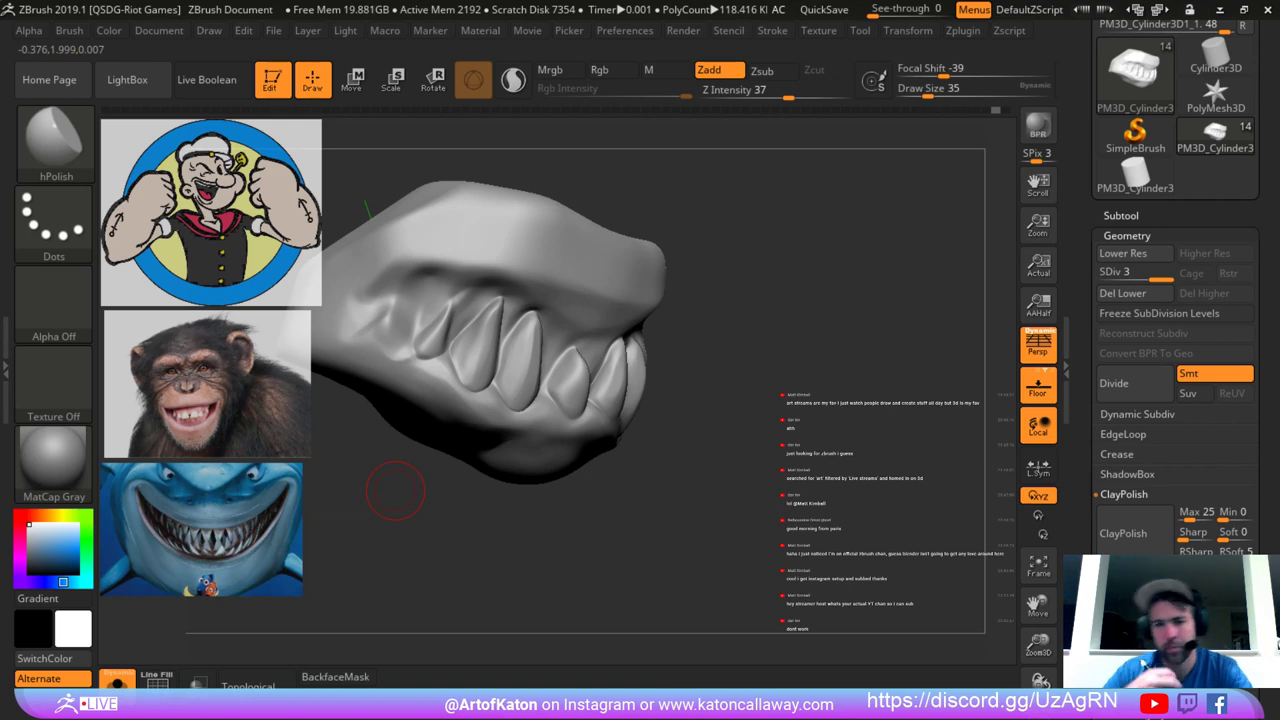
drag(536, 552, 433, 553)
key(b)
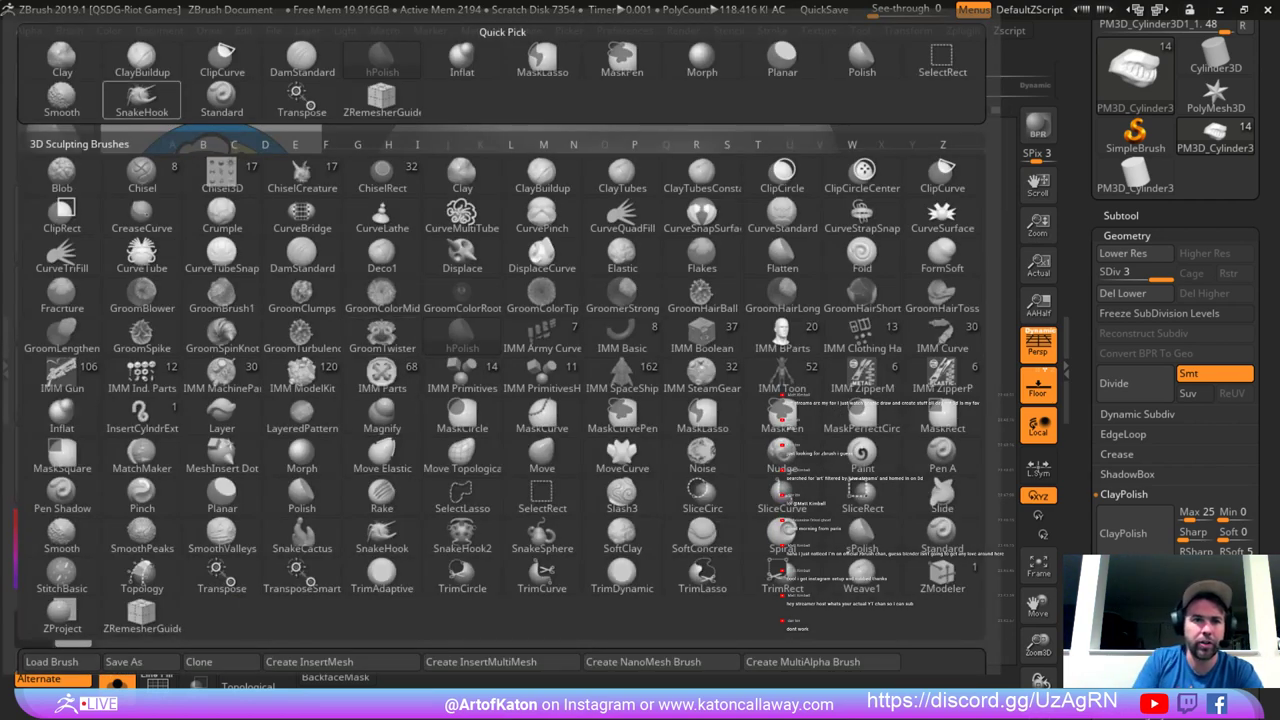
click(140, 100)
drag(245, 525, 257, 523)
key(bracketleft)
drag(390, 330, 385, 335)
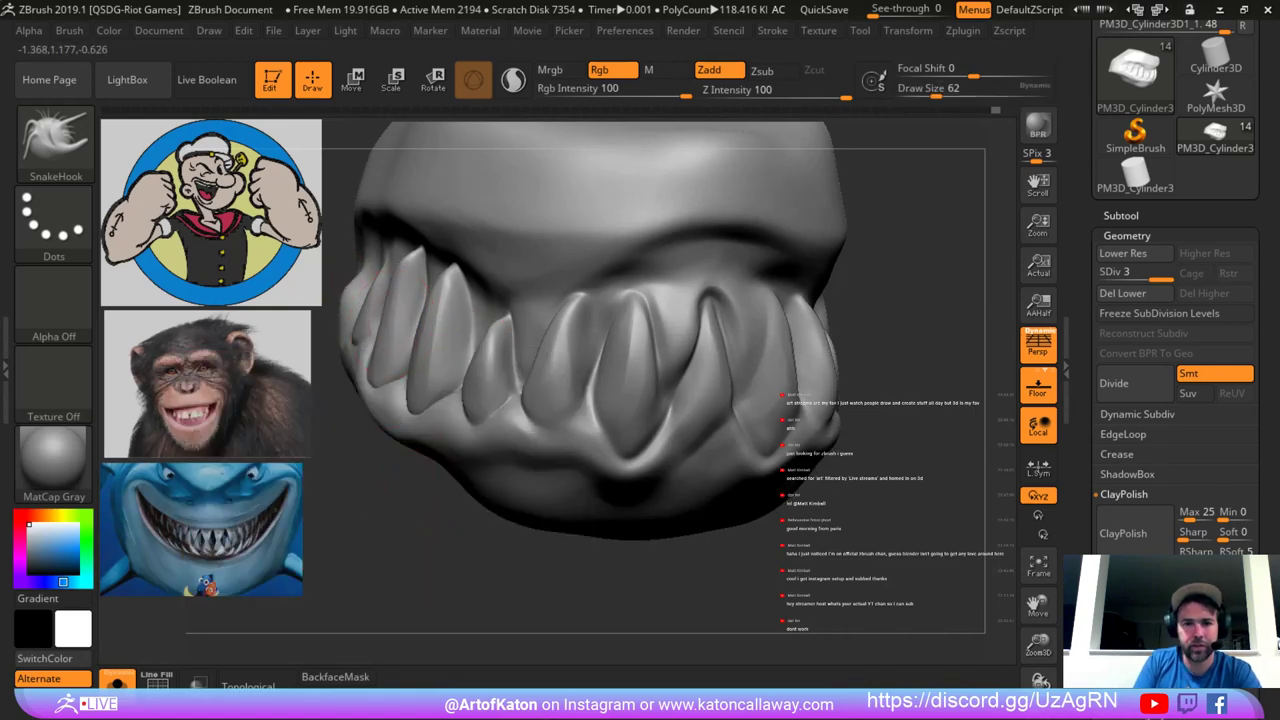
mouse_move(393, 530)
alt+mouse_down()
mouse_move(393, 478)
mouse_move(391, 520)
alt+mouse_up()
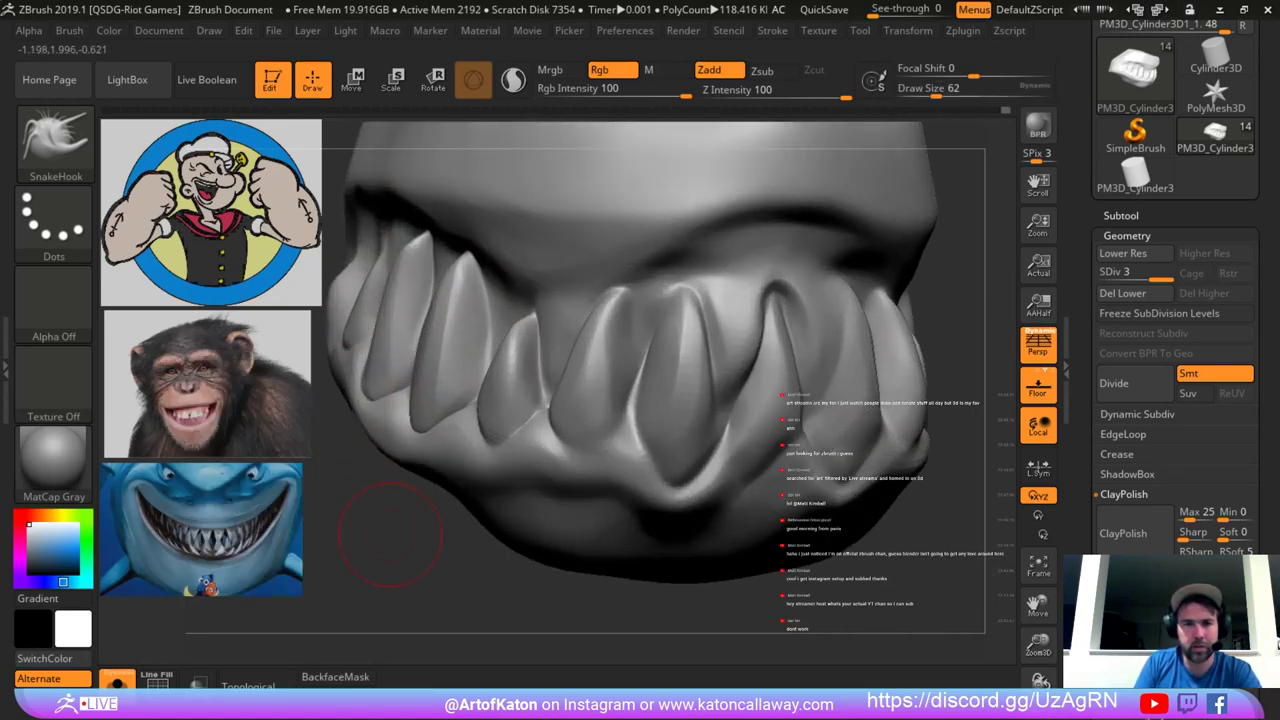
key(space)
drag(394, 356, 391, 356)
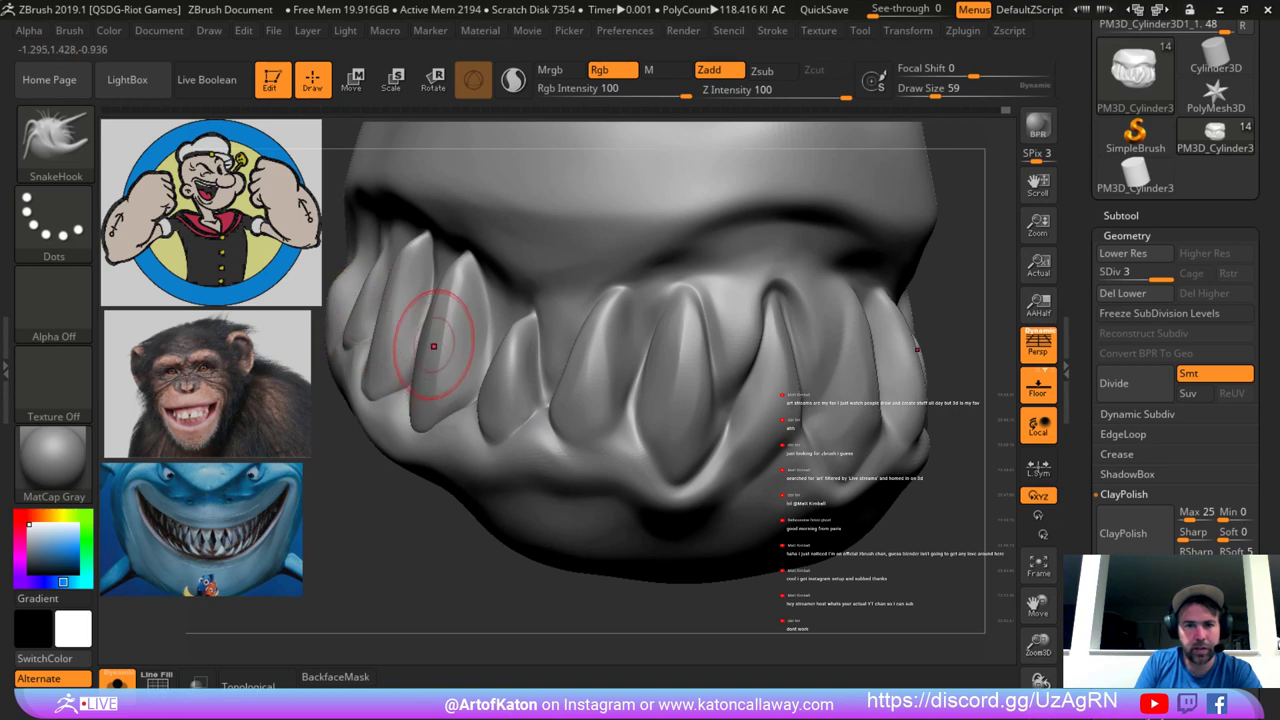
click(118, 682)
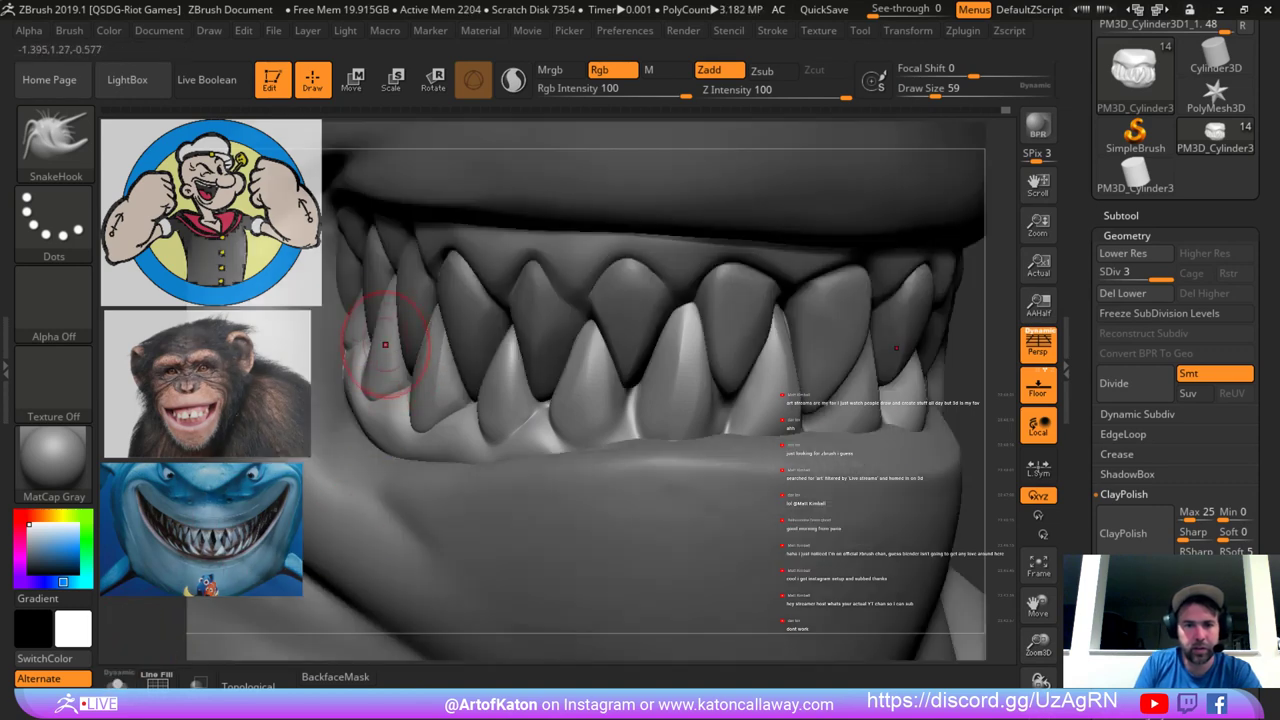
Reshape the rear lower teeth and gum line with SnakeHook, trying draw size 94 and reducing it to 39.
mouse_move(478, 144)
mouse_down()
mouse_move(425, 136)
mouse_move(500, 142)
mouse_move(436, 154)
mouse_move(492, 136)
mouse_move(521, 179)
mouse_up()
key(])
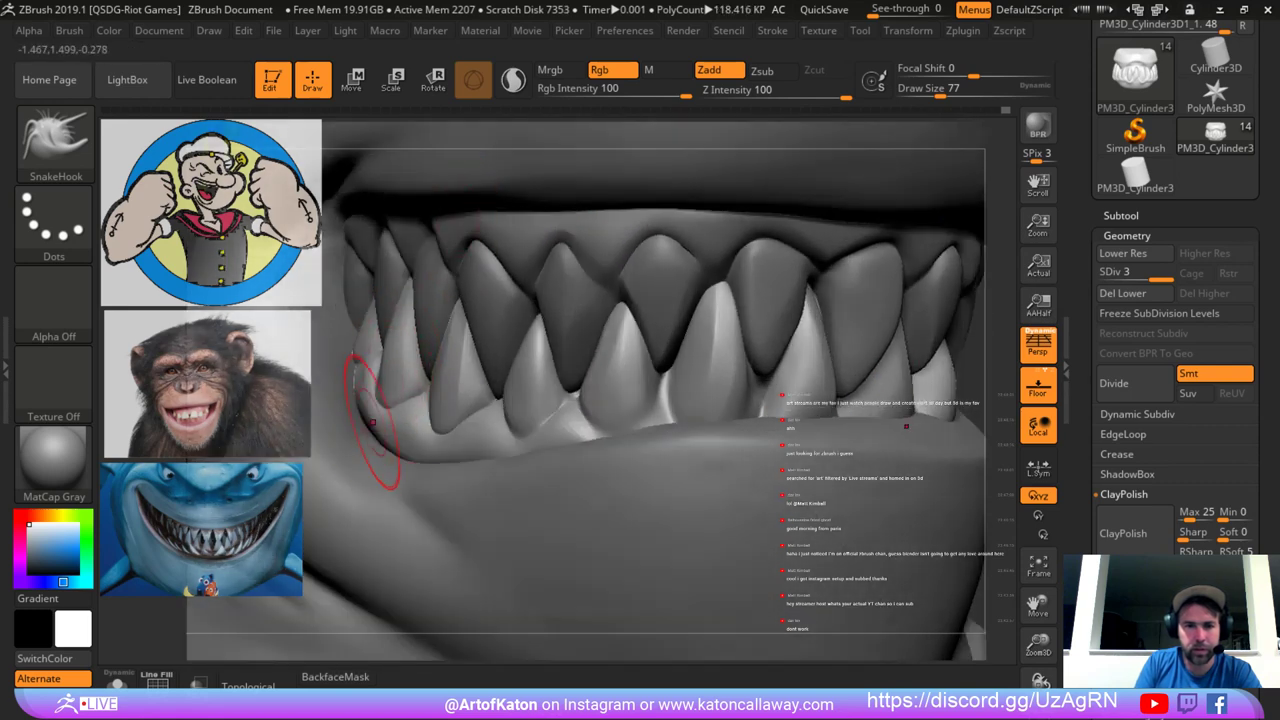
mouse_move(520, 184)
right_down()
mouse_move(580, 190)
mouse_move(540, 240)
right_up()
alt+click(402, 379)
key(space)
drag(455, 335, 465, 335)
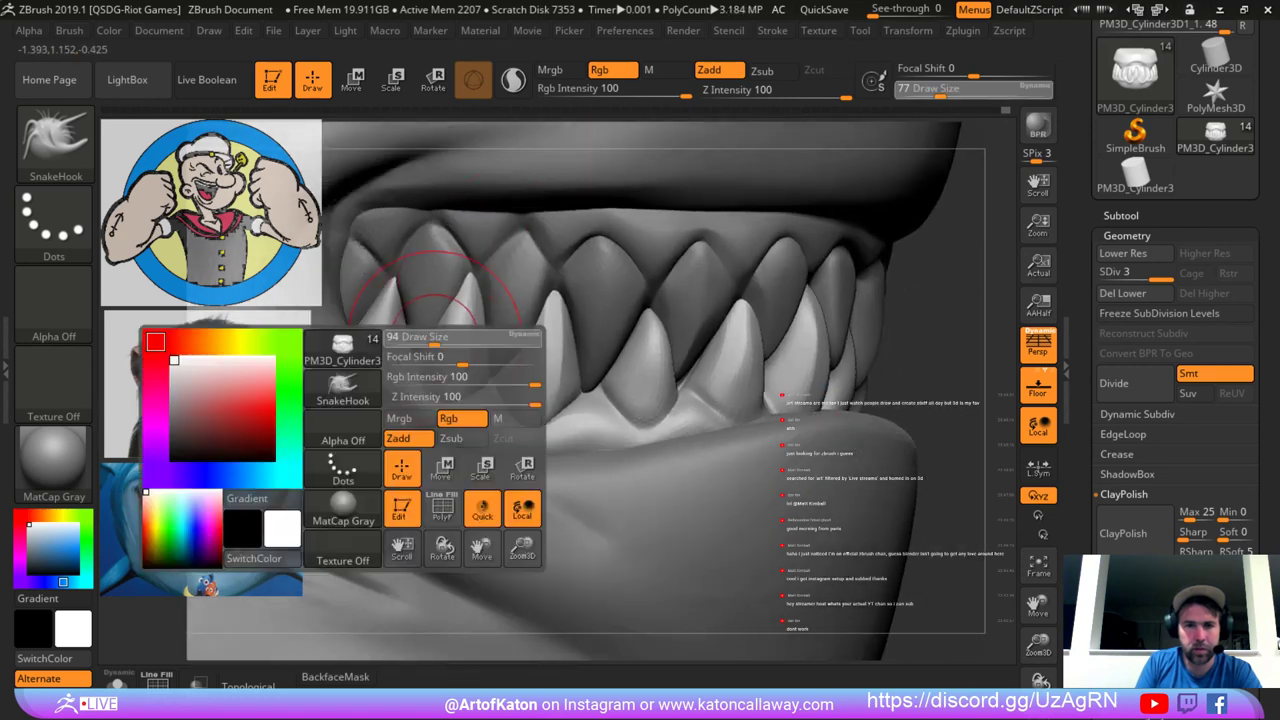
key(space)
drag(402, 379, 391, 380)
drag(420, 430, 395, 393)
key(ctrl+z)
key(space)
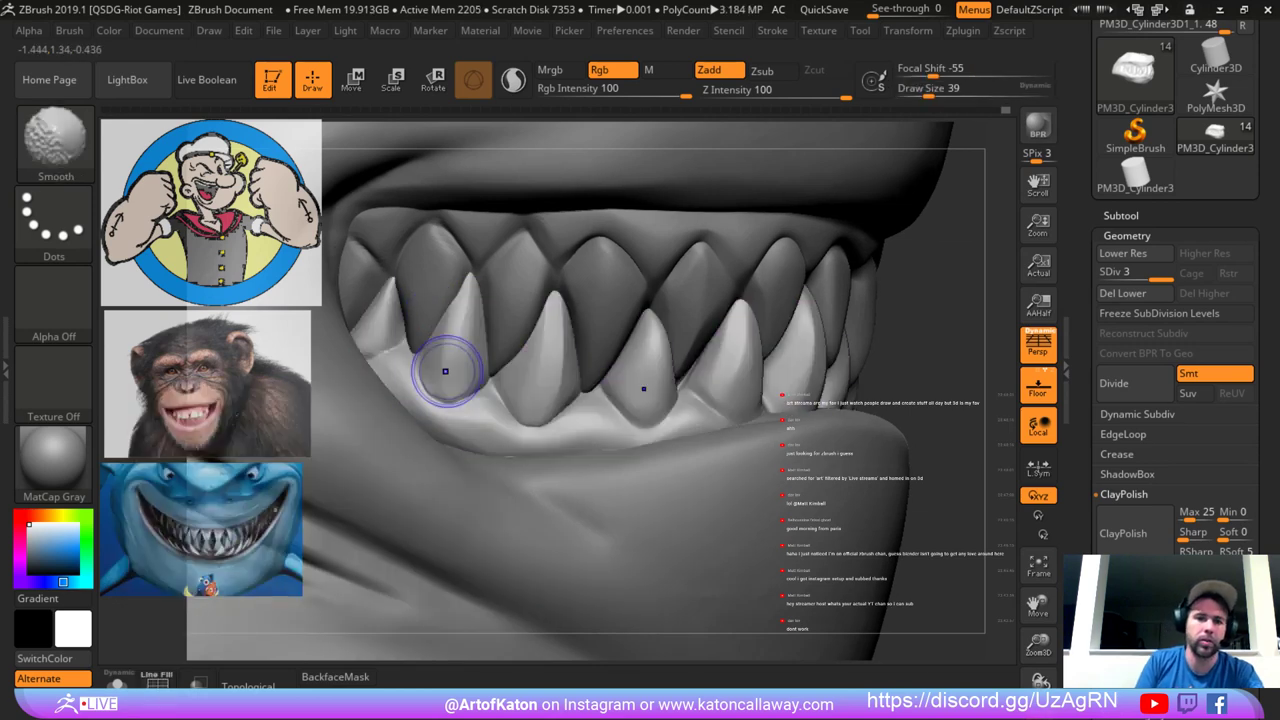
Sharpen the grooves around the rear lower teeth with DamStandard at draw size 29.
key(b)
key(d)
key(s)
key(space)
drag(369, 338, 404, 342)
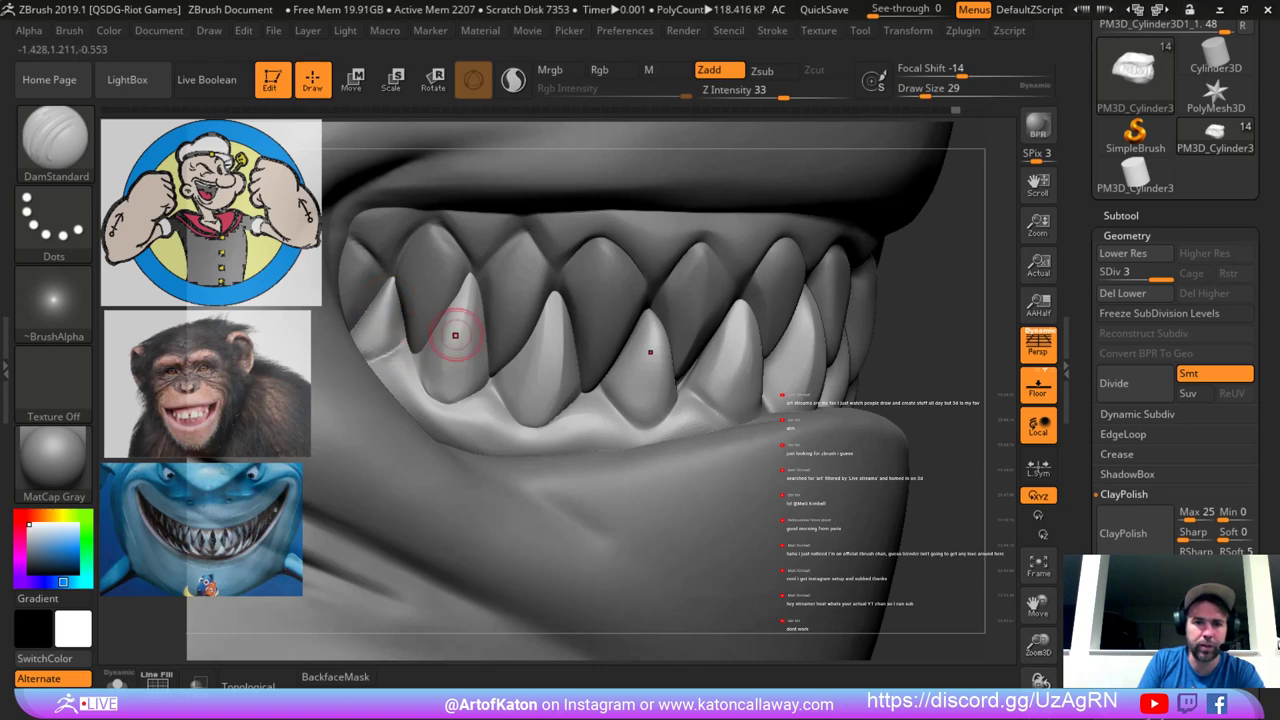
mouse_move(954, 266)
alt+mouse_down()
mouse_move(950, 185)
mouse_move(789, 251)
mouse_move(808, 320)
mouse_move(745, 318)
alt+mouse_up()
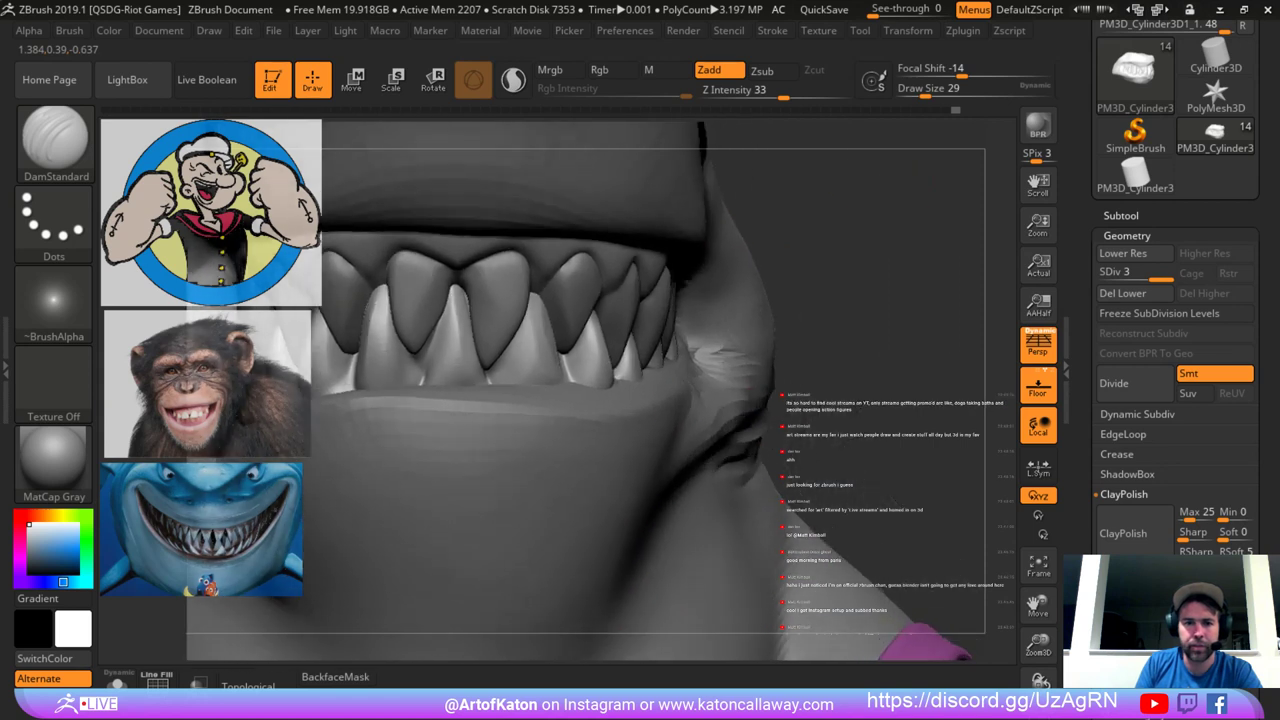
Smooth the surface and tip of the center lower tooth at draw size 29.
shift+drag(444, 318, 444, 296)
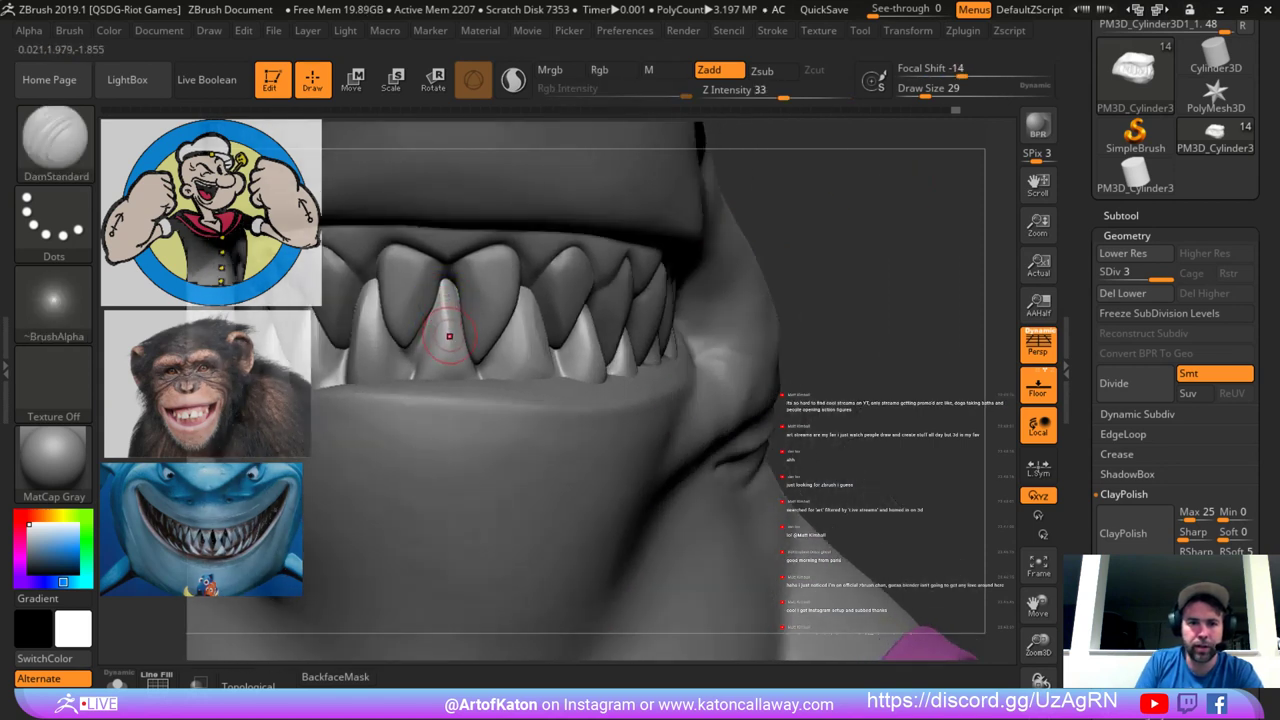
key(shift)
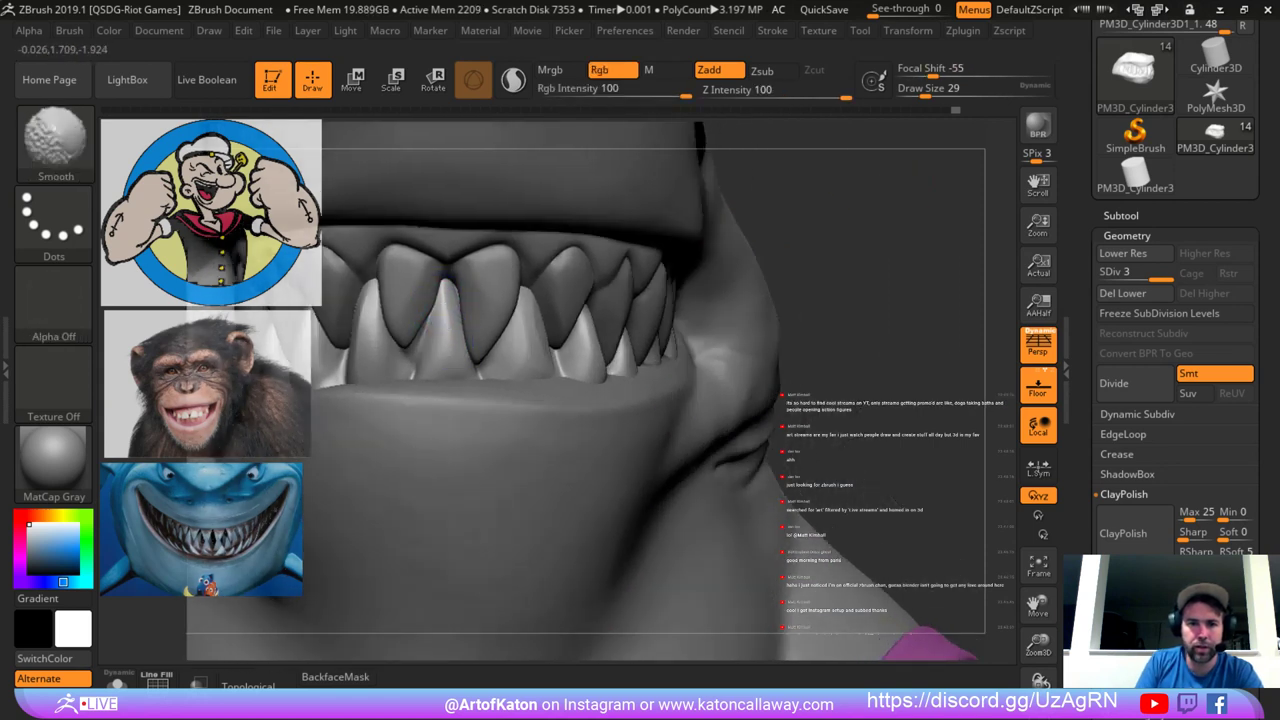
shift+drag(443, 312, 442, 302)
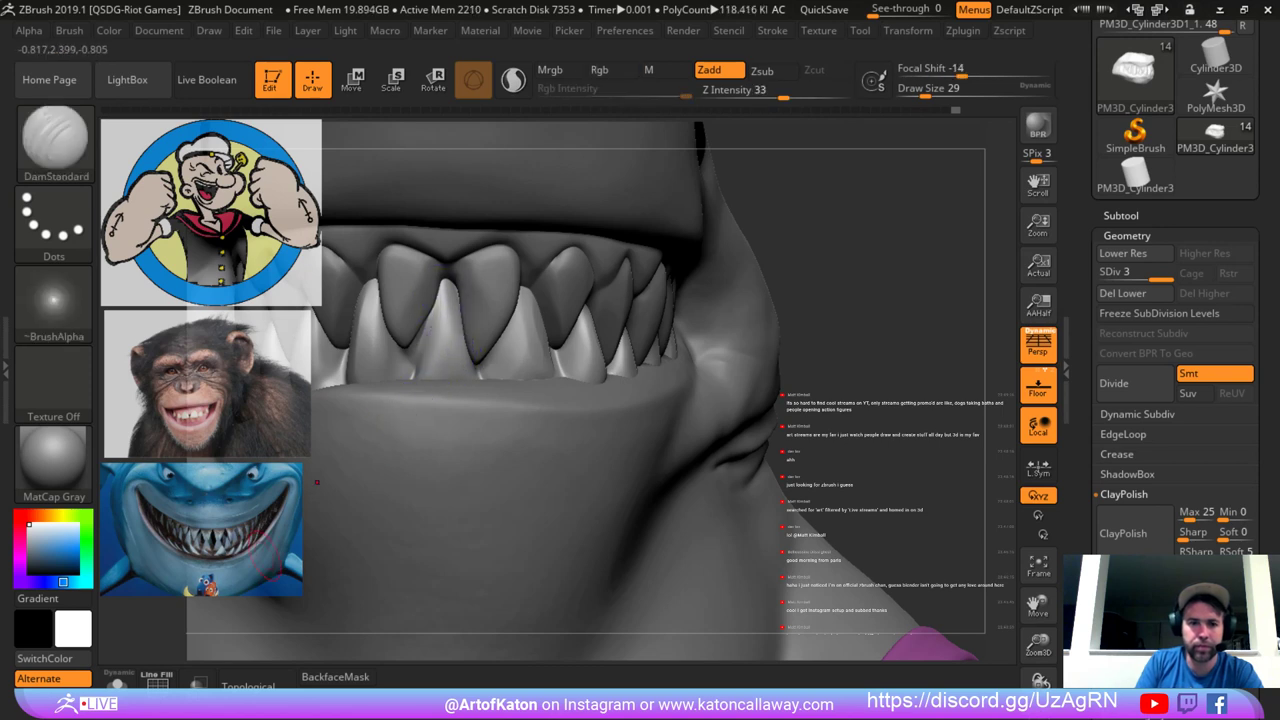
Isolate the teeth mesh and polish the center lower tooth with hPolish at draw size 35.
click(117, 682)
alt+drag(690, 294, 726, 277)
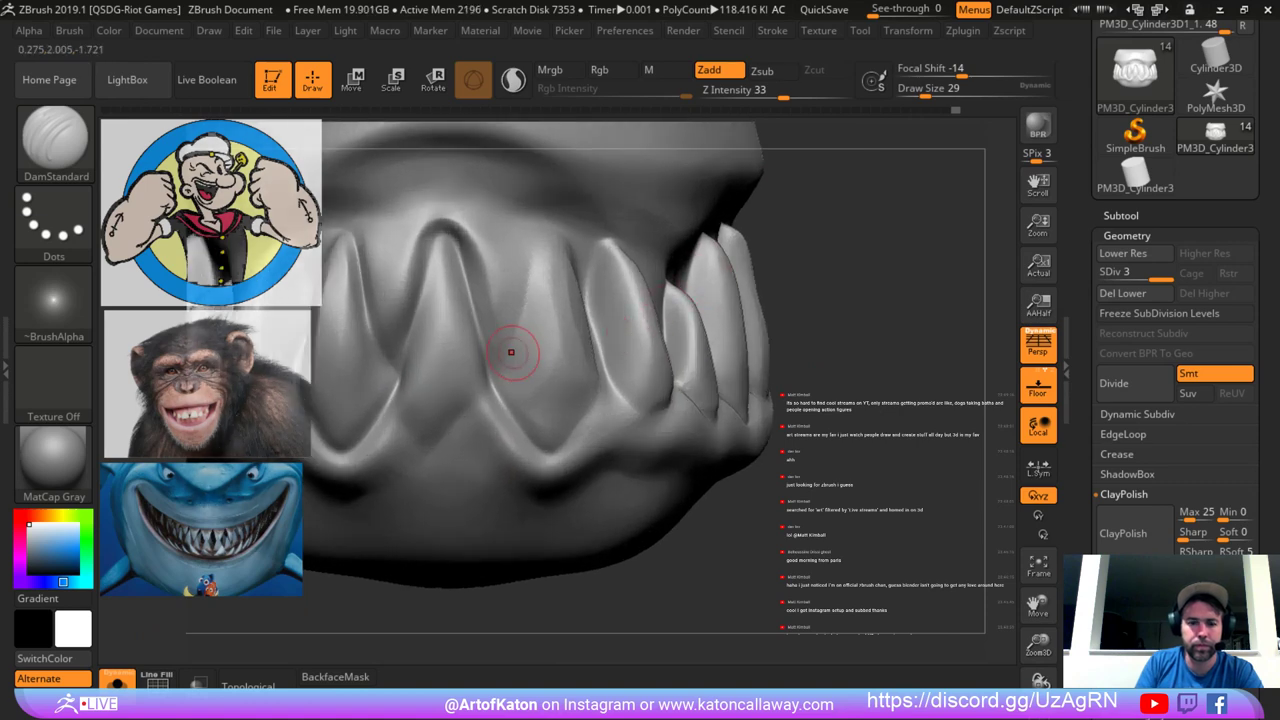
key(b)
key(h)
key(p)
key(space)
click(466, 331)
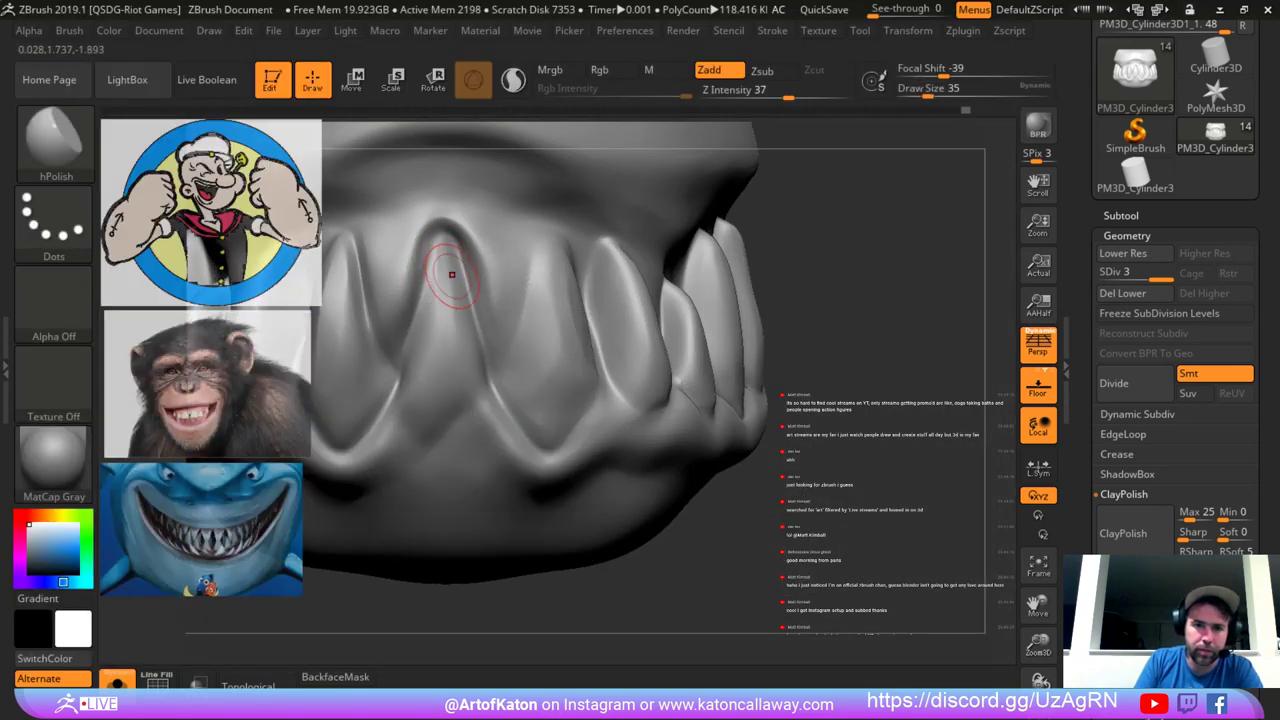
drag(434, 270, 438, 276)
drag(406, 363, 436, 274)
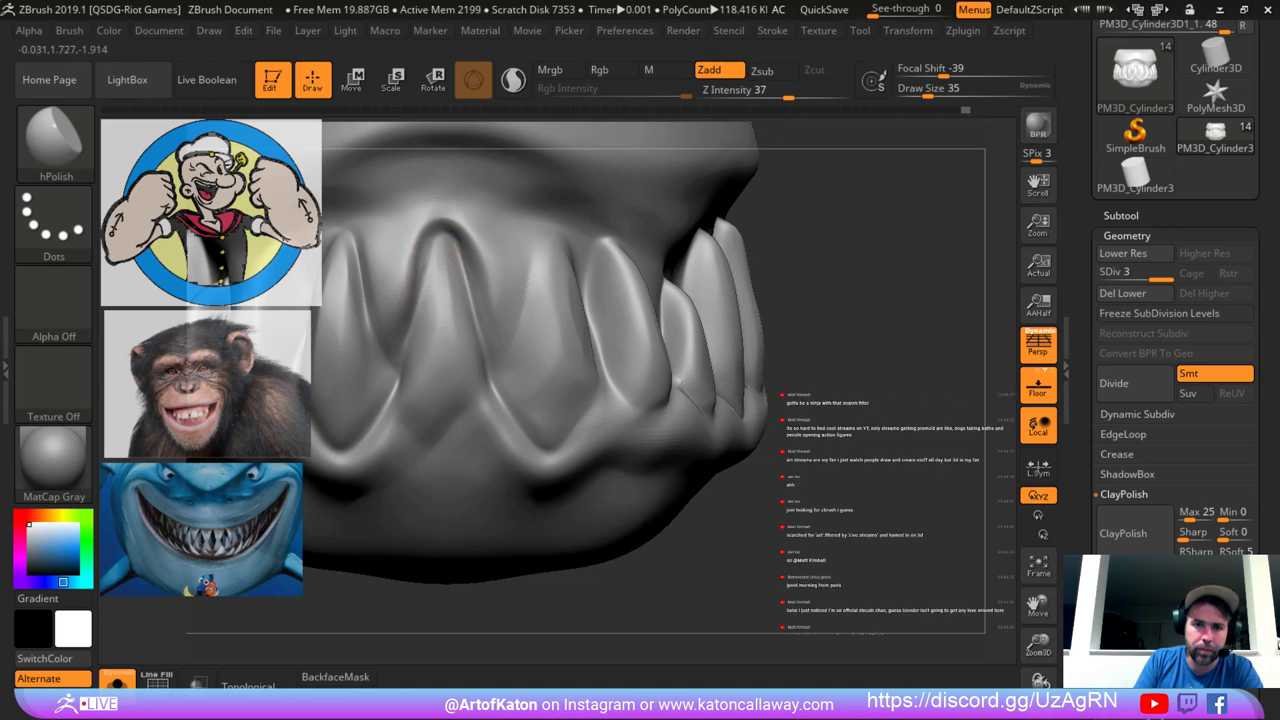
Polish the tip and front face of the lower tooth beside the center one with hPolish.
key(shift)
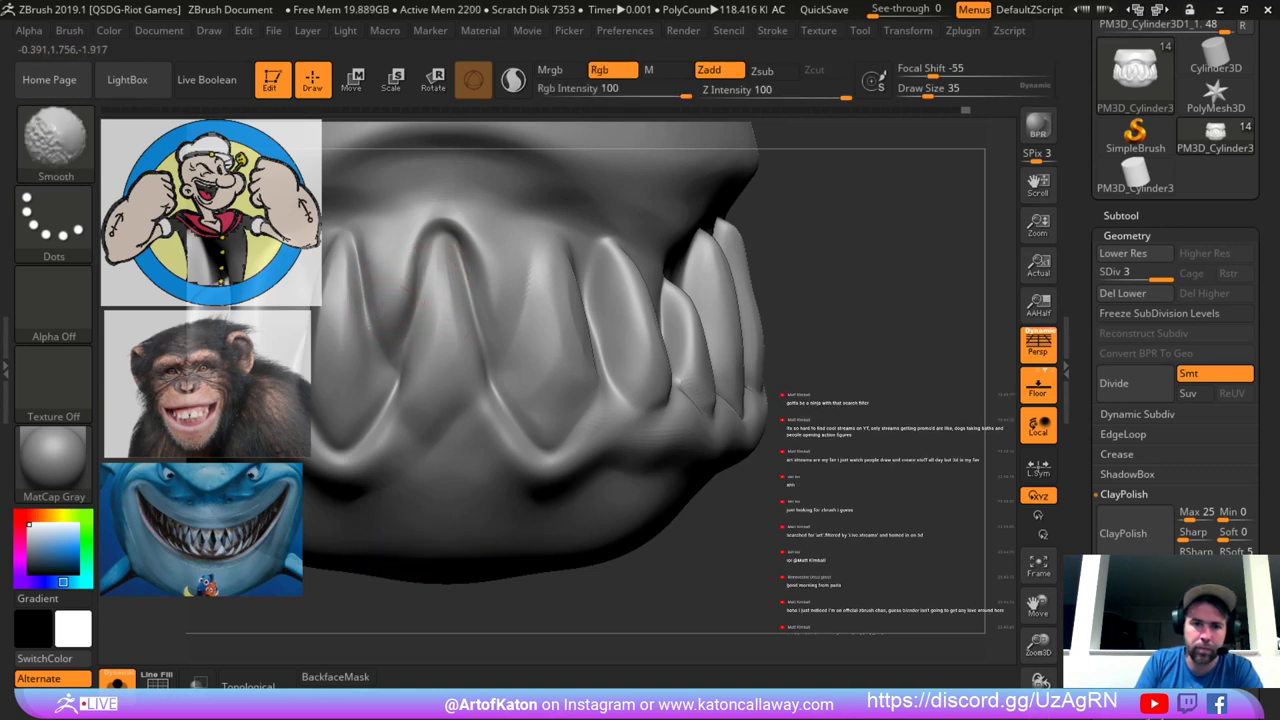
drag(805, 265, 870, 262)
key(shift)
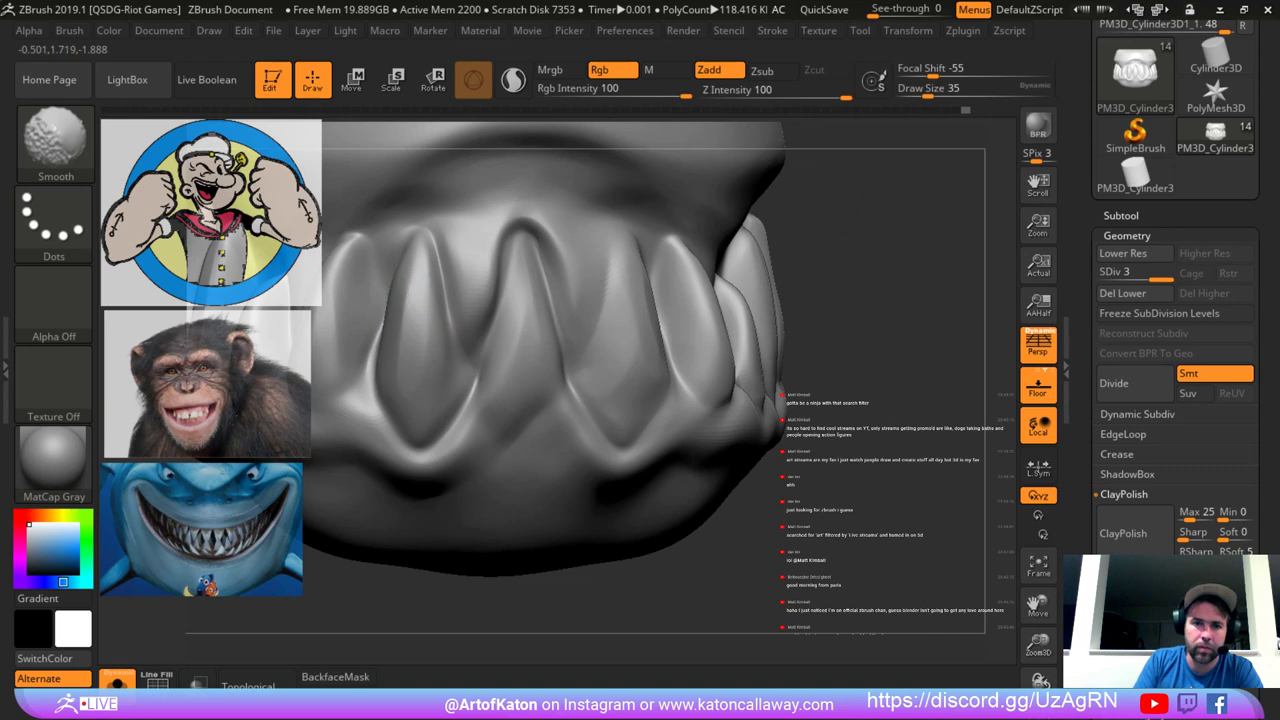
mouse_move(424, 252)
mouse_down()
mouse_move(424, 298)
mouse_move(414, 243)
mouse_move(406, 294)
mouse_up()
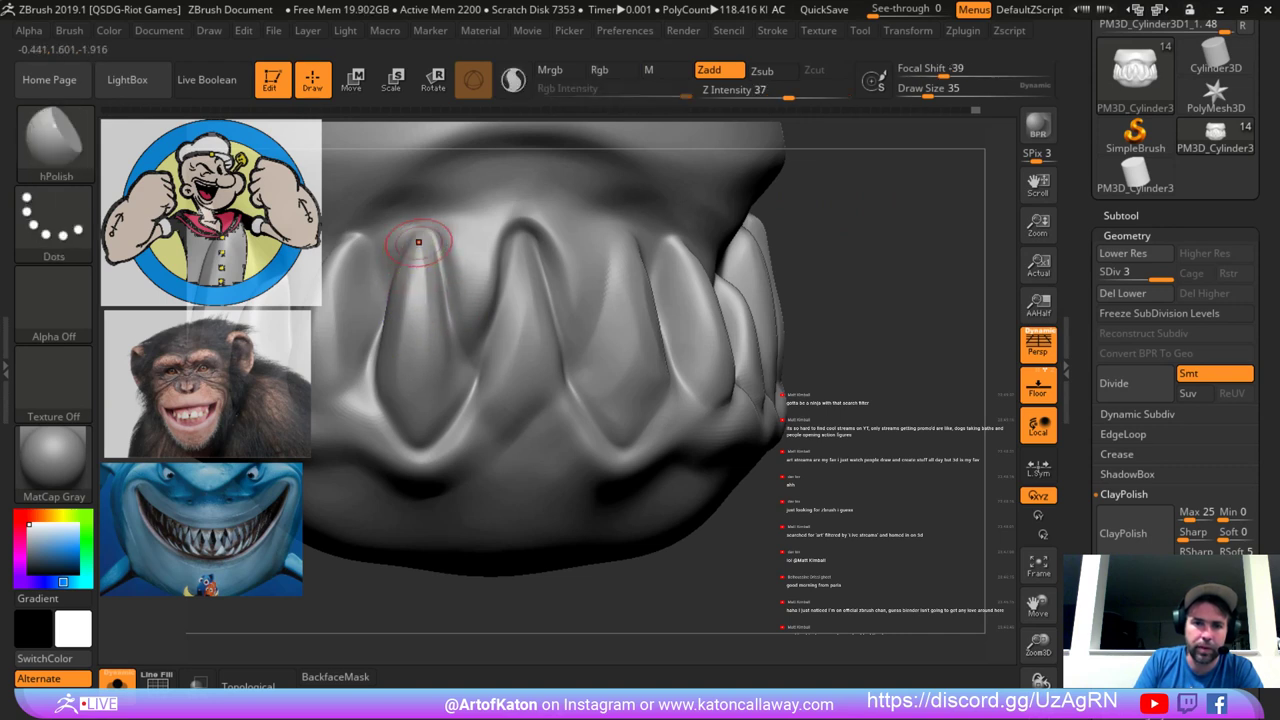
Flatten the lower tooth beside the center one from tip to base with hPolish, raising the draw size to 44.
drag(417, 248, 394, 363)
drag(420, 270, 409, 387)
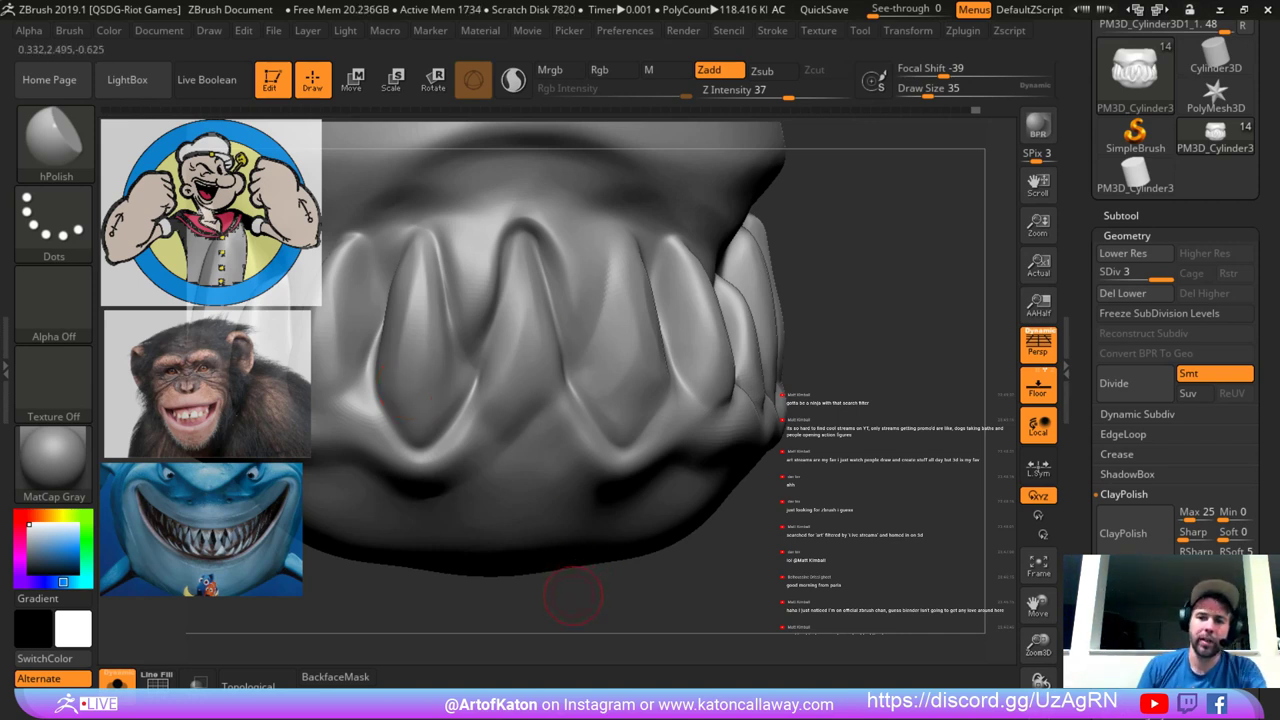
key(space)
click(524, 355)
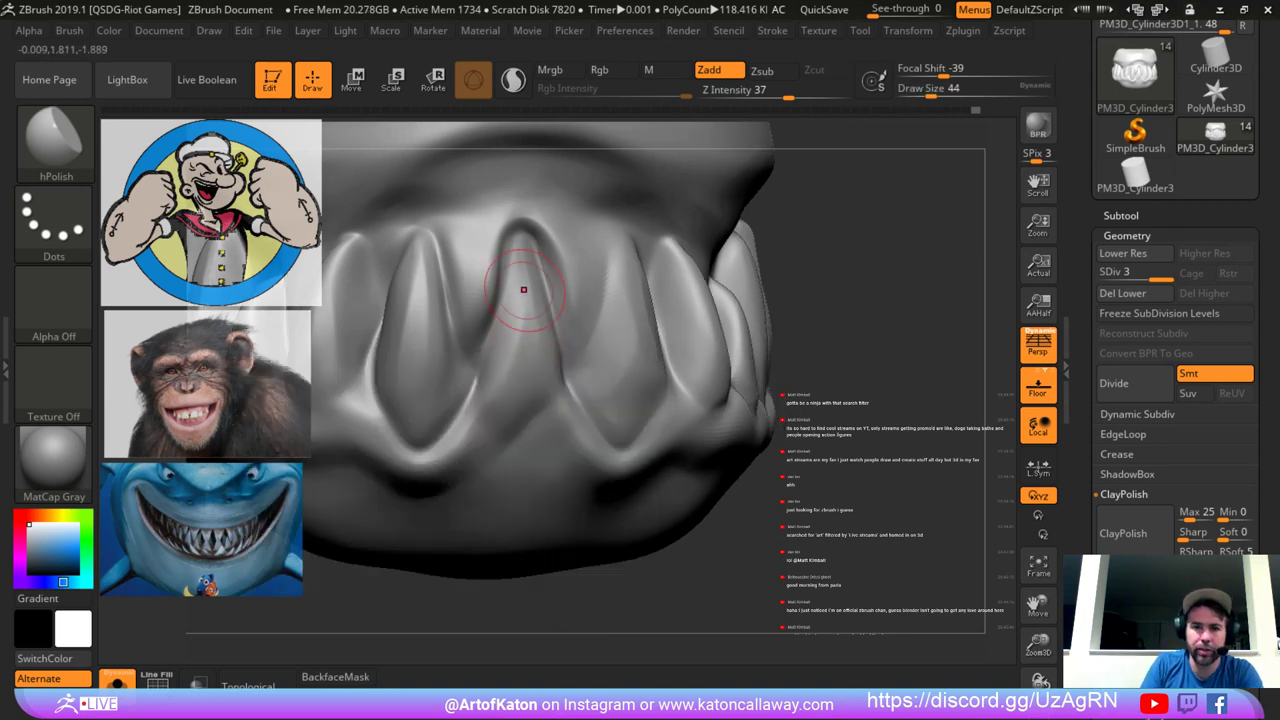
mouse_move(423, 283)
mouse_down()
mouse_move(422, 258)
mouse_move(422, 280)
mouse_up()
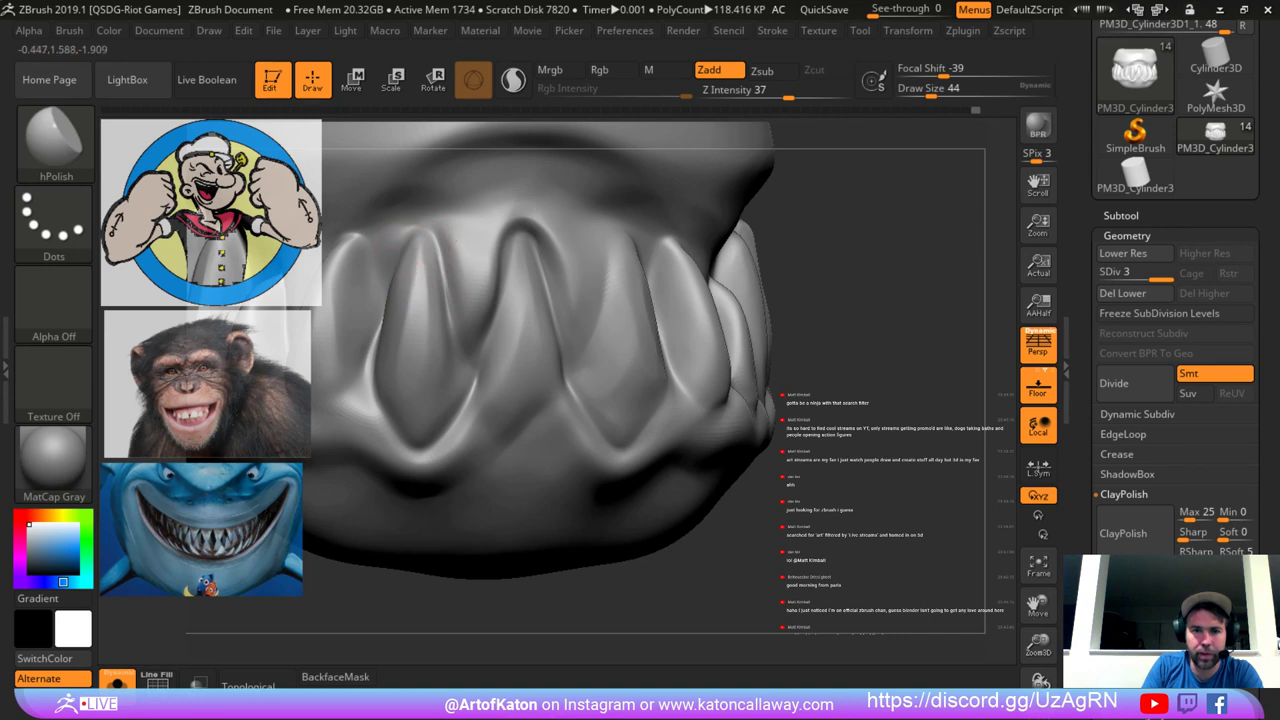
Polish the next lower tooth toward the side with hPolish, reducing the draw size to 33 for the finishing stroke.
drag(378, 592, 424, 548)
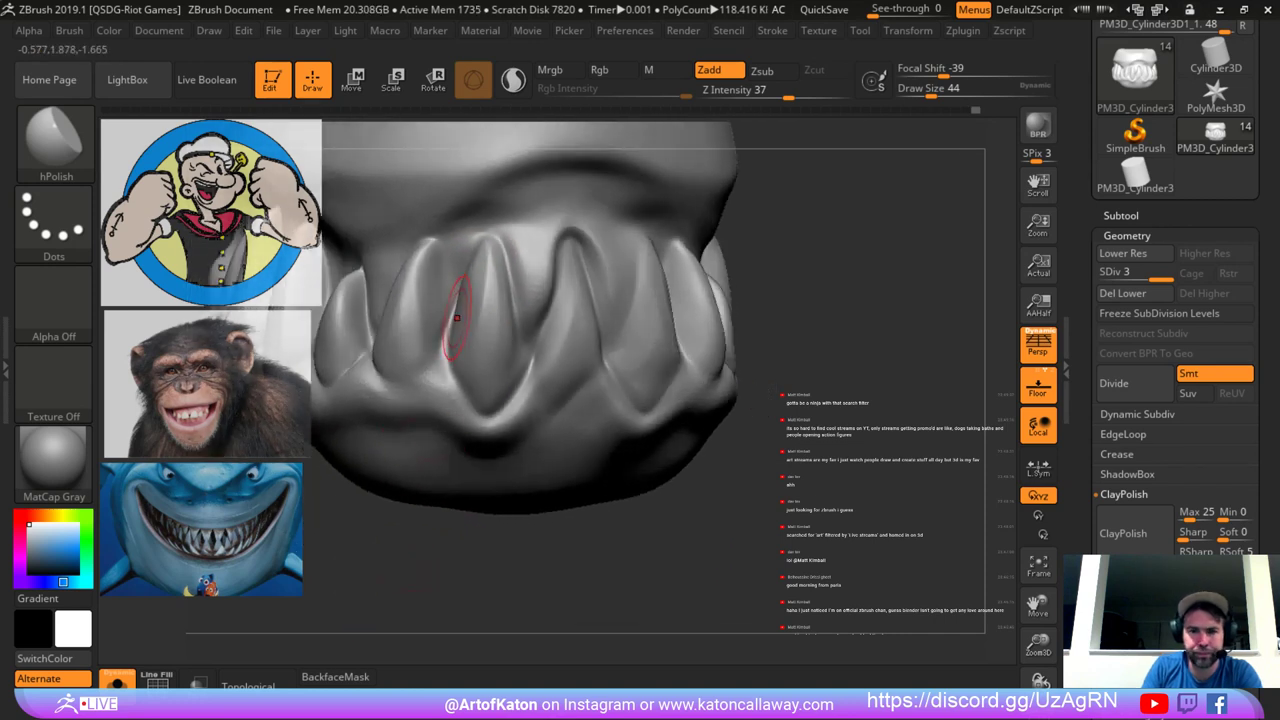
mouse_move(410, 310)
mouse_down()
mouse_move(424, 257)
mouse_move(414, 303)
mouse_up()
drag(360, 540, 364, 540)
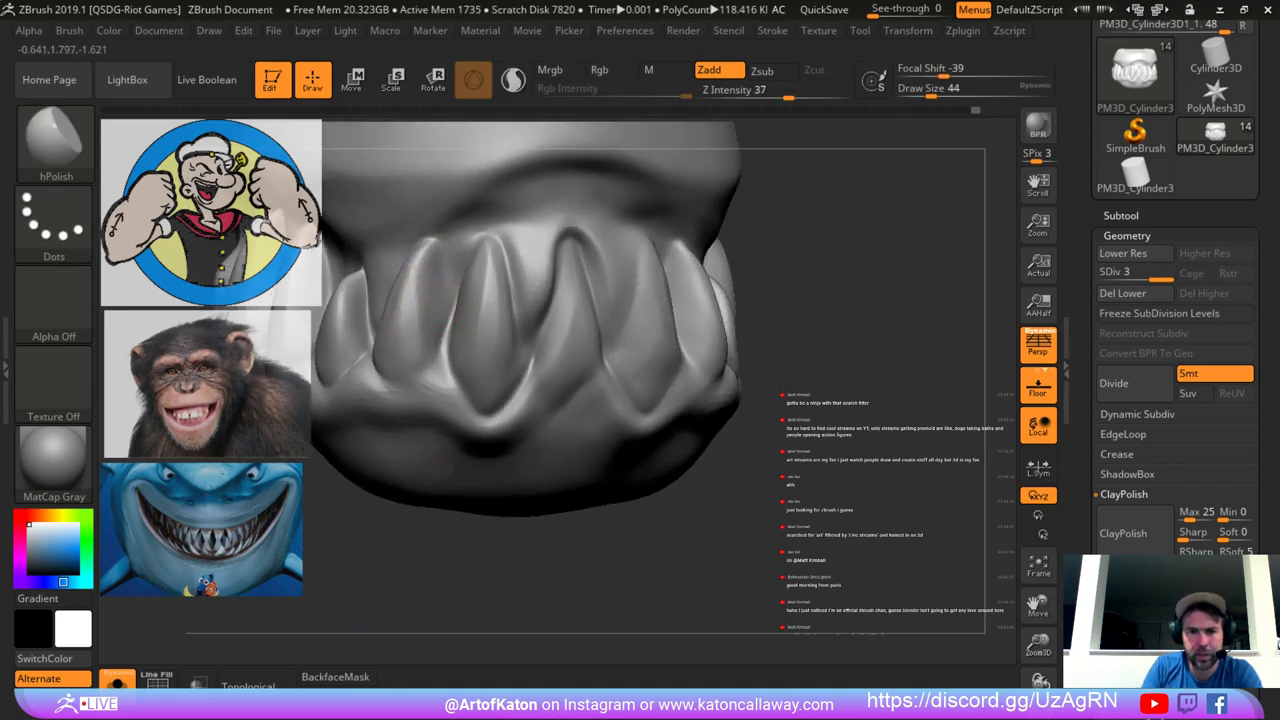
key(space)
drag(366, 404, 358, 404)
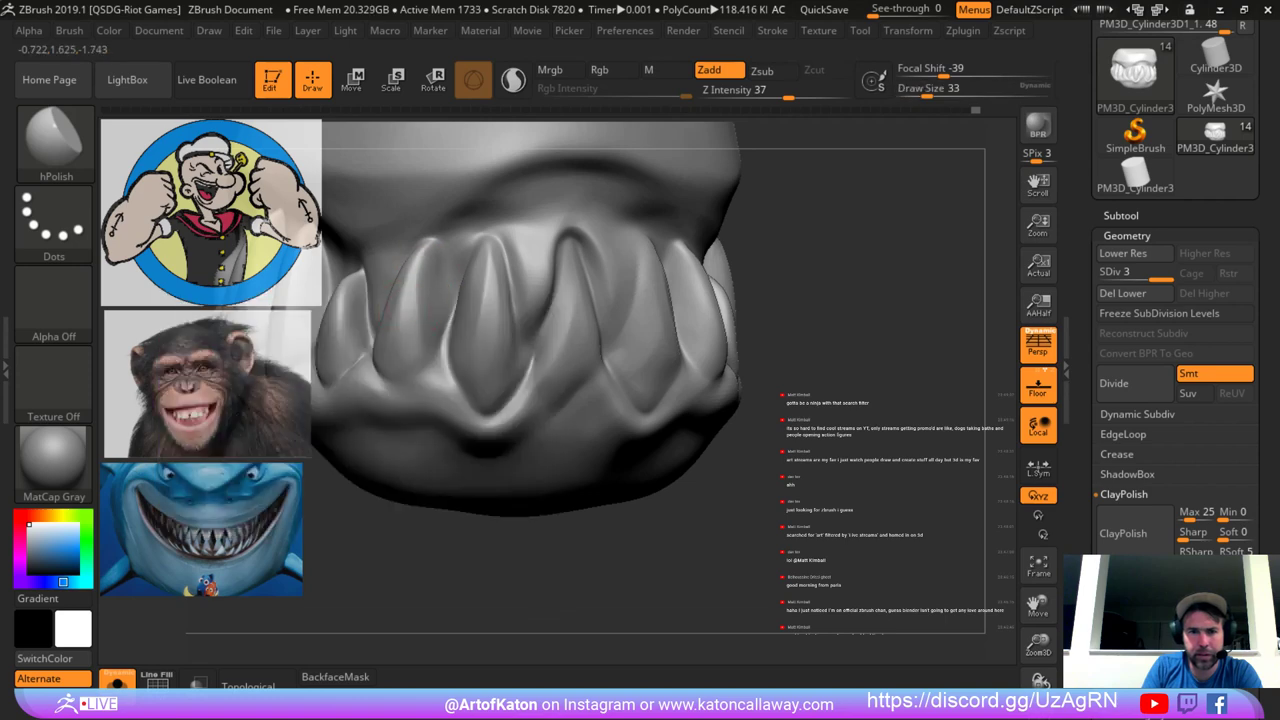
drag(409, 319, 416, 262)
Show the whole shark again, try polishing a side lower tooth with hPolish, and set the draw size to 39.
mouse_move(356, 490)
mouse_down()
mouse_move(445, 490)
mouse_move(447, 460)
mouse_up()
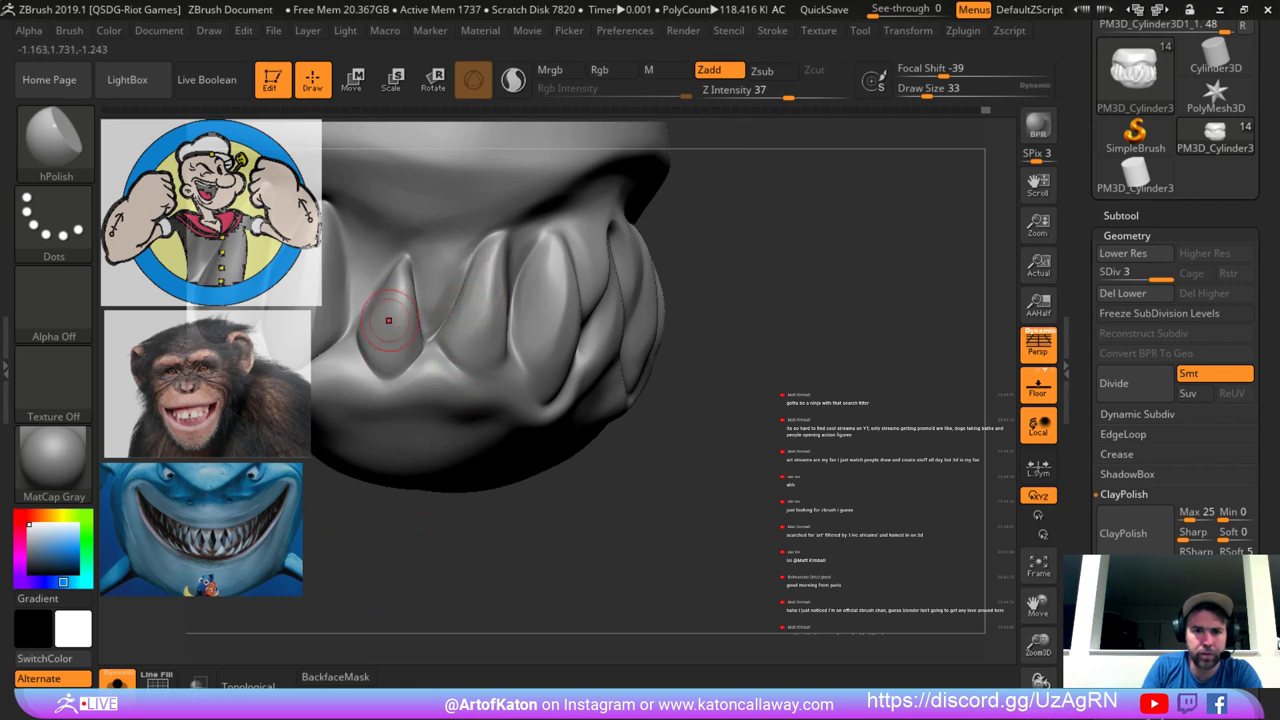
drag(425, 515, 310, 515)
click(117, 682)
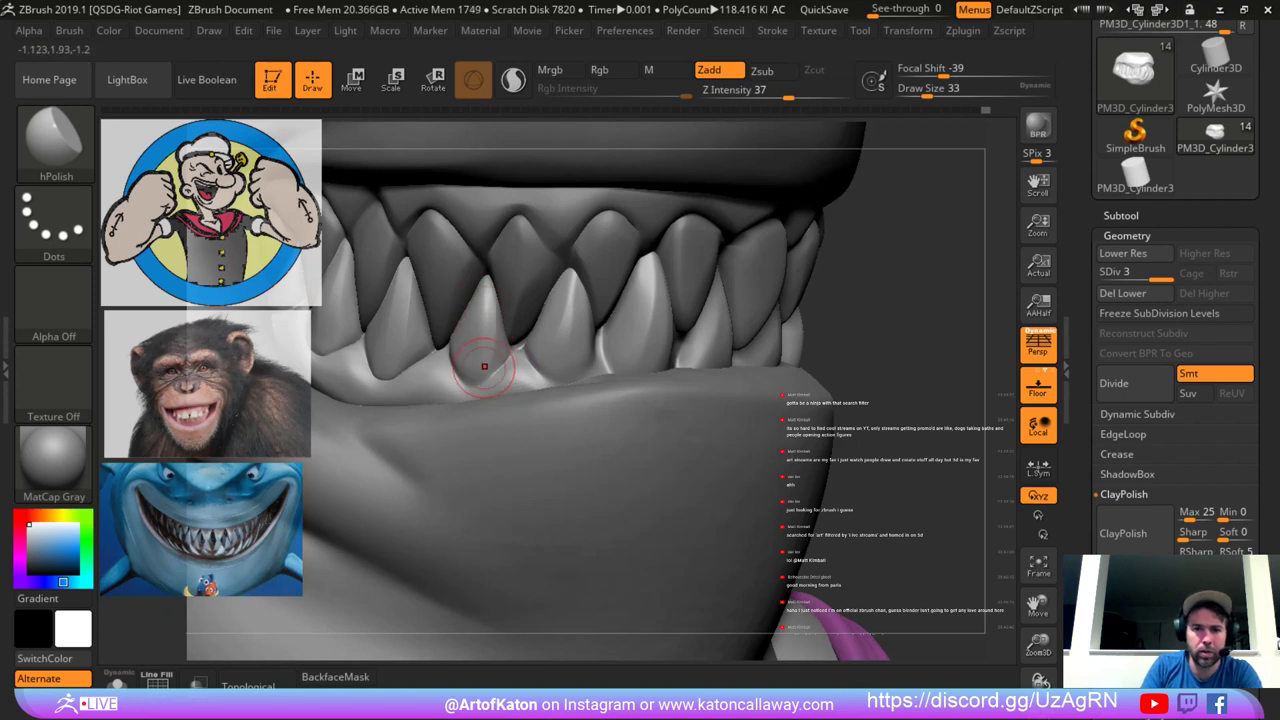
mouse_move(482, 312)
mouse_down()
mouse_move(478, 330)
mouse_move(490, 326)
mouse_up()
key(space)
key(ctrl+z)
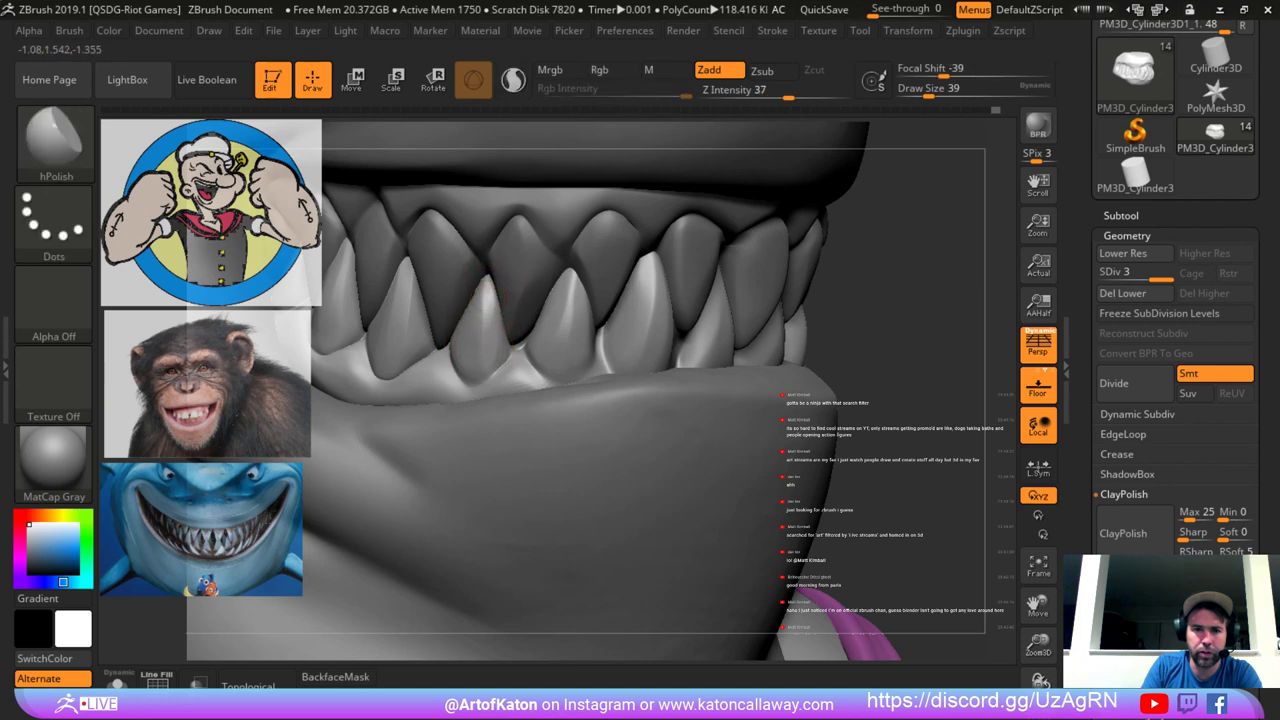
Smooth the front face and tip of the side lower tooth, reducing the draw size to 29.
right_drag(551, 169, 500, 174)
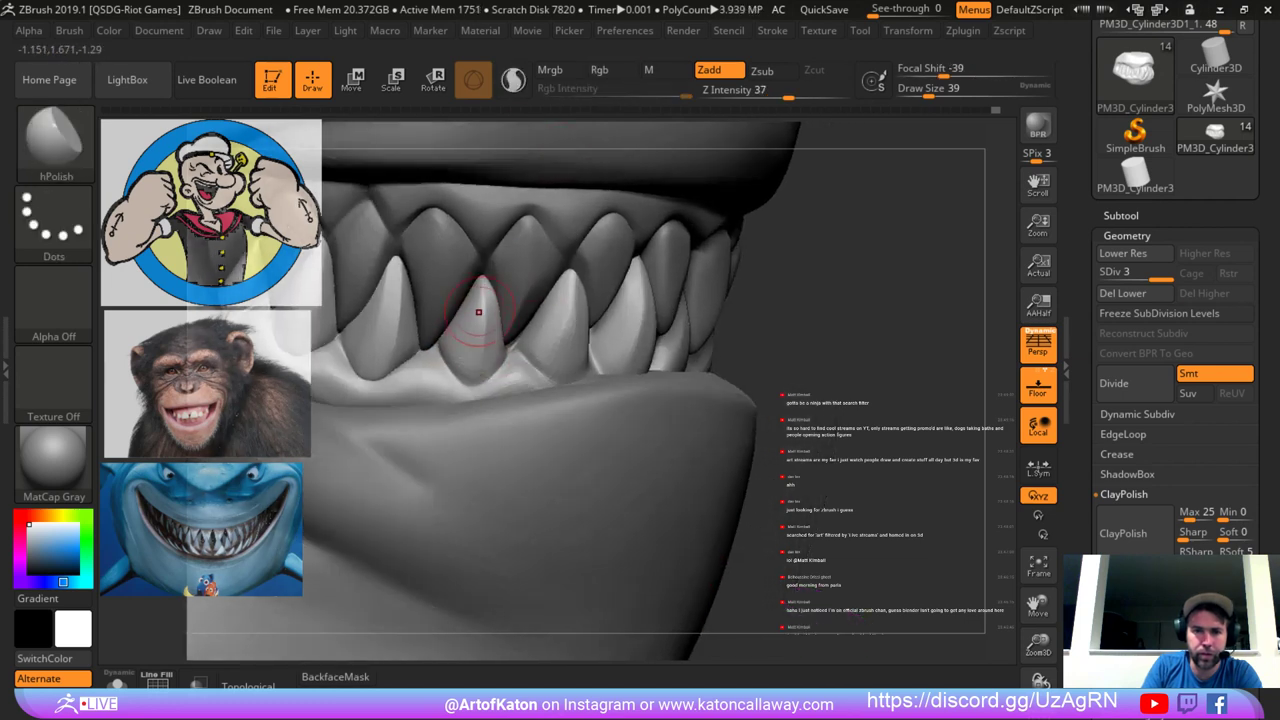
shift+drag(466, 352, 471, 337)
key(space)
click(483, 331)
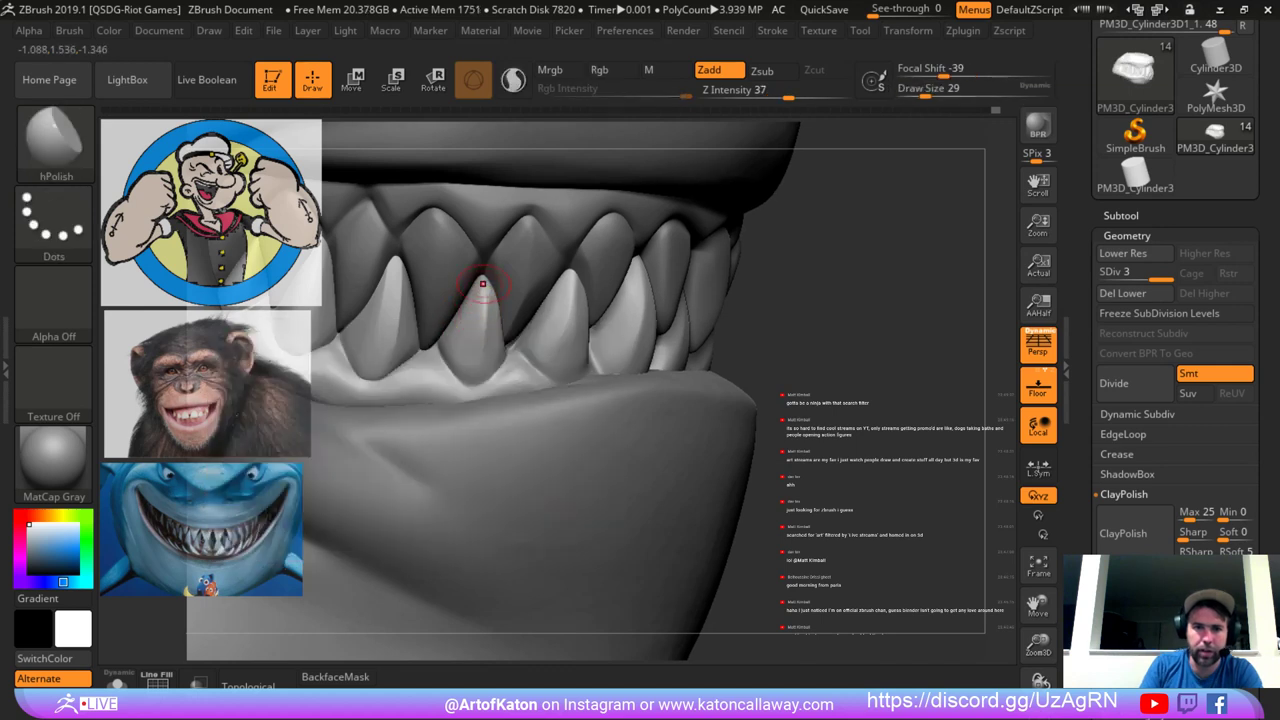
key(ctrl+z)
shift+drag(486, 325, 484, 303)
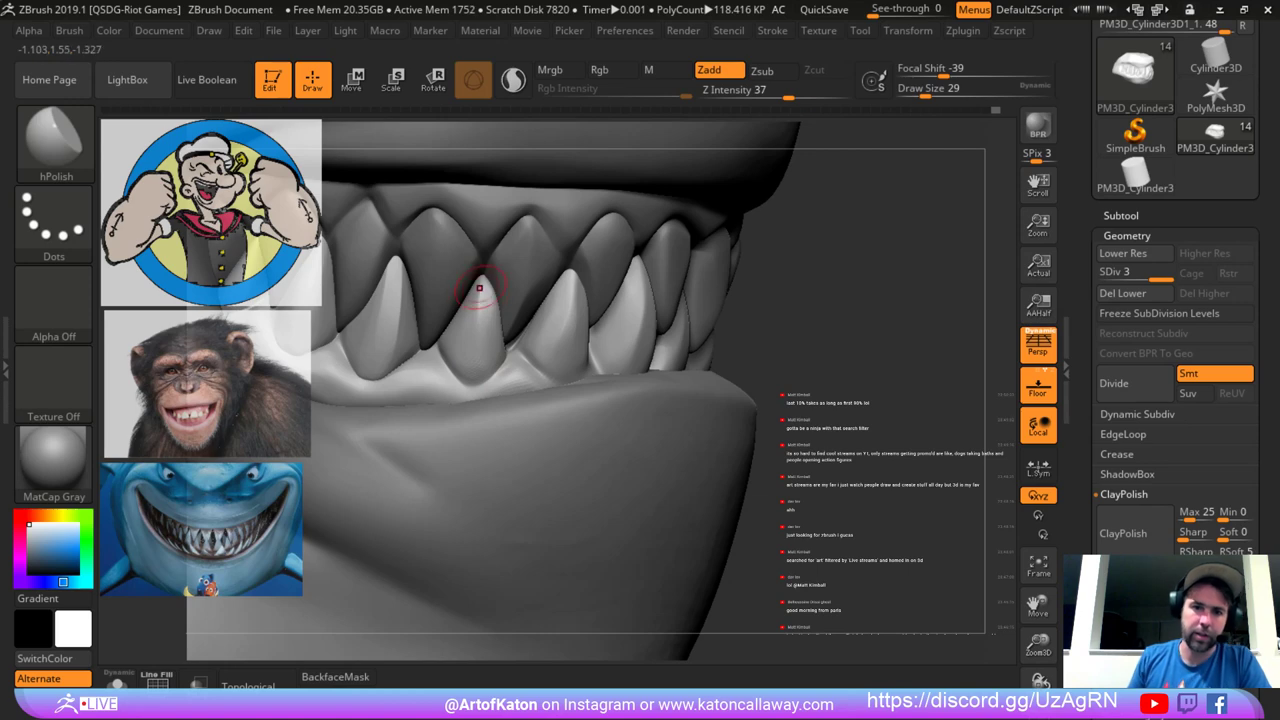
Polish the lower teeth near the front of the mouth with hPolish at draw sizes 35 and 37.
mouse_move(800, 222)
mouse_down()
mouse_move(660, 245)
mouse_move(571, 286)
mouse_up()
key(space)
mouse_move(572, 256)
mouse_down()
mouse_move(566, 318)
mouse_move(566, 262)
mouse_move(566, 310)
mouse_move(602, 312)
mouse_up()
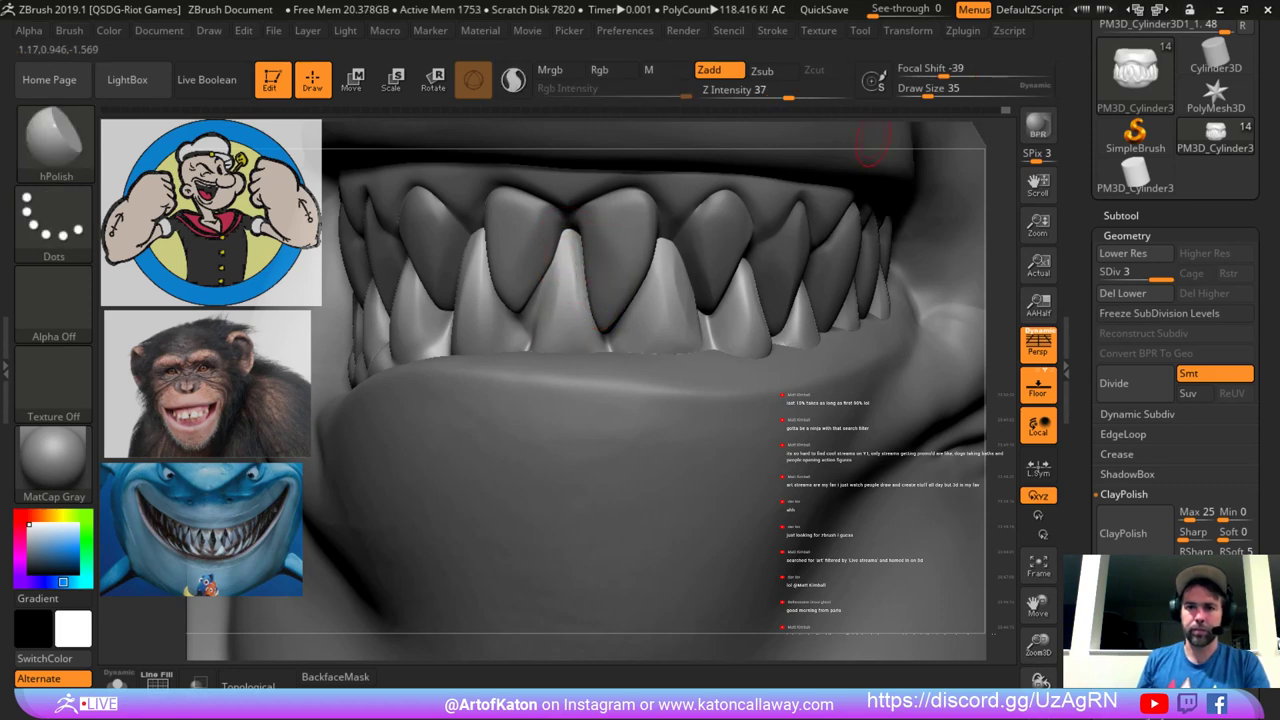
drag(1000, 170, 770, 146)
key(space)
drag(580, 285, 582, 285)
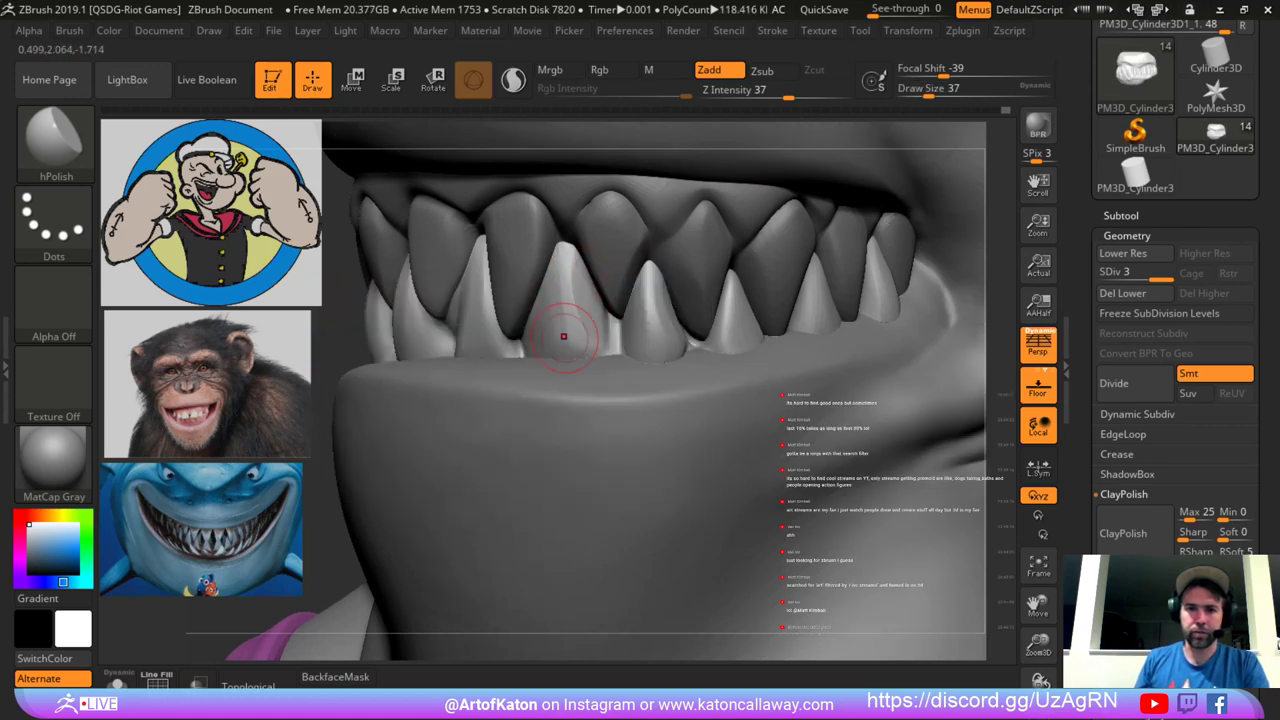
Polish the narrow side lower teeth toward the corner of the mouth with hPolish at draw size 37.
mouse_move(1000, 180)
mouse_down()
mouse_move(900, 160)
mouse_move(870, 175)
mouse_up()
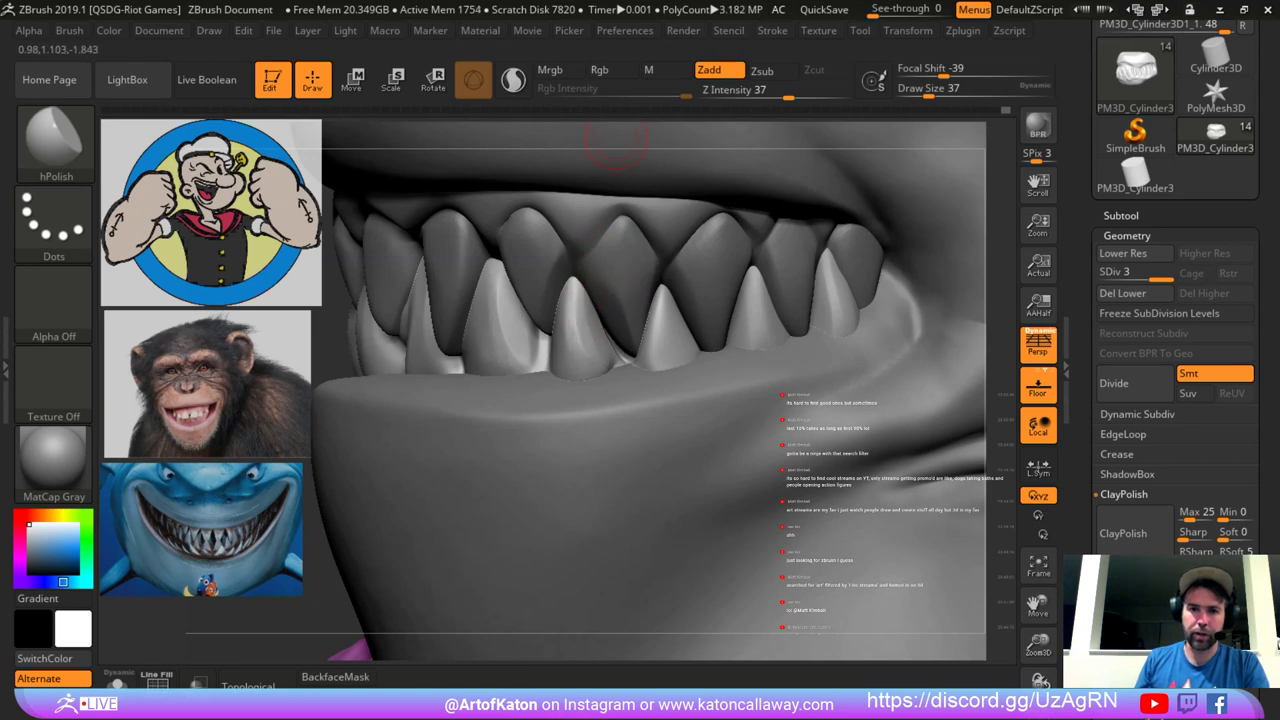
drag(616, 139, 676, 142)
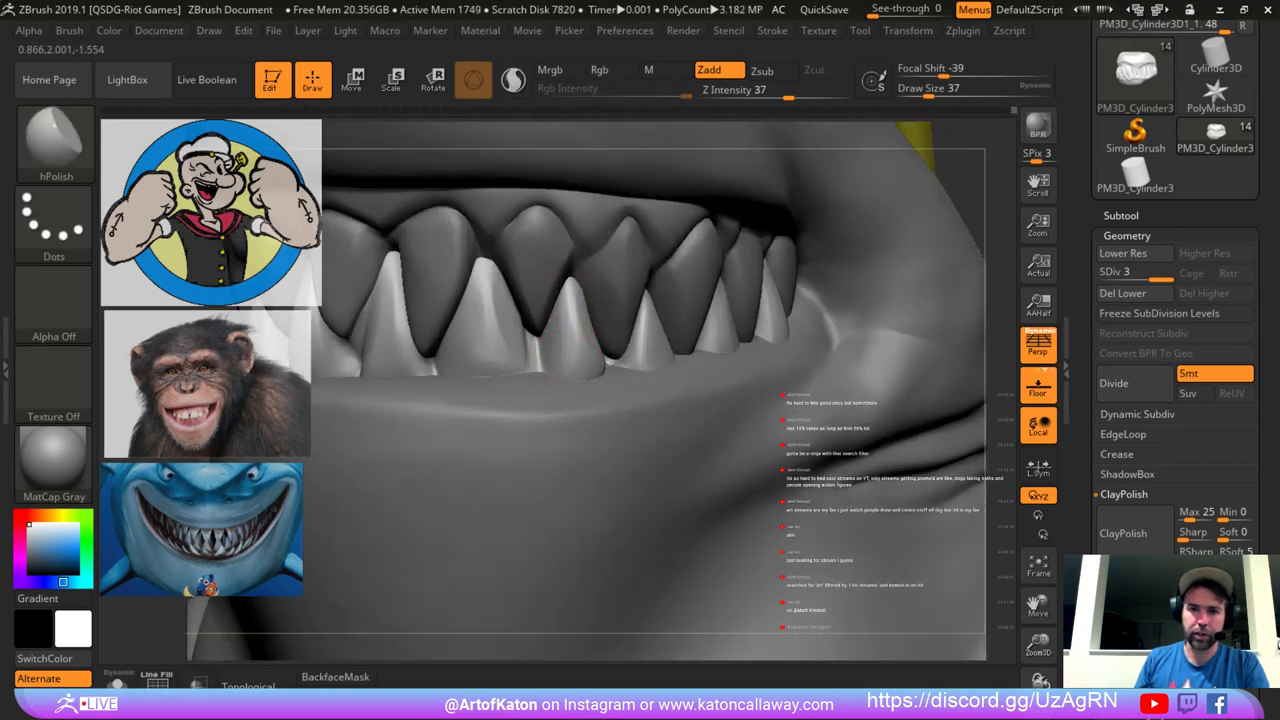
drag(572, 316, 570, 324)
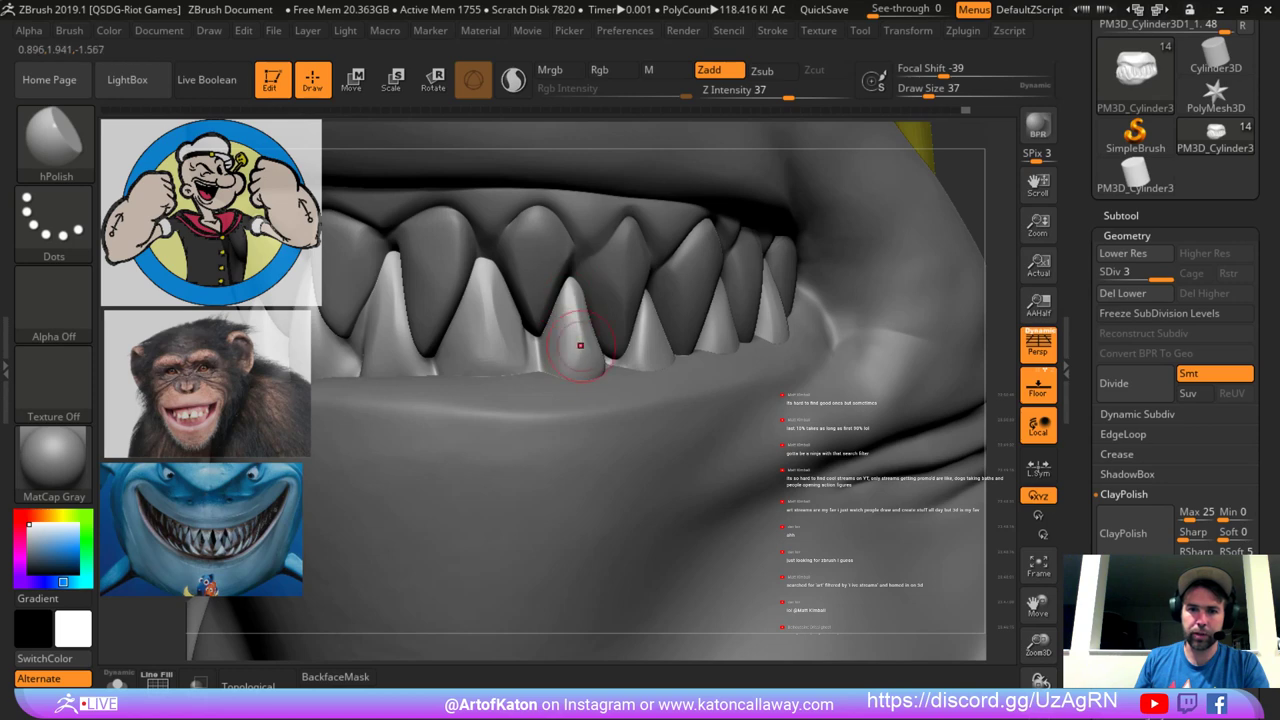
drag(652, 145, 578, 145)
drag(587, 324, 586, 374)
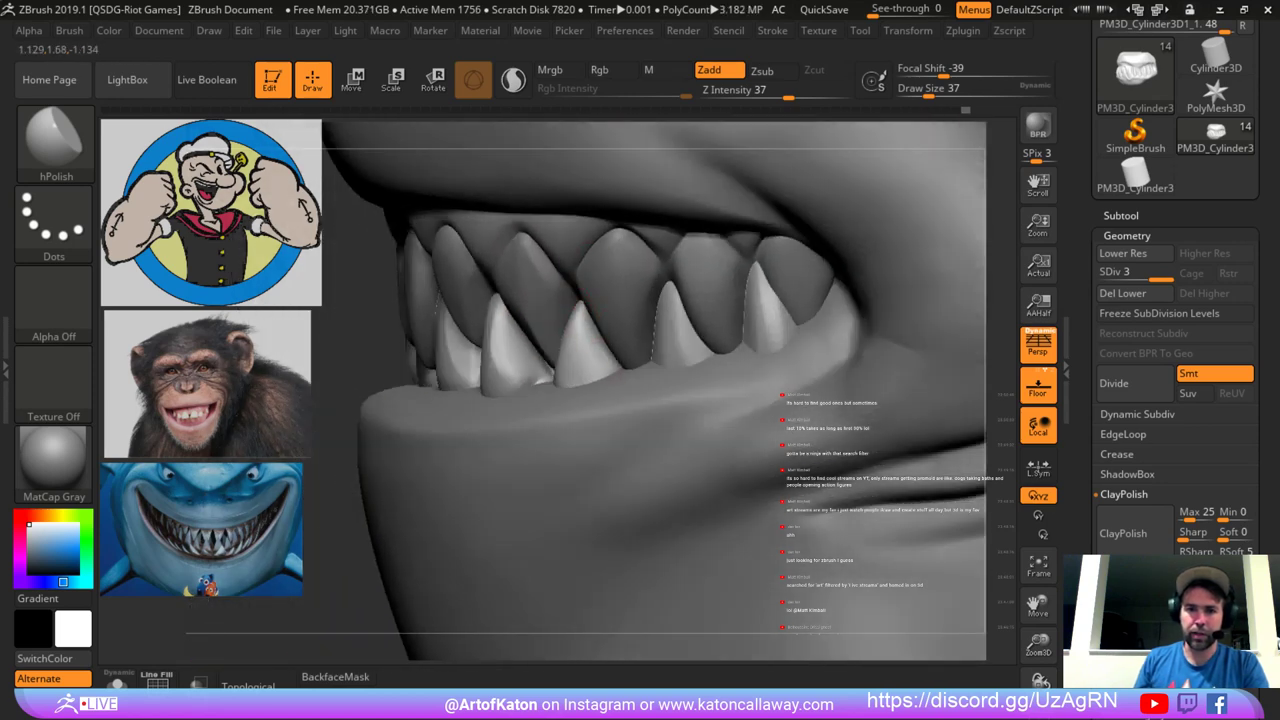
alt+drag(686, 147, 580, 163)
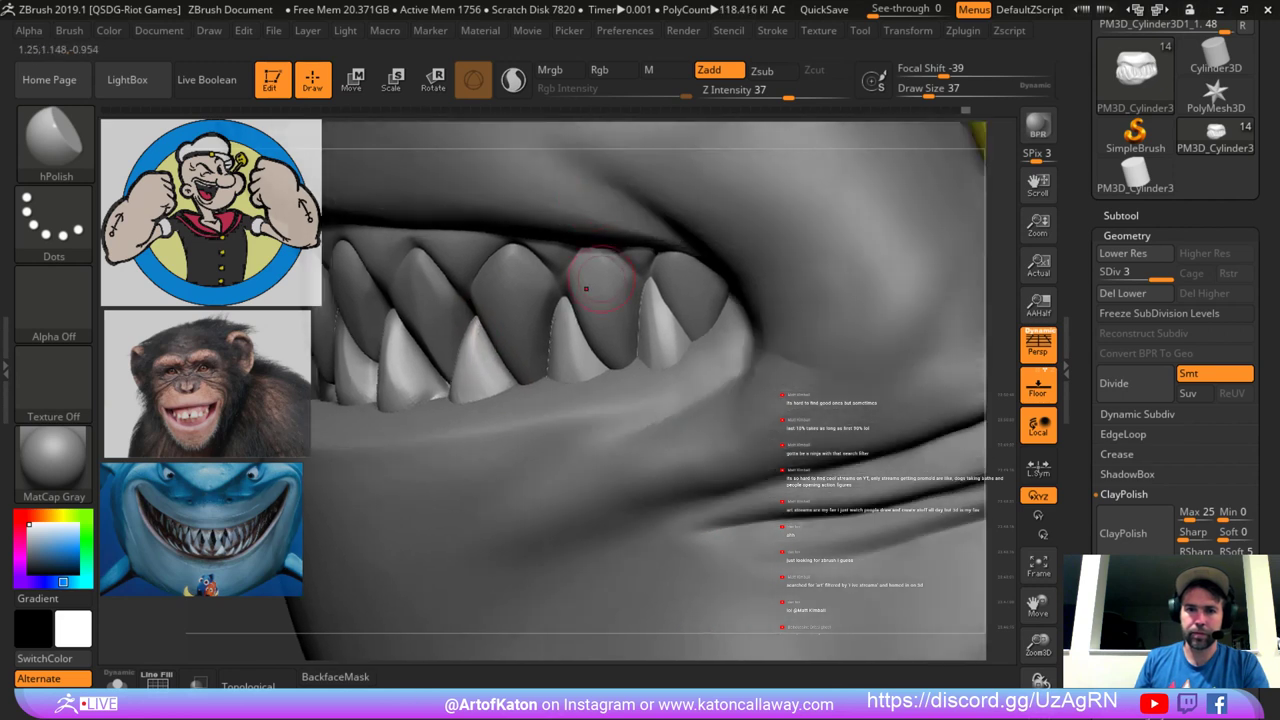
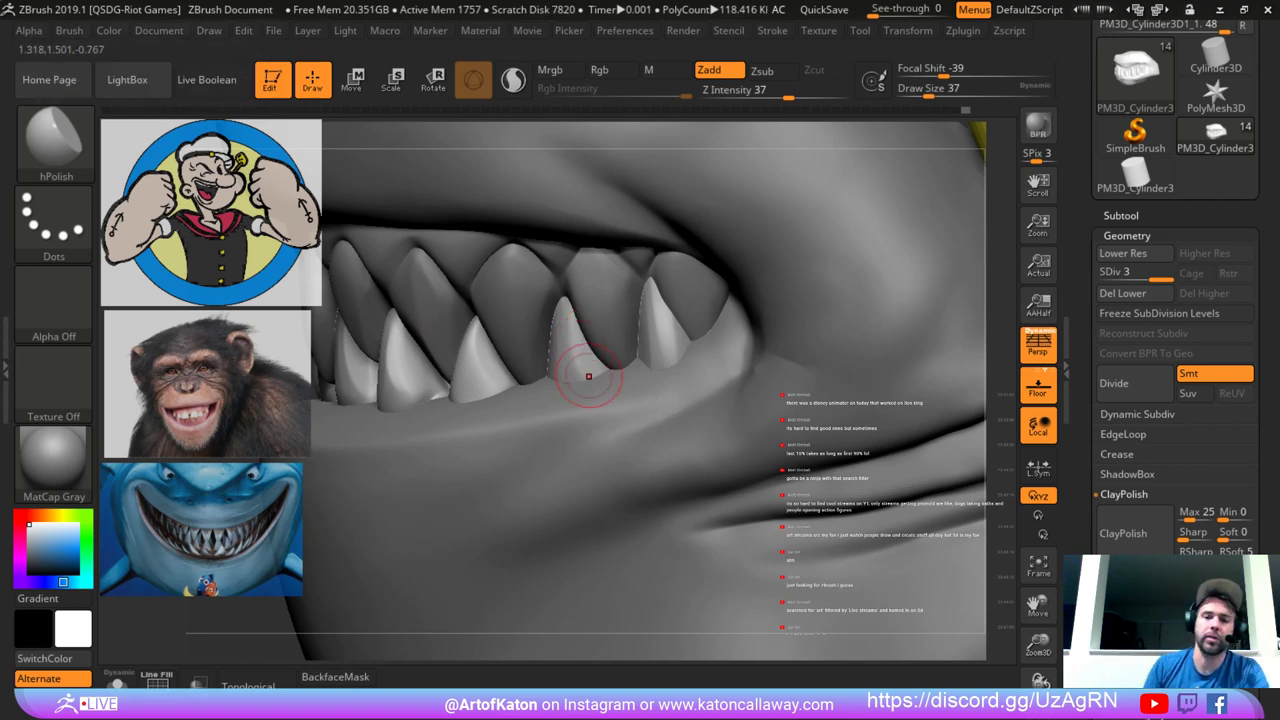
Inflate the area around the narrow side lower tooth with the Inflat brush at draw size 97.
alt+drag(568, 147, 626, 316)
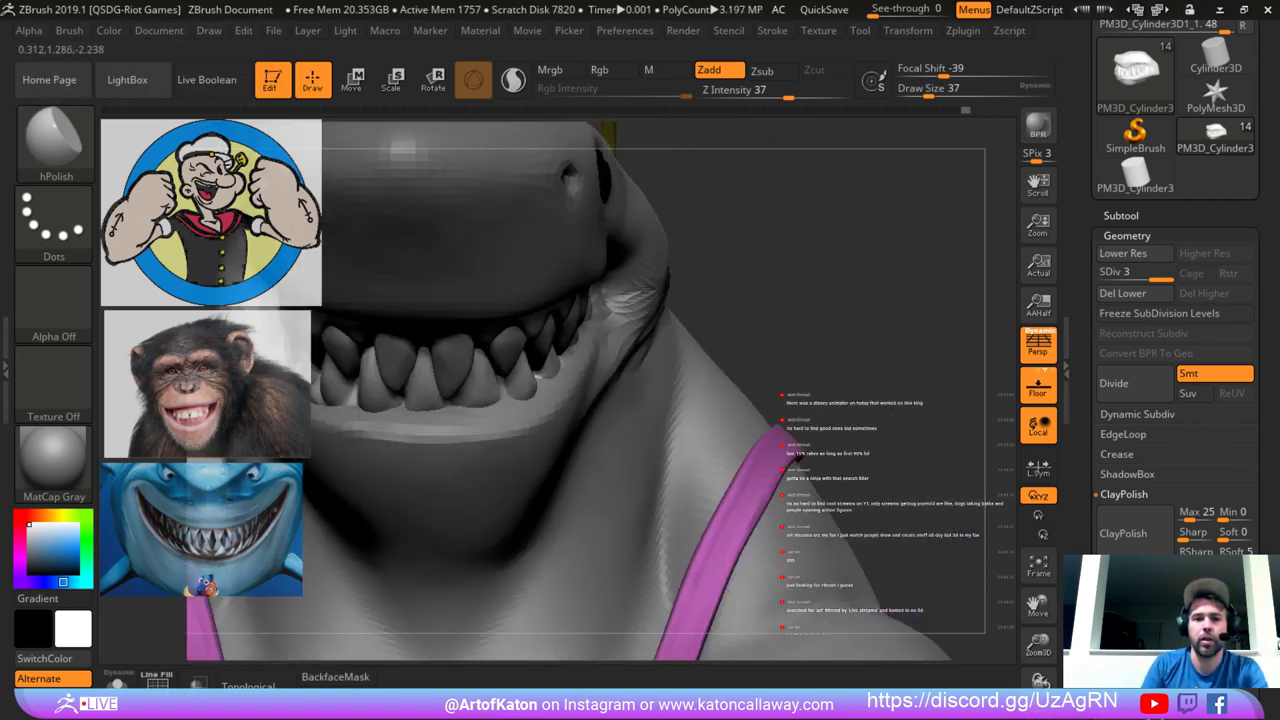
mouse_move(768, 196)
mouse_down()
mouse_move(820, 201)
mouse_move(804, 173)
mouse_move(822, 232)
mouse_move(820, 163)
mouse_move(690, 232)
mouse_up()
key(space)
click(600, 339)
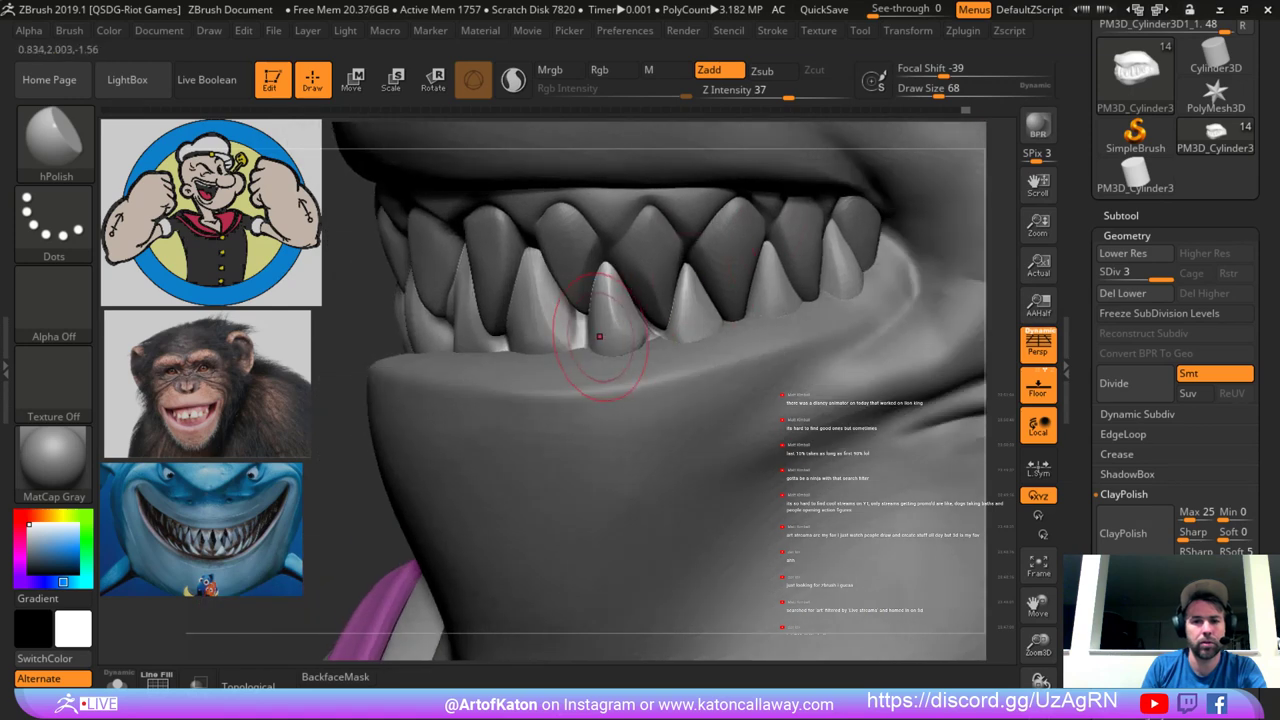
key(b)
key(i)
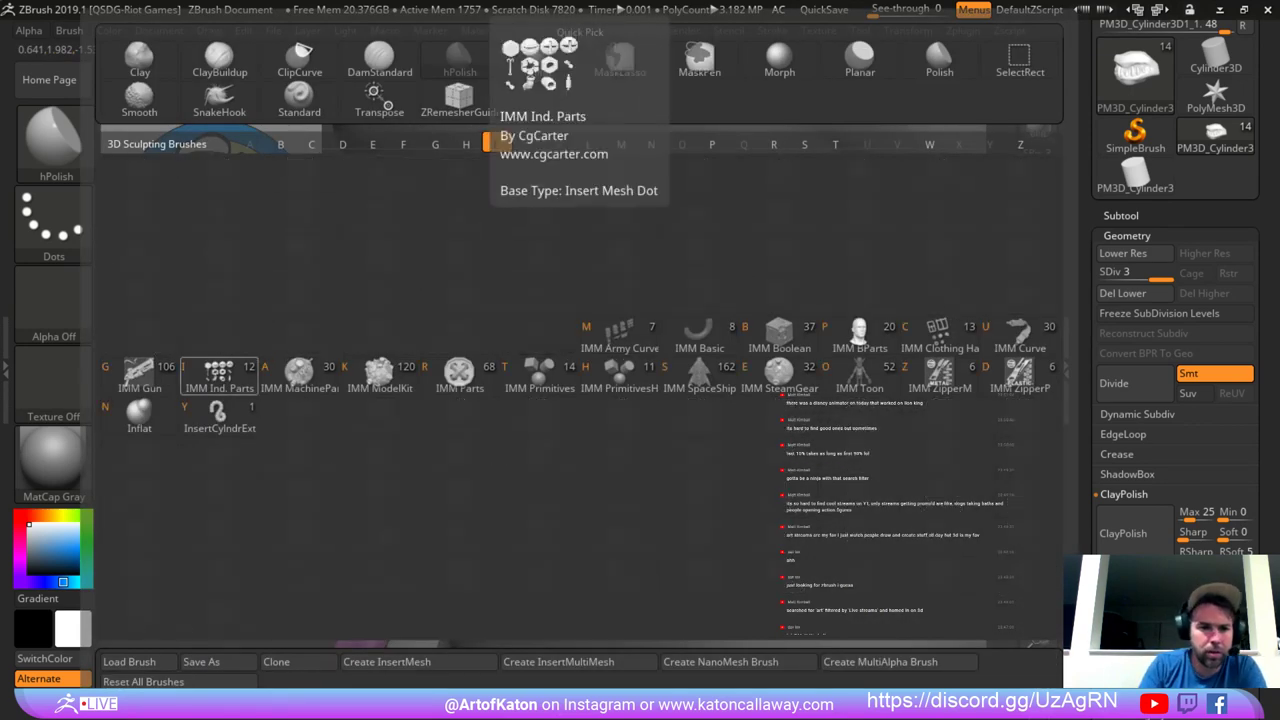
key(n)
key(space)
click(520, 400)
drag(583, 305, 579, 323)
drag(341, 352, 445, 320)
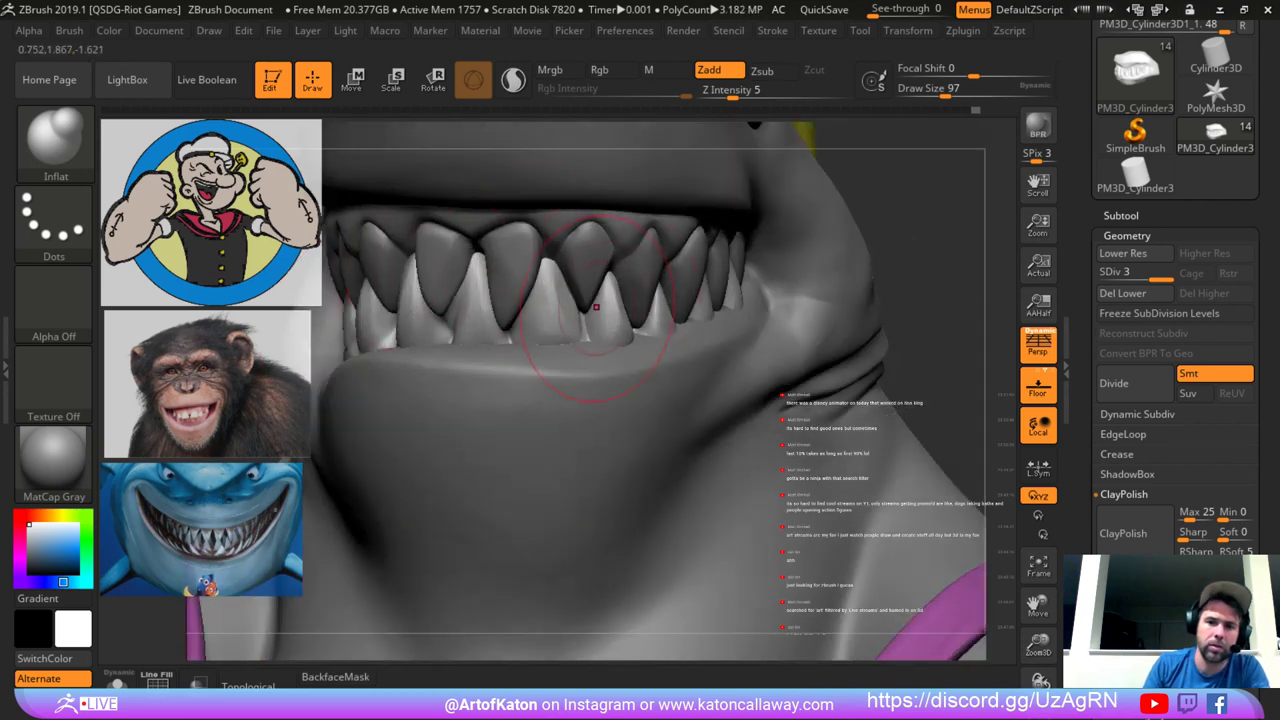
key(ctrl+z)
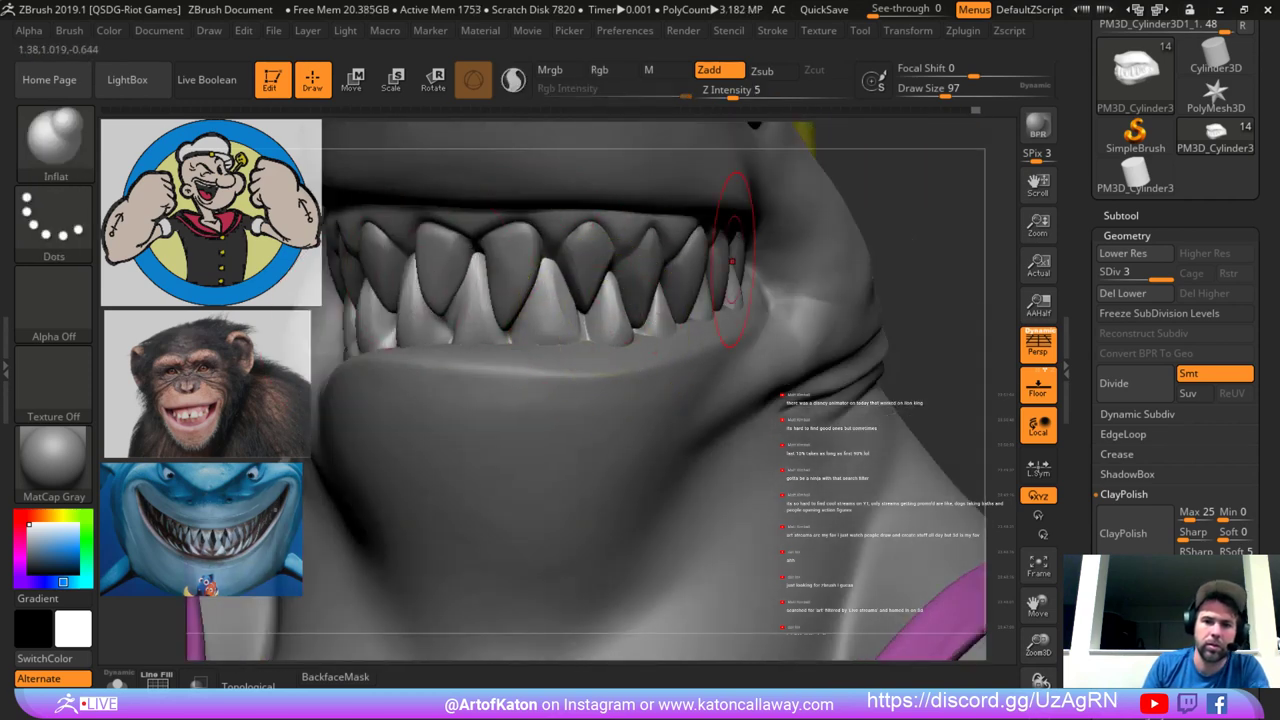
Check the shark's head and teeth from the side, and set the active color to white.
mouse_move(905, 165)
alt+mouse_down()
mouse_move(891, 206)
mouse_move(721, 249)
mouse_move(694, 223)
mouse_move(706, 238)
alt+mouse_up()
key(ctrl+shift+z)
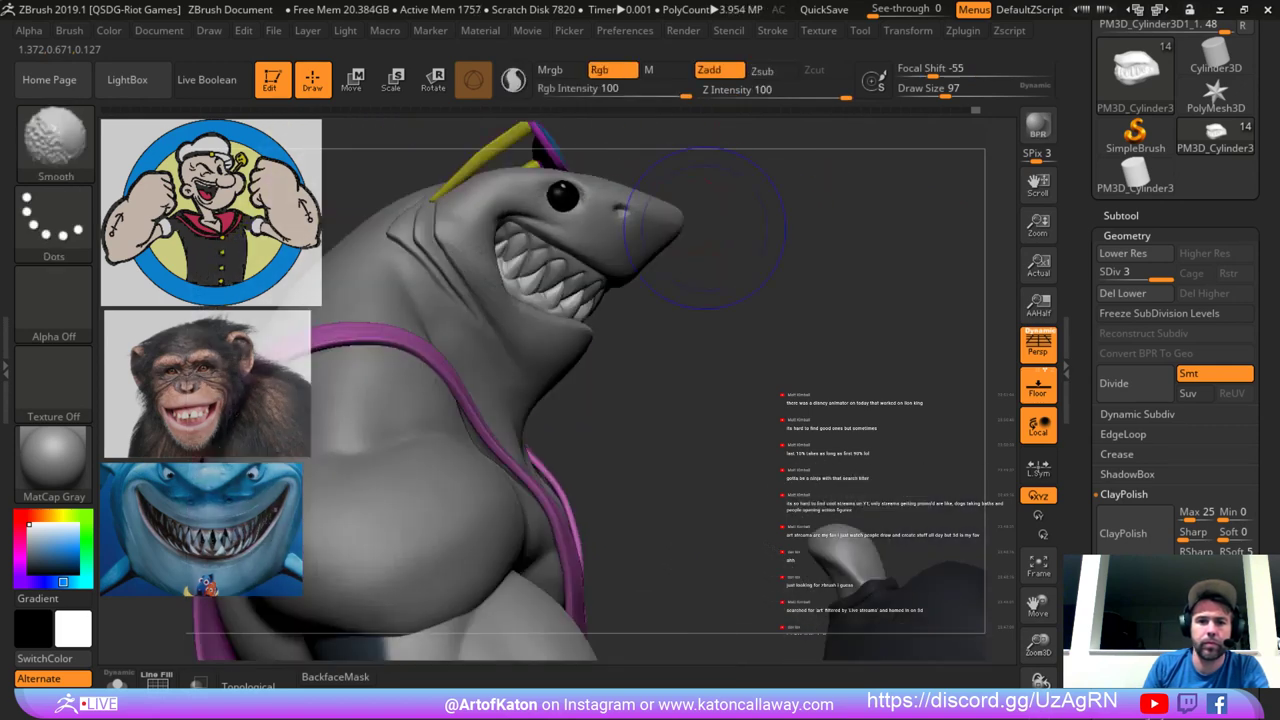
key(shift+f)
key(shift+f)
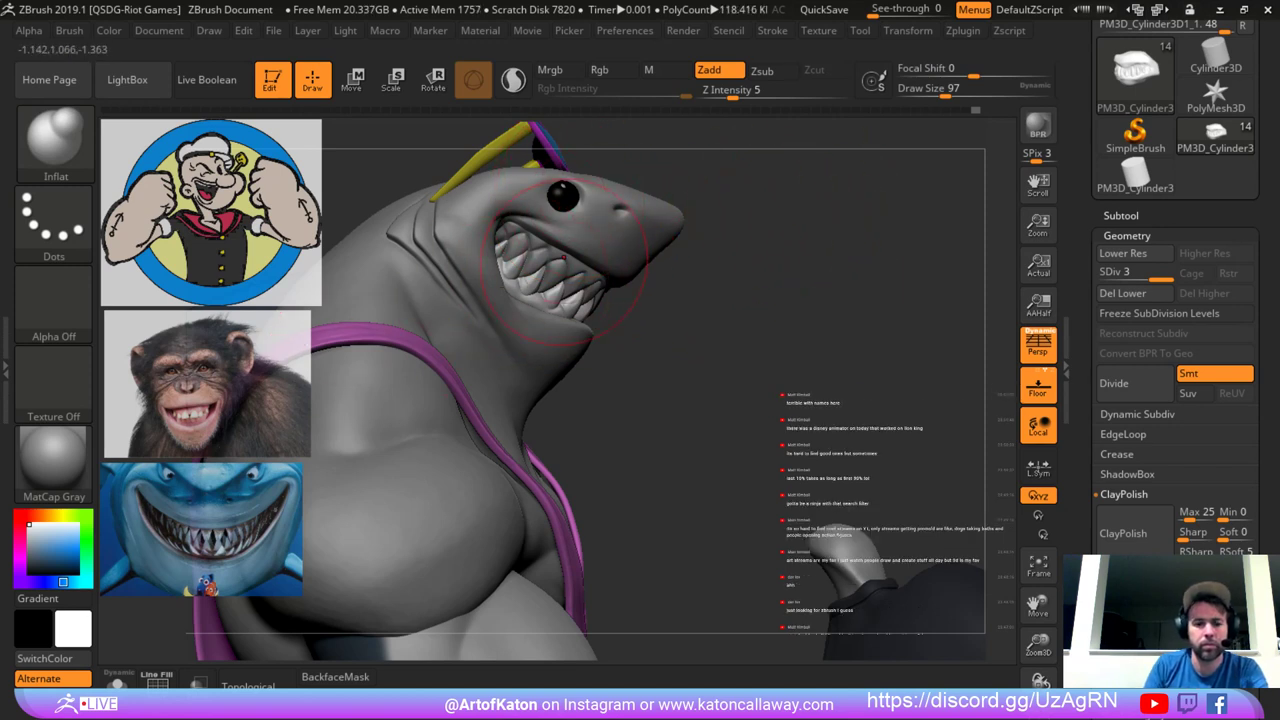
key(c)
key(c)
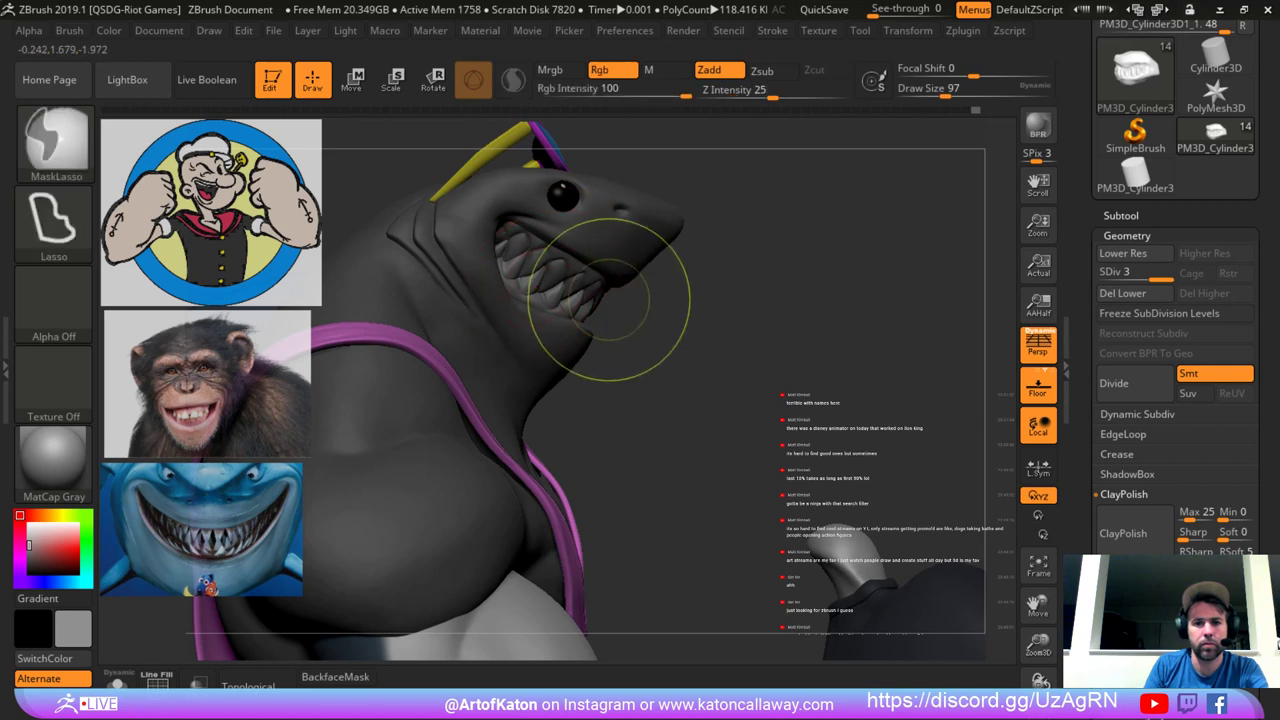
click(29, 524)
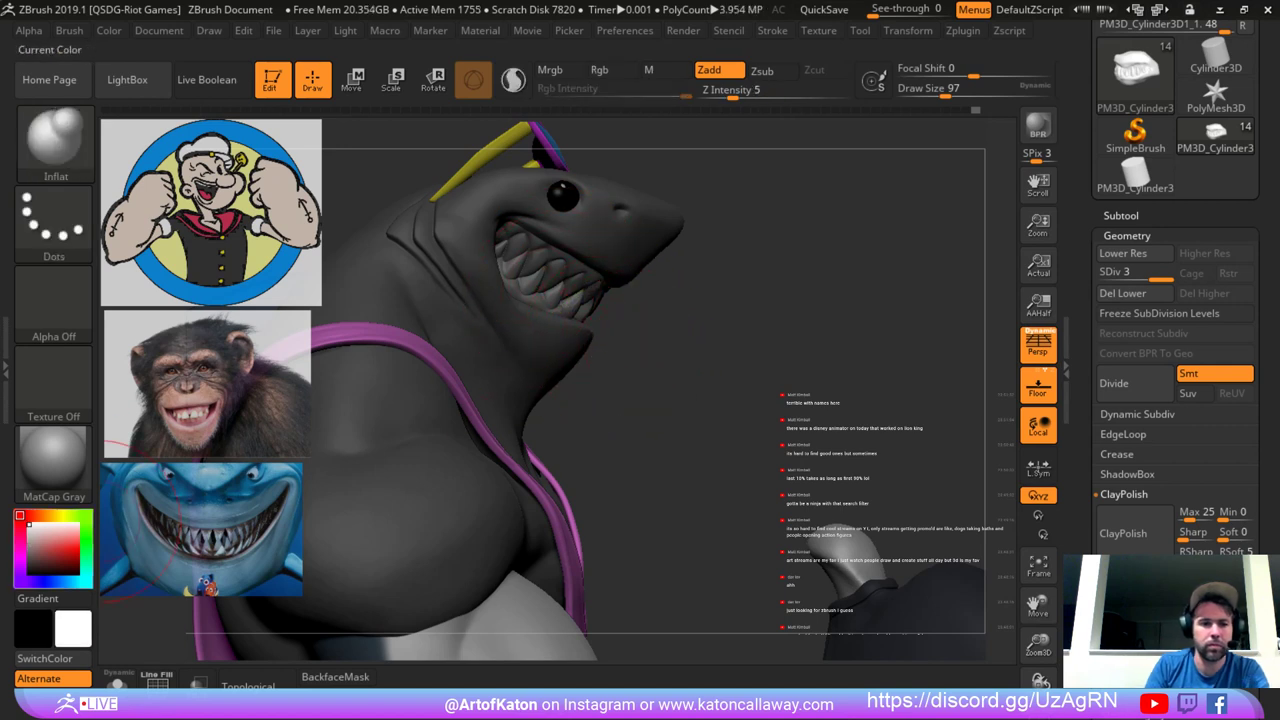
Make the upper teeth mesh the active subtool and fill the whole object with white.
drag(615, 440, 535, 400)
alt+click(538, 304)
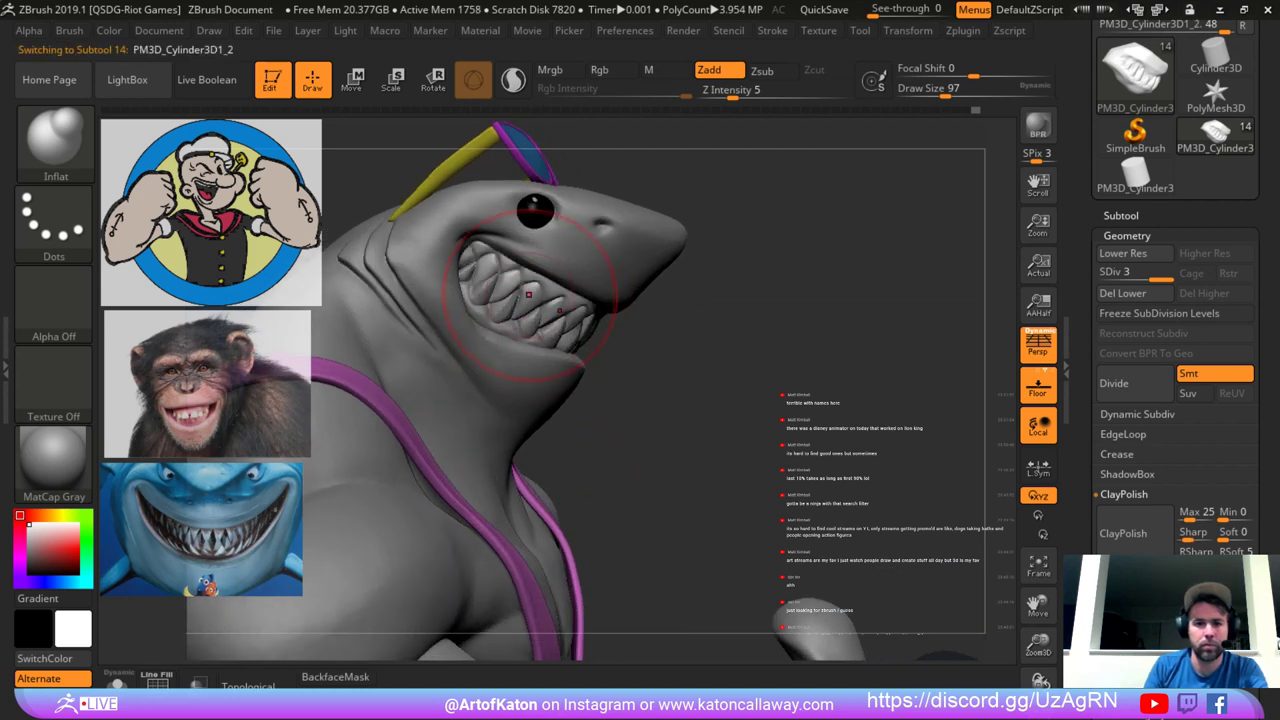
mouse_move(109, 31)
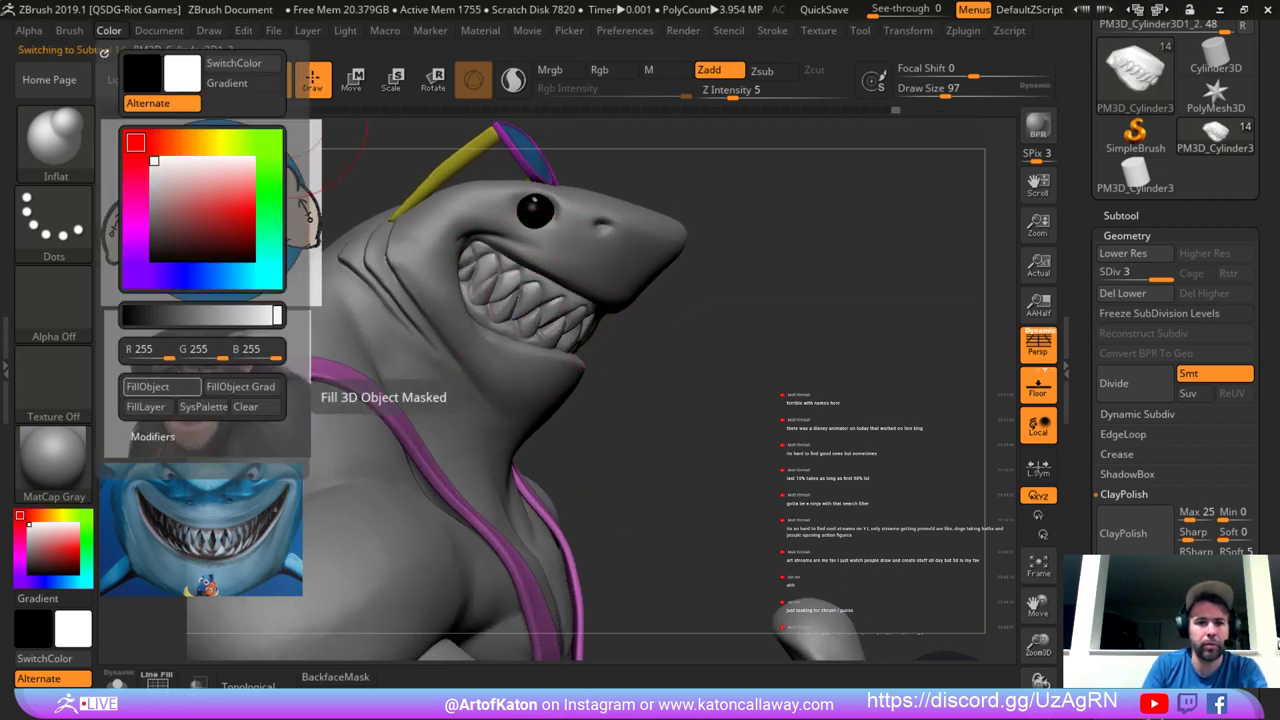
click(160, 388)
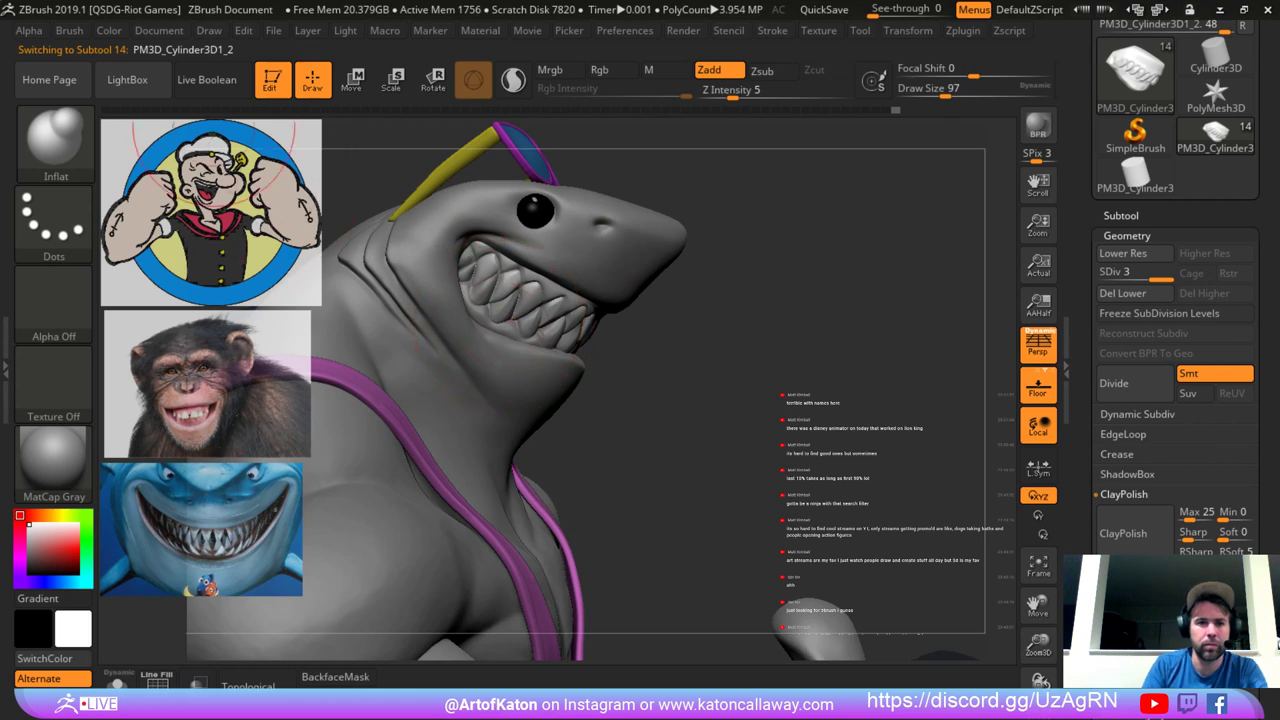
Switch to the eye sphere subtool, and reselect the upper teeth and gums mesh.
click(109, 30)
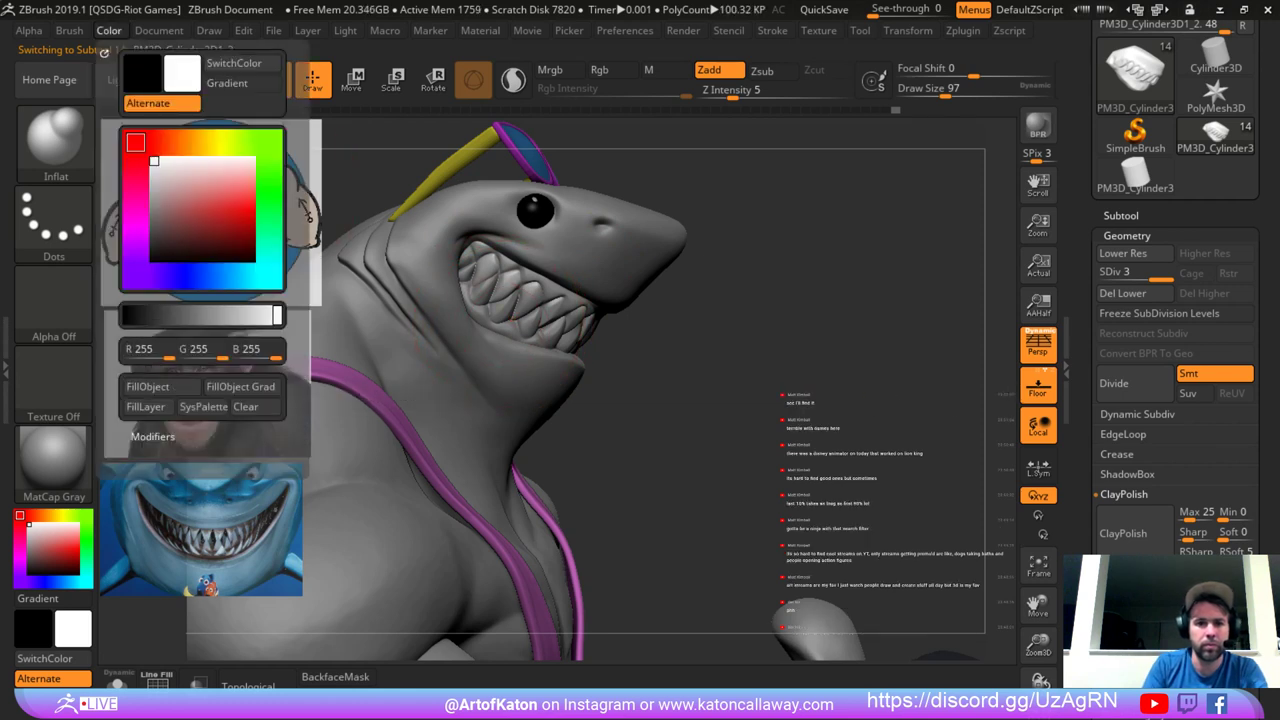
alt+click(536, 213)
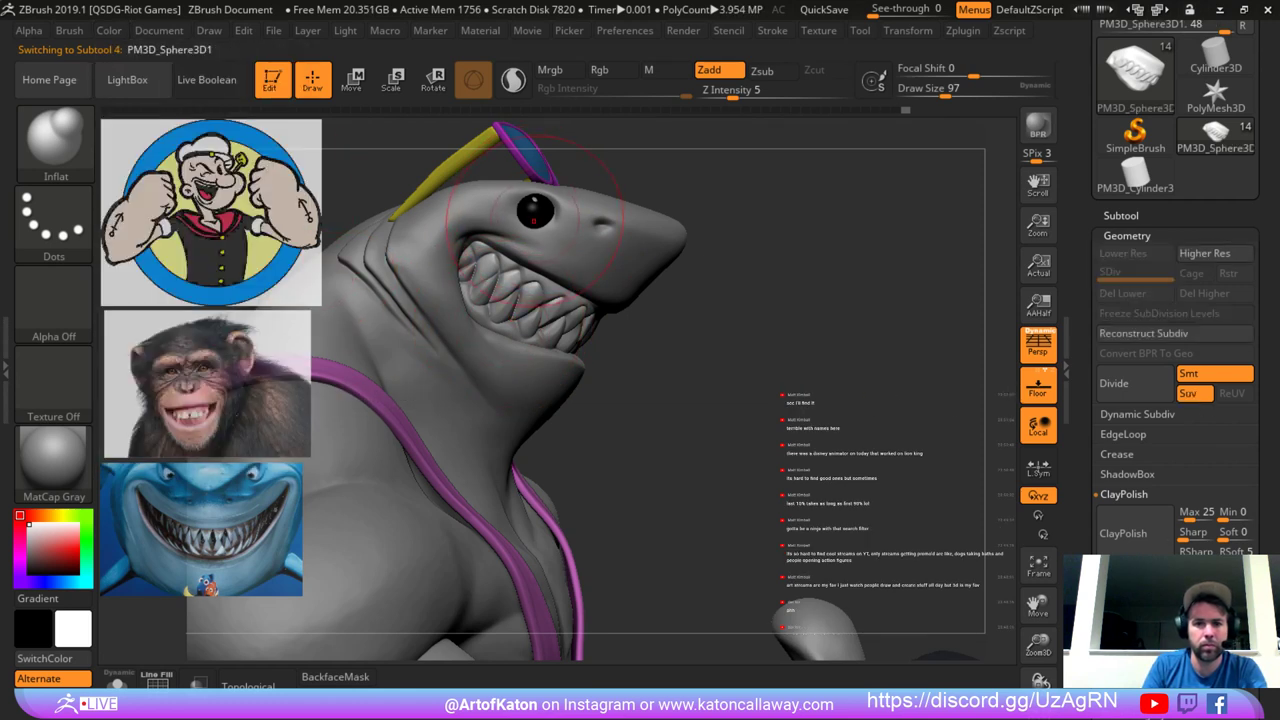
drag(640, 325, 786, 251)
alt+click(583, 355)
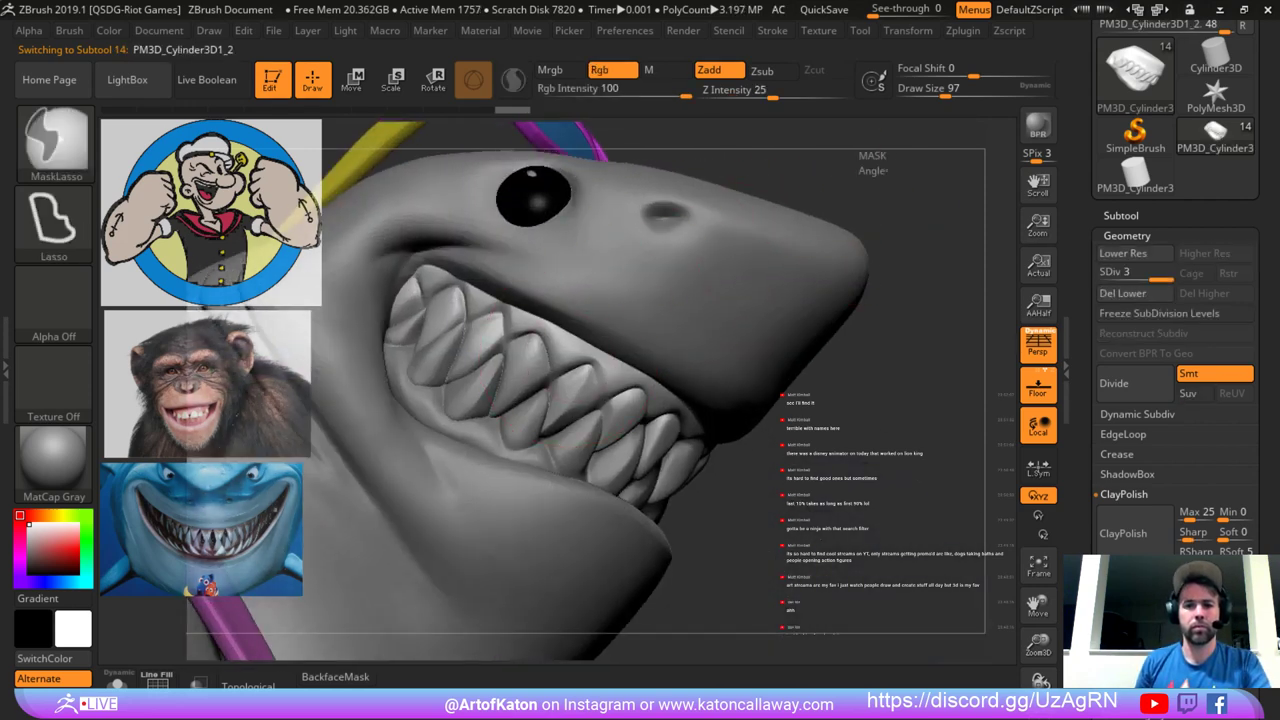
Make the lower teeth mesh the active subtool and fill the whole object with white.
alt+click(472, 394)
mouse_move(823, 191)
ctrl+mouse_down()
mouse_move(864, 203)
mouse_move(838, 206)
ctrl+mouse_up()
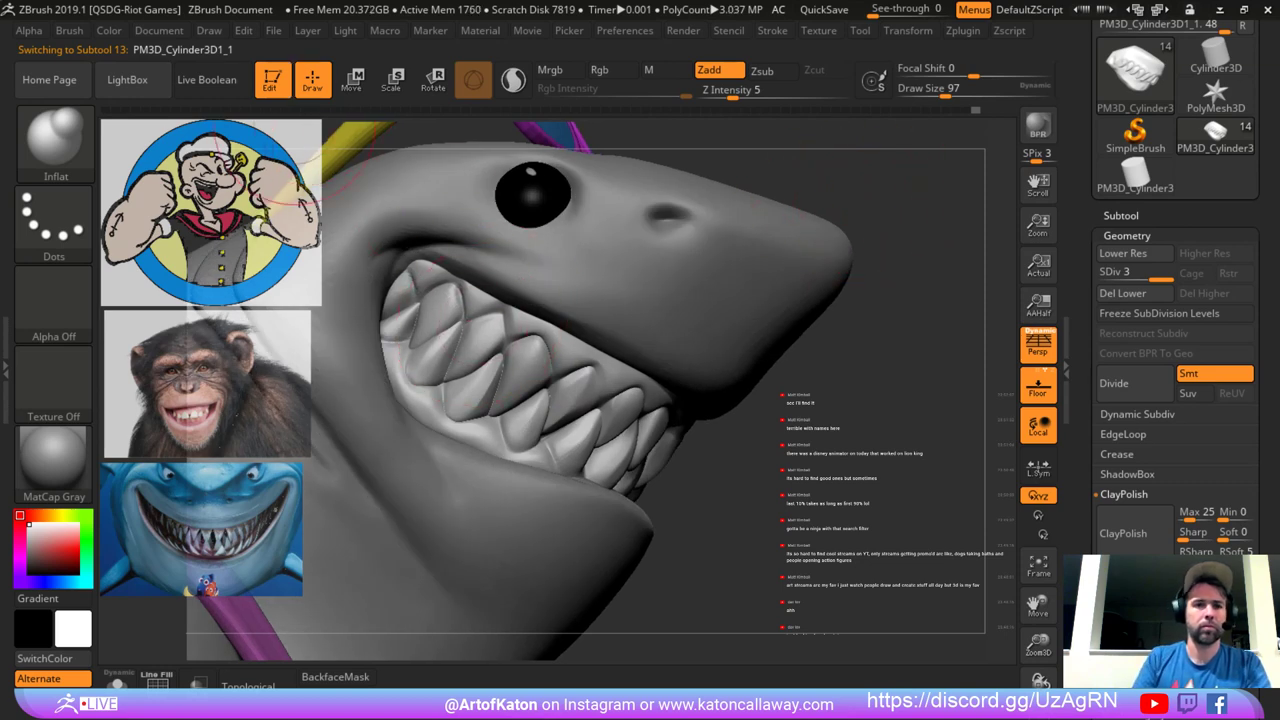
key(space)
click(109, 31)
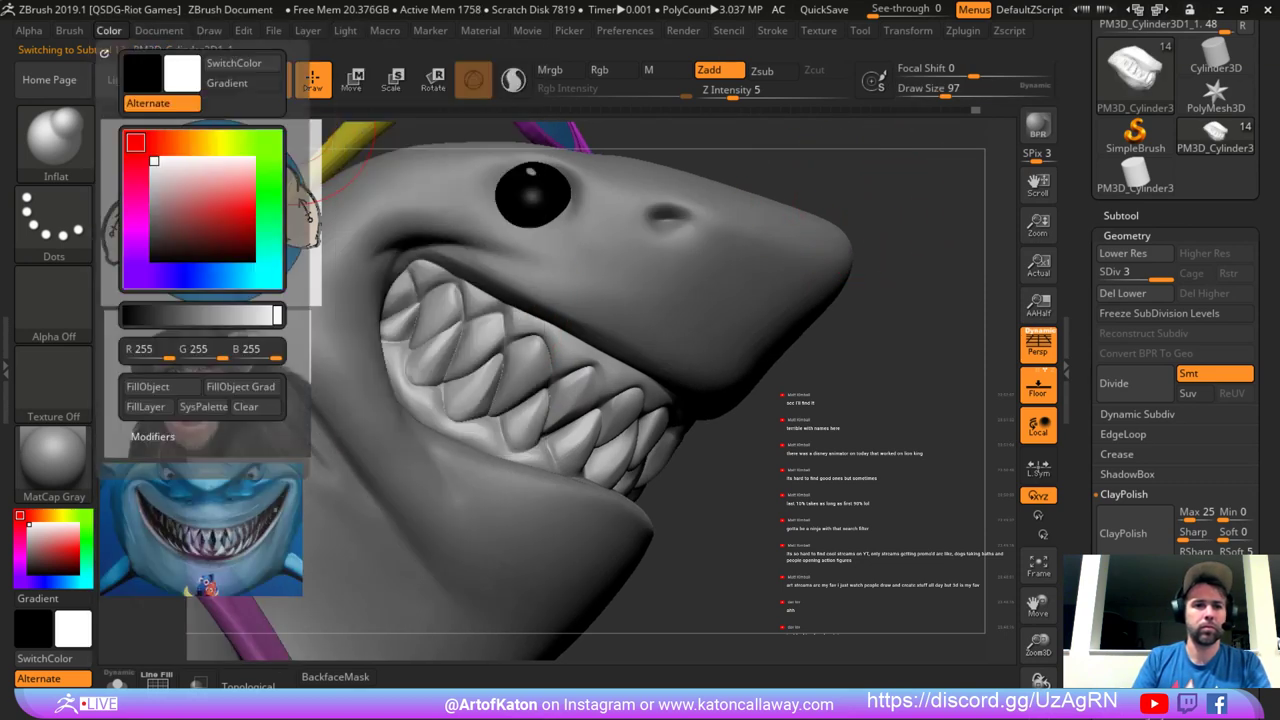
alt+drag(775, 188, 660, 183)
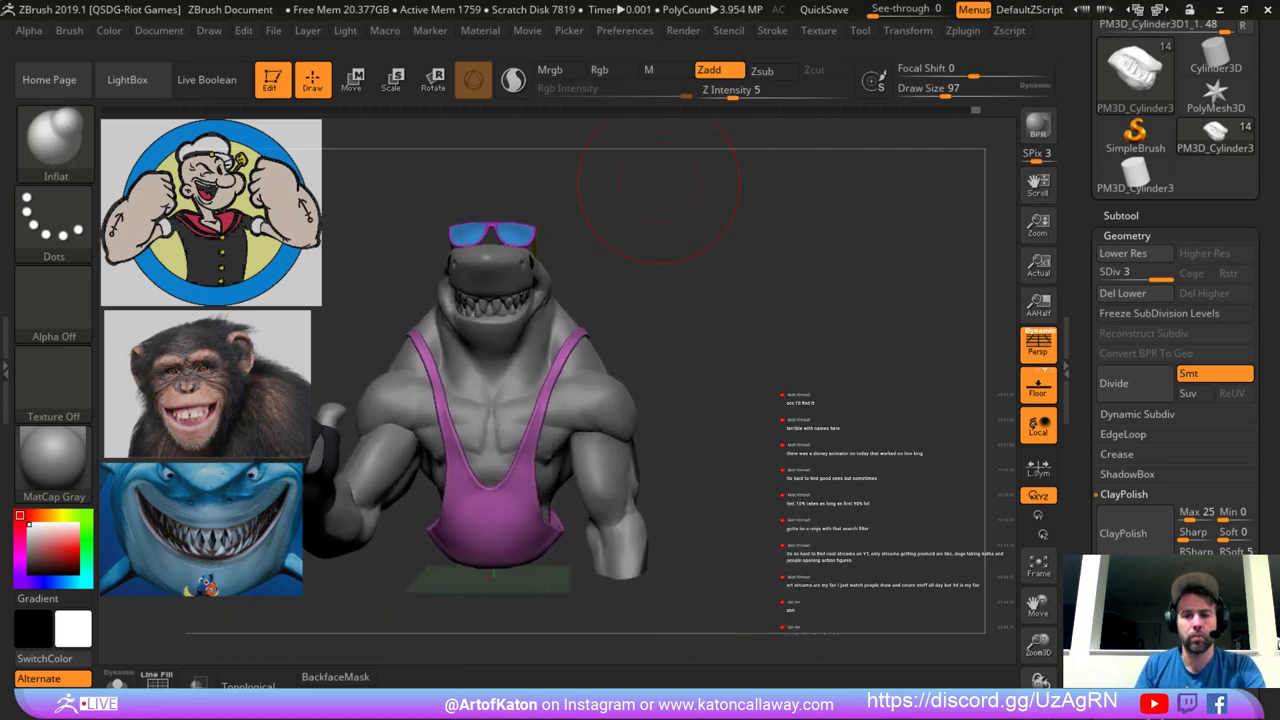
Make the upper teeth mesh the active subtool and enlarge the brush draw size to 120 at the mouth corner.
key(space)
click(728, 214)
mouse_move(731, 214)
alt+mouse_down()
mouse_move(694, 233)
mouse_move(686, 181)
mouse_move(791, 251)
mouse_move(771, 200)
mouse_move(837, 214)
mouse_move(785, 218)
mouse_move(845, 180)
mouse_move(870, 122)
alt+mouse_up()
alt+click(690, 232)
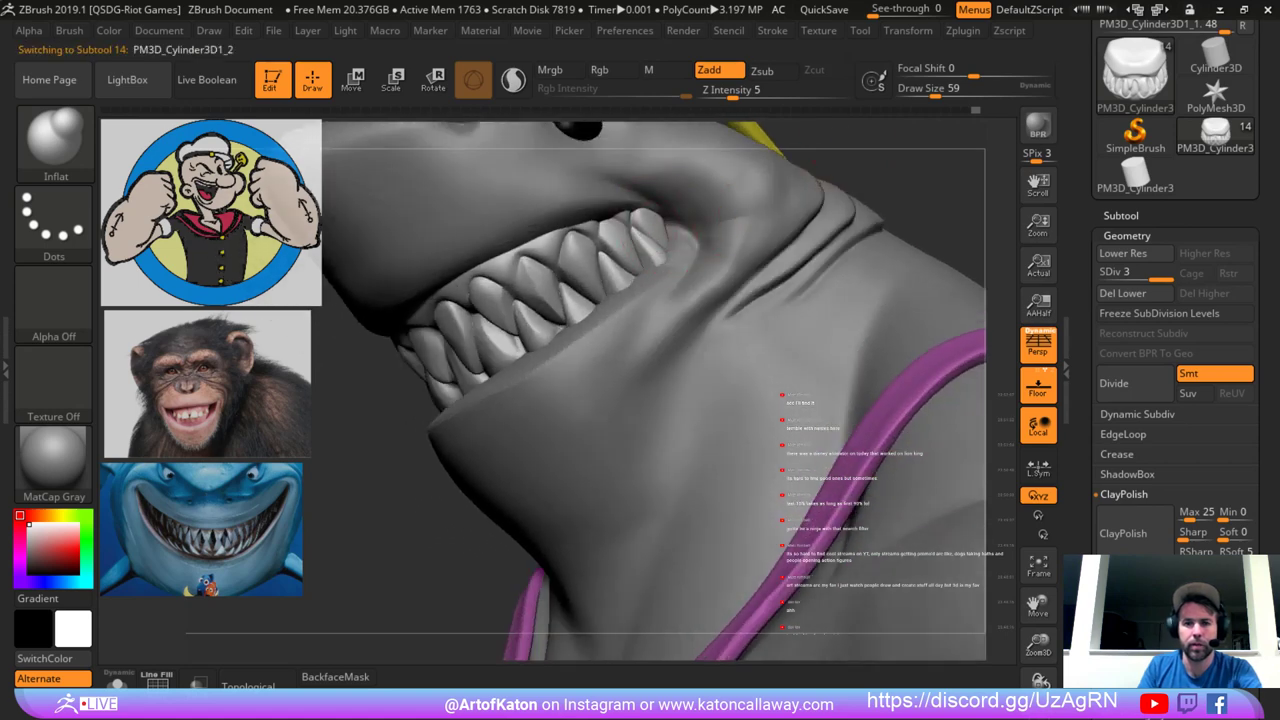
key(space)
click(664, 226)
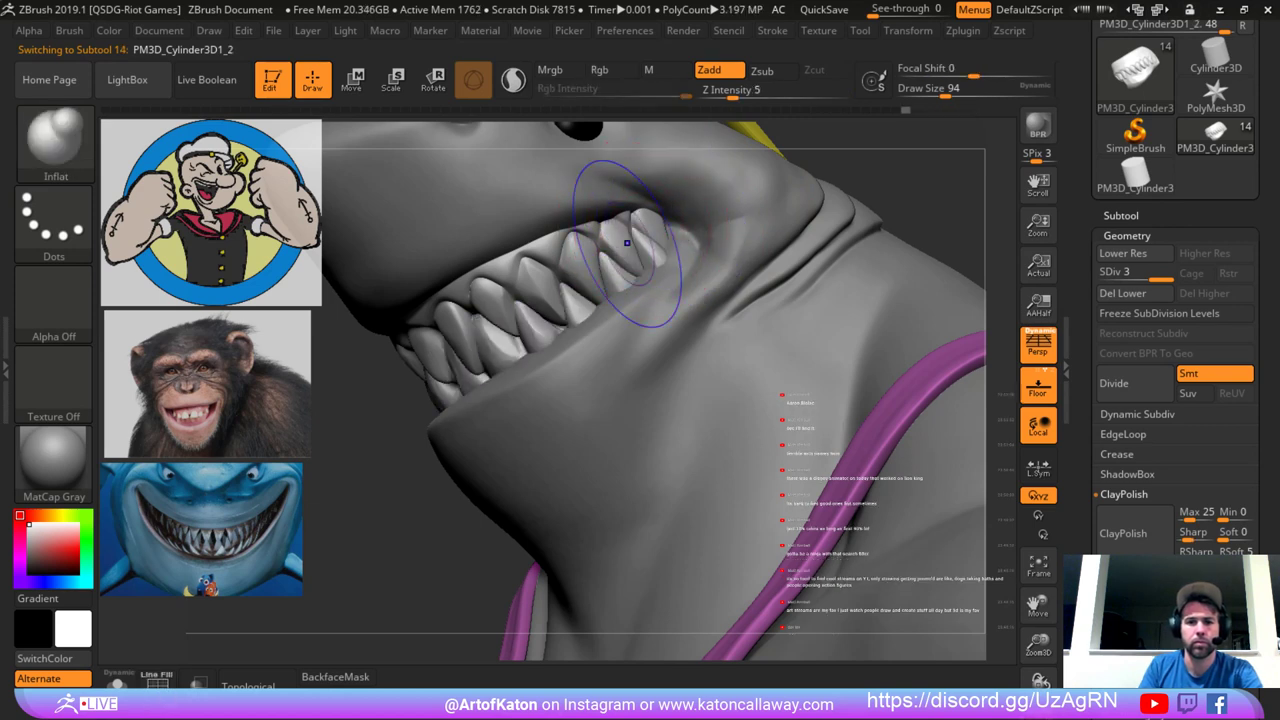
right_click(556, 345)
click(653, 236)
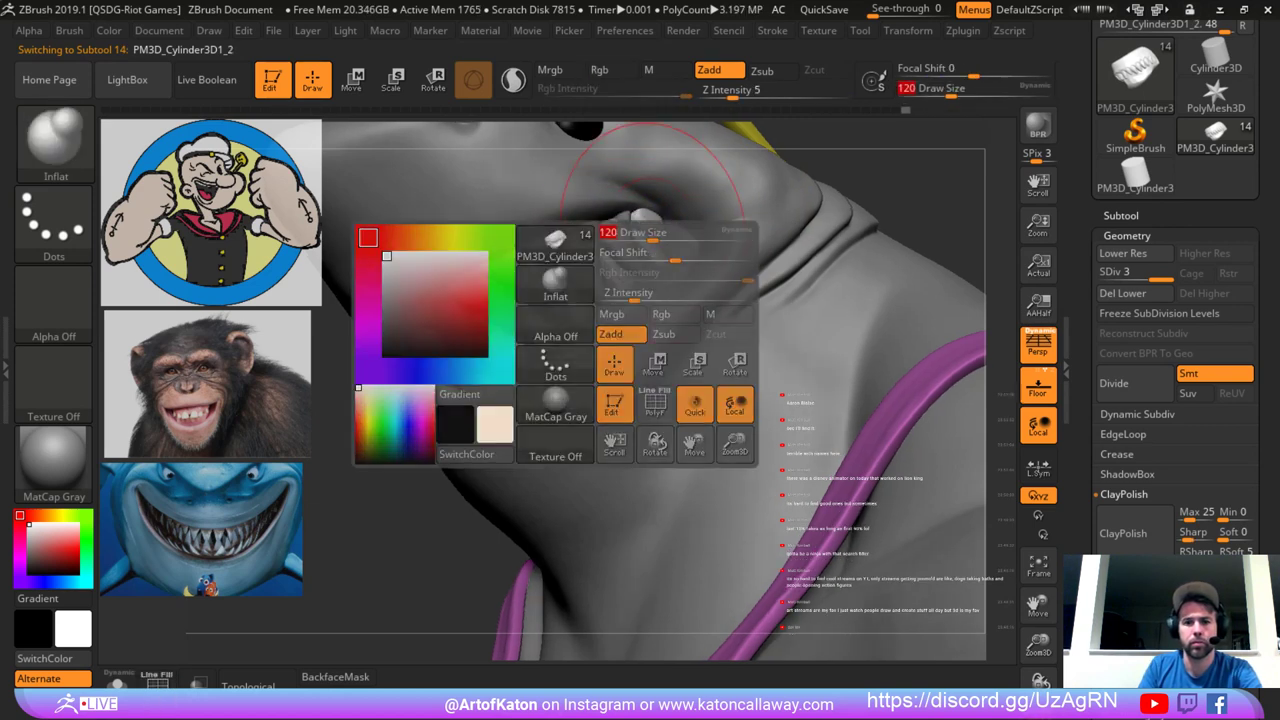
Switch to the SnakeHook brush, set the draw size to 154, and drop the upper teeth to subdivision level 1.
key(b)
click(282, 98)
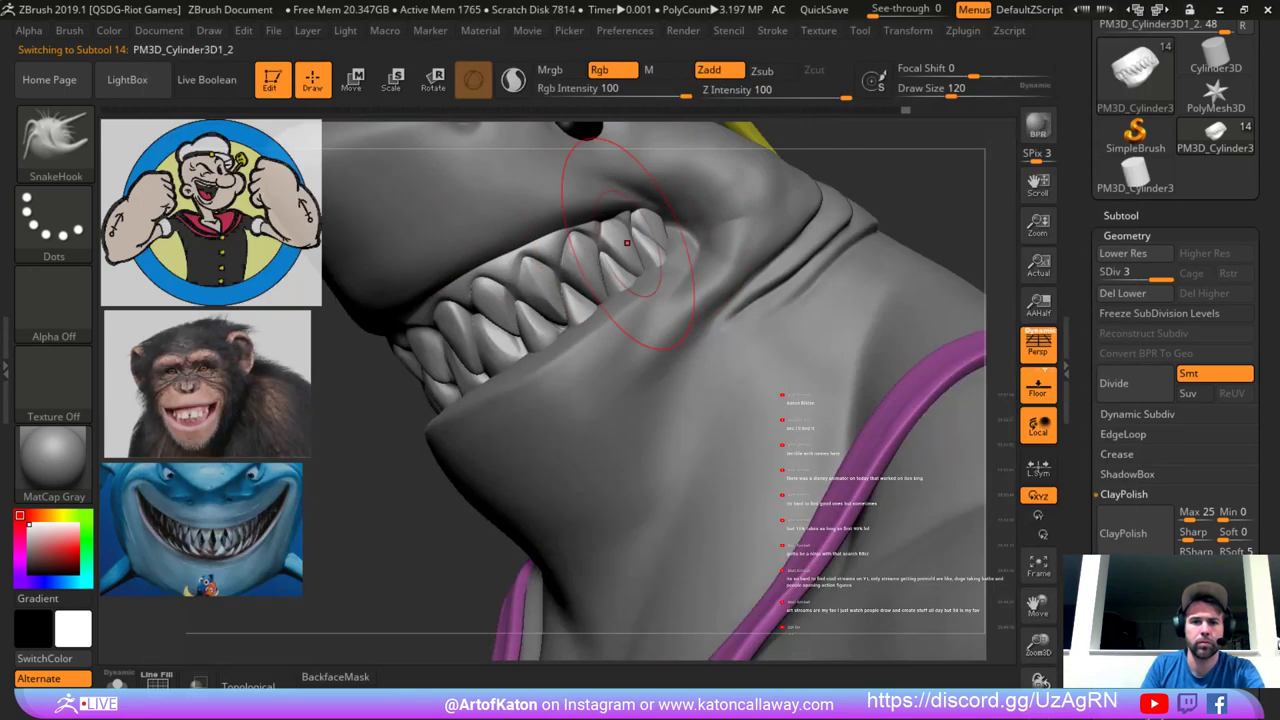
right_click(530, 350)
click(655, 238)
key(shift+d)
key(shift+d)
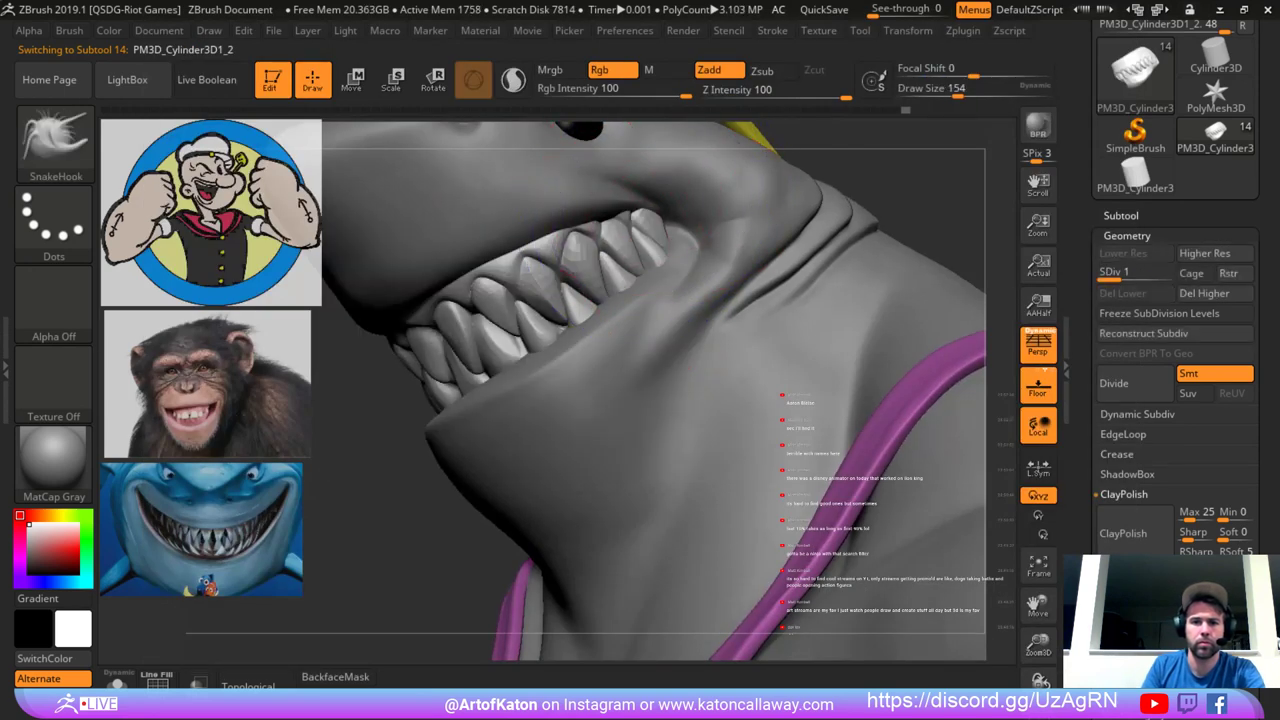
Reshape the upper side teeth with the SnakeHook brush at draw size 192.
drag(868, 168, 843, 174)
right_click(540, 343)
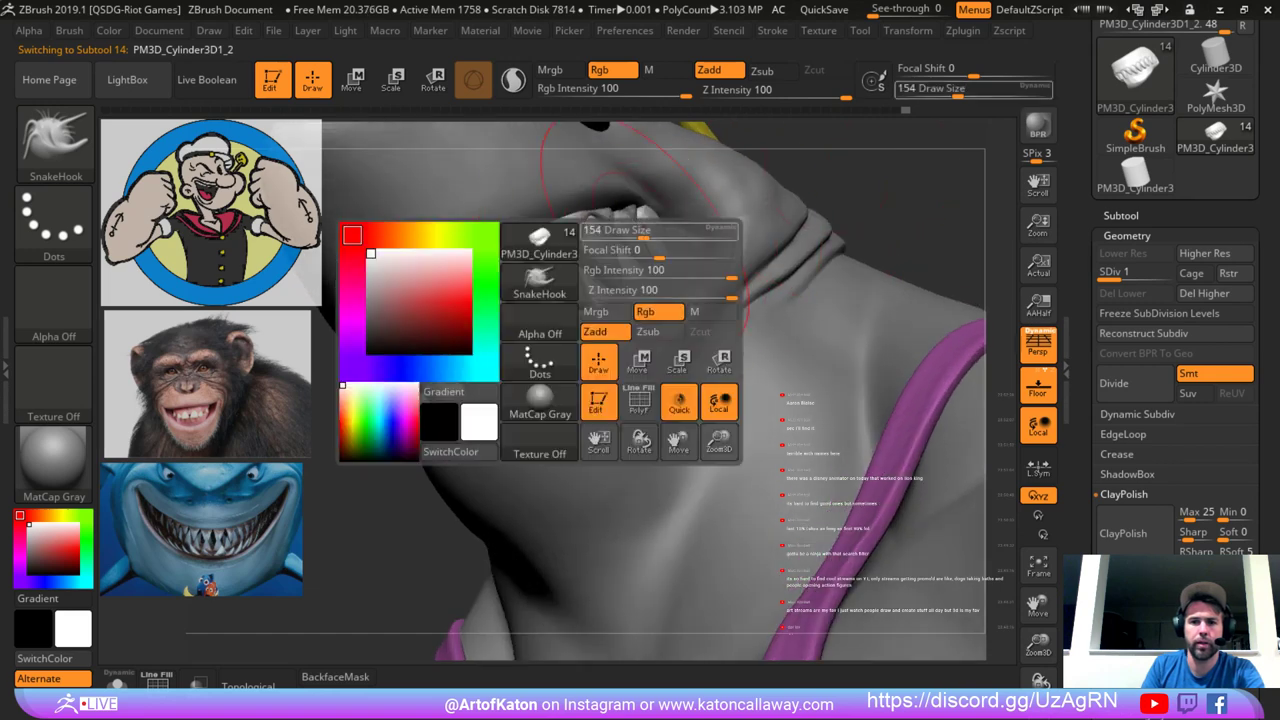
click(656, 232)
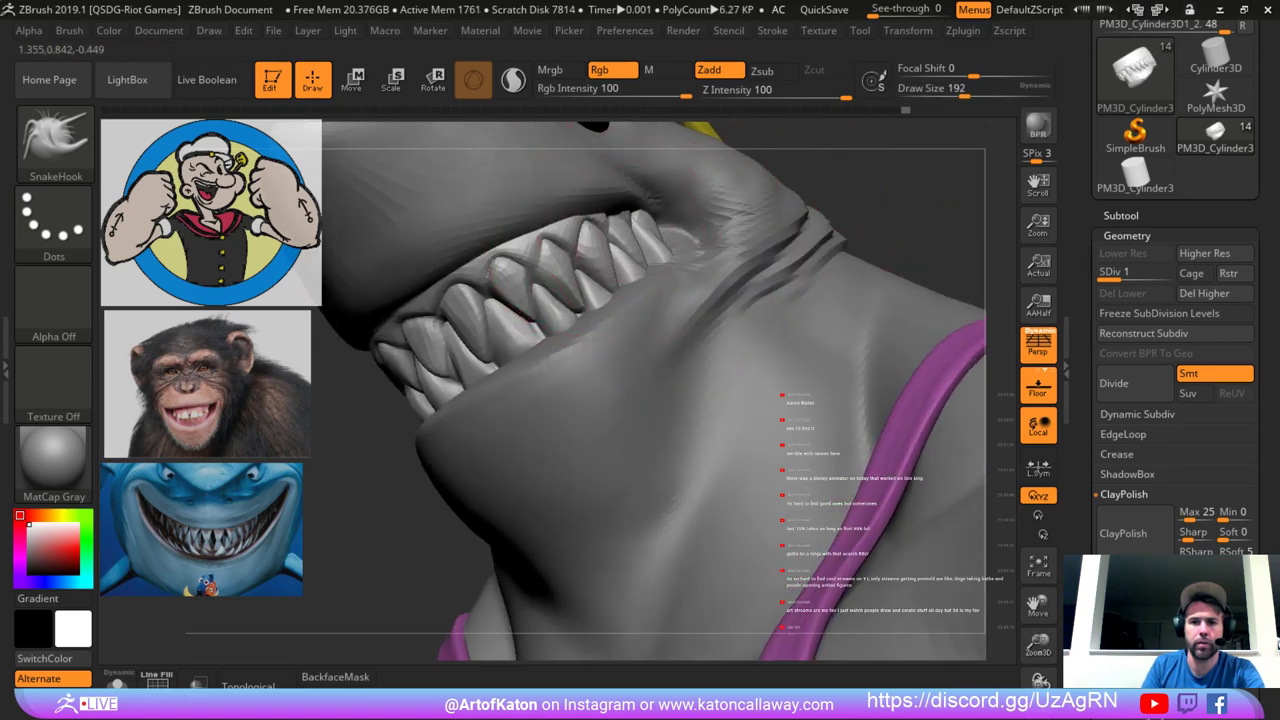
Make the lower teeth mesh the active subtool and set the SnakeHook draw size to 202.
right_click(543, 333)
click(653, 222)
alt+click(588, 232)
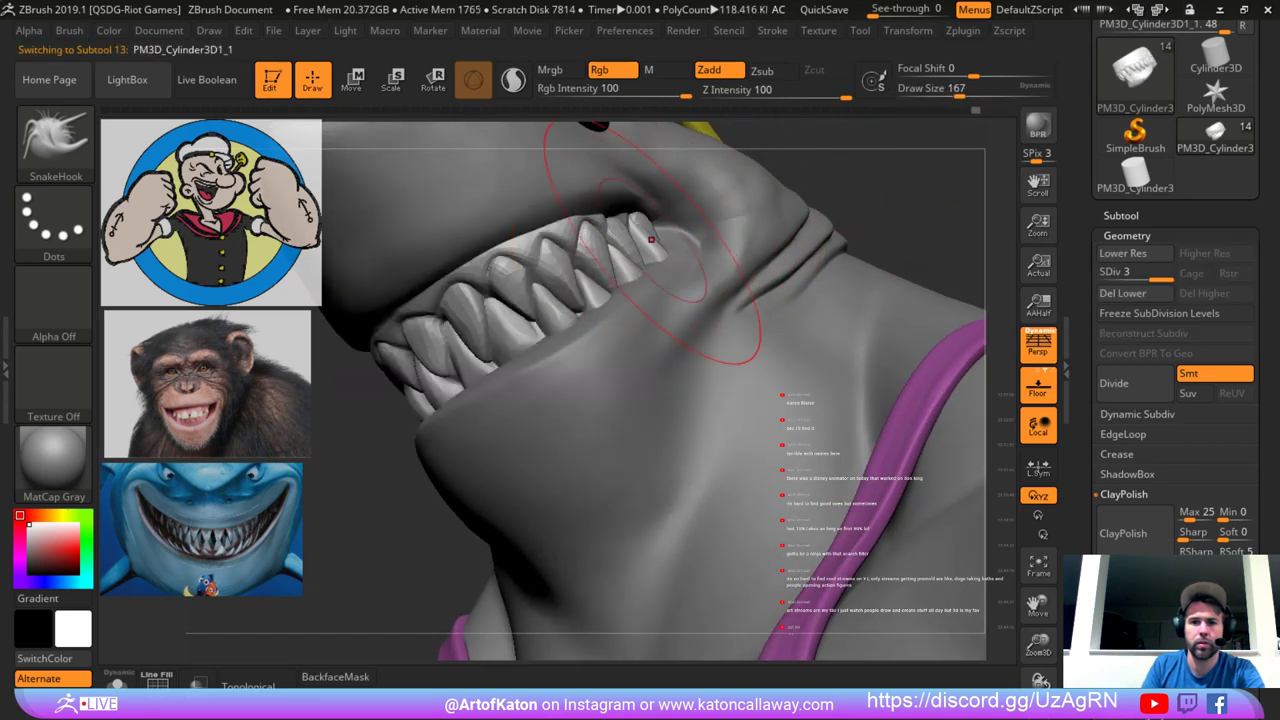
key(space)
click(660, 243)
drag(852, 191, 878, 262)
drag(385, 430, 412, 398)
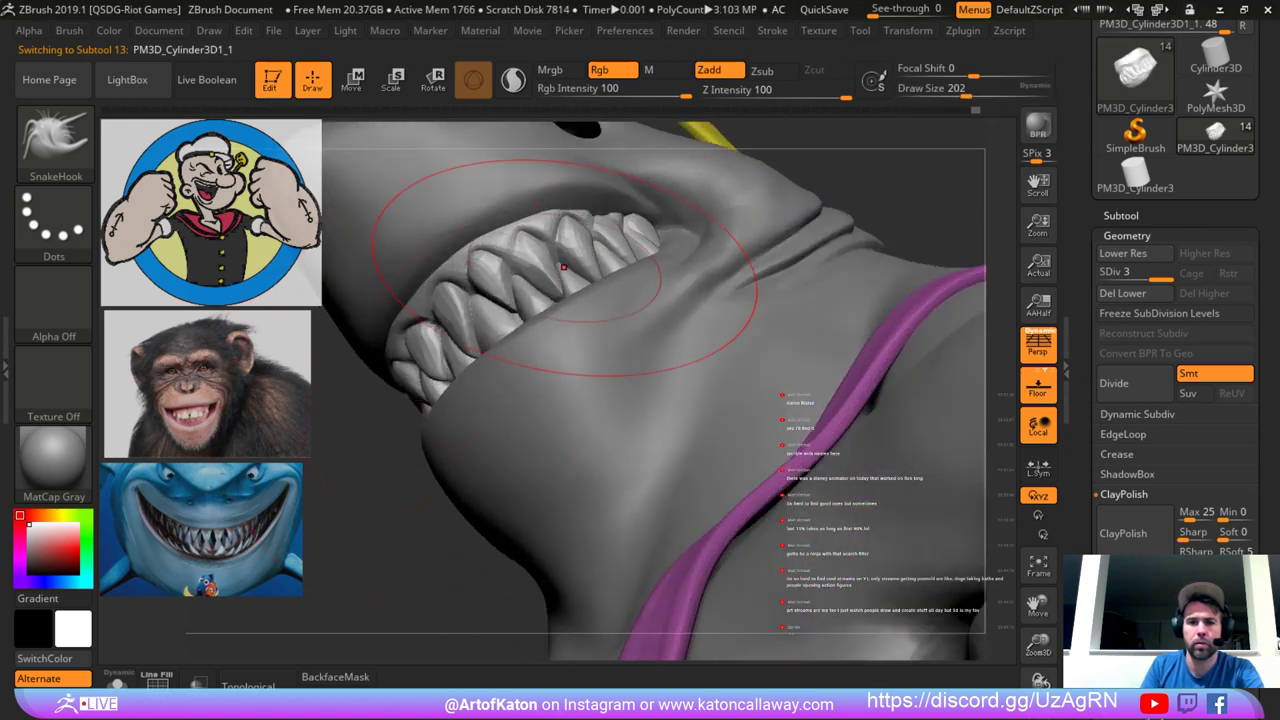
Make the shark body the active subtool and reduce the SnakeHook draw size for detail work around the mouth corner.
alt+click(541, 318)
key(space)
click(655, 207)
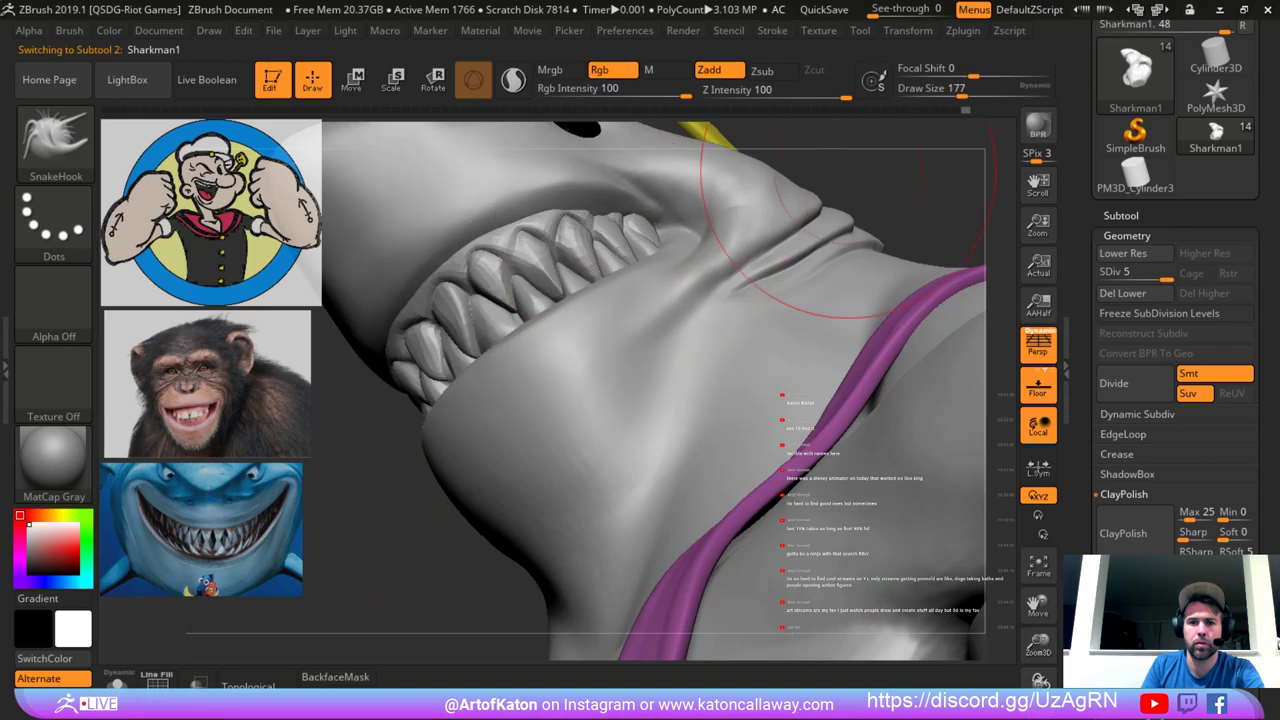
drag(848, 180, 723, 203)
key(space)
click(651, 208)
mouse_move(815, 172)
mouse_down()
mouse_move(600, 265)
mouse_move(571, 303)
mouse_move(600, 420)
mouse_move(592, 352)
mouse_up()
key(space)
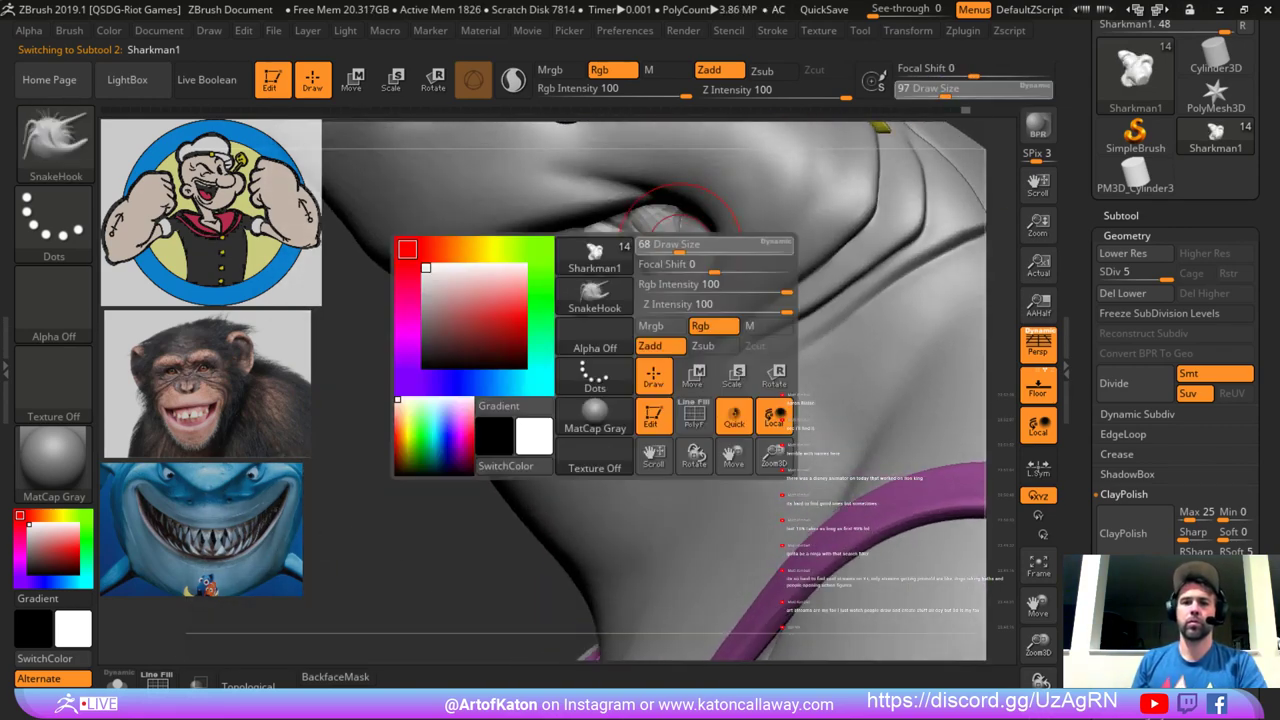
click(667, 246)
drag(392, 492, 468, 459)
Polish the lower lip's edge near the mouth corner with the hPolish brush at draw size 27.
key(b)
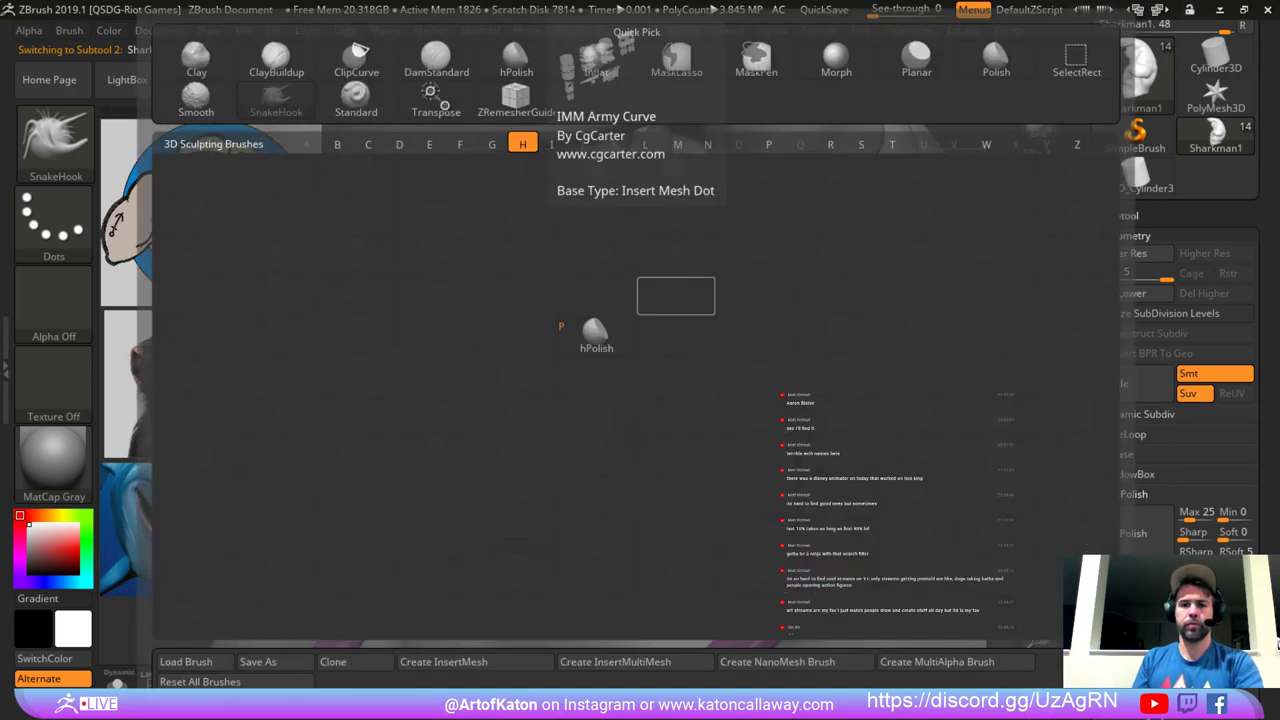
key(h)
key(p)
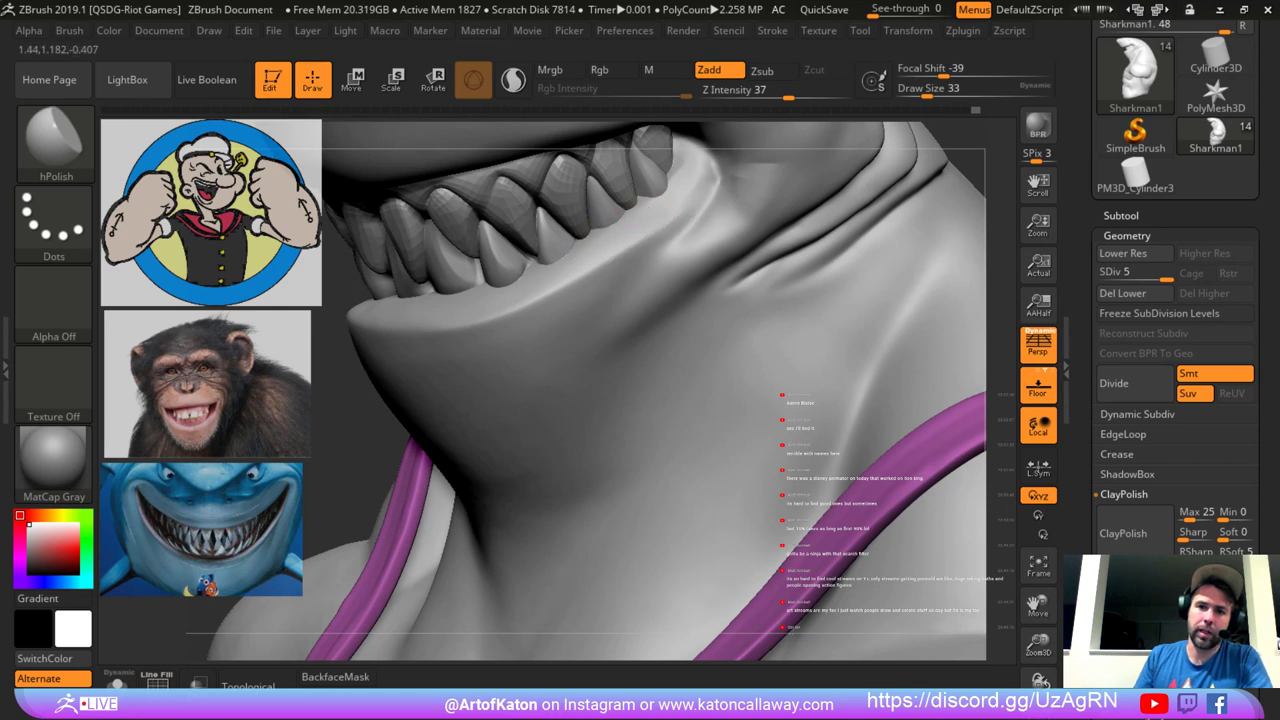
drag(695, 193, 650, 217)
key(ctrl+z)
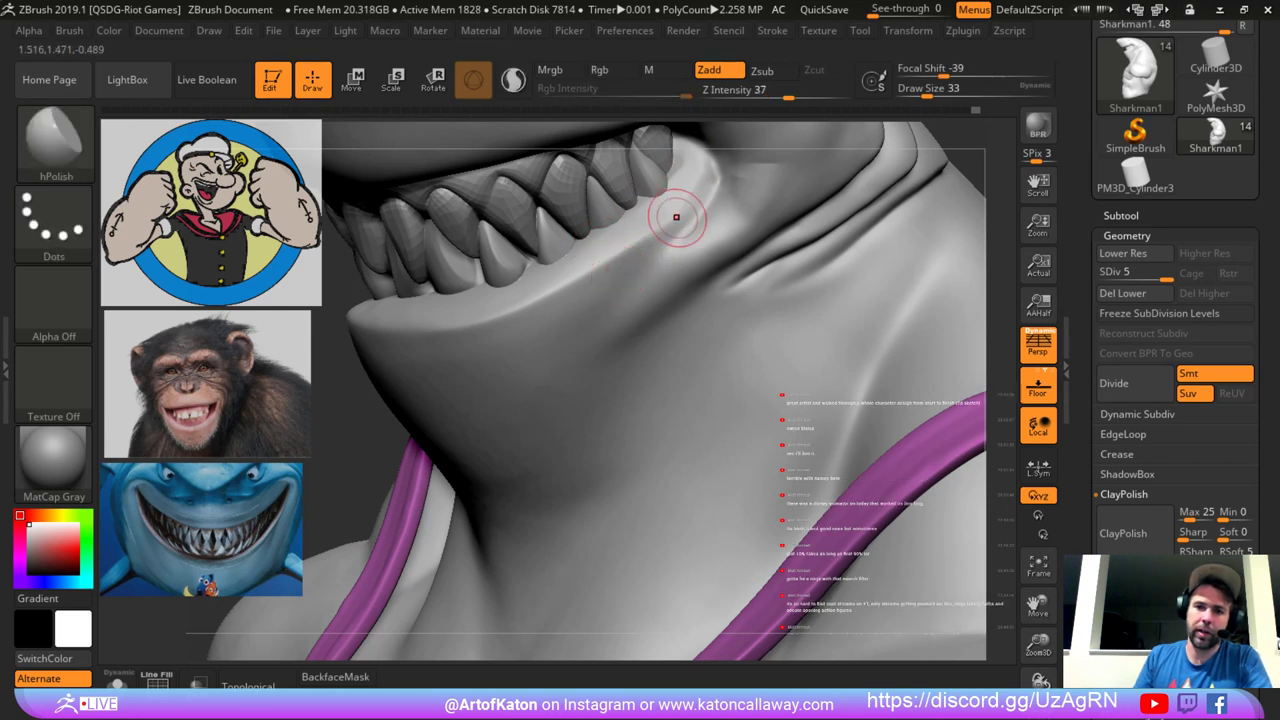
right_click(679, 214)
click(676, 222)
key(ctrl+z)
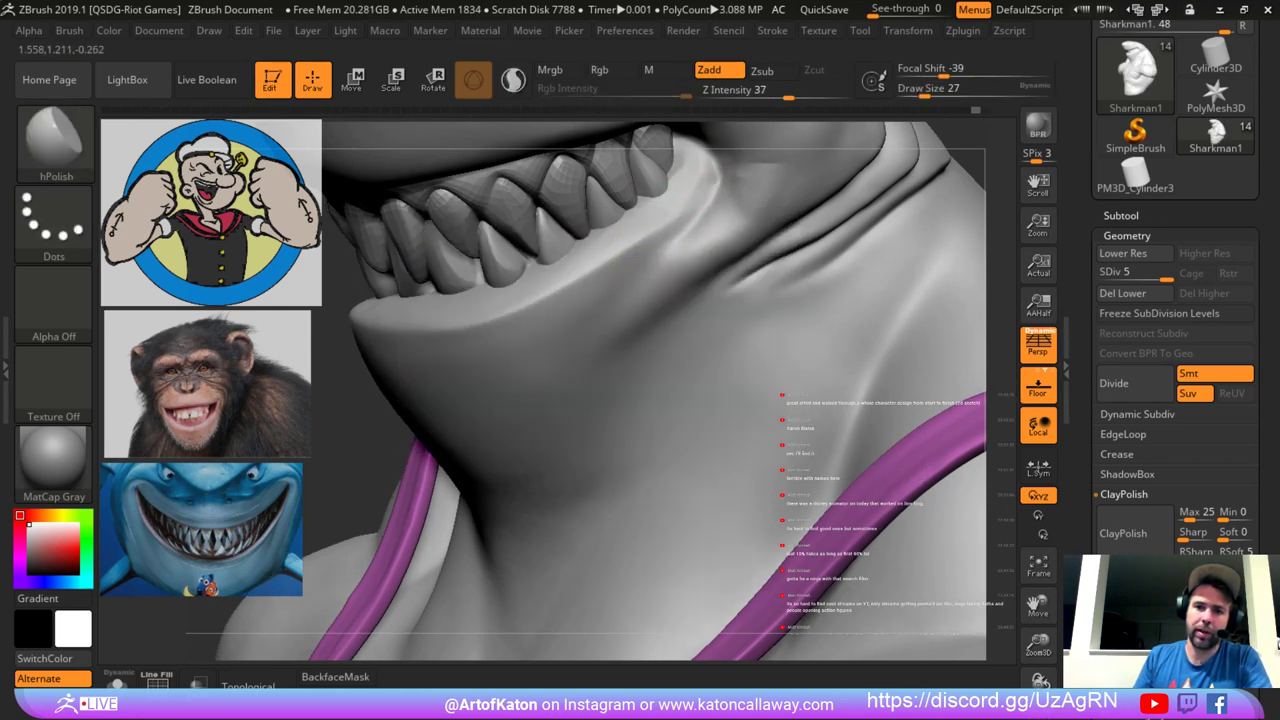
drag(706, 181, 684, 213)
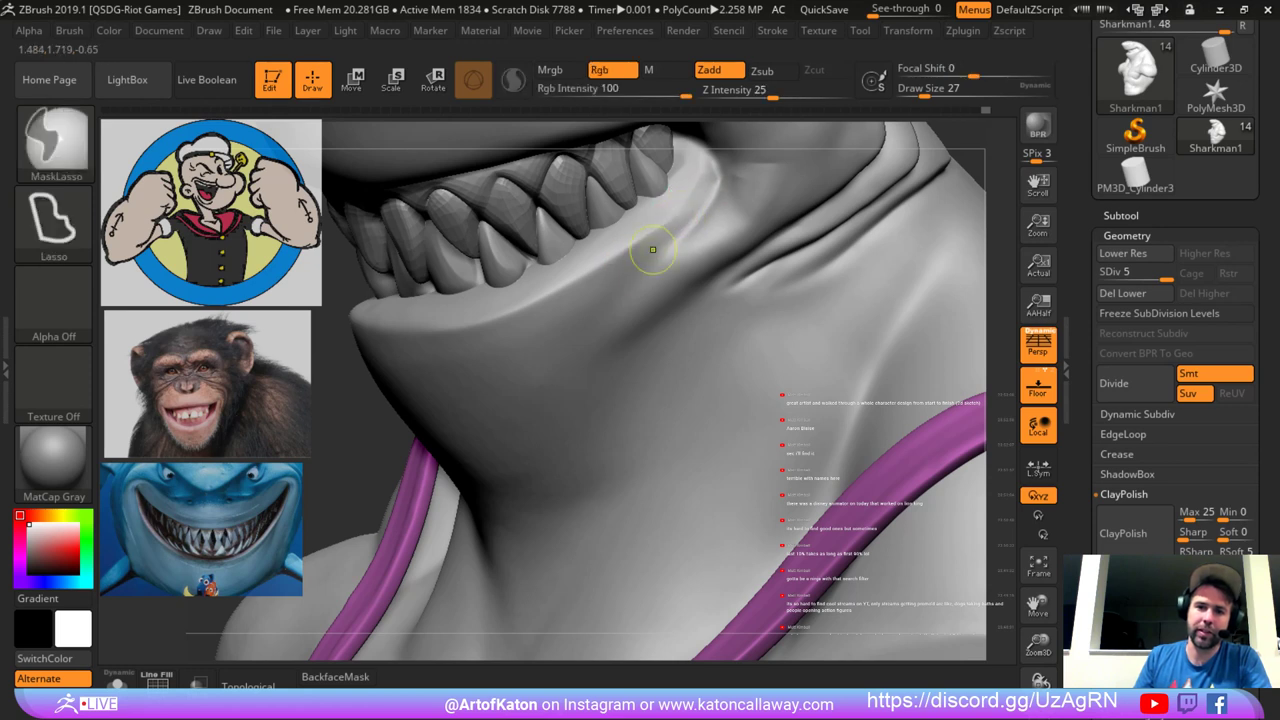
key(ctrl+z)
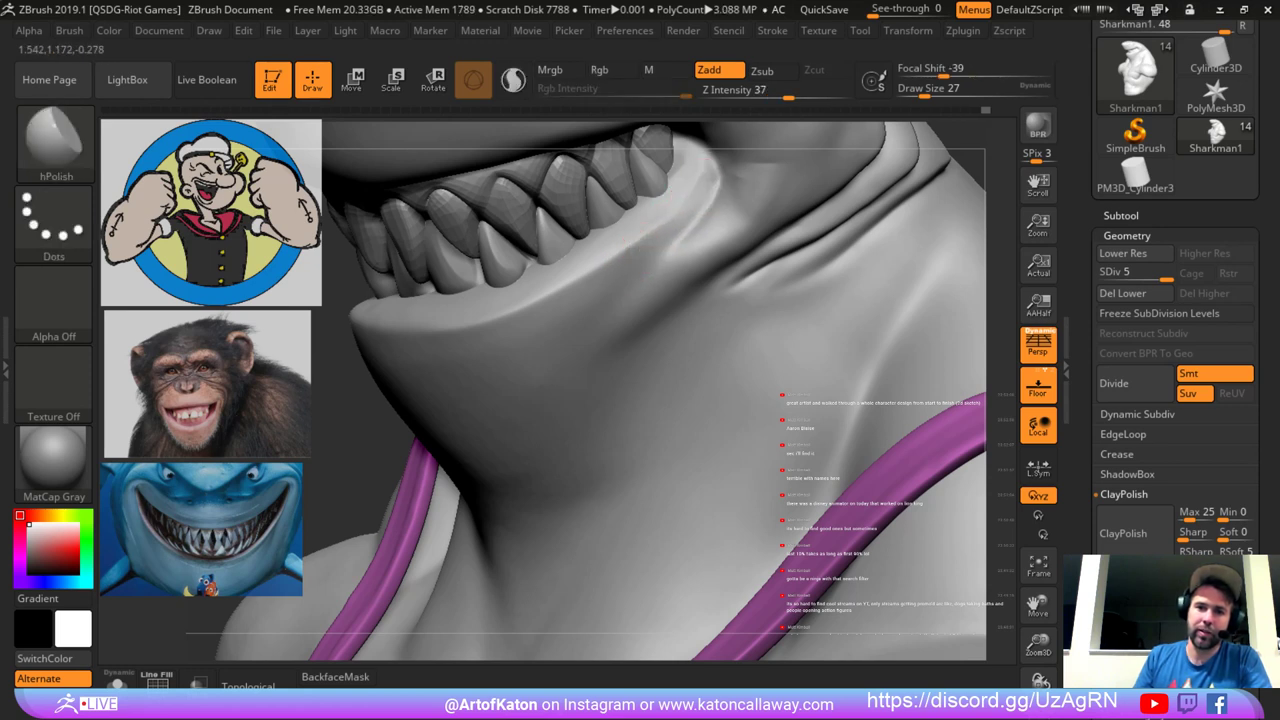
drag(704, 184, 660, 218)
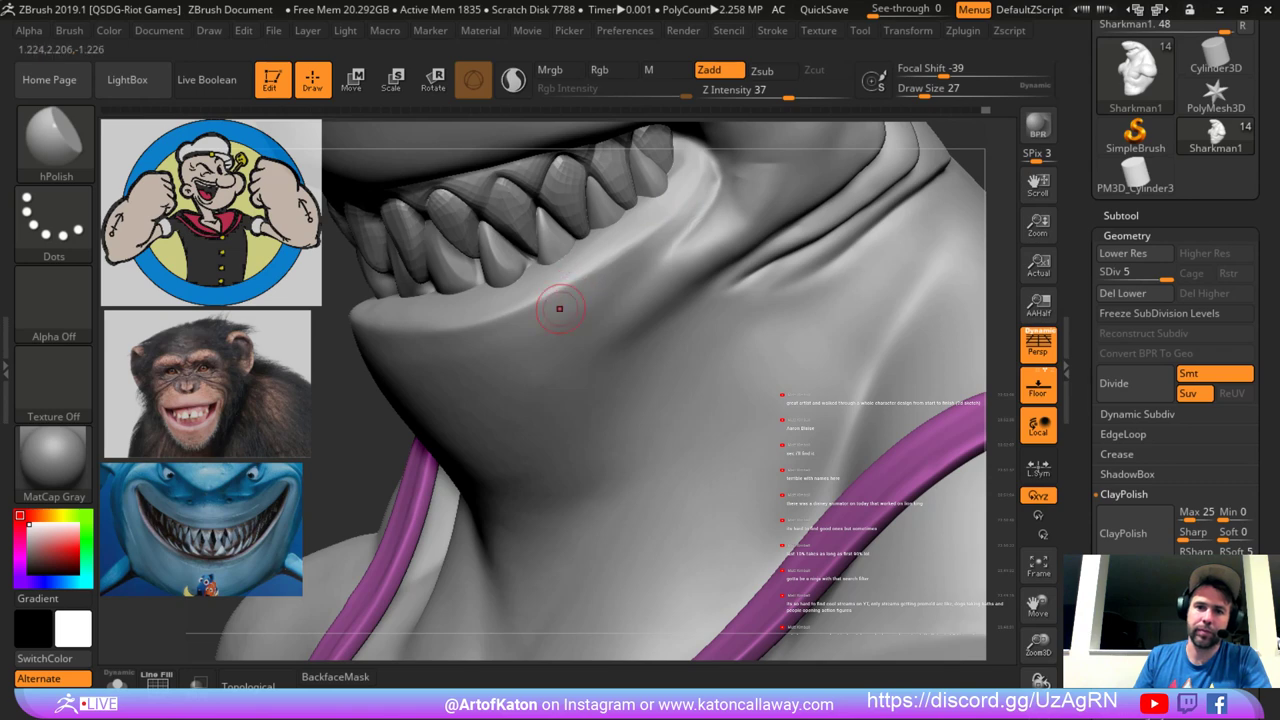
Set the draw size to 44 and check the mouth and neck from the opposite side of the shark.
mouse_move(370, 435)
alt+mouse_down()
mouse_move(385, 345)
mouse_move(560, 290)
mouse_move(572, 273)
alt+mouse_up()
key(space)
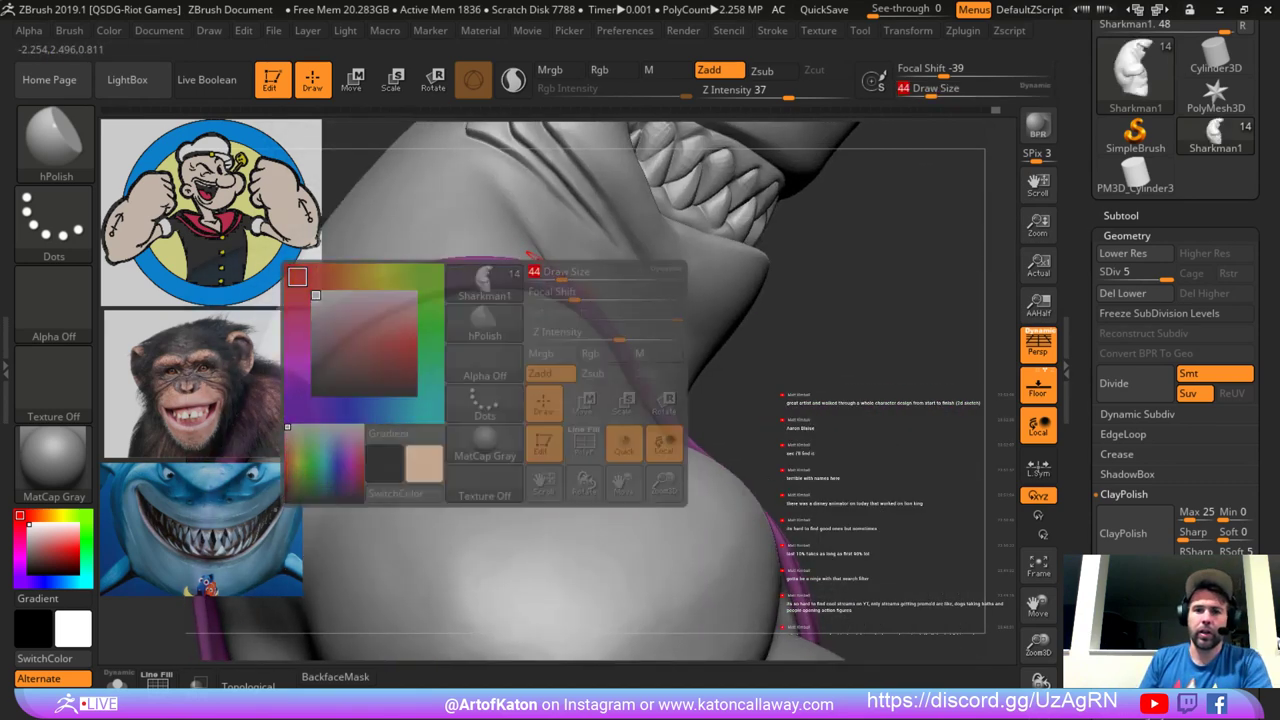
drag(710, 340, 770, 260)
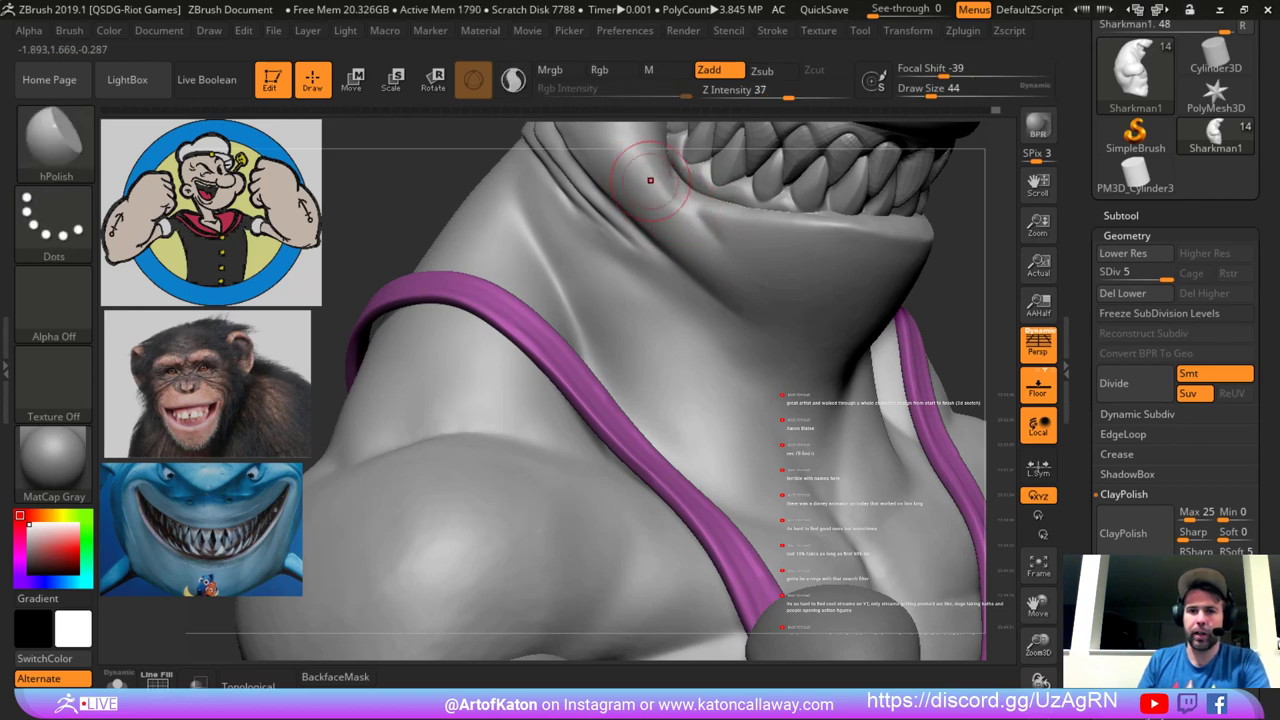
mouse_move(352, 185)
mouse_down()
mouse_move(360, 257)
mouse_move(359, 228)
mouse_move(583, 308)
mouse_move(568, 278)
mouse_move(620, 358)
mouse_up()
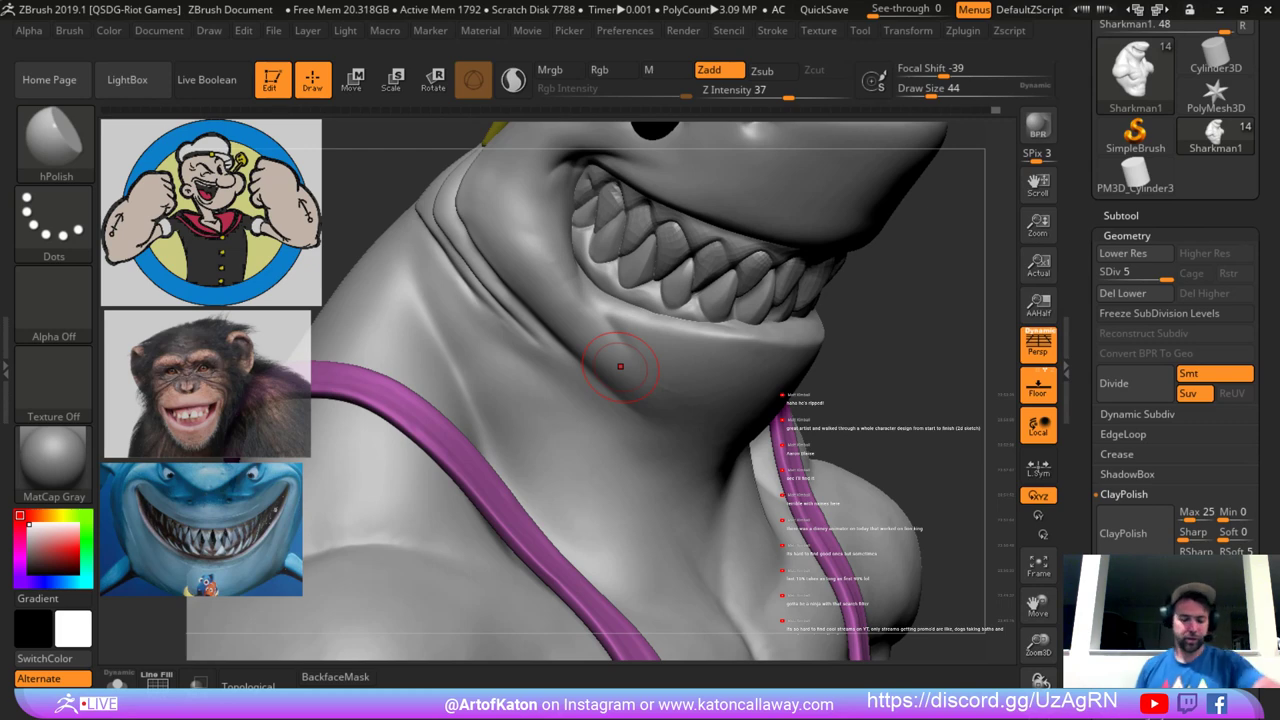
drag(394, 184, 380, 128)
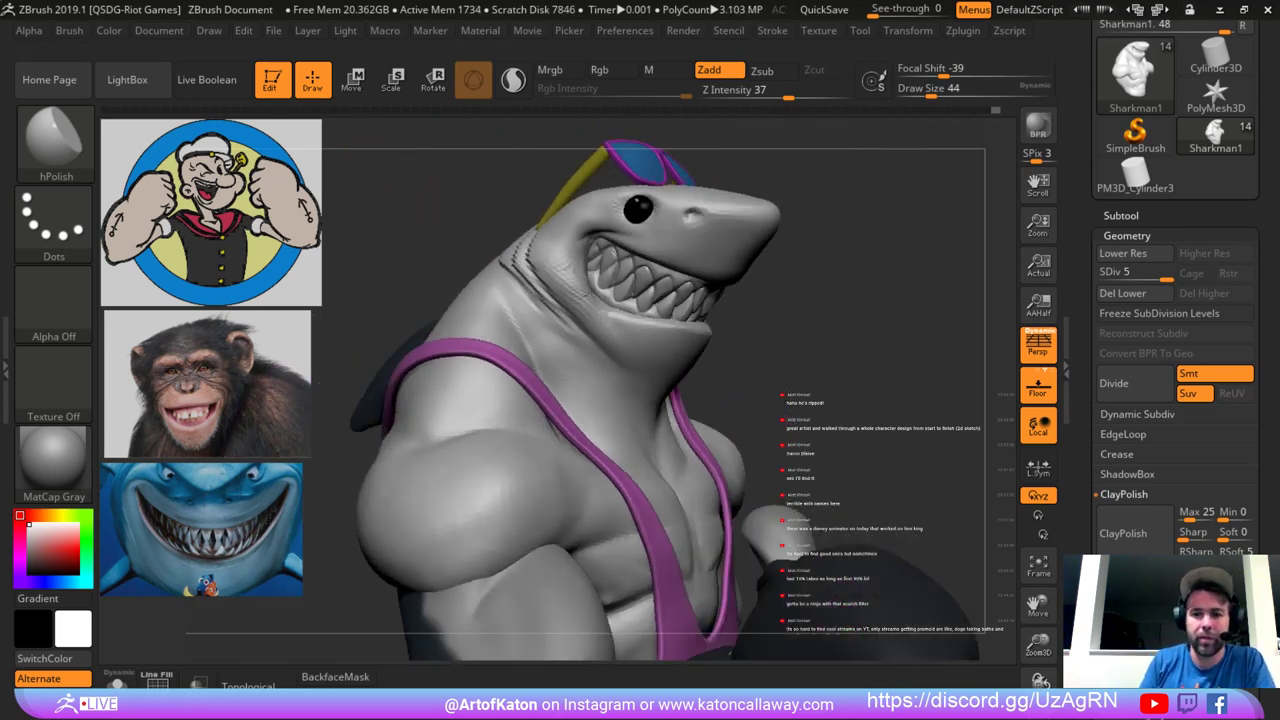
Save the shark tool to disk.
drag(730, 250, 698, 198)
drag(698, 198, 606, 202)
mouse_move(690, 220)
alt+mouse_down()
mouse_move(690, 182)
mouse_move(742, 184)
mouse_move(690, 184)
mouse_move(684, 168)
mouse_move(694, 203)
mouse_move(750, 205)
mouse_move(688, 204)
mouse_move(692, 532)
alt+mouse_up()
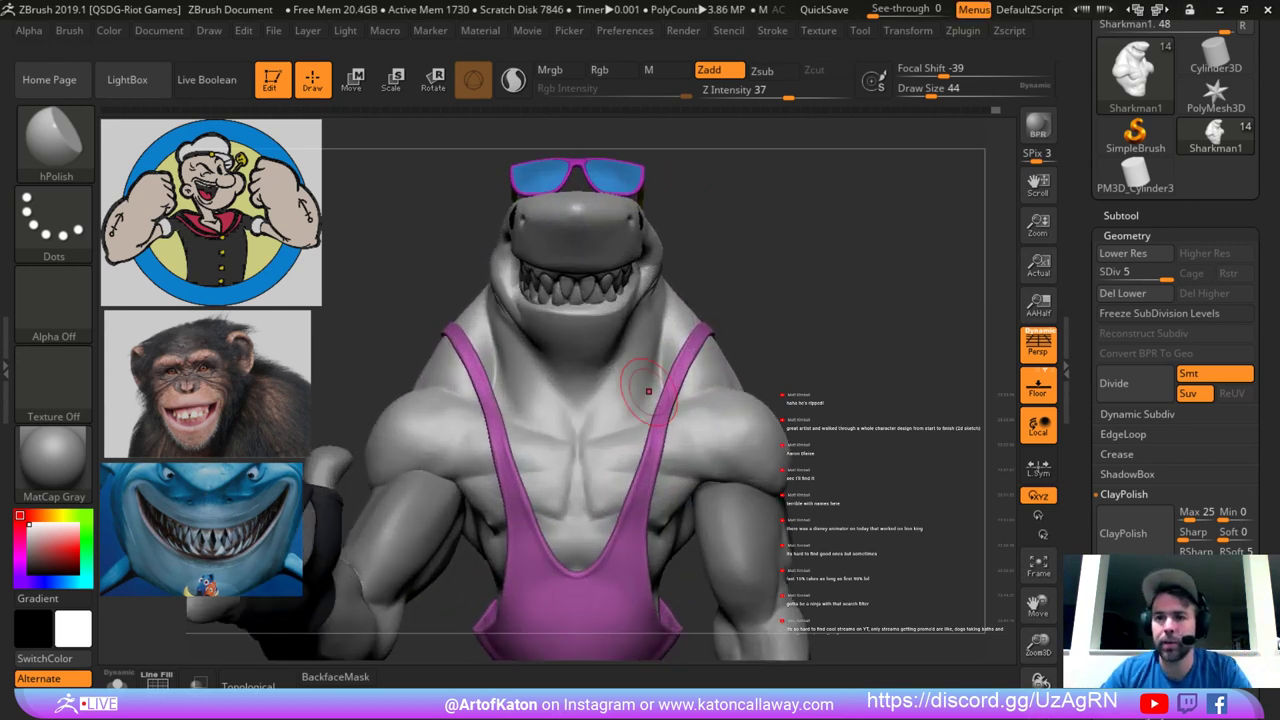
drag(1190, 216, 1190, 387)
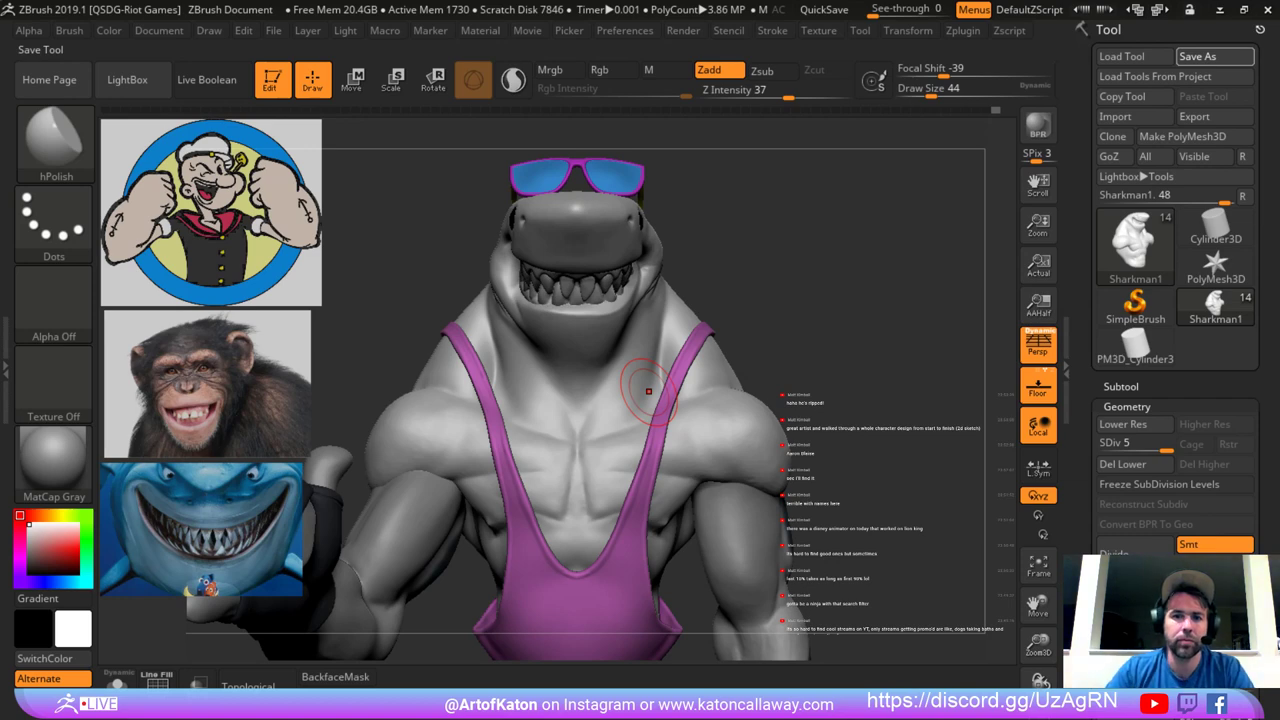
mouse_move(714, 205)
mouse_down()
mouse_move(745, 195)
mouse_move(675, 198)
mouse_move(697, 224)
mouse_up()
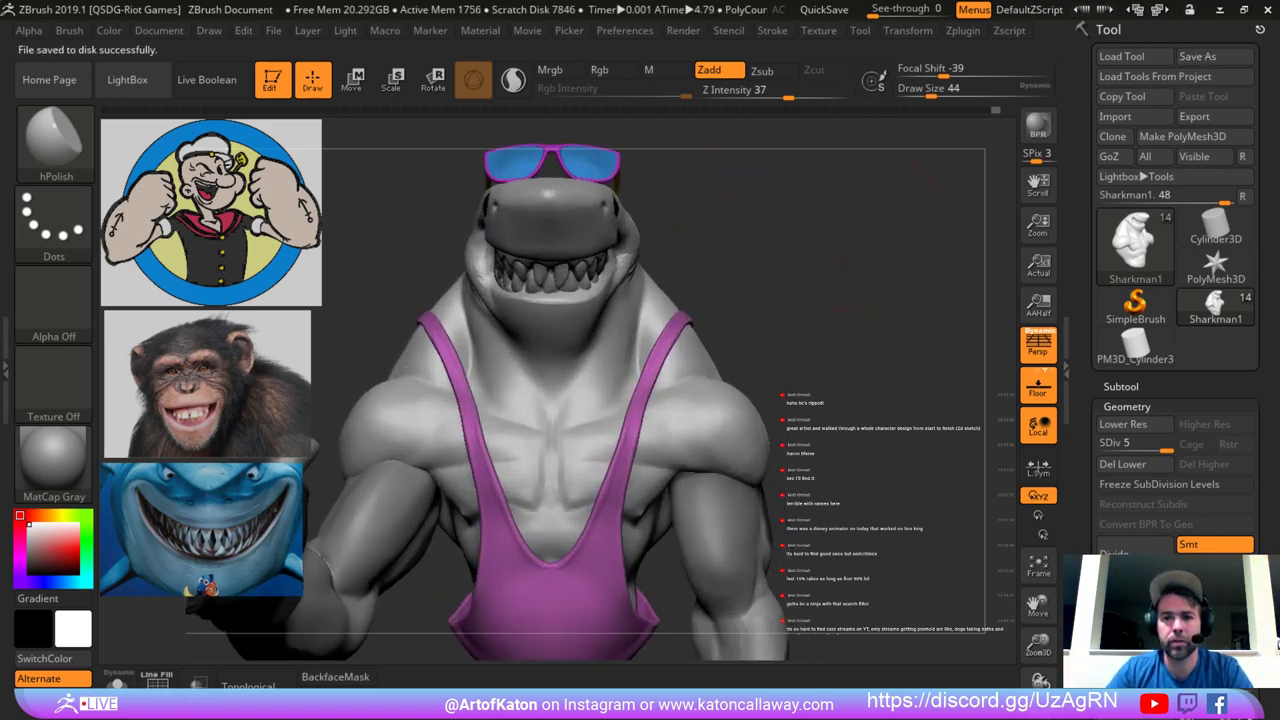
Create a combined posing mesh of all subtools with Transpose Master's TPoseMesh.
drag(909, 191, 858, 118)
click(962, 30)
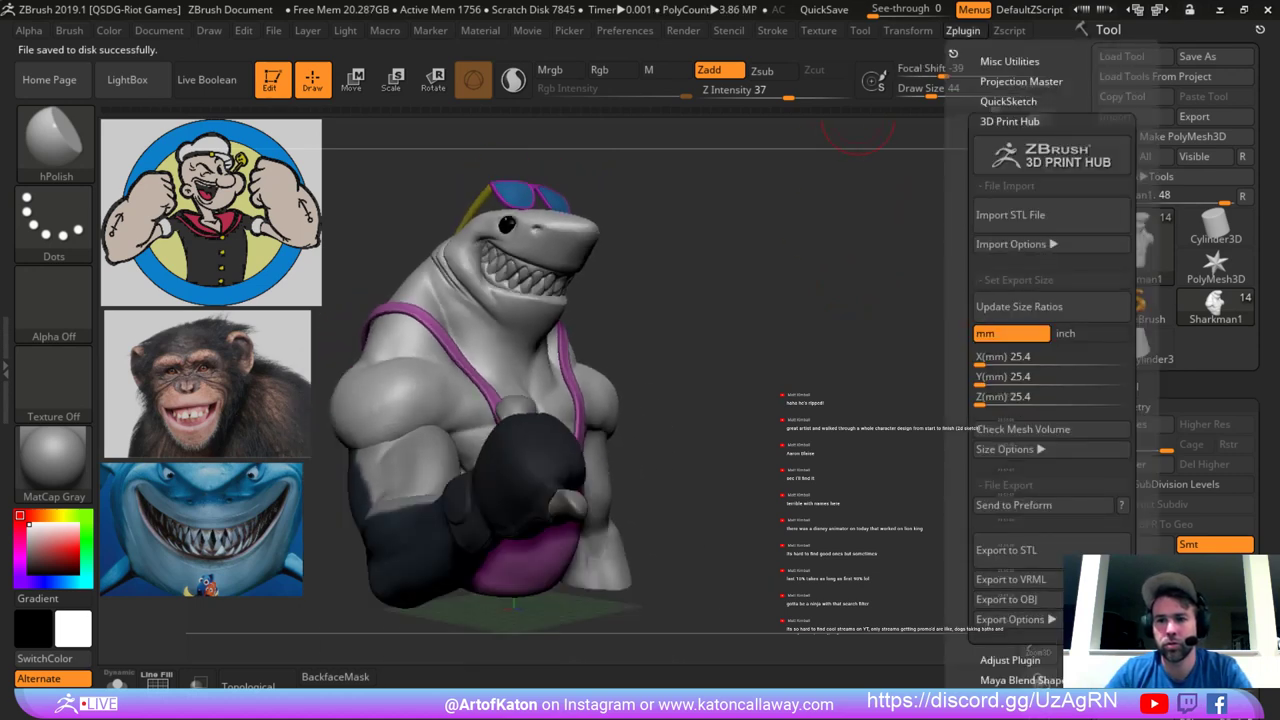
click(1010, 121)
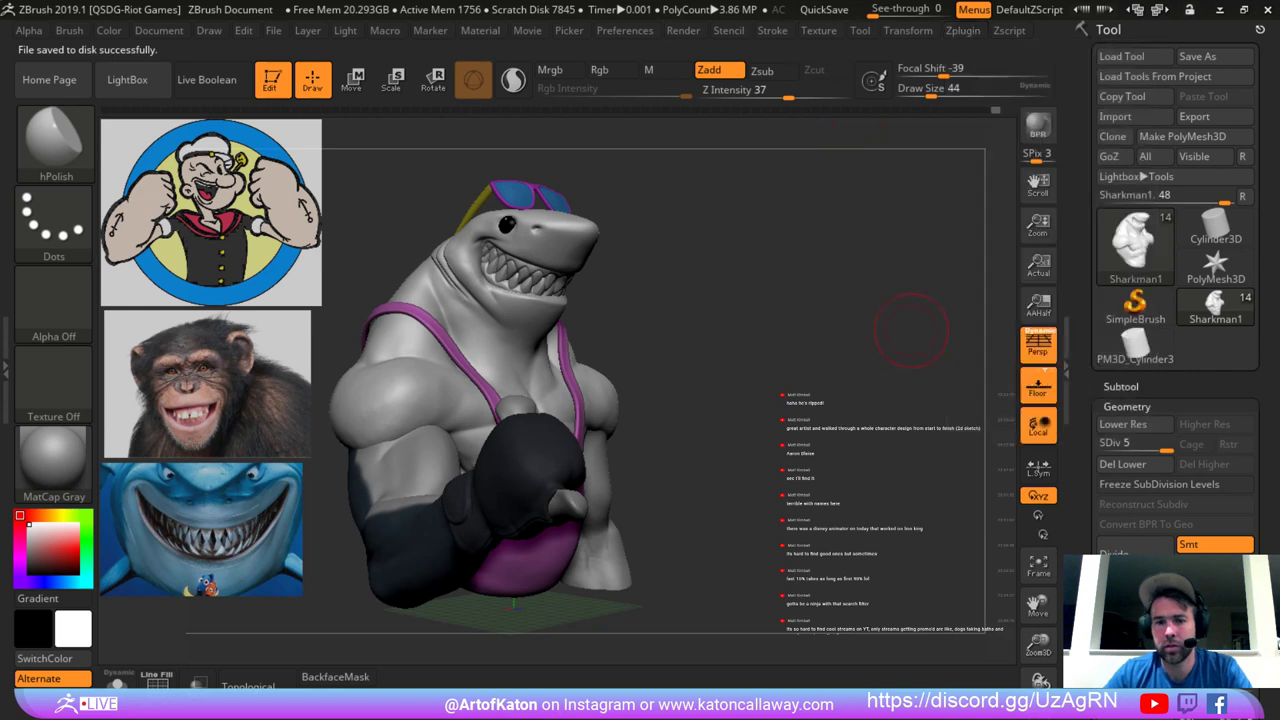
click(963, 31)
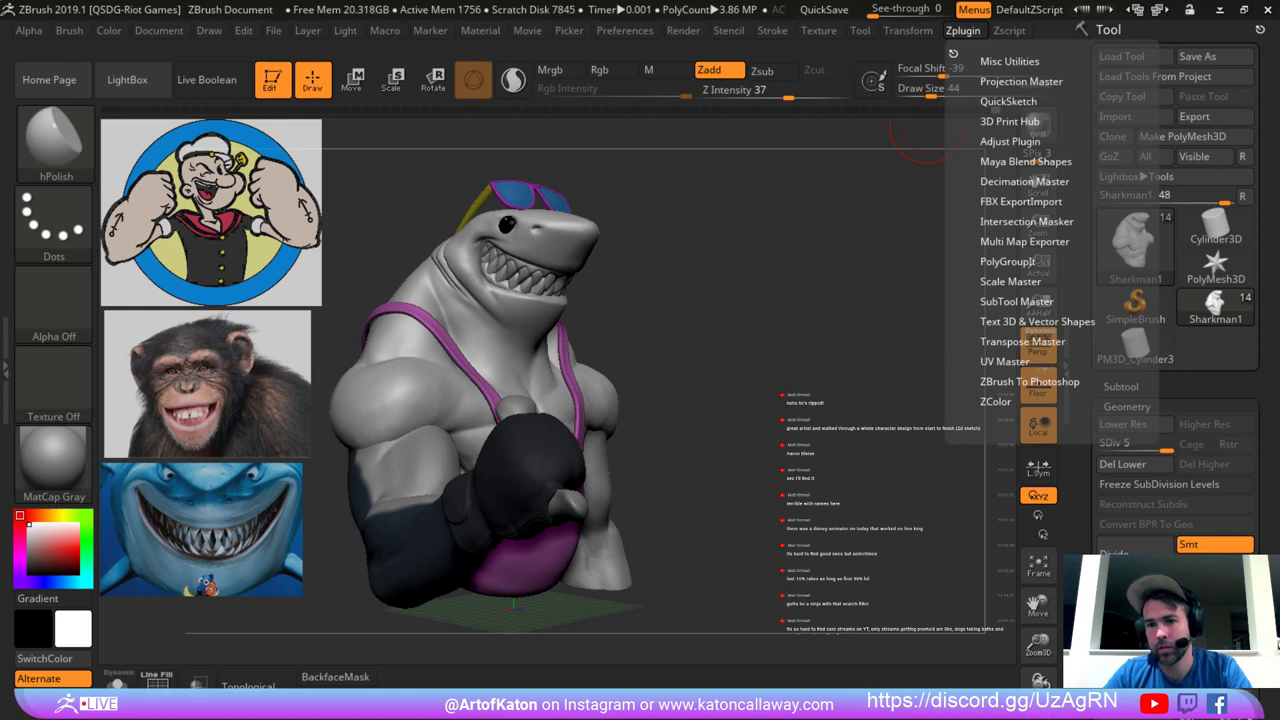
click(1022, 342)
click(1008, 369)
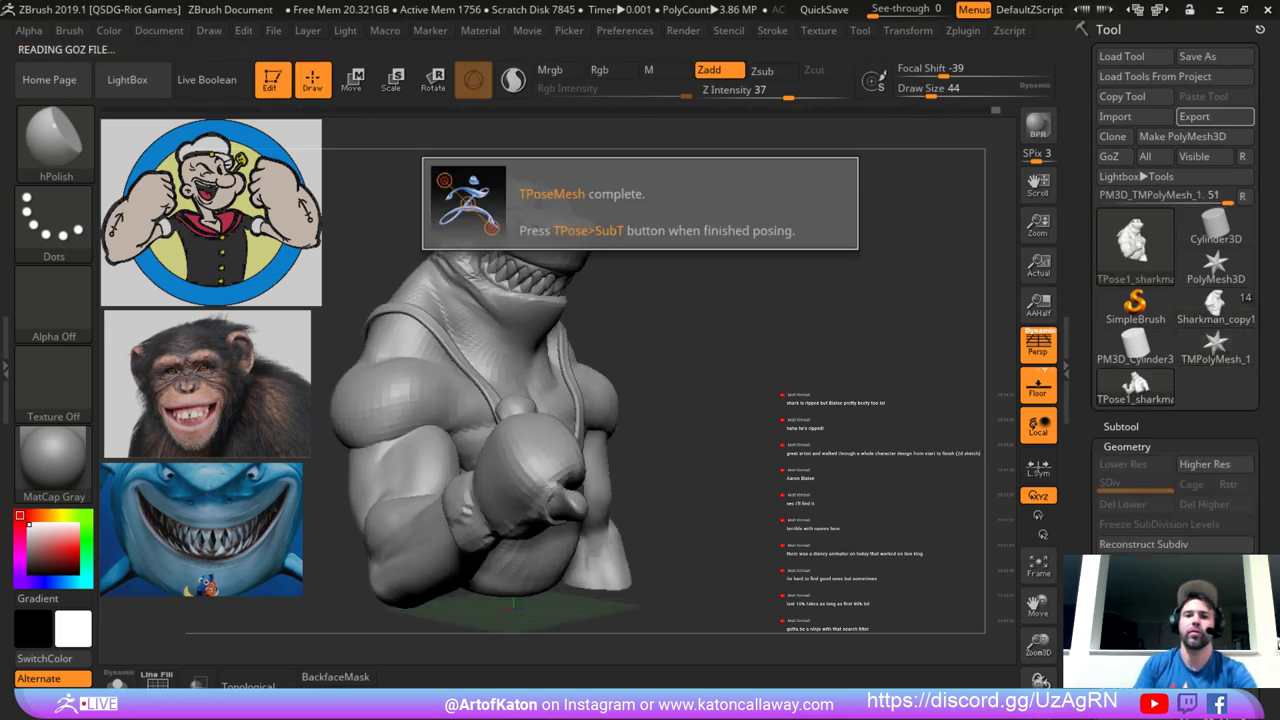
Activate the Move transform on the posing mesh and place the gizmo on the shark's bent arm.
mouse_move(745, 232)
mouse_down()
mouse_move(749, 186)
mouse_move(708, 200)
mouse_move(716, 164)
mouse_up()
key(w)
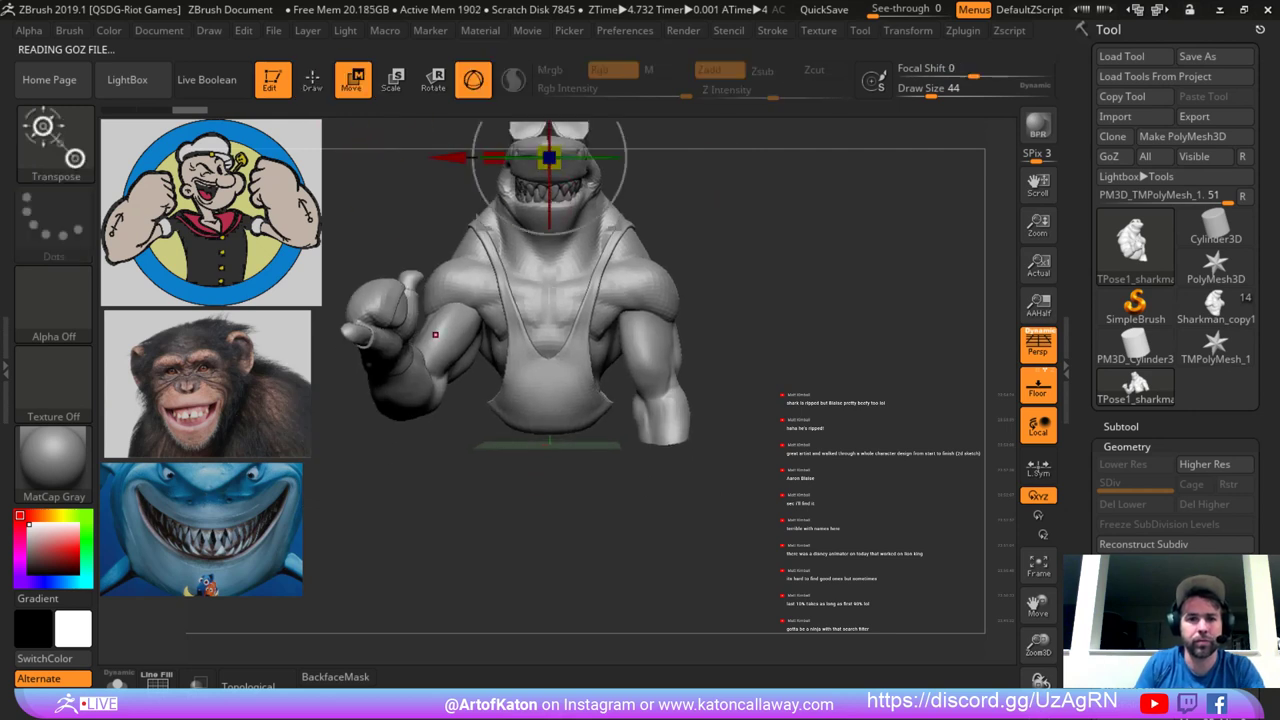
click(447, 320)
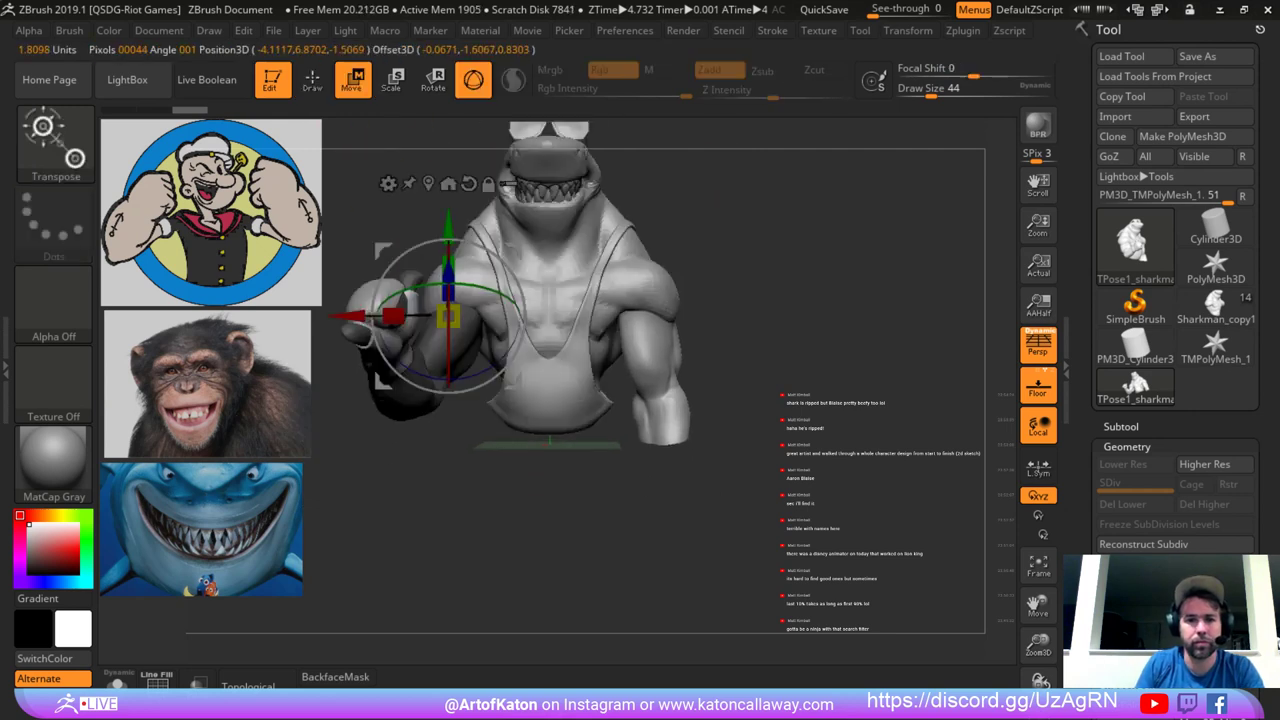
click(638, 341)
Mask the shark's arms and lower torso on the posing mesh, keeping the head, chest and shoulders unmasked.
mouse_move(780, 335)
alt+mouse_down()
mouse_move(807, 327)
mouse_move(710, 345)
mouse_move(800, 342)
mouse_move(762, 306)
alt+mouse_up()
ctrl+click(420, 322)
key(ctrl+i)
mouse_move(597, 483)
ctrl+mouse_down()
mouse_move(411, 437)
mouse_move(393, 308)
mouse_move(452, 292)
mouse_move(596, 397)
ctrl+mouse_up()
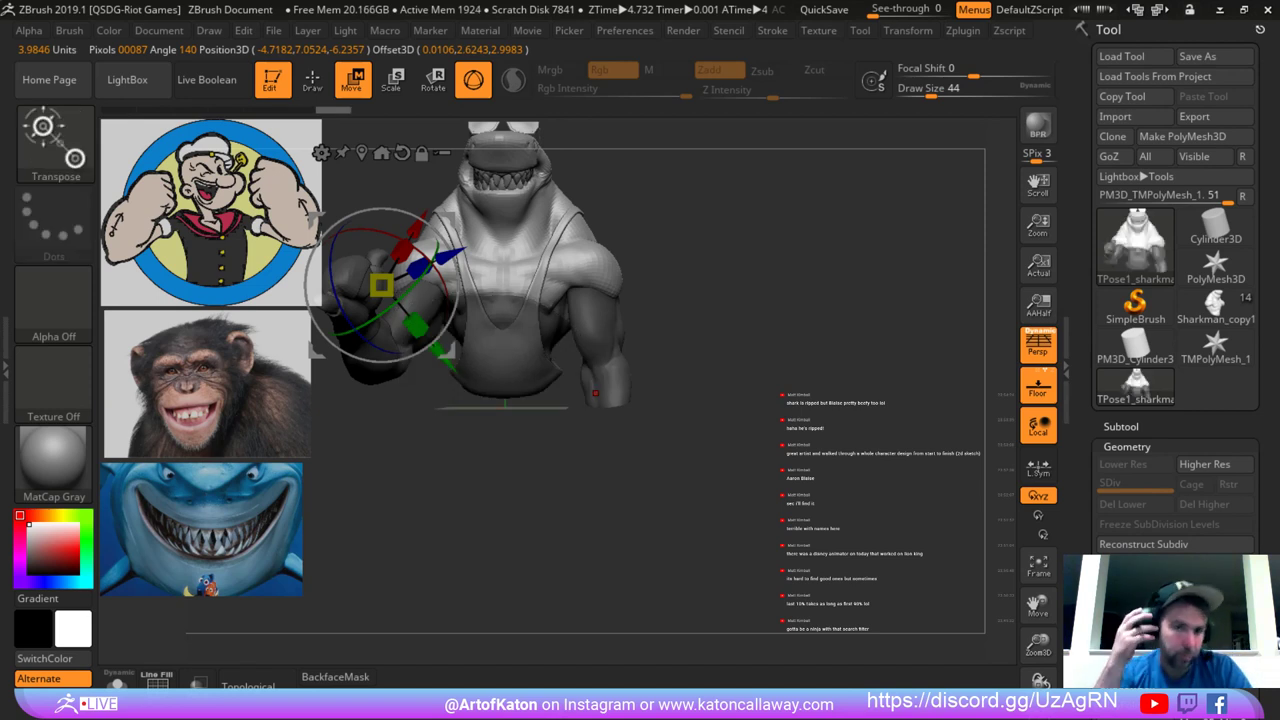
Mask the shark's torso and arms on the posing mesh with a lasso, leaving the head unmasked.
alt+drag(641, 212, 686, 244)
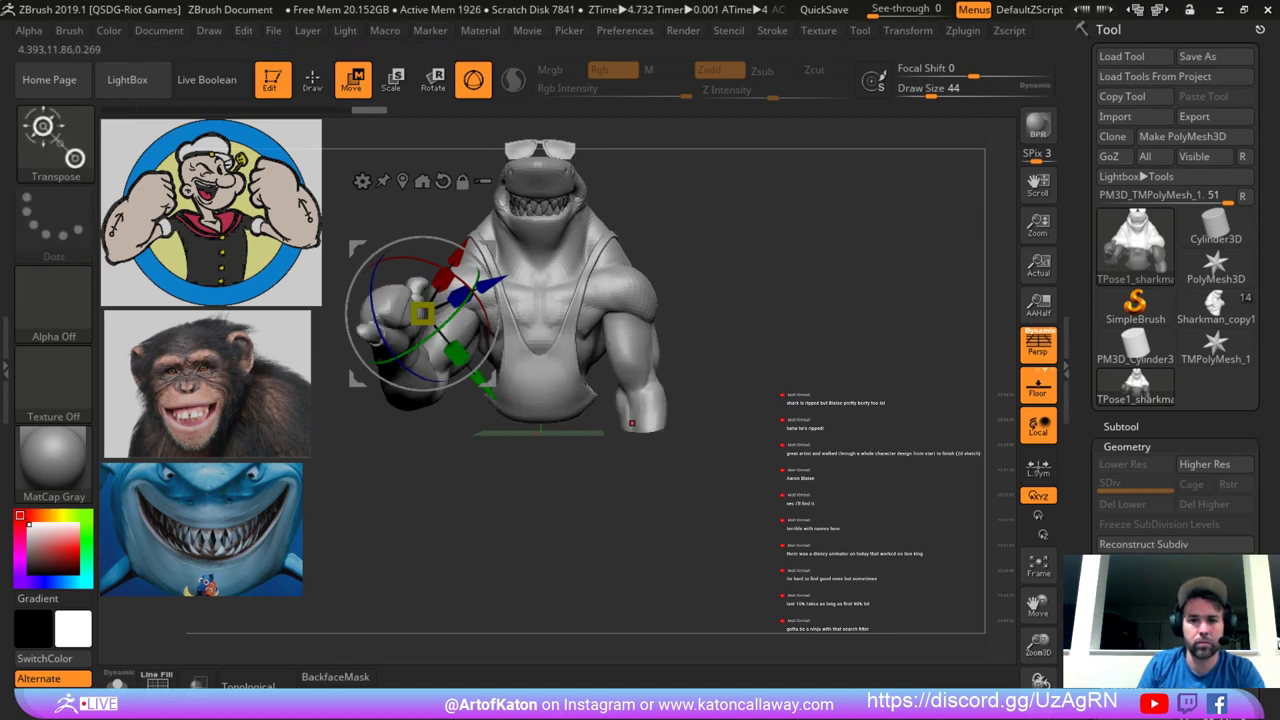
mouse_move(686, 244)
alt+mouse_down()
mouse_move(671, 266)
mouse_move(568, 257)
mouse_move(506, 281)
mouse_move(369, 268)
mouse_move(382, 468)
mouse_move(664, 562)
mouse_move(700, 275)
mouse_move(738, 280)
alt+mouse_up()
mouse_move(484, 510)
ctrl+mouse_down()
mouse_move(358, 260)
mouse_move(700, 222)
mouse_move(656, 226)
ctrl+mouse_up()
click(425, 213)
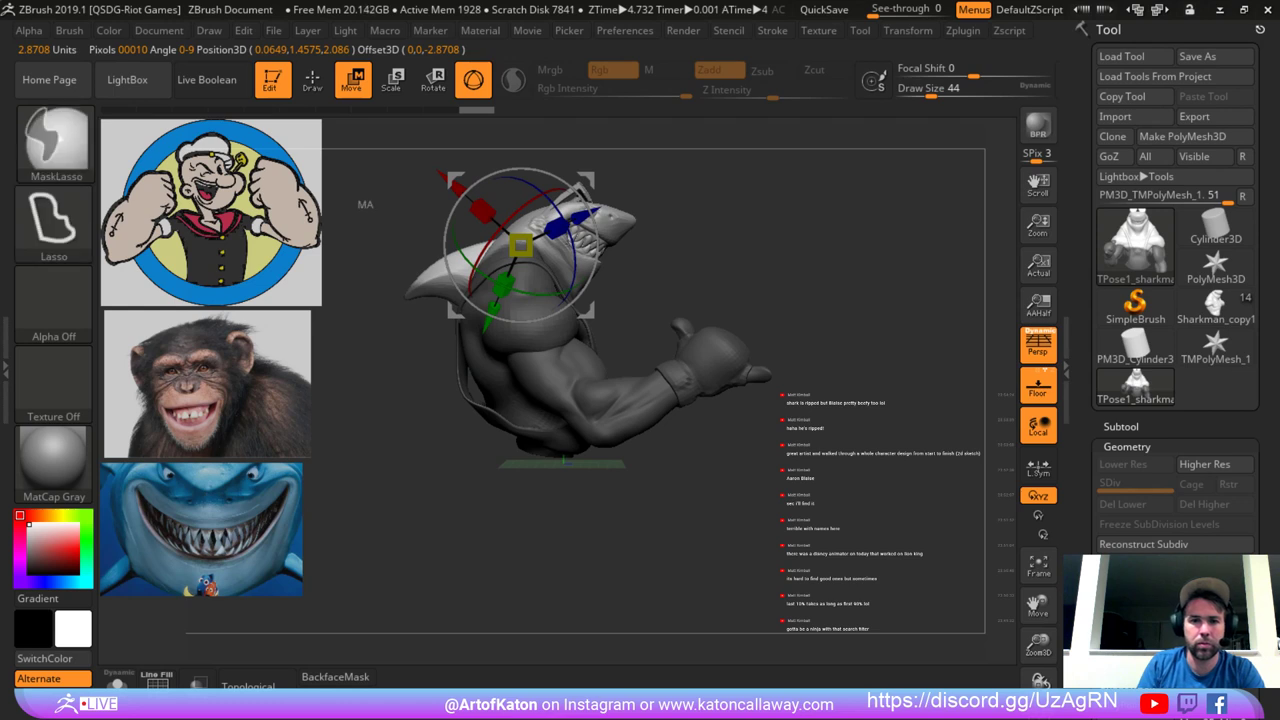
mouse_move(366, 205)
ctrl+mouse_down()
mouse_move(450, 342)
mouse_move(502, 274)
mouse_move(500, 210)
ctrl+mouse_up()
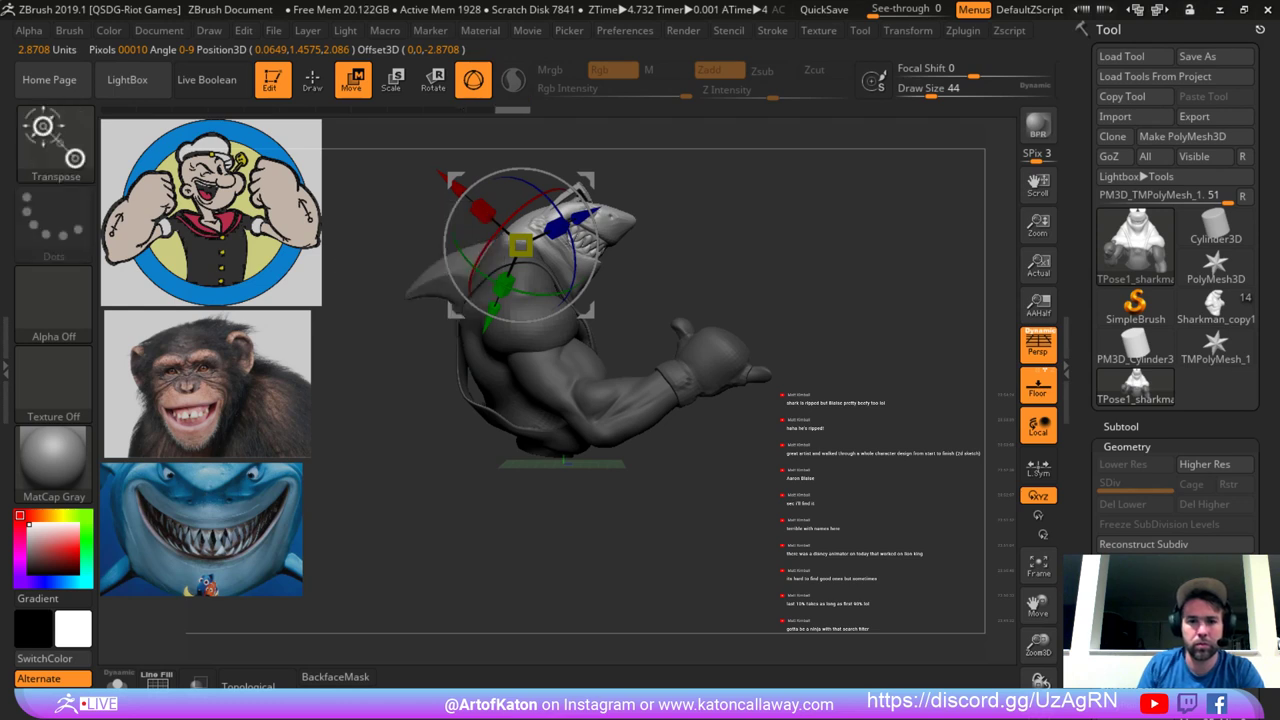
Extend the posing mask over the dorsal fin and the neck area behind the shark's head.
alt+drag(660, 235, 646, 274)
alt+click(652, 290)
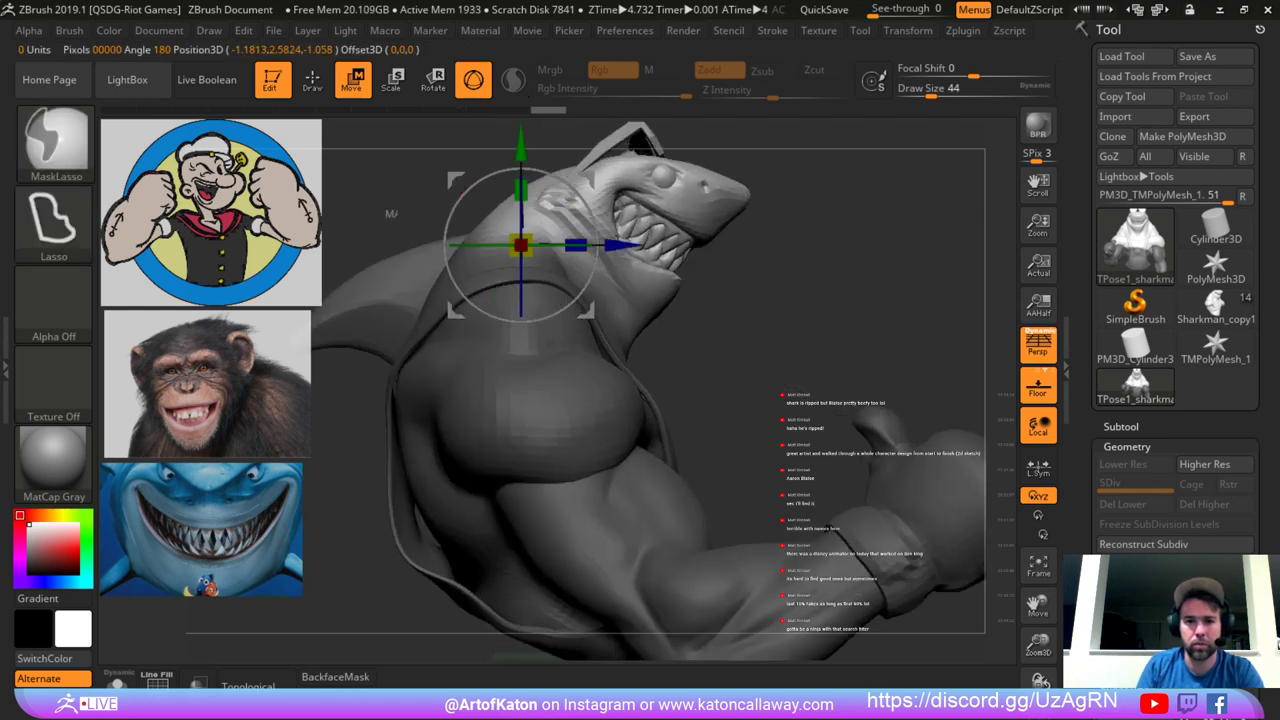
ctrl+drag(398, 218, 392, 403)
mouse_move(332, 400)
ctrl+mouse_down()
mouse_move(362, 236)
mouse_move(498, 240)
mouse_move(542, 312)
ctrl+mouse_up()
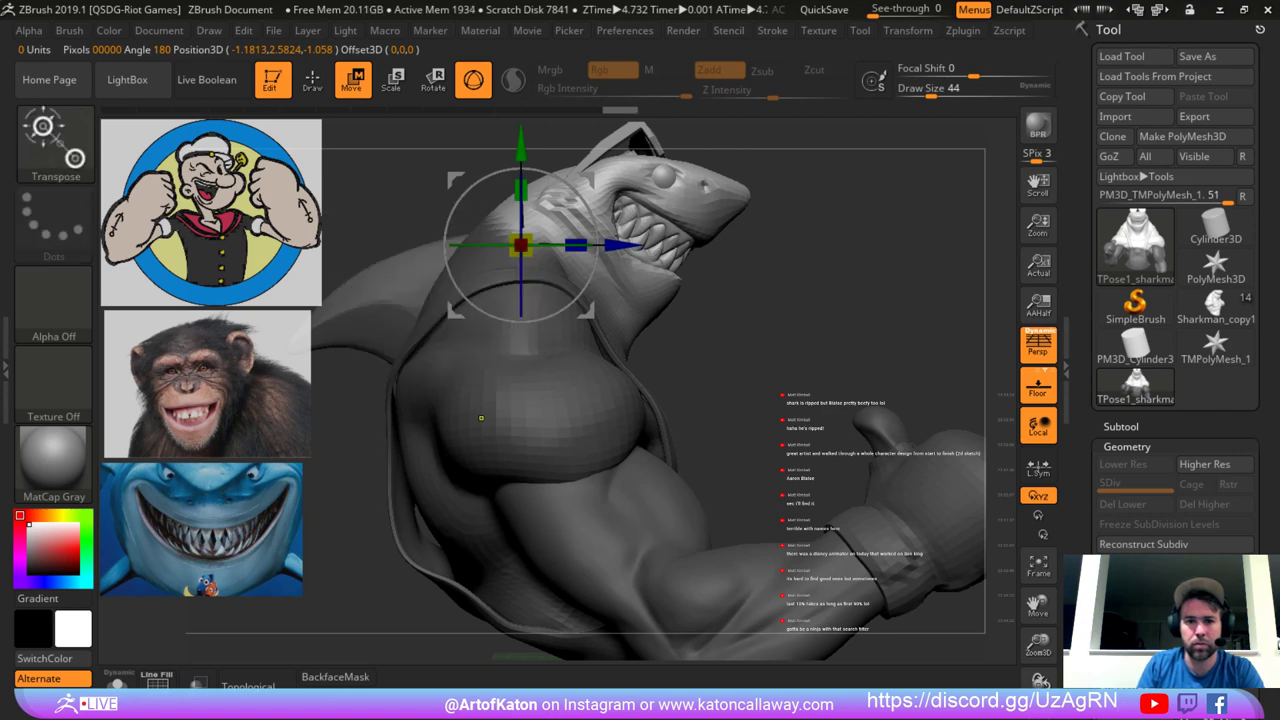
ctrl+drag(452, 178, 446, 182)
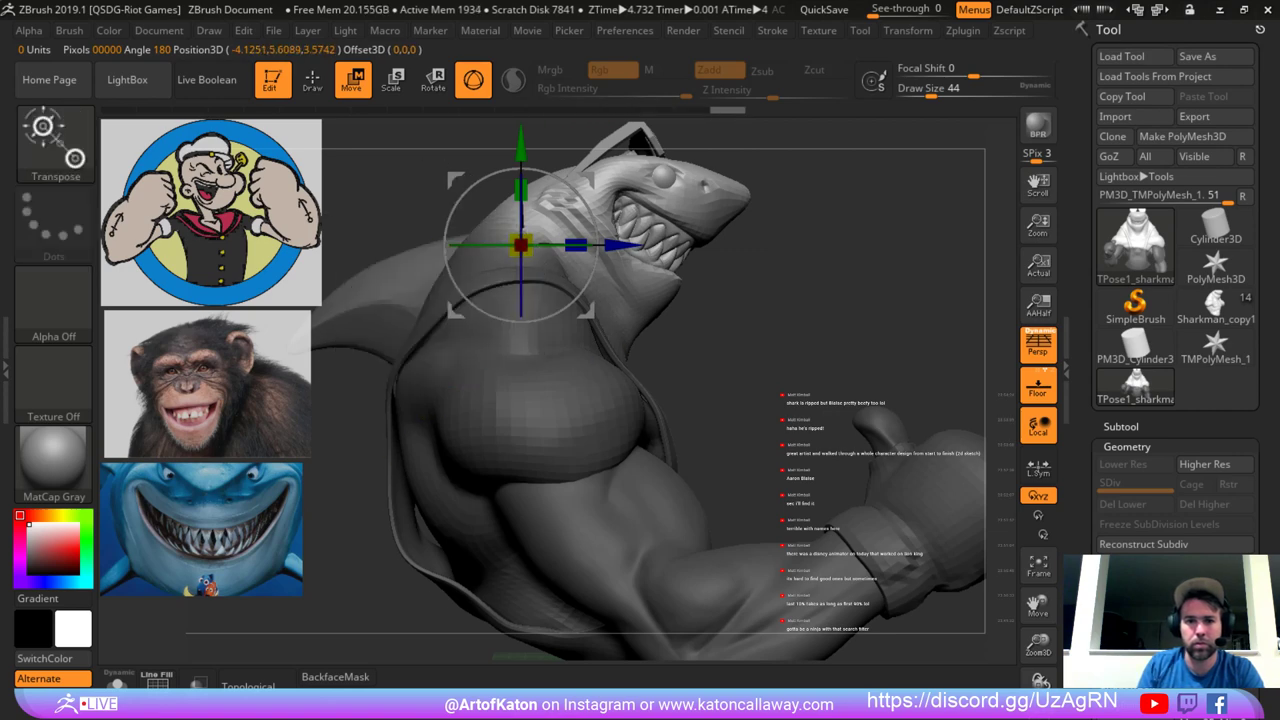
Reposition the gizmo near the shark's neck and invert the mask so the head is protected and the body free.
drag(840, 250, 620, 240)
drag(587, 180, 583, 172)
drag(690, 205, 870, 208)
drag(586, 174, 678, 182)
ctrl+click(780, 240)
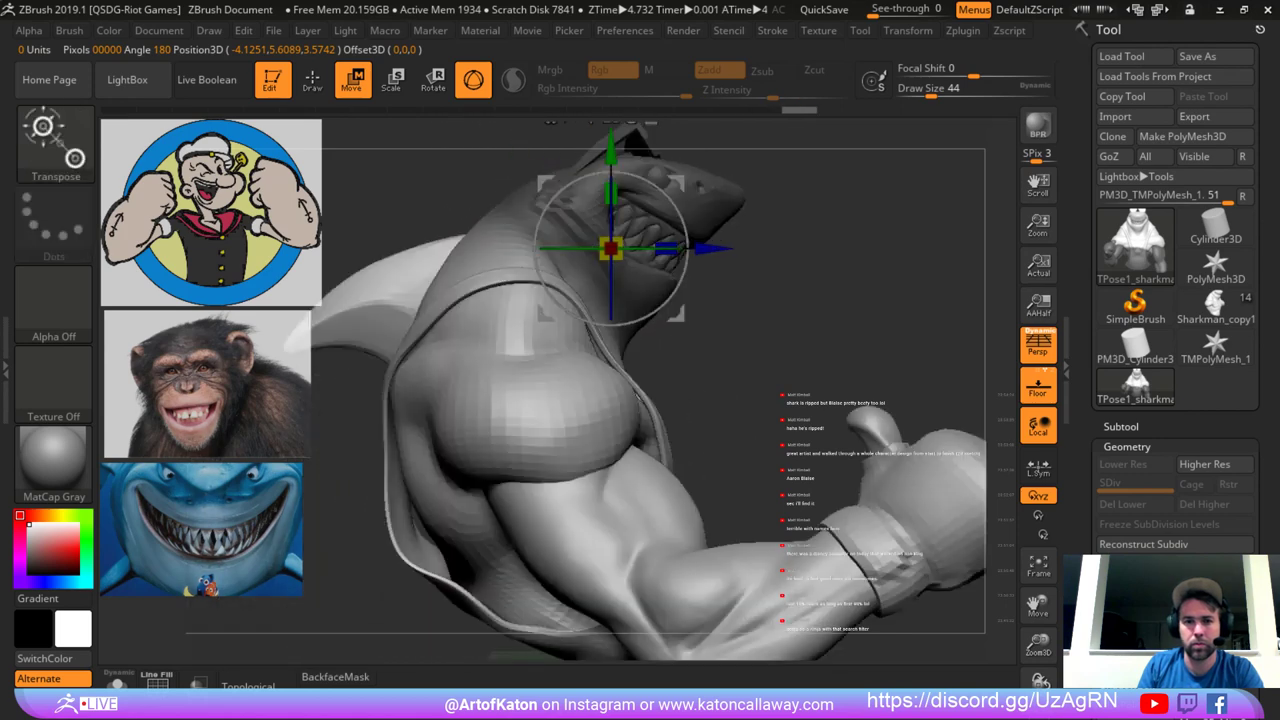
Rotate the unmasked body around its vertical axis beneath the masked head, undoing the first attempt and rotating it again.
alt+drag(780, 240, 752, 217)
alt+drag(652, 157, 606, 182)
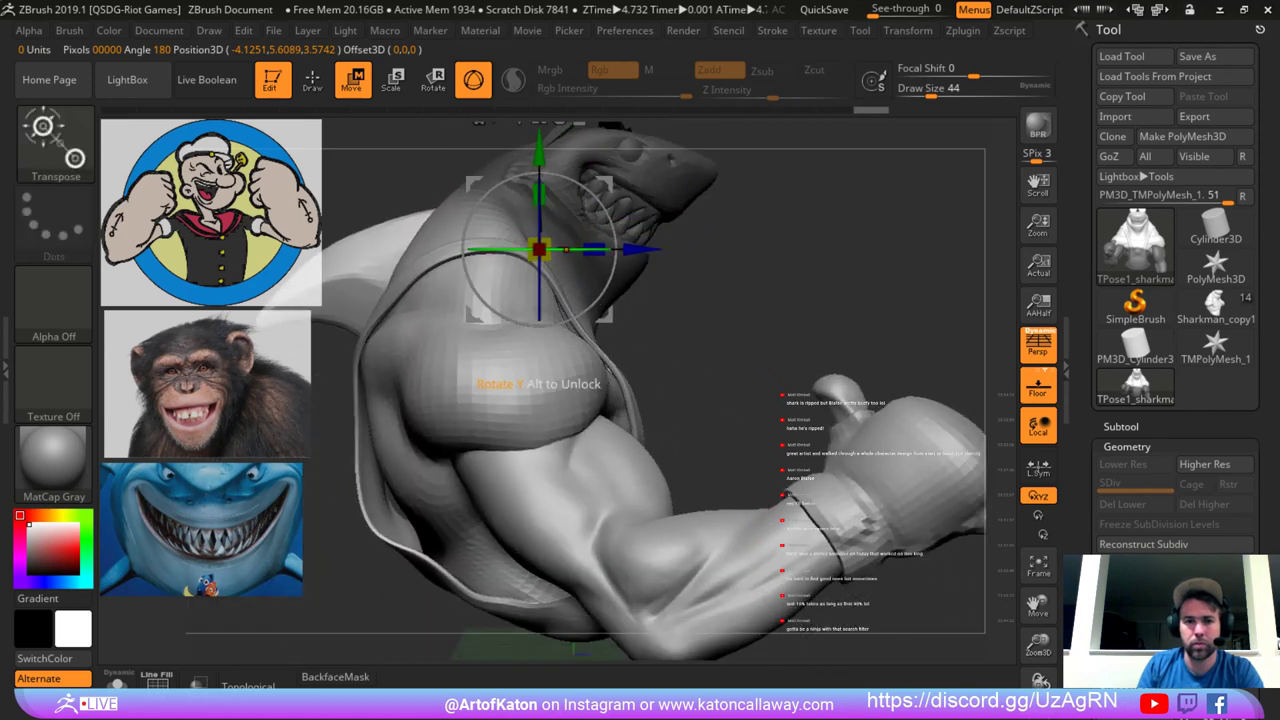
drag(566, 249, 638, 250)
drag(720, 270, 655, 274)
key(ctrl+z)
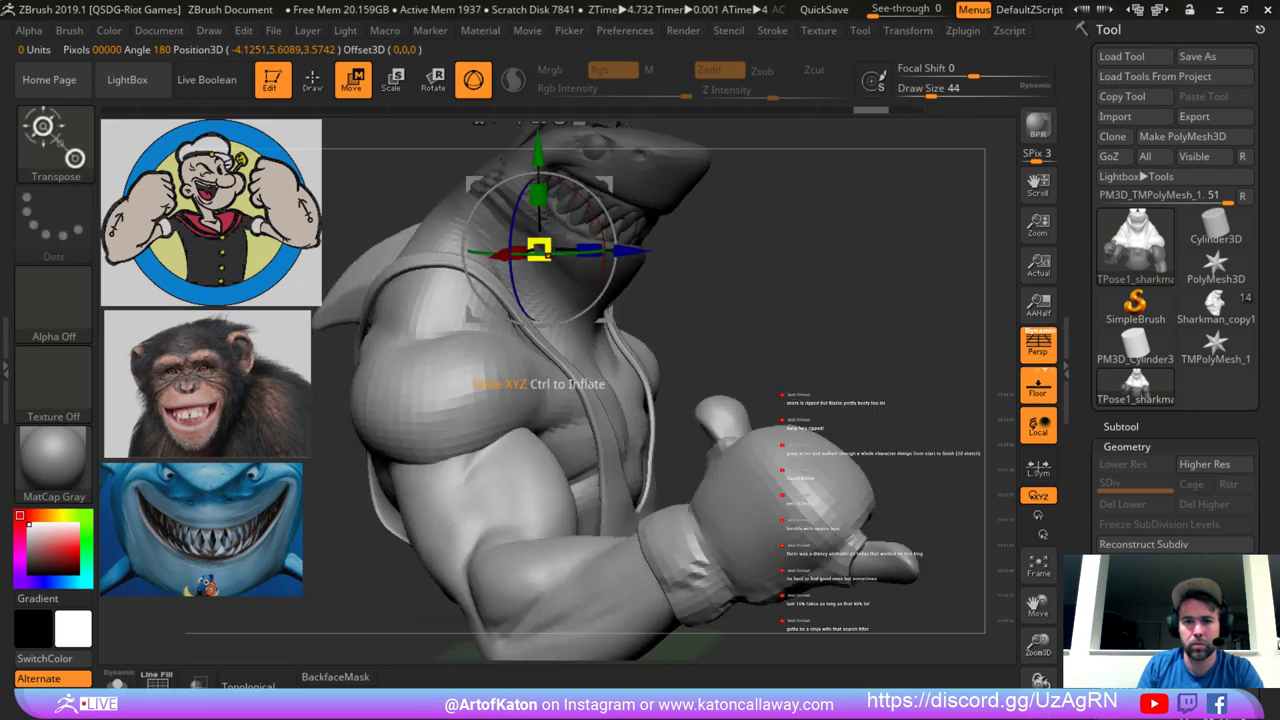
drag(560, 252, 605, 252)
mouse_move(725, 270)
mouse_down()
mouse_move(665, 272)
mouse_move(720, 250)
mouse_move(688, 292)
mouse_move(700, 300)
mouse_move(645, 300)
mouse_move(668, 300)
mouse_up()
Fine-tune the turn of the torso and arms with small vertical-axis rotations, checking the pose from several angles.
click(313, 80)
mouse_move(663, 240)
mouse_down()
mouse_move(735, 244)
mouse_move(694, 260)
mouse_move(692, 215)
mouse_move(665, 300)
mouse_up()
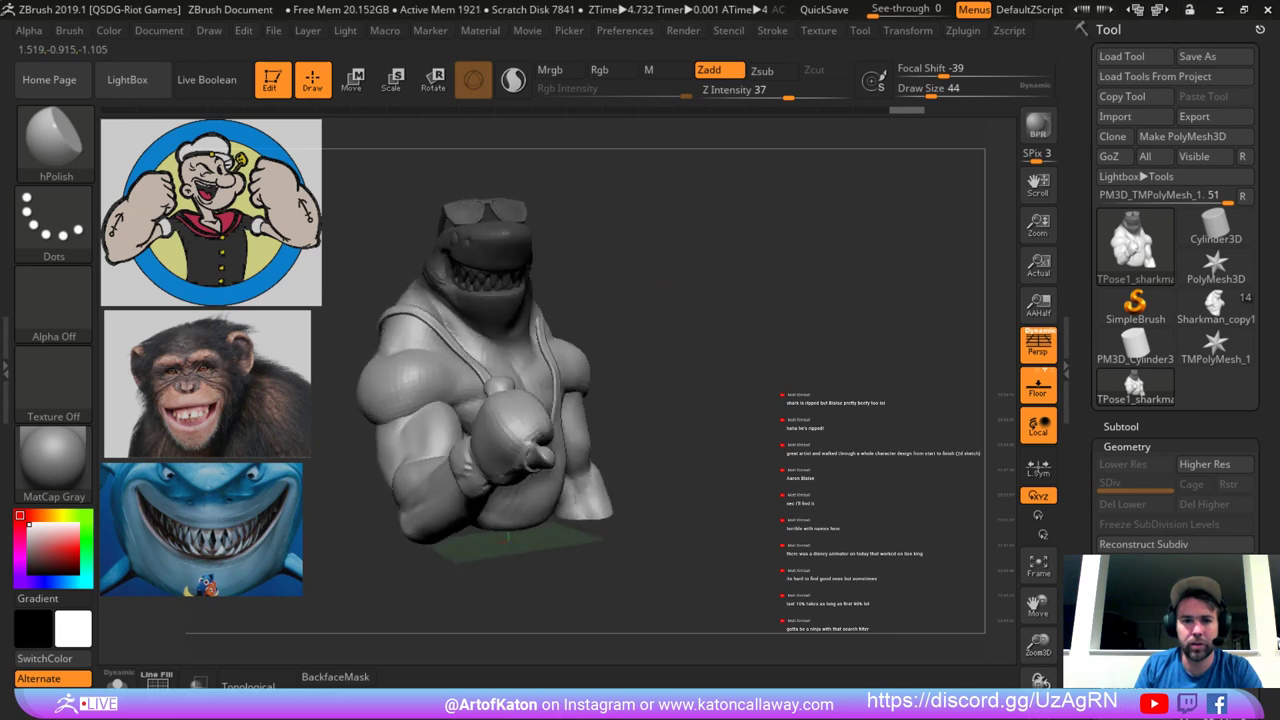
drag(706, 238, 634, 277)
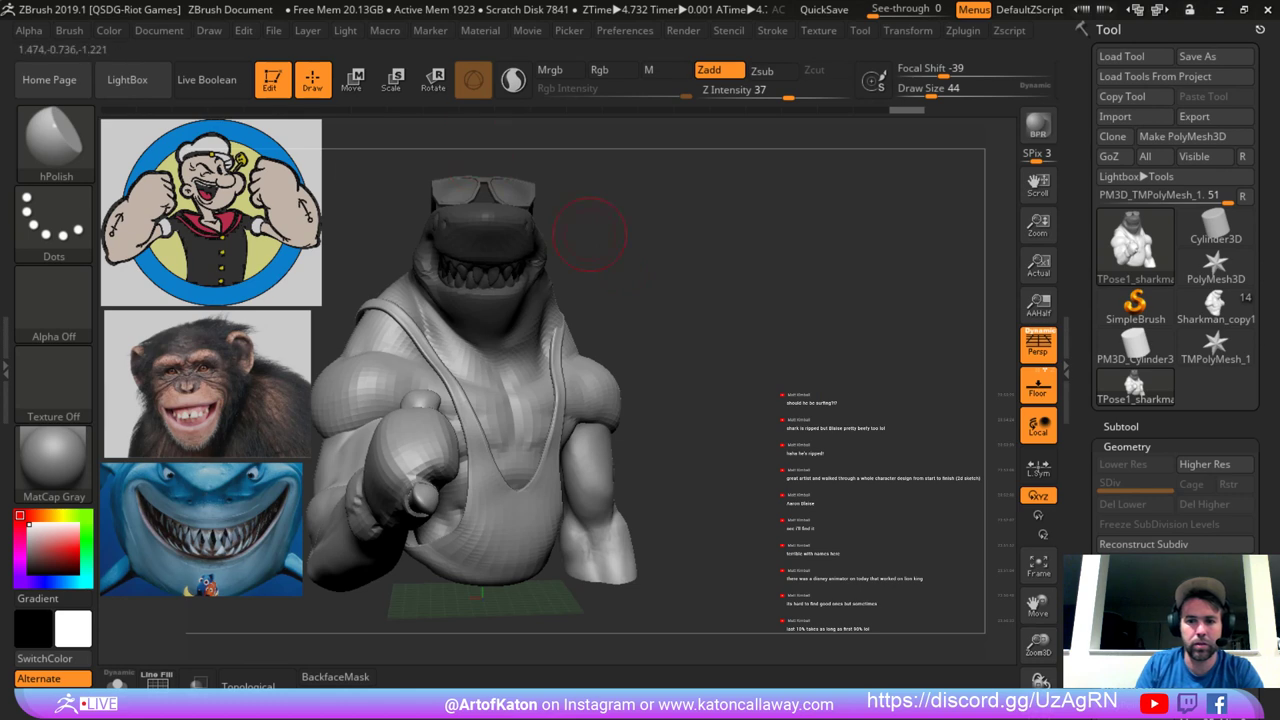
alt+drag(588, 230, 613, 229)
click(393, 80)
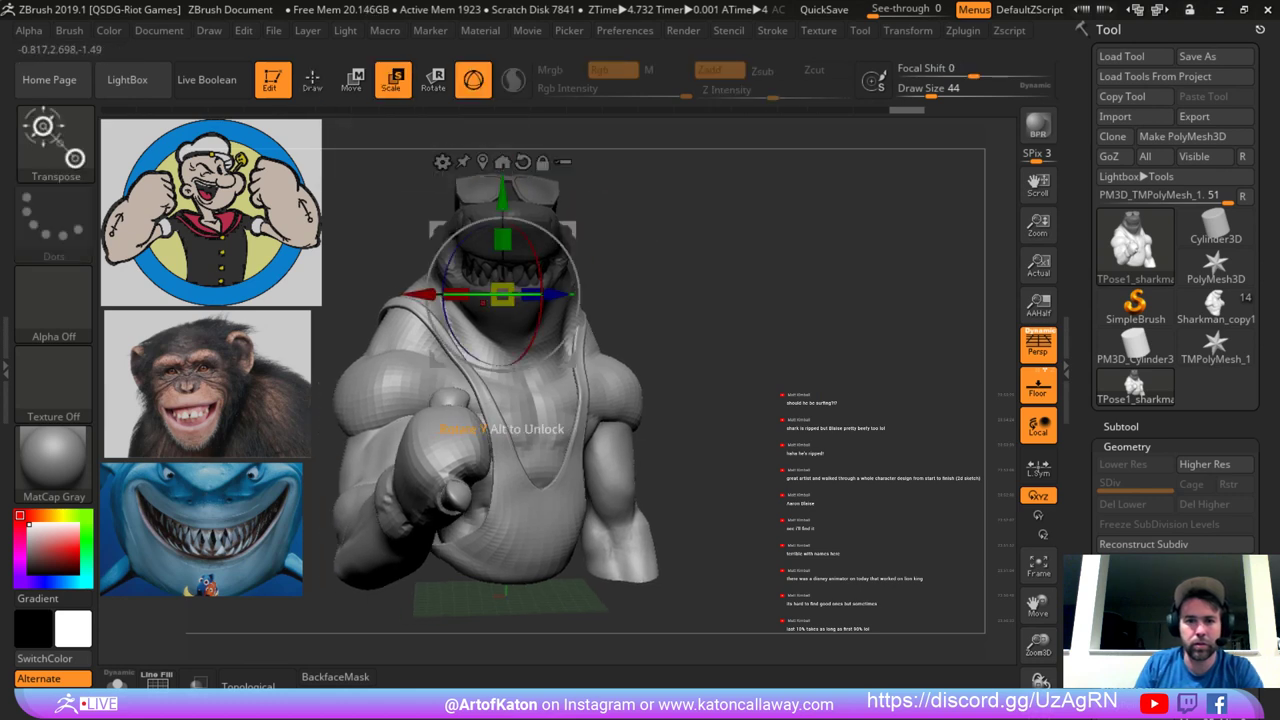
drag(706, 340, 672, 360)
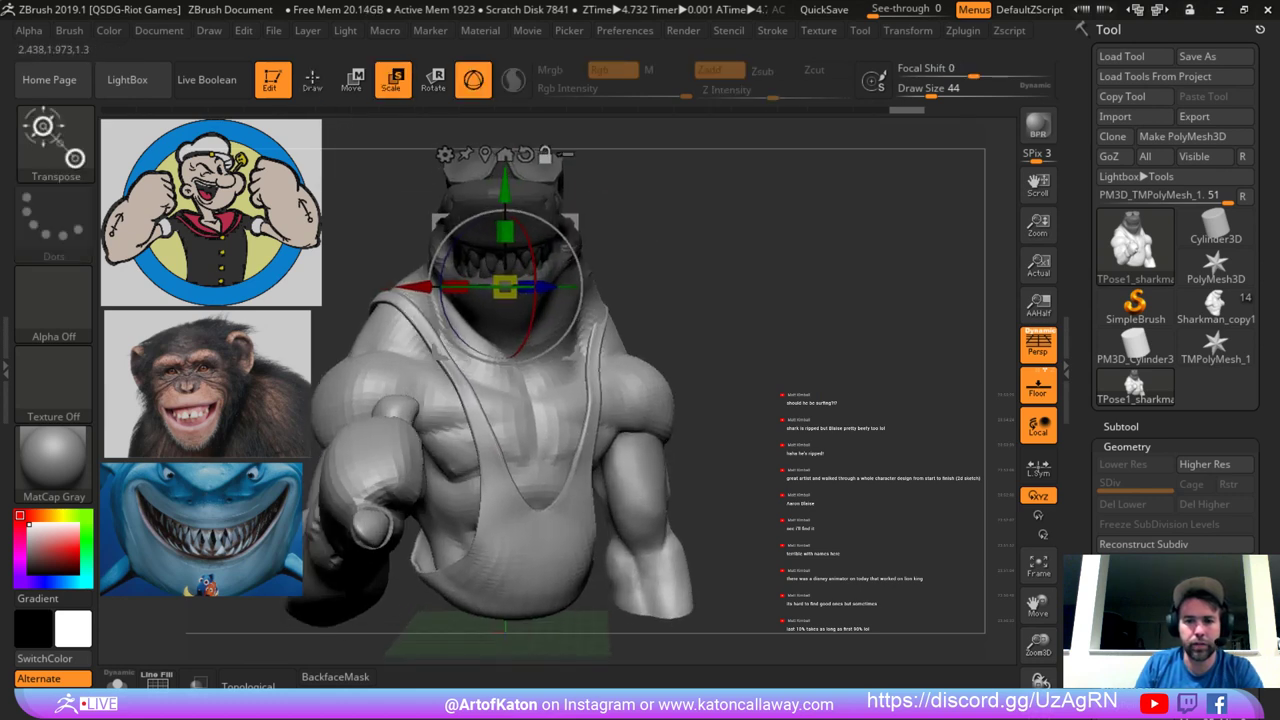
mouse_move(560, 287)
mouse_down()
mouse_move(547, 287)
mouse_move(566, 287)
mouse_up()
drag(700, 340, 730, 400)
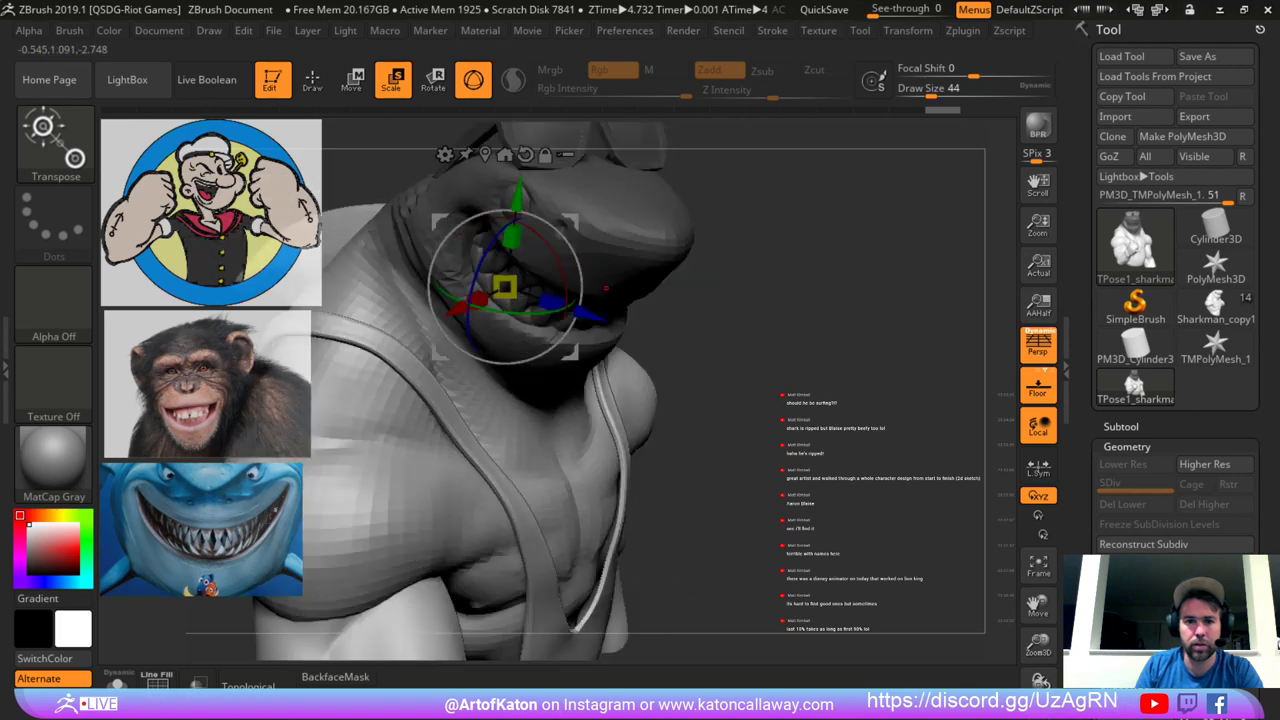
drag(530, 313, 536, 313)
drag(720, 350, 826, 300)
mouse_move(800, 270)
mouse_down()
mouse_move(715, 335)
mouse_move(640, 365)
mouse_move(665, 260)
mouse_move(770, 275)
mouse_move(835, 265)
mouse_move(715, 285)
mouse_move(660, 320)
mouse_move(735, 335)
mouse_up()
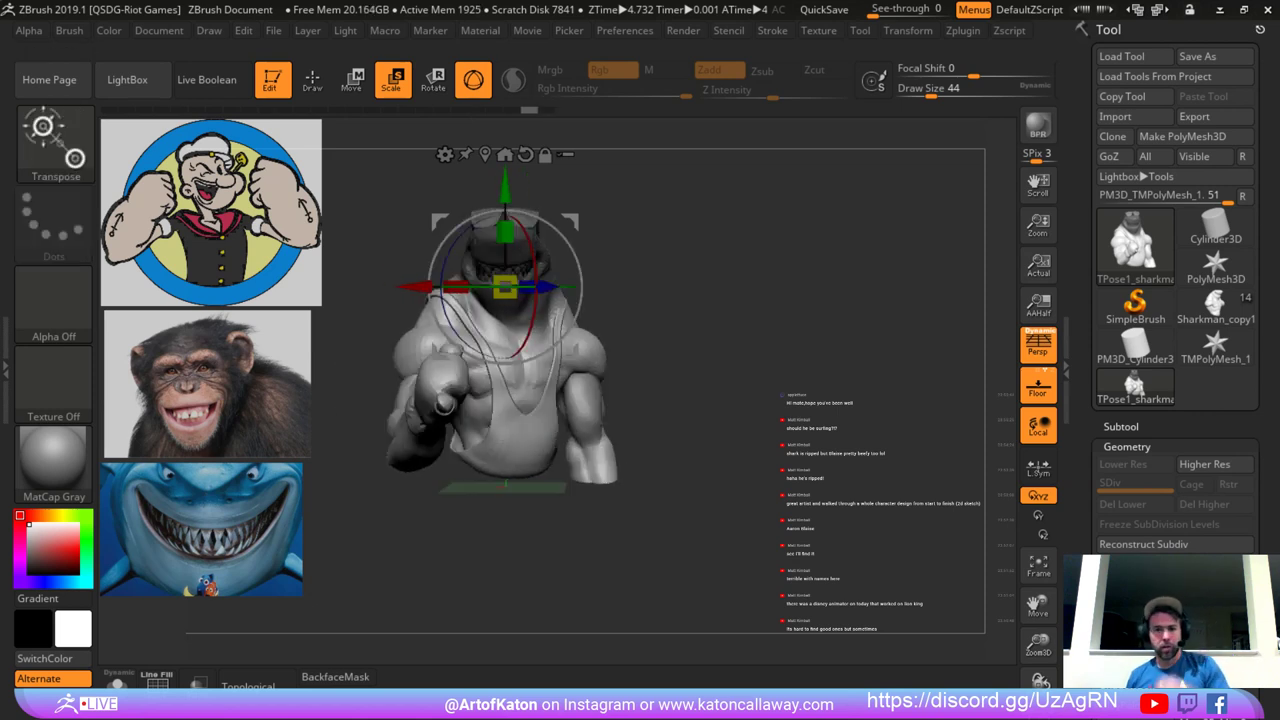
Rotate the body slightly more around the vertical axis, return to brush drawing and clear the mask.
drag(735, 335, 736, 325)
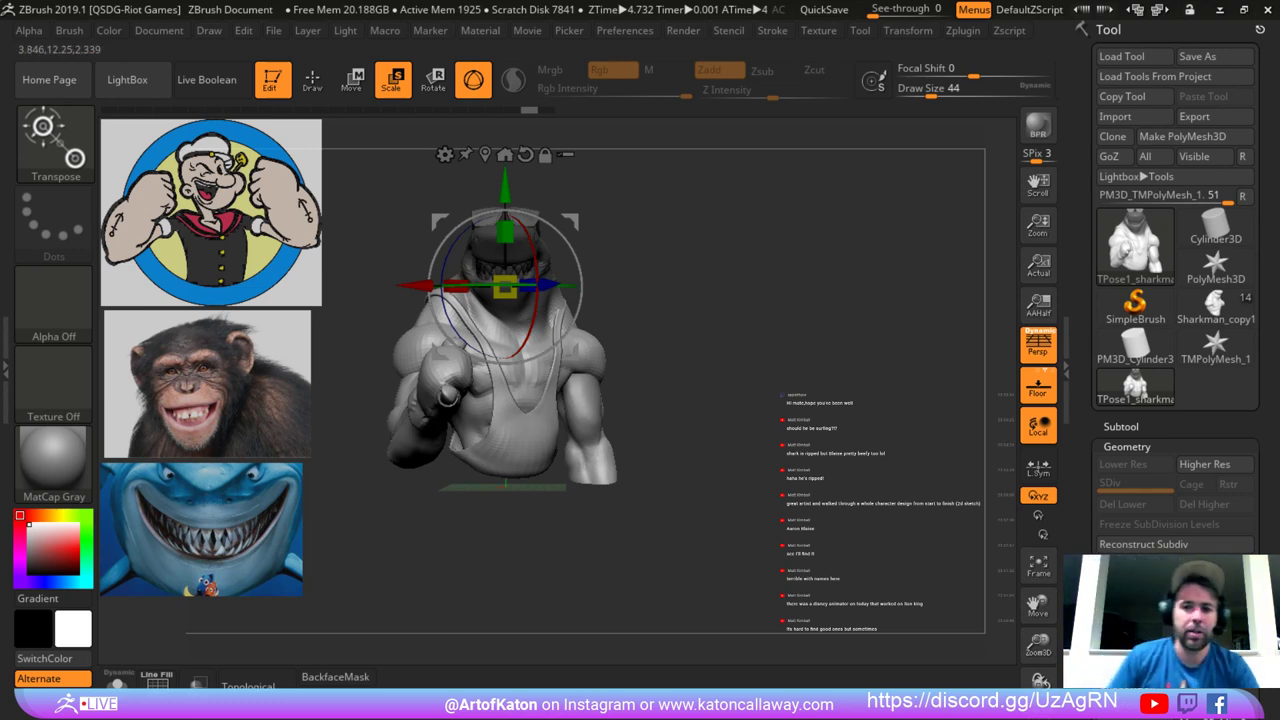
drag(700, 380, 660, 420)
click(313, 80)
mouse_move(560, 182)
mouse_down()
mouse_move(635, 192)
mouse_move(645, 250)
mouse_move(689, 234)
mouse_move(680, 190)
mouse_move(565, 232)
mouse_move(575, 300)
mouse_up()
click(433, 80)
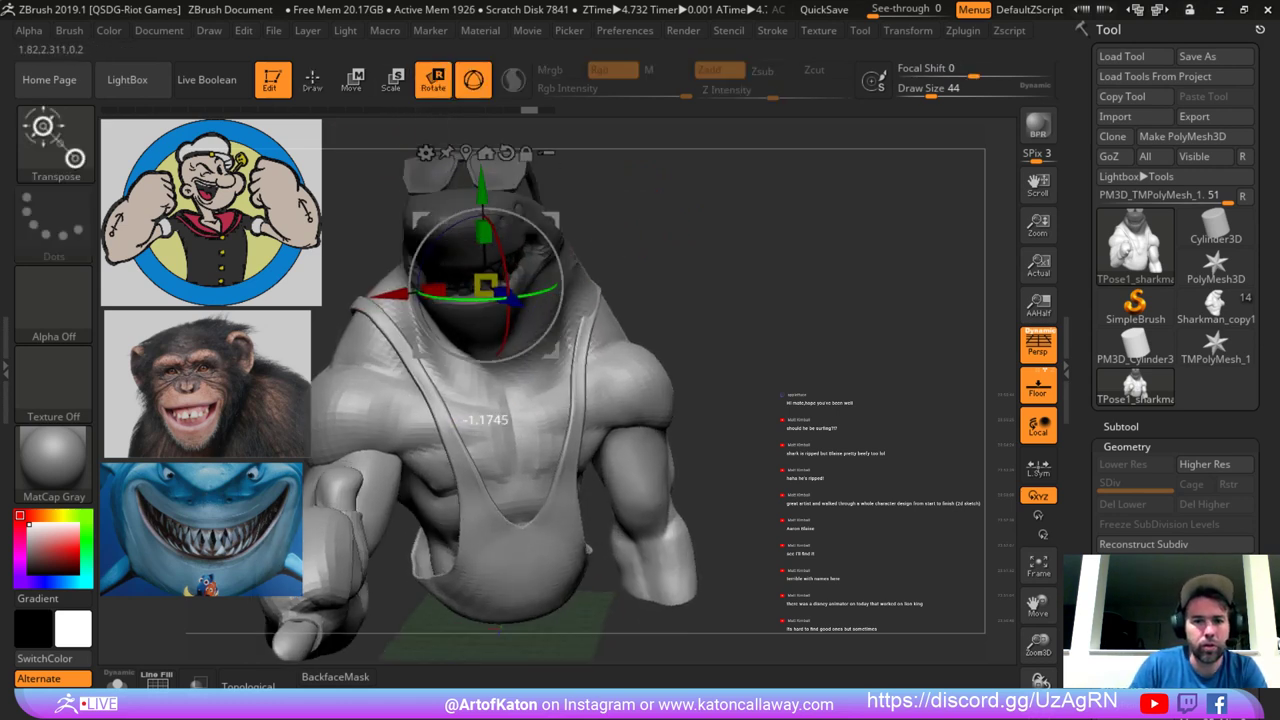
click(312, 80)
mouse_move(595, 220)
mouse_down()
mouse_move(634, 206)
mouse_move(646, 243)
mouse_move(590, 232)
mouse_up()
Select the SnakeHook brush and enable topological masking for it.
key(space)
mouse_move(579, 276)
mouse_down()
mouse_move(620, 228)
mouse_move(620, 292)
mouse_up()
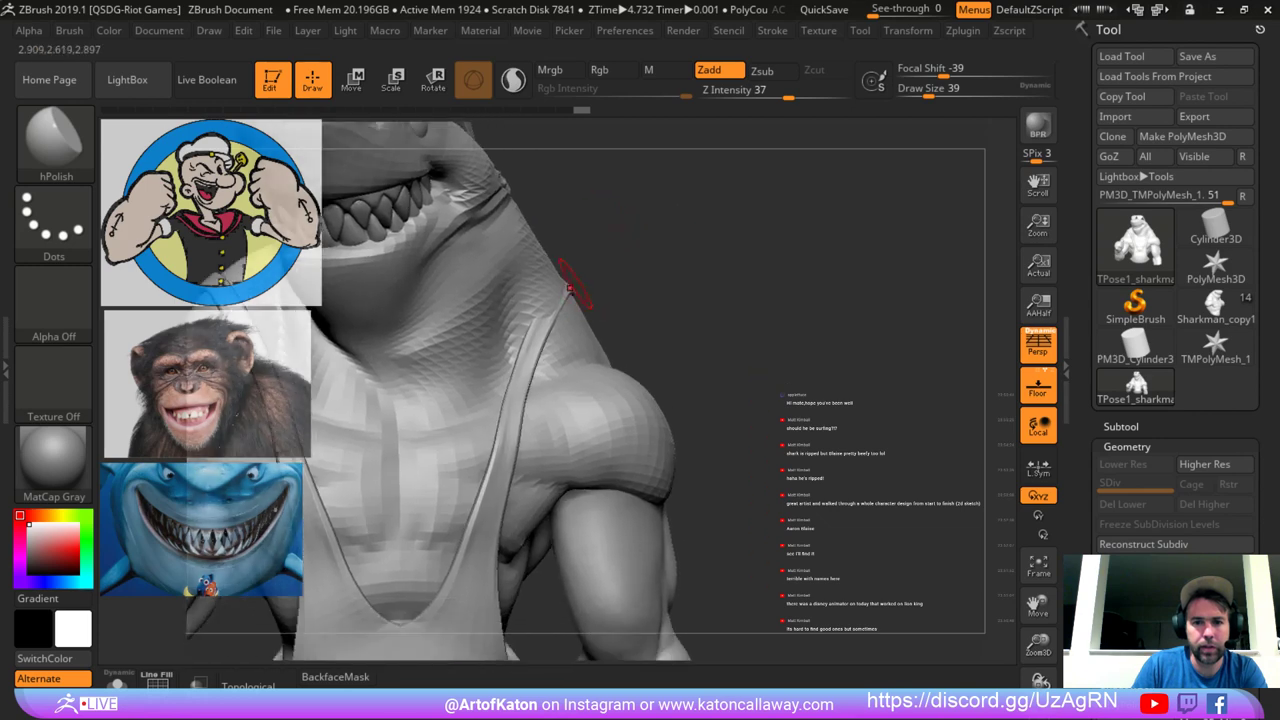
key(b)
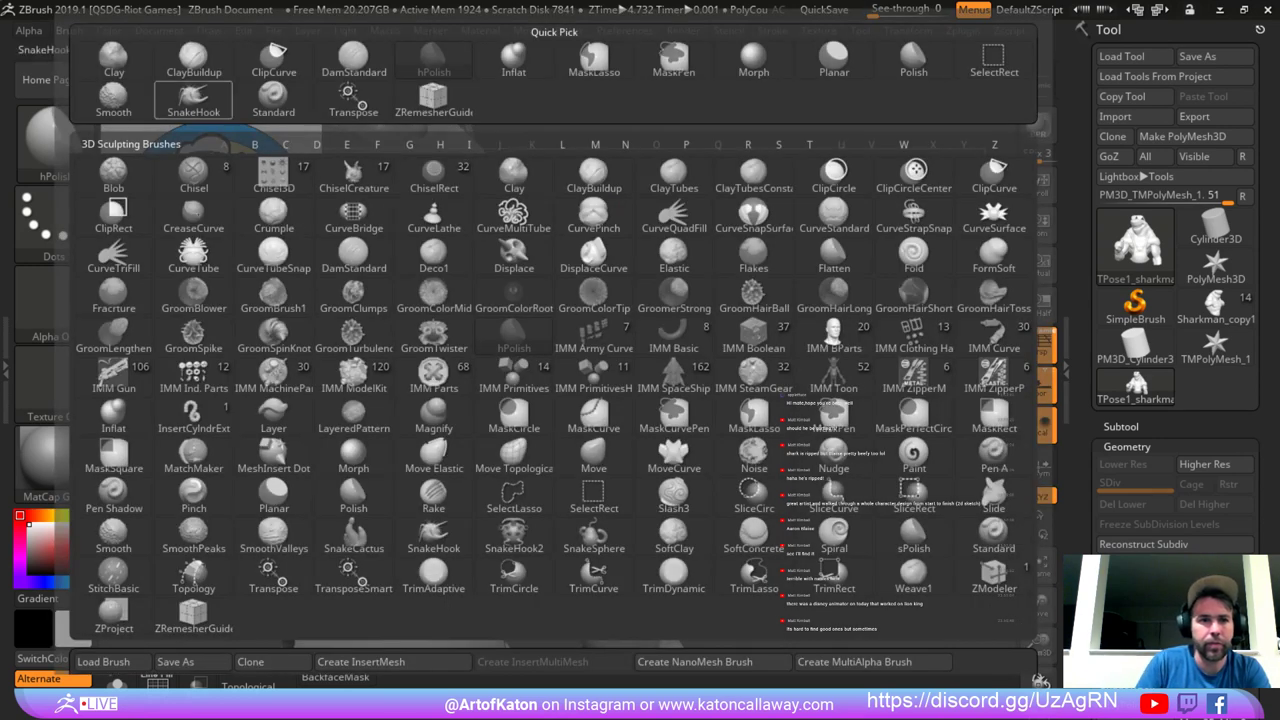
click(193, 98)
click(258, 684)
Pull the singlet's front strap into place over the shoulder with SnakeHook at a draw size of 132.
right_click(545, 296)
drag(540, 297, 574, 288)
key(ctrl+z)
right_click(567, 289)
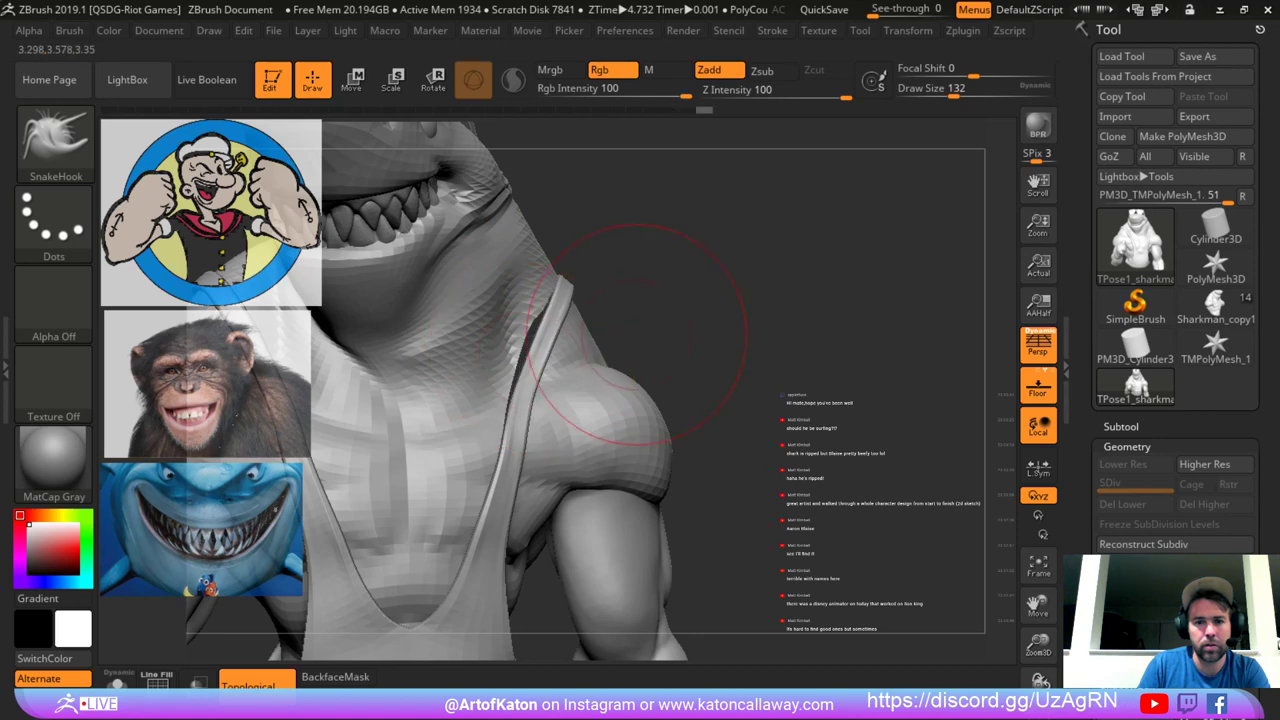
drag(640, 332, 548, 358)
right_drag(550, 363, 583, 344)
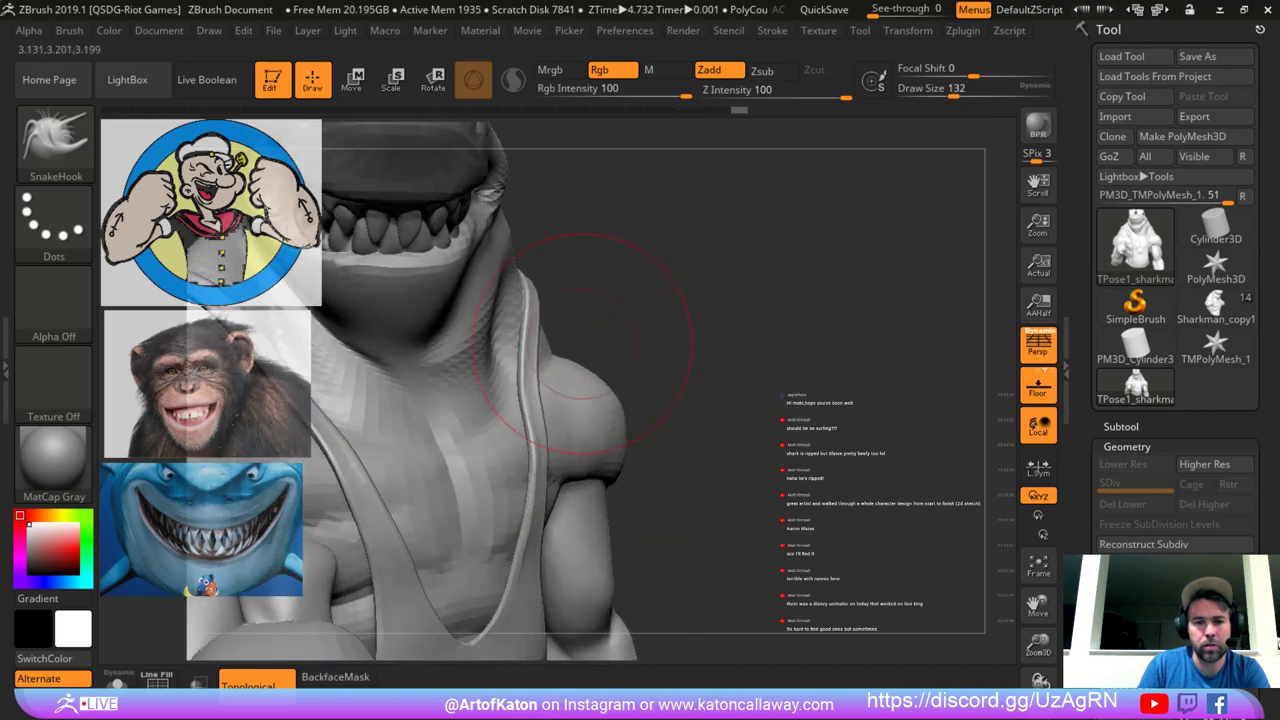
Reshape the singlet's straps across the shark's back below the dorsal fin with SnakeHook.
right_drag(660, 370, 491, 349)
right_drag(491, 298, 250, 285)
drag(477, 341, 445, 385)
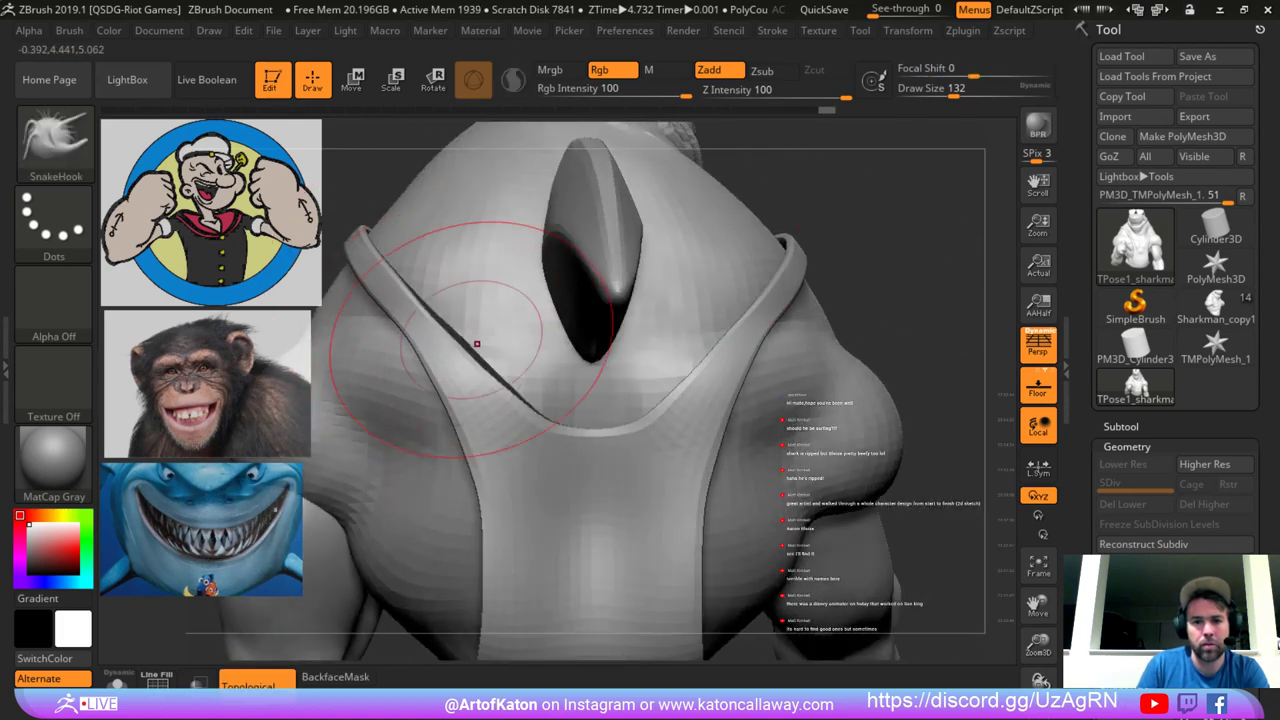
ctrl+right_drag(580, 280, 580, 220)
right_drag(690, 290, 583, 315)
drag(585, 338, 576, 388)
right_drag(740, 310, 545, 290)
Set the SnakeHook draw size to 116 and adjust the singlet's straps where they cross both shoulders.
key(space)
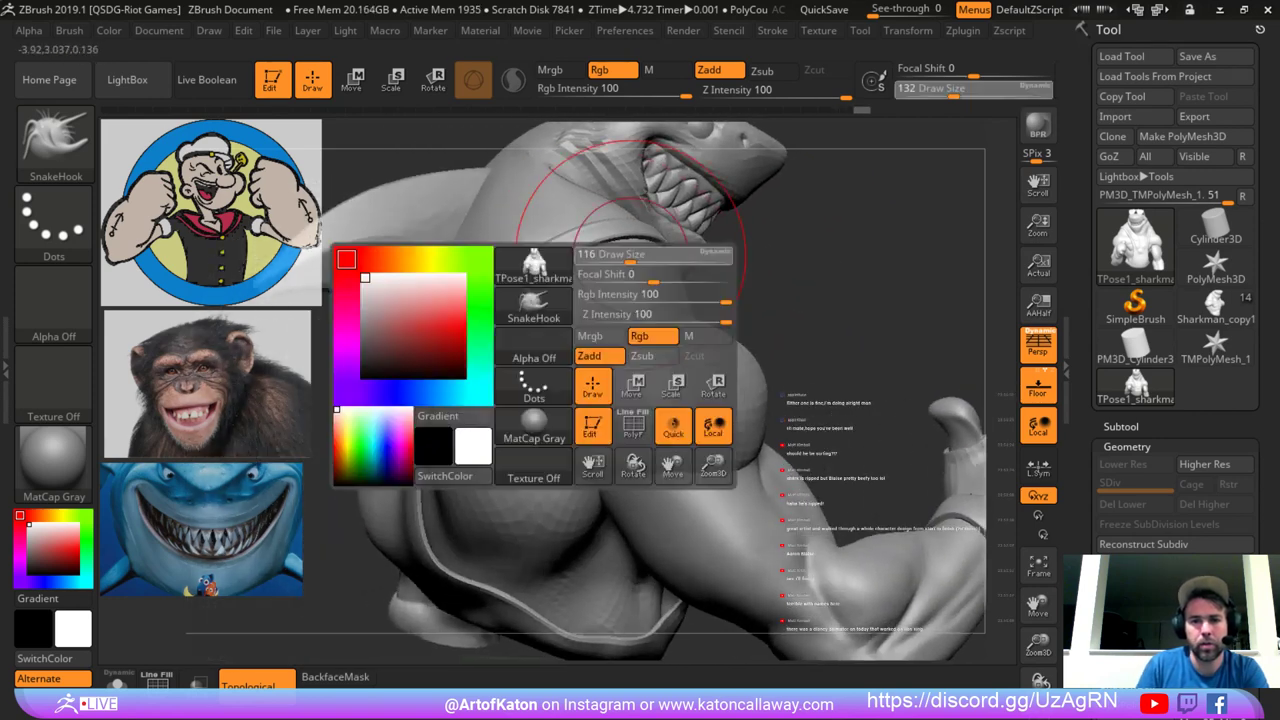
drag(655, 256, 649, 256)
right_drag(649, 256, 640, 268)
ctrl+right_drag(688, 232, 686, 157)
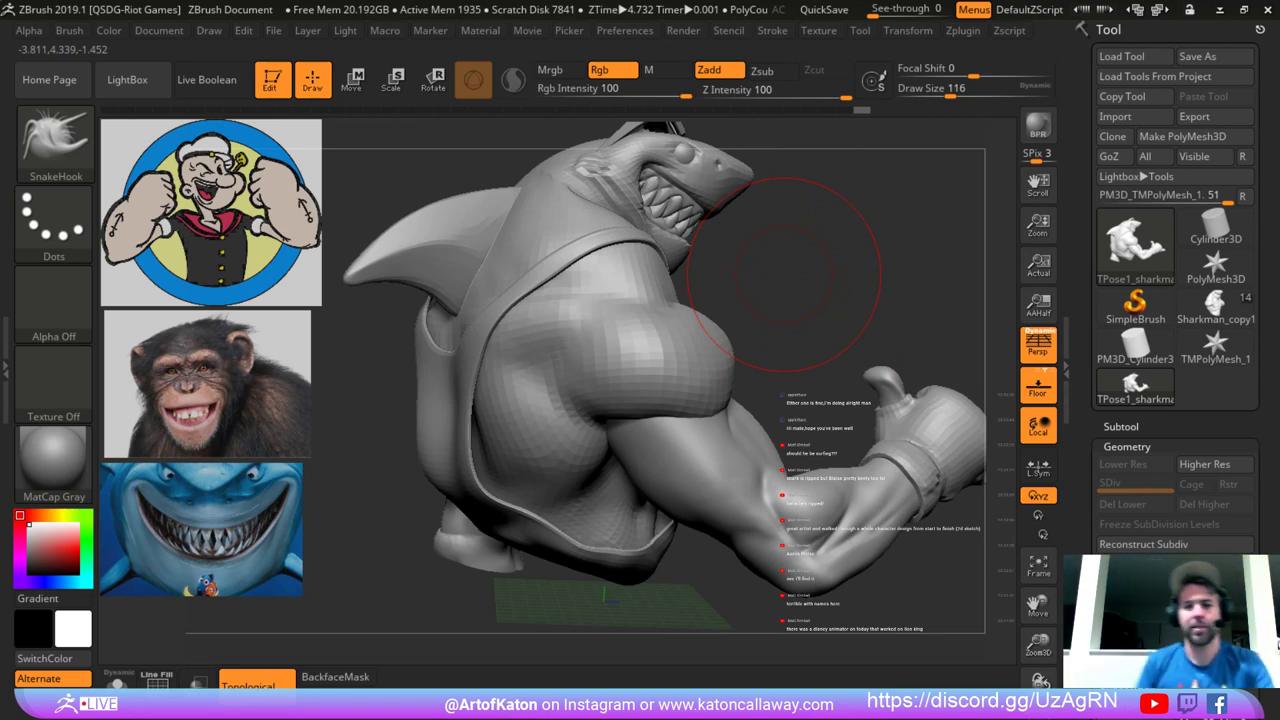
mouse_move(776, 243)
mouse_down()
mouse_move(524, 234)
mouse_move(480, 252)
mouse_move(352, 252)
mouse_up()
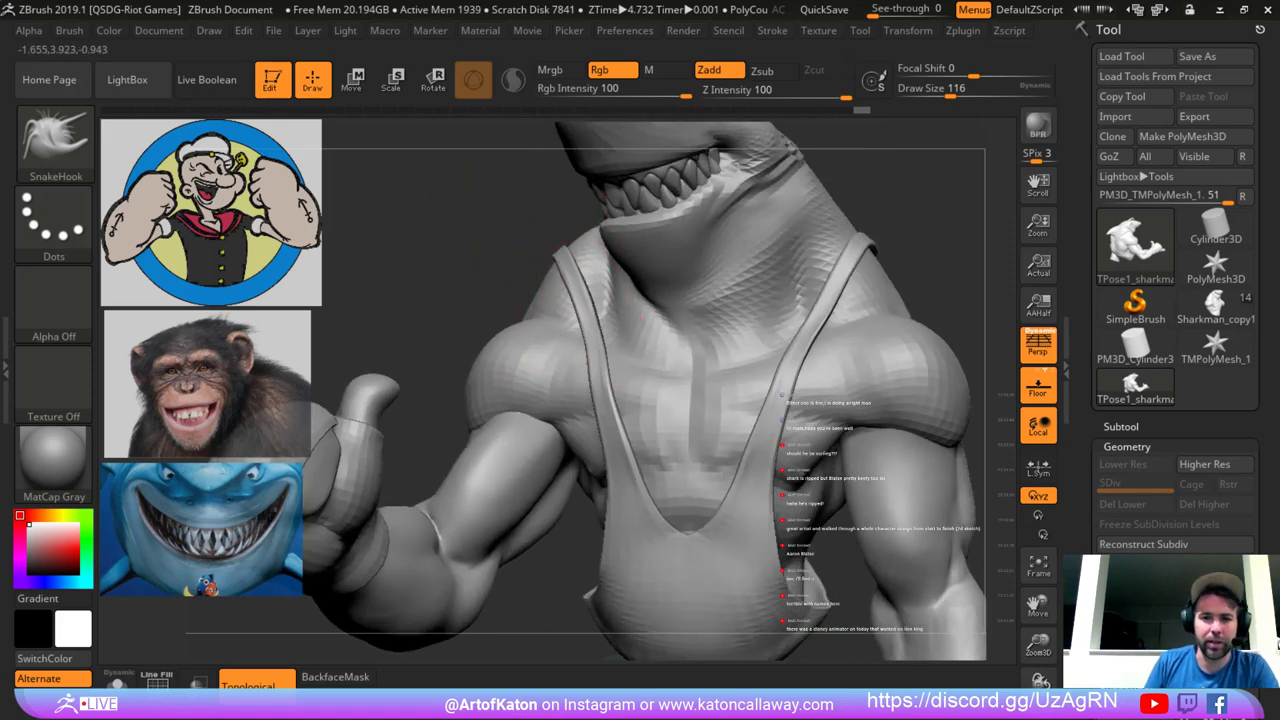
drag(480, 255, 585, 300)
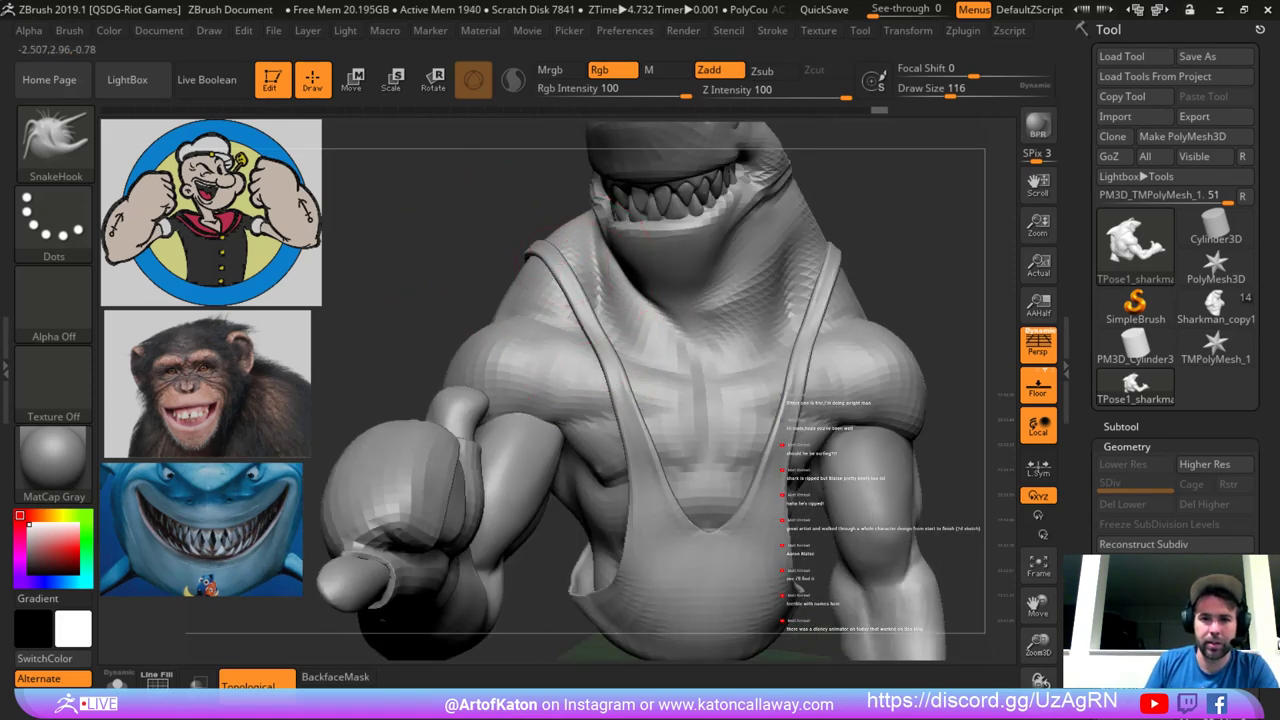
mouse_move(522, 224)
mouse_down()
mouse_move(814, 257)
mouse_move(766, 229)
mouse_up()
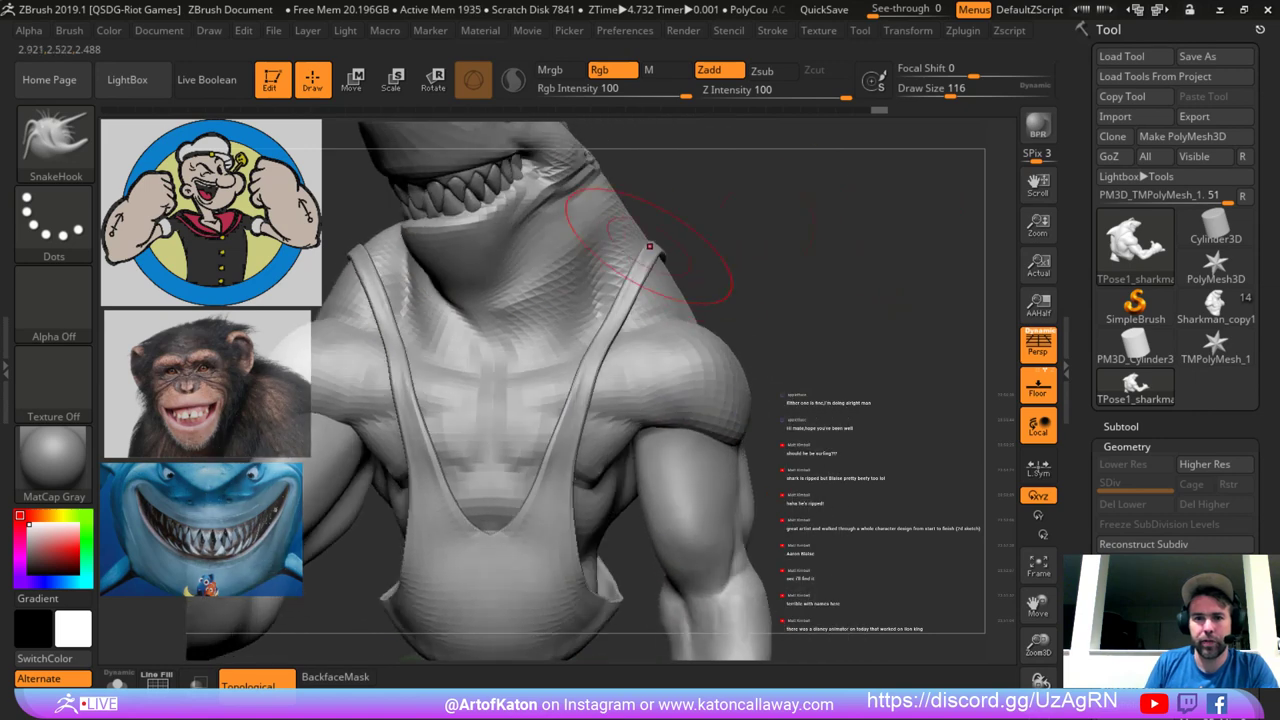
mouse_move(670, 253)
mouse_down()
mouse_move(692, 254)
mouse_move(640, 282)
mouse_move(706, 254)
mouse_move(676, 264)
mouse_move(690, 330)
mouse_move(768, 345)
mouse_up()
Undo the stray pulls near the gills, reduce the draw size to 59 and smooth the neck behind the gill slits.
key(space)
key(ctrl+z)
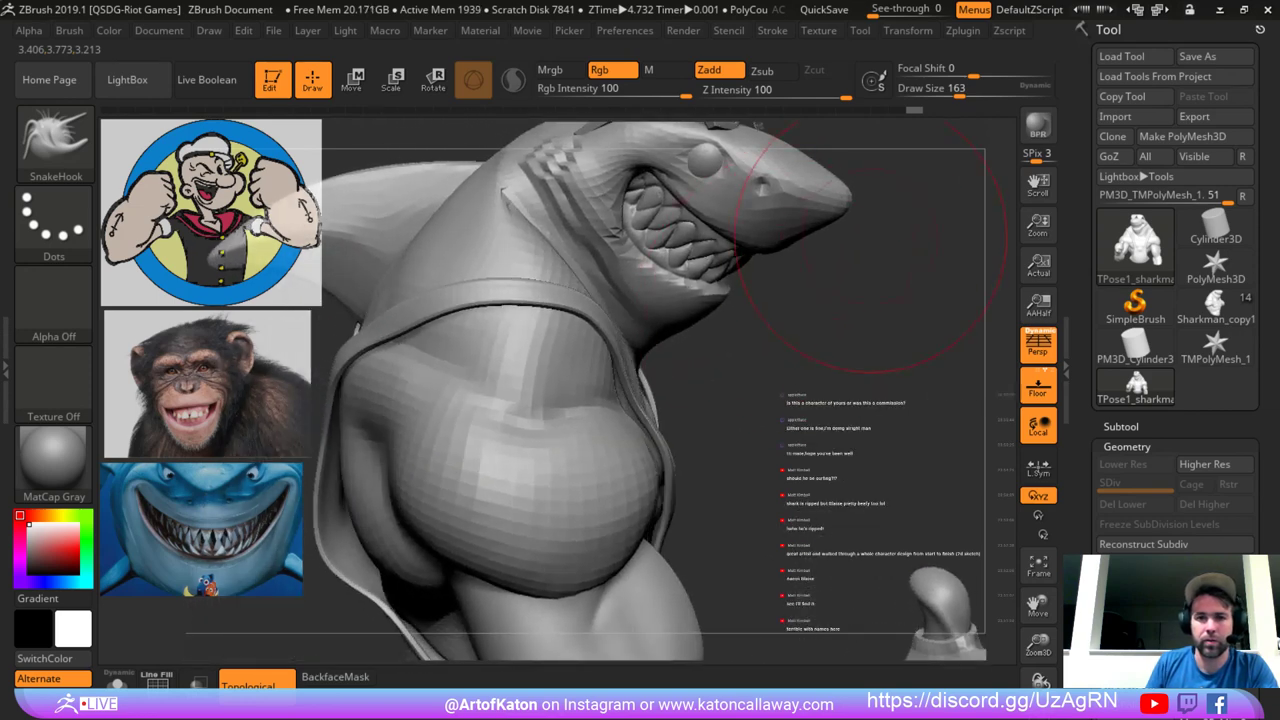
alt+drag(871, 240, 844, 298)
key(space)
drag(558, 296, 546, 296)
key(ctrl+z)
key(space)
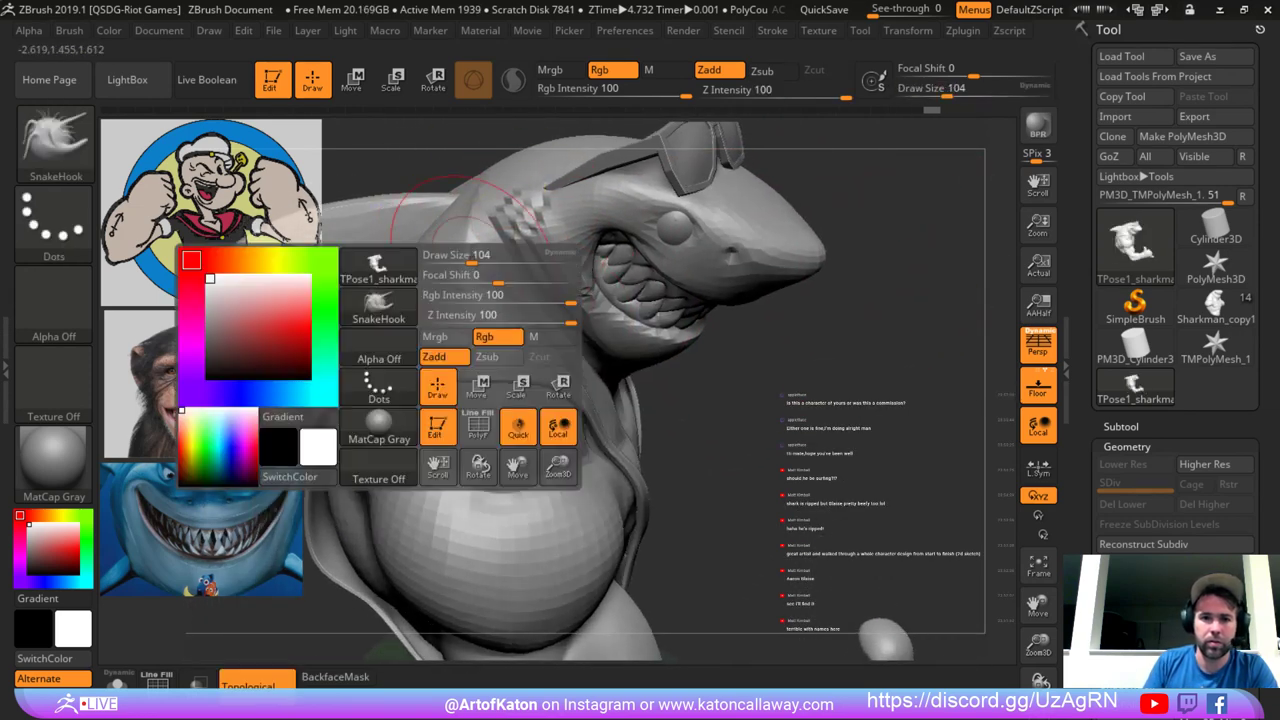
mouse_move(470, 257)
mouse_down()
mouse_move(458, 257)
mouse_move(464, 278)
mouse_up()
shift+drag(462, 226, 475, 200)
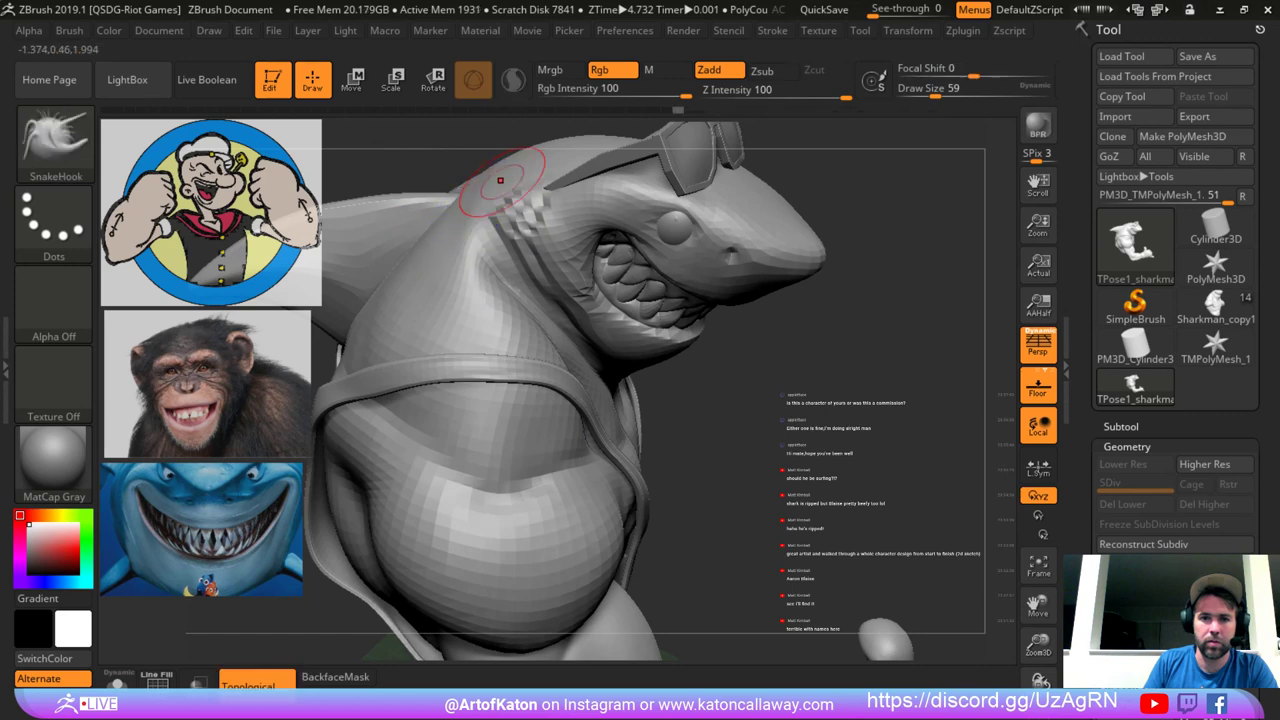
Transfer the finished pose back to all subtools with Transpose Master's TPose|SubT.
key(f)
mouse_move(870, 195)
mouse_down()
mouse_move(801, 228)
mouse_move(745, 222)
mouse_move(765, 208)
mouse_move(748, 226)
mouse_up()
click(933, 30)
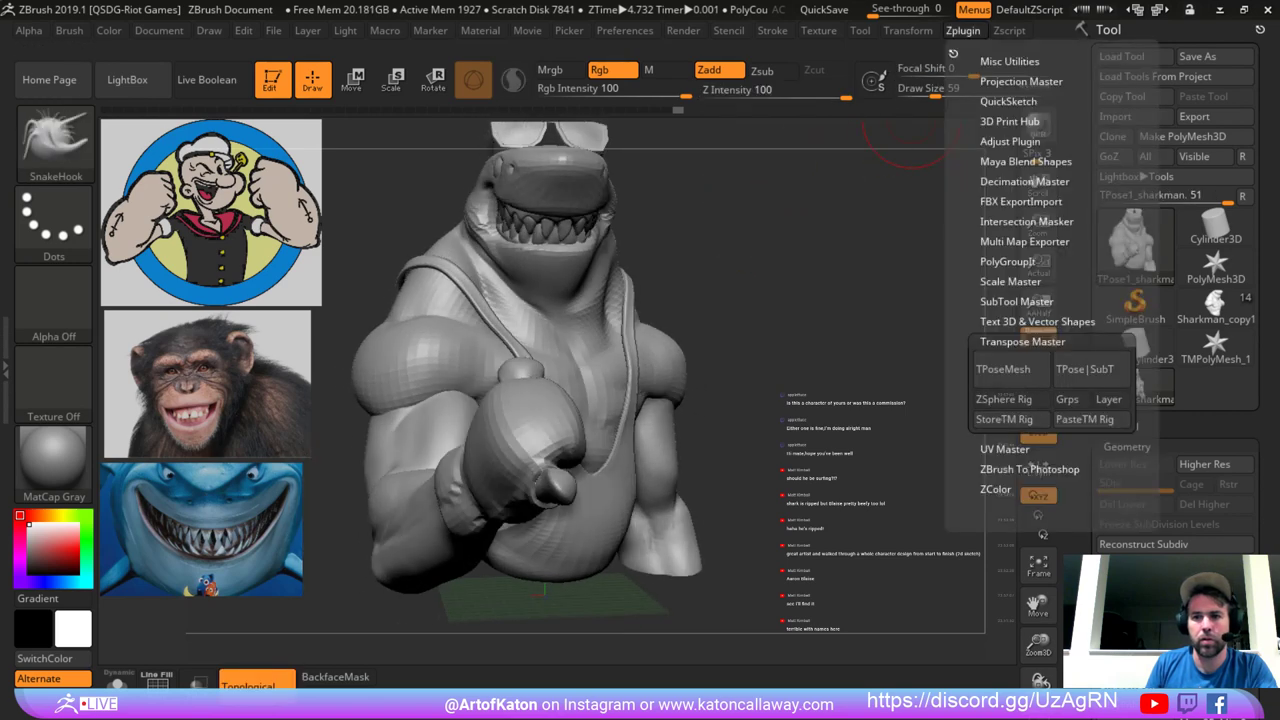
click(1100, 369)
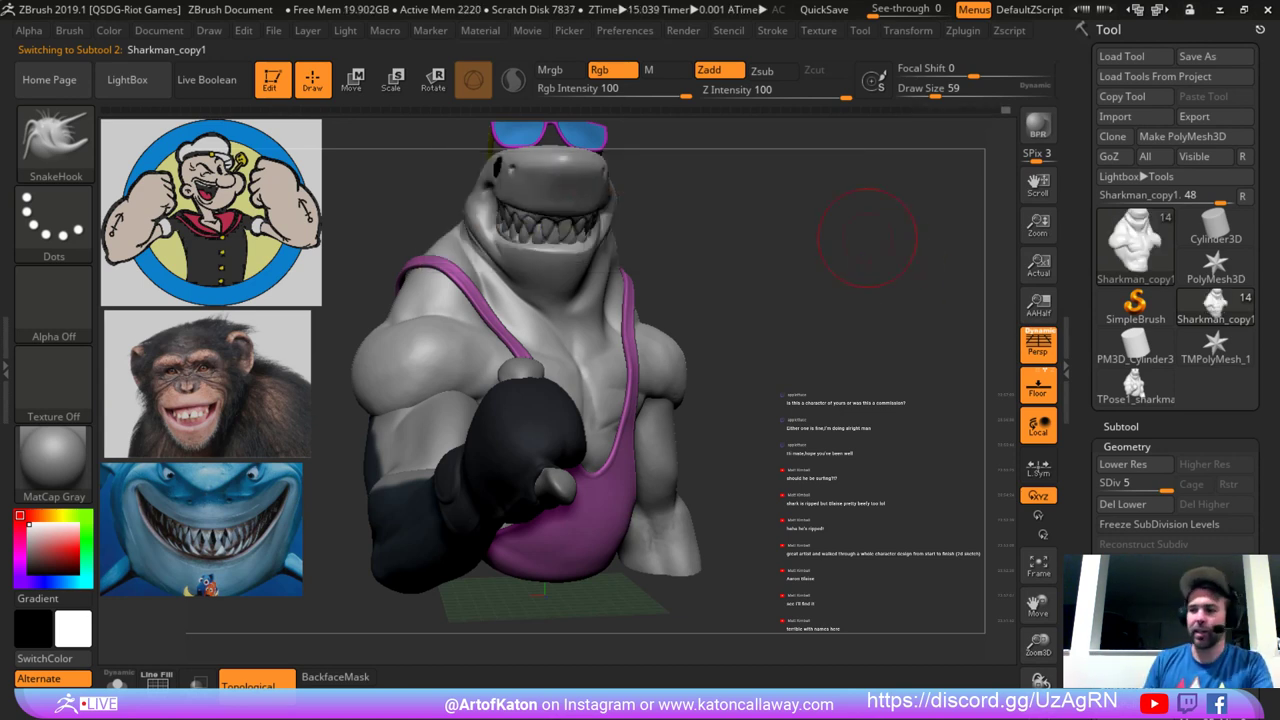
Inflate the neck just behind the shark's gill slits with the Inflat brush, raising the draw size to 97.
mouse_move(684, 243)
mouse_down()
mouse_move(711, 220)
mouse_move(677, 200)
mouse_move(765, 203)
mouse_move(706, 354)
mouse_move(794, 257)
mouse_move(784, 226)
mouse_move(905, 221)
mouse_move(830, 245)
mouse_up()
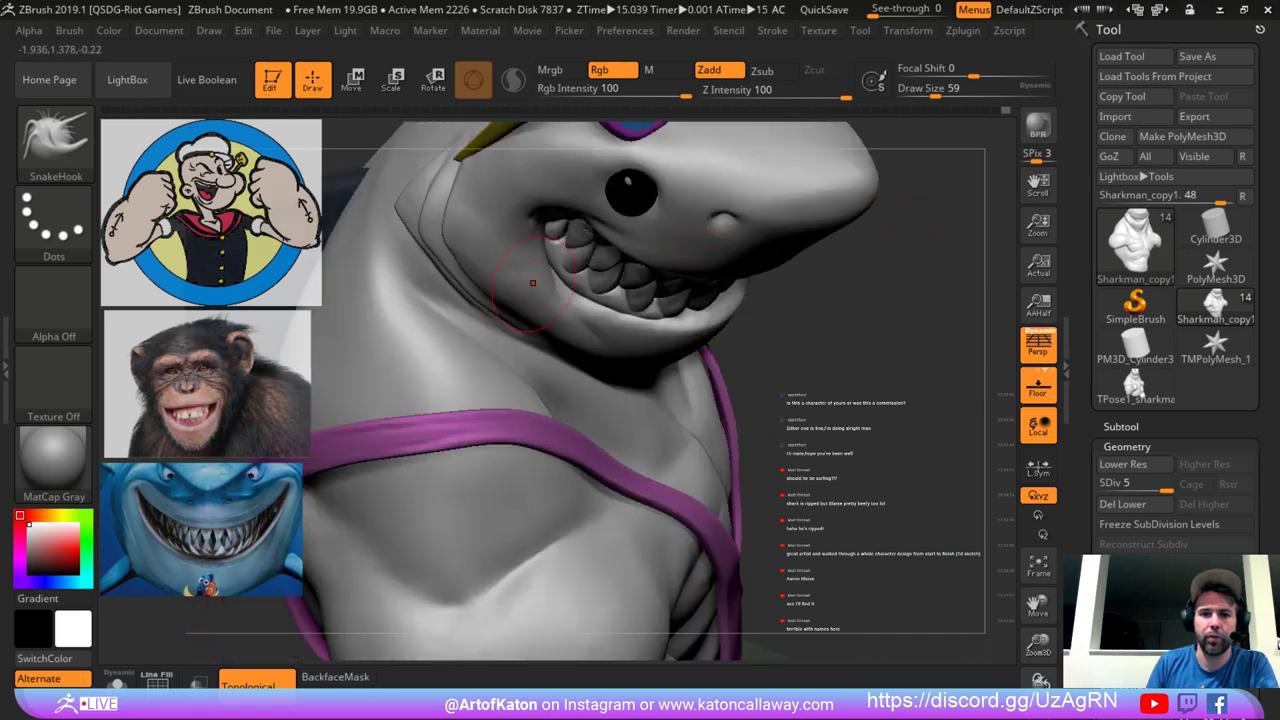
key(b)
key(i)
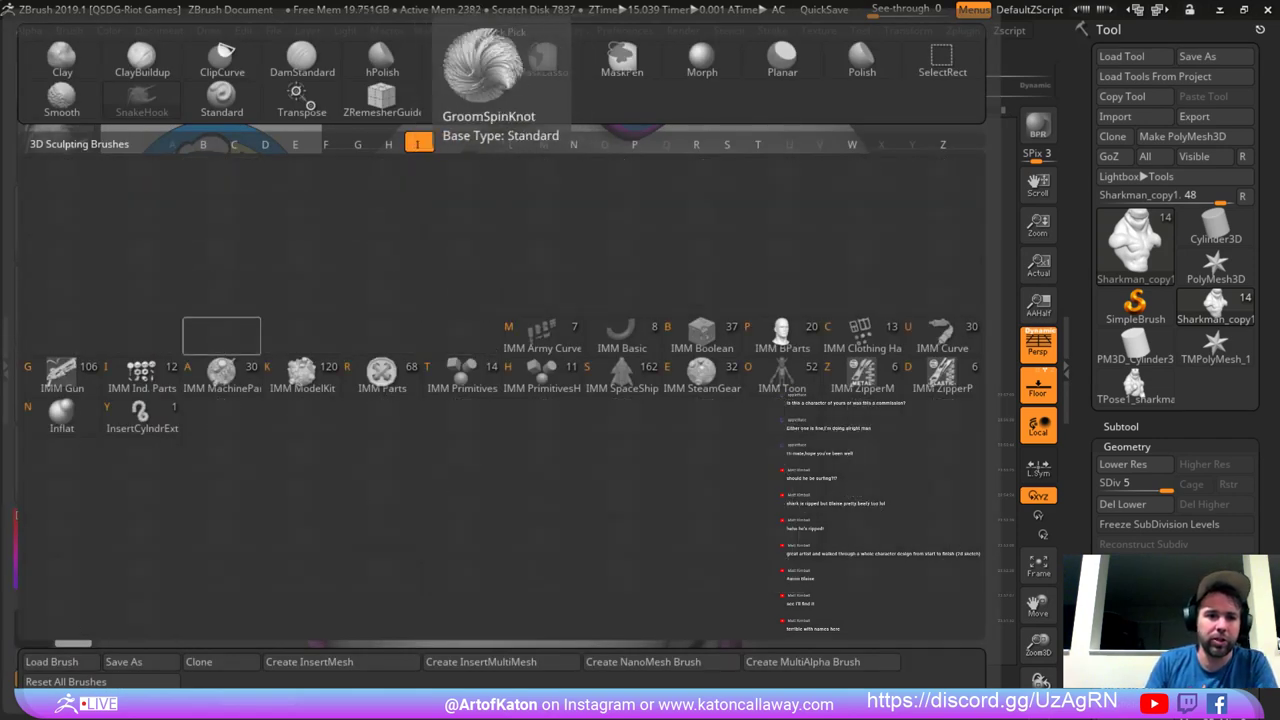
click(62, 417)
key(space)
click(408, 288)
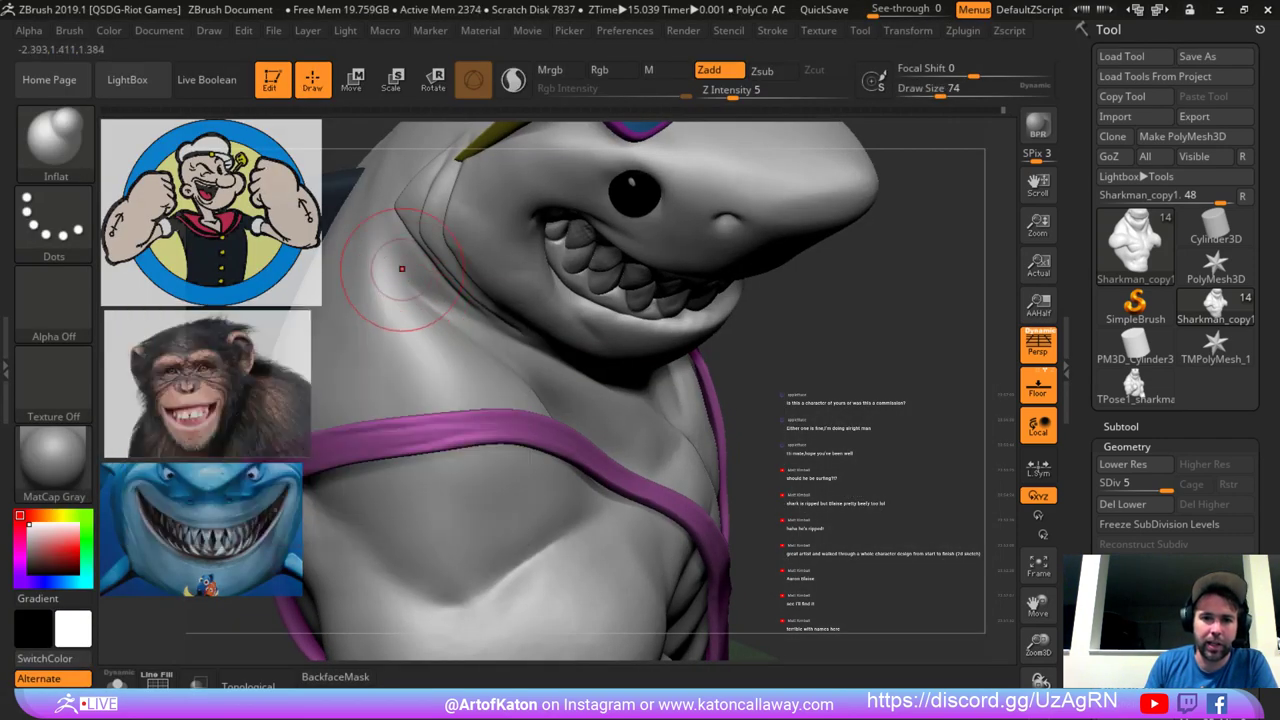
mouse_move(420, 256)
mouse_down()
mouse_move(489, 308)
mouse_move(440, 277)
mouse_move(400, 284)
mouse_up()
key(space)
click(481, 317)
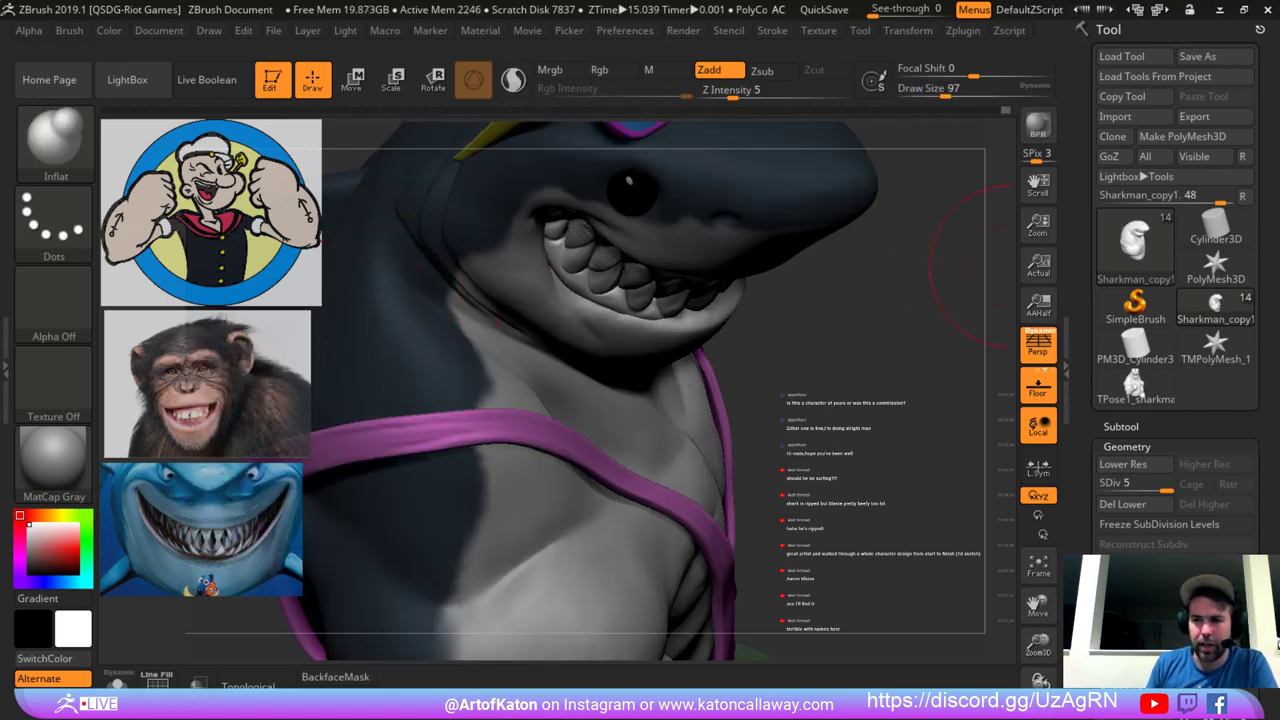
Turn off the polypaint display of the shark's body subtool in the subtool list.
click(1121, 427)
mouse_move(1165, 476)
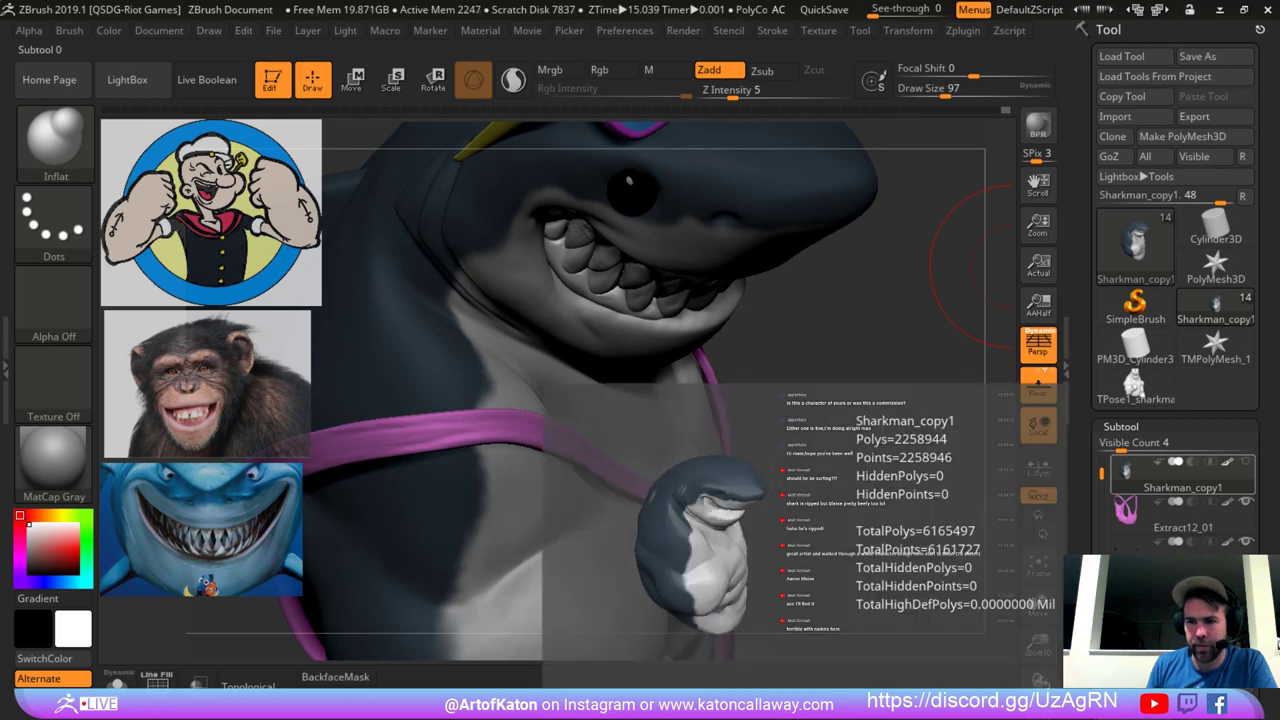
click(1226, 462)
mouse_move(830, 300)
mouse_down()
mouse_move(848, 310)
mouse_move(825, 345)
mouse_move(863, 263)
mouse_up()
Reshape the neck muscle below the gill slits with SnakeHook, working down to draw size 77.
key(space)
key(b)
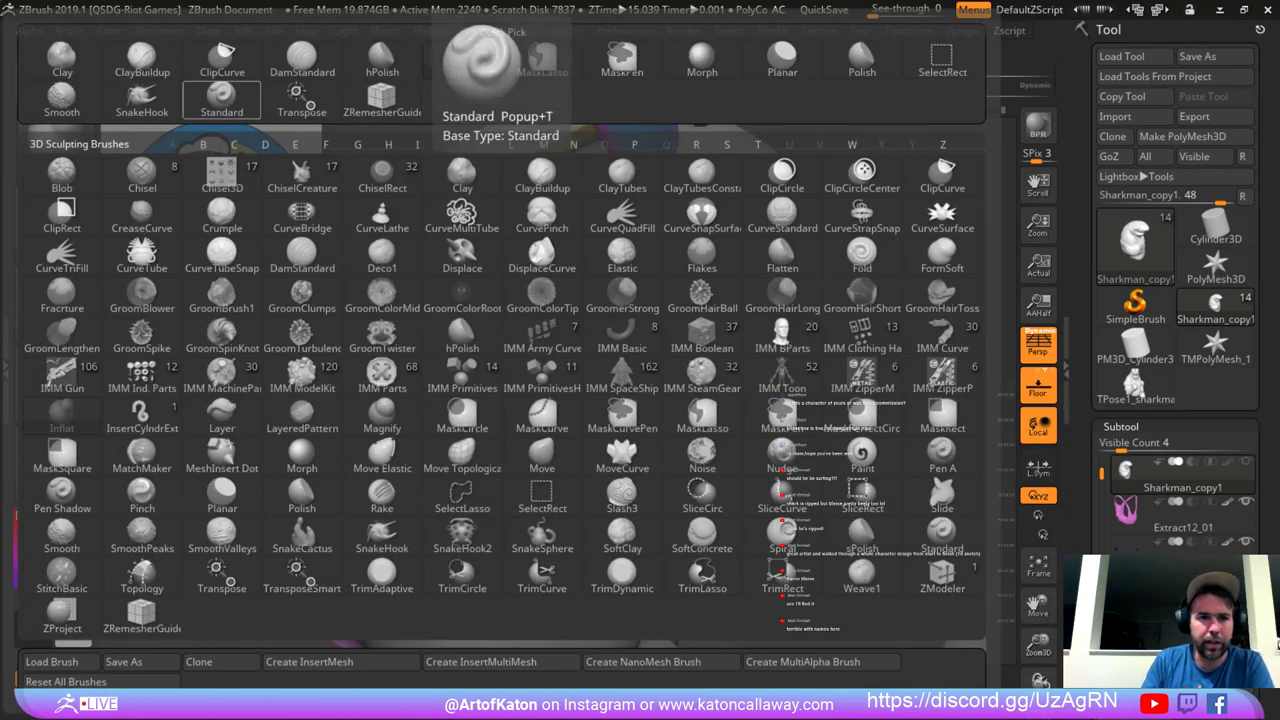
key(s)
key(h)
key(space)
click(421, 317)
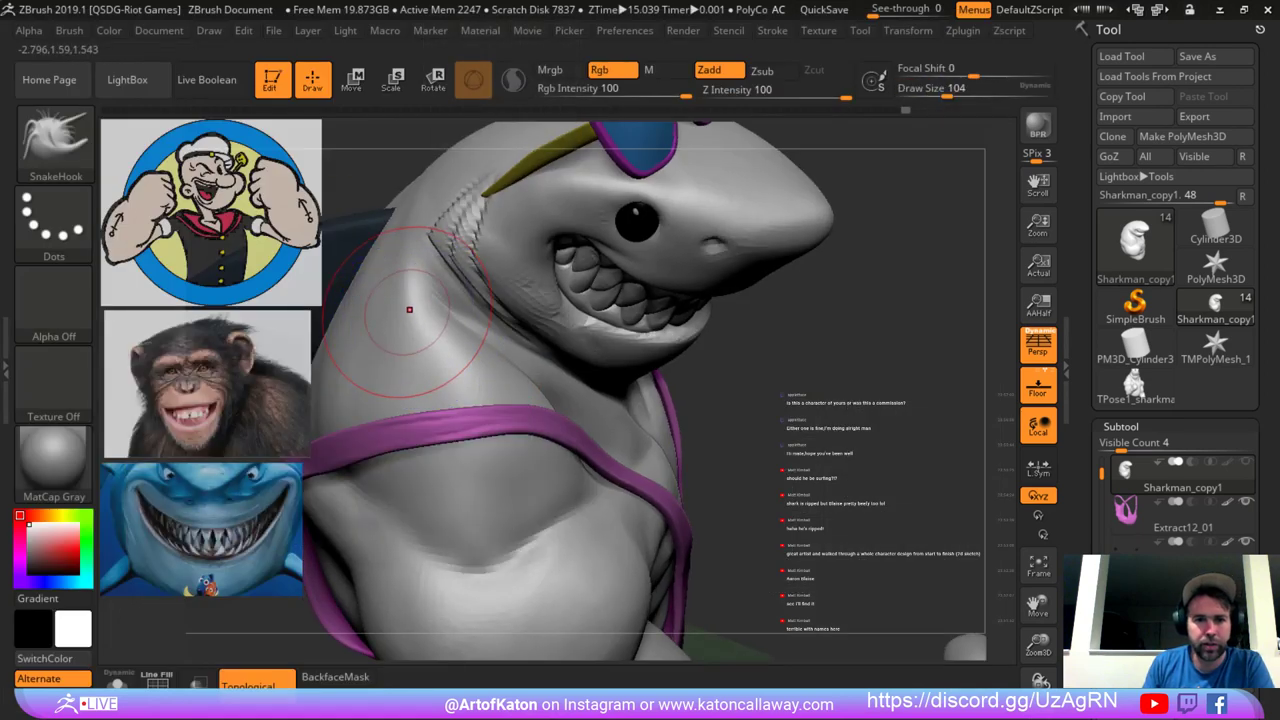
key(space)
click(423, 331)
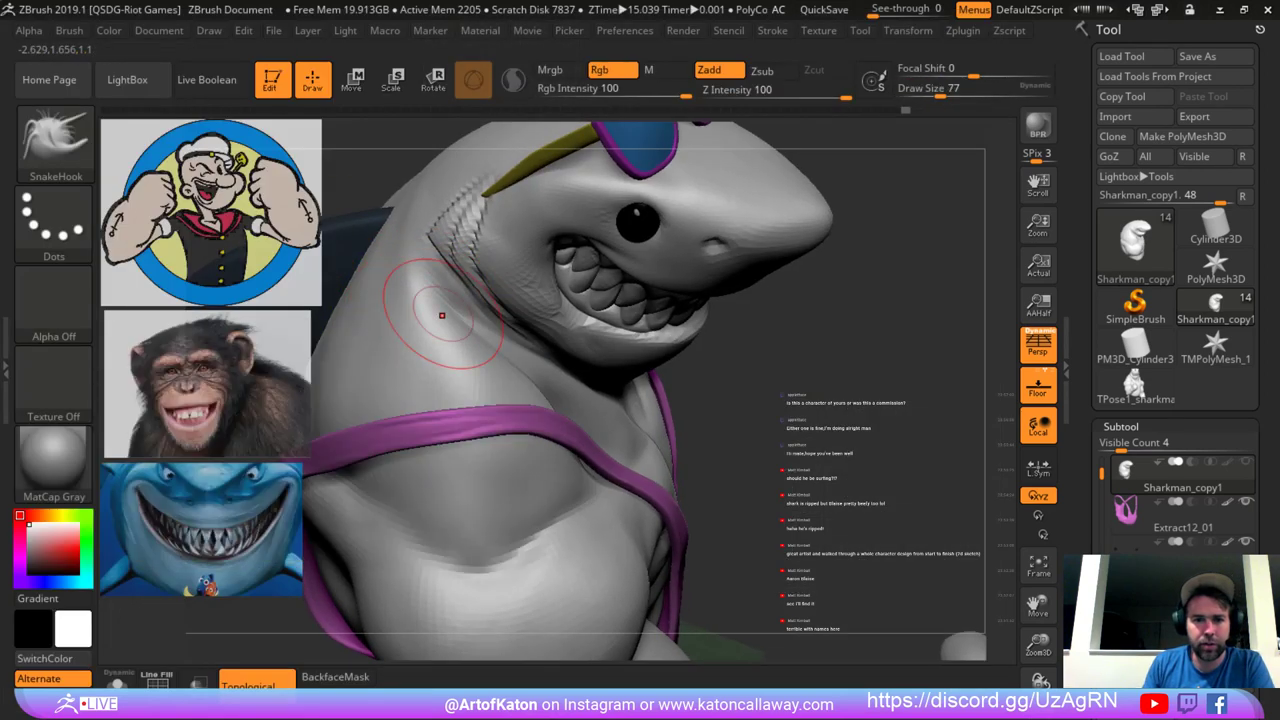
drag(477, 356, 452, 346)
Refine the transition from neck to upper back with SnakeHook at draw size 90, then reduce it to 62 near the gills.
key(space)
click(408, 349)
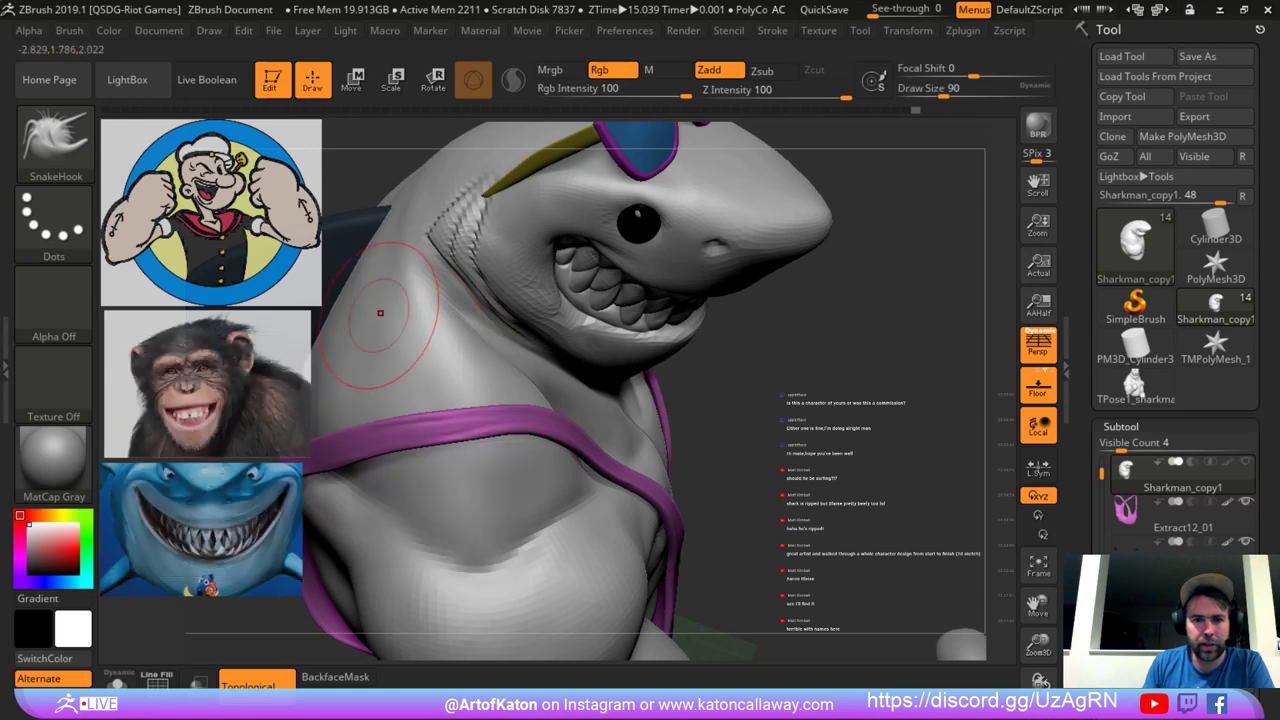
key(space)
click(420, 313)
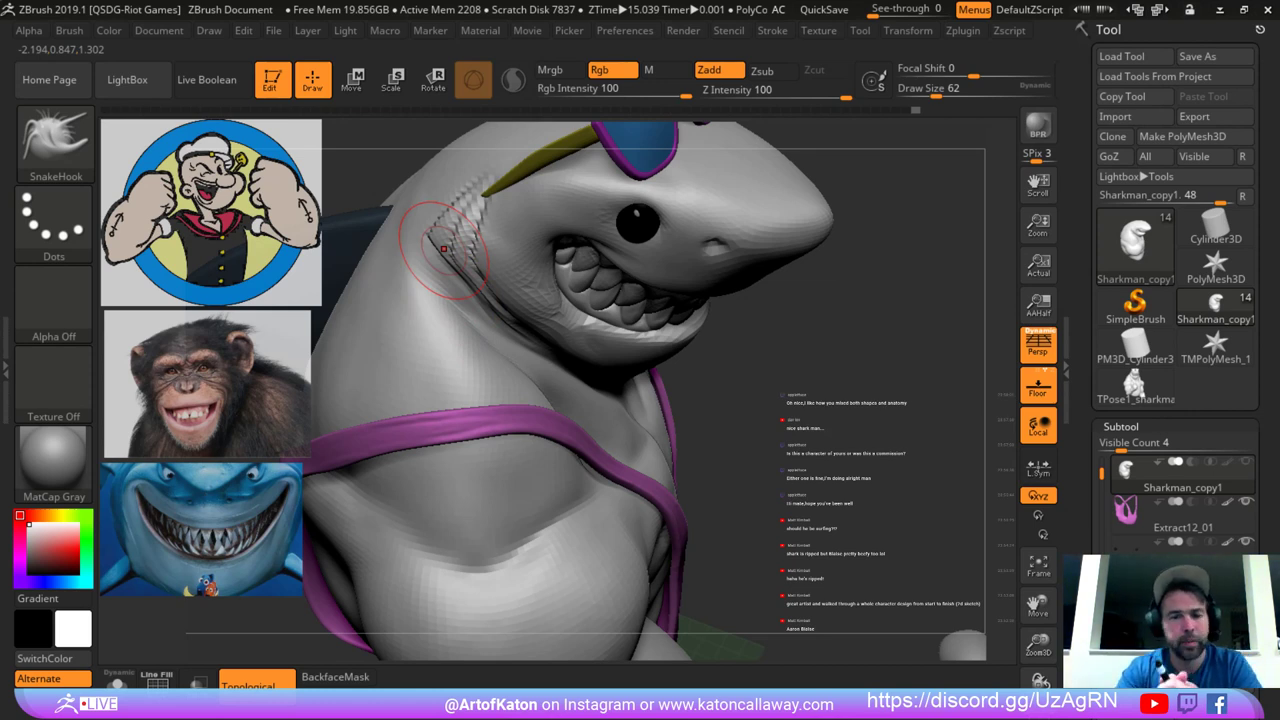
key(space)
drag(476, 341, 487, 345)
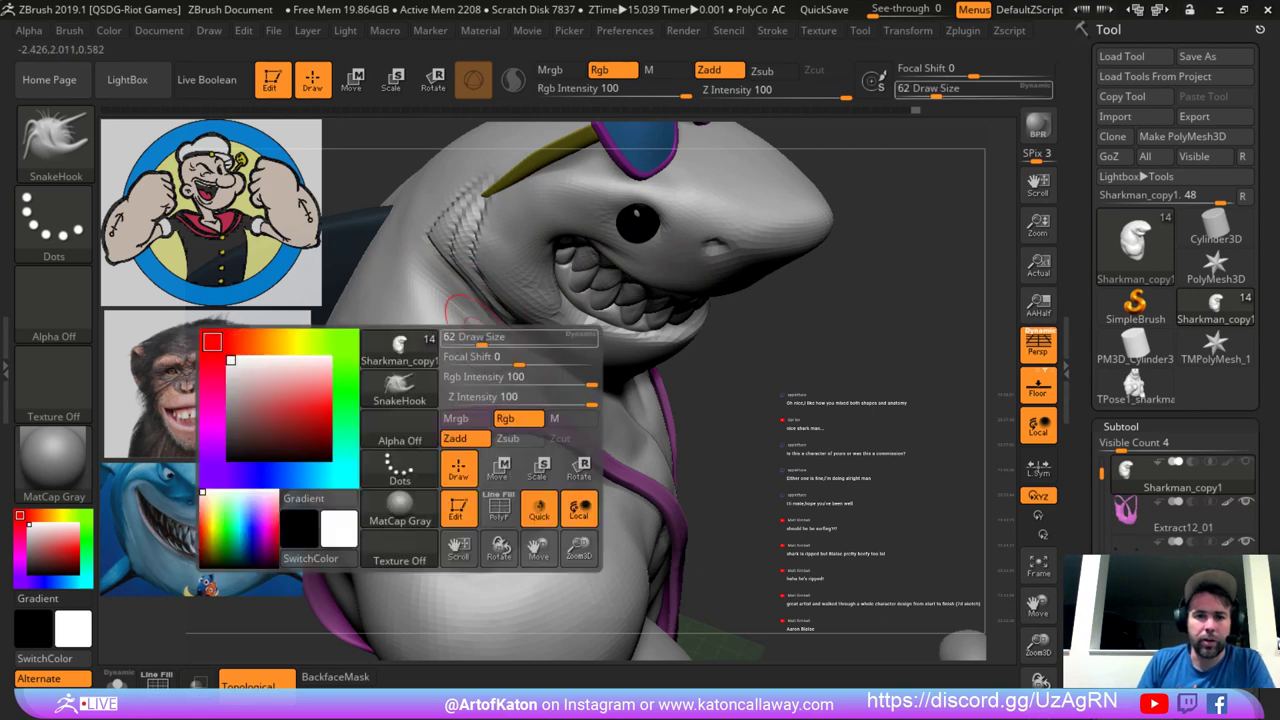
Fill out the neck below the gill slits with the Inflat brush at draw size 108, then reduce it to 65.
key(b)
key(i)
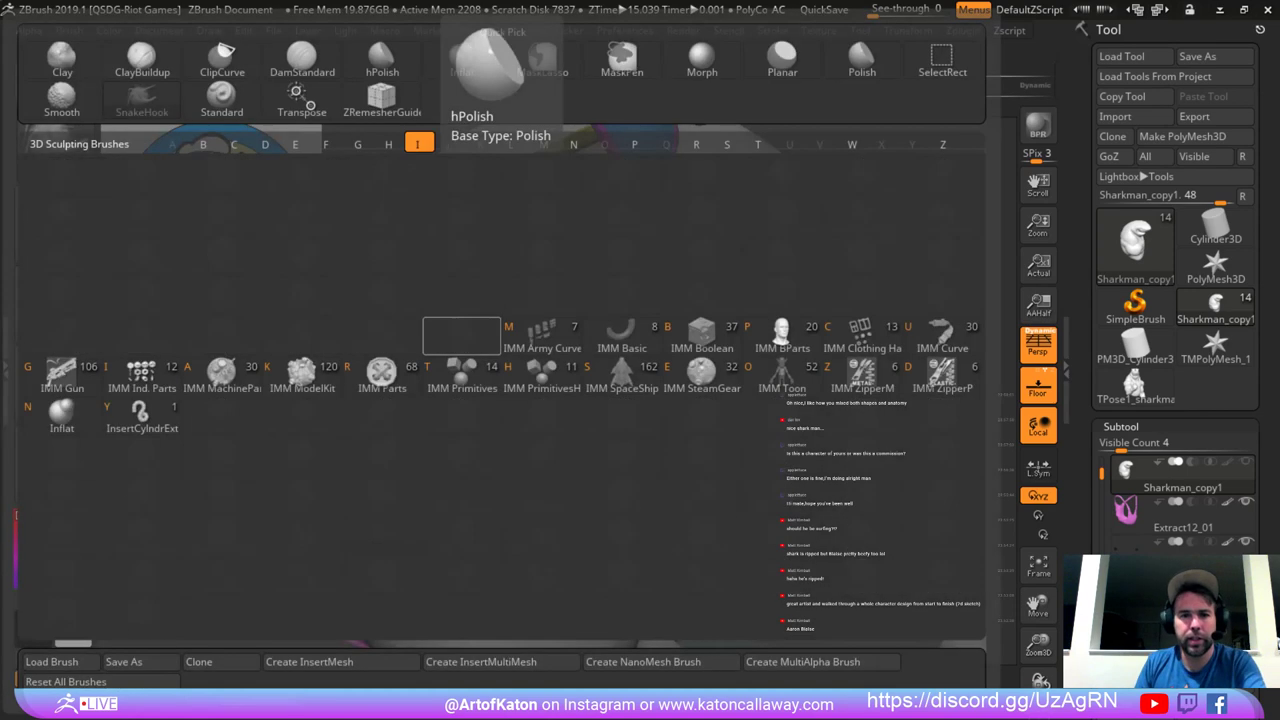
click(58, 416)
right_drag(451, 361, 465, 340)
key(space)
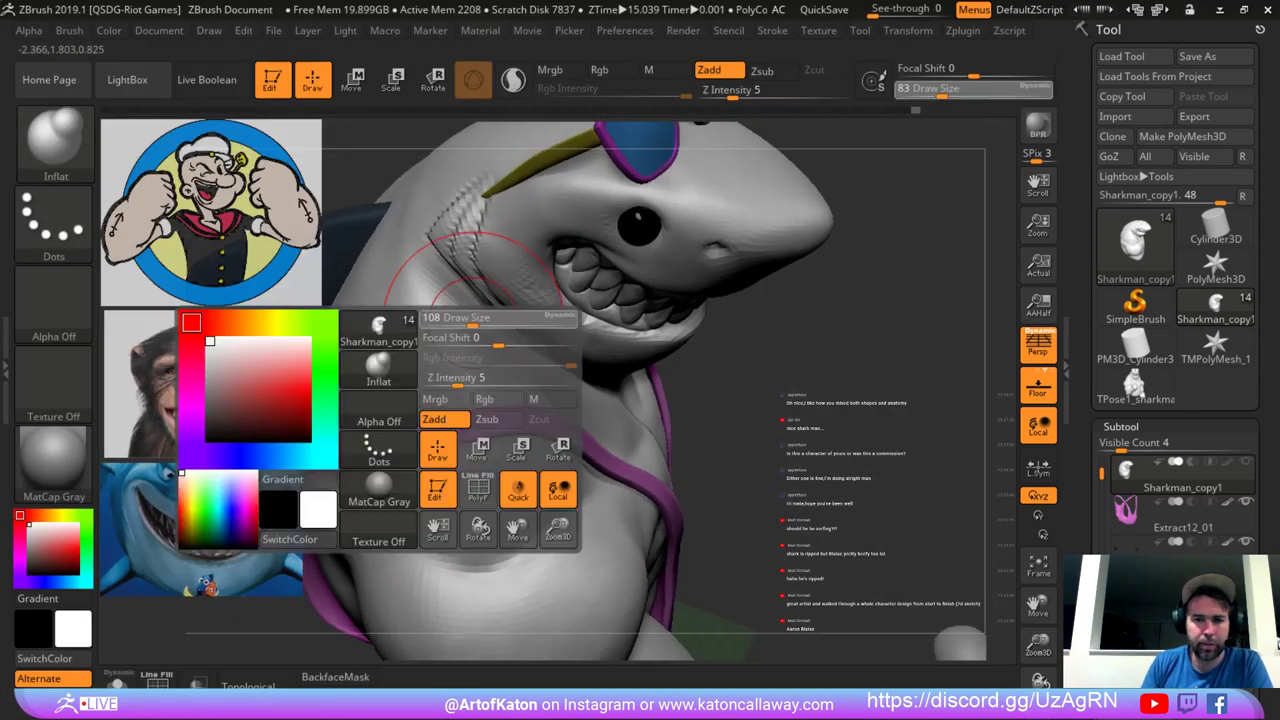
drag(472, 317, 485, 319)
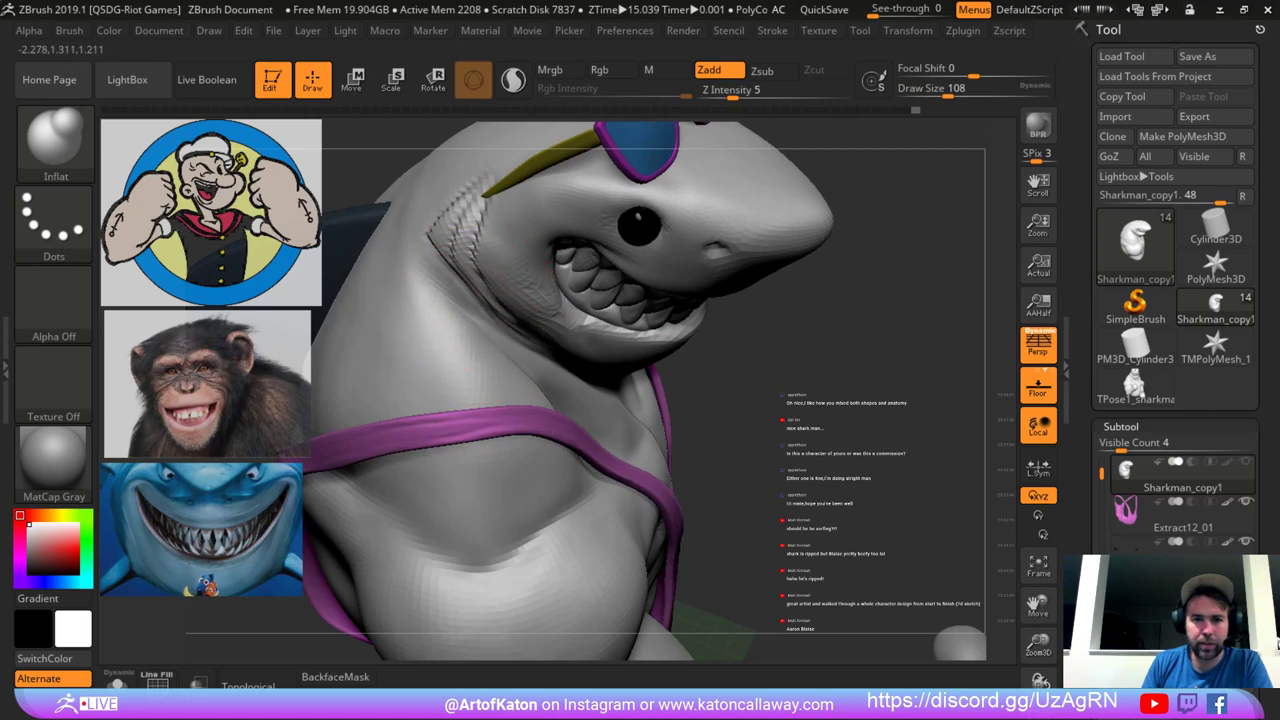
mouse_move(815, 282)
right_down()
mouse_move(692, 222)
mouse_move(762, 232)
right_up()
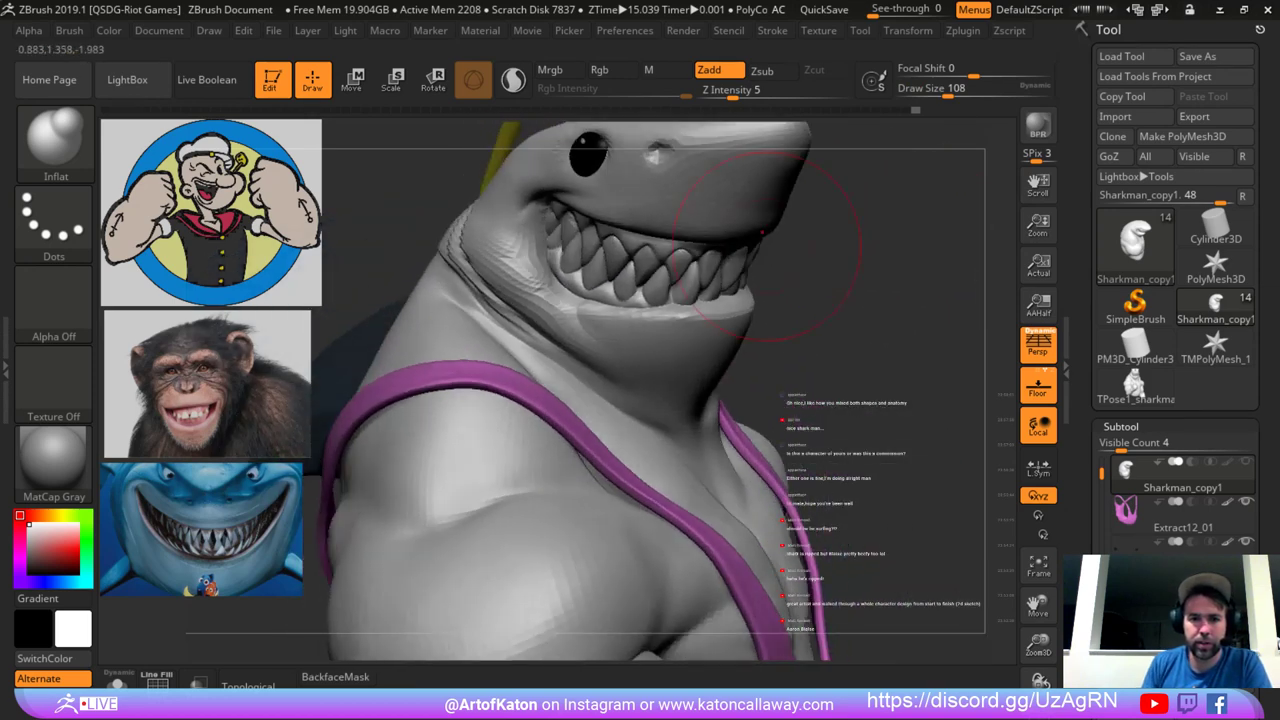
key(space)
drag(546, 341, 526, 341)
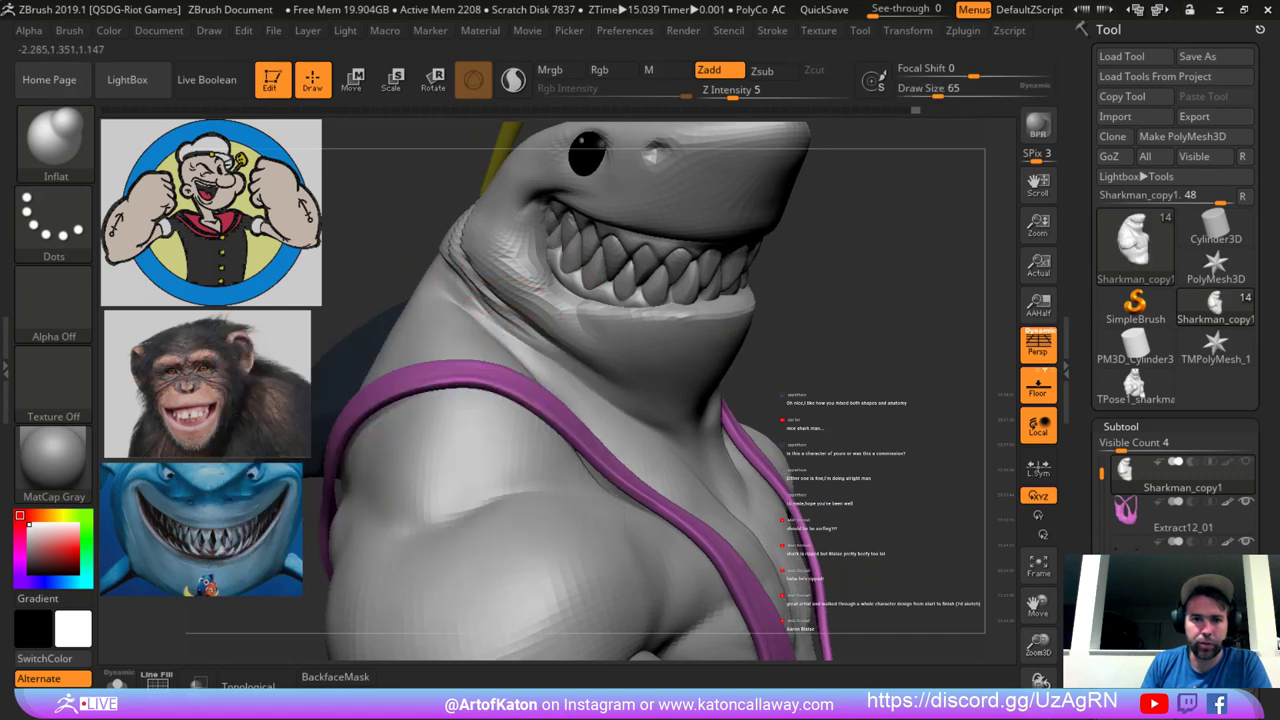
Pull the neck surface against the lowest gill slit with SnakeHook, undo the bad stroke and set the draw size to 68.
right_drag(340, 192, 430, 204)
key(b)
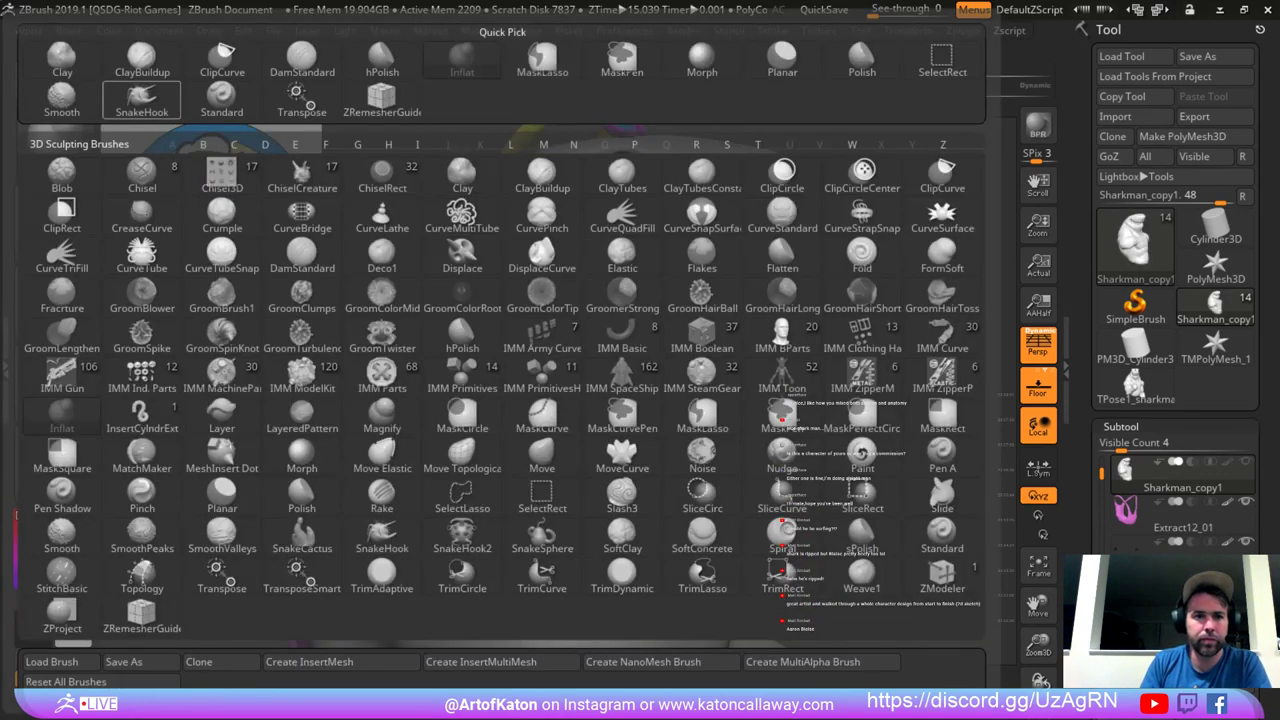
key(s)
key(h)
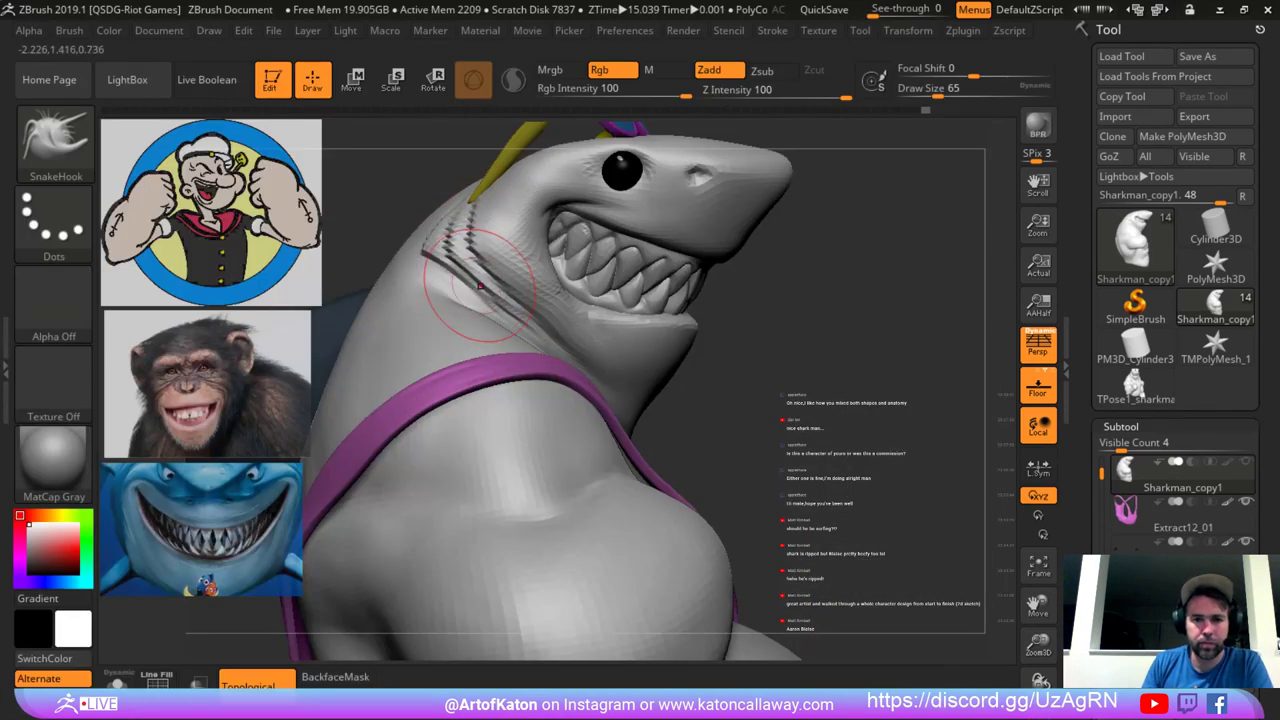
key(ctrl+z)
key(space)
drag(526, 304, 543, 311)
key(space)
key(space)
click(497, 311)
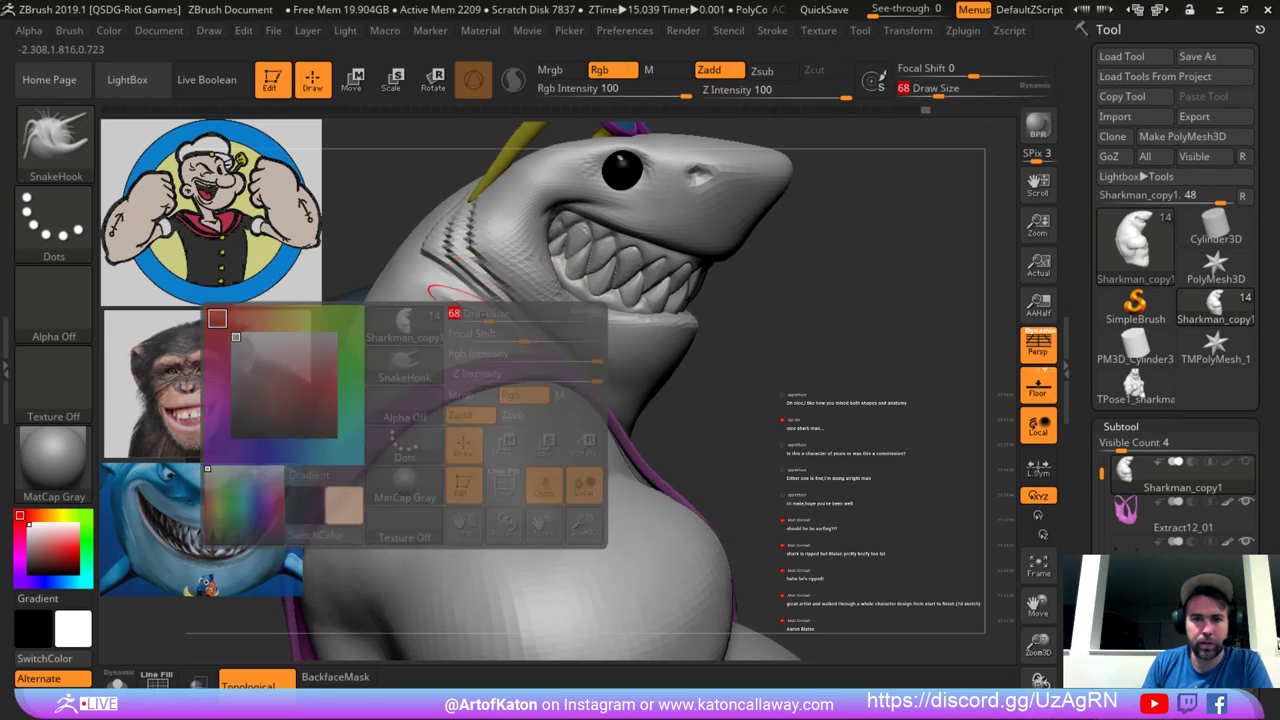
Adjust the back of the neck with SnakeHook at draw size 80 and smooth the shoulder area at size 74.
right_drag(490, 300, 400, 249)
key(space)
drag(450, 297, 458, 297)
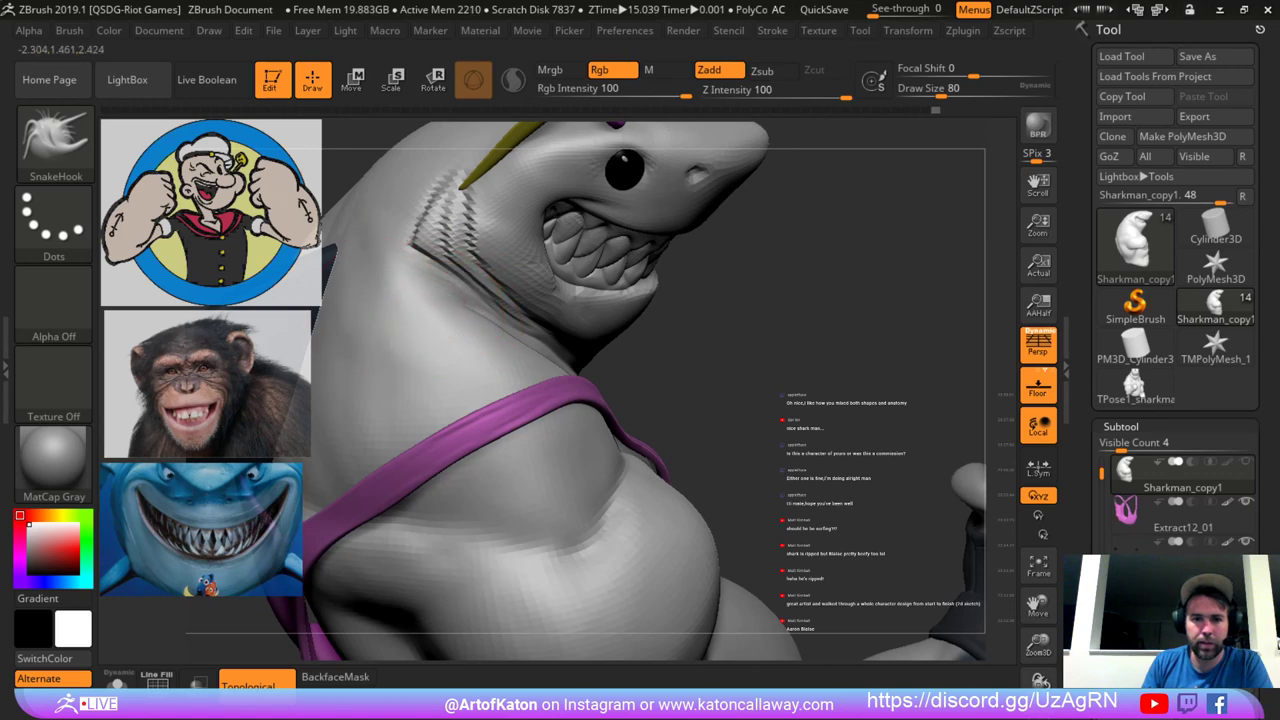
mouse_move(703, 336)
ctrl+right_down()
mouse_move(697, 263)
mouse_move(520, 297)
ctrl+right_up()
key(space)
mouse_move(517, 302)
mouse_down()
mouse_move(515, 315)
mouse_move(484, 302)
mouse_move(479, 279)
mouse_up()
key(space)
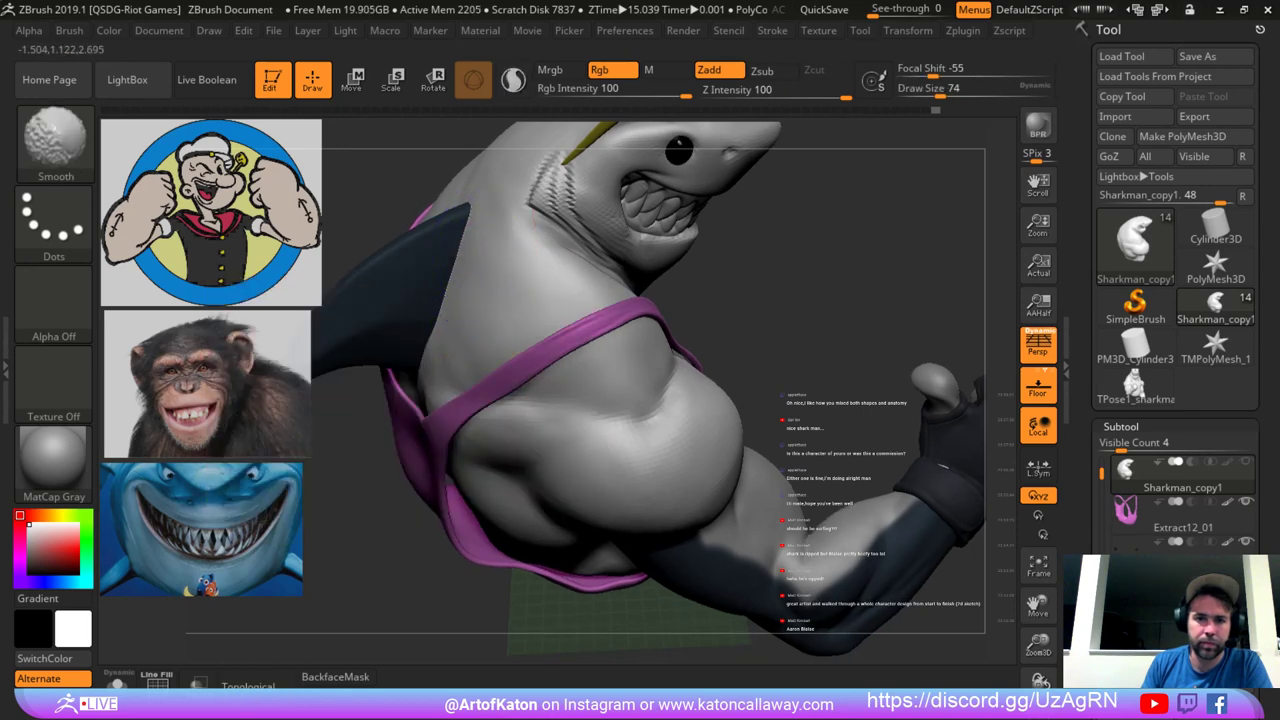
Move the body to a higher subdivision level and refine the gill folds with SnakeHook, reducing the draw size from 51 to 25.
ctrl+right_drag(708, 243, 757, 249)
mouse_move(772, 195)
ctrl+right_down()
mouse_move(822, 256)
mouse_move(750, 263)
ctrl+right_up()
key(space)
drag(750, 264, 735, 264)
key(d)
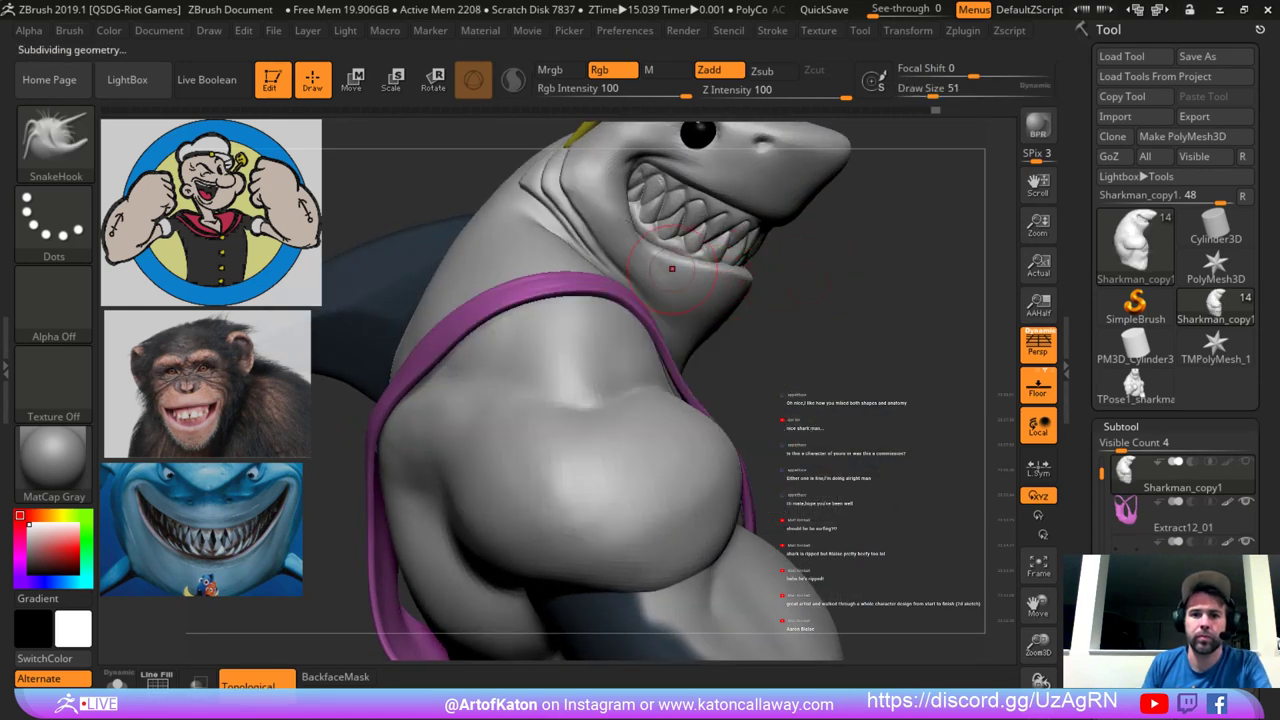
mouse_move(730, 260)
right_down()
mouse_move(560, 266)
mouse_move(615, 268)
mouse_move(650, 330)
mouse_move(700, 325)
right_up()
key(space)
drag(482, 314, 470, 314)
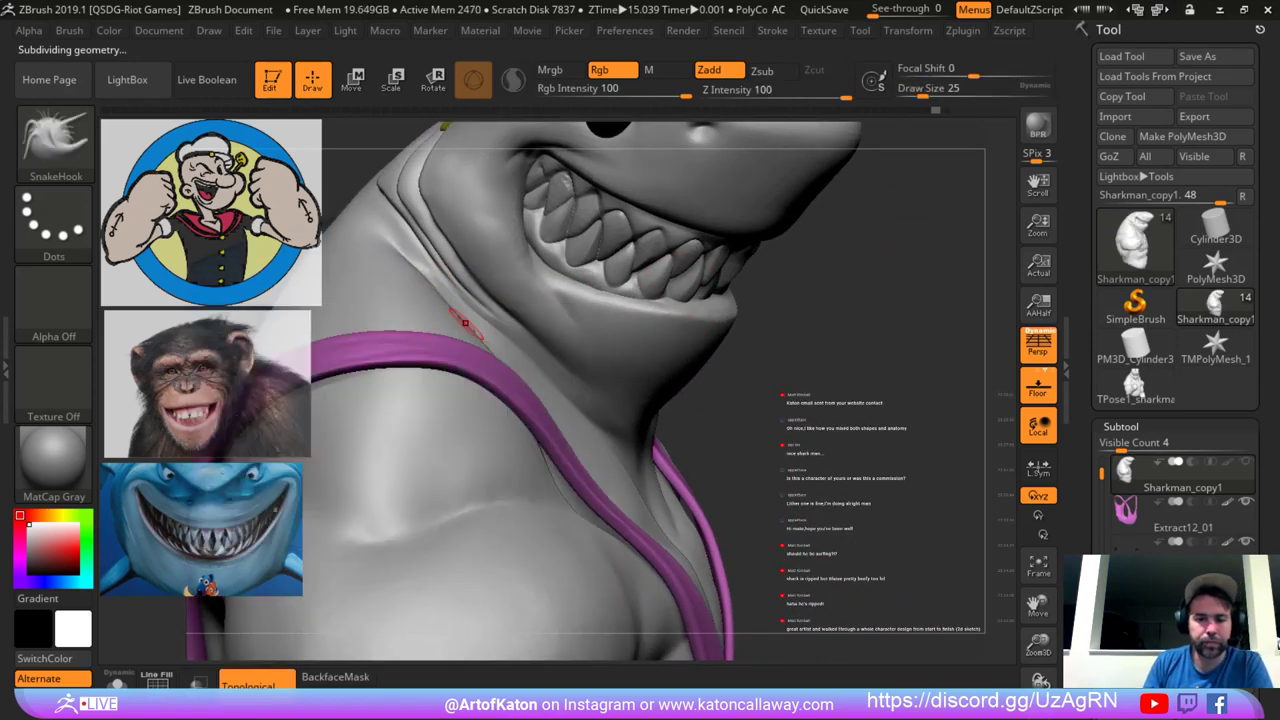
Smooth the crease along the lowest gill slit with a fine draw size of 17.
right_drag(762, 224, 712, 226)
mouse_move(424, 296)
shift+mouse_down()
mouse_move(418, 272)
mouse_move(411, 286)
shift+mouse_up()
key(space)
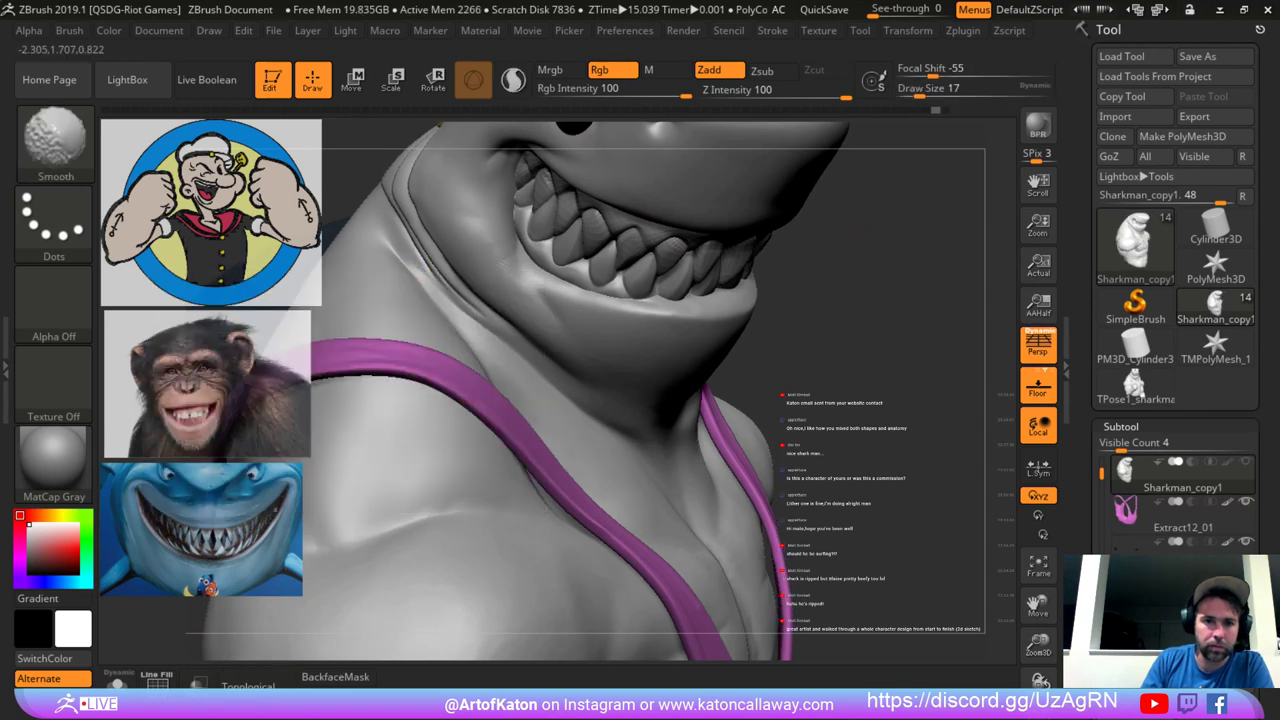
alt+right_drag(735, 290, 709, 231)
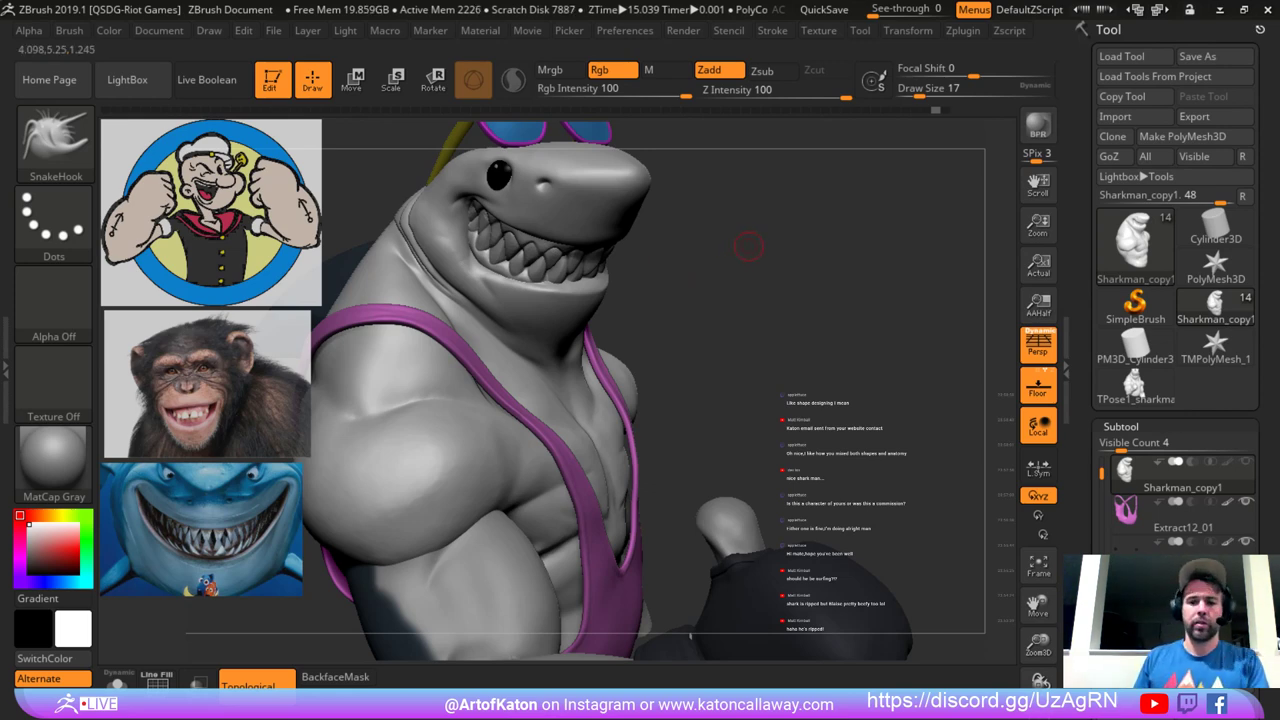
Smooth the base of the neck above the chest at draw size 37 and raise the body's subdivision level.
alt+drag(748, 246, 625, 262)
alt+drag(726, 298, 742, 256)
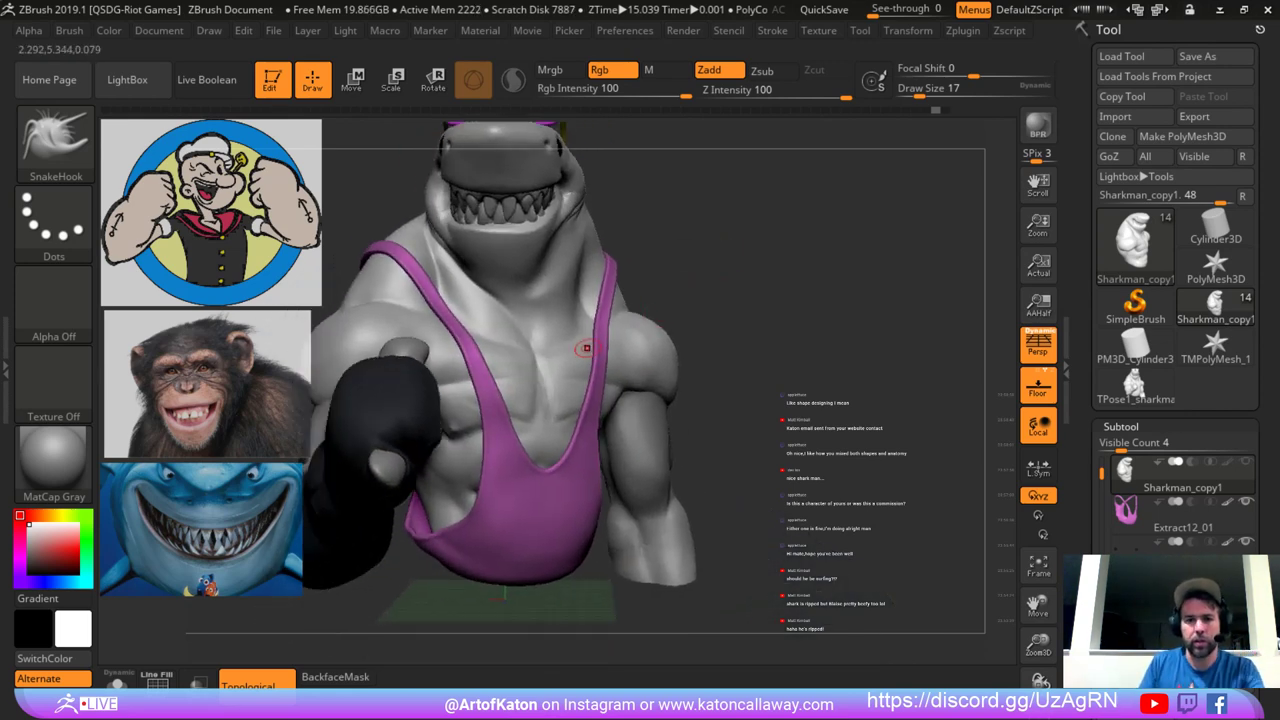
key(space)
drag(586, 349, 602, 350)
drag(743, 243, 690, 248)
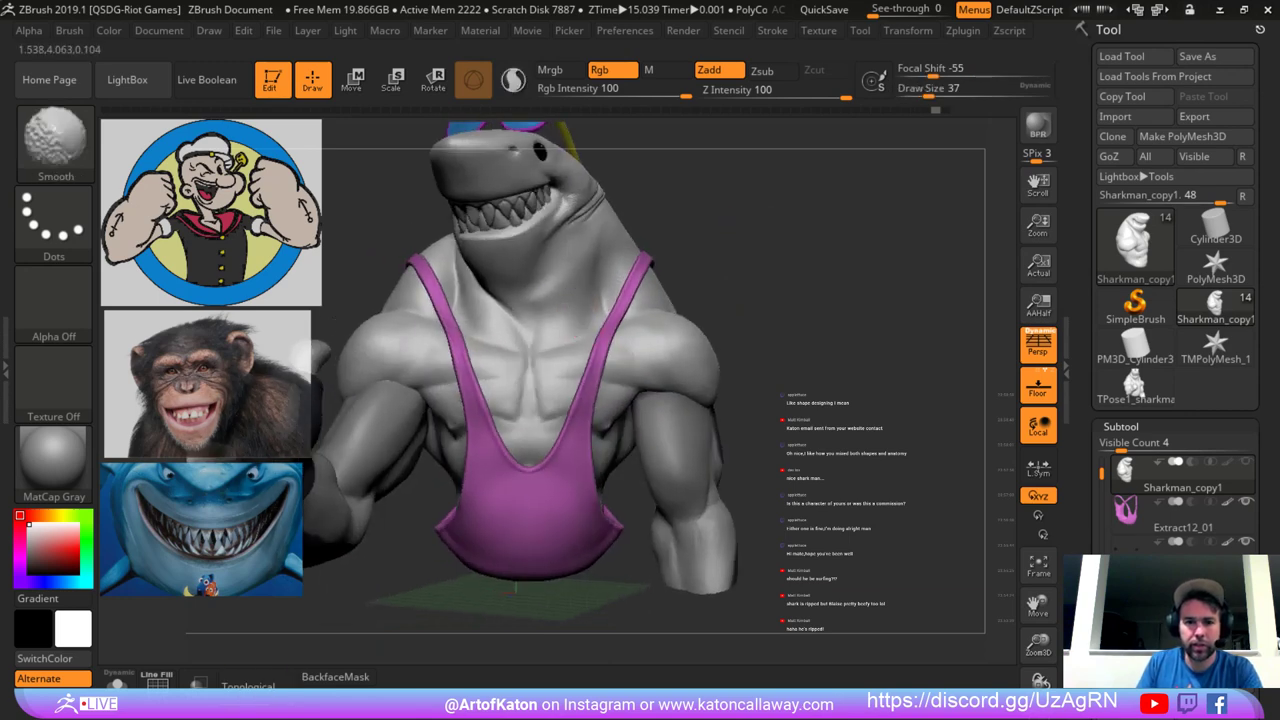
key(ctrl+d)
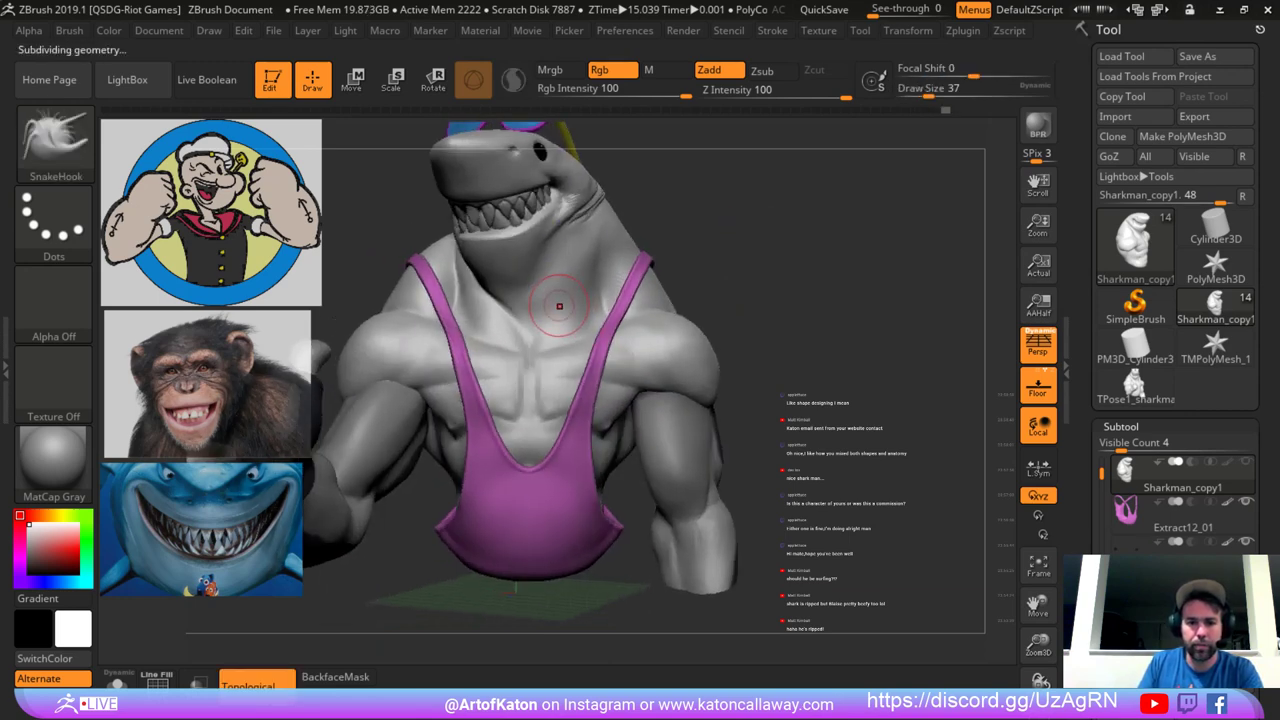
Carve the crease where the neck meets the chest with DamStandard at draw size 65, undoing the unwanted strokes.
key(b)
key(d)
key(s)
key(space)
drag(573, 325, 581, 325)
right_drag(579, 323, 562, 252)
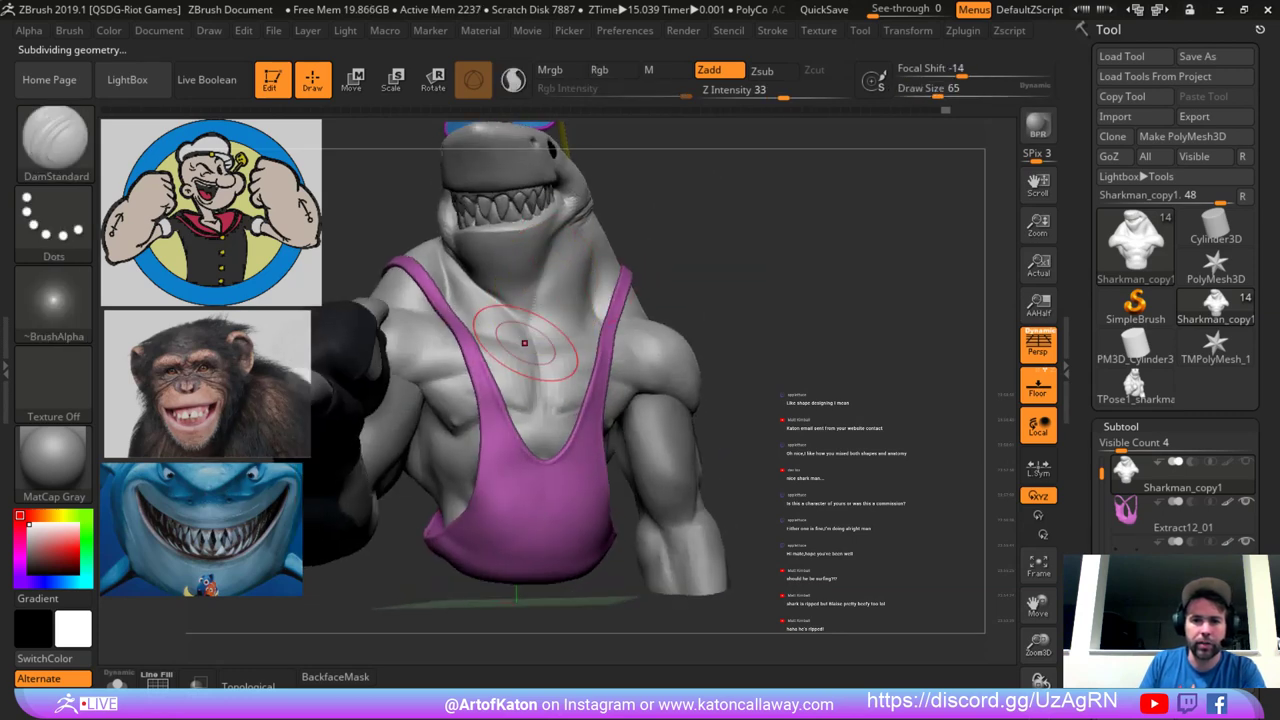
key(ctrl+z)
mouse_move(537, 322)
mouse_down()
mouse_move(548, 300)
mouse_move(553, 318)
mouse_up()
key(space)
key(ctrl+z)
mouse_move(557, 266)
mouse_down()
mouse_move(540, 320)
mouse_move(550, 275)
mouse_move(520, 318)
mouse_up()
Smooth the crease running from the neck to the centre of the chest, undoing the first smoothing pass.
mouse_move(728, 196)
alt+mouse_down()
mouse_move(747, 230)
mouse_move(764, 206)
alt+mouse_up()
mouse_move(472, 279)
shift+mouse_down()
mouse_move(500, 300)
mouse_move(448, 261)
mouse_move(572, 374)
shift+mouse_up()
key(ctrl+z)
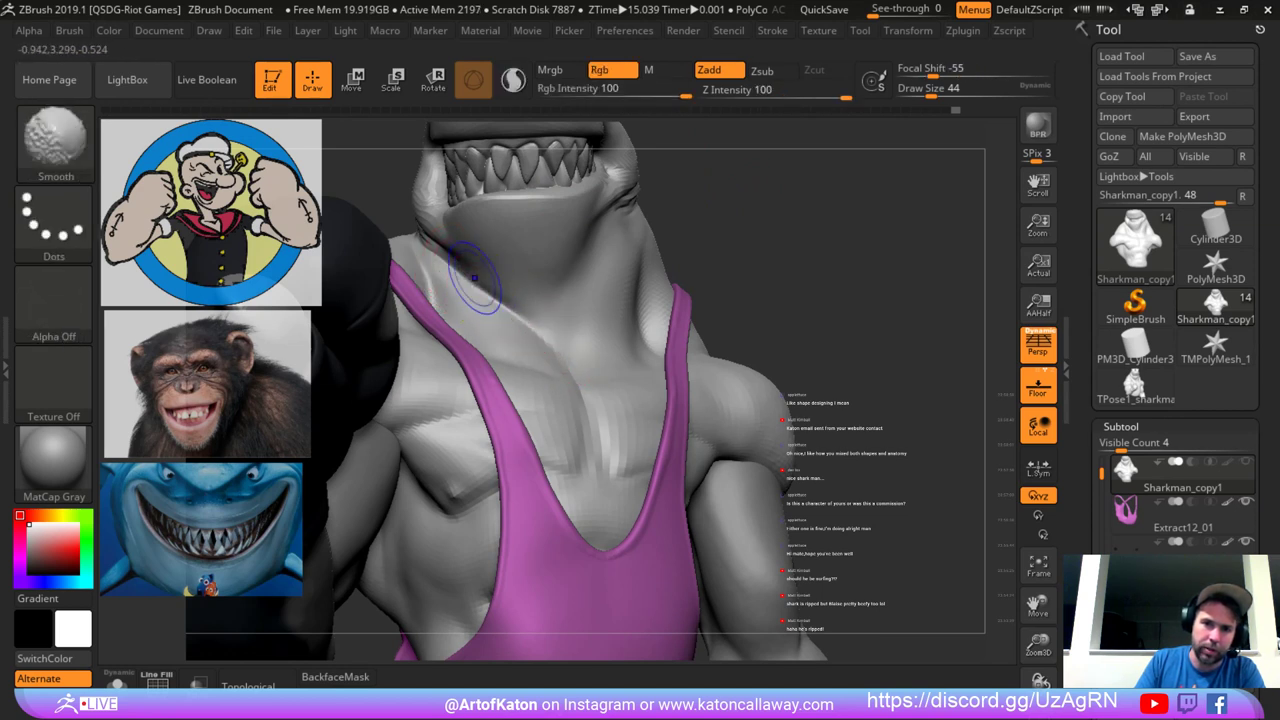
shift+drag(510, 310, 555, 345)
drag(750, 240, 785, 255)
Reshape the throat below the jaw with SnakeHook at draw size 80, then reduce it to 62.
key(b)
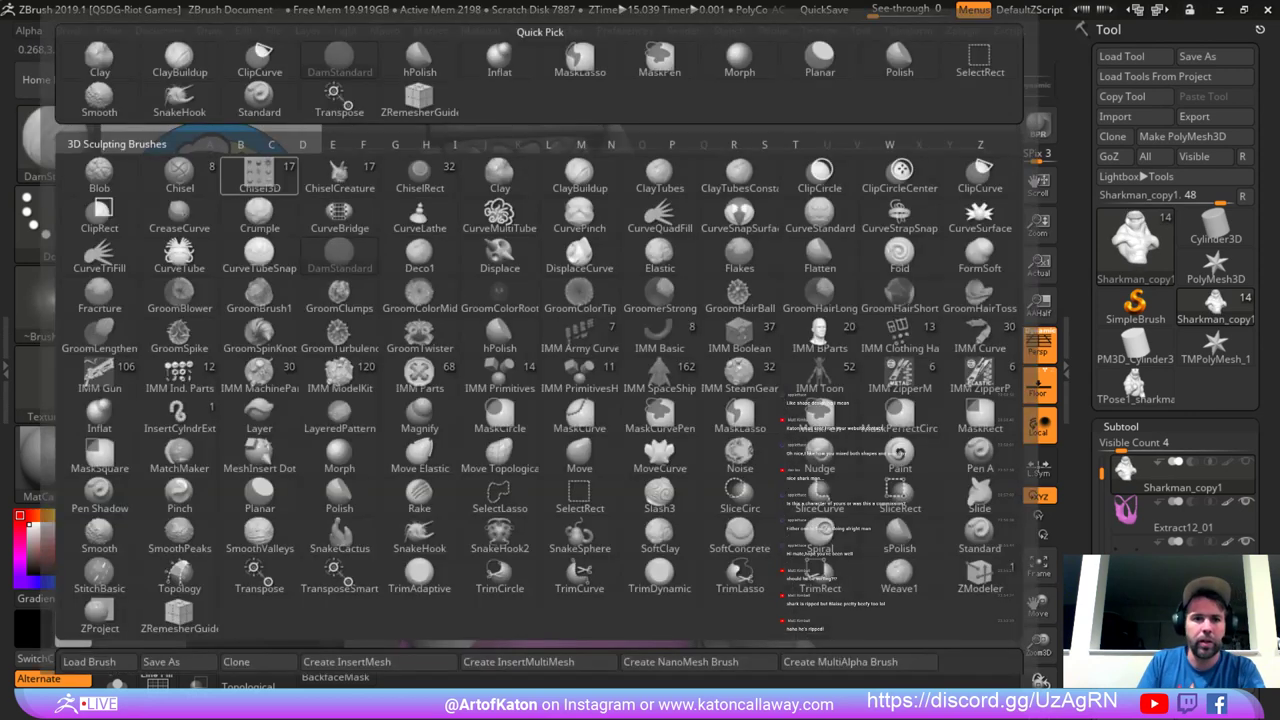
click(180, 101)
drag(765, 320, 700, 316)
key(space)
drag(609, 275, 617, 275)
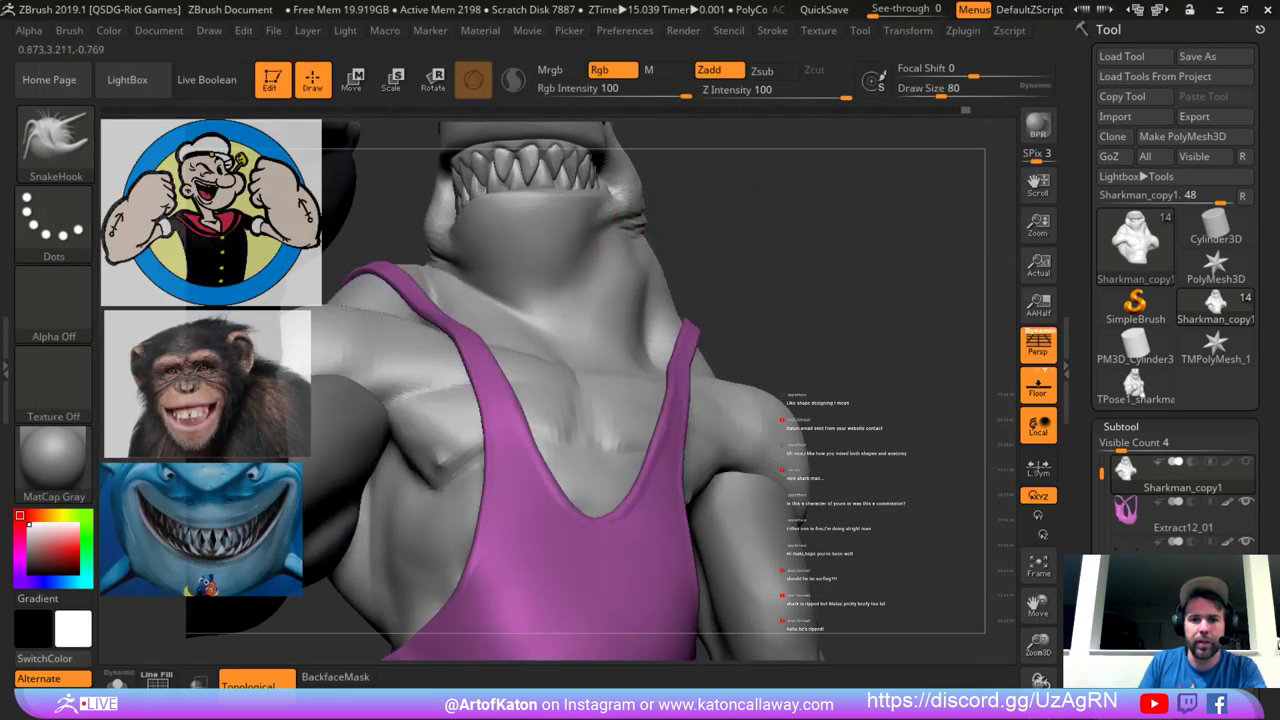
right_drag(570, 266, 540, 268)
key(space)
drag(533, 271, 526, 271)
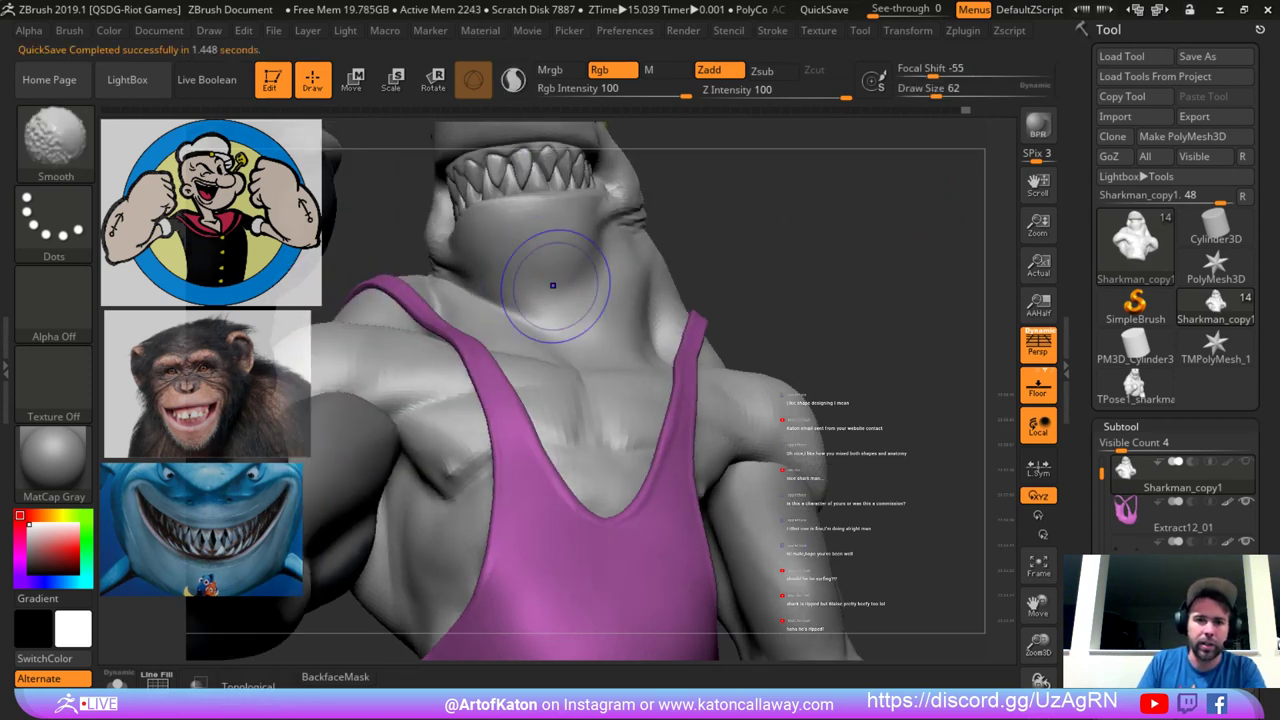
Pull the throat and neck base into shape with SnakeHook, raising the draw size from 44 to 120.
key(space)
mouse_move(704, 214)
right_down()
mouse_move(808, 177)
mouse_move(800, 250)
right_up()
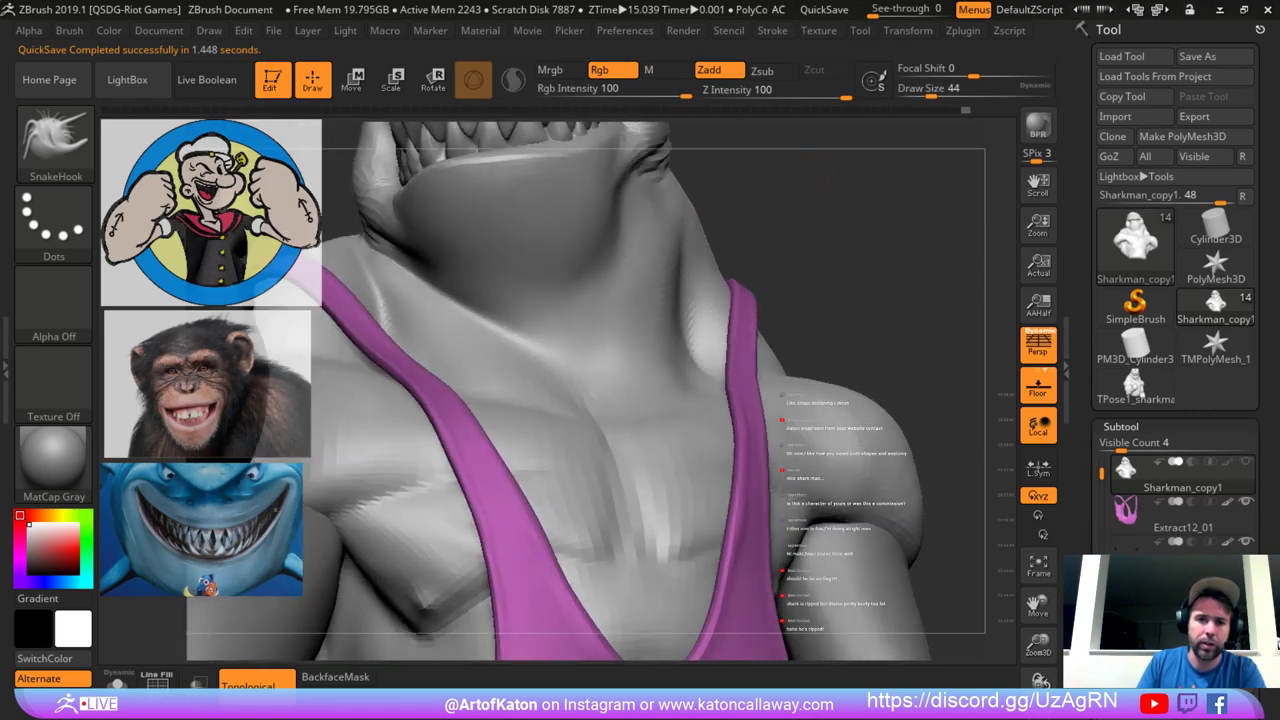
key(space)
drag(553, 283, 557, 283)
right_drag(525, 294, 535, 295)
key(space)
mouse_move(527, 297)
mouse_down()
mouse_move(541, 297)
mouse_move(480, 290)
mouse_up()
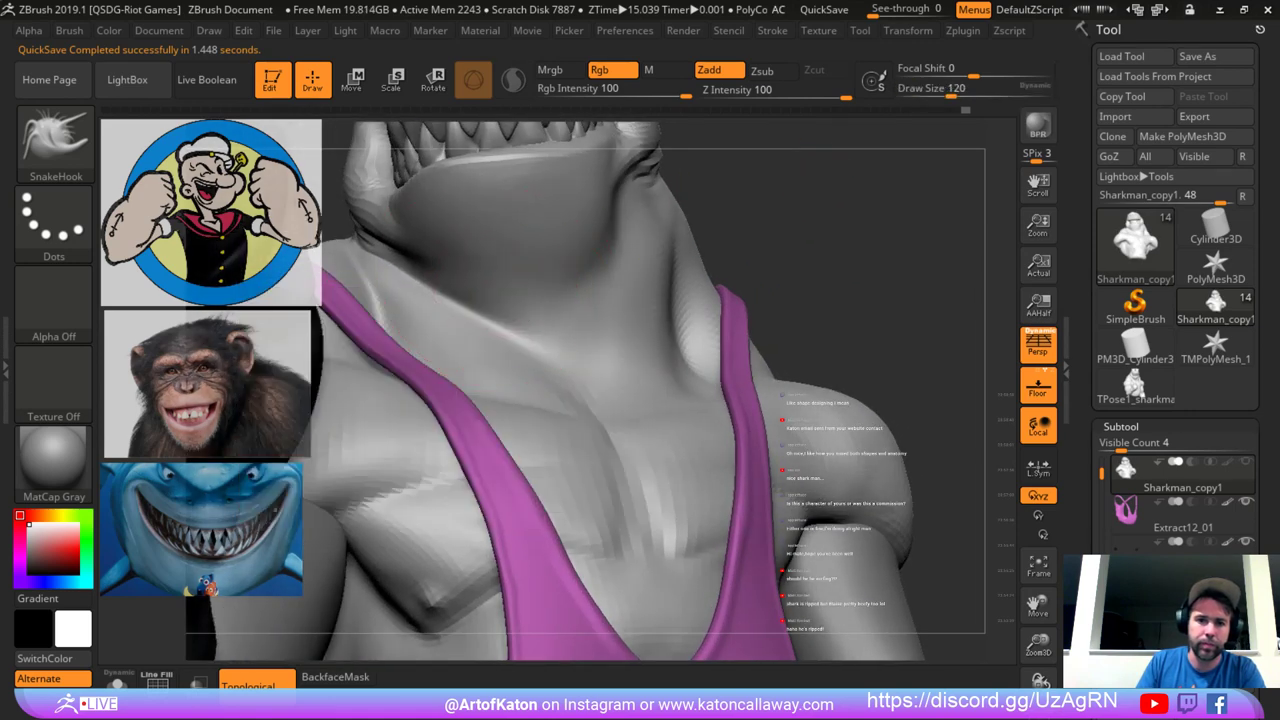
Refine the side of the neck with SnakeHook at draw sizes 97 and 80, and smooth the area below the jaw corner.
right_drag(480, 290, 494, 290)
key(space)
drag(386, 390, 380, 390)
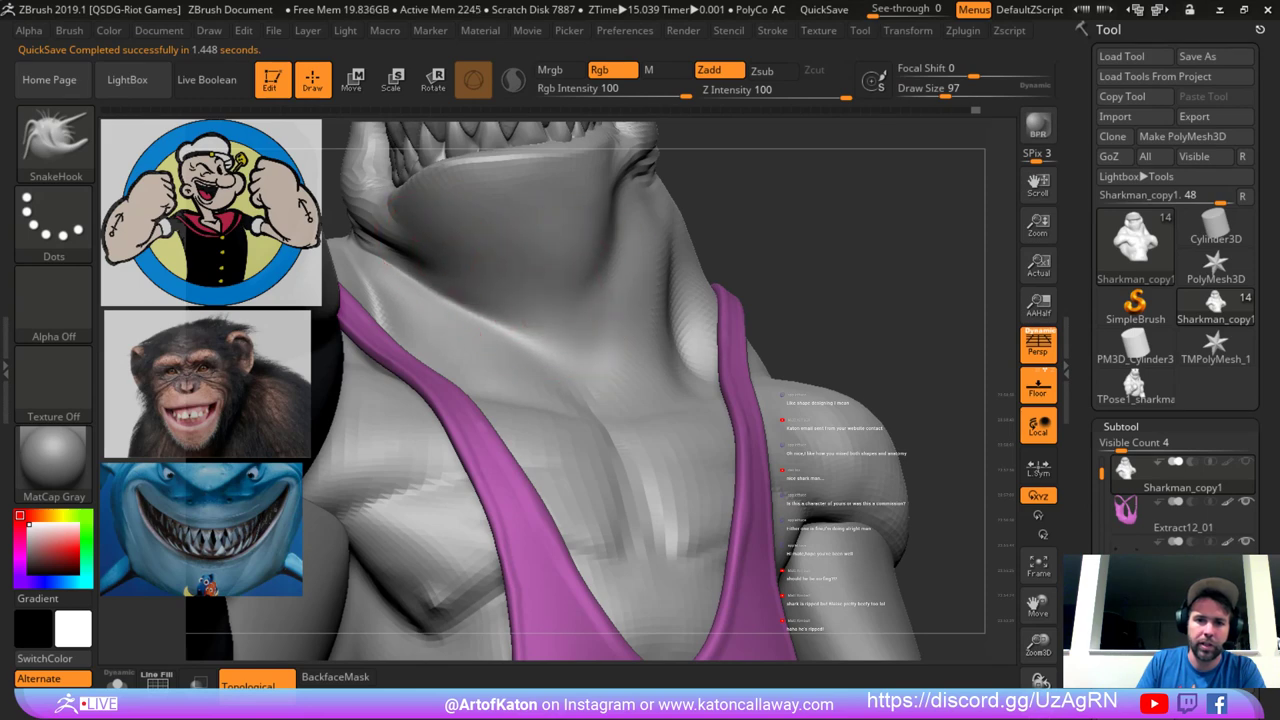
right_drag(482, 335, 470, 337)
key(space)
drag(602, 264, 597, 264)
key(shift)
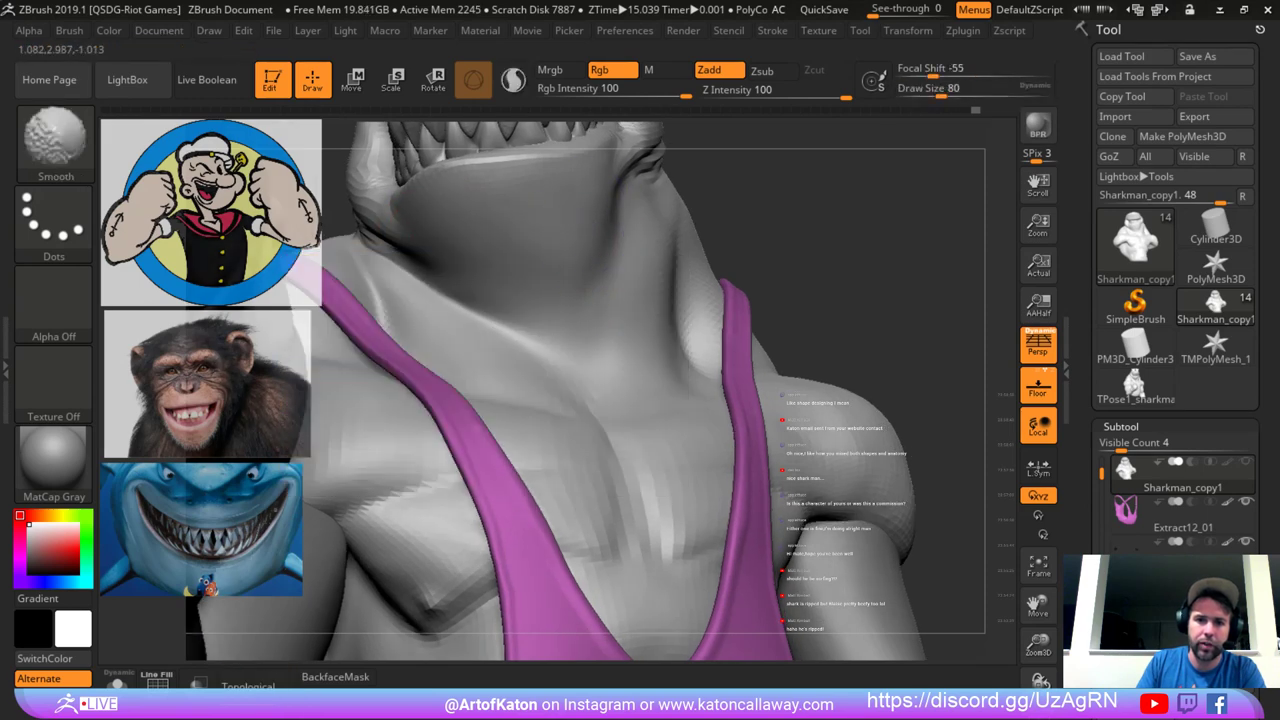
shift+drag(589, 210, 602, 205)
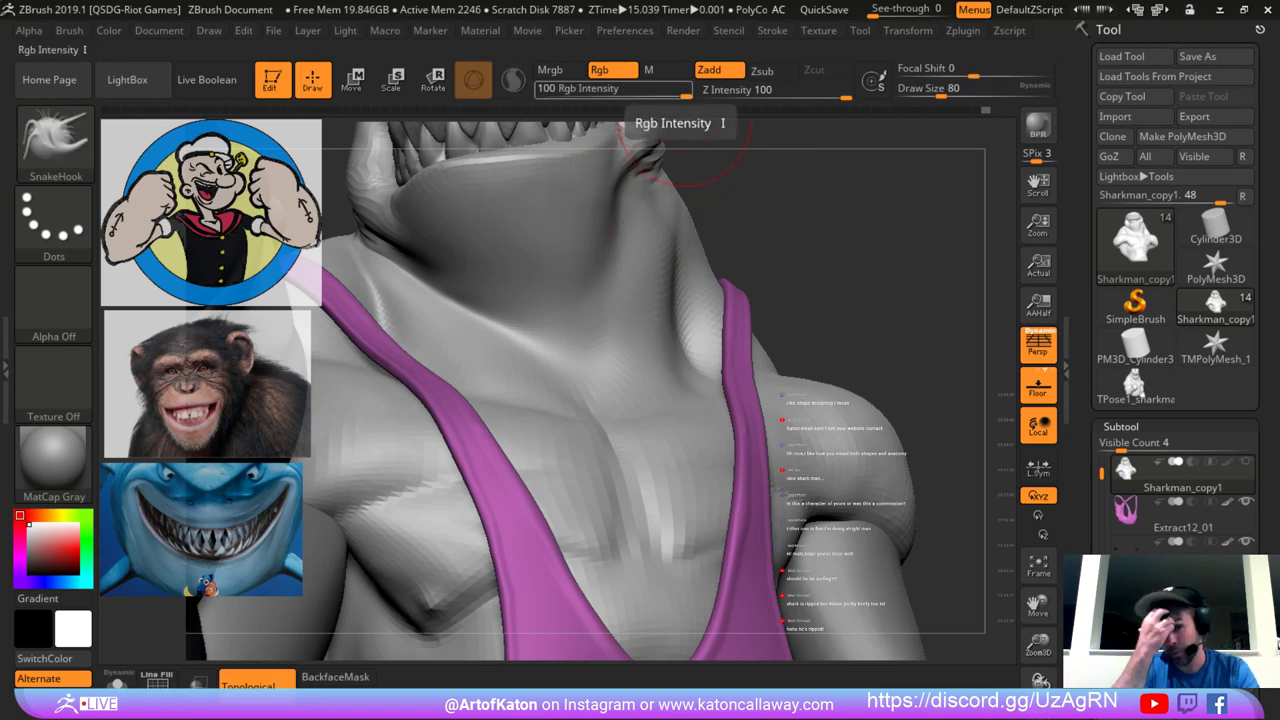
Switch to the Clay brush at draw size 54 and check the body's mesh density with the polygon wireframe.
key(b)
click(506, 176)
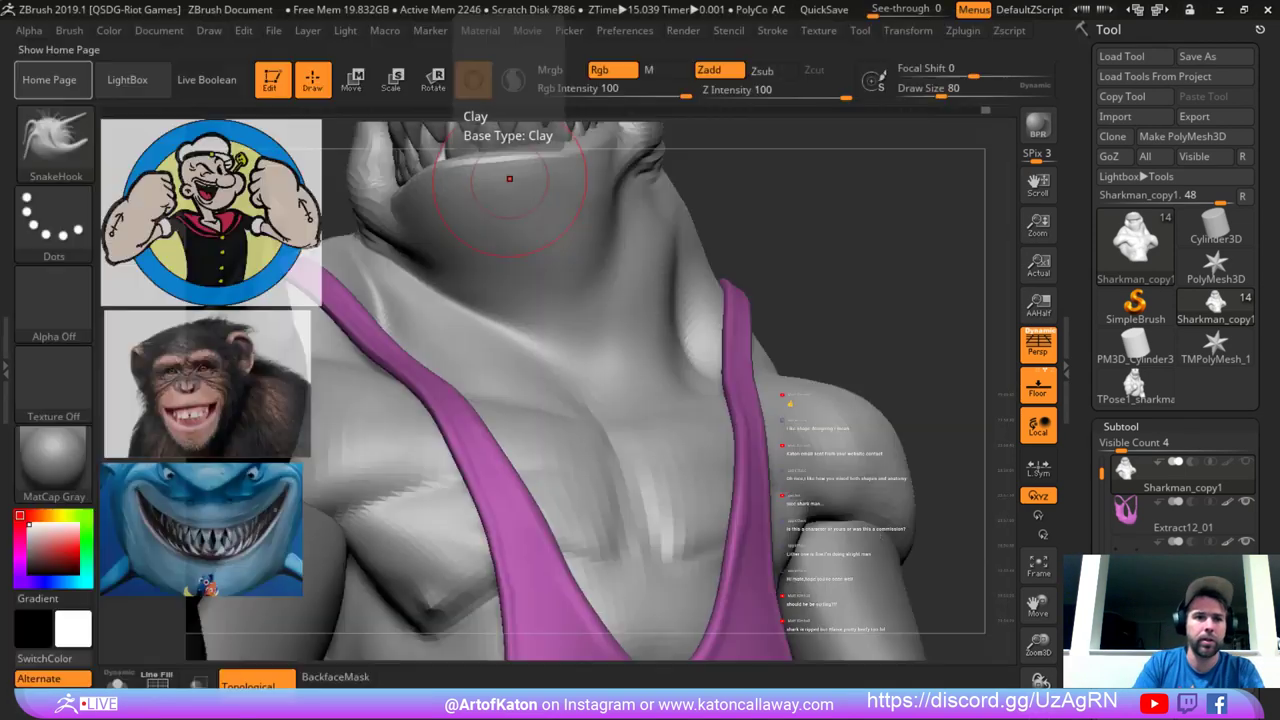
key(space)
drag(600, 223, 592, 225)
key(shift+f)
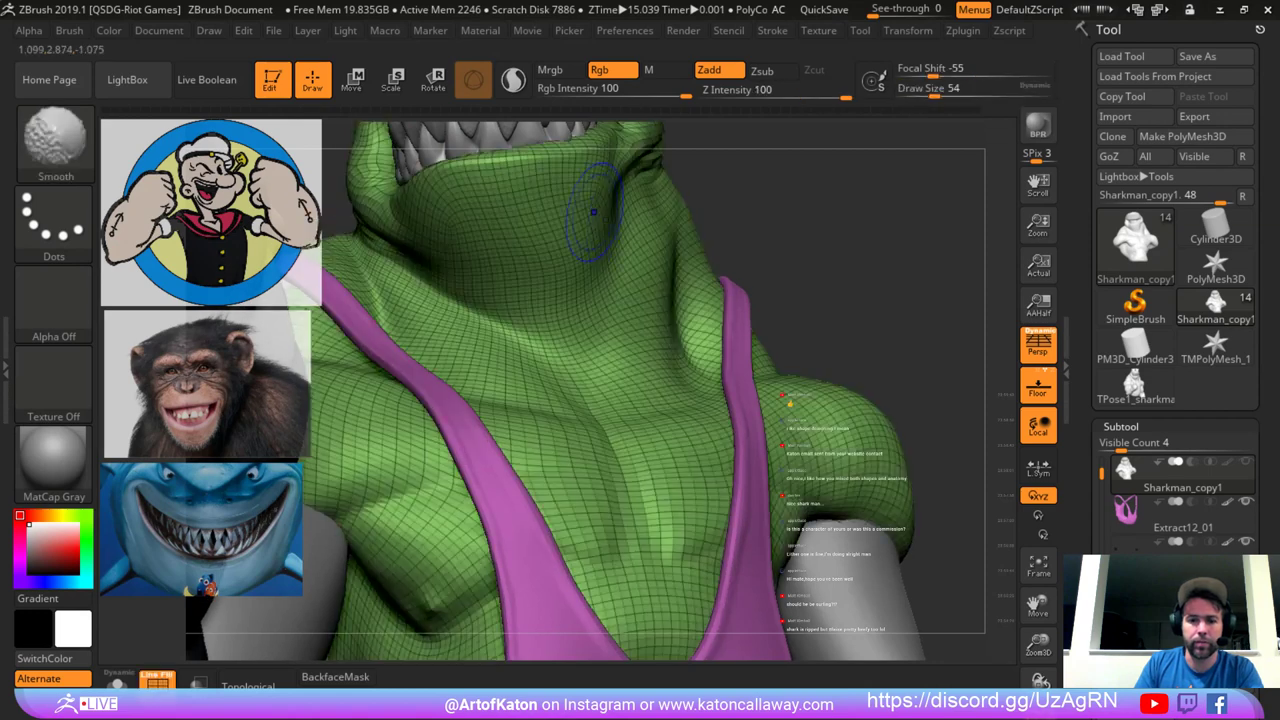
key(shift+f)
right_drag(614, 193, 643, 182)
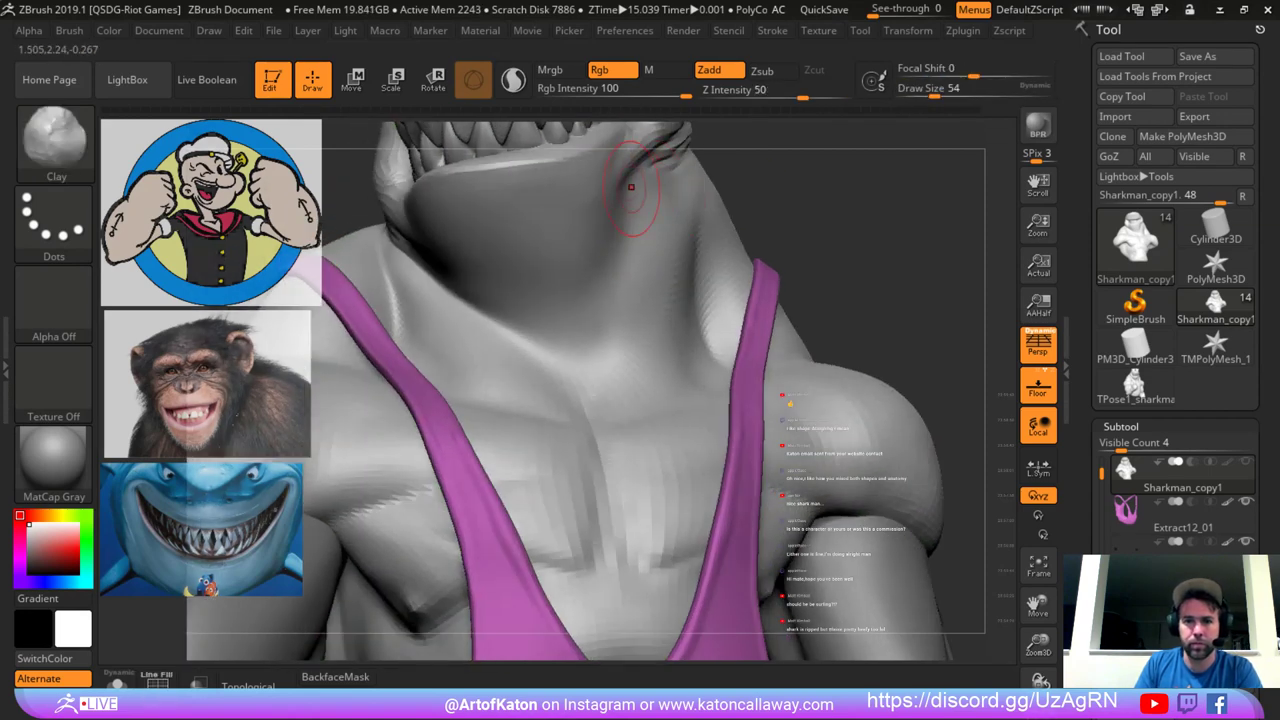
Build up the side of the neck below the jaw corner with Clay at draw size 74, undoing the last smoothing pass.
right_drag(592, 250, 594, 241)
key(space)
drag(595, 239, 602, 239)
mouse_move(610, 285)
mouse_down()
mouse_move(642, 195)
mouse_move(628, 196)
mouse_up()
mouse_move(598, 240)
shift+mouse_down()
mouse_move(580, 280)
mouse_move(520, 335)
mouse_move(508, 318)
shift+mouse_up()
key(ctrl+z)
ctrl+right_drag(824, 187, 606, 184)
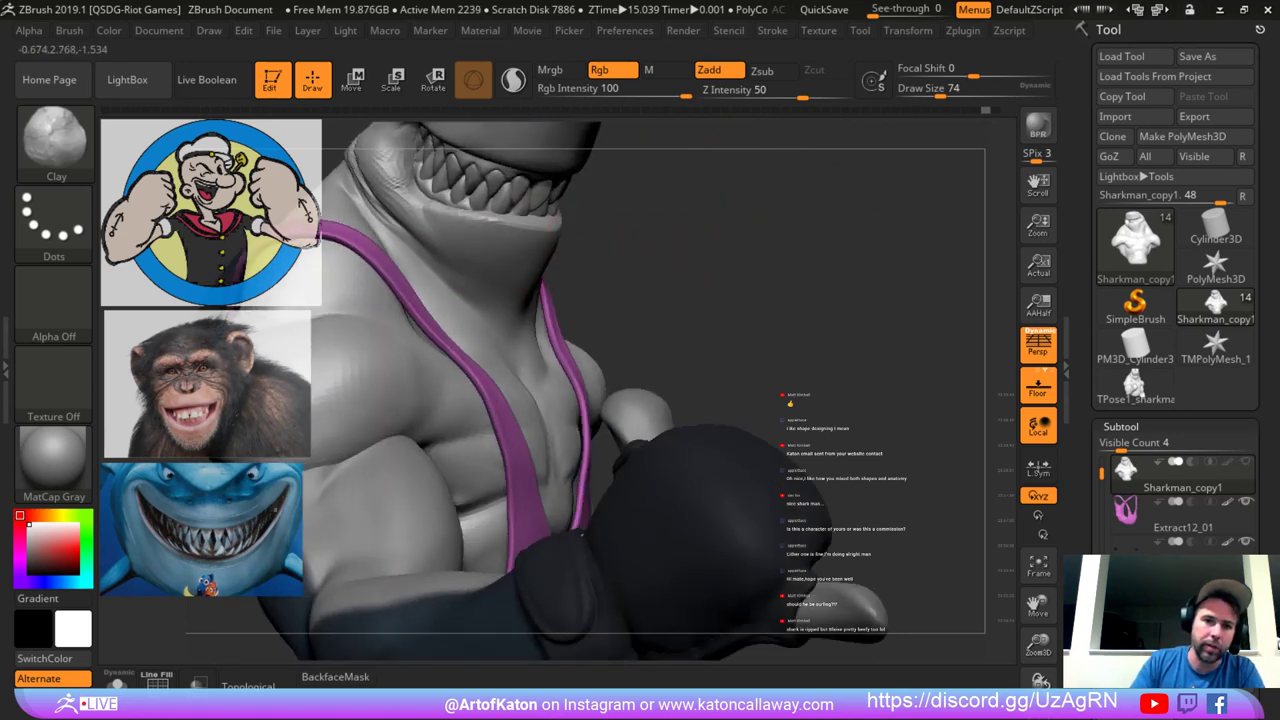
Switch to the Inflat brush and set its draw size to 44 for the area beneath the jaw.
key(b)
key(i)
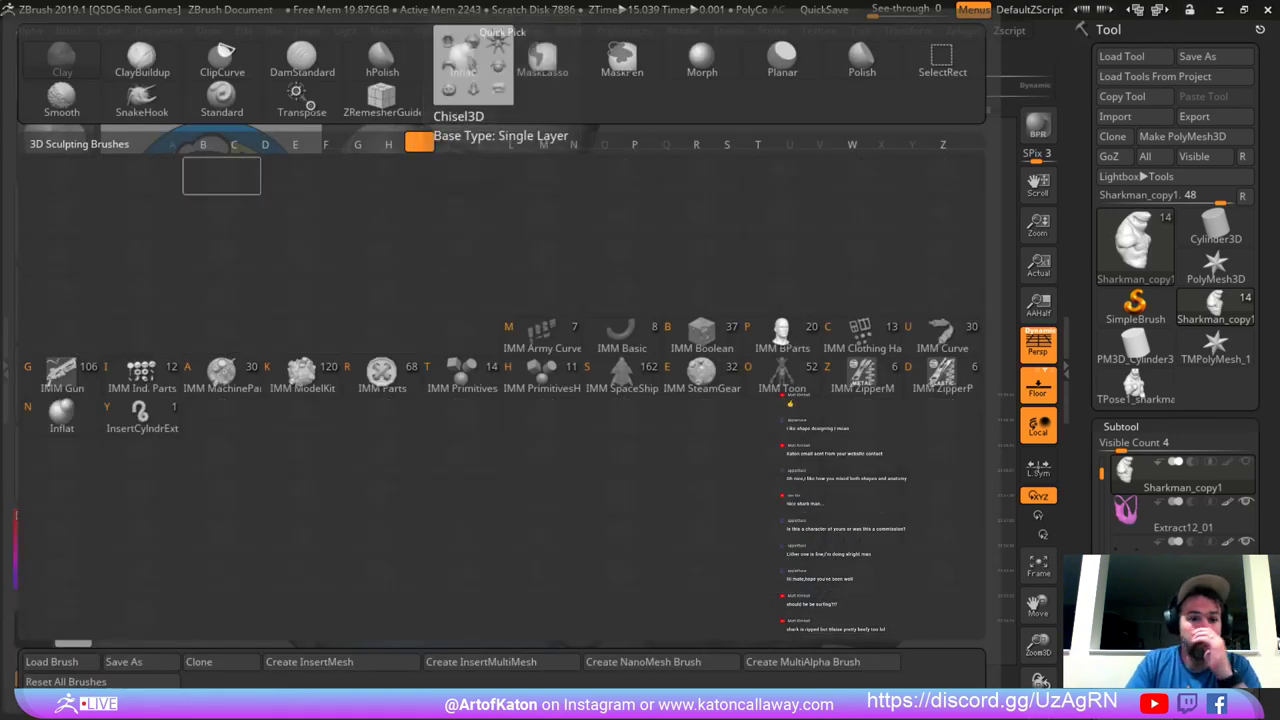
key(n)
key(space)
right_drag(385, 363, 355, 362)
key(space)
drag(437, 257, 432, 257)
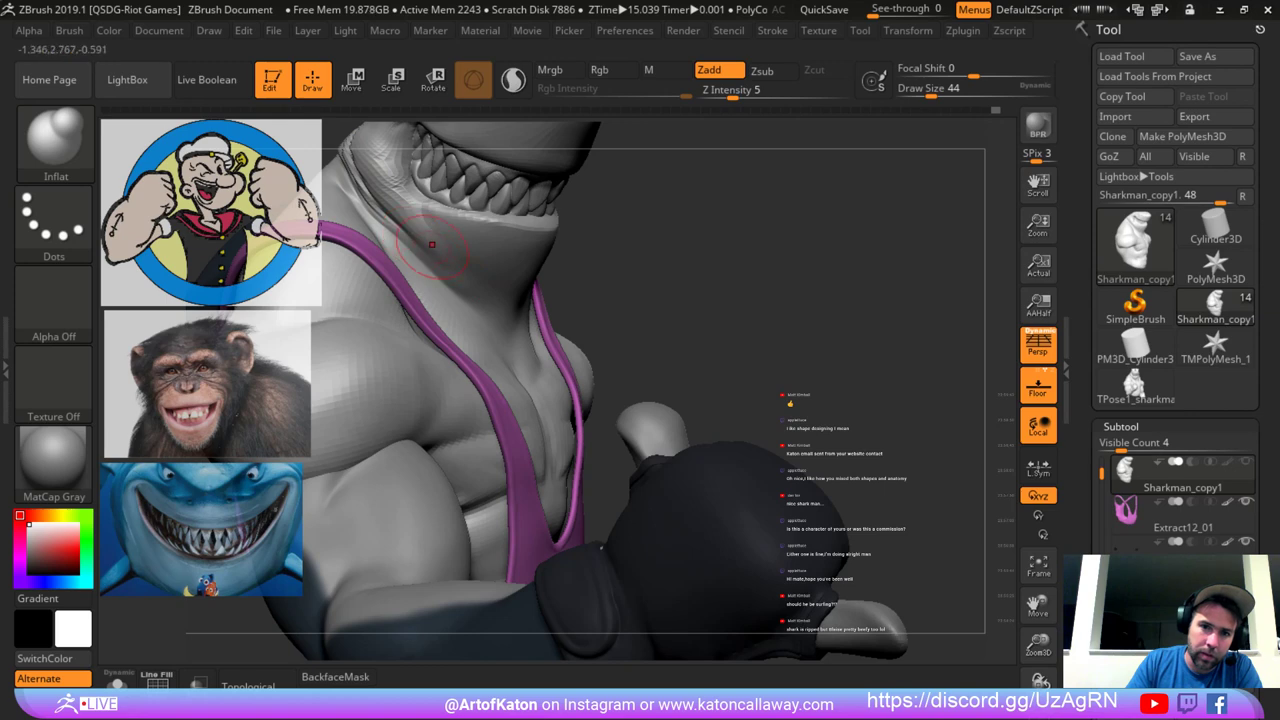
Smooth the crease running below the throat toward the chest, undoing the unwanted pass.
right_drag(570, 270, 483, 277)
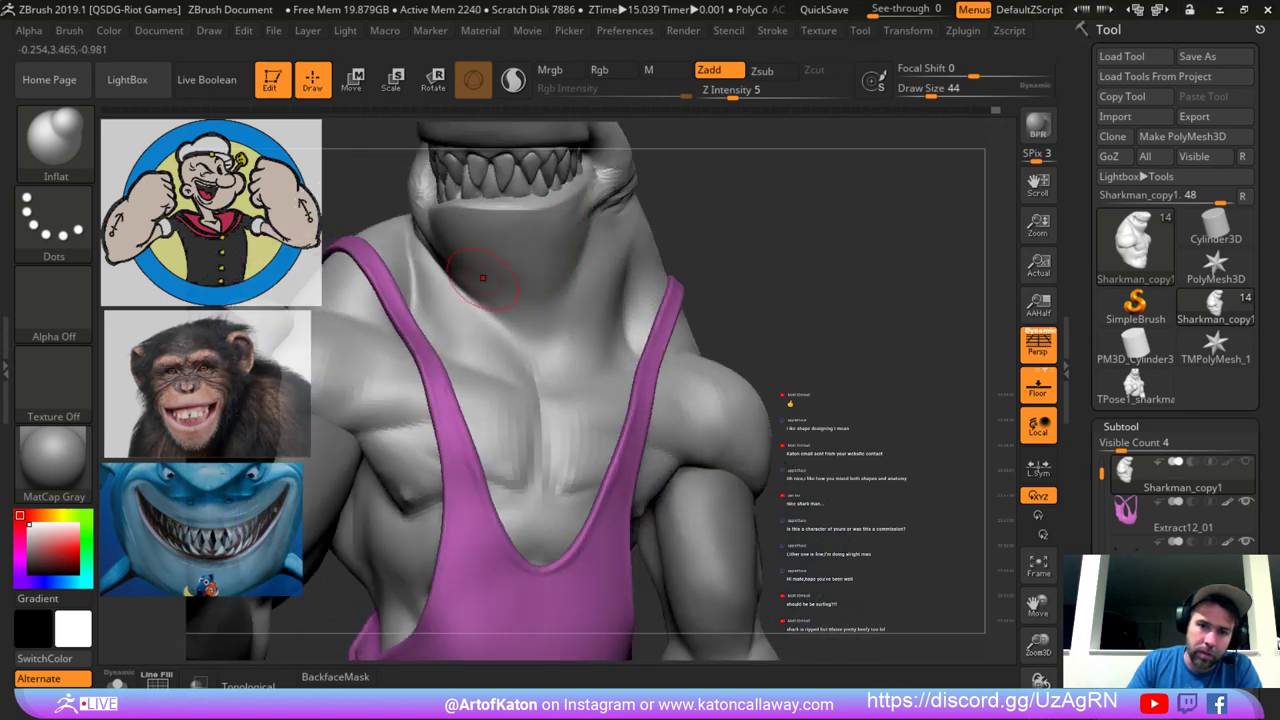
key(shift)
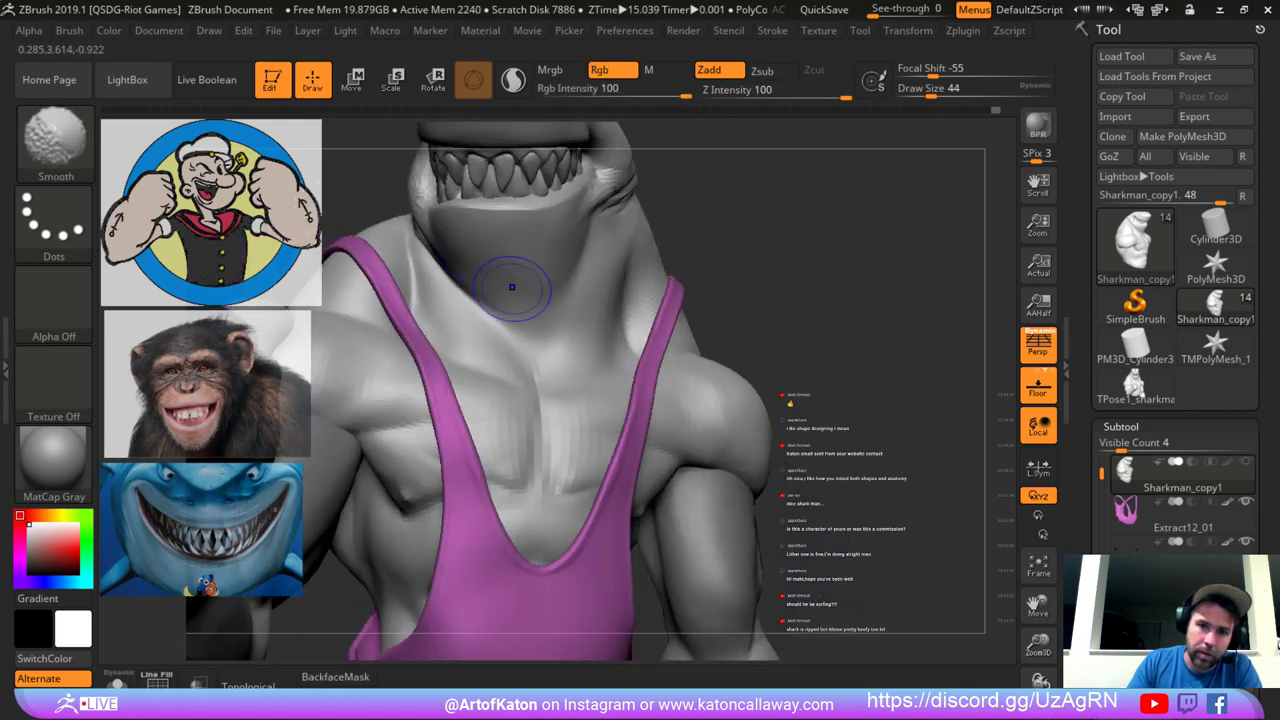
shift+drag(448, 267, 517, 323)
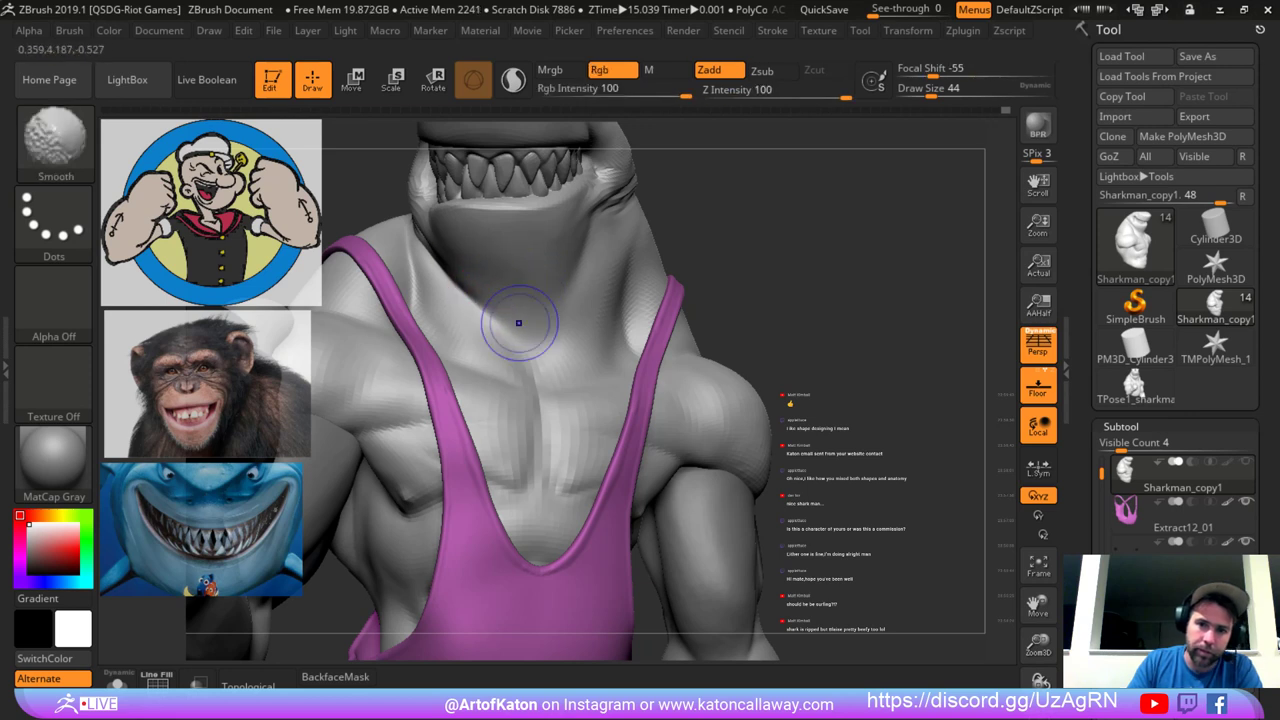
key(ctrl+z)
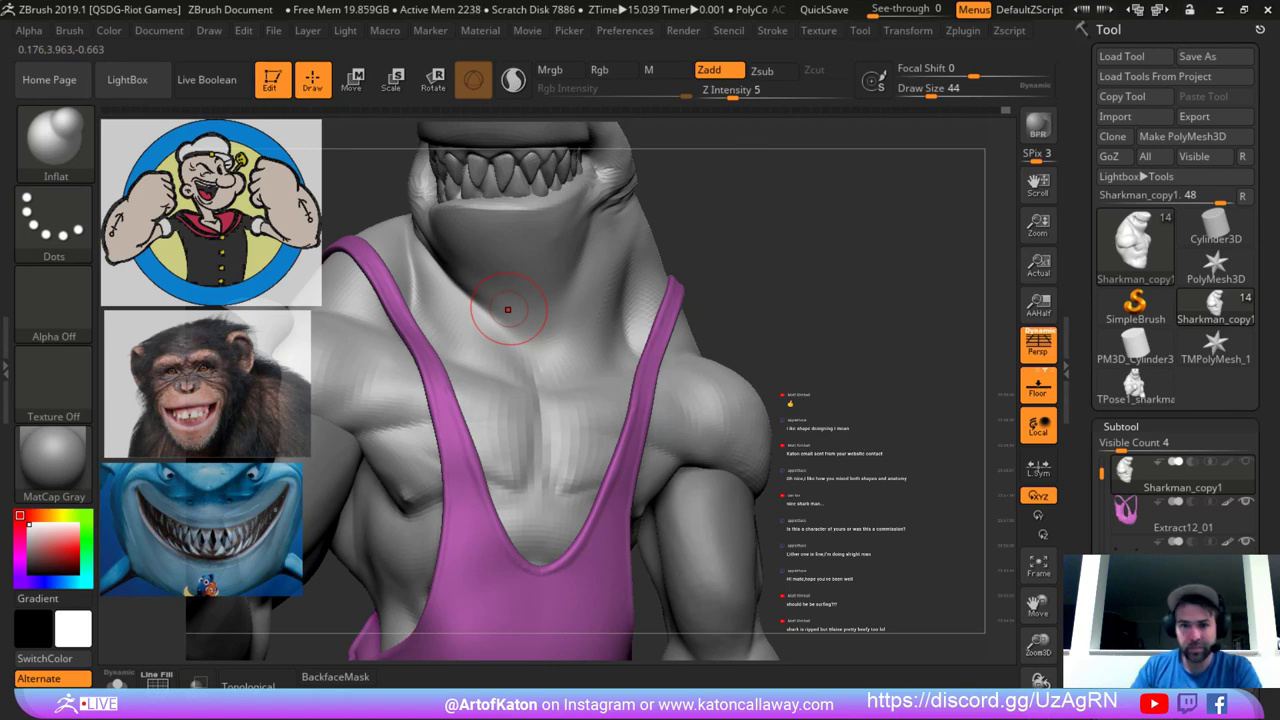
Reshape the neck crease above the chest with SnakeHook at draw size 71 and smooth the area beside the strap.
mouse_move(508, 309)
right_down()
mouse_move(608, 315)
mouse_move(684, 228)
mouse_move(672, 262)
mouse_move(674, 180)
mouse_move(518, 360)
right_up()
key(space)
key(b)
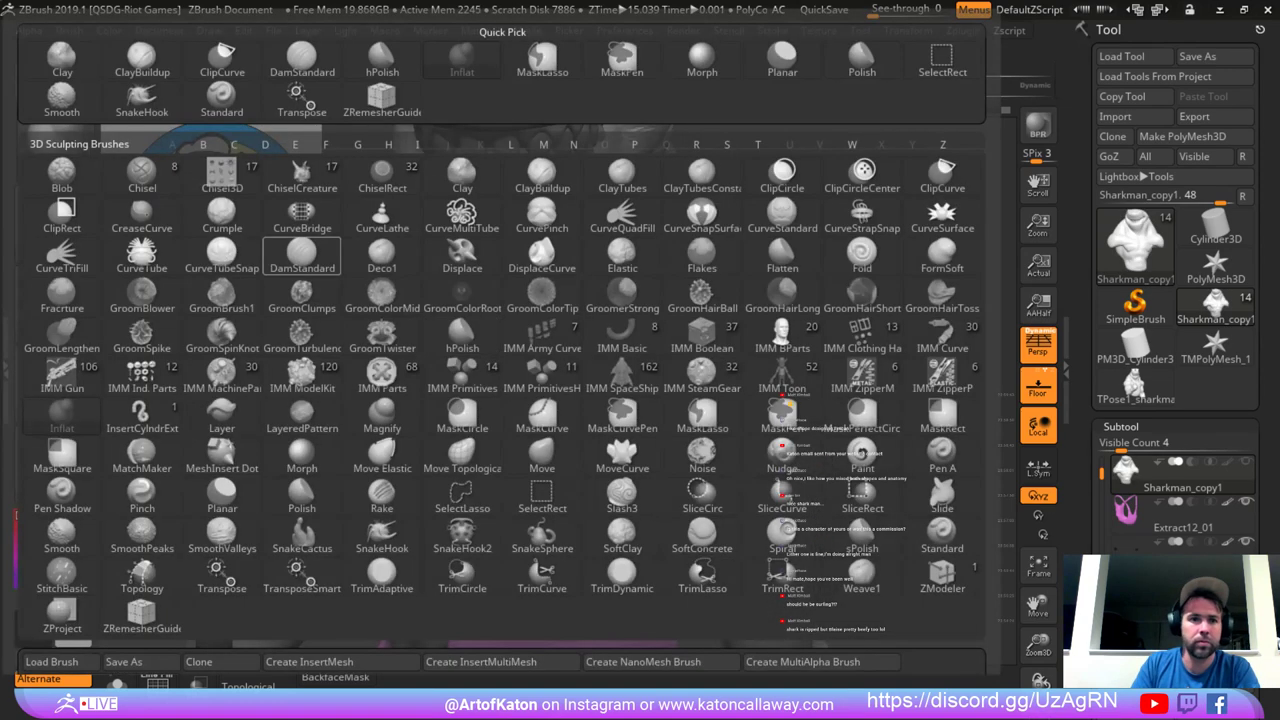
click(142, 100)
right_drag(464, 355, 444, 333)
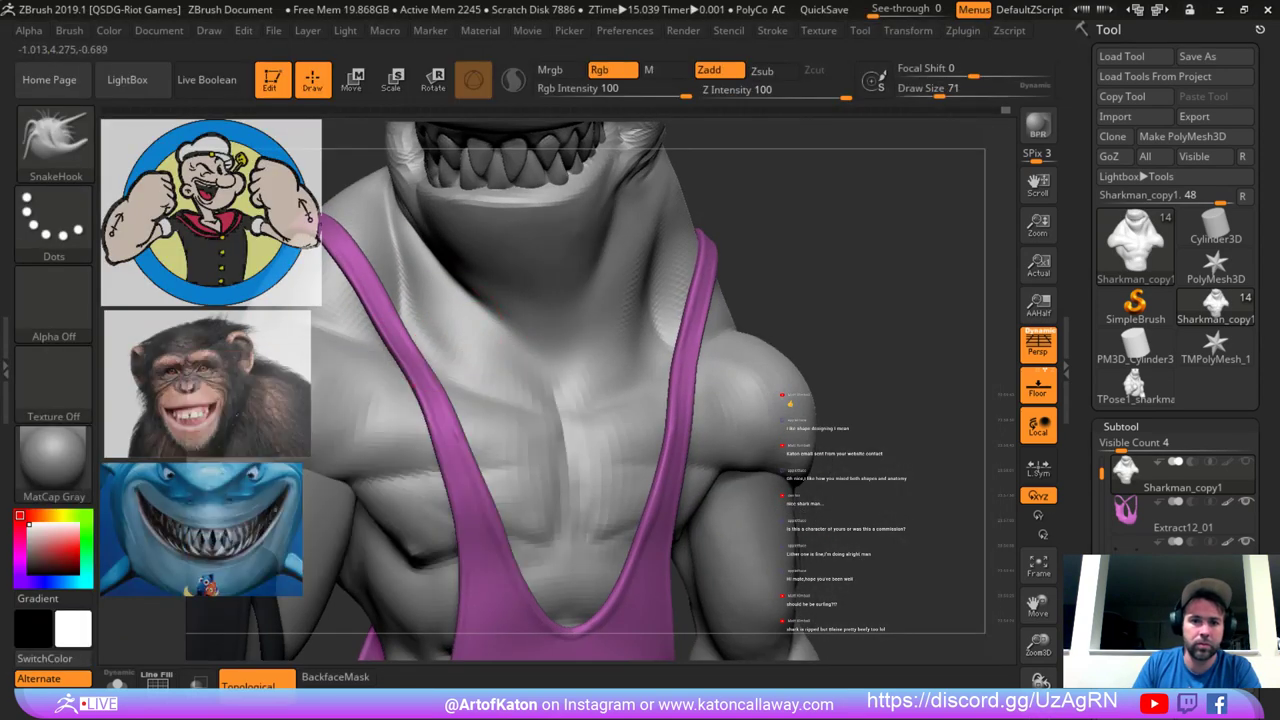
shift+drag(465, 335, 447, 366)
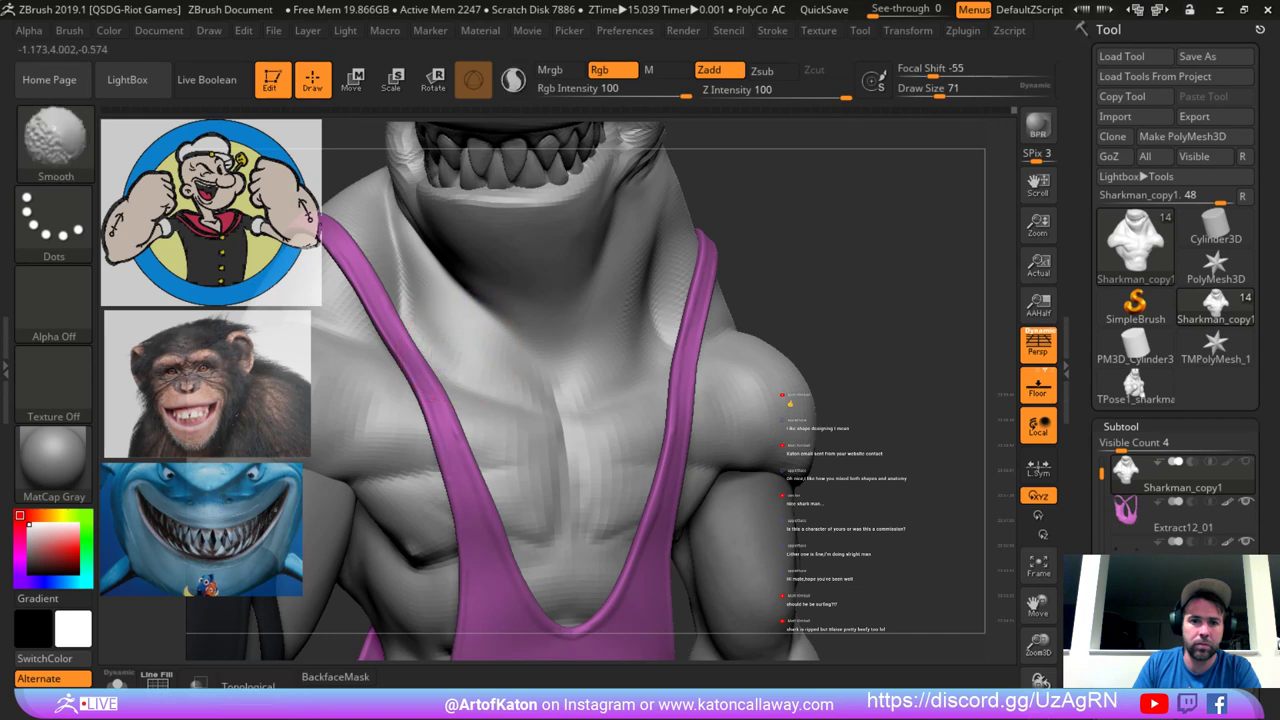
Adjust the neck crease beside the strap with SnakeHook at draw size 56, undoing the last change.
right_drag(447, 330, 437, 318)
key(space)
drag(436, 318, 431, 318)
key(ctrl+z)
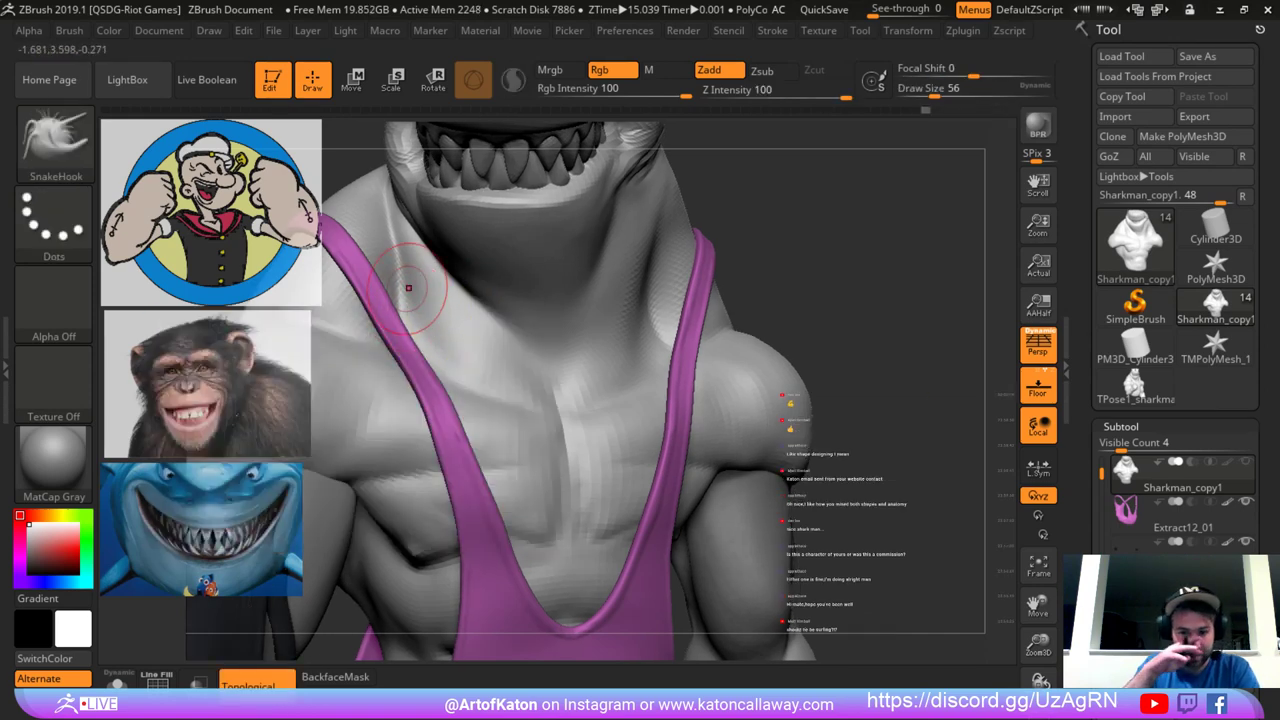
Refine the throat contour and the neck below the jaw corner with SnakeHook, reducing the draw size to 51.
mouse_move(408, 288)
right_down()
mouse_move(440, 296)
mouse_move(470, 250)
mouse_move(525, 318)
right_up()
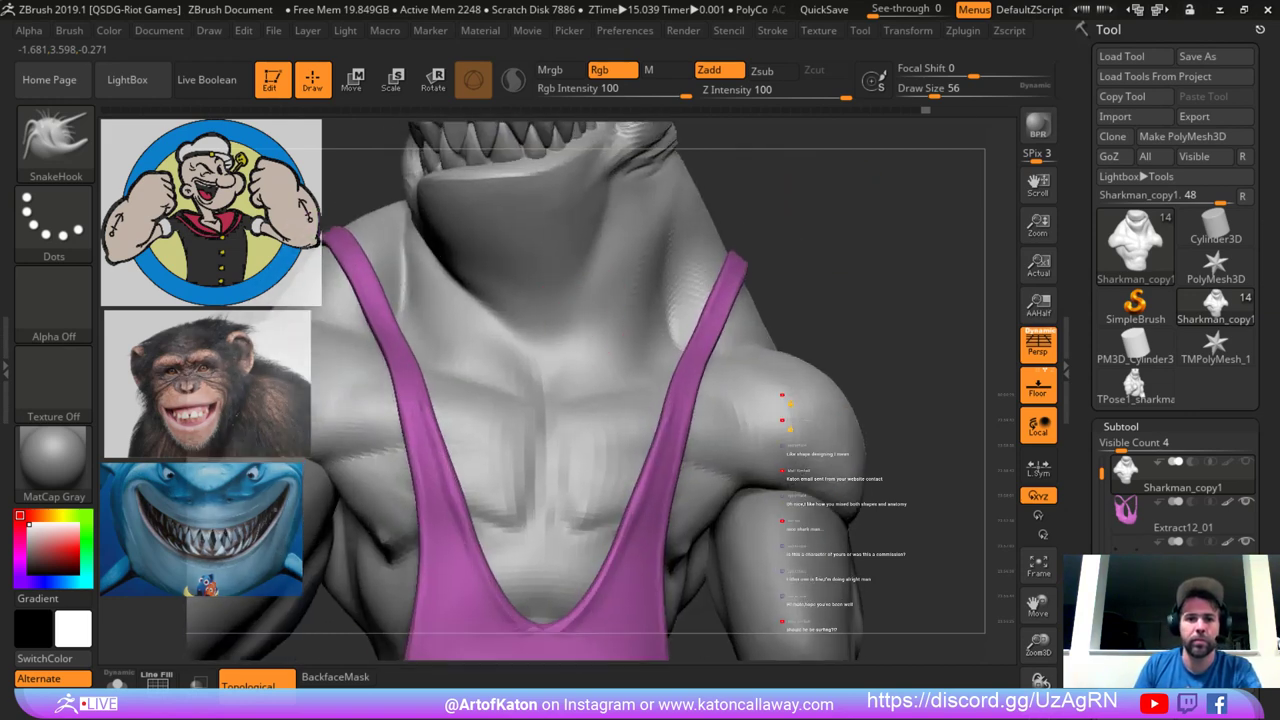
key(space)
drag(530, 318, 482, 297)
key(space)
key(space)
ctrl+right_drag(590, 252, 632, 217)
key(space)
drag(632, 217, 627, 217)
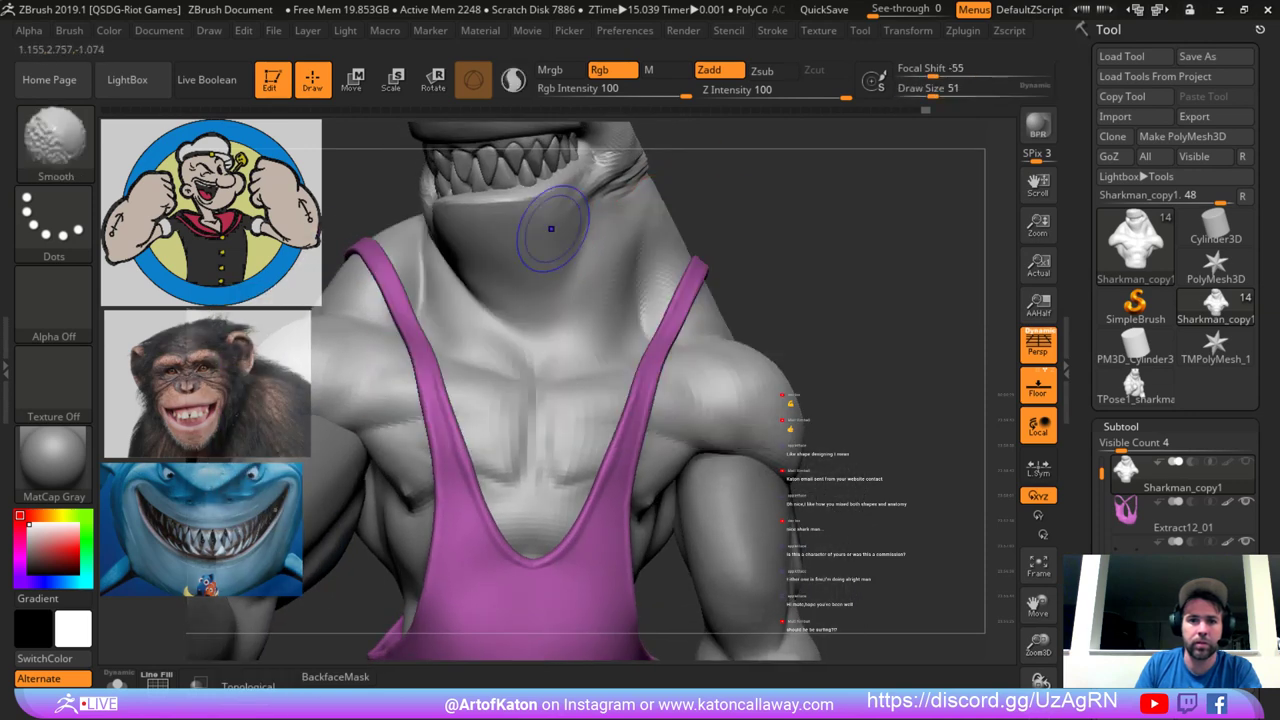
Smooth the throat beneath the jaw and reduce the SnakeHook draw size to 41 for the jaw corner.
shift+drag(551, 229, 530, 278)
shift+drag(617, 243, 604, 232)
right_drag(600, 229, 585, 202)
key(space)
drag(585, 202, 583, 202)
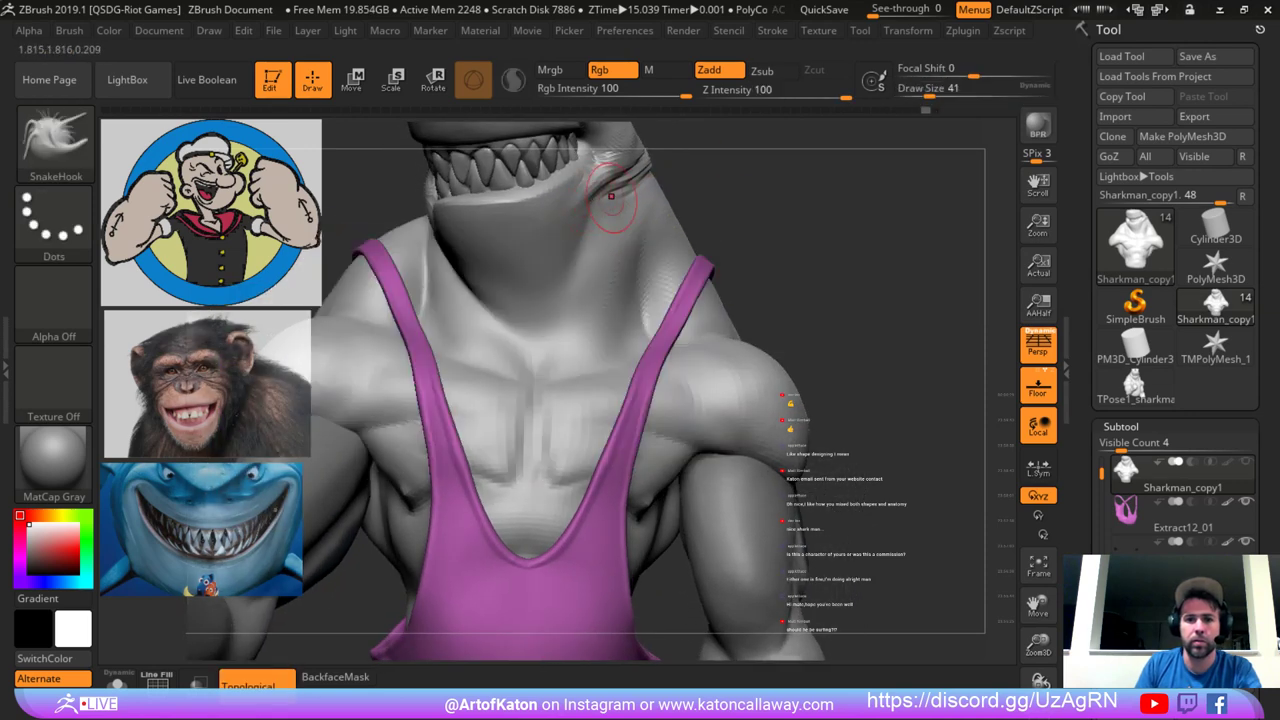
Raise the body's subdivision level and switch to hPolish at draw size 27 for the throat, undoing the unwanted stroke.
key(ctrl+d)
key(space)
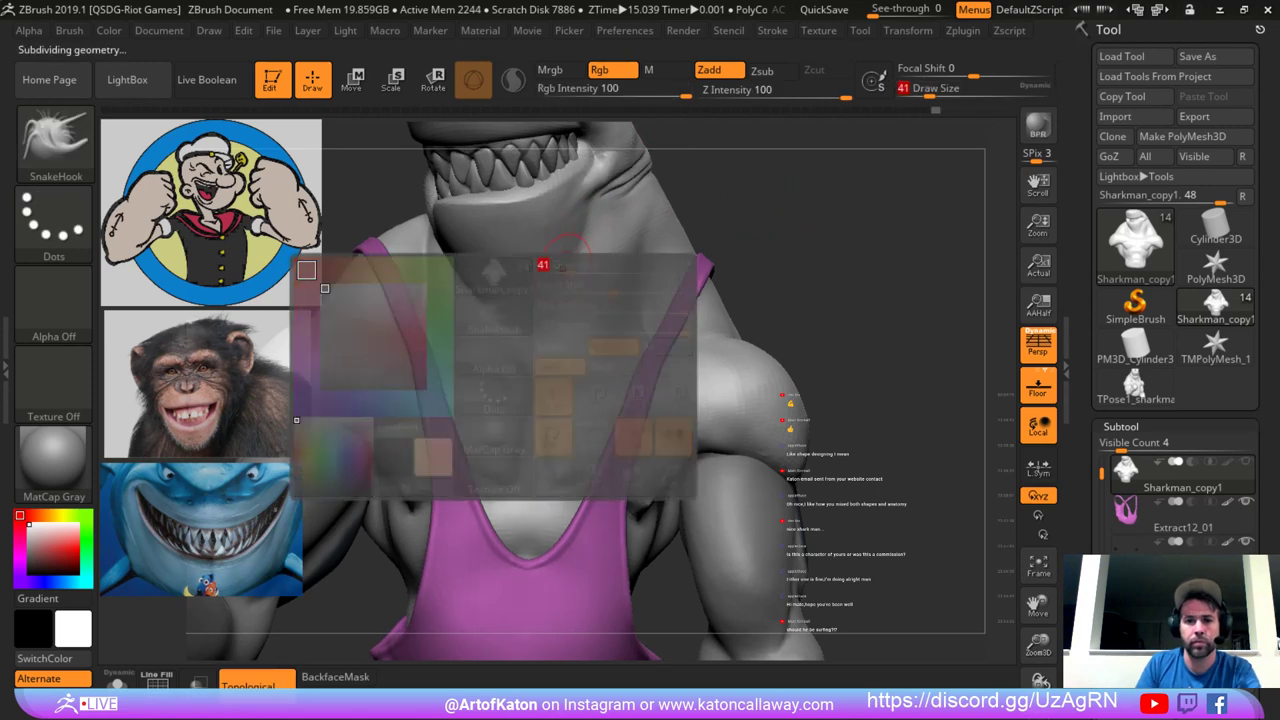
key(b)
key(h)
key(p)
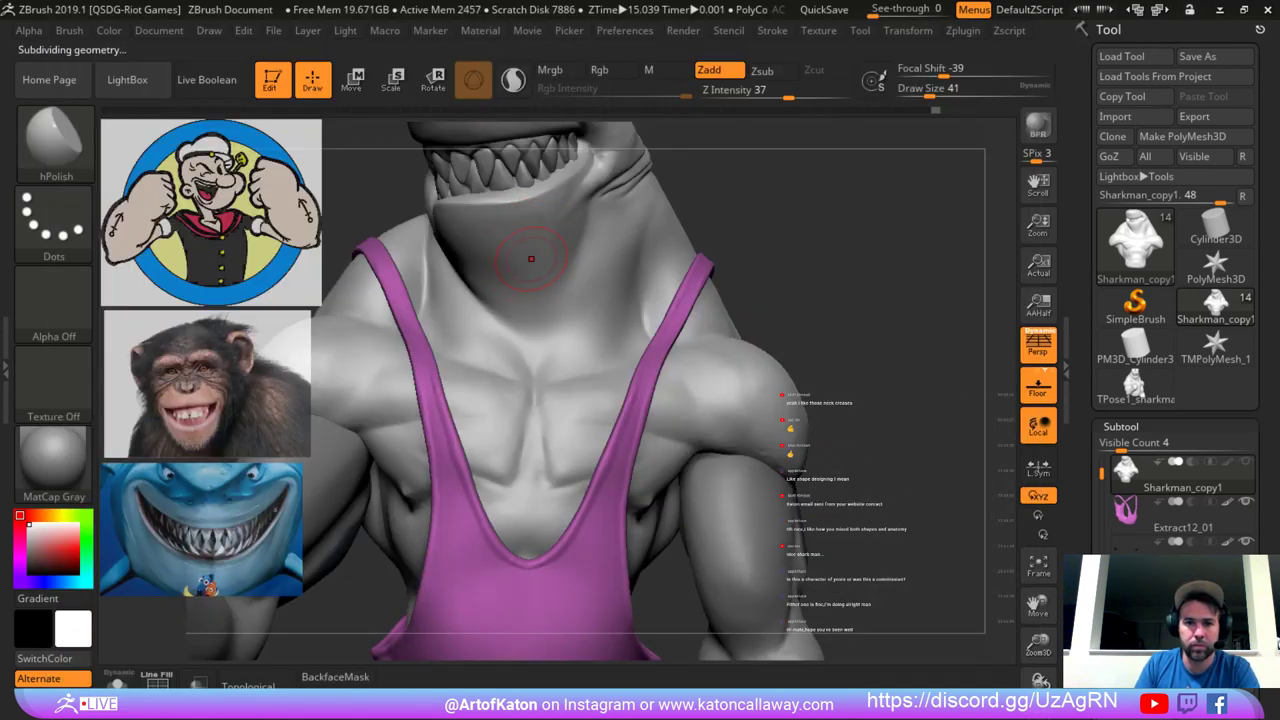
key(space)
drag(531, 257, 515, 240)
key(ctrl+z)
key(space)
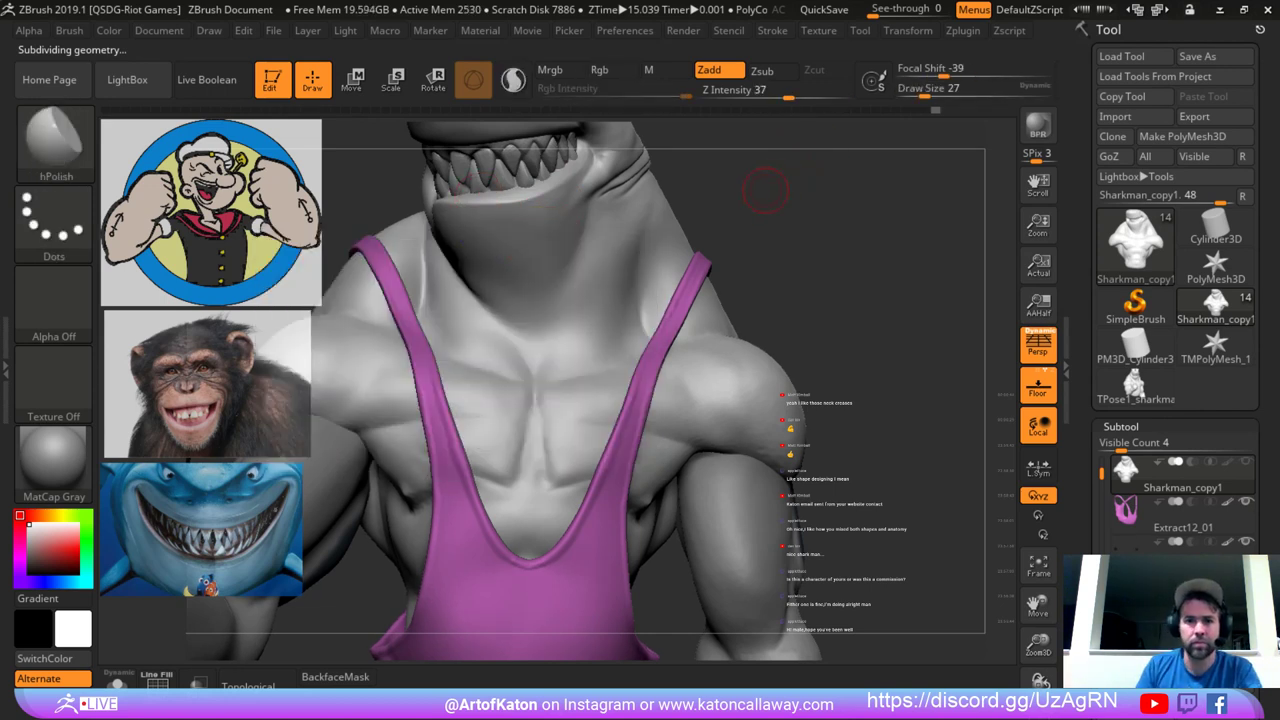
Switch to the DamStandard brush and set its draw size to 33 for the folds below the mouth corner.
mouse_move(765, 190)
alt+mouse_down()
mouse_move(829, 166)
mouse_move(745, 232)
alt+mouse_up()
key(b)
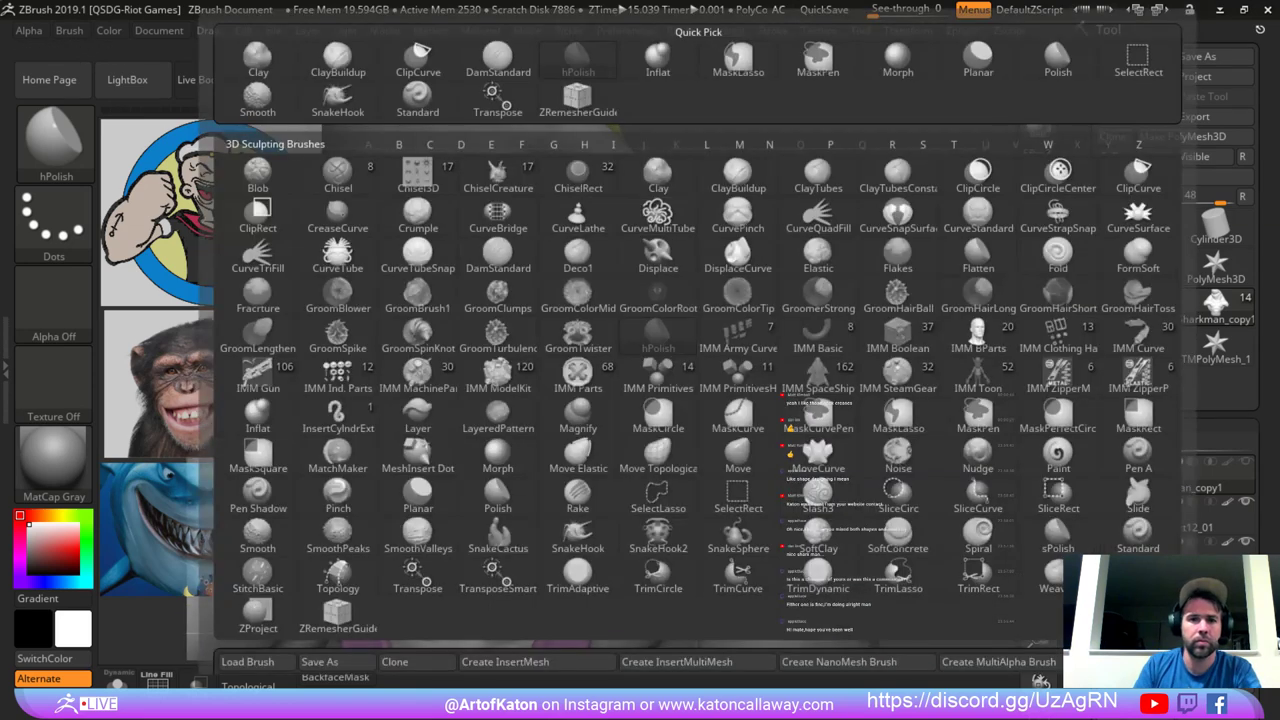
key(d)
key(s)
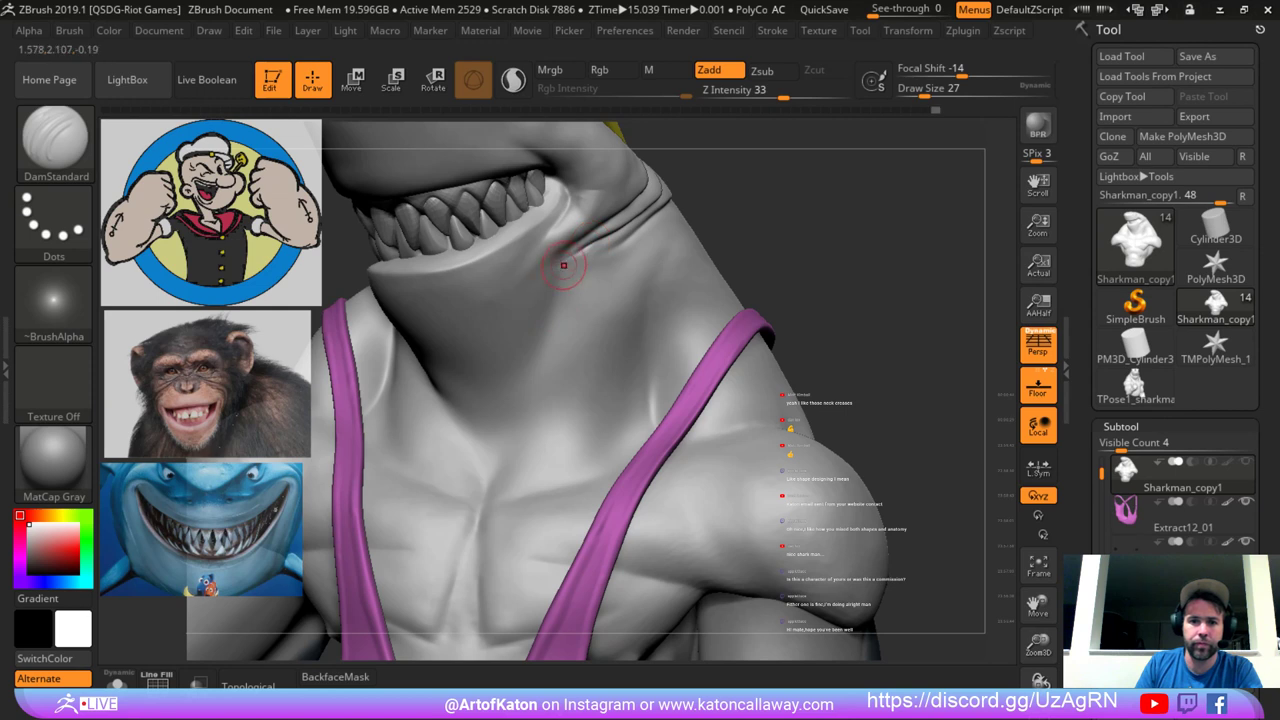
key(space)
drag(591, 259, 595, 258)
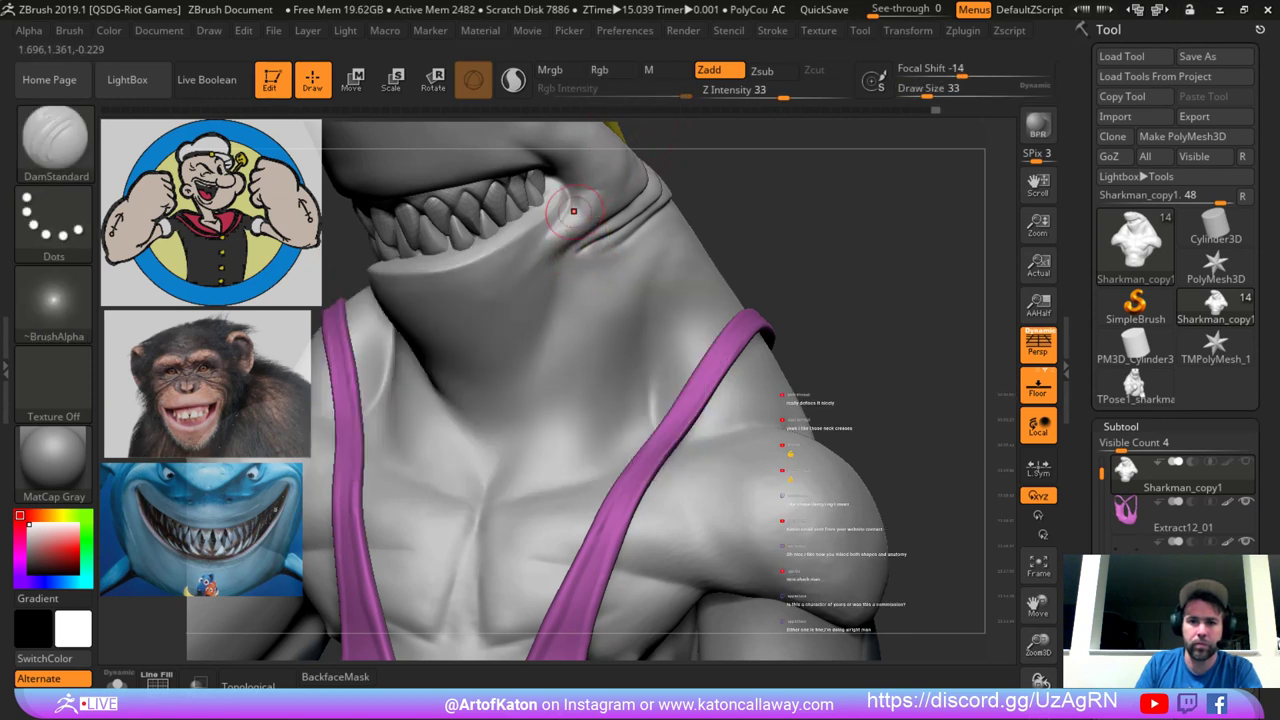
Undo the strong crease below the mouth corner, recarve it at Z intensity 13, and smooth it down the neck.
drag(581, 251, 566, 280)
key(ctrl+z)
drag(783, 92, 752, 92)
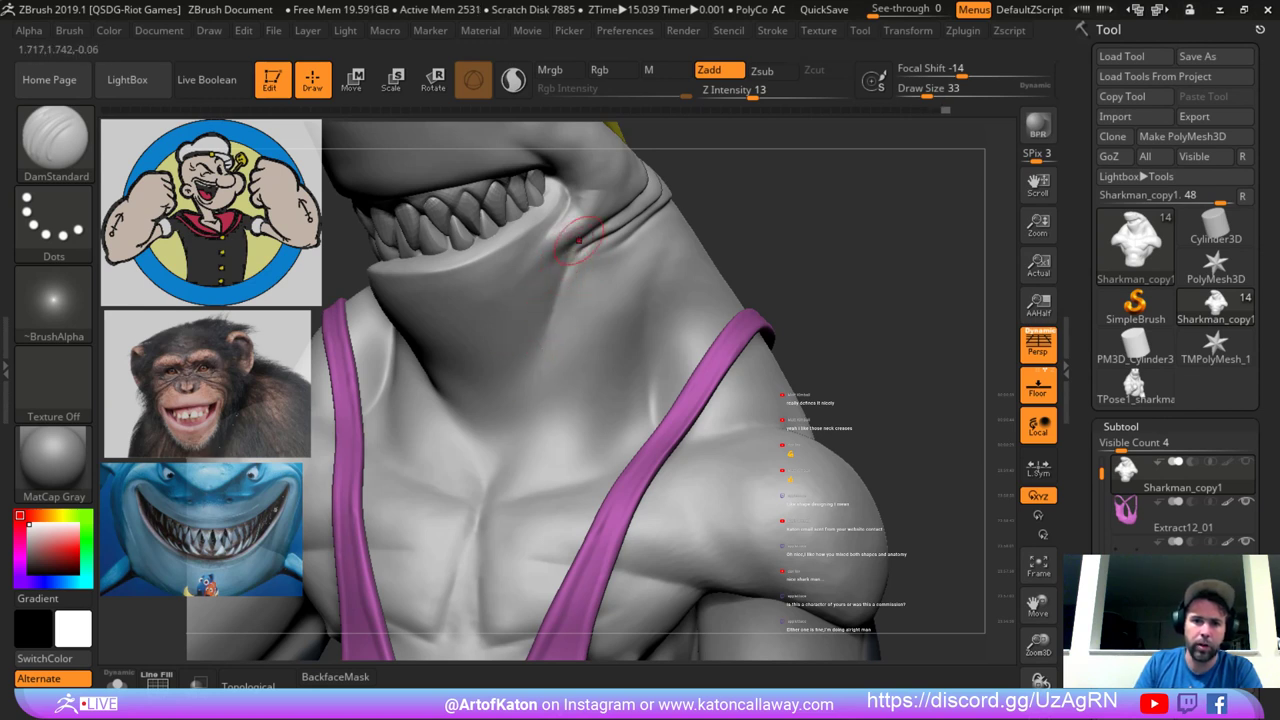
key(shift)
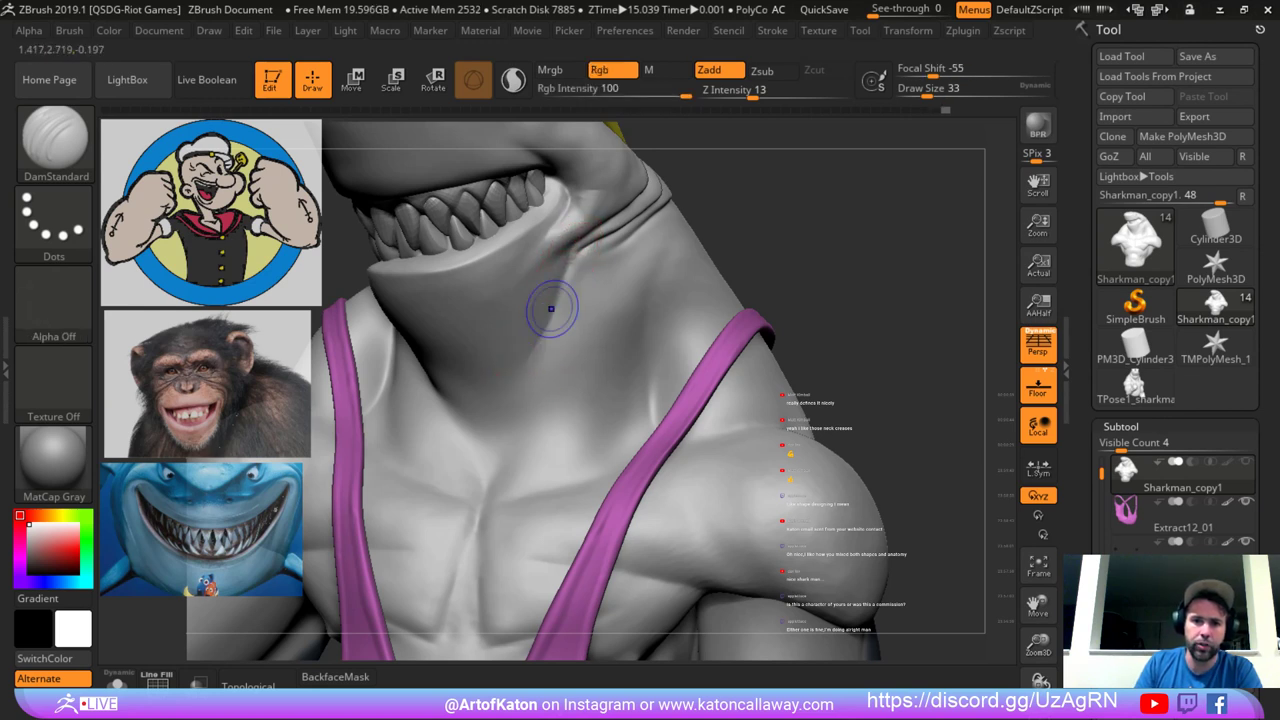
mouse_move(560, 262)
shift+mouse_down()
mouse_move(553, 236)
mouse_move(573, 203)
shift+mouse_up()
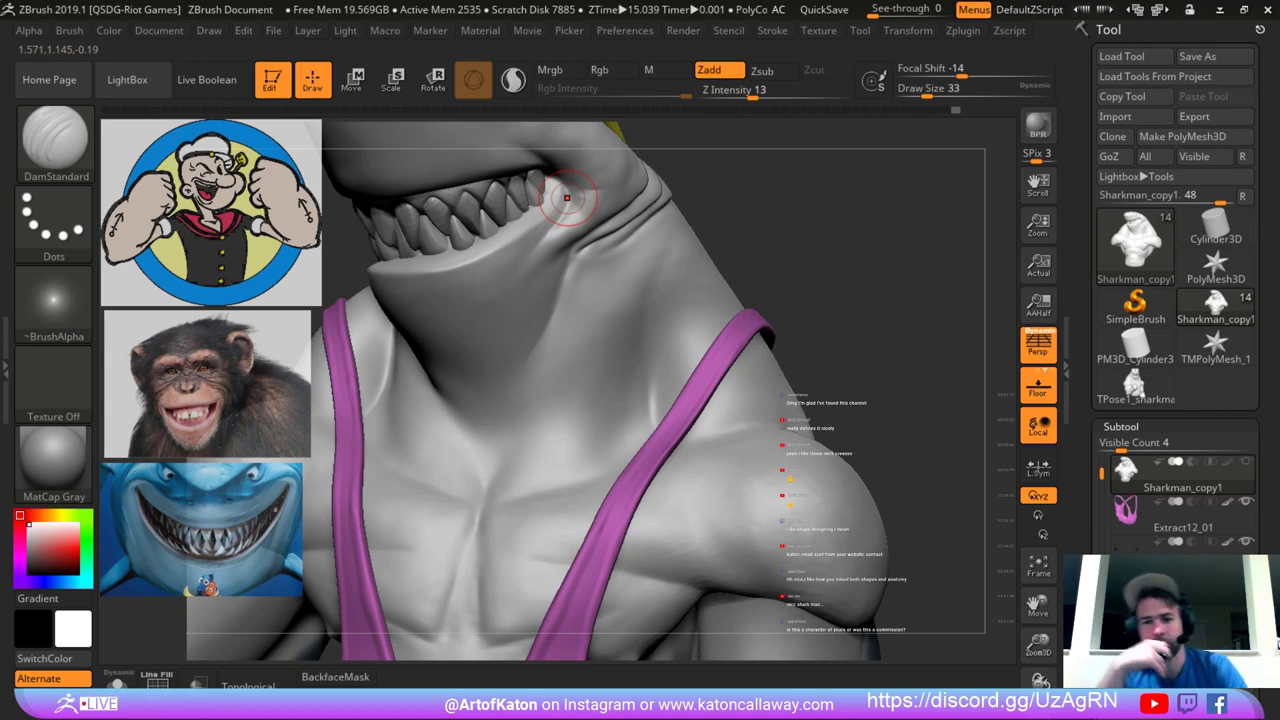
Carve the crease beneath the lower lip near the mouth corner on the opposite side of the head with DamStandard.
alt+drag(812, 240, 790, 150)
mouse_move(760, 240)
mouse_down()
mouse_move(860, 250)
mouse_move(749, 329)
mouse_move(735, 325)
mouse_move(860, 322)
mouse_up()
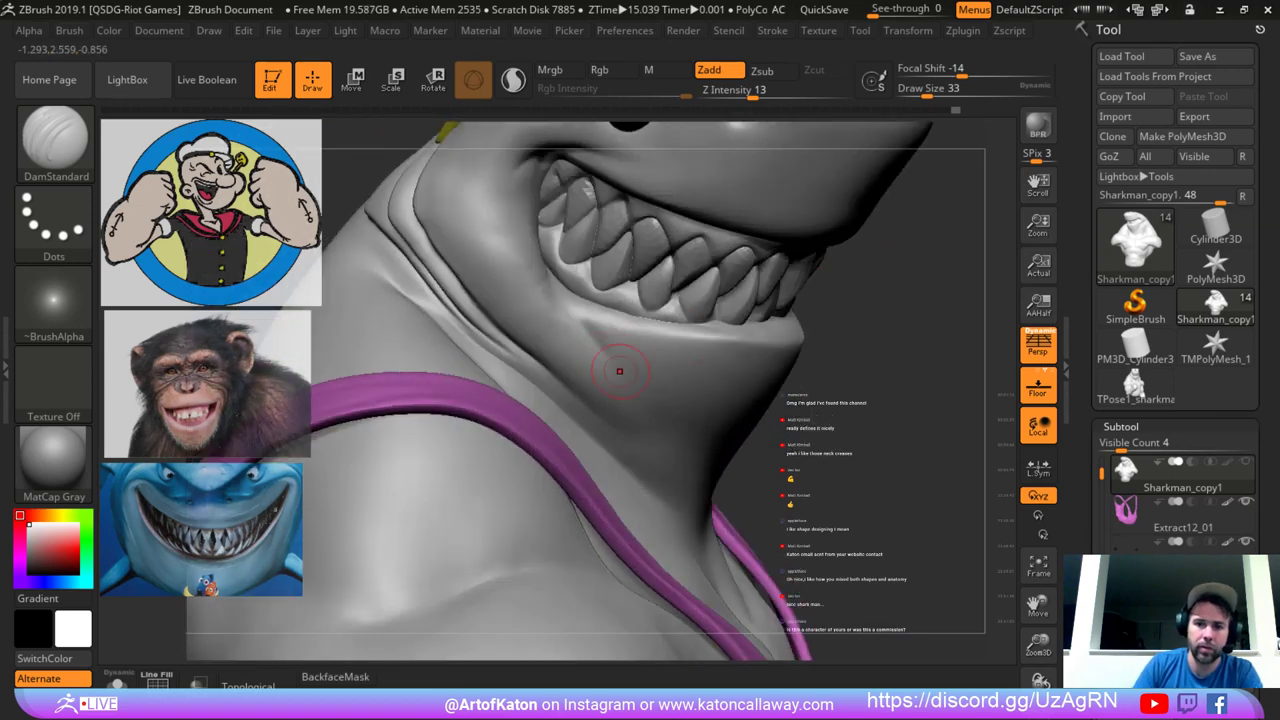
alt+drag(898, 277, 832, 299)
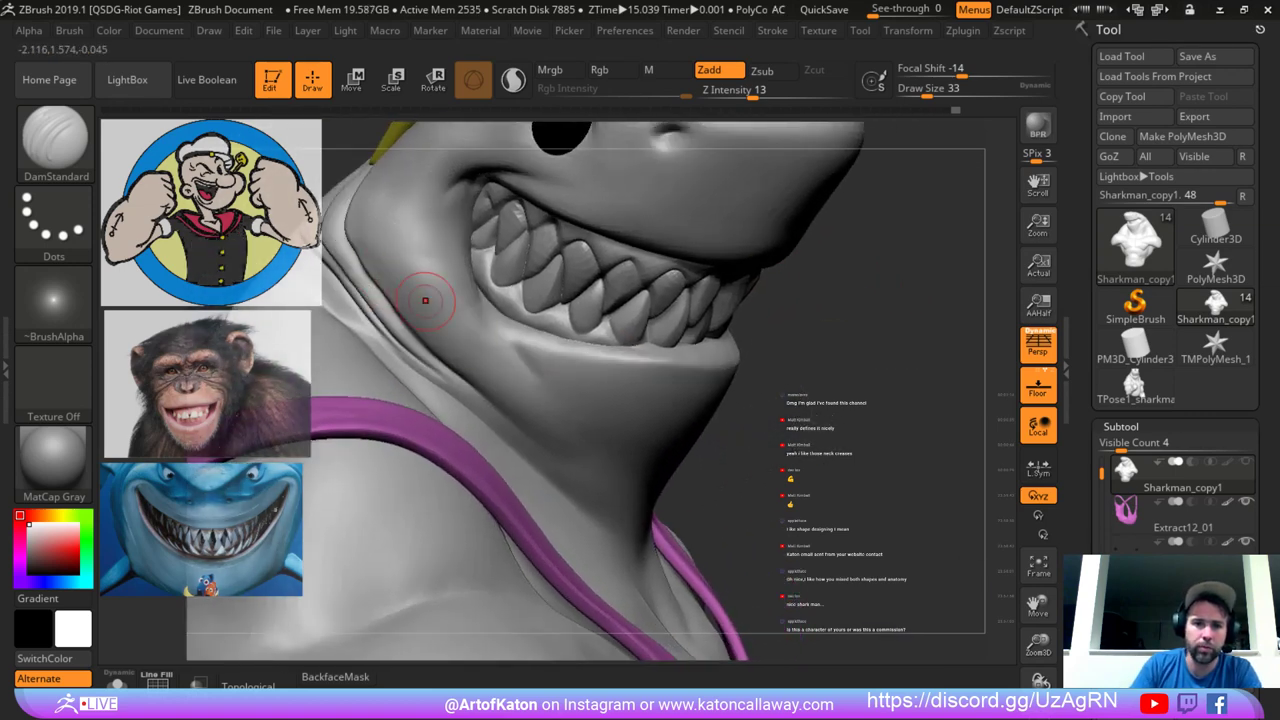
drag(505, 340, 488, 316)
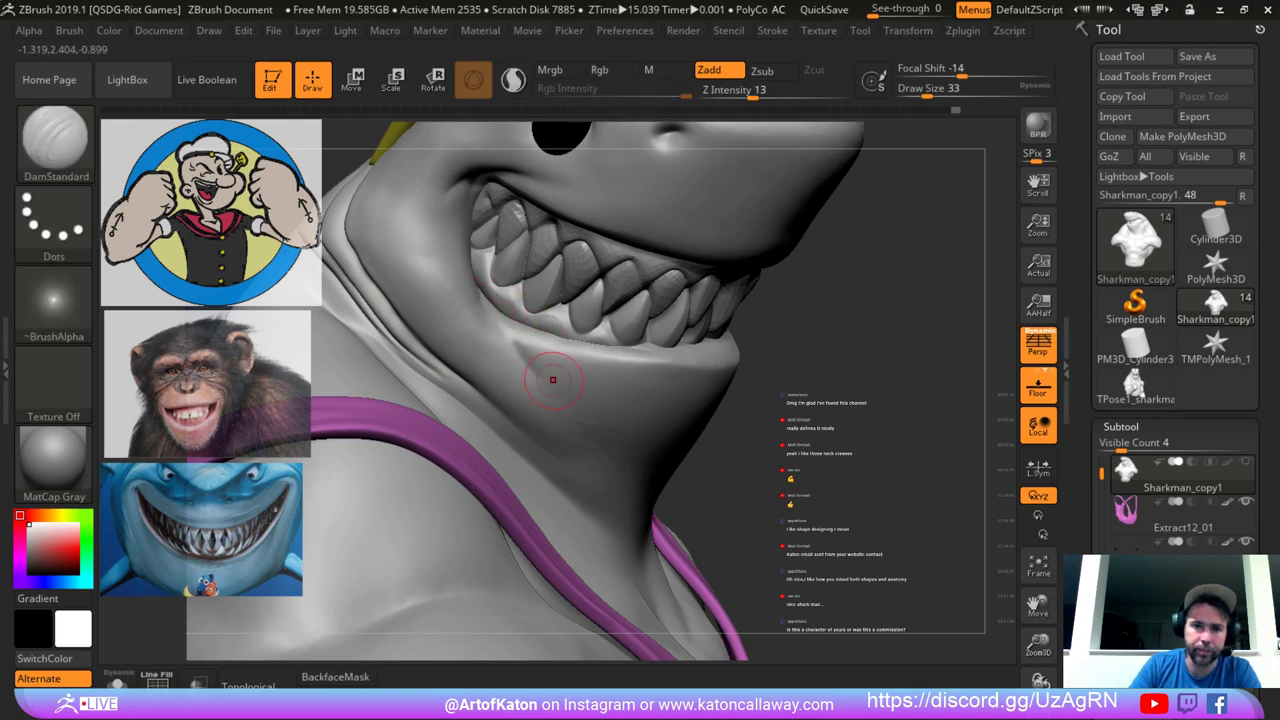
right_drag(553, 380, 516, 368)
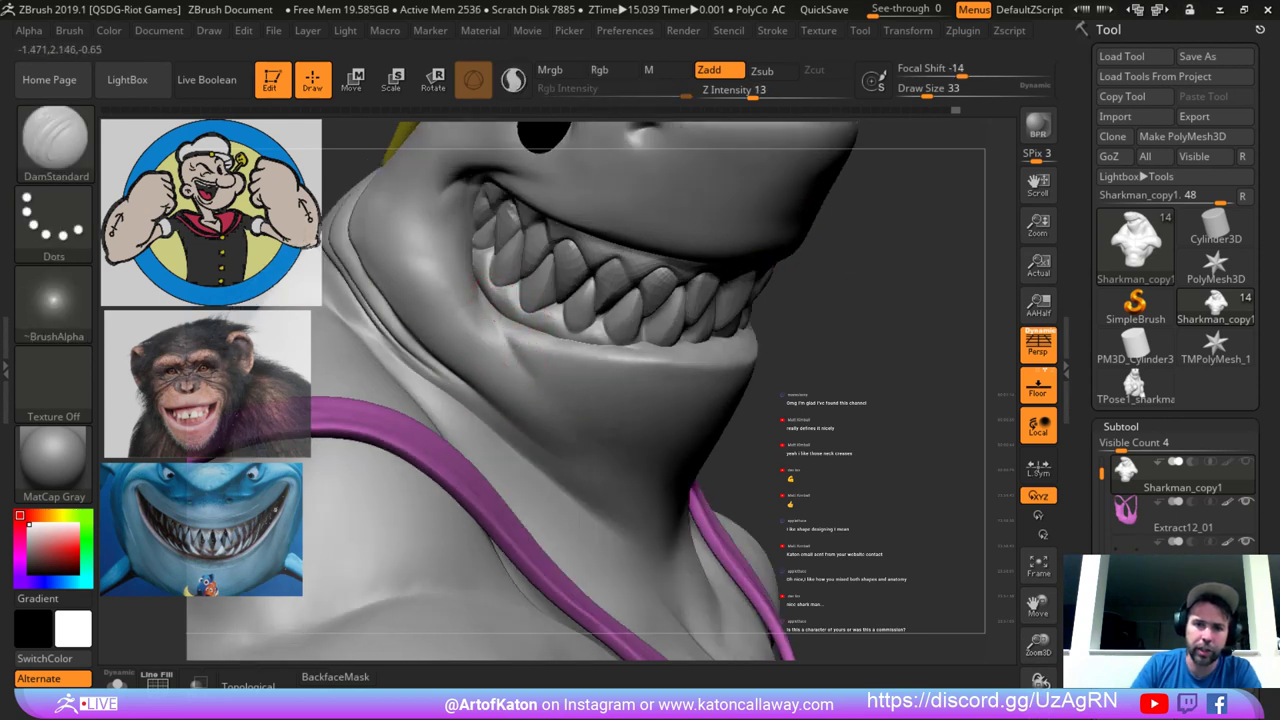
Smooth the cheek fold beside the mouth corner and switch to the Clay brush.
right_drag(578, 260, 540, 266)
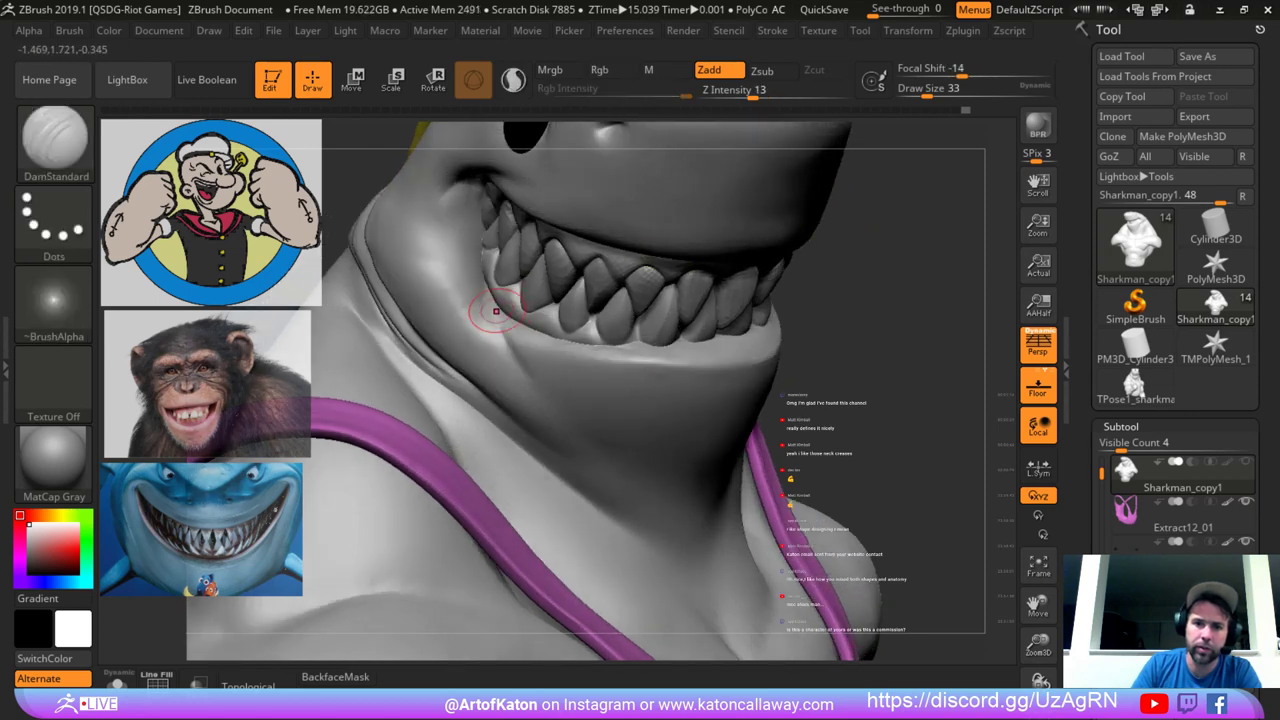
key(shift)
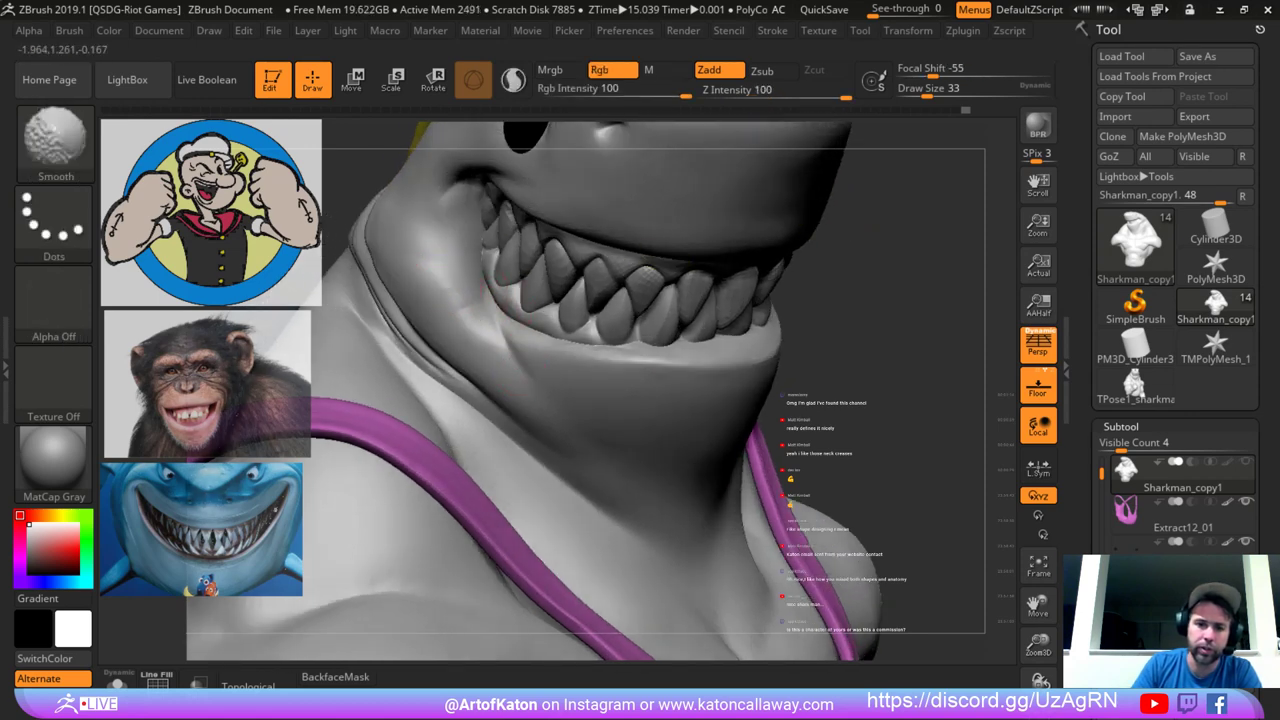
key(b)
key(c)
key(l)
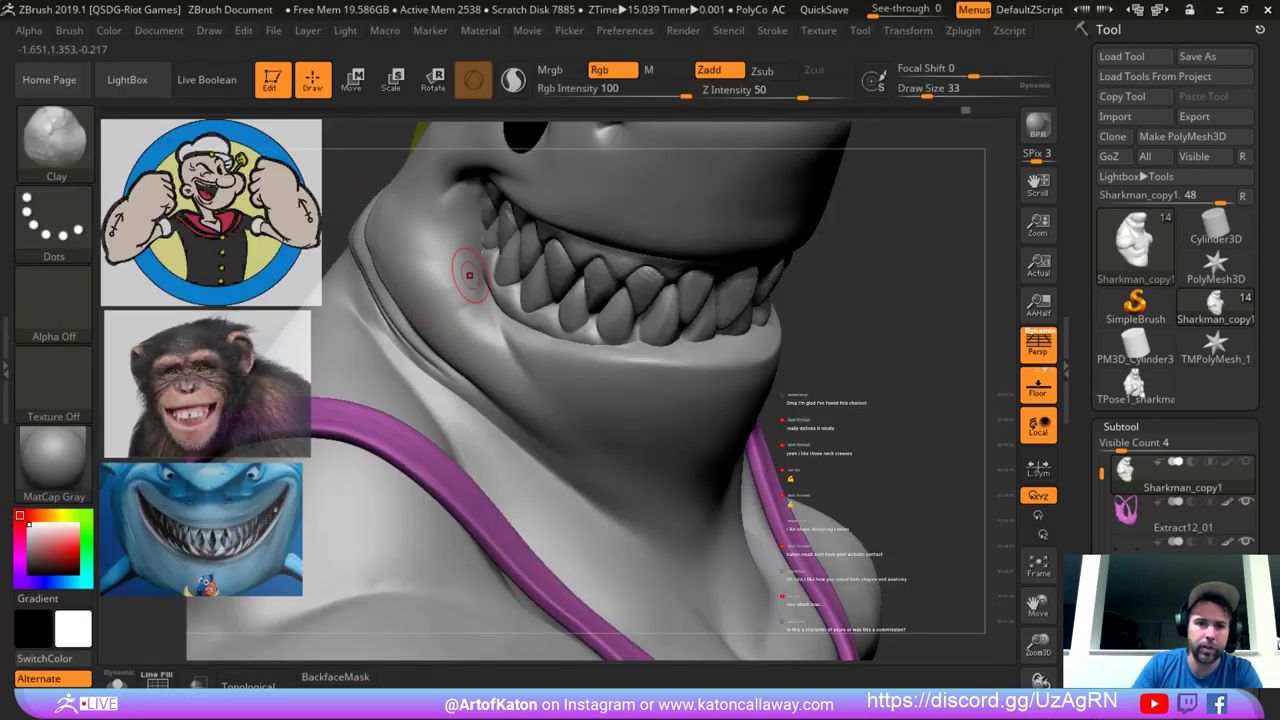
Undo the last stroke, set the Clay draw size to 39, and smooth the fold beside the mouth corner.
key(ctrl+z)
key(space)
click(440, 291)
key(shift)
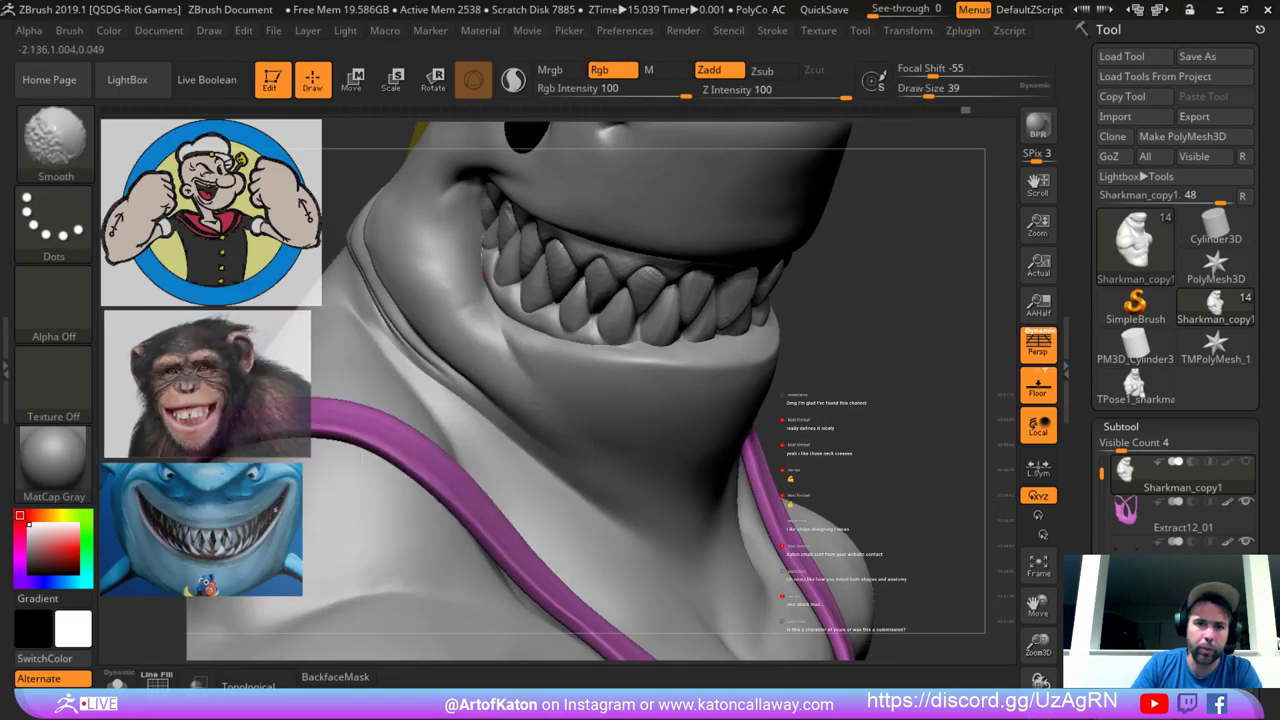
key(shift)
key(shift+f)
key(shift+f)
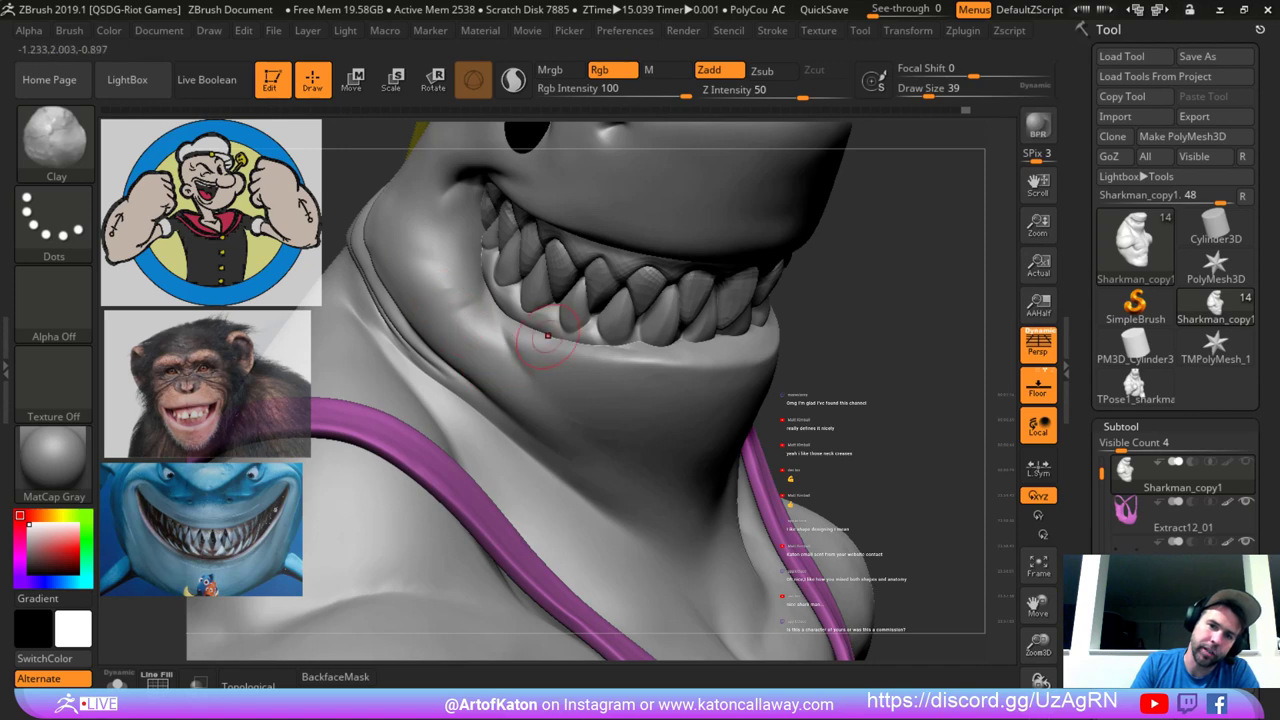
Inspect the wireframe under the jaw on the opposite side, stepping one subdivision level down and back up.
mouse_move(876, 230)
alt+mouse_down()
mouse_move(826, 220)
mouse_move(775, 232)
mouse_move(785, 245)
mouse_move(660, 262)
alt+mouse_up()
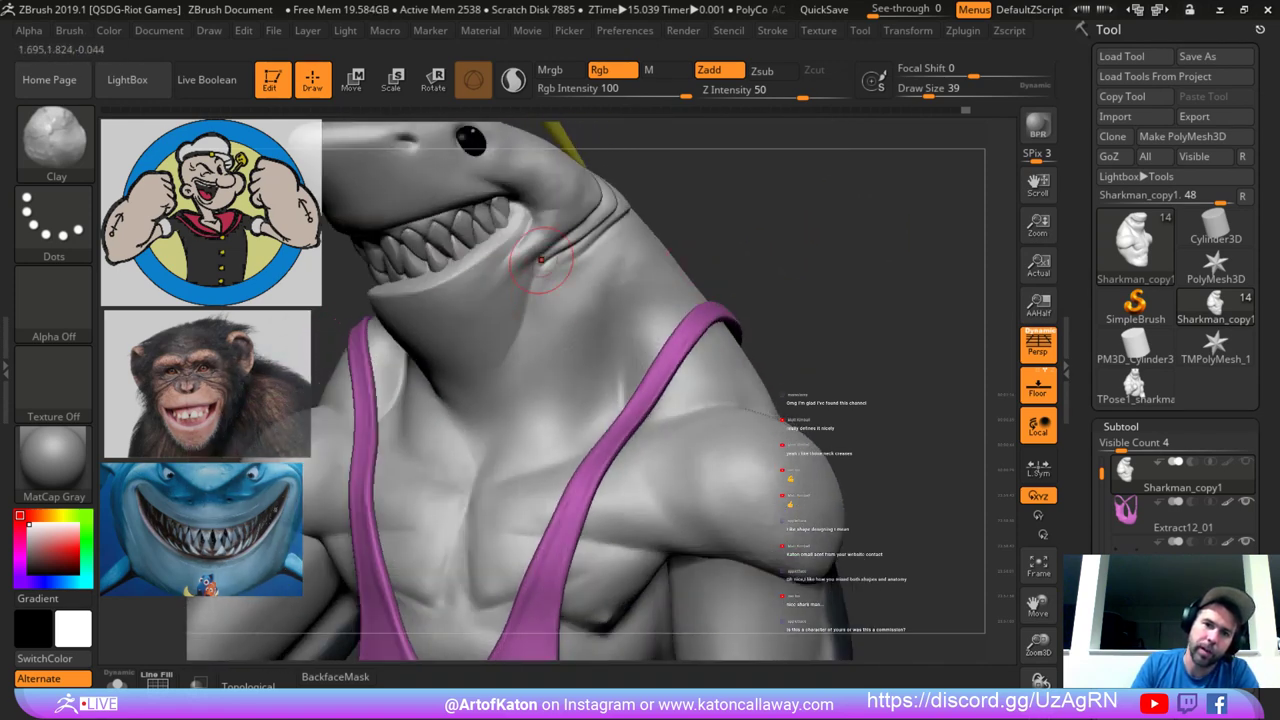
alt+drag(756, 168, 703, 440)
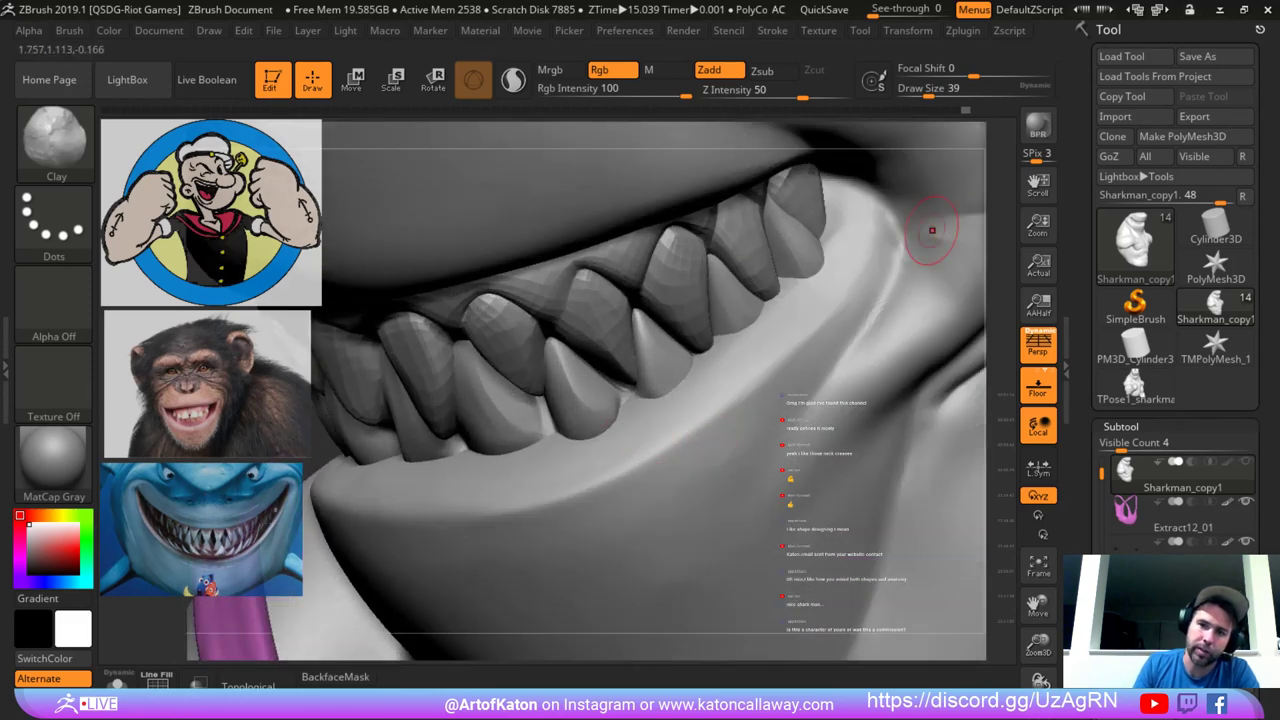
alt+drag(990, 404, 885, 191)
key(shift+f)
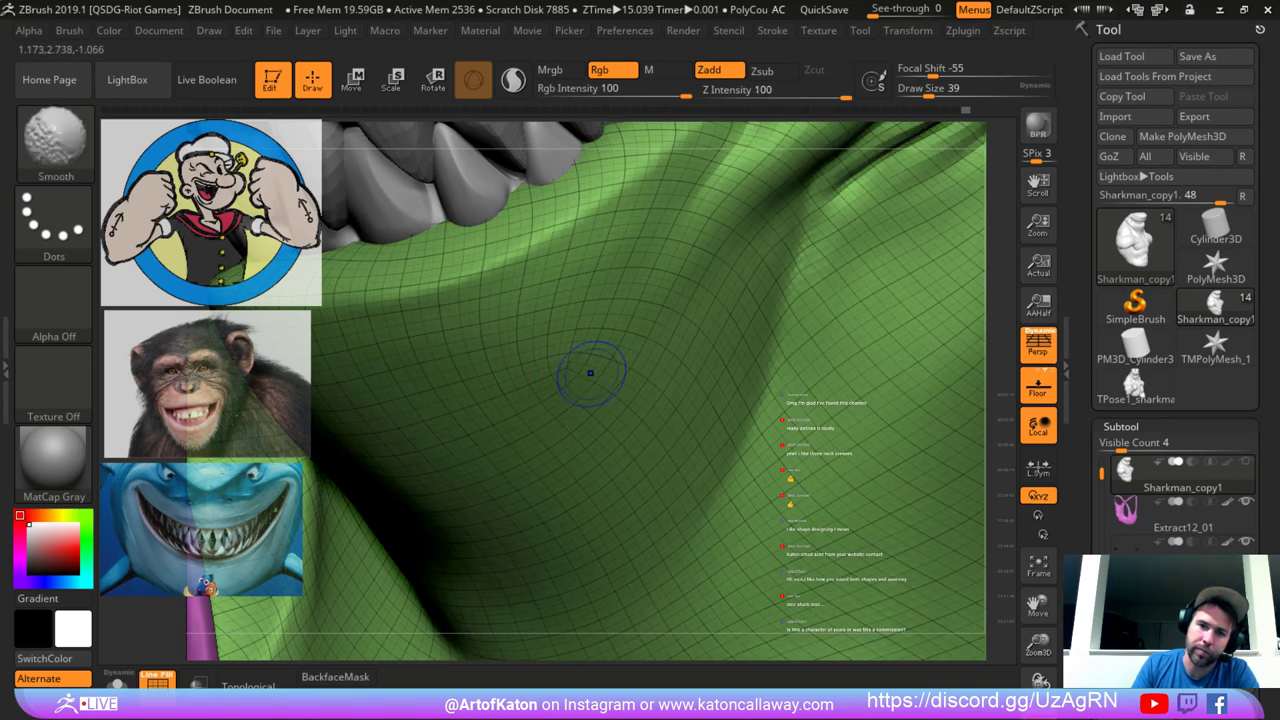
key(shift+d)
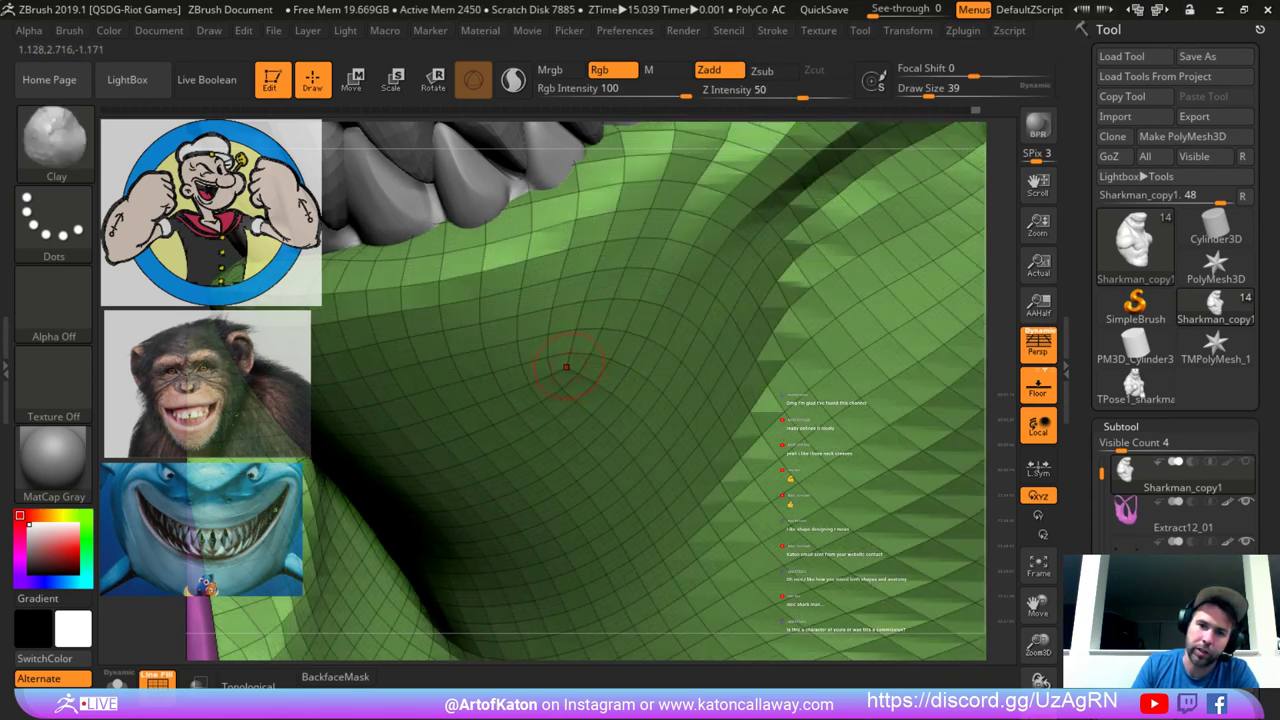
key(d)
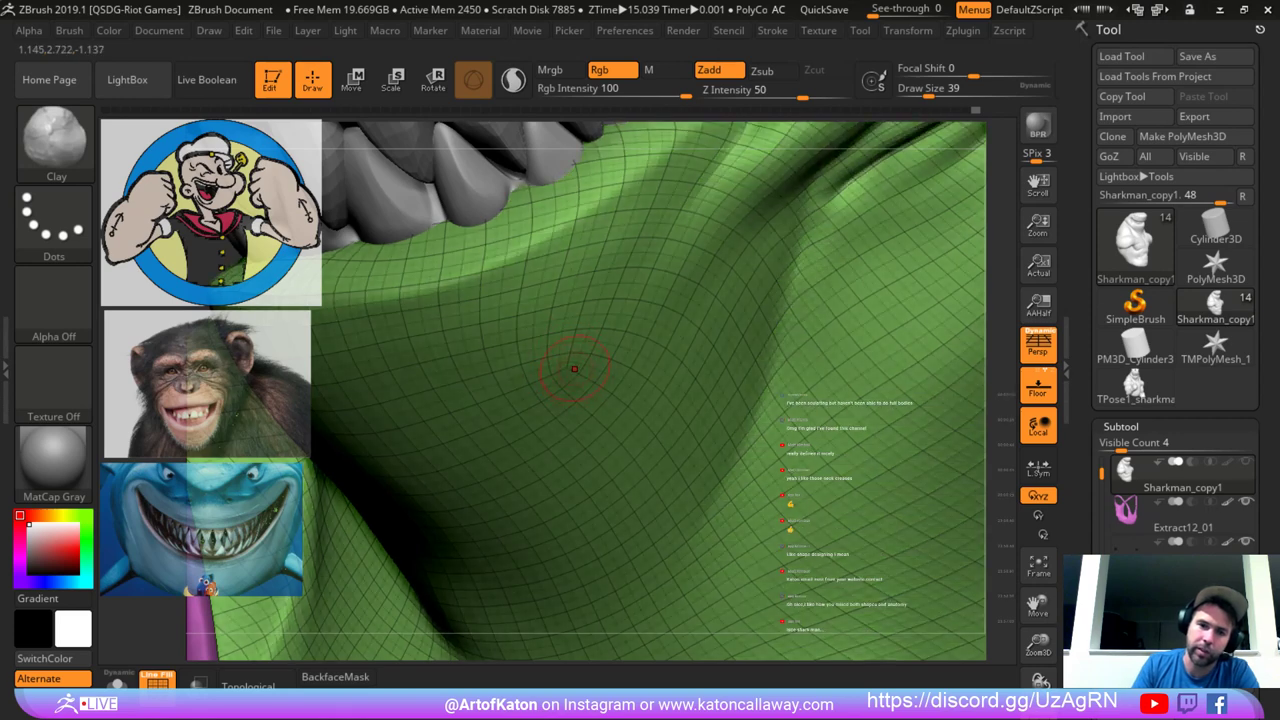
key(shift+f)
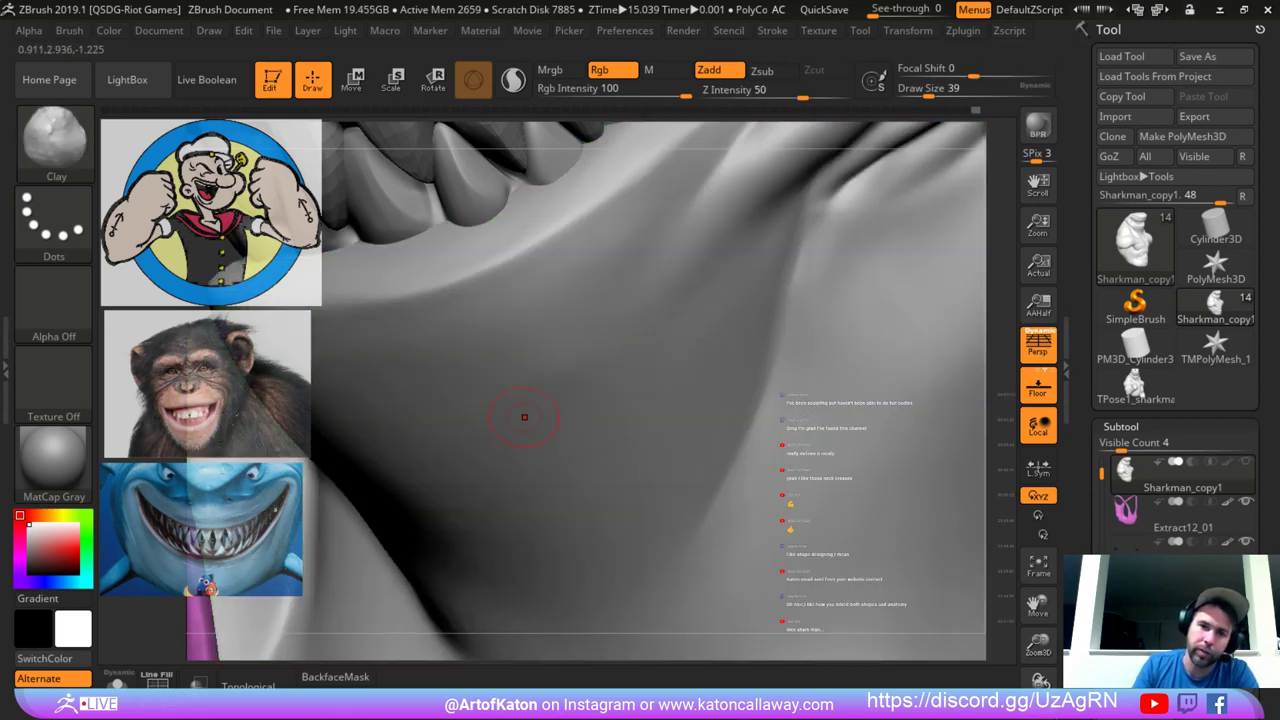
Smooth the side of the neck above the strap and switch to DamStandard at draw size 132.
alt+drag(1005, 244, 838, 318)
drag(732, 221, 682, 240)
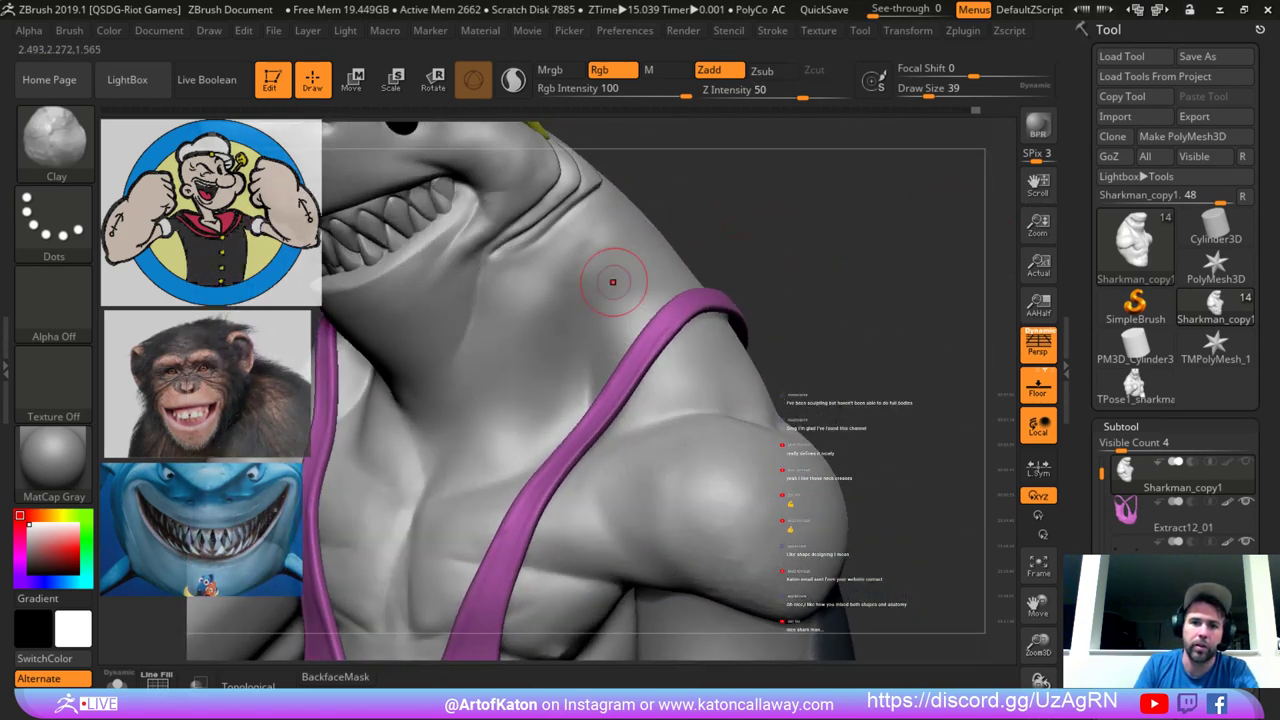
shift+drag(590, 232, 600, 262)
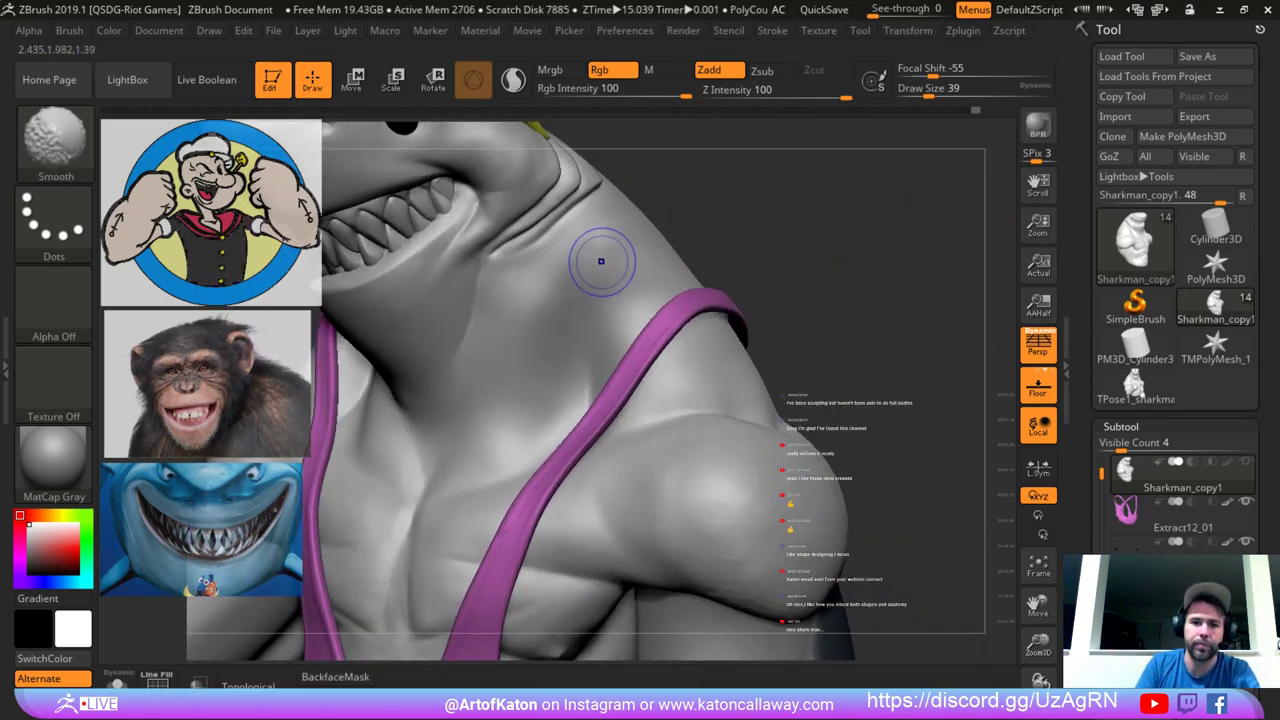
key(b)
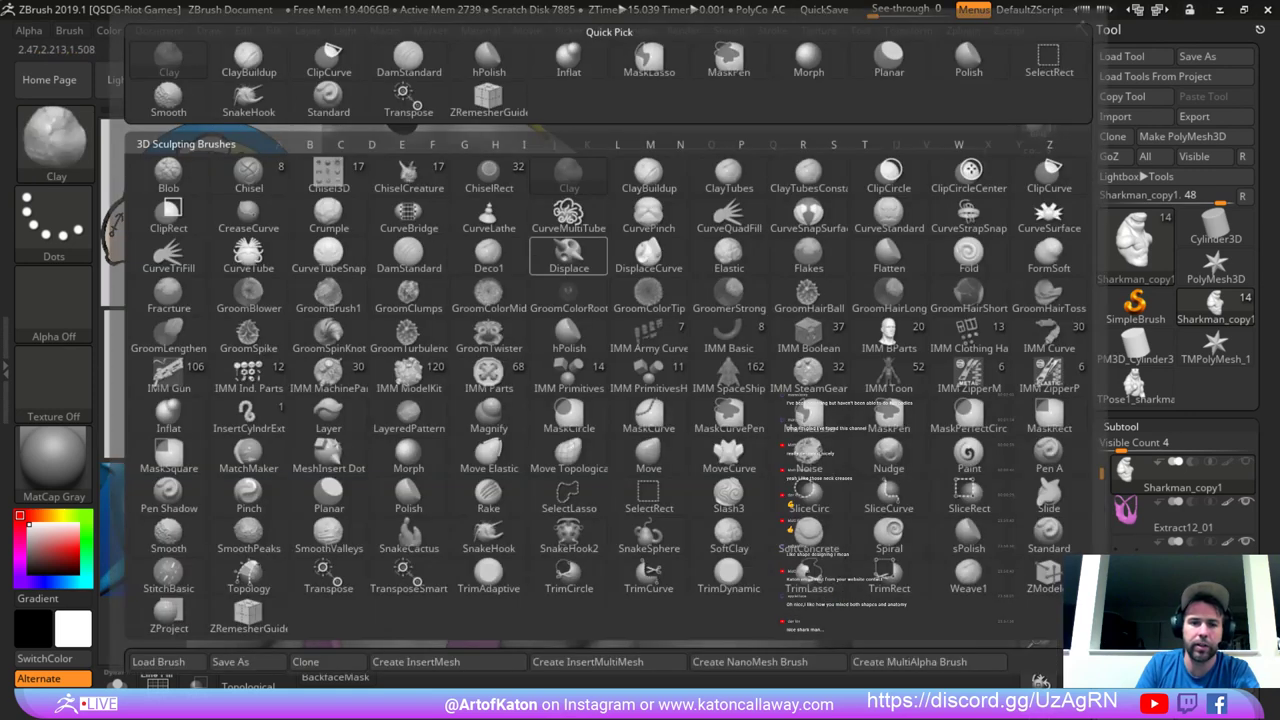
key(d)
key(s)
key(space)
mouse_move(590, 303)
mouse_down()
mouse_move(613, 303)
mouse_move(598, 302)
mouse_up()
key(space)
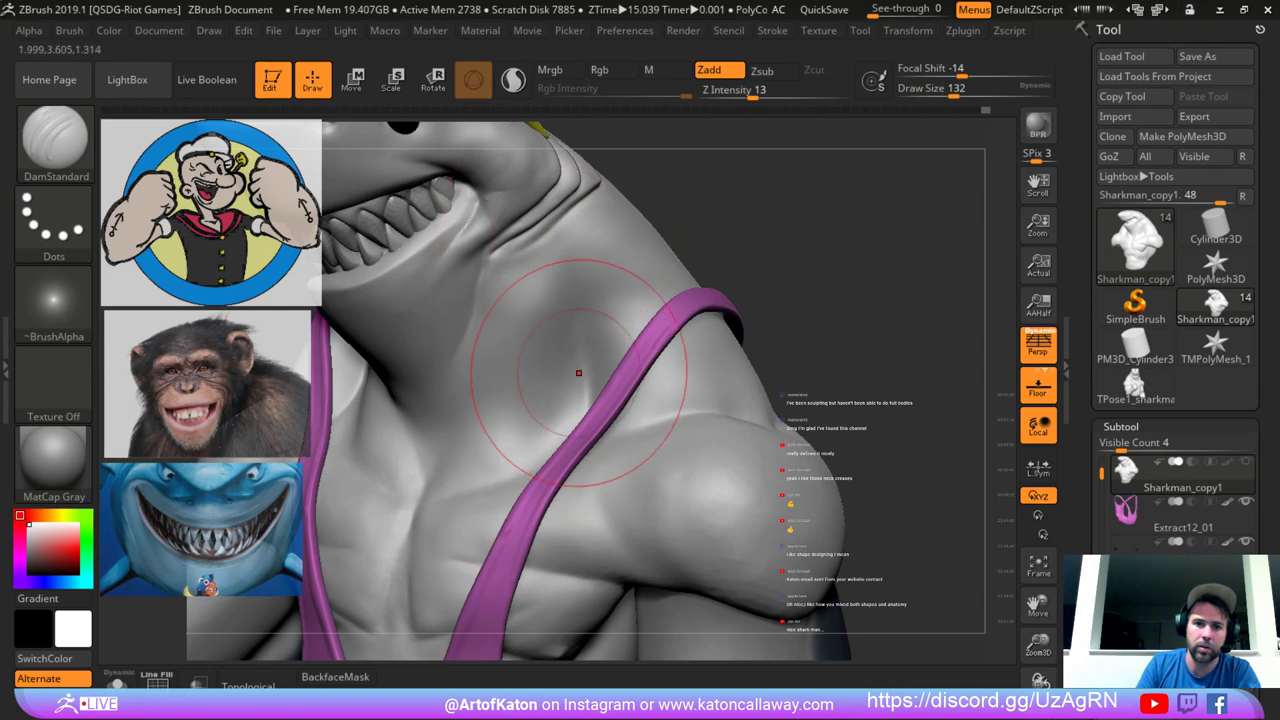
Refine the collarbone and sternum area of the upper chest with DamStandard, reducing the draw size to 80 and 71.
mouse_move(700, 235)
mouse_down()
mouse_move(735, 232)
mouse_move(715, 262)
mouse_move(745, 285)
mouse_up()
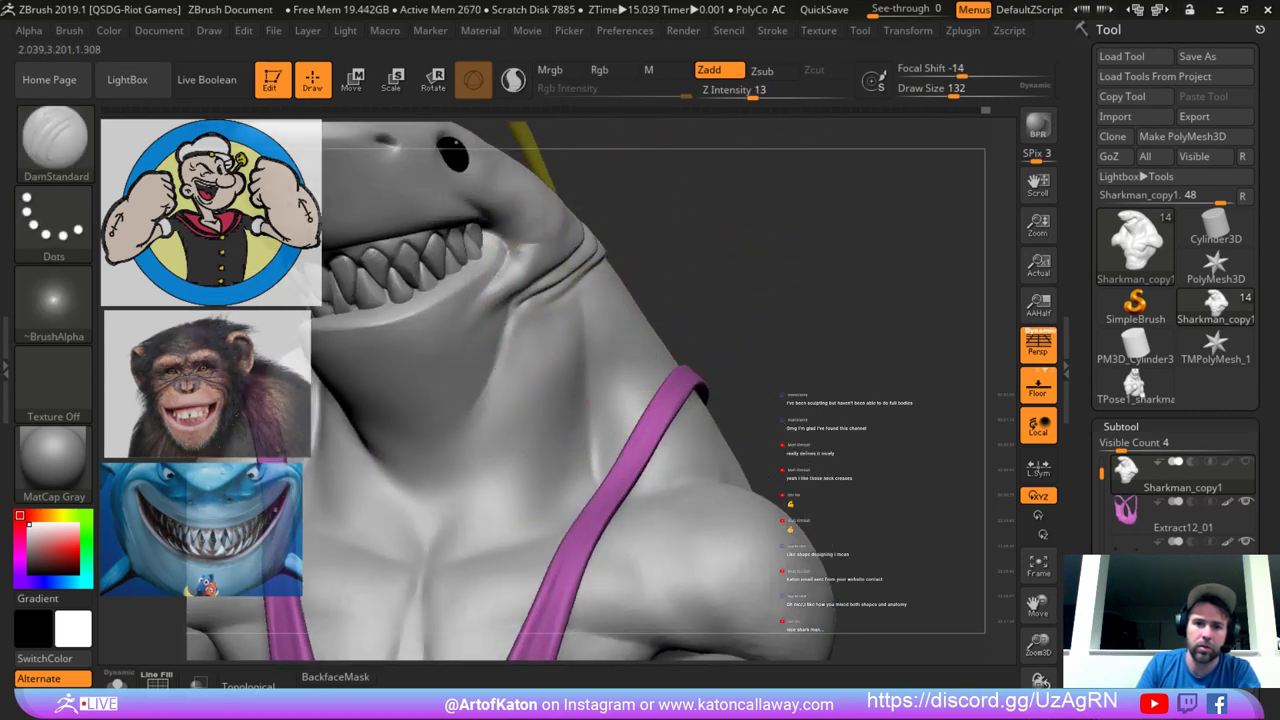
mouse_move(729, 261)
alt+mouse_down()
mouse_move(785, 184)
mouse_move(778, 205)
alt+mouse_up()
key(space)
drag(616, 409, 603, 409)
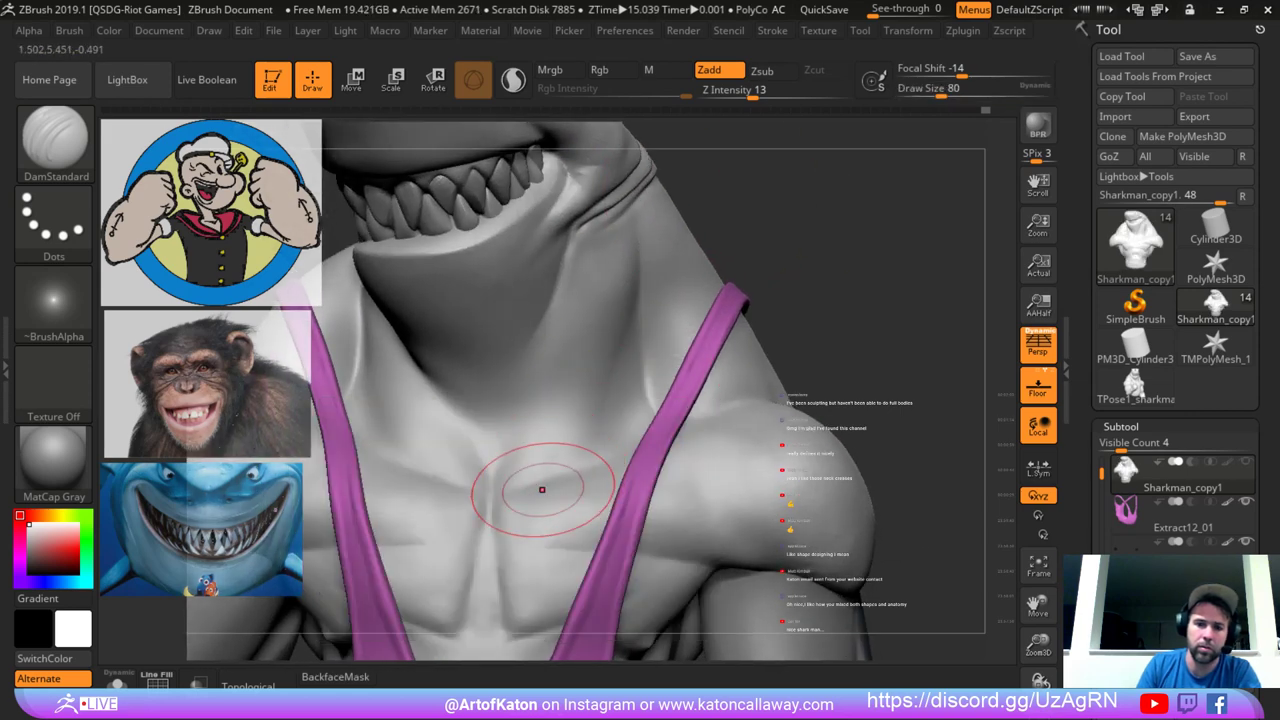
alt+drag(748, 262, 793, 192)
key(space)
mouse_move(608, 412)
mouse_down()
mouse_move(588, 414)
mouse_move(598, 389)
mouse_move(570, 414)
mouse_up()
key(space)
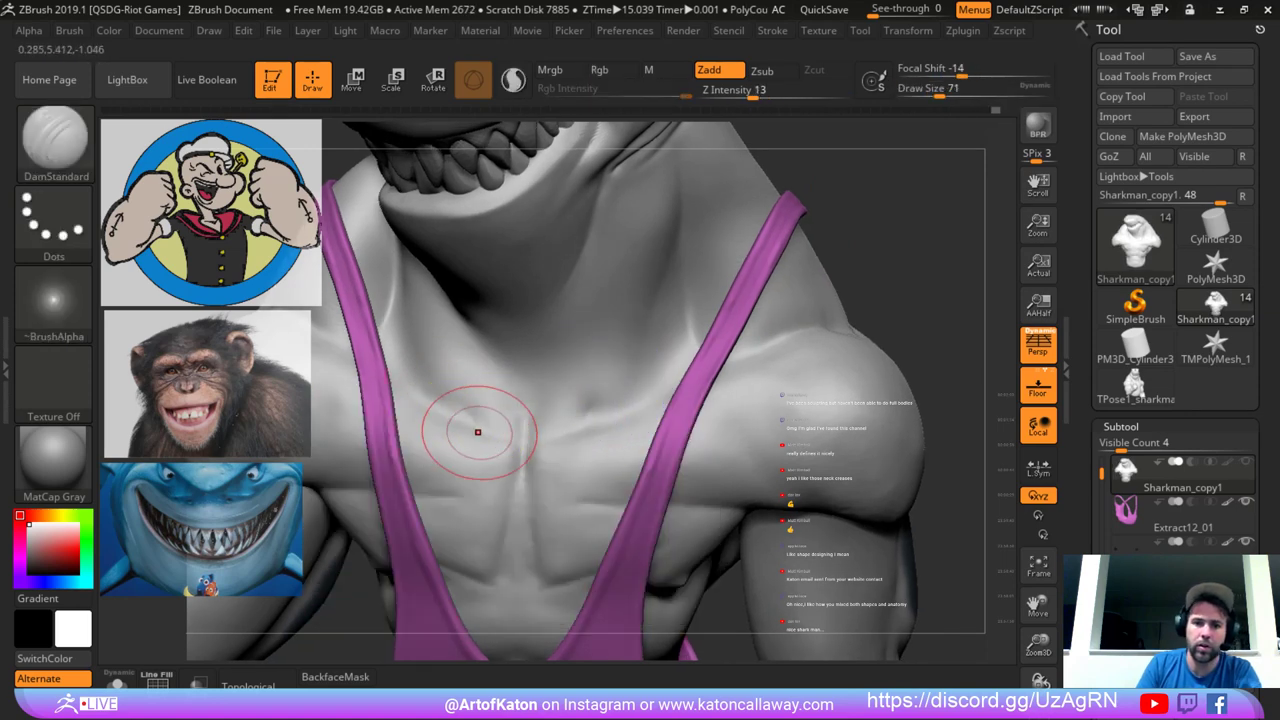
mouse_move(852, 256)
alt+mouse_down()
mouse_move(836, 232)
mouse_move(750, 194)
alt+mouse_up()
drag(506, 420, 520, 374)
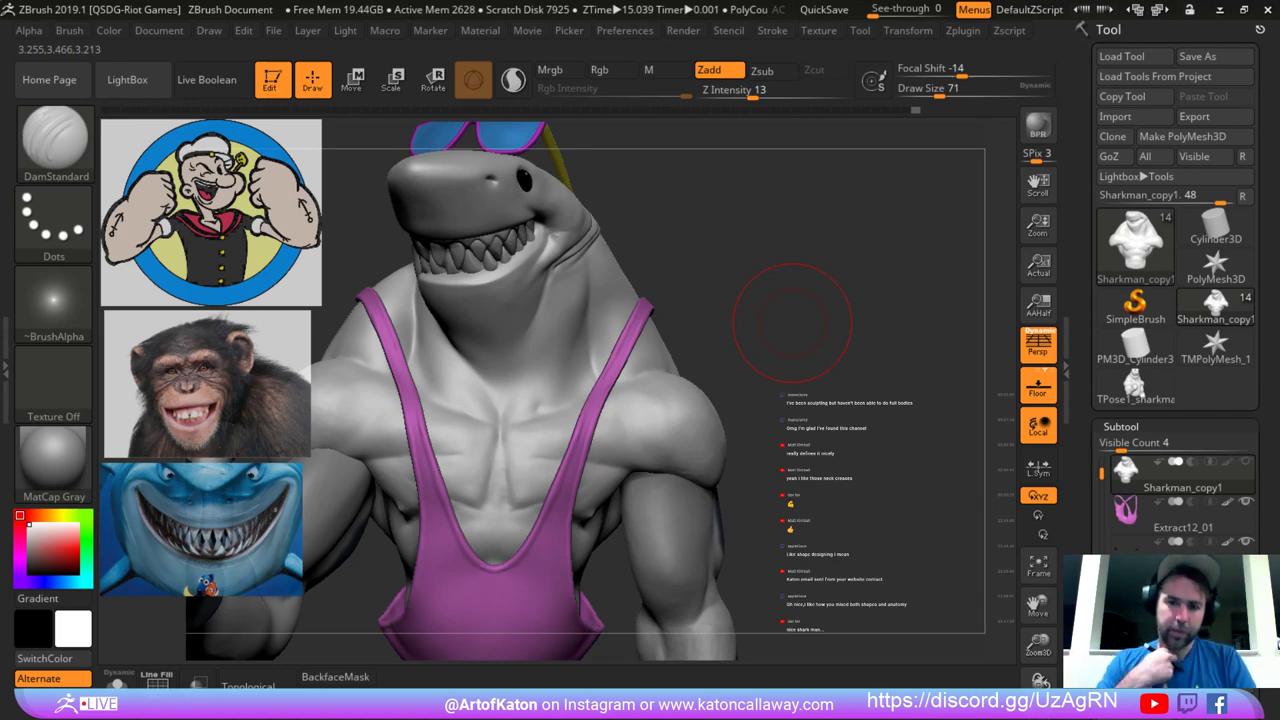
Carve the shoulder blade crease beside the strap on the back with DamStandard at draw size 71.
mouse_move(640, 400)
mouse_down()
mouse_move(680, 420)
mouse_move(719, 479)
mouse_move(764, 225)
mouse_move(676, 231)
mouse_move(729, 196)
mouse_move(745, 340)
mouse_up()
drag(722, 205, 772, 201)
alt+drag(738, 243, 798, 168)
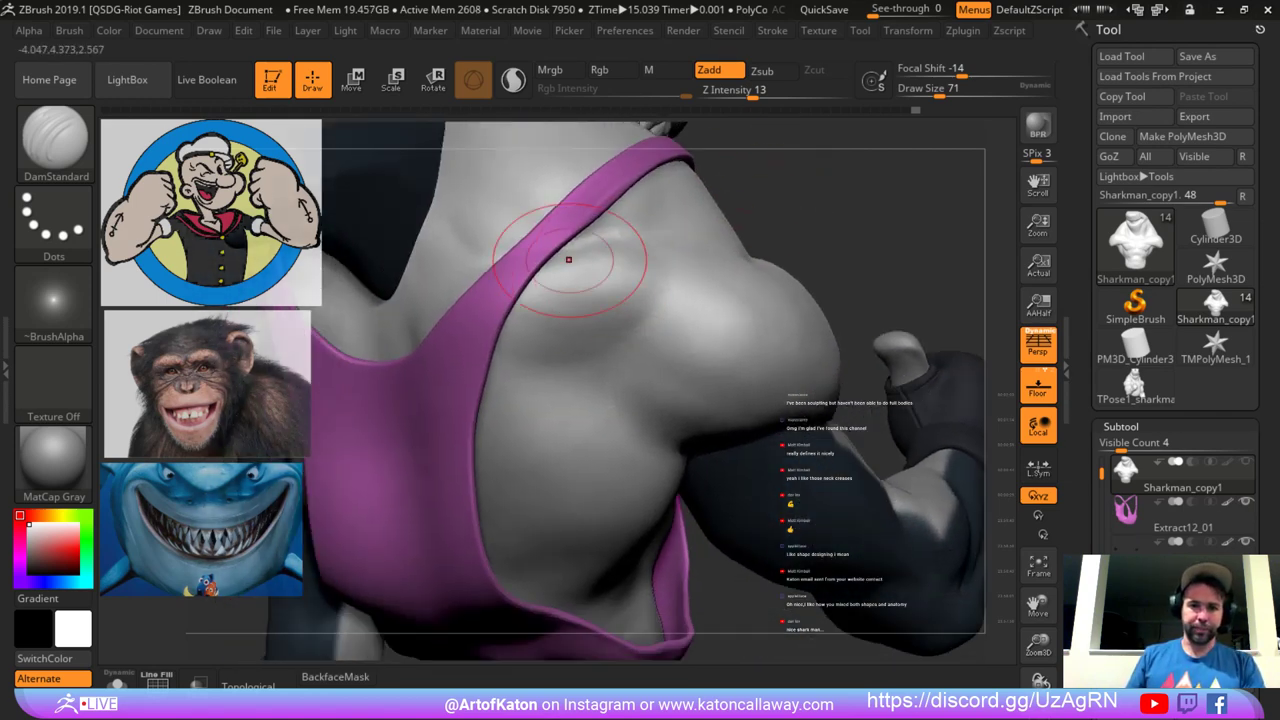
drag(571, 260, 645, 320)
alt+drag(805, 265, 743, 243)
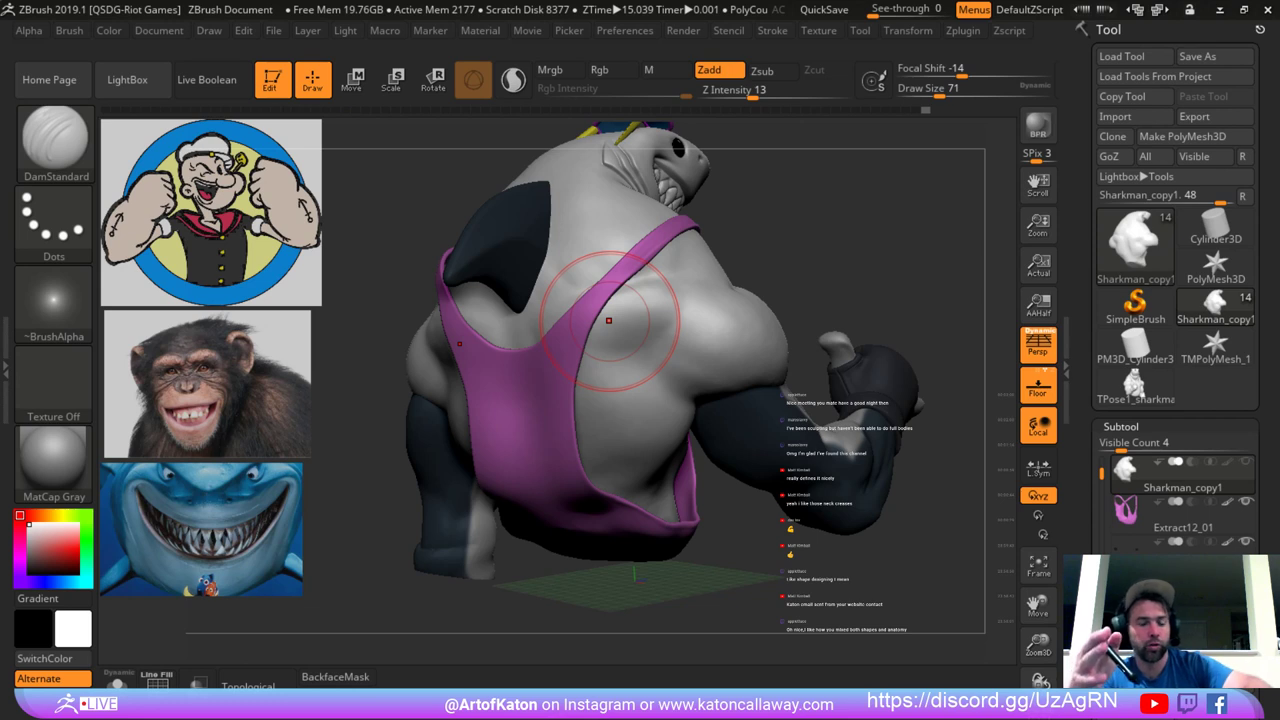
Reduce the DamStandard draw size to 31 for the crease behind the opposite shoulder.
drag(740, 160, 803, 198)
key(space)
mouse_move(585, 263)
mouse_down()
mouse_move(570, 263)
mouse_move(586, 276)
mouse_up()
mouse_move(692, 158)
mouse_down()
mouse_move(731, 186)
mouse_move(742, 222)
mouse_up()
key(space)
mouse_move(505, 330)
mouse_down()
mouse_move(527, 345)
mouse_move(444, 349)
mouse_up()
key(space)
drag(366, 252, 444, 308)
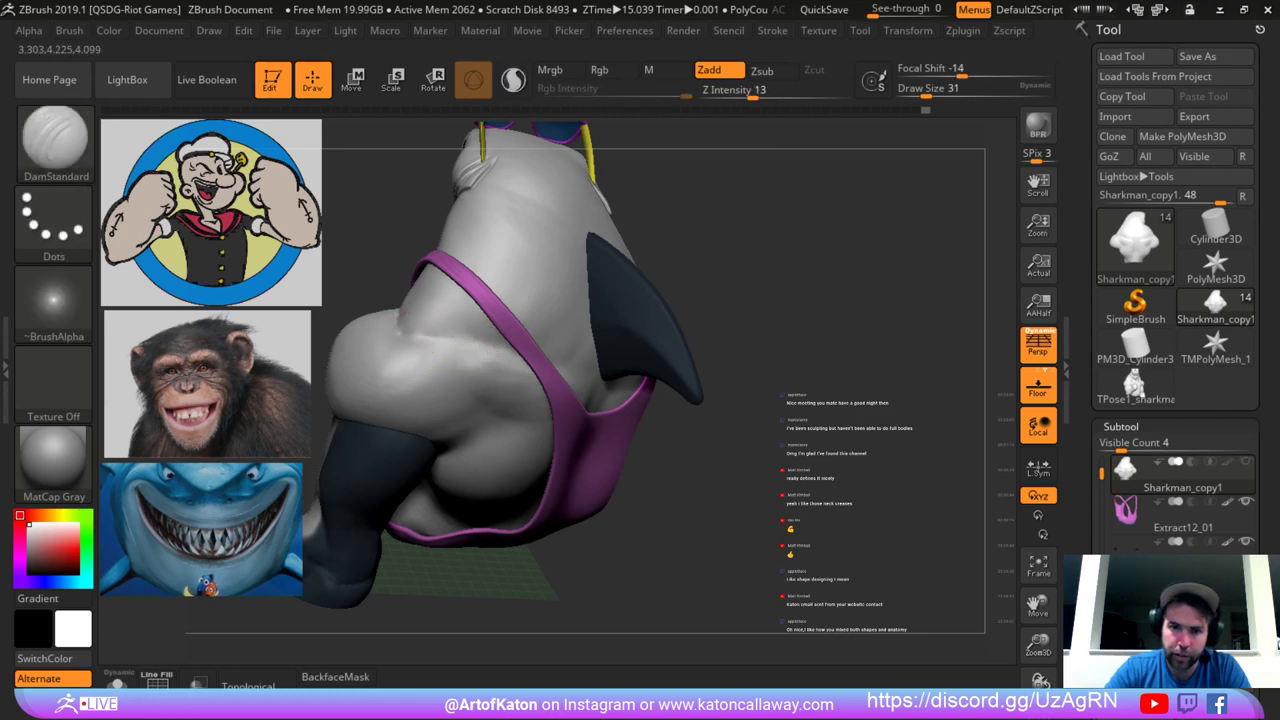
Carve the crease across the back of the shoulder below the strap, undoing unwanted strokes and redrawing it.
drag(404, 322, 505, 362)
key(ctrl+z)
key(ctrl+z)
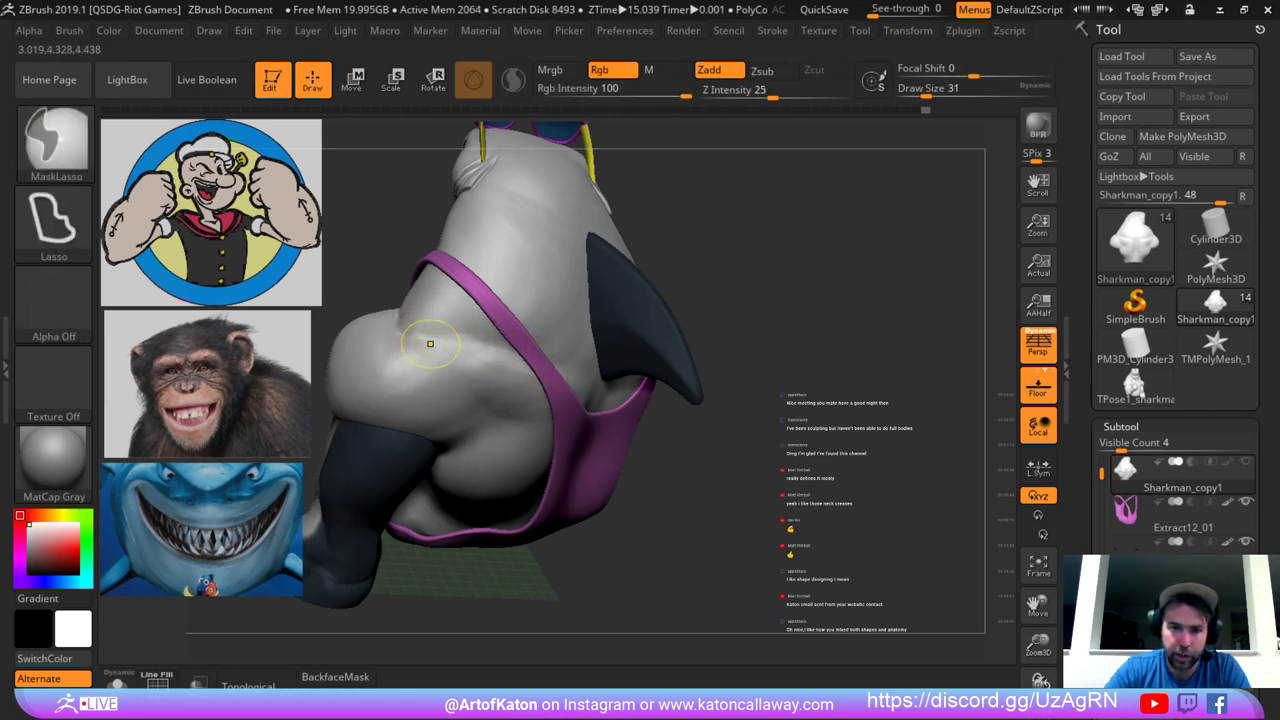
mouse_move(402, 328)
mouse_down()
mouse_move(492, 362)
mouse_move(480, 352)
mouse_up()
key(ctrl+z)
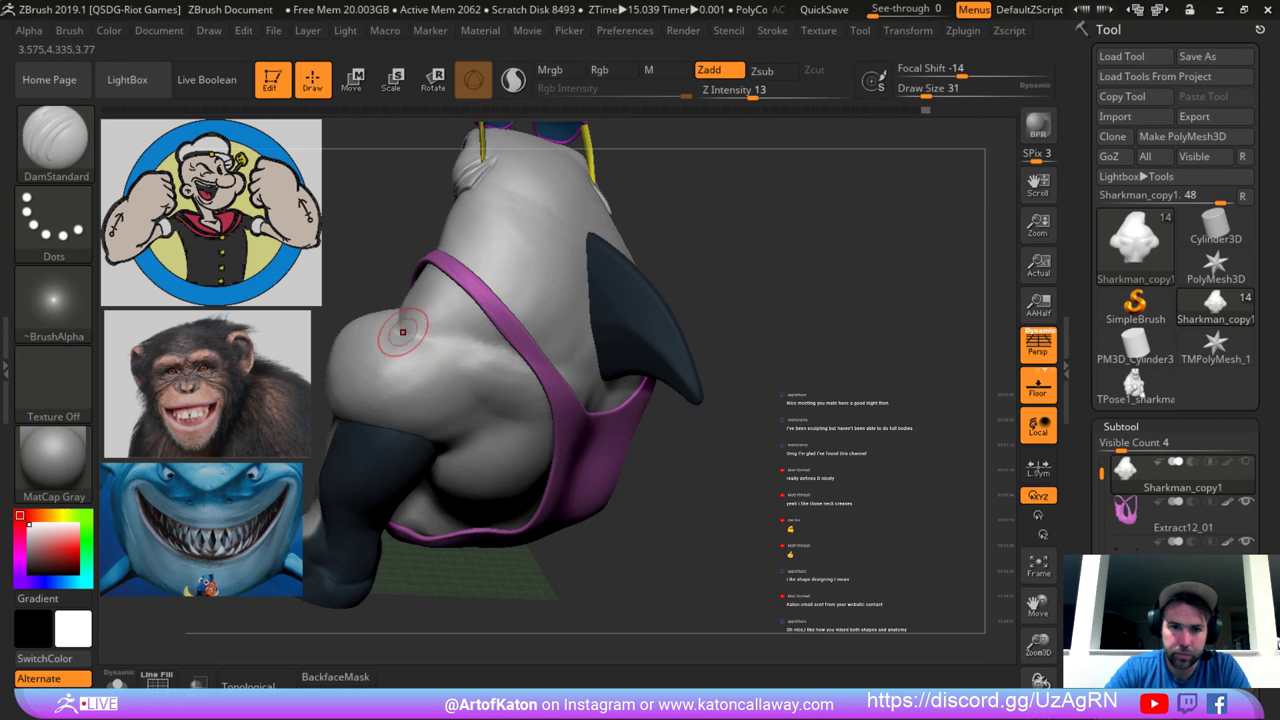
key(ctrl+z)
drag(402, 327, 477, 354)
Refine the side of the neck above the strap with DamStandard at draw size 37.
alt+drag(690, 300, 300, 230)
alt+drag(600, 165, 640, 285)
drag(625, 235, 563, 222)
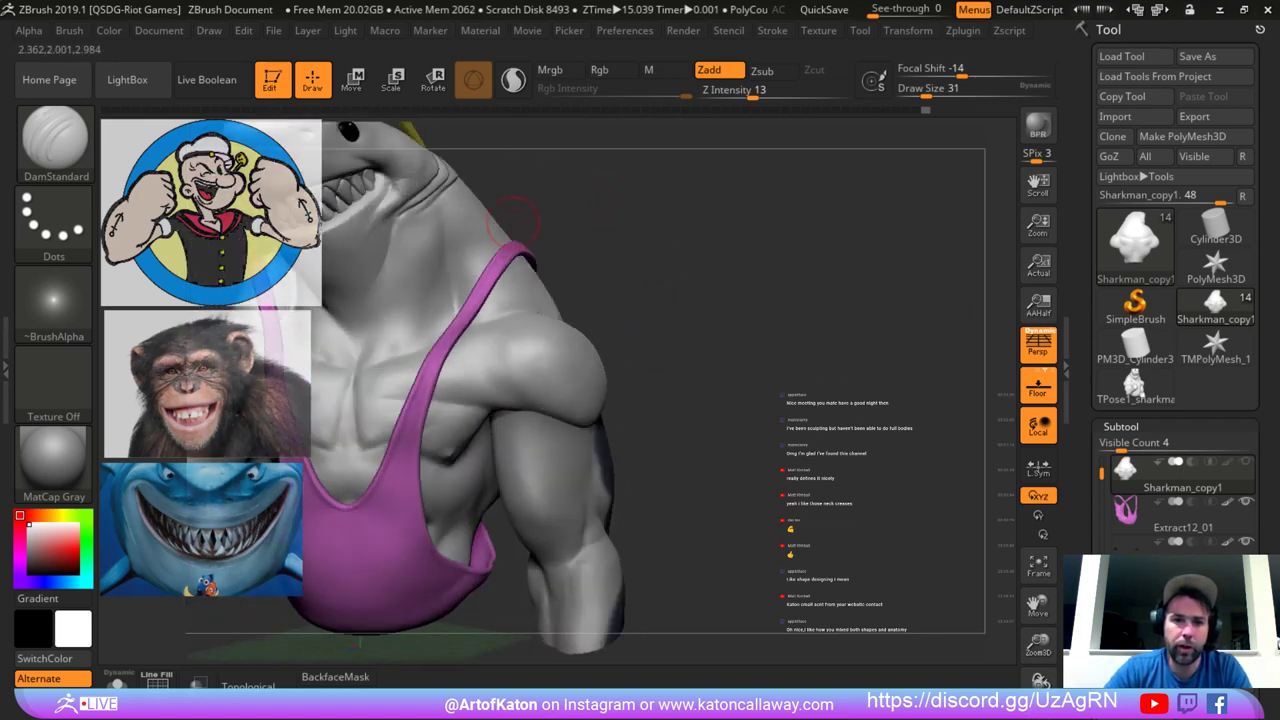
key(space)
drag(463, 231, 471, 231)
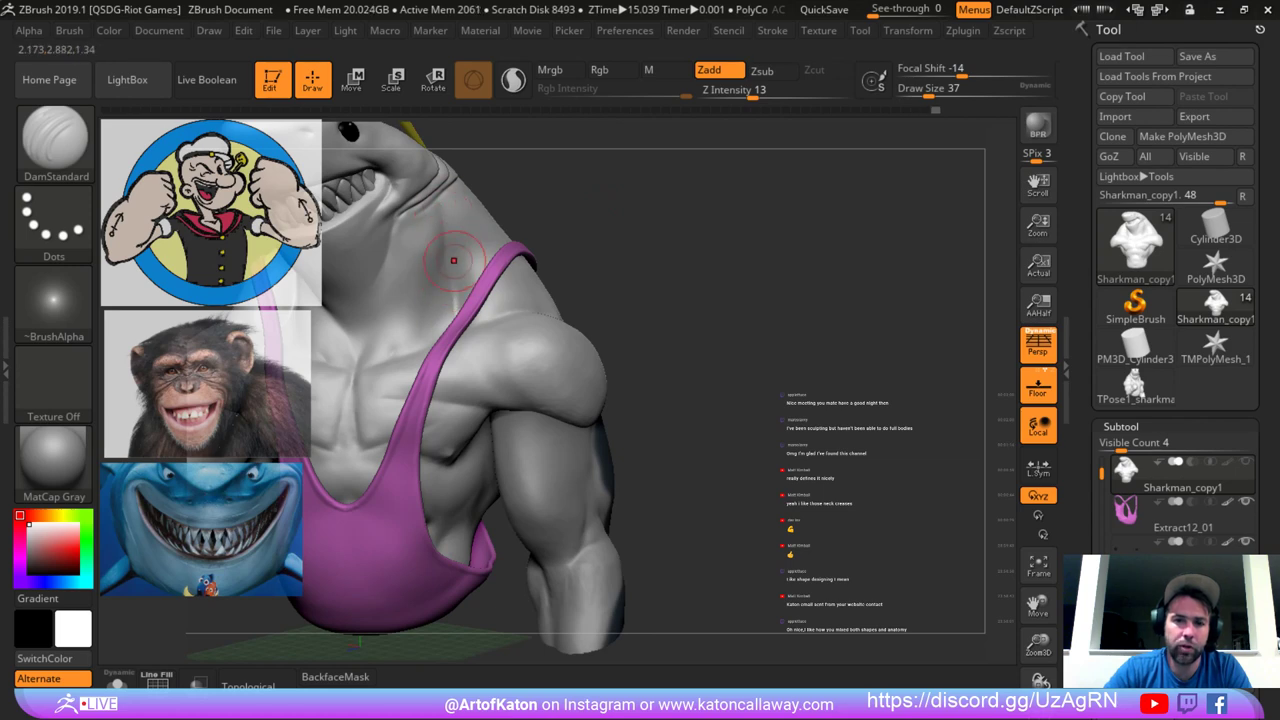
drag(550, 222, 566, 243)
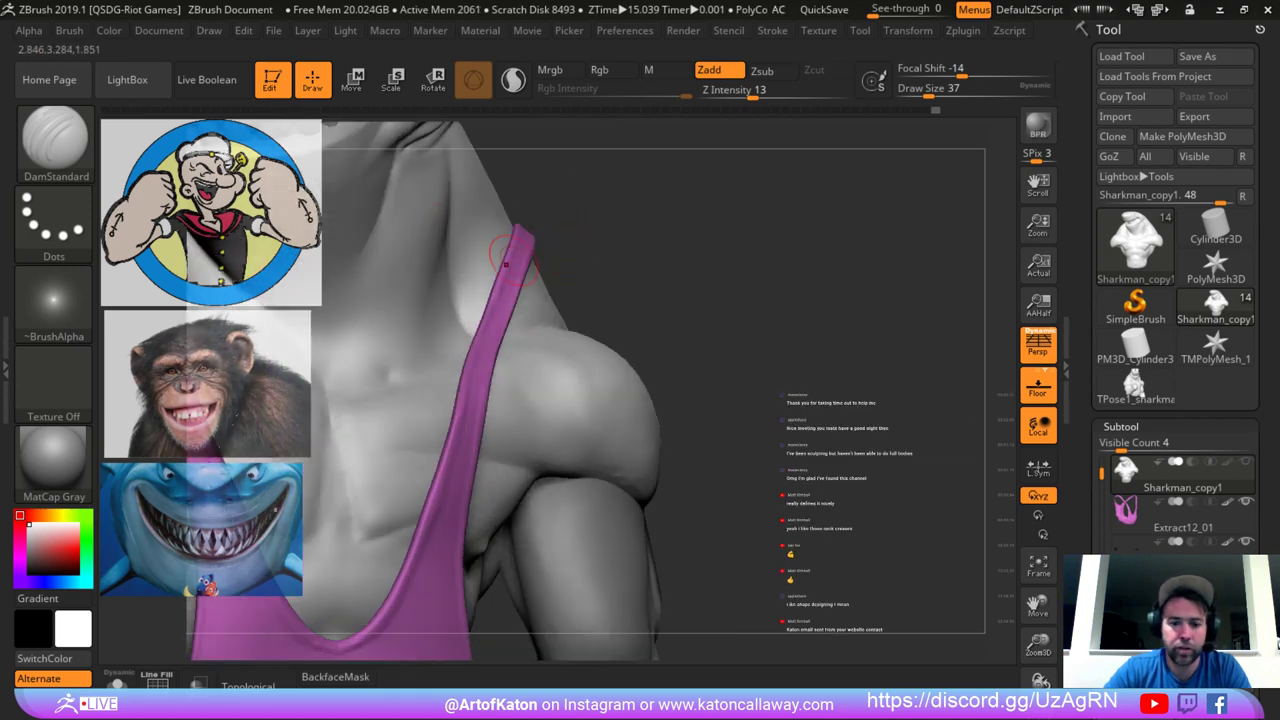
Switch to the SnakeHook brush, lower the body's subdivision level, and set the draw size to 128 for the shoulder.
key(b)
key(s)
key(k)
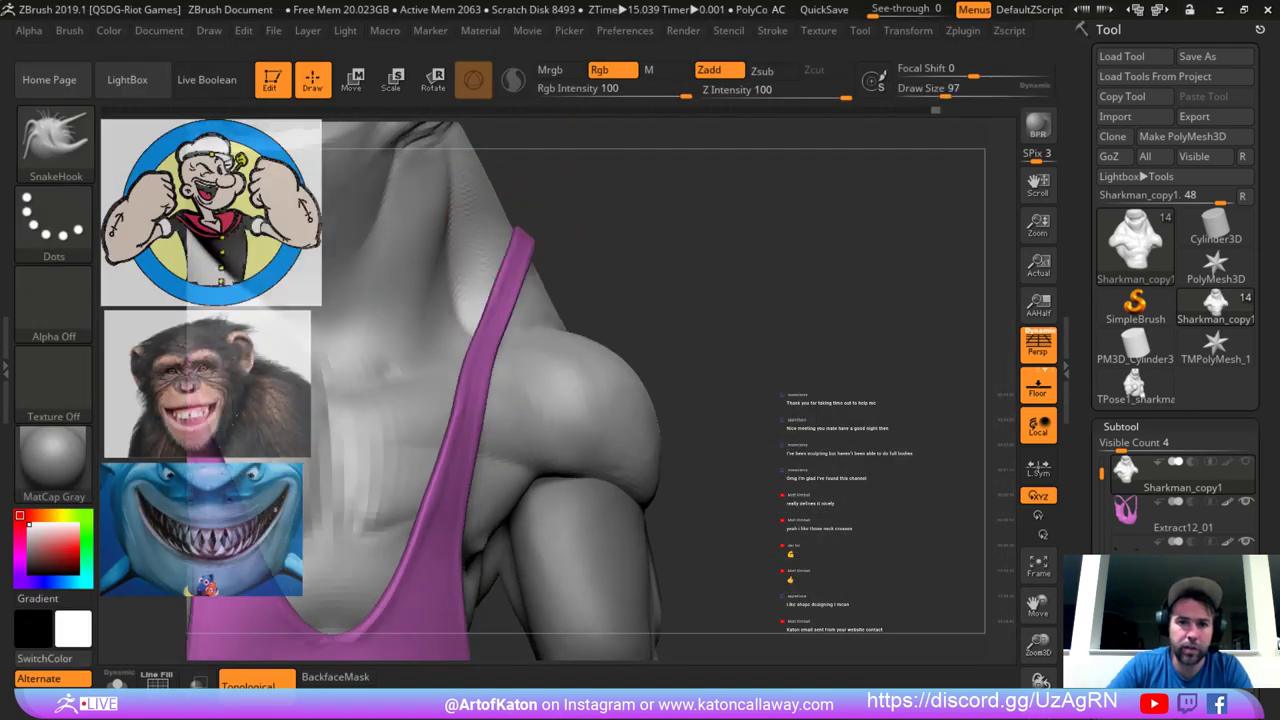
key(shift+d)
mouse_move(572, 236)
mouse_down()
mouse_move(540, 222)
mouse_move(465, 265)
mouse_move(395, 350)
mouse_up()
key(space)
drag(507, 240, 517, 238)
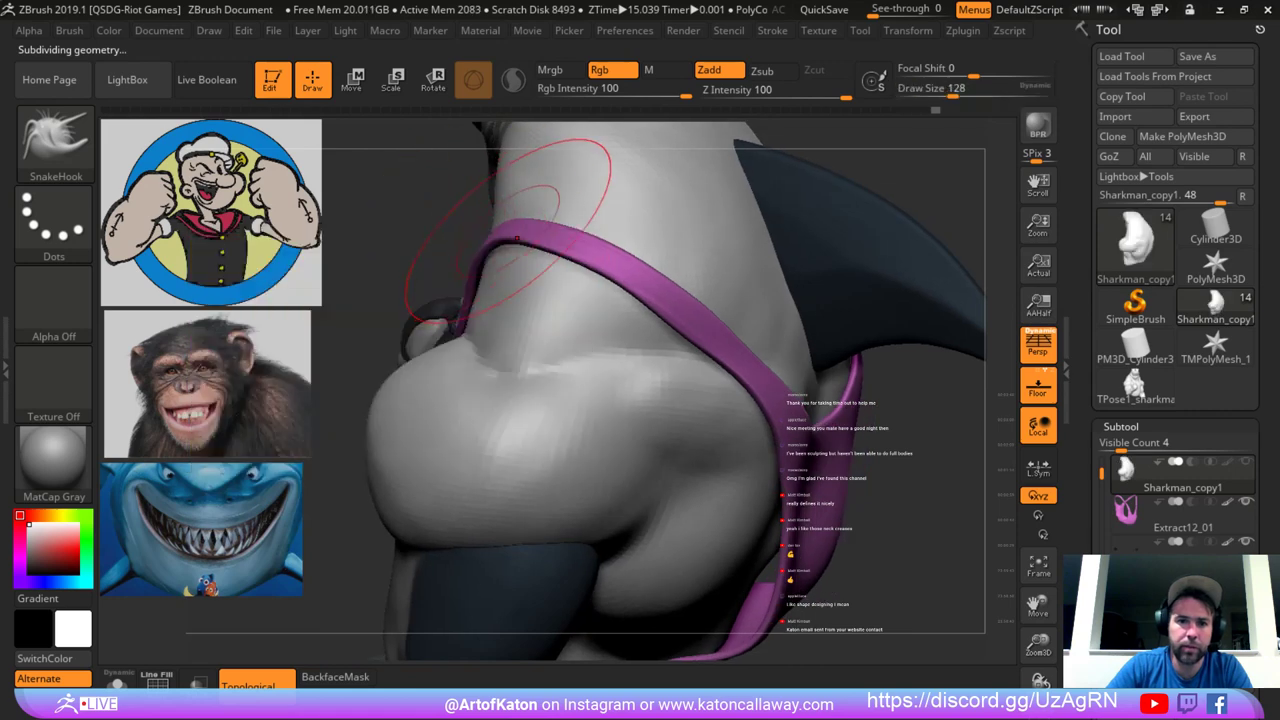
right_drag(508, 231, 489, 219)
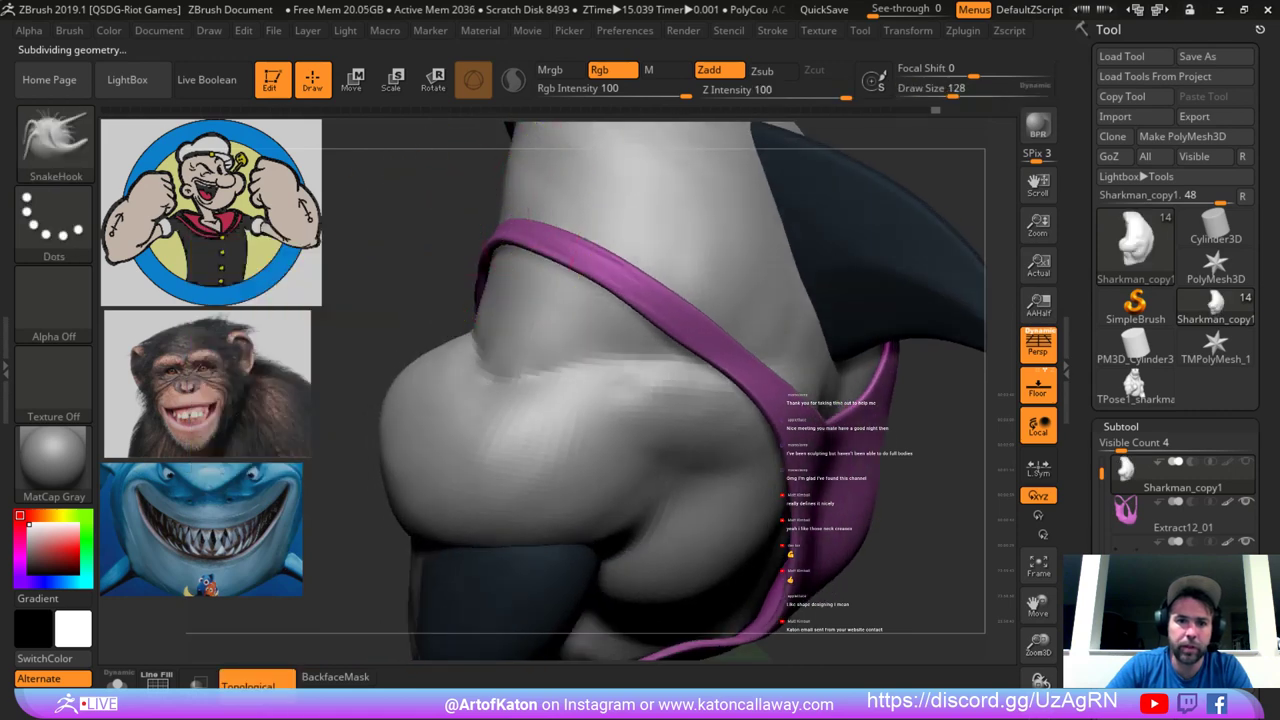
Set the SnakeHook draw size to 132 and examine the shoulder slope and strap from several angles.
key(space)
drag(456, 318, 447, 318)
mouse_move(430, 265)
alt+mouse_down()
mouse_move(440, 205)
mouse_move(583, 171)
mouse_move(705, 230)
mouse_move(650, 257)
mouse_move(680, 190)
alt+mouse_up()
mouse_move(390, 190)
mouse_down()
mouse_move(487, 230)
mouse_move(490, 254)
mouse_up()
drag(375, 235, 395, 237)
key(space)
drag(404, 345, 413, 345)
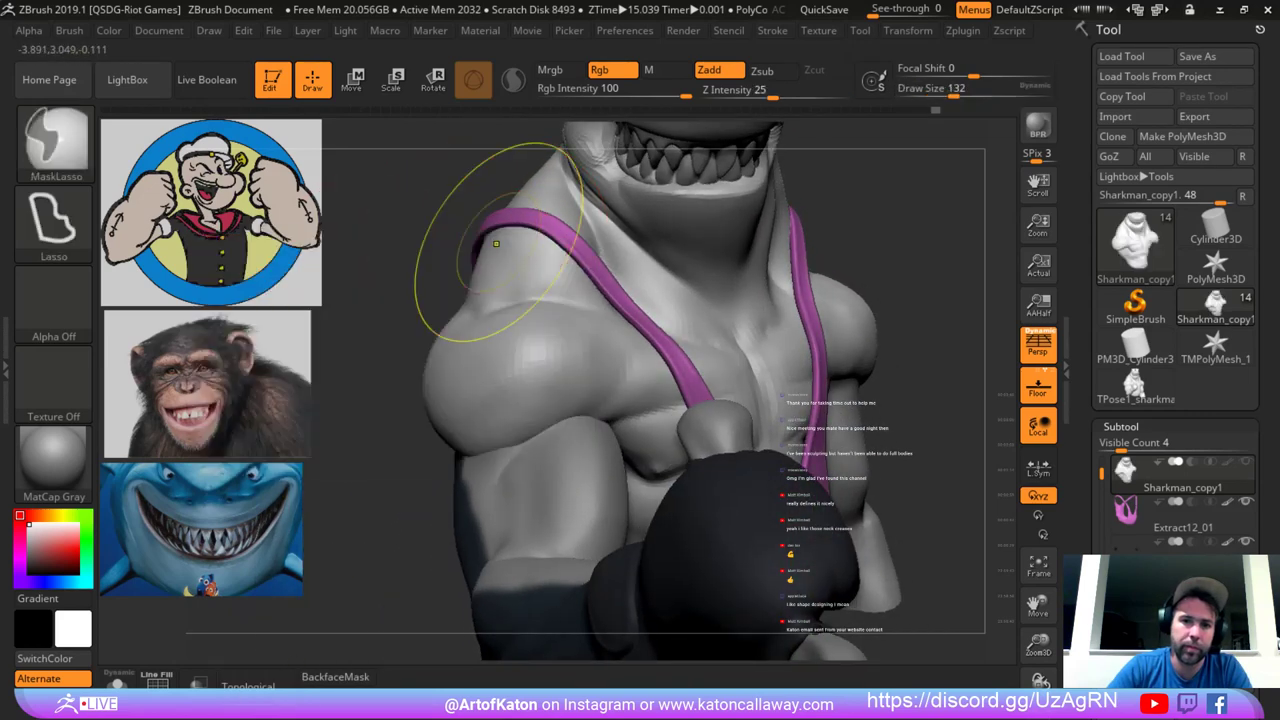
mouse_move(395, 232)
mouse_down()
mouse_move(540, 229)
mouse_move(537, 212)
mouse_move(634, 230)
mouse_move(630, 298)
mouse_up()
drag(368, 246, 512, 240)
drag(405, 236, 537, 488)
Select the singlet subtool Extract12_01, show the body again, and set SnakeHook to draw size 145 with Rgb off.
alt+click(430, 300)
alt+drag(541, 417, 575, 447)
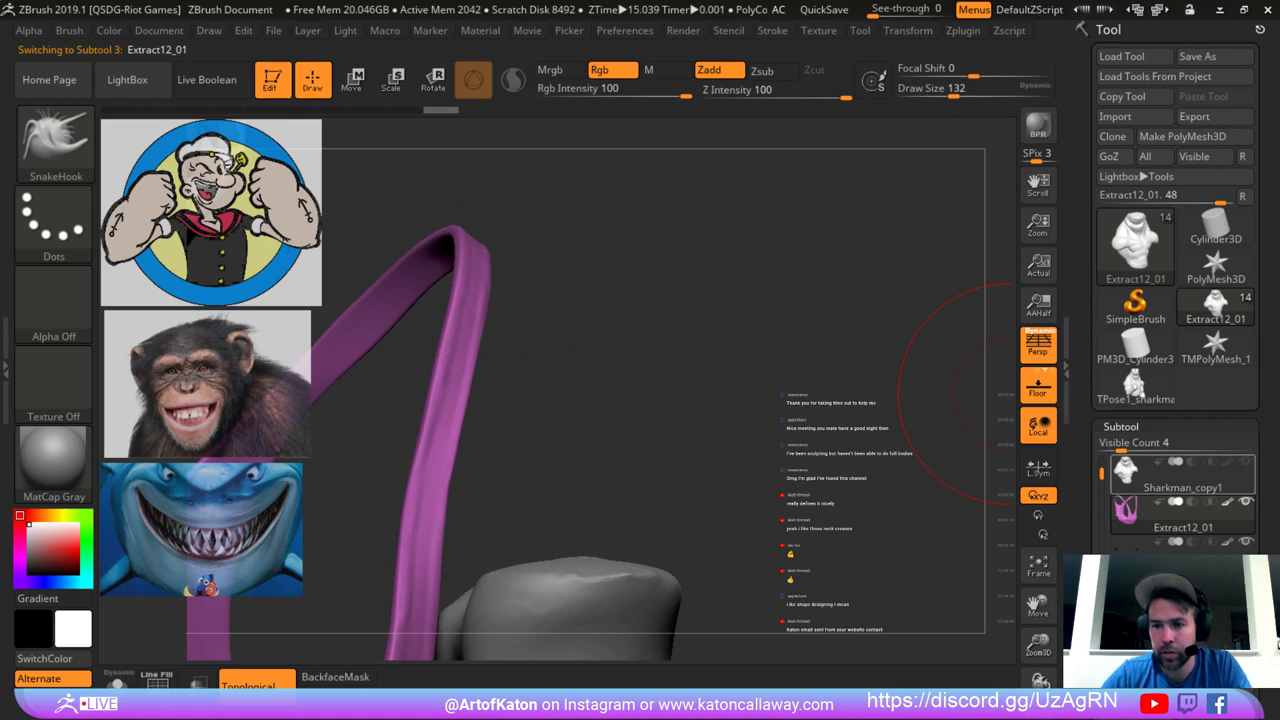
click(1246, 462)
key(space)
drag(480, 250, 474, 241)
key(ctrl+z)
click(612, 70)
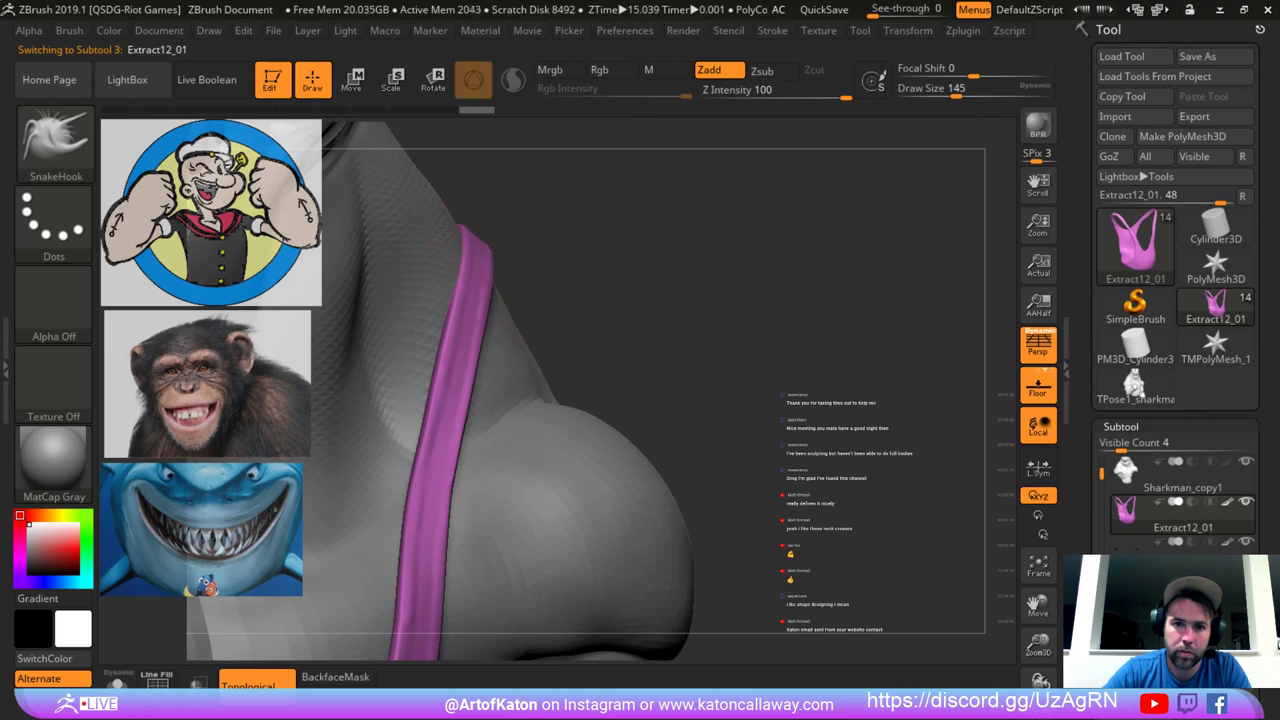
Reshape the strap where it passes over the top of the shoulder with SnakeHook.
drag(466, 250, 480, 243)
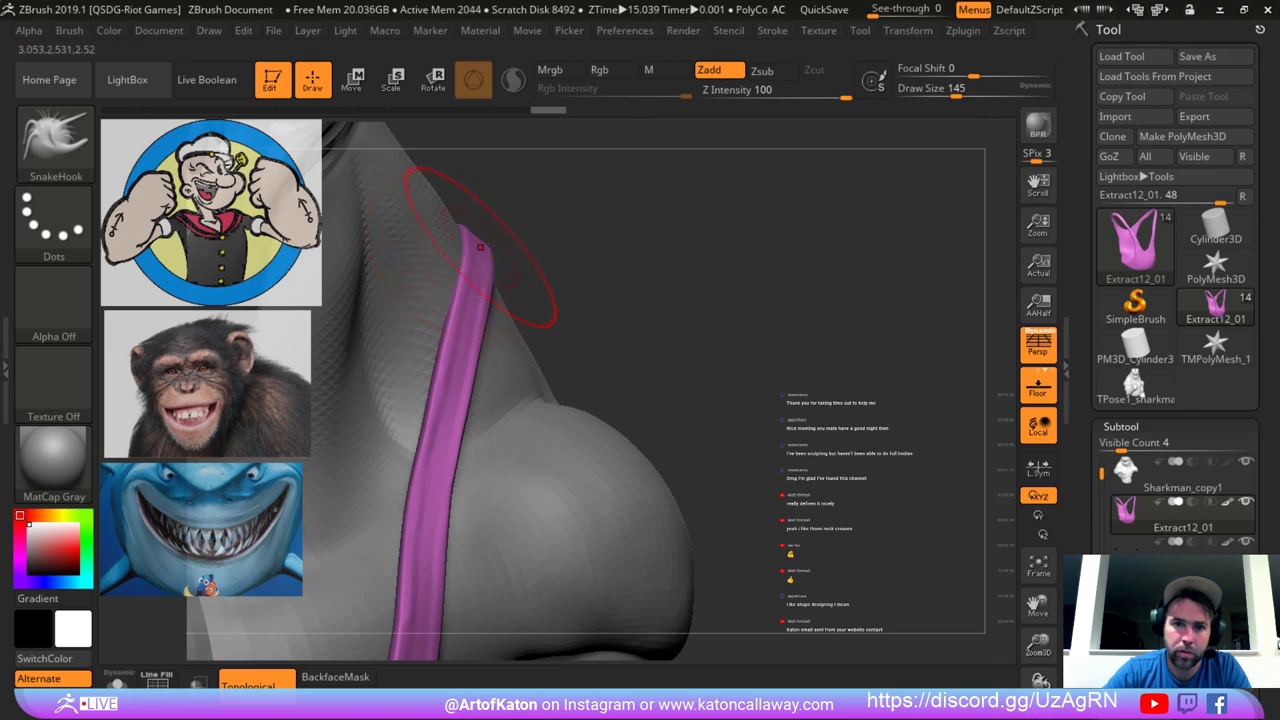
right_drag(480, 243, 508, 262)
drag(476, 266, 466, 270)
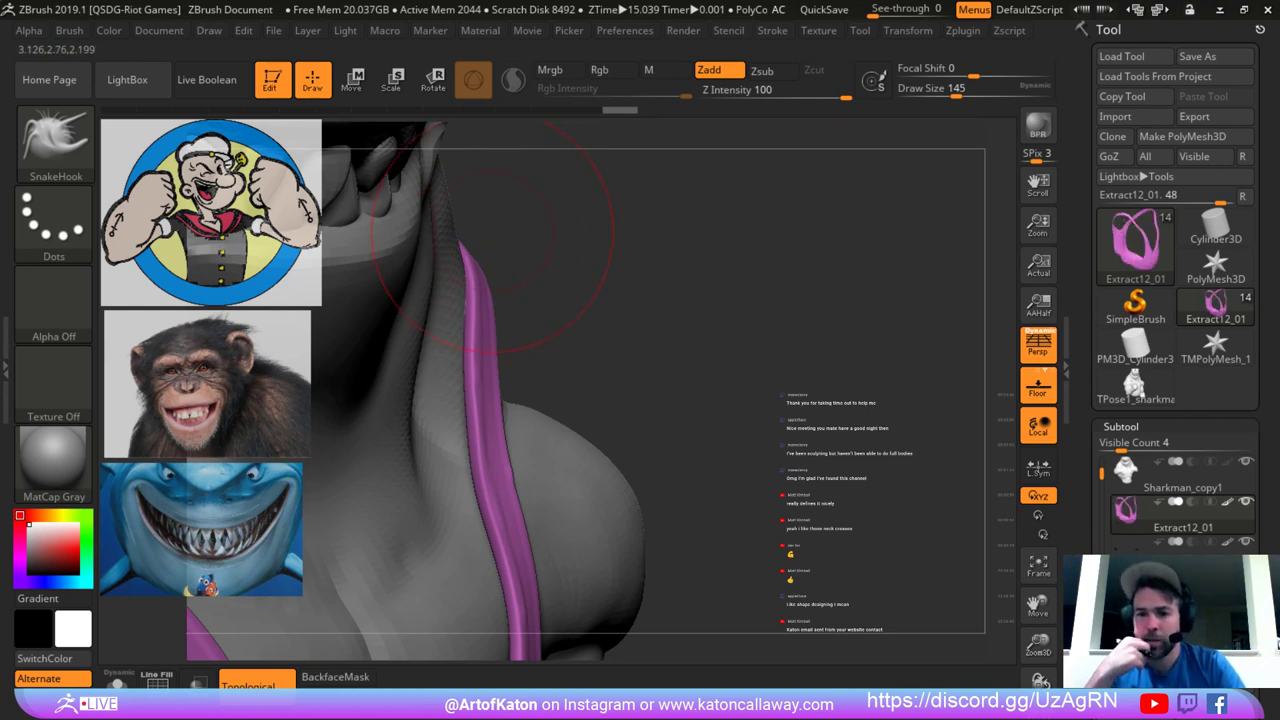
Refine the strap's curve along the shoulder and chest with SnakeHook at draw sizes 124 and 158, undoing the last stroke.
mouse_move(582, 230)
mouse_down()
mouse_move(445, 260)
mouse_move(488, 272)
mouse_move(462, 288)
mouse_move(482, 292)
mouse_move(457, 312)
mouse_up()
key(space)
mouse_move(765, 208)
mouse_down()
mouse_move(803, 218)
mouse_move(575, 225)
mouse_up()
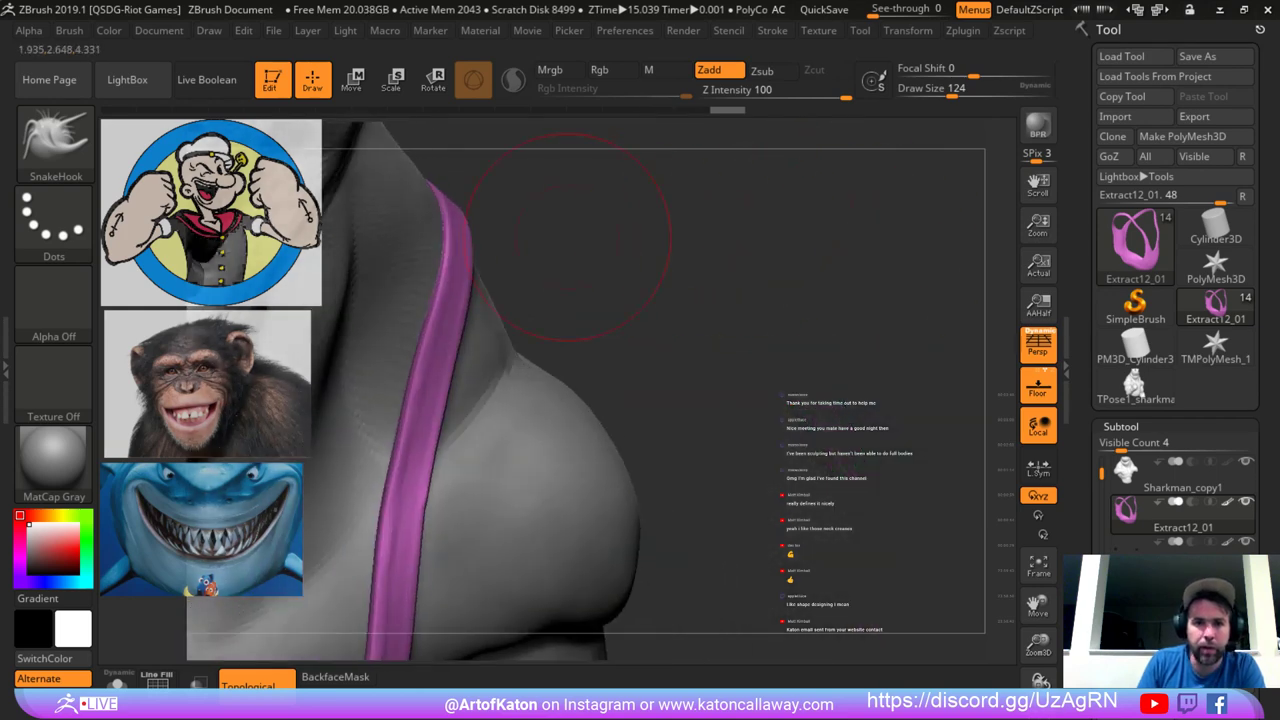
drag(462, 325, 446, 336)
key(space)
drag(436, 344, 458, 332)
drag(645, 240, 600, 290)
key(ctrl+z)
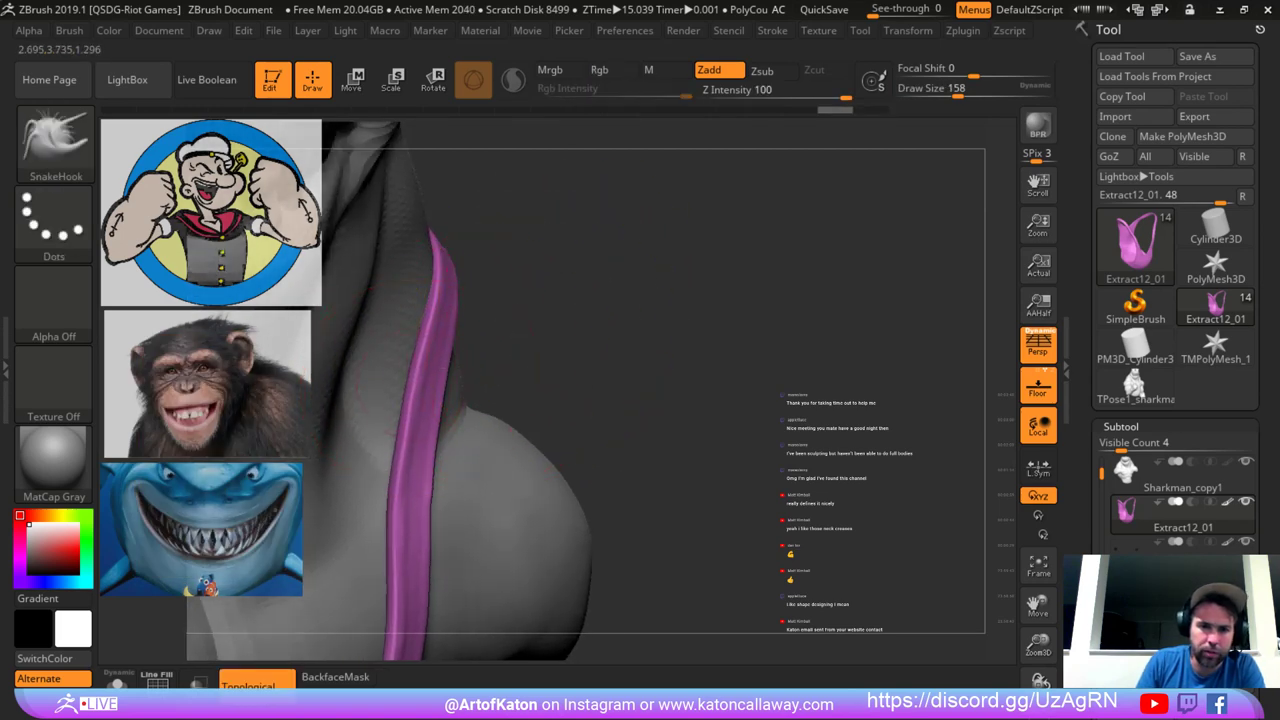
Pull the upper part of the front strap into line with the shoulder using SnakeHook at draw size 192.
key(space)
drag(394, 437, 404, 437)
mouse_move(531, 357)
mouse_down()
mouse_move(530, 342)
mouse_move(425, 285)
mouse_up()
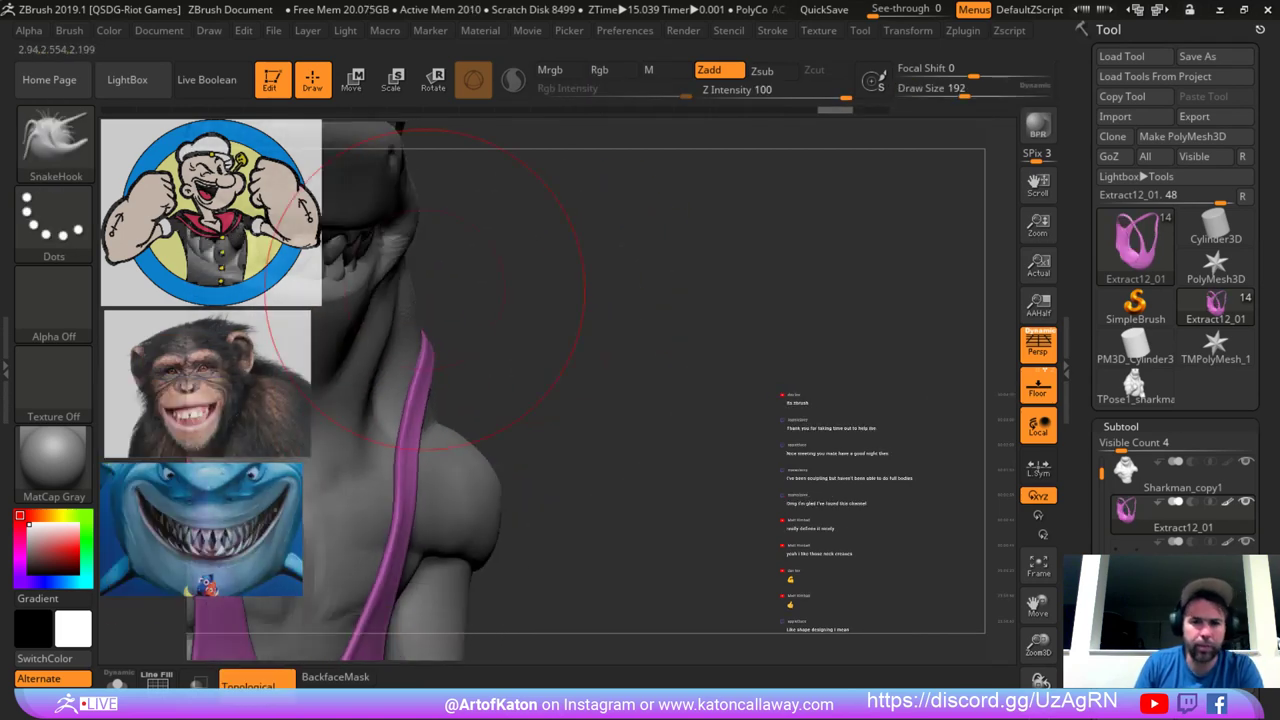
drag(537, 318, 355, 300)
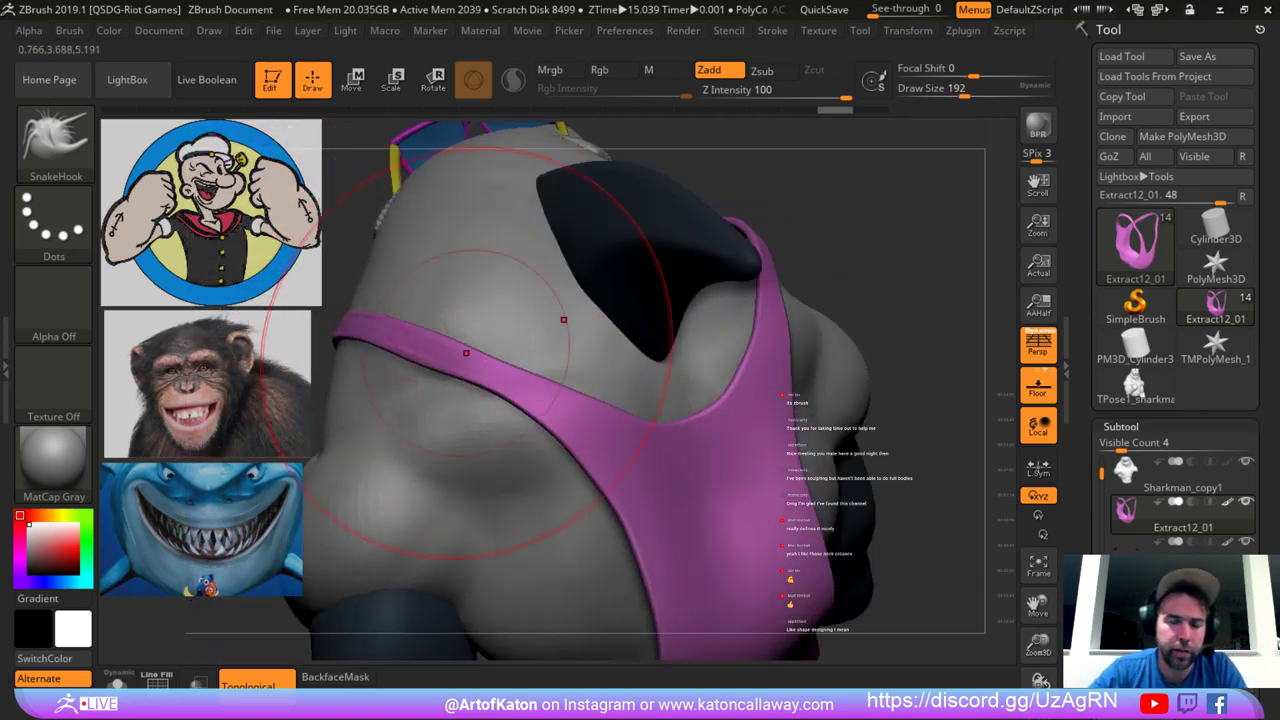
Set the draw size to 128 and examine the singlet straps on the whole figure from the back, sides and front.
mouse_move(742, 212)
alt+mouse_down()
mouse_move(730, 170)
mouse_move(690, 225)
mouse_move(590, 212)
alt+mouse_up()
key(space)
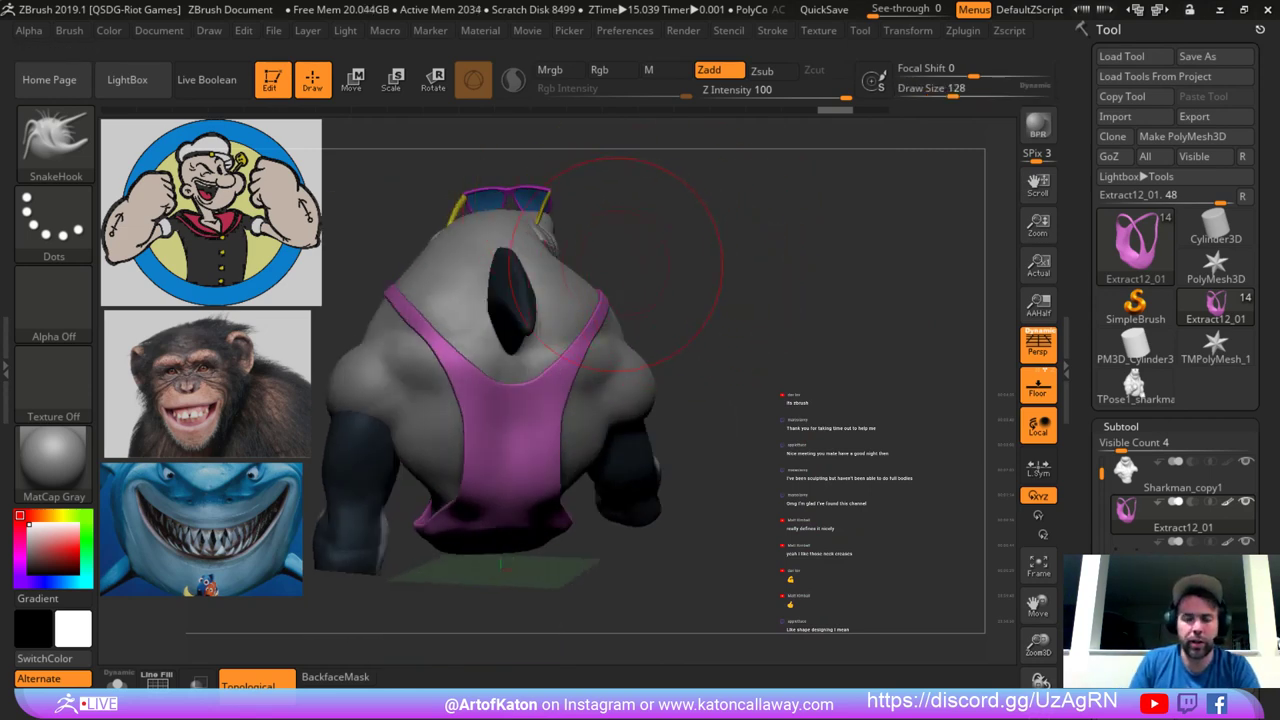
drag(616, 264, 480, 270)
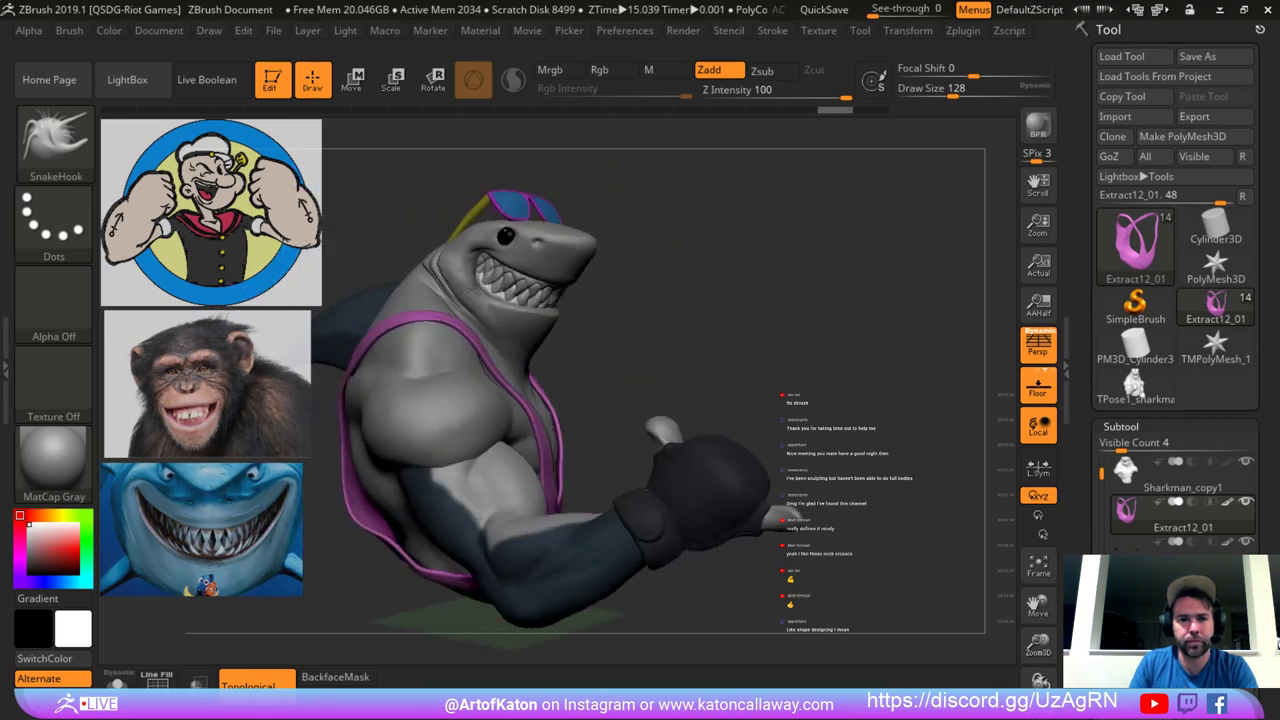
drag(930, 500, 820, 505)
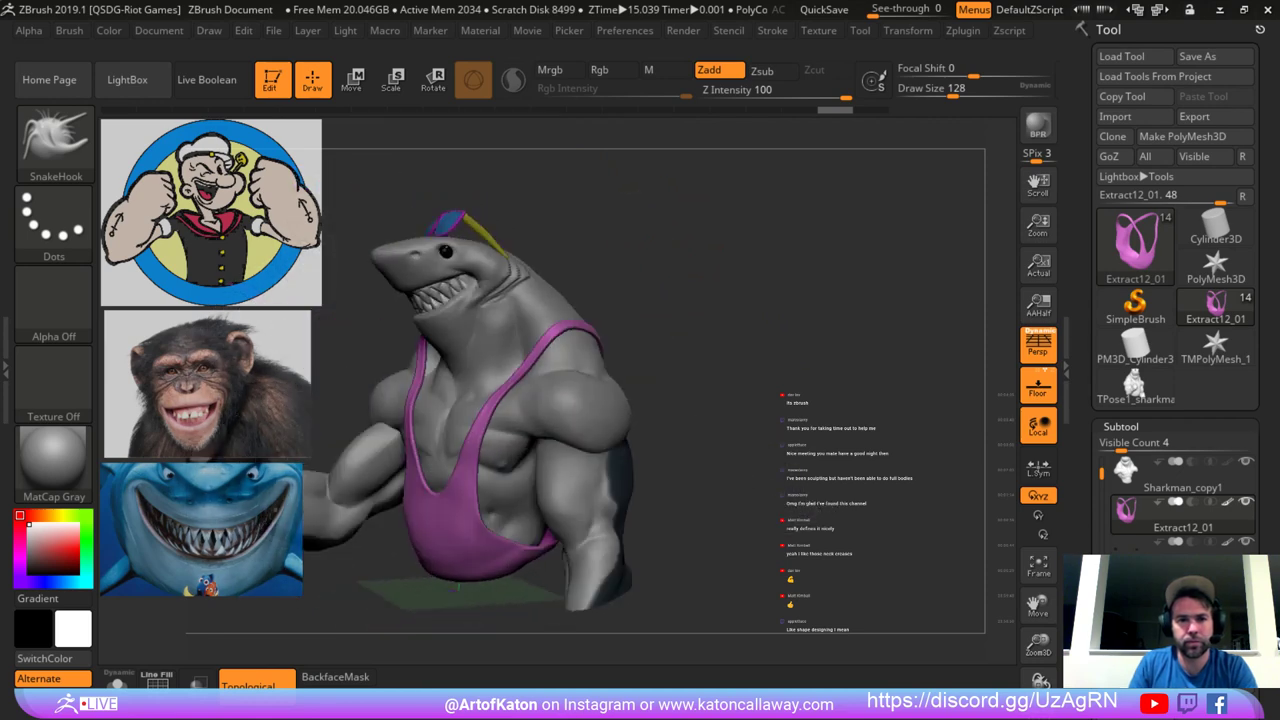
mouse_move(492, 302)
mouse_down()
mouse_move(587, 300)
mouse_move(588, 345)
mouse_up()
drag(558, 298, 605, 458)
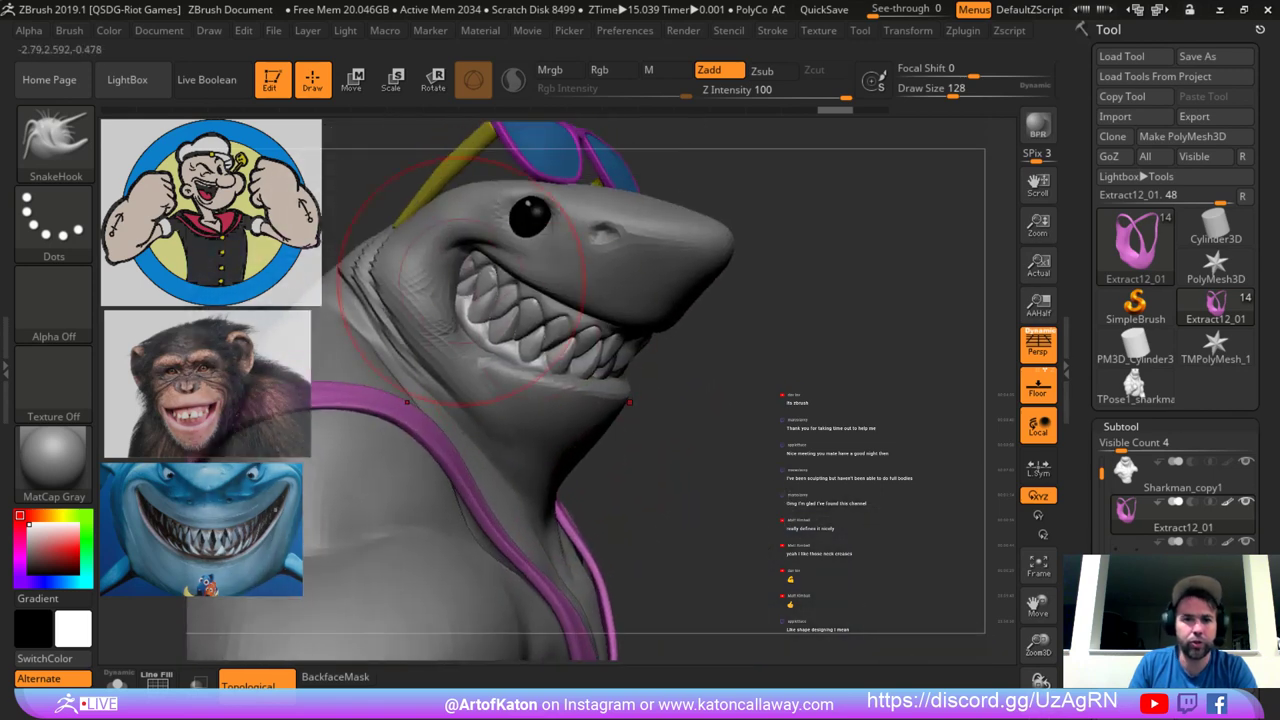
Select the body subtool Sharkman_copy1 and inspect its wireframe around the mouth and neck, both isolated and with the other parts.
alt+click(466, 318)
alt+right_drag(587, 298, 585, 345)
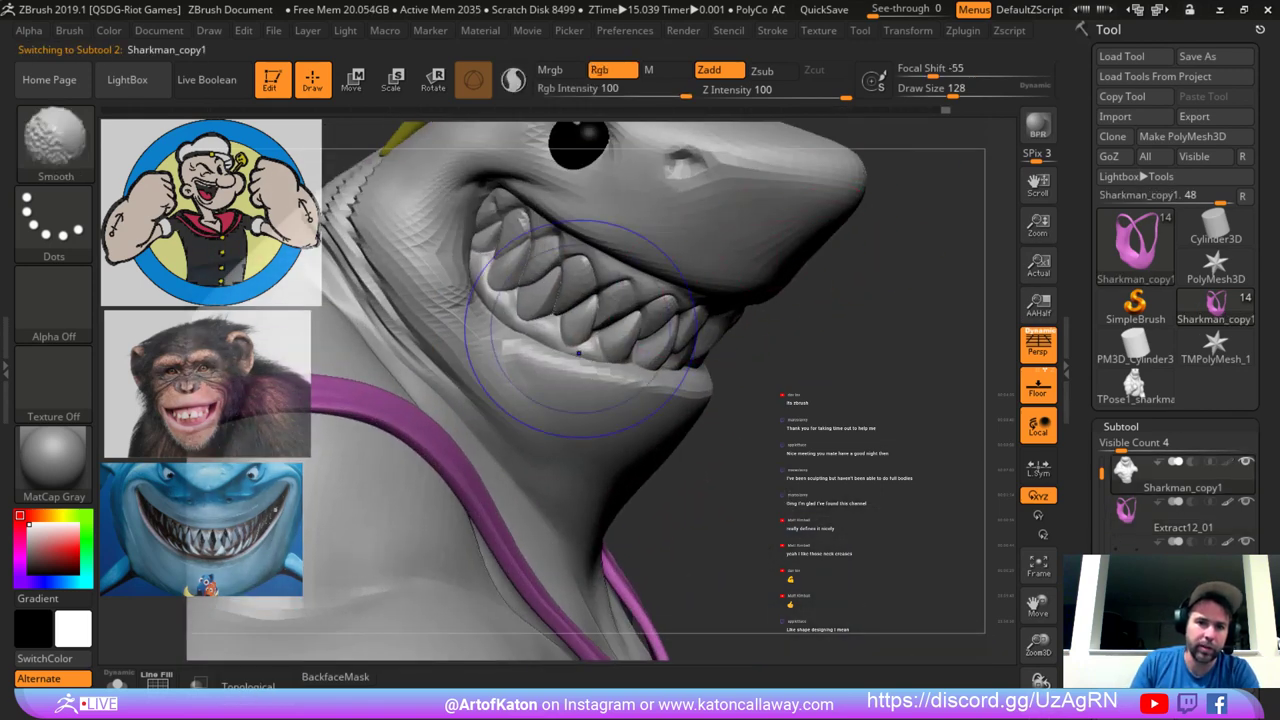
key(shift+f)
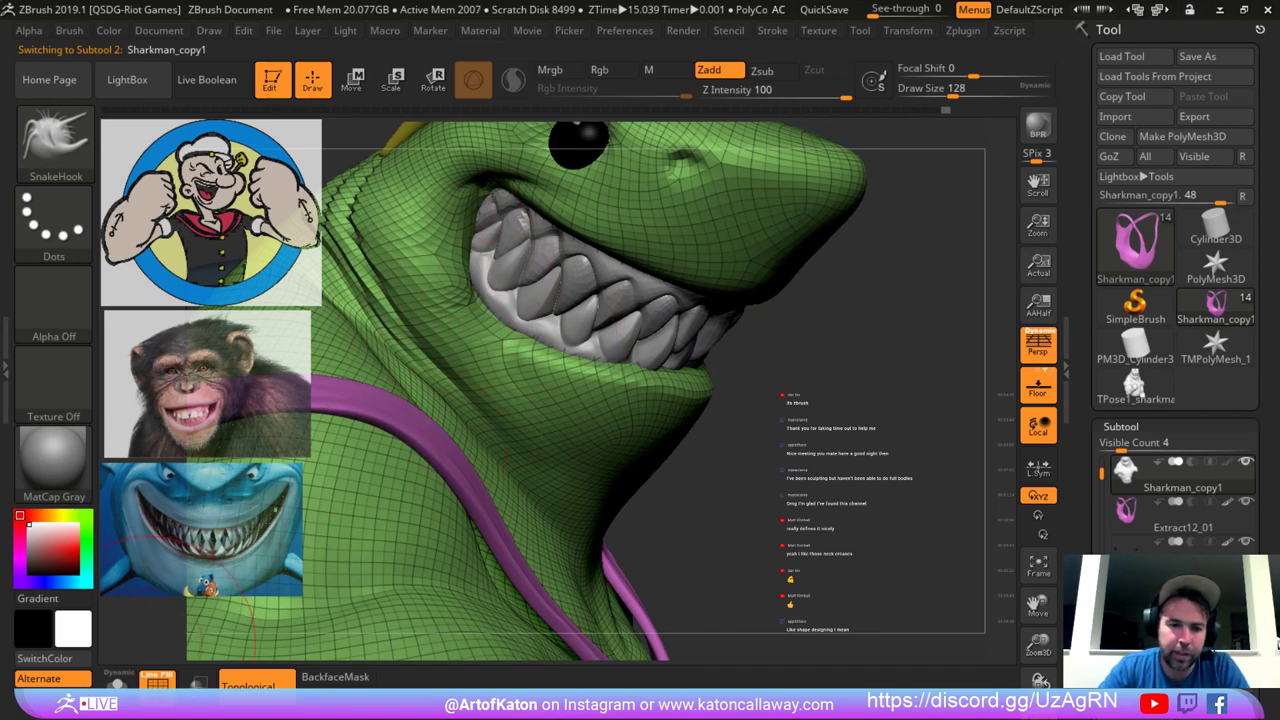
click(118, 683)
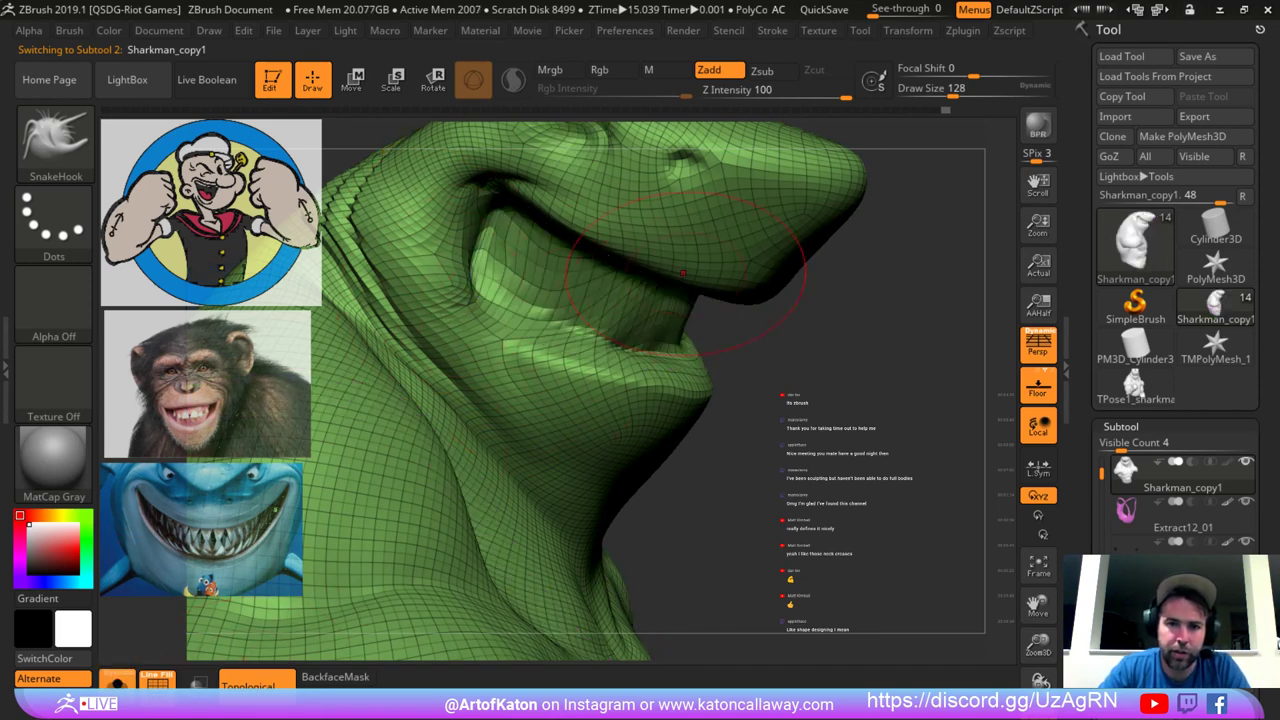
mouse_move(683, 273)
alt+right_down()
mouse_move(676, 205)
mouse_move(490, 220)
mouse_move(710, 230)
alt+right_up()
click(118, 683)
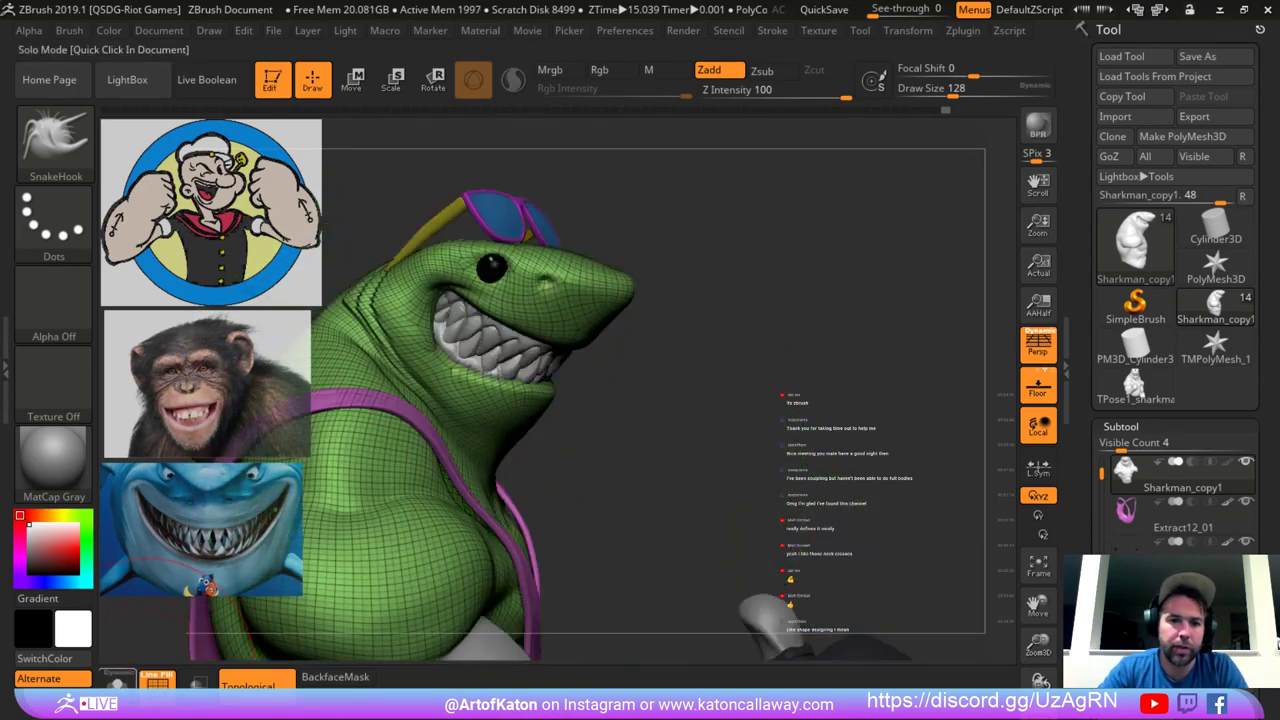
key(shift+f)
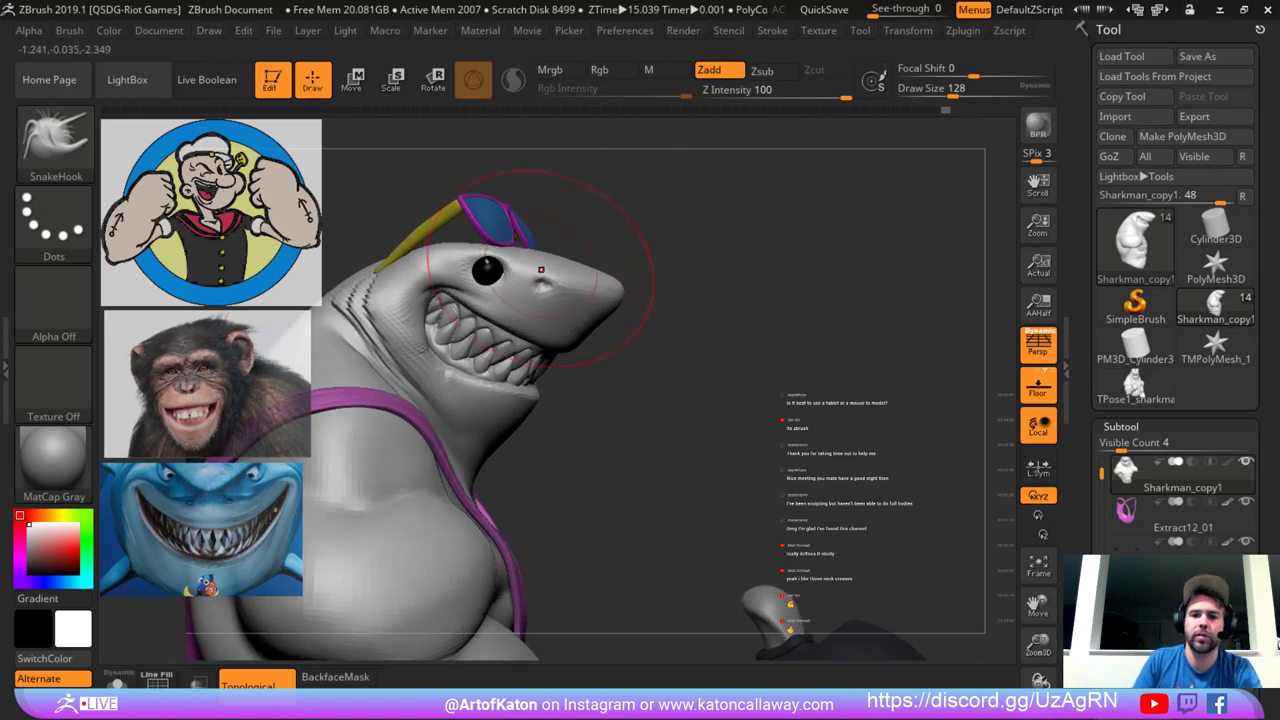
Try to reshape the brow over the eye with SnakeHook at draw size 77.
mouse_move(541, 269)
ctrl+right_down()
mouse_move(686, 220)
mouse_move(755, 246)
ctrl+right_up()
key(space)
drag(597, 328, 585, 328)
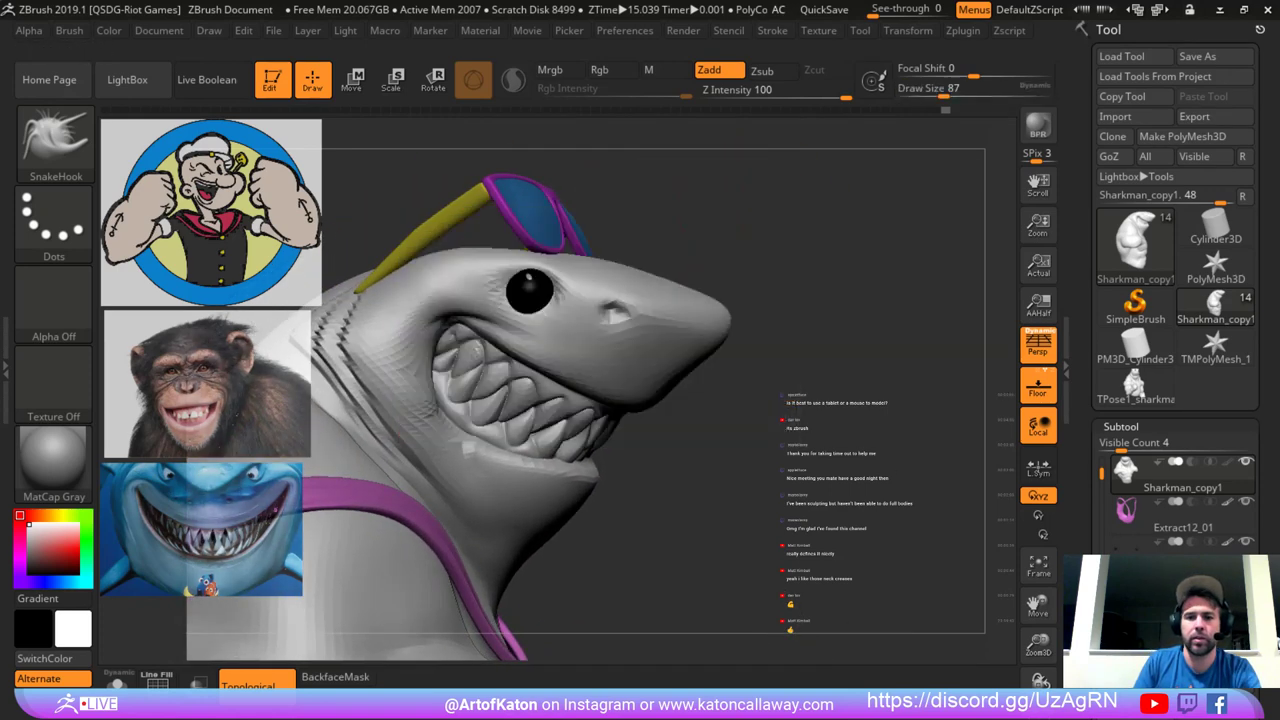
right_drag(750, 250, 671, 277)
right_drag(410, 225, 425, 251)
key(b)
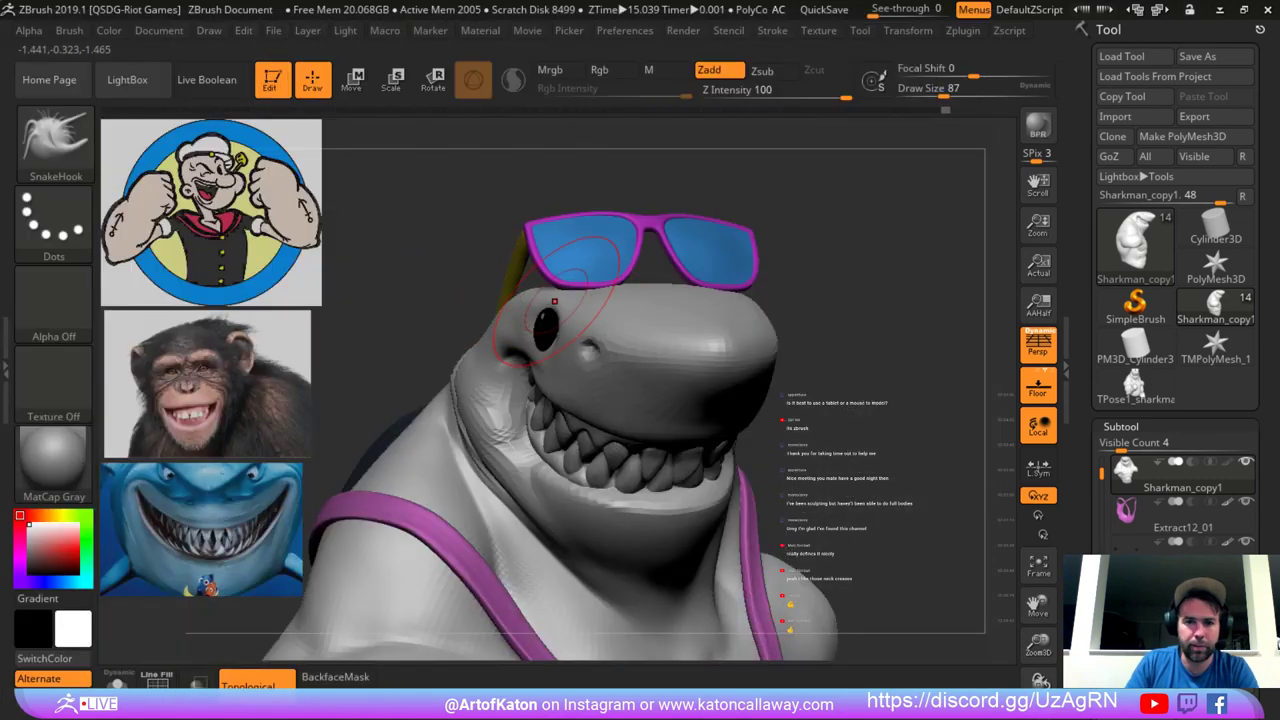
right_drag(554, 301, 531, 295)
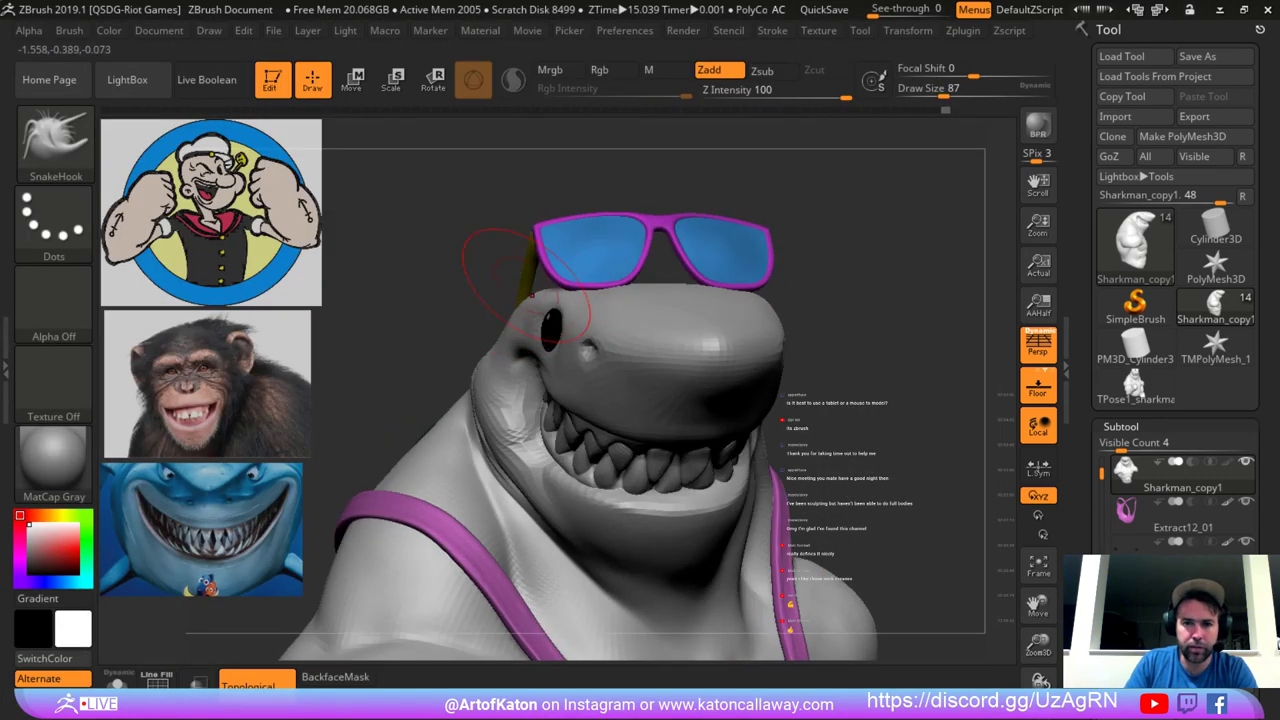
key(space)
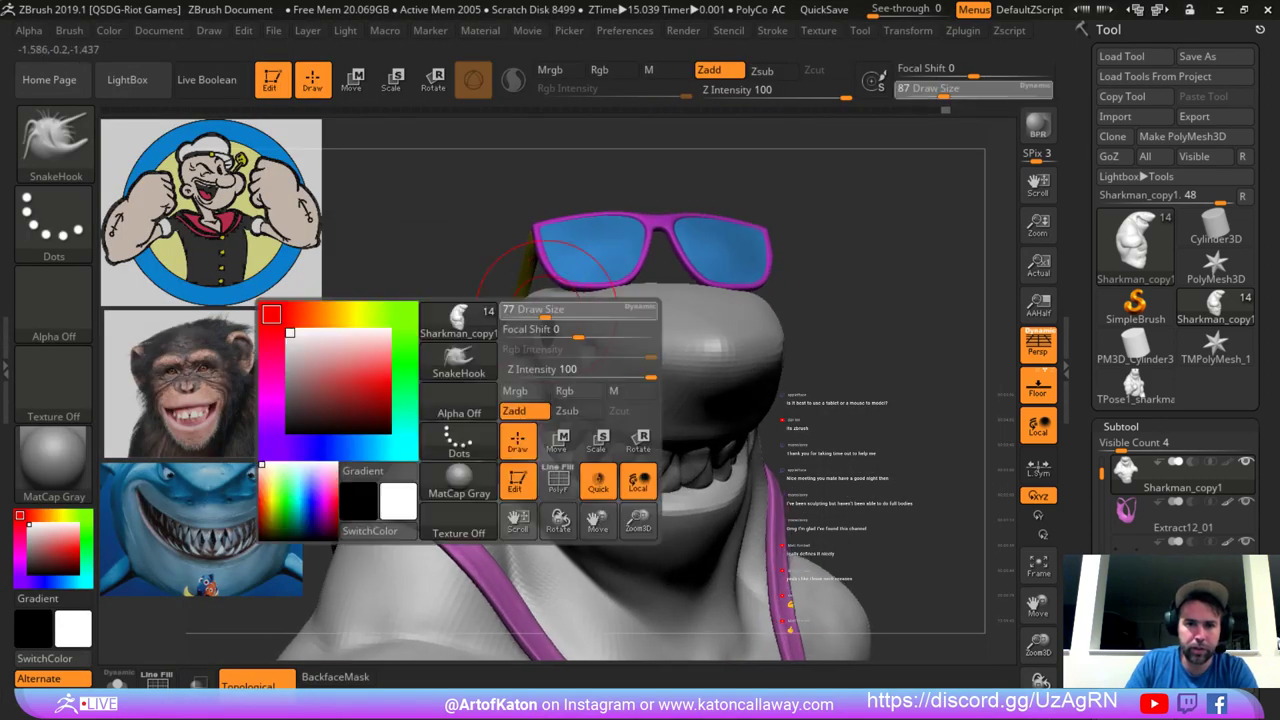
drag(545, 306, 542, 306)
right_drag(480, 300, 548, 312)
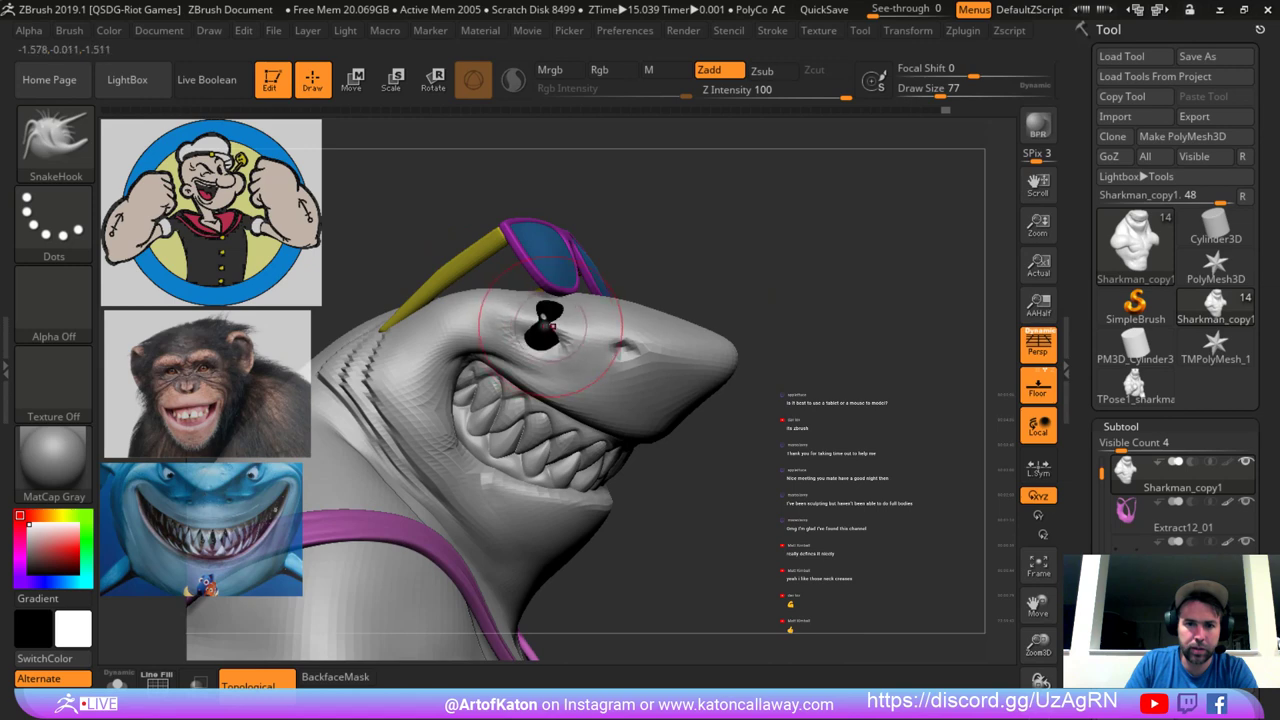
key(ctrl+z)
Set the SnakeHook draw size to 56 and examine the eye, brow and jaw from several angles.
key(space)
drag(555, 332, 548, 332)
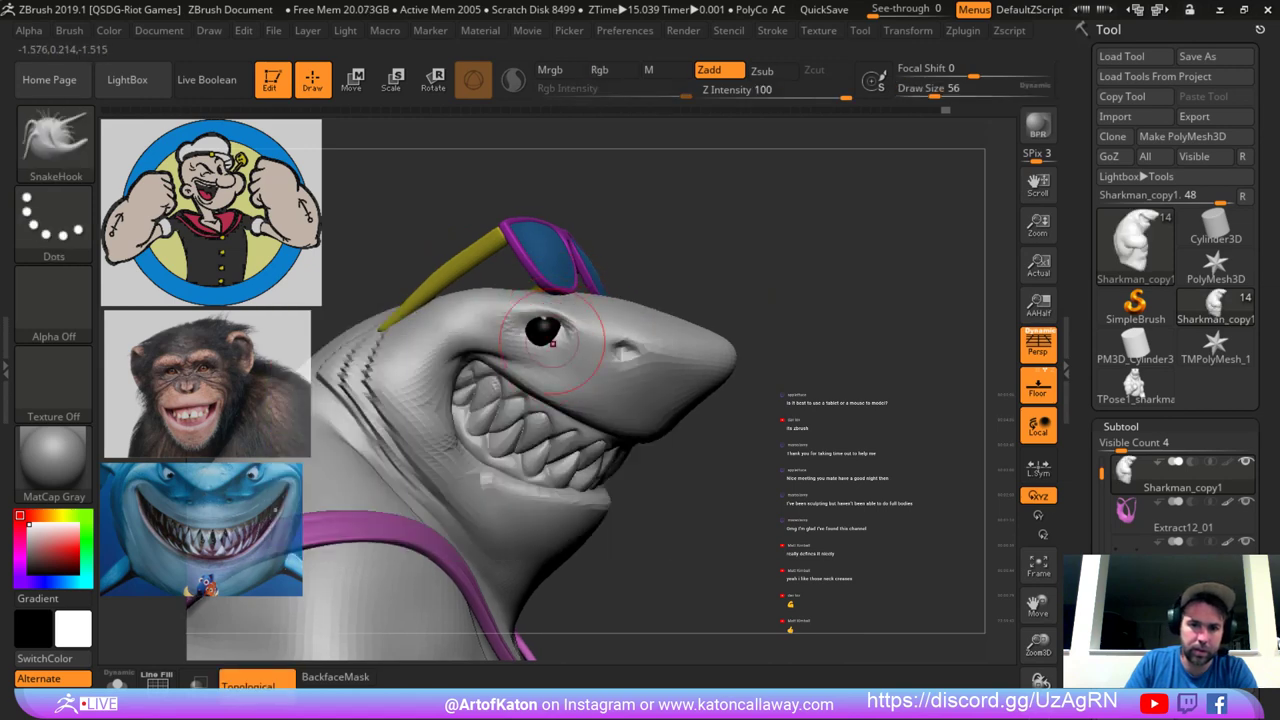
ctrl+right_drag(717, 250, 650, 257)
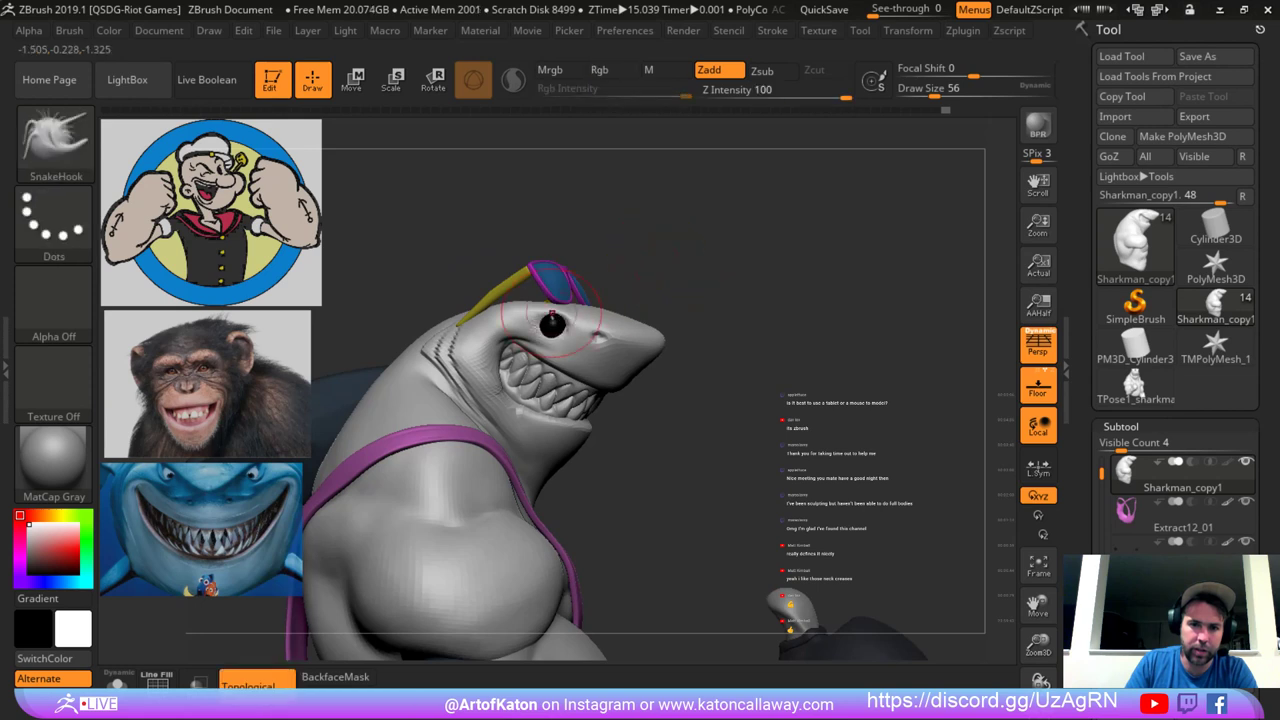
mouse_move(670, 285)
ctrl+right_down()
mouse_move(566, 262)
mouse_move(665, 258)
mouse_move(597, 300)
ctrl+right_up()
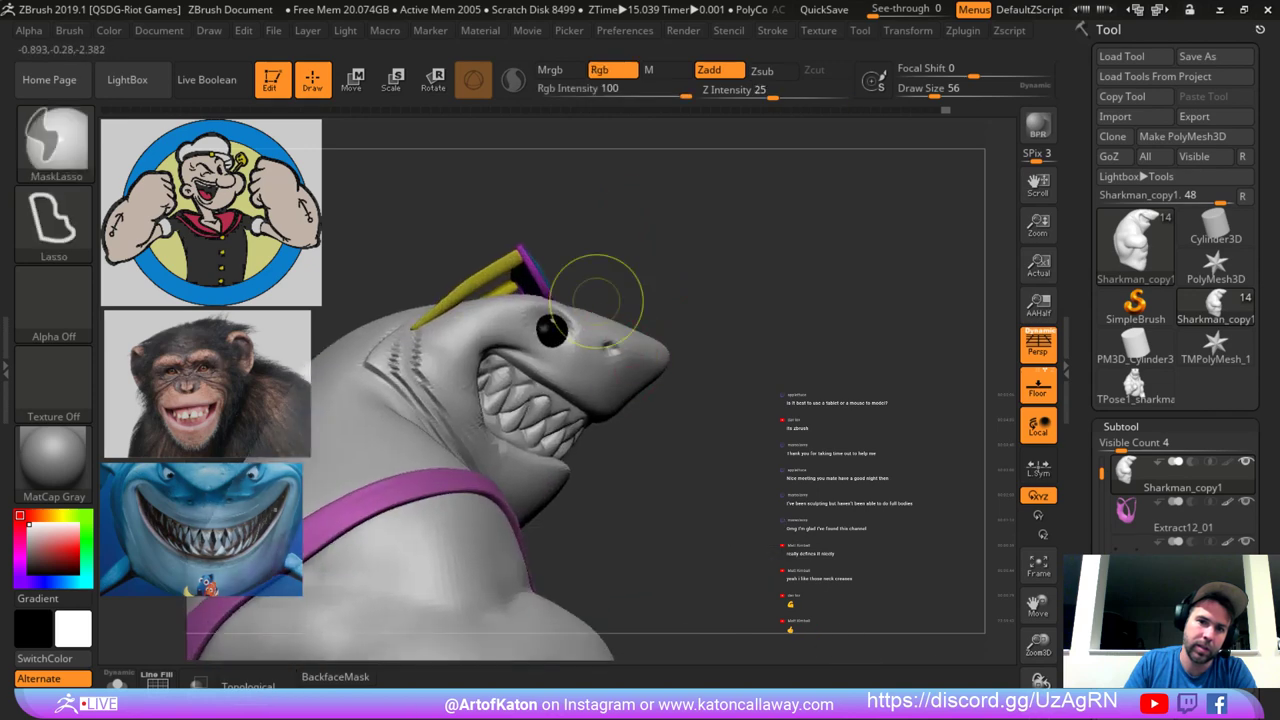
mouse_move(655, 250)
right_down()
mouse_move(555, 250)
mouse_move(600, 246)
mouse_move(570, 222)
right_up()
right_drag(570, 240, 635, 255)
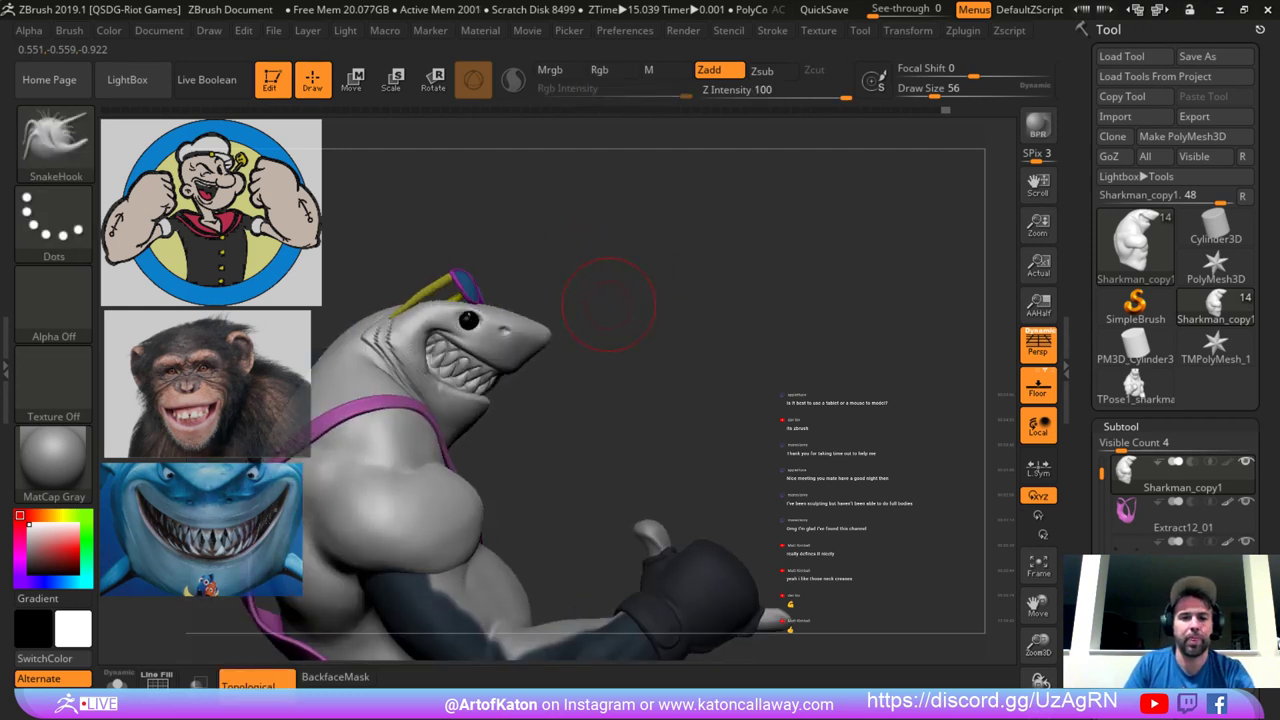
ctrl+right_drag(608, 303, 594, 369)
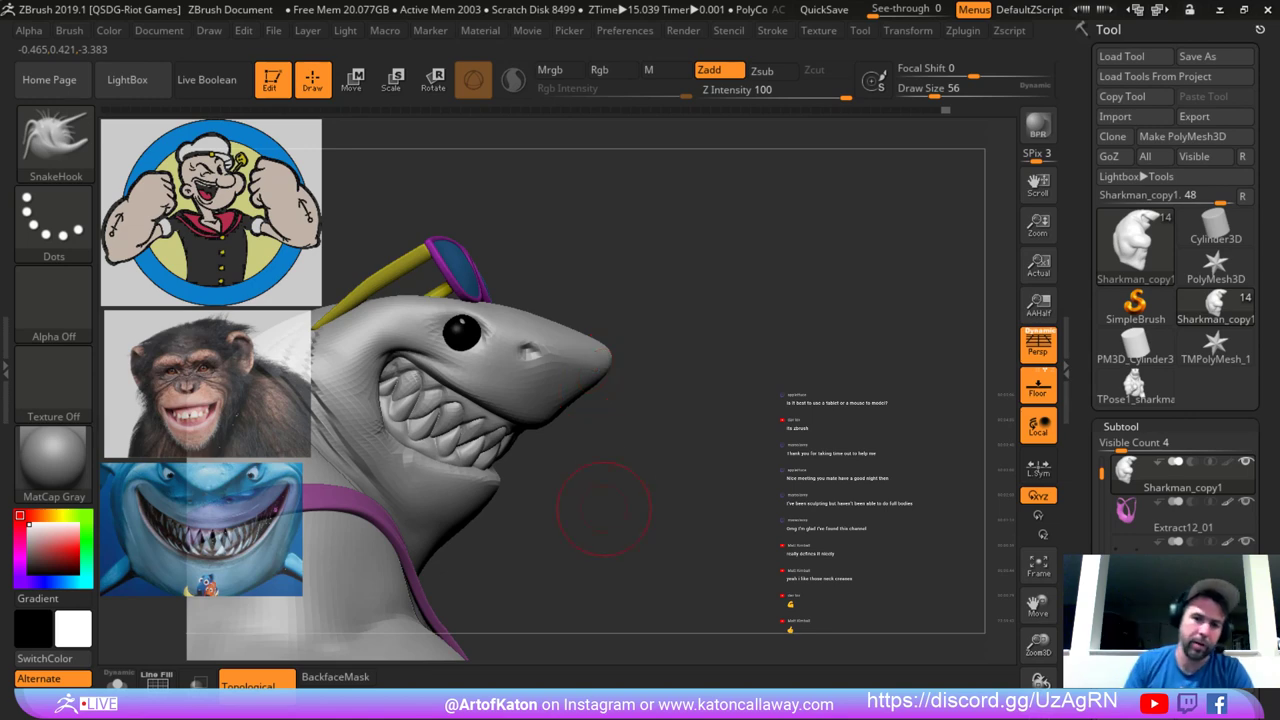
ctrl+right_drag(548, 503, 499, 479)
Raise the body's subdivision level and switch to the hPolish brush at draw size 62.
key(d)
drag(664, 258, 668, 340)
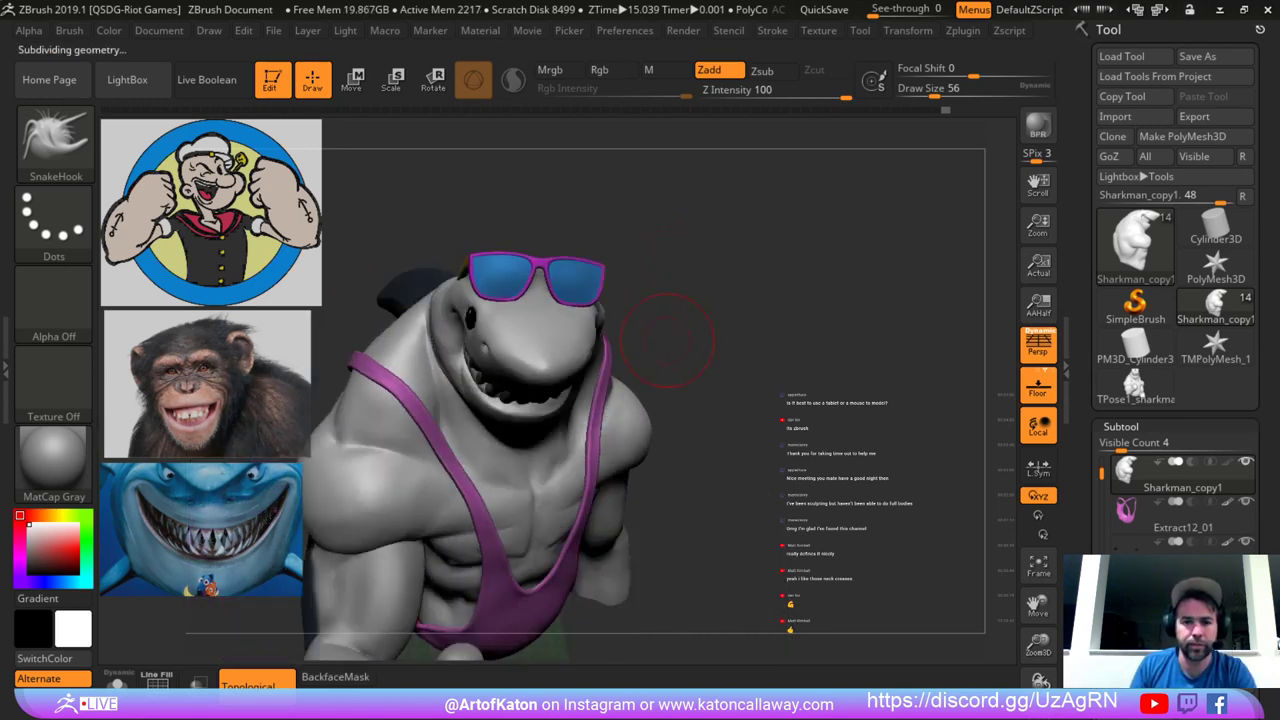
key(b)
key(h)
key(p)
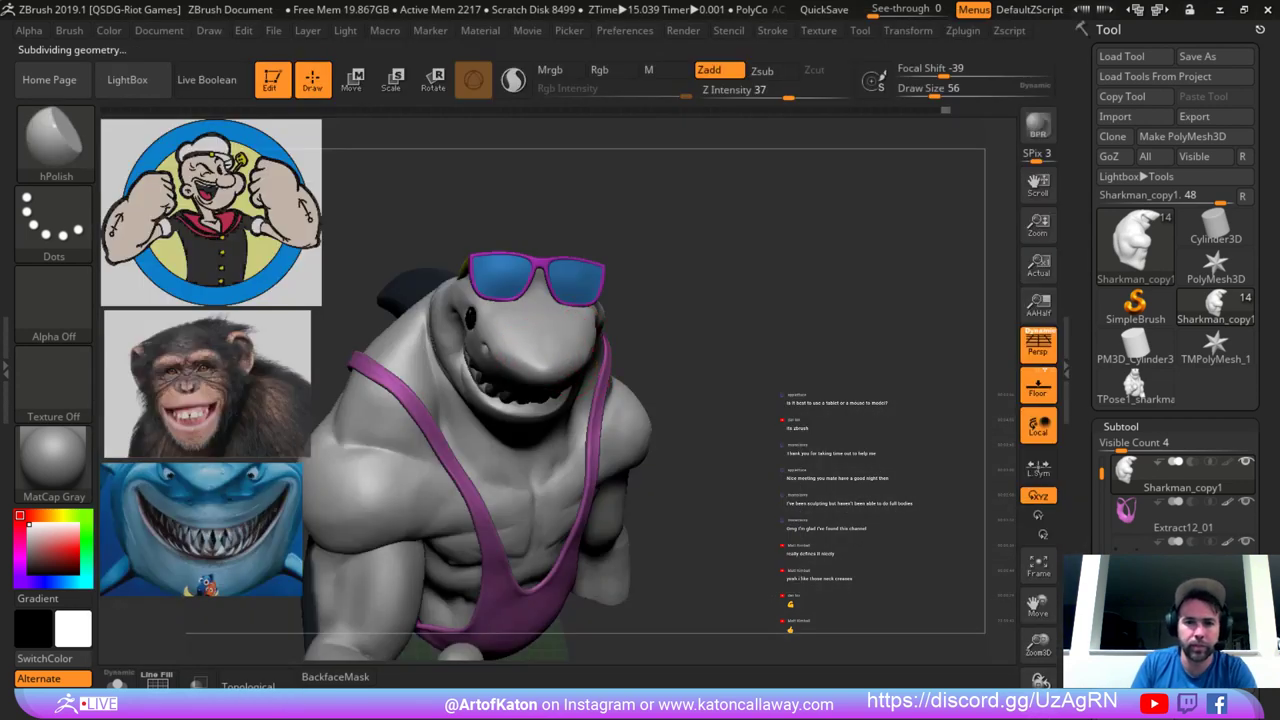
right_drag(541, 354, 535, 355)
key(space)
drag(522, 347, 538, 352)
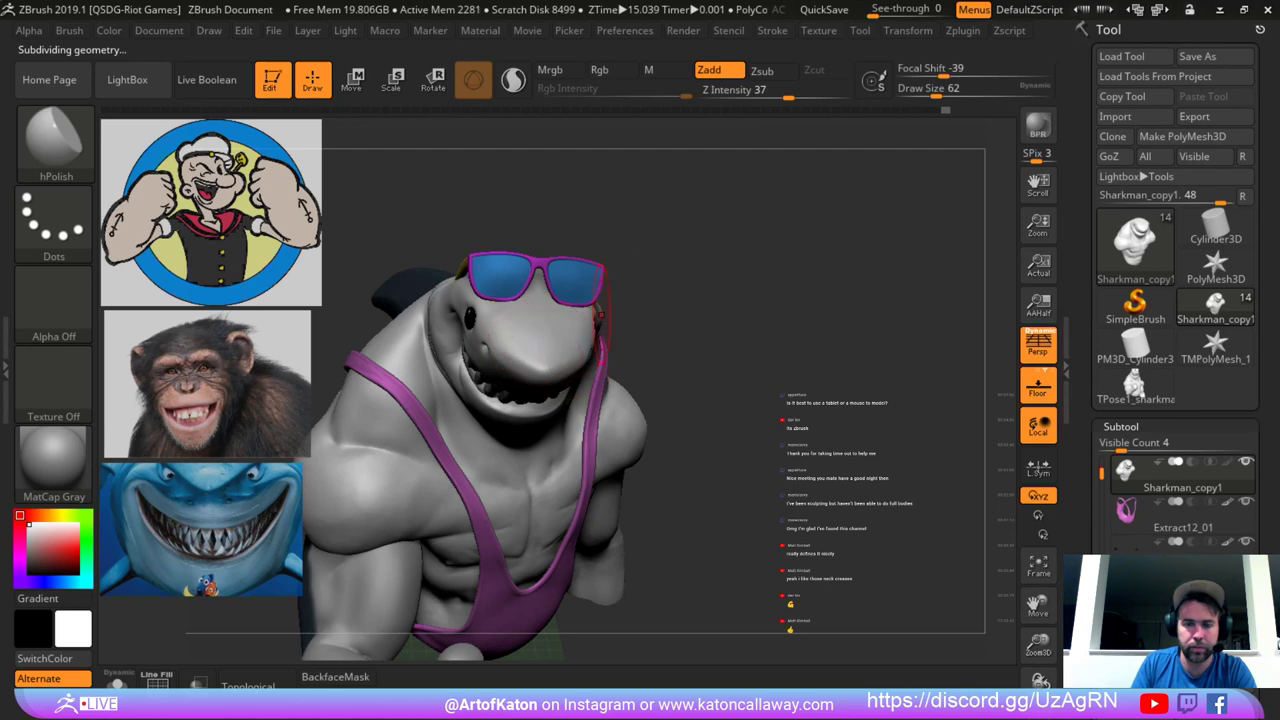
Check the body's mesh density in wireframe and examine the figure's surface around to the back.
mouse_move(601, 315)
right_down()
mouse_move(669, 277)
mouse_move(680, 244)
mouse_move(692, 262)
mouse_move(660, 322)
mouse_move(640, 251)
mouse_move(530, 262)
mouse_move(650, 240)
mouse_move(655, 310)
right_up()
key(shift+f)
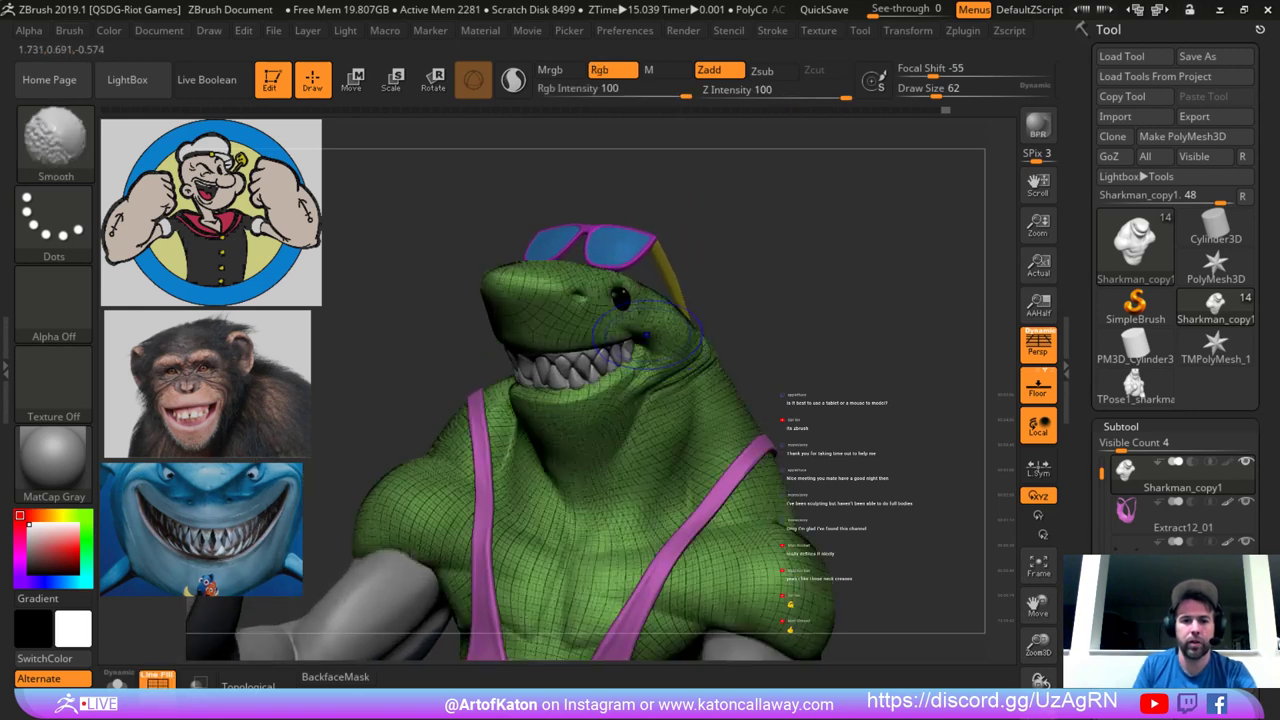
key(shift+f)
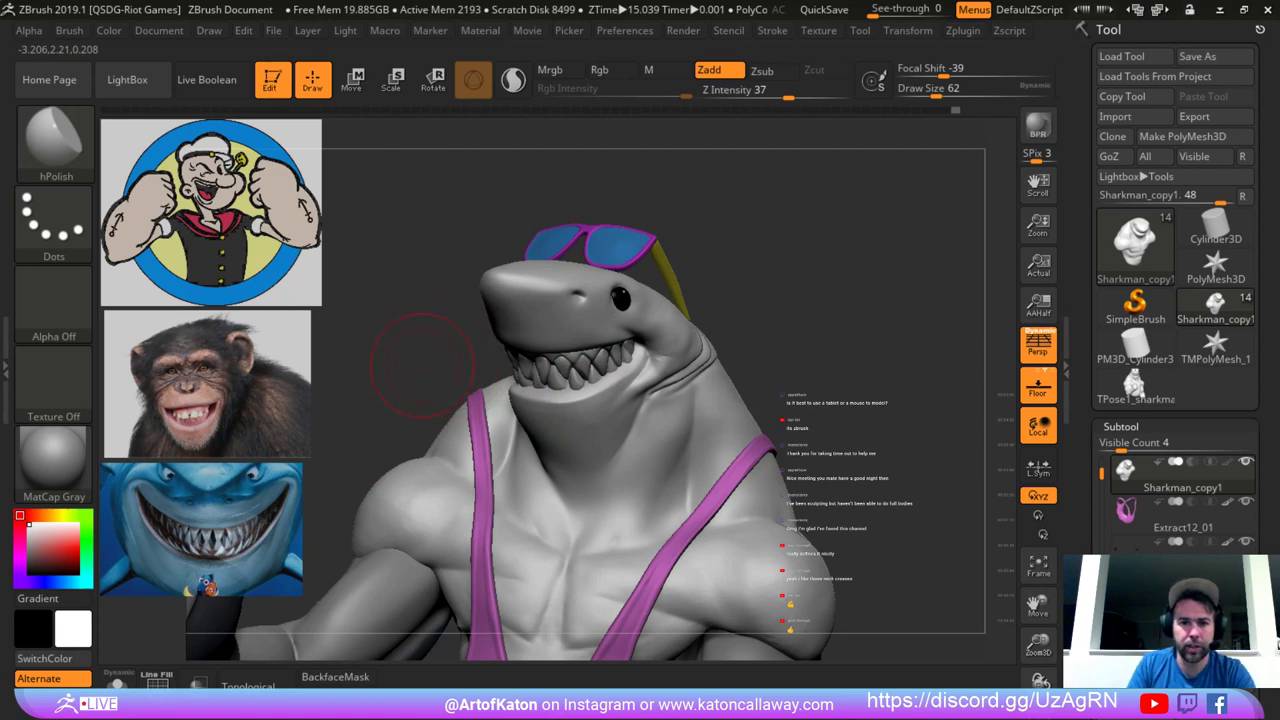
right_drag(413, 326, 400, 270)
mouse_move(400, 270)
right_down()
mouse_move(650, 285)
mouse_move(800, 277)
mouse_move(806, 292)
mouse_move(788, 276)
mouse_move(955, 289)
mouse_move(1004, 312)
right_up()
right_drag(731, 308, 724, 284)
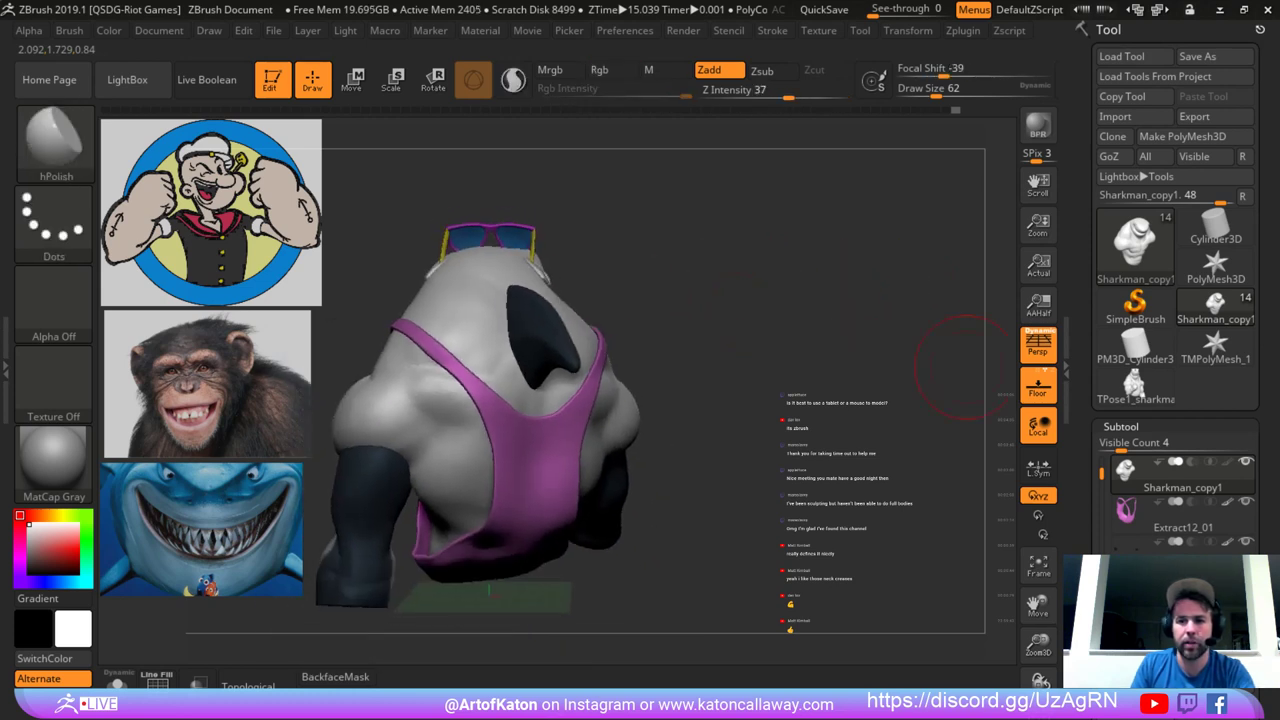
Turn on the body's polypaint colours and apply the SkinShade4 material to preview the coloured figure.
click(1230, 462)
right_drag(872, 438, 1110, 420)
right_drag(737, 423, 795, 420)
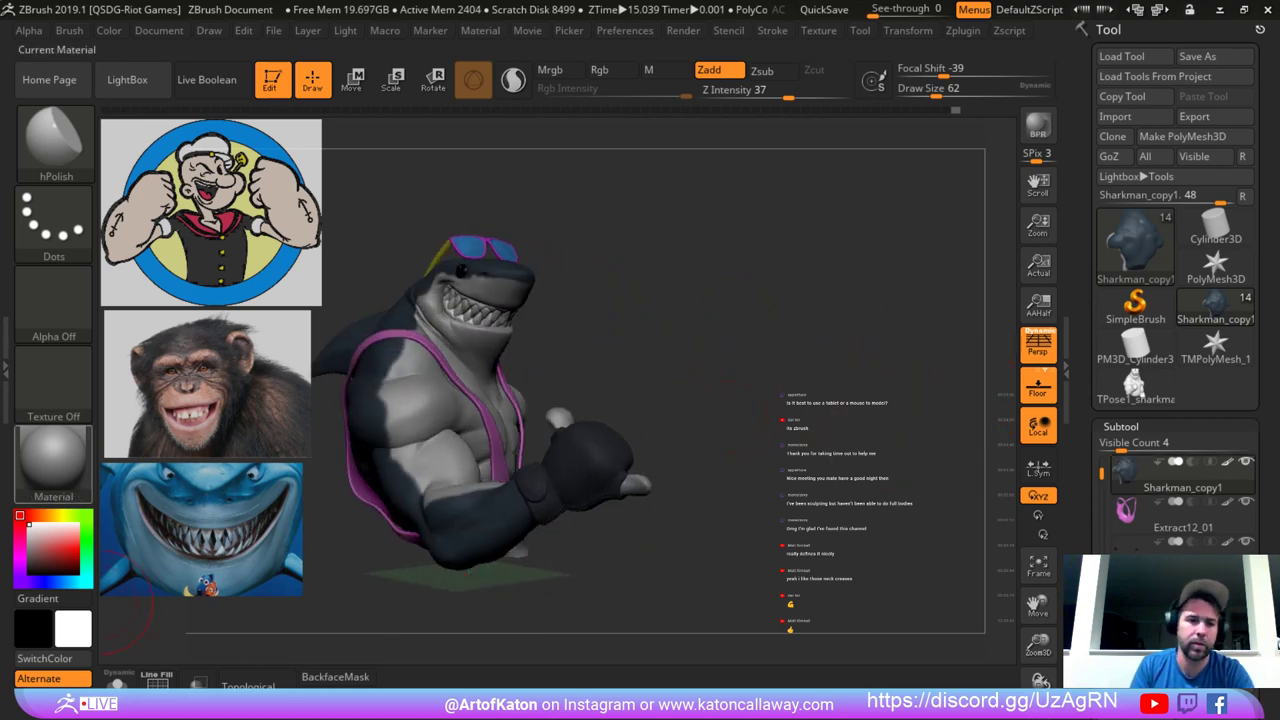
click(53, 460)
click(472, 138)
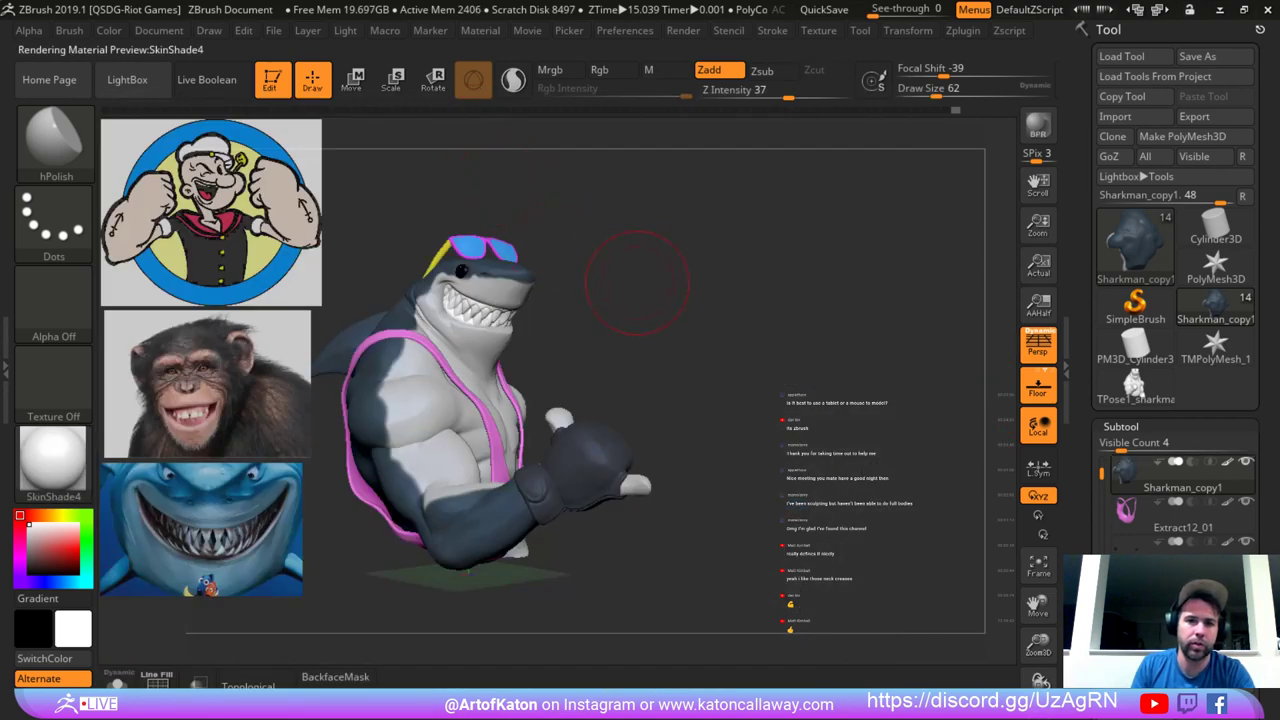
ctrl+right_drag(637, 283, 728, 280)
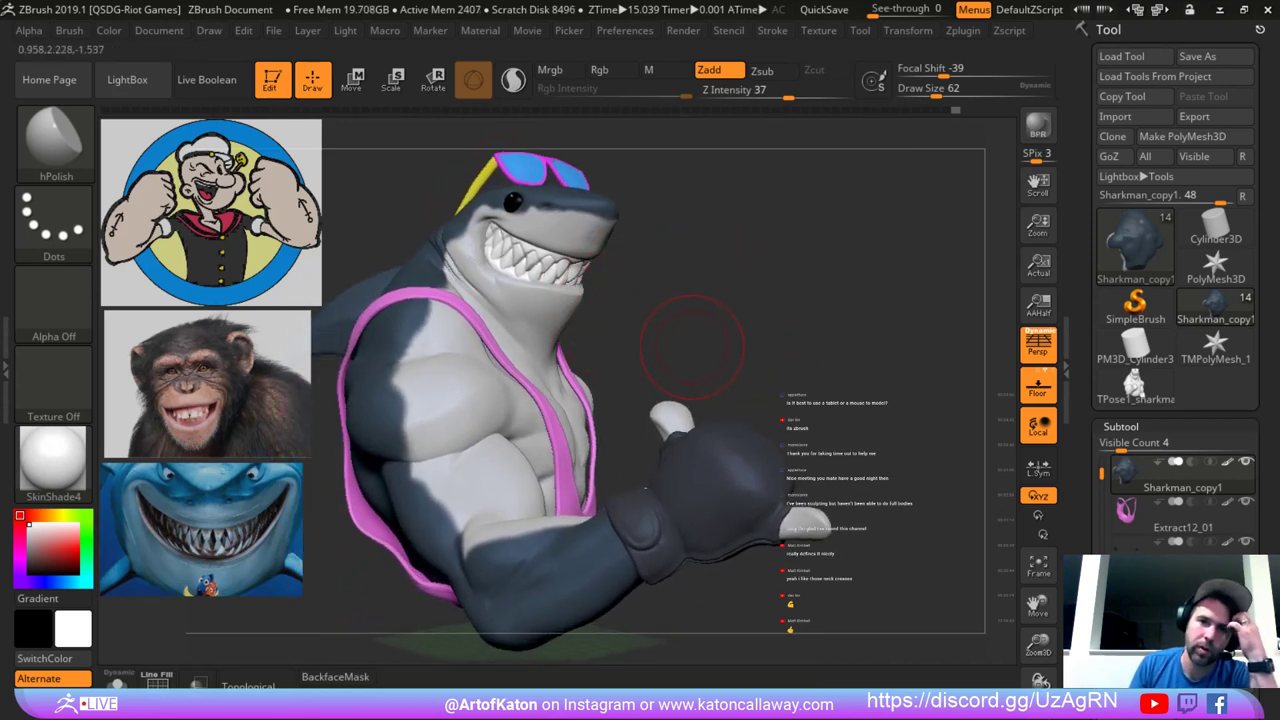
drag(658, 349, 686, 344)
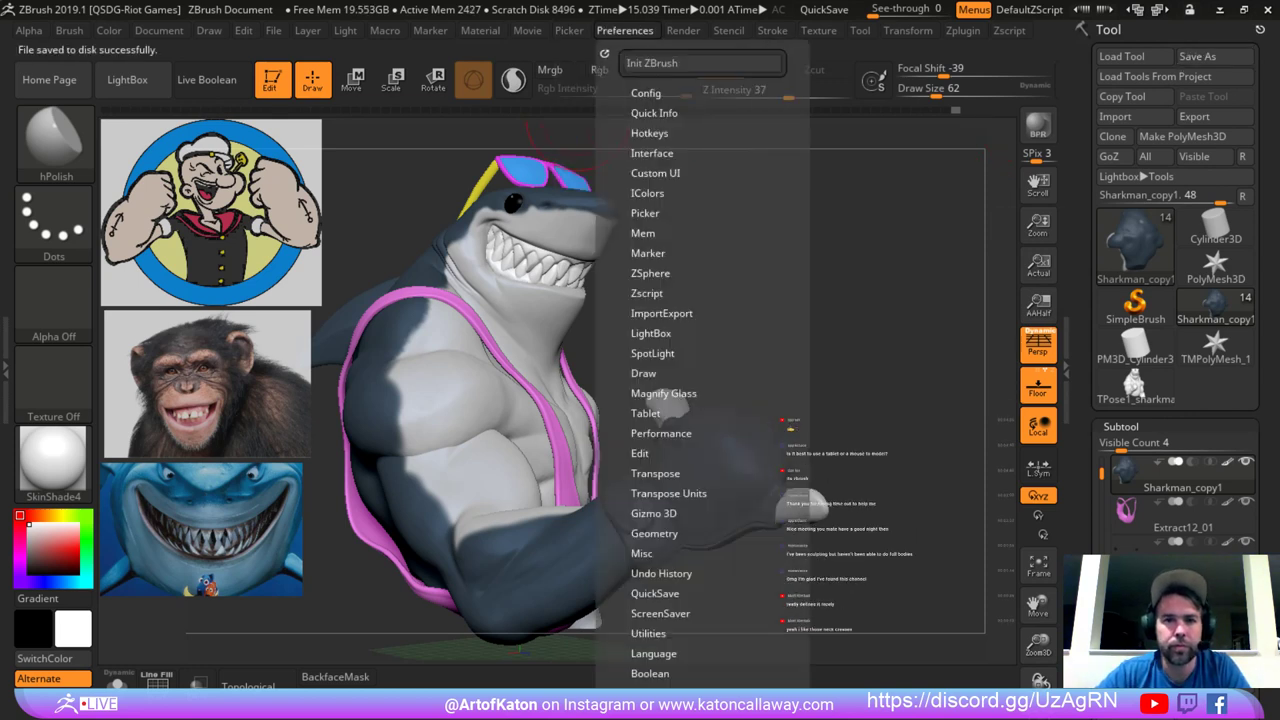
Choose KeyShot as the external renderer and send the coloured shark figure to it.
mouse_move(684, 31)
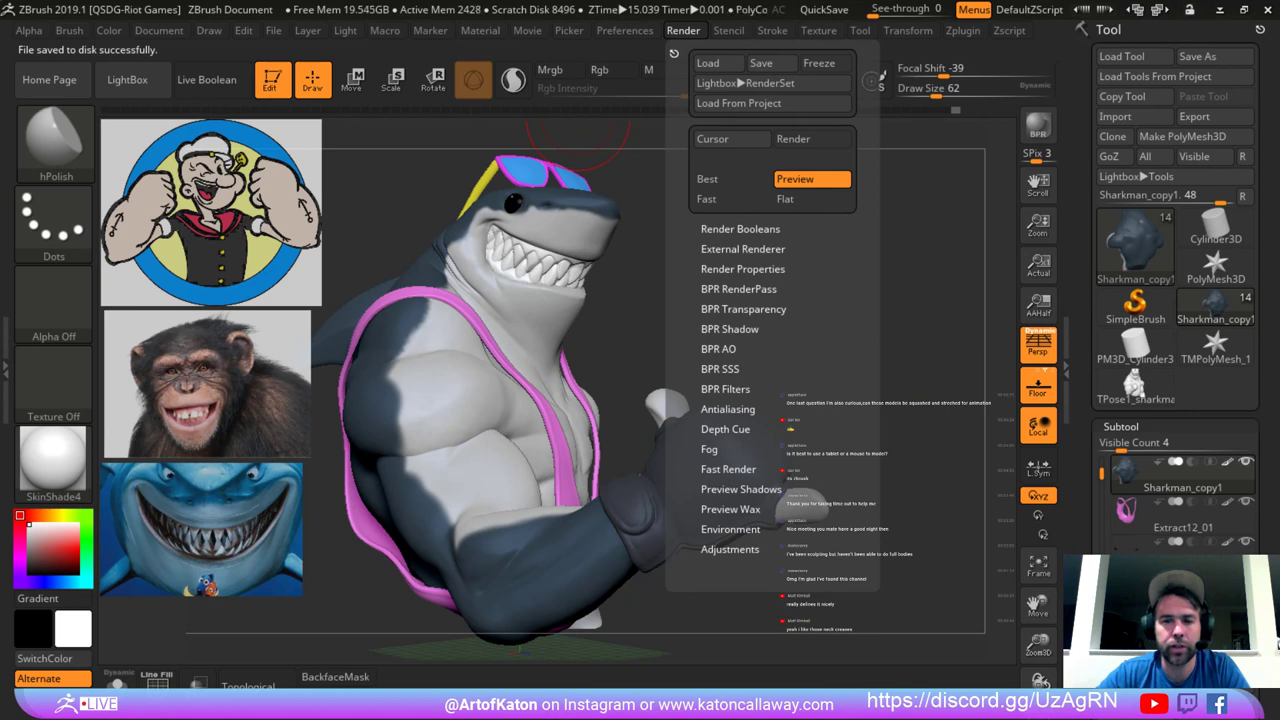
click(743, 249)
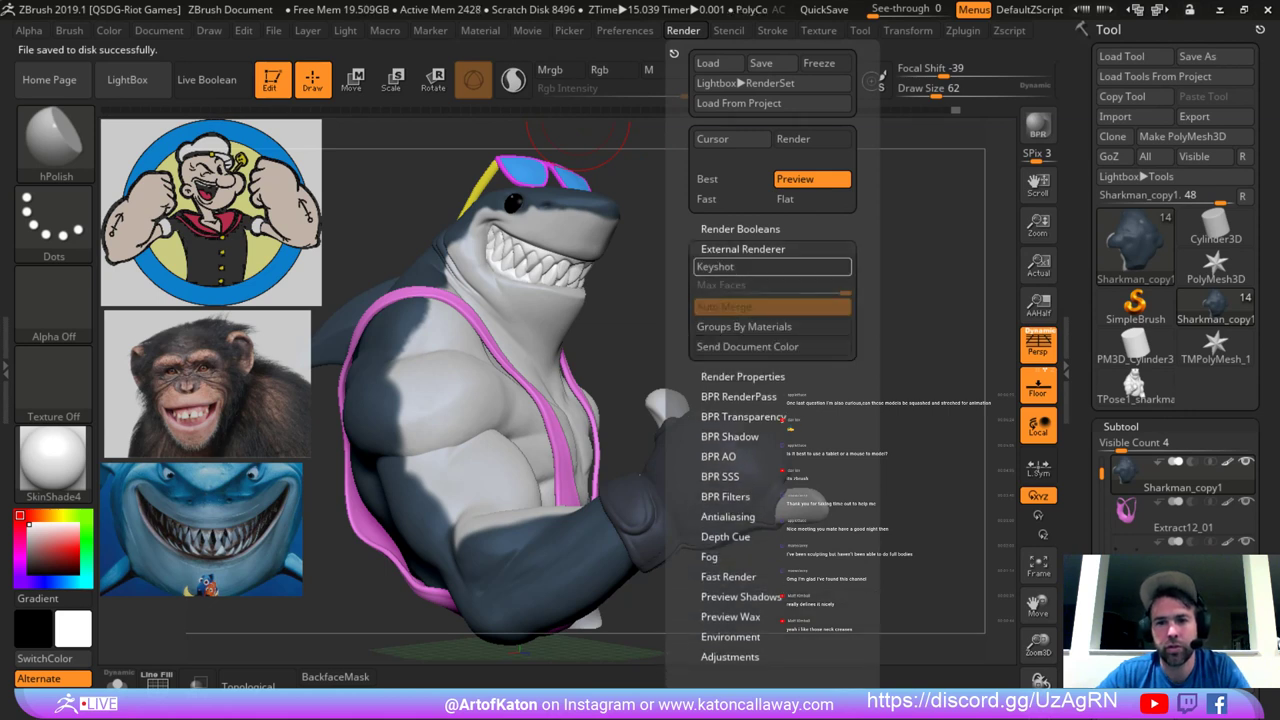
click(735, 267)
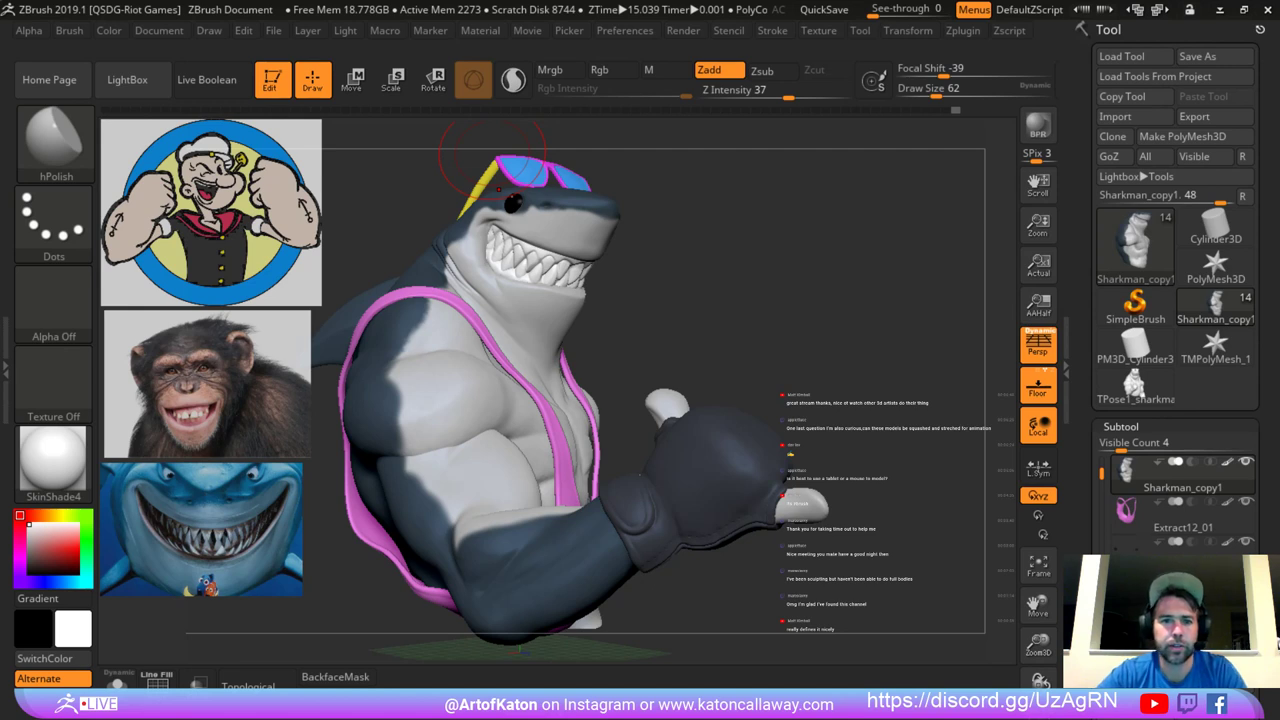
mouse_move(679, 310)
mouse_down()
mouse_move(592, 310)
mouse_move(692, 310)
mouse_up()
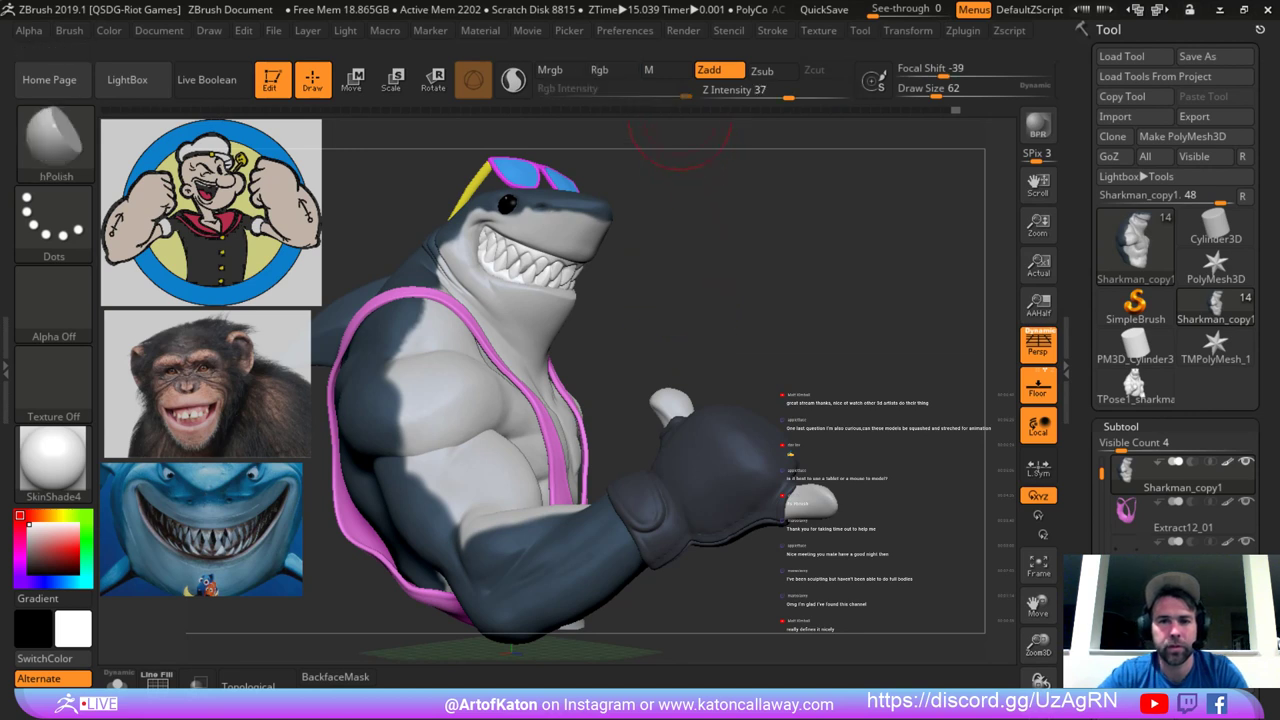
click(683, 30)
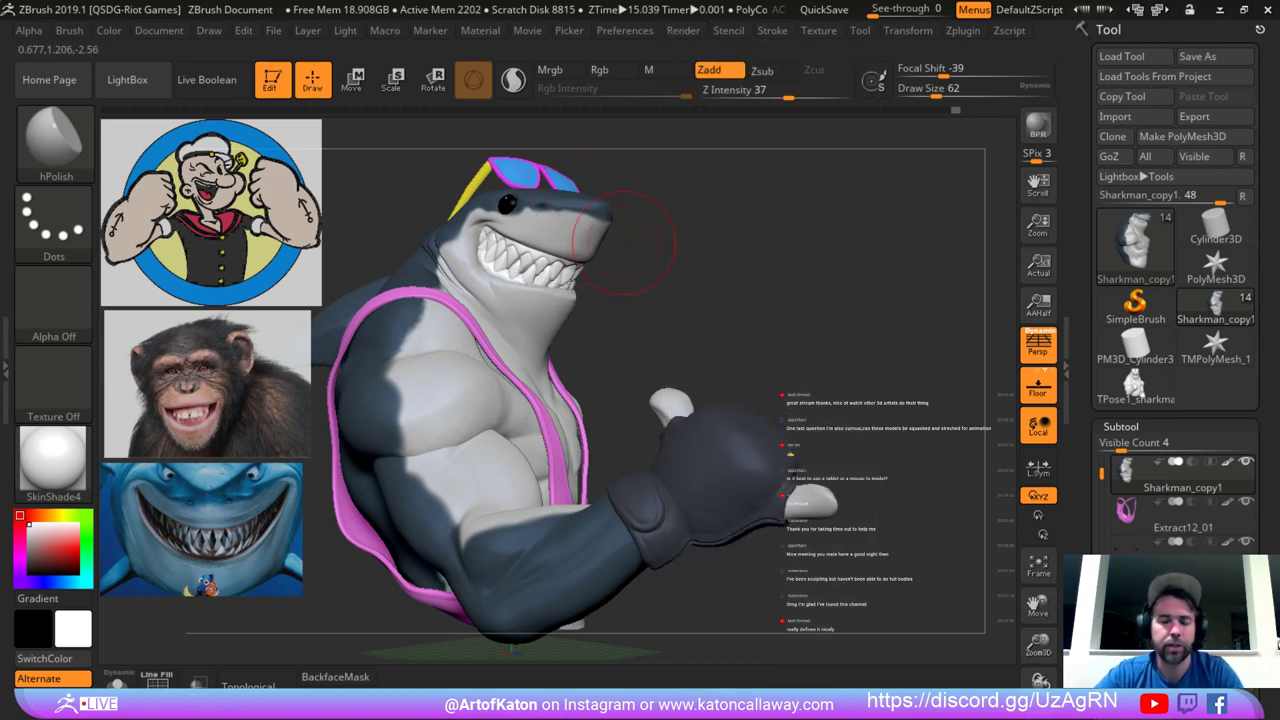
key(shift+r)
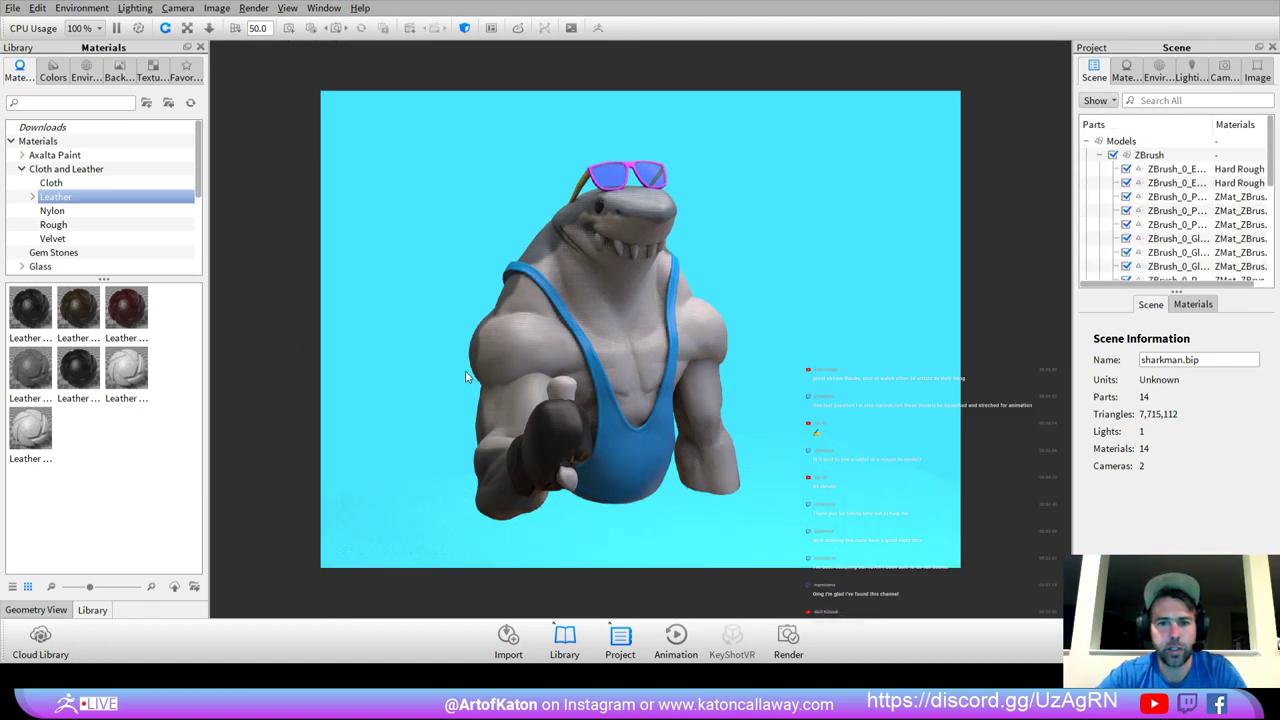
Switch to KeyShot and examine the shark figure in the rendered scene from the front and both sides.
drag(465, 371, 488, 484)
middle_drag(484, 440, 484, 540)
drag(506, 403, 540, 282)
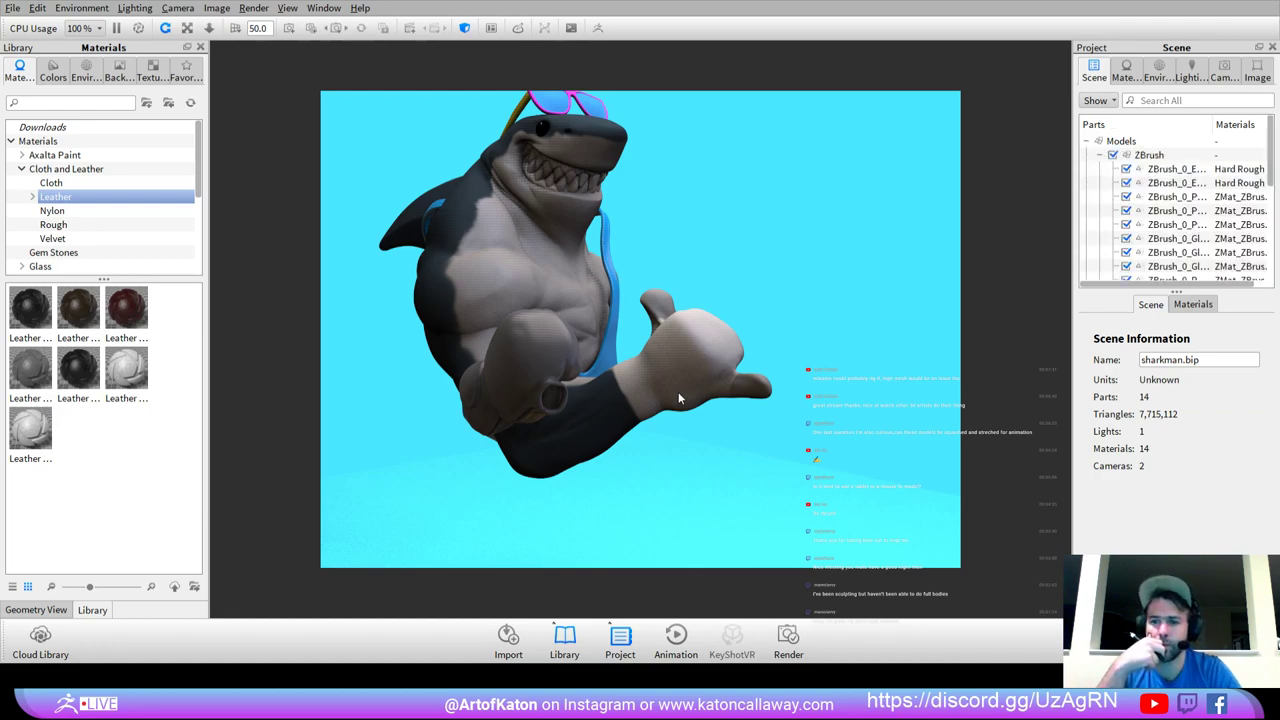
middle_drag(672, 118, 614, 411)
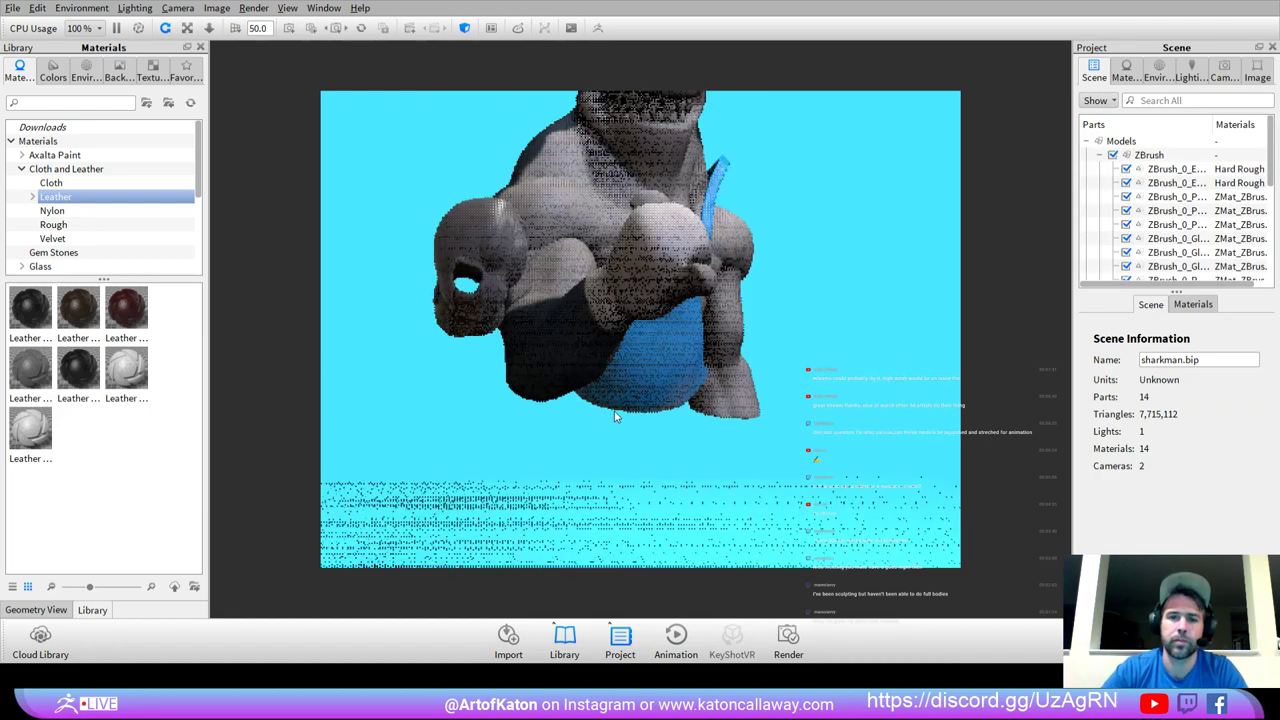
drag(669, 350, 613, 327)
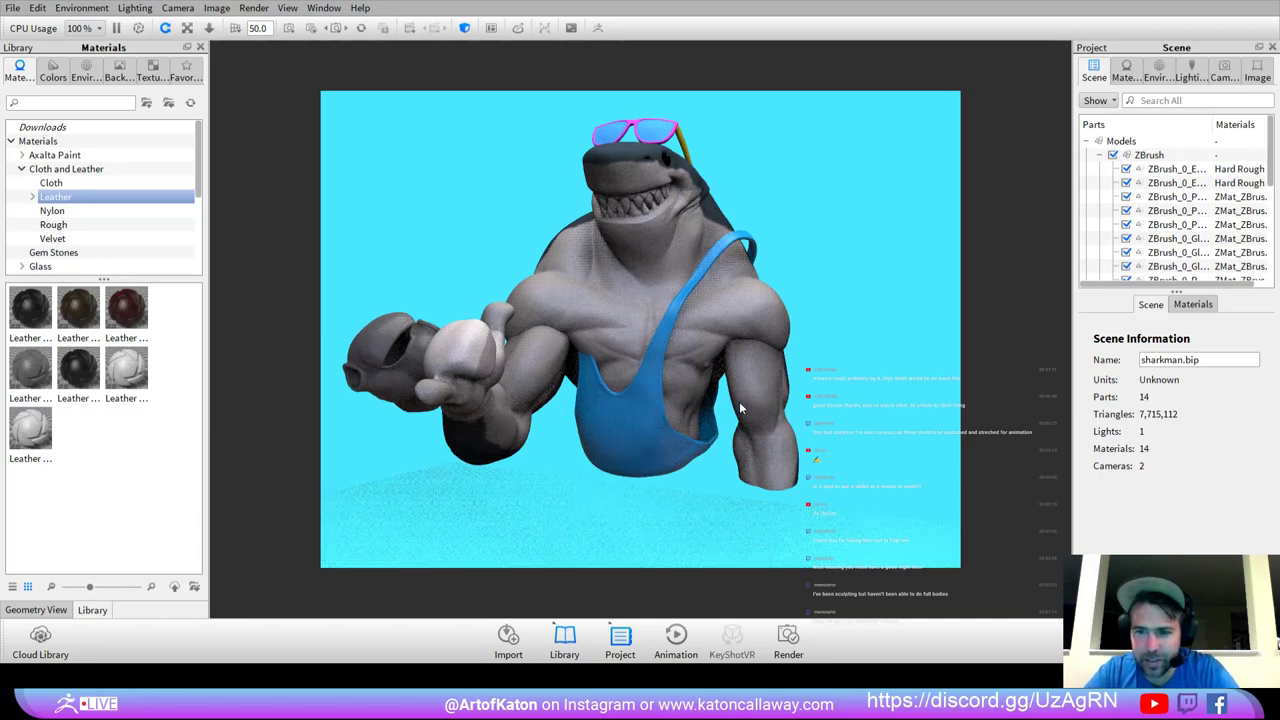
drag(740, 410, 543, 340)
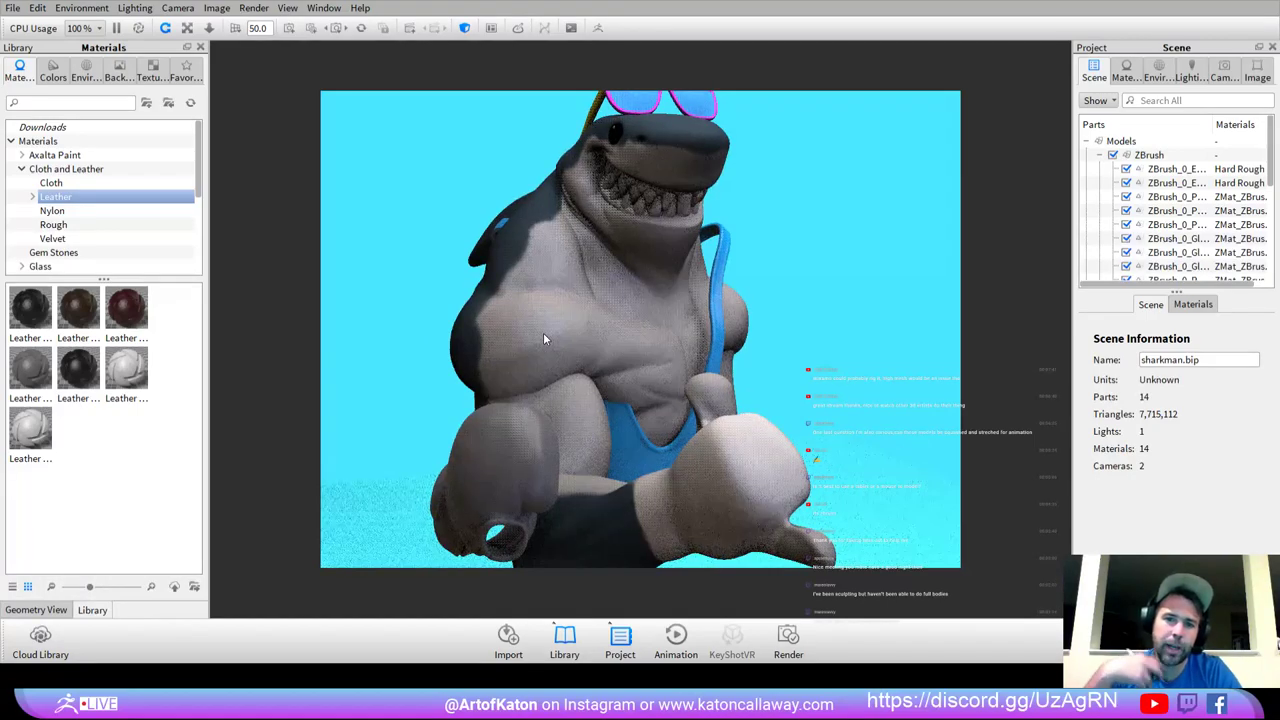
drag(572, 262, 603, 318)
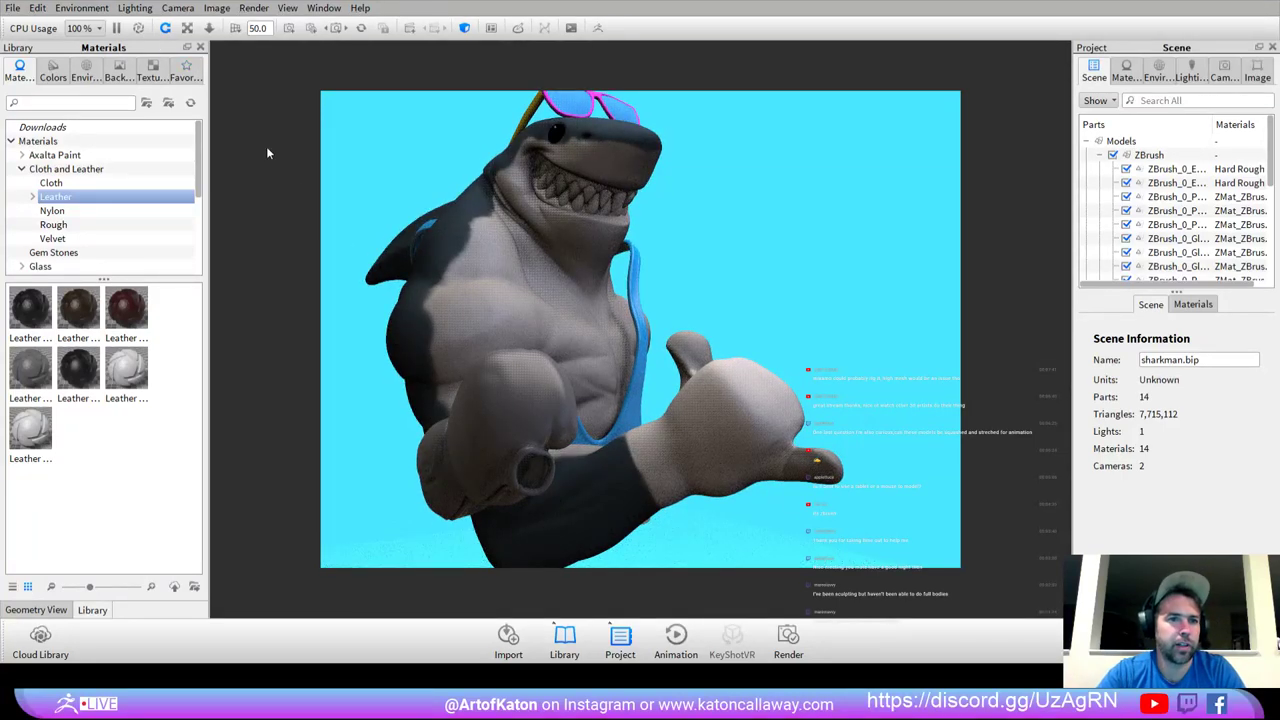
drag(712, 272, 437, 319)
drag(743, 315, 683, 298)
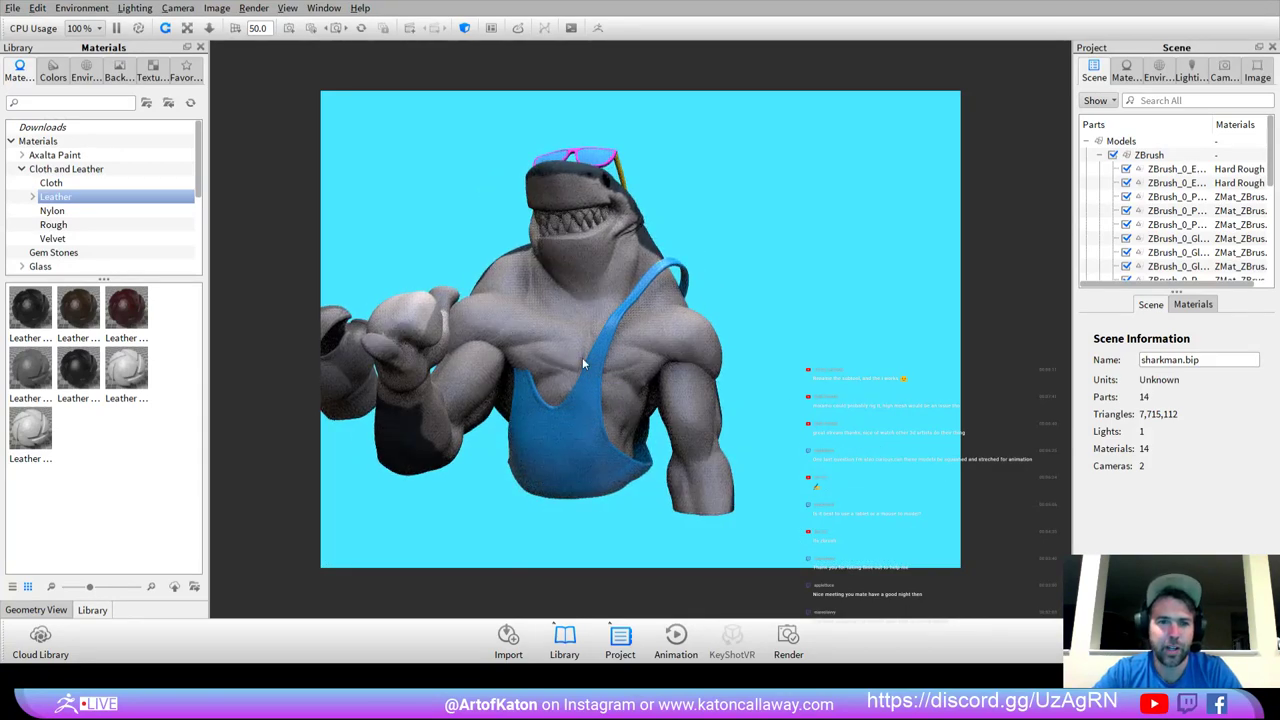
drag(582, 356, 560, 406)
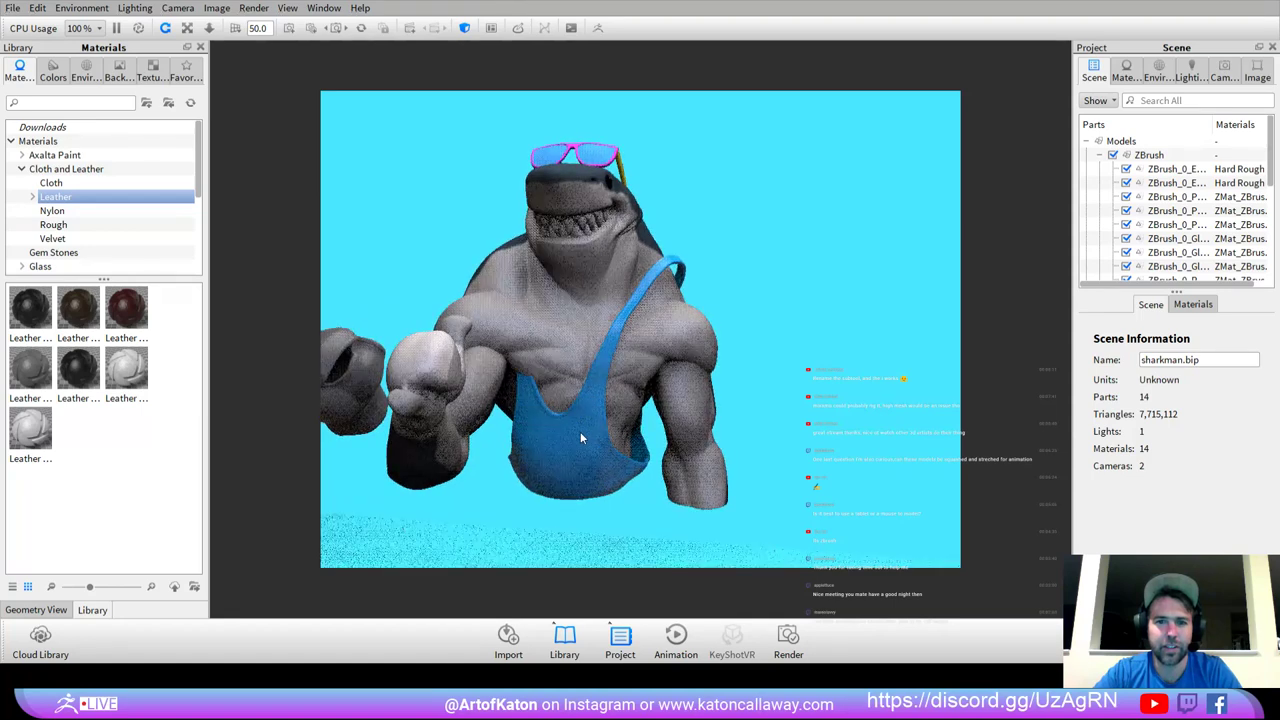
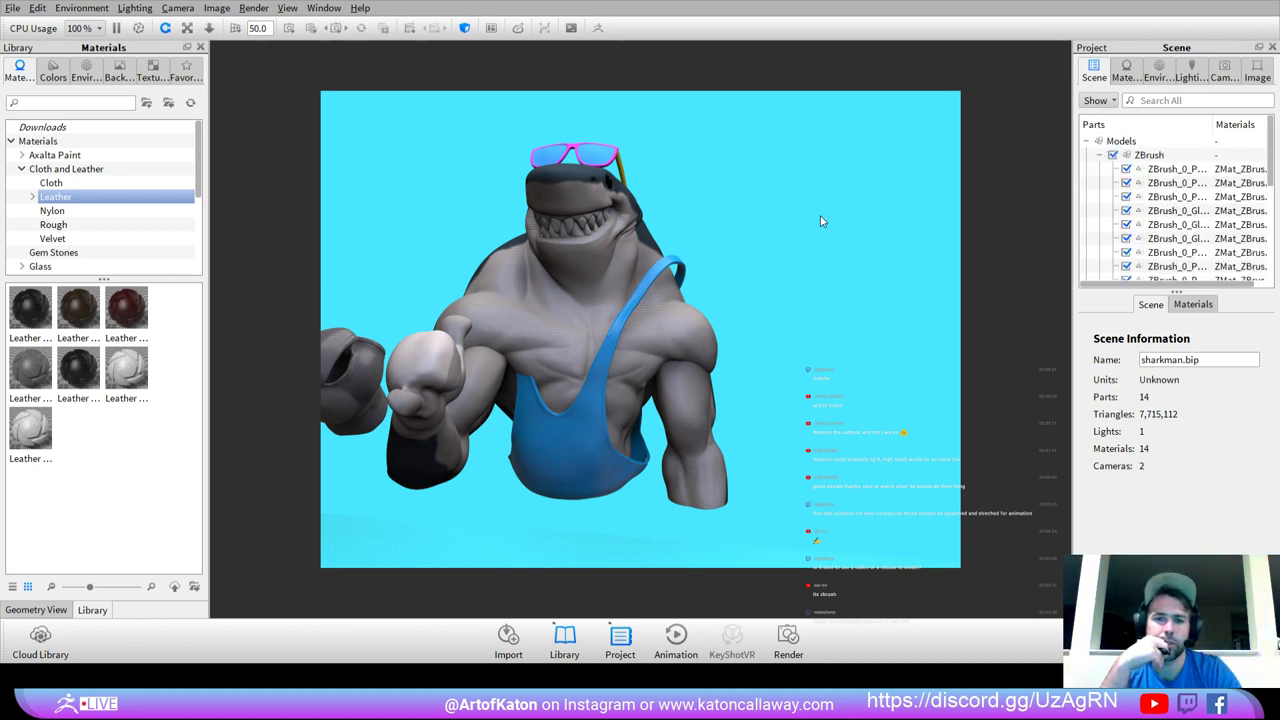
Get a close view of the figure and open the material properties of the glove's thumb.
drag(658, 338, 604, 405)
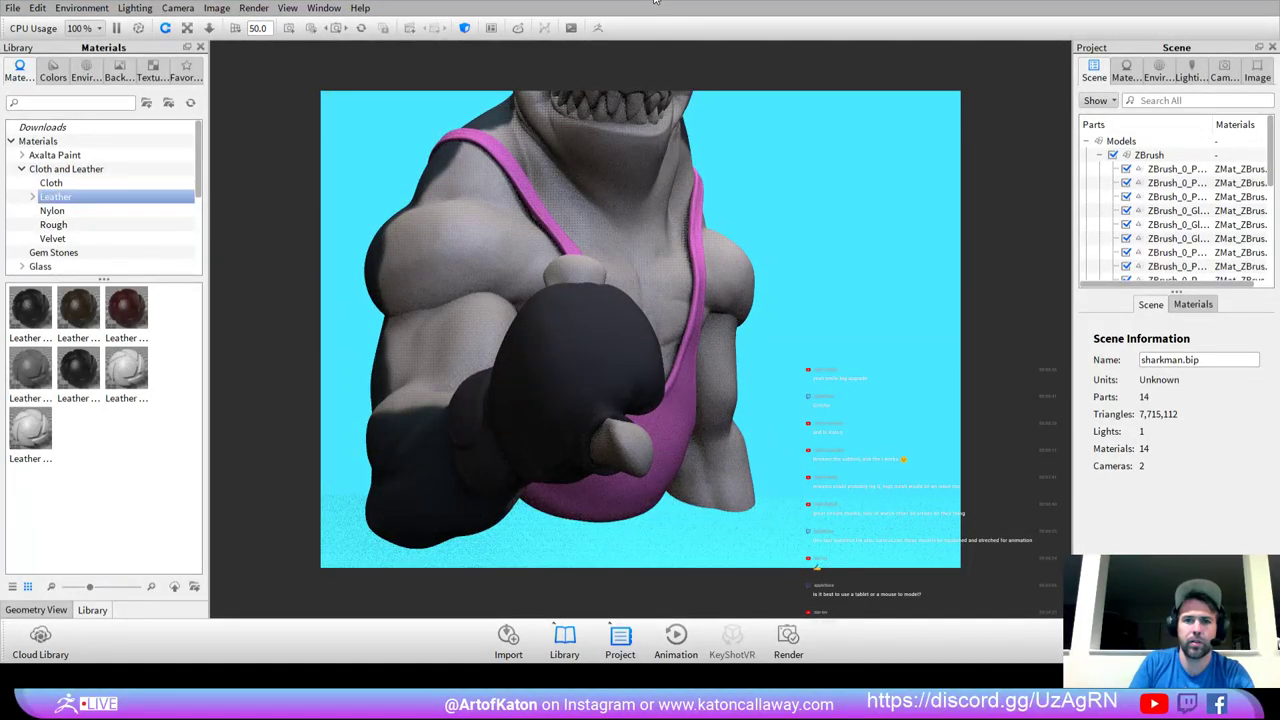
double_click(606, 273)
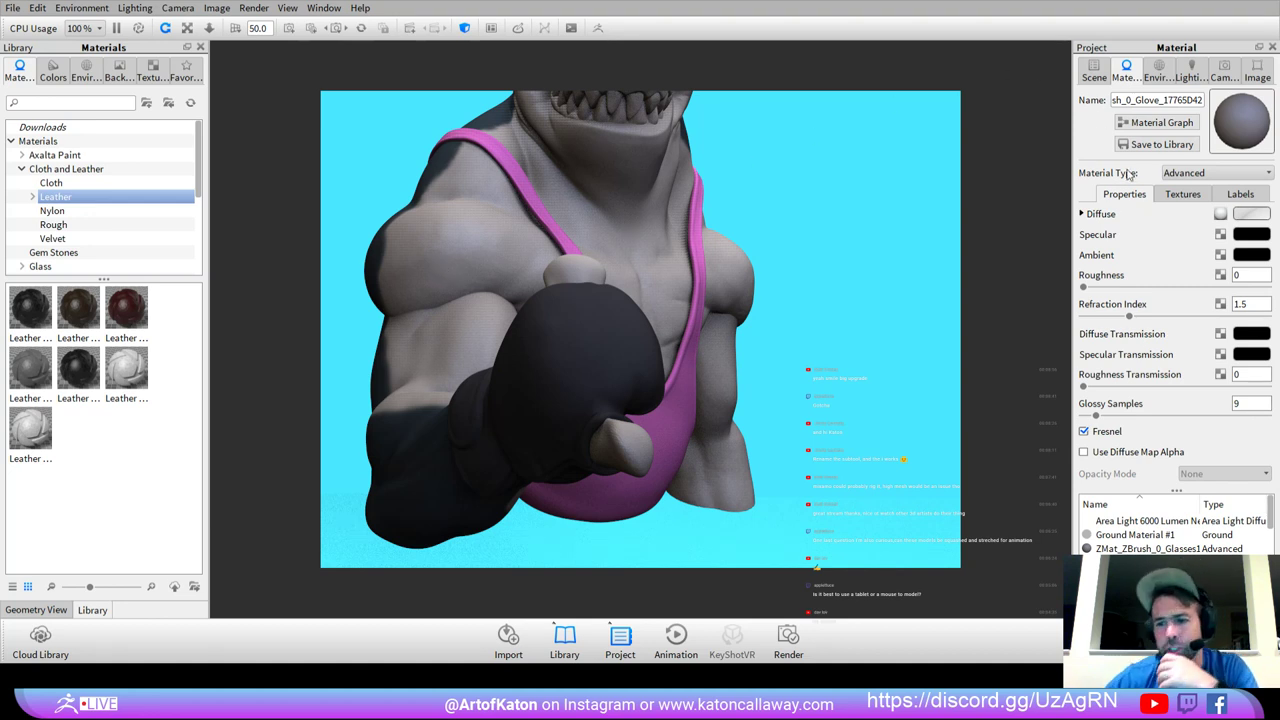
mouse_move(1271, 522)
mouse_down()
mouse_move(1276, 645)
mouse_move(1271, 503)
mouse_up()
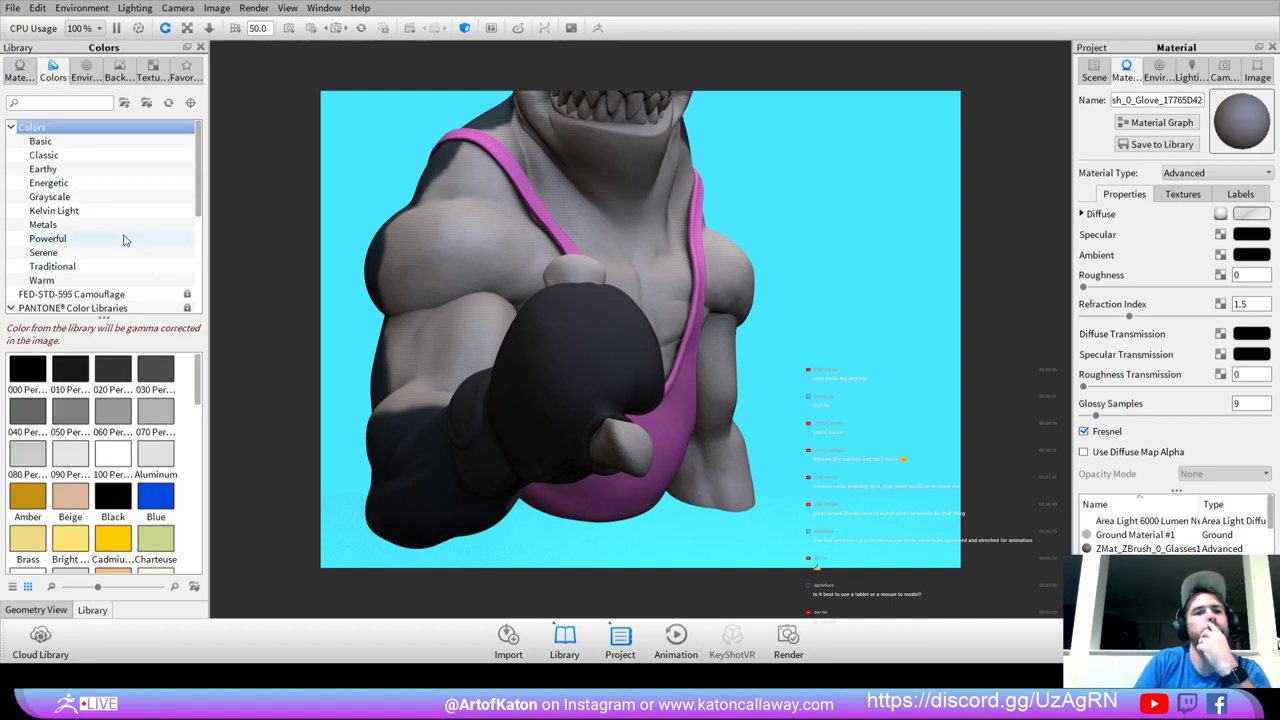
Look through the colour library and the plastic, stone and paint categories of the material library.
click(11, 128)
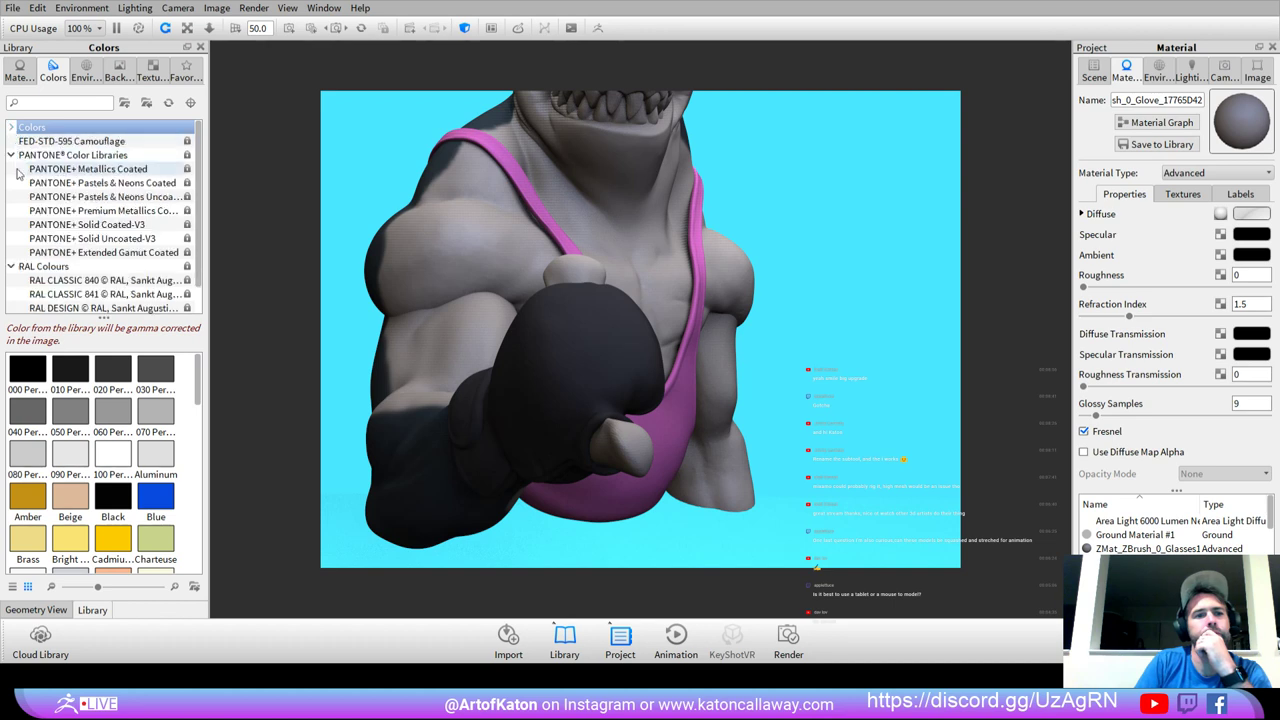
click(12, 155)
click(21, 72)
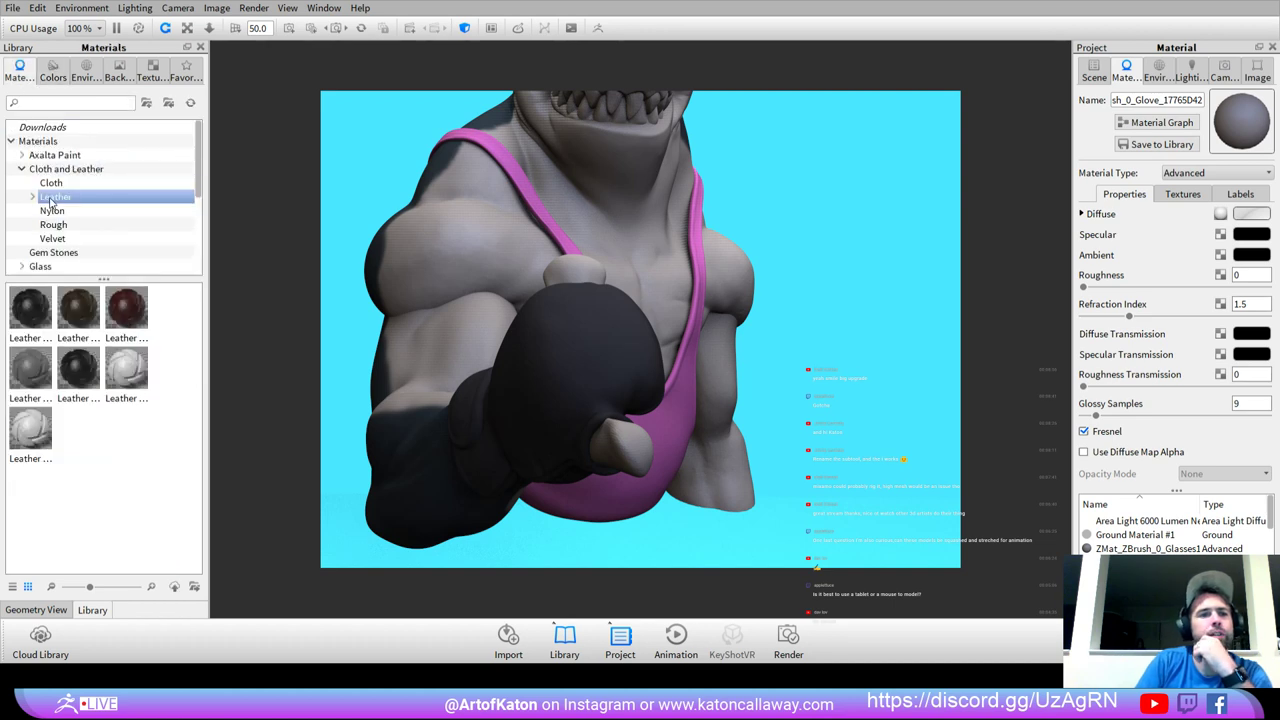
click(22, 169)
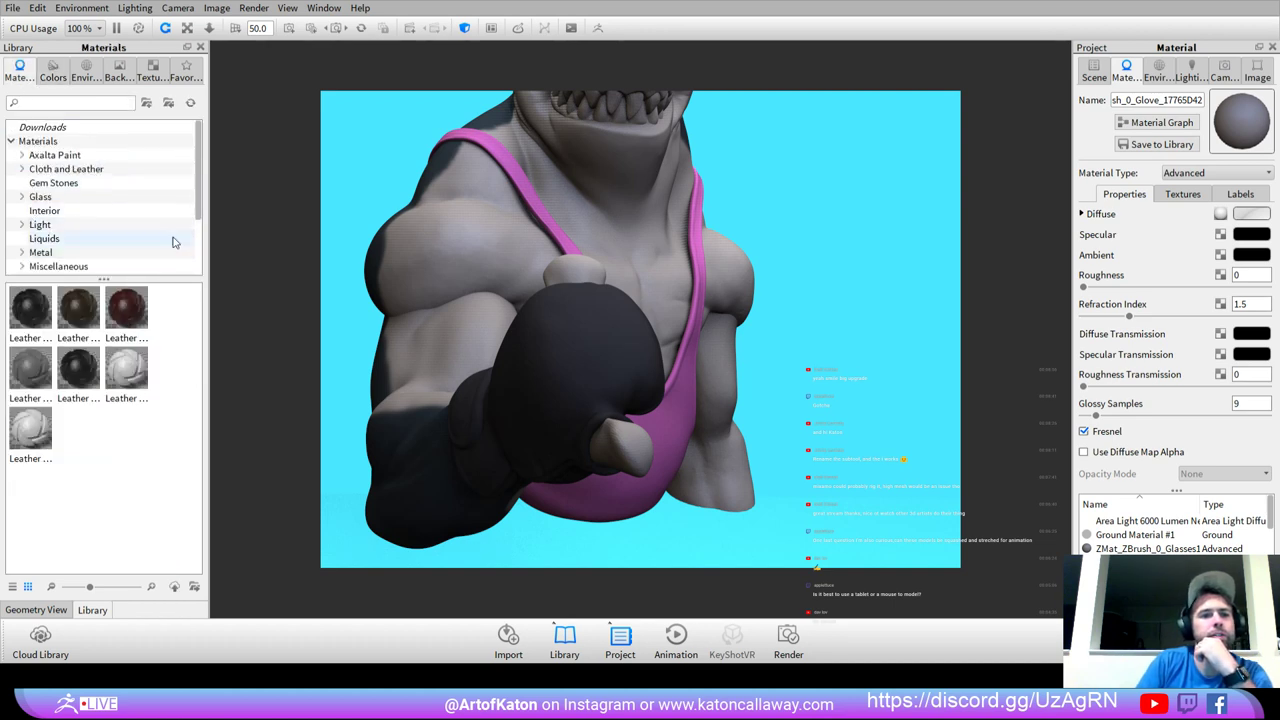
drag(200, 215, 203, 252)
scroll(201, 250, down, 1)
click(126, 238)
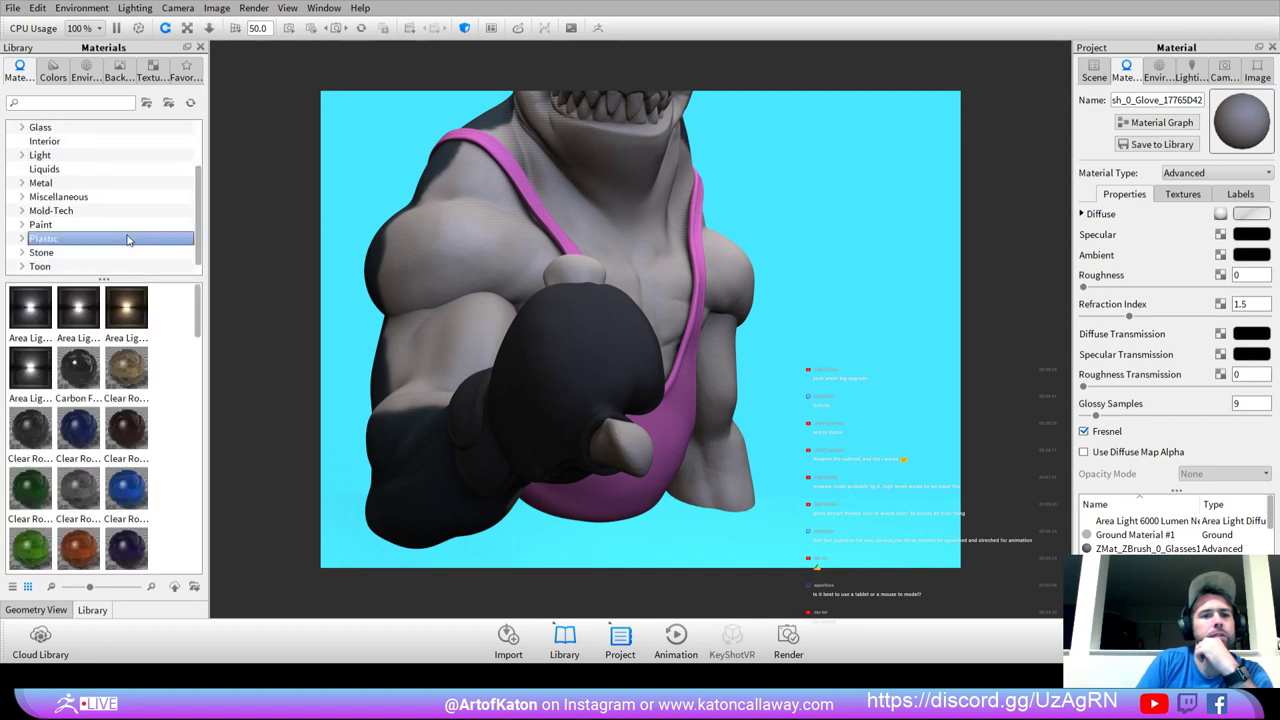
click(117, 254)
click(108, 227)
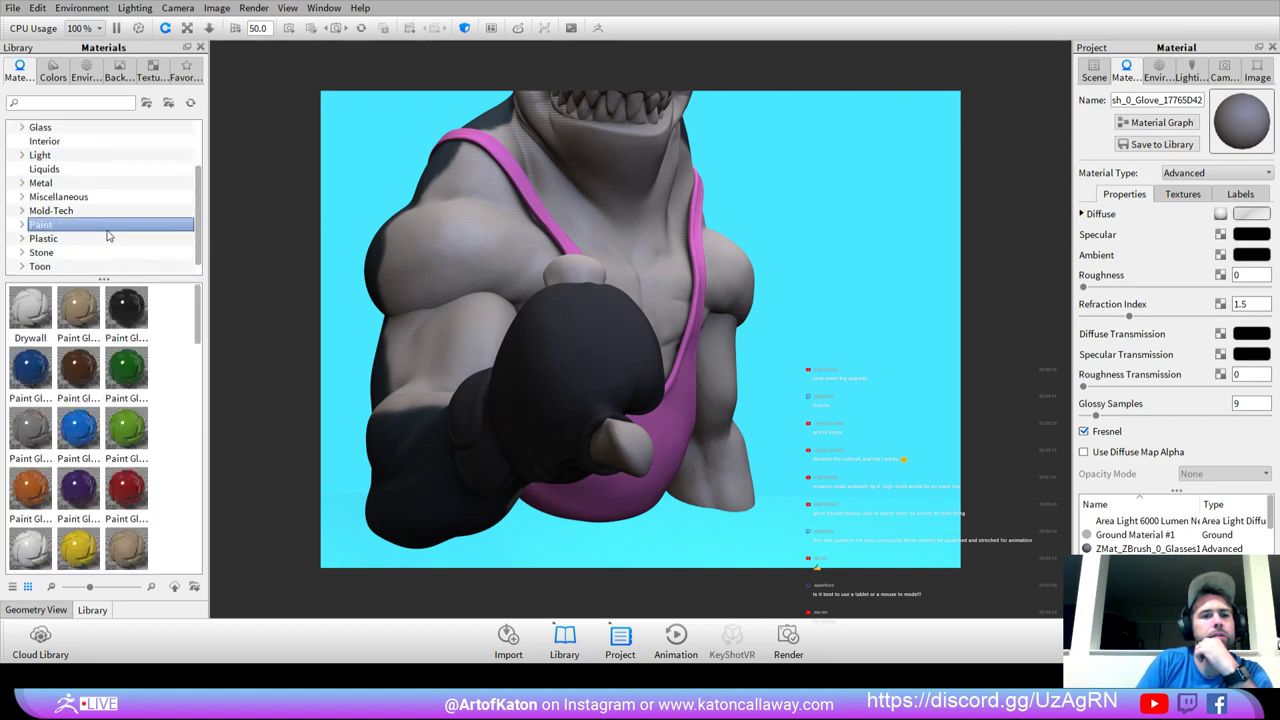
scroll(203, 238, down, 1)
Apply the Hard Shiny Plastic Purple material from the hard plastics to the shark's singlet.
click(131, 226)
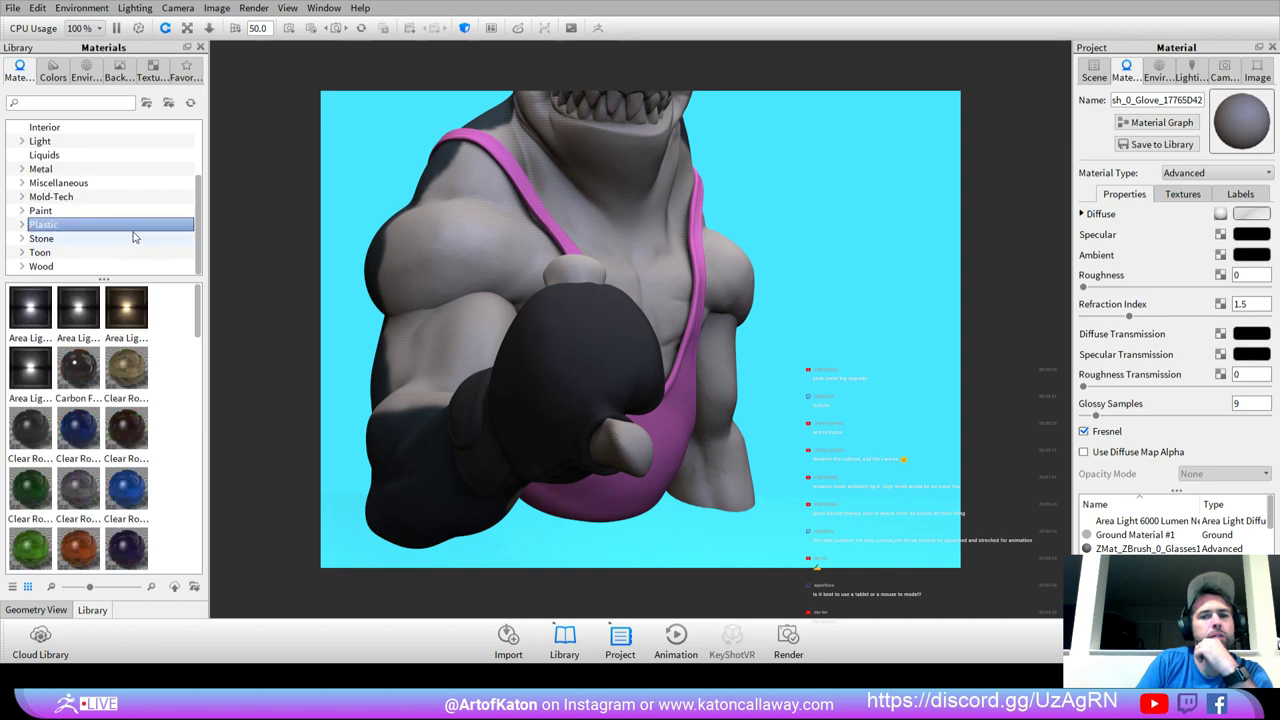
click(25, 226)
scroll(200, 220, down, 4)
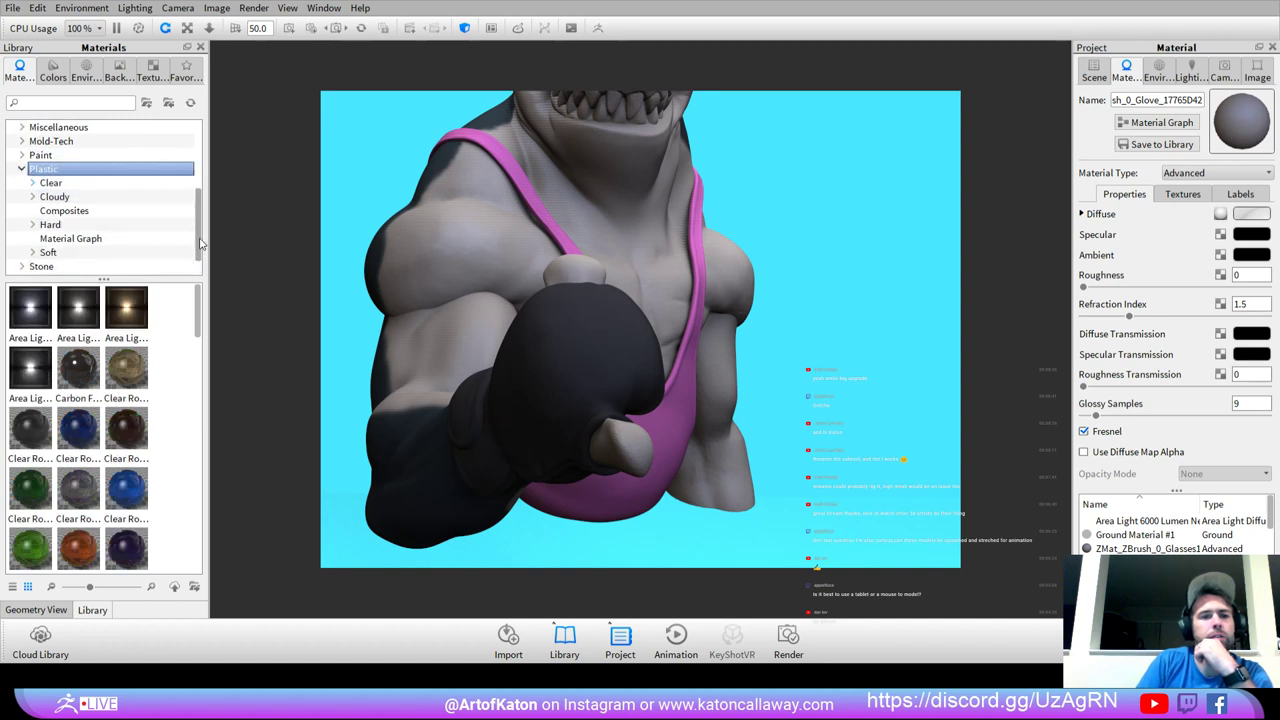
click(150, 232)
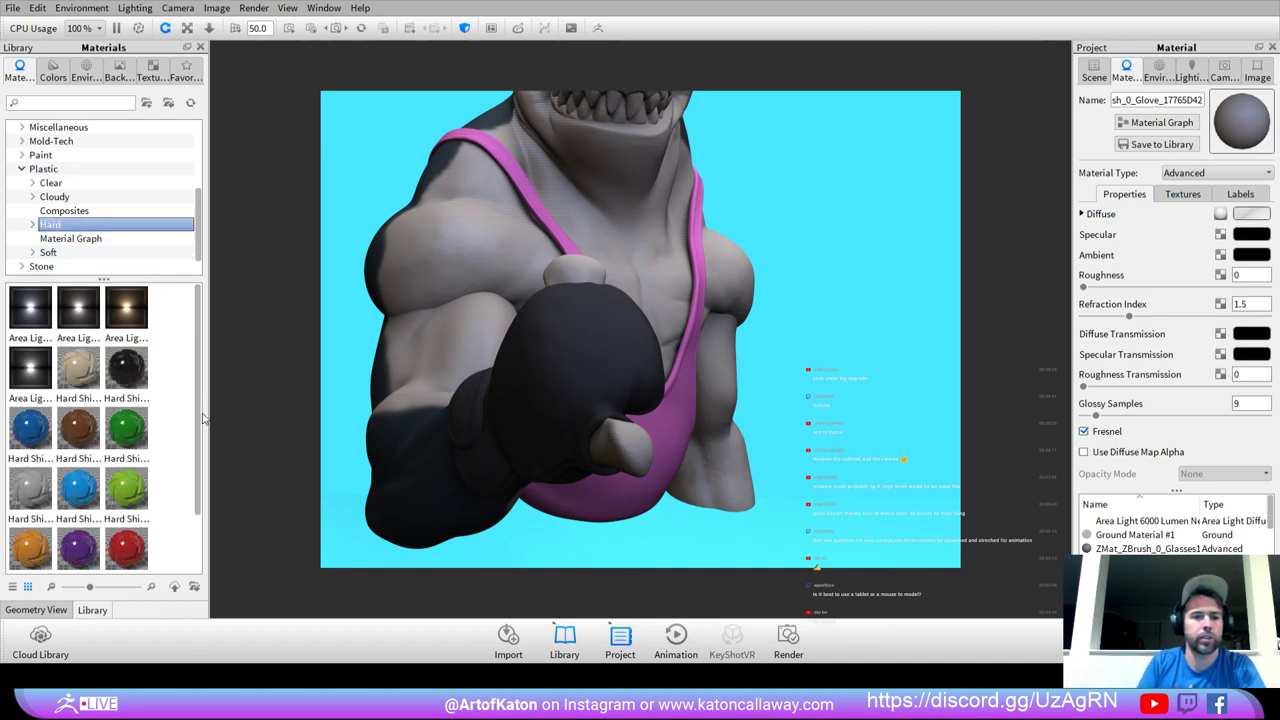
scroll(82, 550, down, 1)
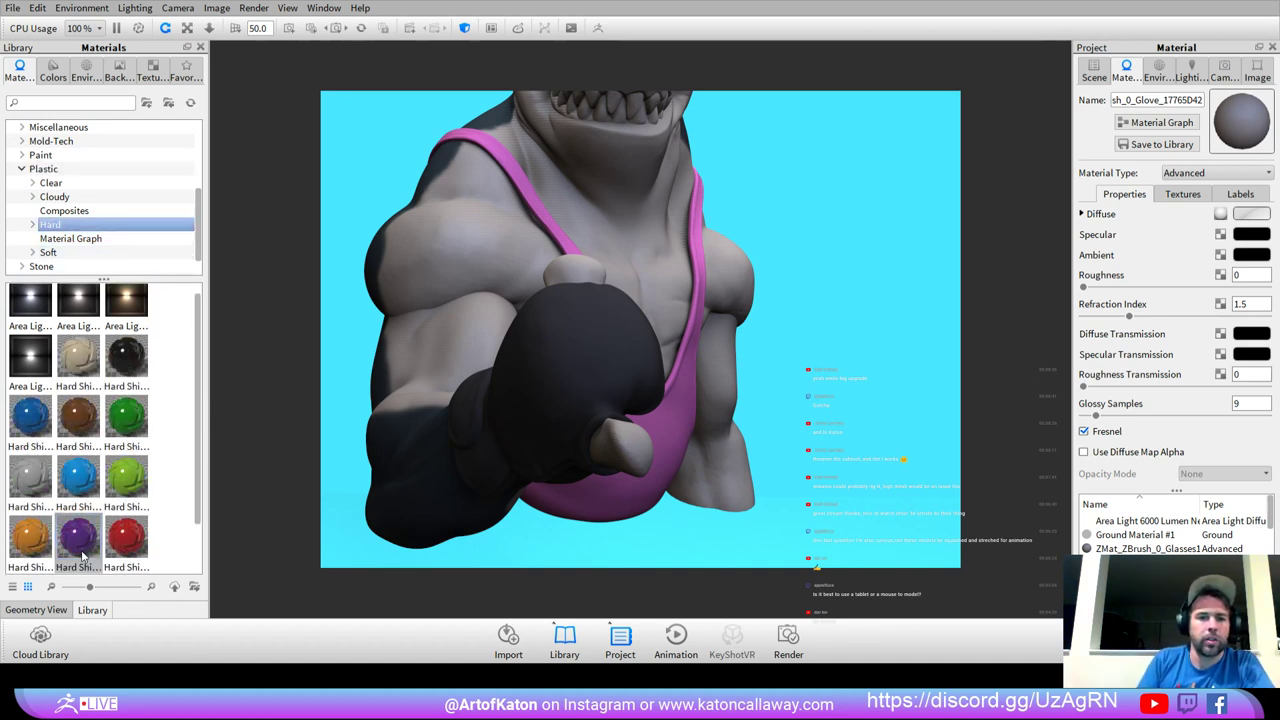
drag(85, 555, 673, 424)
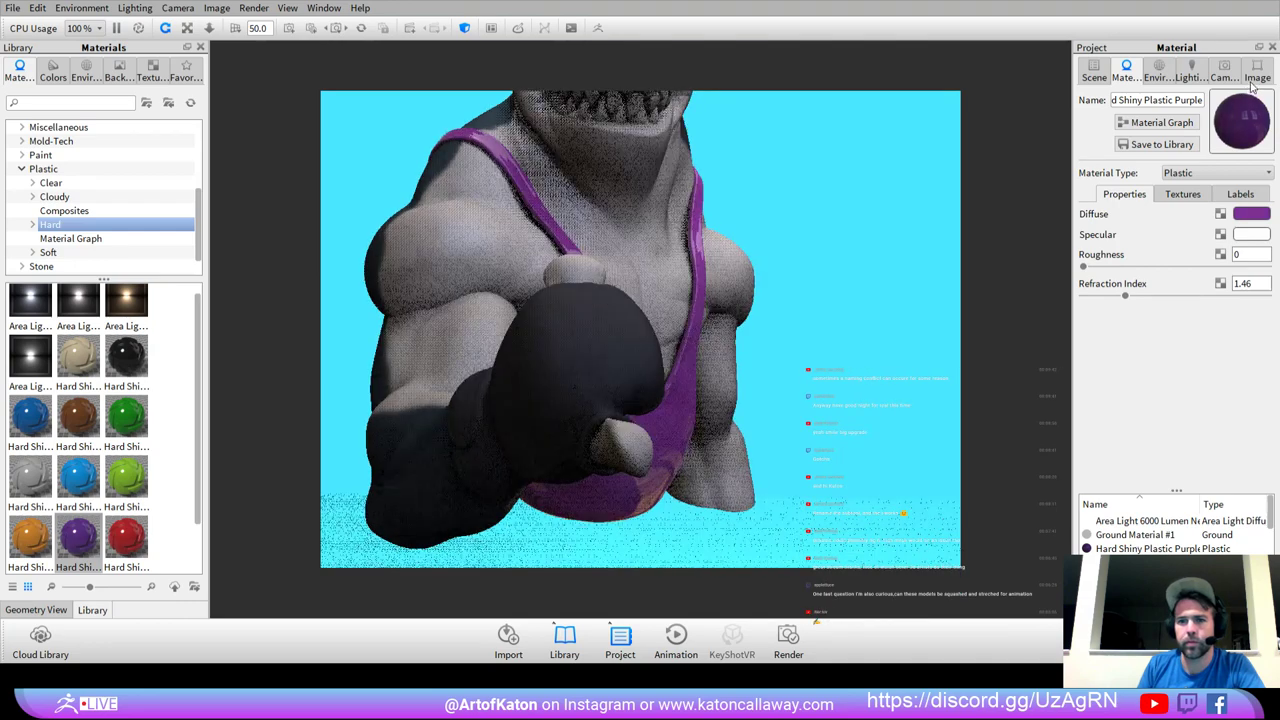
Set the roughness of the singlet's purple plastic material to 0.728 and check its finish from several angles.
drag(810, 224, 591, 430)
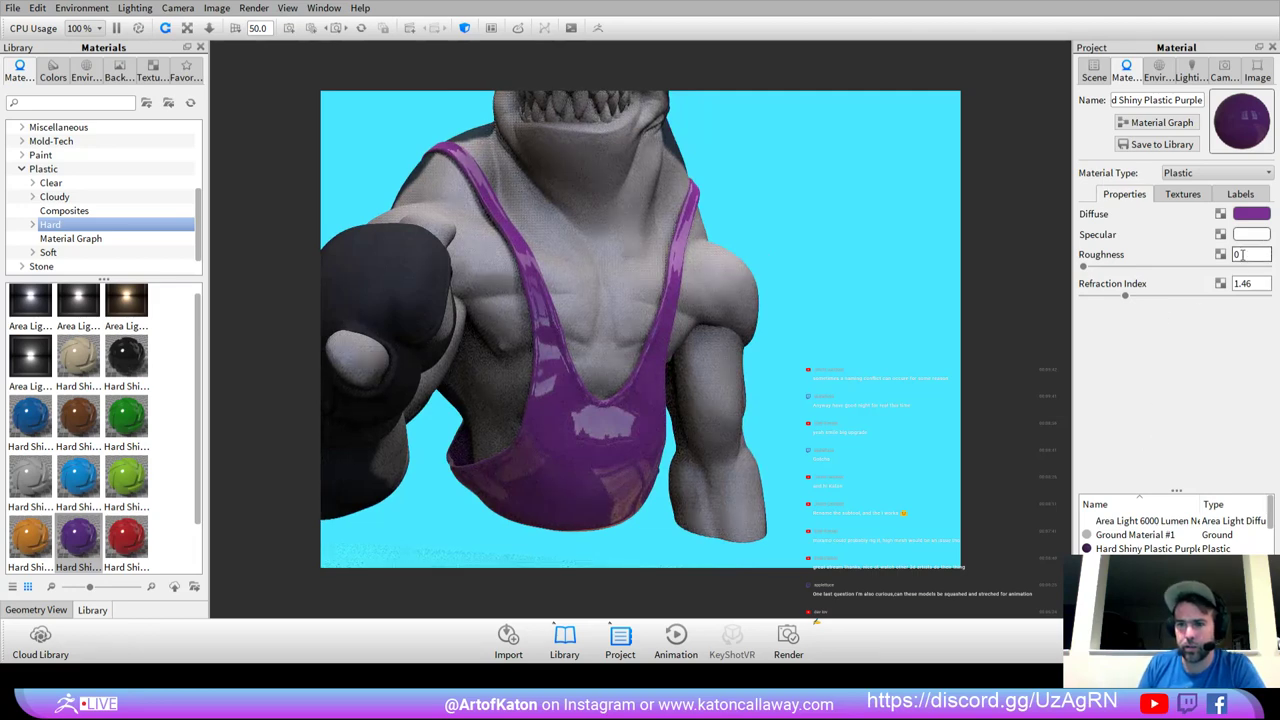
drag(1084, 267, 1219, 276)
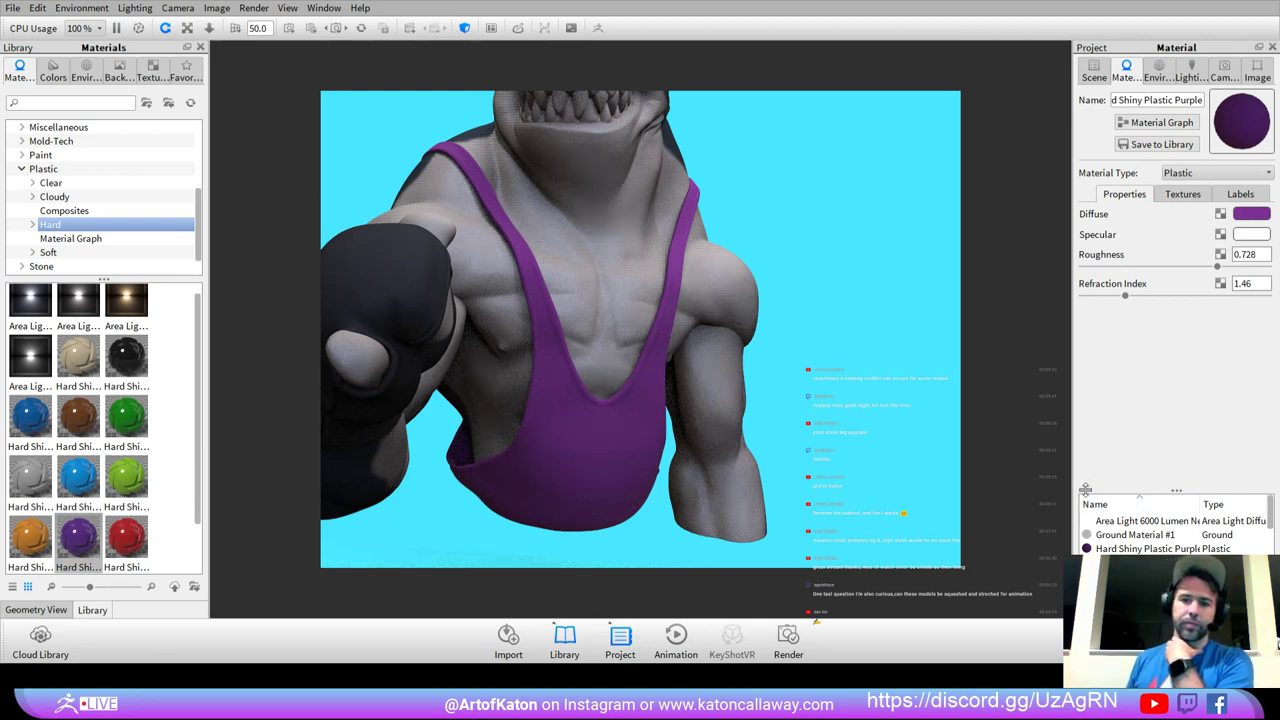
drag(566, 468, 553, 441)
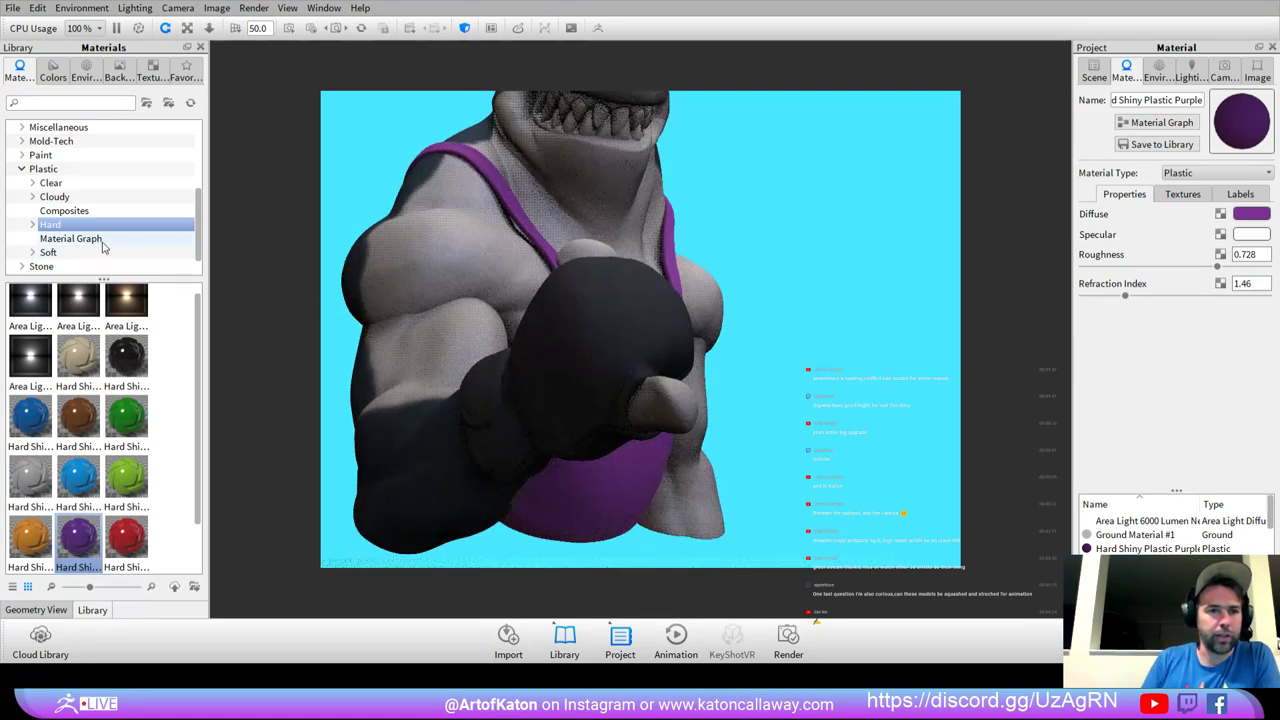
drag(361, 257, 406, 282)
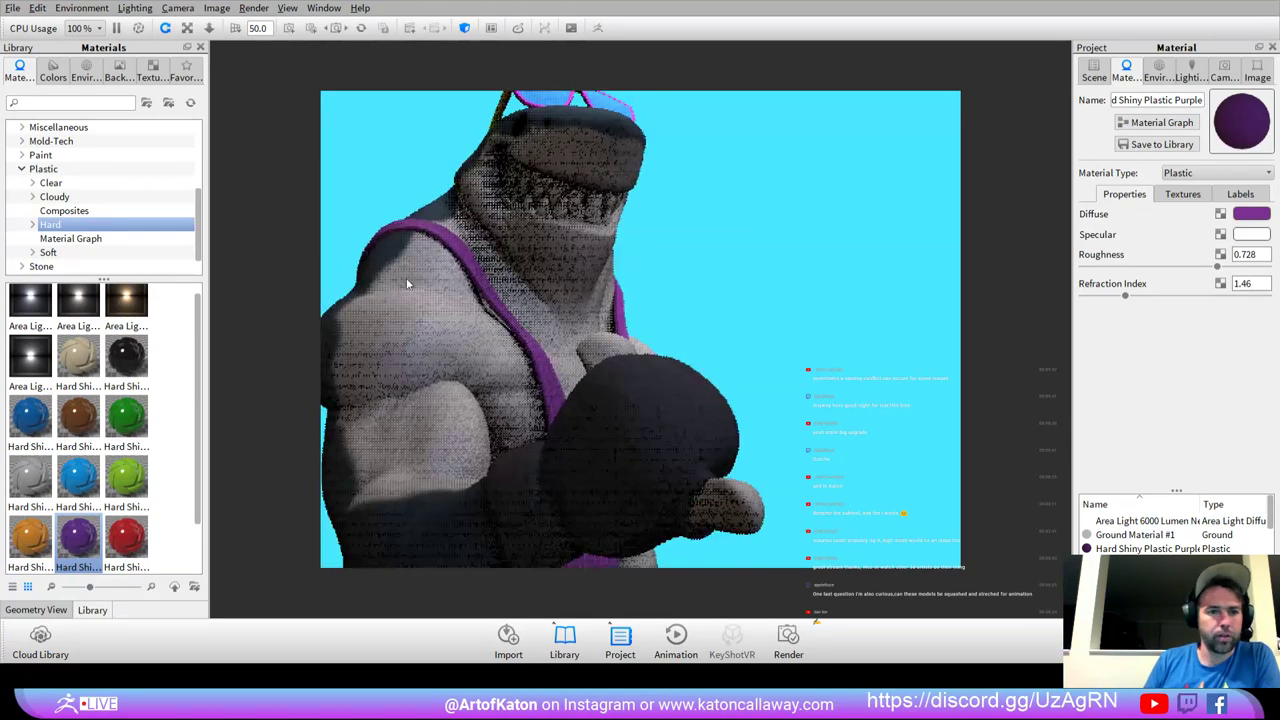
Apply the Hard Shiny Plastic Beige material to the shark's teeth and open that material's properties.
drag(78, 360, 557, 232)
scroll(595, 244, up, 3)
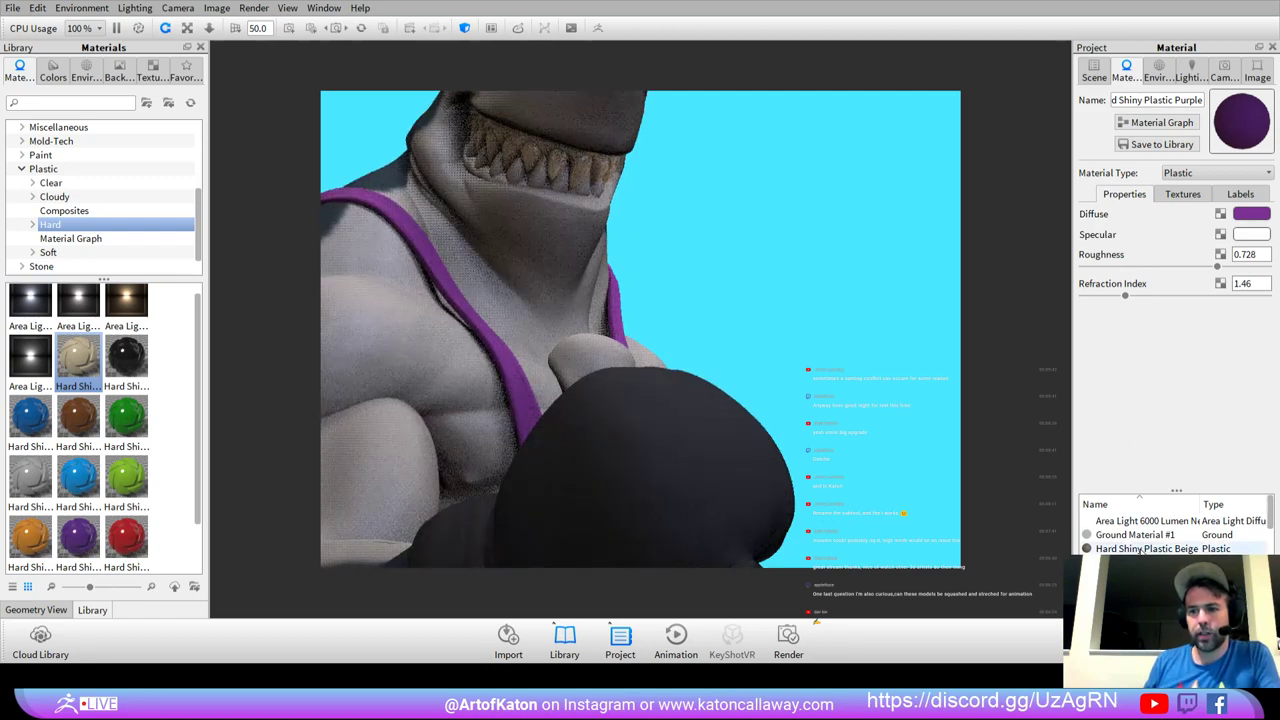
drag(1115, 548, 613, 238)
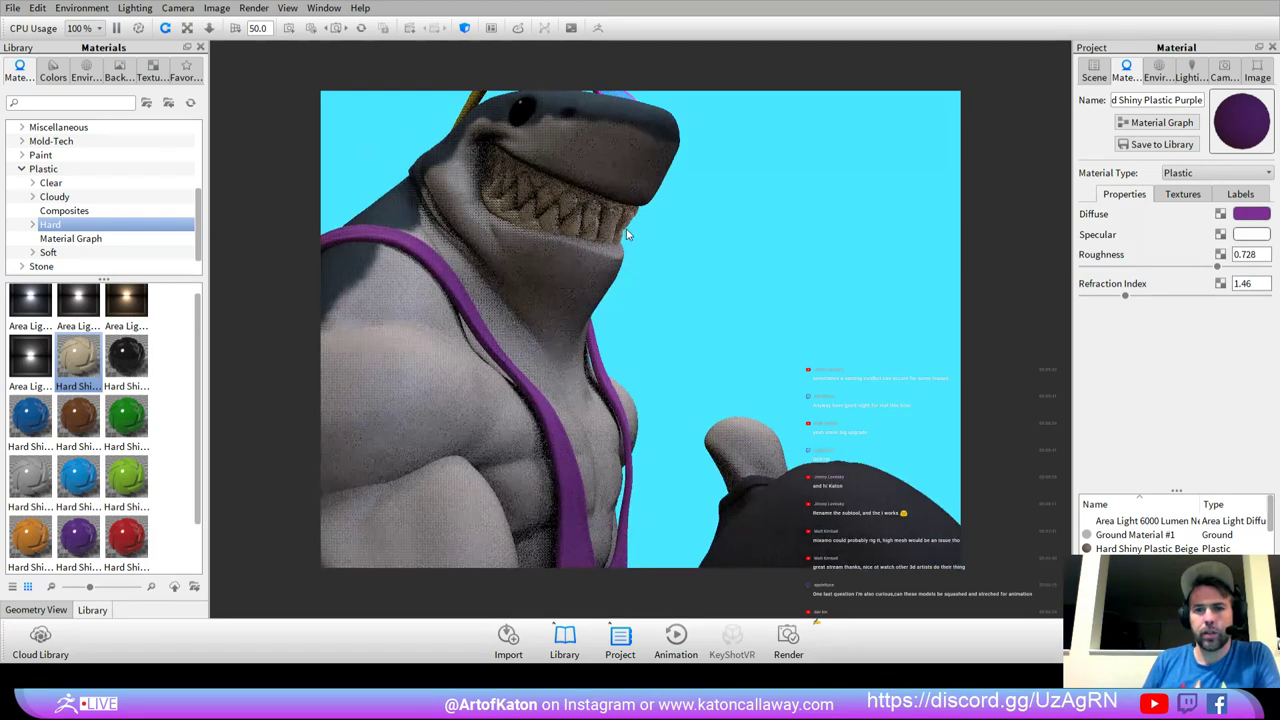
double_click(605, 229)
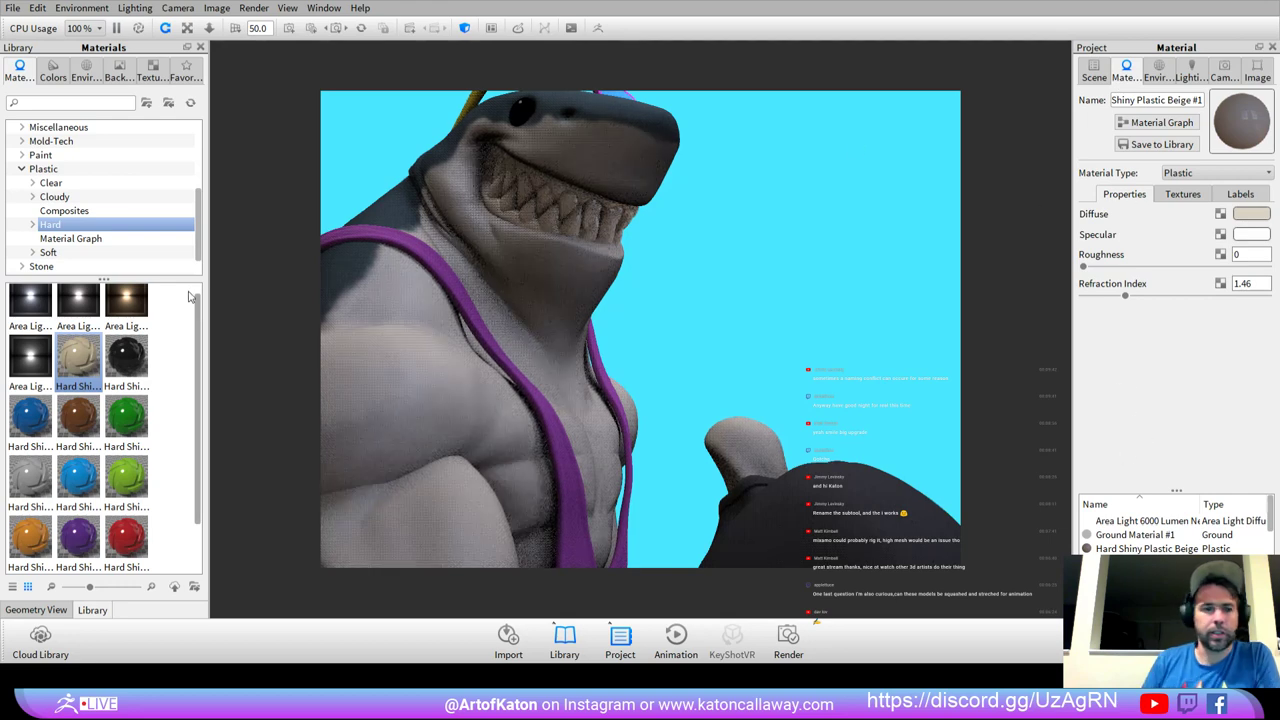
click(22, 169)
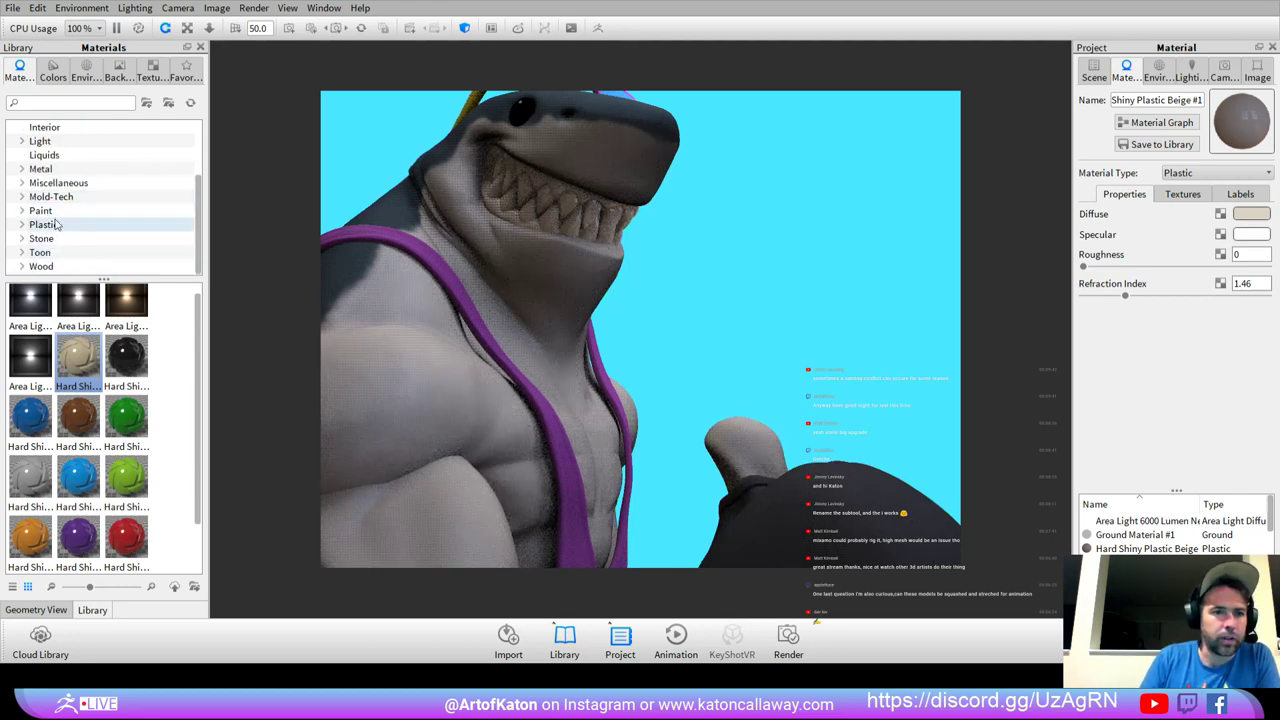
Look through the lower categories of the material library and expand Toon and Stone.
mouse_move(199, 217)
mouse_down()
mouse_move(202, 157)
mouse_move(201, 248)
mouse_up()
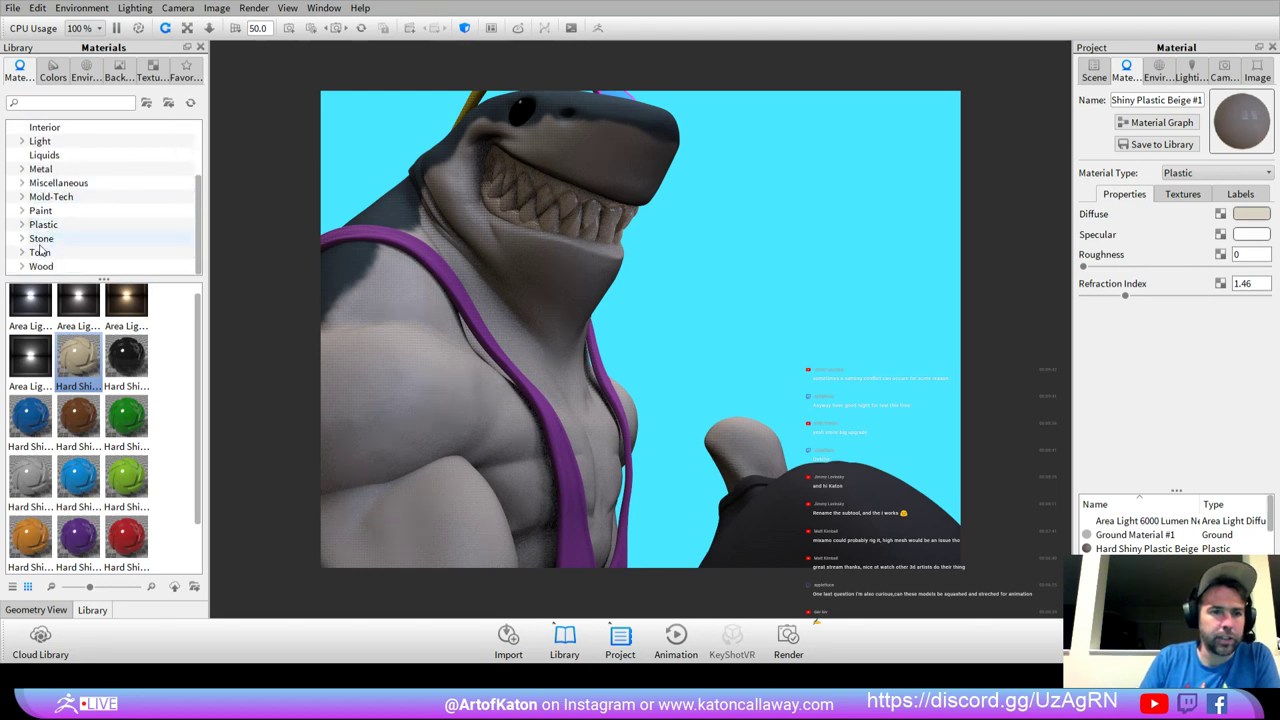
mouse_move(199, 210)
mouse_down()
mouse_move(203, 155)
mouse_move(197, 224)
mouse_up()
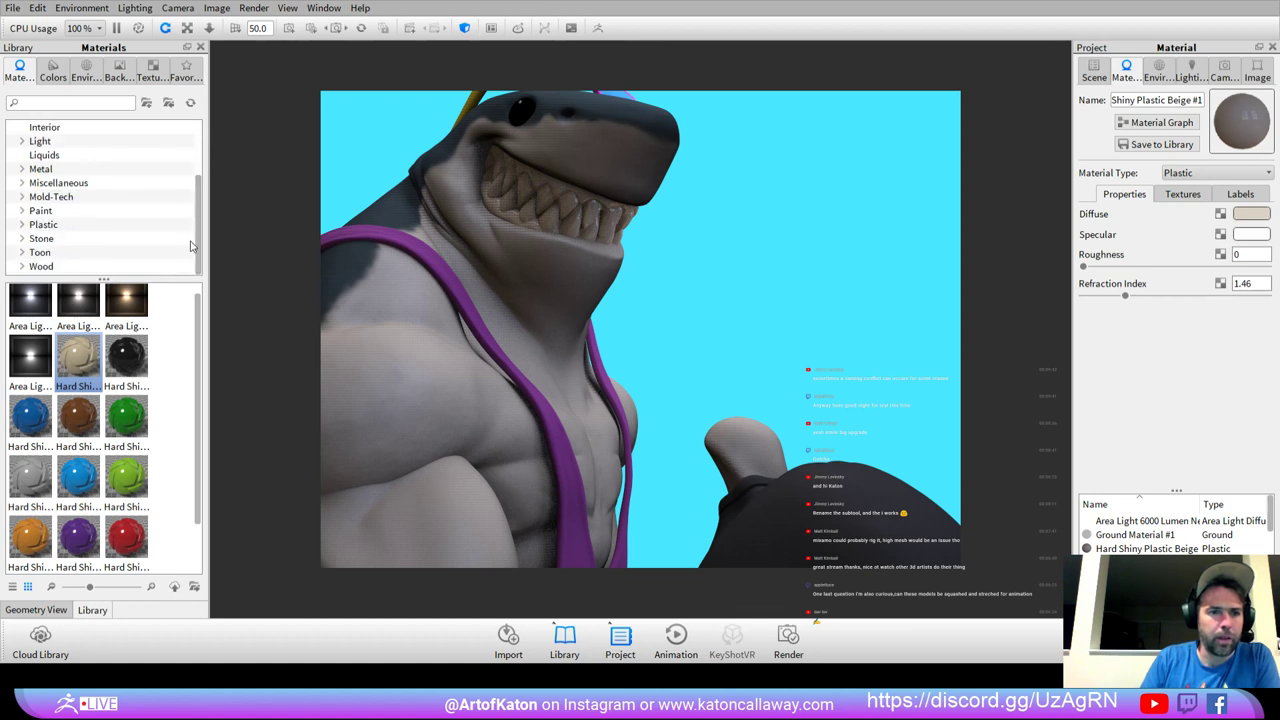
click(22, 253)
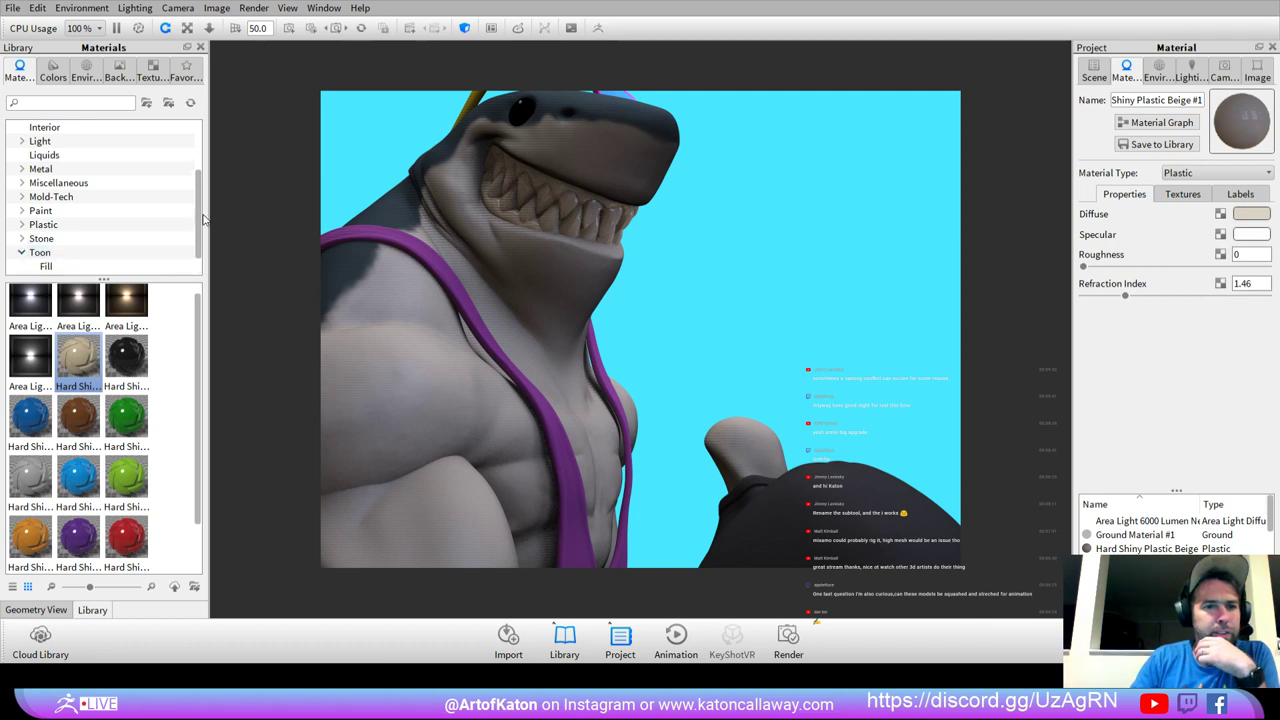
drag(201, 215, 200, 245)
click(20, 213)
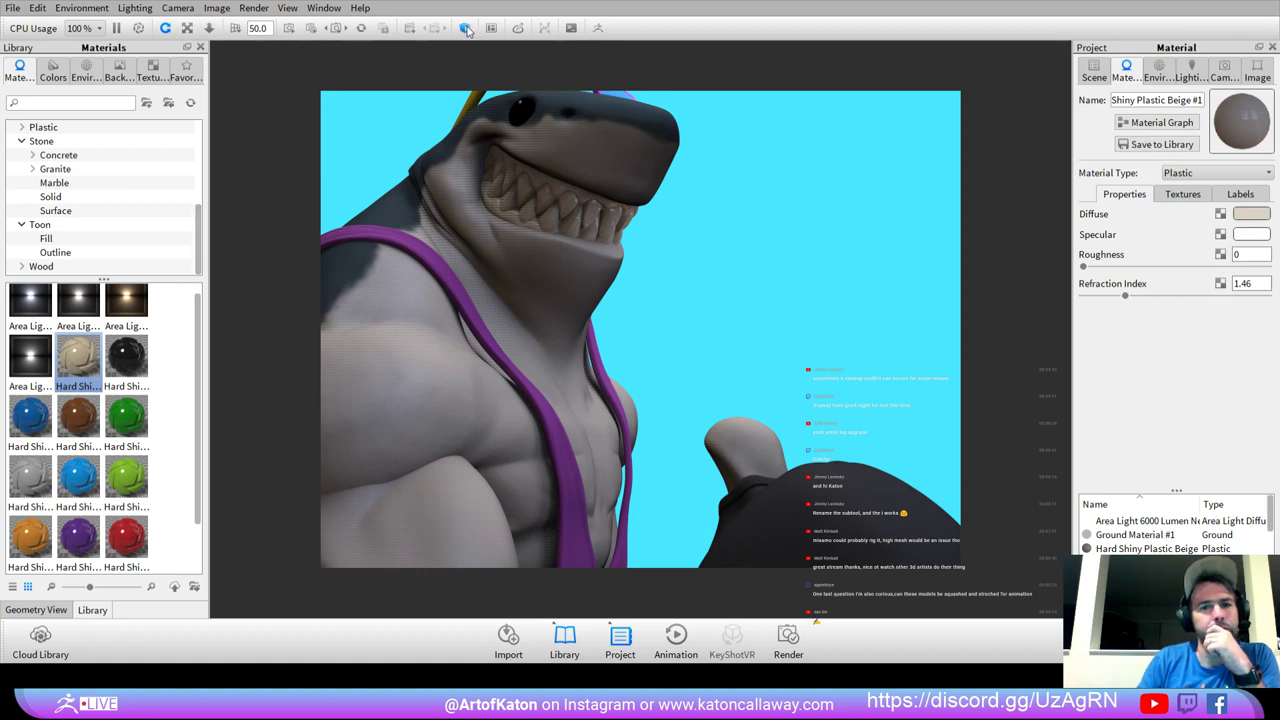
Switch the camera to pan mode and close the geometry view.
click(187, 29)
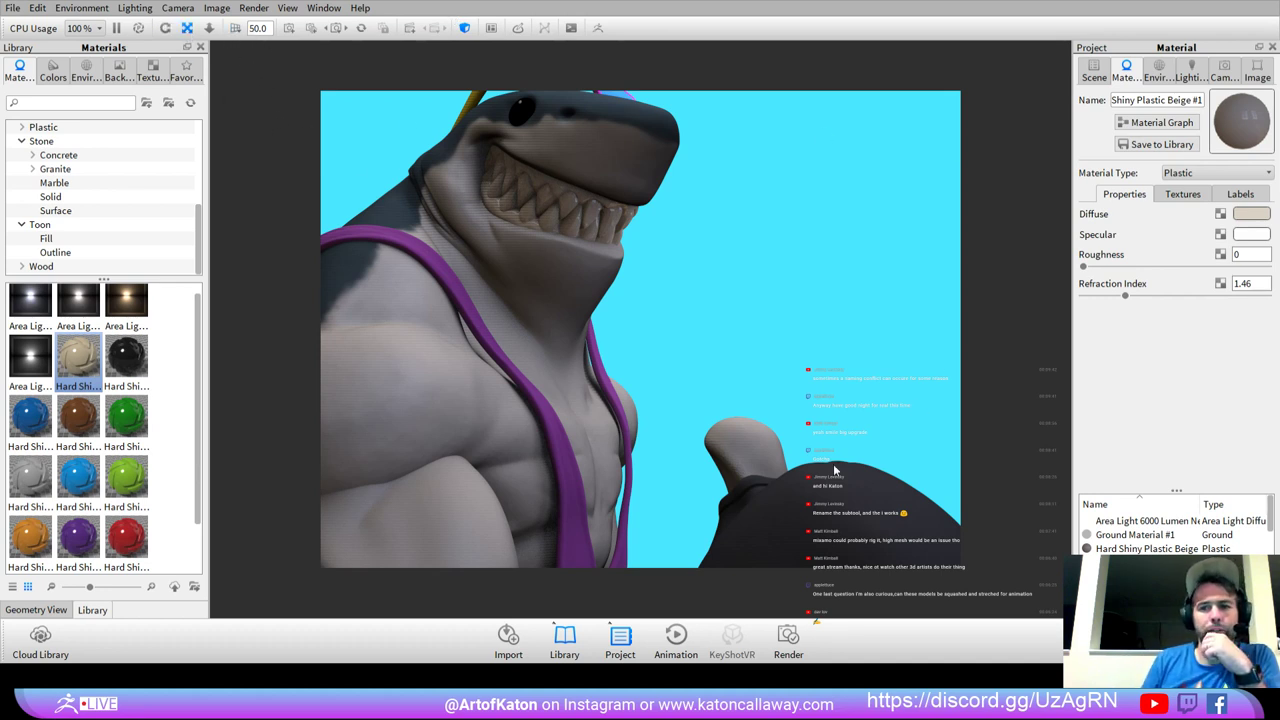
click(465, 30)
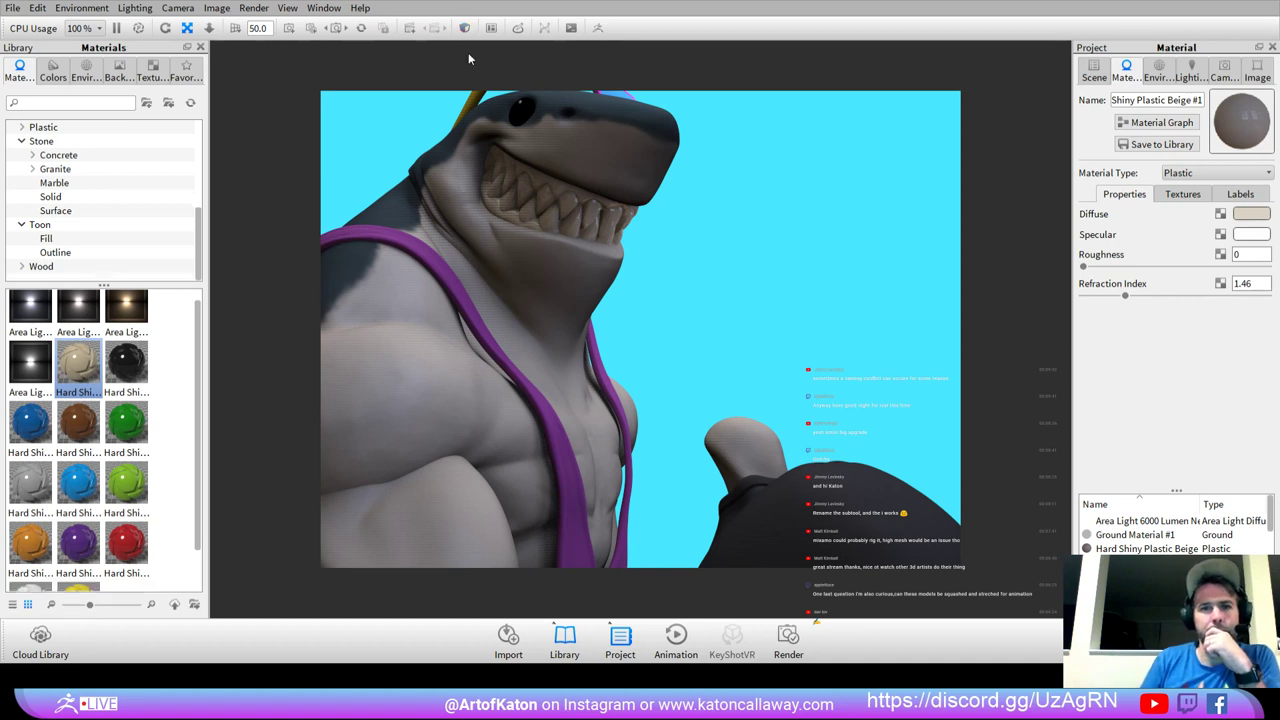
click(465, 28)
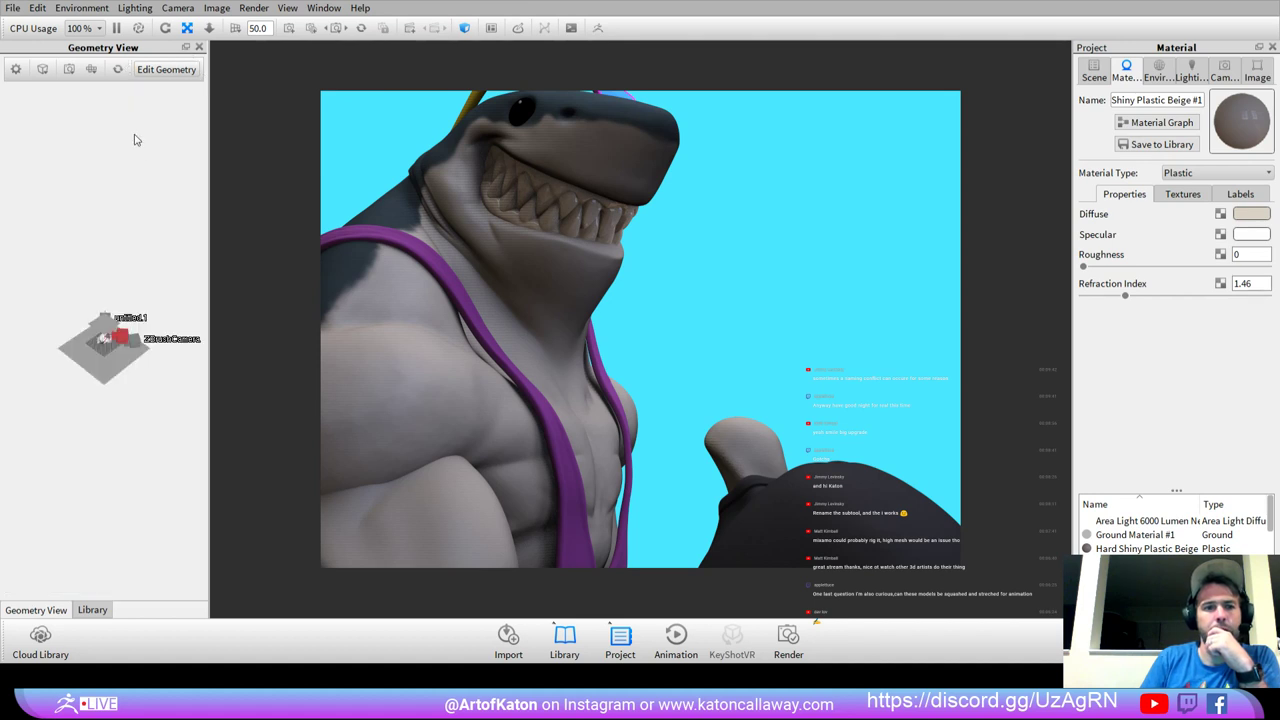
key(o)
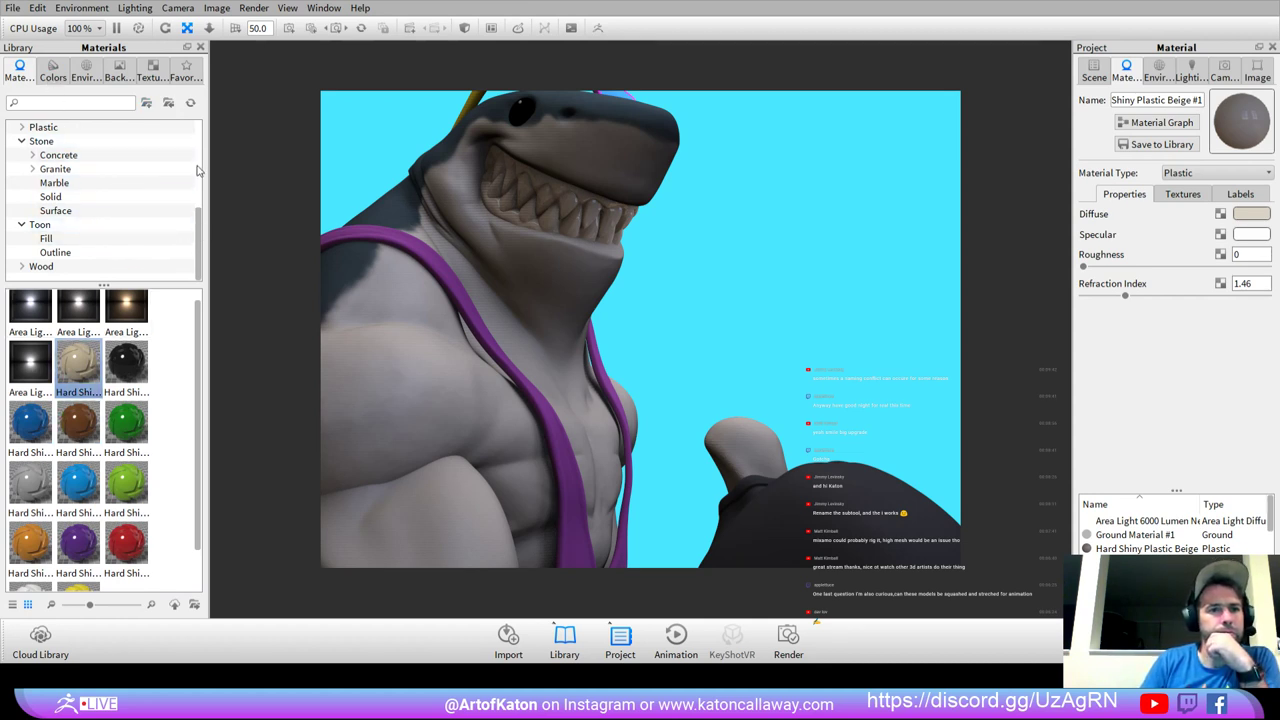
Look through the Miscellaneous, Mold-Tech, Paint, Plastic and Stone categories of the material library for a skin material.
drag(199, 217, 199, 128)
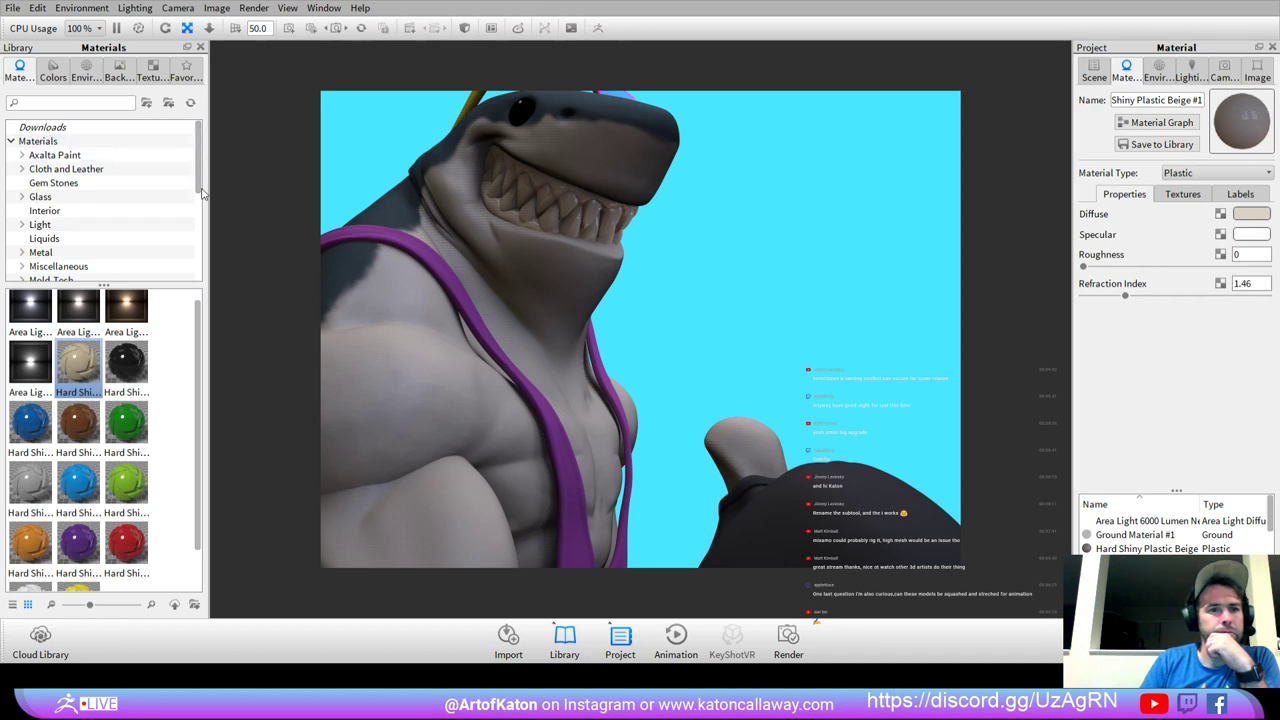
drag(197, 182, 197, 229)
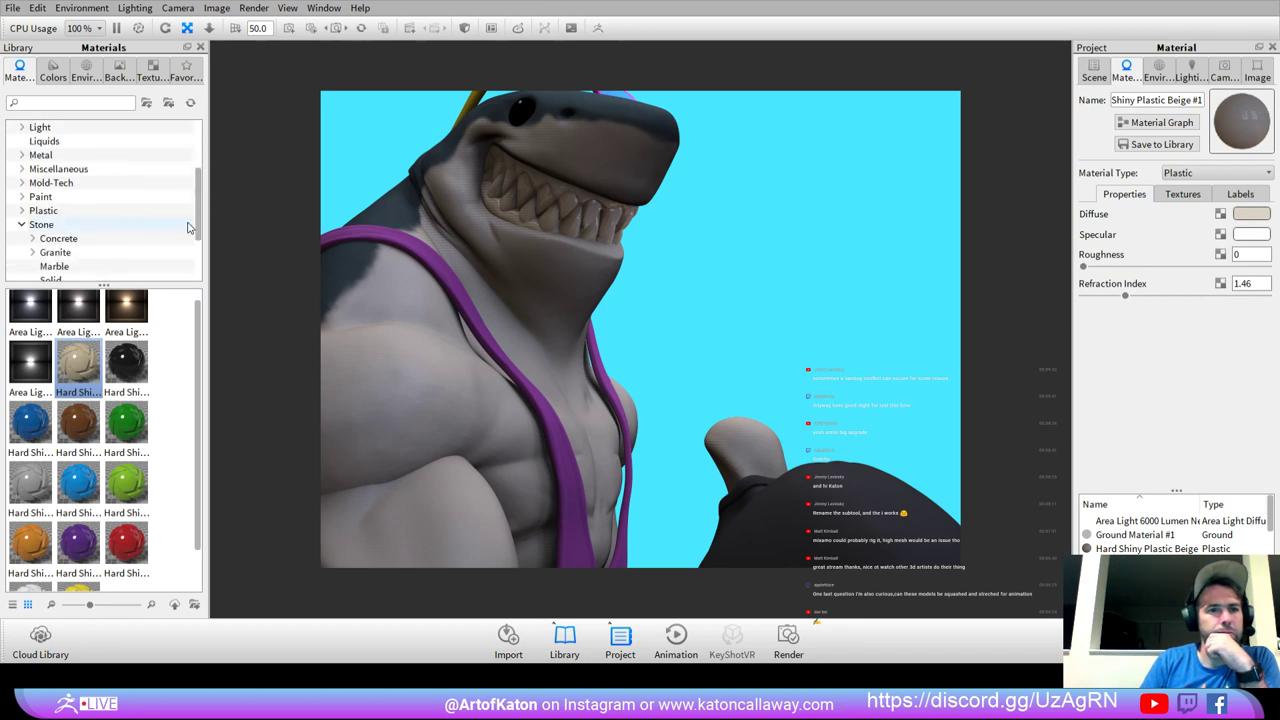
click(21, 226)
click(22, 239)
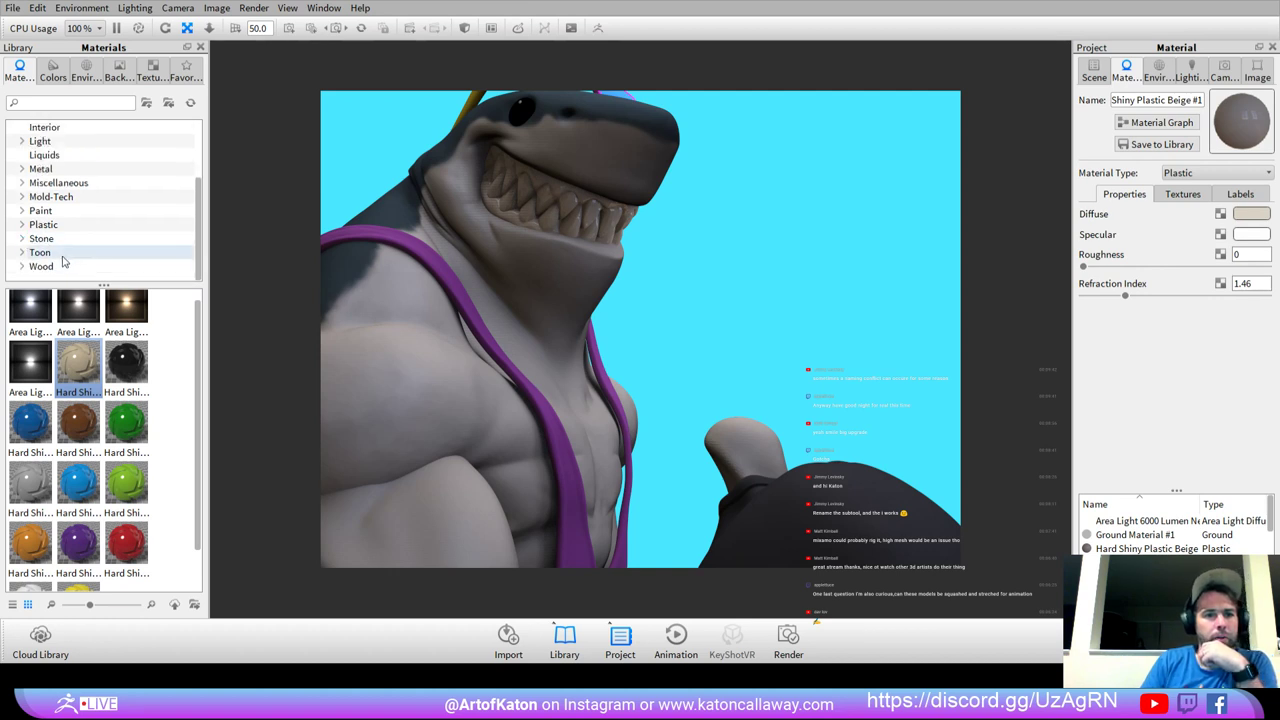
click(49, 184)
click(22, 184)
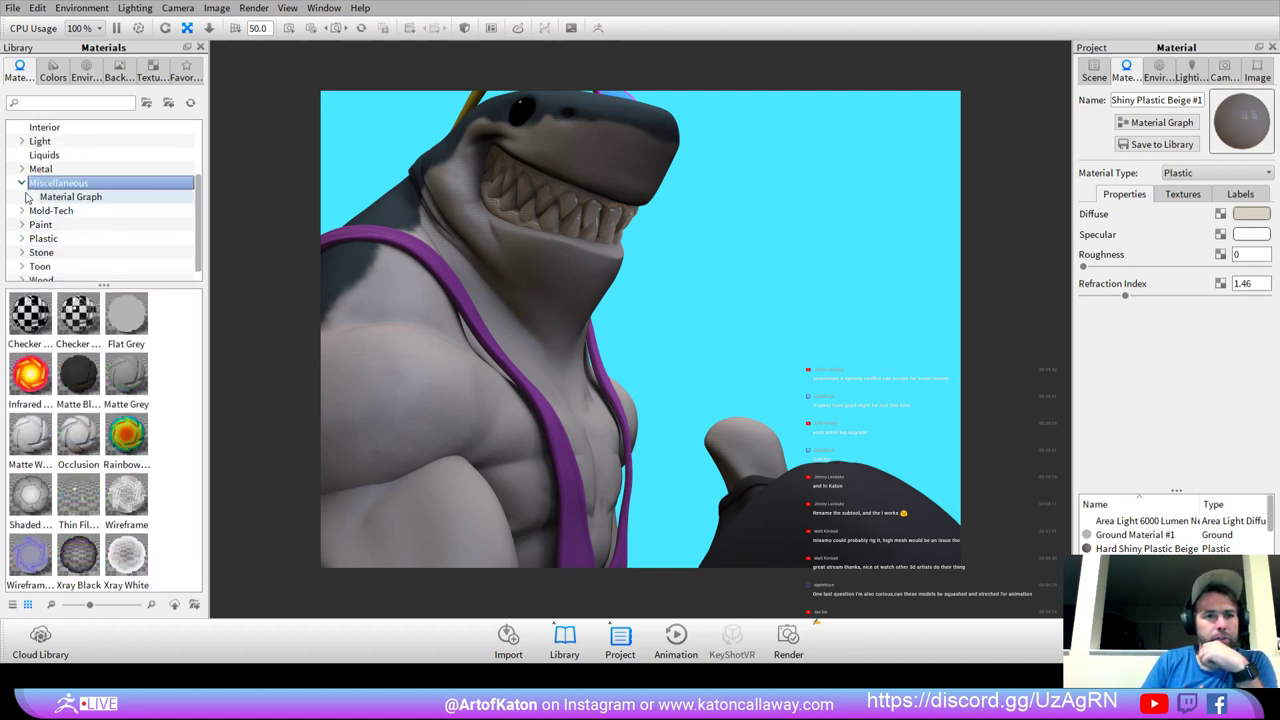
click(22, 185)
click(22, 197)
click(22, 197)
click(22, 211)
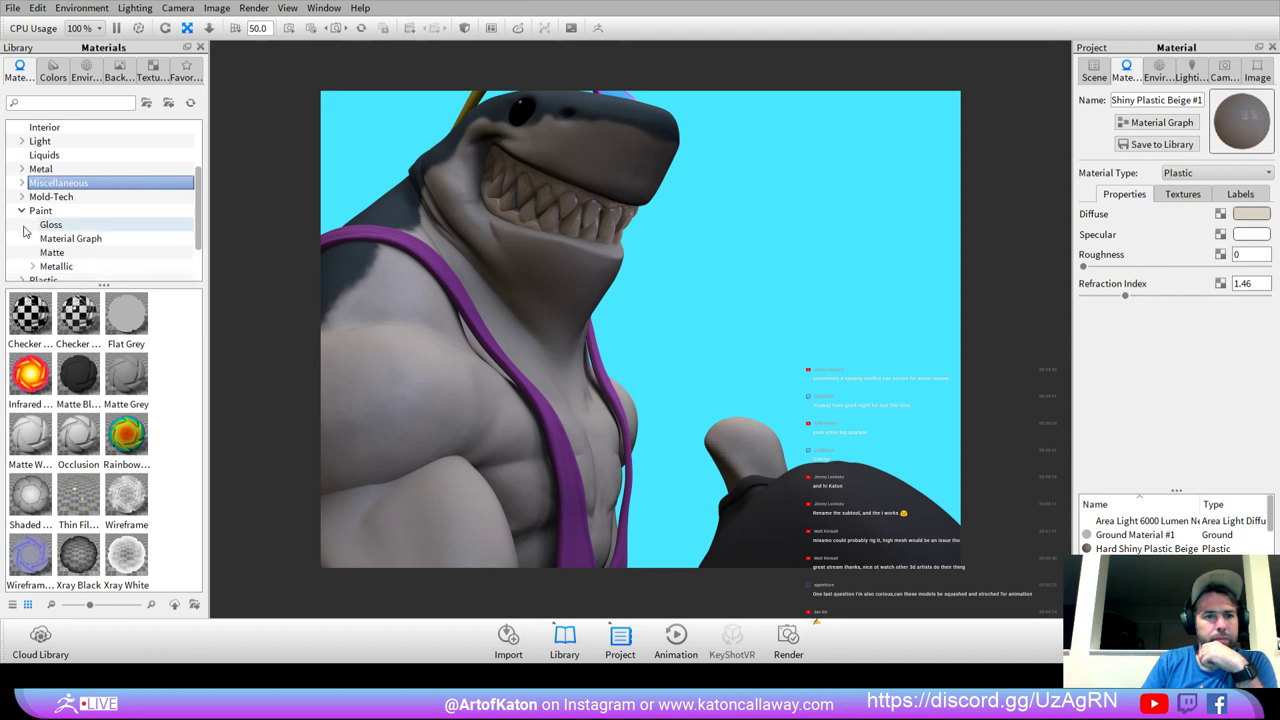
click(22, 211)
click(22, 225)
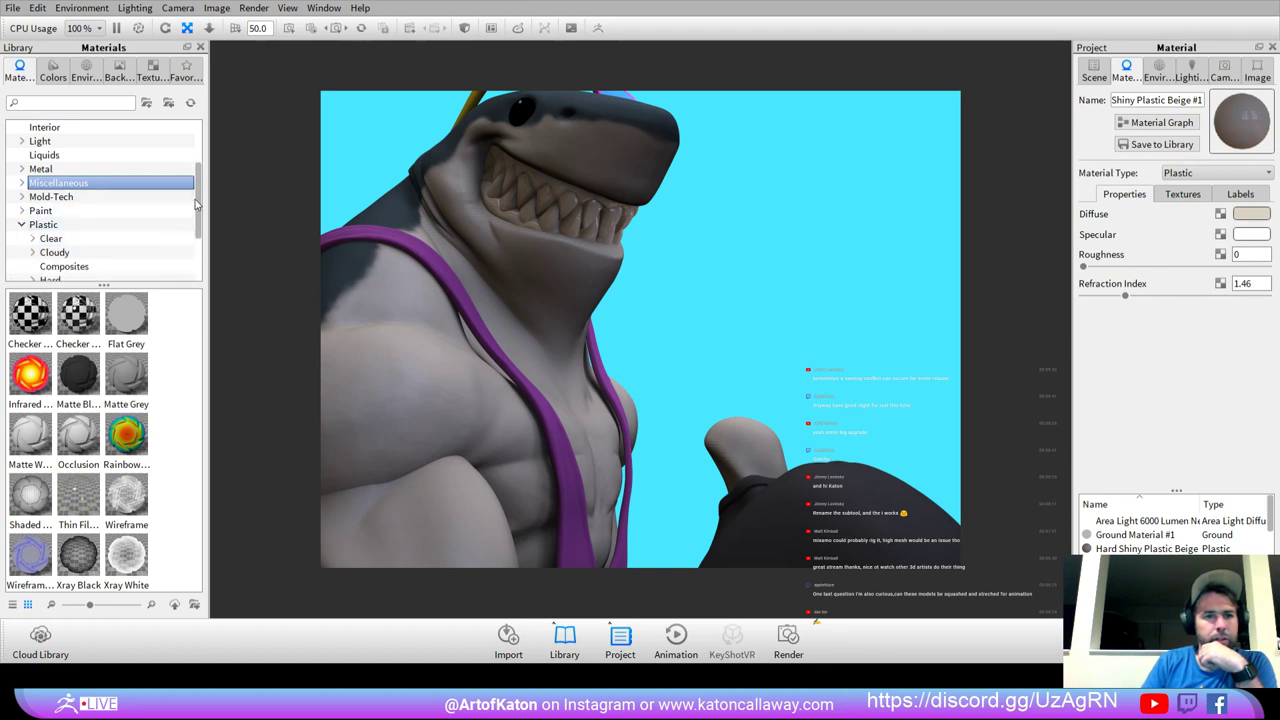
scroll(168, 245, down, 2)
click(22, 238)
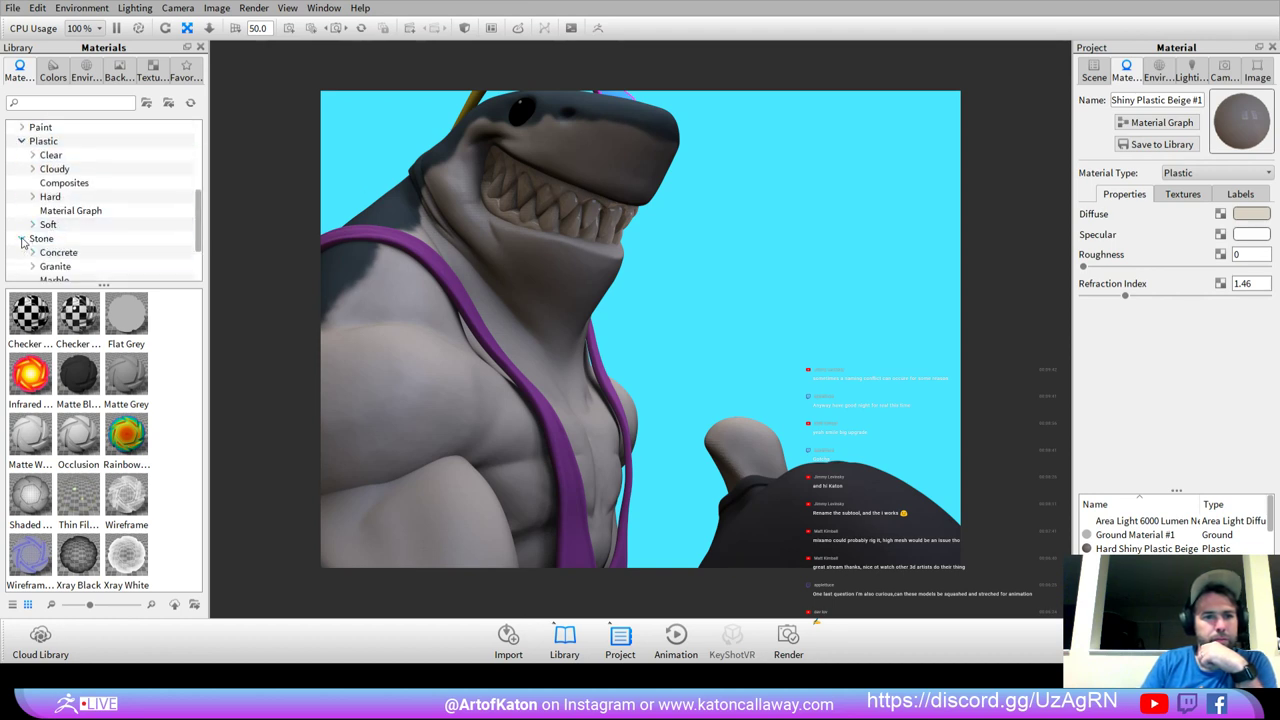
scroll(200, 240, down, 1)
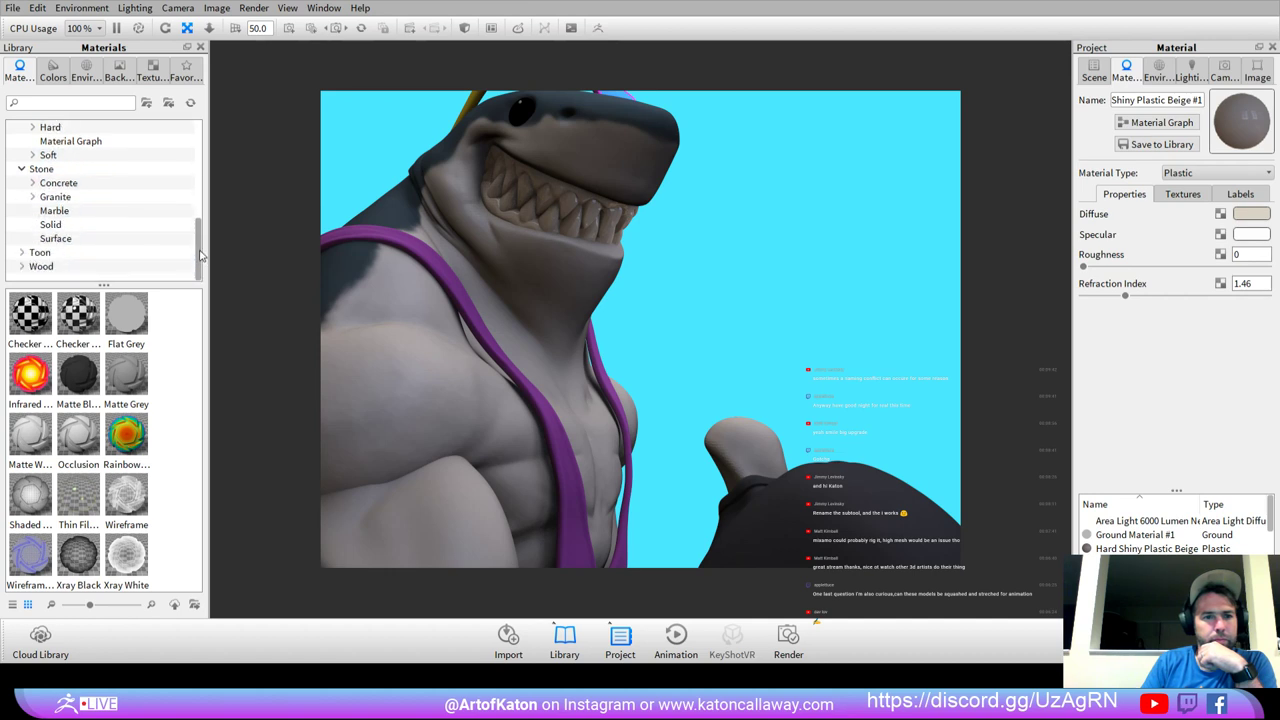
scroll(196, 235, up, 1)
Apply the Soft Rough White material from the soft rough plastics to the shark's body.
click(33, 225)
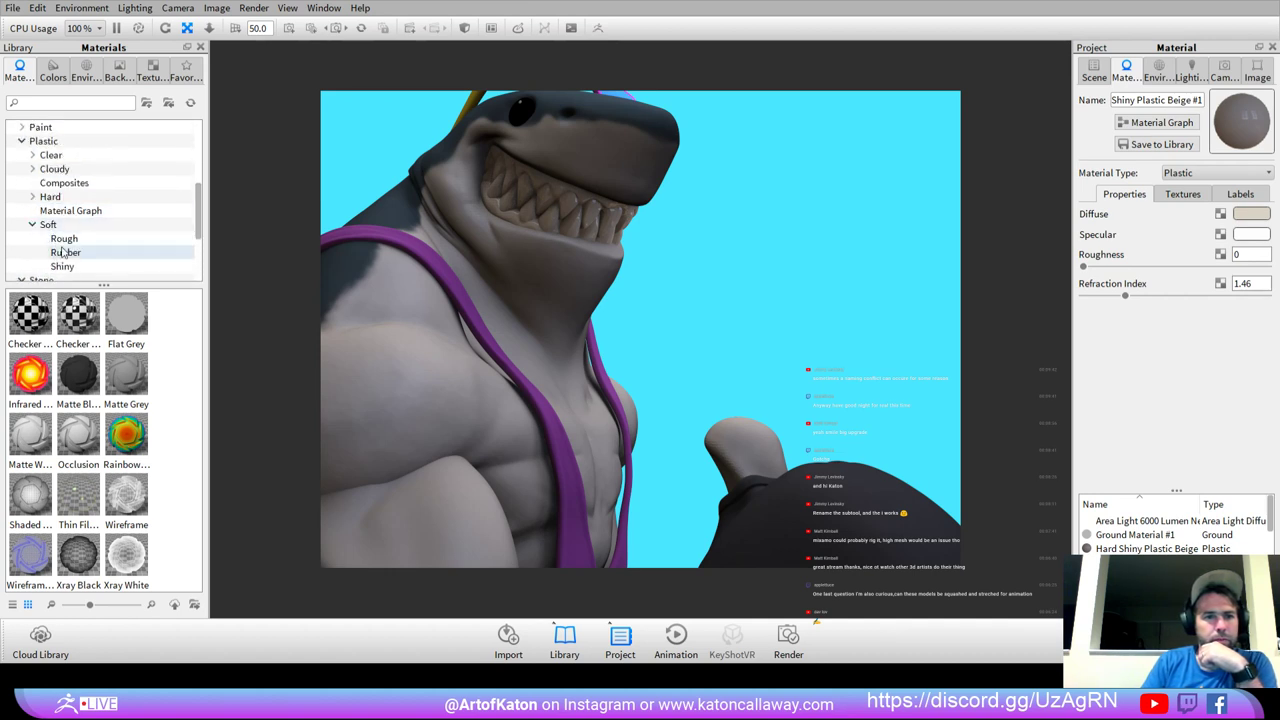
click(64, 238)
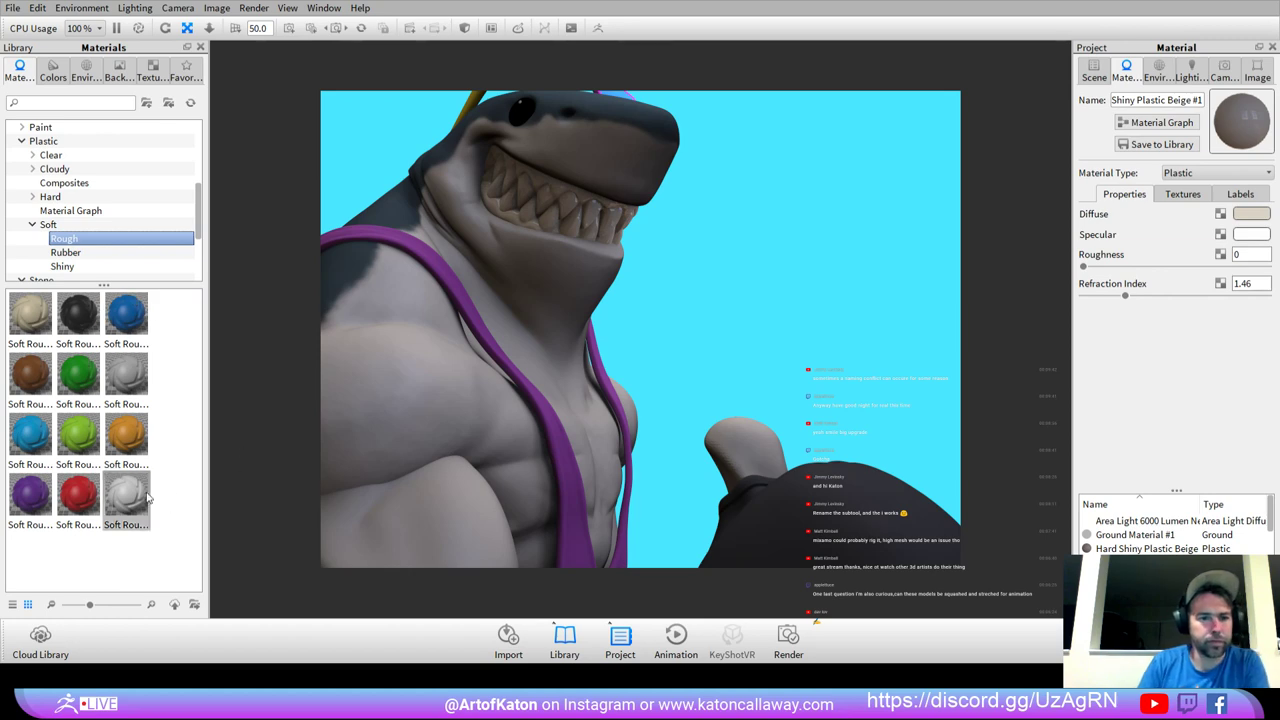
drag(135, 500, 415, 404)
middle_drag(420, 402, 509, 384)
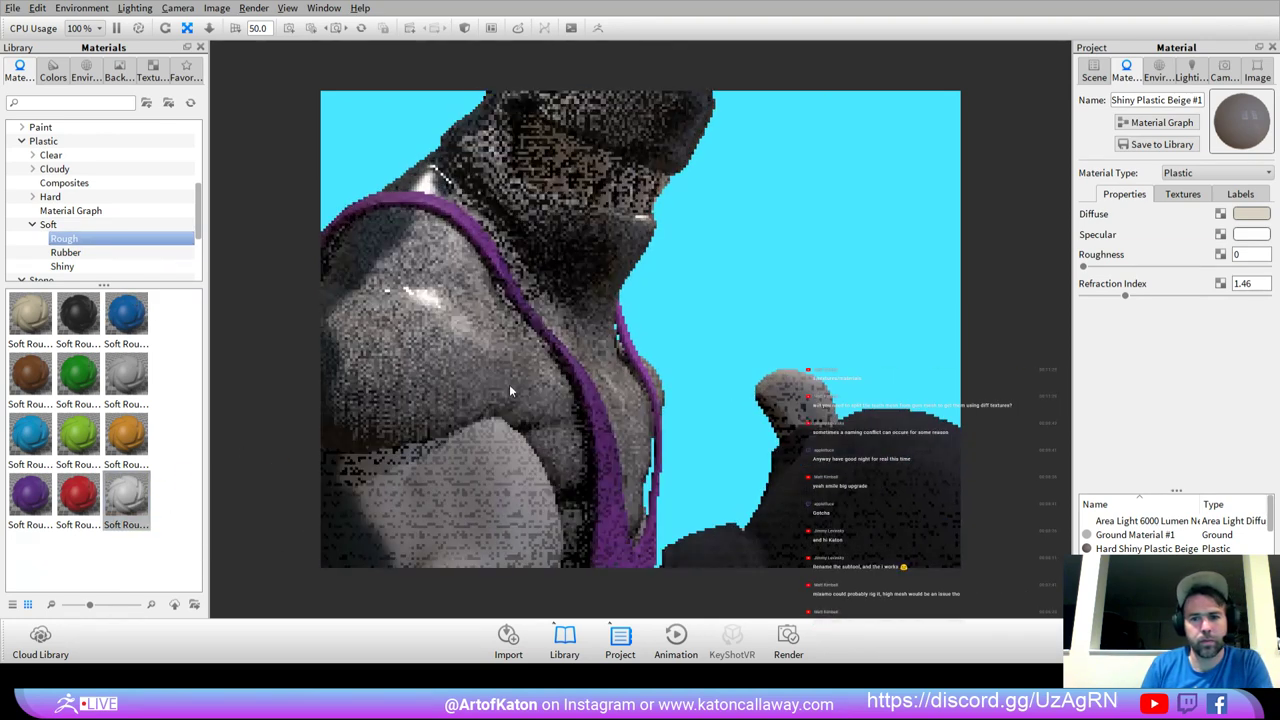
scroll(414, 380, down, 3)
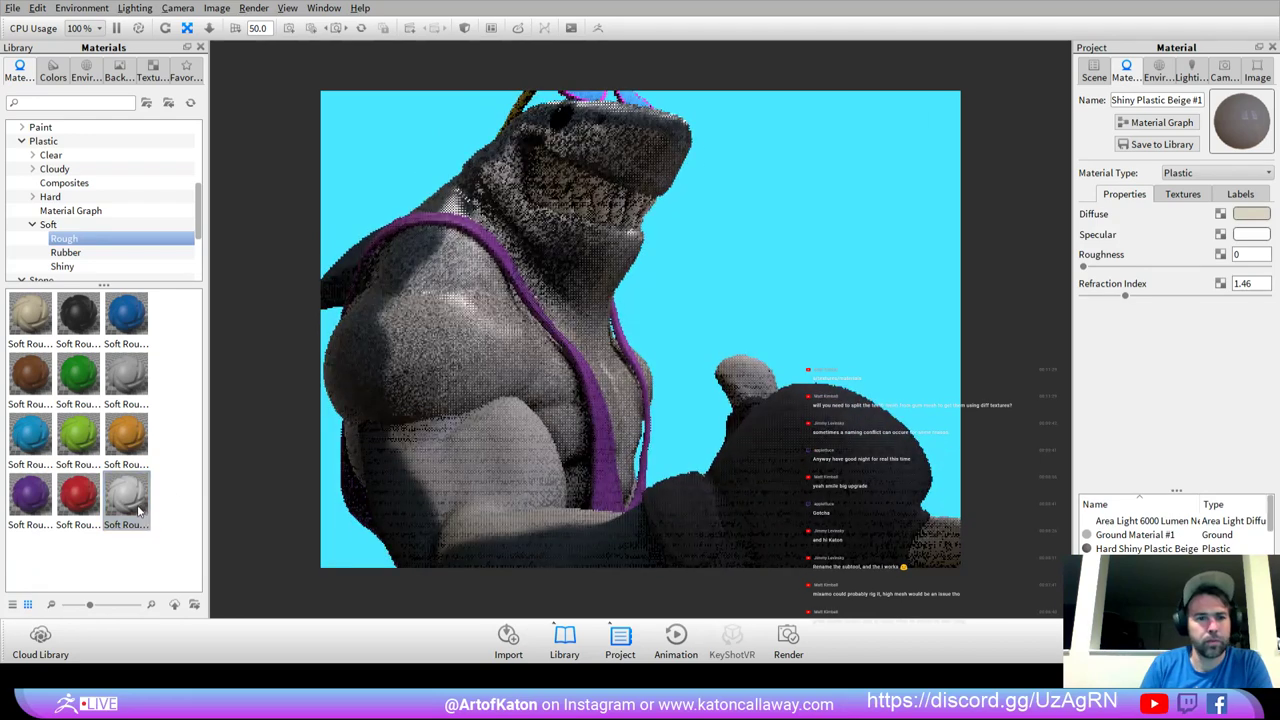
drag(131, 502, 194, 538)
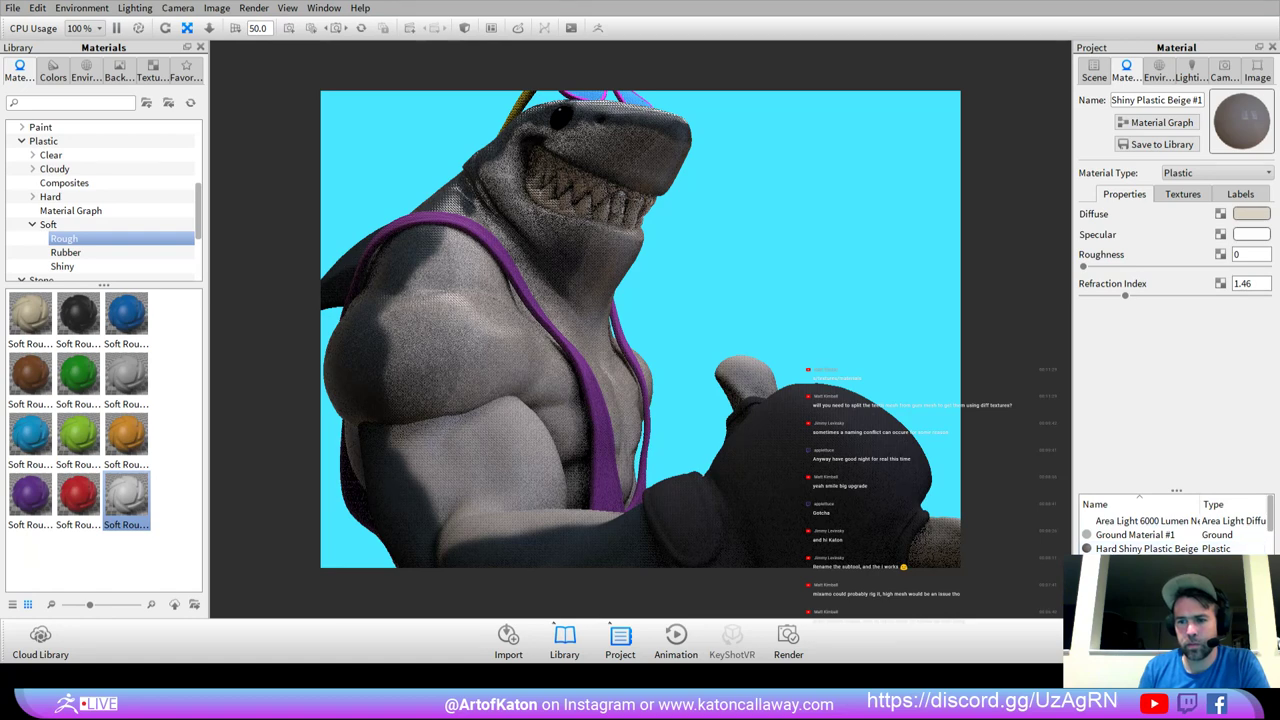
Change the subsurface colour of the body's Soft Rough White material to a greyish green and set its colour texture to Vertex Color.
drag(1140, 576, 502, 459)
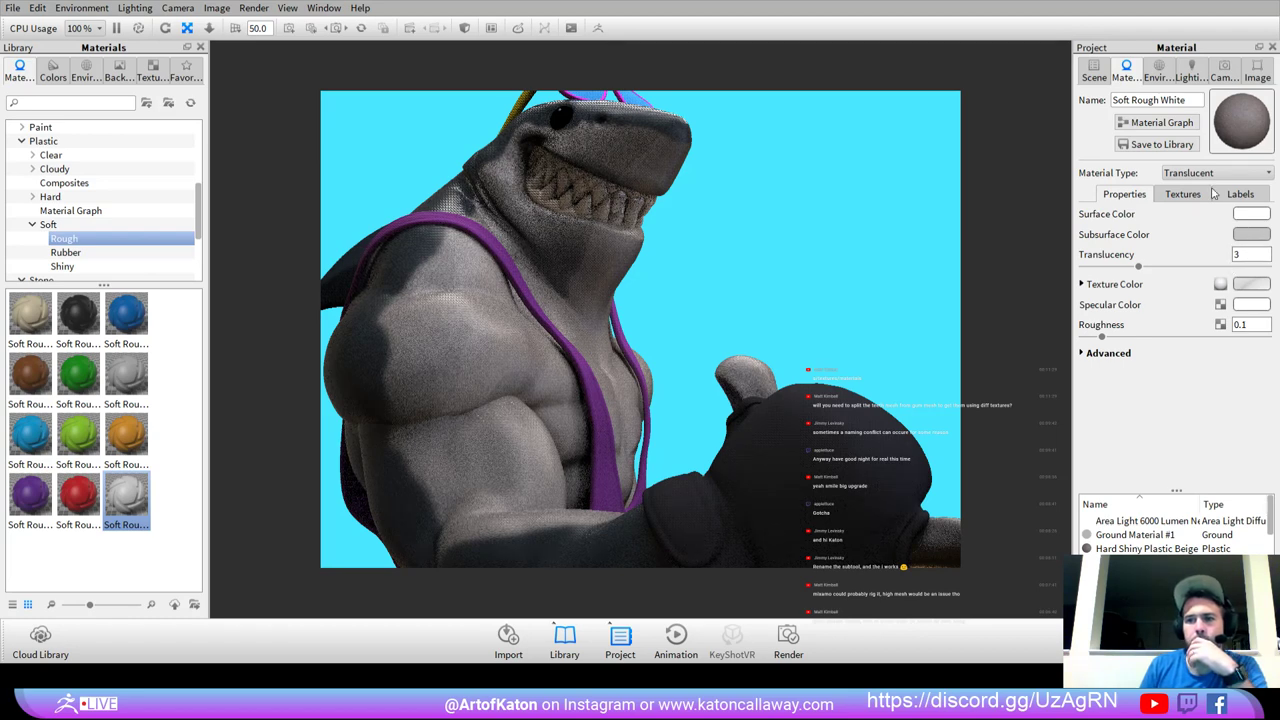
drag(1252, 145, 1121, 116)
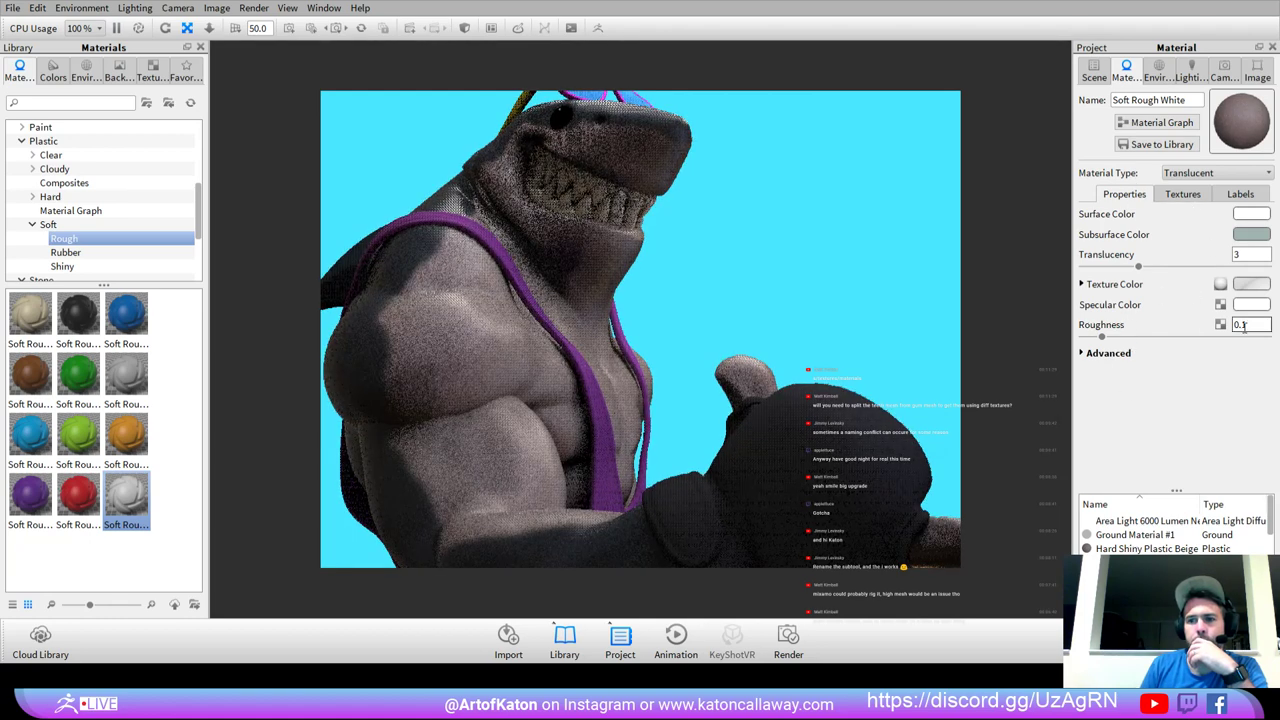
drag(1247, 325, 1221, 329)
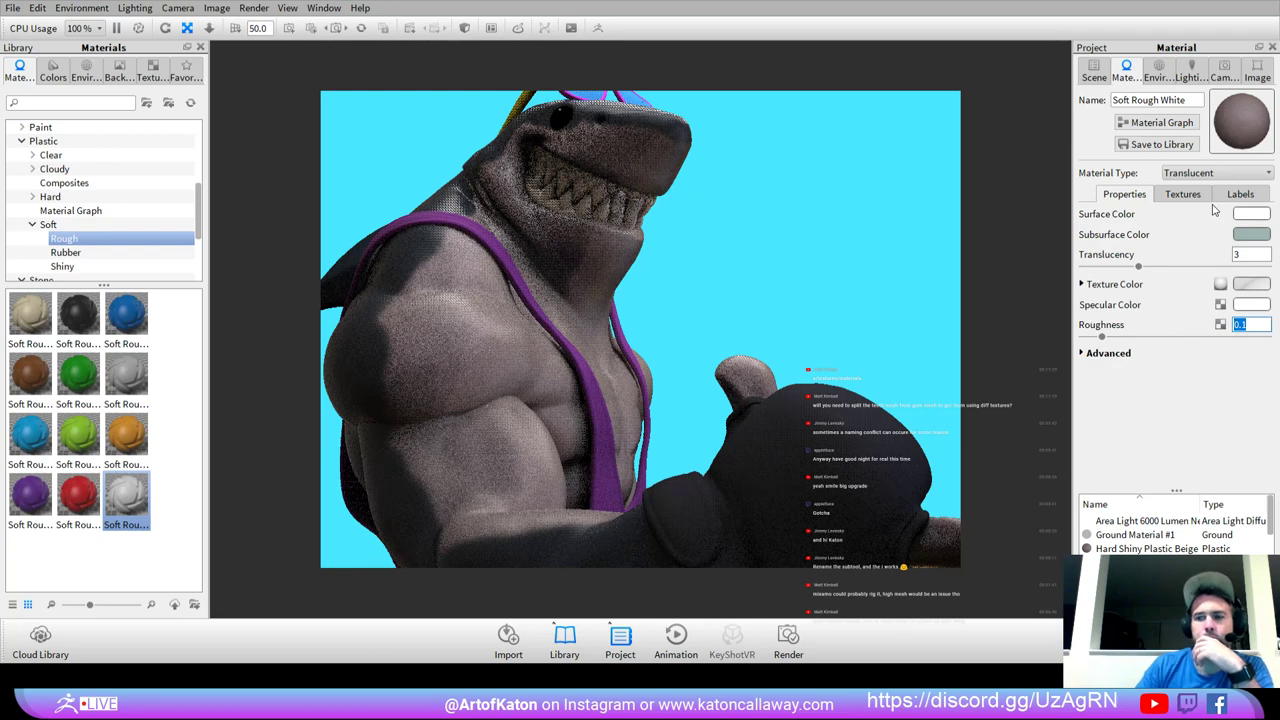
click(1182, 196)
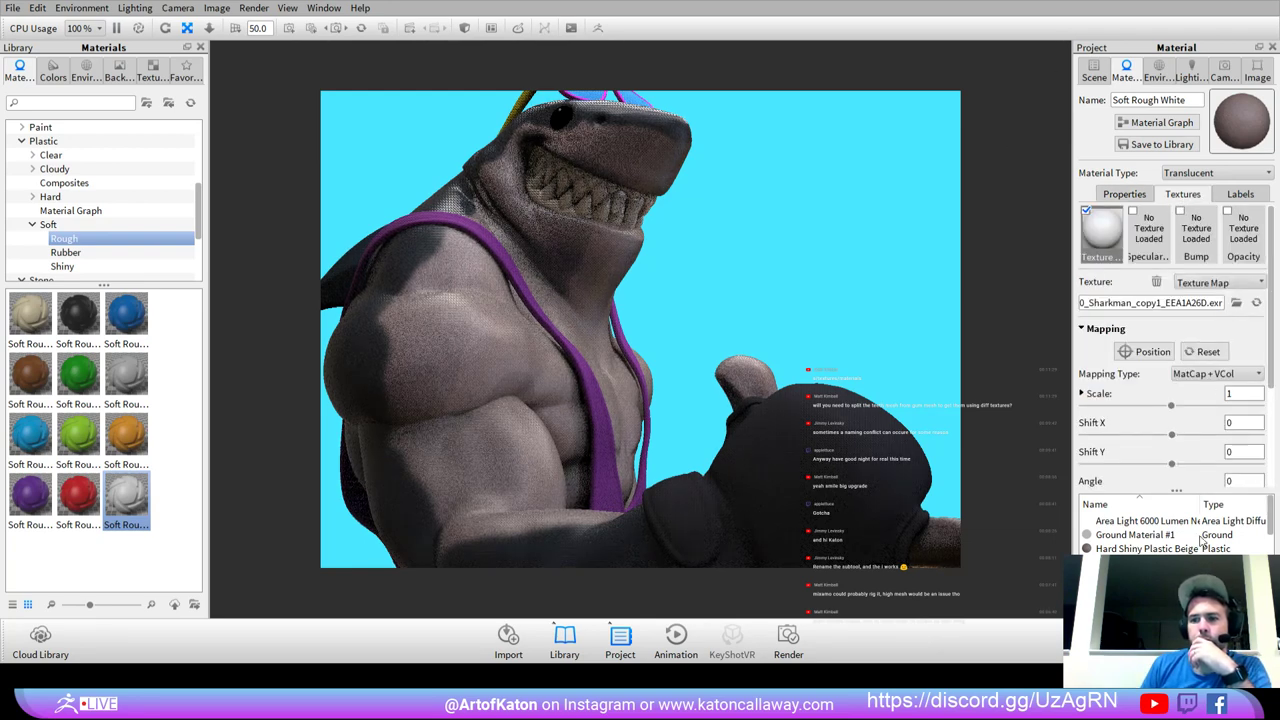
click(1220, 420)
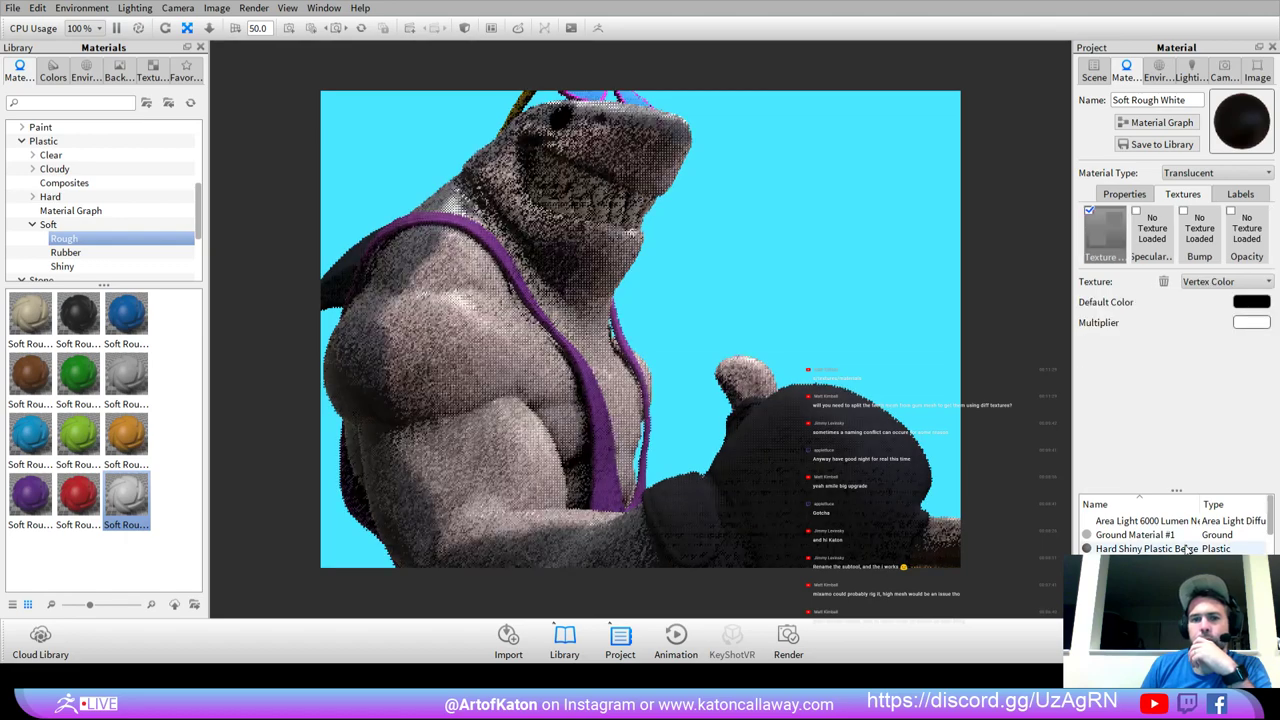
Examine the new skin material on the shark's body from the side, the front and close up.
drag(647, 333, 514, 330)
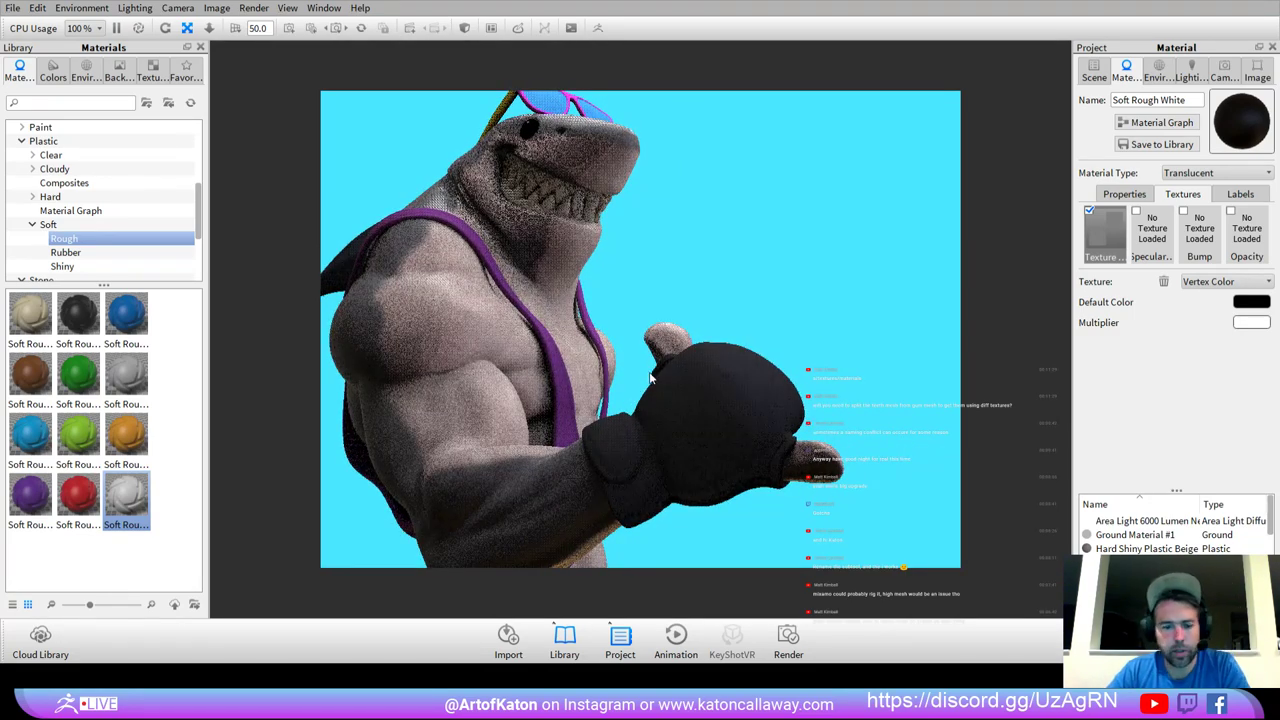
drag(645, 369, 618, 253)
click(165, 28)
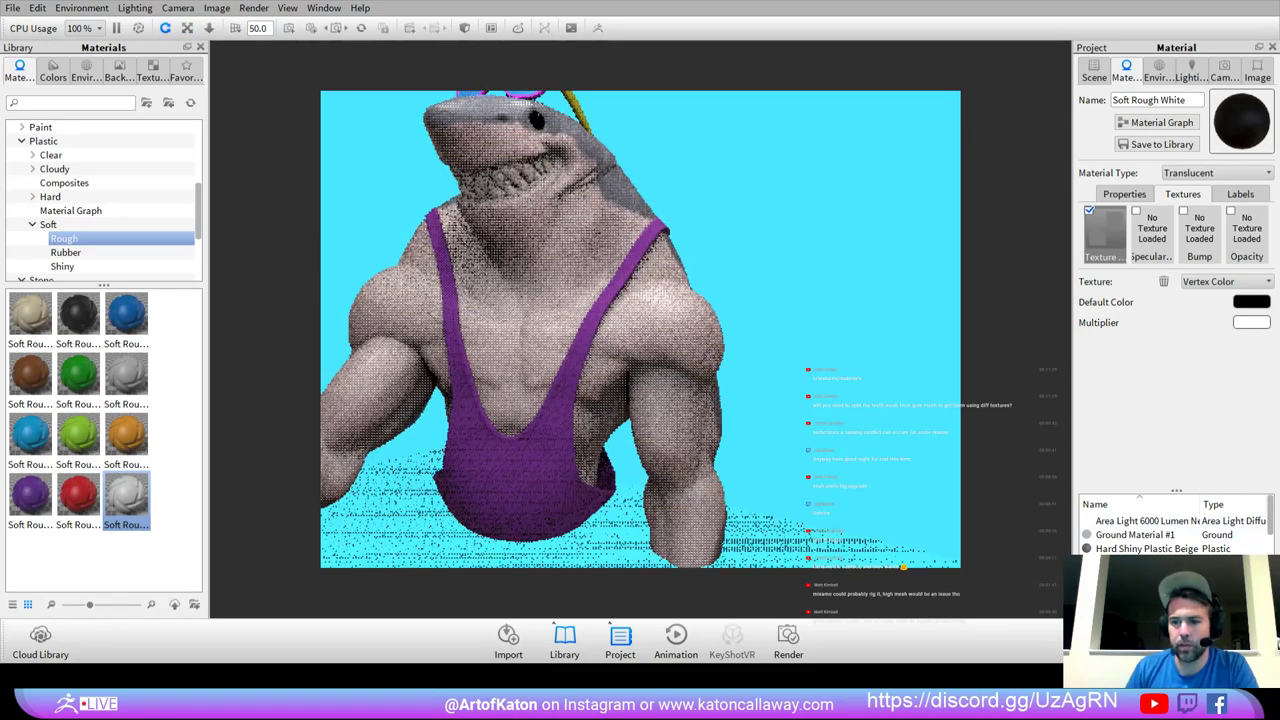
drag(1112, 586, 681, 468)
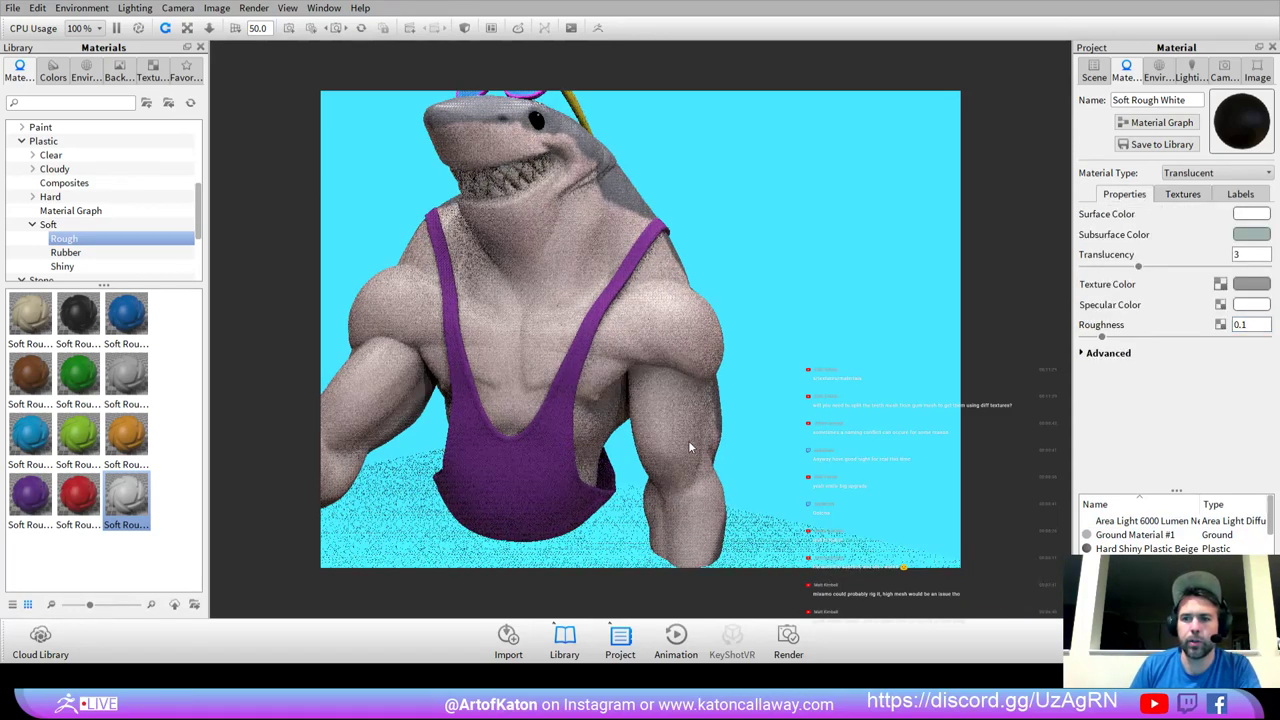
drag(600, 359, 722, 357)
middle_drag(572, 433, 574, 488)
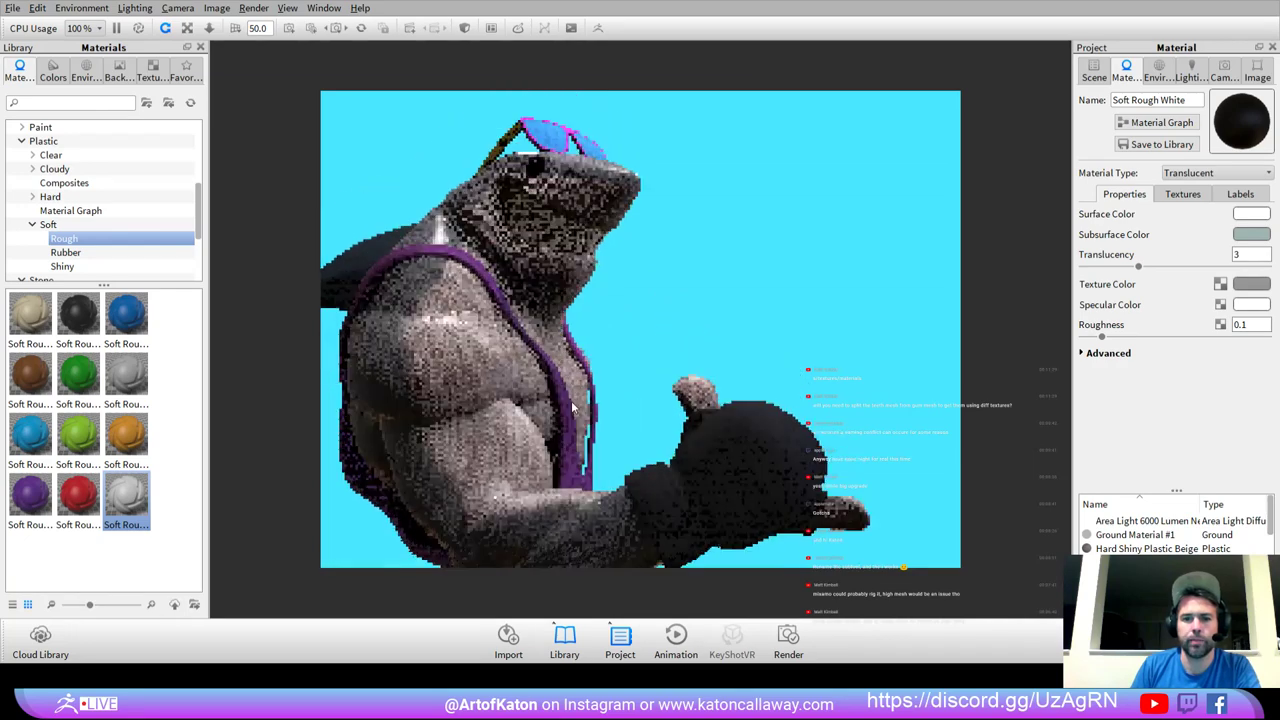
drag(571, 409, 784, 437)
scroll(785, 437, up, 2)
middle_drag(613, 359, 636, 424)
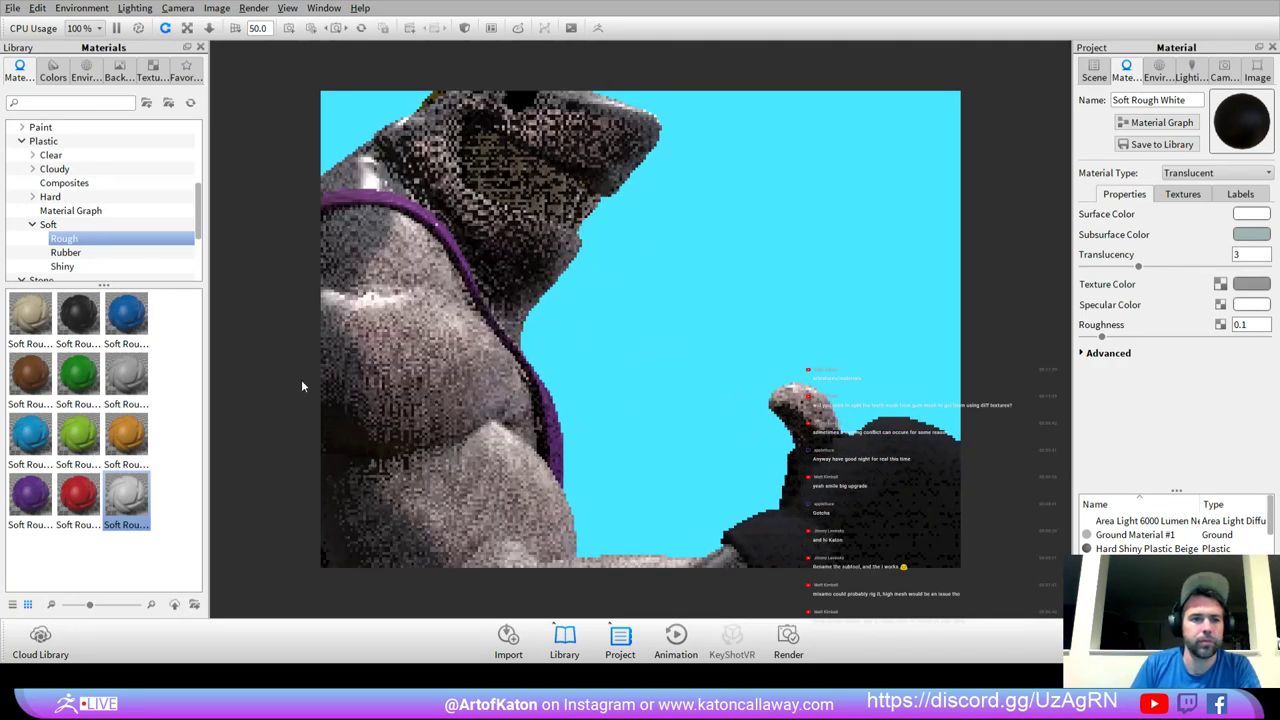
Apply the Soft Rough Black material to the shark's eye, set its roughness to 0 and check it from the front.
drag(84, 325, 547, 158)
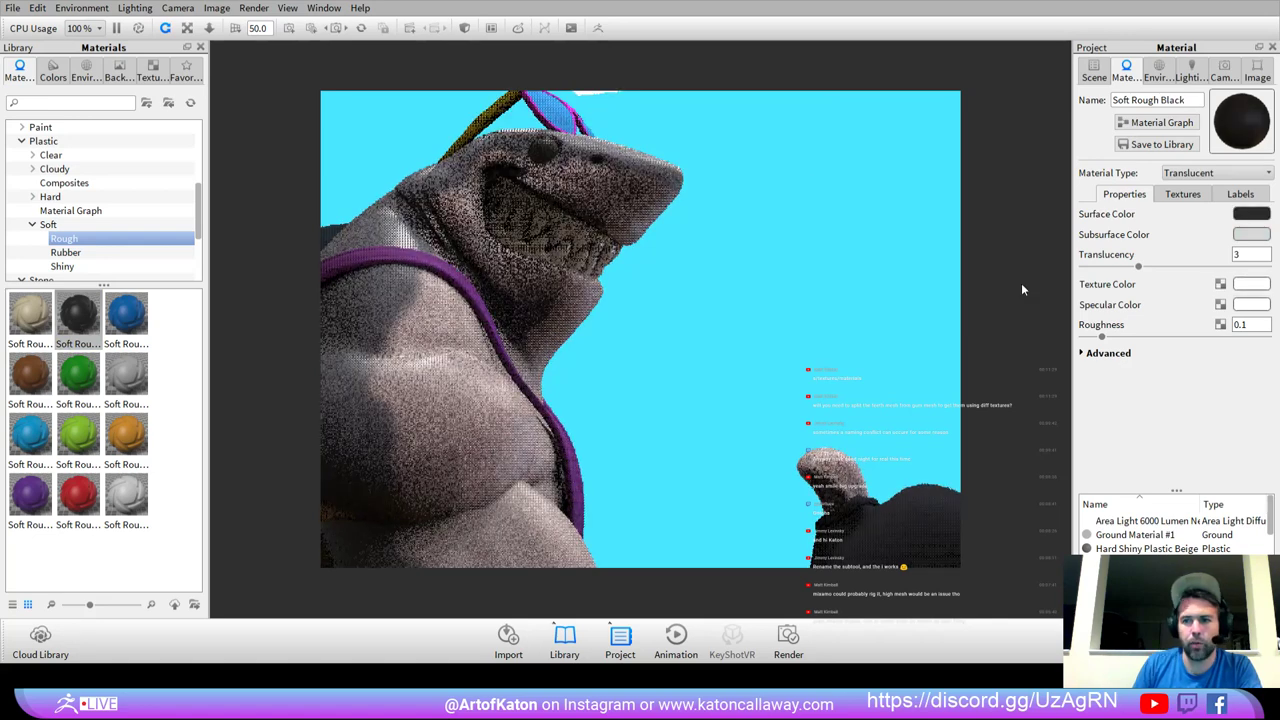
drag(1254, 325, 1240, 325)
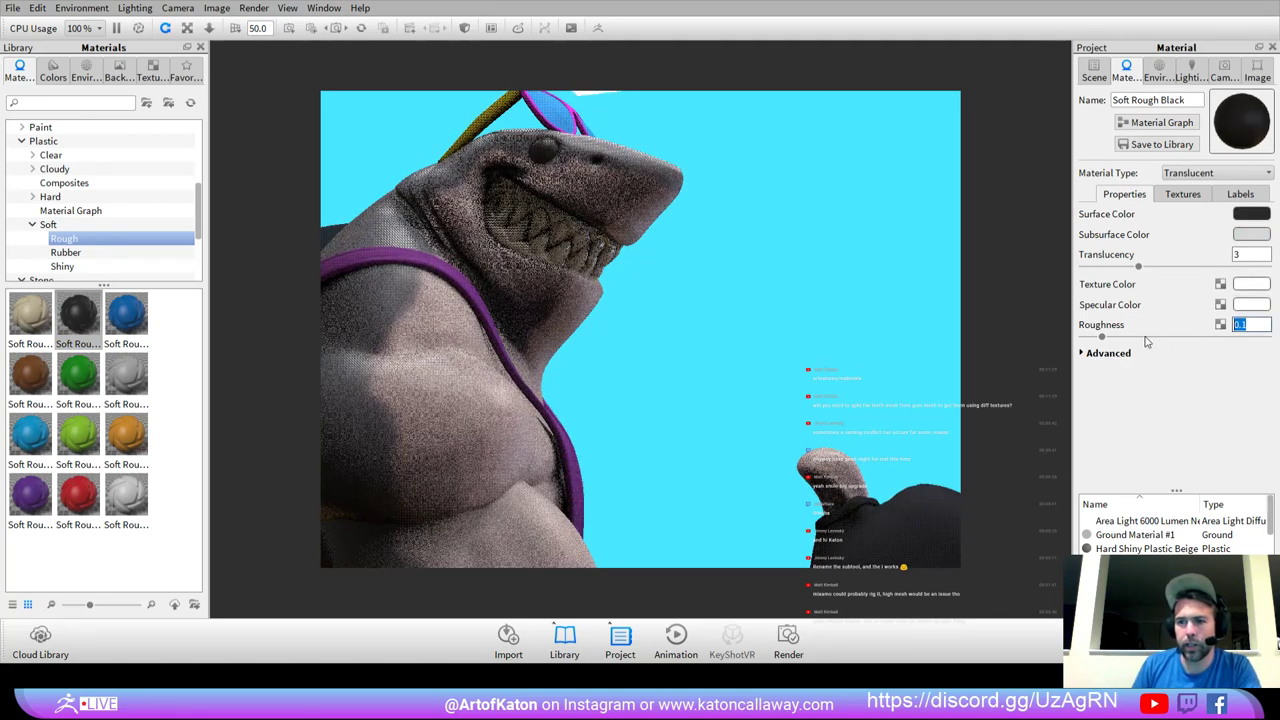
drag(1104, 339, 1078, 342)
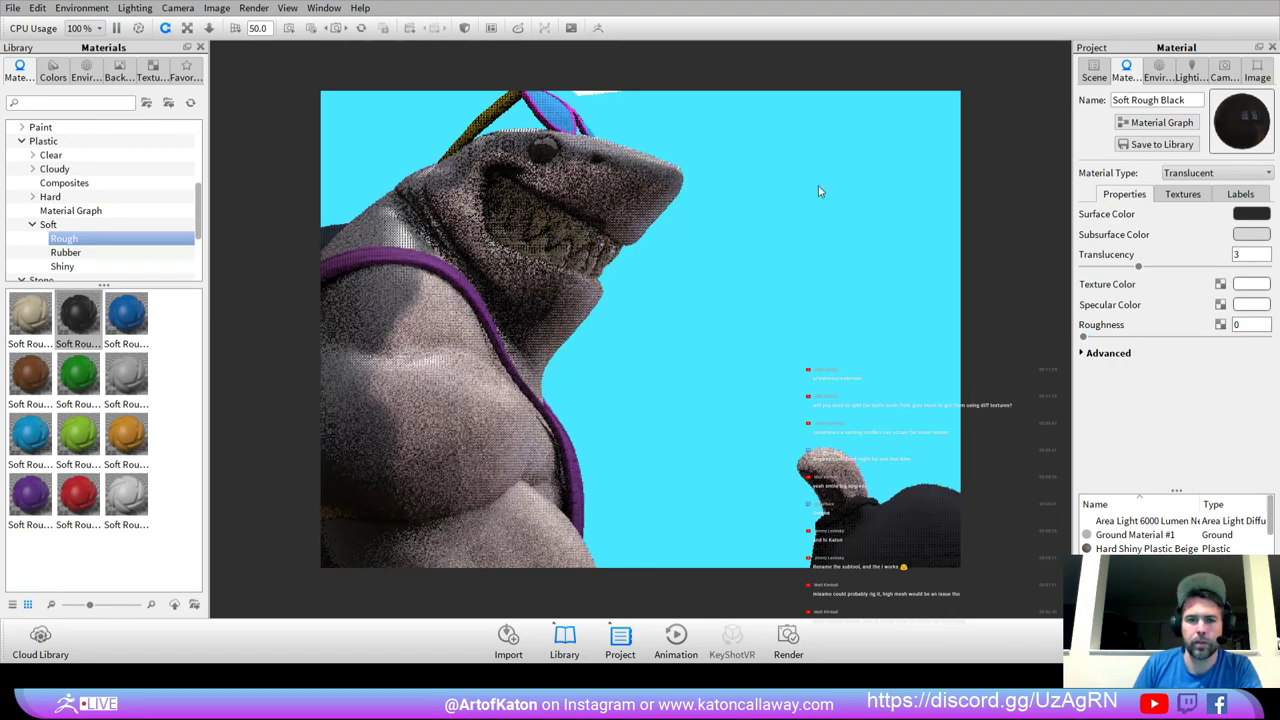
drag(611, 283, 526, 402)
click(34, 225)
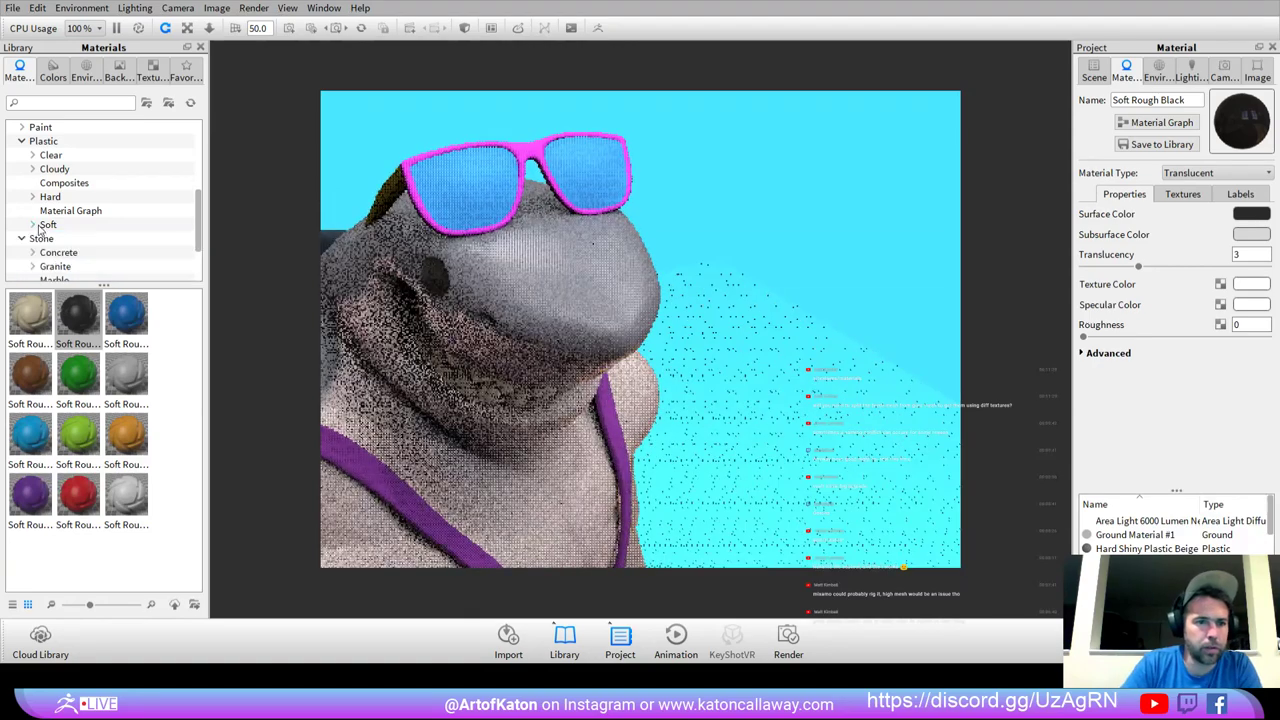
Apply the purple hard shiny plastic to the sunglasses' frame and change its diffuse colour to a bright magenta.
click(34, 198)
click(62, 227)
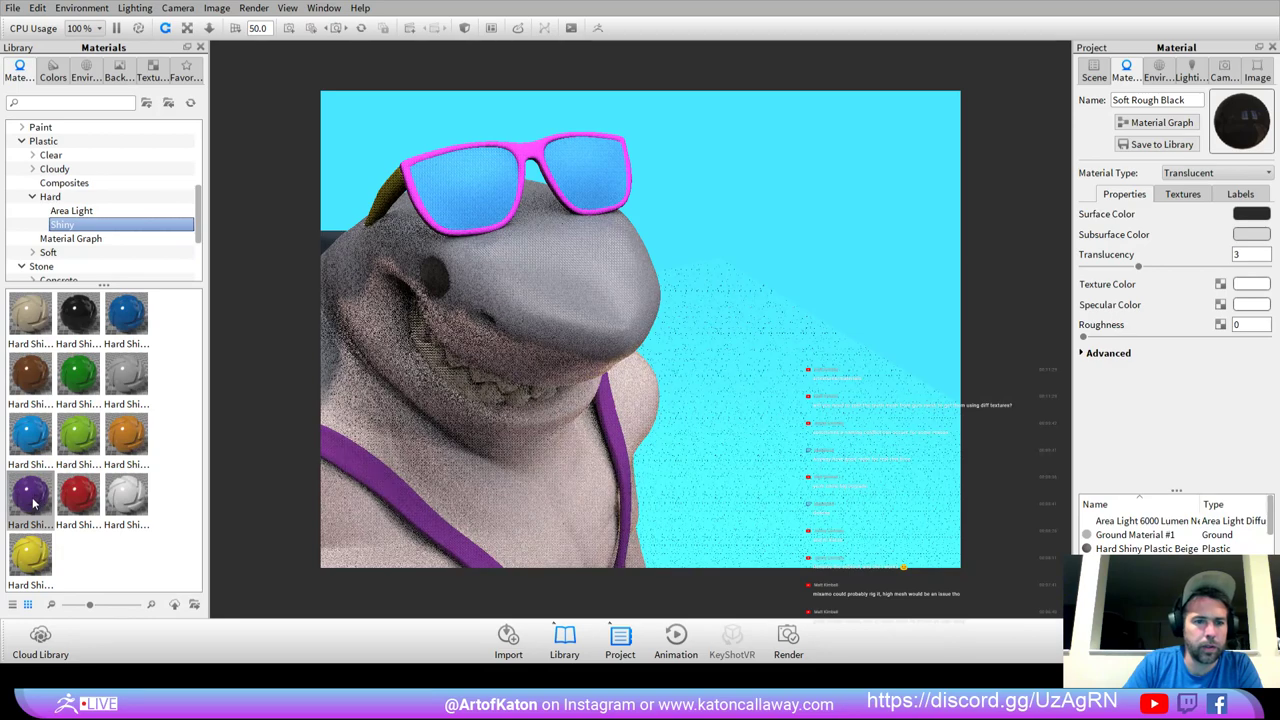
drag(32, 505, 532, 157)
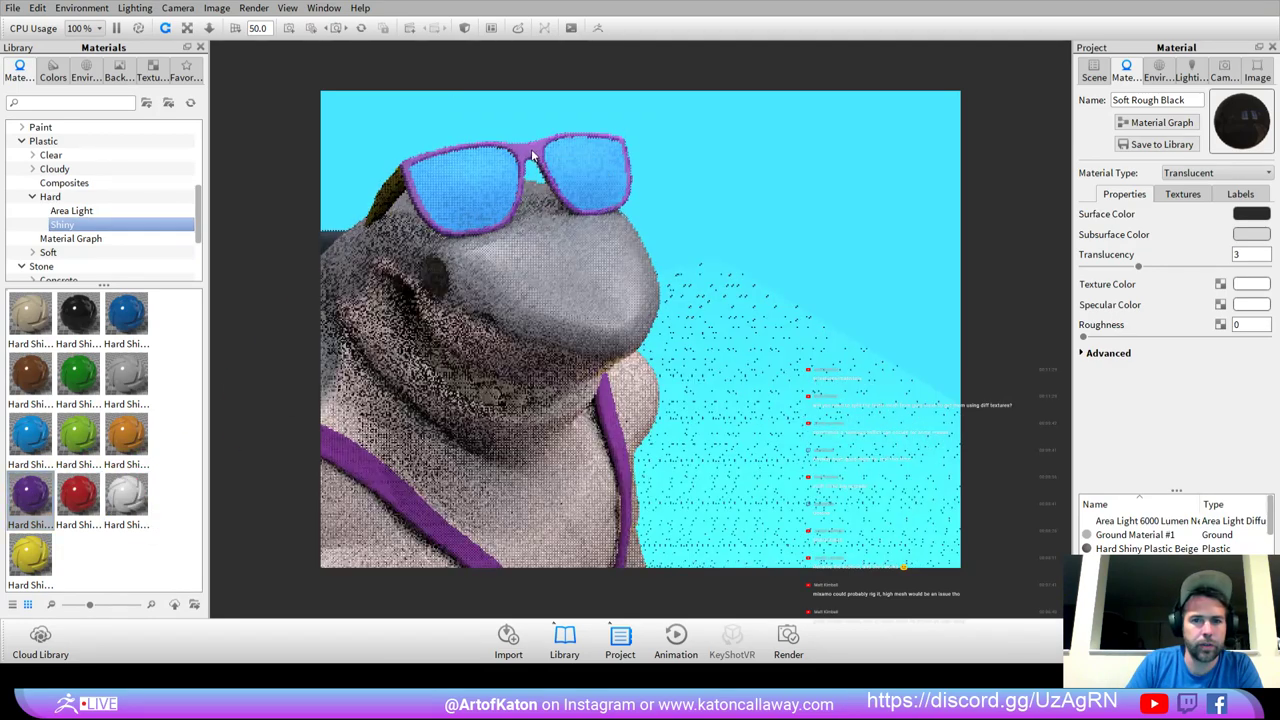
double_click(547, 159)
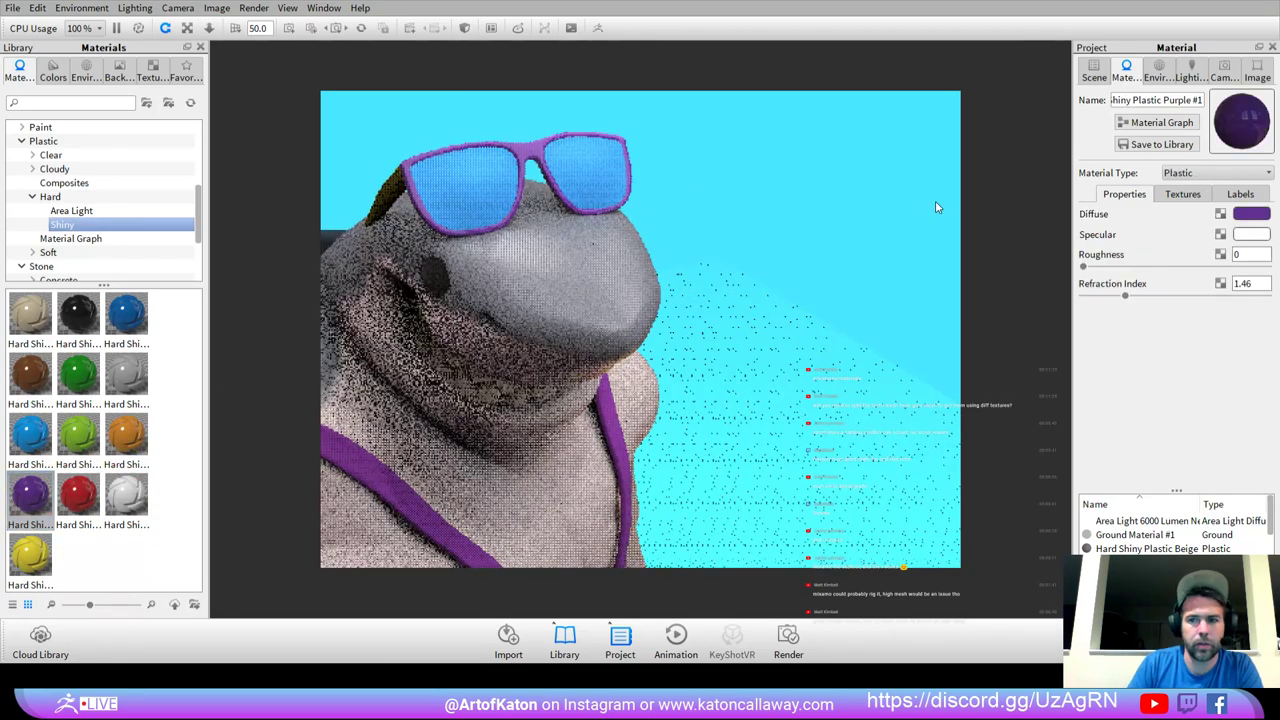
click(1250, 214)
drag(1252, 86, 1215, 94)
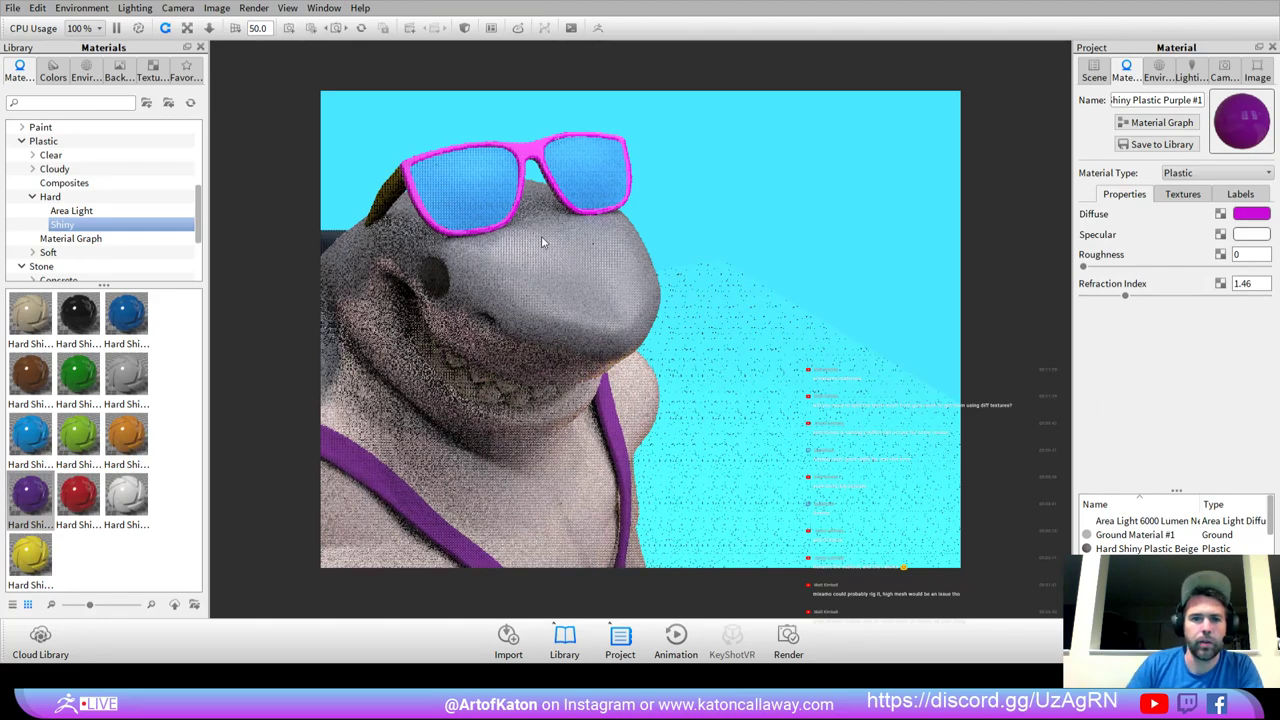
Apply the yellow hard shiny plastic to the arm of the shark's sunglasses.
drag(589, 132, 668, 108)
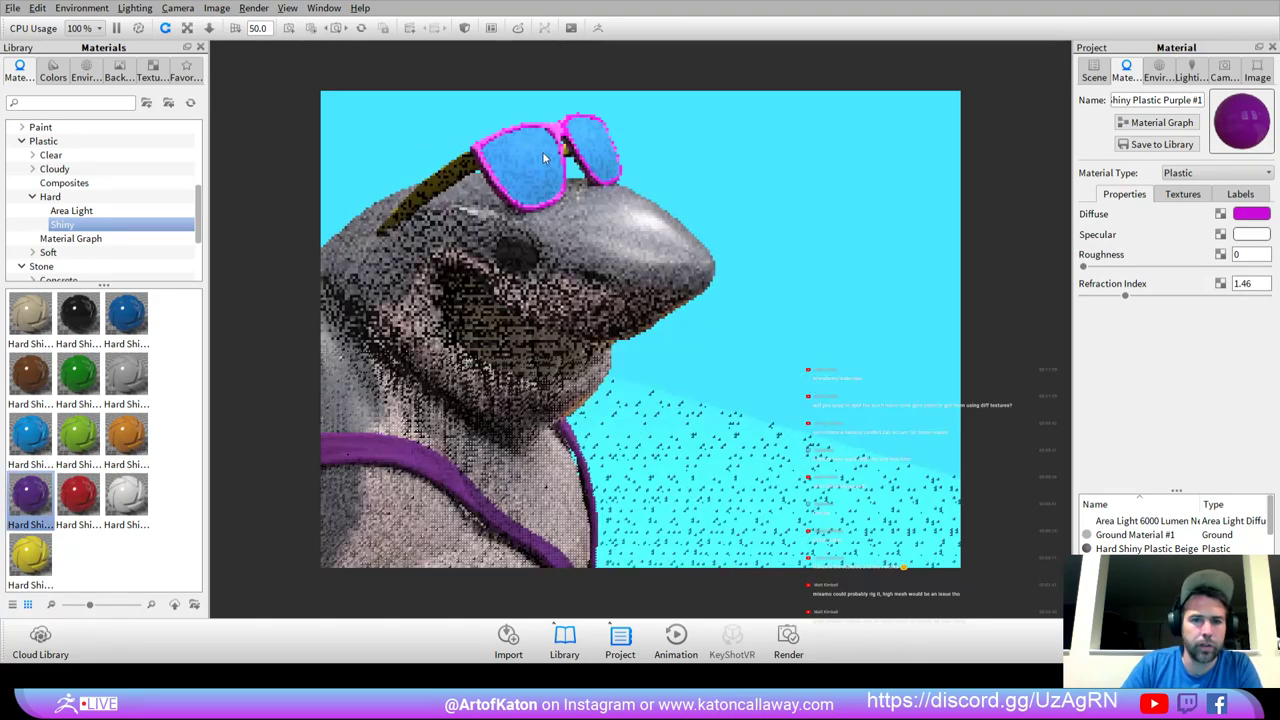
drag(30, 555, 450, 180)
drag(648, 192, 556, 198)
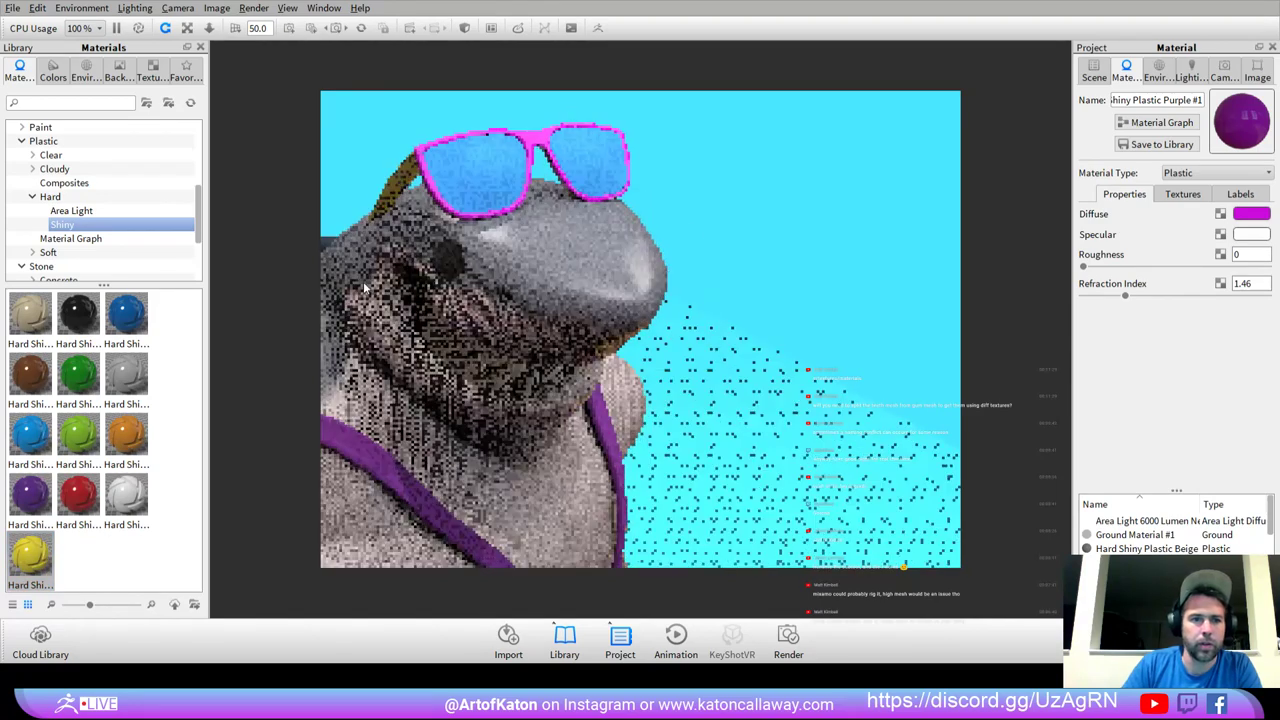
Apply the light blue Clear Rough Plastic material to the lenses of the sunglasses.
click(64, 183)
click(48, 170)
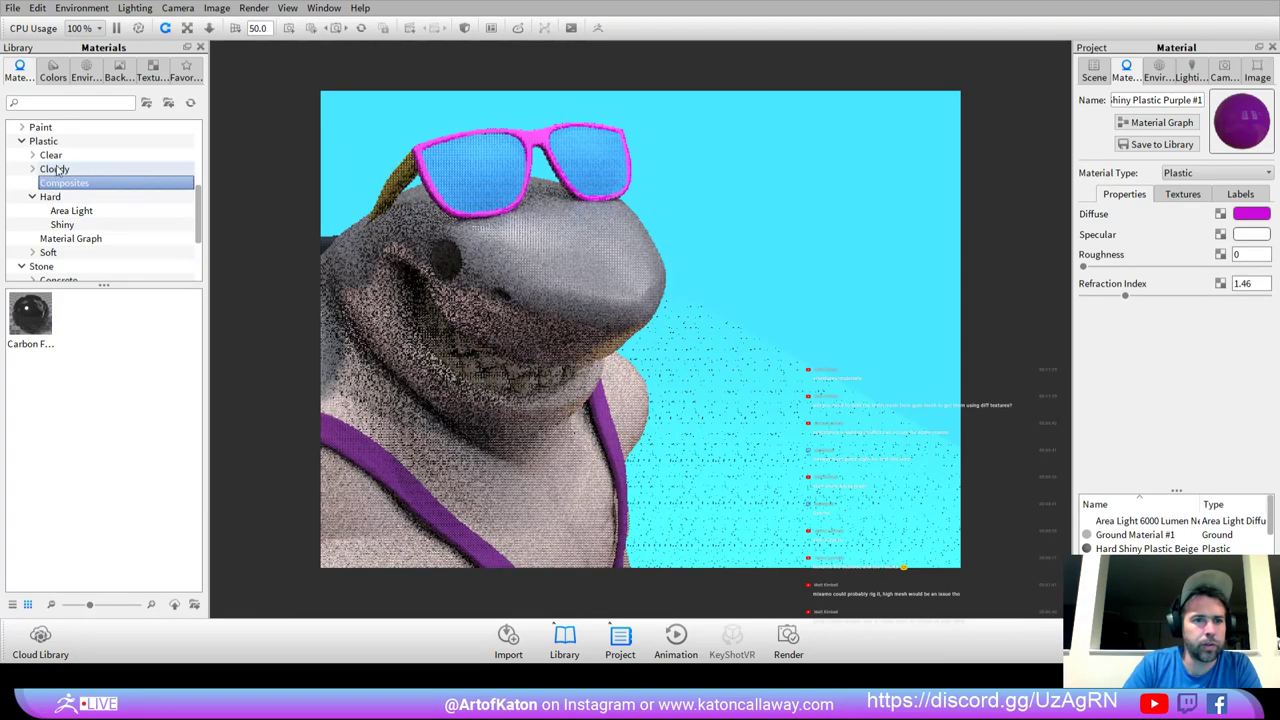
click(50, 155)
drag(30, 433, 475, 175)
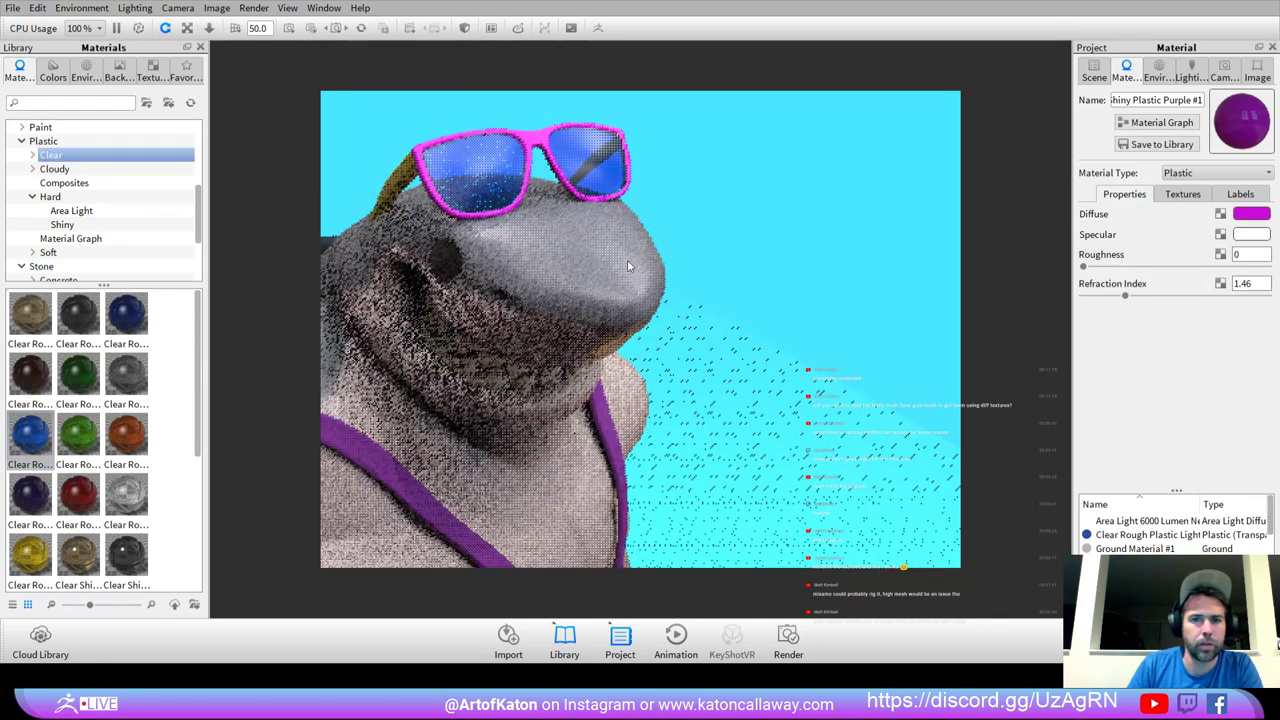
Apply the shark's existing body skin material to its dark dorsal fin.
scroll(467, 318, down, 3)
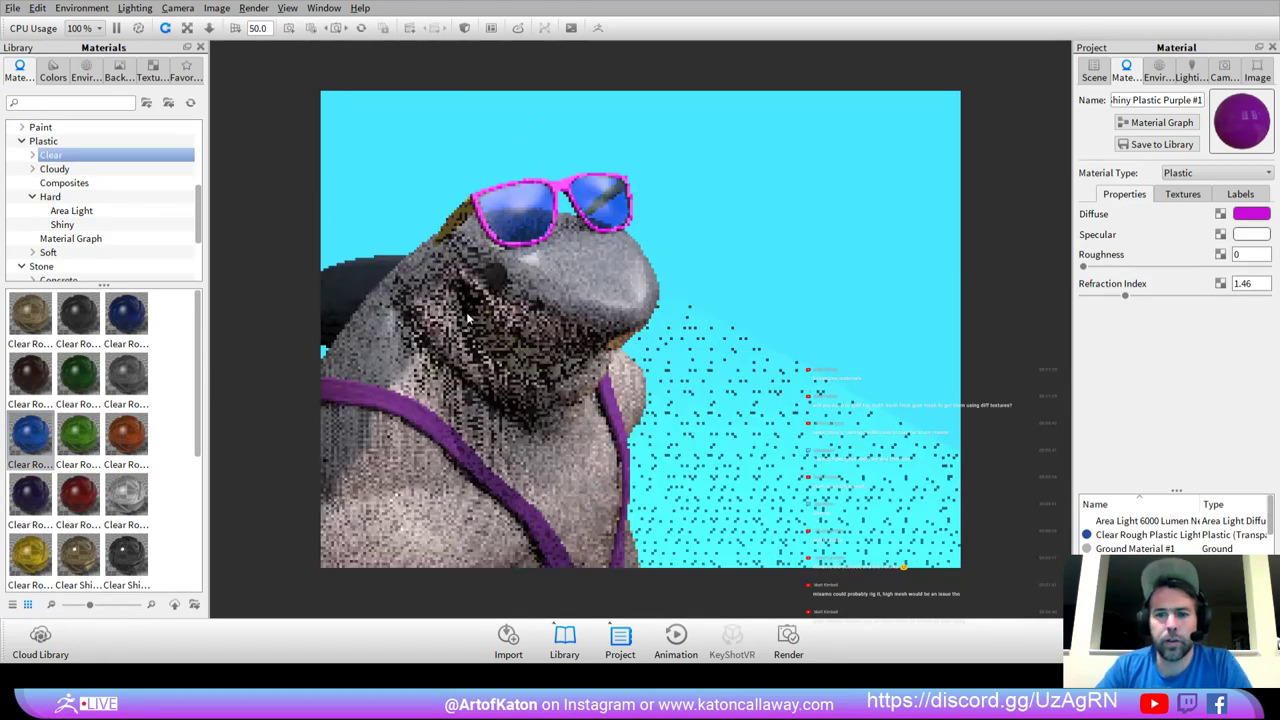
drag(467, 318, 549, 292)
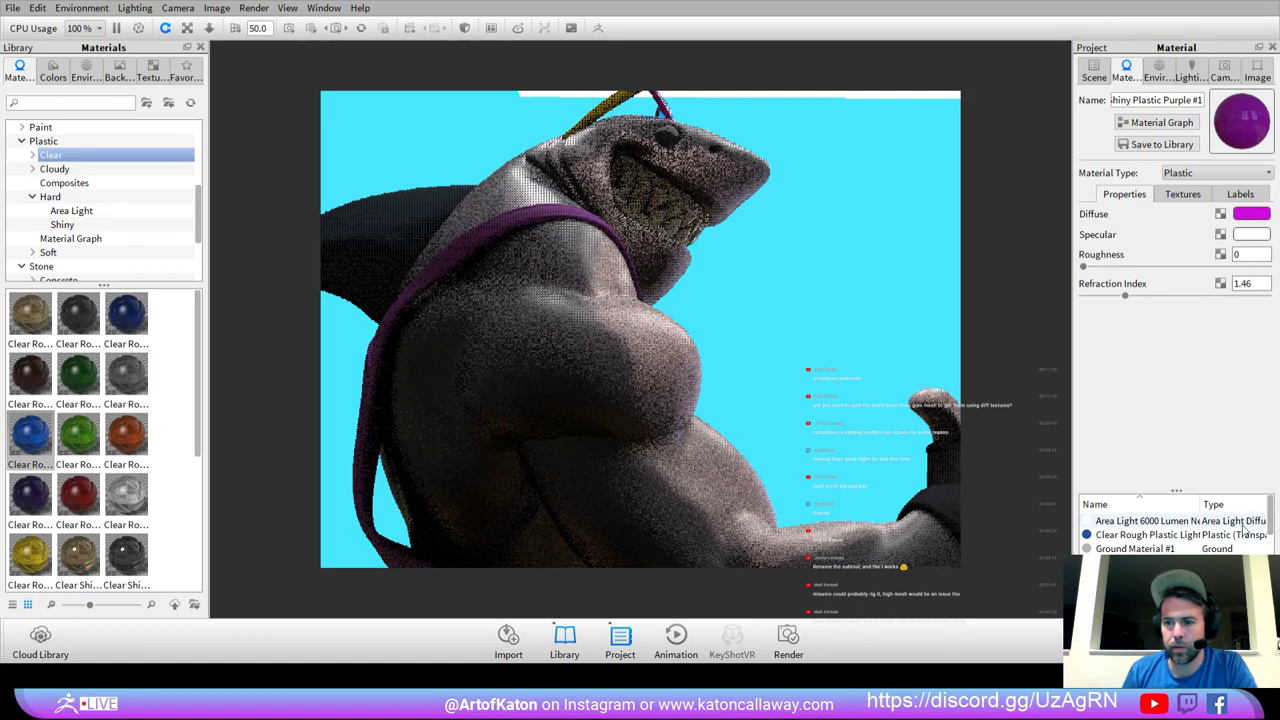
drag(1270, 512, 1271, 526)
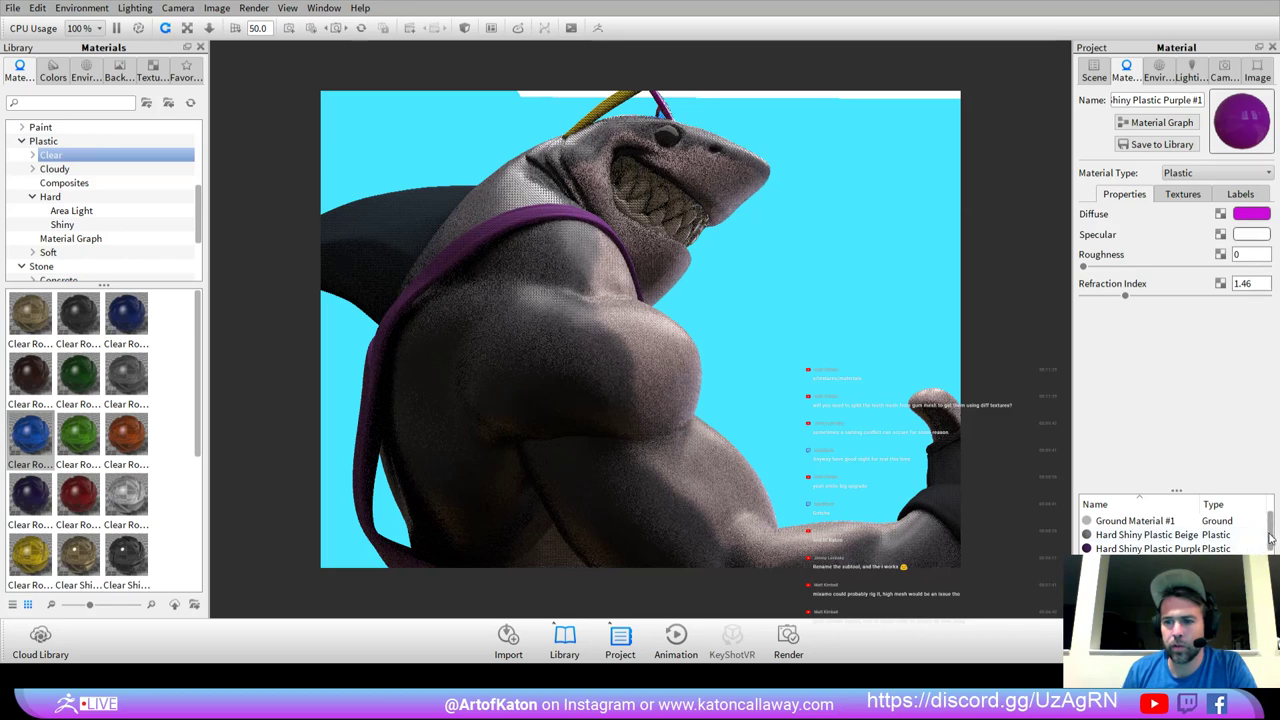
drag(1271, 528, 1271, 542)
drag(1163, 535, 404, 236)
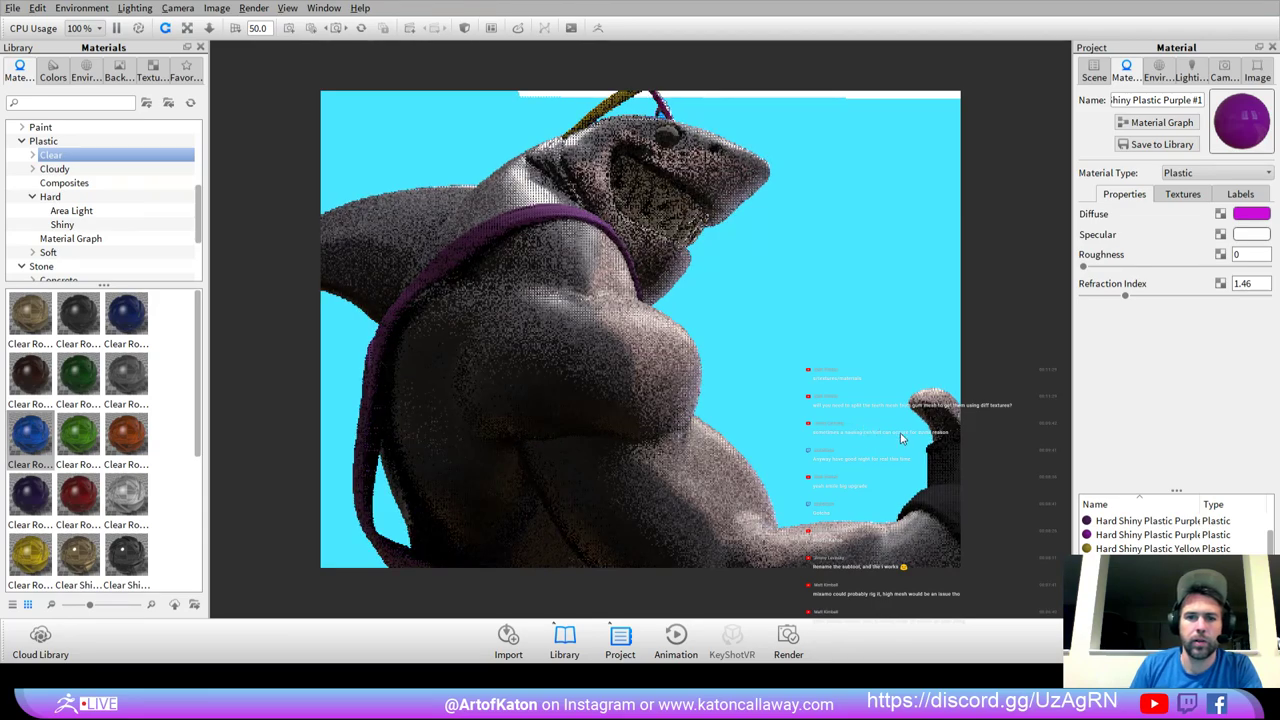
Apply a leather material to the shark's glove, replacing the perforated black leather with the smooth black one.
drag(902, 438, 1081, 469)
drag(720, 458, 985, 455)
mouse_move(437, 419)
mouse_down()
mouse_move(704, 392)
mouse_move(582, 419)
mouse_move(788, 406)
mouse_move(955, 420)
mouse_move(925, 380)
mouse_up()
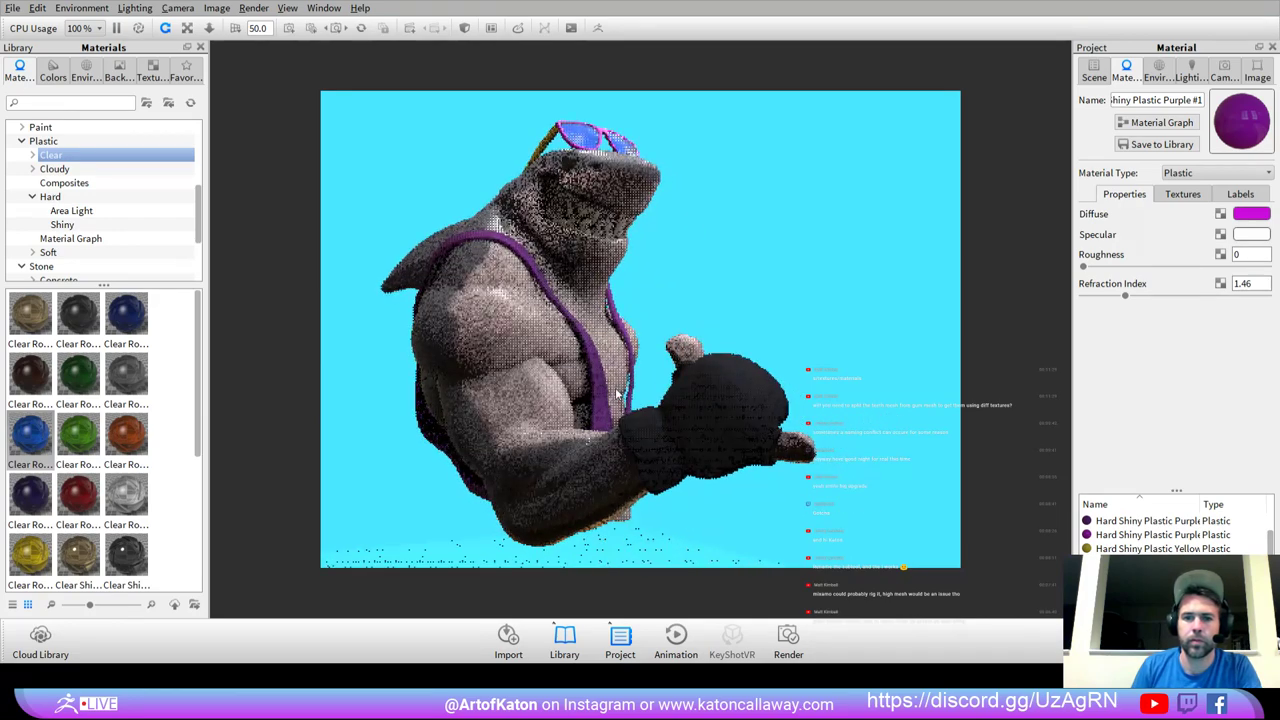
scroll(617, 394, up, 3)
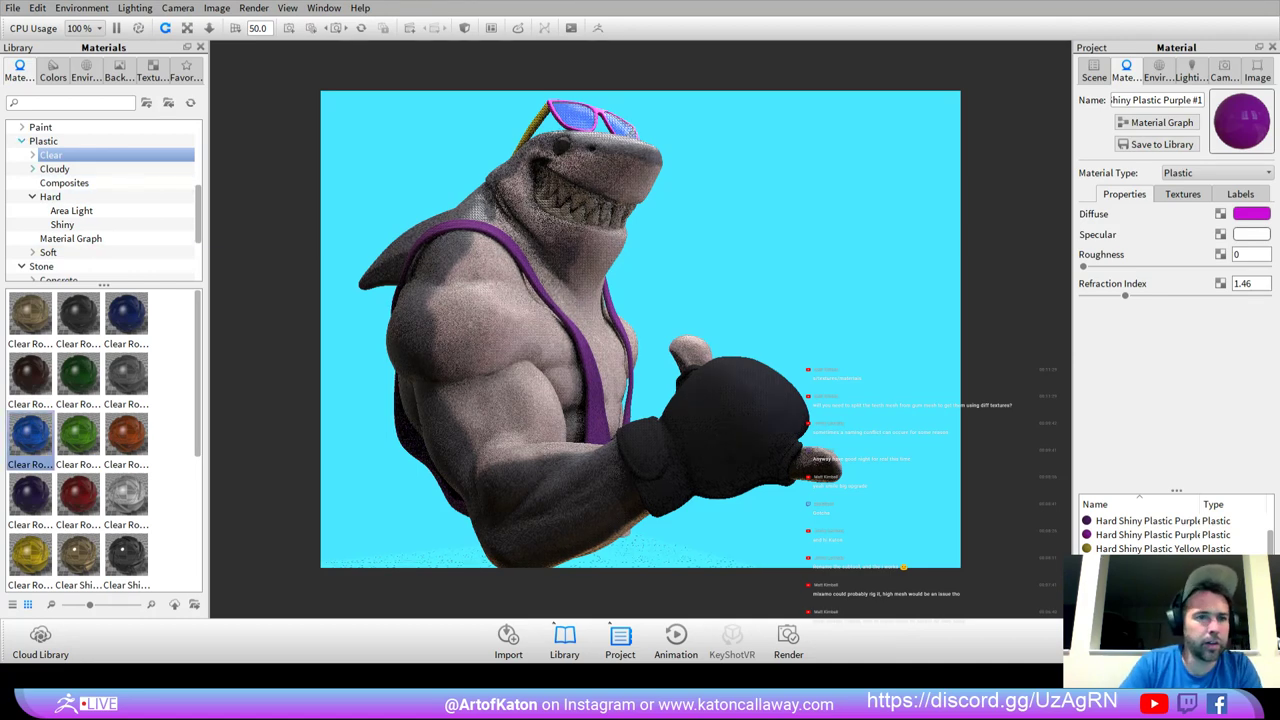
click(22, 141)
scroll(90, 215, up, 5)
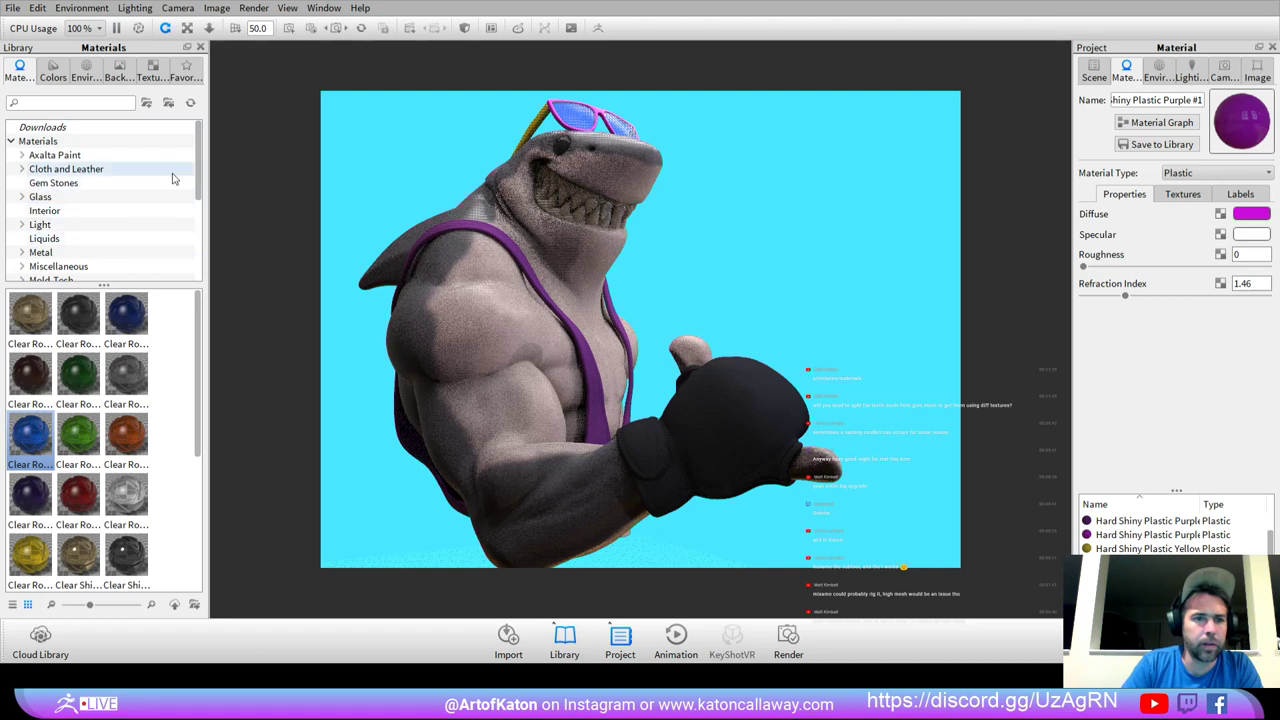
click(22, 169)
click(47, 200)
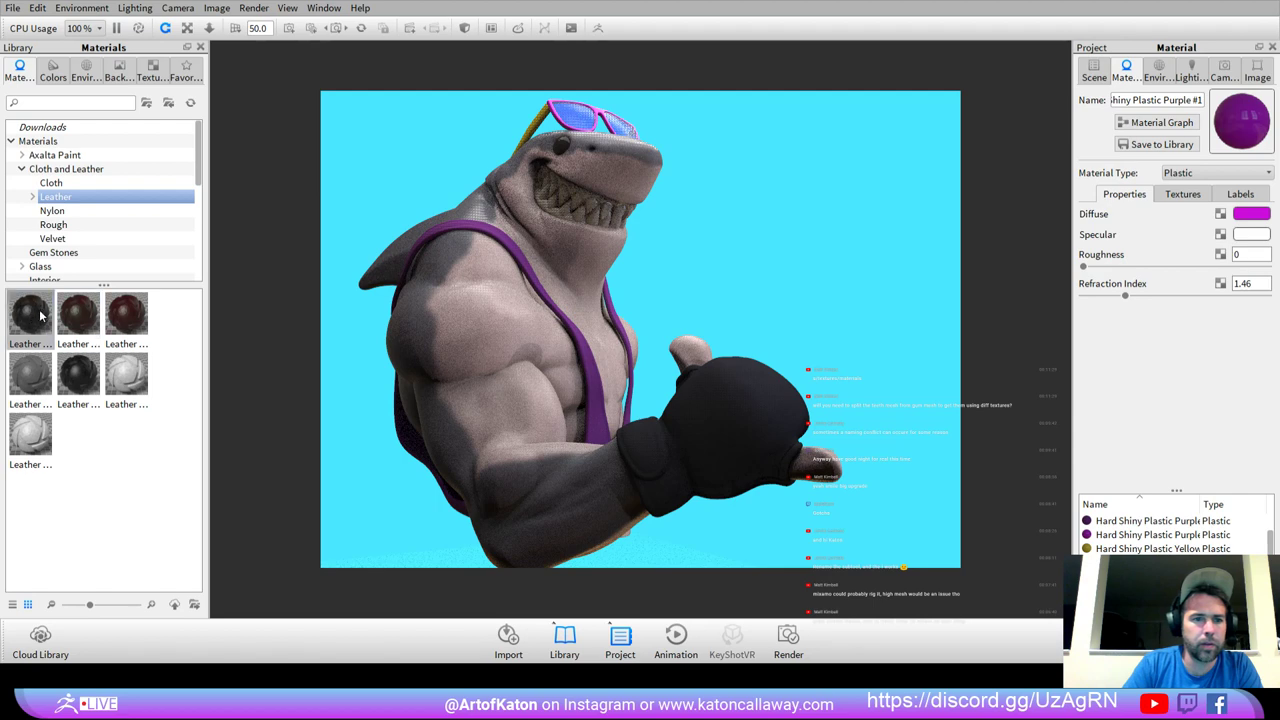
drag(78, 374, 749, 418)
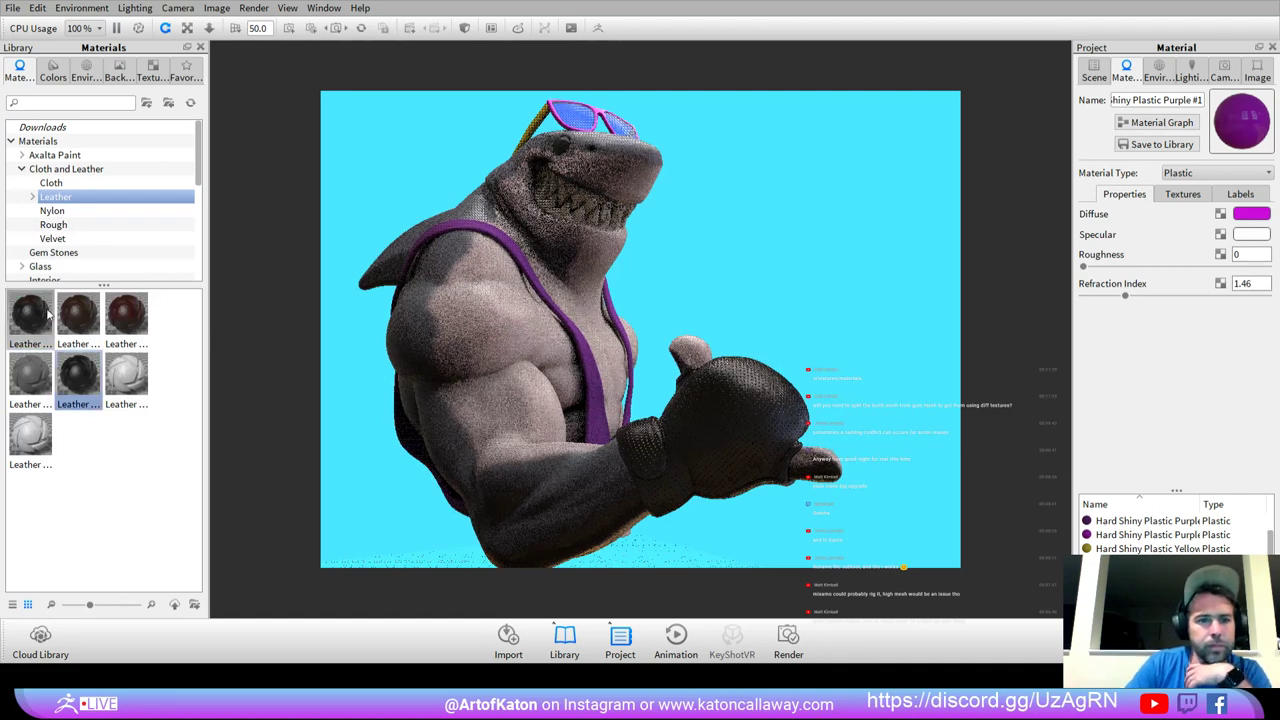
drag(46, 314, 729, 407)
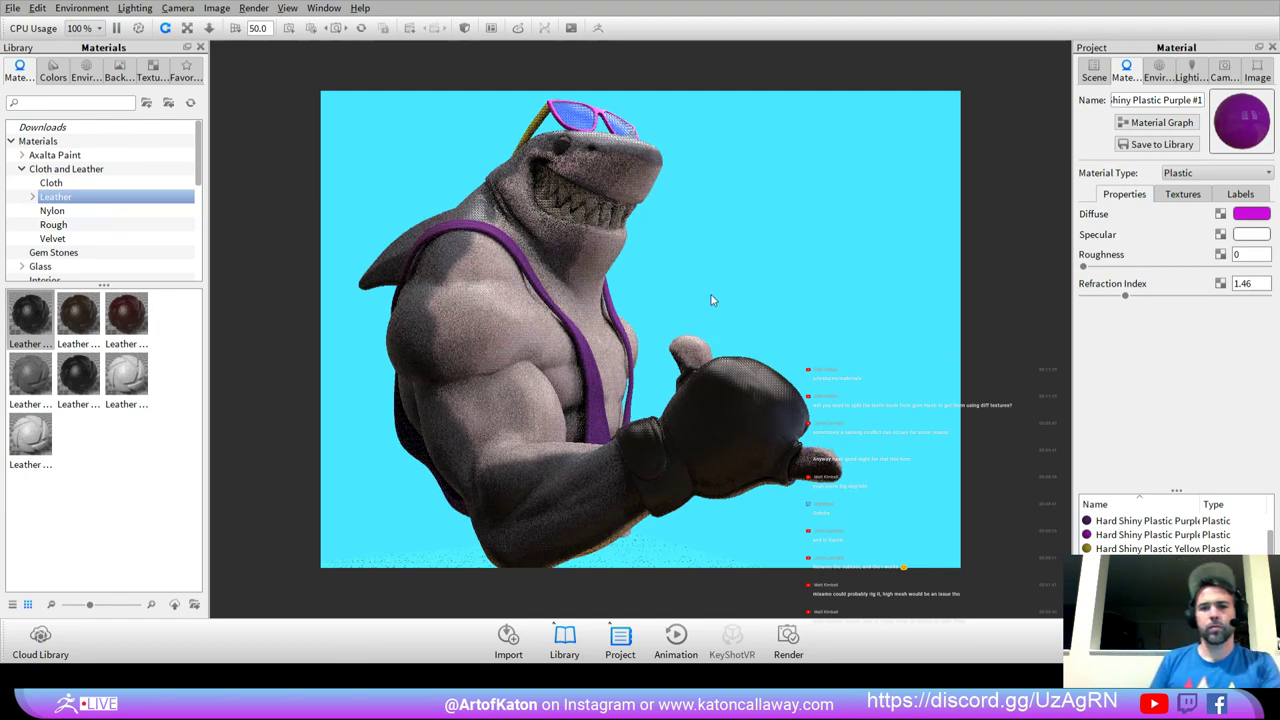
Rotate the Dosch-Apartment_2k lighting environment to 29 degrees.
drag(711, 297, 626, 366)
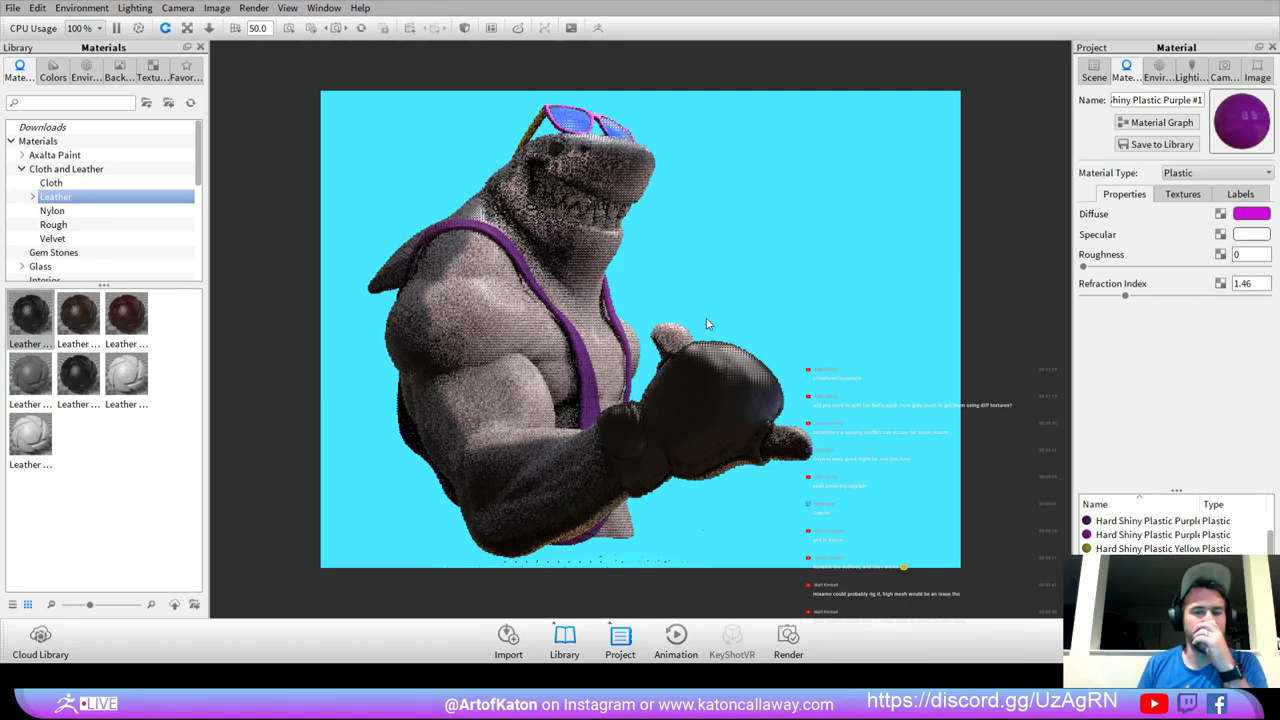
double_click(588, 398)
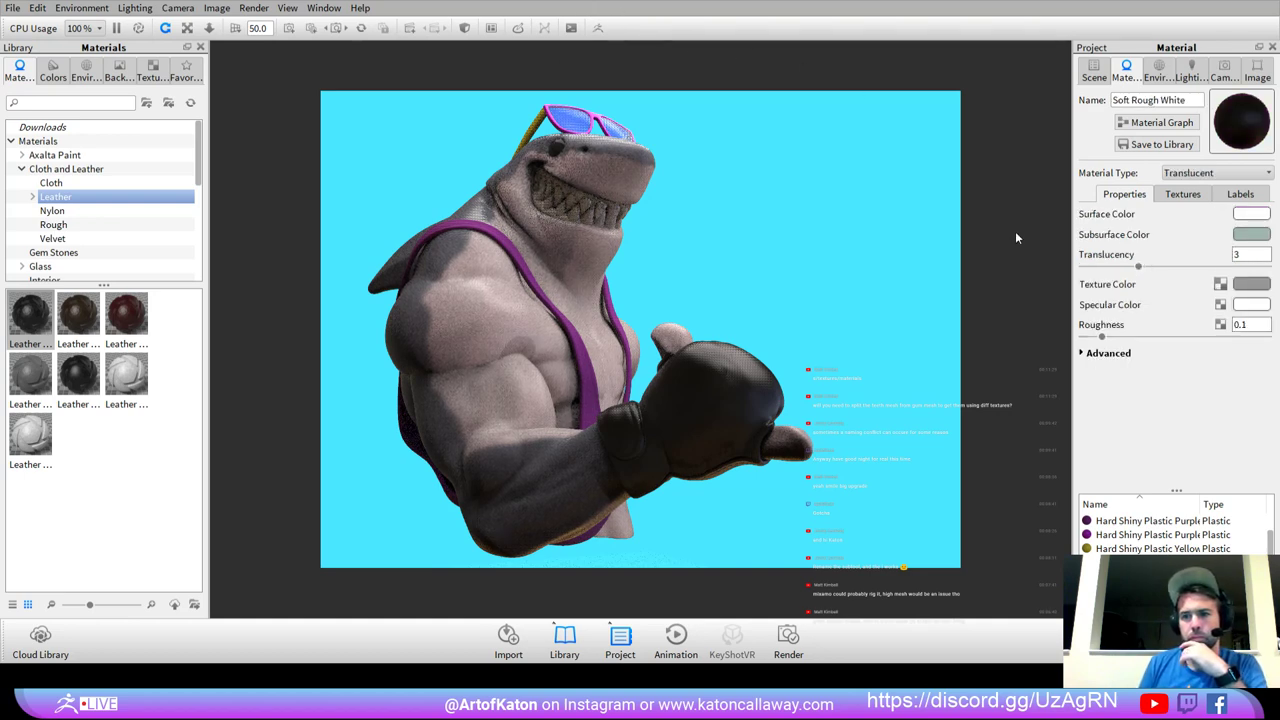
click(1163, 76)
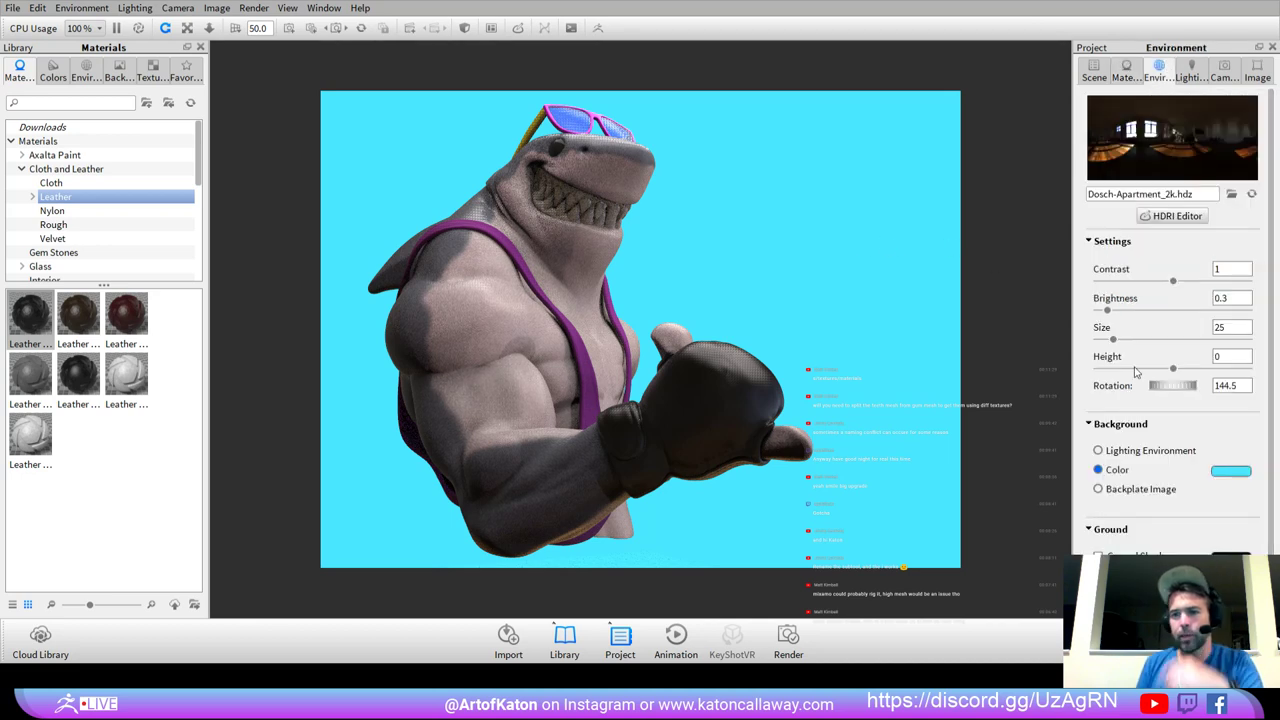
drag(1169, 387, 1117, 399)
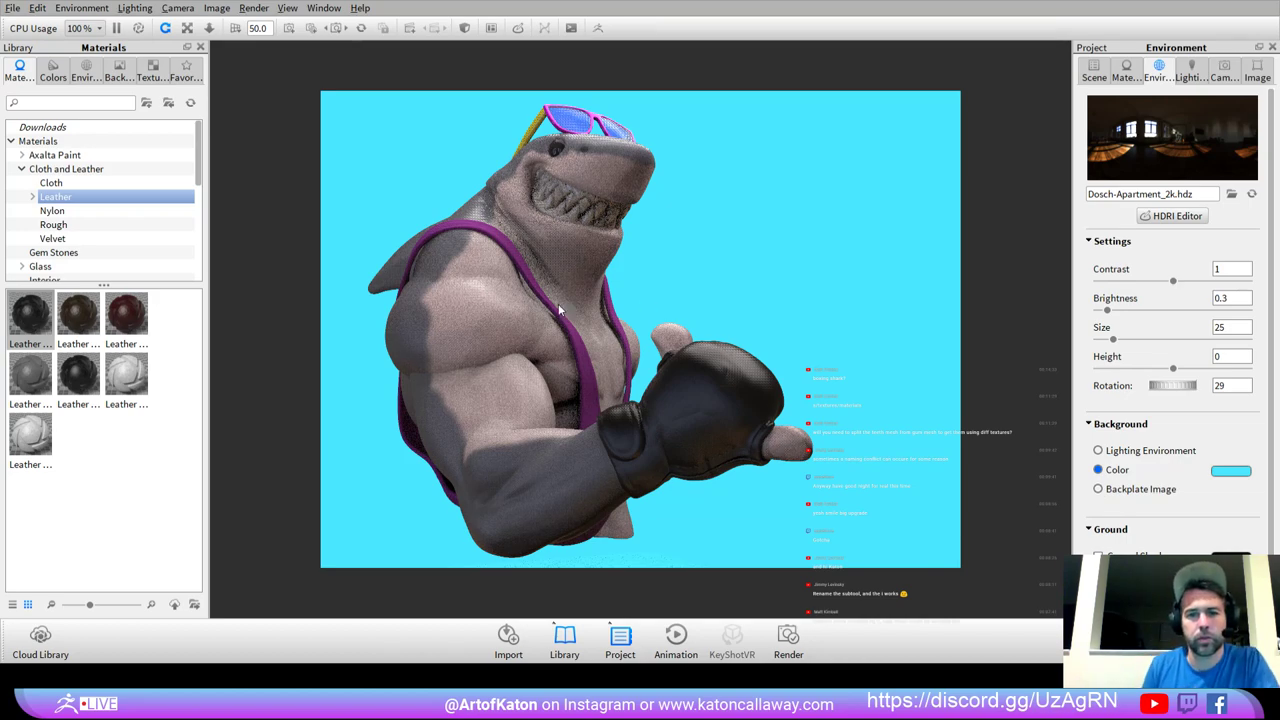
Try an environment brightness of 0.1 on a side view of the shark and restore it to 0.3.
drag(559, 309, 487, 368)
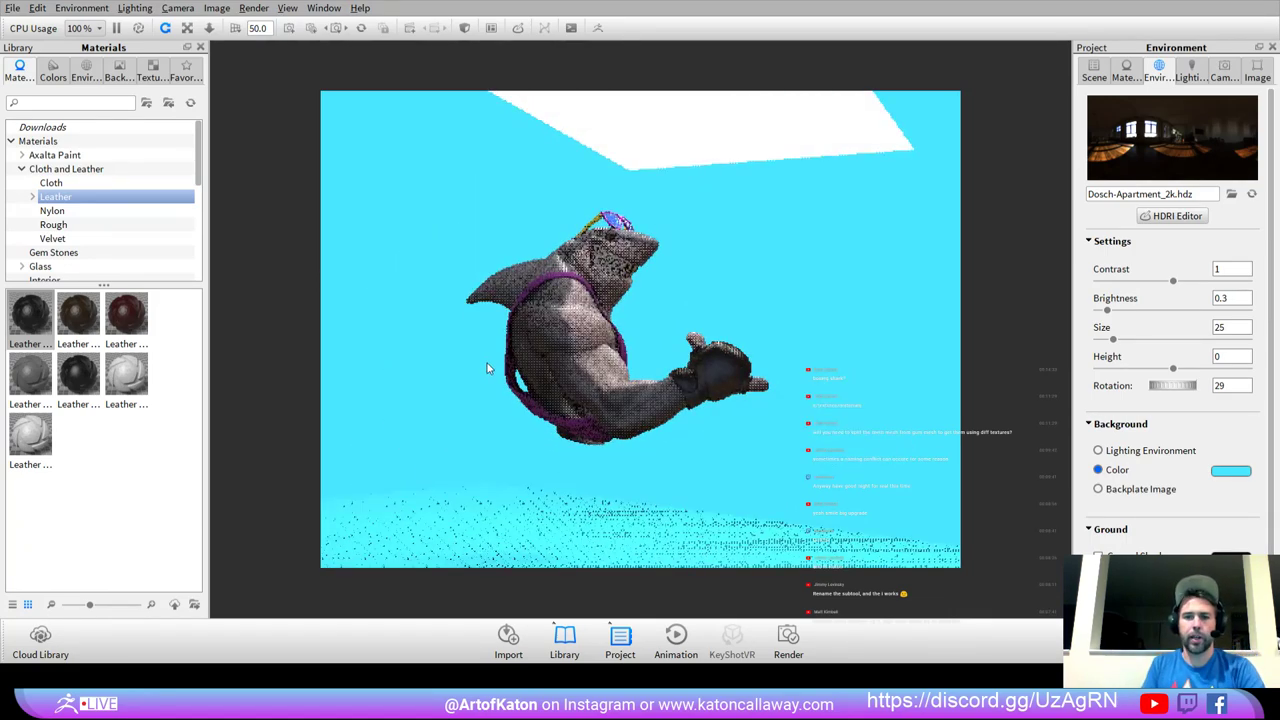
scroll(791, 435, up, 6)
drag(613, 398, 643, 420)
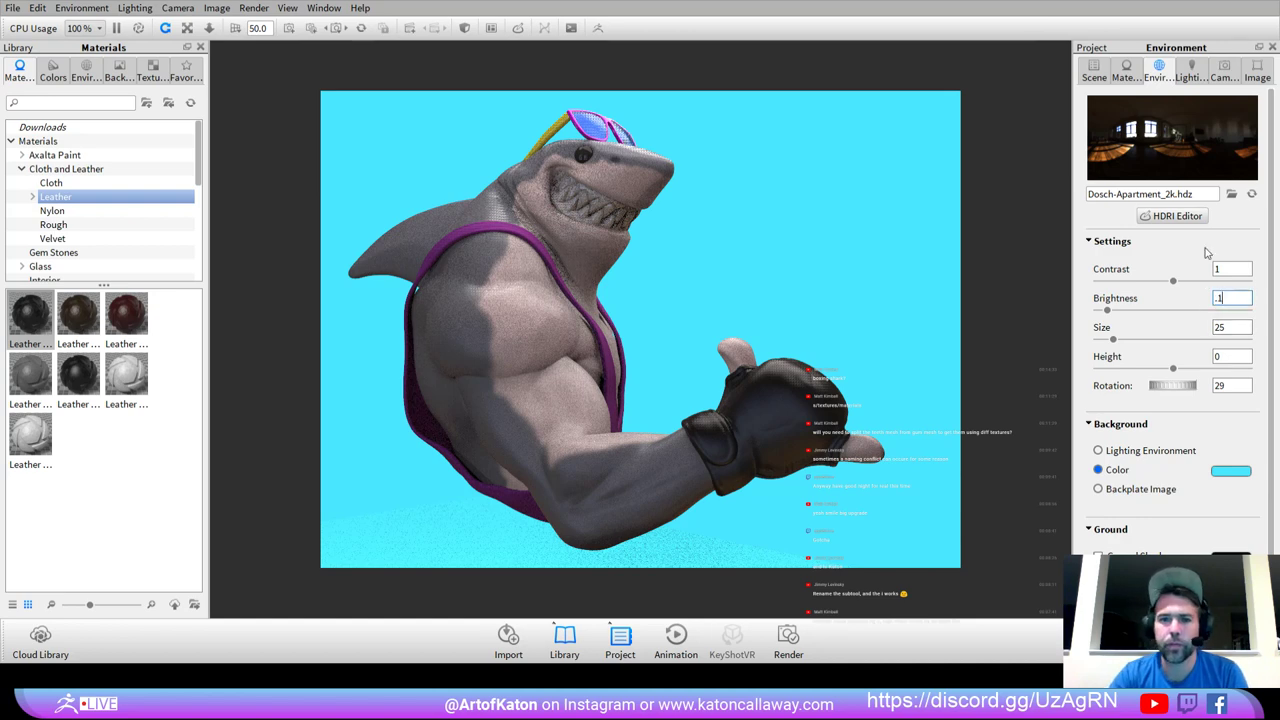
key(Return)
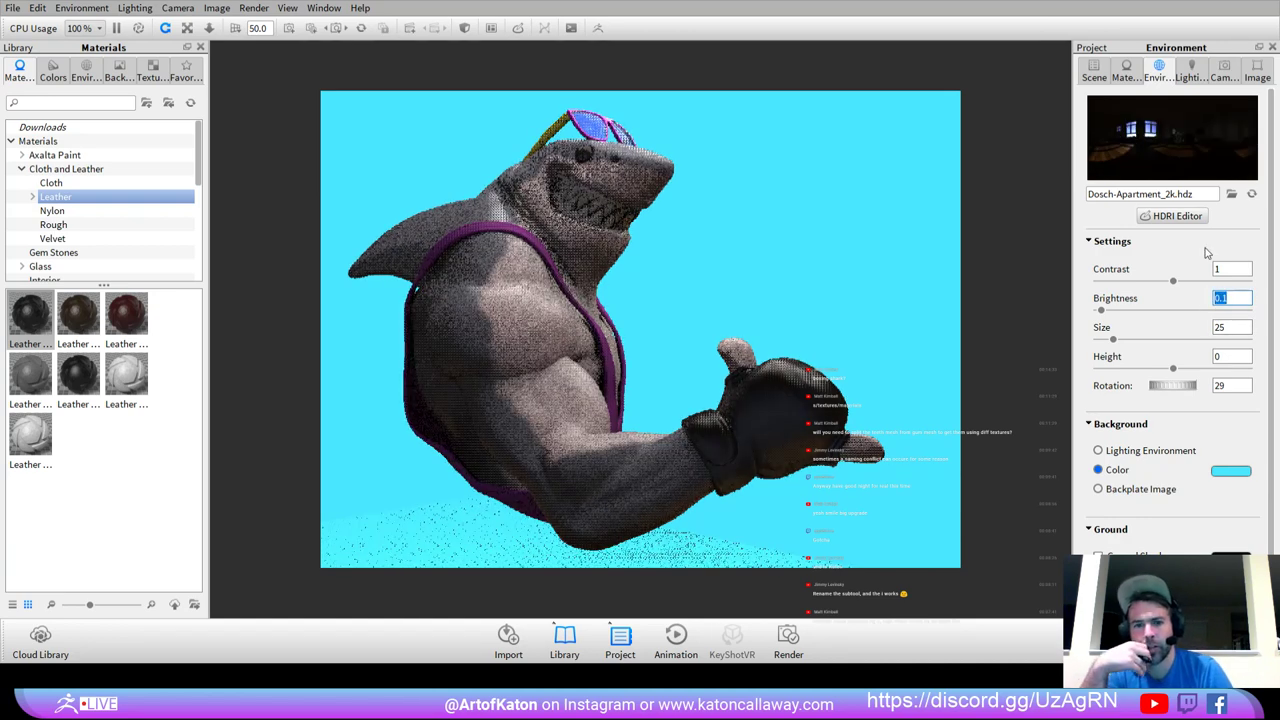
text(.3)
key(Return)
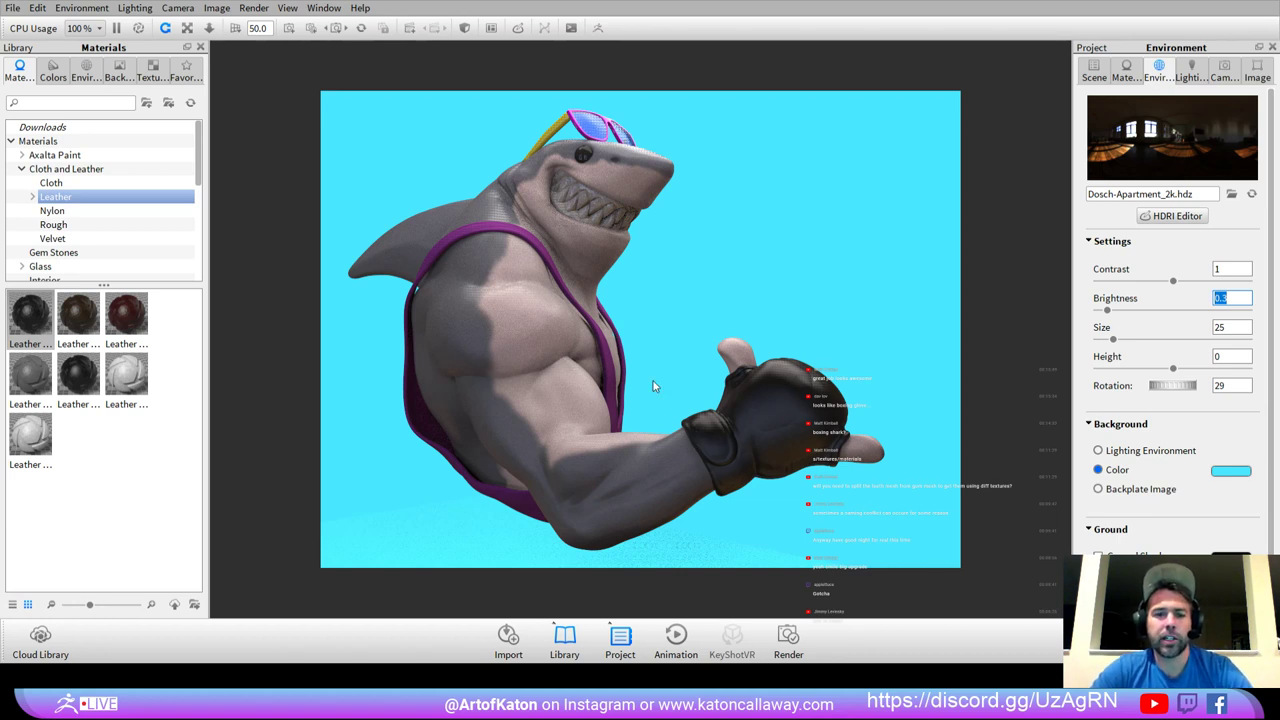
click(1226, 298)
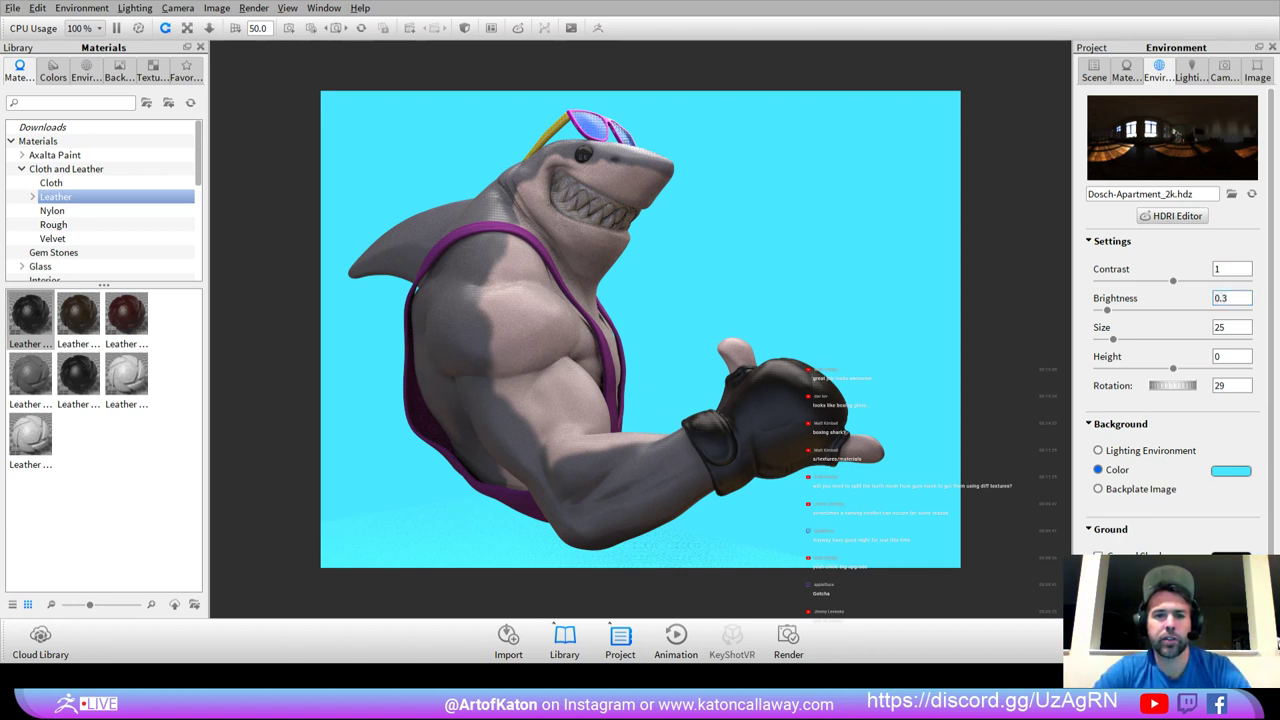